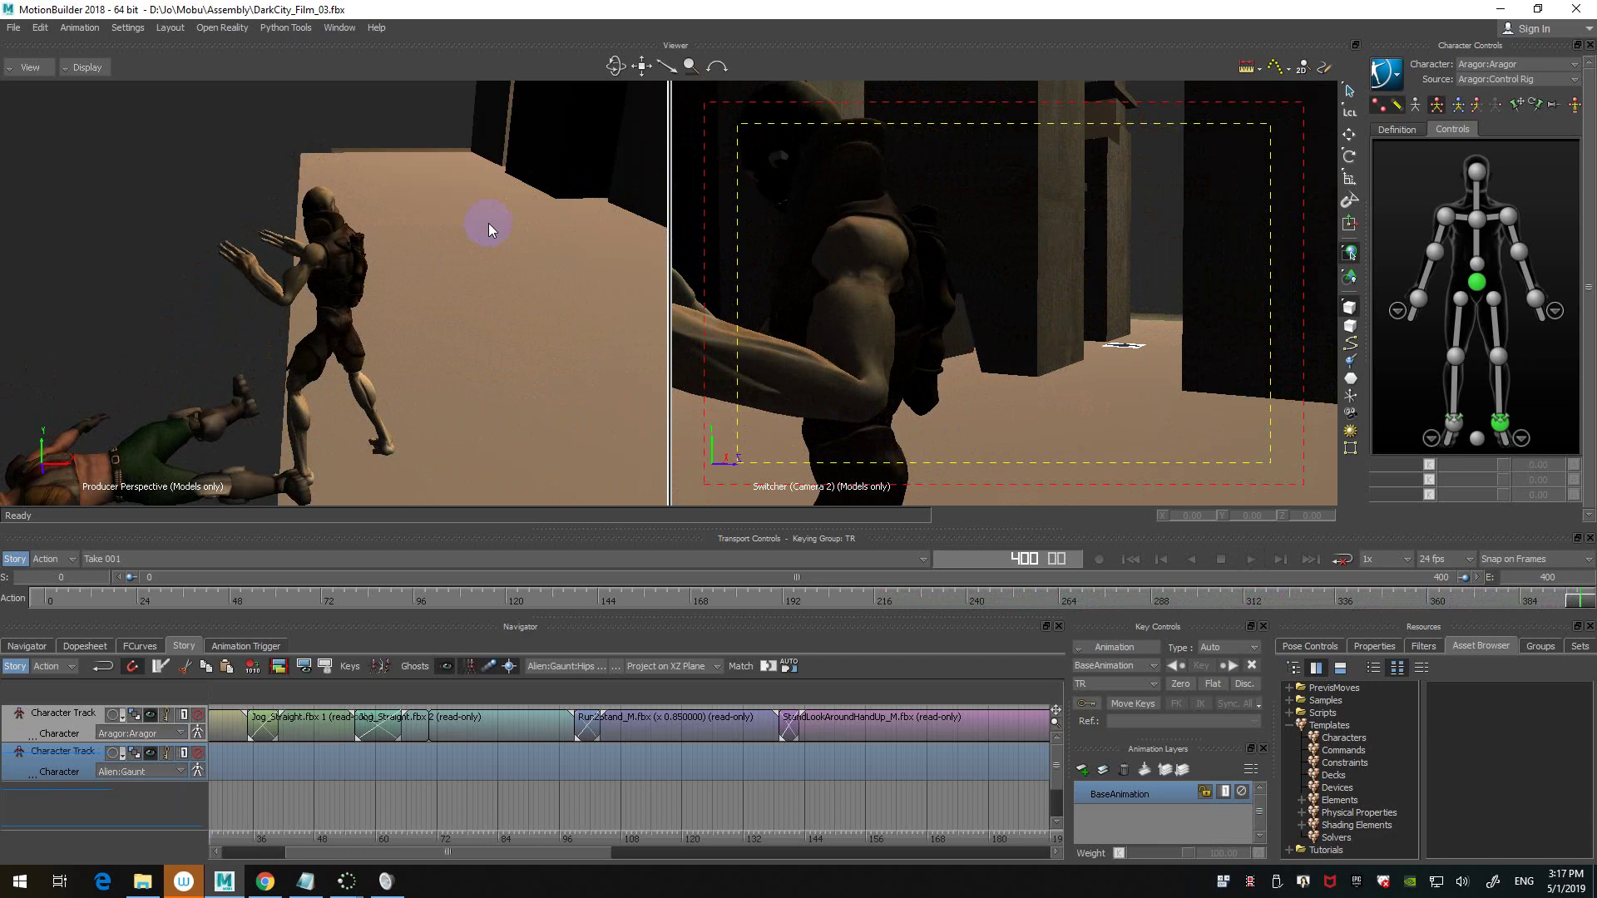
- Return to the first frame and play the opening shot through the Switcher view
key("ctrl+Home")
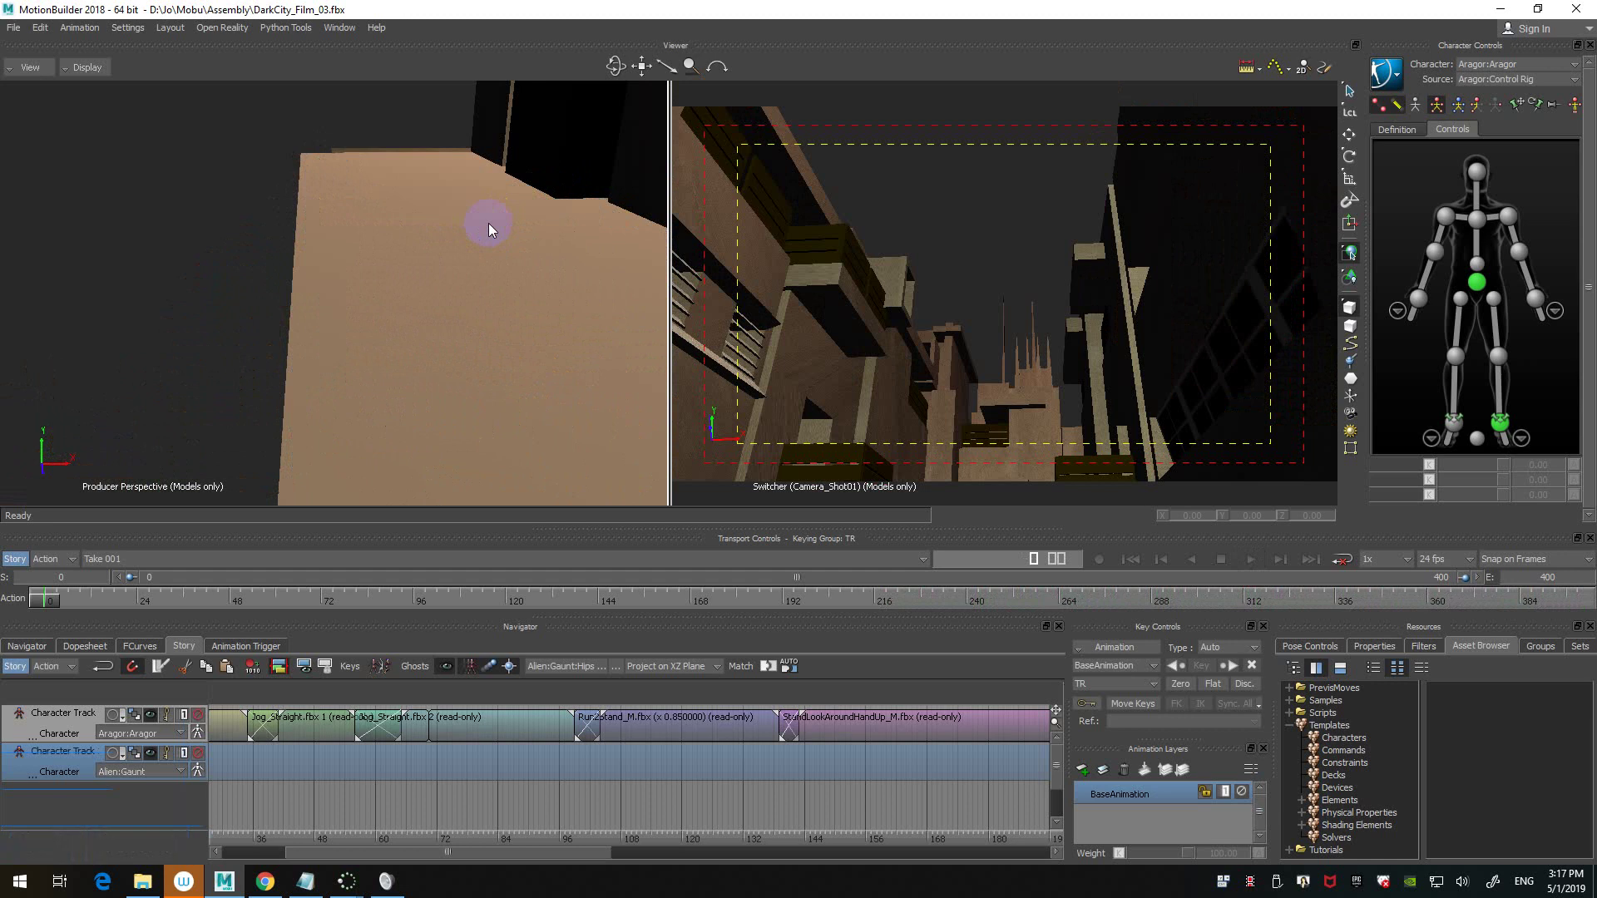
key("ctrl+Home")
key("ctrl+Home")
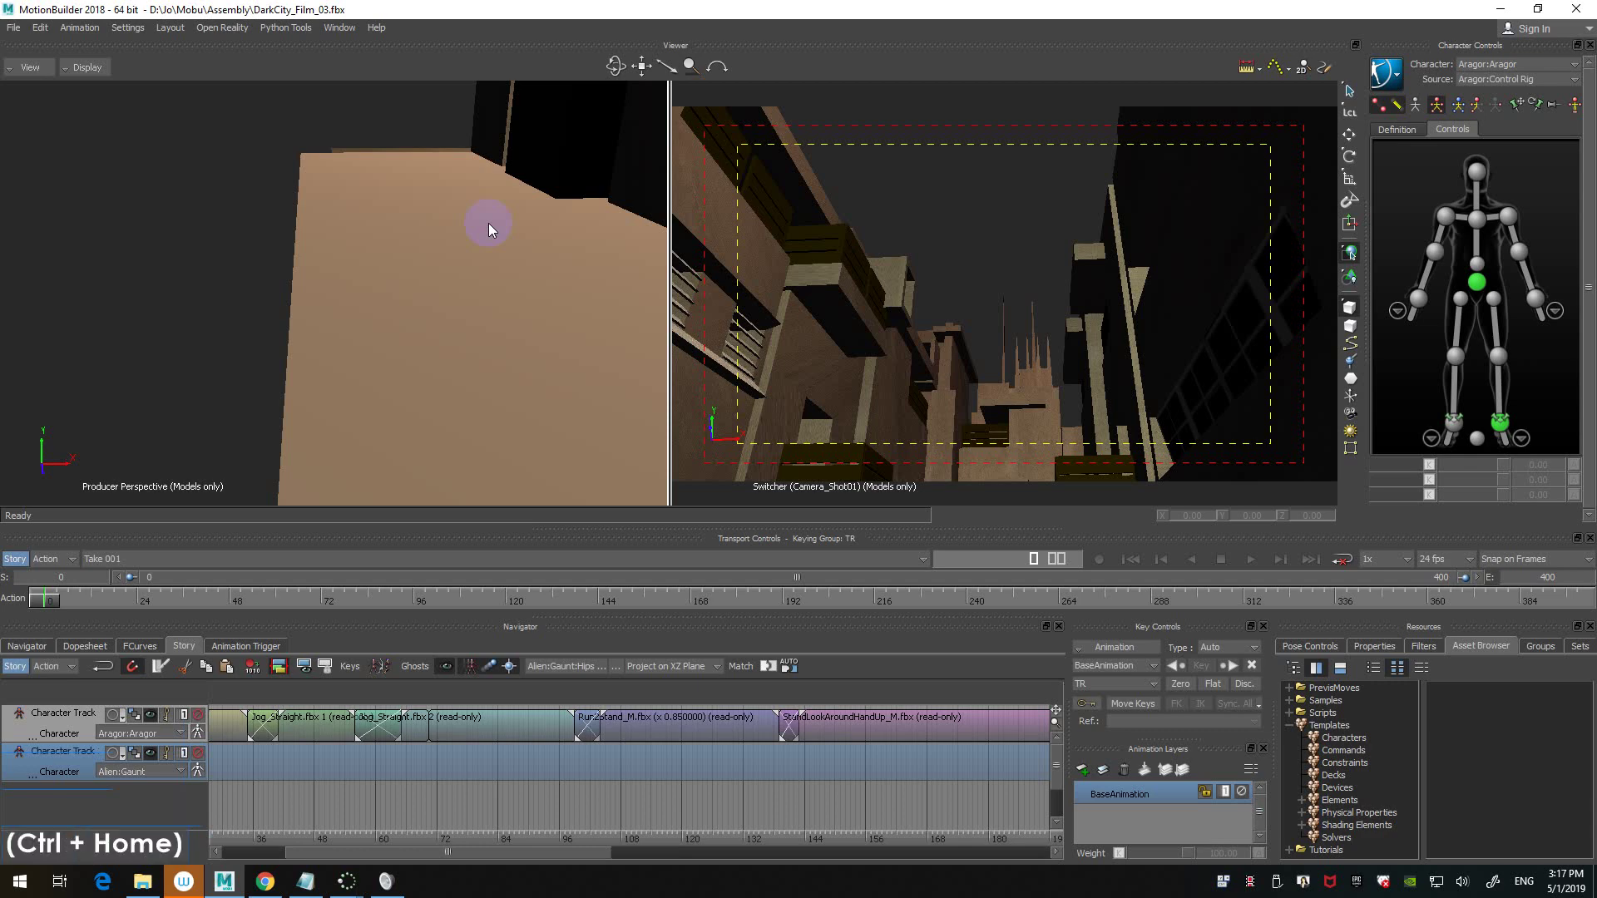
key("ctrl+space")
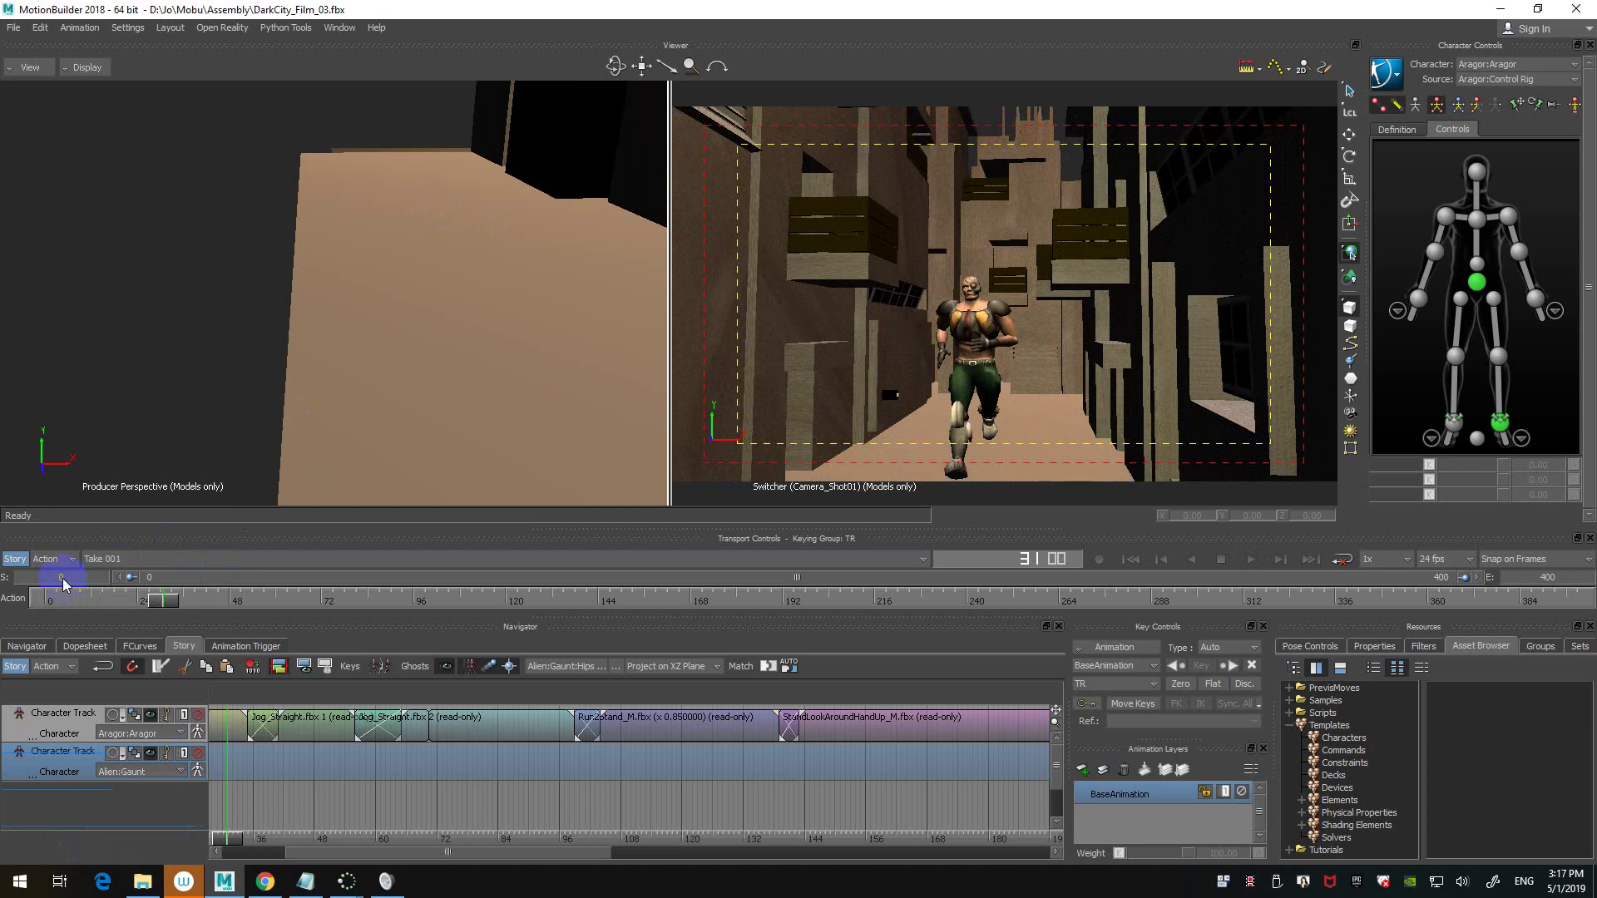
- Turn Story mode off and back on to compare both characters' placement around the city set
left_click(22, 559)
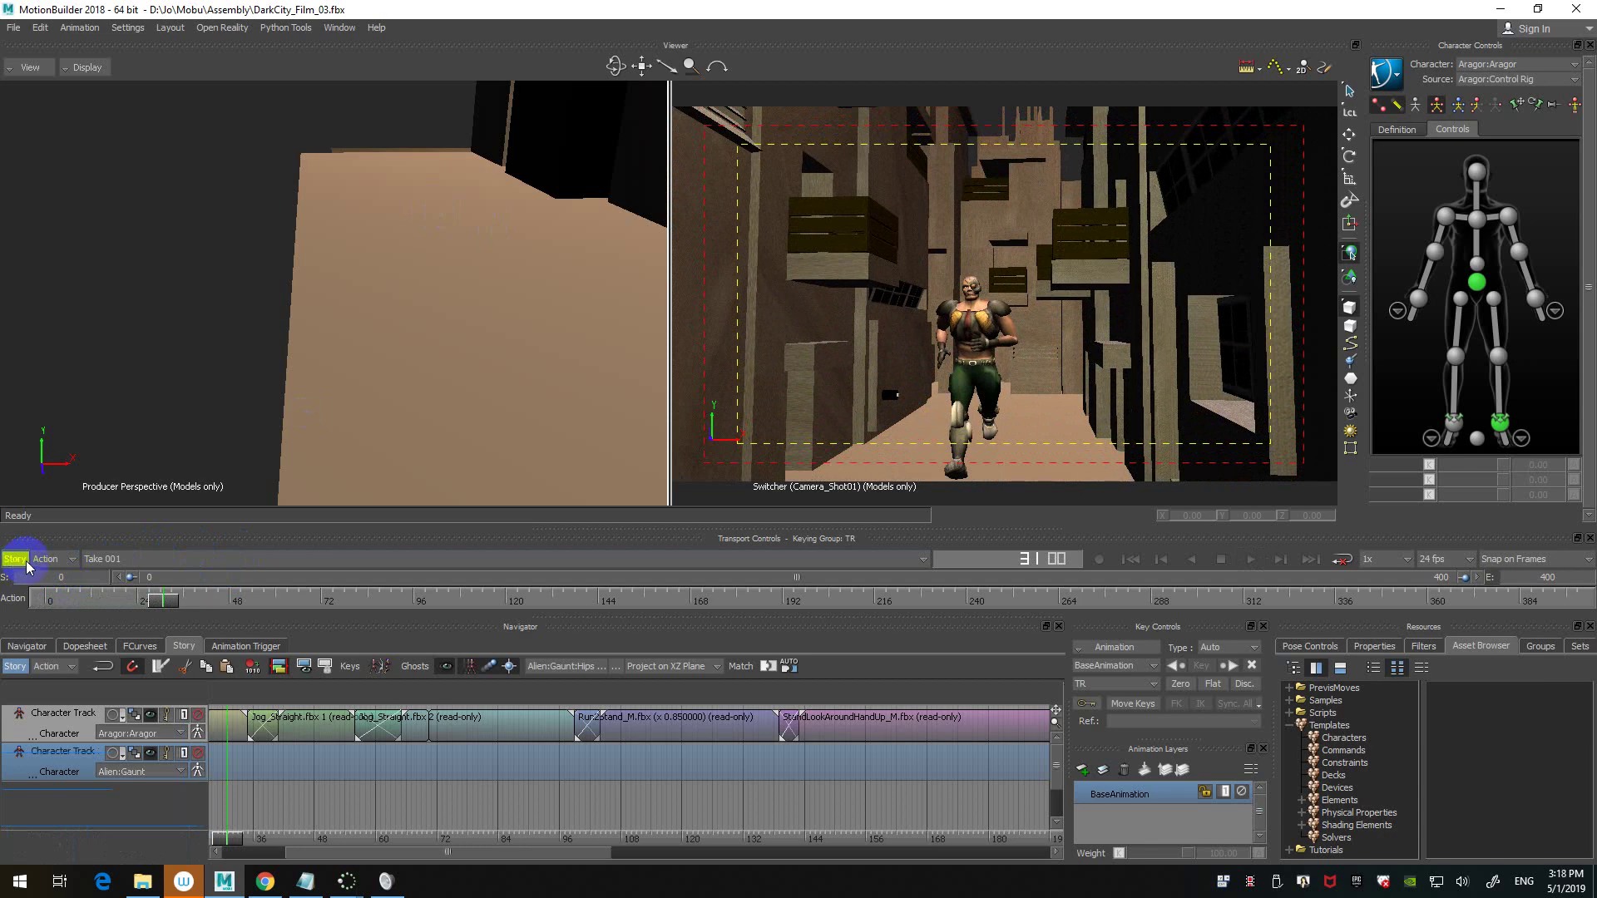
scroll(374, 271, "down", 5)
left_click_drag(351, 314, 257, 428, "shift")
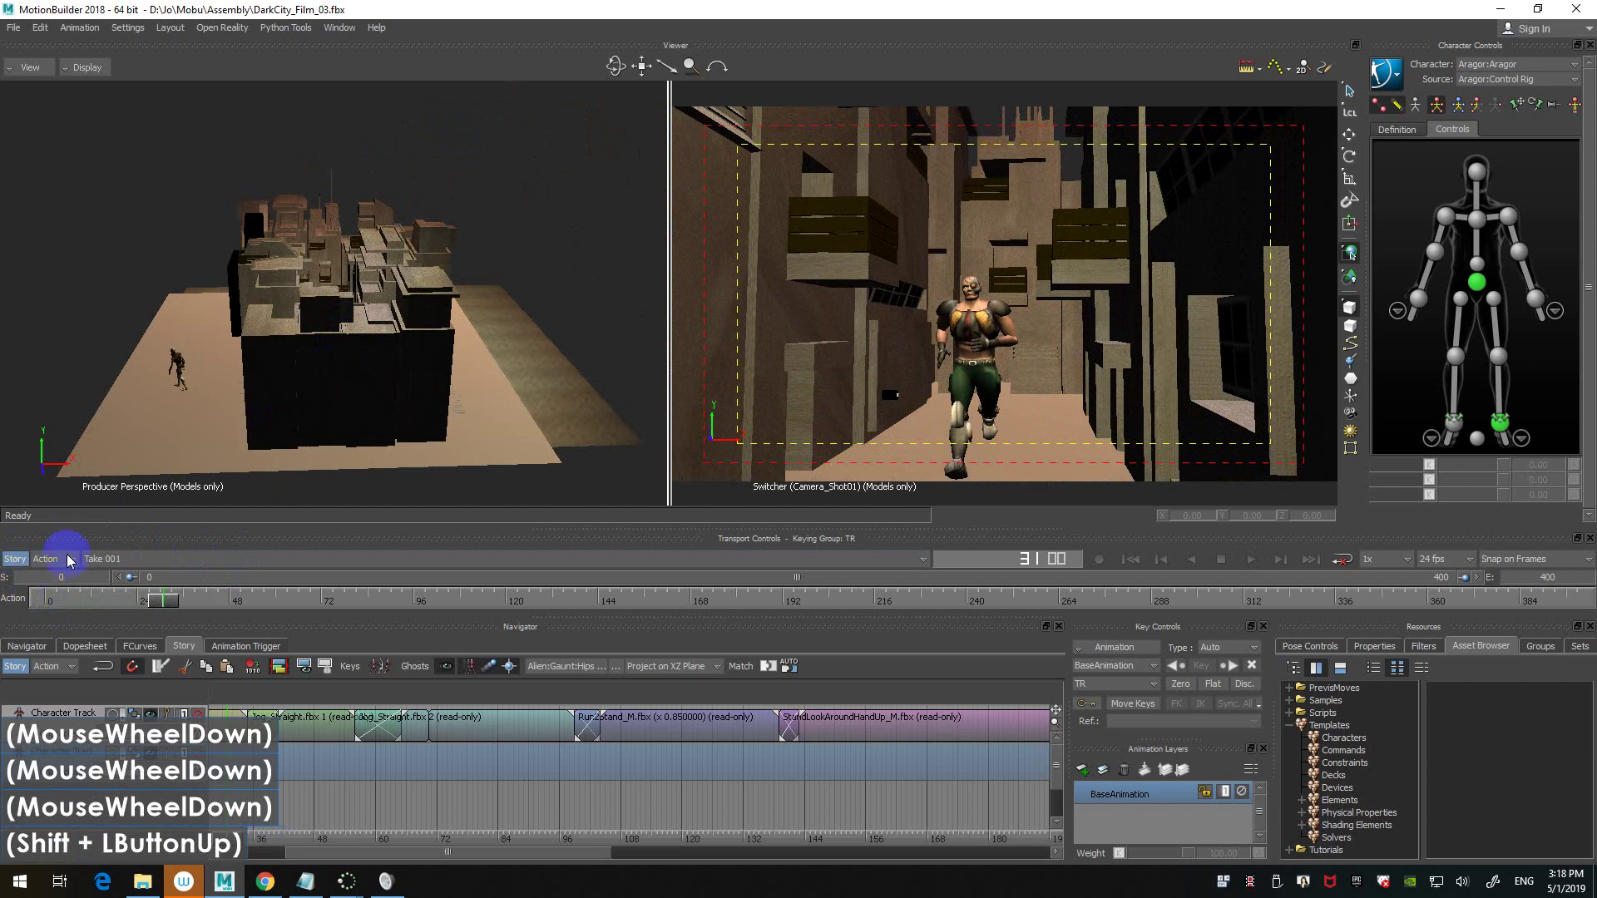
left_click(15, 559)
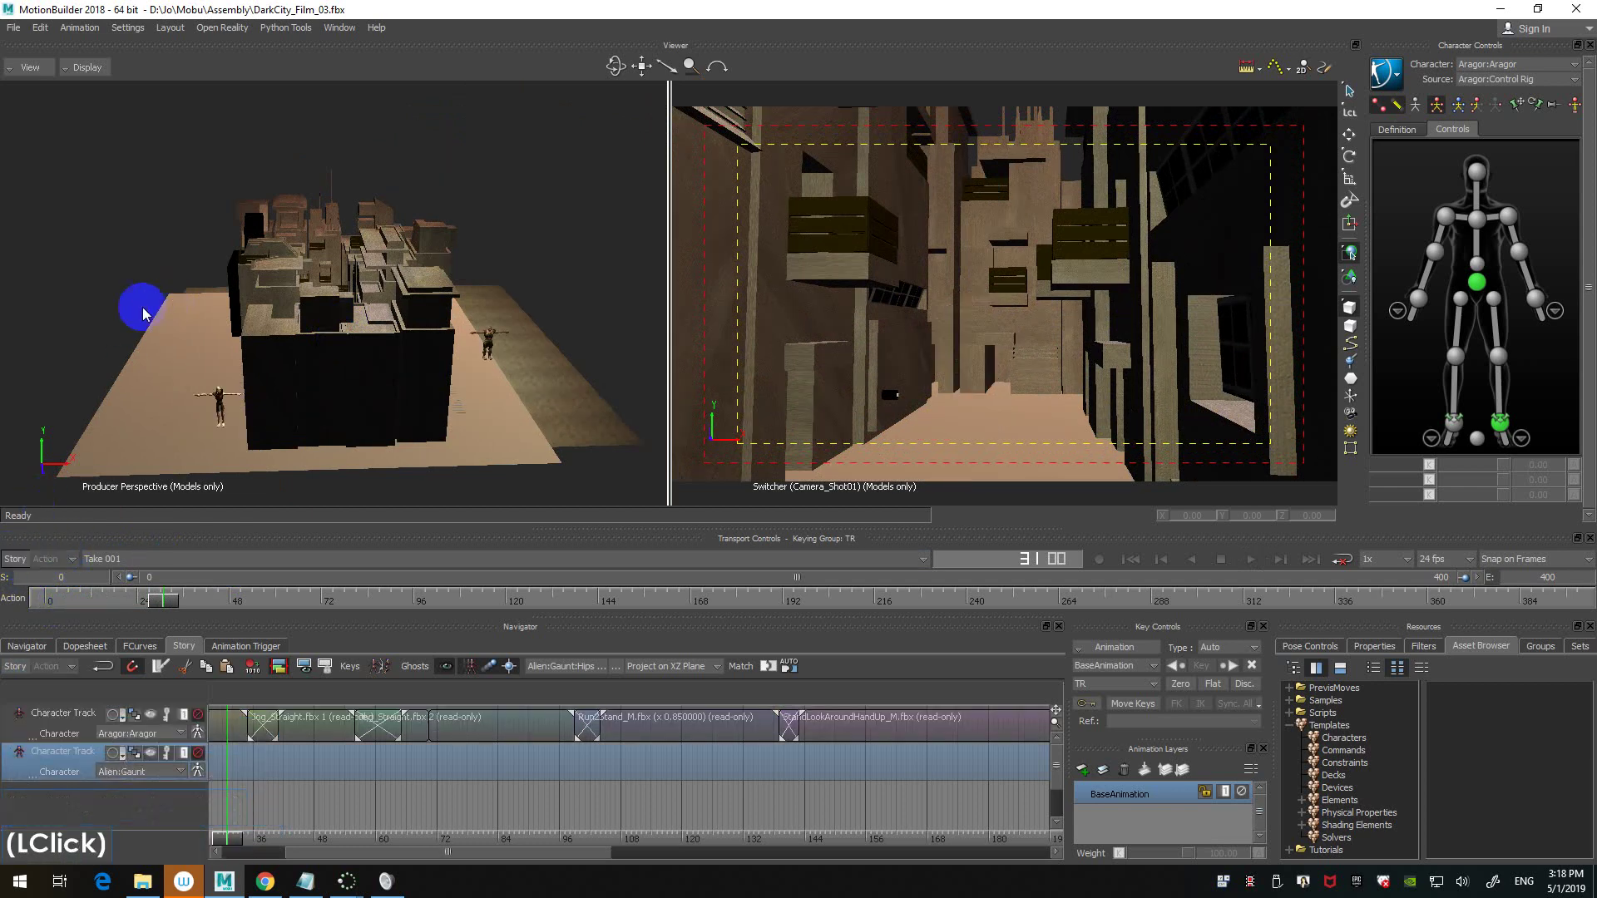
left_click(15, 559)
scroll(272, 291, "up", 3)
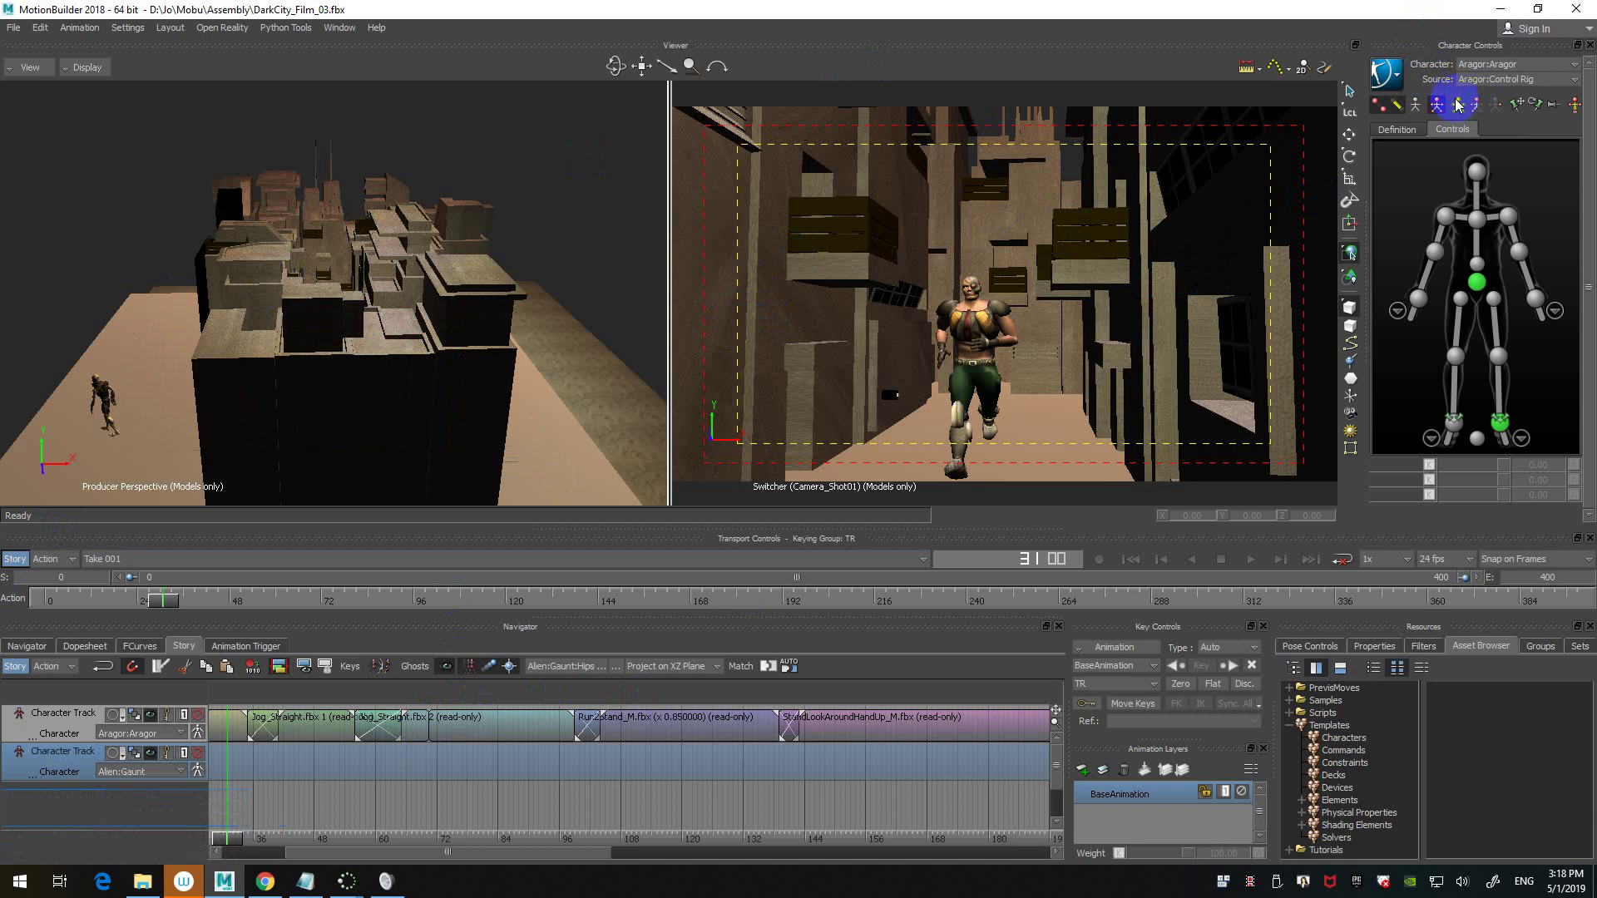
- Plot all properties of Aragor's control rig onto its keys with the hips effector selected in Full Body mode
left_click(325, 737)
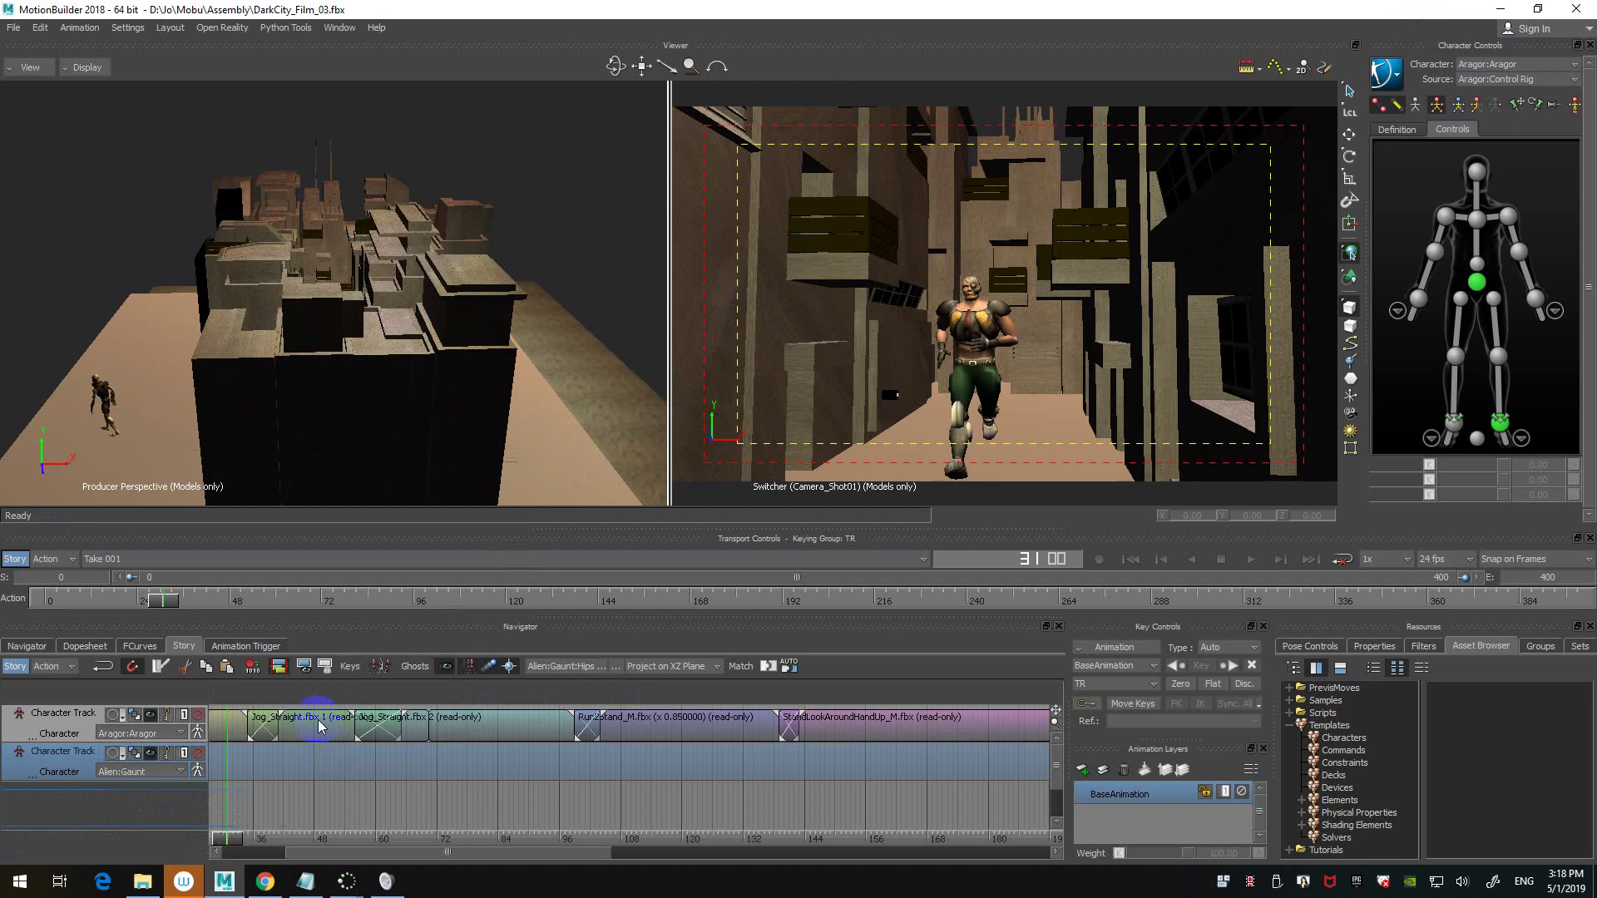
left_click(376, 767)
key("a")
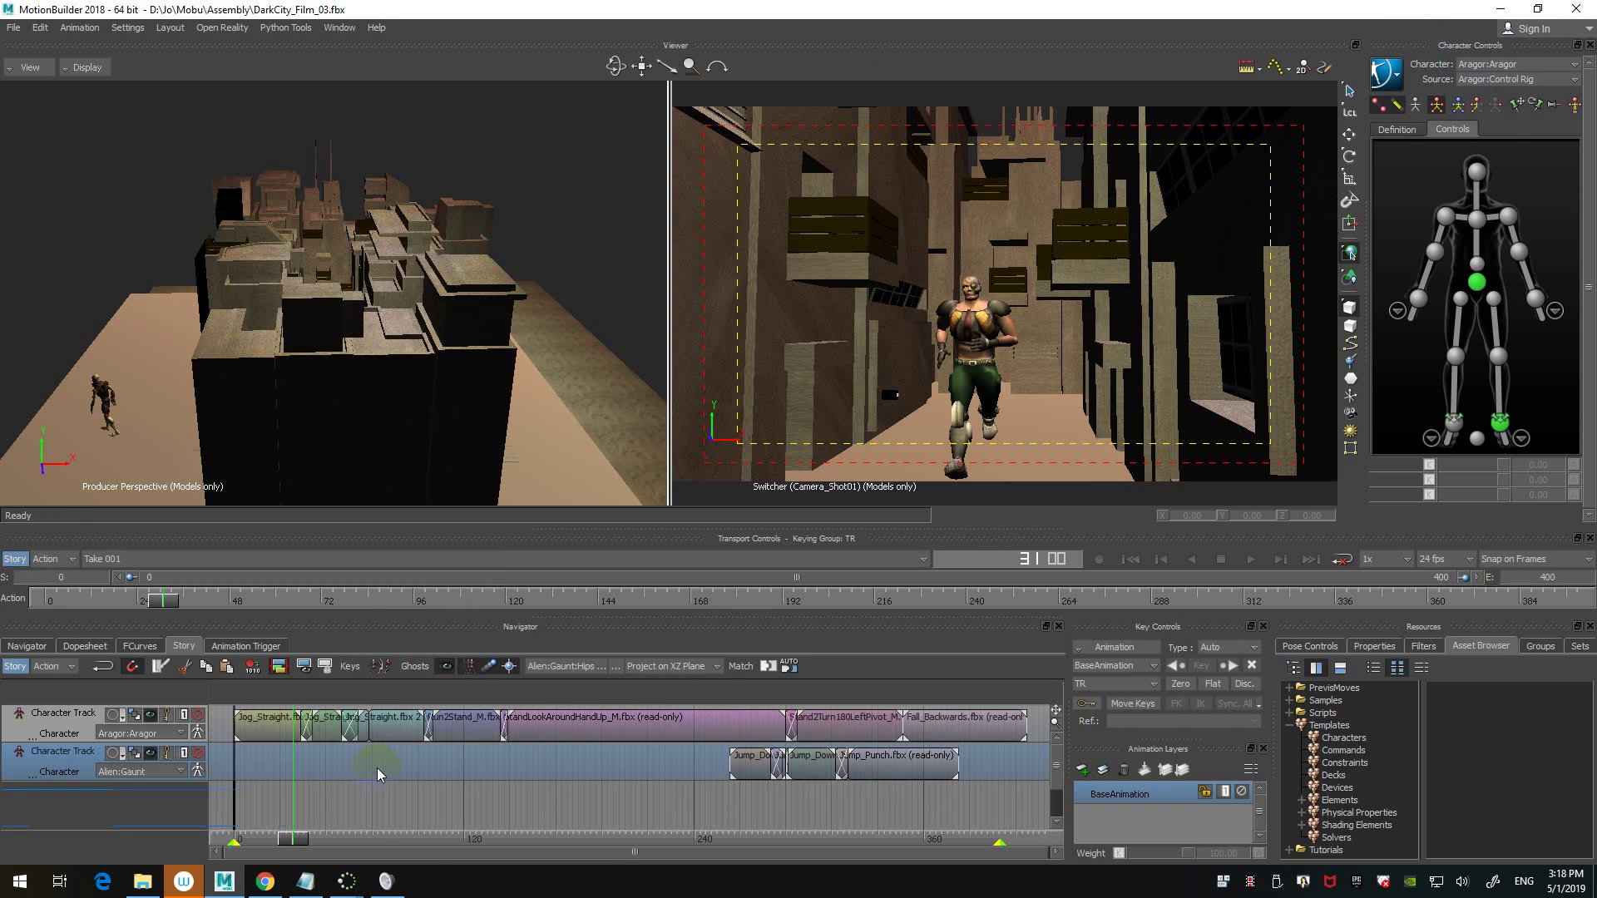
left_click(1478, 284)
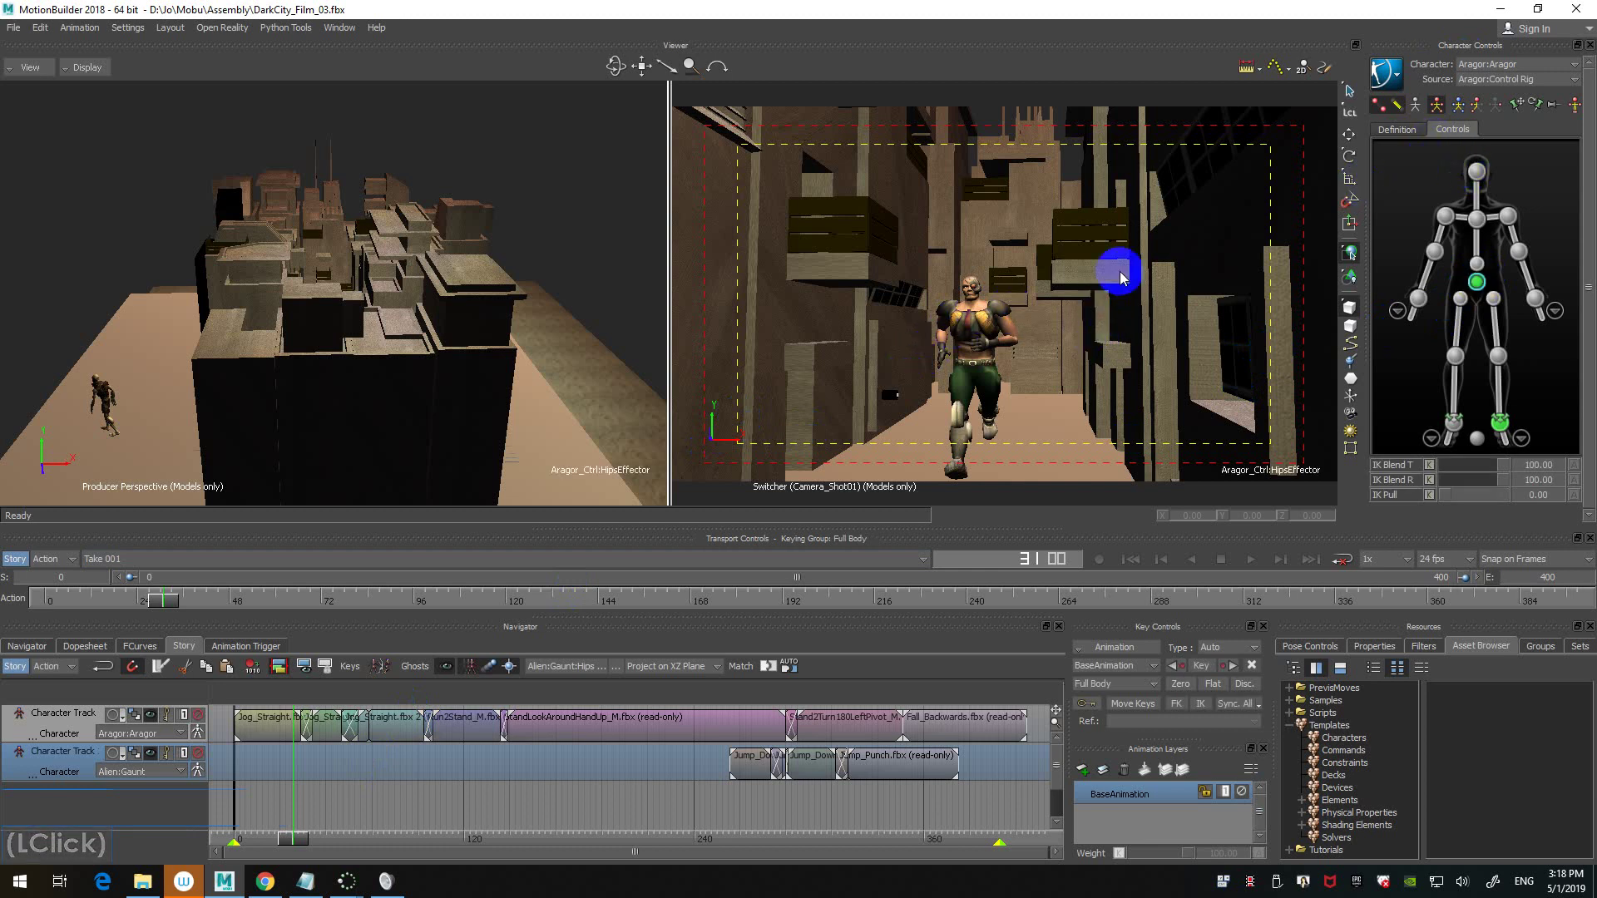
key("t")
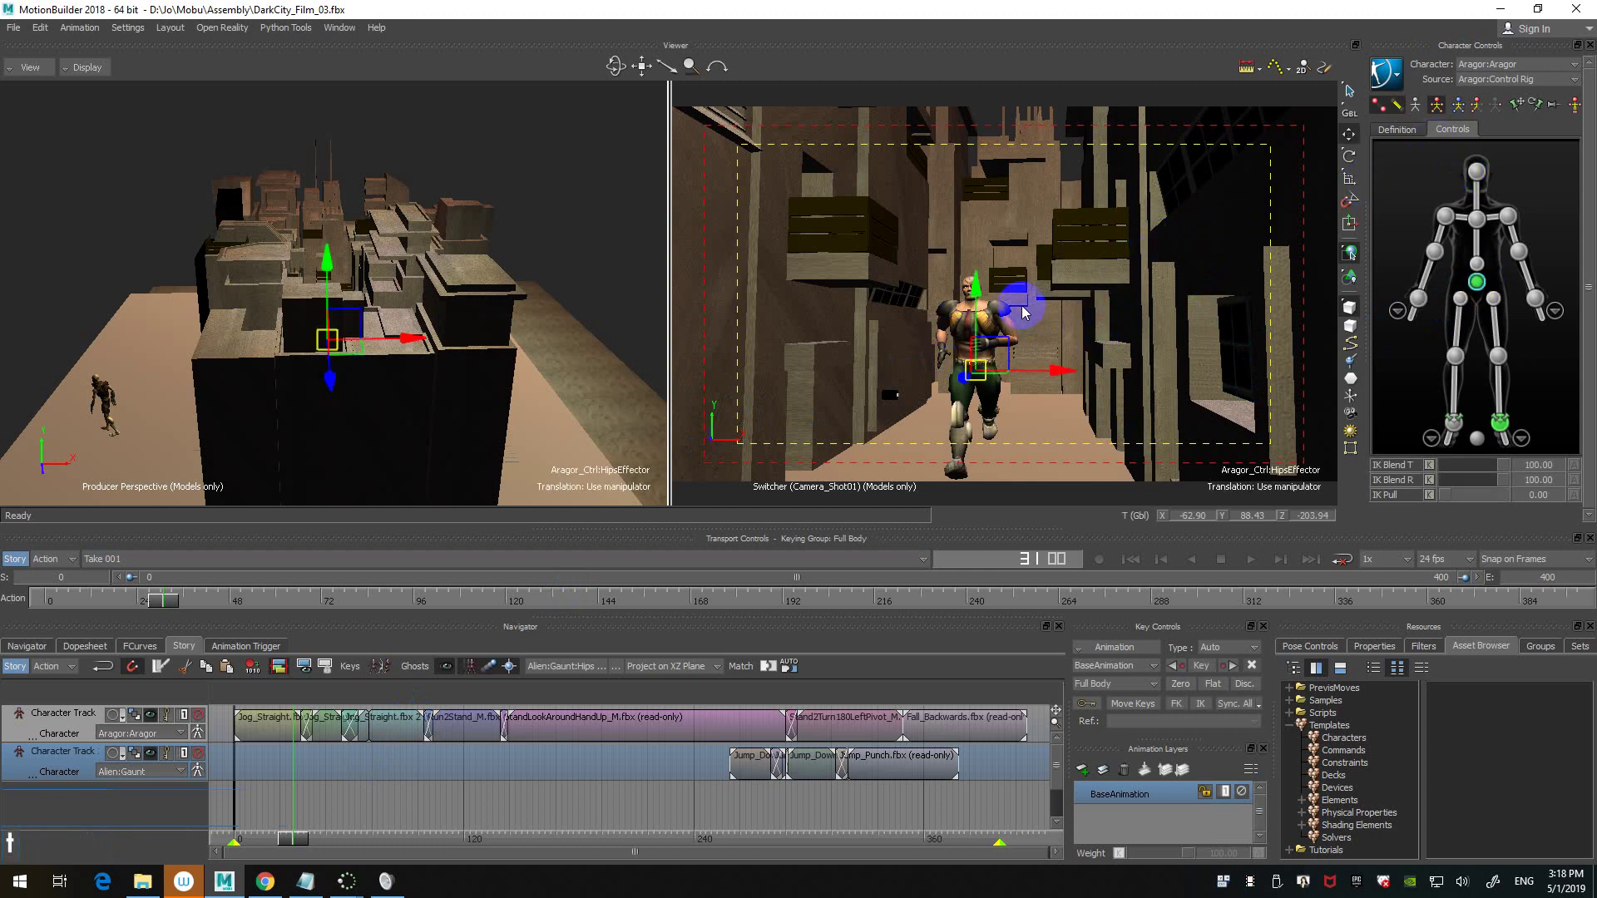
left_click(1119, 648)
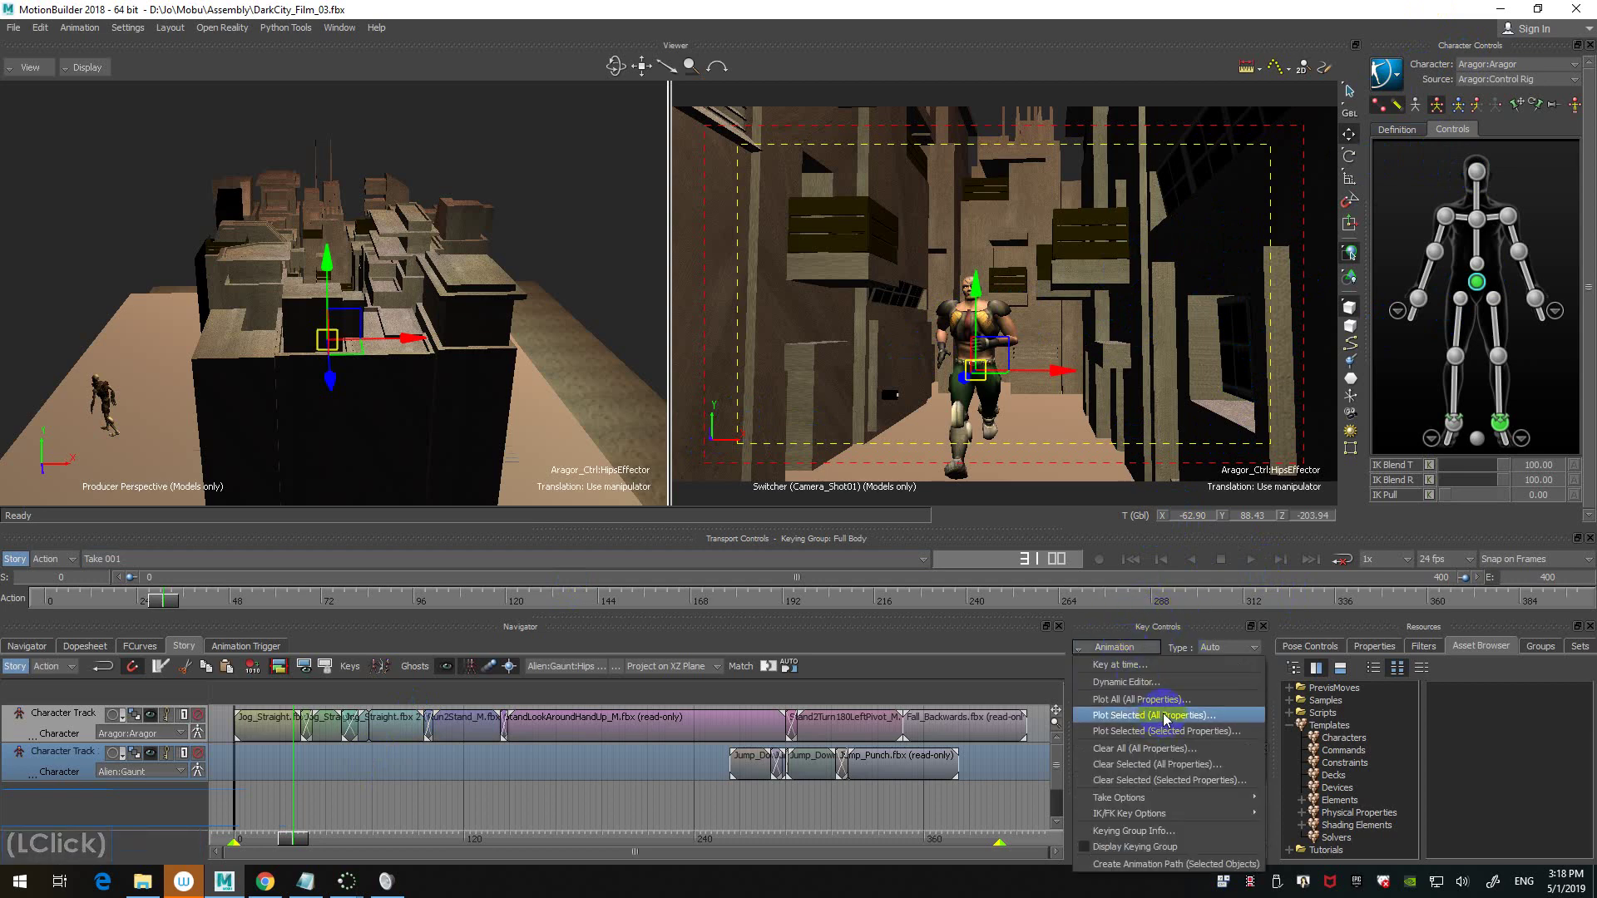
left_click(1312, 6)
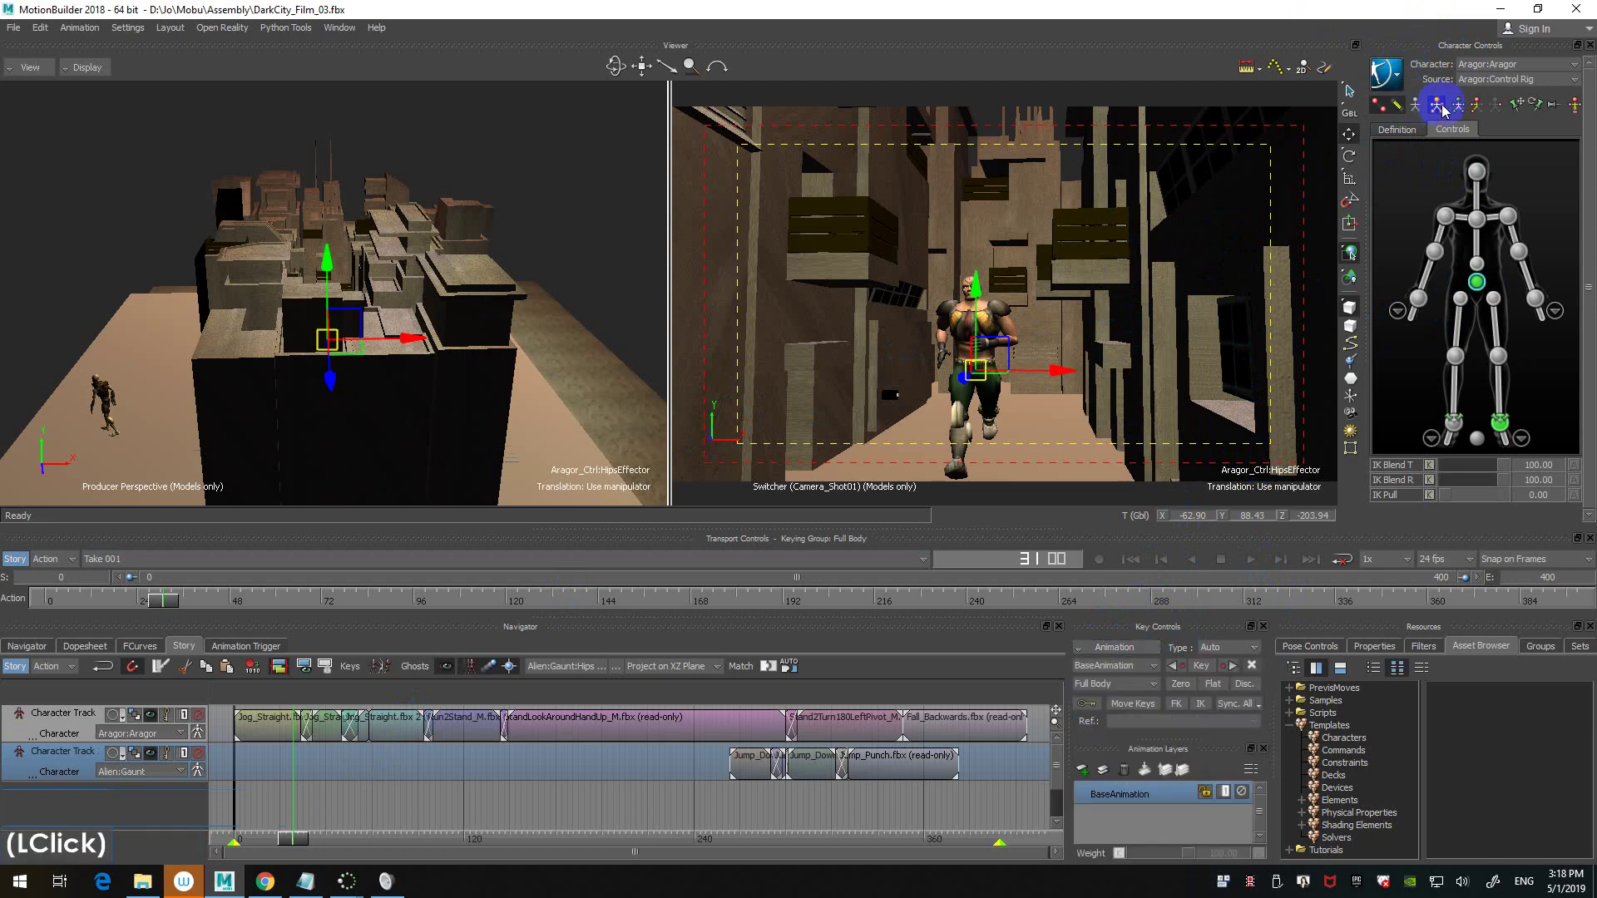
left_click(1479, 107)
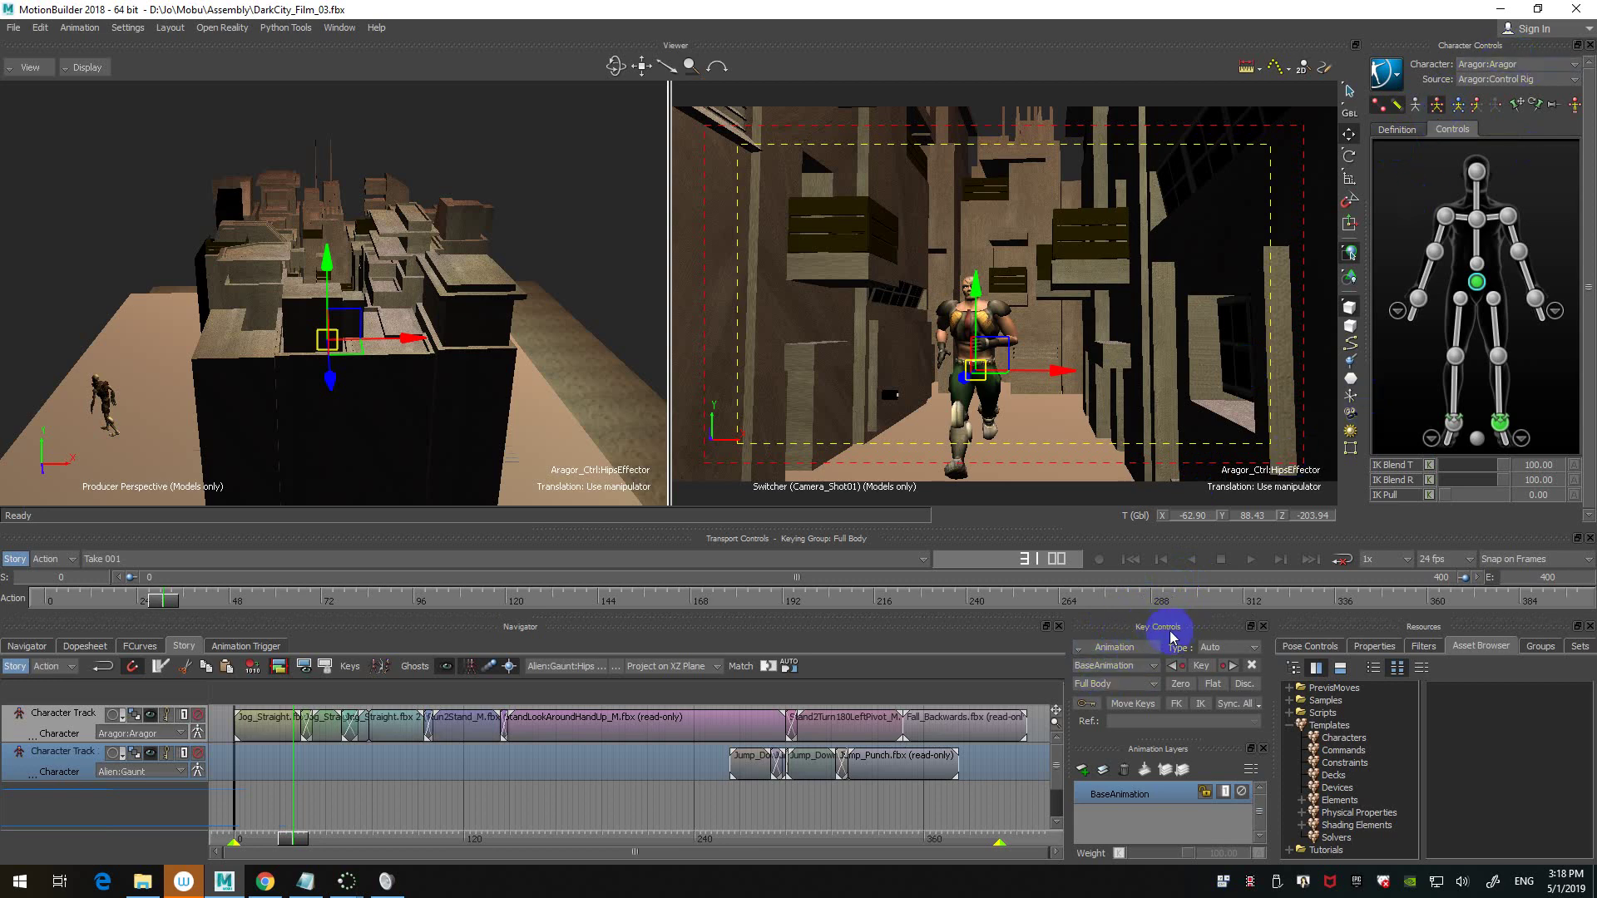
left_click(1137, 651)
left_click(1138, 717)
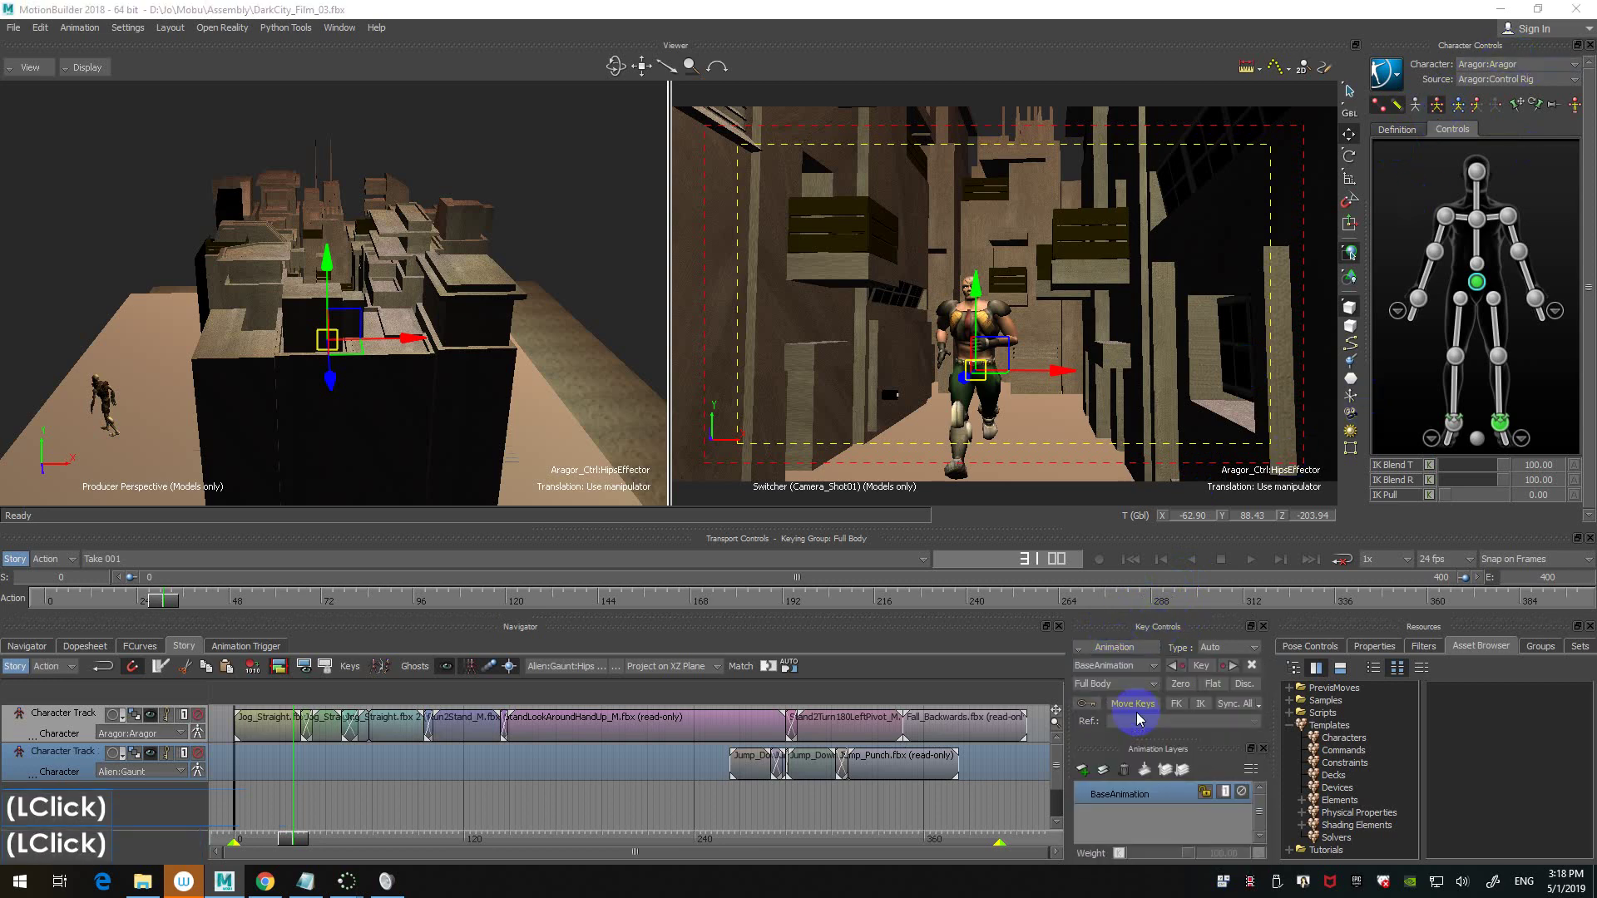
left_click(823, 618)
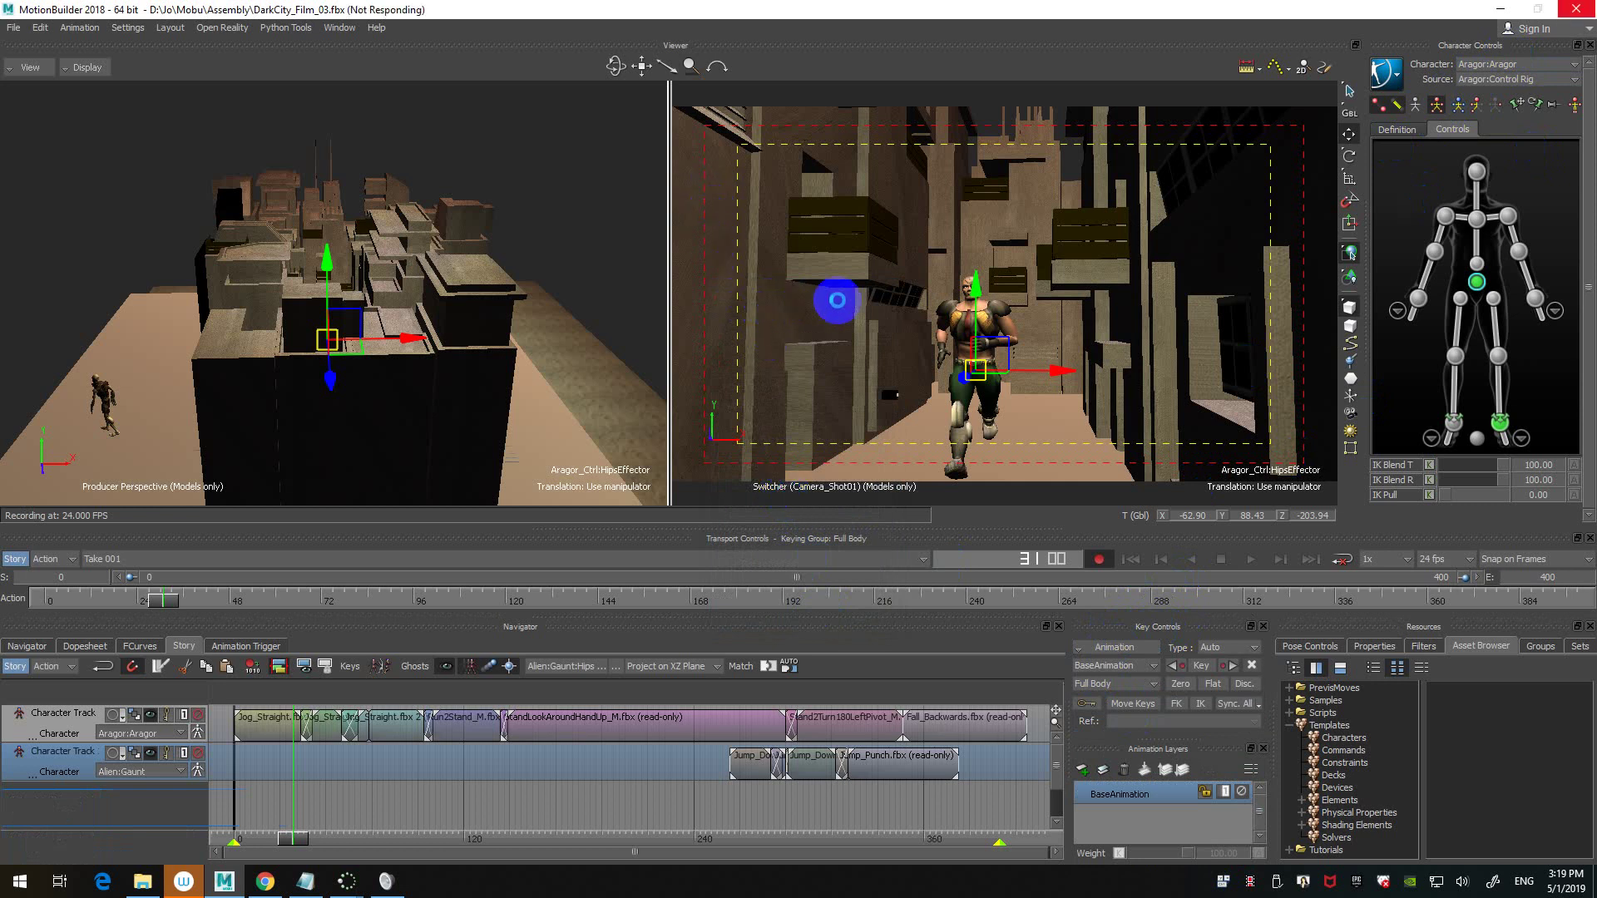
- Compare the hips and ankle IK pinning of the Alien:Gaunt and Aragor control rigs, ending on Gaunt
left_click(1511, 65)
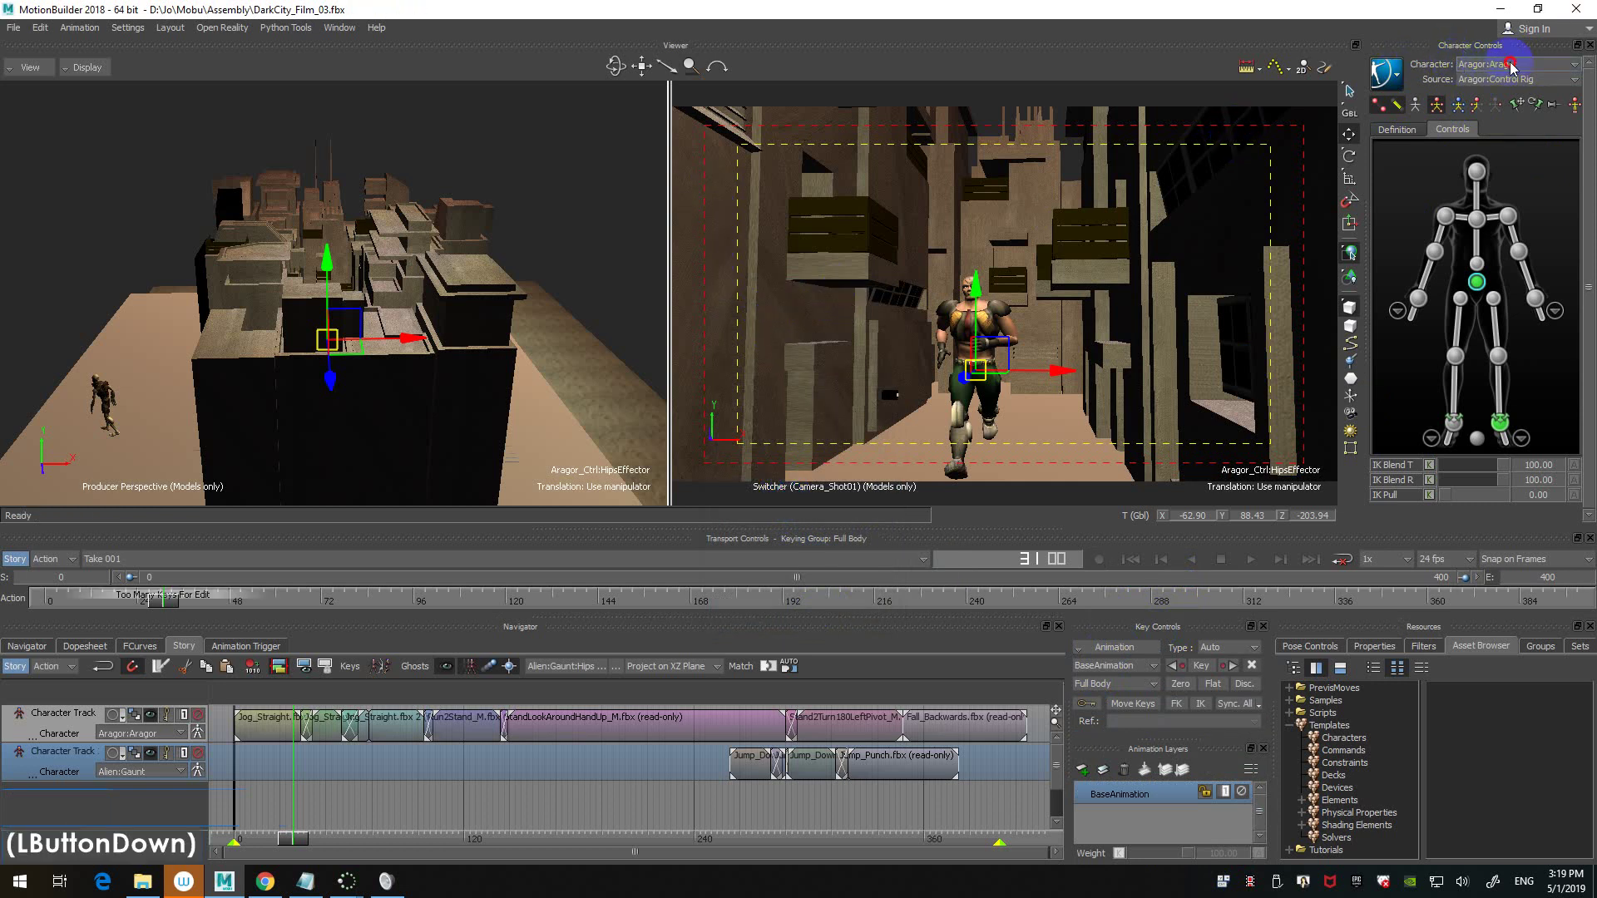
left_click(1489, 105)
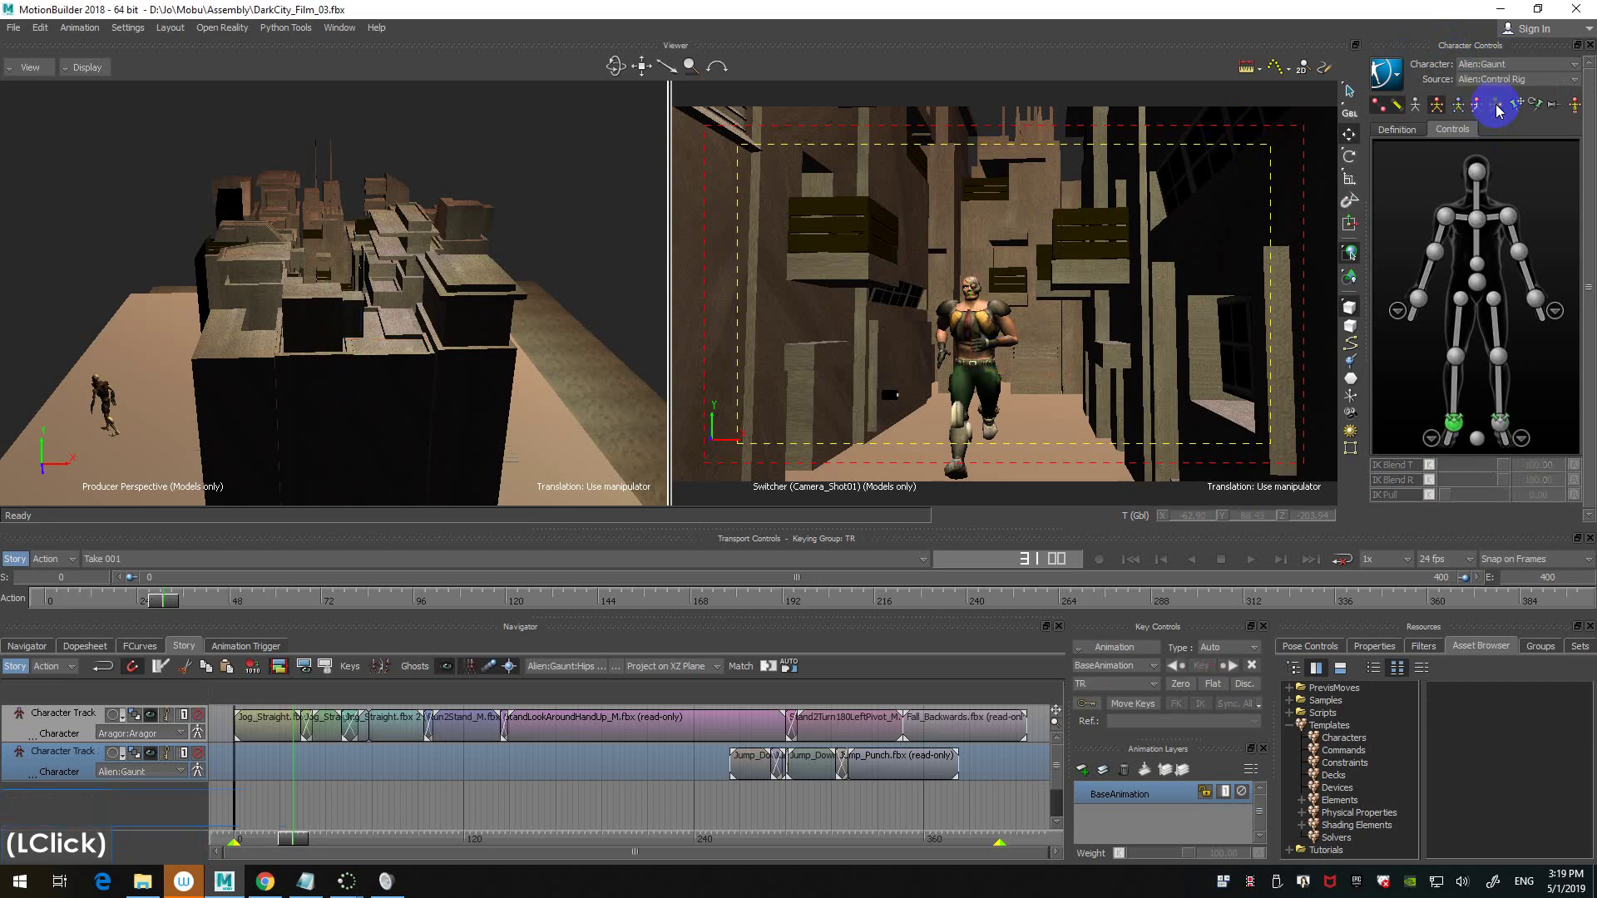
left_click(1483, 283)
left_click_drag(1484, 283, 1480, 502)
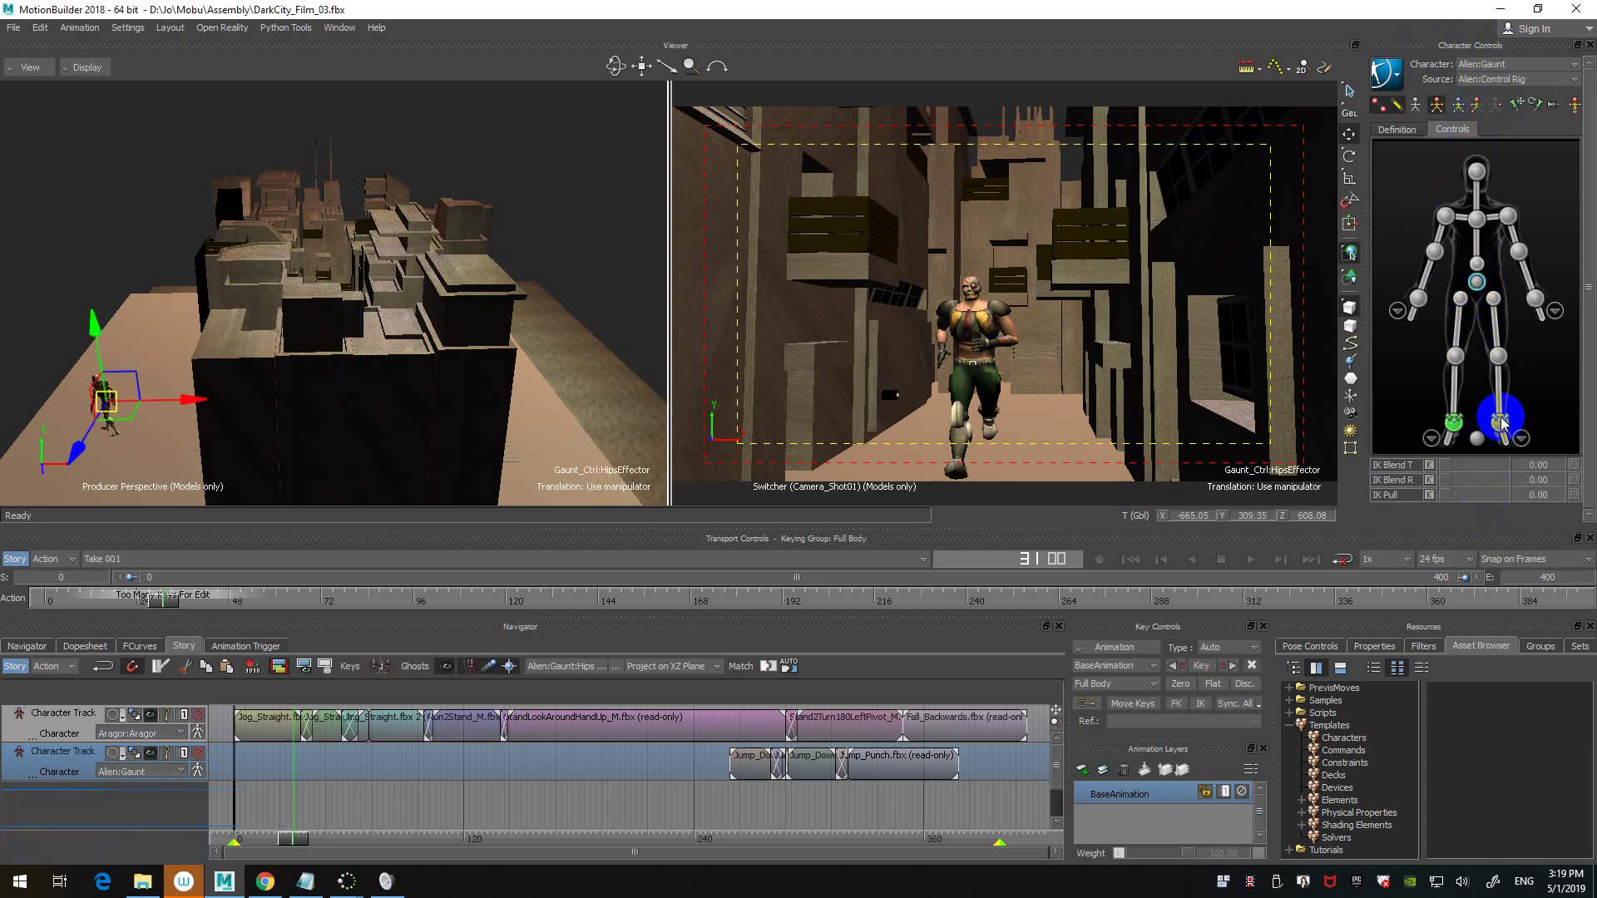
left_click(1509, 67)
left_click(1489, 92)
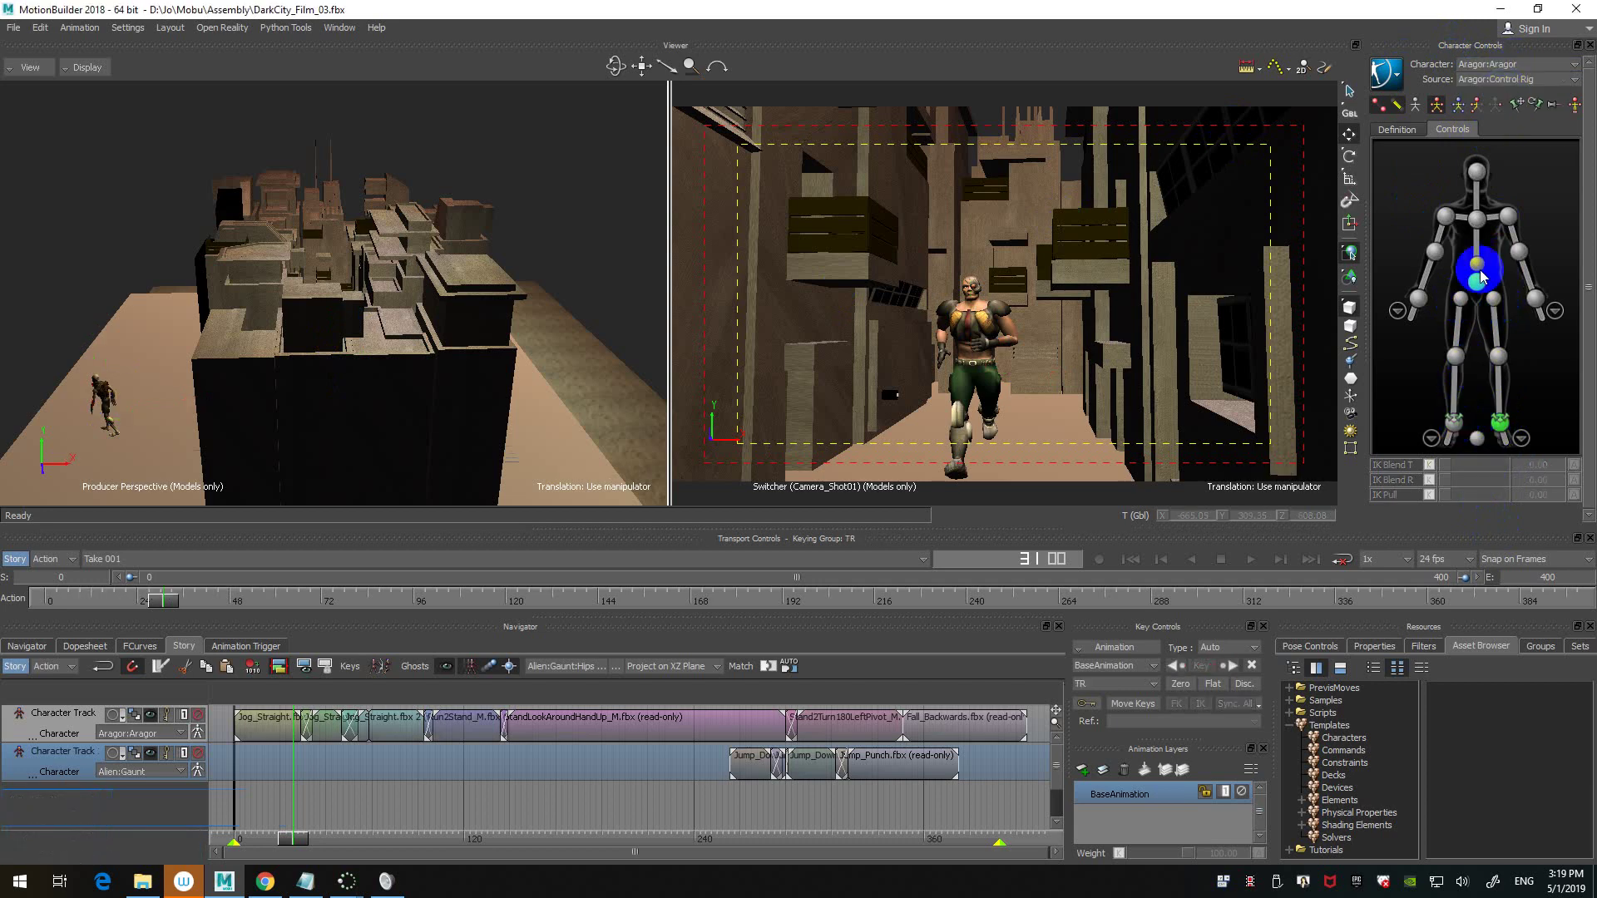
left_click(1488, 79)
left_click(1484, 104)
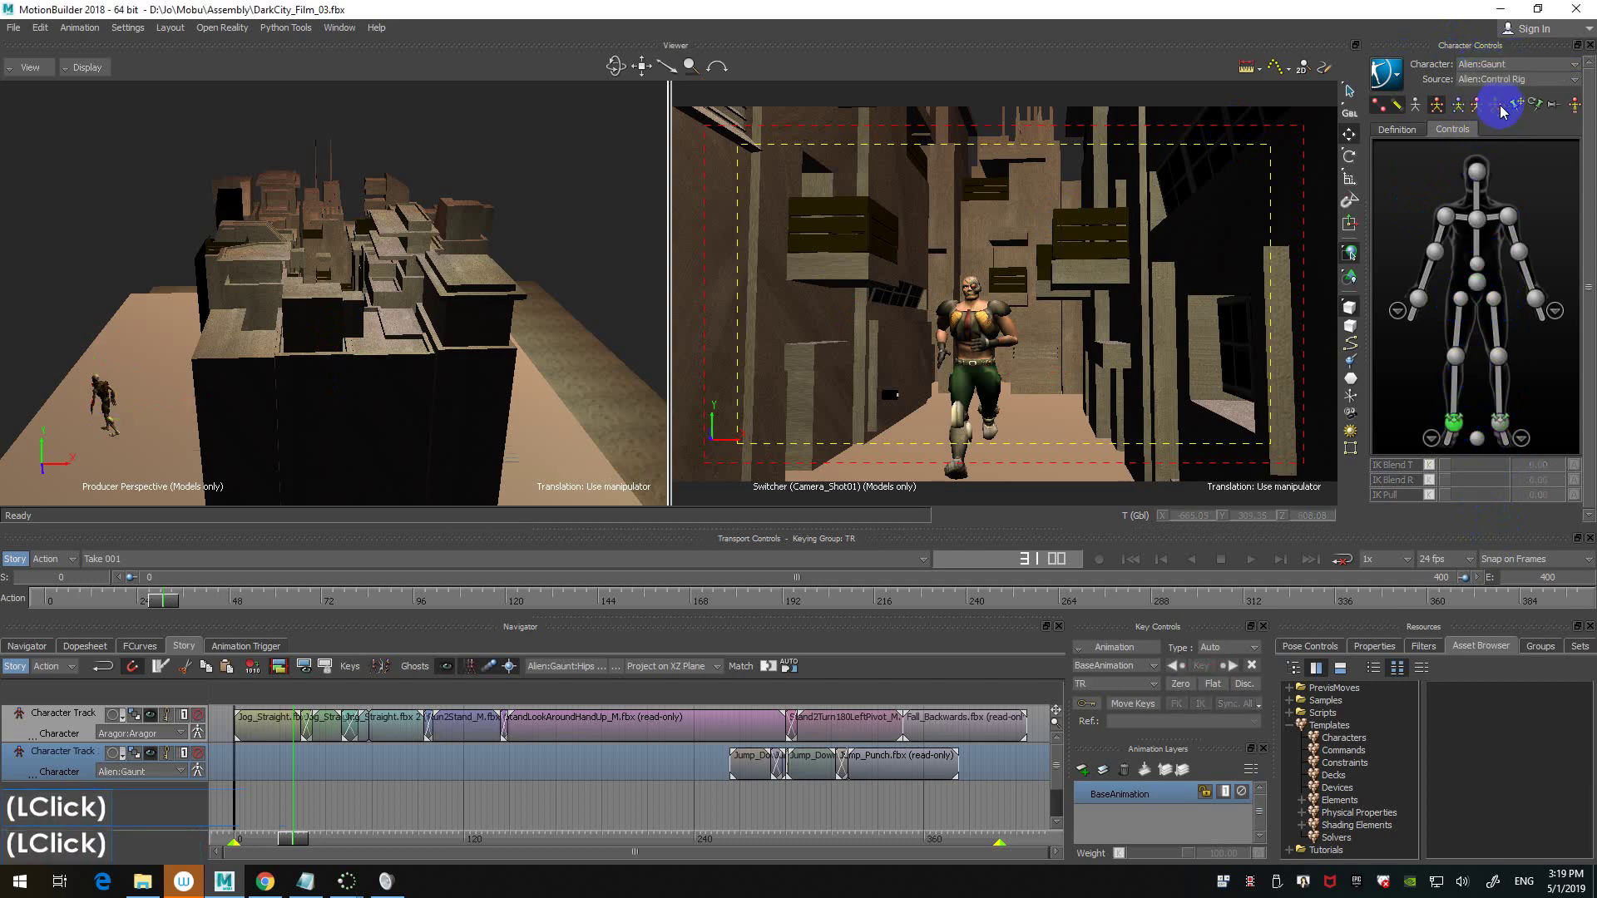
- Set IK Blend T and IK Blend R to 100 on Gaunt's hips and left ankle effectors
left_click(1481, 285)
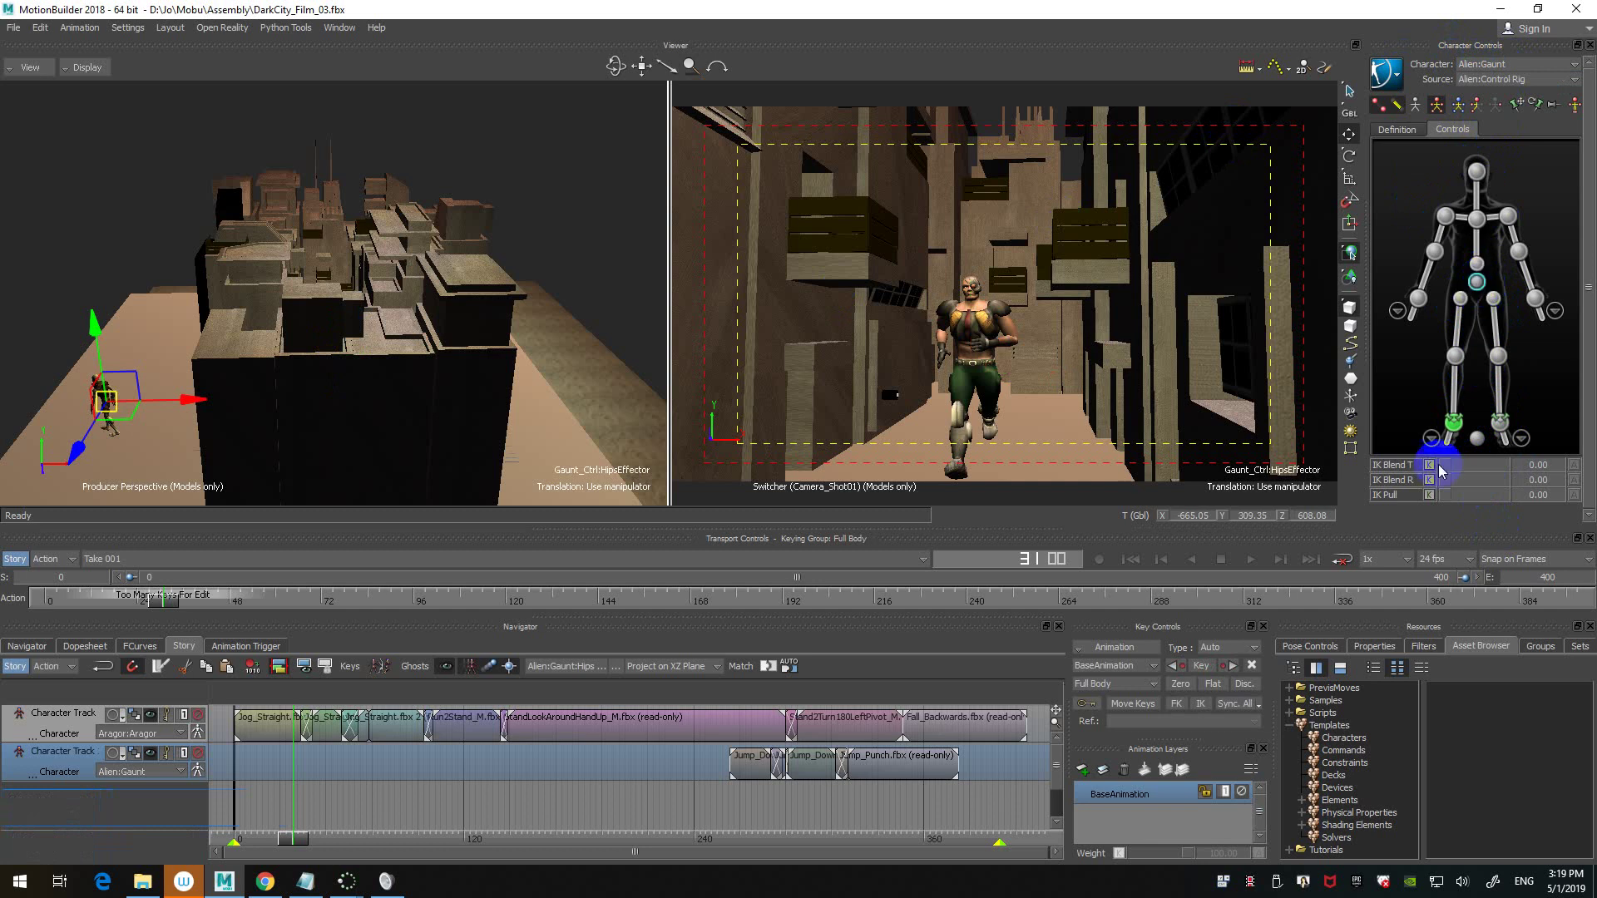
left_click_drag(1481, 467, 1509, 464)
left_click(1493, 480)
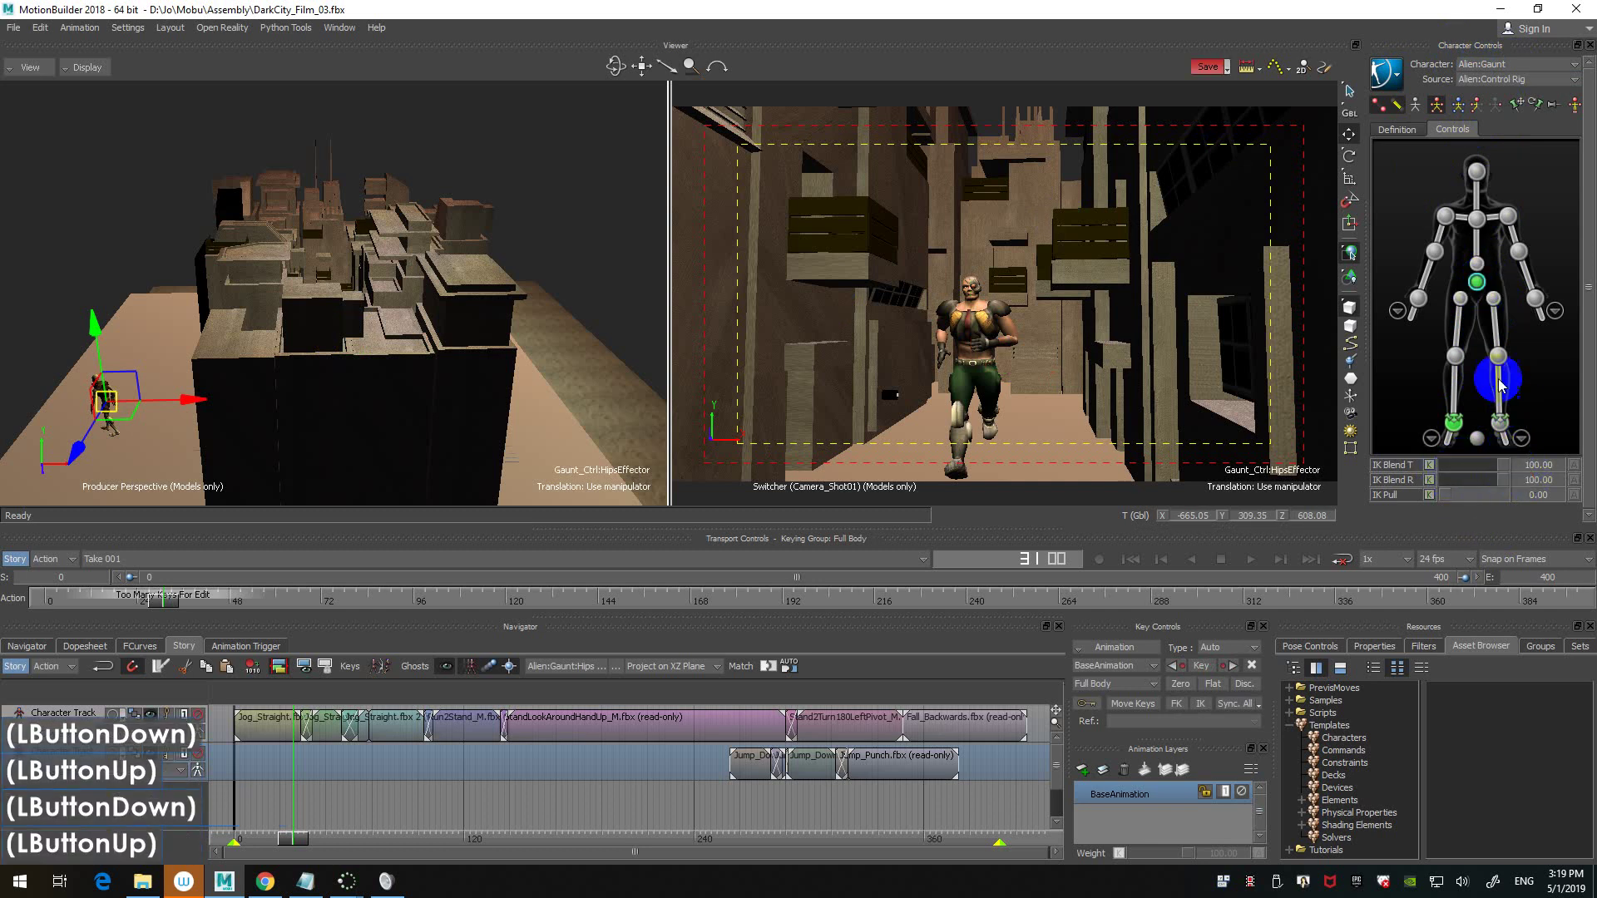
left_click(1500, 423)
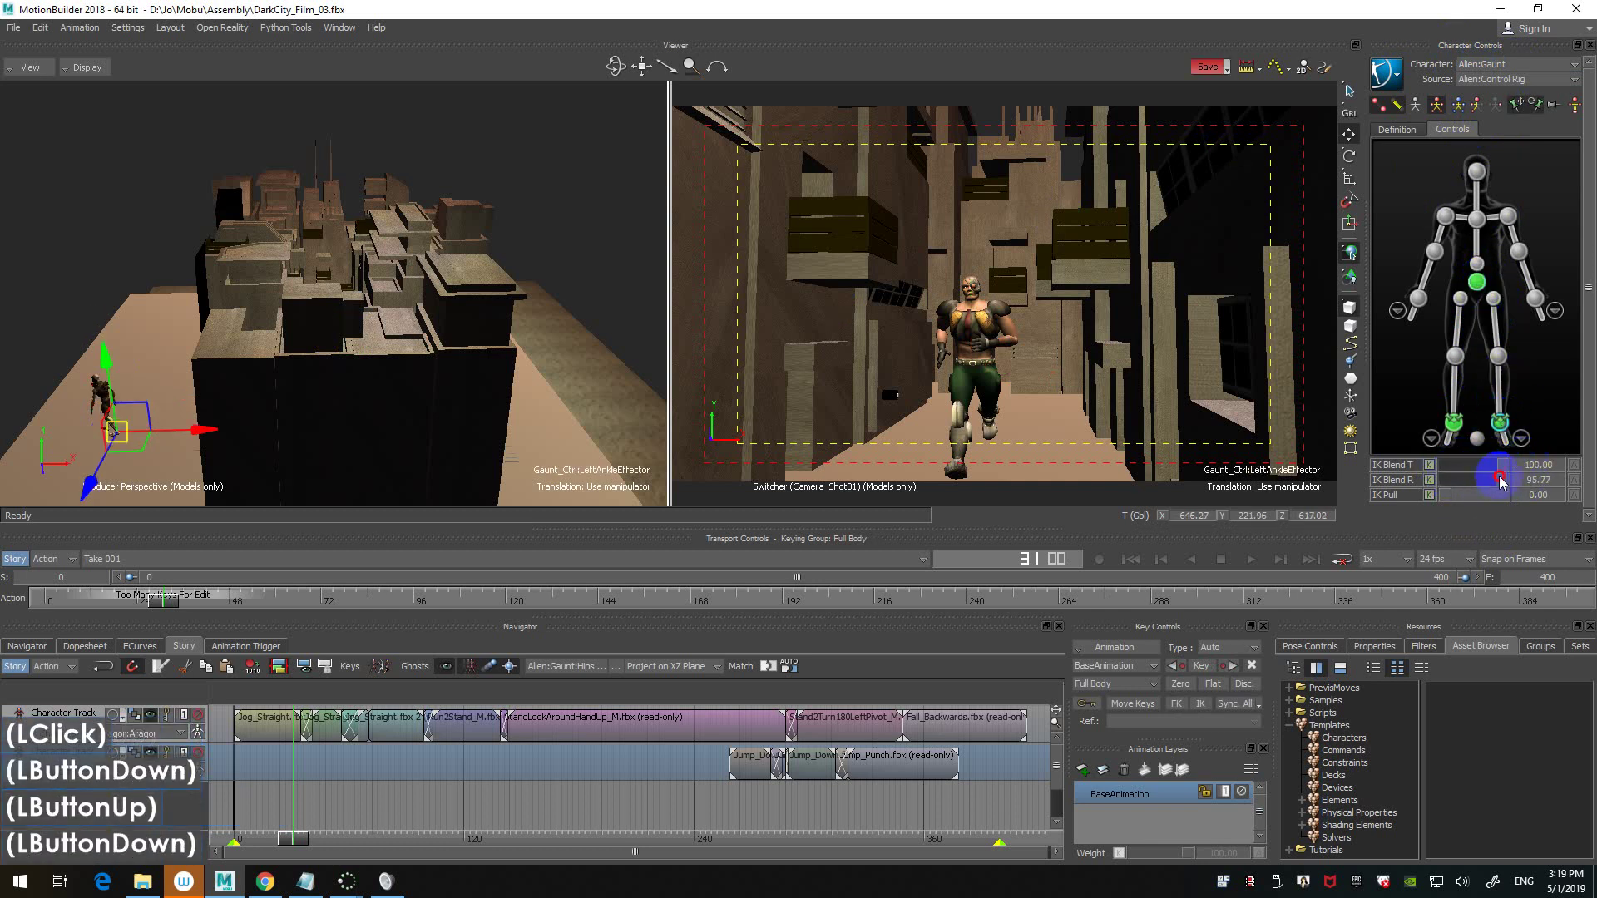
left_click_drag(1489, 480, 1509, 480)
- Plot all properties of Gaunt's control rig from the hips effector, with Plot On Frame at 30 FPS
left_click(1487, 293)
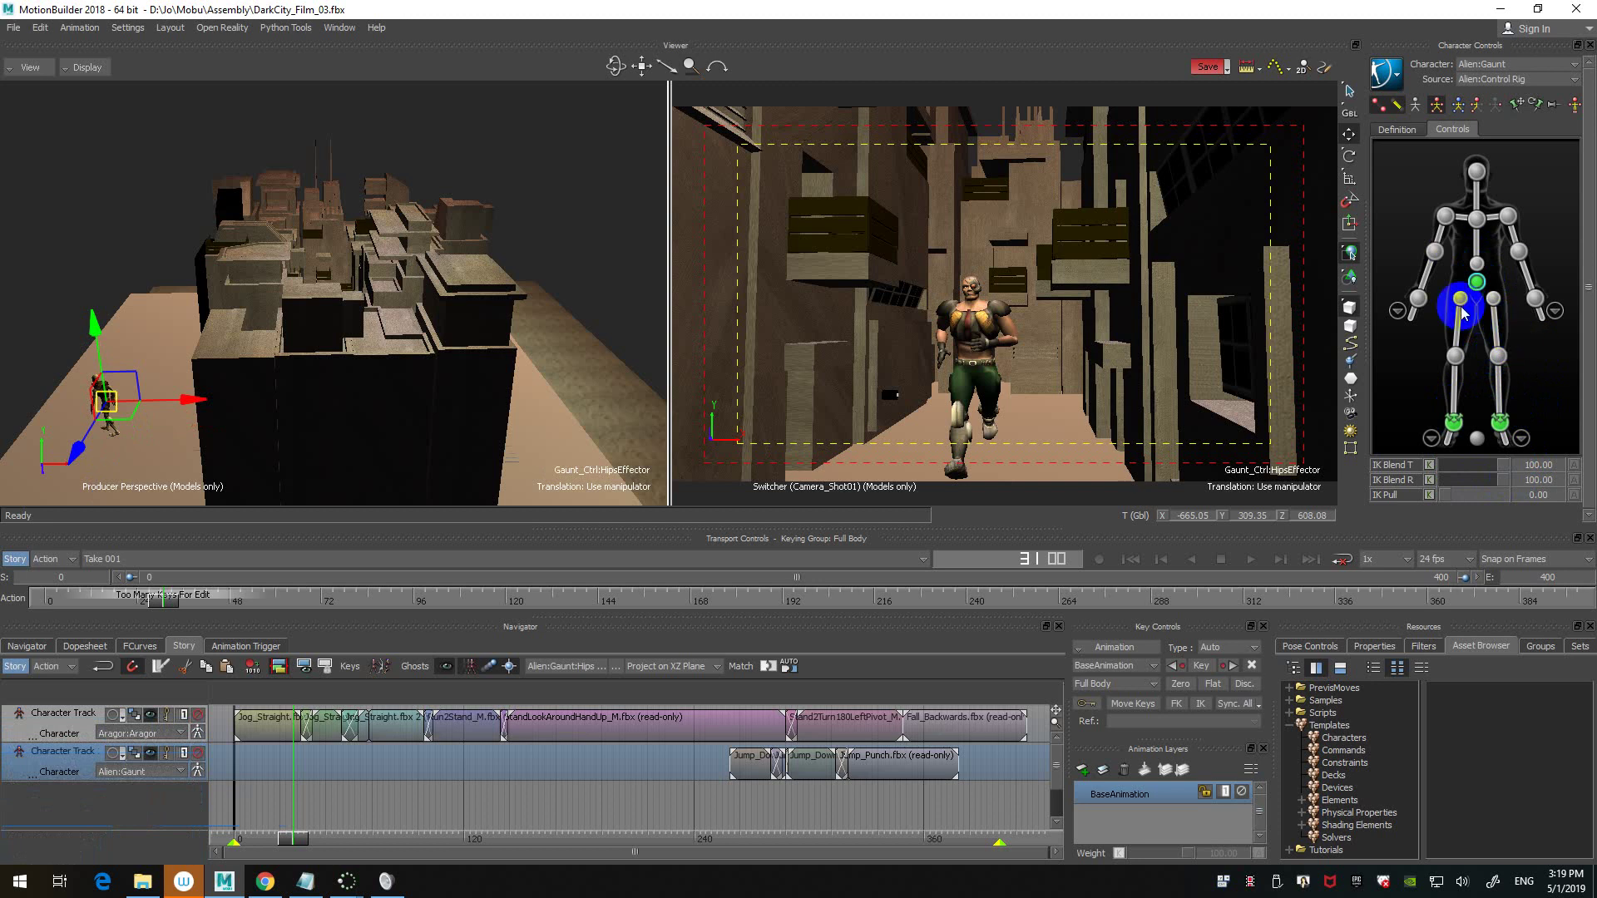
left_click(1431, 295)
left_click(1478, 285)
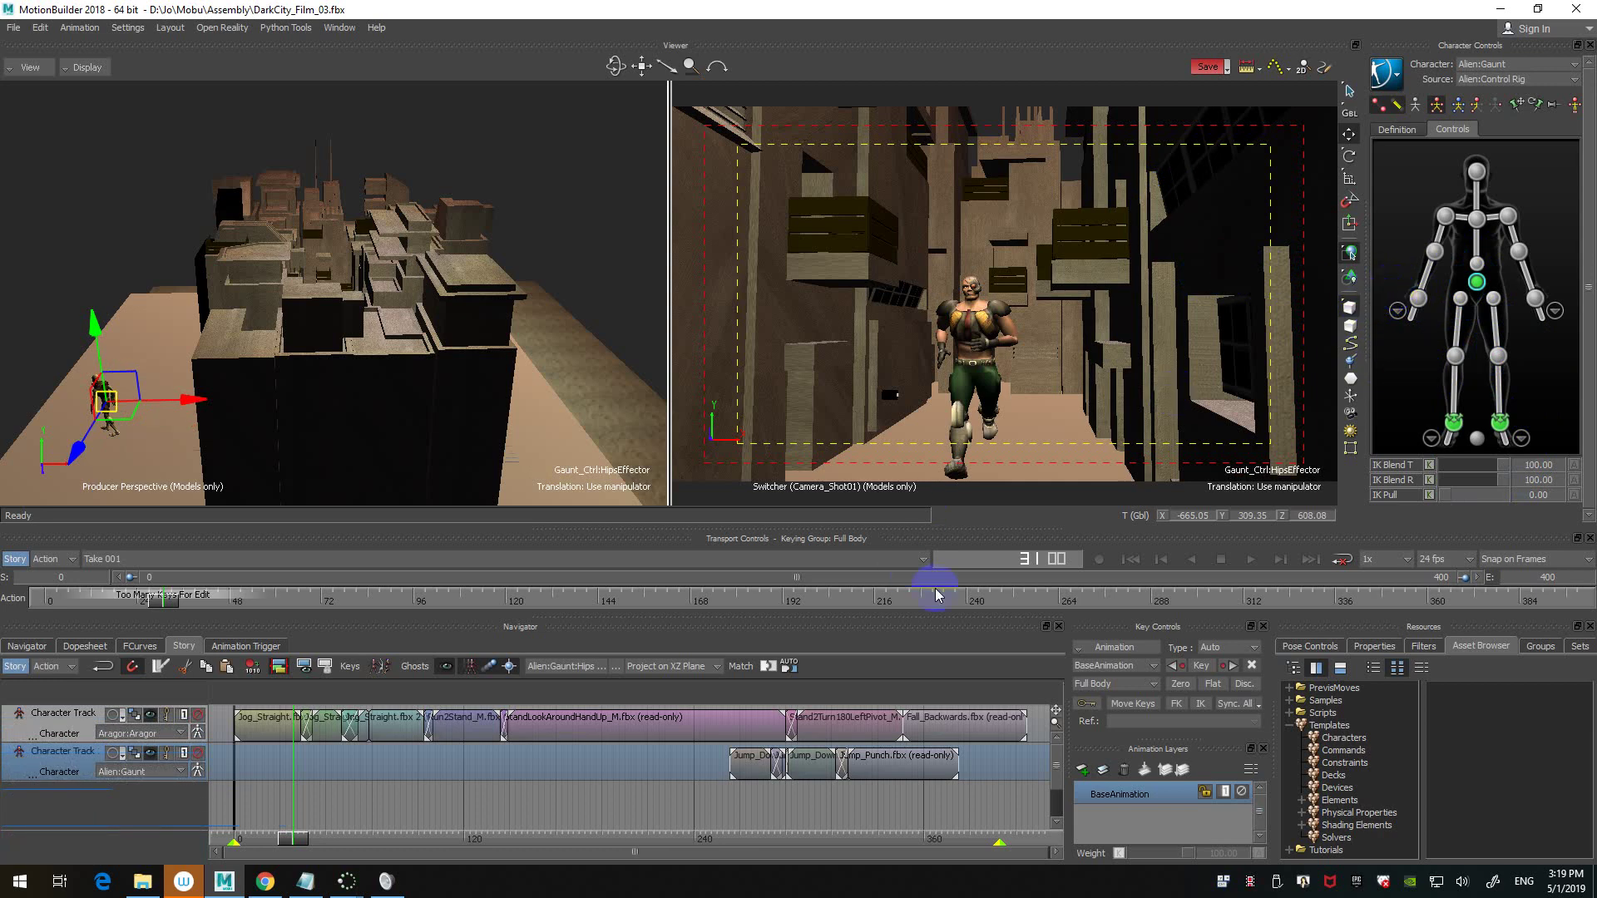
left_click(1133, 649)
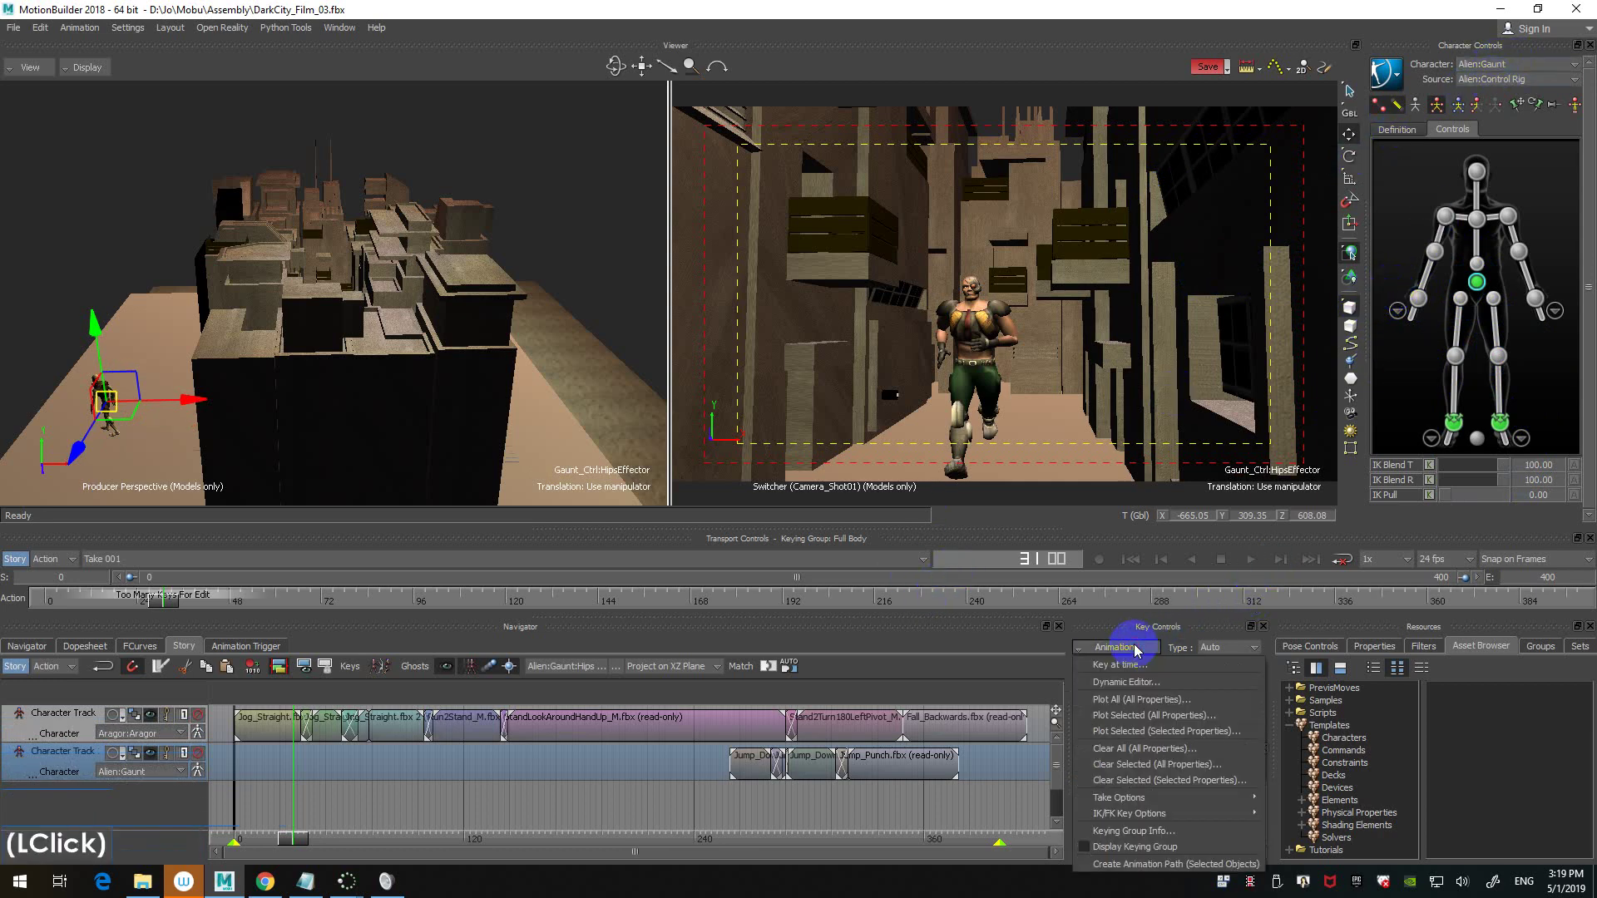
left_click(1133, 717)
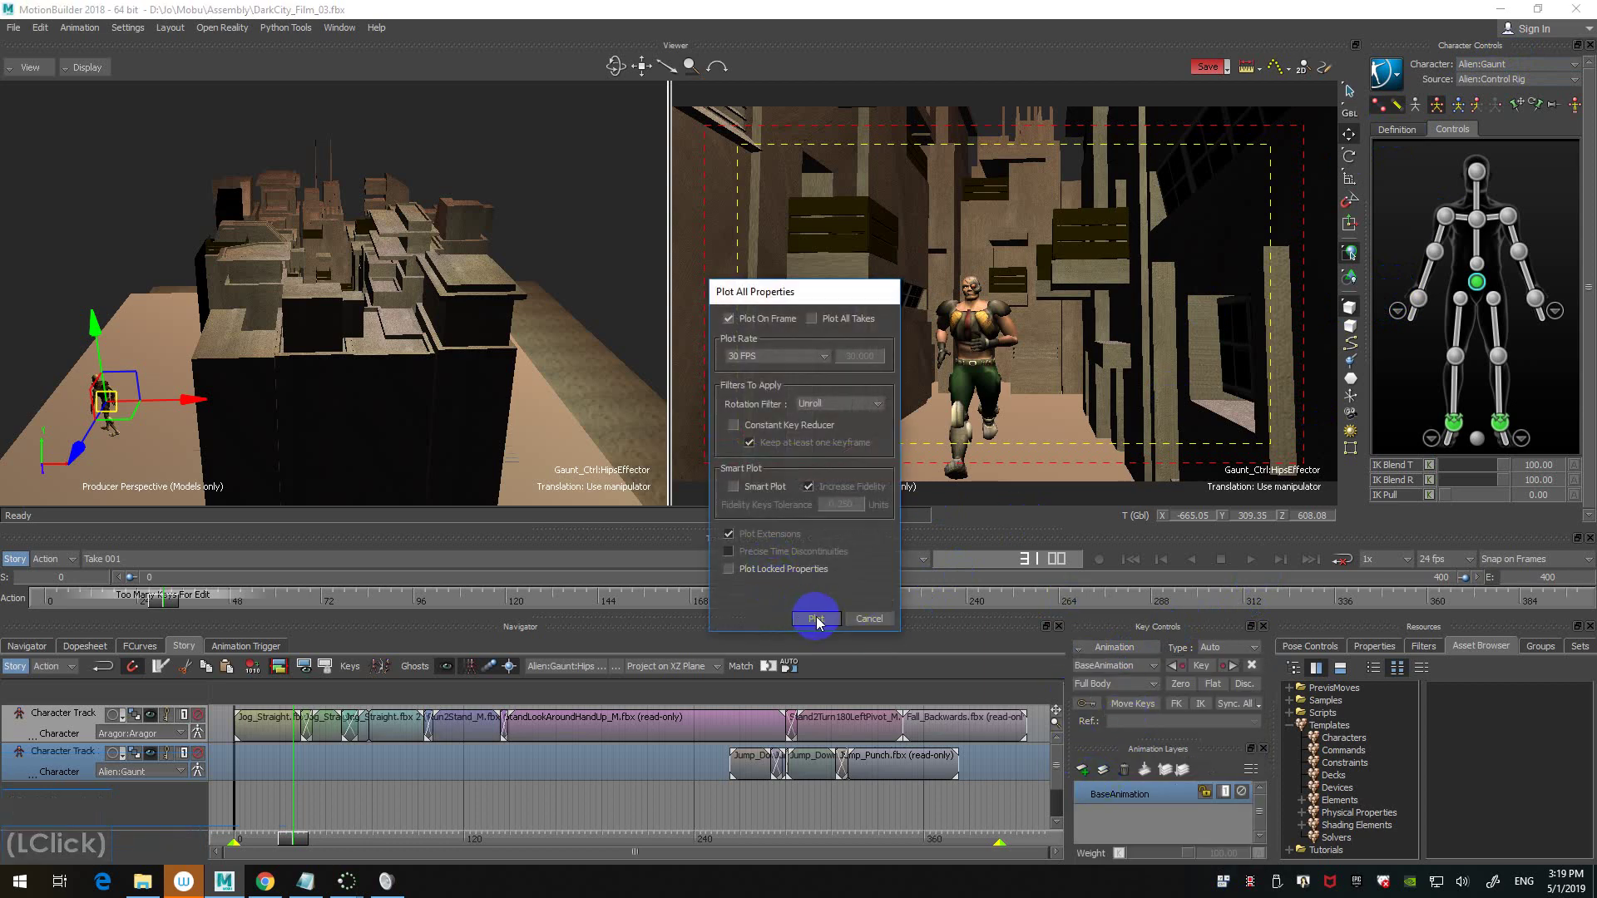
left_click(816, 619)
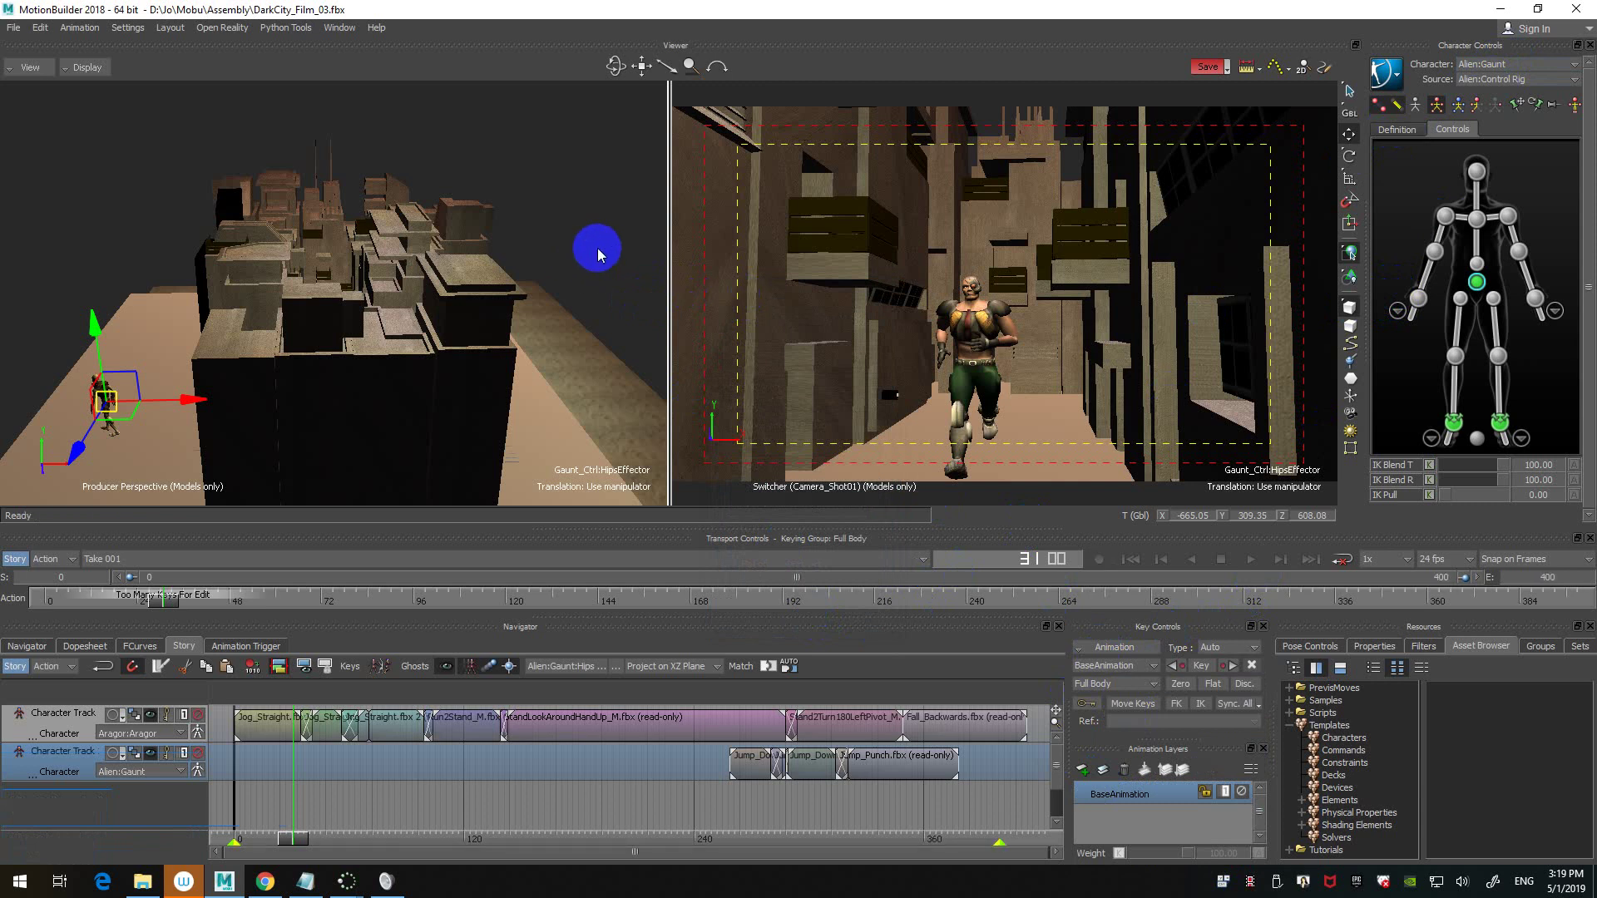
- Clear the effector selection and turn Story mode off so the characters use their plotted animation
left_click(757, 744)
left_click(612, 222)
left_click(71, 563)
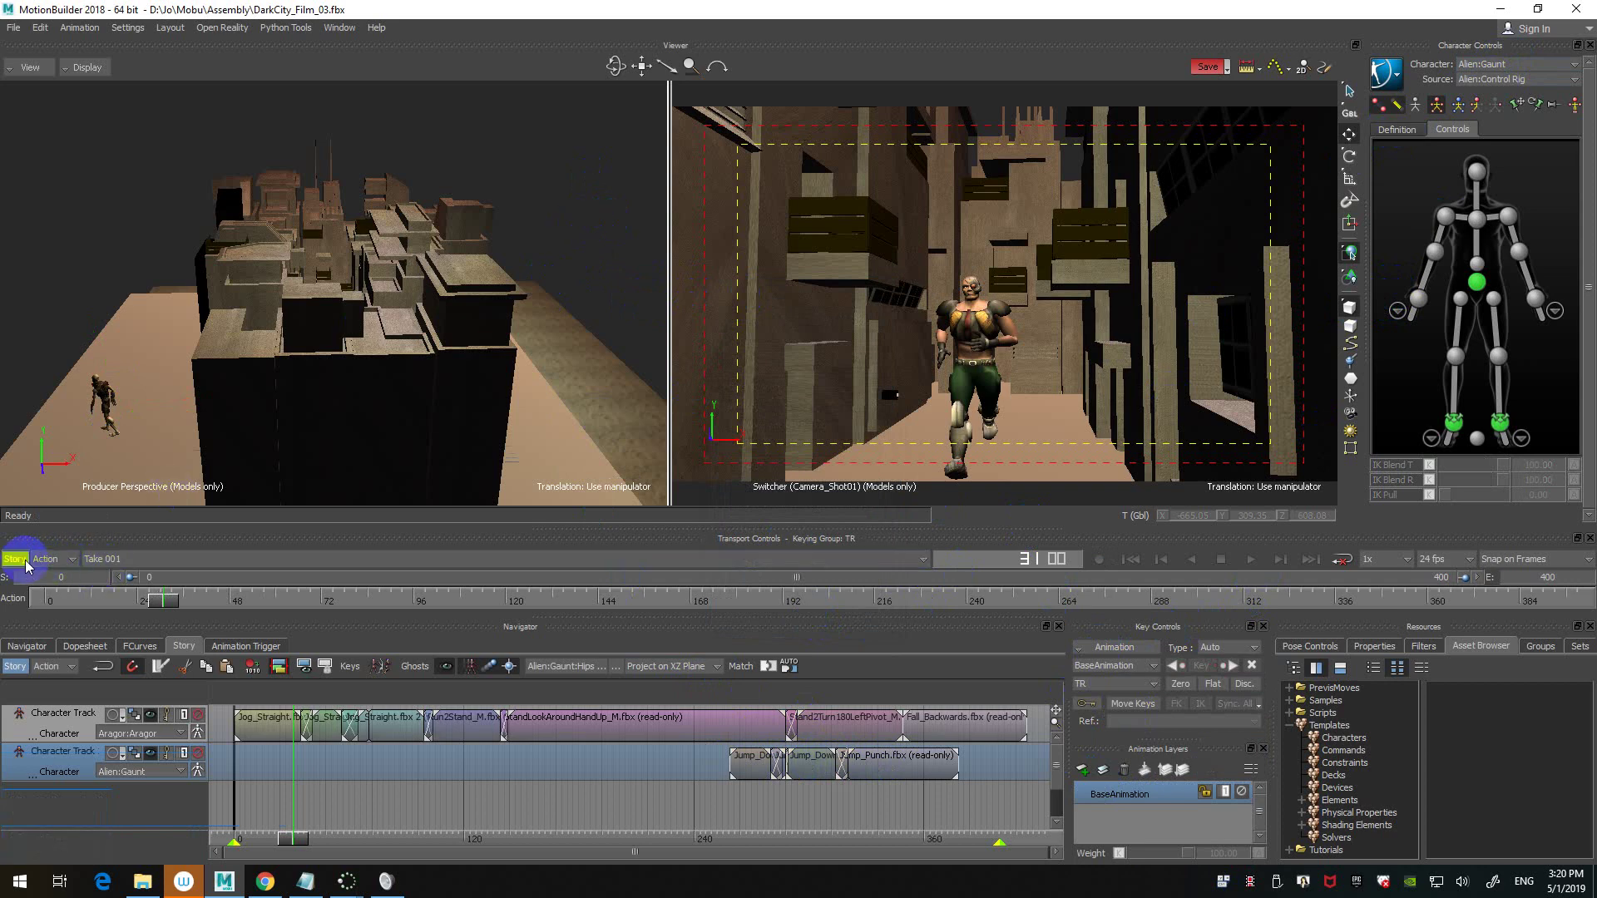
left_click(16, 559)
left_click(614, 283)
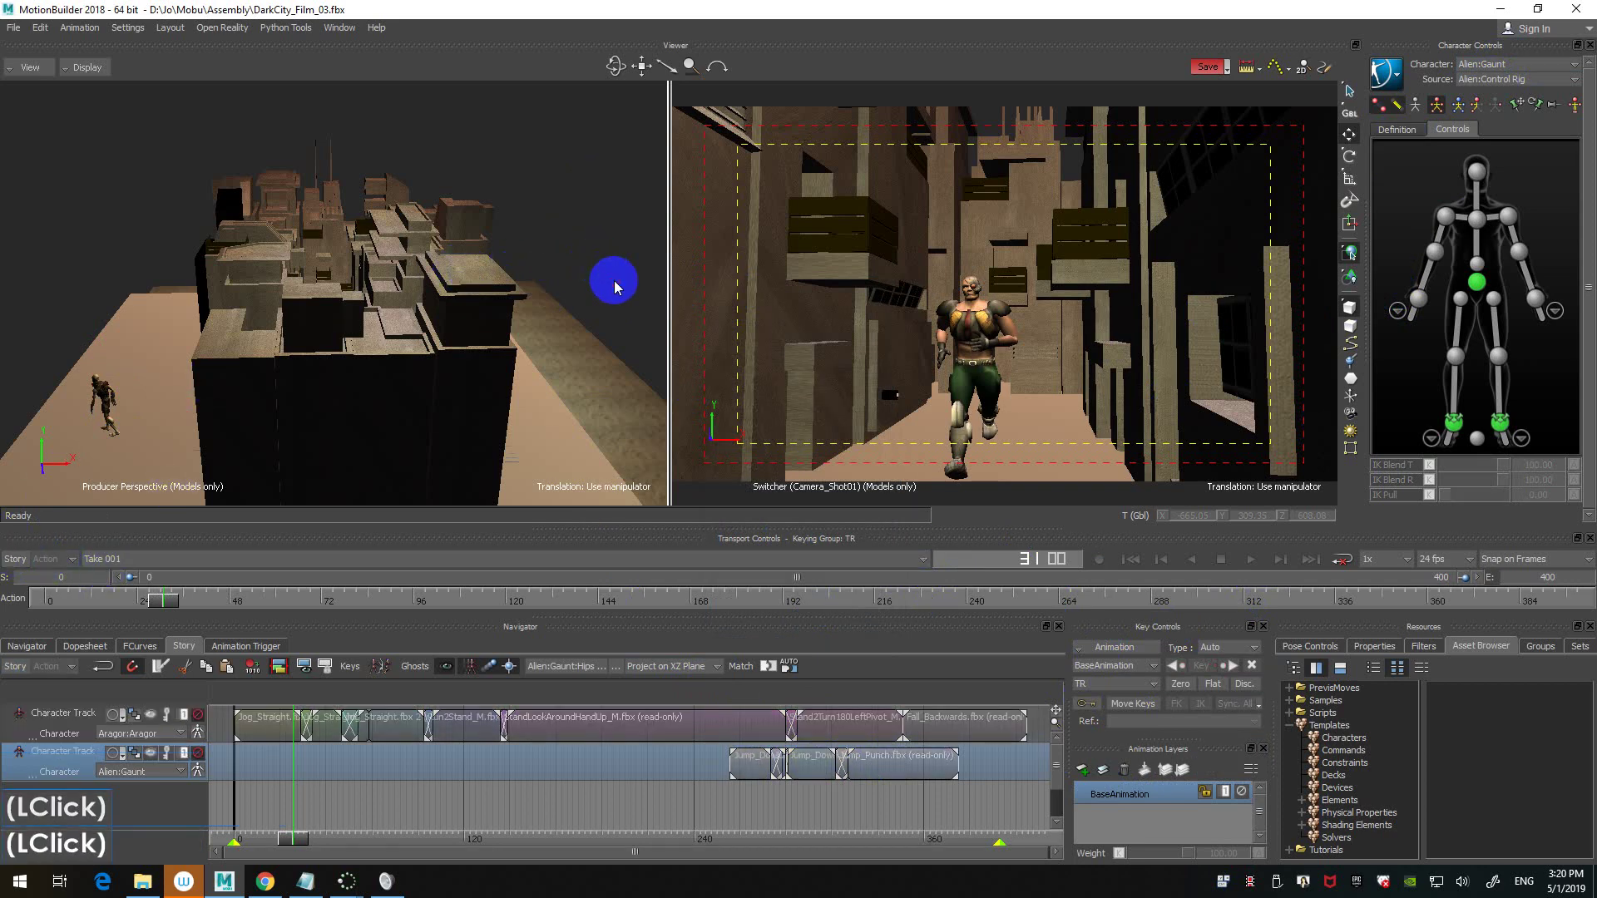
- Play the plotted animation from the first frame without Story mode and inspect the final frame
key("ctrl+Home")
key("ctrl+space")
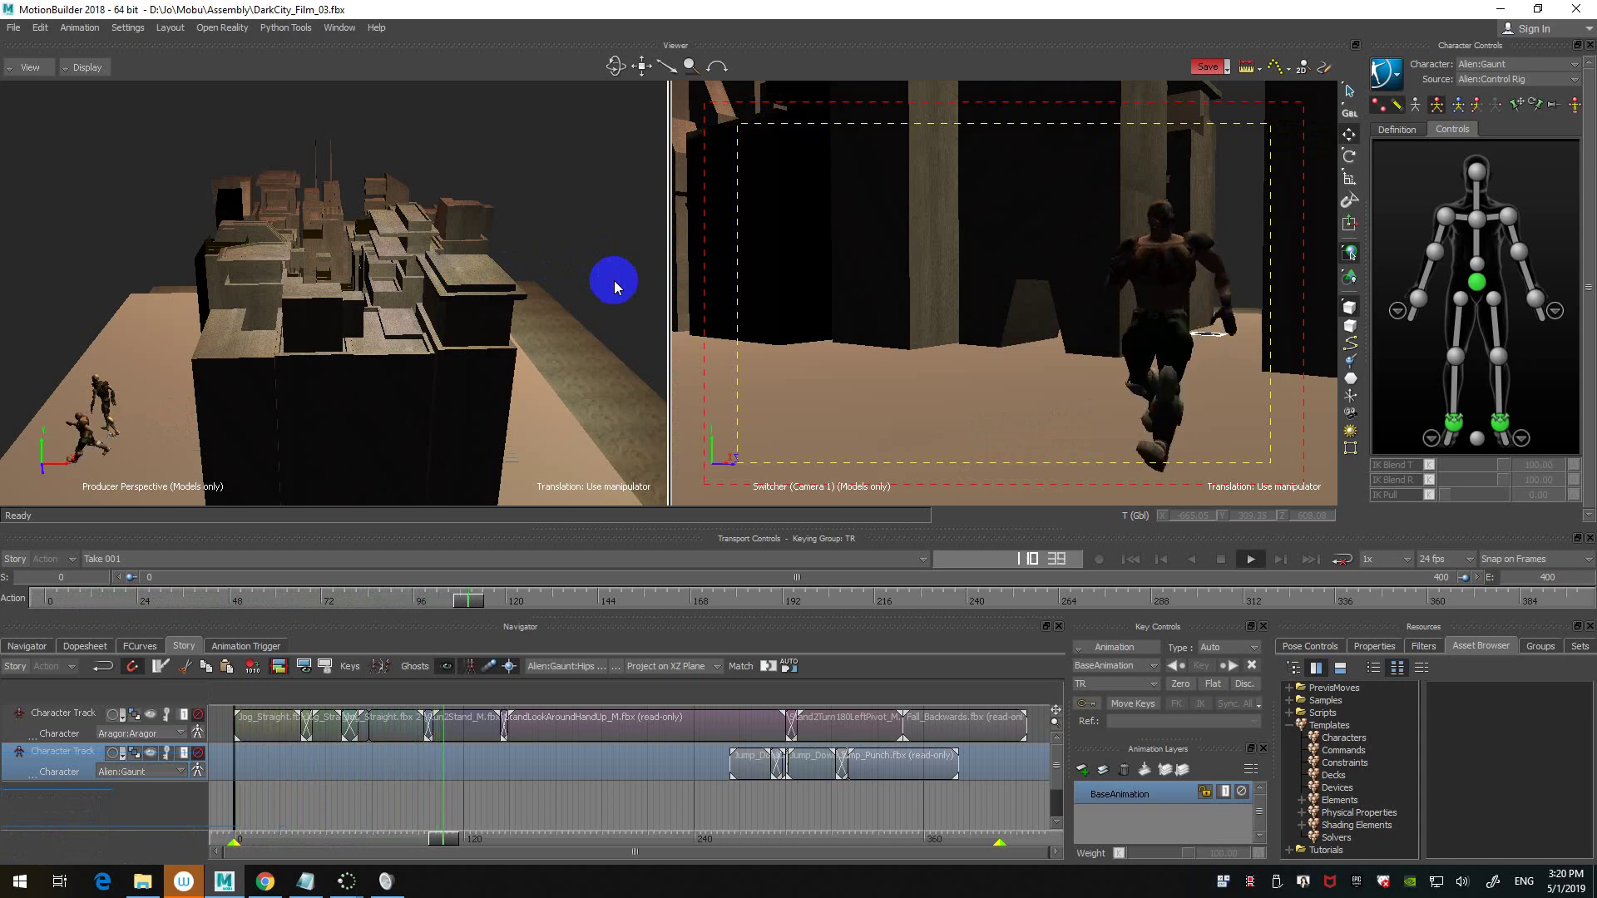
key("ctrl+space")
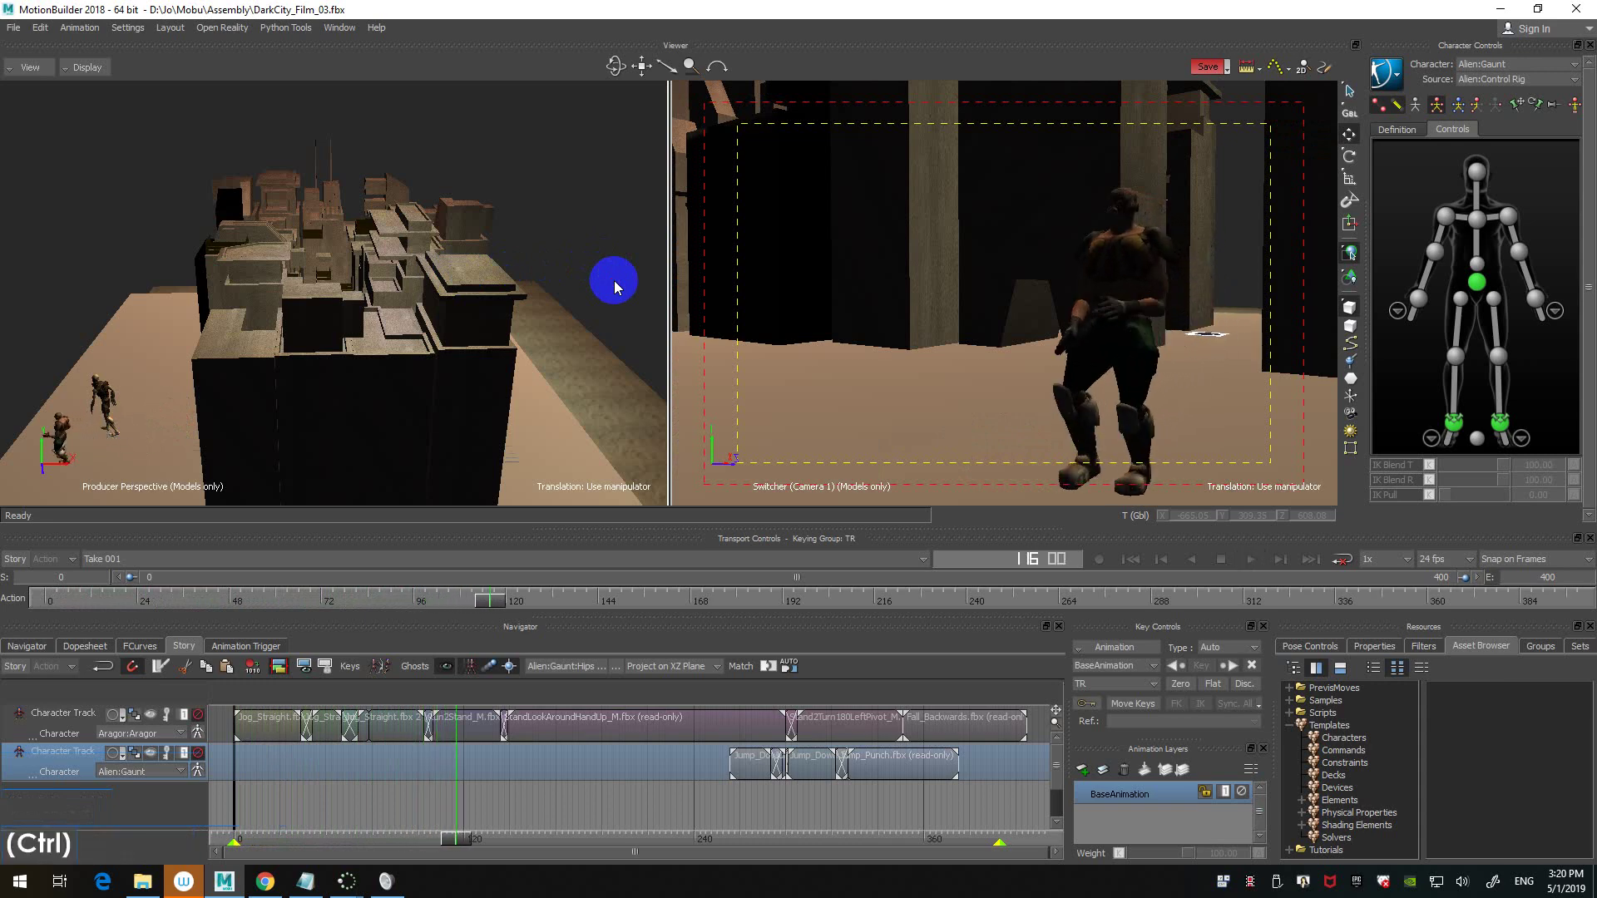
key("ctrl+space")
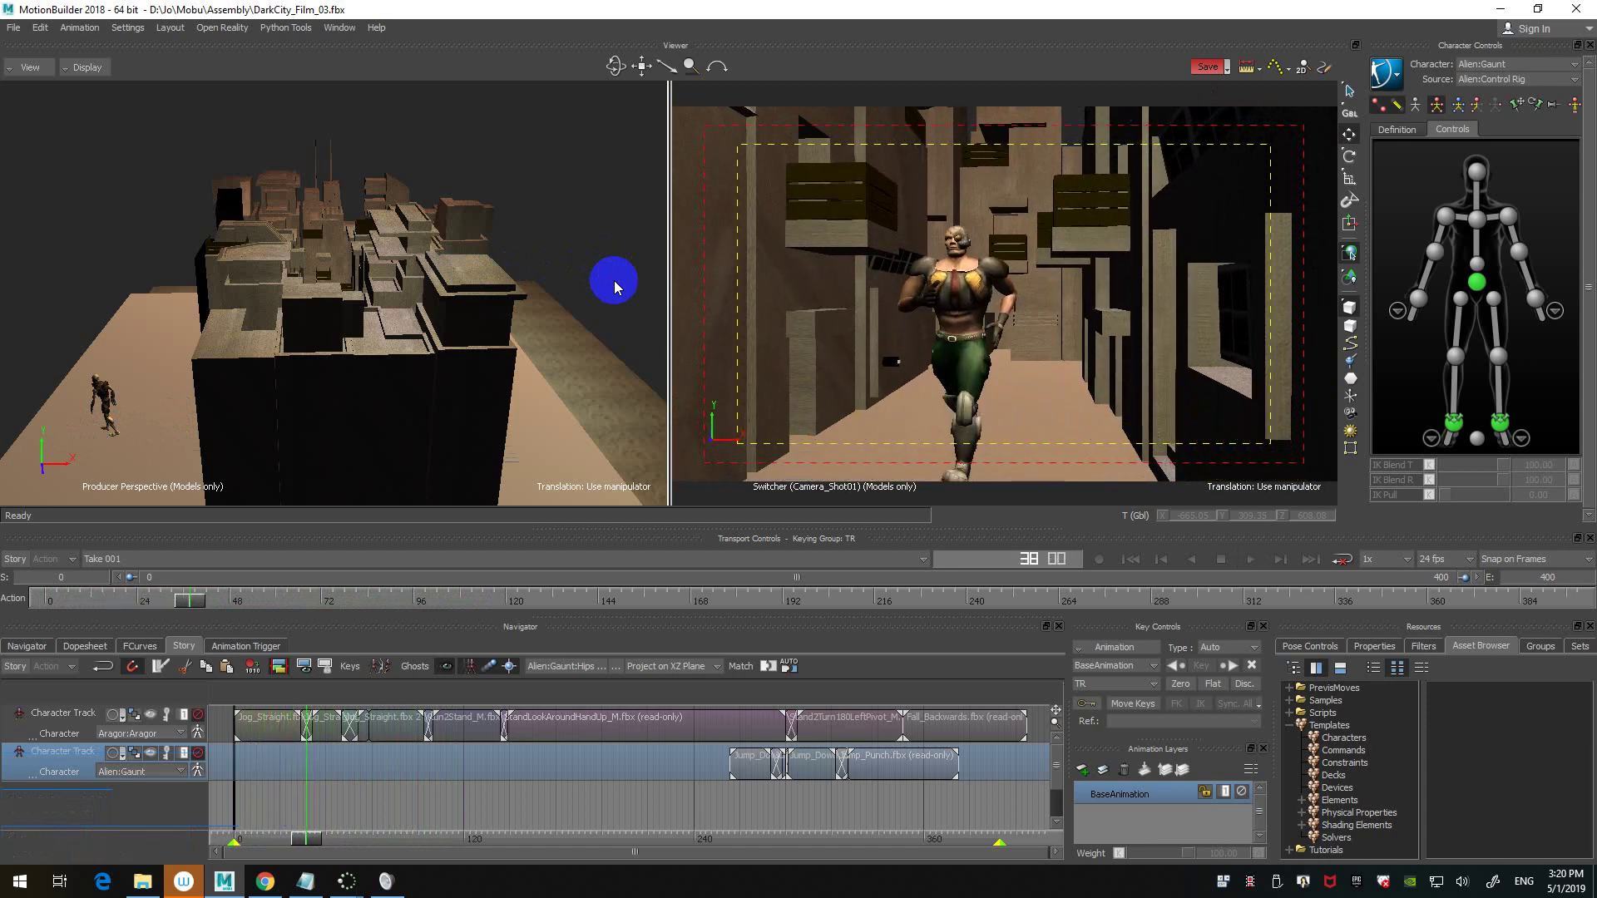
key("ctrl+End")
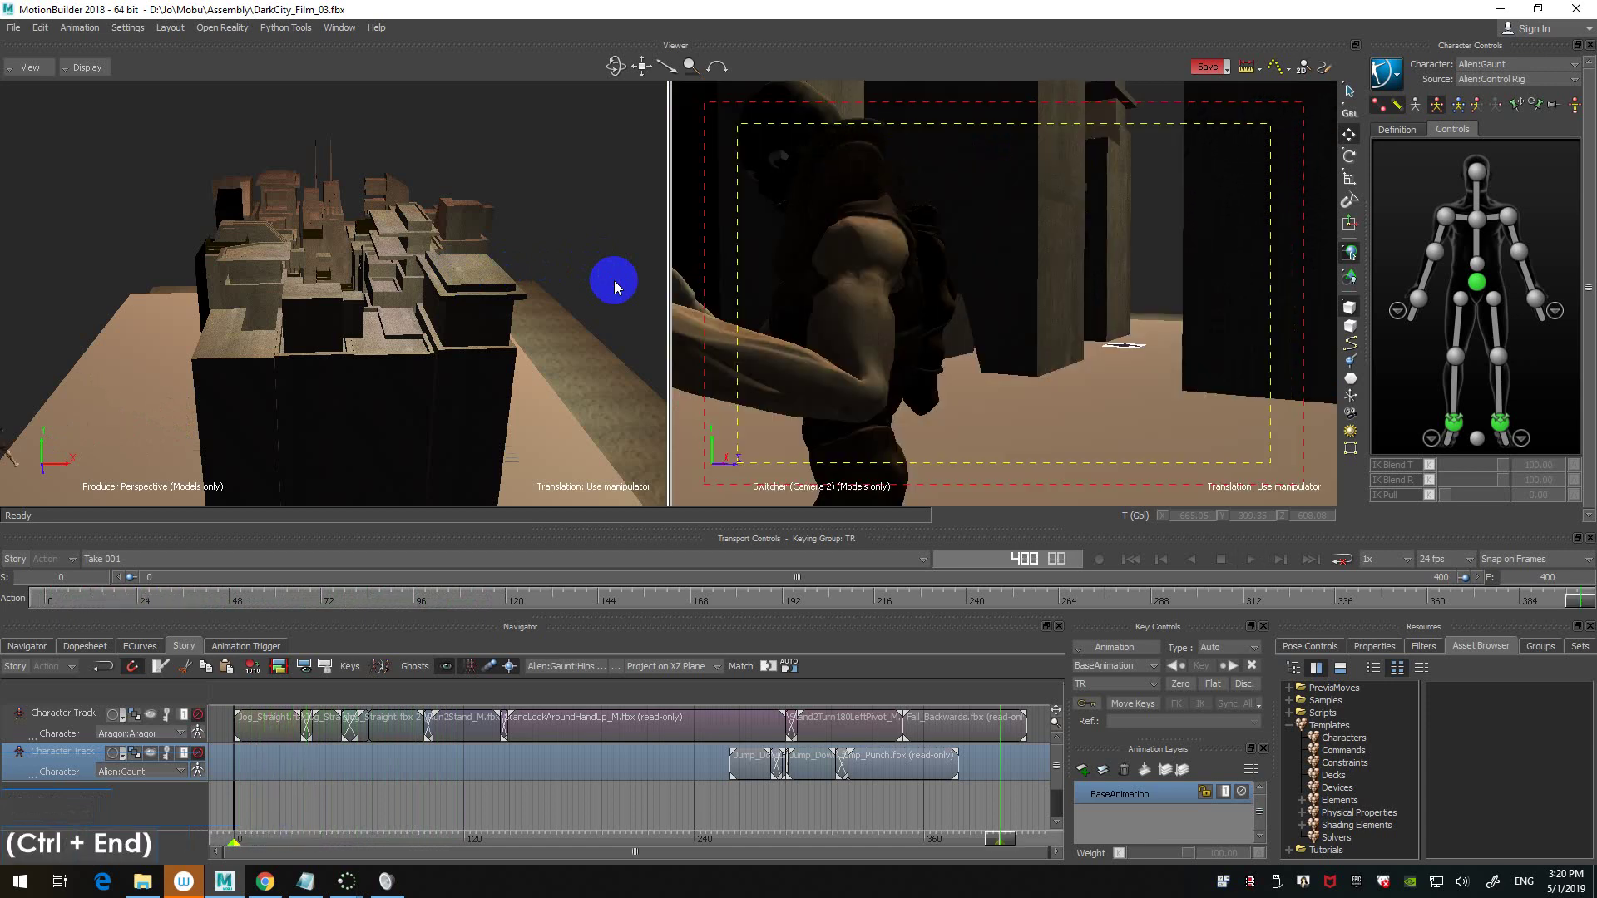
- Return to the first frame and save the scene as DarkCity_Film_03_Edit.fbx in the Assembly folder
key("ctrl+Home")
left_click(557, 164)
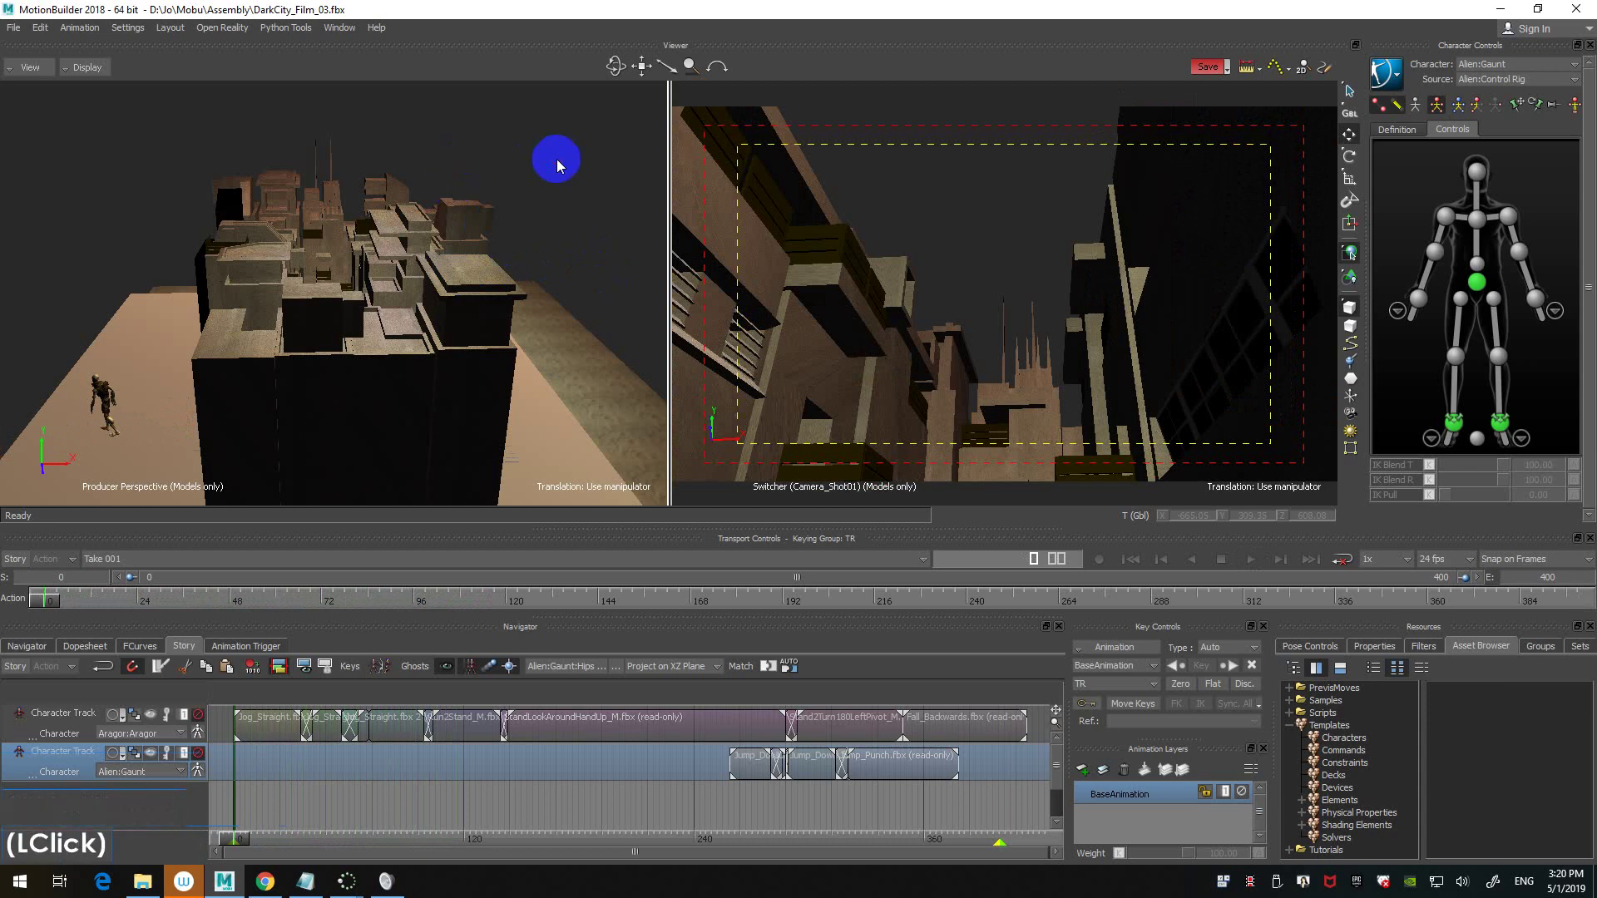
left_click(15, 27)
left_click(72, 116)
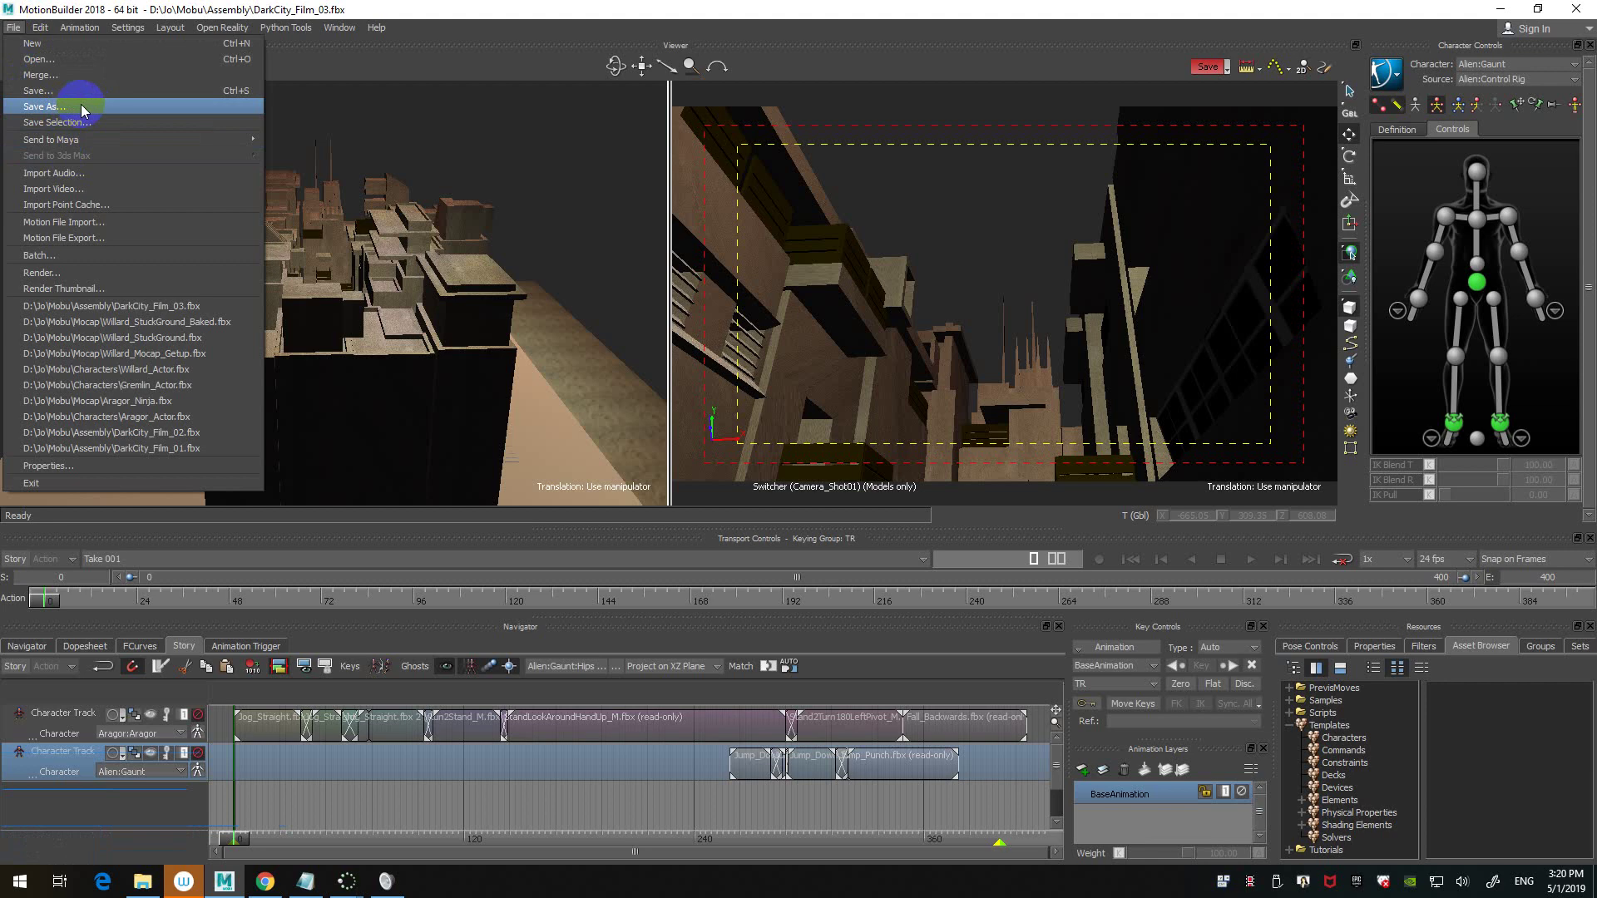
left_click(83, 108)
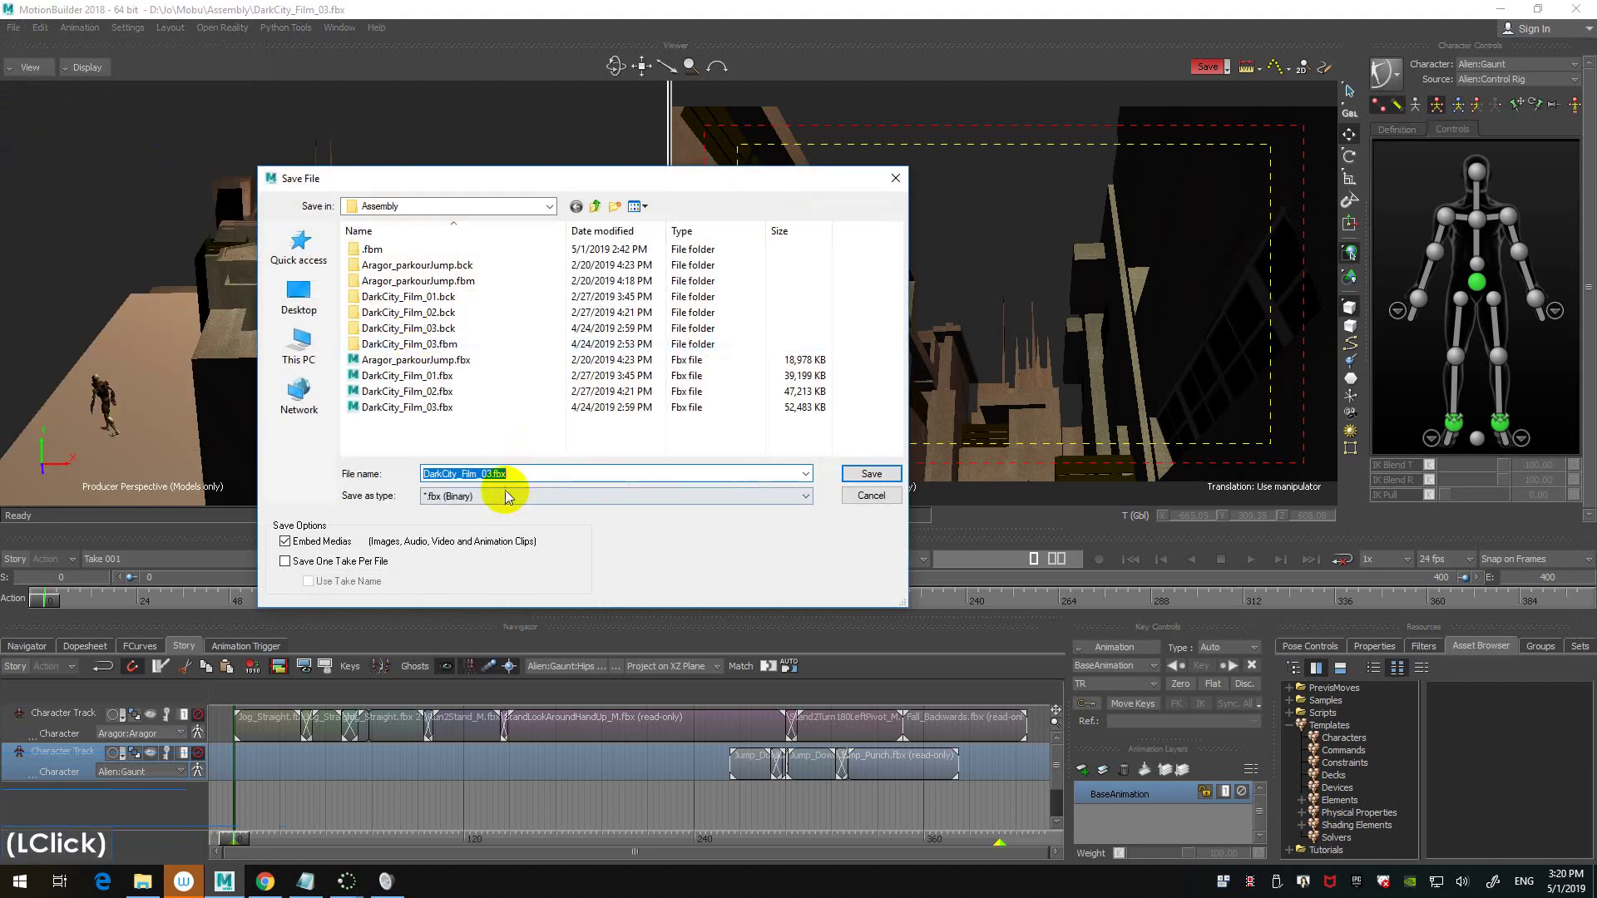
left_click(490, 474)
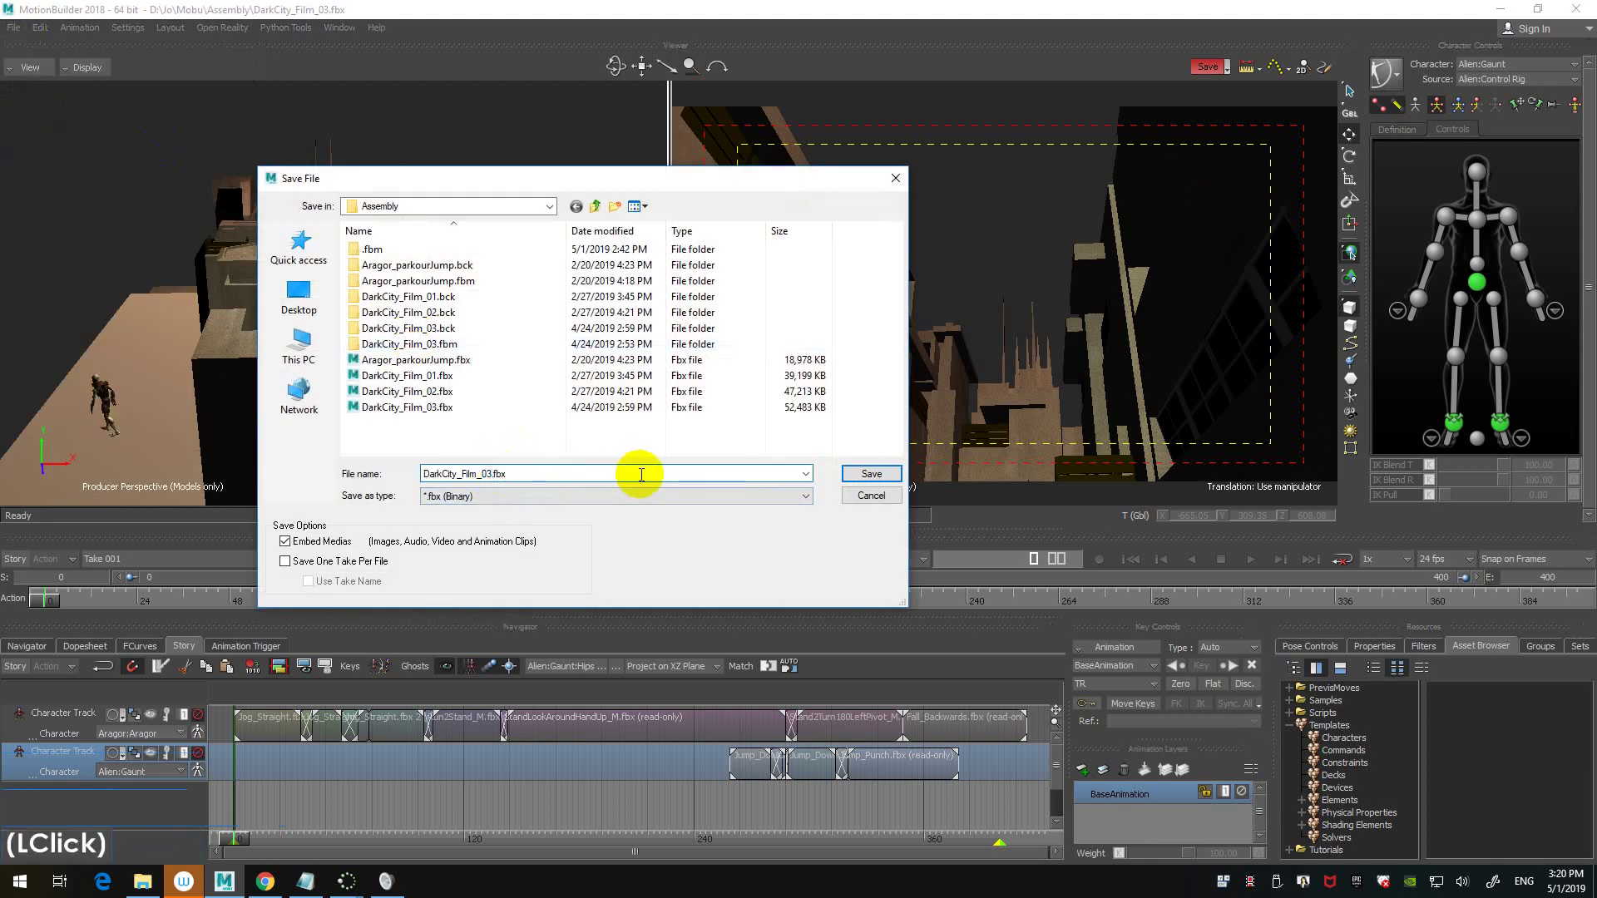
type("_Edit")
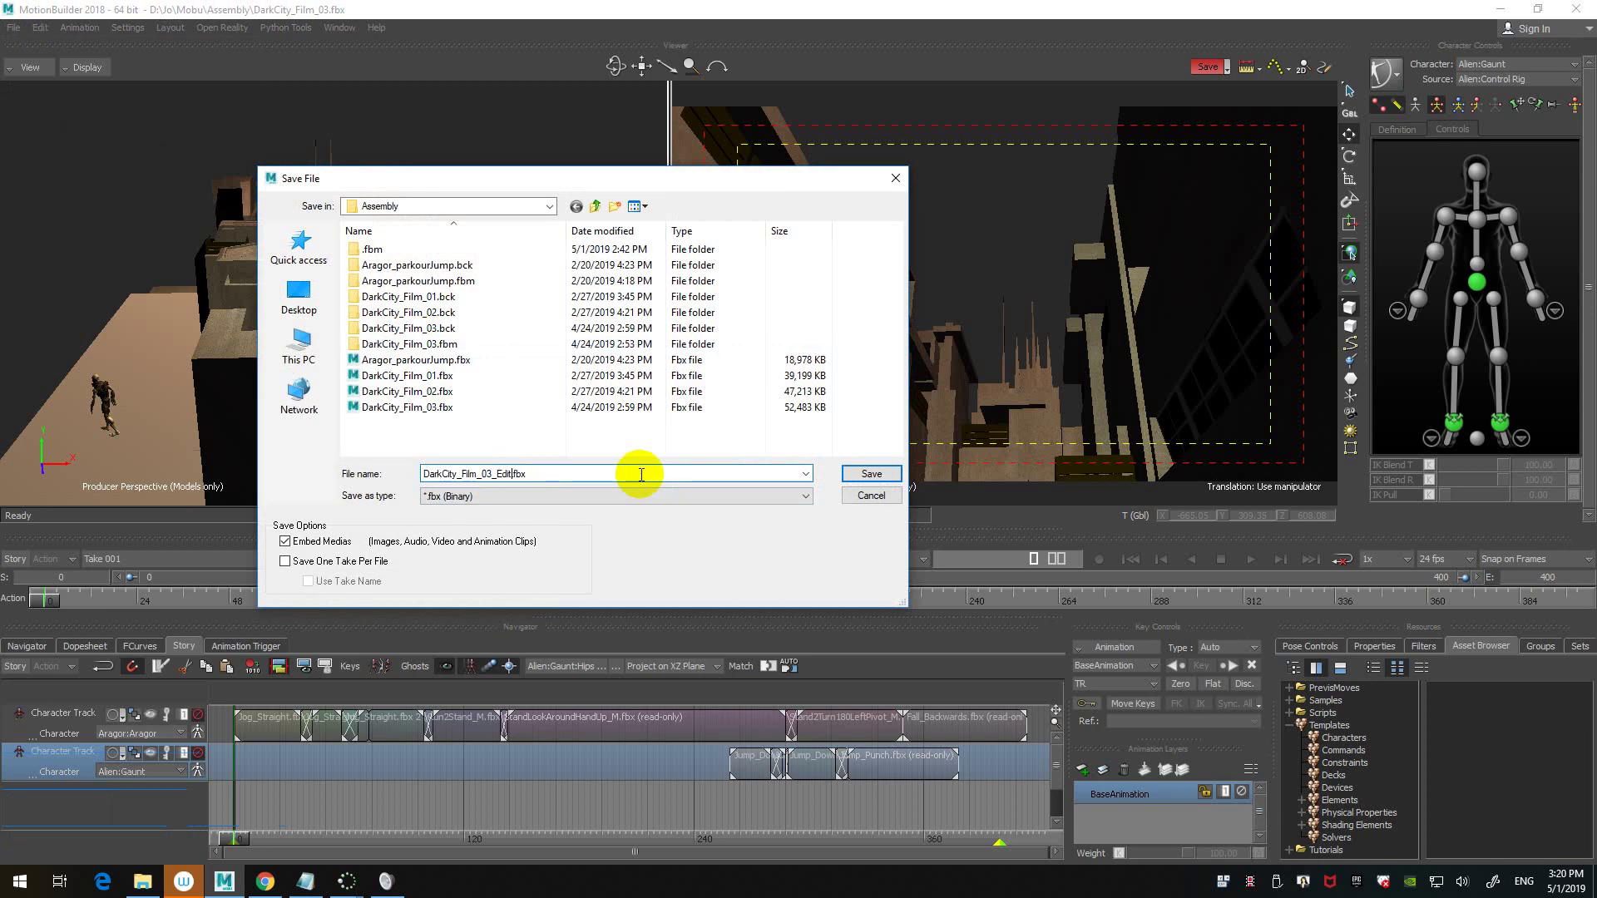
key("Return")
key("Return")
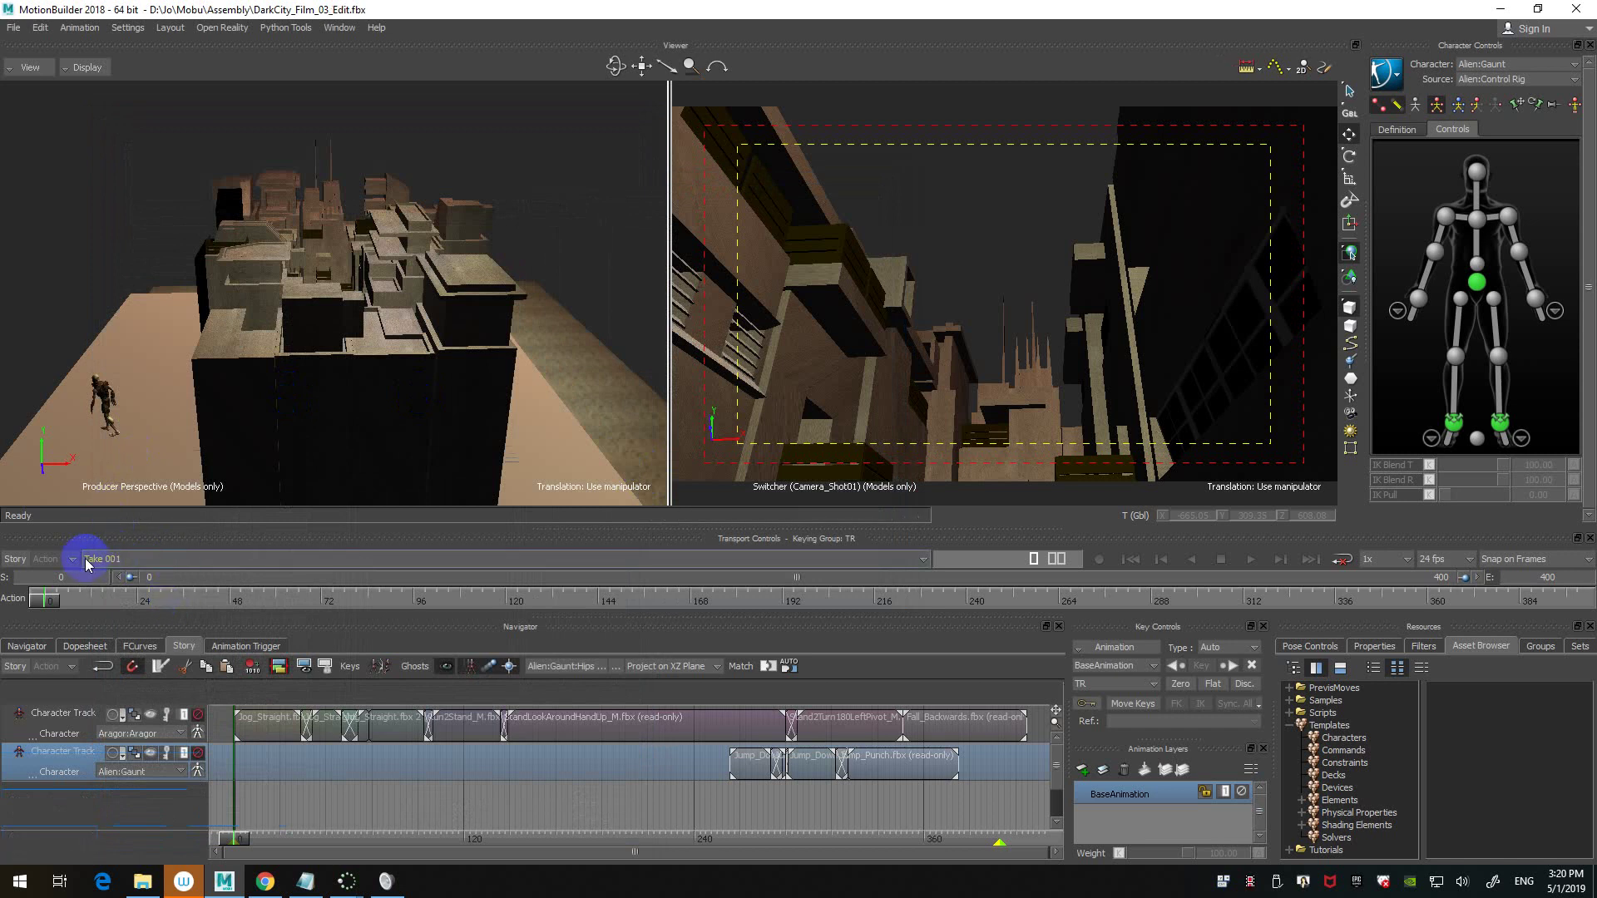
- Create a new take, Take 002, copying the data from Take 001 into it
left_click(163, 559)
left_click(163, 559)
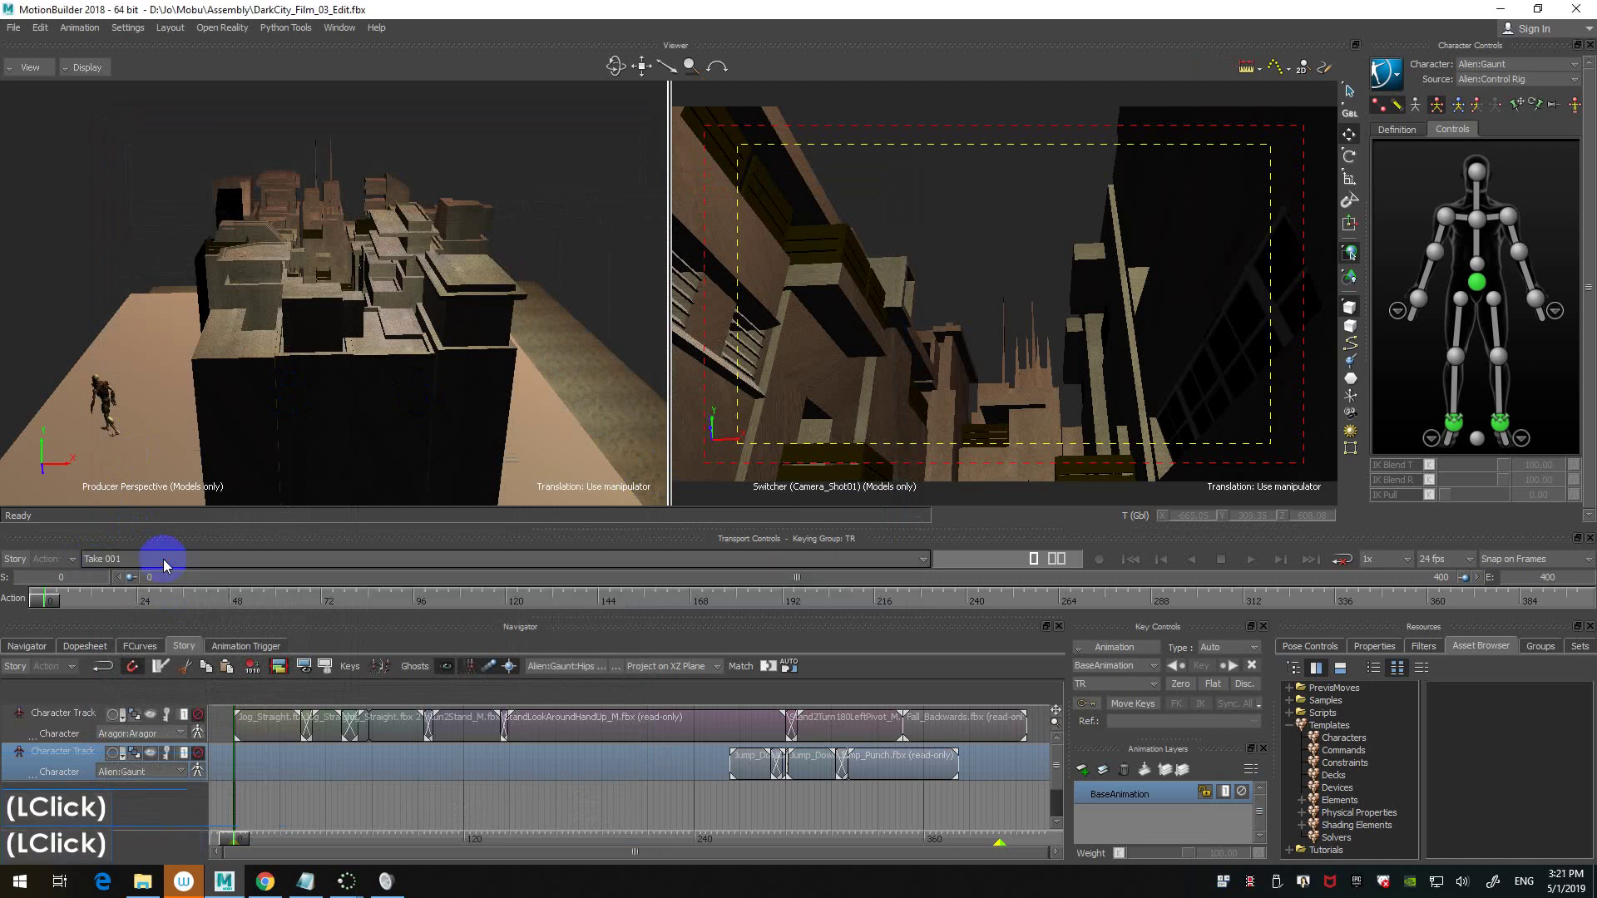
left_click(155, 562)
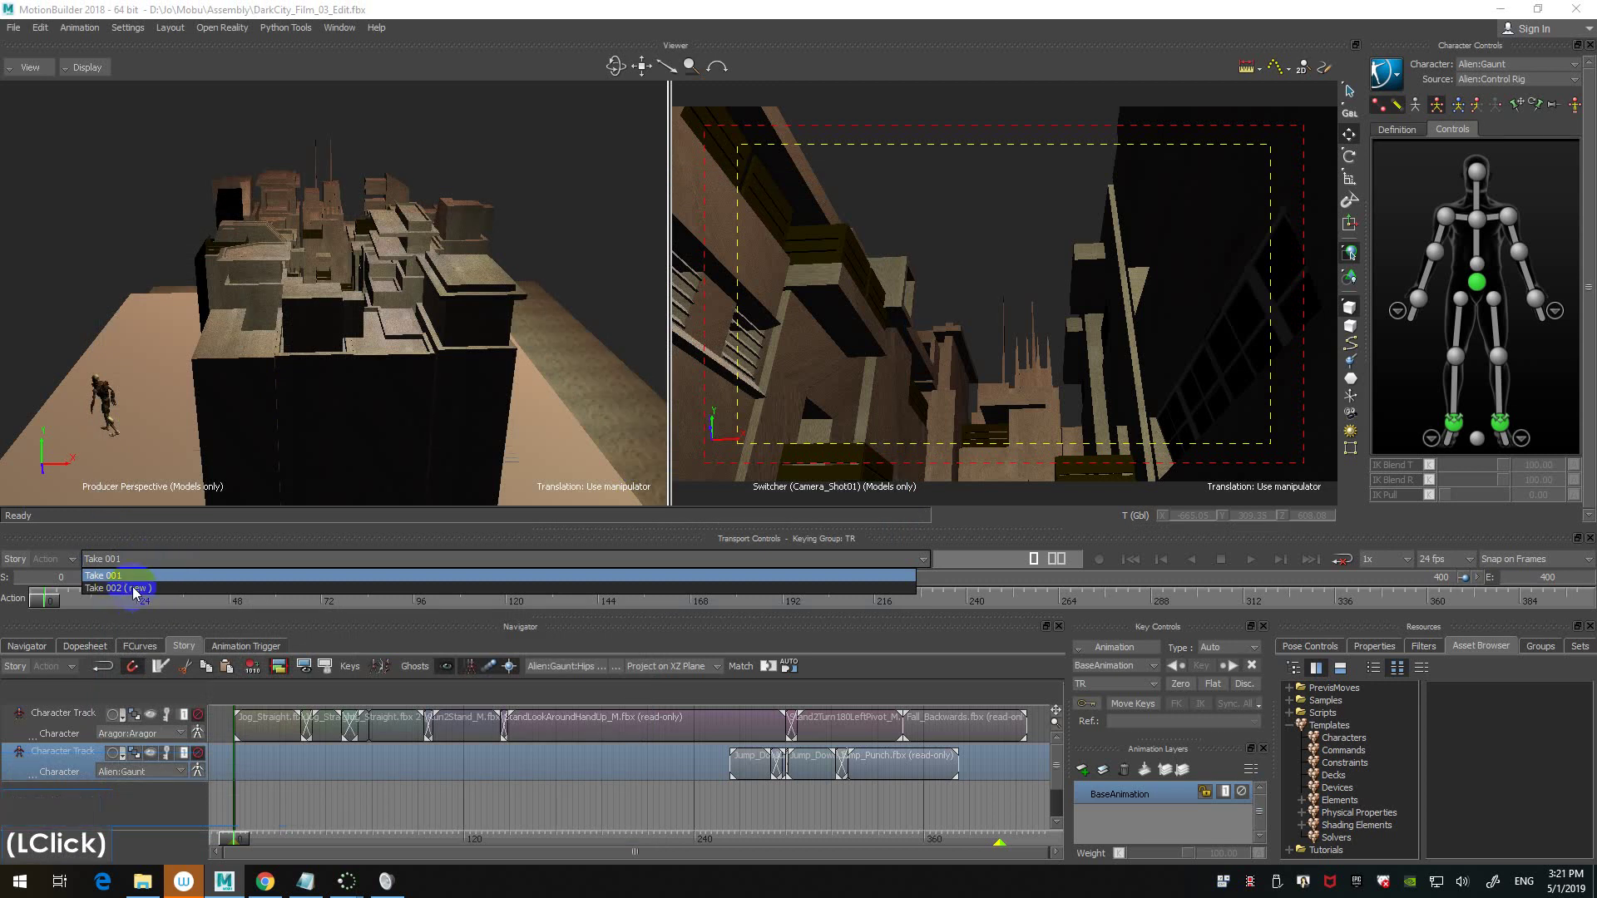
left_click(142, 590)
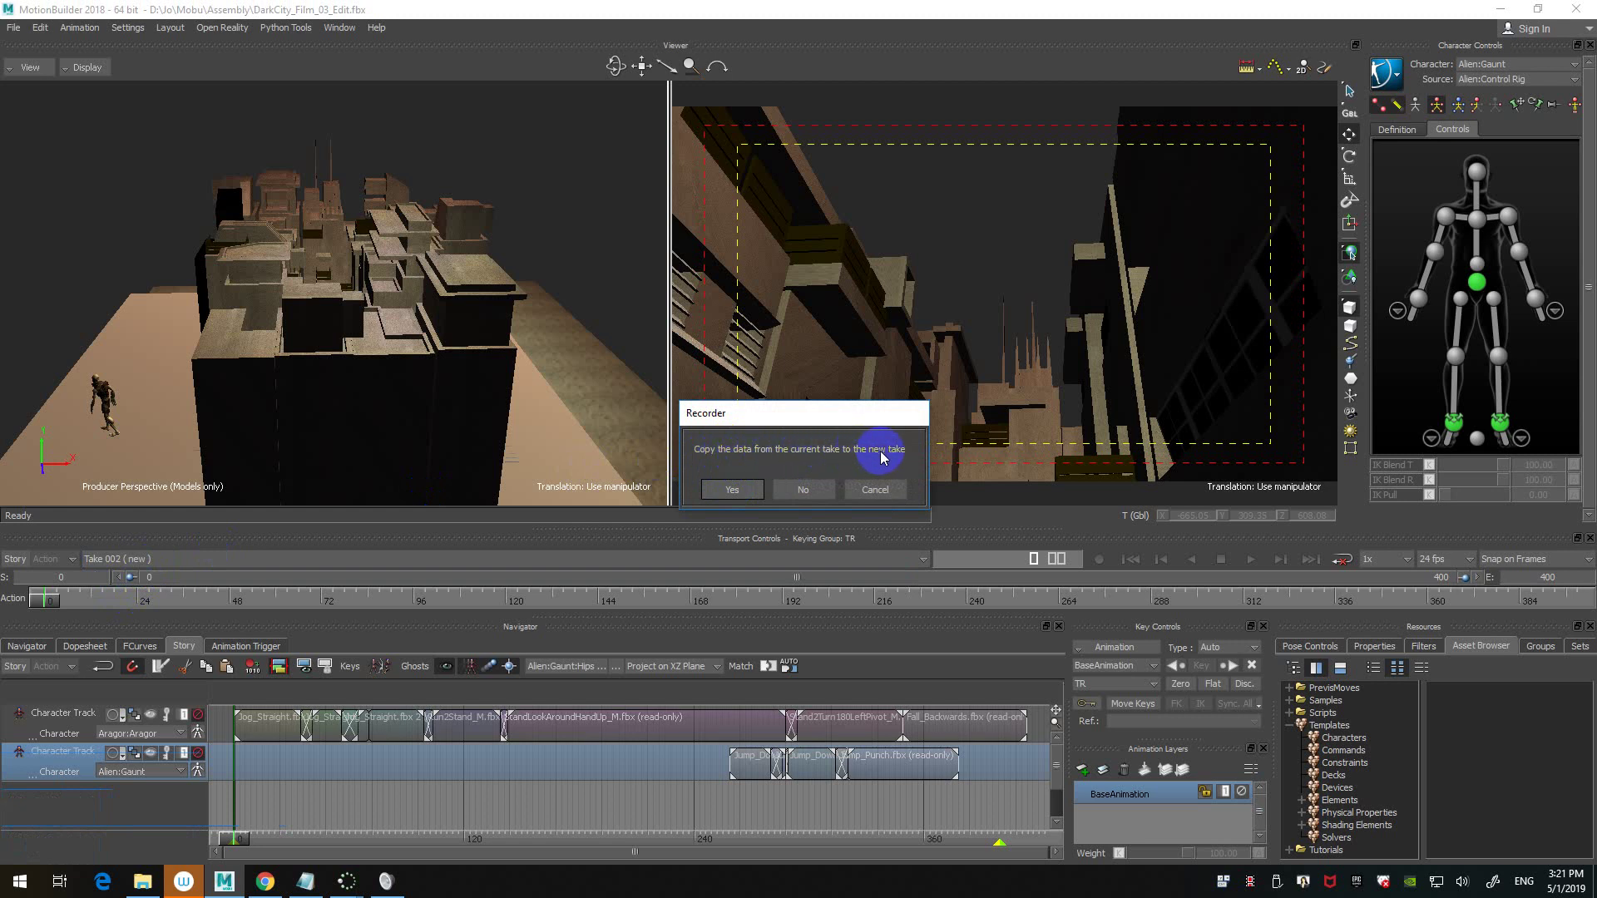
left_click(732, 487)
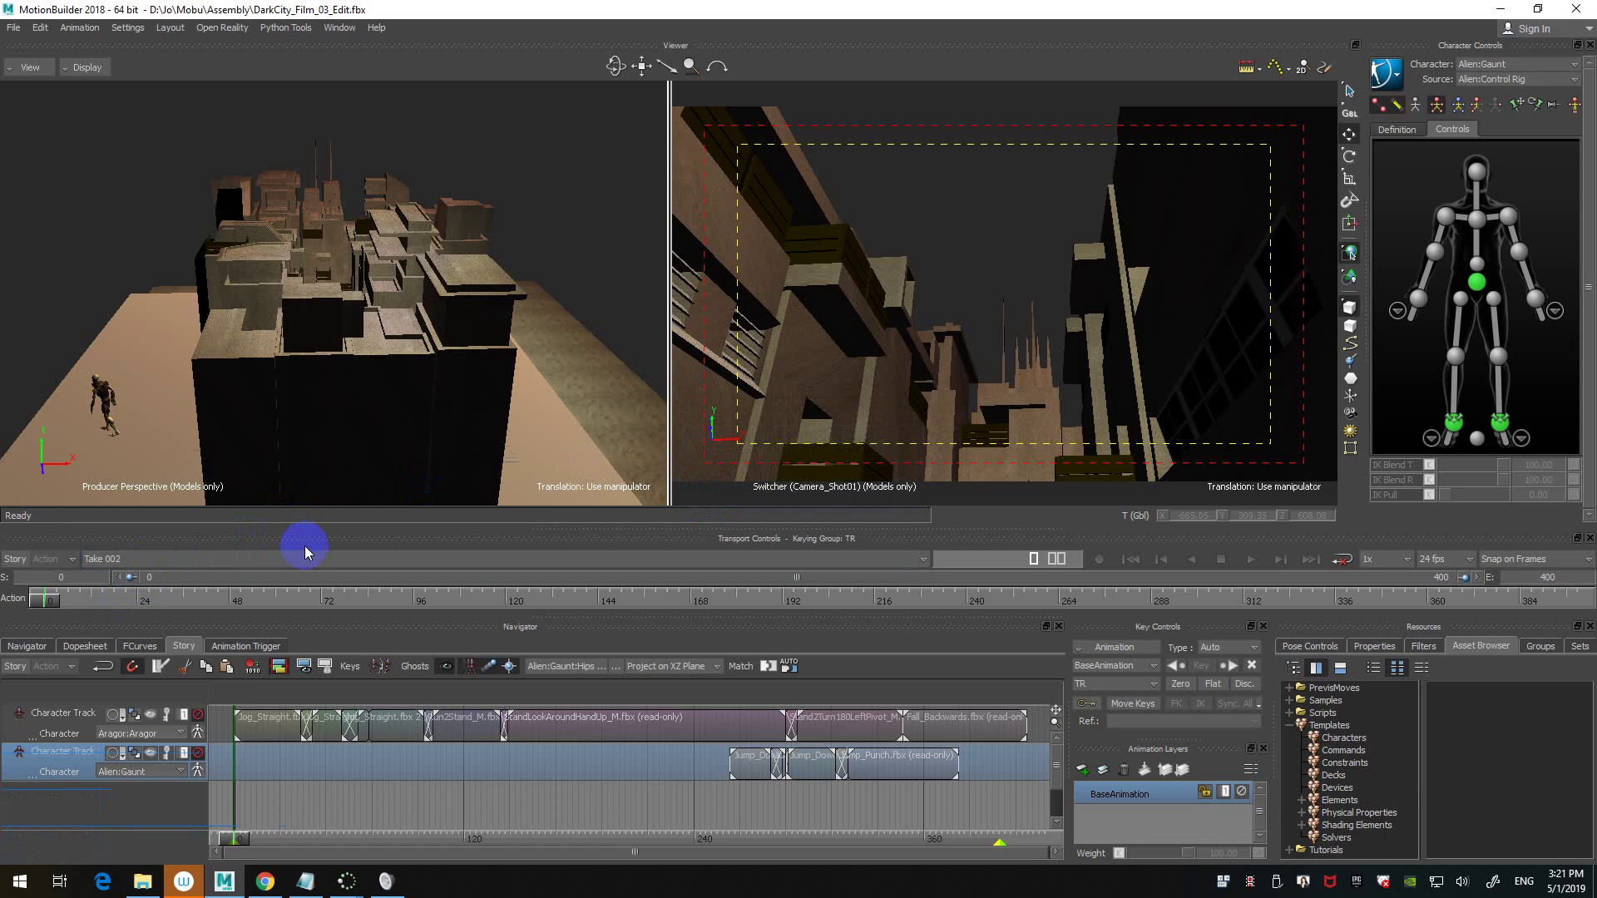
- Switch to Take 001 and back to Take 002, and save the scene with Take 002 active
left_click(306, 553)
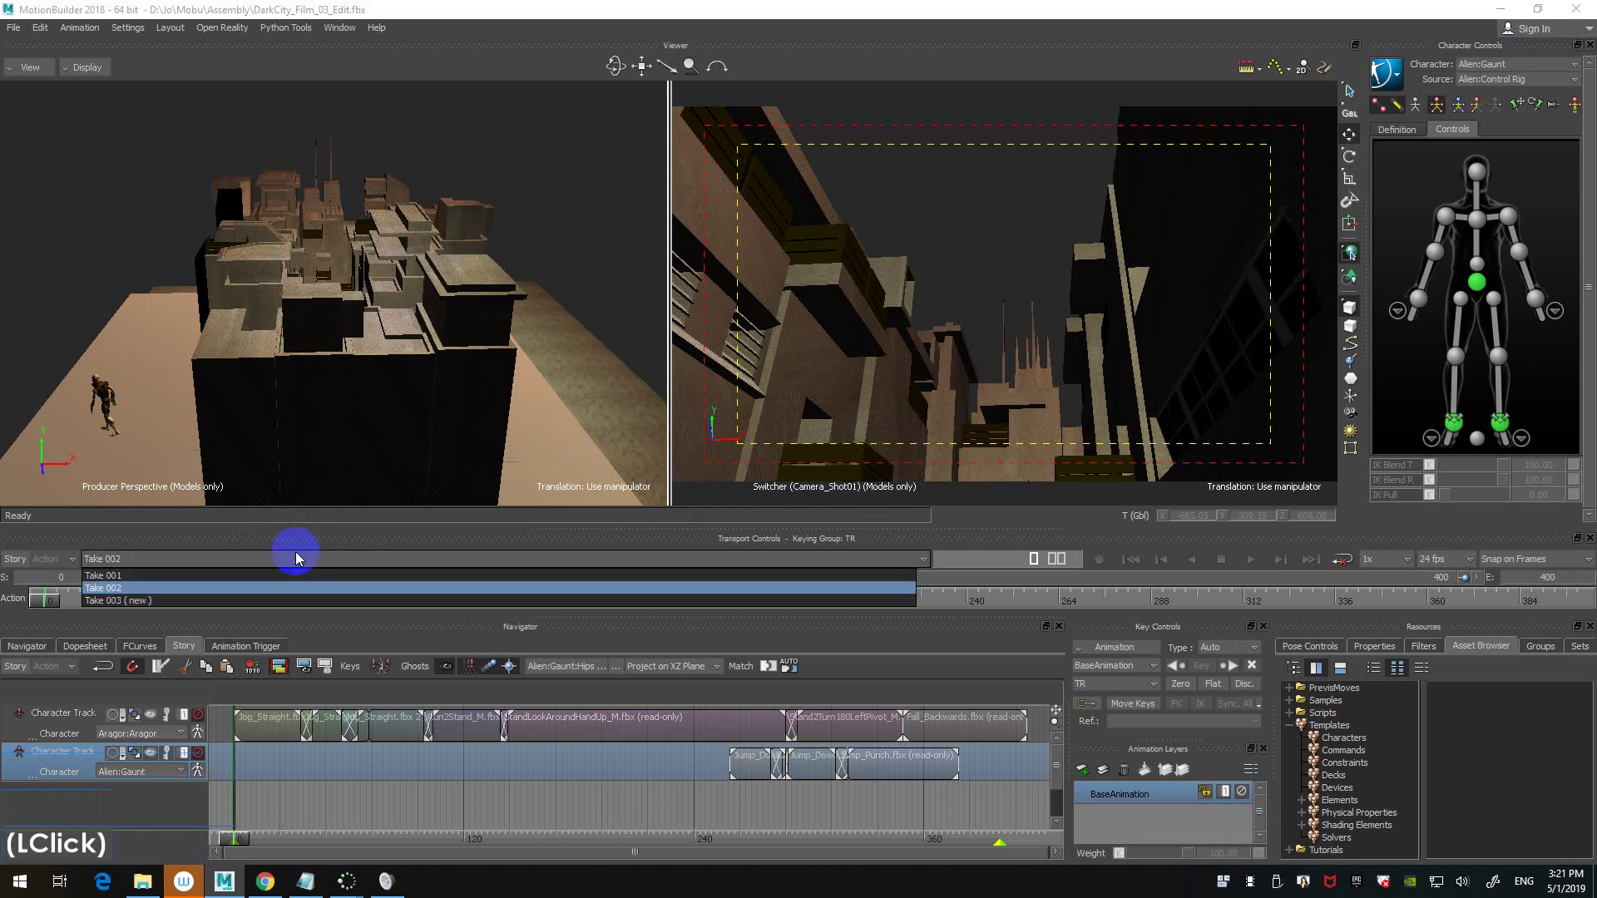
left_click(182, 576)
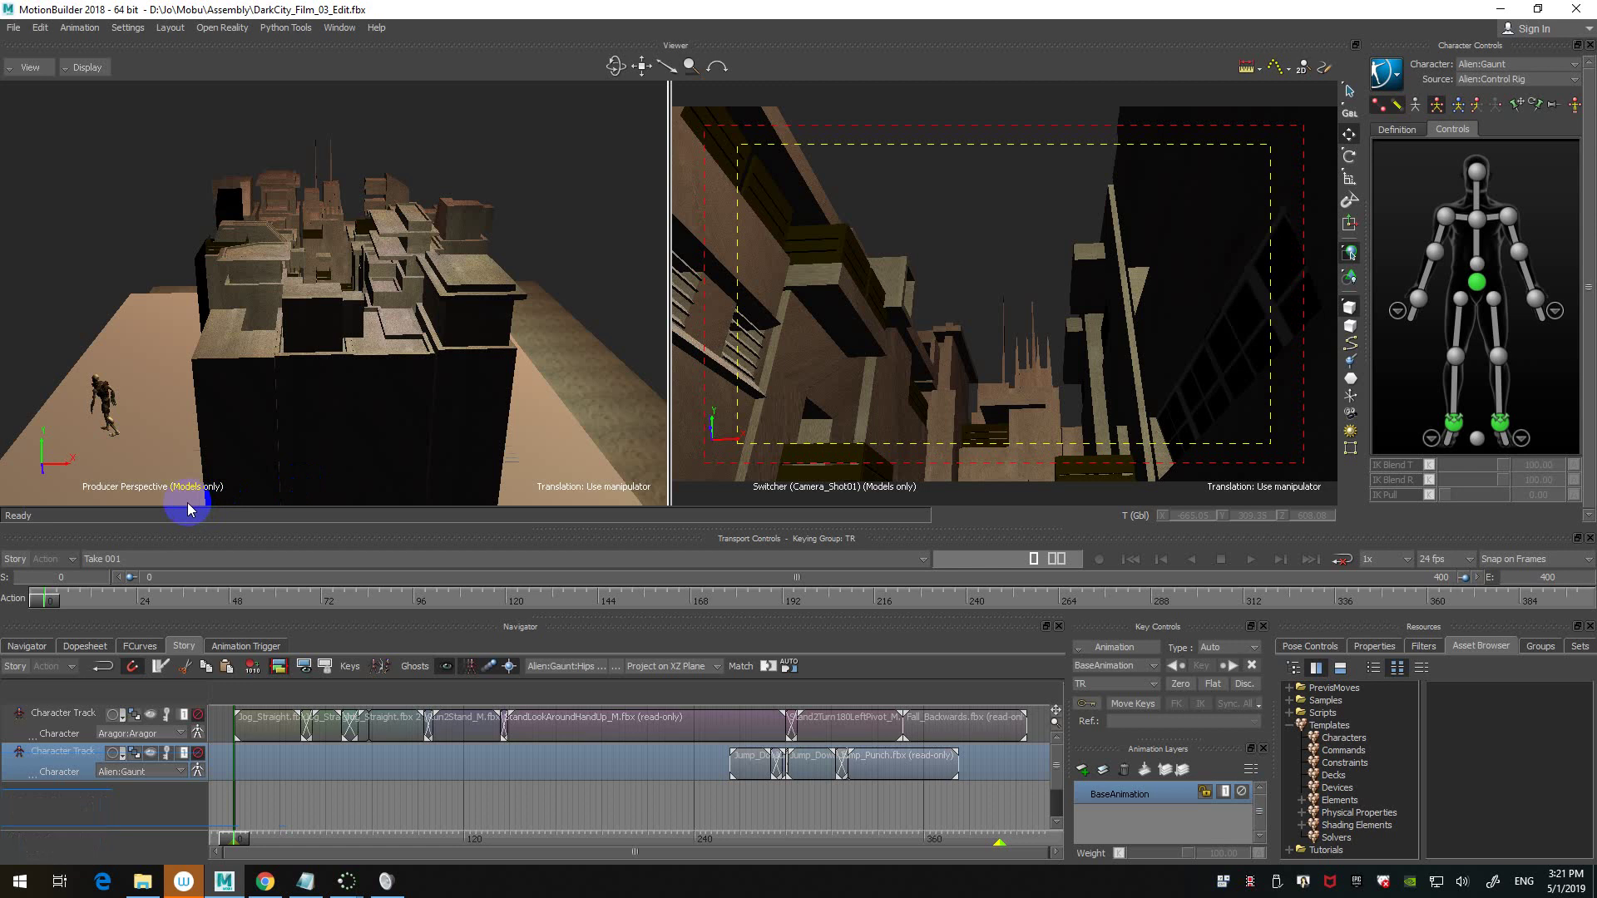
left_click(194, 555)
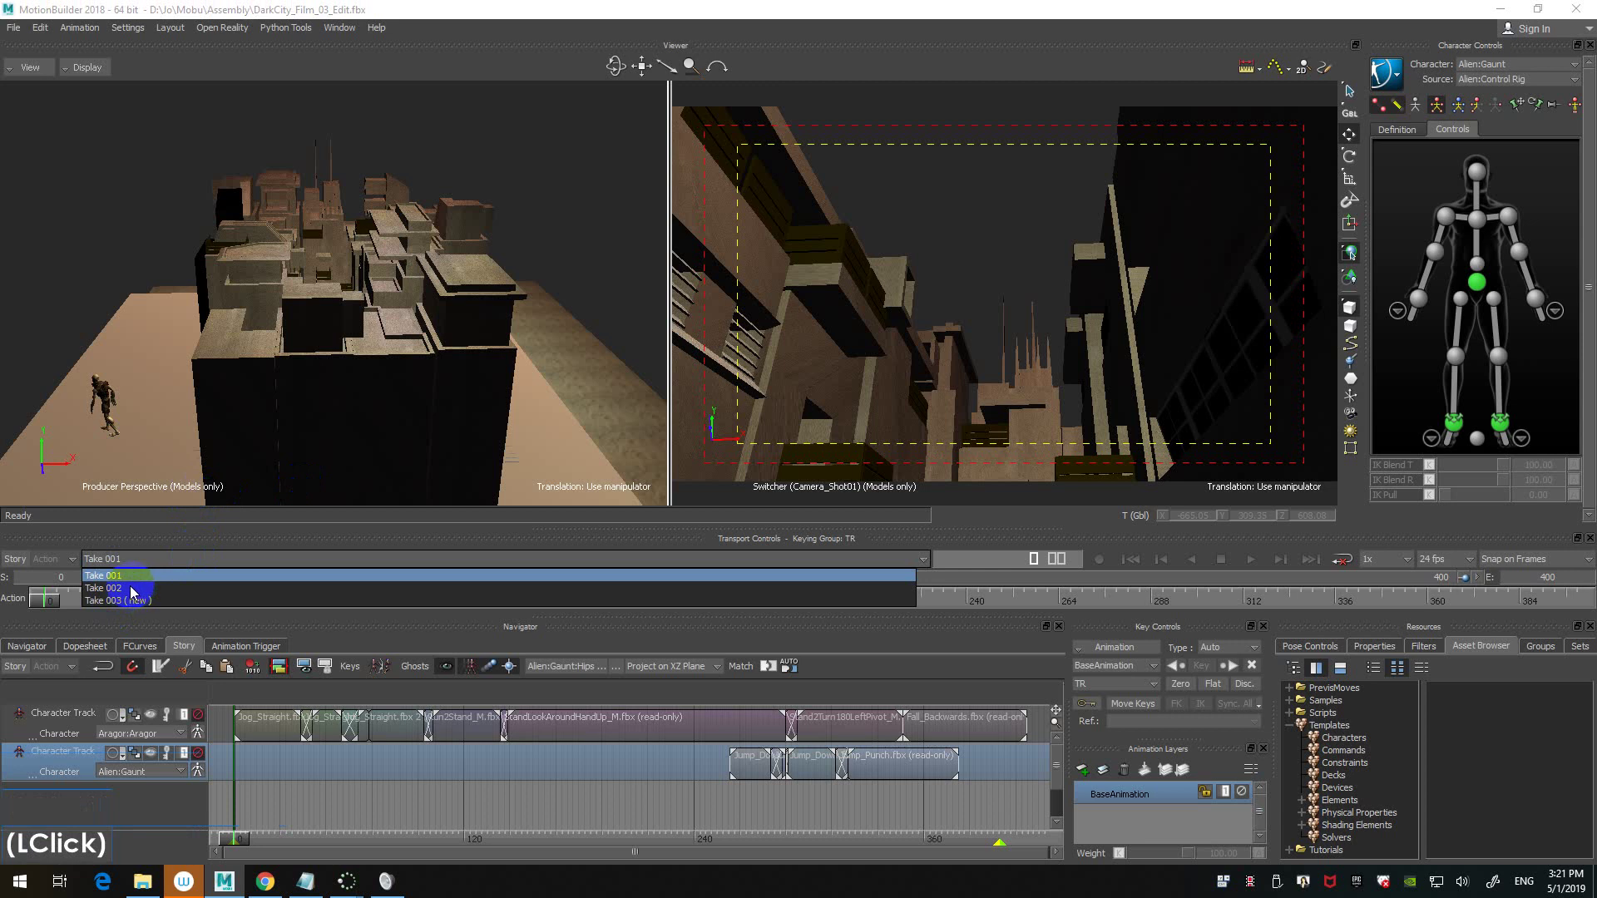
left_click(130, 588)
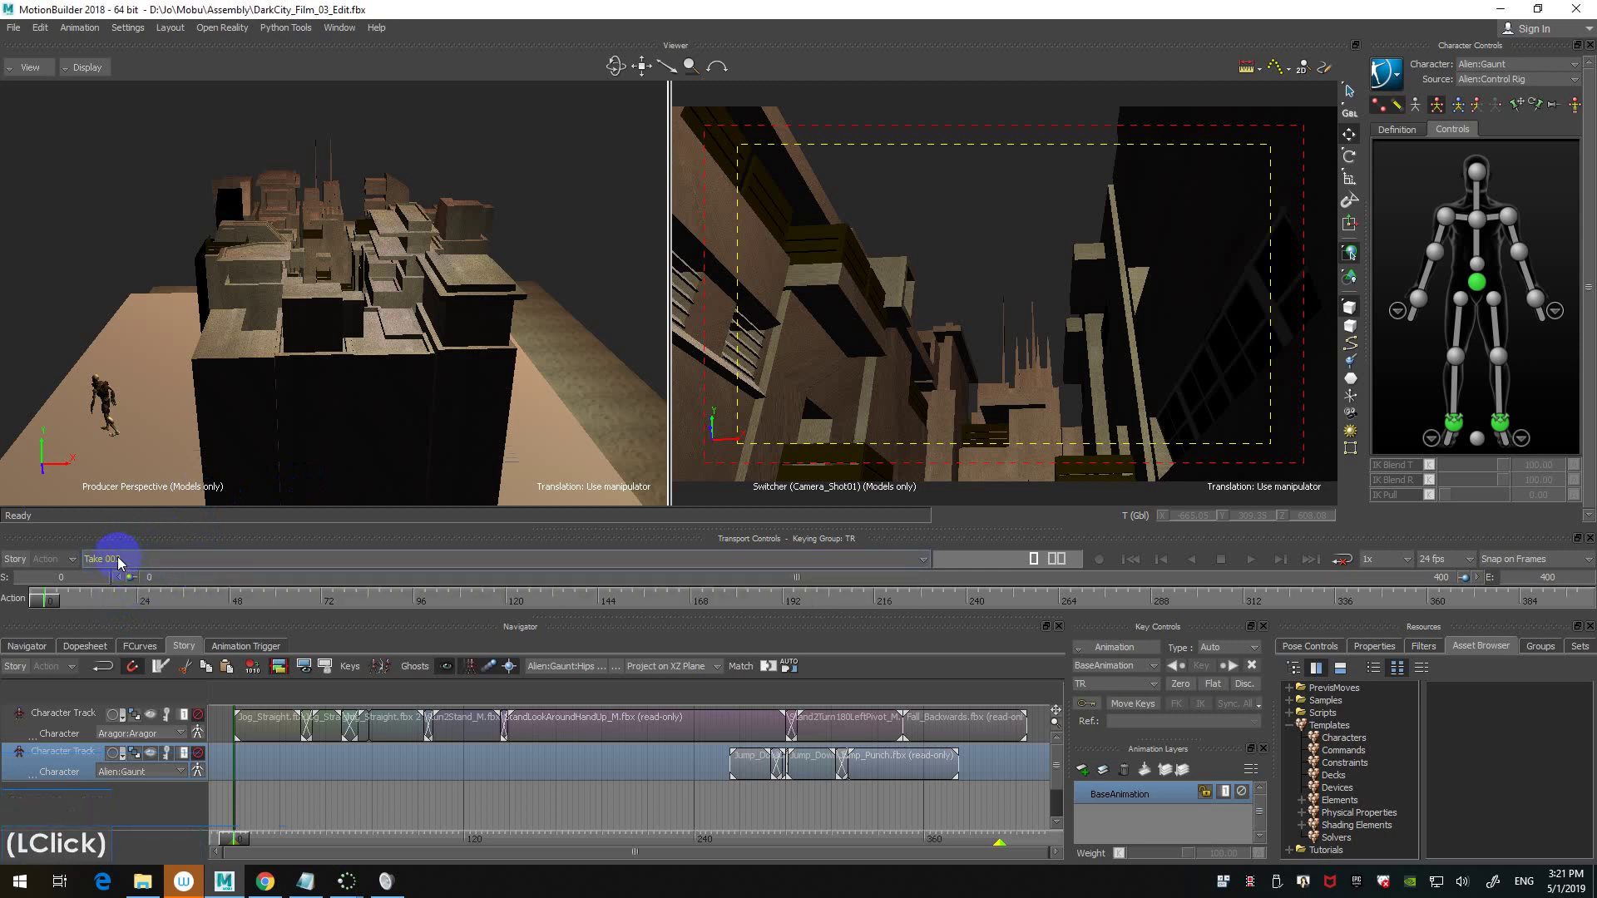
left_click(120, 252)
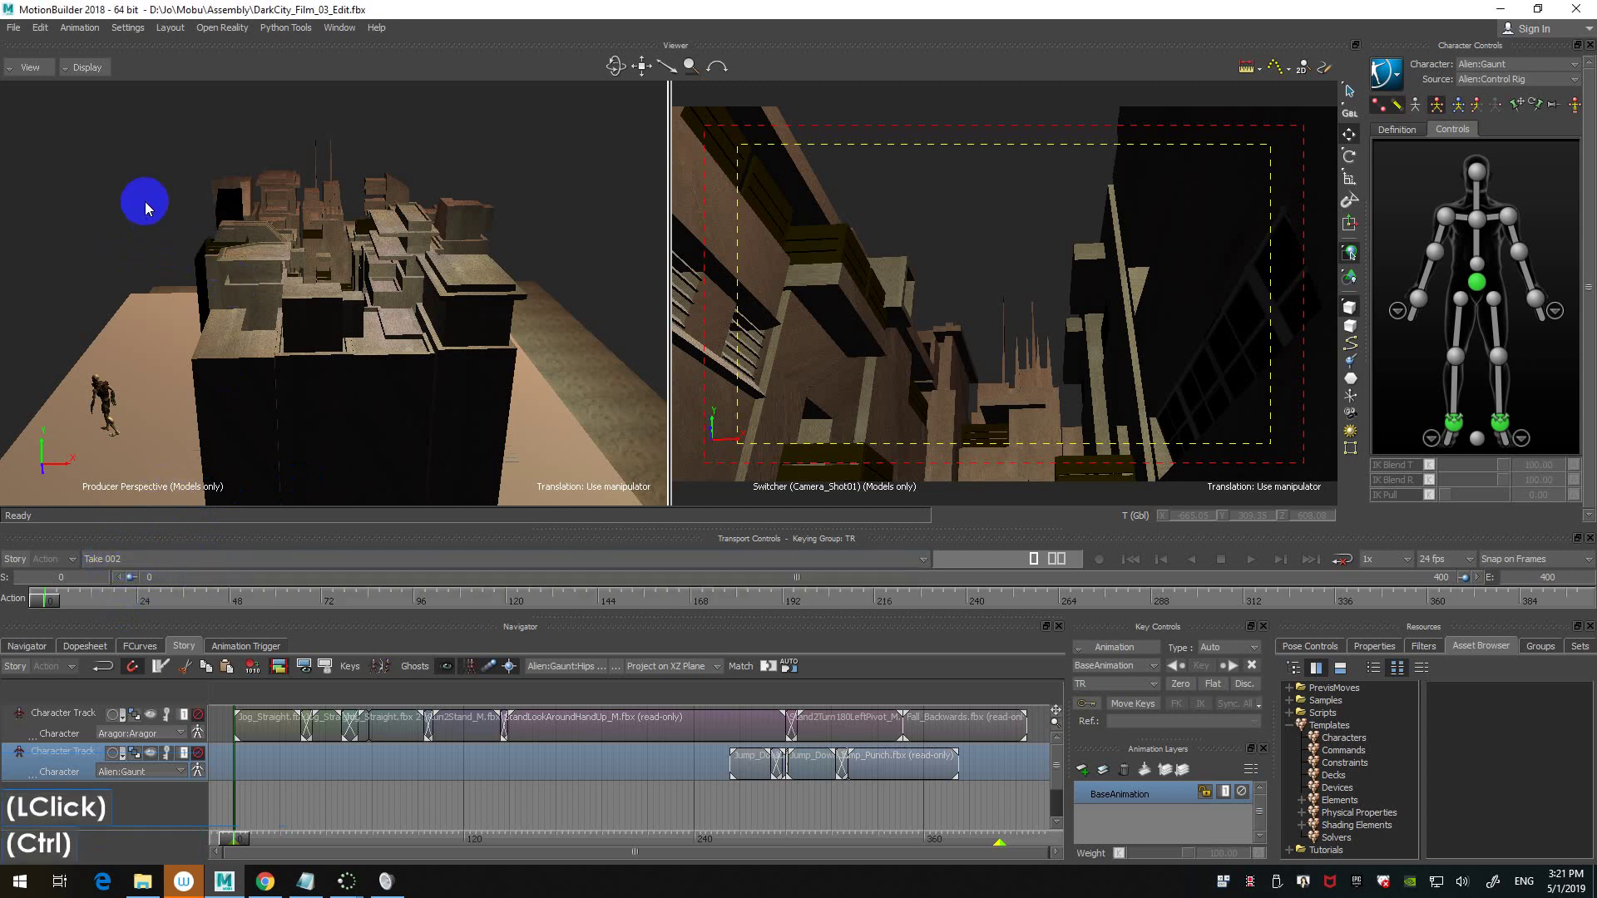
key("ctrl+s")
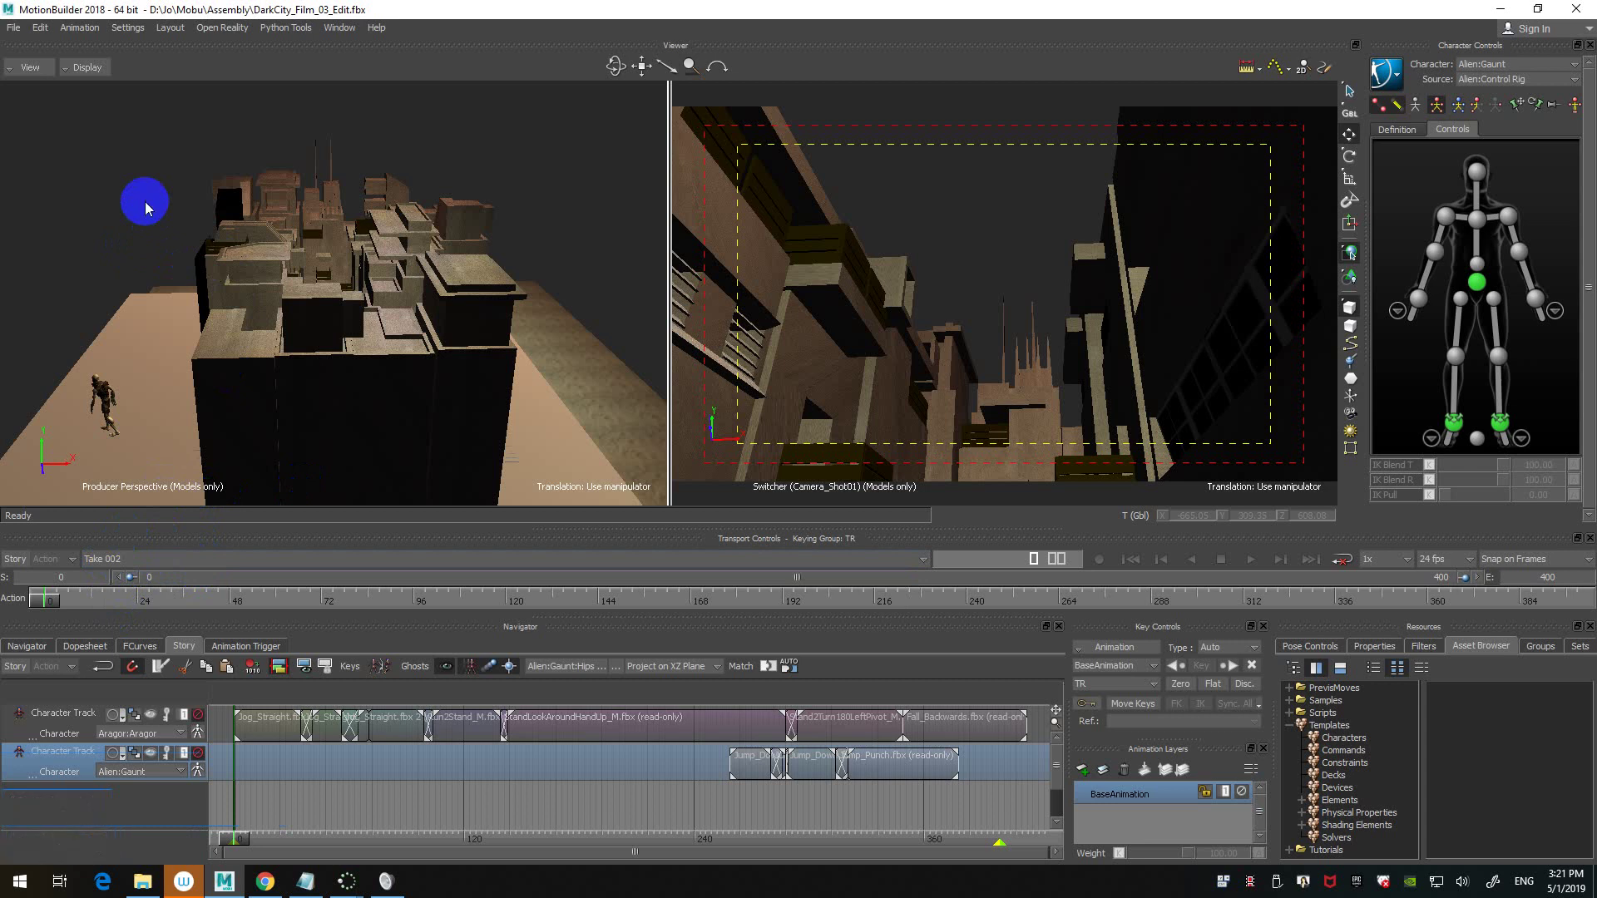
- Play Take 002 from the first frame and step through frames 28 to 41 to examine Aragor's run, stopping at frame 34
left_click(957, 248)
key("ctrl+Home")
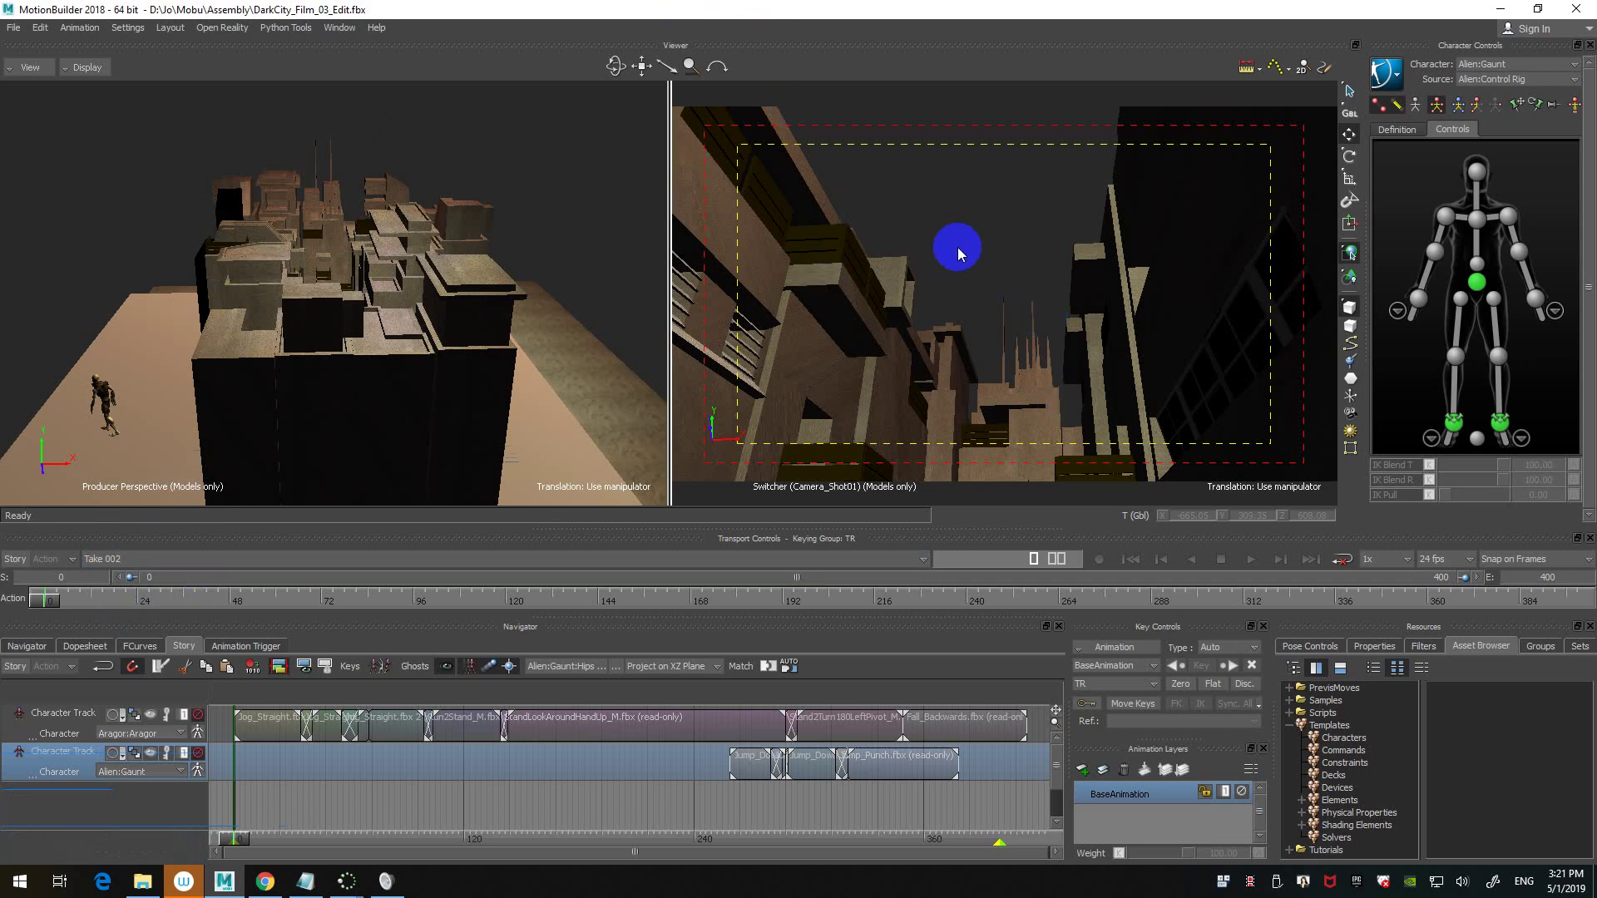
key("ctrl")
key("ctrl+Home")
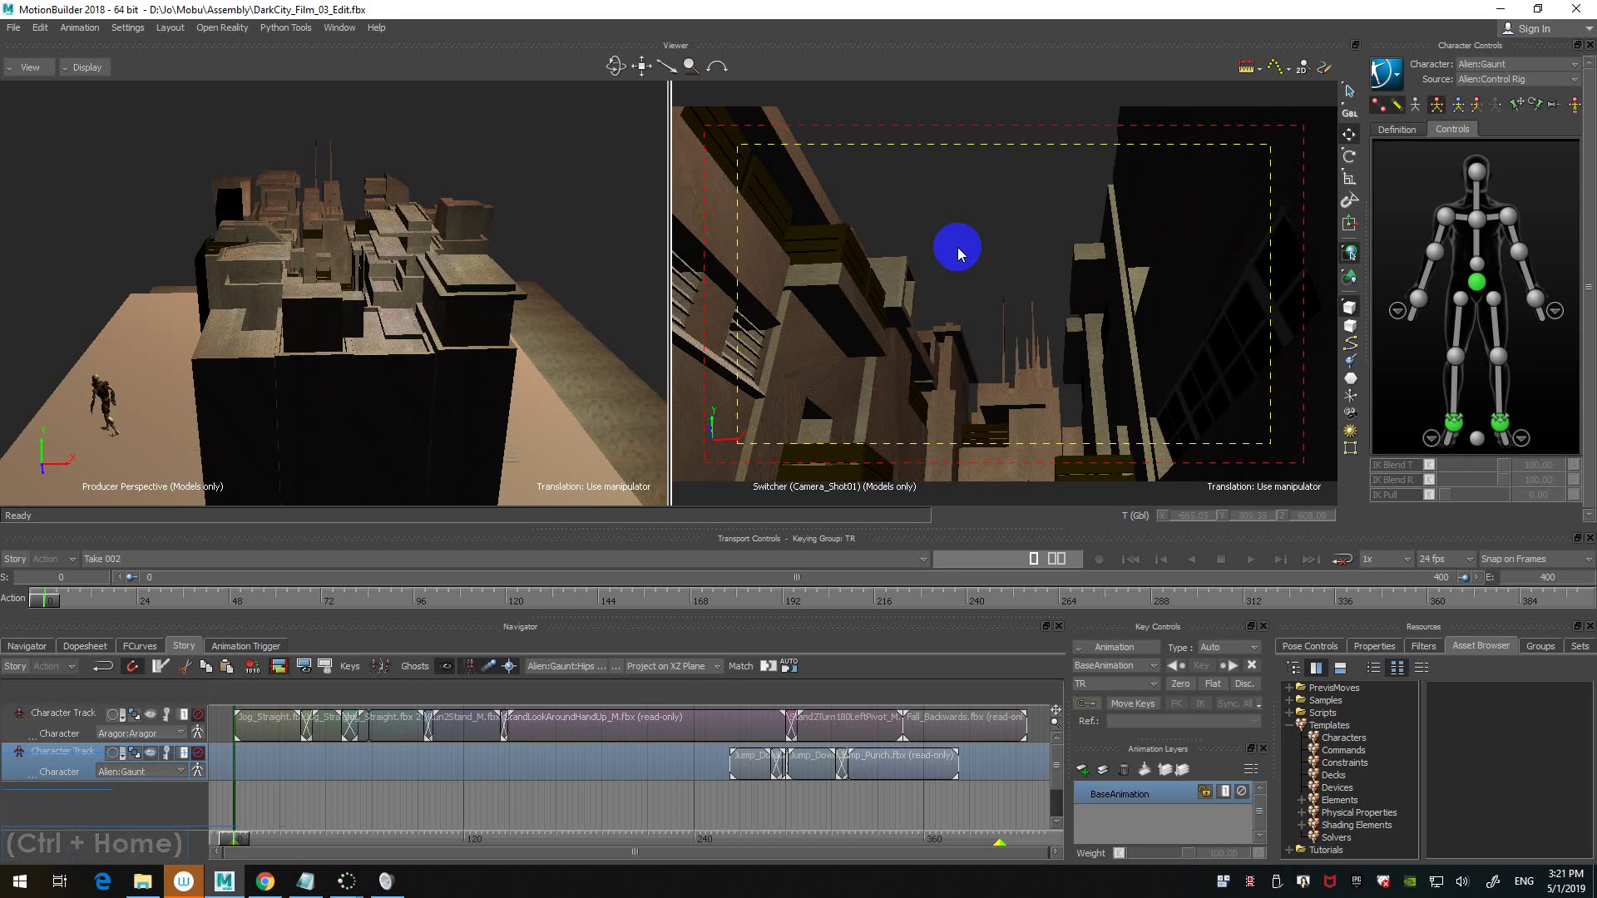
key("ctrl+space")
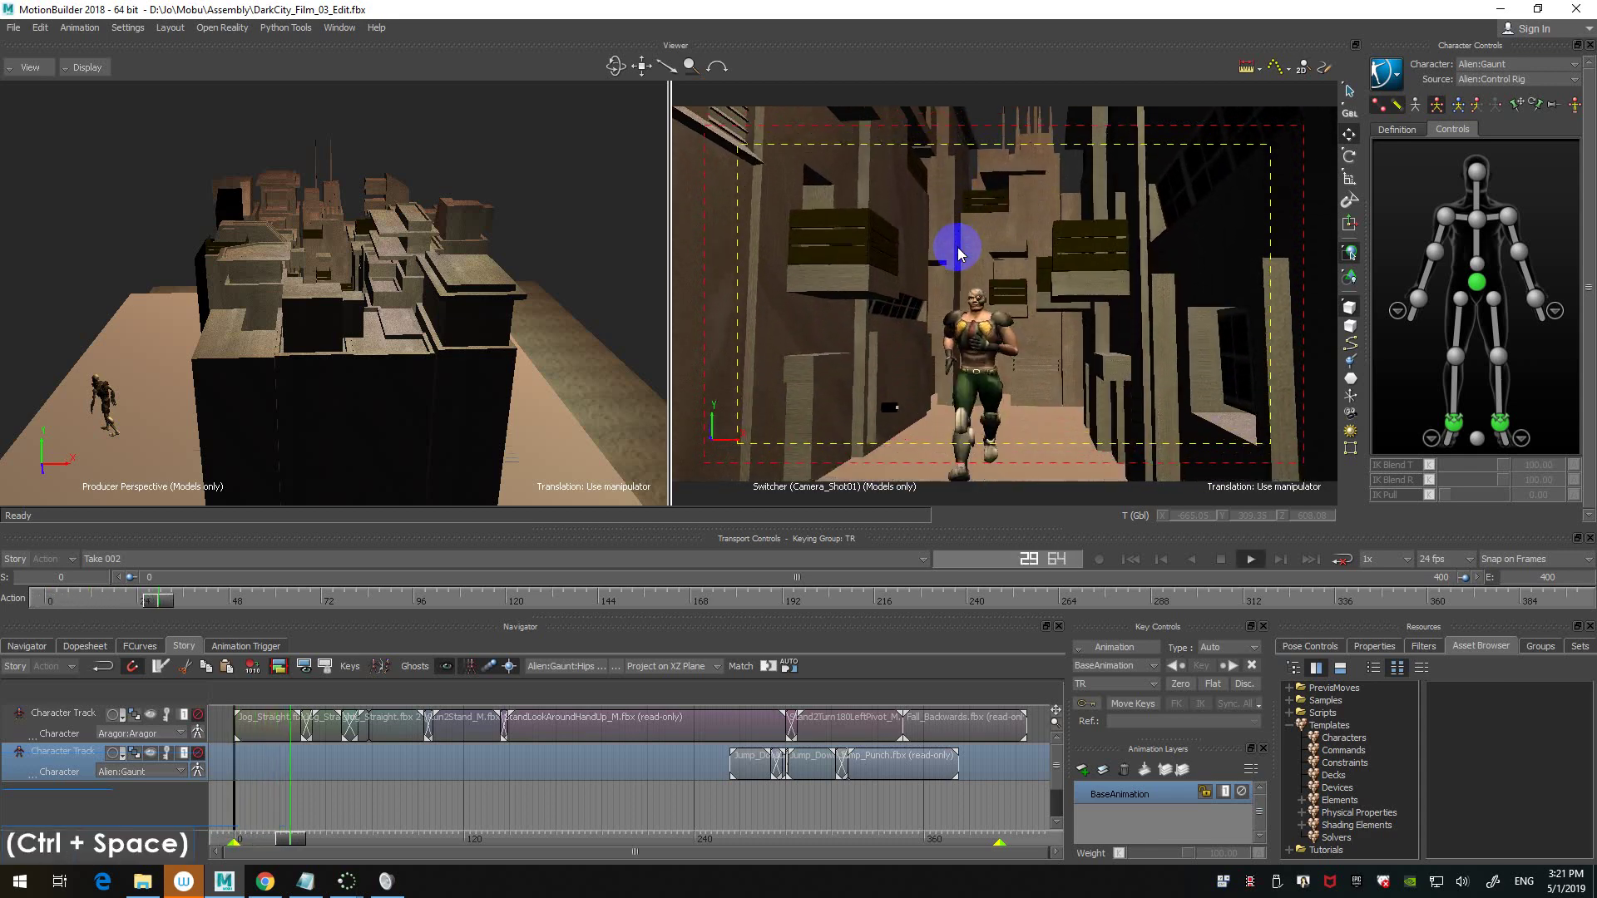
key("ctrl+Left")
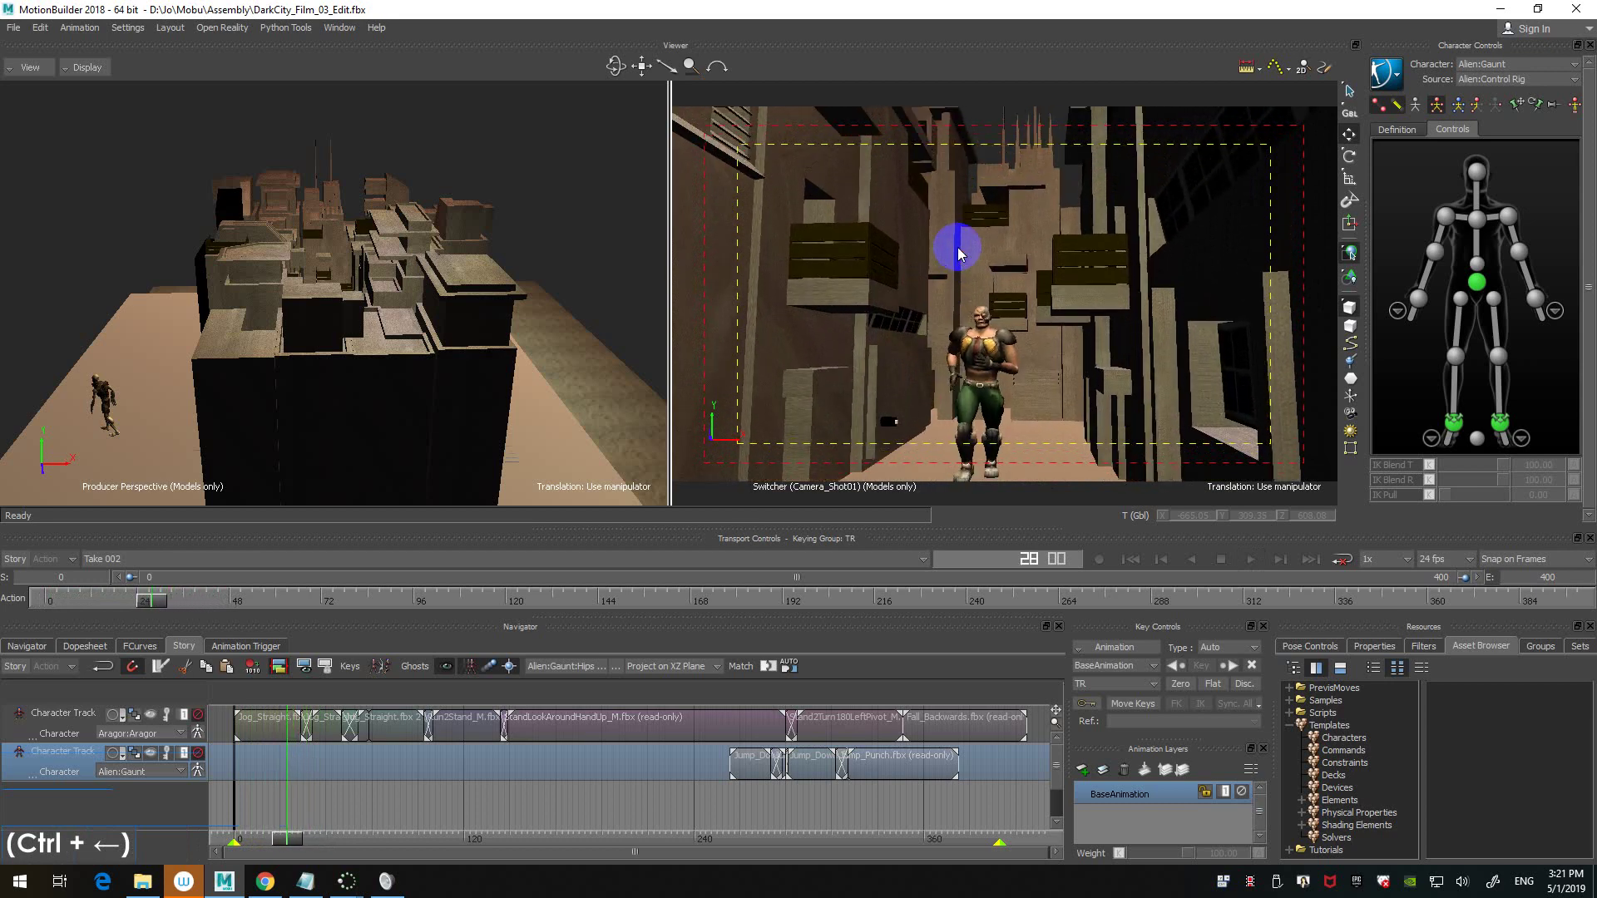
key("ctrl+Right")
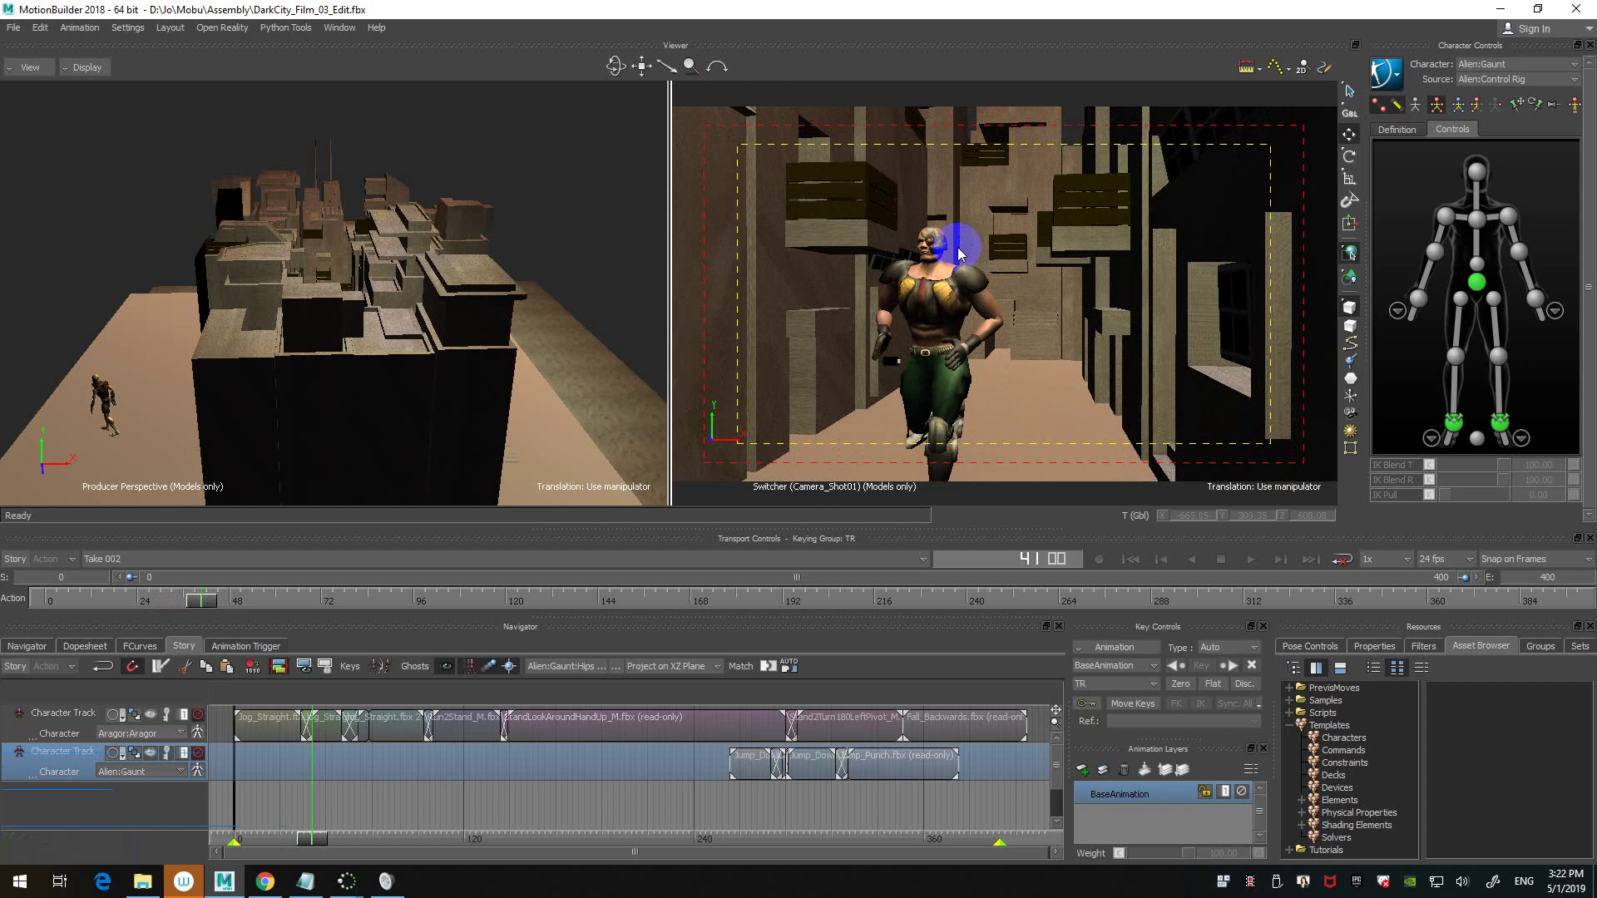
key("ctrl+Left")
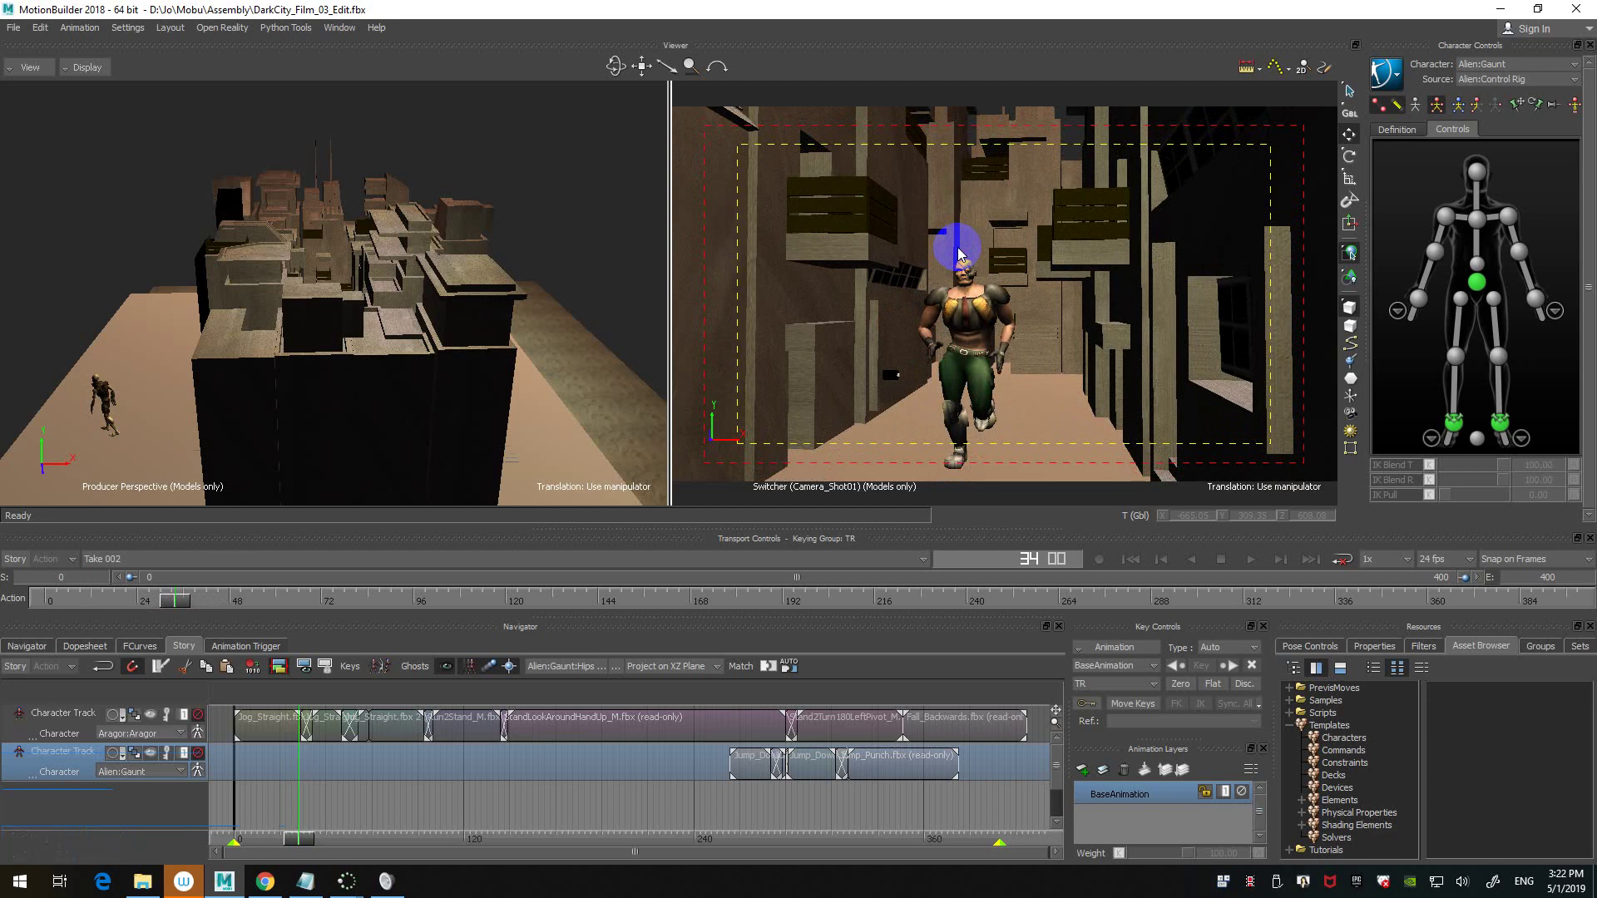
key("ctrl+Right")
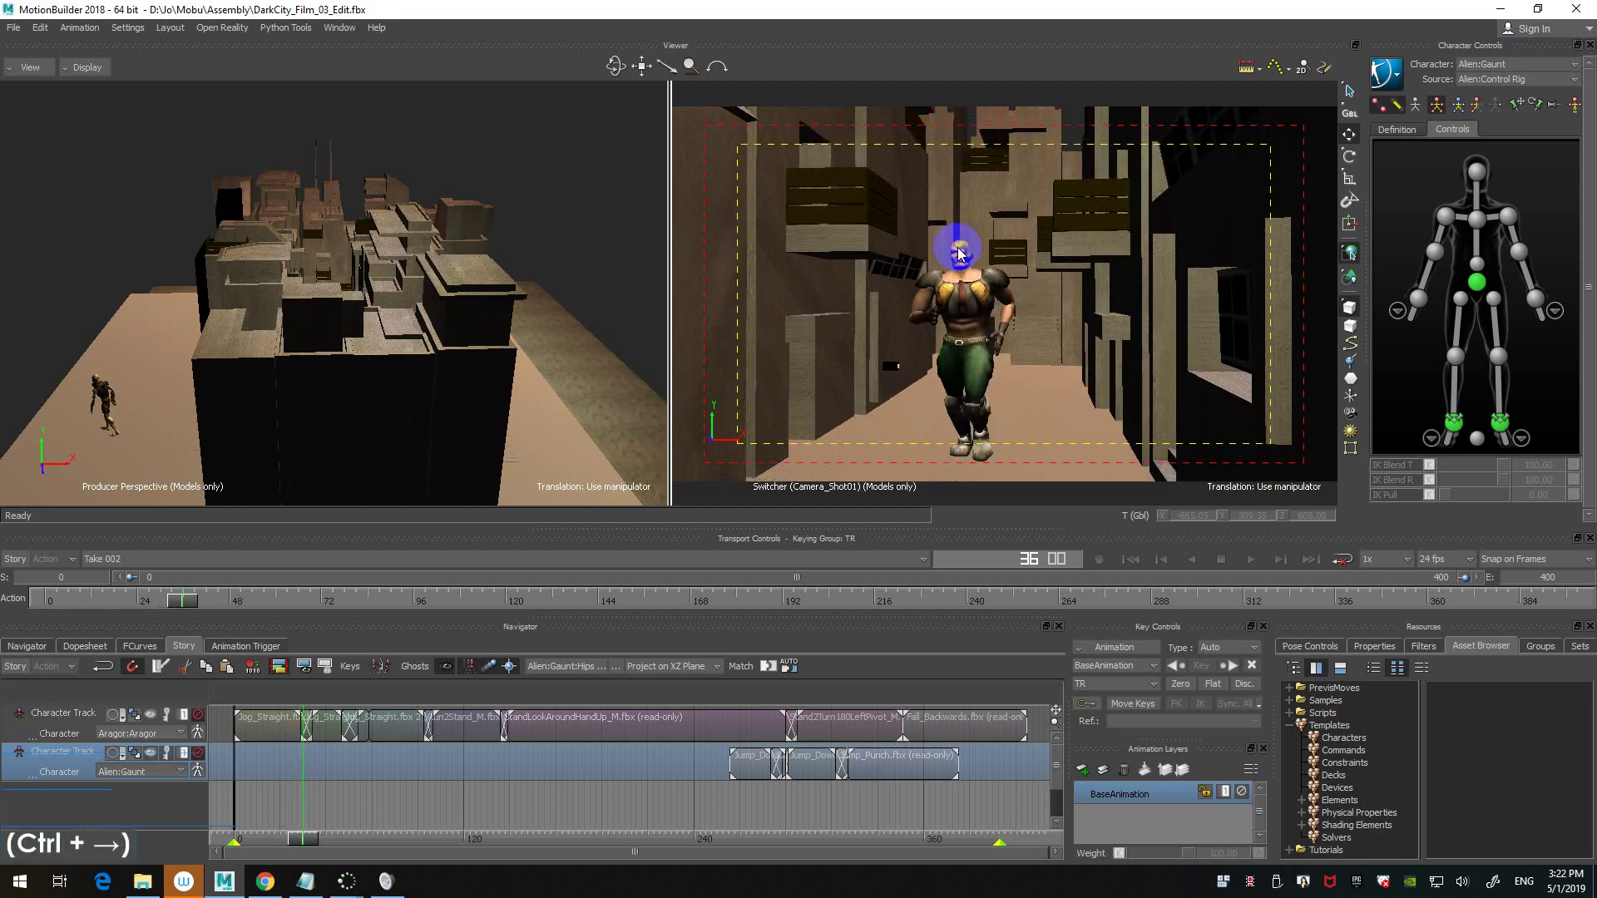
key("ctrl+Left")
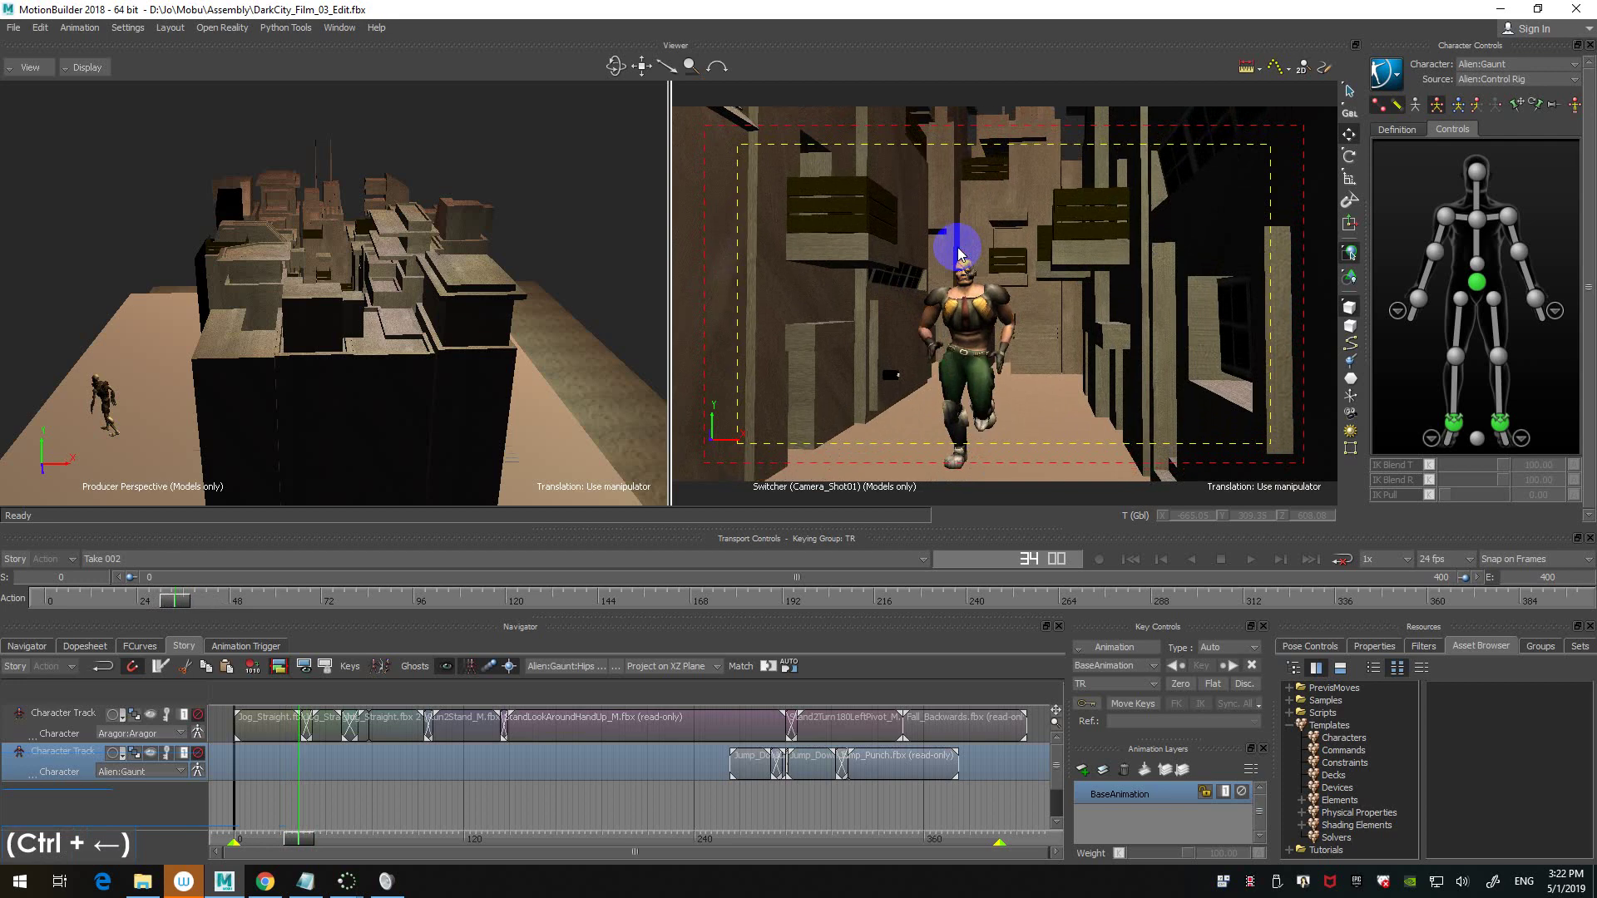
- Make Aragor the current character and set IK Blend T and IK Blend R to 100 on the right ankle effector
left_click(1493, 81)
left_click(1493, 92)
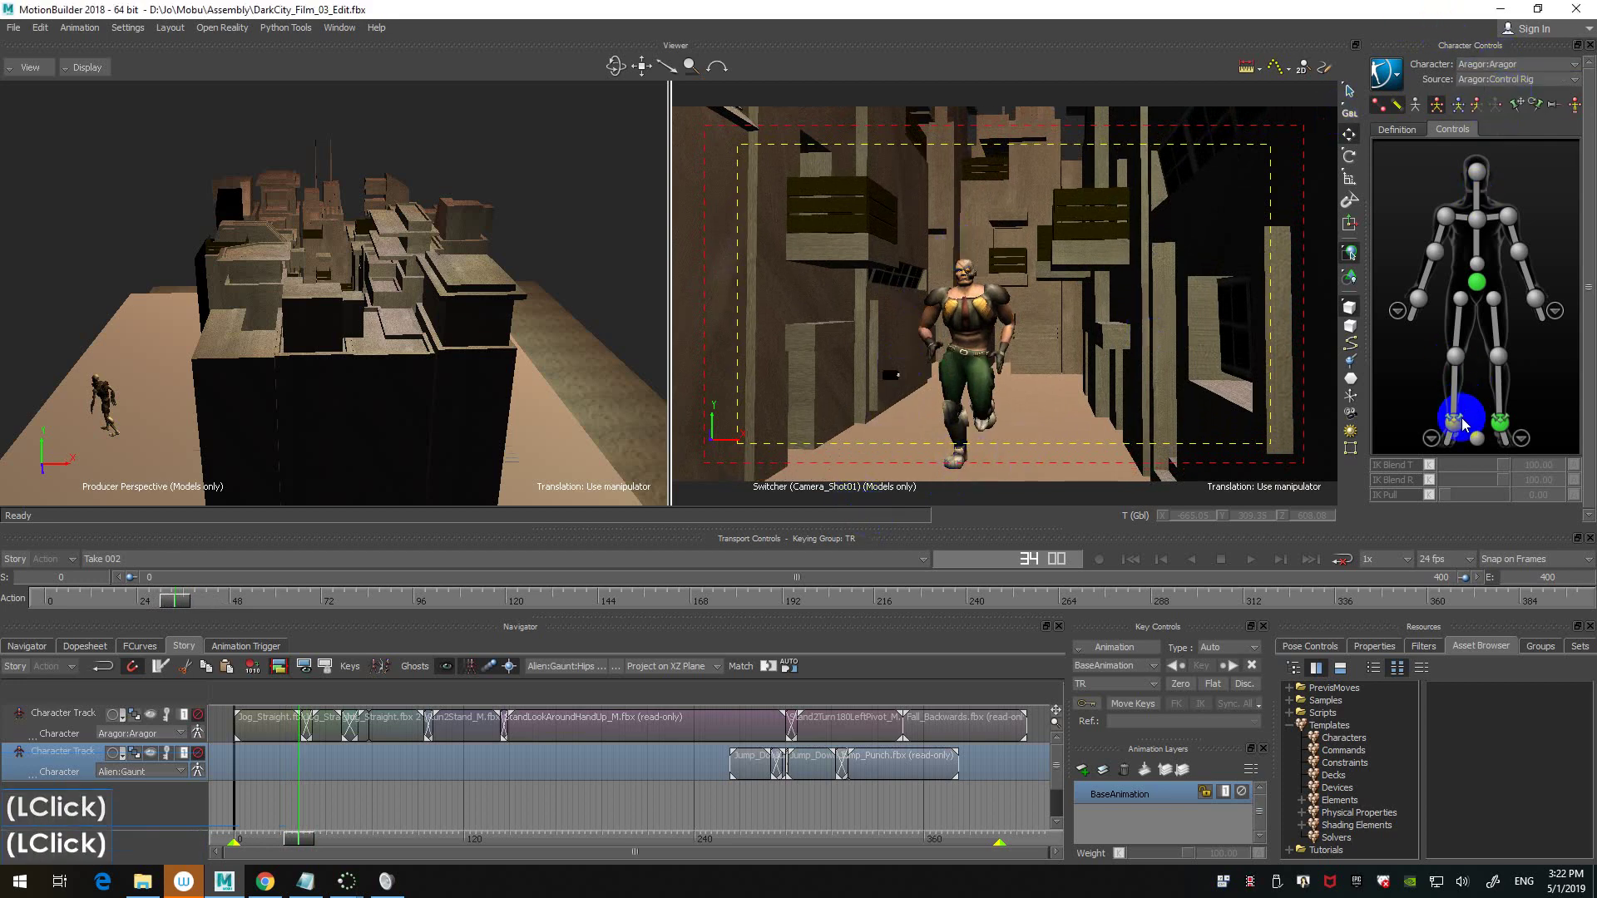
left_click(1455, 422)
left_click(528, 202)
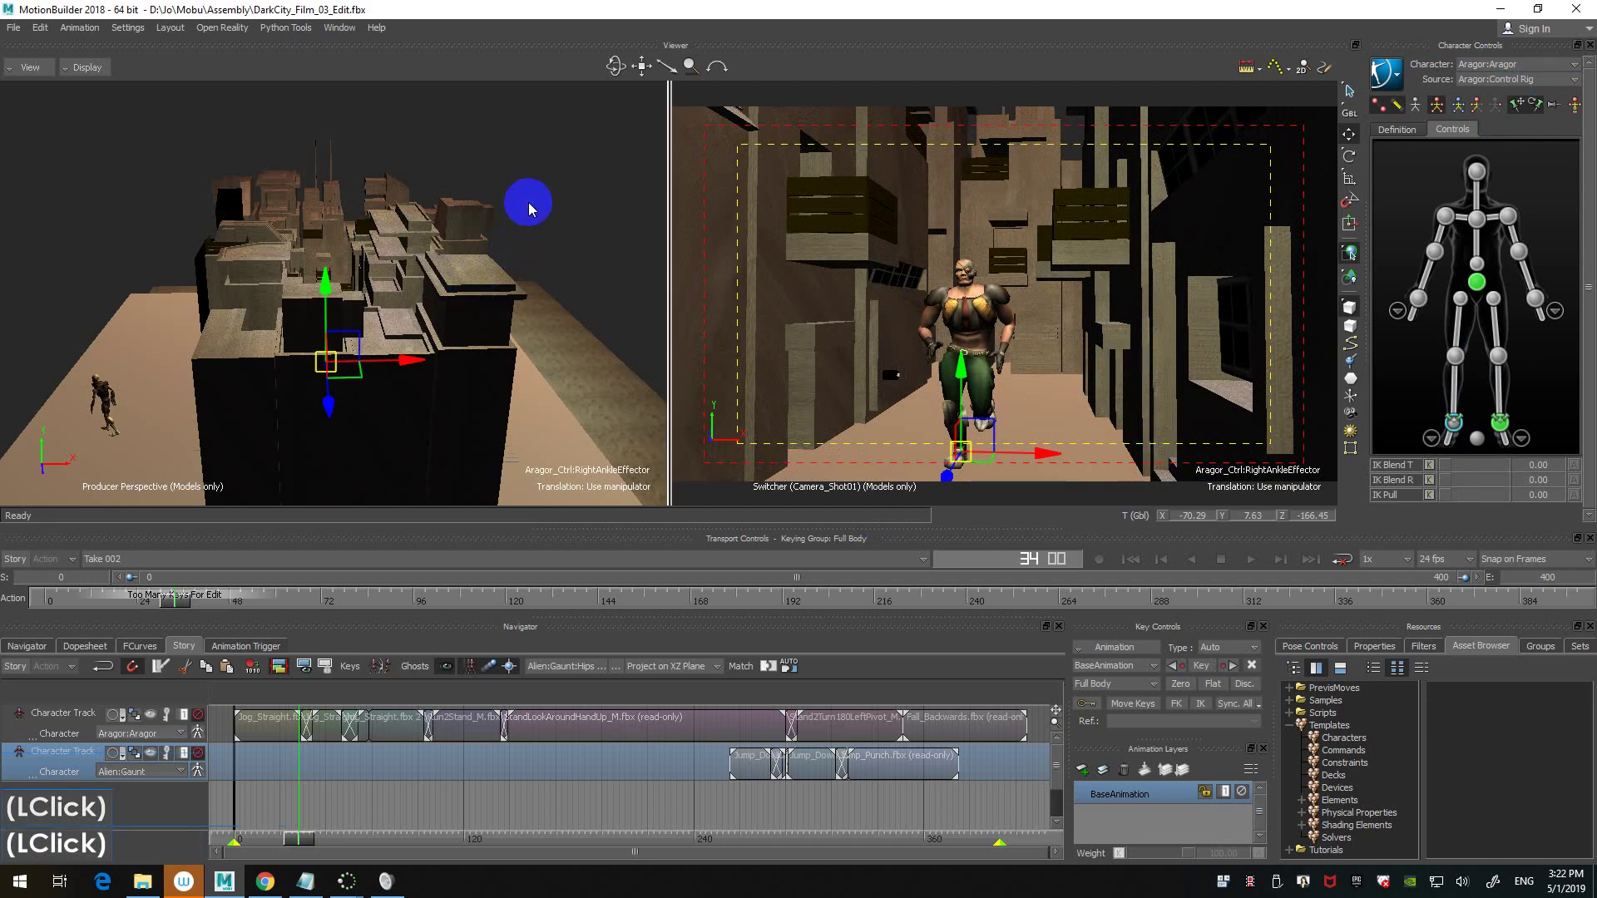
key("f")
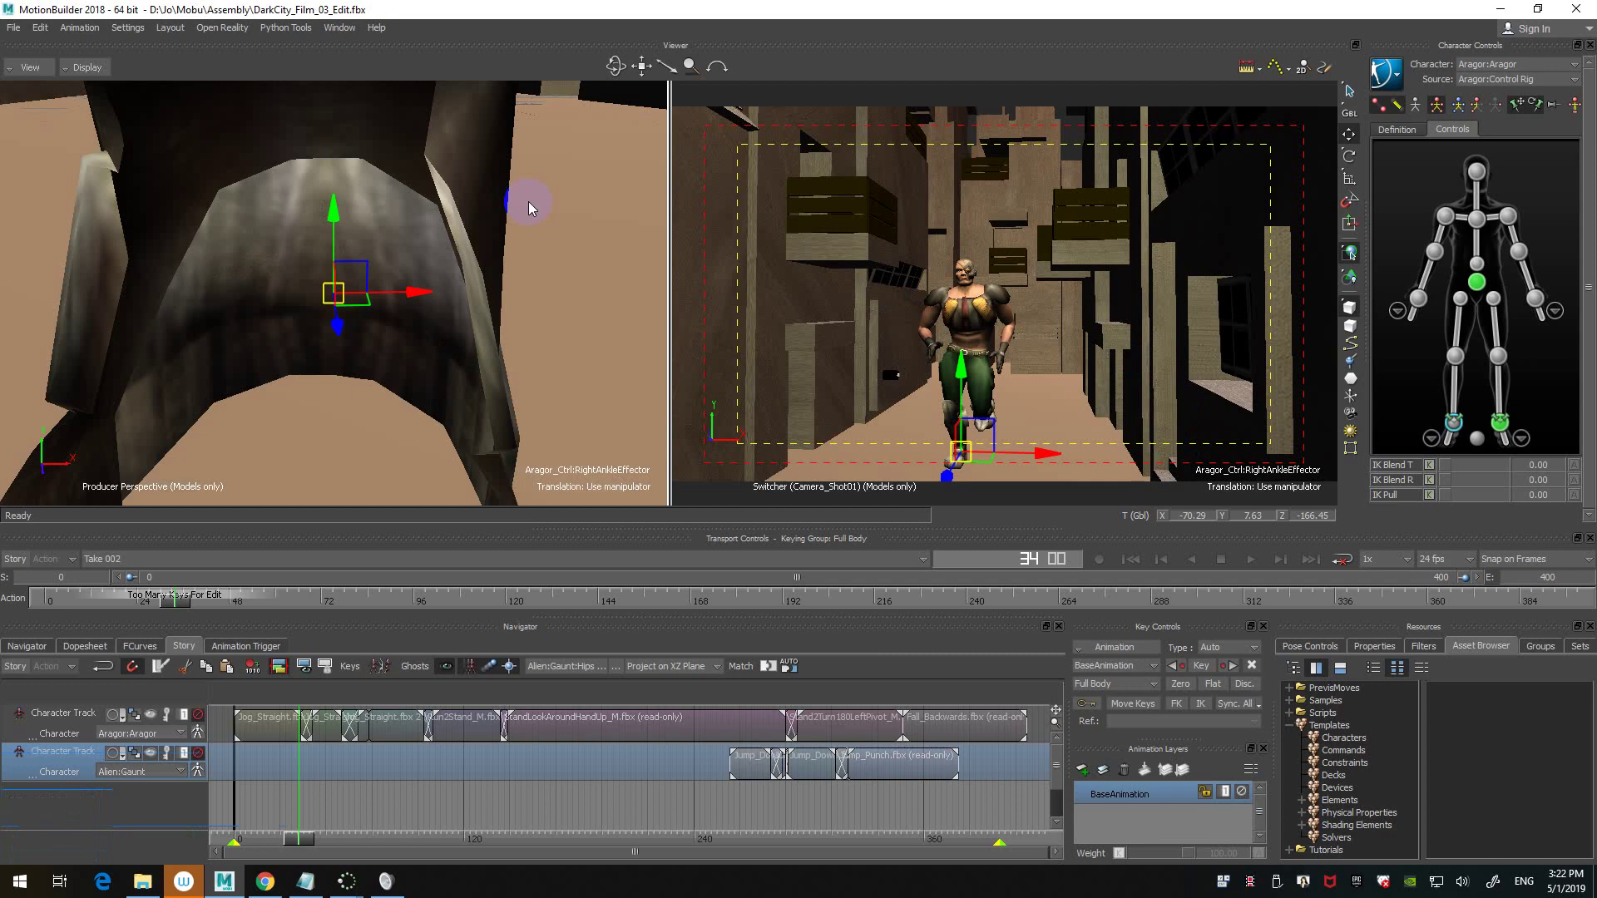
scroll(524, 206, "down", 4)
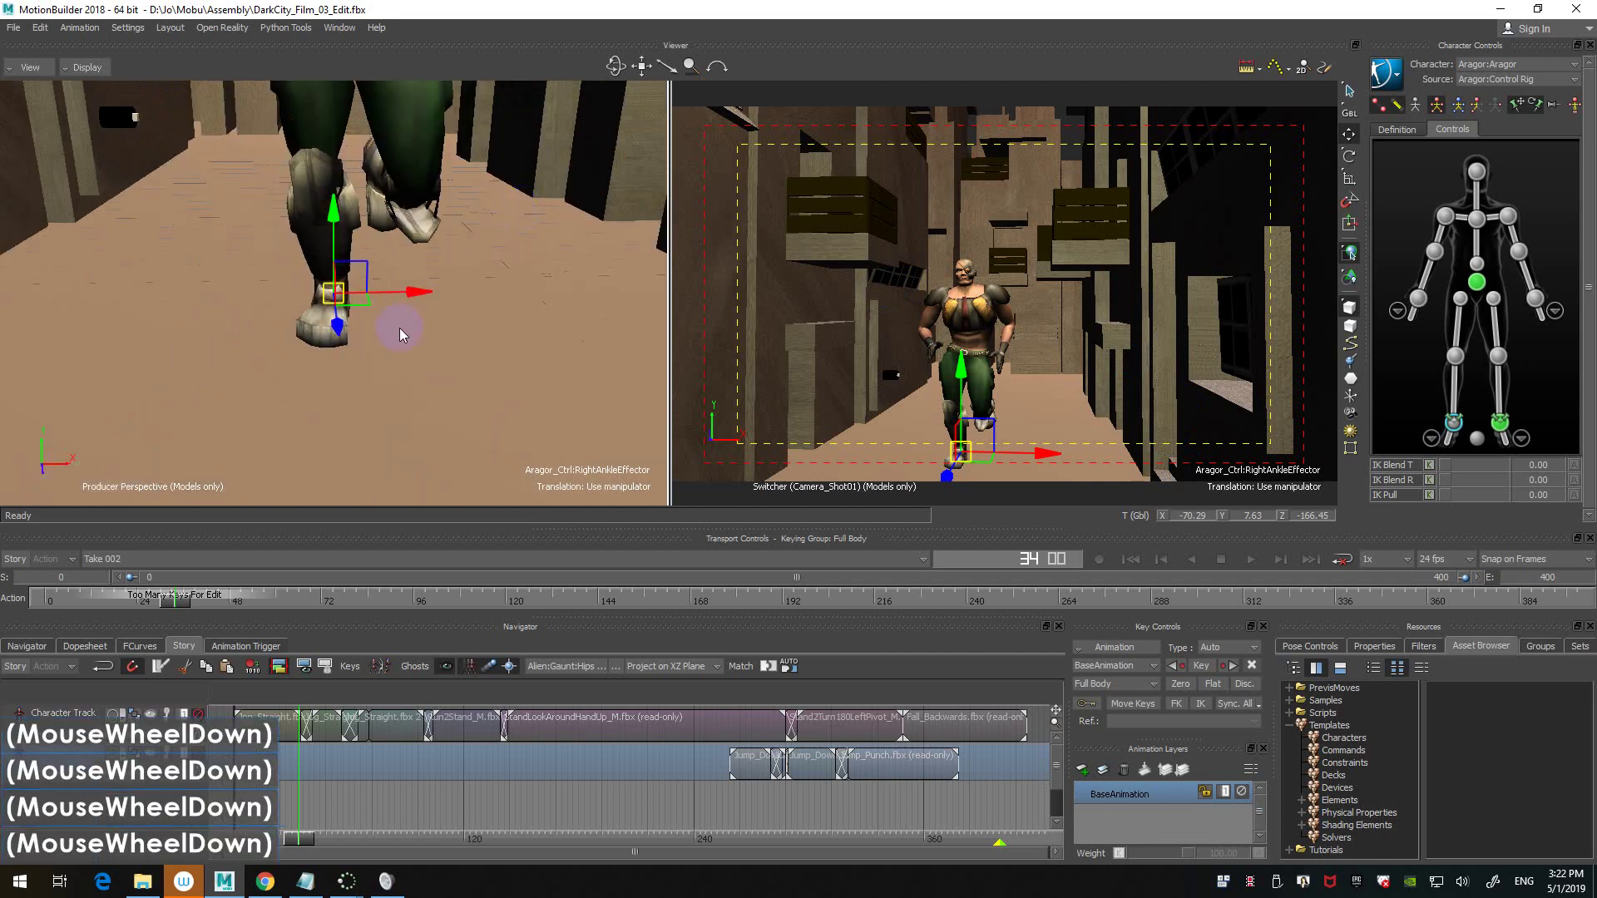
left_click_drag(399, 328, 476, 265, "ctrl+shift")
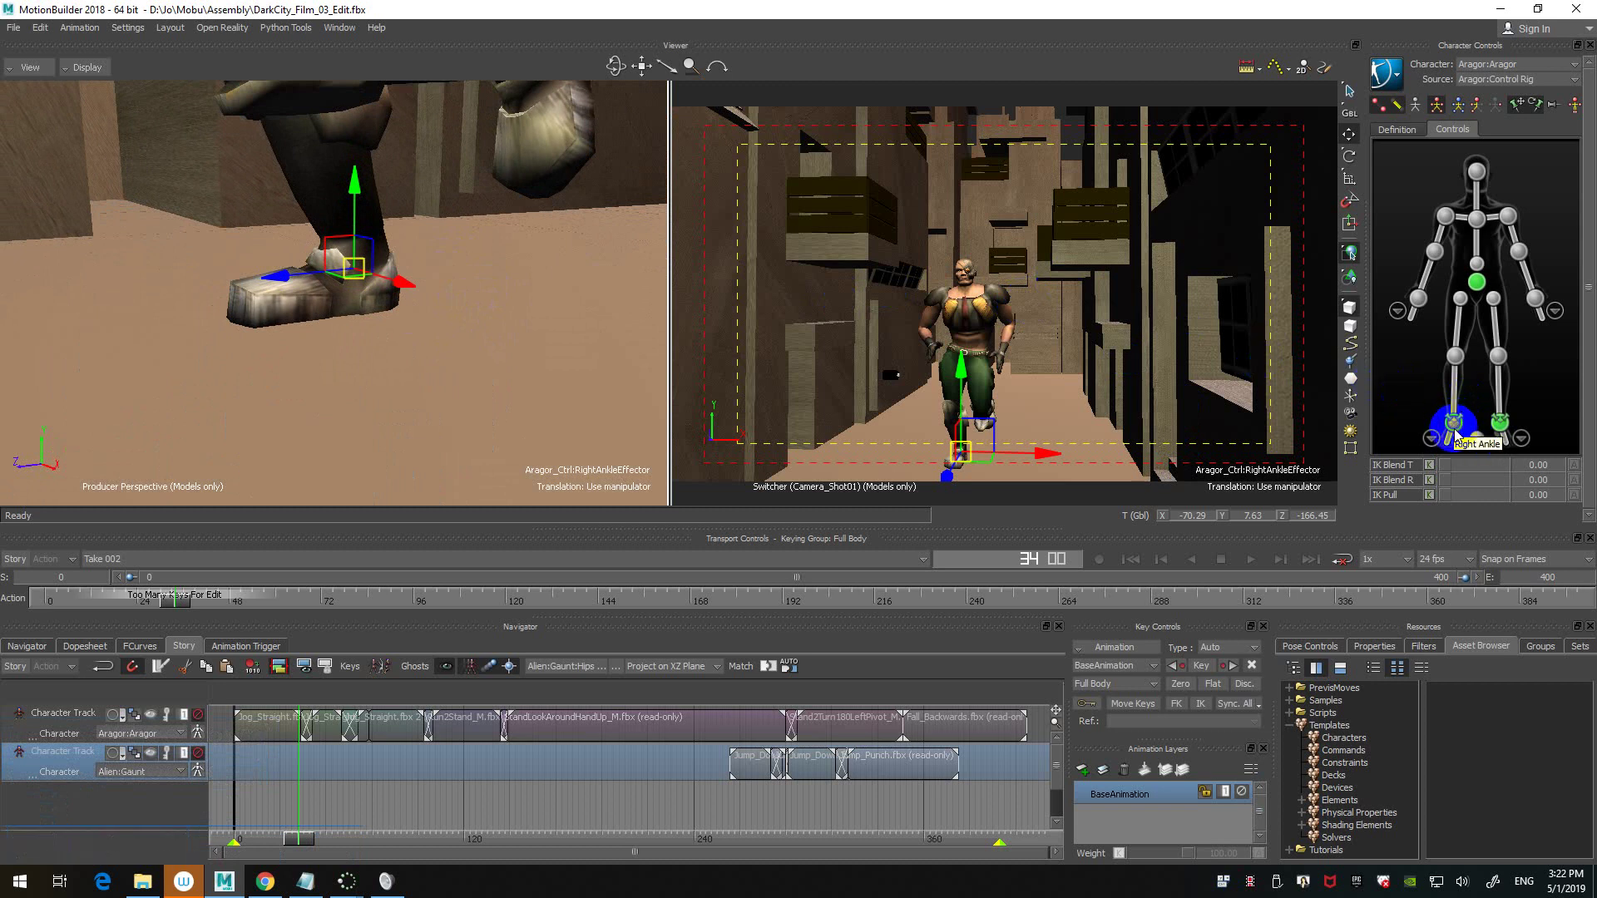
left_click_drag(1447, 466, 1529, 472)
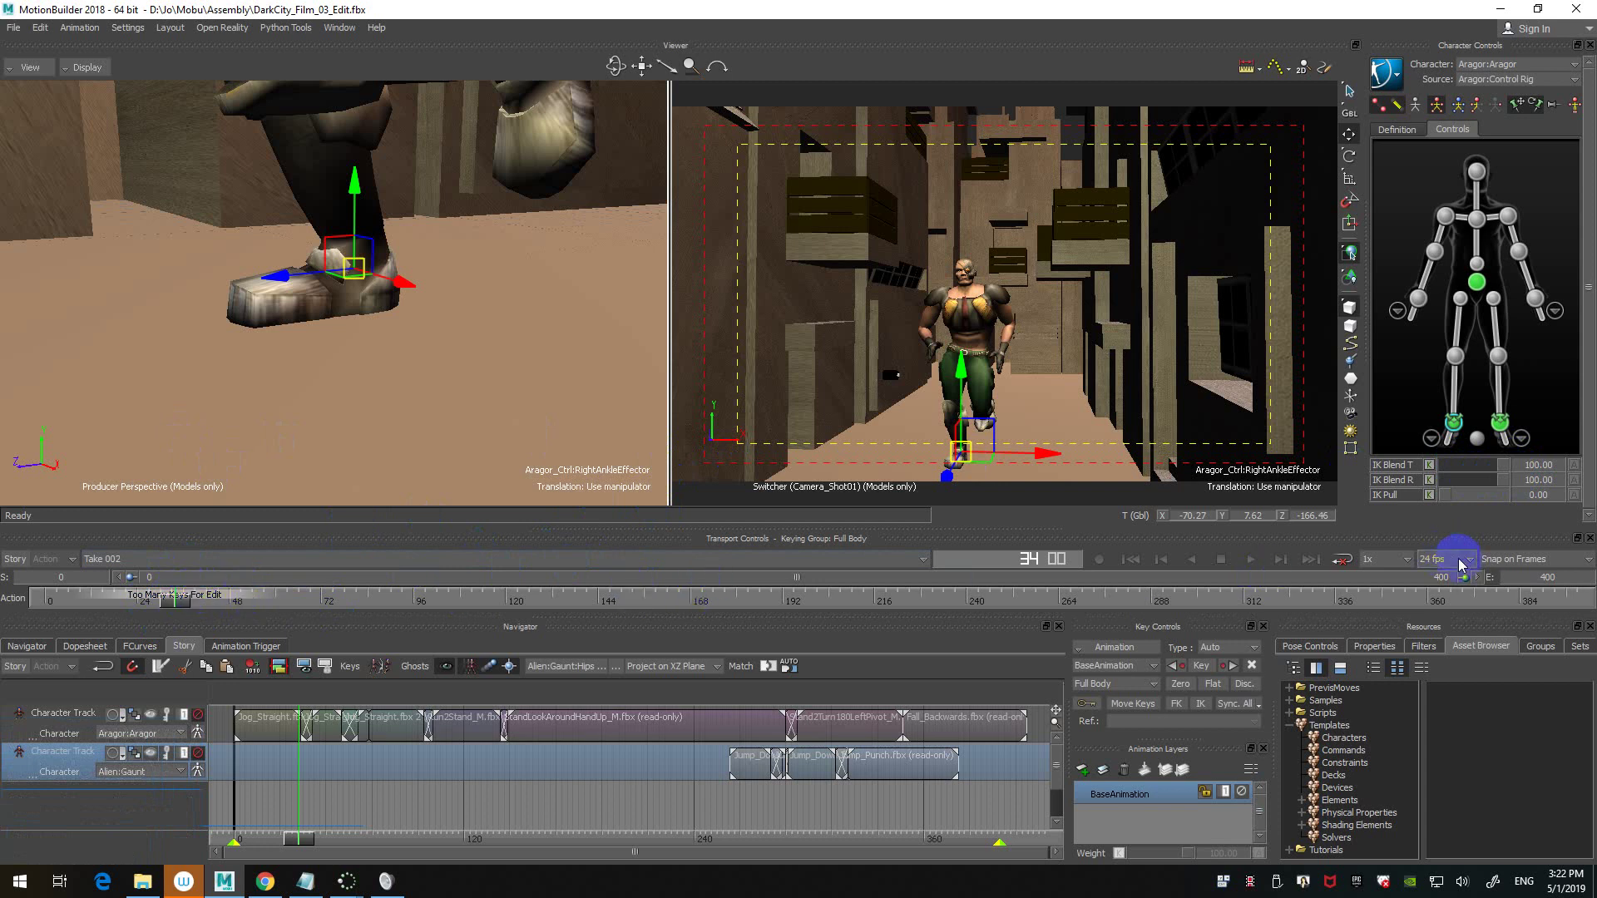
- Narrow the visible timeline range to frames 0–147 and examine Aragor's right foot from several angles at frames 34 and 33
left_click_drag(1469, 580, 635, 589)
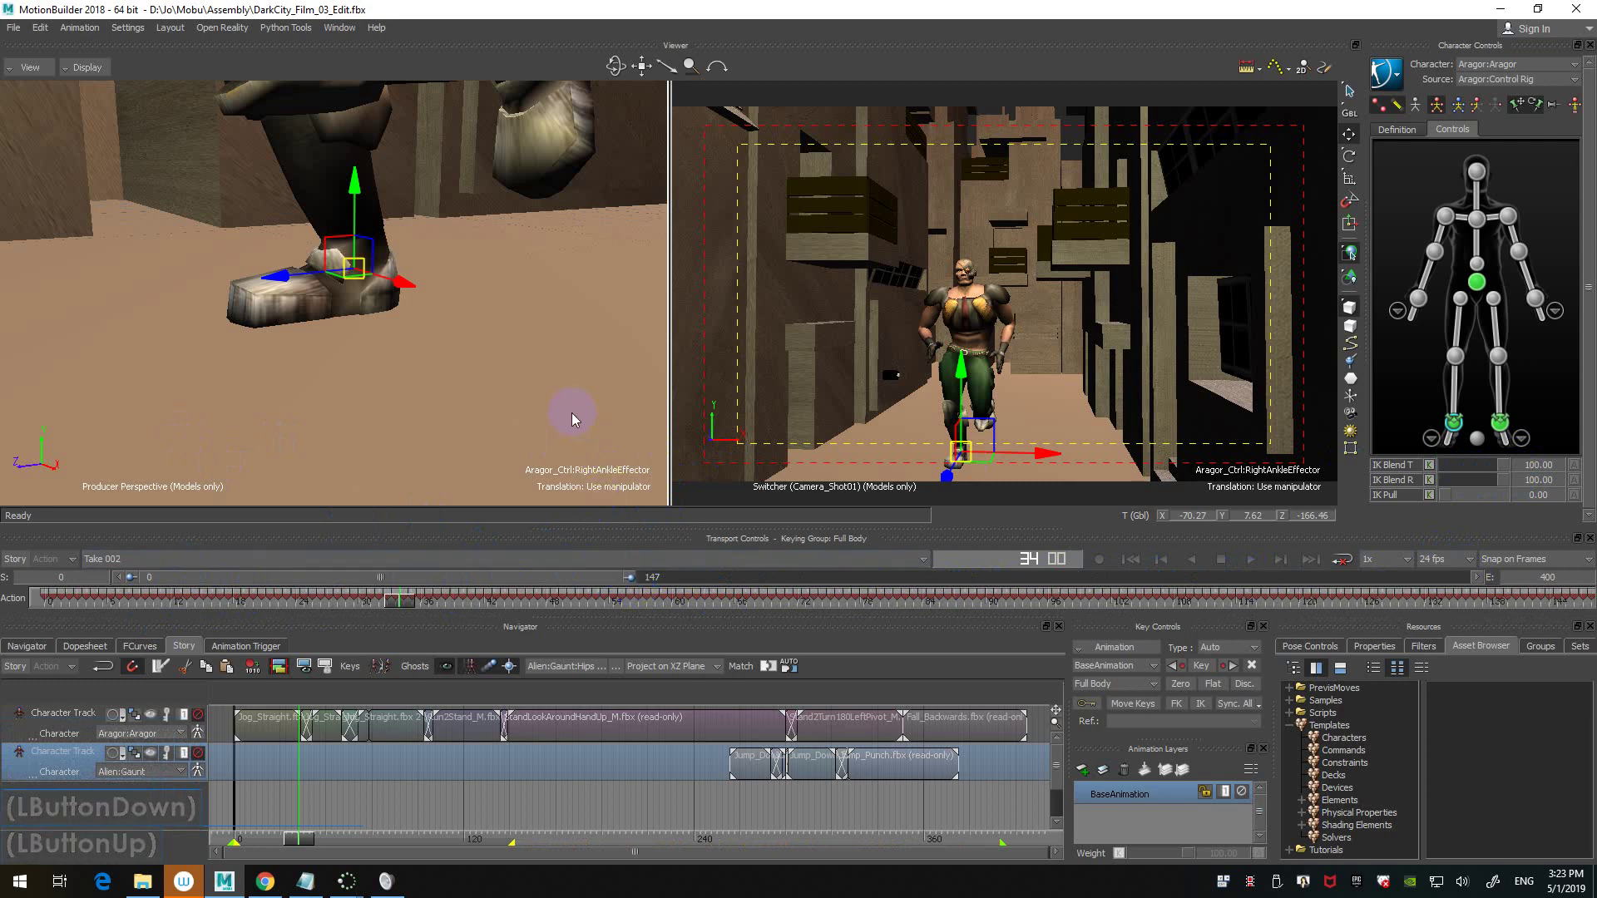
left_click(479, 338)
left_click_drag(479, 337, 463, 457, "ctrl+shift")
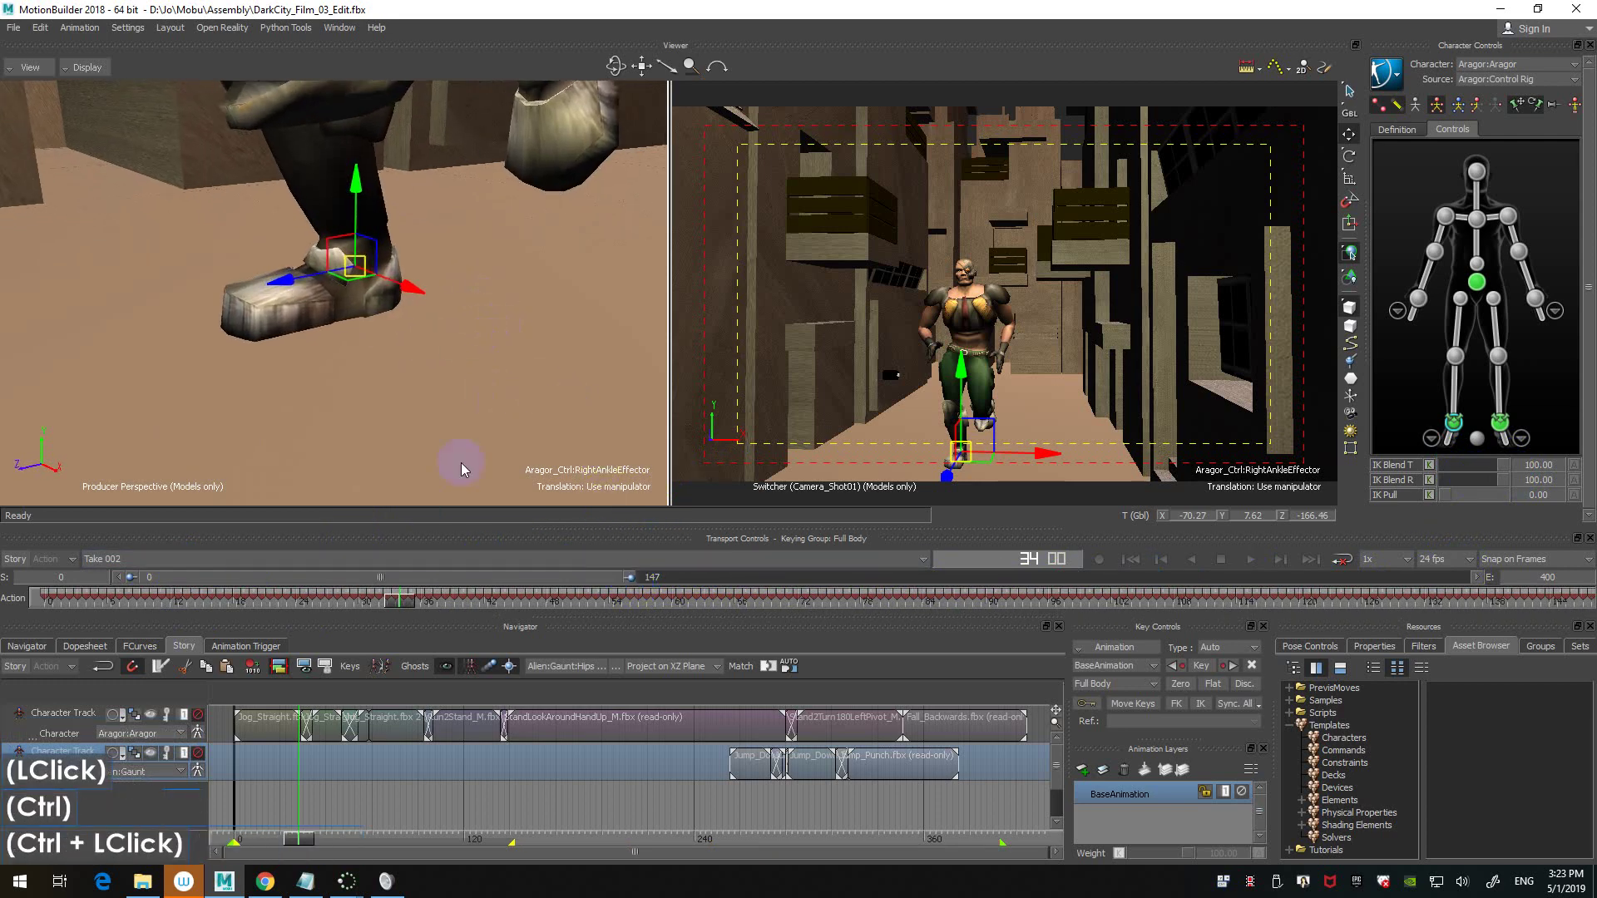
mouse_move(401, 599)
left_mouse_down()
mouse_move(375, 598)
mouse_move(442, 598)
mouse_move(401, 598)
left_mouse_up()
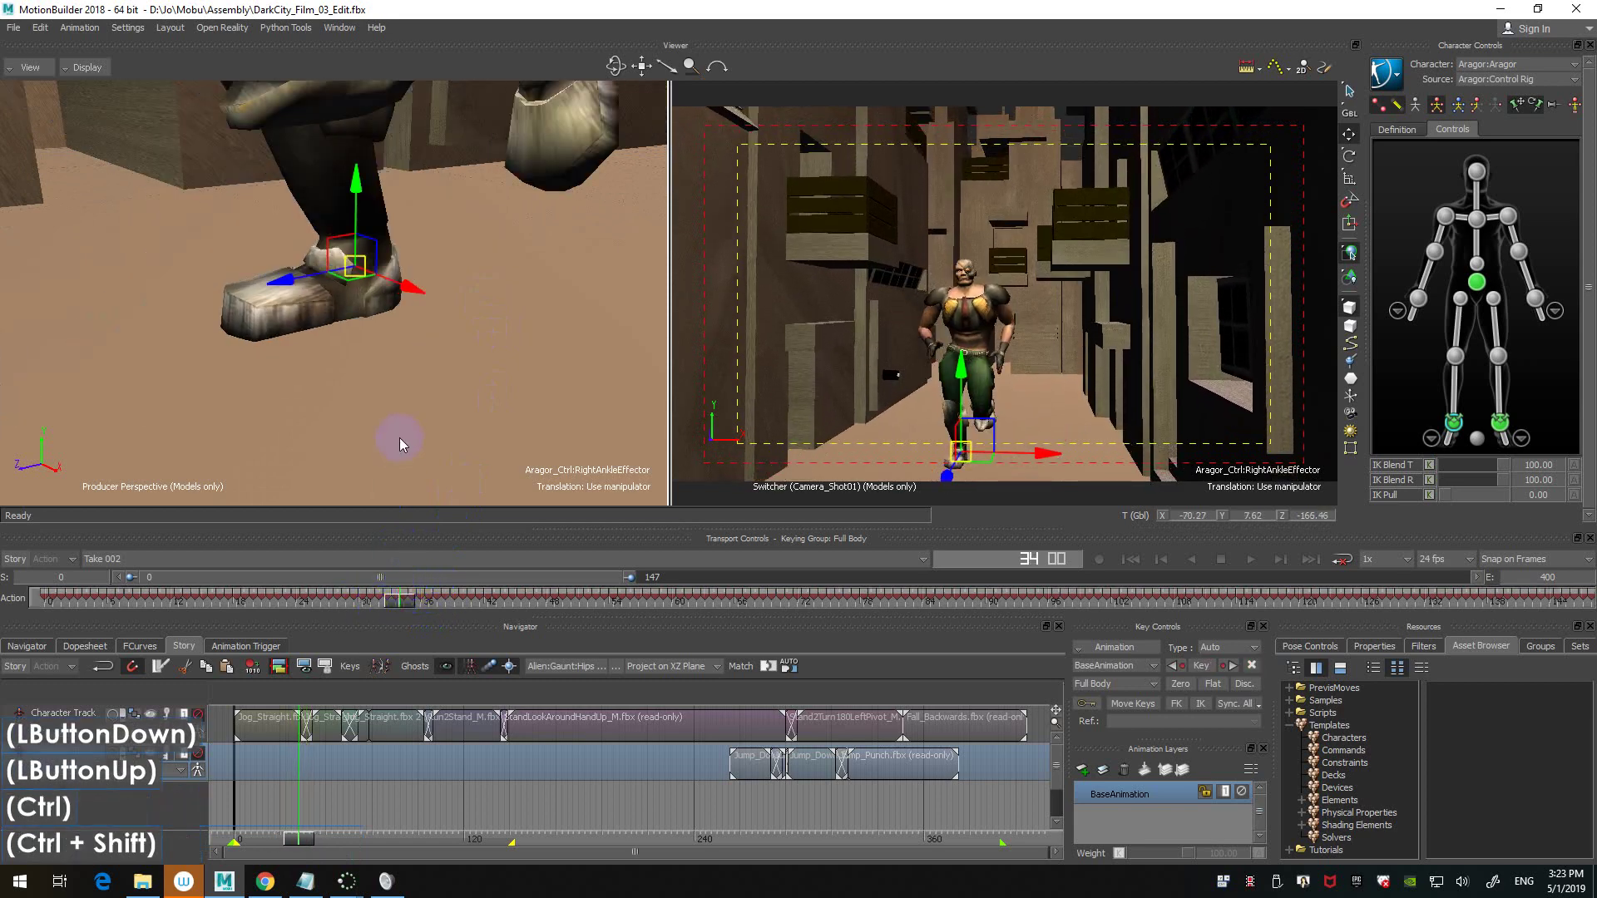
left_click_drag(399, 438, 516, 433, "ctrl+shift")
left_click_drag(516, 433, 473, 439, "shift")
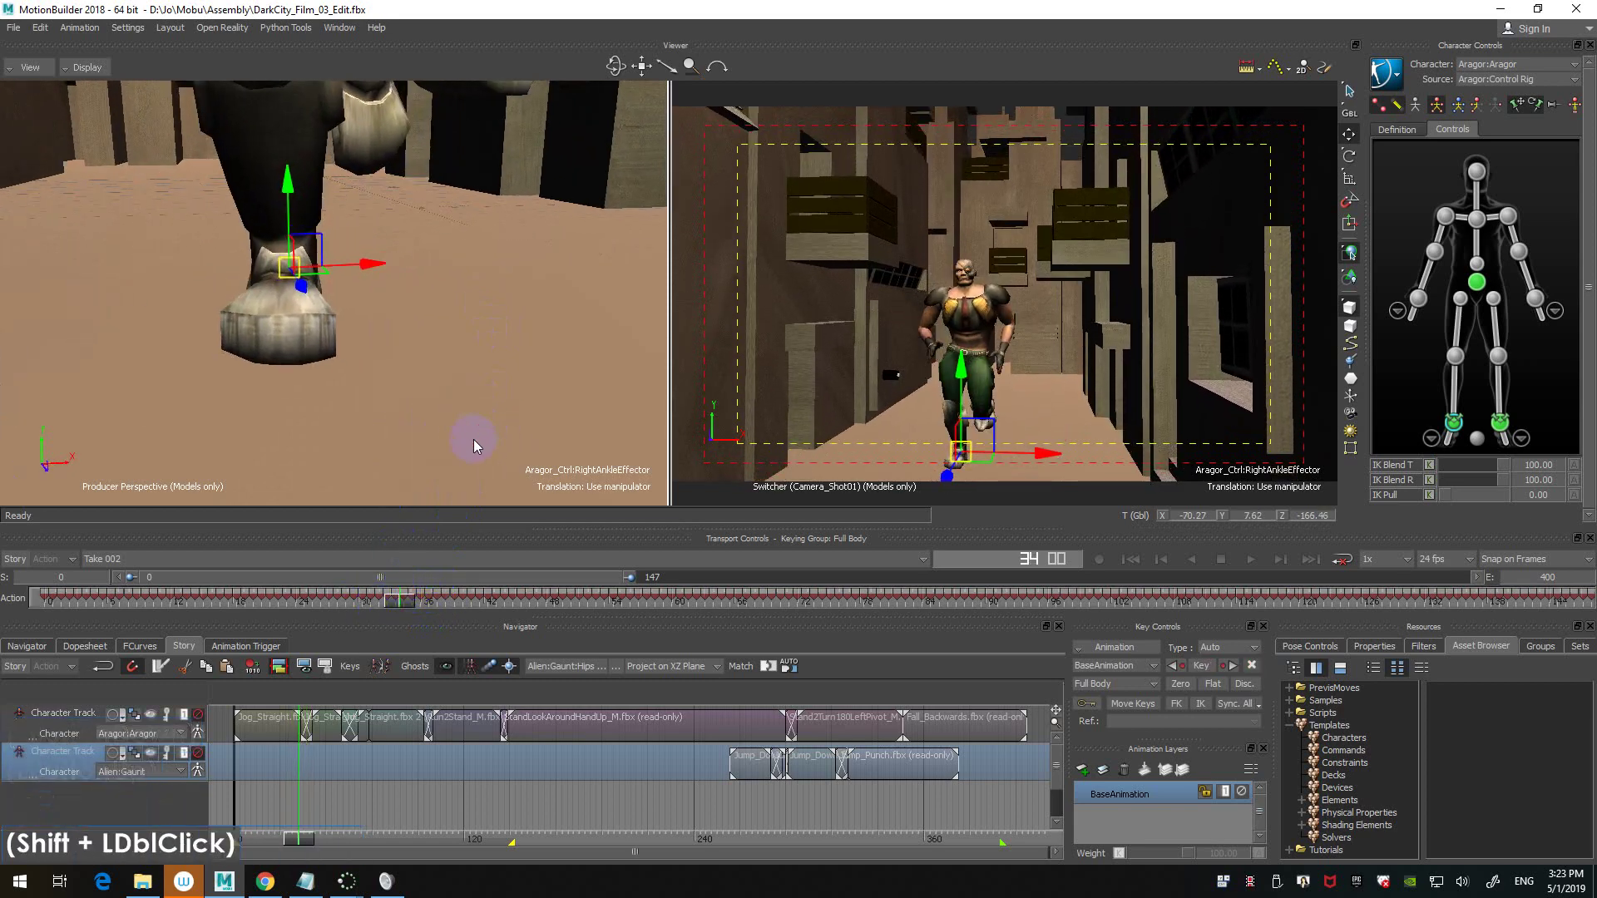
mouse_move(396, 605)
left_mouse_down()
mouse_move(452, 599)
mouse_move(357, 602)
mouse_move(391, 597)
left_mouse_up()
left_click_drag(395, 385, 487, 368, "ctrl+shift")
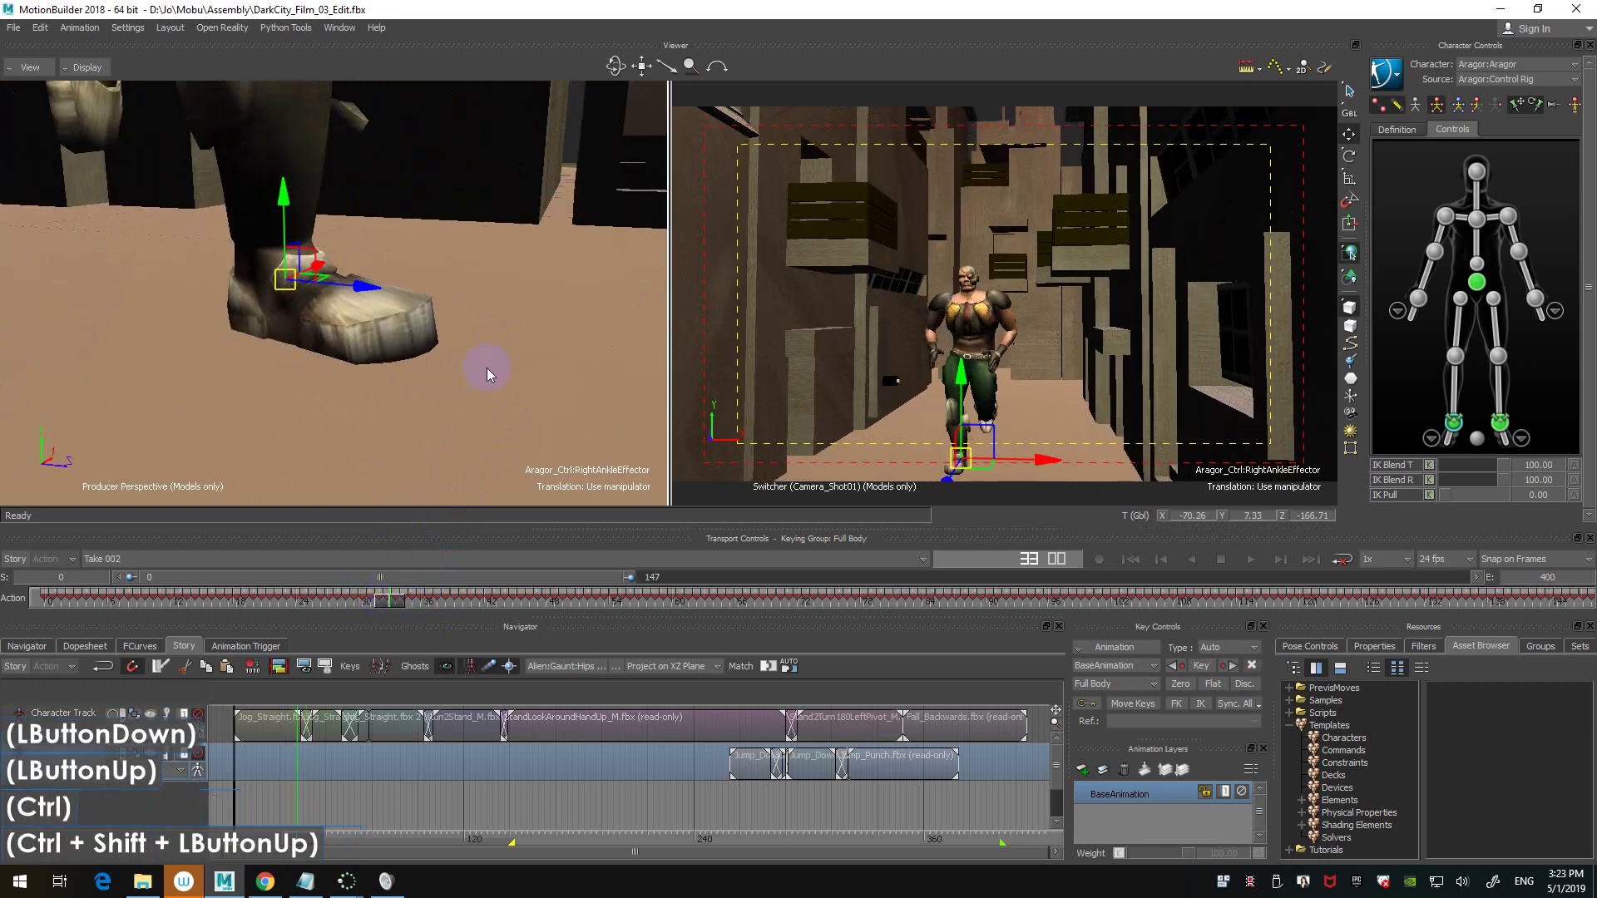
- Step back and forth through frames 33 to 40 and examine Aragor's right foot contact from the side and front, stopping at frame 33
key("ctrl+Right")
key("ctrl+Right")
key("ctrl+Right")
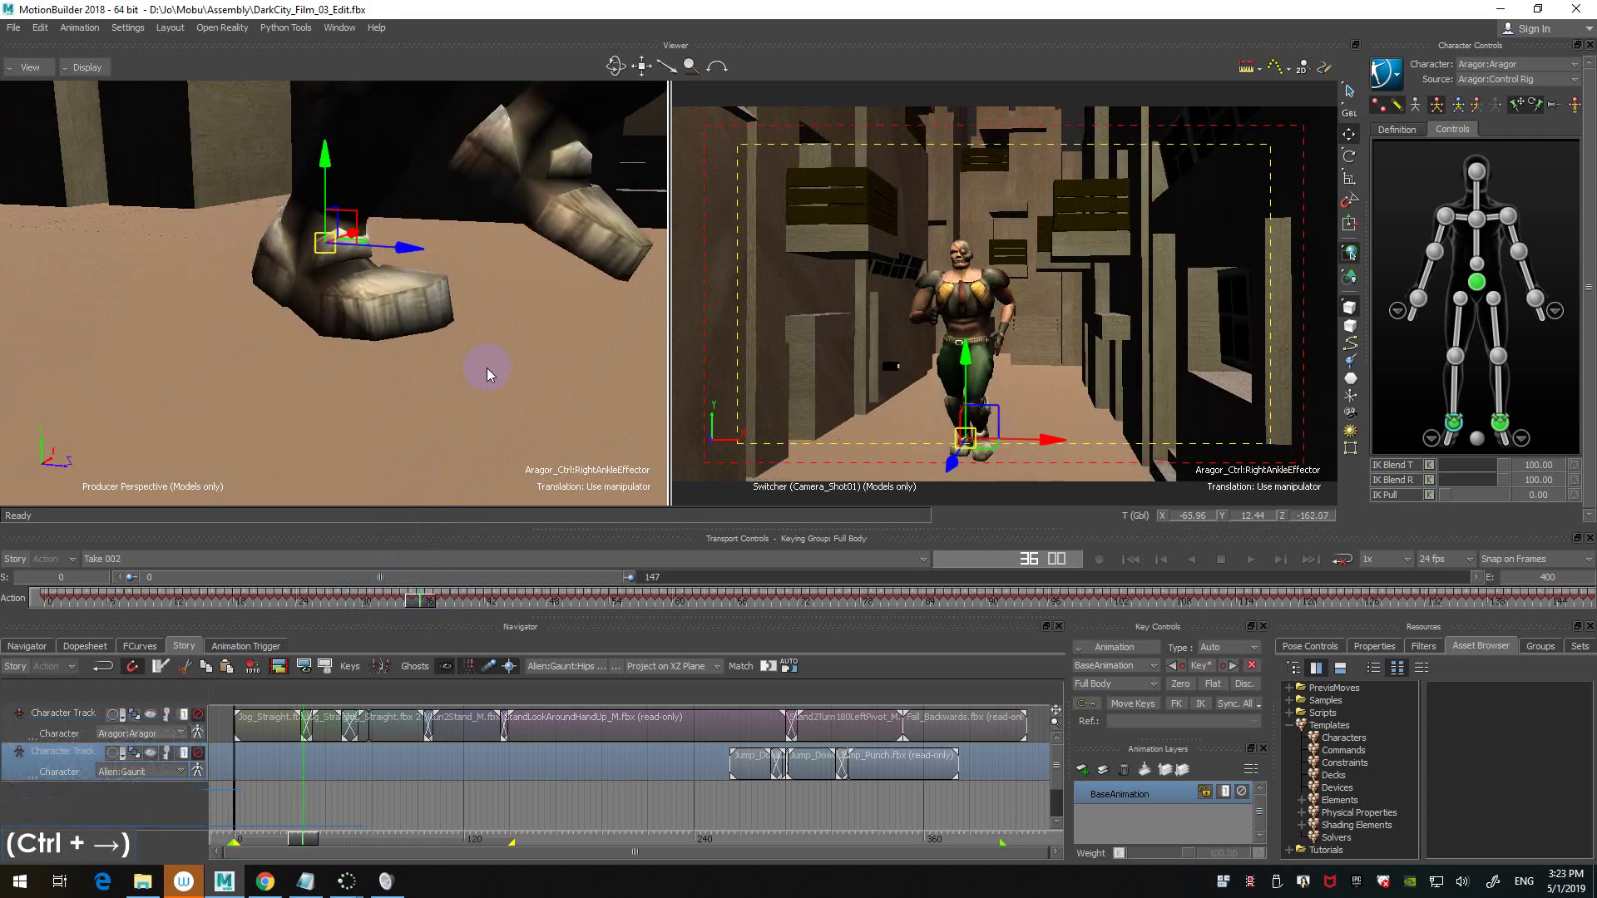
key("ctrl+Right")
key("ctrl+Right")
key("ctrl+Left")
key("ctrl+Left")
left_click_drag(487, 368, 411, 356, "ctrl")
key("ctrl+Left")
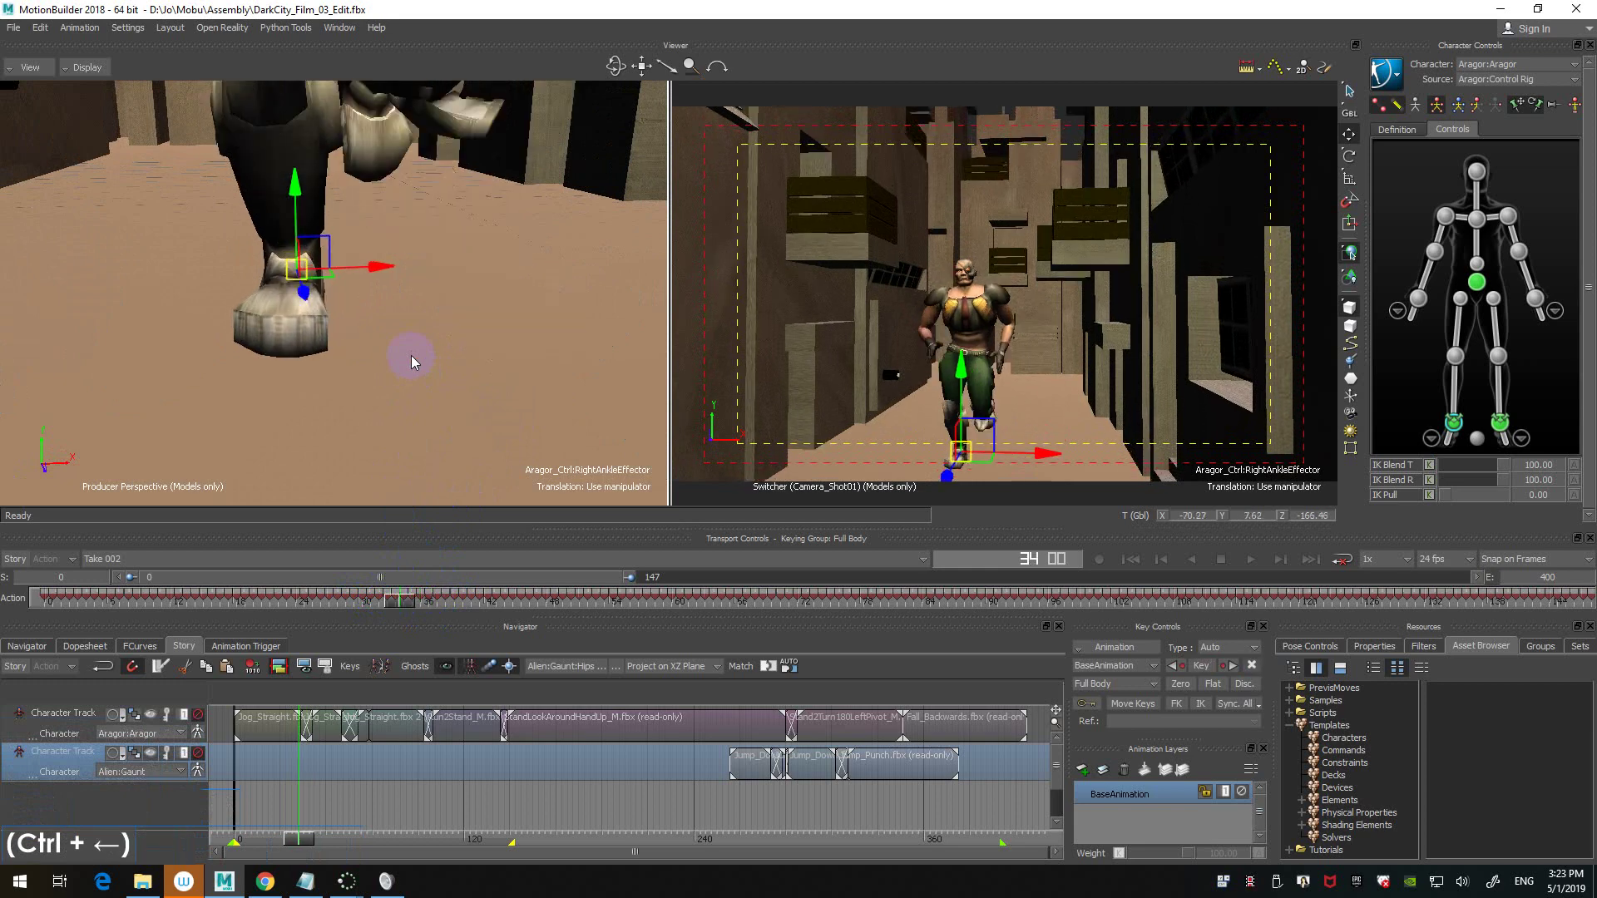
key("ctrl+Left")
key("ctrl+Right")
key("ctrl+Right")
key("ctrl+Right")
key("ctrl+Right")
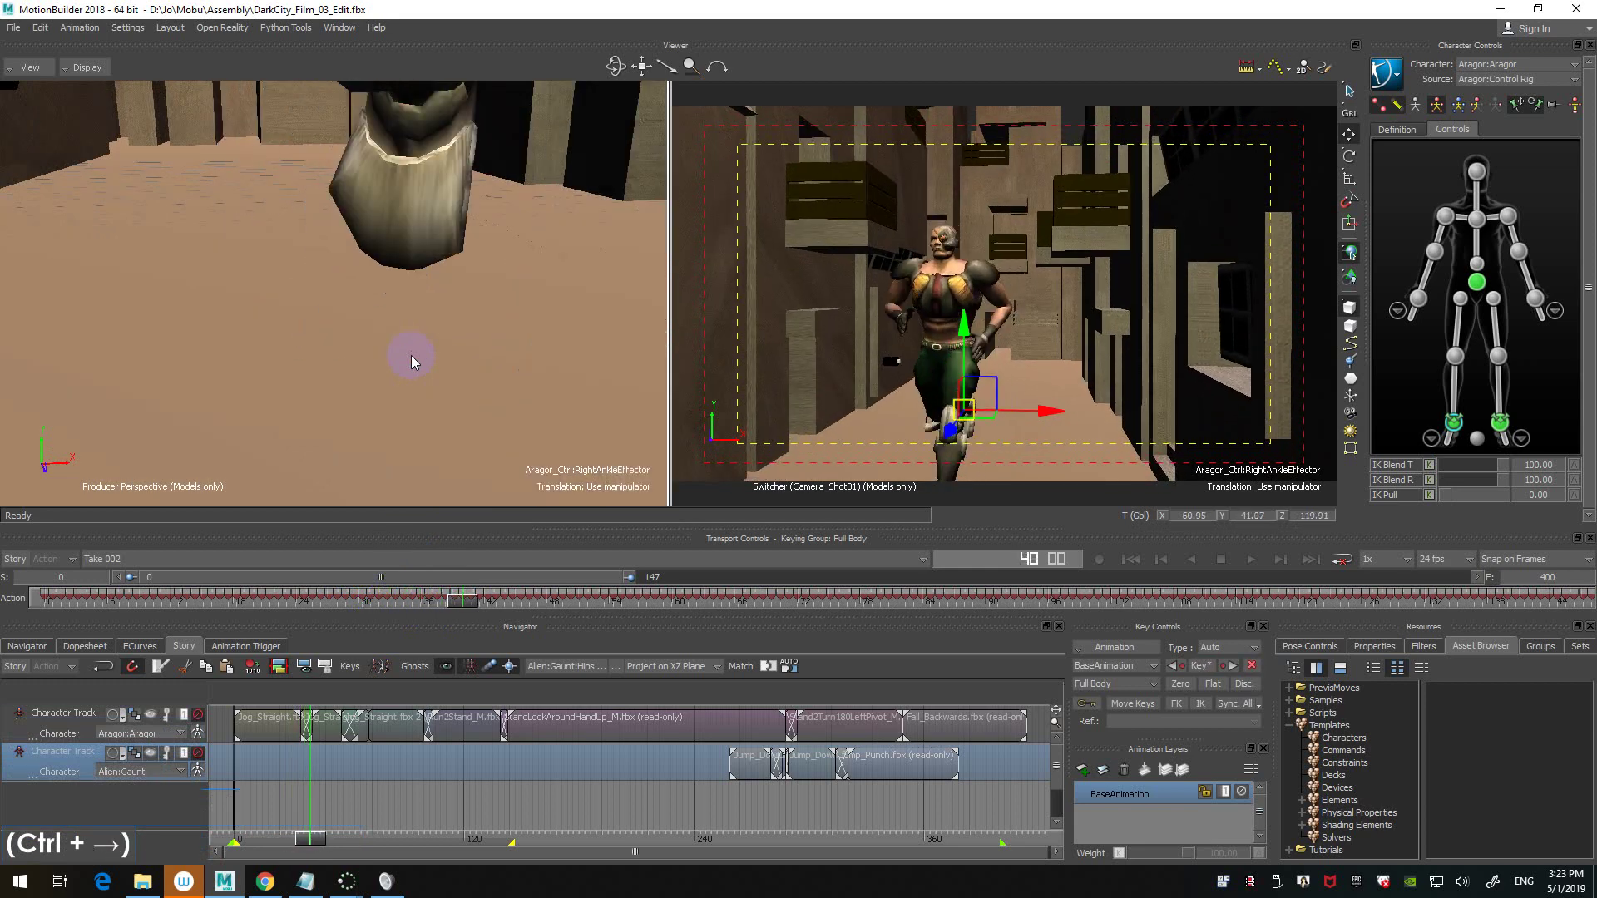
key("ctrl+Left")
key("ctrl+Left")
key("ctrl+Left")
key("ctrl+Left")
key("ctrl+Left")
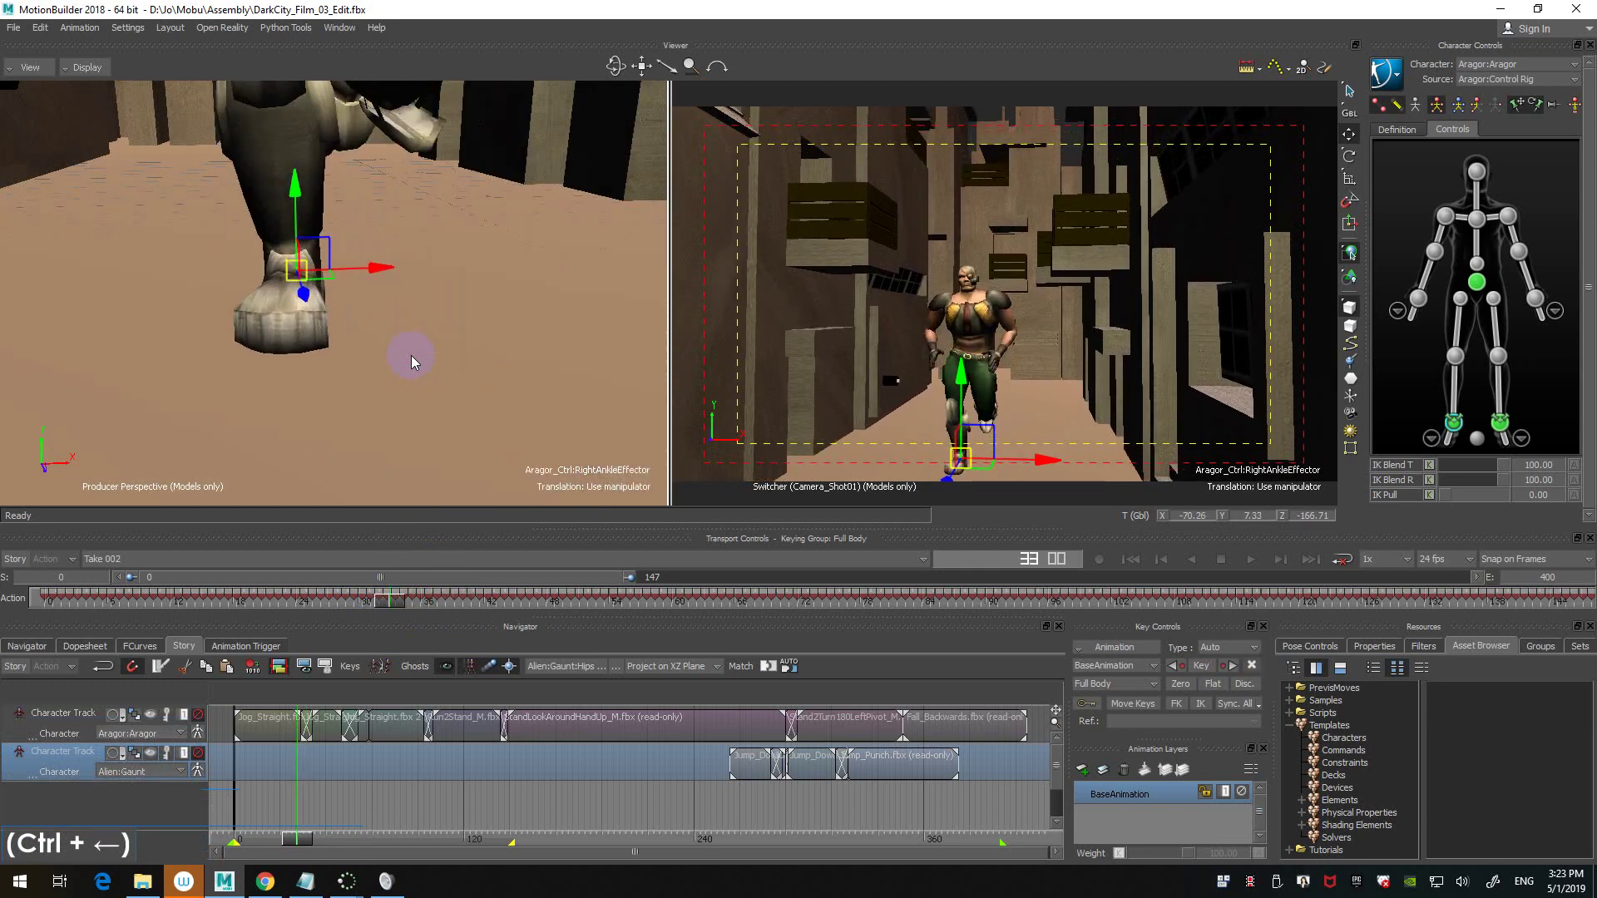
left_click_drag(428, 336, 480, 332, "ctrl")
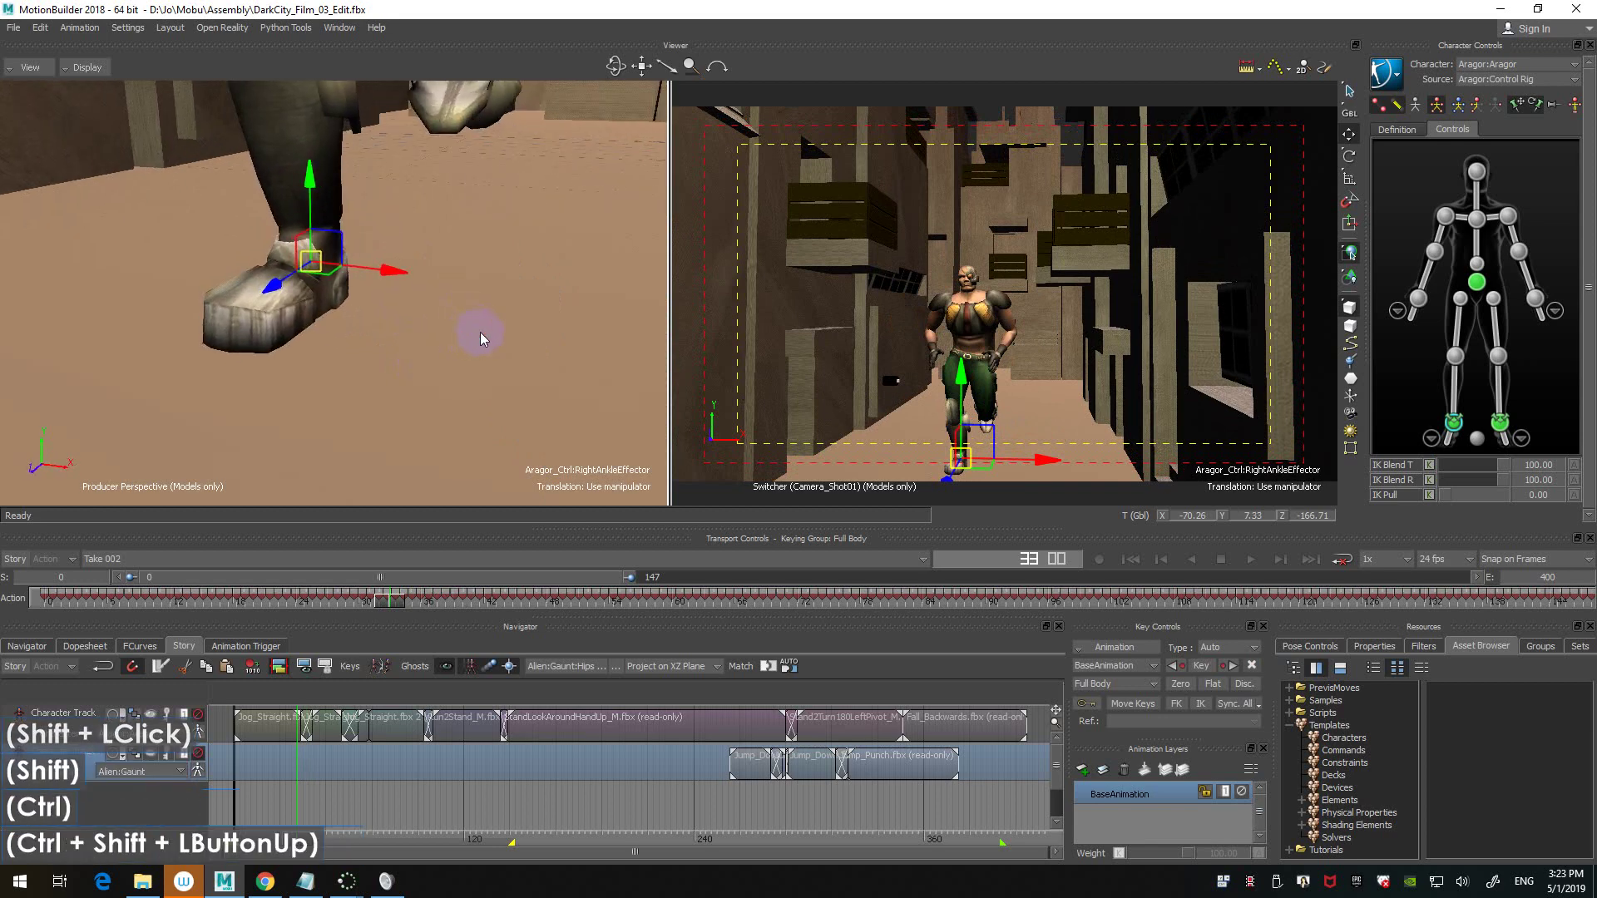
- Set Aragor's keying mode to Body Part and step through frames 33 to 36 to check the right foot, stopping at frame 35
left_click(1476, 105)
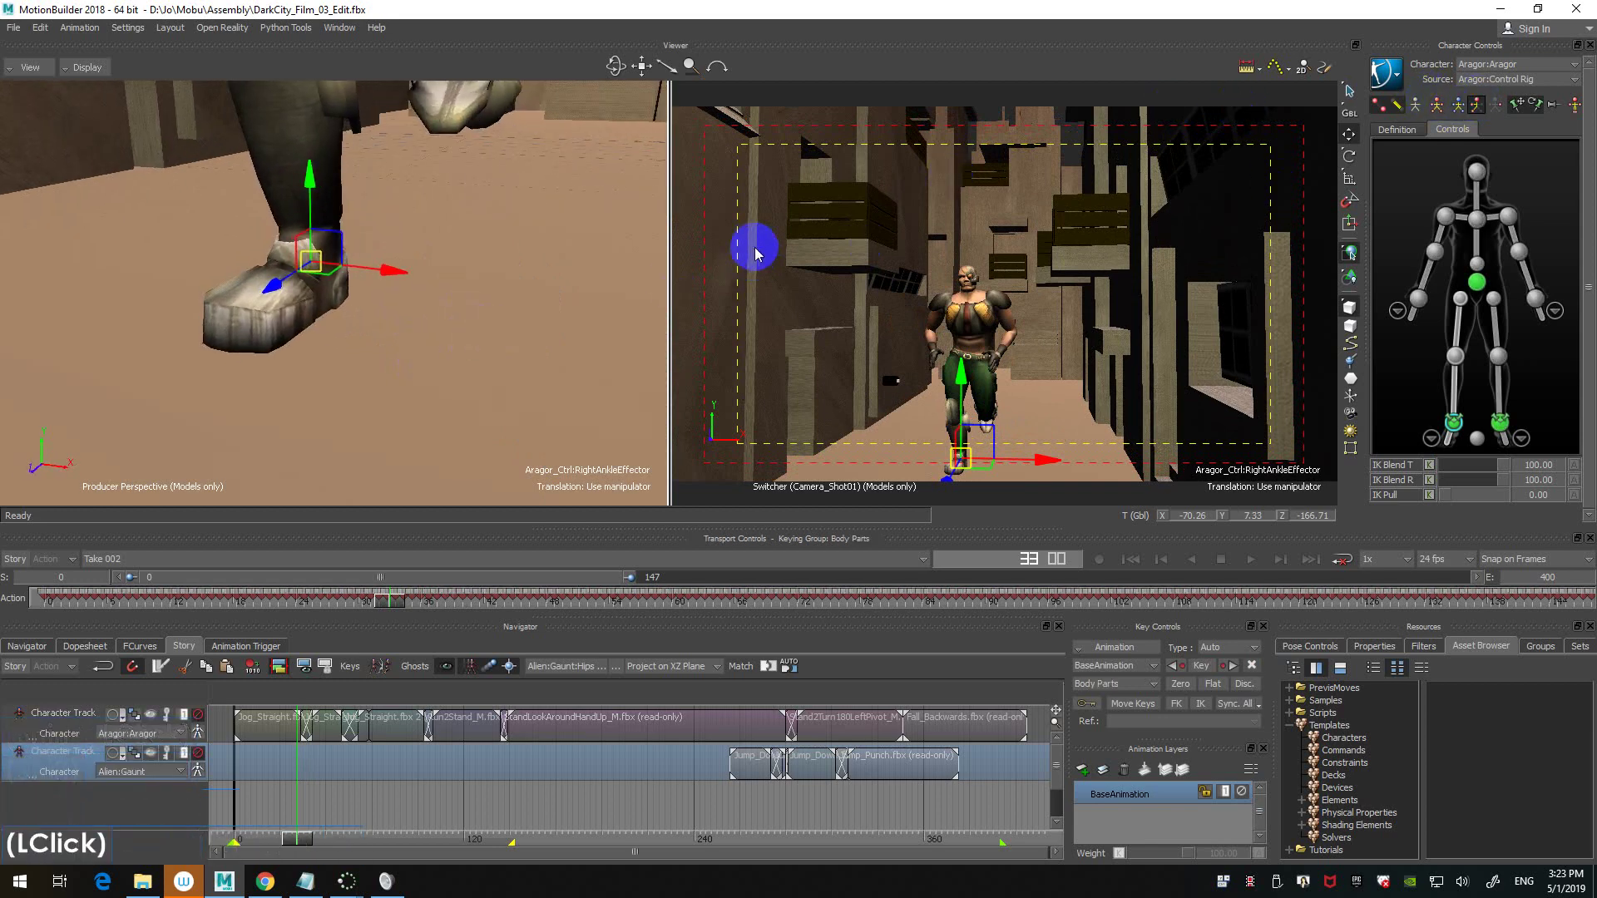
key("ctrl+Right")
key("ctrl+Right")
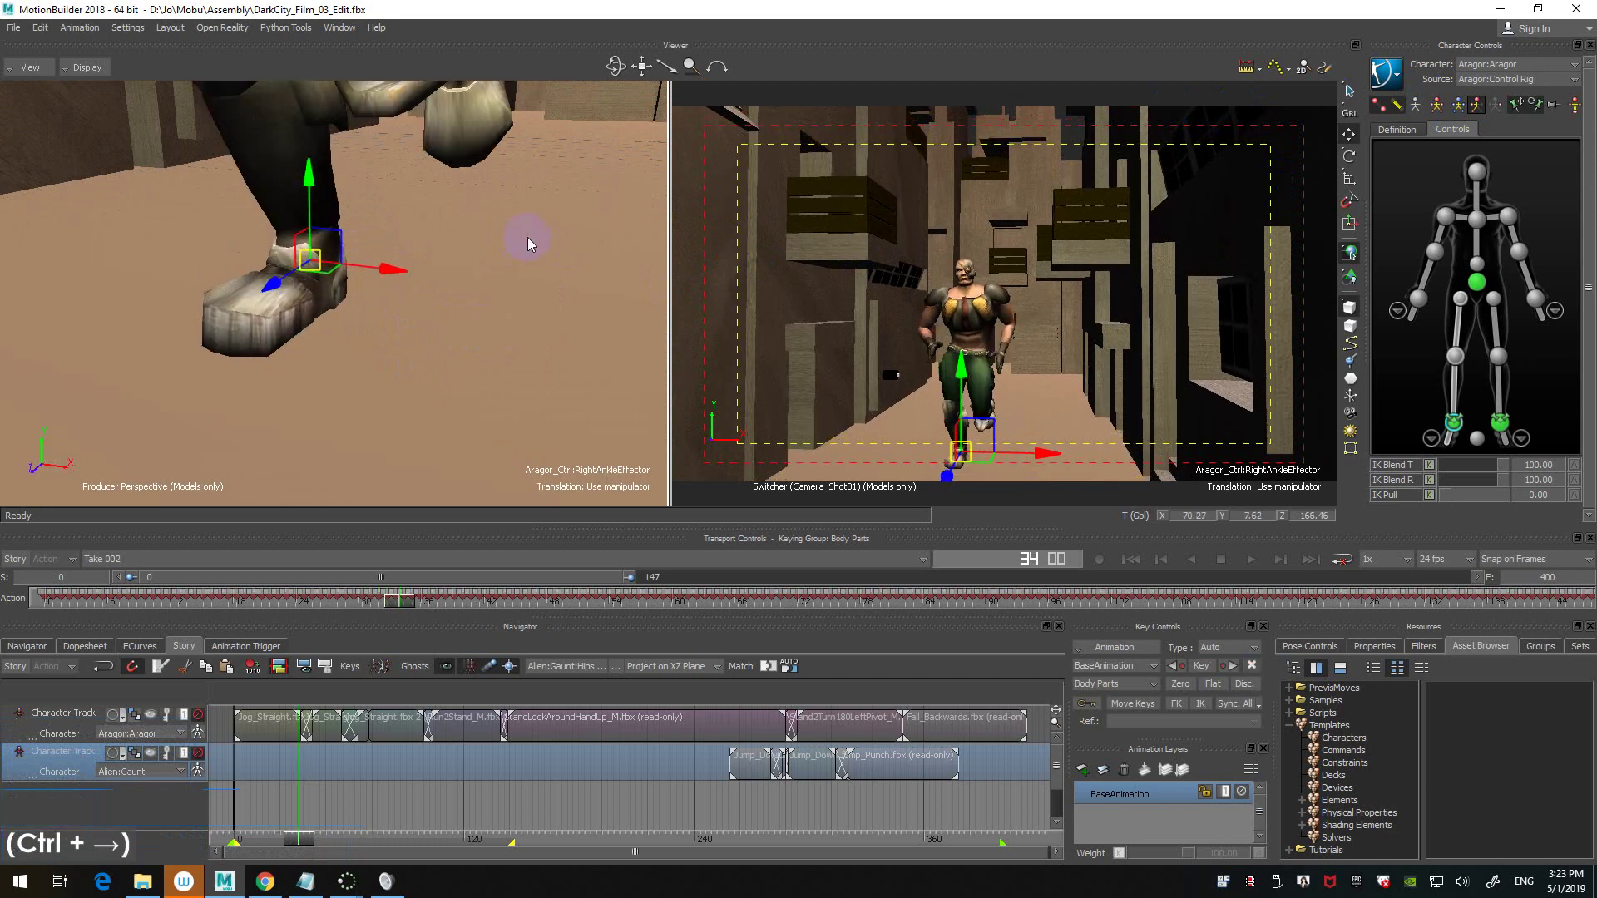
key("ctrl+Right")
key("ctrl+Left")
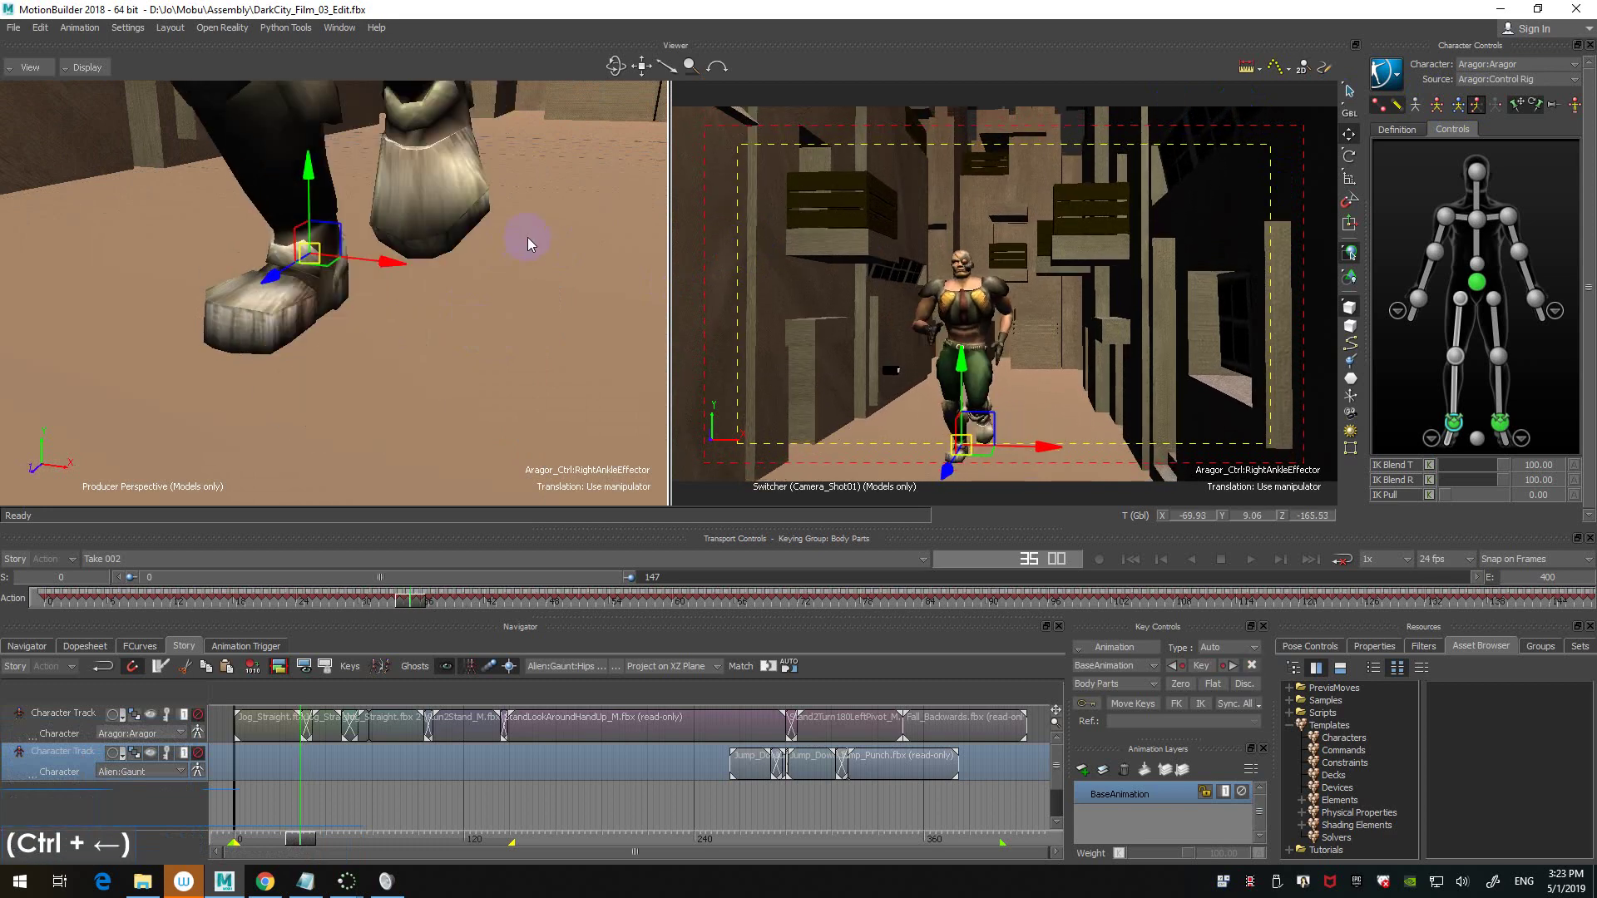
left_click_drag(588, 235, 553, 260, "ctrl+shift")
left_click(1218, 301, "ctrl")
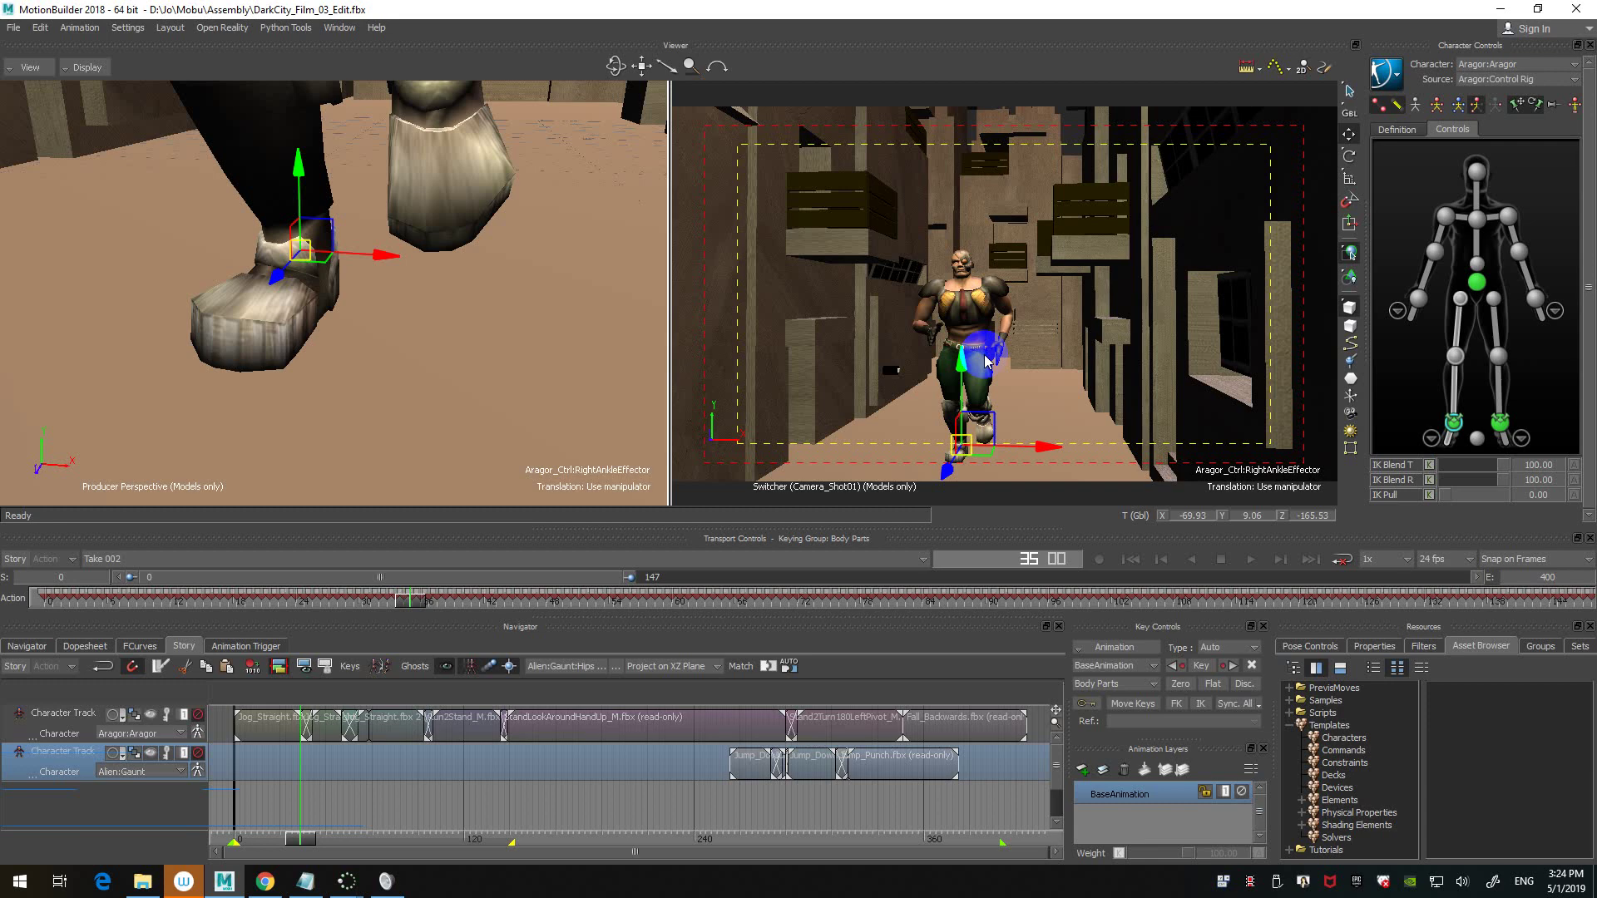
- Narrow the visible timeline range to frames 0–108 and compare the right foot's pose at frames 36 and 35 from front and side
left_click(632, 577)
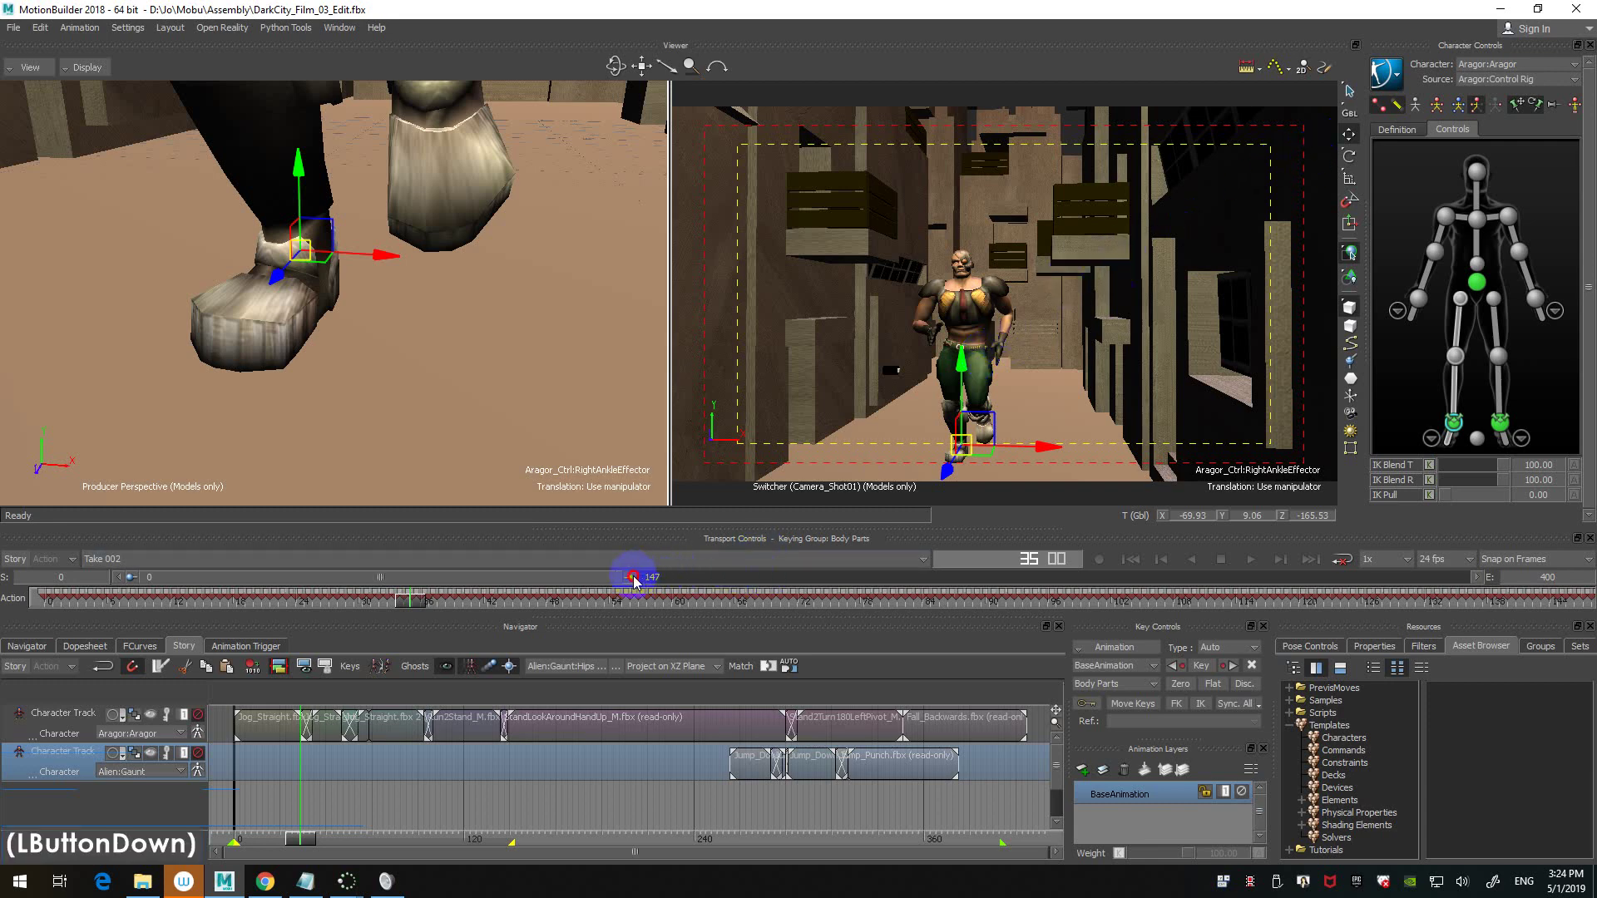
left_click_drag(633, 577, 556, 596)
left_click_drag(533, 414, 474, 386, "ctrl+shift")
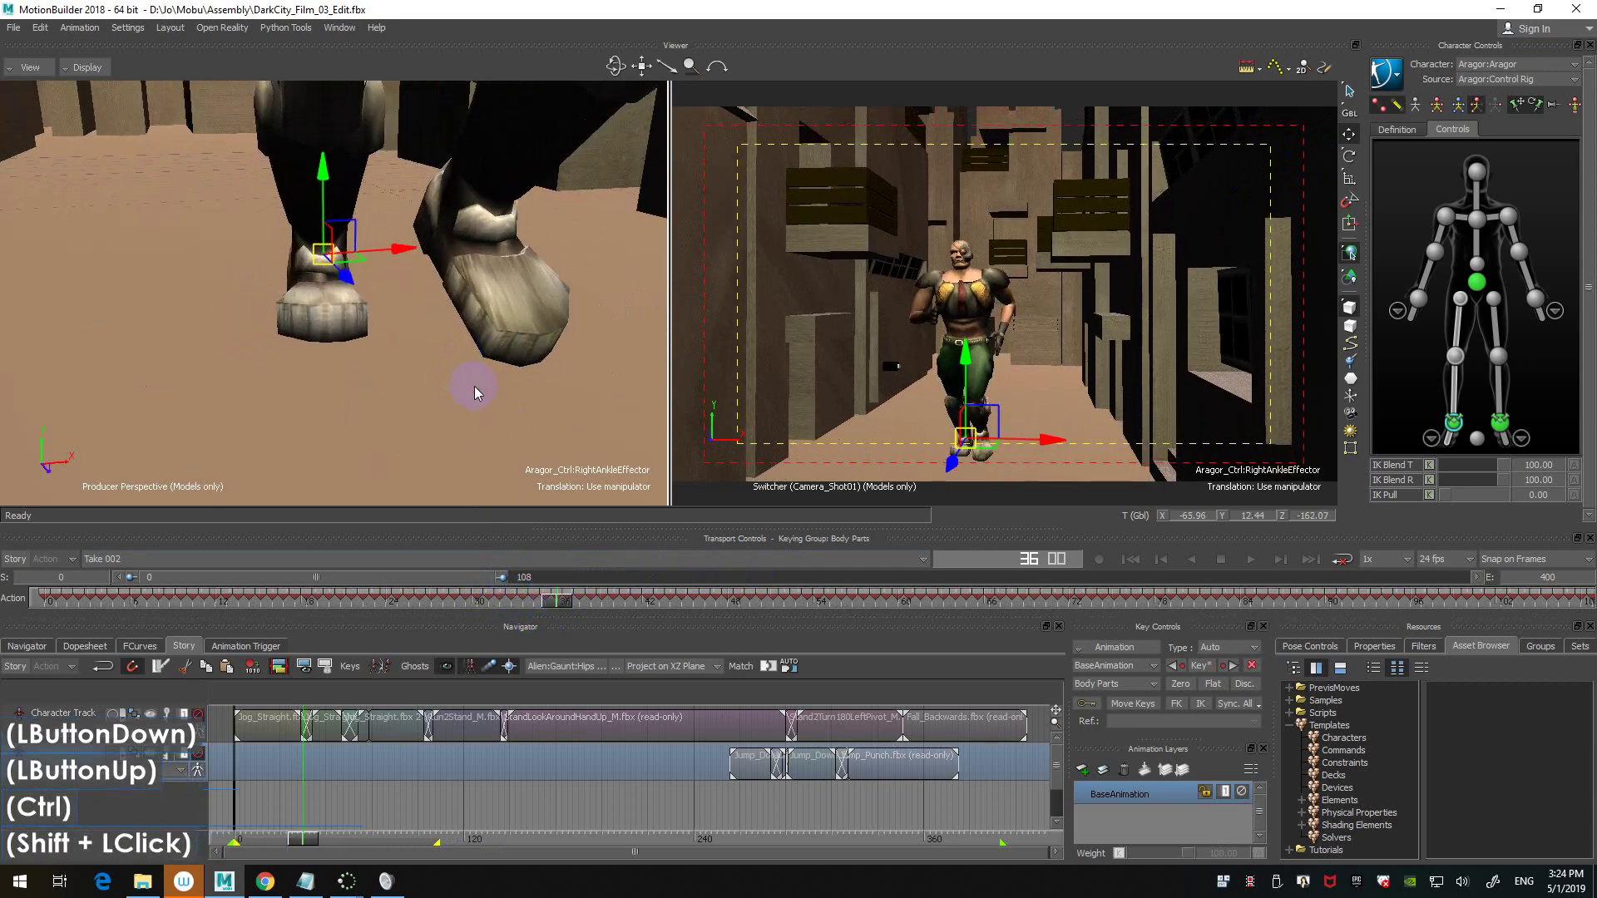
mouse_move(557, 597)
left_mouse_down()
mouse_move(581, 599)
mouse_move(553, 599)
left_mouse_up()
left_click_drag(537, 412, 549, 405, "ctrl+shift")
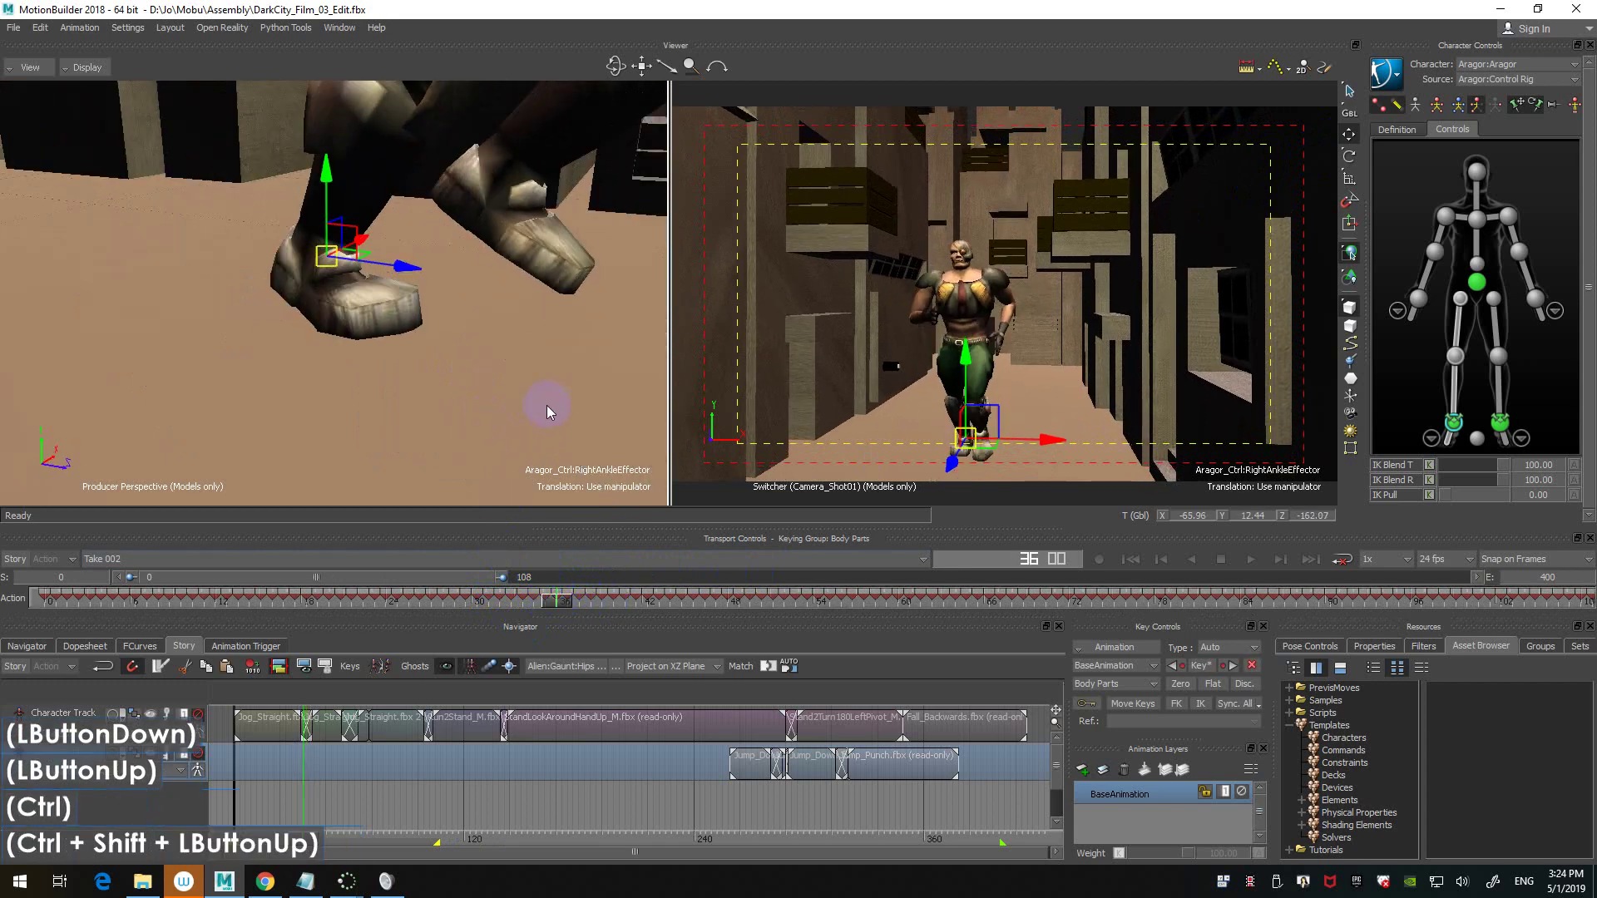
key("ctrl+Left")
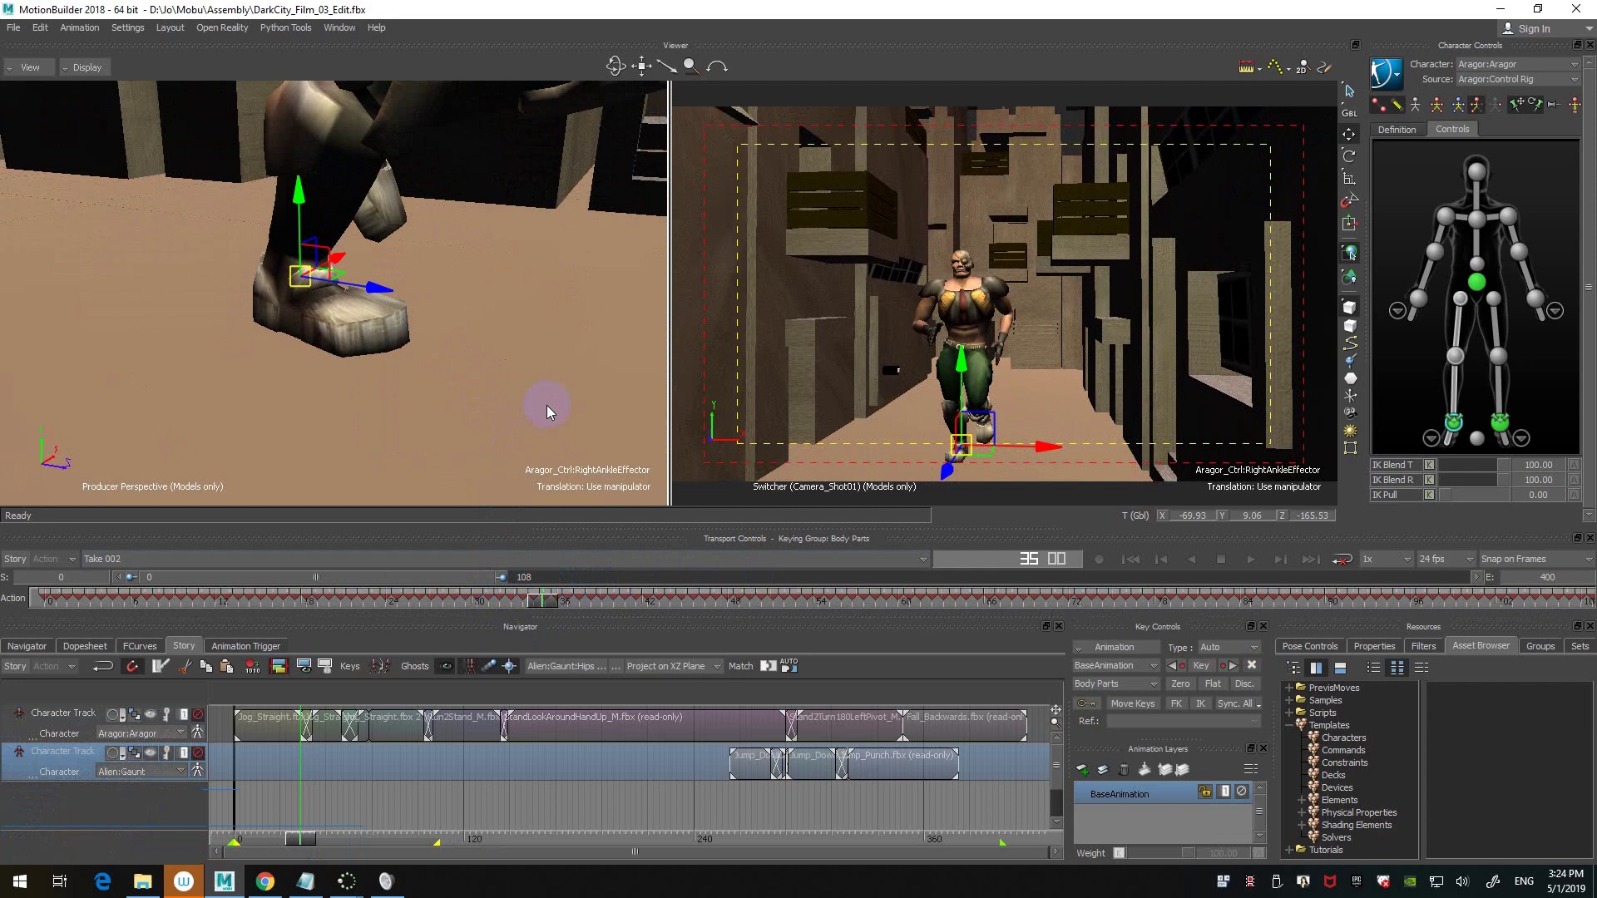
key("ctrl+Left")
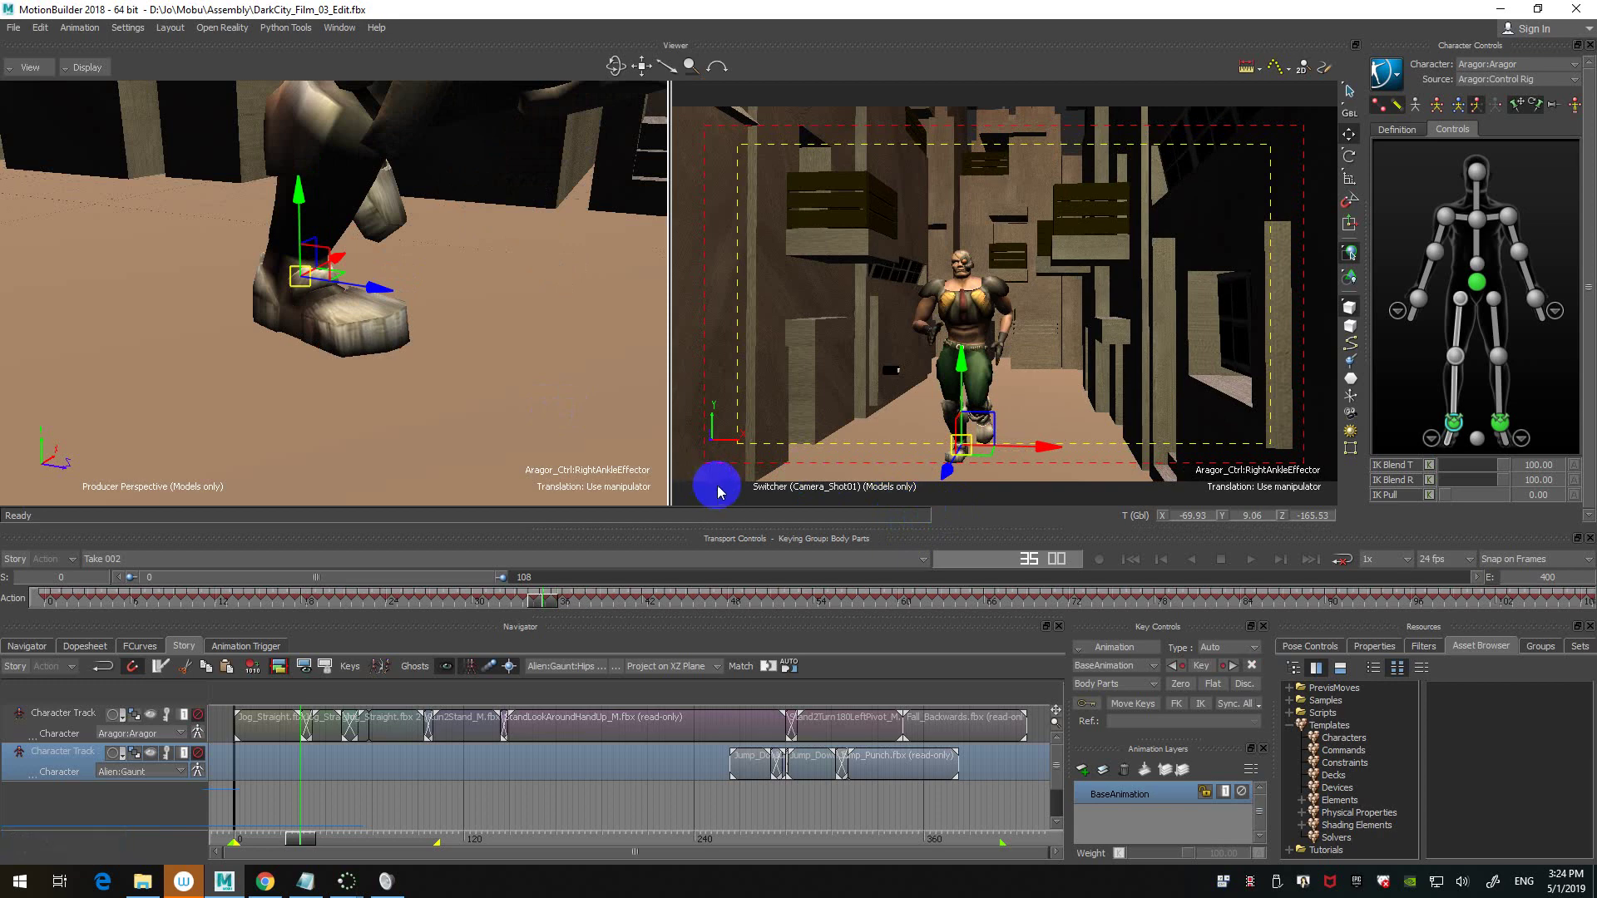
- Mark frame 35 on the timeline, check the plot rate in the Plot Selected (All Properties) options, and close them without plotting
left_click(546, 592)
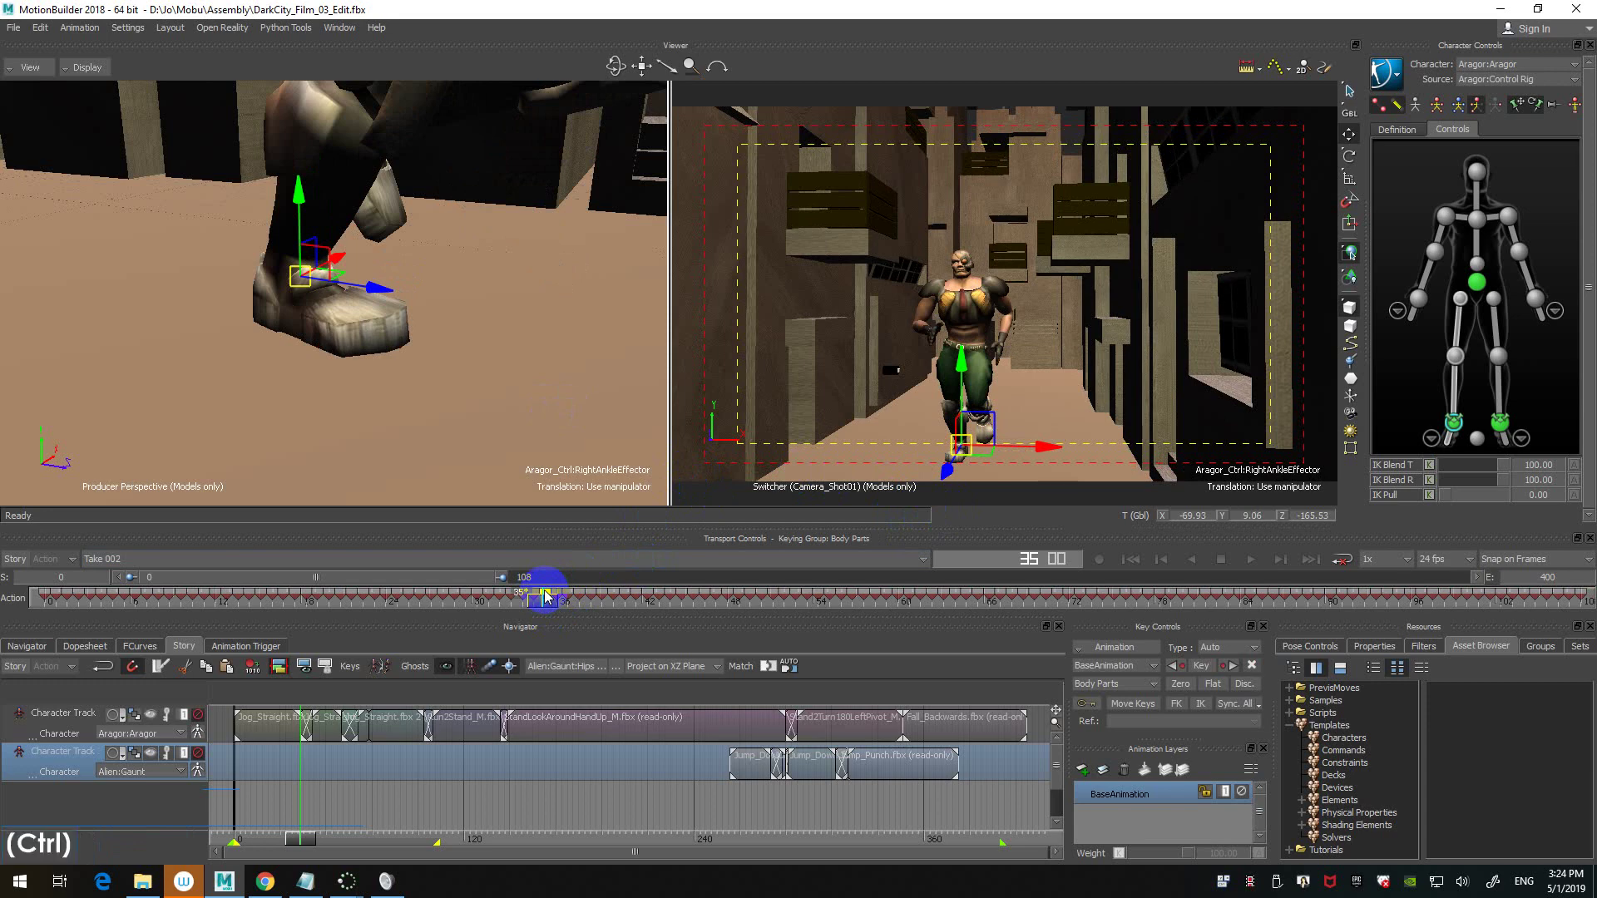
key("ctrl+Right")
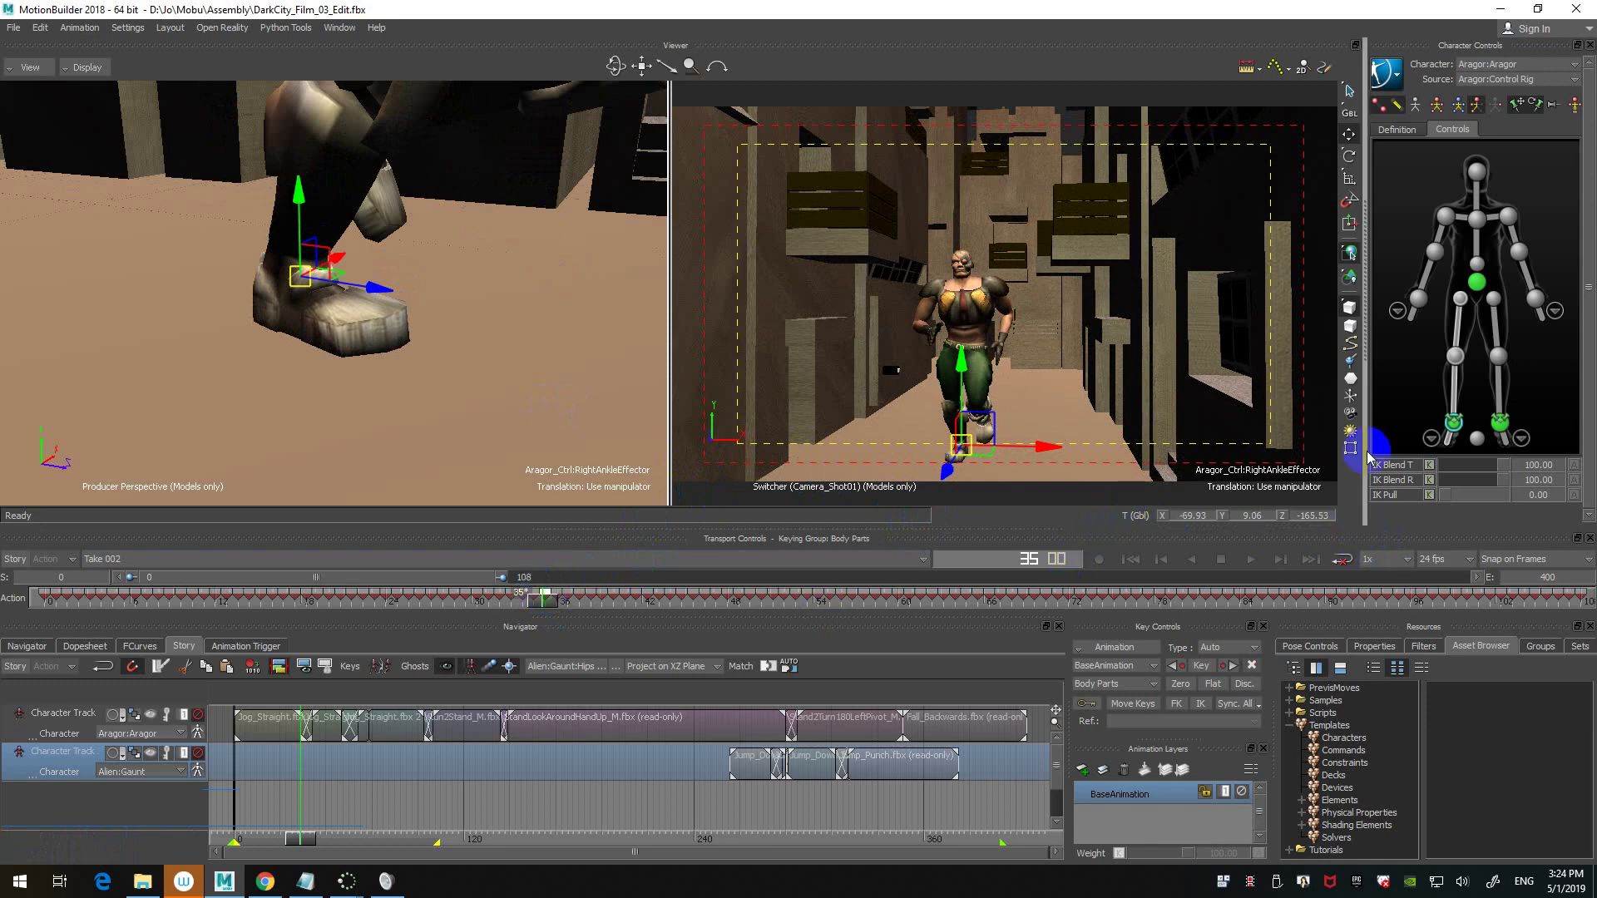
left_click(1117, 648)
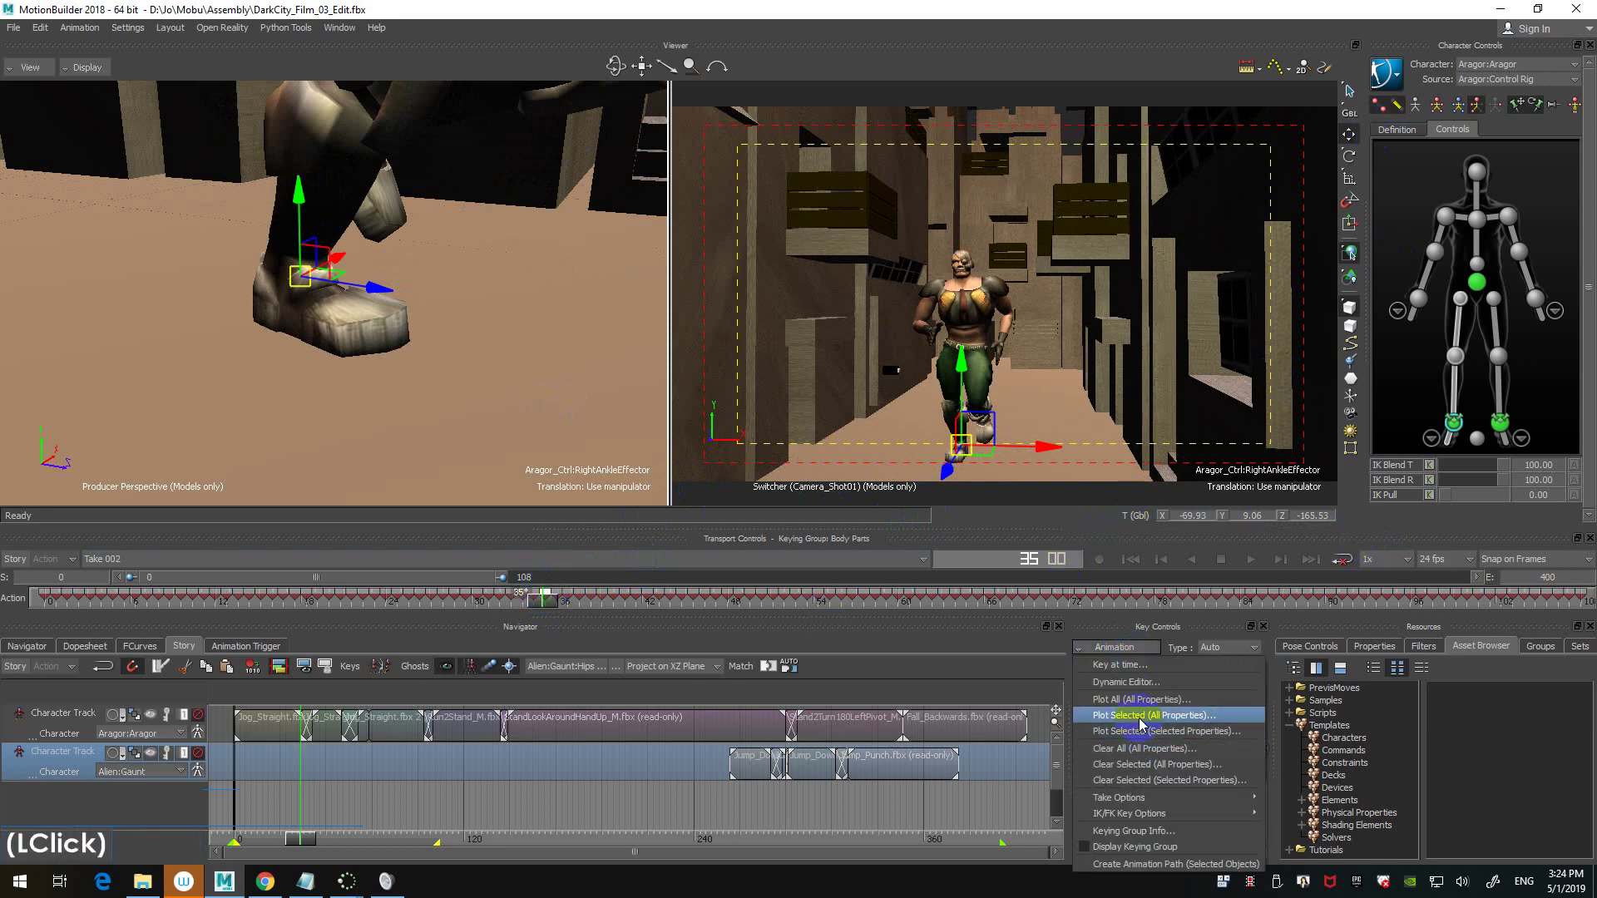
left_click(1141, 722)
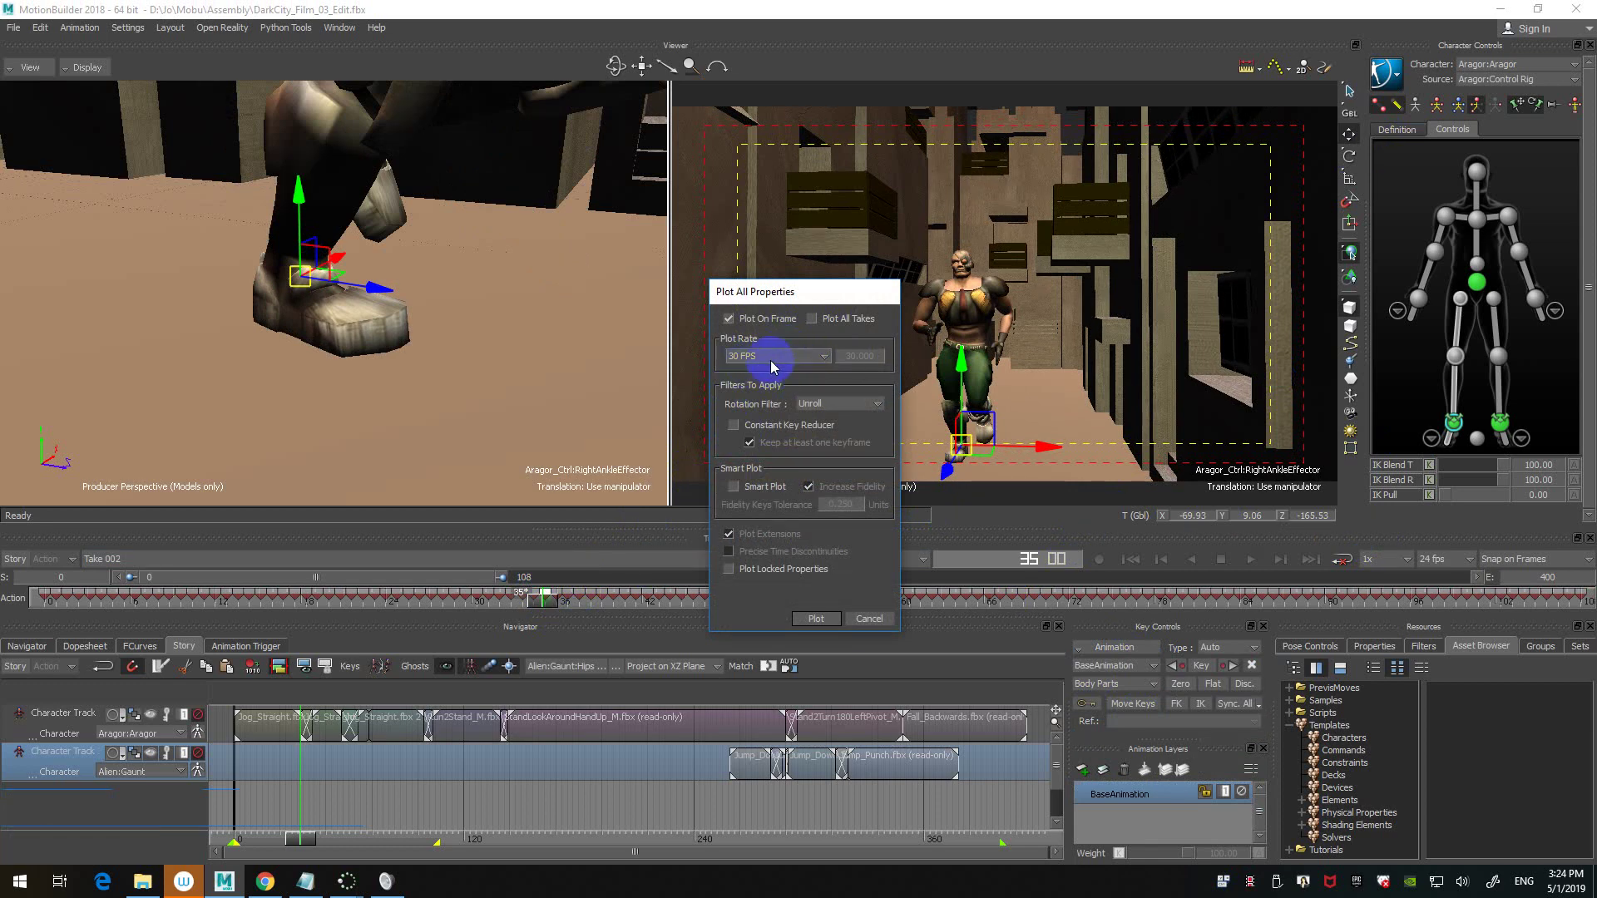
left_click(868, 617)
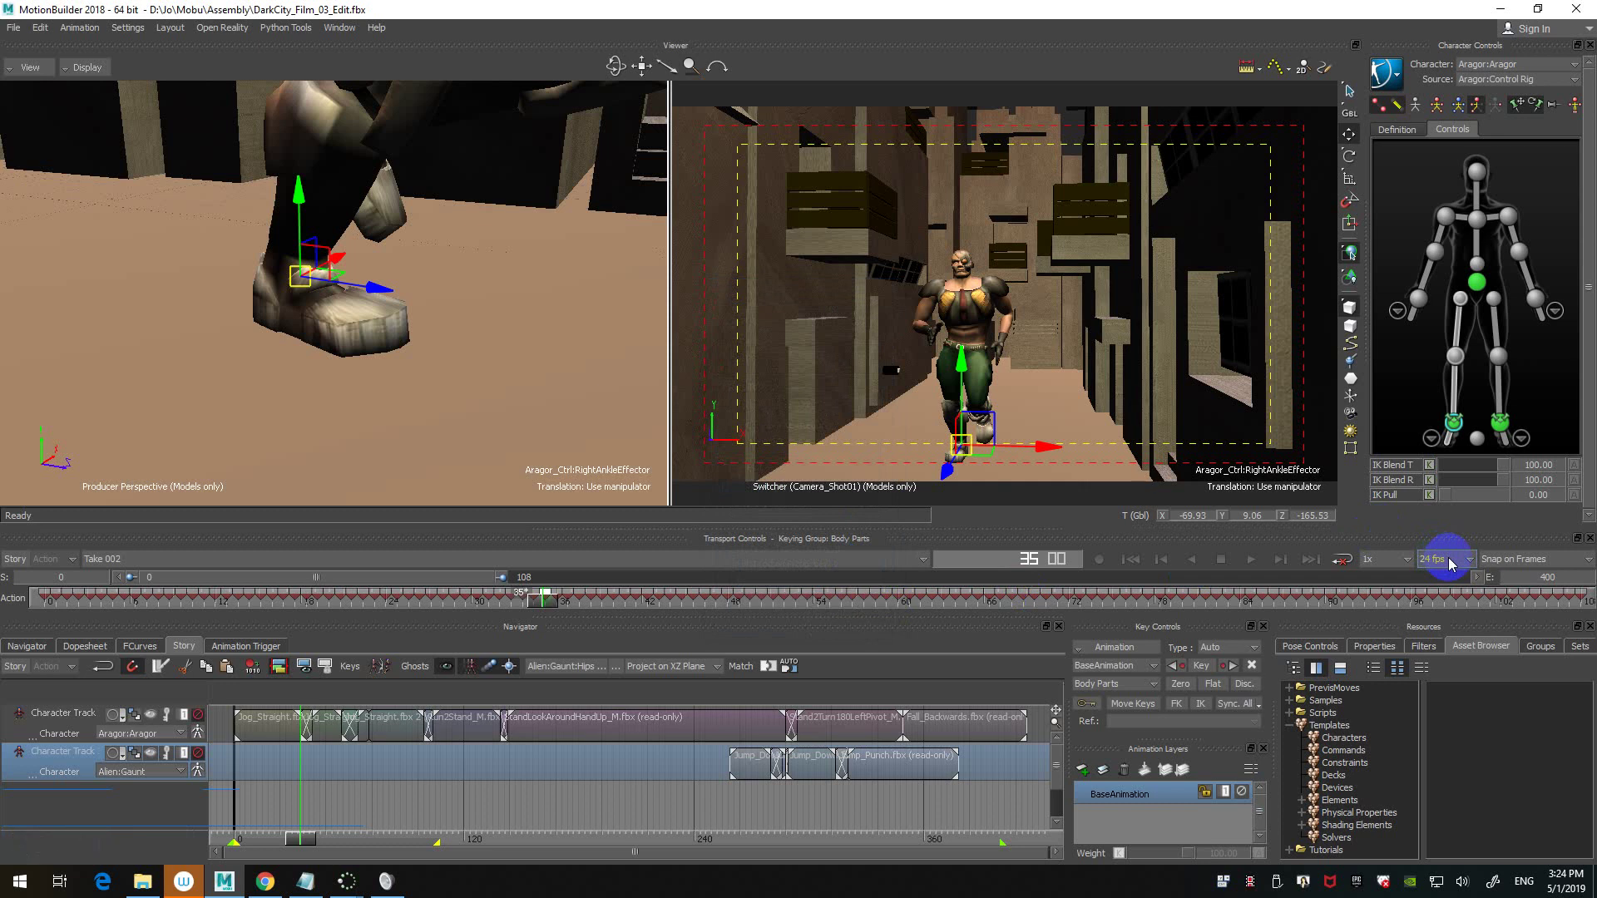
- Set the scene's playback rate to 30 fps and move to whole frame 44
left_click(1447, 561)
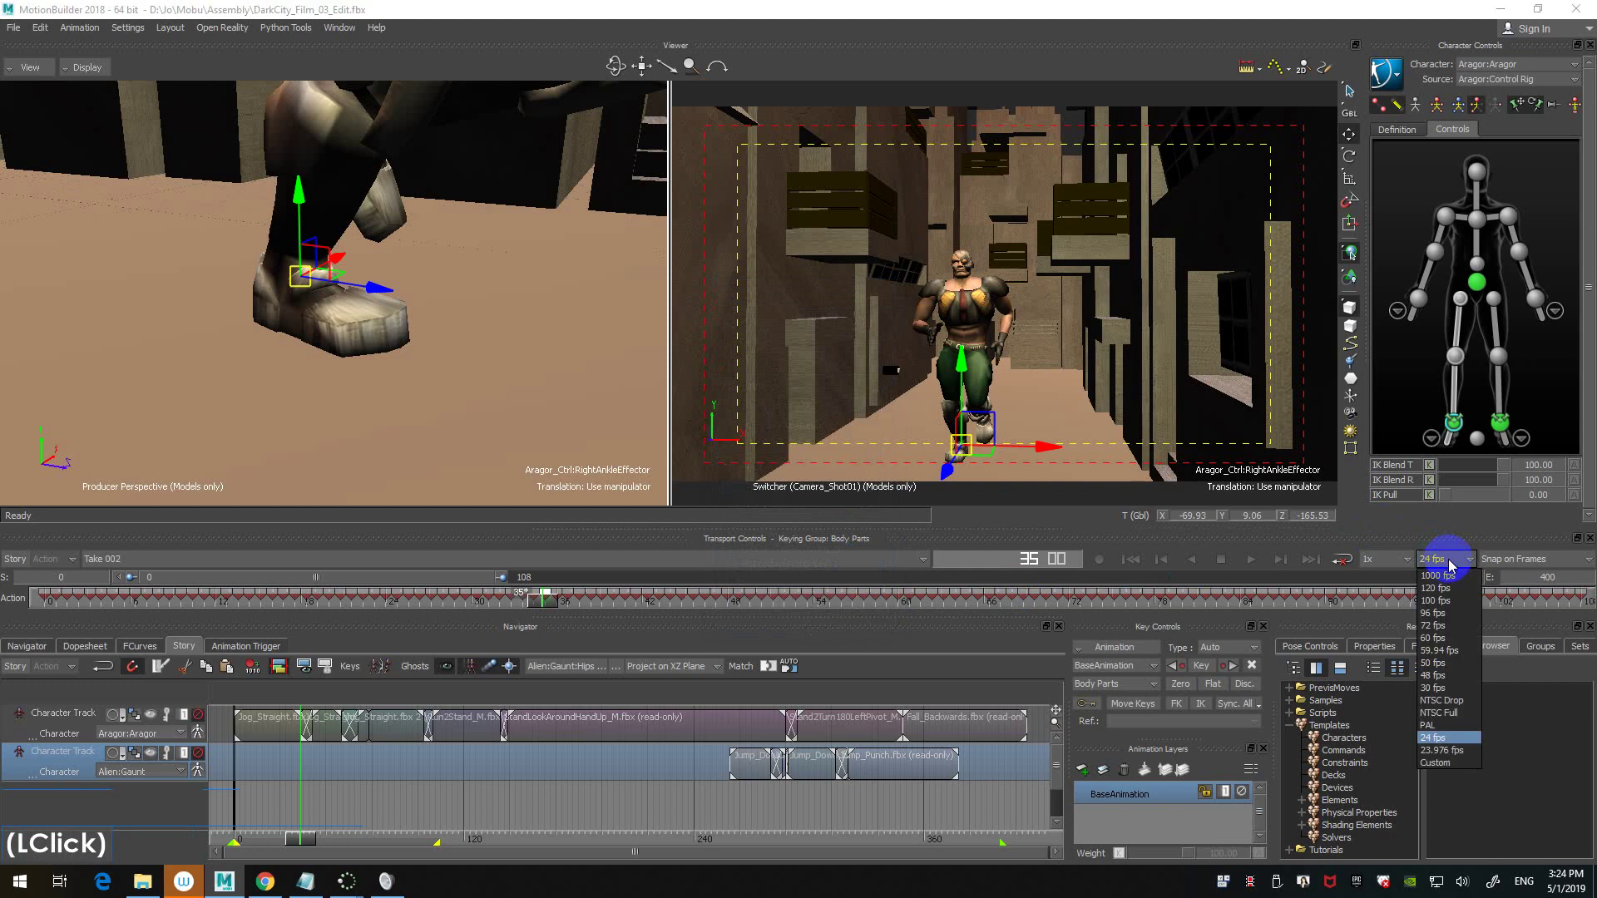
left_click(1442, 689)
left_click(757, 456)
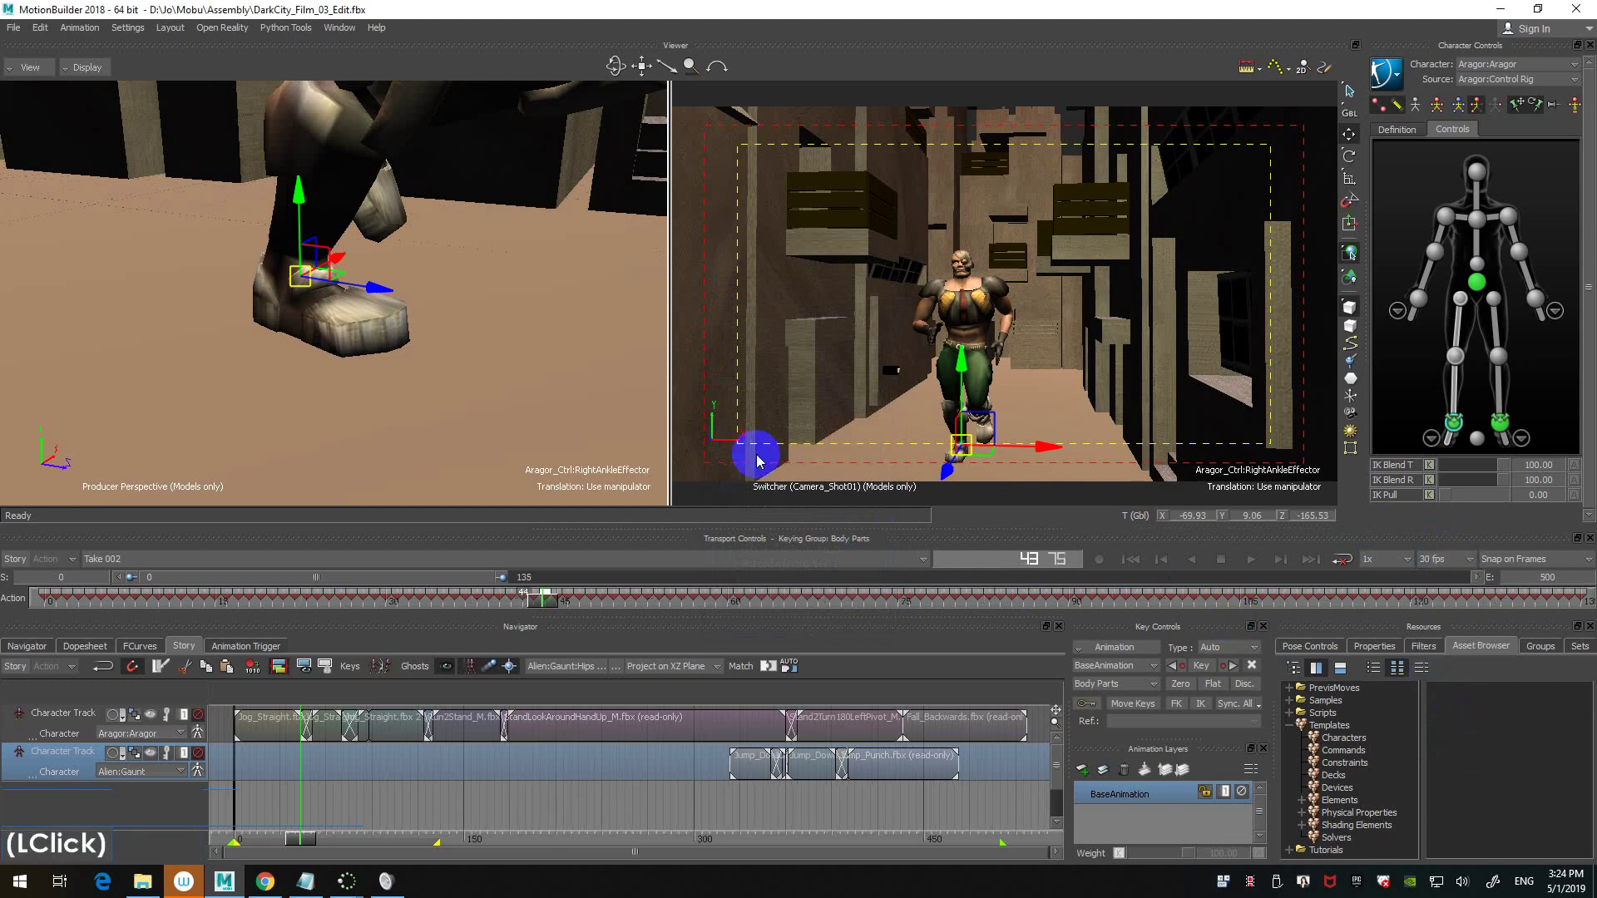
key("ctrl+Right")
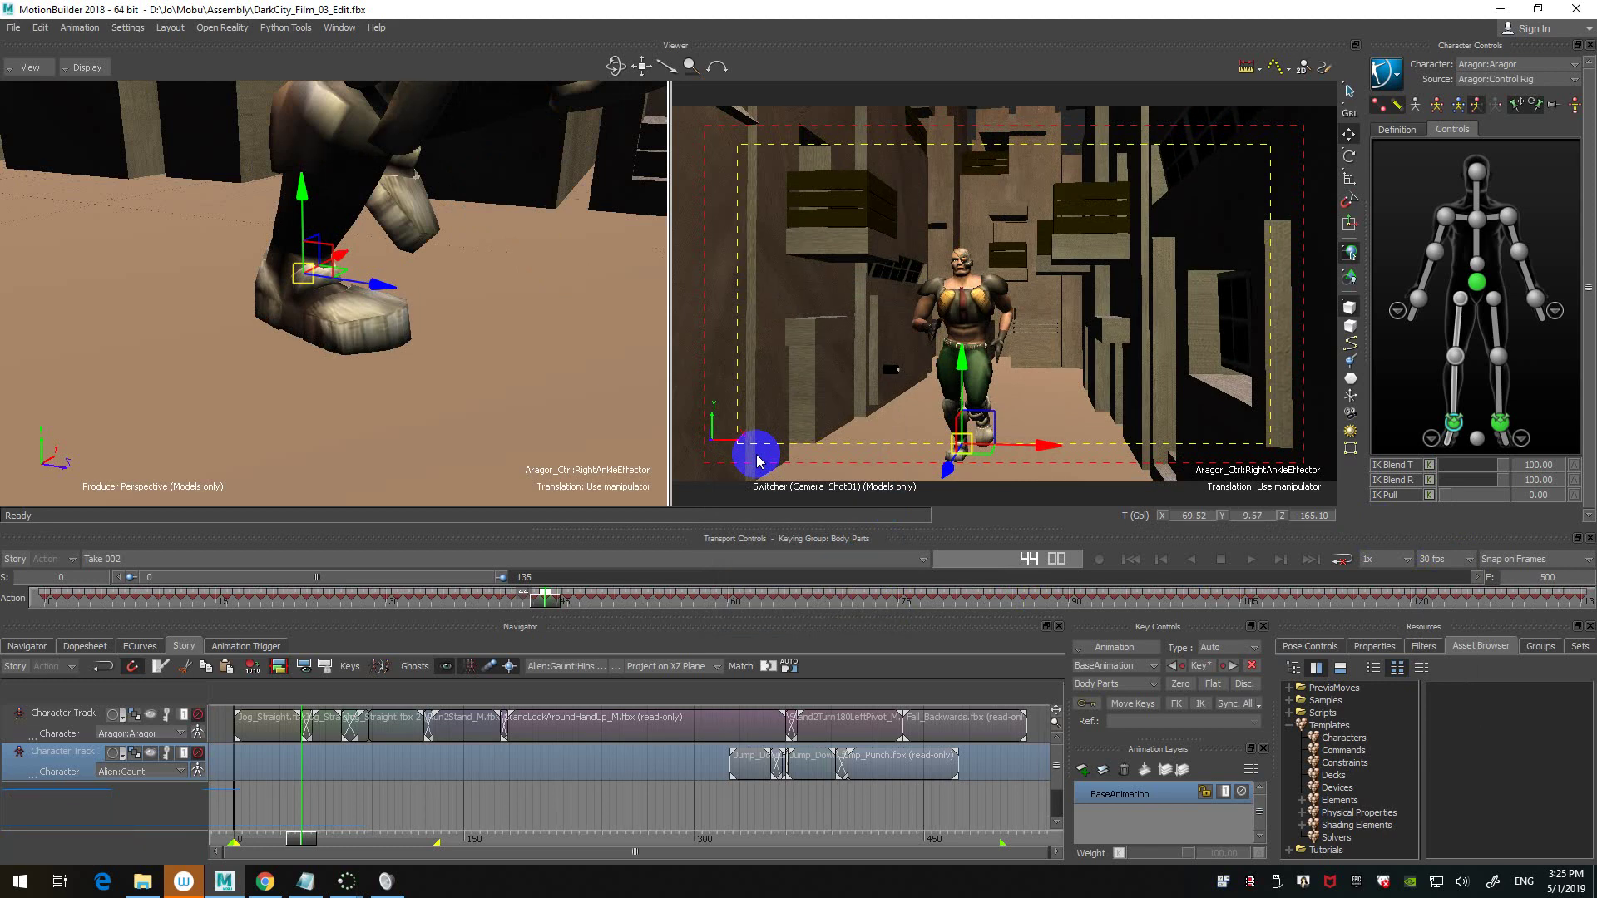
key("ctrl+Right")
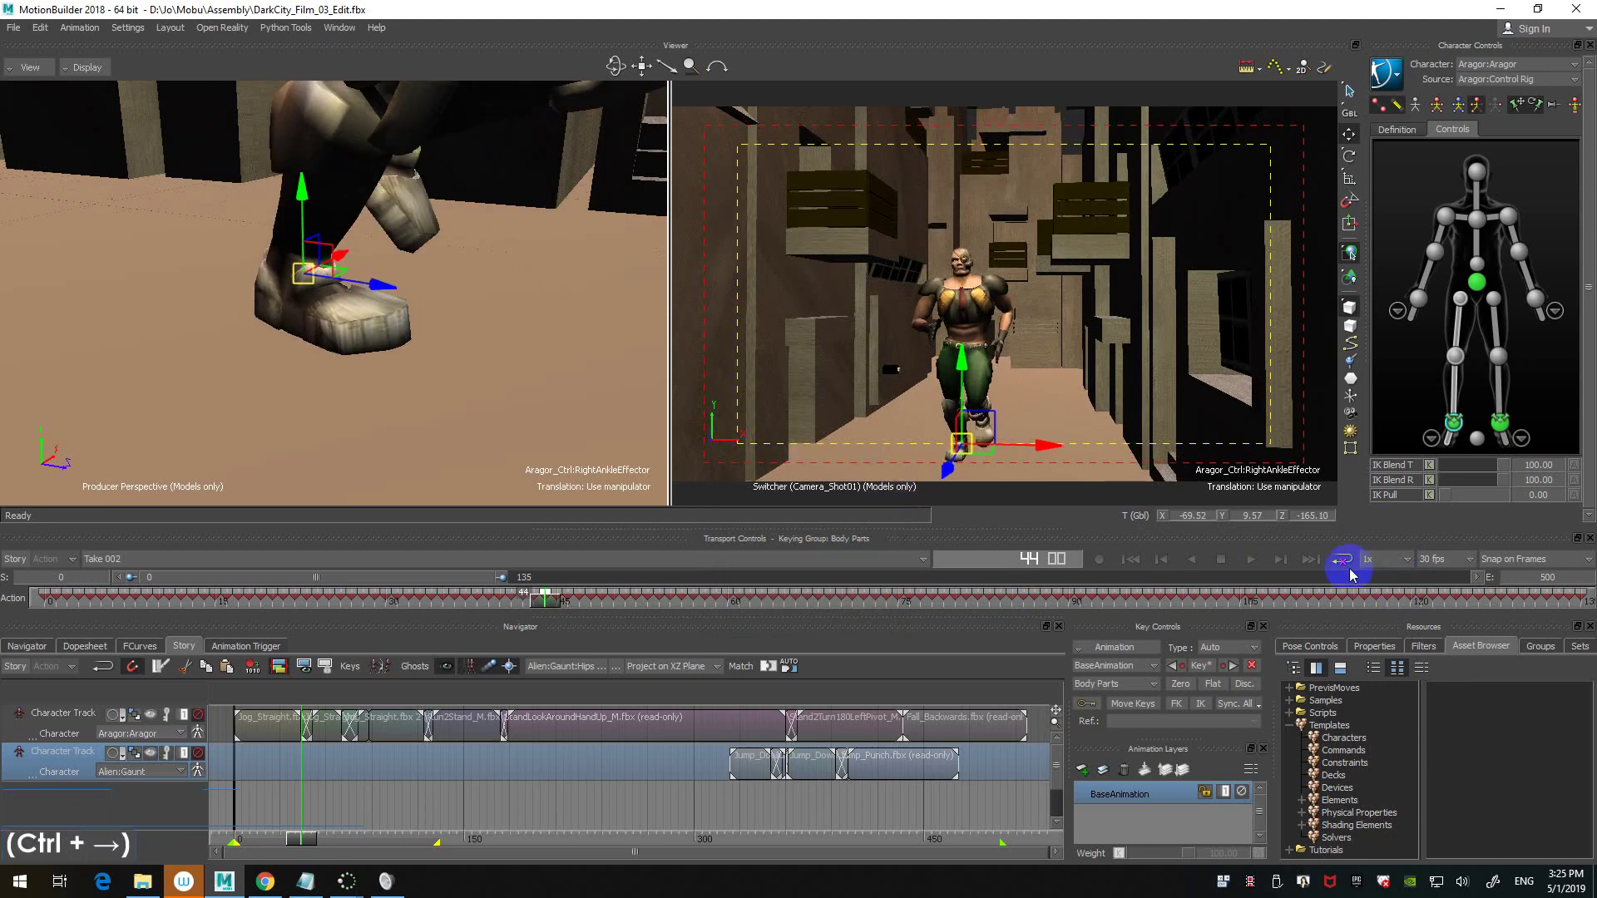
- Check the available plot rates in the Plot Selected (All Properties) options and close them without plotting
left_click(1124, 647)
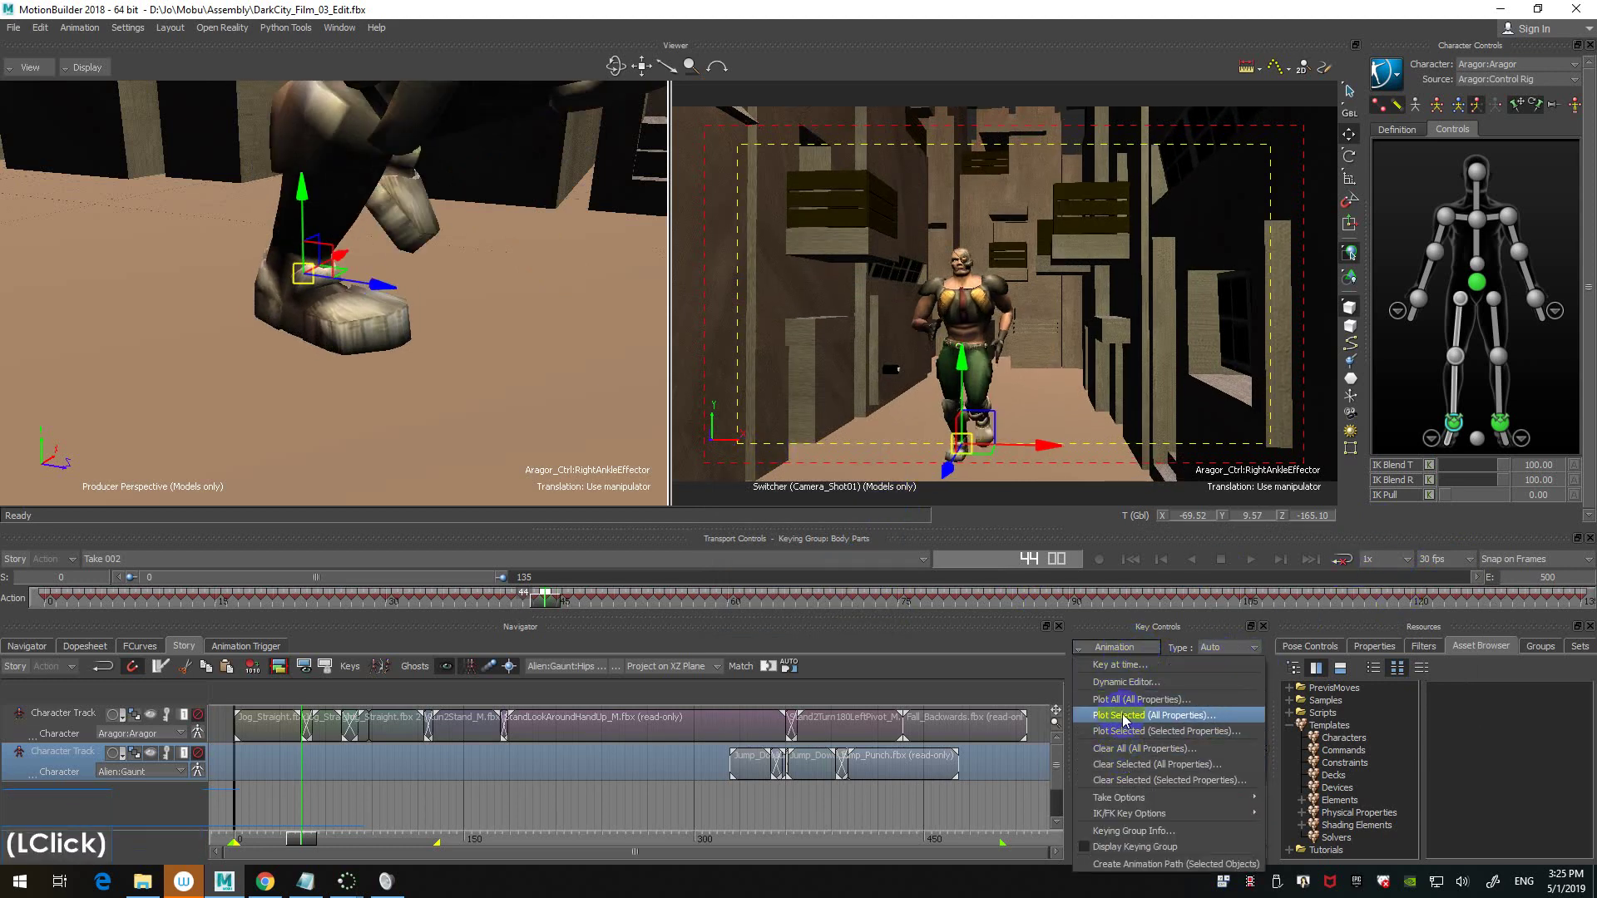
left_click(1125, 720)
left_click(792, 354)
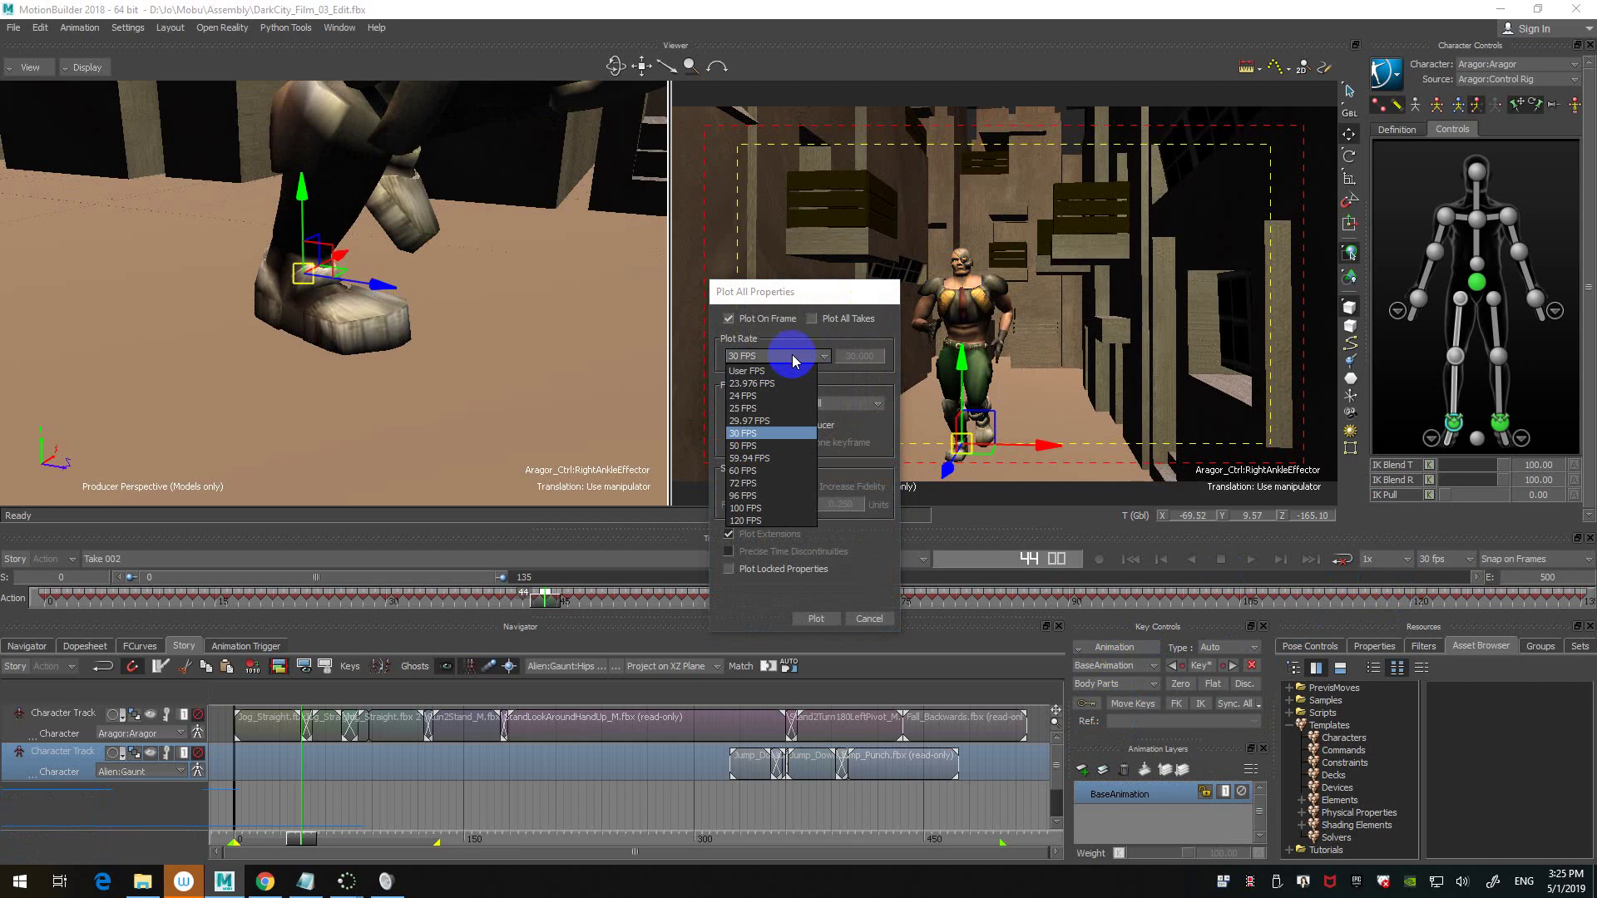
left_click(869, 617)
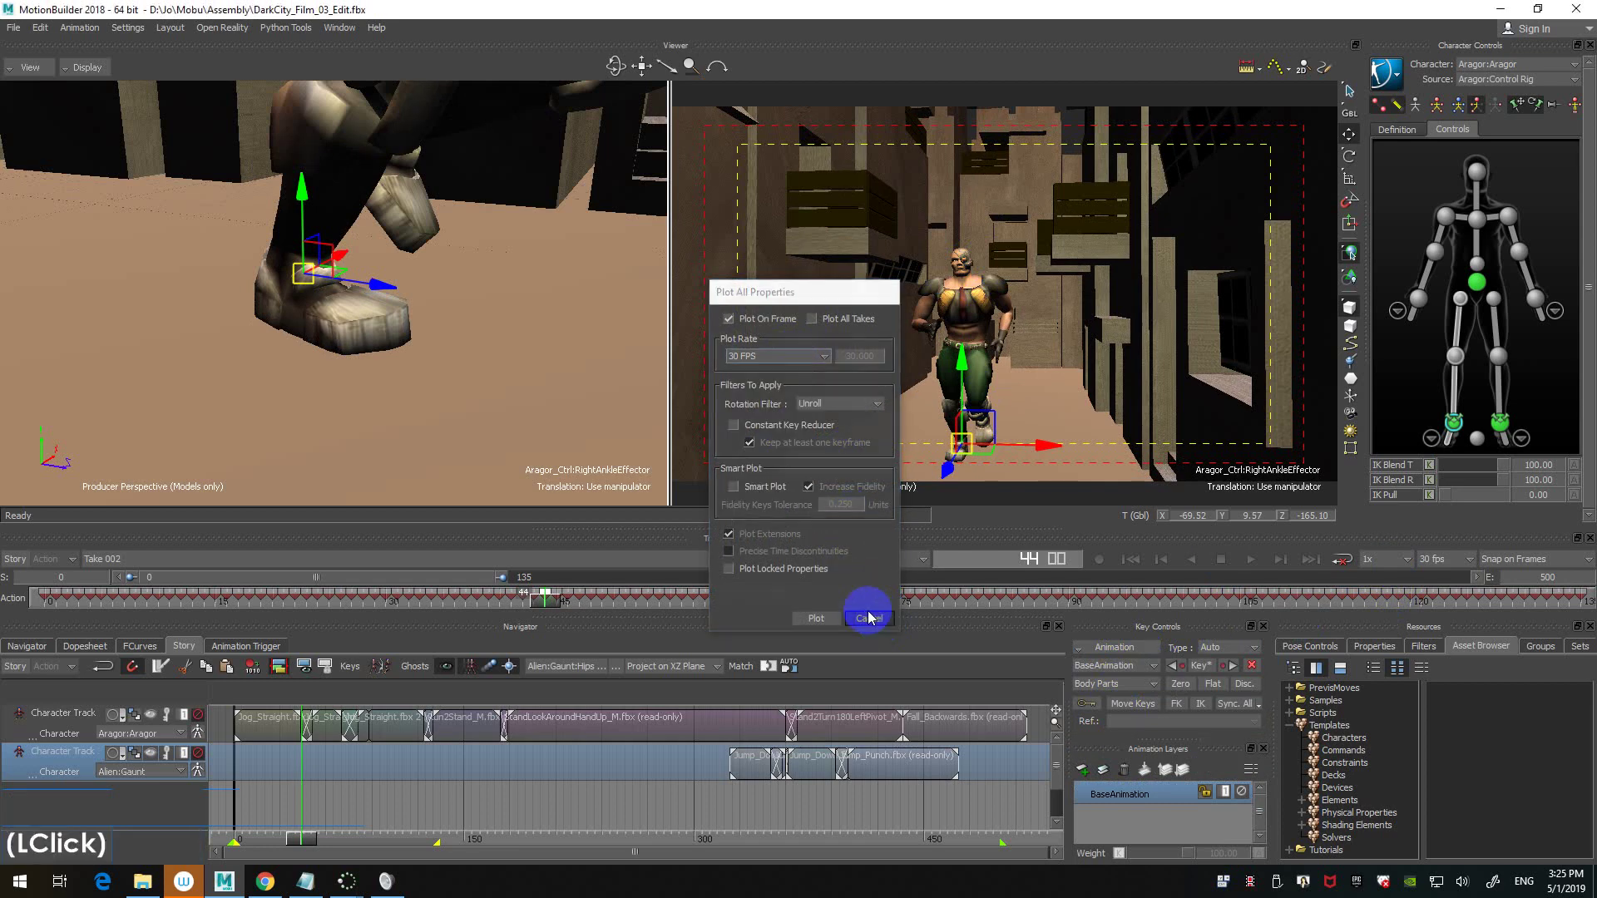
left_click(868, 618)
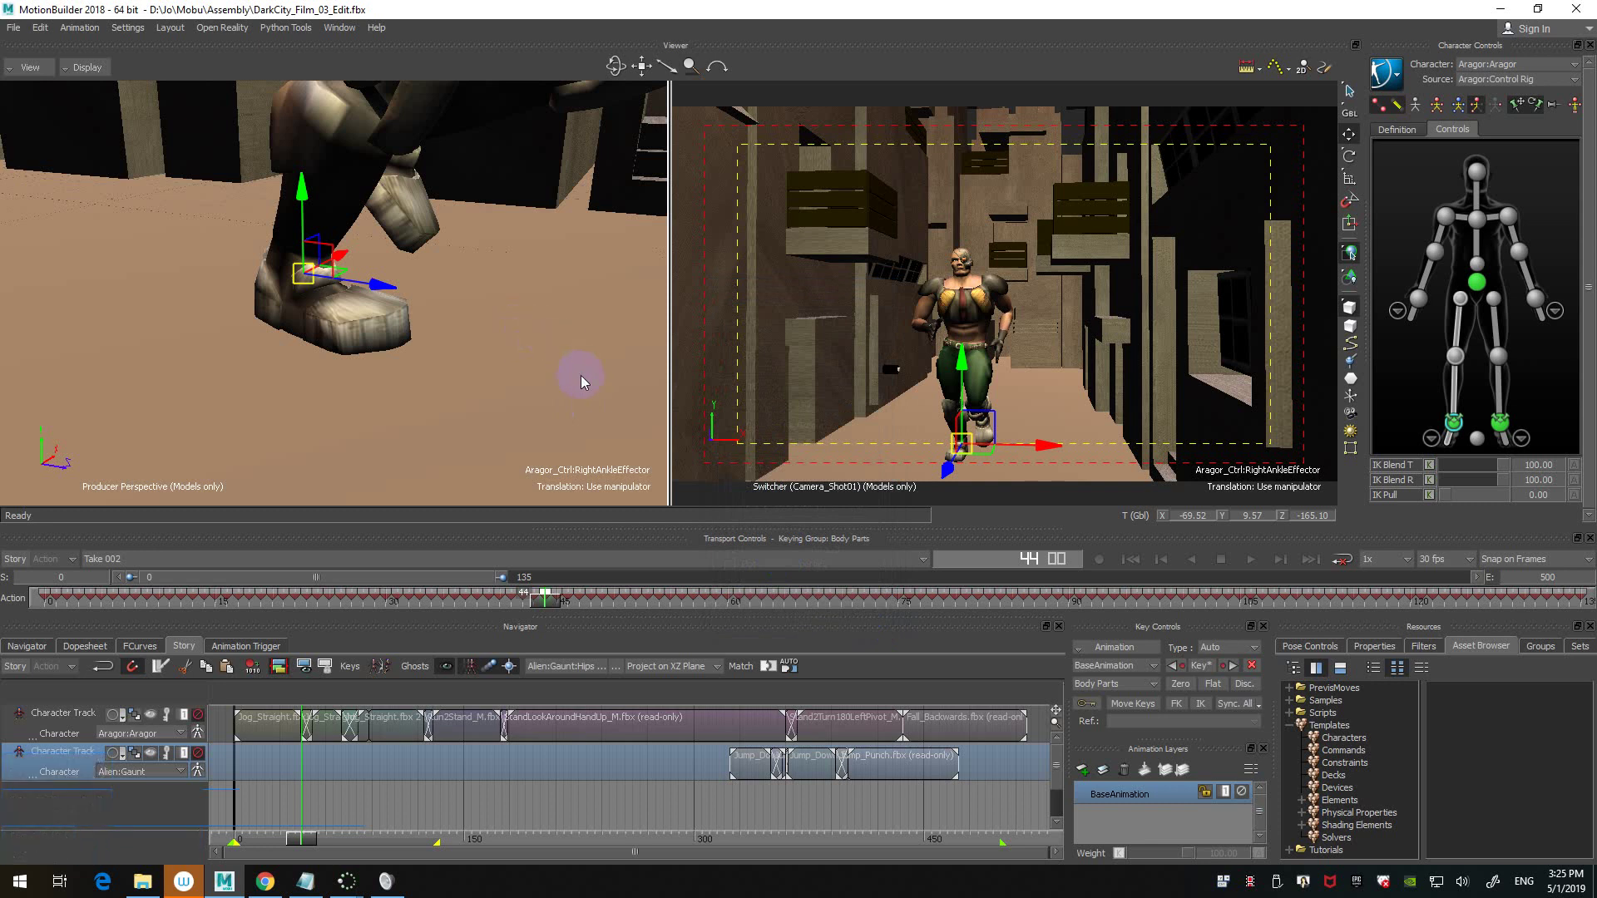
- Step back and forth through frames 40 to 45 to examine where Aragor's right foot plants and lifts, stopping at frame 44
key("ctrl+Right")
key("ctrl+Left")
key("ctrl+Left")
key("ctrl+Left")
key("ctrl+Left")
key("ctrl+Left")
key("ctrl+Right")
key("ctrl+Right")
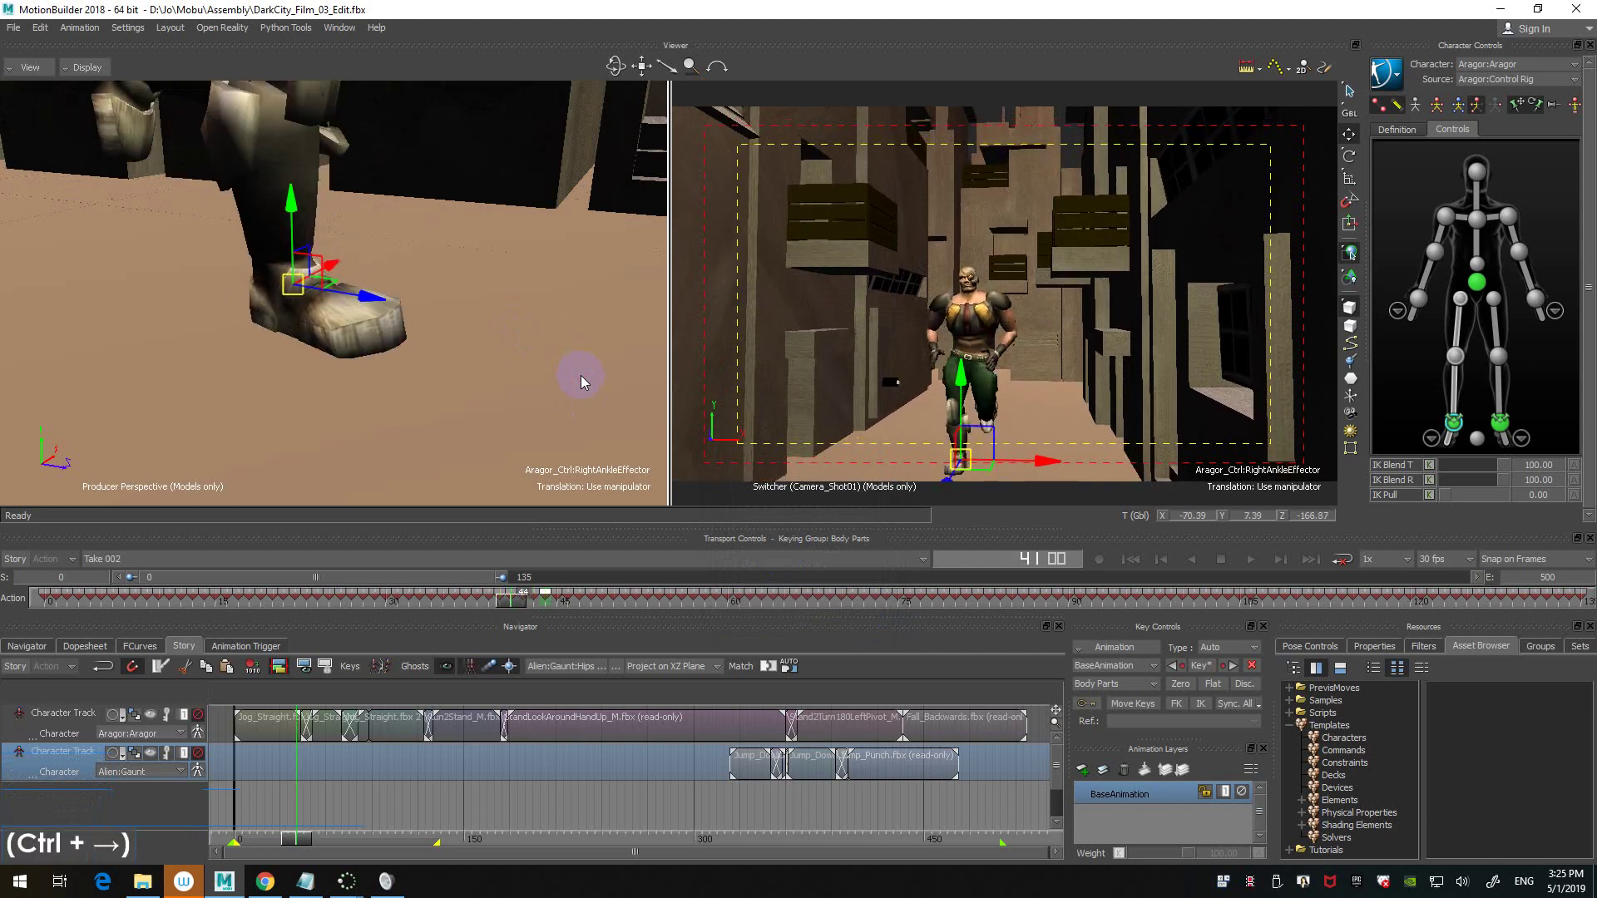
key("ctrl+Right")
key("ctrl+Left")
key("ctrl+Left")
key("ctrl+Left")
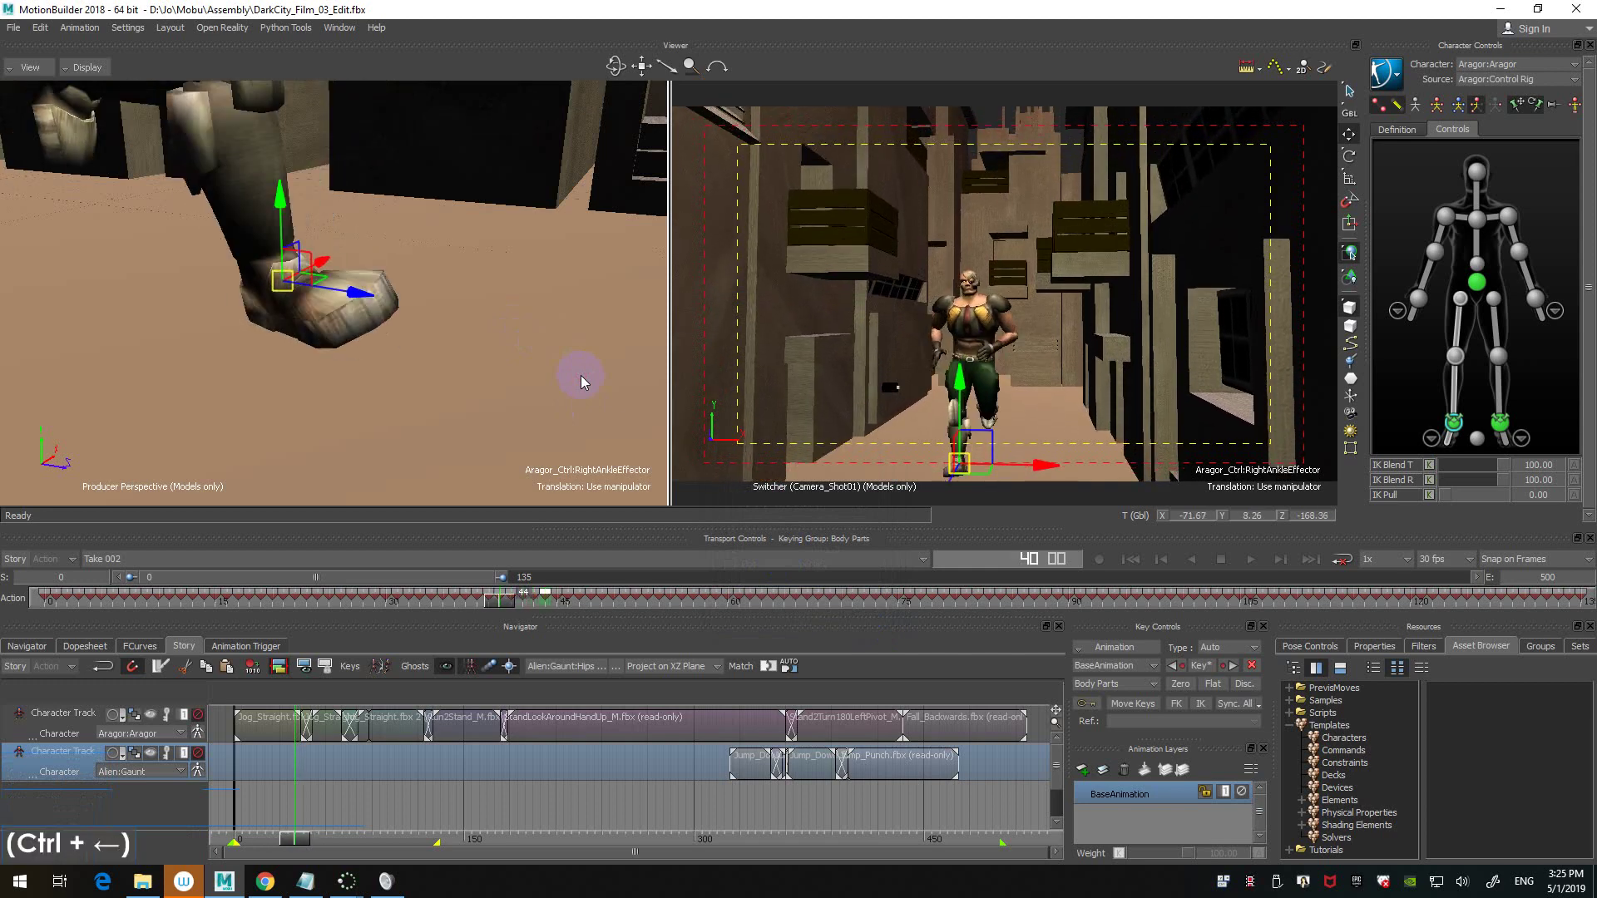
key("ctrl+Right")
key("ctrl+Right")
key("ctrl+Right")
key("ctrl+Right")
key("ctrl+Right")
key("ctrl+Right")
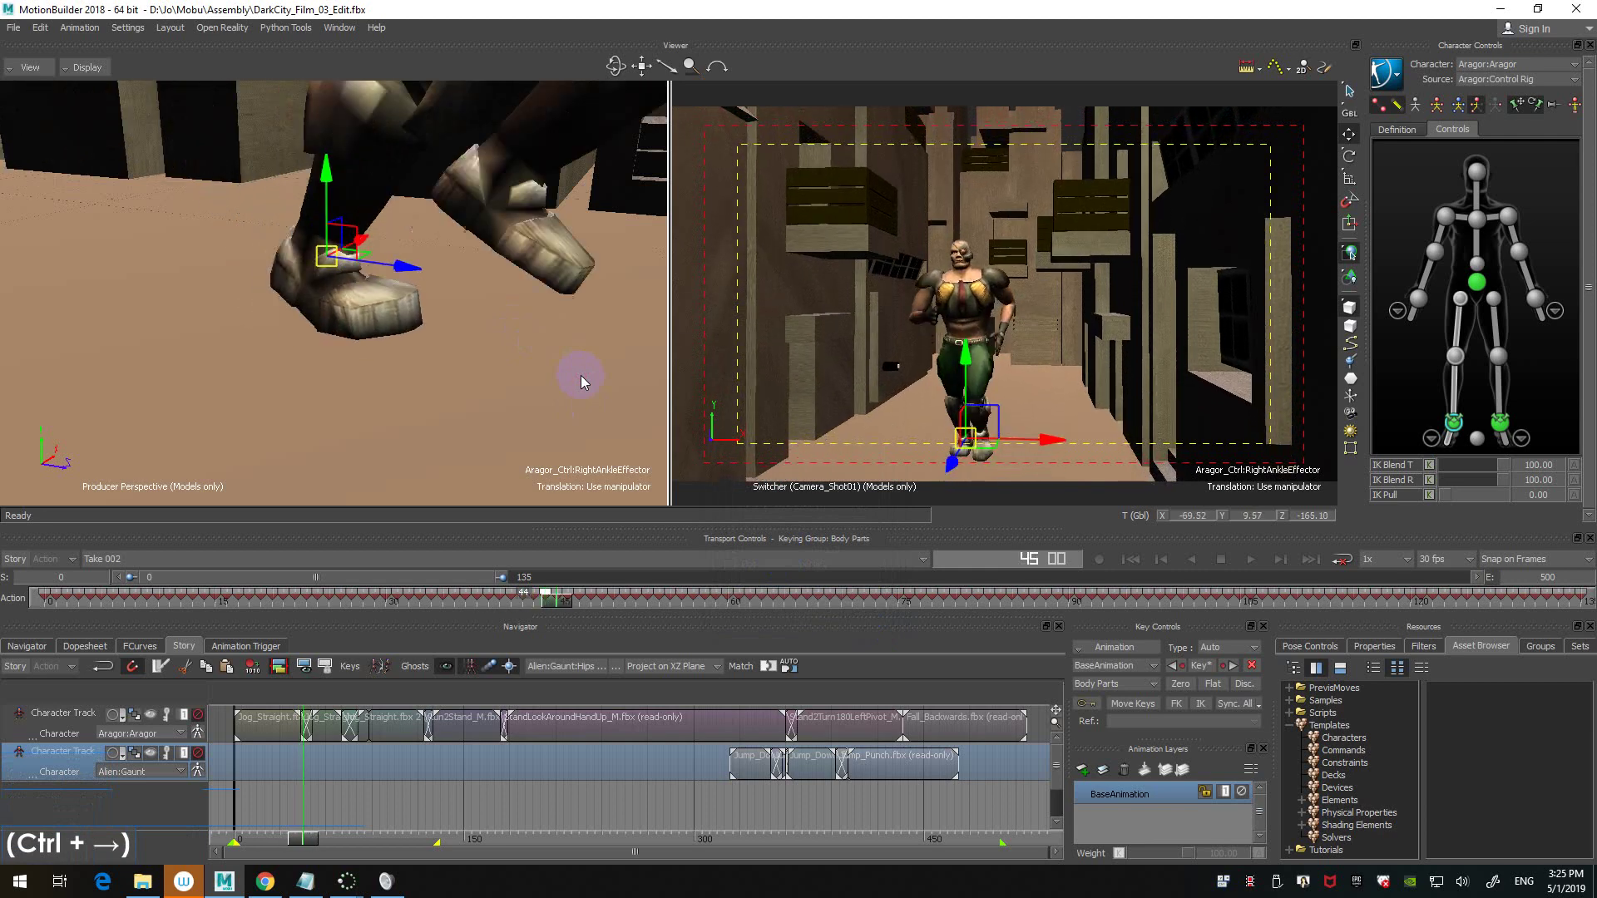
key("ctrl+Left")
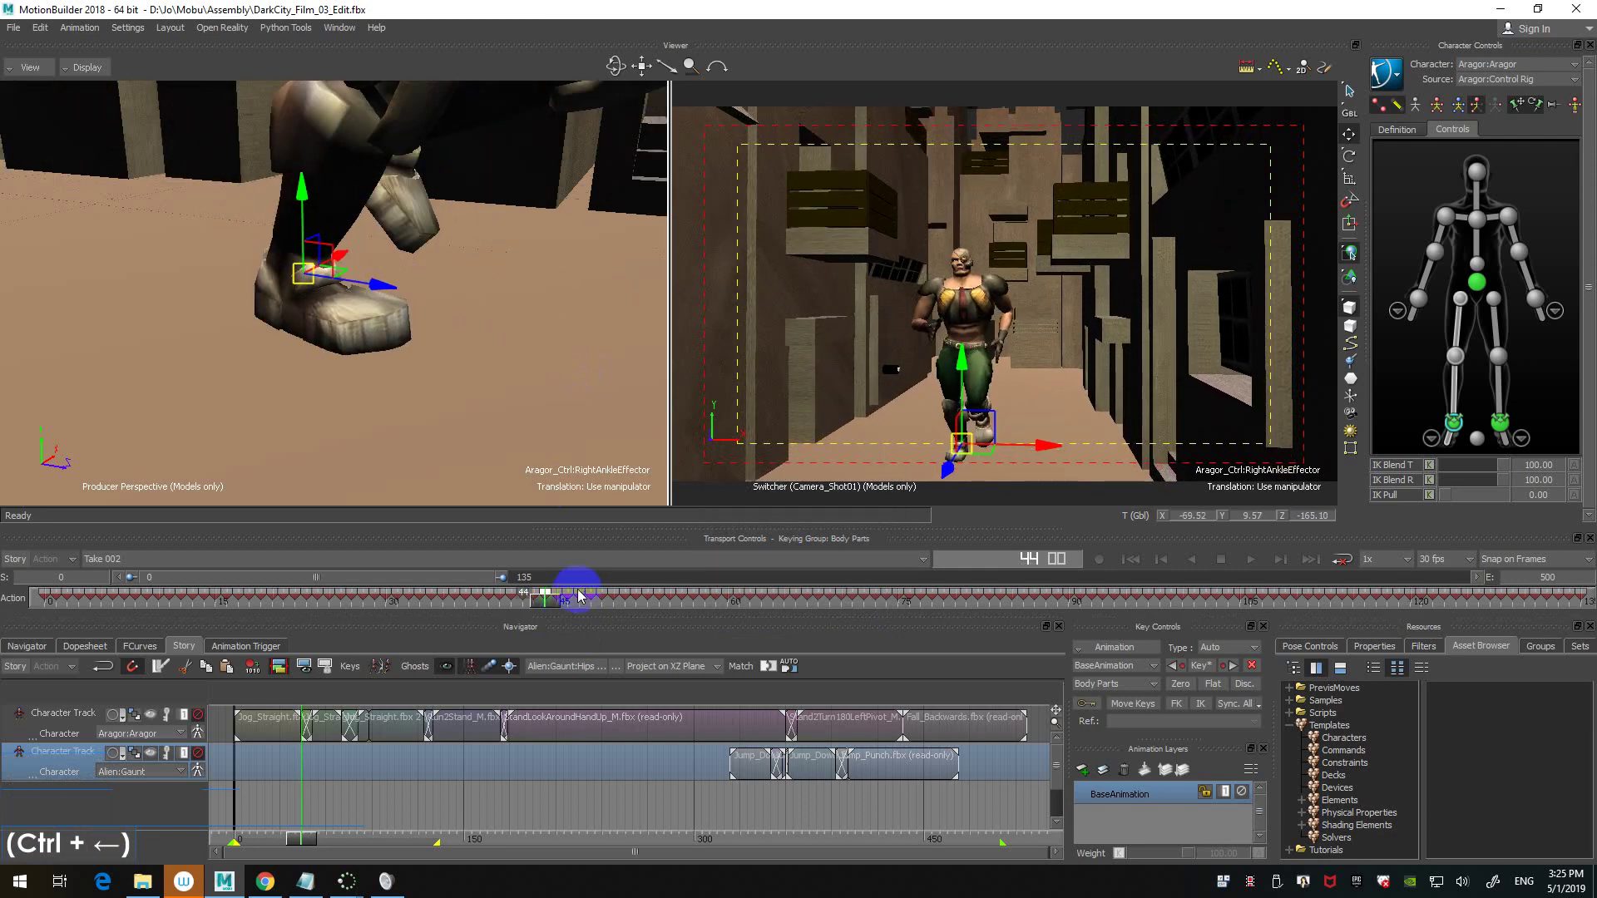
- Select the right ankle effector's keys on the timeline from frame 41 to frame 44
left_click(547, 596)
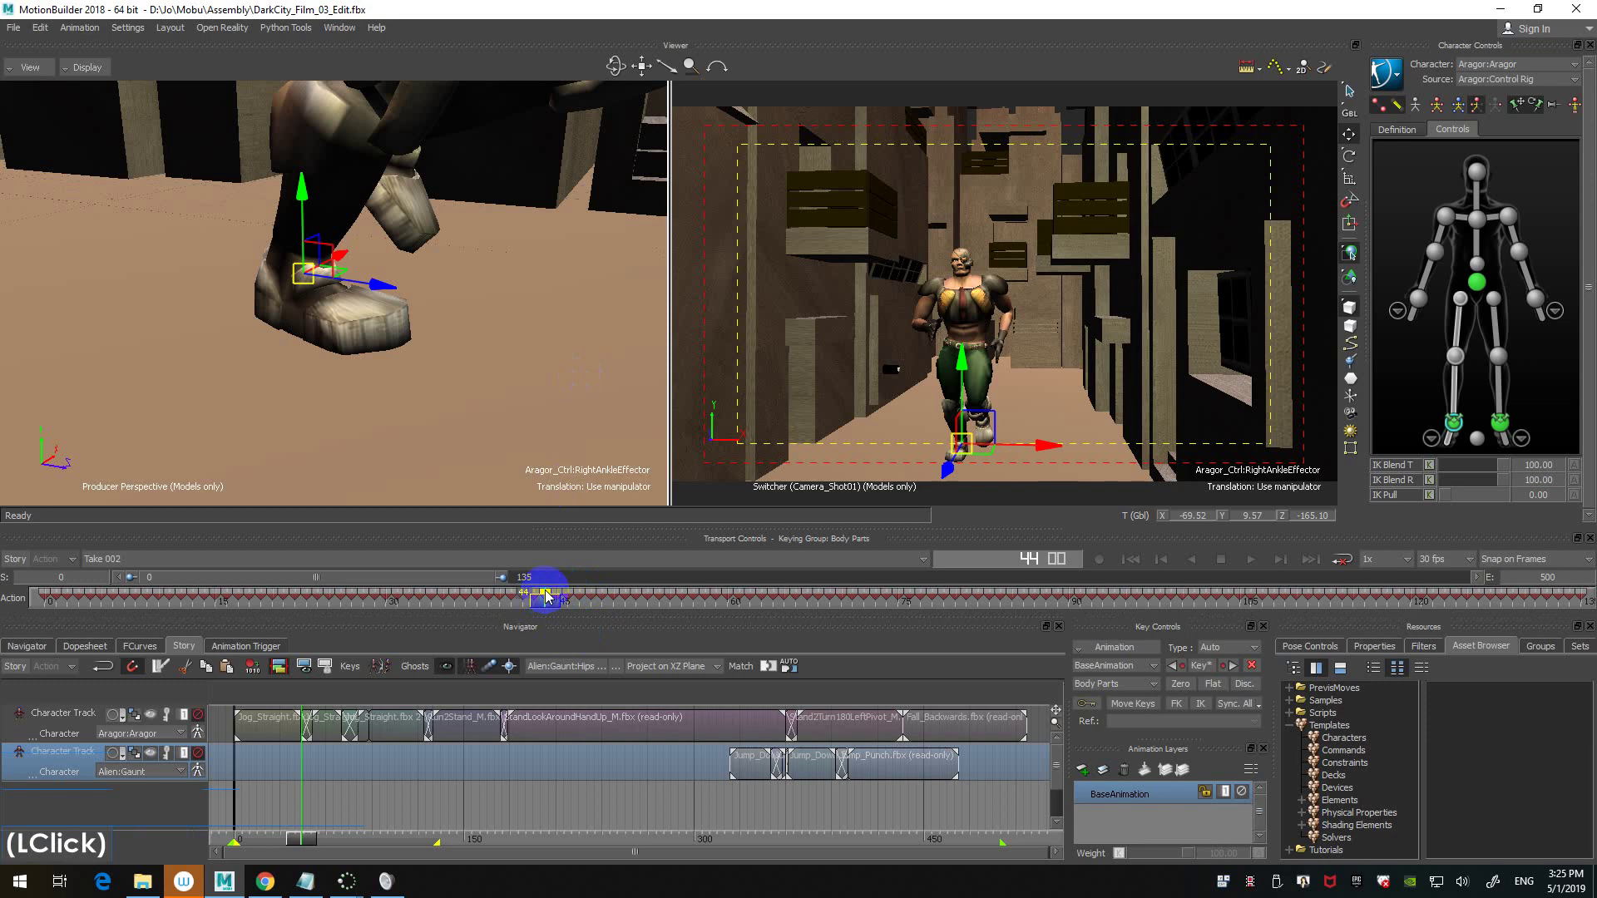
left_click(525, 597, "shift")
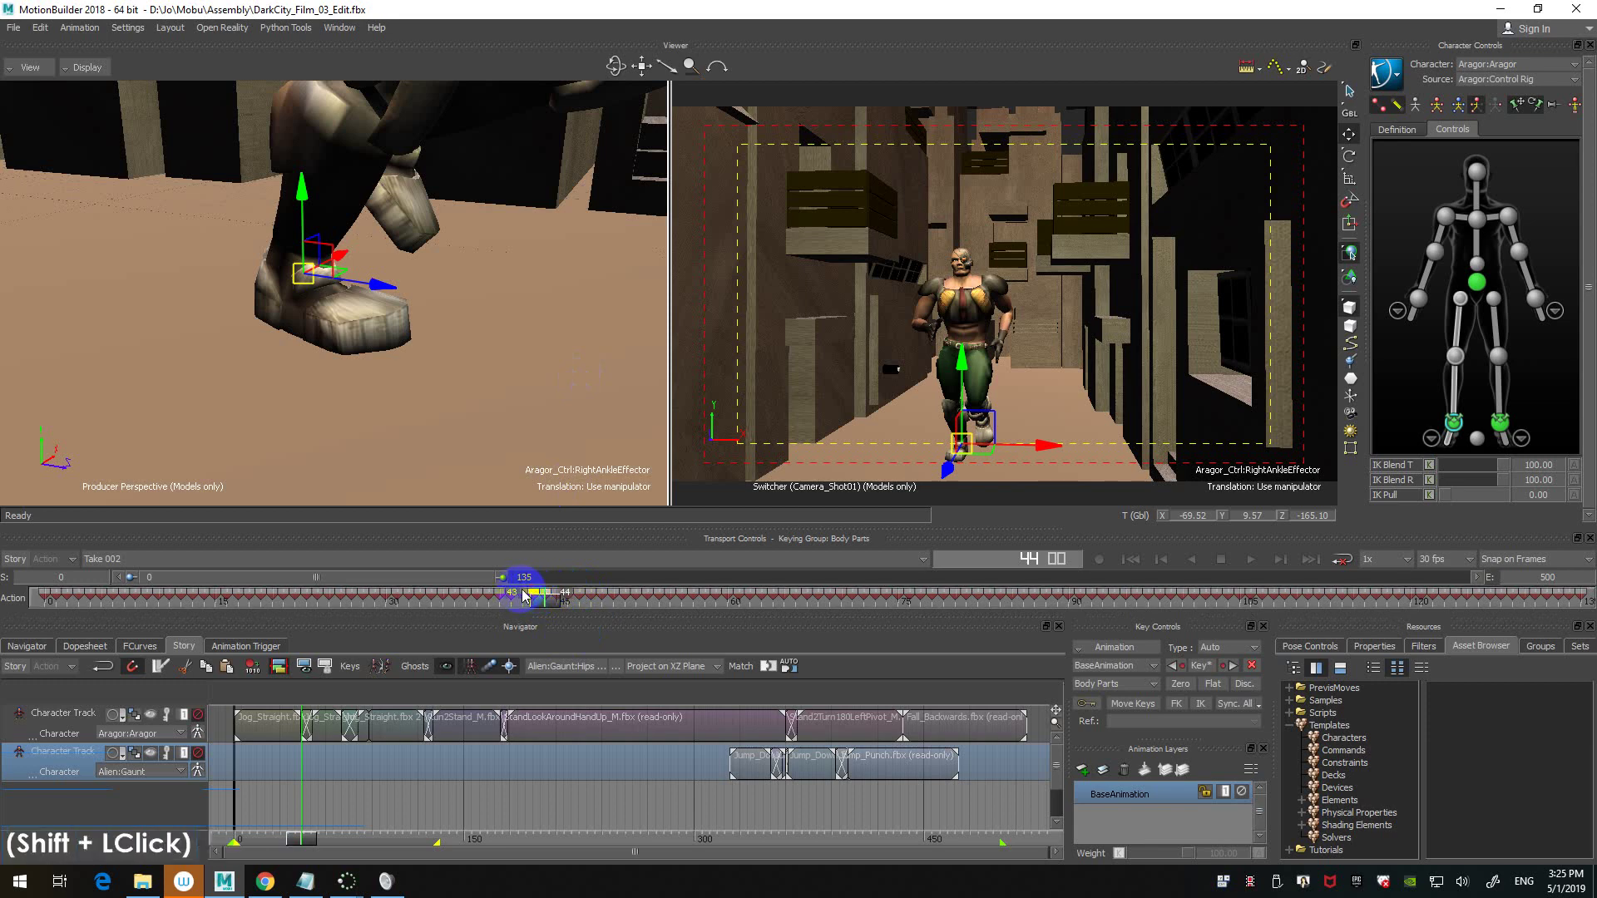
left_click(523, 594, "shift")
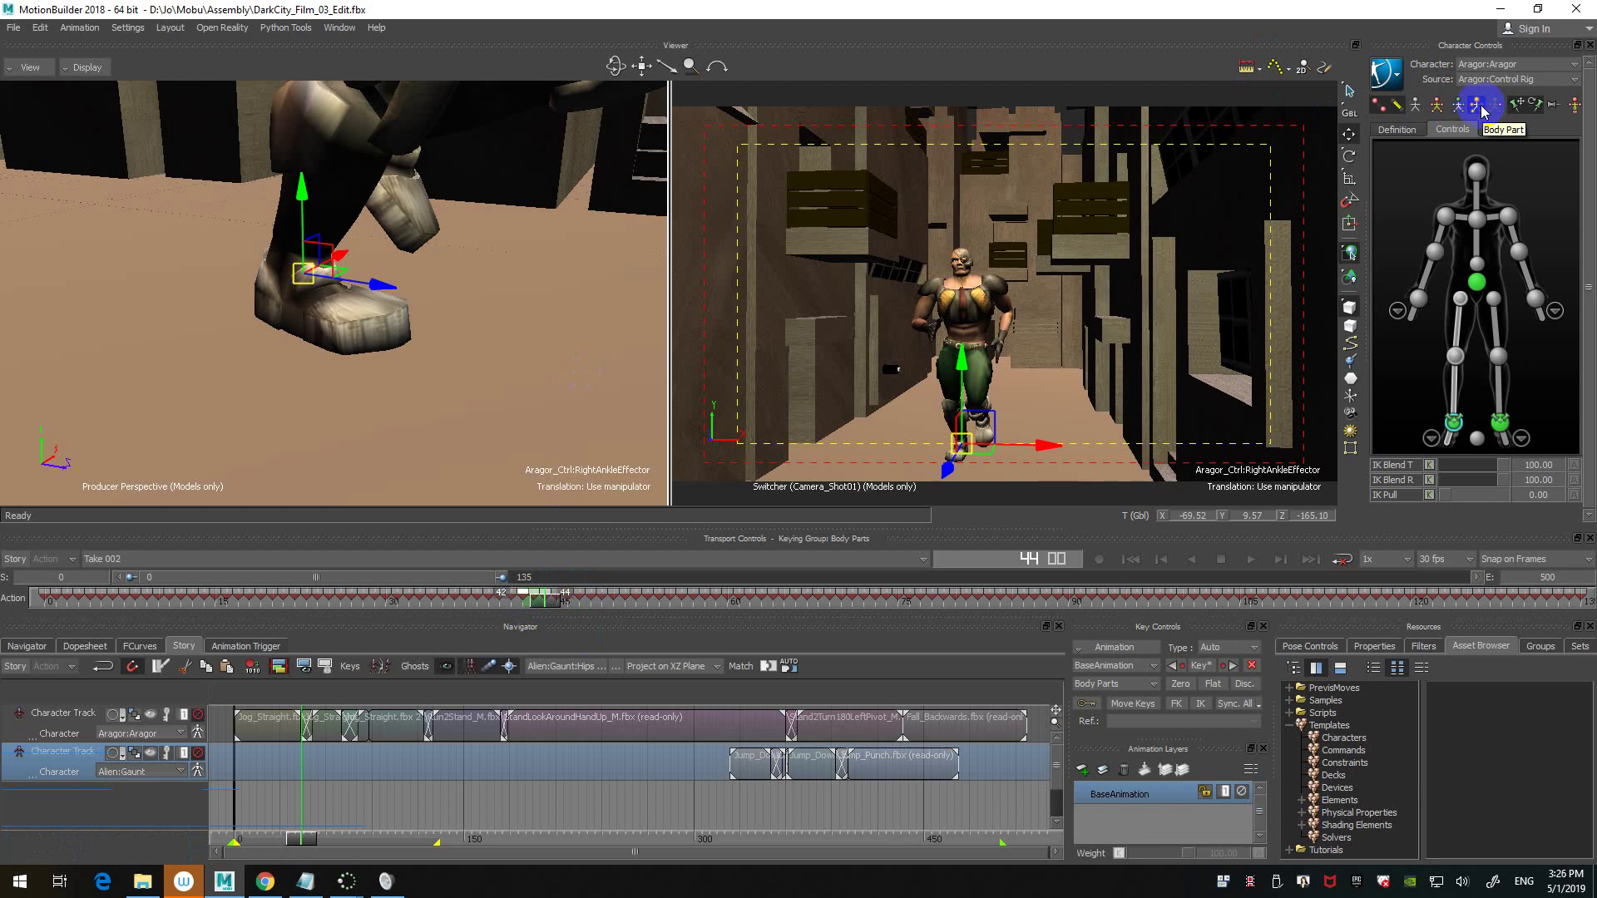
left_click(510, 599, "ctrl")
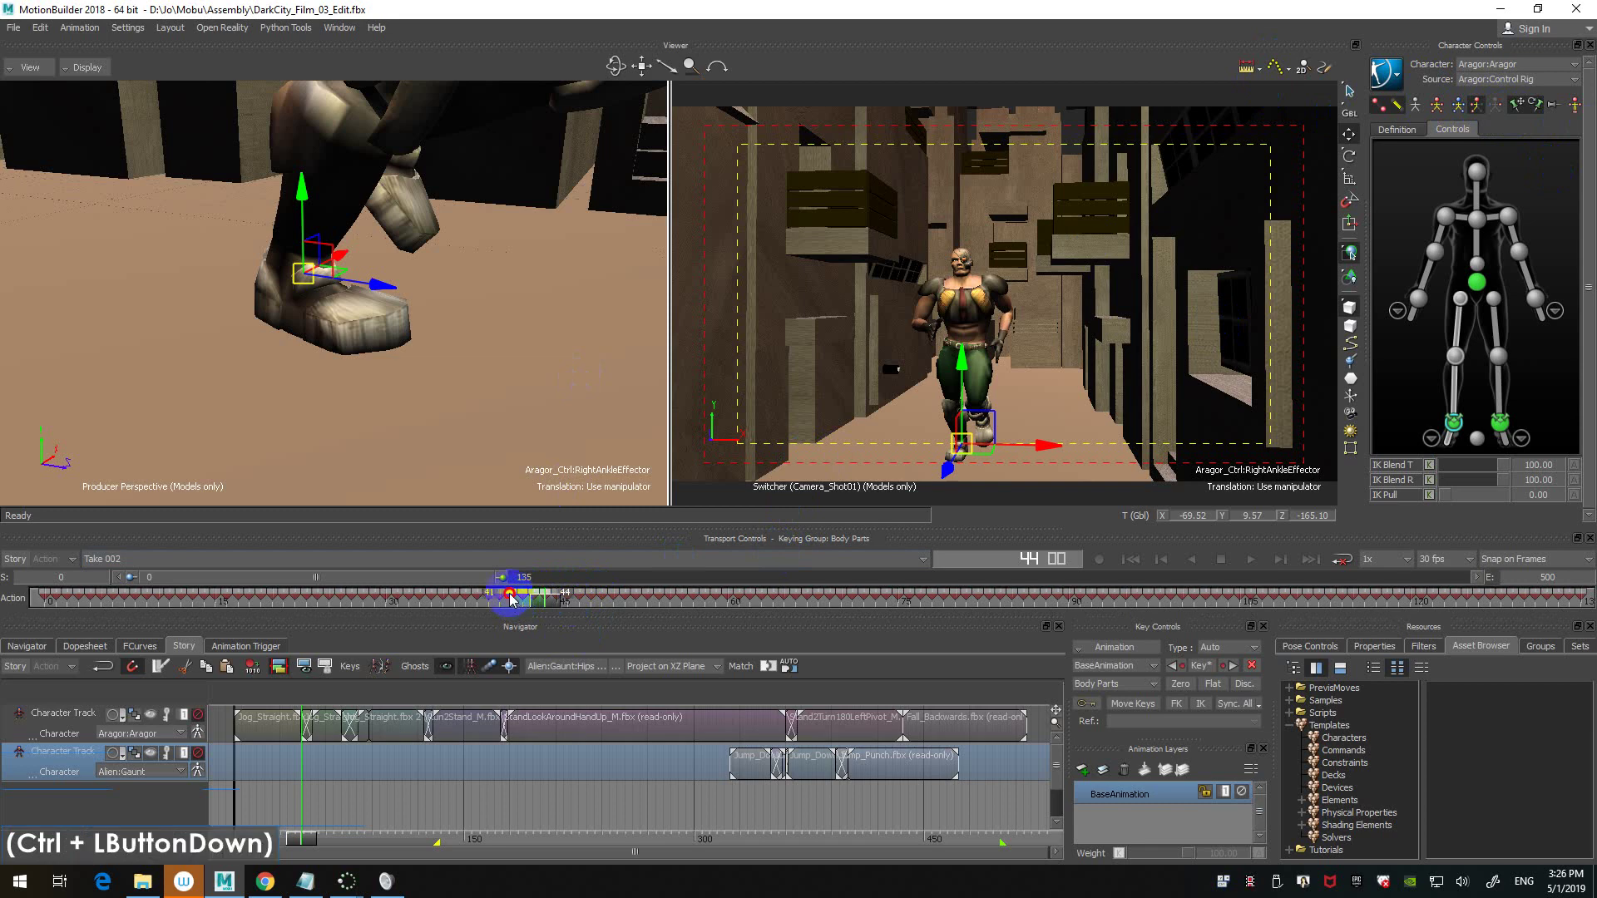
- Step back and forth between frames 40 and 44 to examine when Aragor's right foot lands flat, stopping at frame 41
key("ctrl+Left")
key("ctrl+Left")
key("ctrl+Left")
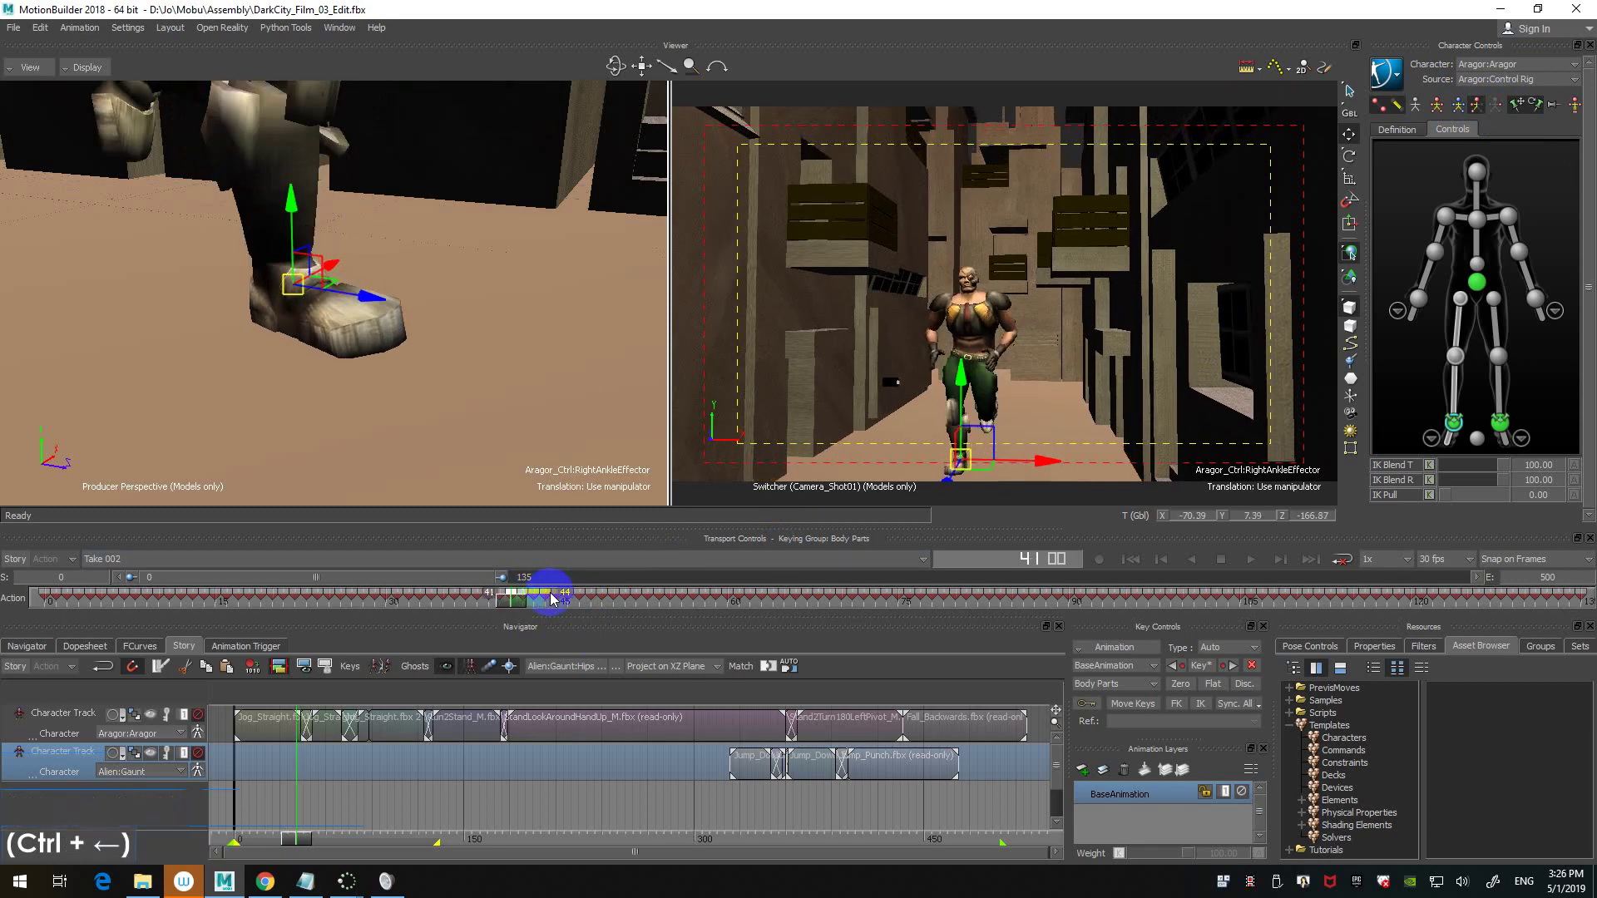
key("ctrl+Left")
key("ctrl+Right")
key("ctrl+Right")
key("ctrl+Right")
key("ctrl+Right")
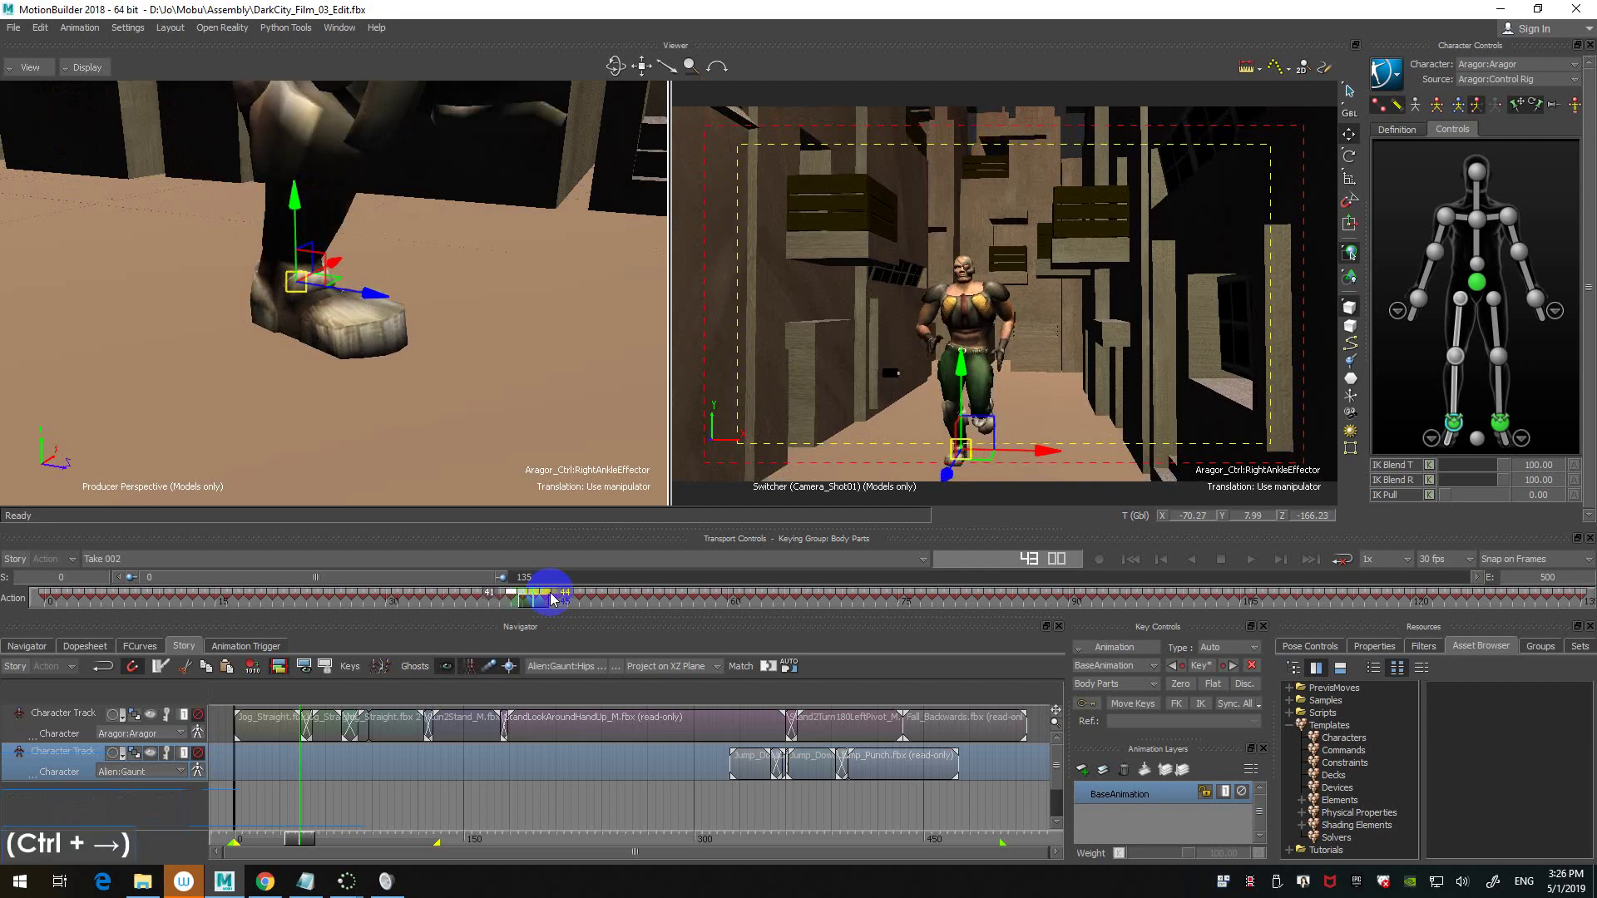
key("ctrl+Right")
key("ctrl+Left")
key("ctrl+Left")
key("ctrl+Left")
key("ctrl+Left")
key("ctrl+Left")
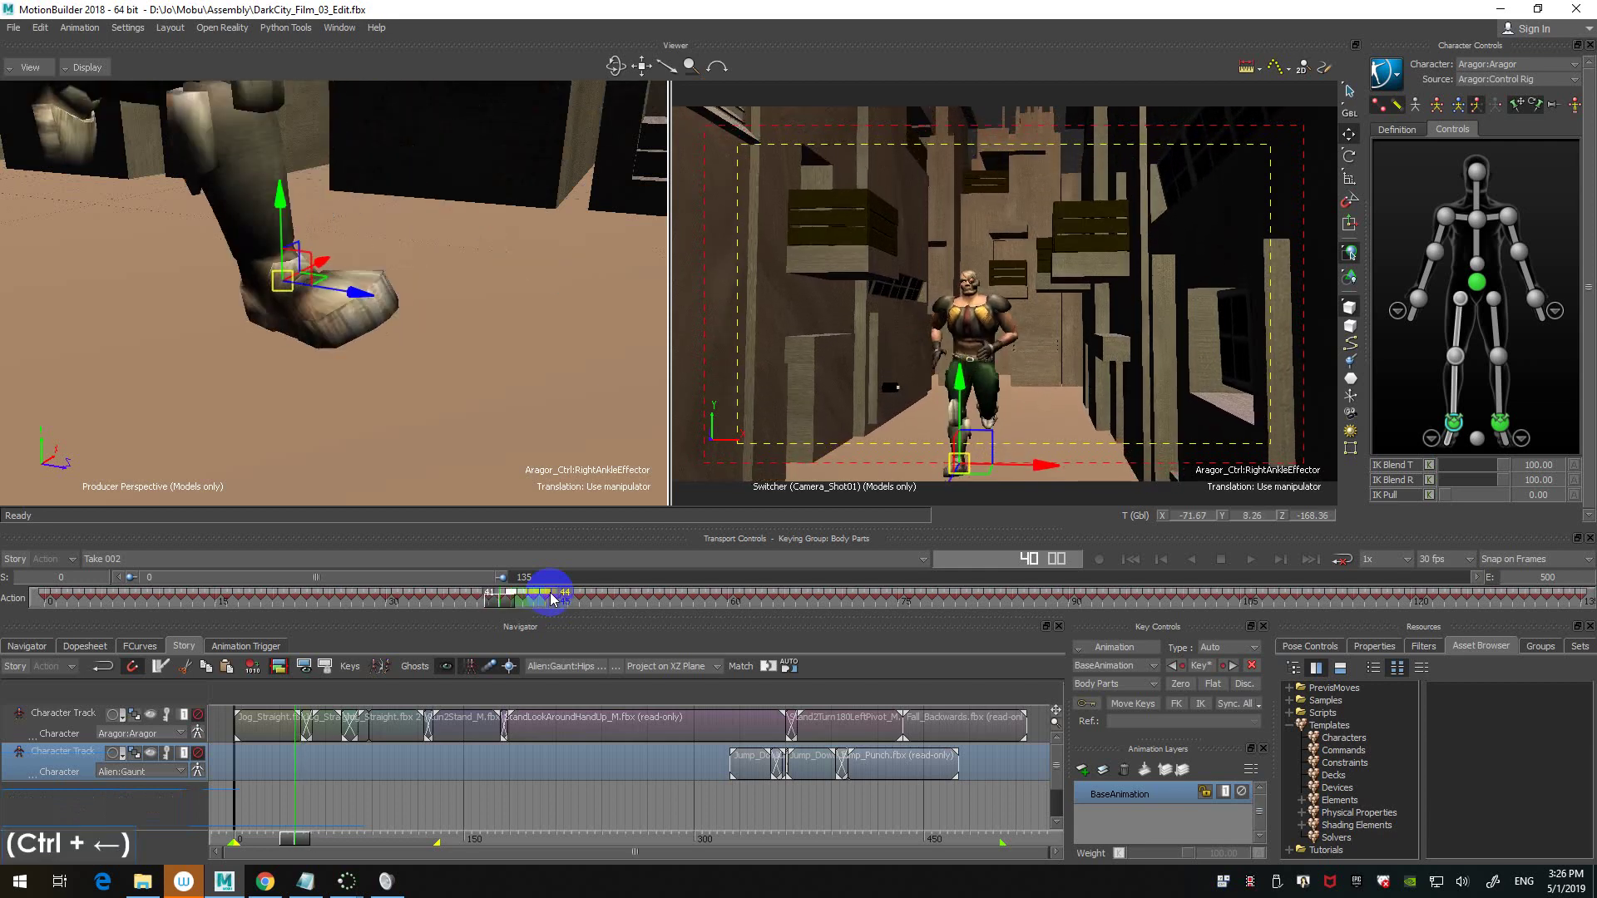
key("ctrl+Right")
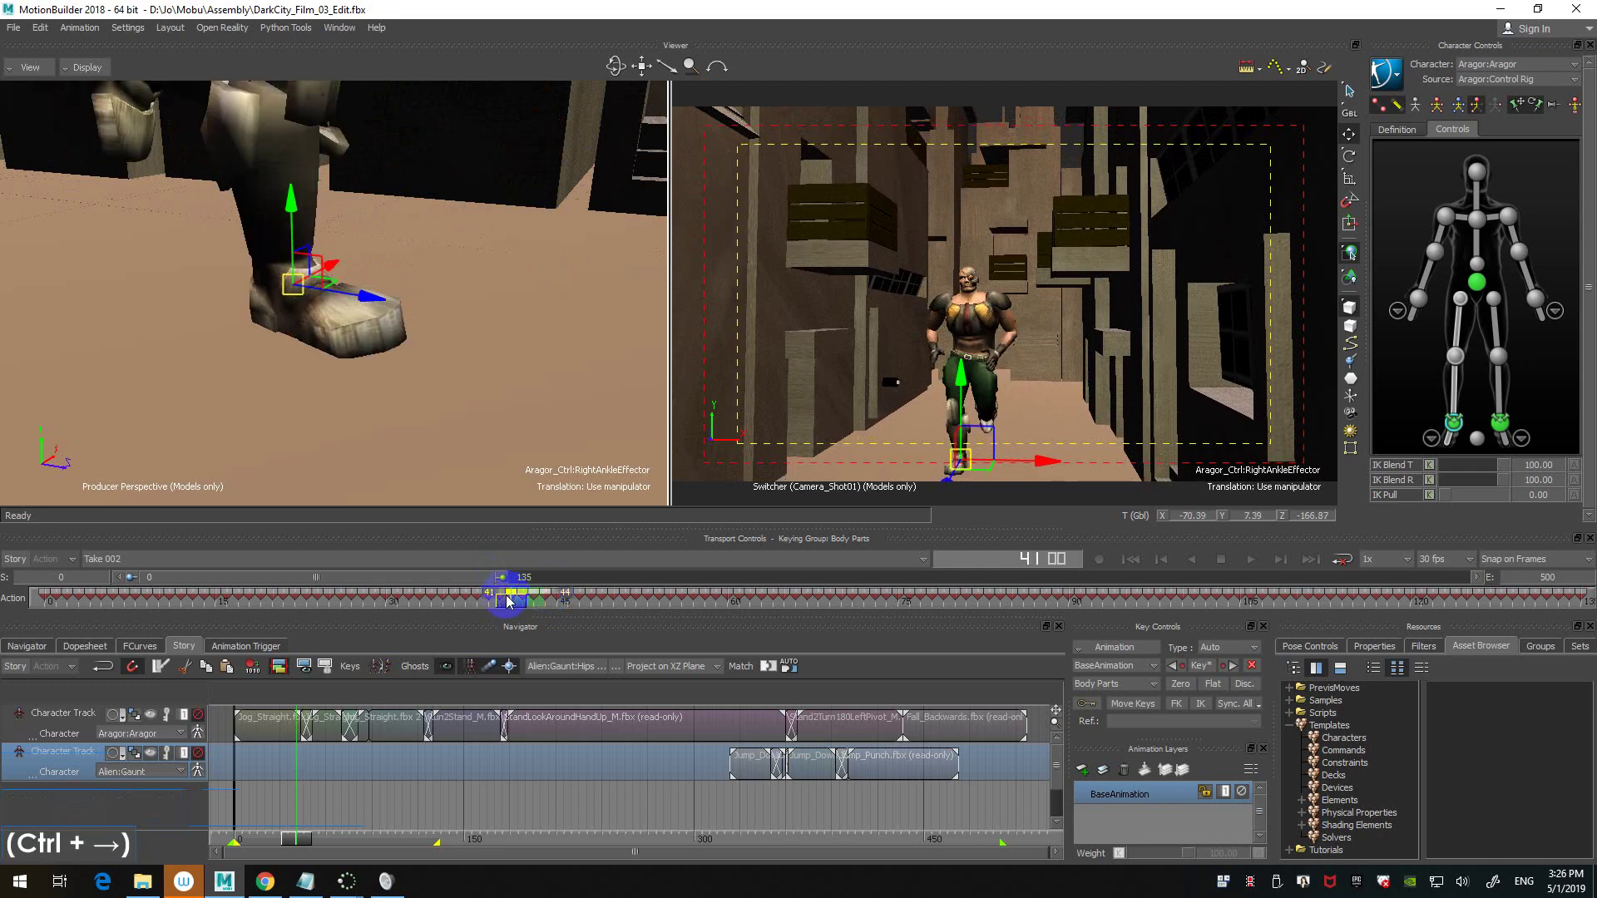
- Select the right ankle keys from frame 42 to 44 and try copying only the previous key's translation onto the selected IK objects
left_click(522, 601, "ctrl")
left_click(516, 346)
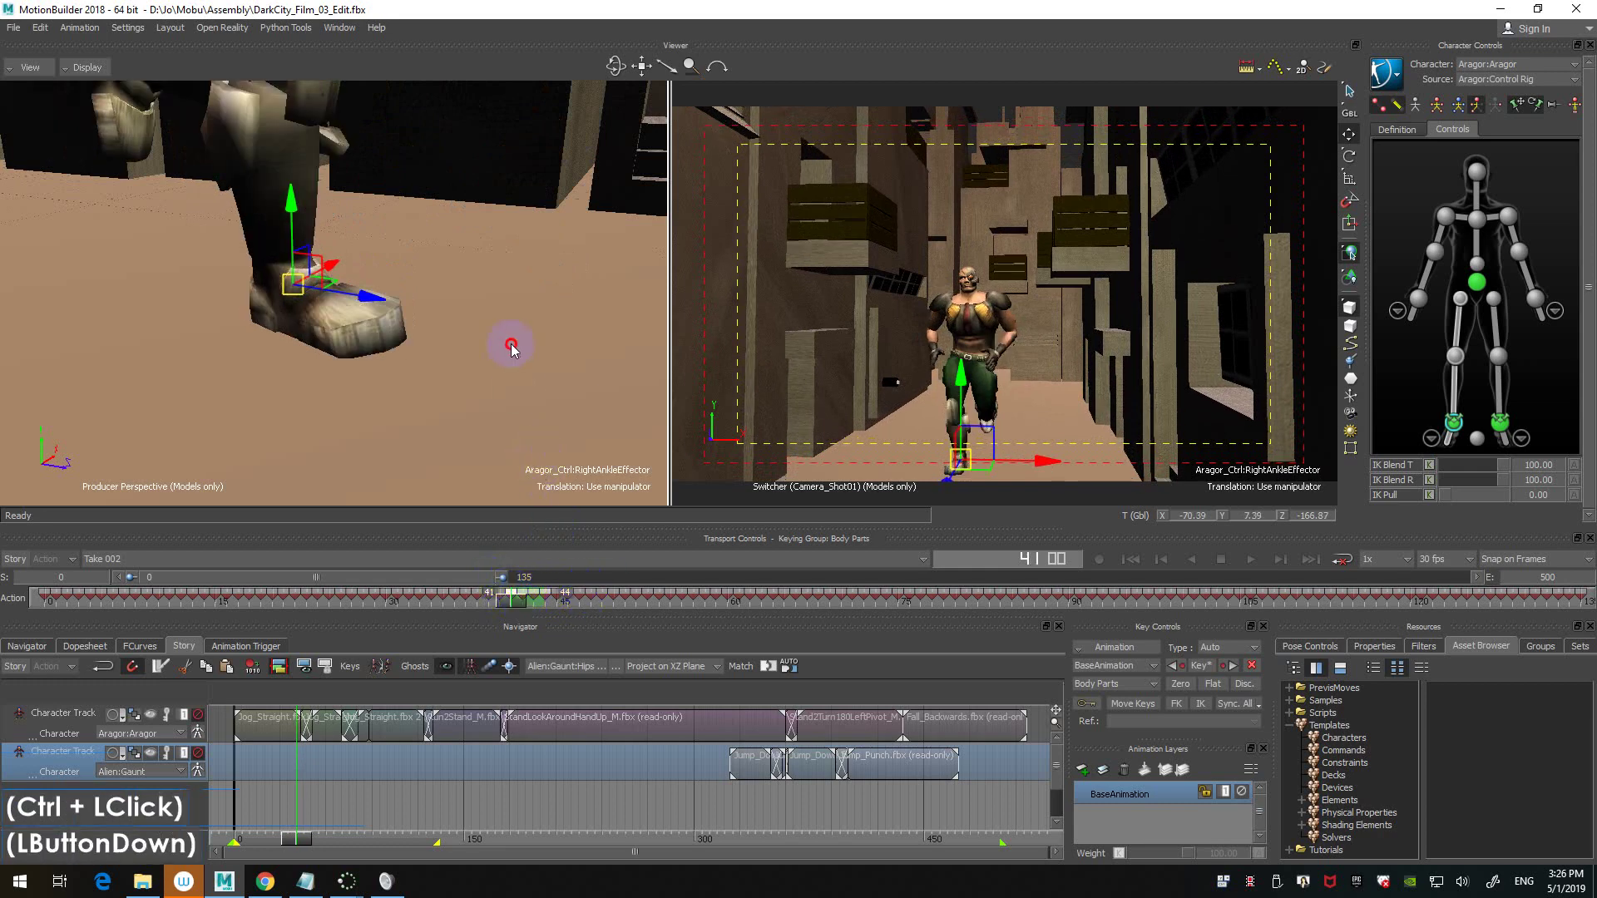
left_click(1454, 422)
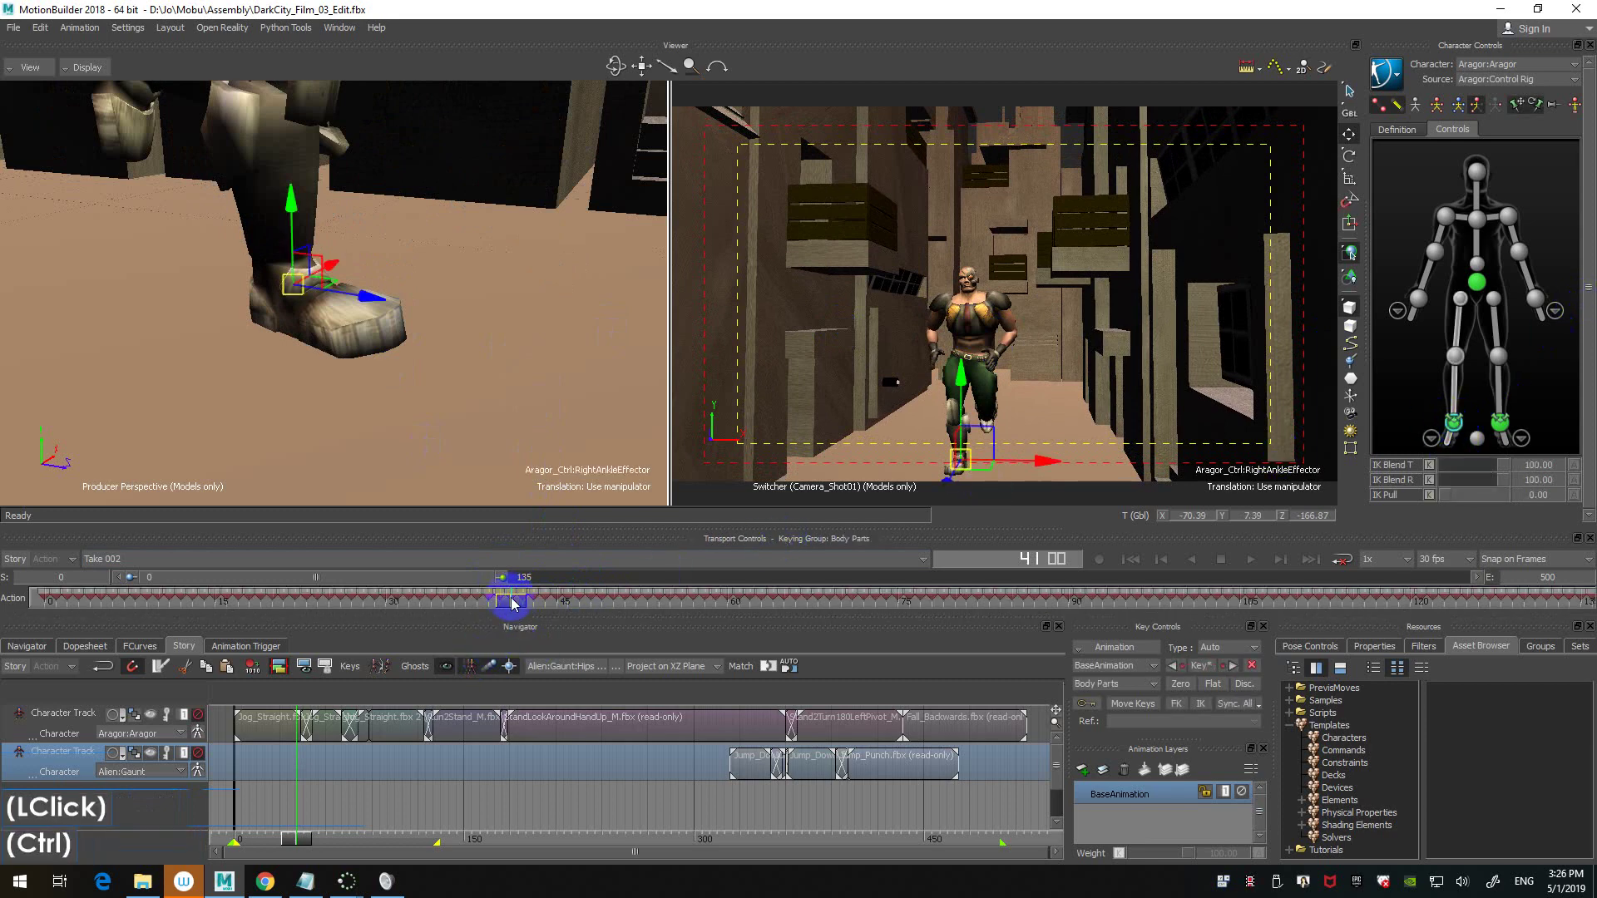
key("ctrl+Right")
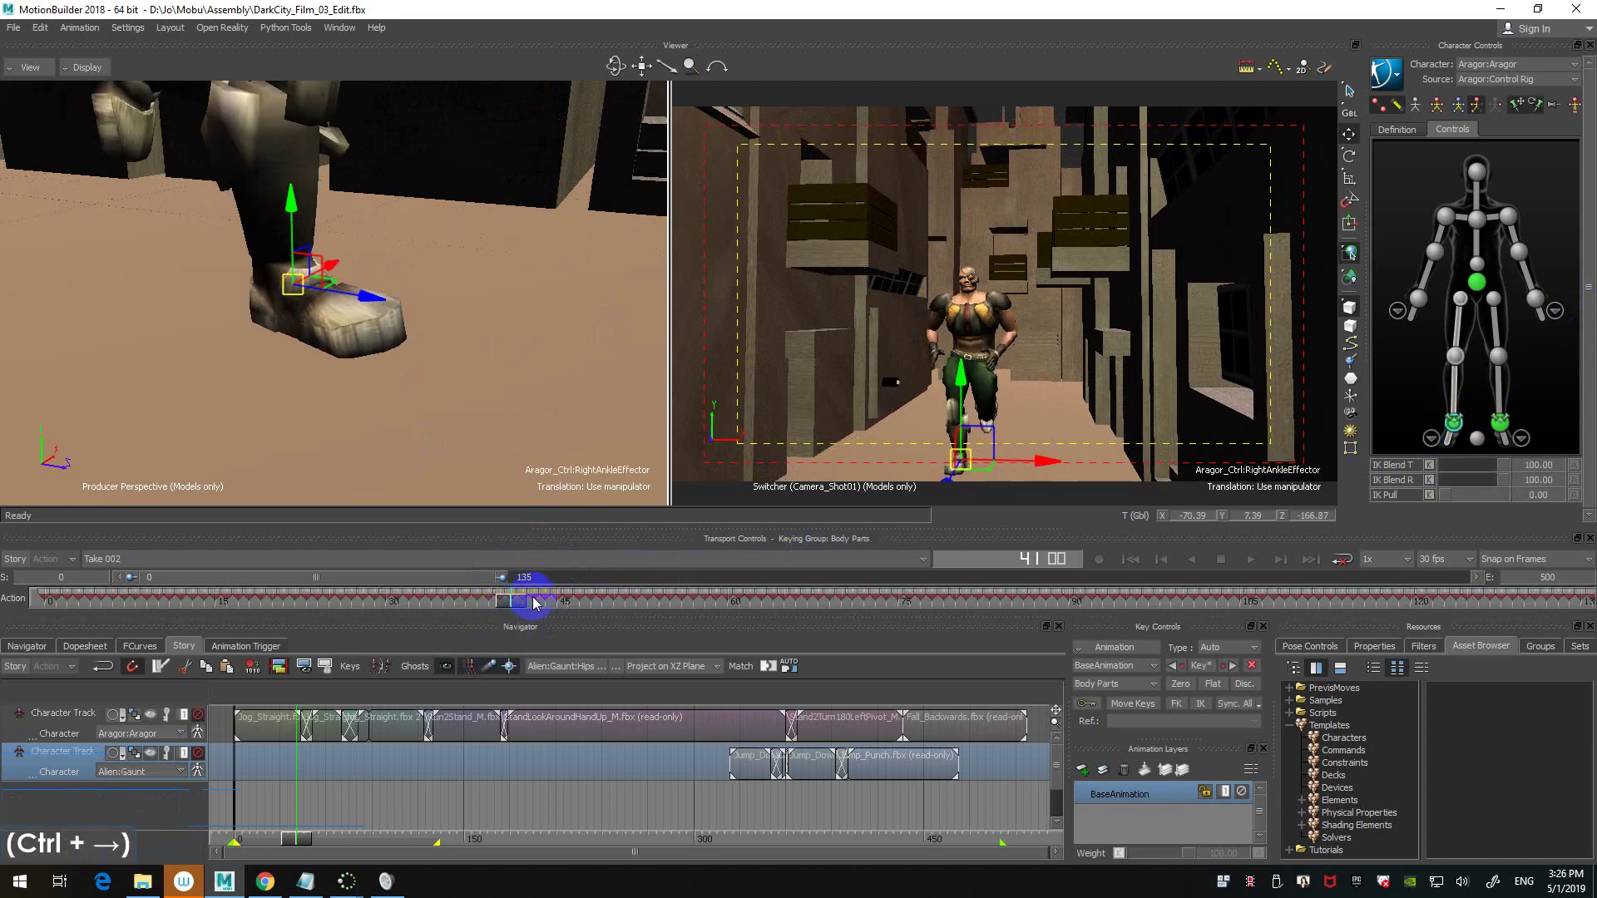
left_click(523, 596)
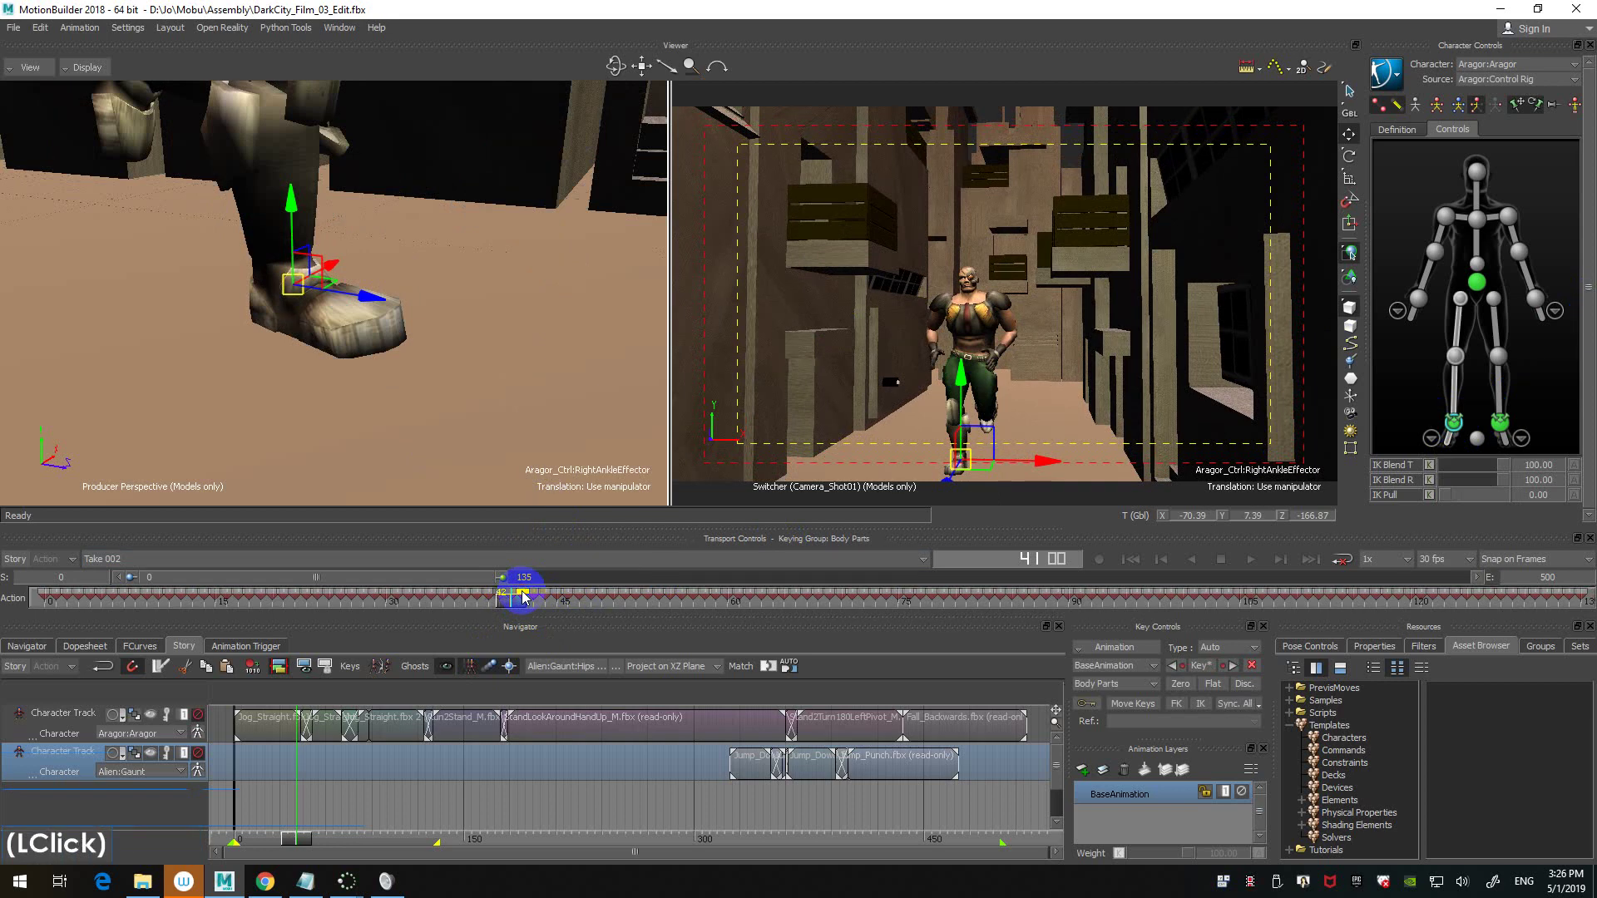
key("ctrl+Right")
key("ctrl+Right")
key("ctrl+Right")
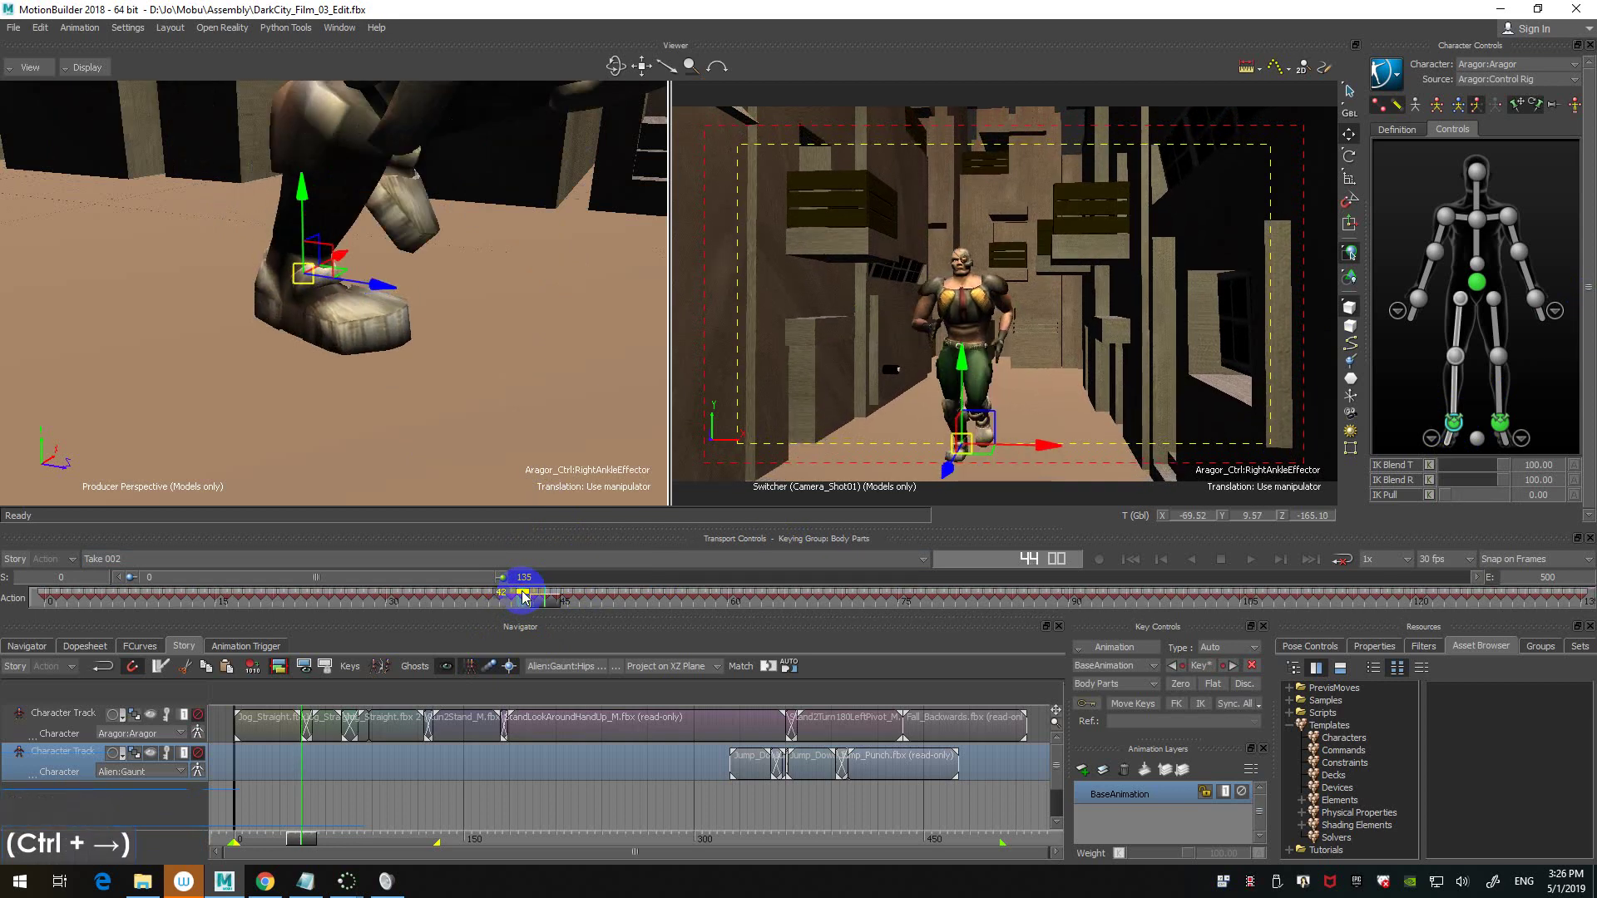
key("ctrl+Left")
left_click(548, 596, "ctrl")
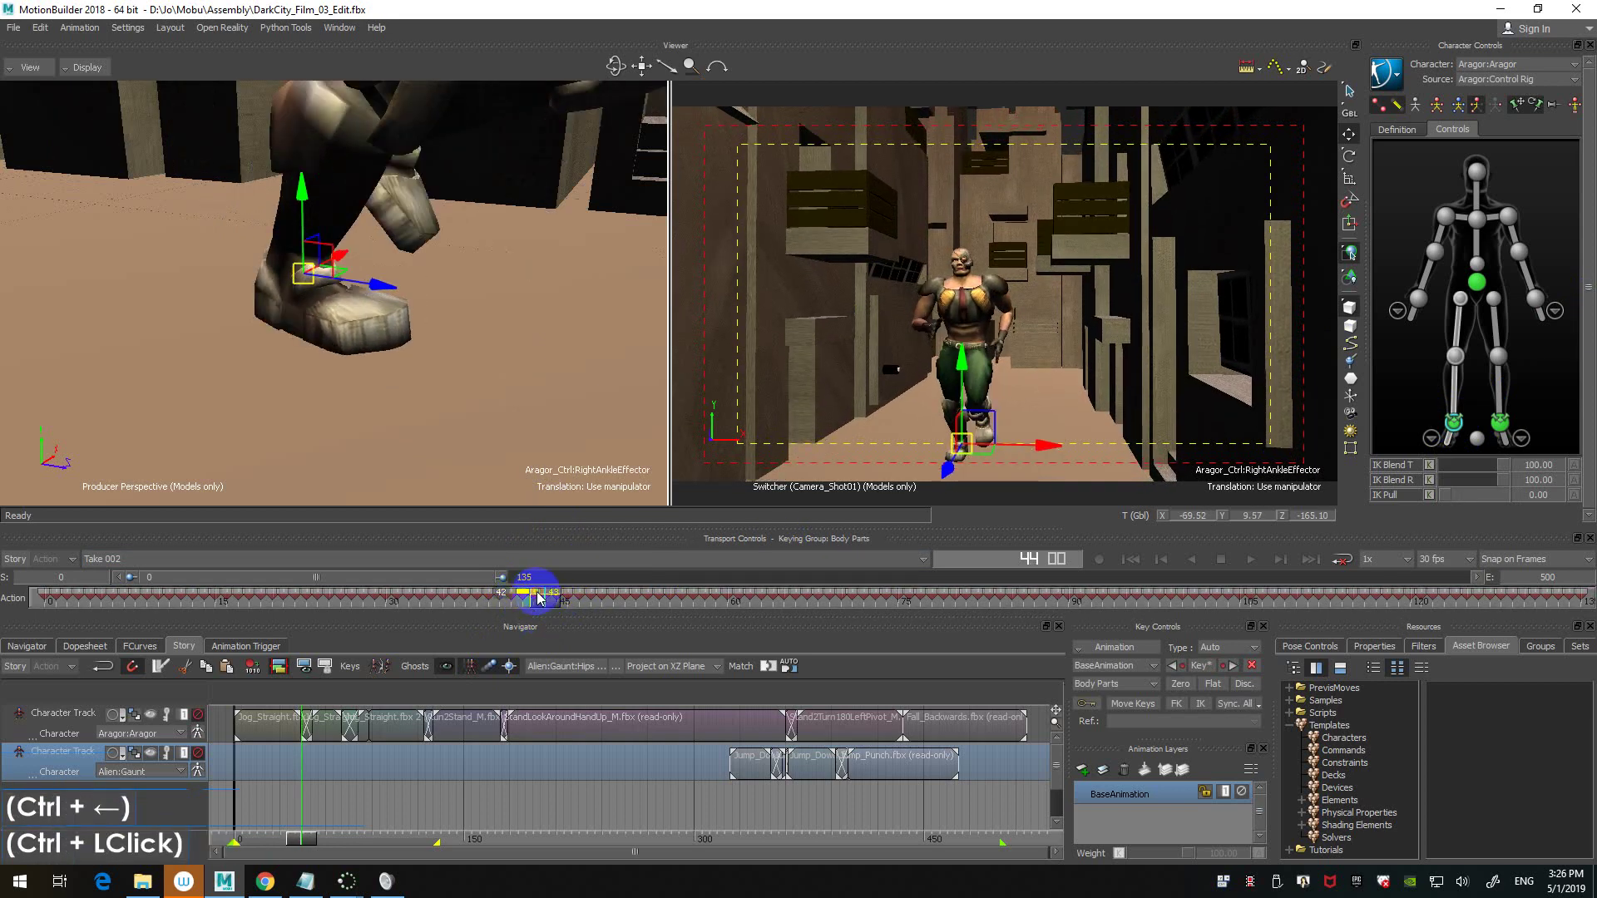
left_click_drag(546, 596, 549, 612, "ctrl")
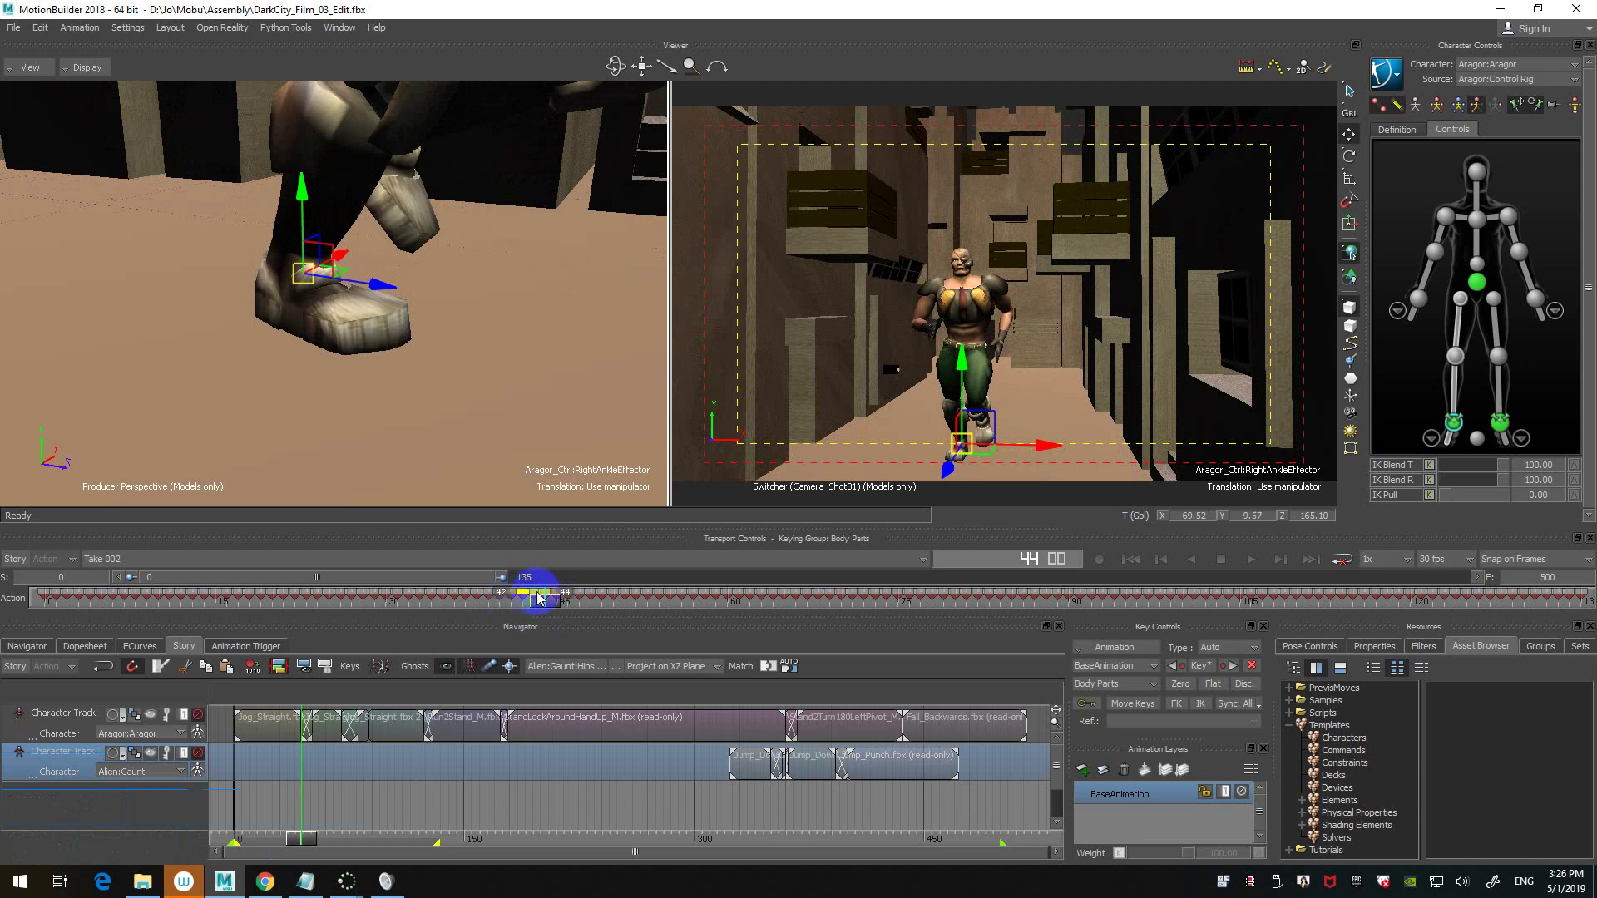
right_click(536, 597)
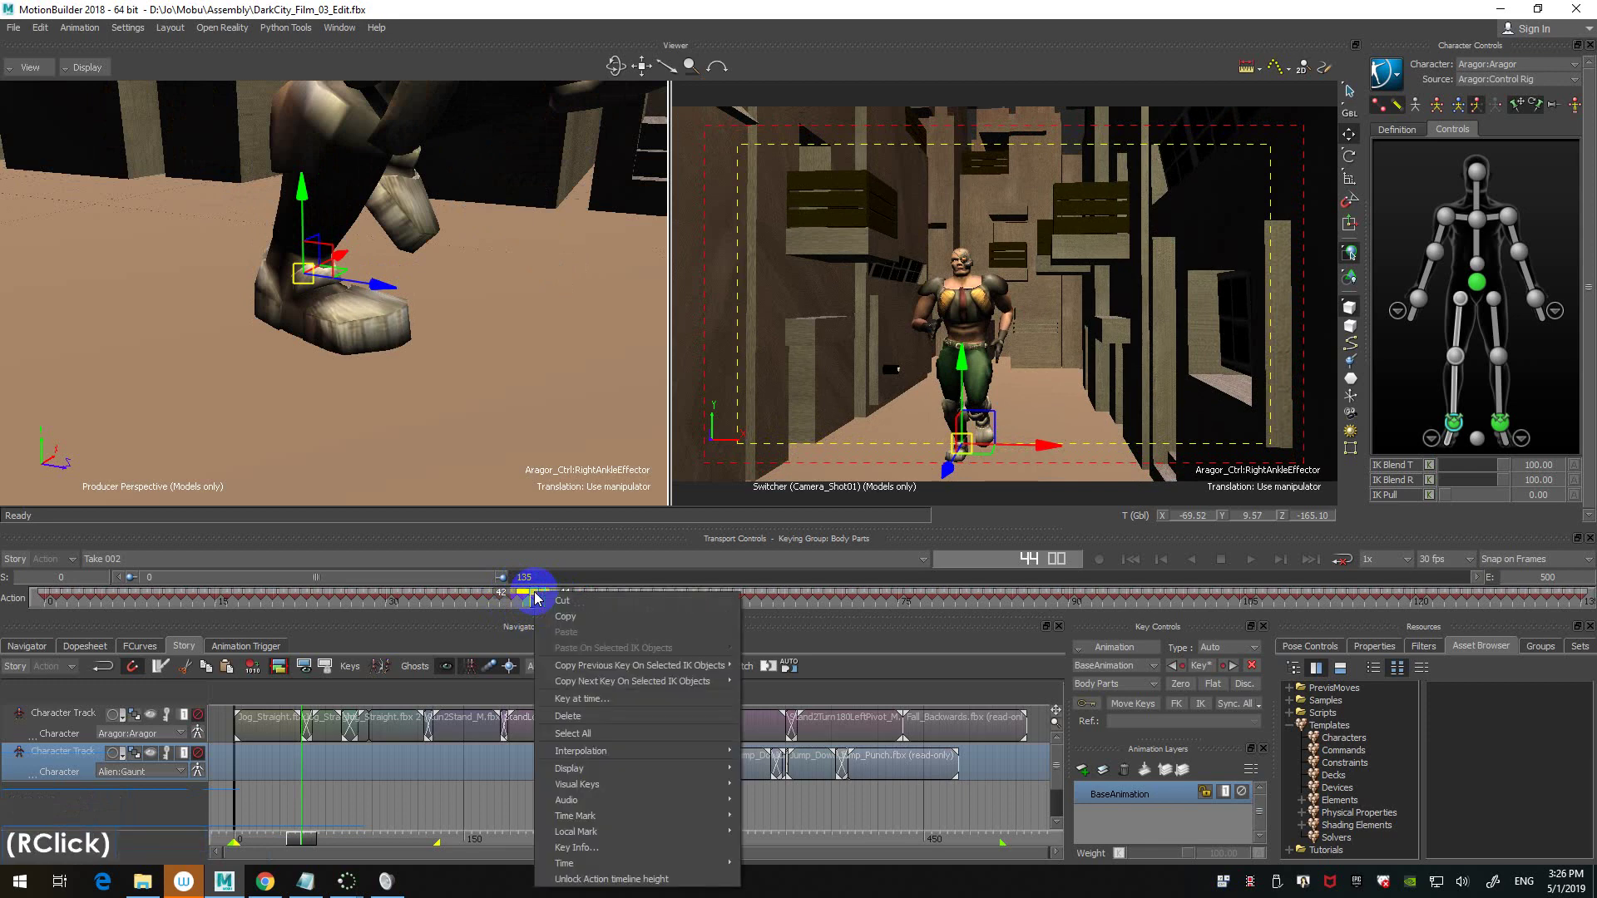
mouse_move(598, 668)
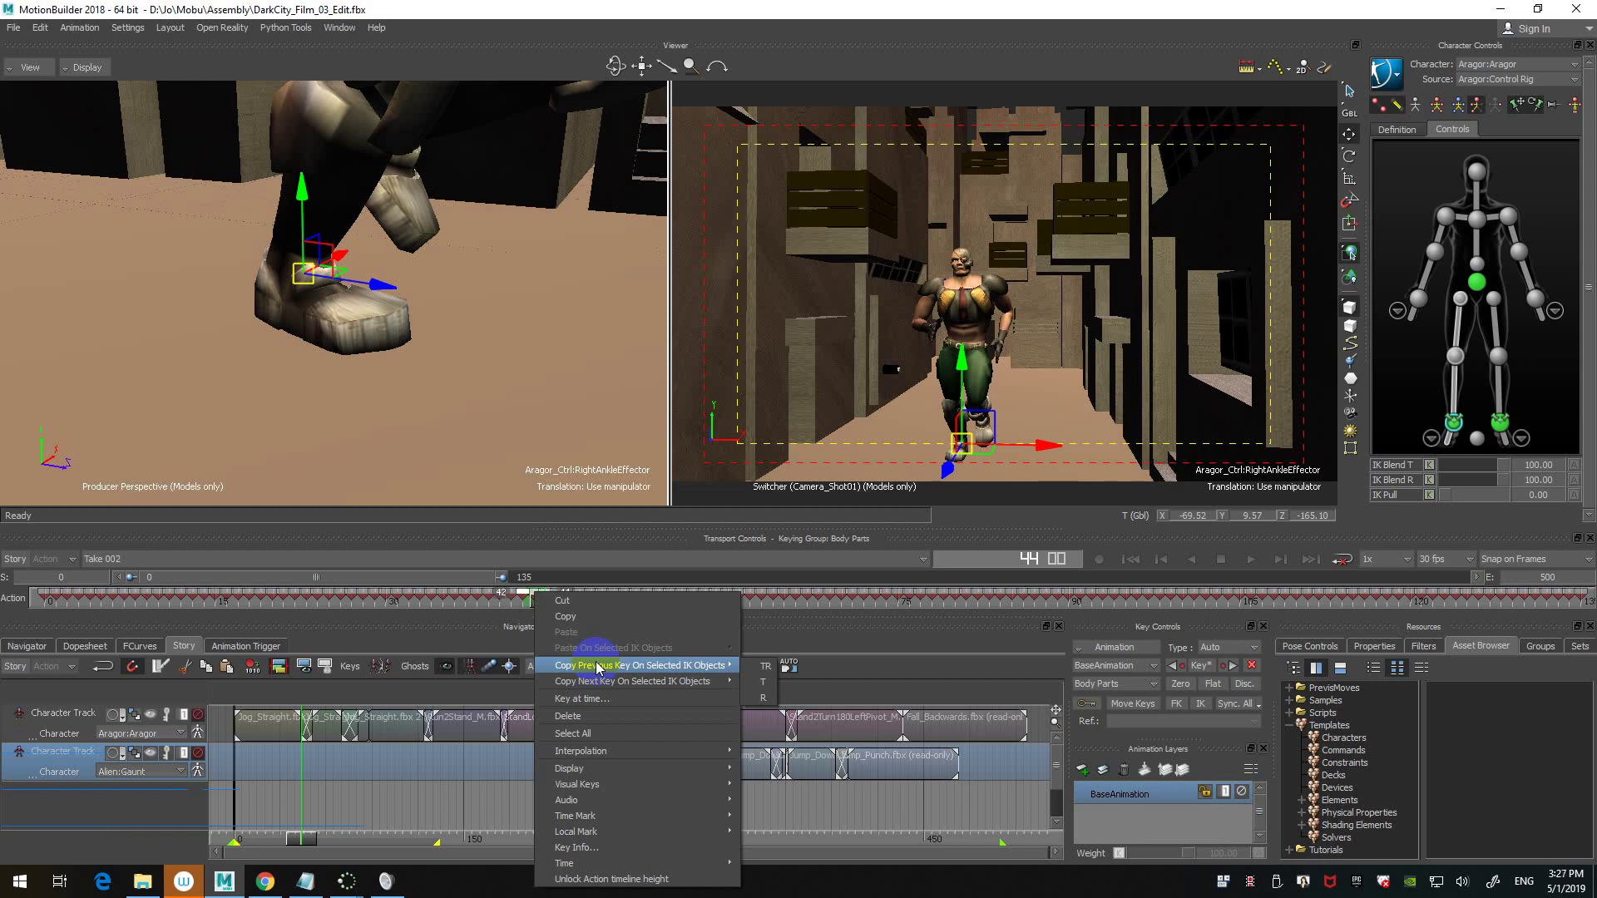
left_click(767, 685)
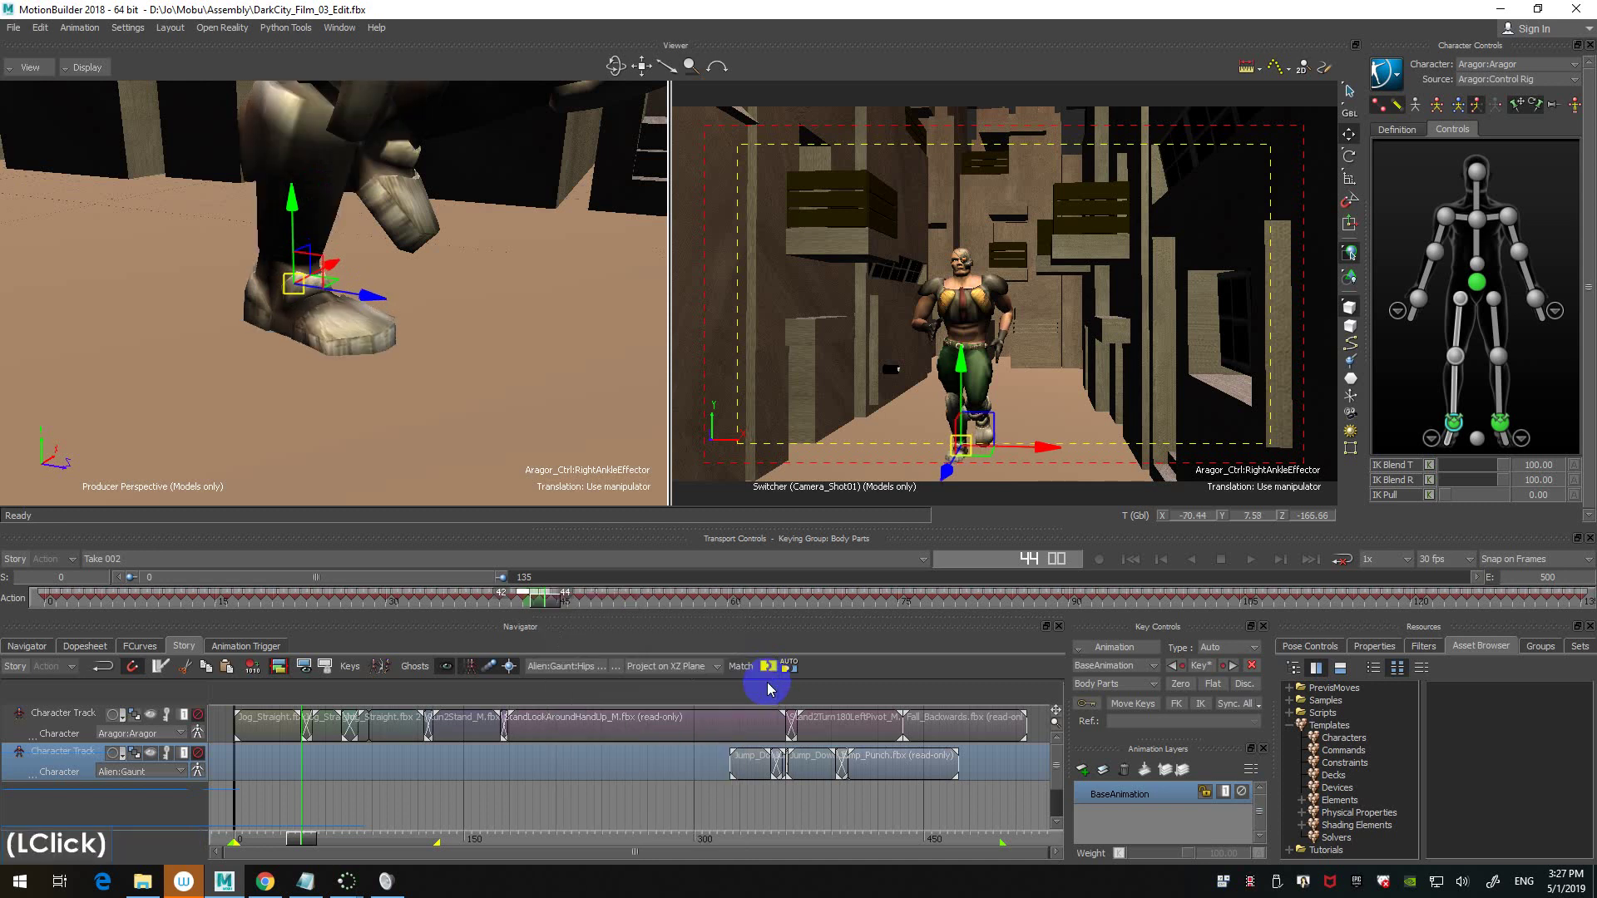
- Step back to frame 42 to check the foot, and undo the copied previous-key translation
mouse_move(541, 609)
left_mouse_down()
mouse_move(511, 606)
mouse_move(546, 592)
left_mouse_up()
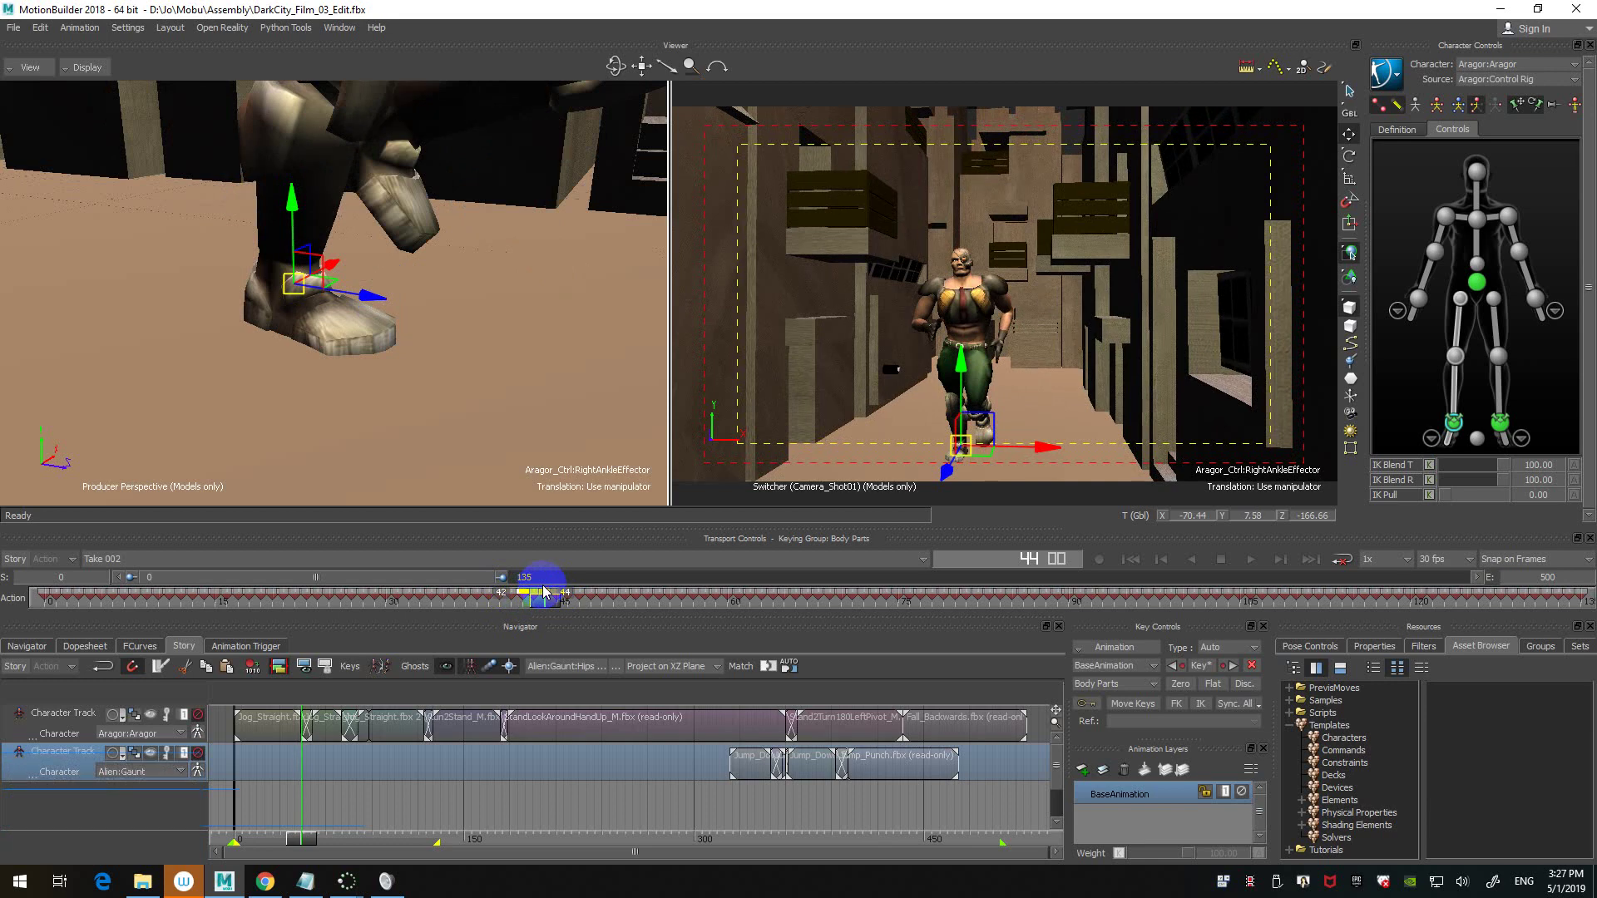
key("ctrl+Left")
key("ctrl+Left")
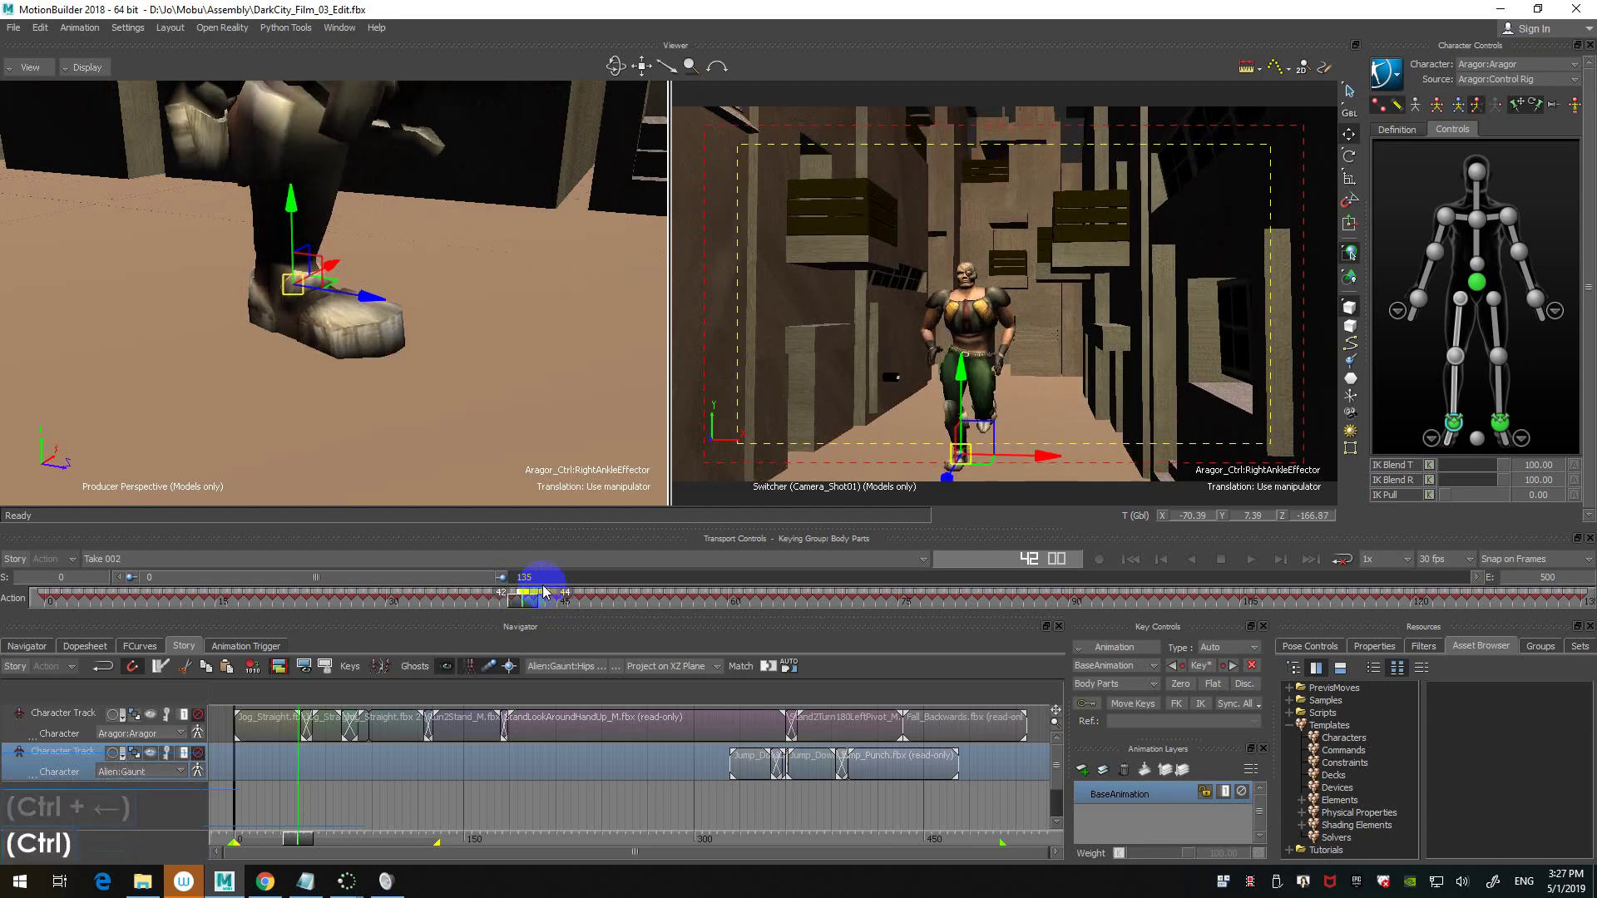
key("ctrl+z")
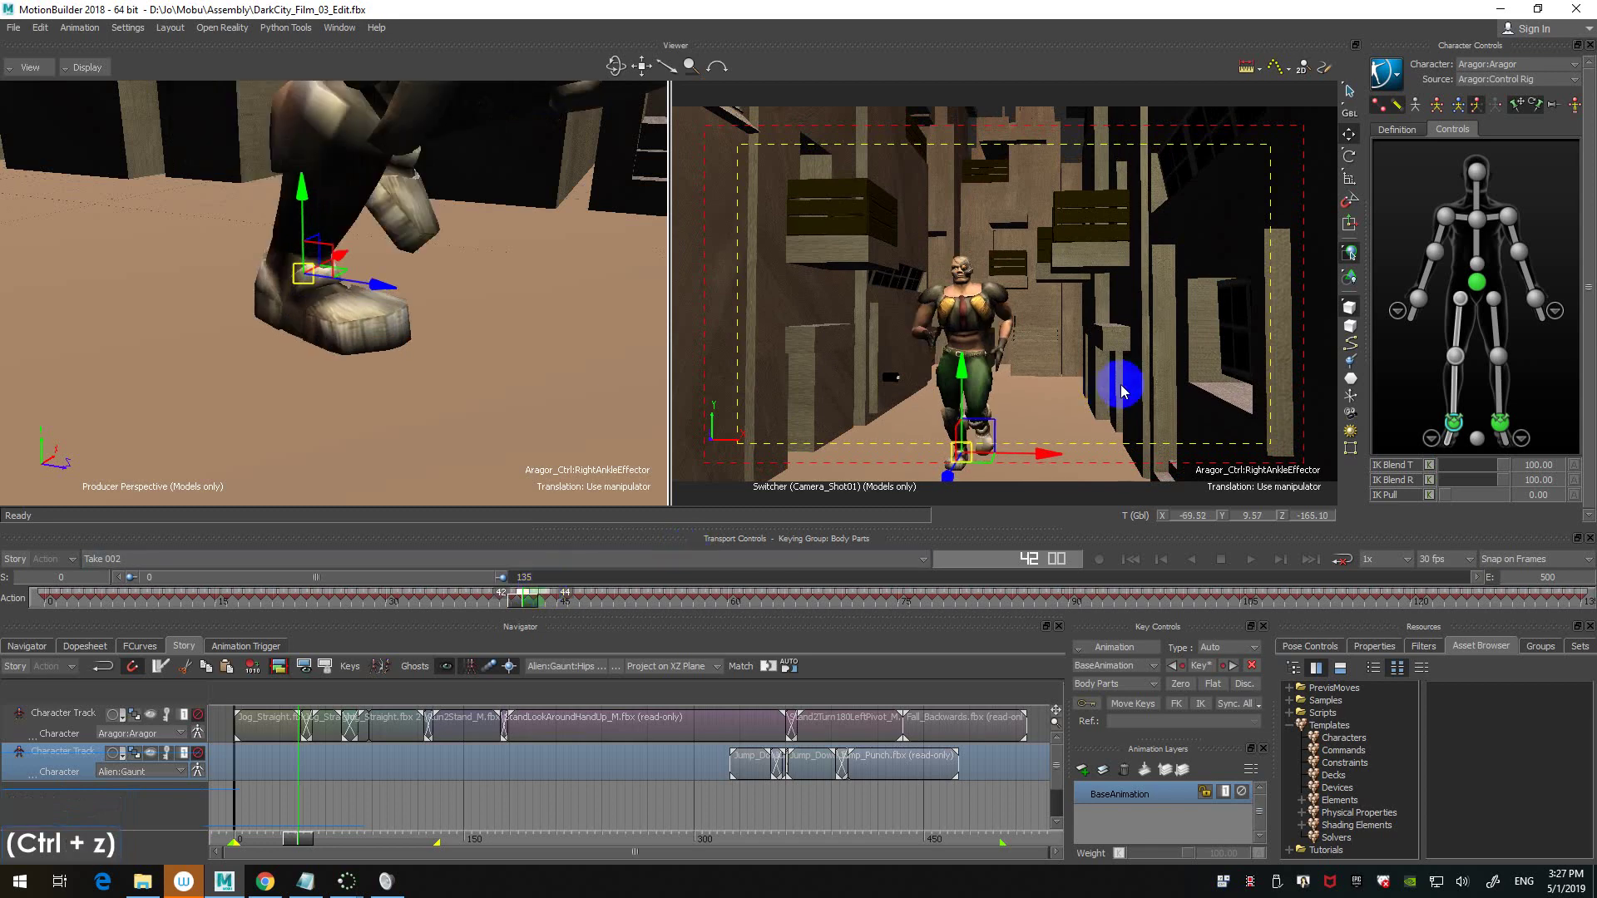
- Open the right foot's detailed controls, select the right foot effector, and try raising its IK Blend T before returning it to 0
left_click(1431, 438)
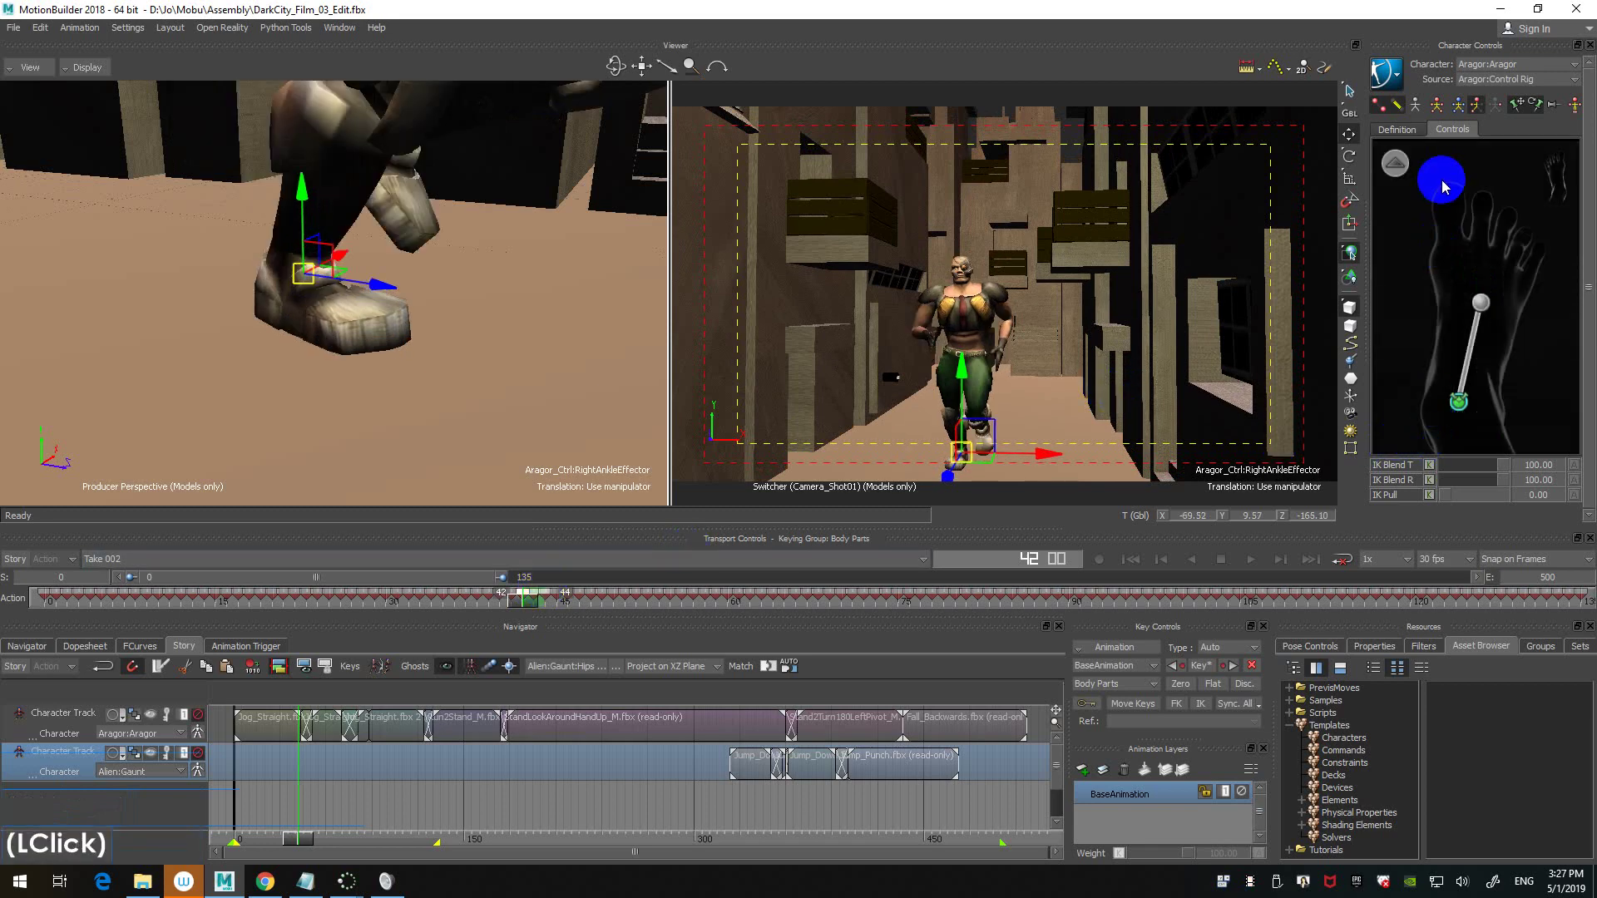
left_click(1486, 307)
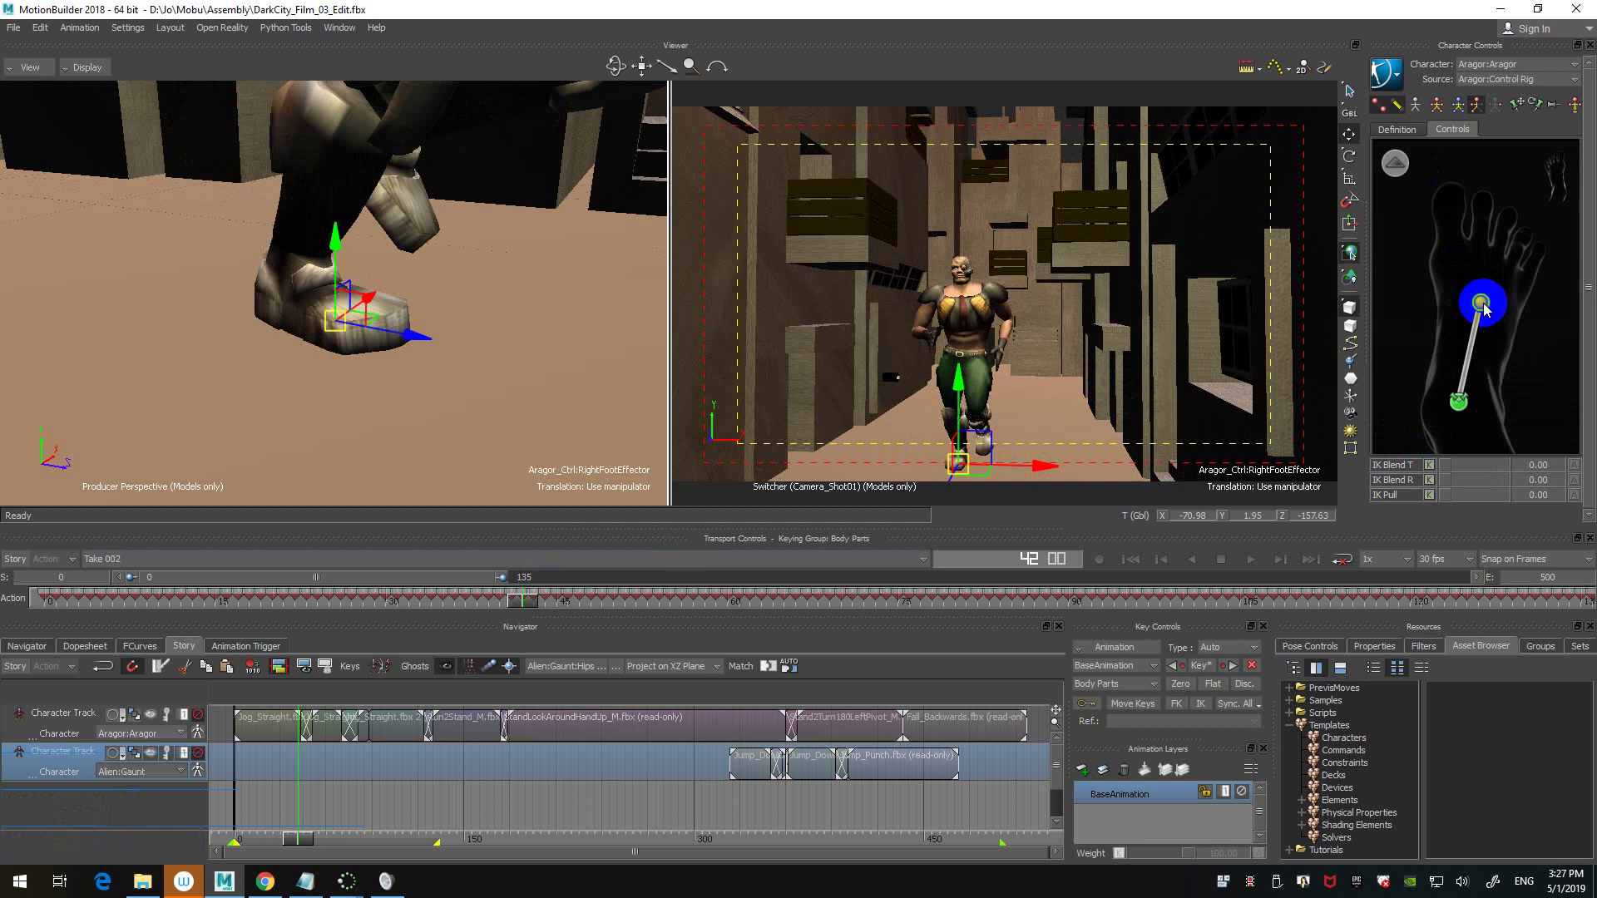
left_click(1469, 466)
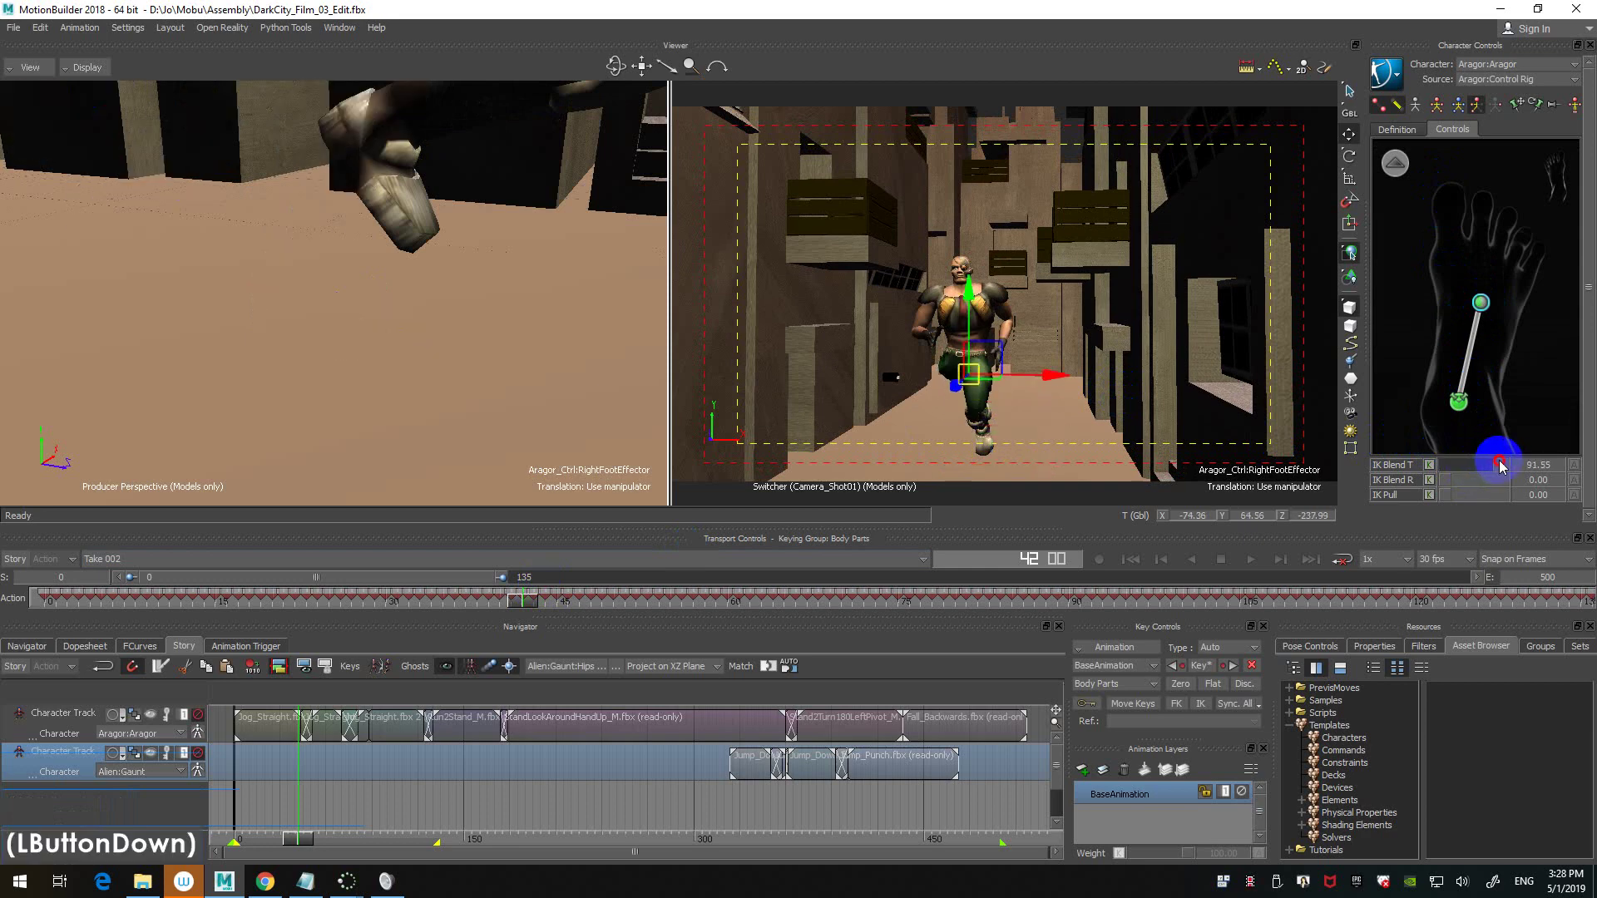
left_click_drag(1468, 466, 1422, 474)
left_click(756, 346)
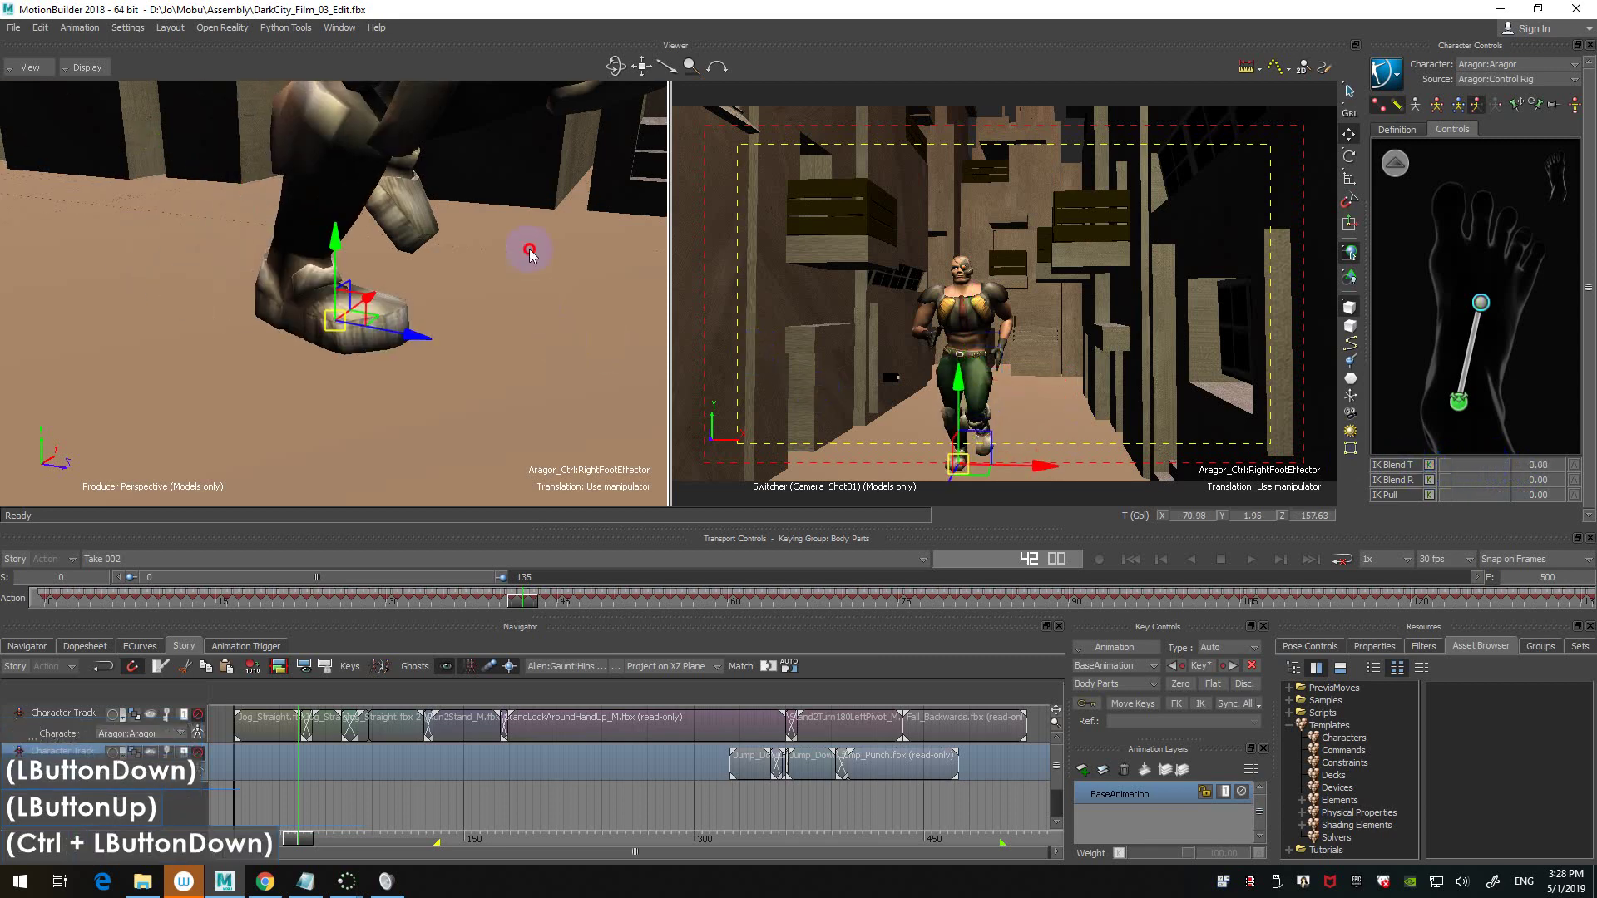
- Go to frame 0 and set the right foot effector's IK Blend T and IK Blend R to 100
left_click_drag(527, 250, 547, 301, "ctrl")
double_click(1208, 197, "ctrl")
key("ctrl")
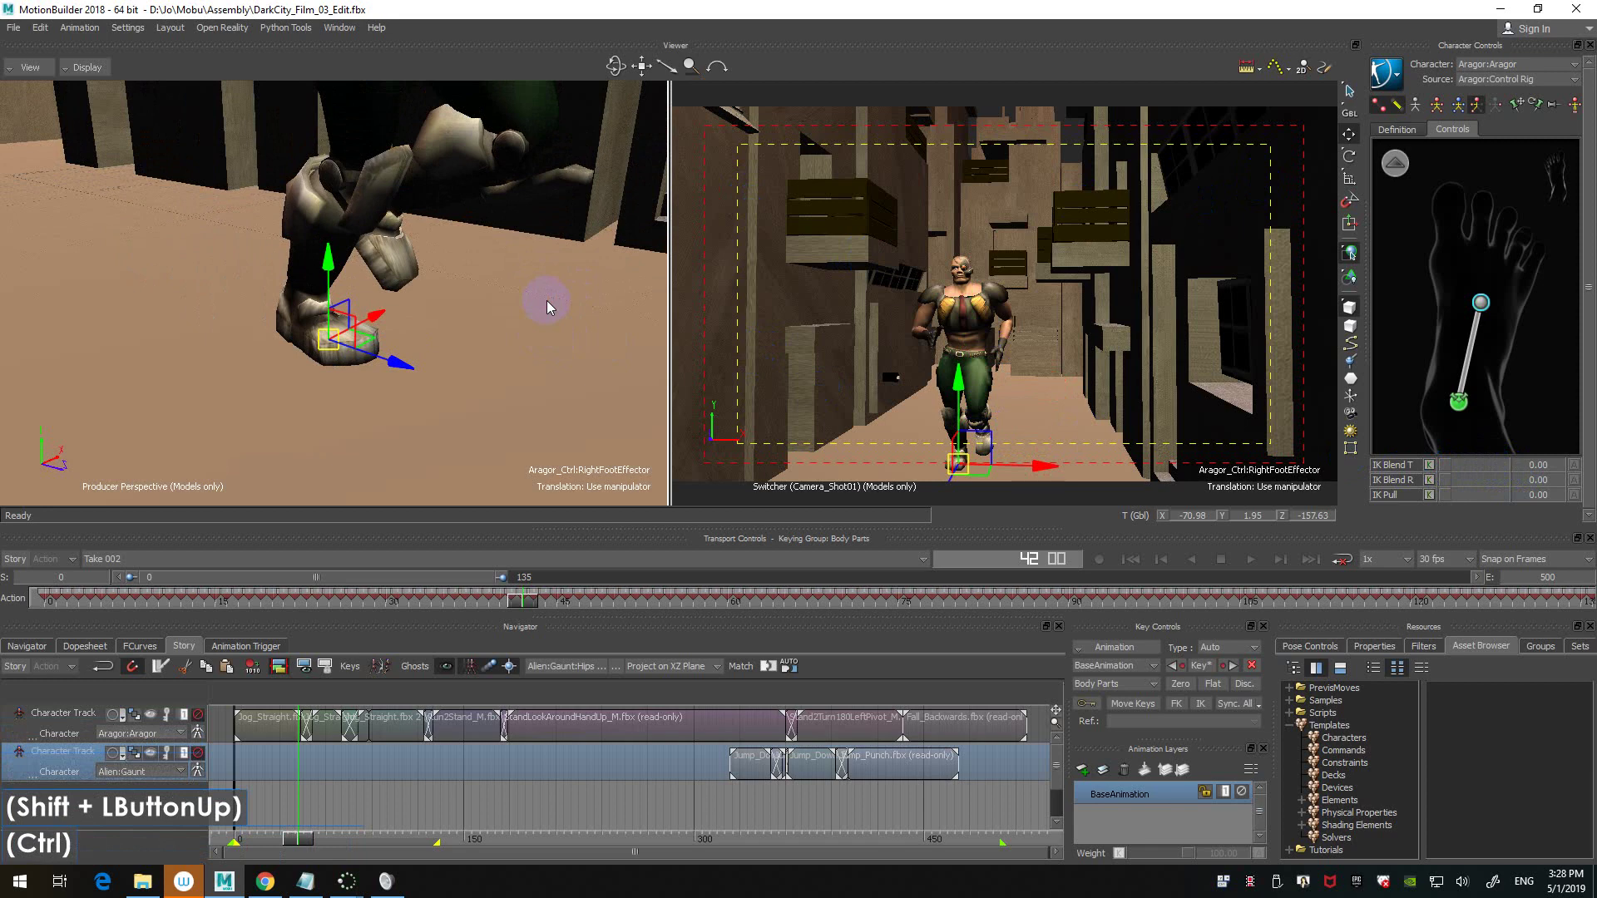
key("ctrl+Home")
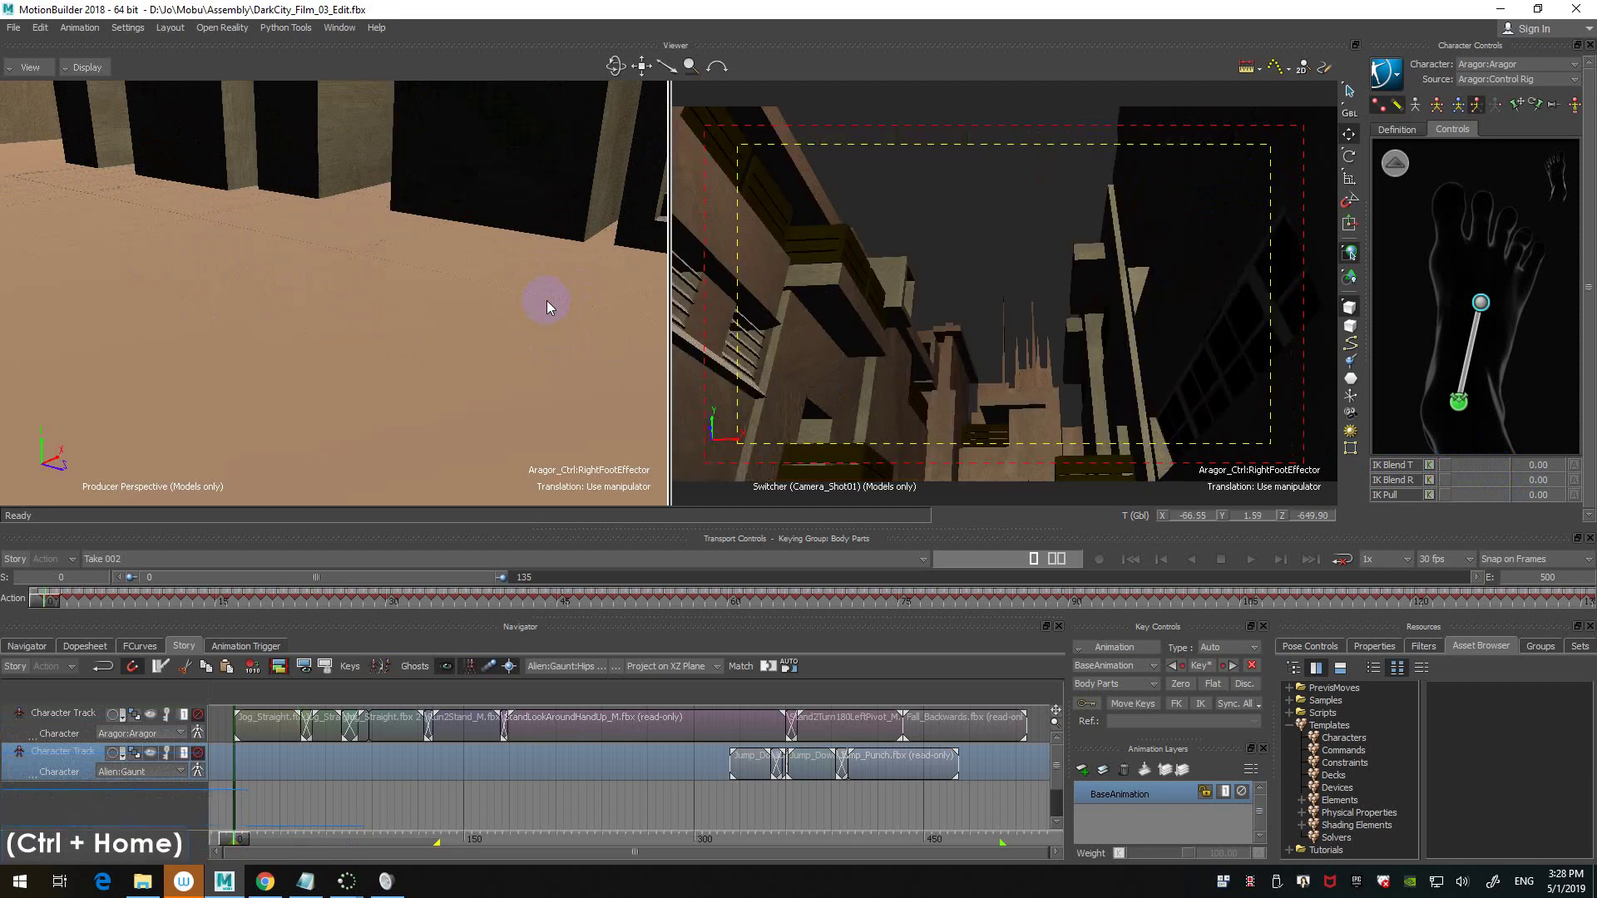
scroll(441, 251, "down", 4)
scroll(441, 251, "up", 4)
left_click_drag(440, 251, 420, 279, "ctrl+shift")
double_click(427, 236, "ctrl+shift")
left_click_drag(420, 279, 470, 333, "ctrl")
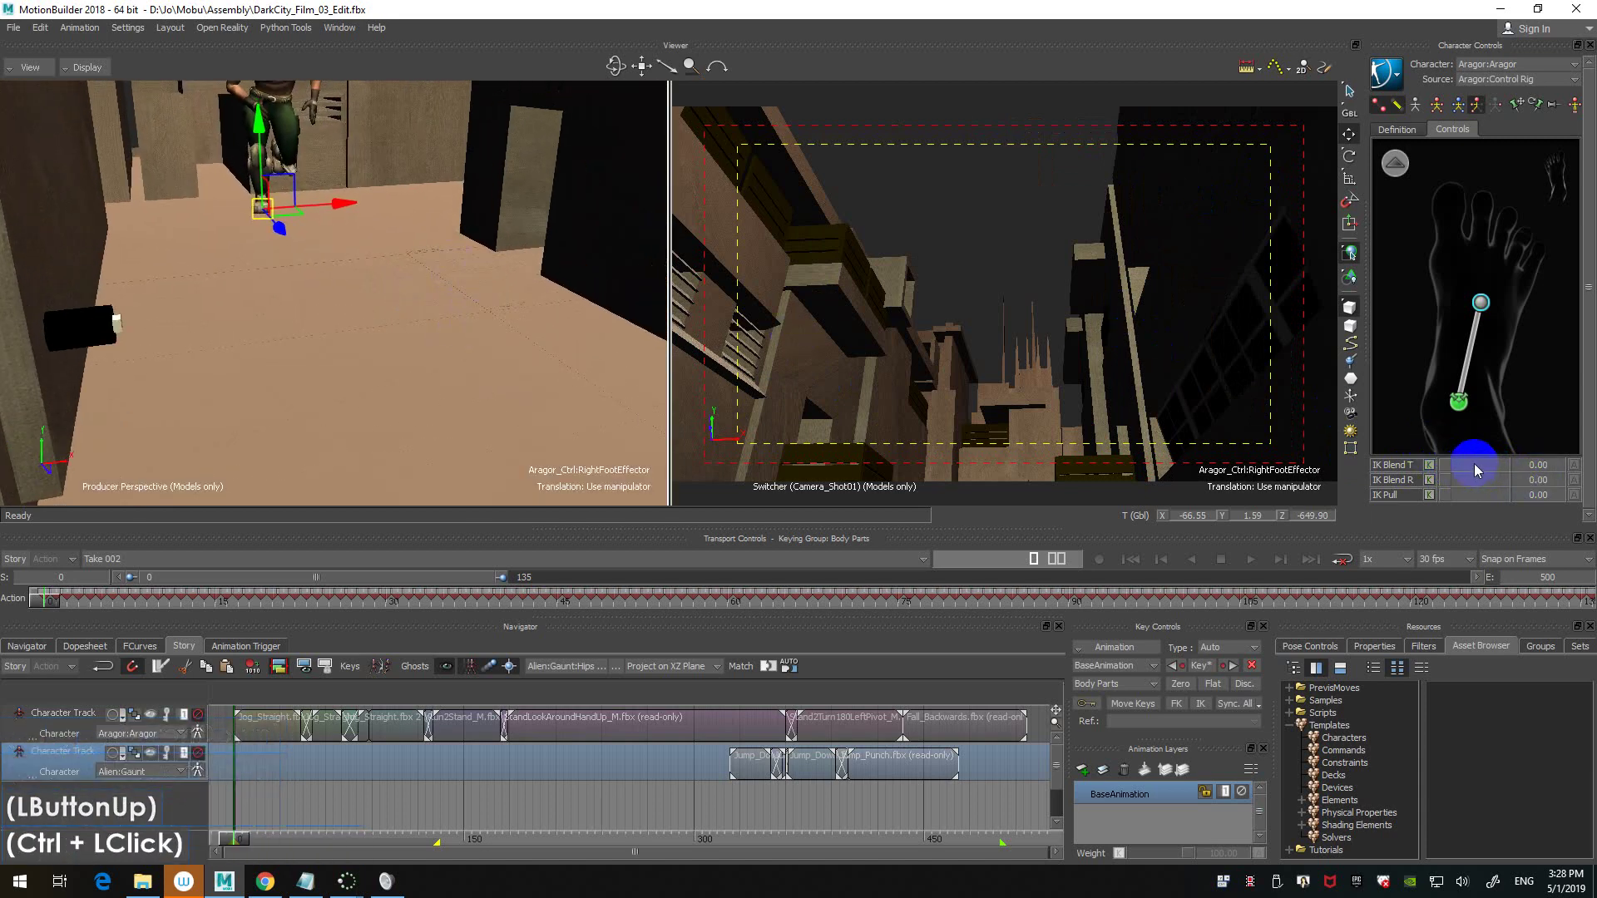
left_click_drag(1477, 465, 1509, 481)
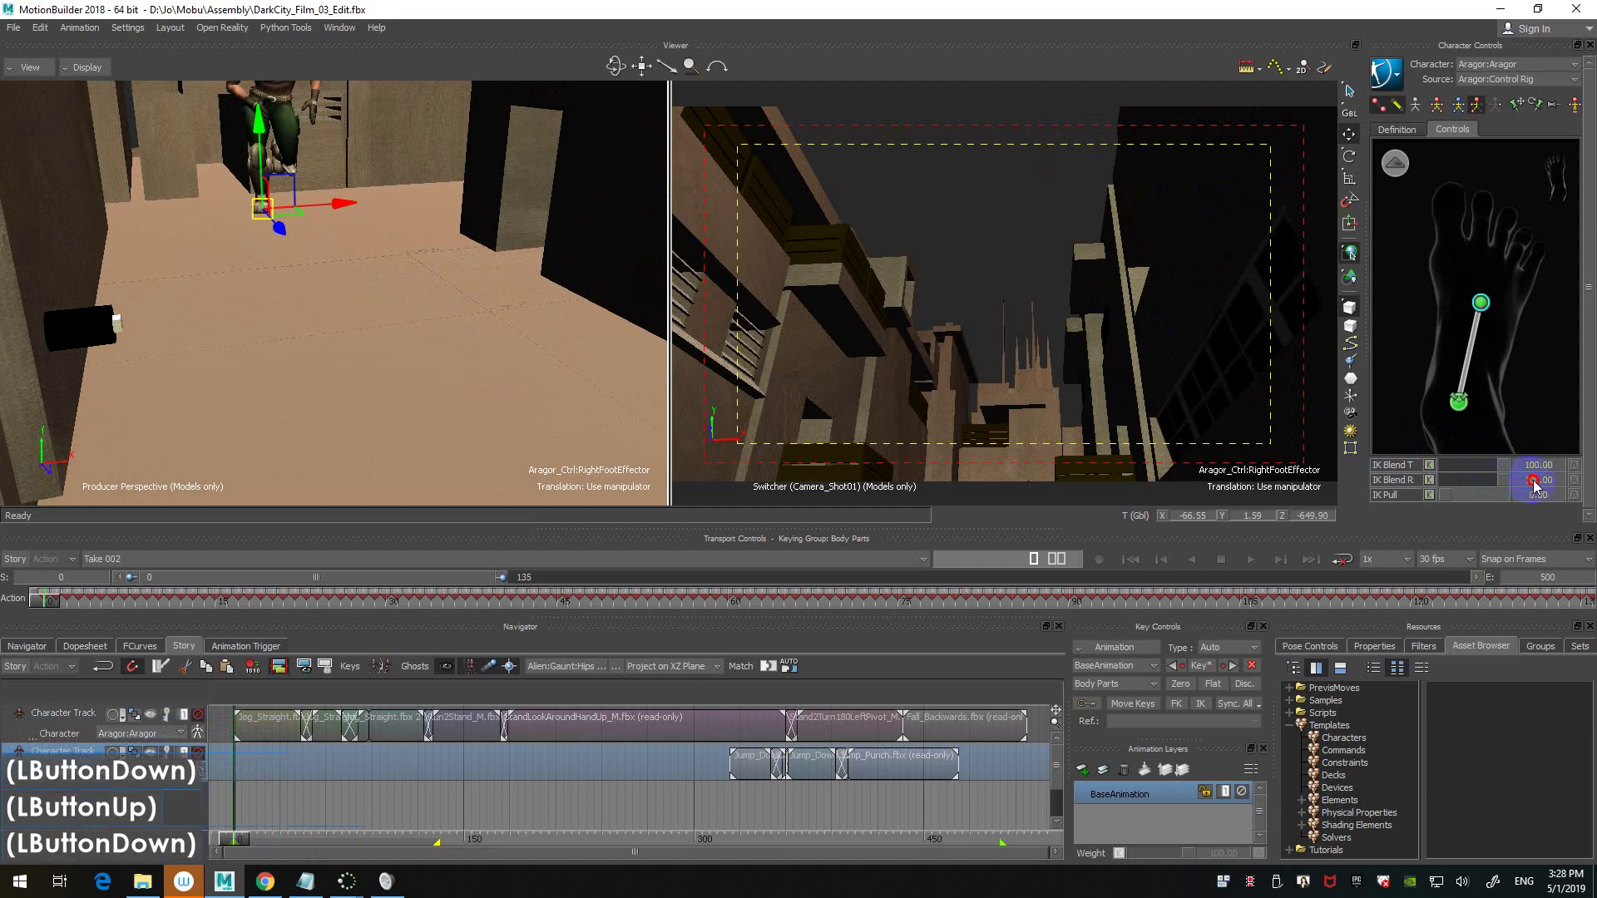
- Scrub from the start to frame 37 and step forward to frame 46 to examine how the right foot moves
left_click(47, 598)
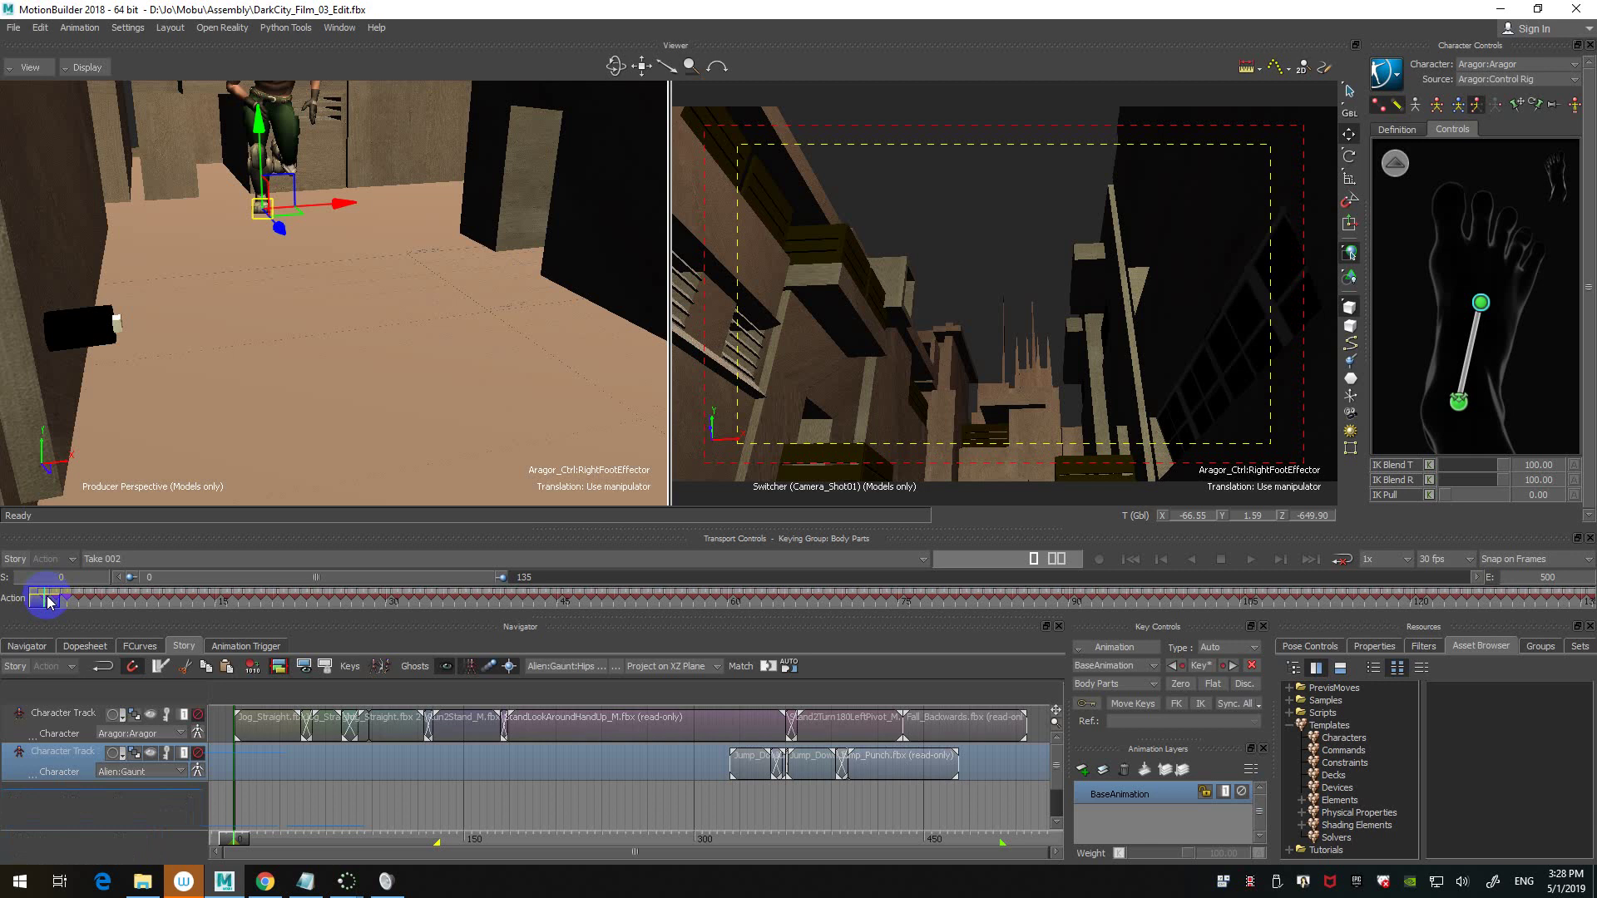
left_click_drag(48, 602, 463, 600)
left_click(416, 391, "shift")
left_click_drag(415, 391, 455, 346, "shift")
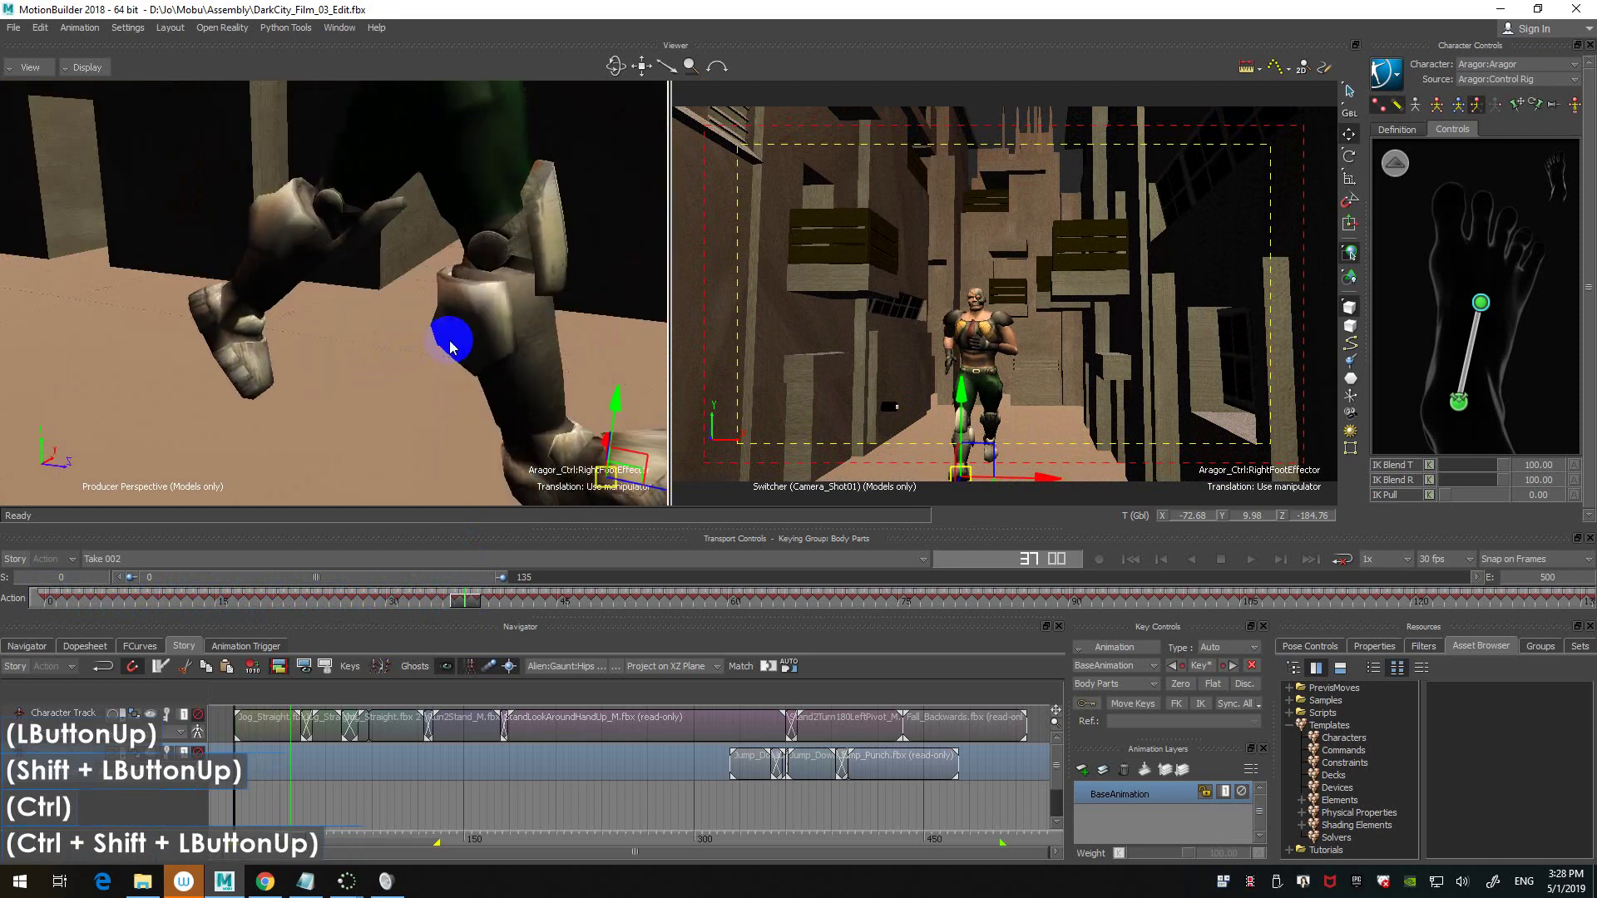
left_click_drag(466, 407, 366, 341, "shift")
key("ctrl+Right")
key("ctrl+Right")
key("ctrl+Right")
key("ctrl+Right")
key("ctrl+Right")
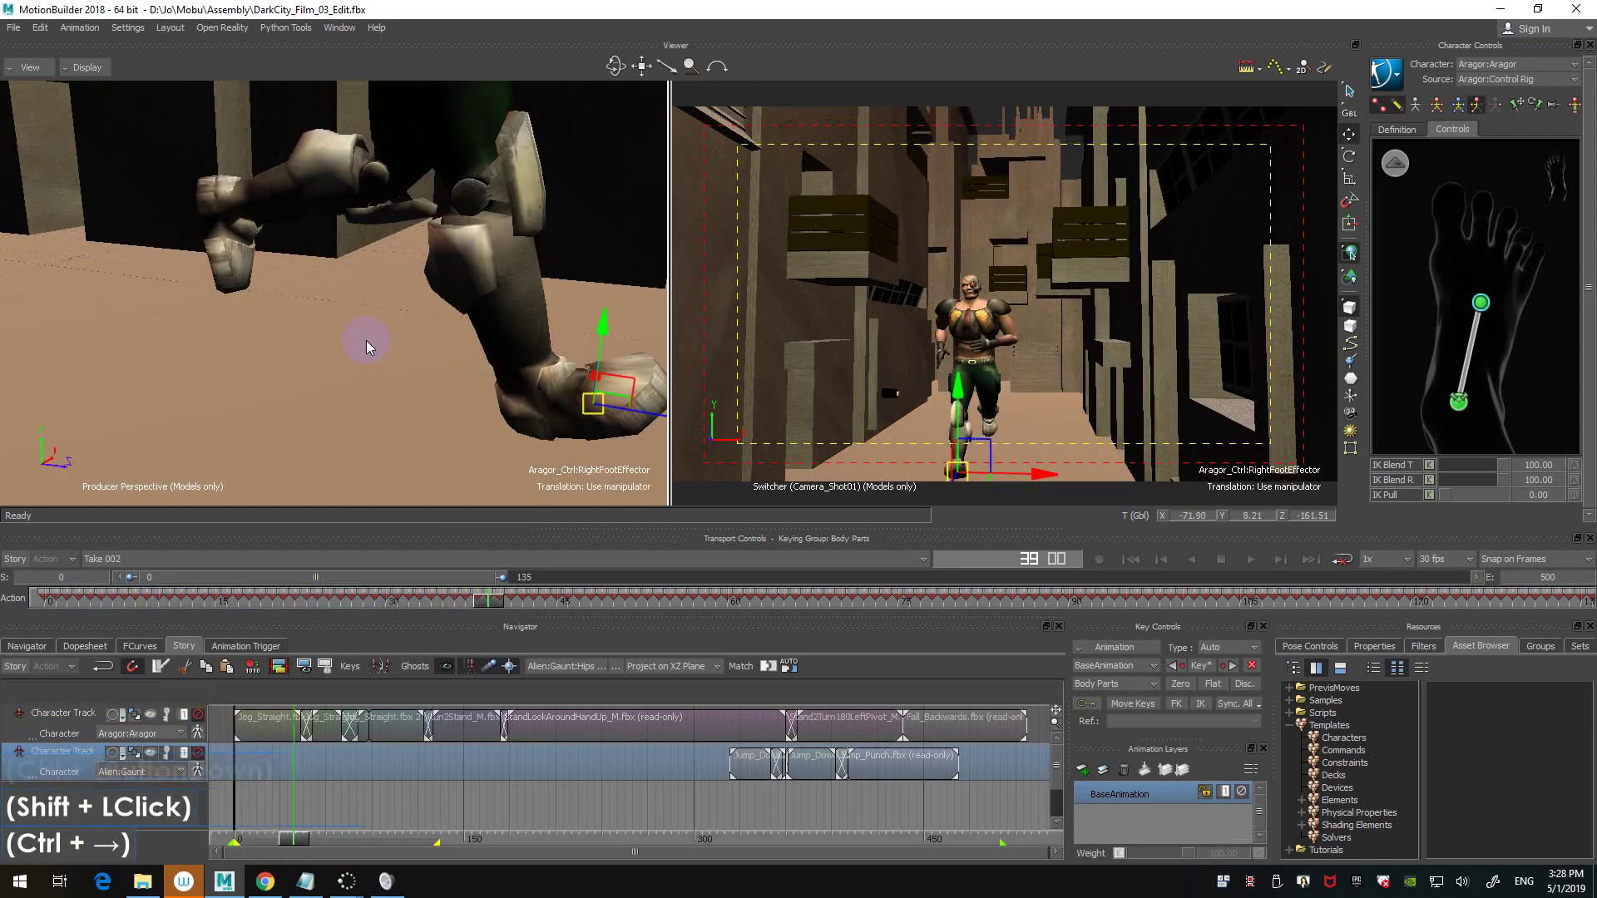
key("ctrl+Right")
key("ctrl+Right")
key("ctrl+Right")
key("ctrl+Right")
key("ctrl+Right")
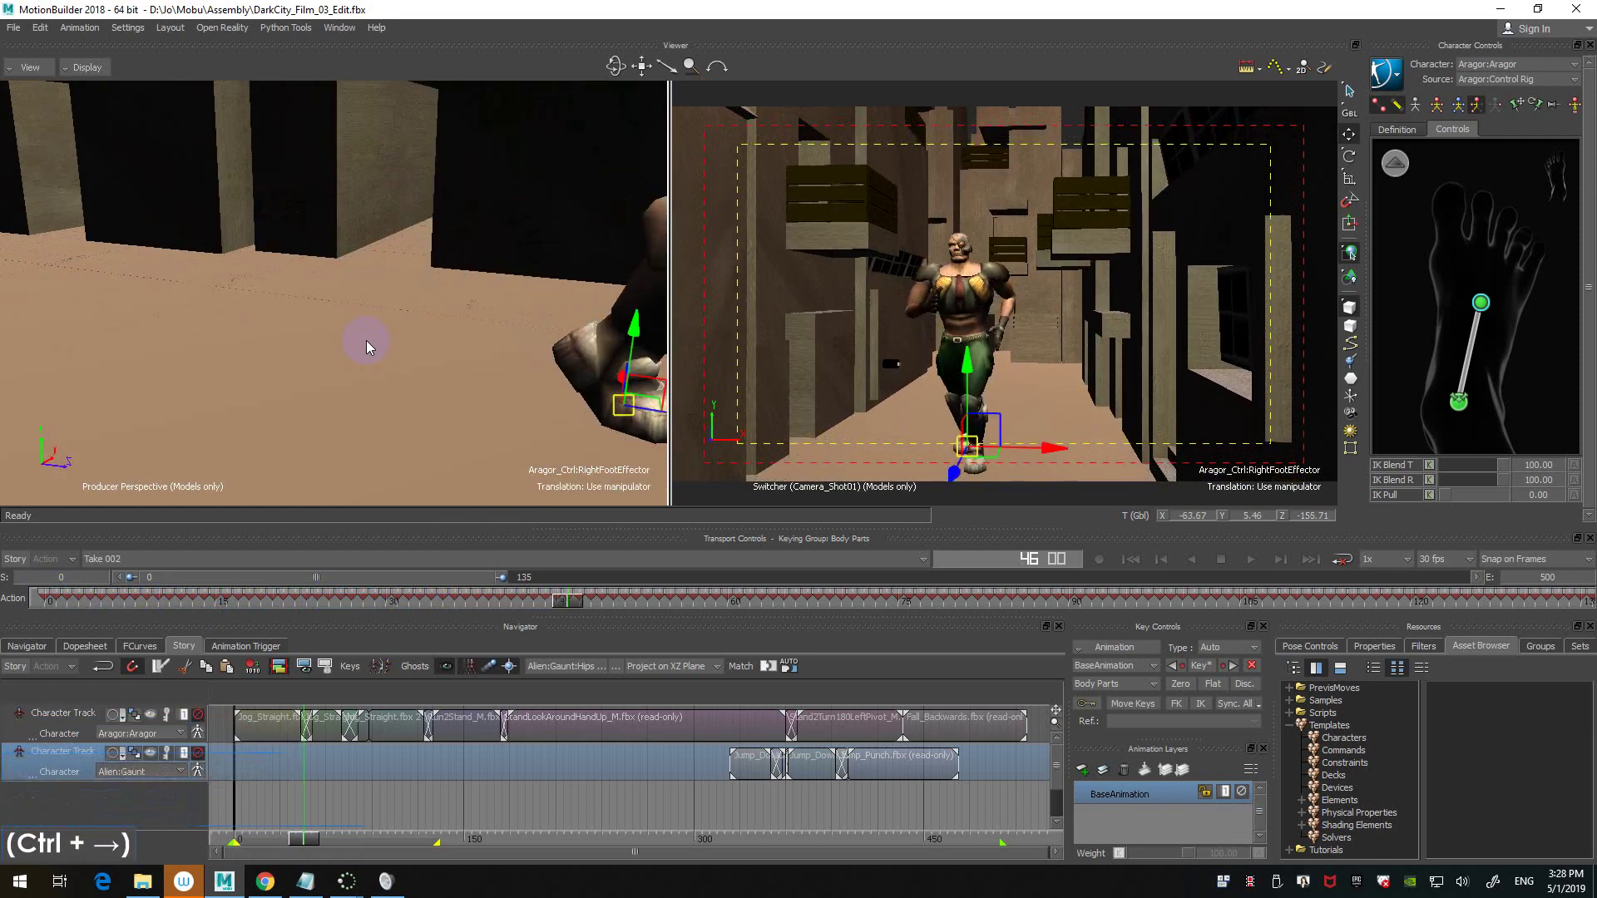
- Return to frame 44, frame the right foot in a low side view, and select the right foot effector
key("ctrl+Left")
key("ctrl+Left")
key("ctrl+Left")
right_click(517, 356)
left_click_drag(517, 356, 452, 313, "shift")
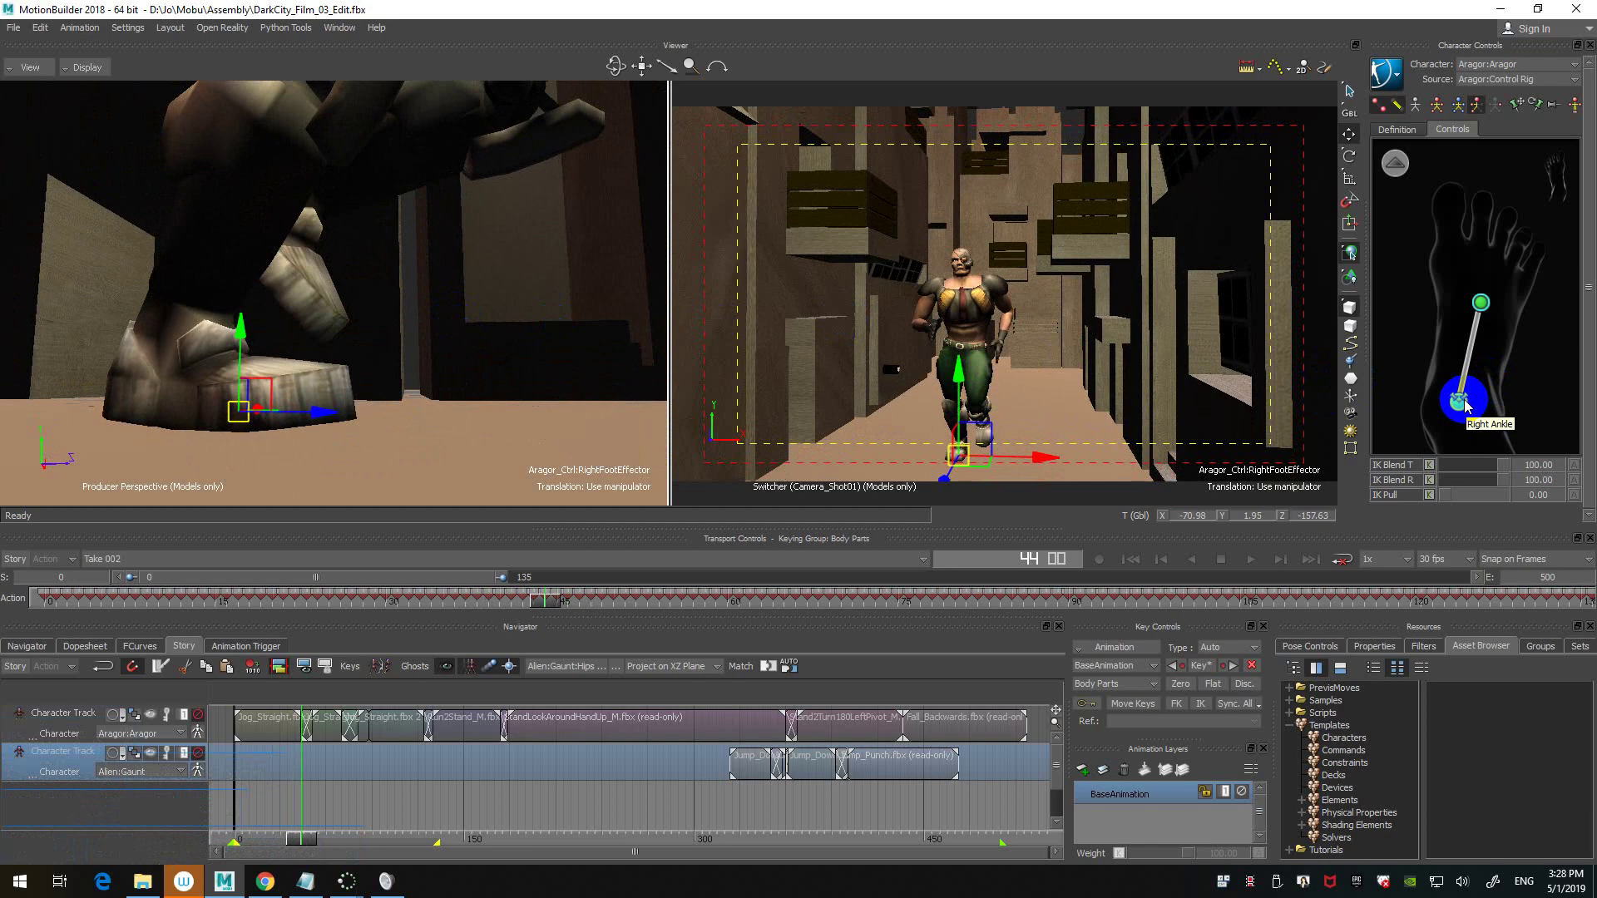
left_click(1481, 302)
left_click(1481, 302)
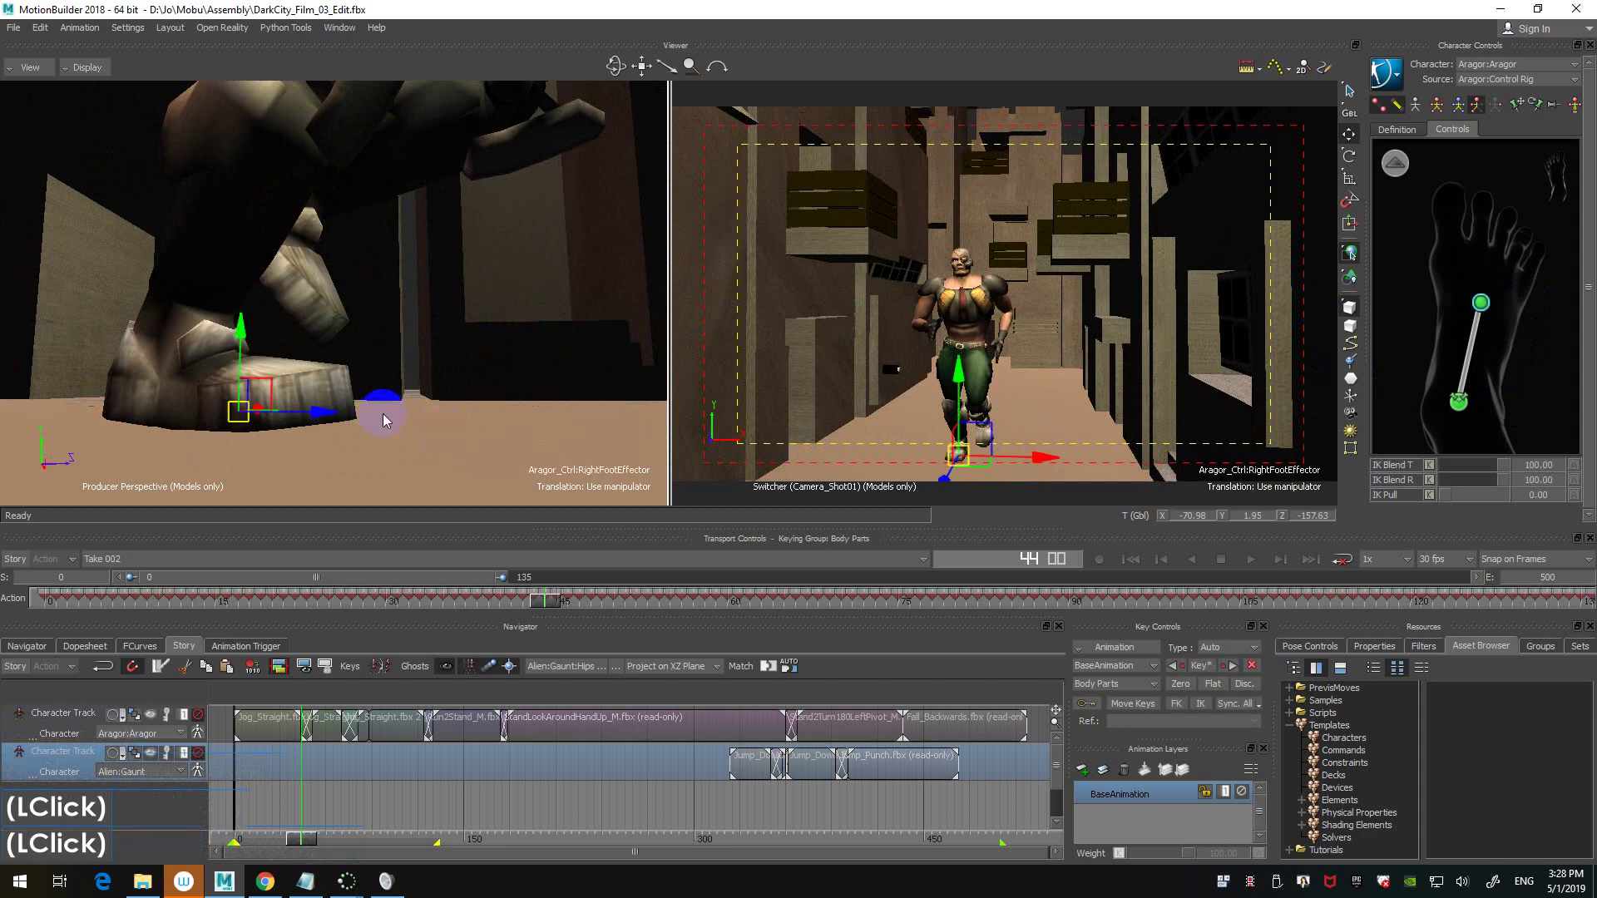
- Compare the right ankle and right foot effectors, leave the foot effector selected, and step between frames 44 and 40, ending on frame 42
left_click(1459, 402)
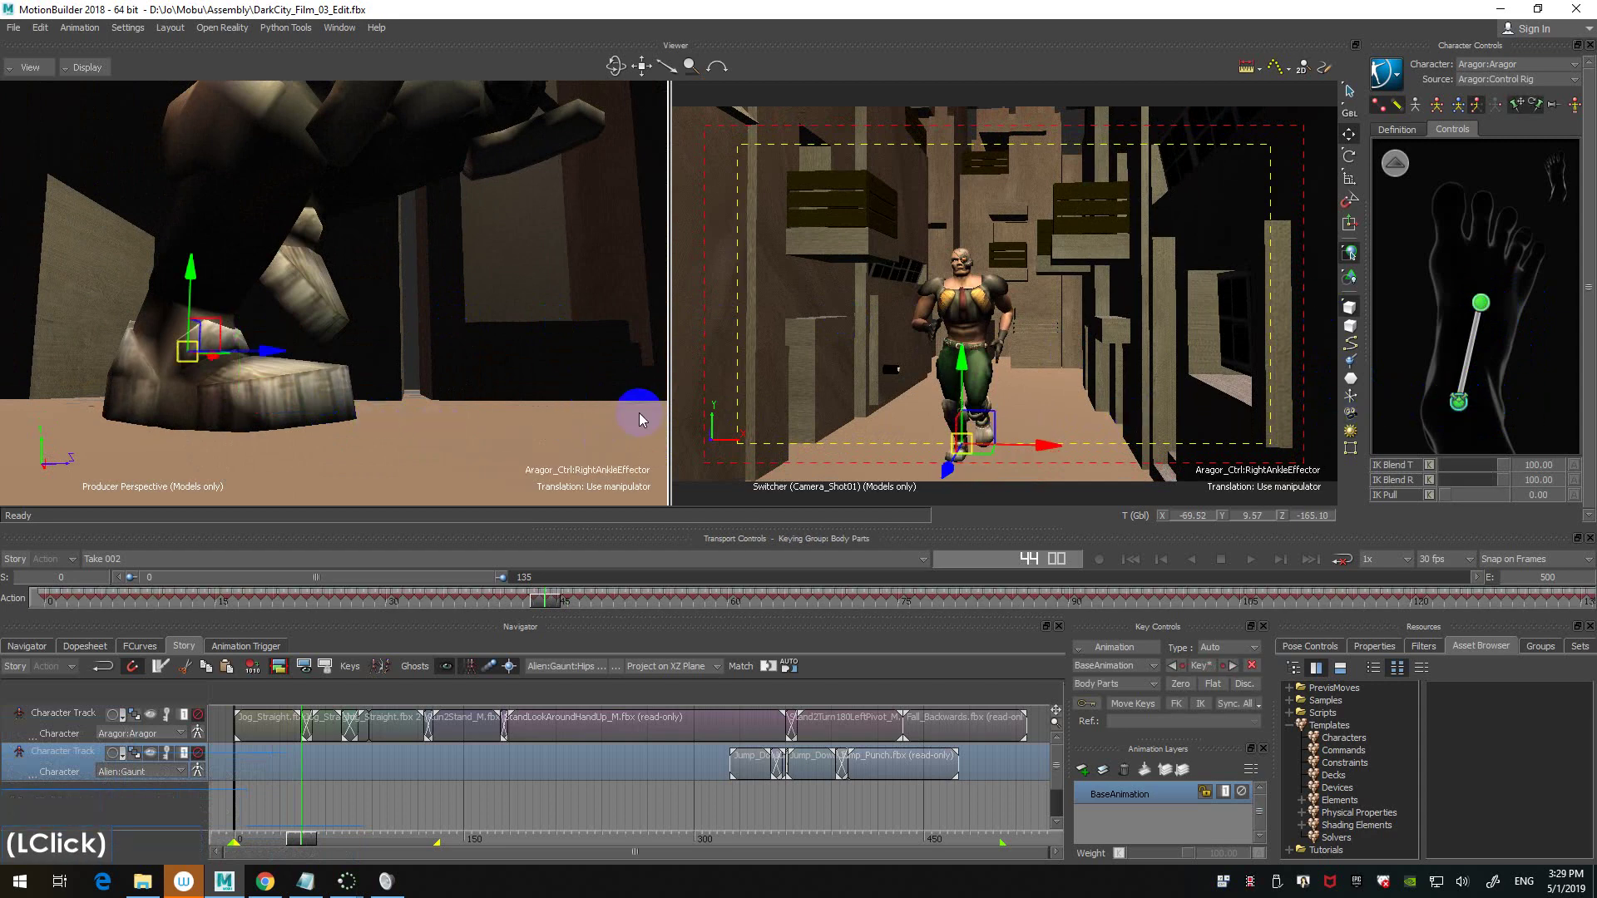
left_click(1481, 305)
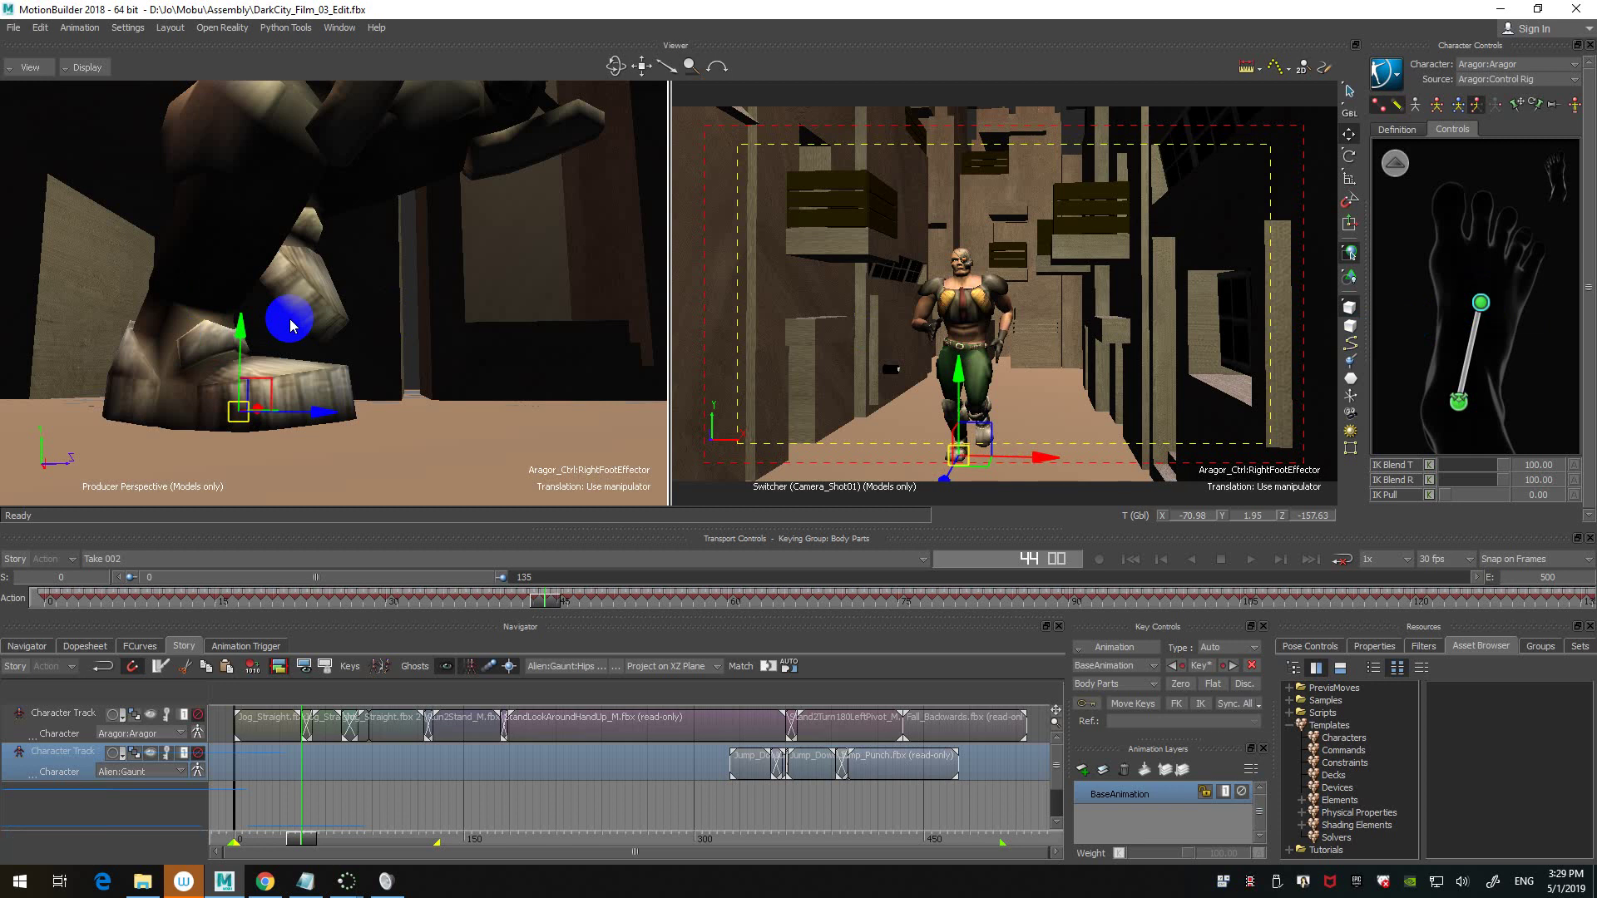
left_click_drag(460, 260, 462, 285, "ctrl+shift")
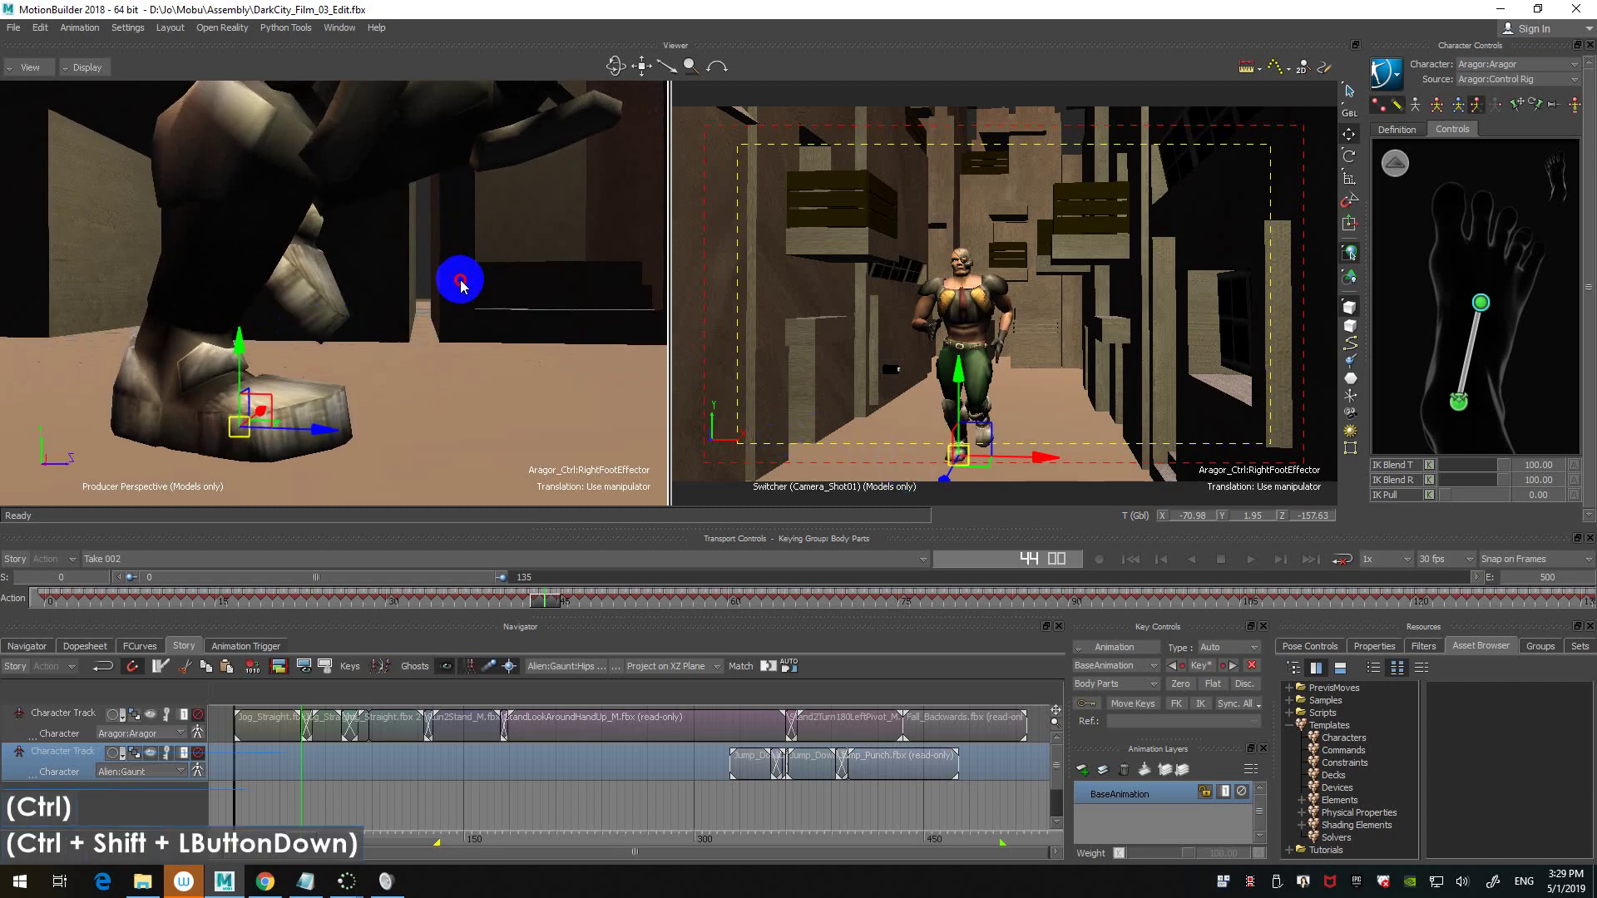
key("ctrl+Left")
key("ctrl+Left")
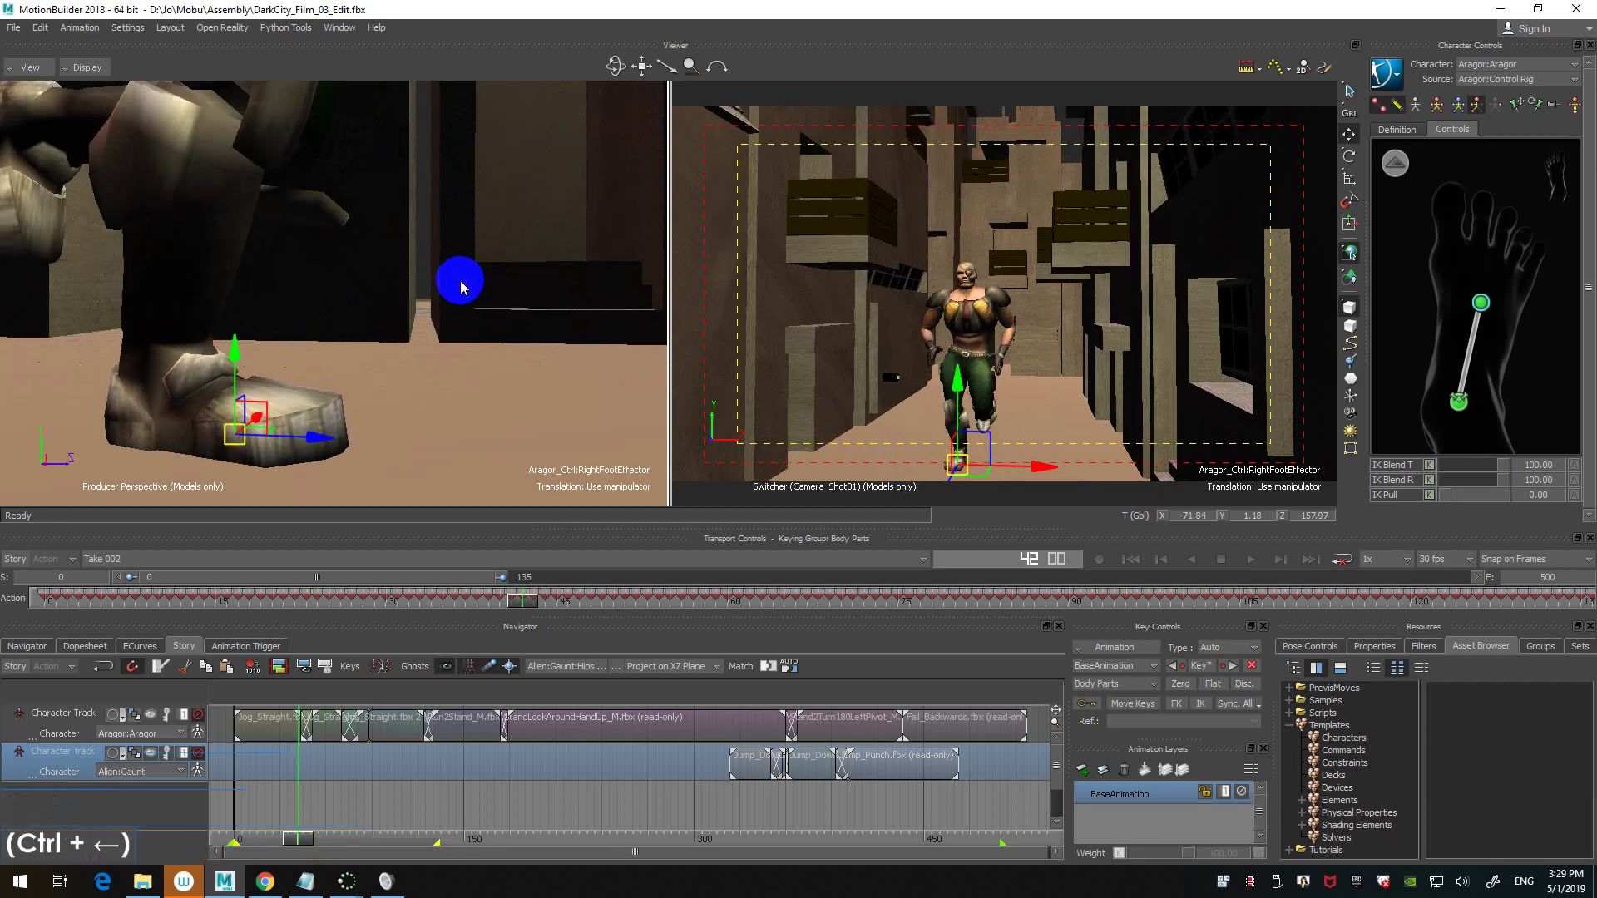
key("ctrl+Left")
key("ctrl+Left")
key("ctrl+Right")
key("ctrl+Right")
- Select frames 42 to 44 on the timeline and copy the previous key's translation (T) onto them for the right foot effector
left_click(522, 595)
left_click(534, 596, "ctrl")
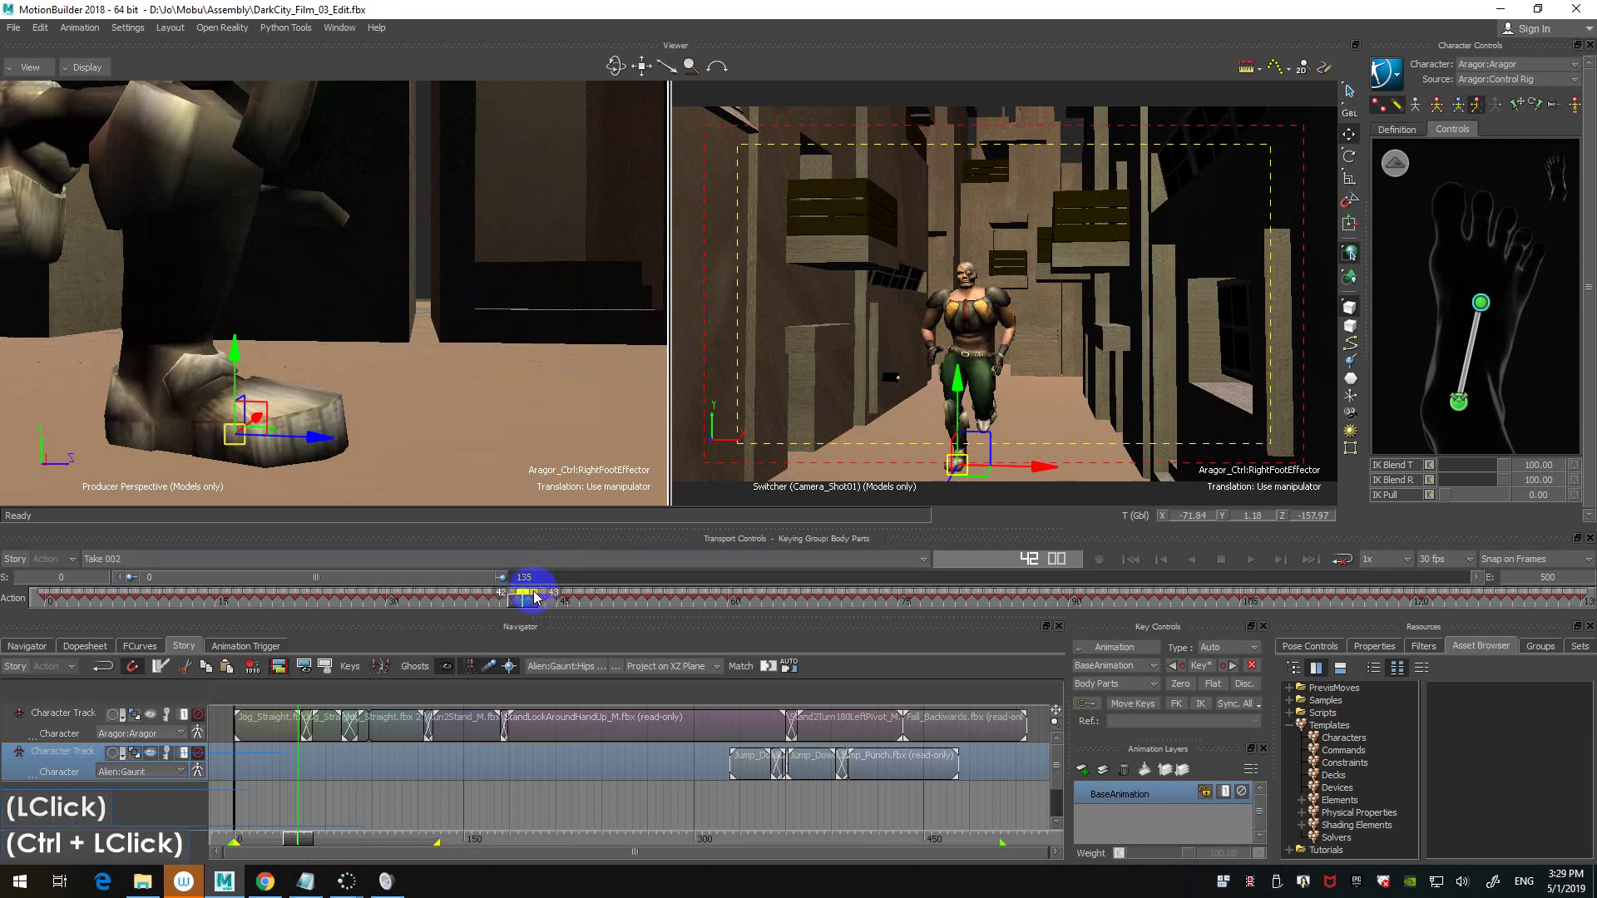
double_click(545, 594, "ctrl")
left_click(545, 594, "ctrl")
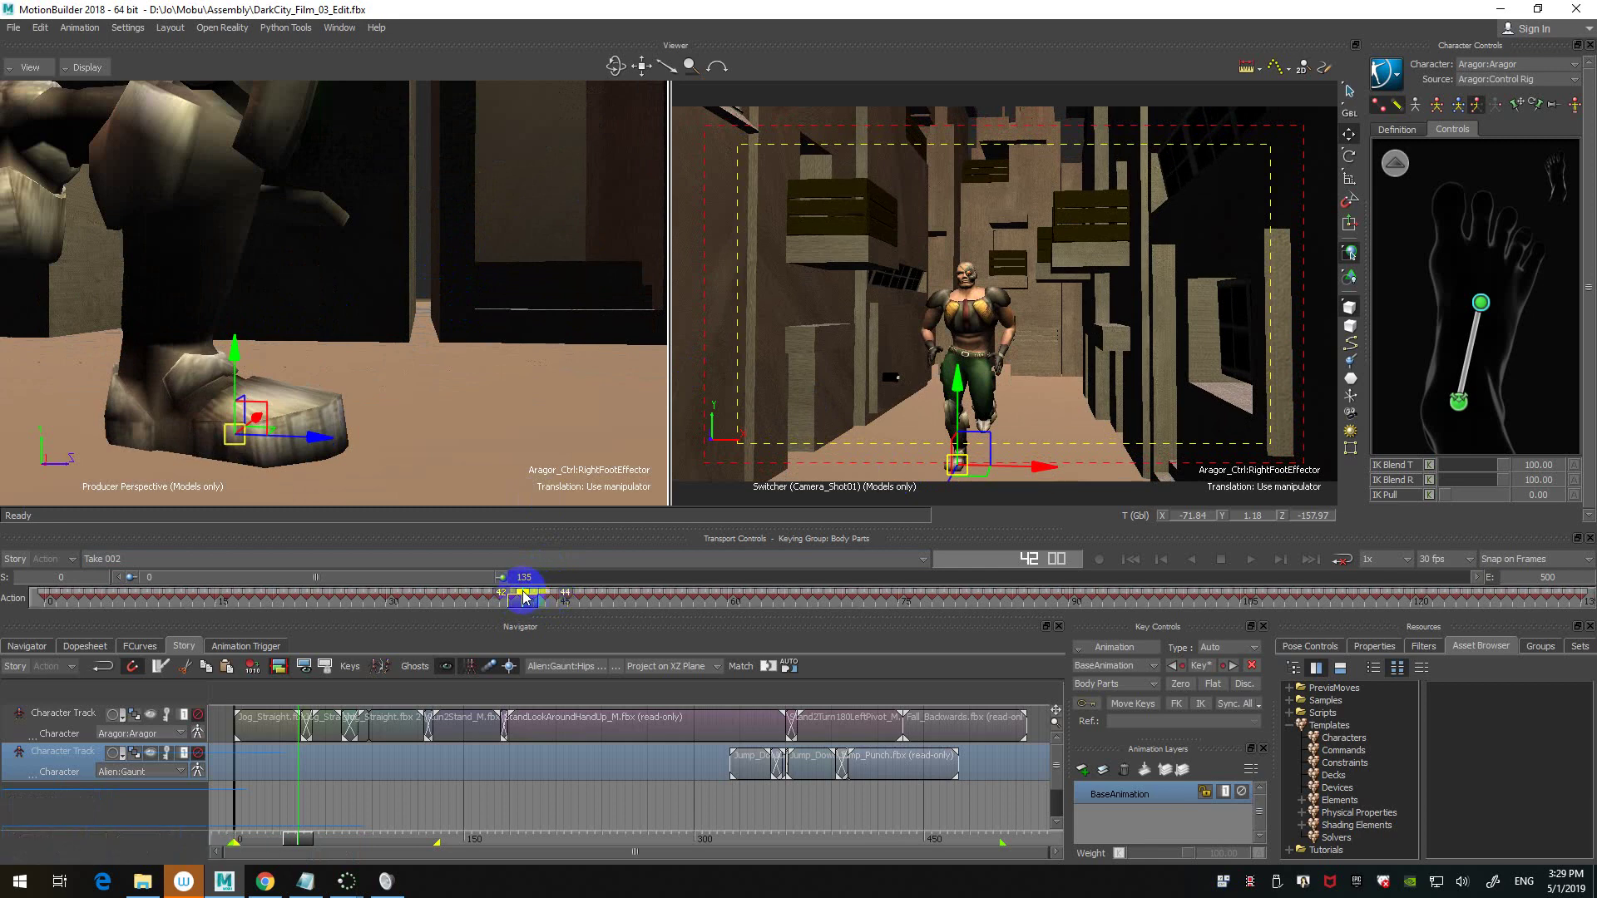
right_click(524, 597)
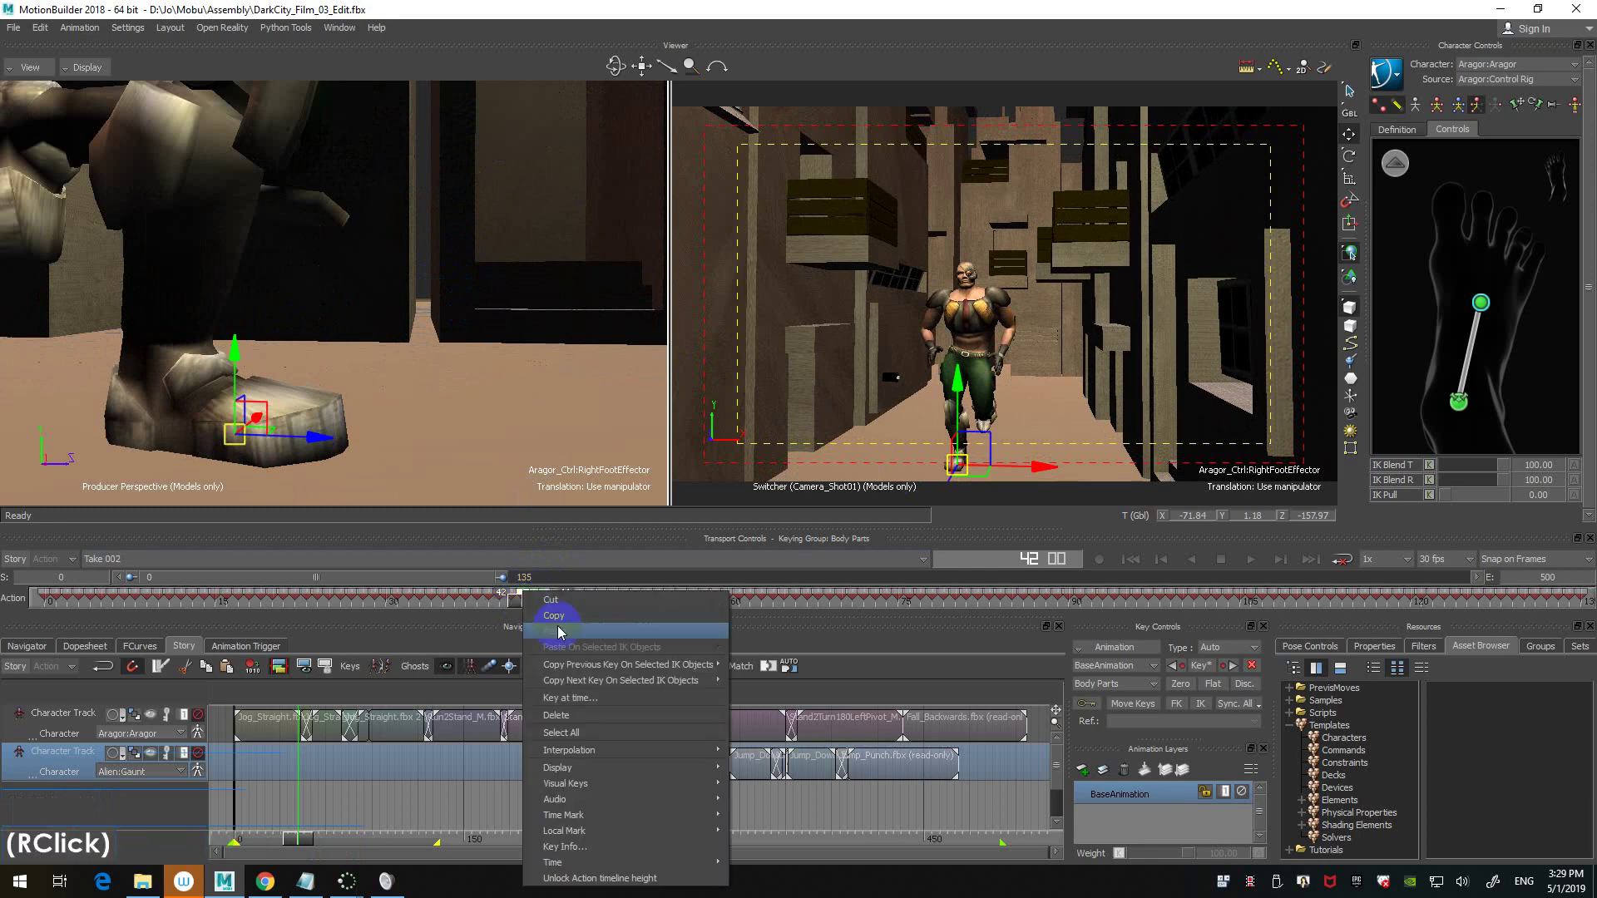
mouse_move(616, 665)
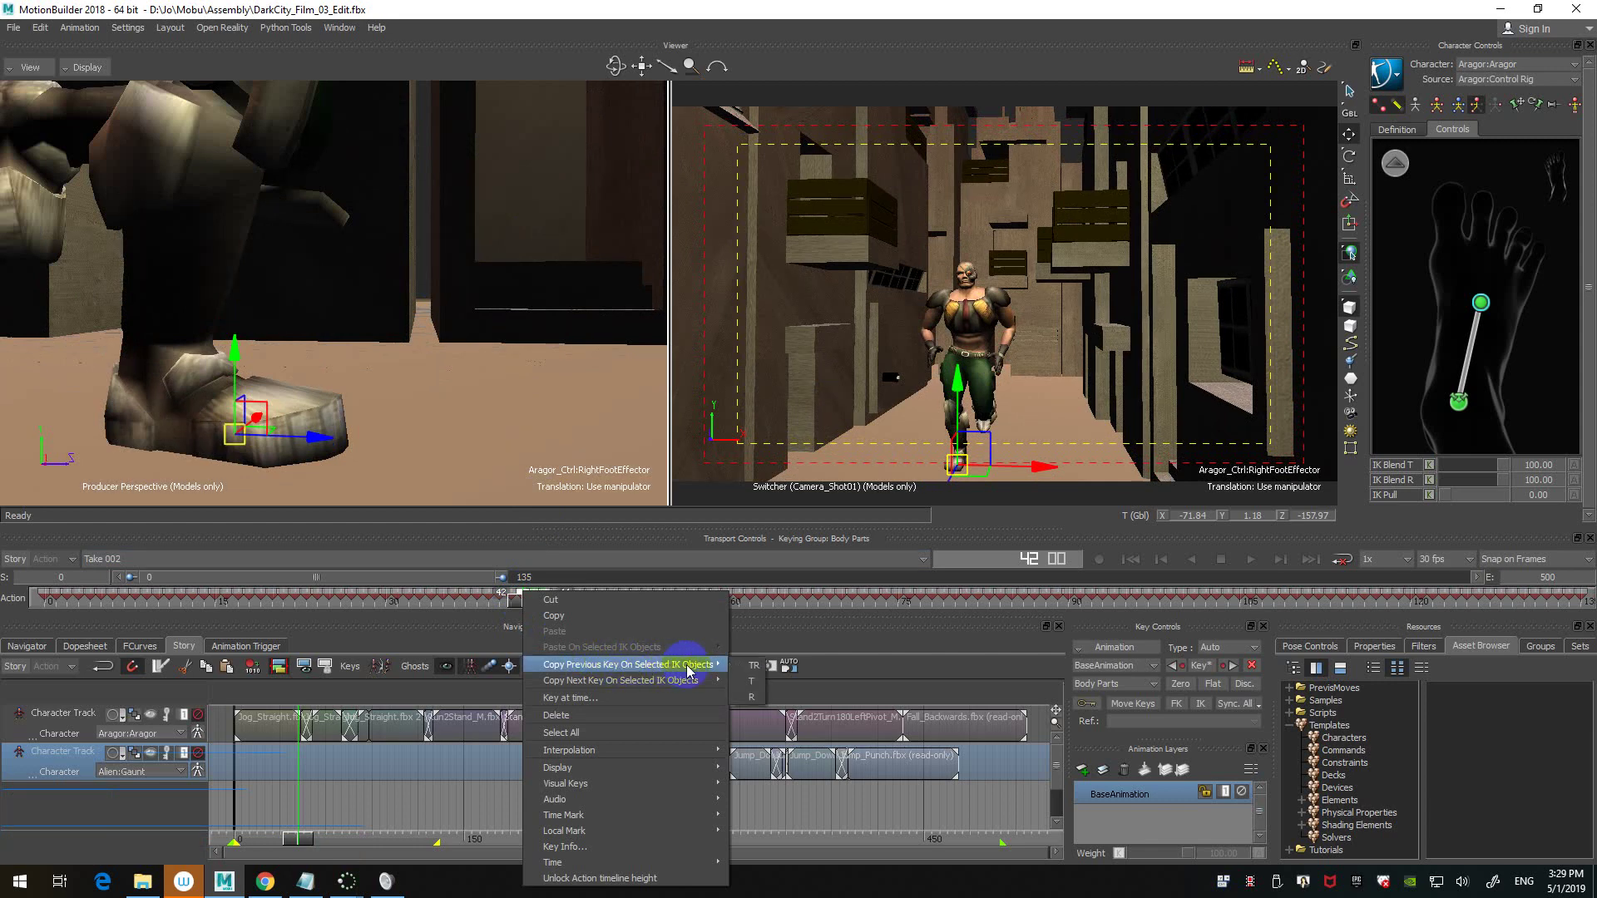
left_click(751, 683)
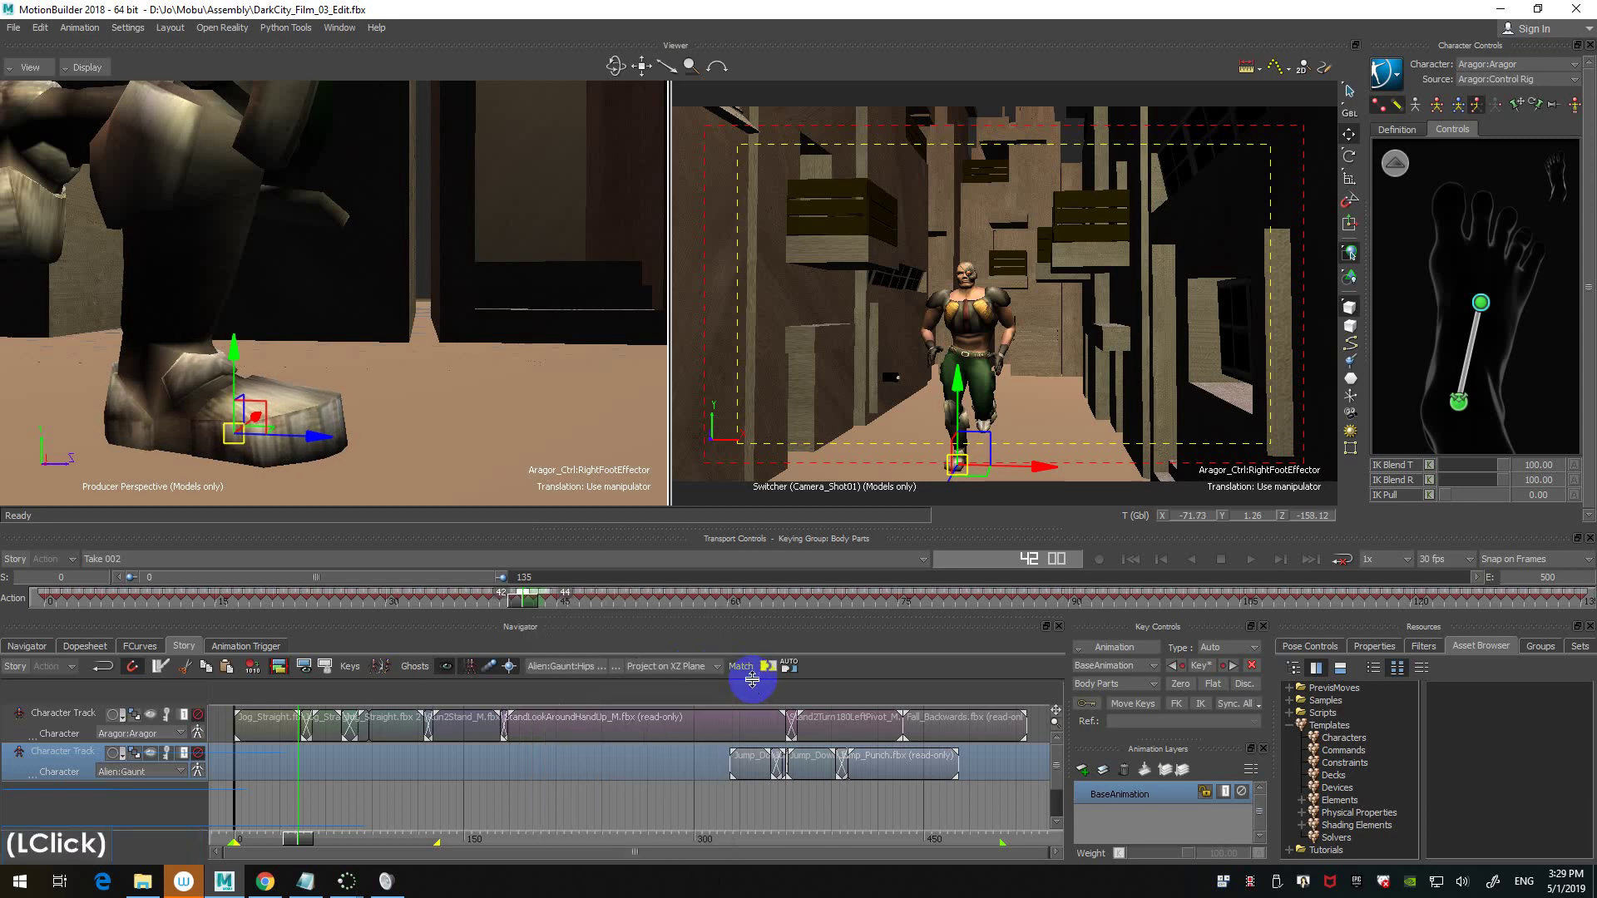
- Step back and forth between frames 42 and 44 to examine how the right foot stays planted
key("ctrl+Right")
key("ctrl+Right")
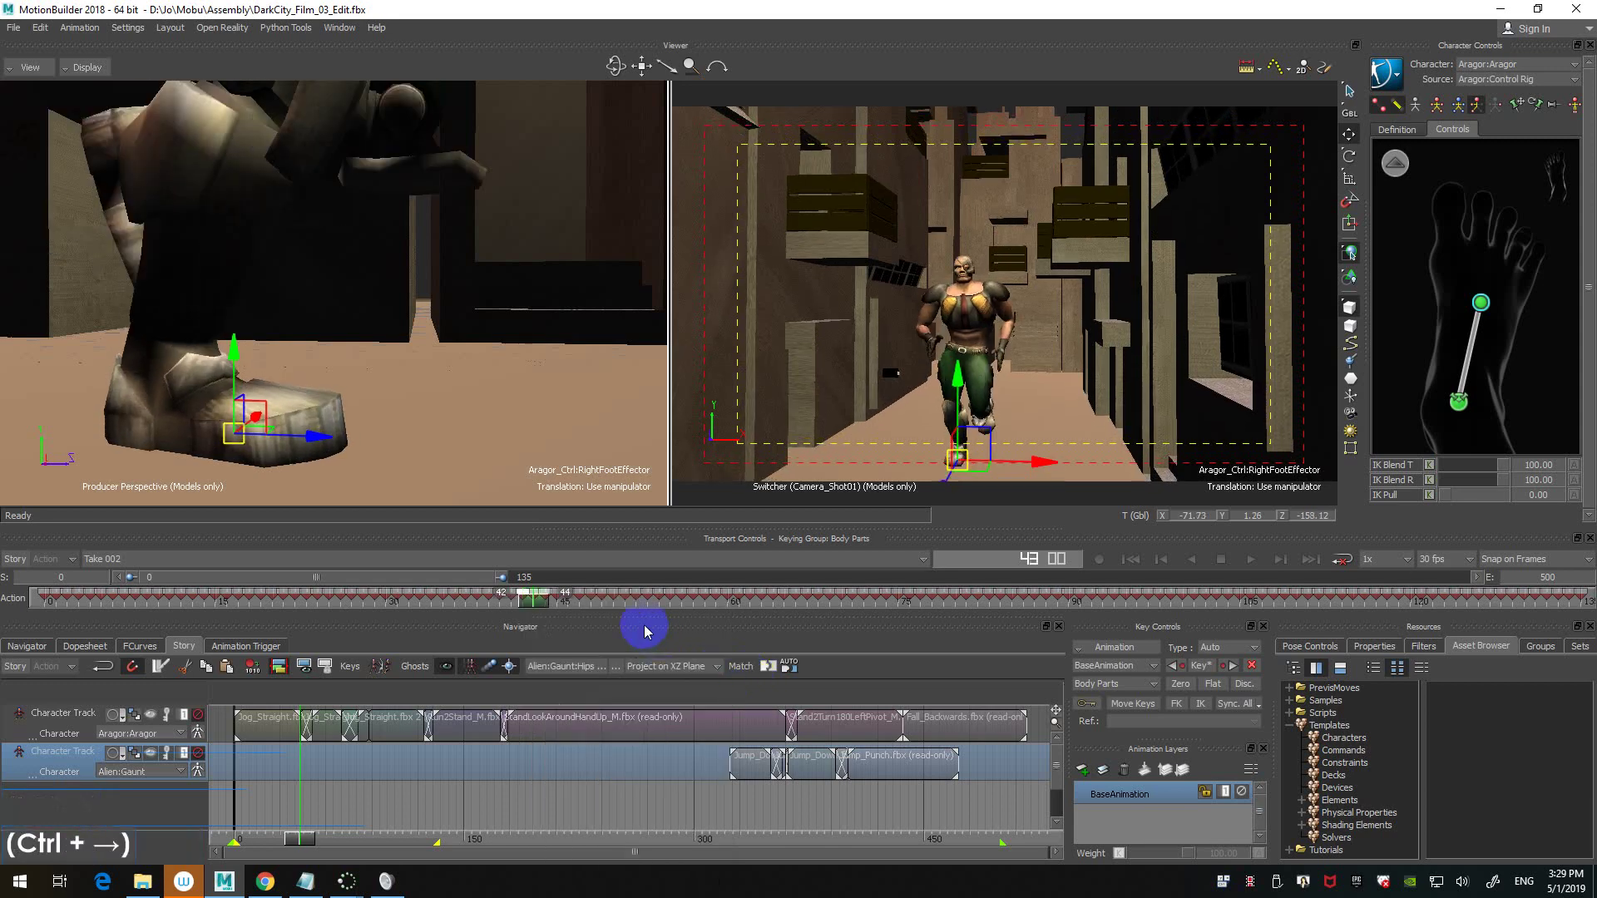
key("ctrl+Left")
key("ctrl+Left")
key("ctrl+Left")
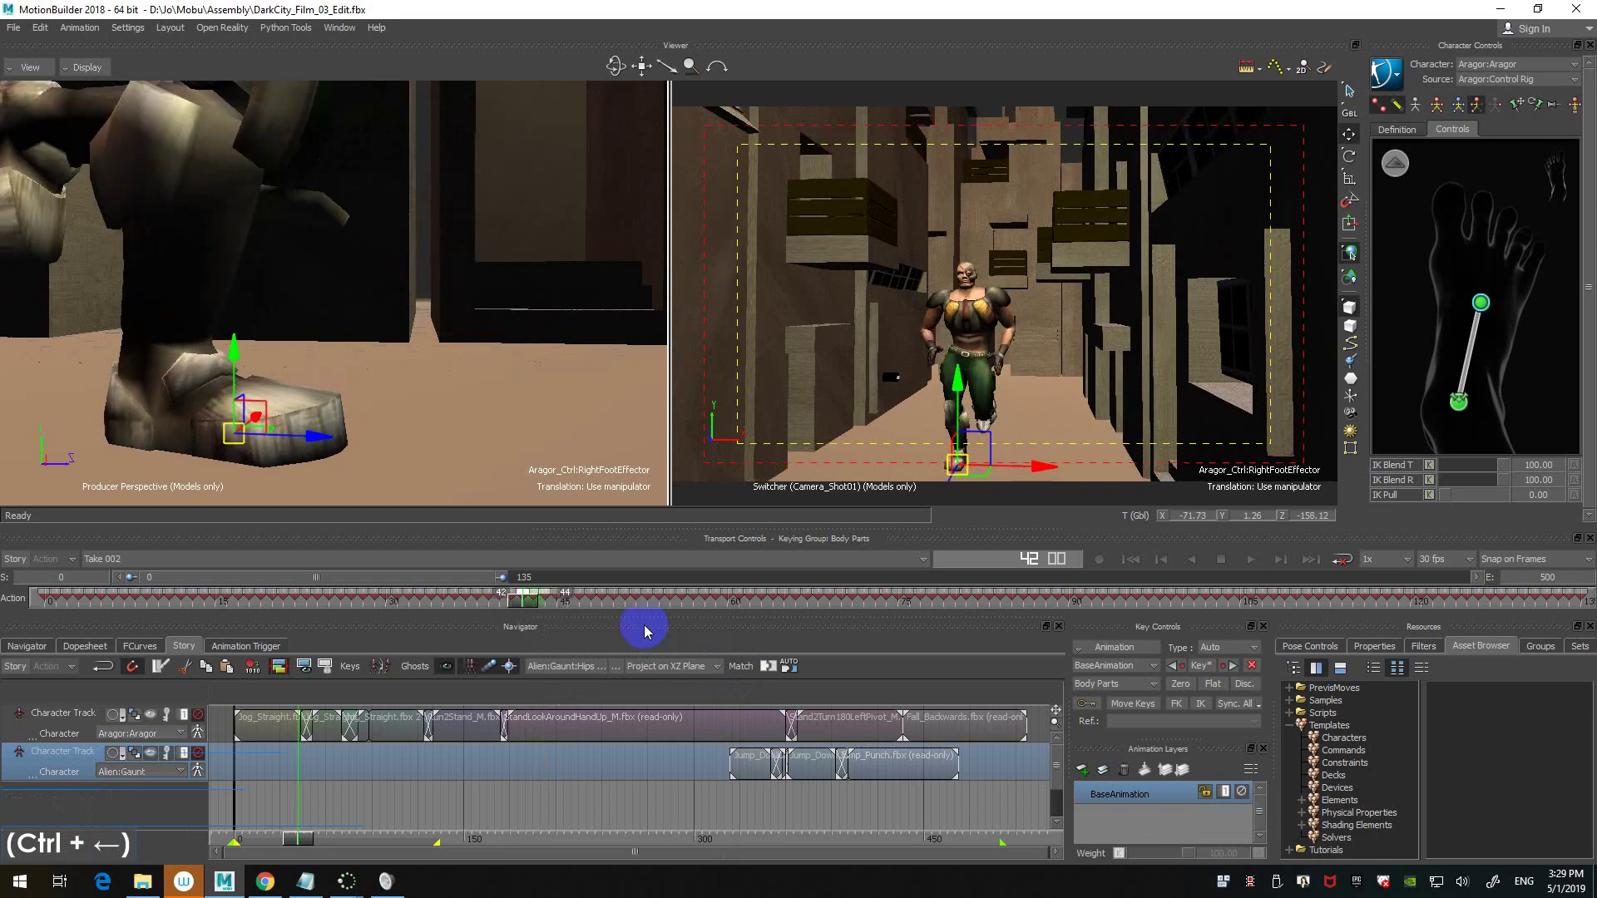
key("ctrl+Right")
key("ctrl+Right")
key("ctrl+Right")
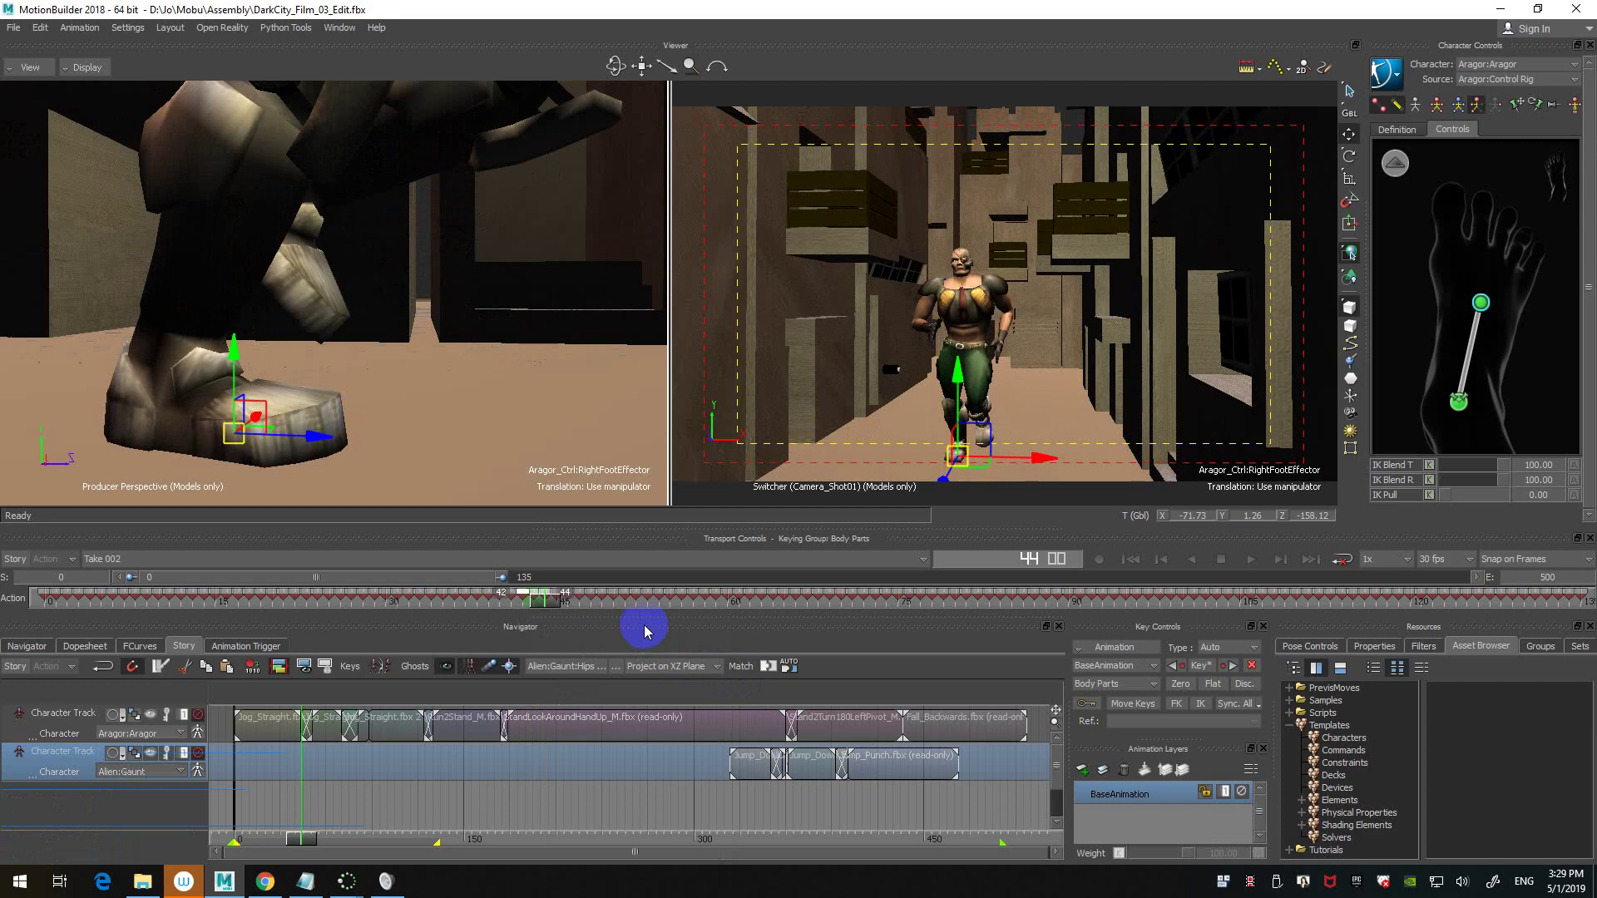
key("ctrl+Left")
key("ctrl+Left")
key("ctrl+Left")
key("ctrl+Left")
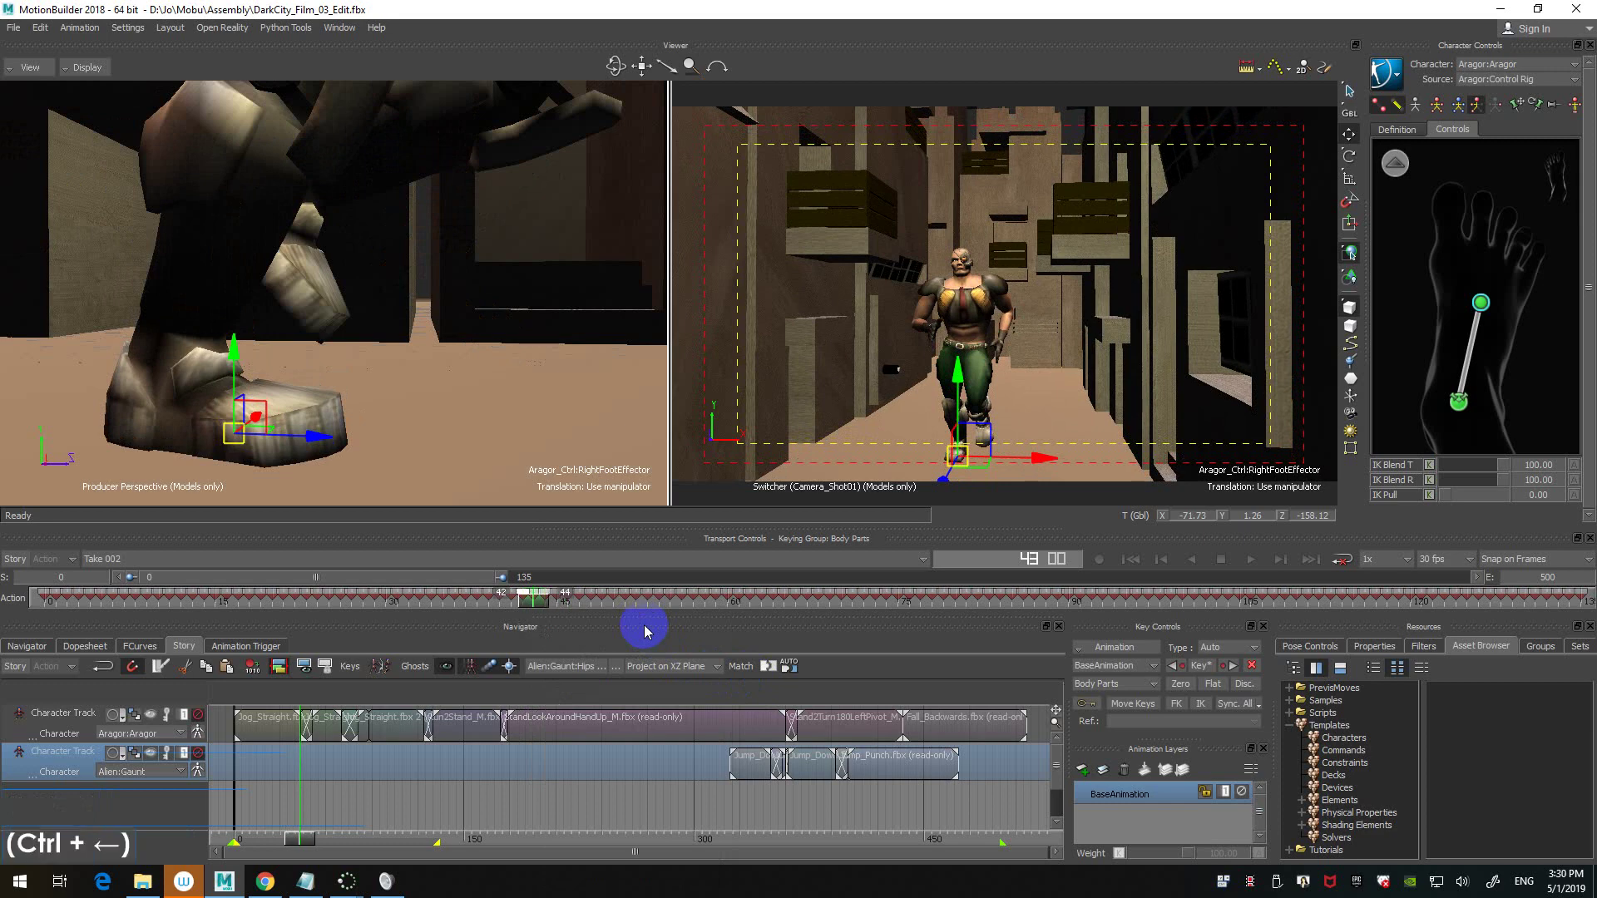
- Step through the frames around 45 and view the right foot from an angle to examine its movement after frame 44
key("ctrl+Right")
key("ctrl+Right")
key("ctrl+Right")
key("ctrl+Right")
key("ctrl+Right")
key("ctrl+Right")
key("ctrl+Right")
key("ctrl+Left")
key("ctrl+Left")
key("ctrl+Left")
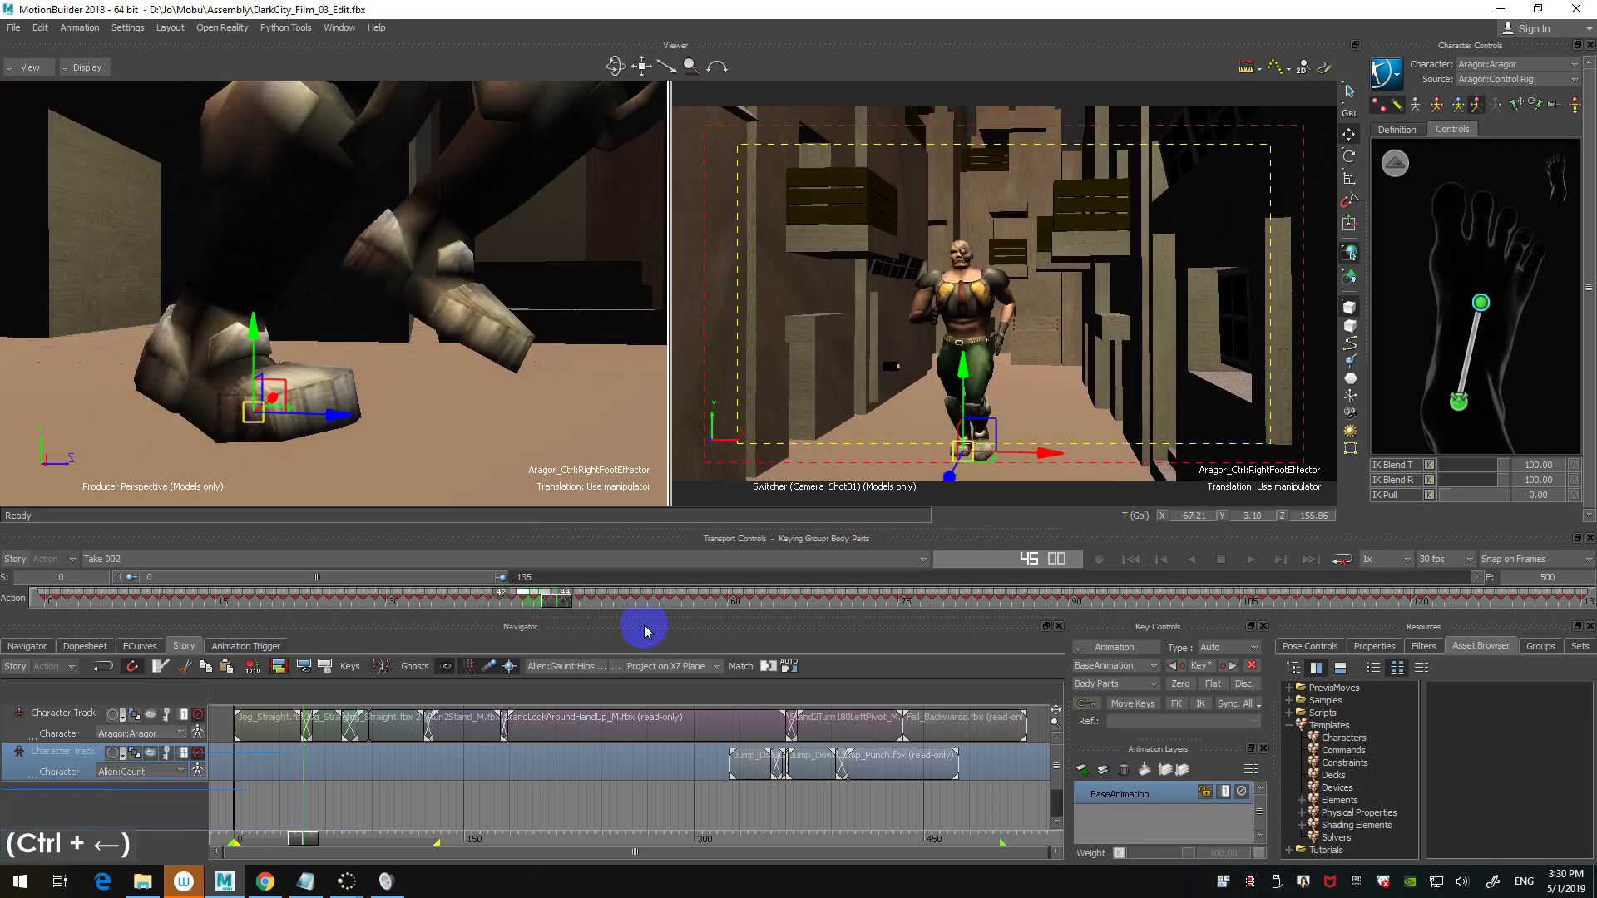
key("ctrl+Right")
left_click_drag(545, 399, 482, 406, "ctrl+shift")
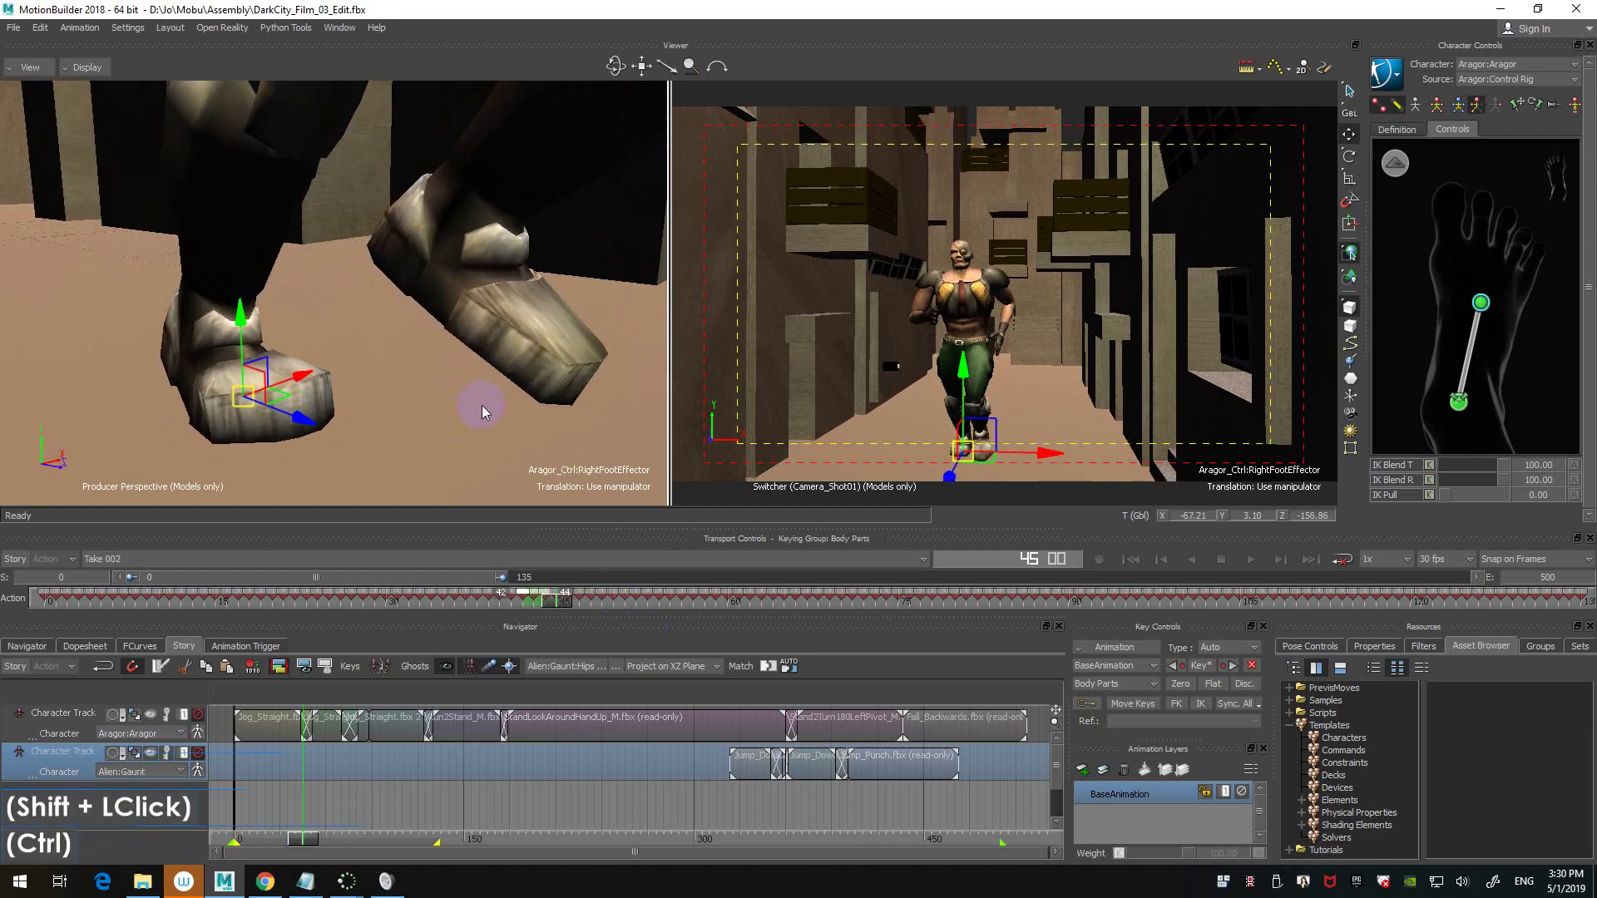
key("ctrl+Left")
key("ctrl+Right")
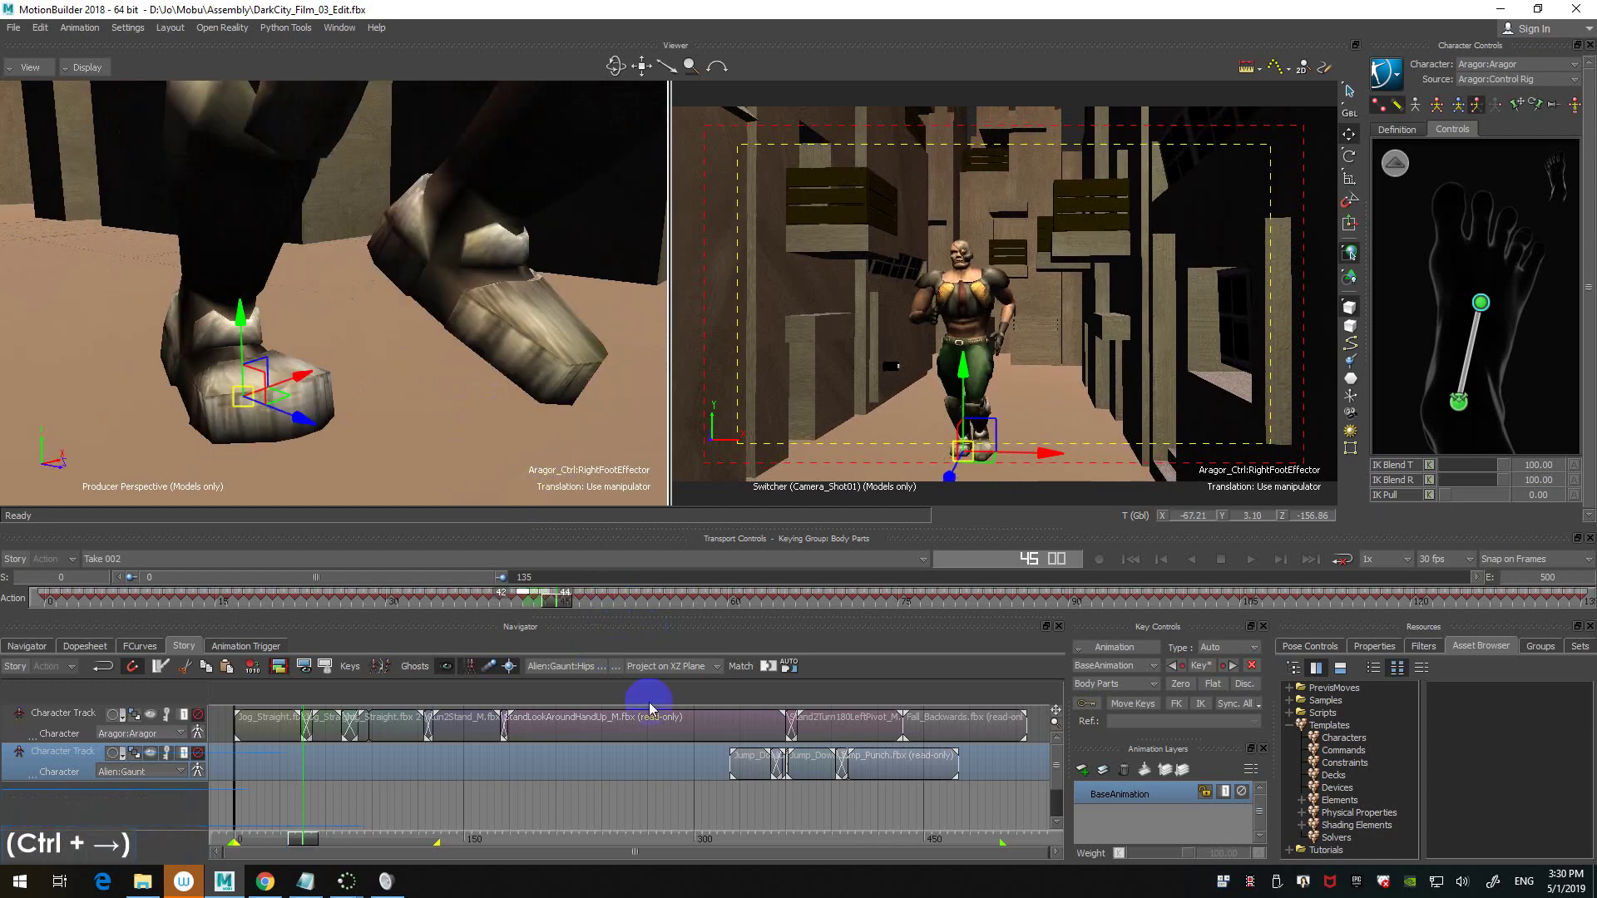
- Select frames 45 and 46 on the timeline and delete the right foot effector's keys there
left_click(556, 593)
left_click(556, 592)
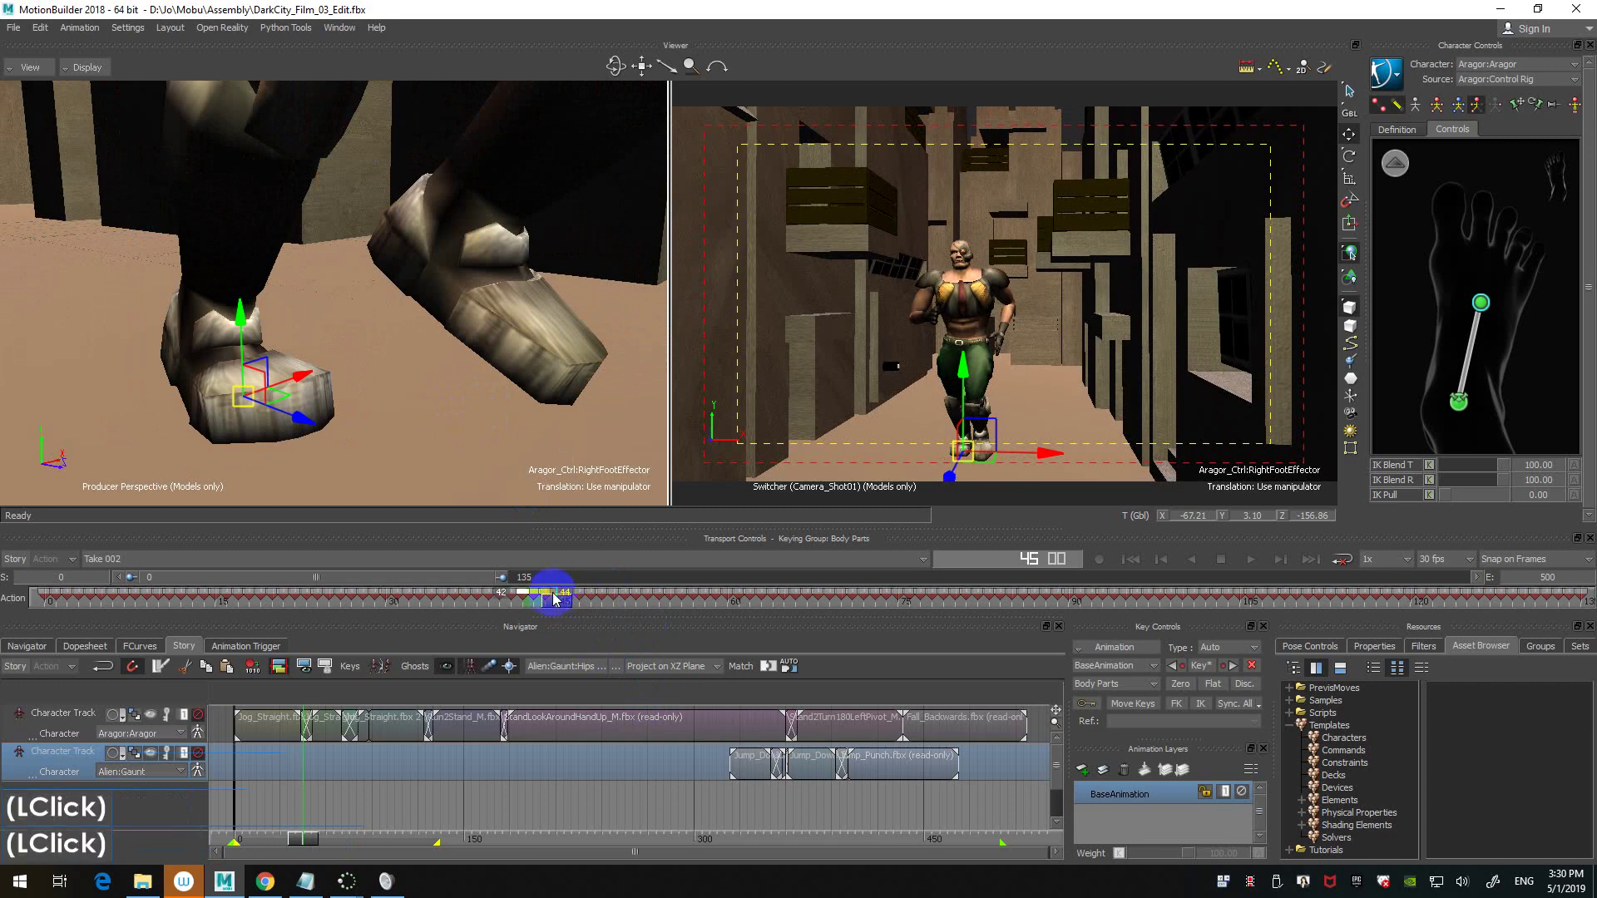
left_click(555, 593)
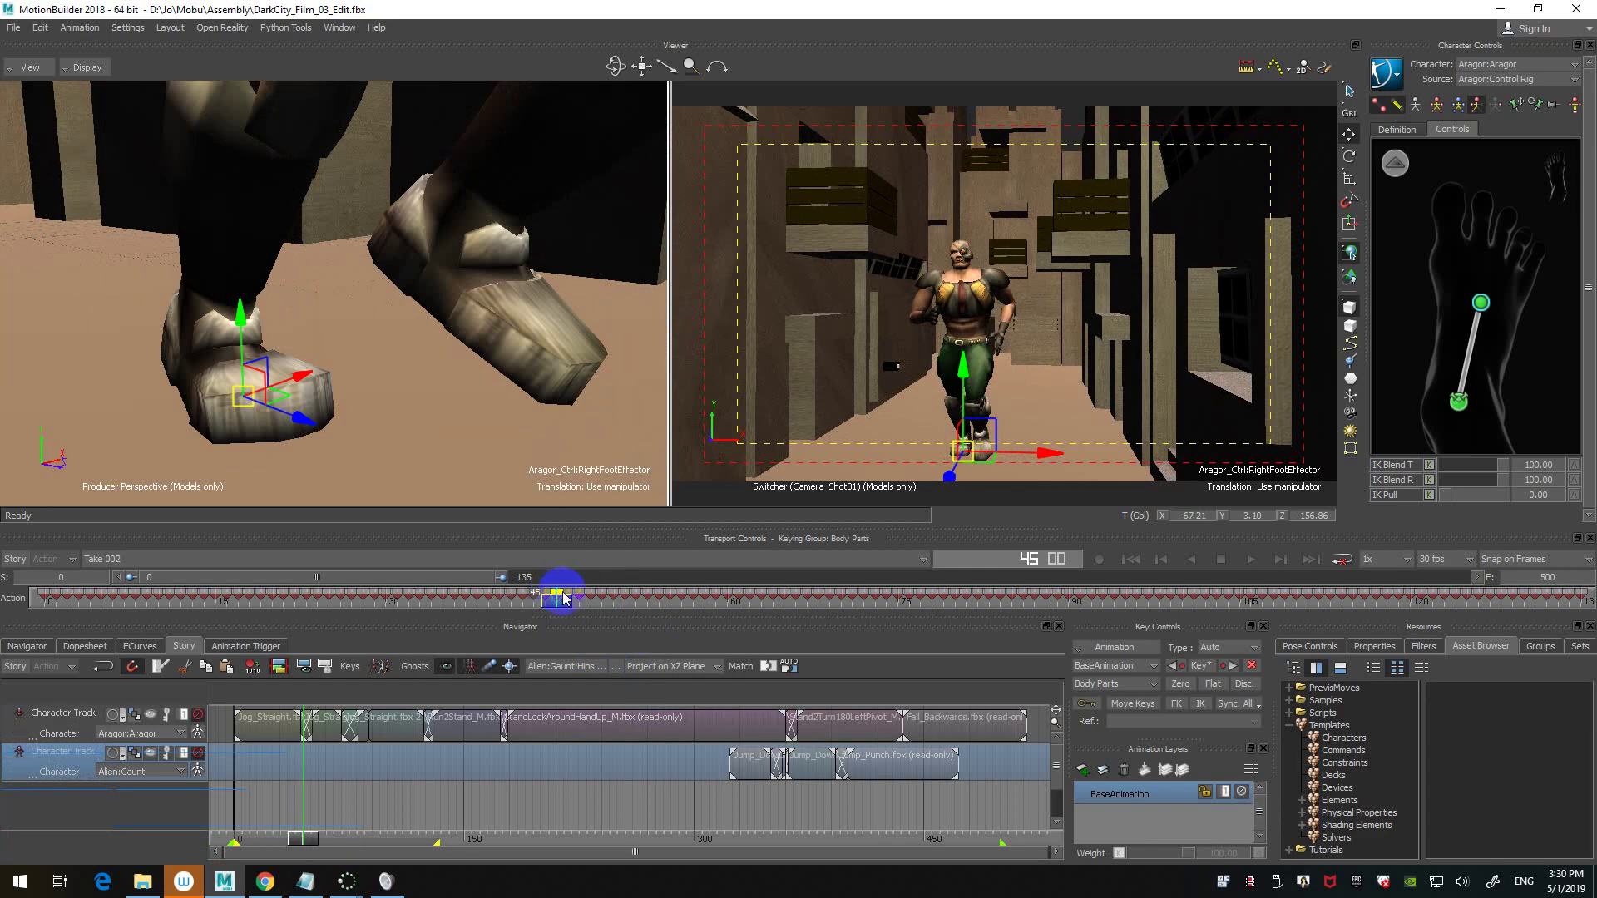
key("ctrl+Left")
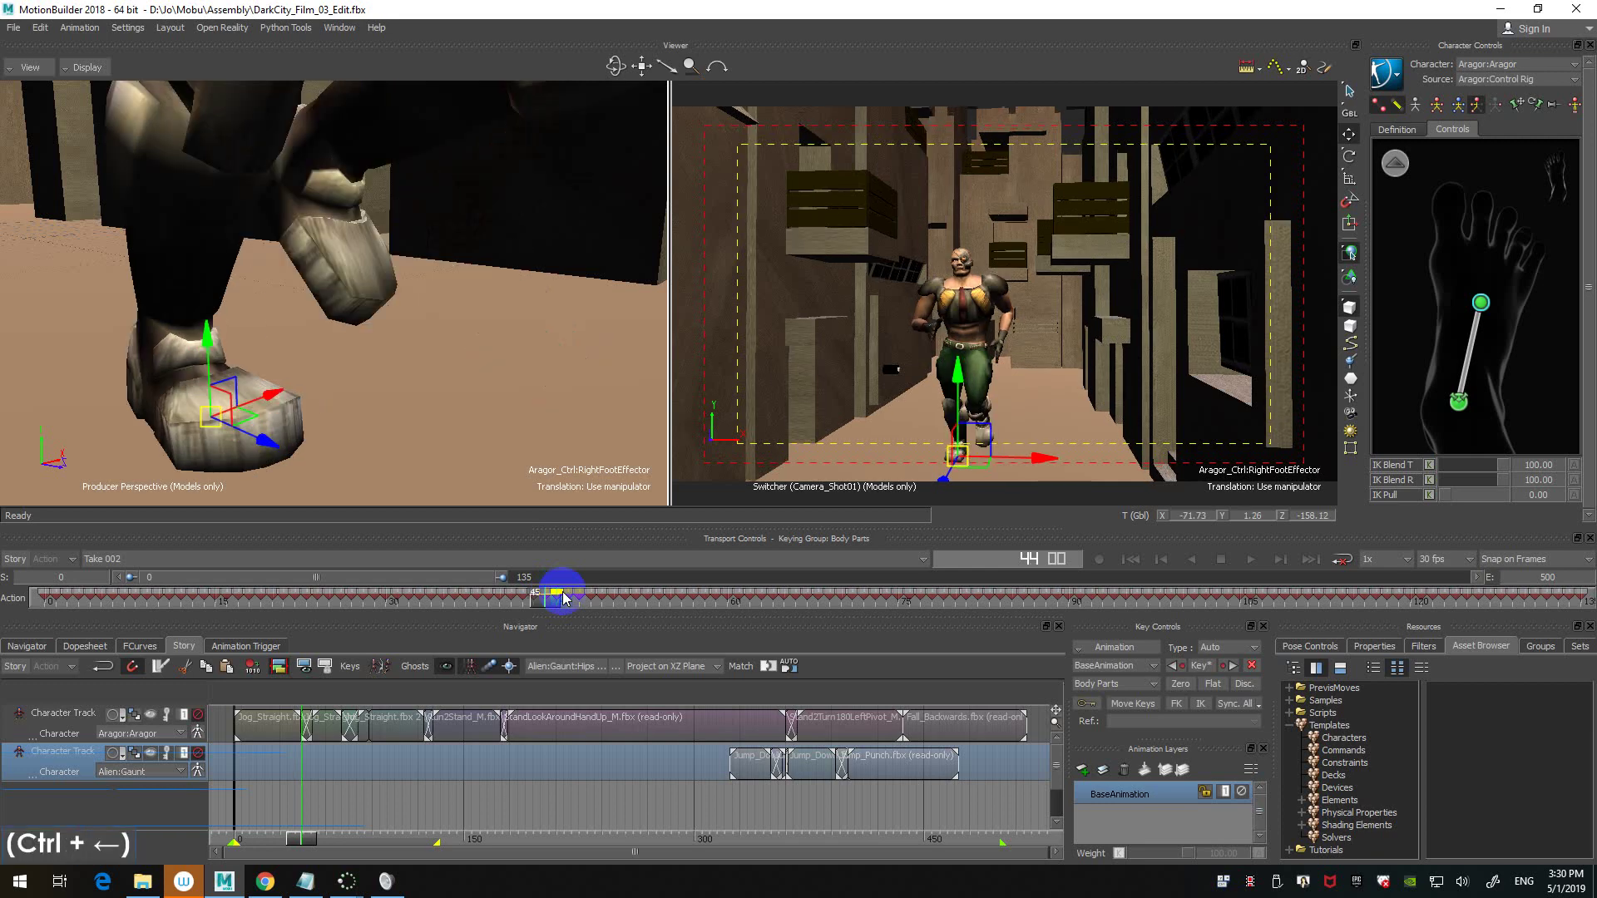
key("ctrl+Right")
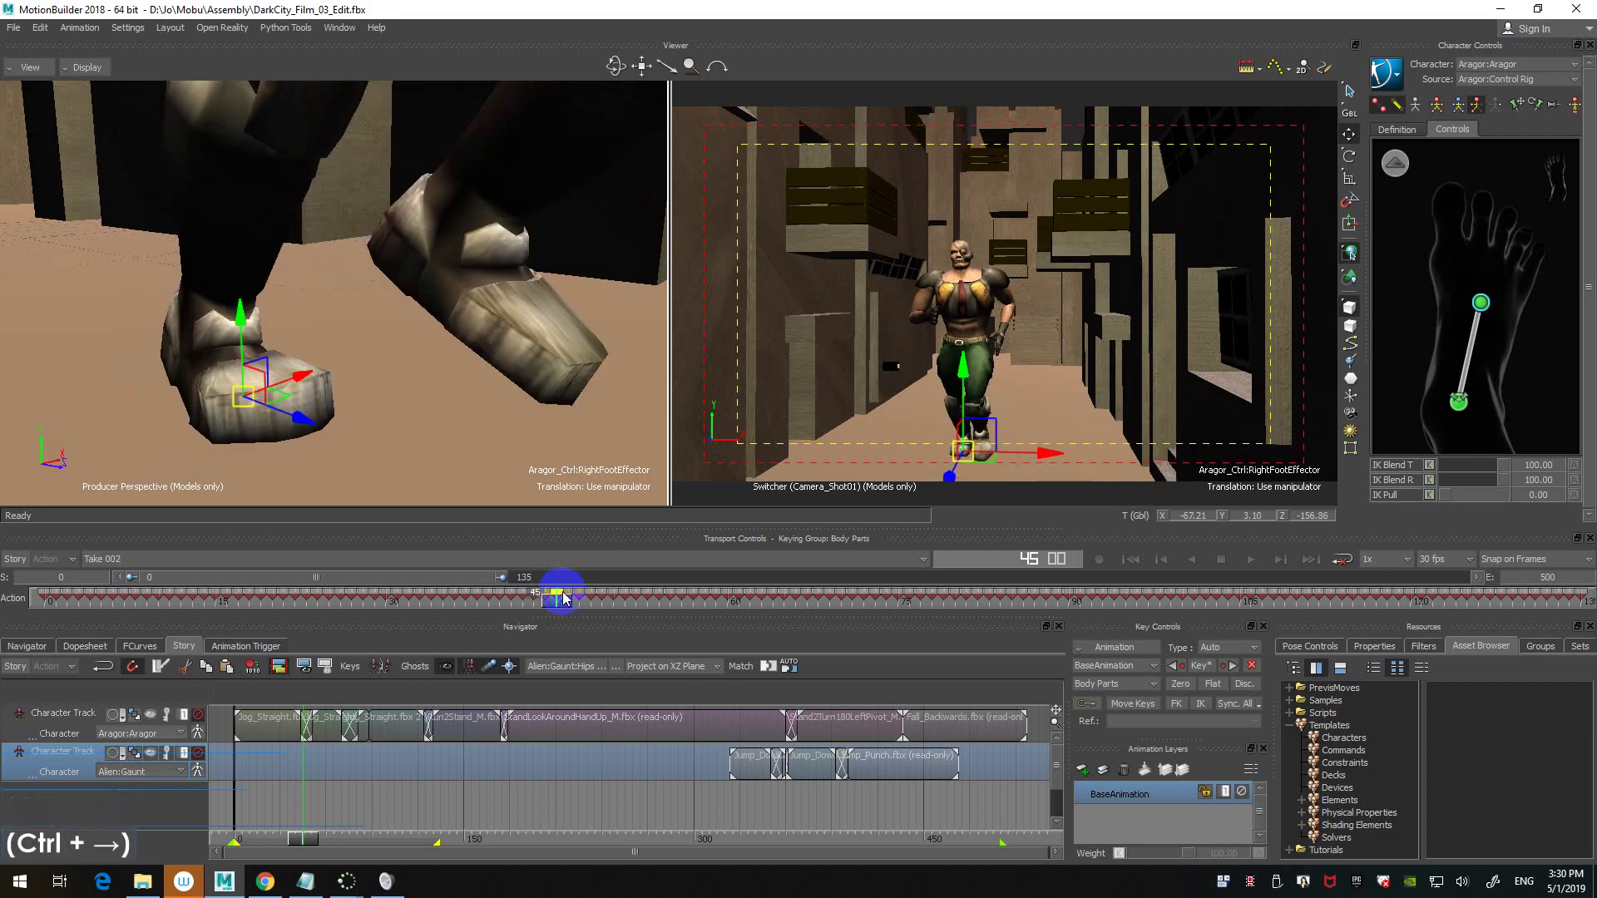
left_click(563, 598, "ctrl")
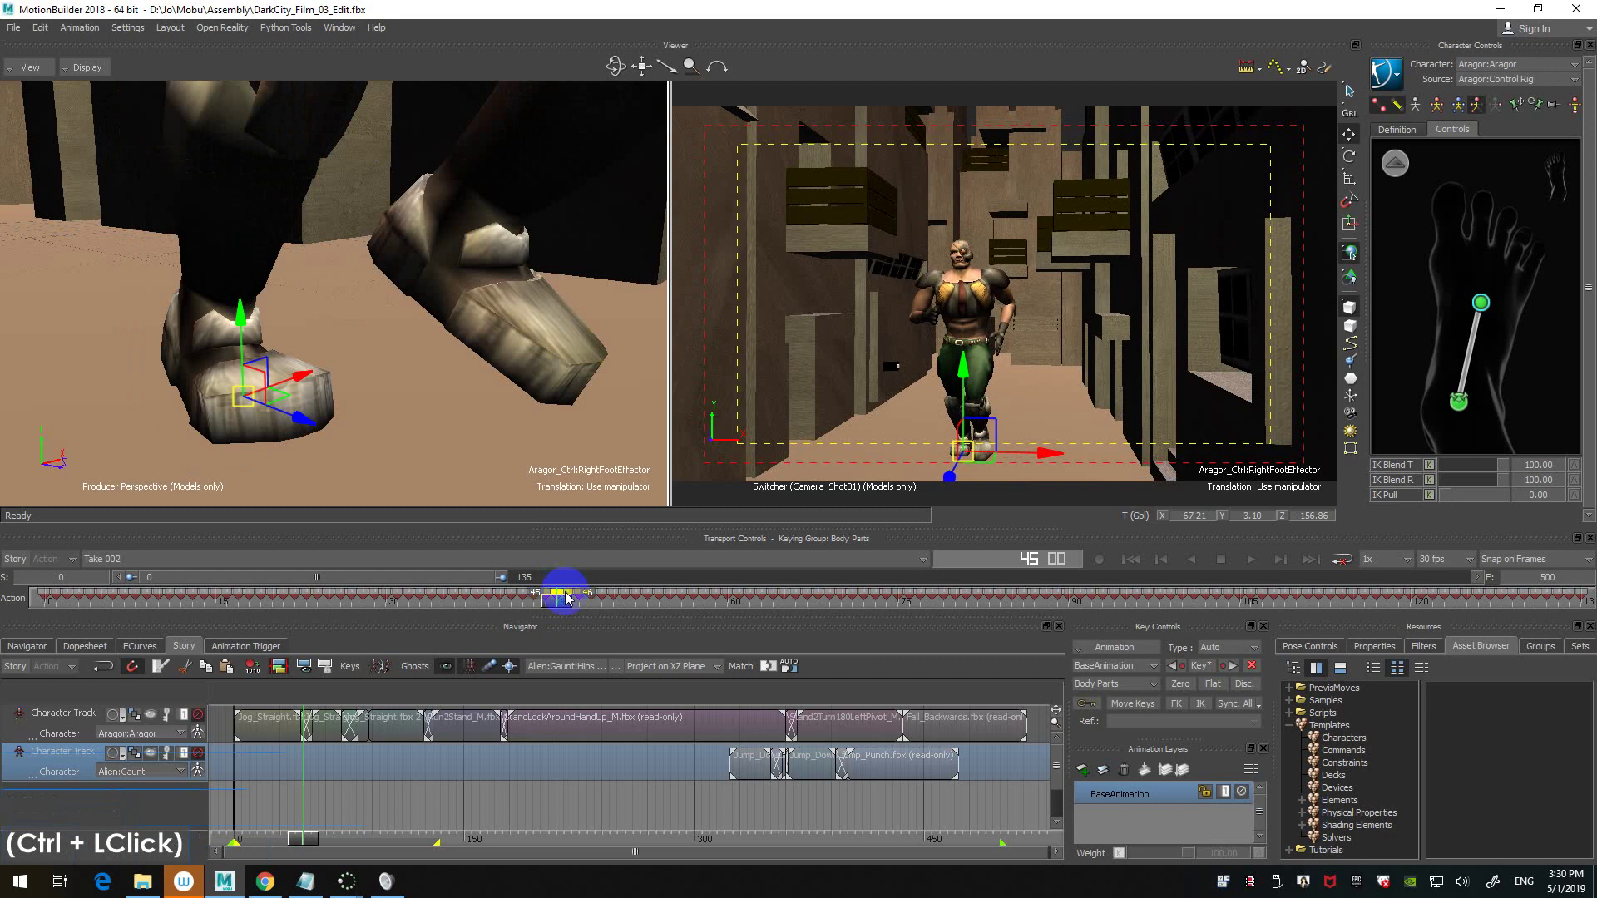
left_click(554, 597)
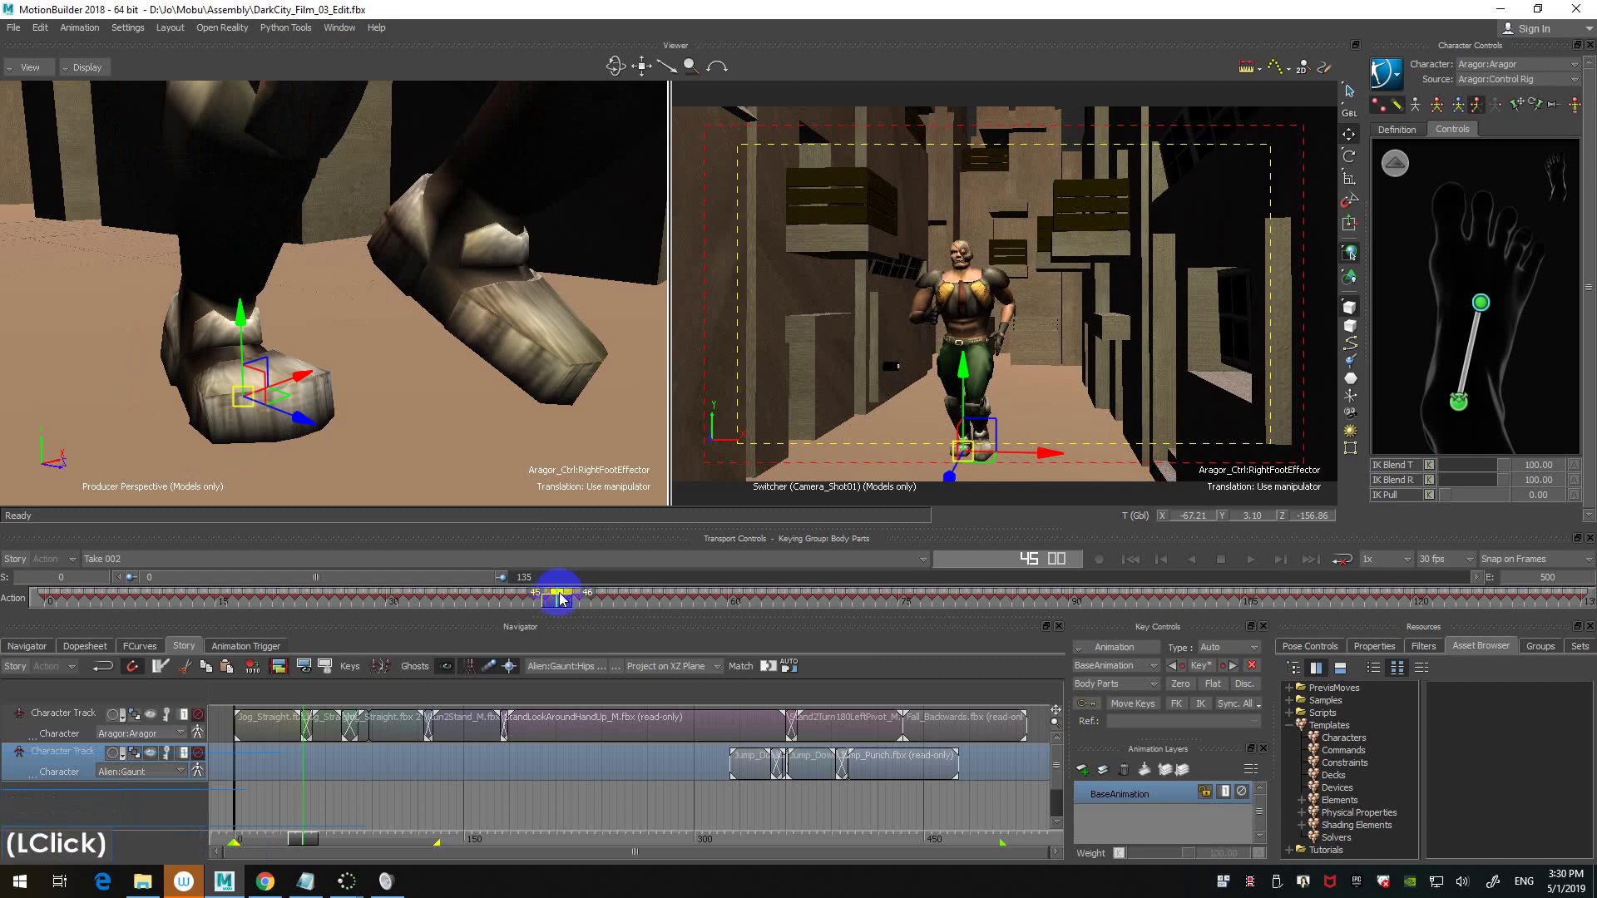
right_click(564, 592)
left_click(600, 732)
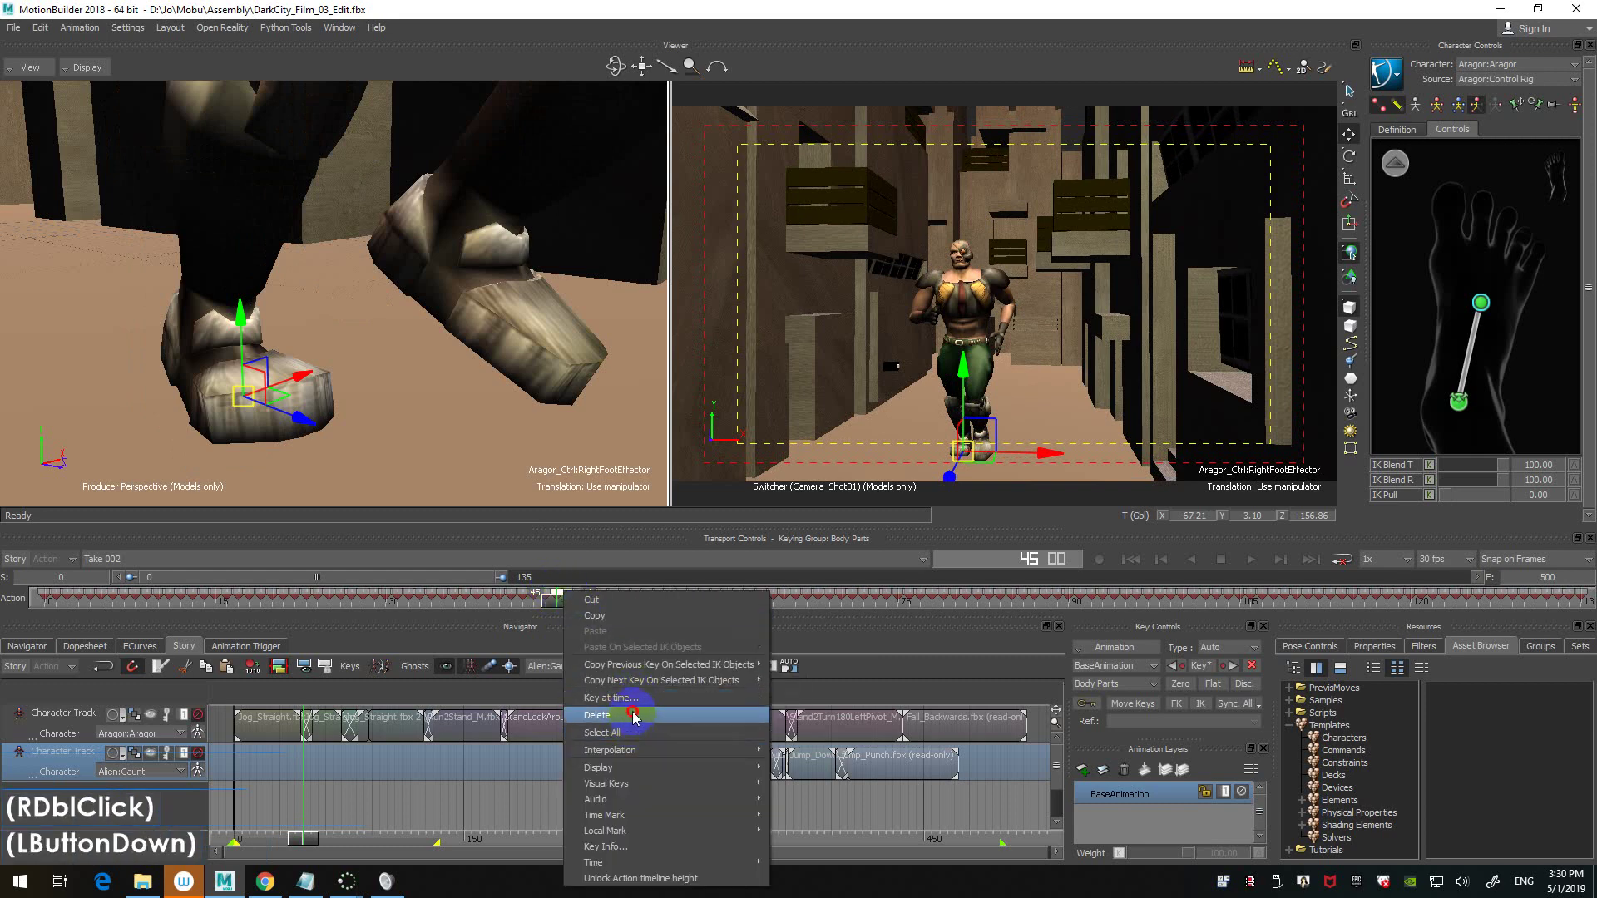
- Step repeatedly between frames 44 and 46 to examine the right foot's transition out of the plant
key("ctrl+Left")
key("ctrl+Left")
key("ctrl+Right")
key("ctrl+Right")
key("ctrl+Right")
key("ctrl+Right")
key("ctrl+Right")
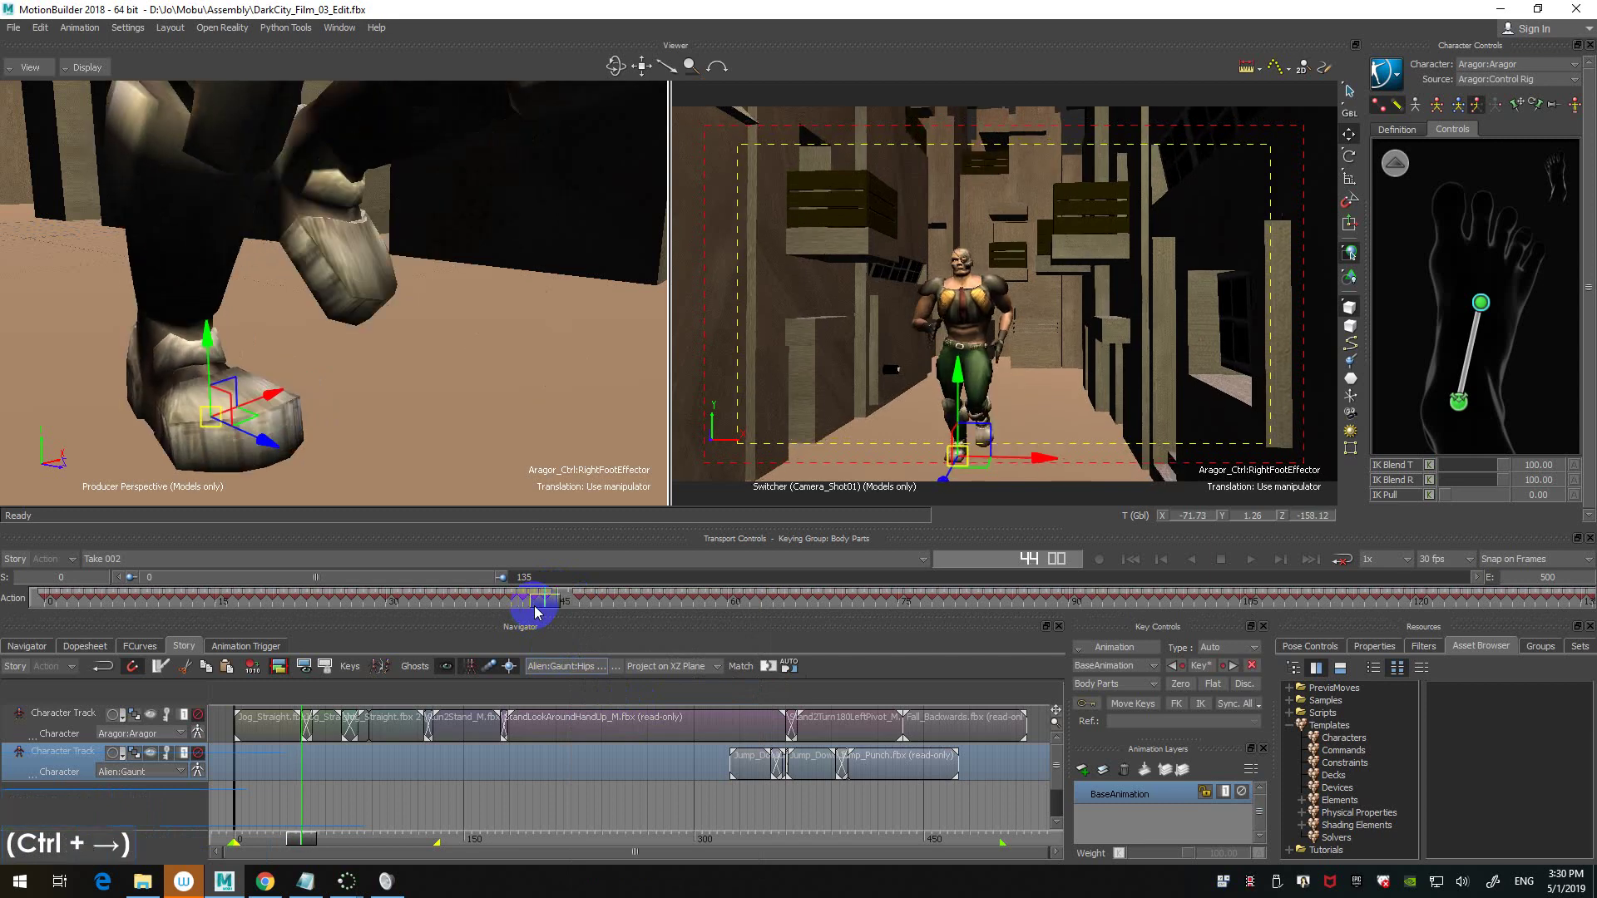
key("ctrl+Left")
key("ctrl+Left")
key("ctrl+Left")
key("ctrl+Left")
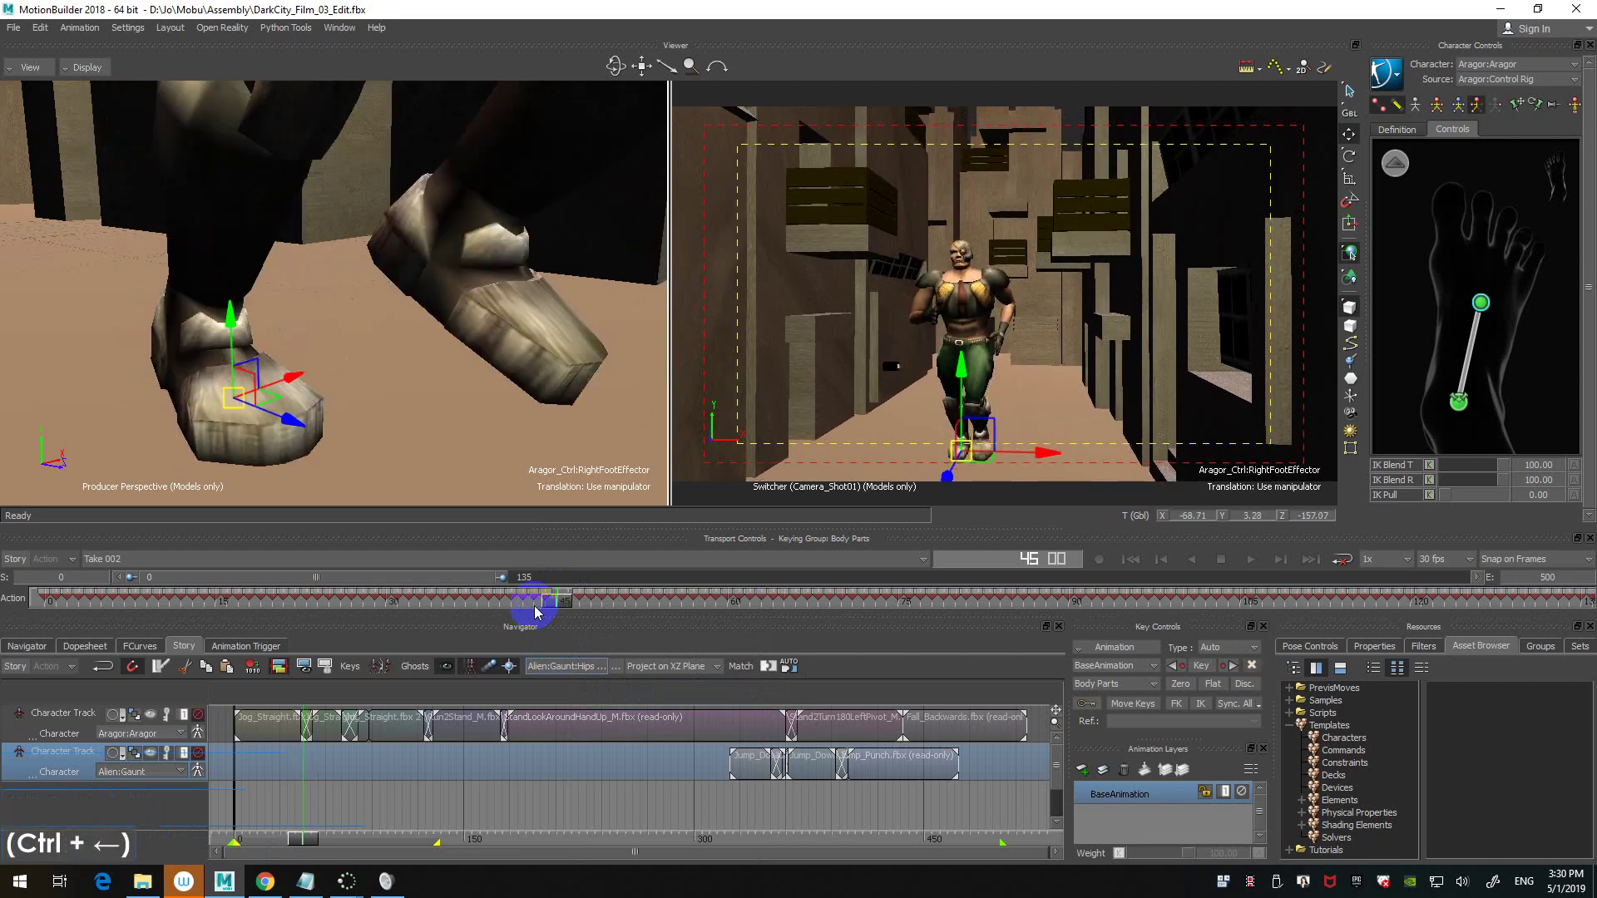
key("ctrl+Right")
key("ctrl+Right")
key("ctrl+Right")
key("ctrl+Right")
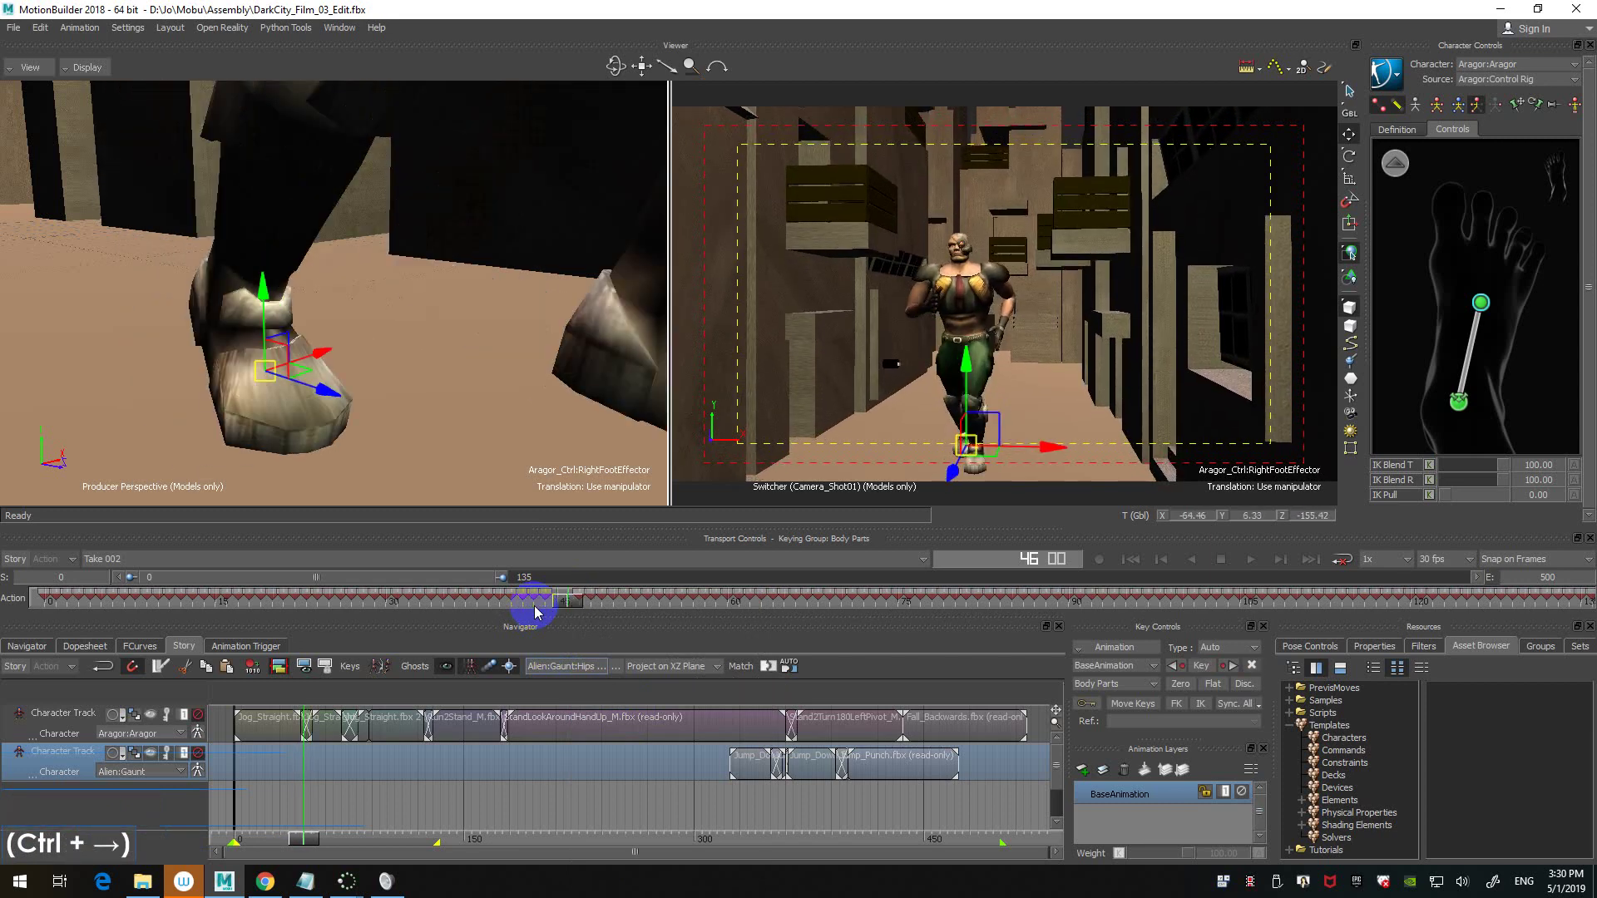
key("ctrl+Left")
key("ctrl+Left")
key("ctrl+Left")
key("ctrl+Left")
key("ctrl+Right")
key("ctrl+Right")
key("ctrl+Right")
key("ctrl+Right")
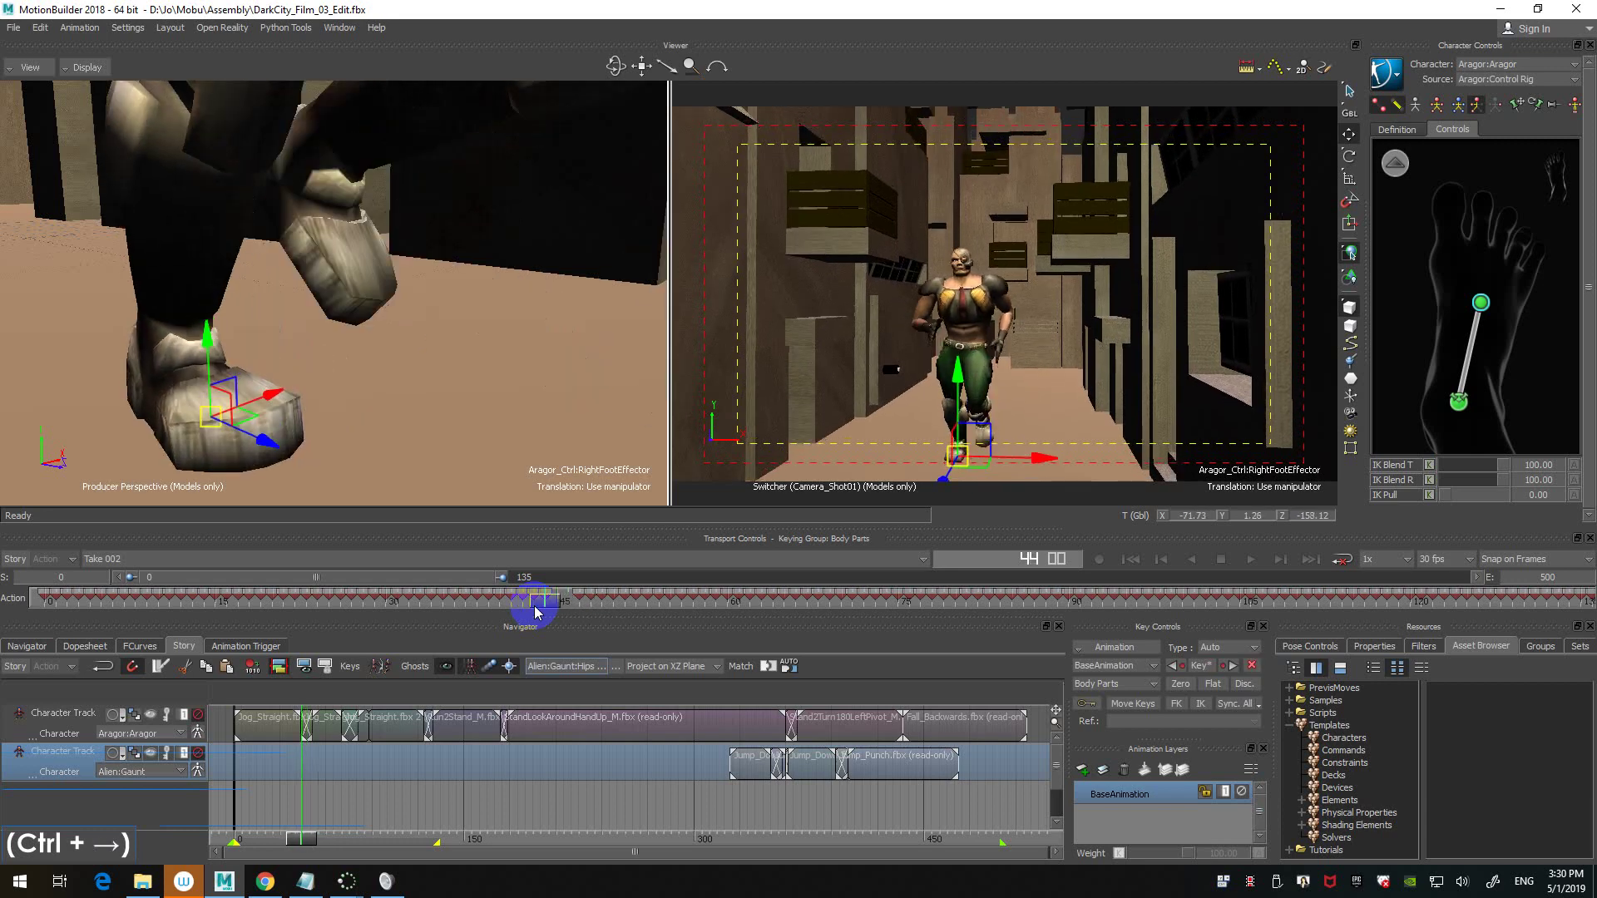
key("ctrl+Left")
key("ctrl+Left")
key("ctrl+Left")
key("ctrl+Left")
key("ctrl+Left")
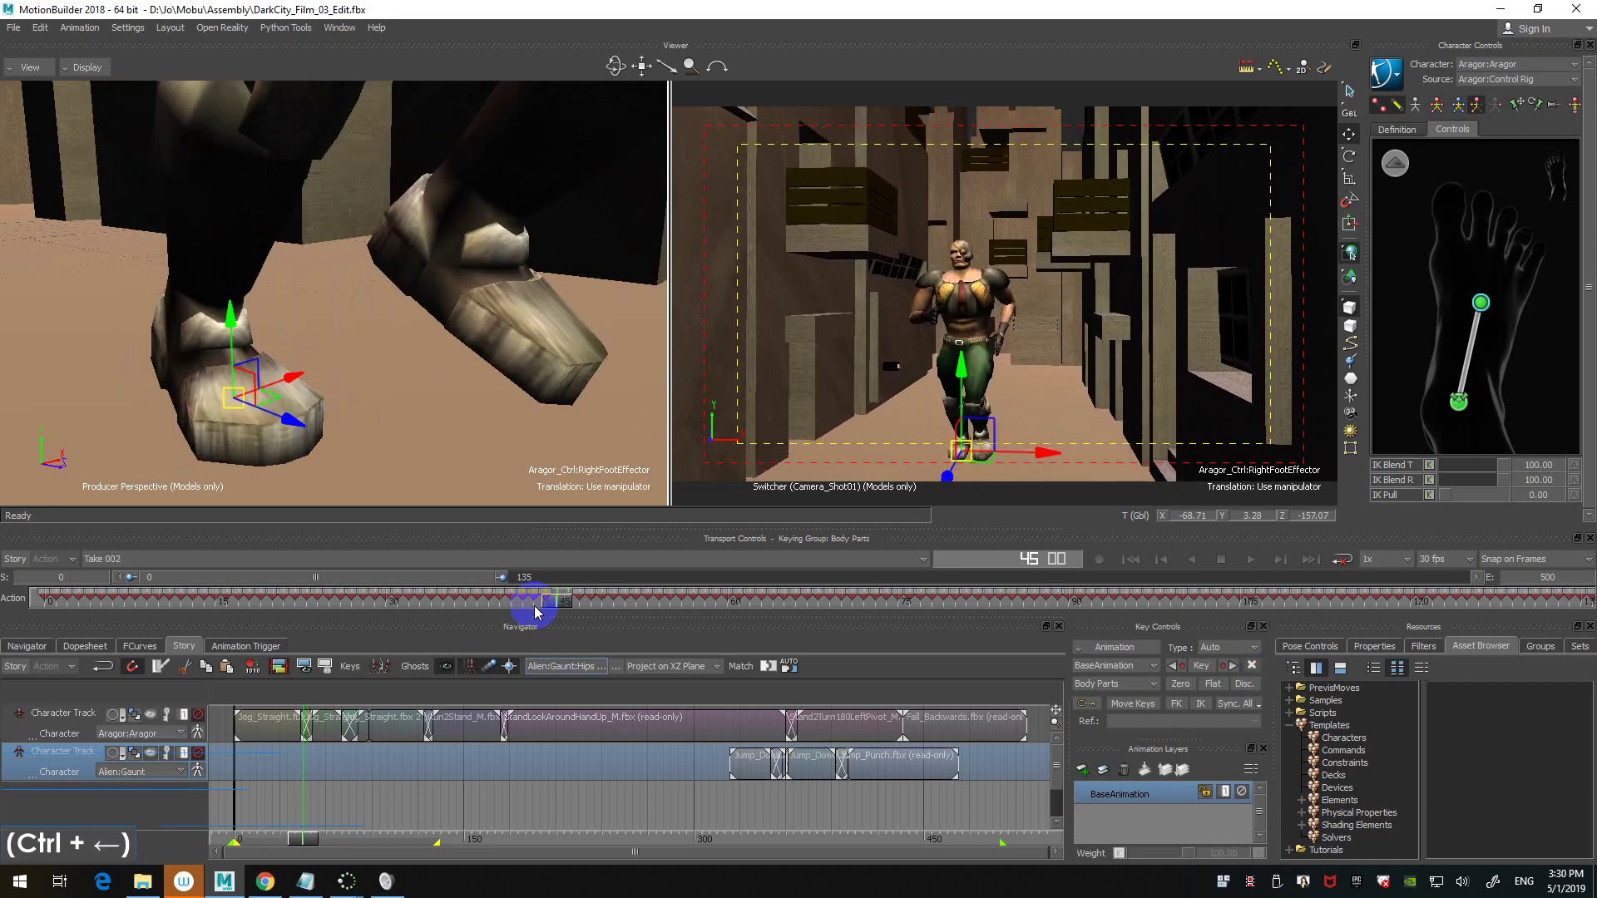
key("ctrl+Right")
key("ctrl+Right")
key("ctrl+Right")
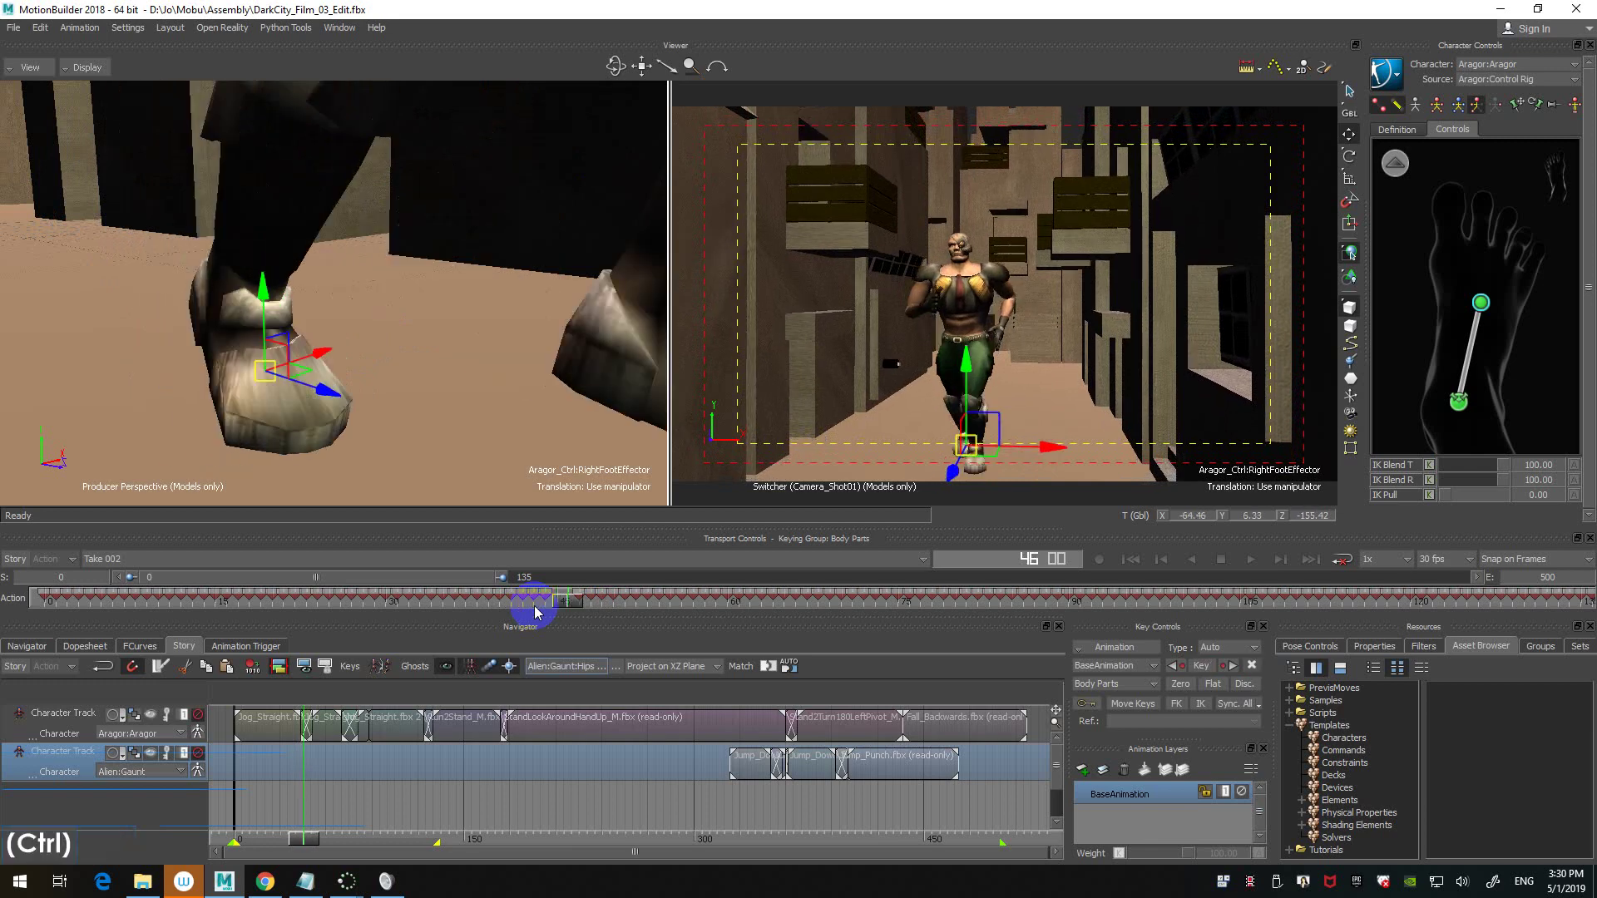
- Step from frame 46 back to before the foot plant and forward again to review the right foot's whole contact
key("ctrl+Left")
key("ctrl+Left")
key("ctrl+Left")
key("ctrl+Left")
key("ctrl+Left")
key("ctrl+Left")
key("ctrl+Left")
key("ctrl+Left")
key("ctrl+Left")
key("ctrl+Right")
key("ctrl+Right")
key("ctrl+Right")
key("ctrl+Right")
key("ctrl+Right")
key("ctrl+Right")
key("ctrl+Right")
key("ctrl+Right")
key("ctrl+Right")
key("ctrl+Right")
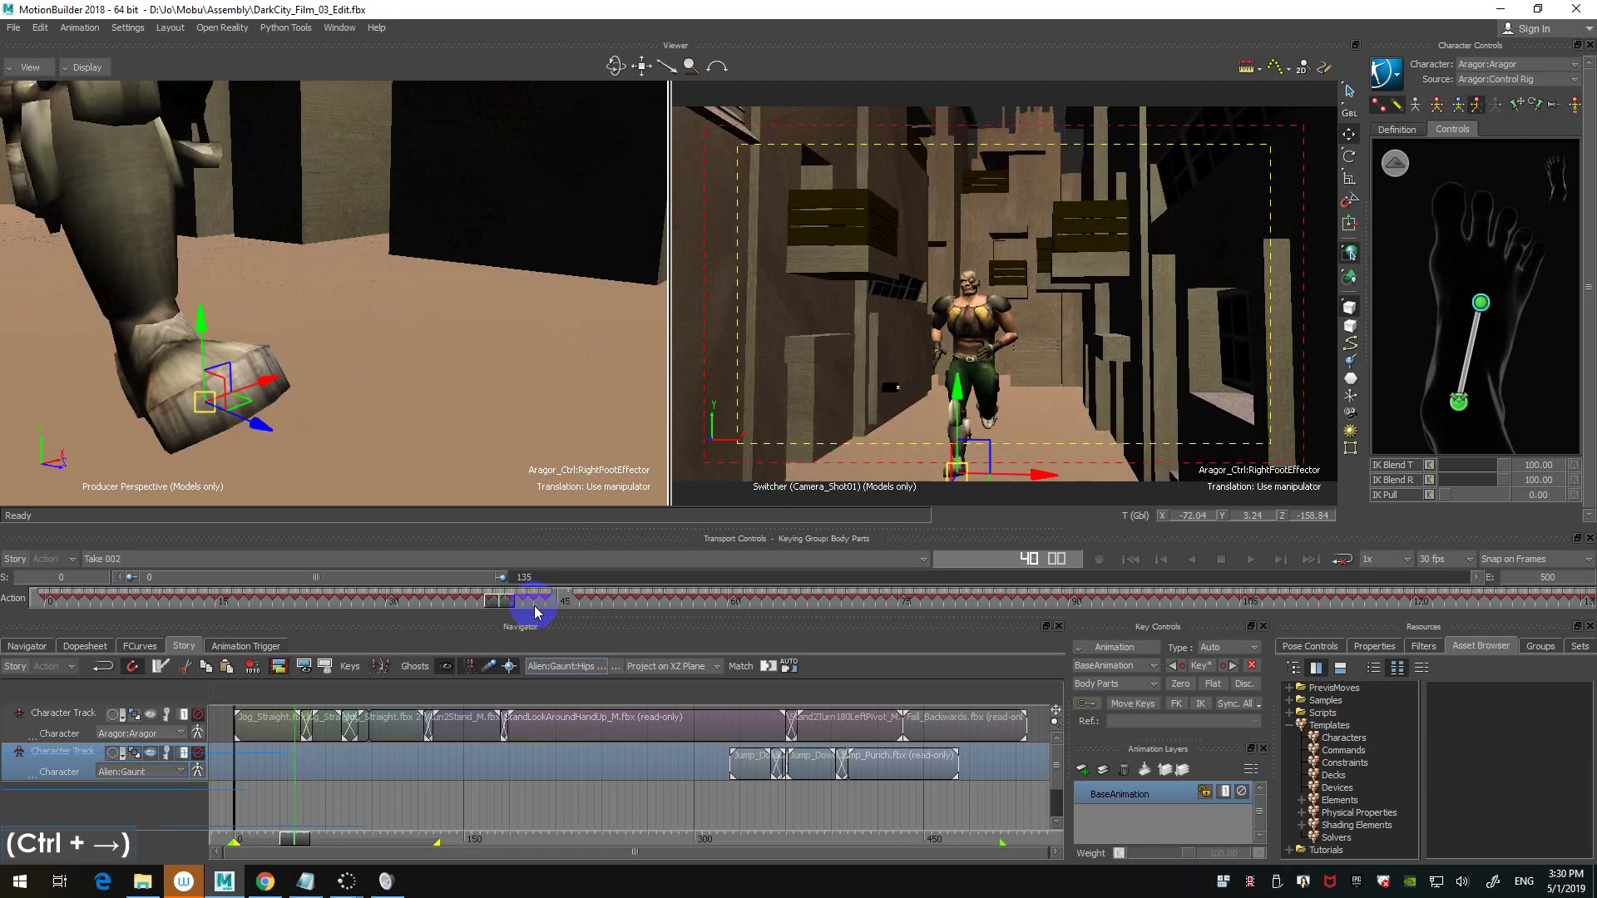
key("ctrl+Left")
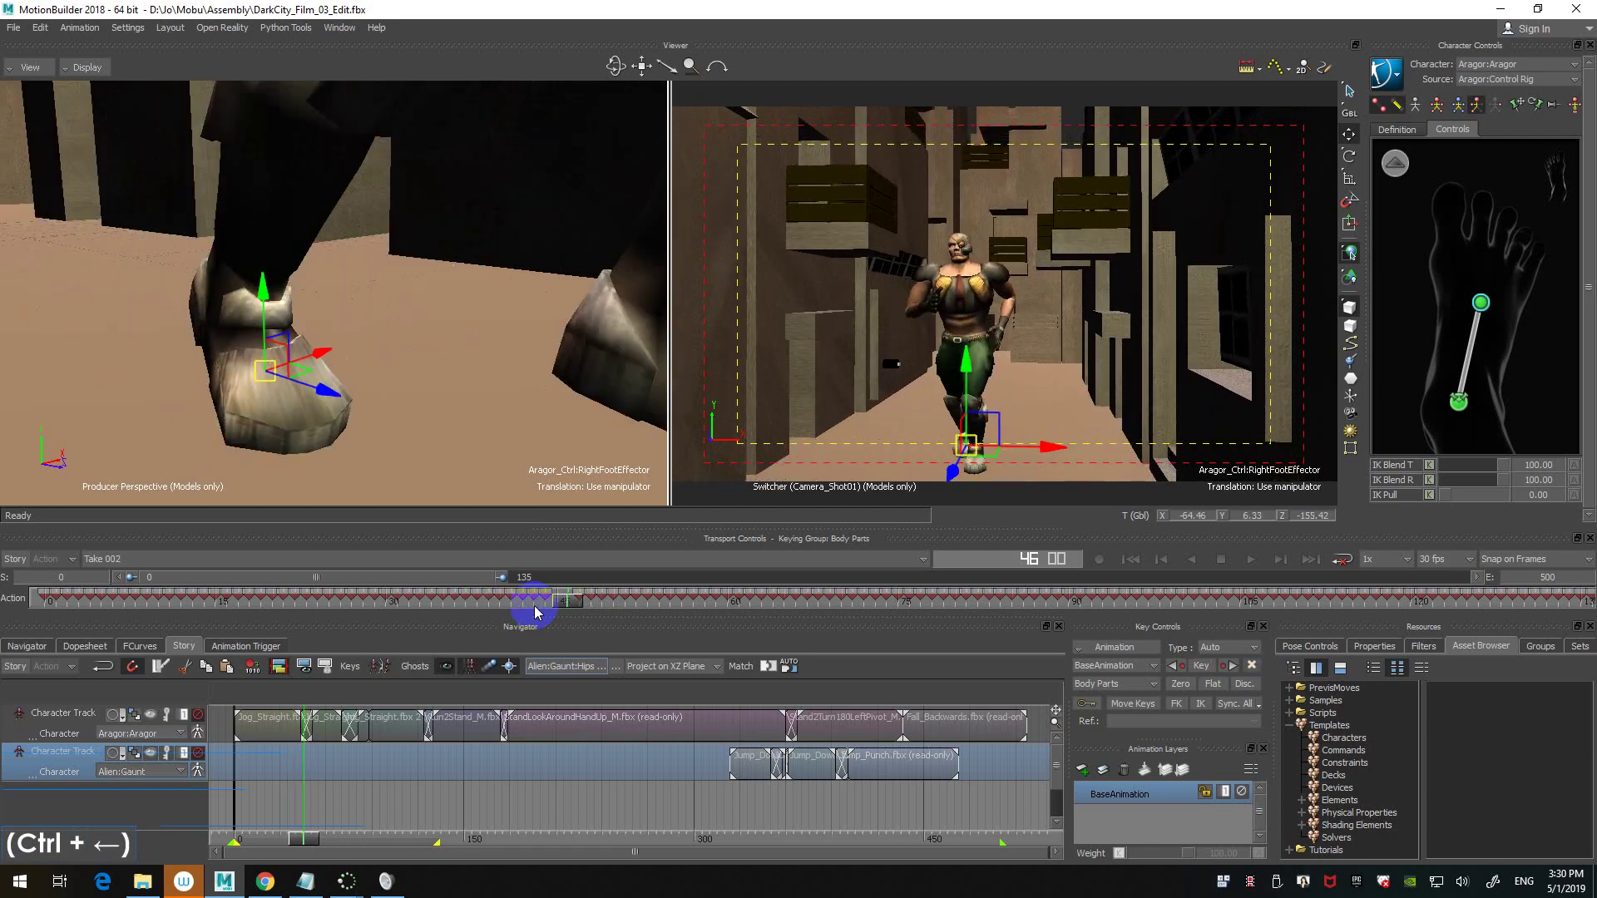
- Review both feet in a wider view while stepping between frame 46 and the frames around 36
scroll(481, 379, "down", 2)
left_click_drag(481, 380, 520, 384, "ctrl+shift")
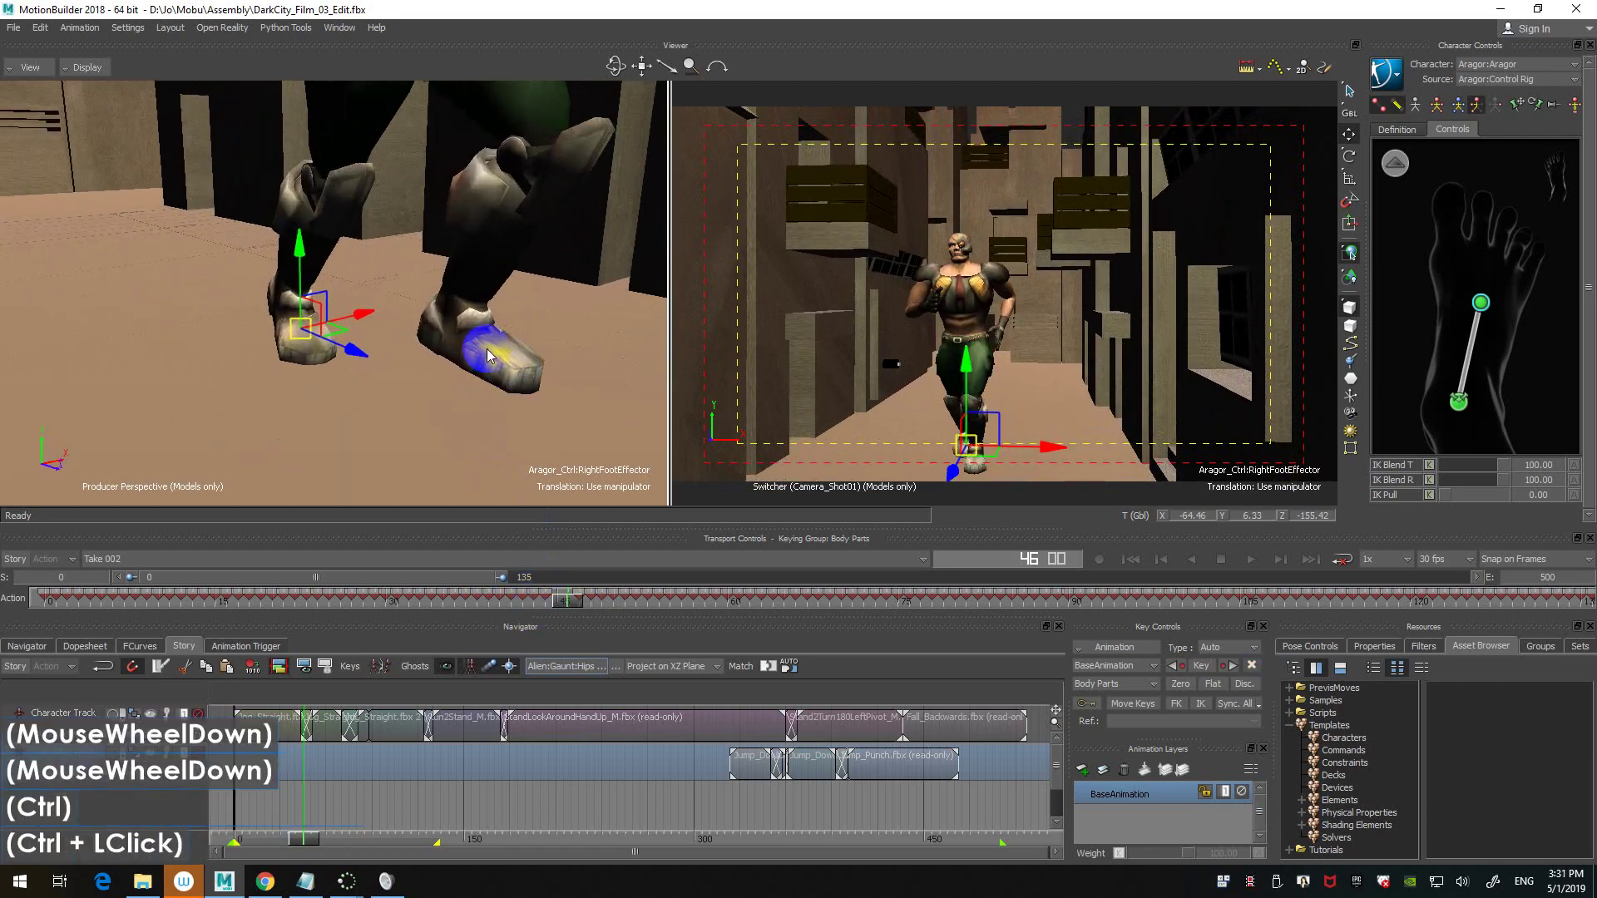
key("ctrl+Right")
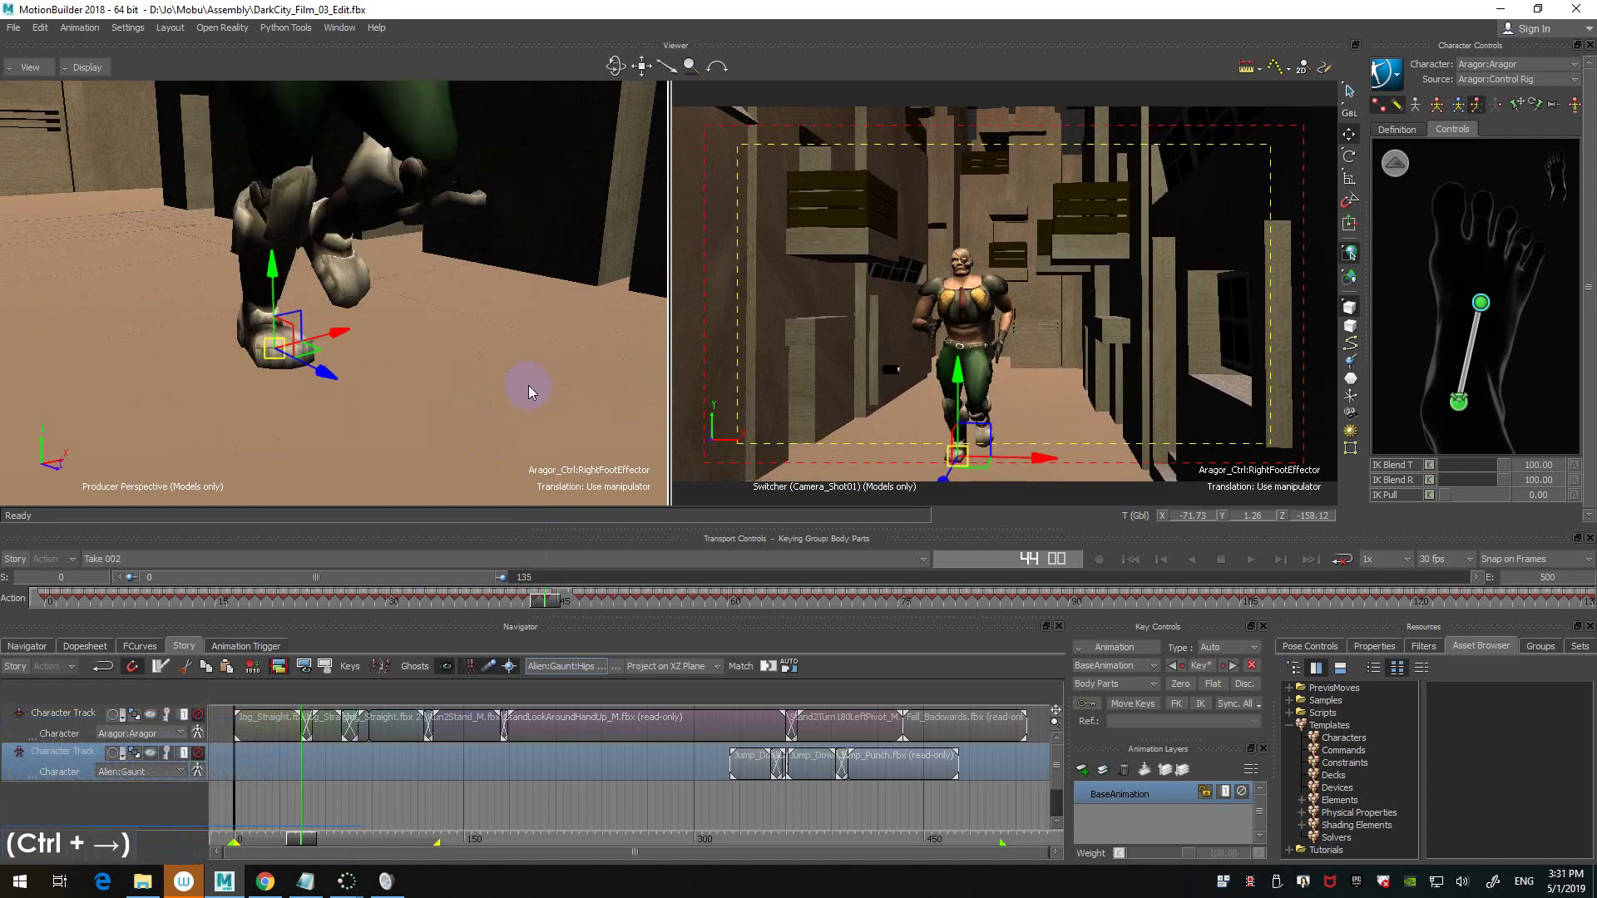
key("ctrl+Left")
key("ctrl+Left")
key("ctrl+Left")
key("ctrl+Left")
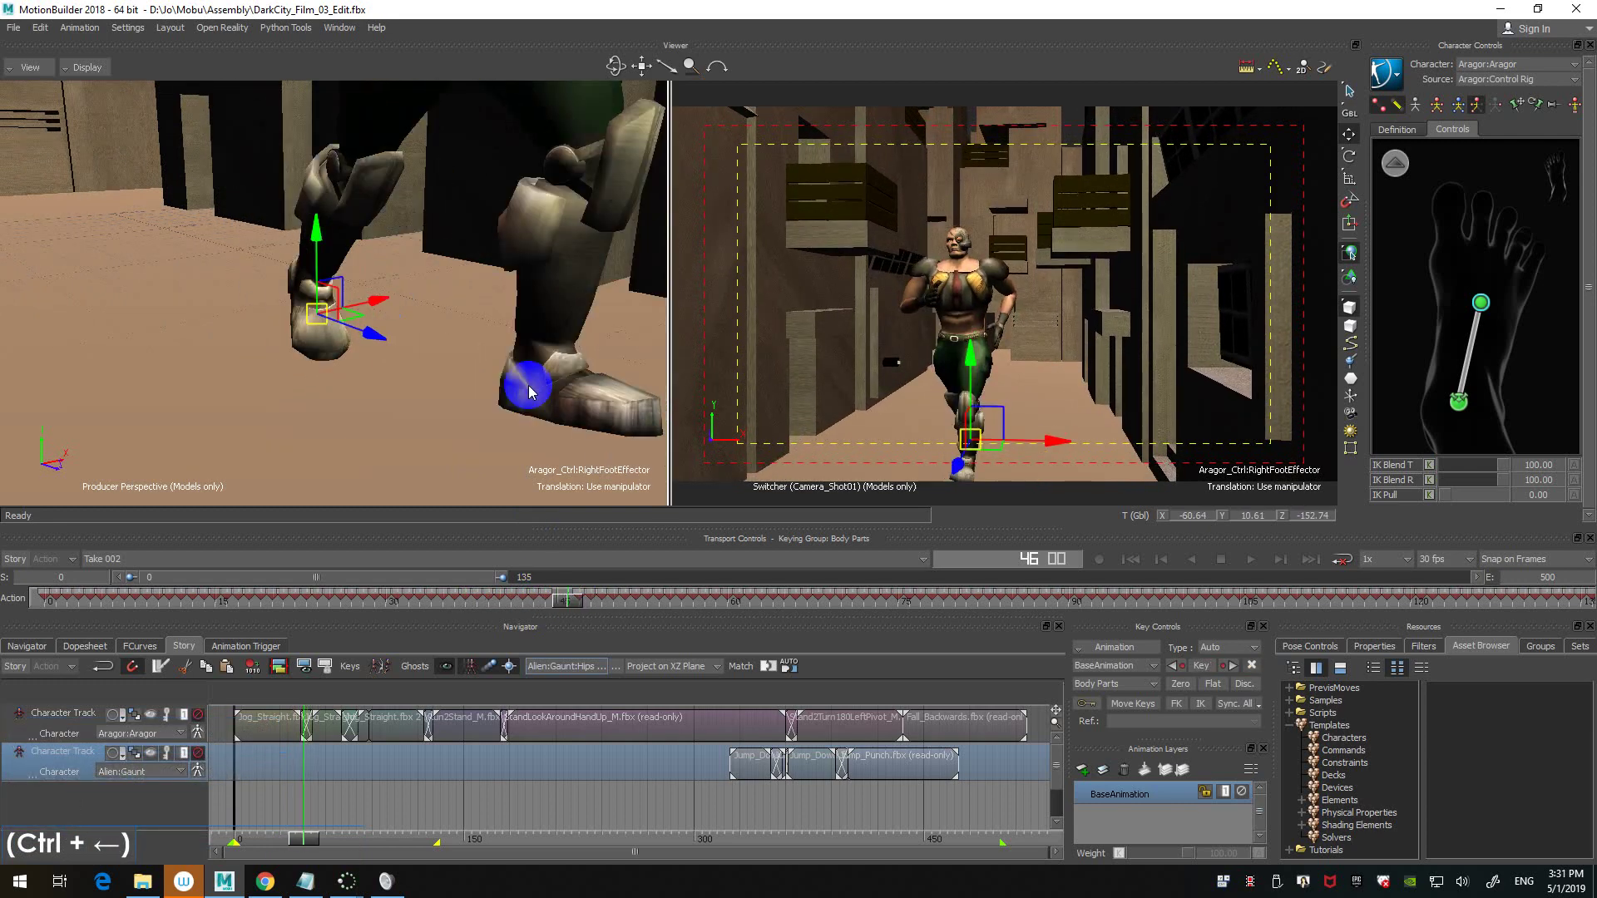
key("ctrl+Left")
key("ctrl+Left")
key("ctrl+Left")
key("ctrl+Left")
key("ctrl+Left")
key("ctrl+Left")
key("ctrl+Left")
key("ctrl+Right")
key("ctrl+Right")
key("ctrl+Right")
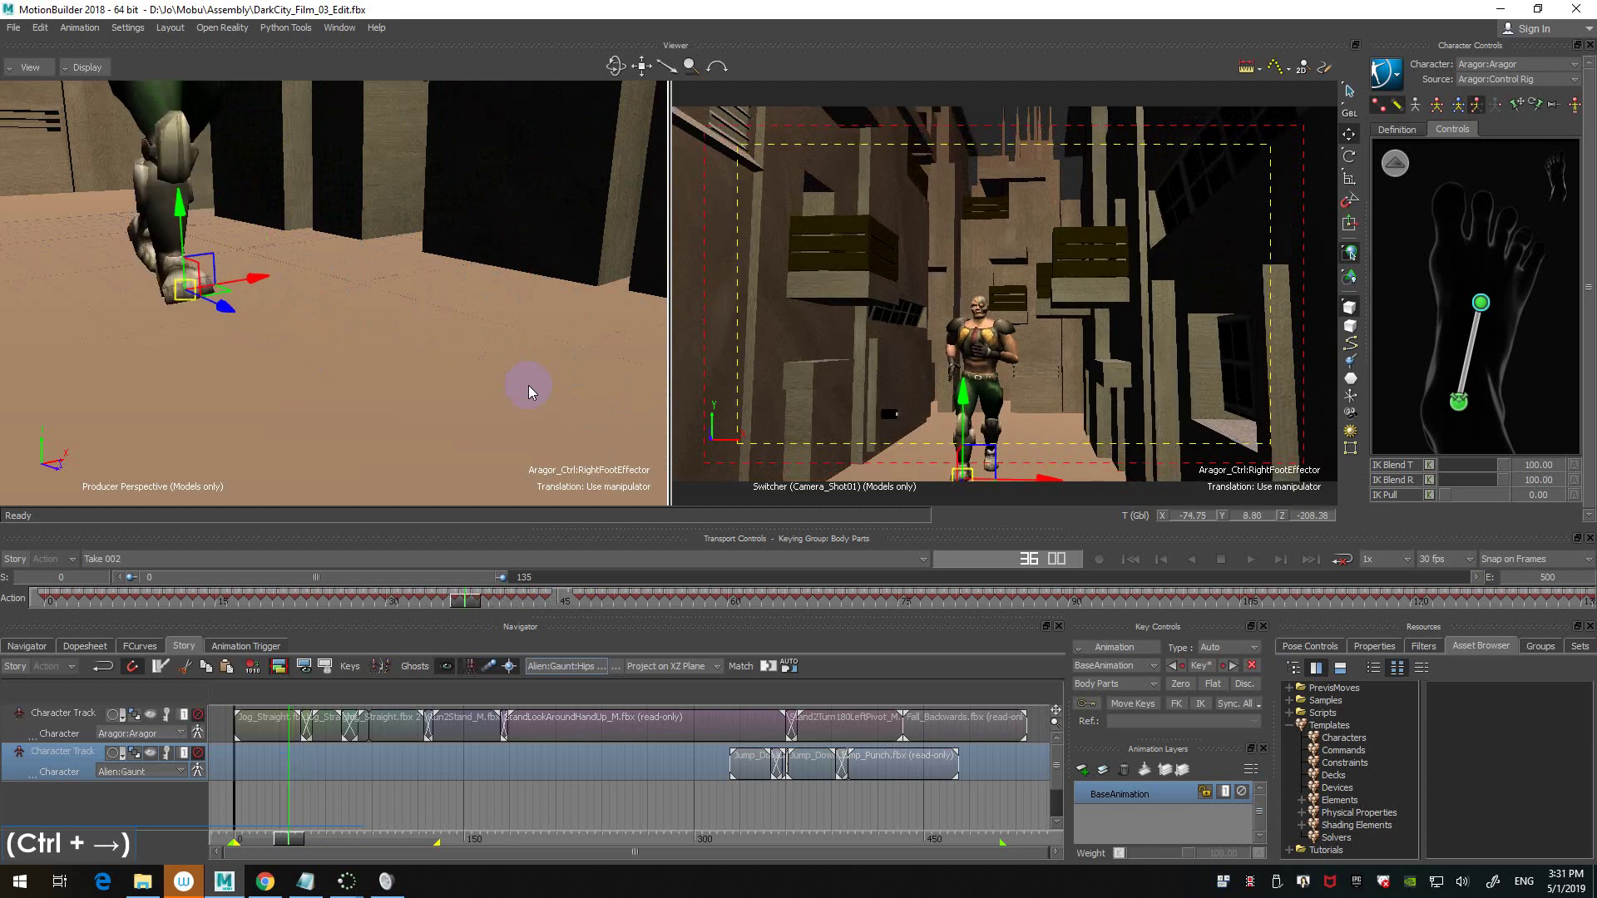
- Step forward from frame 36 to 48 and back to around 35 to examine the right foot's motion through the plant
key("ctrl+Right")
key("ctrl+Right")
key("ctrl+Right")
key("ctrl+Right")
key("ctrl+Right")
key("ctrl+Right")
key("ctrl+Right")
key("ctrl+Right")
key("ctrl+Right")
key("ctrl+Right")
key("ctrl+Right")
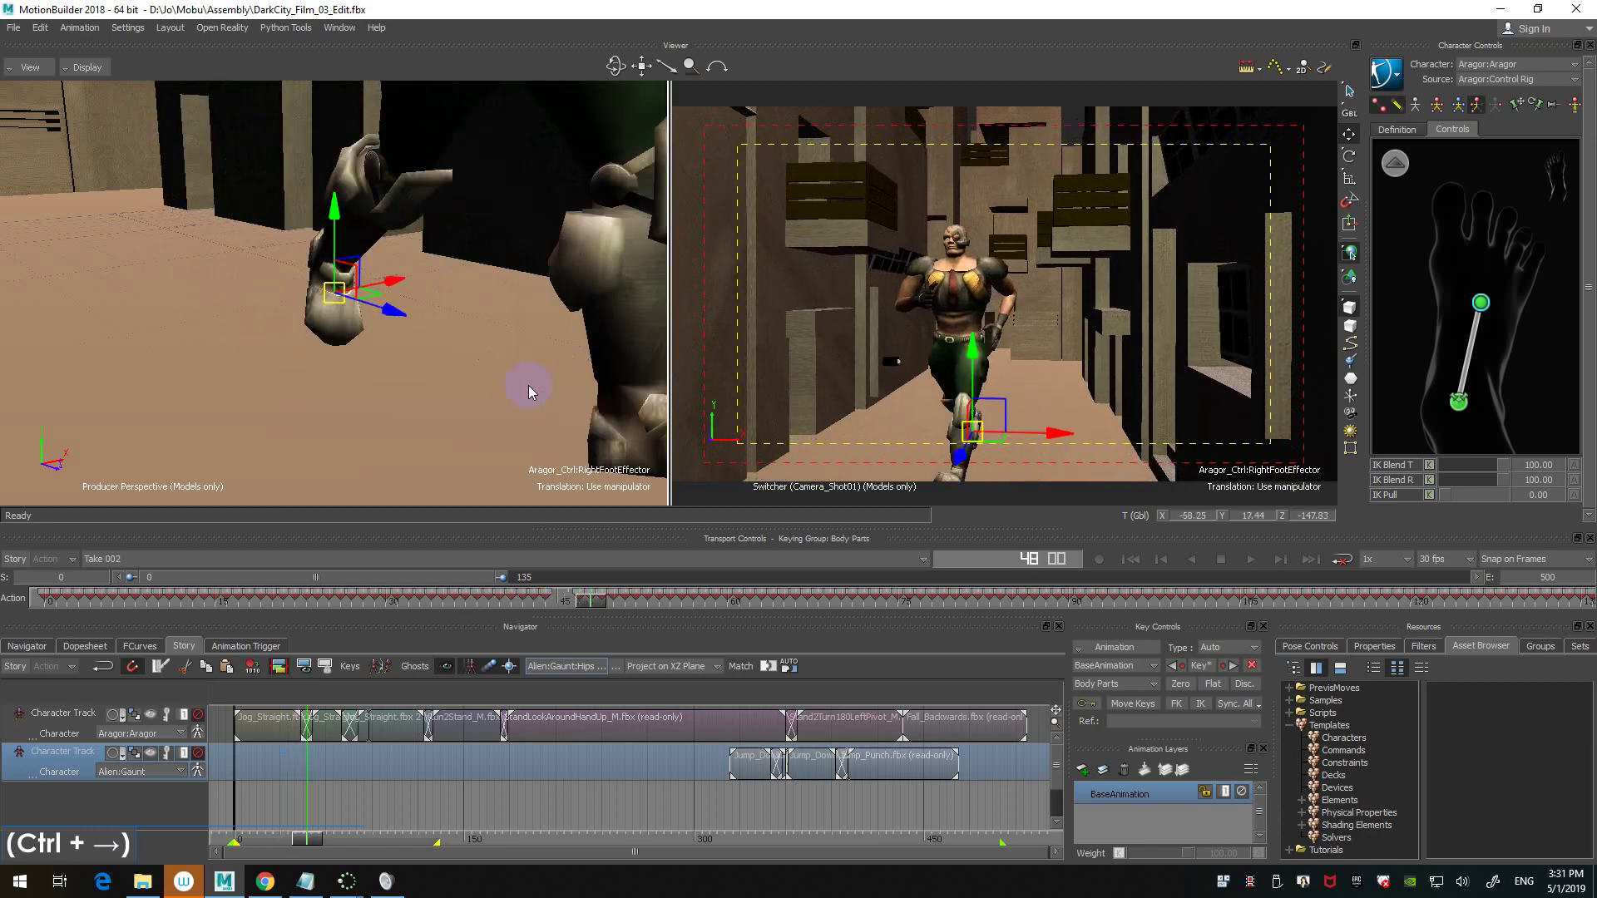
key("ctrl+Left")
key("ctrl+Left")
key("ctrl+Left")
key("ctrl+Left")
key("ctrl+Left")
key("ctrl+Left")
key("ctrl+Left")
key("ctrl+Left")
key("ctrl+Left")
key("ctrl+Left")
key("ctrl+Left")
key("ctrl+Left")
key("ctrl+Left")
key("ctrl+Left")
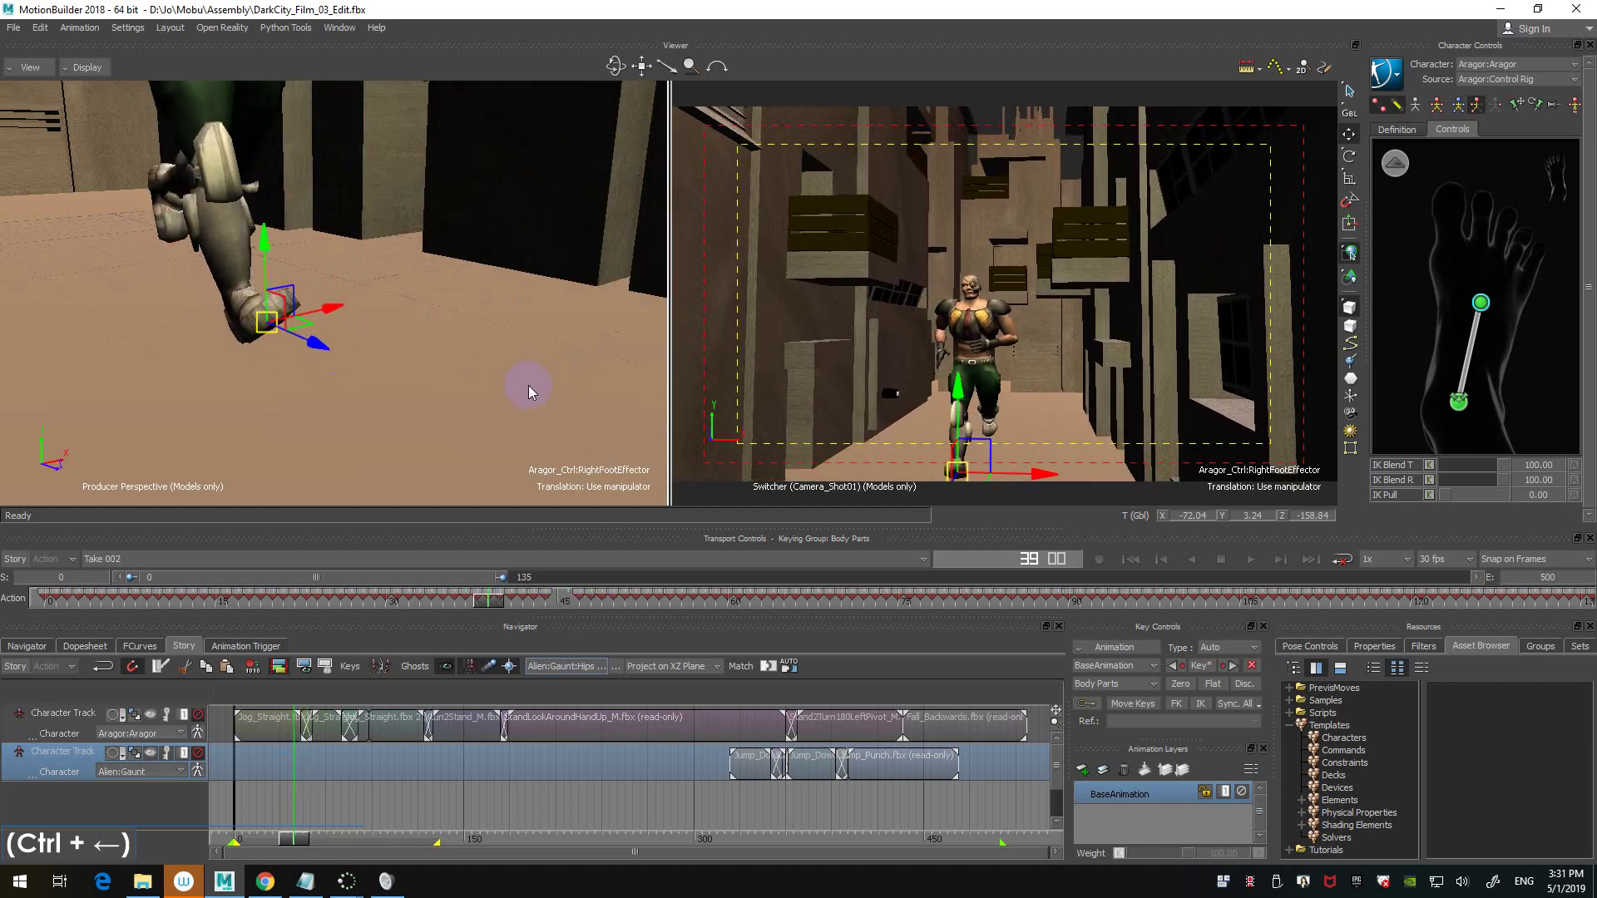
key("ctrl+Left")
- Deselect the right foot effector and play Take 002 from the start, past the camera cut, to review the run
left_click(441, 325)
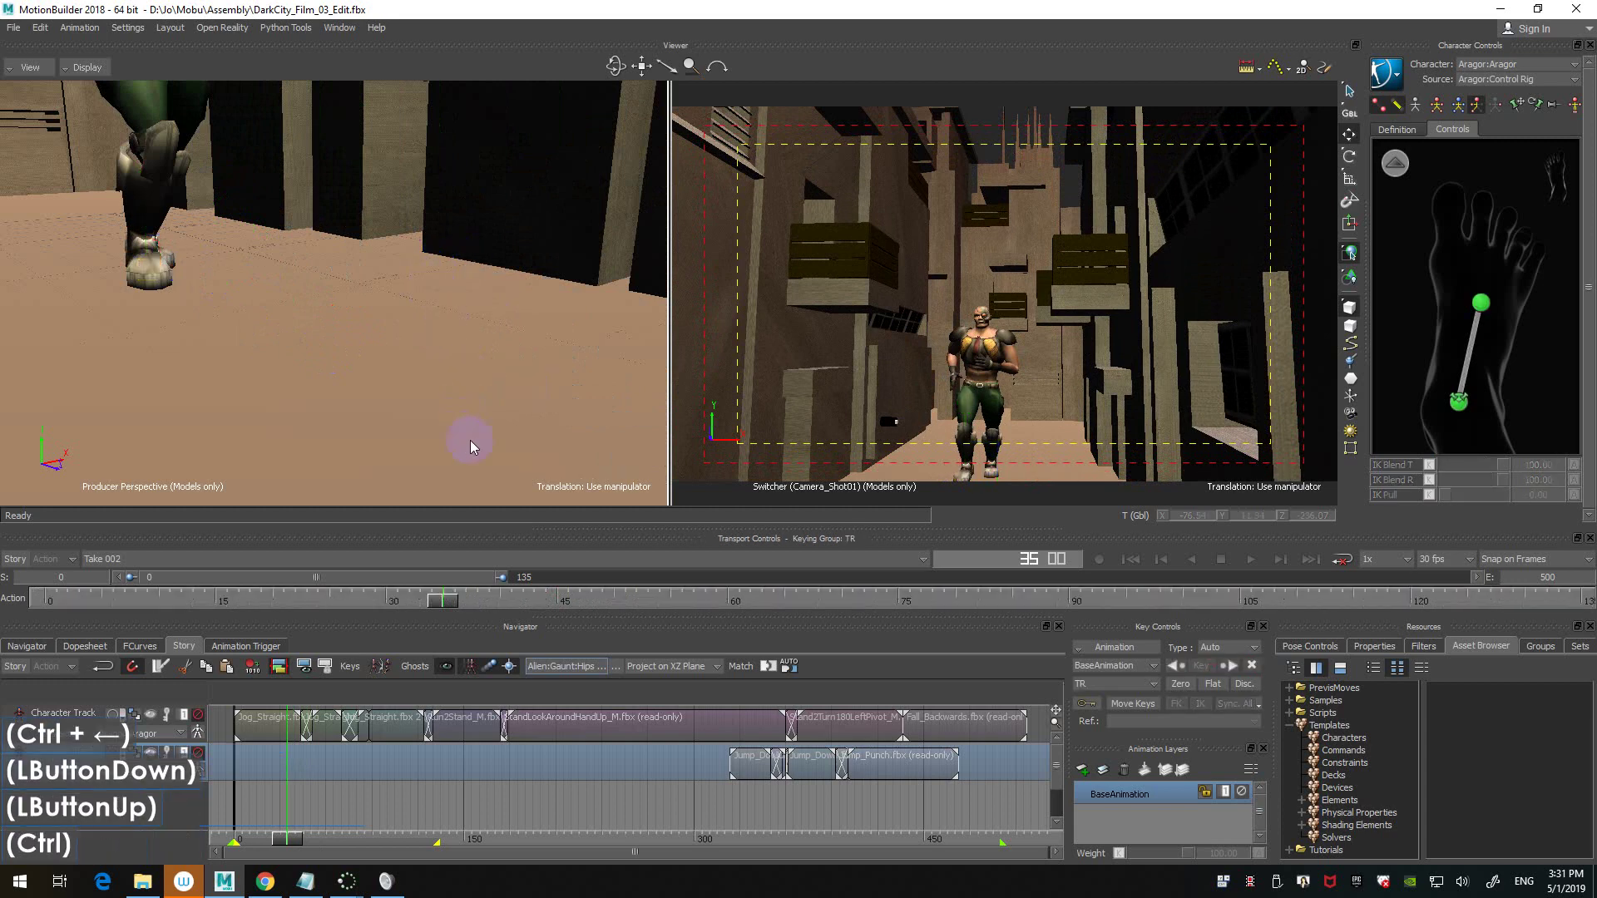
left_click_drag(466, 441, 461, 336, "ctrl")
key("ctrl+Home")
key("ctrl+space")
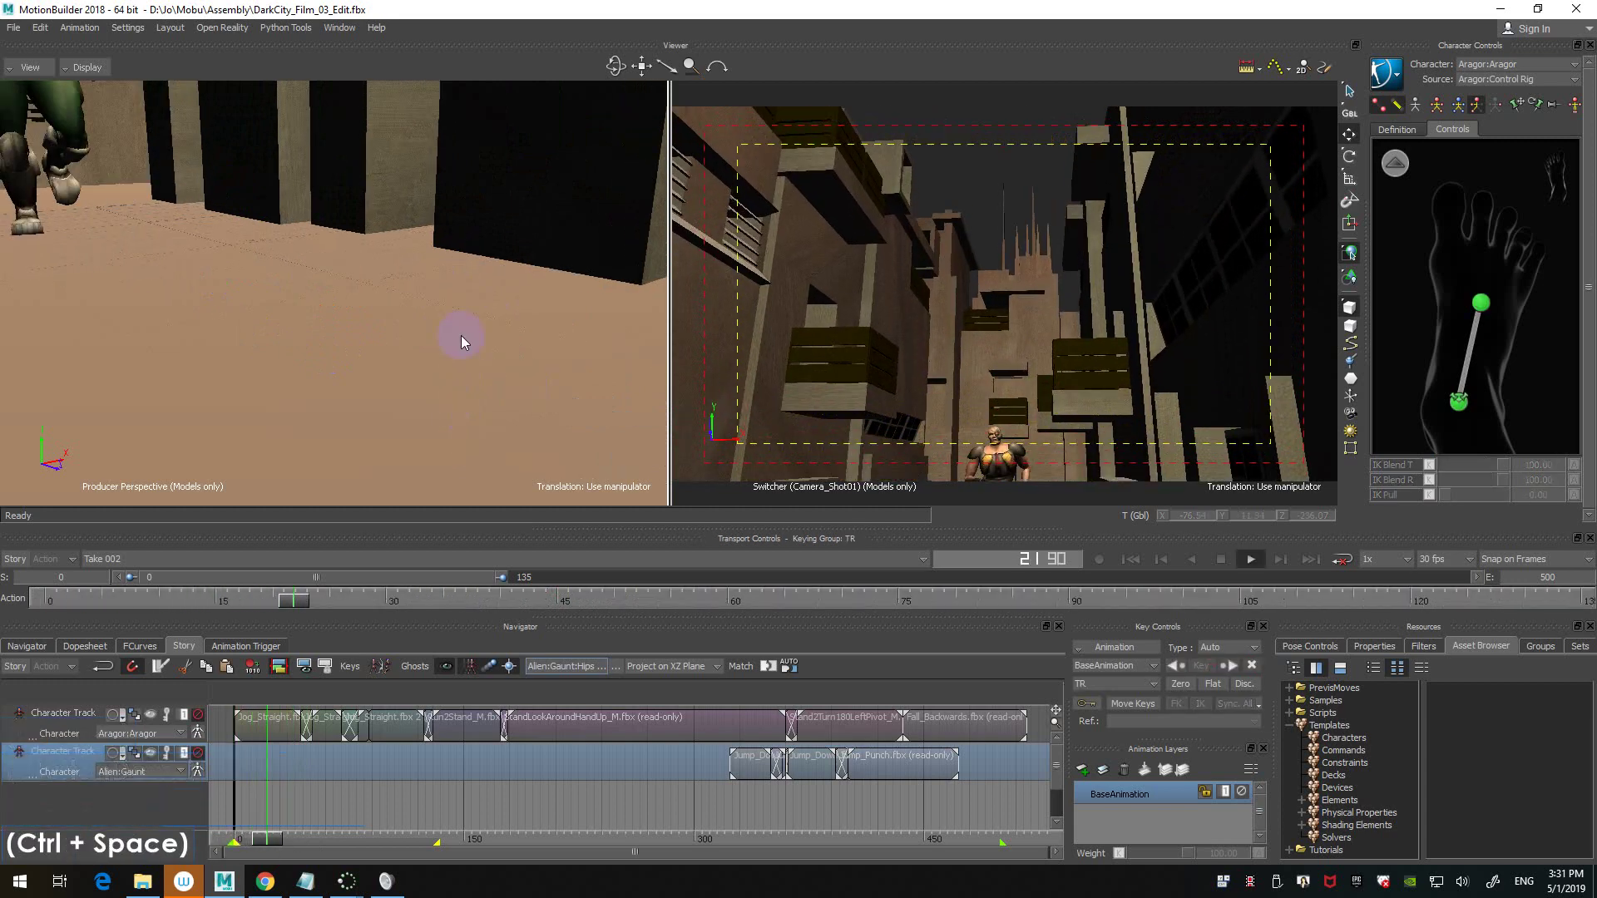
key("ctrl+space")
key("ctrl+Left")
key("ctrl+Left")
key("ctrl+Left")
key("ctrl+Left")
key("ctrl+Left")
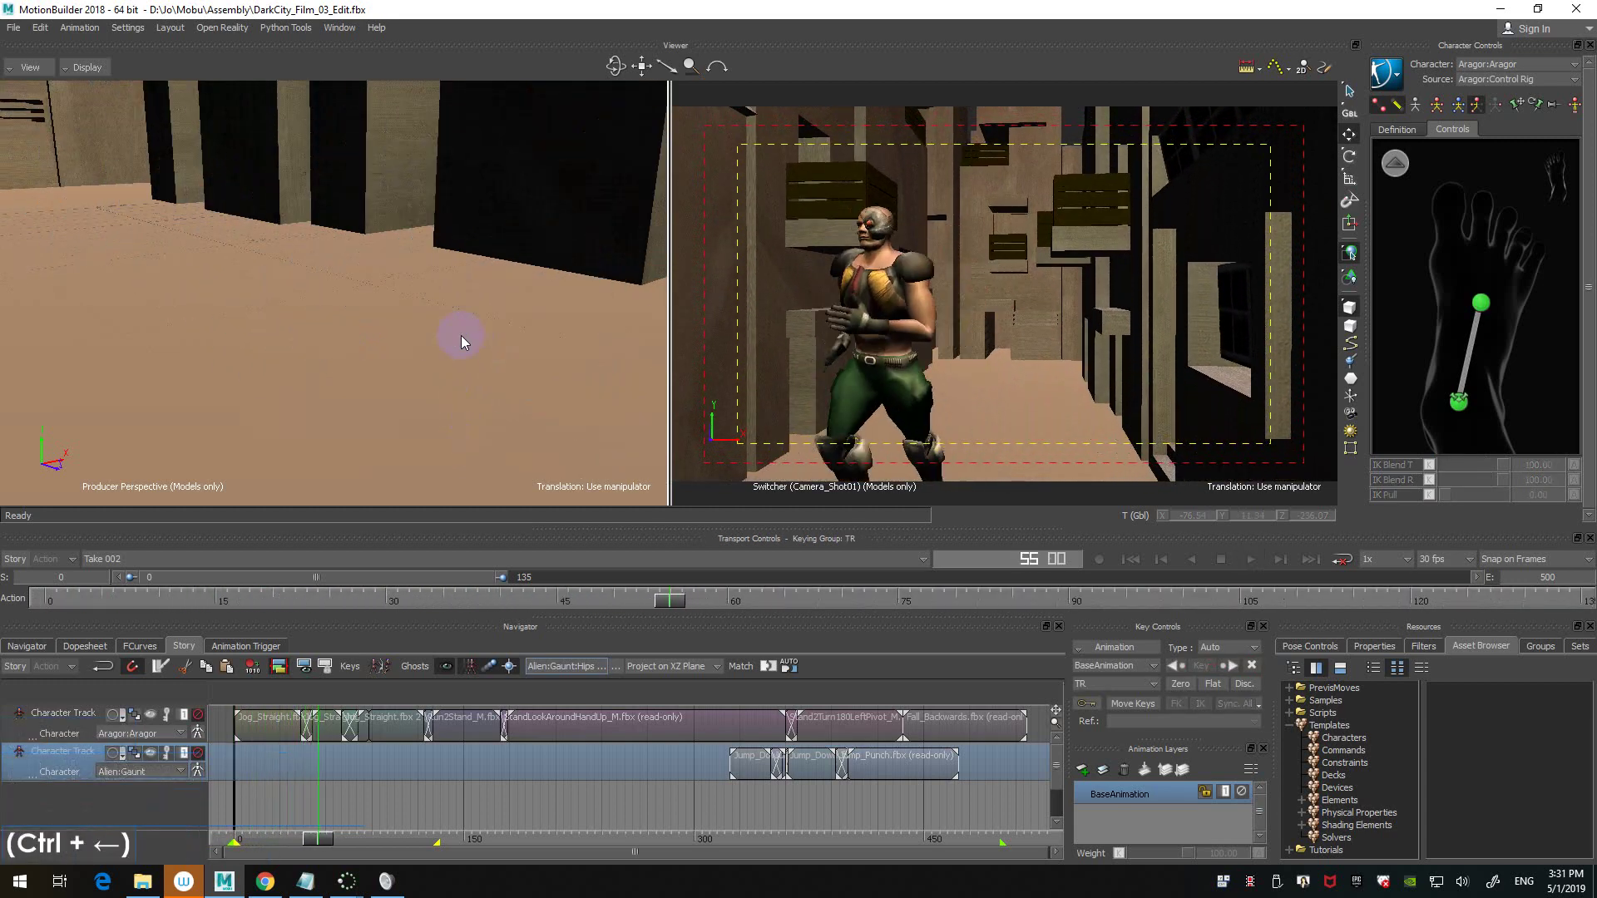
key("ctrl+space")
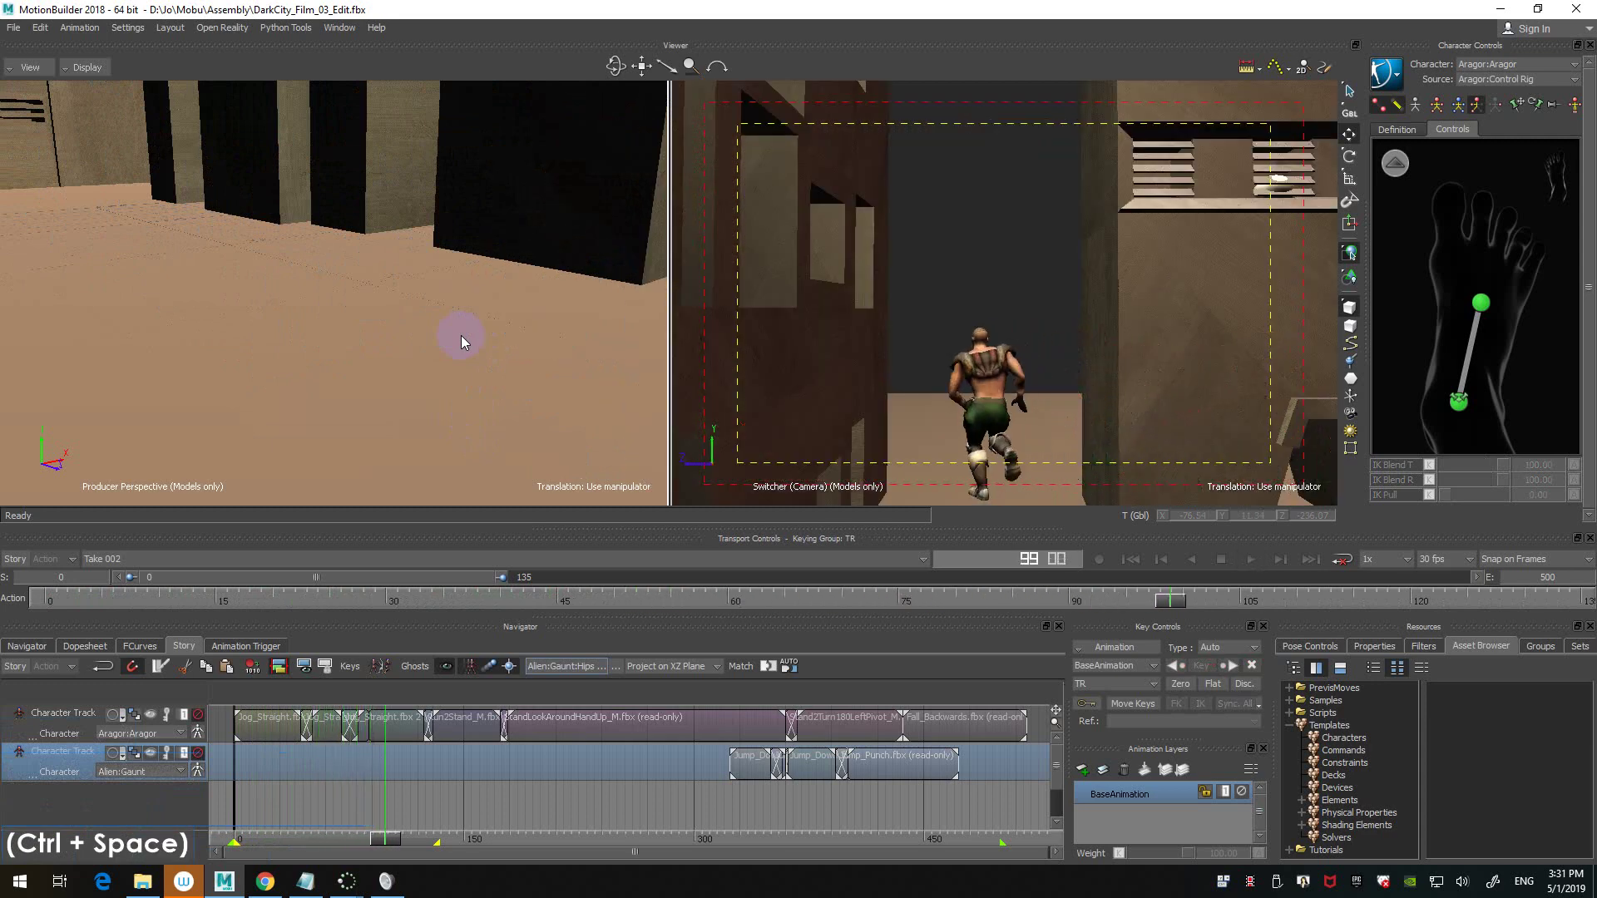
key("ctrl+space")
- Step back from frame 99 to the low 80s and forward to 85 to examine Aragor's run in the second camera shot
key("ctrl+Left")
key("ctrl+Left")
key("ctrl+Left")
key("ctrl+Left")
key("ctrl+Left")
key("ctrl+Left")
key("ctrl+Left")
key("ctrl+Left")
key("ctrl+Left")
key("ctrl+Left")
key("ctrl+Left")
key("ctrl+Left")
key("ctrl+Left")
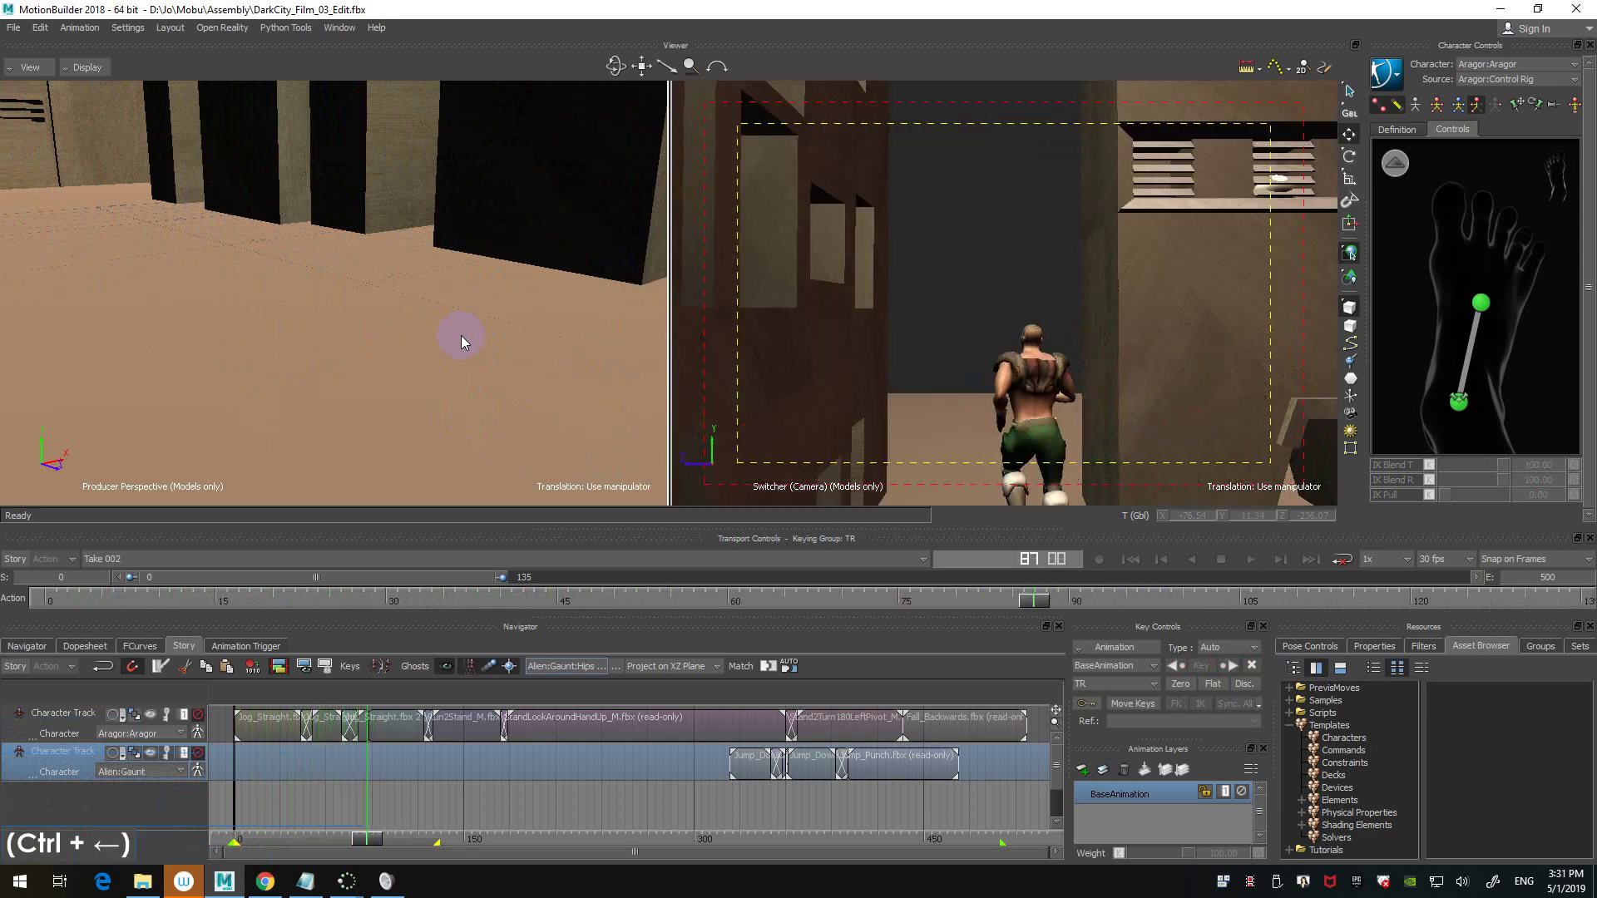
key("ctrl+Left")
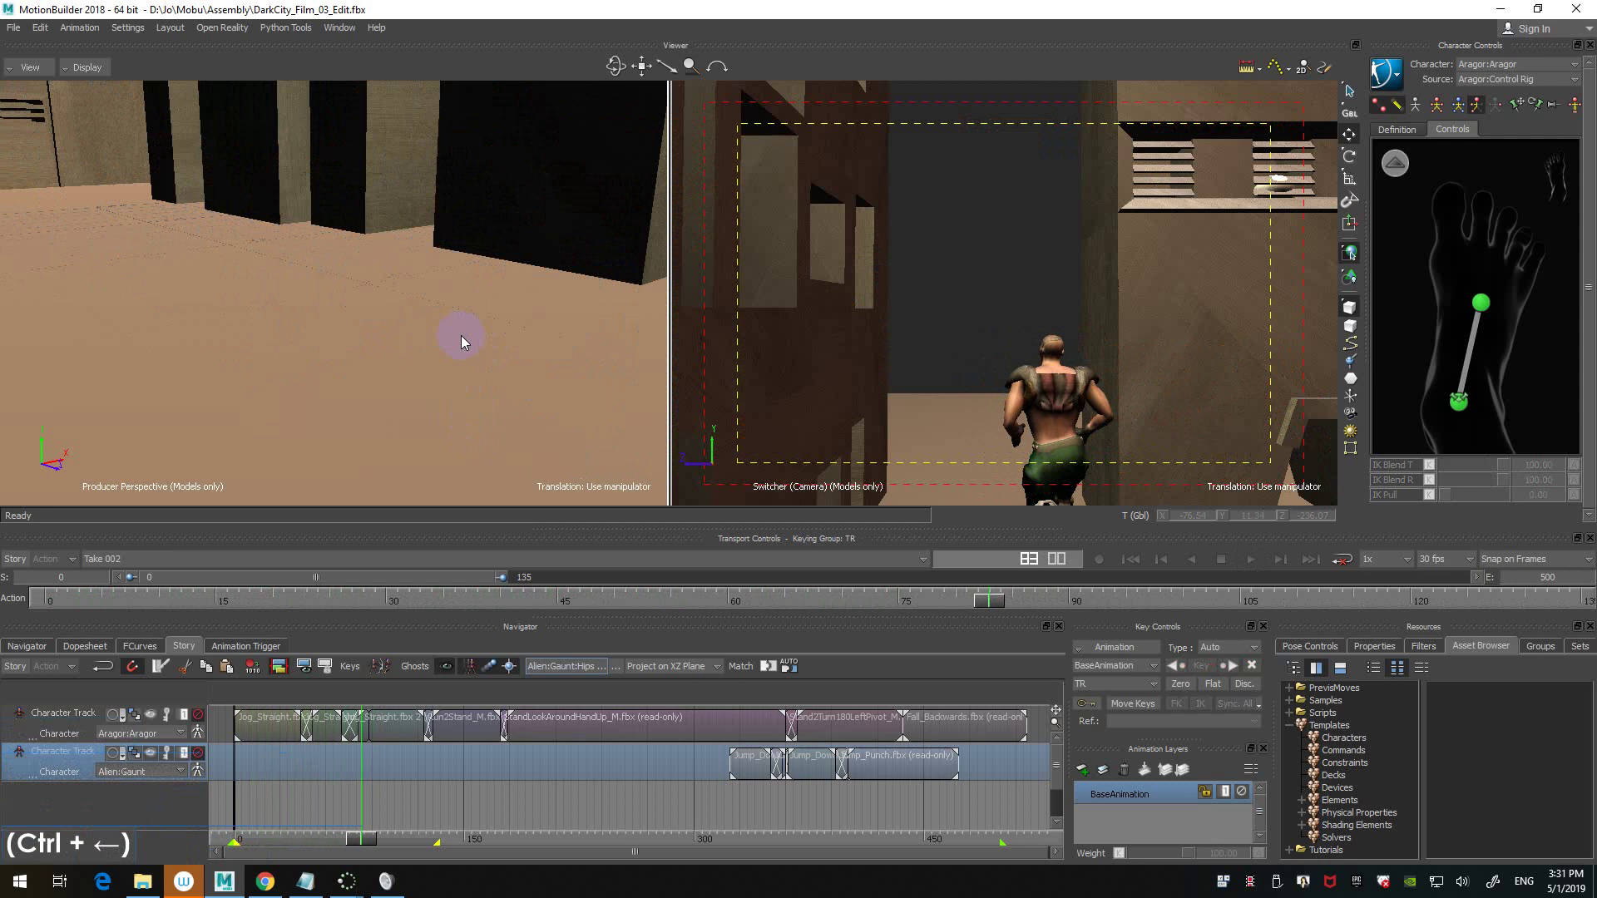
key("ctrl+Right")
key("ctrl+Right")
key("ctrl+Right")
key("ctrl+Right")
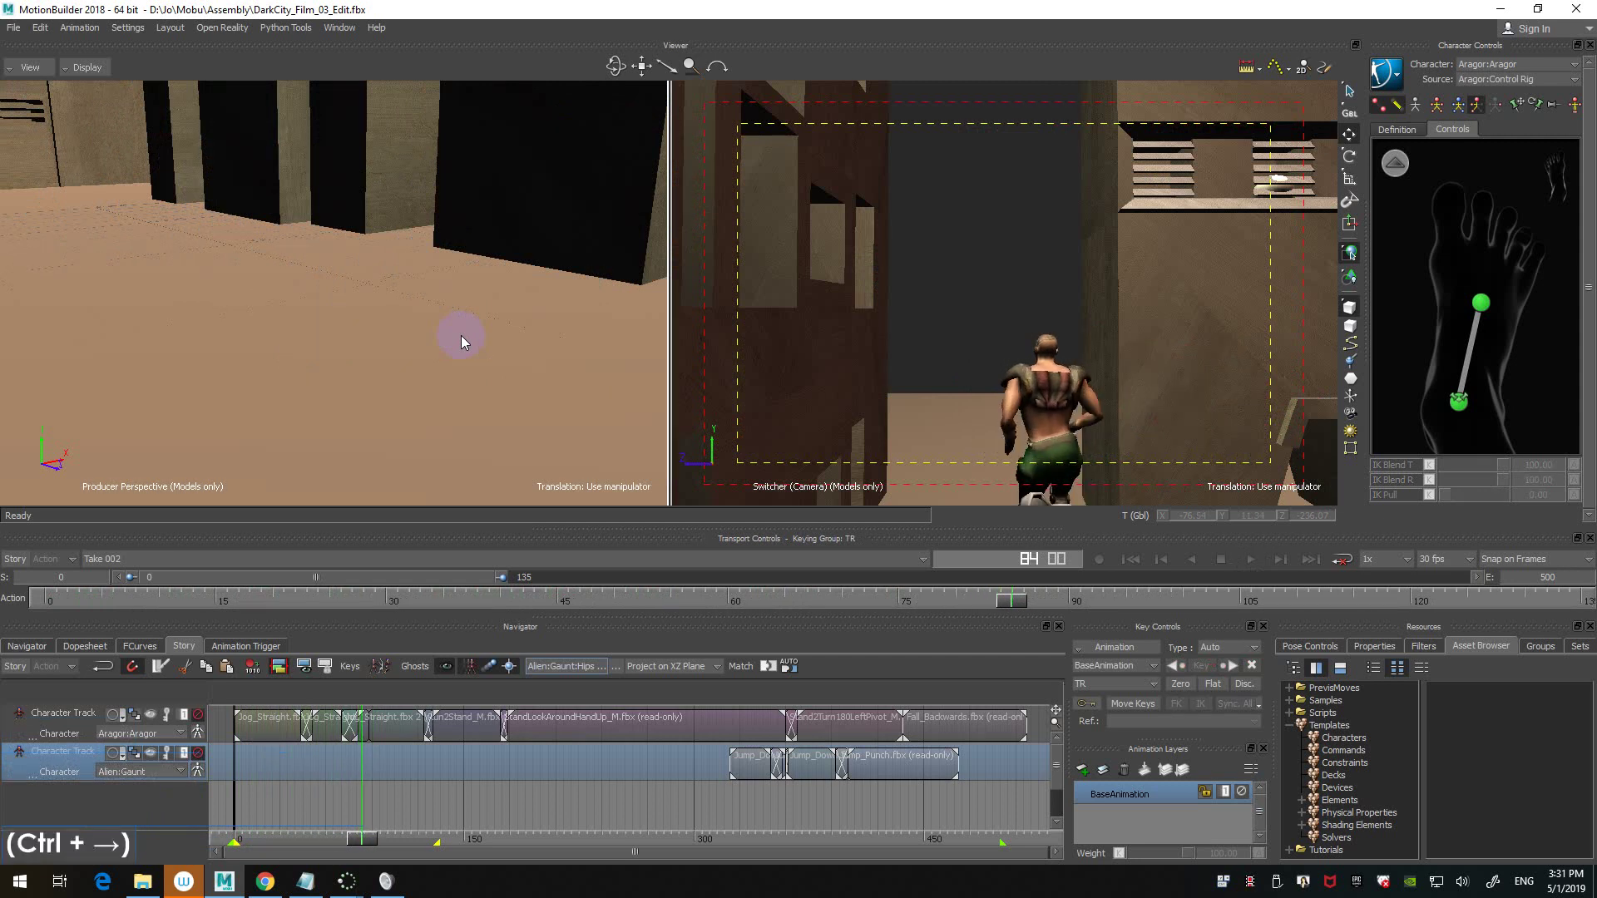
key("ctrl+Right")
- Shift the visible timeline range to frames 65 to 200 and play the run within it
mouse_move(298, 577)
left_mouse_down()
mouse_move(506, 576)
mouse_move(474, 574)
left_mouse_up()
key("ctrl+Home")
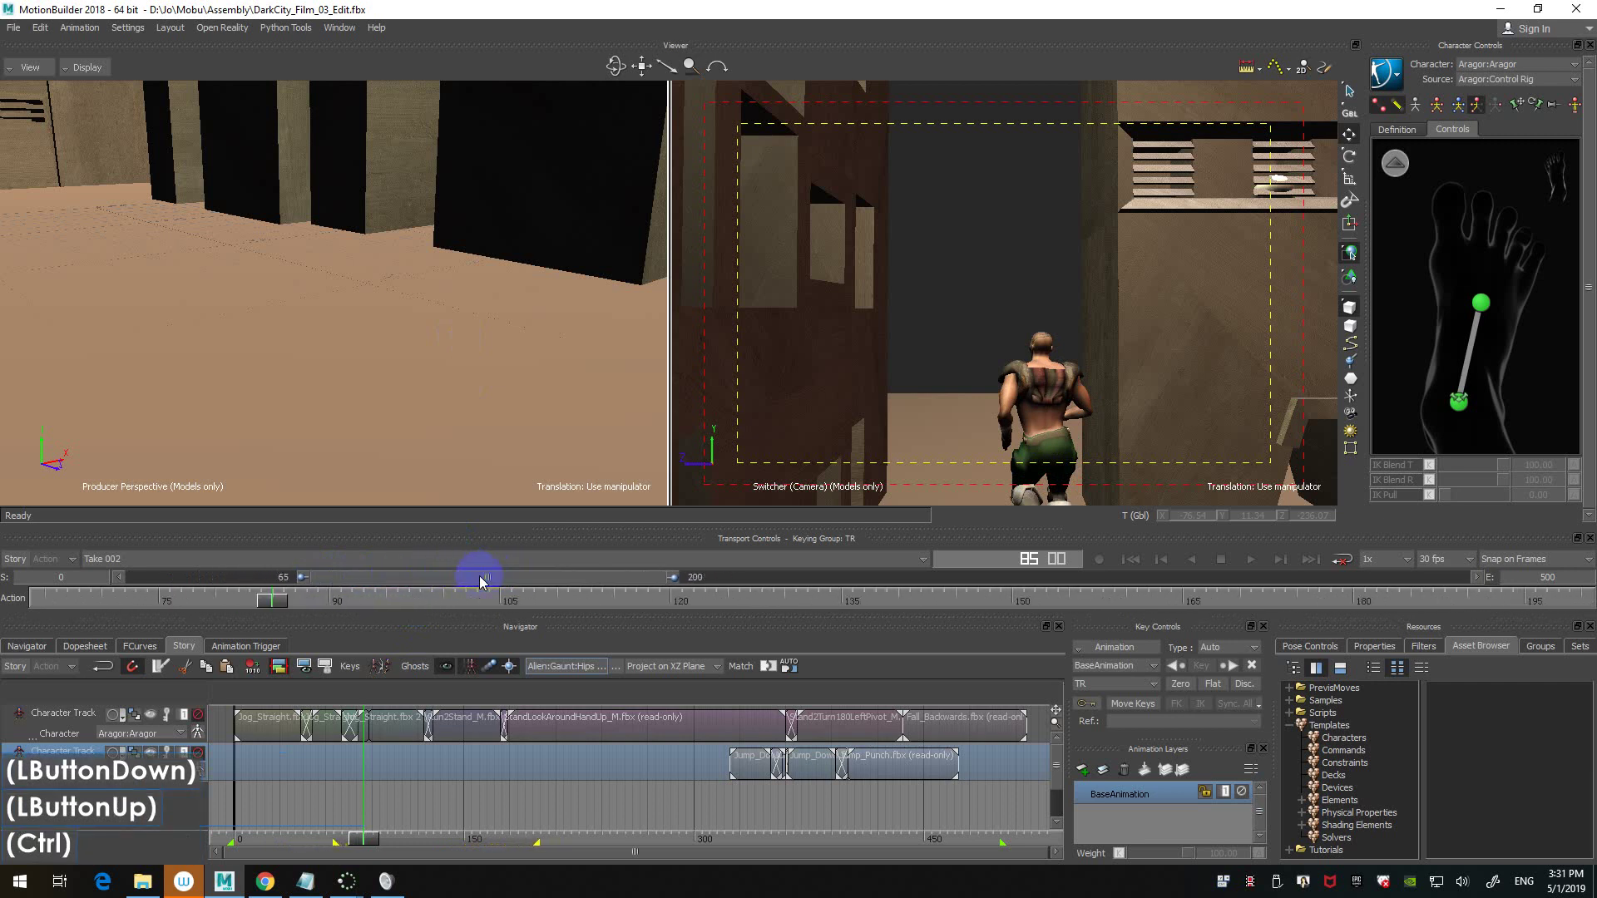
key("ctrl+space")
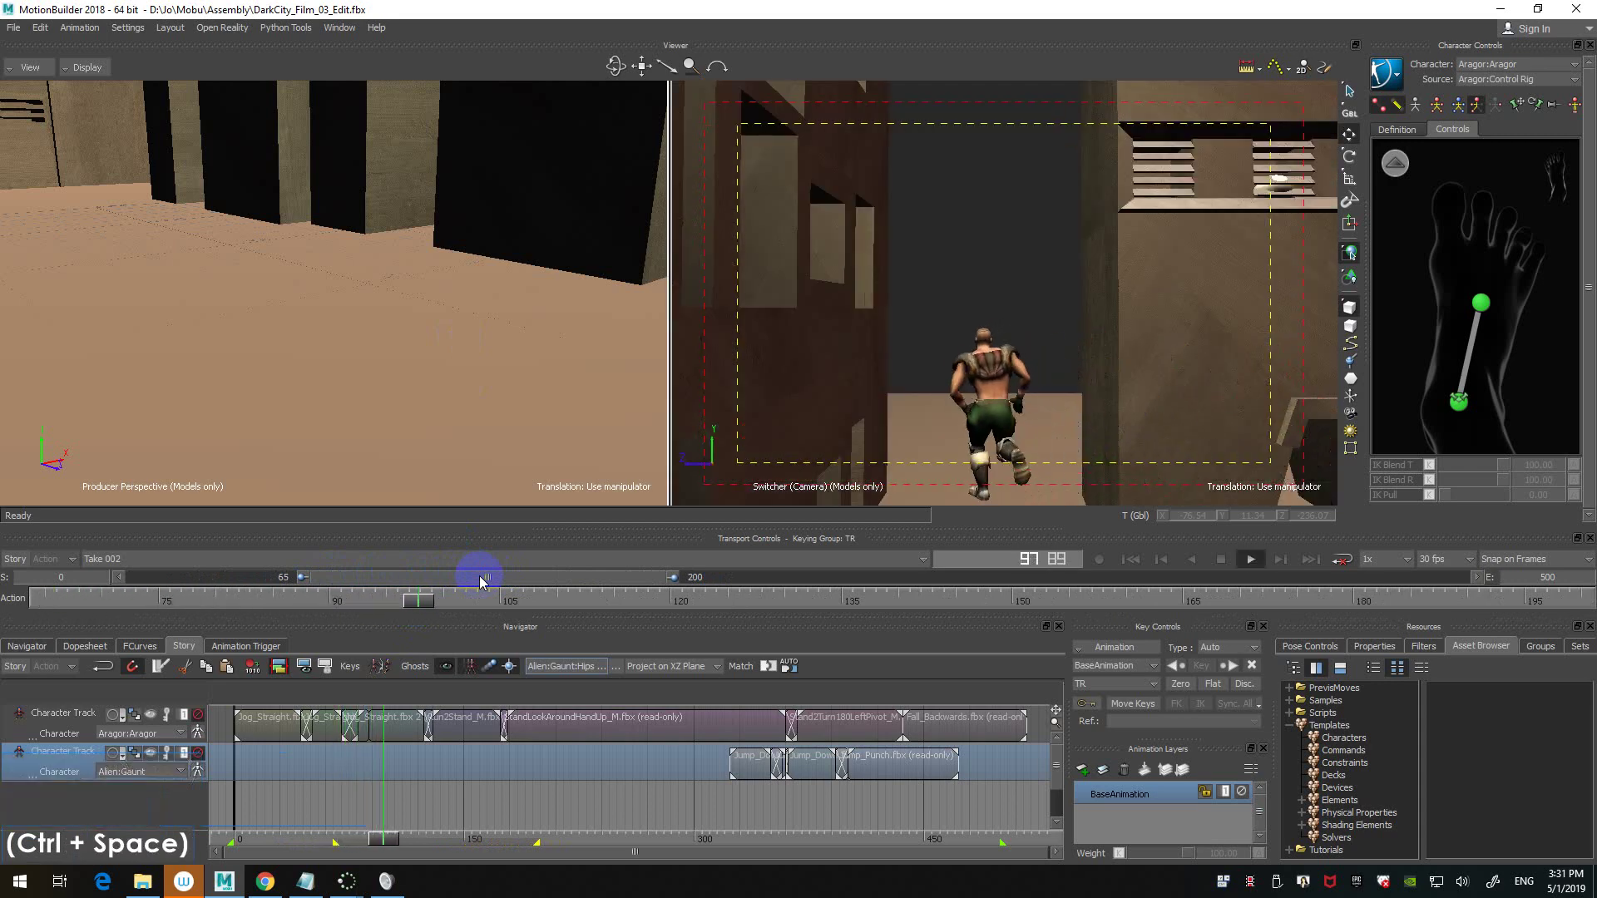
key("ctrl+Left")
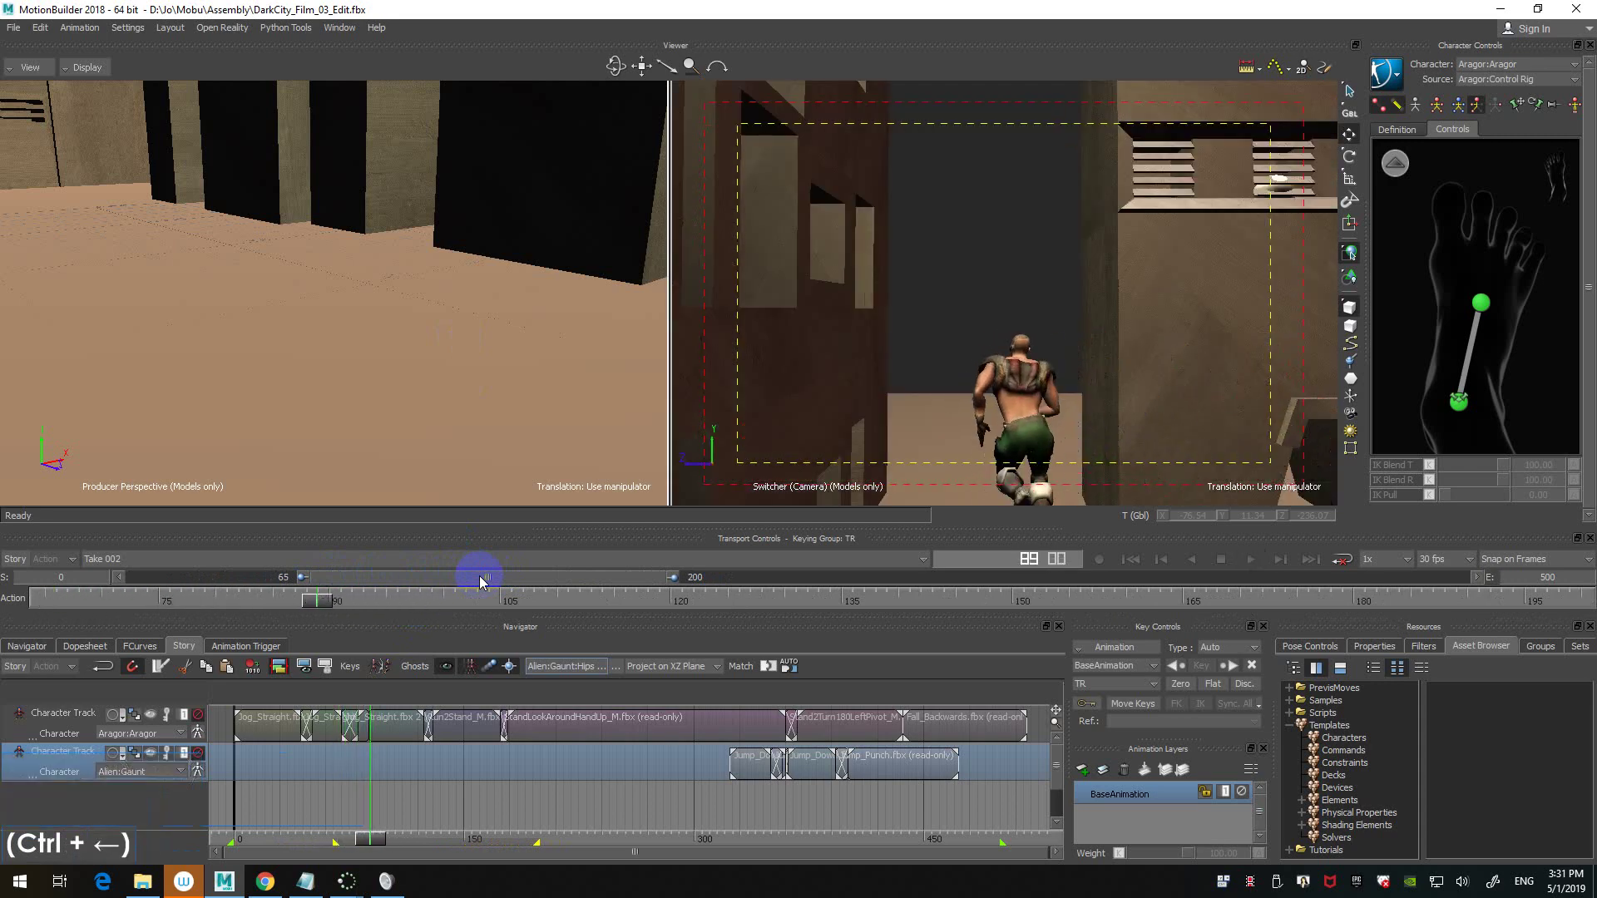
key("ctrl+Right")
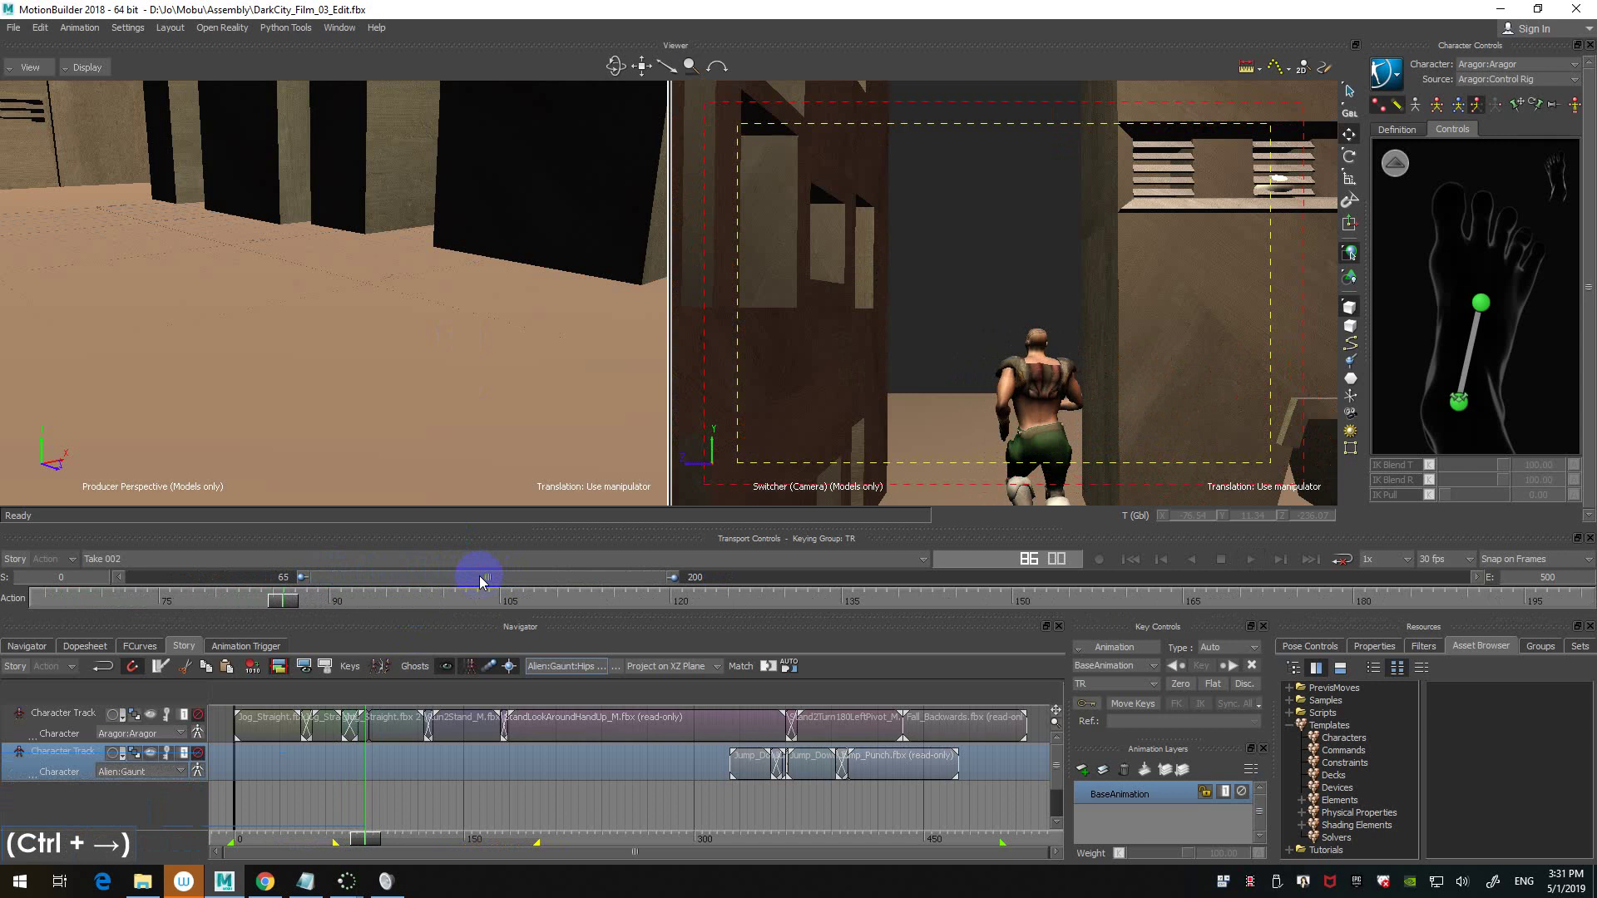
- Step repeatedly between frames 87 and 88 to compare Aragor's pose inside the second straight jog clip
double_click(402, 787, "ctrl")
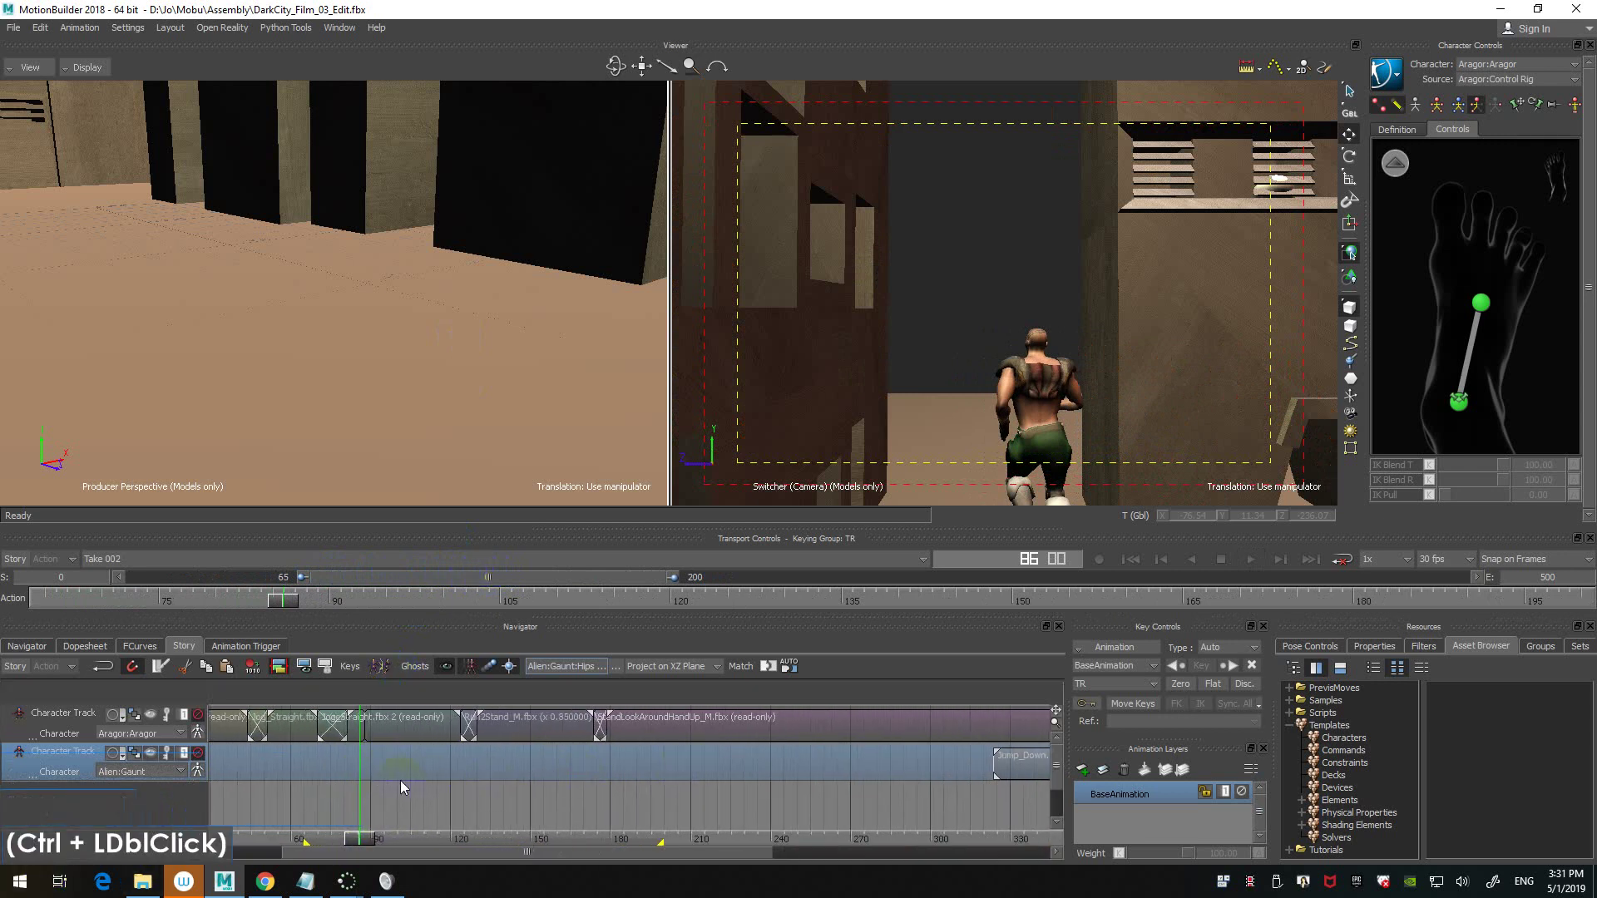
left_click_drag(400, 781, 524, 779, "ctrl")
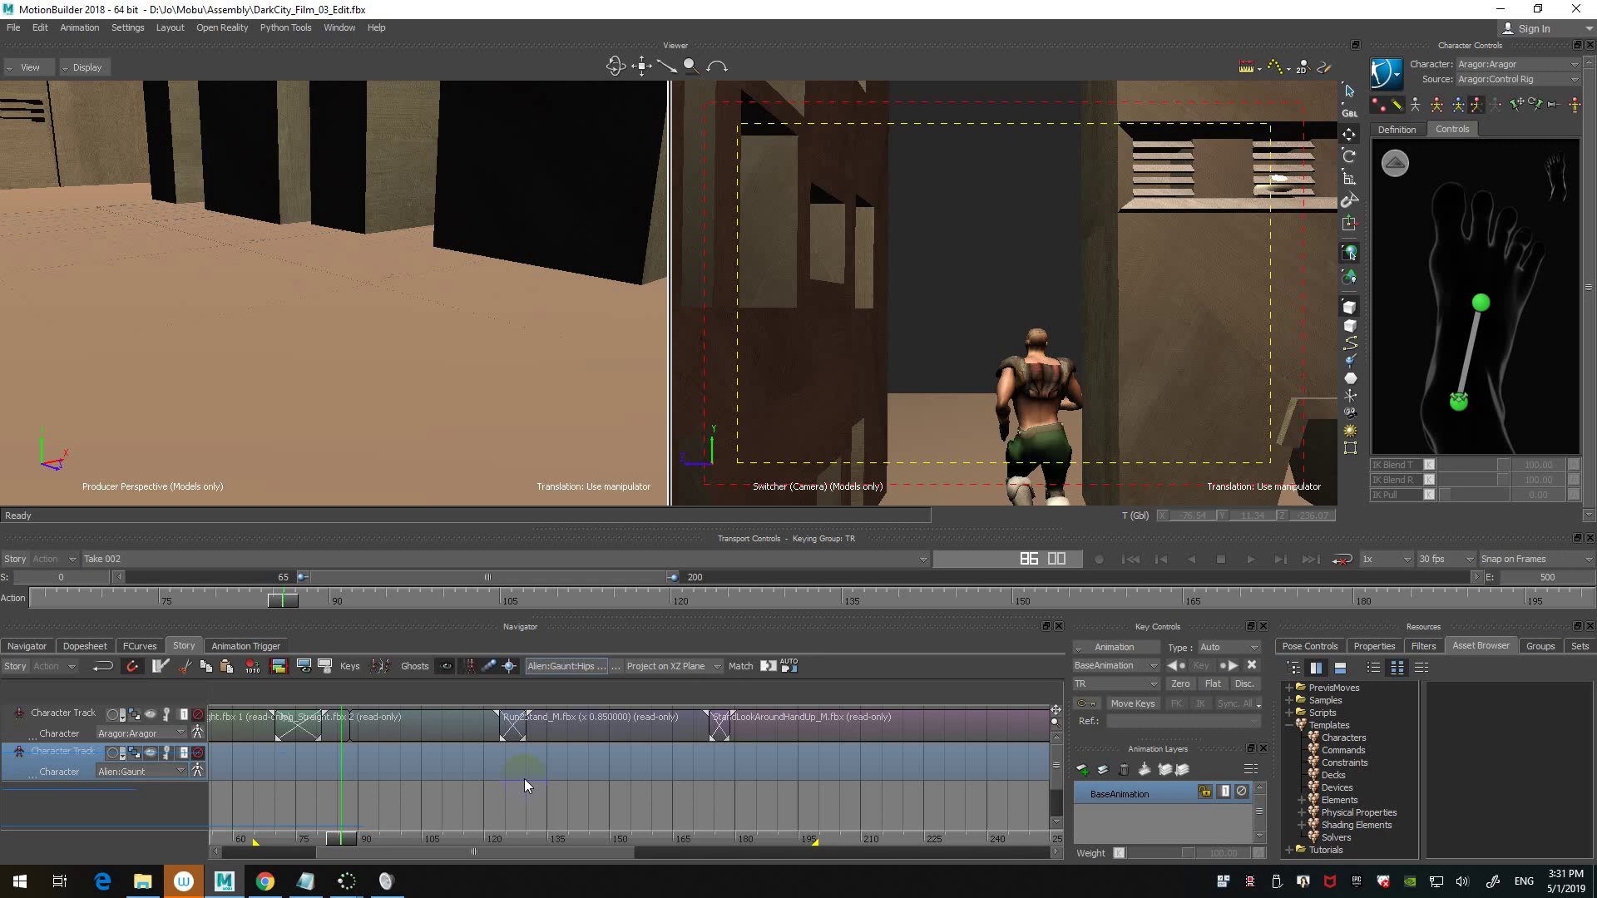
key("ctrl+Right")
key("ctrl+Right")
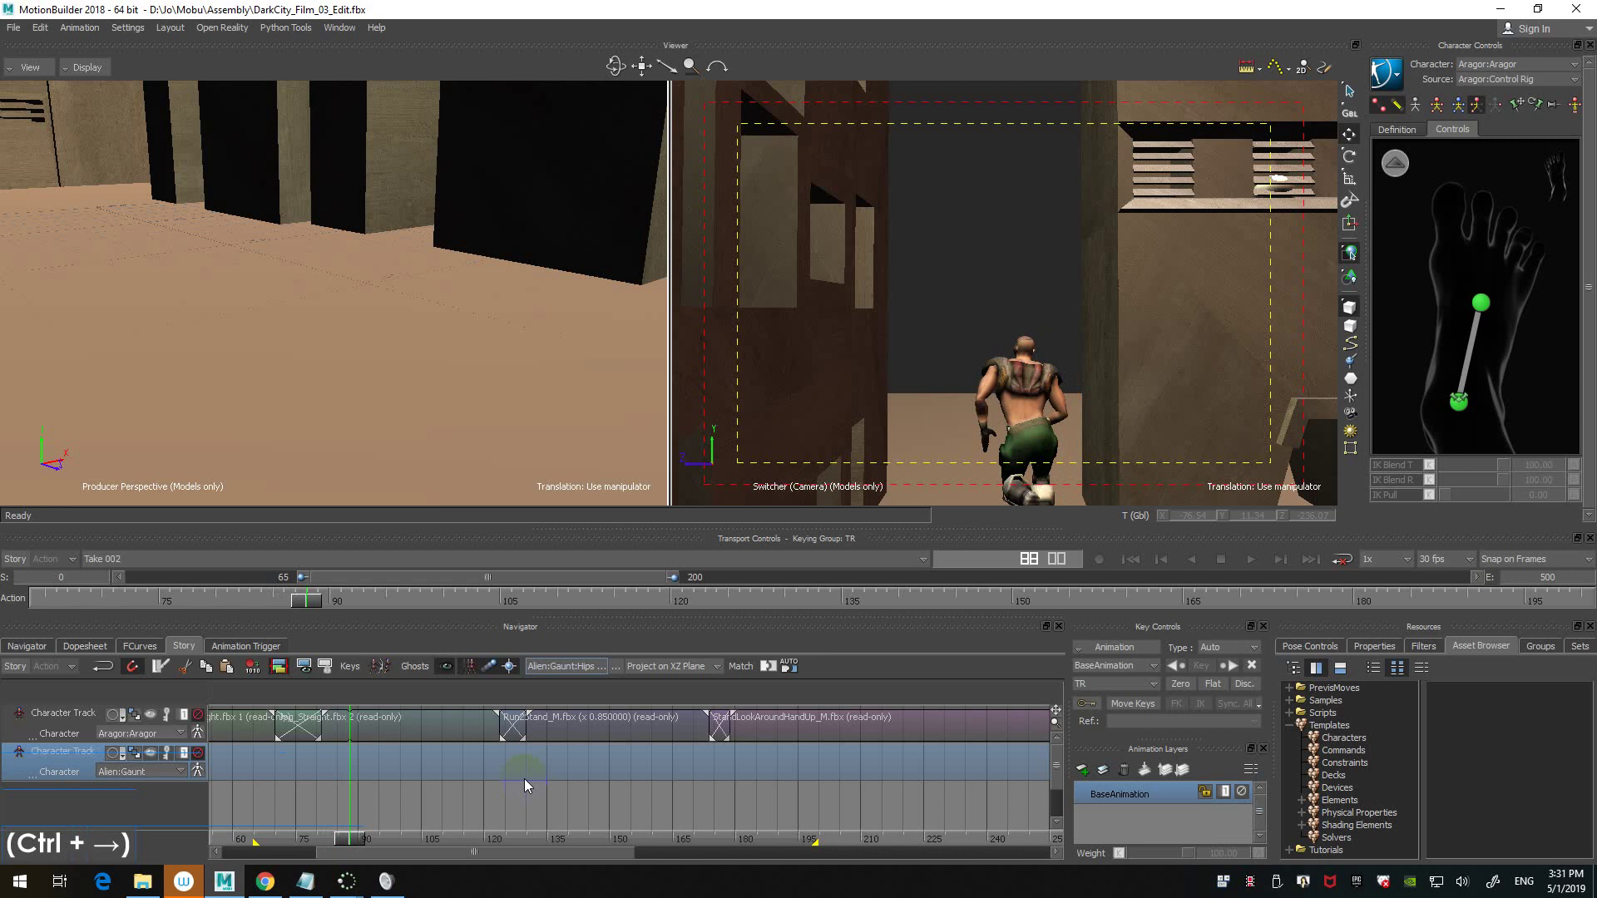
key("ctrl+Left")
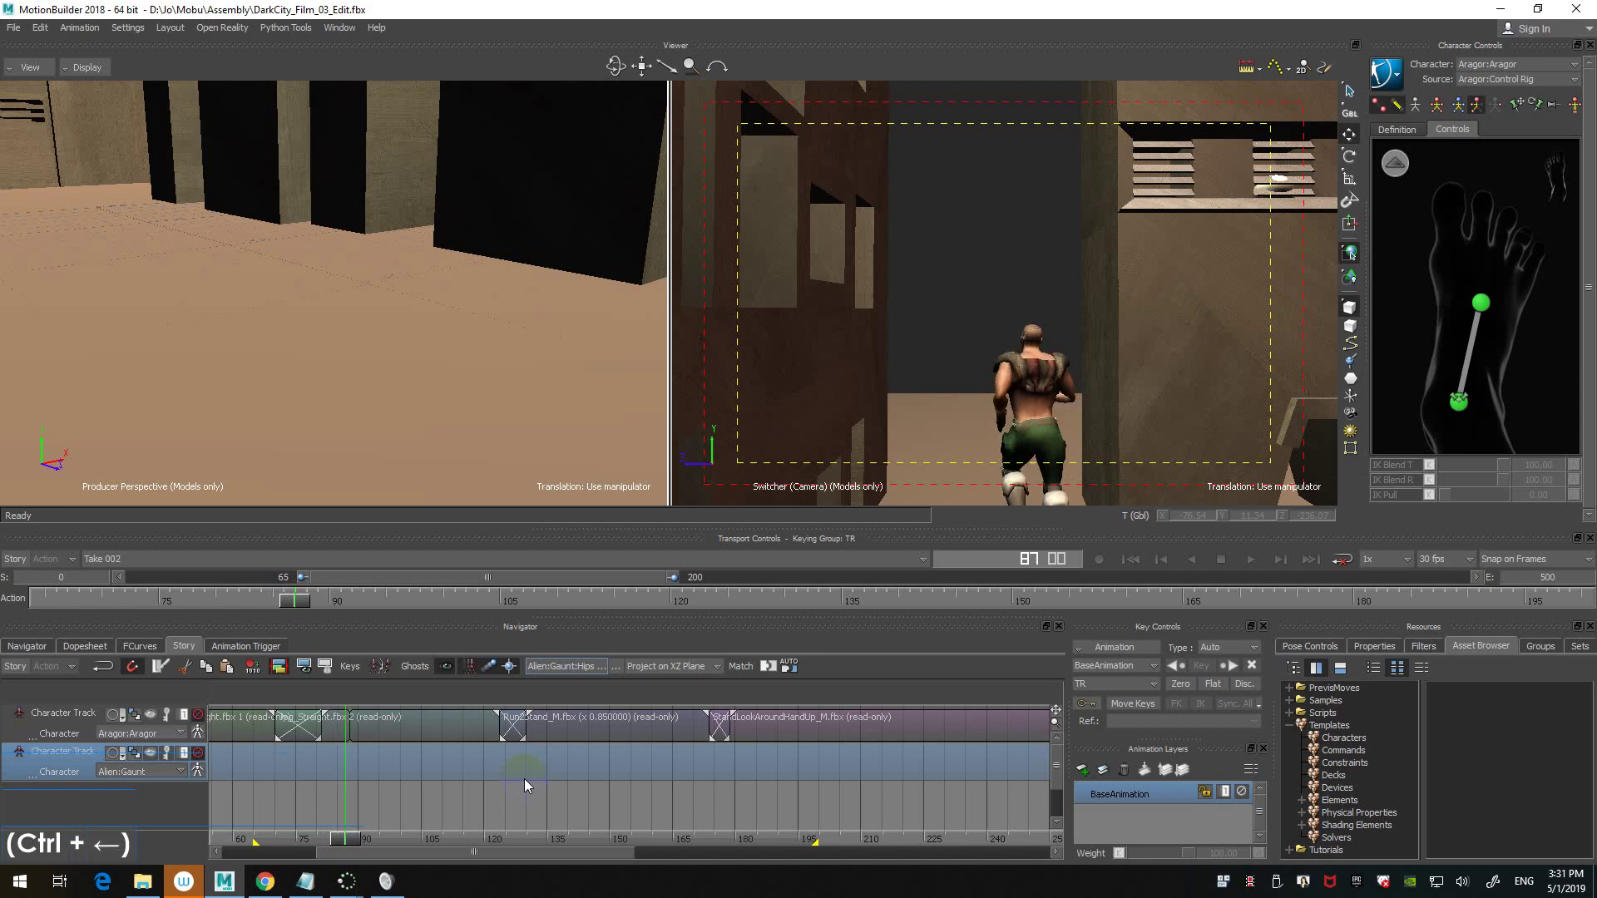
key("ctrl+Right")
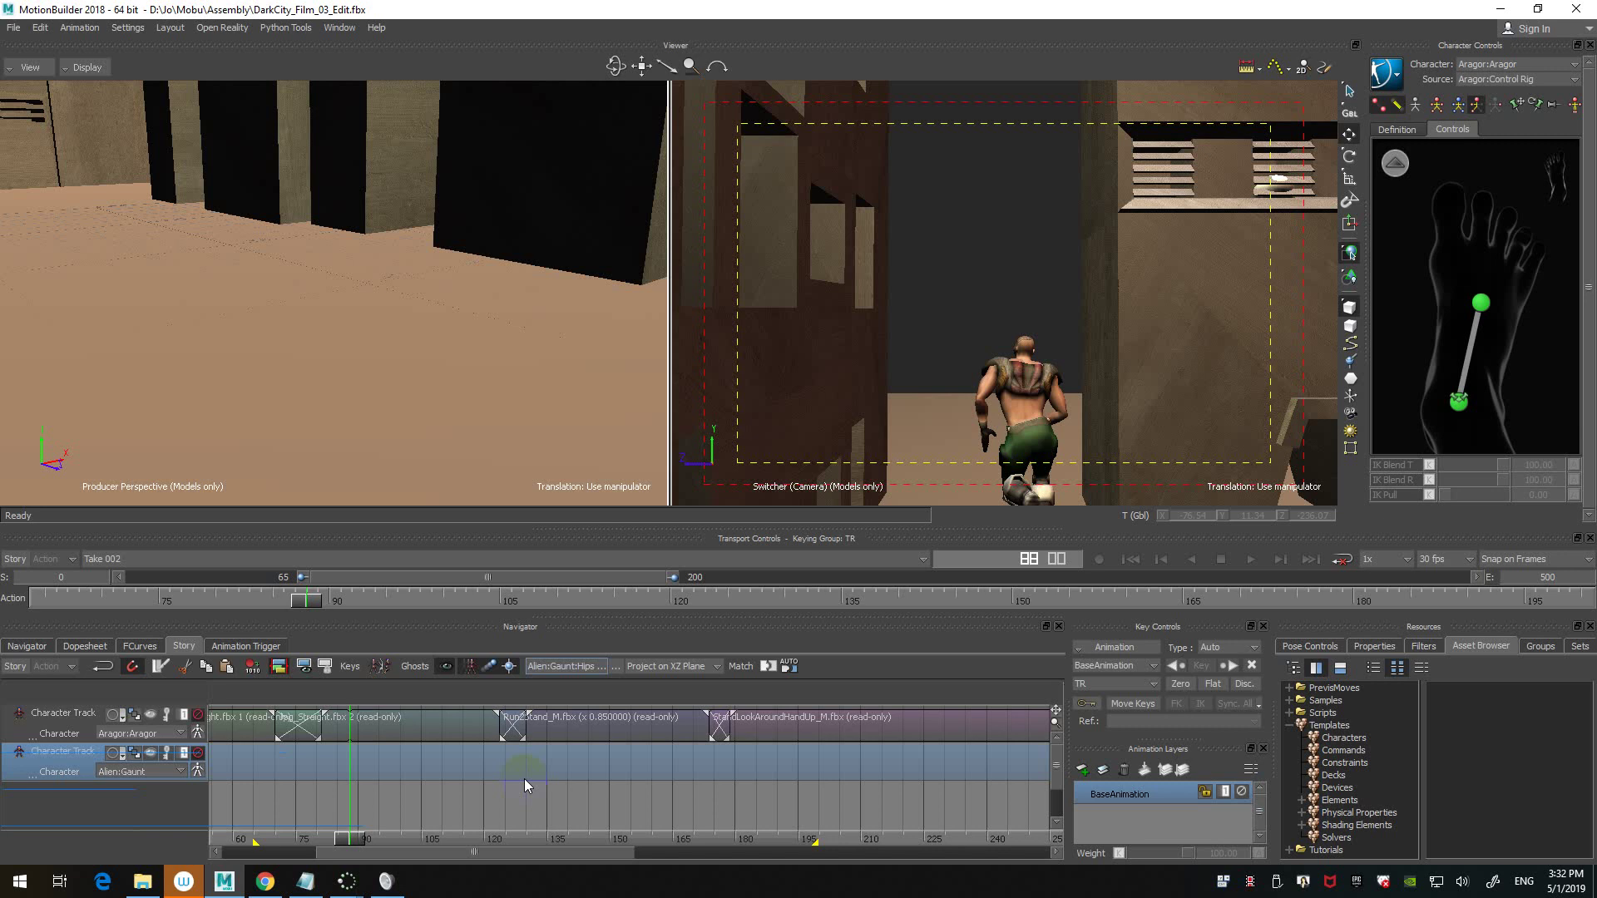
key("ctrl+Left")
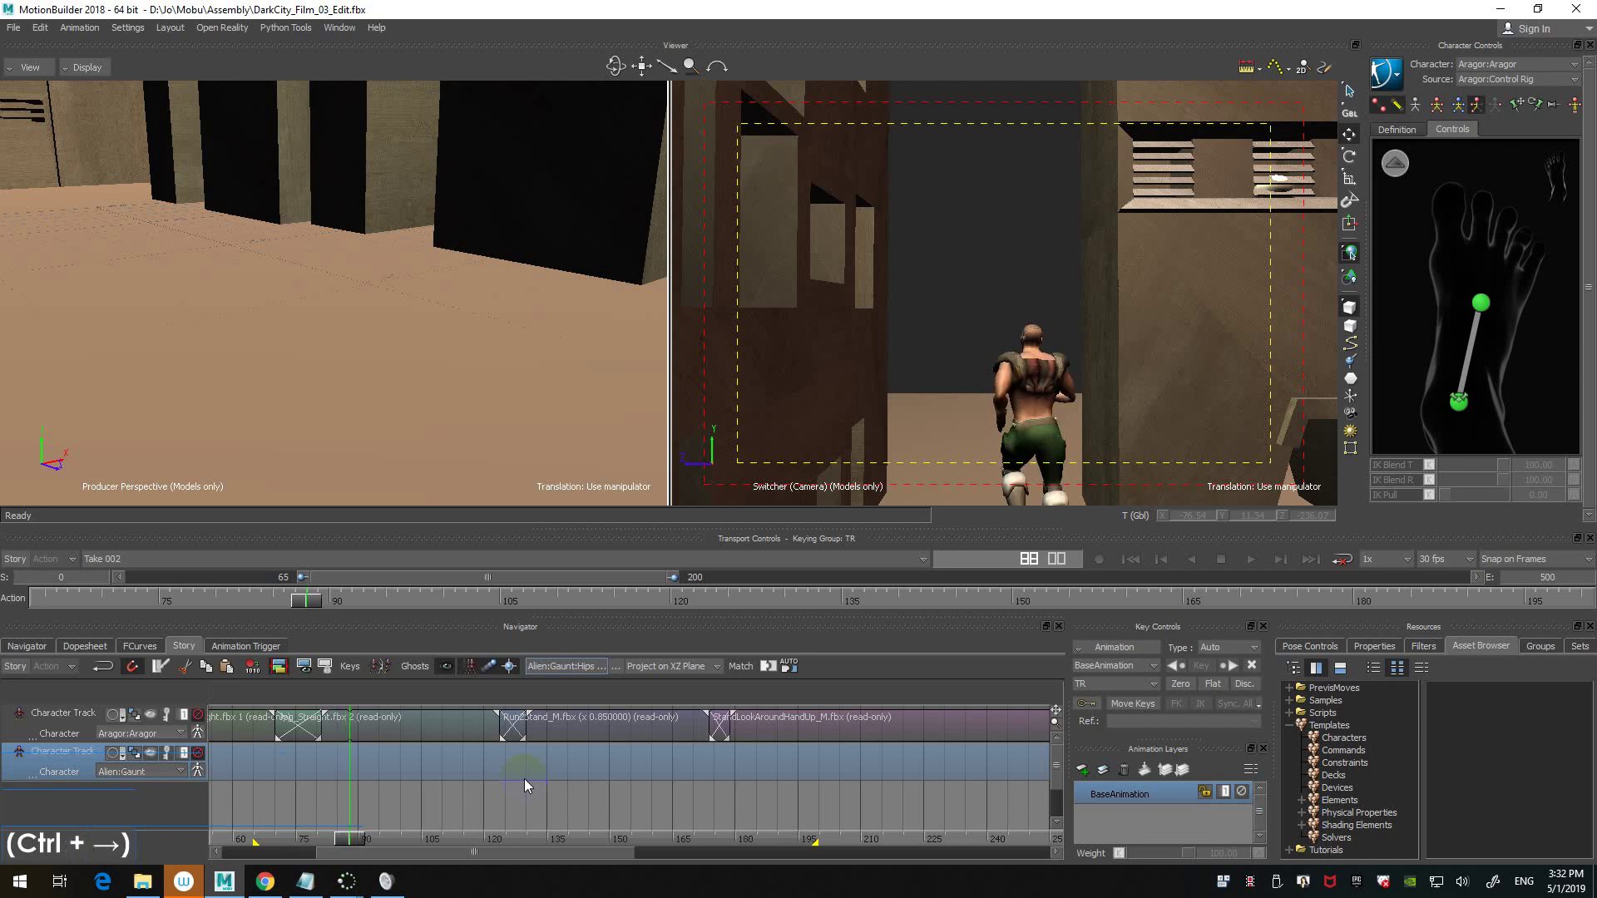
key("ctrl+Right")
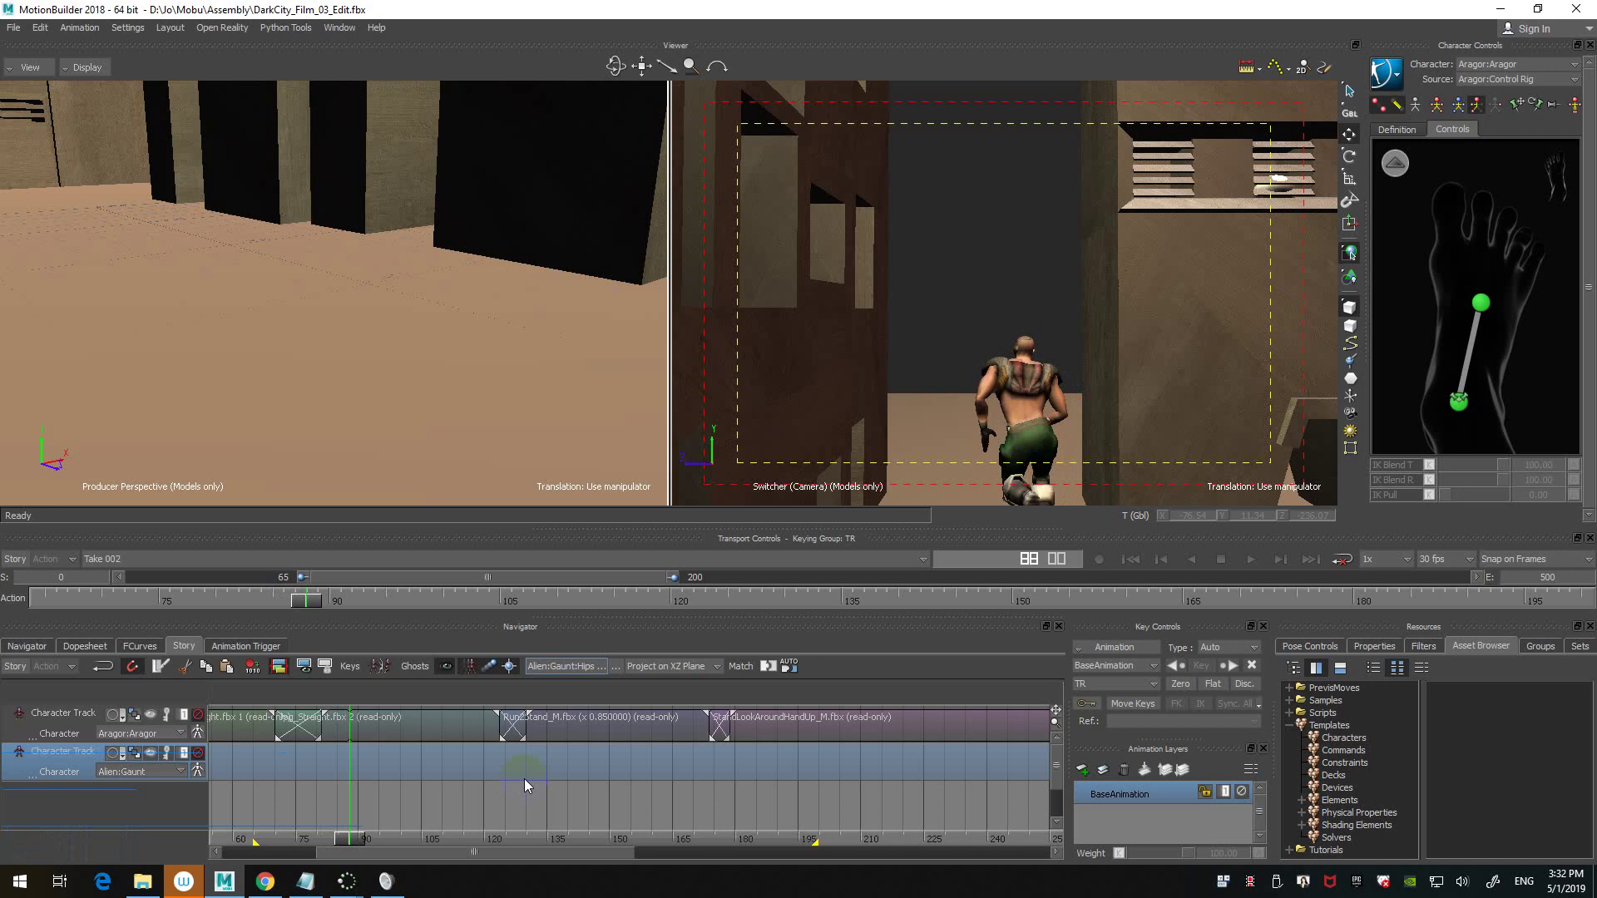
key("ctrl+Left")
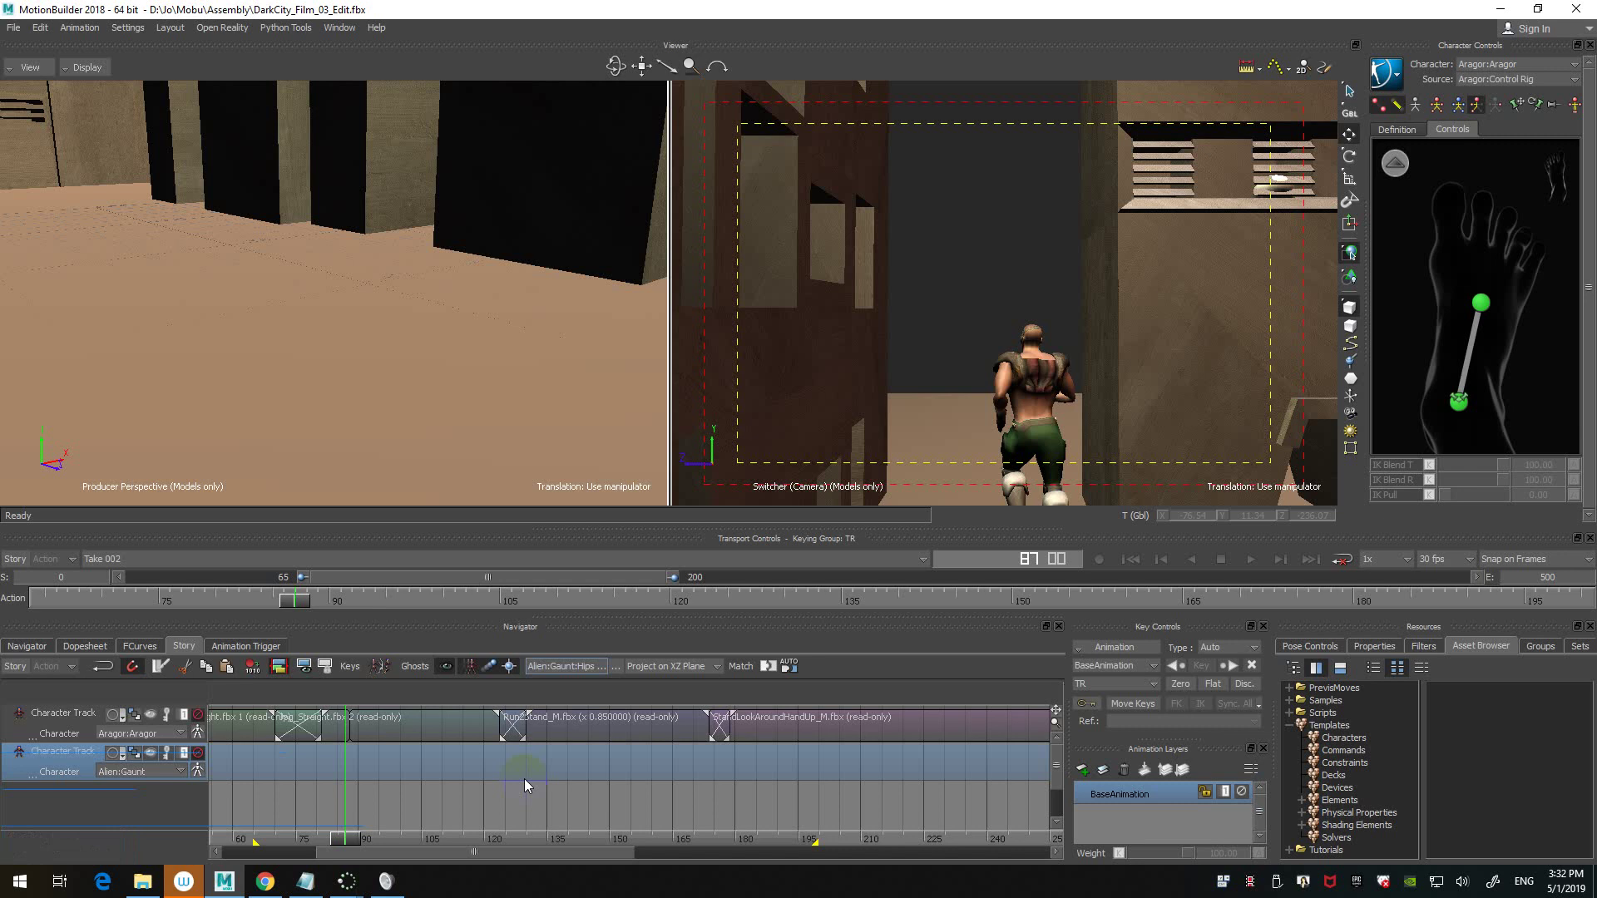
key("ctrl+Right")
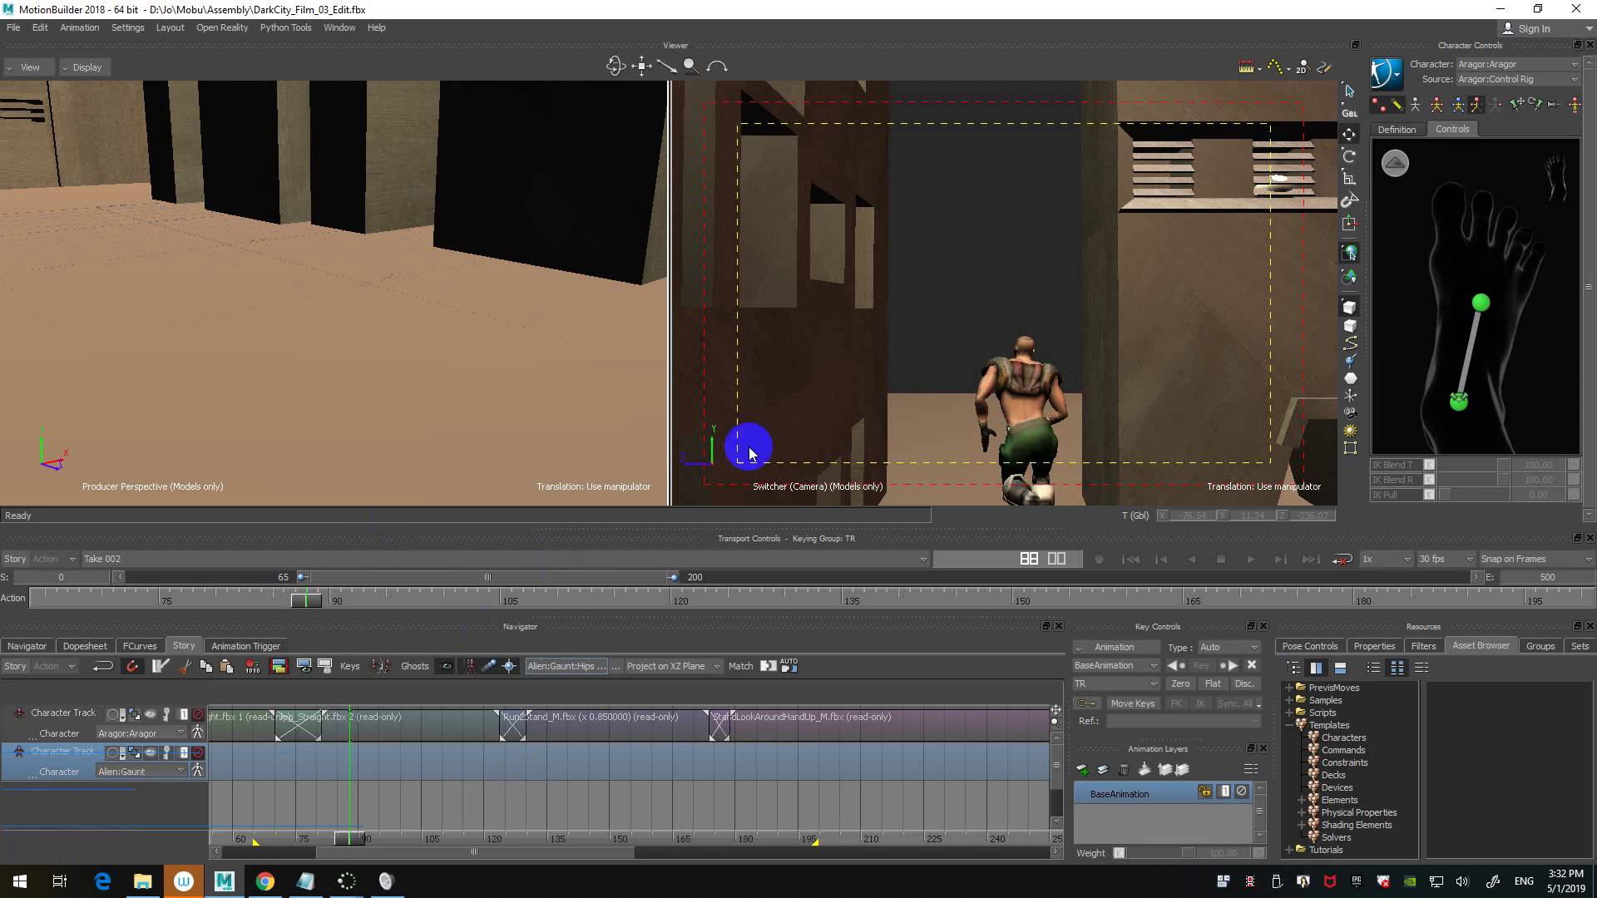
- Return to the full-body control rig, select Aragor's whole body and frame him in the Producer Perspective view
left_click(1395, 162)
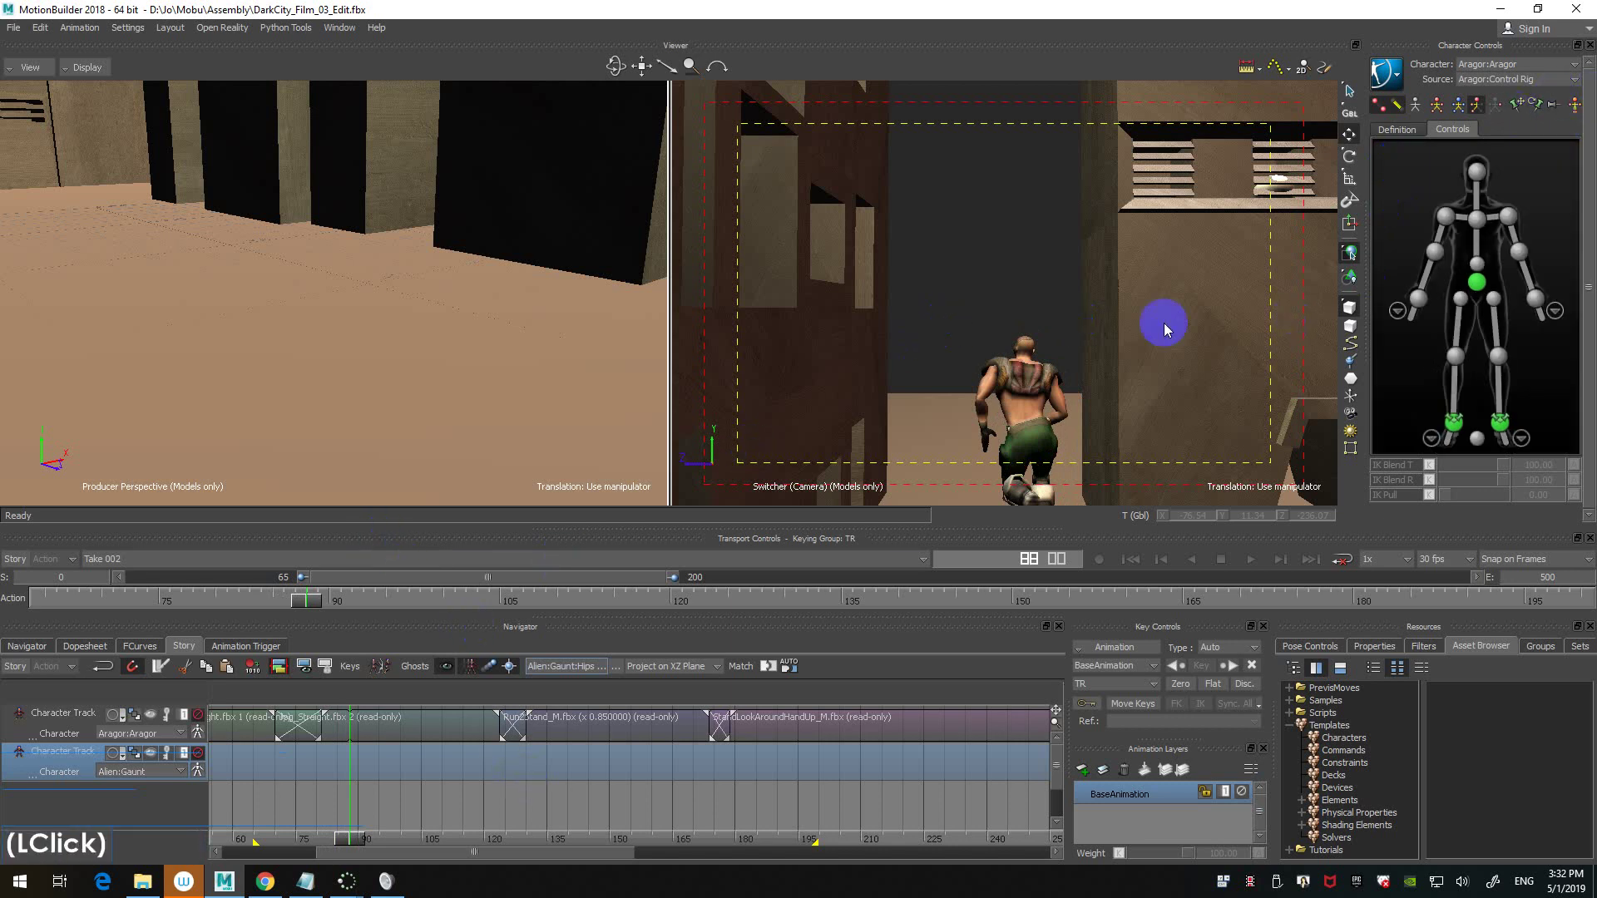
left_click(1417, 213)
key("f")
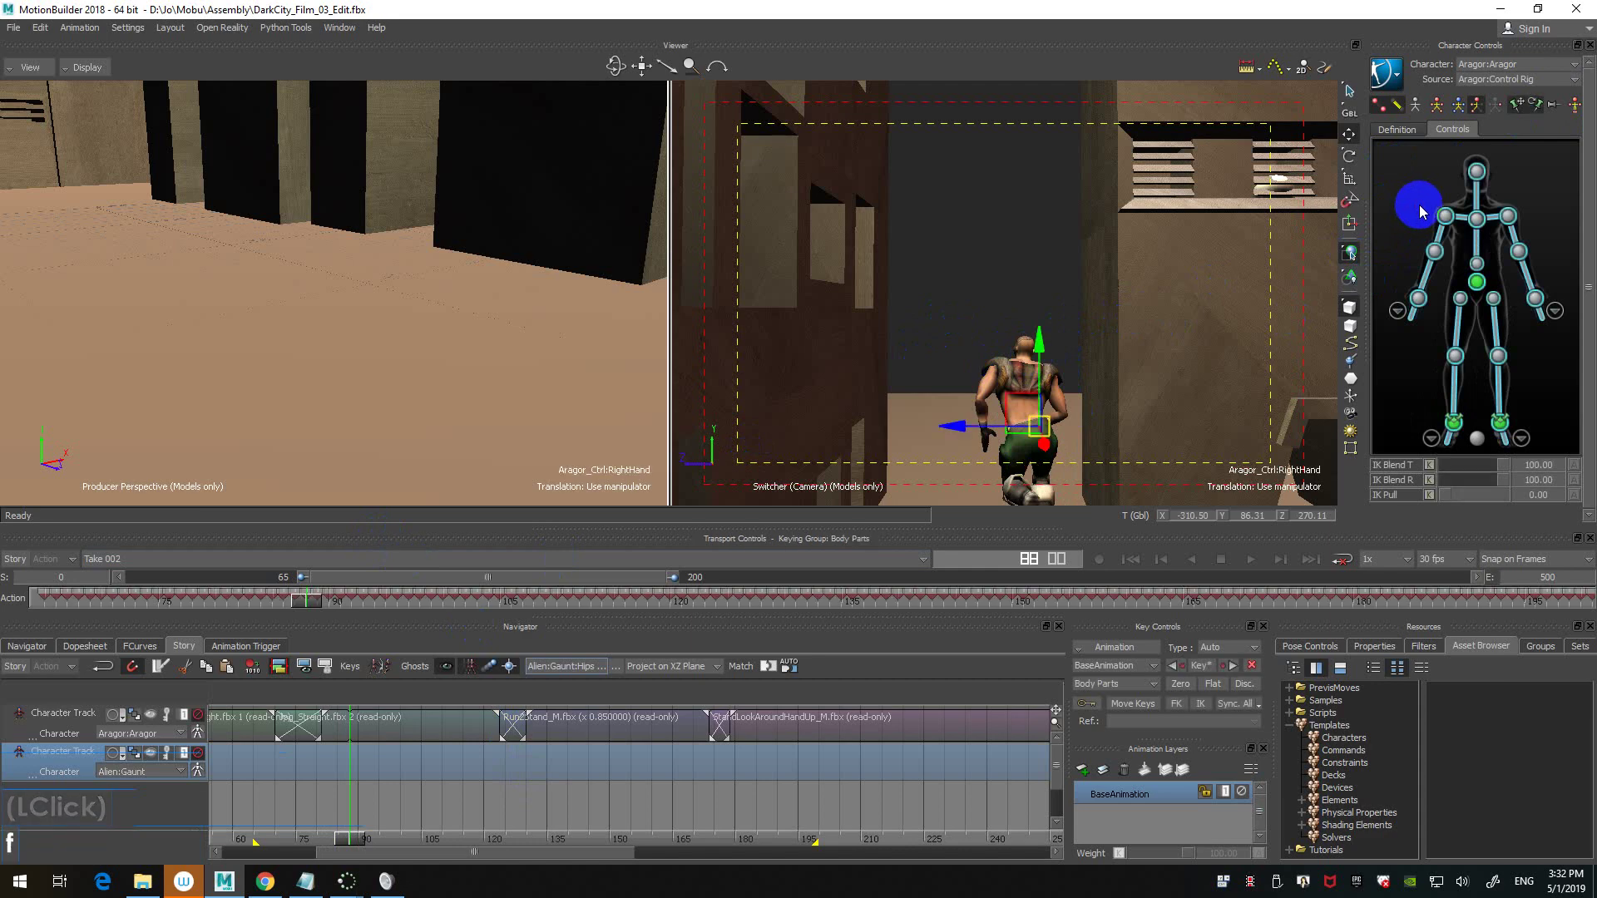
key("f")
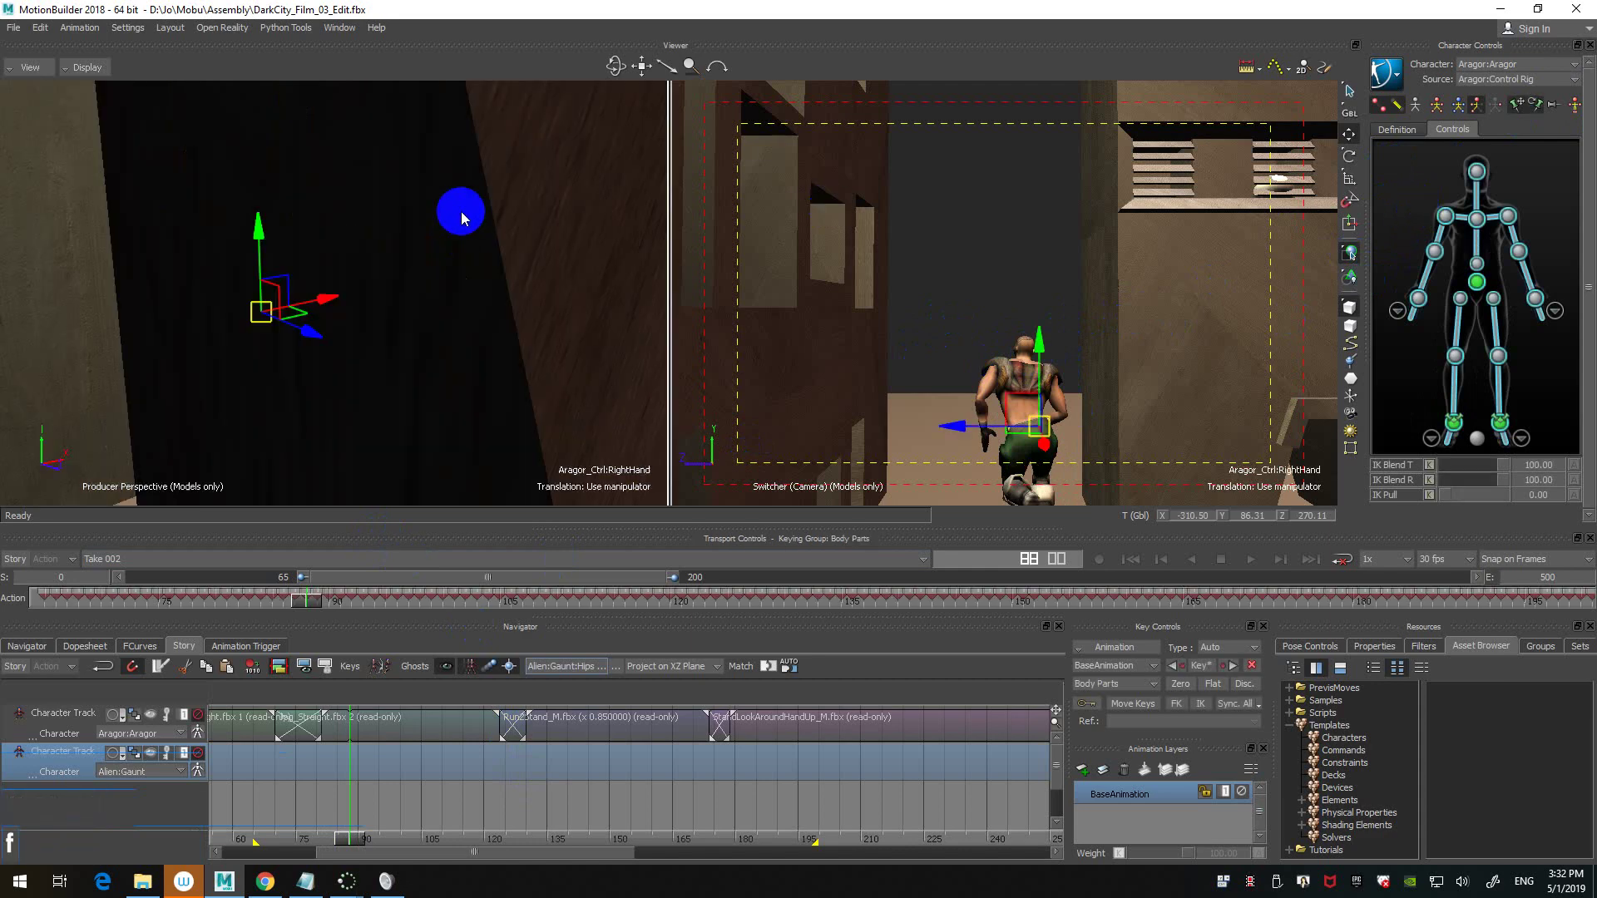
scroll(453, 204, "down", 2)
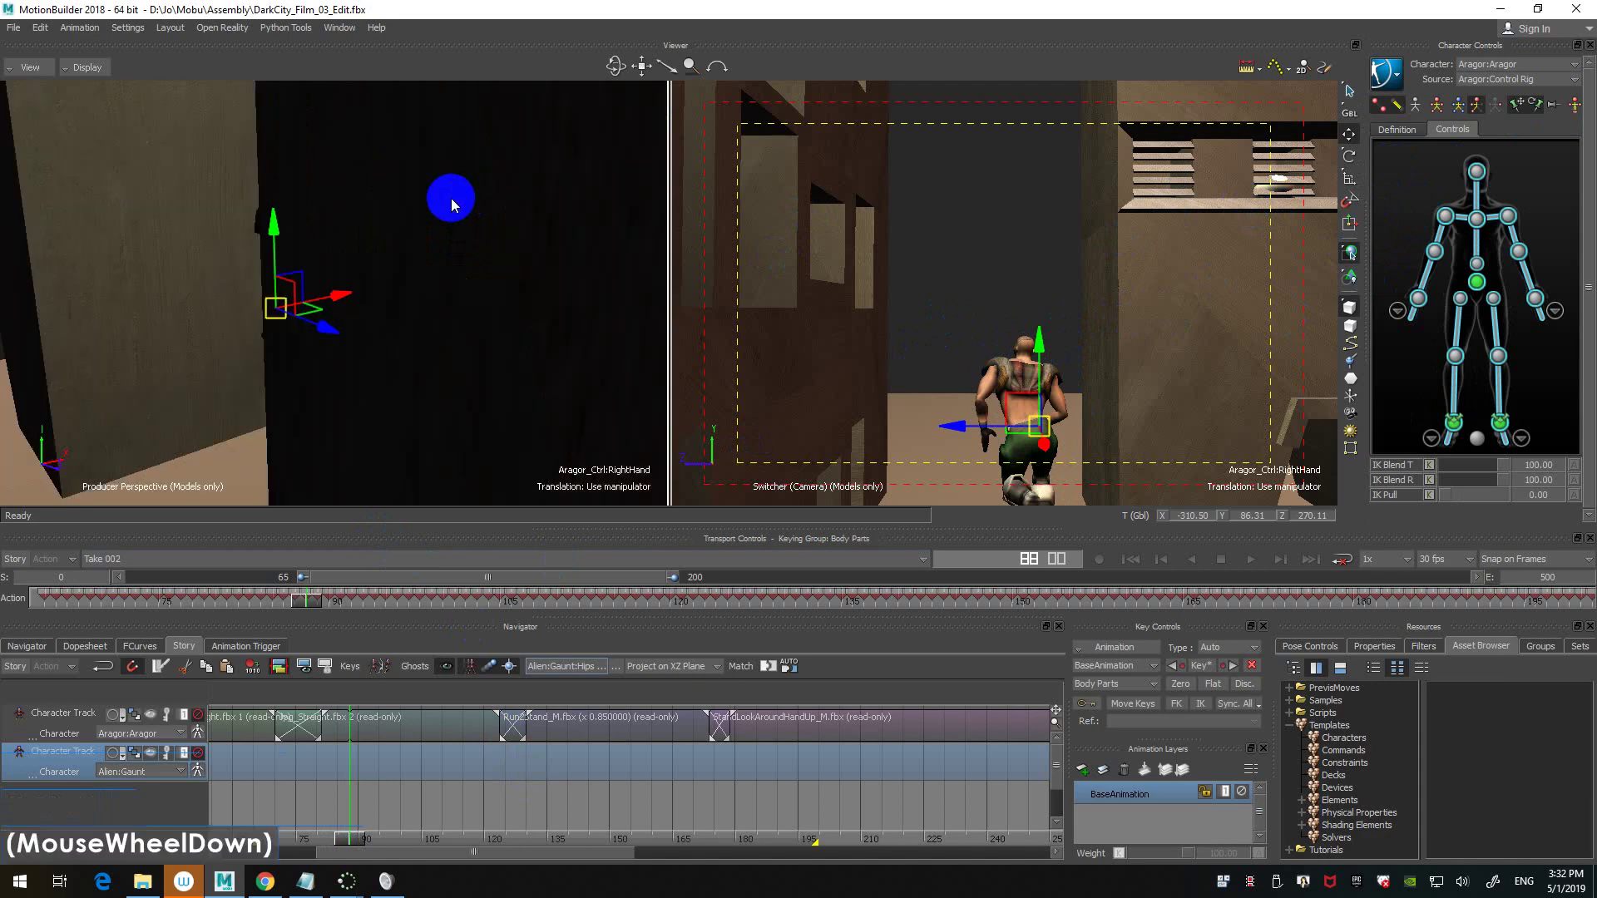
left_click_drag(425, 224, 457, 248, "ctrl+shift")
double_click(472, 281, "ctrl")
left_click(461, 247, "ctrl")
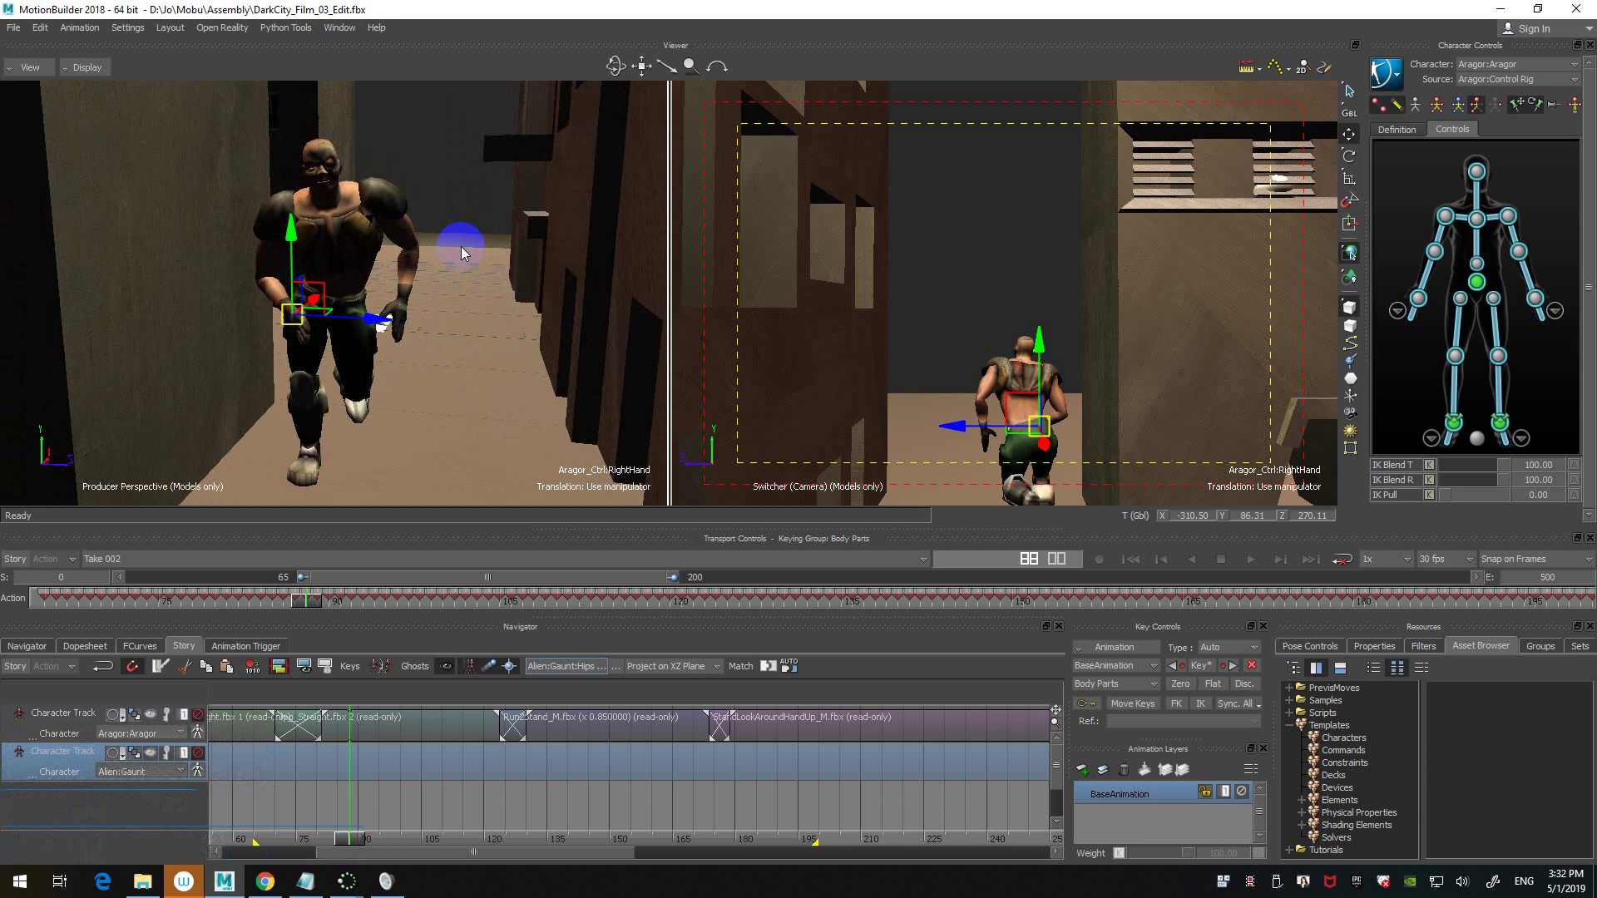
left_click_drag(461, 246, 495, 274, "ctrl+shift")
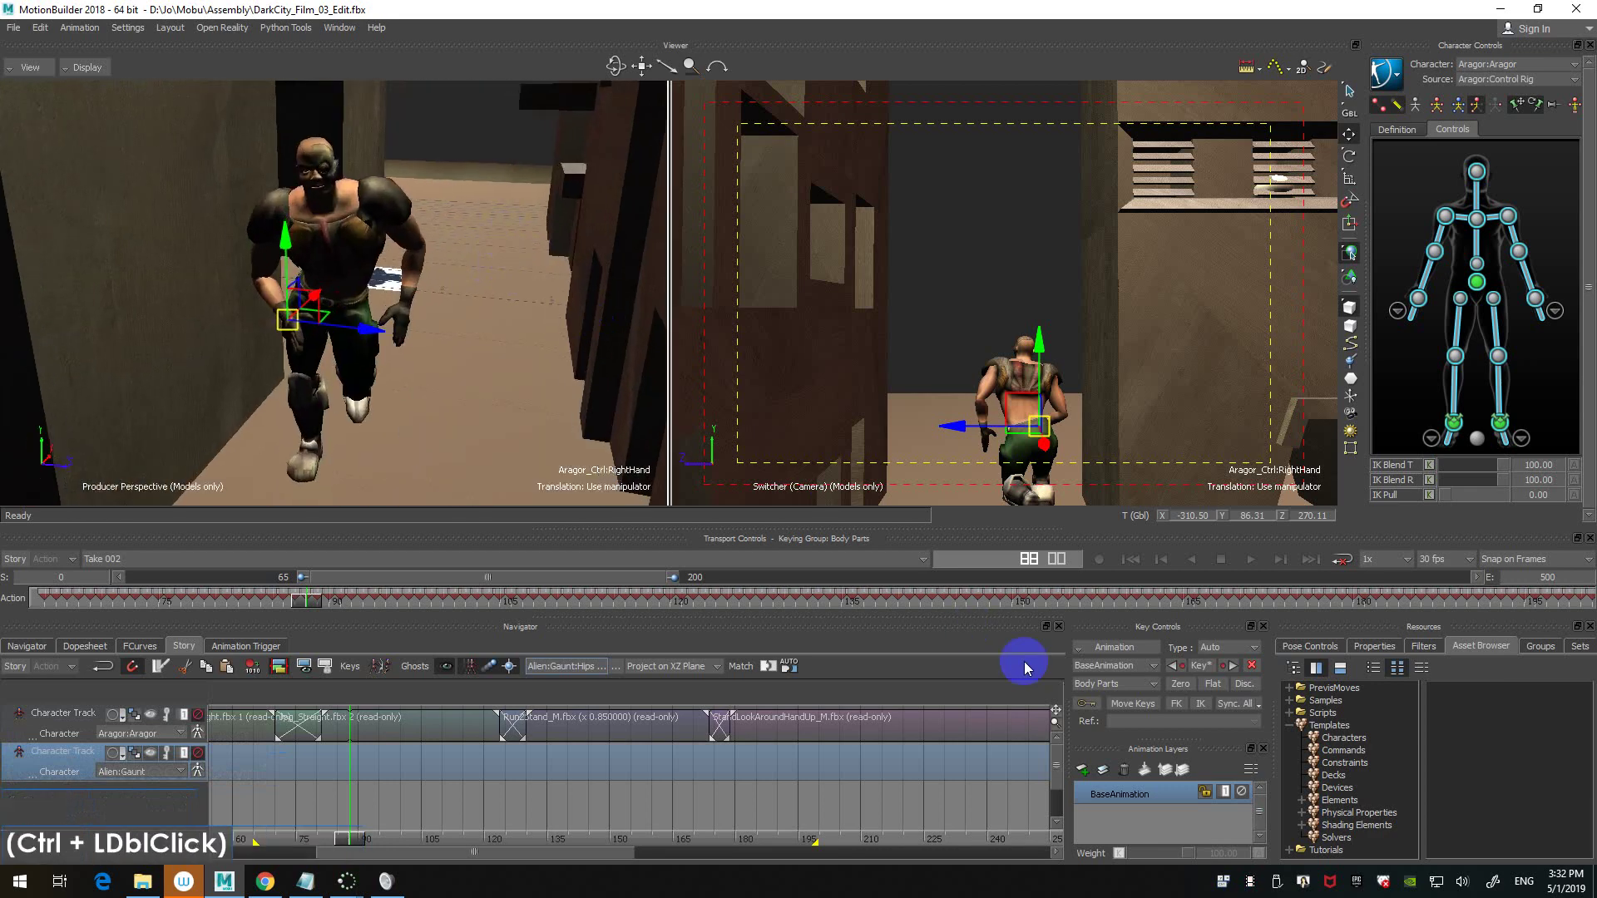
- Hide the layout group so Aragor can be viewed from the side without the surrounding buildings
left_click(1541, 645)
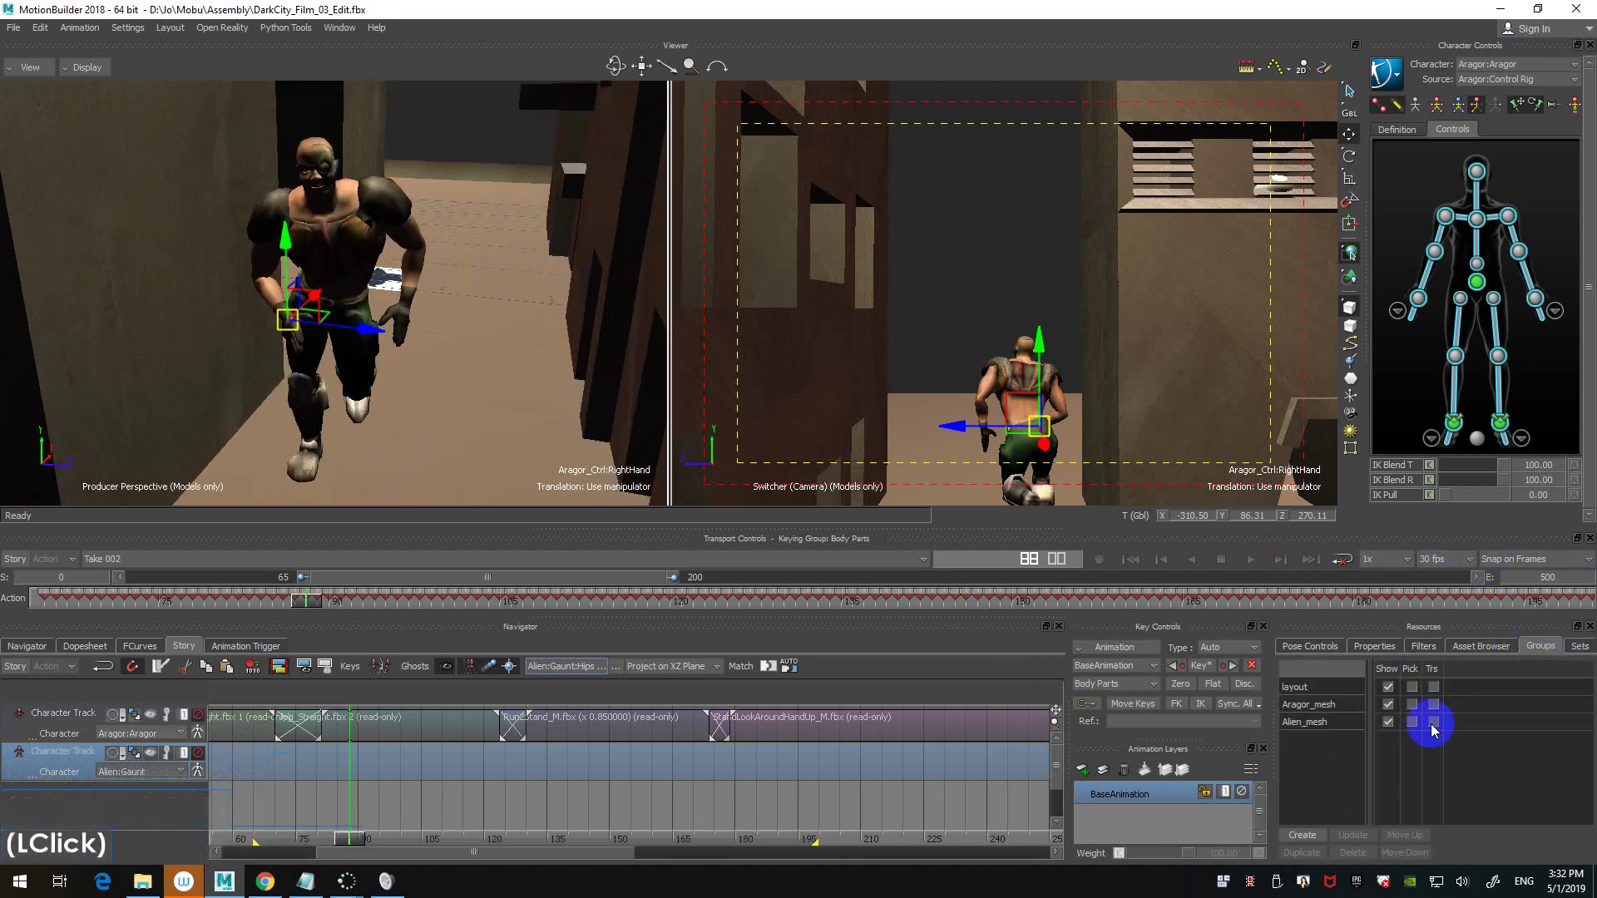
left_click(1387, 687)
left_click_drag(563, 250, 493, 265, "ctrl+shift")
- Step back and forth through frames 85 to 89 to examine the change in Aragor's pose between 87 and 88
key("ctrl+Left")
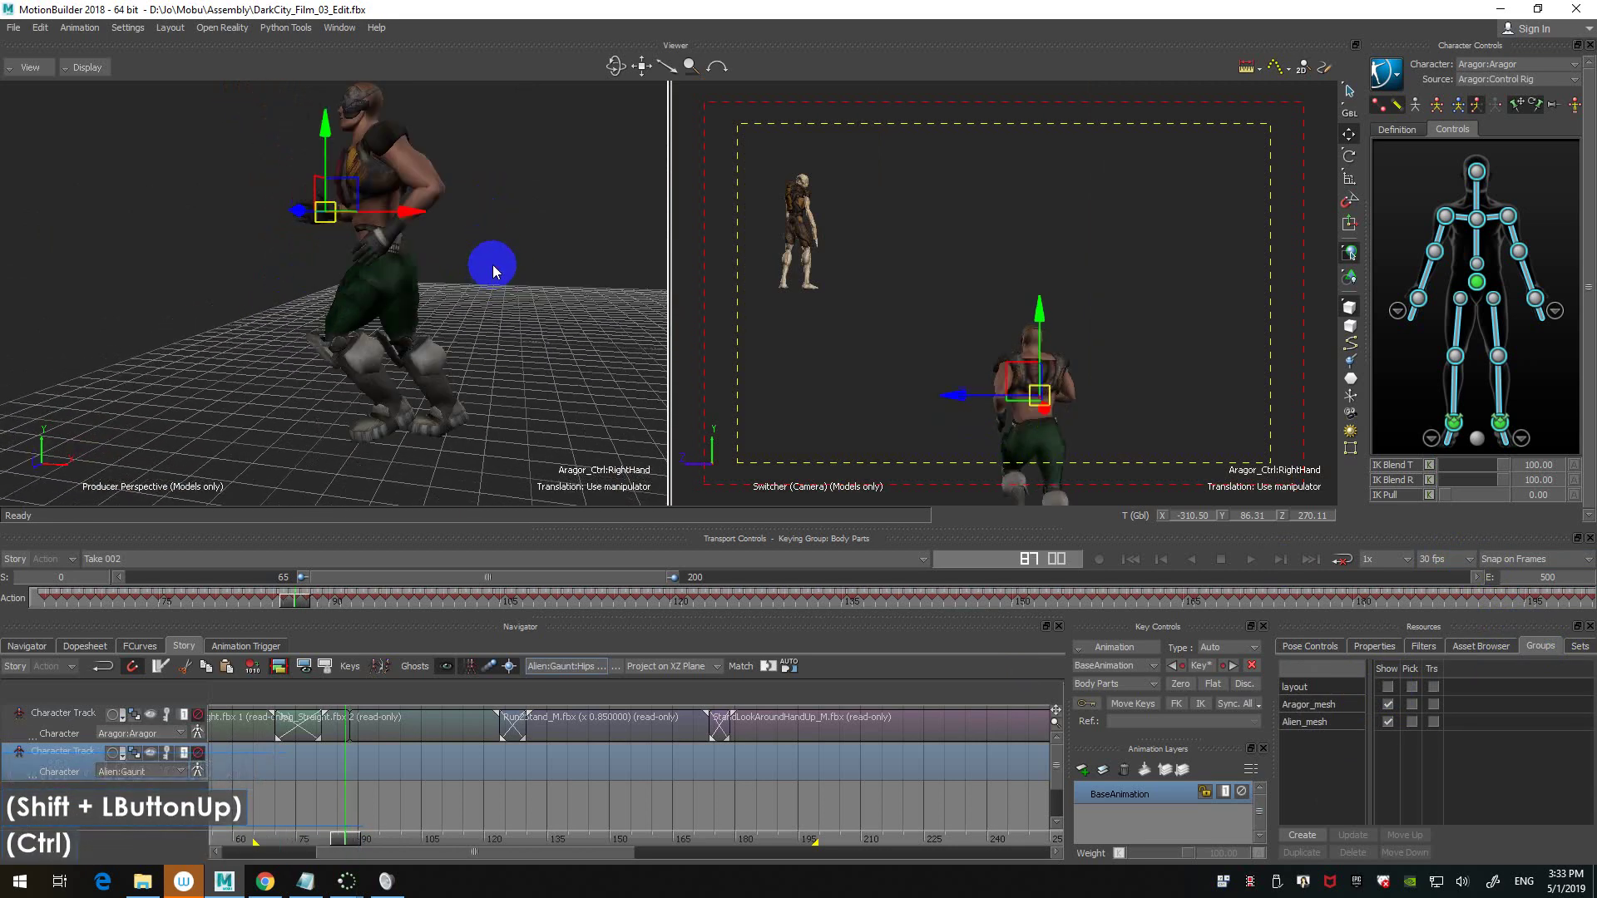
key("ctrl+Right")
key("ctrl+Left")
key("ctrl+Right")
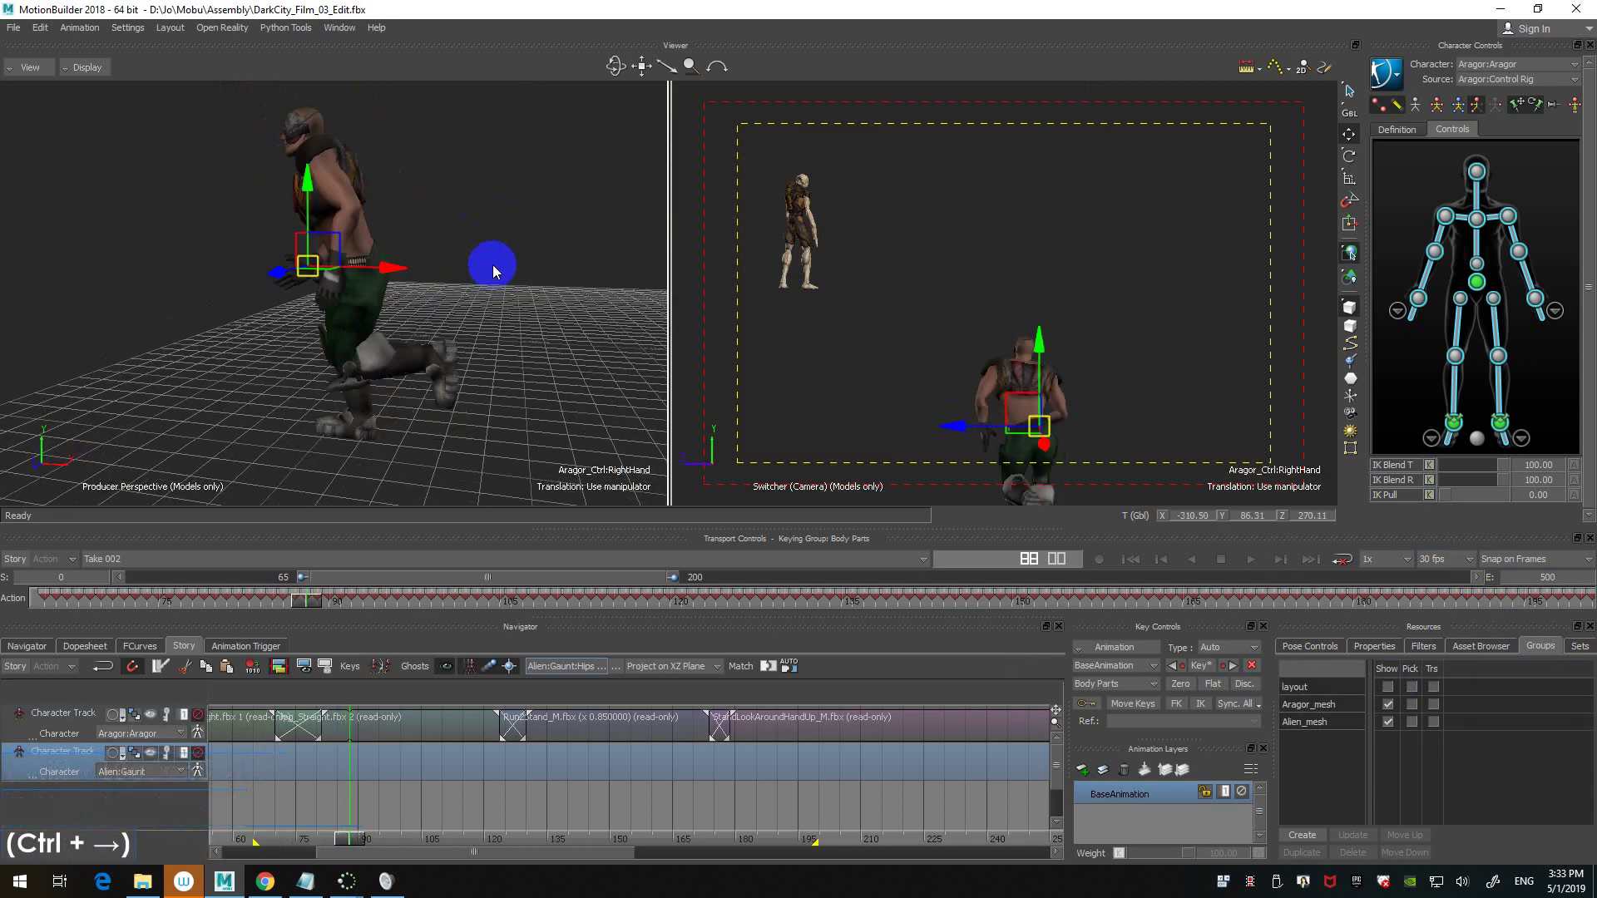
key("ctrl+Left")
key("ctrl+Left")
key("ctrl+Left")
key("ctrl+Right")
key("ctrl+Right")
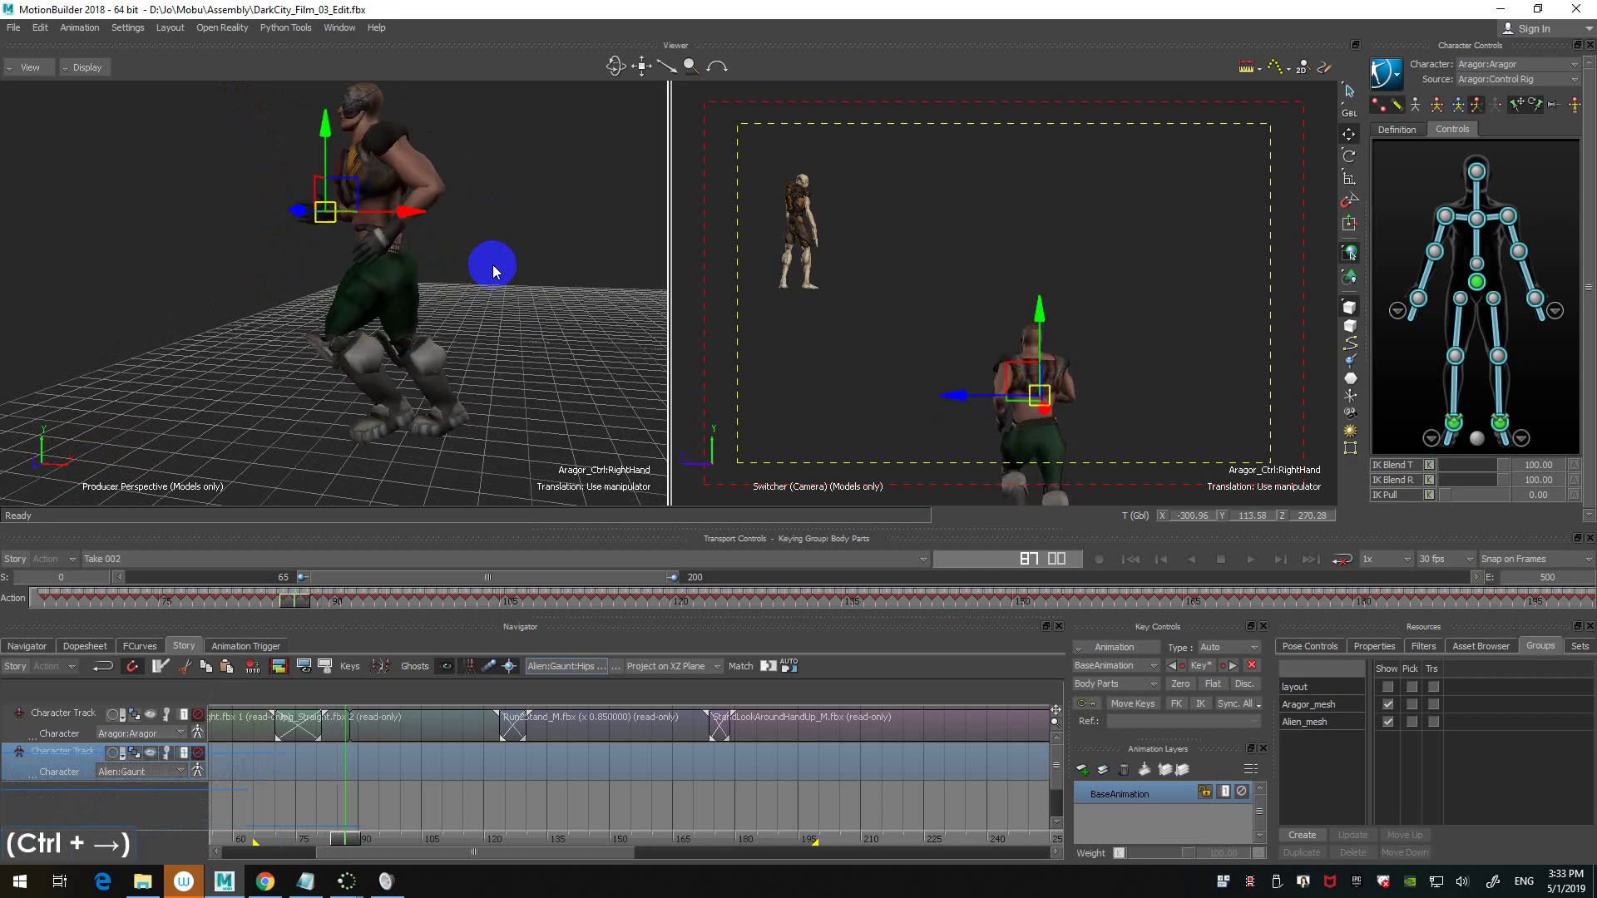
key("ctrl+Right")
key("ctrl+Right")
key("ctrl+Right")
key("ctrl+Right")
key("ctrl+Right")
key("ctrl+Right")
key("ctrl+Right")
key("ctrl+Right")
key("ctrl+Right")
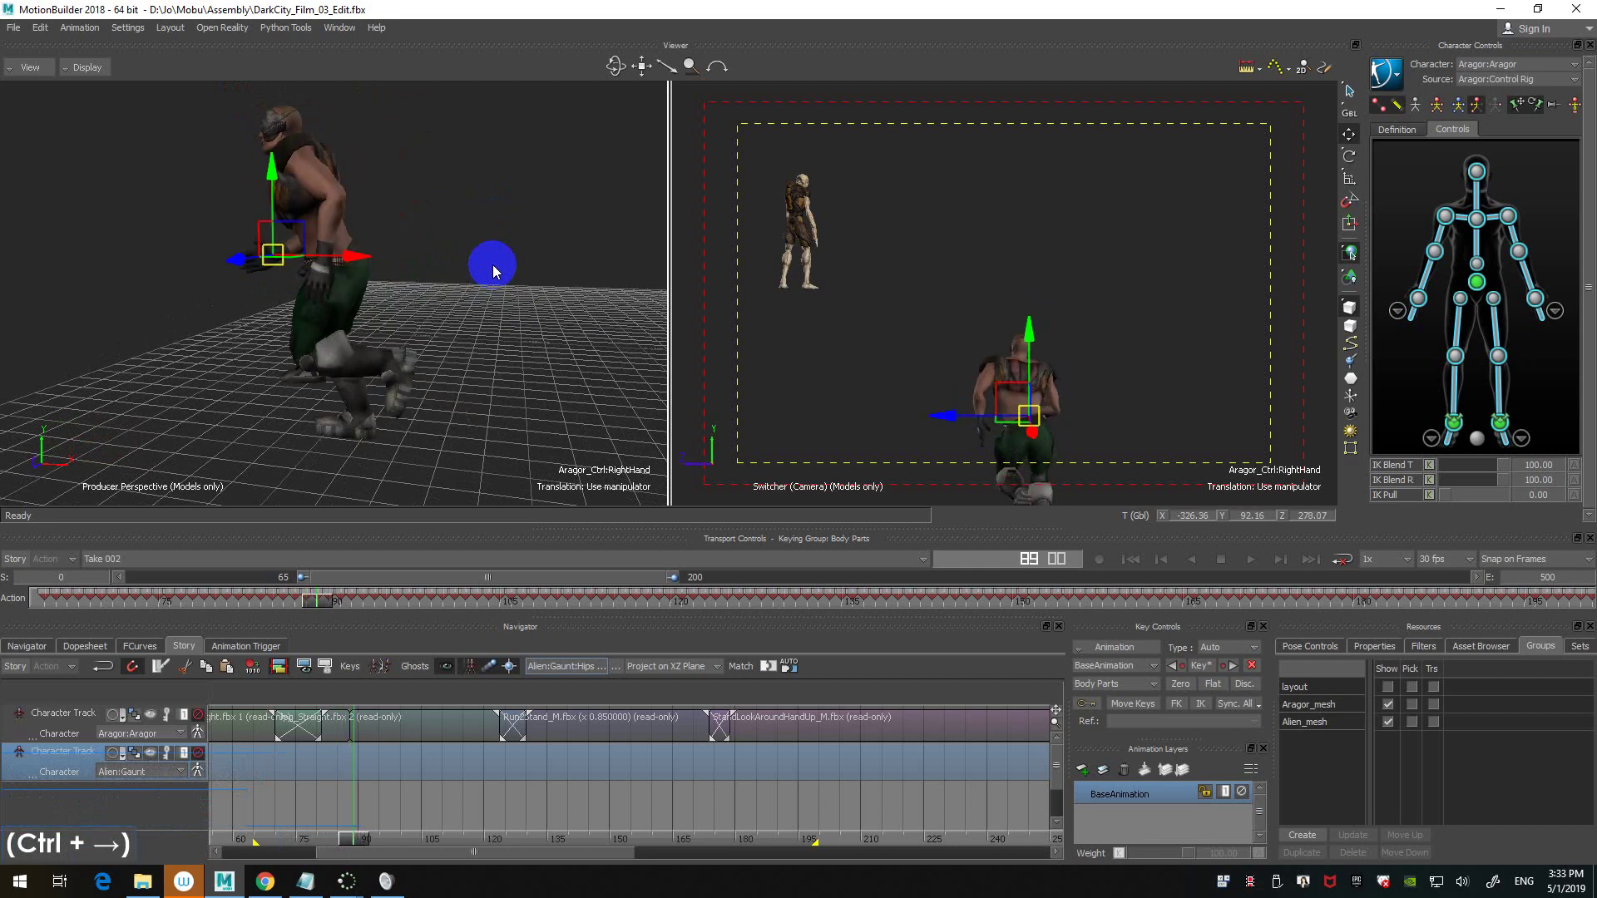
key("ctrl+Left")
key("ctrl+Left")
key("ctrl+Left")
key("ctrl+Left")
key("ctrl+Left")
key("ctrl+Left")
key("ctrl+Left")
key("ctrl+Left")
key("ctrl+Left")
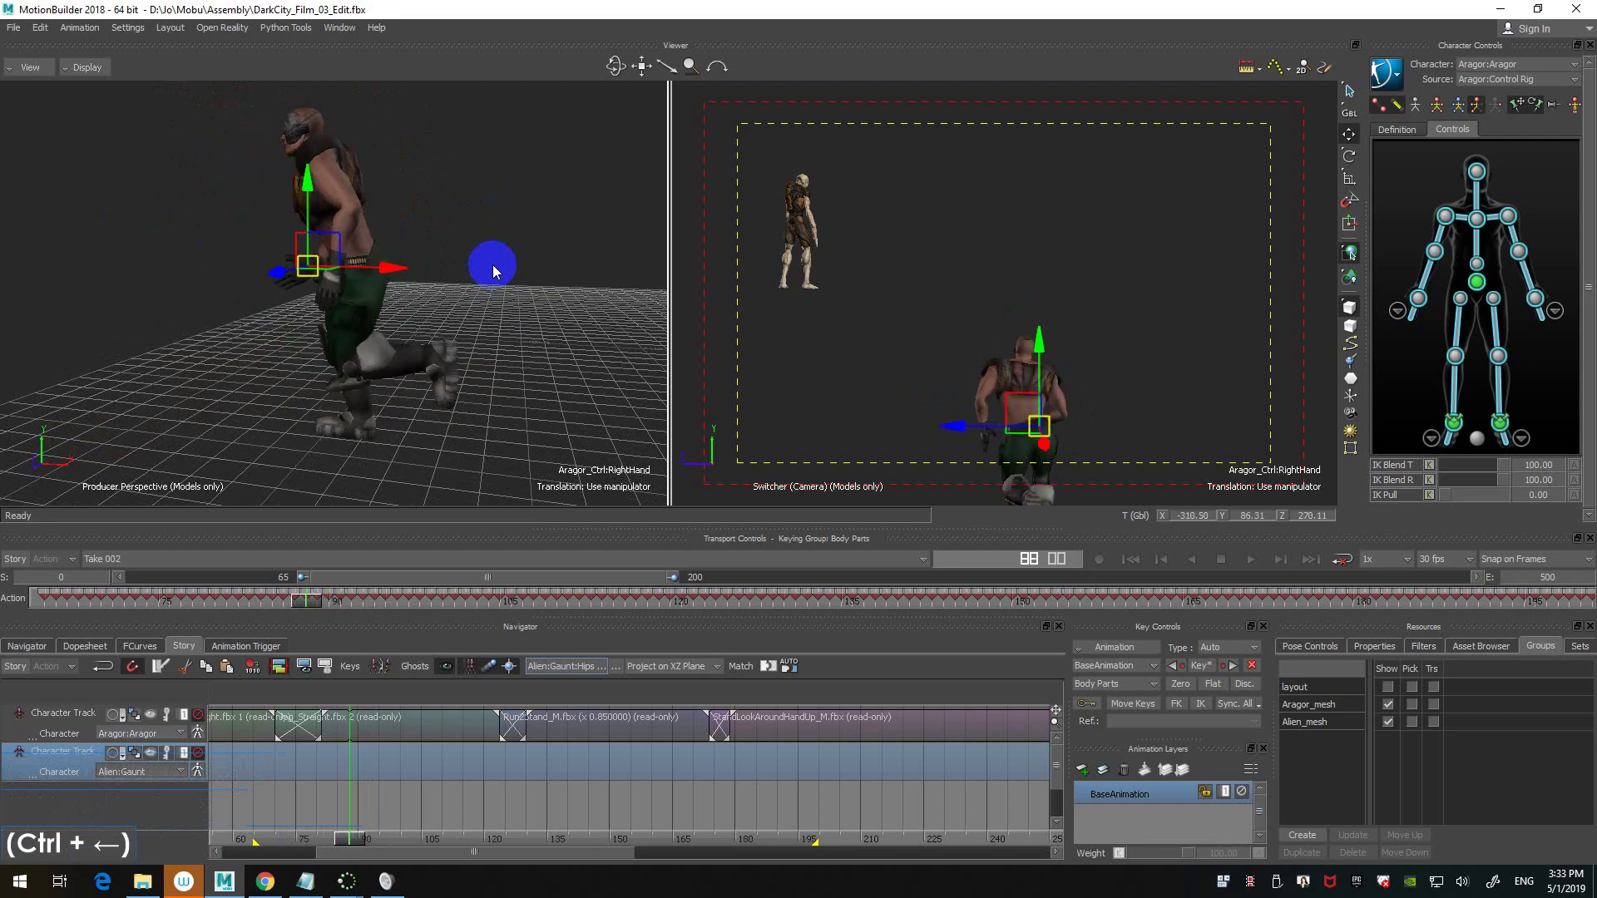
key("ctrl+Right")
key("ctrl+Right")
key("ctrl+Right")
key("ctrl+Right")
key("ctrl+Right")
key("ctrl+Right")
key("ctrl+Right")
key("ctrl+Right")
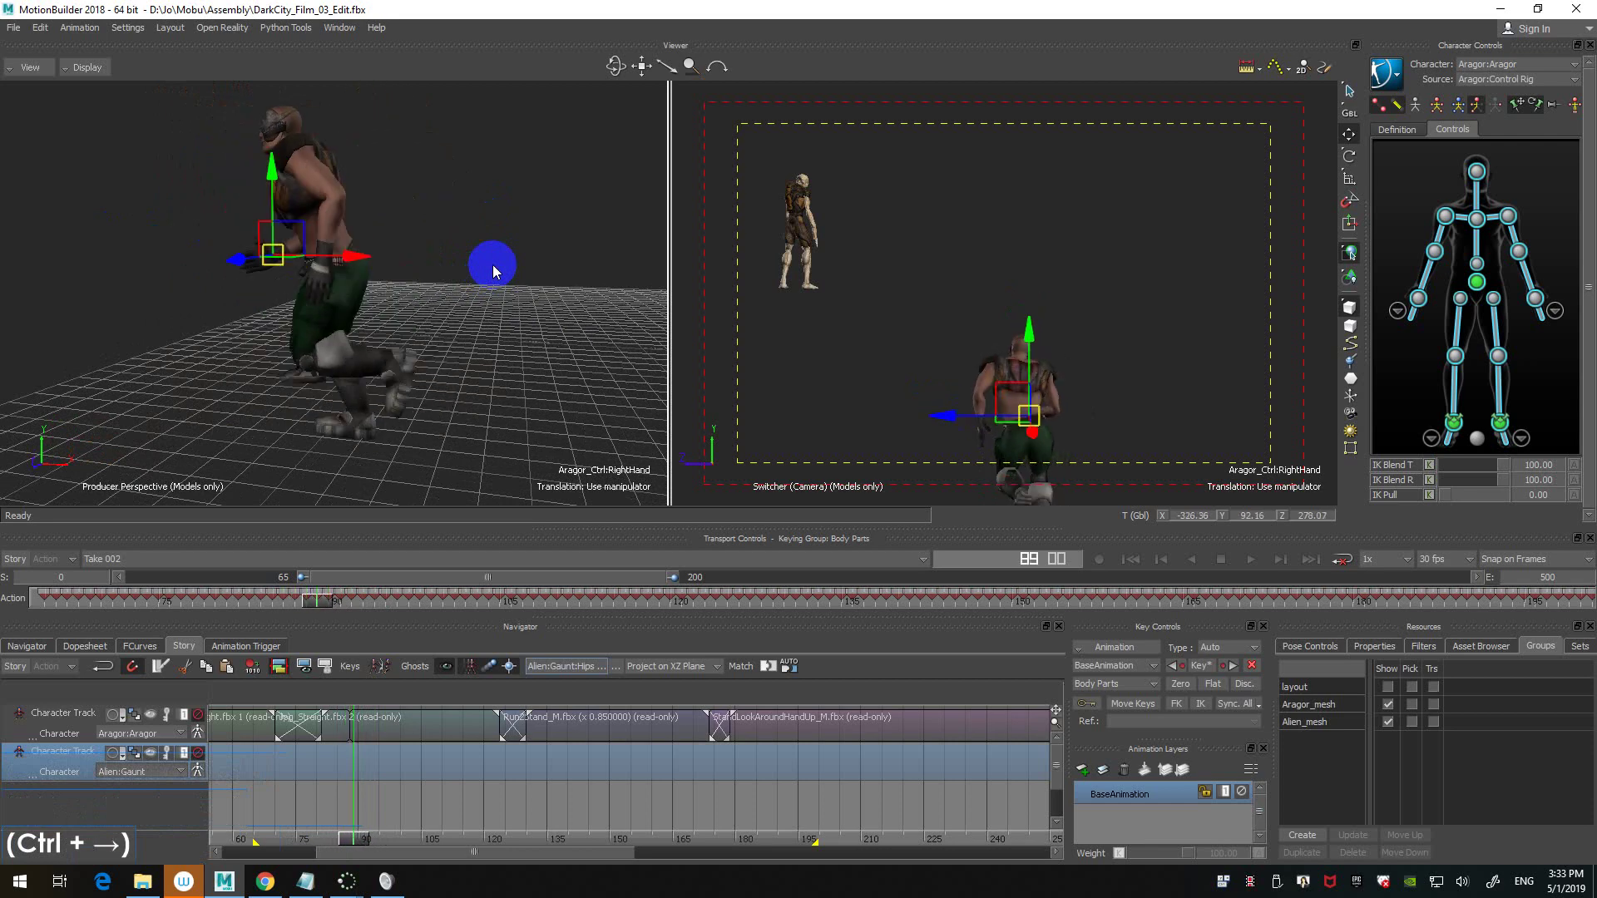
- Compare Aragor's arm, leg and hip poses on the frames around 87 and 88, going back and forth one frame at a time
key("ctrl+Left")
key("ctrl+Left")
key("ctrl+Left")
key("ctrl+Left")
key("ctrl+Left")
key("ctrl+Left")
key("ctrl+Left")
key("ctrl+Left")
key("ctrl+Right")
key("ctrl+Right")
key("ctrl+Right")
key("ctrl+Right")
key("ctrl+Right")
key("ctrl+Right")
key("ctrl+Right")
key("ctrl+Left")
key("ctrl+Left")
key("ctrl+Left")
key("ctrl+Left")
key("ctrl+Left")
key("ctrl+Left")
key("ctrl+Left")
key("ctrl+Left")
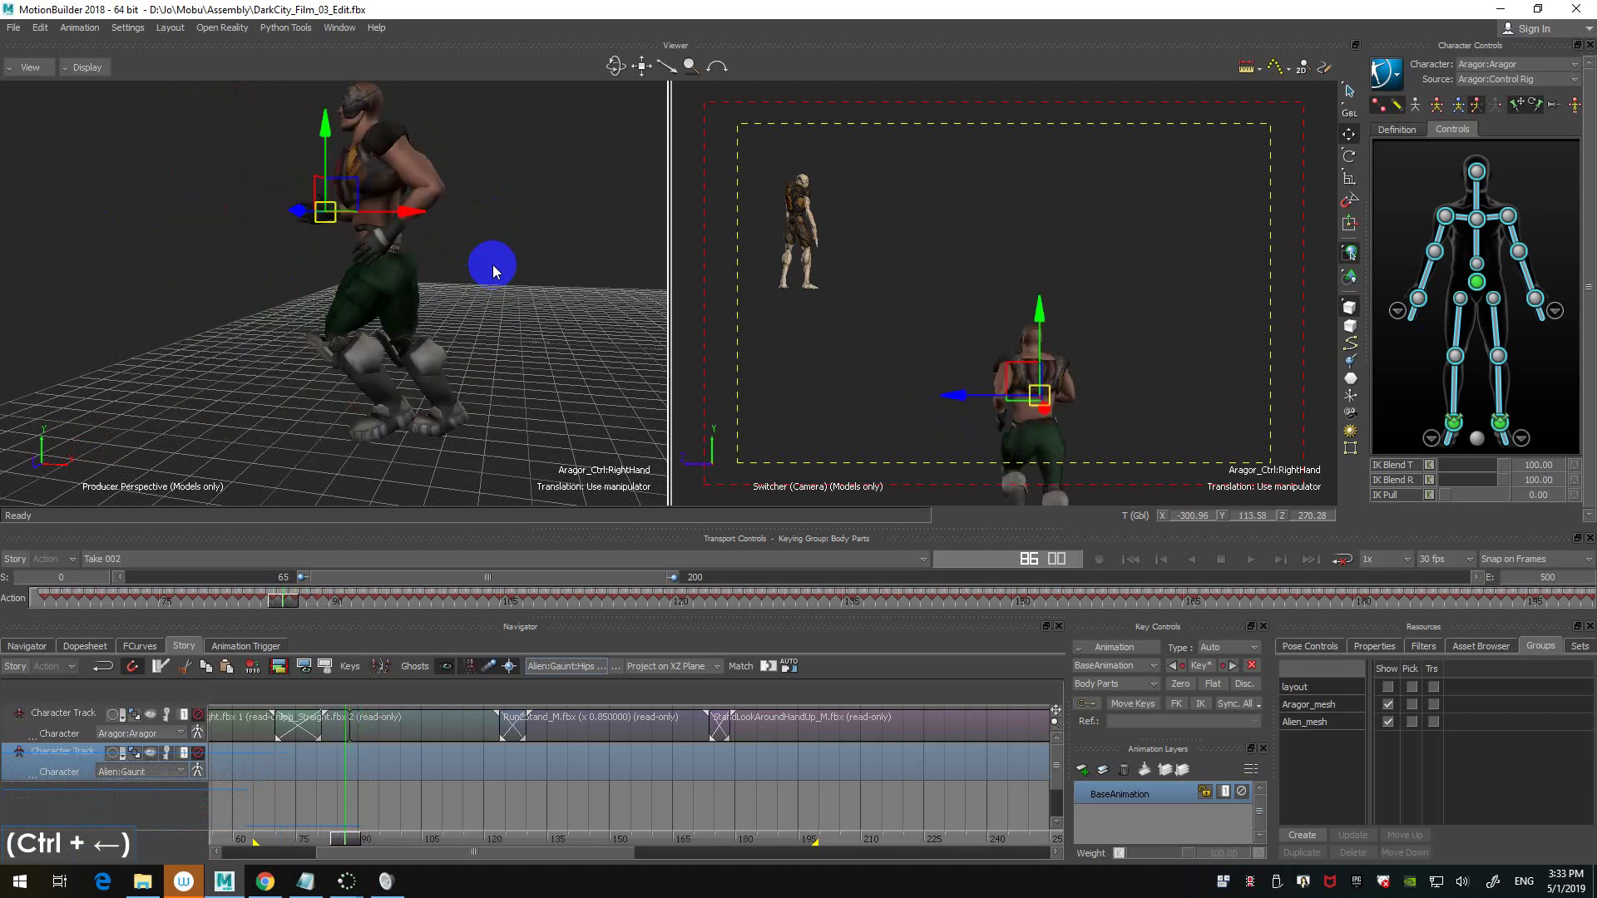
key("ctrl+Right")
key("ctrl+Right")
key("ctrl+Right")
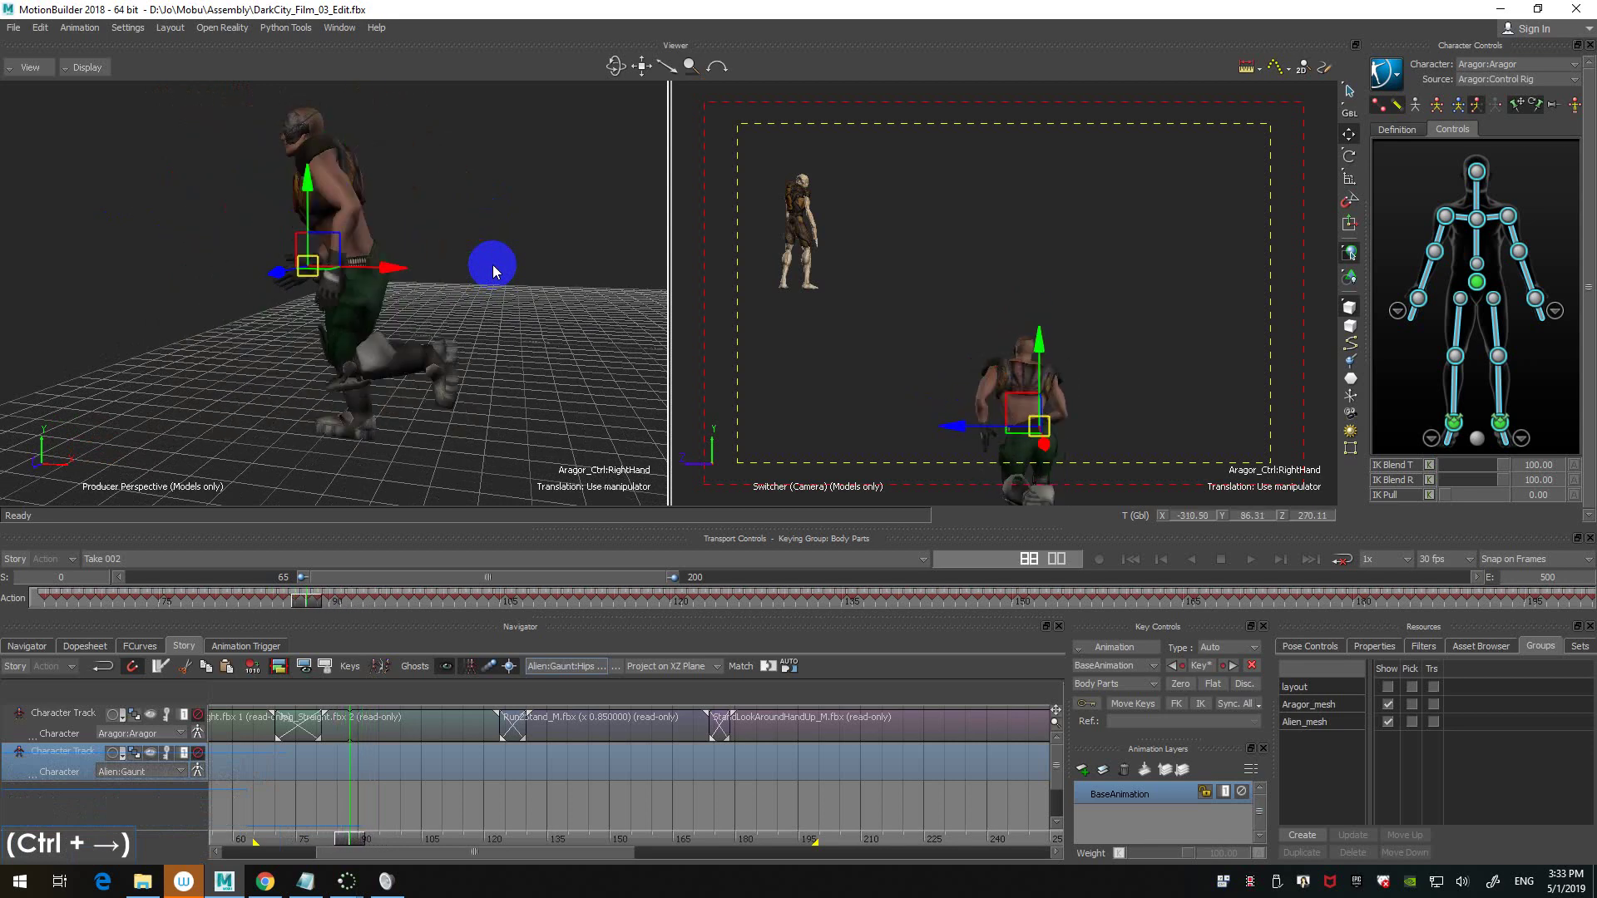
key("ctrl+Left")
key("ctrl+Left")
key("ctrl+Right")
key("ctrl+Right")
key("ctrl+Left")
key("ctrl+Right")
key("ctrl+Left")
key("ctrl+Left")
key("ctrl+Left")
key("ctrl+Right")
key("ctrl+Right")
key("ctrl+Right")
key("ctrl+Right")
key("ctrl+Right")
key("ctrl+Right")
key("ctrl+Left")
key("ctrl+Left")
key("ctrl+Left")
key("ctrl+Left")
key("ctrl+Left")
key("ctrl+Left")
key("ctrl+Left")
key("ctrl+Right")
key("ctrl+Right")
key("ctrl+Right")
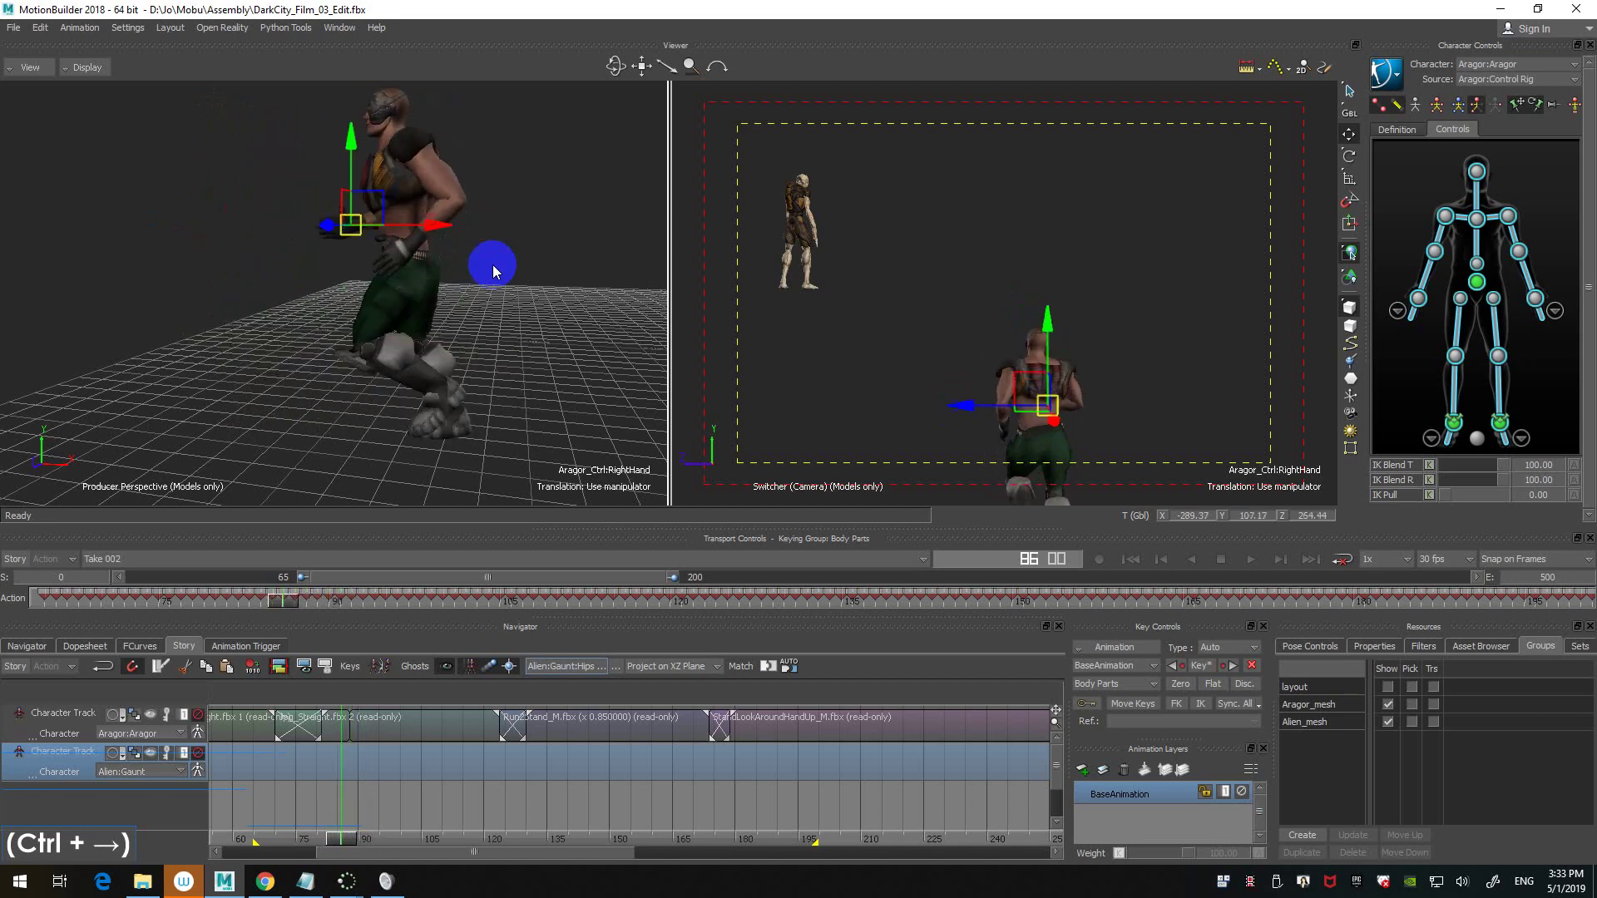
- Follow Aragor's foot contact and arm swing frame by frame from frame 84 to 89
key("ctrl+Left")
key("ctrl+Right")
key("ctrl+Right")
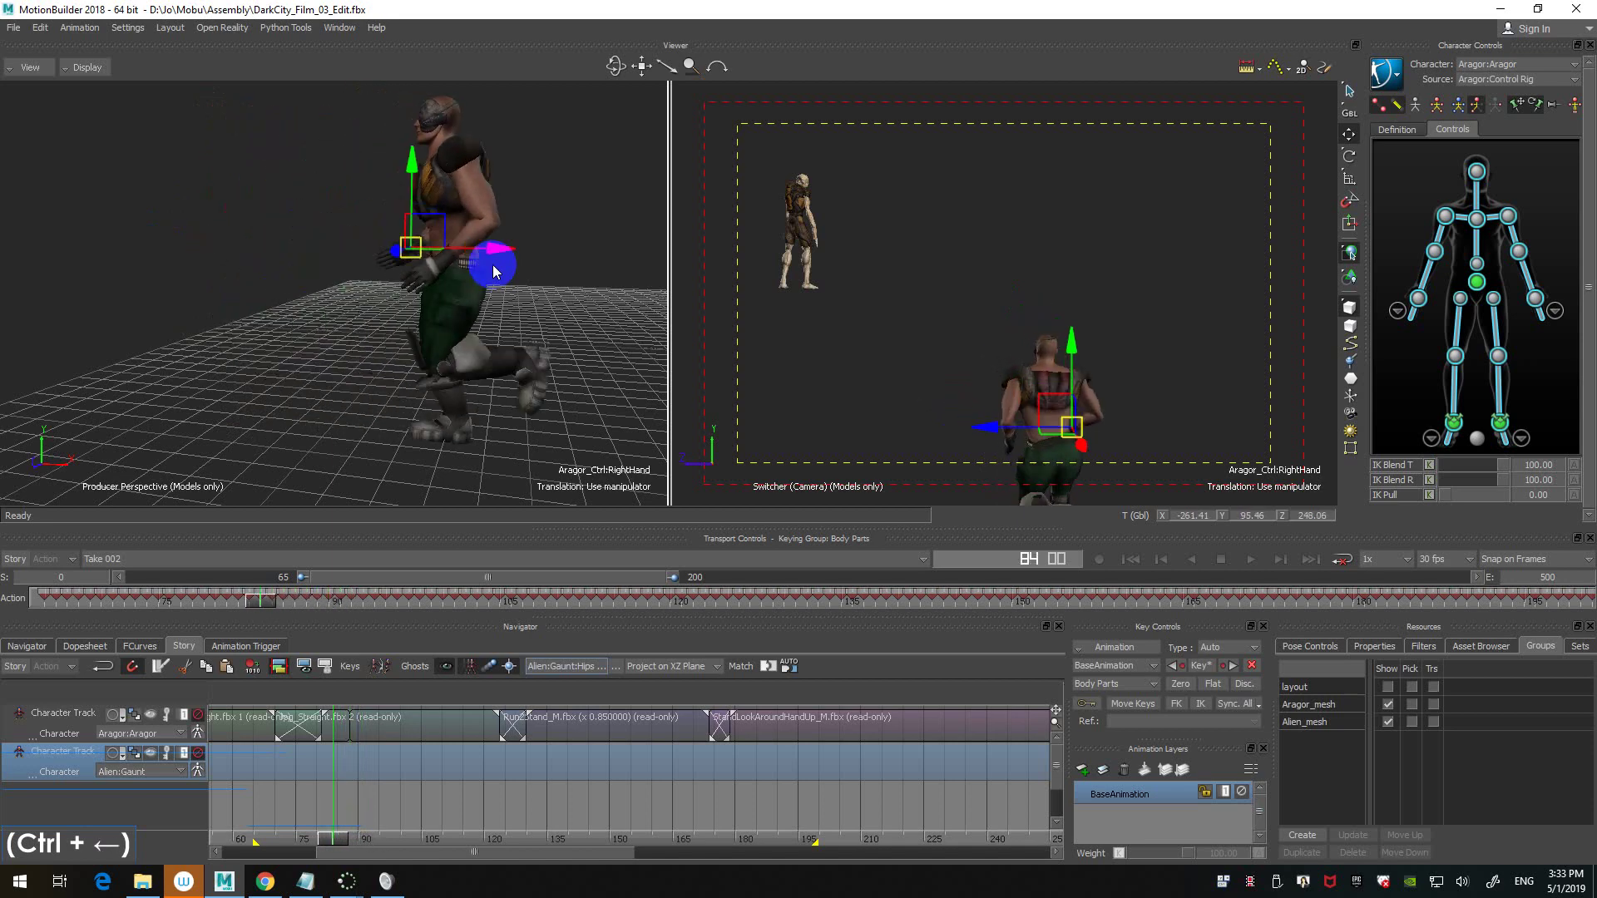
key("ctrl+Right")
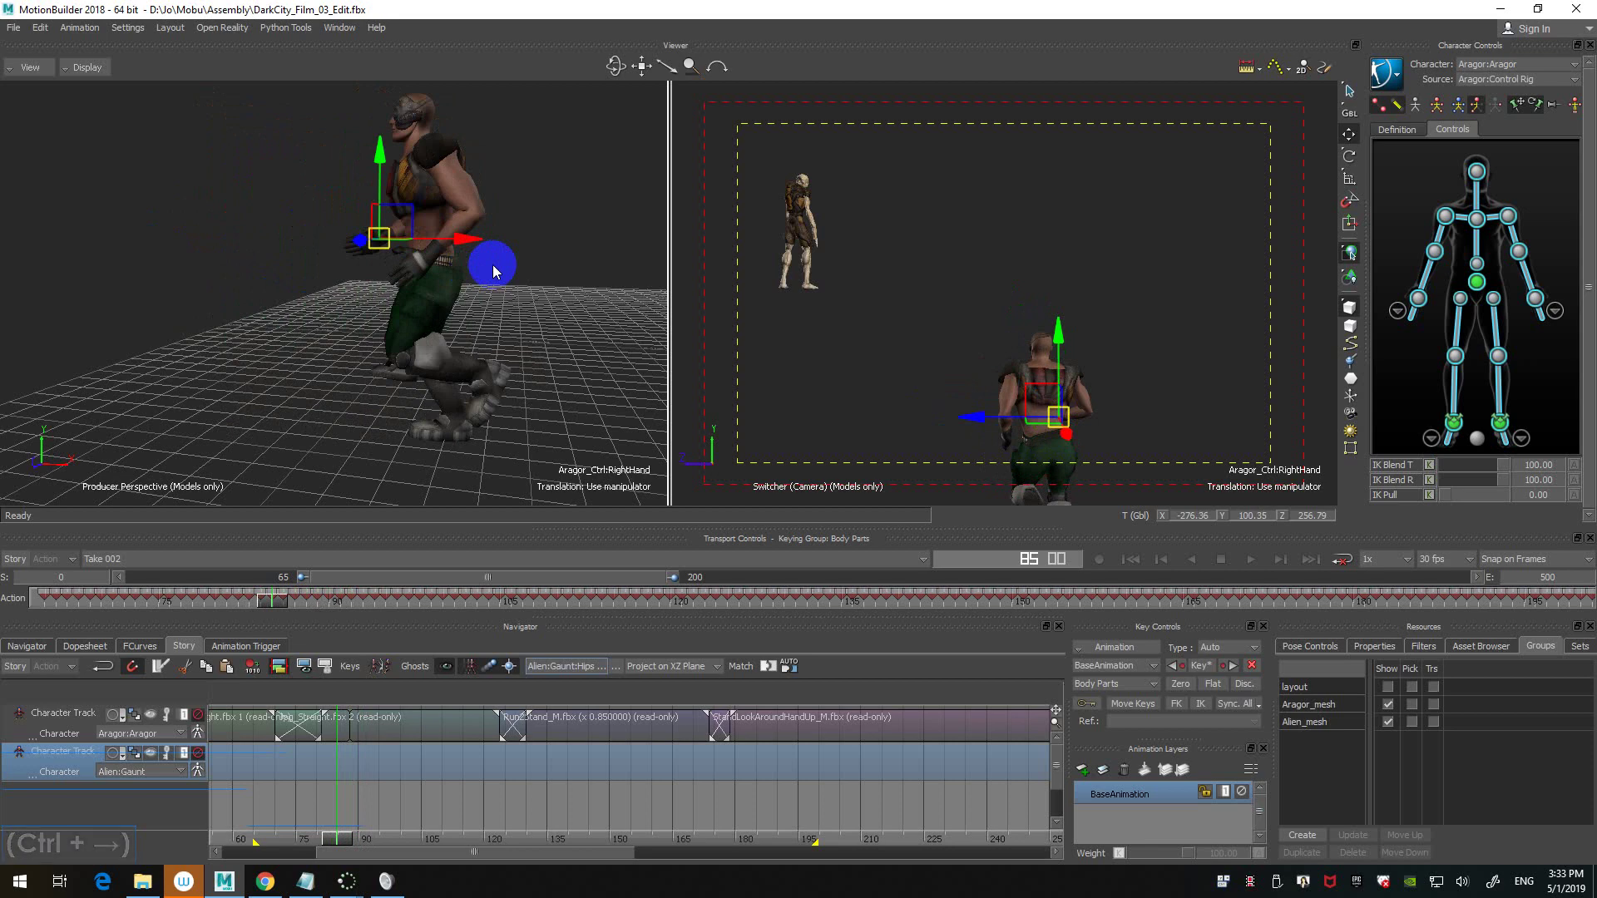
key("ctrl+Right")
key("ctrl+Right")
key("ctrl+Right")
key("ctrl+Right")
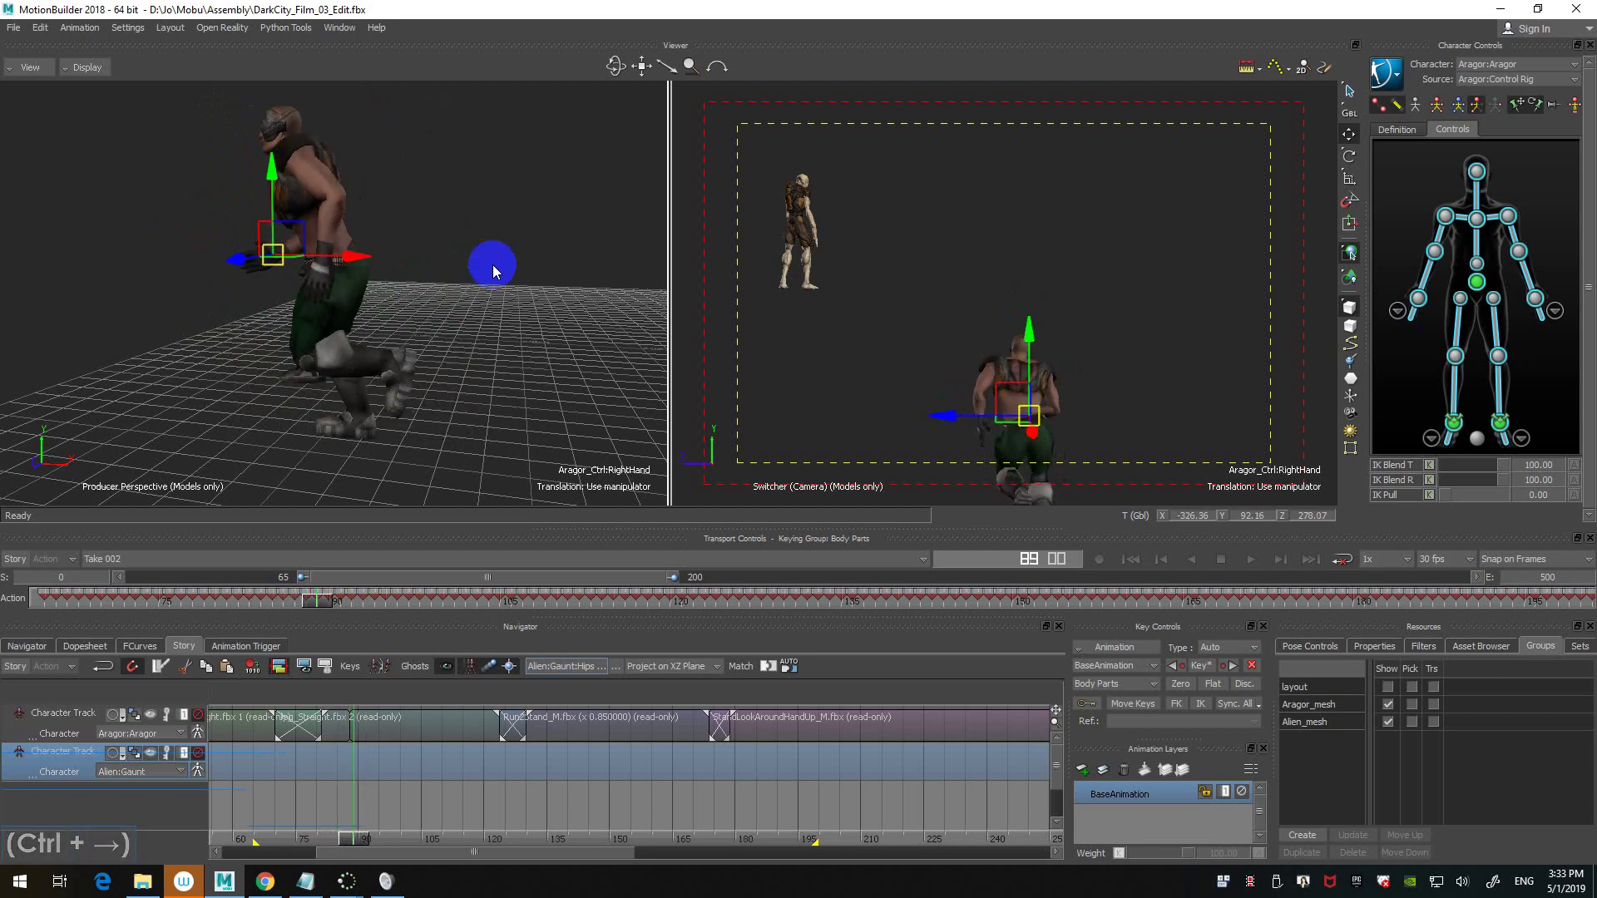
- Clear the full-body selection and select only Aragor's hips effector
key("ctrl")
left_click(517, 260)
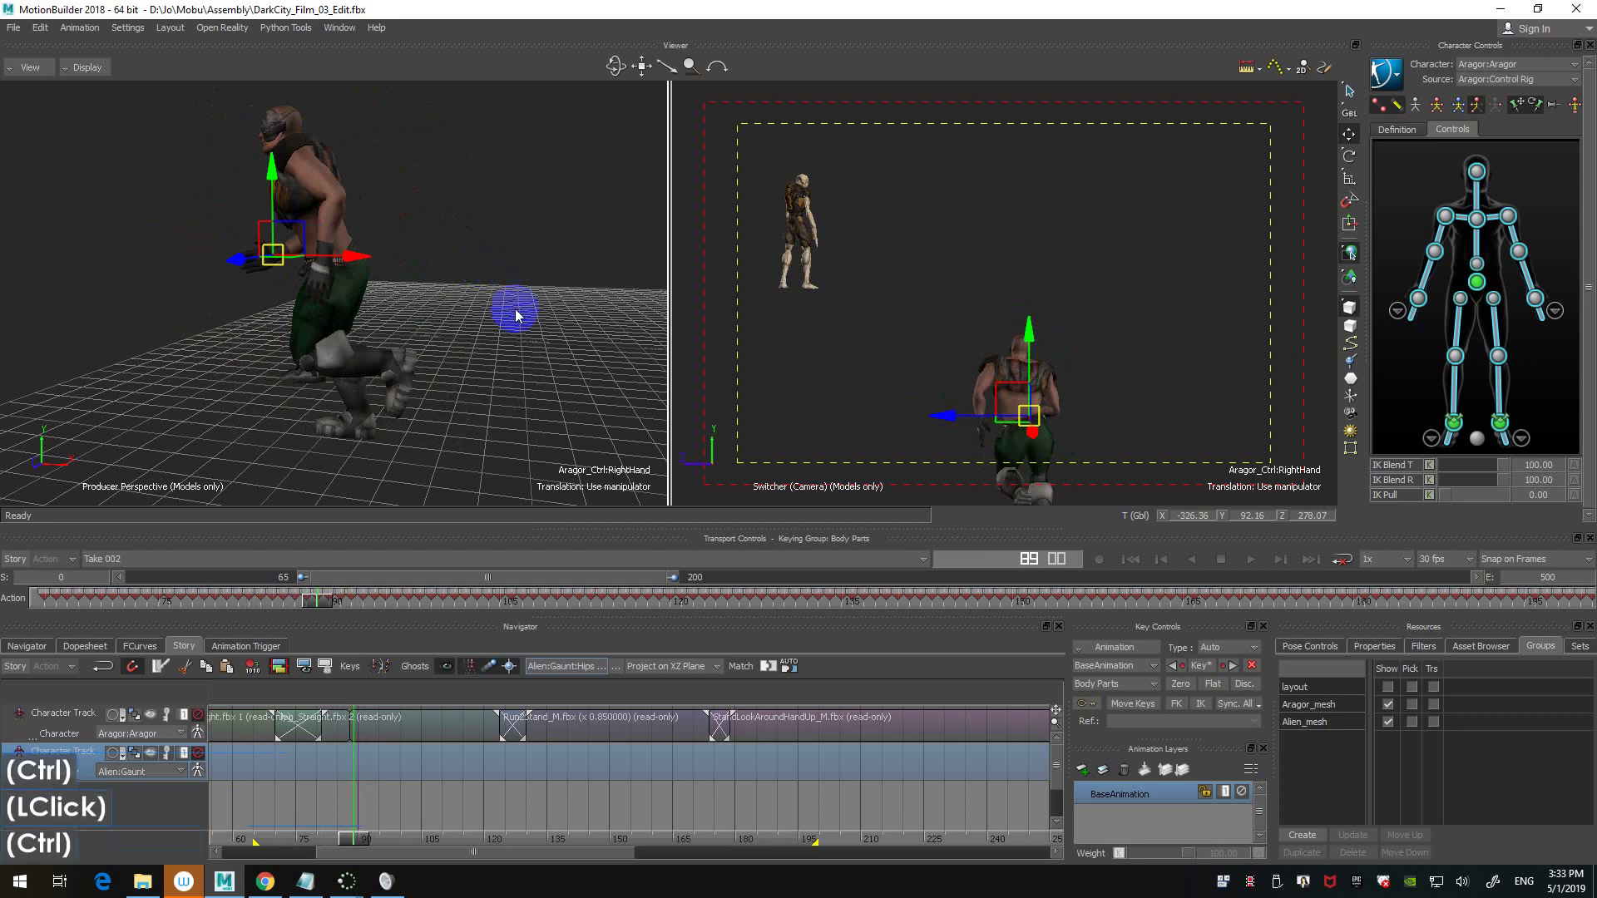
left_click_drag(516, 313, 521, 201, "ctrl+shift")
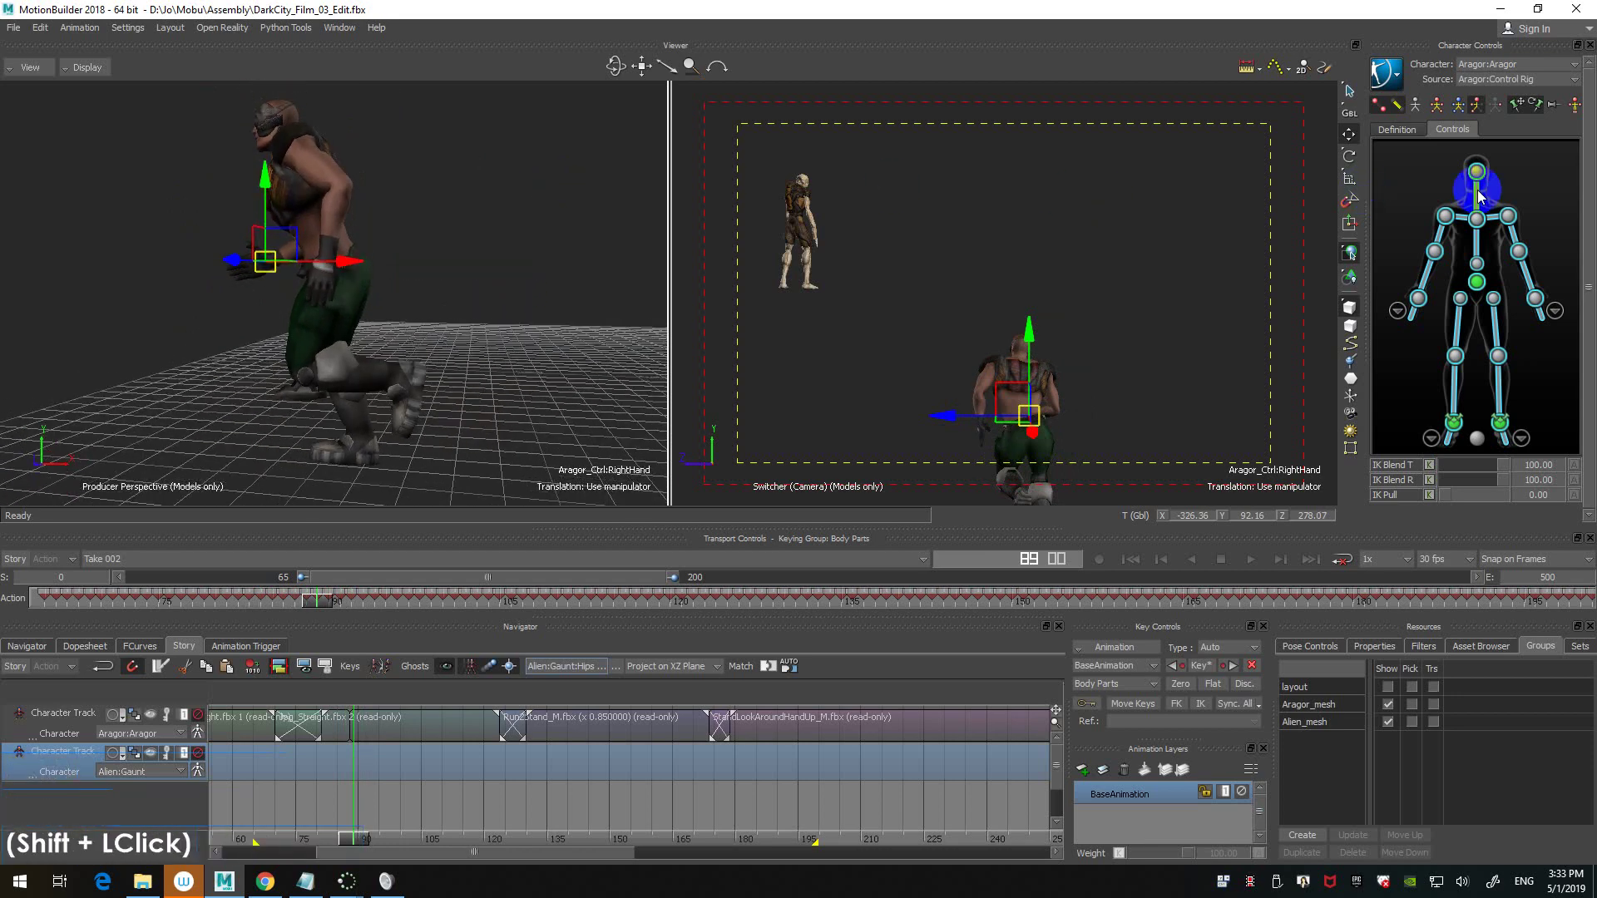
left_click(1402, 197)
left_click(1477, 281)
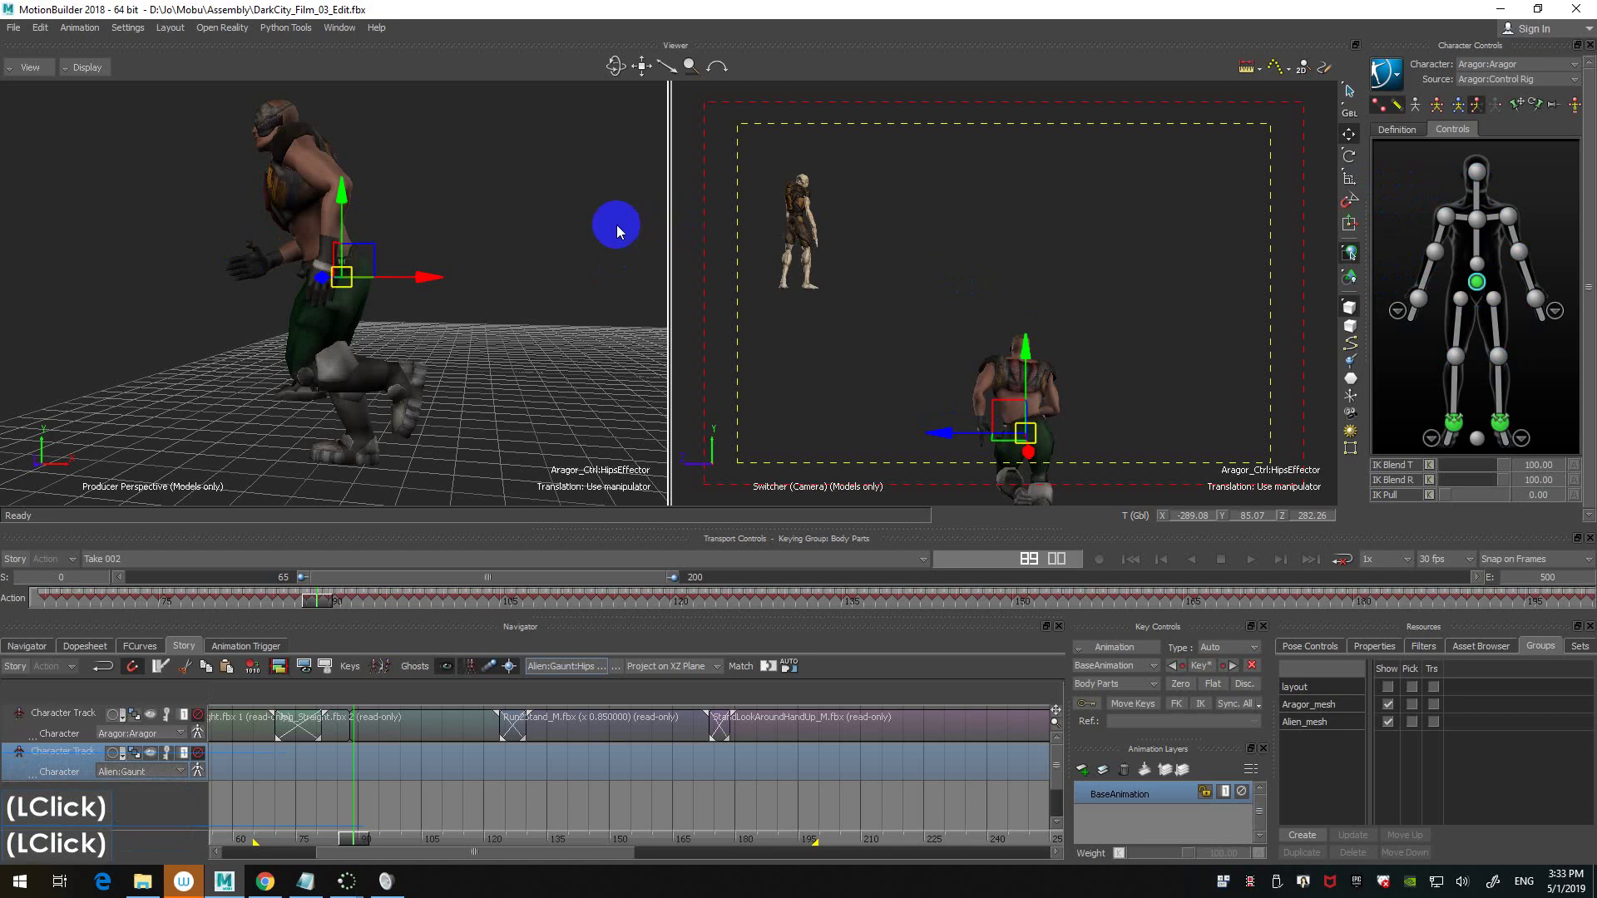
- Step through frames 86 to 91 from a low side view to examine Aragor's hip and foot movement
key("ctrl+Left")
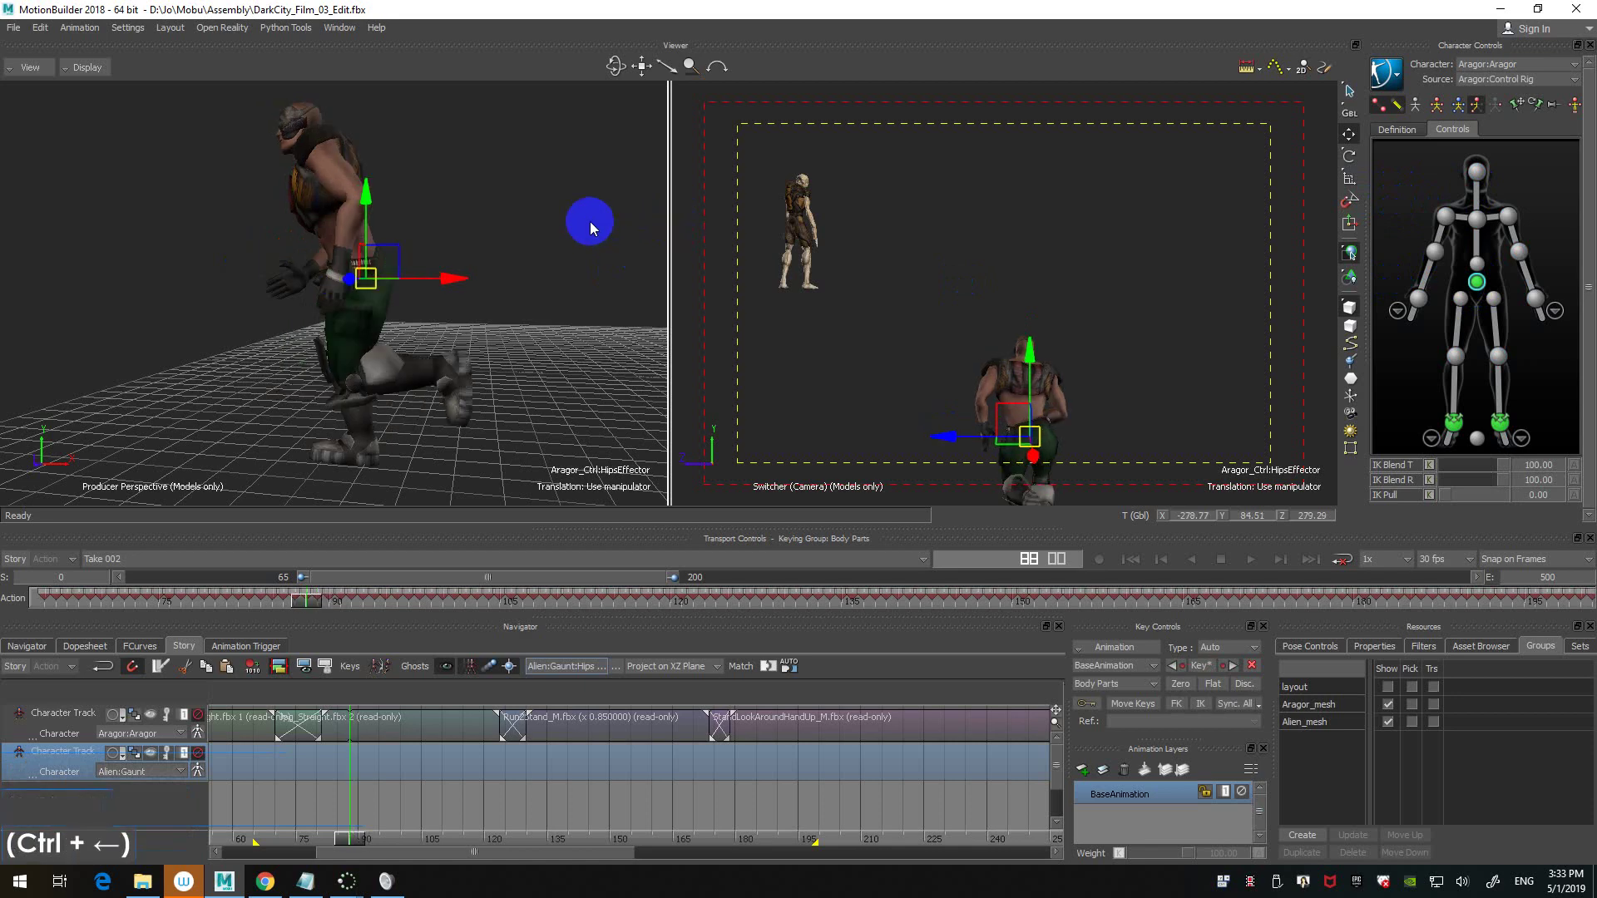
key("ctrl+Left")
key("ctrl+Left")
key("ctrl+Right")
key("ctrl+Right")
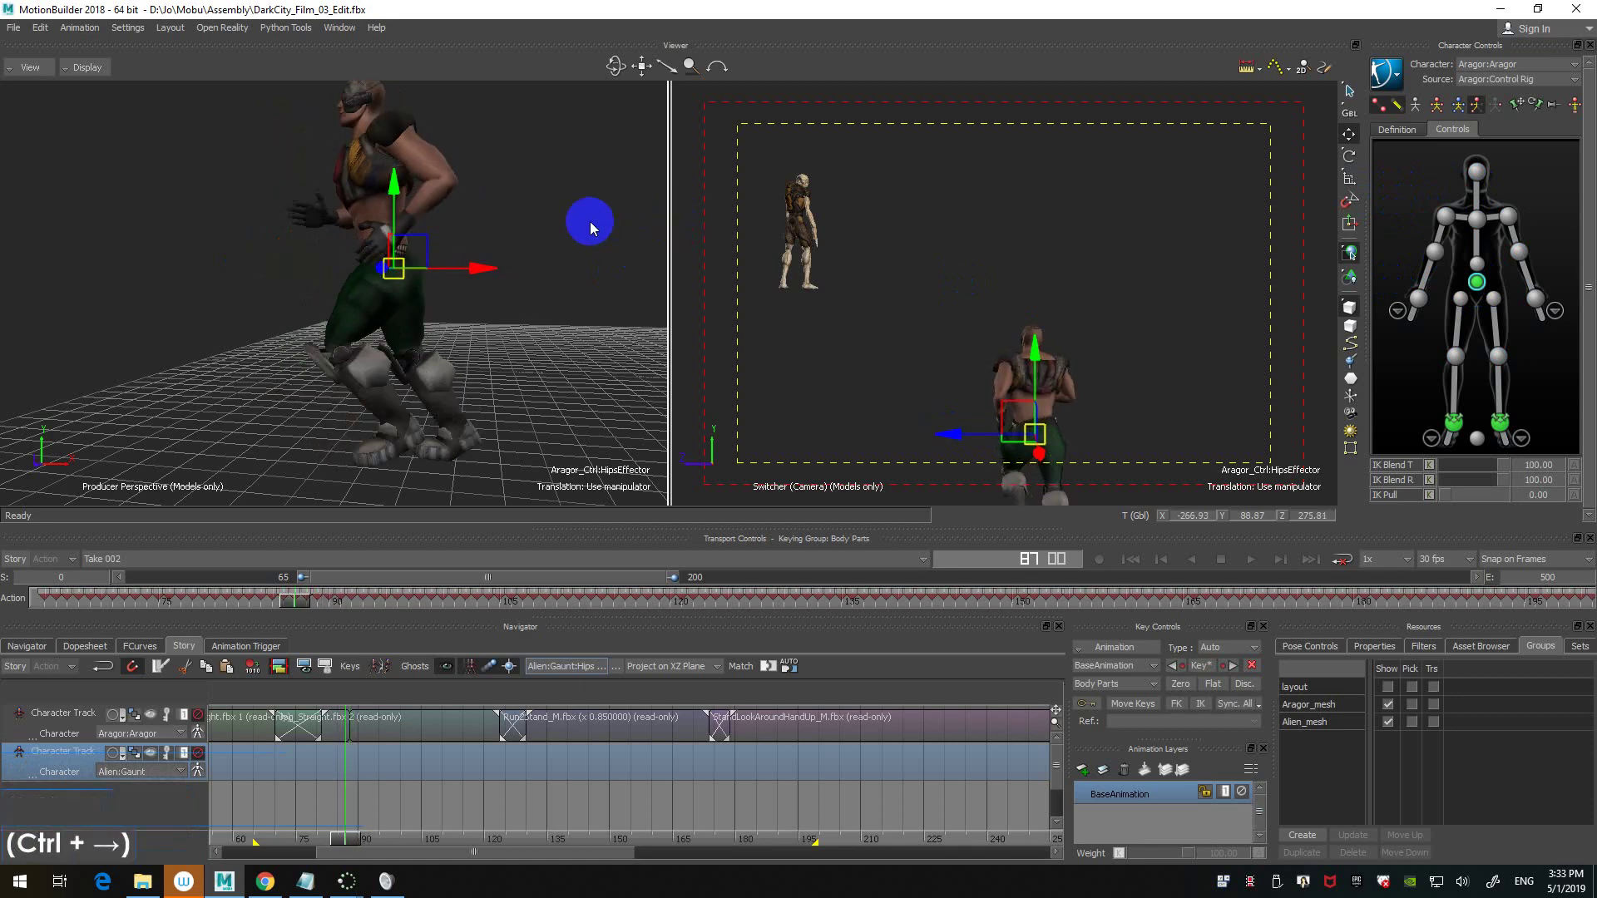
key("ctrl+Left")
left_click_drag(590, 221, 585, 251, "ctrl+shift")
key("ctrl+Right")
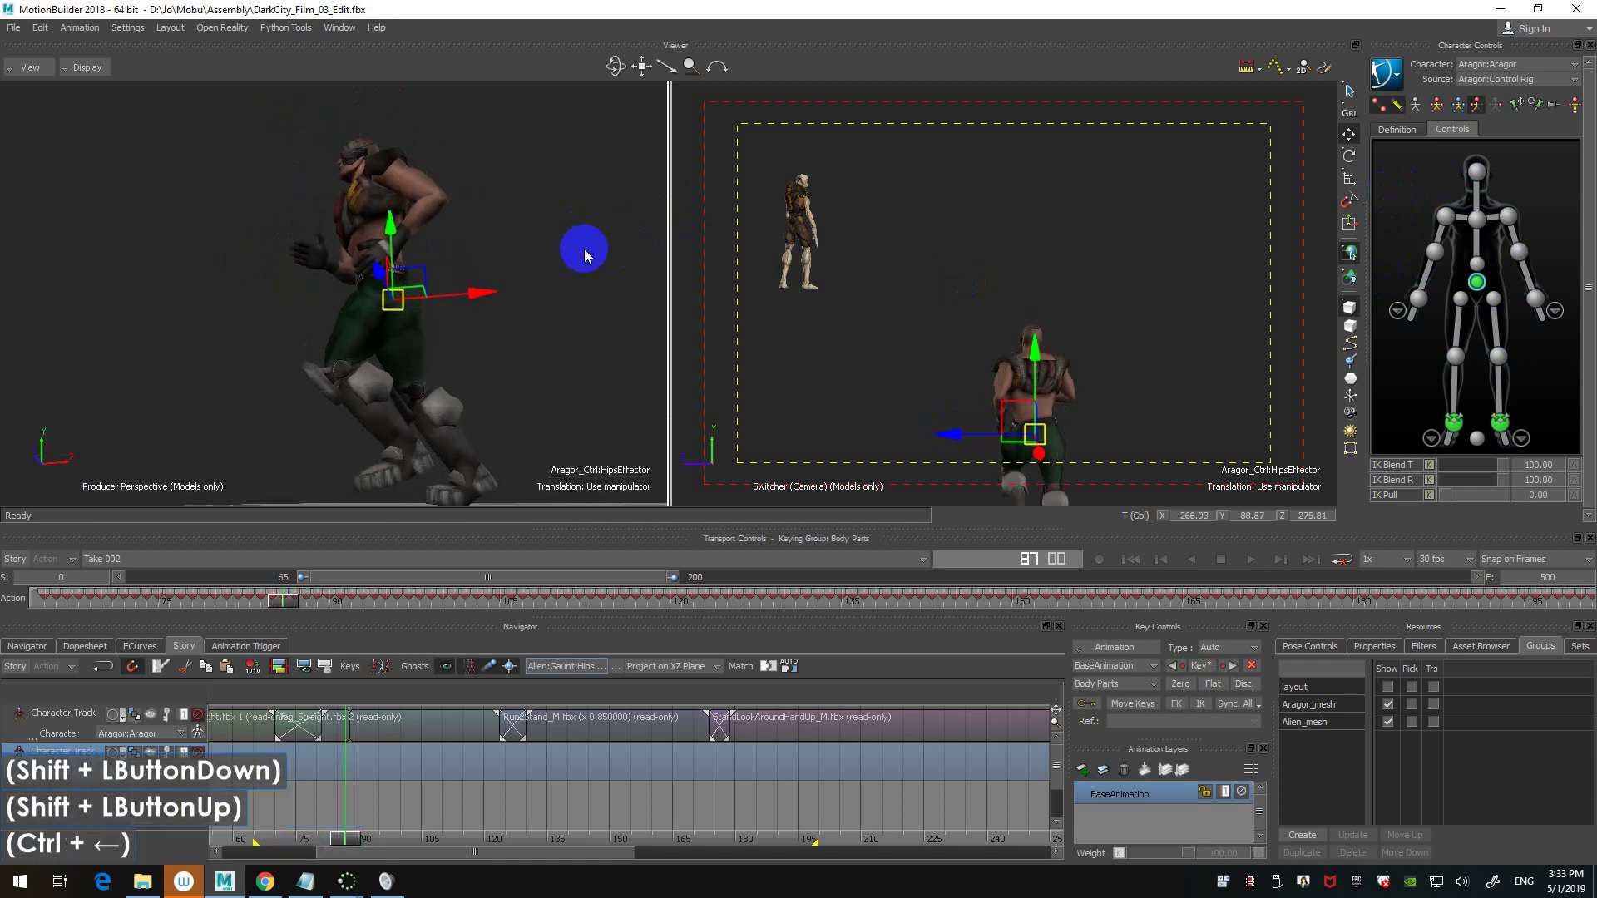
key("ctrl+Left")
key("ctrl+Left")
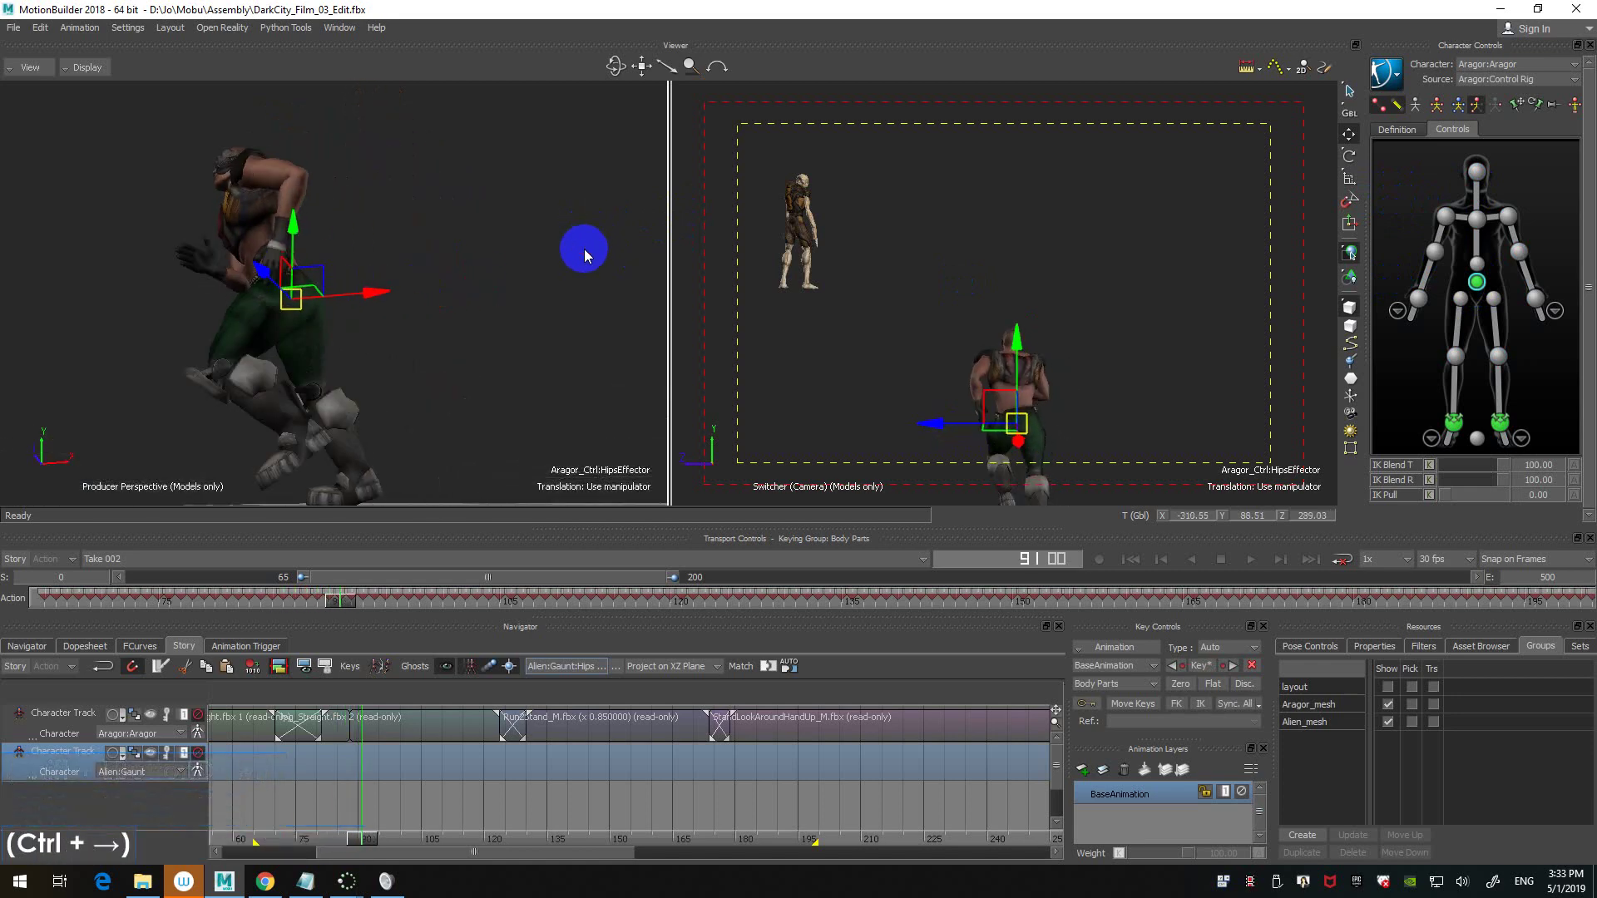
key("ctrl+Left")
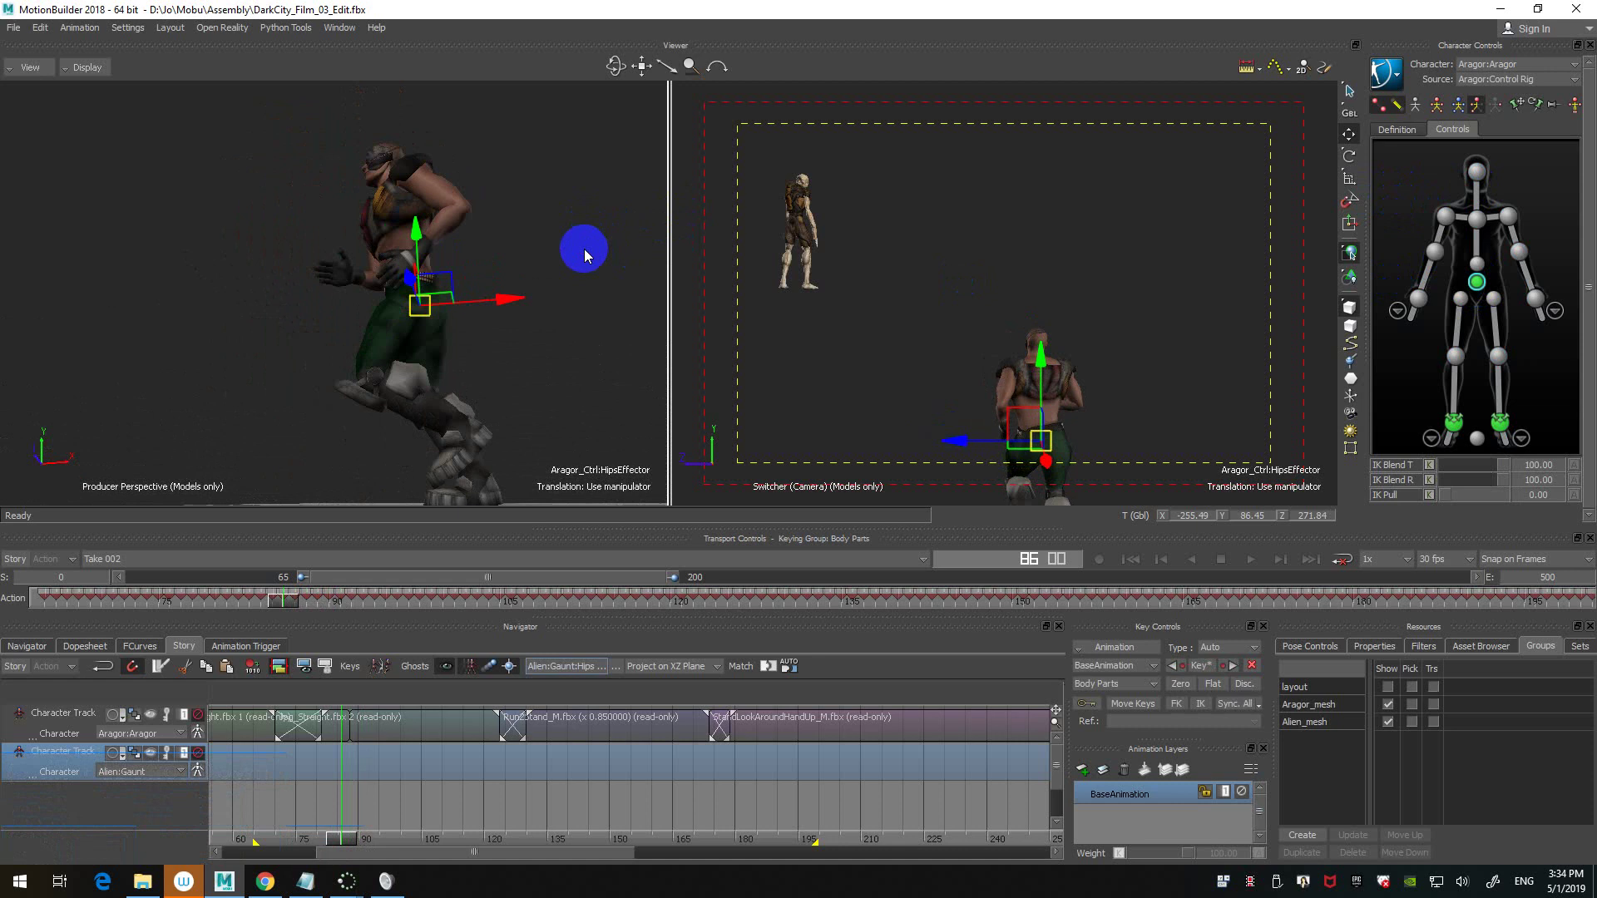
key("ctrl+Left")
key("ctrl+Left")
key("ctrl+Left")
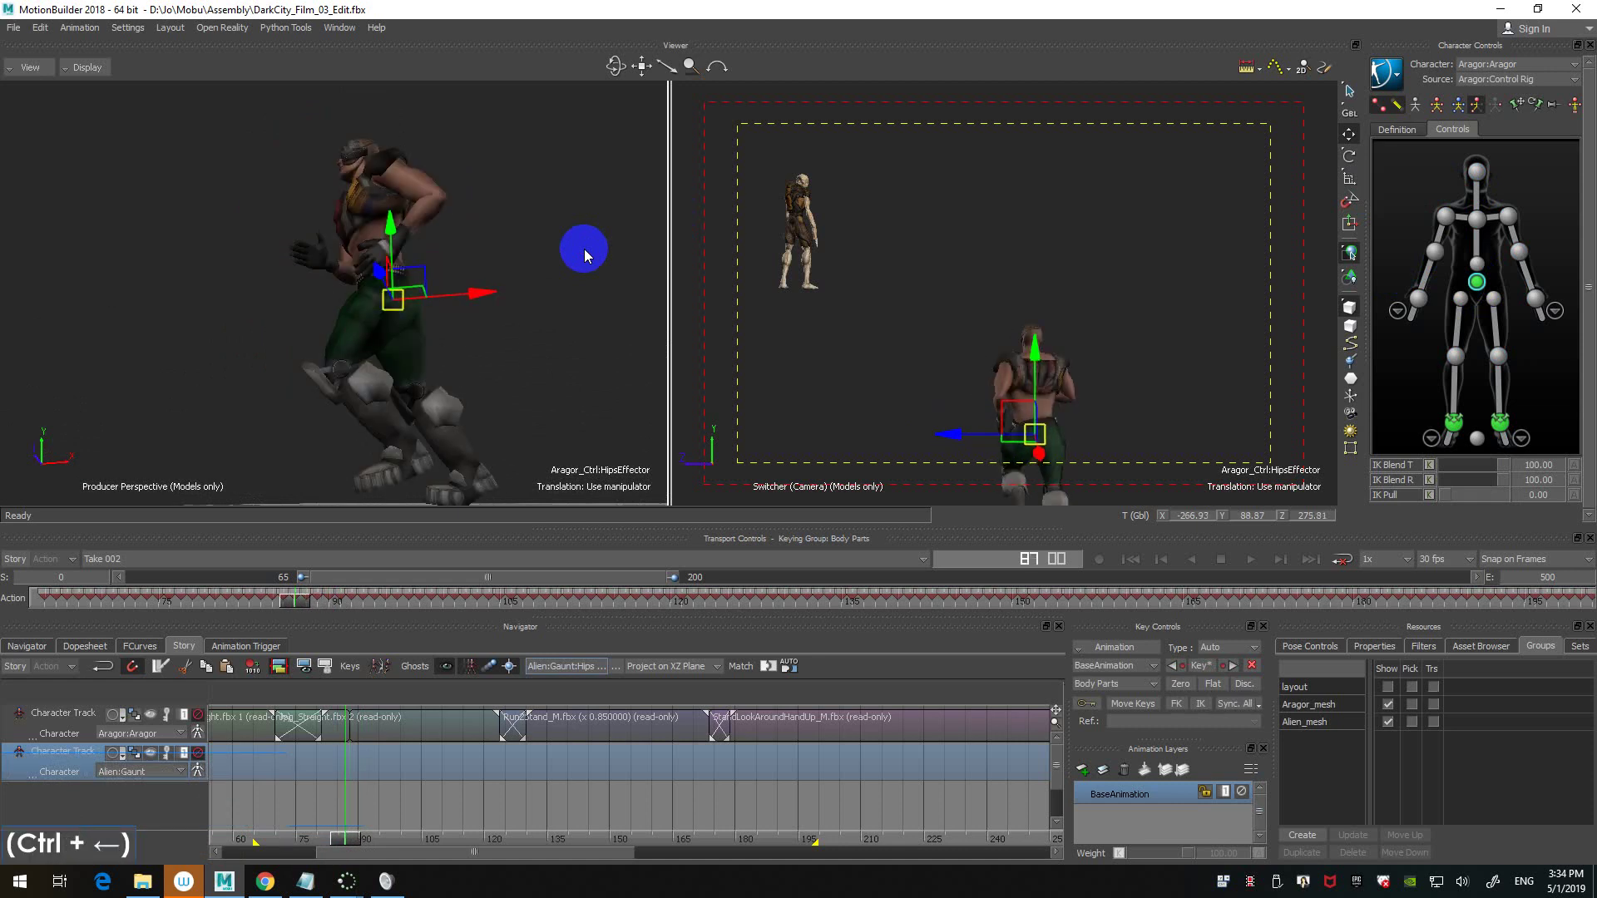
key("ctrl+Right")
key("ctrl+Right")
key("ctrl+Right")
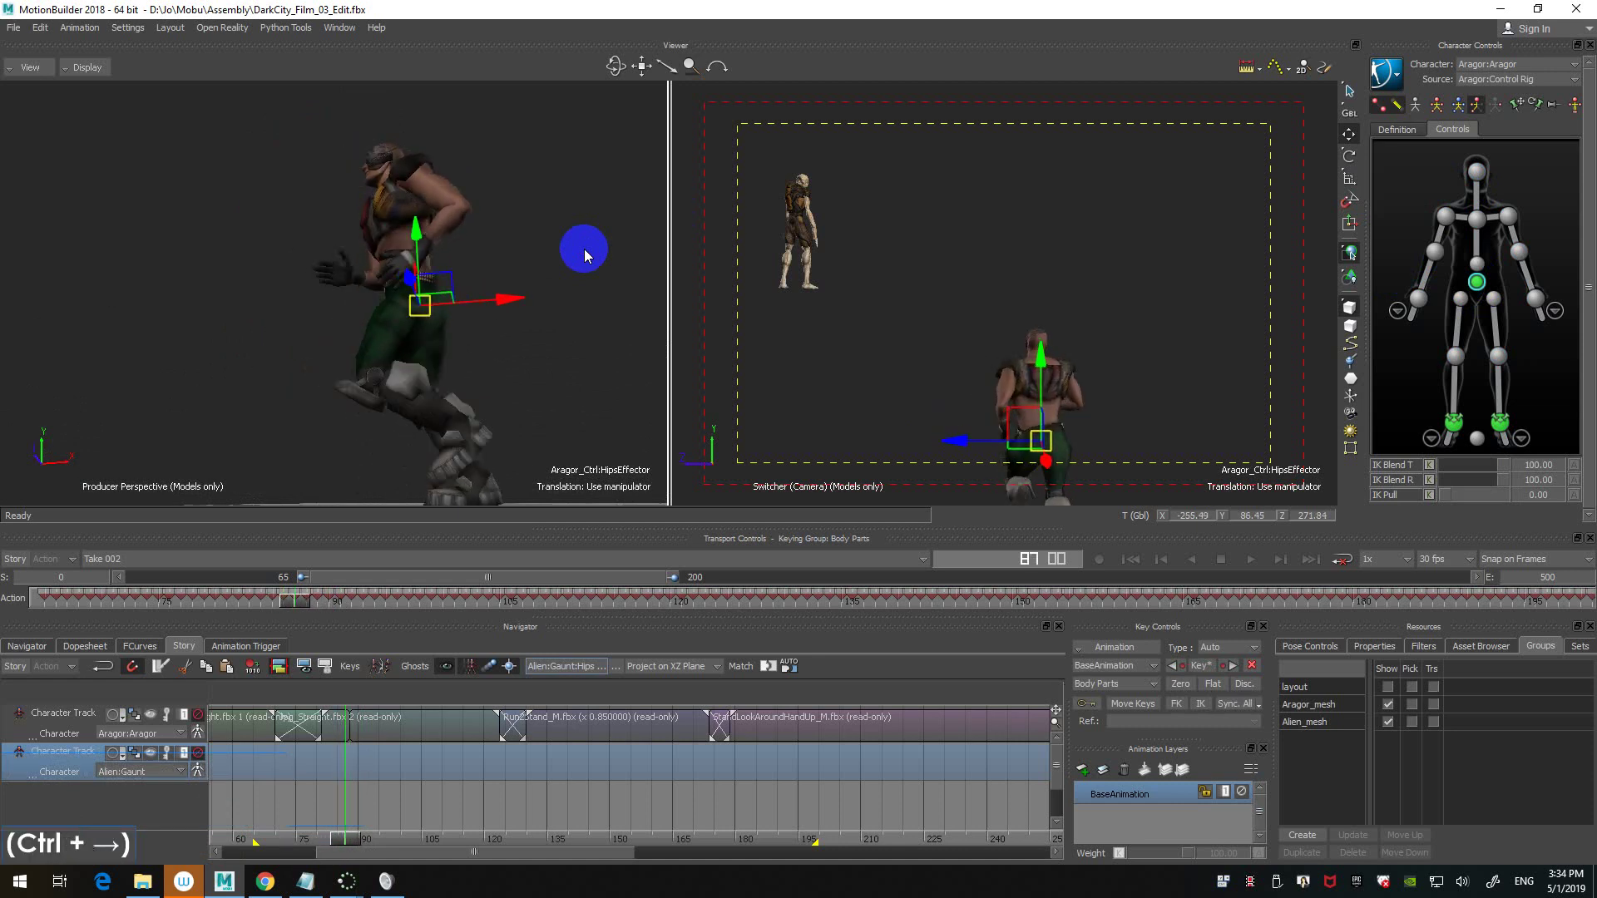
key("ctrl+Right")
key("ctrl+Right")
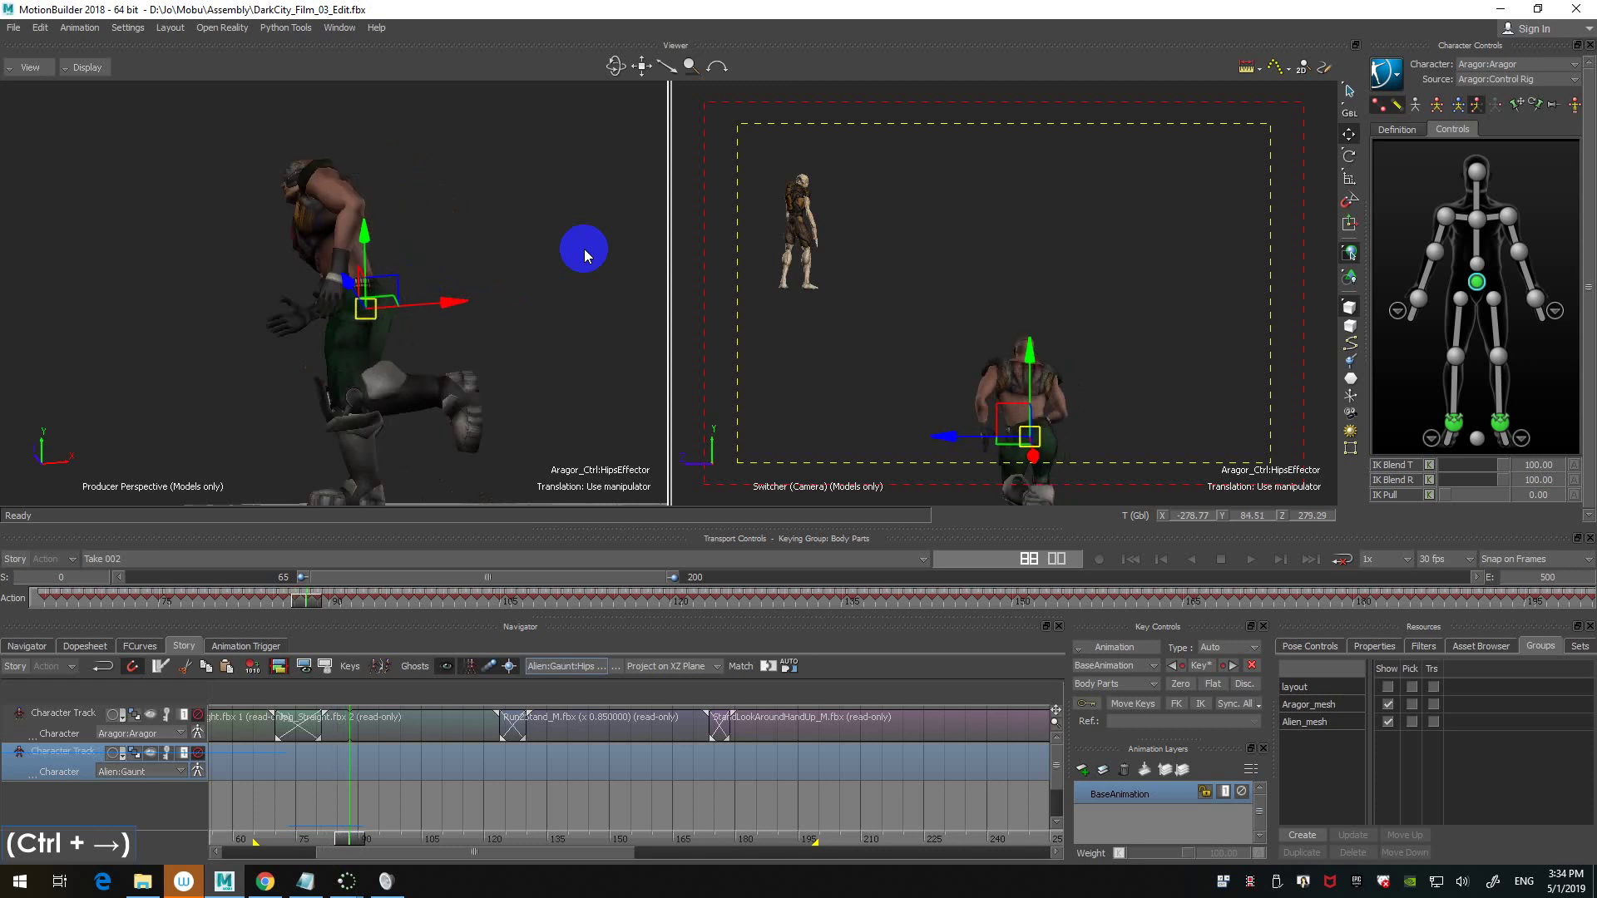
- Set the keying group to Full Body and delete Aragor's keys at frames 88 and 89
left_click(1439, 105)
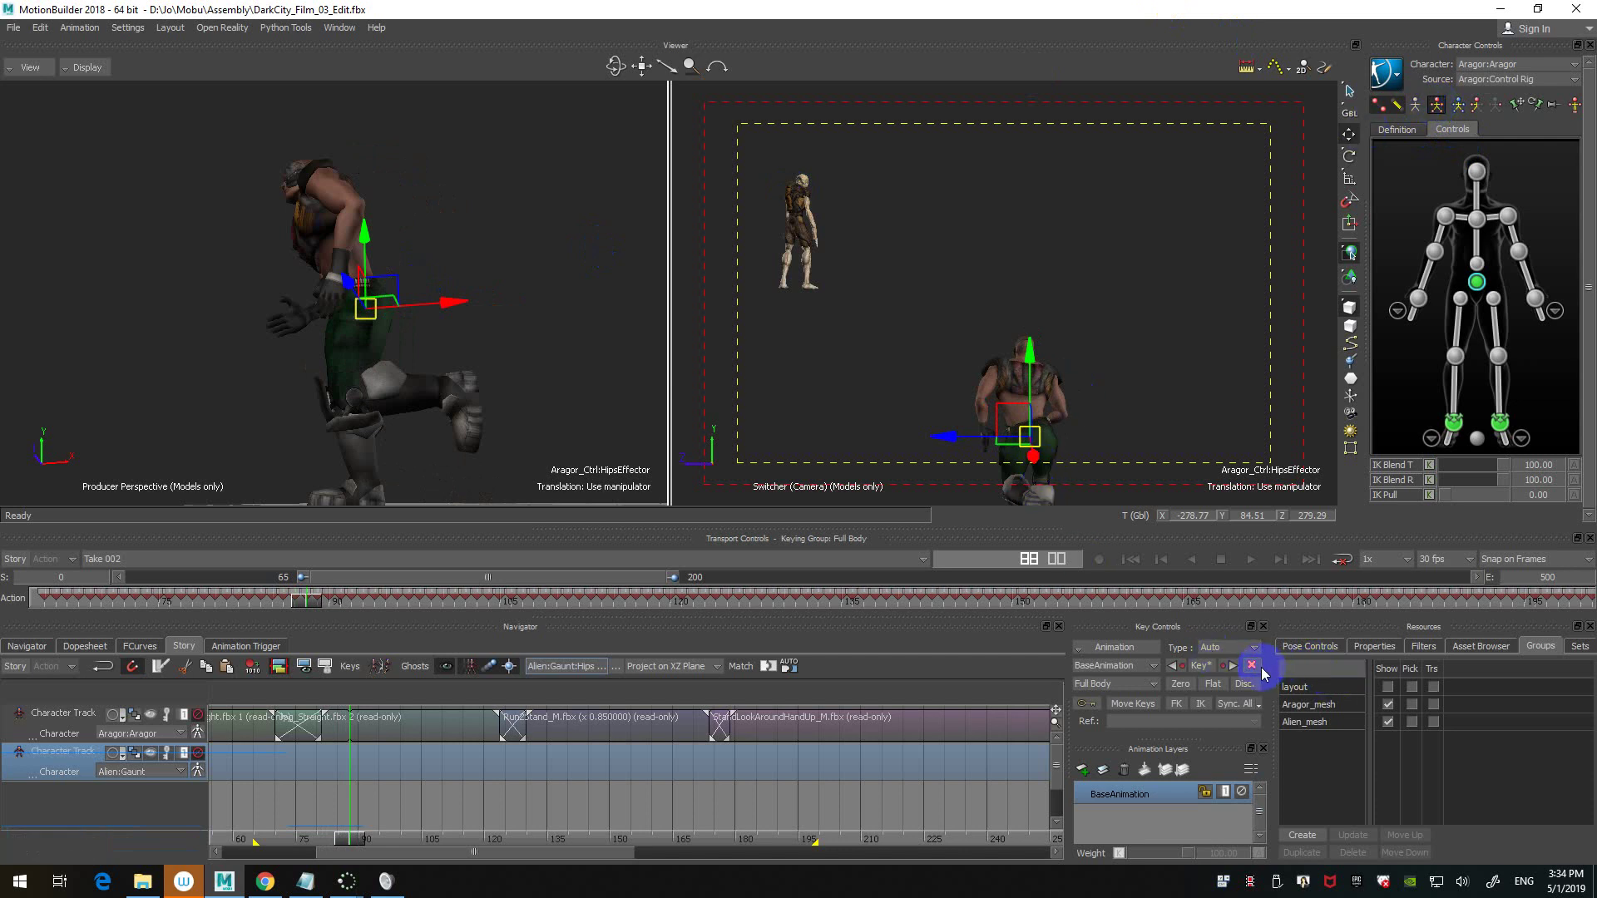
left_click(308, 599)
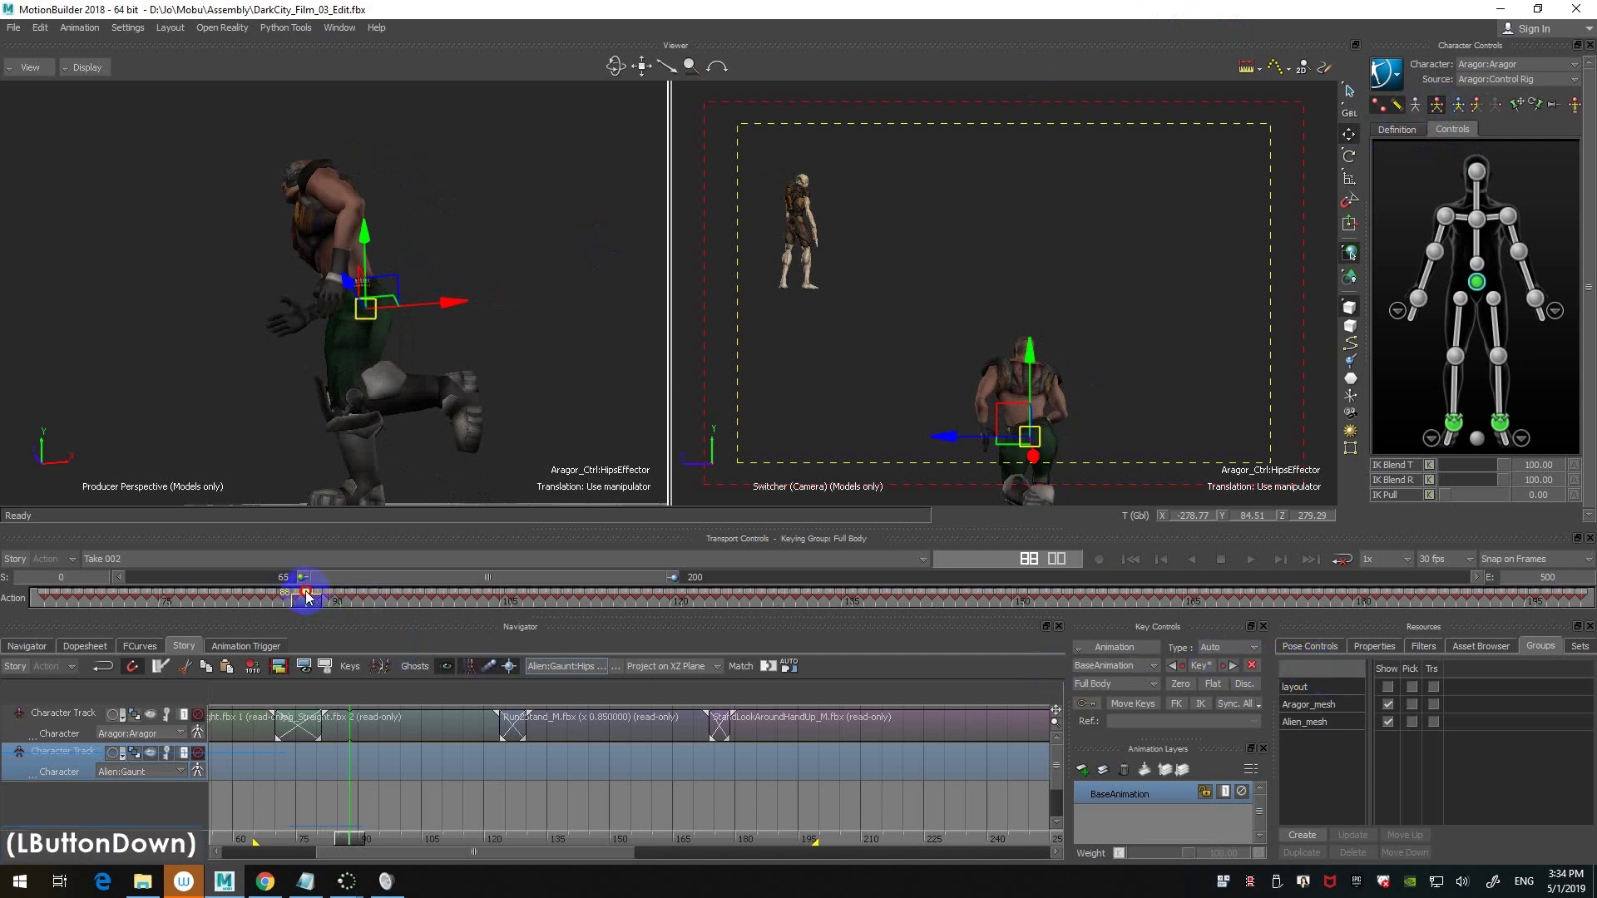
key("Delete")
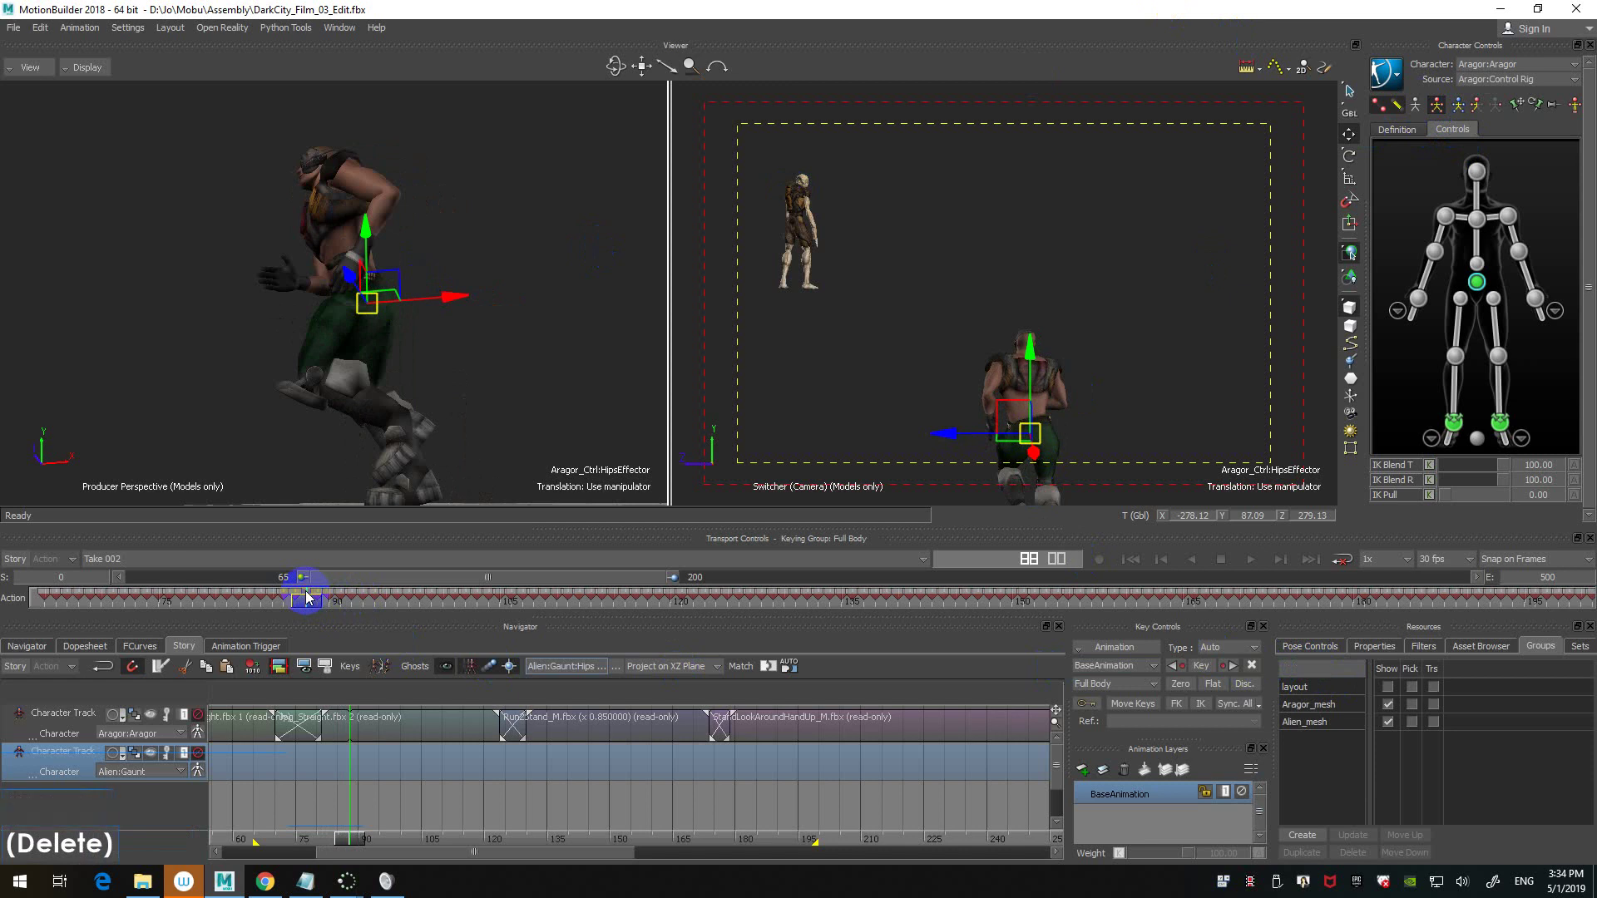
left_click(315, 598)
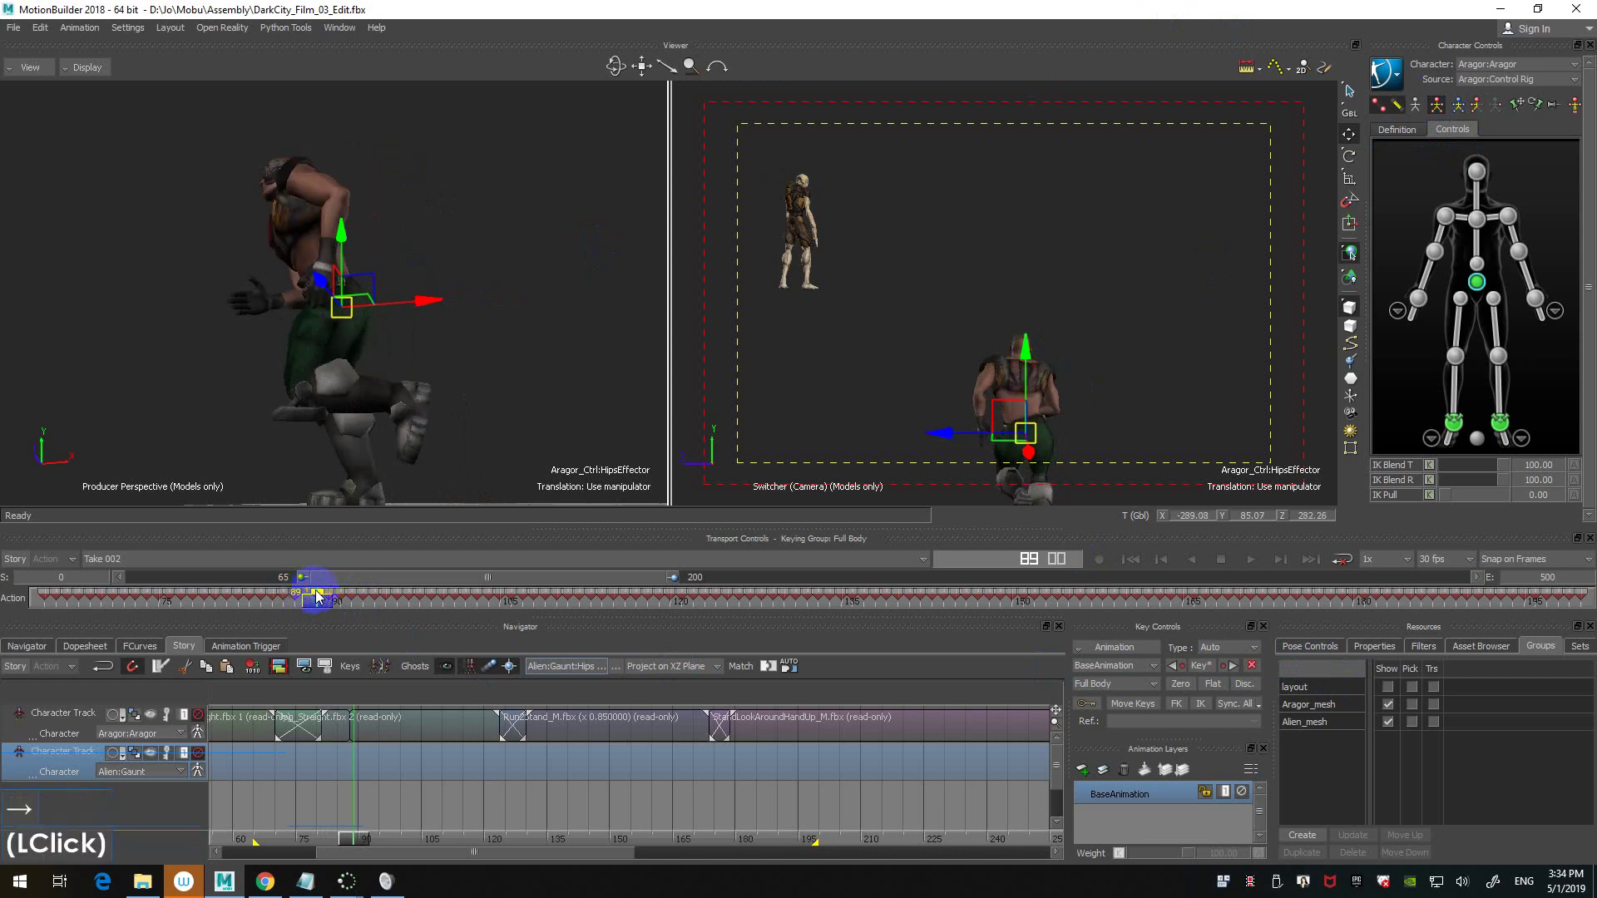
key("Delete")
- Step back and forth between frames 86 and 92 to check Aragor's motion across the deleted keys
key("Left")
key("ctrl+Right")
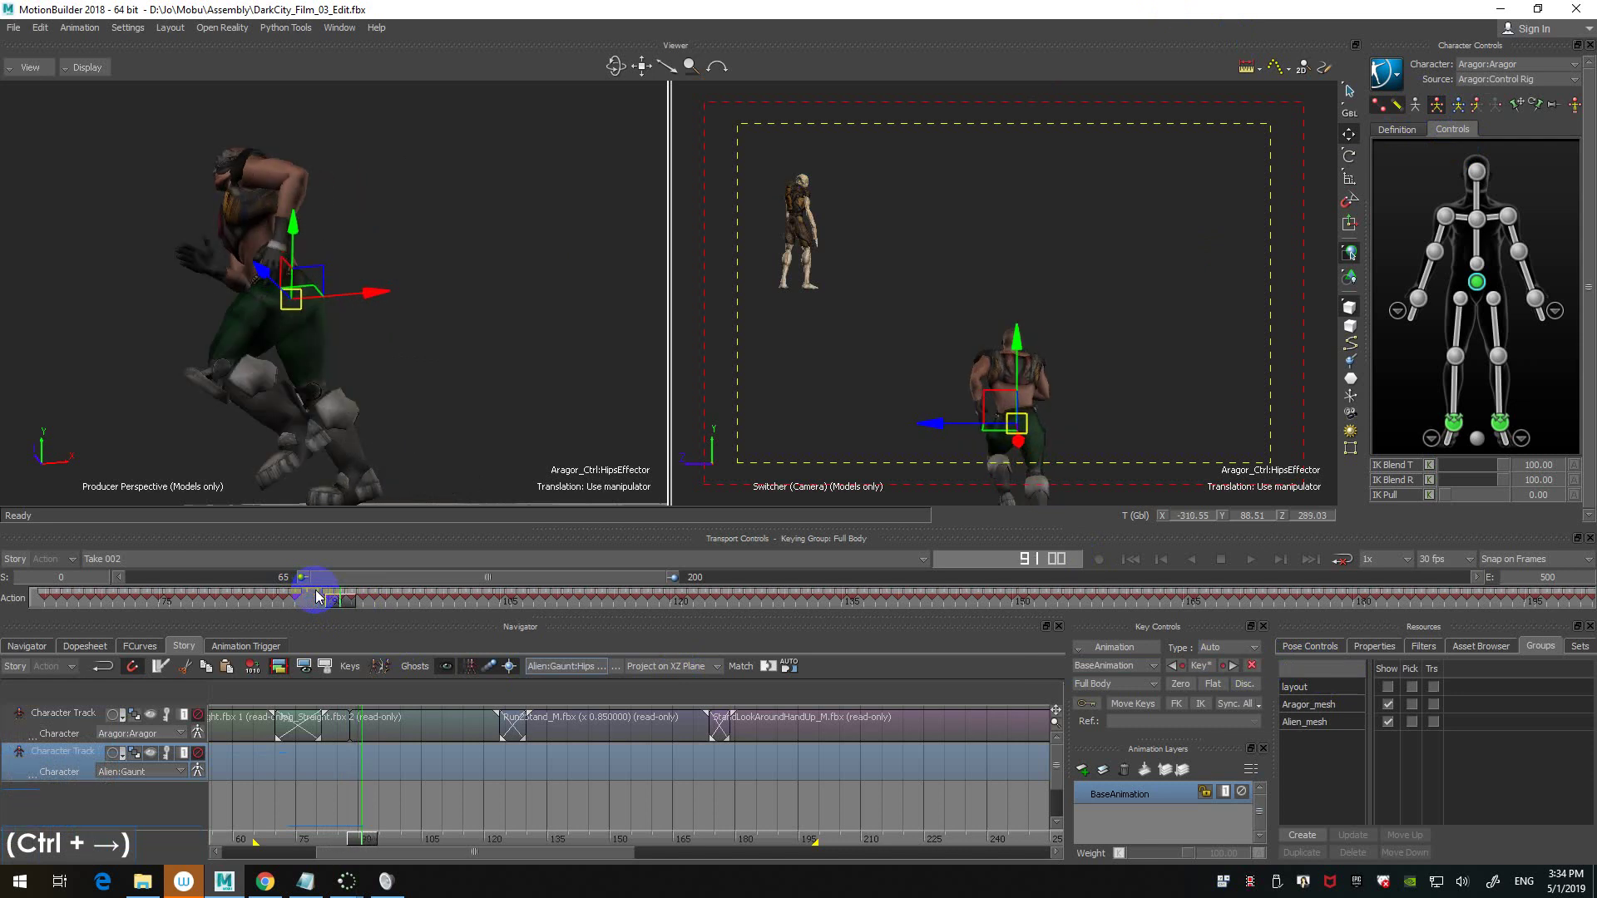
key("ctrl+Right")
key("ctrl+Left")
key("ctrl+Left")
key("ctrl+Left")
key("ctrl+Left")
key("ctrl+Left")
key("ctrl+Left")
key("ctrl+Right")
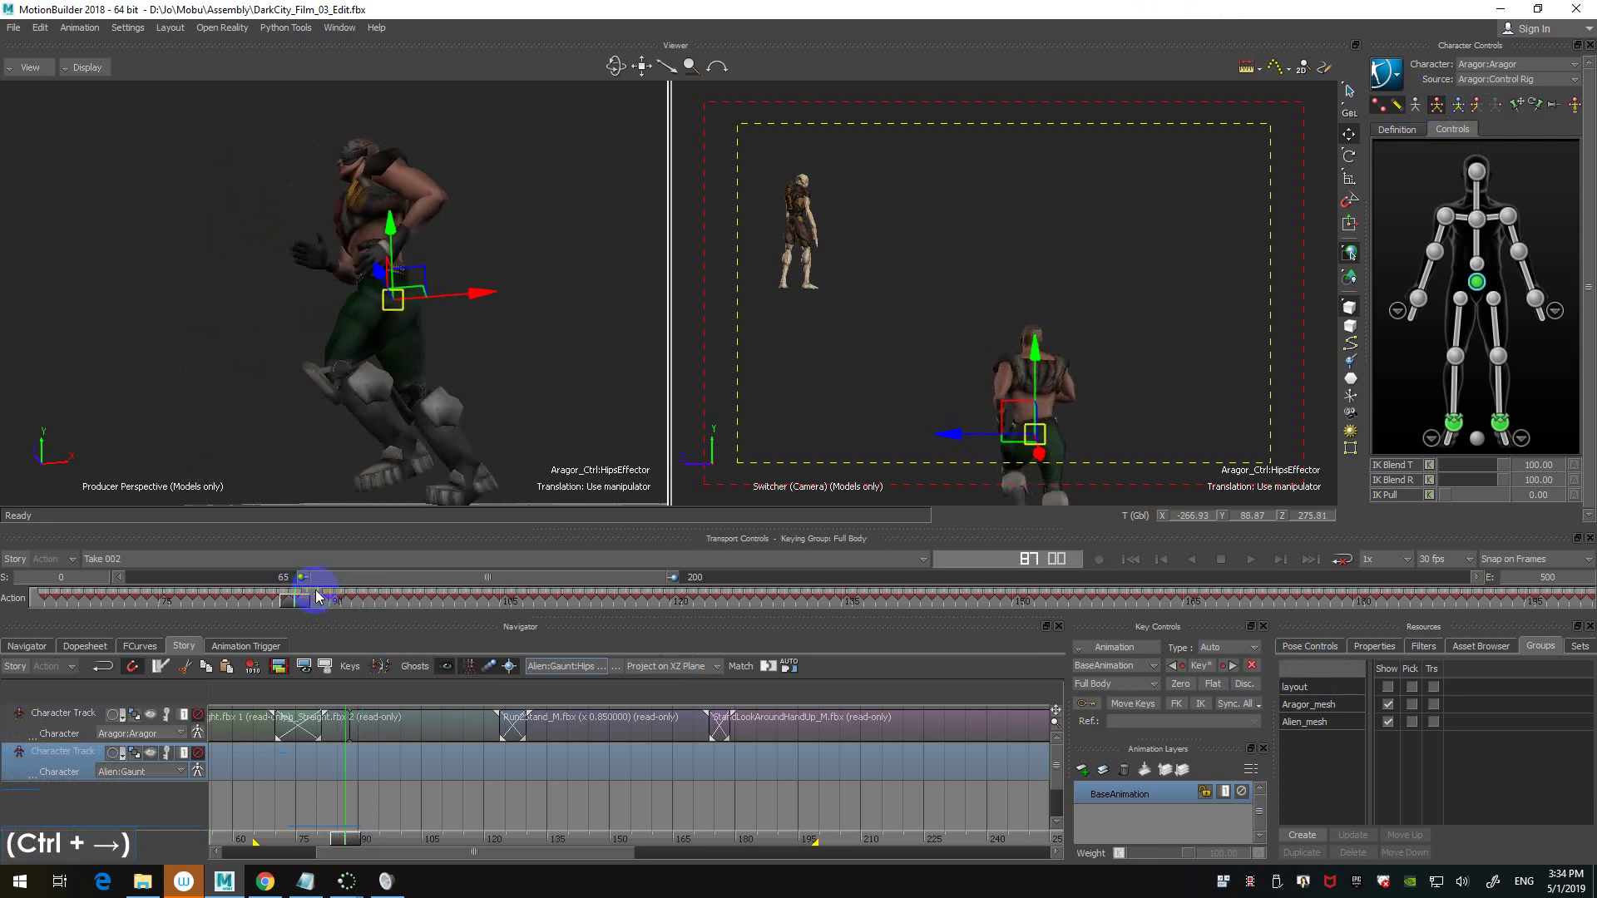
key("ctrl+Right")
key("ctrl+Right")
key("ctrl+Right")
key("ctrl+Right")
key("ctrl+Right")
key("ctrl+Right")
key("ctrl+Left")
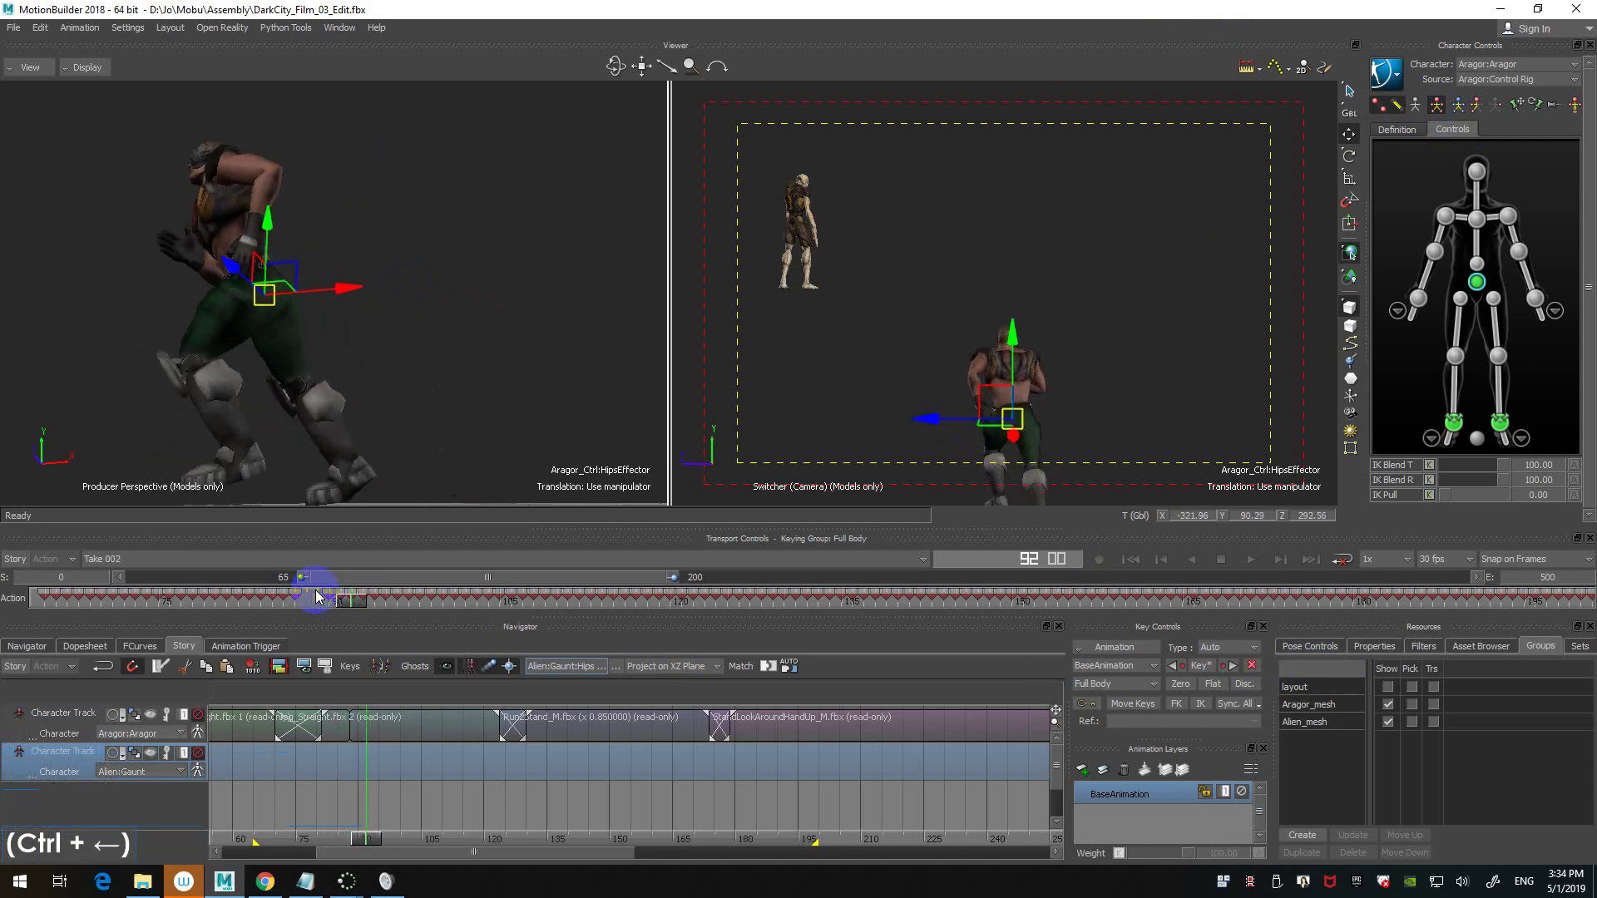
key("ctrl+Left")
key("ctrl+Left")
key("ctrl+Left")
- Move Aragor's full-body key from frame 90 to frame 89
mouse_move(323, 603)
left_mouse_down()
mouse_move(296, 603)
mouse_move(327, 599)
left_mouse_up()
left_click(314, 599)
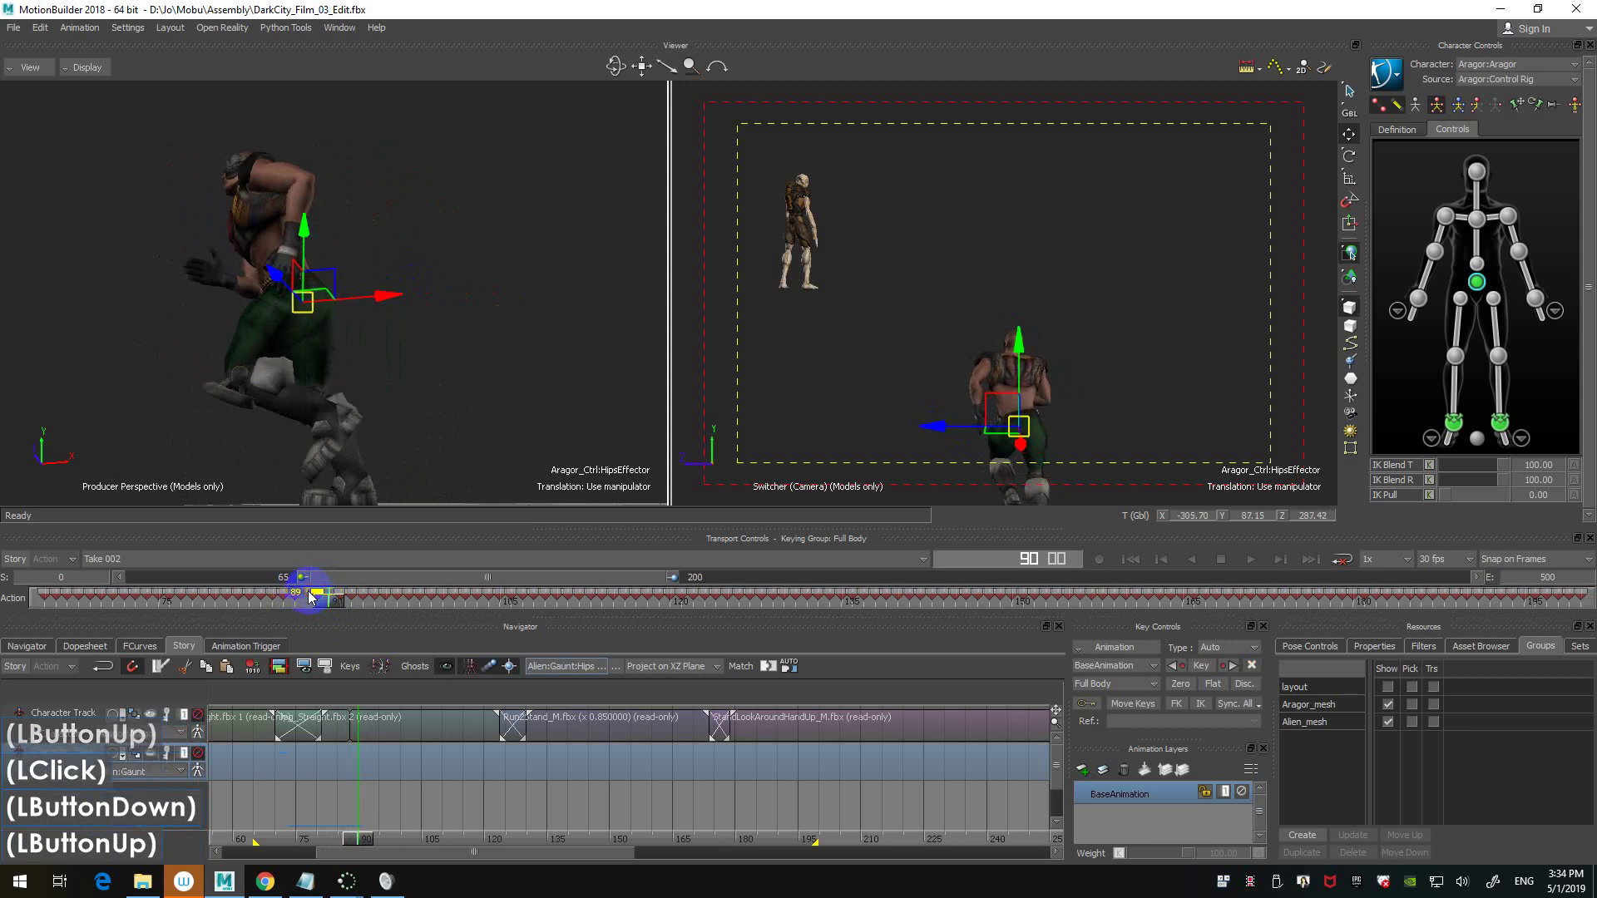
key("Left")
key("Left")
- Step through frames 86 to 90 to check Aragor's pose transition around the key at frame 89
key("ctrl+Left")
key("ctrl+Right")
key("ctrl+Right")
key("ctrl+Right")
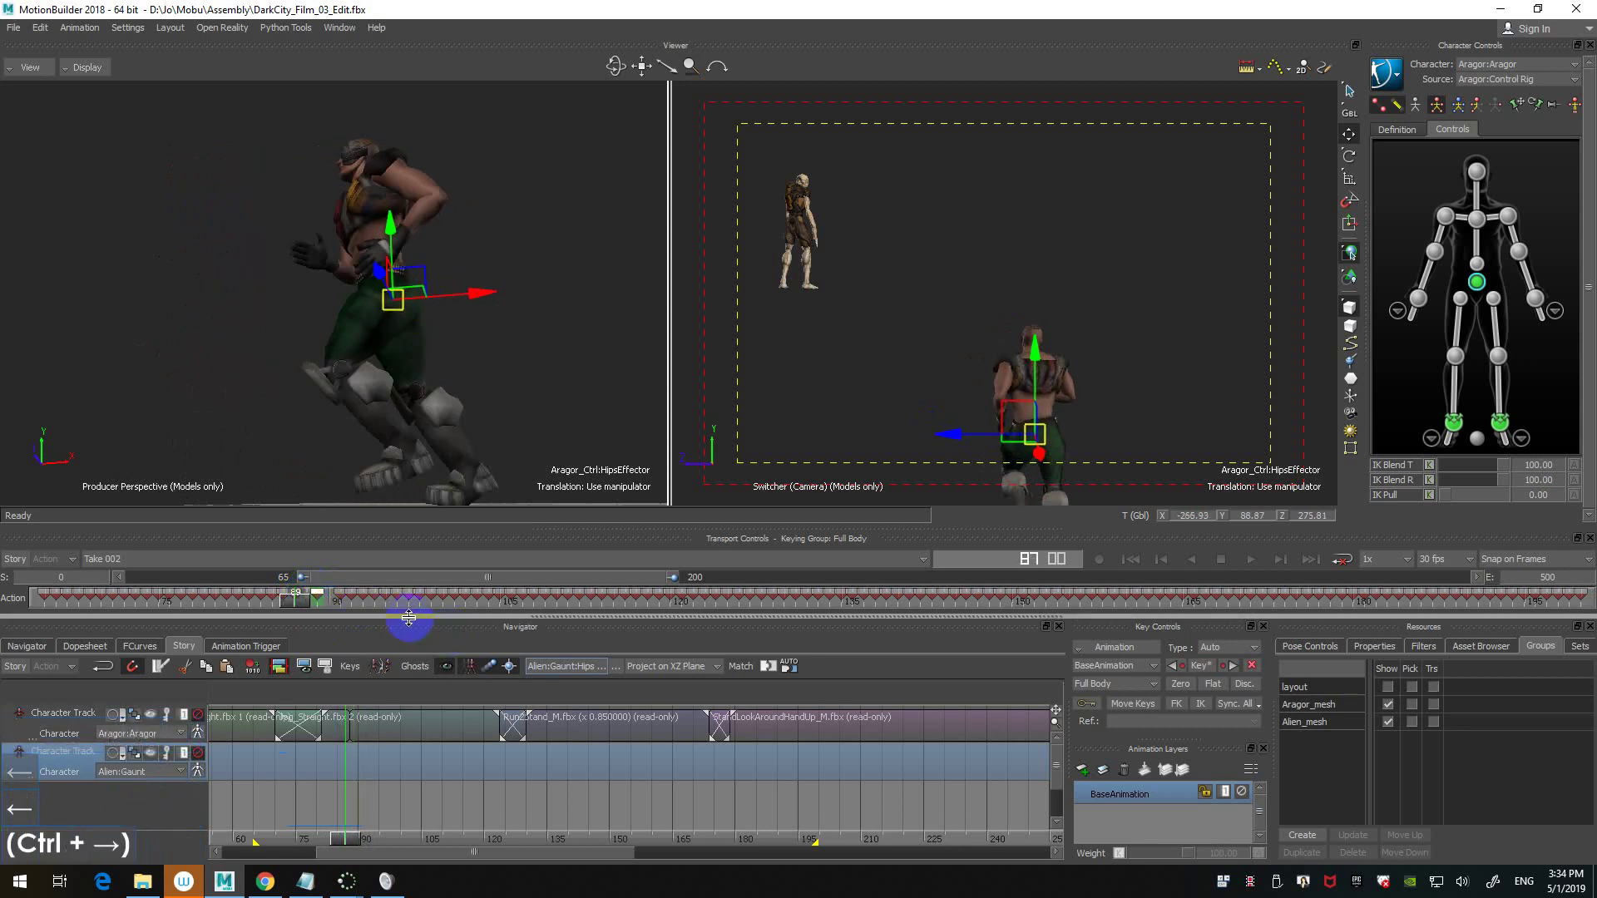
key("ctrl+Left")
key("ctrl+Left")
key("ctrl+Left")
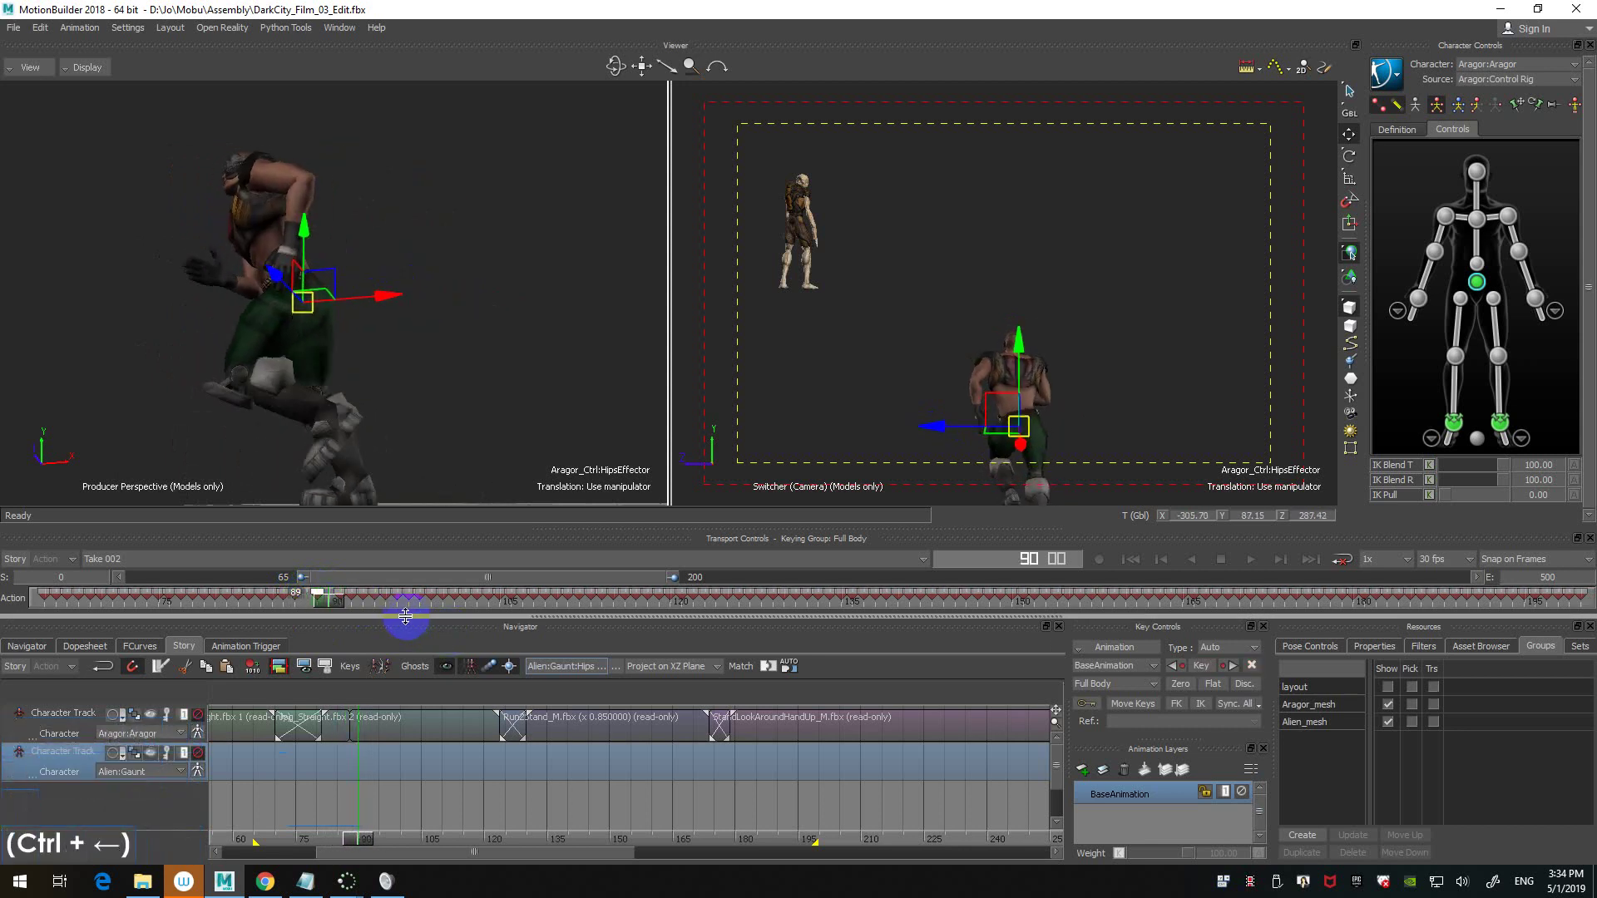
key("ctrl+Left")
key("ctrl+Left")
key("ctrl+Left")
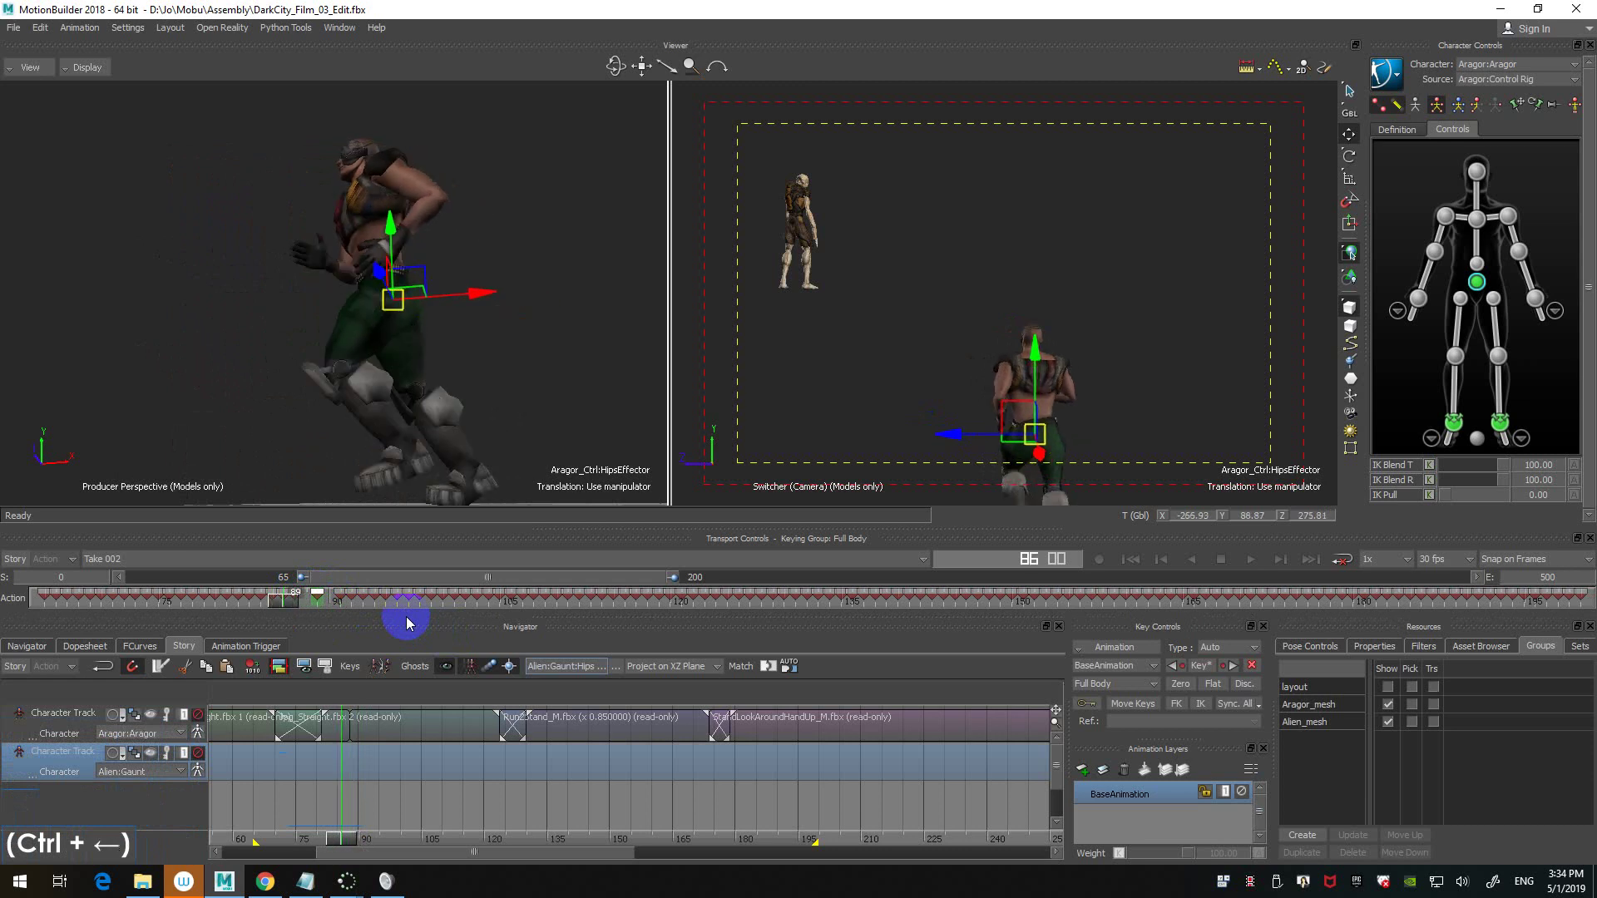
- Review Aragor's run repeatedly frame by frame from frame 86 to 95, checking that the legs and hips travel smoothly
key("ctrl+Right")
key("ctrl+Right")
key("ctrl+Right")
key("ctrl+Right")
key("ctrl+Right")
key("ctrl+Right")
key("ctrl+Right")
key("ctrl+Right")
key("ctrl+Left")
key("ctrl+Left")
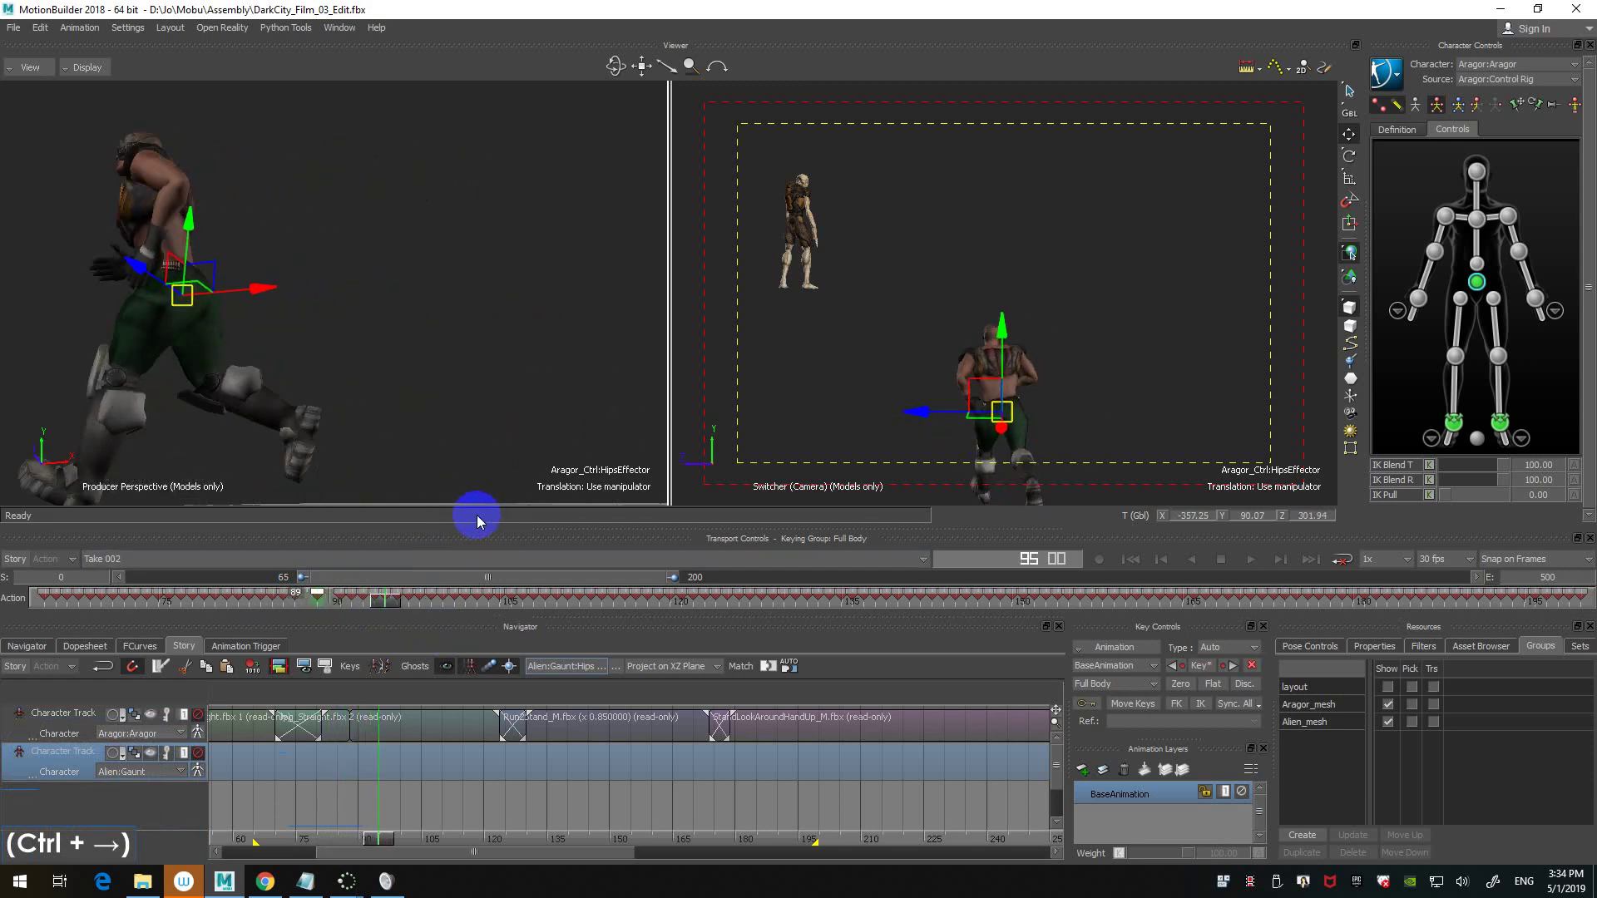
key("ctrl+Left")
key("ctrl+Left")
key("ctrl+Left")
key("ctrl+Left")
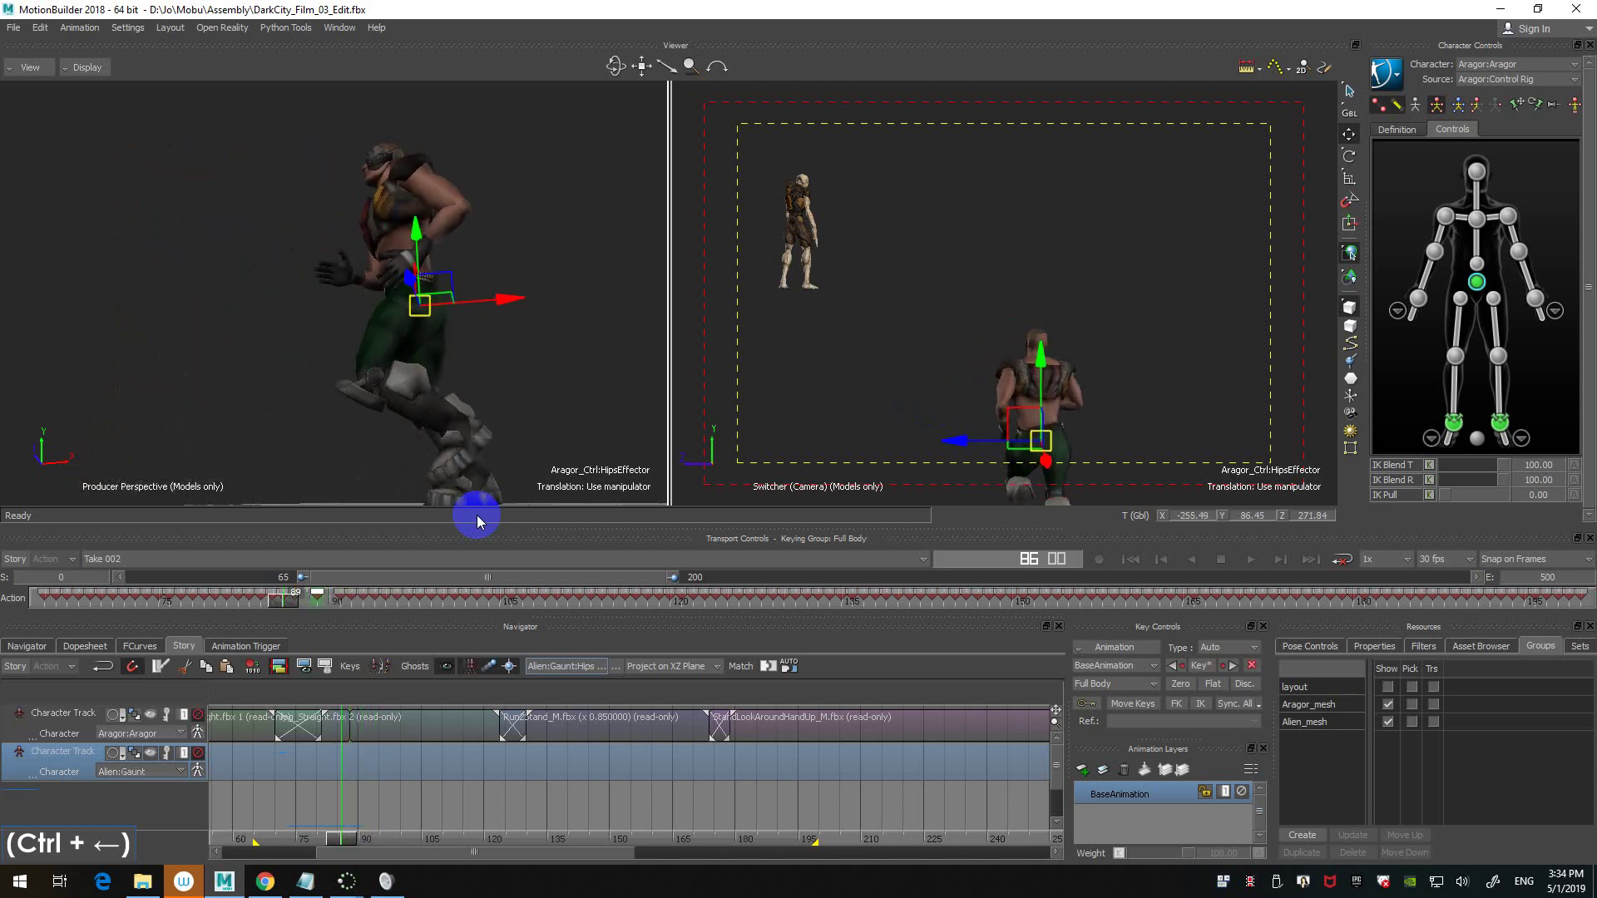
key("ctrl+Right")
key("ctrl+Right")
key("ctrl+Right")
key("ctrl+Right")
key("ctrl+Right")
key("ctrl+Right")
key("ctrl+Right")
key("ctrl+Right")
key("ctrl+Right")
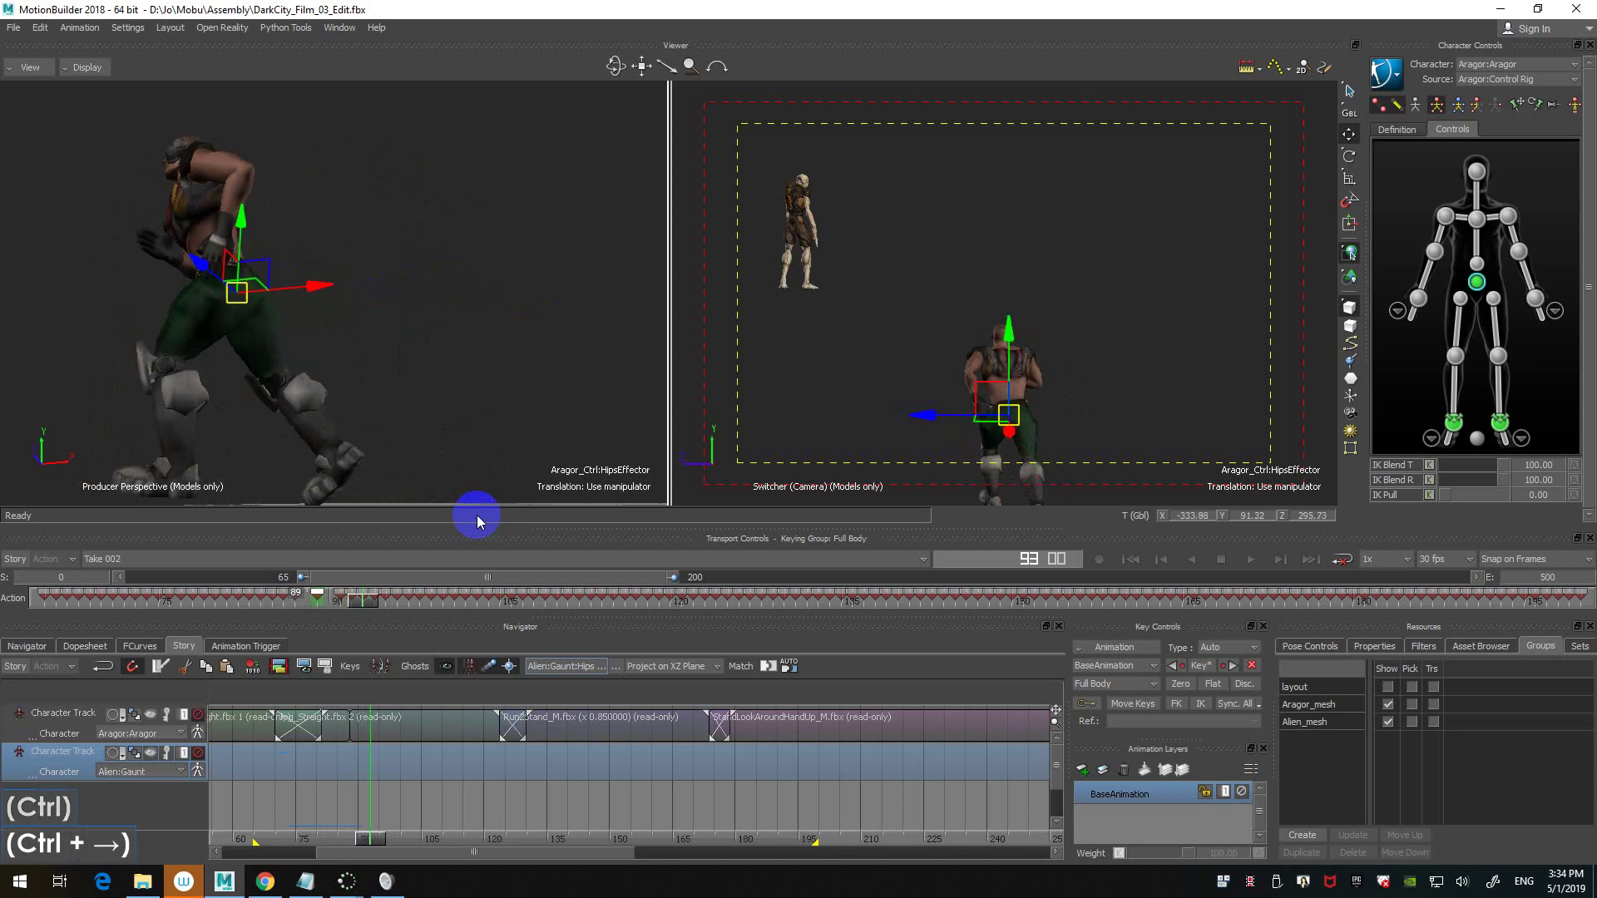
key("ctrl+Left")
key("ctrl+Left")
key("ctrl+Left")
key("ctrl+Left")
key("ctrl+Left")
key("ctrl+Left")
key("ctrl+Left")
key("ctrl+Left")
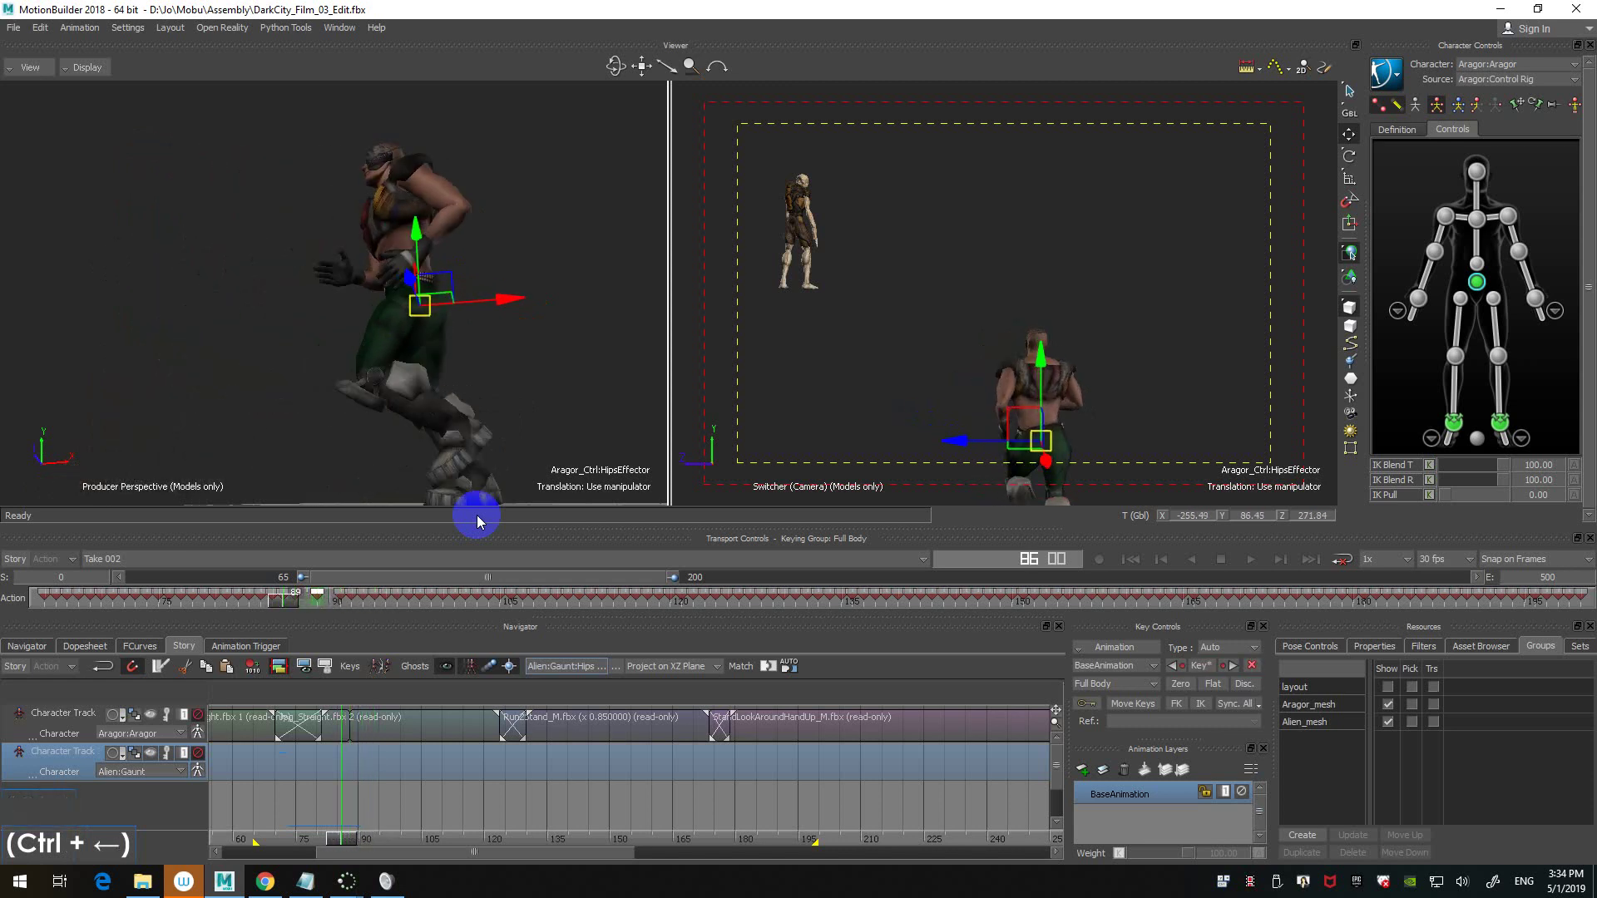
key("ctrl+Right")
key("ctrl+Right")
key("ctrl+Right")
key("ctrl+Right")
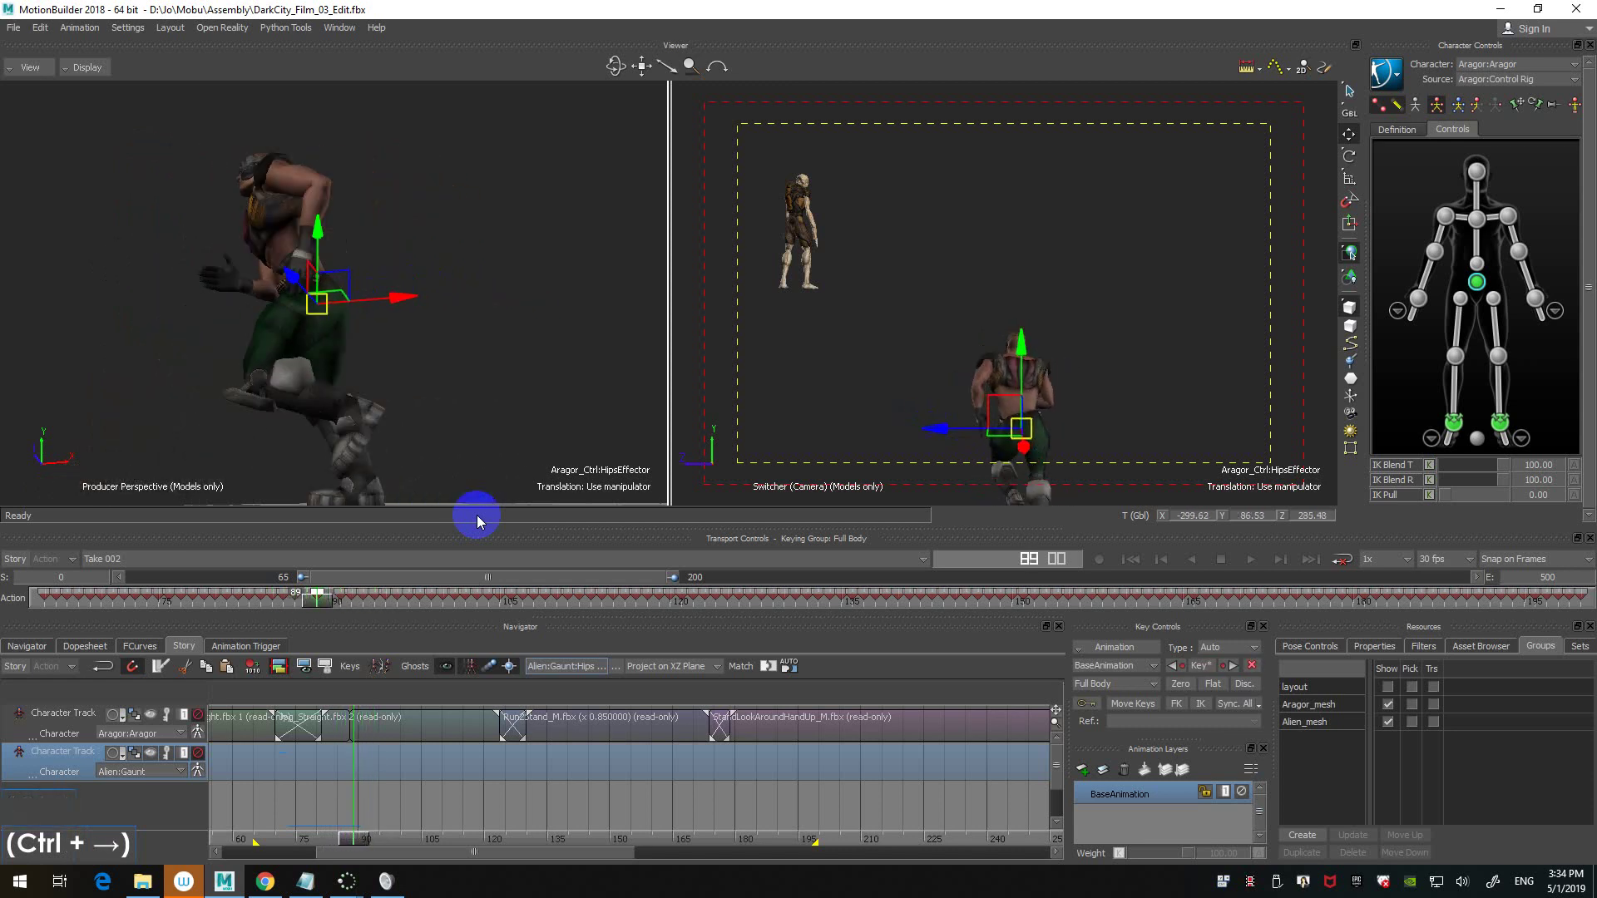
- Step back and forth between frames 89 and 93 to check Aragor's pose change around the retimed key
key("ctrl+Right")
key("ctrl+Right")
key("ctrl+Left")
key("ctrl+Left")
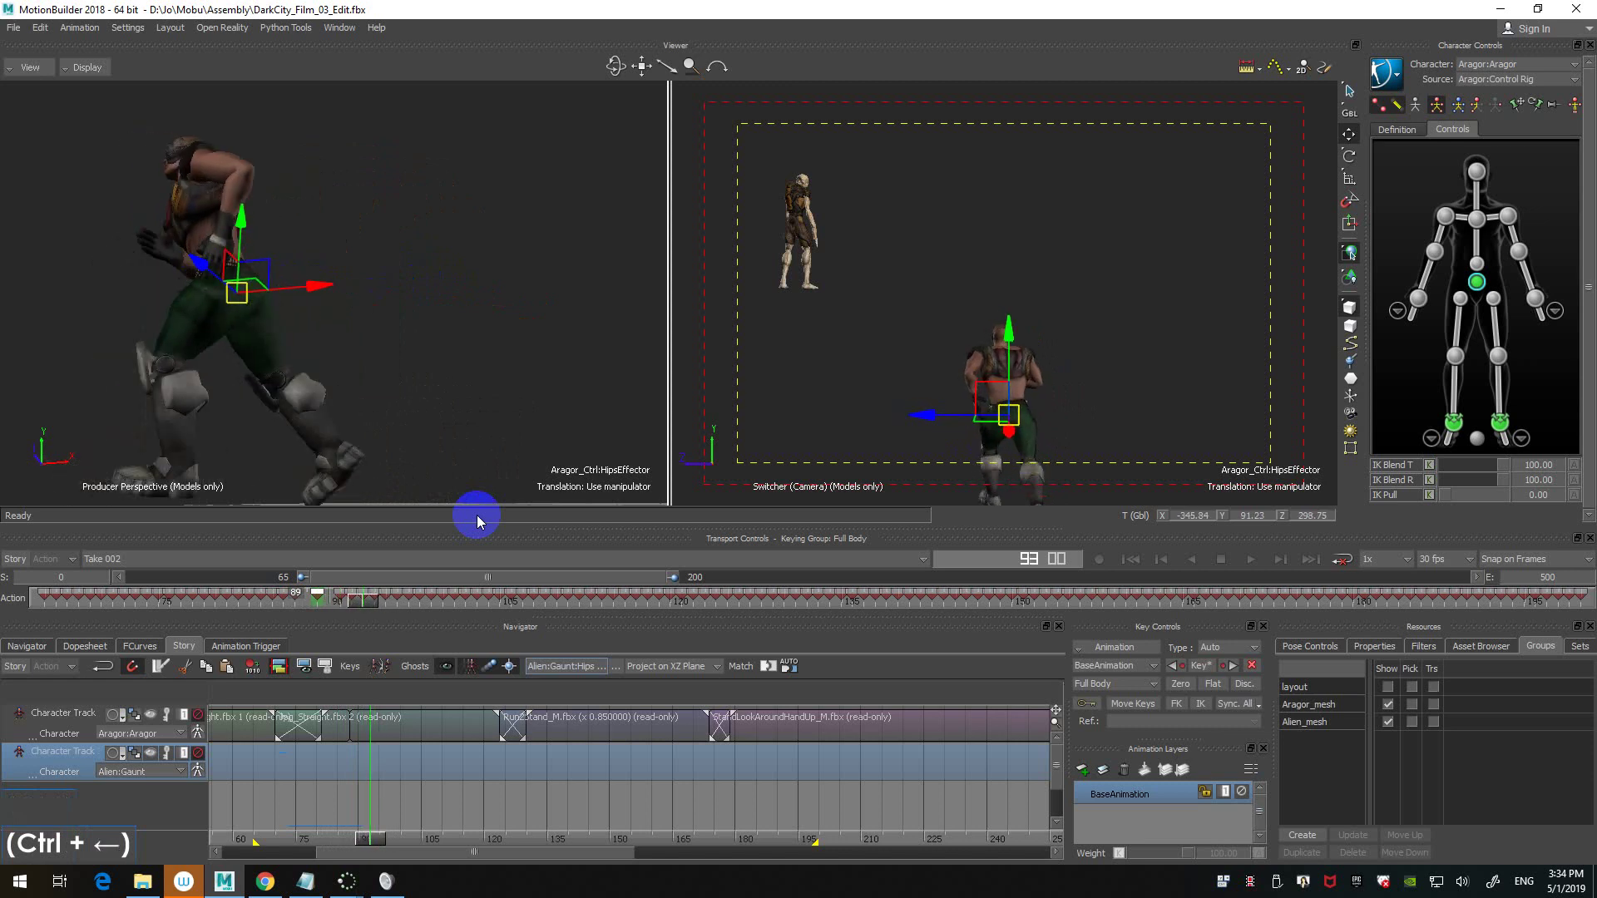
key("ctrl+Left")
key("ctrl+Left")
key("ctrl+Left")
key("ctrl+Left")
key("ctrl+Right")
key("ctrl+Right")
key("ctrl+Right")
key("ctrl+Right")
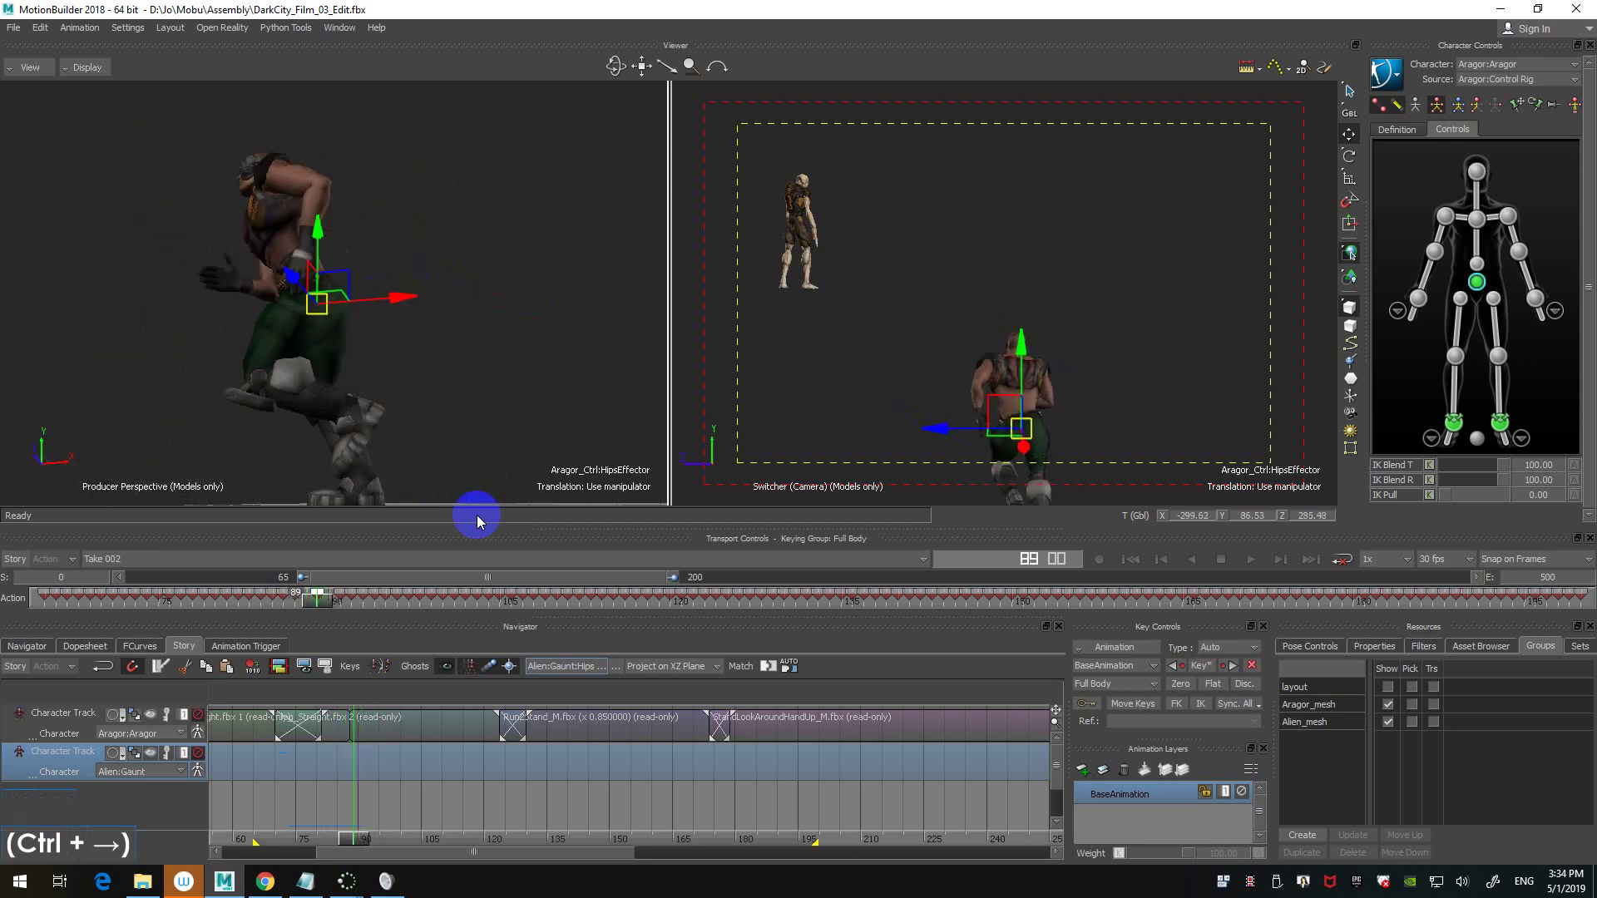
key("ctrl+Right")
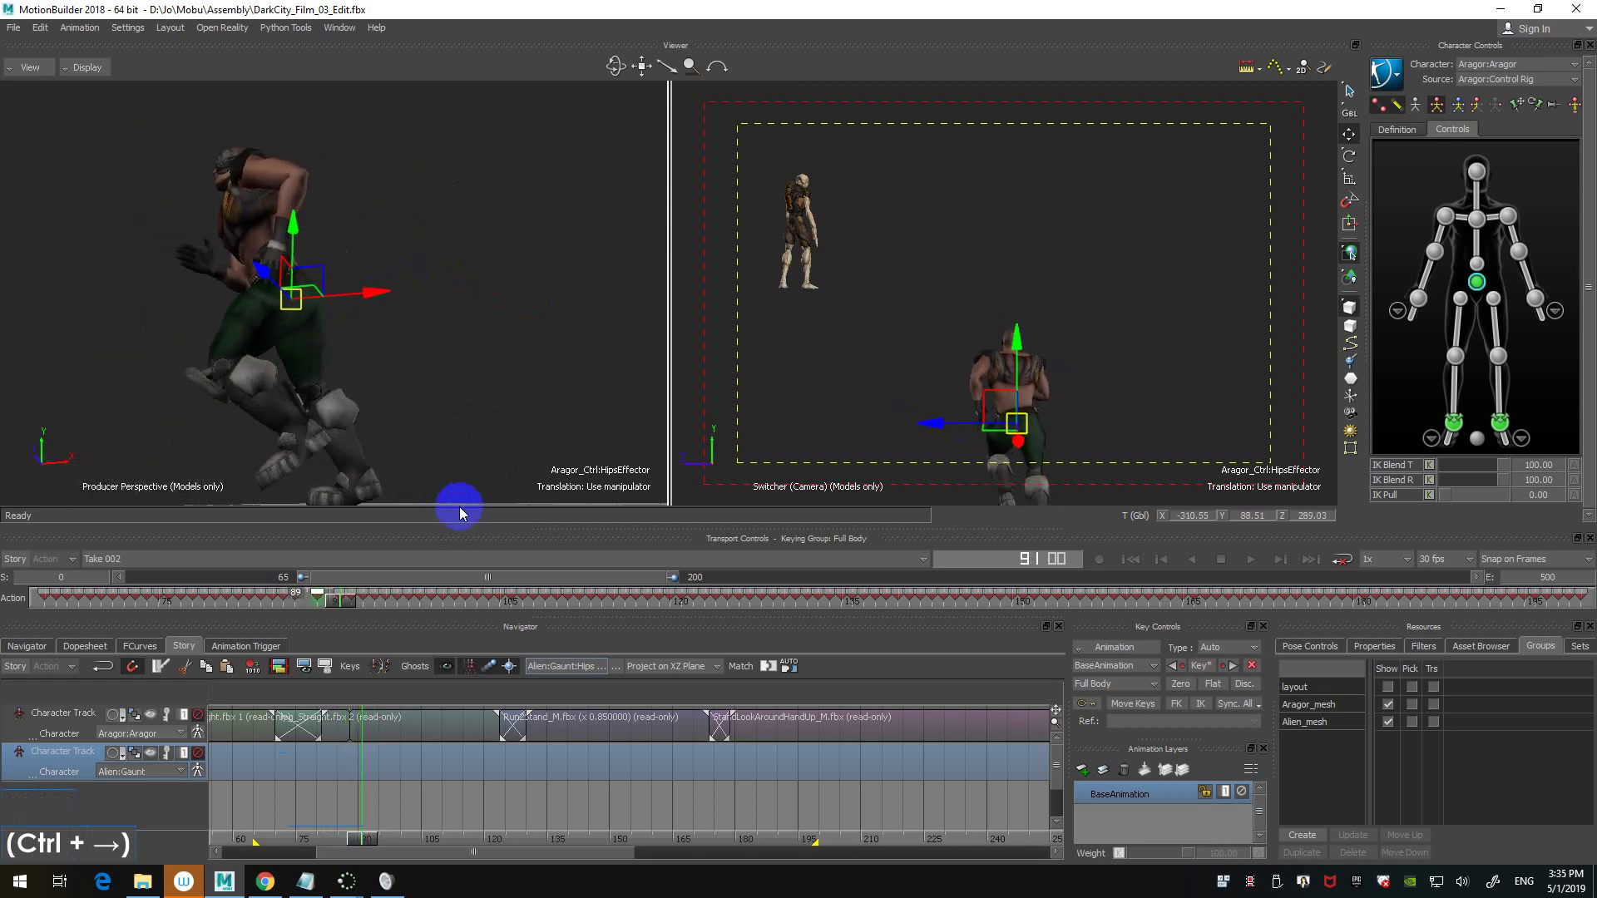
- Undo the move of Aragor's full-body key to frame 89 and delete that key at frame 90
key("ctrl+z")
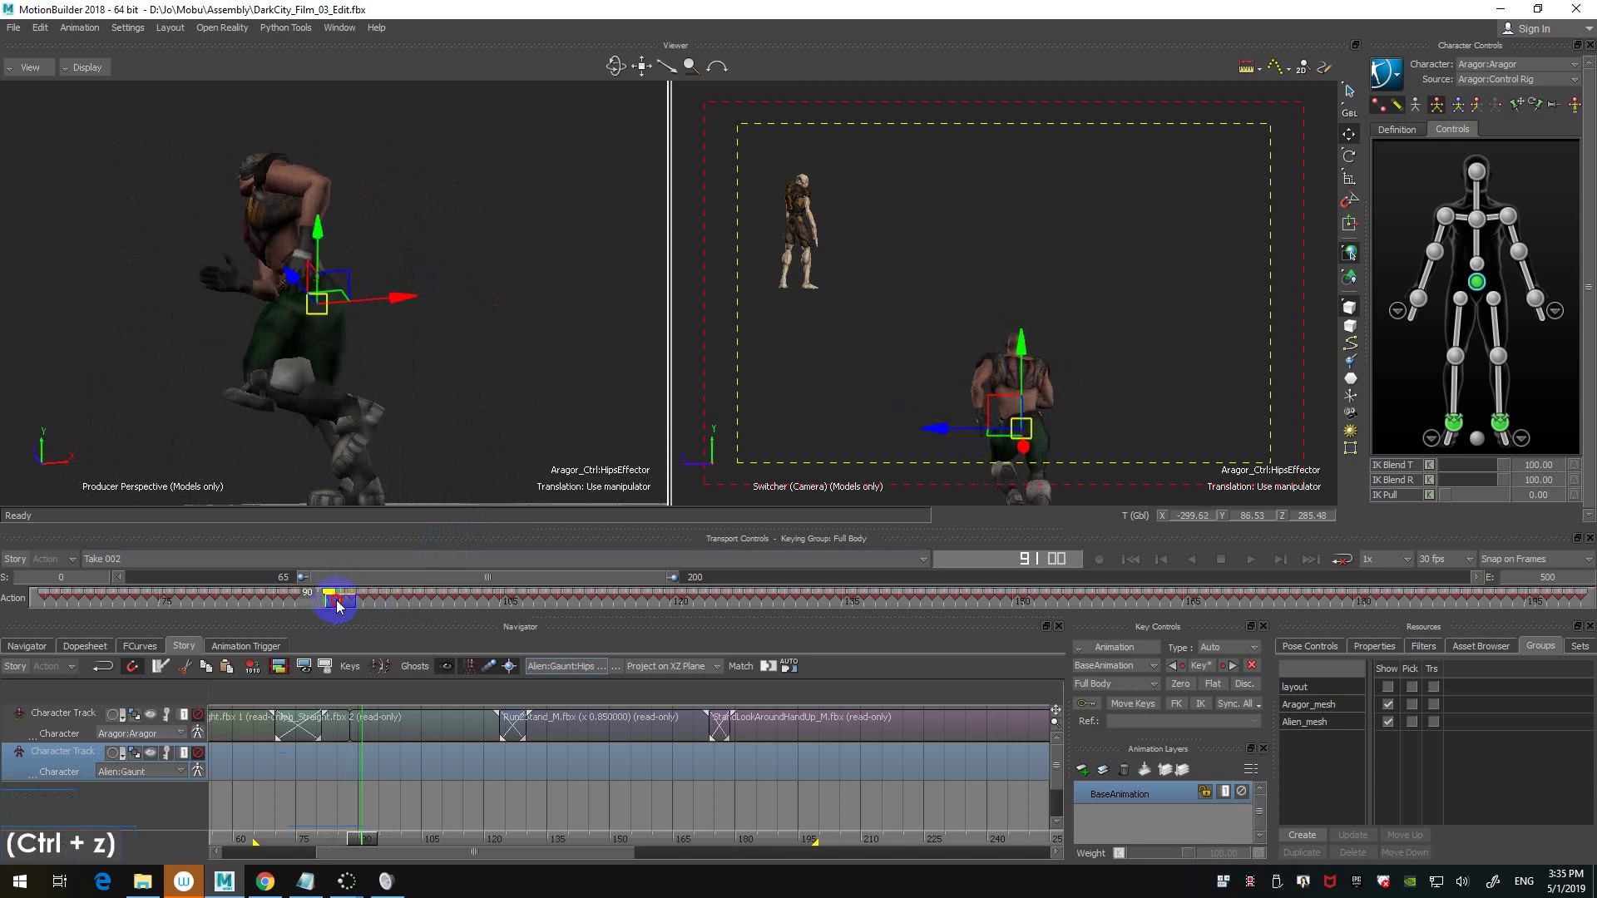
mouse_move(337, 604)
left_mouse_down()
mouse_move(299, 599)
mouse_move(385, 601)
mouse_move(263, 601)
mouse_move(385, 596)
mouse_move(54, 595)
mouse_move(593, 596)
mouse_move(287, 596)
mouse_move(360, 596)
mouse_move(307, 598)
mouse_move(344, 601)
left_mouse_up()
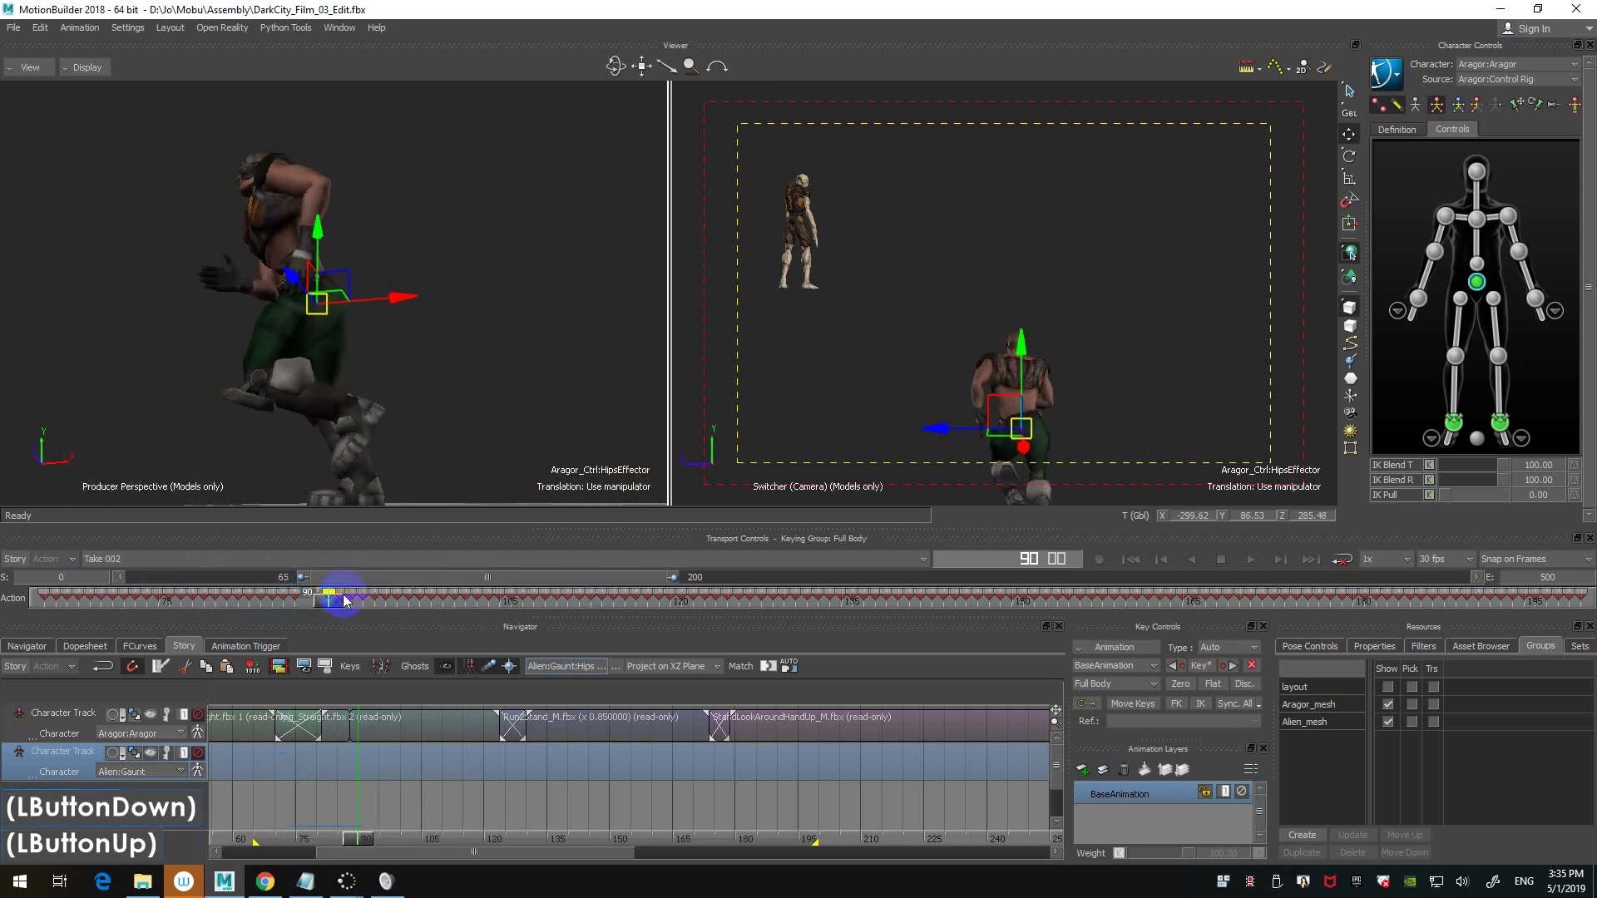
left_click(339, 595)
left_click(328, 596)
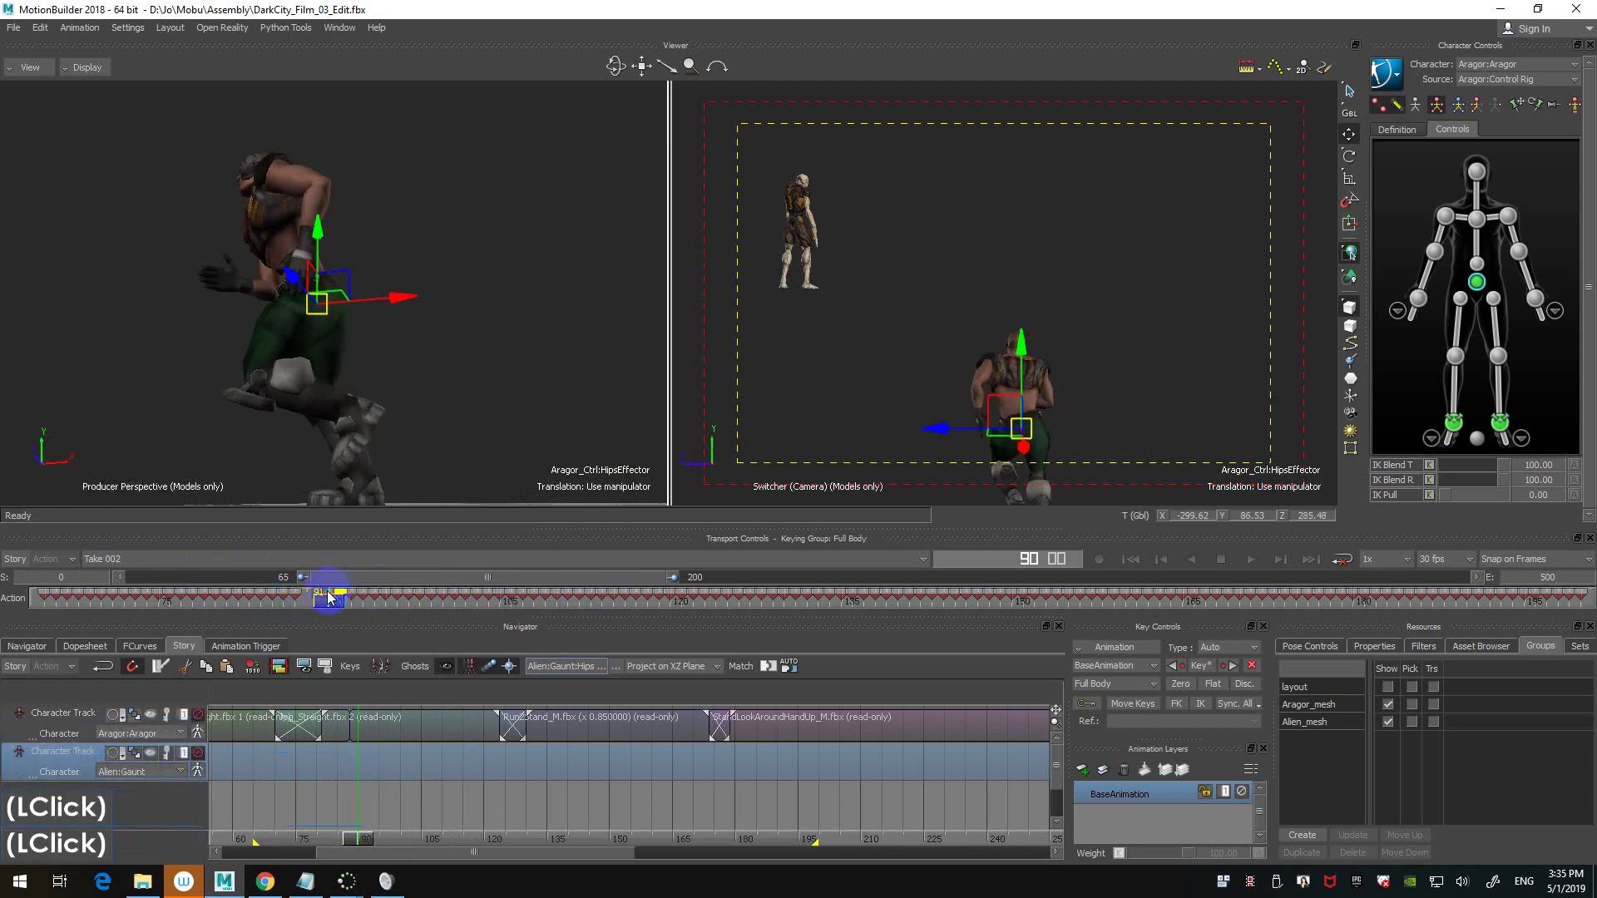
left_click(328, 595)
left_click(330, 594)
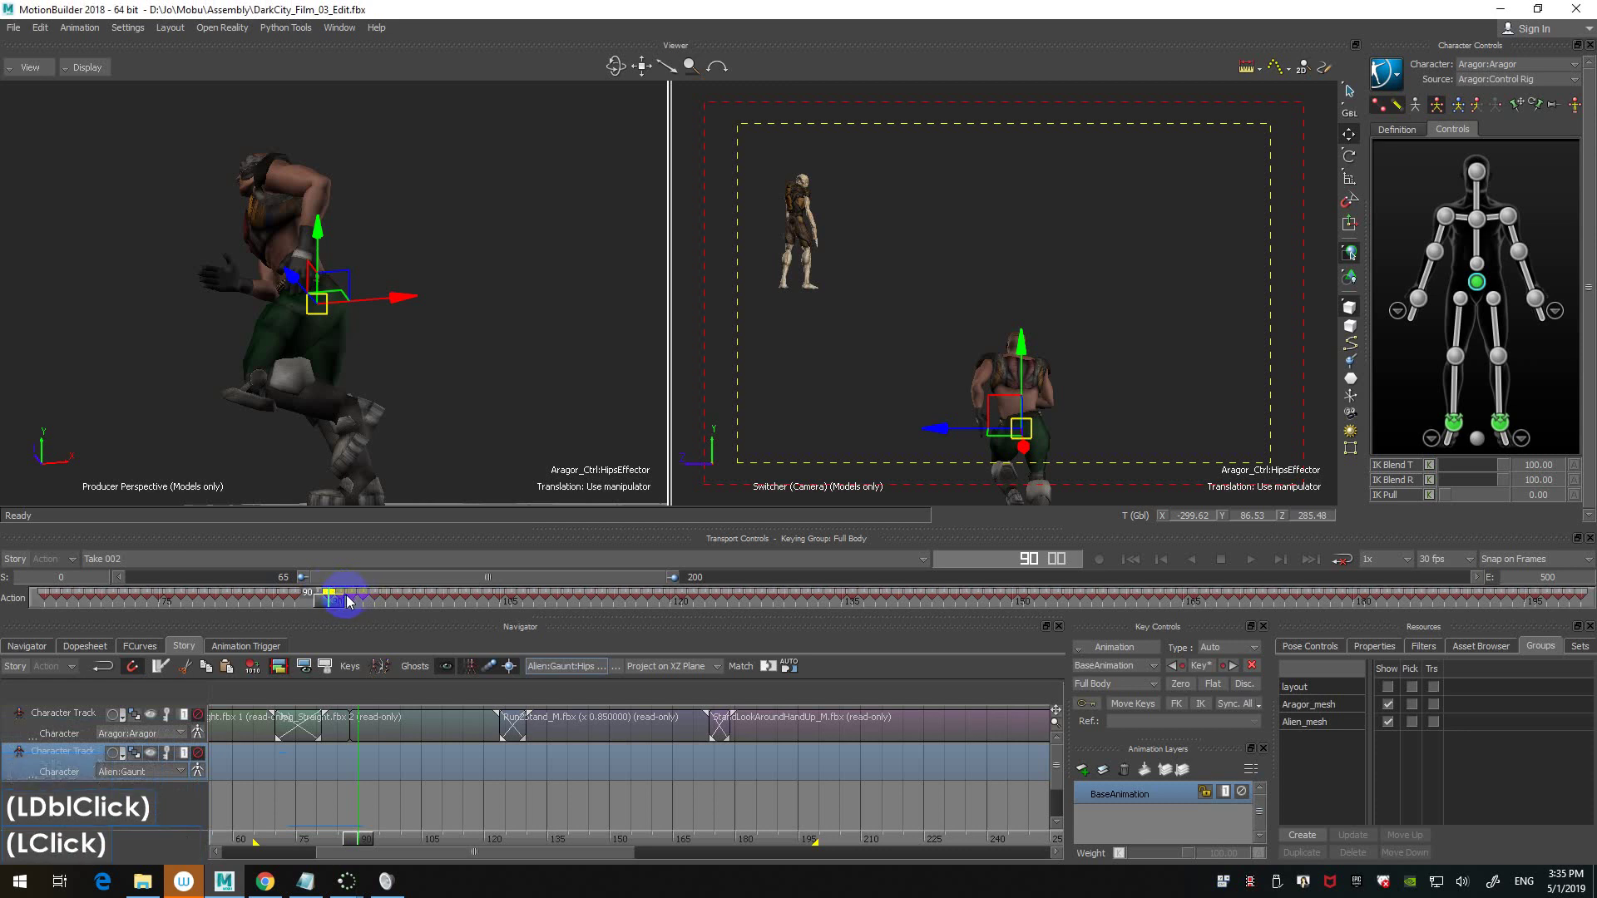
key("Delete")
- Step through the frames on both sides of the deleted frame 90 key to check Aragor's stride
key("ctrl+Left")
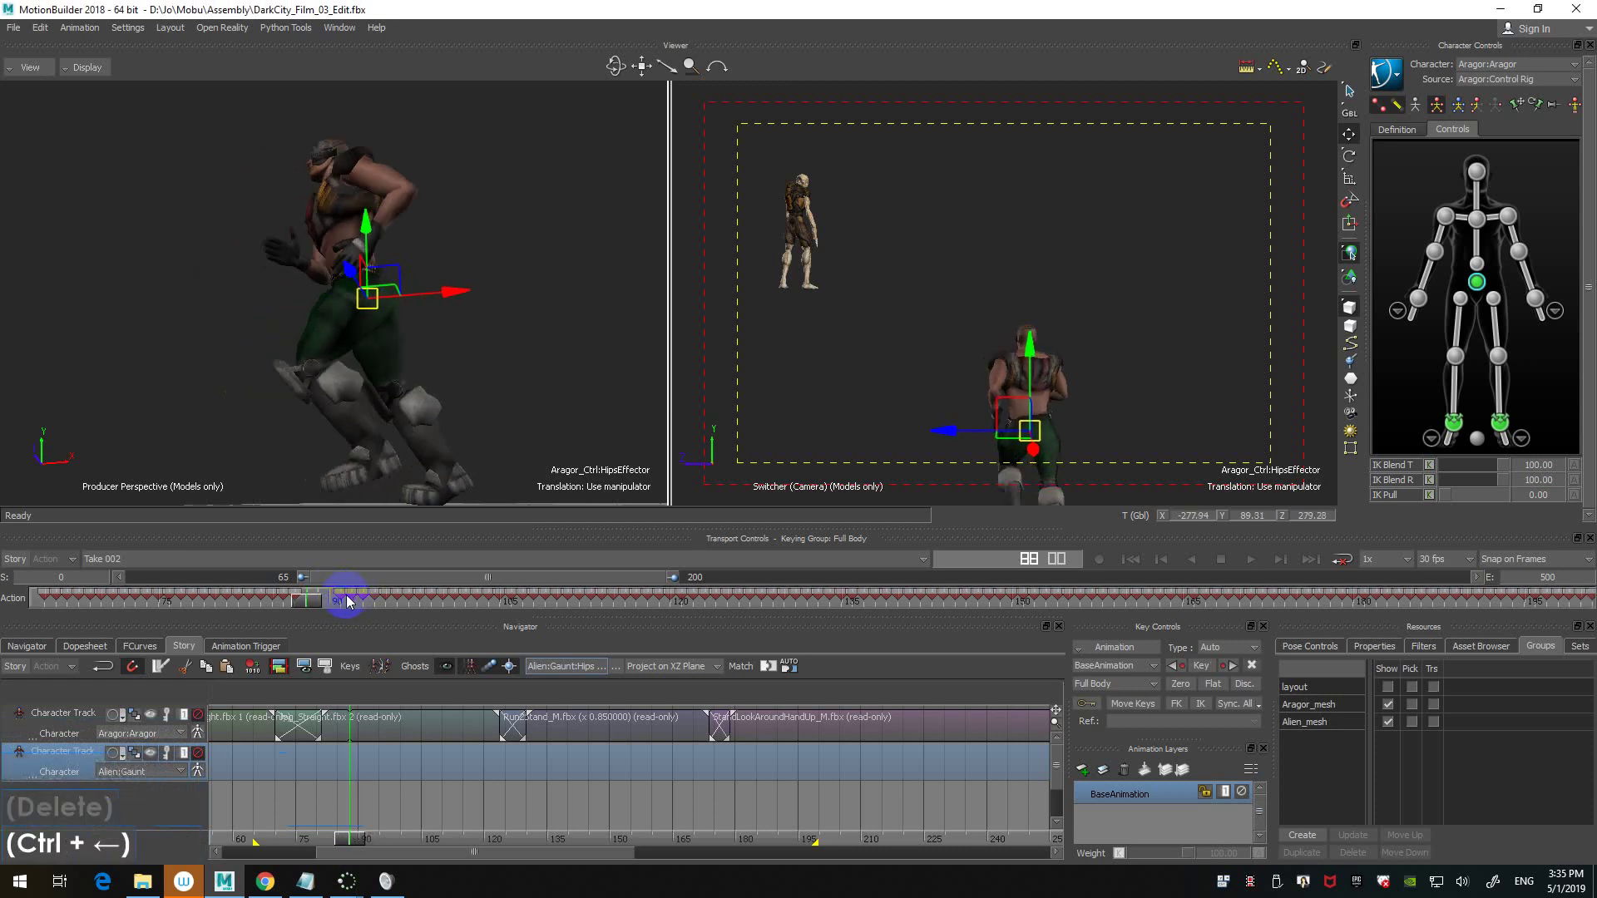
key("ctrl+Left")
key("ctrl+Left")
key("ctrl+Left")
key("ctrl+Right")
key("ctrl+Right")
key("ctrl+Right")
key("ctrl+Right")
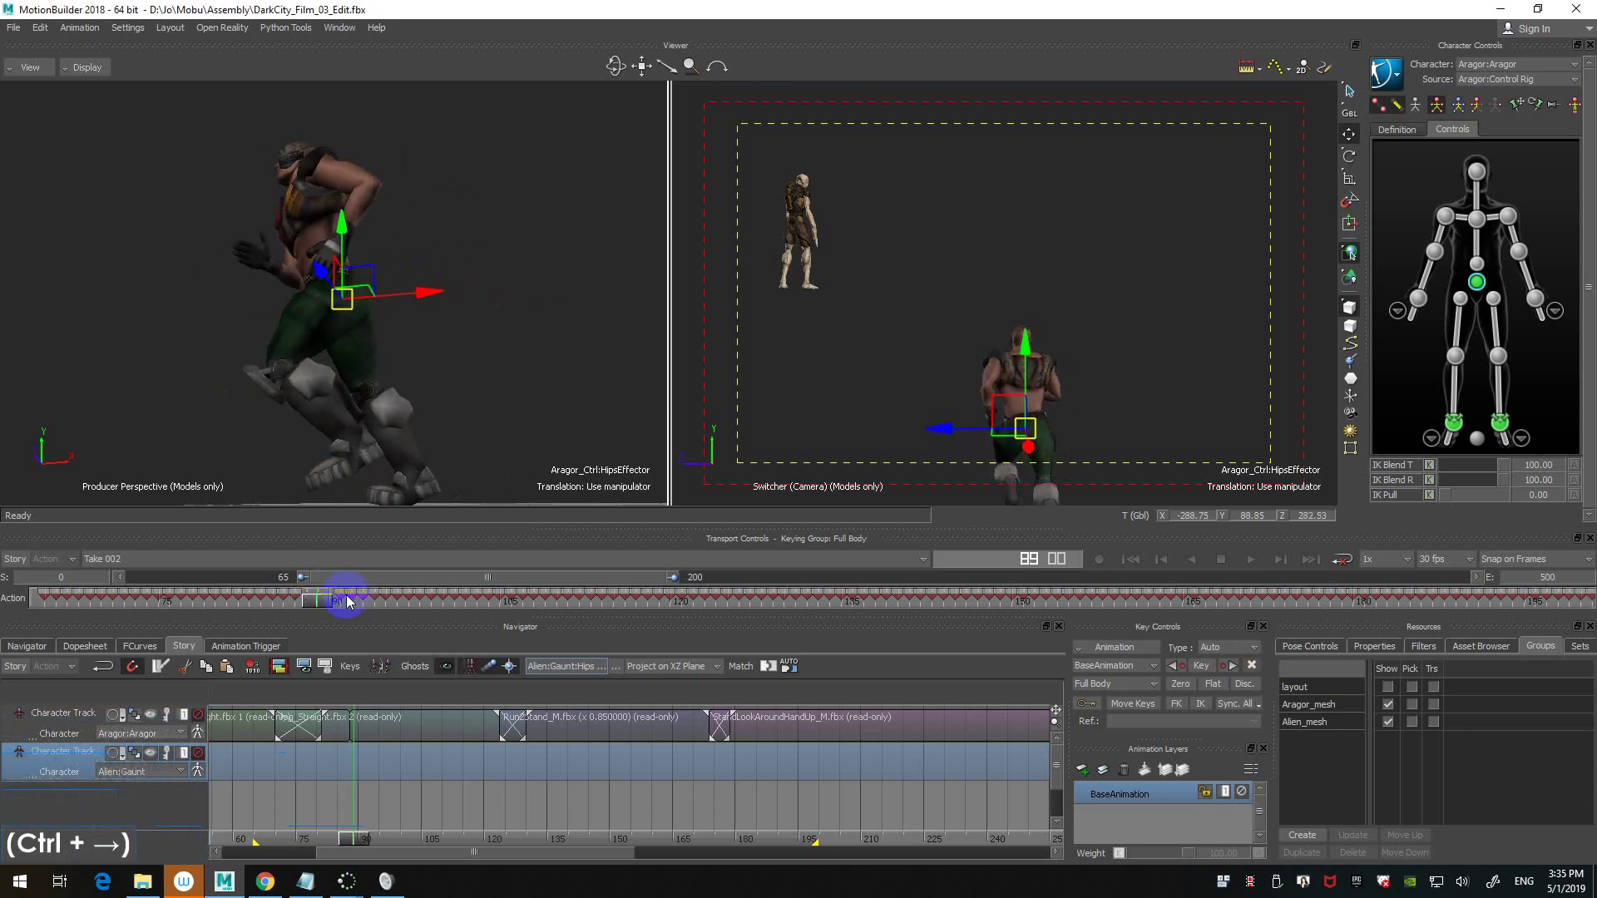
key("ctrl+Right")
key("ctrl+Right")
key("ctrl+Right")
key("ctrl+Right")
key("ctrl+Left")
key("ctrl+Left")
key("ctrl+Left")
key("ctrl+Left")
key("ctrl+Left")
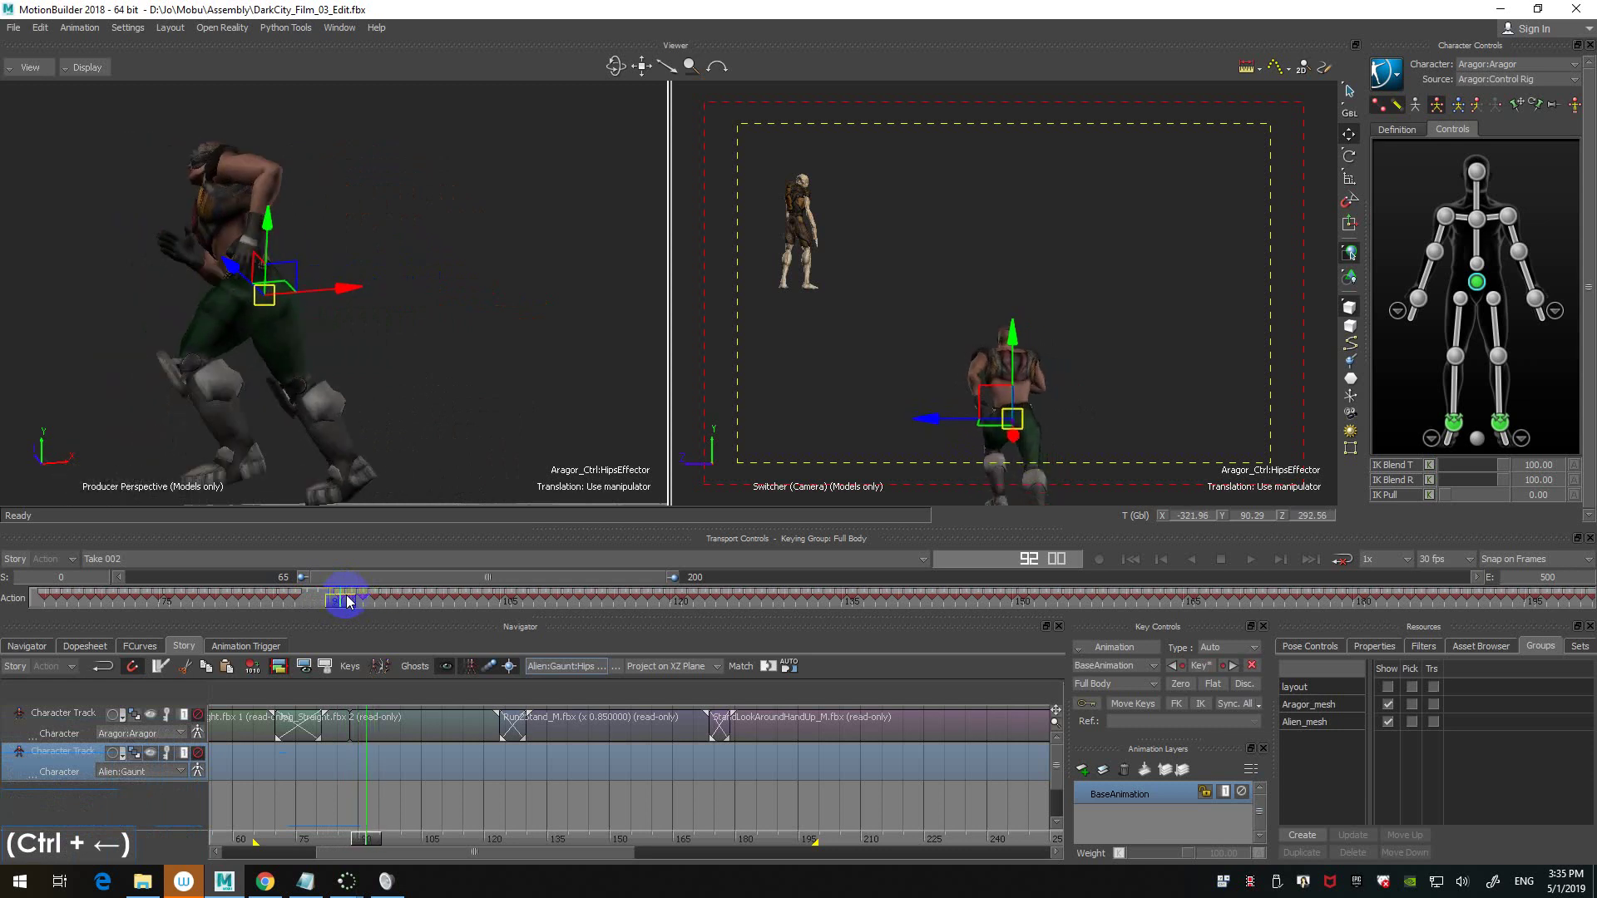
- Scrub ahead to frame 178, return to frame 89, and step through Aragor's motion across the key gap
left_click_drag(352, 601, 1328, 599)
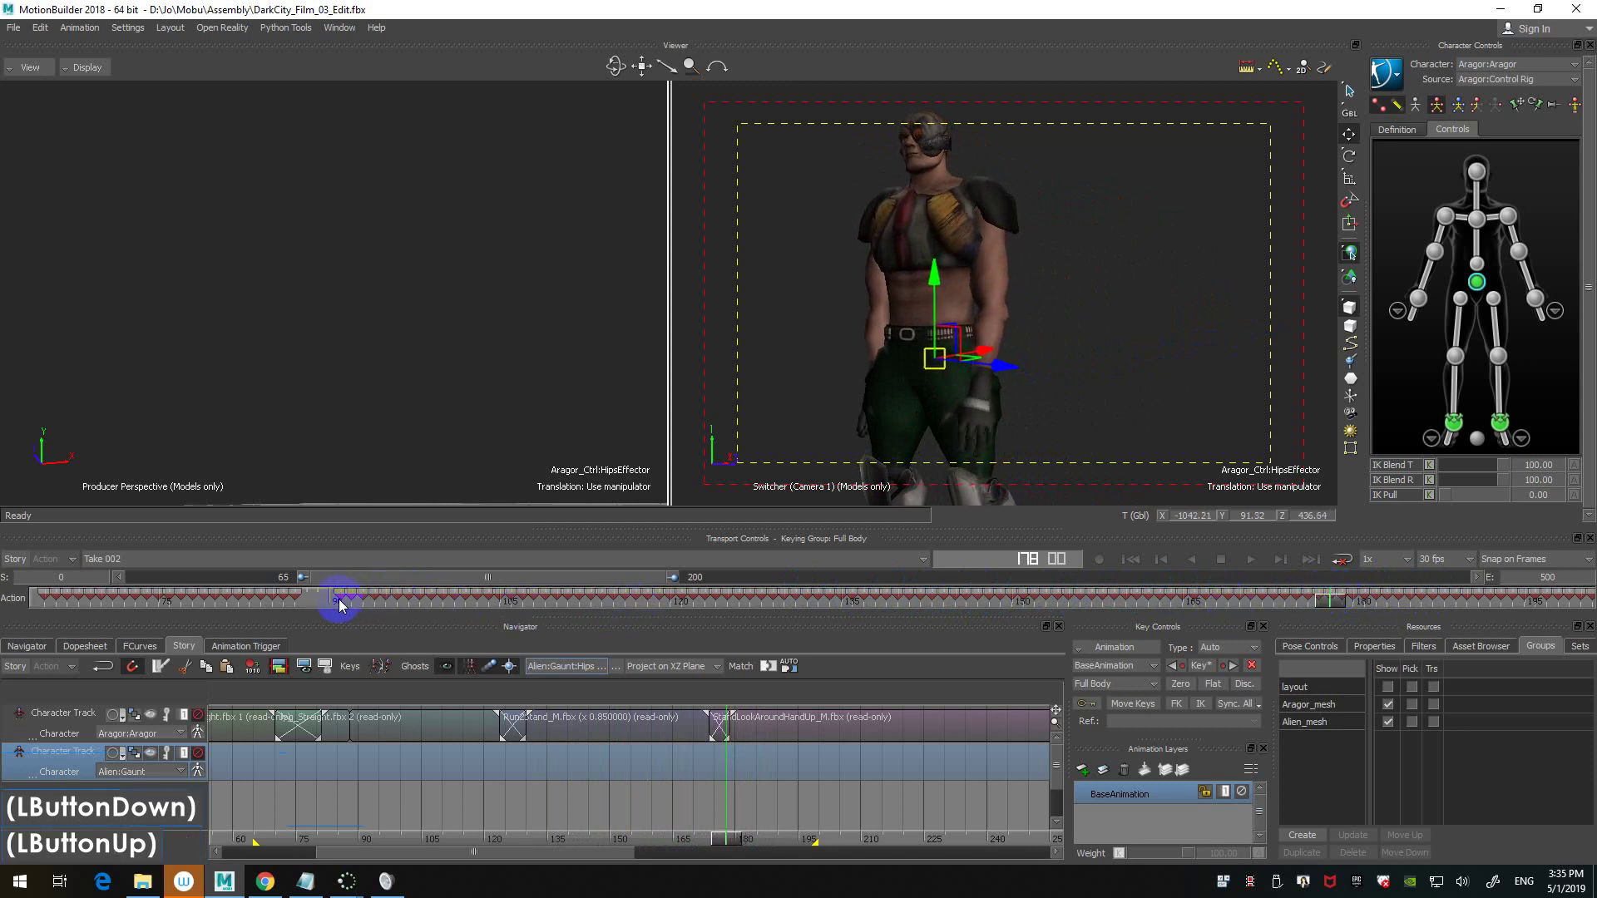
double_click(325, 601, "ctrl+shift")
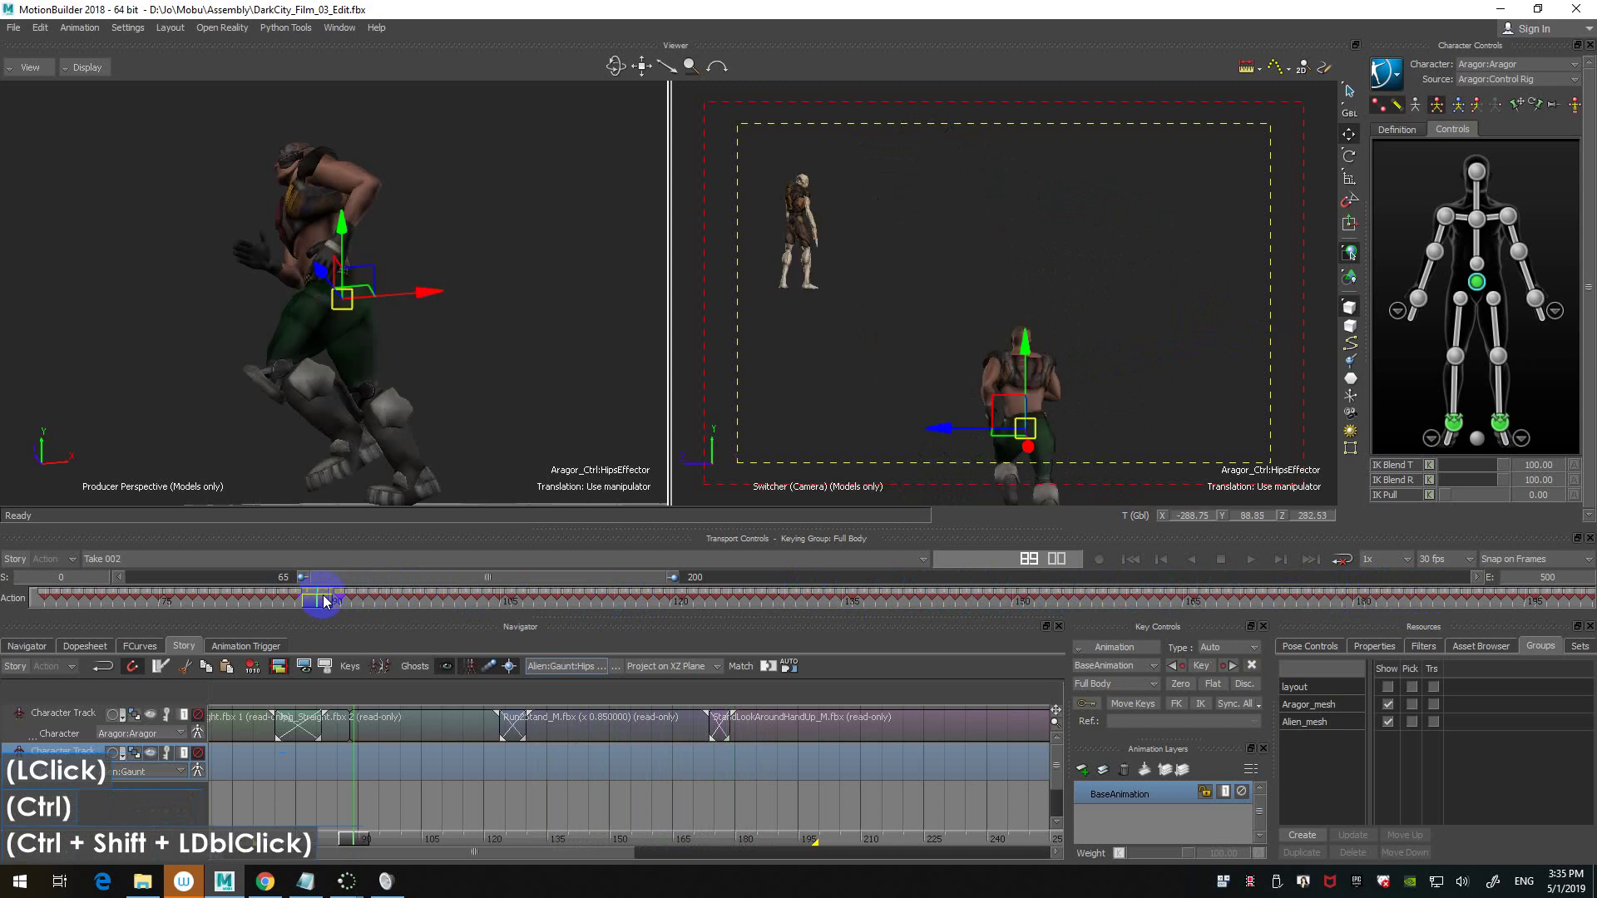
key("ctrl+Left")
key("ctrl+Right")
key("ctrl+Right")
key("ctrl+Right")
key("ctrl+Right")
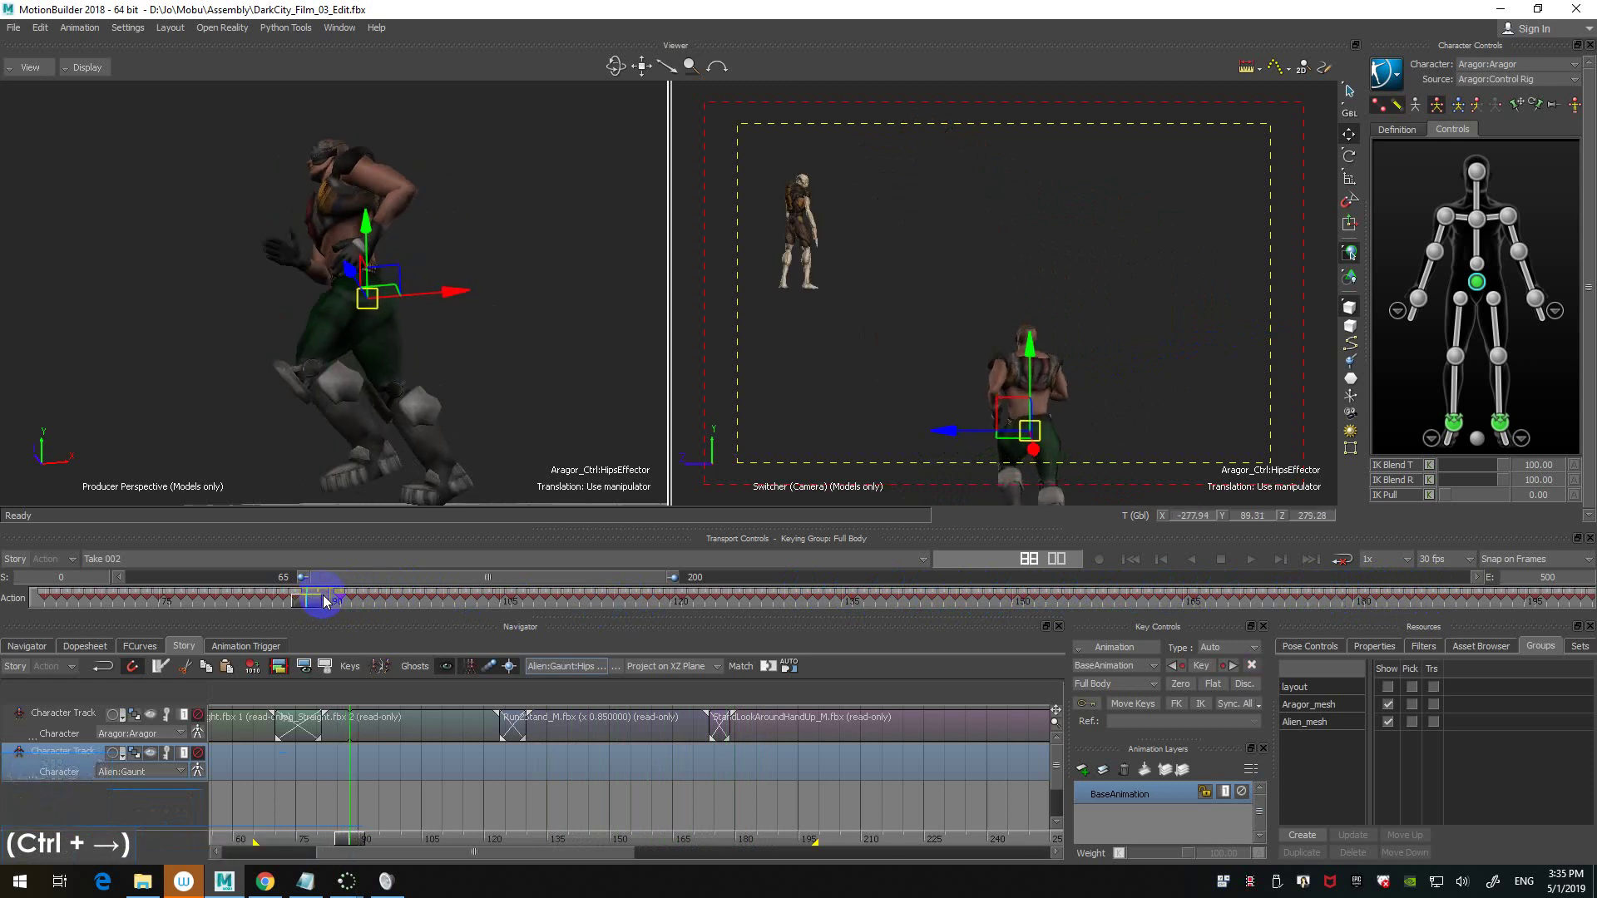
key("ctrl+Left")
key("ctrl+Left")
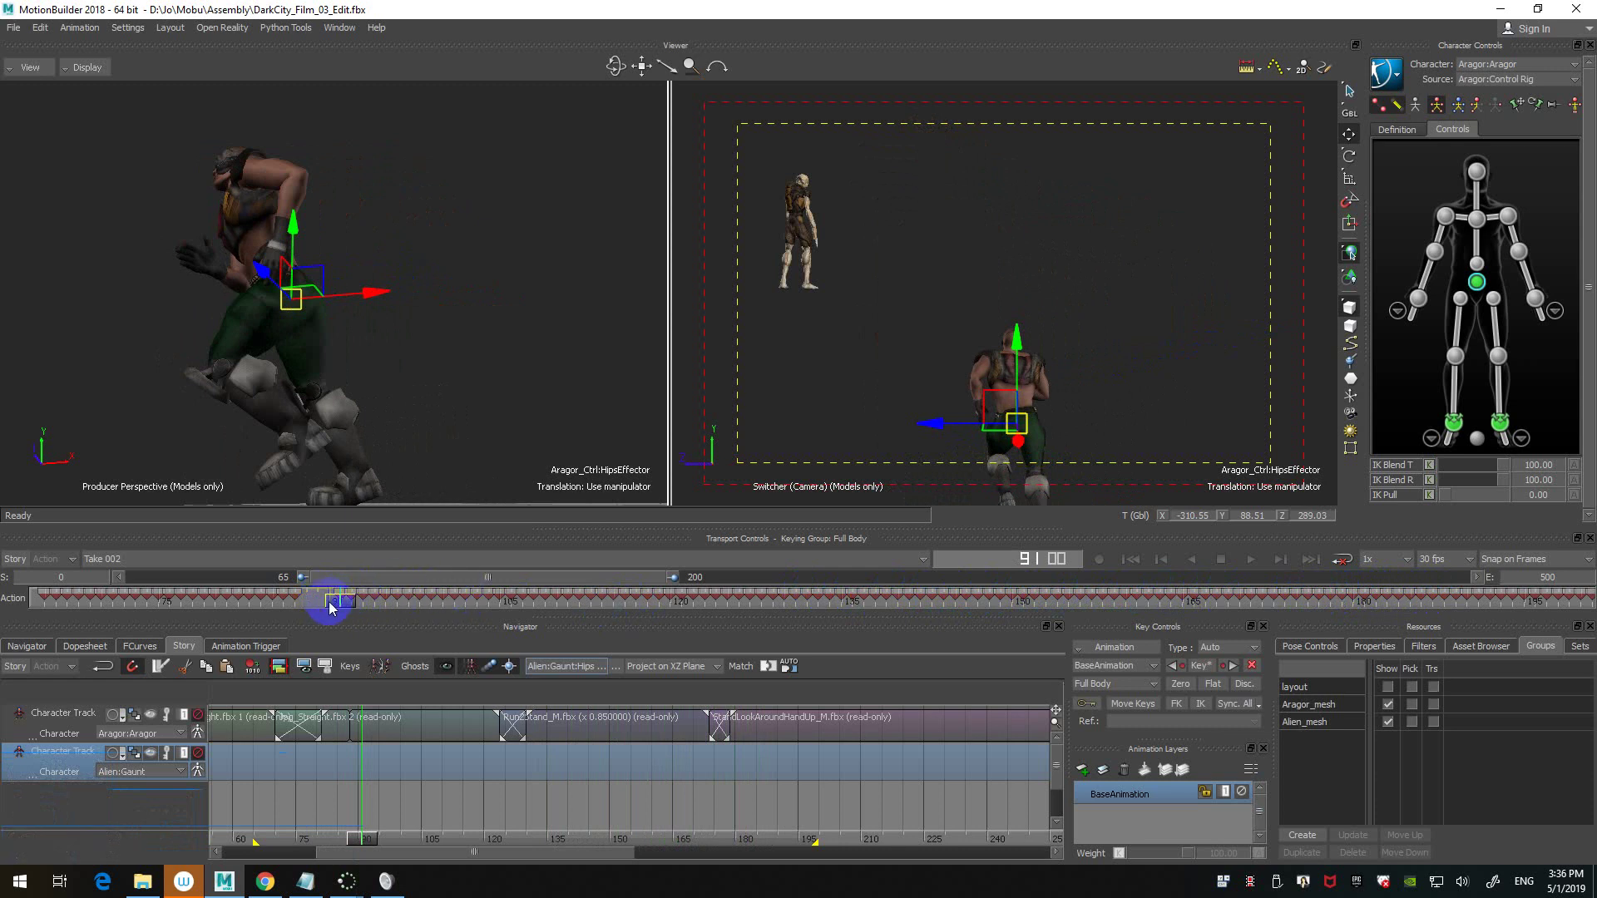
- Shift Aragor's block of full-body keys starting at frame 91 four frames earlier, so it spans frames 87 to 175
left_click_drag(331, 607, 1349, 595)
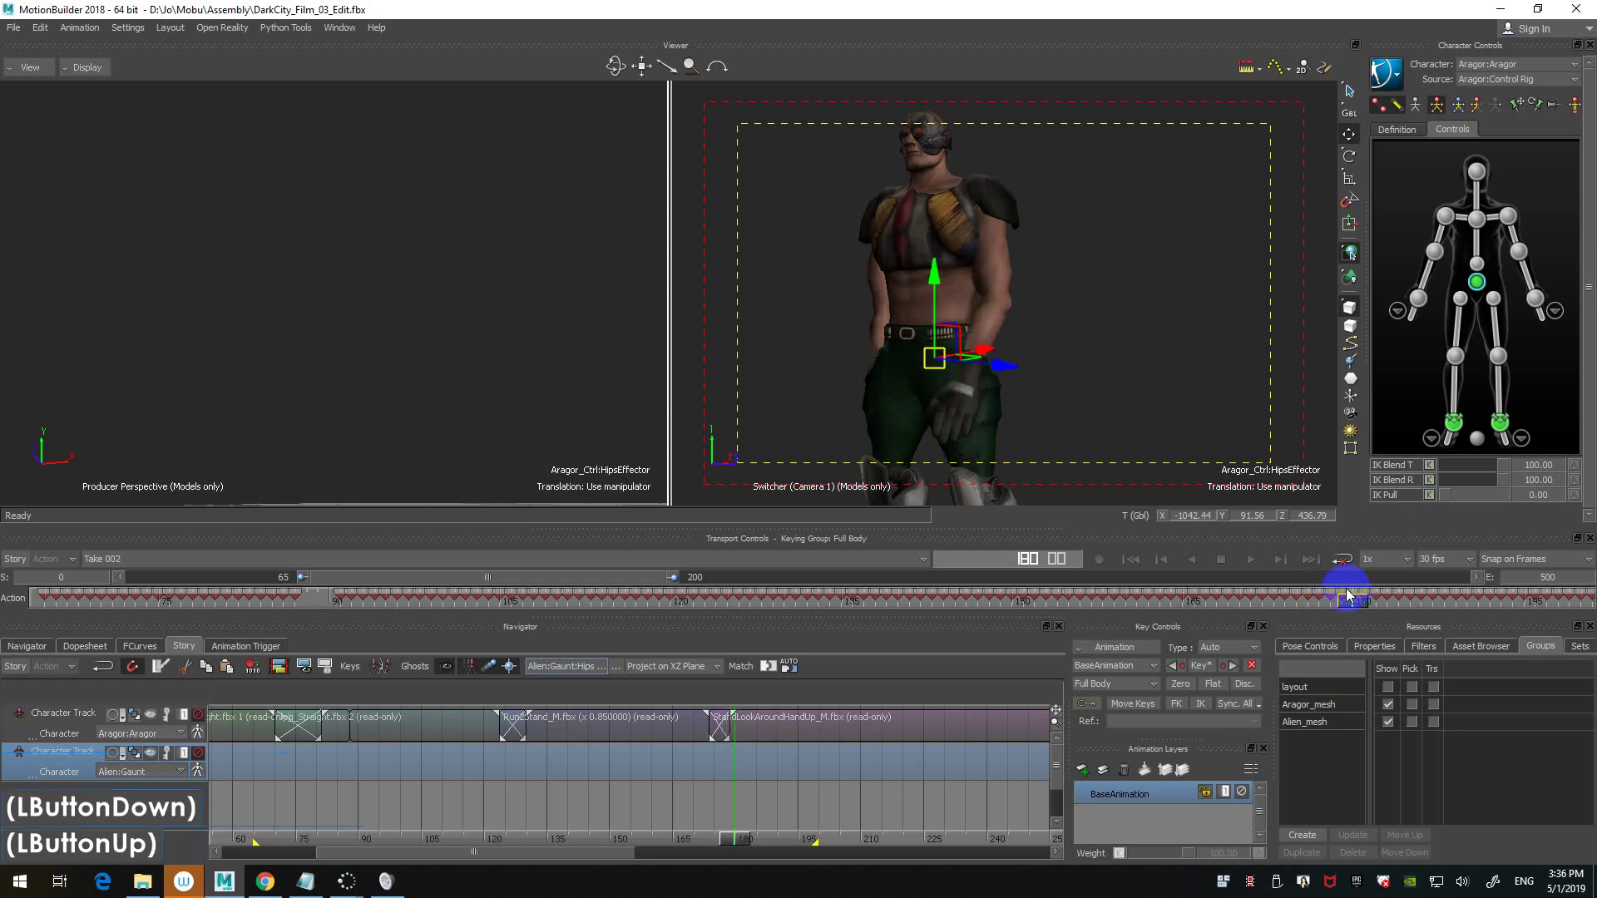
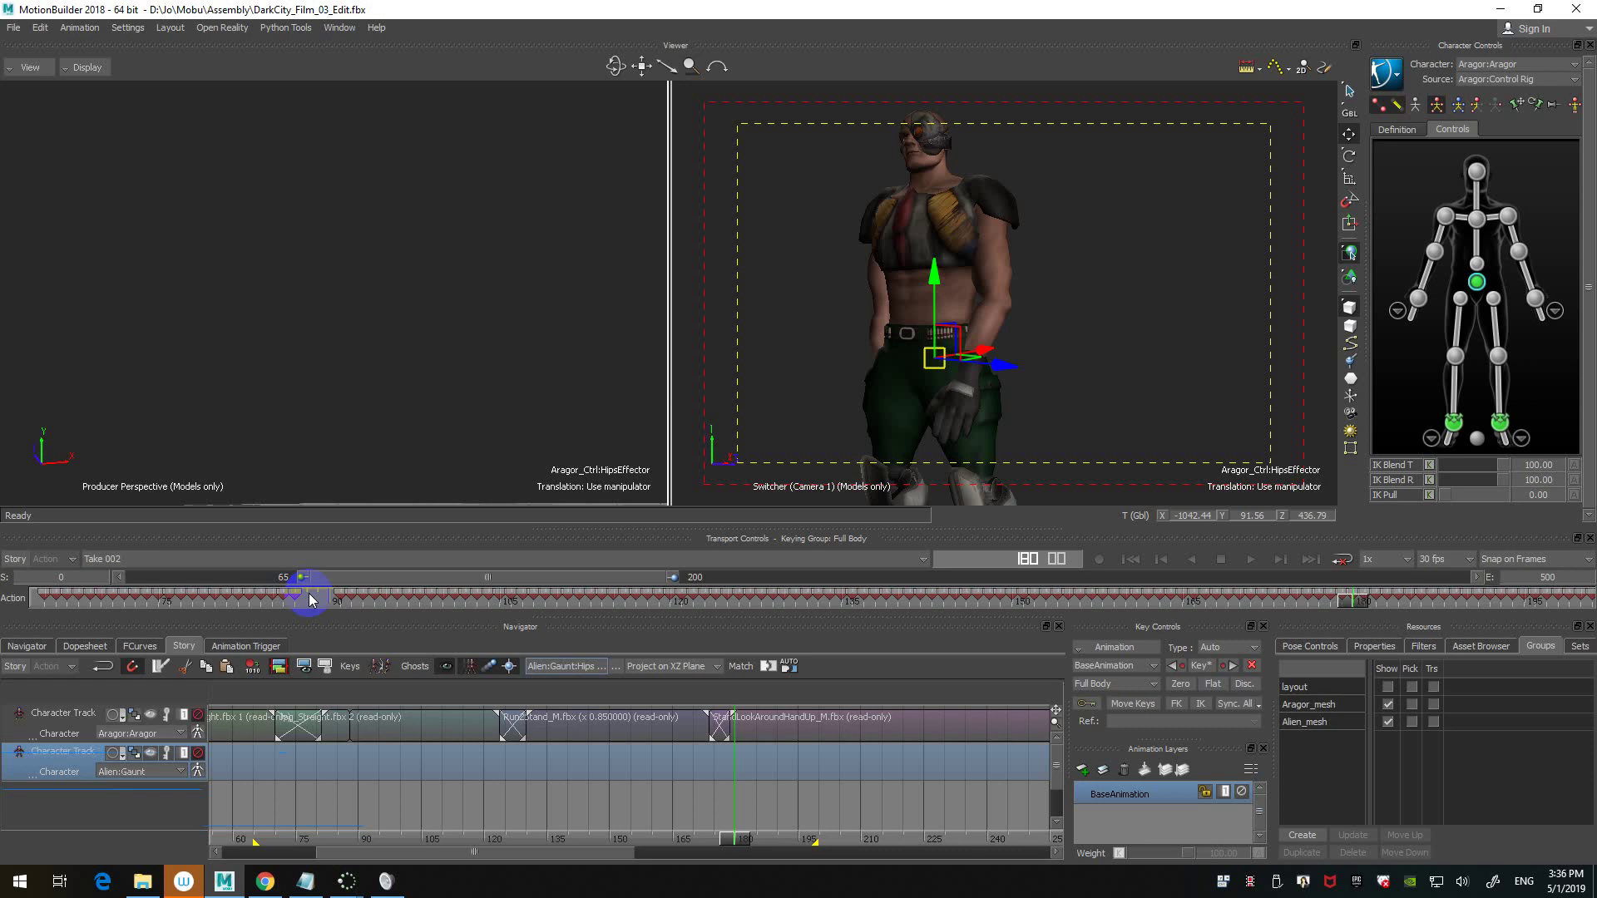
left_click_drag(324, 597, 1348, 600)
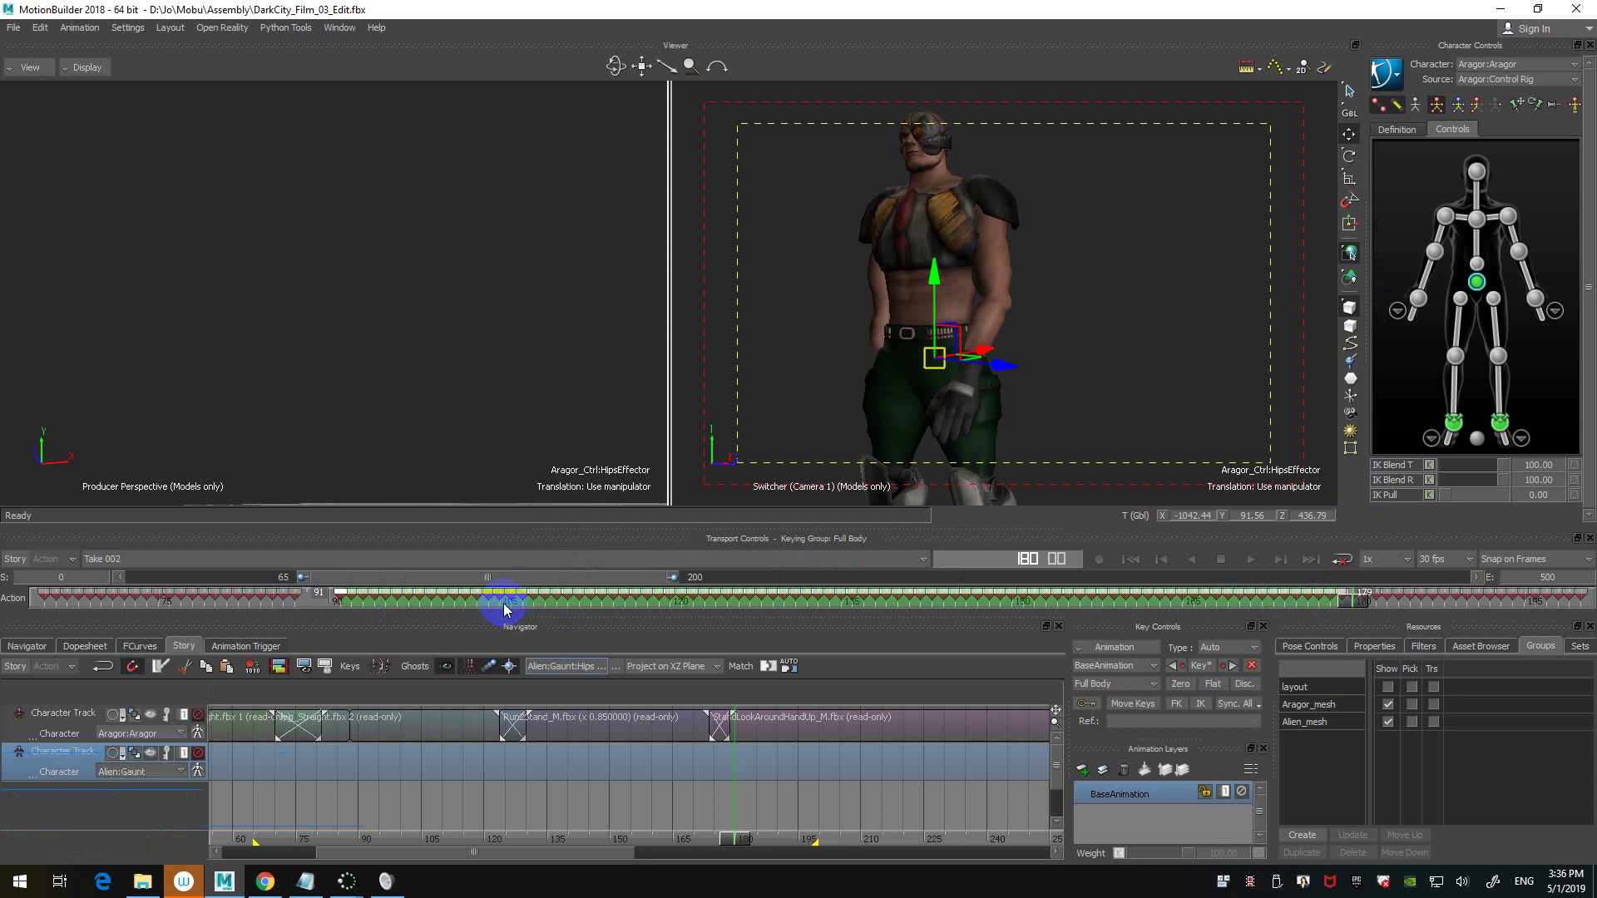
left_click_drag(504, 609, 488, 607)
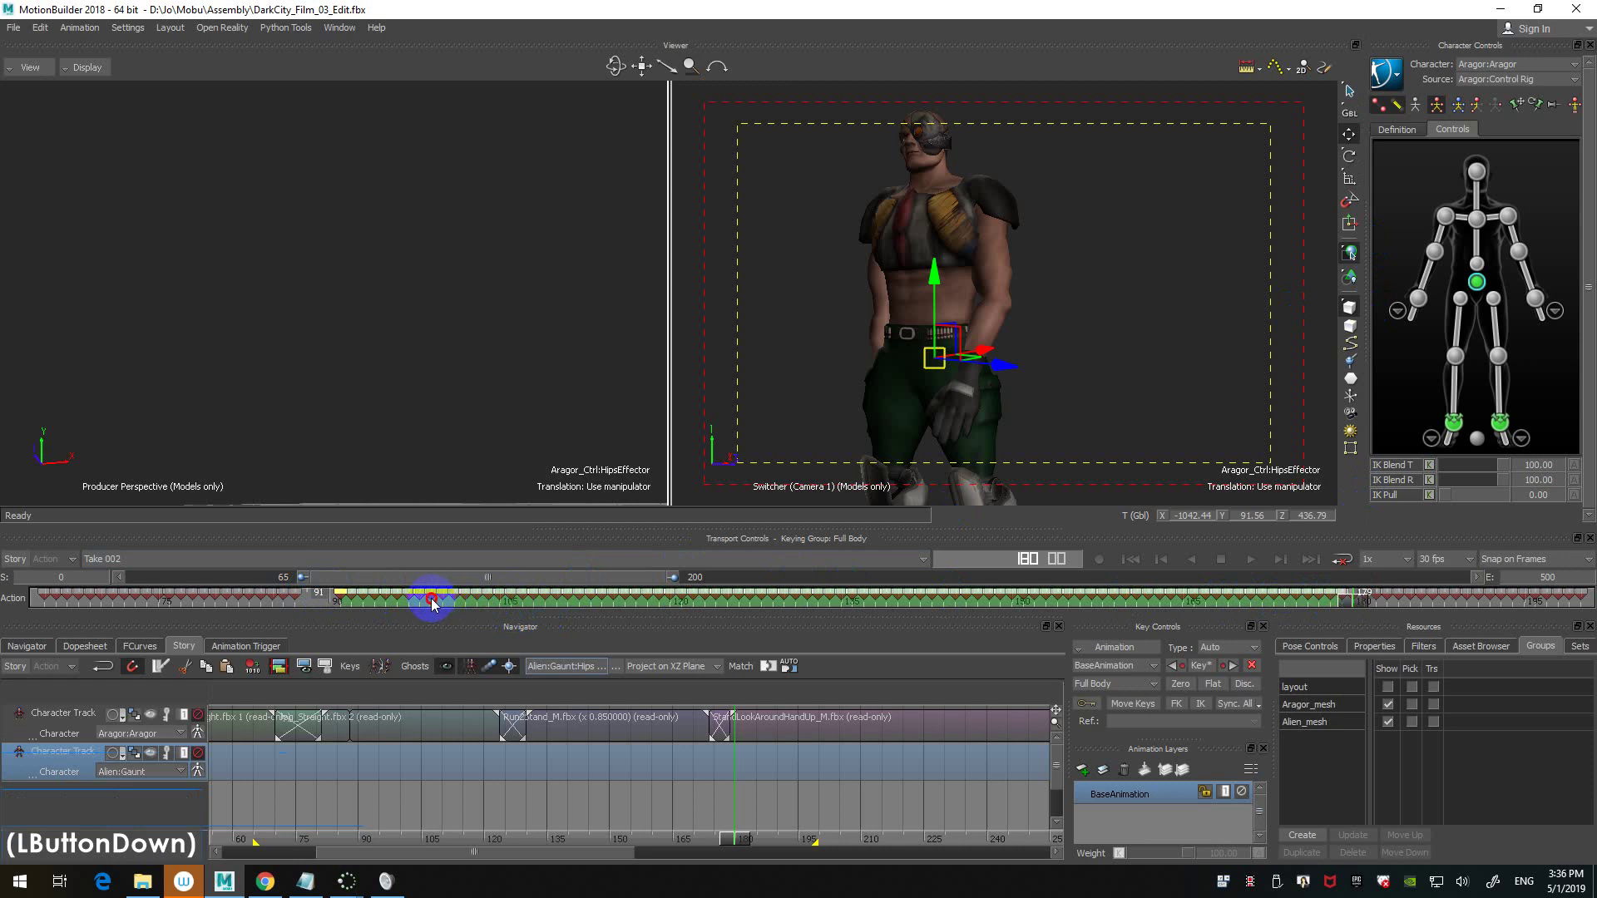
mouse_move(407, 603)
left_mouse_down()
mouse_move(351, 602)
mouse_move(478, 605)
left_mouse_up()
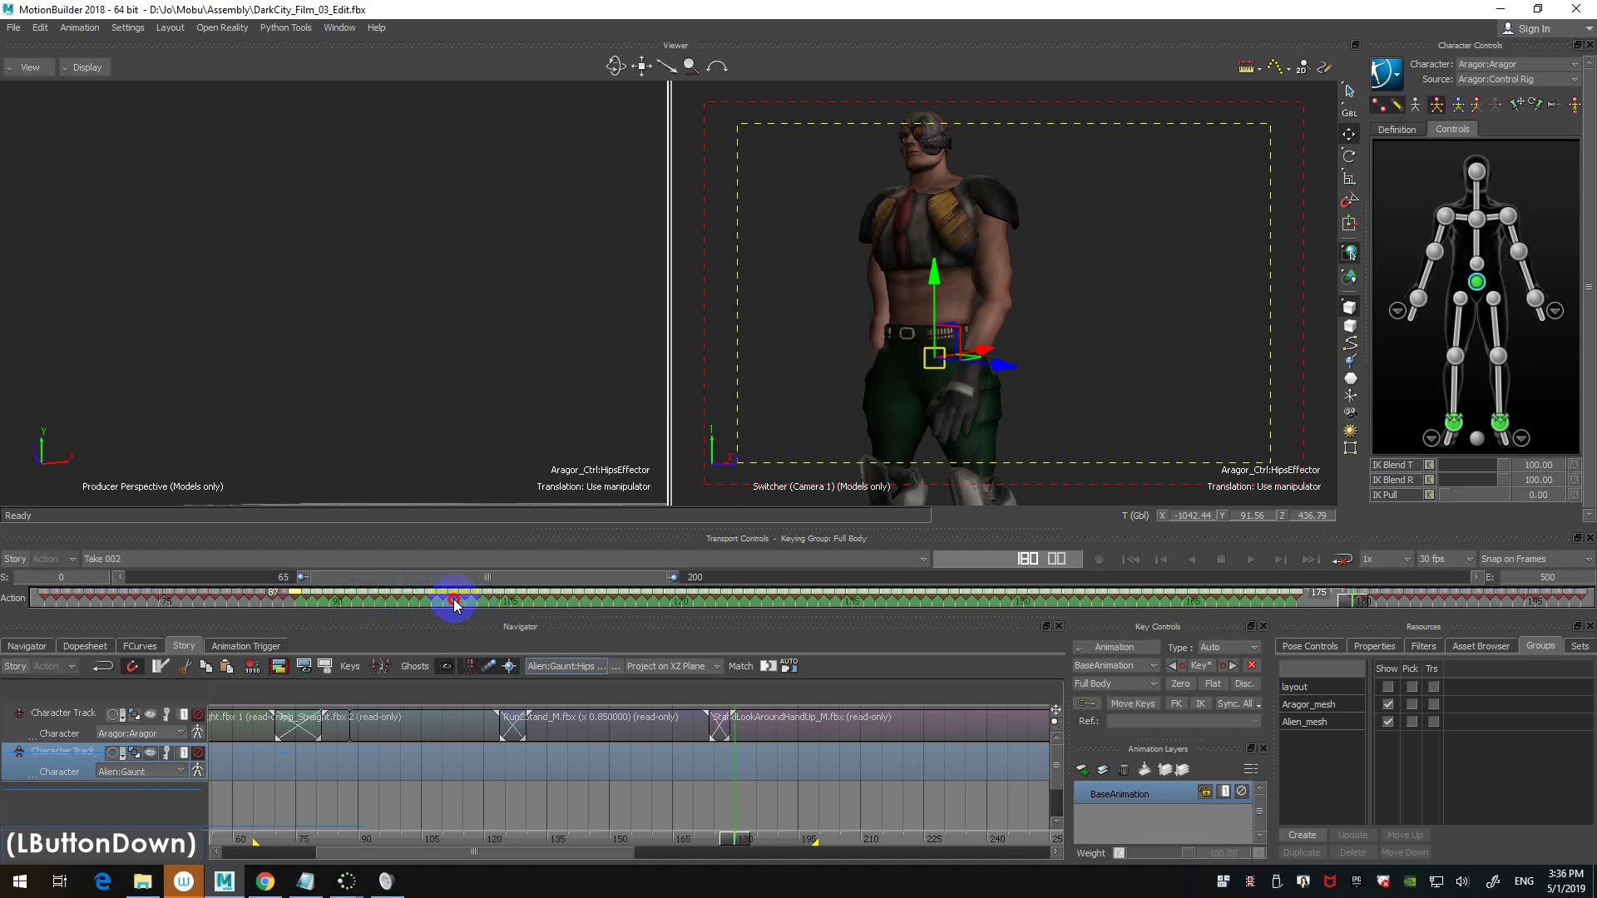
left_click_drag(455, 604, 456, 605)
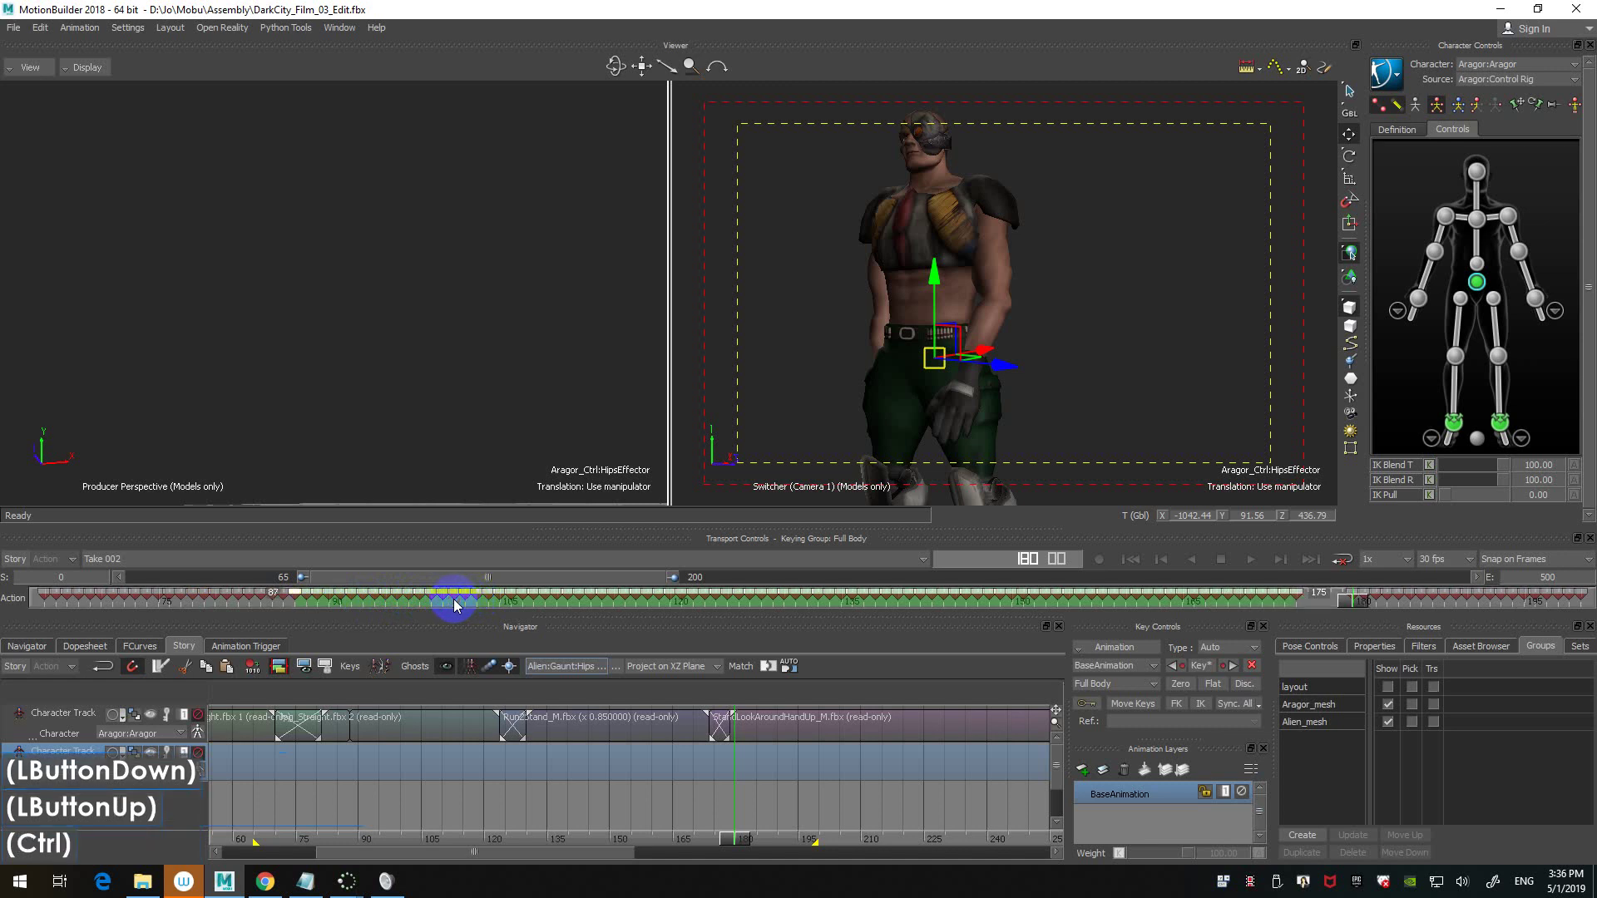
- Review Aragor's run frame by frame from about frame 82 to 91, checking the flow into the shifted keys
key("ctrl+Right")
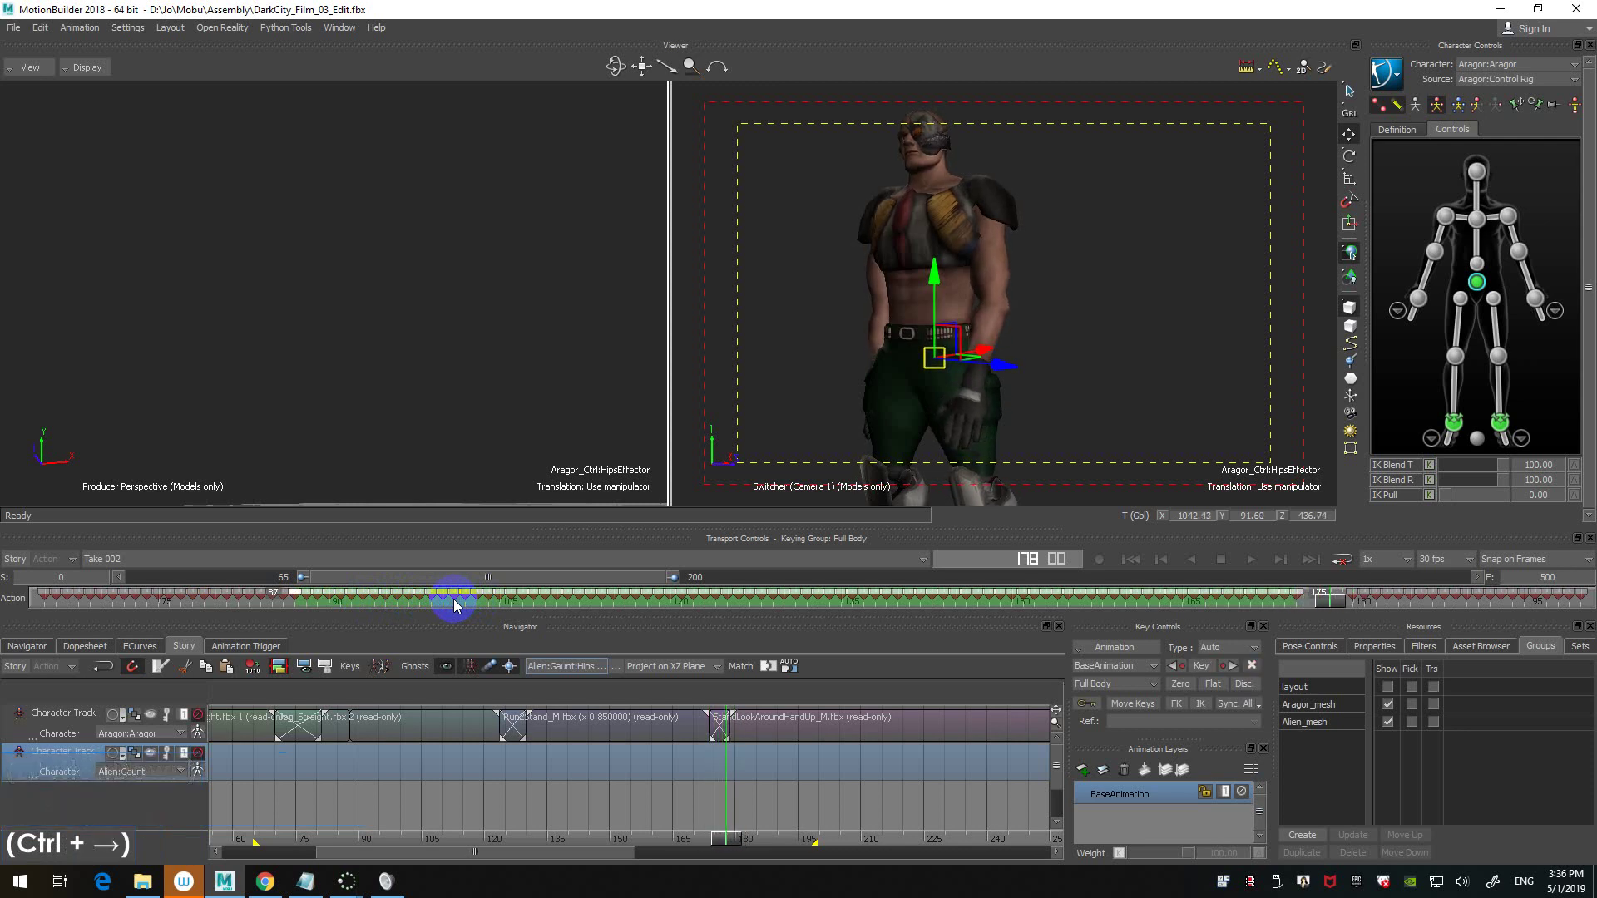
key("ctrl+Left")
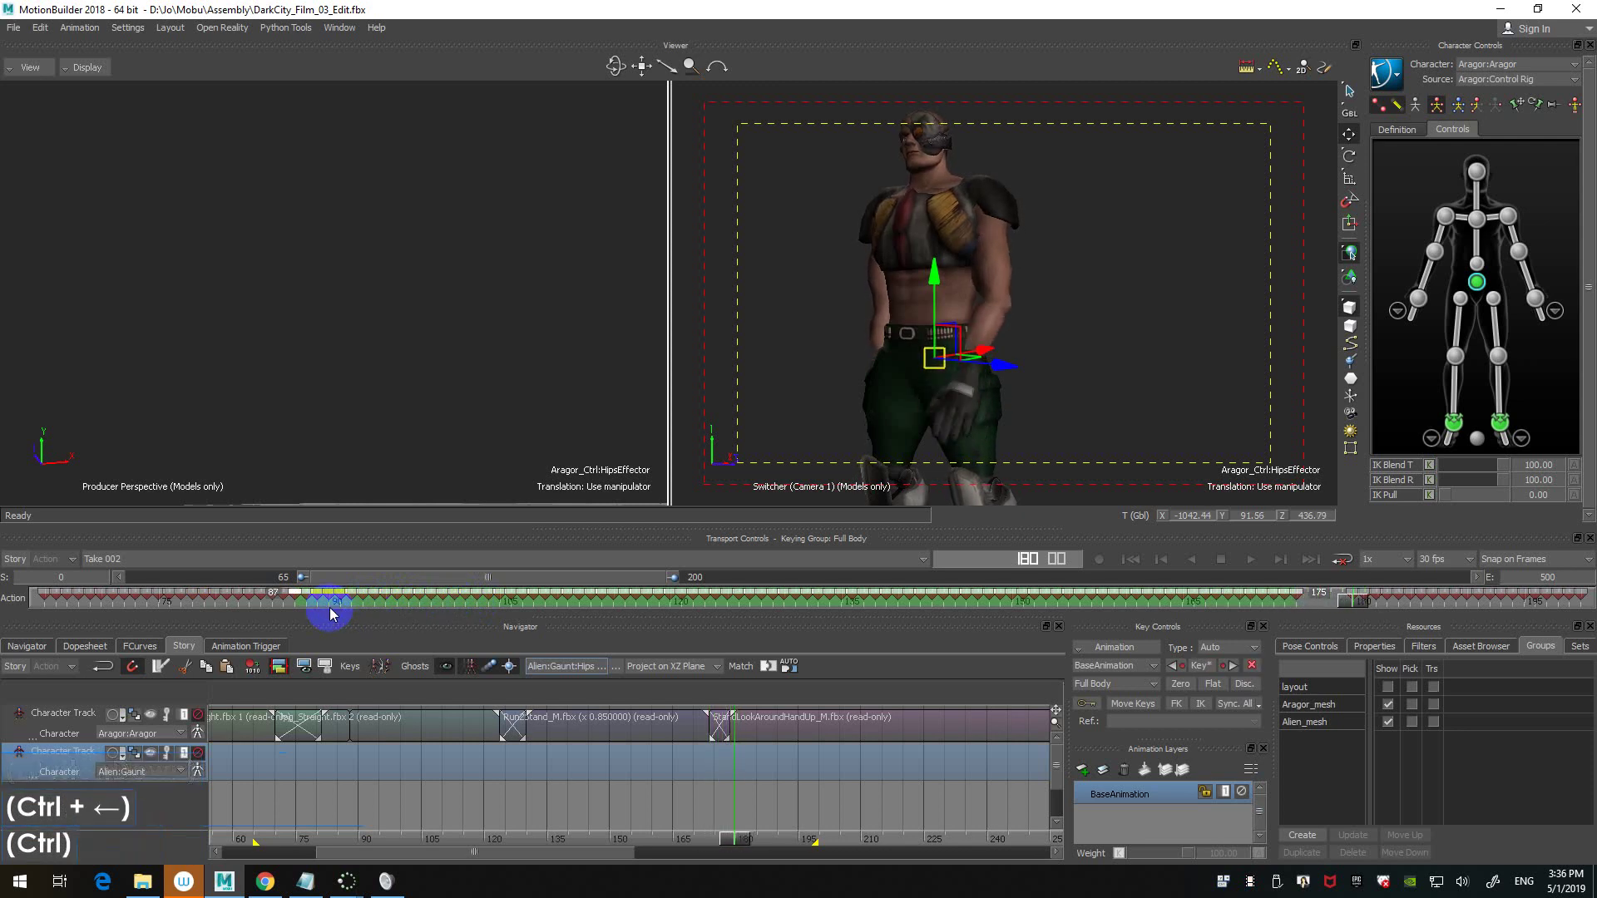
left_click(252, 599, "ctrl+shift")
key("ctrl+Right")
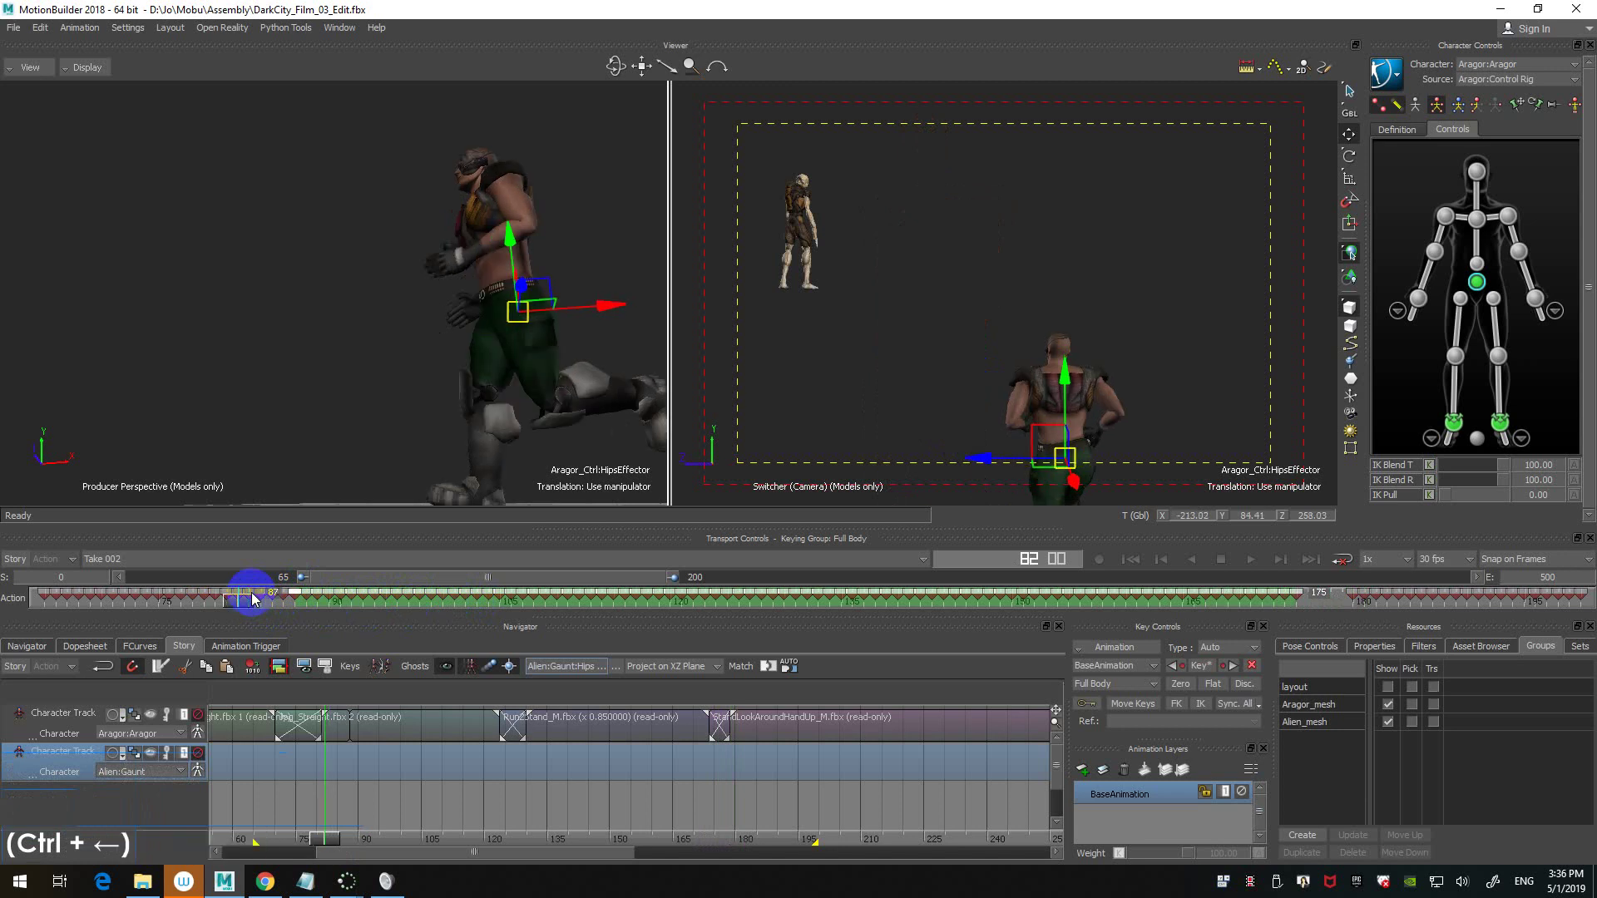
key("ctrl+Right")
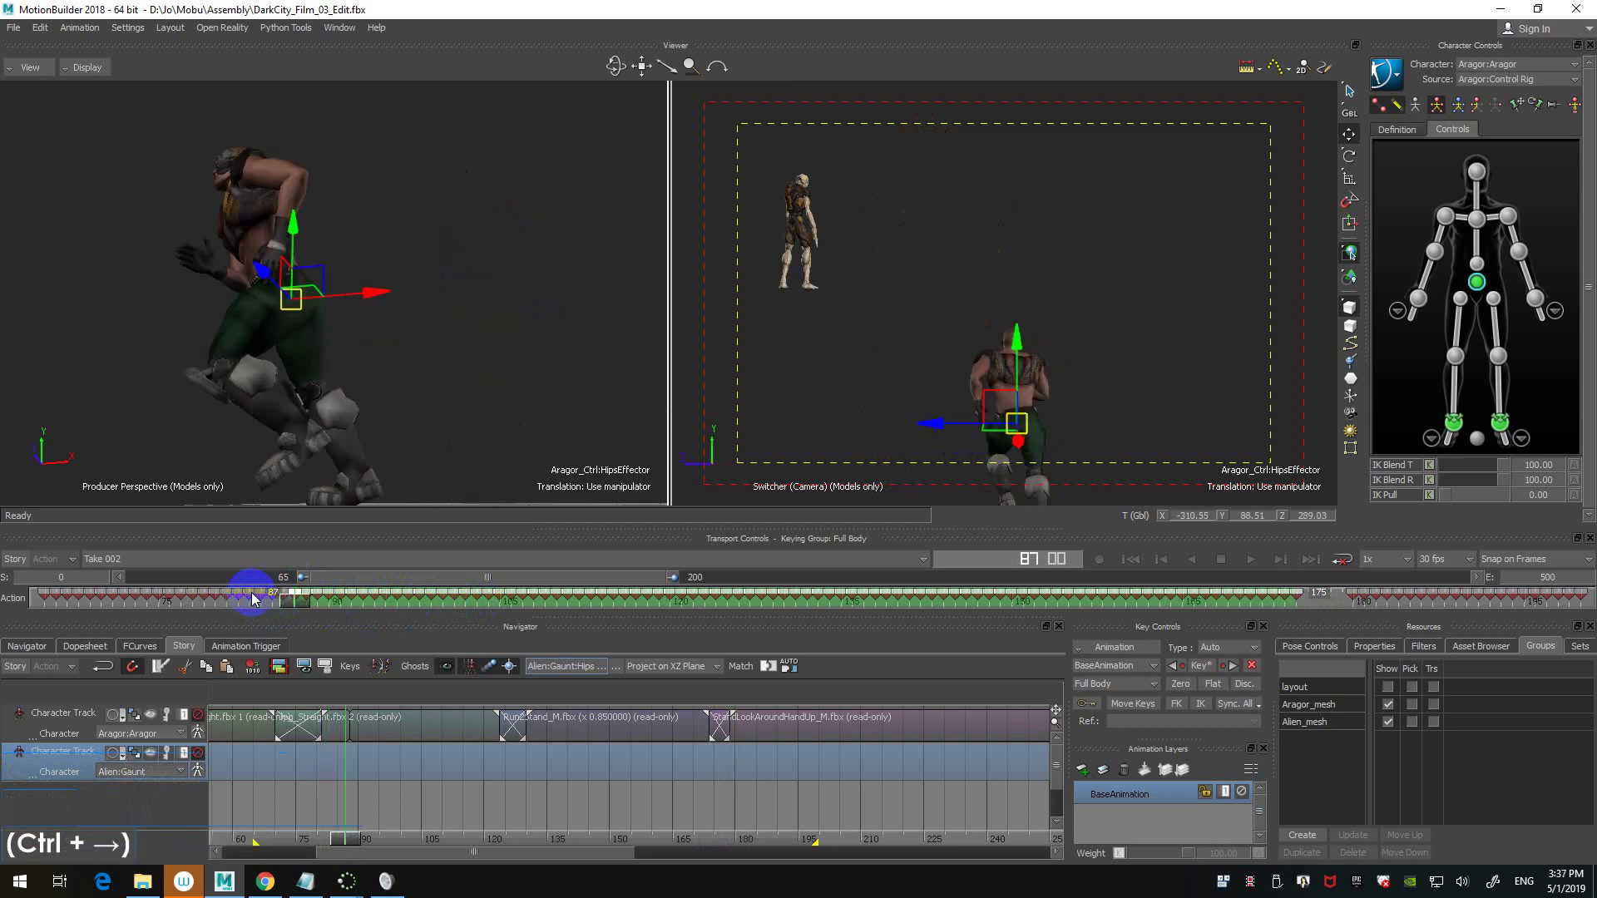
key("ctrl+Right")
key("ctrl+Right")
key("ctrl+Right")
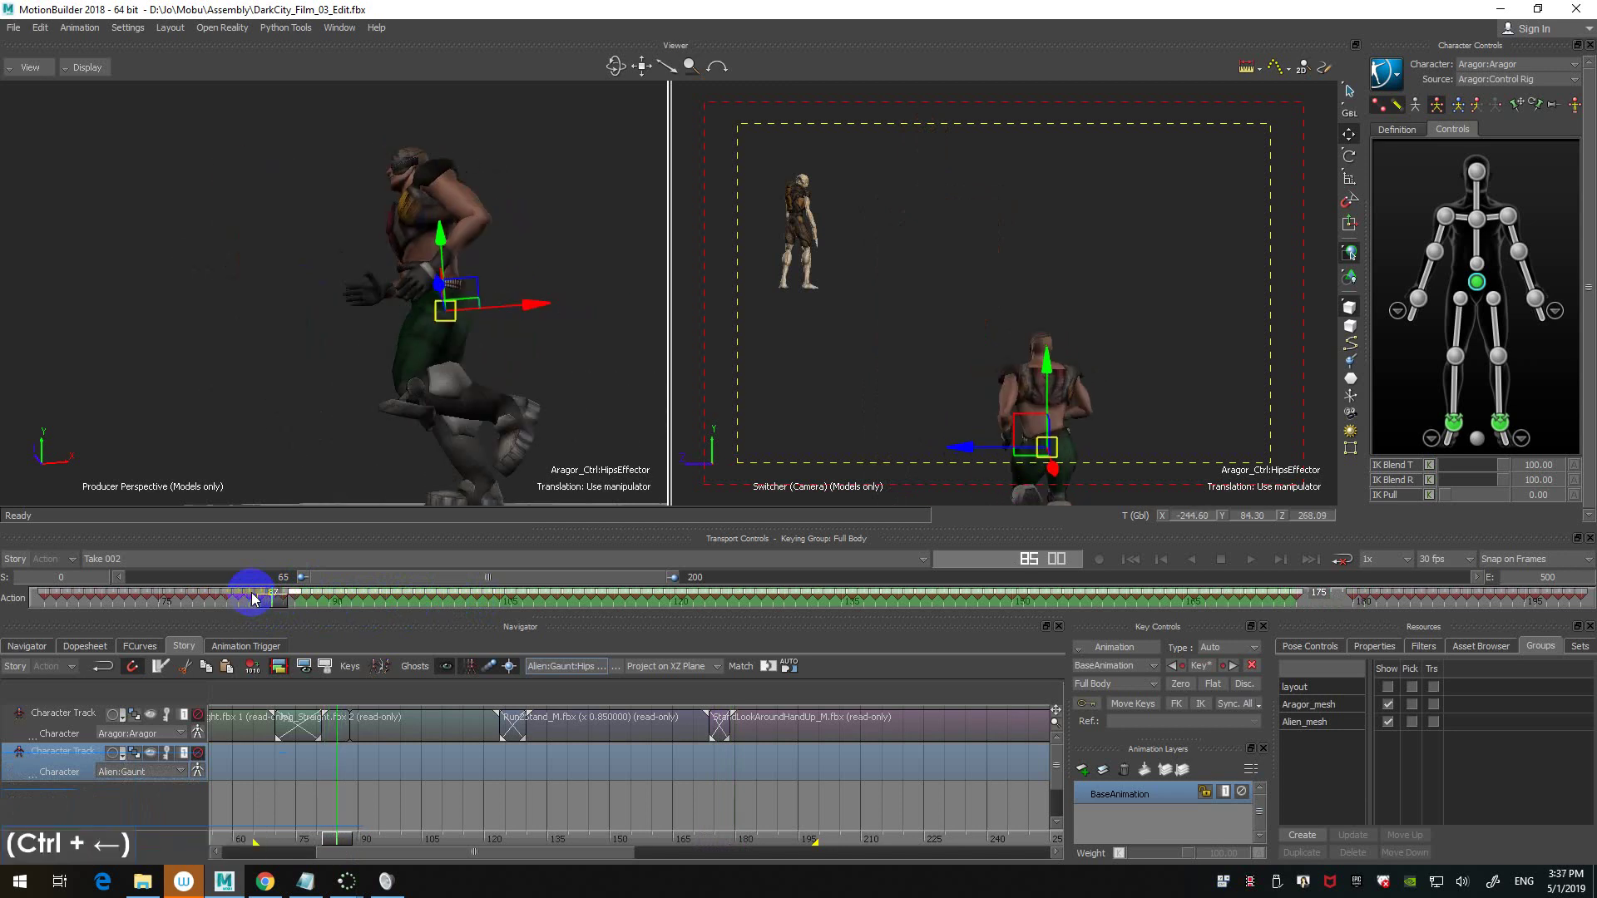
key("ctrl+Left")
key("ctrl+Left")
key("ctrl+Left")
key("ctrl+Left")
key("ctrl+Left")
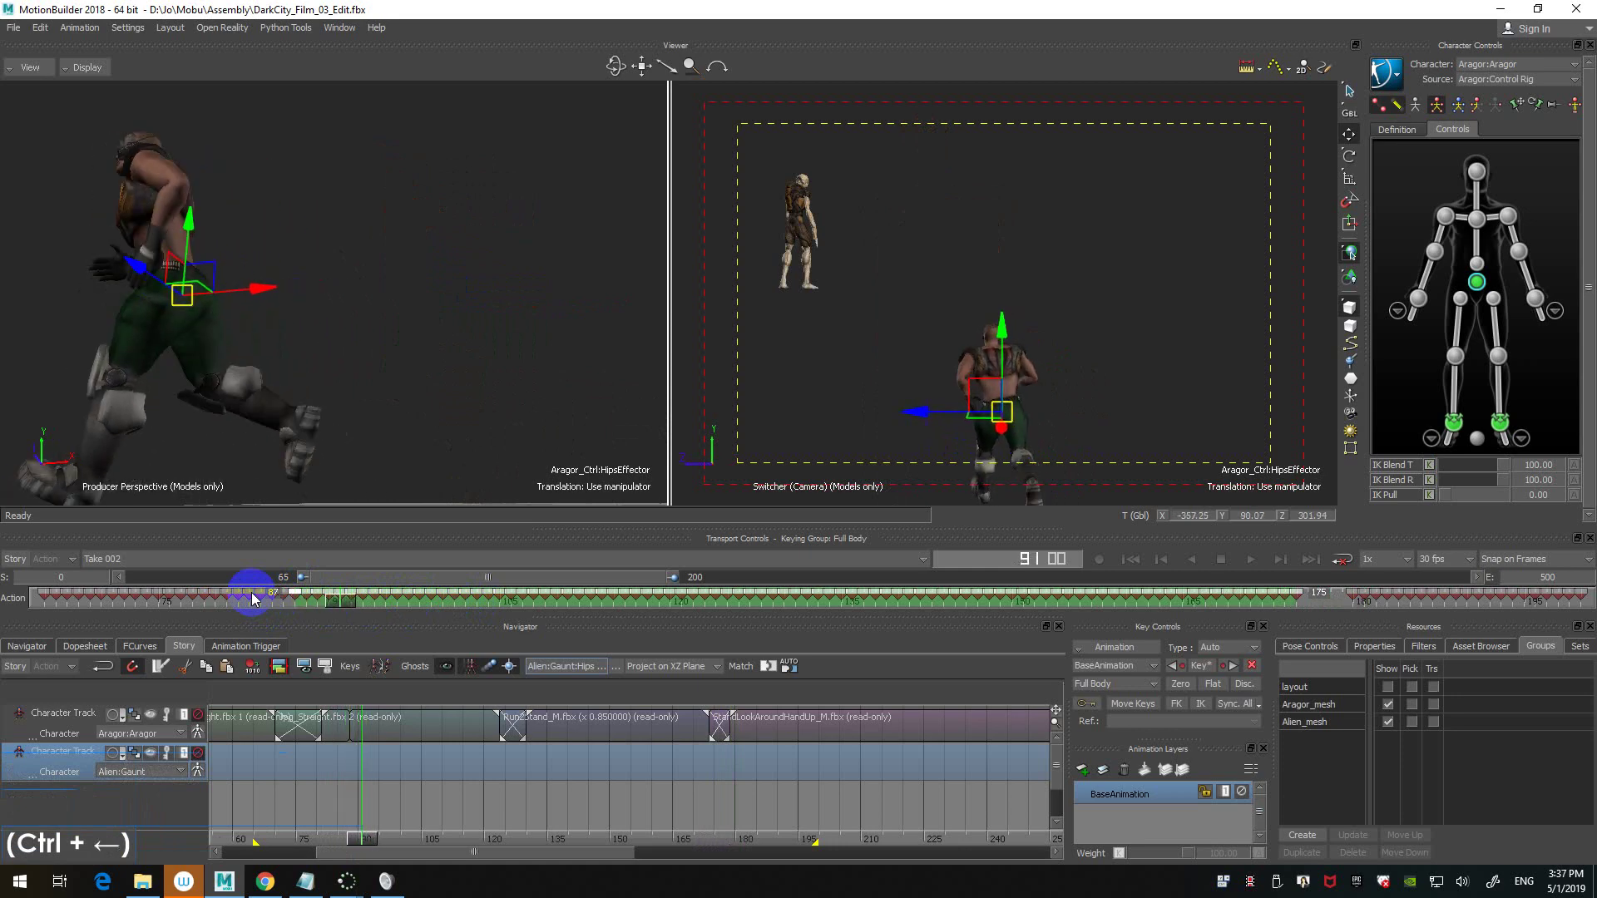
key("ctrl+Right")
key("ctrl+Right")
key("ctrl+Right")
key("ctrl+Right")
key("ctrl+Right")
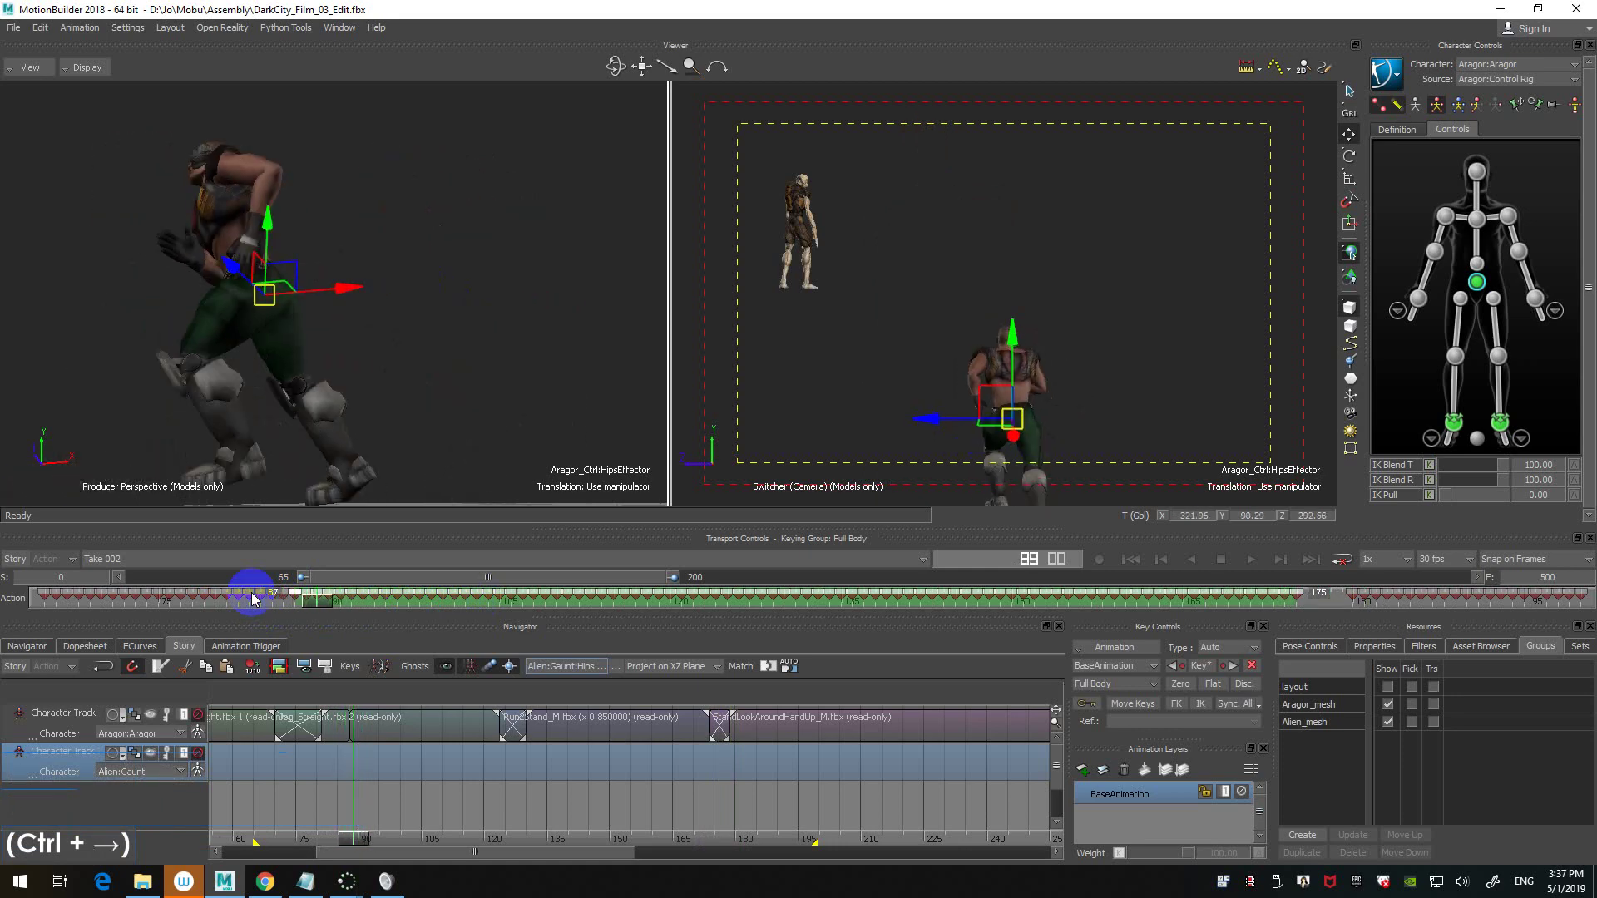
key("ctrl+Left")
key("ctrl+Left")
key("ctrl+Left")
key("ctrl+Left")
key("ctrl+Left")
key("ctrl+Right")
key("ctrl+Right")
key("ctrl+Right")
key("ctrl+Right")
key("ctrl+Left")
key("ctrl+Left")
key("ctrl+Left")
key("ctrl+Left")
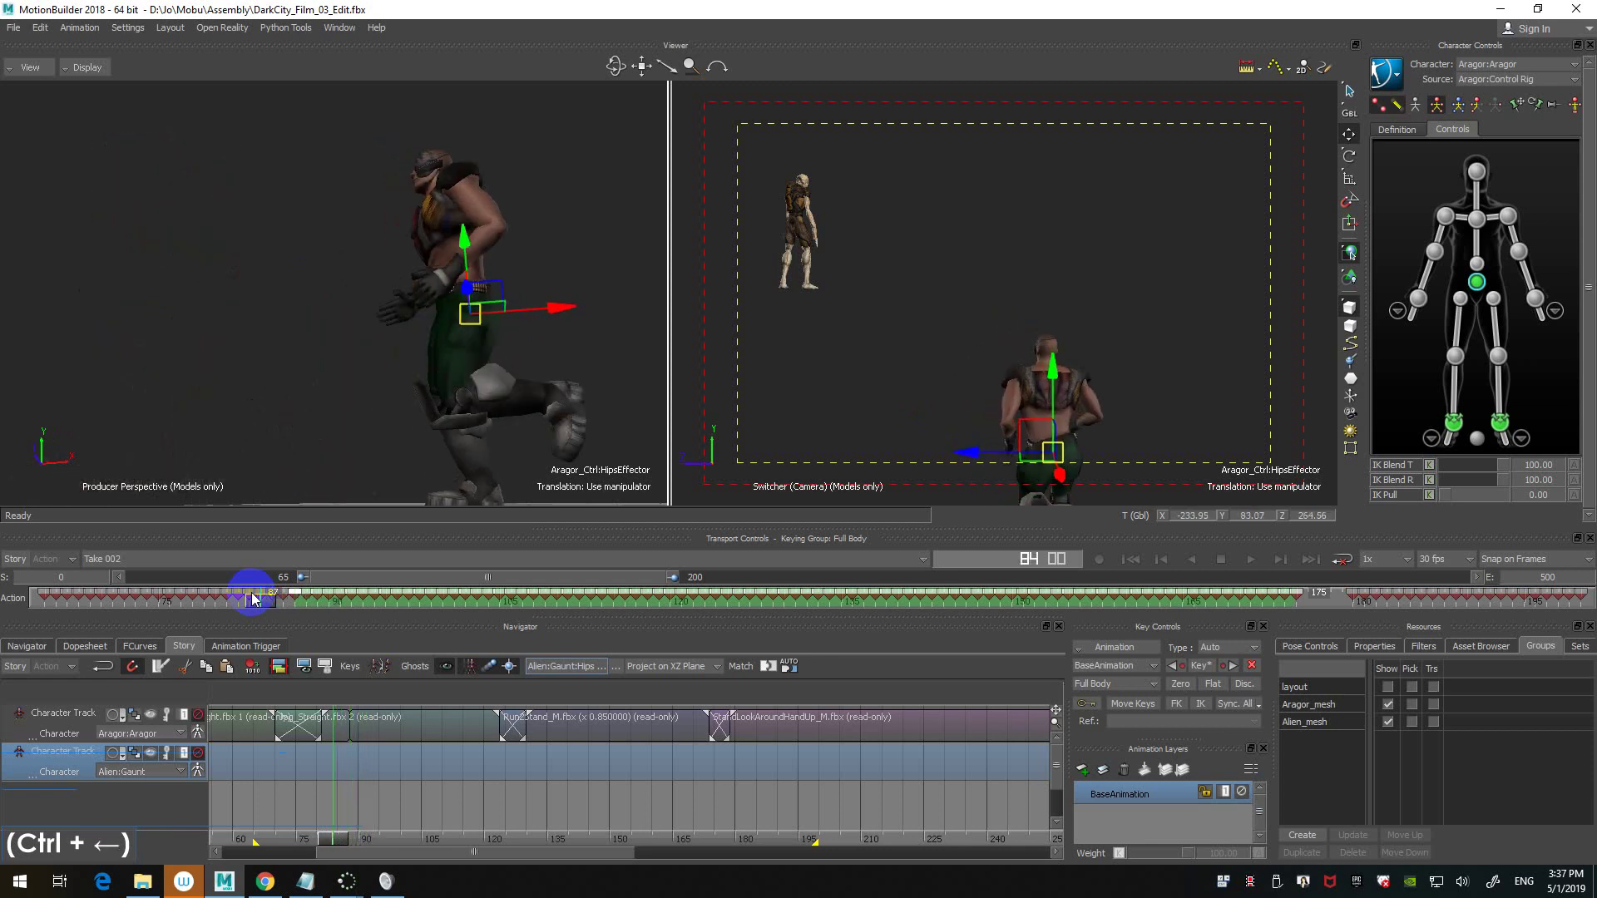
key("ctrl+Right")
key("ctrl+Right")
key("ctrl+Right")
key("ctrl+Right")
key("ctrl+Left")
key("ctrl+Left")
key("ctrl+Left")
key("ctrl+Left")
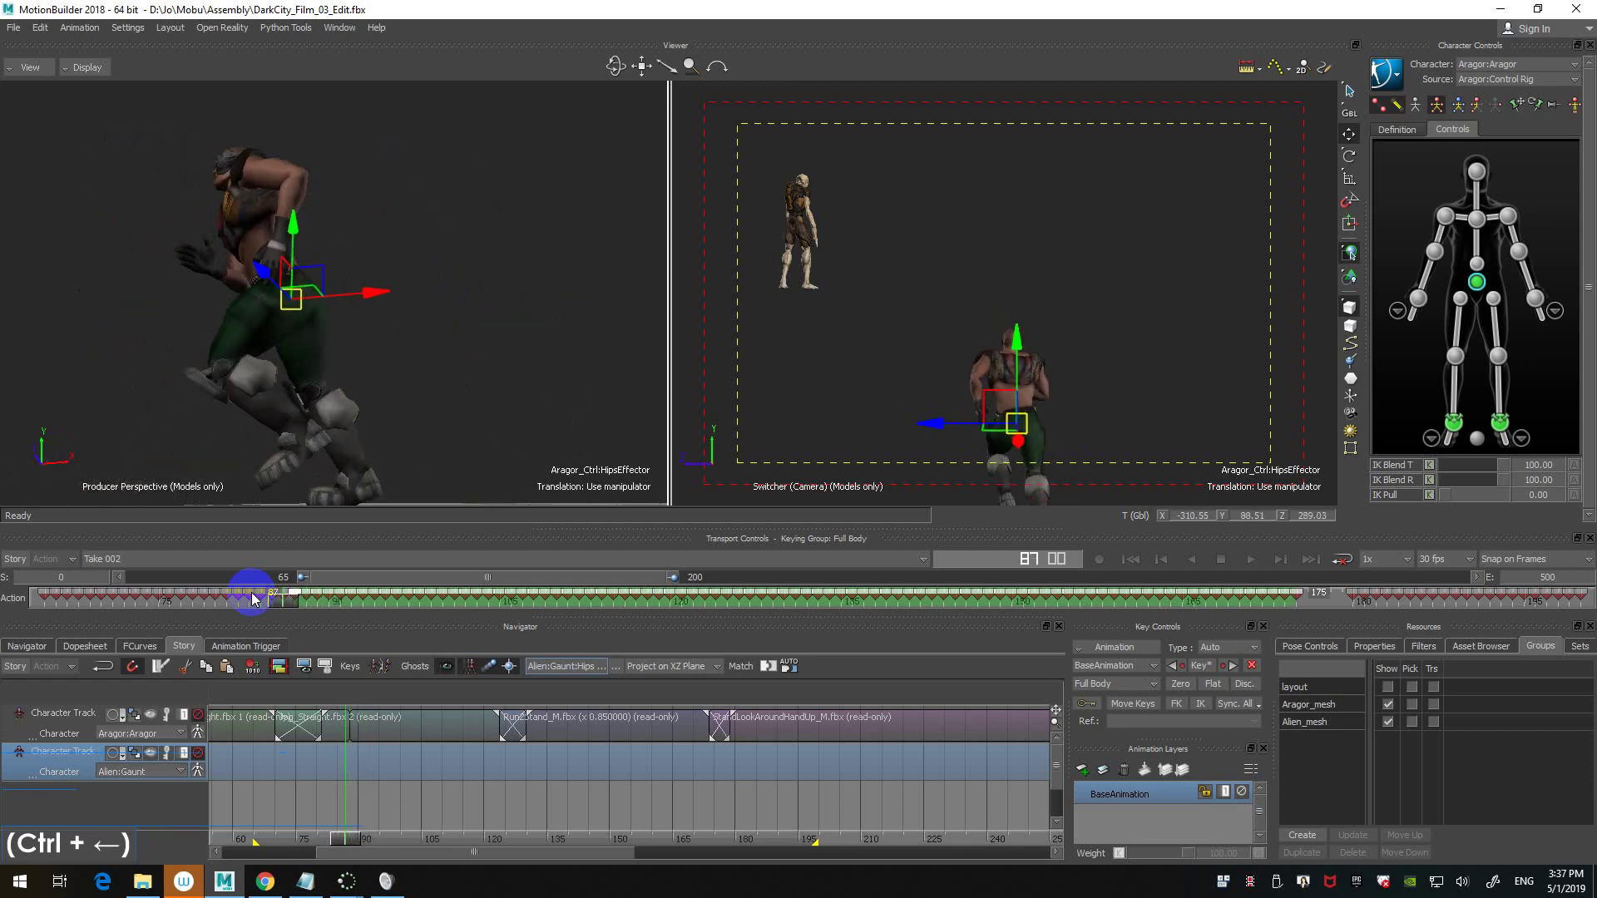
- Compare Aragor's poses at frames 86 and 87 repeatedly, checking the hips and legs for a position jump
key("ctrl+Right")
key("ctrl+Left")
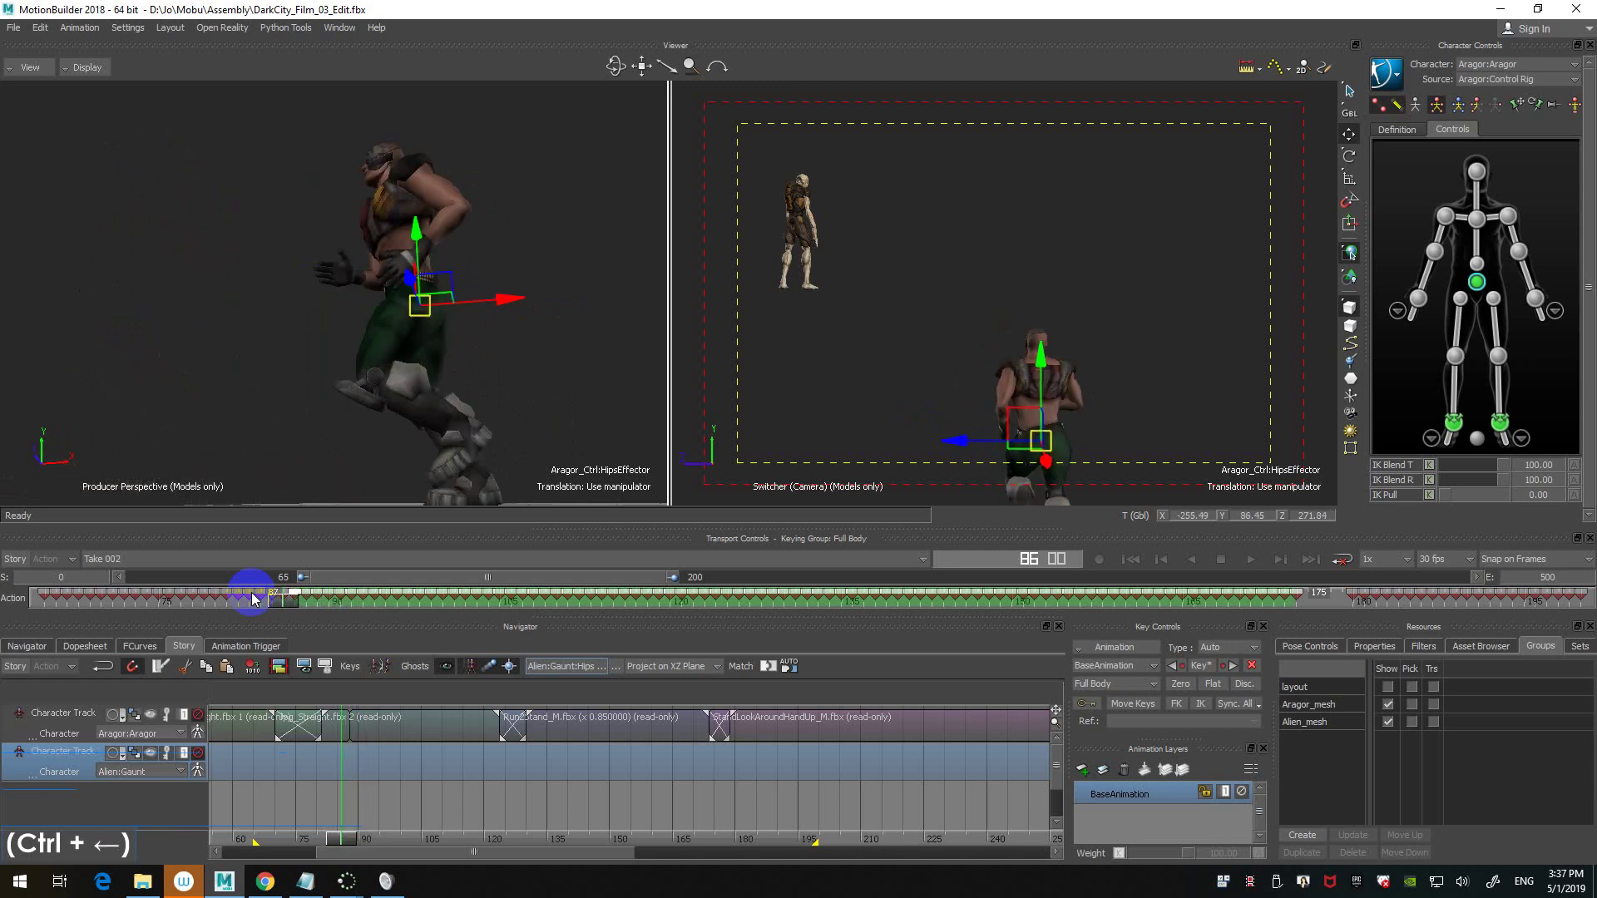
key("ctrl+Right")
key("ctrl+Right")
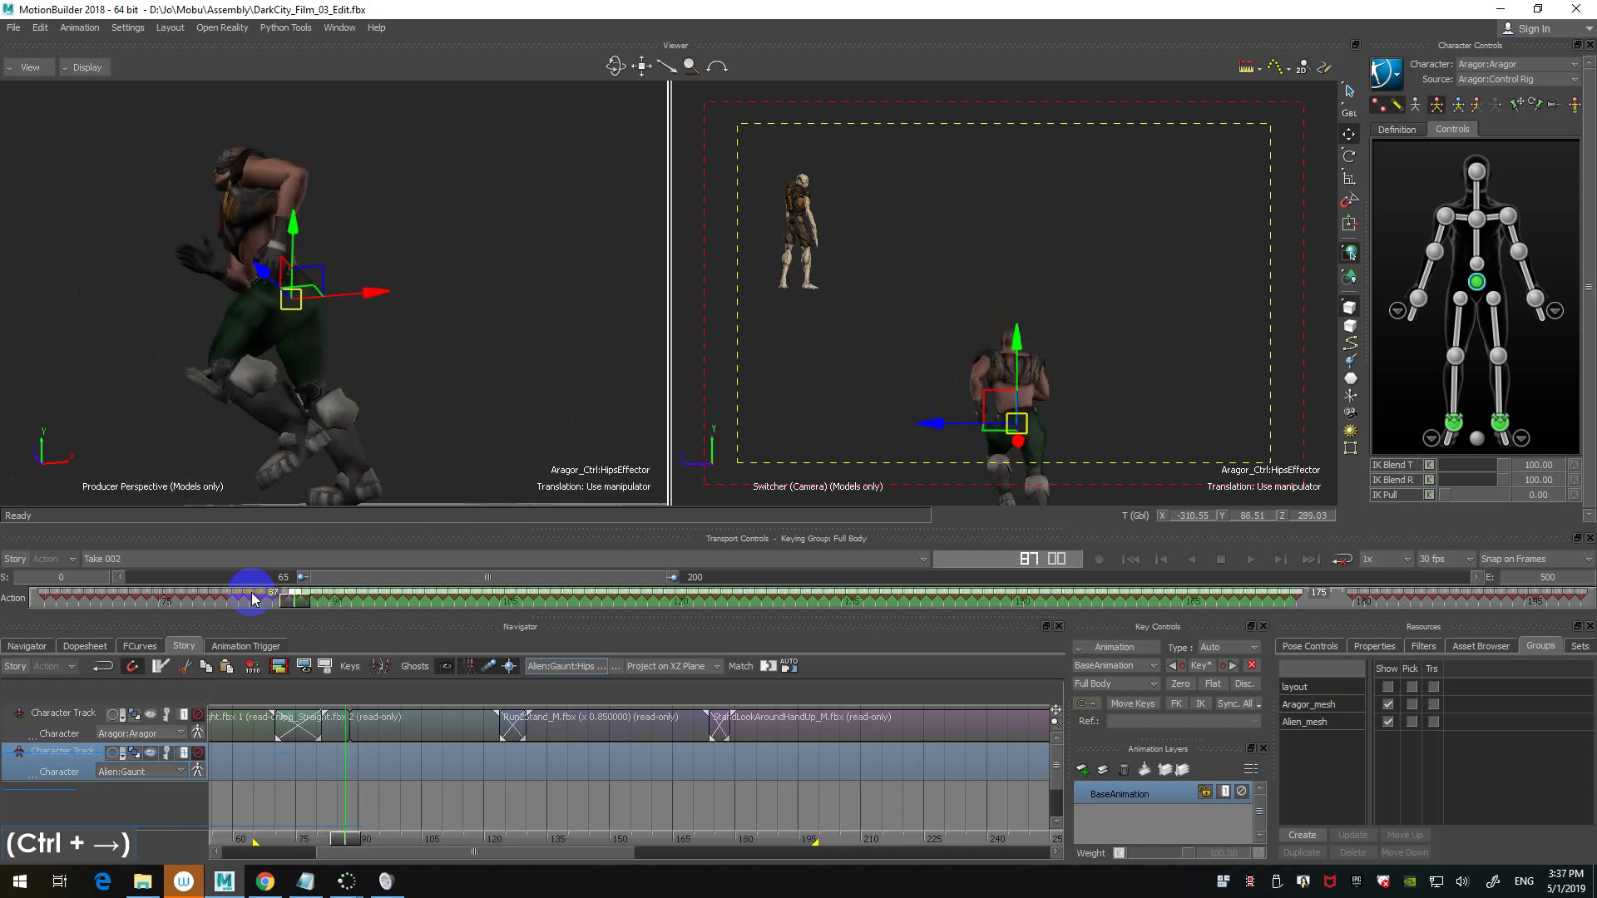
key("ctrl+Left")
key("ctrl+Left")
key("ctrl+Left")
key("ctrl+Left")
key("ctrl+Left")
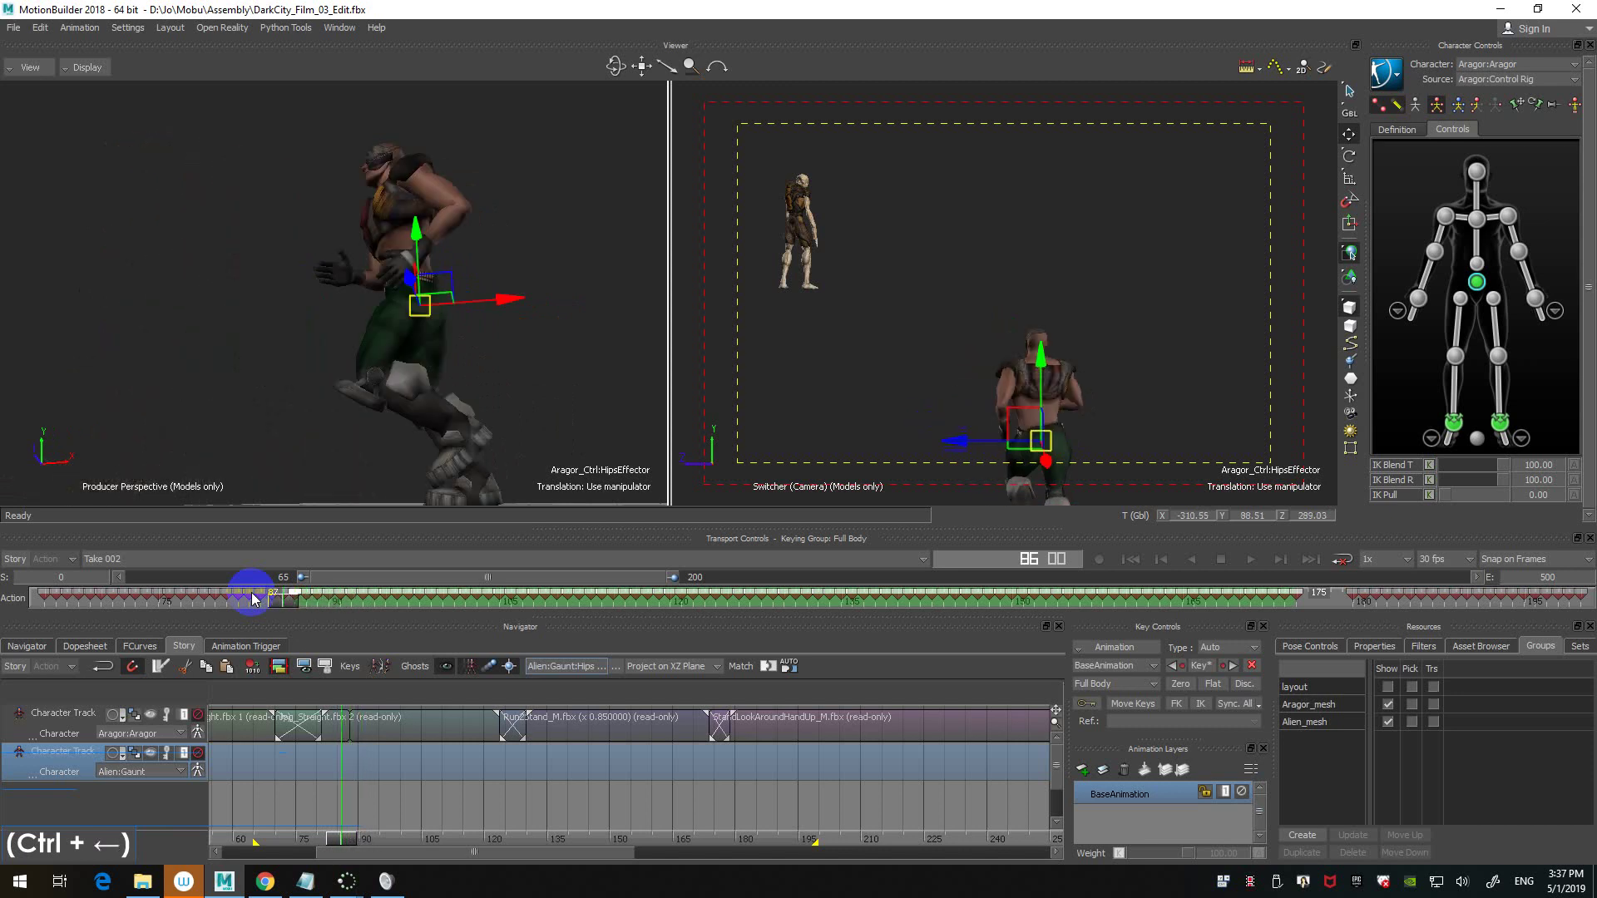
key("ctrl+Right")
key("ctrl+Right")
key("ctrl+Right")
key("ctrl+Right")
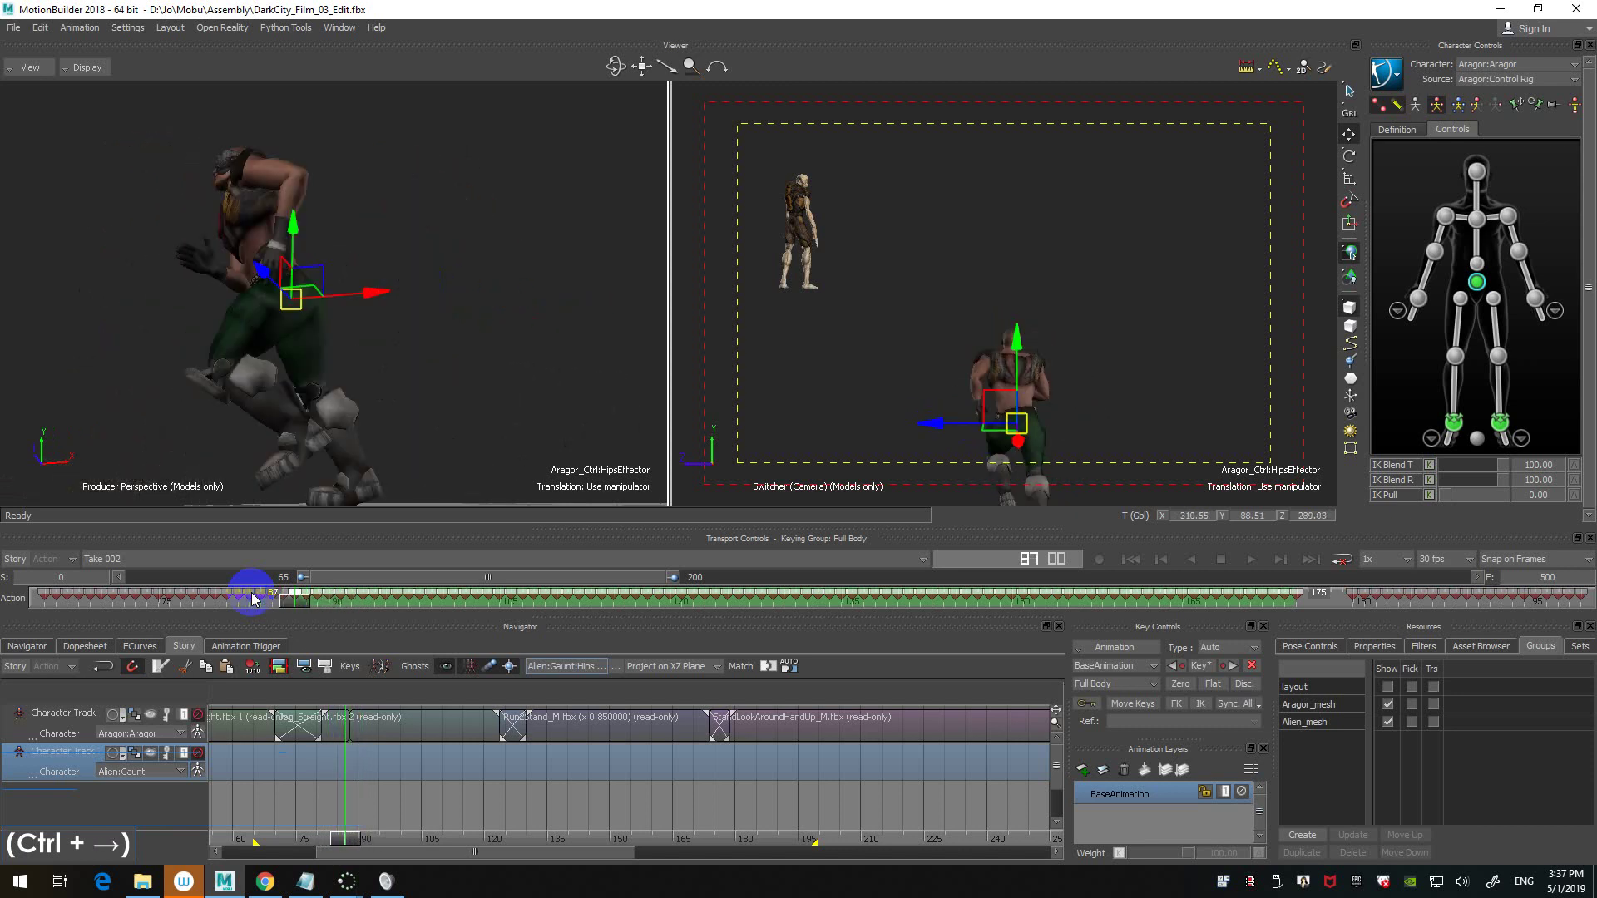
- Add a new animation layer above BaseAnimation
left_click(499, 341)
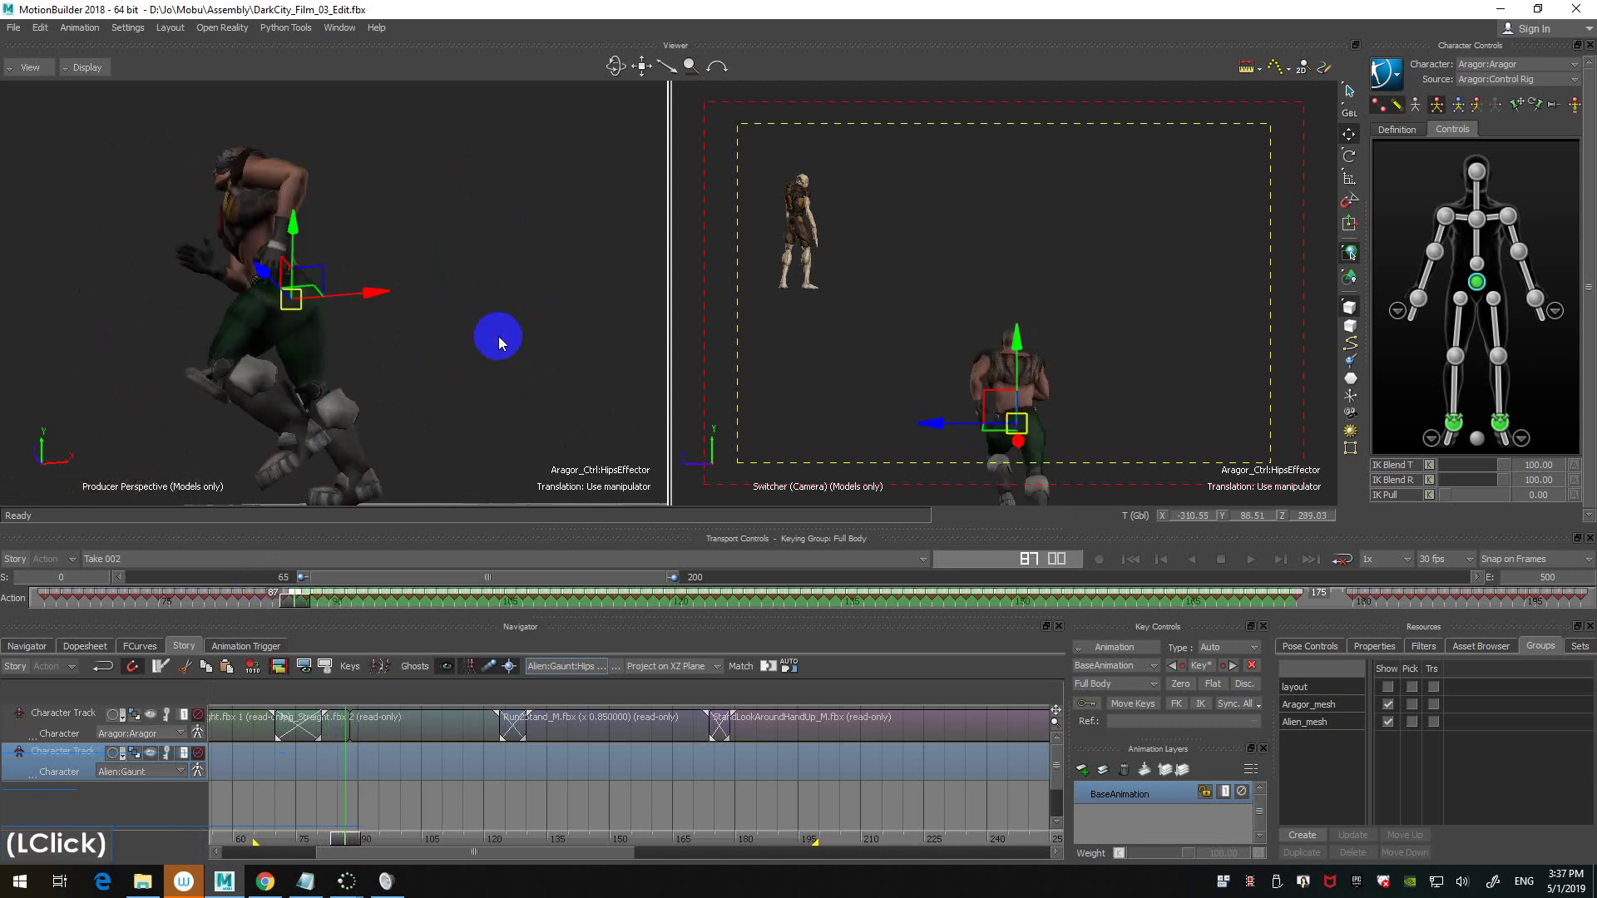
left_click(1082, 769)
left_click(548, 351)
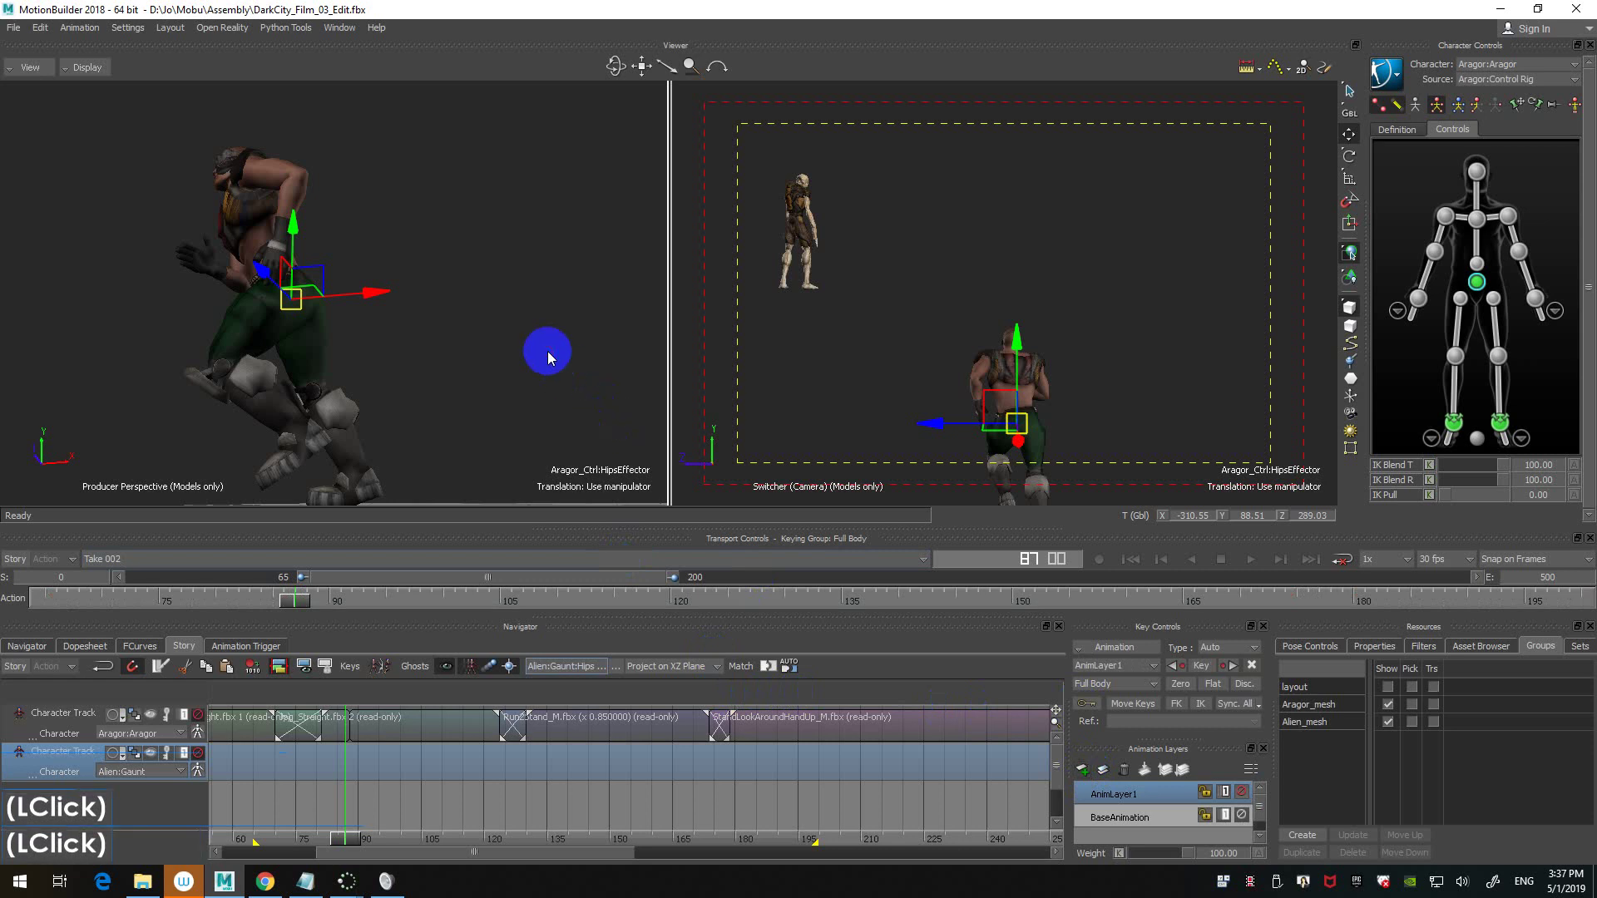
- Compare Aragor's poses frame by frame between frames 85 and 87, checking the jump in the run
key("ctrl+Left")
key("ctrl+Left")
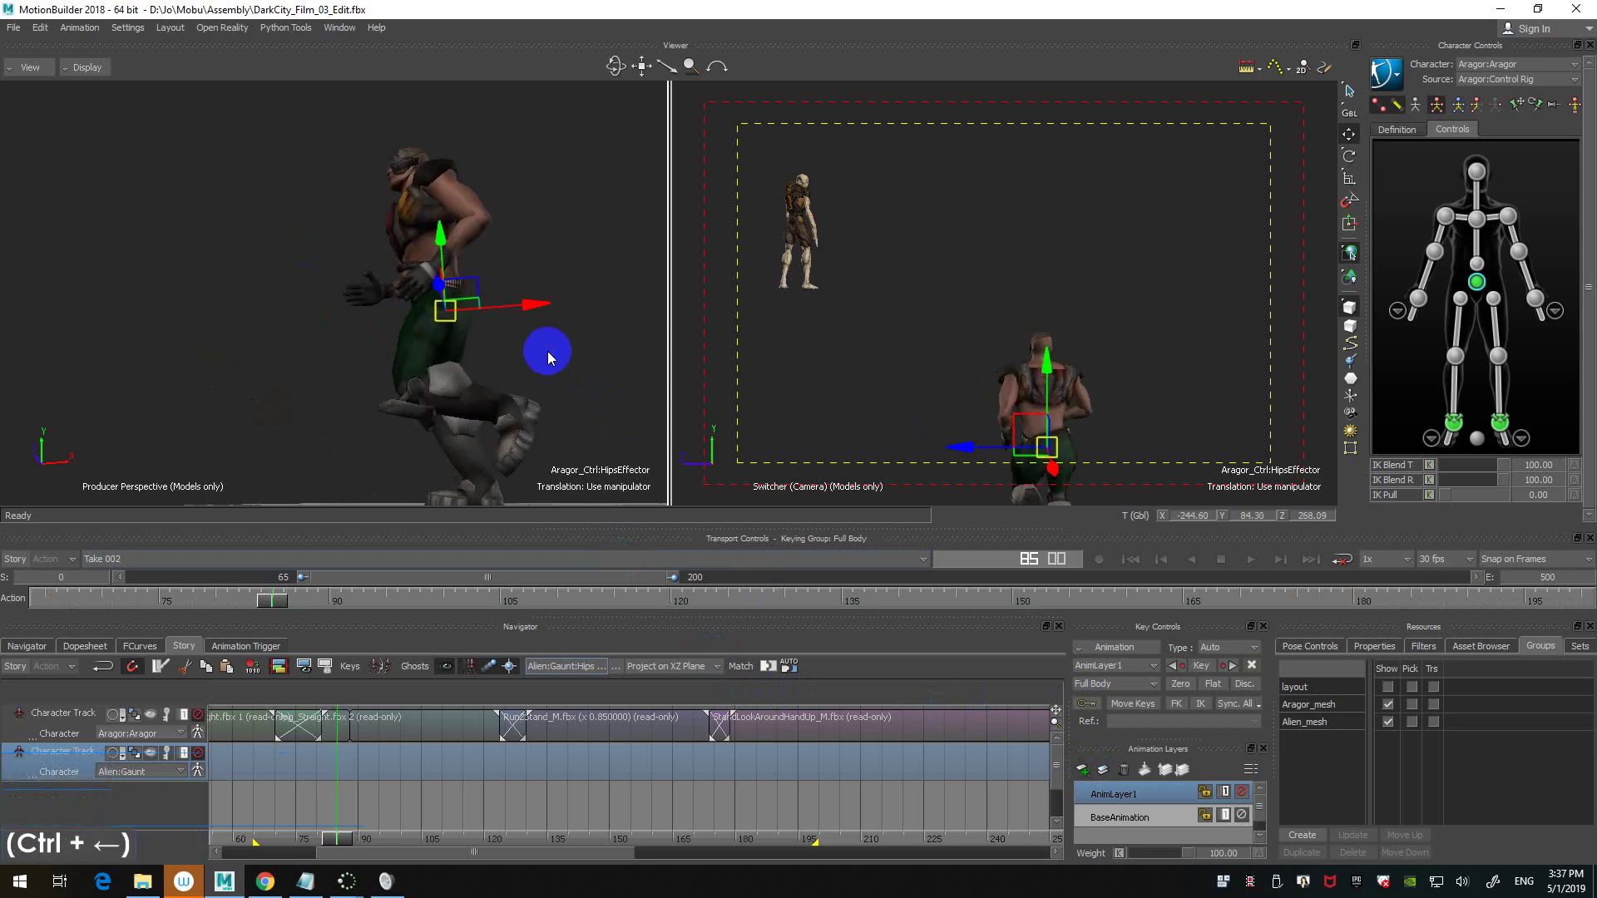
key("ctrl+Right")
key("ctrl+Right")
key("ctrl+Left")
key("ctrl+Left")
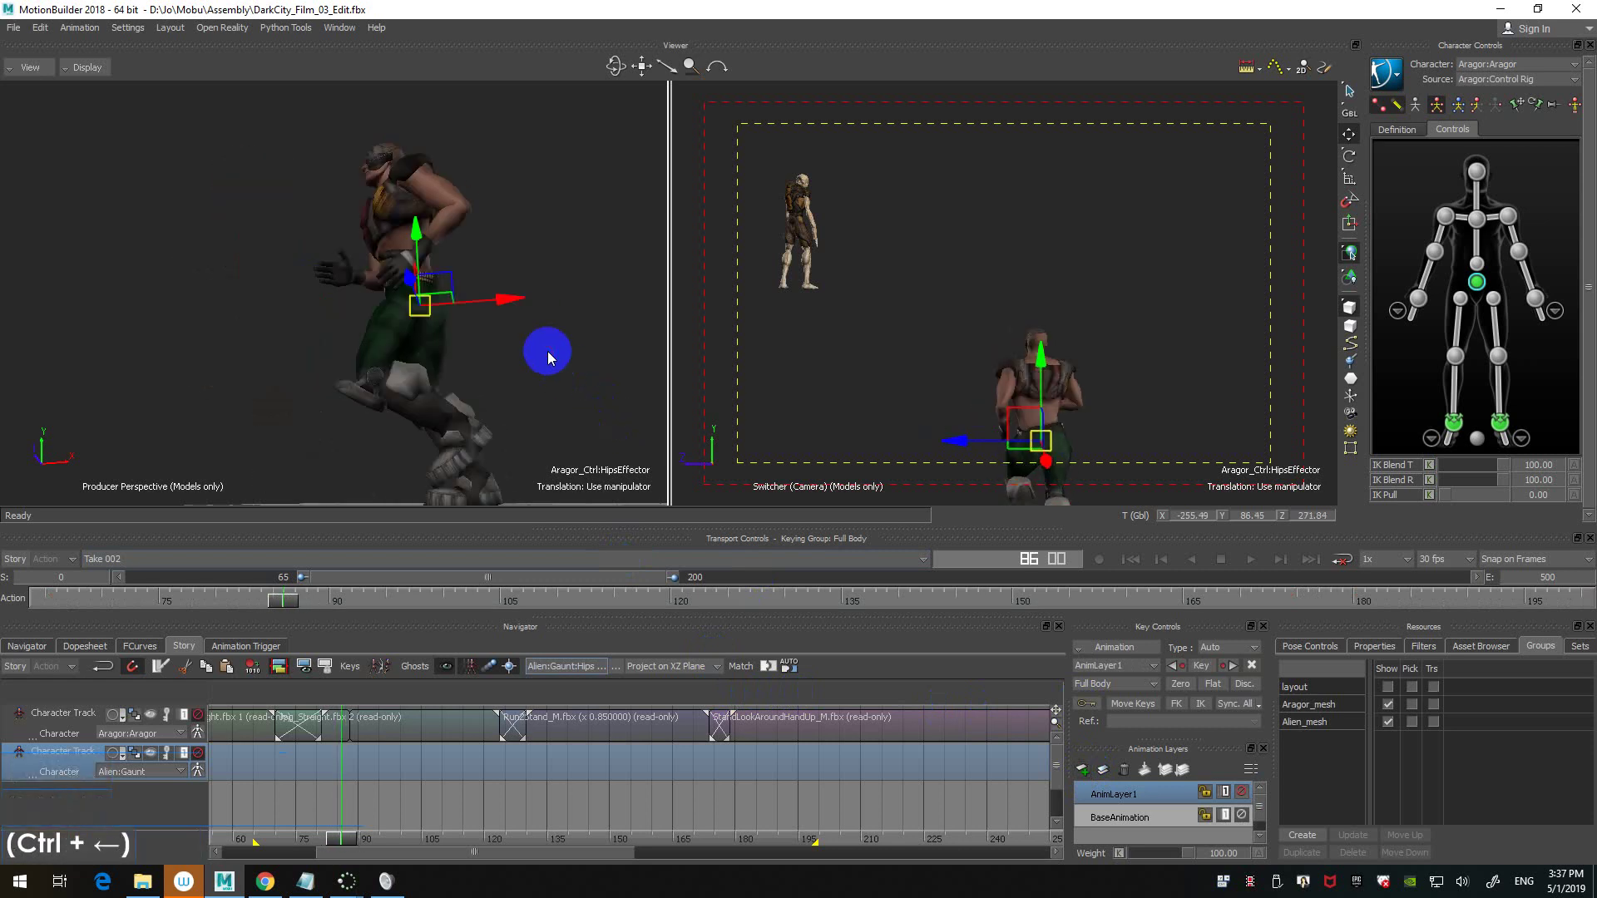
key("ctrl+Right")
key("ctrl+Left")
key("ctrl+Left")
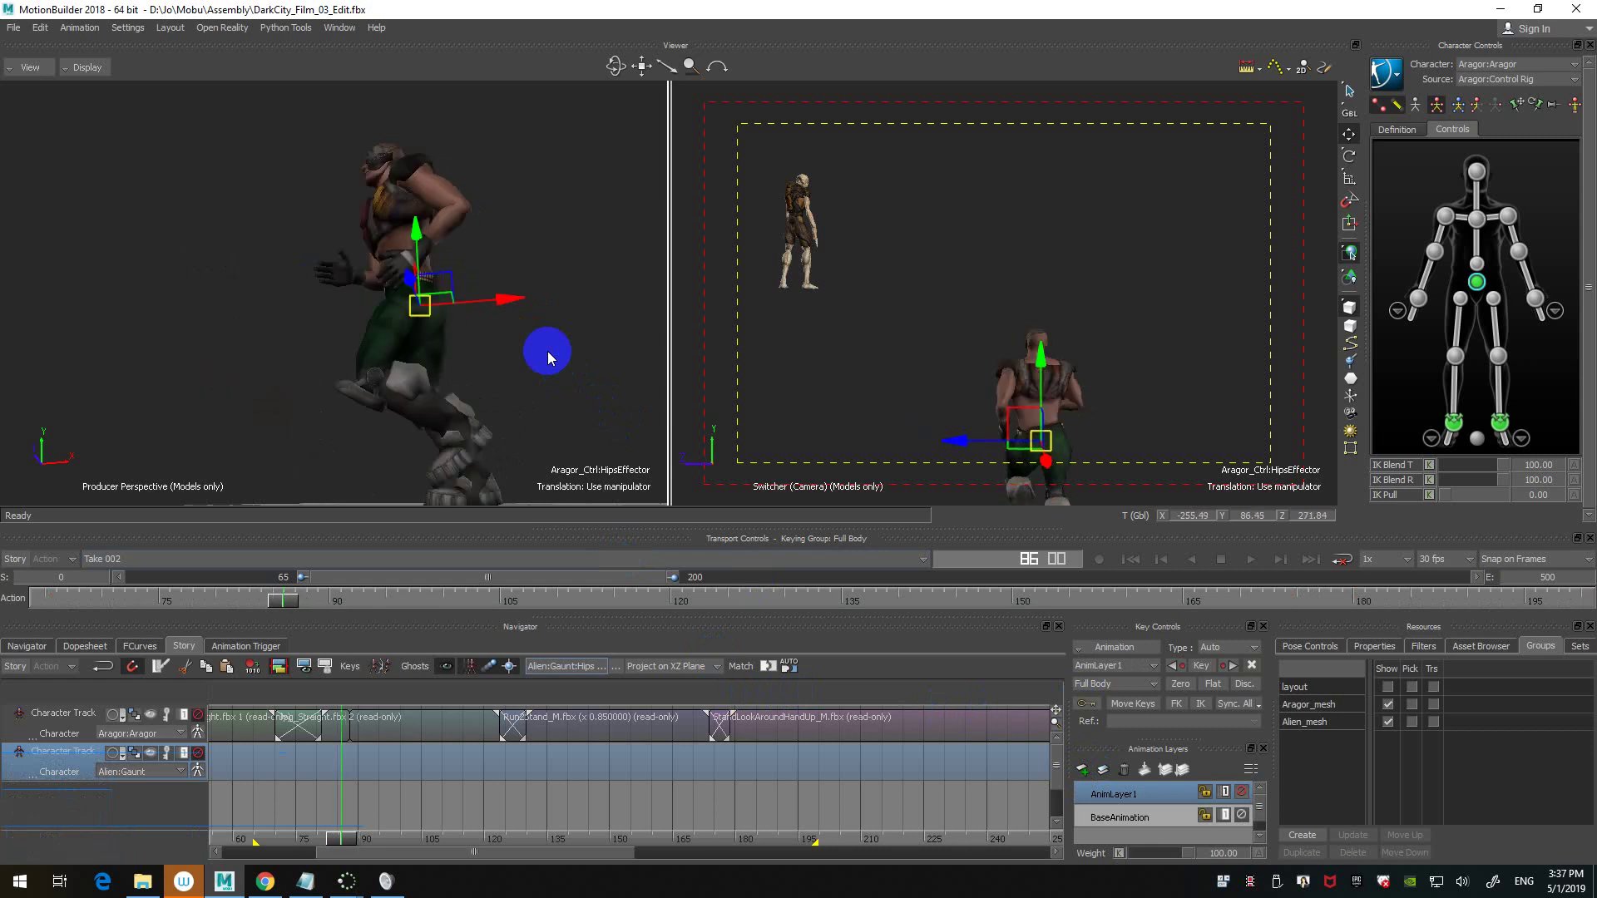
- Set a full-body key for Aragor at frame 86 on AnimLayer1, and advance to frame 87
left_click(1203, 667)
key("ctrl")
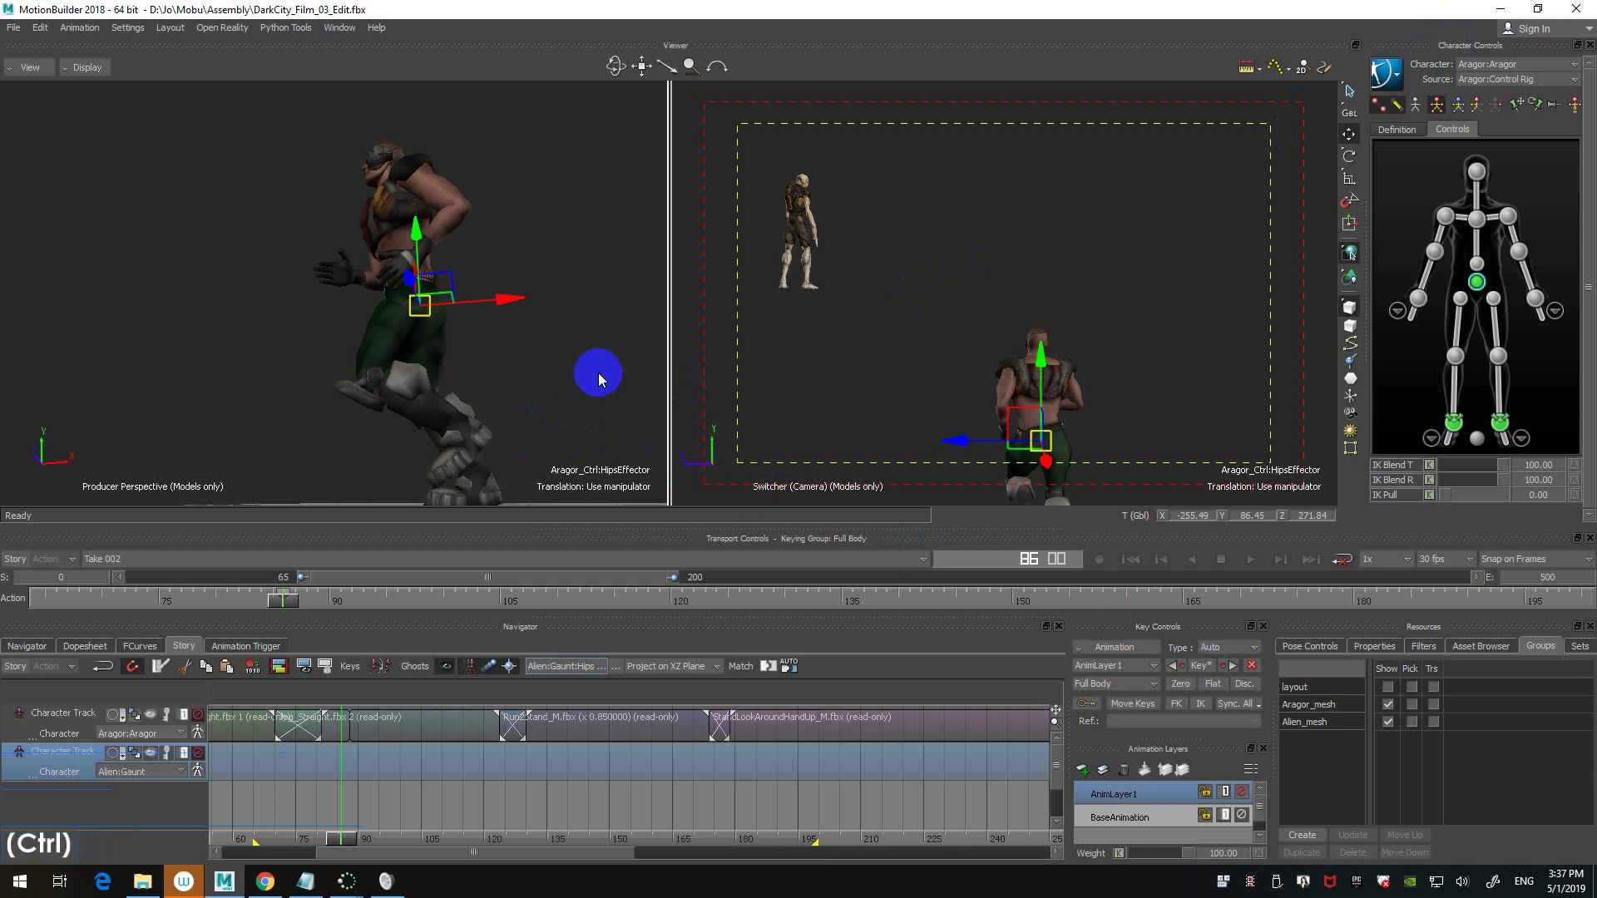
key("ctrl+Right")
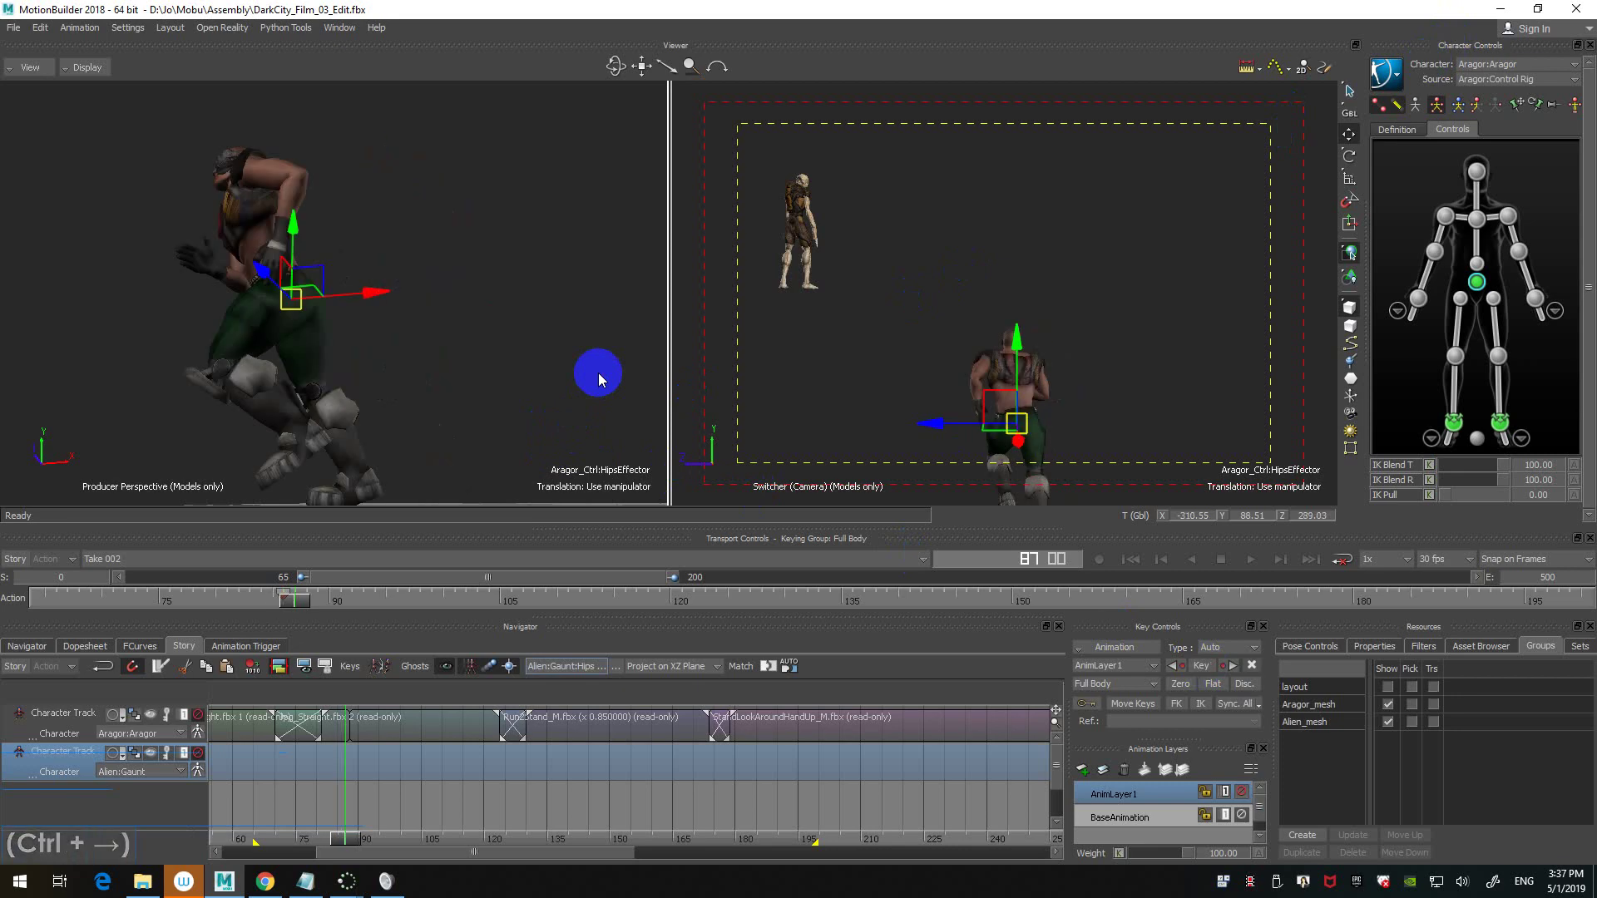
- Examine the jump between frames 86 and 87 from a raised side view with the floor grid showing
left_click(532, 282)
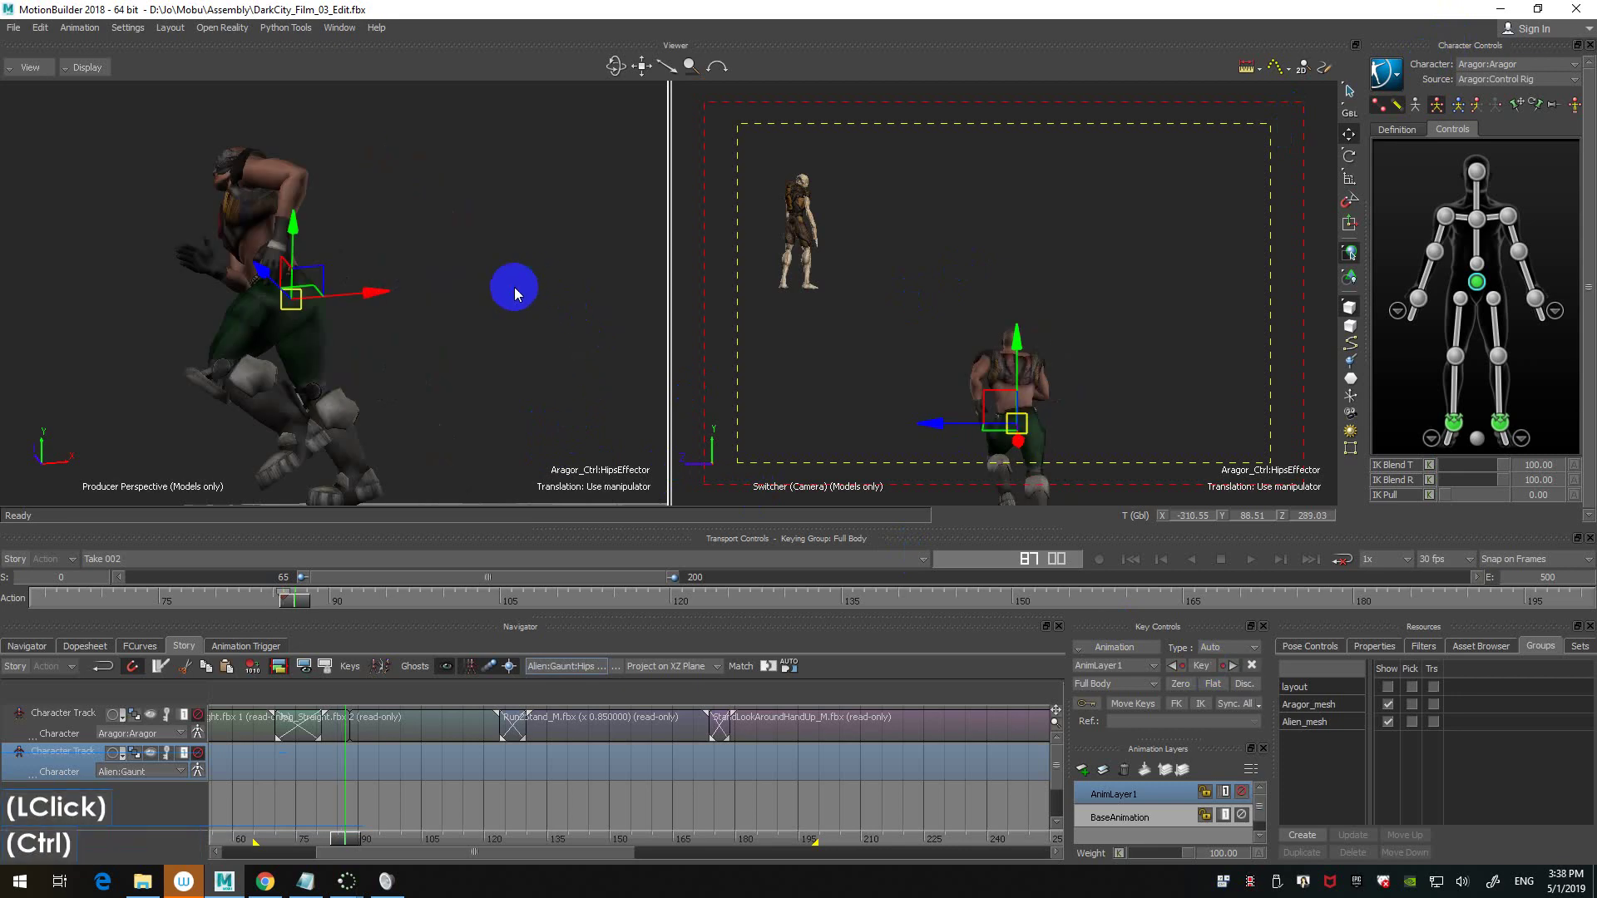
left_click_drag(514, 288, 471, 317, "ctrl+shift")
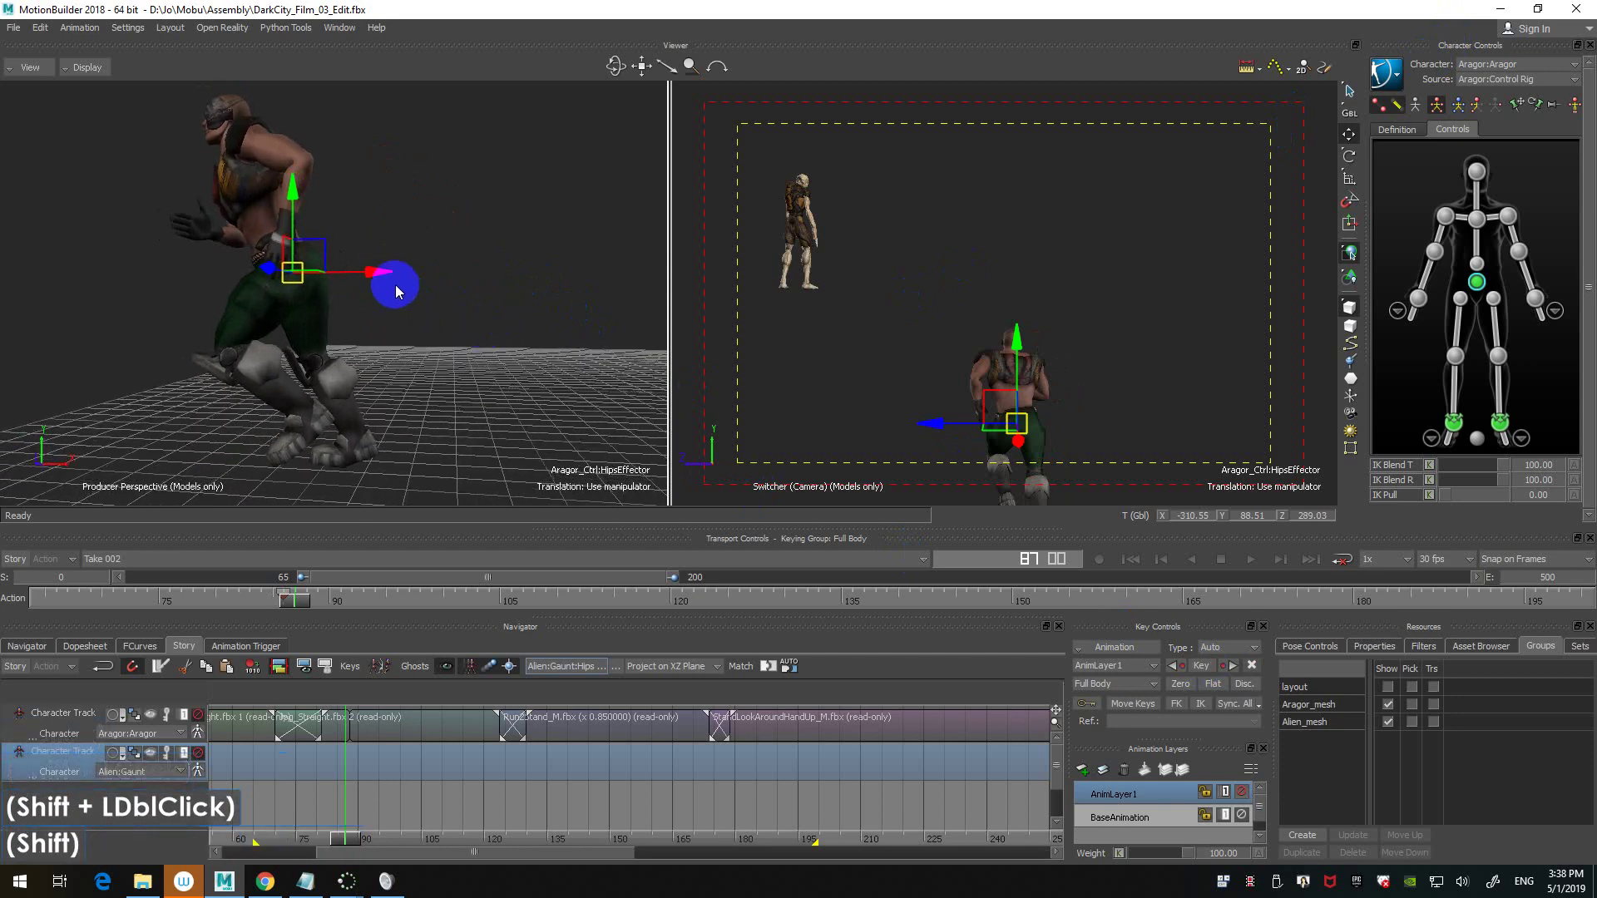
left_click(437, 296)
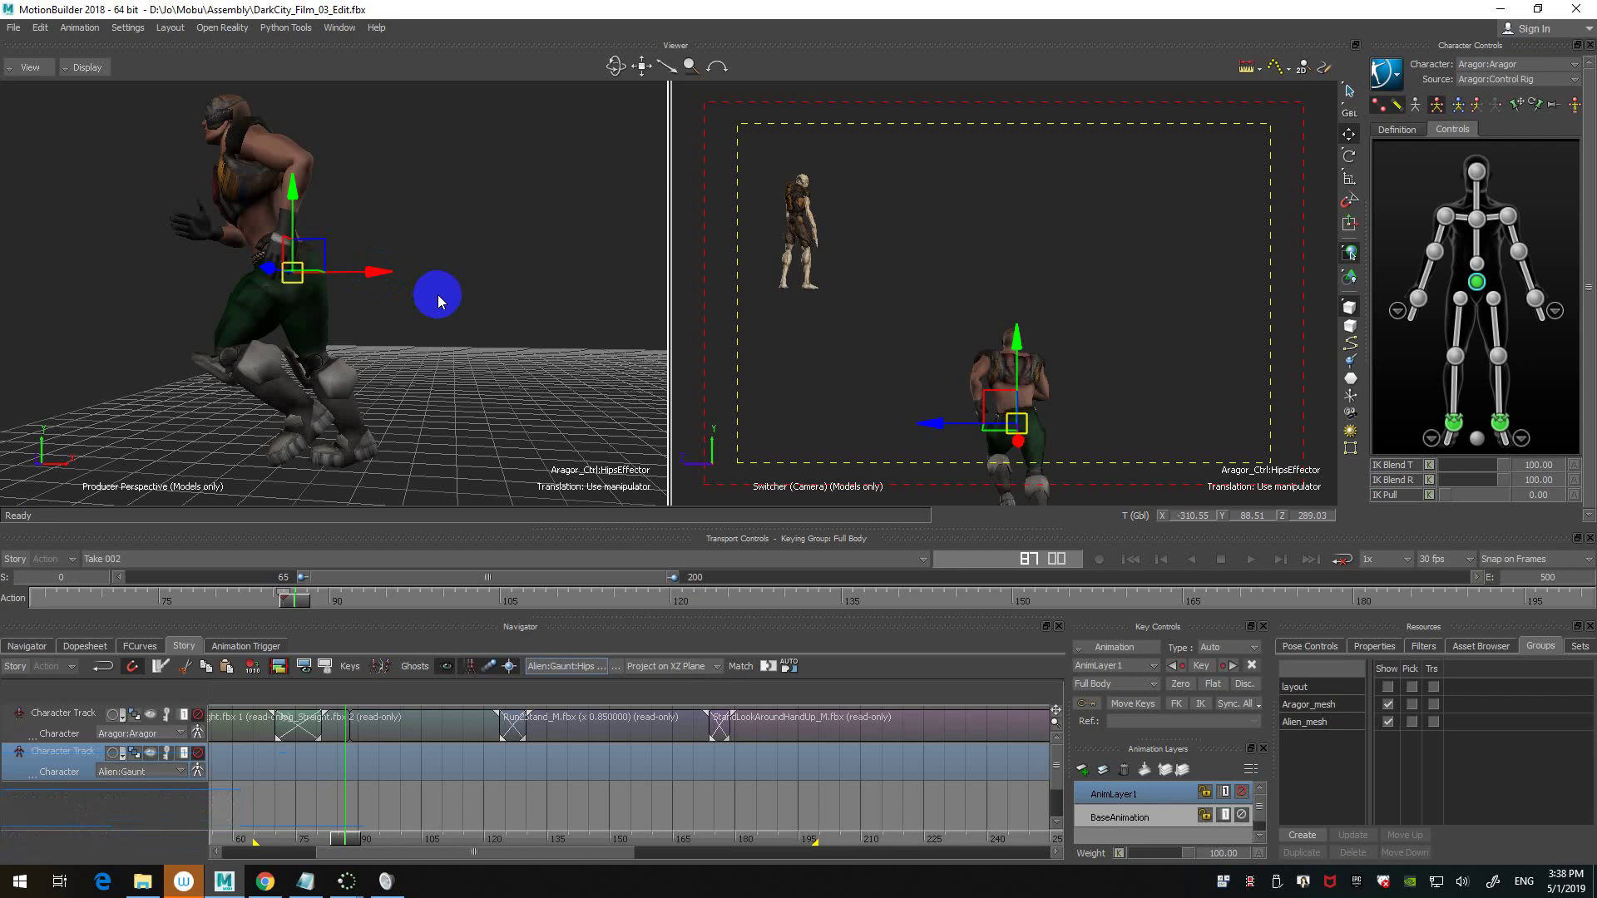
key("ctrl+Right")
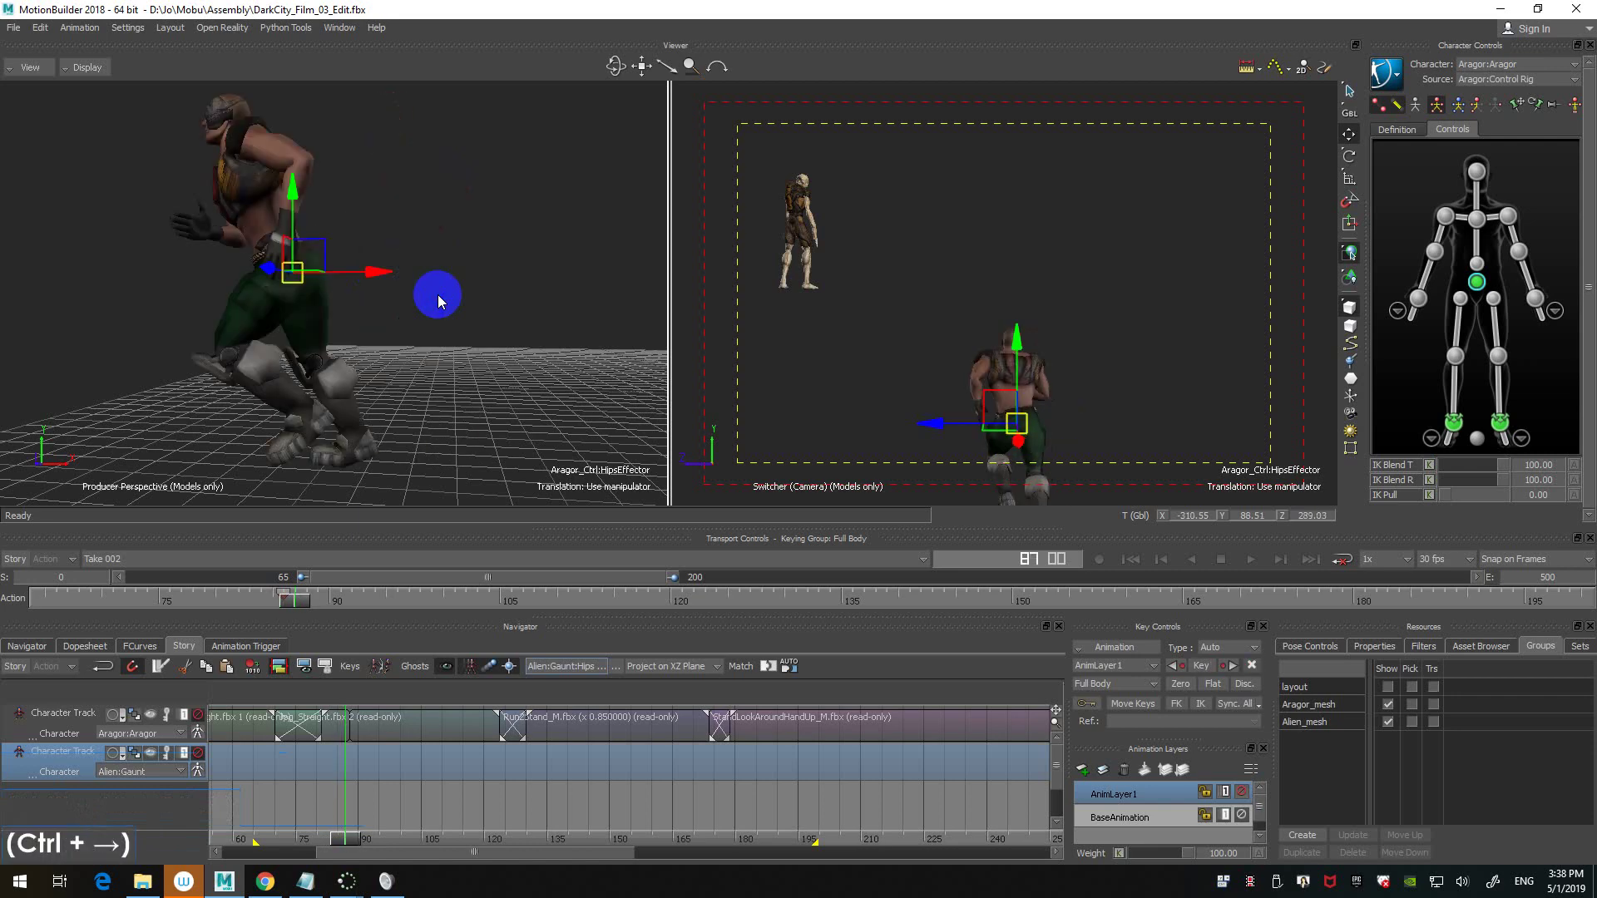
key("ctrl+Left")
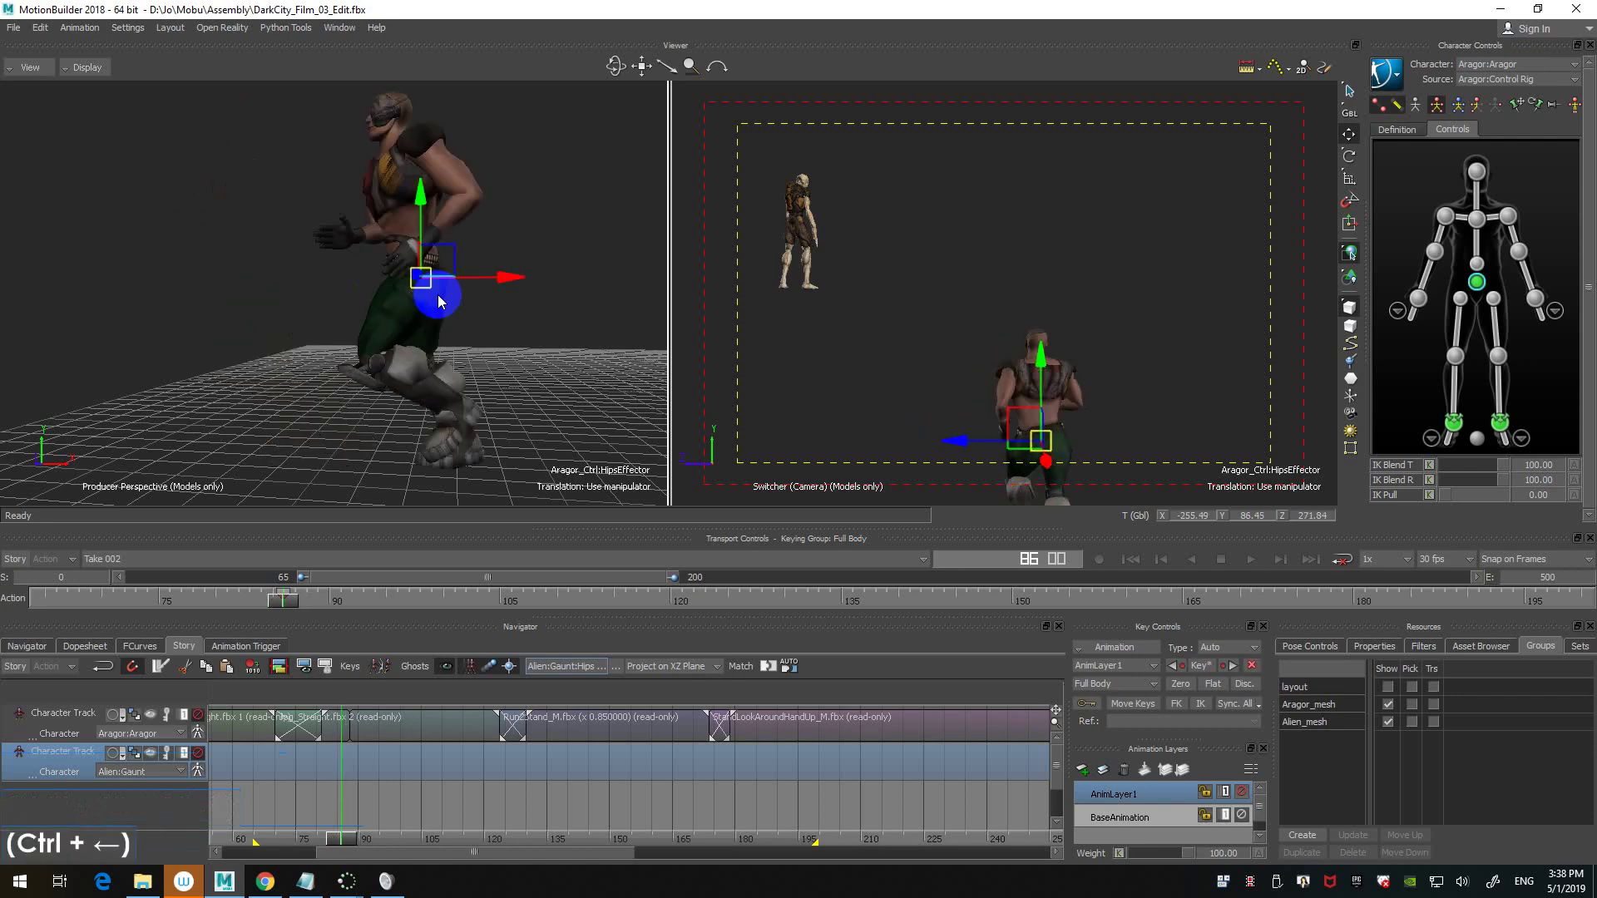
key("ctrl+Right")
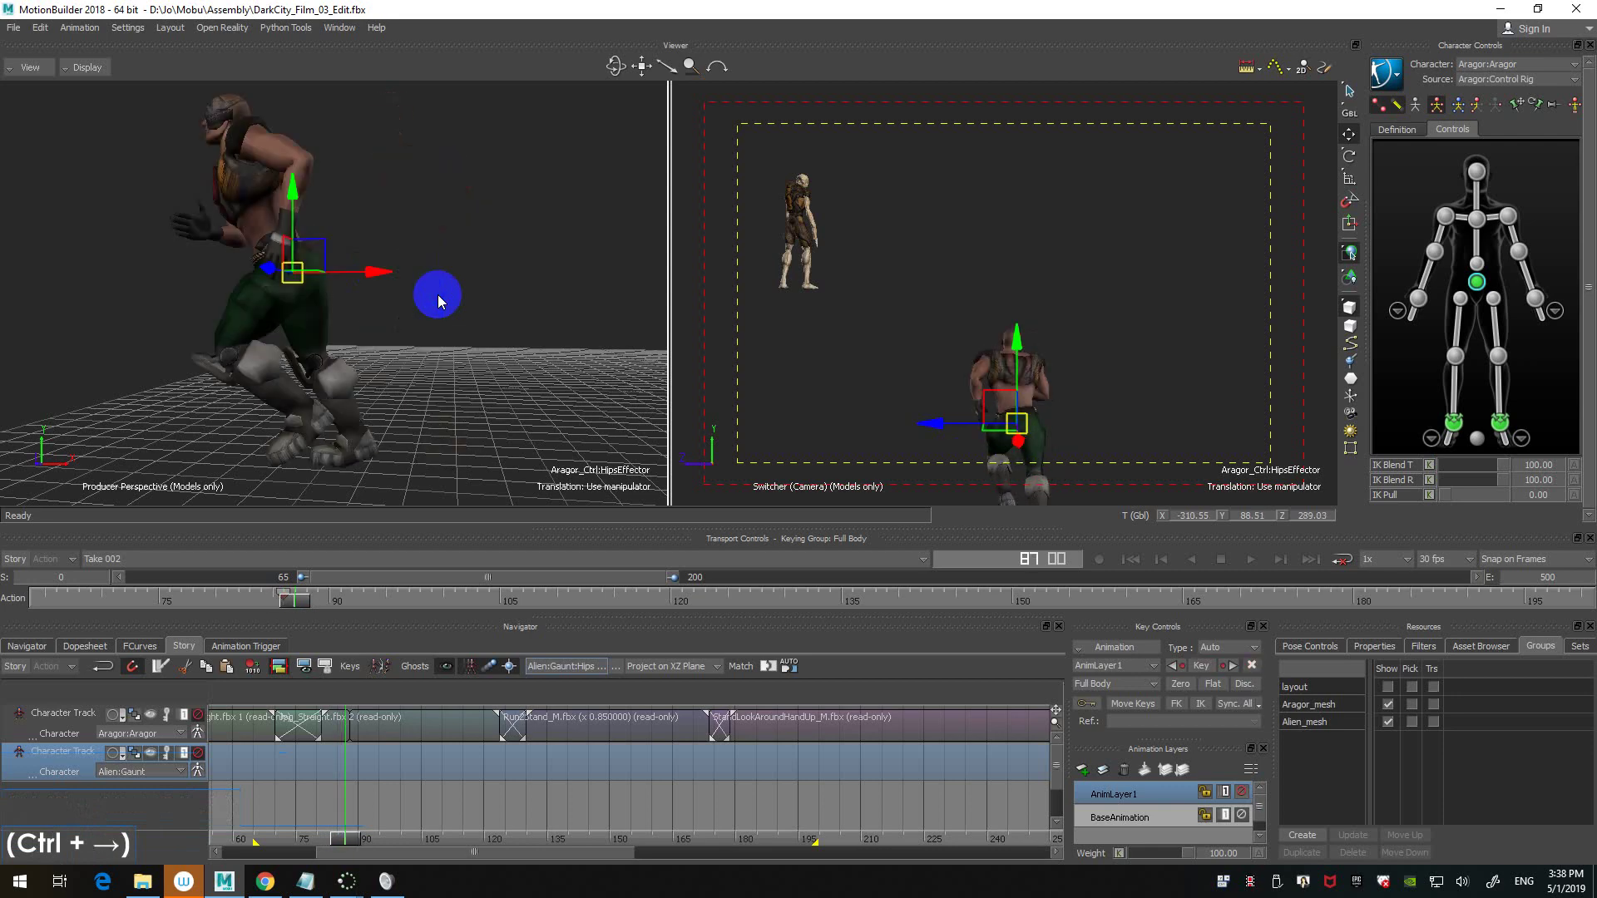
key("ctrl+Left")
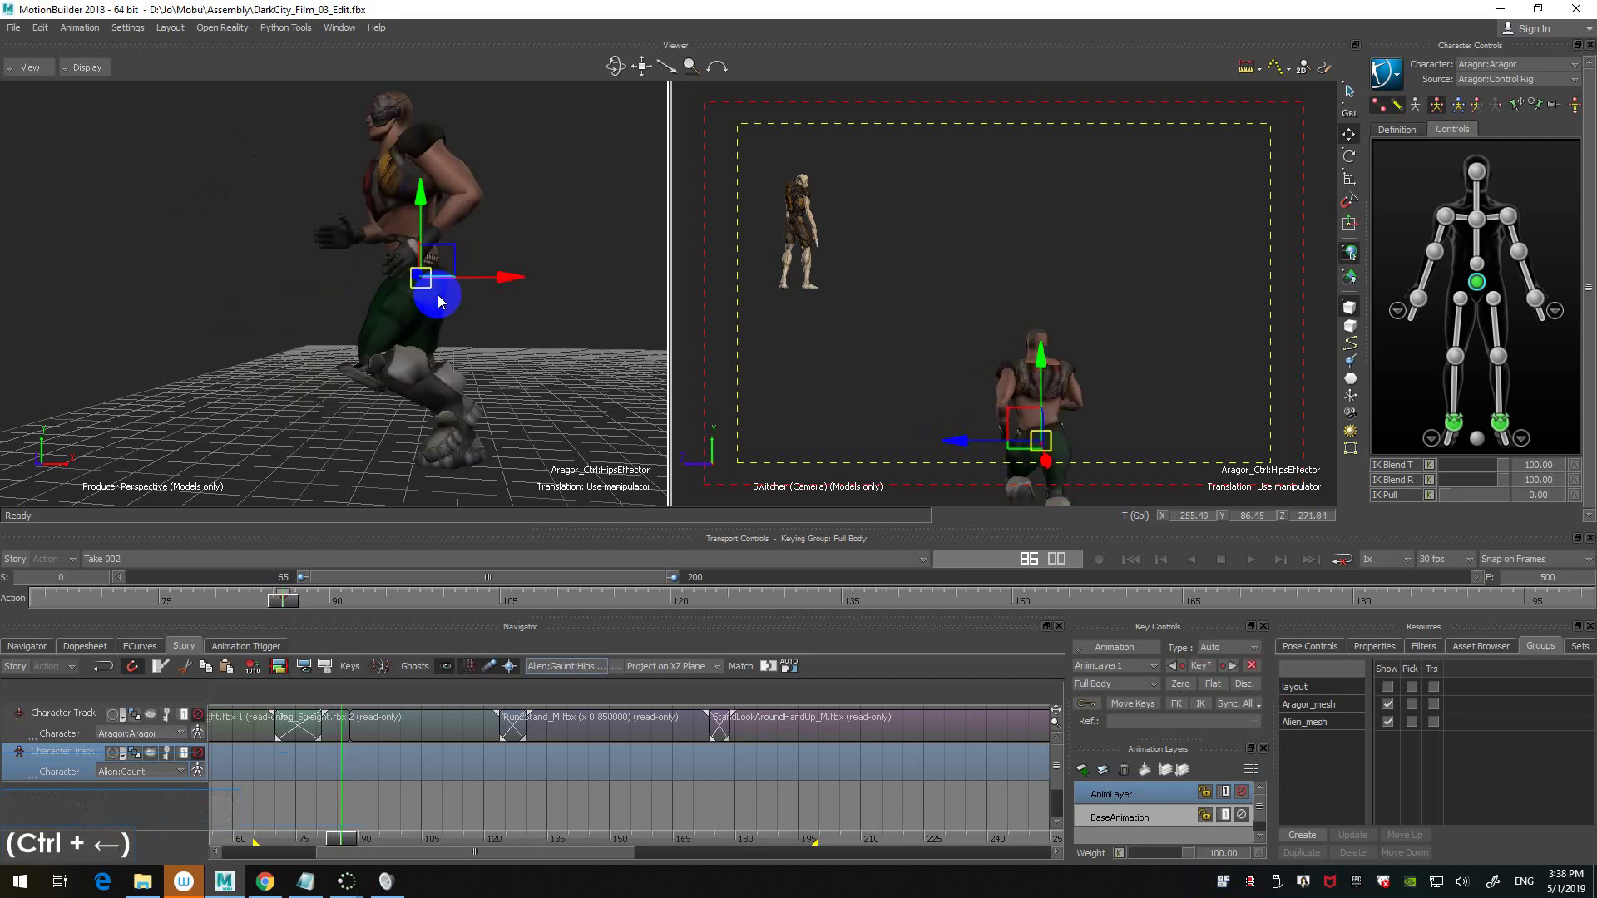
key("ctrl+Right")
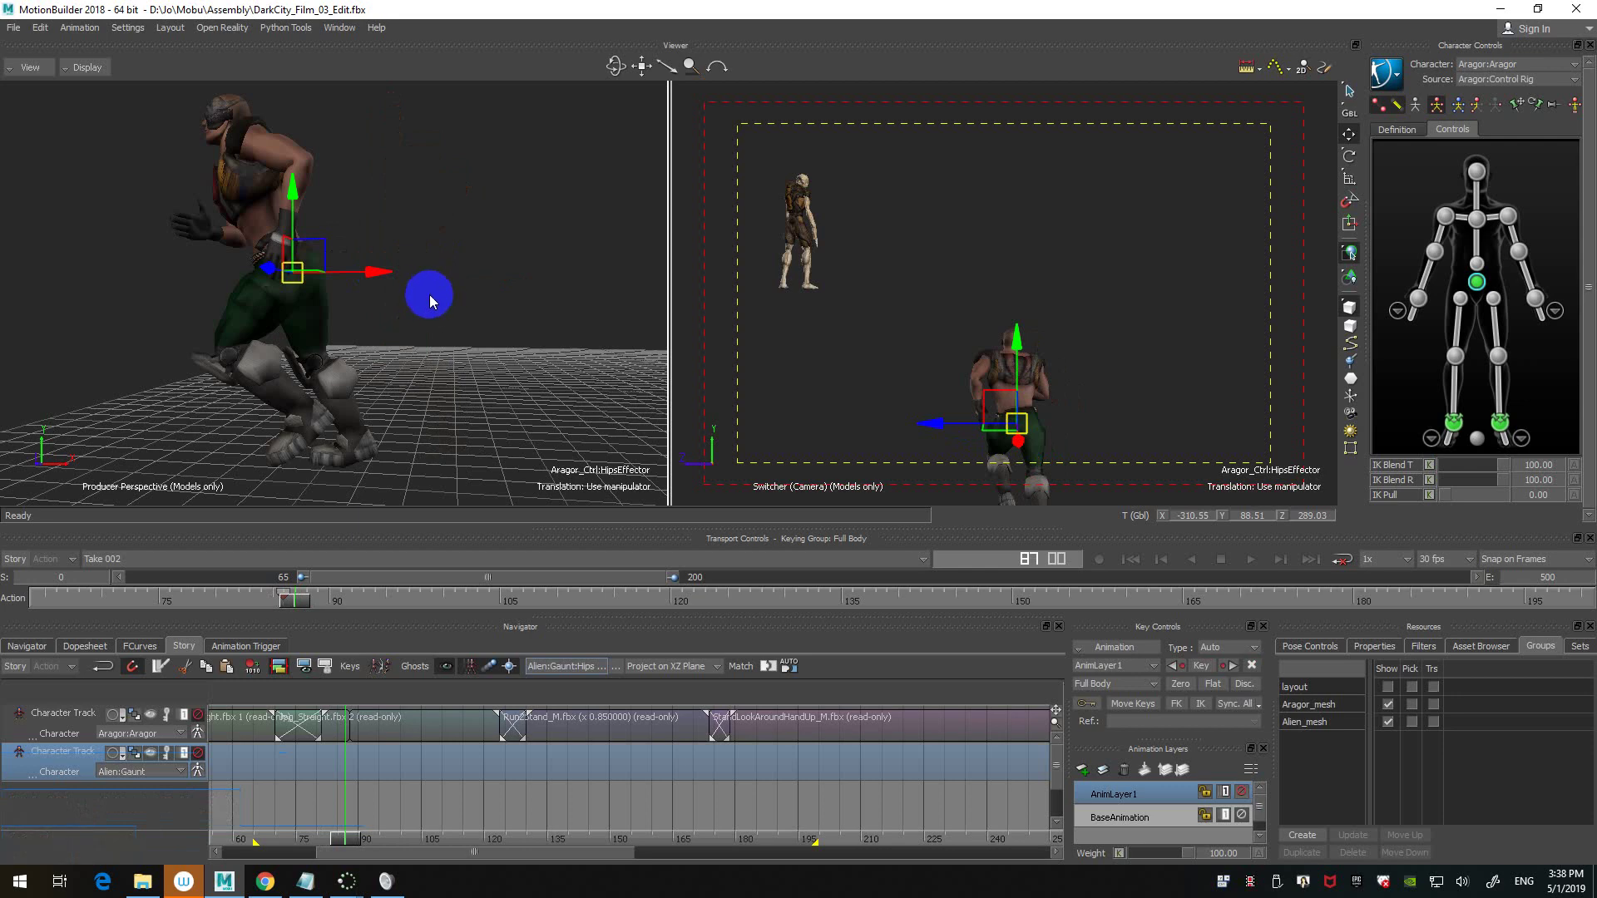
- Try moving Aragor's hips at frame 87, both with pinning active and with all pinning released
left_click_drag(431, 299, 403, 267)
left_click(435, 300, "ctrl")
key("ctrl+z")
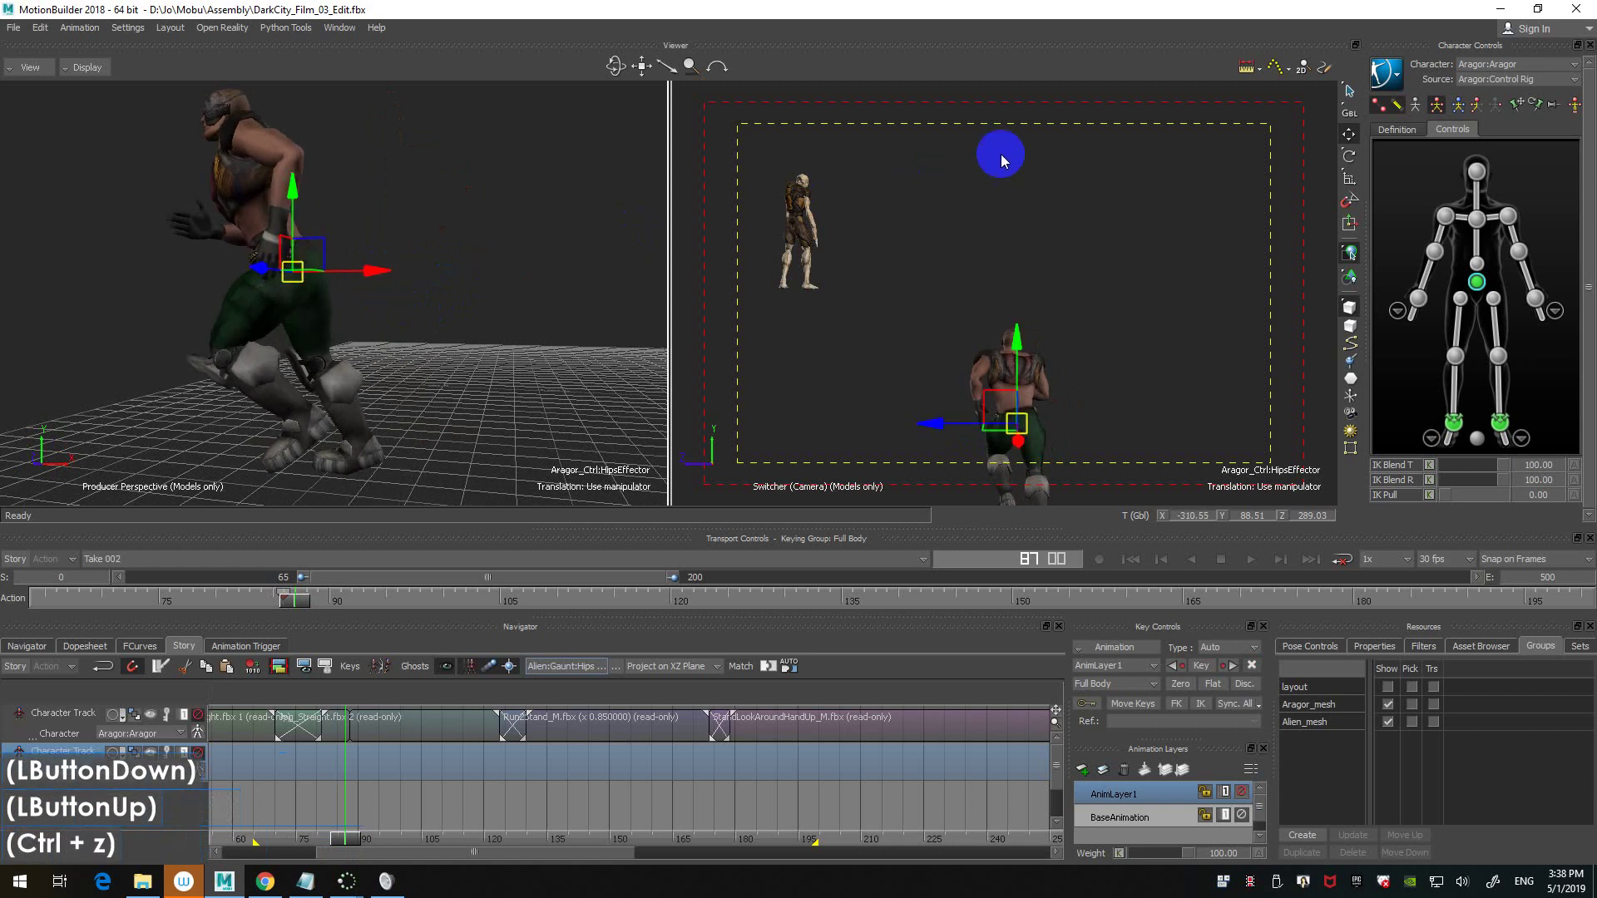
left_click(1553, 106)
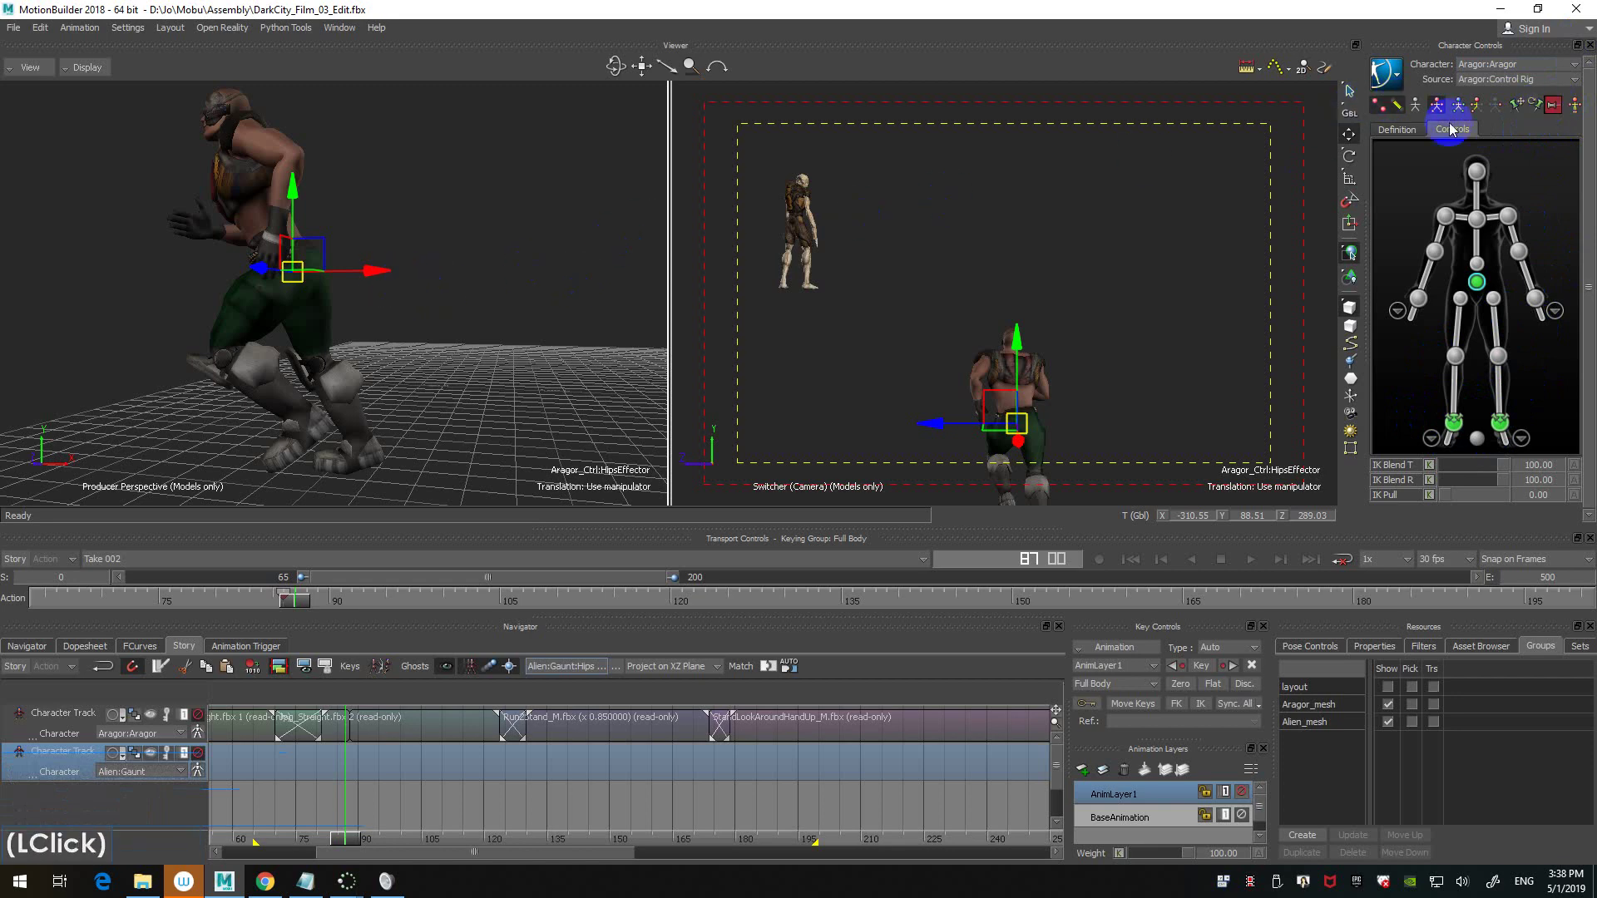
left_click_drag(385, 269, 509, 246)
key("ctrl+z")
mouse_move(509, 246)
left_mouse_down("ctrl+shift")
mouse_move(463, 279)
mouse_move(495, 268)
left_mouse_up("ctrl+shift")
left_click(1552, 105)
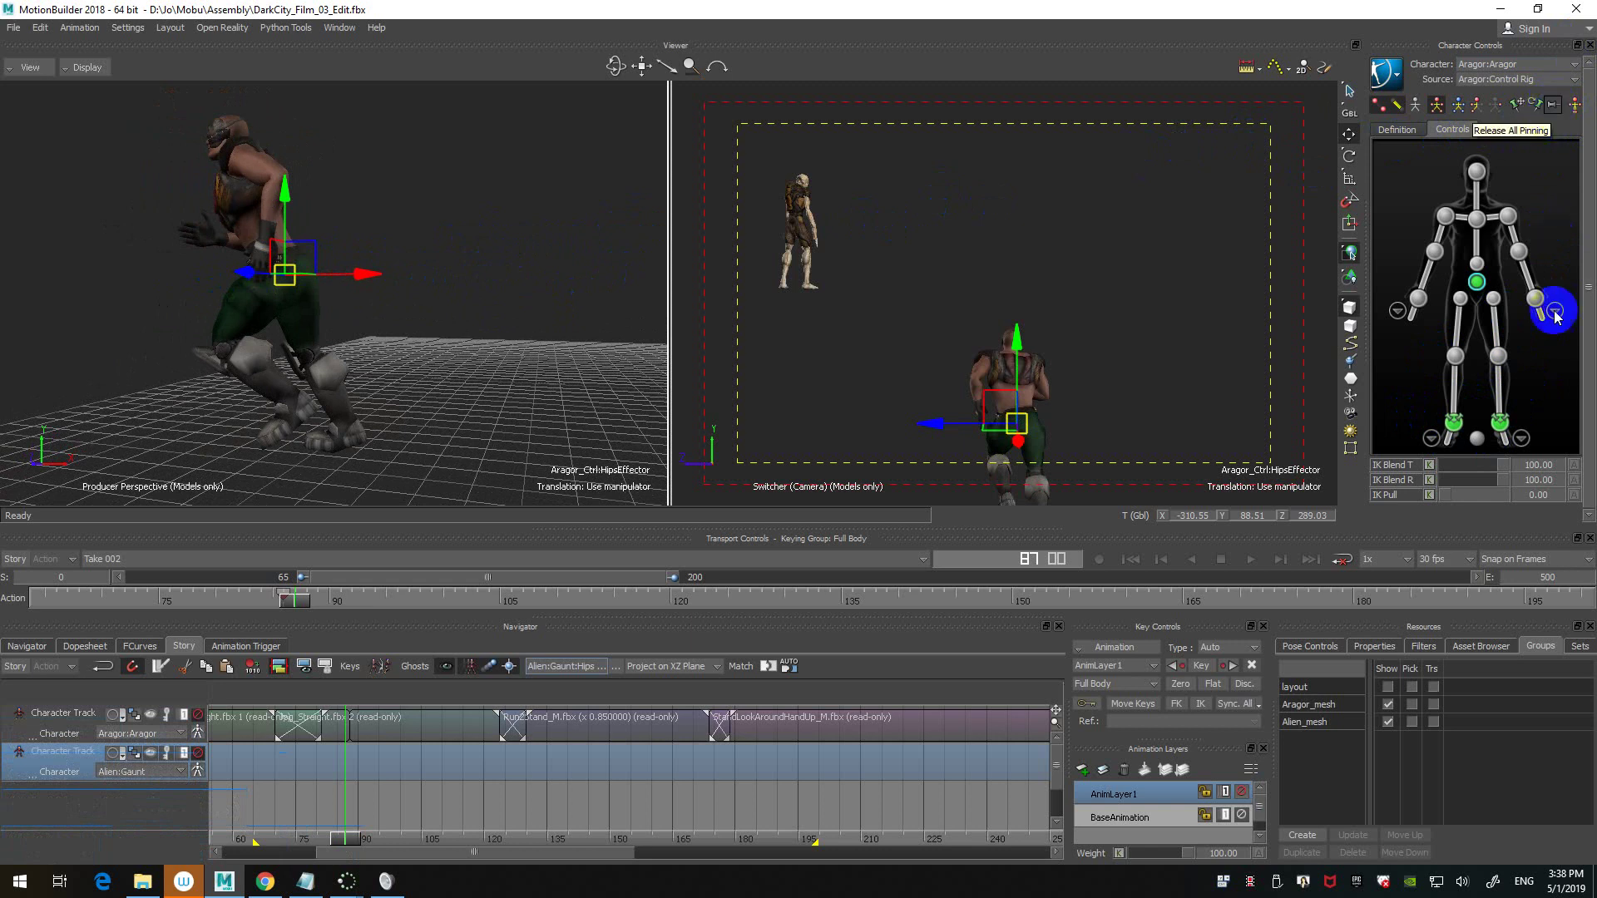
- Select both of Aragor's ankle effectors and release all pinning on the control rig
left_click(1454, 426)
left_click(1500, 422, "ctrl")
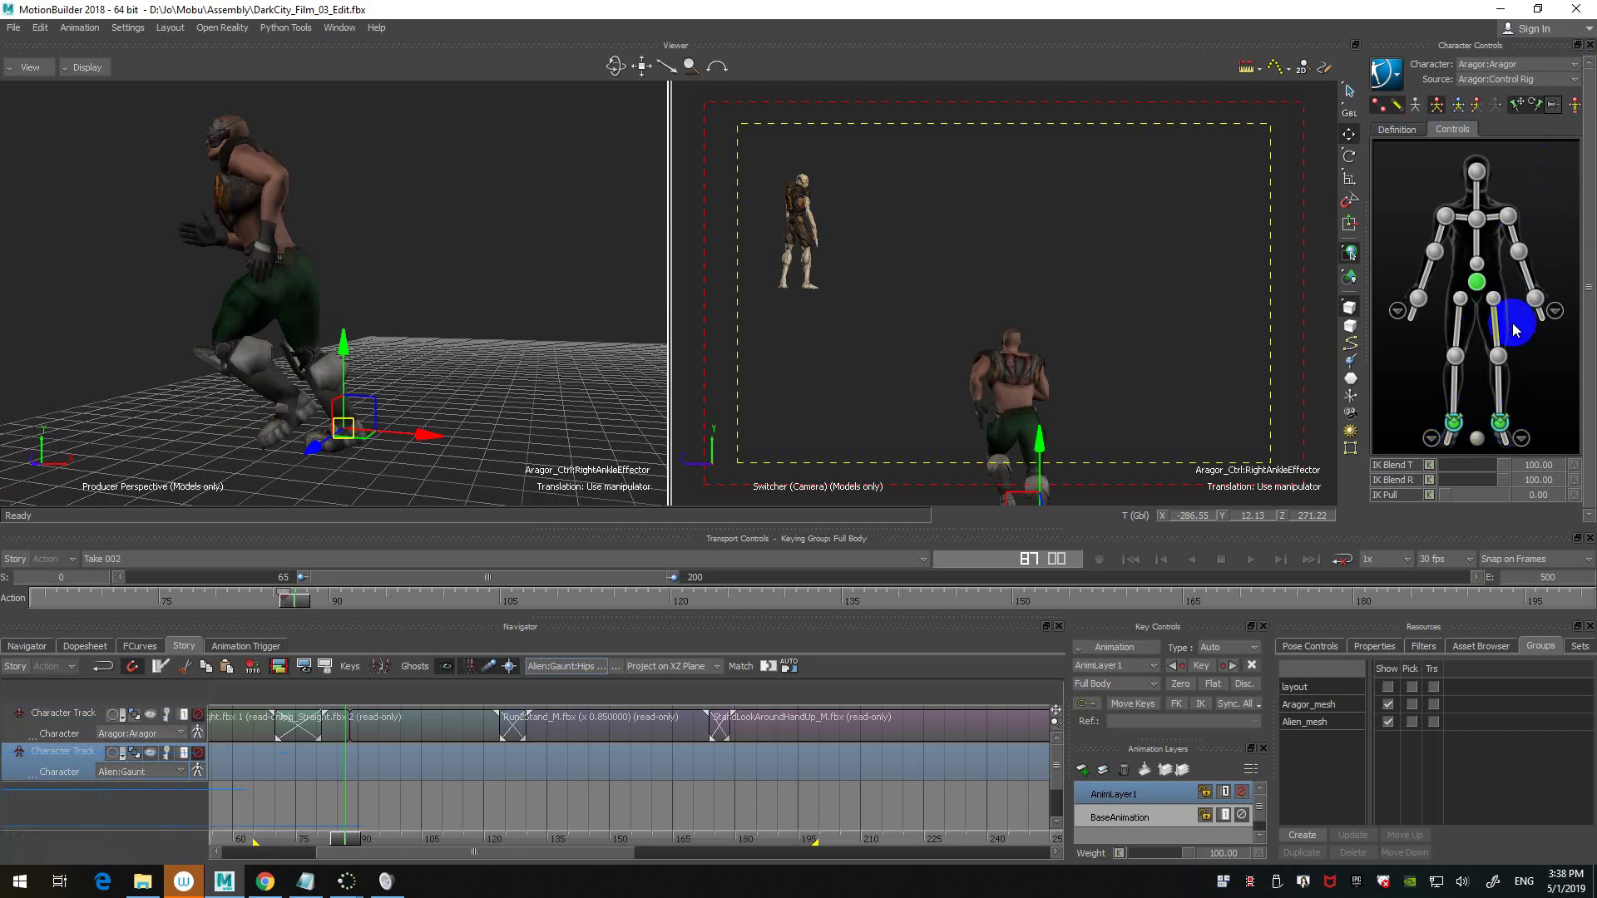
left_click(1553, 105)
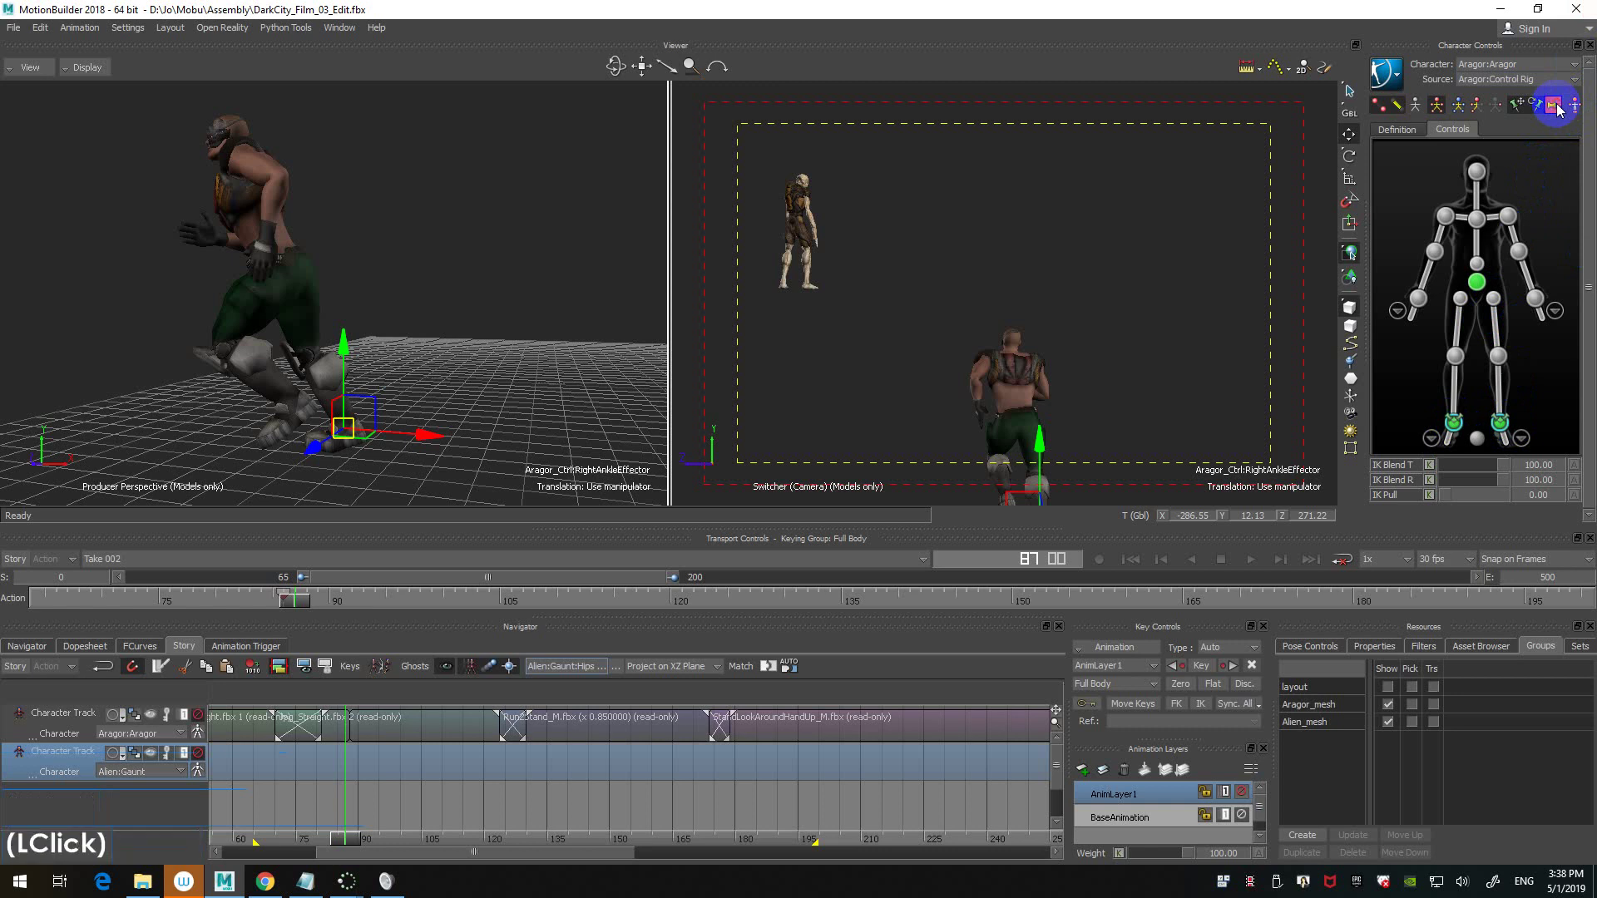
- Try moving Aragor's hips along X to about -289.22 at frame 87 and keying the pose
left_click(1479, 286)
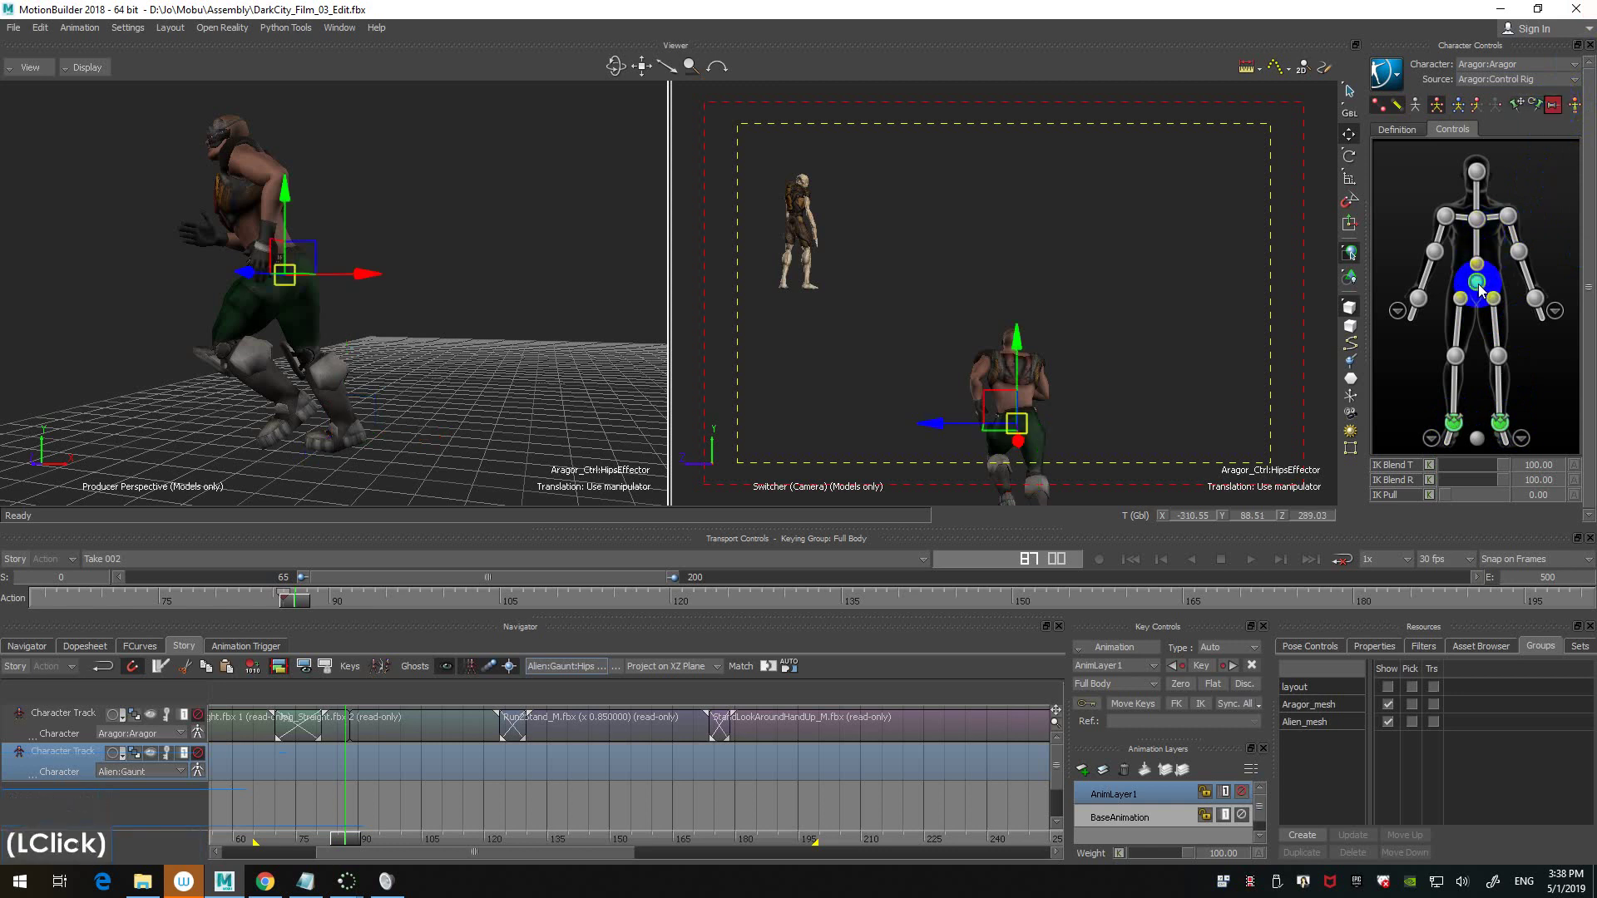
left_click(368, 278)
left_click_drag(368, 279, 414, 279)
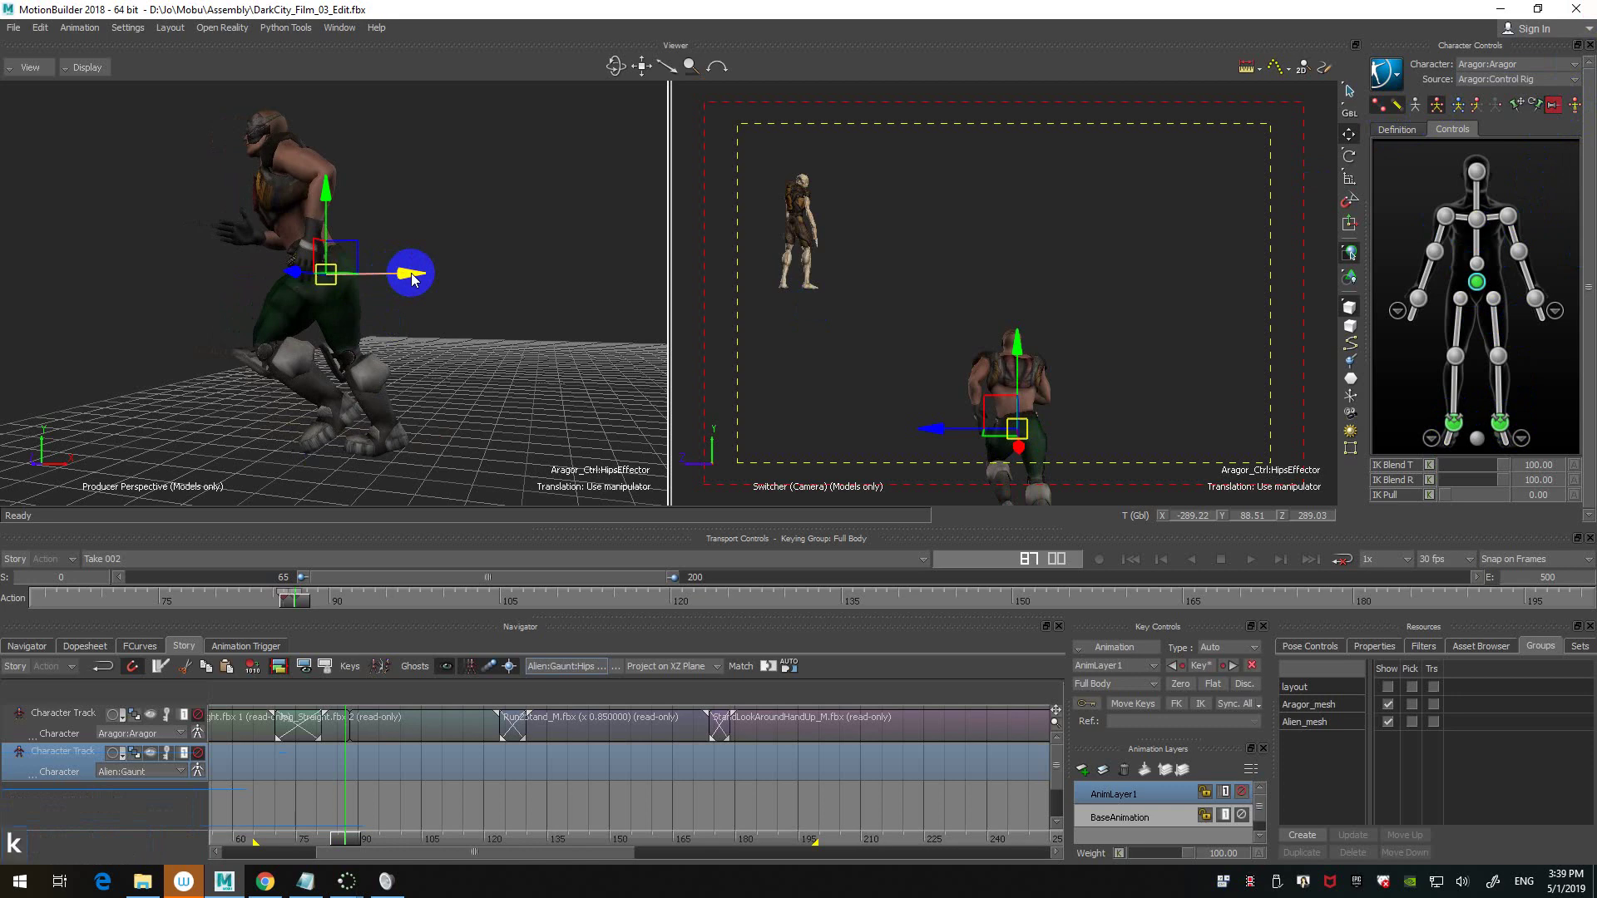
- Step back and forth around frames 86 to 89 to check the flow of the moved hips
key("ctrl+Left")
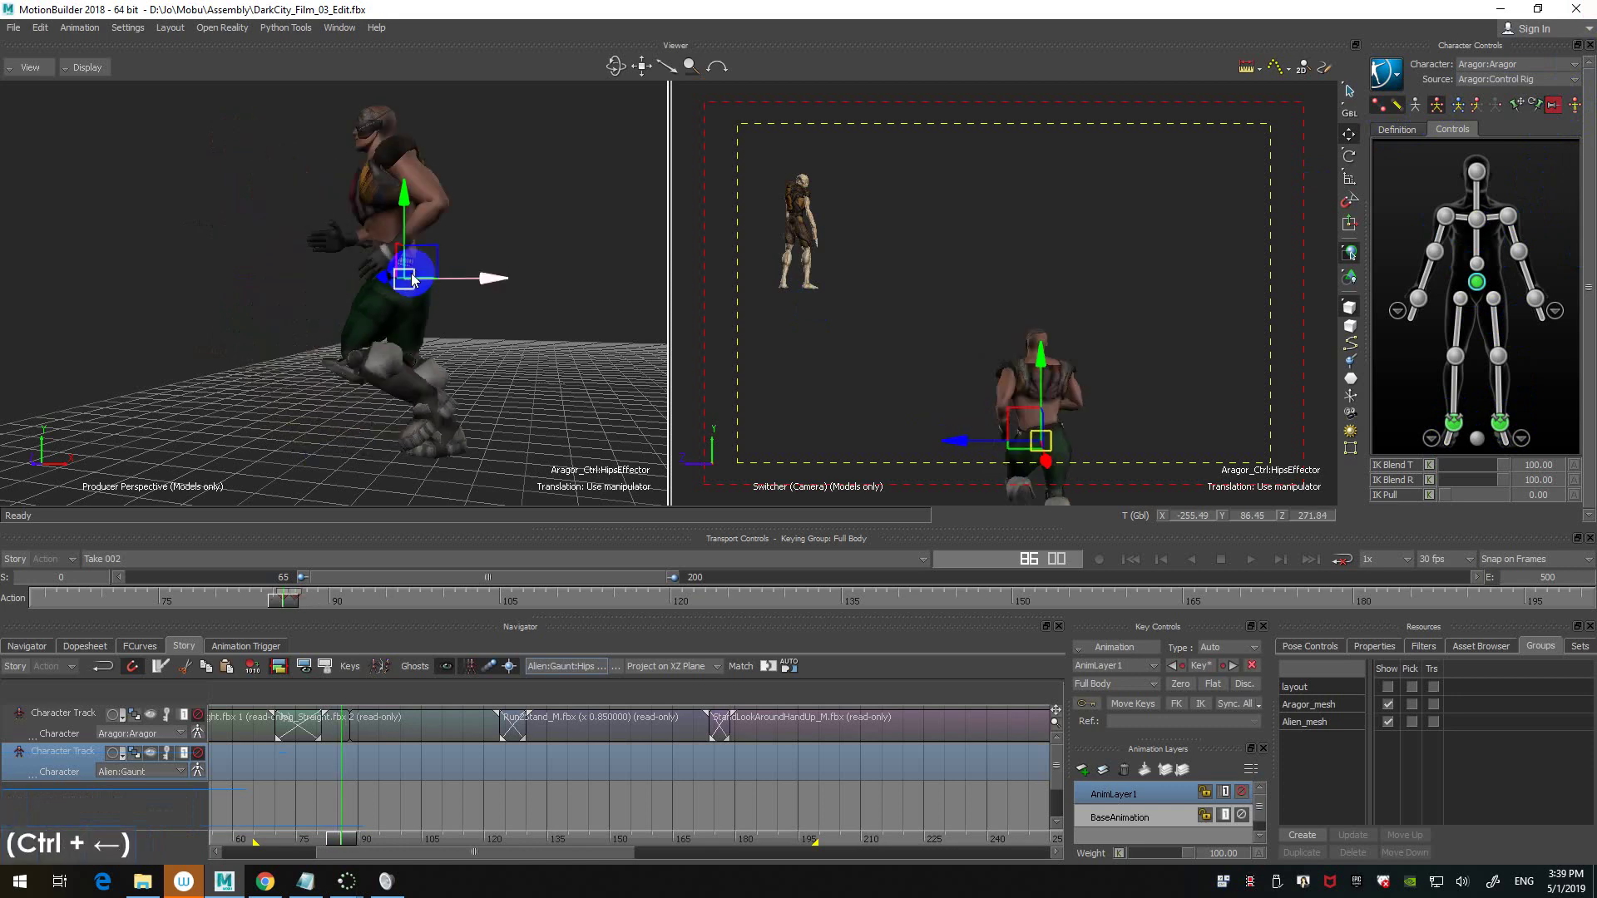
key("ctrl+Right")
key("ctrl+Right")
key("ctrl+Right")
key("ctrl+Left")
key("ctrl+Left")
key("ctrl+Left")
key("ctrl+Right")
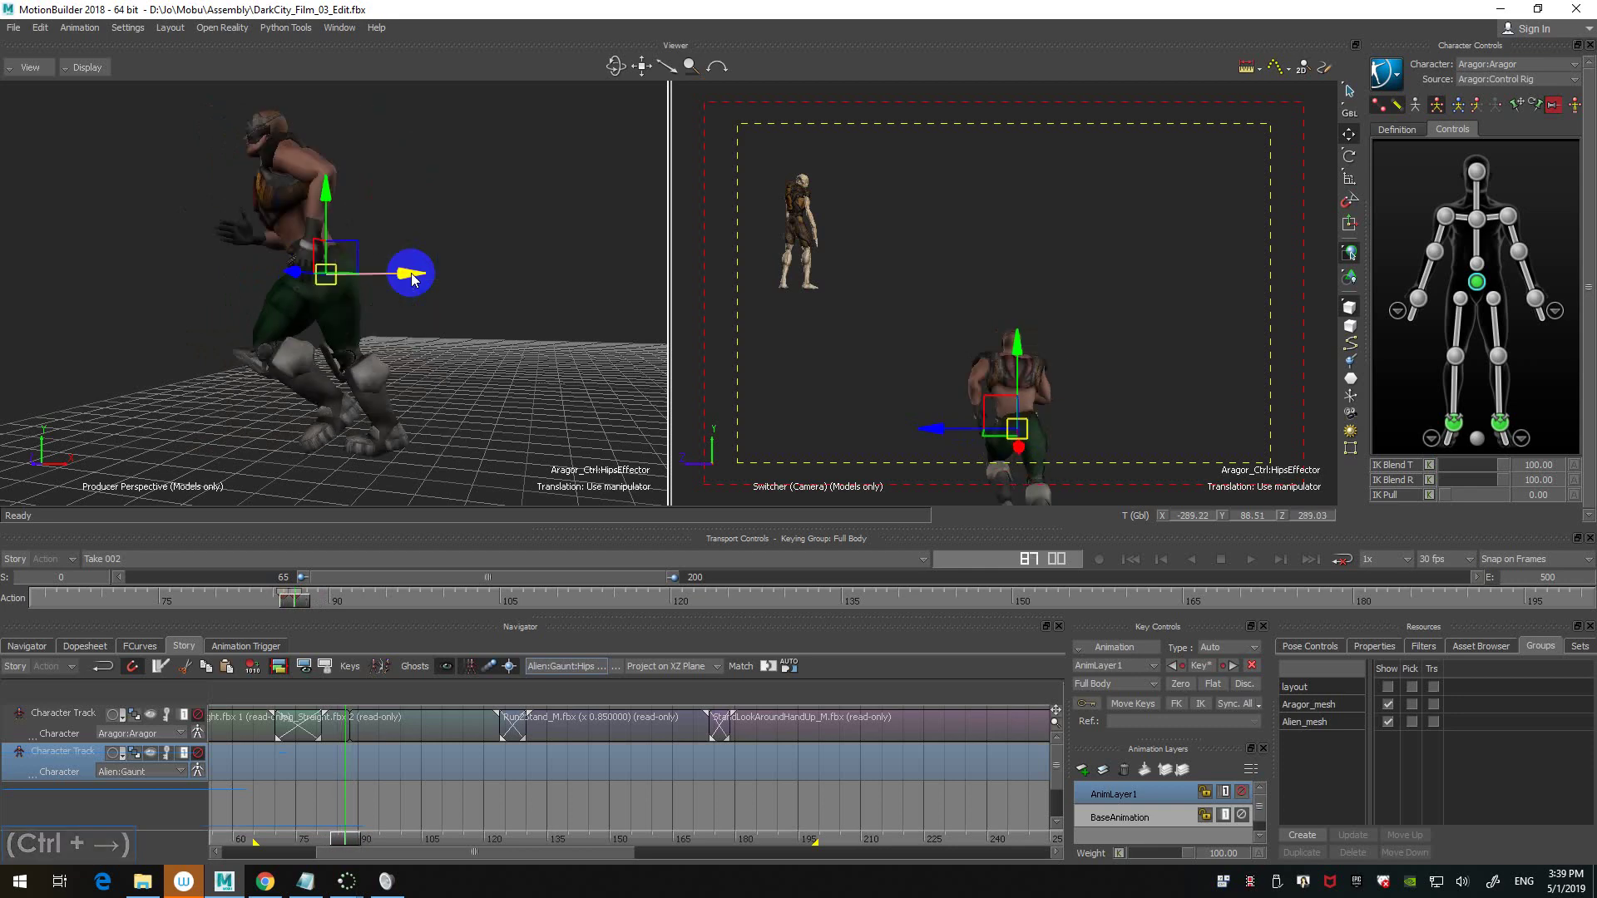
- Undo the hips move at frame 87 and recheck the pose against frame 86
key("ctrl+z")
key("ctrl+Left")
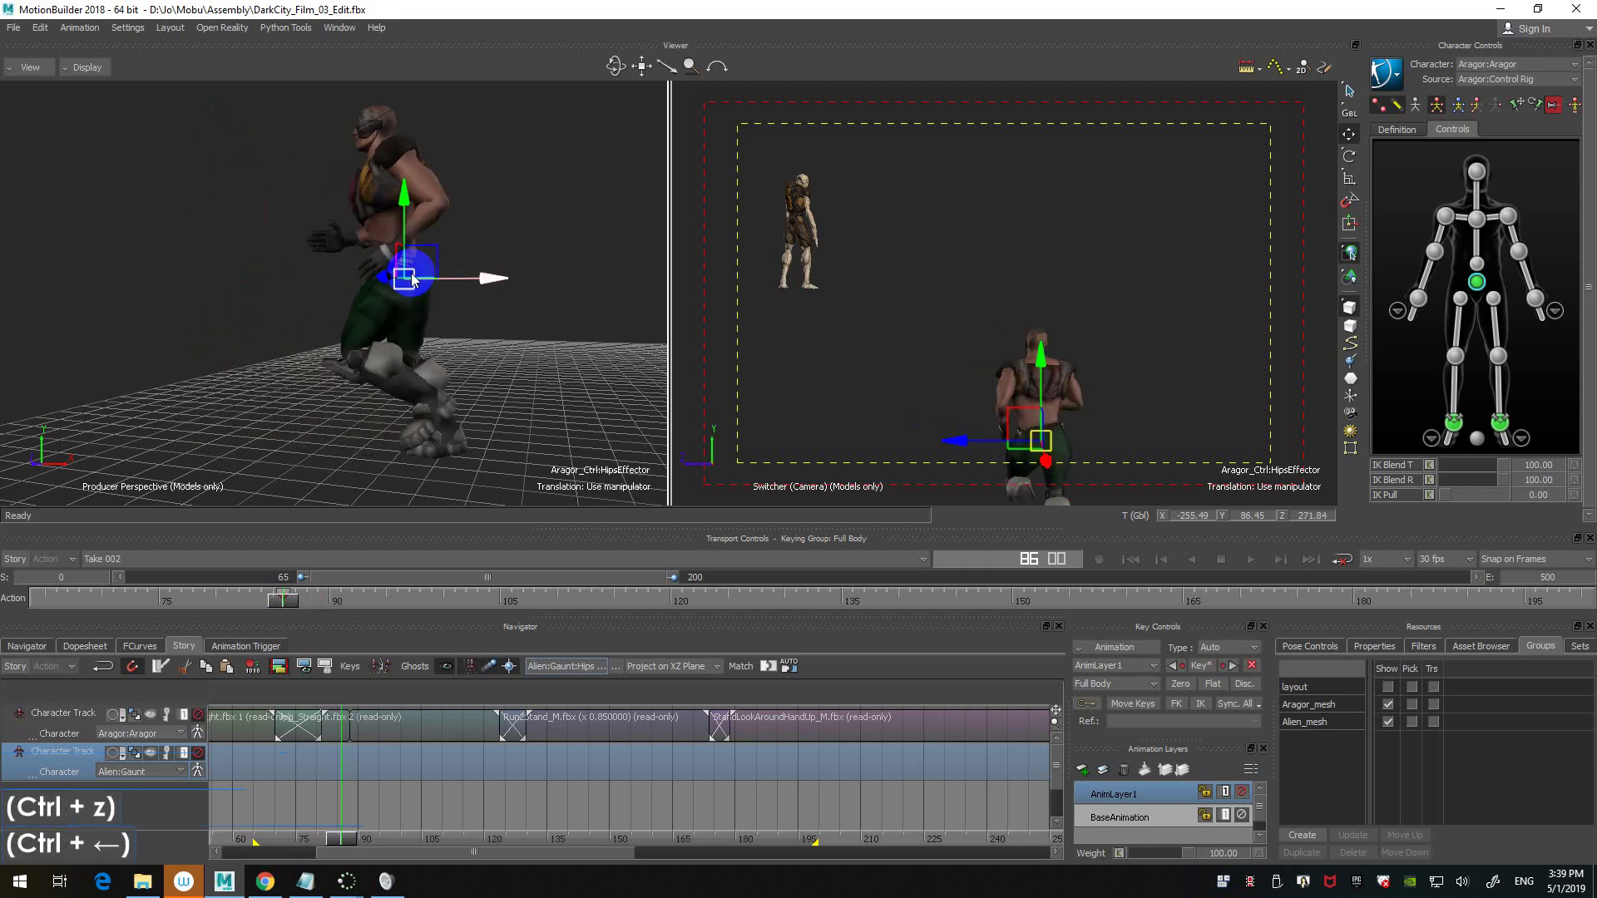
key("ctrl+Right")
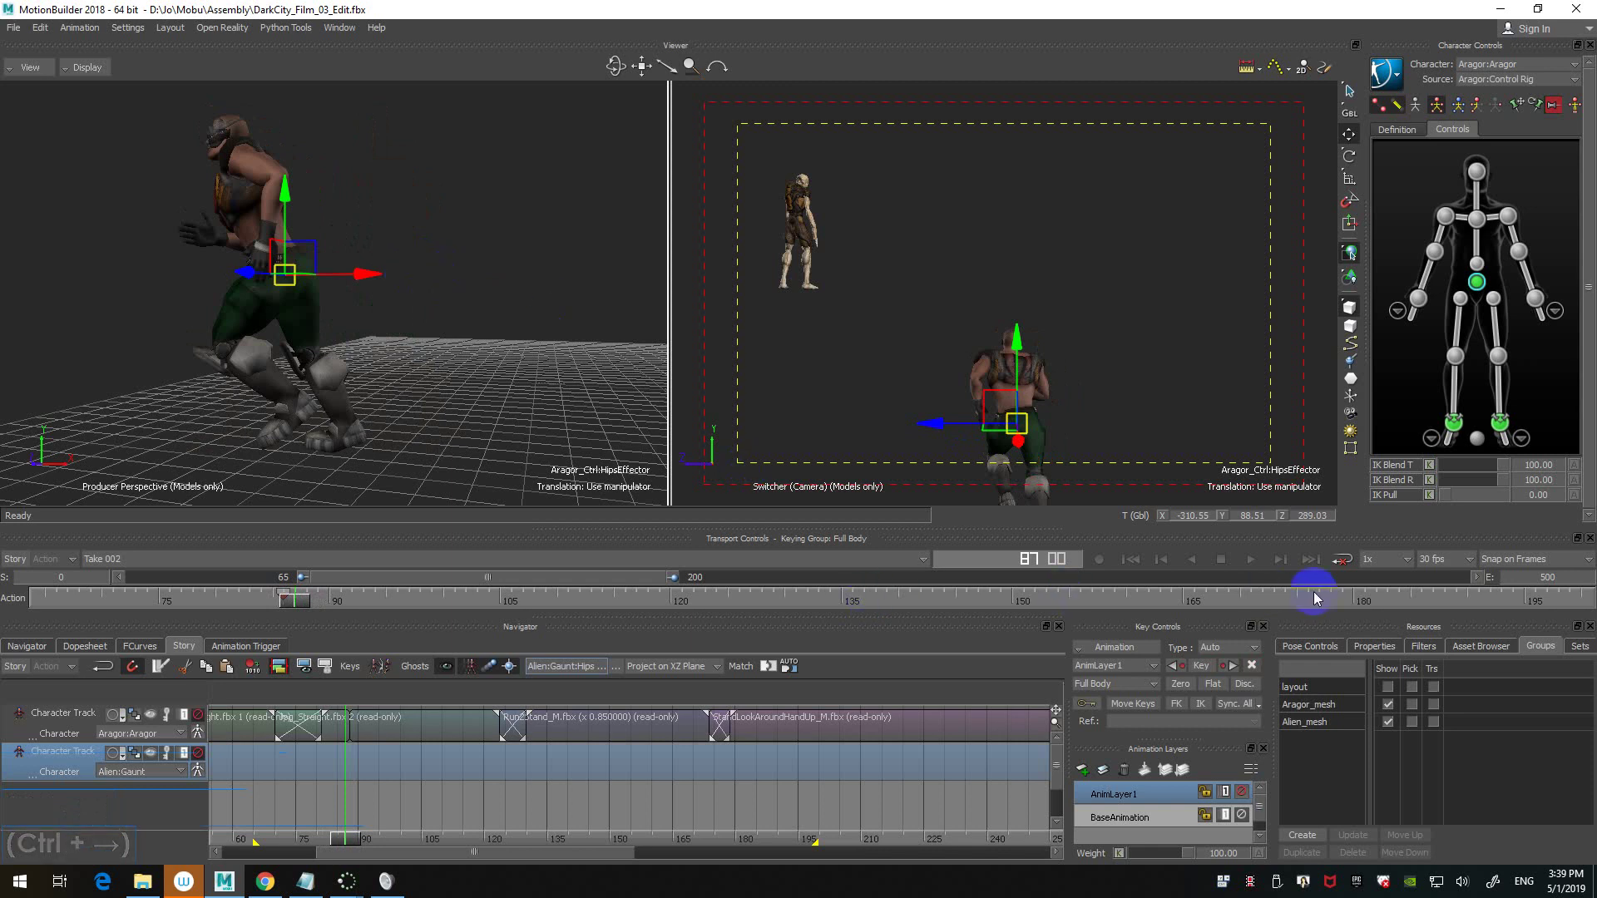
- Open the pose controls and compare Aragor's poses at frames 86 to 88
left_click(1328, 648)
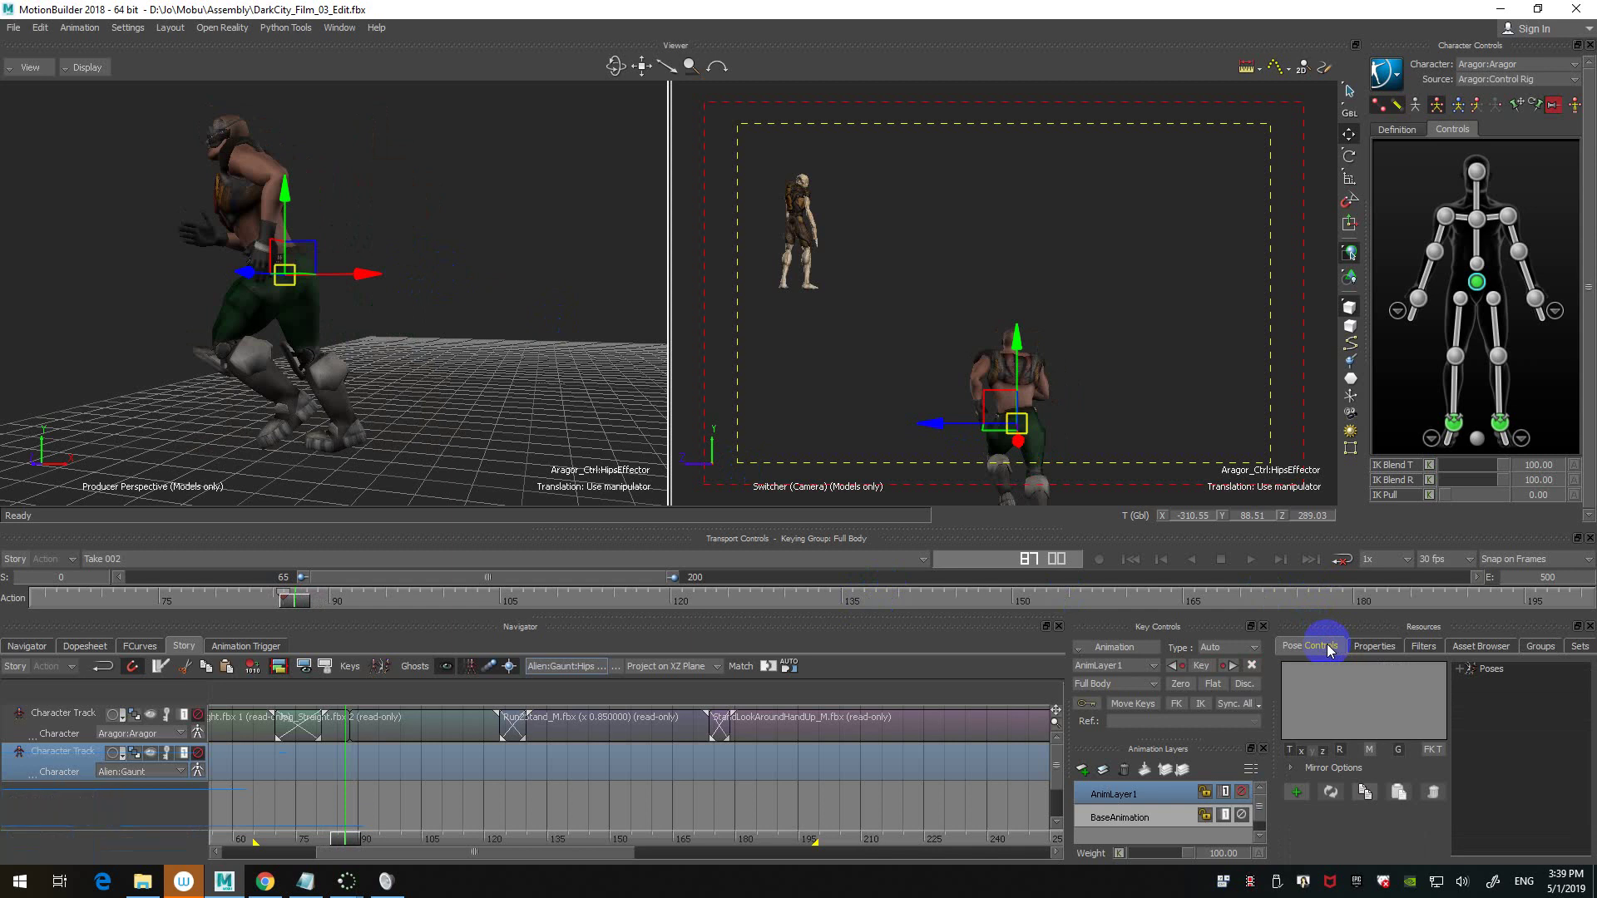
key("ctrl+Right")
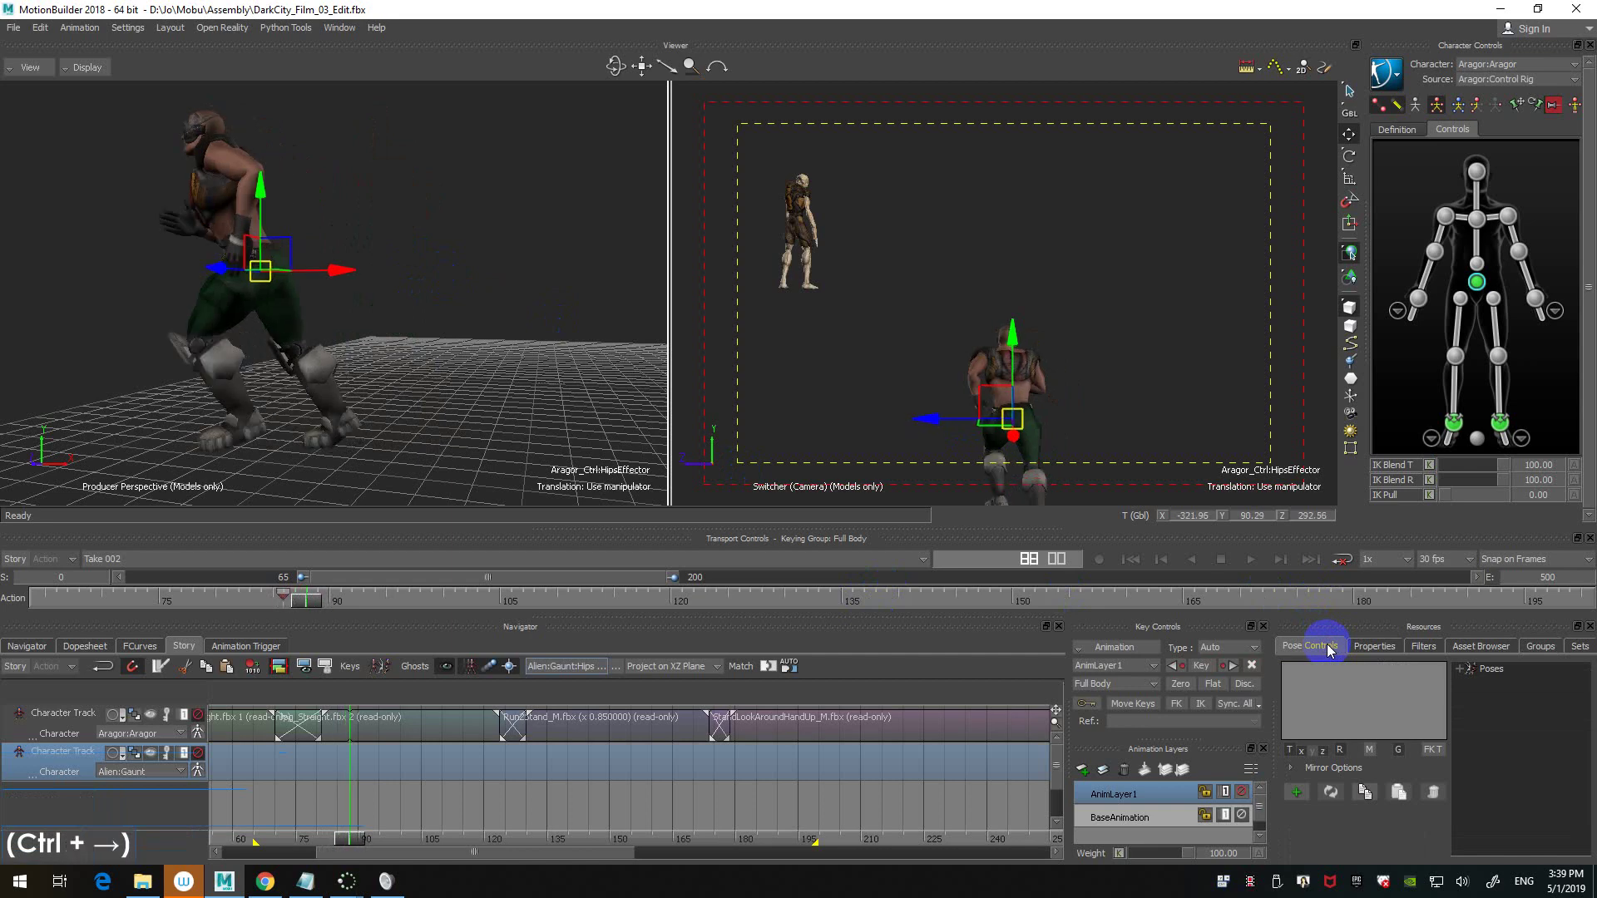
key("ctrl+Left")
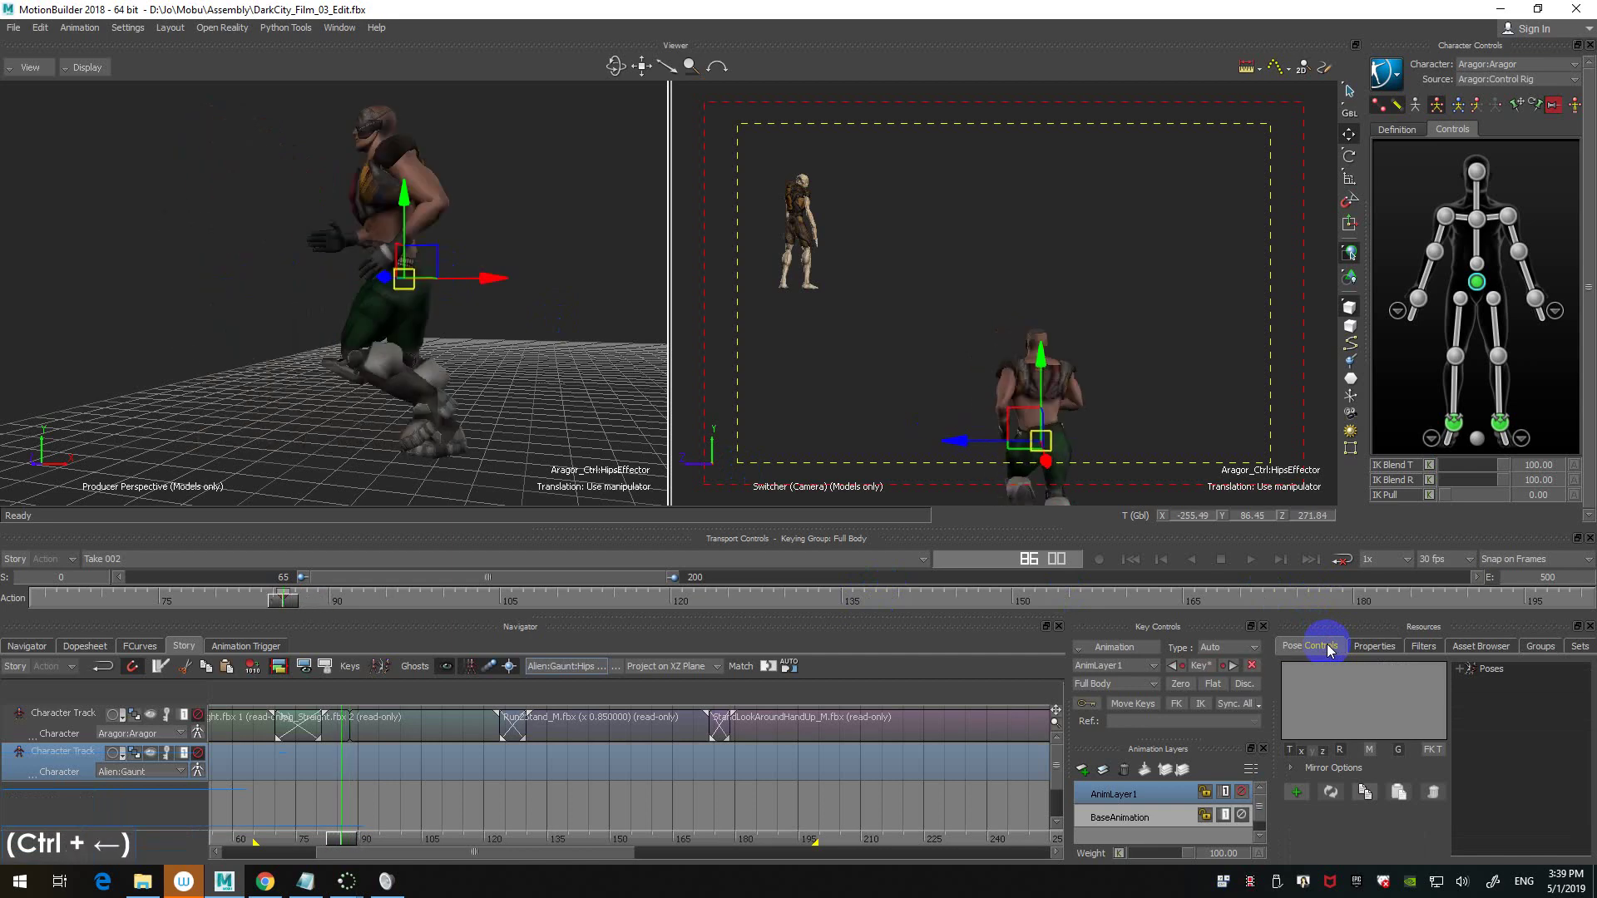
key("ctrl+Right")
key("ctrl+Left")
key("ctrl+Right")
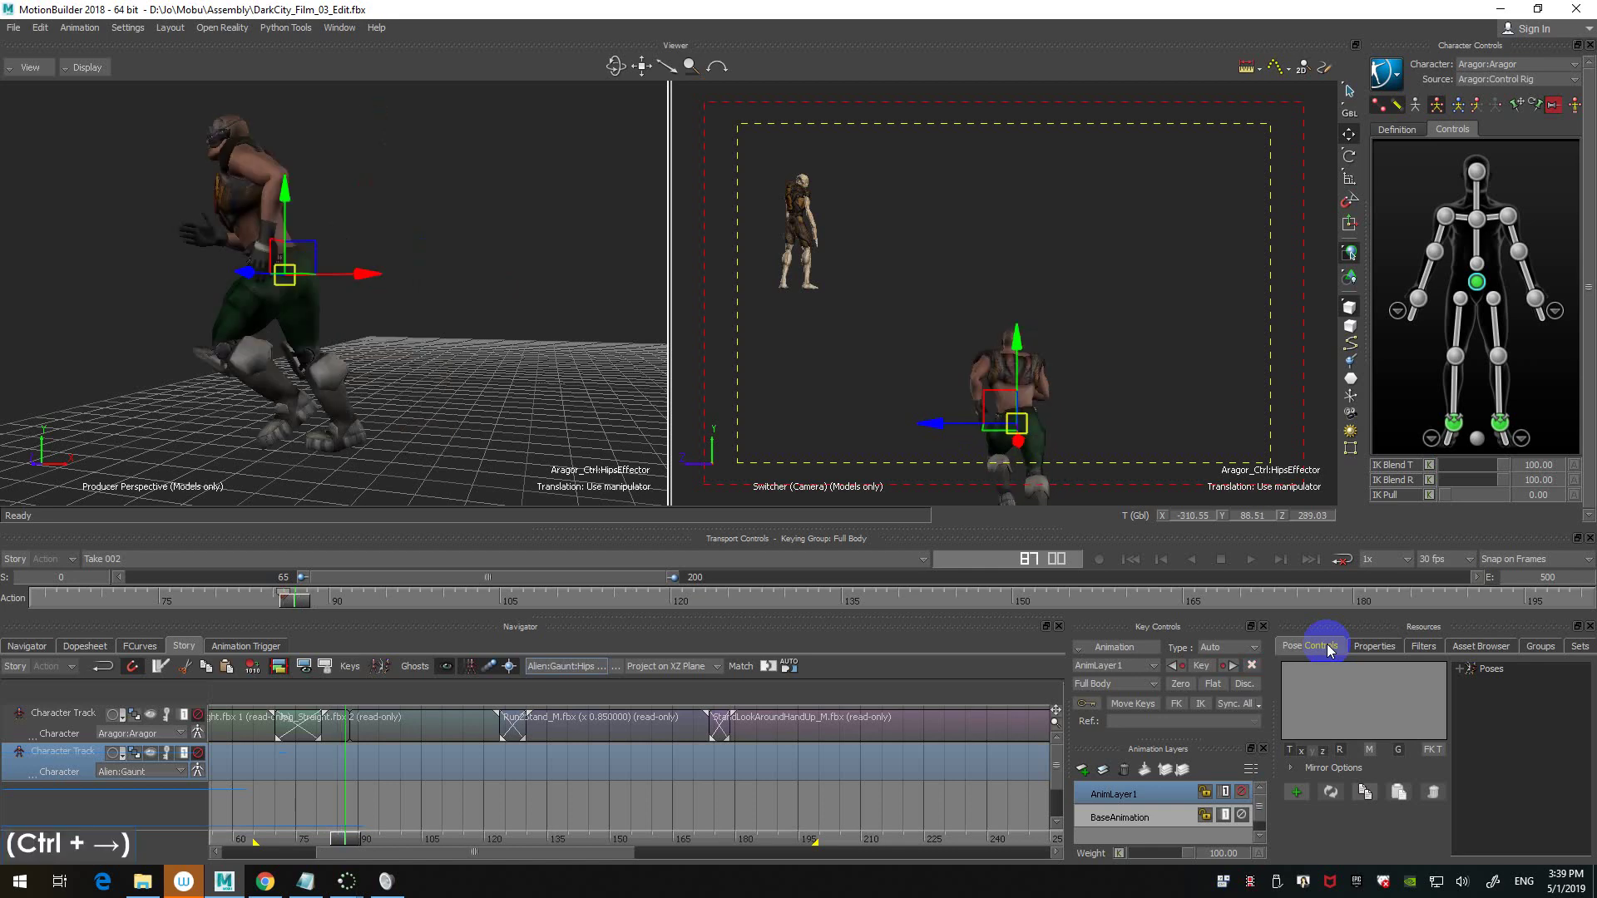
key("ctrl+Left")
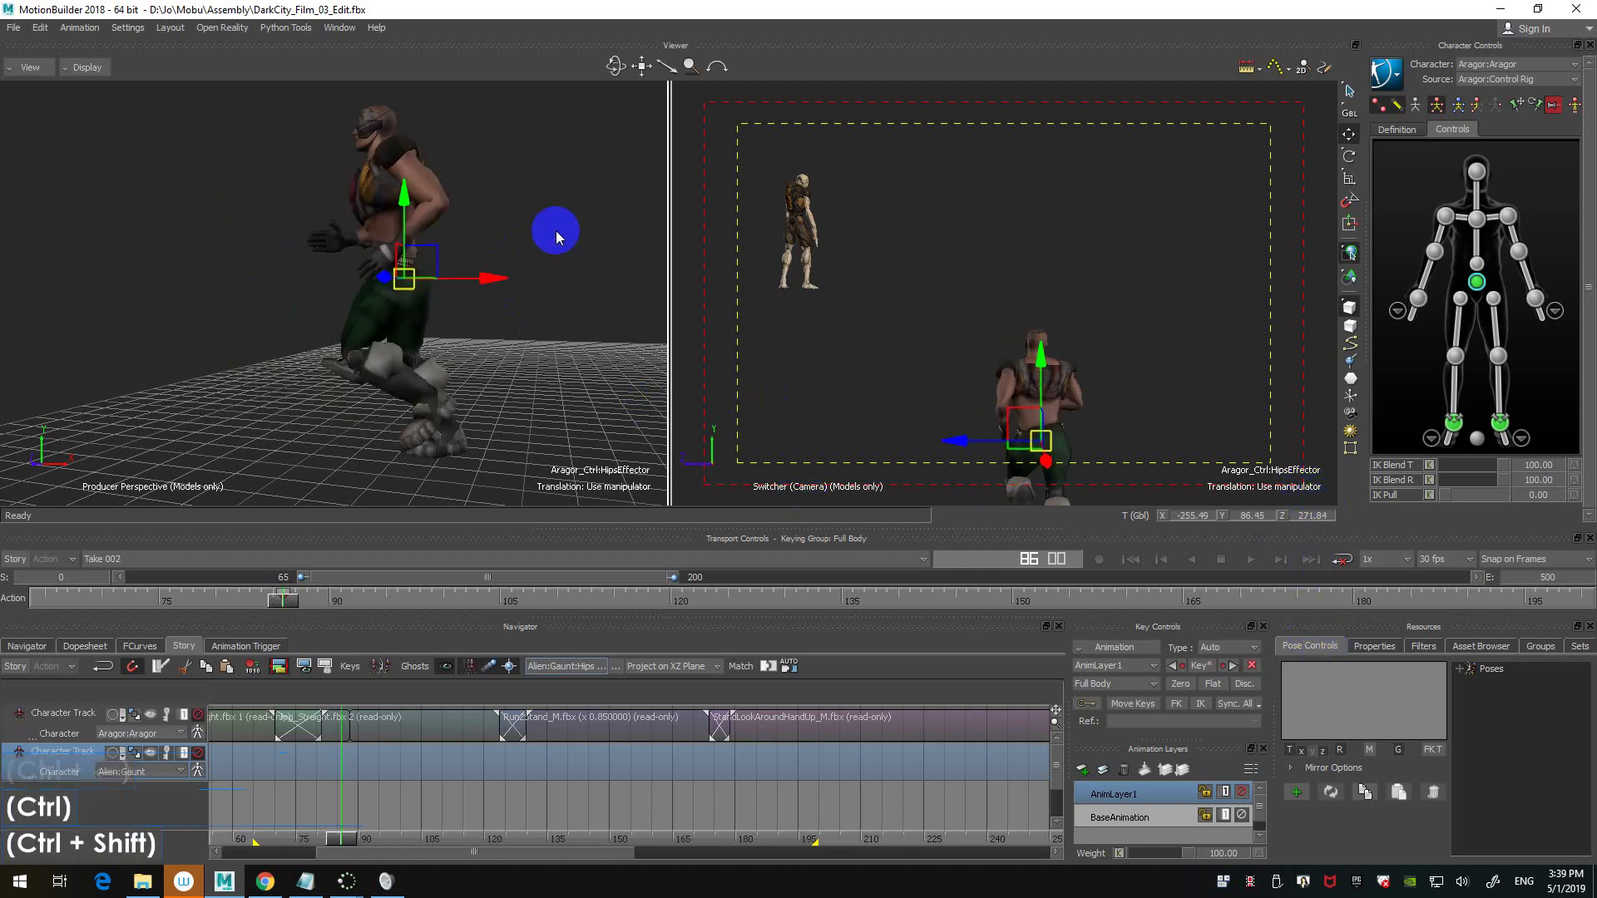
- Switch the Producer Perspective view to Producer Top, framed closely on Aragor at frame 86
left_click_drag(556, 236, 542, 317, "ctrl+shift")
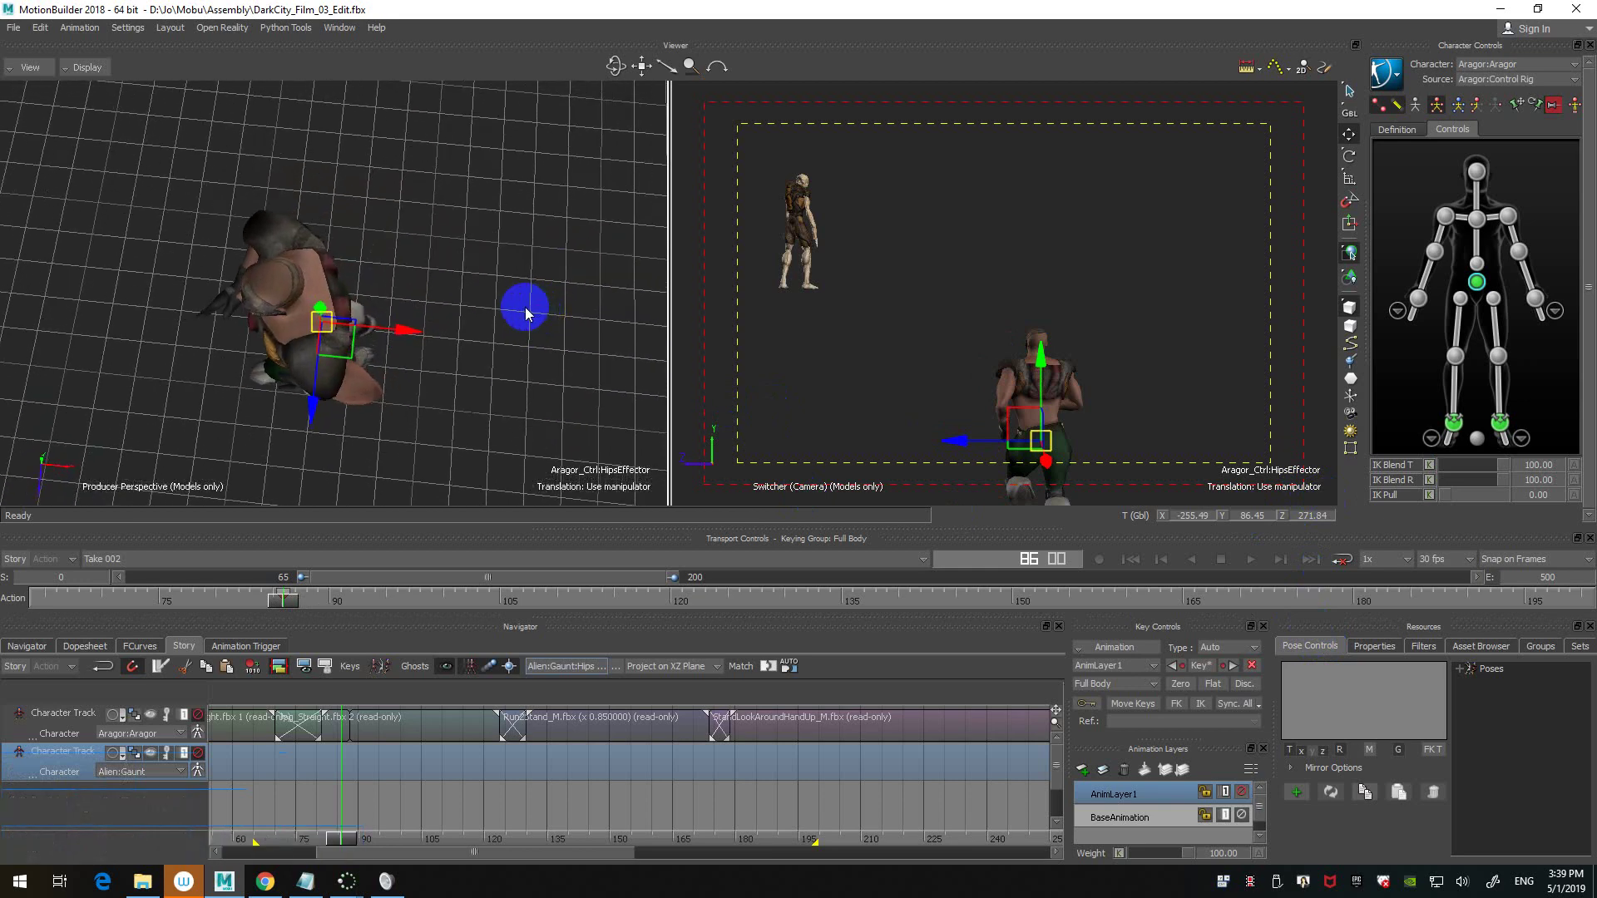
left_click_drag(529, 300, 432, 275, "ctrl+shift")
key("ctrl+t")
left_click_drag(432, 275, 535, 279, "shift")
left_click_drag(535, 373, 524, 312, "ctrl")
left_click_drag(420, 304, 549, 239, "shift")
left_click_drag(549, 312, 560, 243, "ctrl")
left_click_drag(560, 243, 571, 278, "ctrl")
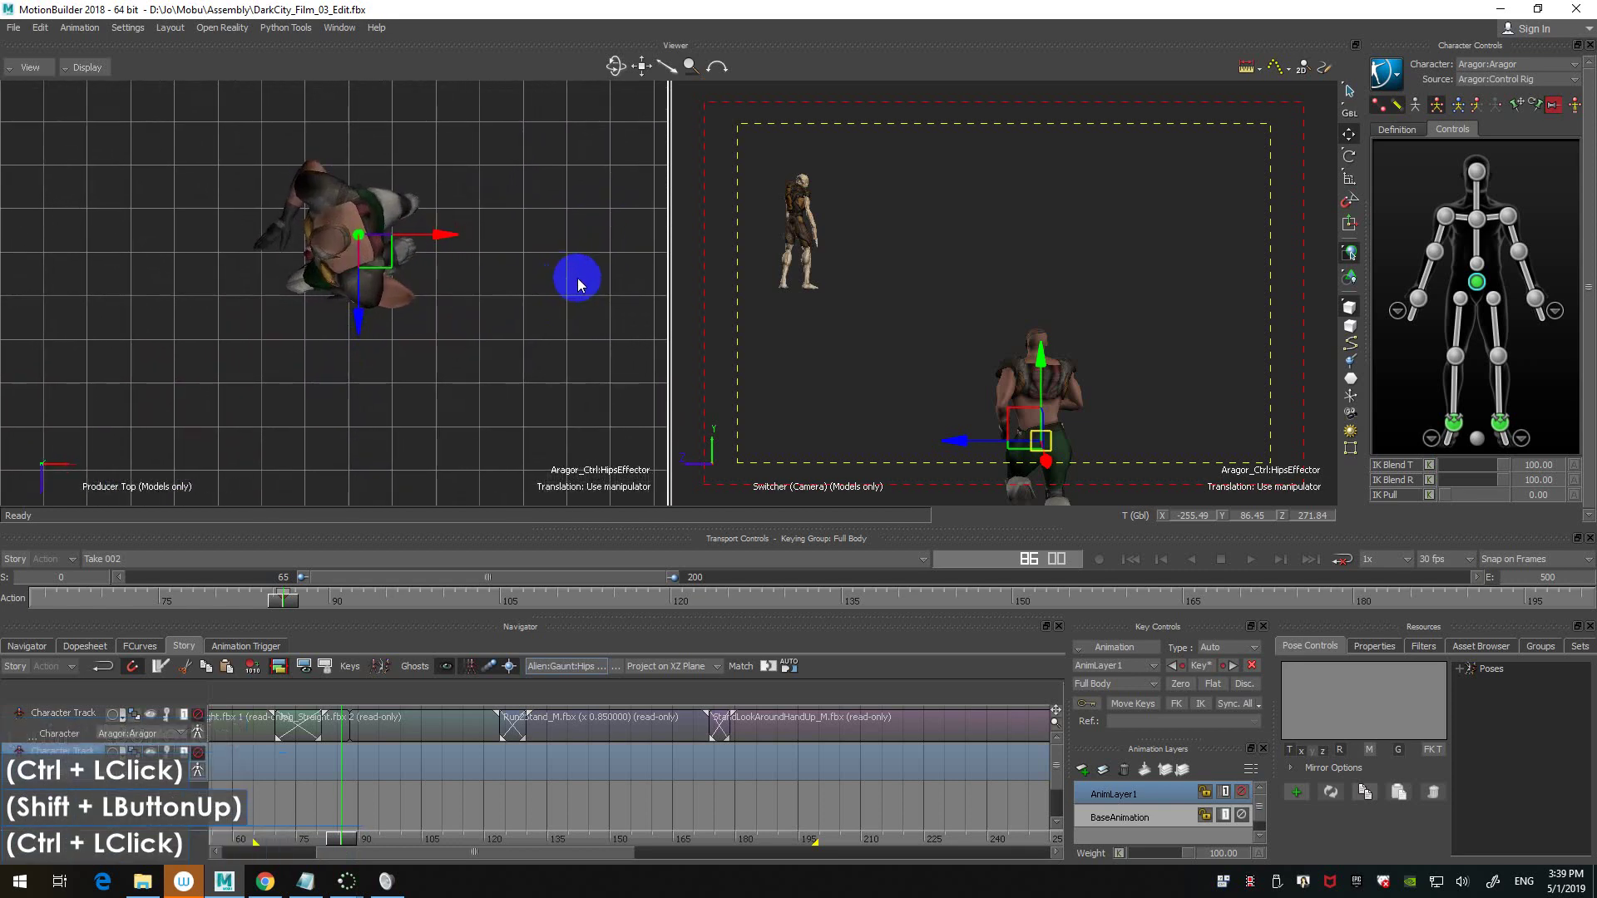
- At frame 87, move Aragor's hips in the XZ plane to about X -254.47, Z 273.01 and key the full body on AnimLayer1
left_click(1196, 516)
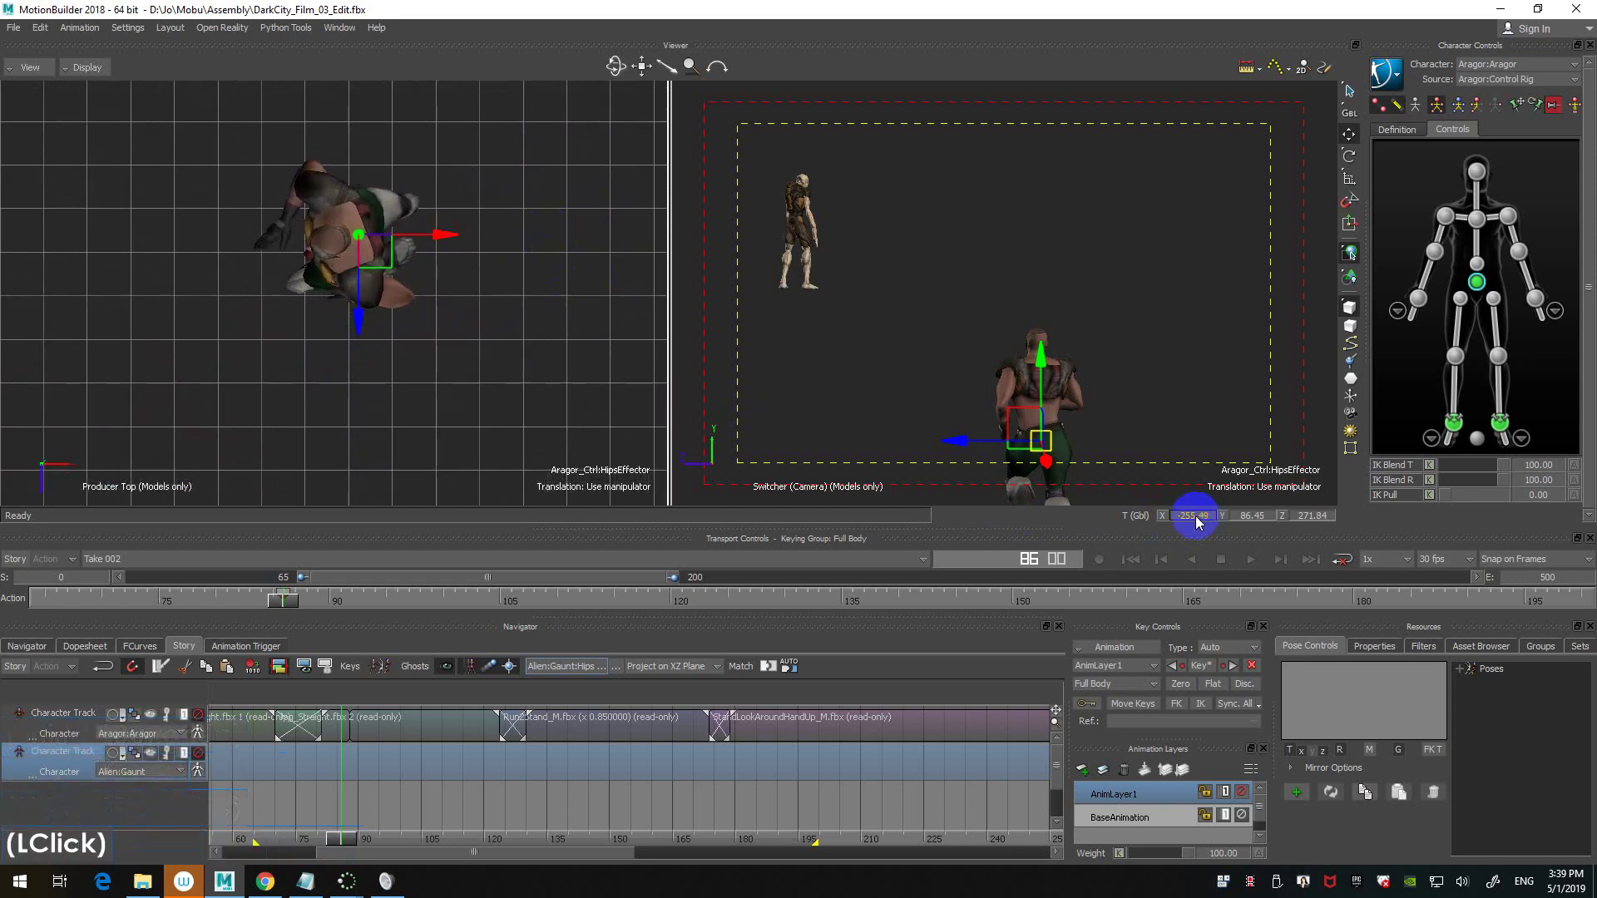
left_click_drag(281, 601, 292, 601)
left_click_drag(273, 282, 411, 285)
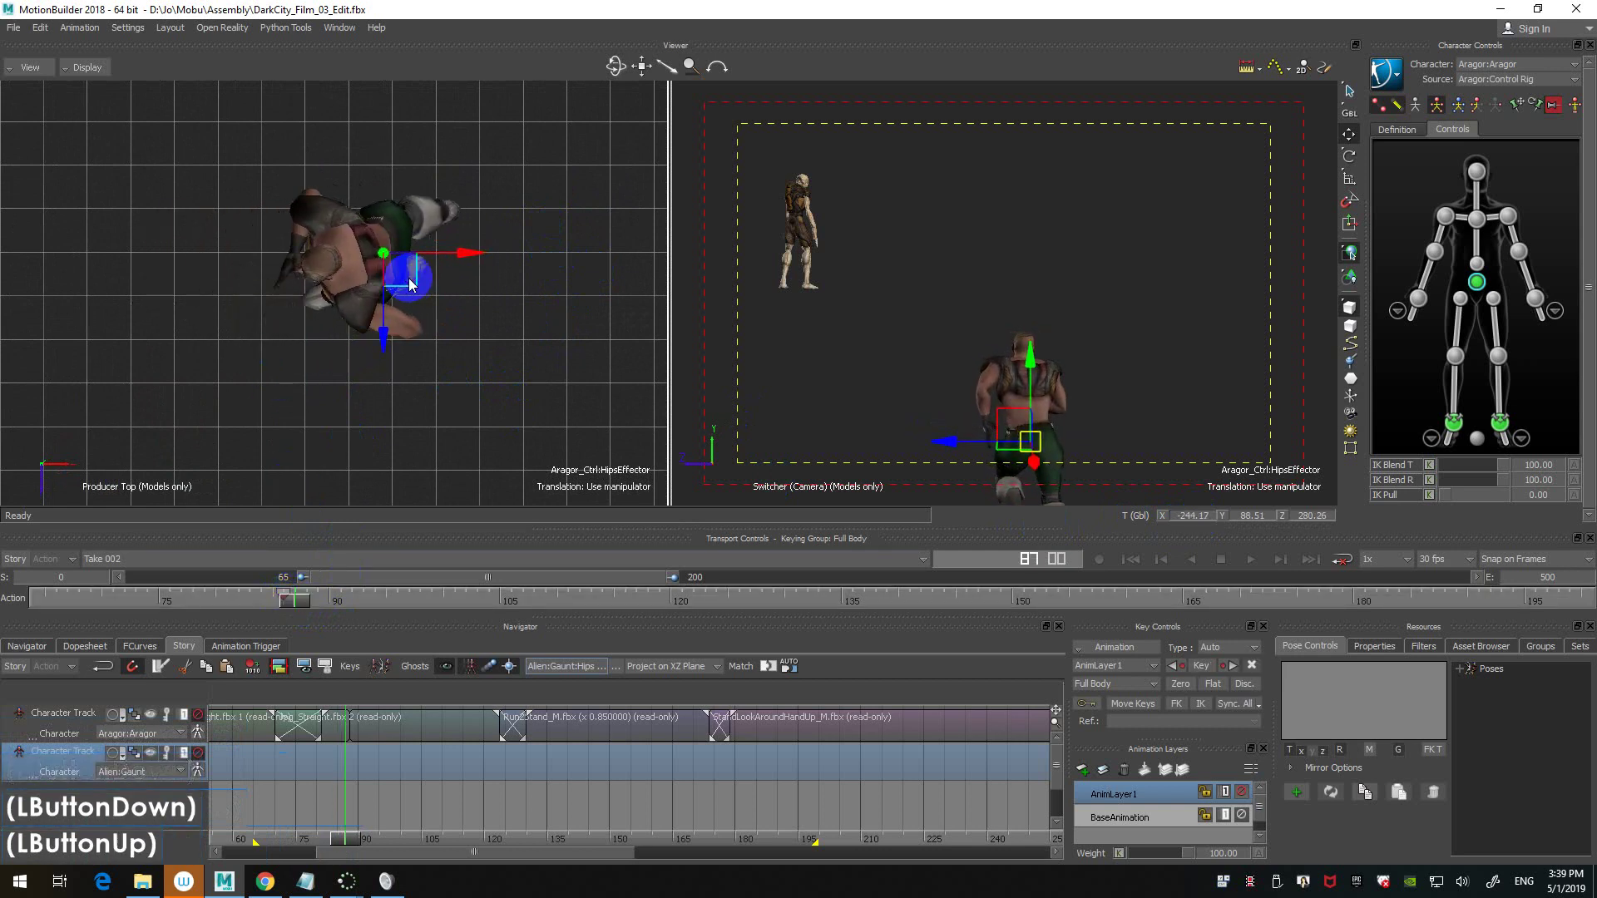
key("k")
key("ctrl+Right")
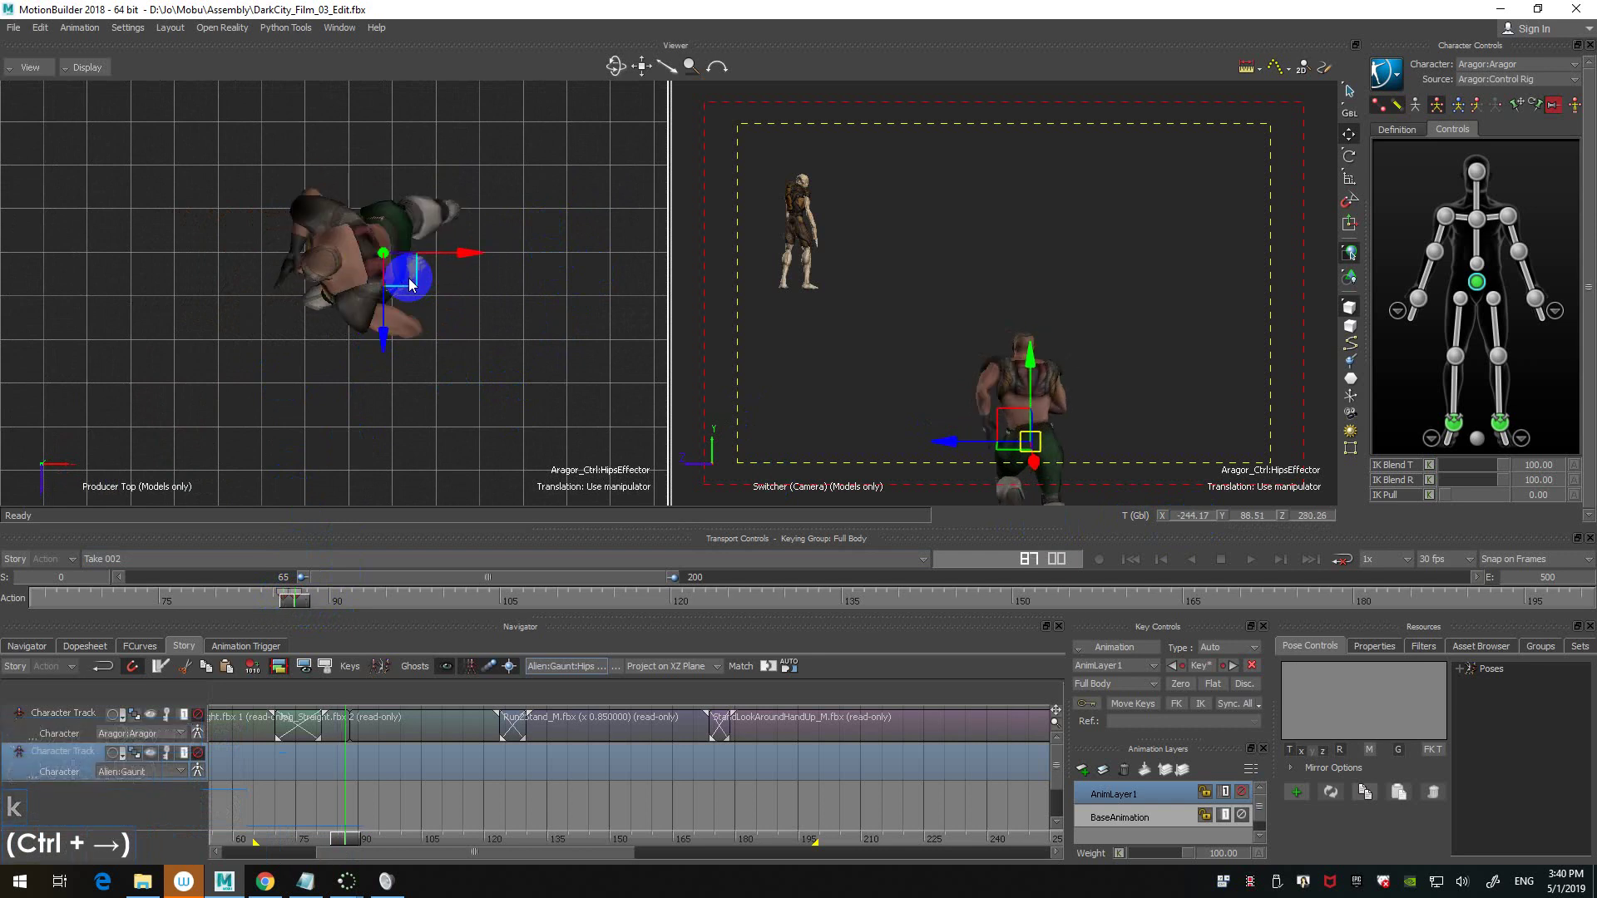
left_click_drag(407, 278, 389, 272)
key("k")
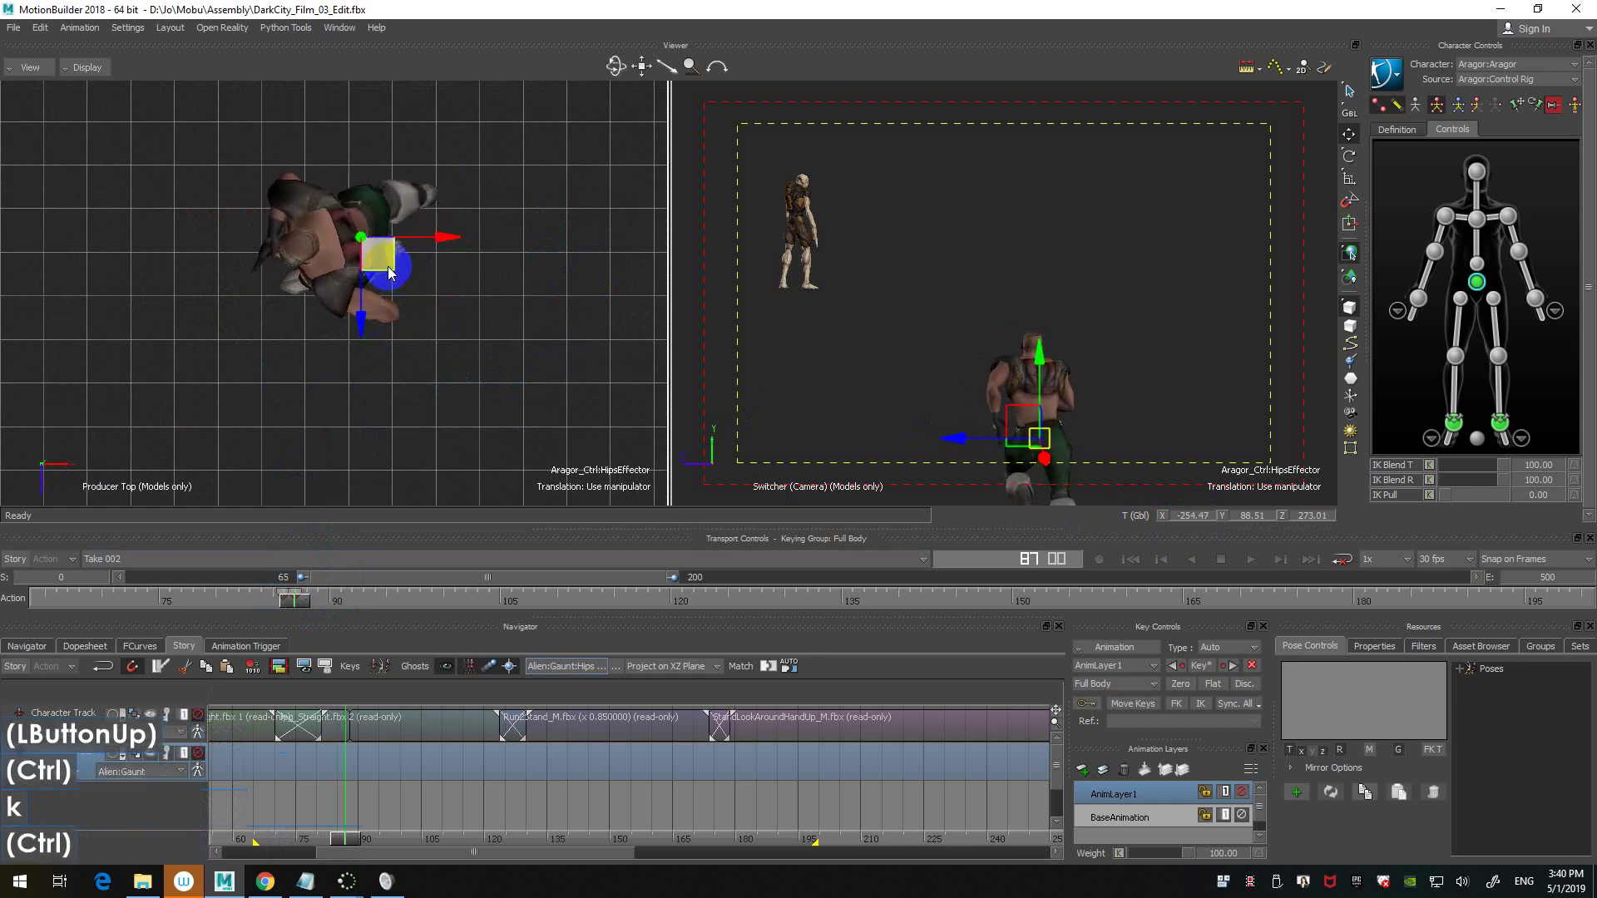
- Compare Aragor's hips position across frames 85 to 87 in the Producer Top view
key("ctrl+Left")
key("ctrl+Right")
key("ctrl+Left")
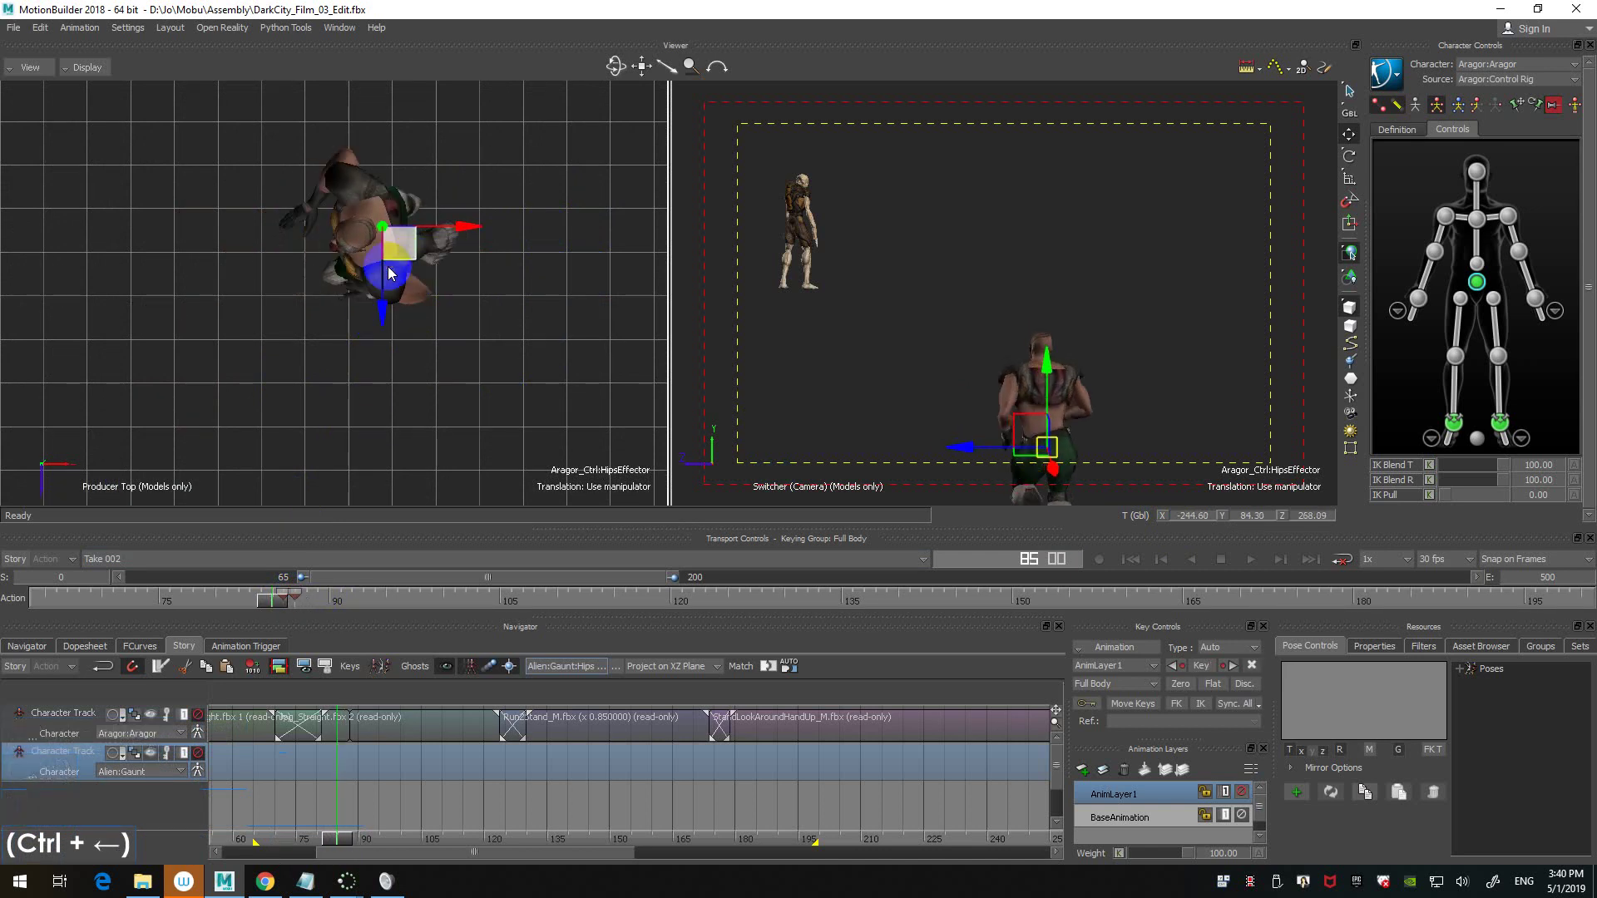
key("ctrl+Right")
key("ctrl+Left")
key("ctrl+Right")
key("ctrl+Left")
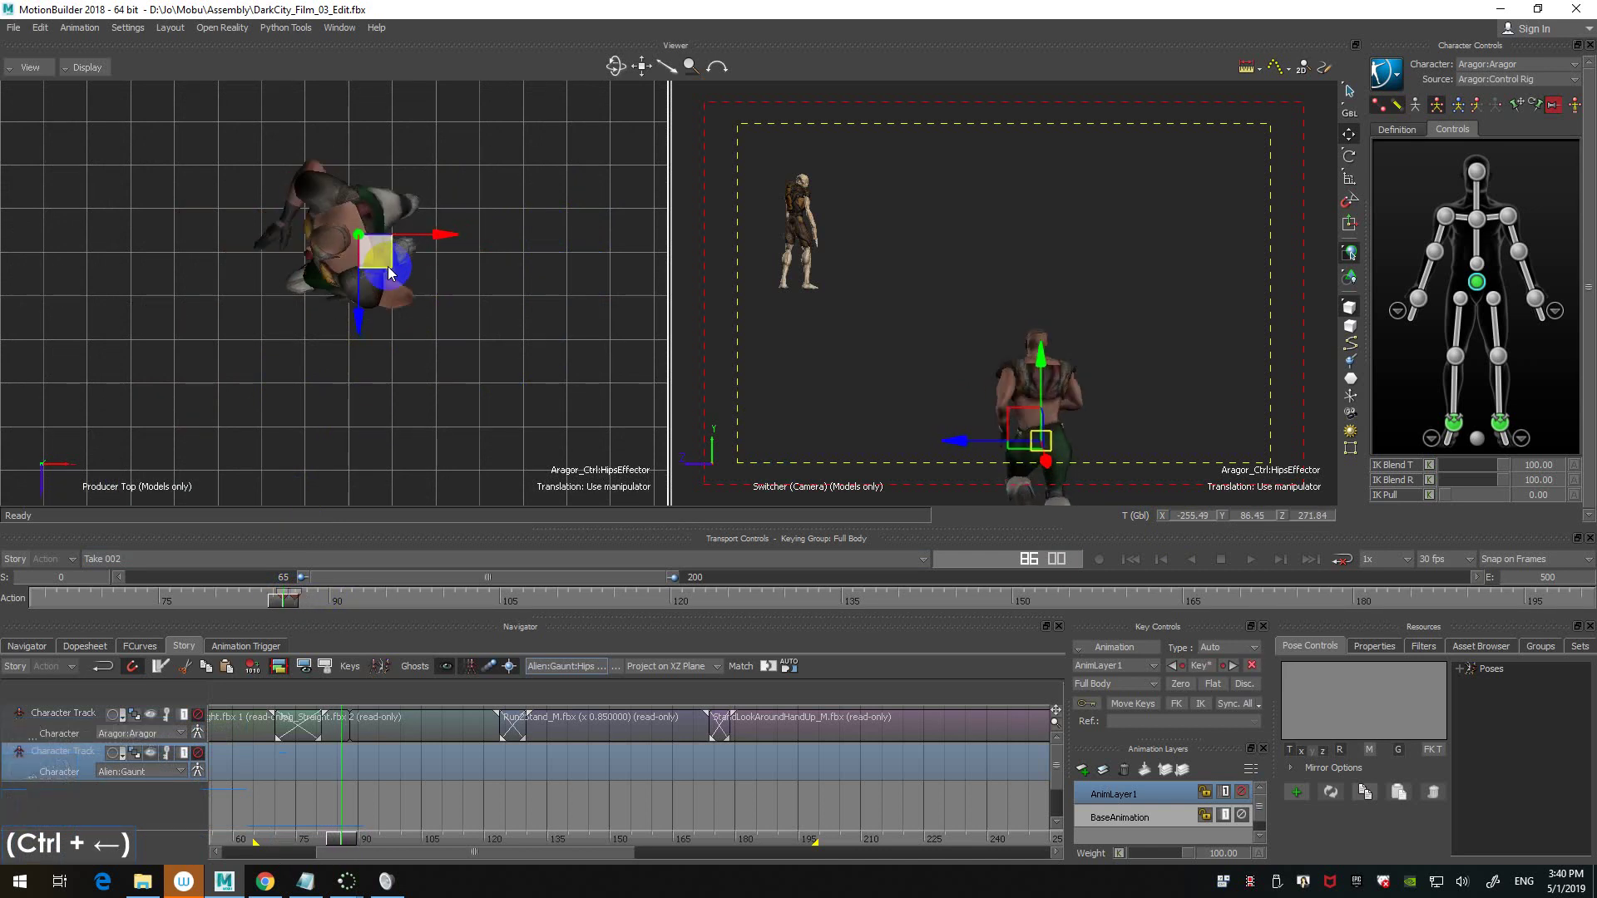
key("ctrl+Right")
left_click(479, 303)
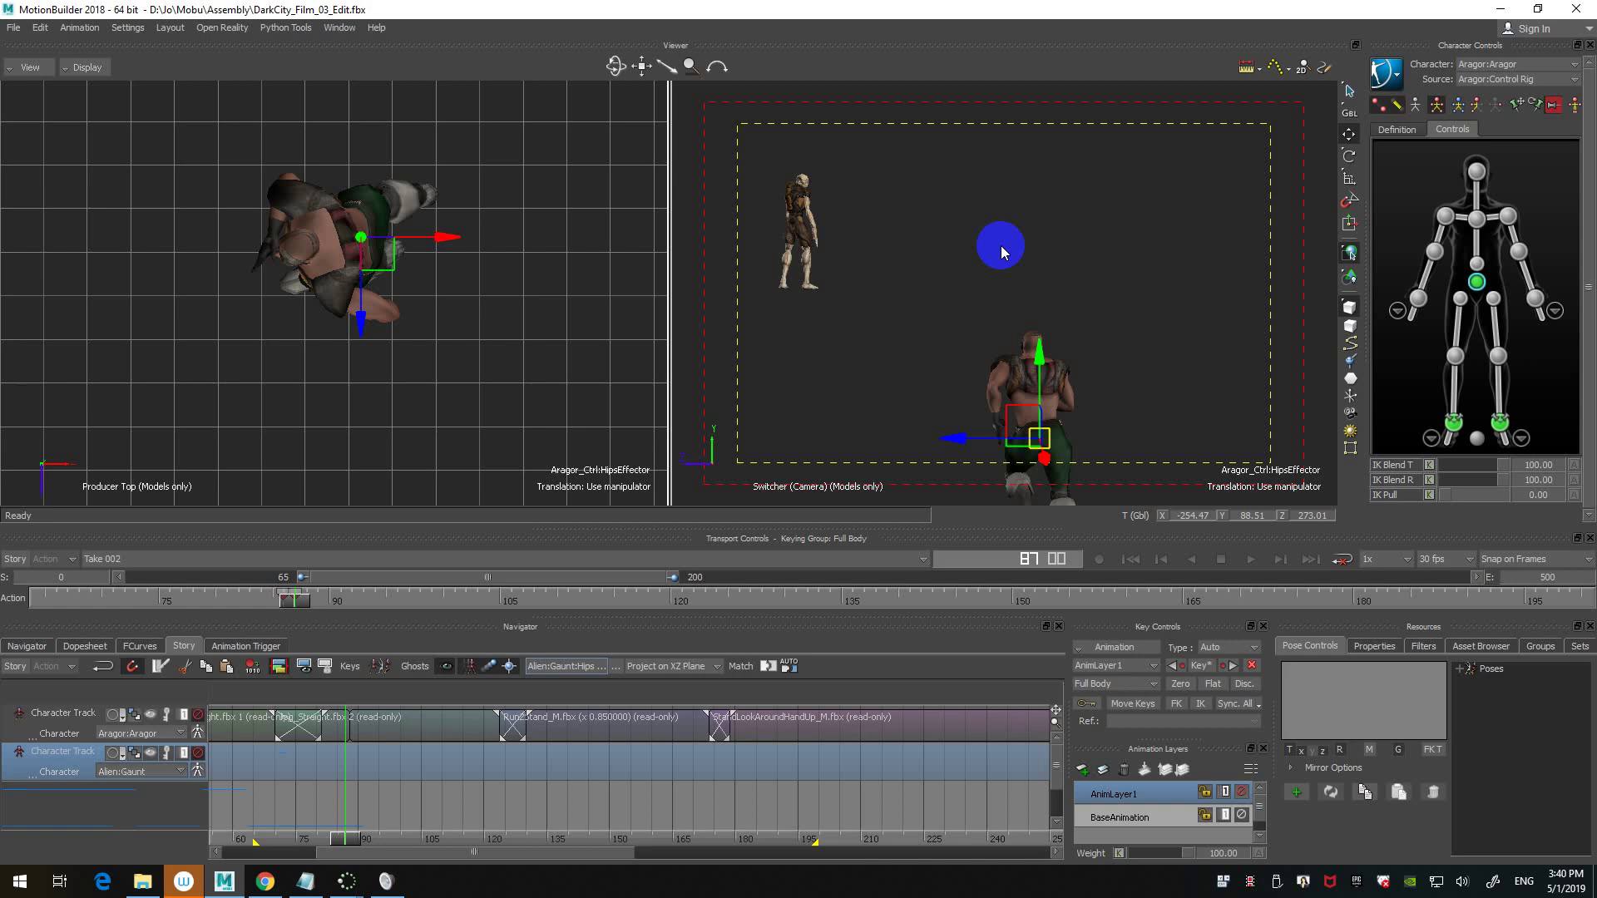
left_click(1000, 247)
left_click(507, 369)
left_click_drag(507, 369, 532, 342, "ctrl")
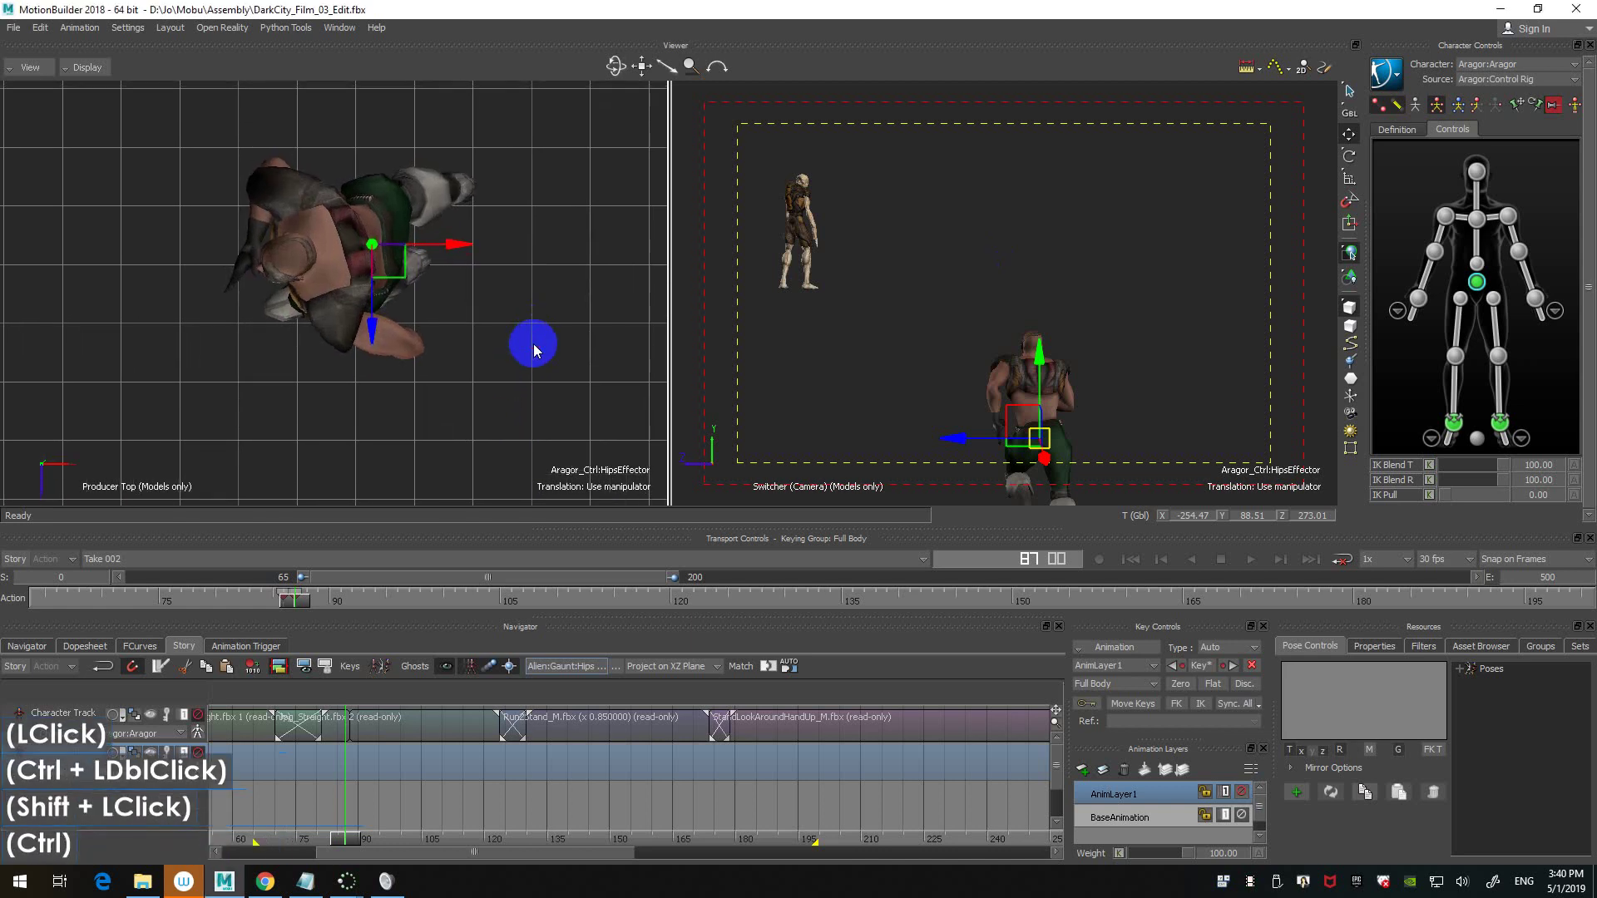
key("ctrl+Right")
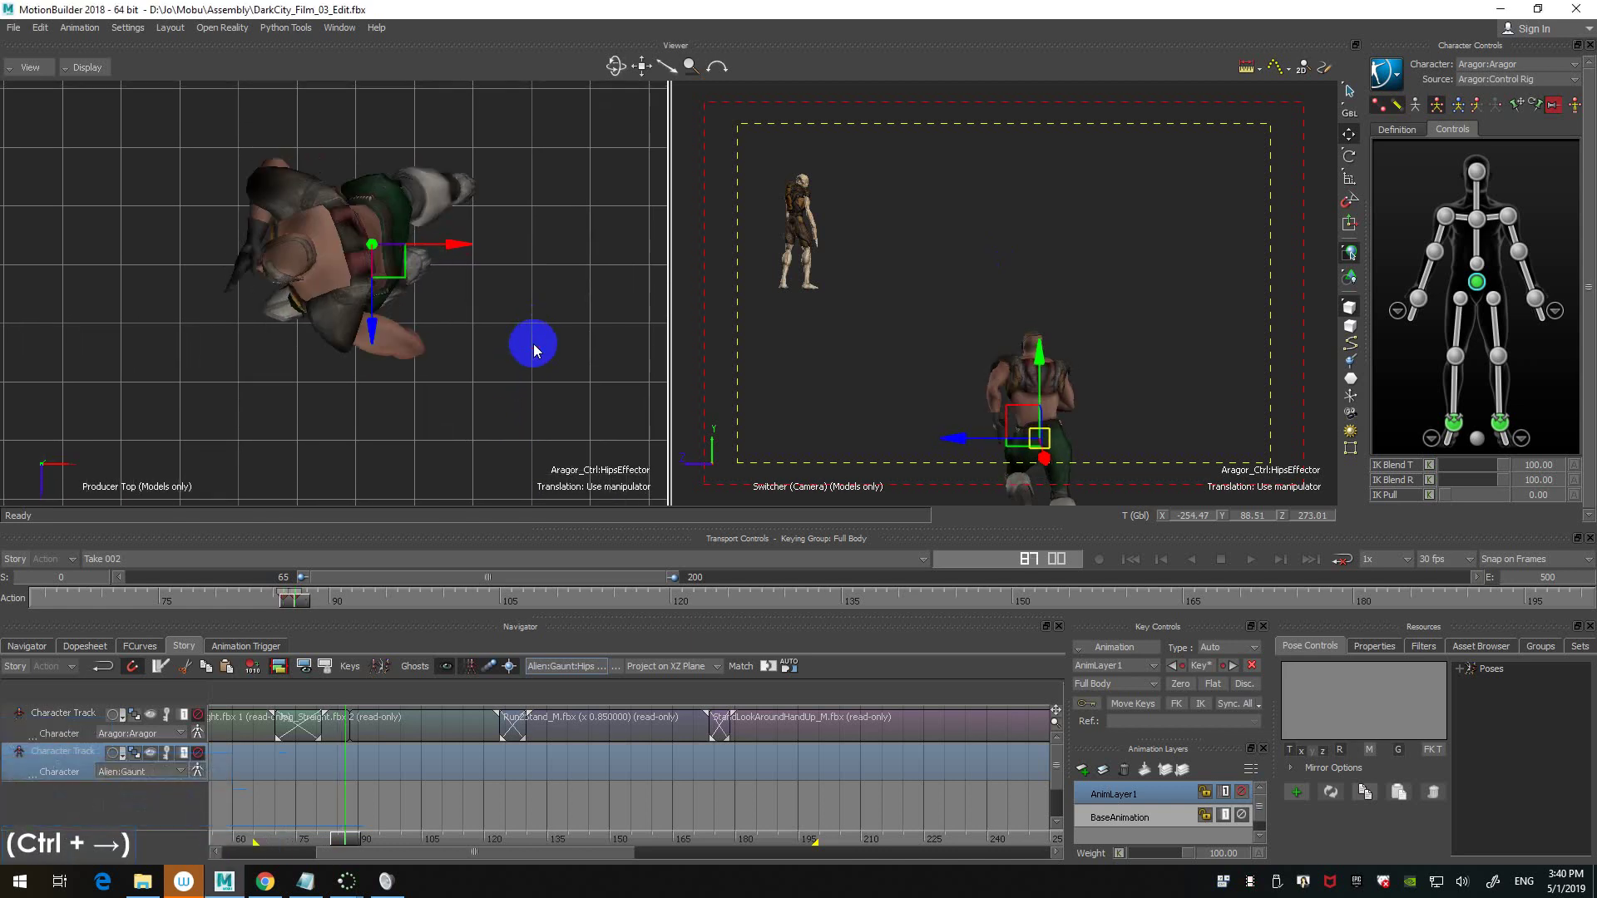
key("ctrl+Left")
key("ctrl+Left")
key("ctrl+Right")
key("ctrl+Right")
- Show the hips trajectory, move Aragor's hips at frame 87 to about X -265.70, Z 275.40, and key the full body
mouse_move(532, 343)
left_mouse_down("ctrl")
mouse_move(538, 317)
mouse_move(528, 334)
left_mouse_up("ctrl")
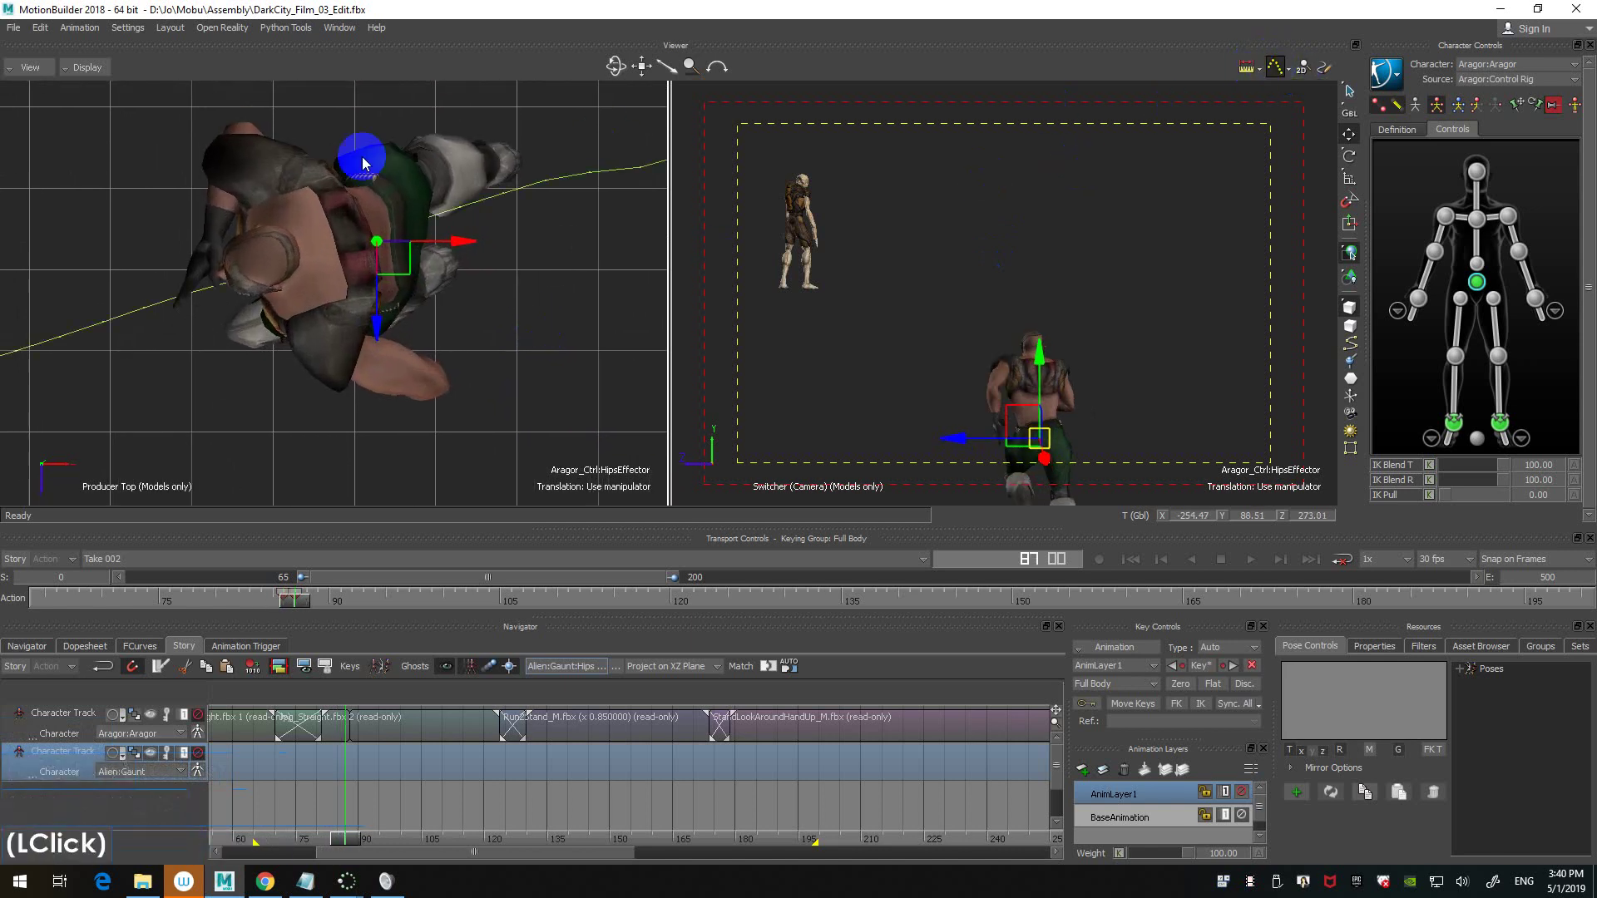
left_click_drag(517, 285, 577, 312, "shift")
key("ctrl+Left")
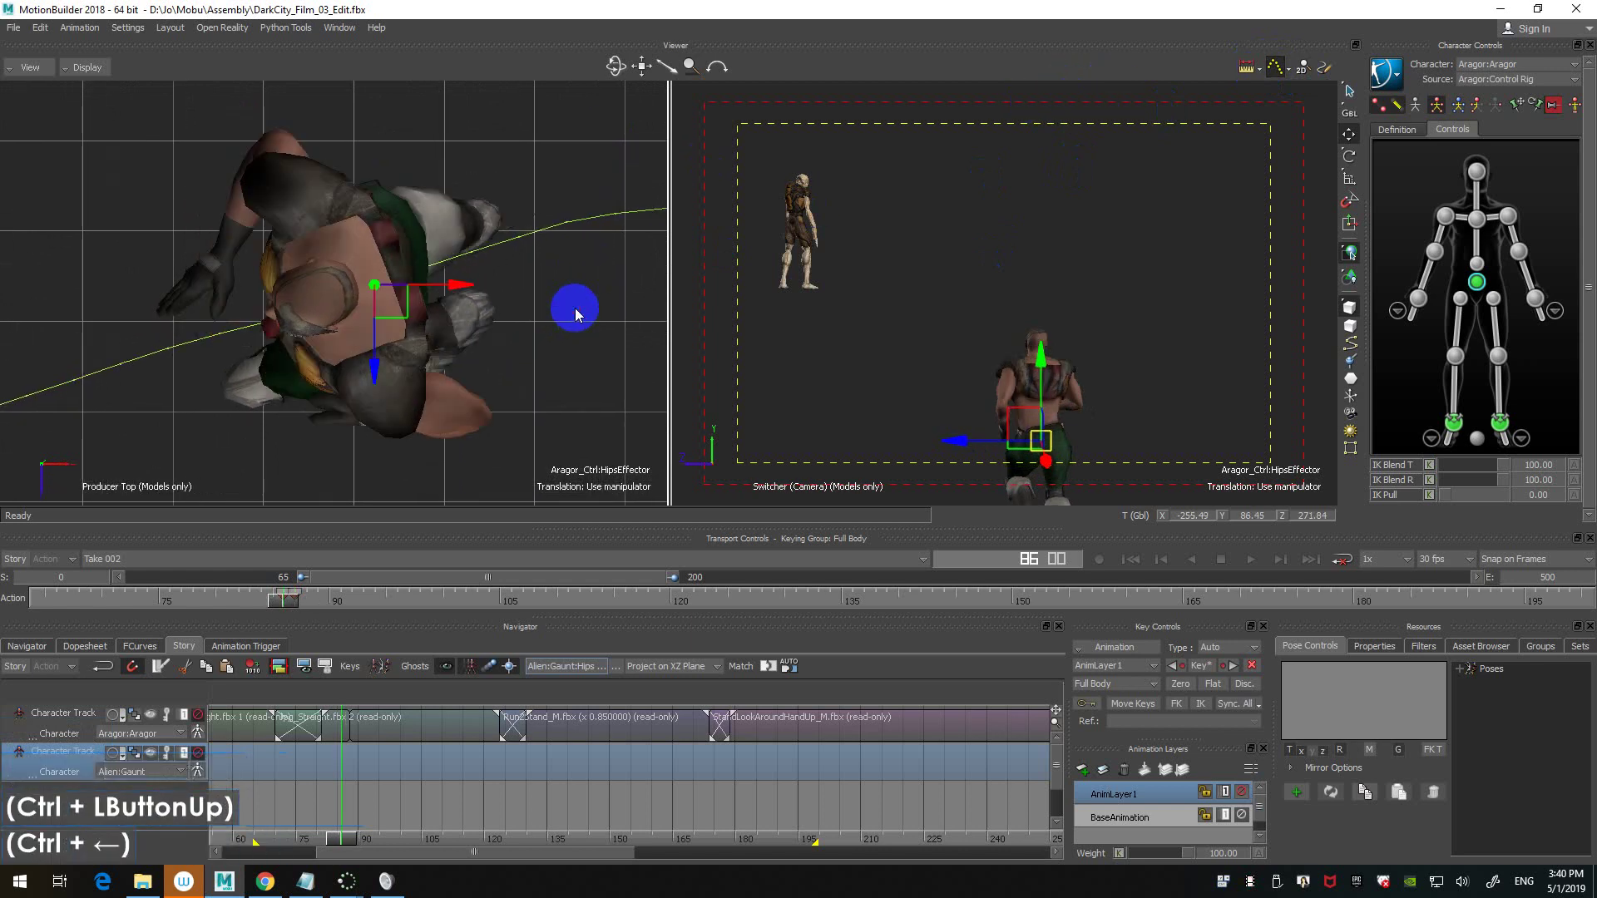
key("ctrl+Right")
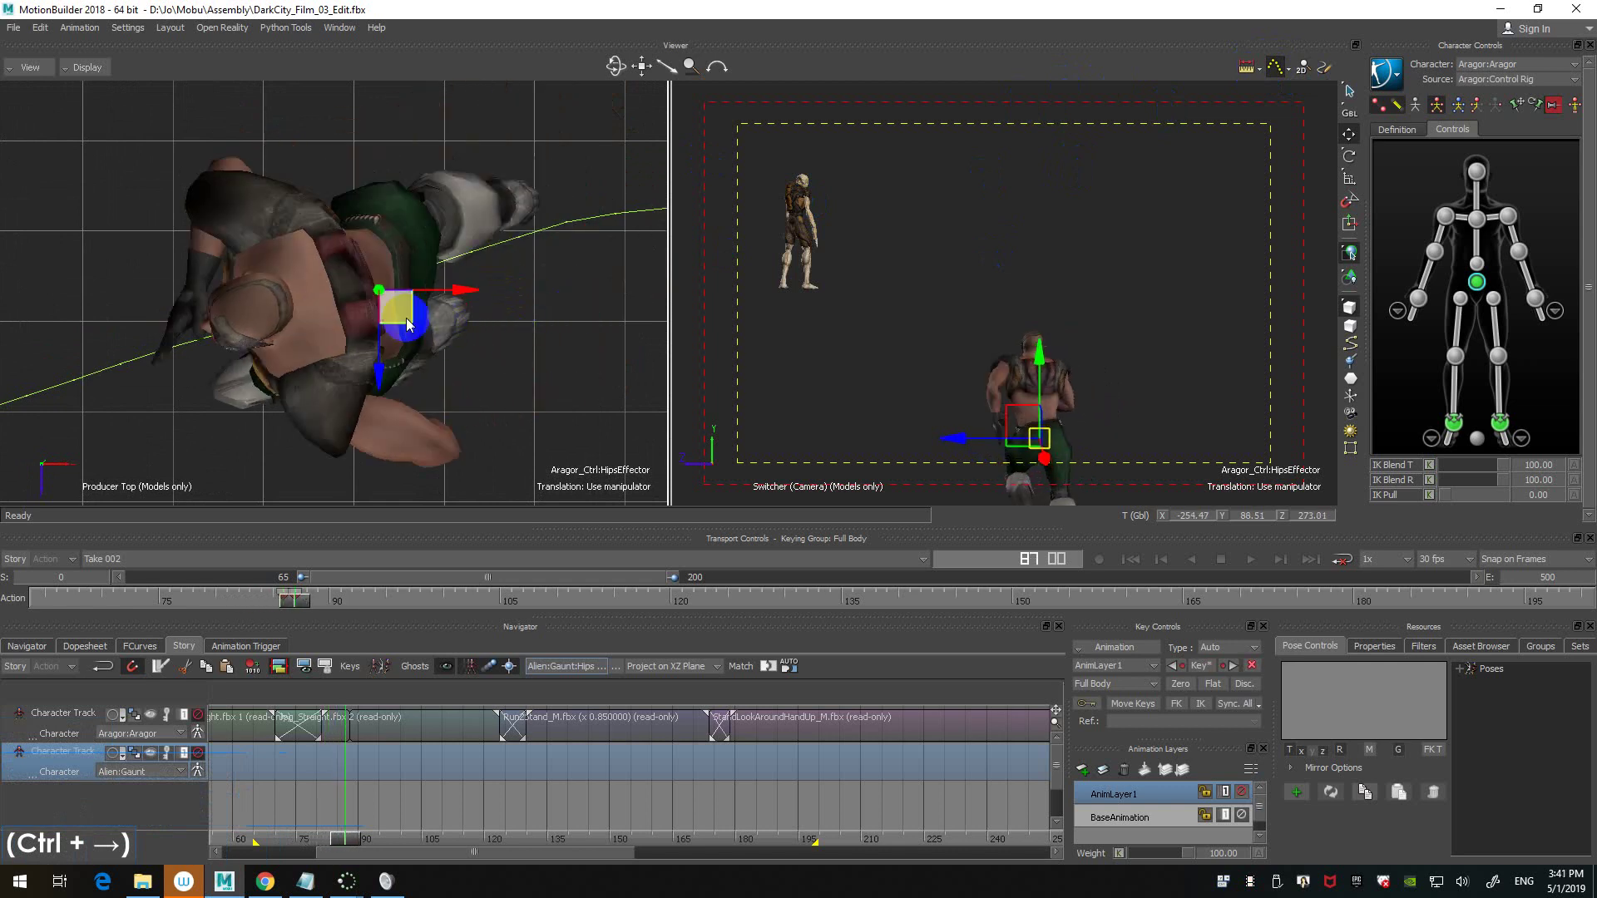
left_click_drag(393, 308, 357, 327)
key("k")
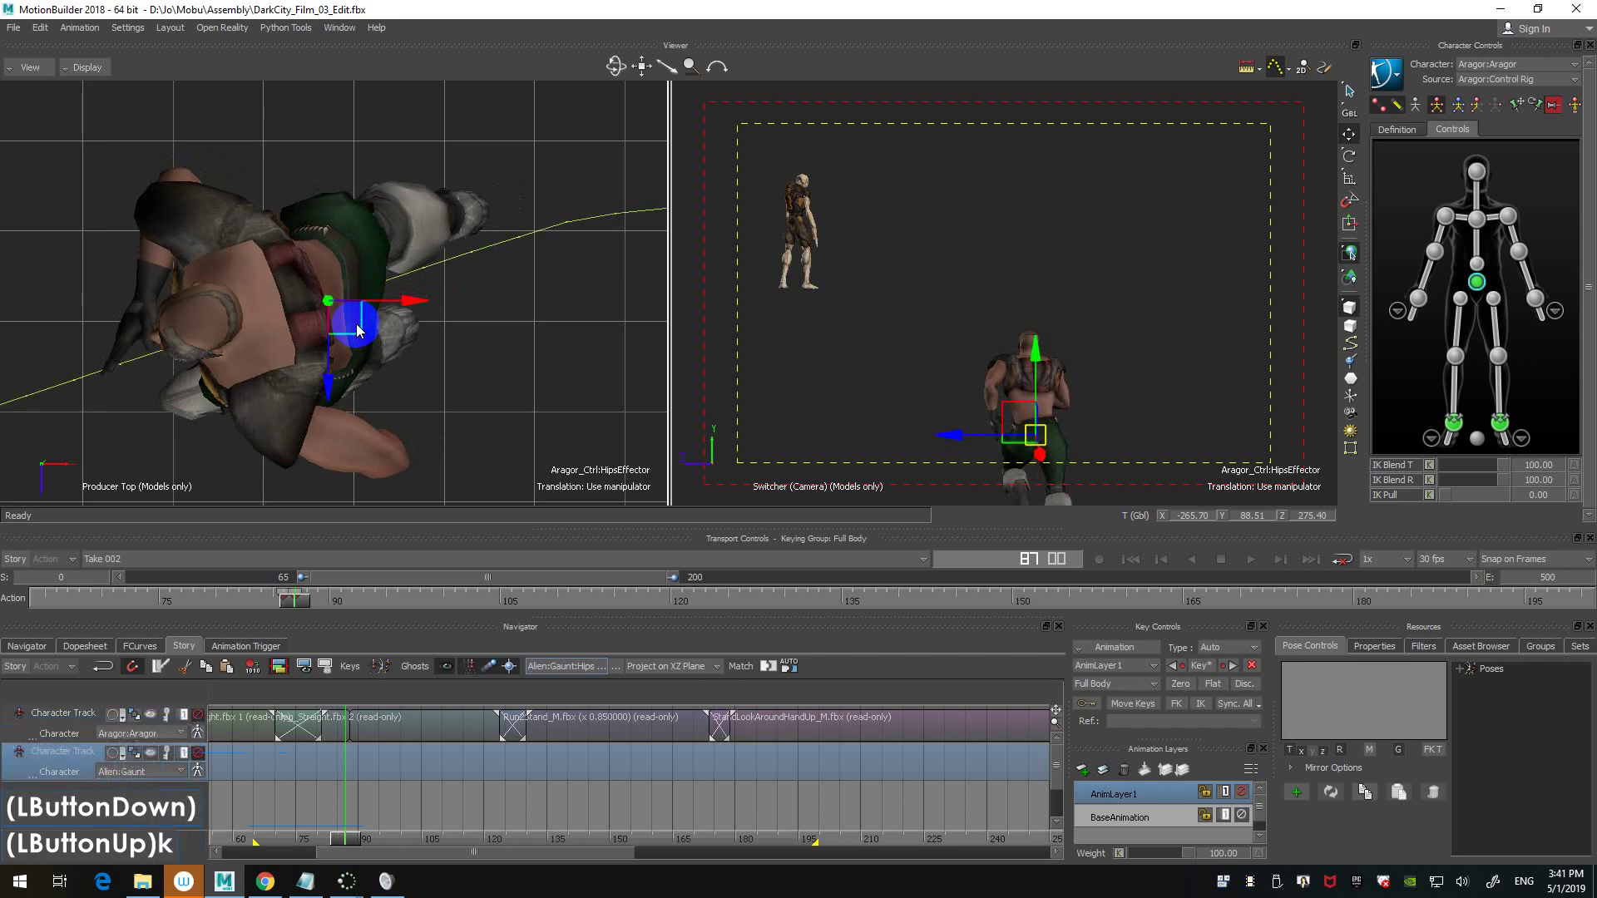
- Check Aragor's hips against the trajectory from frame 83 to 88 in the Producer Top view
key("ctrl+Left")
key("ctrl+Right")
key("ctrl+Right")
key("ctrl+Right")
key("ctrl+Right")
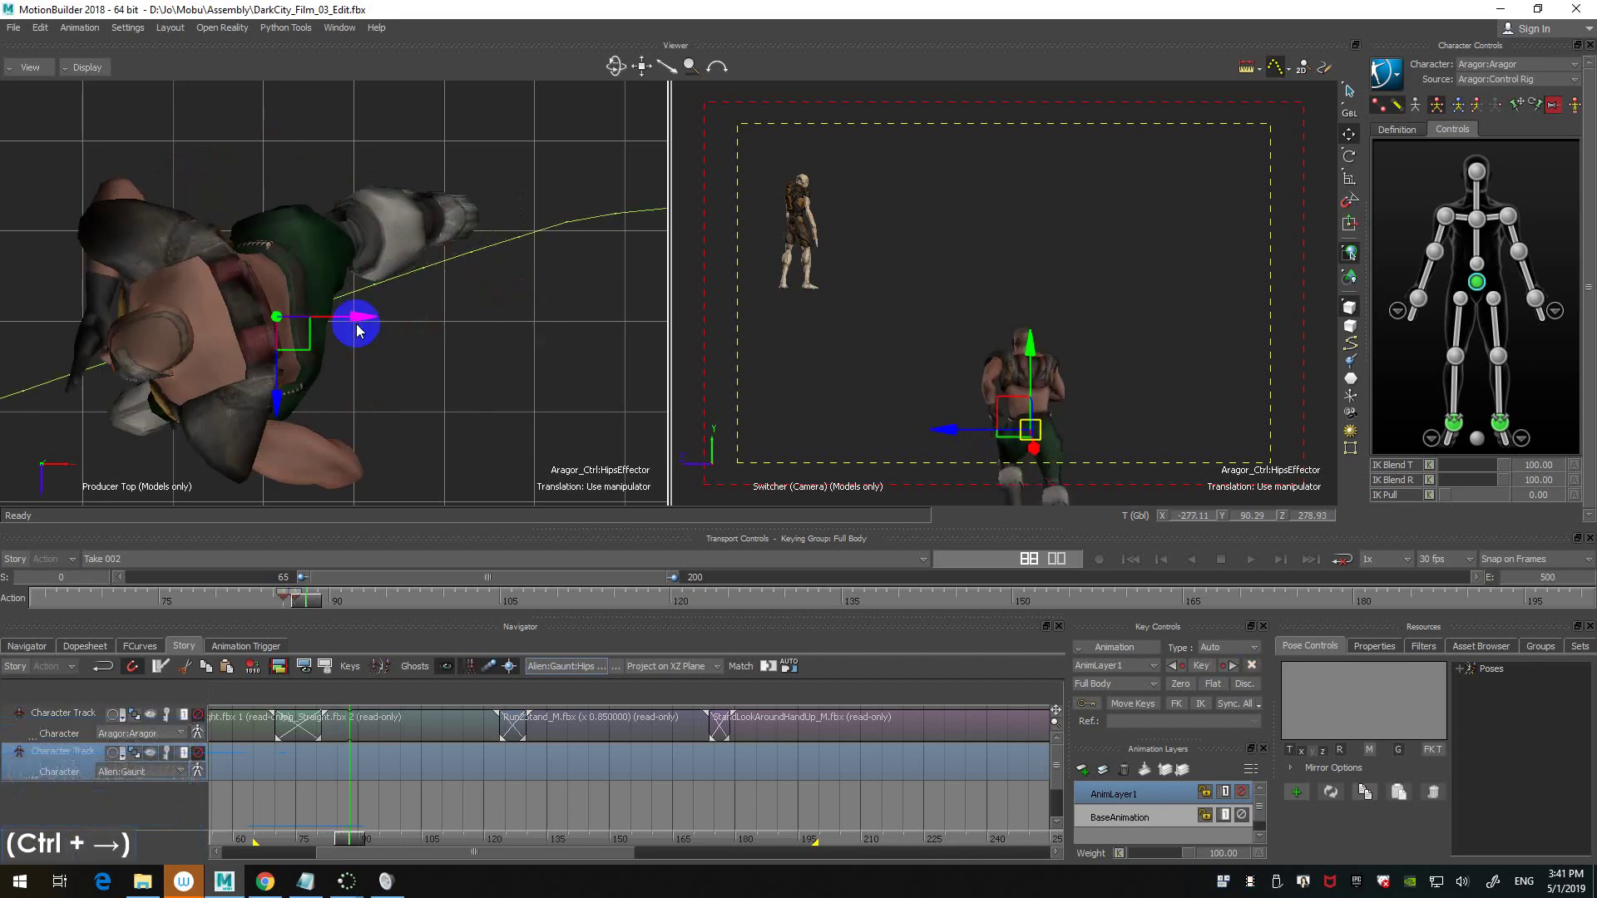
key("ctrl+Left")
key("ctrl+Left")
key("ctrl+Left")
key("ctrl+Left")
key("ctrl+Left")
key("ctrl+Left")
key("ctrl+Left")
key("ctrl+Left")
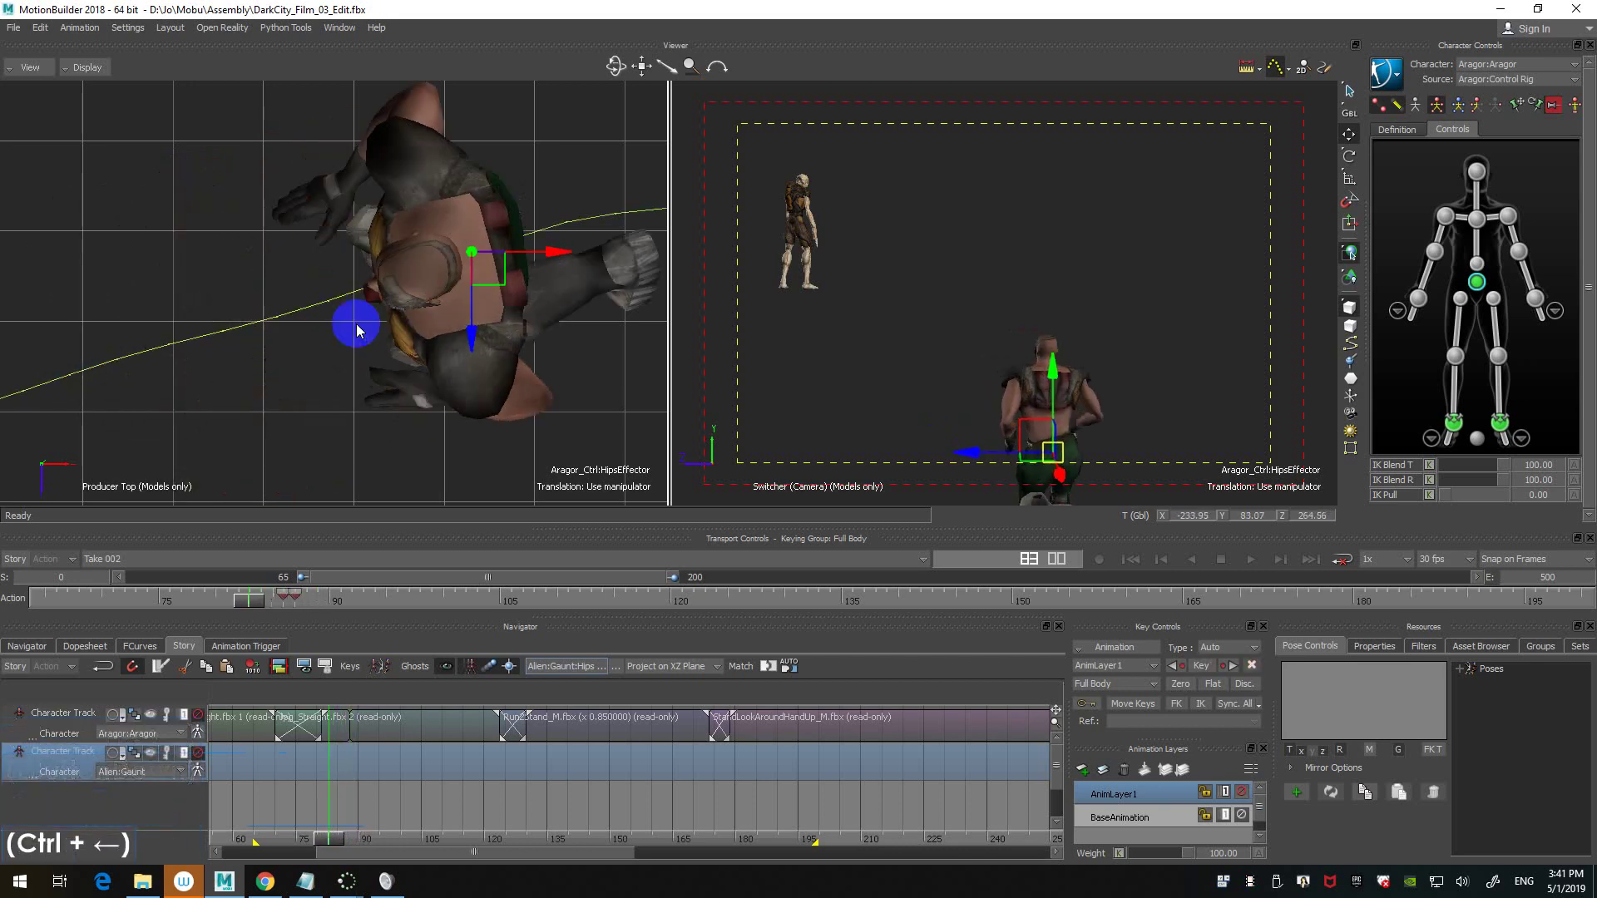
key("ctrl+Right")
key("ctrl+Right")
key("ctrl+Right")
key("ctrl+Right")
key("ctrl+Right")
key("ctrl+Right")
key("ctrl+Right")
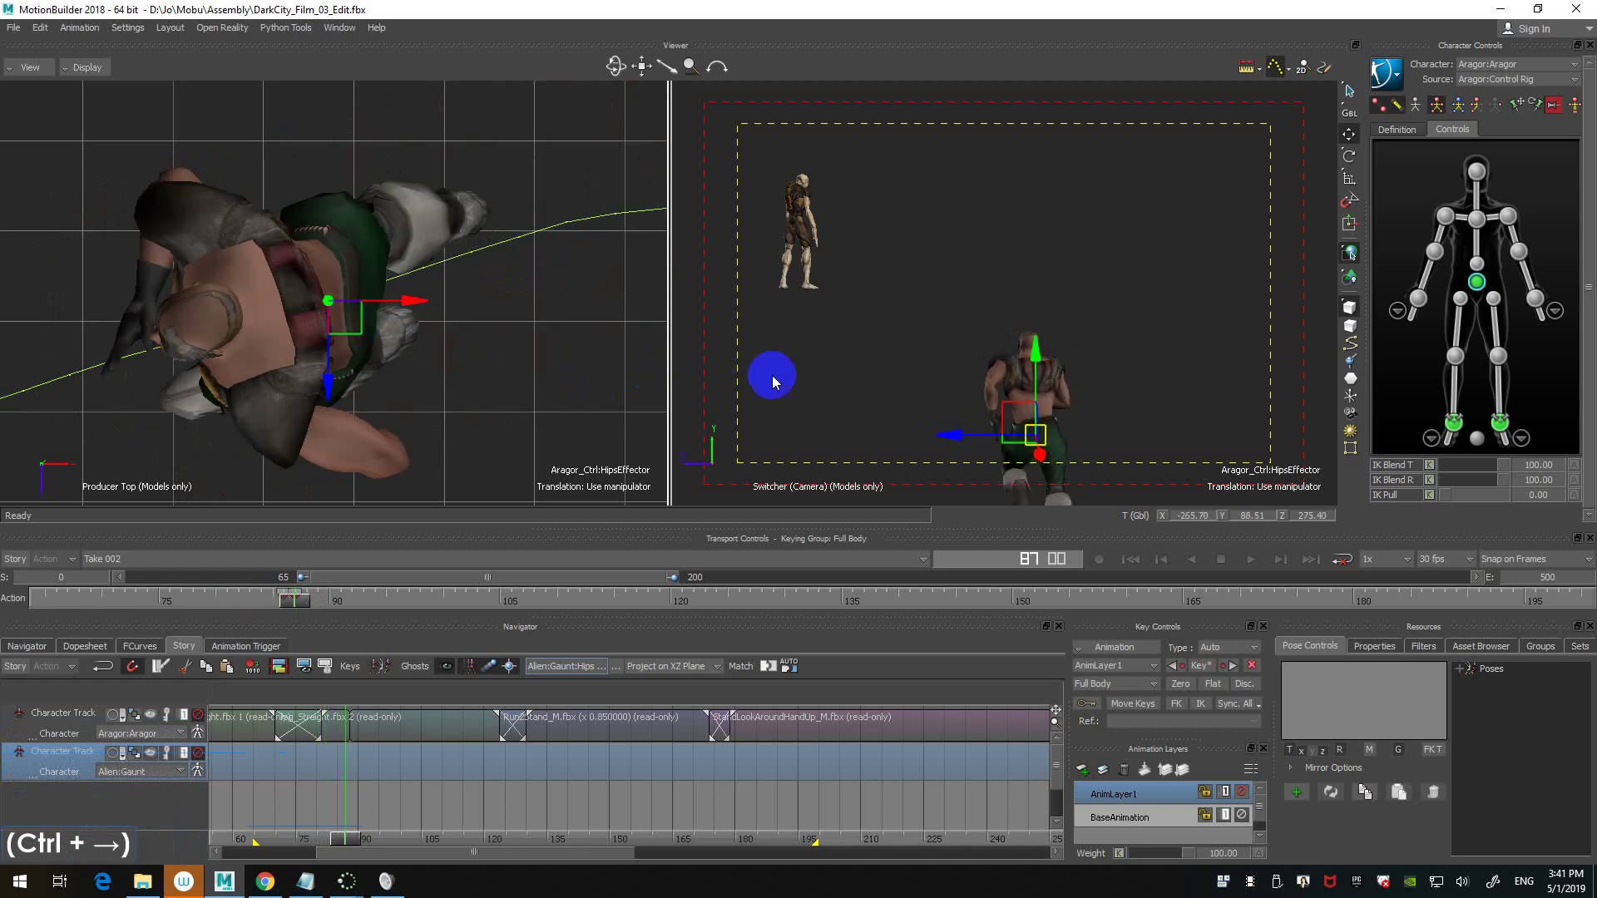
- Switch the Producer Top view to Producer Perspective and review Aragor's run from the side through frame 91
left_click(516, 367)
left_click_drag(538, 384, 453, 331, "ctrl+shift")
key("ctrl+e")
key("ctrl+Left")
key("ctrl+Left")
key("ctrl+Left")
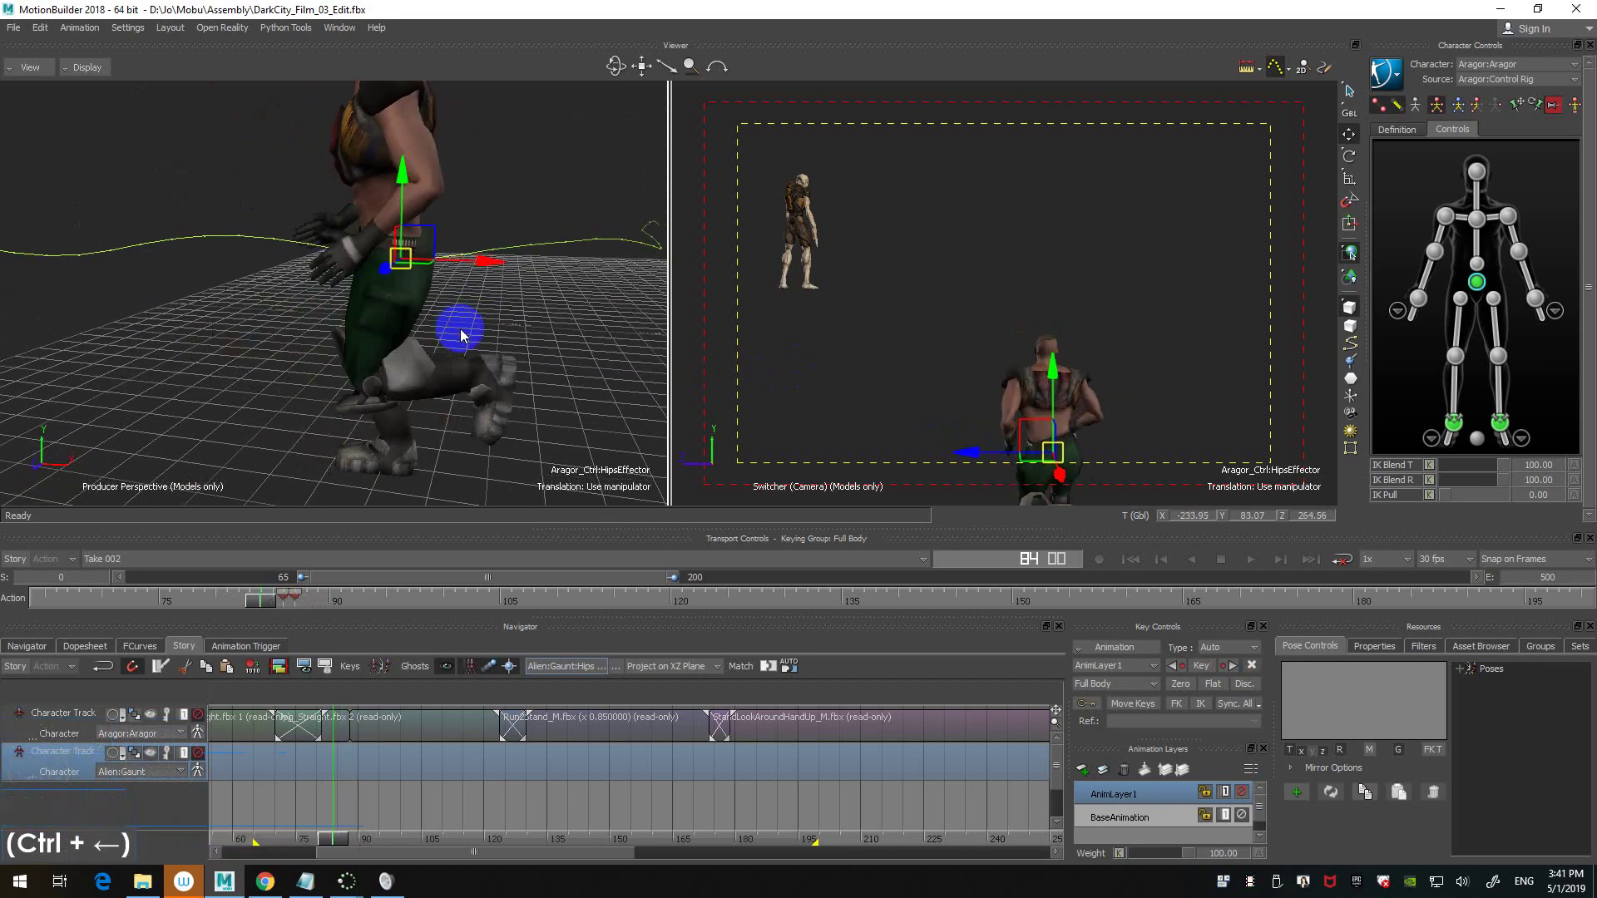
key("ctrl+Right")
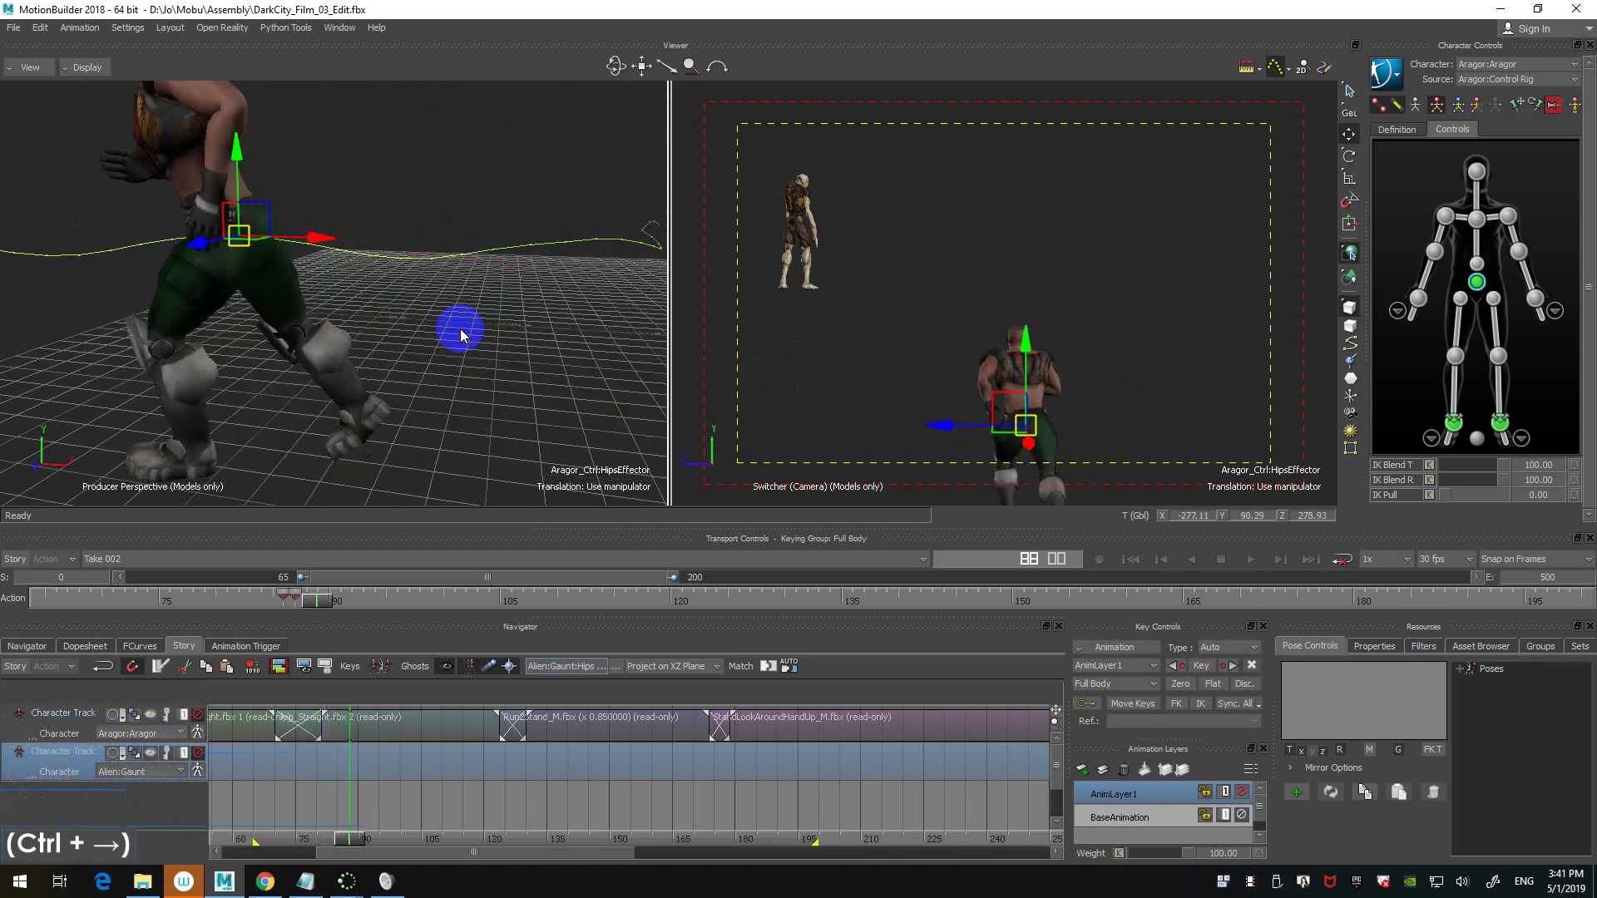
key("ctrl+Right")
key("ctrl+Left")
key("ctrl+Right")
key("ctrl+Right")
key("ctrl+Right")
key("ctrl+Right")
key("ctrl+Right")
key("ctrl+Right")
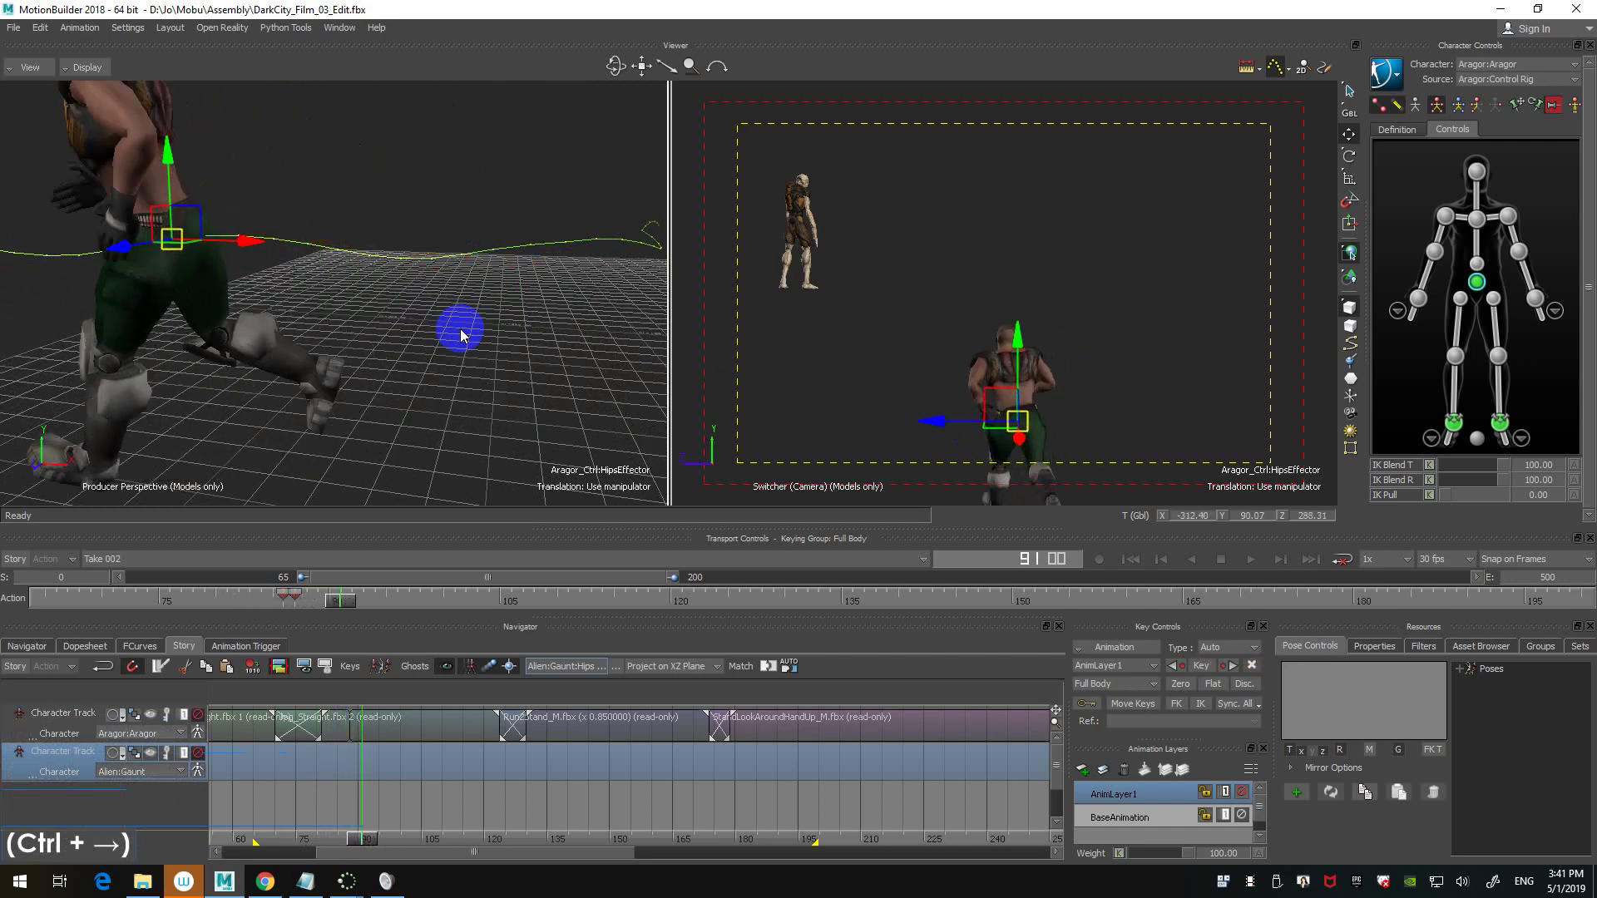
- Examine the run more closely in the perspective view, comparing Aragor's pose at frames 86 and 87
mouse_move(478, 332)
left_mouse_down("ctrl")
mouse_move(524, 332)
mouse_move(524, 267)
mouse_move(491, 322)
left_mouse_up("ctrl")
double_click(491, 322, "shift")
key("ctrl+Left")
key("ctrl+Left")
key("ctrl+Left")
key("ctrl+Left")
key("ctrl+Left")
key("ctrl+Left")
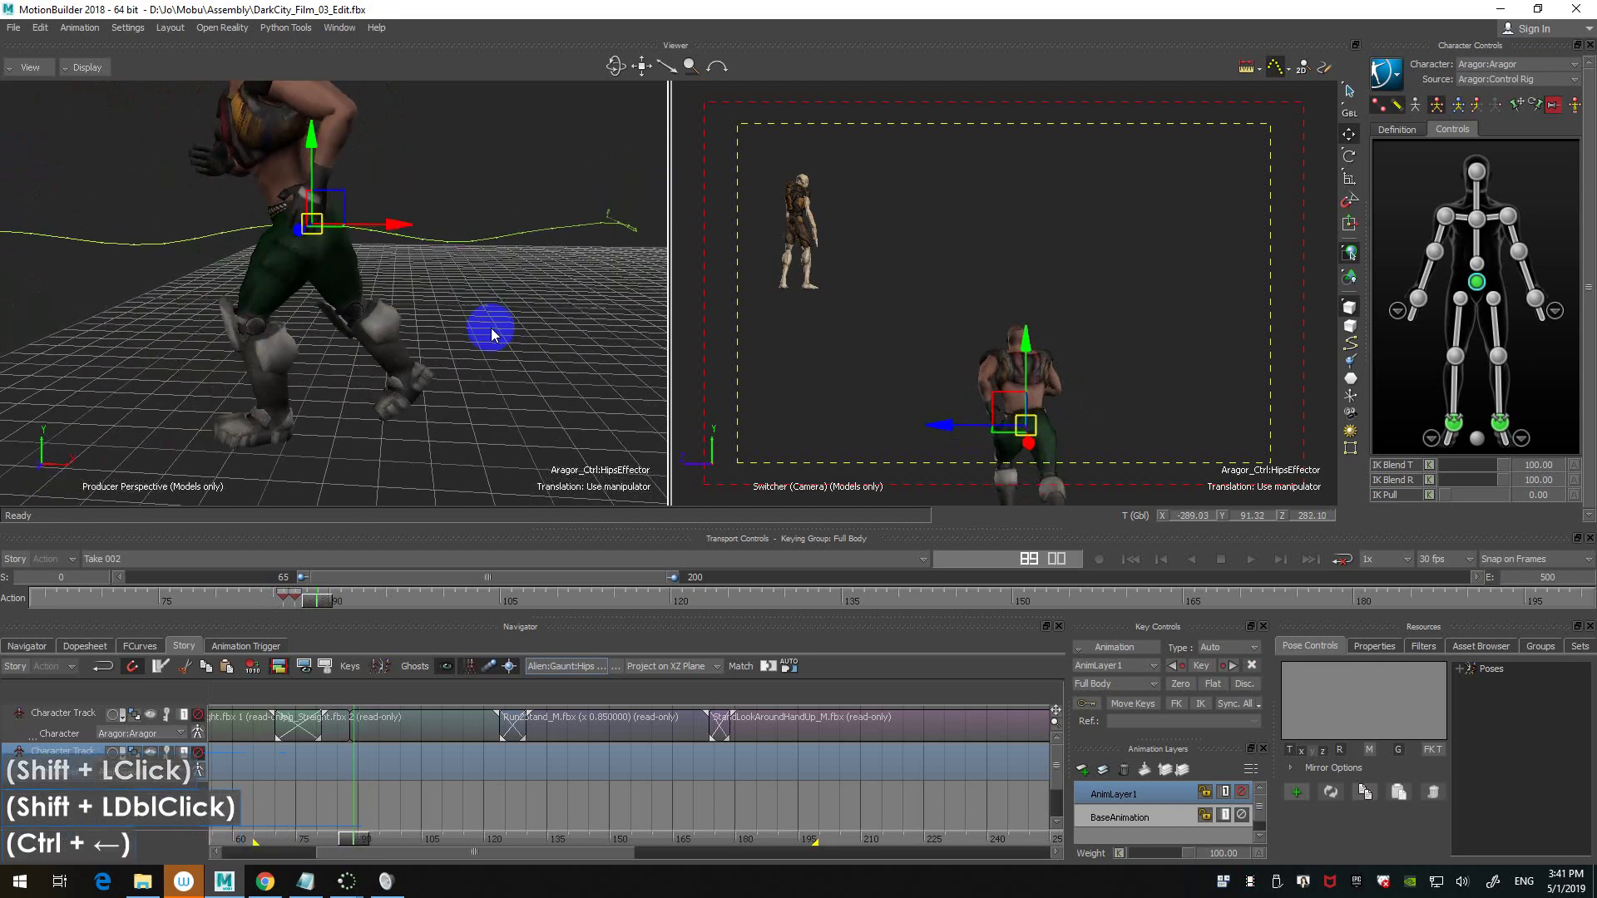
key("ctrl+Left")
key("ctrl+Right")
key("ctrl+Right")
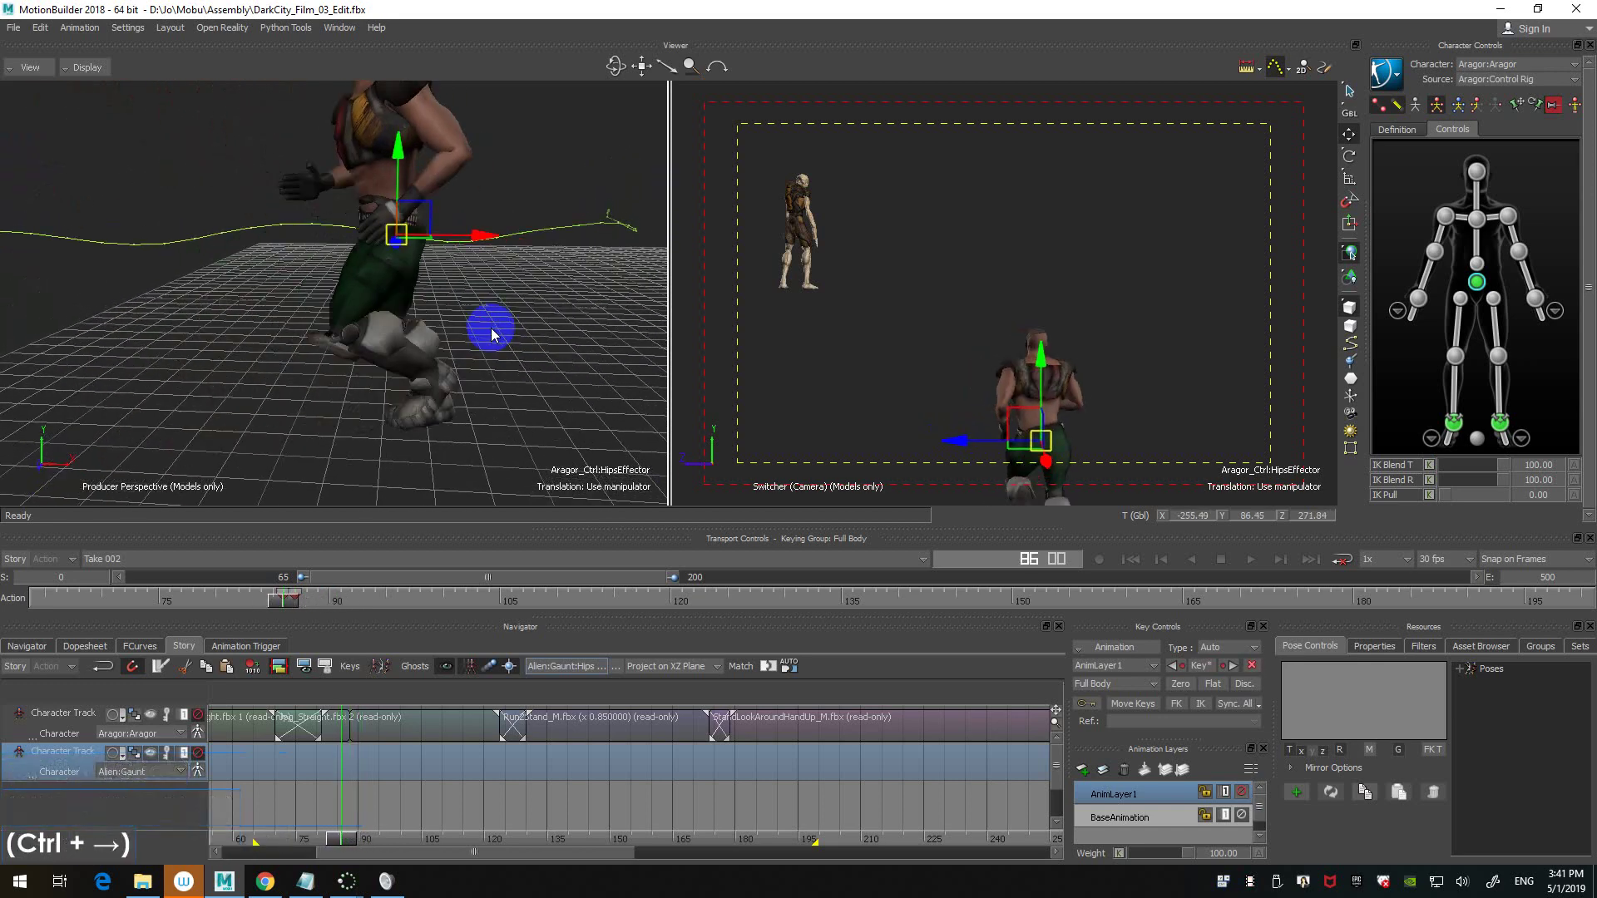
key("ctrl+Left")
key("ctrl+Right")
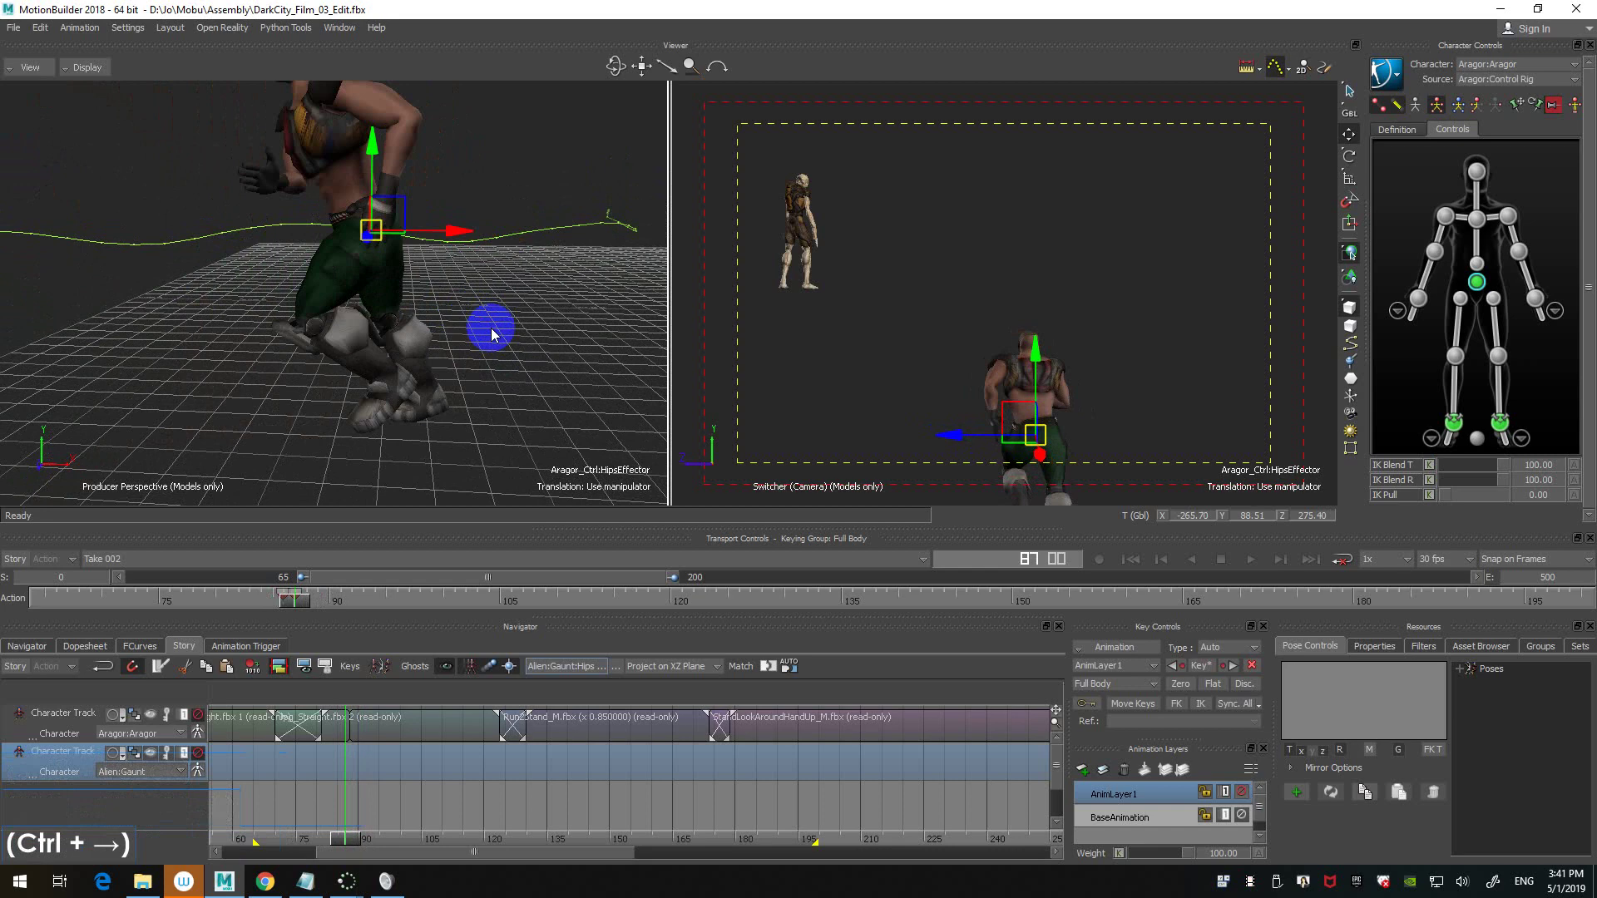
- Try moving Aragor's full-body key from frame 87 to frame 90 and check the neighbouring frames
mouse_move(490, 328)
left_mouse_down("ctrl")
mouse_move(508, 348)
mouse_move(467, 346)
left_mouse_up("ctrl")
left_click(340, 587, "ctrl")
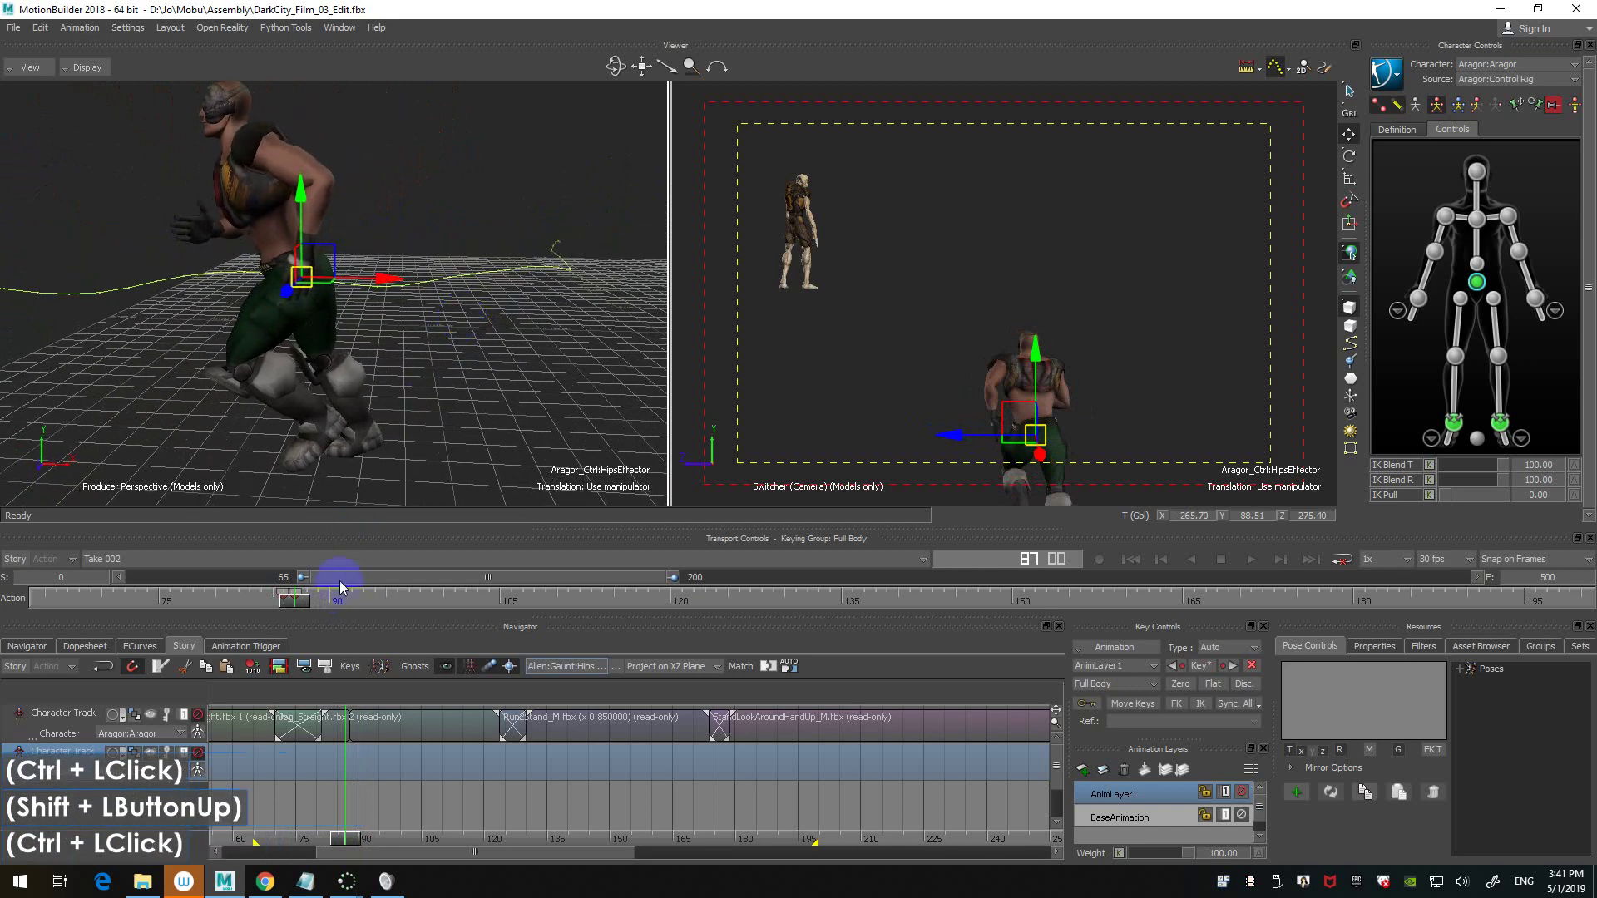
left_click(295, 590)
left_click_drag(292, 589, 329, 593)
key("ctrl+Left")
key("ctrl+Right")
key("ctrl+Right")
key("ctrl+Right")
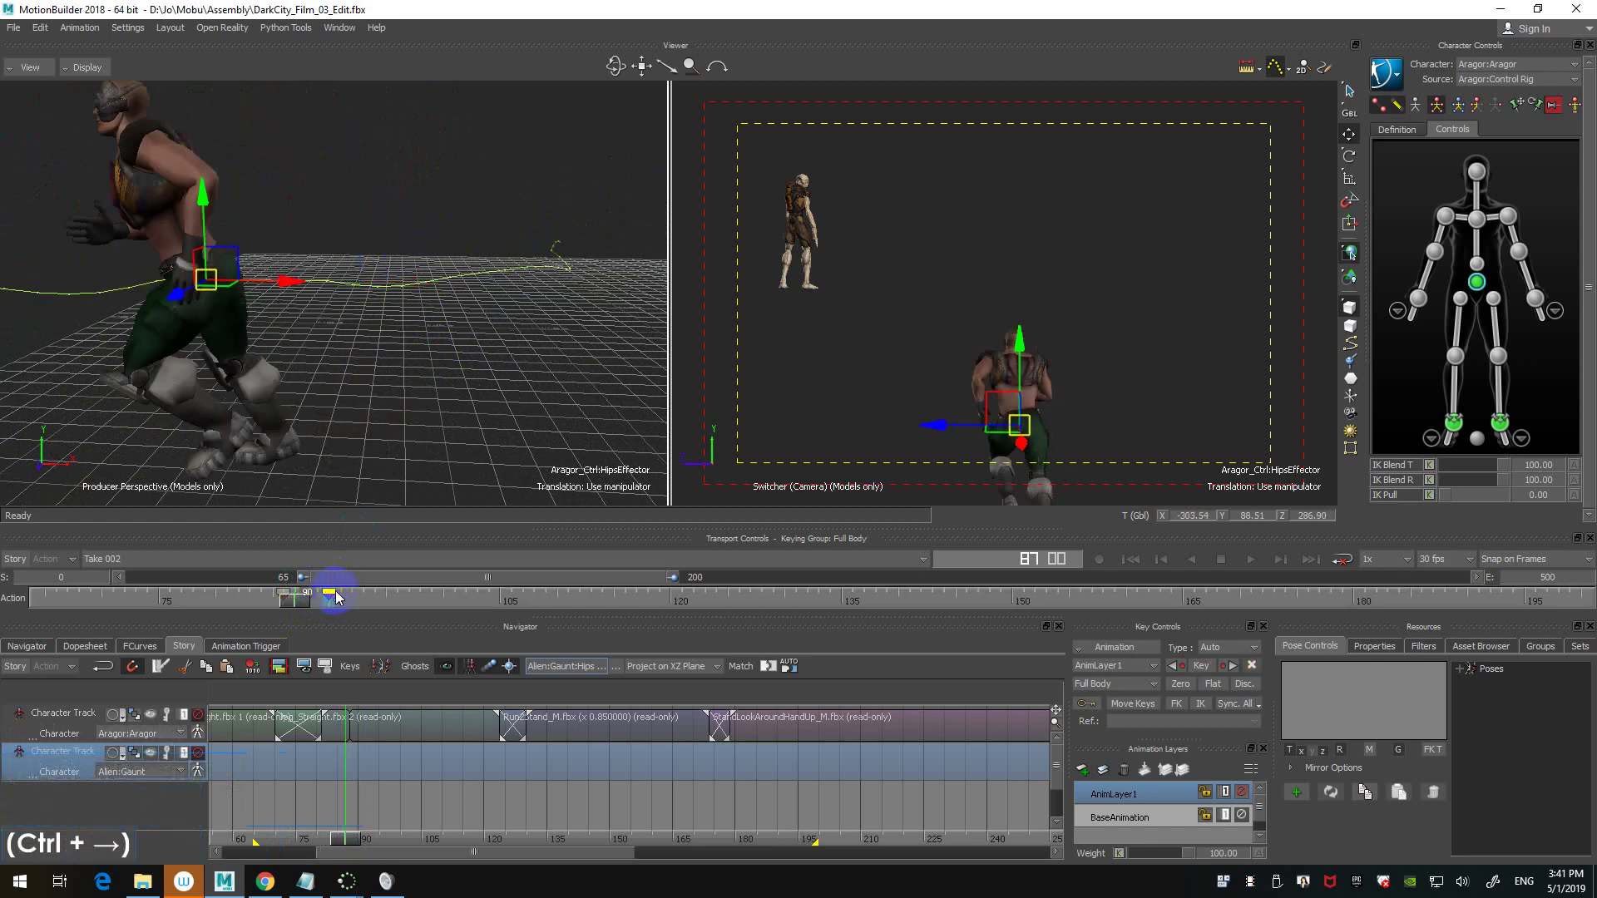
- Return the moved key to frame 87 and recheck the run between frames 85 and 90
key("ctrl+Left")
key("ctrl+Left")
key("ctrl+Left")
key("ctrl+Right")
key("ctrl+Right")
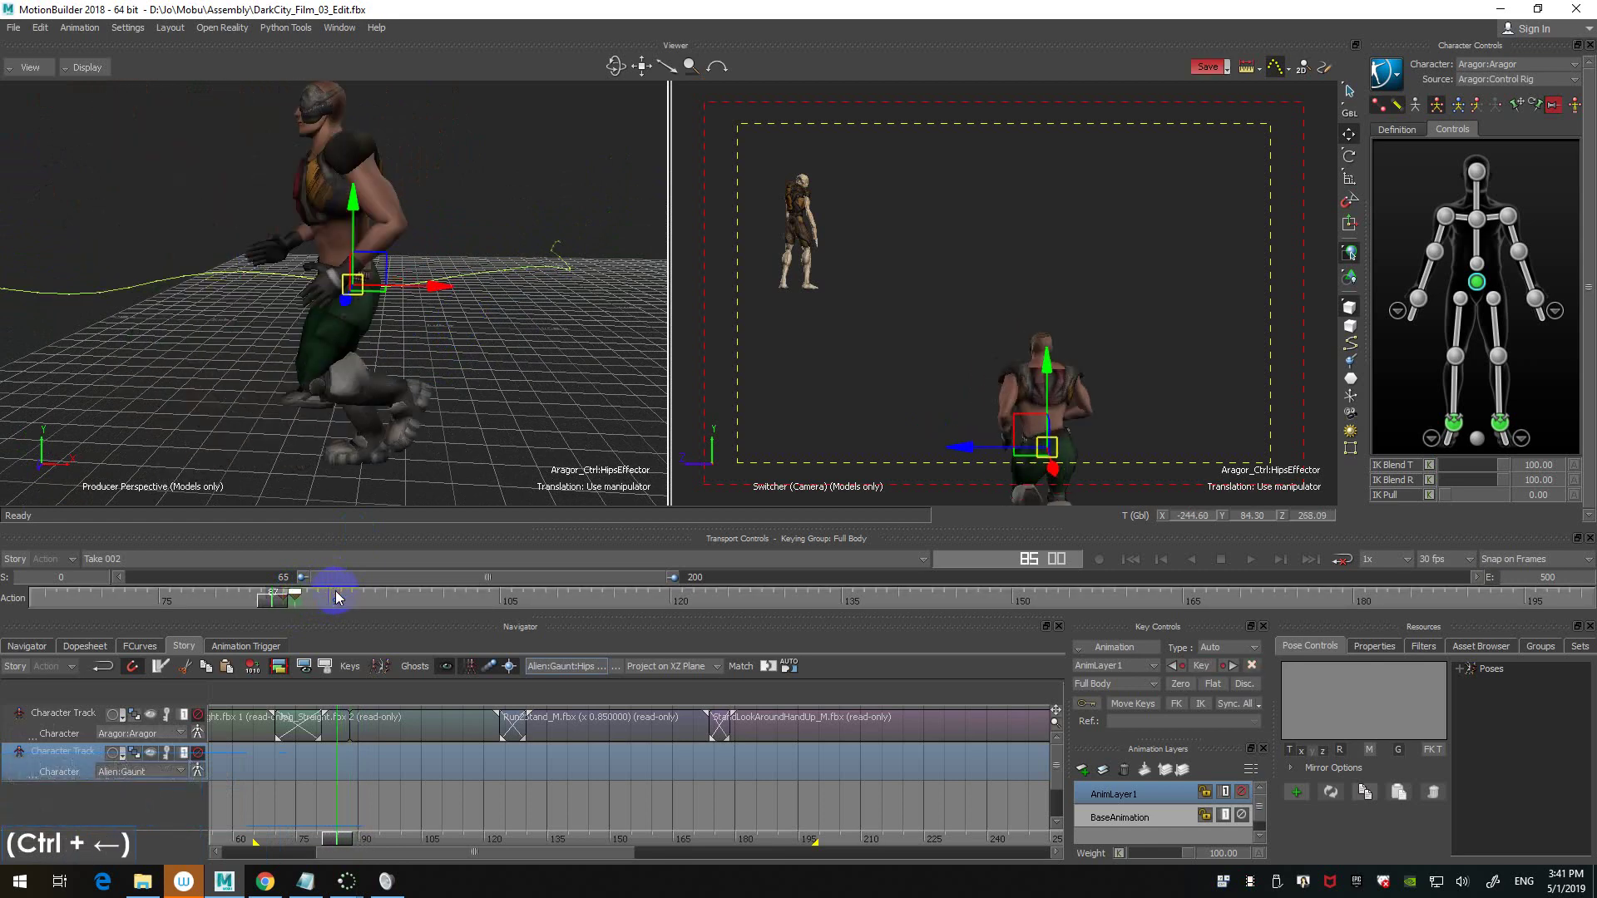
key("ctrl+Right")
key("ctrl+Right")
key("ctrl+Left")
key("ctrl+Left")
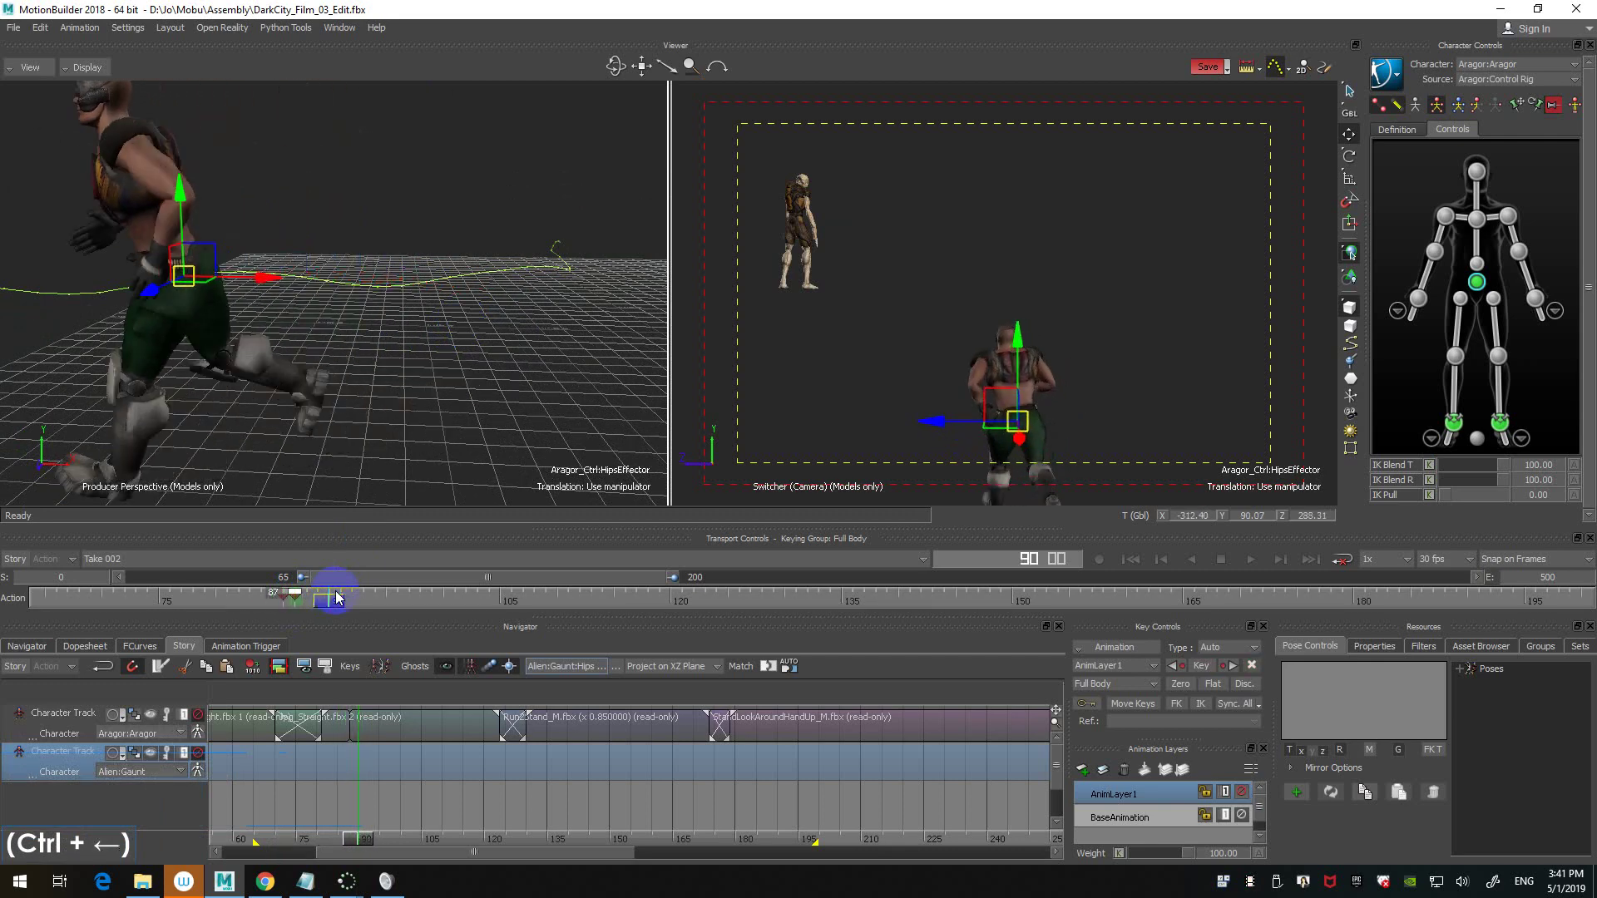
key("ctrl+Right")
key("ctrl+Right")
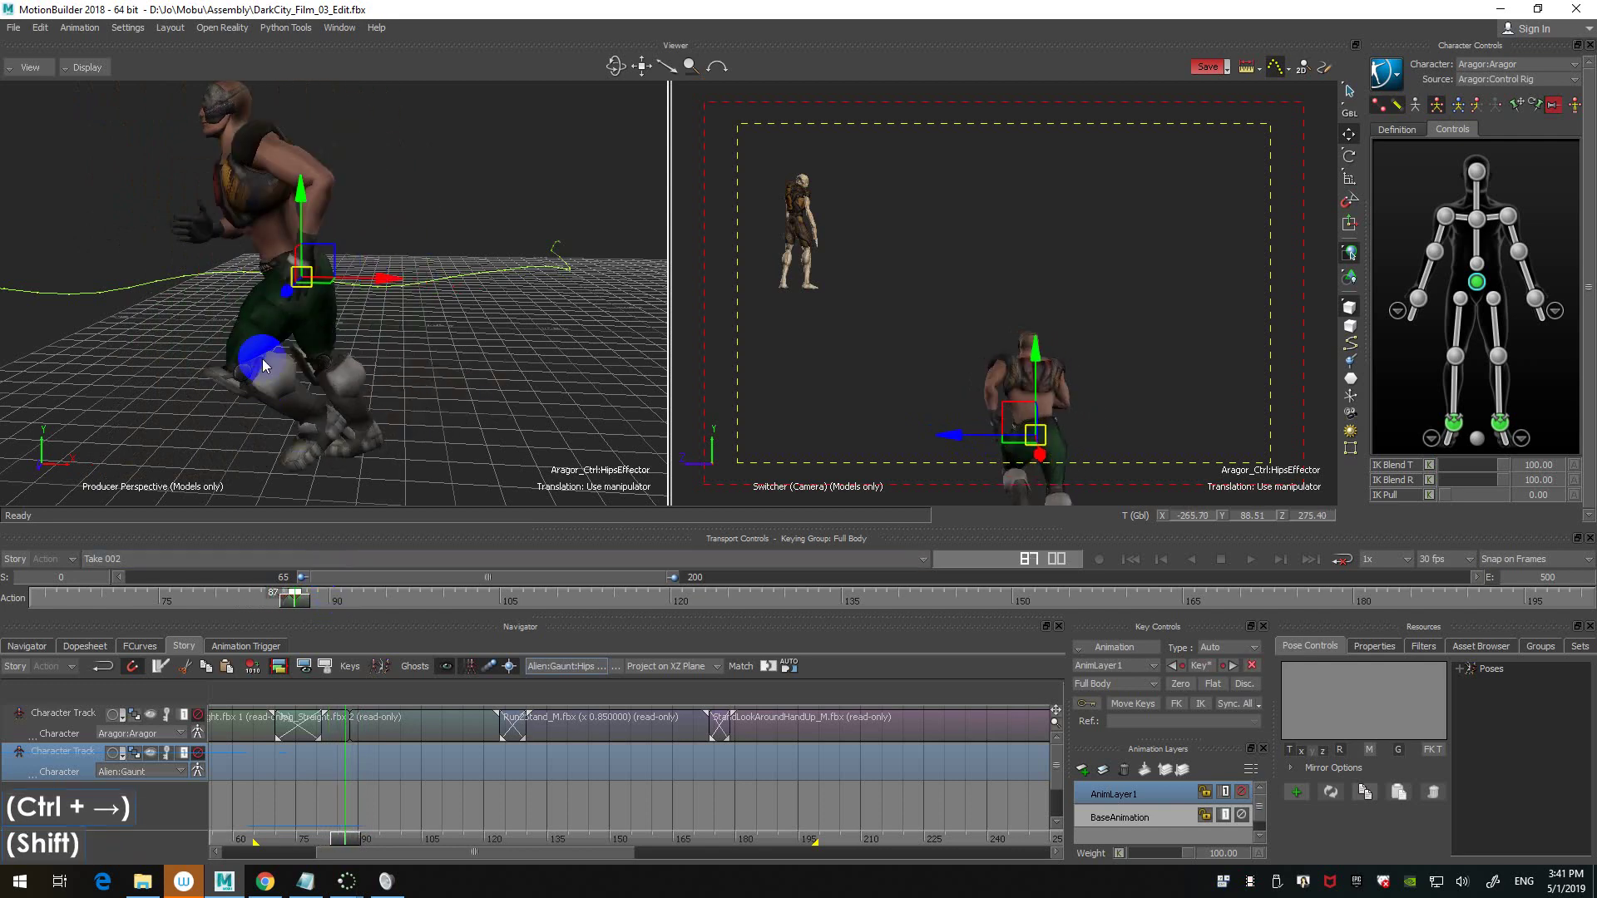
- Select Aragor's chest end effector in place of the hips and turn off the trajectory display
left_click_drag(423, 337, 534, 401, "shift")
double_click(533, 401, "shift")
left_click(535, 239)
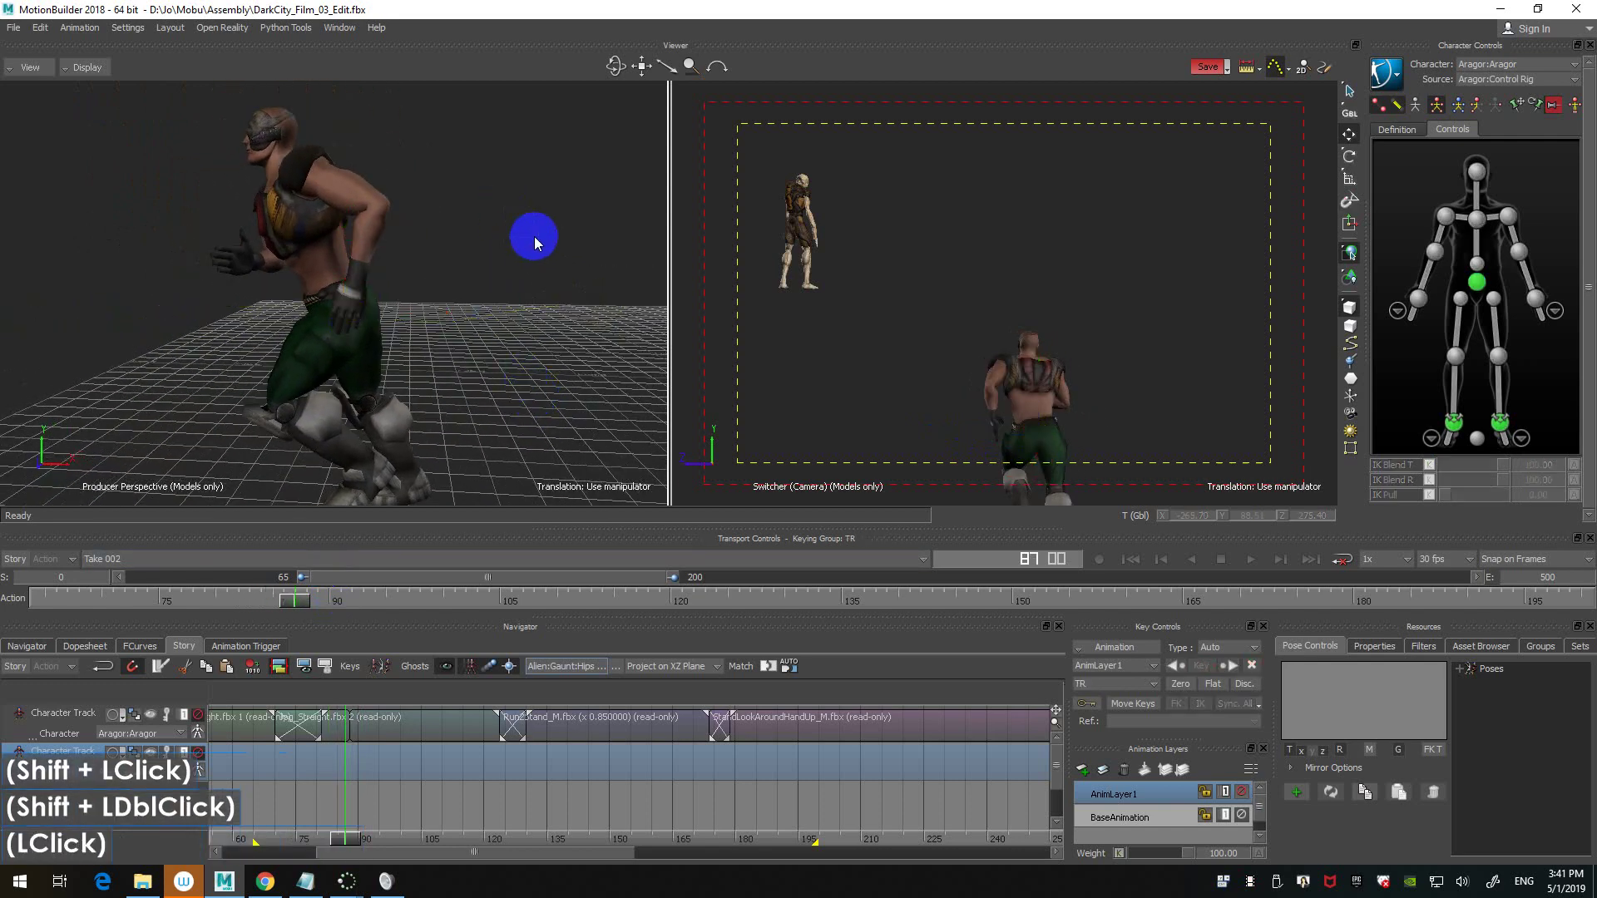
left_click(1496, 221)
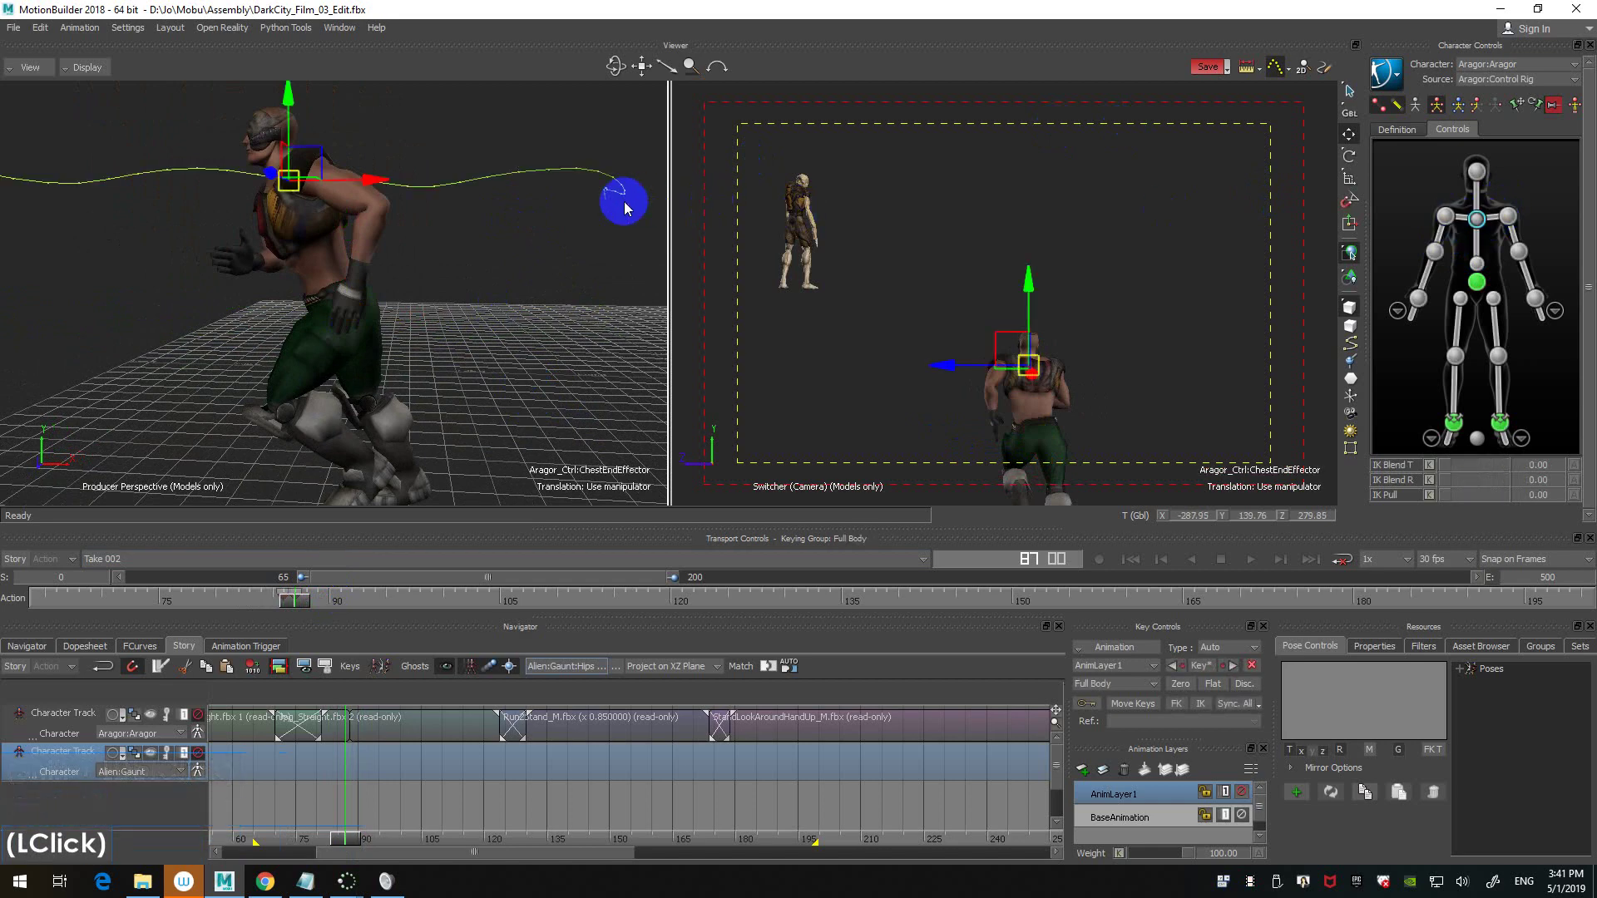
left_click(453, 253)
- Compare Aragor's chest position and upper-body pose on the frames around 86
key("ctrl+Right")
key("ctrl+Right")
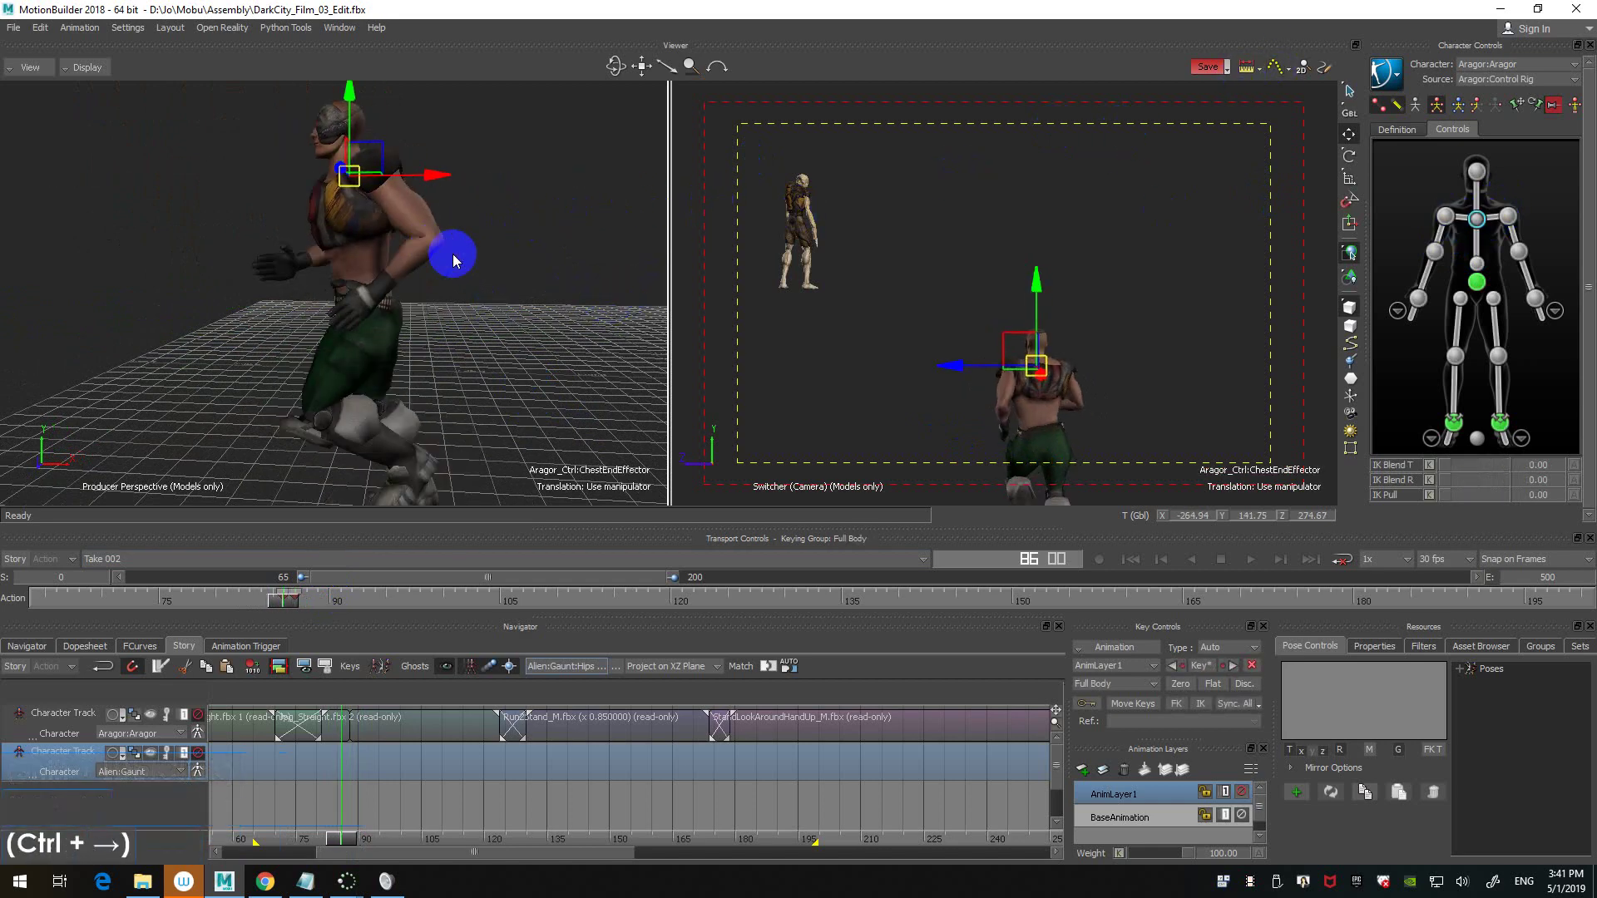
key("ctrl+Left")
key("ctrl+Left")
key("ctrl+Left")
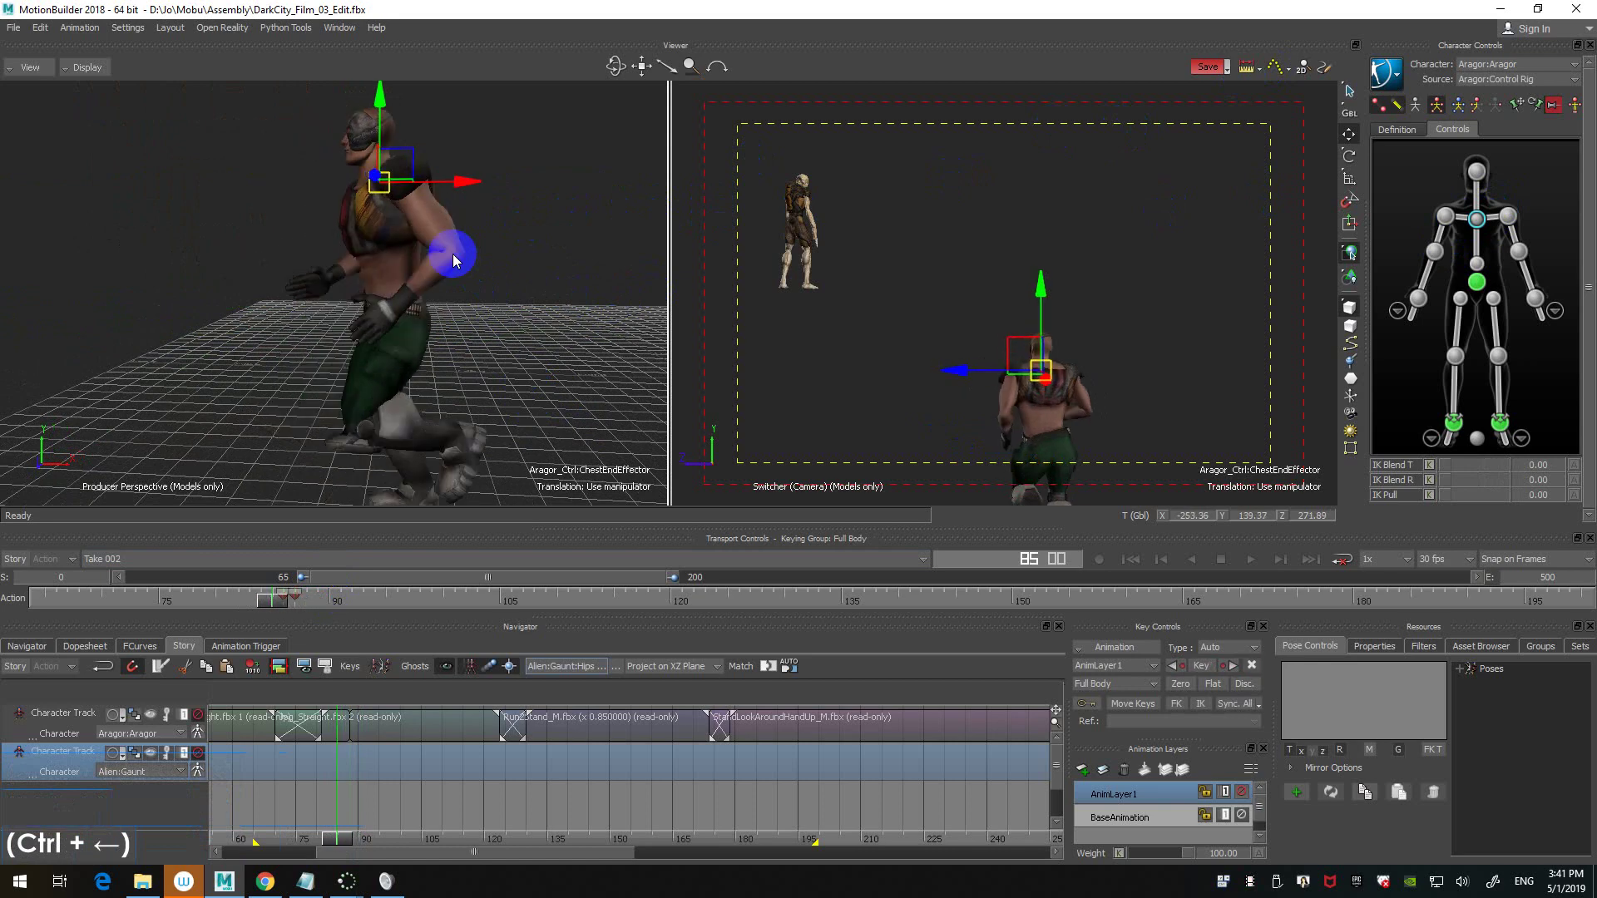
key("ctrl+Left")
key("ctrl+Left")
key("ctrl+Right")
key("ctrl+Right")
key("ctrl+Right")
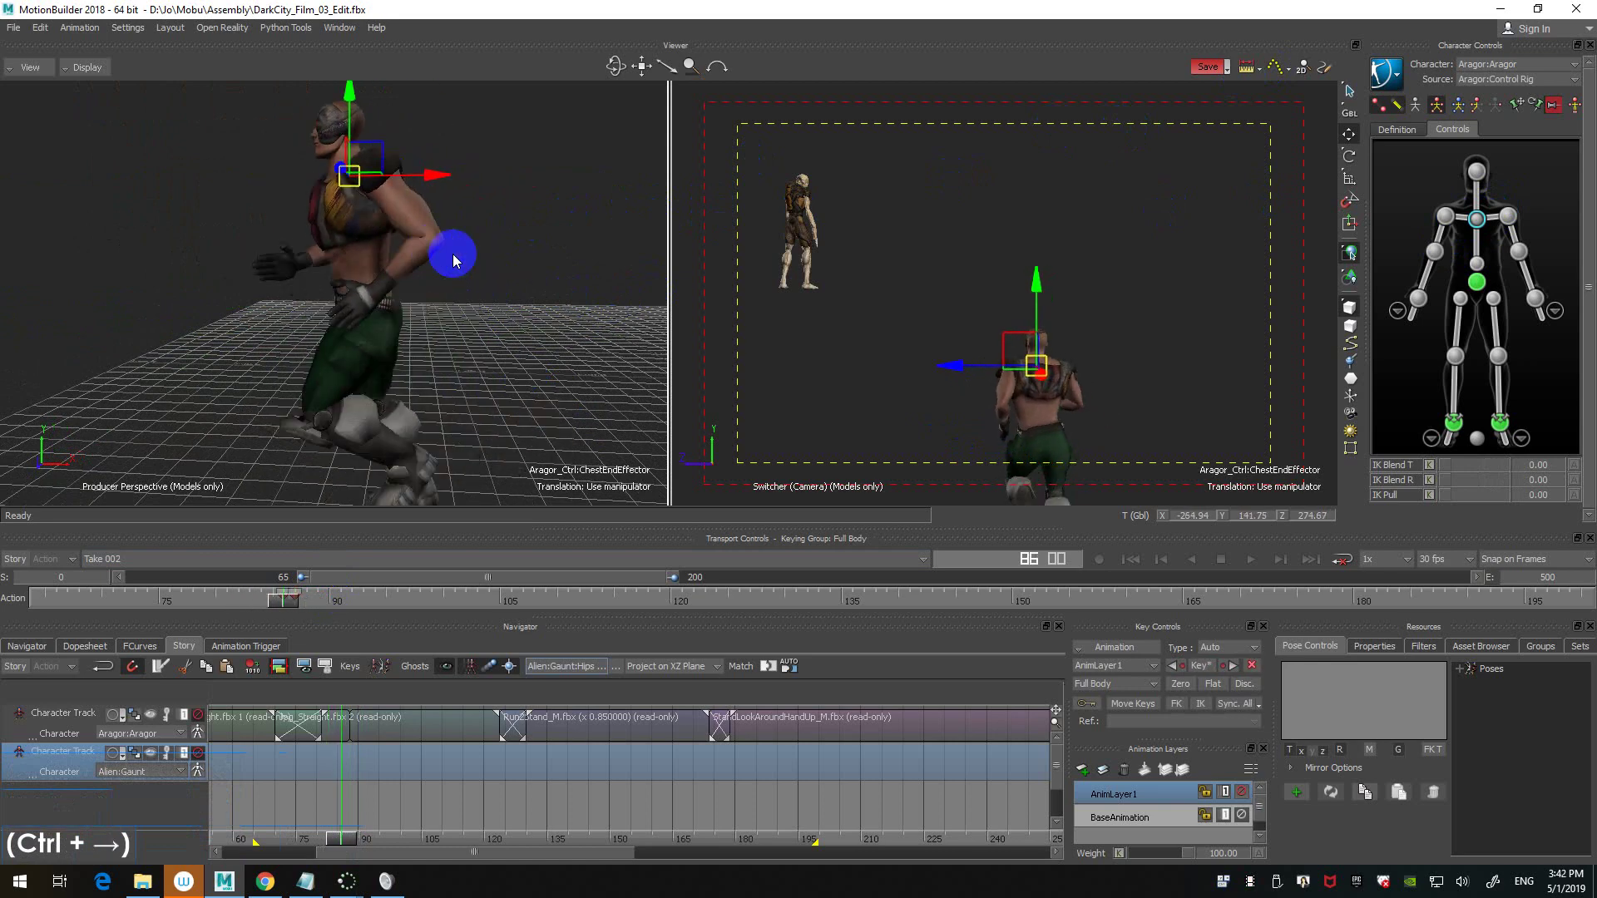
- Key Aragor's full body at frame 83 on AnimLayer1 and return to frame 86
key("ctrl+Left")
key("ctrl+Left")
key("ctrl+Left")
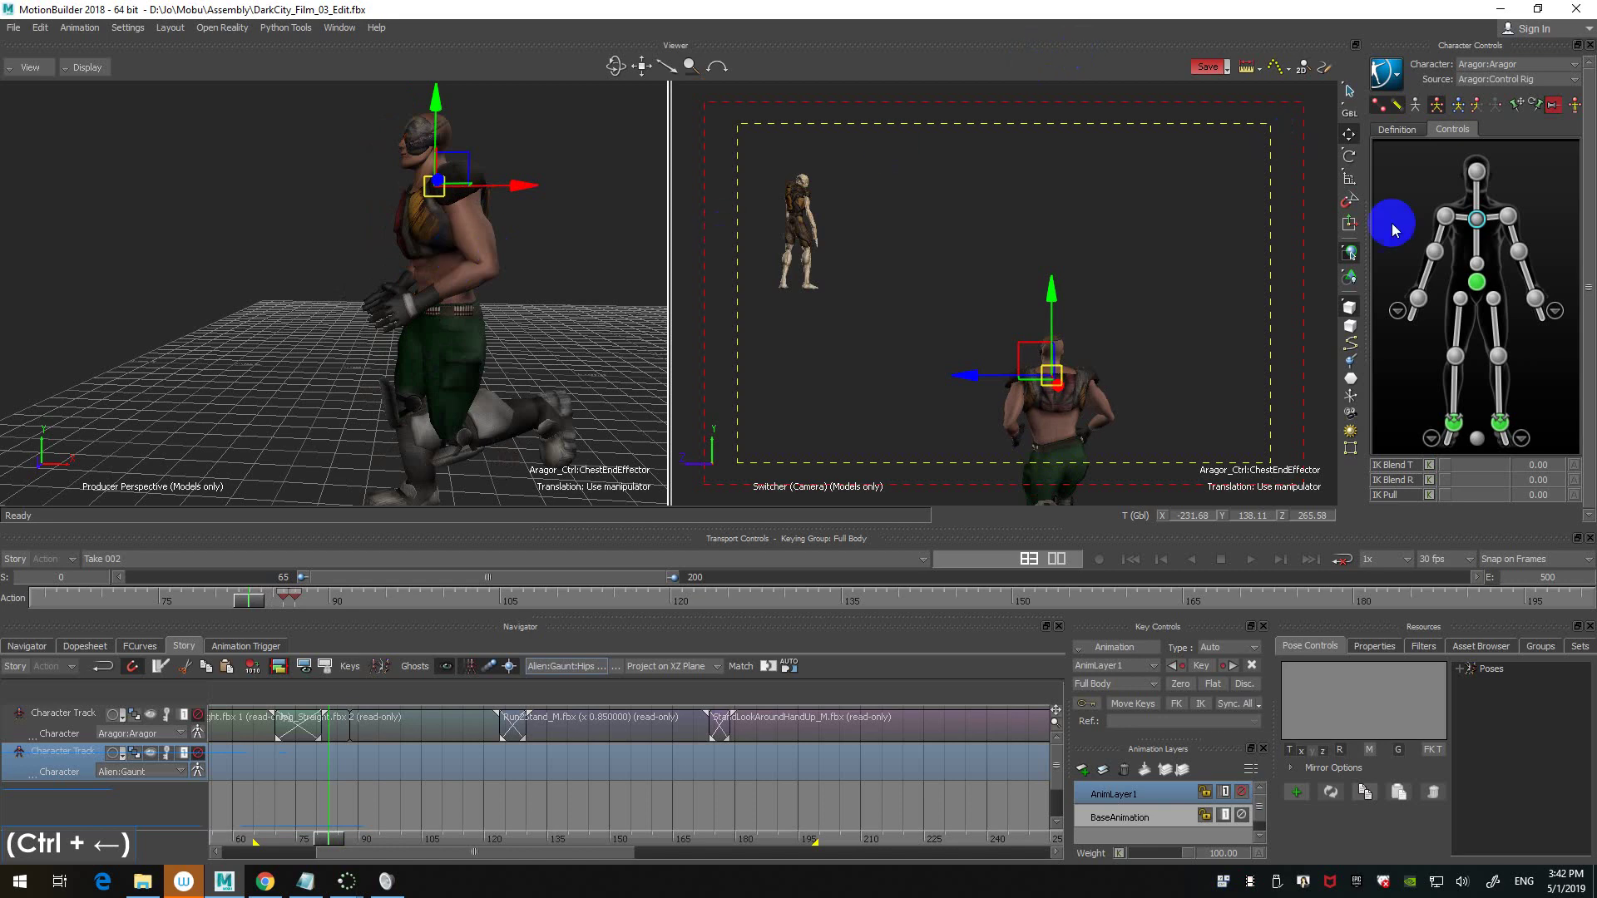
left_click_drag(441, 268, 495, 270, "shift")
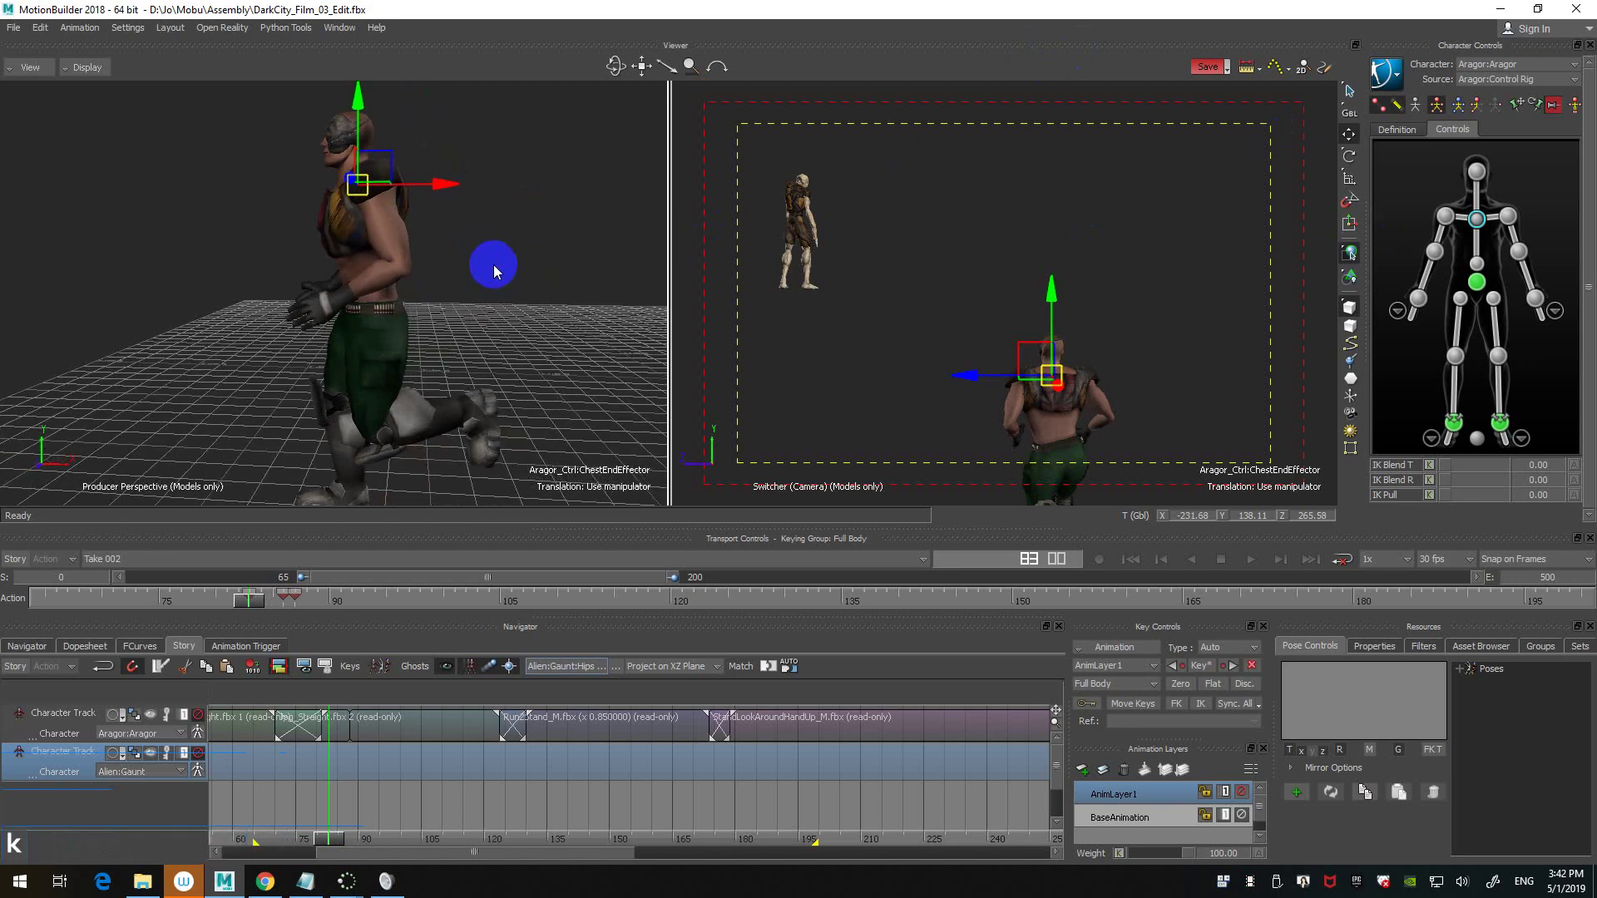
key("ctrl+Right")
key("ctrl+Right")
key("ctrl+Right")
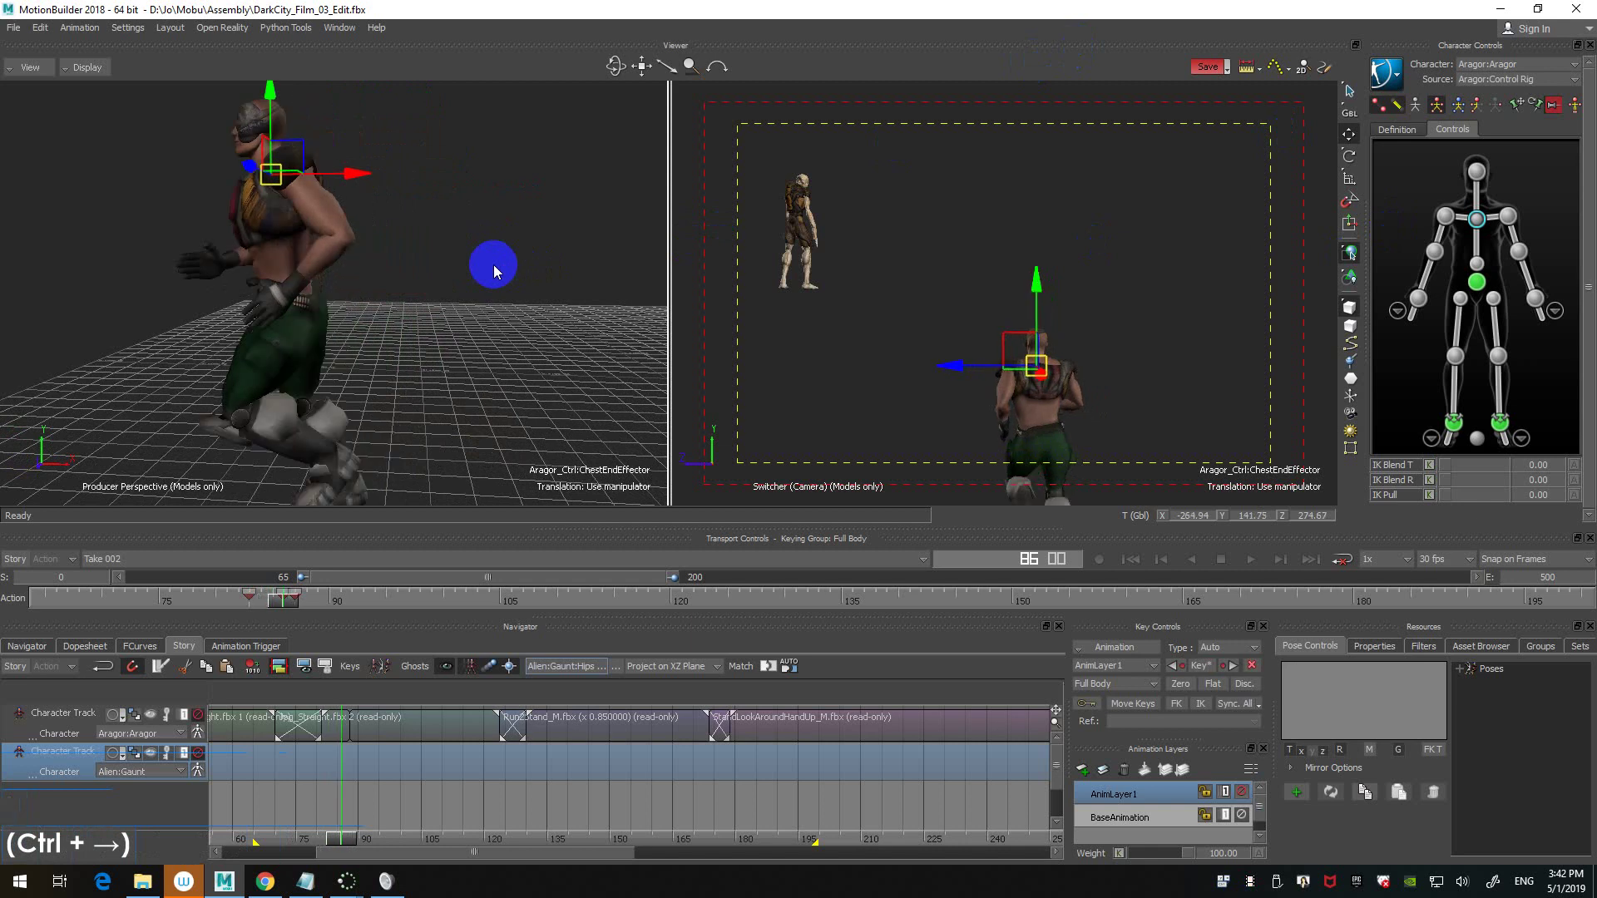
- Set keying to Body Parts, select Aragor's chest effector and move its AnimLayer1 key from frame 86 to frame 87
left_click(1478, 105)
left_click(1520, 191)
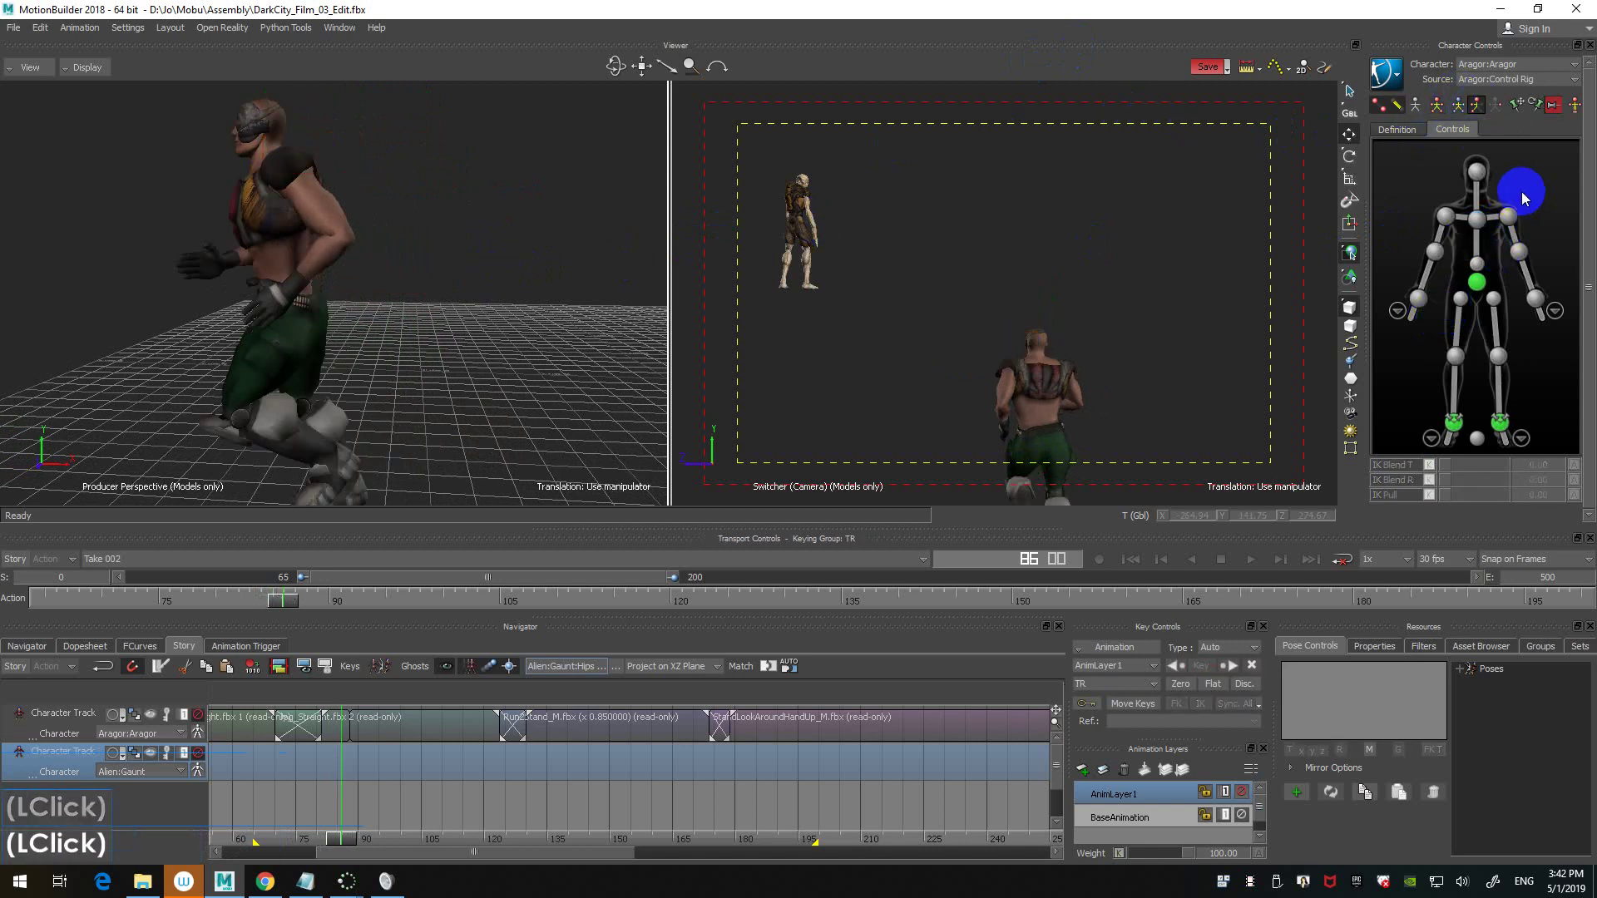
left_click(1480, 218)
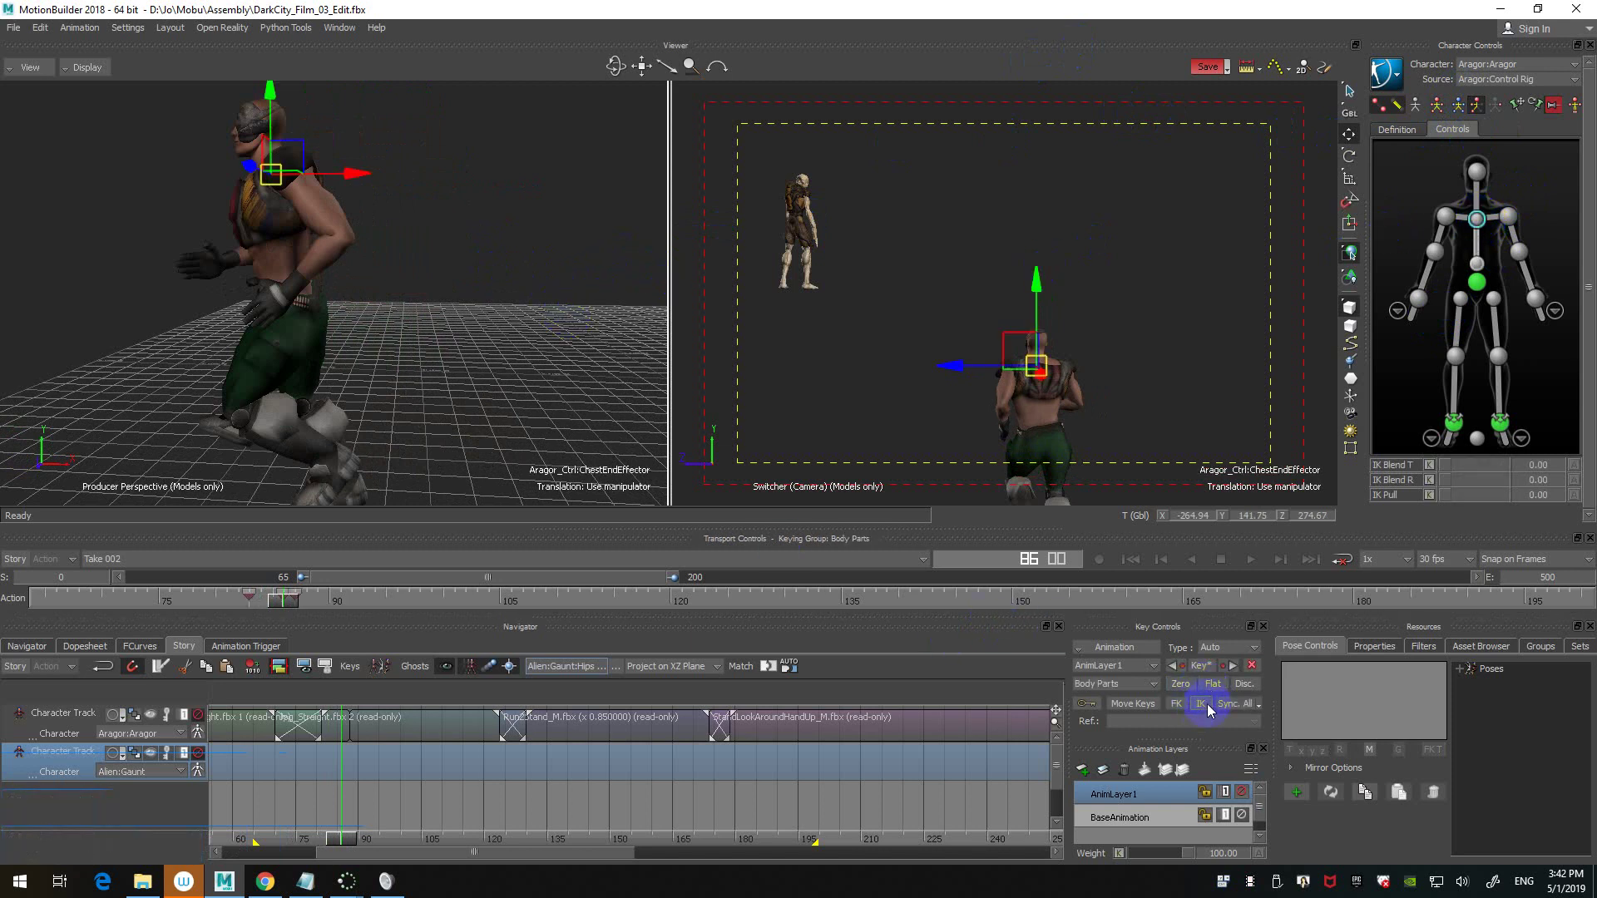
left_click(283, 597)
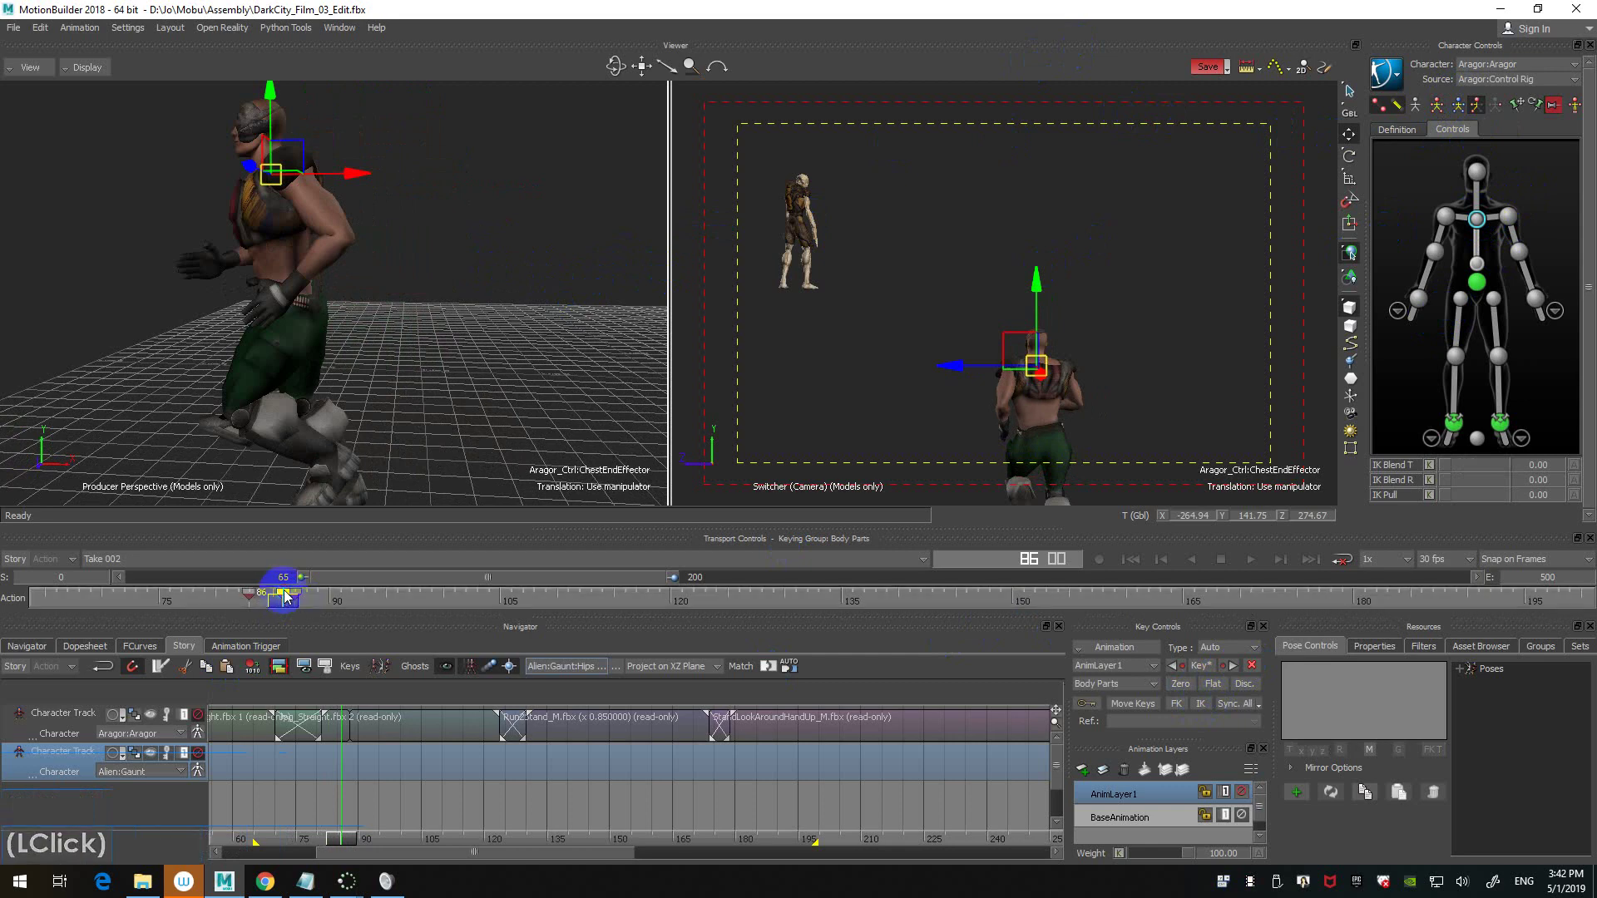
- Step through Aragor's run between frames 82 and 88 to check the chest motion around the moved key
key("ctrl+Right")
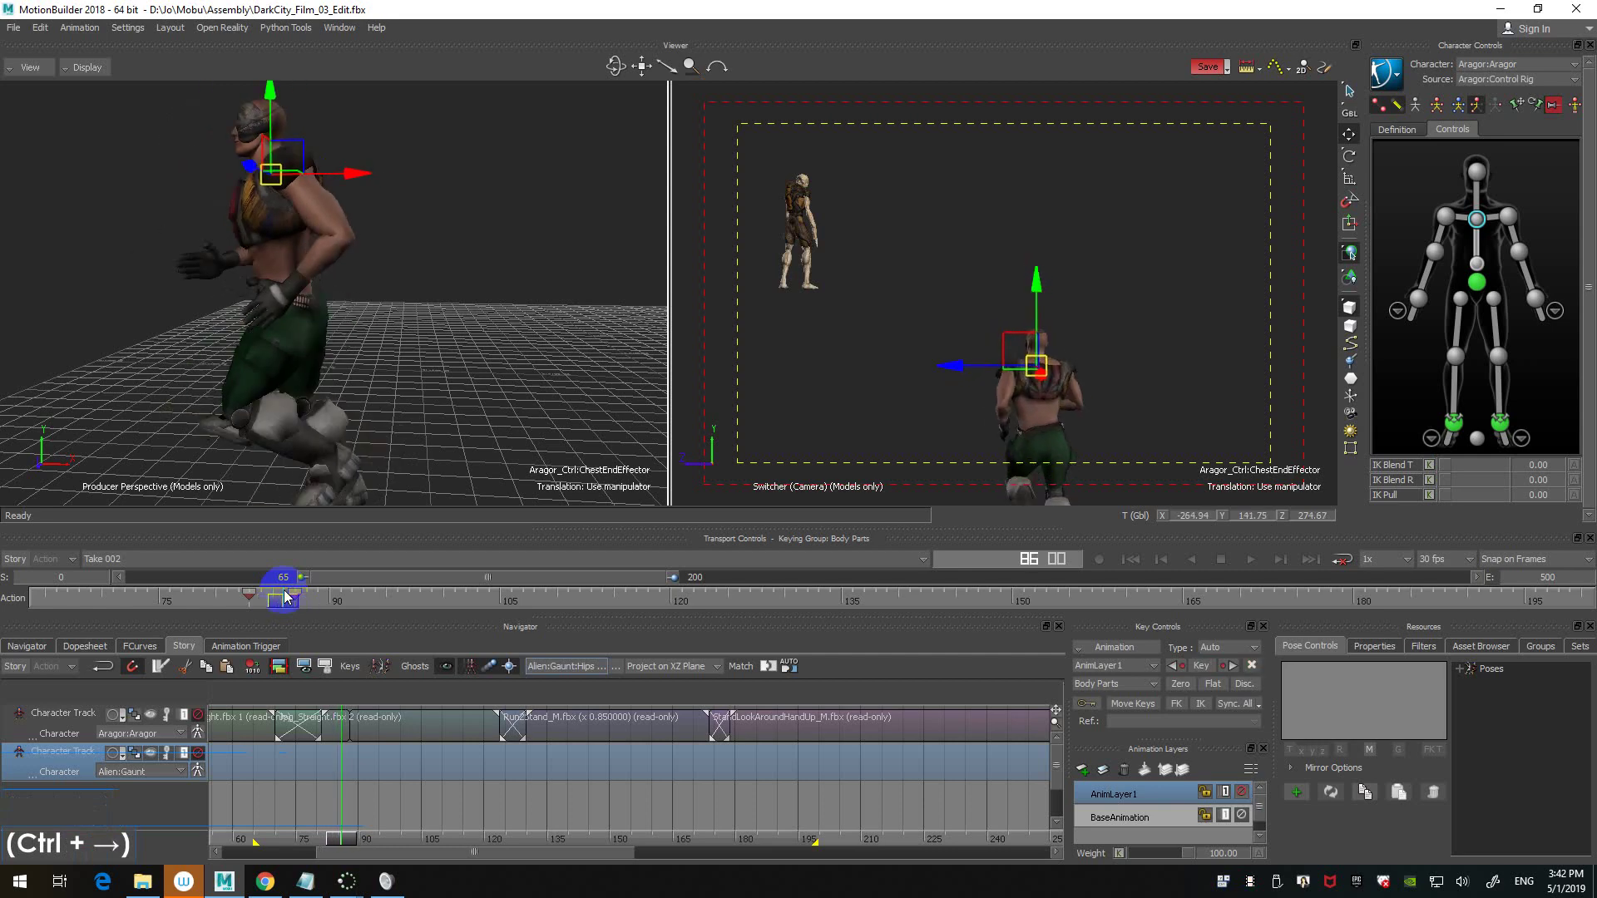
key("ctrl+Right")
key("ctrl+Left")
key("ctrl+Left")
key("ctrl+Left")
key("ctrl+Left")
key("ctrl+Left")
key("ctrl+Left")
key("ctrl+Left")
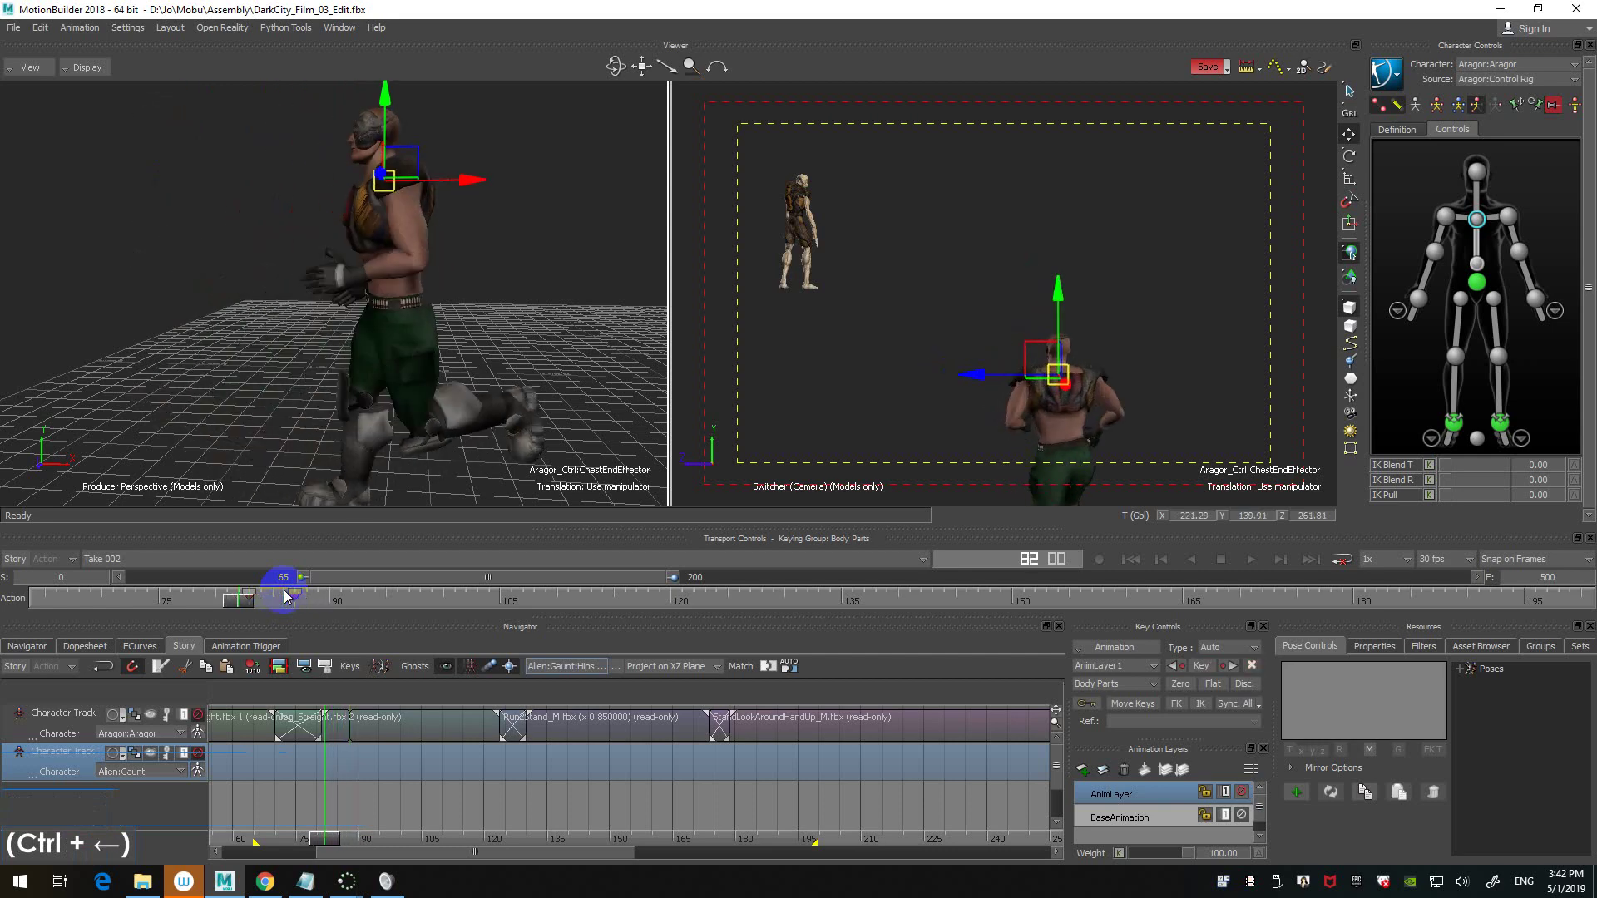
key("ctrl+Right")
key("ctrl+Right")
key("ctrl+Right")
key("ctrl+Right")
key("ctrl+Right")
key("ctrl+Right")
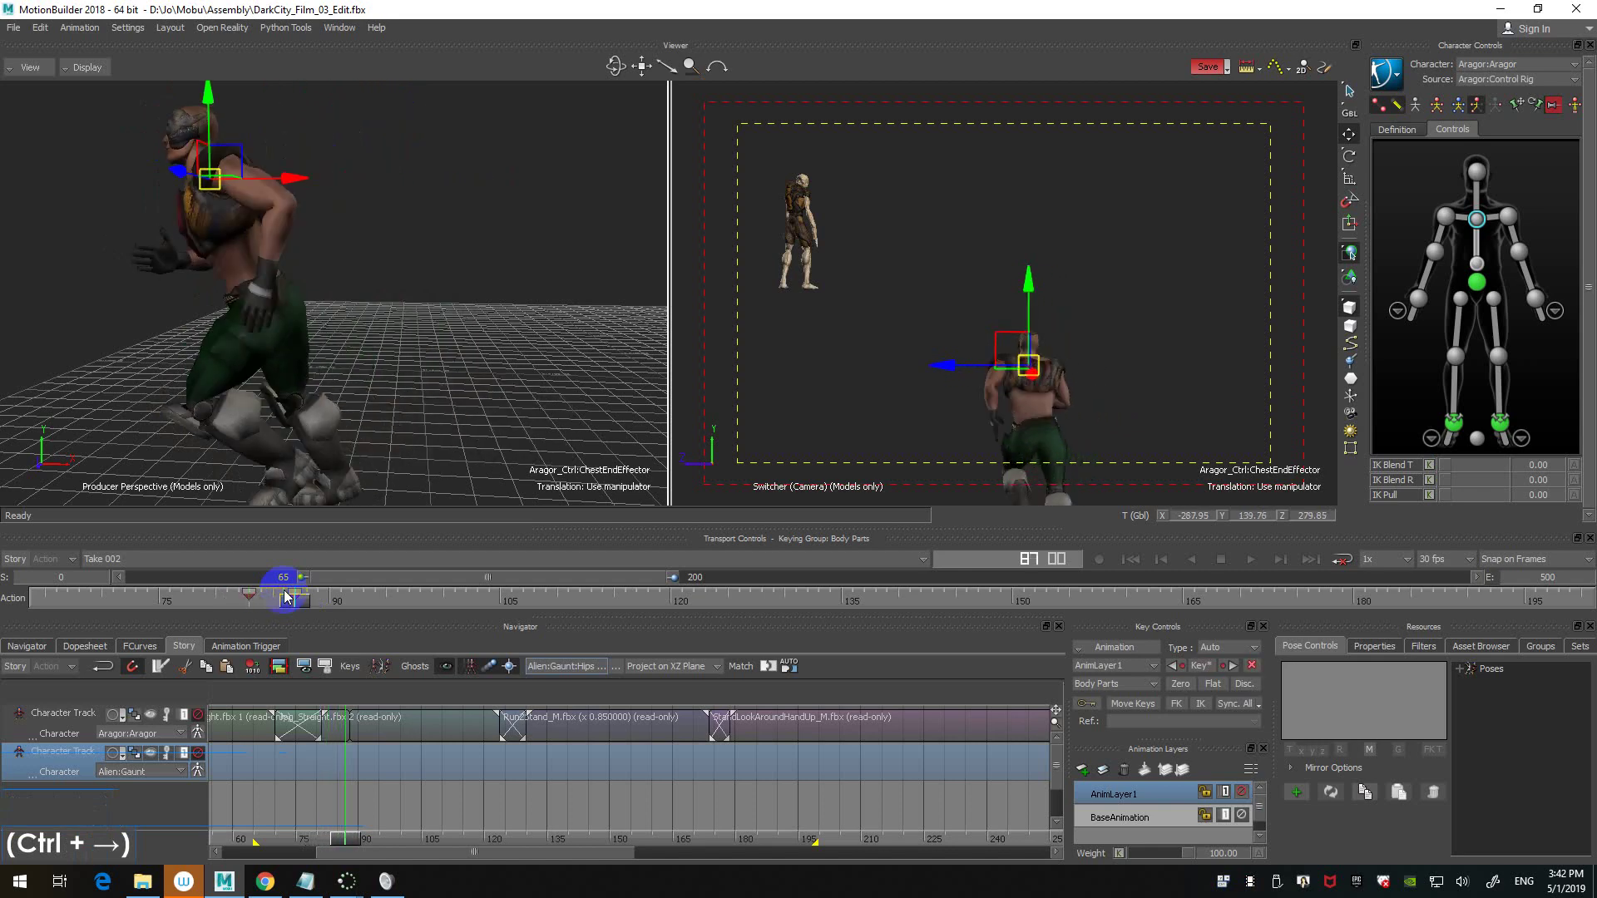
key("ctrl+Right")
key("ctrl+Left")
key("ctrl+Left")
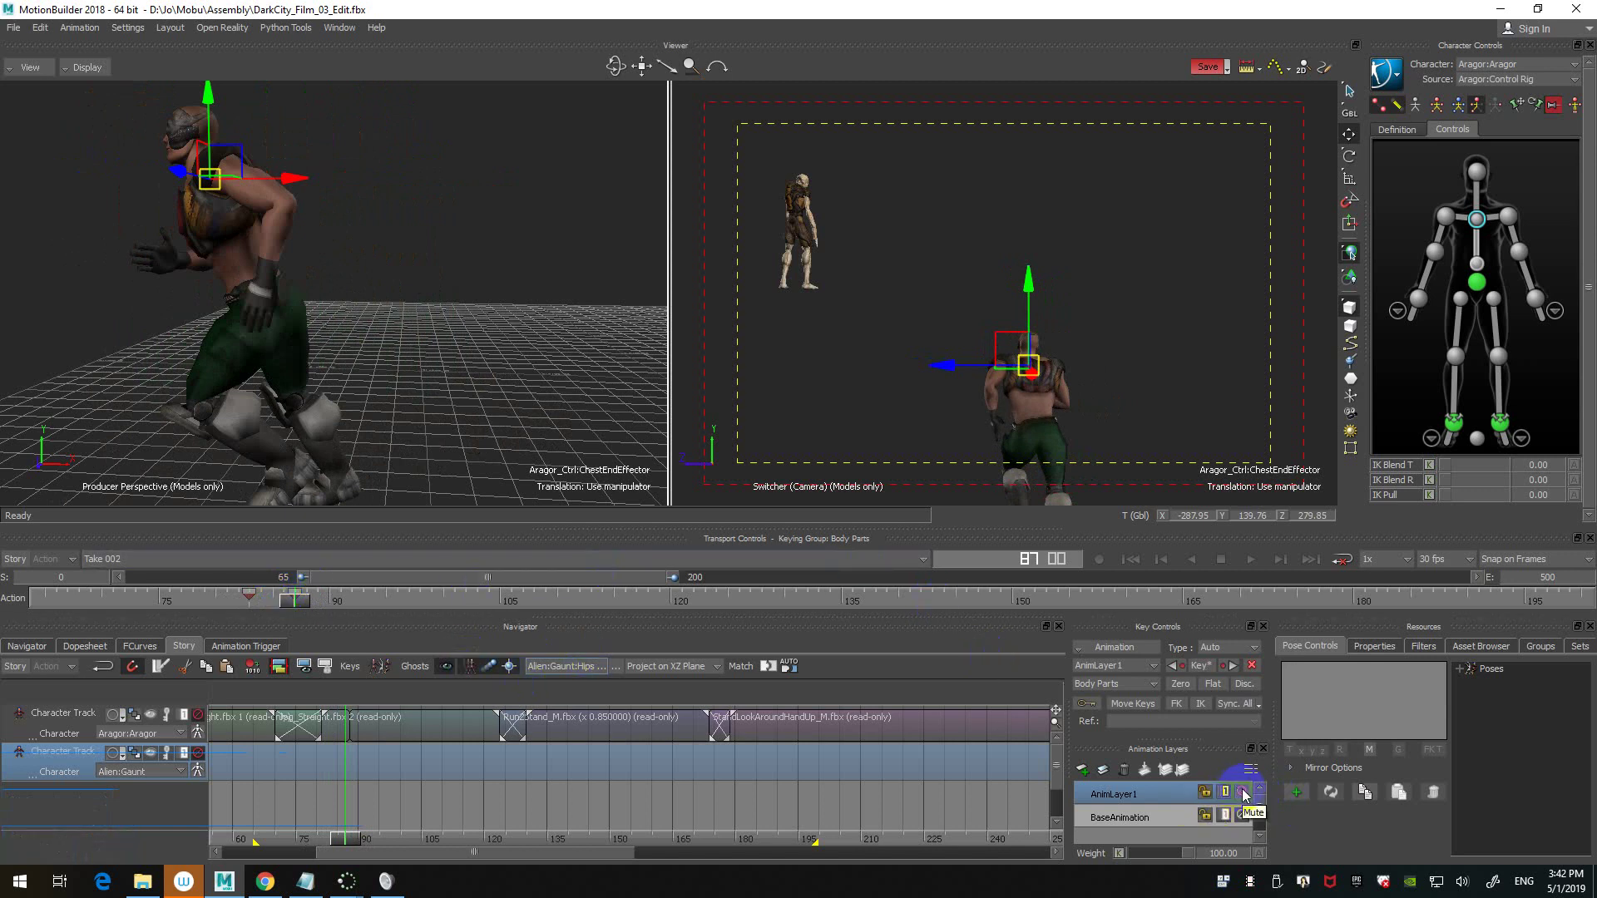
- Mute AnimLayer1 and compare Aragor's uncorrected pose on the frames around 87
left_click(1244, 794)
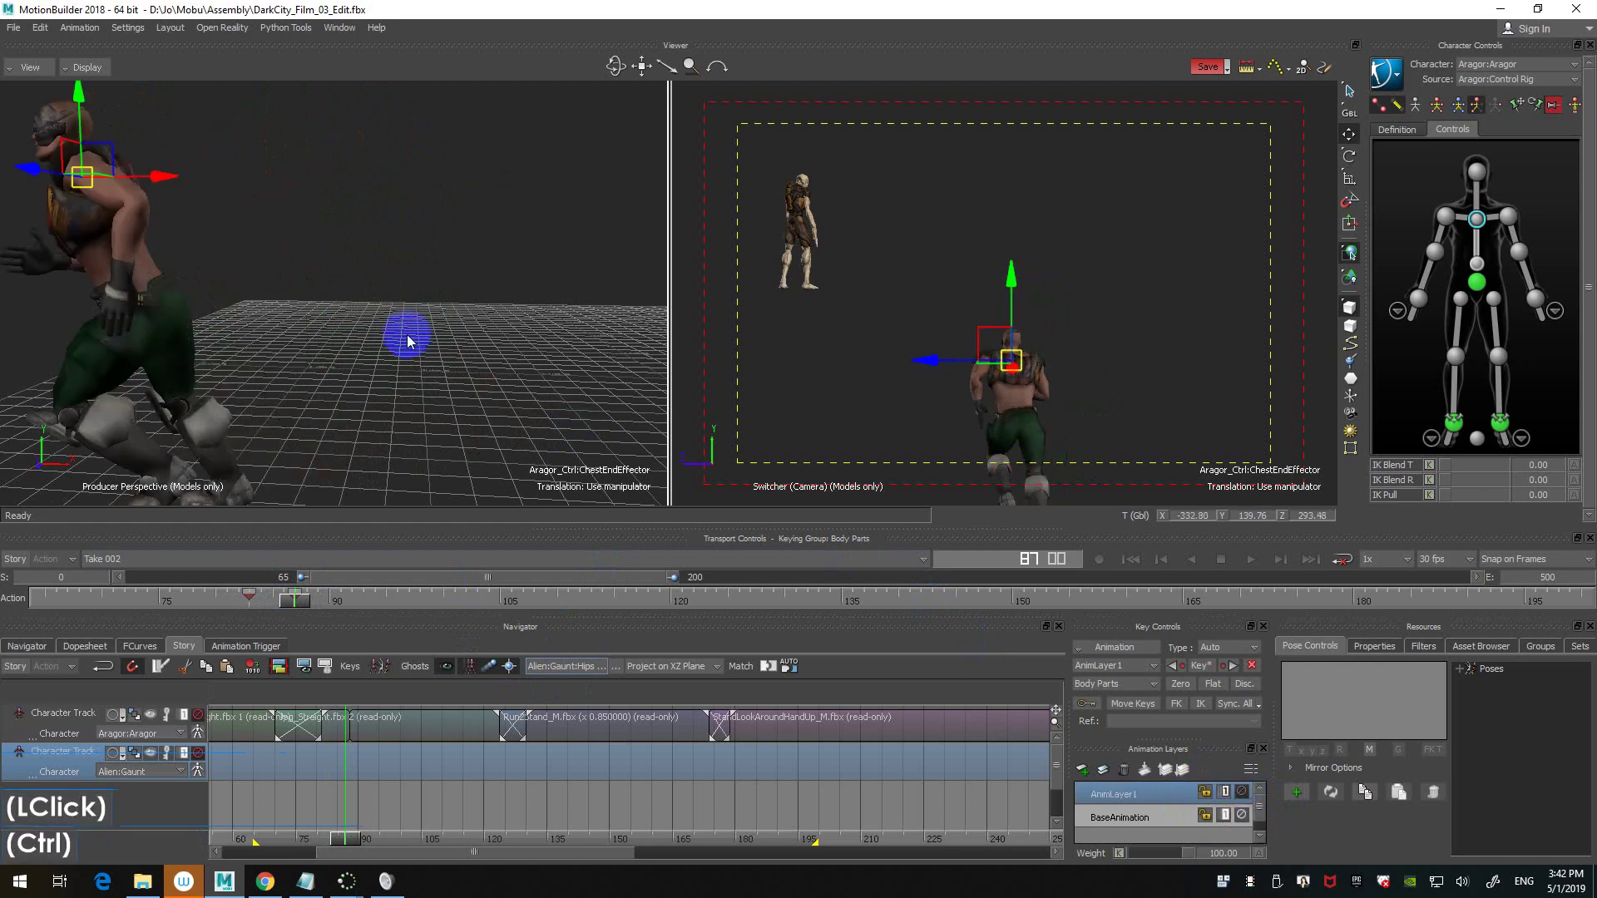
key("ctrl+Left")
key("ctrl+Right")
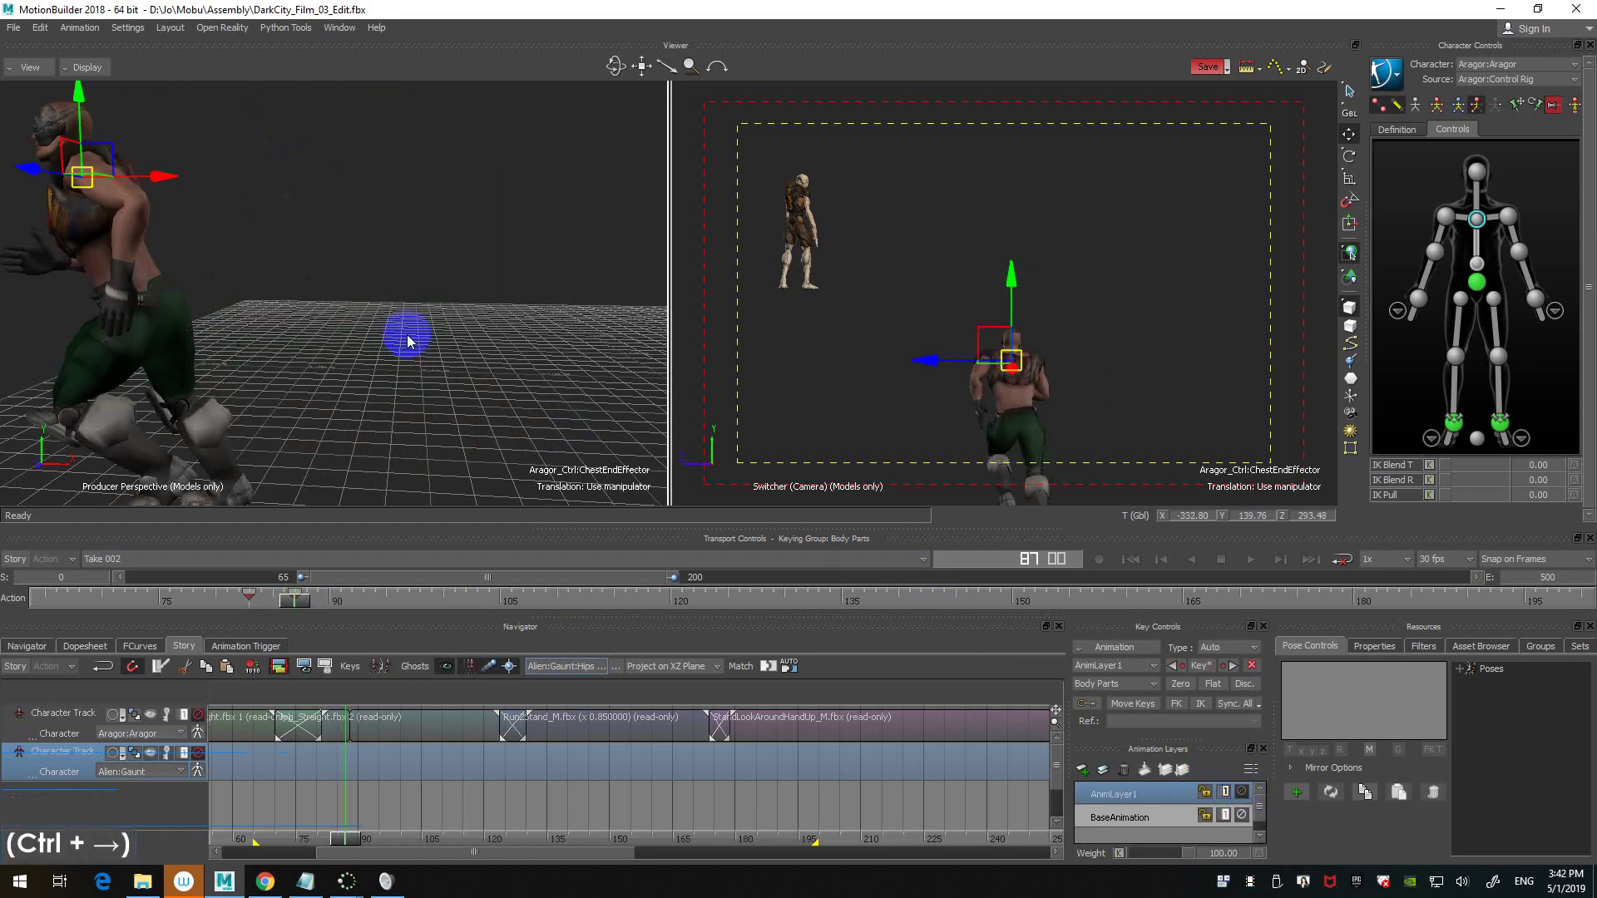
key("ctrl+Right")
- Make BaseAnimation the active layer, keep Body Parts keying and compare Aragor's base pose at frames 86 and 87
left_click(1169, 817)
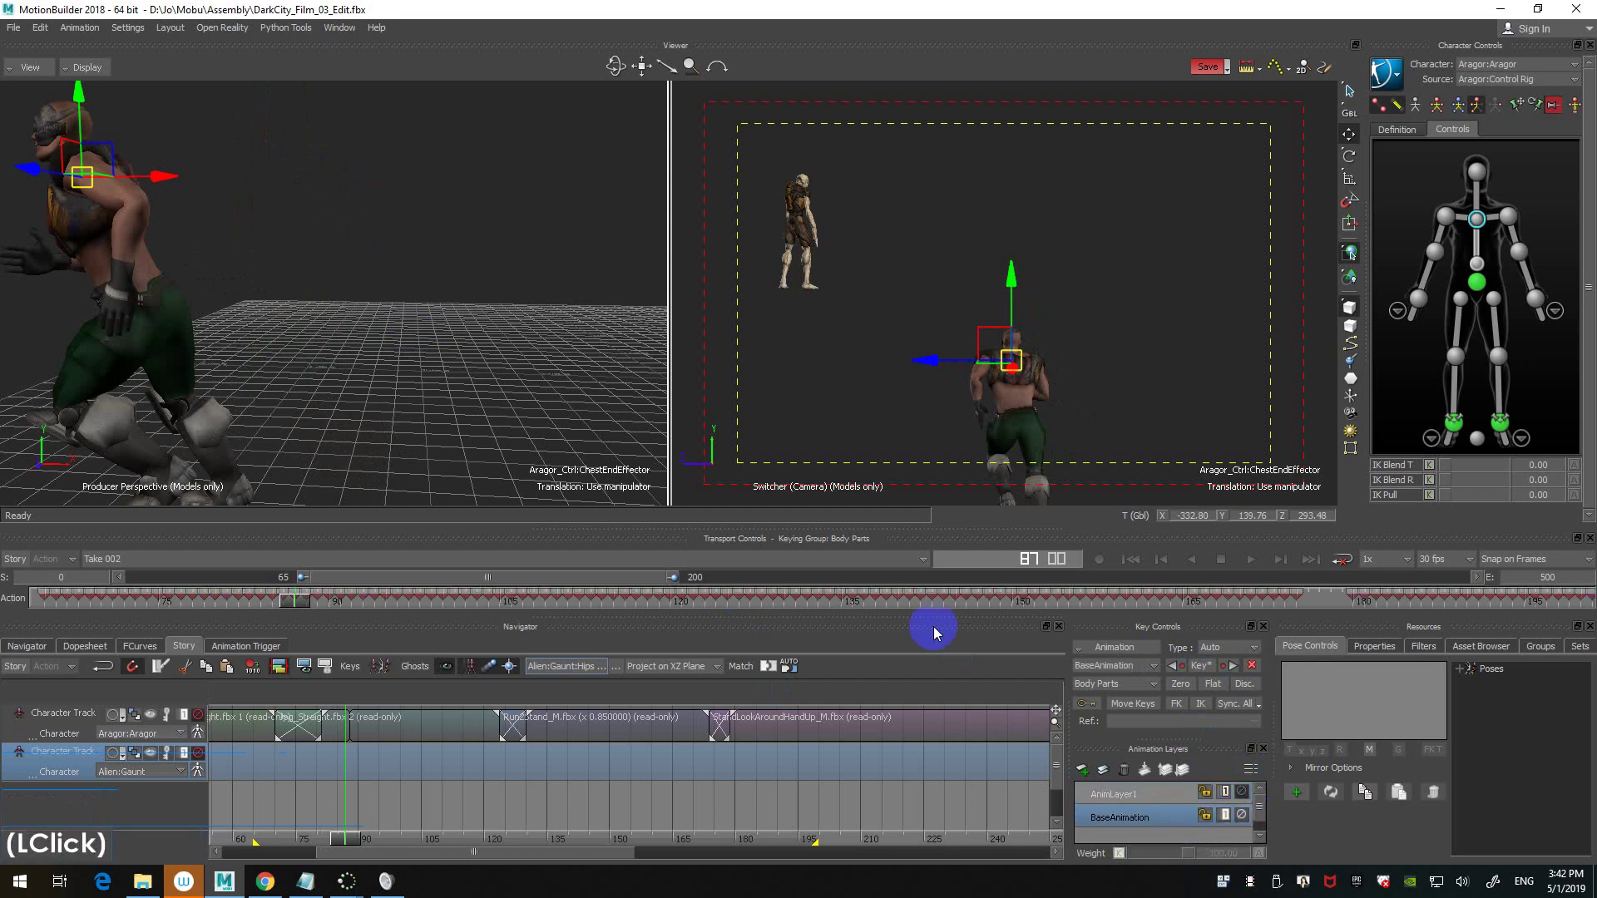
key("ctrl+Right")
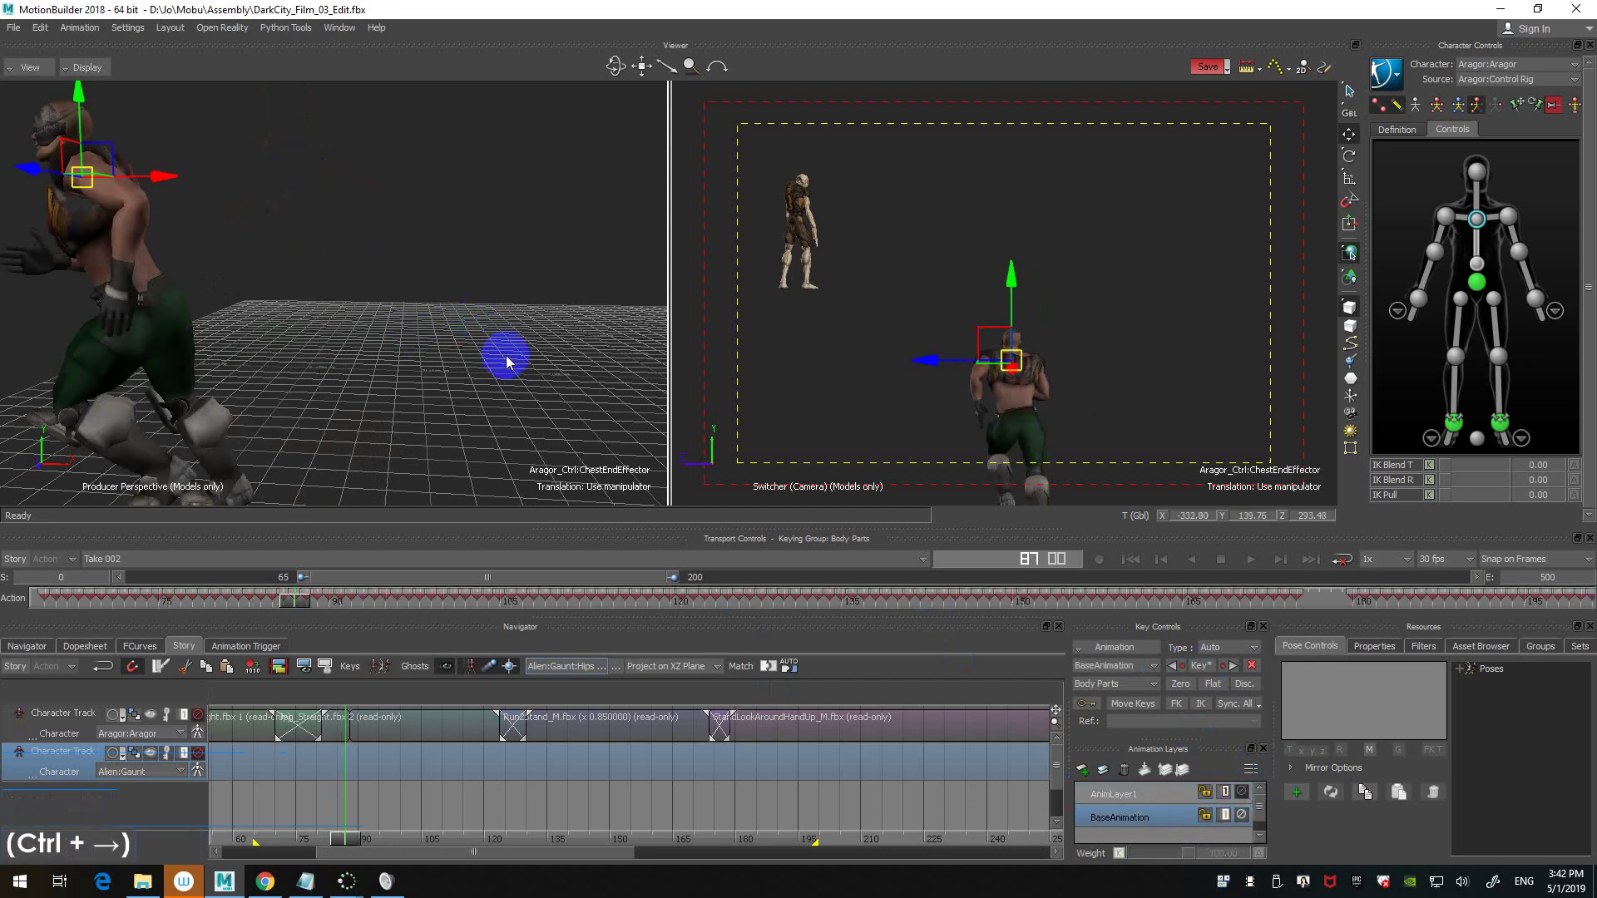
left_click(1439, 106)
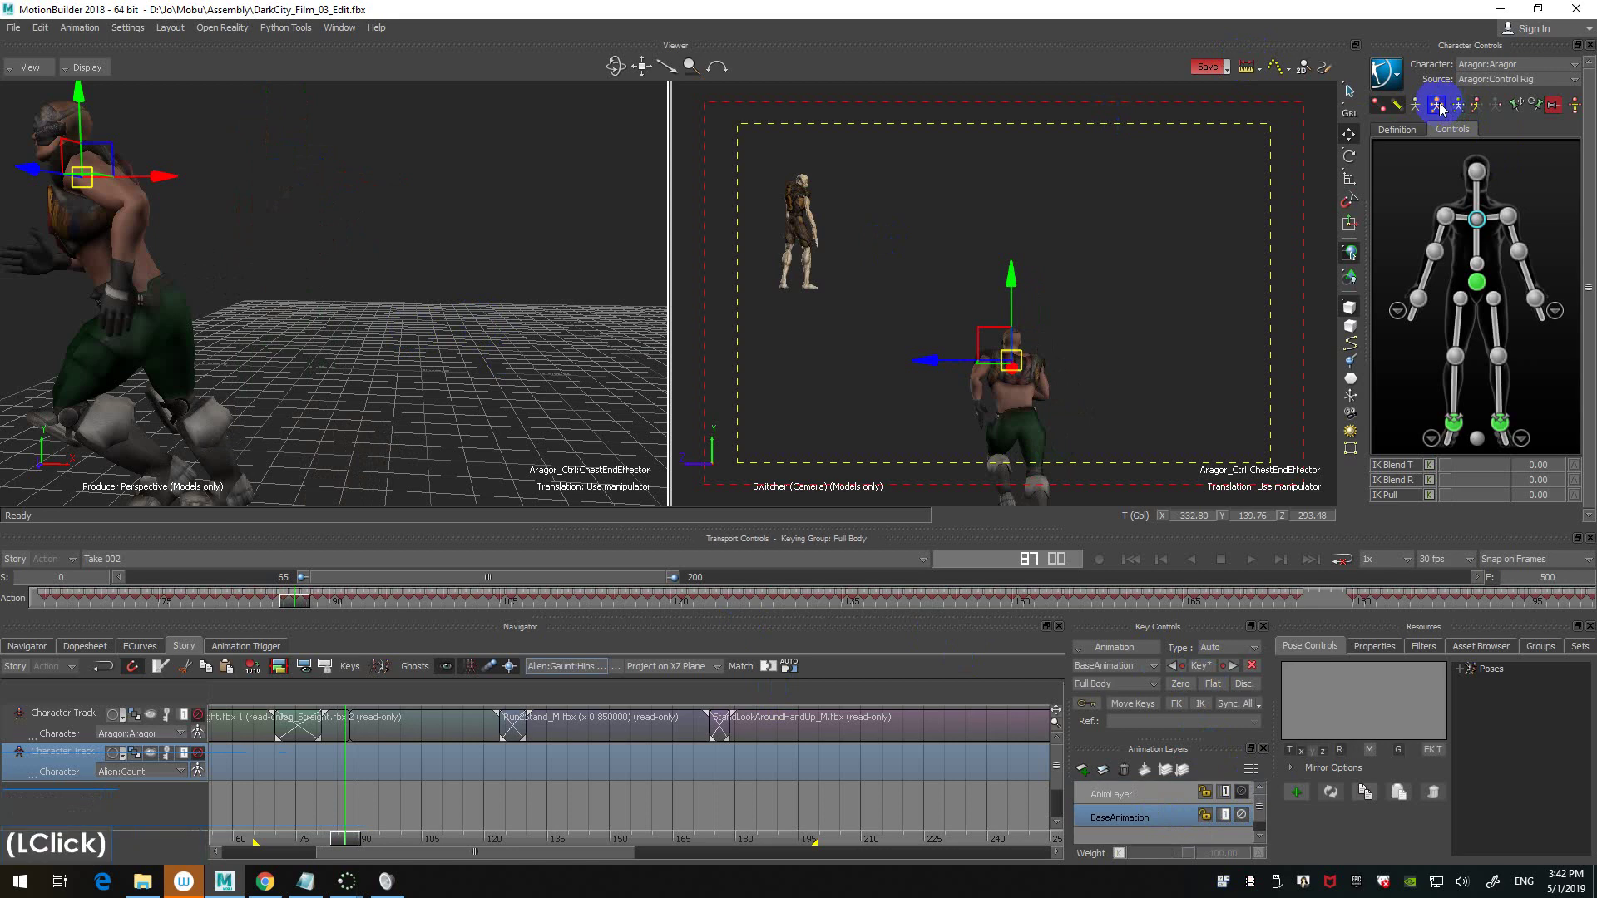
left_click(1480, 107)
key("ctrl+Left")
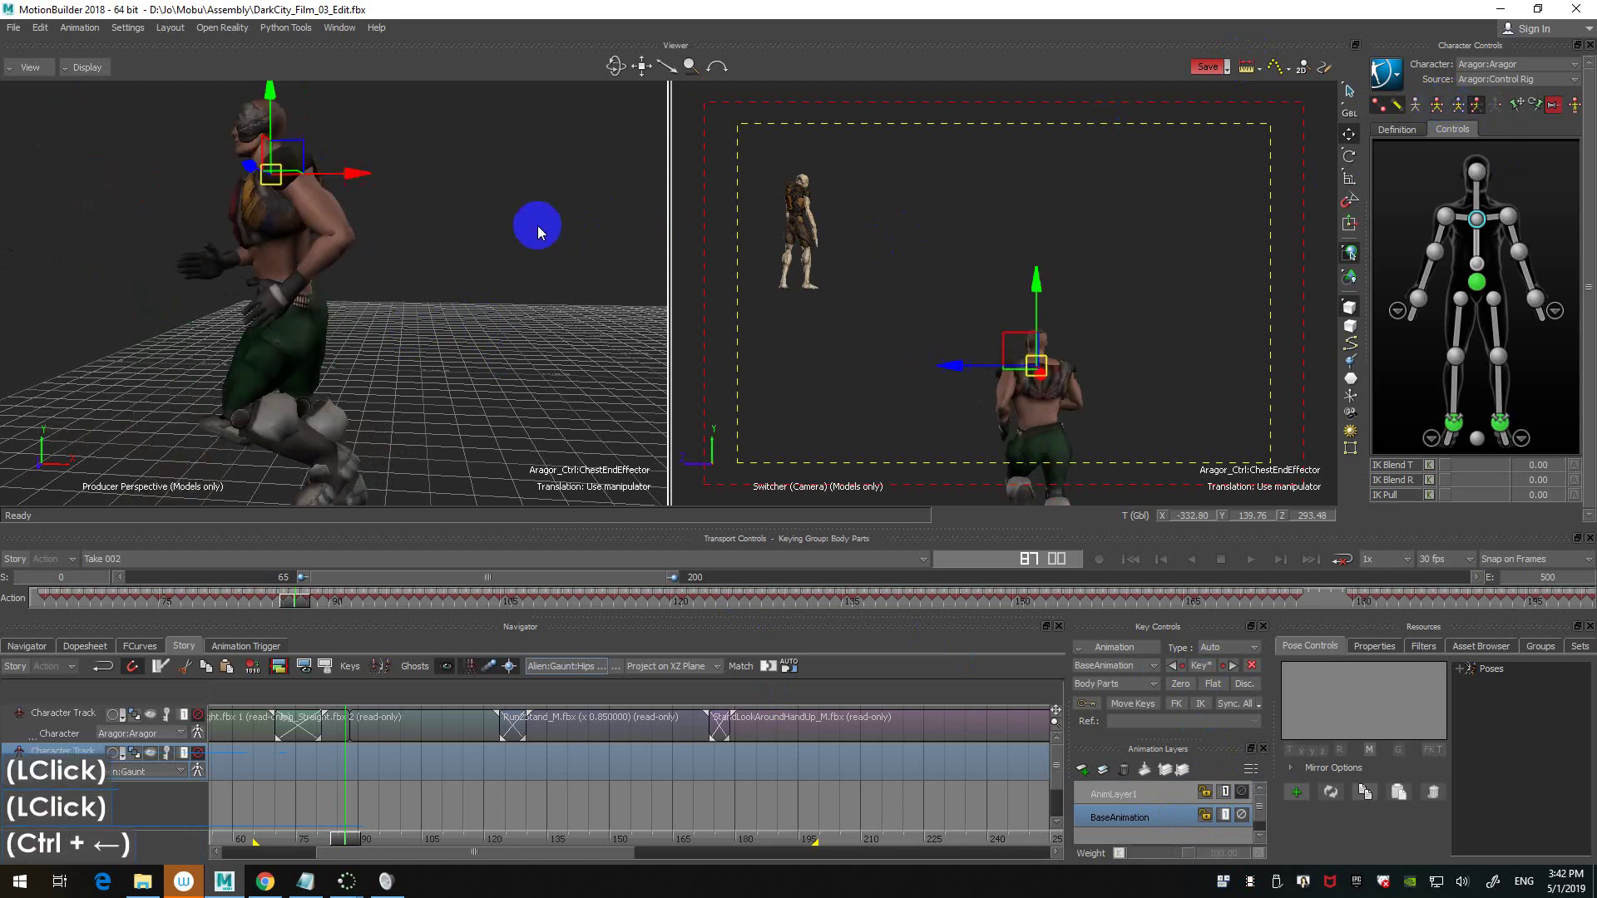
key("ctrl+Right")
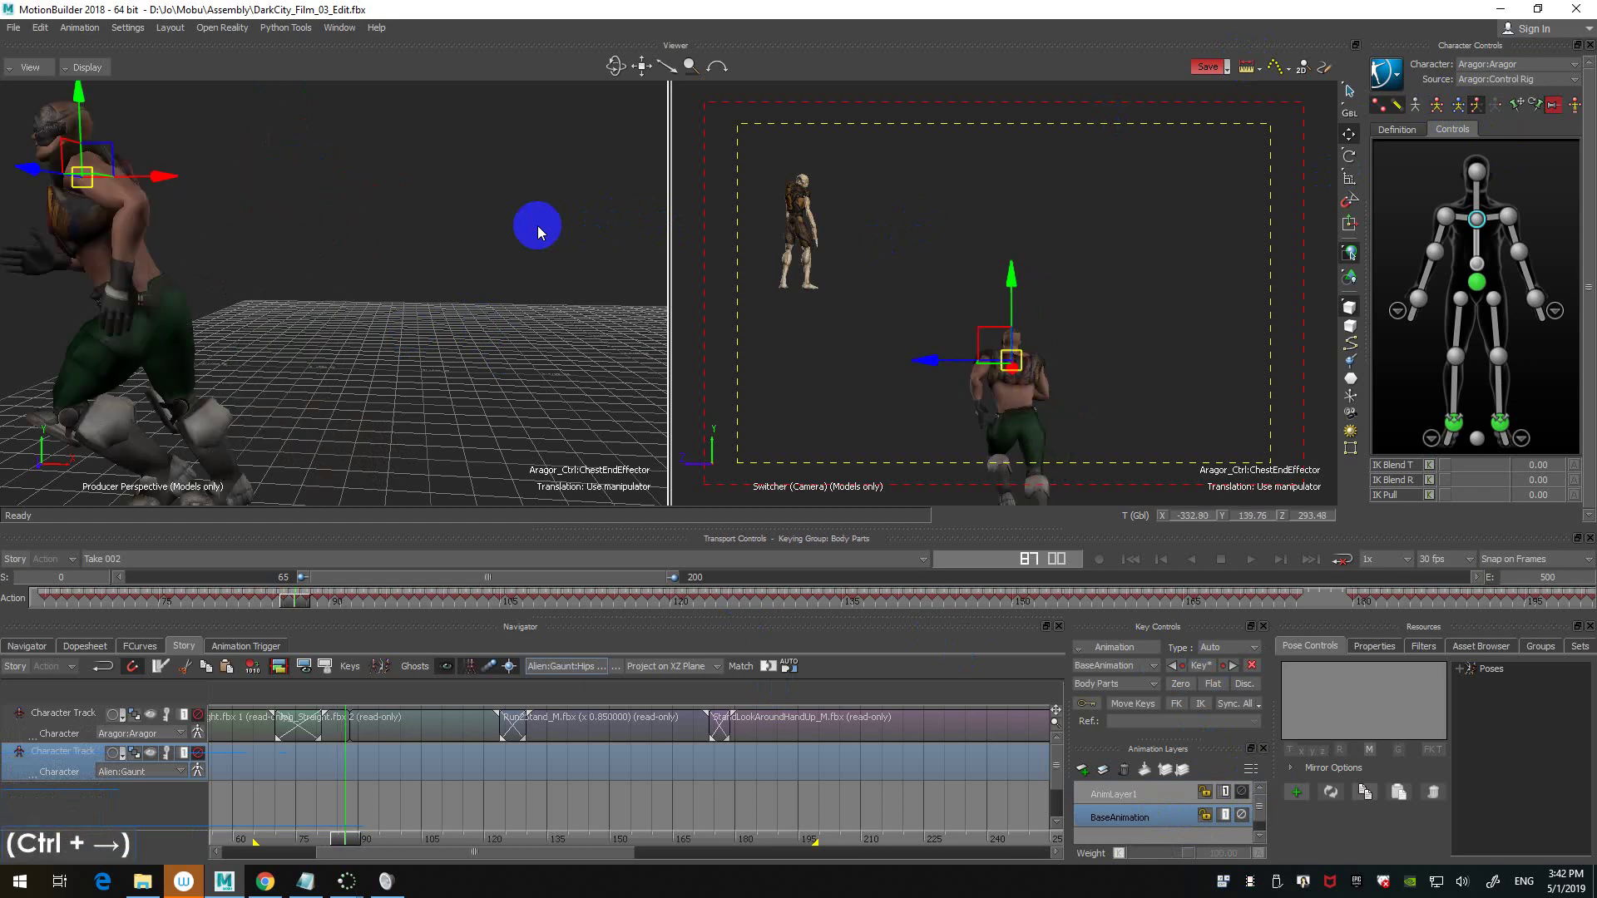
- Make AnimLayer1 the active animation layer, toggle its mute state, and advance Aragor's run to frame 91
left_click(1254, 795)
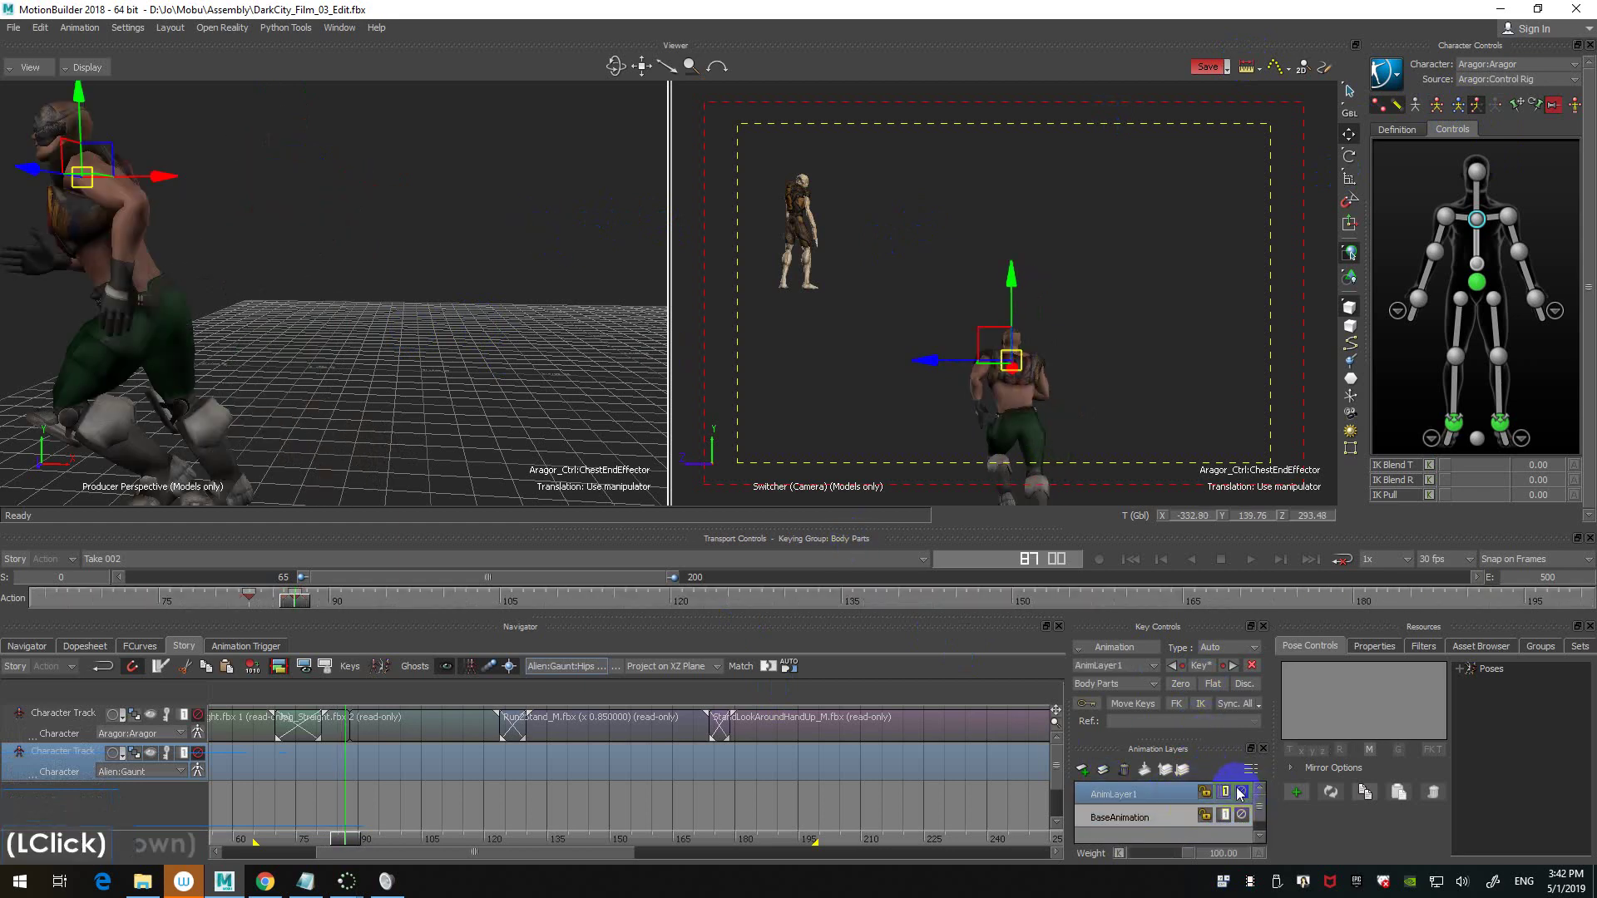
left_click(1241, 792)
left_click(494, 356)
key("ctrl+Right")
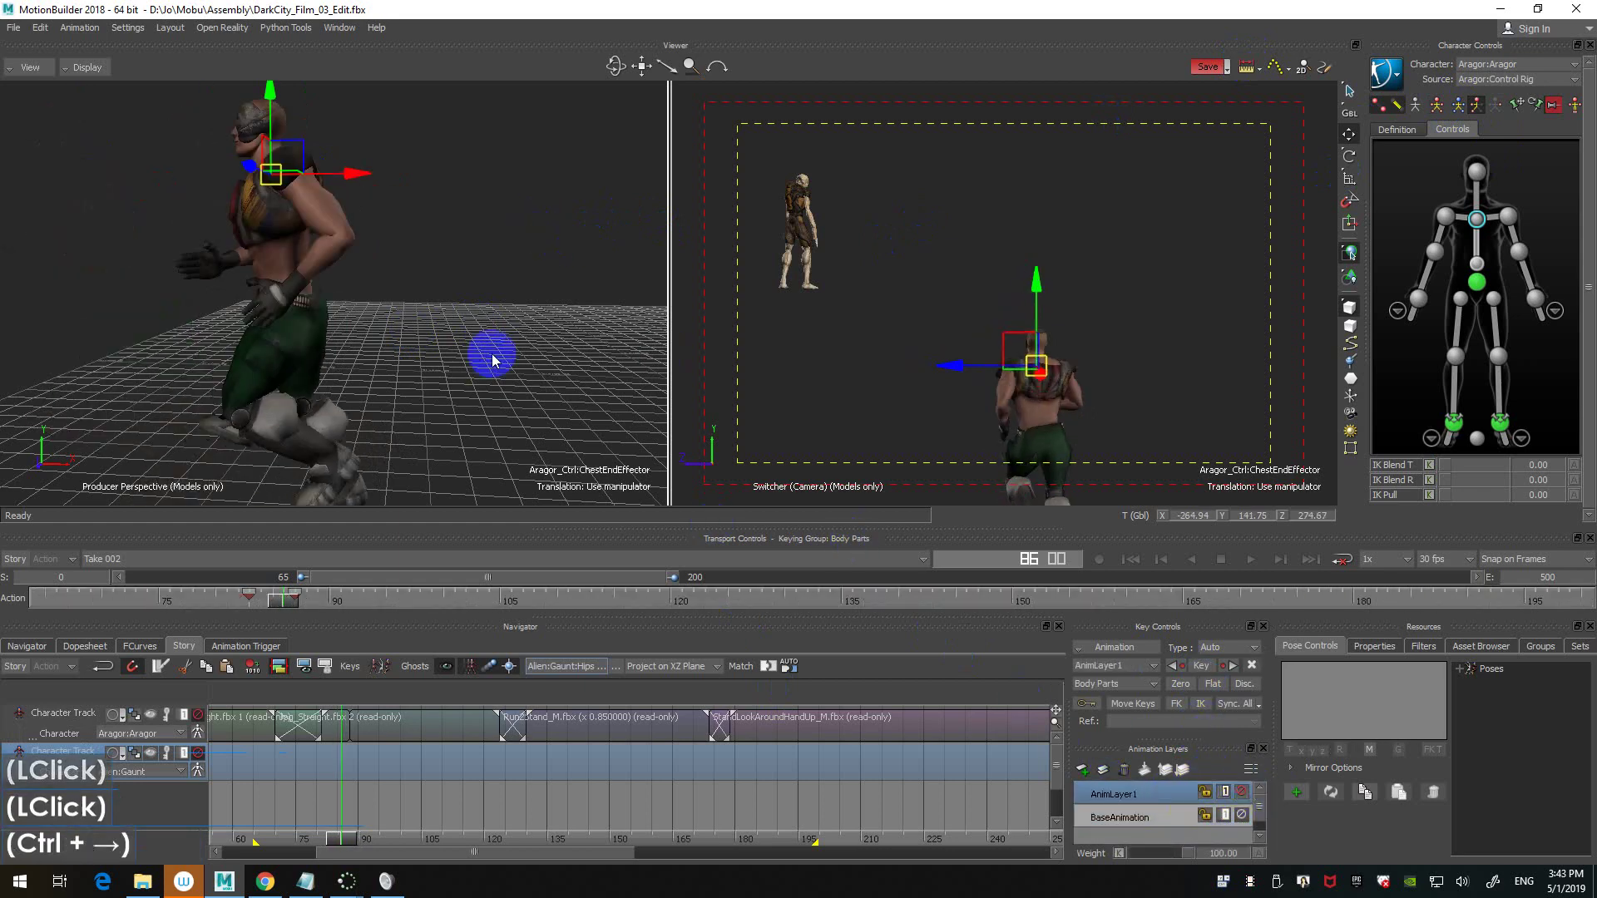
key("ctrl+Right")
key("ctrl+Right")
key("ctrl+Right")
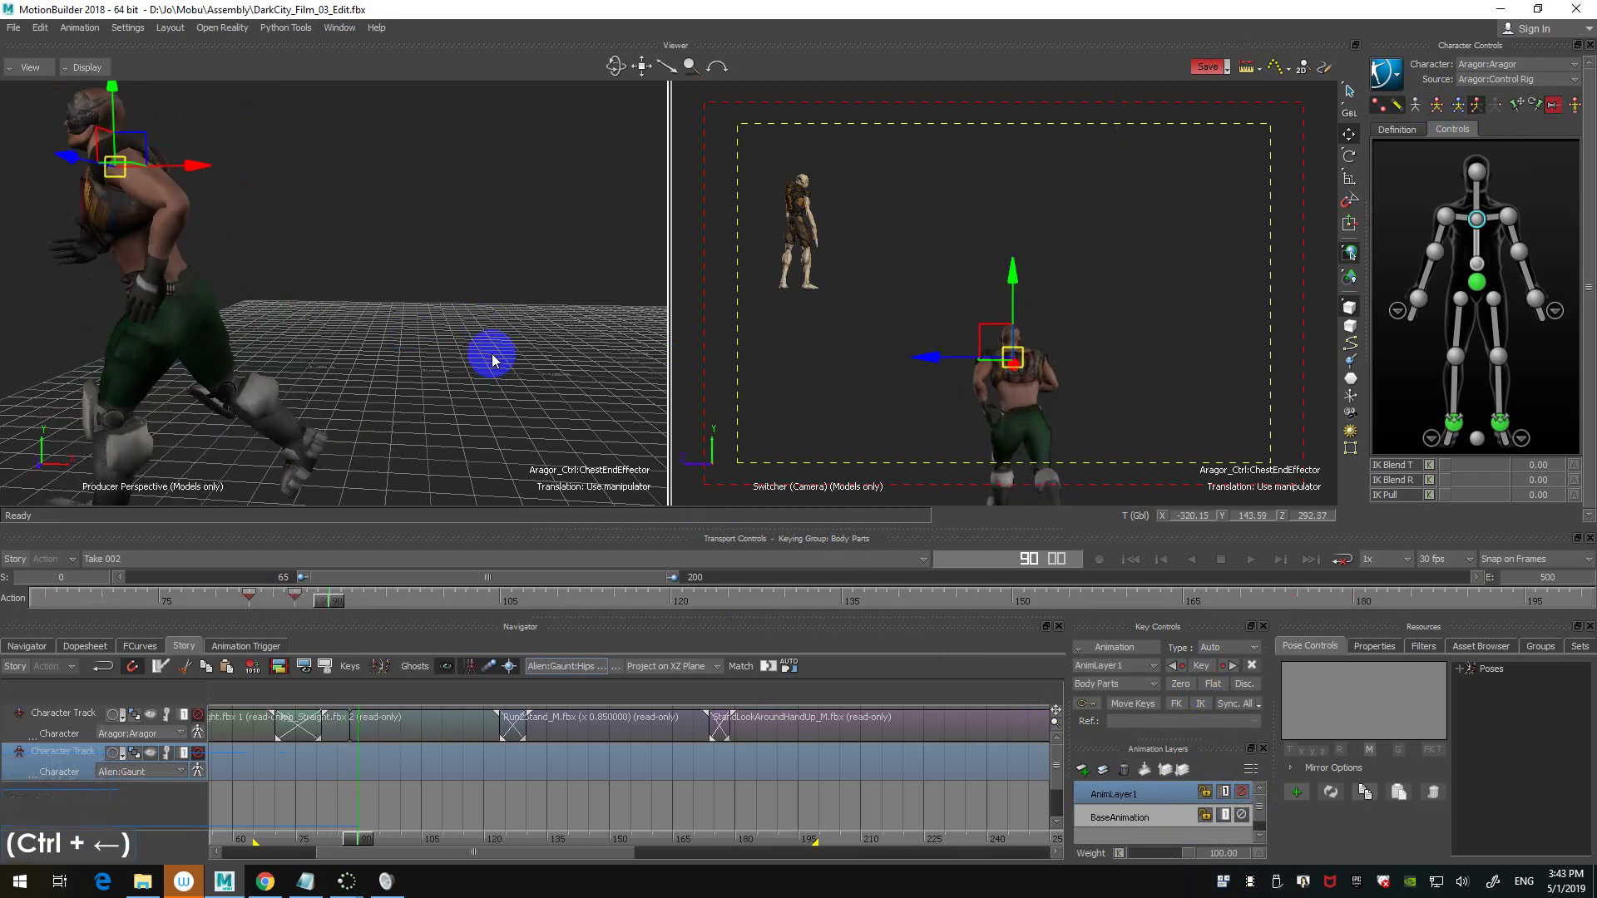
key("ctrl+Right")
left_click_drag(493, 356, 517, 335, "shift")
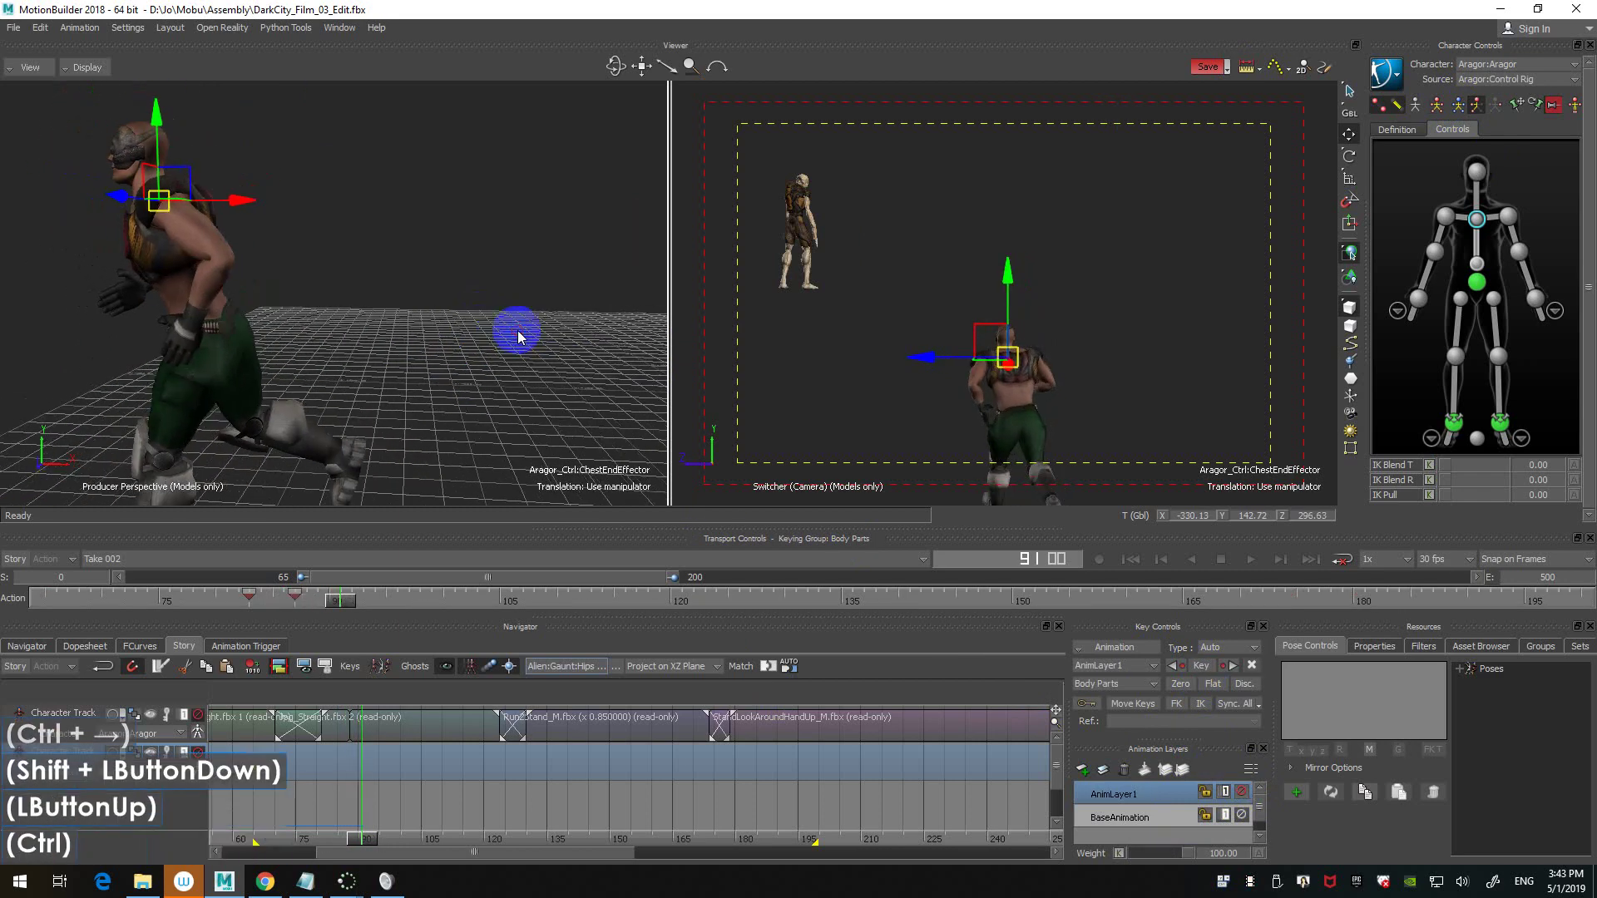
- Undo the last keyframe change and review Aragor's run between frames 84 and 91, ending on frame 91
key("ctrl+z")
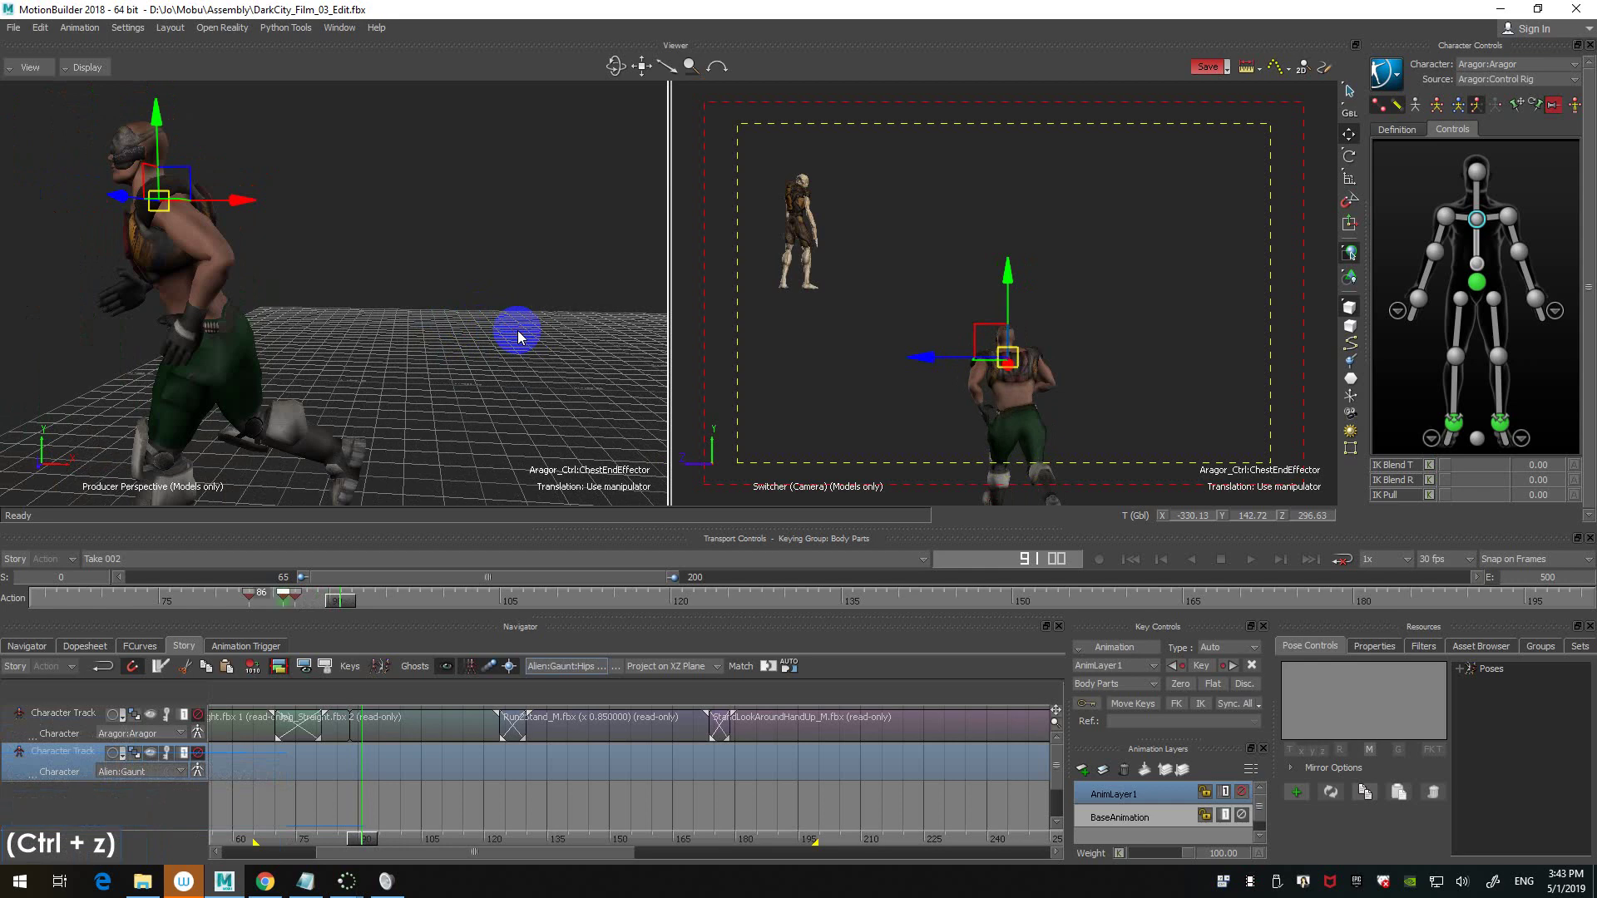
key("ctrl+Left")
key("ctrl+Left")
key("ctrl+Left")
key("ctrl+Left")
key("ctrl+Left")
key("ctrl+Left")
key("ctrl+Left")
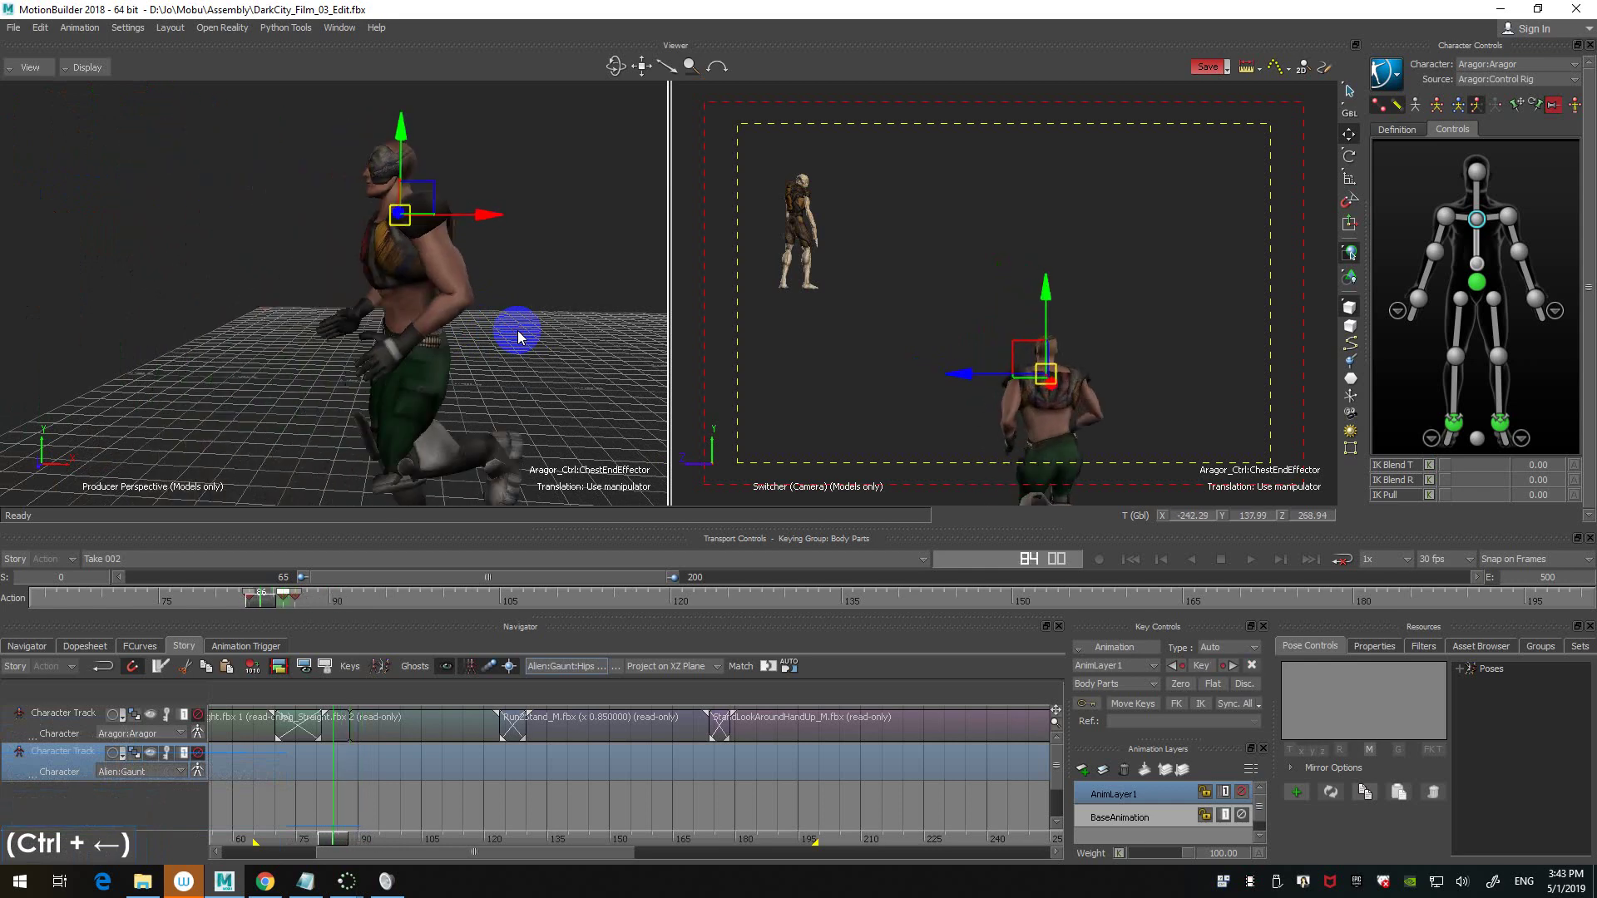
key("ctrl+Right")
key("ctrl+Right")
key("ctrl+Right")
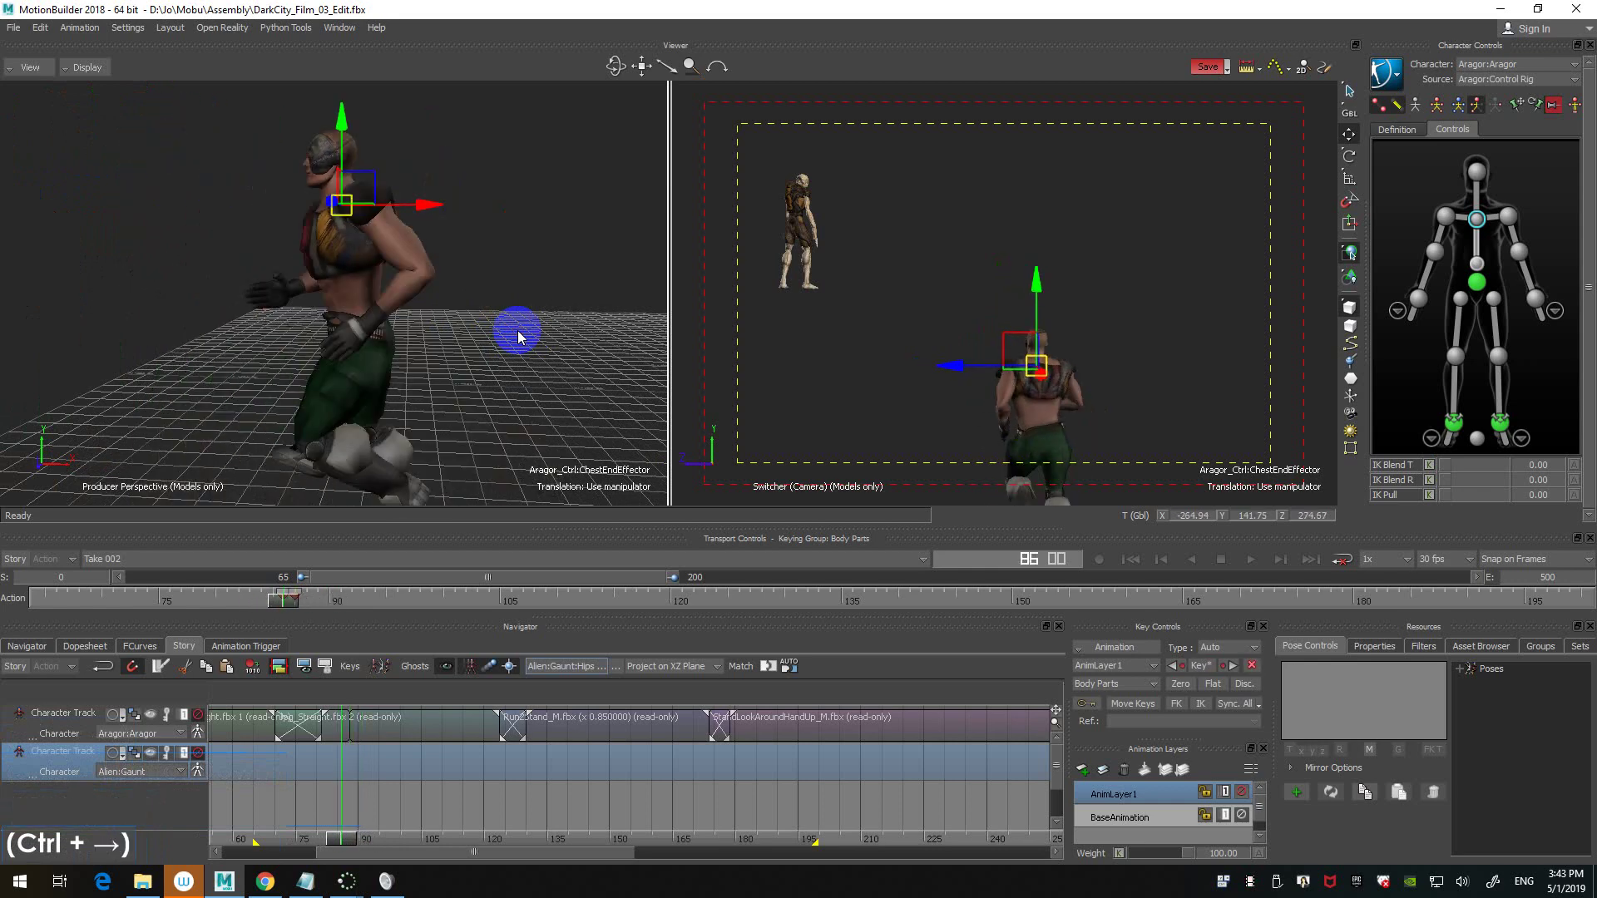
key("ctrl+Right")
key("ctrl+Right")
key("ctrl+Right")
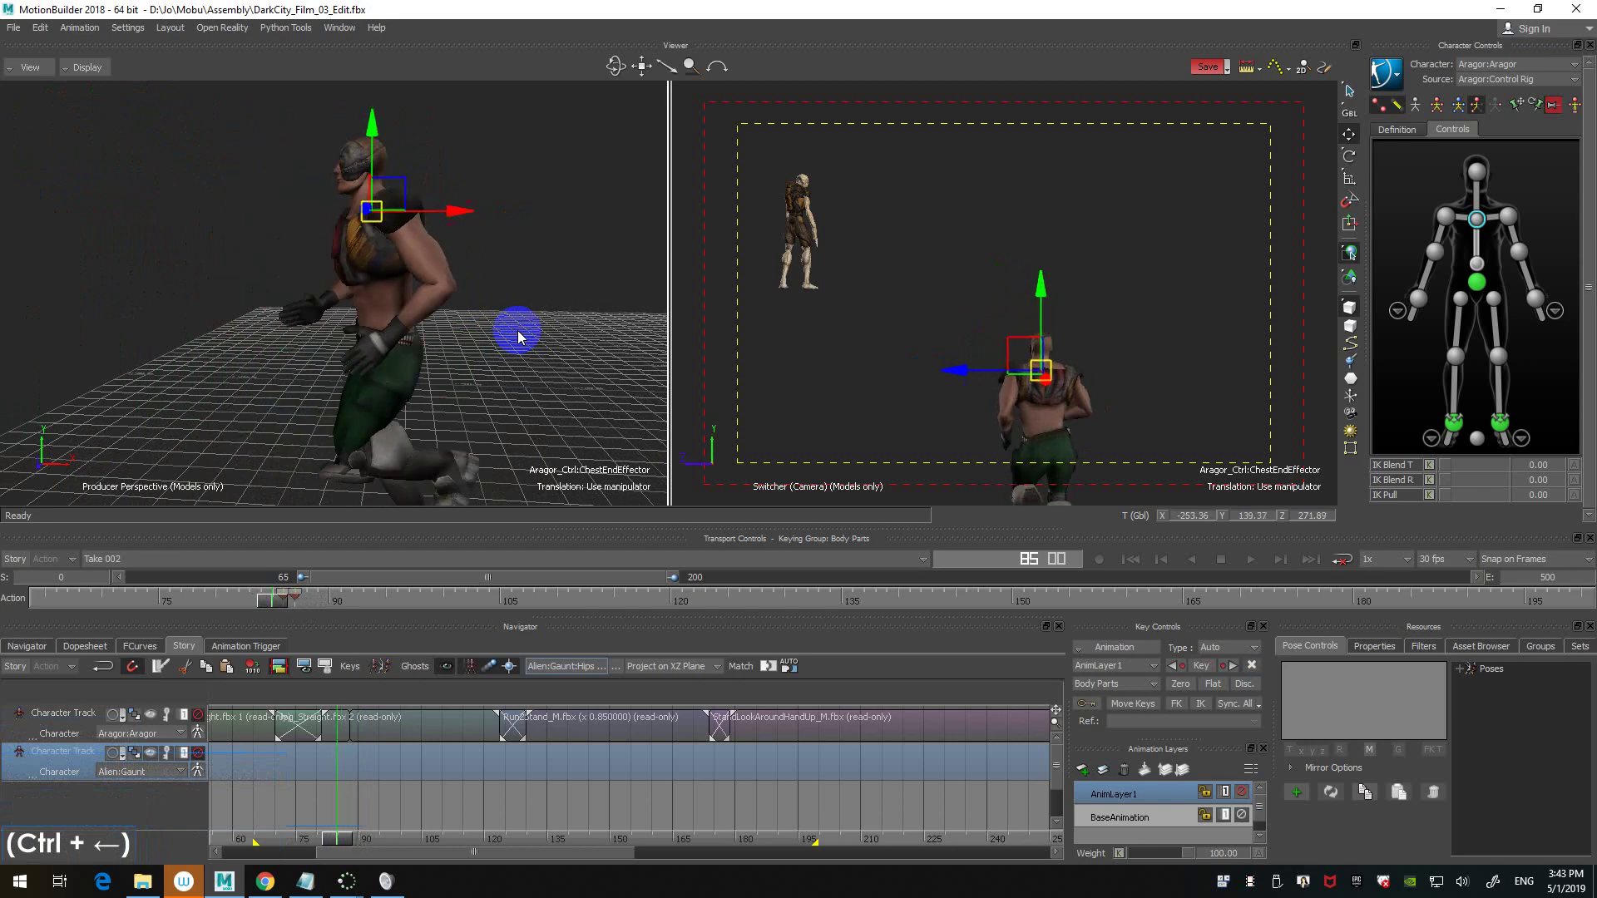
key("ctrl+Right")
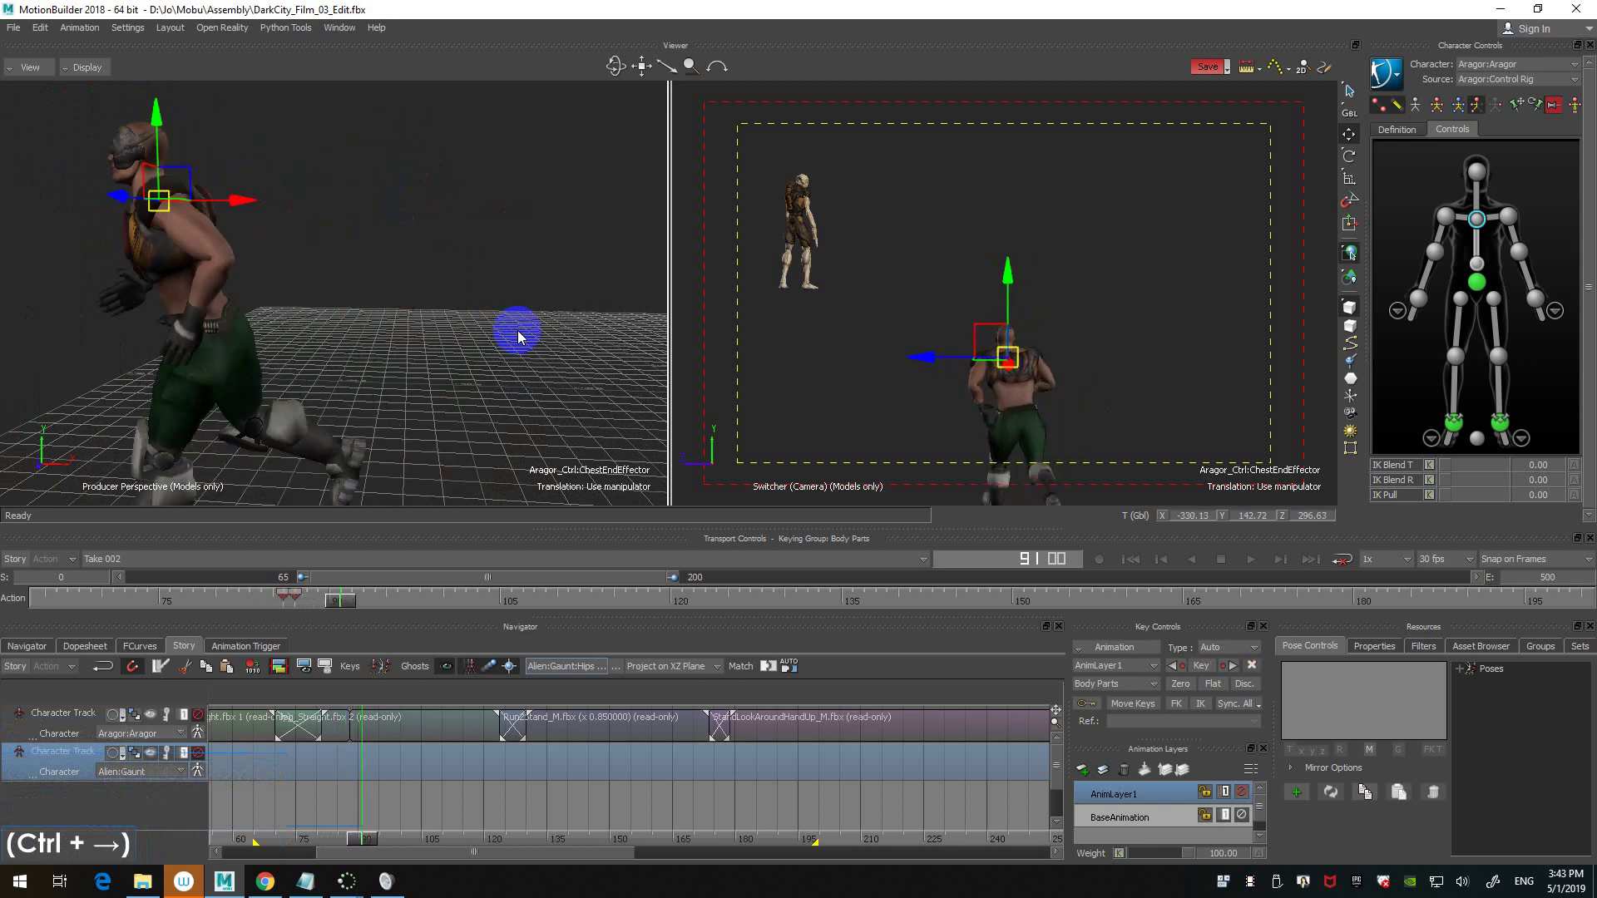
- Key Aragor's chest effector at frame 91 on AnimLayer1
left_click(482, 266)
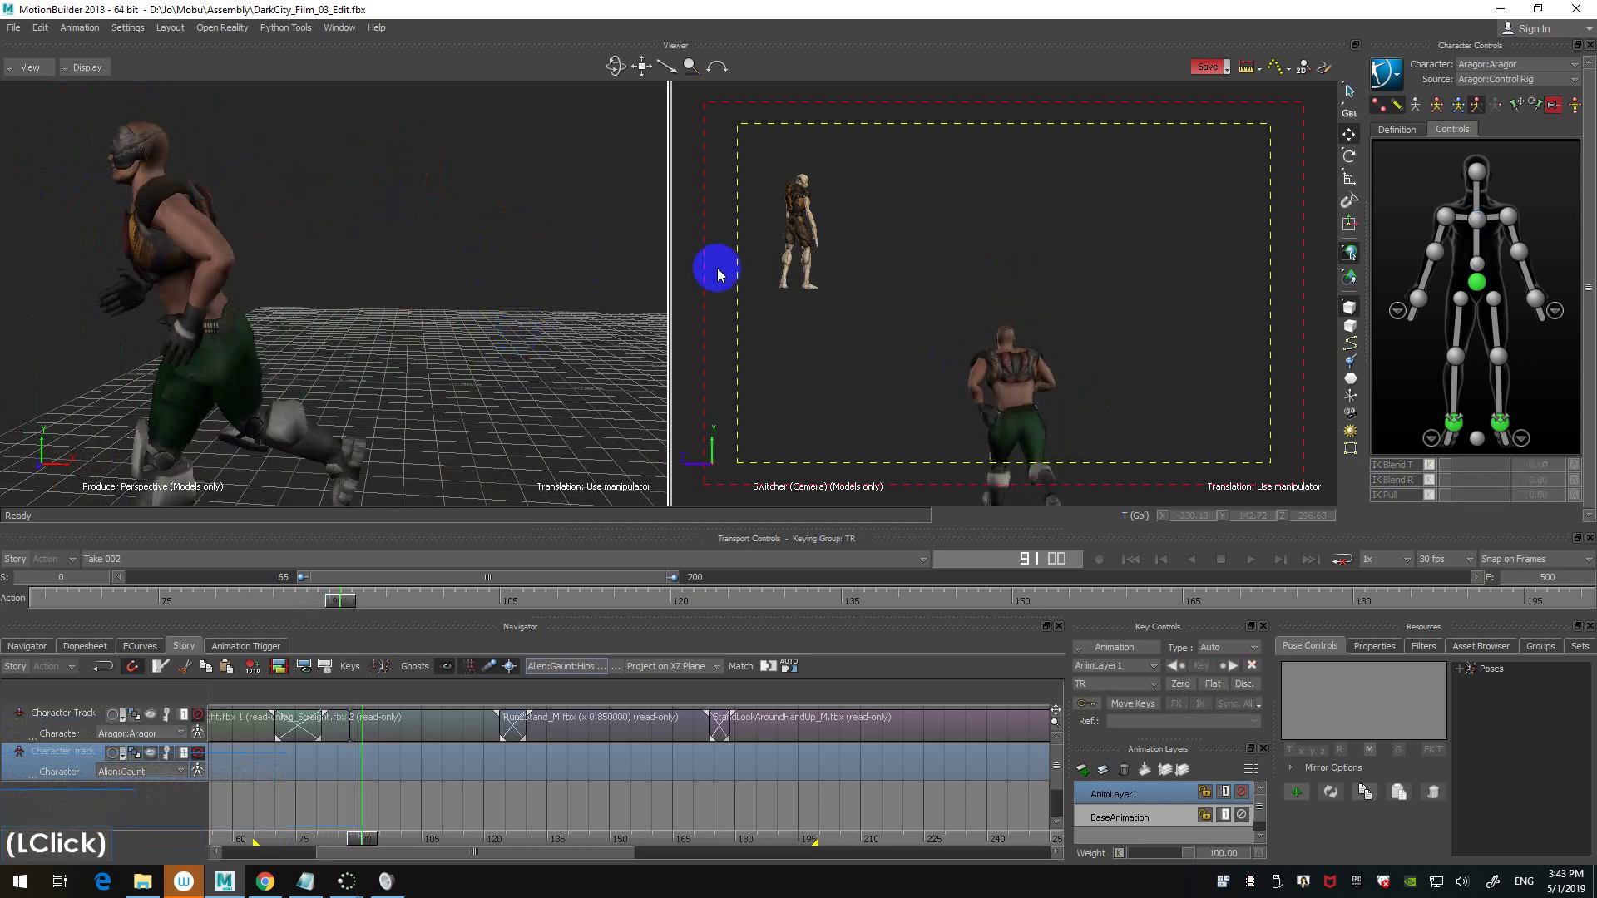
left_click(1482, 223)
left_click_drag(616, 247, 691, 260, "shift")
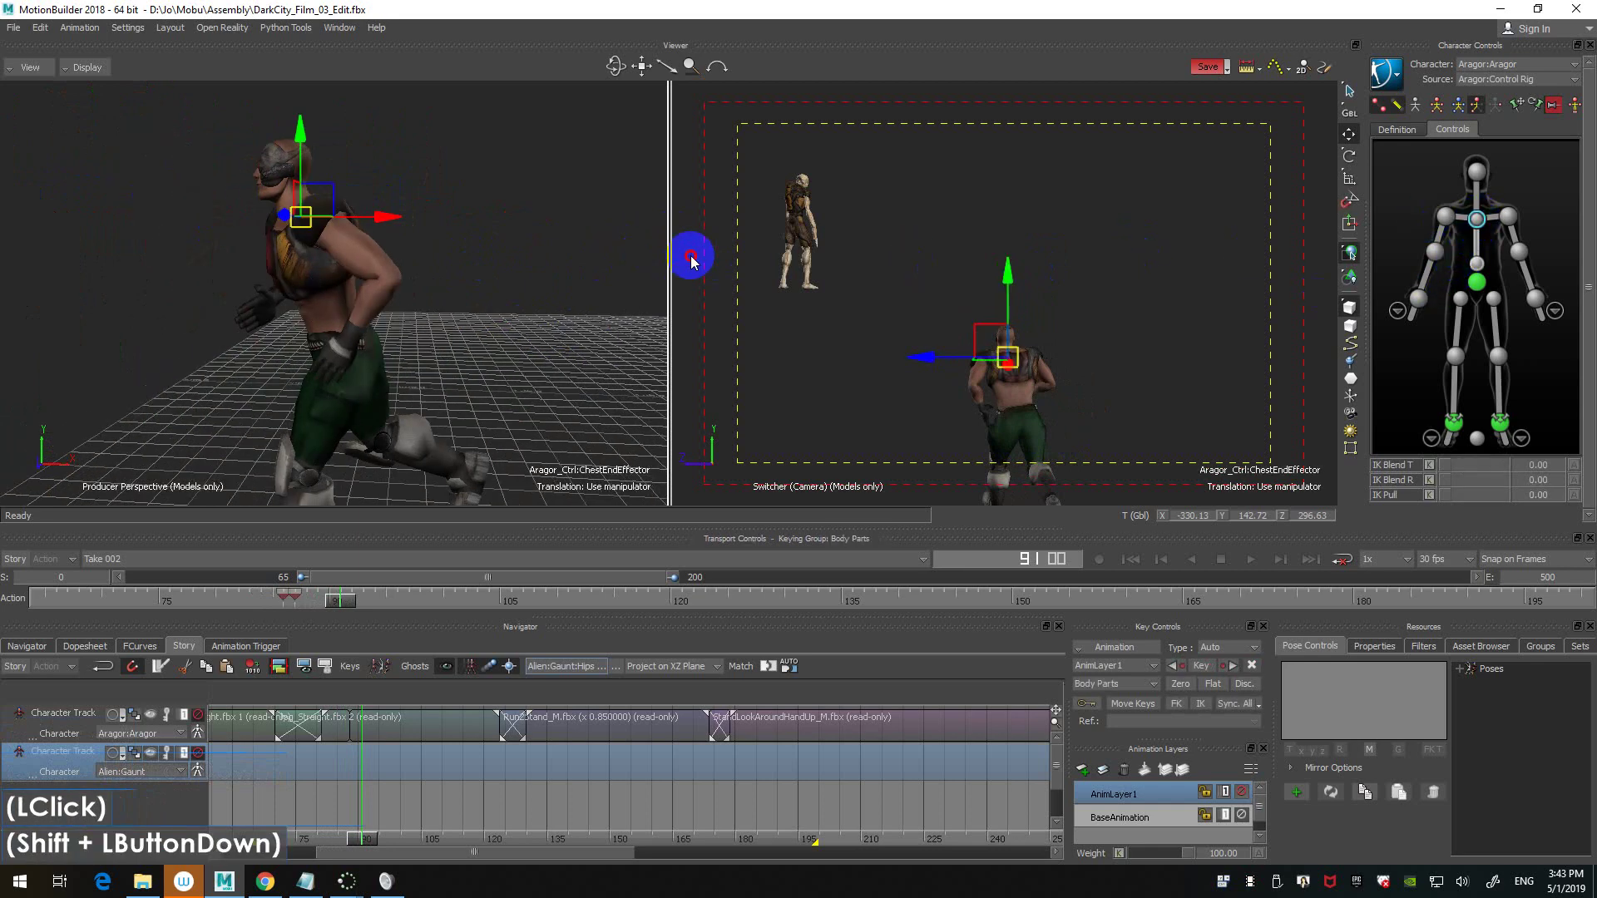
key("k")
- Go to frame 87 and reframe the perspective view on Aragor's upper body
key("ctrl+Left")
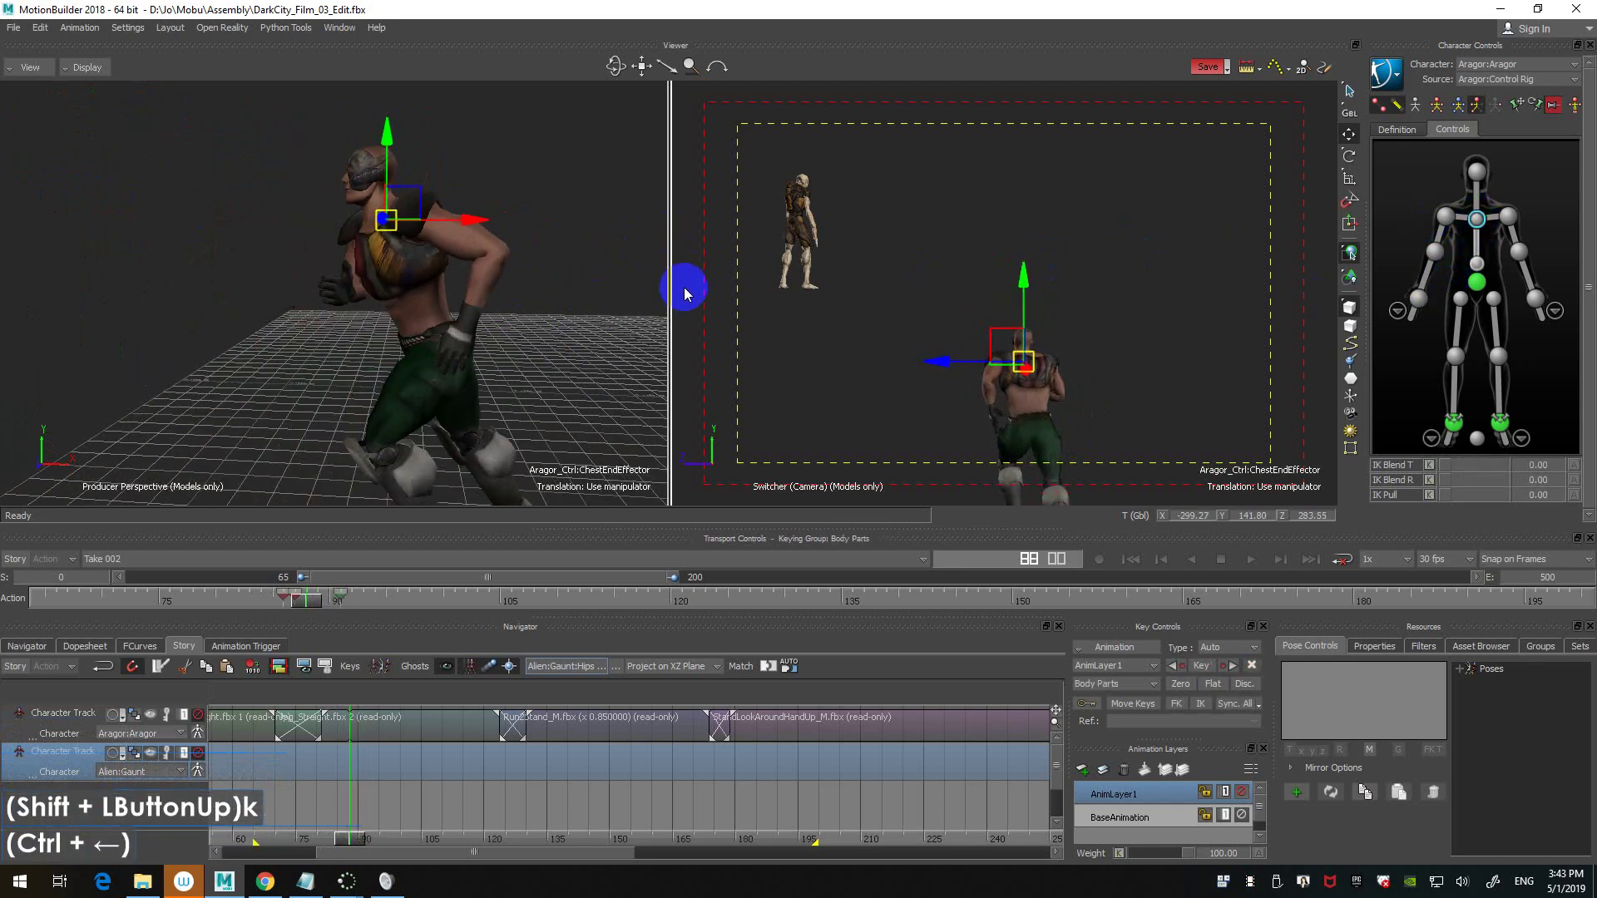
key("ctrl+Right")
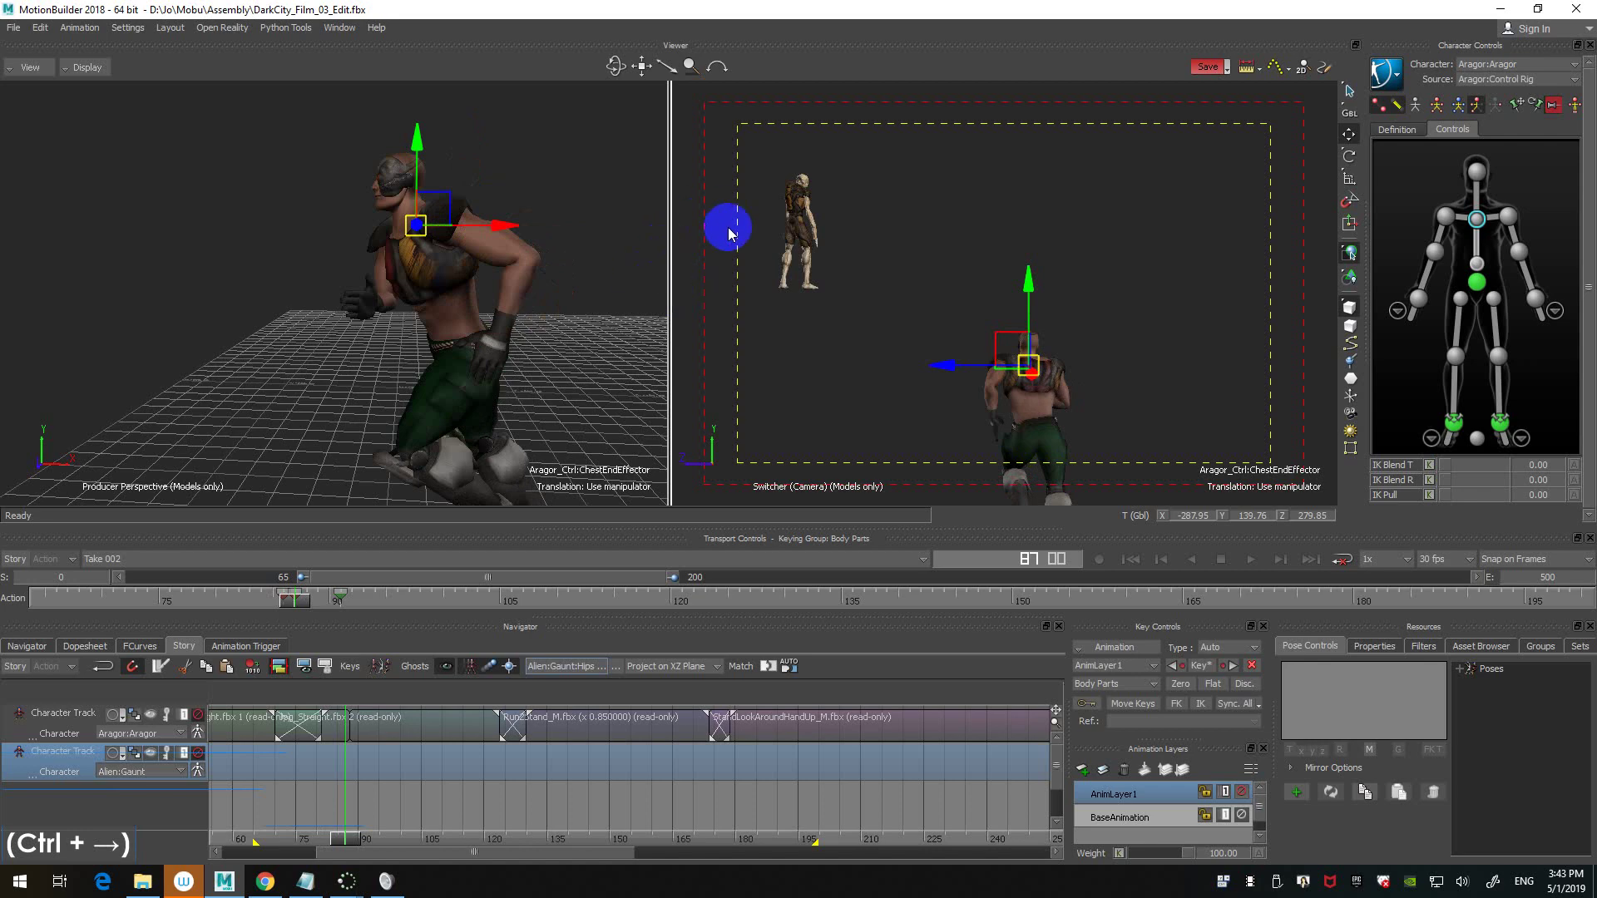
left_click_drag(583, 229, 371, 241, "shift")
left_click(557, 218, "ctrl")
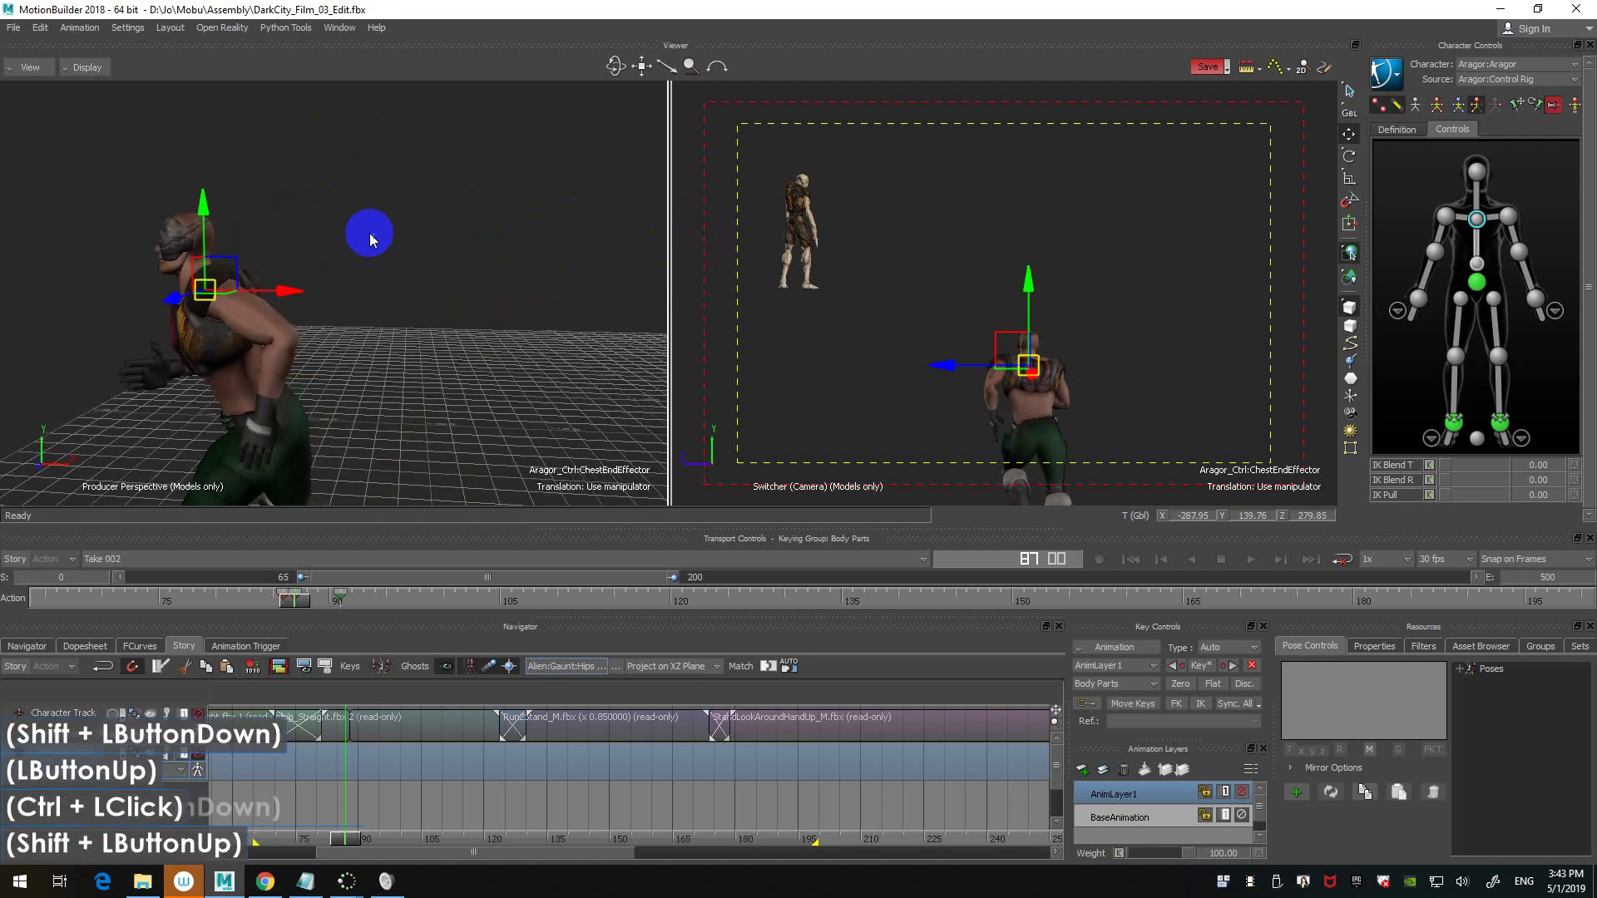
- Try deleting the chest effector's key at frame 87
left_click(298, 598)
key("Delete")
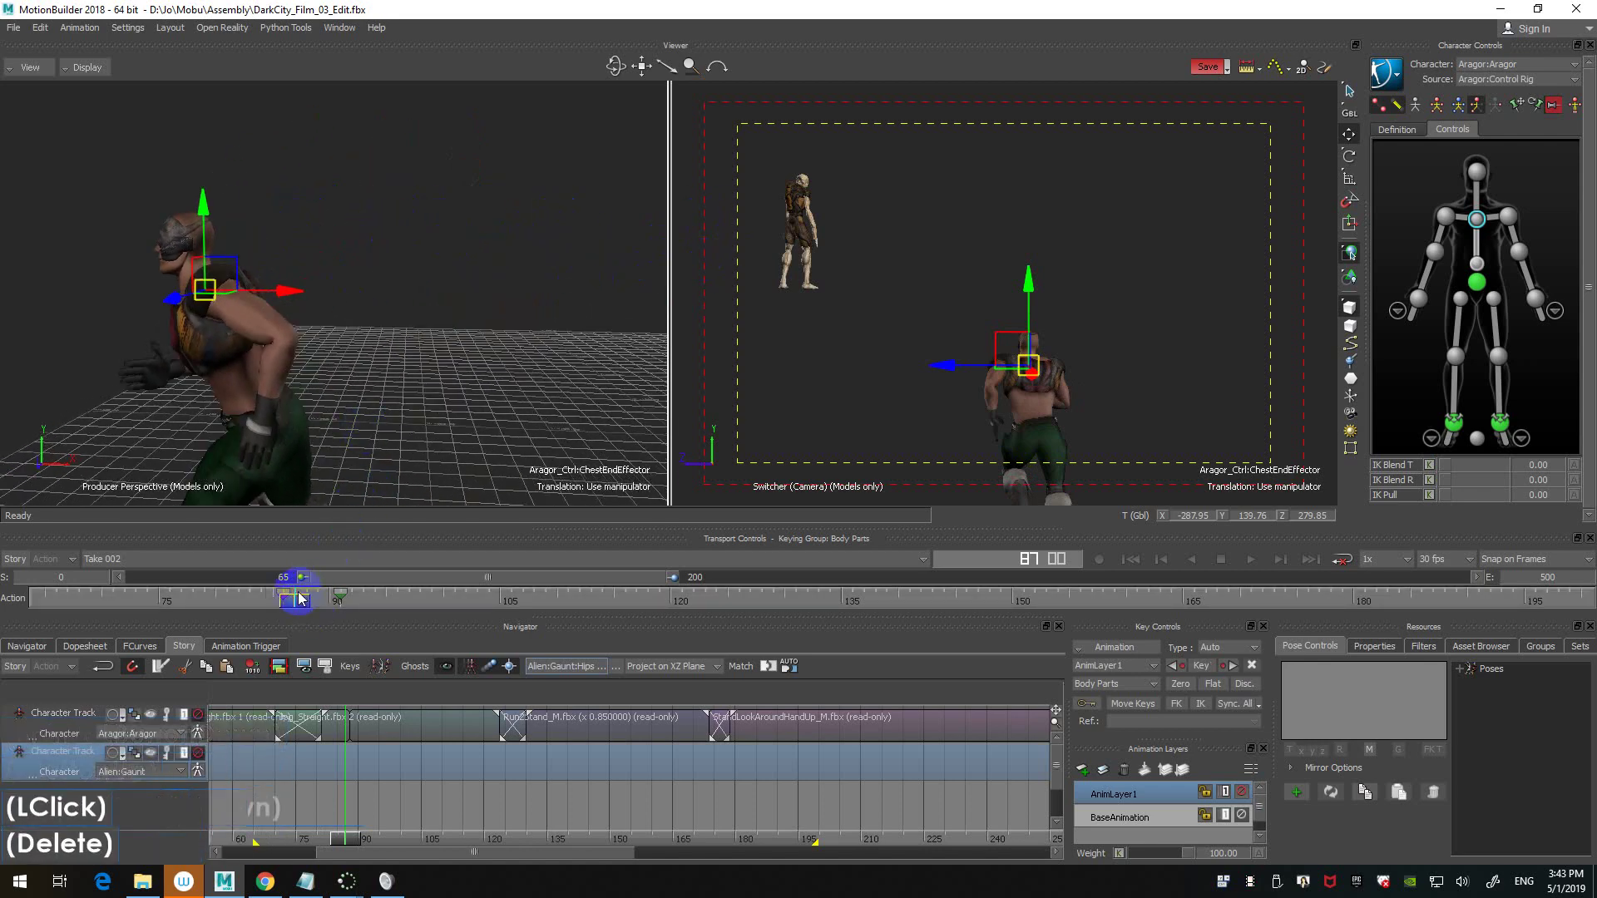
key("ctrl")
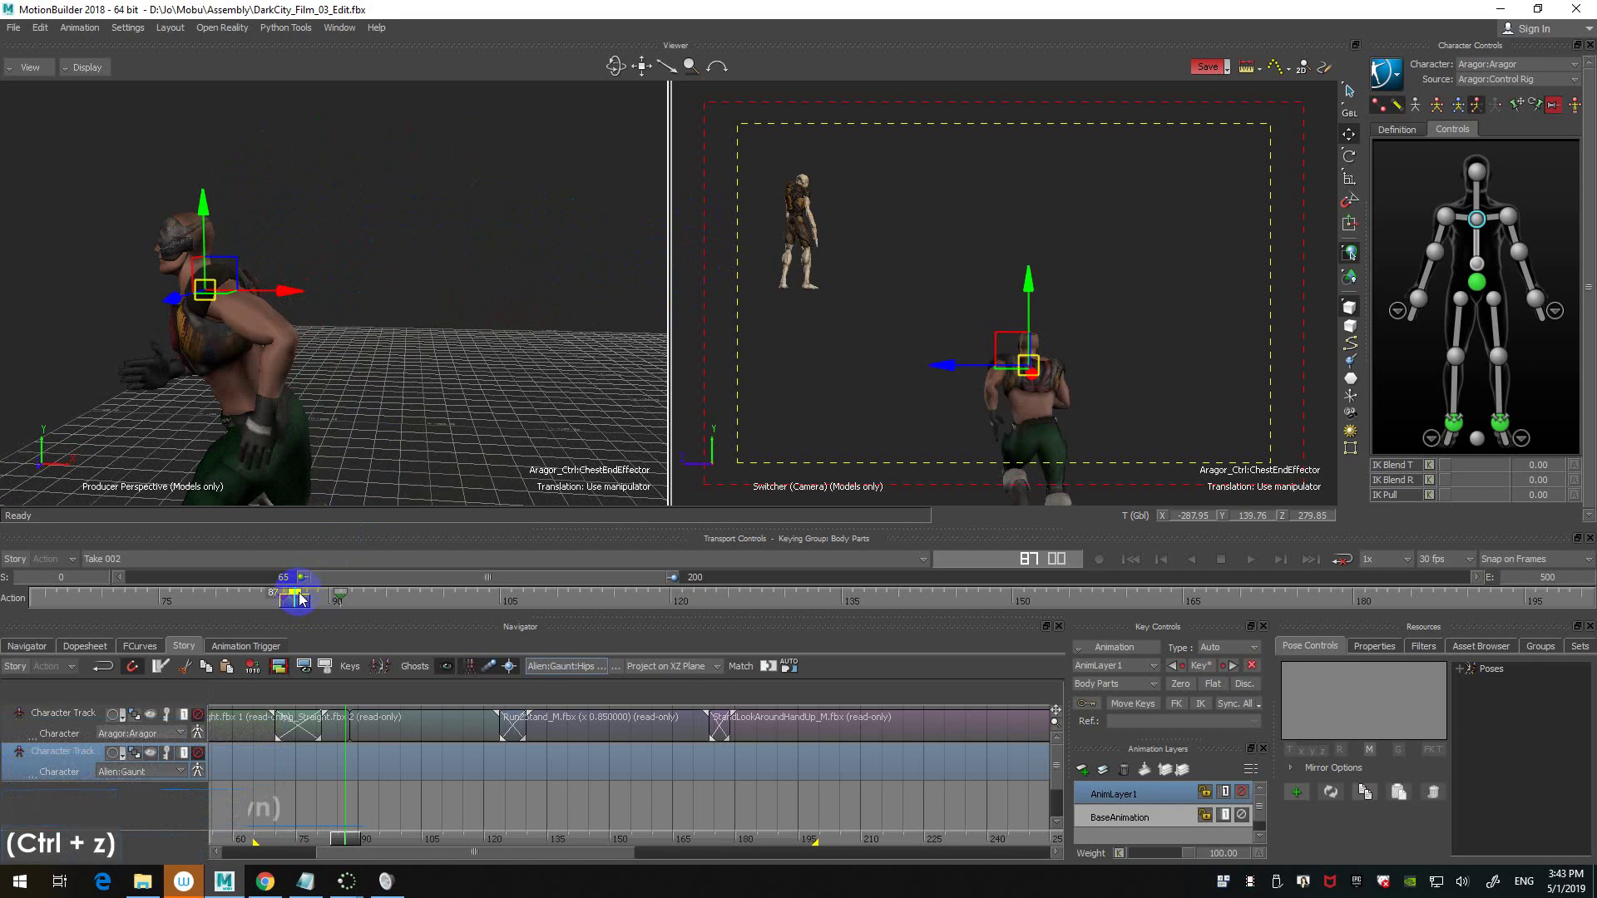
- Try moving the chest effector along its X axis at frame 87
left_click_drag(344, 368, 434, 346, "shift")
left_click(454, 325)
left_click(464, 310, "ctrl")
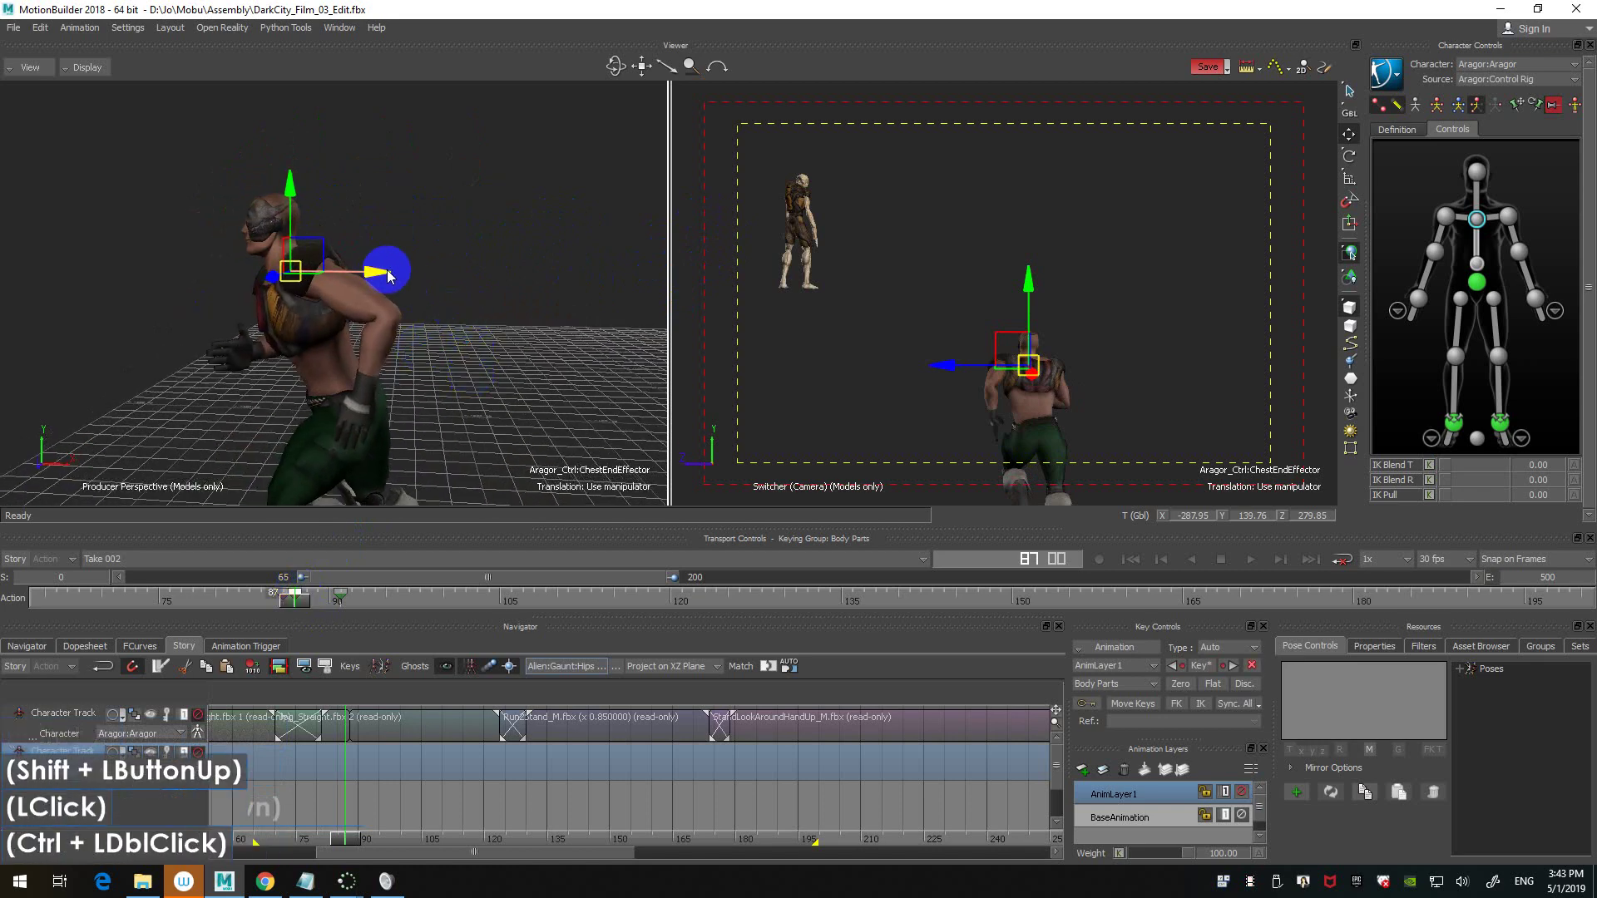
left_click_drag(371, 275, 512, 293)
key("ctrl+z")
- Rotate the chest effector at frame 87 to about 11.8 degrees on Z and key the pose
key("r")
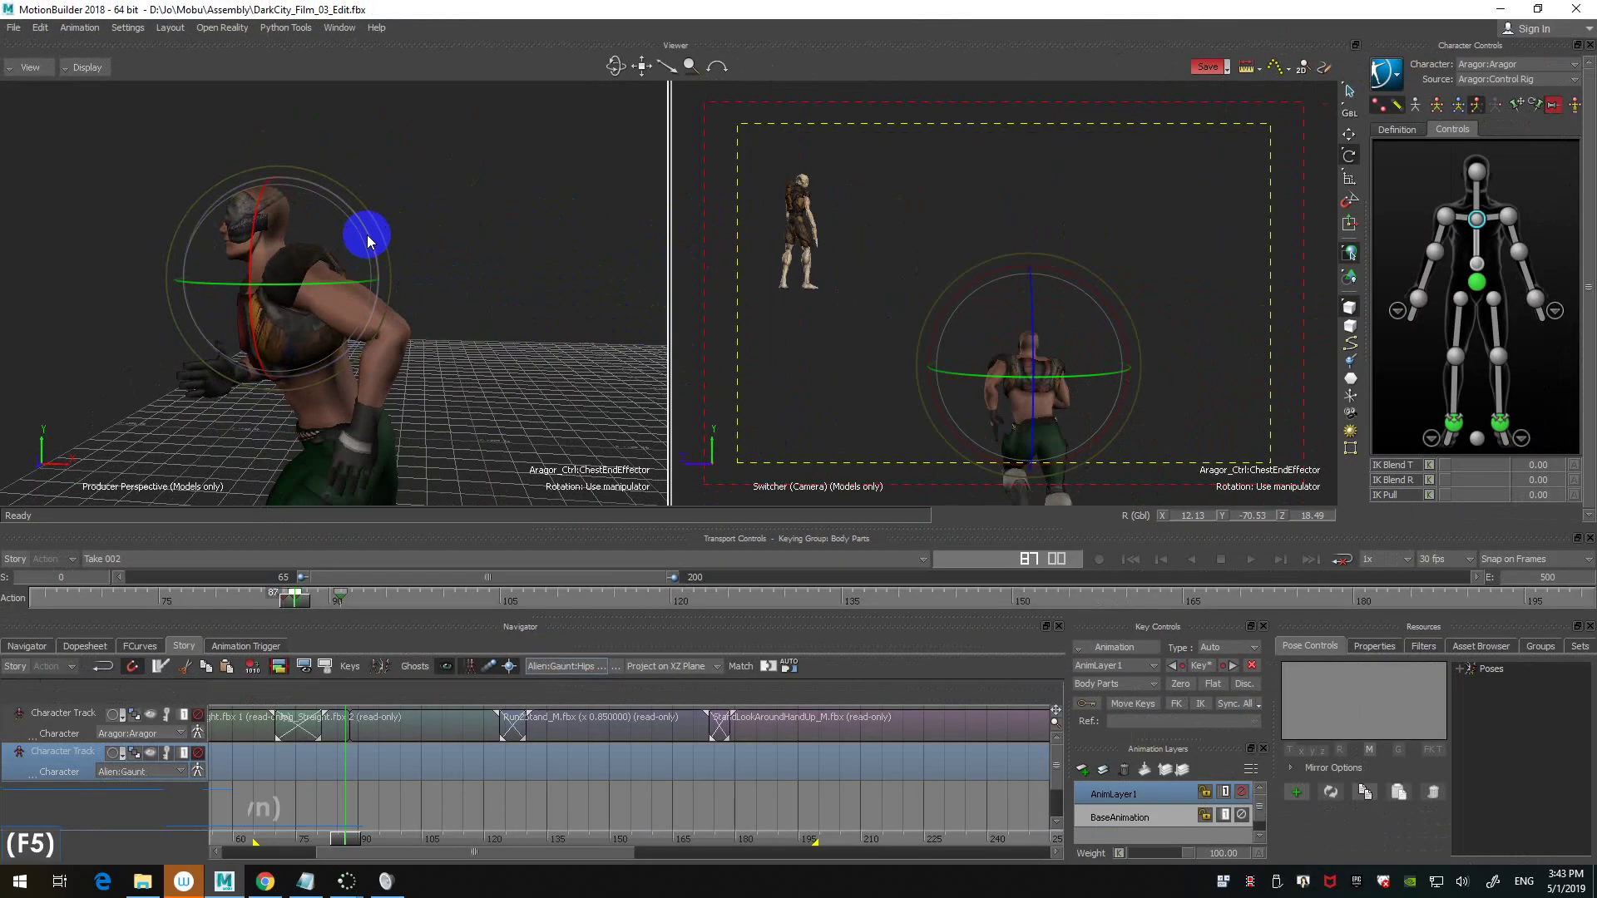
left_click_drag(367, 235, 516, 312)
left_click(535, 332, "ctrl")
key("k")
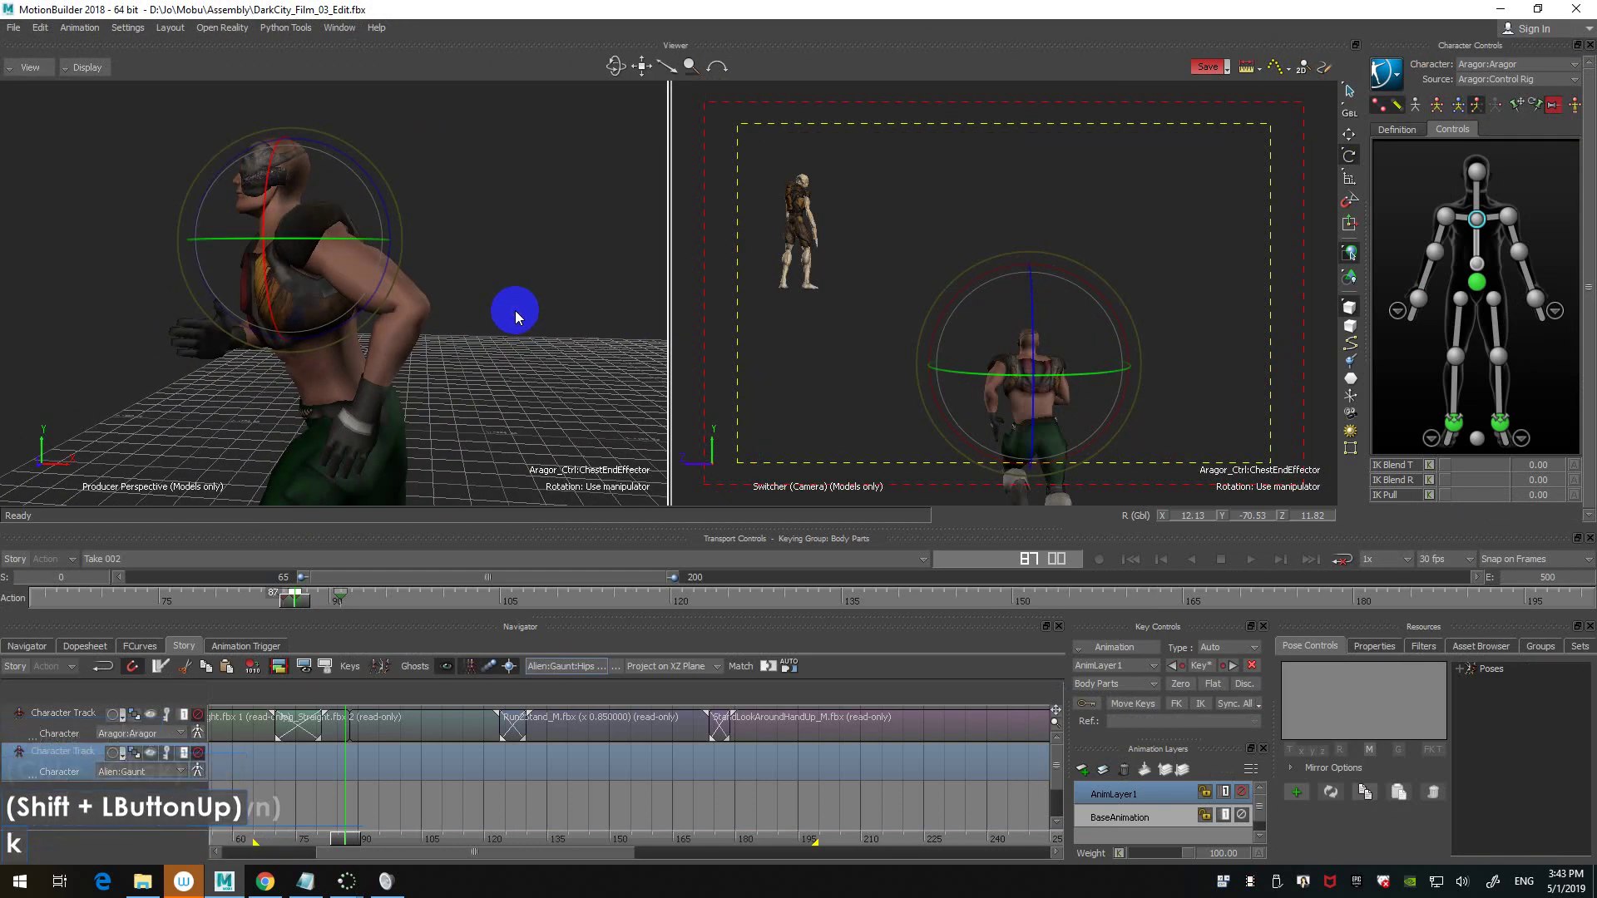
- Step back and forth through frames 84 to 92 to examine the chest motion around the frame 87 key
key("ctrl+Right")
key("ctrl+Right")
key("ctrl+Right")
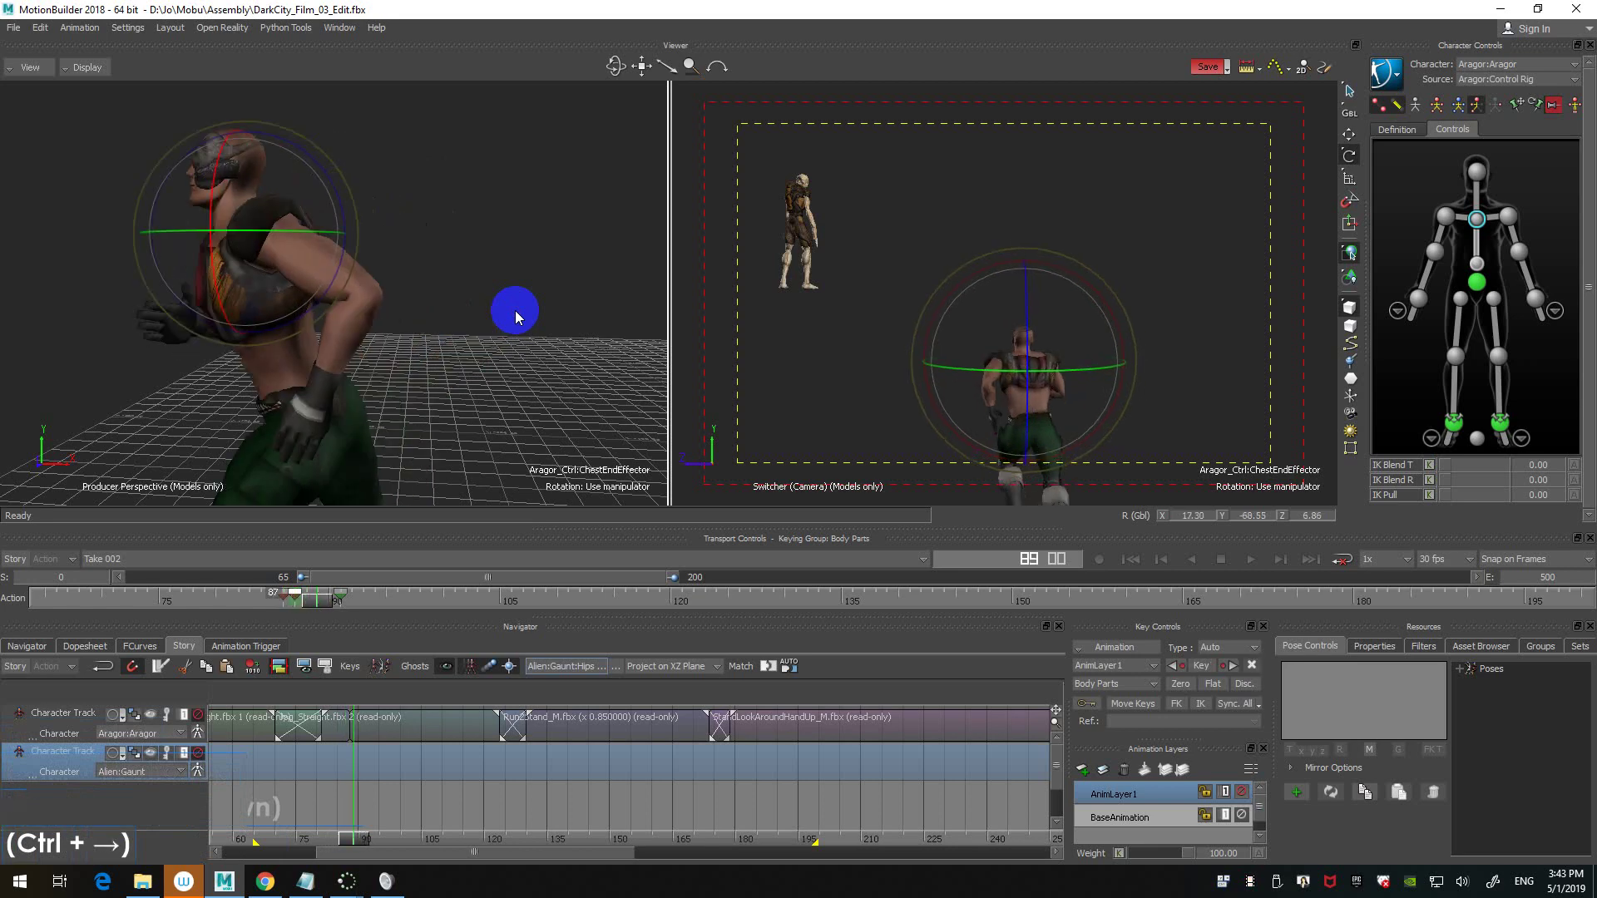
key("ctrl+Right")
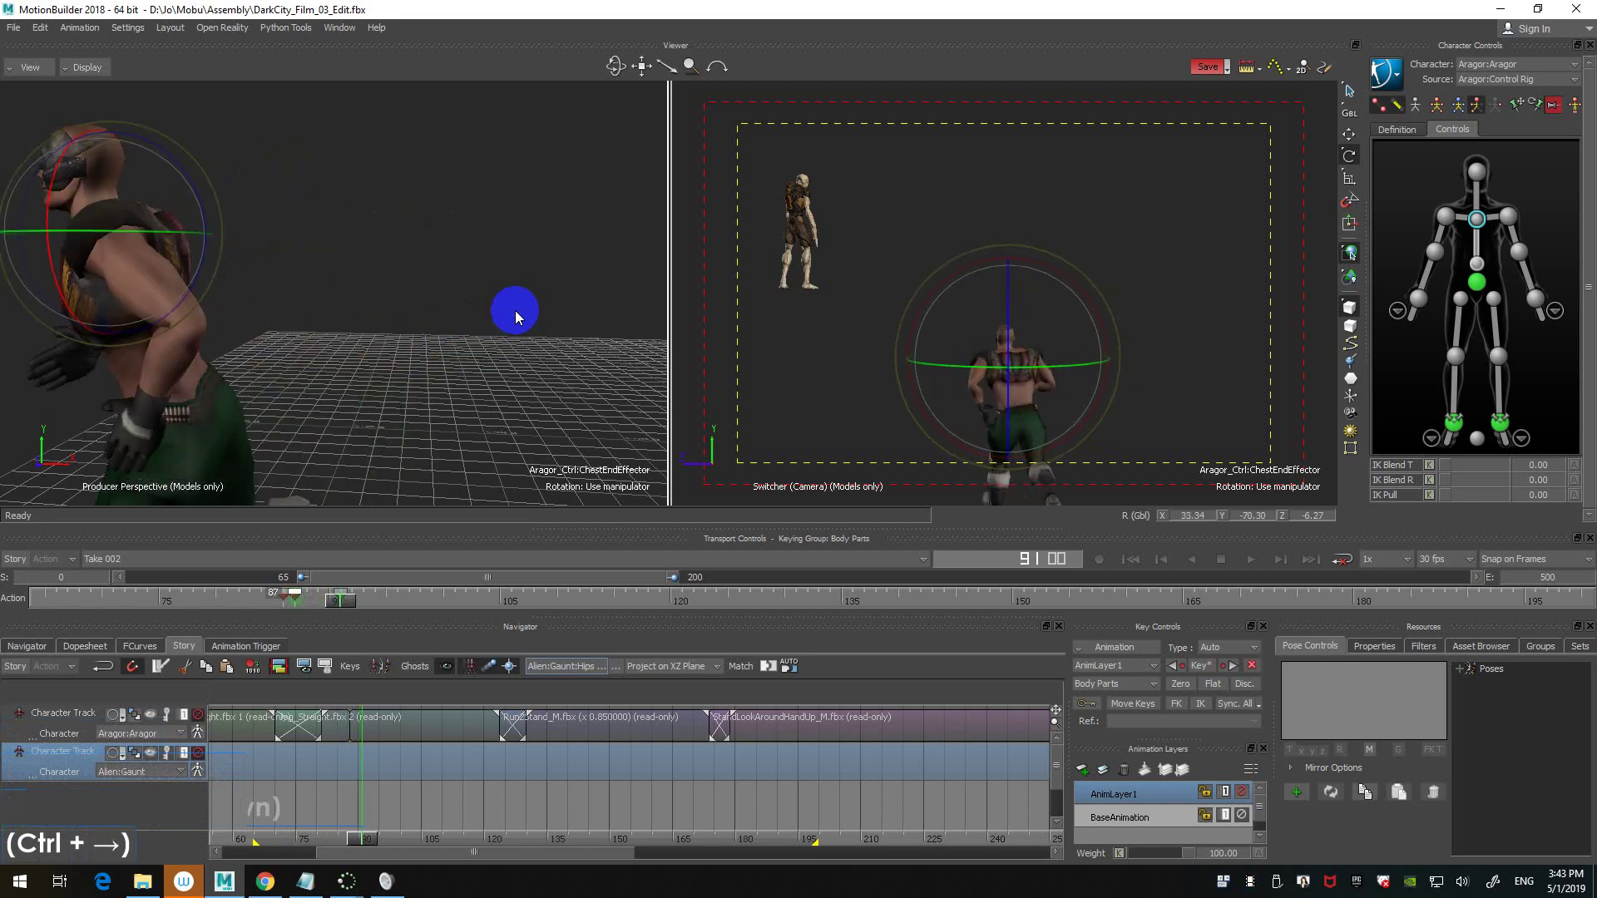
key("ctrl+Left")
key("ctrl+Left")
key("ctrl+Left")
key("ctrl+Left")
key("ctrl+Left")
key("ctrl+Left")
key("ctrl+Left")
key("ctrl+Right")
key("ctrl+Right")
key("ctrl+Right")
key("ctrl+Right")
key("ctrl+Right")
key("ctrl+Right")
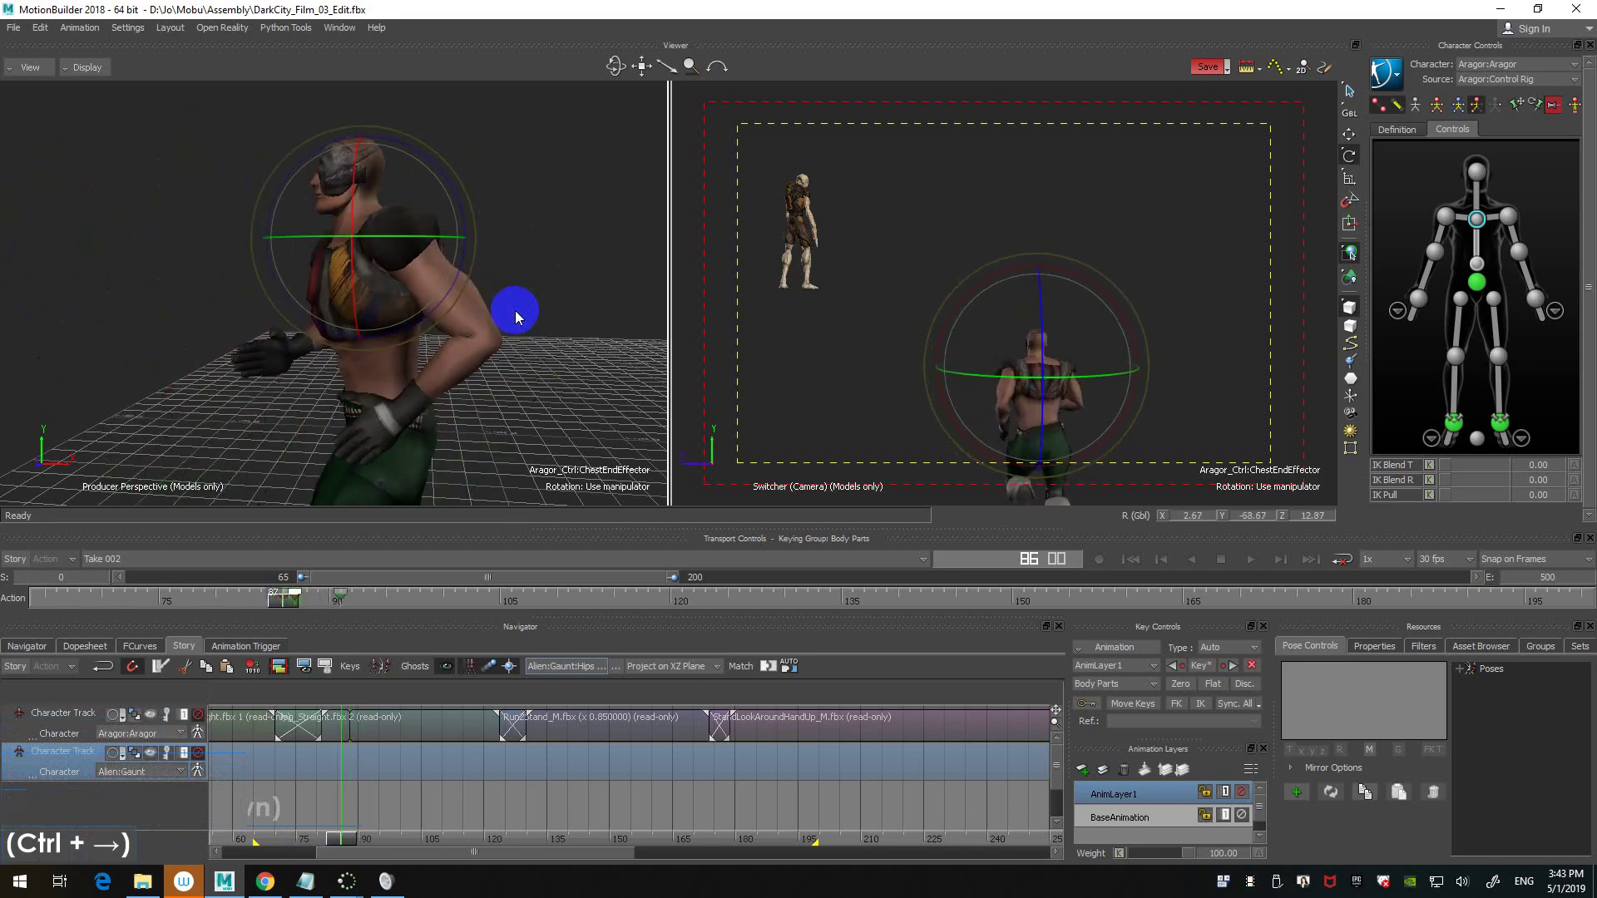
key("ctrl+Left")
key("ctrl+Left")
key("ctrl+Left")
key("ctrl+Right")
key("ctrl+Right")
key("ctrl+Right")
key("ctrl+Right")
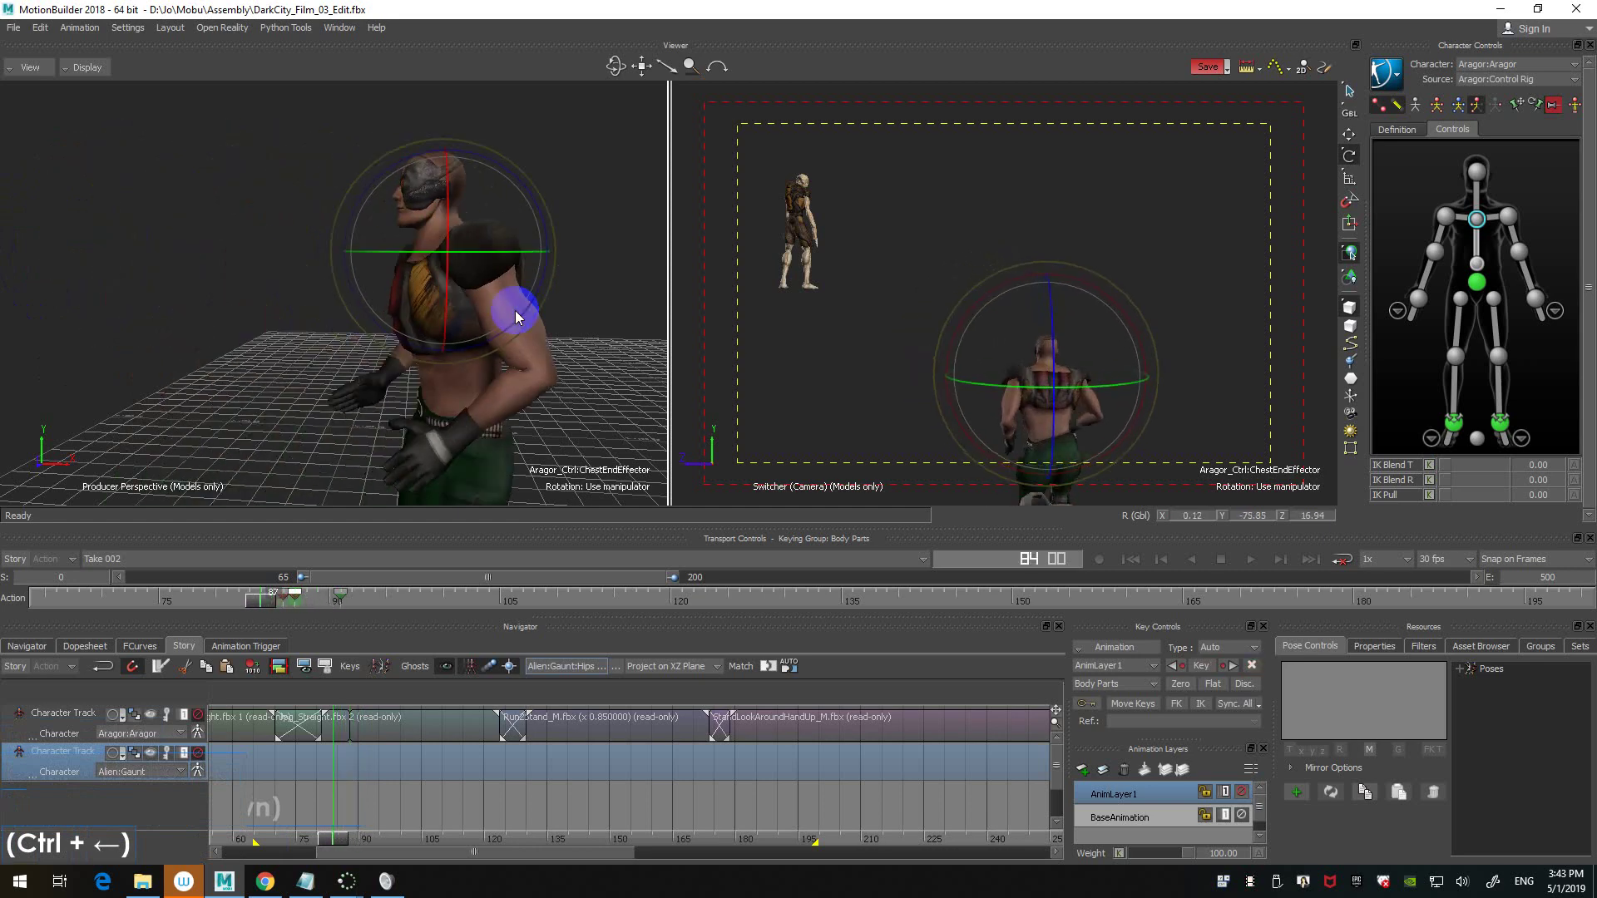
key("ctrl+Left")
key("ctrl+Left")
key("ctrl+Left")
key("ctrl+Left")
key("ctrl+Left")
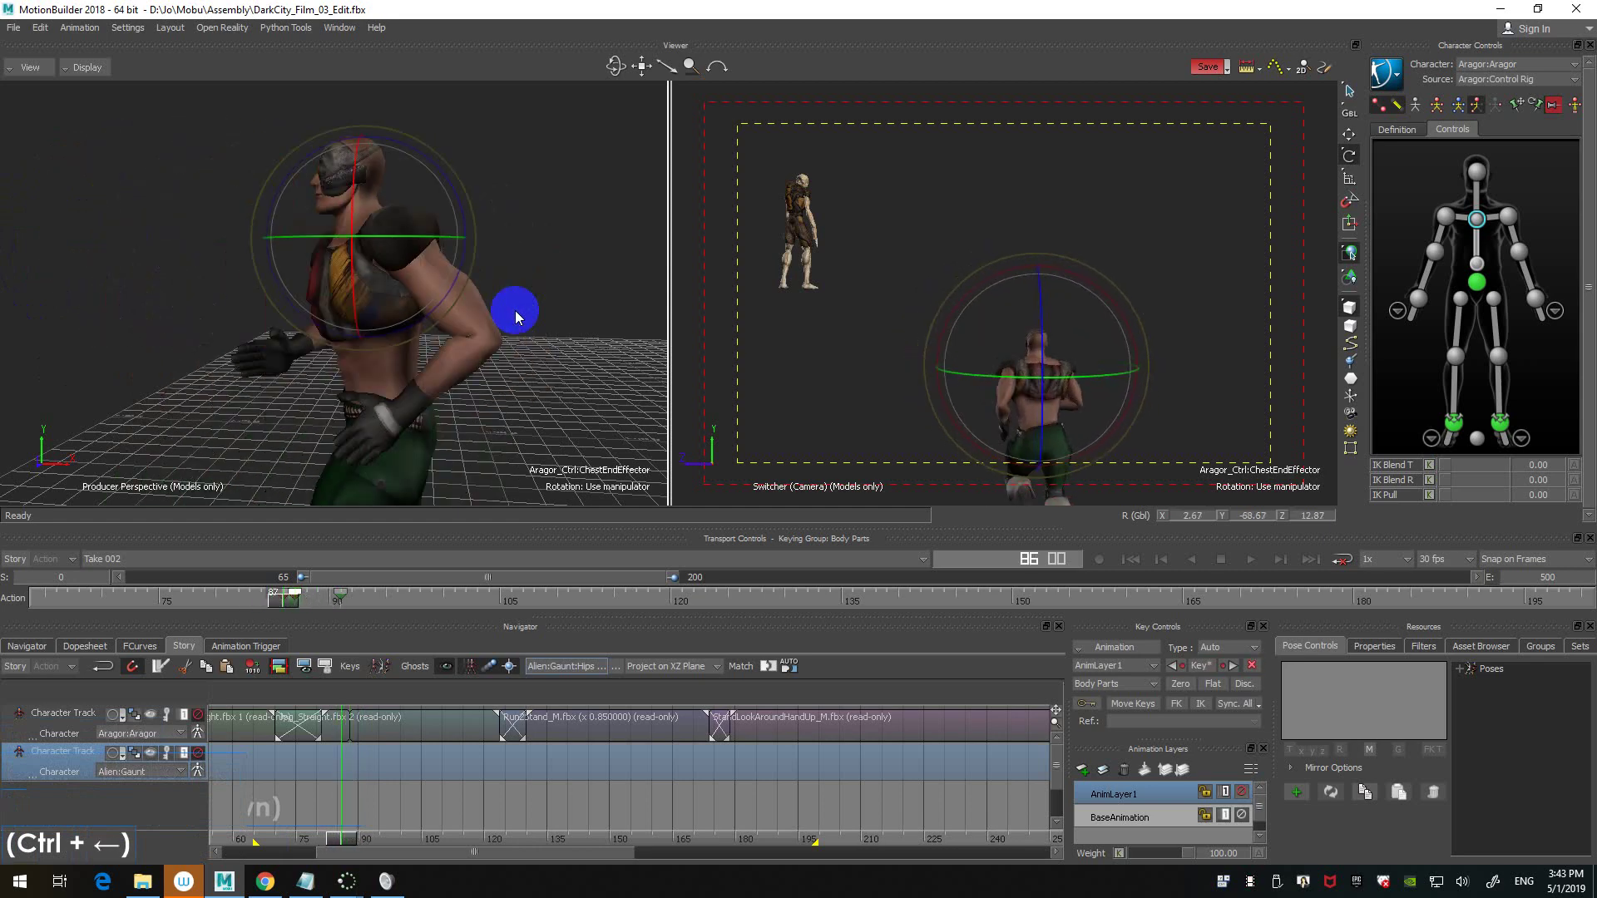
key("ctrl+Right")
key("ctrl+Right")
key("ctrl+Right")
key("ctrl+Right")
key("ctrl+Right")
key("ctrl+Left")
key("ctrl+Left")
key("ctrl+Left")
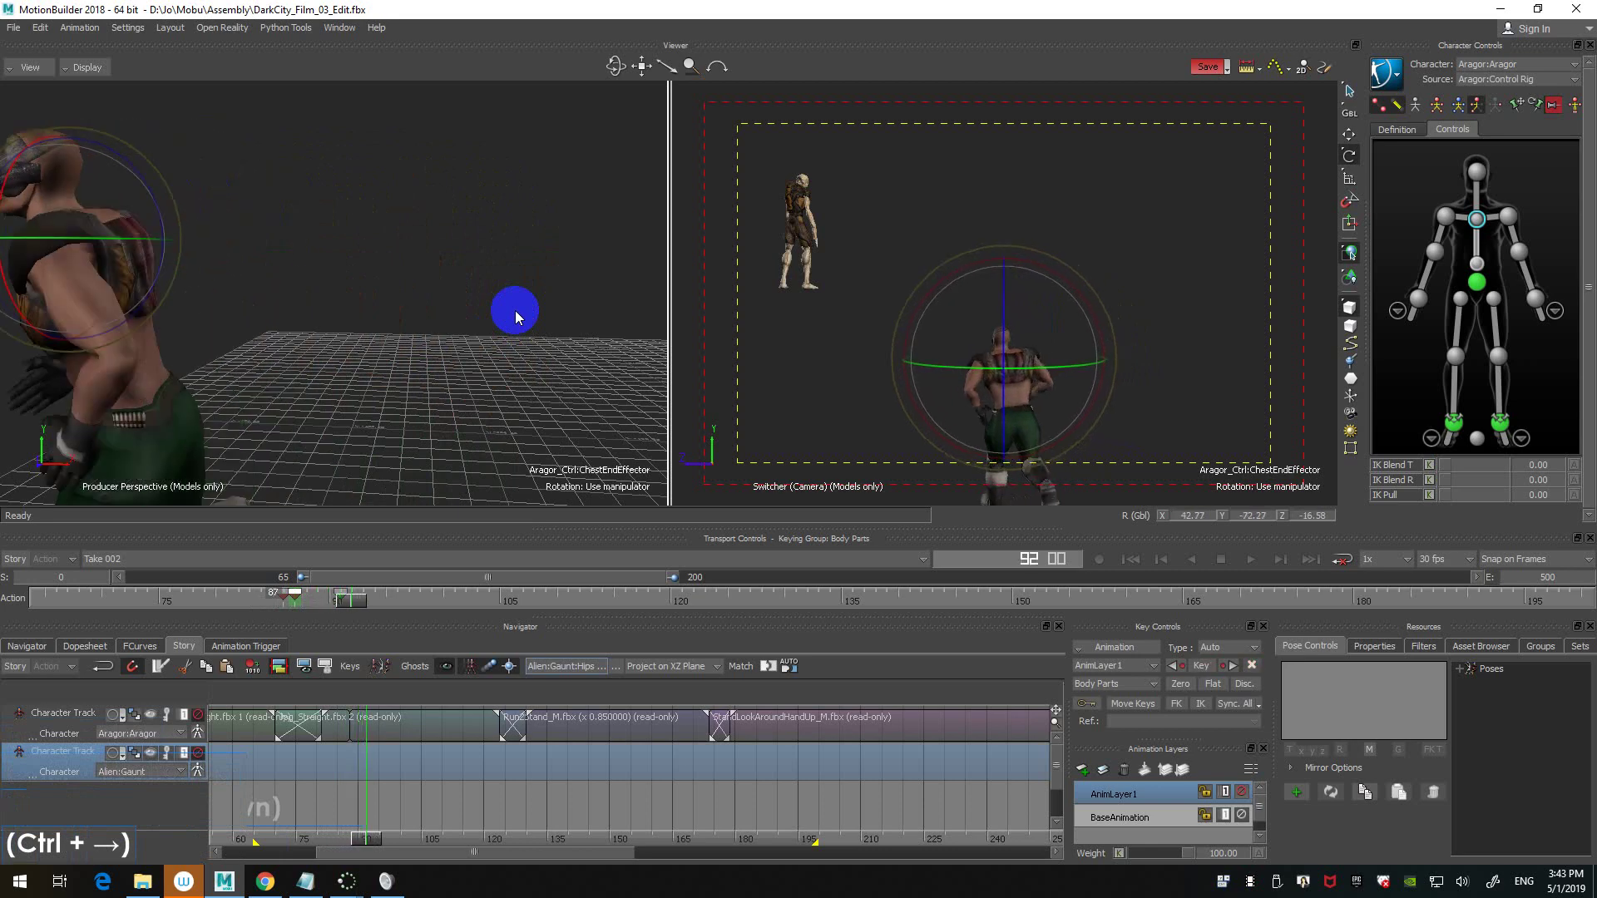
key("ctrl+Right")
key("ctrl+Right")
key("ctrl+Right")
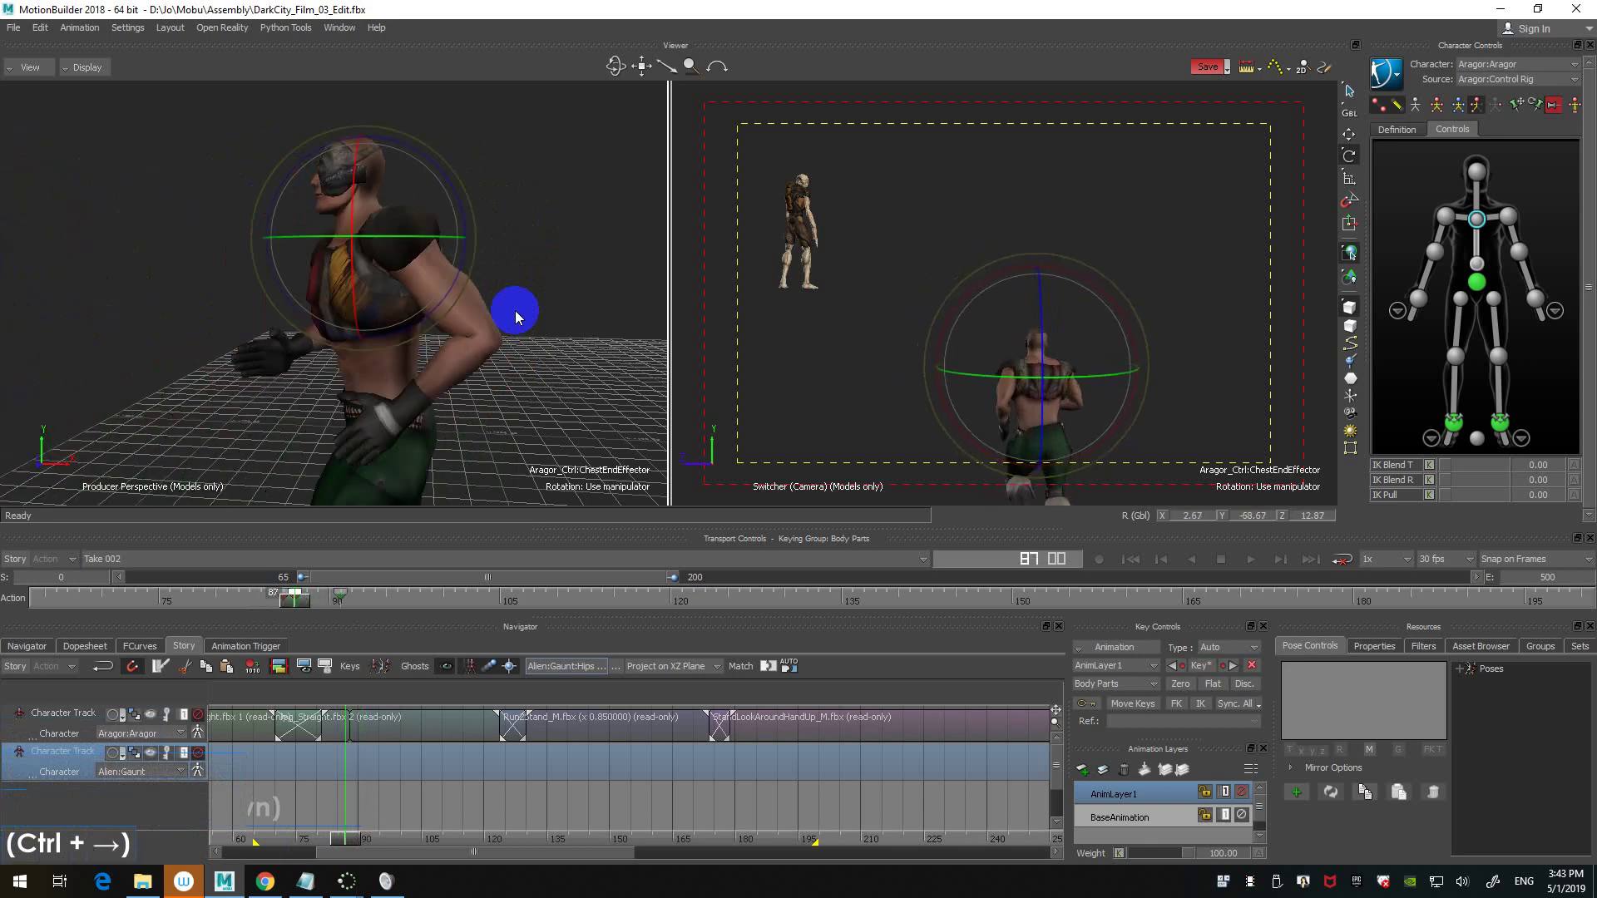
key("ctrl+Right")
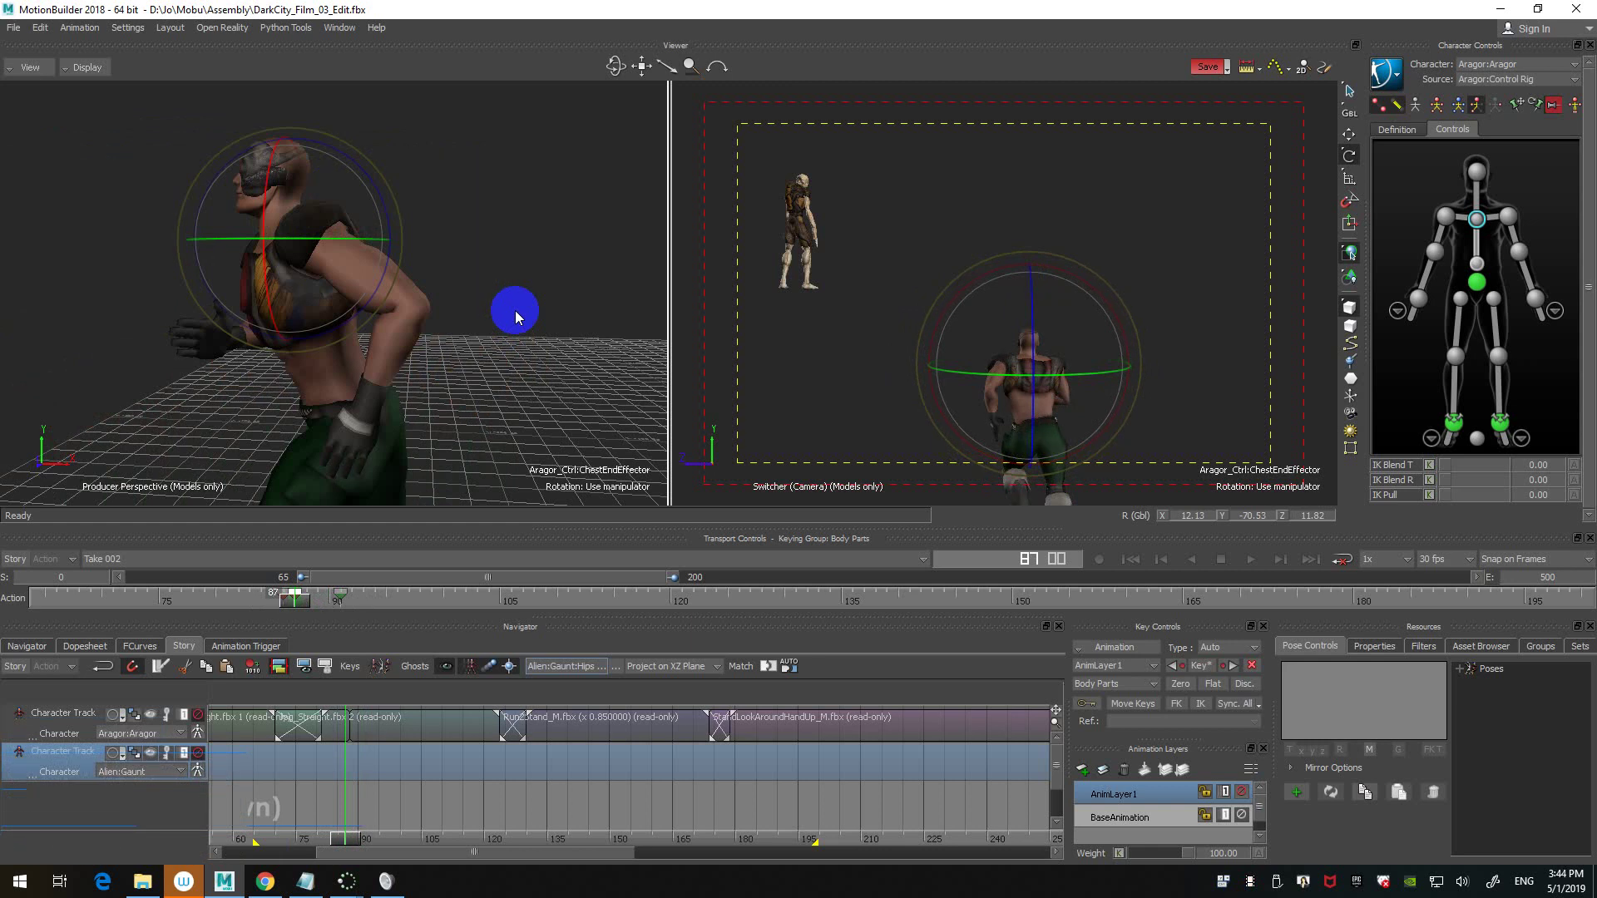
key("ctrl+Left")
key("ctrl+Left")
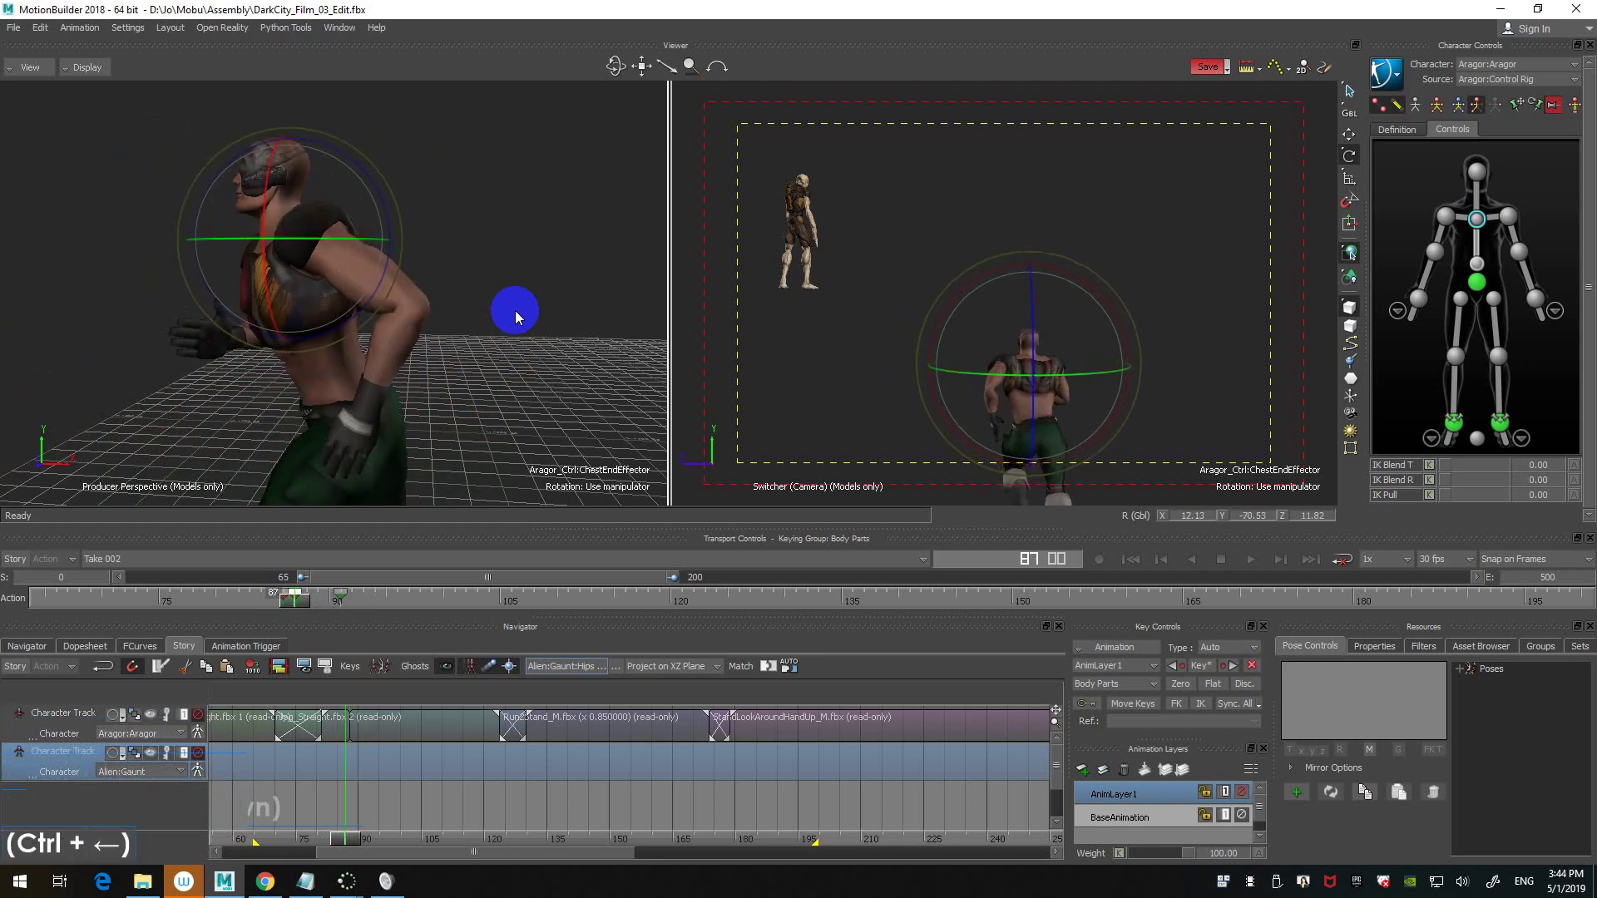
- Rotate the chest effector slightly further at frame 87 and key the adjusted pose
left_click_drag(516, 311, 558, 283, "shift")
left_click_drag(557, 283, 584, 272, "ctrl")
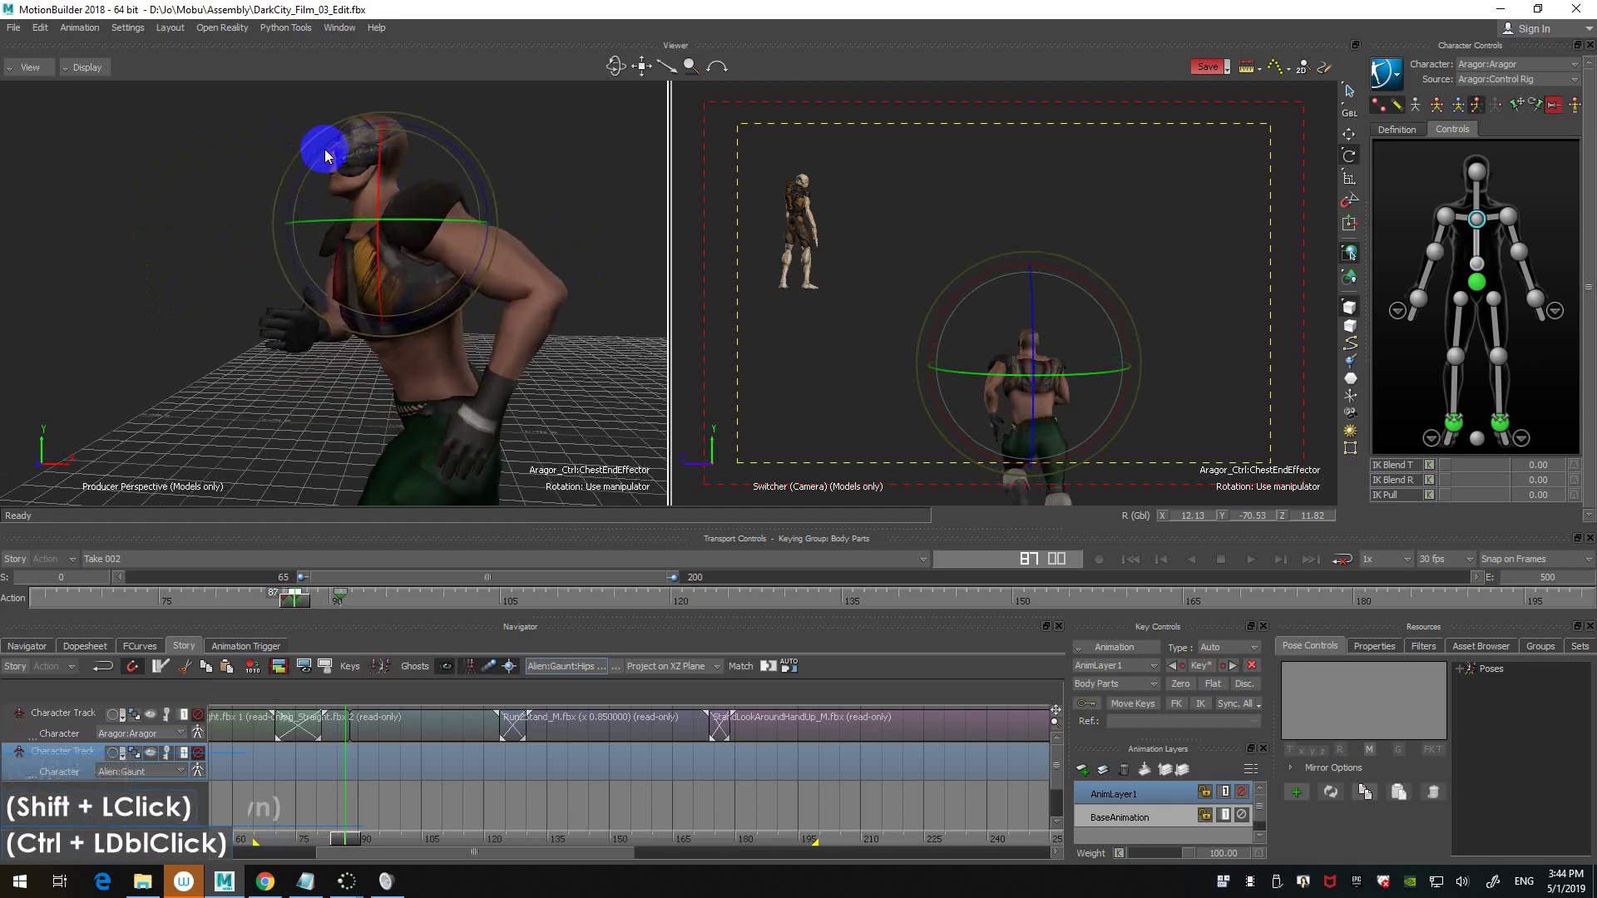
left_click_drag(325, 148, 328, 150)
left_click_drag(232, 196, 360, 215, "ctrl+shift")
mouse_move(257, 212)
left_mouse_down("ctrl+shift")
mouse_move(260, 200)
mouse_move(233, 205)
left_mouse_up("ctrl+shift")
key("k")
- Examine how the adjusted chest pose flows across frames 86 to 91, finishing on frame 88
key("ctrl+Right")
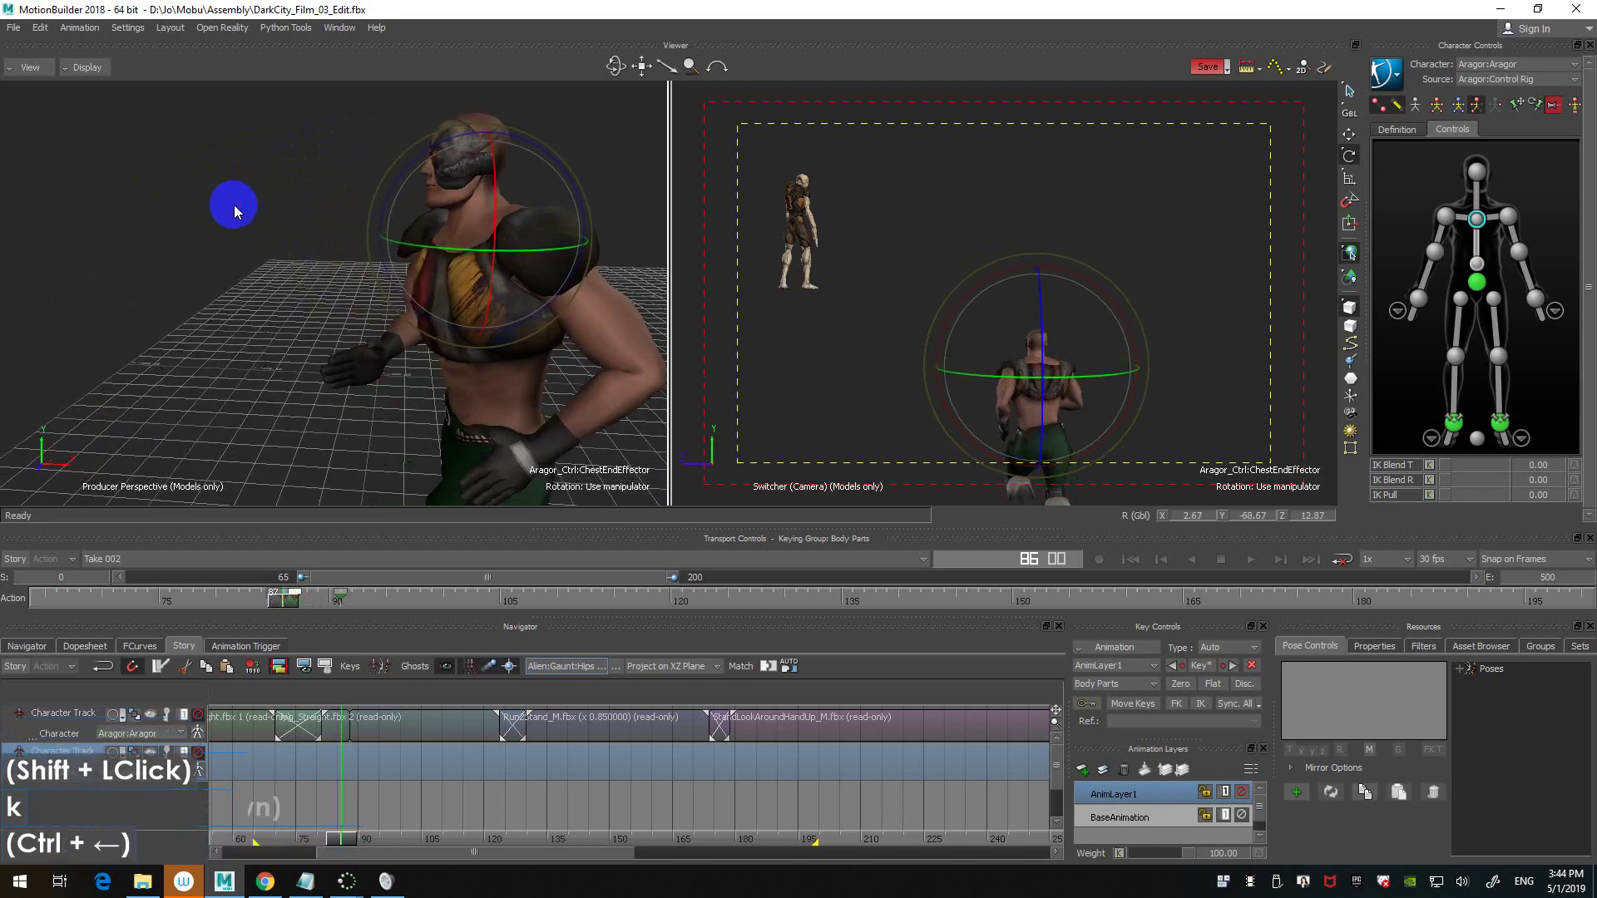
key("ctrl+Right")
key("ctrl+Left")
key("ctrl+Left")
key("ctrl+Left")
key("ctrl+Left")
key("ctrl+Left")
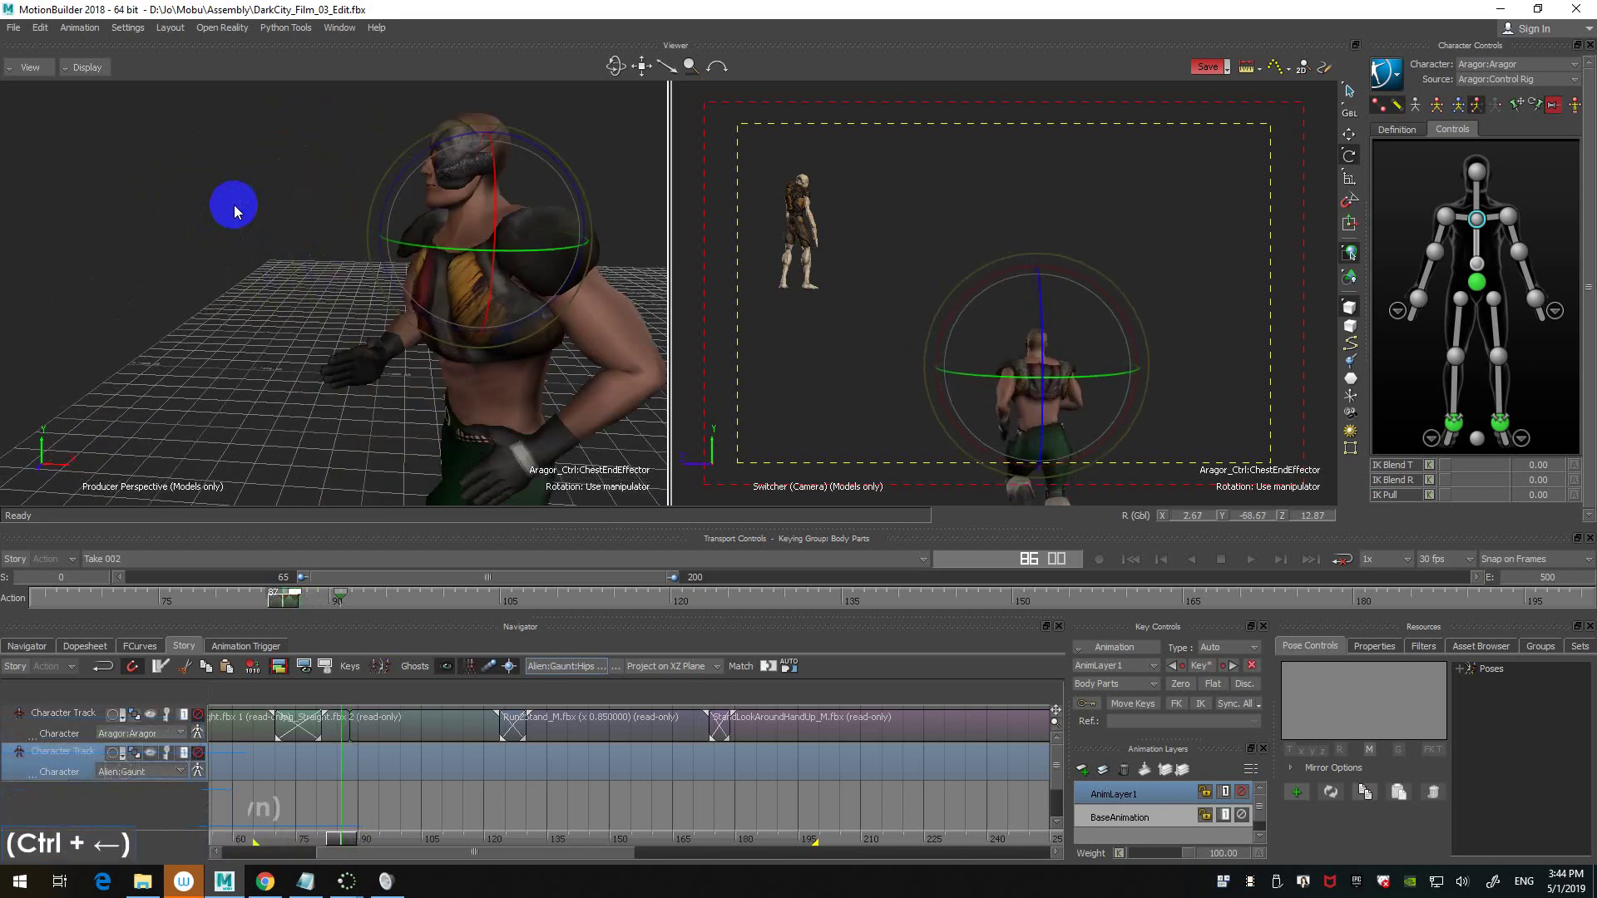
key("ctrl+Right")
key("ctrl+Right")
key("ctrl+Right")
key("ctrl+Right")
key("ctrl+Right")
key("ctrl+Right")
key("ctrl+Left")
key("ctrl+Left")
key("ctrl+Left")
key("ctrl+Left")
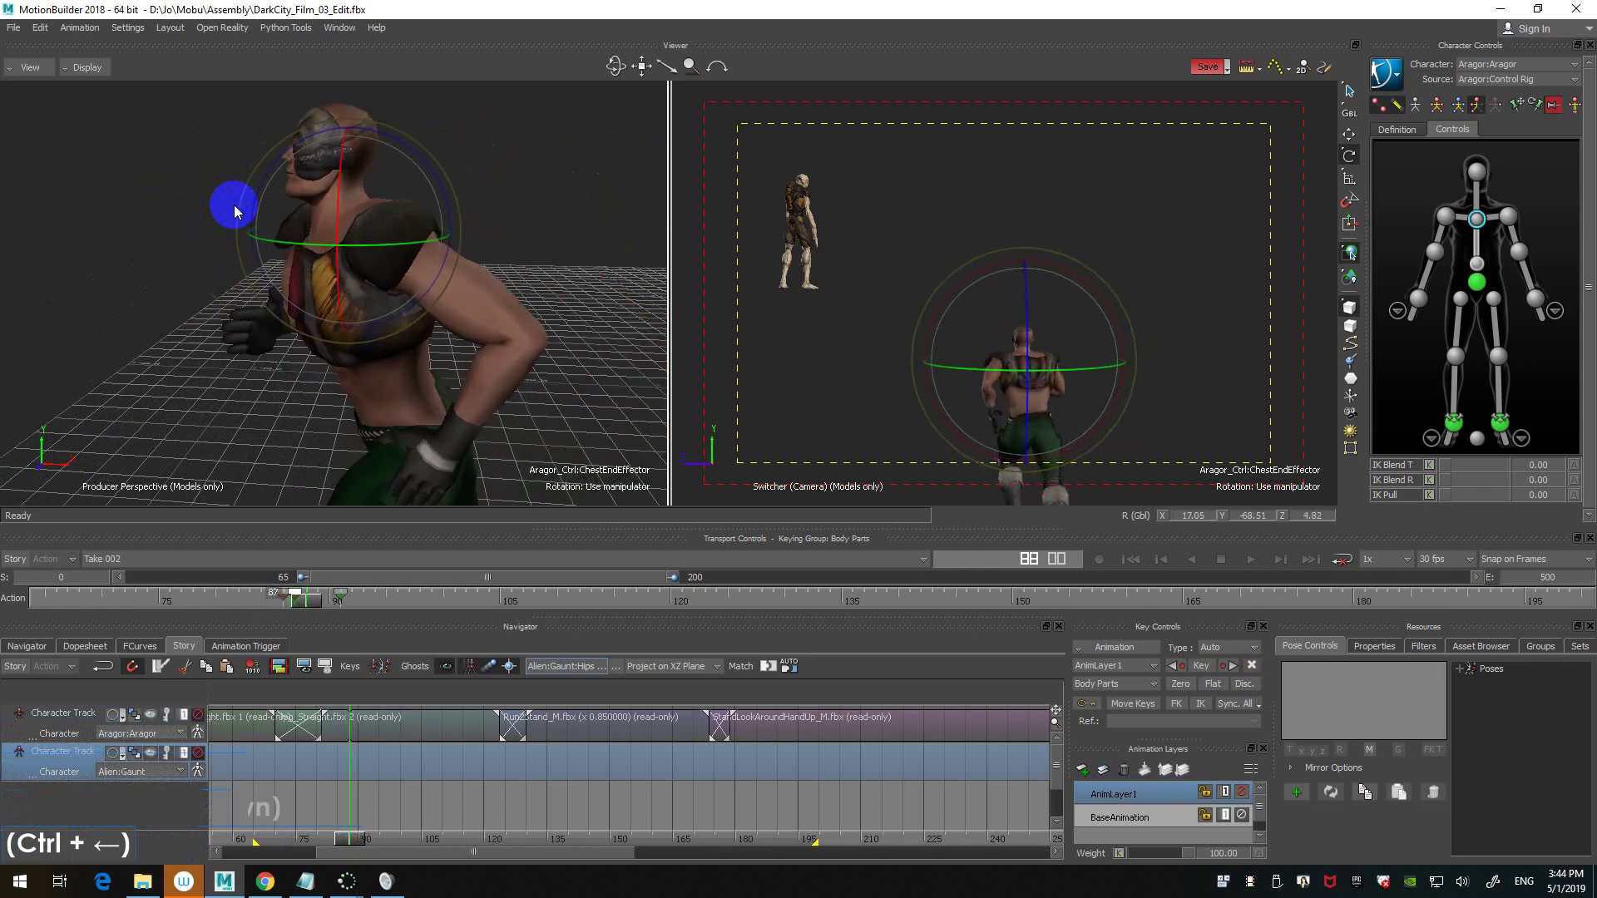
key("ctrl+Right")
key("ctrl+Right")
key("ctrl+Right")
key("ctrl+Right")
key("ctrl+Right")
key("ctrl+Right")
key("ctrl+Right")
key("ctrl+Left")
key("ctrl+Left")
key("ctrl+Left")
key("ctrl+Left")
key("ctrl+Left")
key("ctrl+Left")
key("ctrl+Left")
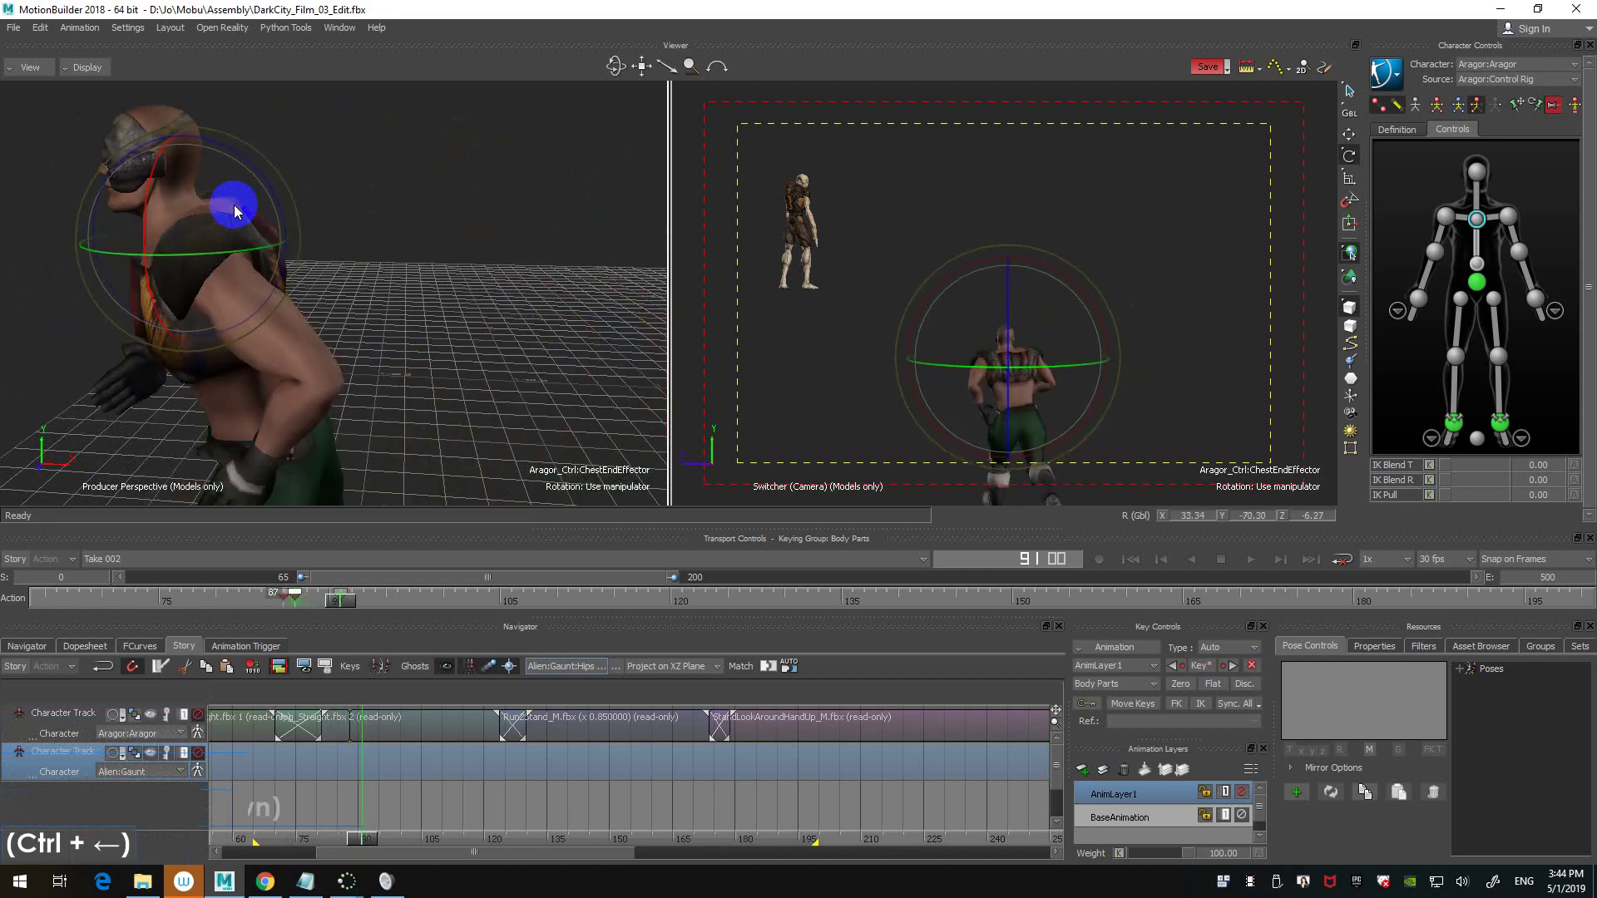
key("ctrl+Right")
key("ctrl+Right")
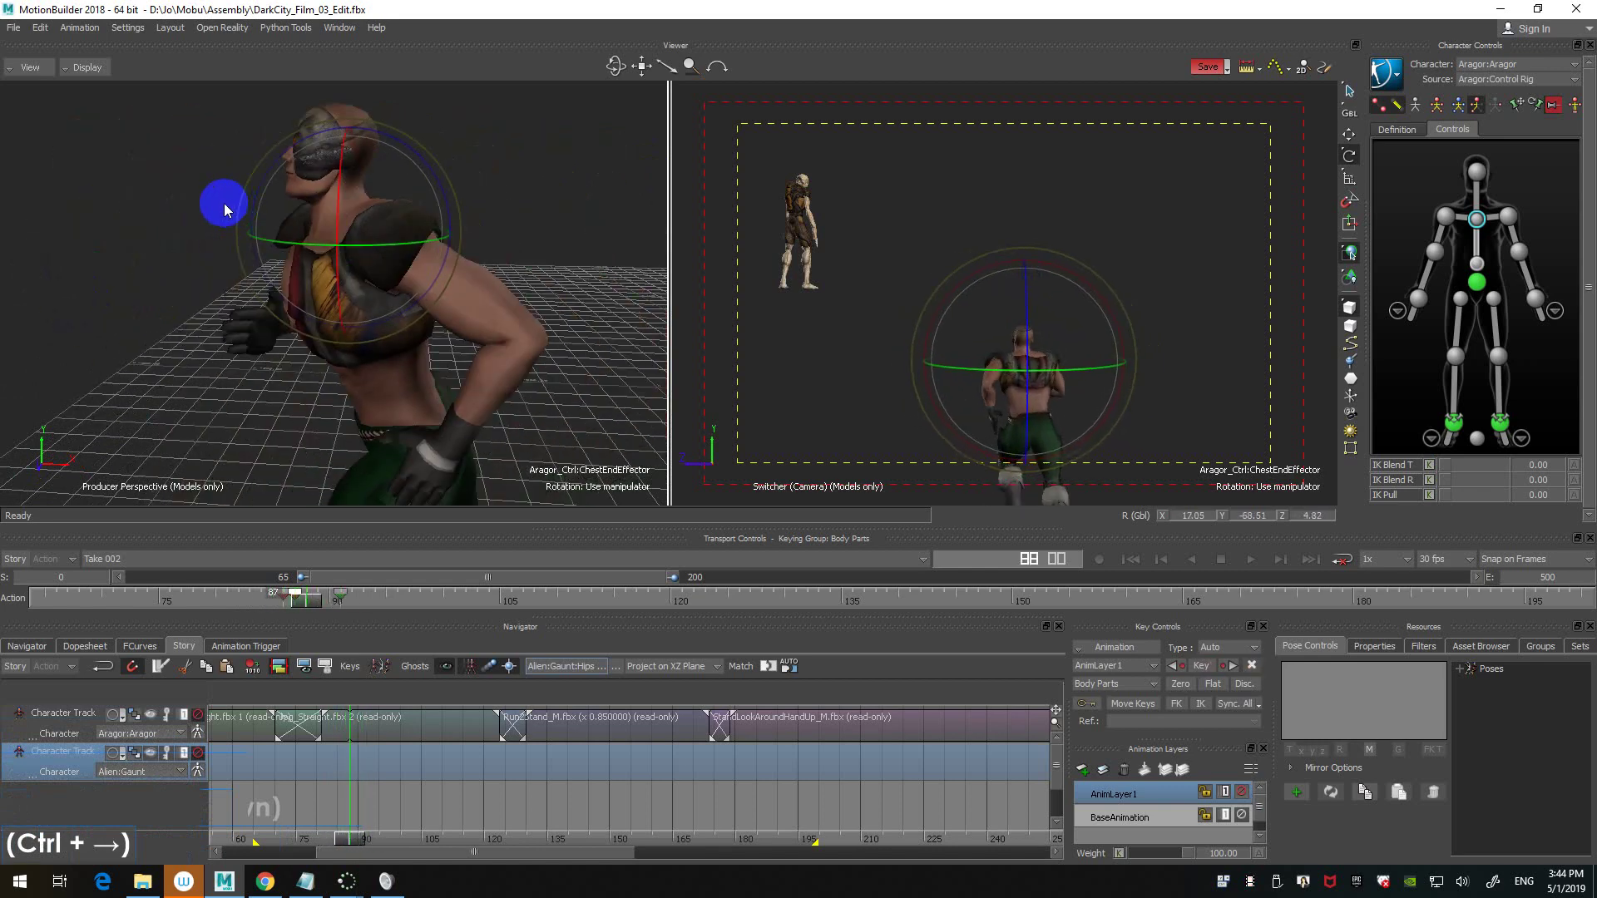
- Select Aragor's right wrist effector and step back and forth around frames 86 to 88 to examine the arm motion
mouse_move(357, 359)
left_mouse_down("ctrl+shift")
mouse_move(446, 374)
mouse_move(477, 352)
mouse_move(506, 380)
mouse_move(520, 349)
mouse_move(536, 355)
left_mouse_up("ctrl+shift")
left_click(1187, 357)
left_click(1418, 298)
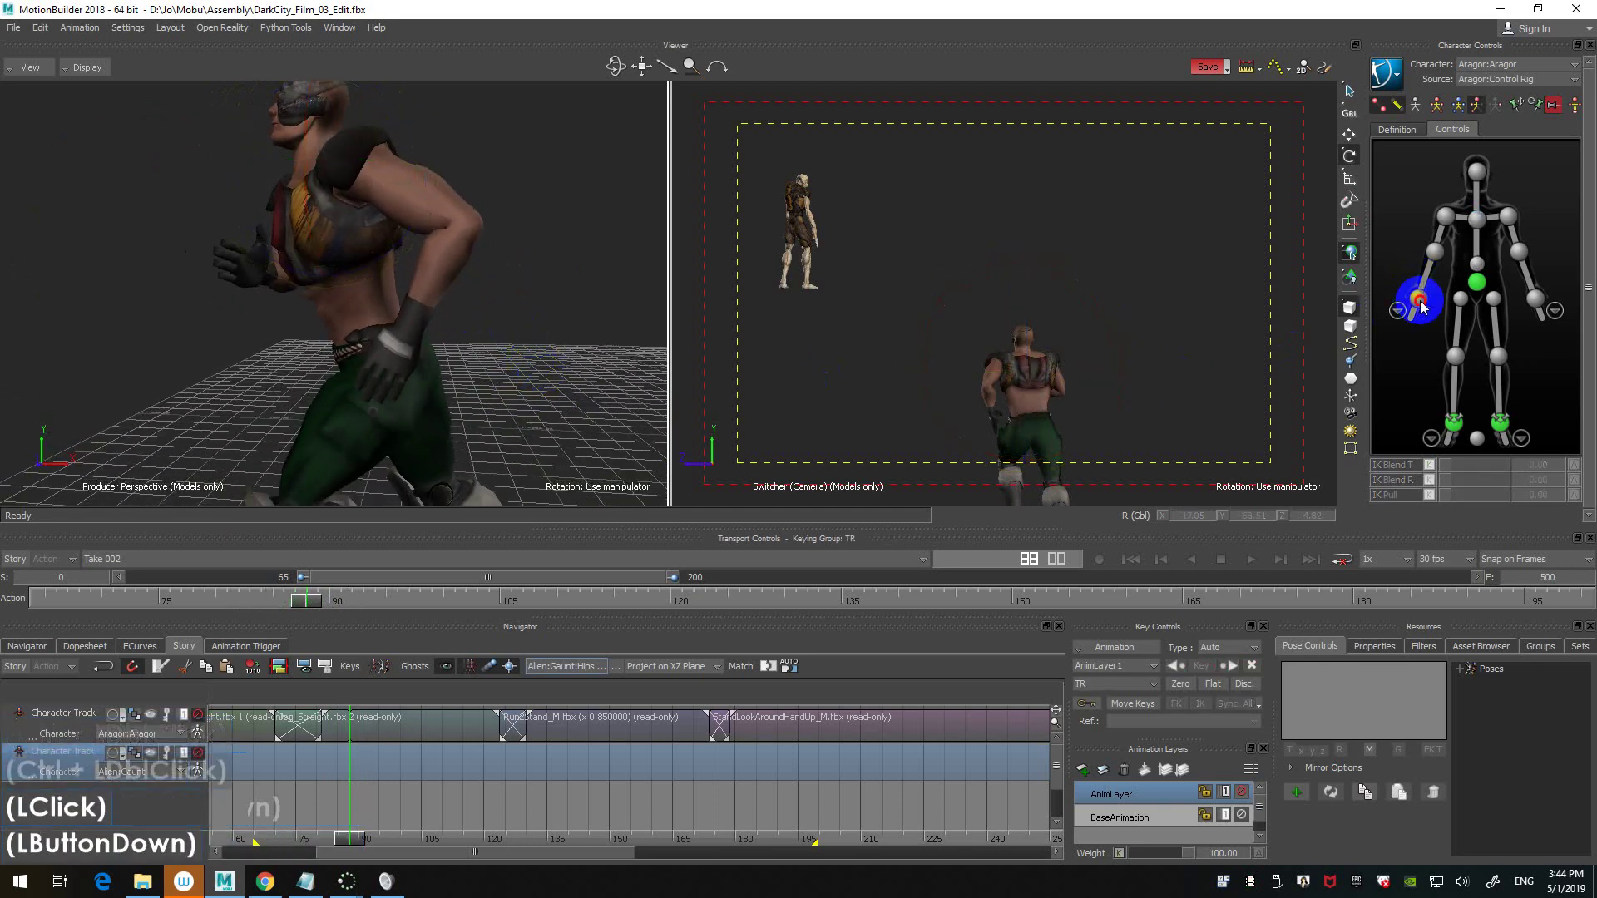
left_click(562, 253, "ctrl")
left_click_drag(562, 253, 581, 263, "shift")
key("ctrl+Left")
key("ctrl+Left")
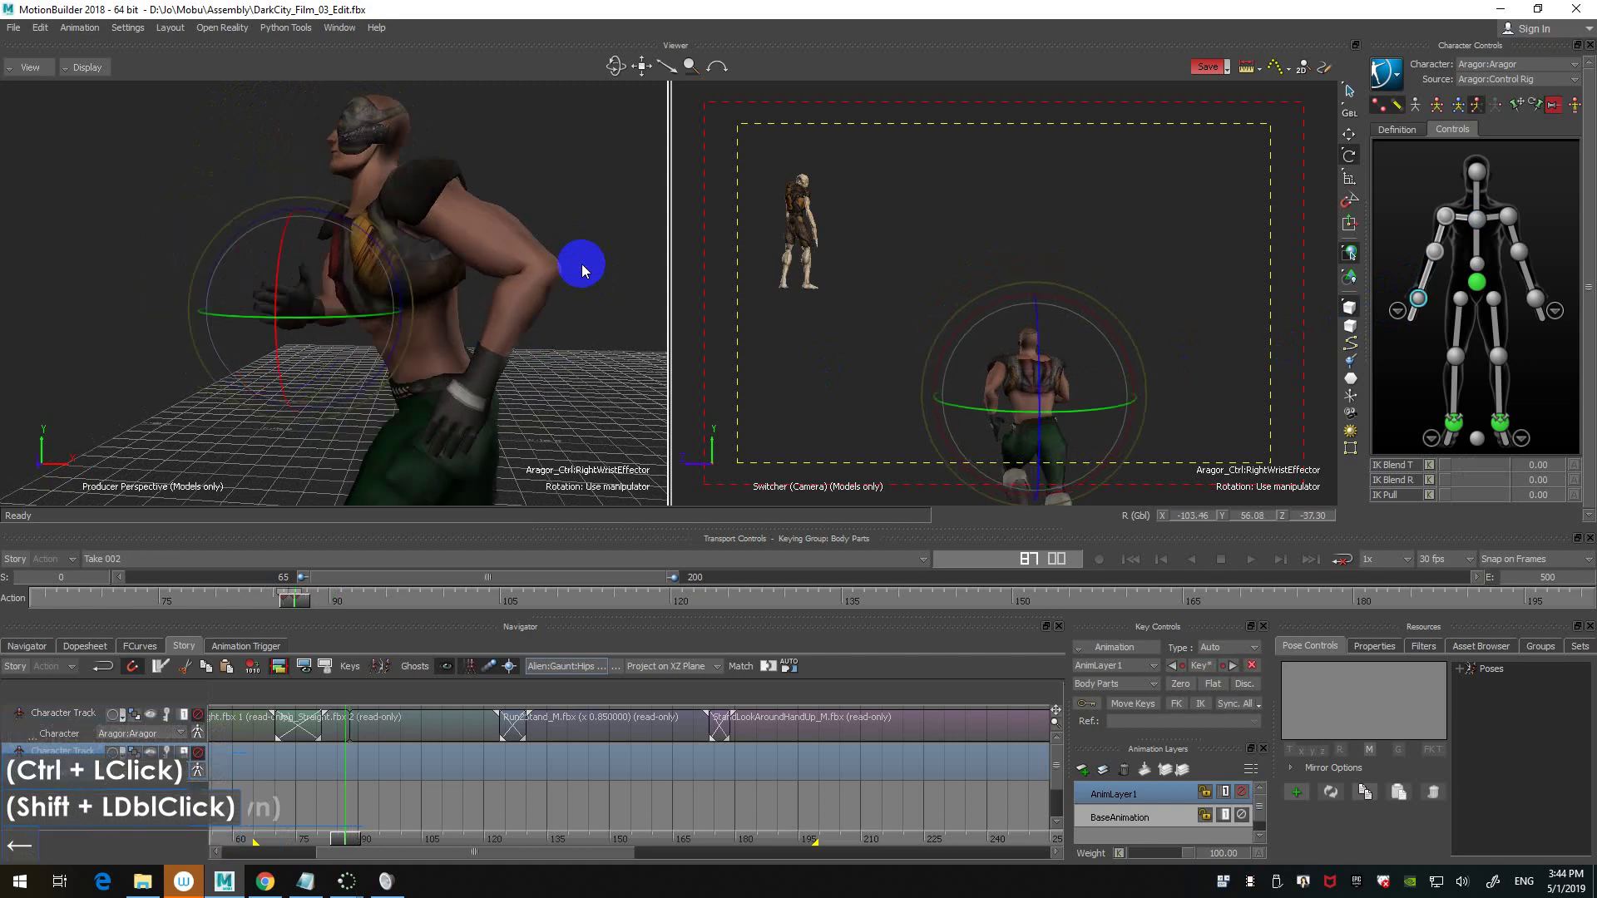
key("ctrl+Right")
key("ctrl+Left")
key("ctrl+Left")
key("ctrl+Right")
key("ctrl+Right")
key("ctrl+Right")
key("ctrl+Right")
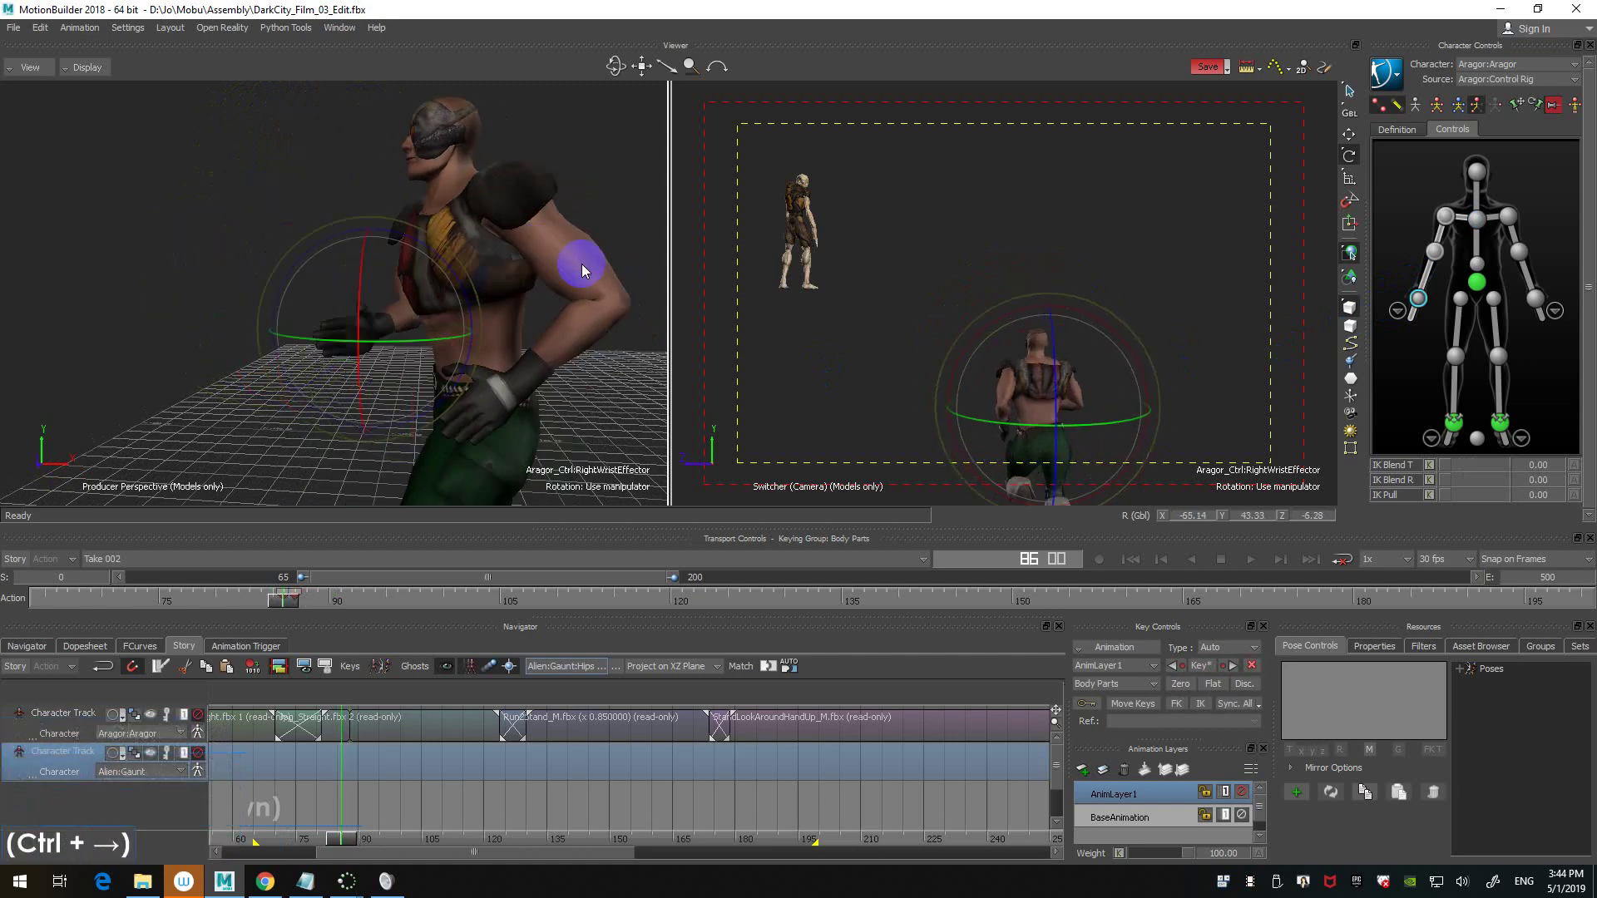
key("ctrl+Left")
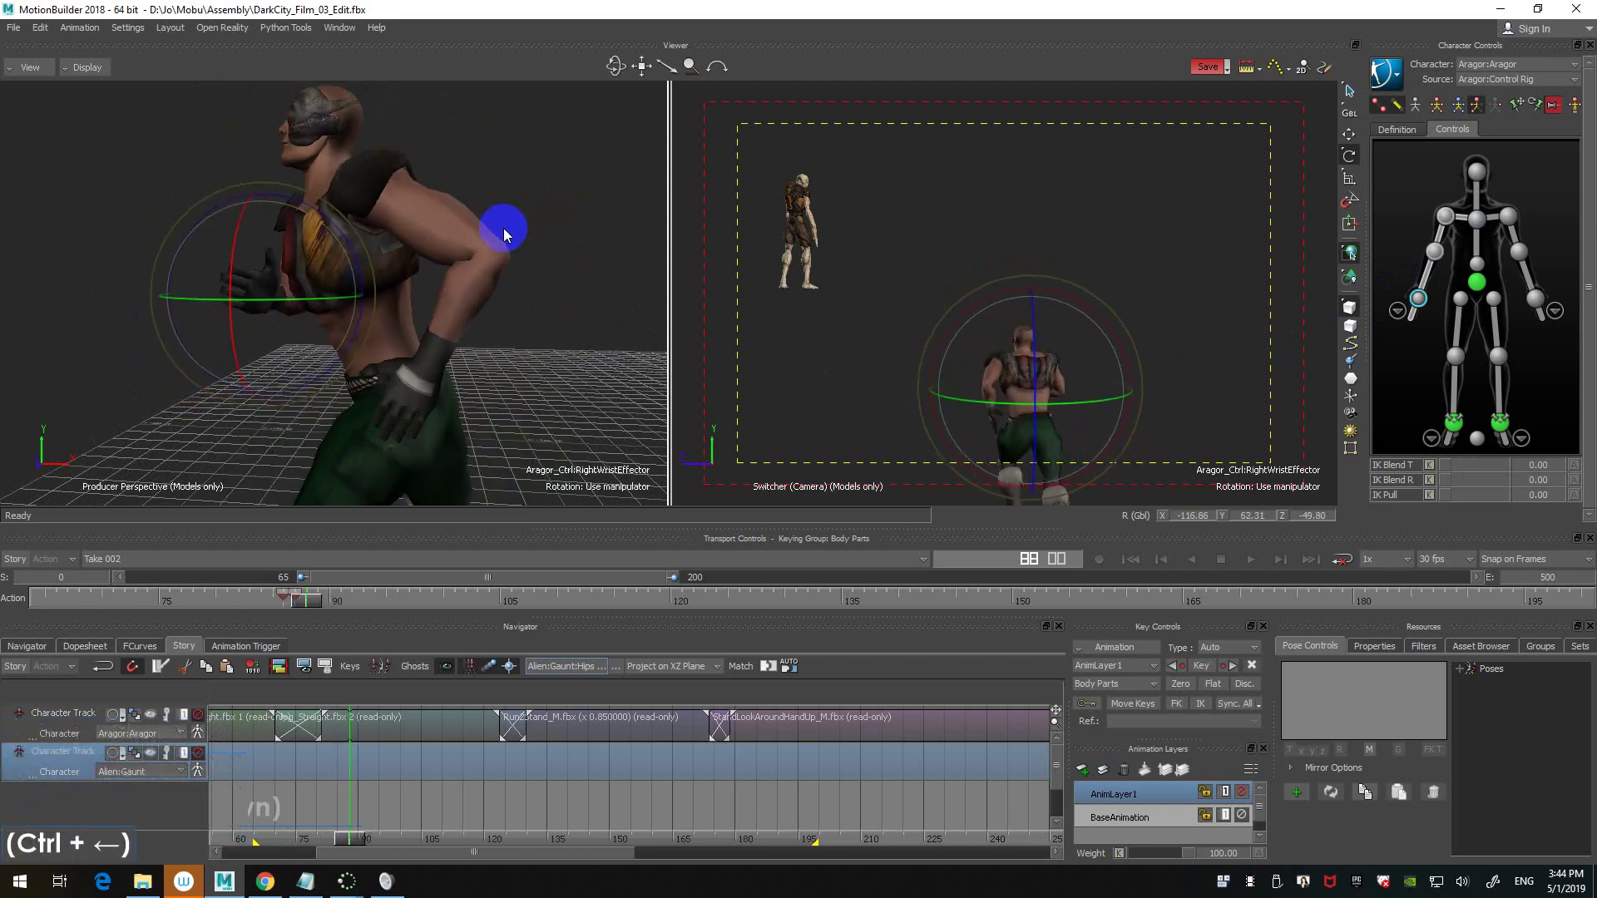
- Show the layout group and play Take 002 twice from frame 65 to review the run through the shot camera
left_click(595, 167)
left_click(1476, 281)
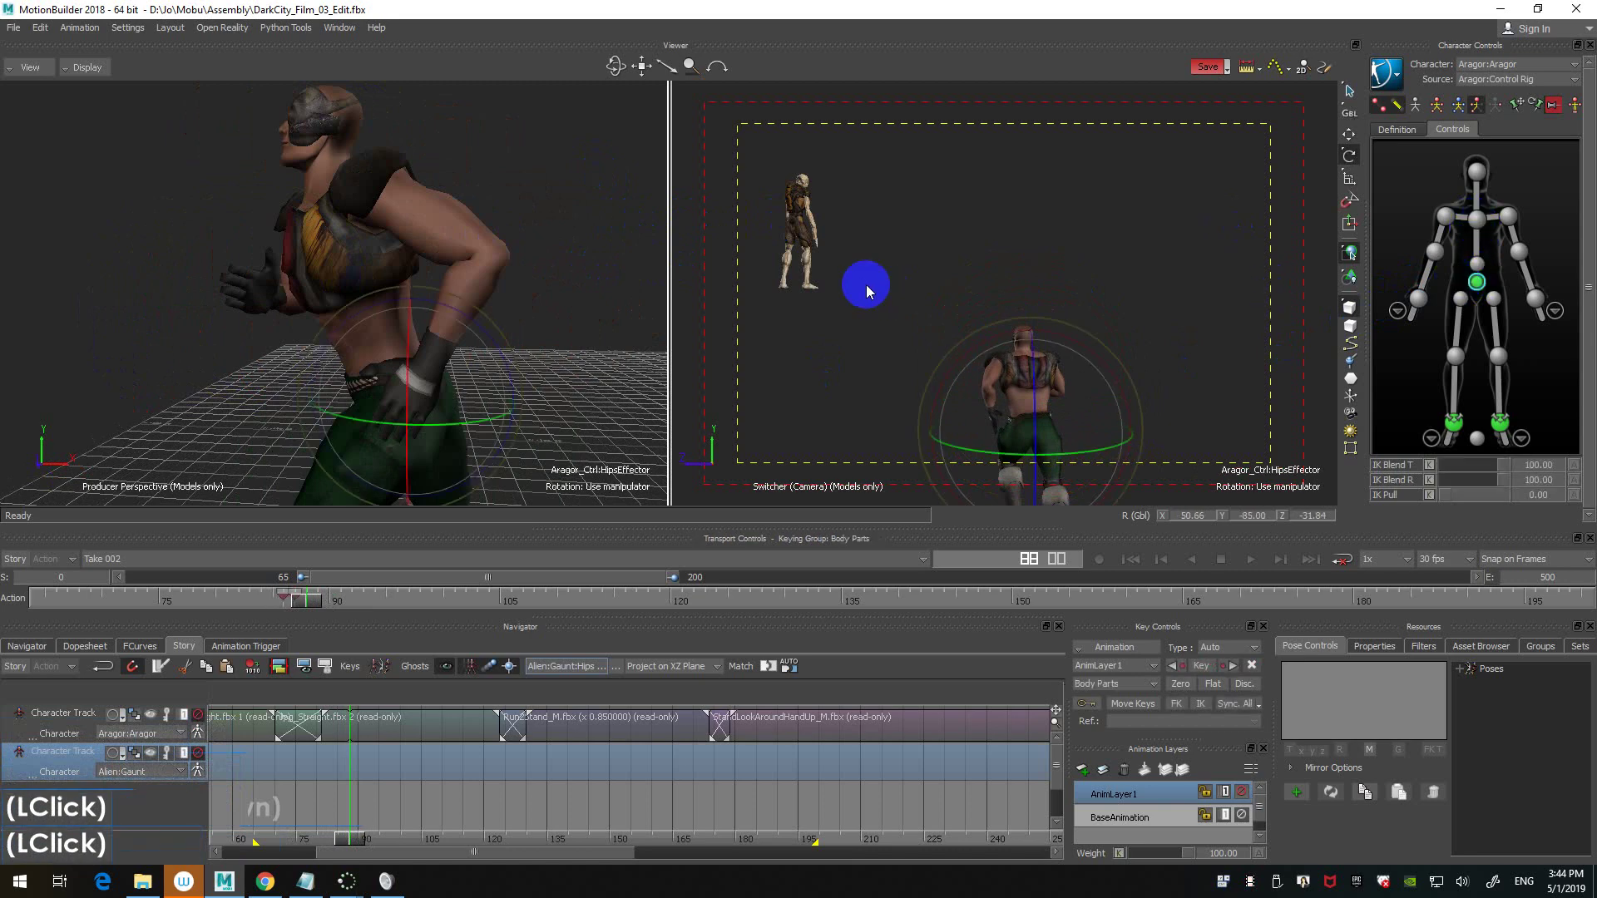
left_click_drag(866, 287, 1026, 261)
left_click(1546, 646)
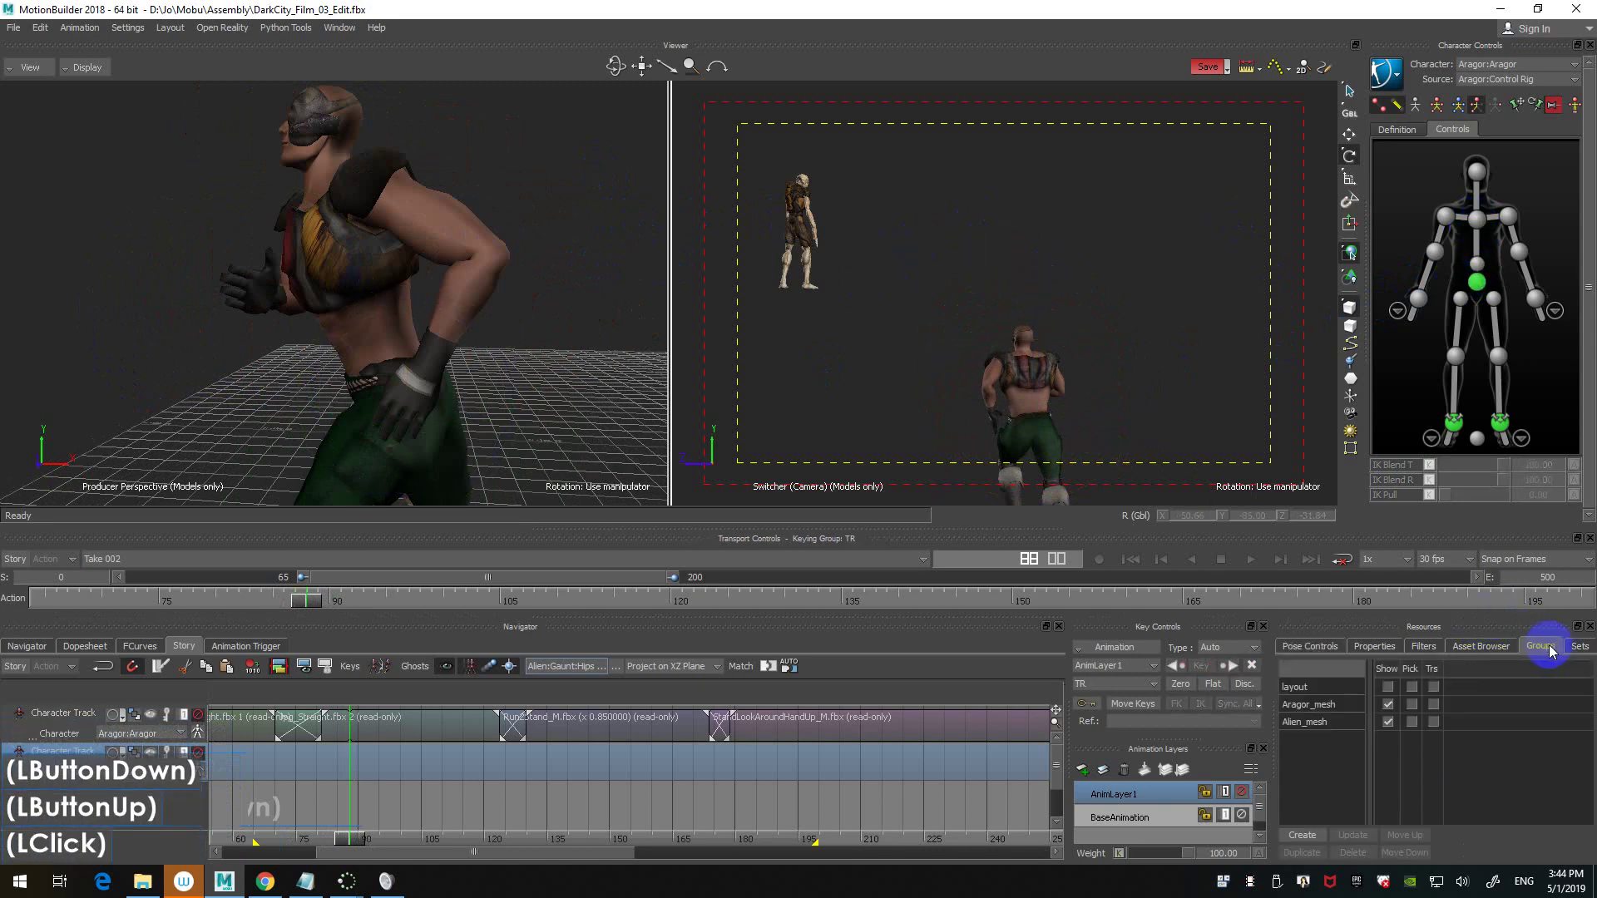
left_click(1388, 687)
left_click(1108, 328)
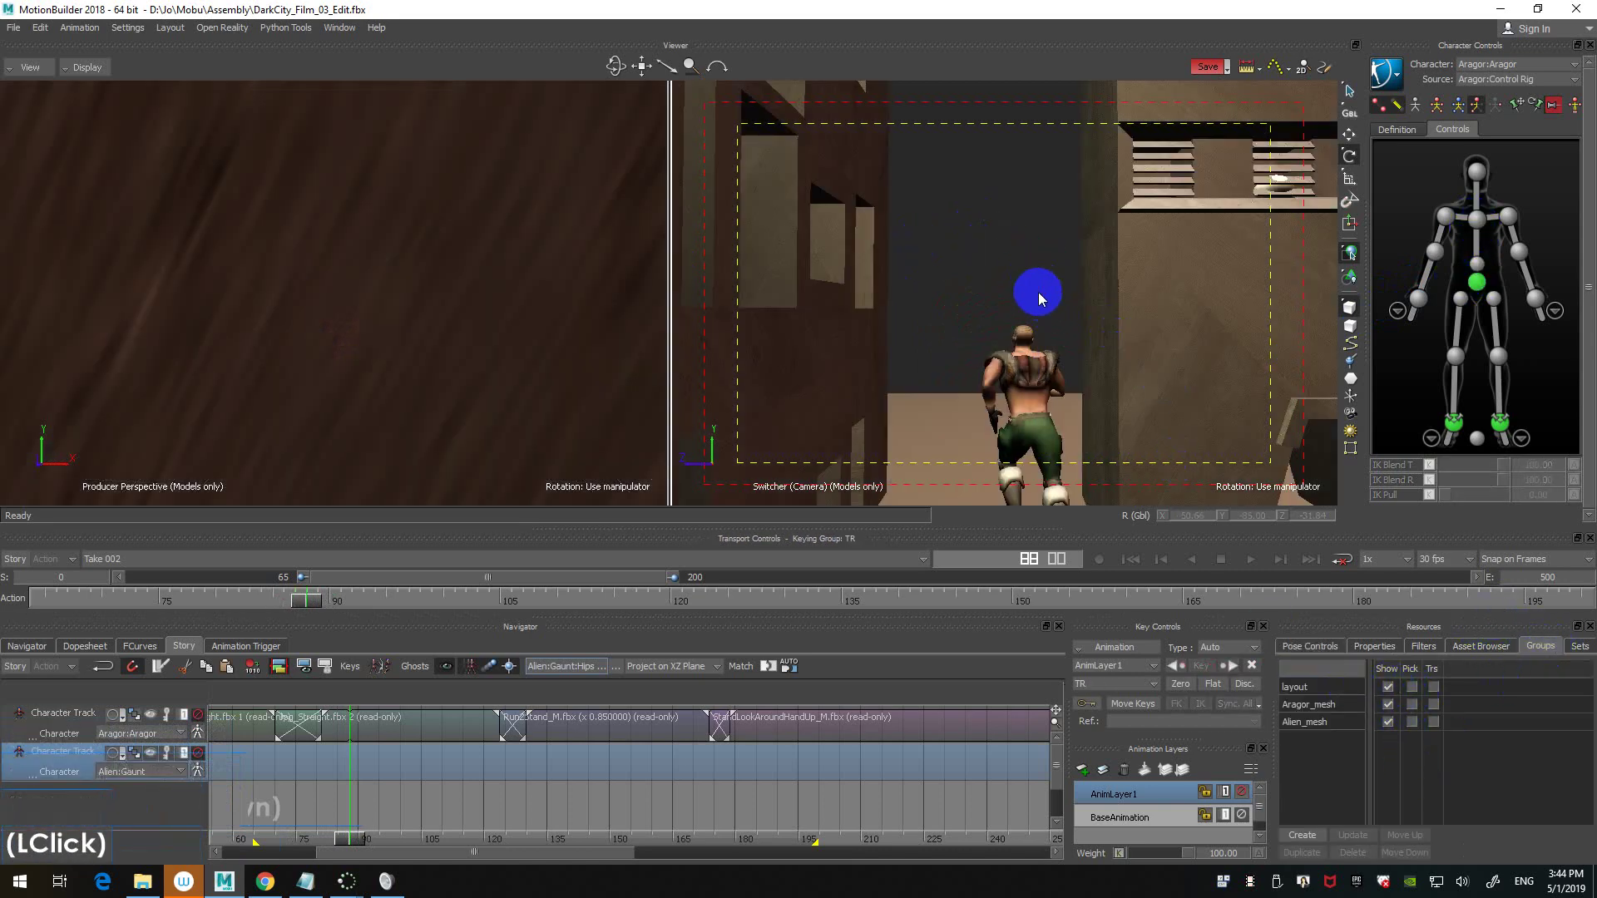
left_click(1038, 295)
key("ctrl+Home")
key("ctrl+space")
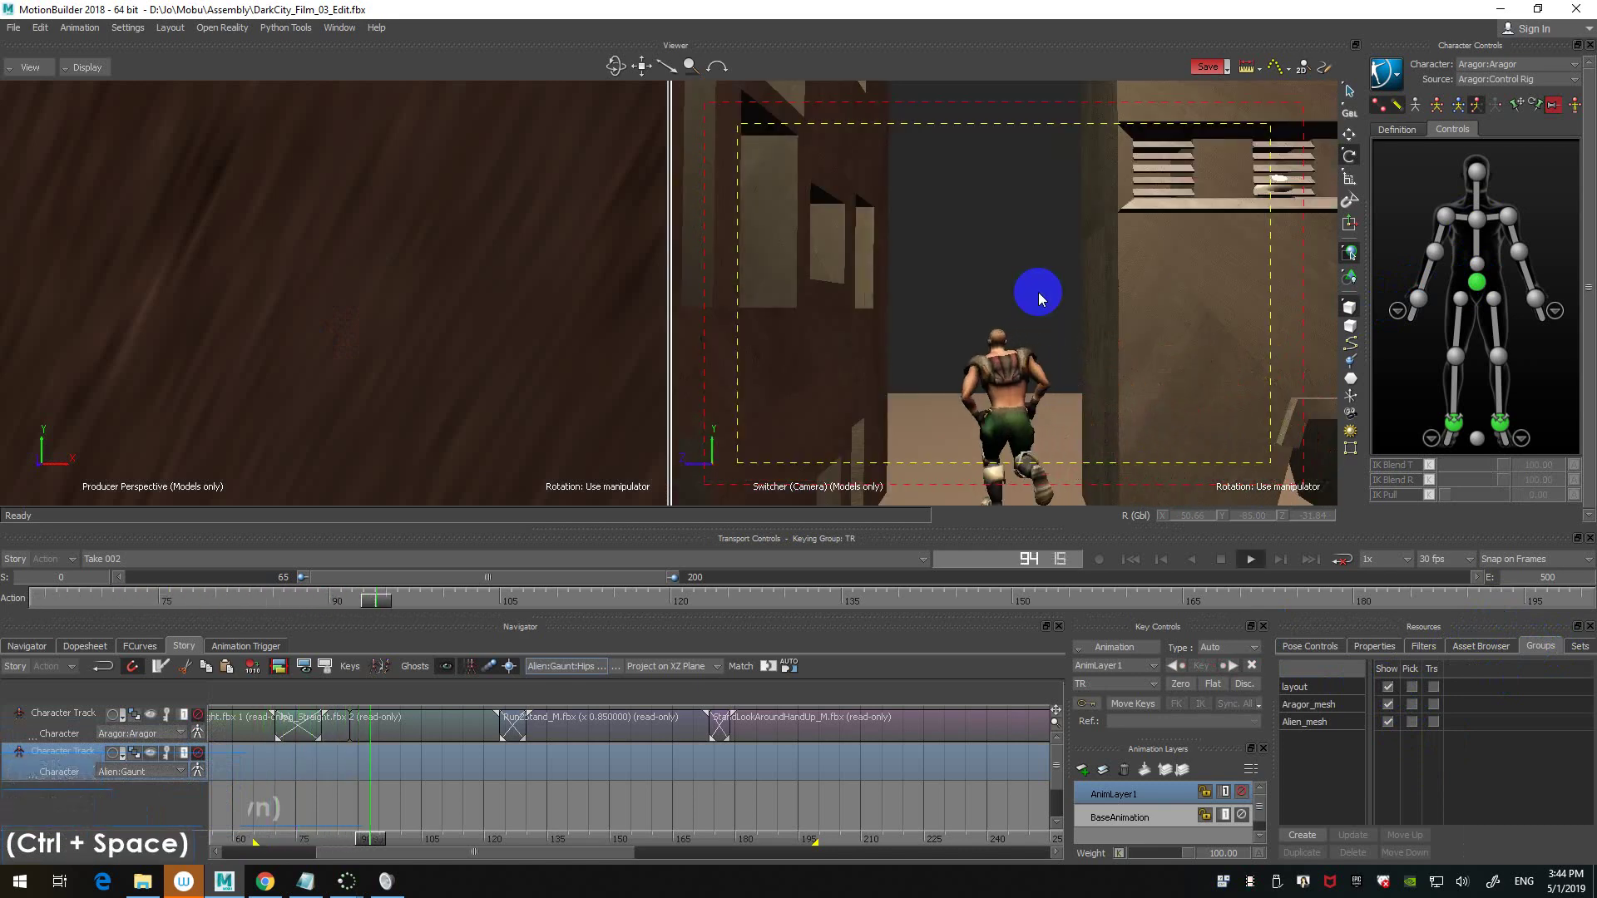
key("ctrl+Home")
key("ctrl+space")
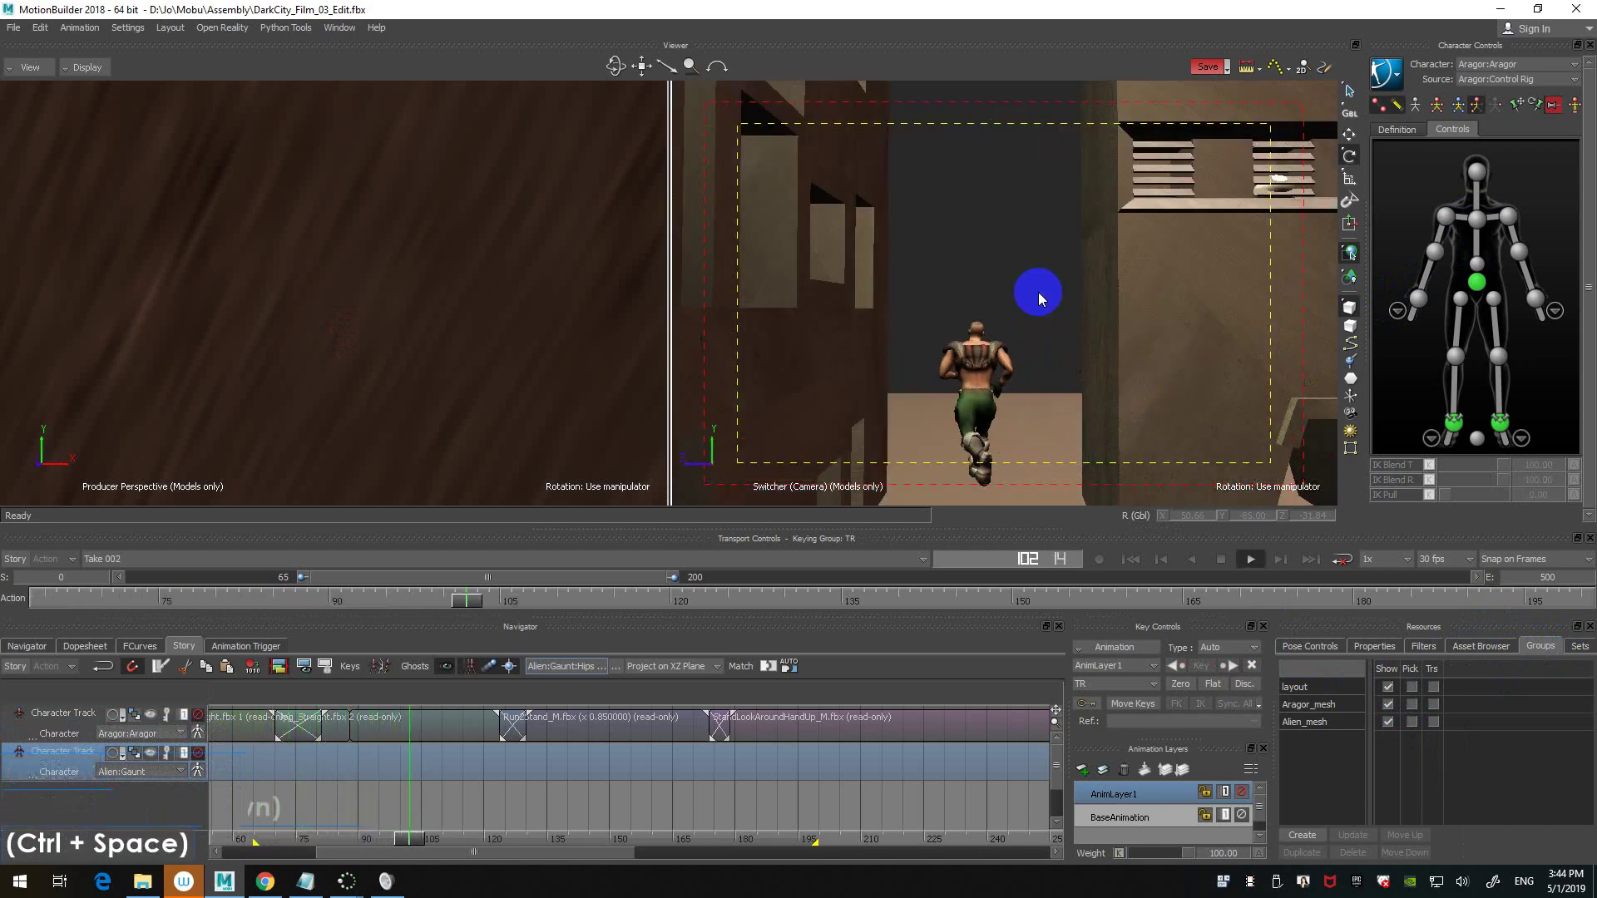
key("ctrl+Home")
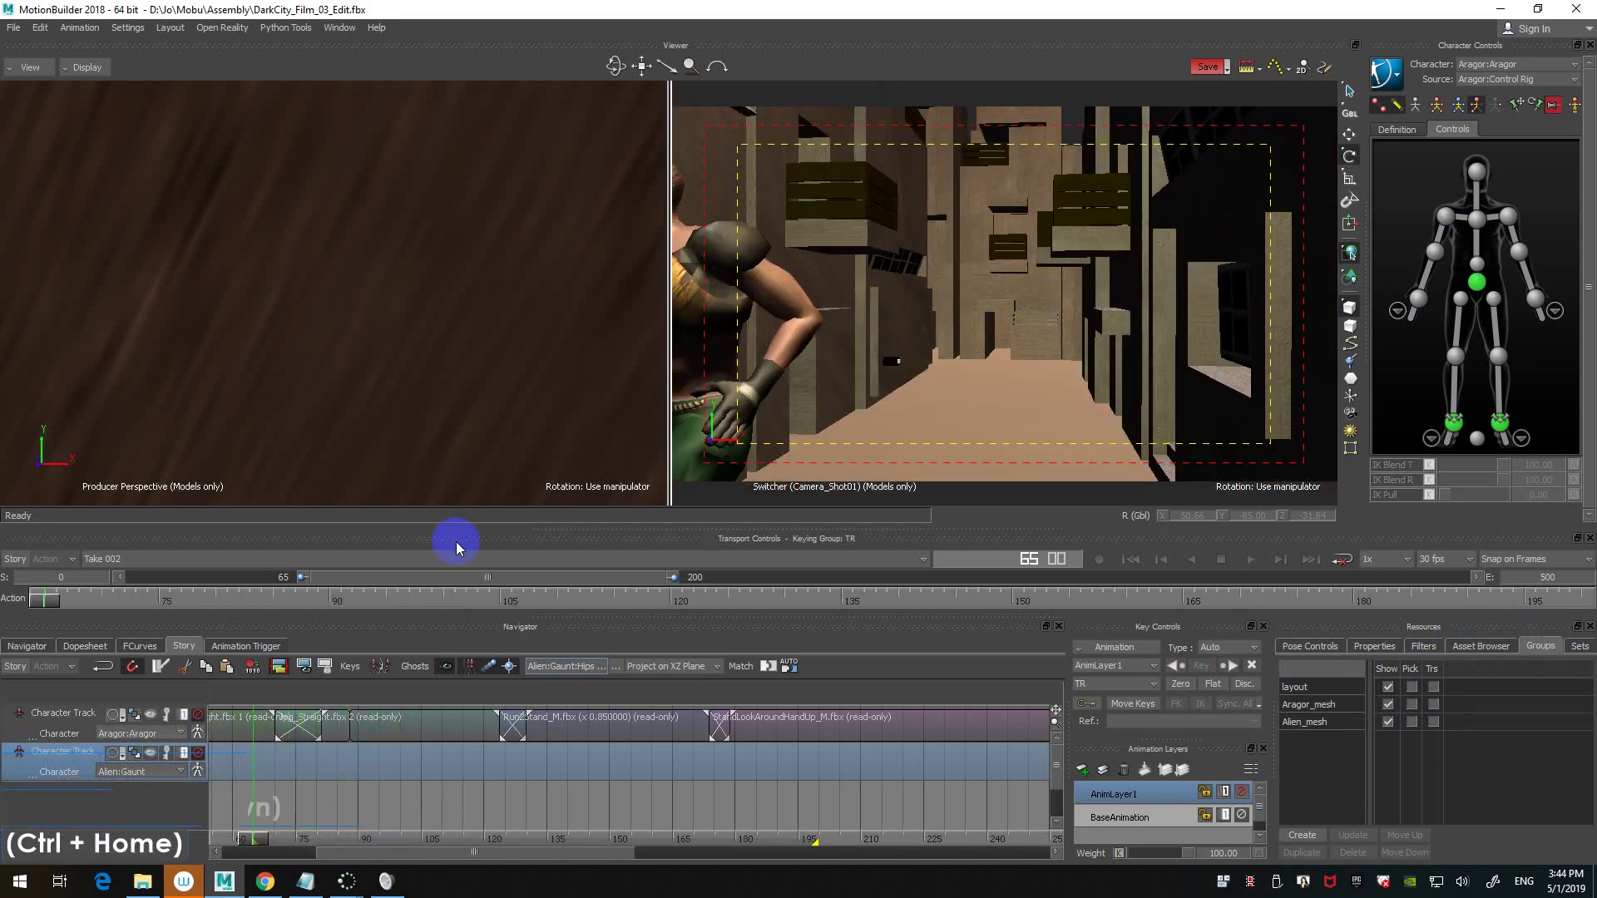
- Switch to Take 001 and play the same run to compare it with the layered version
left_click(167, 559)
left_click(144, 576)
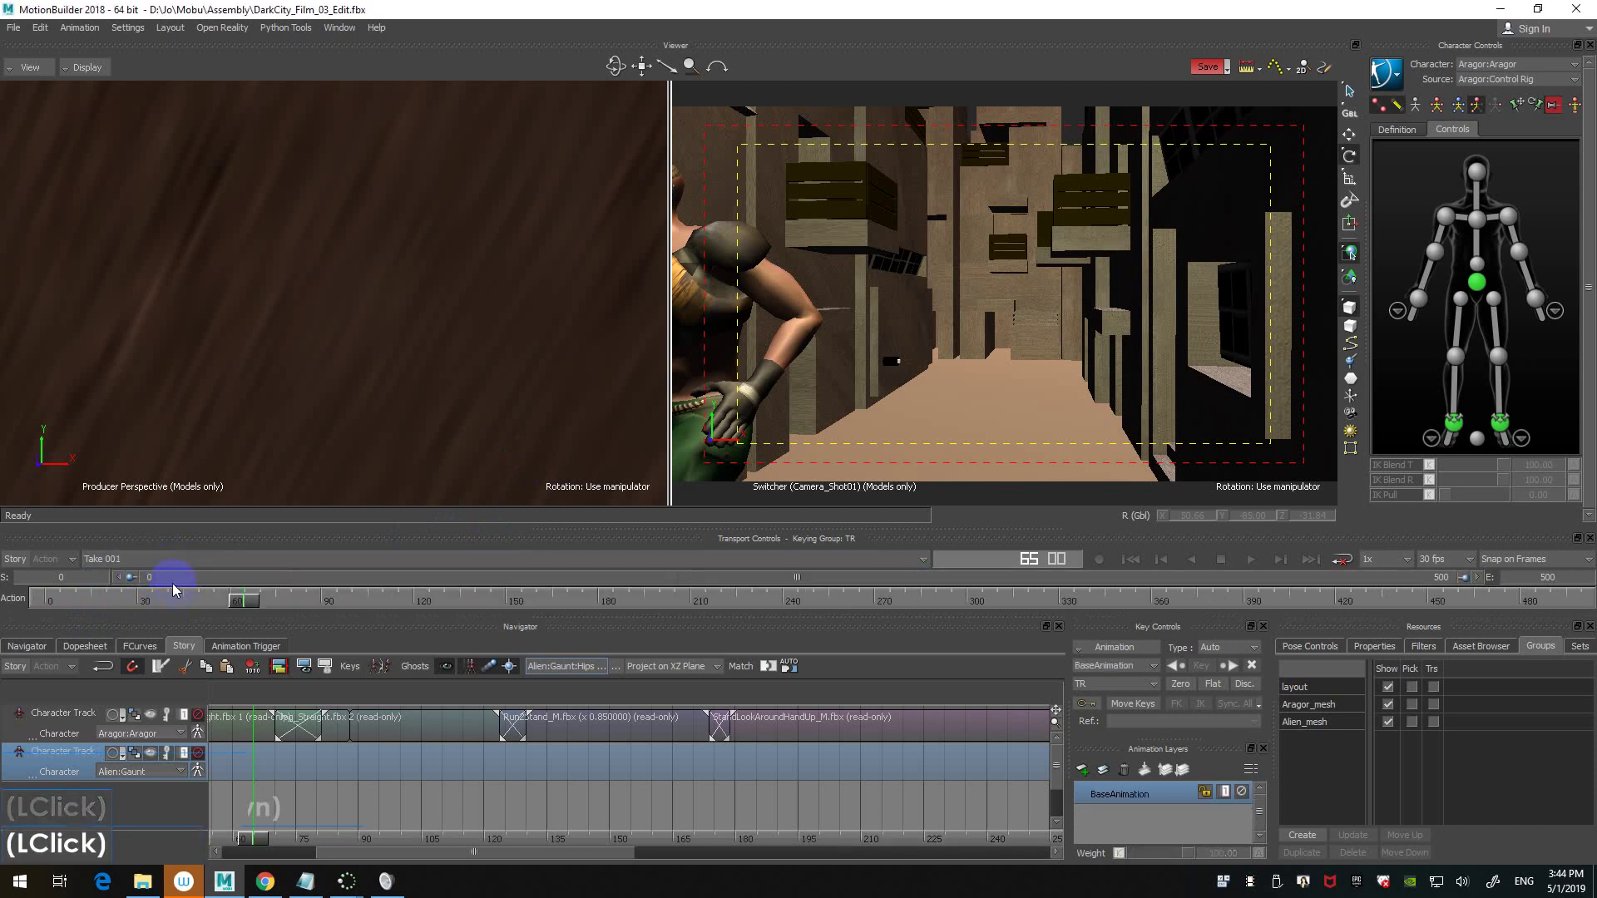
key("ctrl+space")
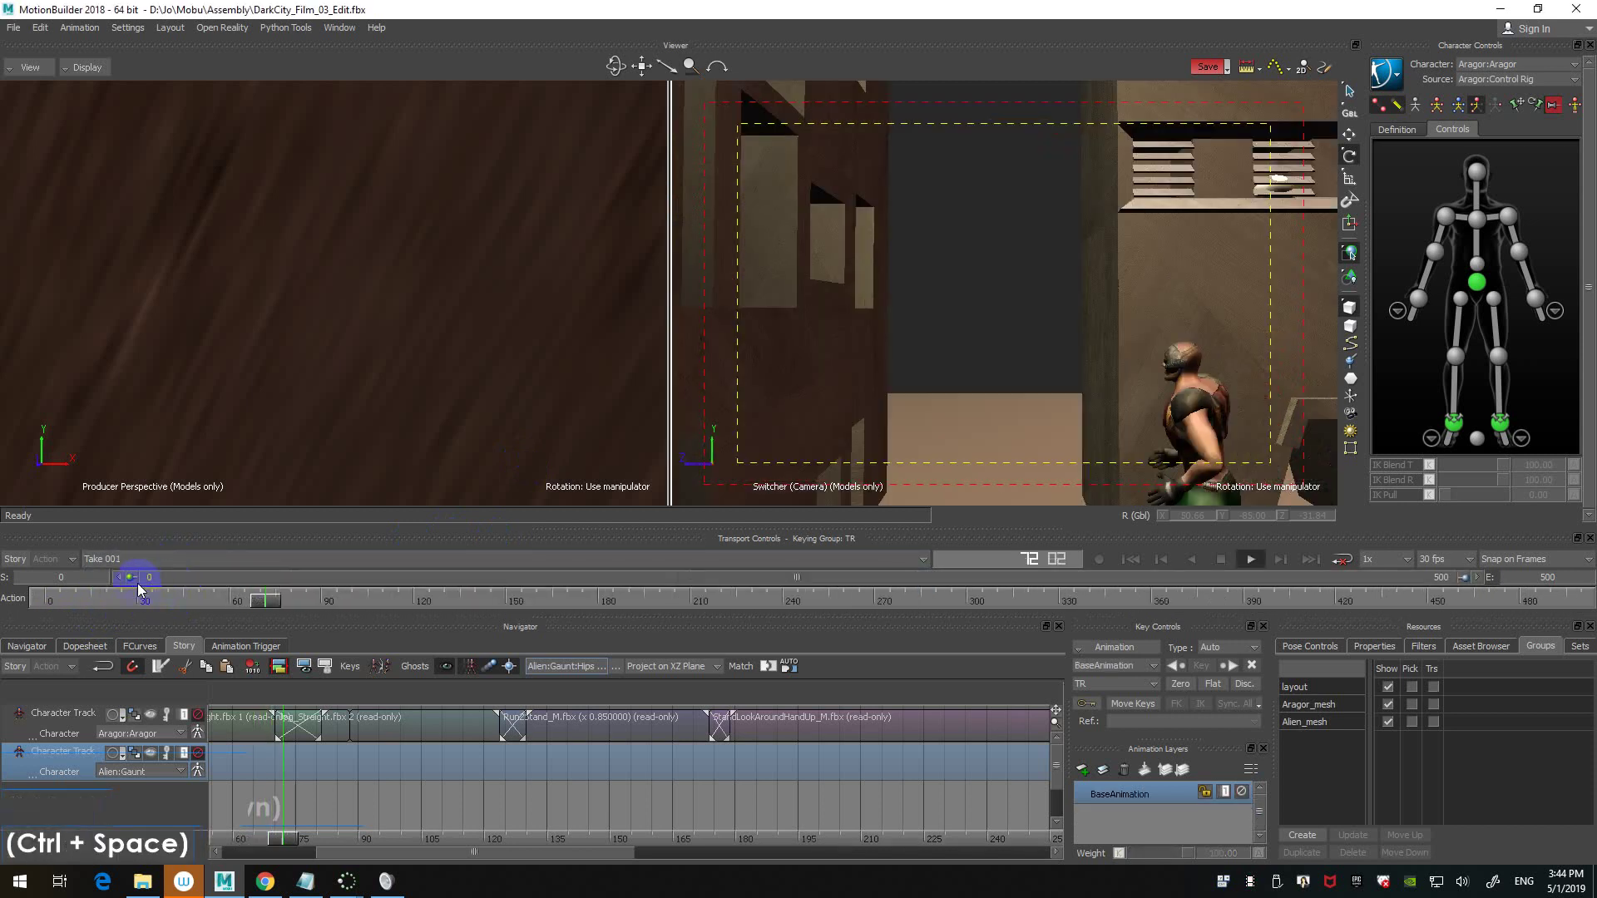
key("ctrl+Home")
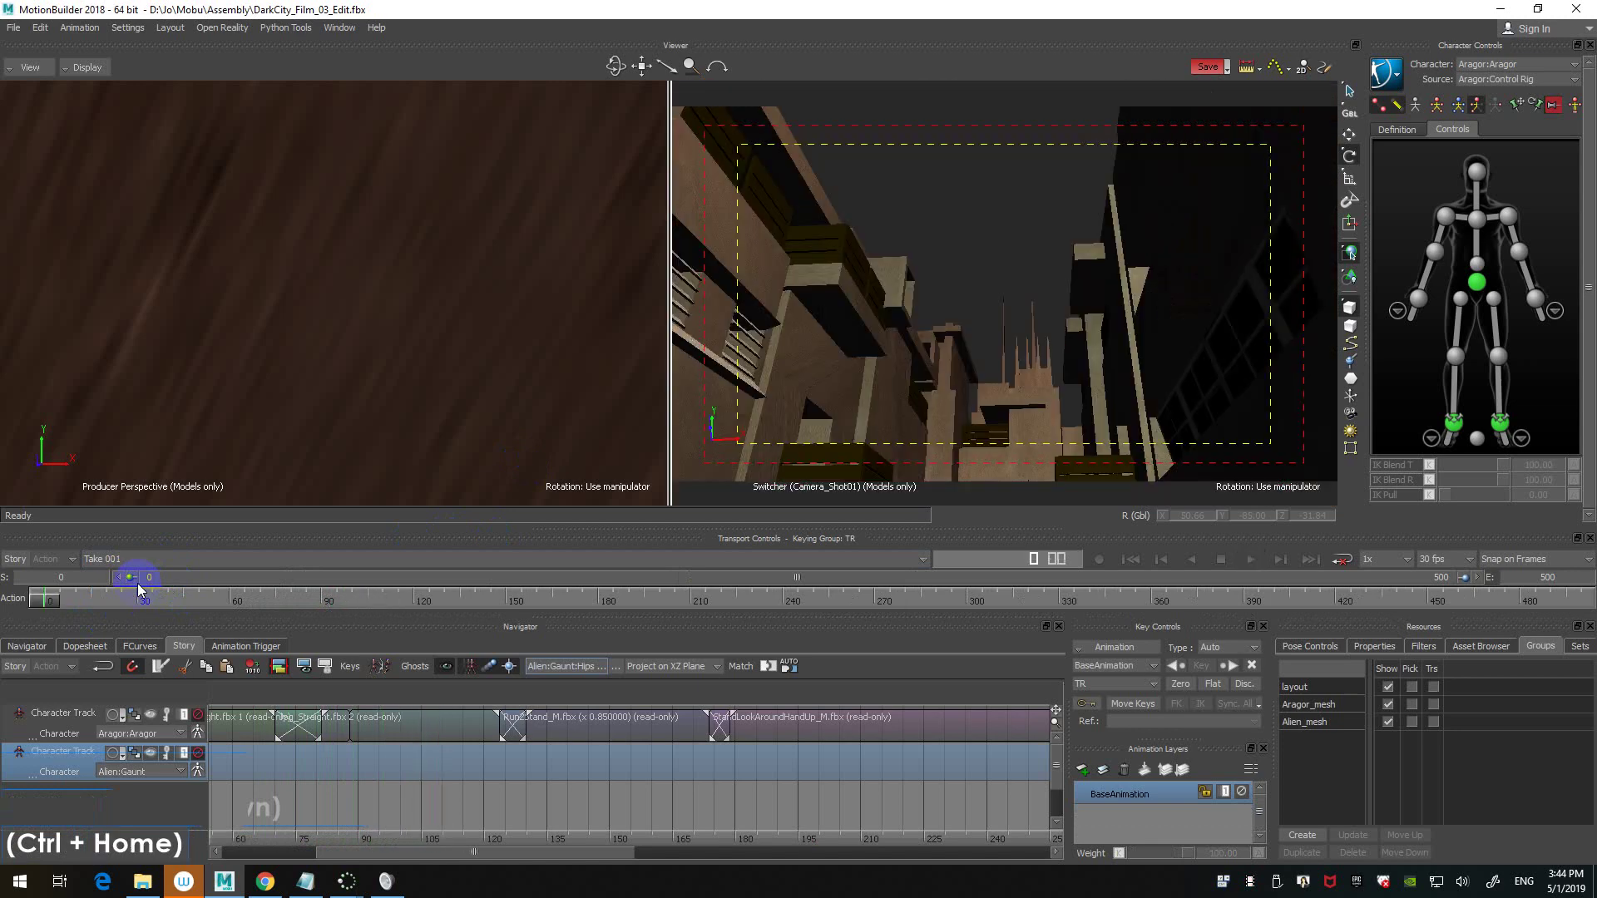
- Return to Take 002 and replay the corrected run from frame 65
left_click(152, 553)
left_click(123, 587)
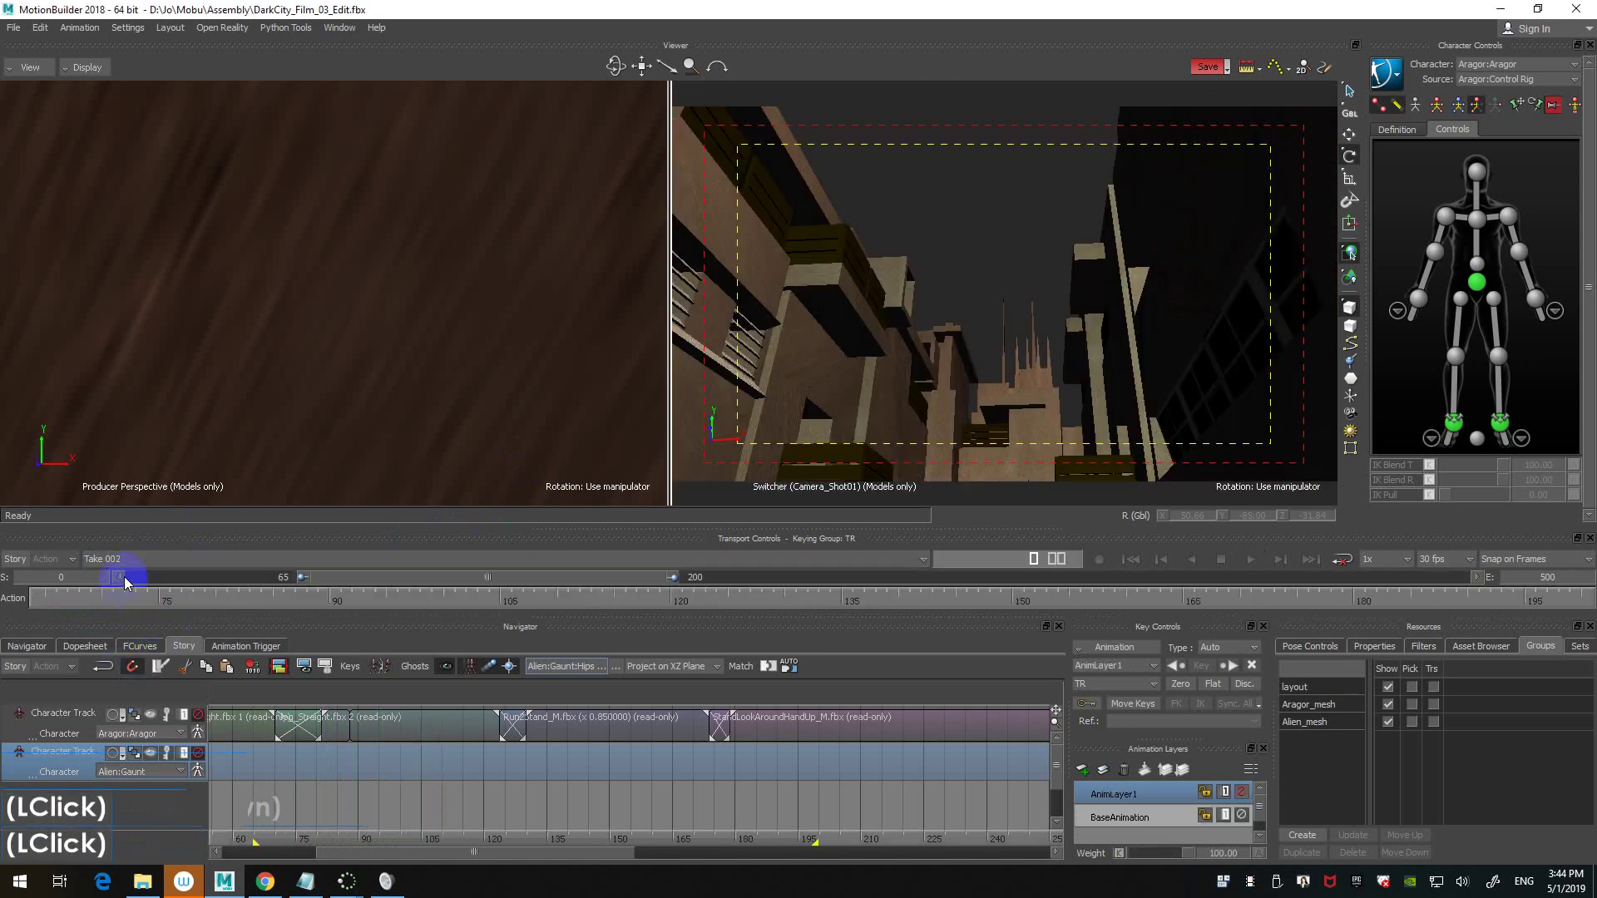
left_click(315, 427)
key("ctrl+Home")
key("ctrl+space")
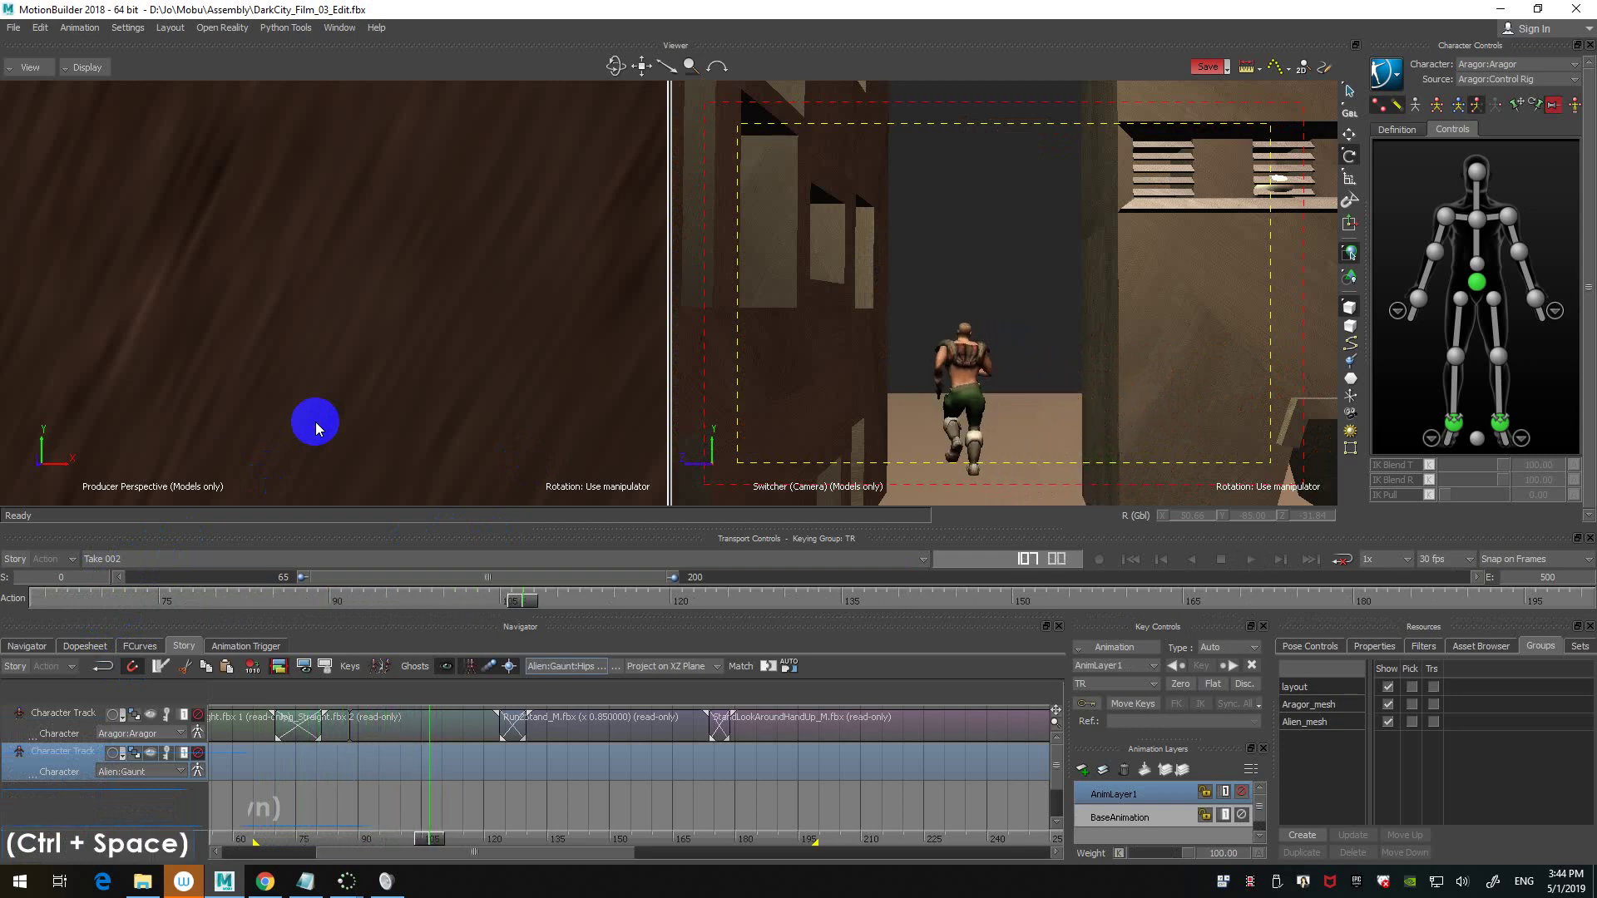
key("ctrl+Home")
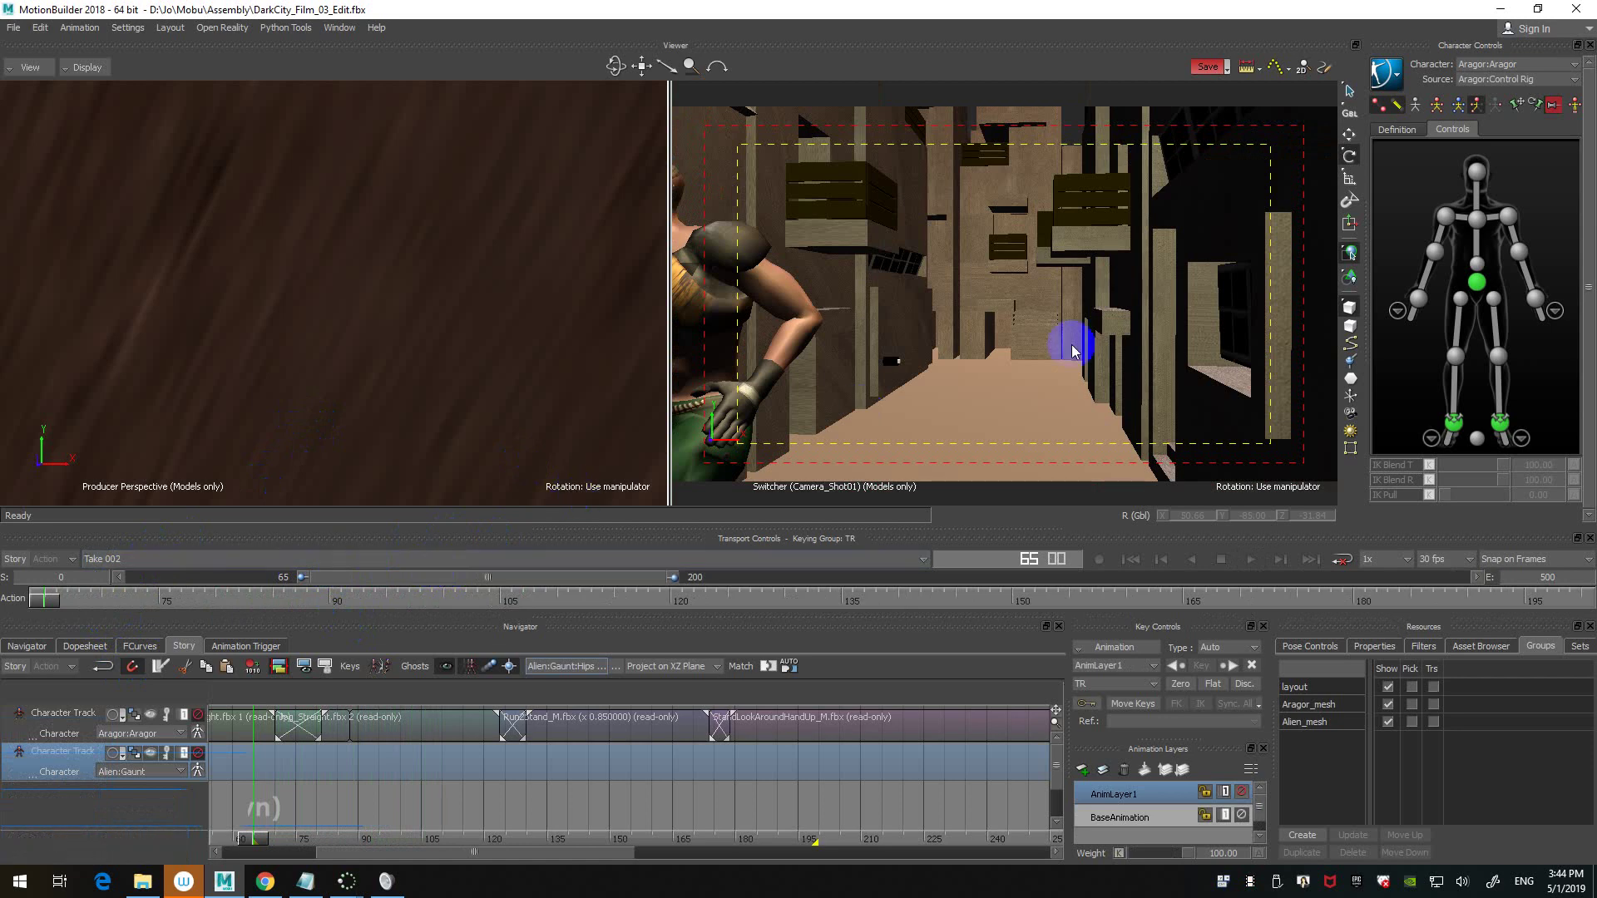
- Select the hips effector, go to the frame 87 key and hide the layout group to isolate Aragor
left_click(1477, 282)
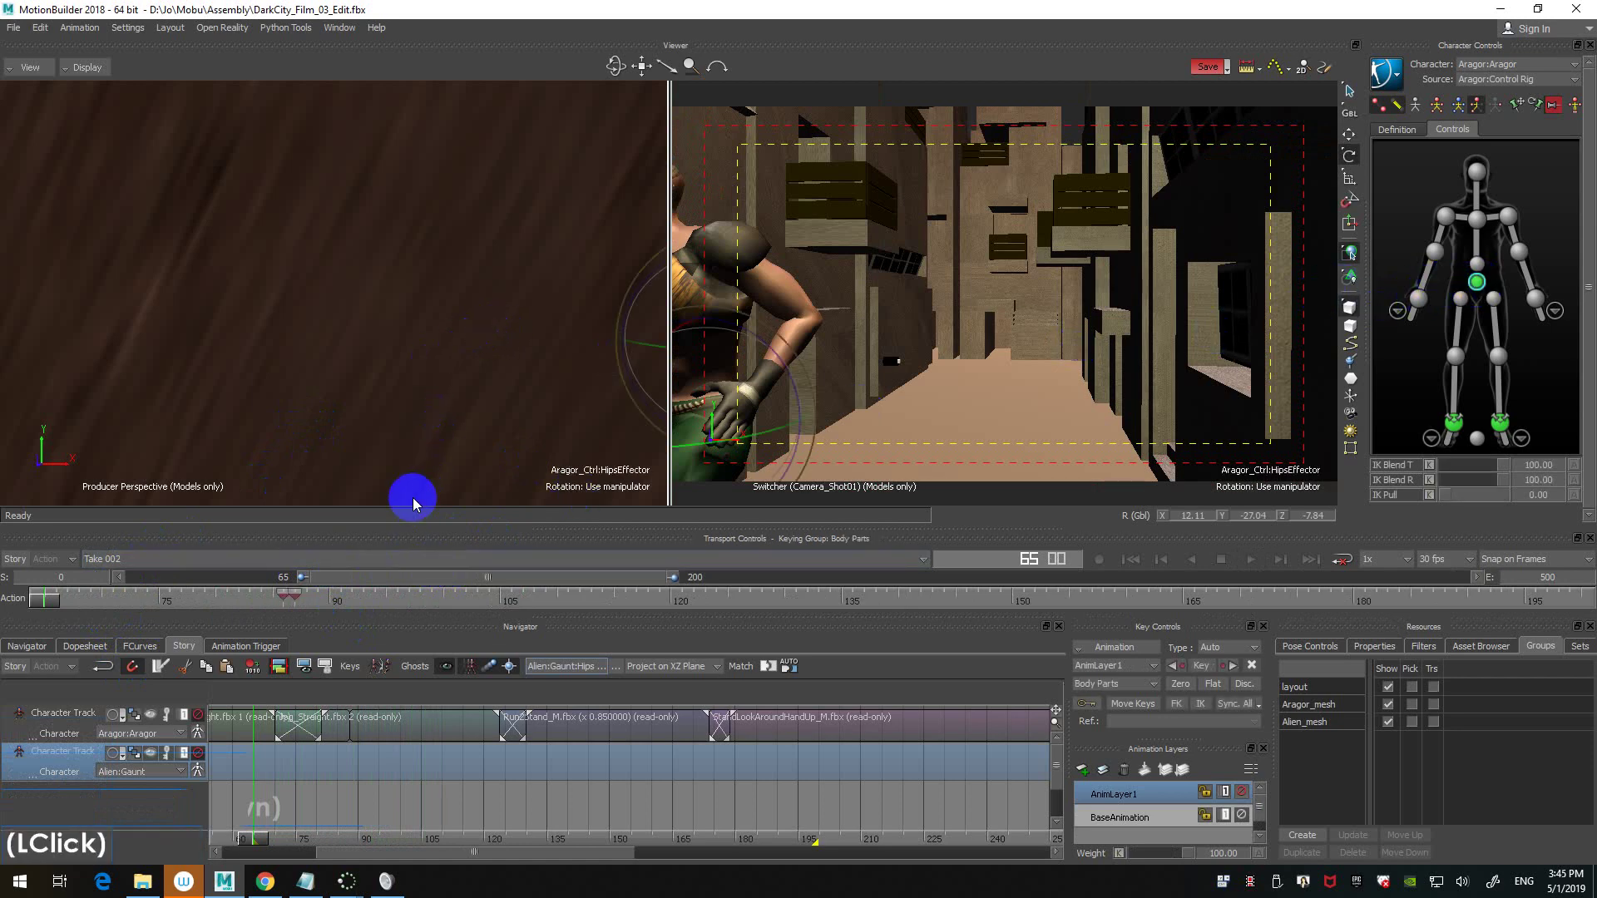
key("Right")
key("Right")
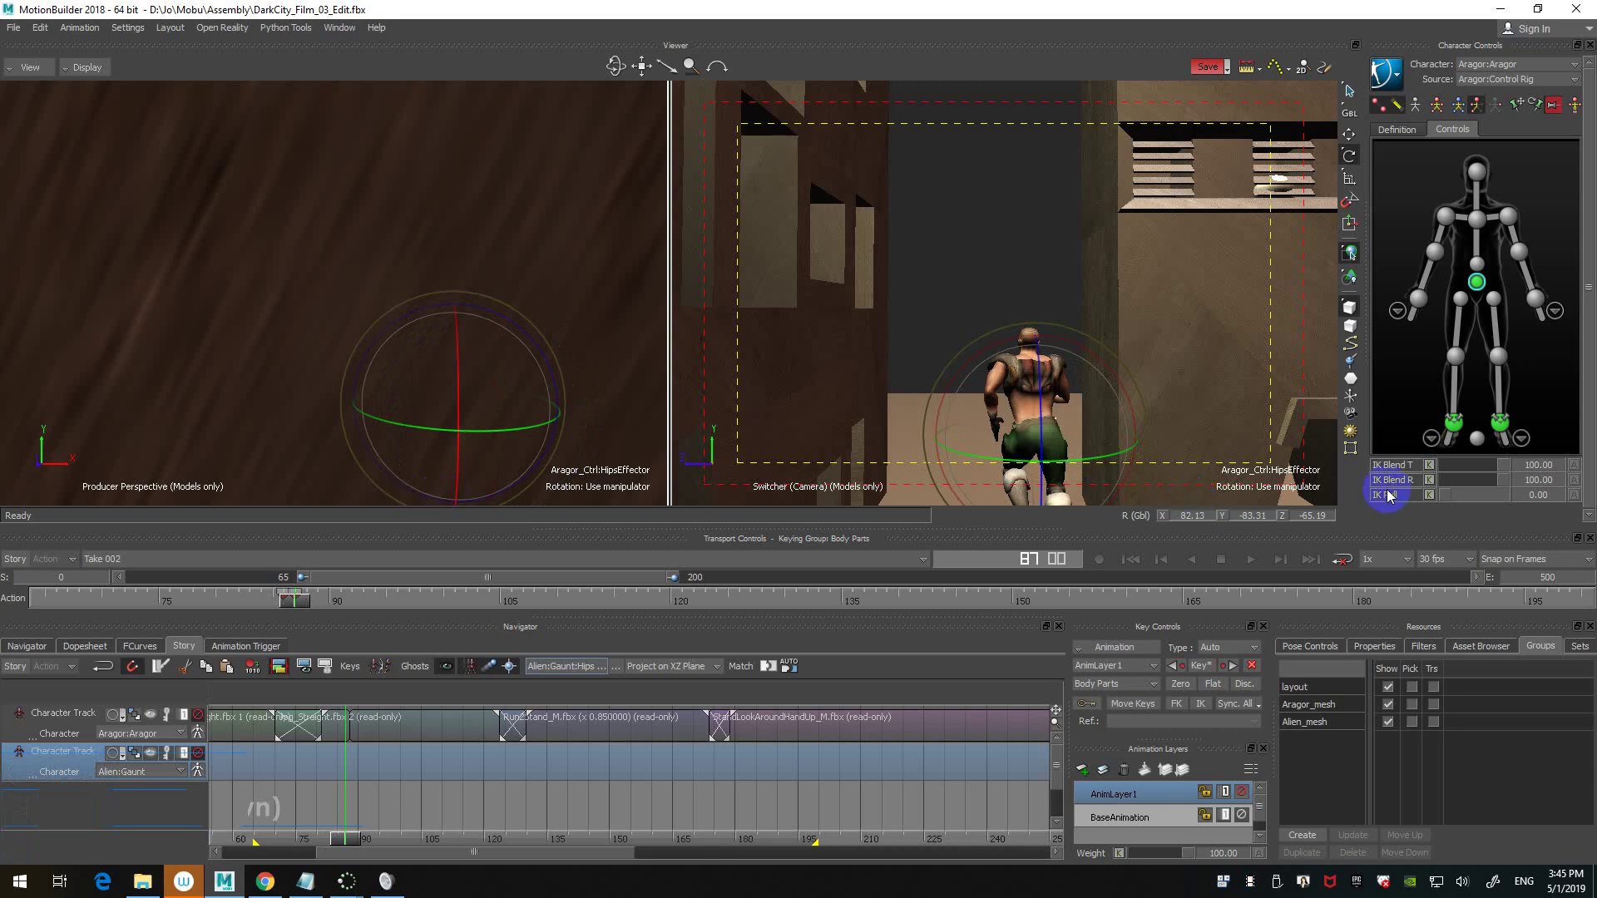
left_click(1389, 687)
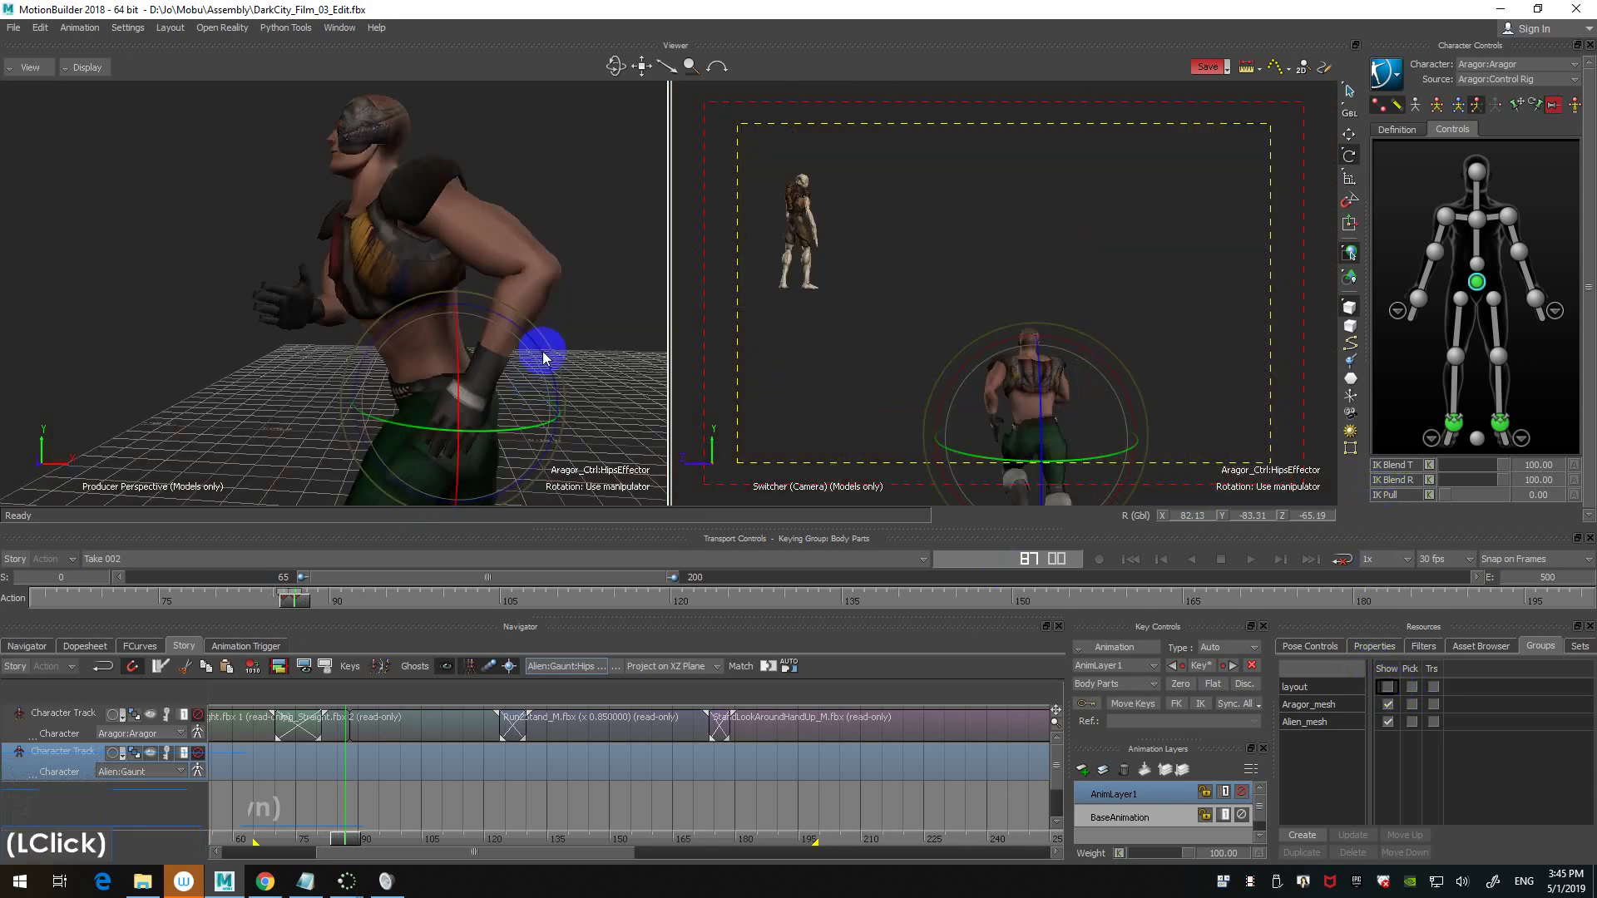
left_click_drag(591, 314, 624, 299, "shift")
left_click_drag(624, 300, 552, 257, "ctrl")
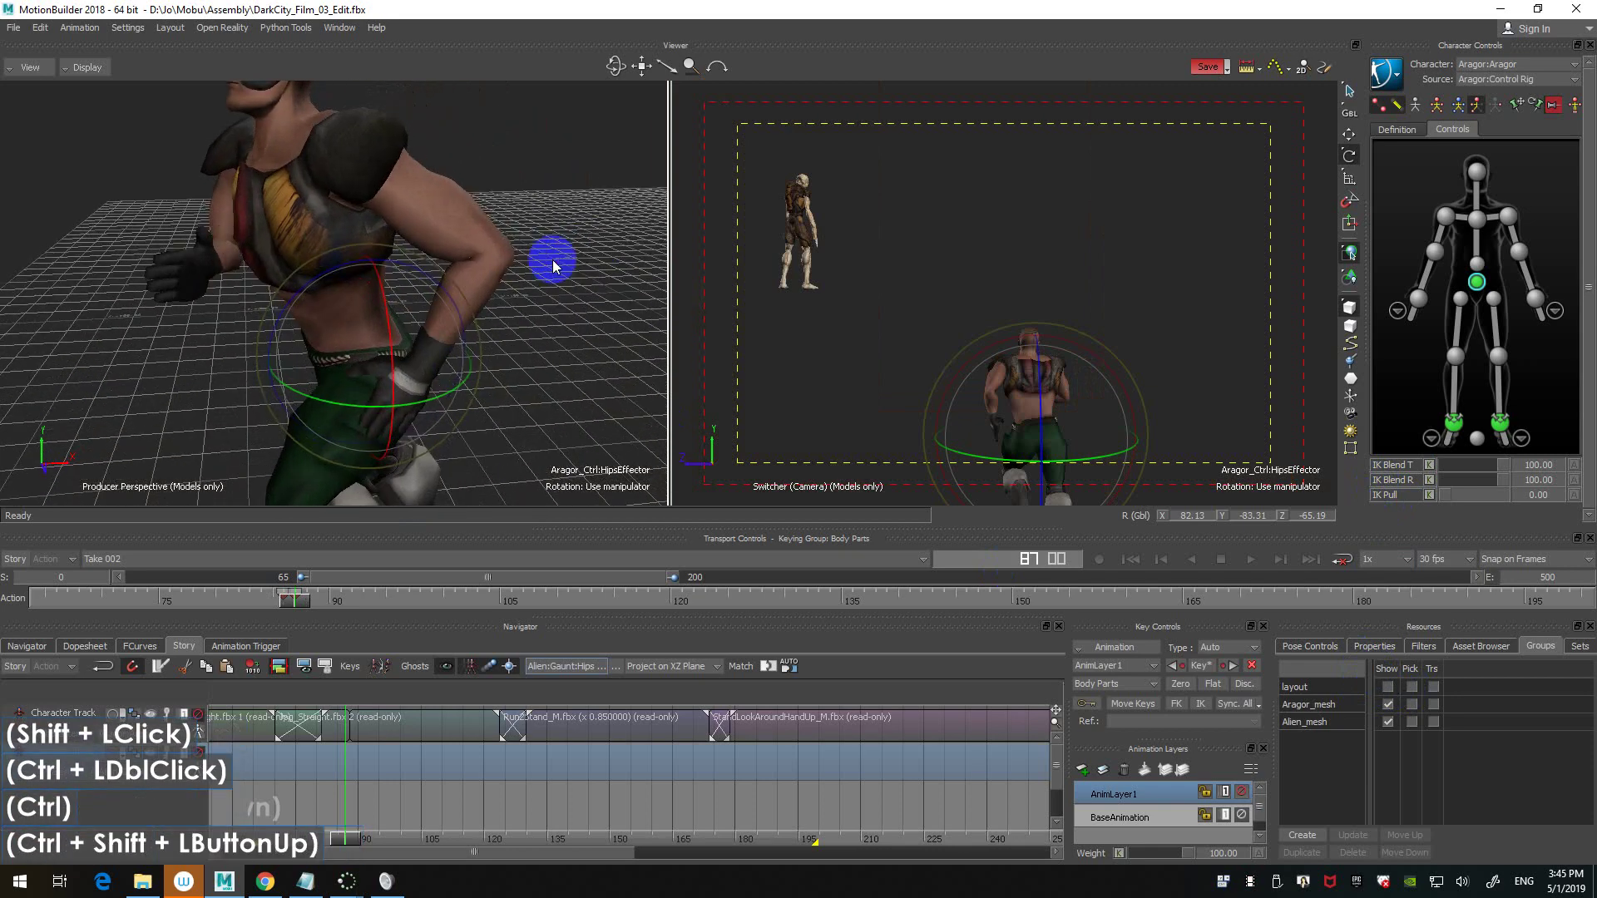
- Switch to the final.txt notes in Notepad and add the line "- no mitten fingers" below "- cameras final"
left_click(305, 881)
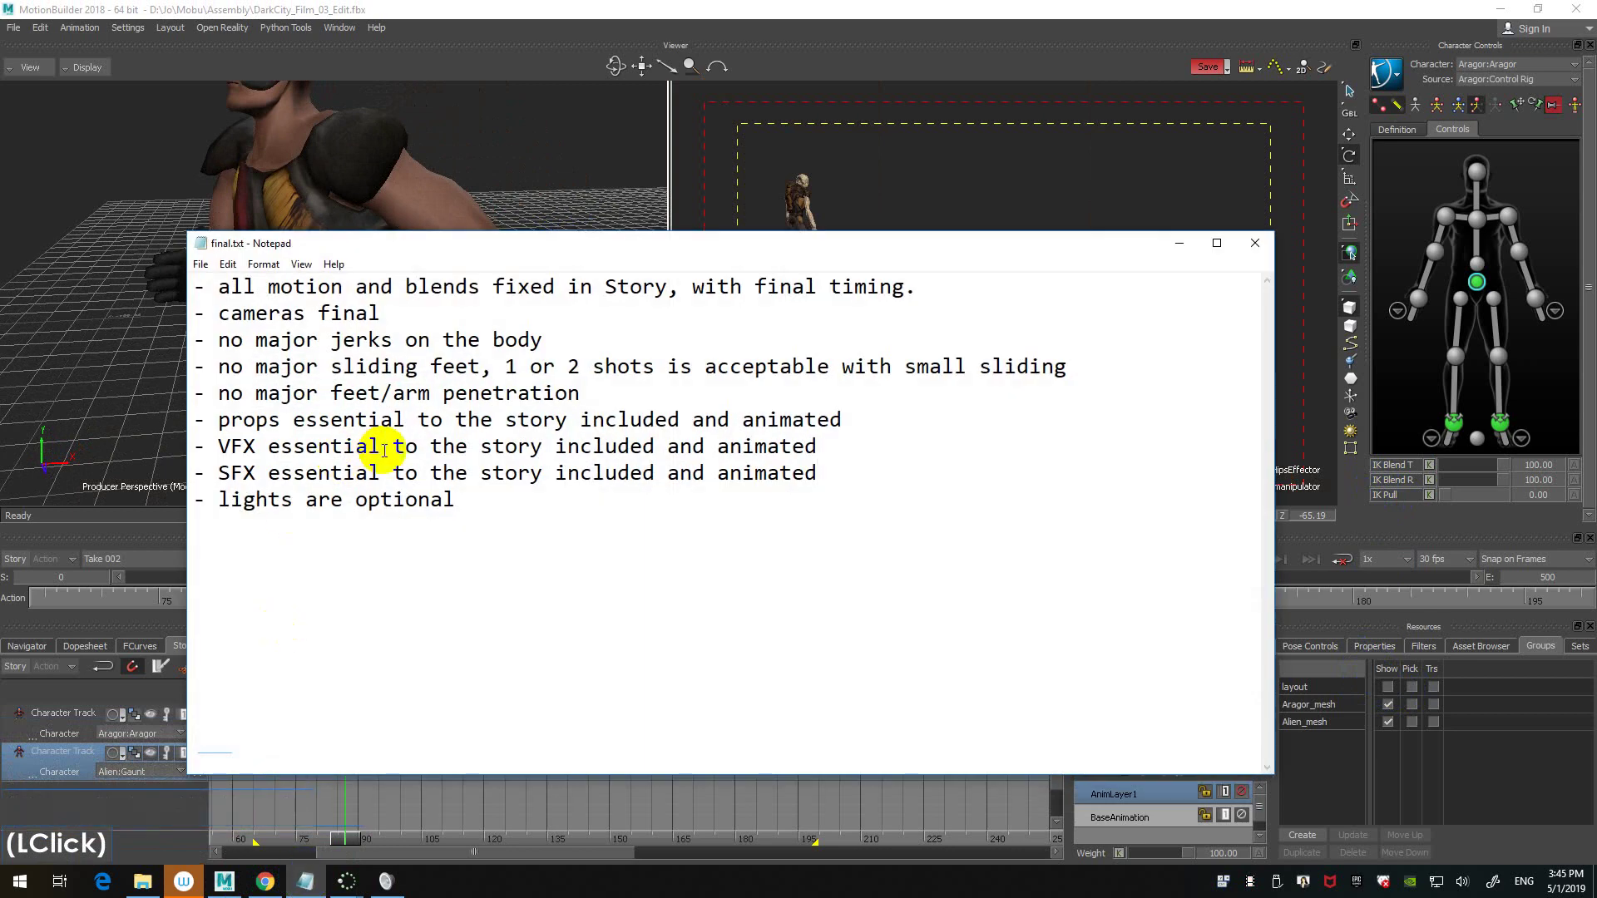
left_click(434, 320)
left_click(572, 341)
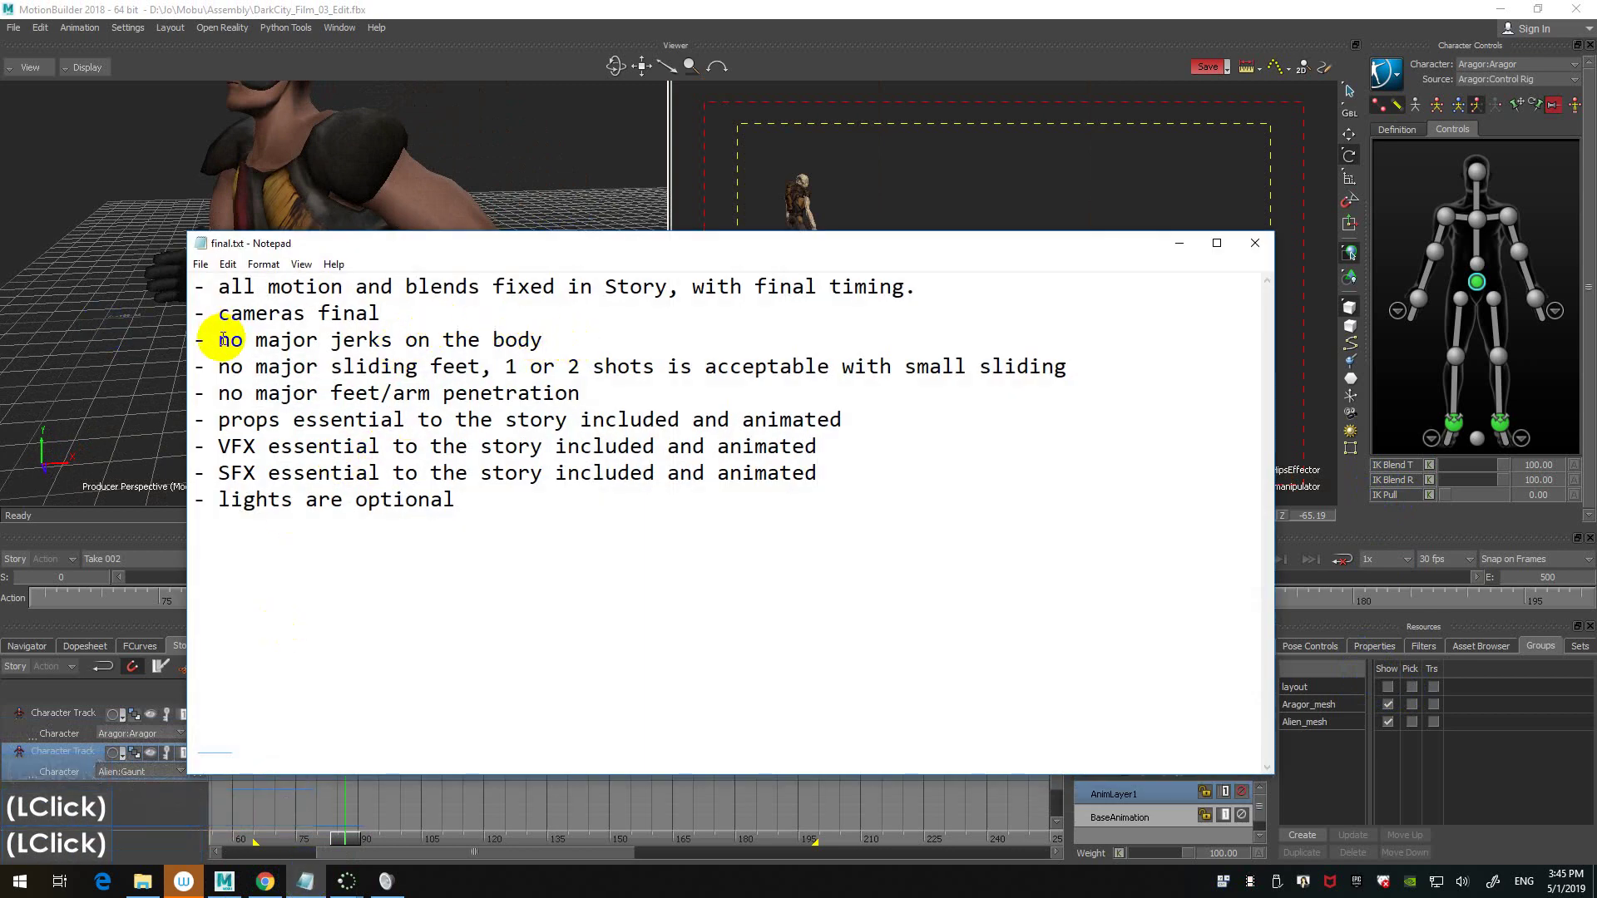
key("Return")
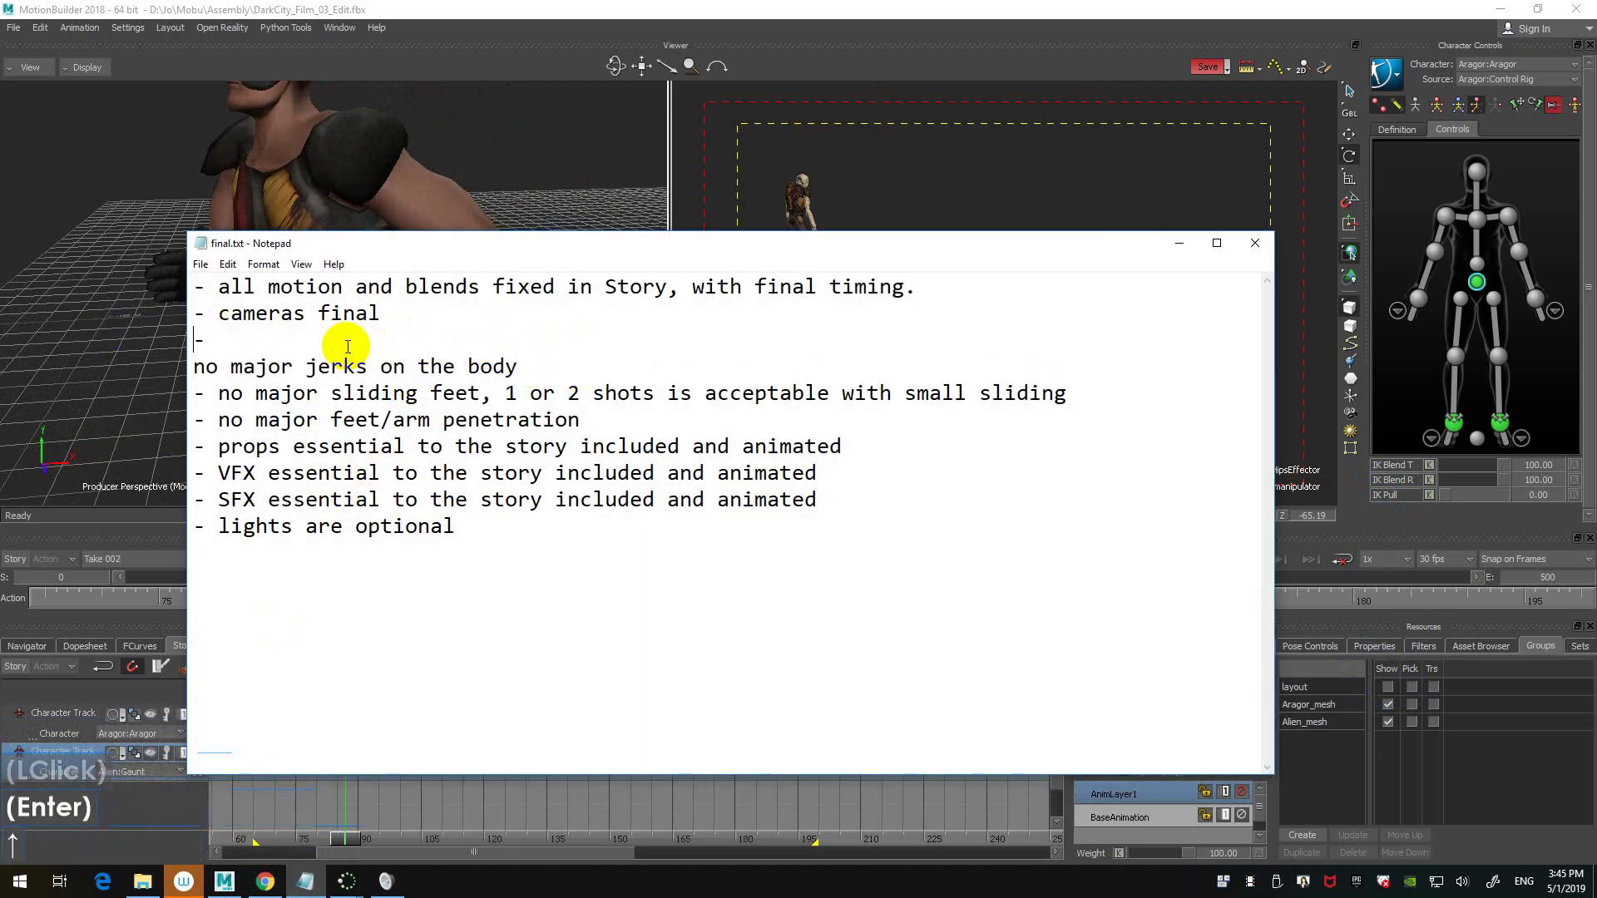
key("ctrl+z")
key("Up")
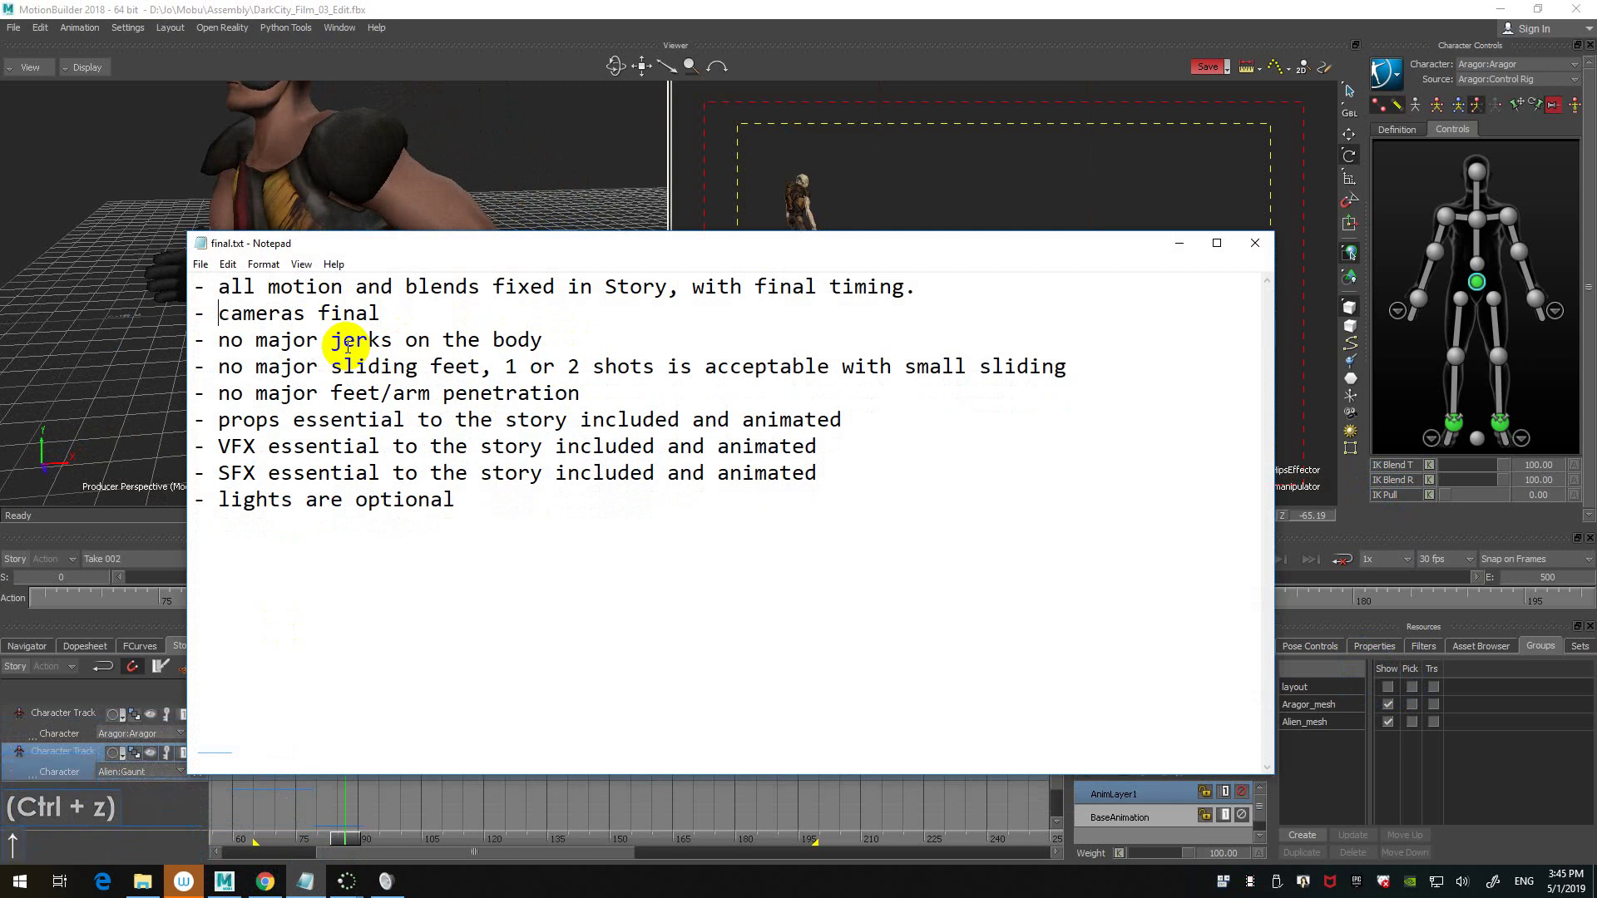
key("End")
key("Return")
type("-")
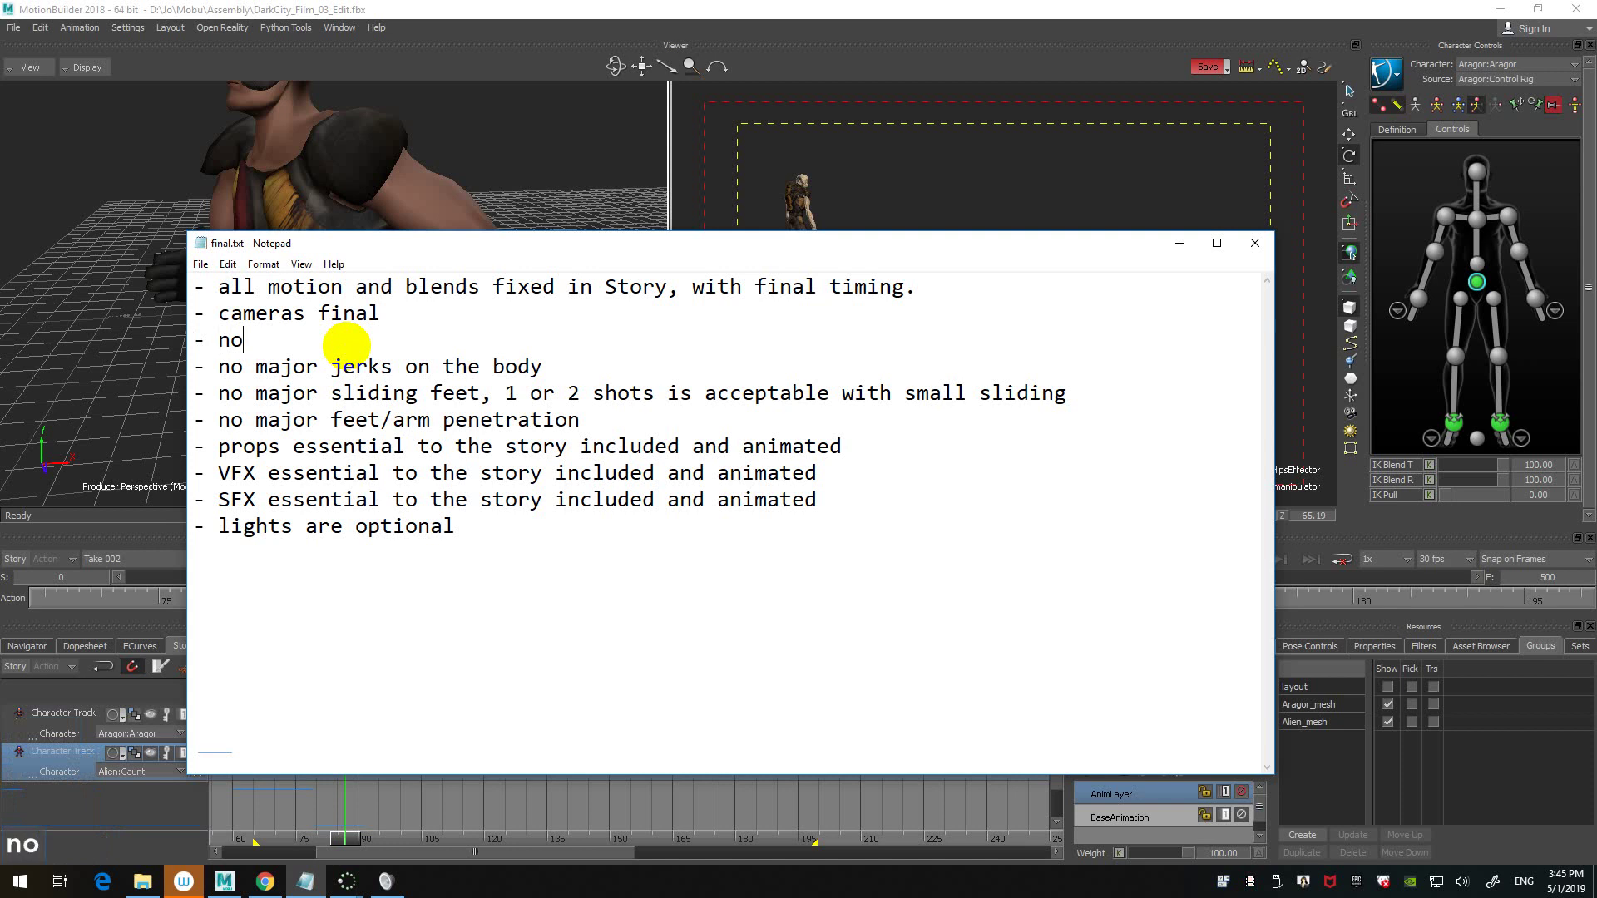
type("mitten")
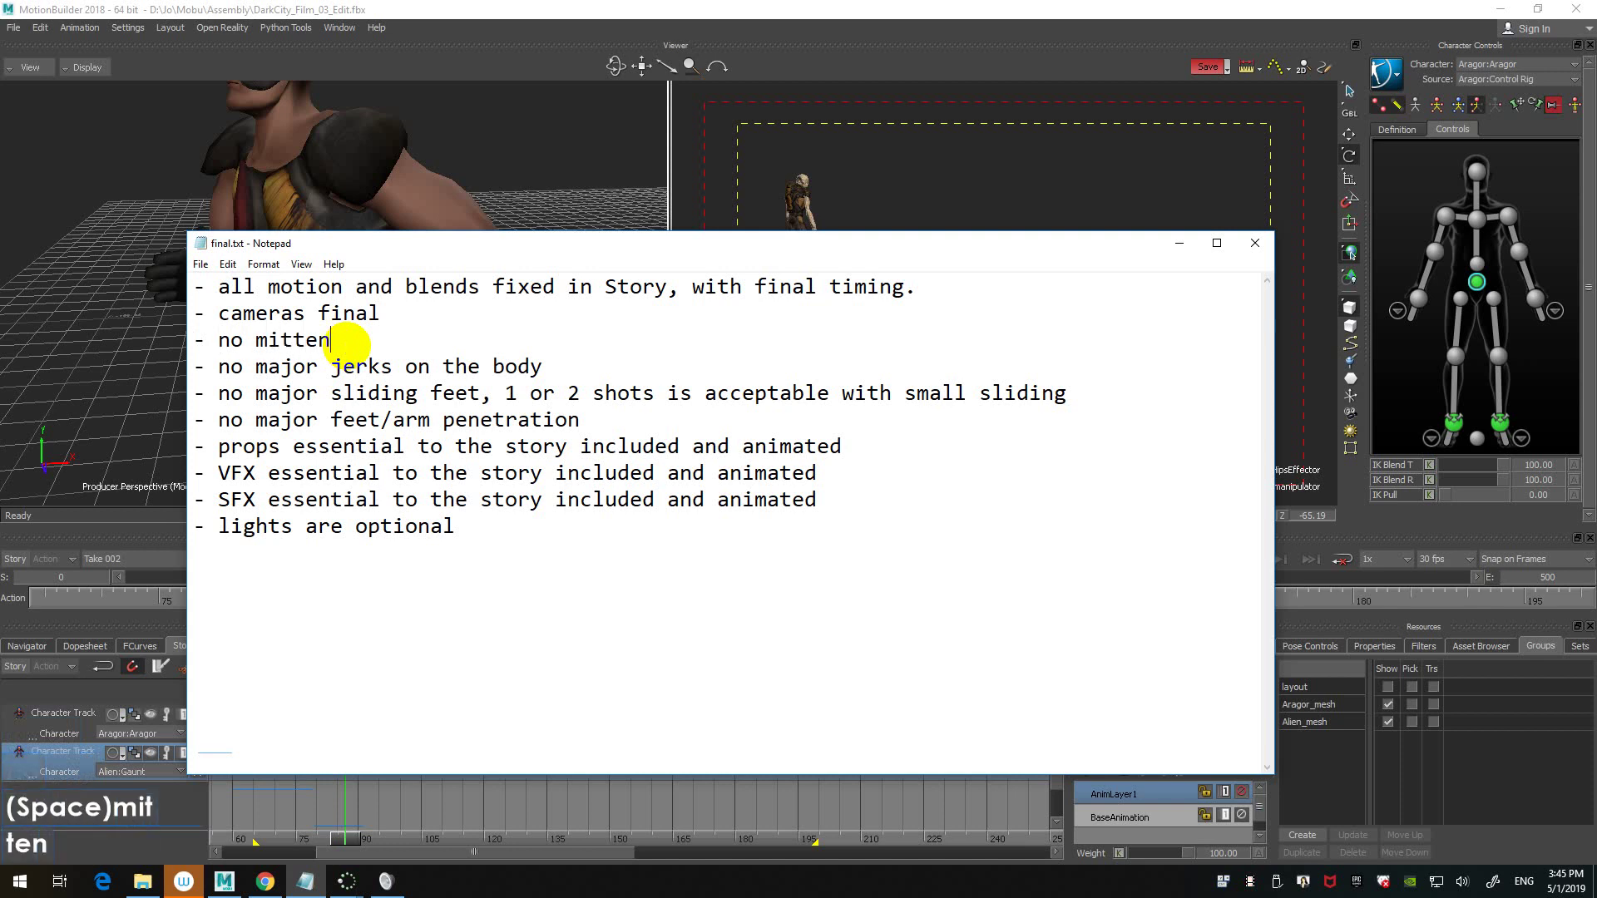
key("BackSpace")
type("f")
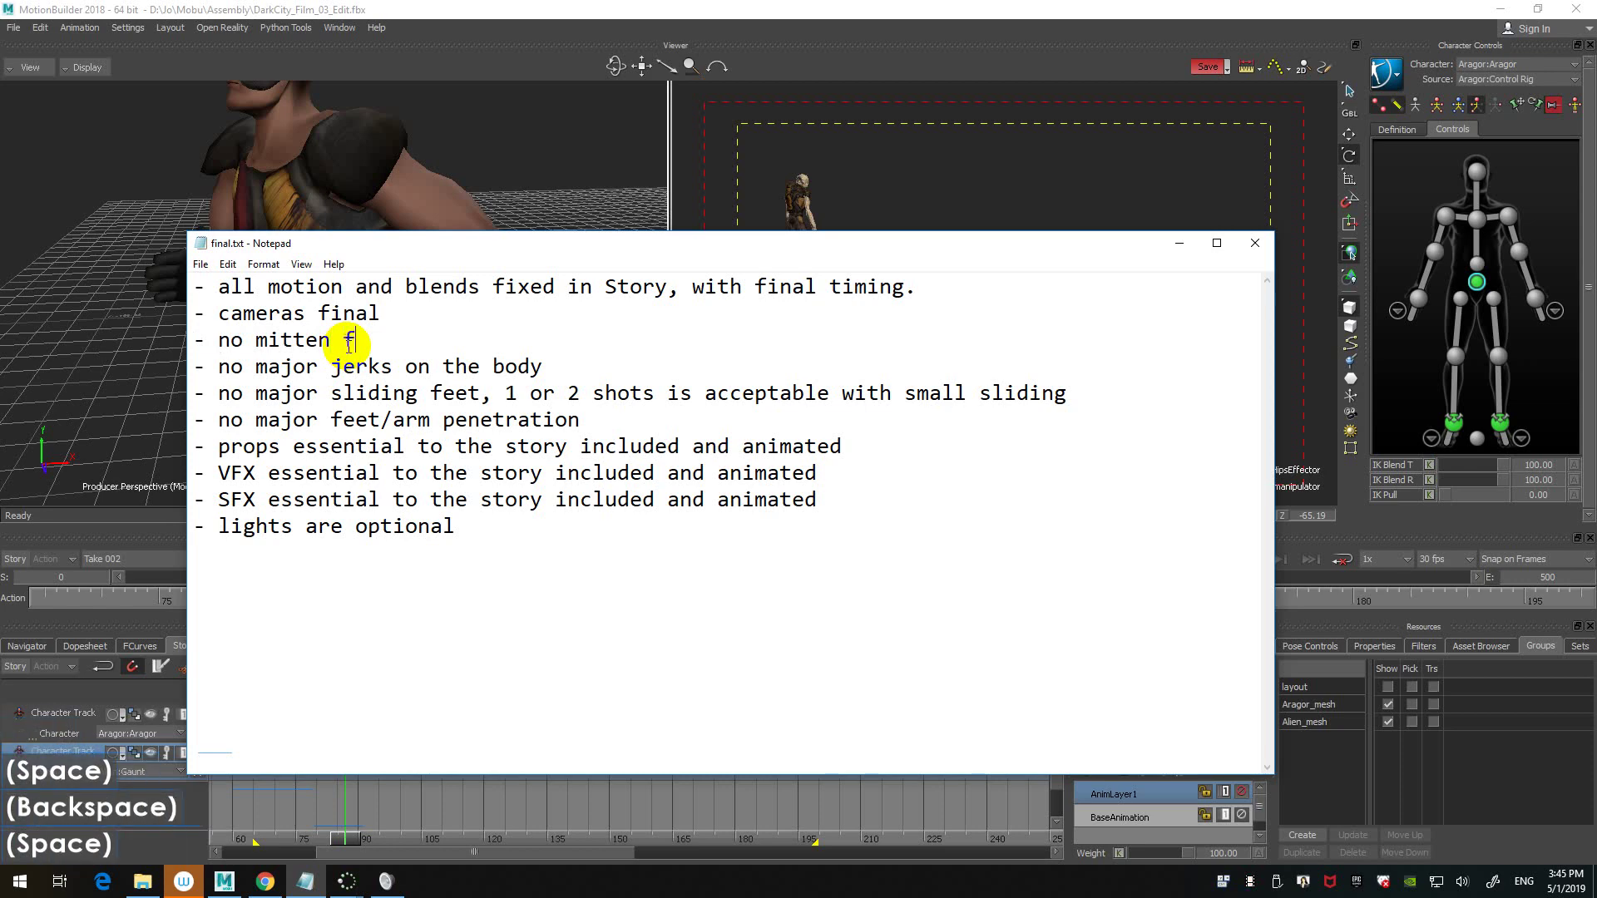
type("ingers")
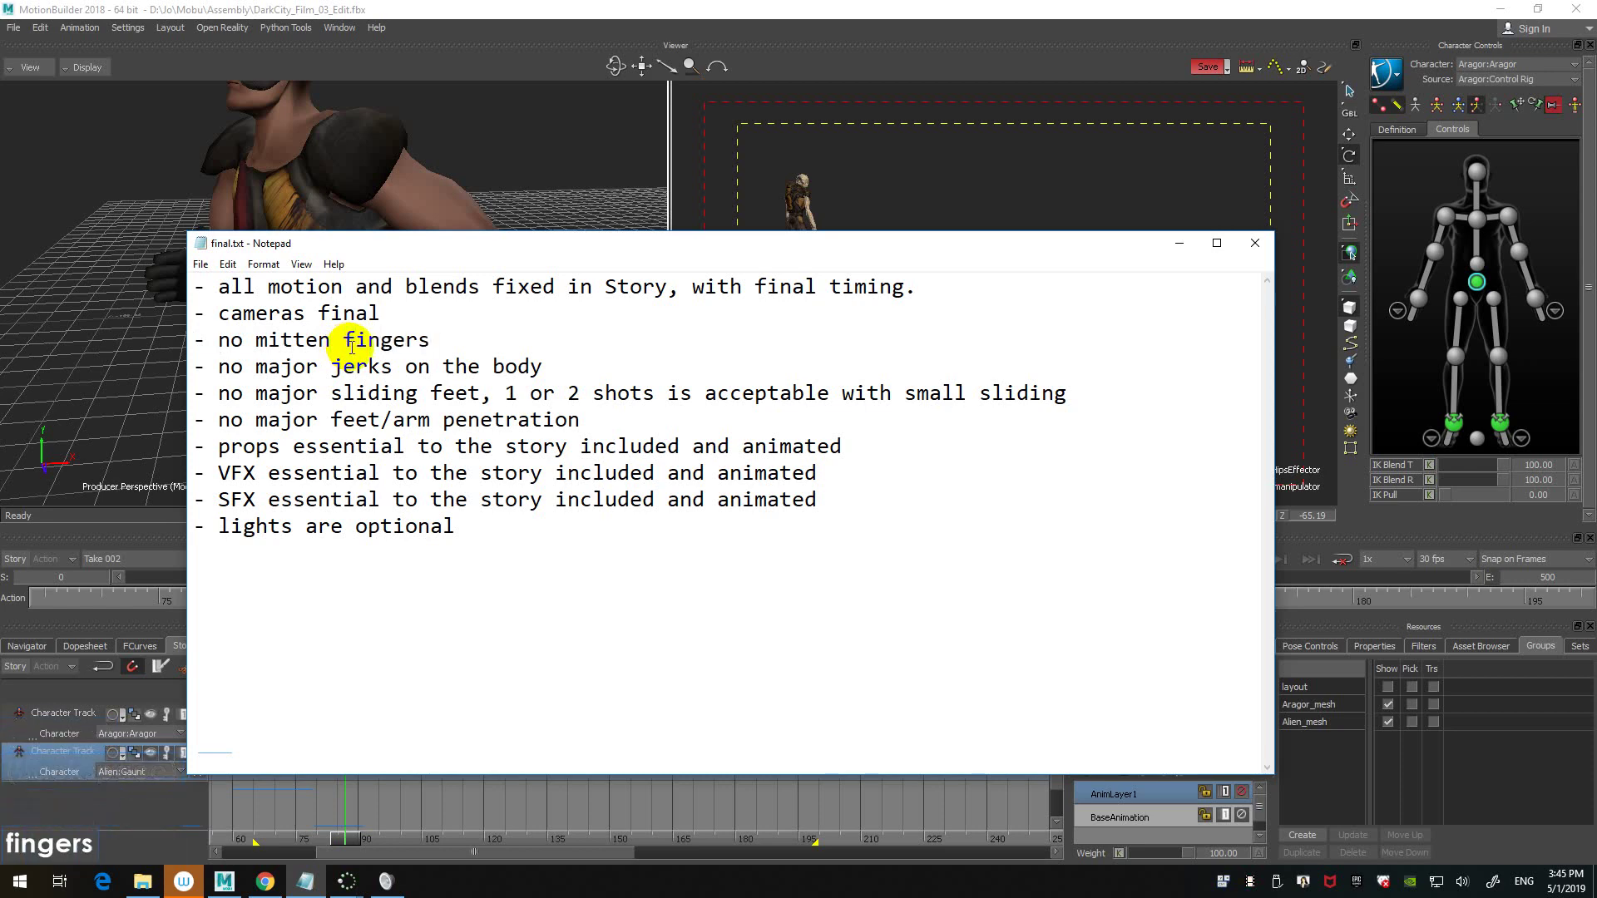
- Switch back to MotionBuilder, deselect the hips effector and examine Aragor's hands up close at frame 87
left_click(571, 131)
left_click_drag(516, 250, 557, 292, "ctrl+shift")
left_click(557, 292, "ctrl")
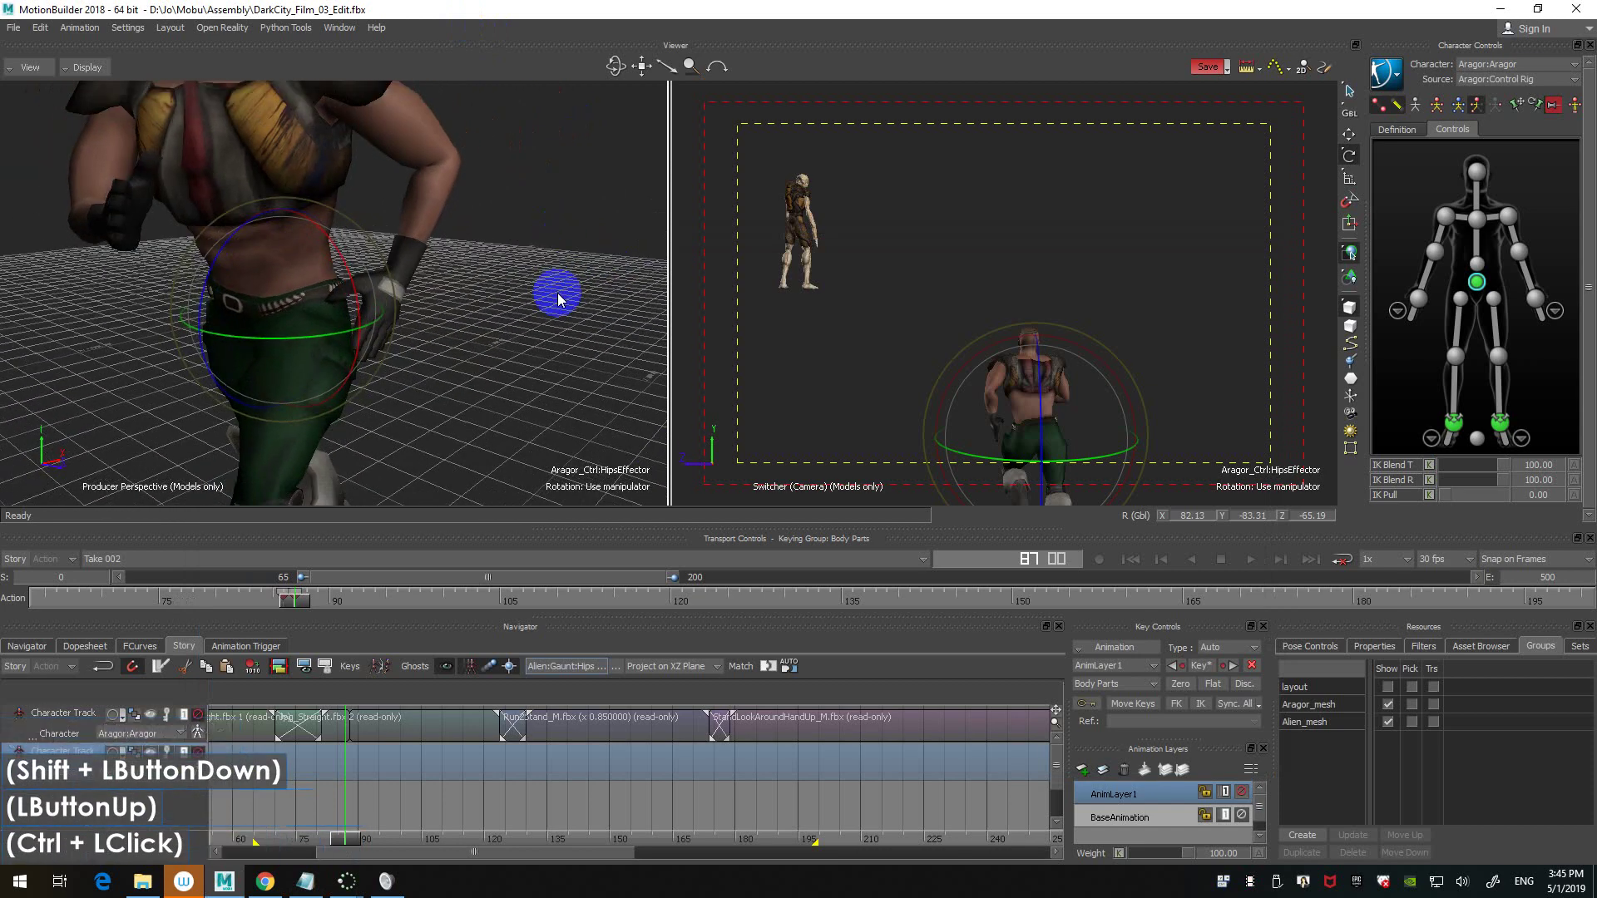
left_click(610, 403)
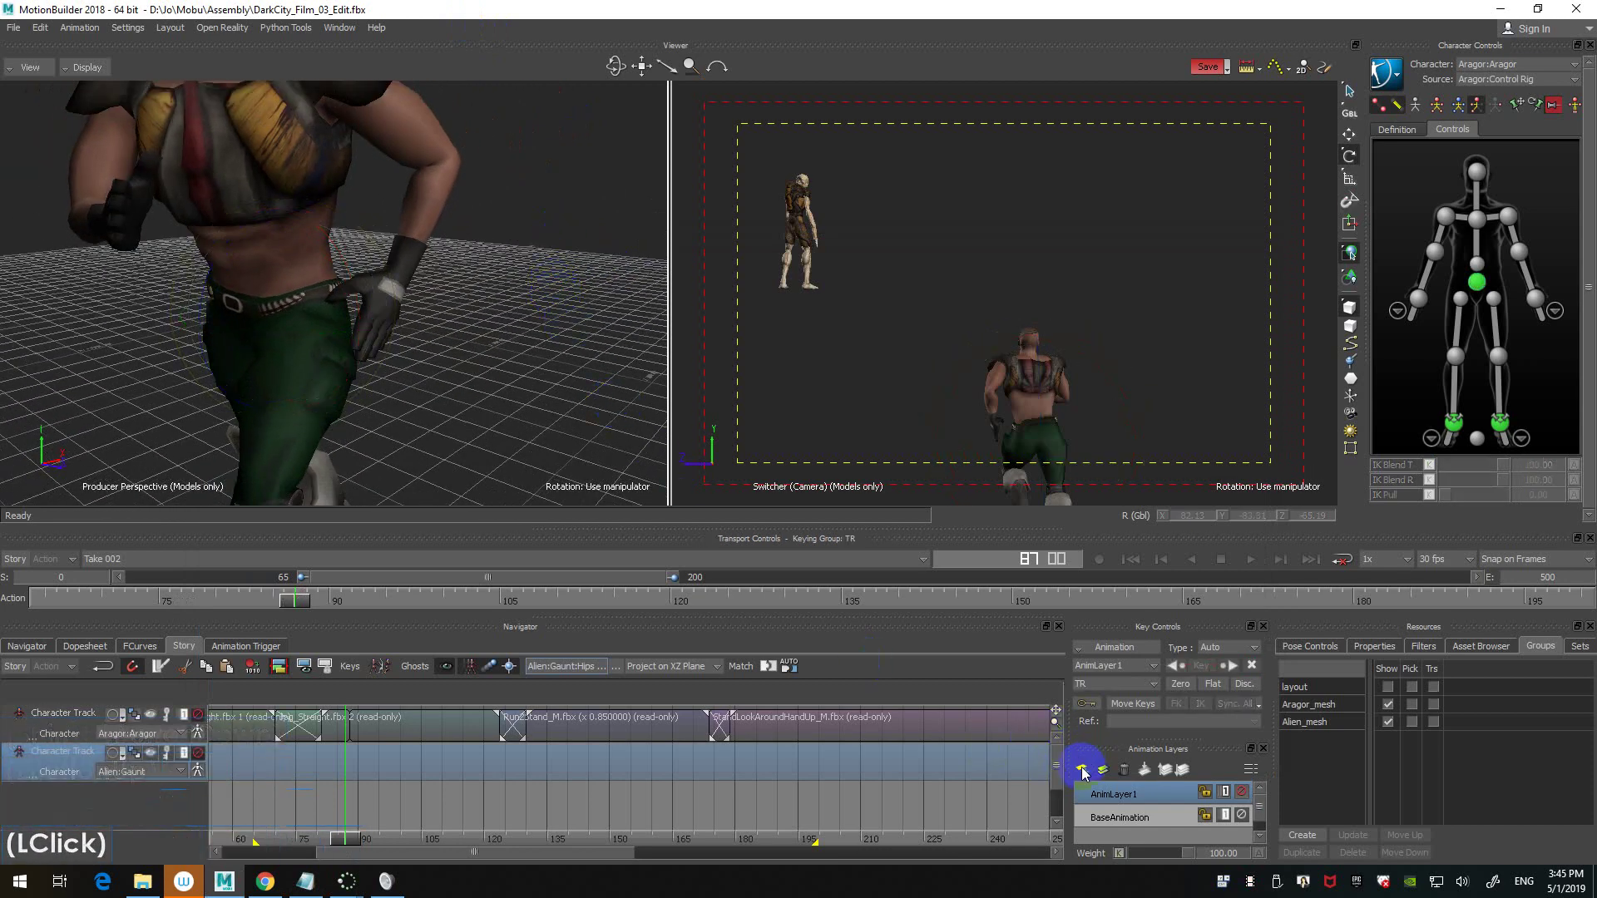
right_click(1136, 796)
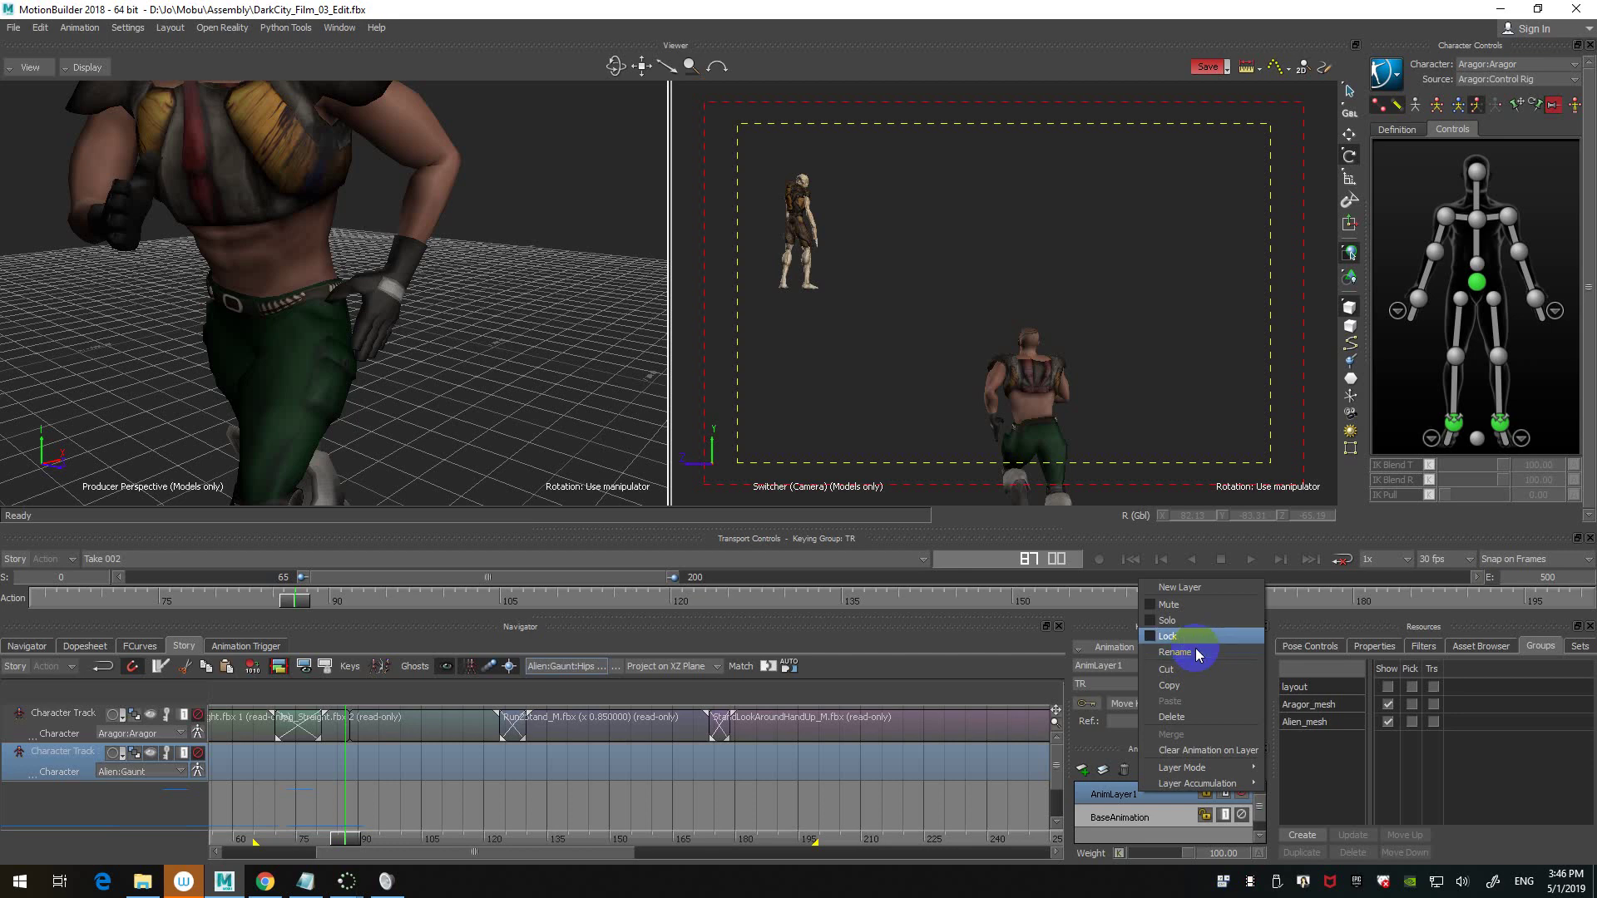
left_click(549, 383)
left_click_drag(488, 356, 501, 343, "ctrl")
double_click(501, 345, "ctrl+shift")
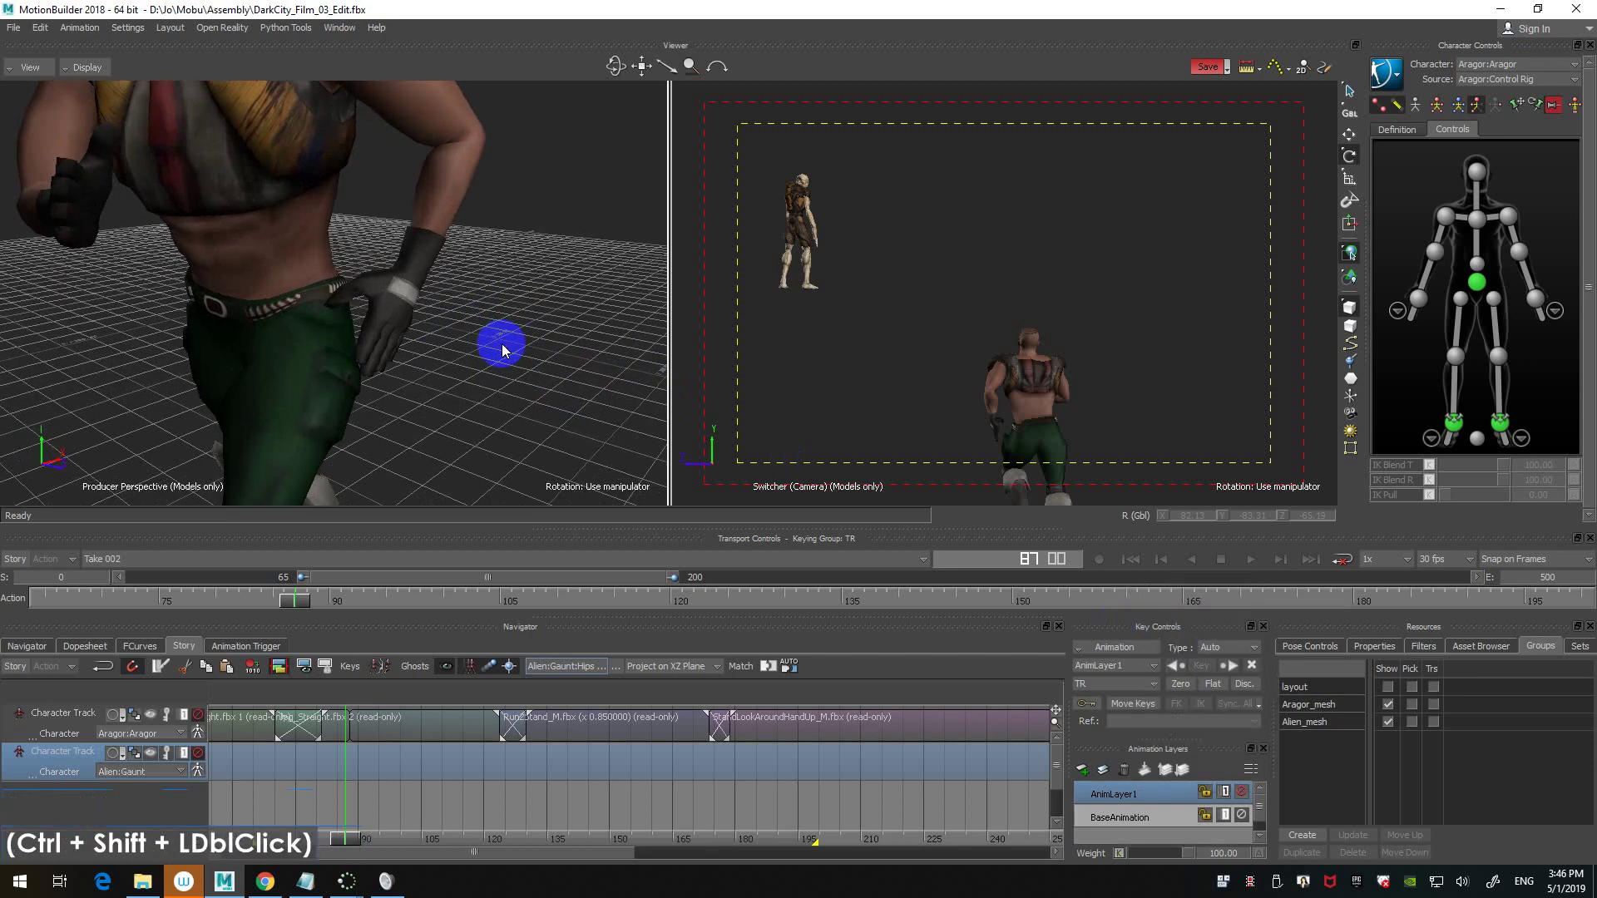
- Return to frame 65, show Aragor's right-hand finger controls and select the index effector with Body Part keying
key("ctrl+Home")
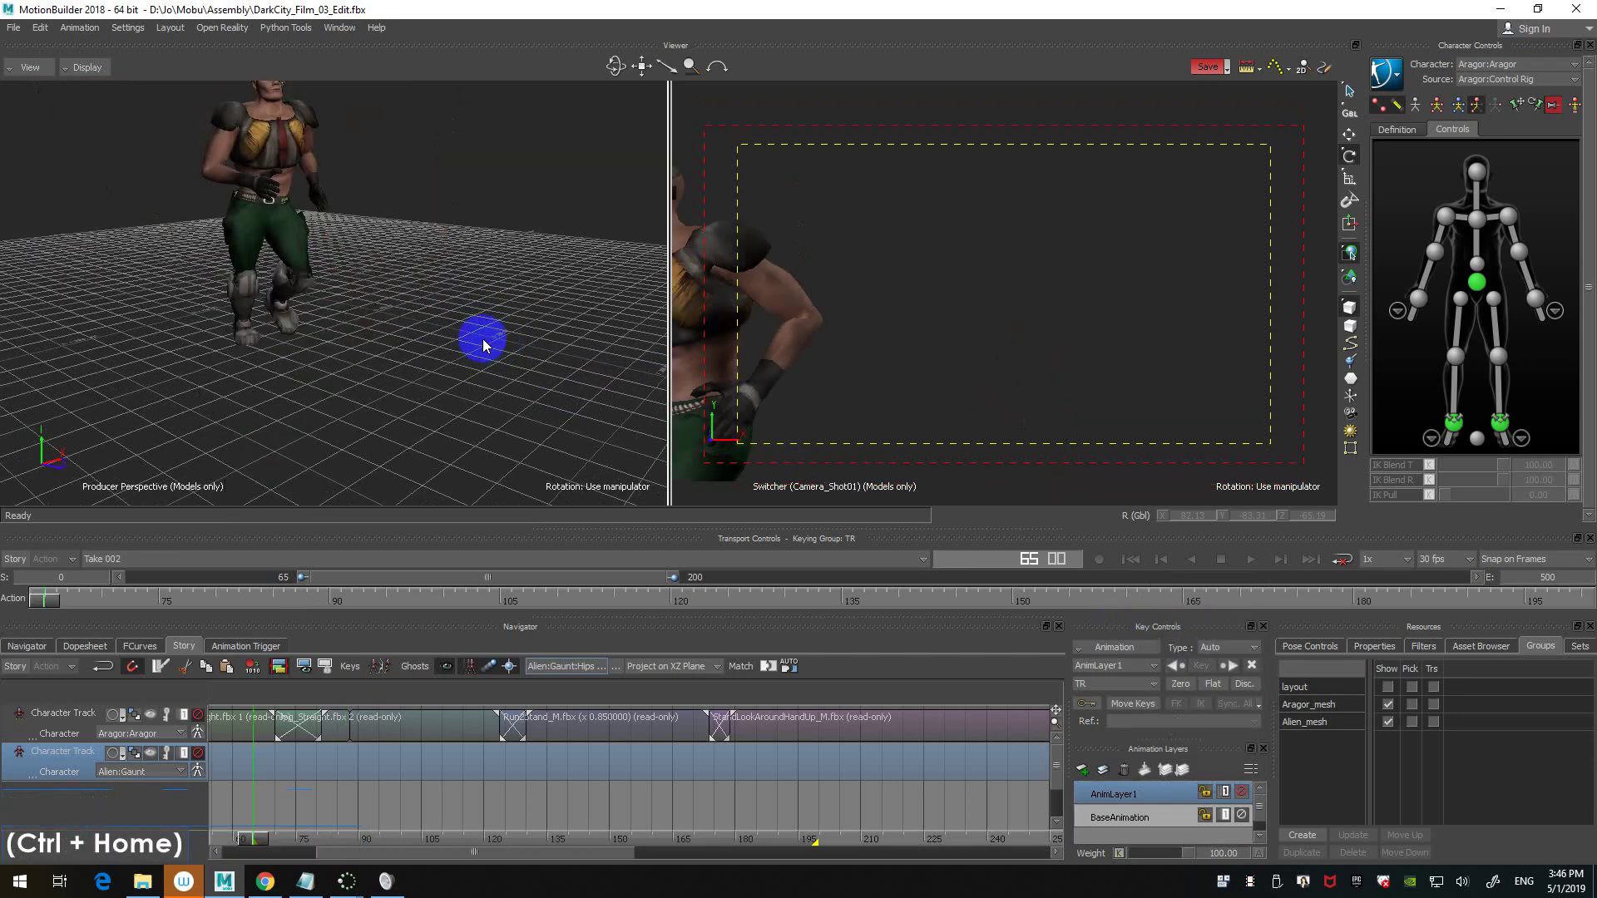
left_click(1399, 311)
left_click(1416, 228)
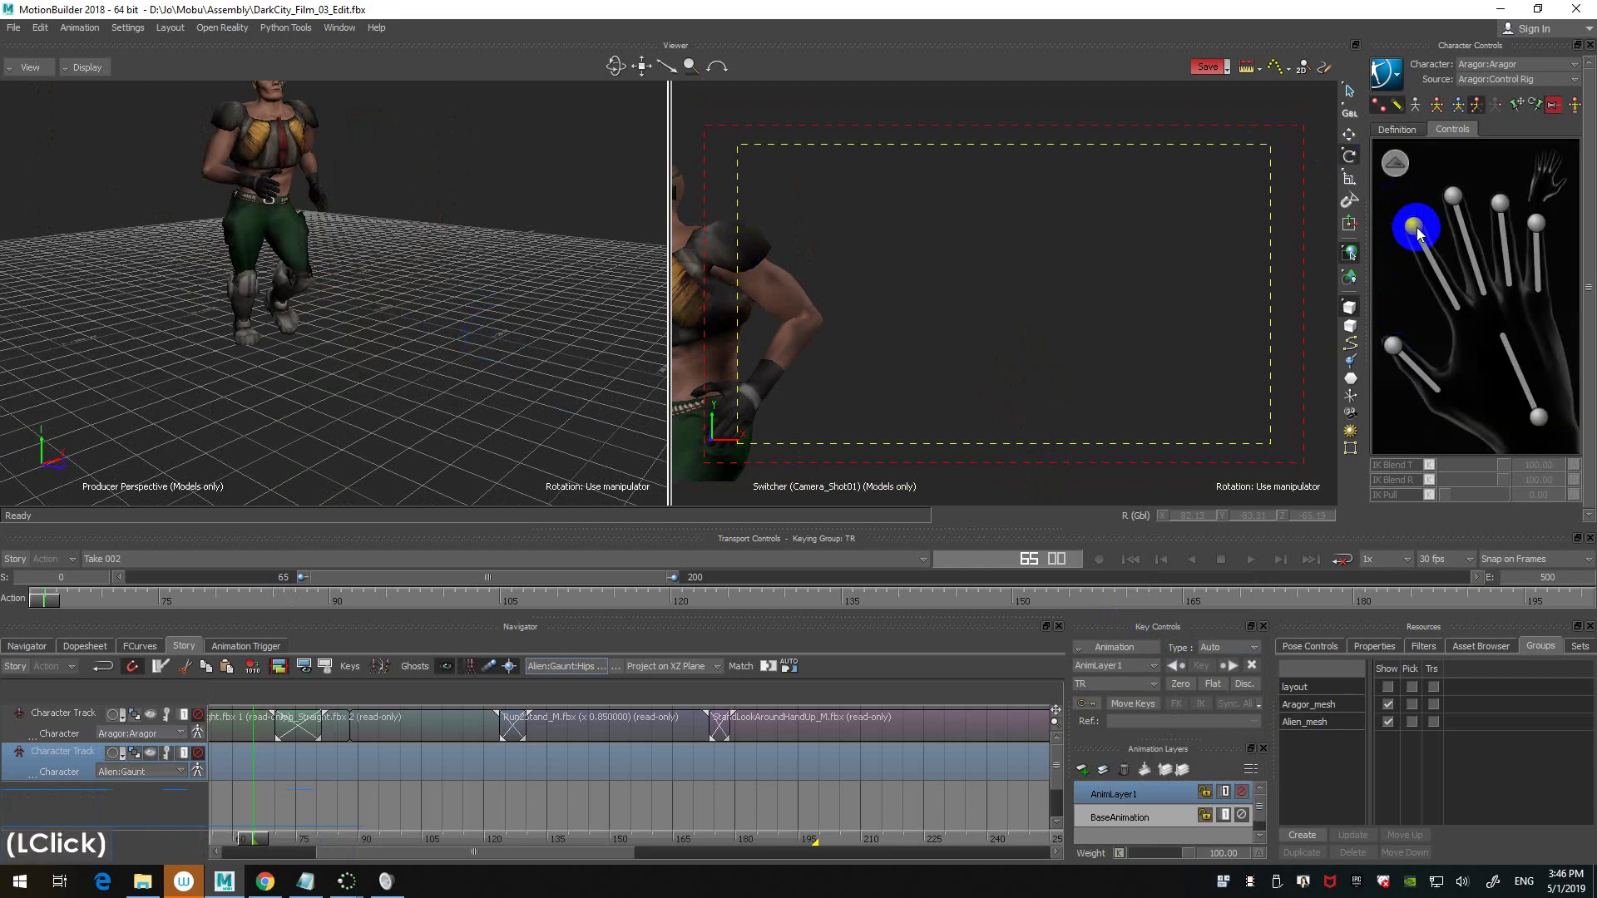
left_click(1476, 104)
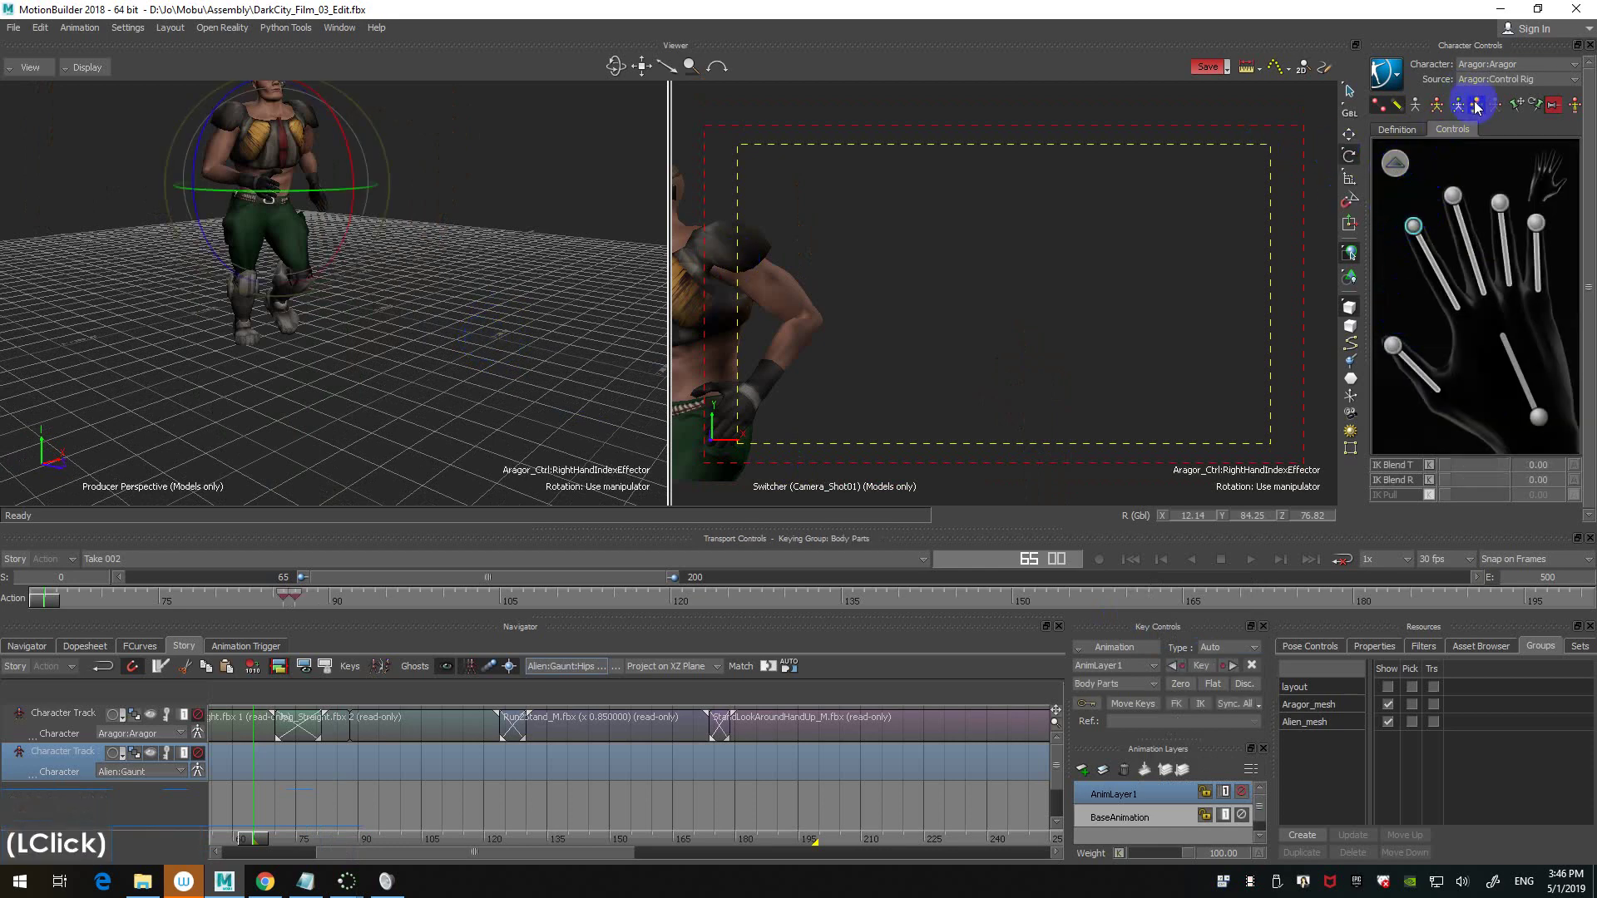
scroll(512, 203, "down", 4)
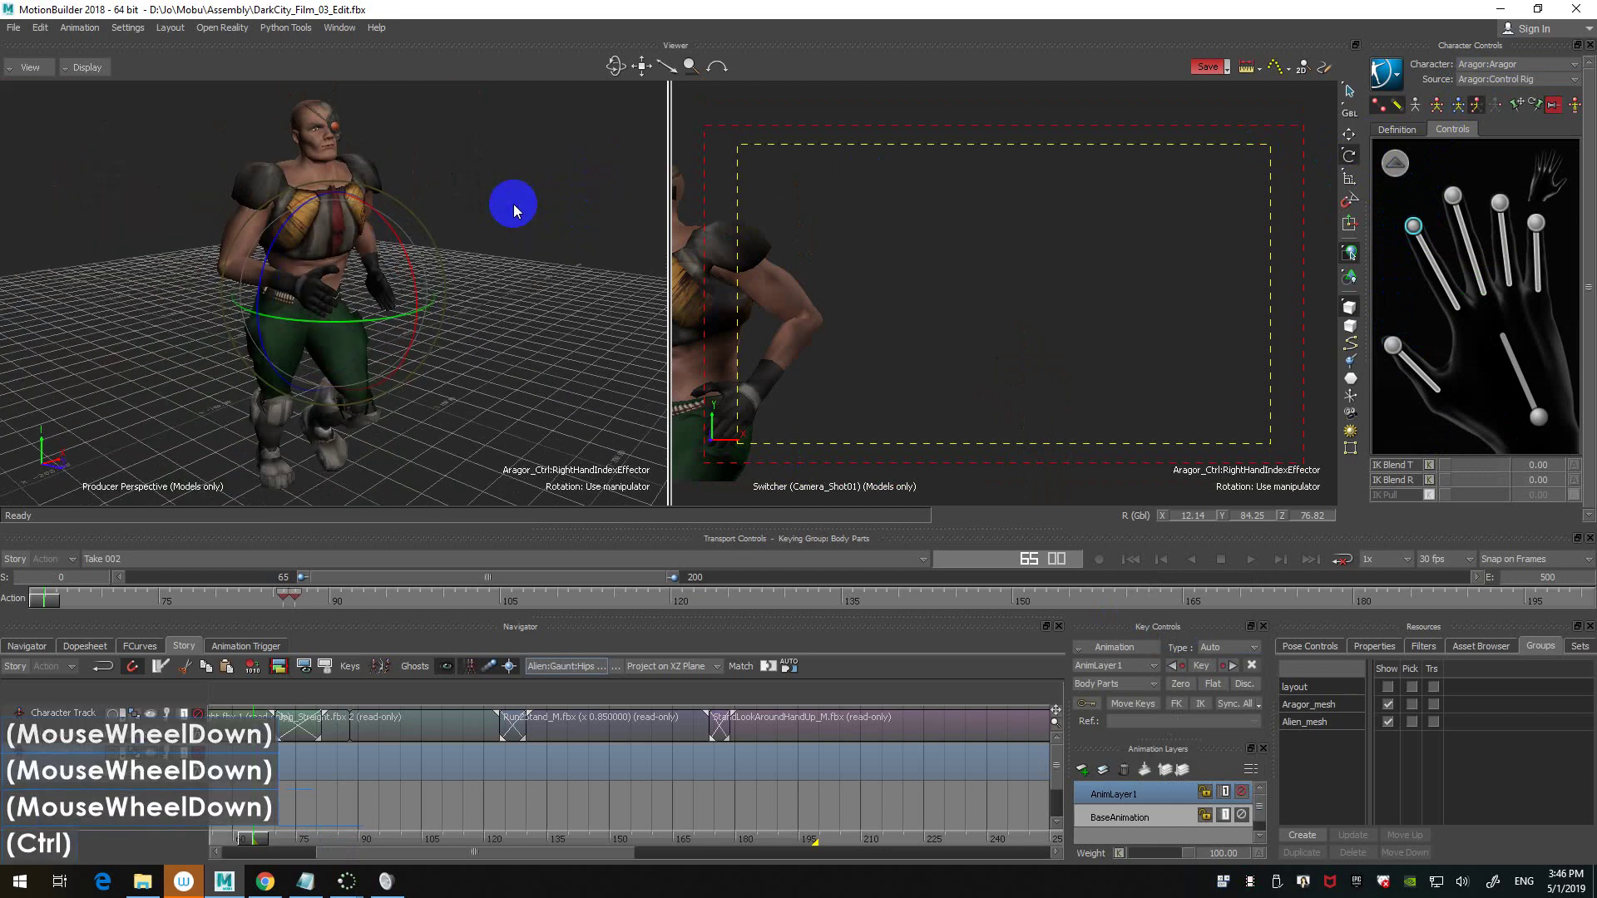
left_click_drag(512, 203, 440, 223, "ctrl")
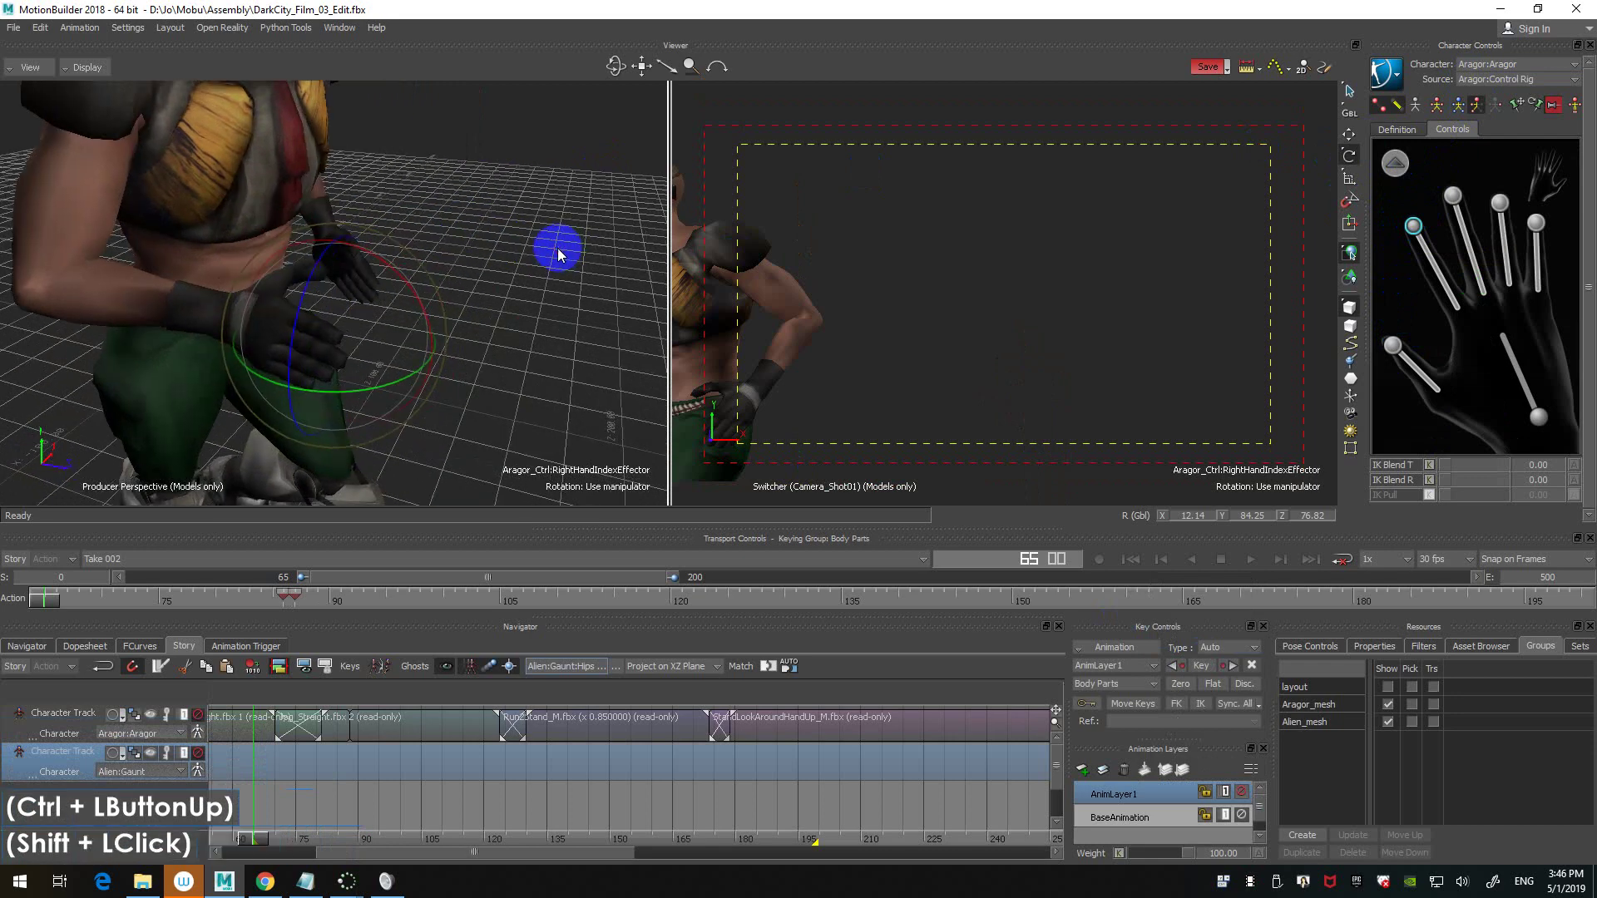
left_click_drag(550, 251, 499, 295, "ctrl+shift")
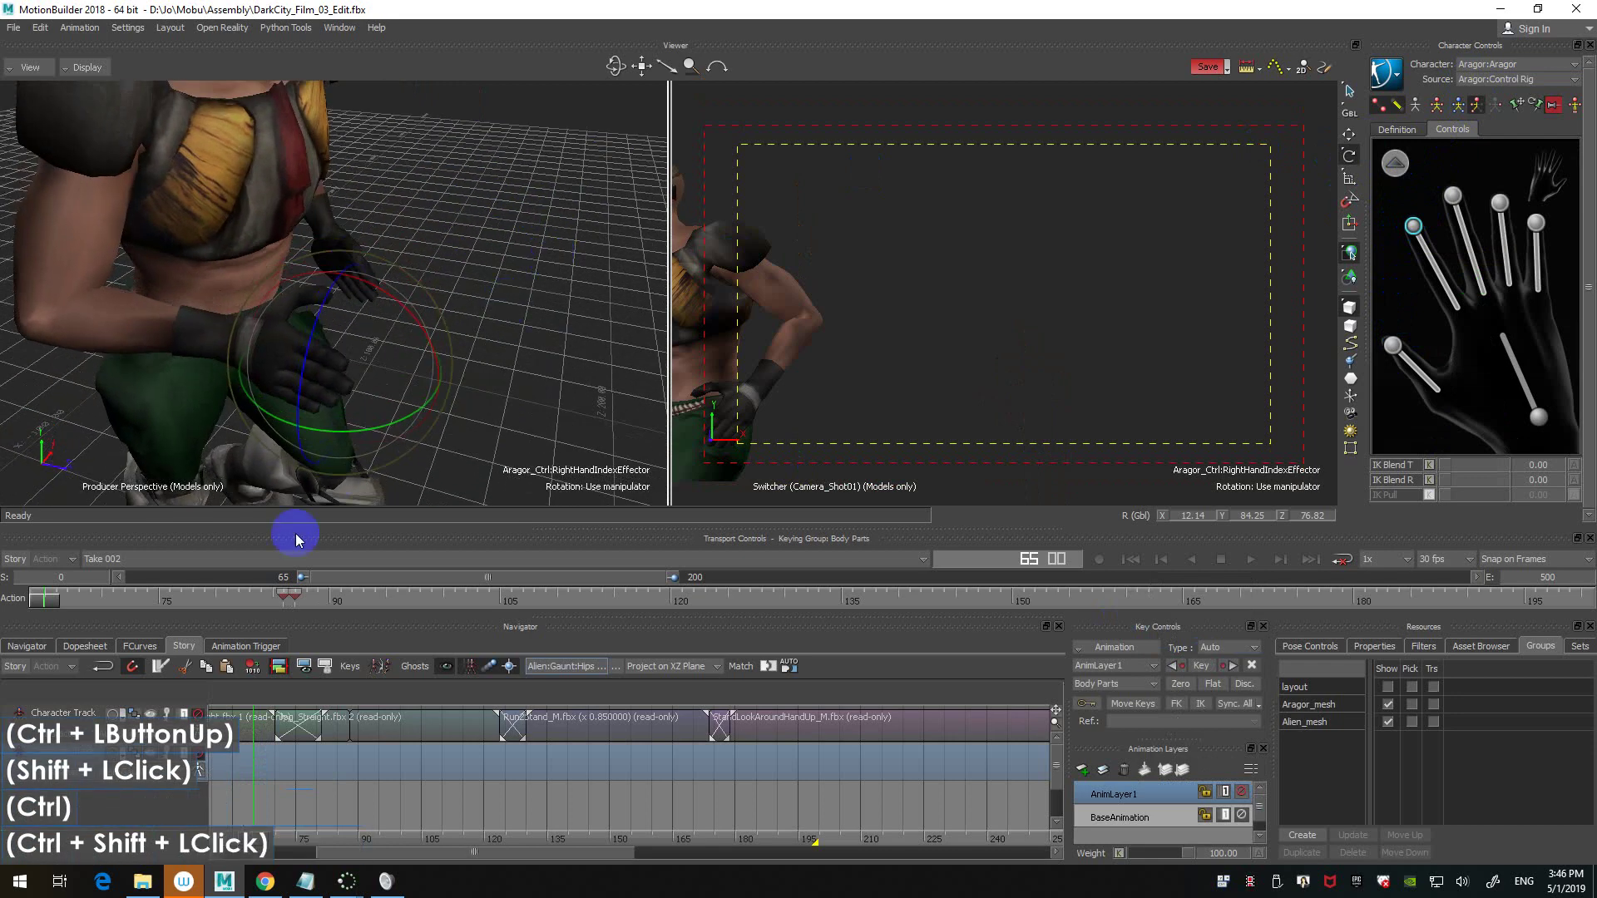
- Go to frame 86 and examine Aragor's hands from the front
left_click(288, 593)
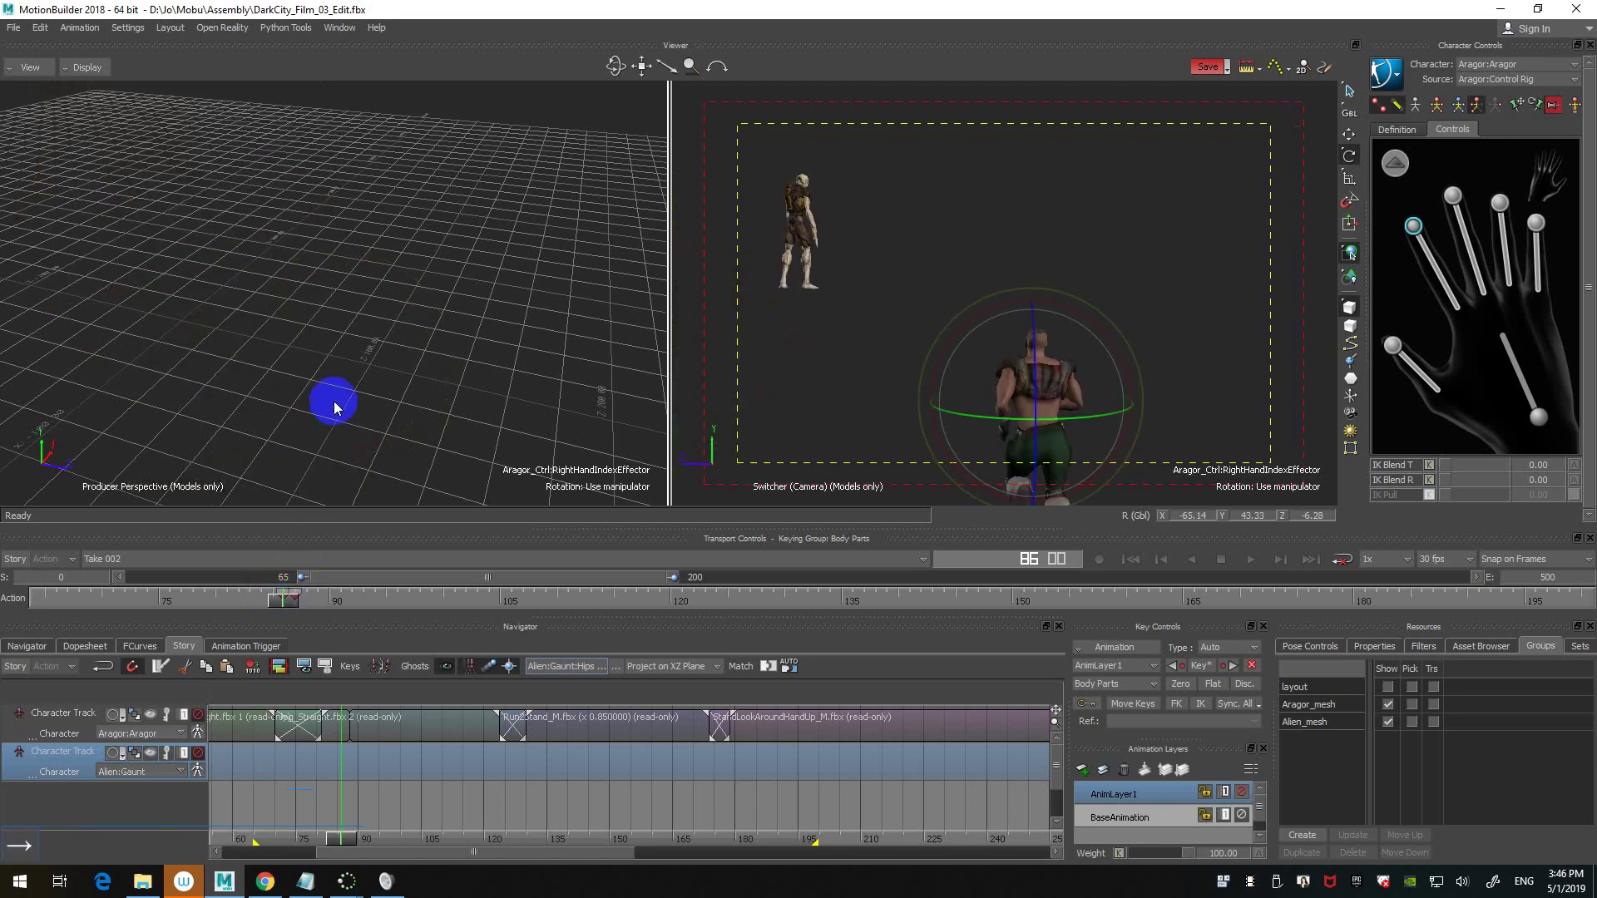
scroll(349, 293, "down", 7)
key("f")
scroll(371, 291, "down", 8)
left_click_drag(374, 290, 487, 337, "ctrl+shift")
left_click_drag(486, 337, 505, 270, "ctrl")
left_click_drag(506, 279, 513, 381, "ctrl+shift")
left_click(512, 381, "ctrl")
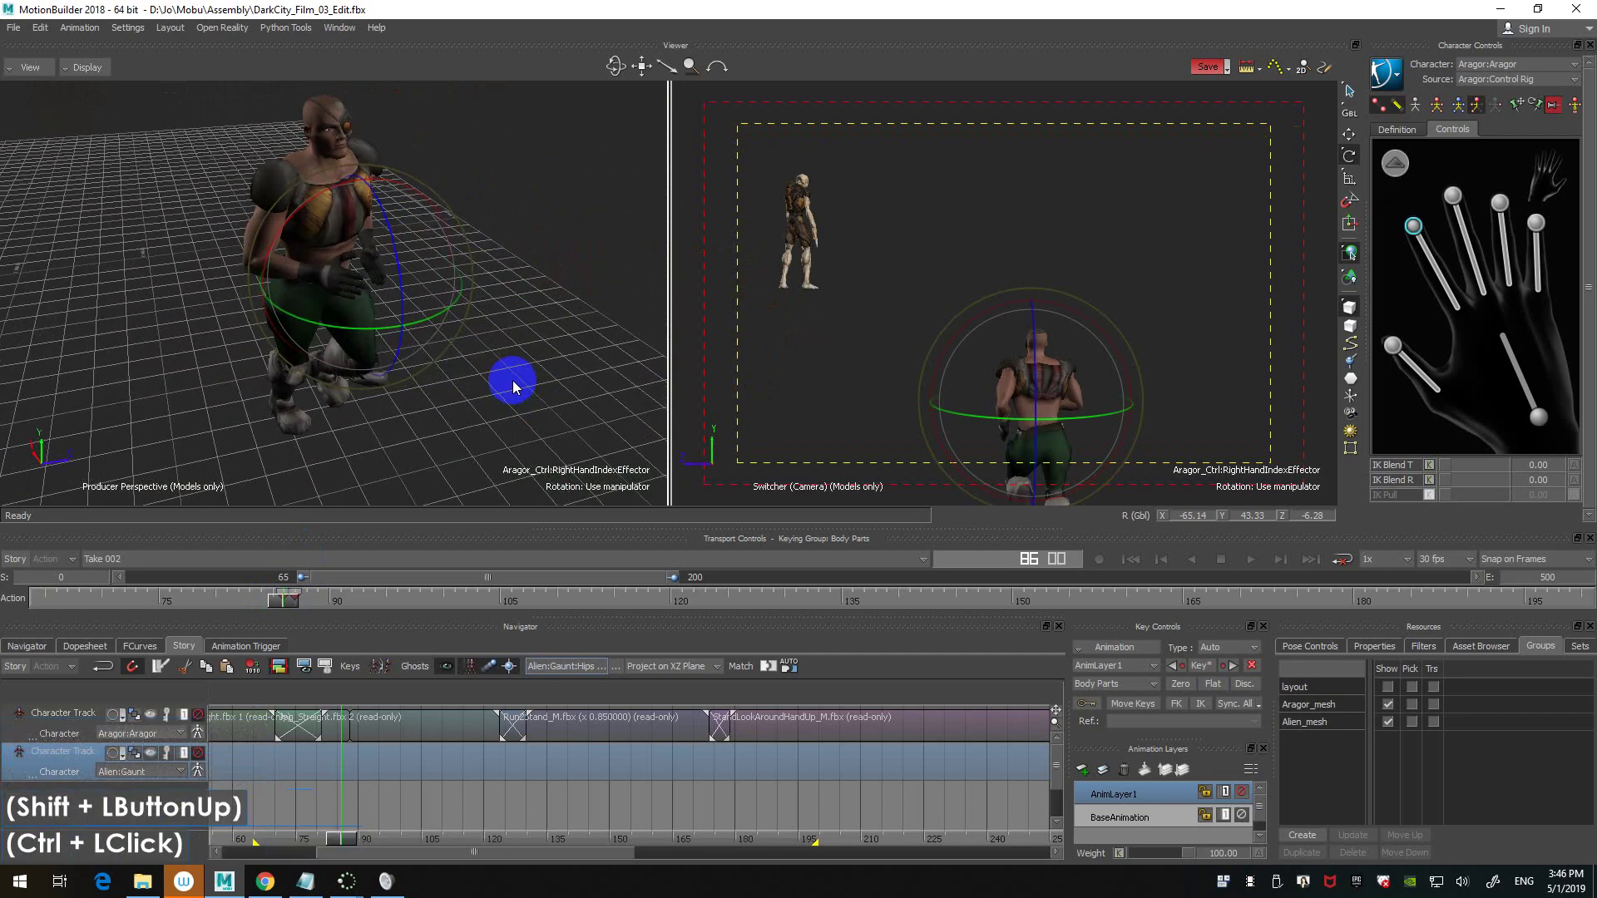
- At frame 65, switch to the Local reference mode and select the right hand's index, middle, ring and pinky effectors together
key("ctrl+Home")
scroll(491, 332, "down", 4)
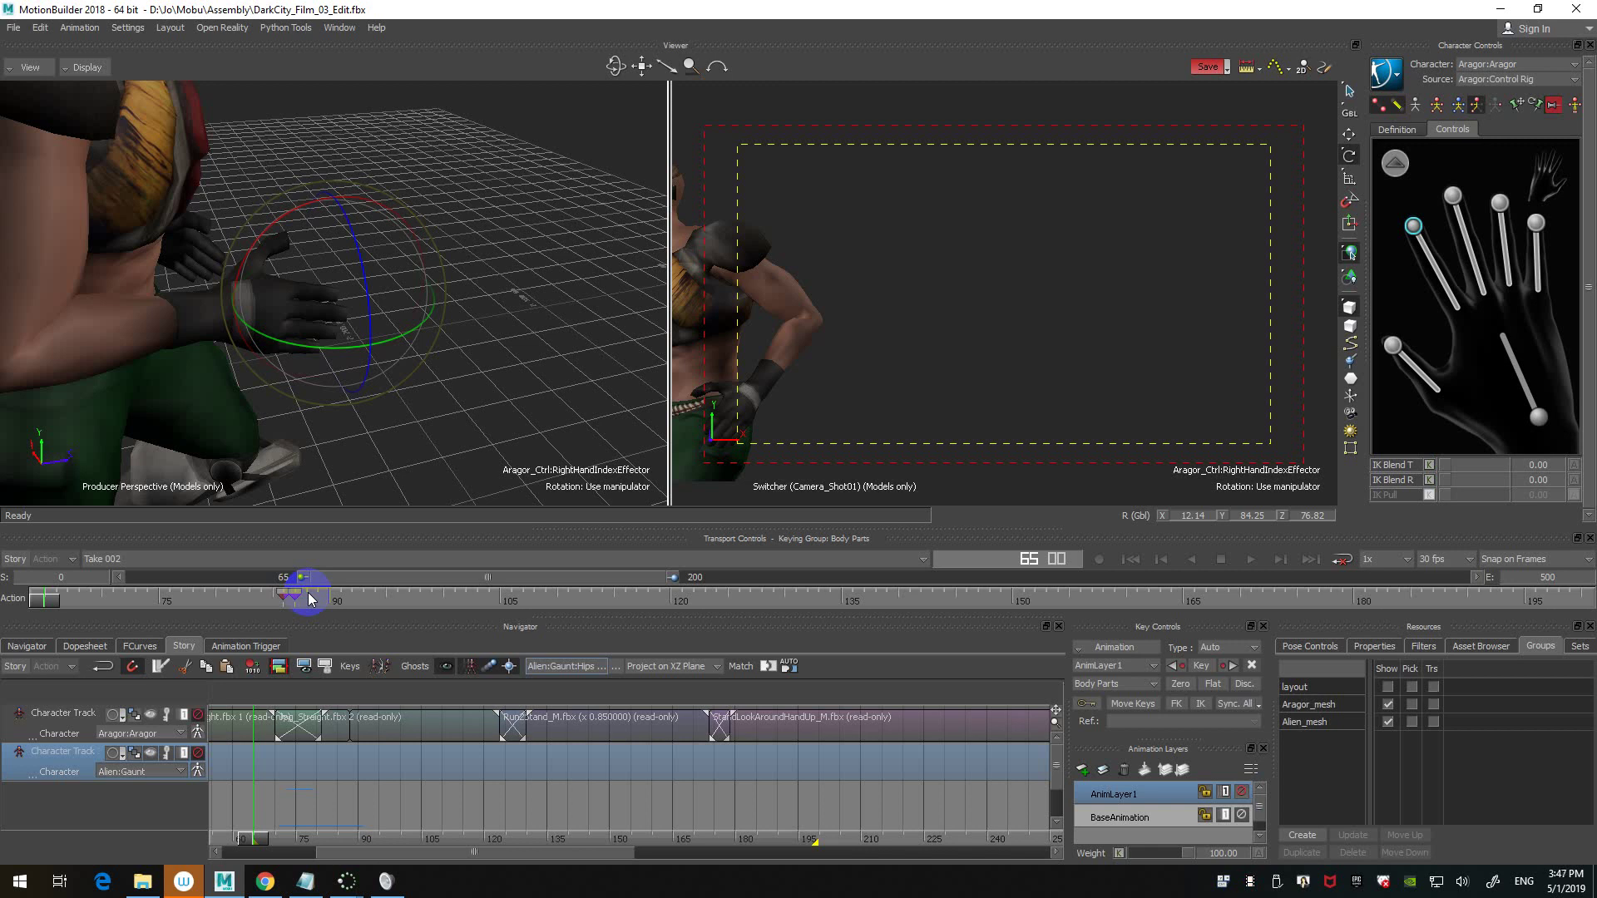
left_click_drag(385, 432, 492, 367, "ctrl")
left_click(535, 363)
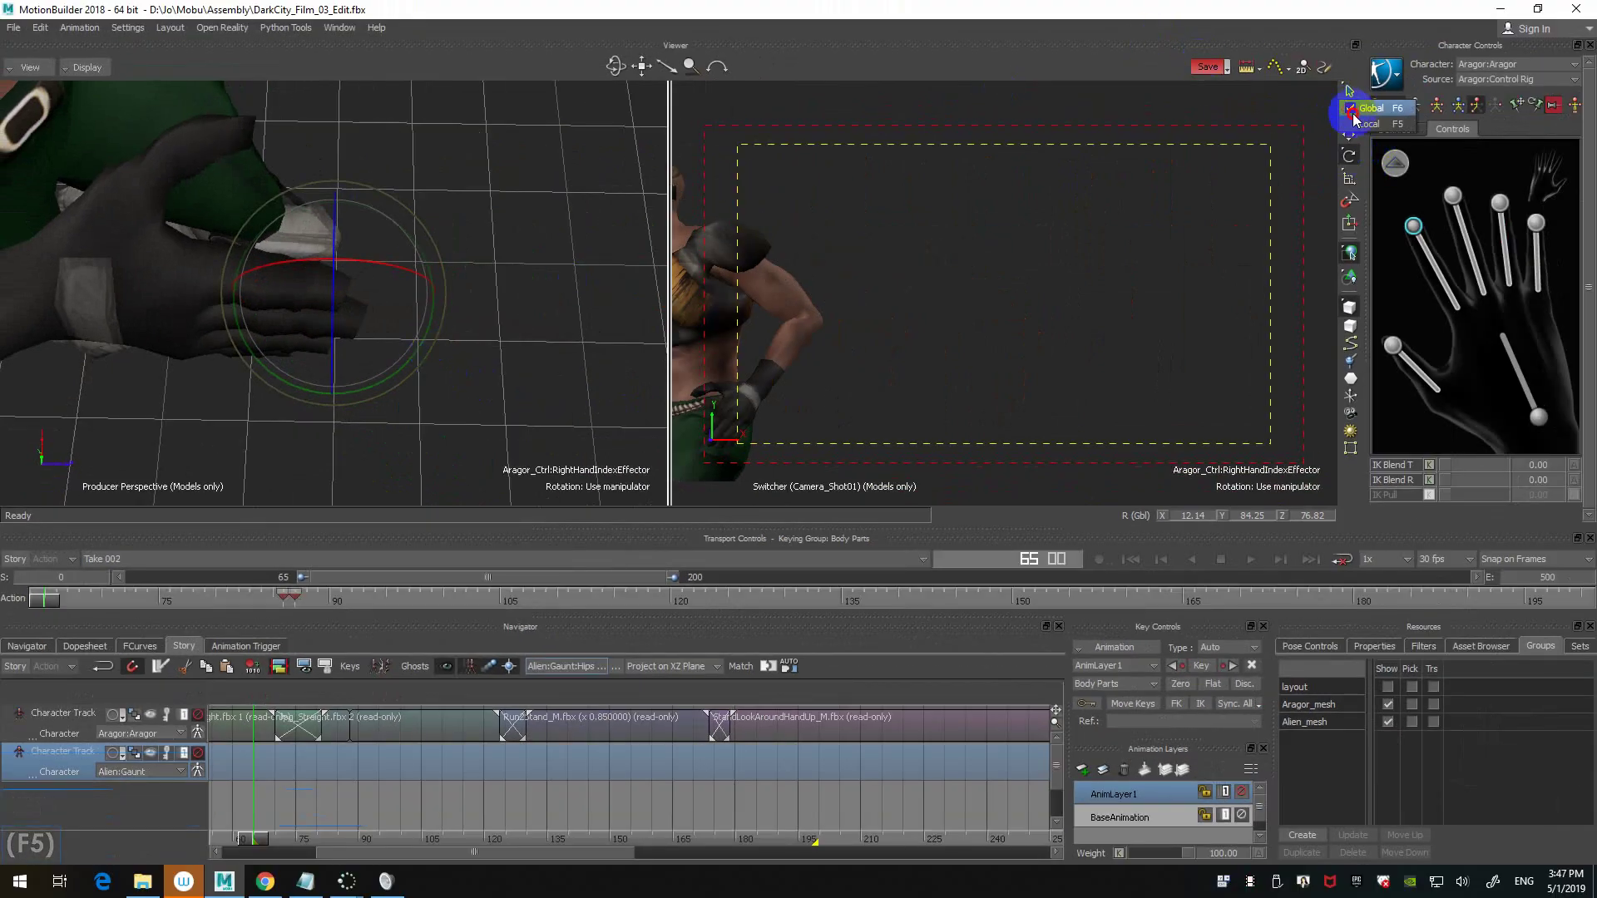
left_click(1349, 113)
left_click_drag(556, 327, 577, 253, "ctrl+shift")
left_click(1452, 194, "shift")
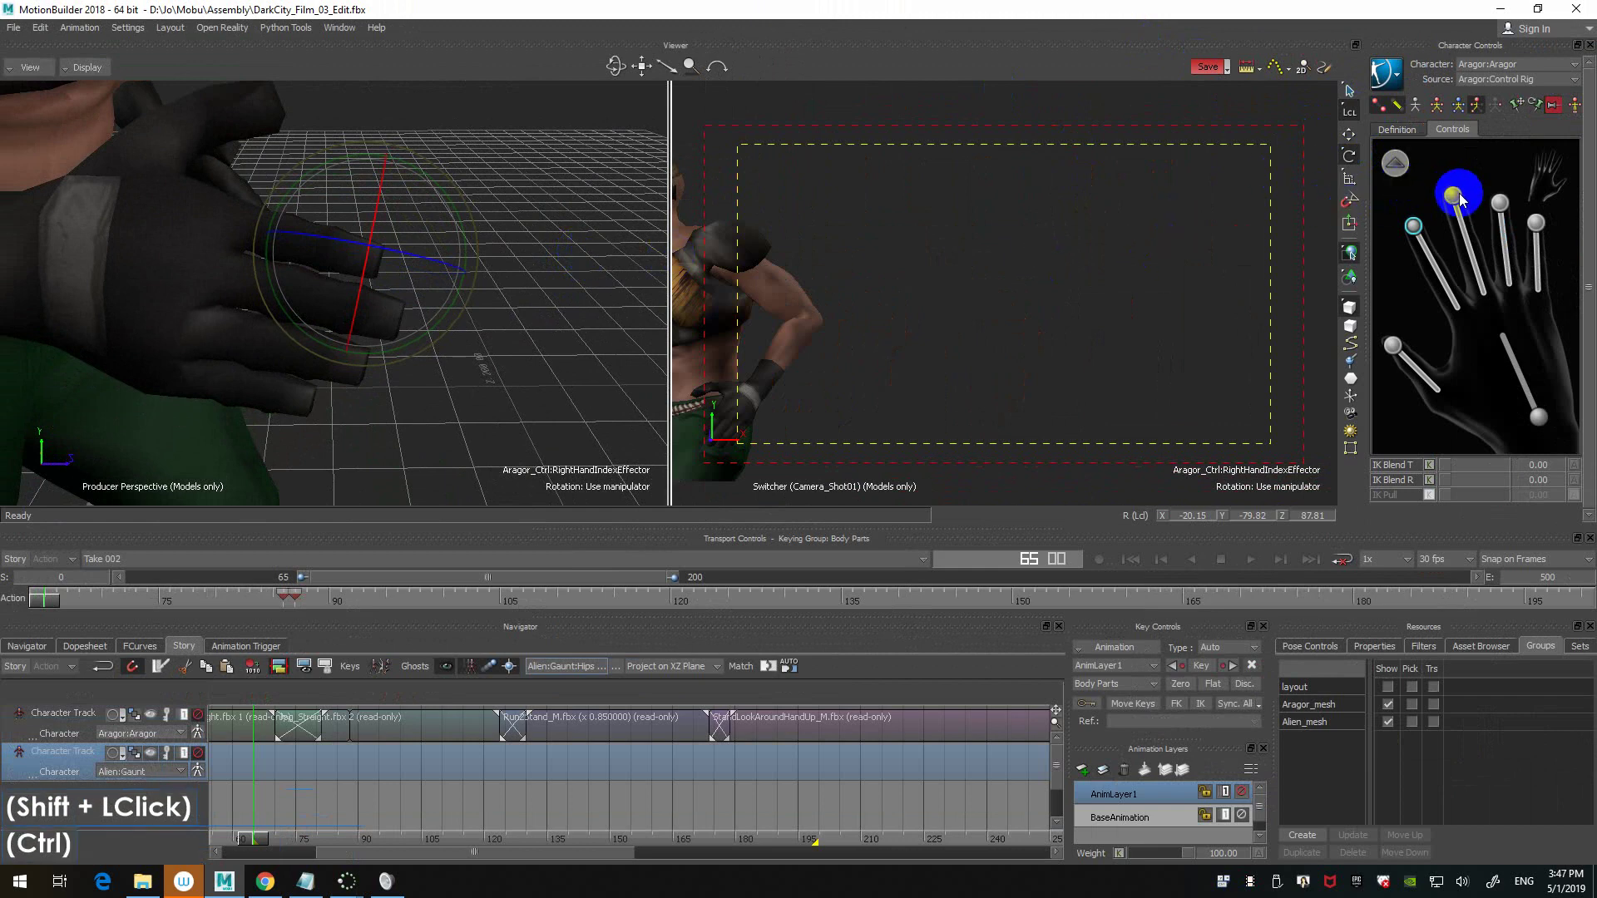
left_click(1500, 204, "ctrl")
left_click(1540, 222, "ctrl")
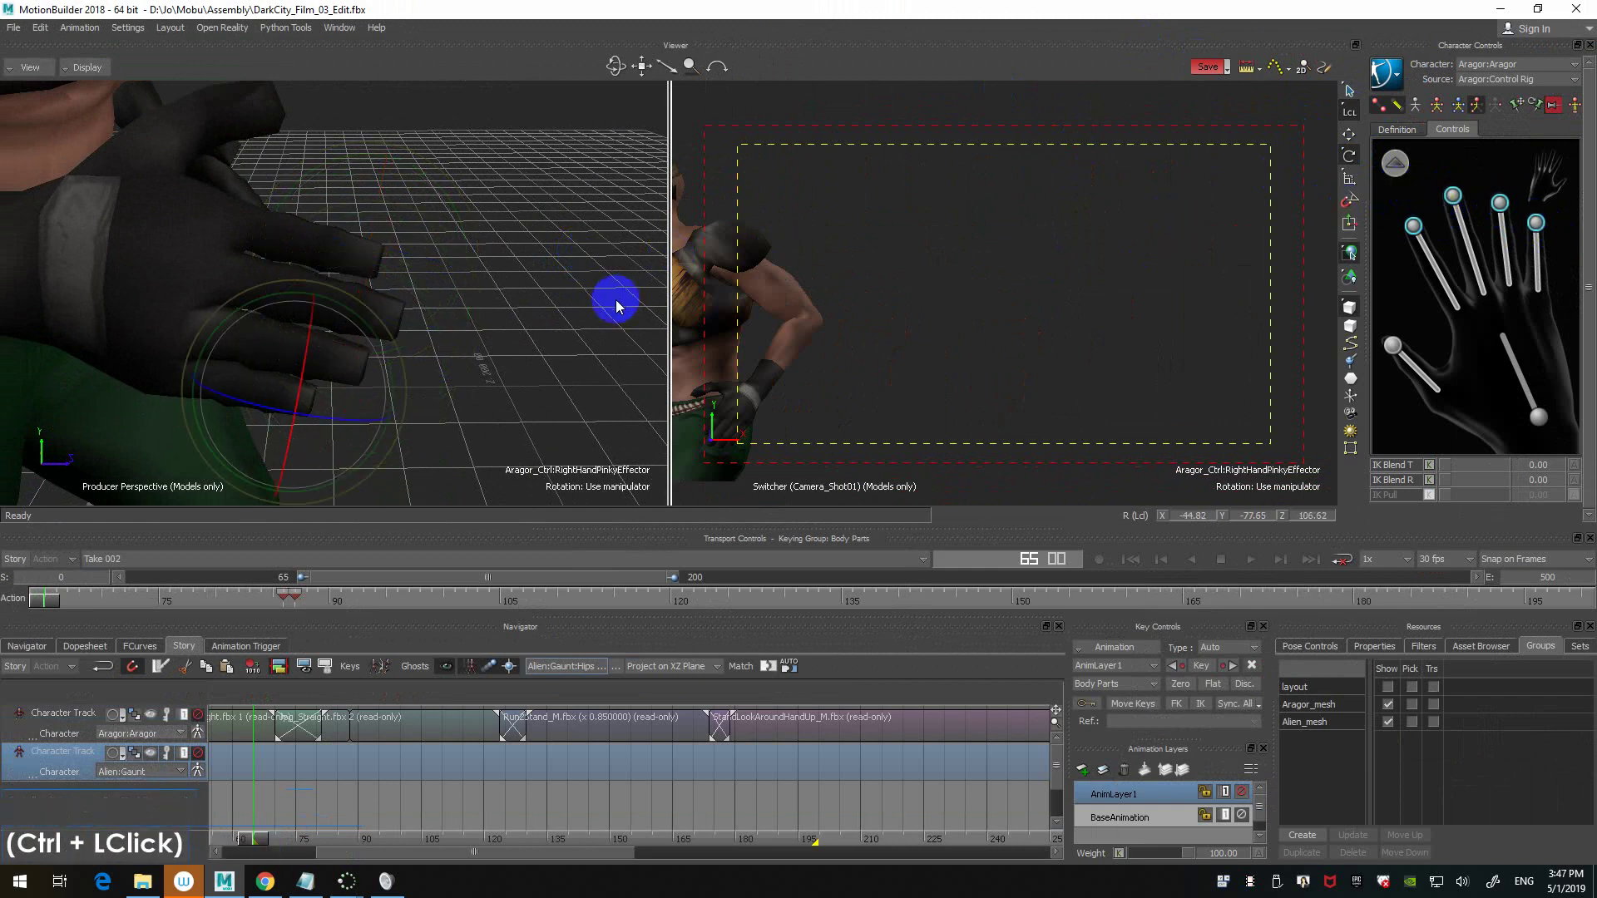
left_click_drag(624, 297, 538, 306, "ctrl+shift")
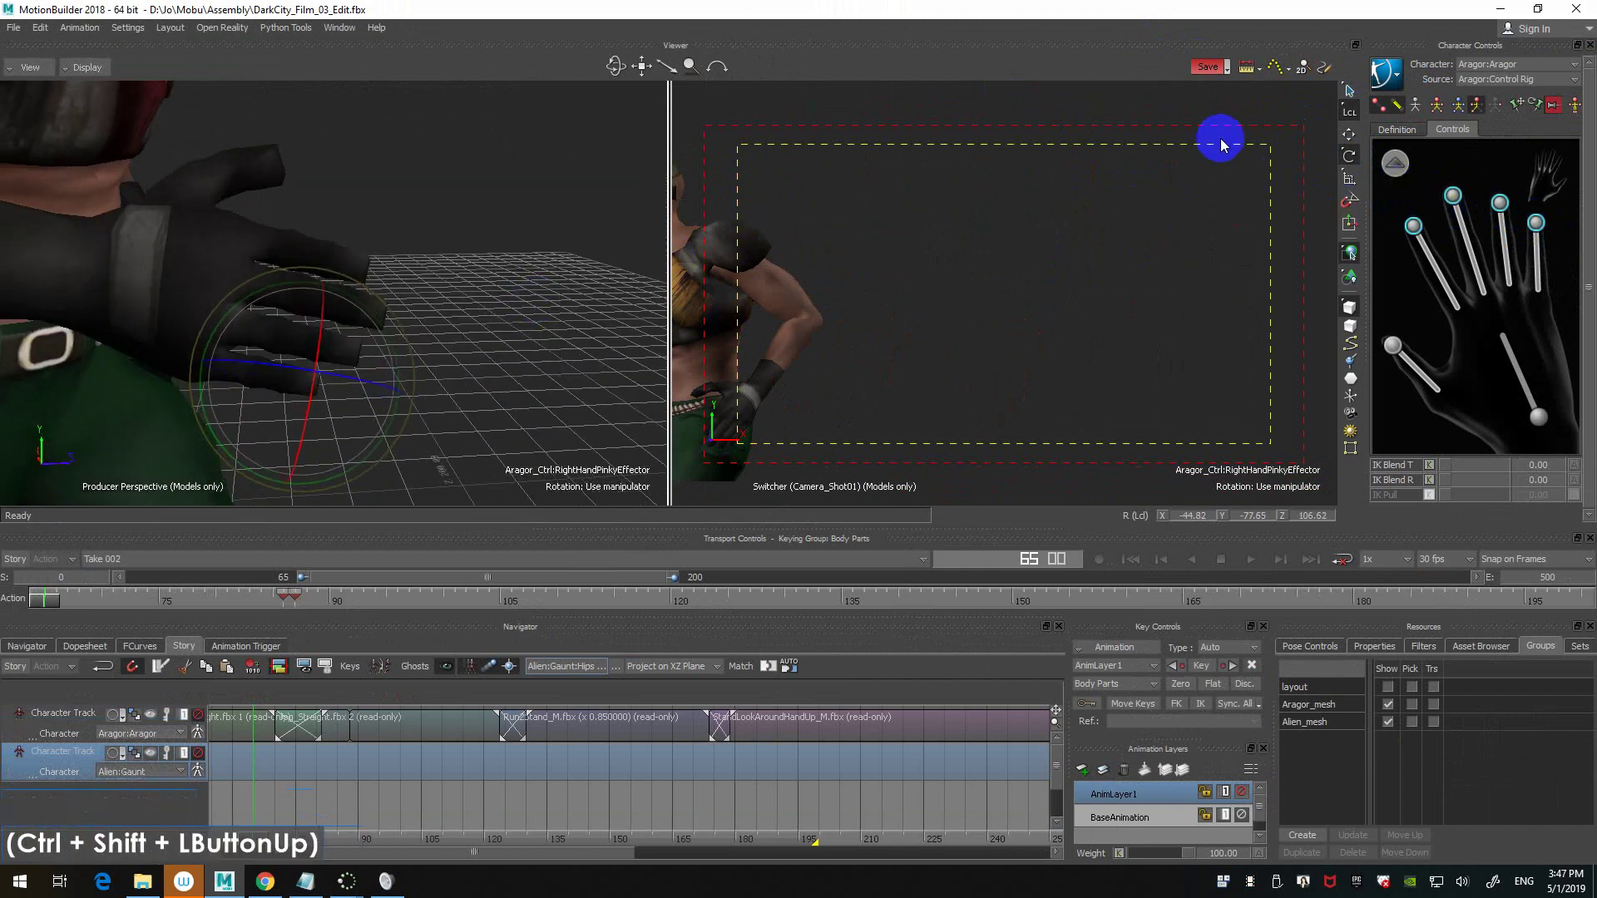
- Try rotating the four selected right-hand fingers in Local and in Global mode, undoing each rotation
mouse_move(364, 389)
left_mouse_down()
mouse_move(438, 389)
mouse_move(395, 385)
left_mouse_up()
key("ctrl+z")
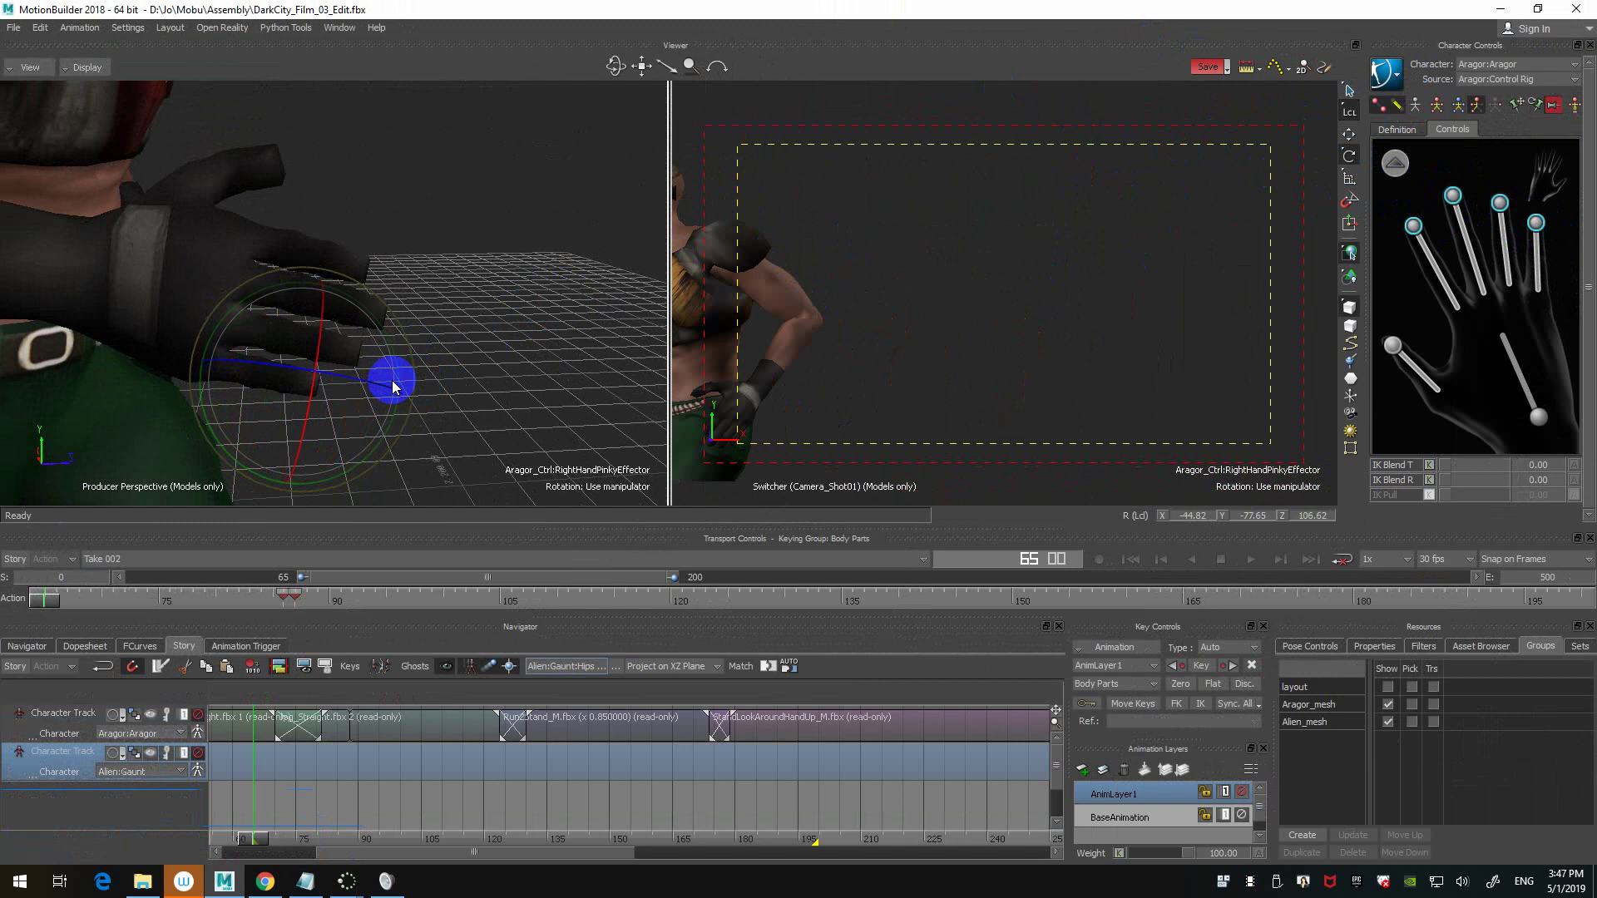
left_click(1349, 109)
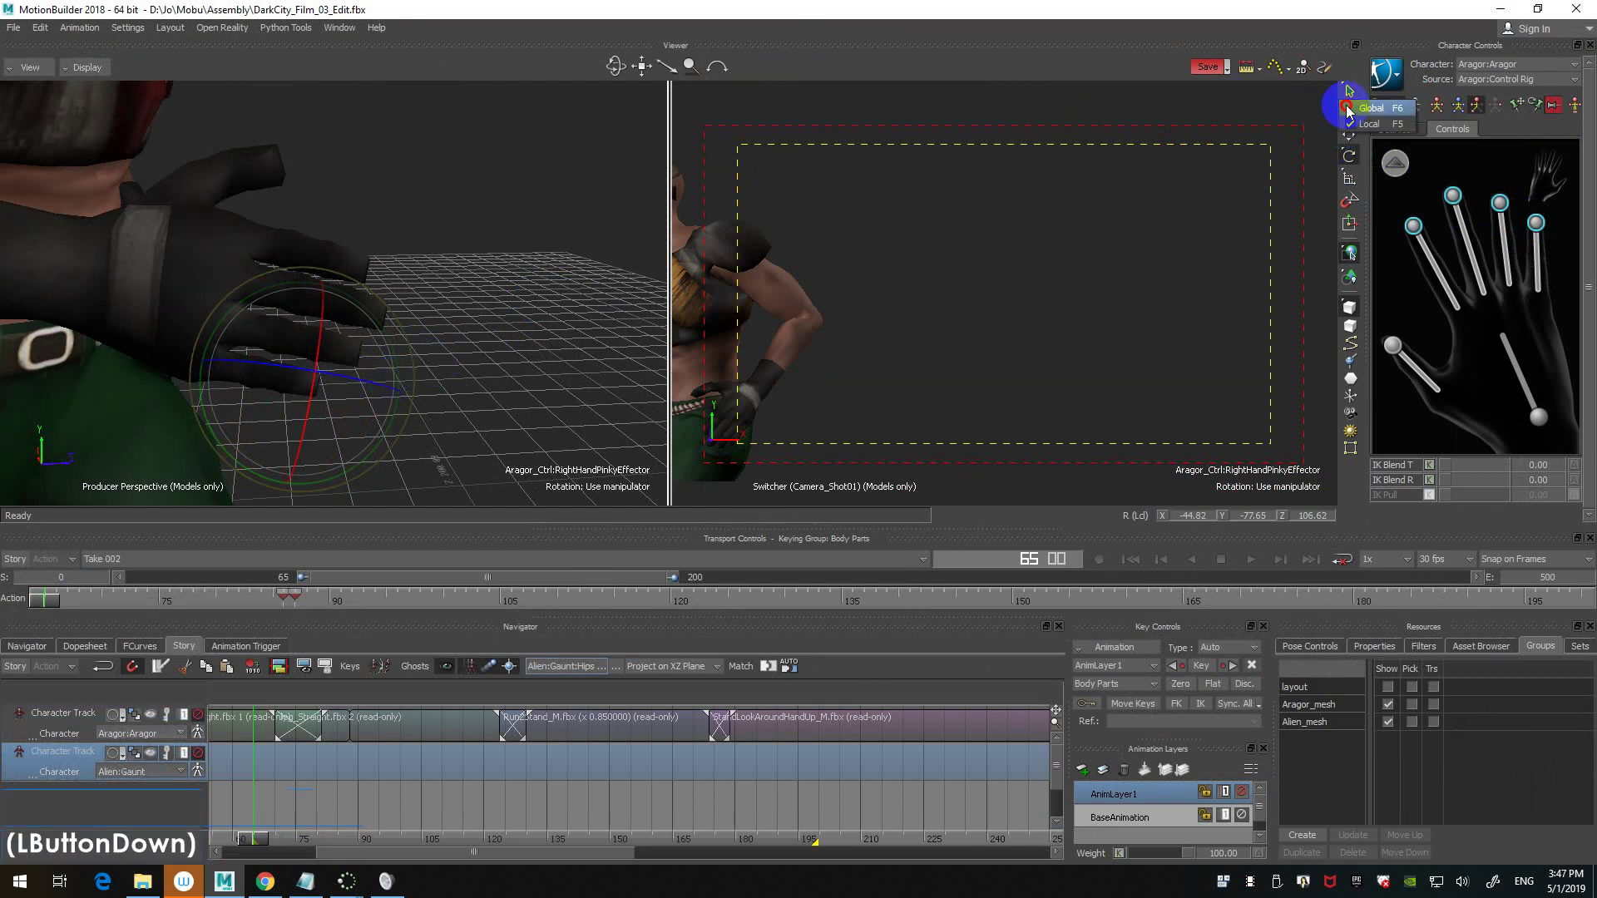
left_click(1358, 109)
mouse_move(382, 402)
left_mouse_down()
mouse_move(425, 383)
mouse_move(398, 383)
left_mouse_up()
left_click_drag(419, 381, 428, 374)
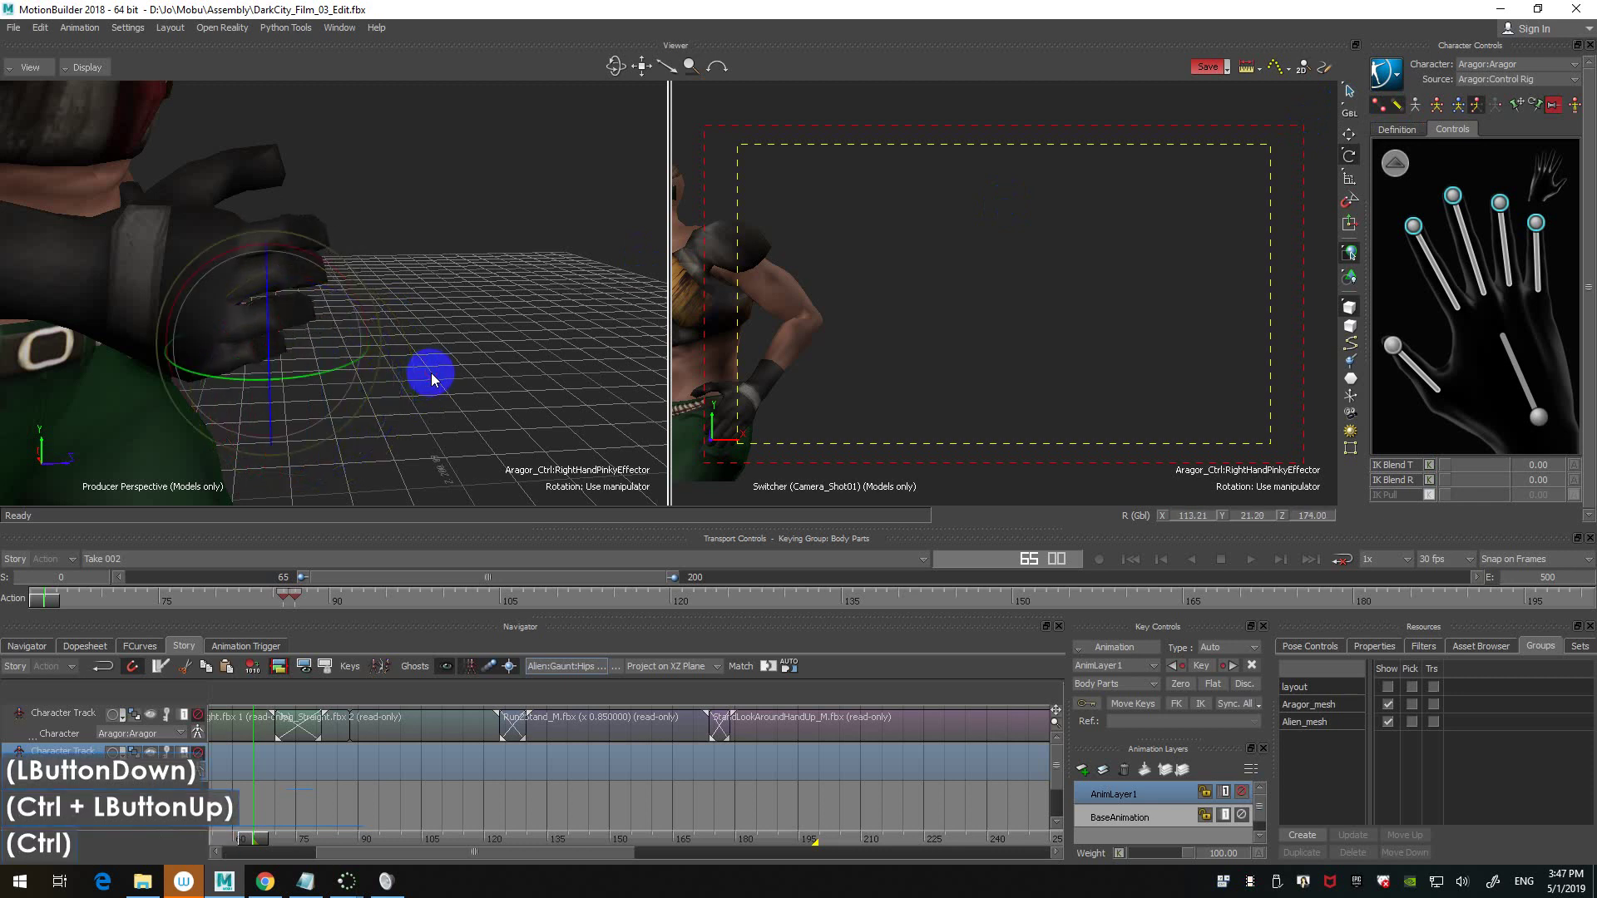
key("ctrl+z")
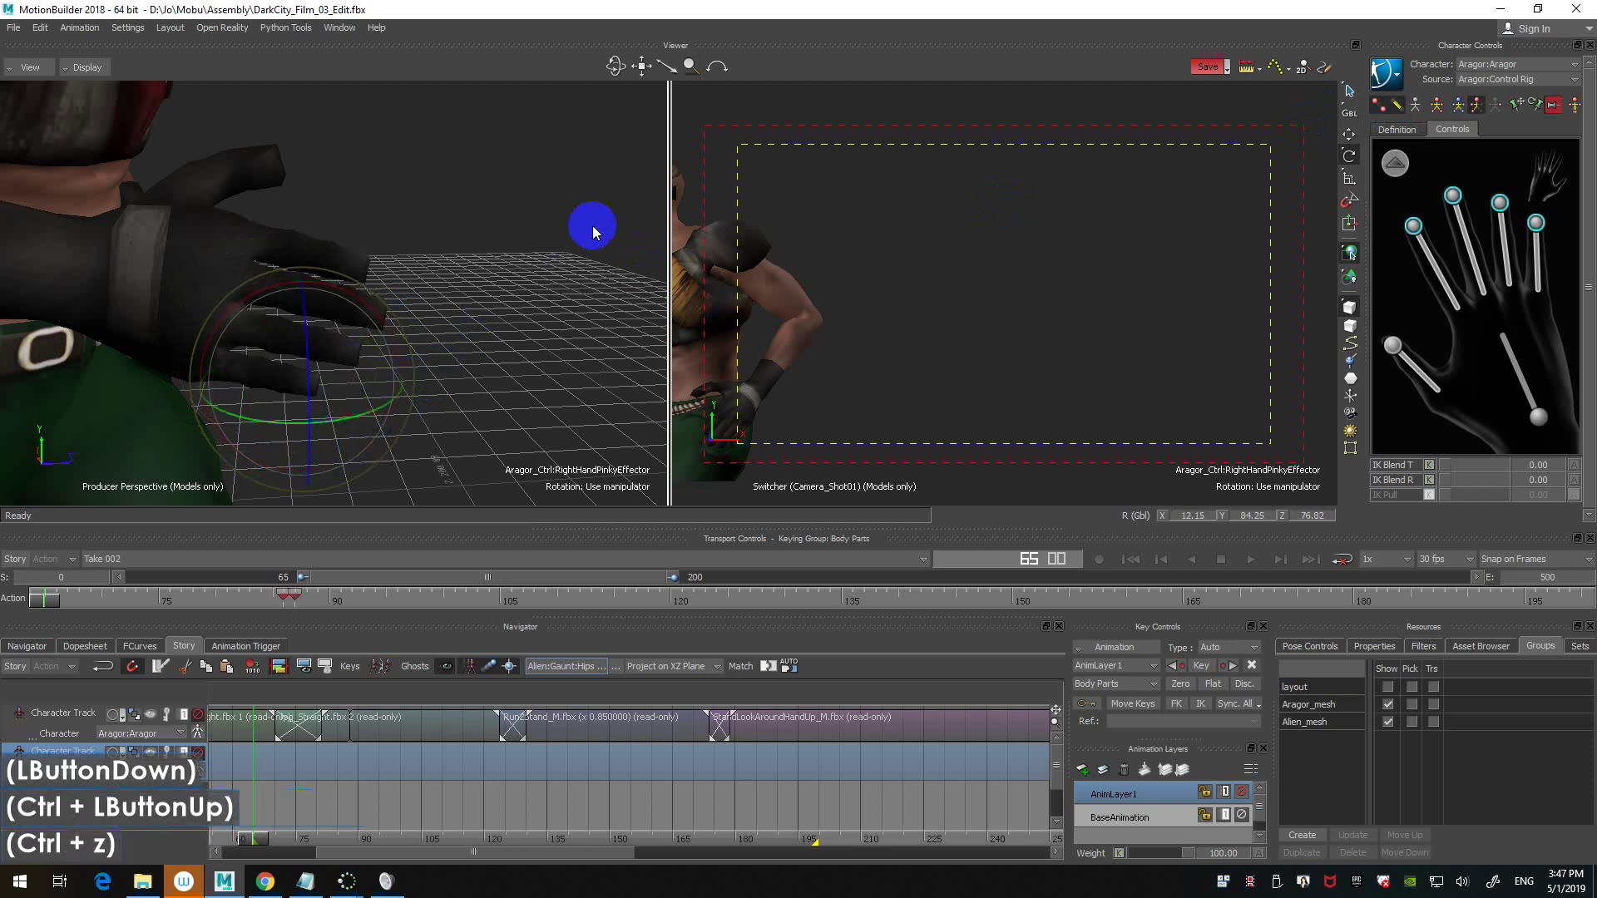
- Curl the four selected right-hand fingers inward in Local mode and key them at frame 65
left_click(1352, 112)
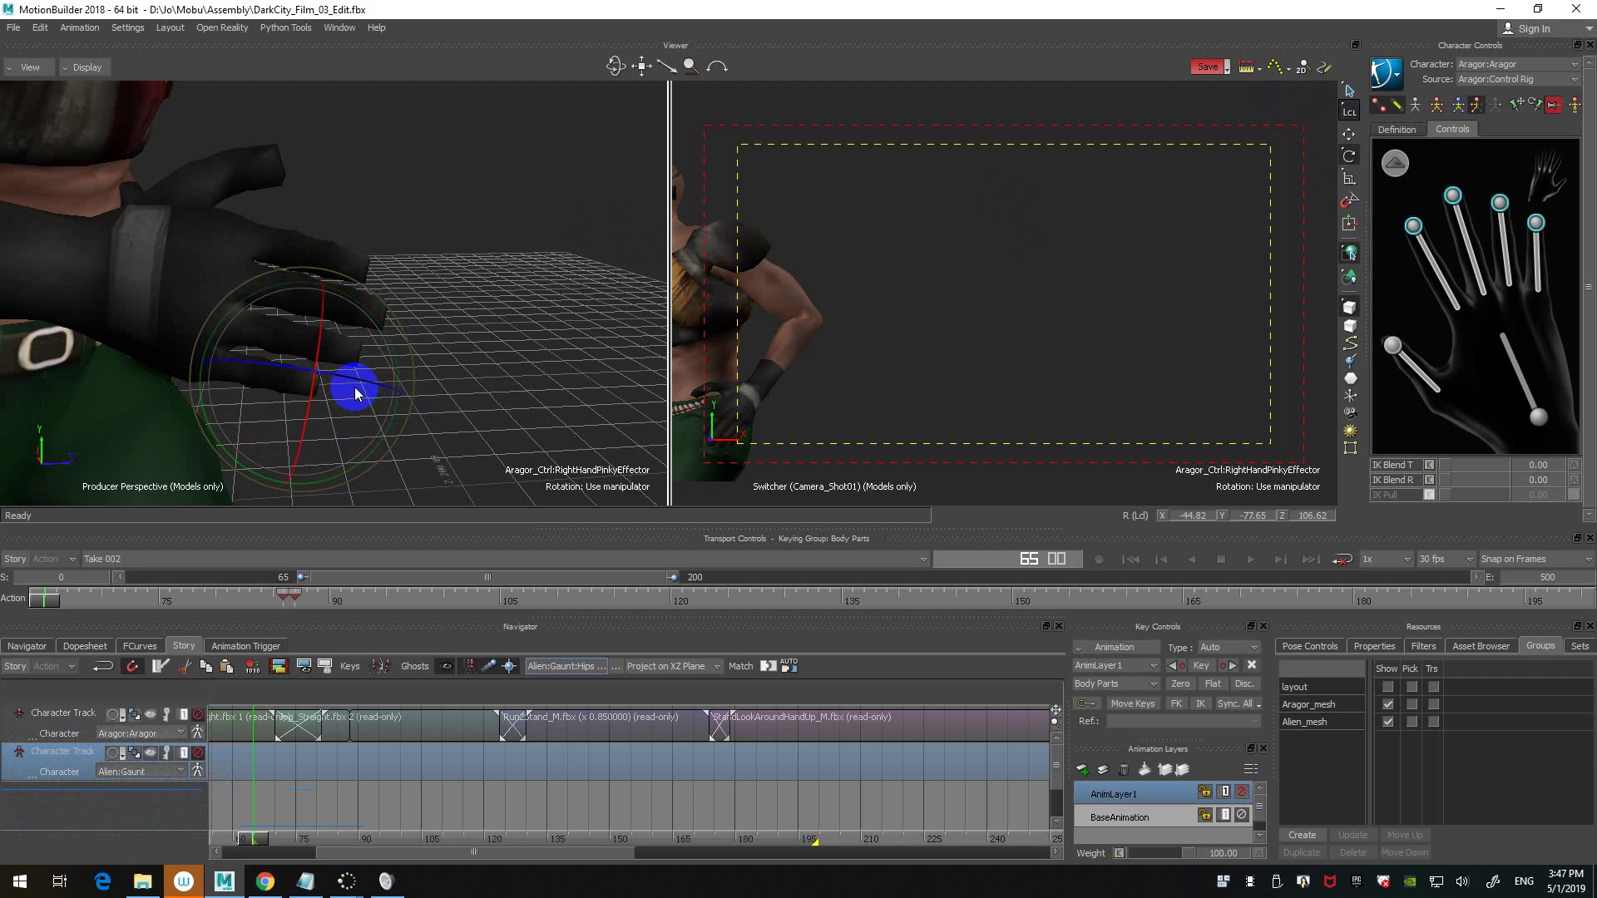
left_click_drag(376, 385, 407, 317)
left_click(339, 267, "shift")
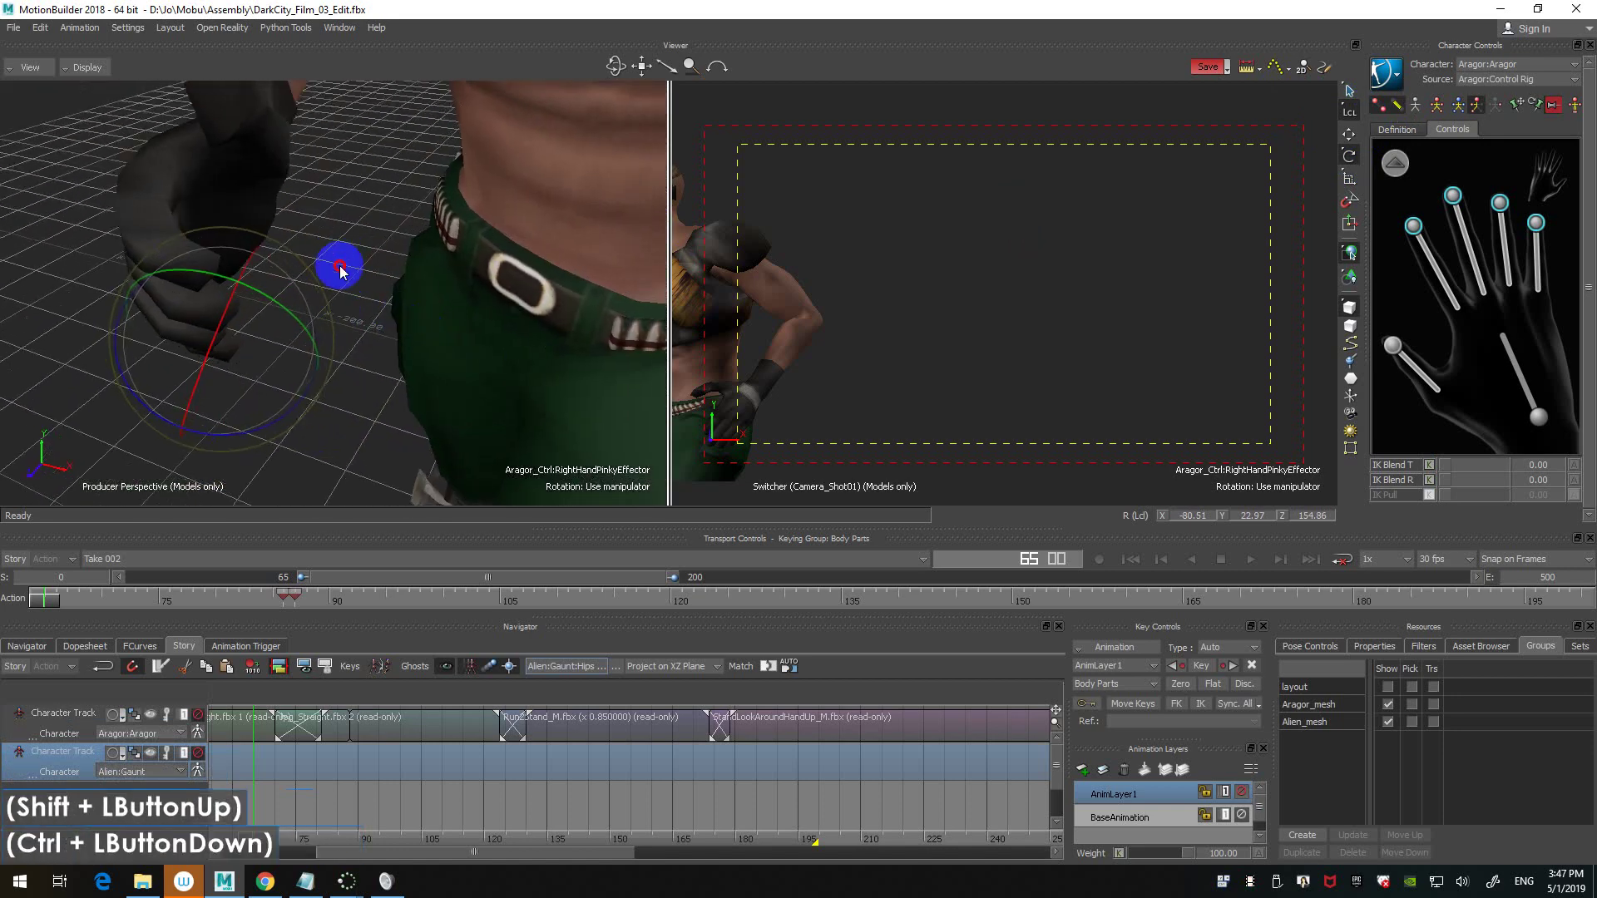
left_click_drag(339, 267, 371, 319, "ctrl+shift")
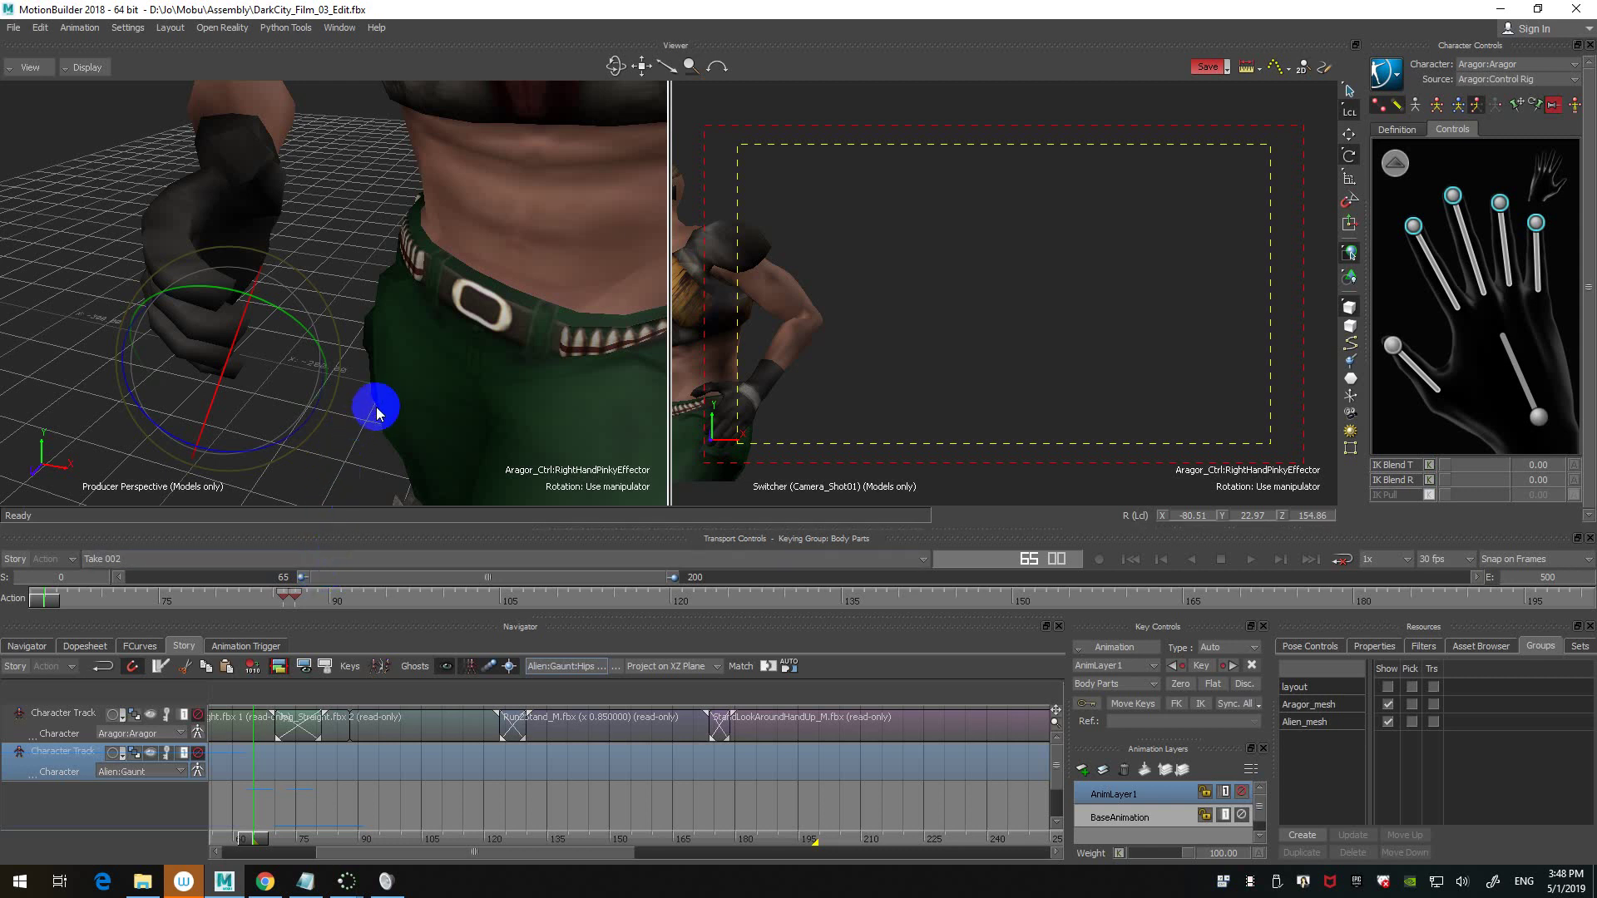
left_click(339, 445)
key("k")
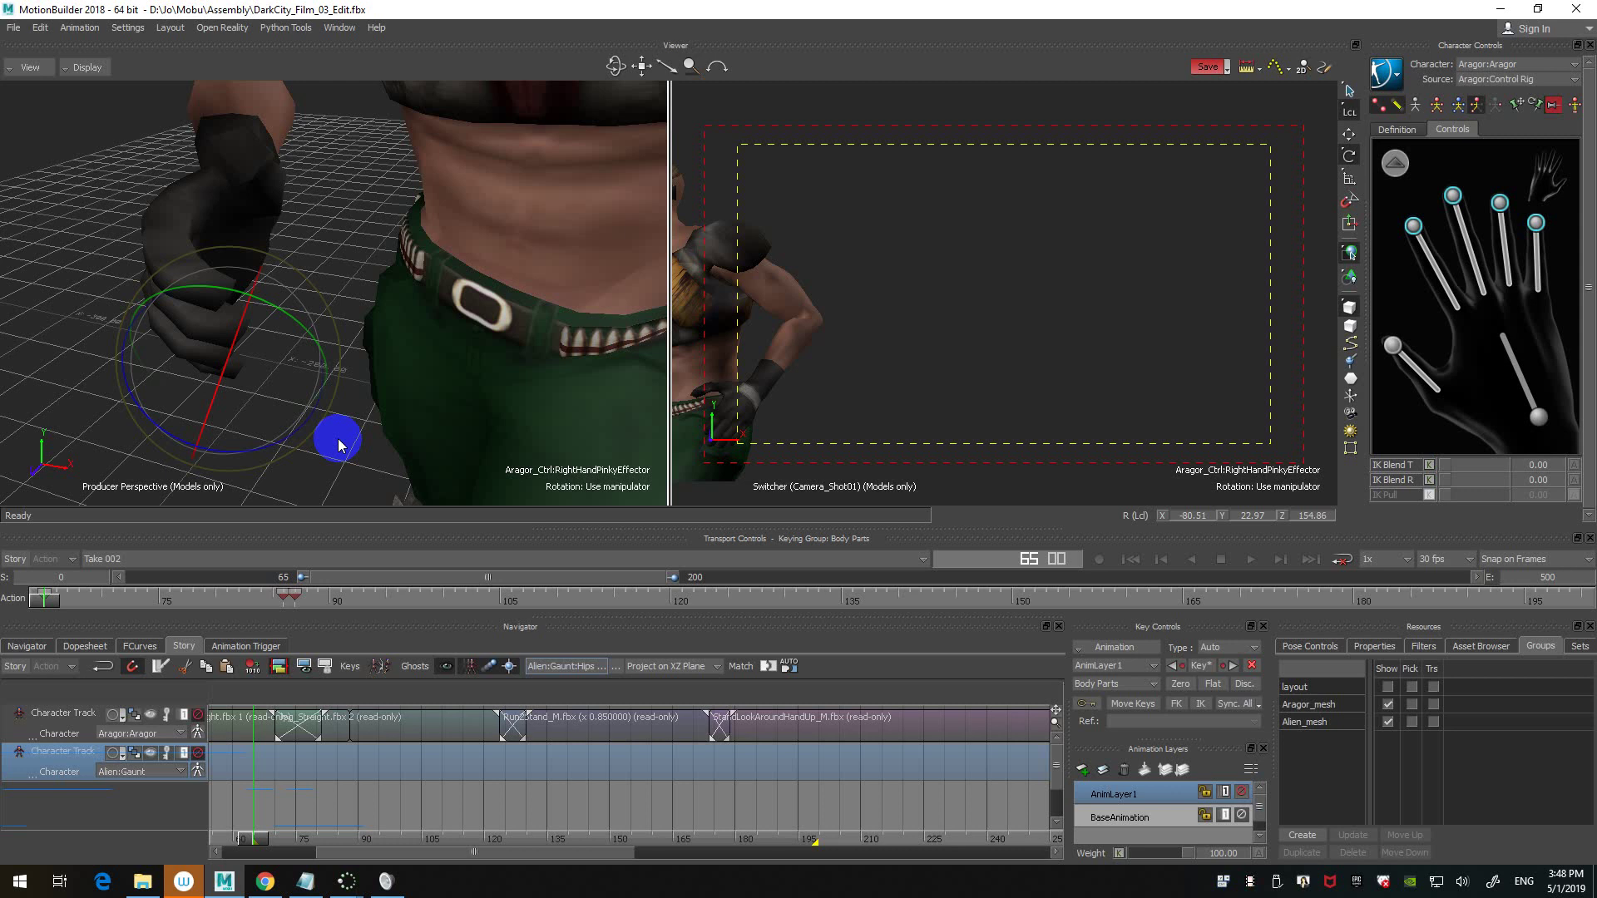
- Deselect the fingers, select only the right index effector, refine its rotation and key it at frame 65
left_click_drag(346, 267, 417, 267, "ctrl")
double_click(342, 257, "ctrl+shift")
left_click(424, 239, "shift")
double_click(478, 242)
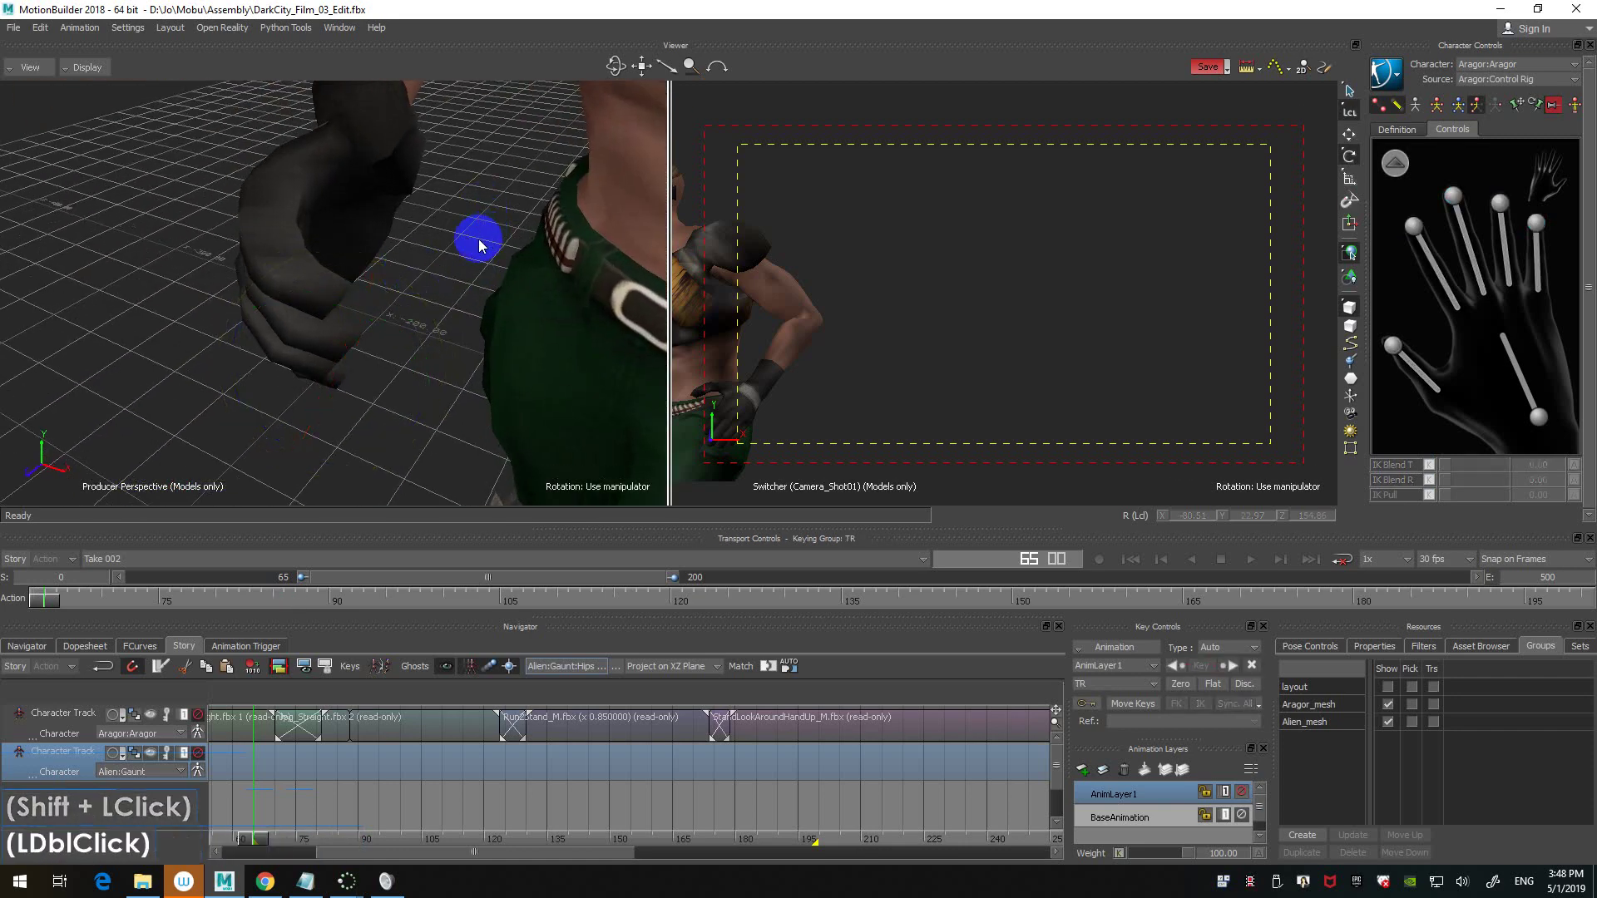
left_click(1412, 229)
left_click_drag(382, 374, 360, 376)
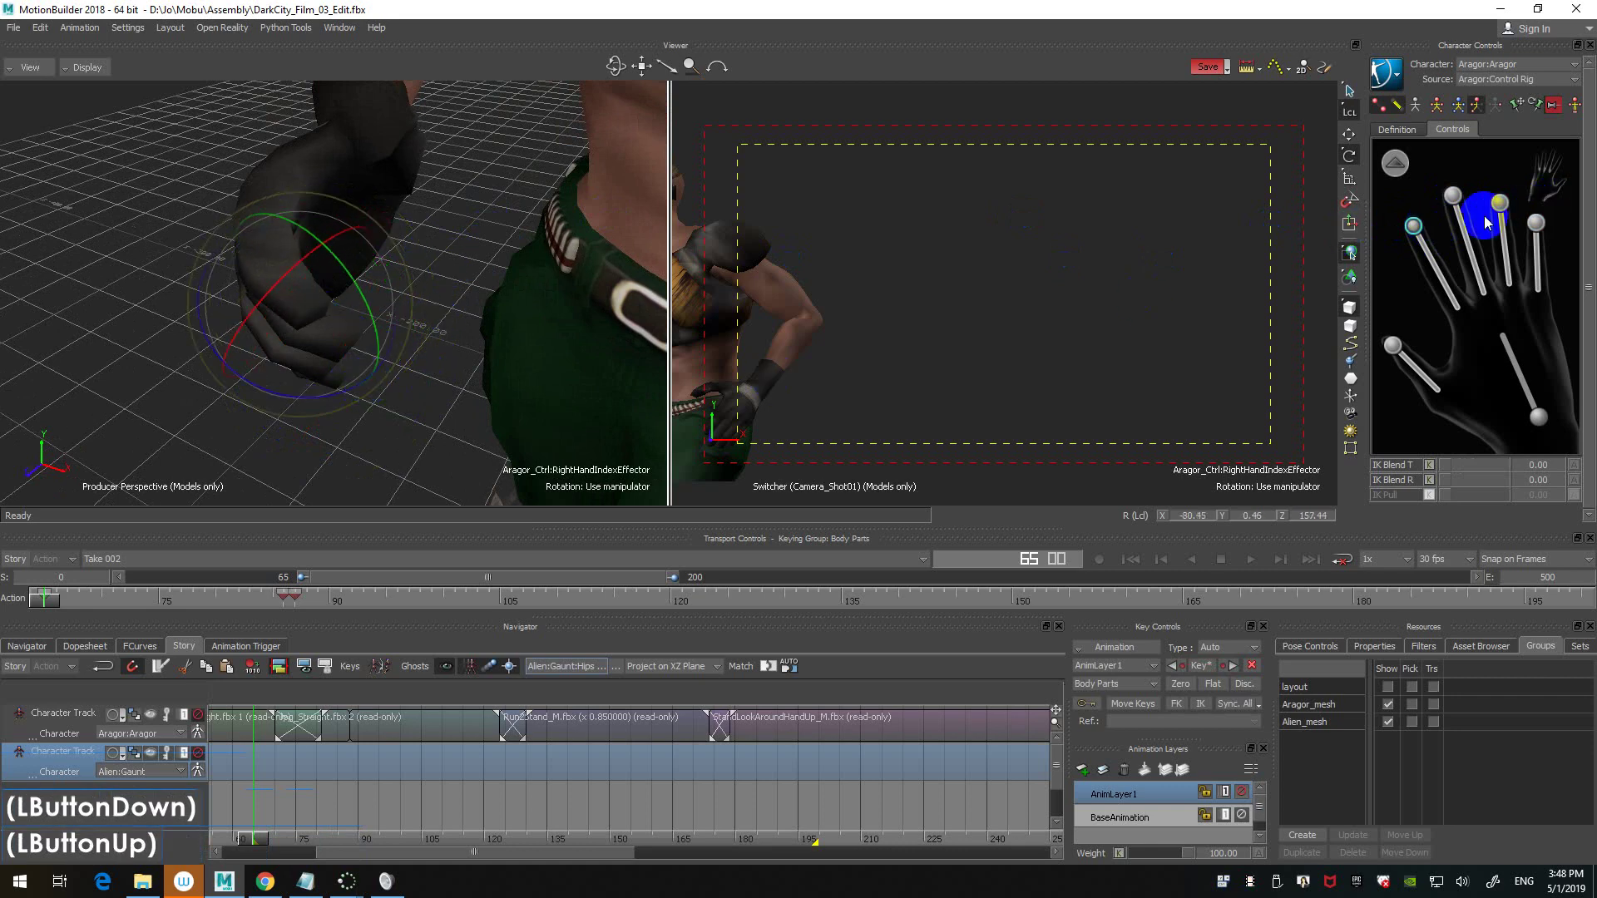
left_click(1453, 196, "ctrl")
left_click(1537, 225, "ctrl")
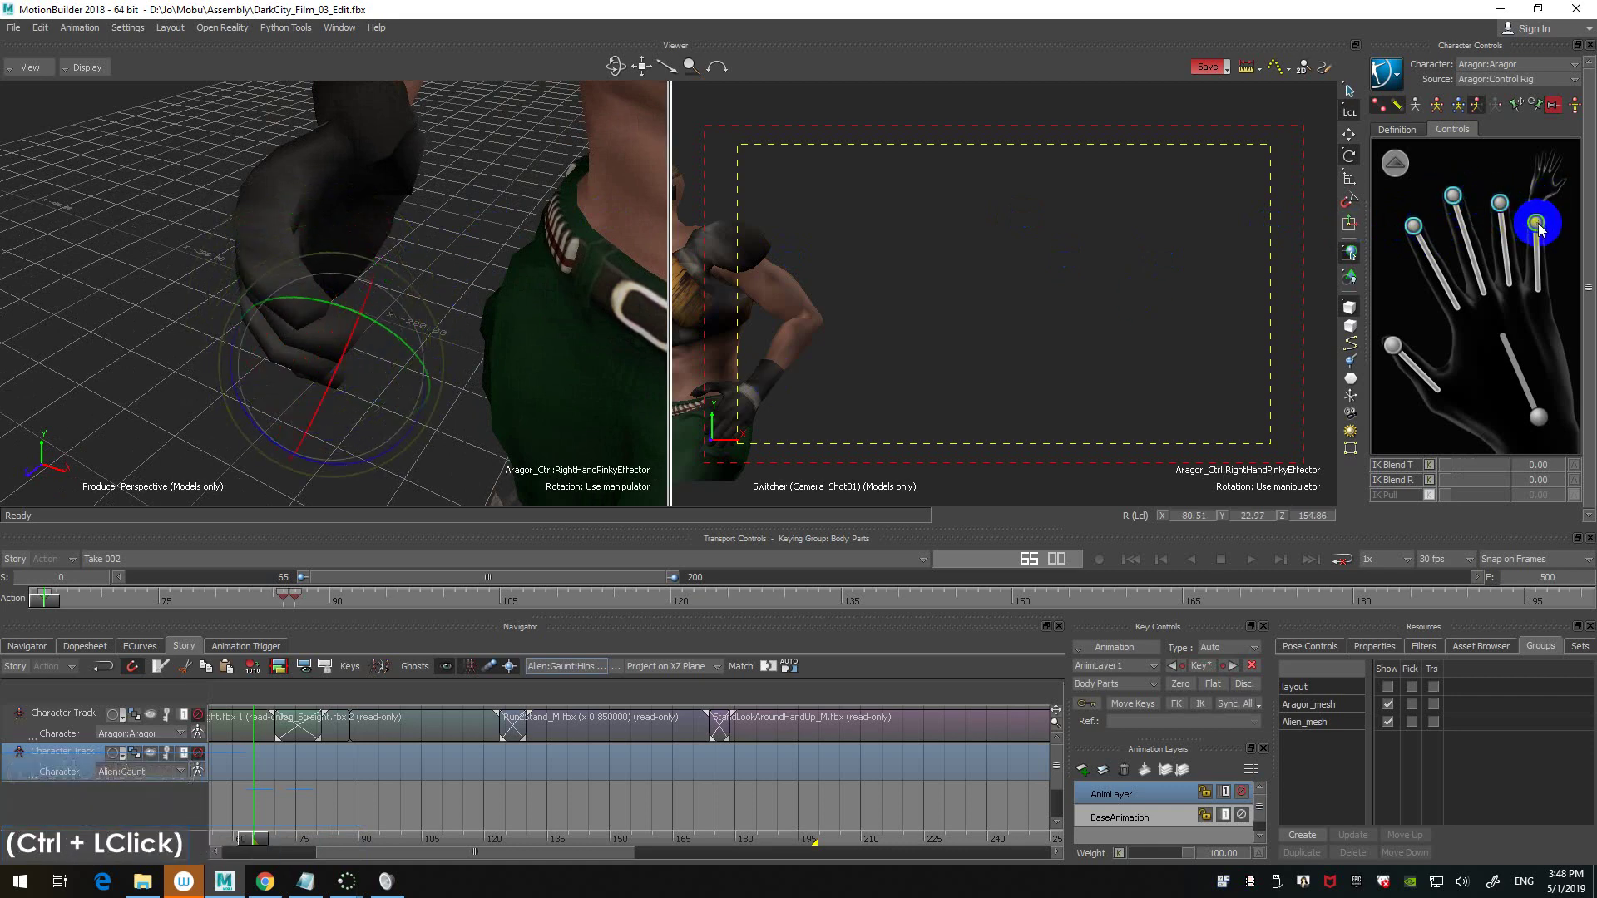
left_click(1413, 226)
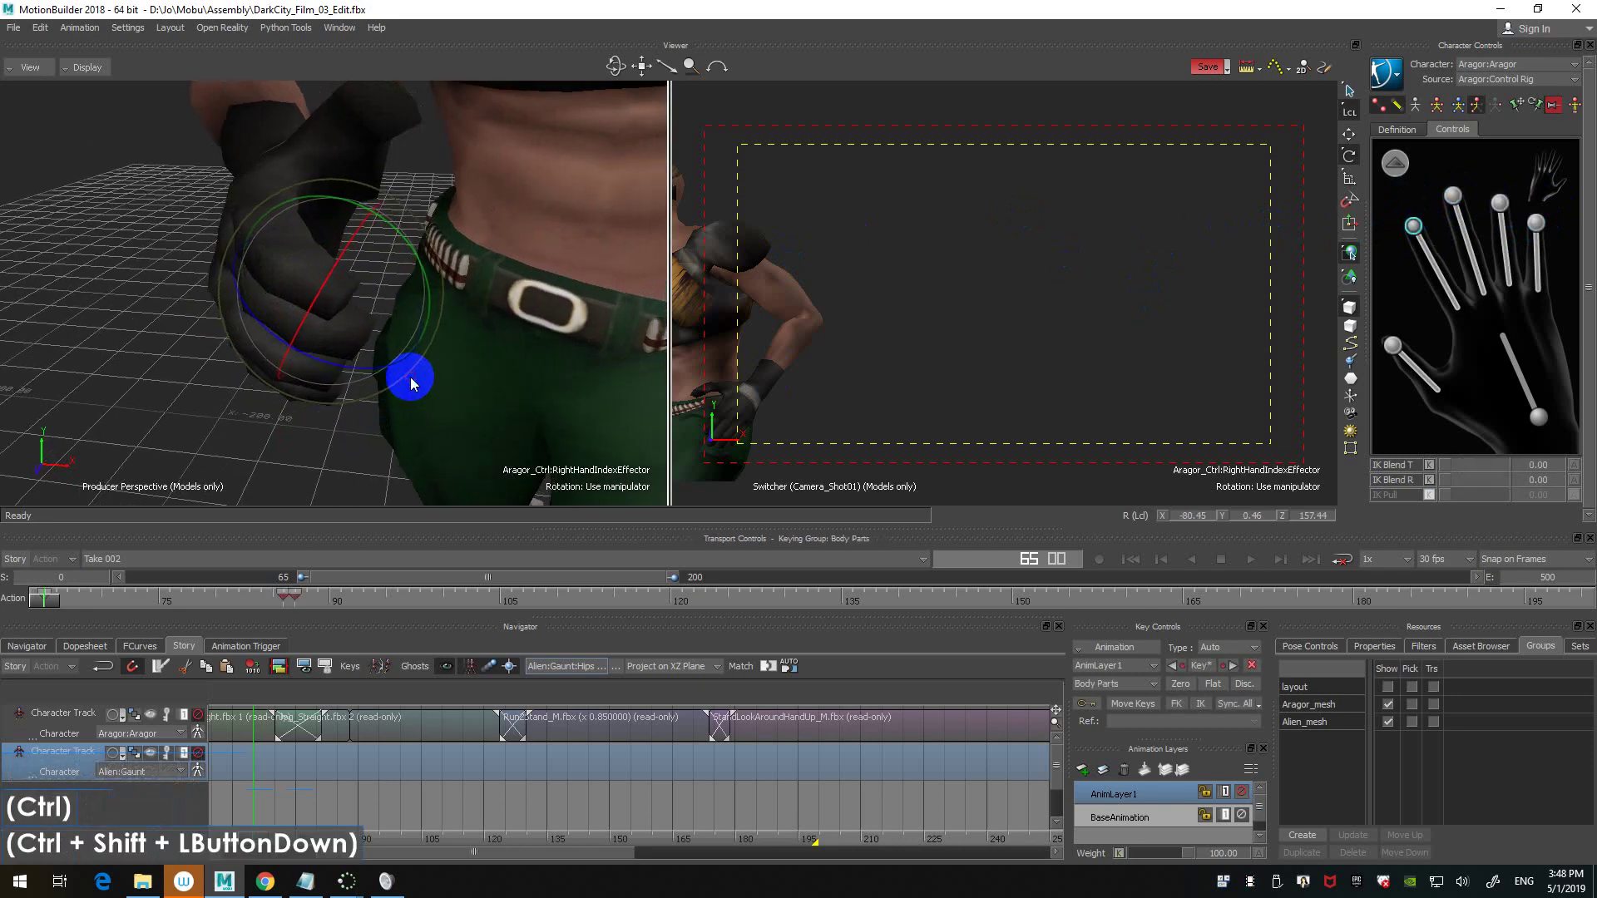
left_click_drag(328, 401, 360, 384, "ctrl+shift")
left_click_drag(359, 384, 556, 331, "ctrl+shift")
key("k")
- Select the right thumb effector, check the hand from several angles and key the thumb at frame 65
left_click(1393, 346)
left_click_drag(456, 266, 357, 214, "ctrl+shift")
double_click(417, 253, "ctrl+shift")
left_click_drag(476, 203, 553, 278, "ctrl+shift")
scroll(574, 252, "down", 2)
double_click(552, 278, "shift")
key("k")
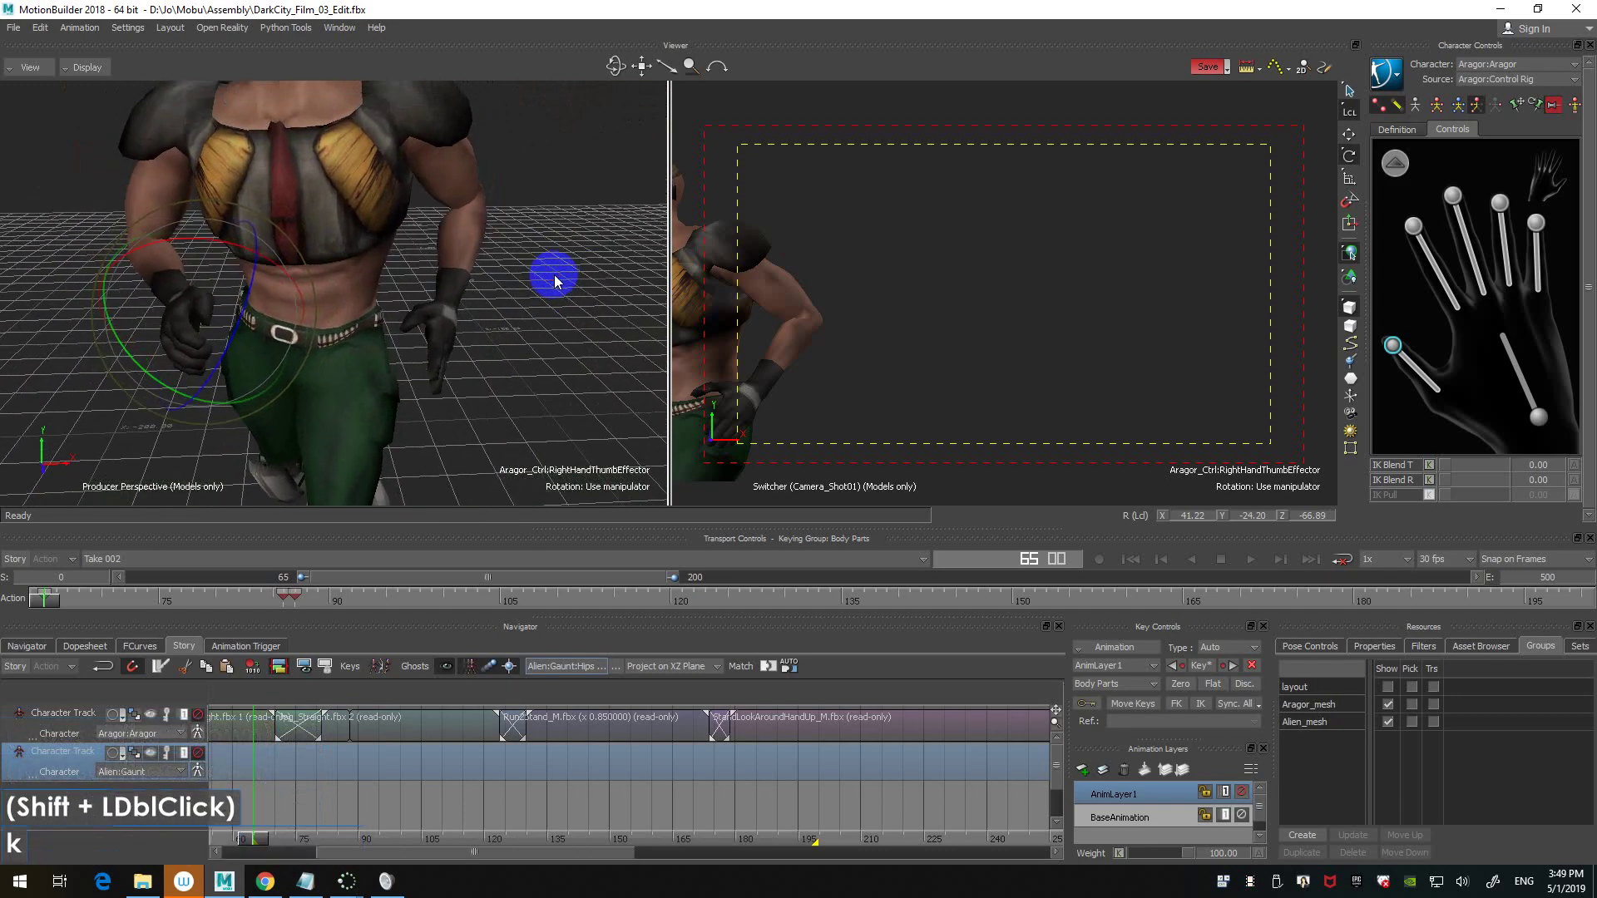
- Create a new character pose from Aragor's current pose in the Pose Controls
left_click(1326, 646)
left_click(1461, 669)
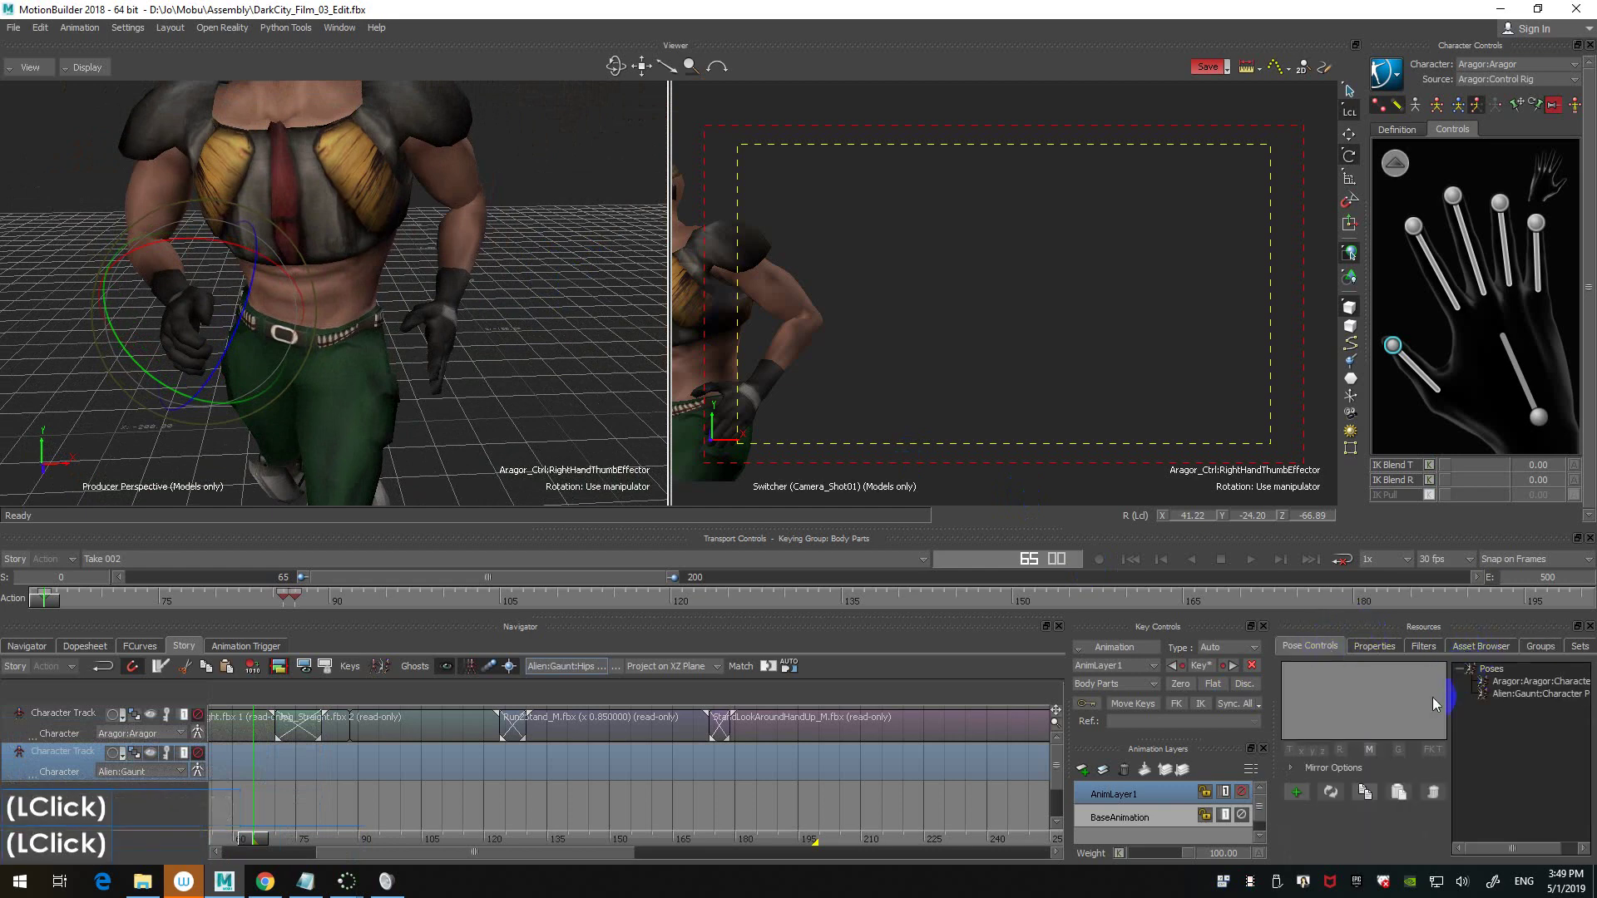
left_click(1297, 792)
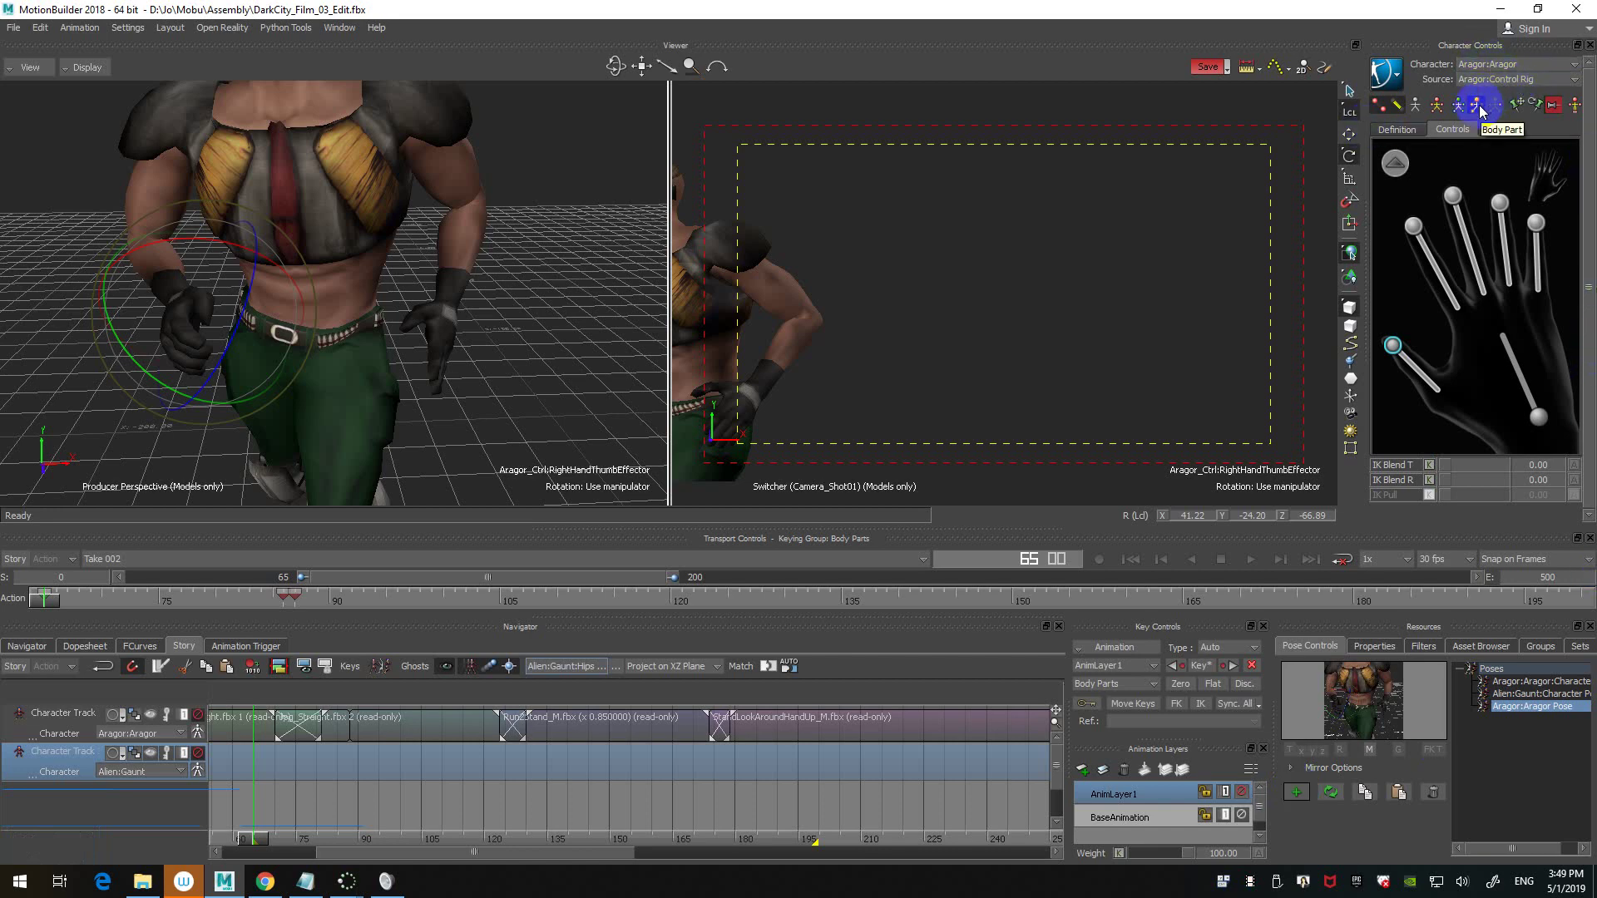
- Select Aragor's left index effector, apply the stored Aragor pose mirrored to the left hand and key it at frame 65
left_click(572, 360)
key("ctrl+a")
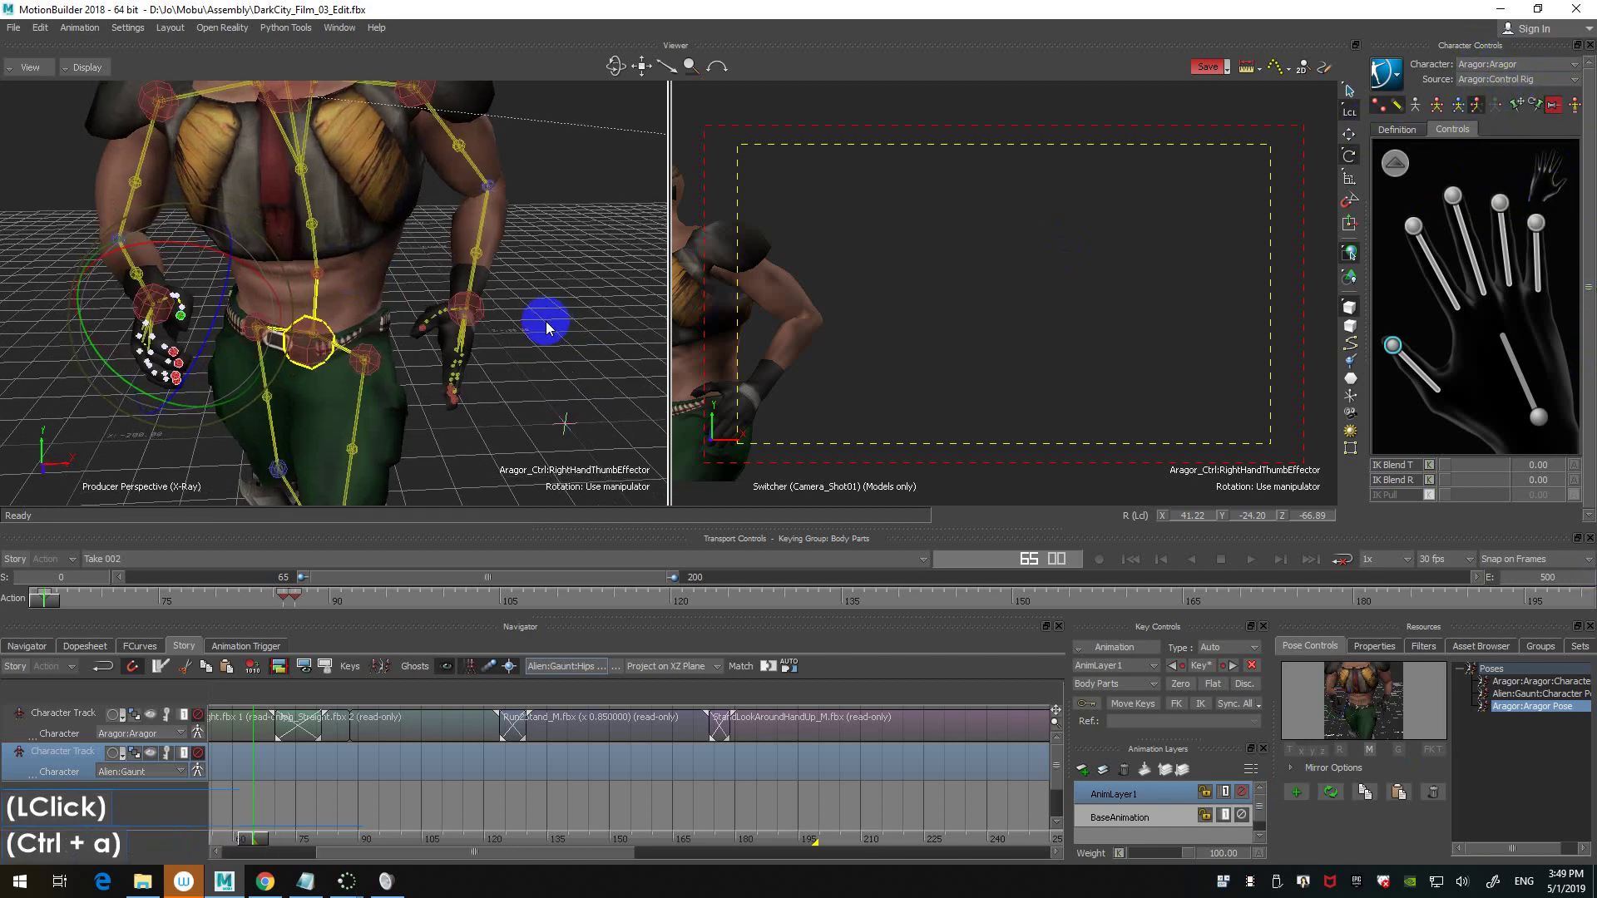
left_click(454, 391)
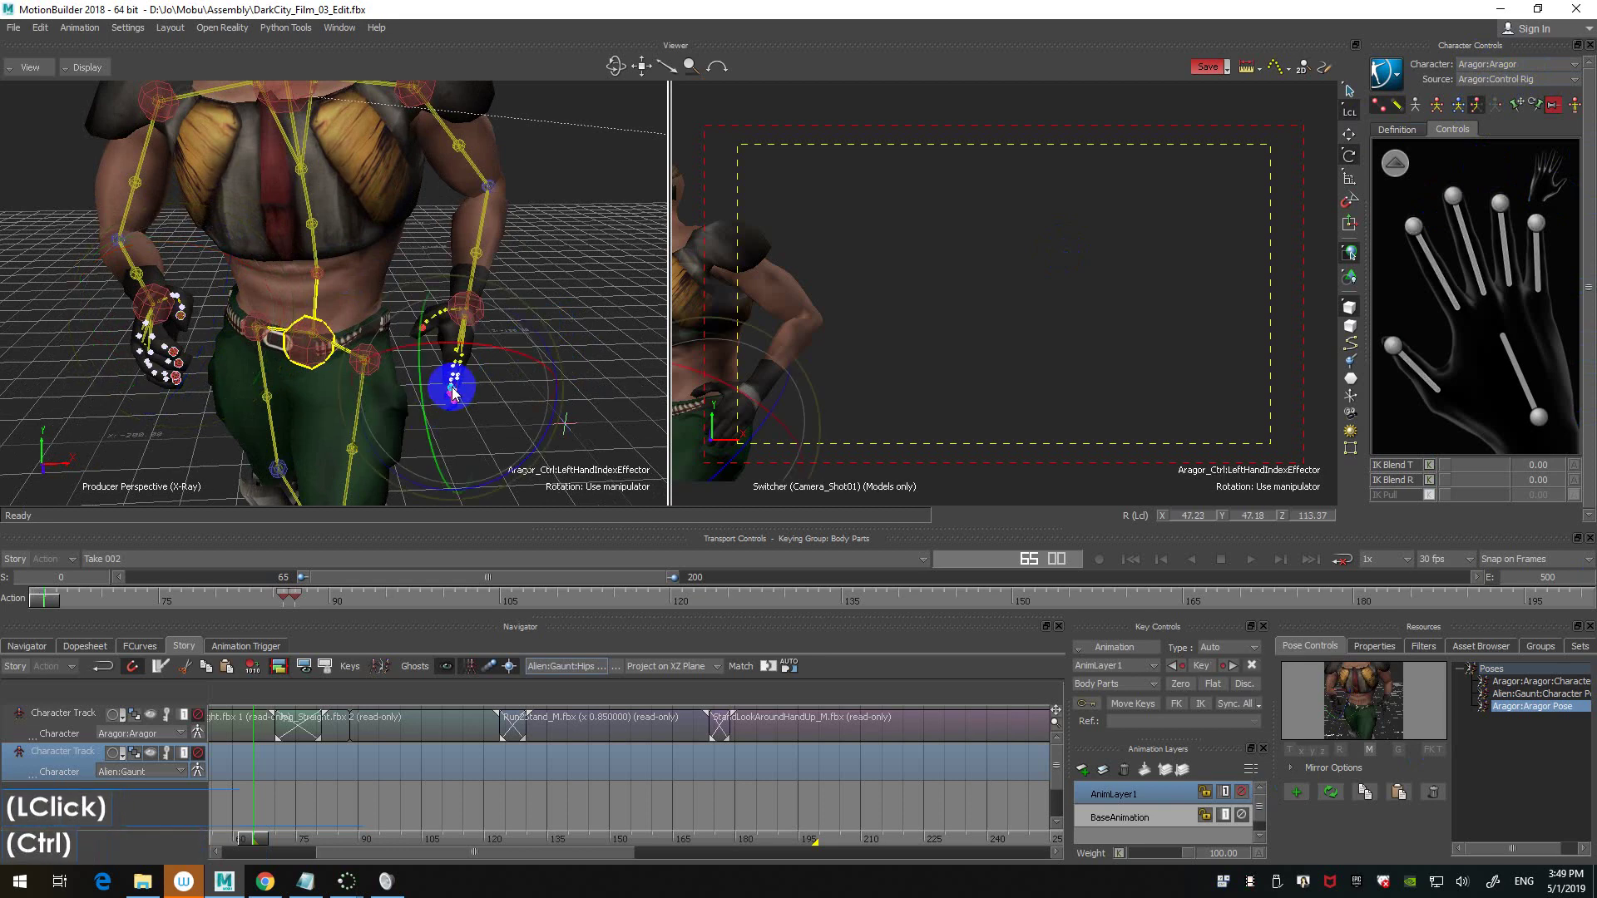
key("ctrl+a")
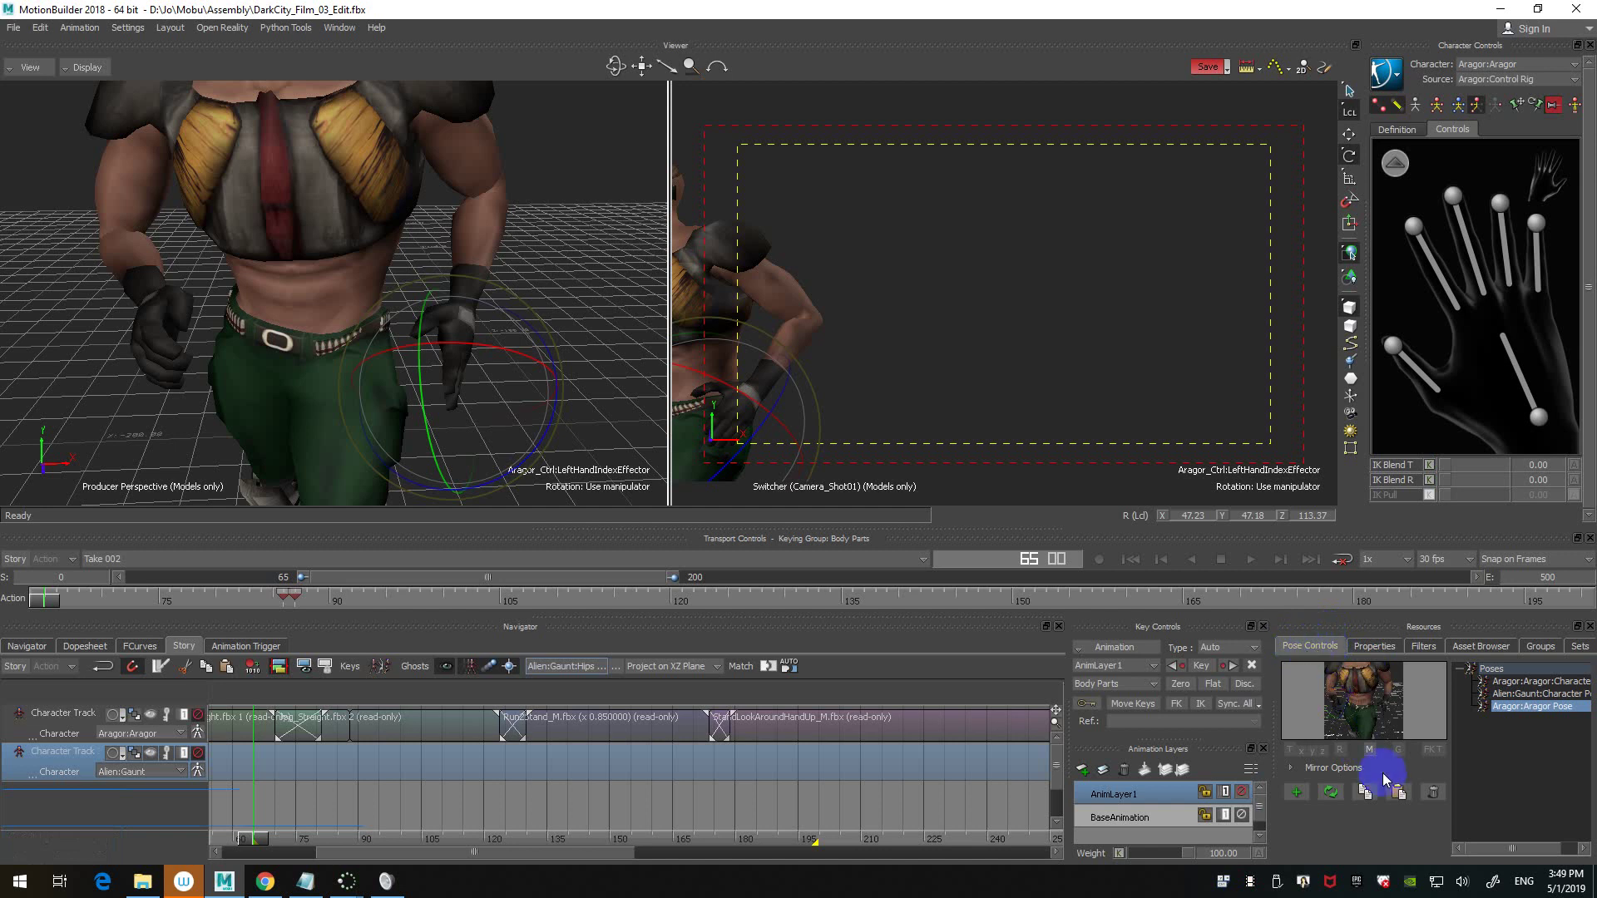
left_click(1370, 749)
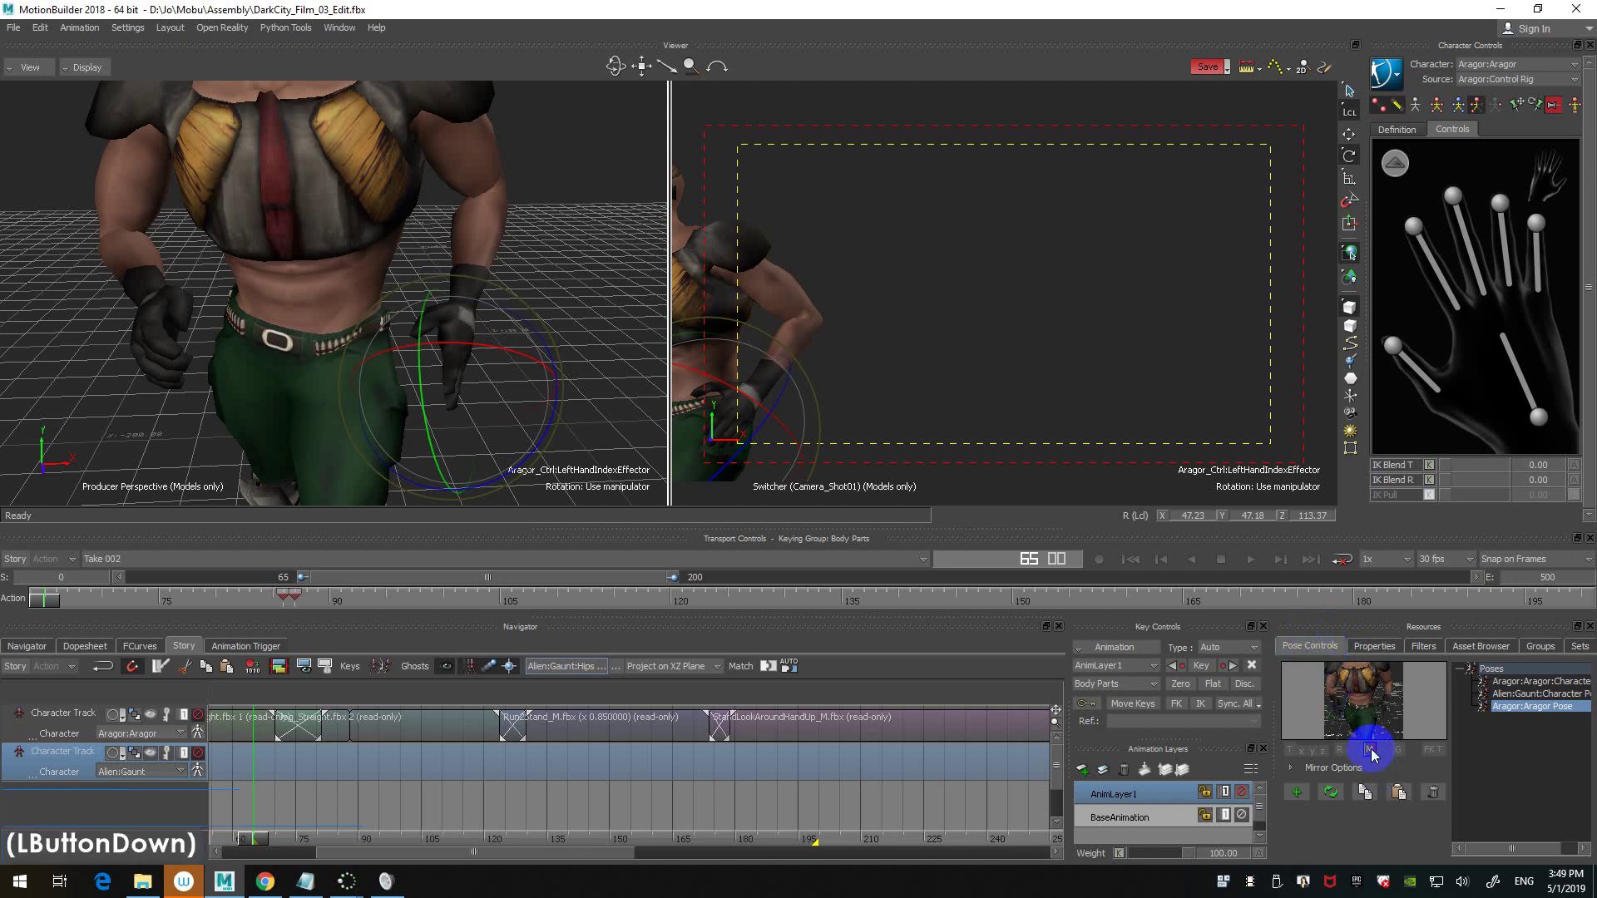
double_click(1533, 707)
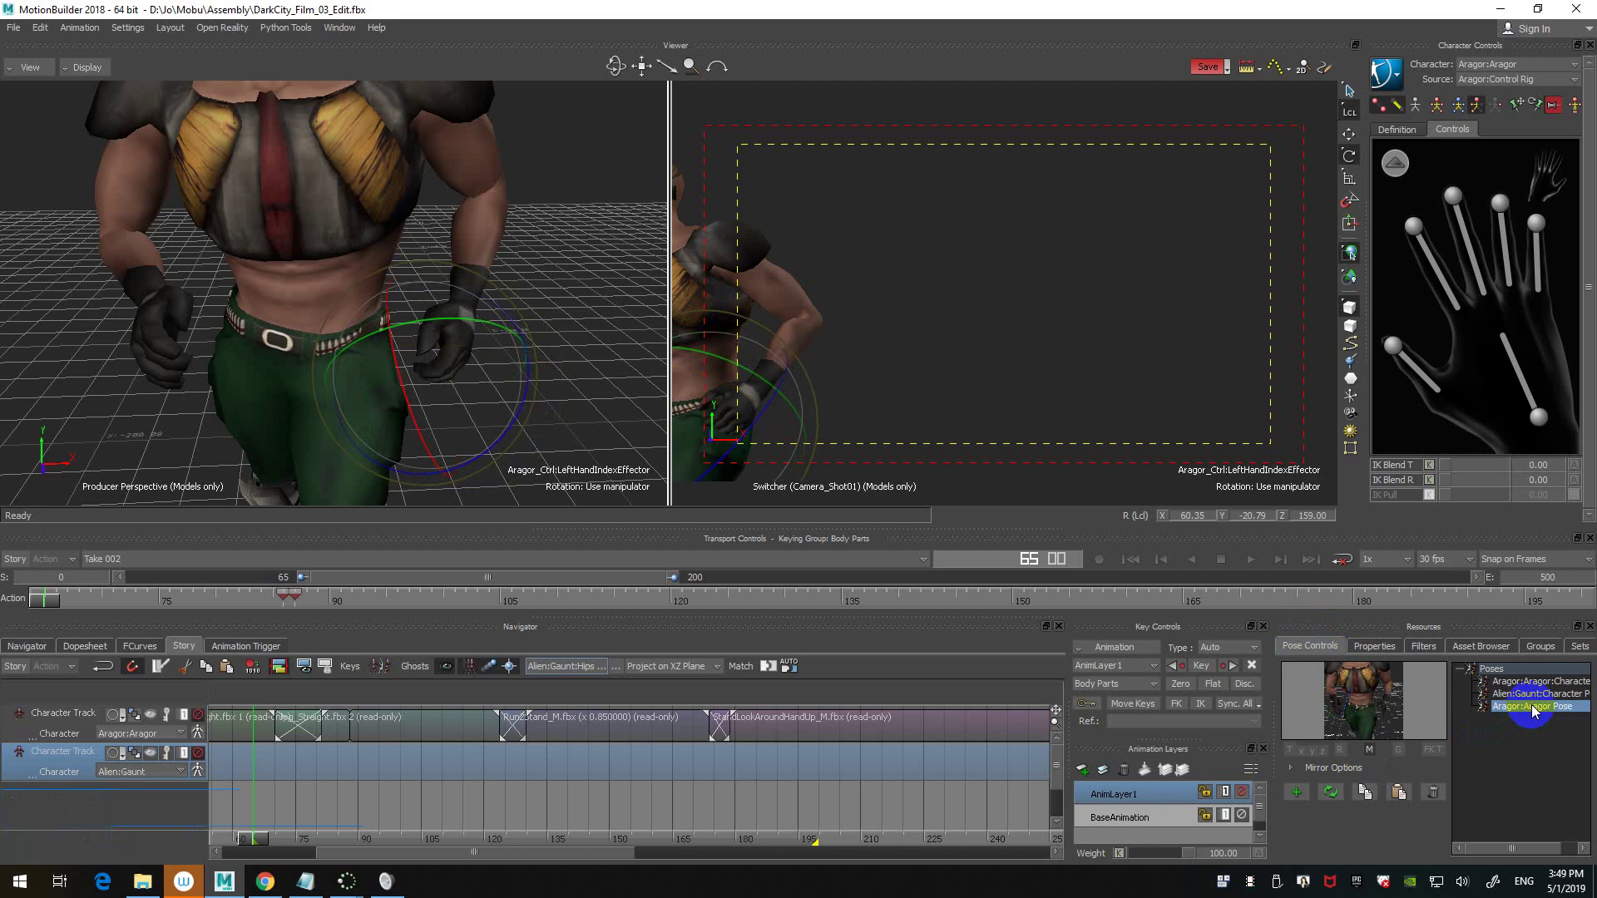
left_click_drag(466, 245, 563, 242, "shift")
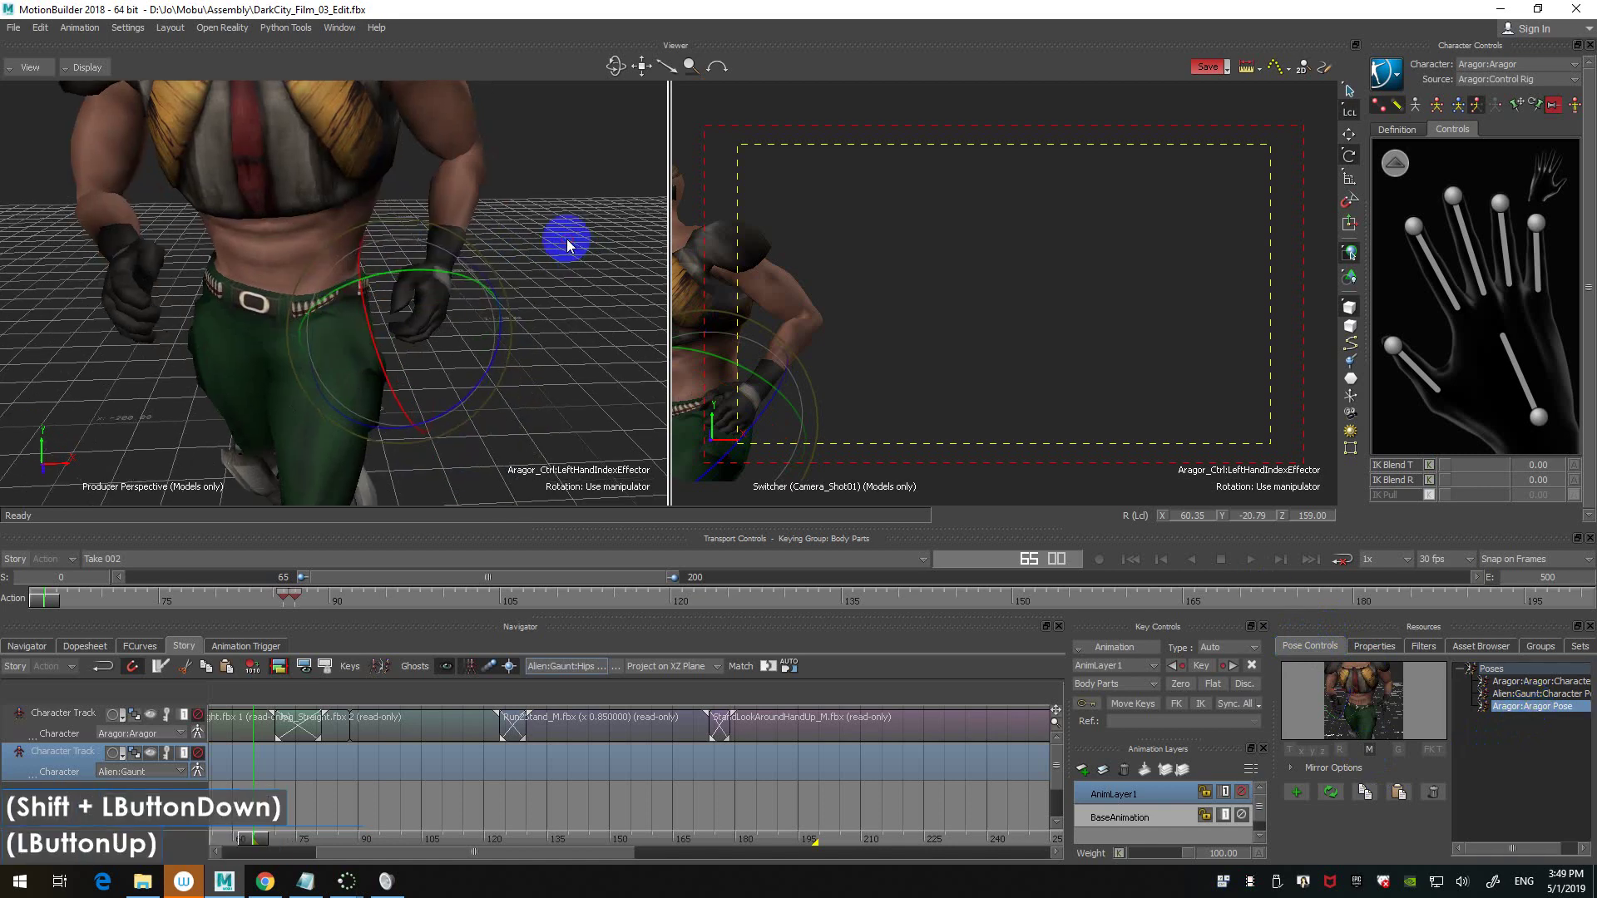
key("k")
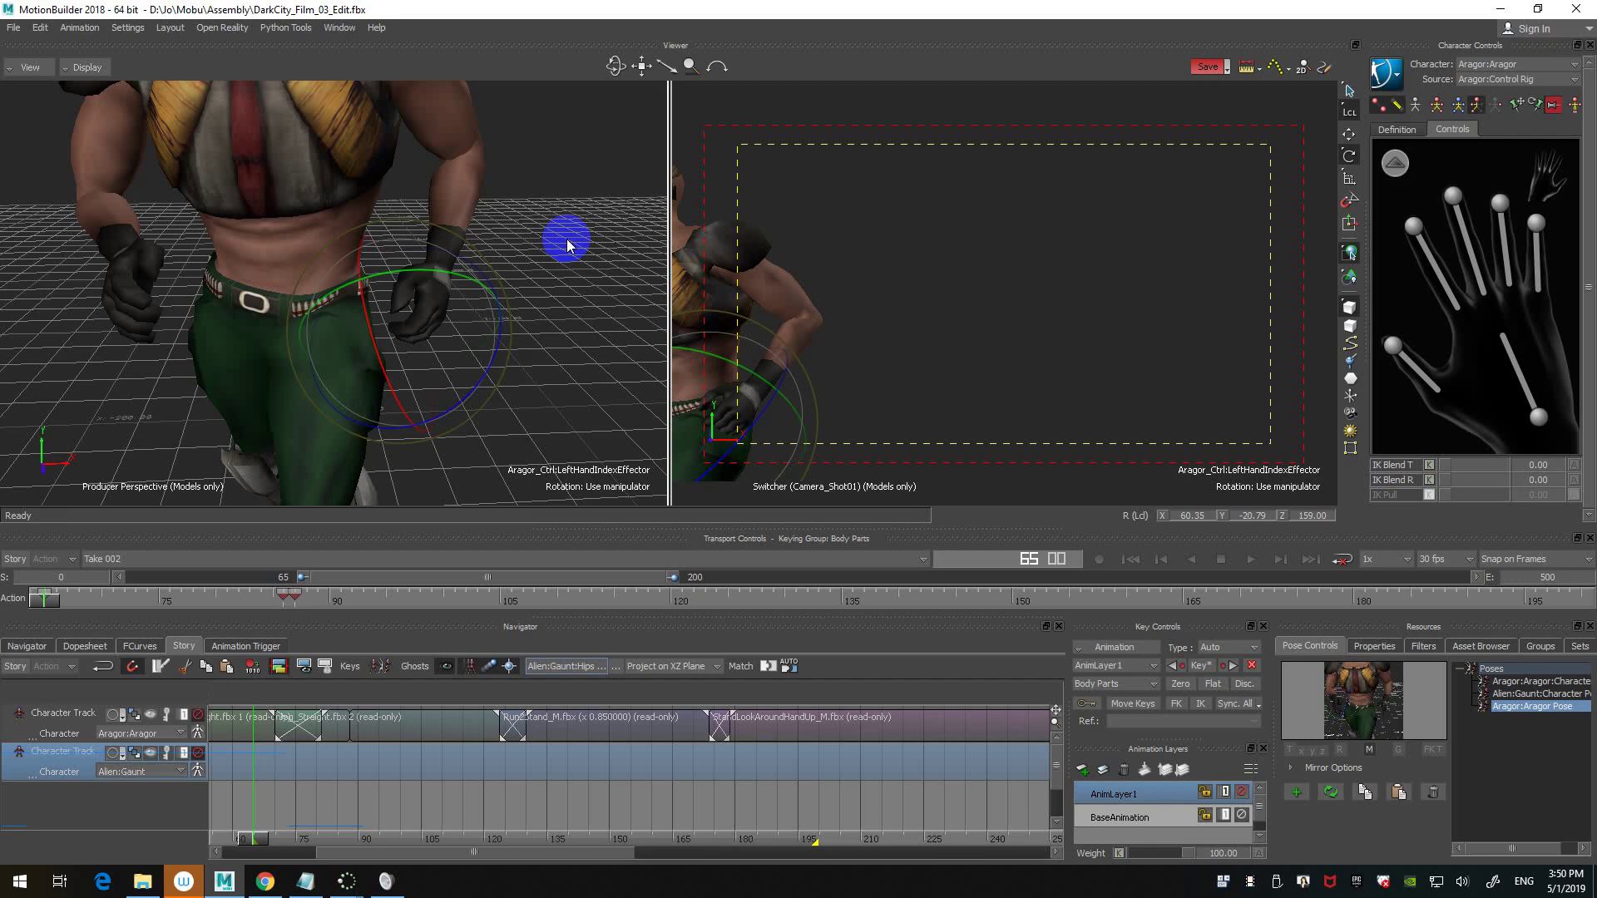
- Examine both of Aragor's curled hands at frame 65 with the right index effector selected, and check its keys across the full timeline
left_click_drag(568, 245, 507, 422, "ctrl+shift")
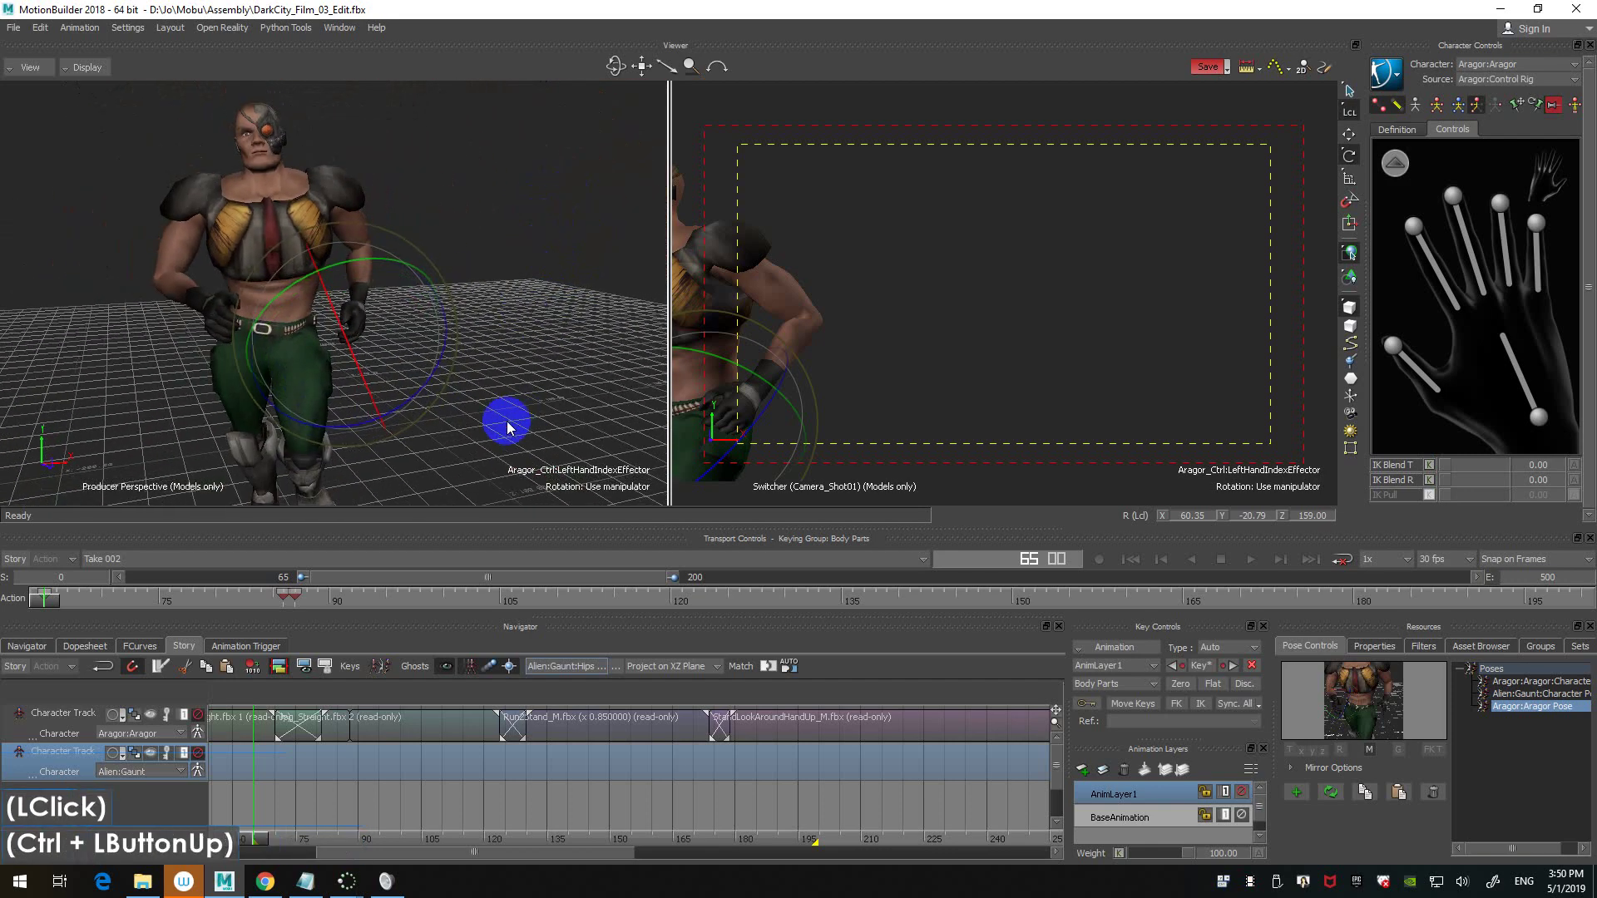
left_click(527, 297)
left_click(912, 307)
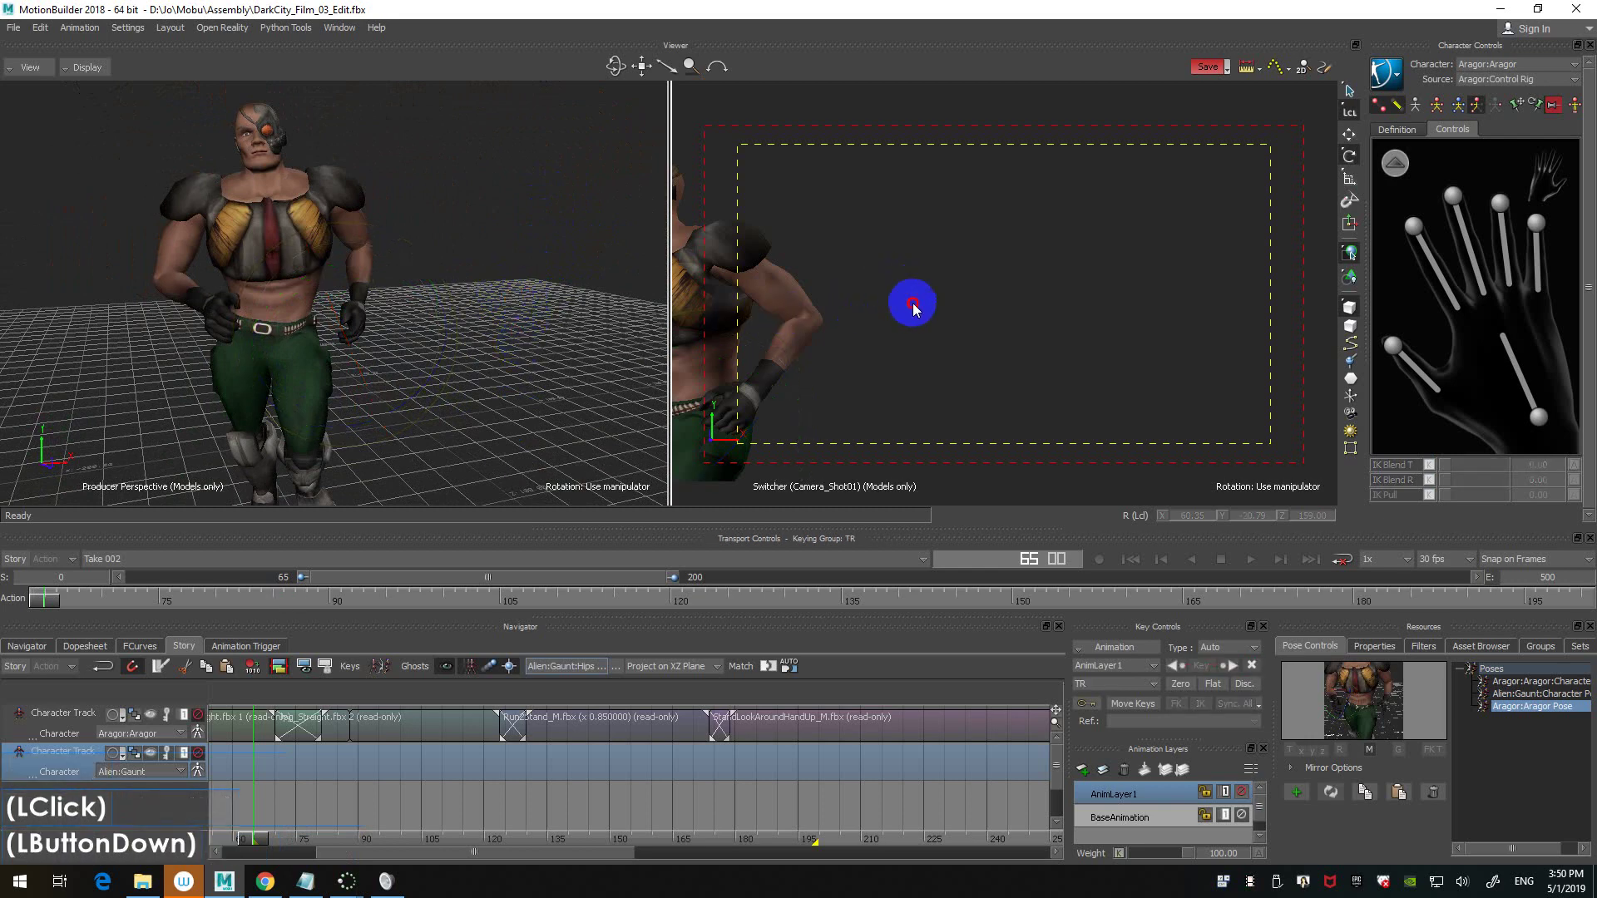
key("ctrl+Home")
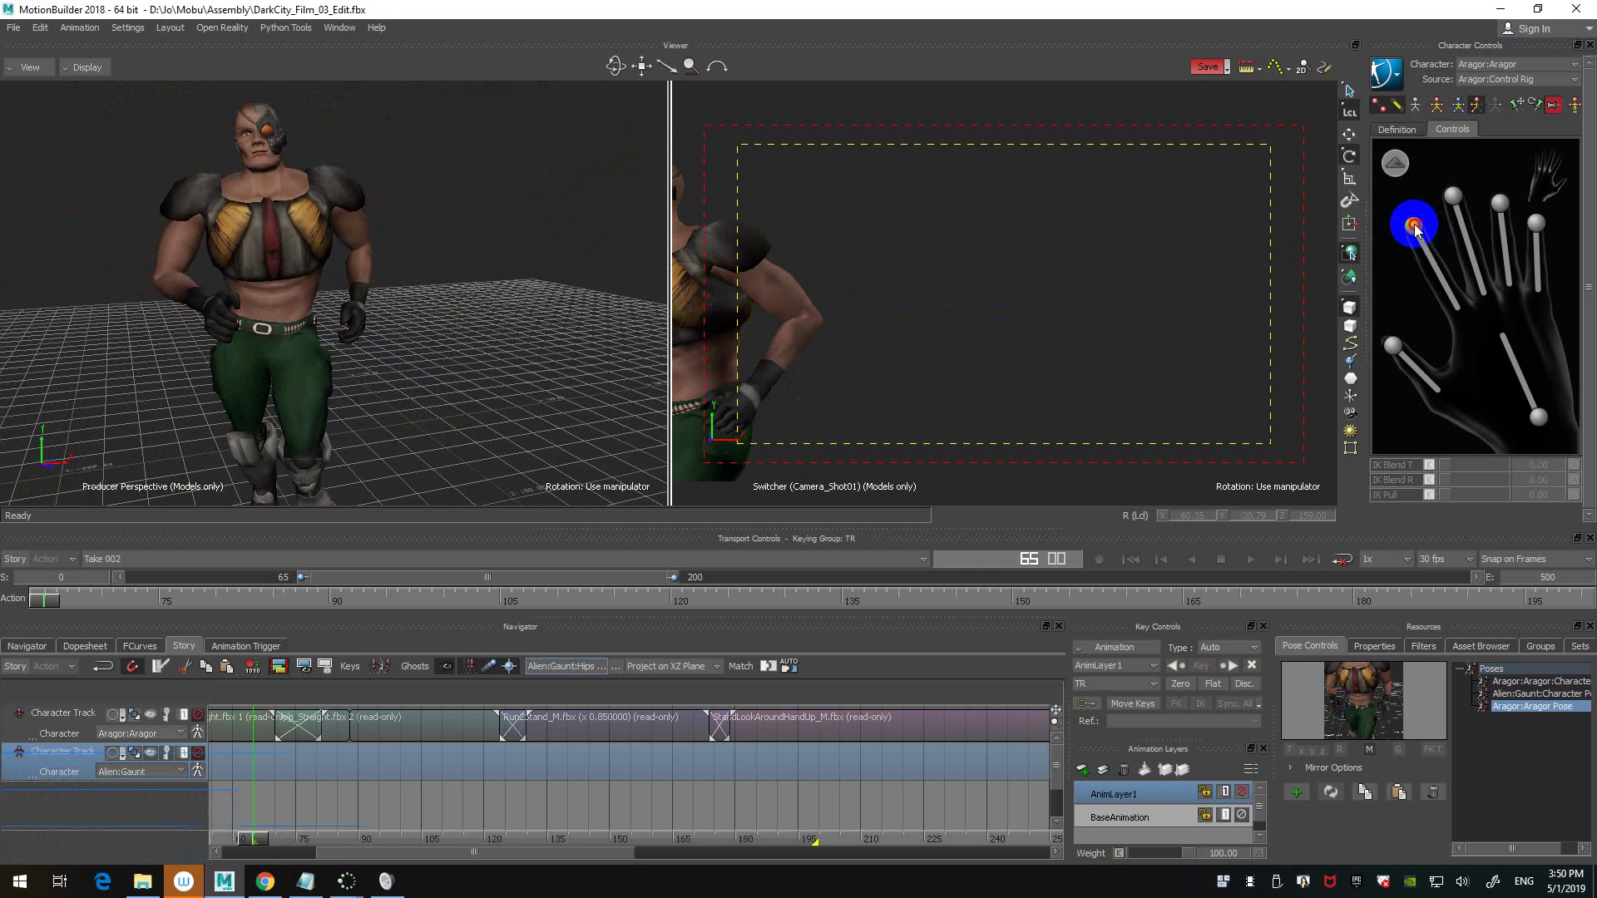
left_click(1455, 196)
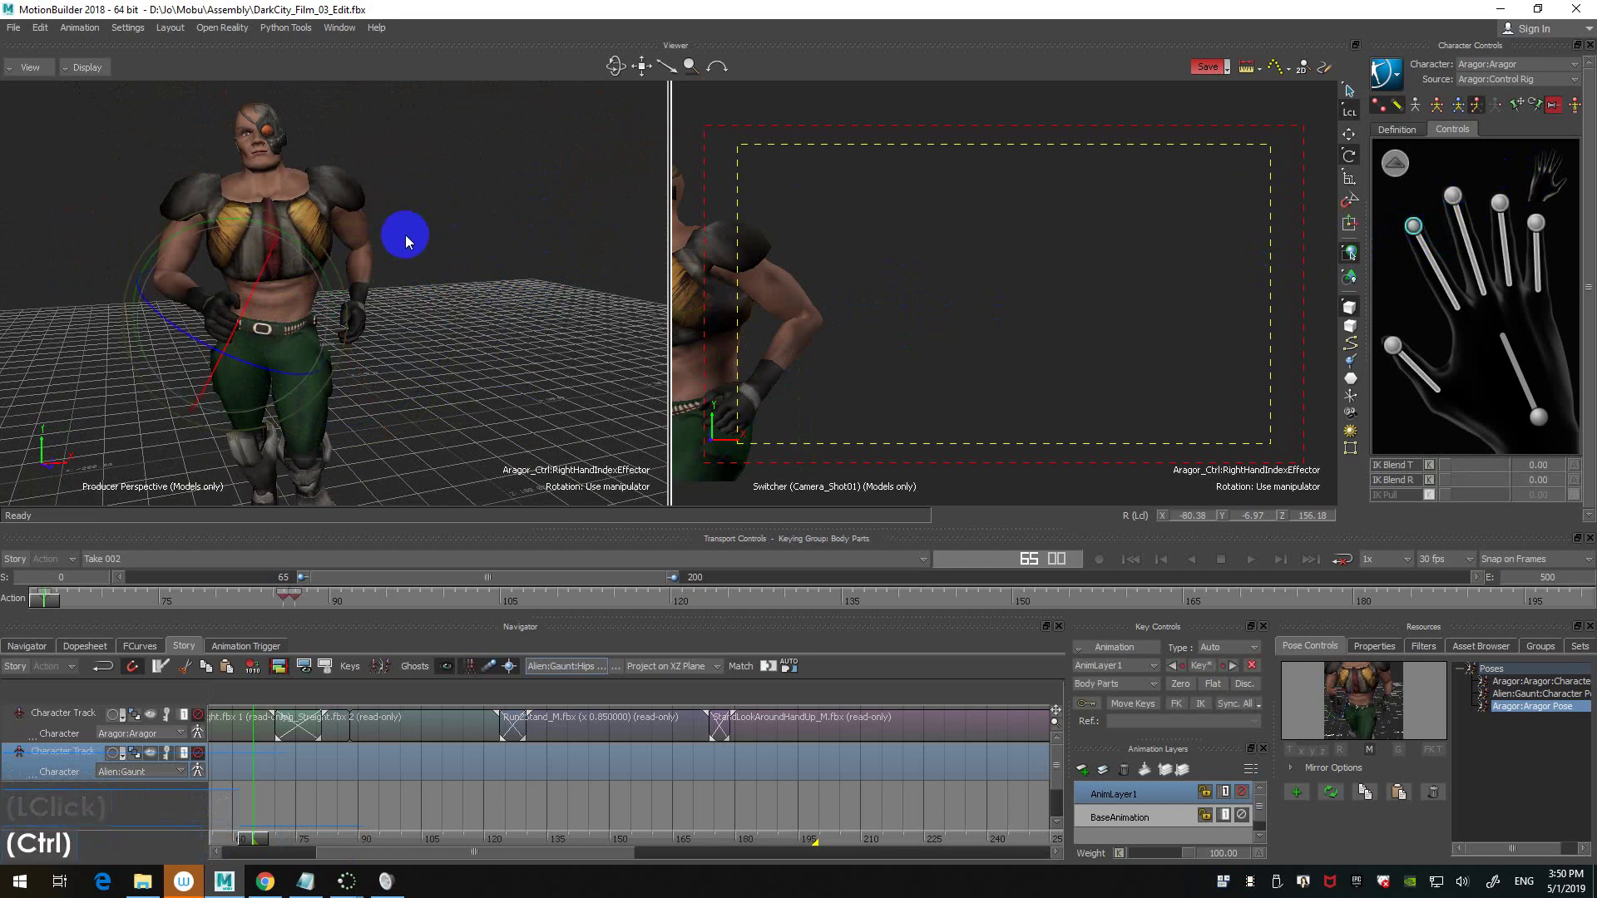
left_click_drag(522, 330, 523, 273, "ctrl")
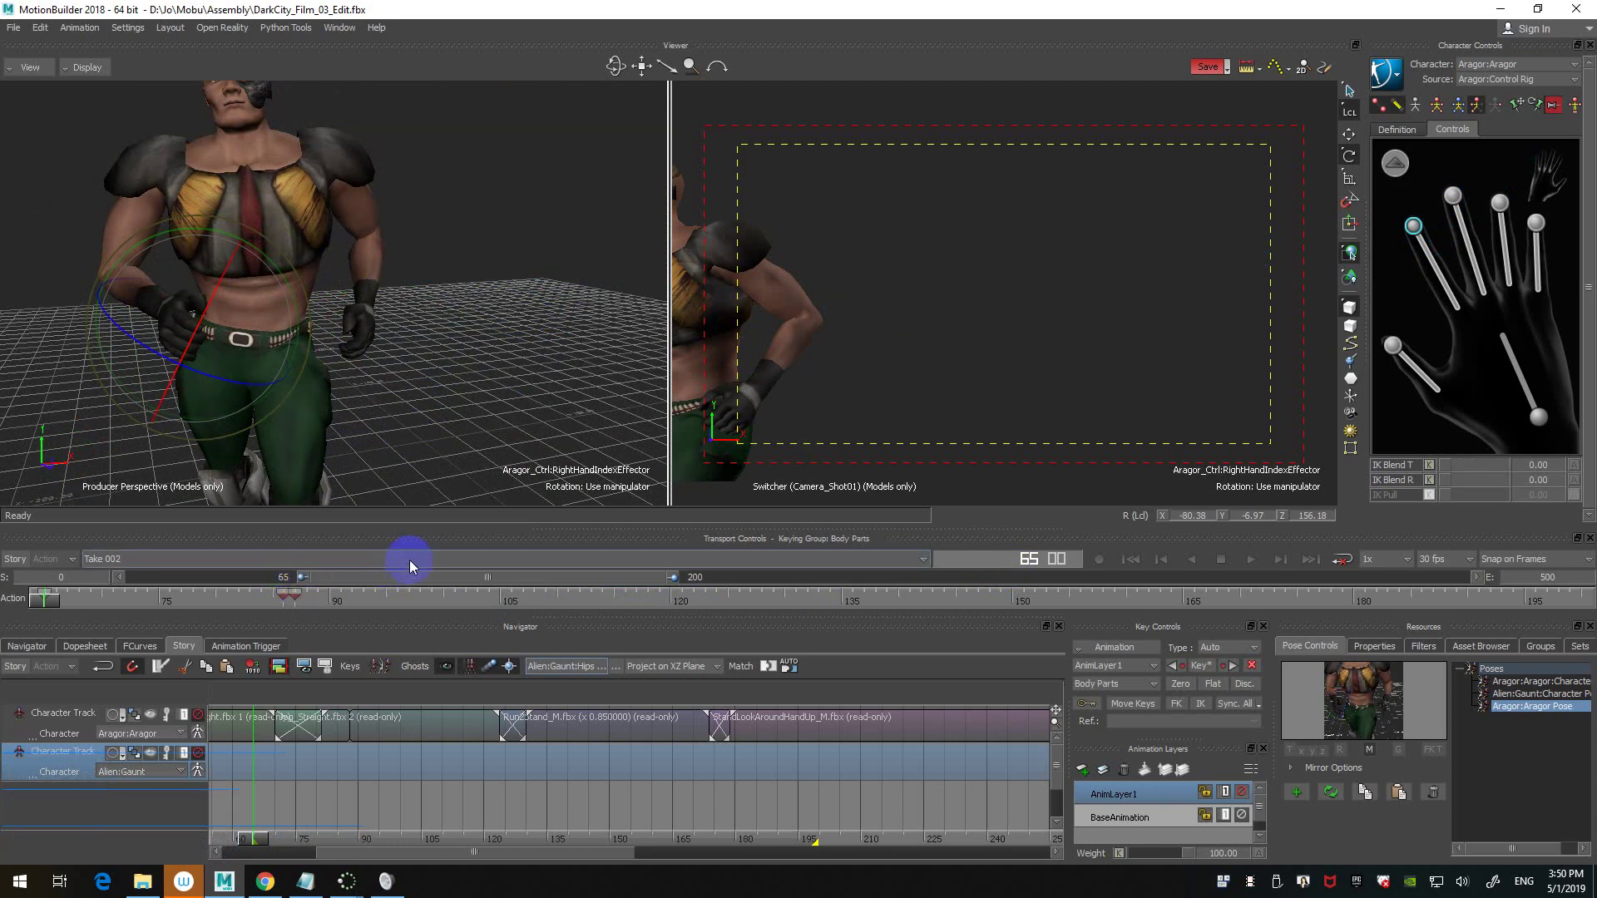
double_click(493, 579)
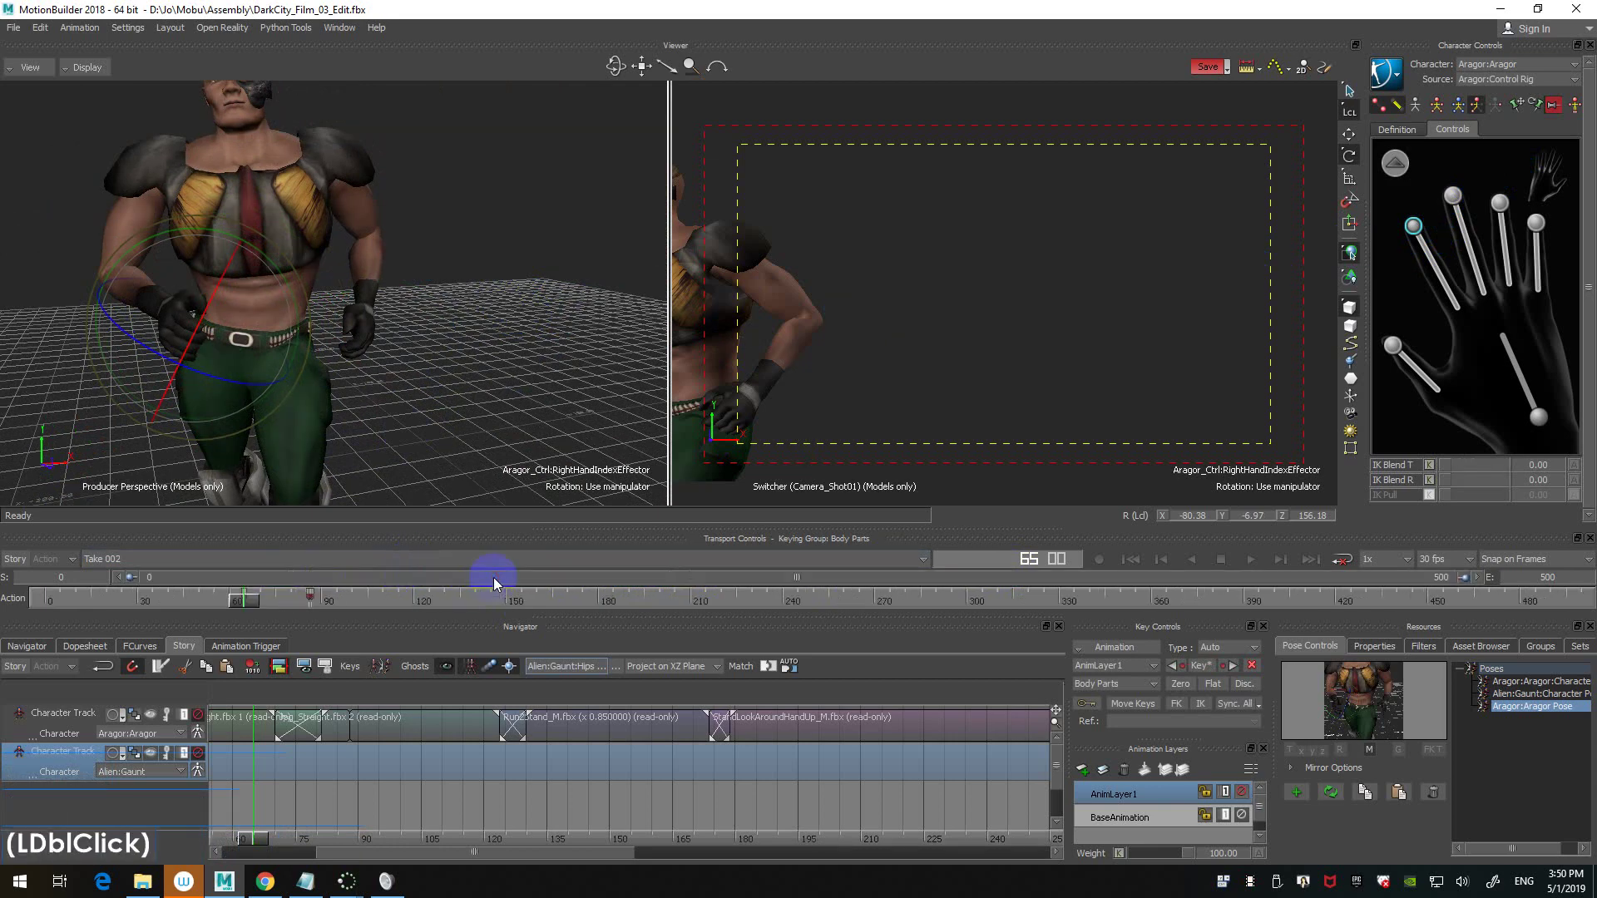
double_click(494, 578)
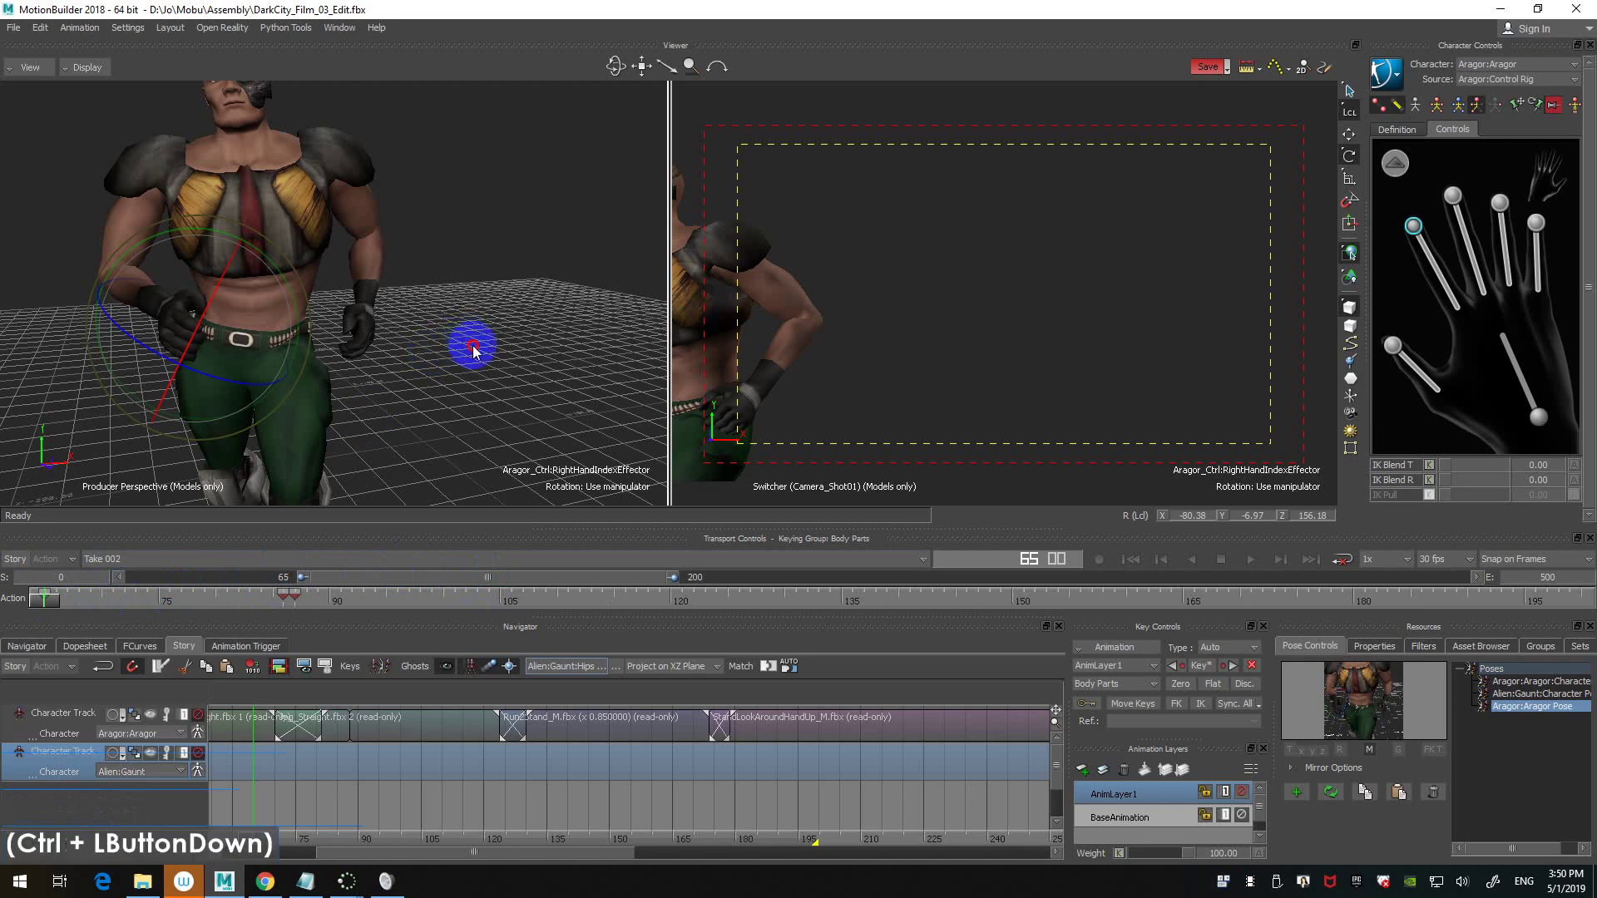
- Use the X-ray display to select Aragor's left middle finger effector in the perspective view, and return to the models-only display
left_click_drag(475, 342, 457, 313, "ctrl")
key("ctrl+a")
left_click(353, 376, "ctrl")
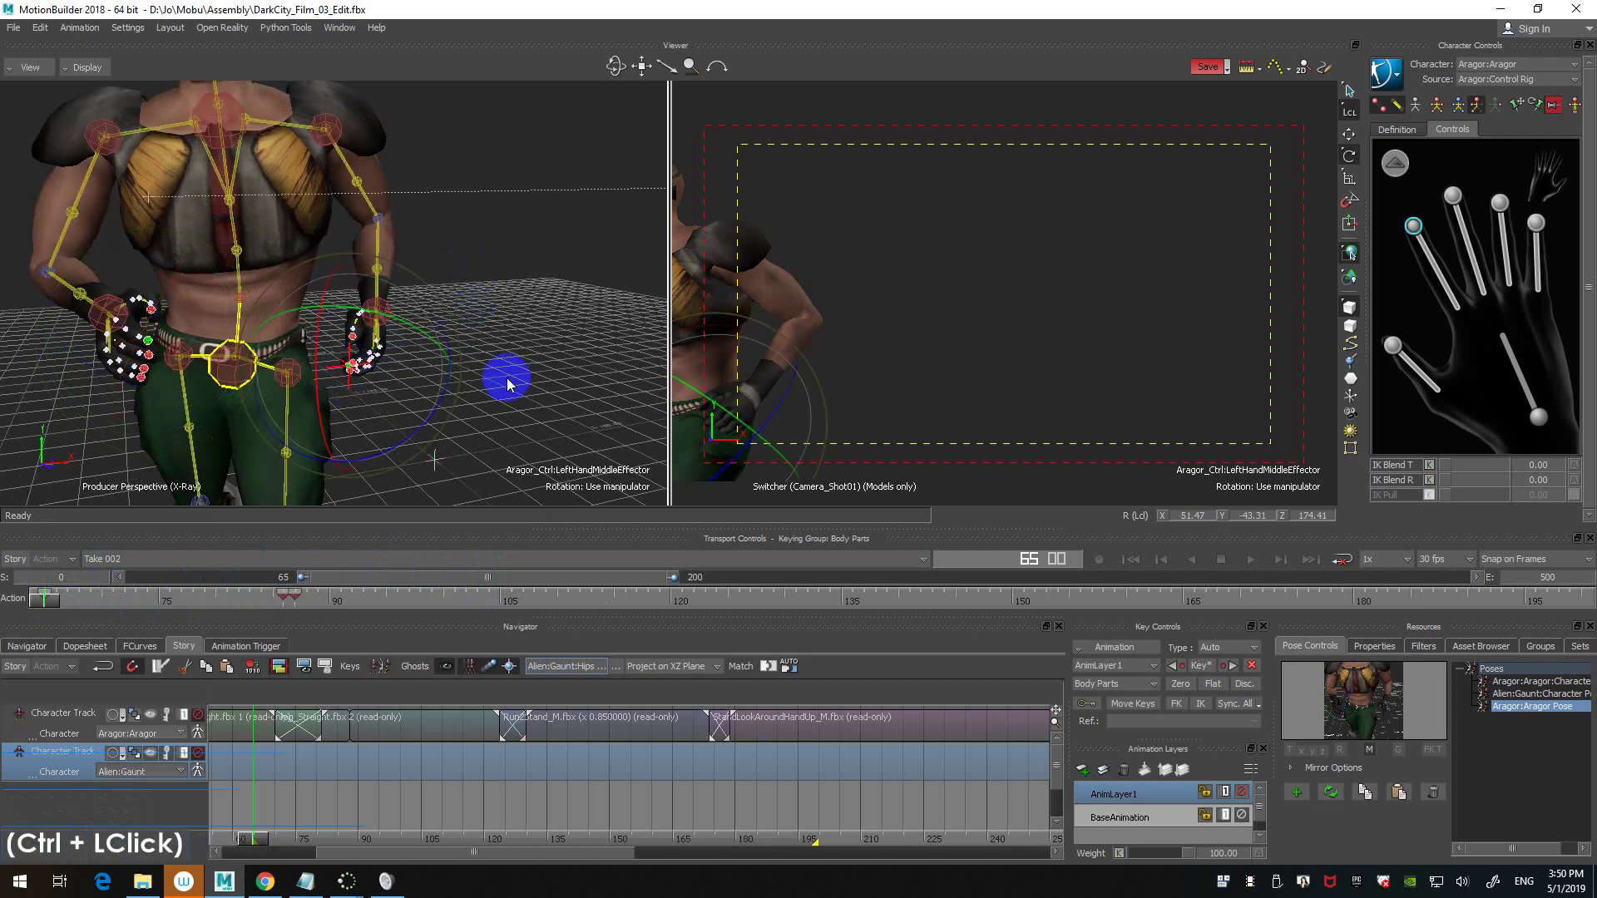
key("ctrl+a")
left_click_drag(510, 382, 530, 393, "ctrl")
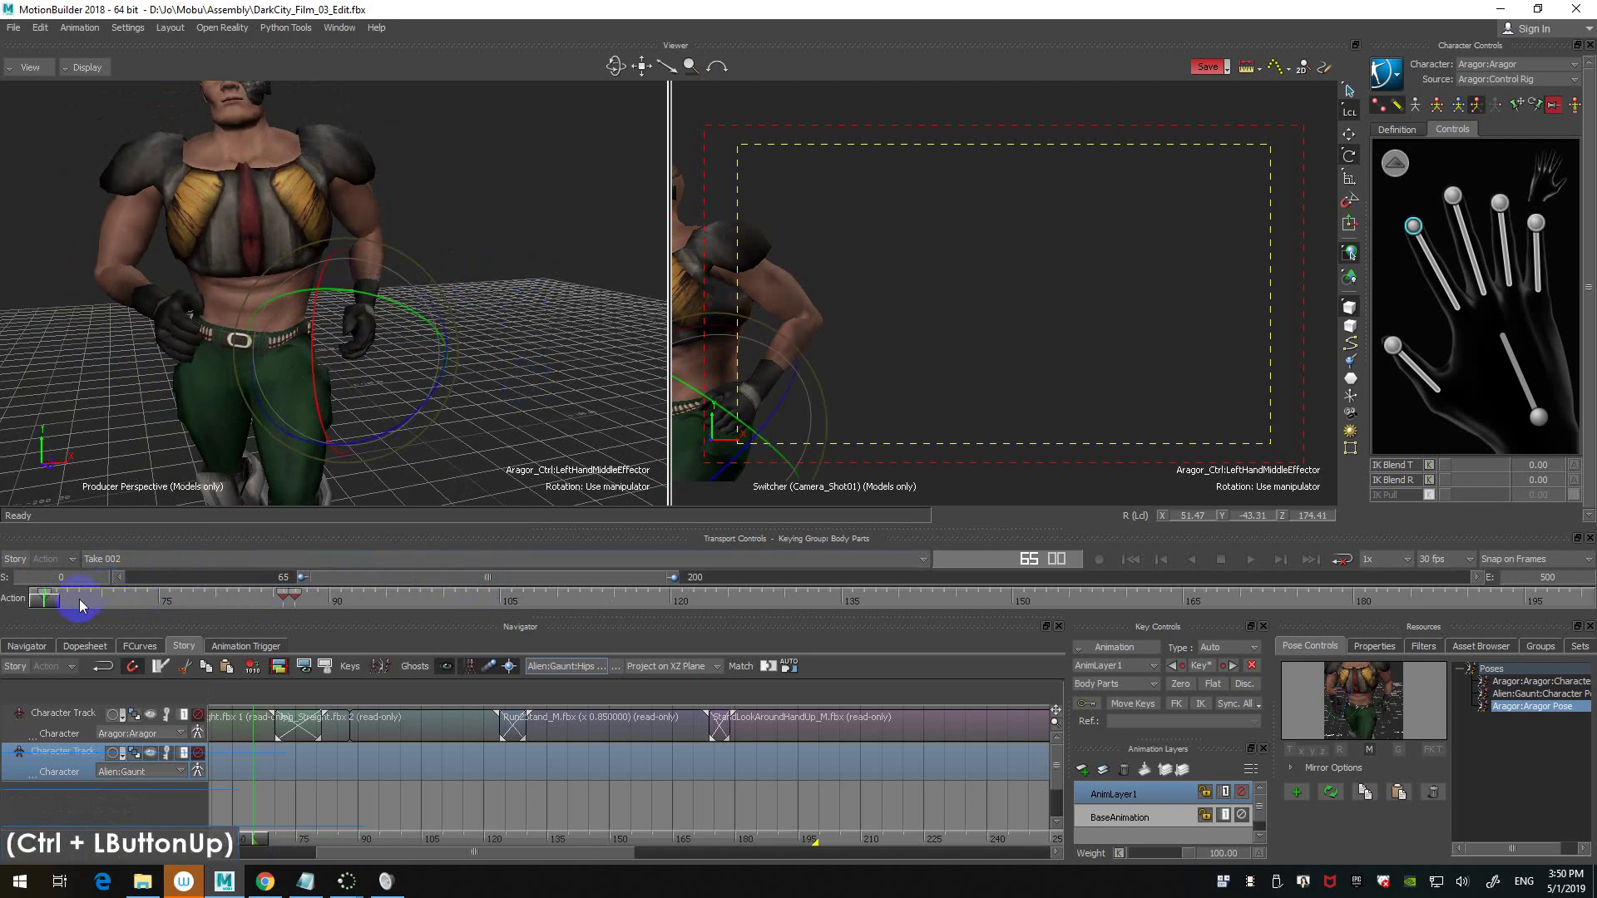
- Frame the left middle finger effector in the camera view at frame 88 and try to undo the view change
left_click_drag(46, 599, 305, 602)
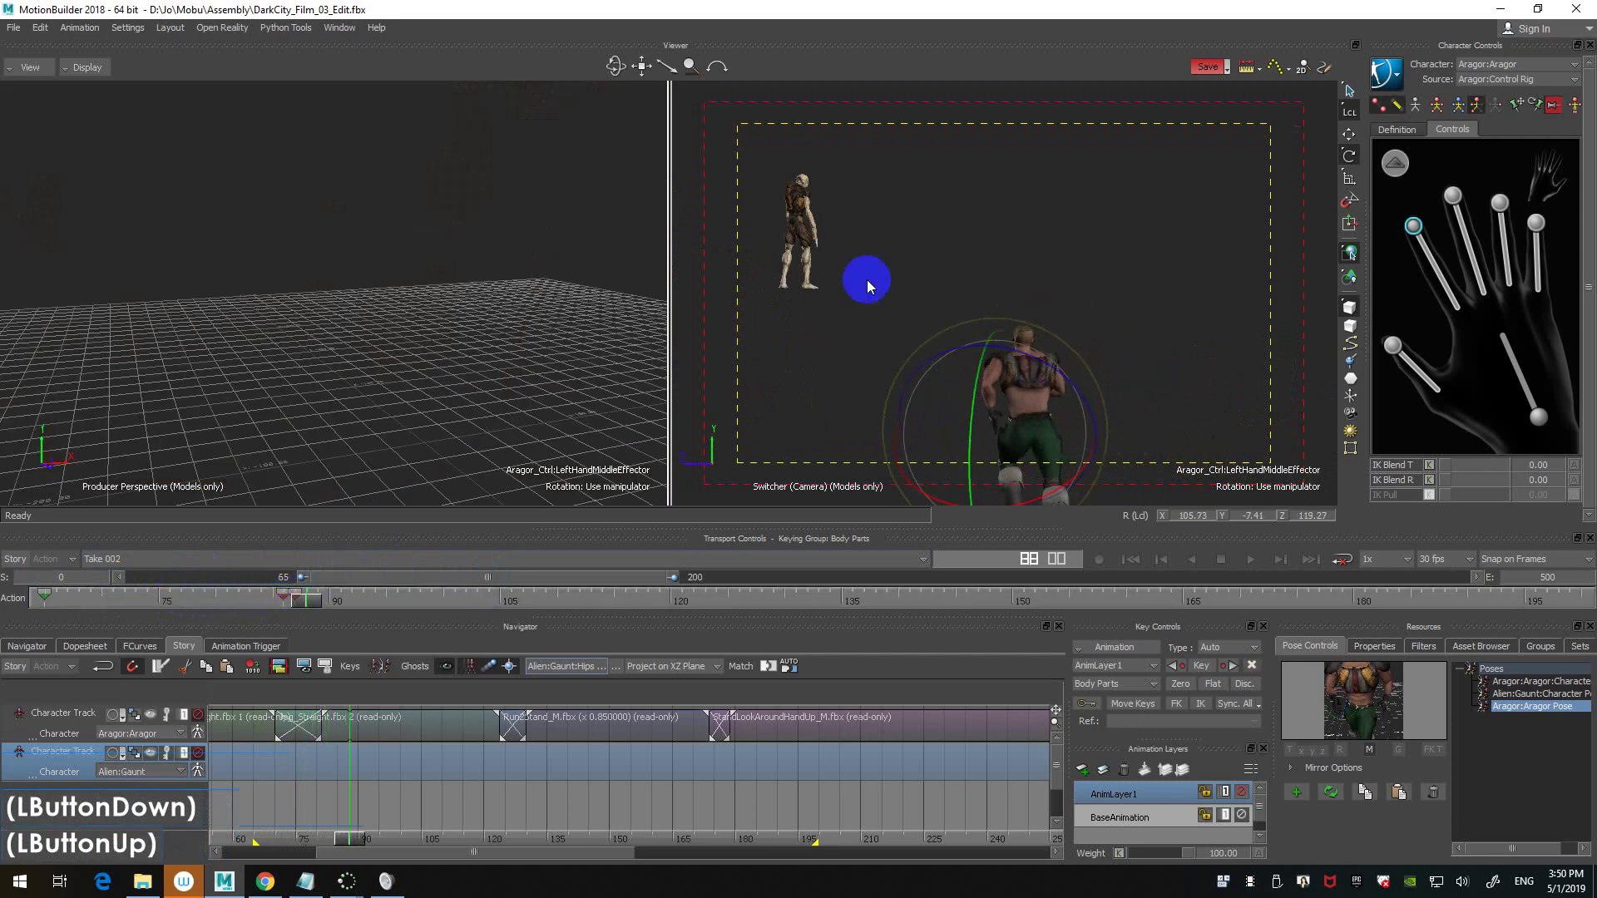
key("f")
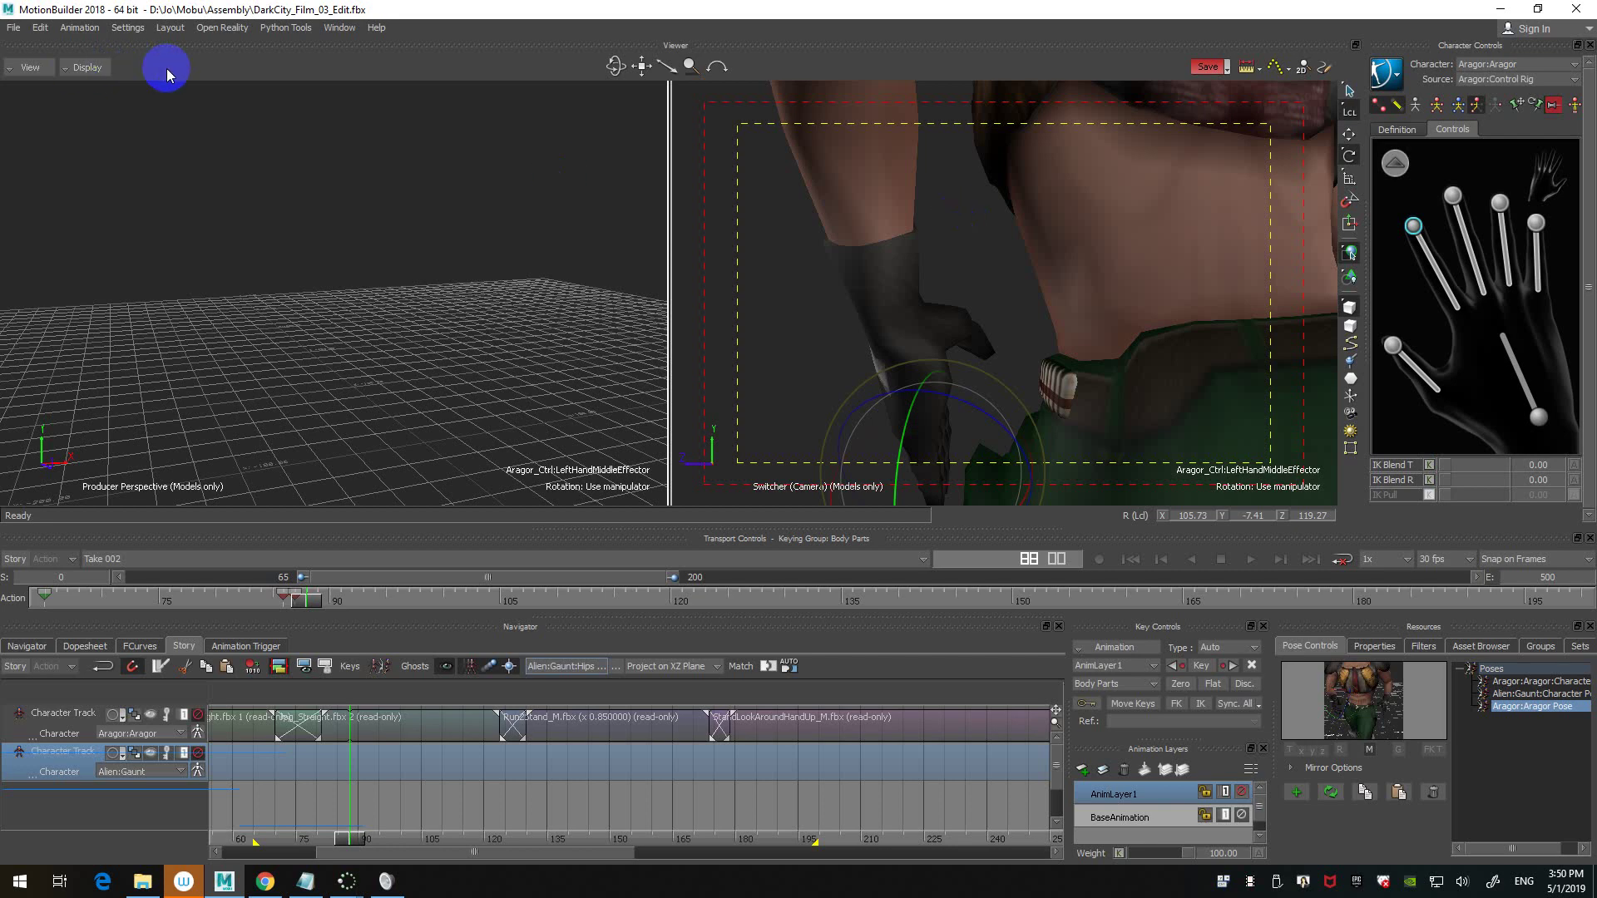
left_click(40, 28)
left_click(50, 44)
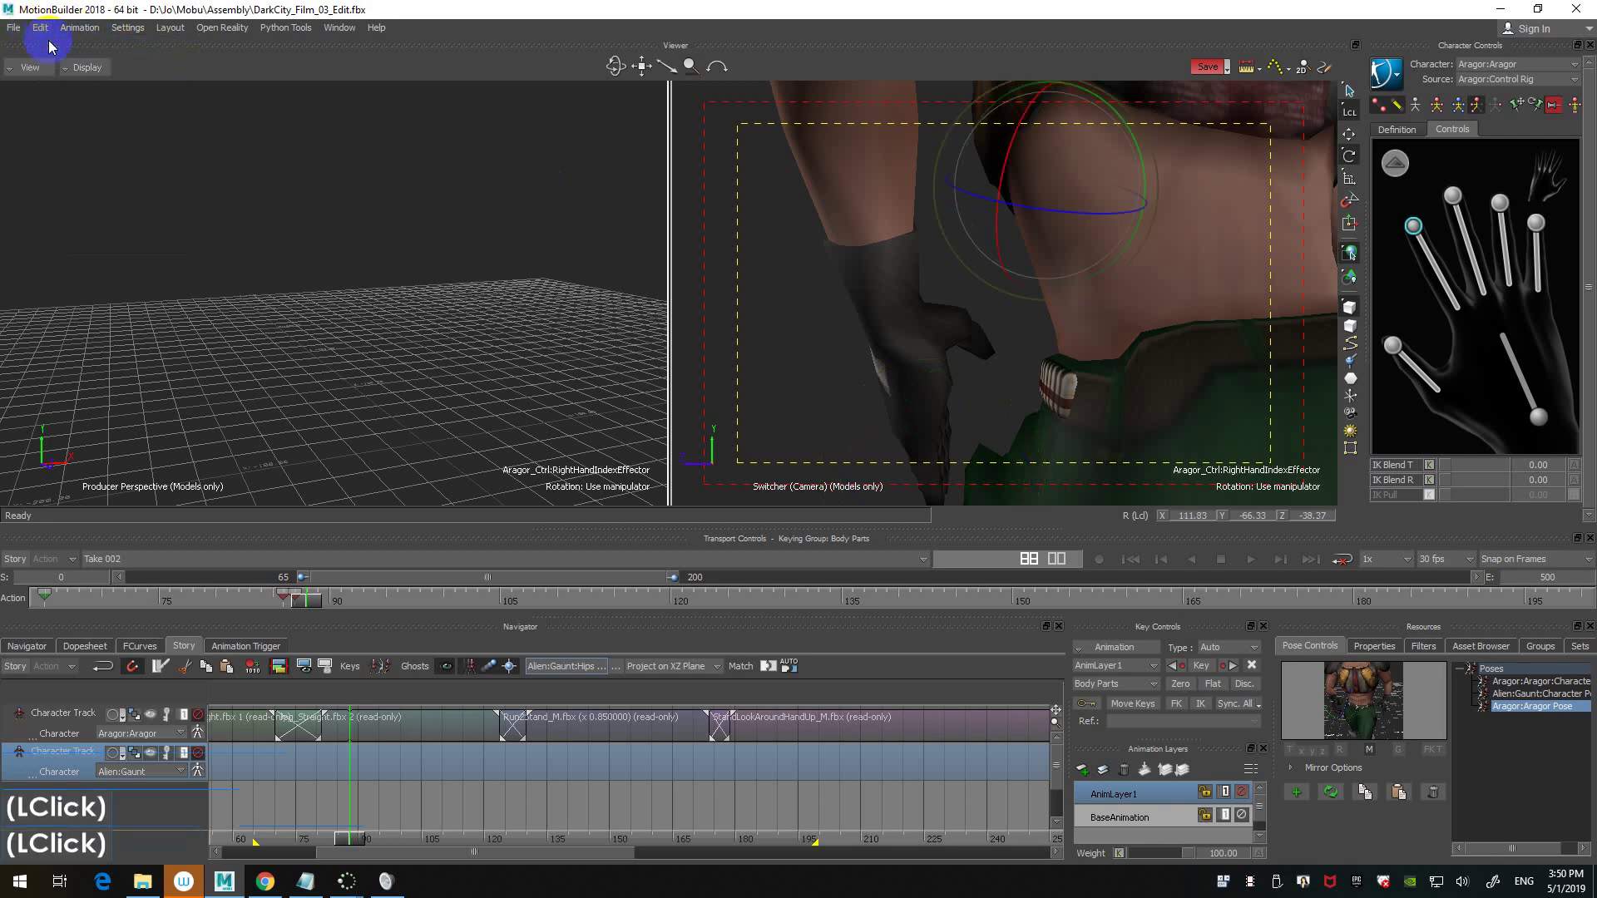
left_click(50, 51)
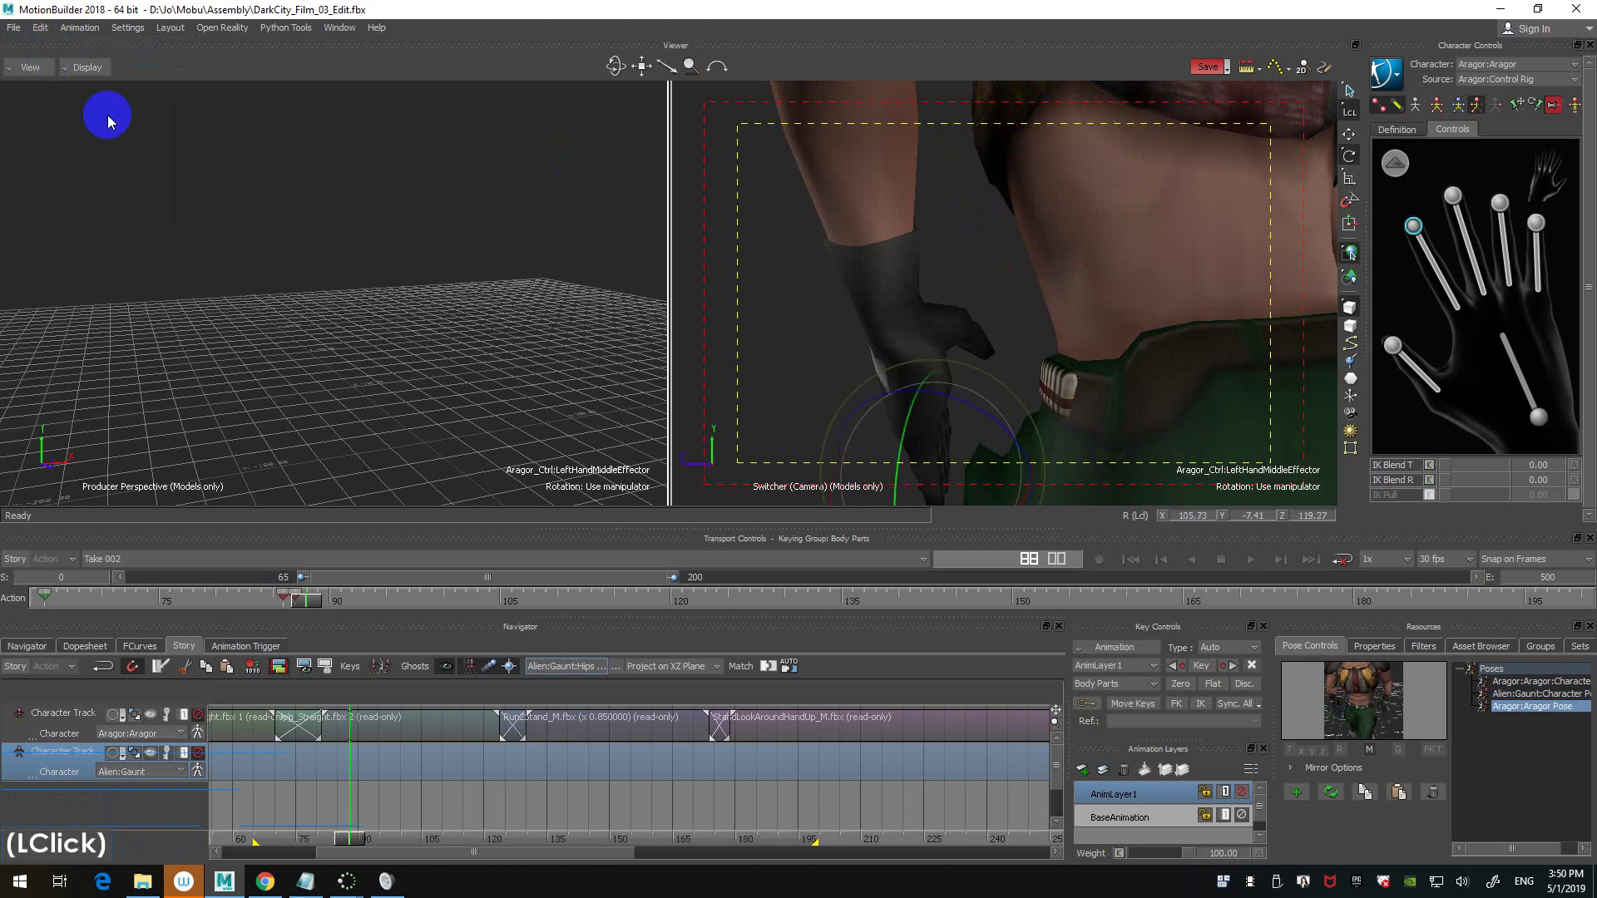
- Inspect Aragor's hands through the camera view between frames 91 and 98, stopping at frame 96
left_click_drag(306, 593, 337, 607)
left_click(799, 158)
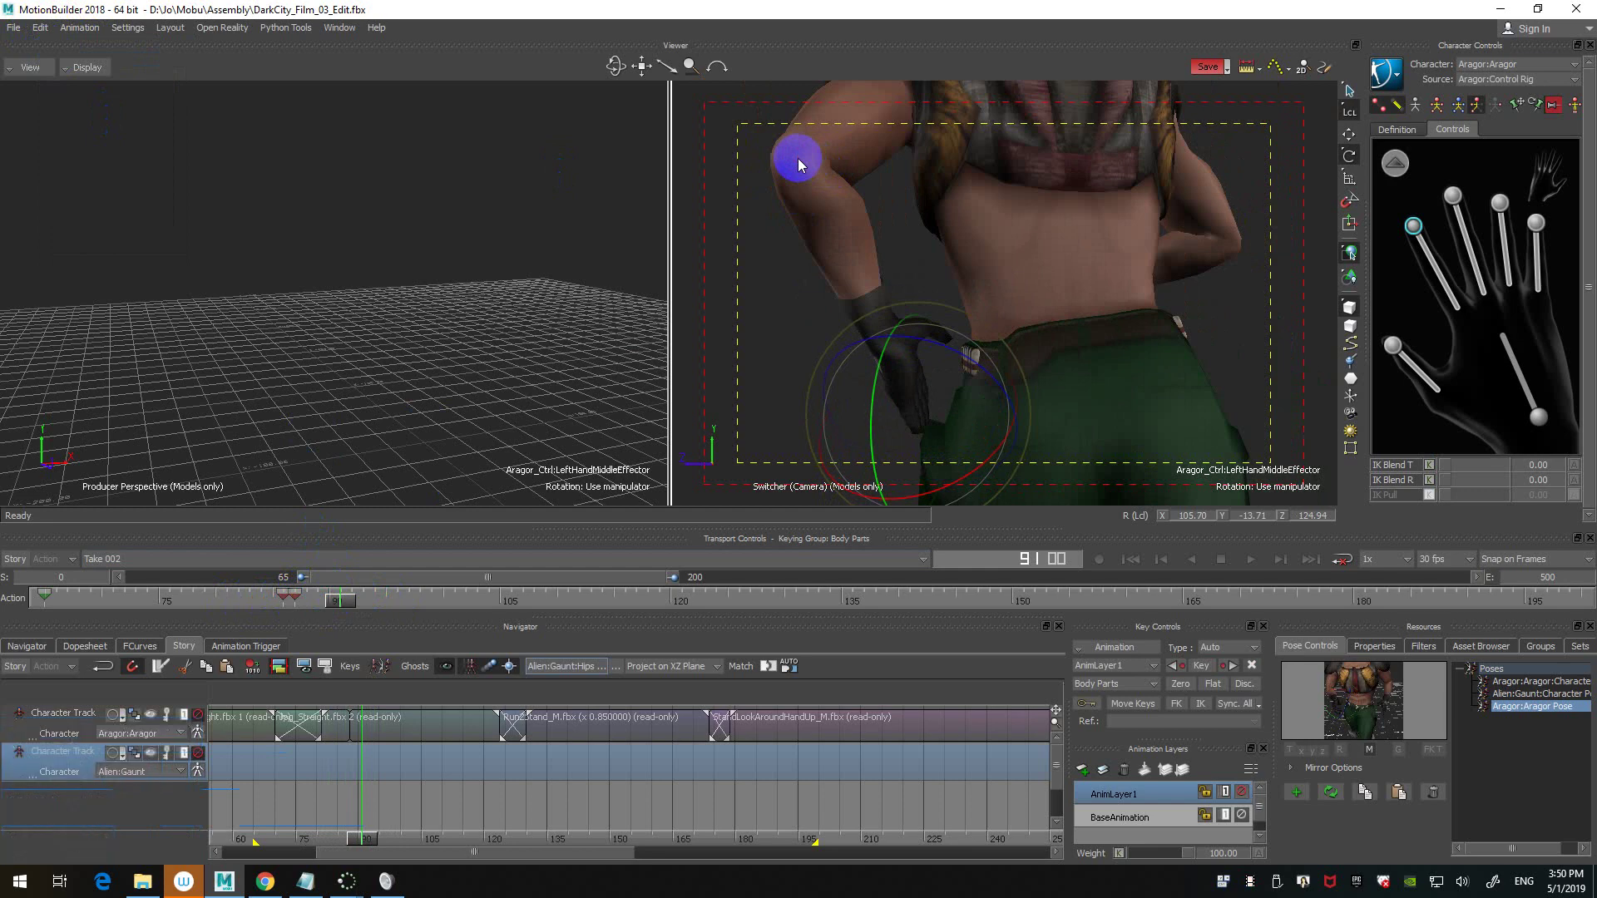
key("ctrl+e")
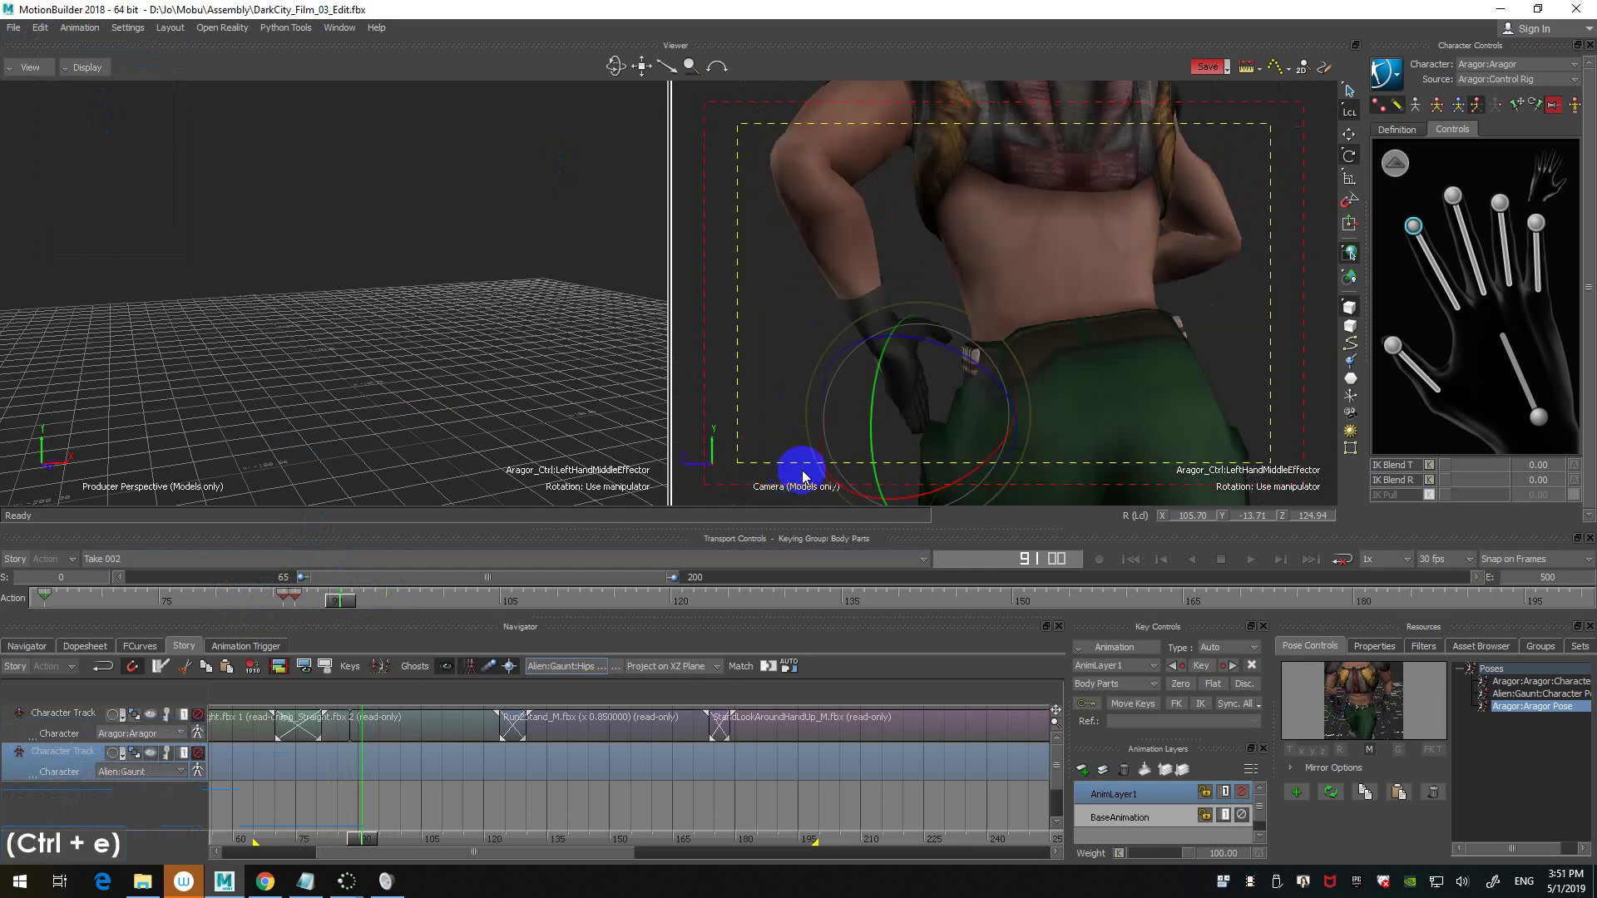
left_click_drag(339, 601, 425, 611)
left_click(741, 307)
key("ctrl+i")
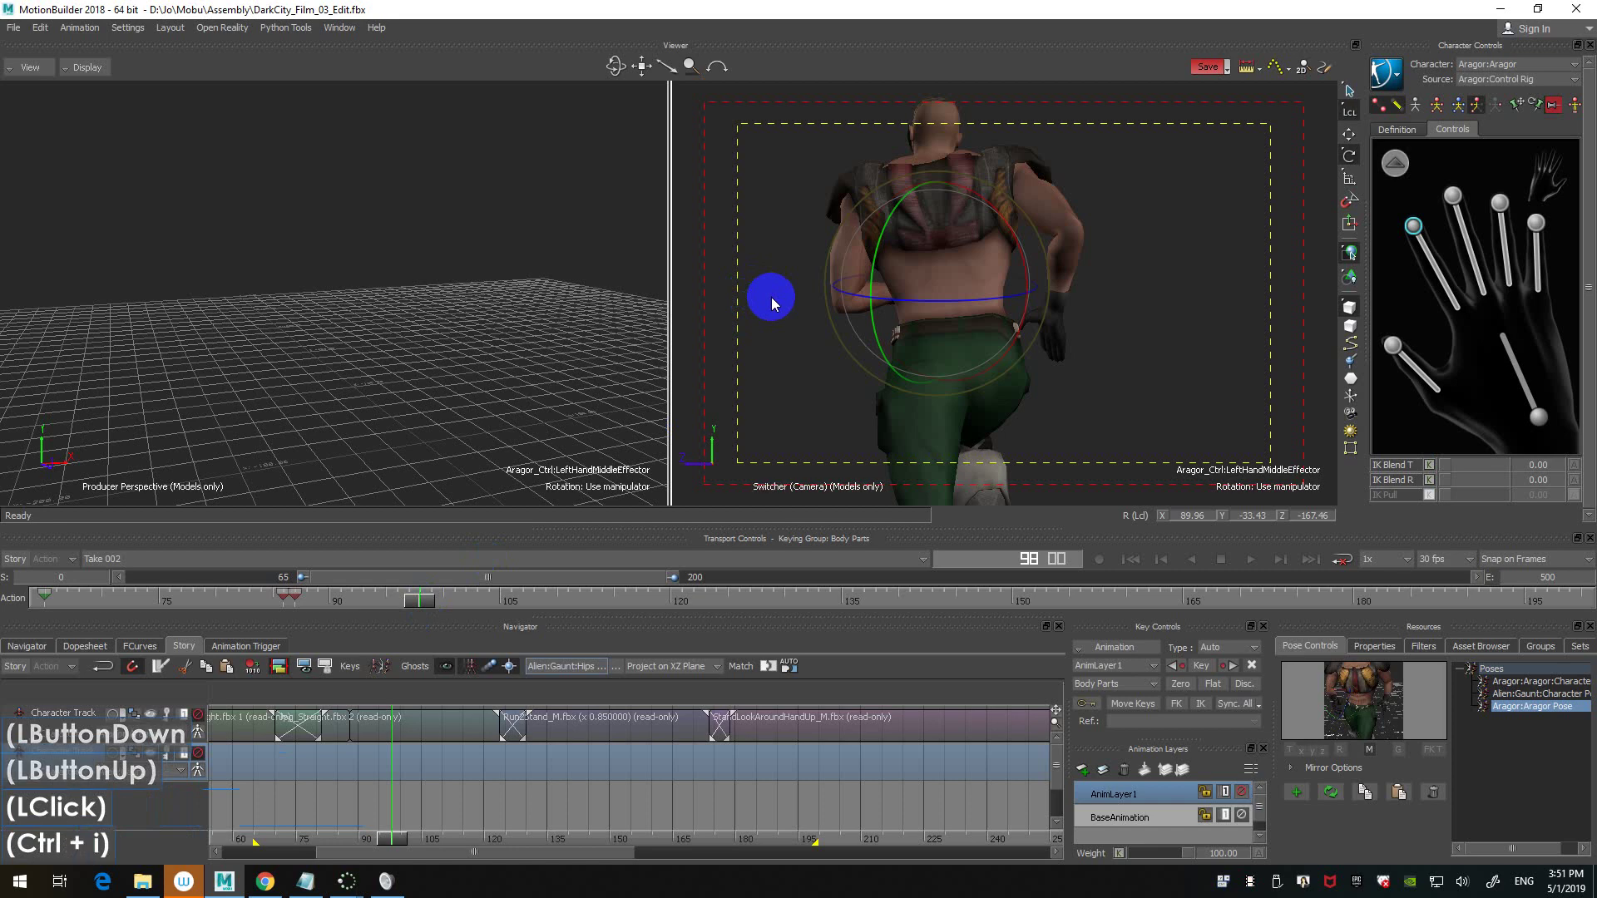
mouse_move(419, 605)
left_mouse_down()
mouse_move(381, 609)
mouse_move(467, 610)
mouse_move(397, 607)
left_mouse_up()
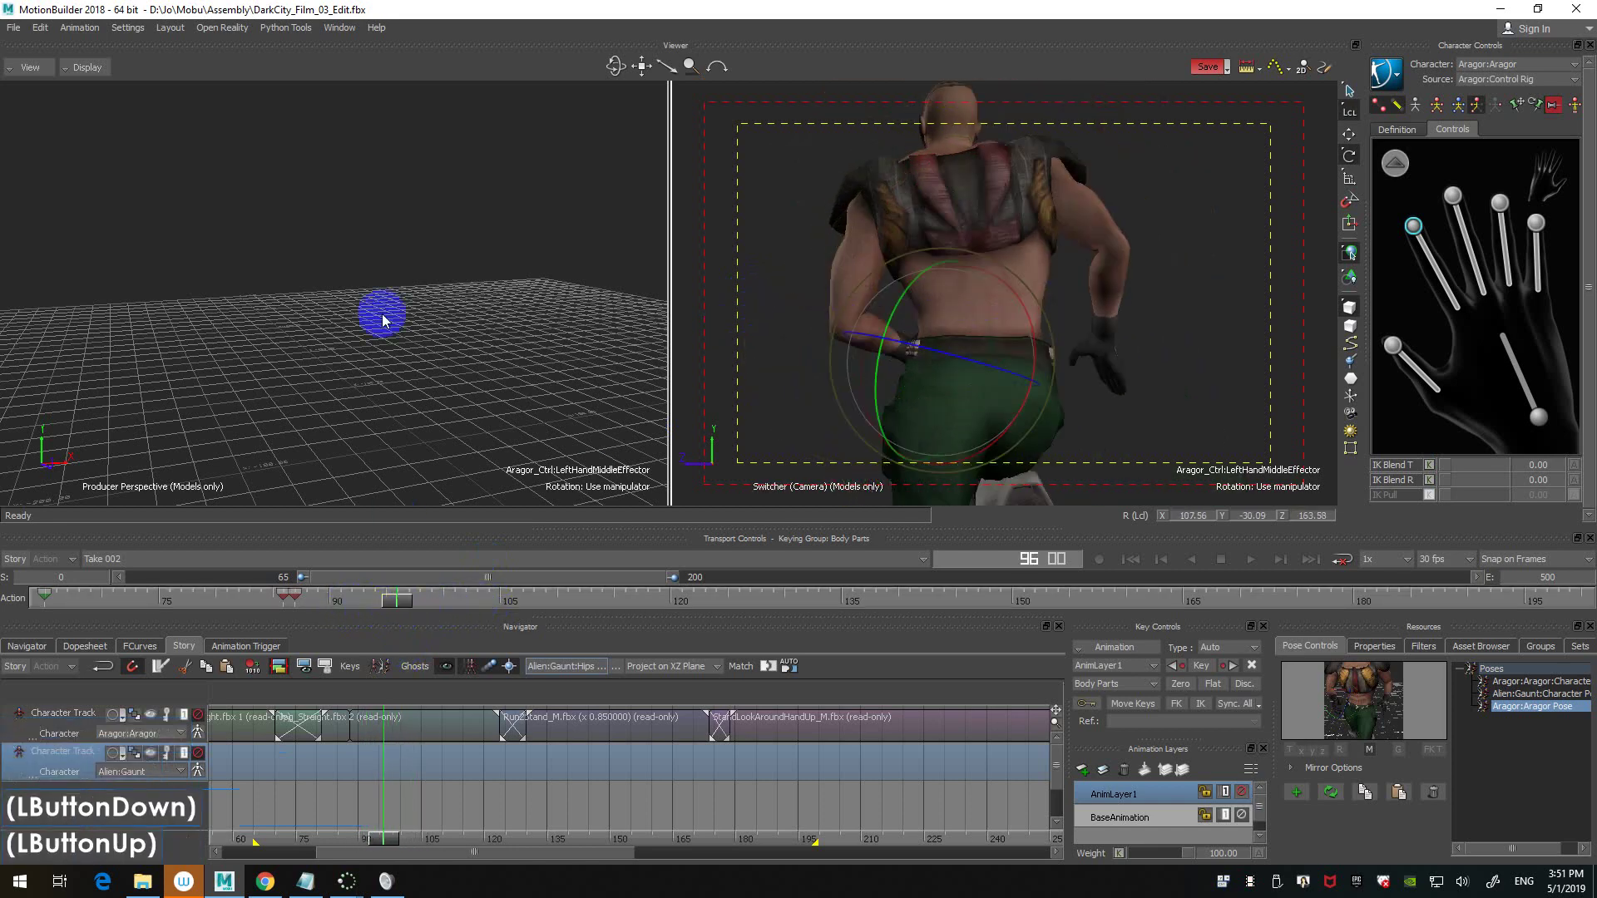
- Bring the whole scene into the perspective view with X-ray display and select the camera following Aragor's run
left_click(391, 214)
scroll(391, 214, "down", 5)
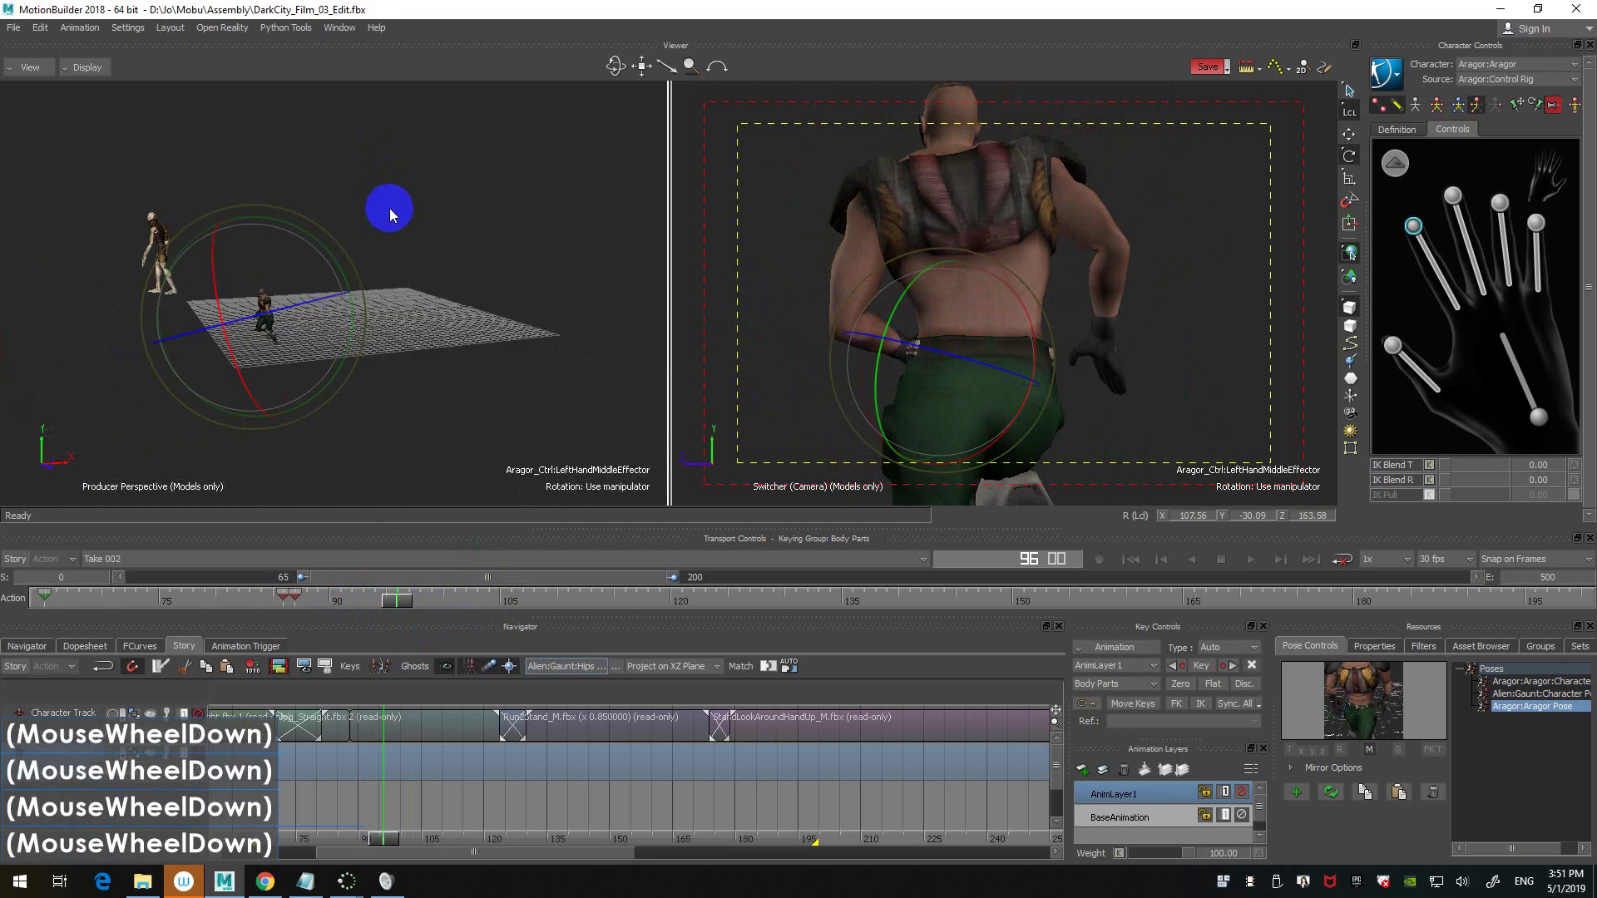
left_click_drag(390, 215, 458, 216, "ctrl")
key("ctrl+a")
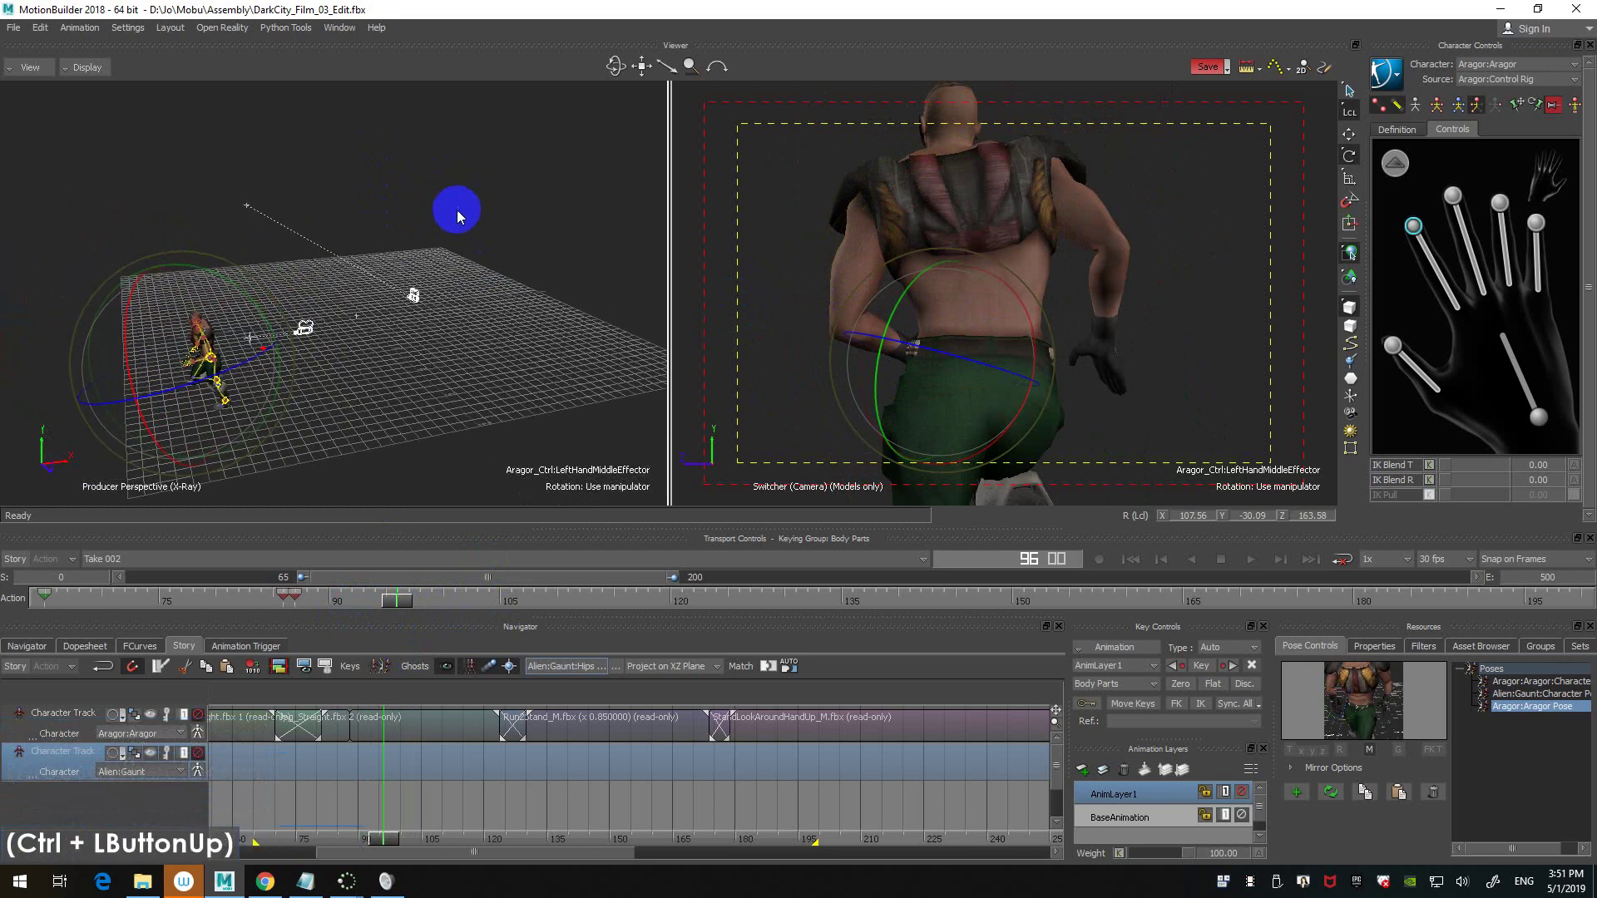
left_click_drag(459, 348, 453, 292, "ctrl")
left_click(304, 339)
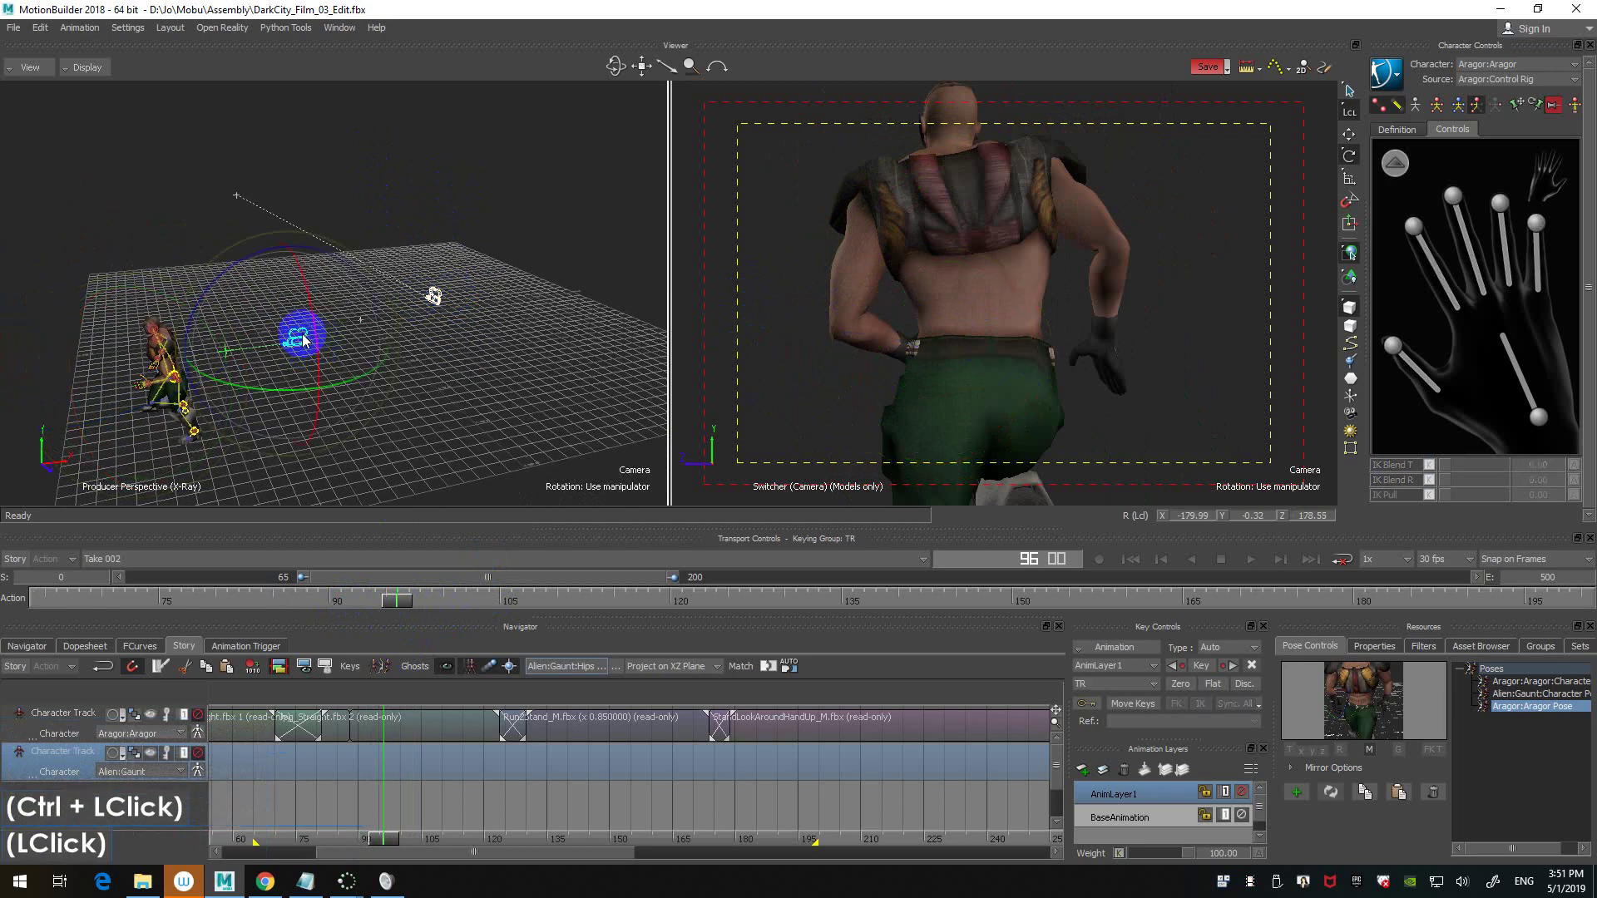
left_click_drag(456, 372, 487, 351, "ctrl+shift")
left_click_drag(487, 351, 527, 338, "shift")
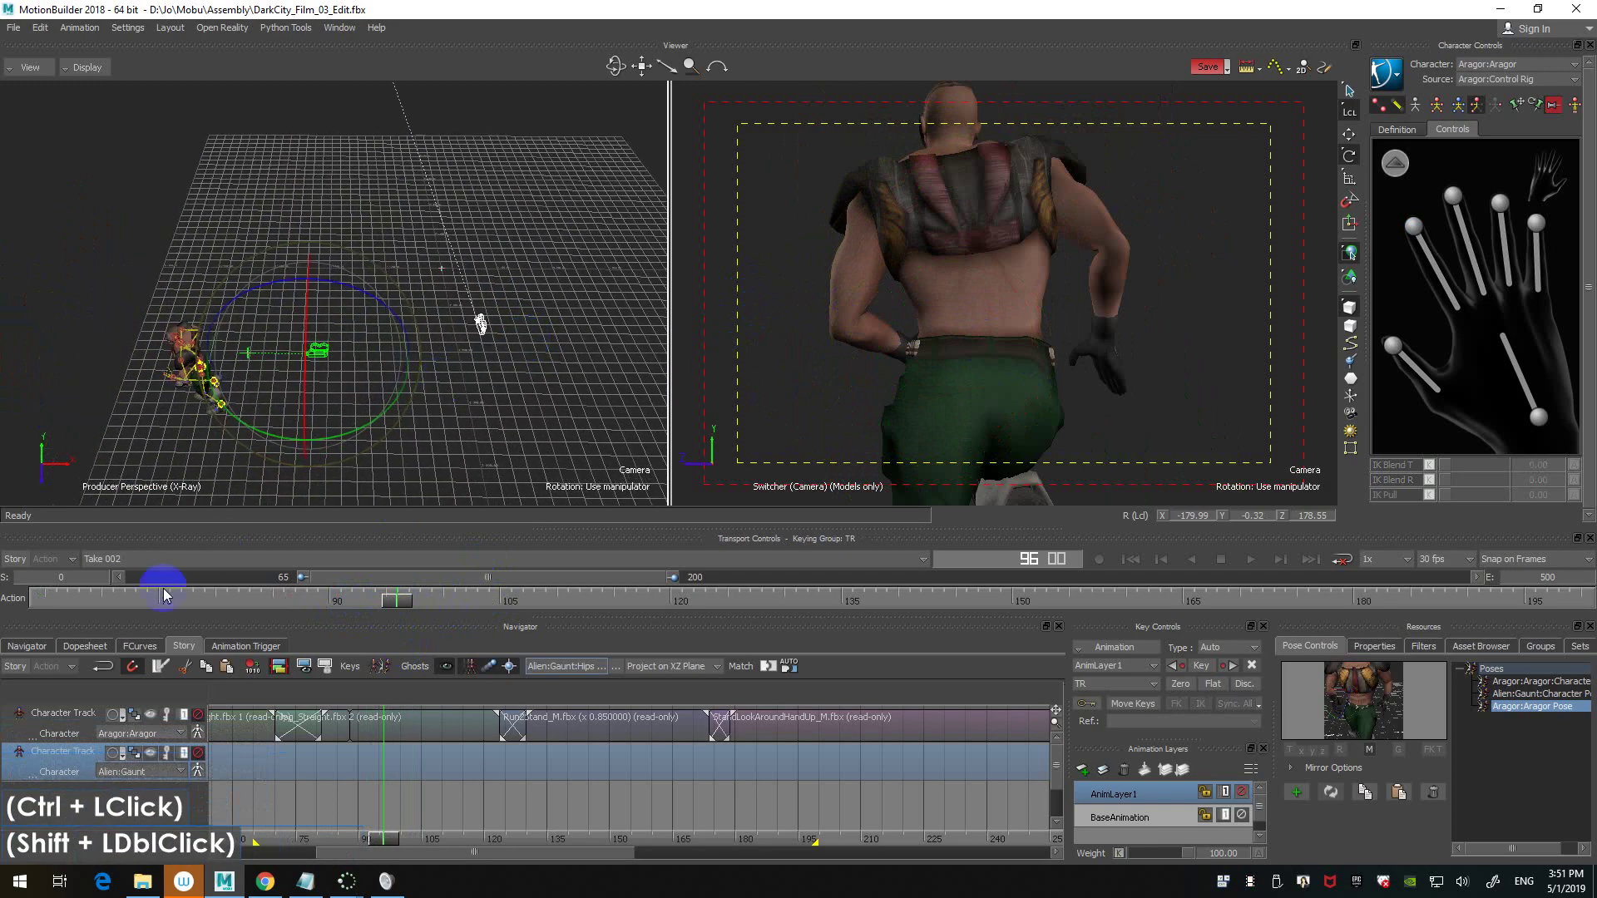
- Move the selected camera away from Aragor along X to about -76.93 at frame 92
left_click_drag(424, 596, 351, 599)
scroll(474, 320, "down", 4)
left_click_drag(482, 427, 529, 405, "ctrl")
key("t")
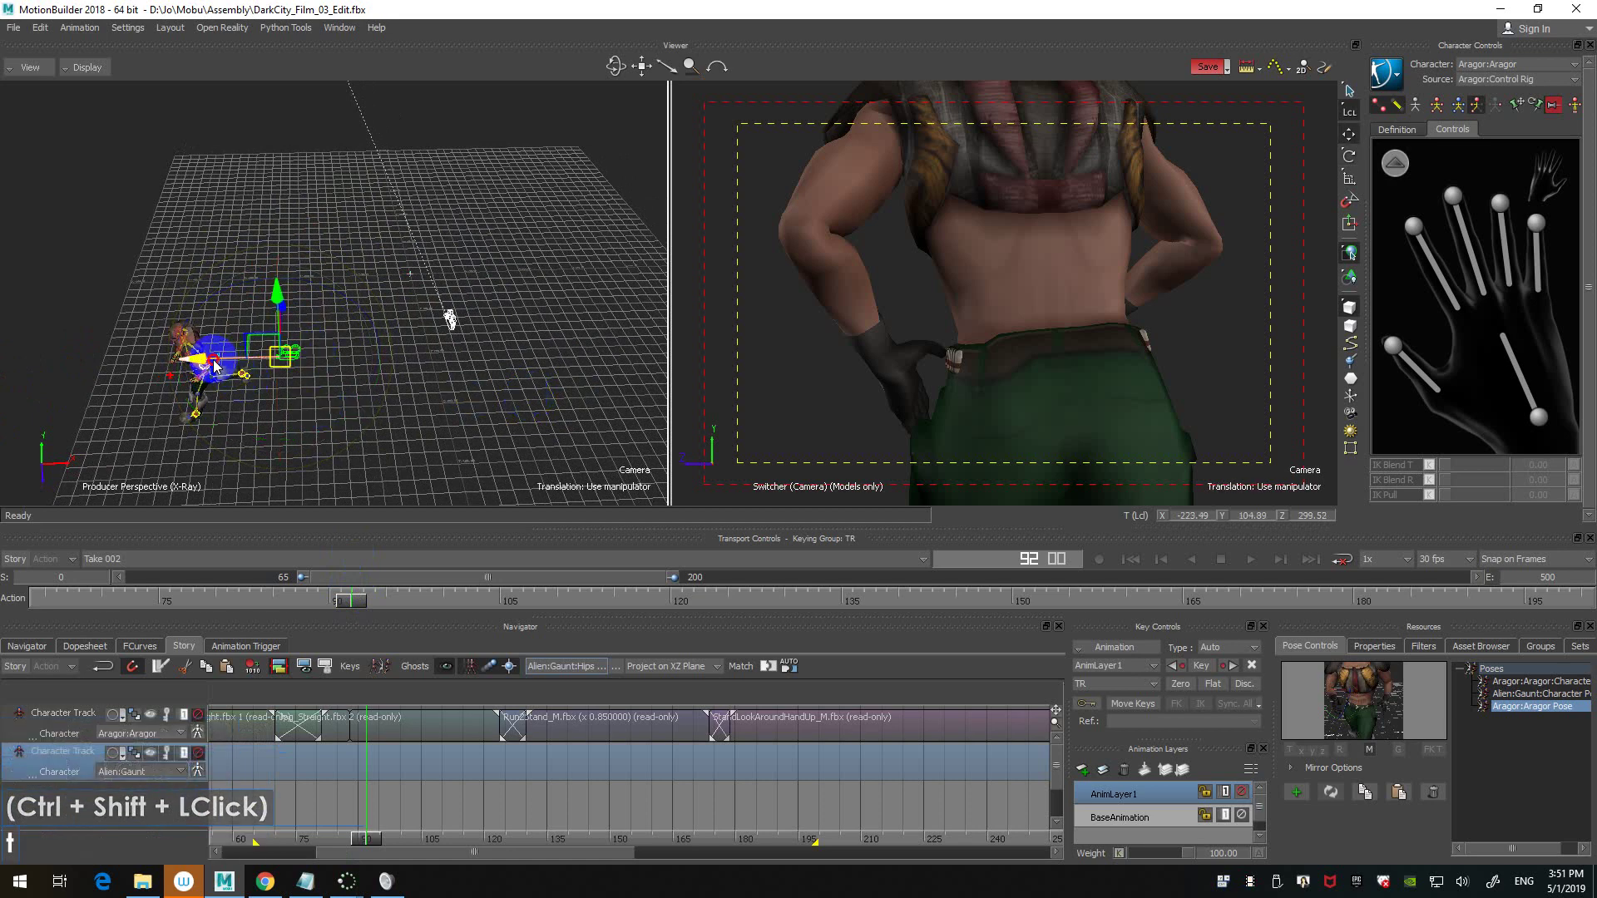
left_click_drag(243, 359, 325, 358)
- Show the layout group to check the camera framing, go back to frame 73, and hide the layout again
left_click(1541, 648)
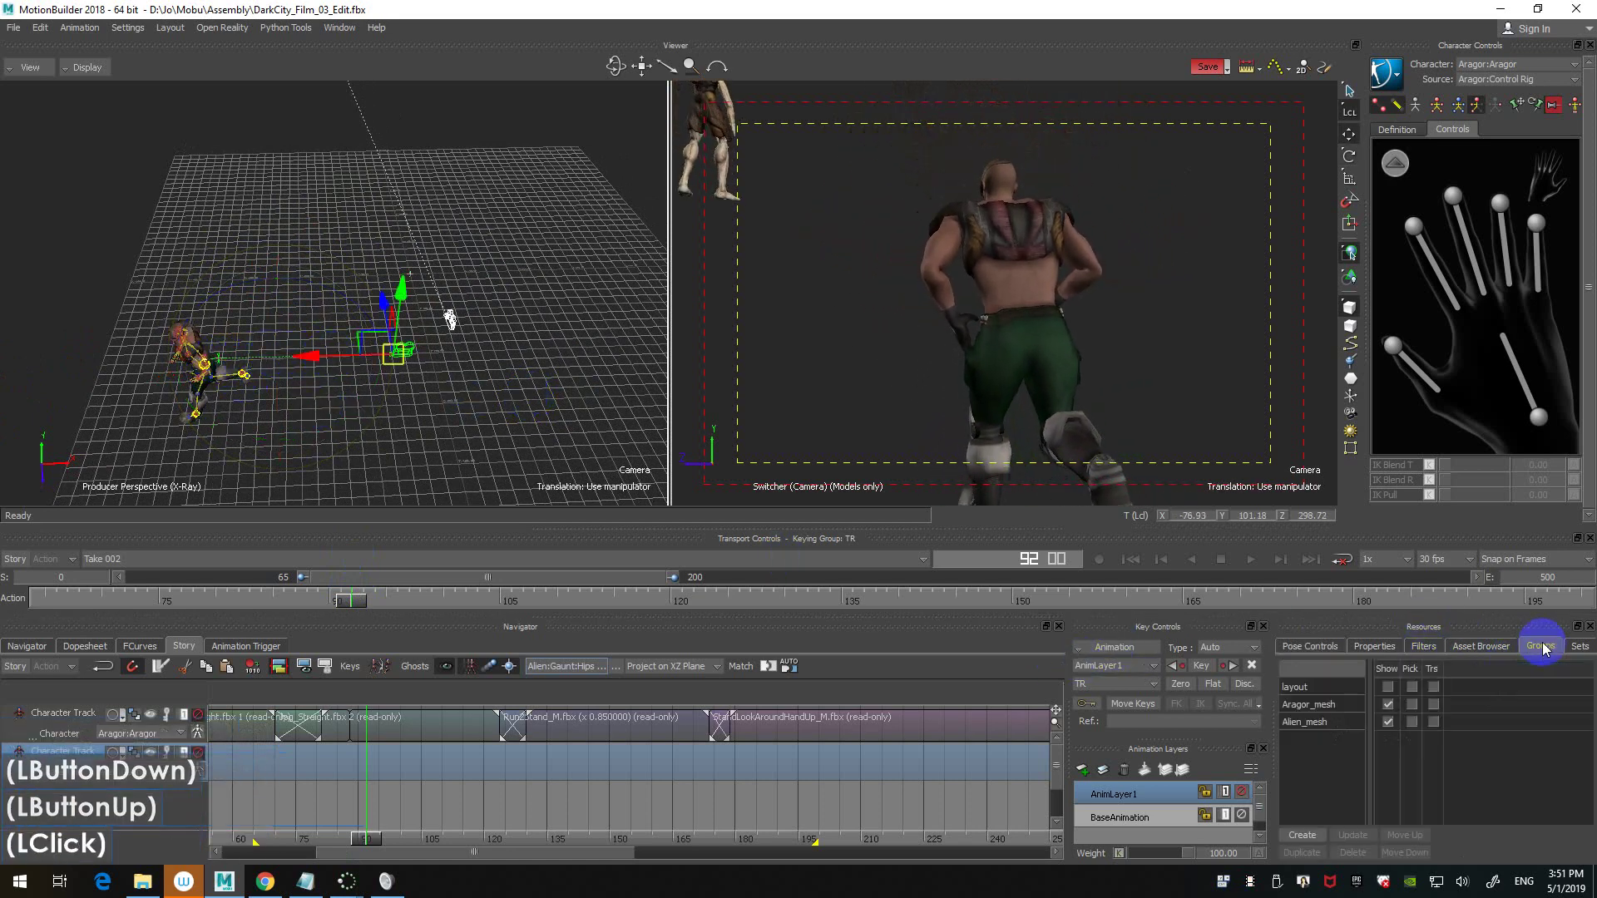
left_click(1412, 706)
left_click(1388, 687)
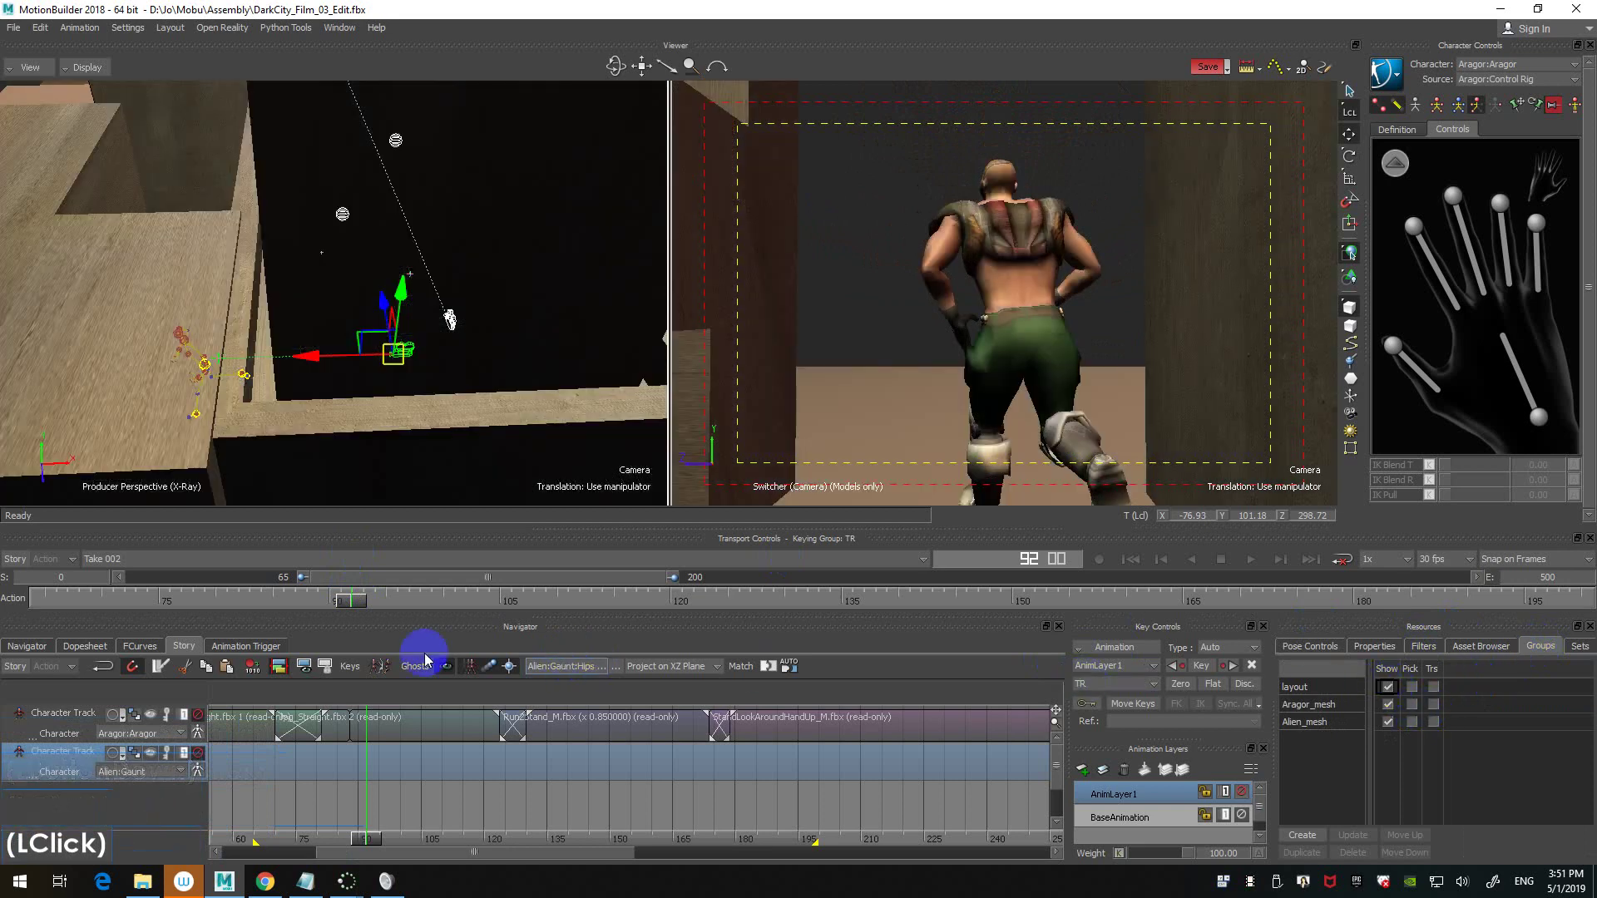
left_click_drag(353, 609, 135, 601)
left_click(1387, 687)
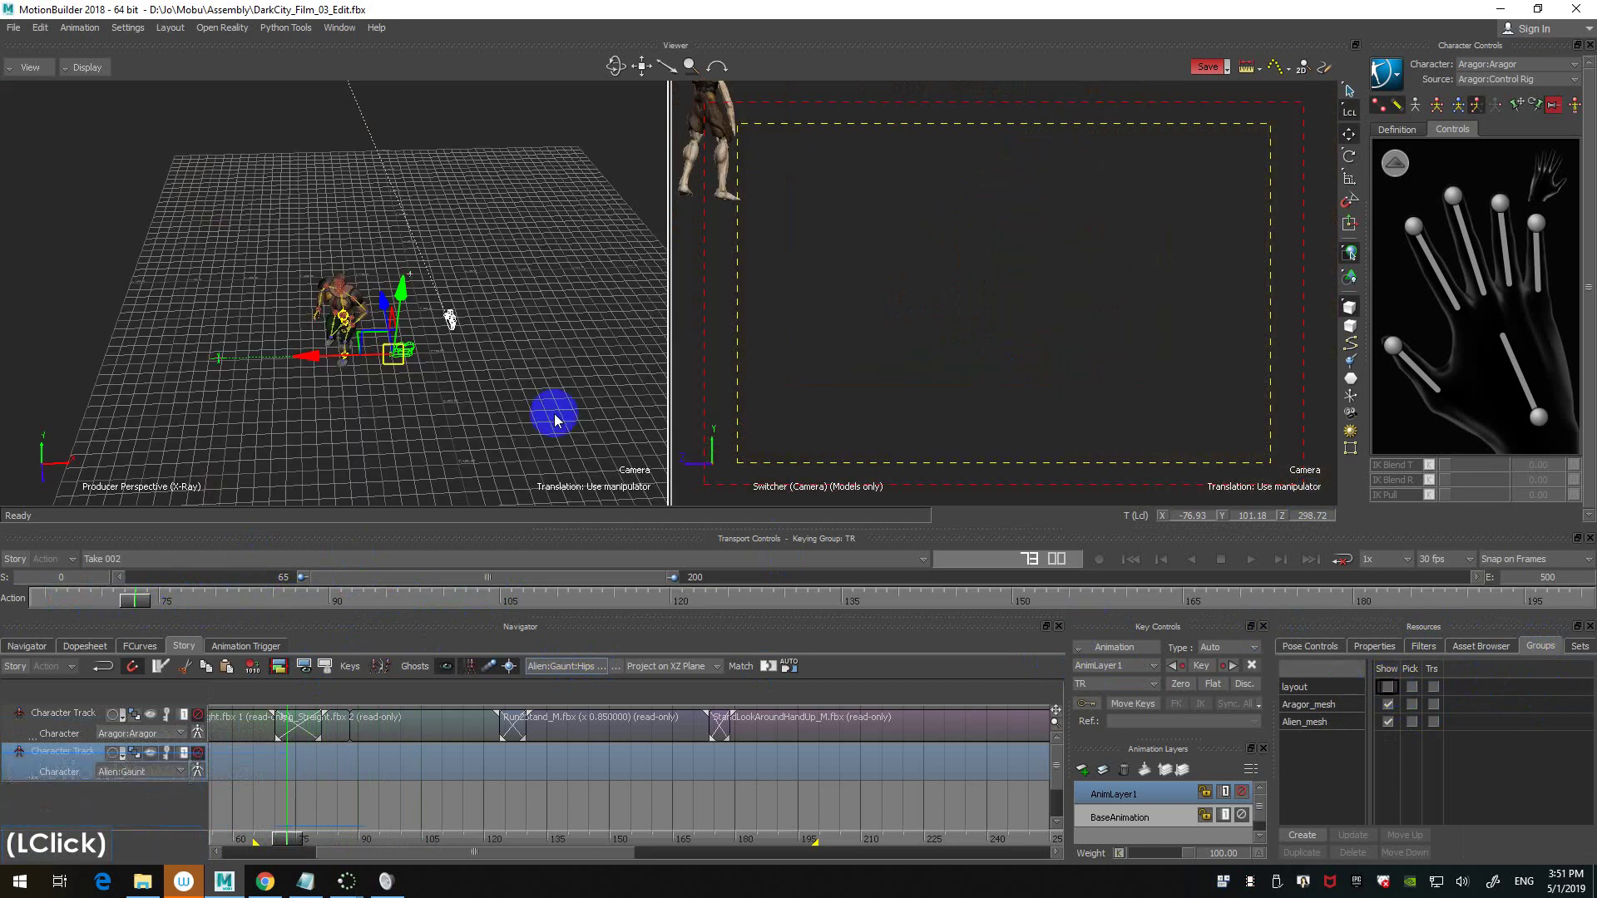
- Deselect the camera, select Aragor's right wrist effector and go to its keys around frame 86
left_click(525, 356)
left_click_drag(542, 385, 546, 260, "ctrl")
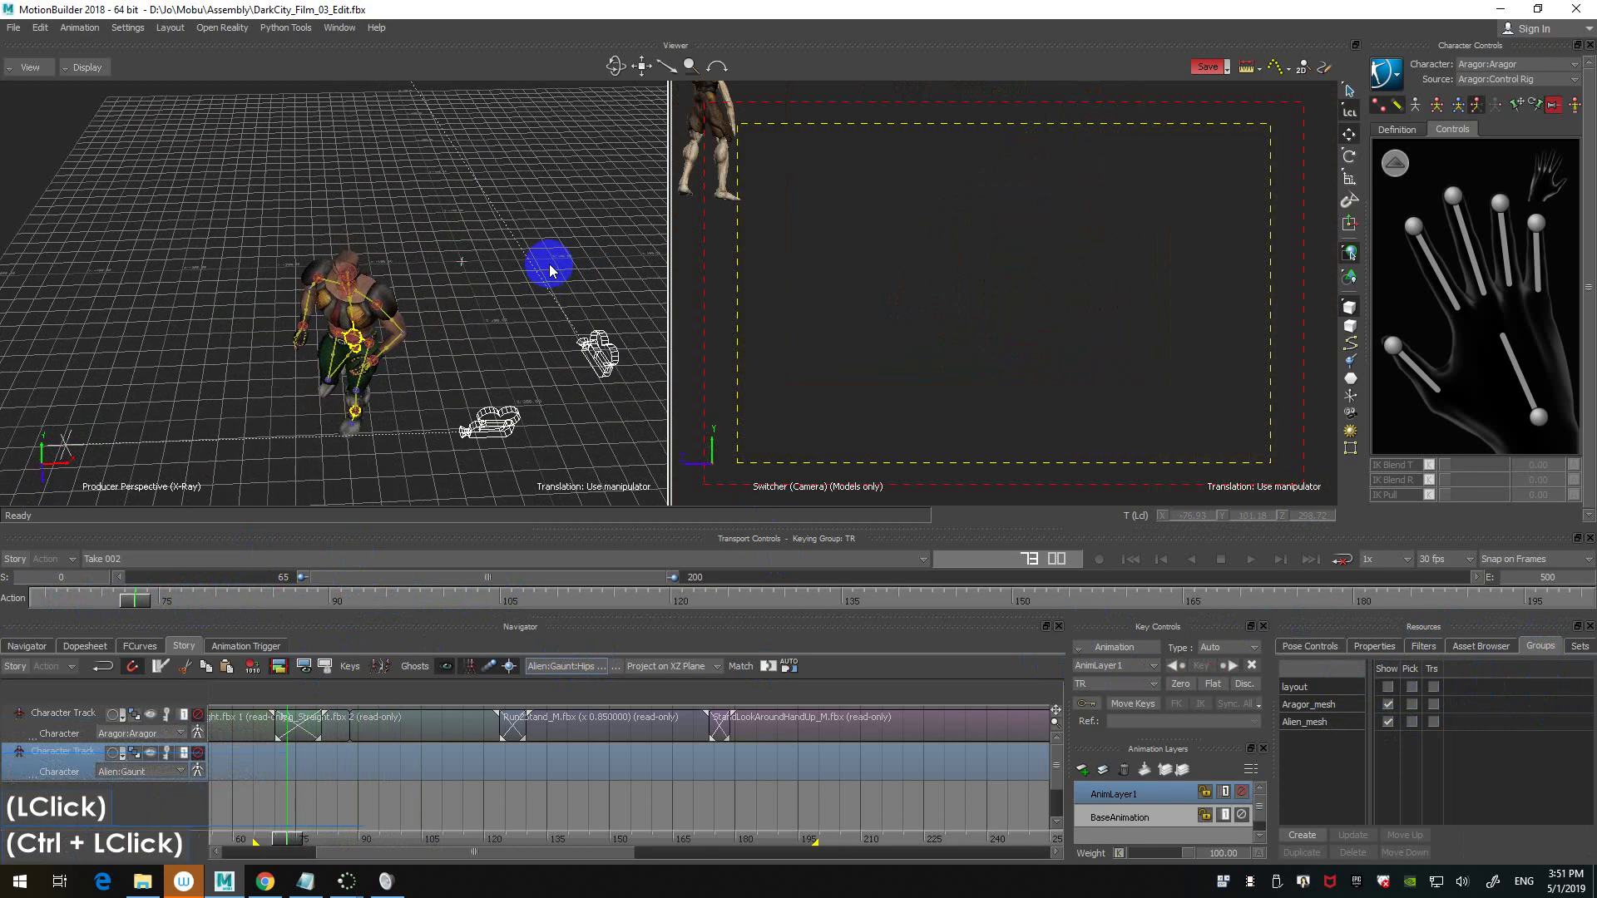
left_click(305, 326)
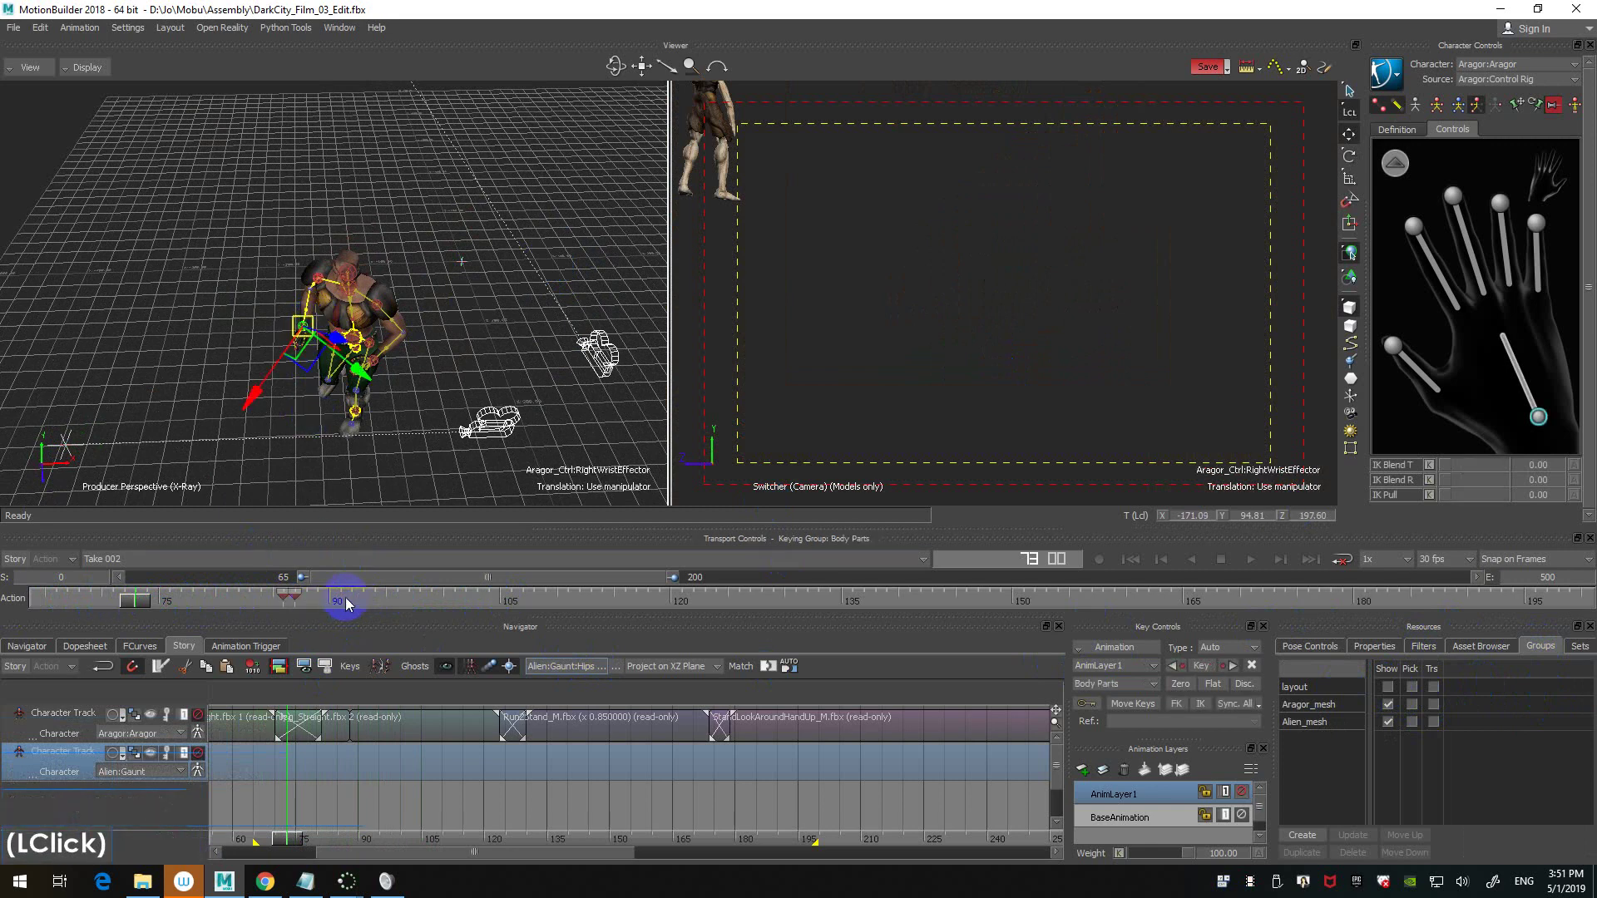
left_click_drag(133, 606, 285, 599)
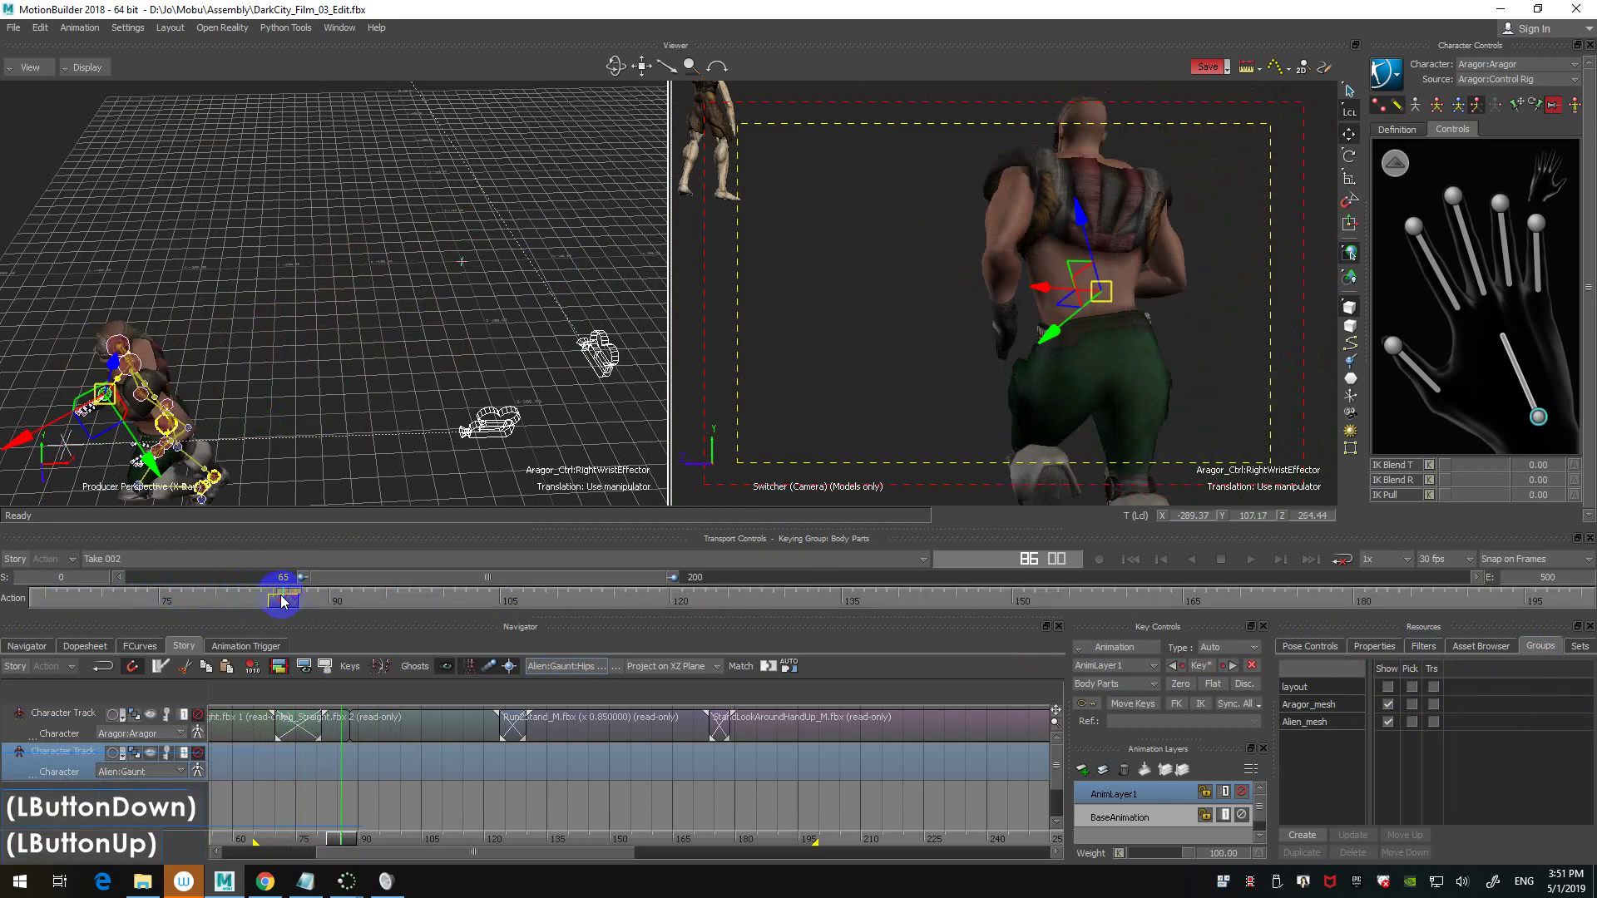
- Select the right index effector and delete its keys at frames 86 and 87
left_click(1417, 228)
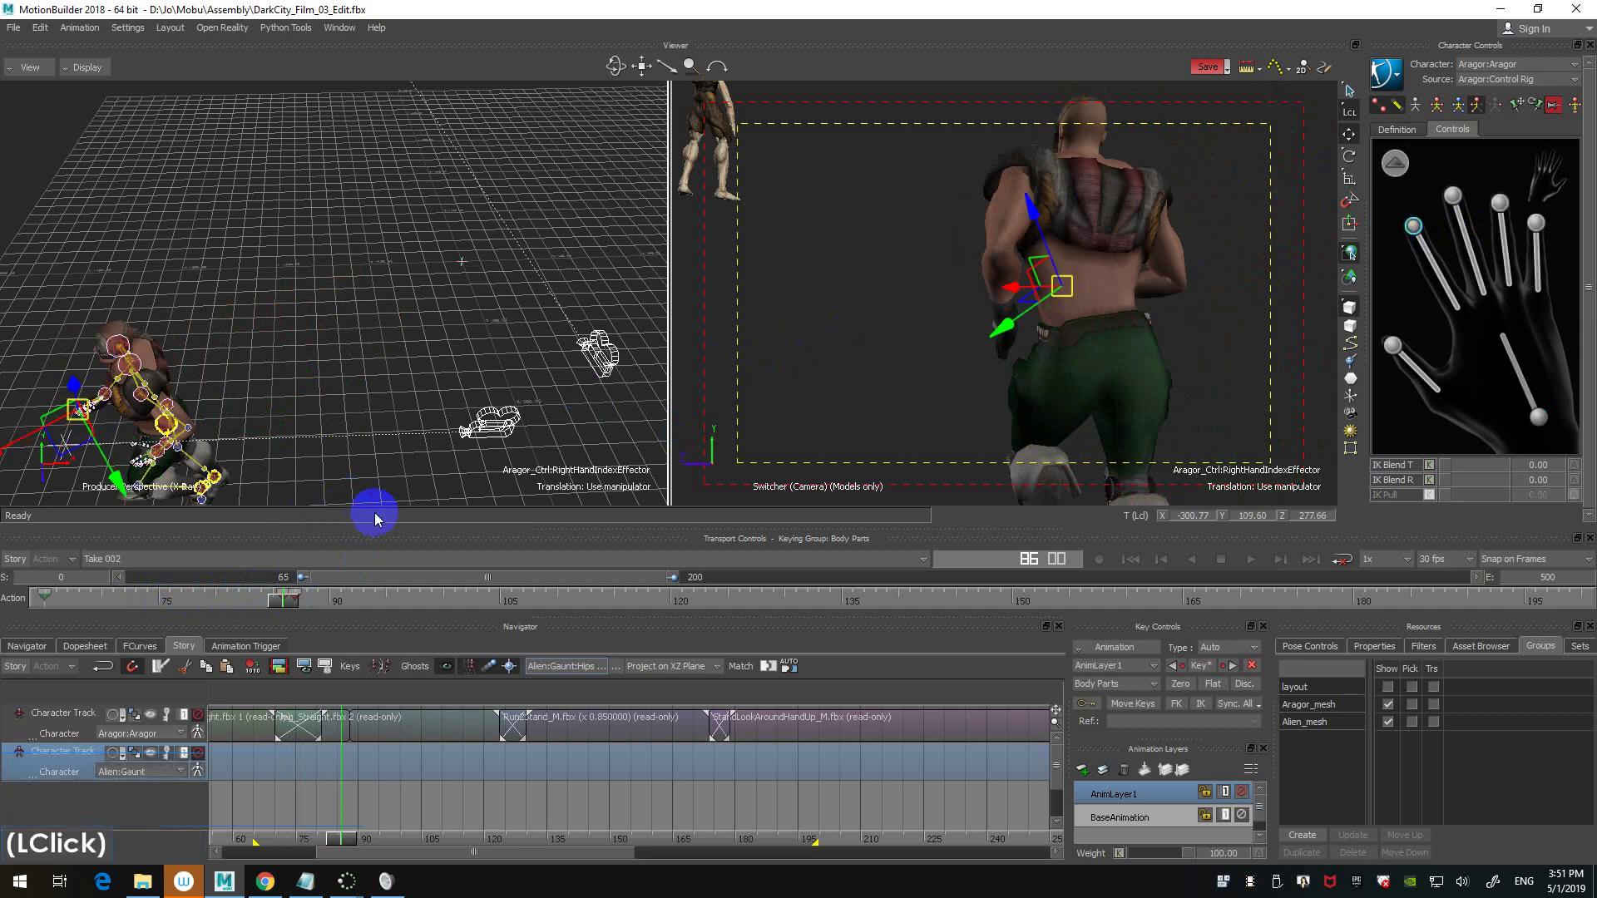
left_click_drag(289, 600, 300, 600)
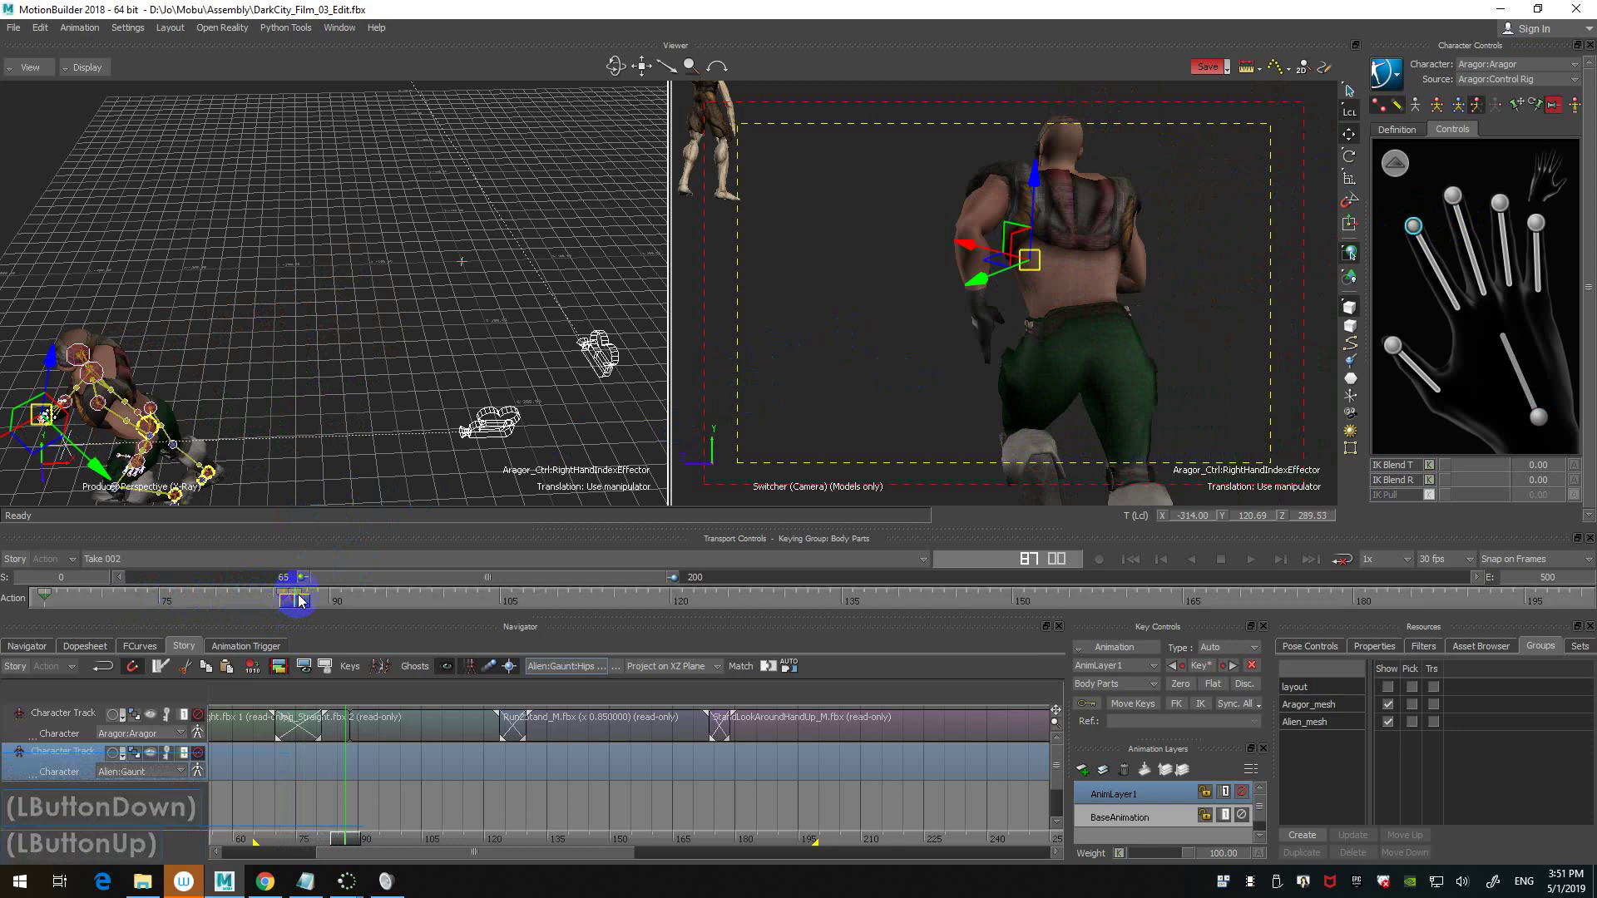
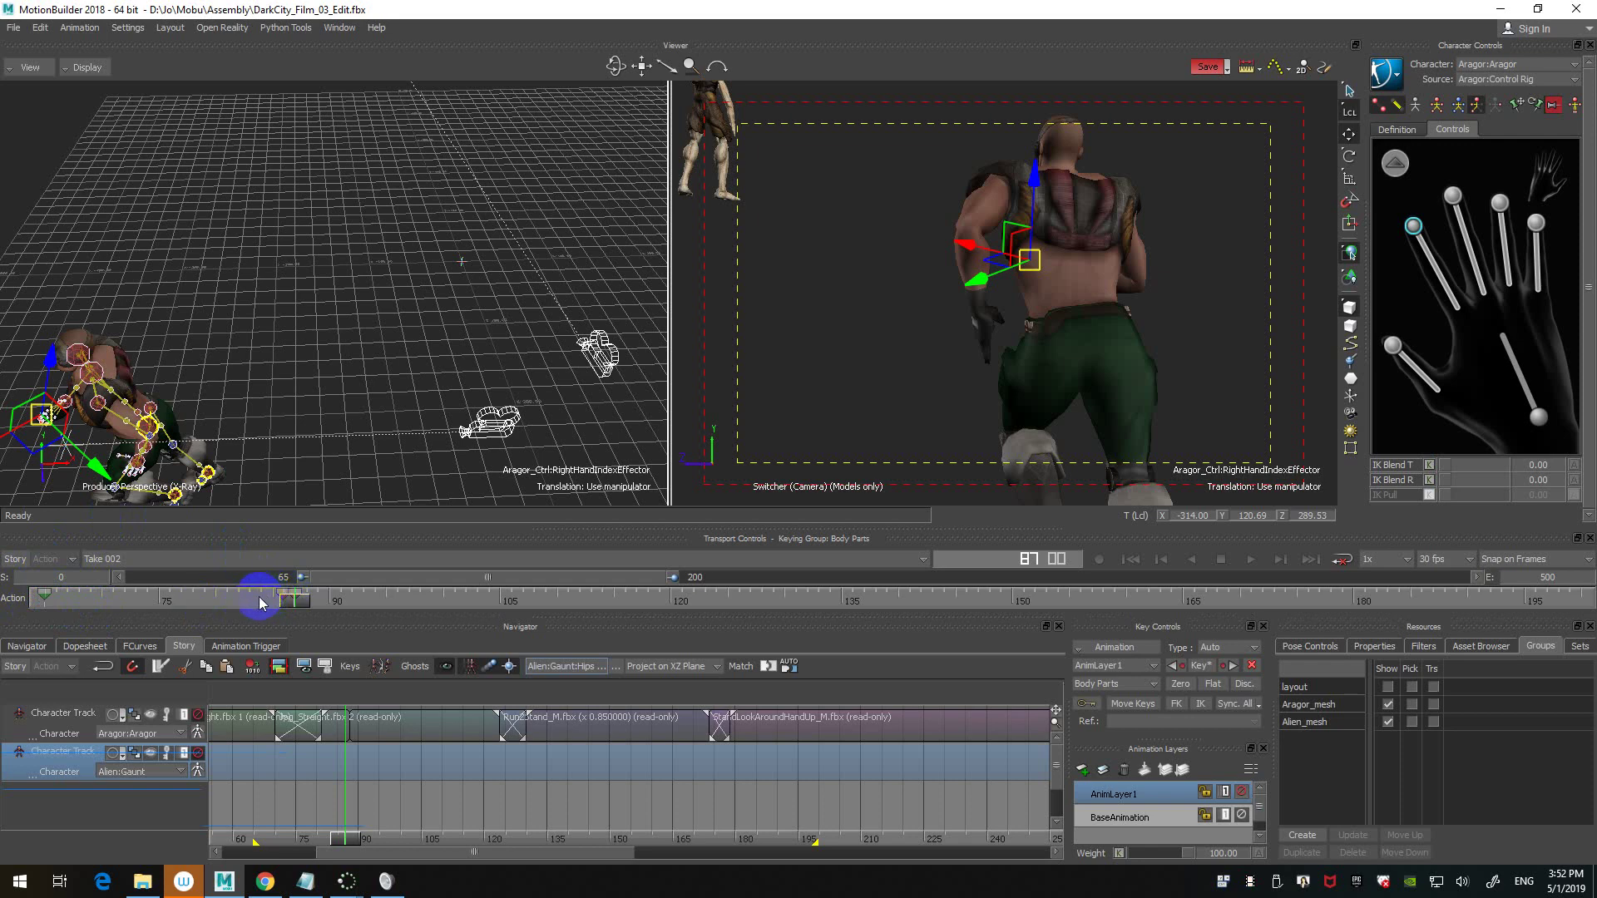
left_click_drag(250, 587, 342, 601)
key("Delete")
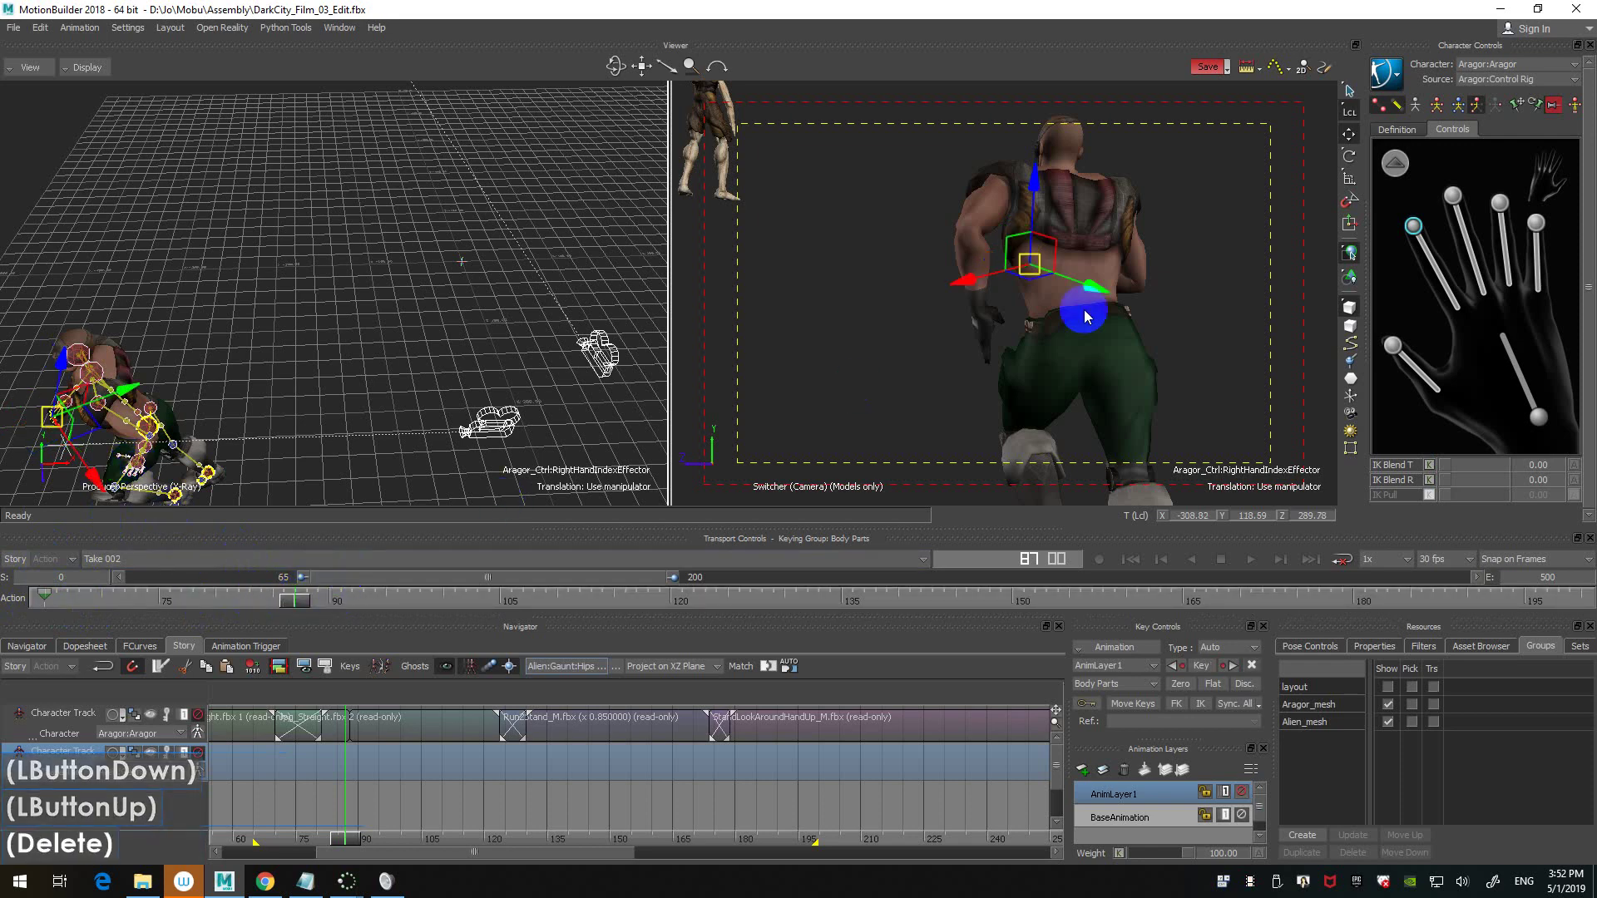
- Switch to the left hand, select its middle finger effector, delete its keys at frames 86 and 87, and clear the selection
left_click(1545, 187)
left_click(1500, 196)
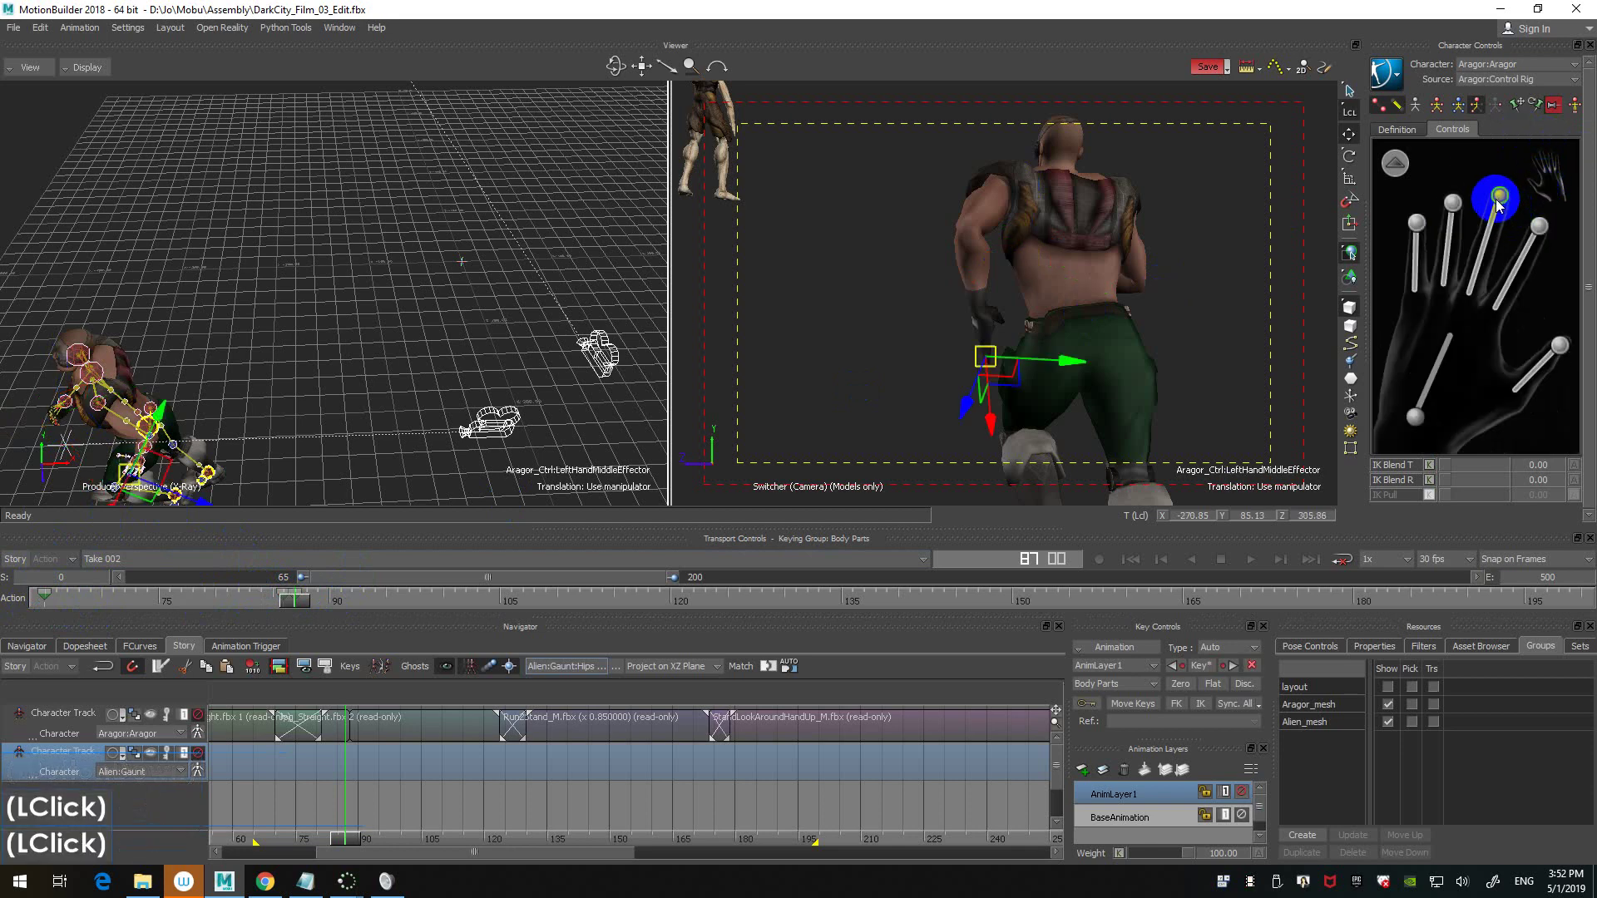
left_click(346, 604)
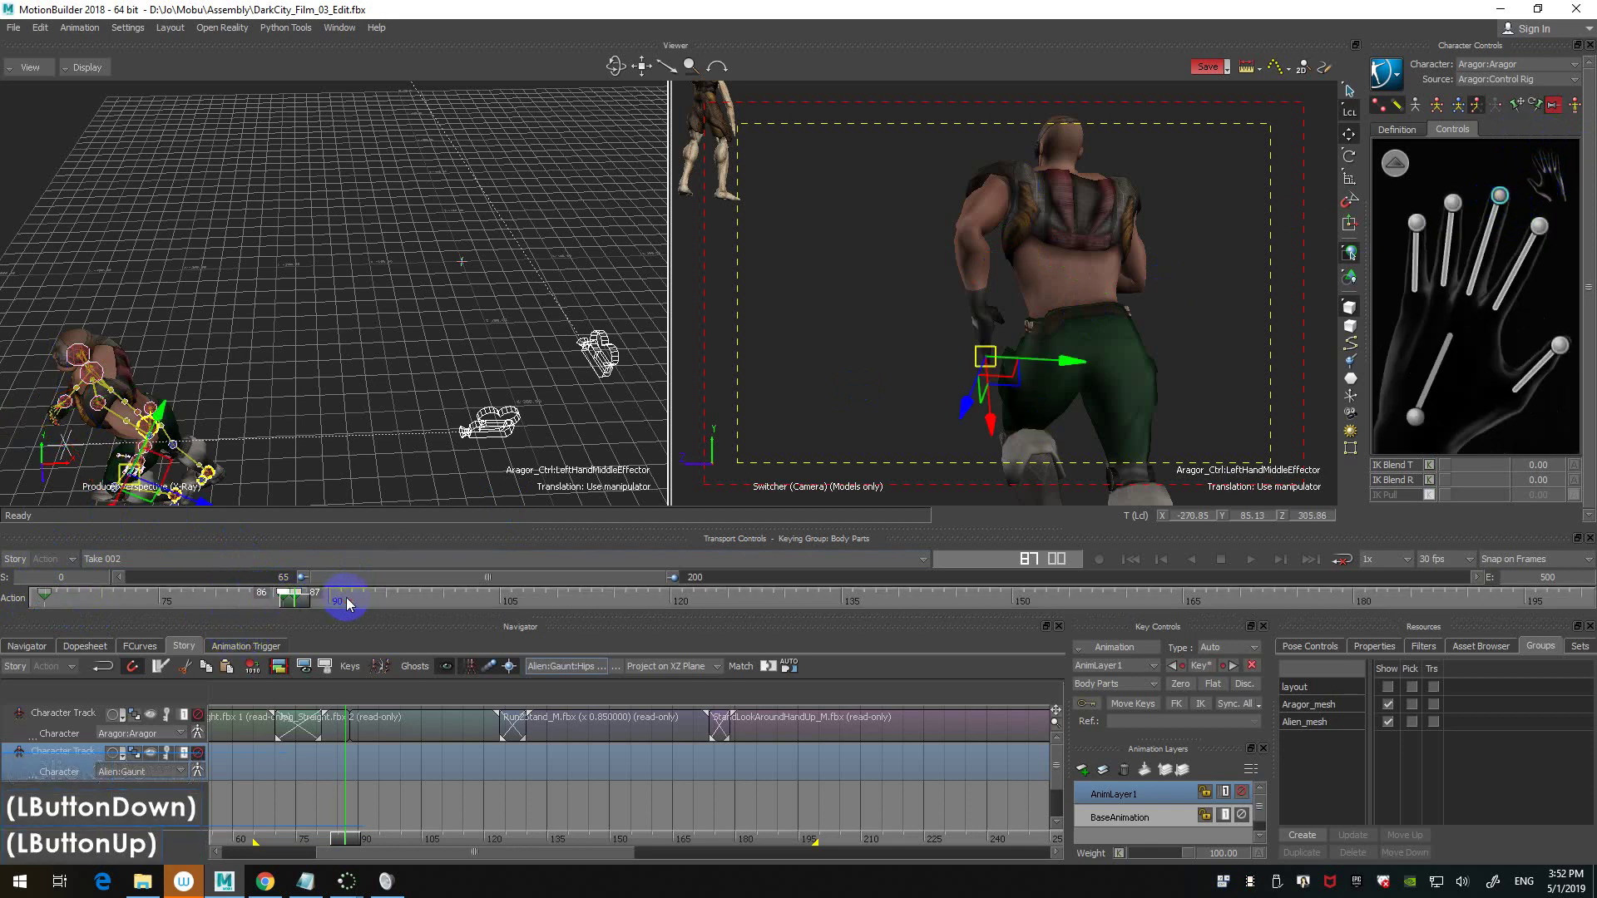
key("Delete")
left_click(842, 314)
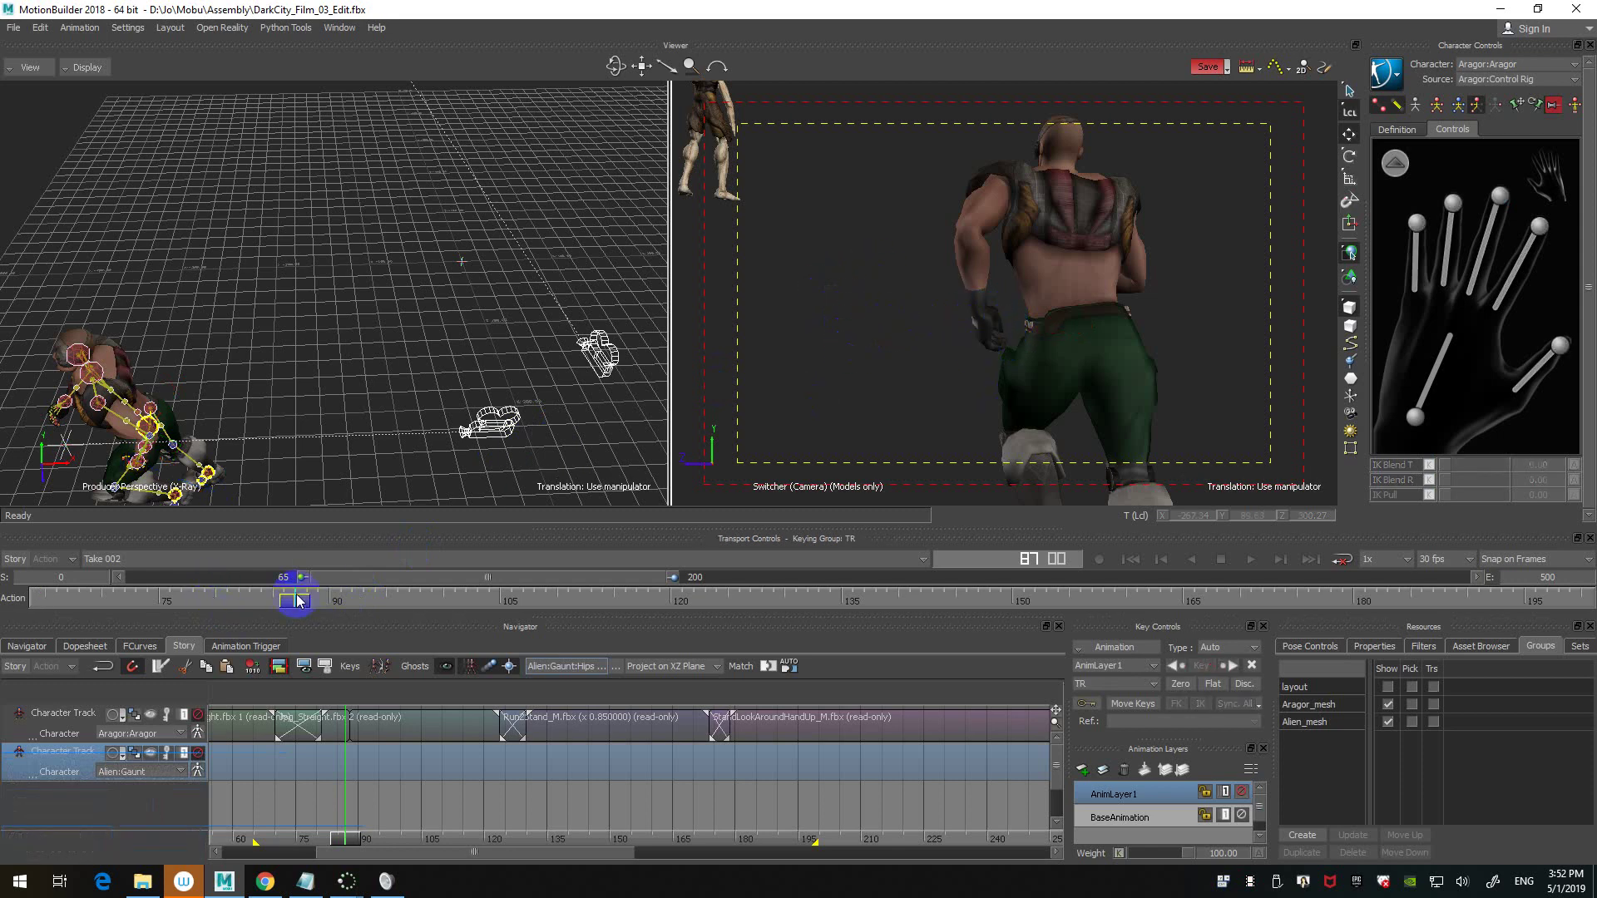
- Scrub through Aragor's run from frame 87 to about frame 117 to check the corrected hand poses
mouse_move(297, 597)
left_mouse_down()
mouse_move(242, 599)
mouse_move(474, 599)
mouse_move(307, 607)
left_mouse_up()
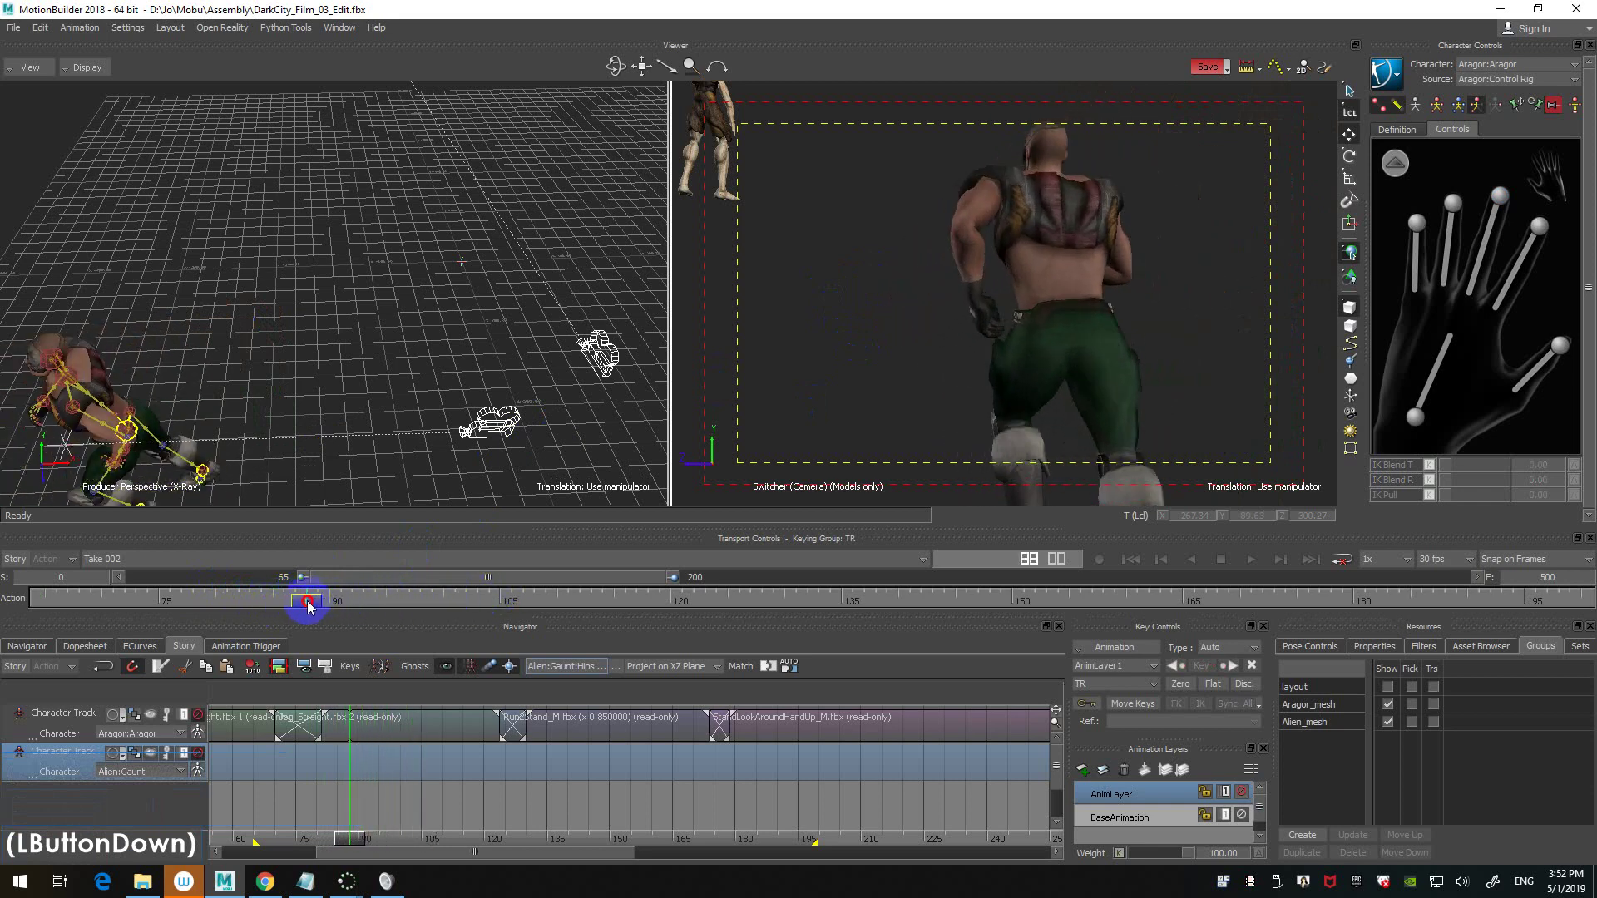
mouse_move(308, 607)
left_mouse_down()
mouse_move(61, 593)
mouse_move(696, 582)
mouse_move(646, 584)
left_mouse_up()
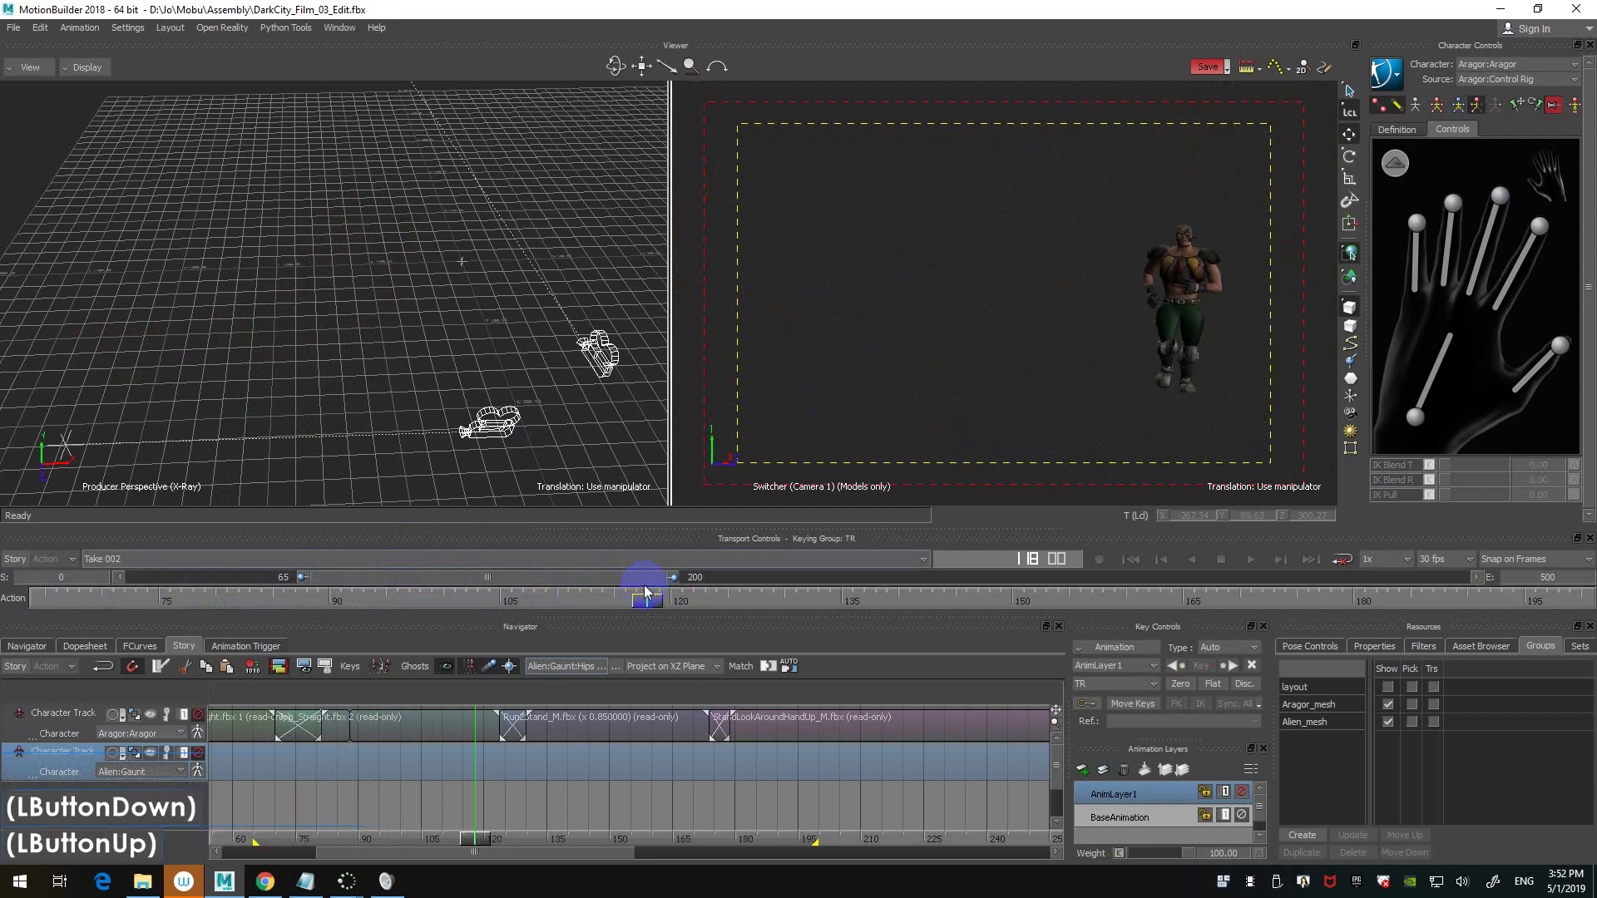
left_click(341, 204)
scroll(335, 212, "down", 4)
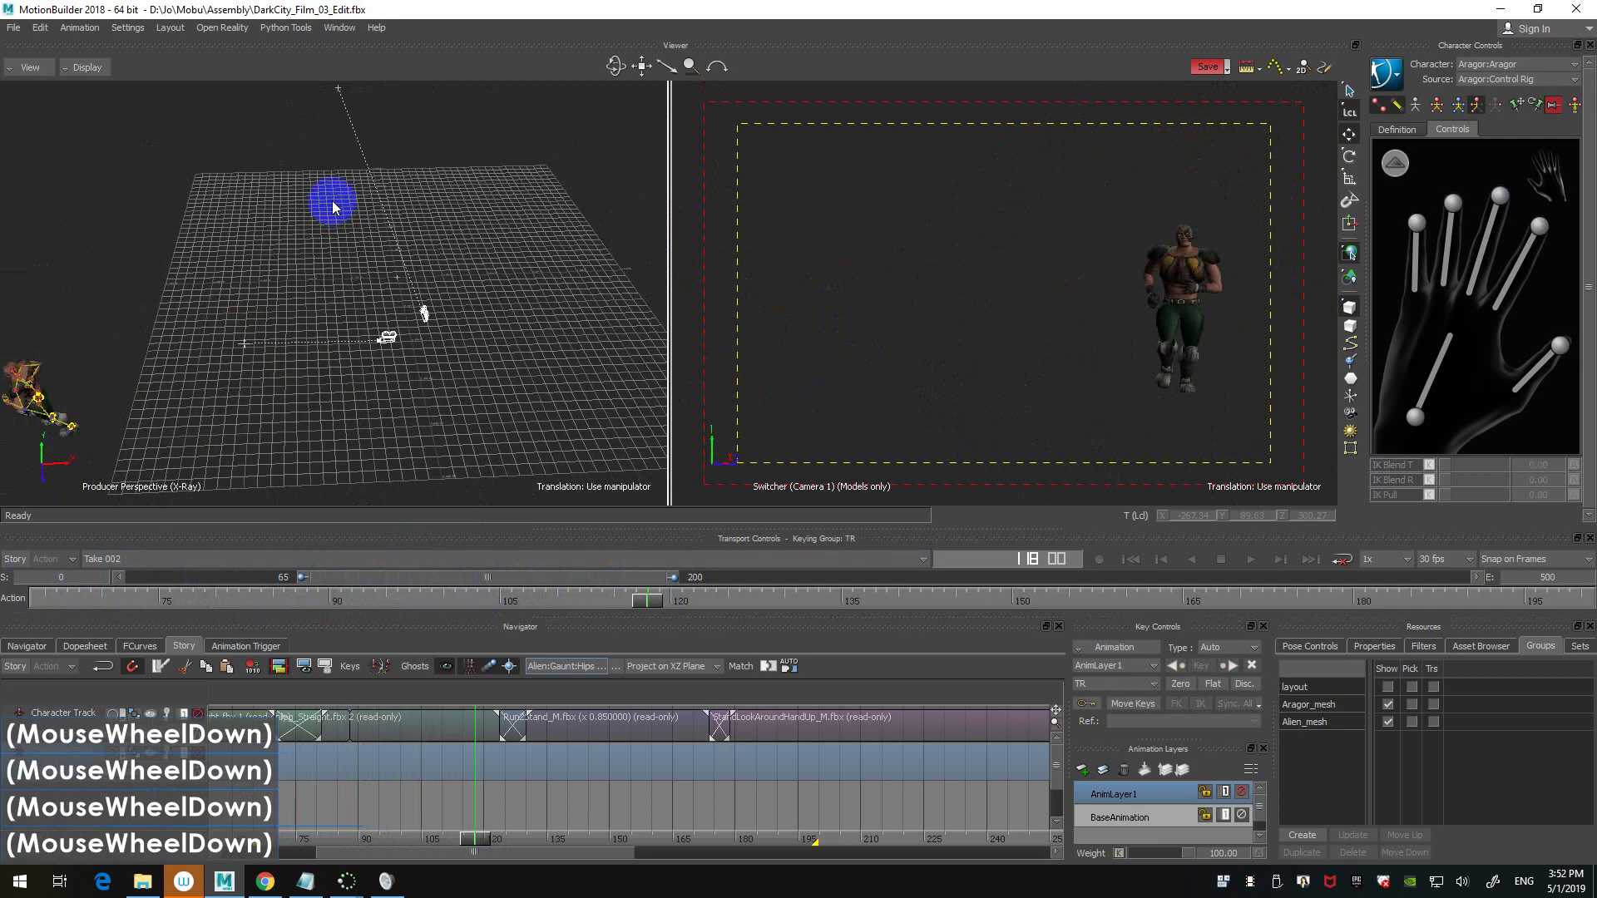
scroll(333, 207, "up", 1)
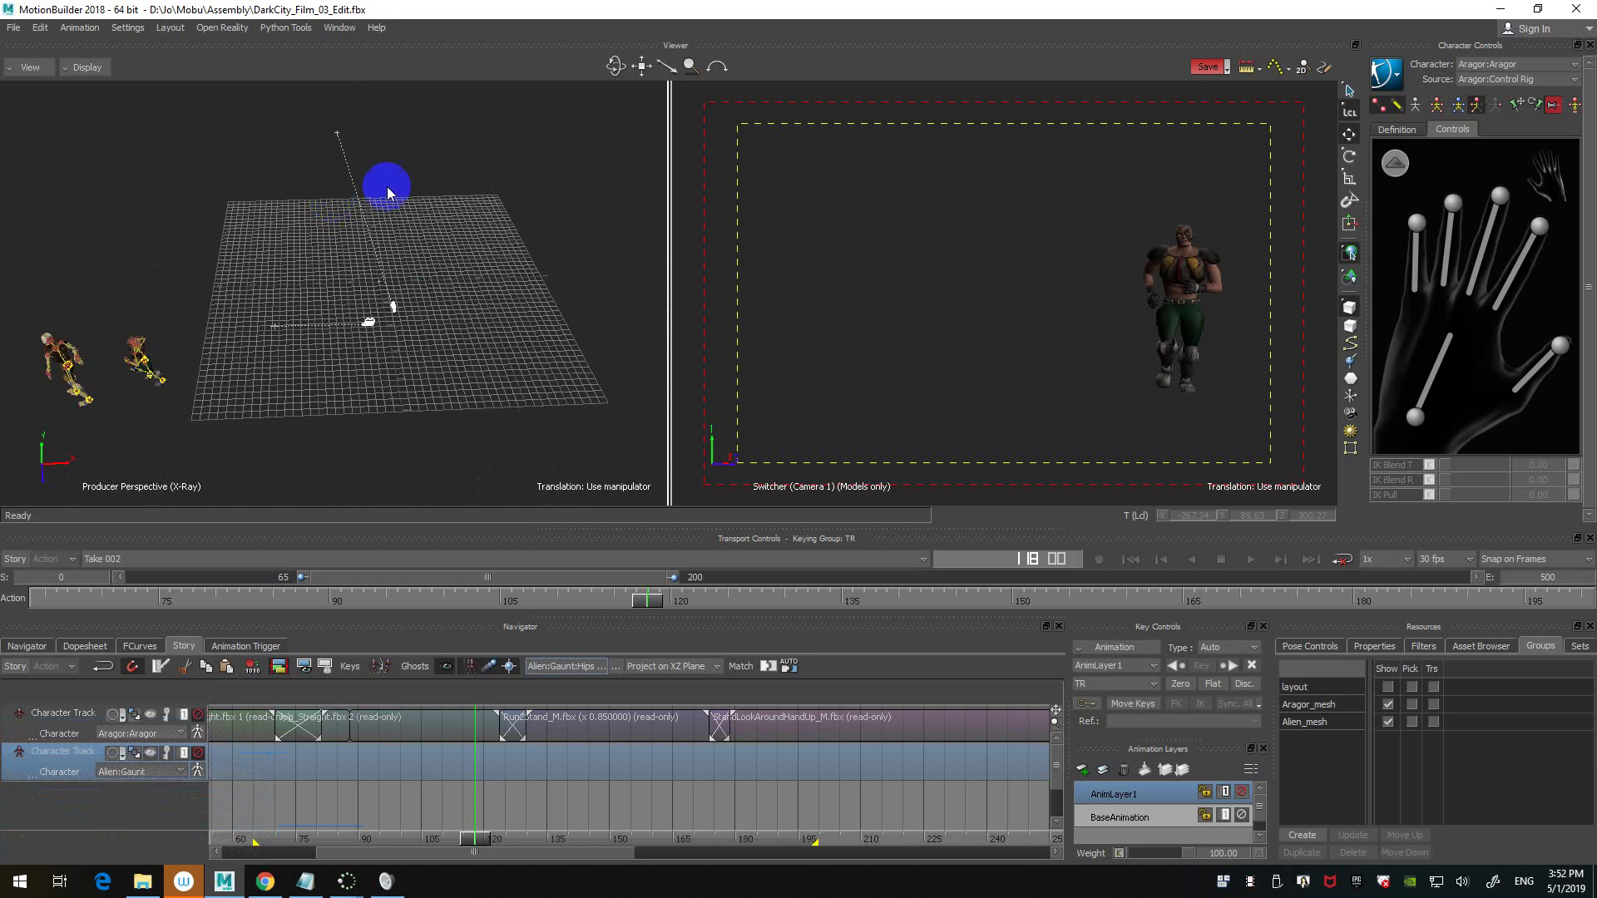
left_click(291, 166)
left_click(716, 177)
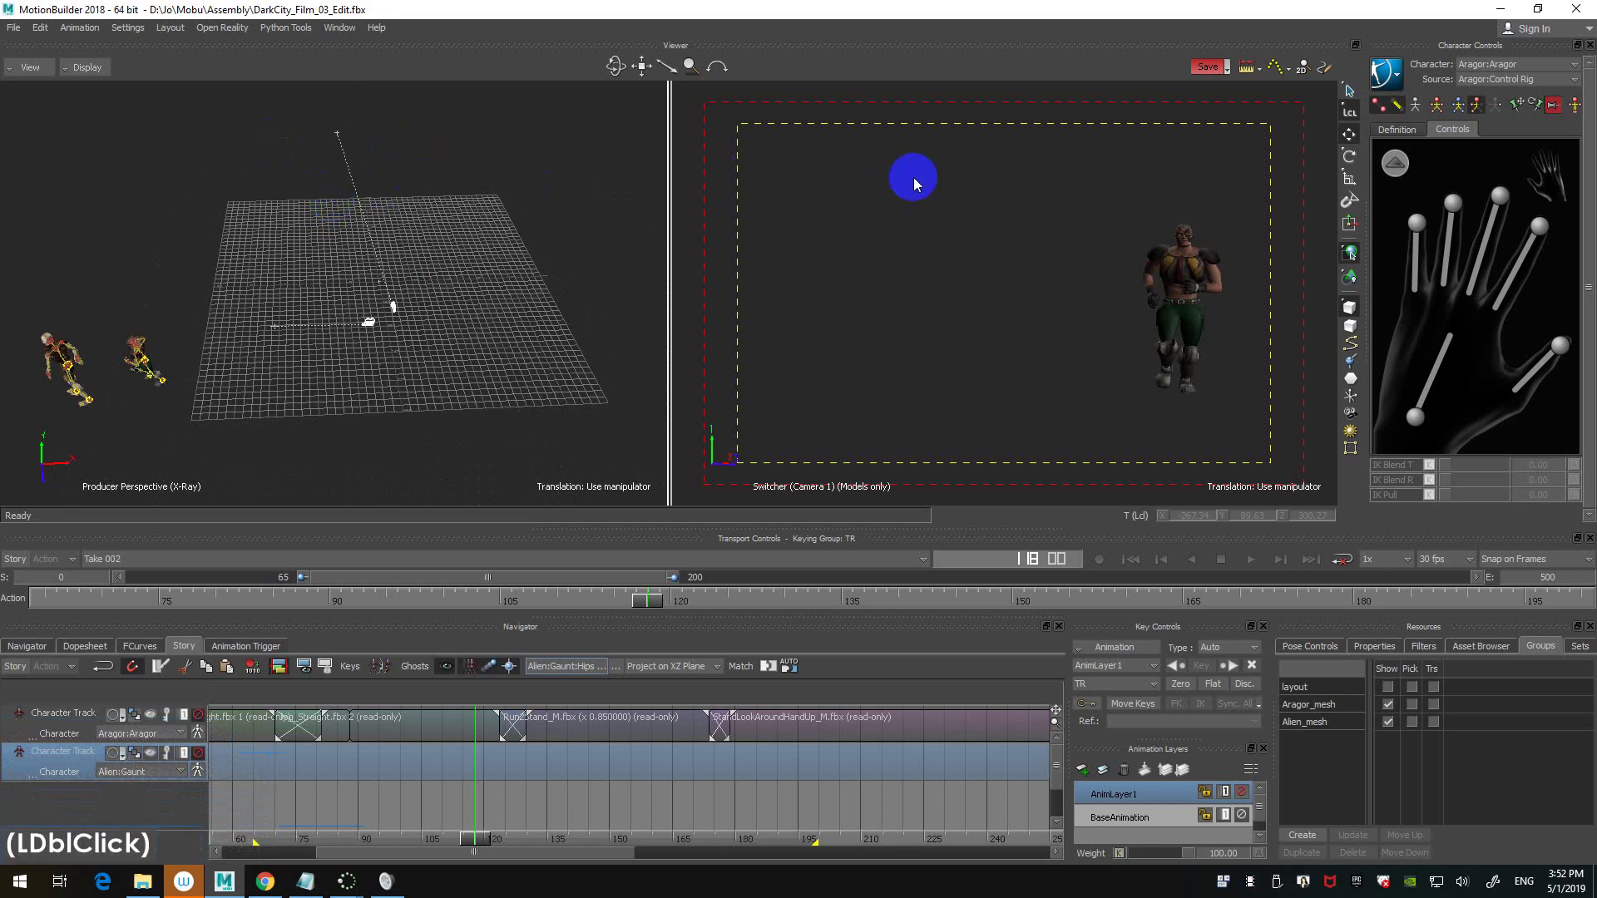
- Show the layout group and play the take to review the action against the set
left_click(1388, 687)
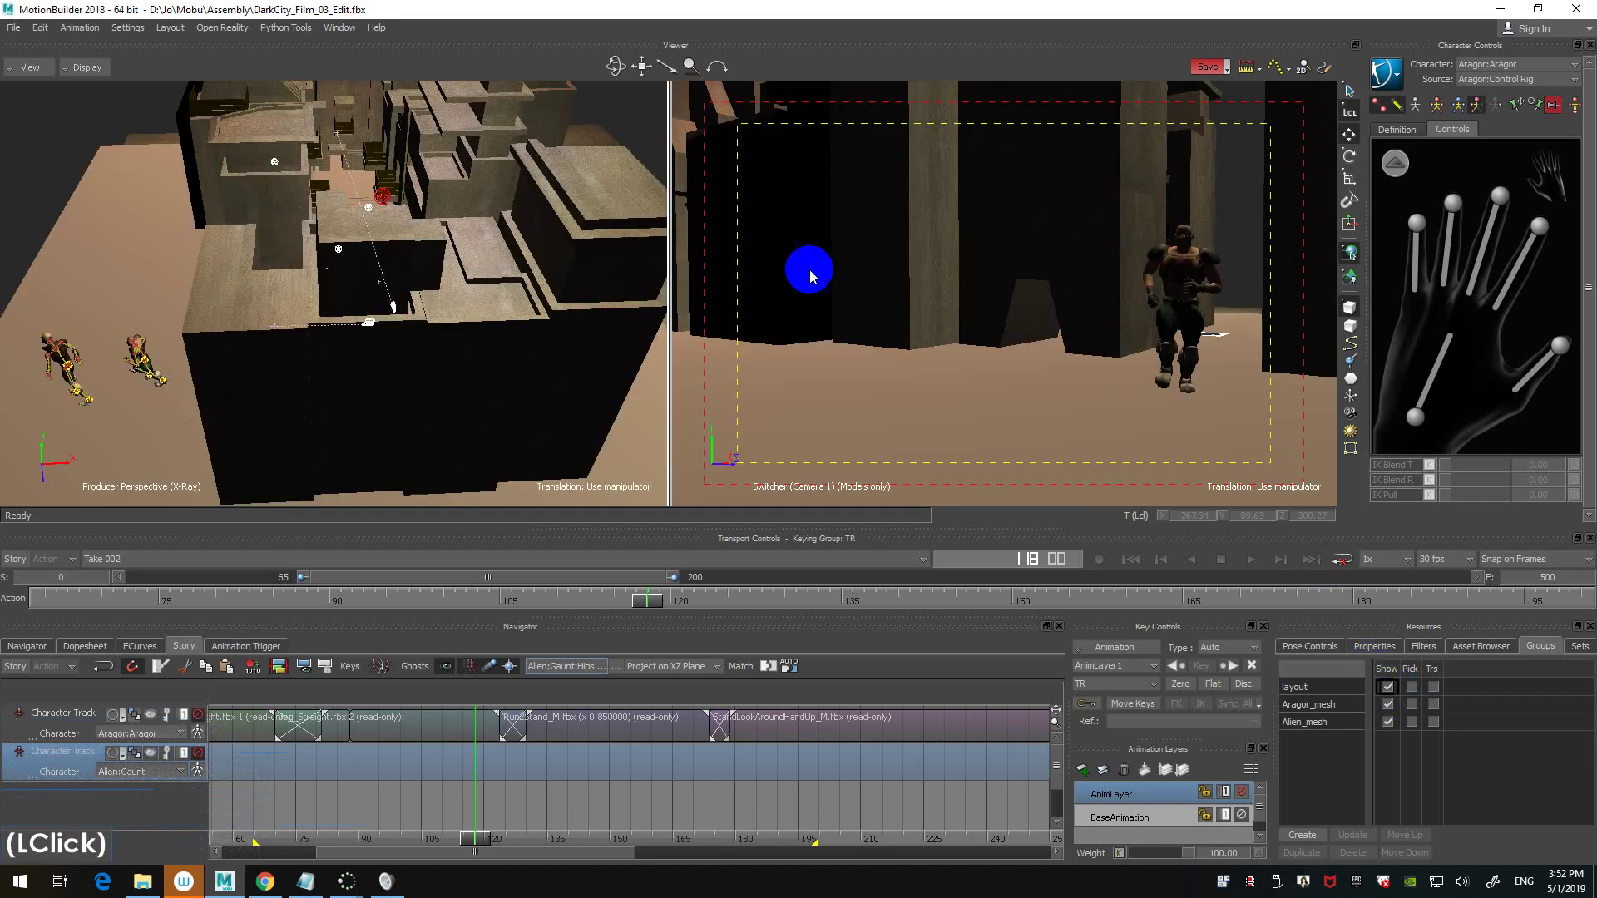
left_click(1241, 186)
key("ctrl+space")
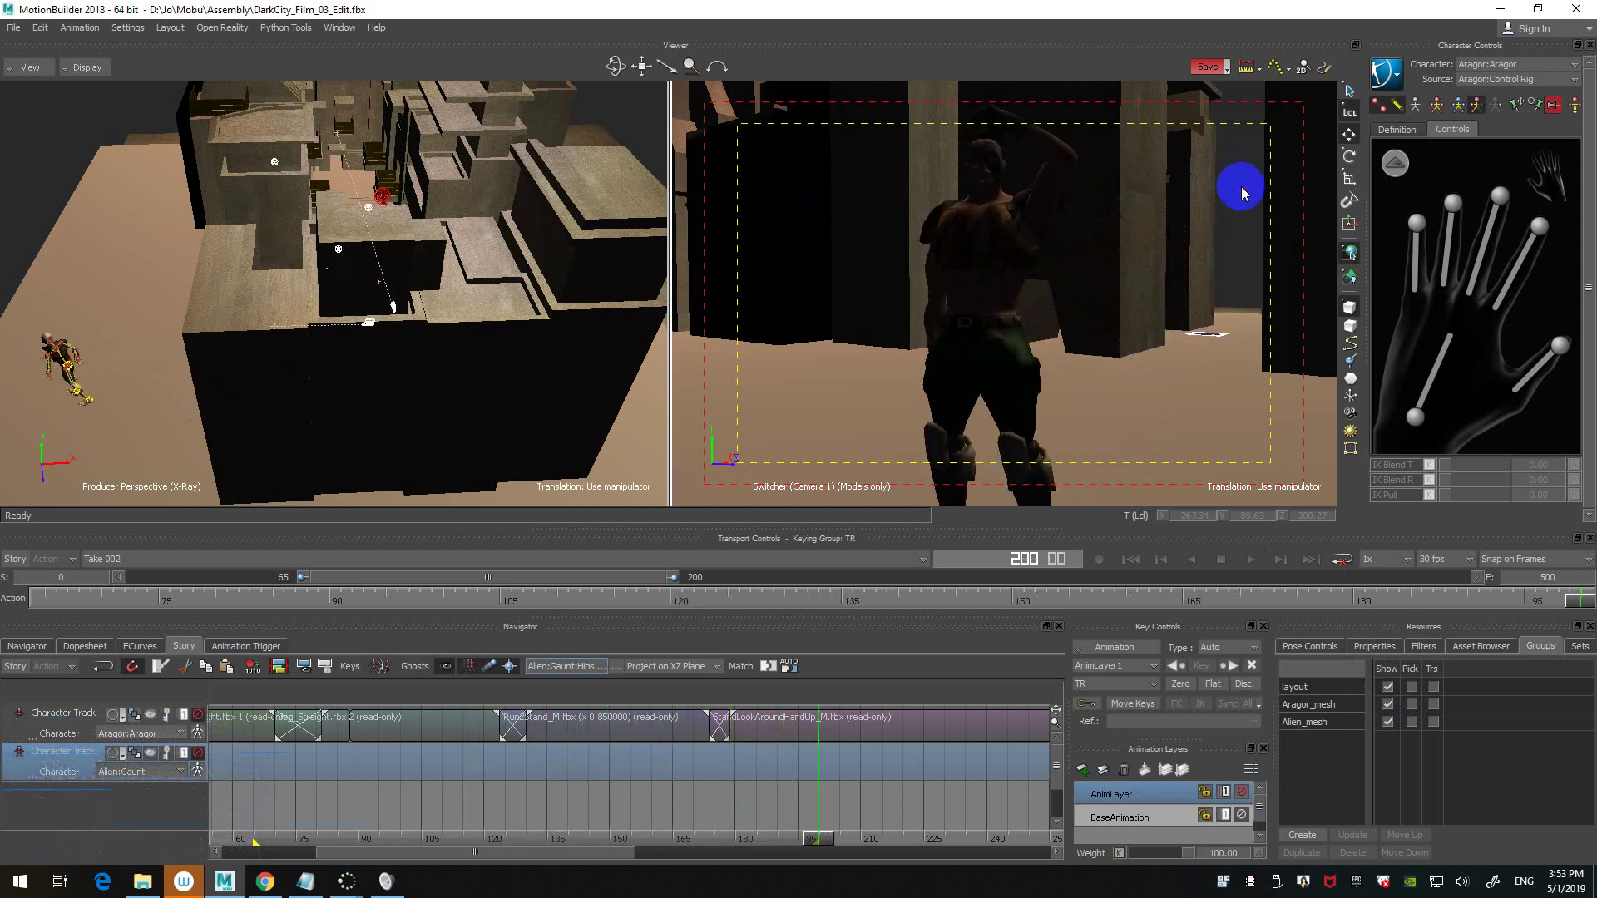
- Expand the timeline to the full 0 to 500 range, scrub through frames 364 to 406, and return to about frame 310
double_click(605, 577)
left_click_drag(665, 608, 1215, 601)
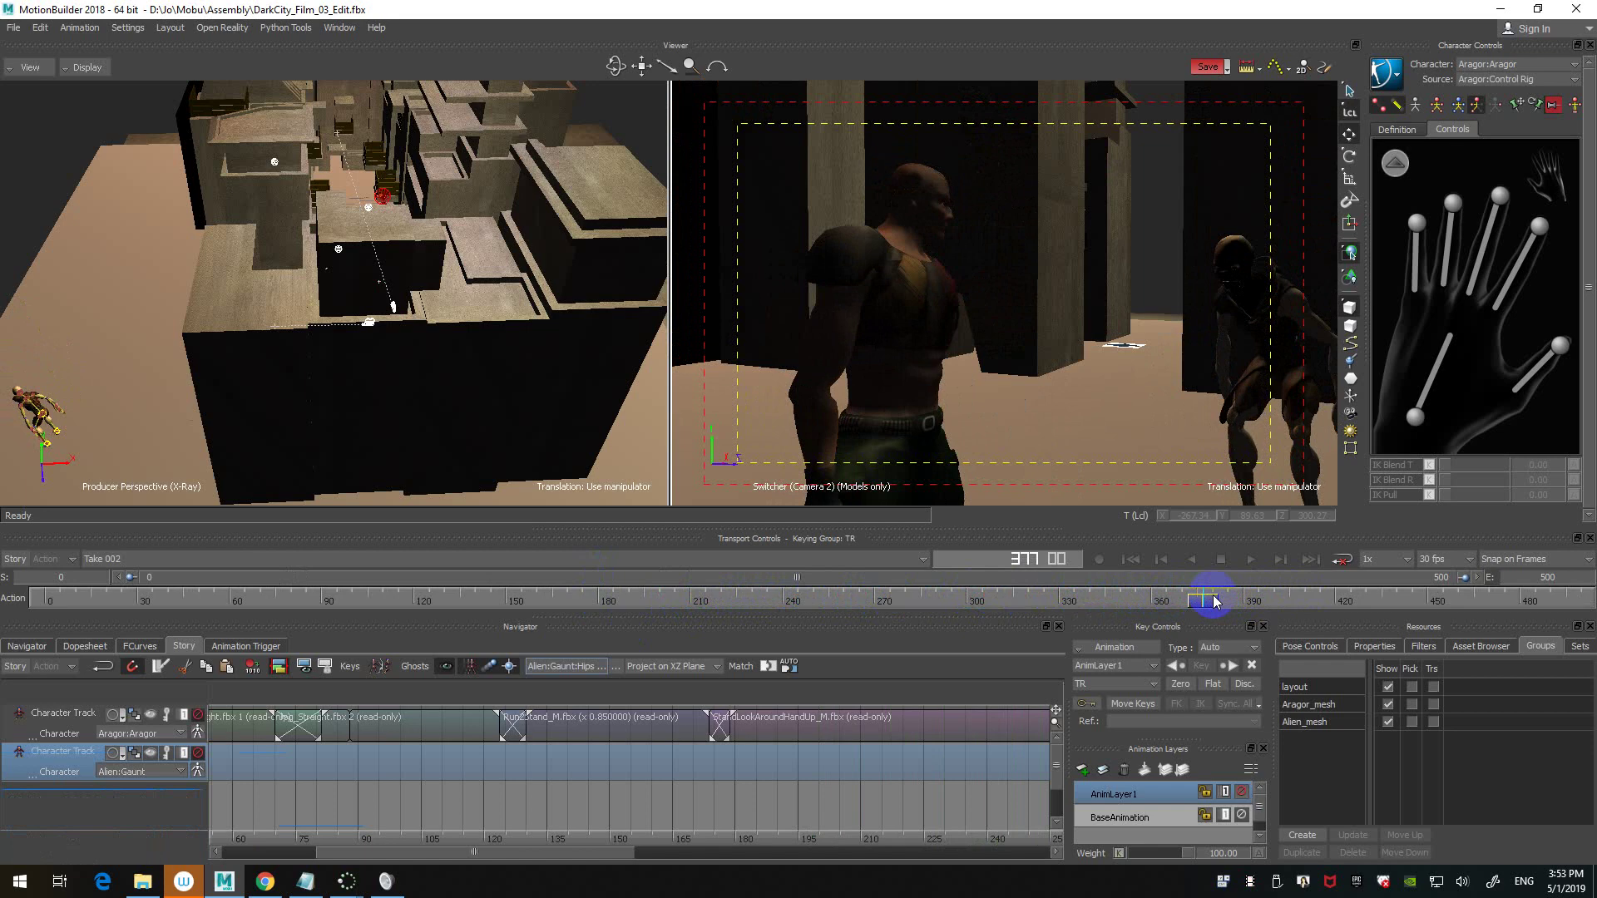
left_click_drag(1208, 601, 1167, 599)
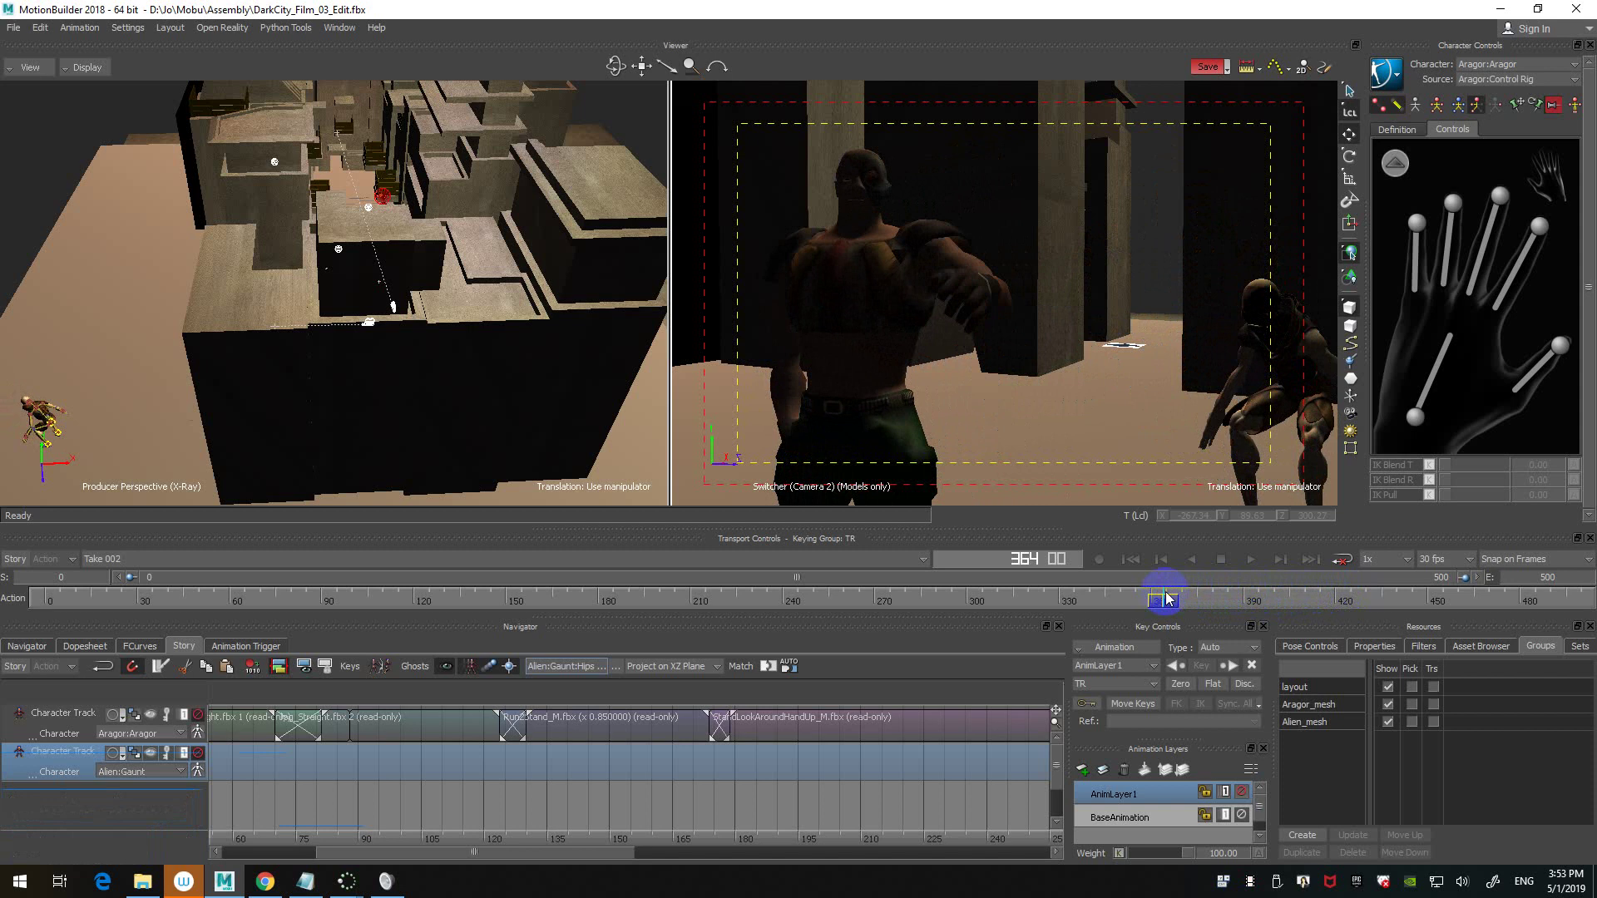
left_click_drag(1168, 599, 1295, 601)
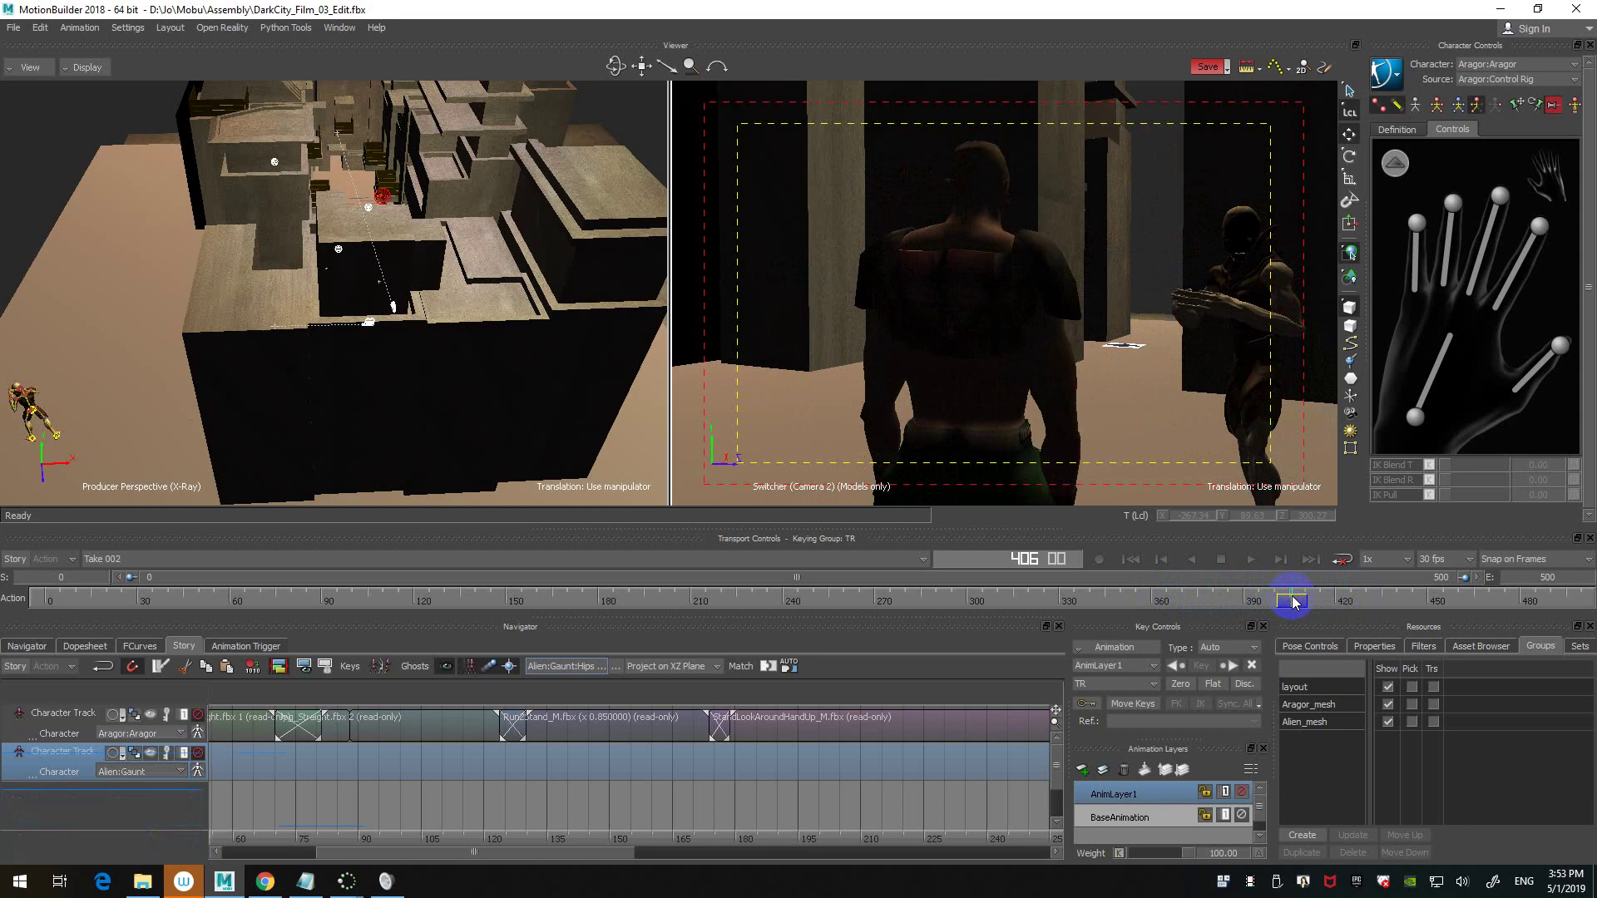
left_click_drag(1295, 601, 1006, 601)
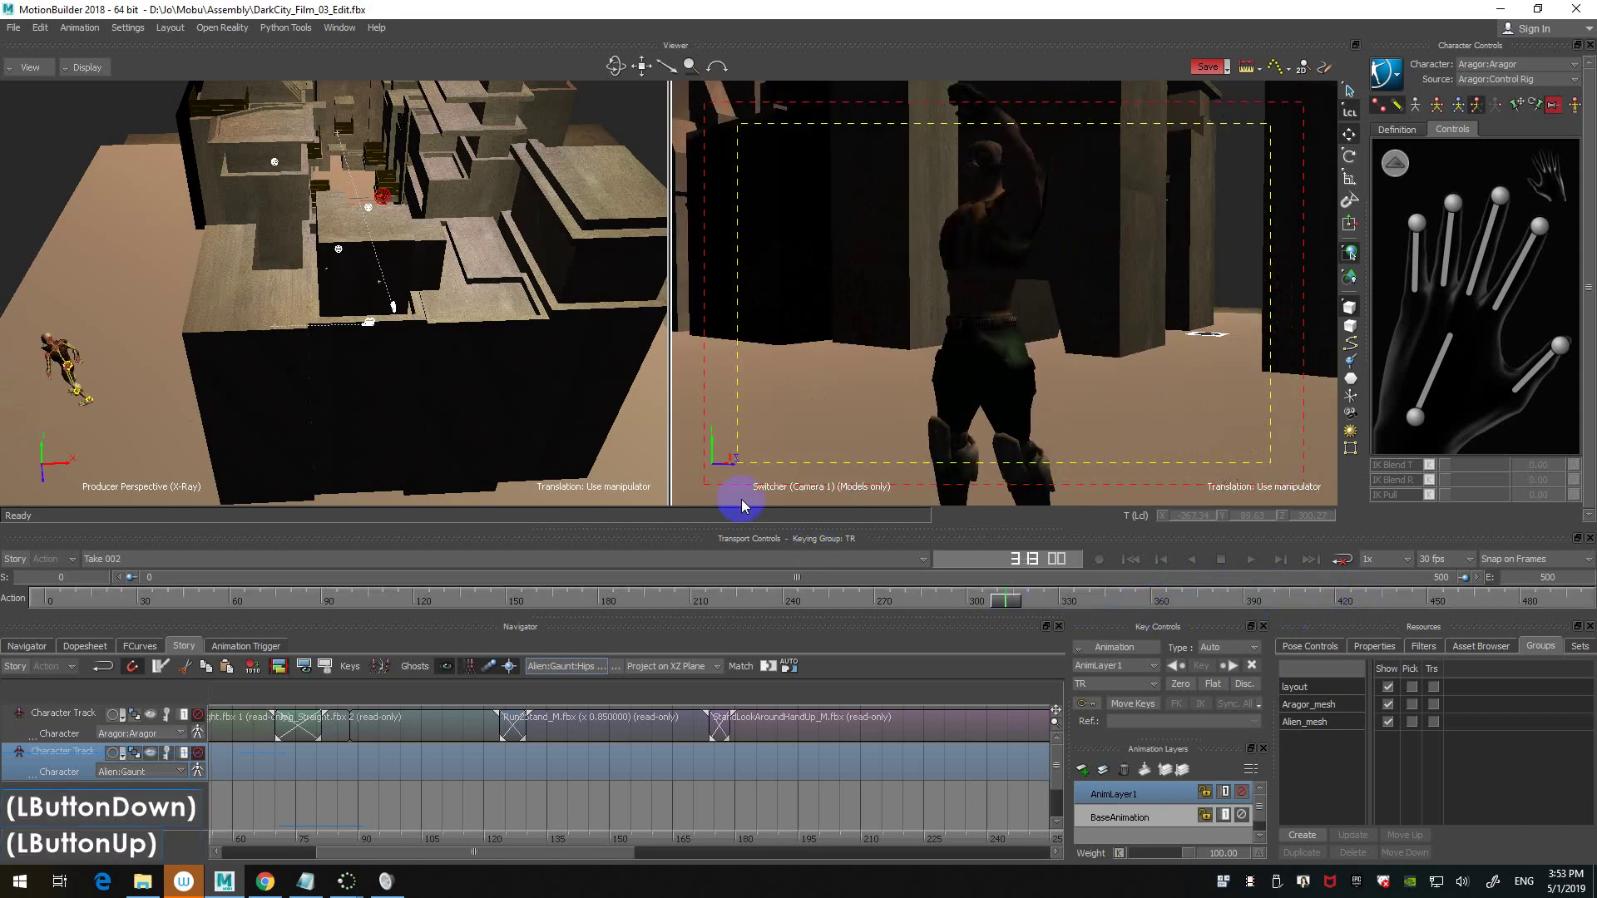
- Open the Props folder under Samples in the asset library and show its contents as a list
scroll(319, 410, "up", 2)
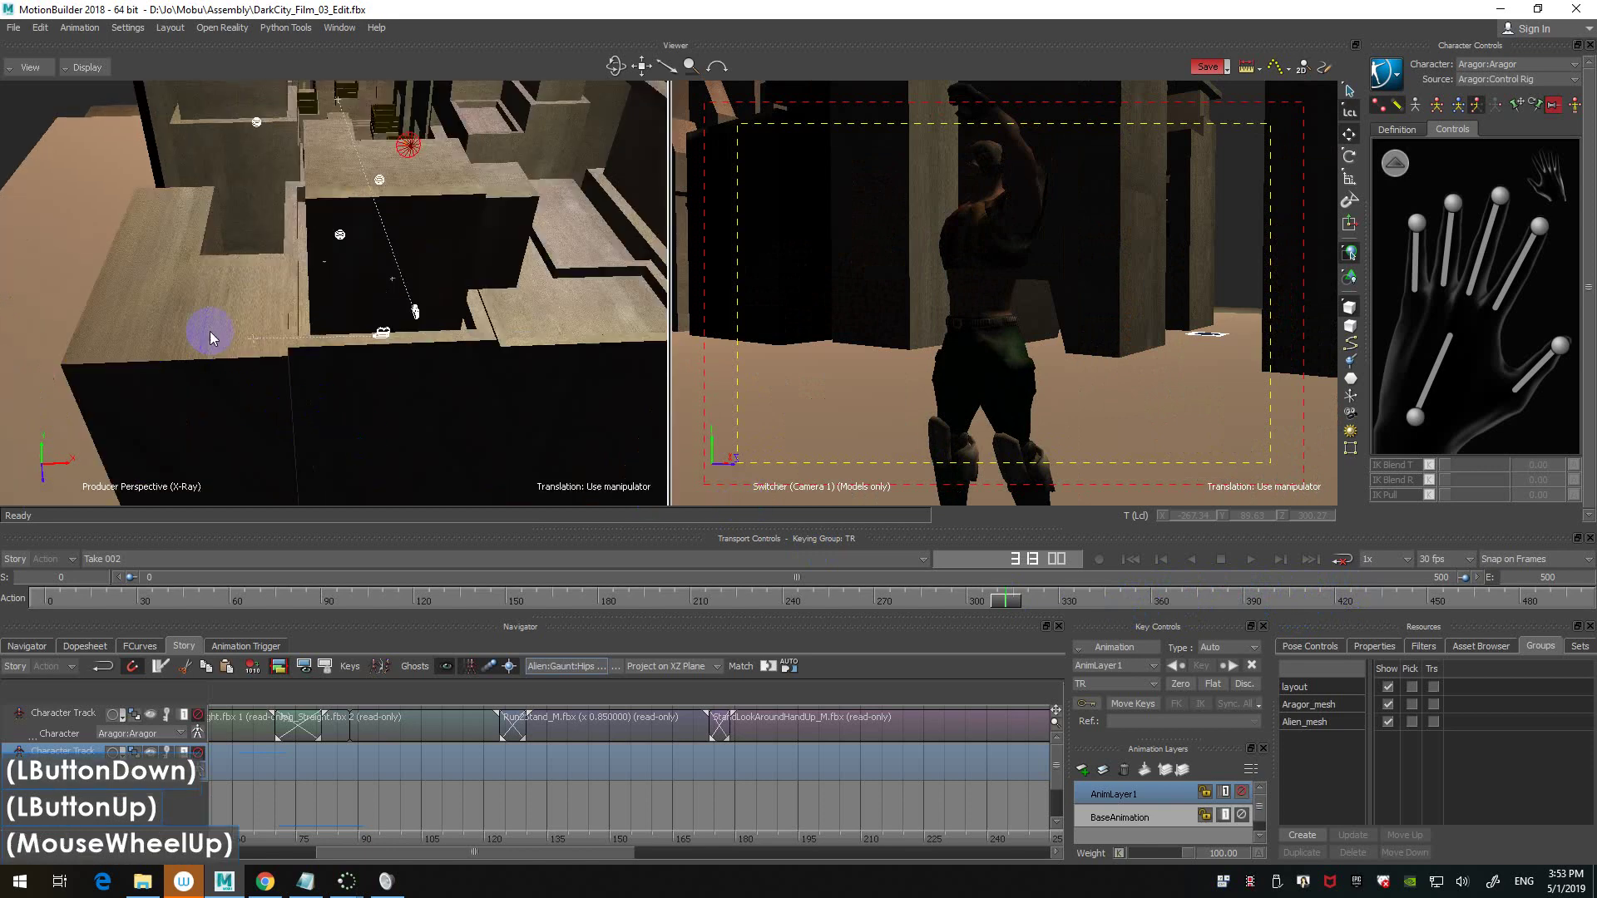
left_click(1497, 647)
scroll(1348, 743, "down", 1)
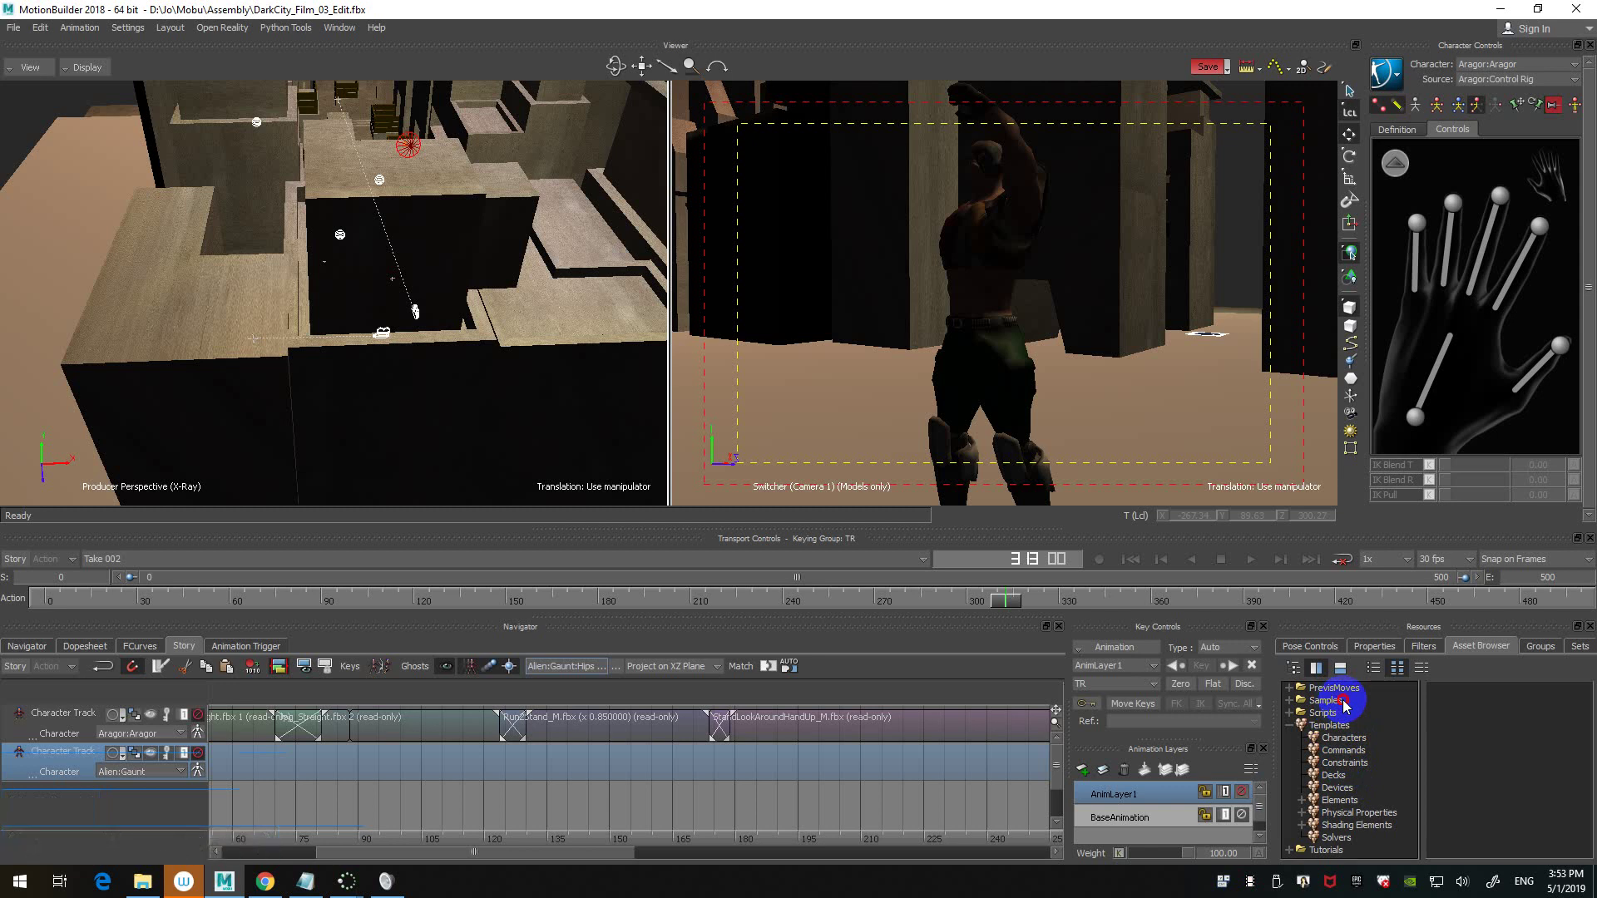
left_click(1343, 706)
left_click(1289, 701)
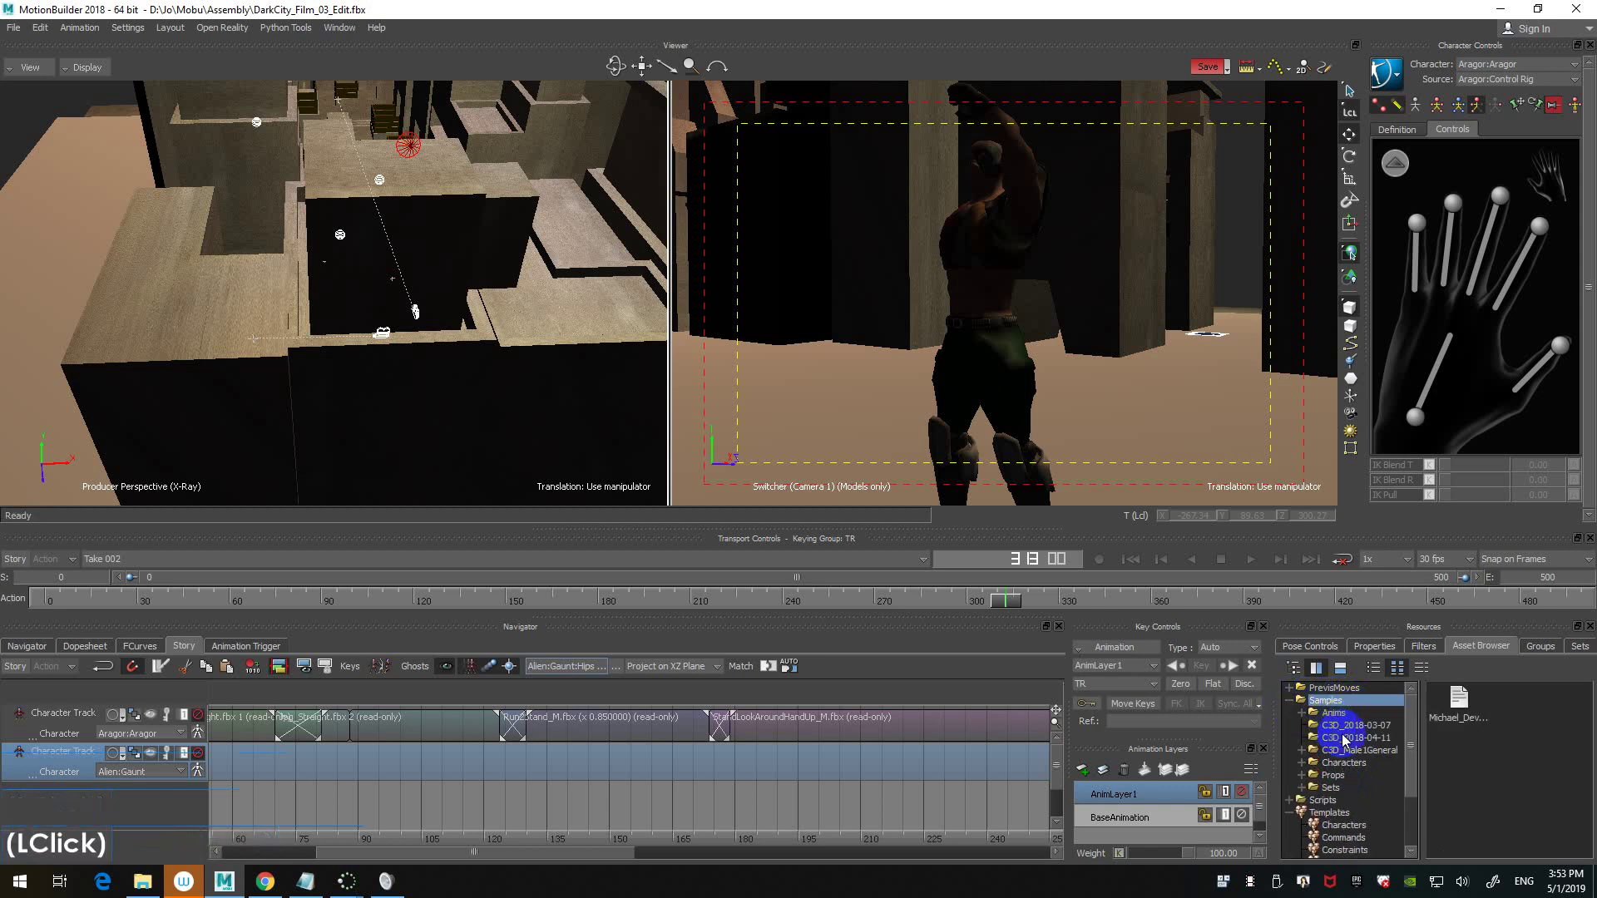
left_click(1345, 776)
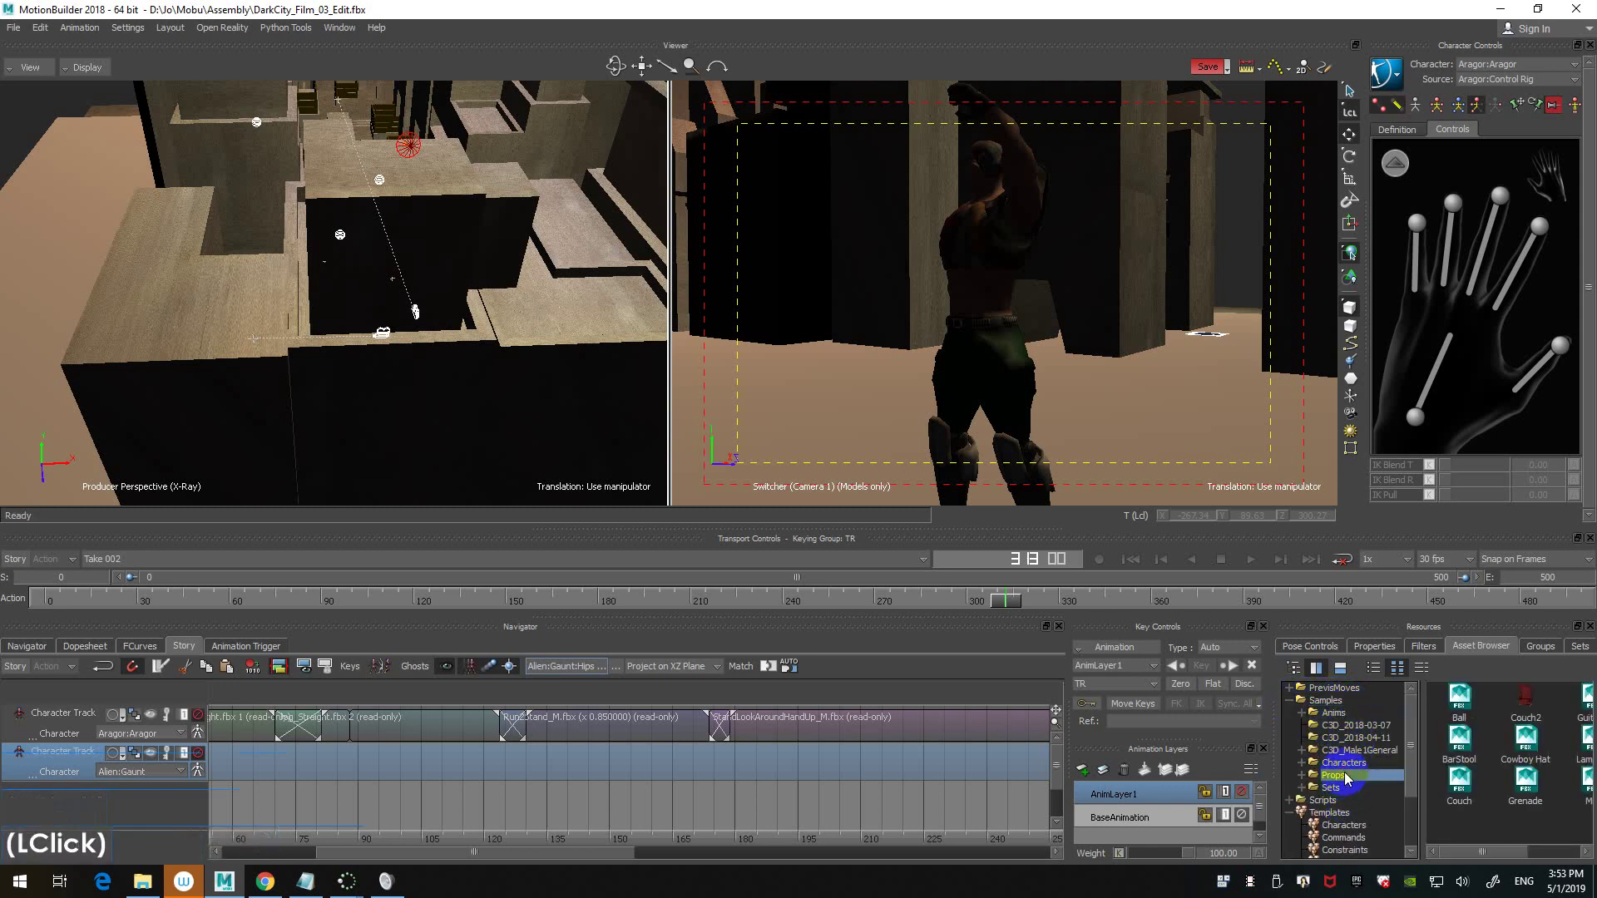
left_click(1464, 791)
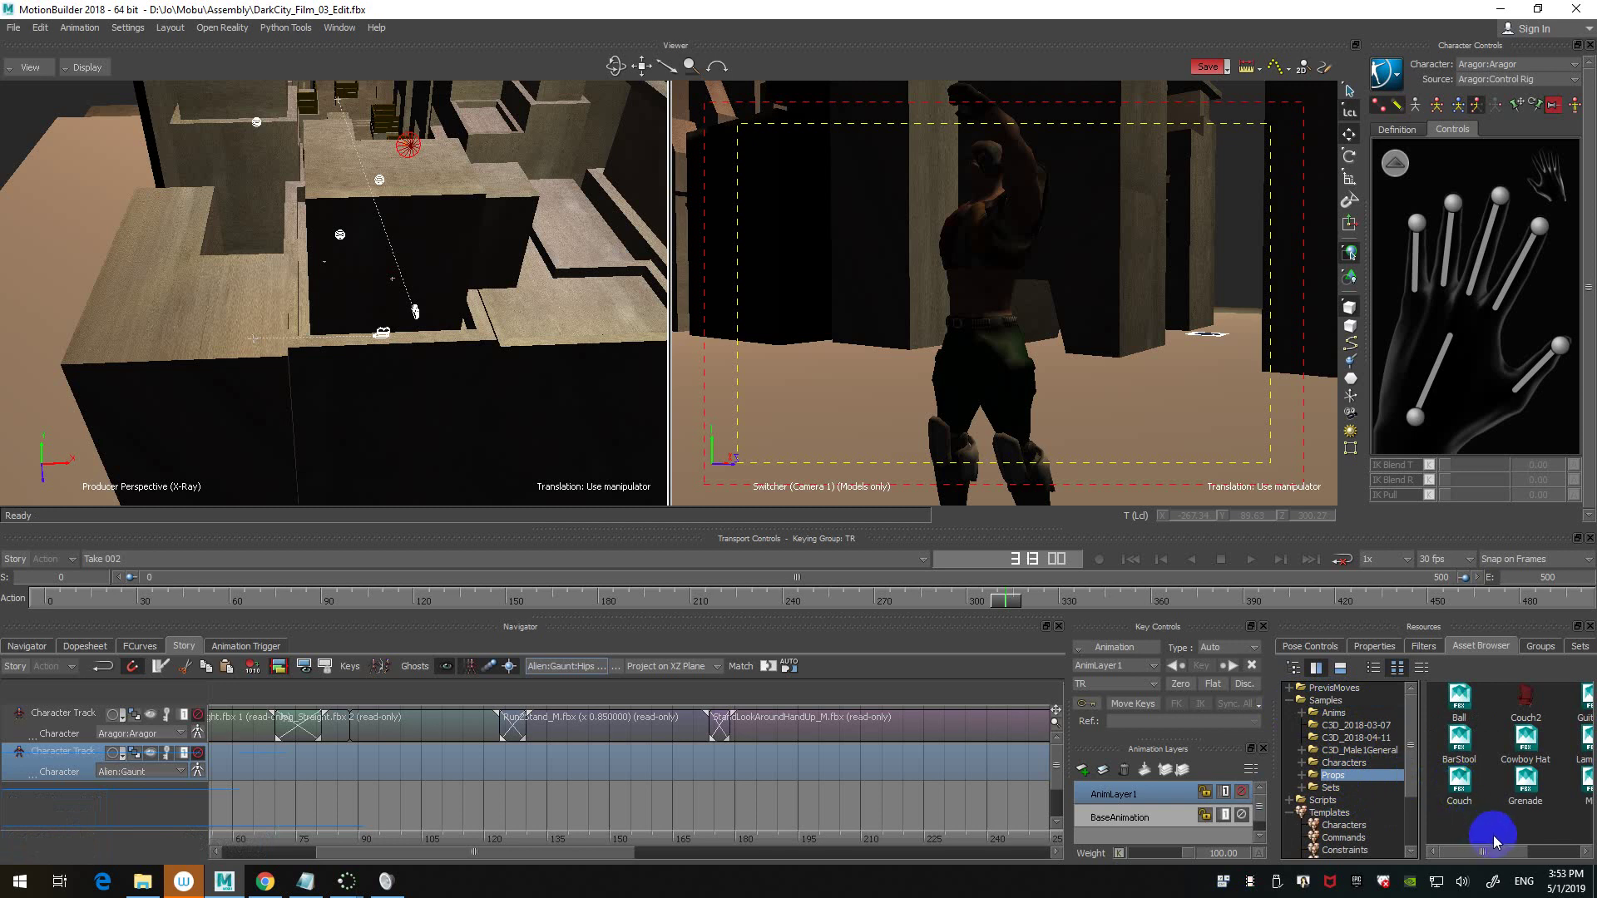
left_click(1373, 667)
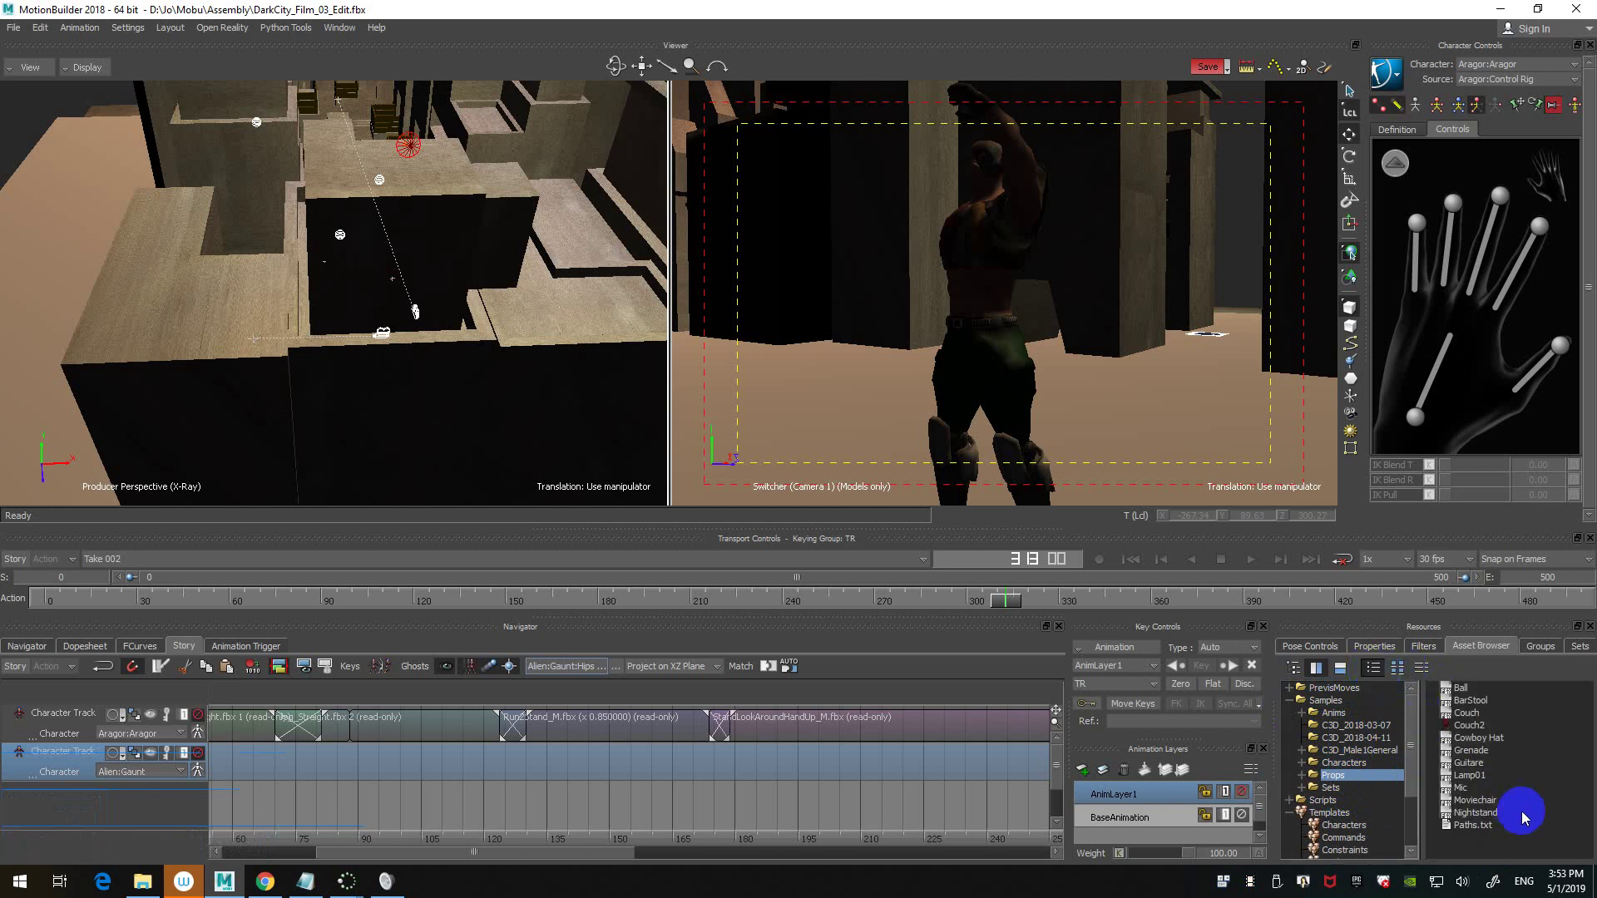
- Look through the props list and select the Guitare asset
left_click(1481, 826)
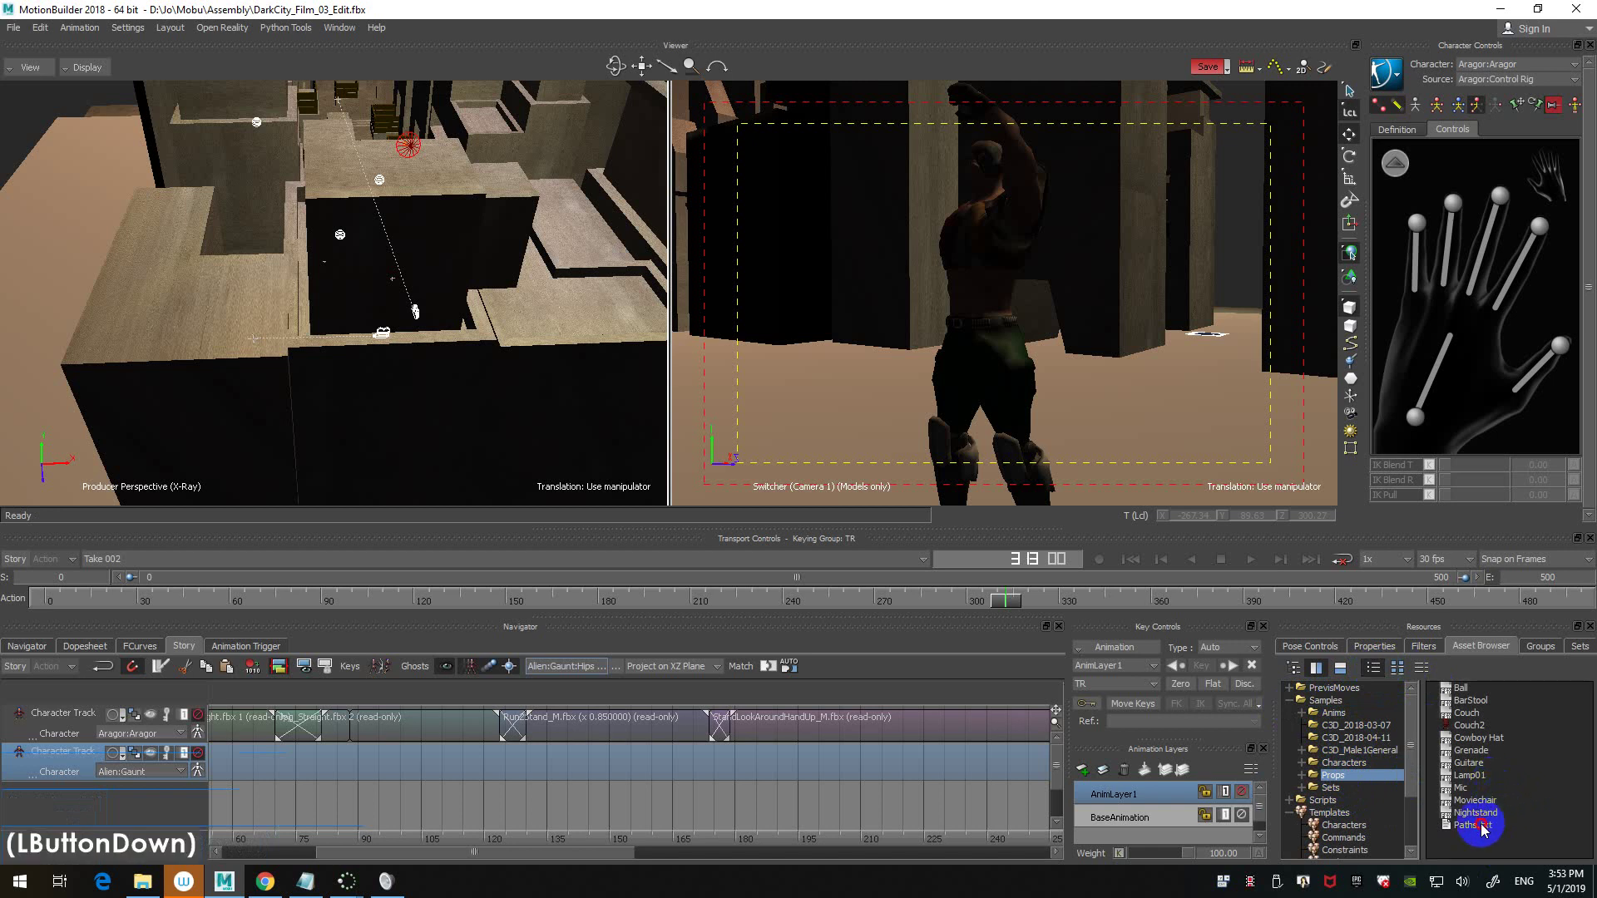
left_click(1491, 700)
left_click(1491, 714)
left_click(1502, 739)
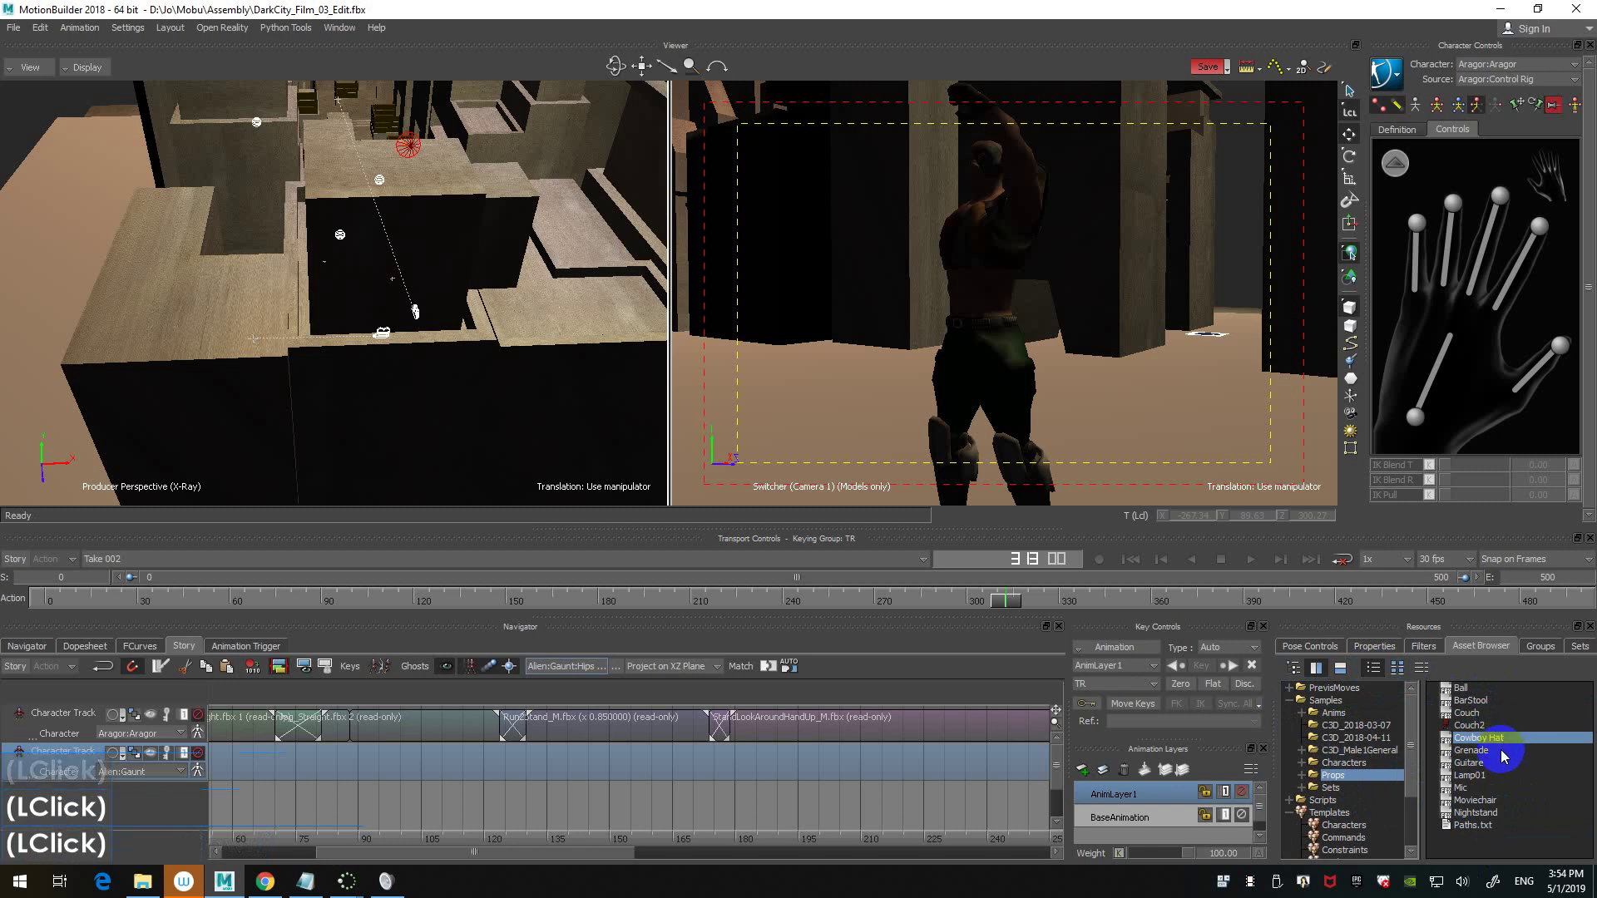
left_click(1499, 751)
left_click(1496, 764)
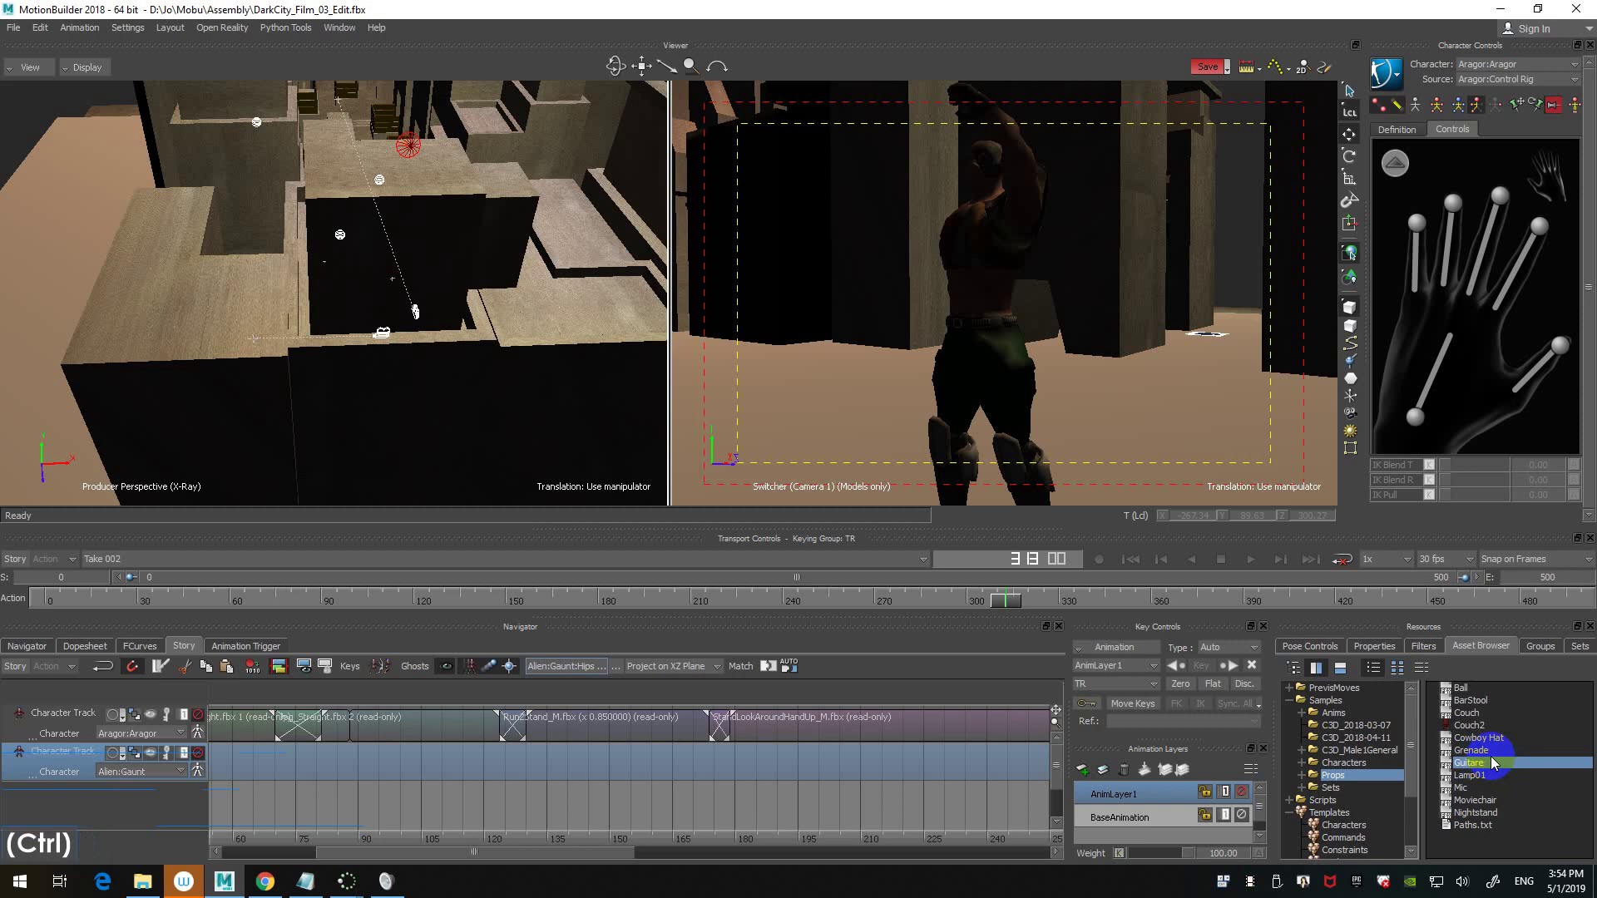
- Save the scene before adding the prop
left_click_drag(83, 216, 86, 217, "shift")
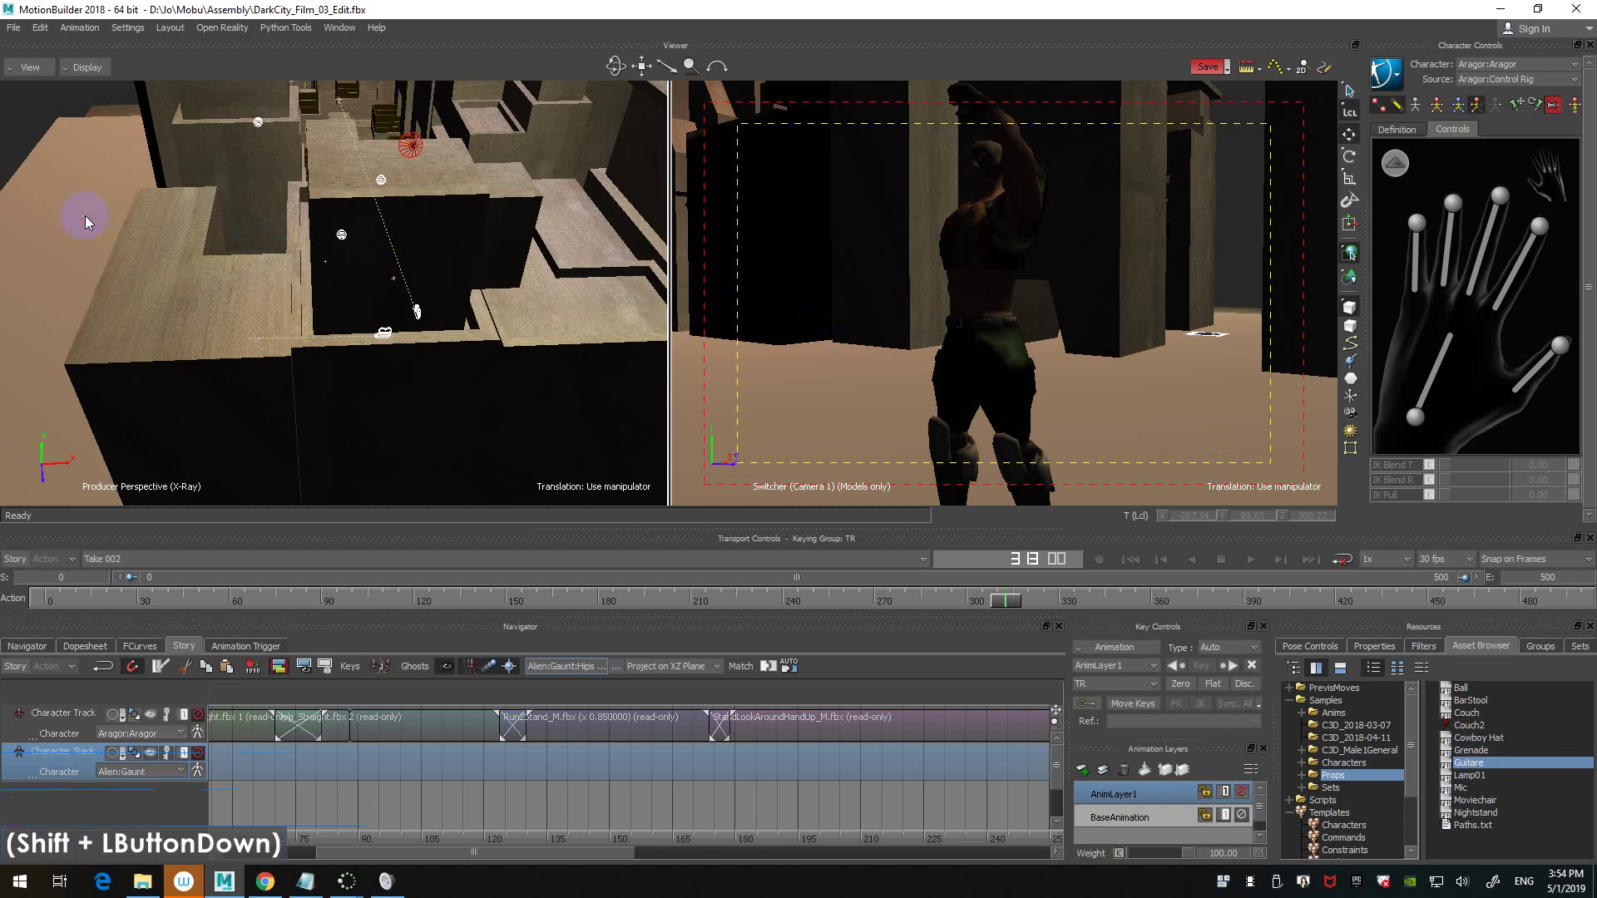
left_click(79, 179)
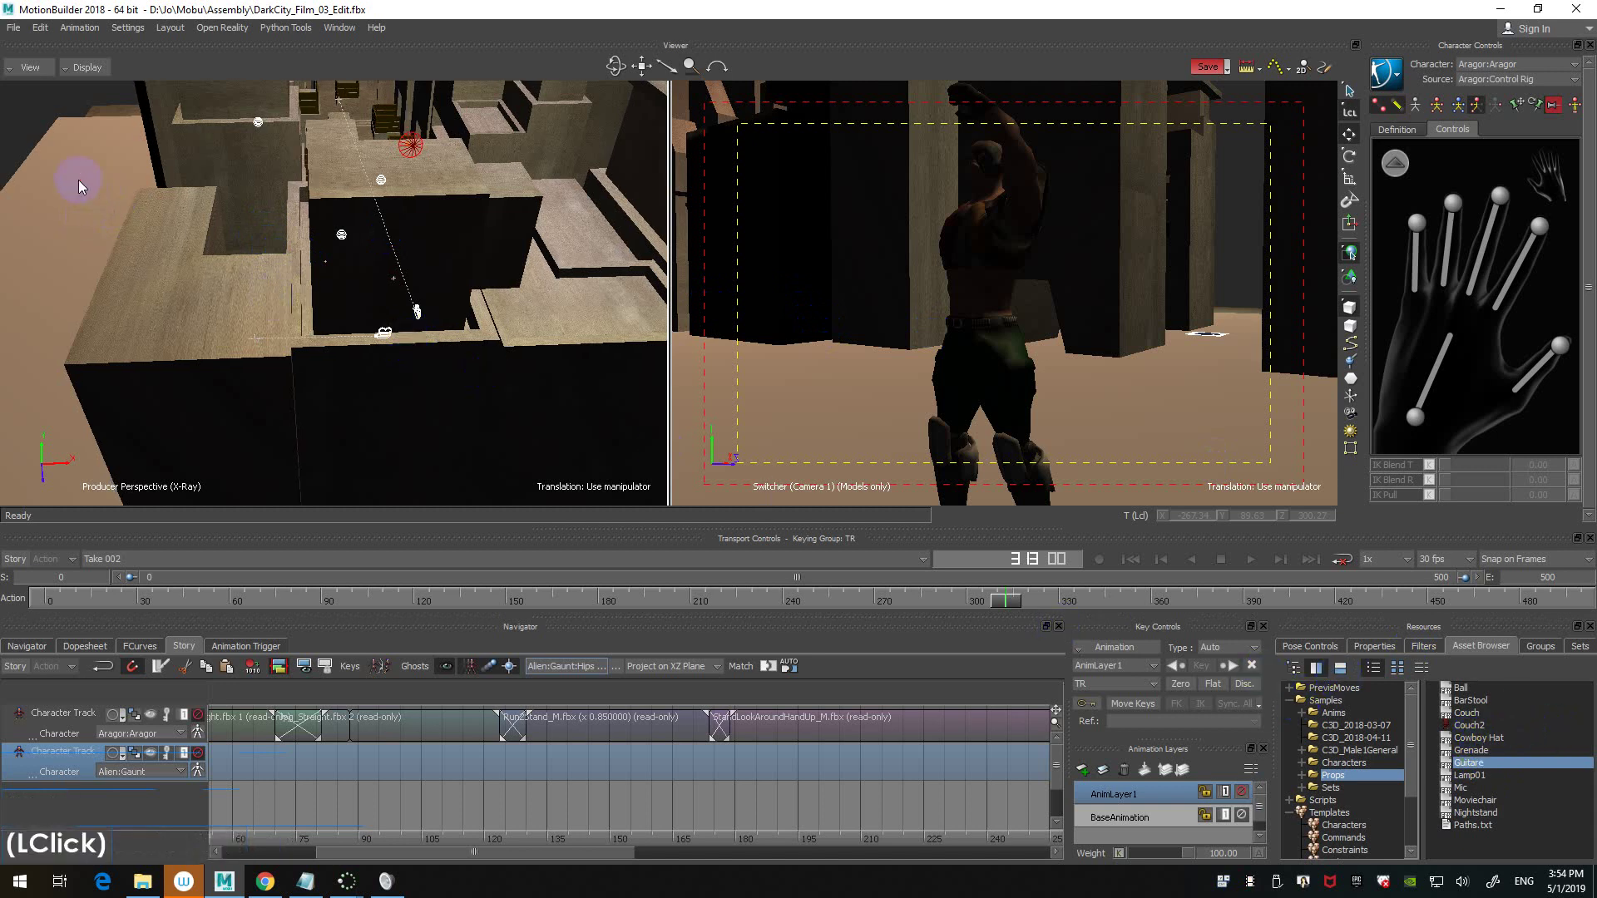
key("ctrl+s")
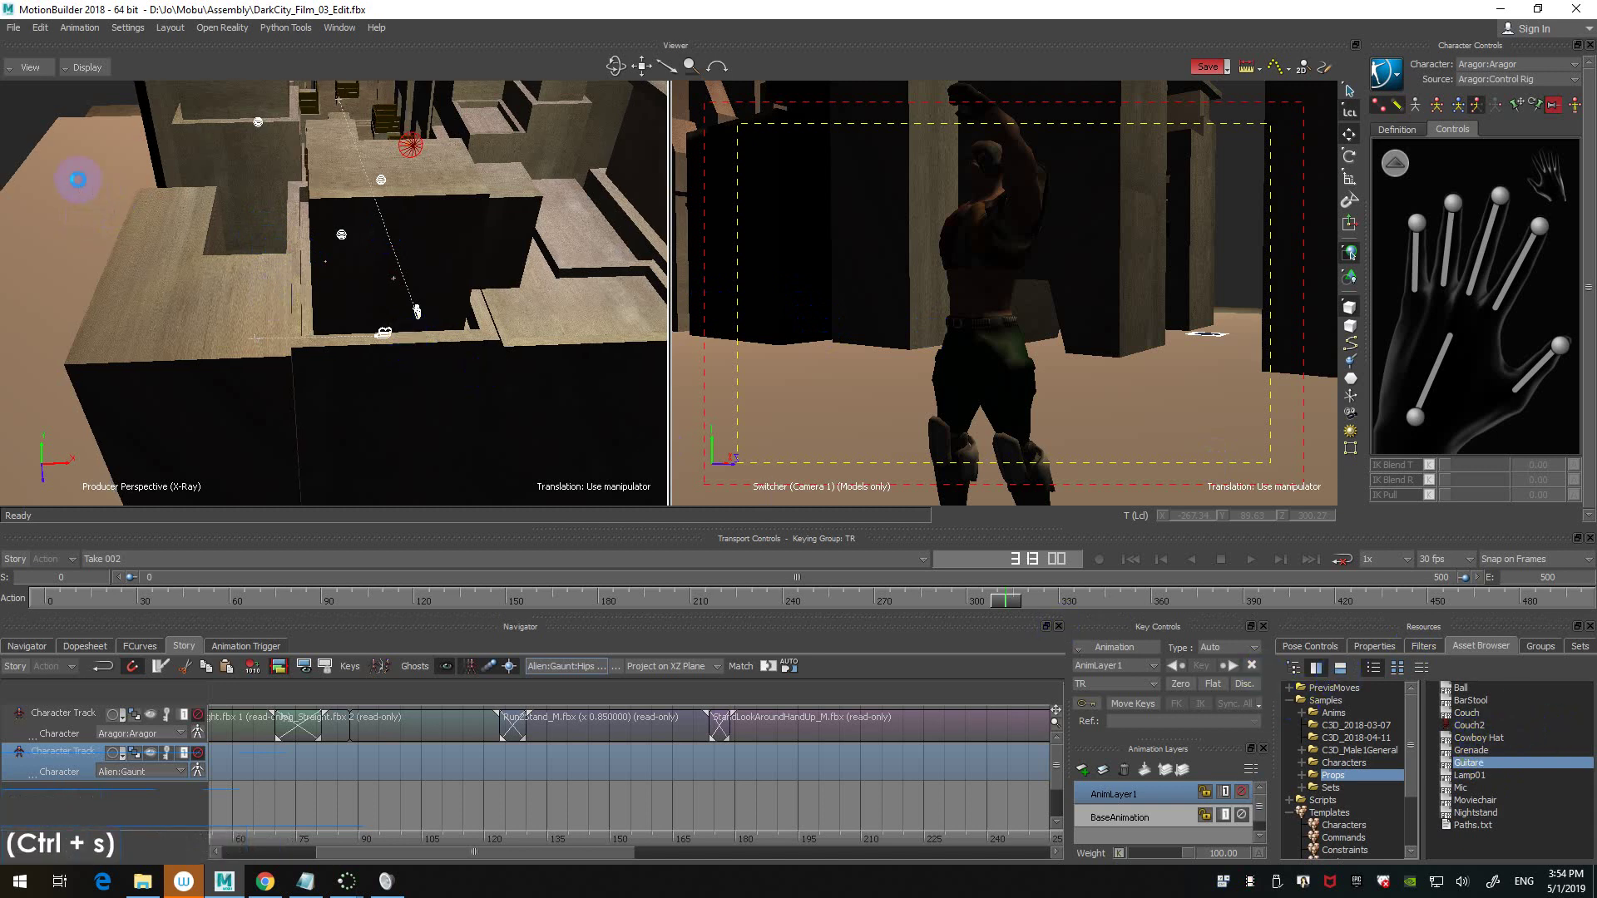
key("s")
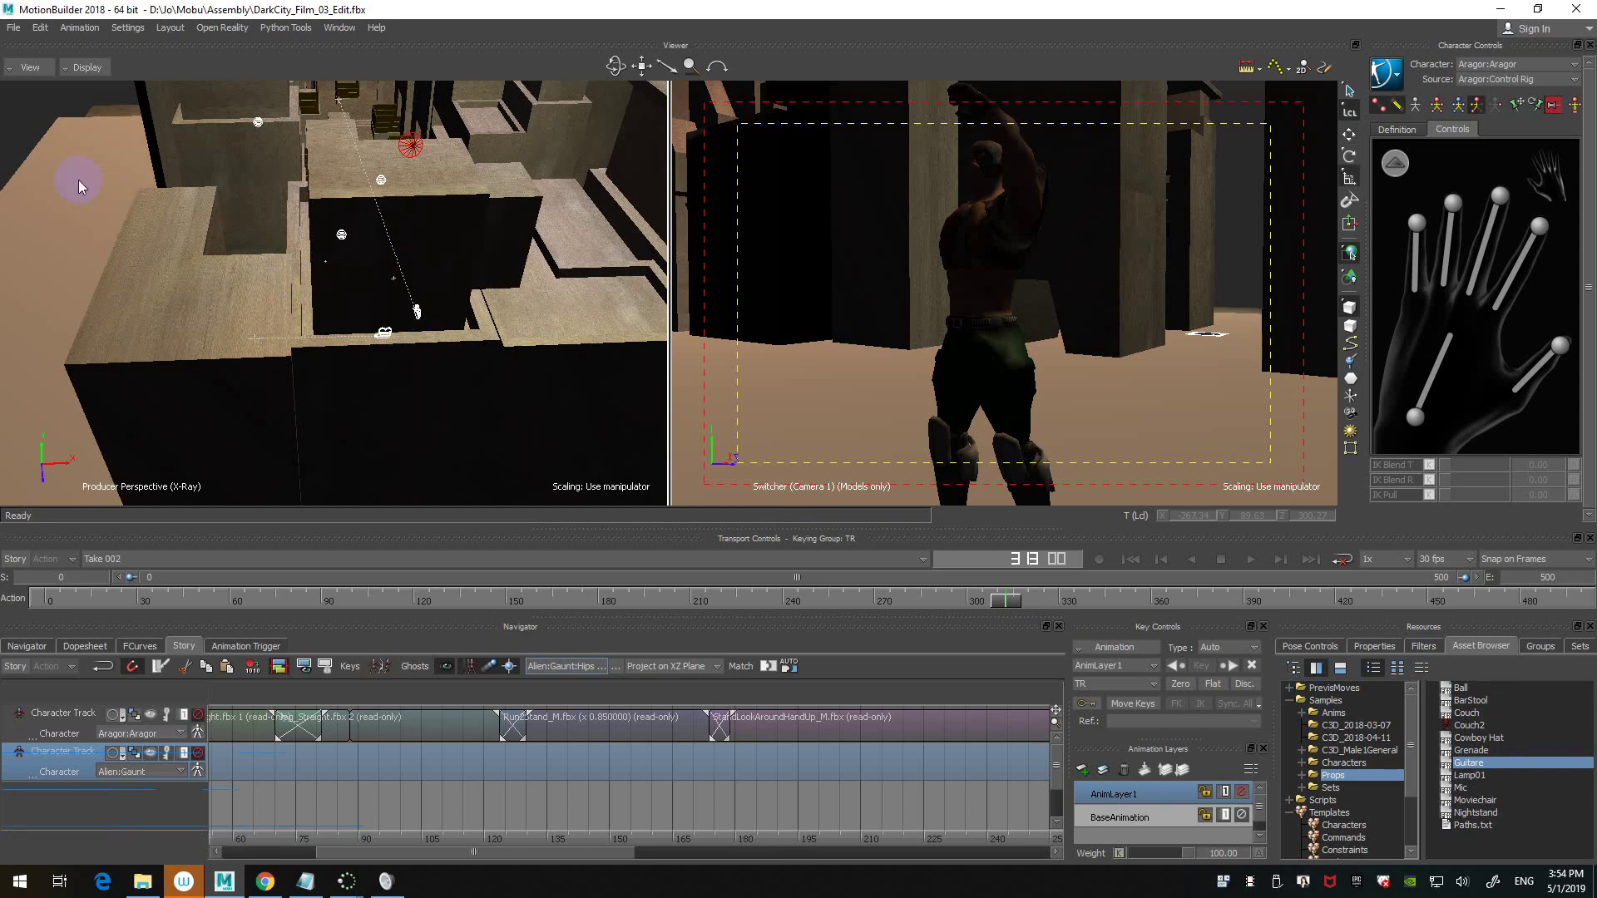
- Merge the Guitare prop into the scene with the No Animation option
scroll(78, 179, "down", 4)
left_click_drag(150, 224, 191, 266, "shift")
left_click_drag(192, 266, 280, 241, "ctrl+shift")
double_click(208, 296)
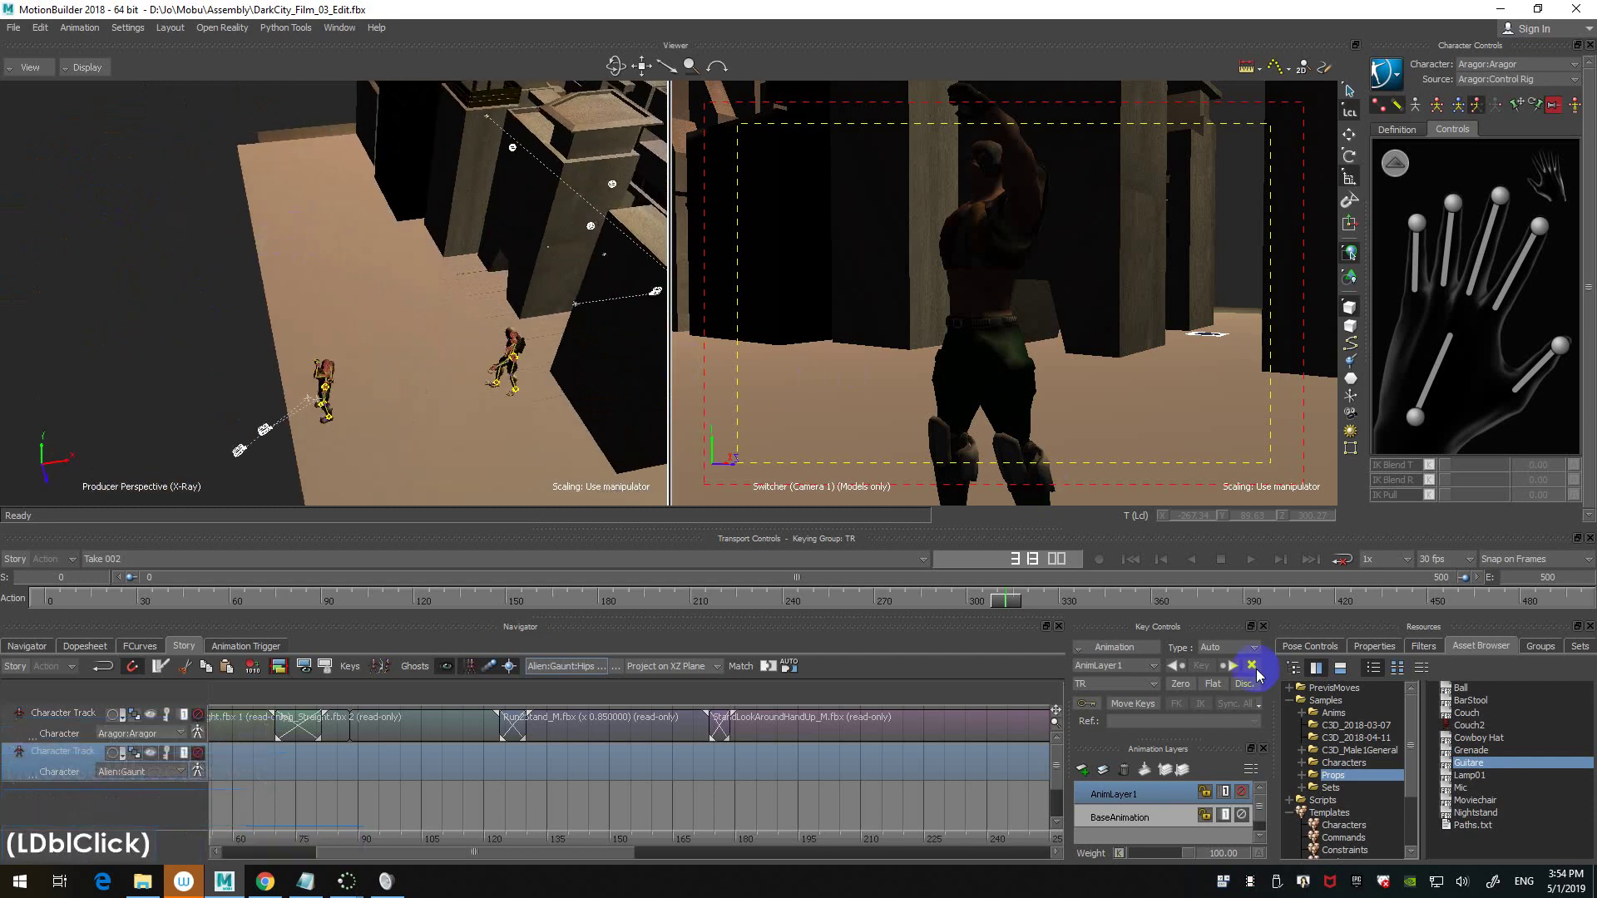
left_click_drag(1515, 763, 207, 283)
mouse_move(239, 281)
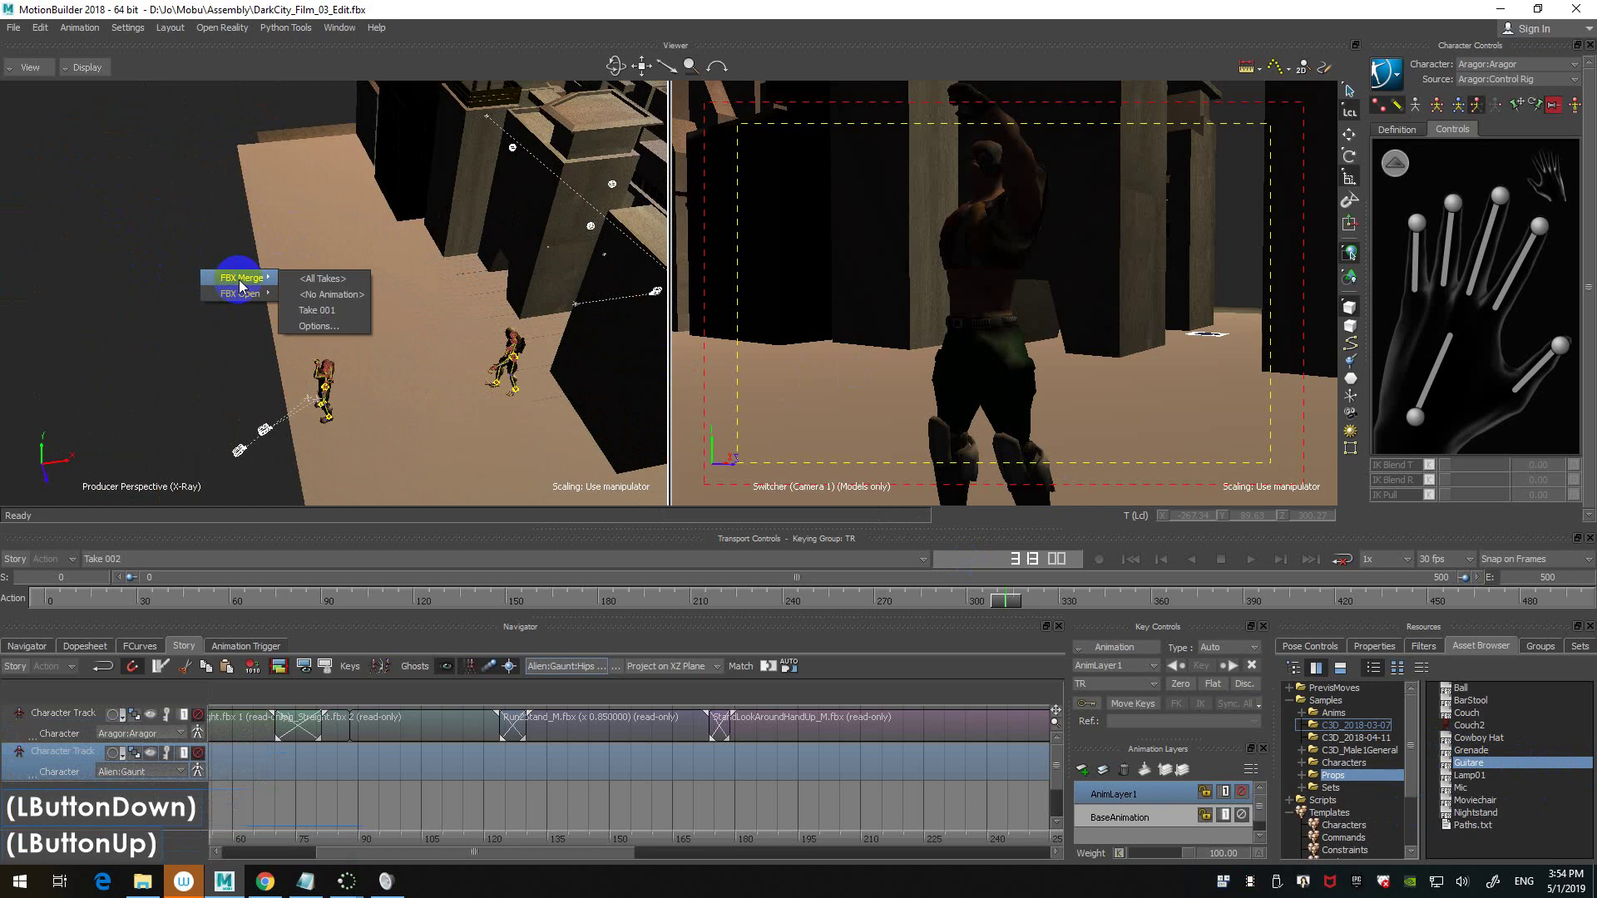
left_click(361, 296)
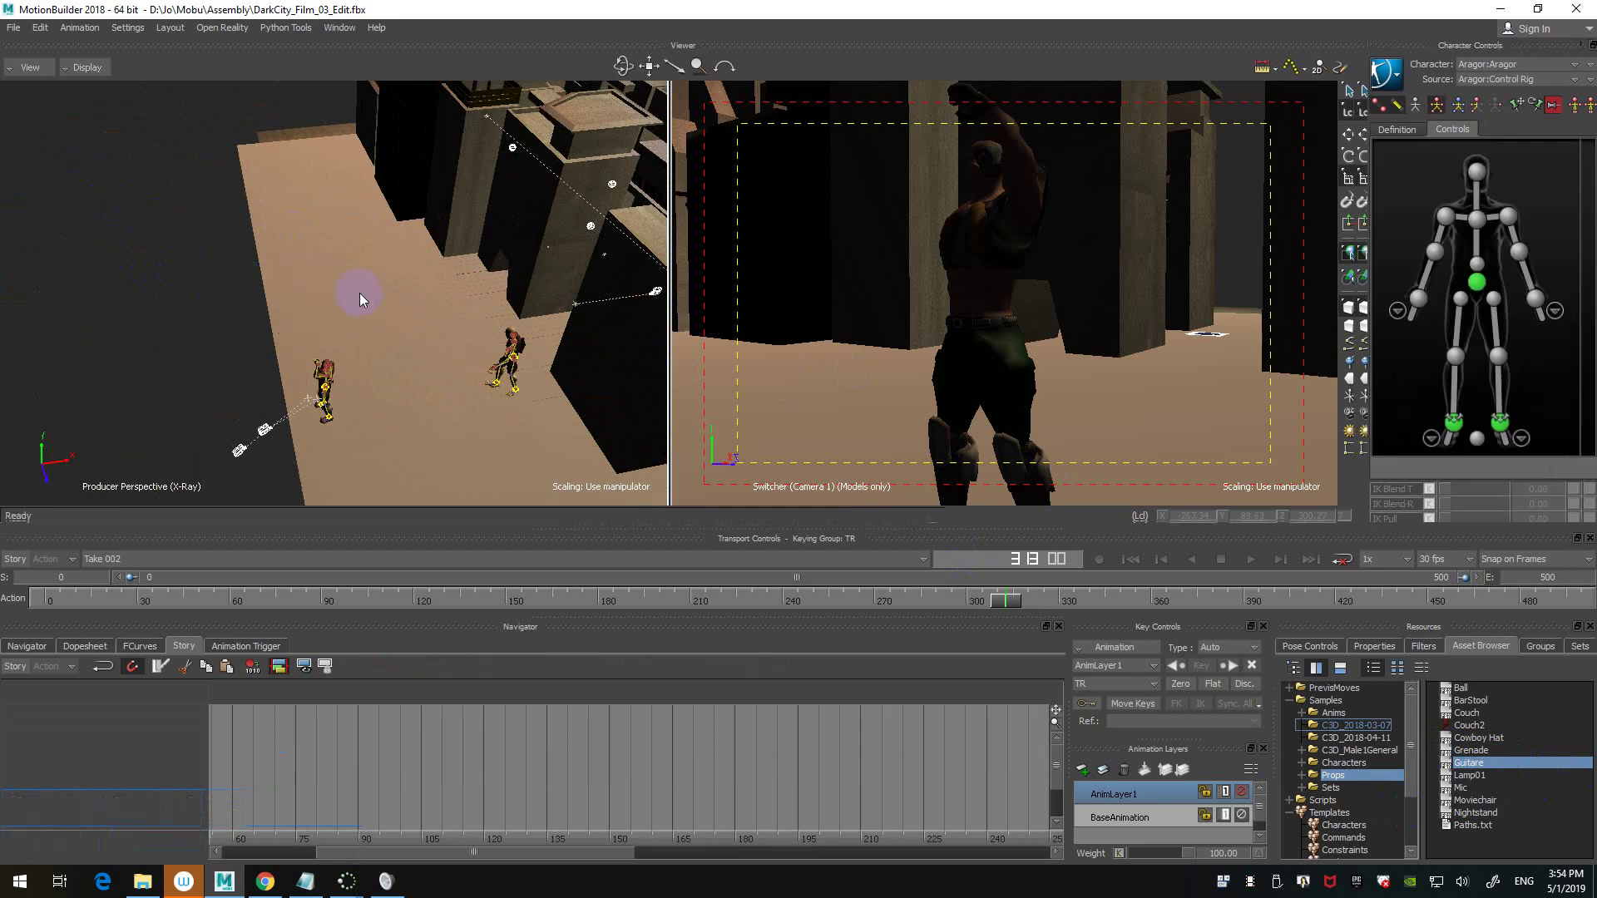
- Hide the layout group and bring the merged guitar into close view
left_click(1543, 647)
left_click(1387, 687)
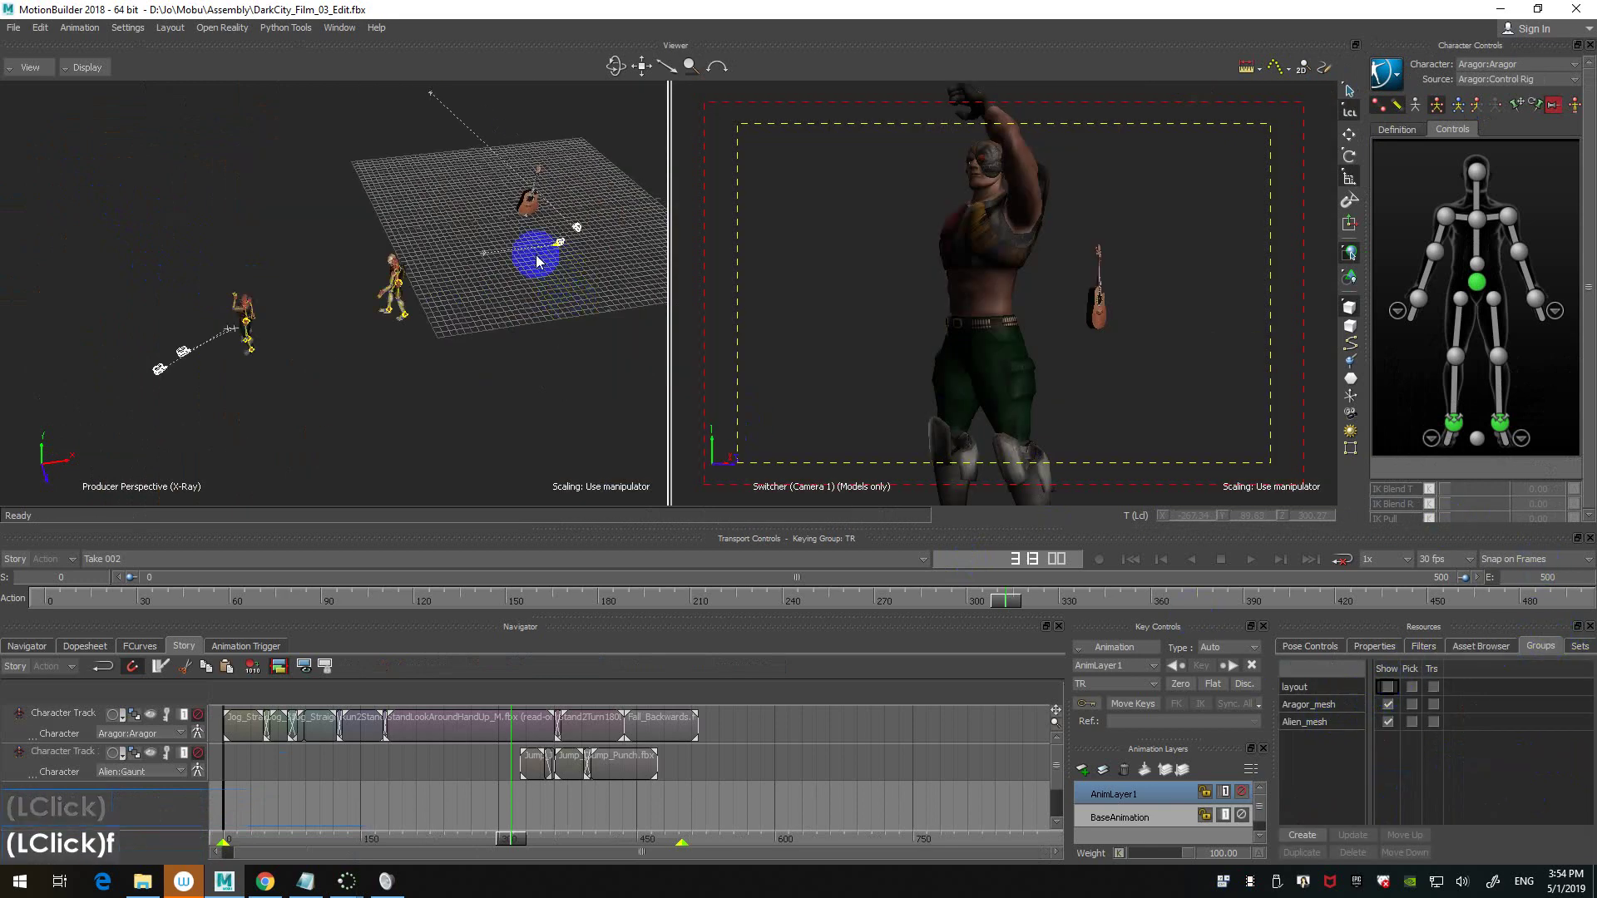
scroll(556, 235, "up", 4)
left_click_drag(556, 235, 405, 261, "shift")
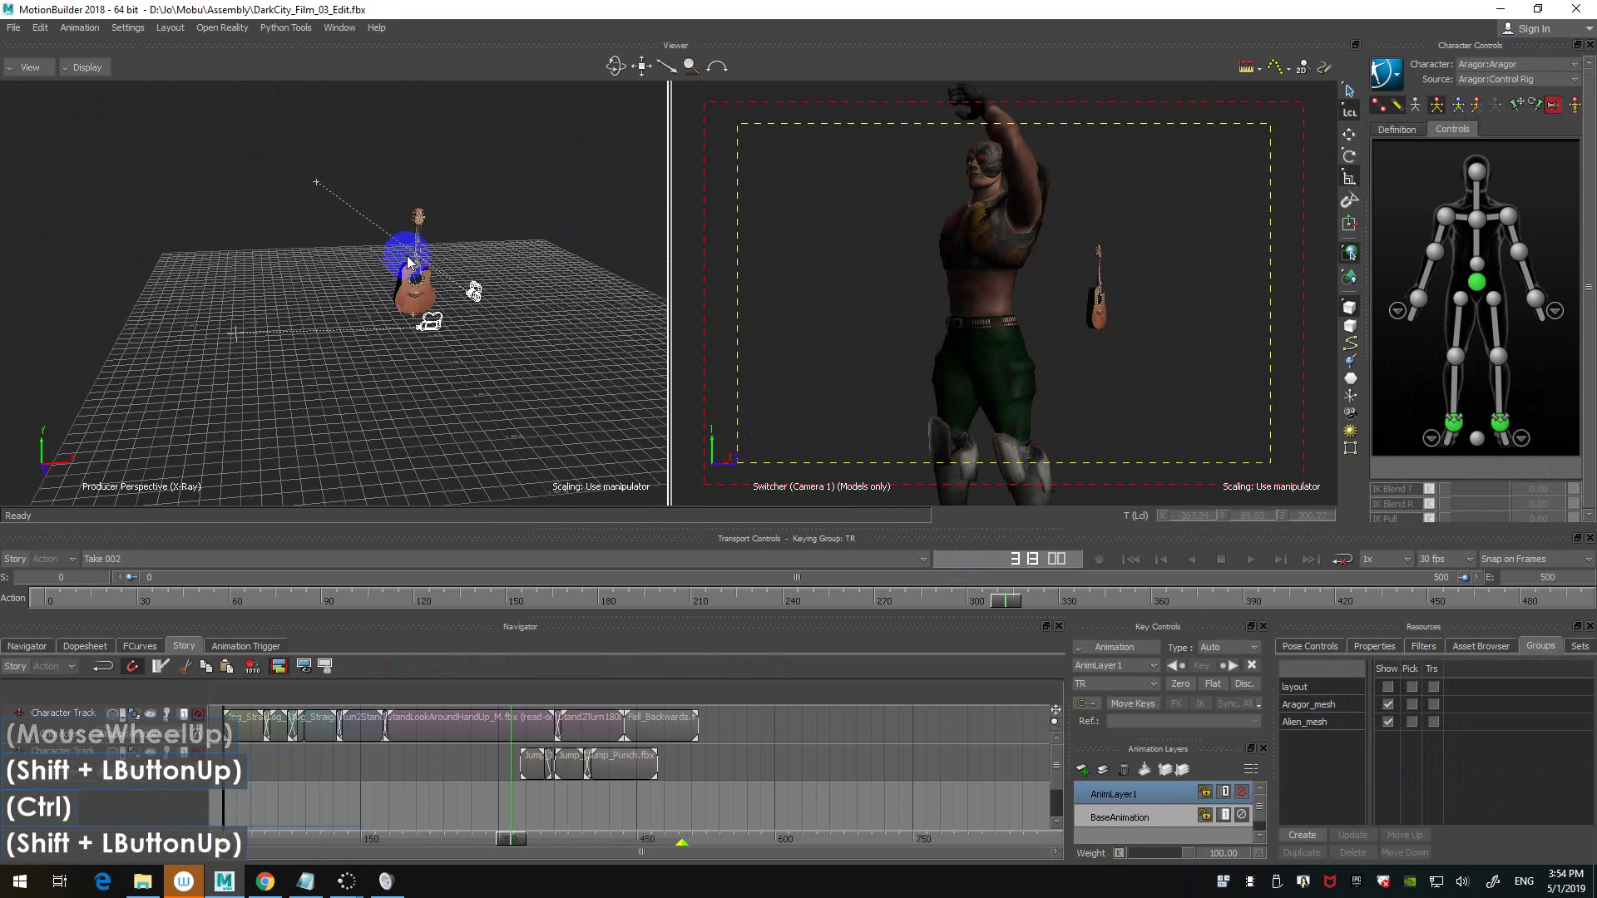
scroll(458, 326, "up", 3)
- Select the Alien:Gaunt:Root object at the guitar's base, try to move it, and undo the move
left_click(446, 329)
key("f")
scroll(452, 296, "down", 6)
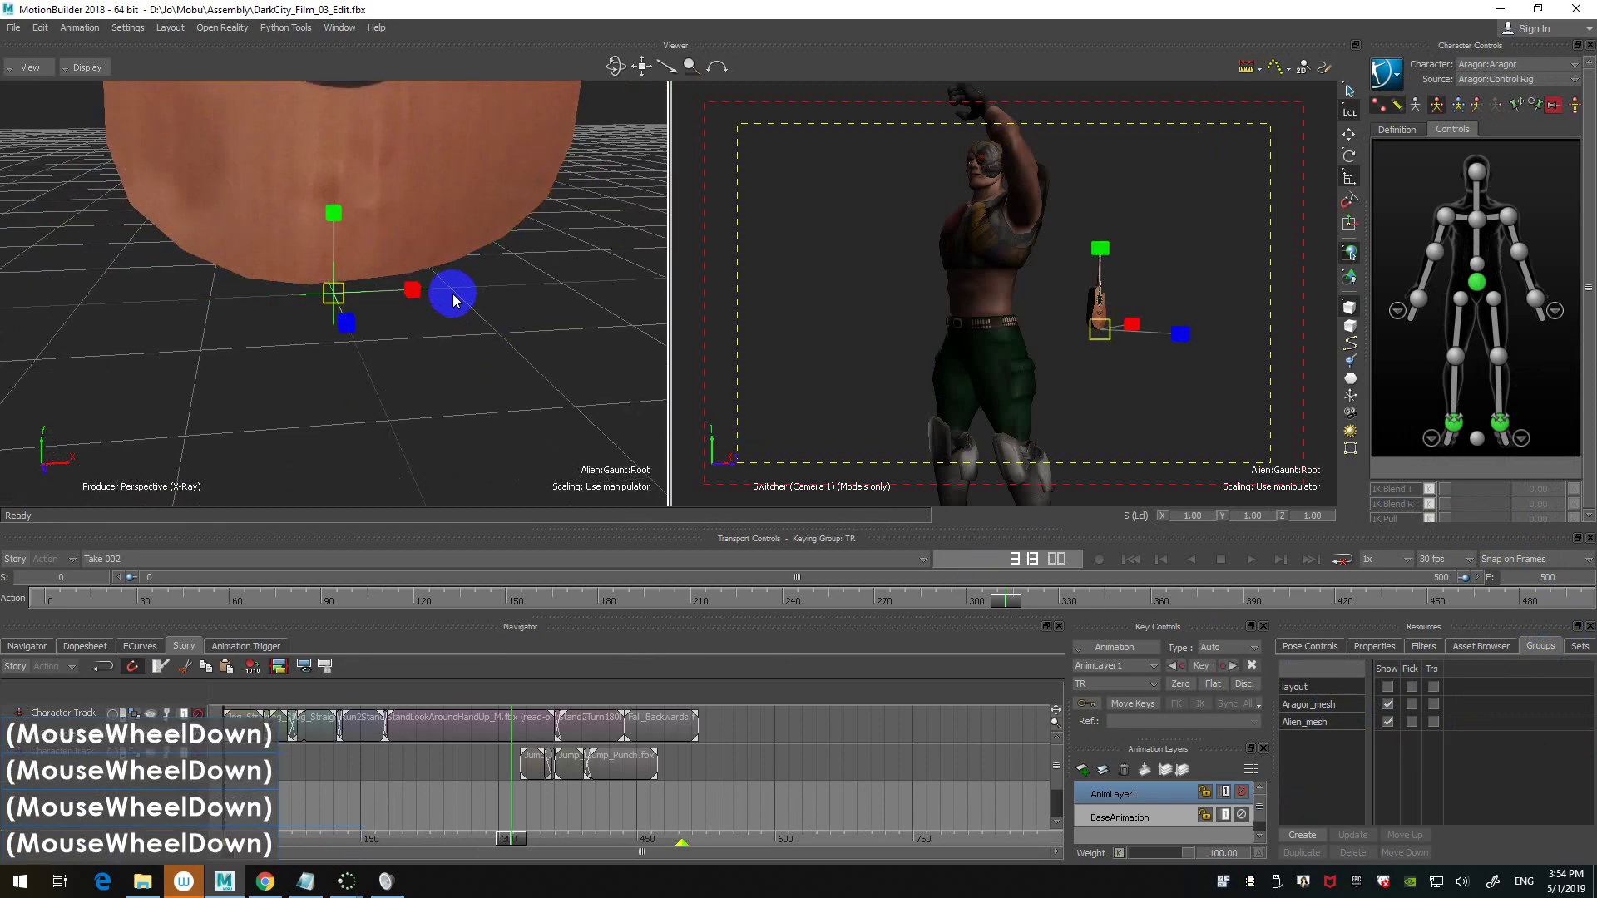
left_click_drag(452, 296, 527, 345, "ctrl+shift")
scroll(542, 284, "down", 1, "shift")
left_click_drag(527, 345, 401, 366, "ctrl")
key("t")
key("ctrl+z")
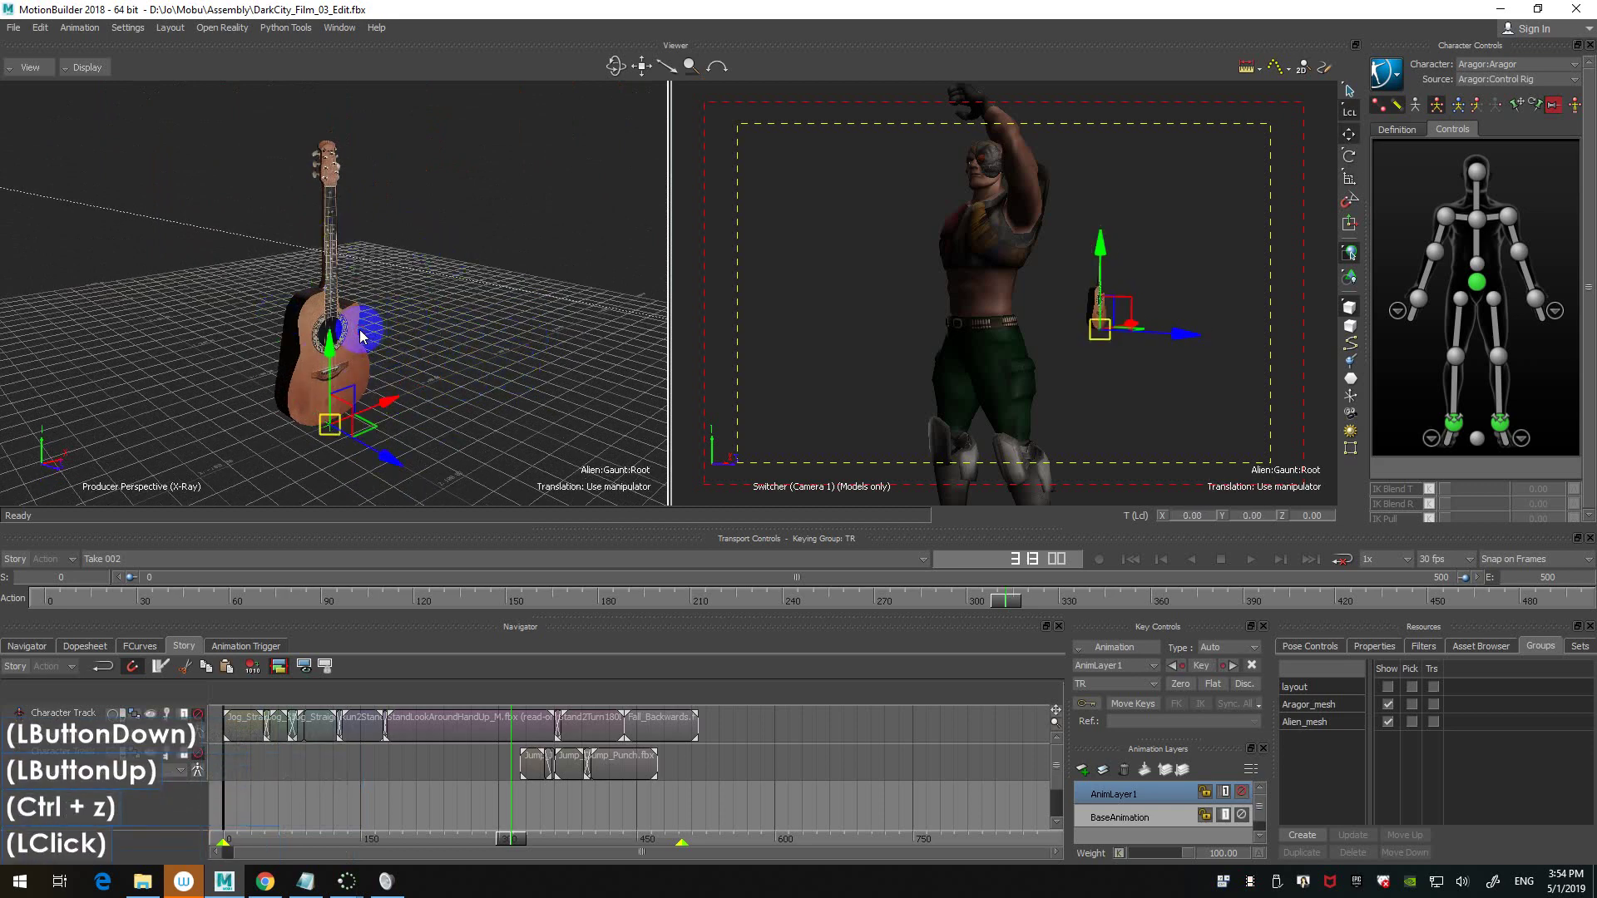
- Select the guitar's body, pick its parent guitare node in the schematic, and move the whole guitar to about X -10.23
double_click(365, 336)
scroll(402, 347, "up", 2)
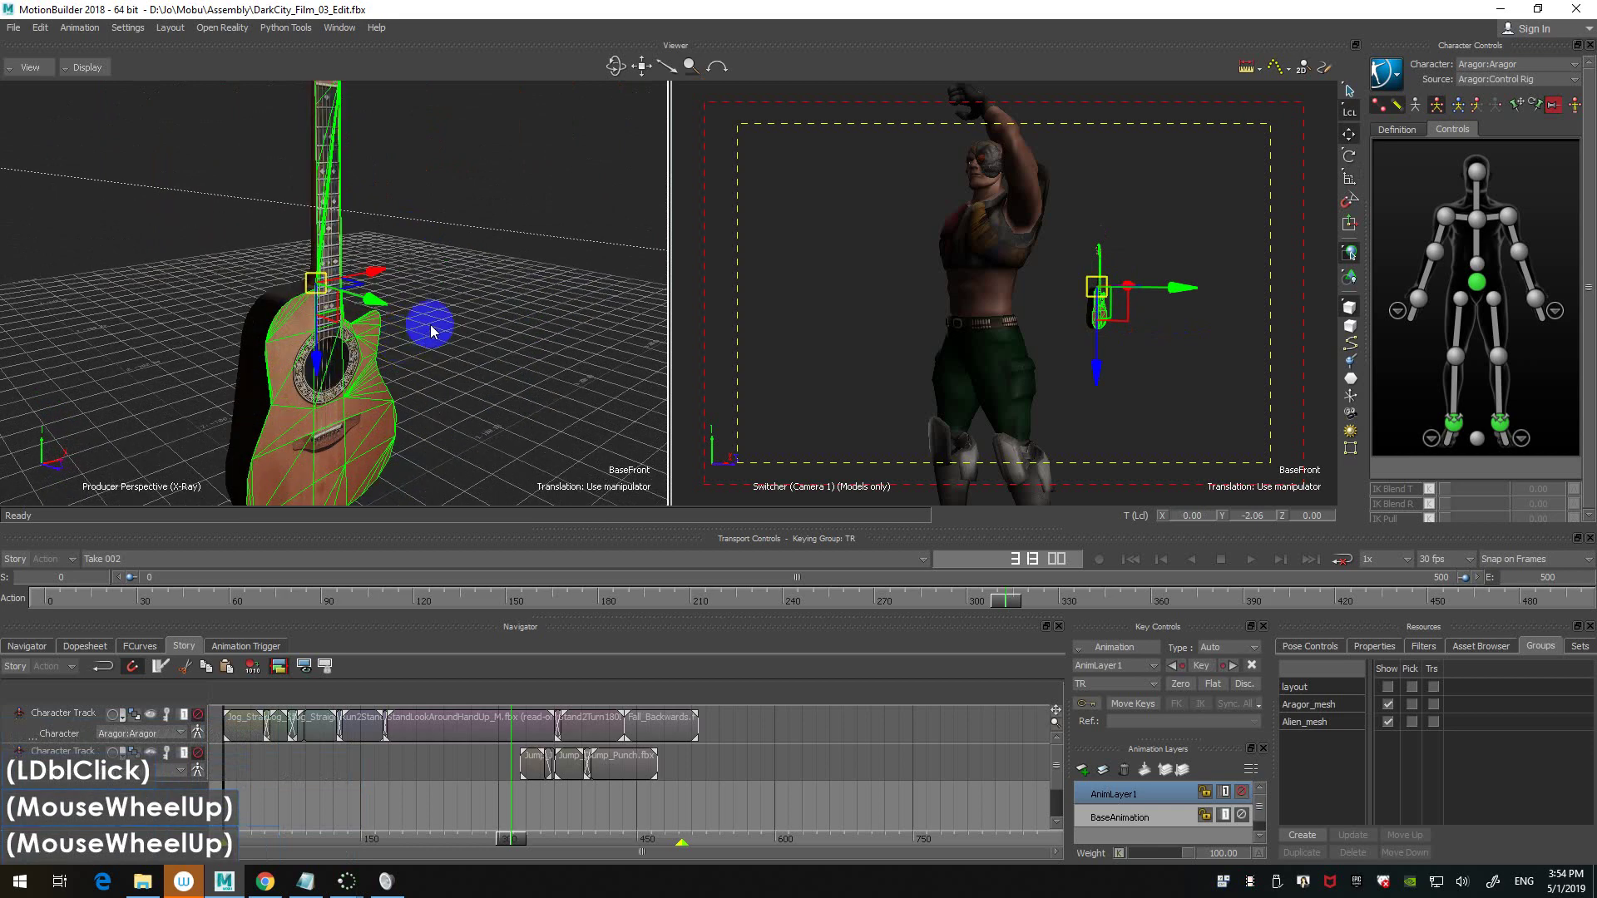
key("ctrl+w")
key("f")
left_click_drag(518, 372, 285, 361, "shift")
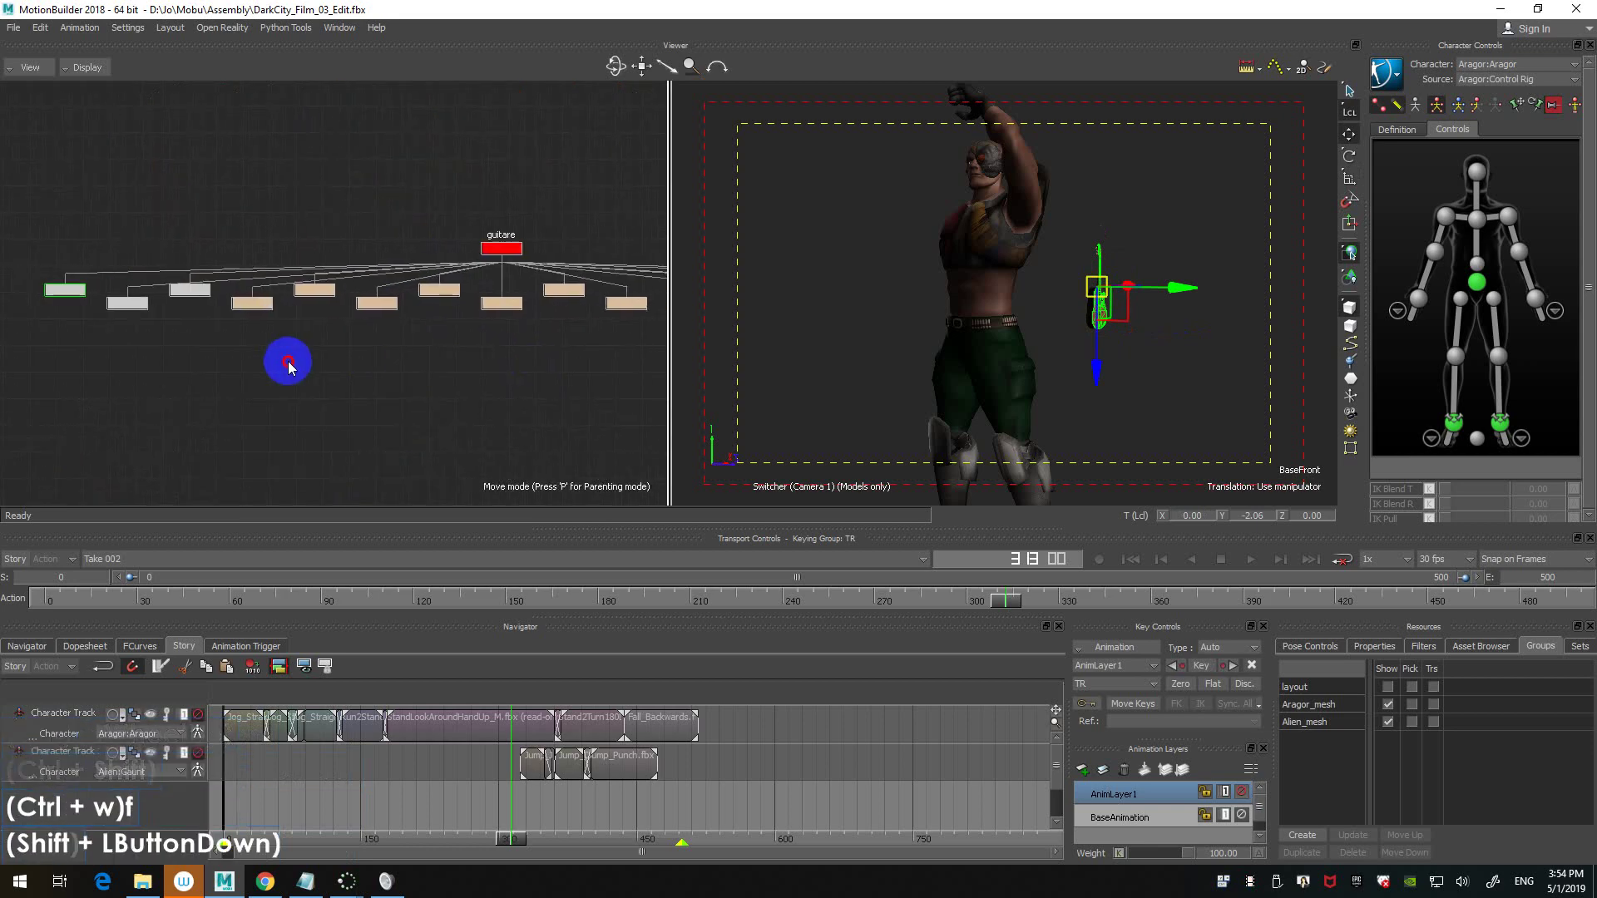
left_click(507, 252)
key("ctrl+w")
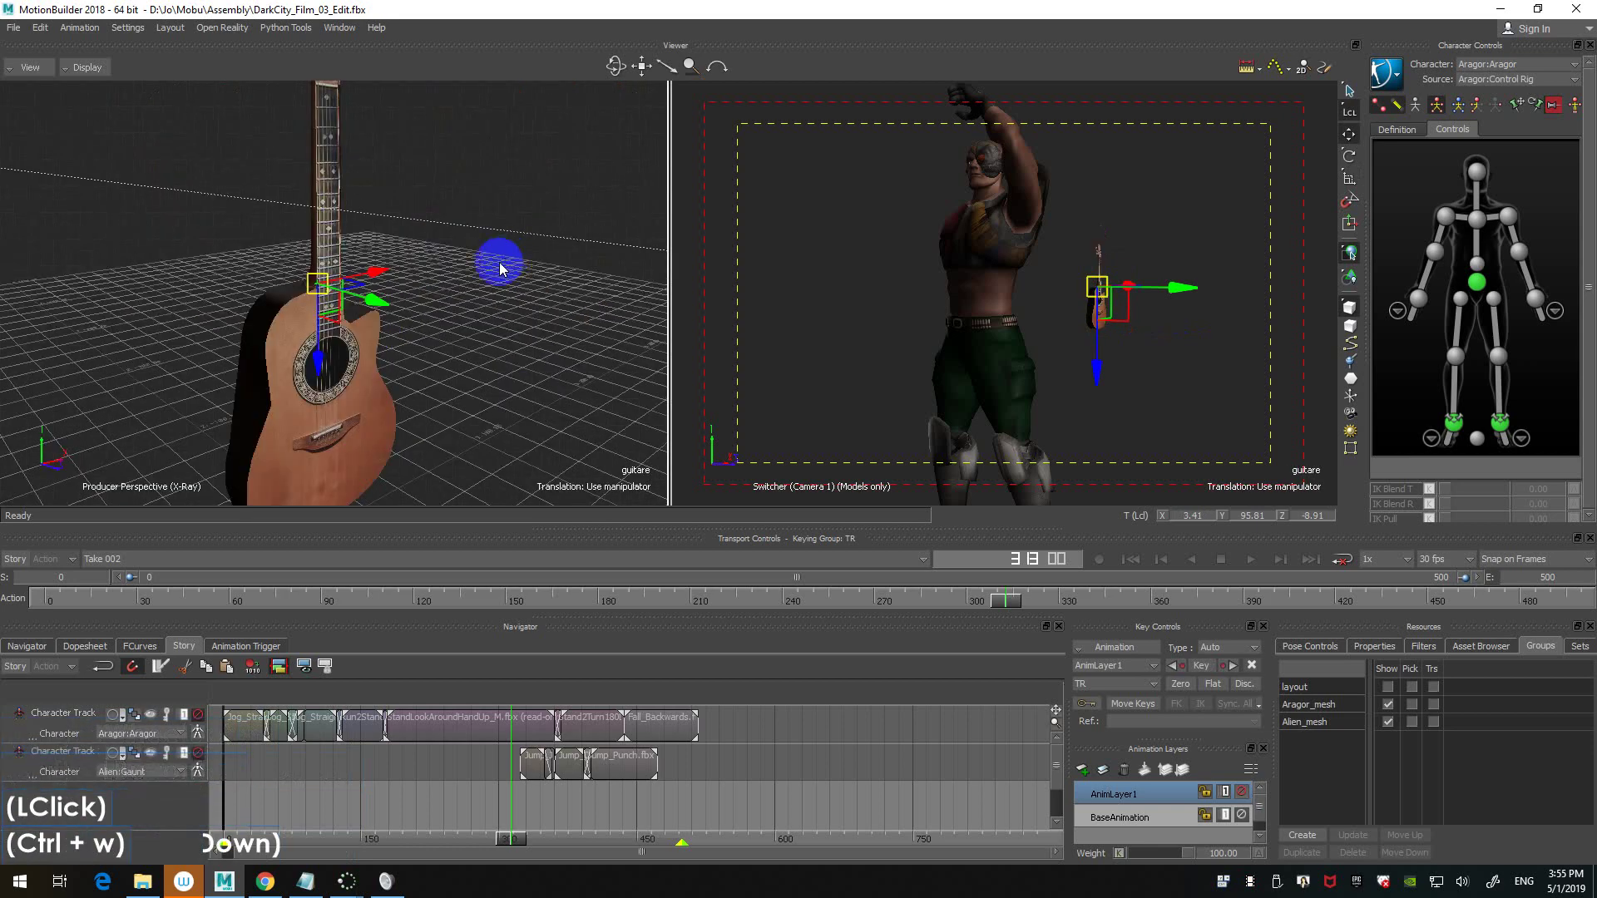
left_click_drag(367, 275, 483, 368)
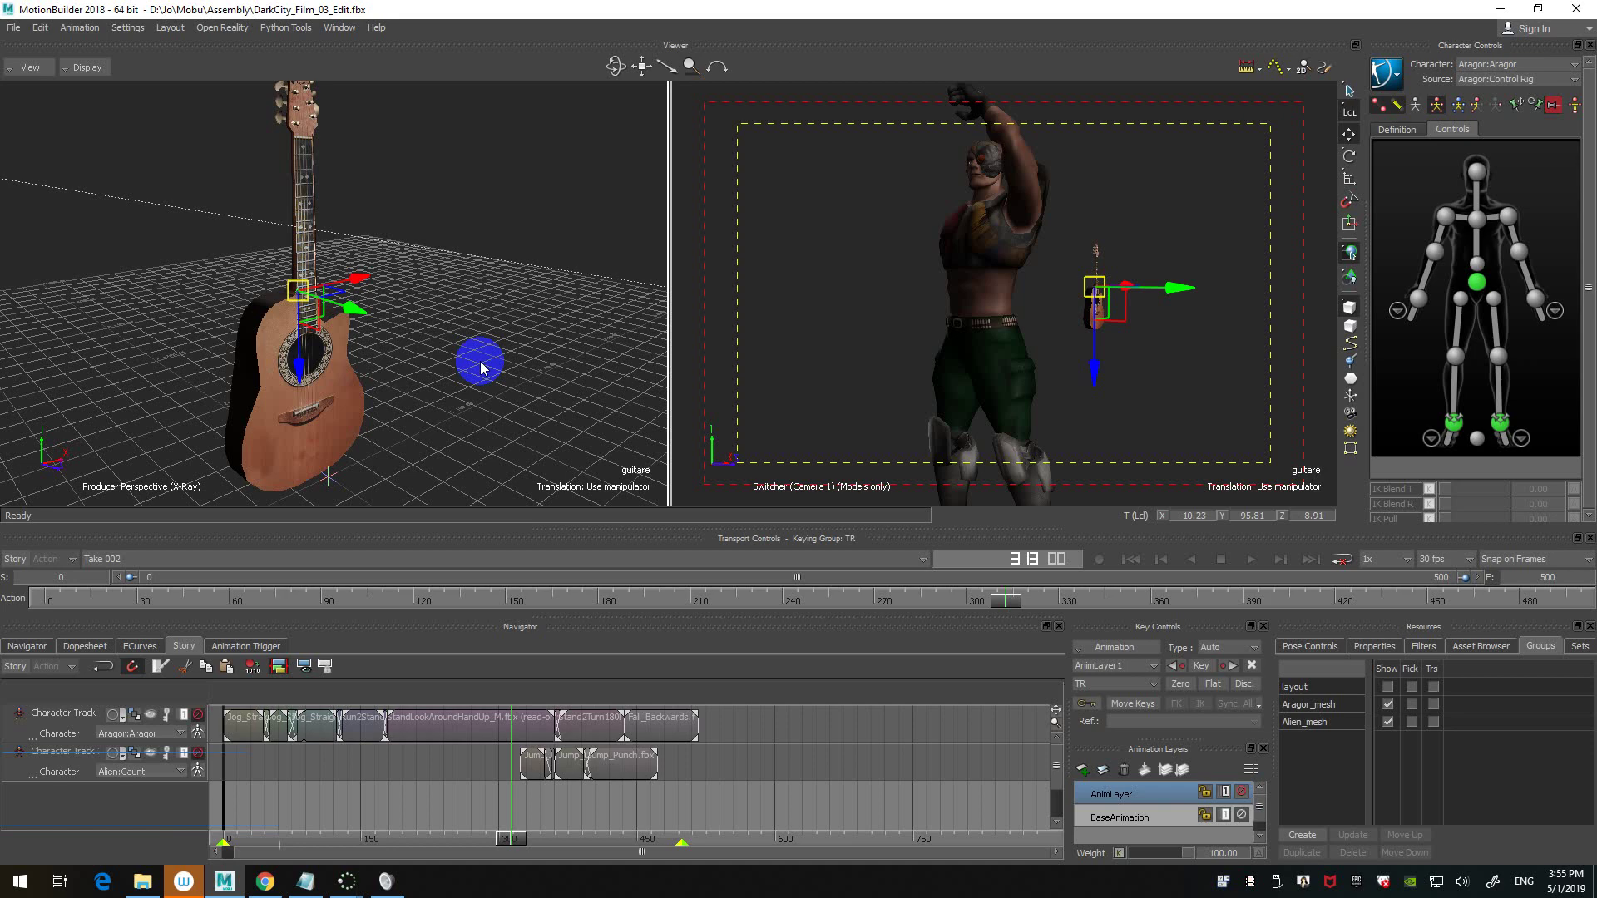
- Set the display size of the guitar's guitare null to about 1244 in its null settings, then deselect it
scroll(481, 361, "down", 2)
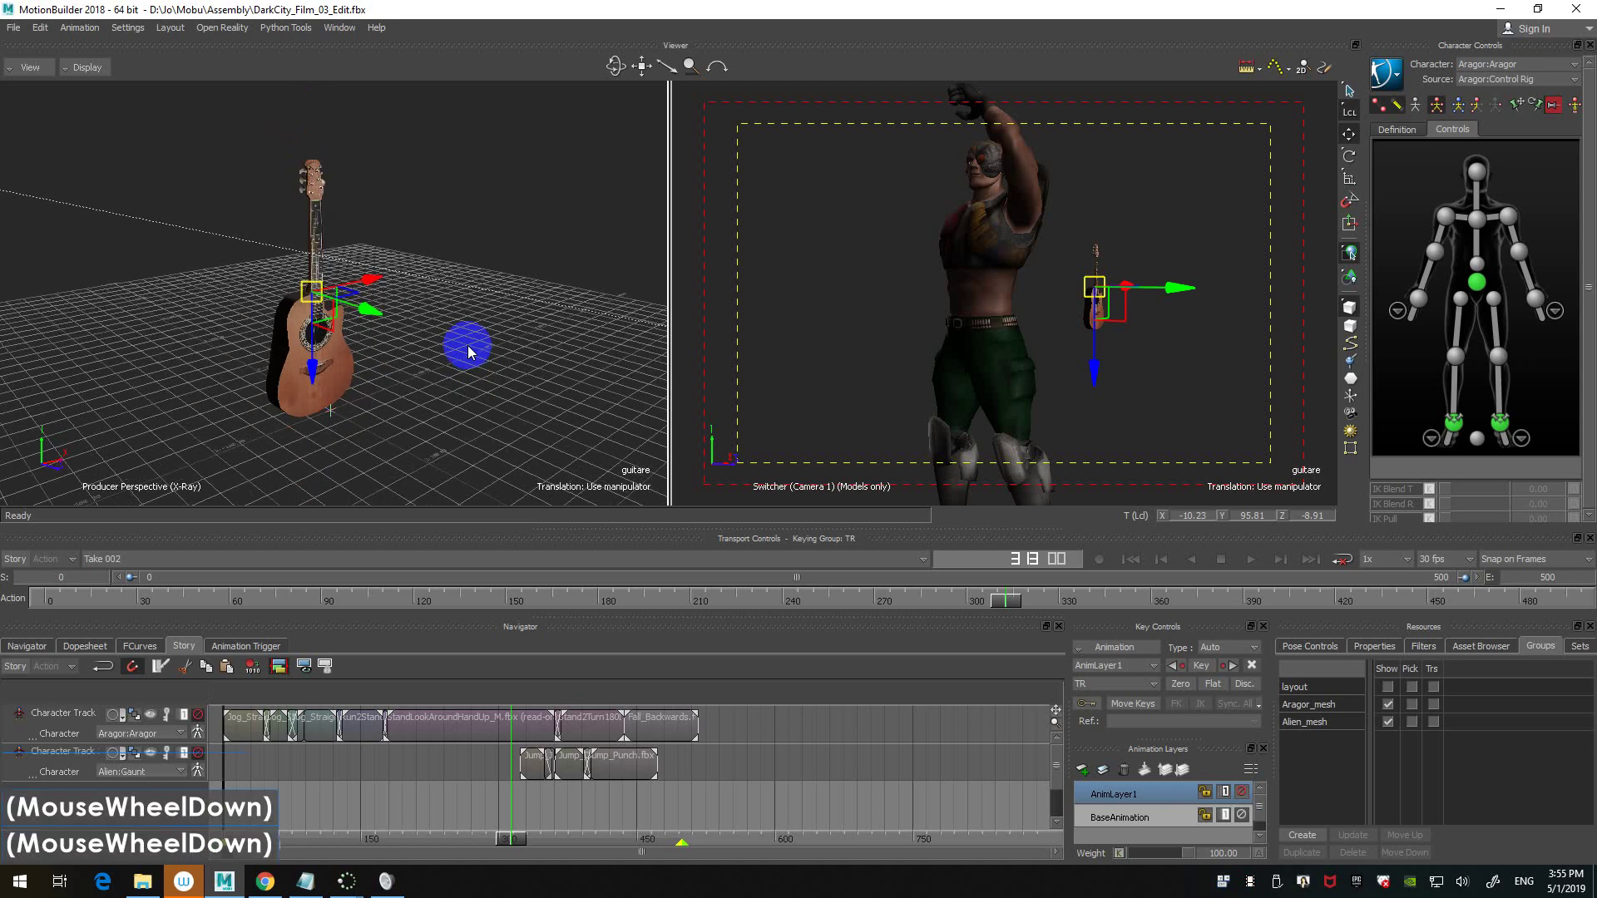
mouse_move(464, 345)
left_mouse_down("ctrl+shift")
mouse_move(467, 315)
mouse_move(462, 341)
left_mouse_up("ctrl+shift")
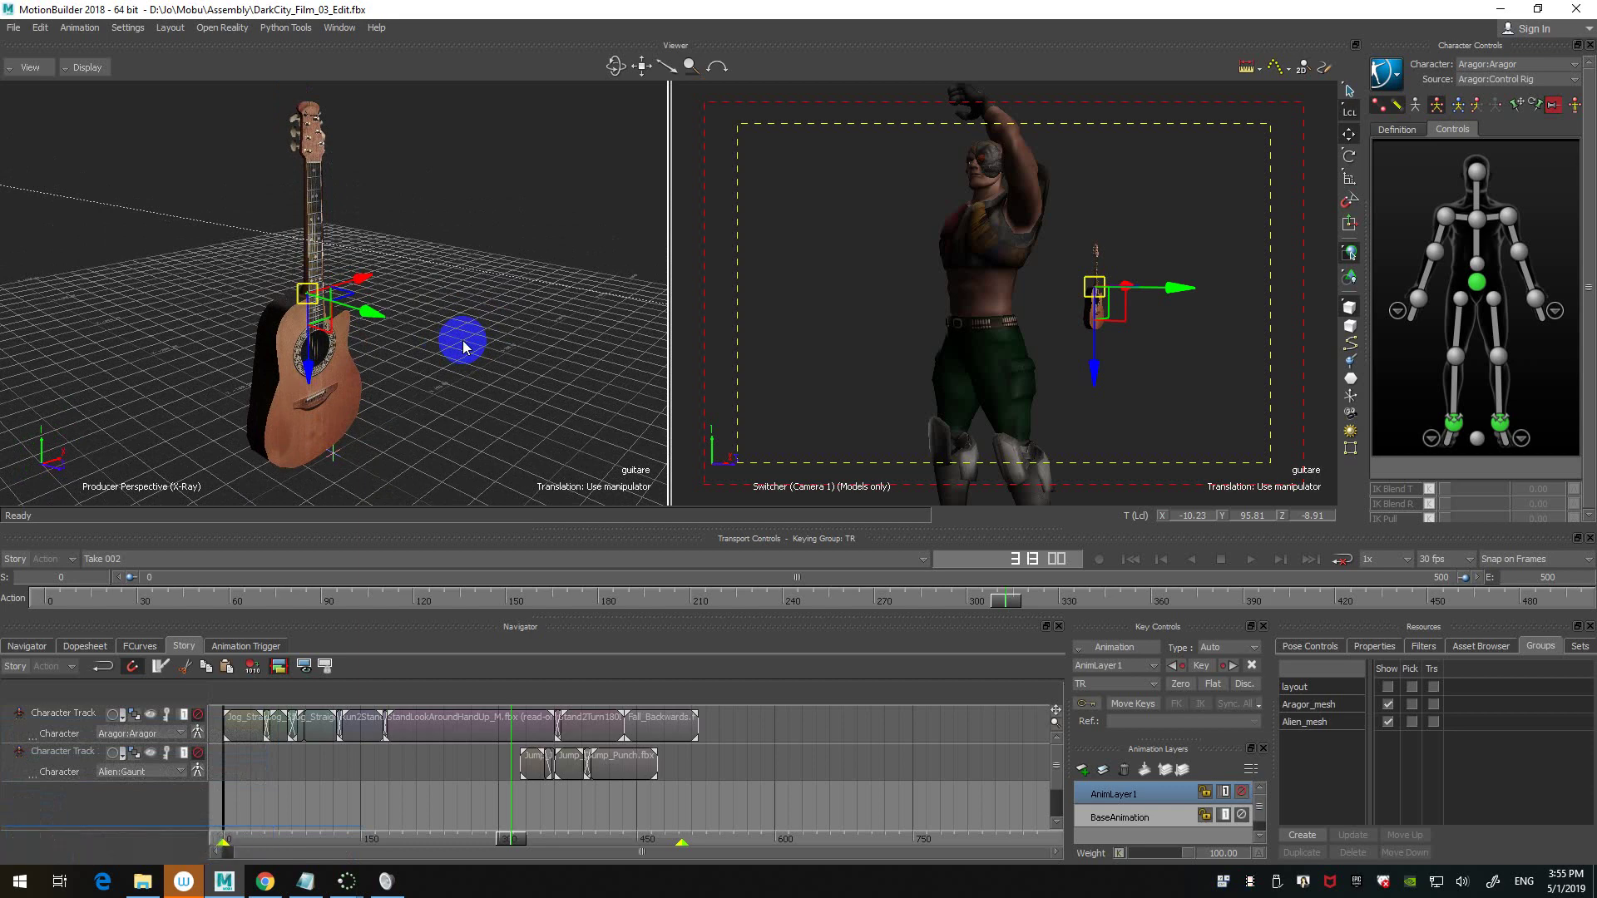
key("ctrl+a")
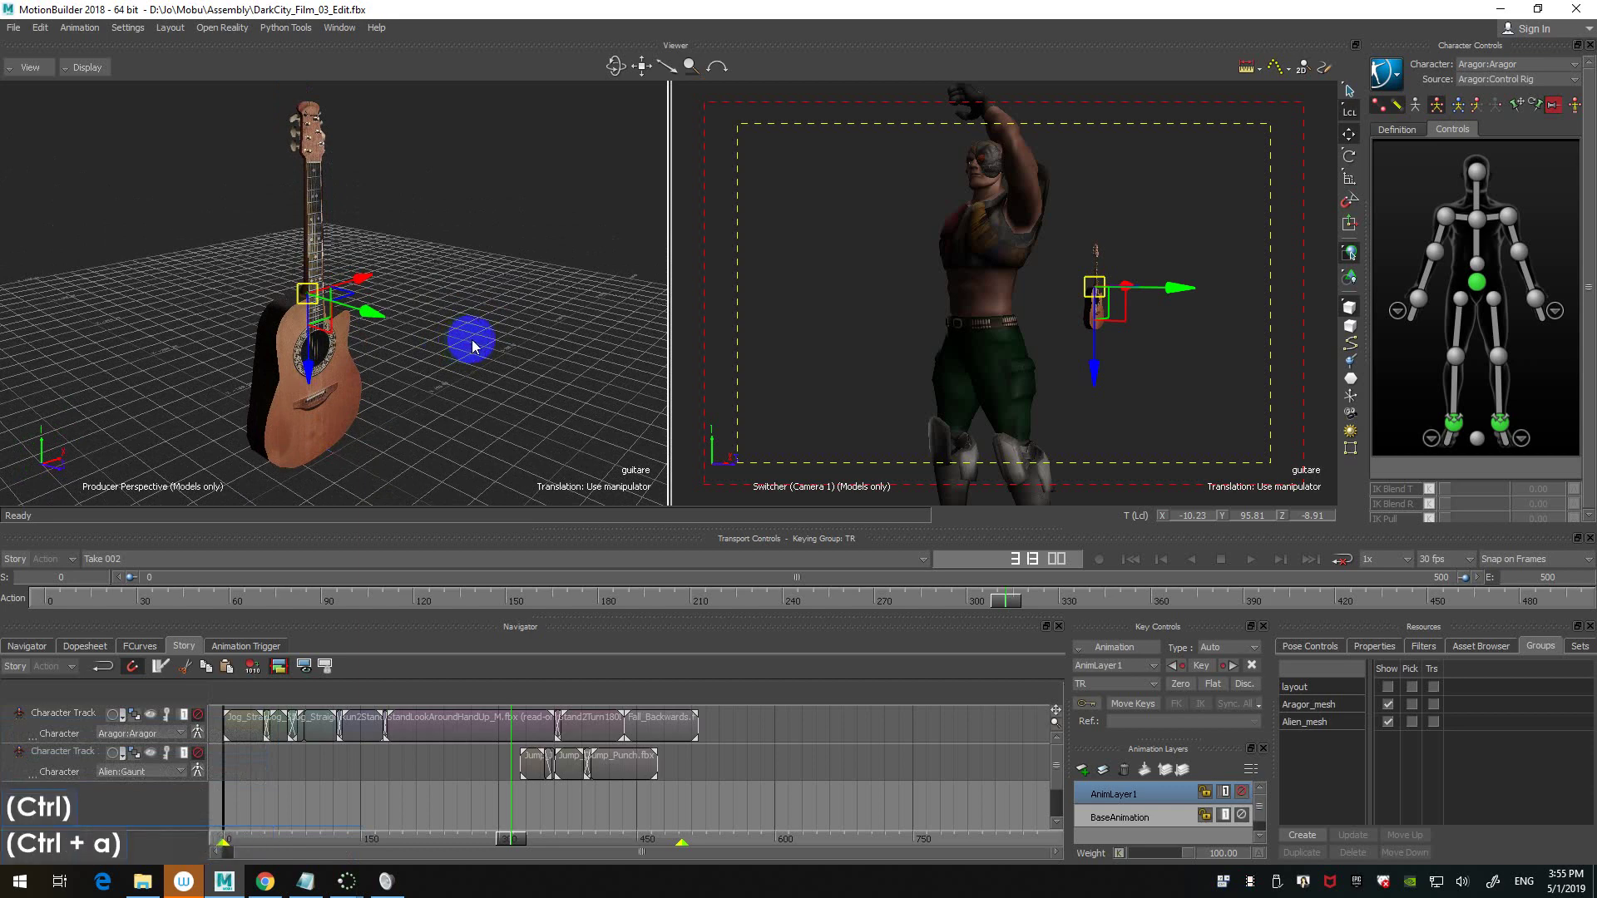
left_click_drag(463, 341, 463, 303, "ctrl")
left_click_drag(452, 346, 512, 329, "shift")
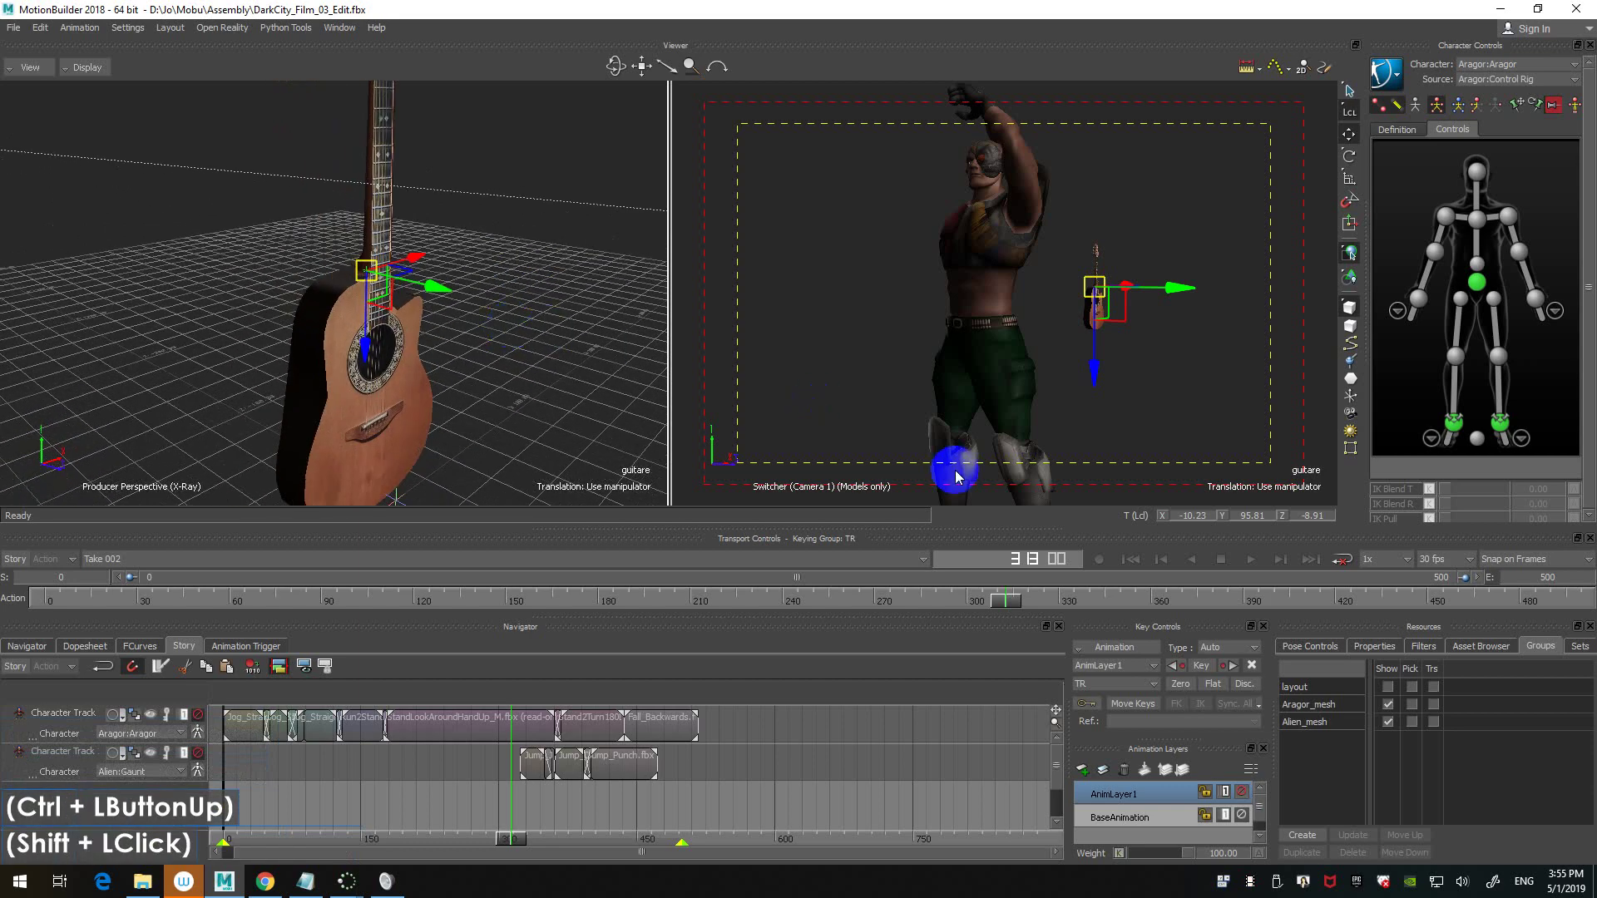
left_click(1379, 650)
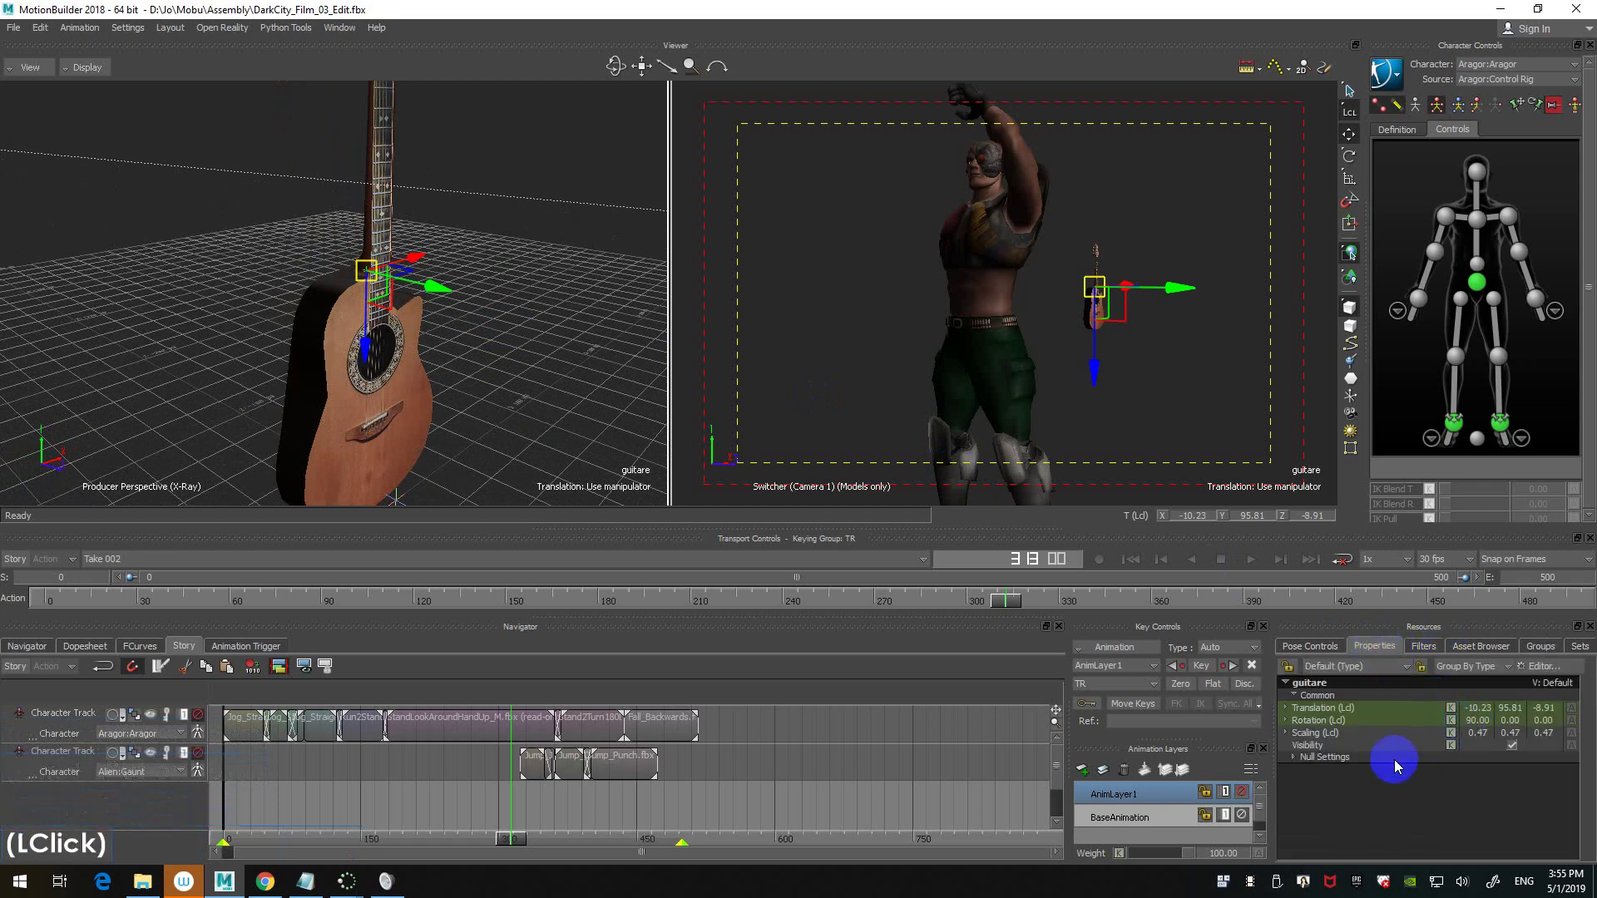
left_click(1294, 758)
left_click_drag(1522, 782, 1594, 785)
left_click_drag(1485, 785, 1539, 780)
left_click(1480, 781)
mouse_move(528, 371)
left_mouse_down("ctrl+shift")
mouse_move(528, 346)
mouse_move(589, 353)
mouse_move(572, 332)
mouse_move(535, 343)
left_mouse_up("ctrl+shift")
double_click(572, 333)
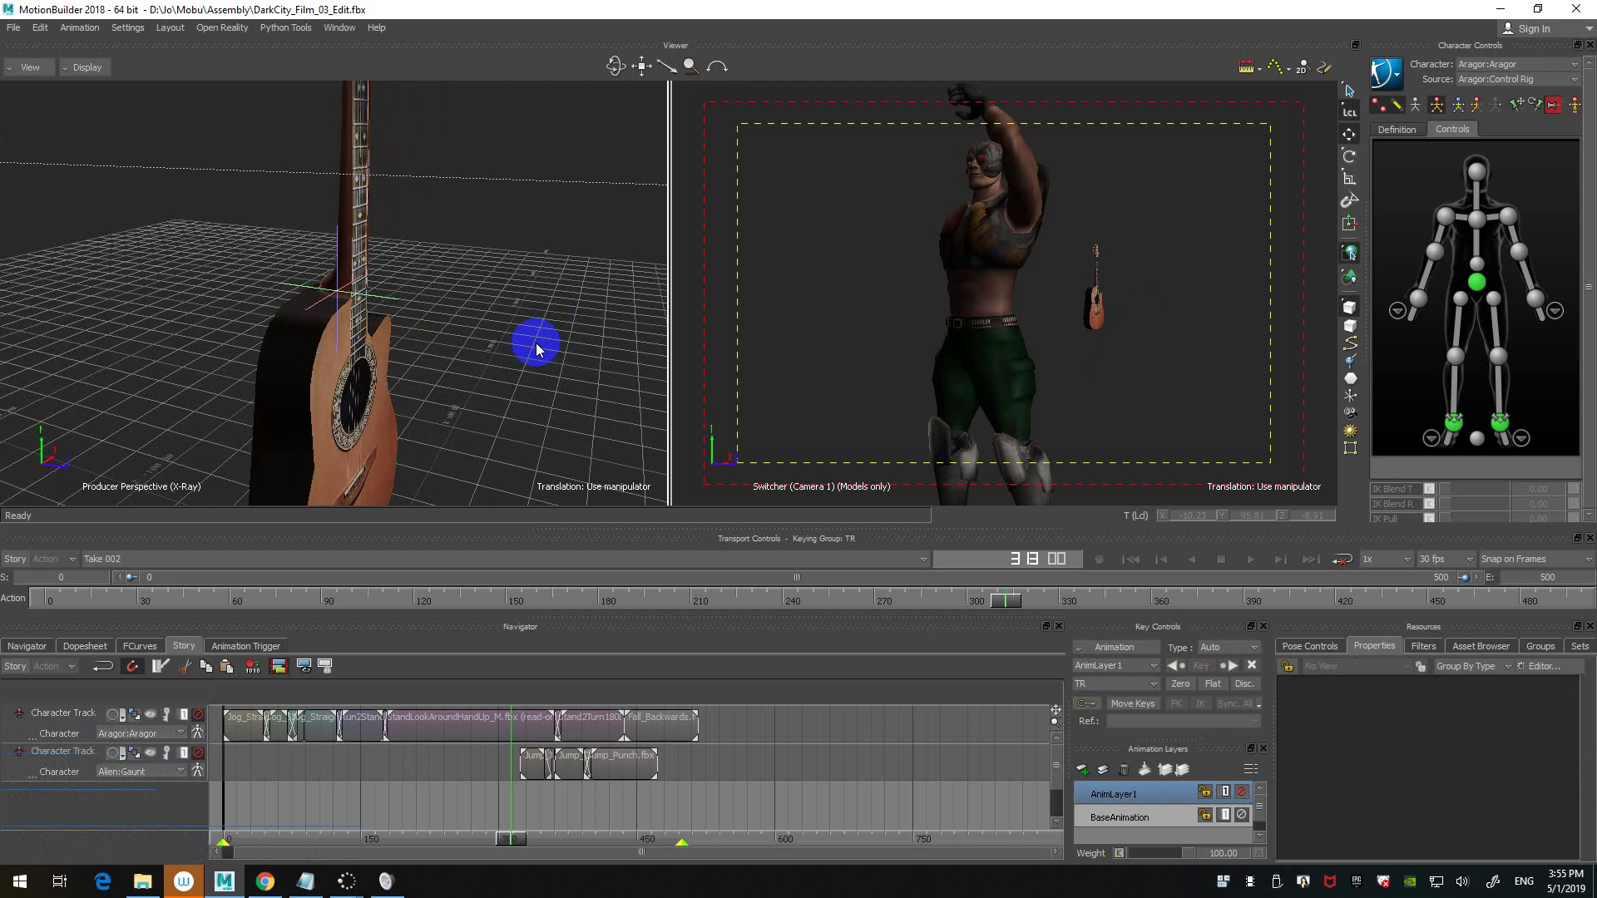
- Select the guitar's front and side meshes in turn, then pick the guitare null and move the guitar along Z to about -5.20
left_click(359, 231)
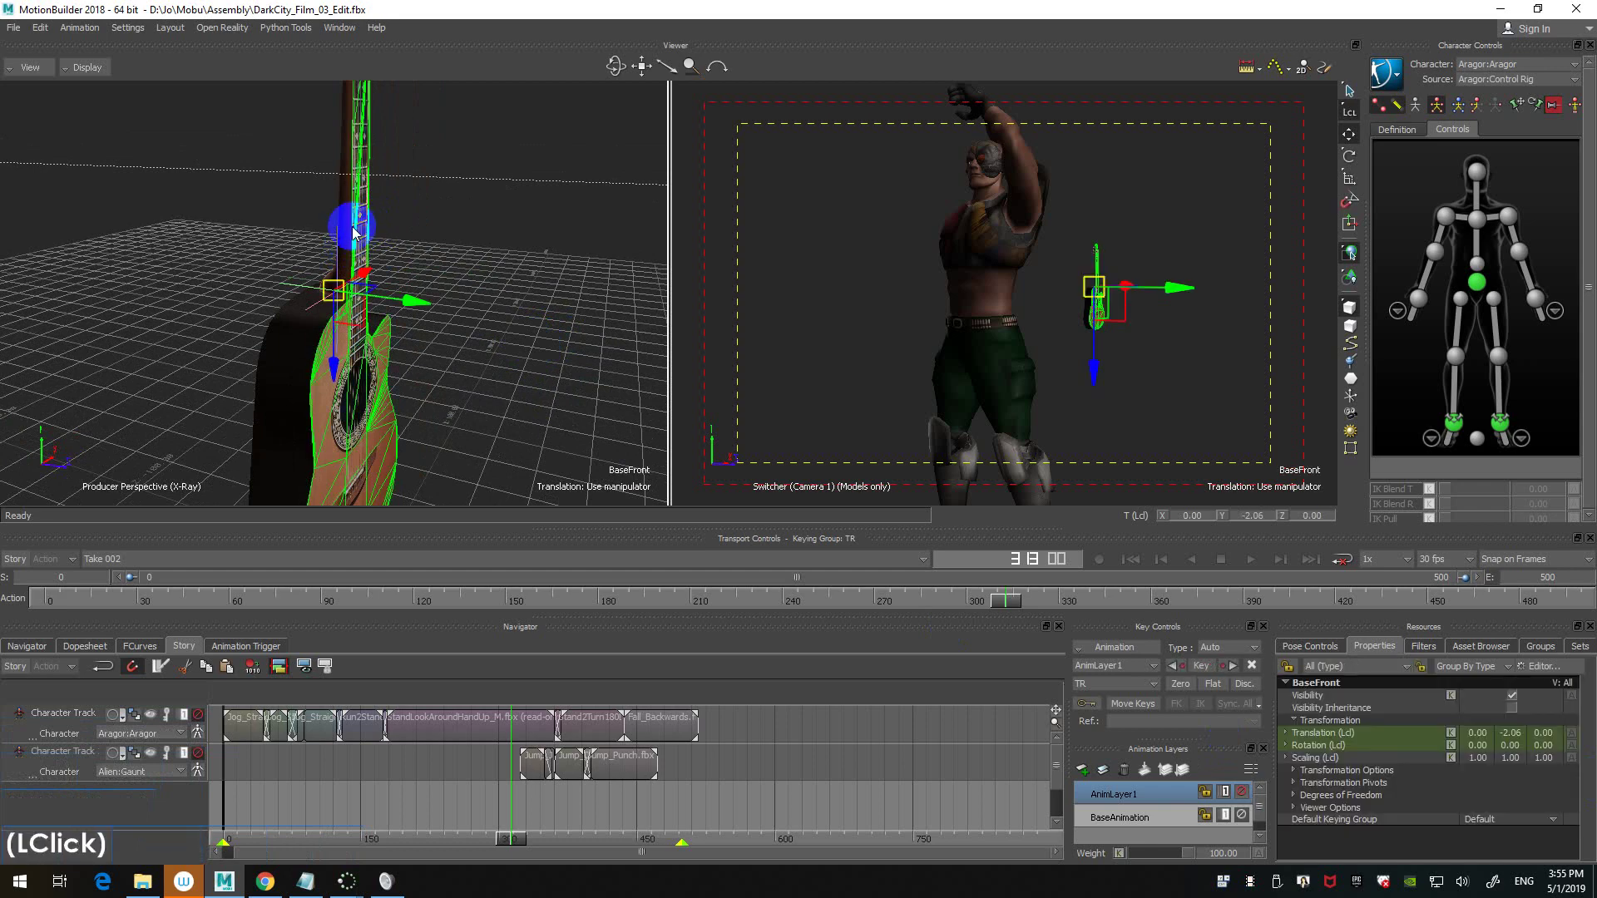
left_click(348, 207)
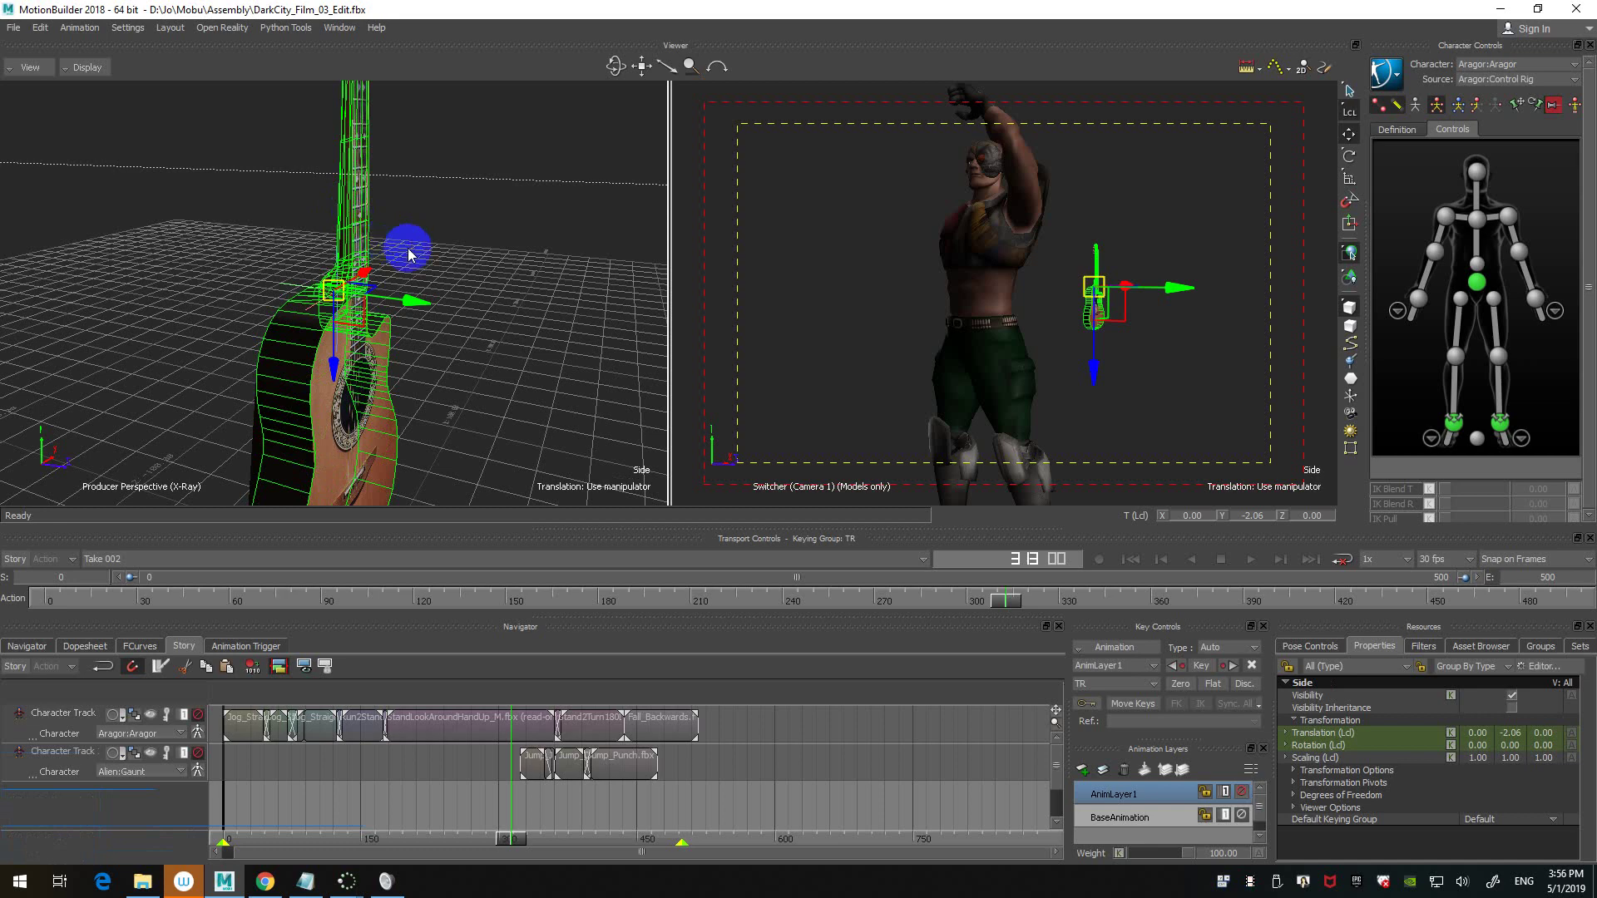
left_click(347, 287)
left_click(295, 283)
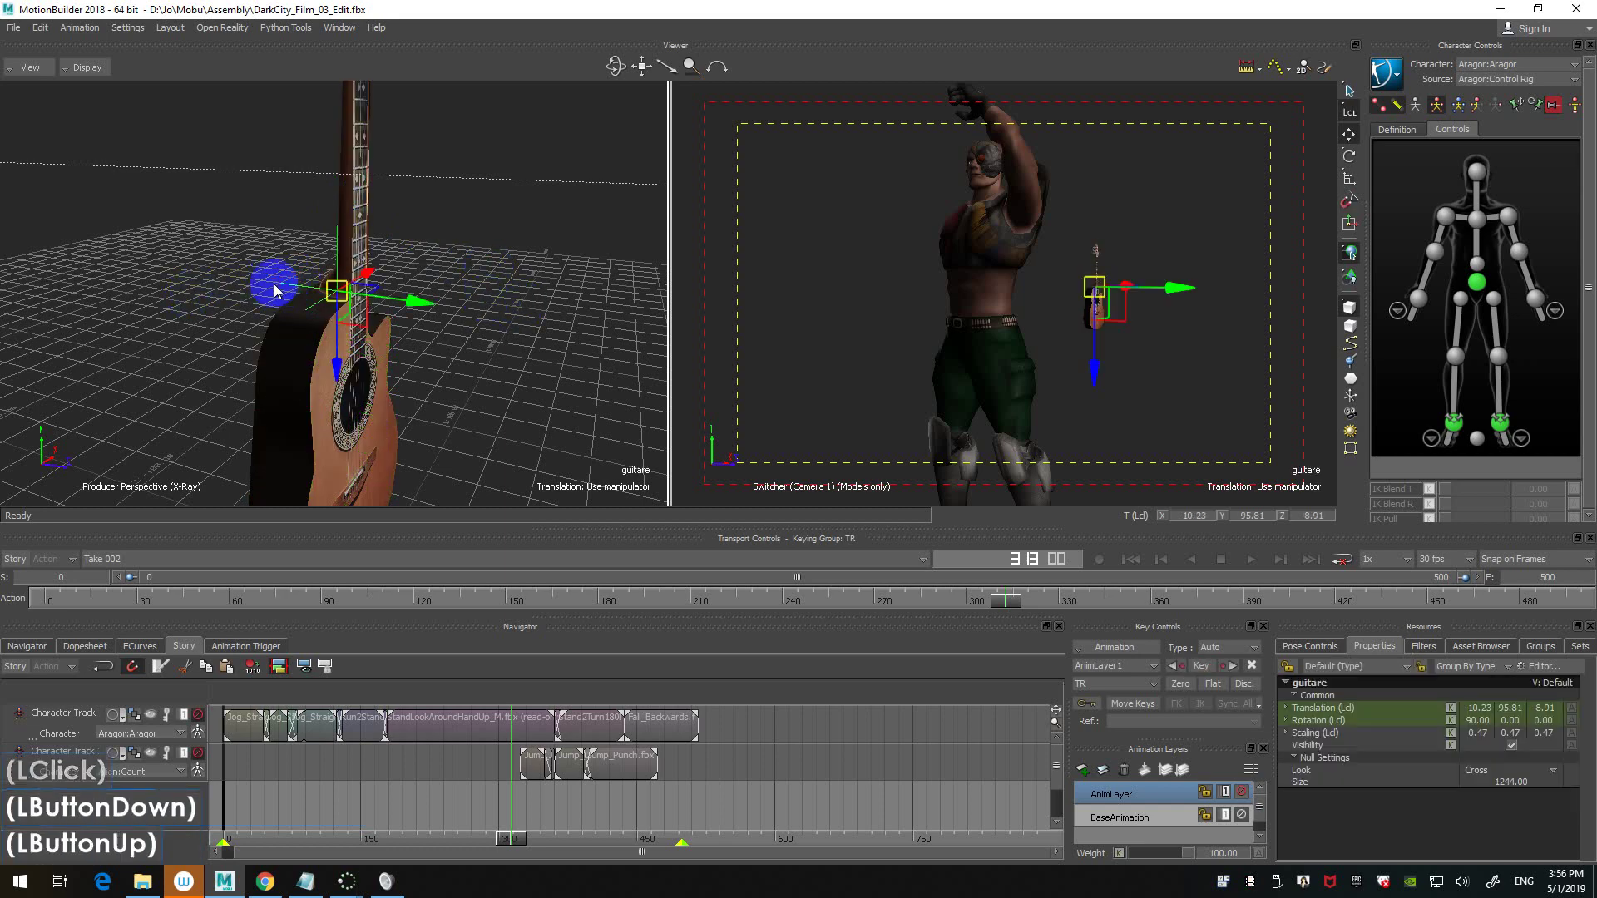
left_click_drag(410, 303, 406, 318)
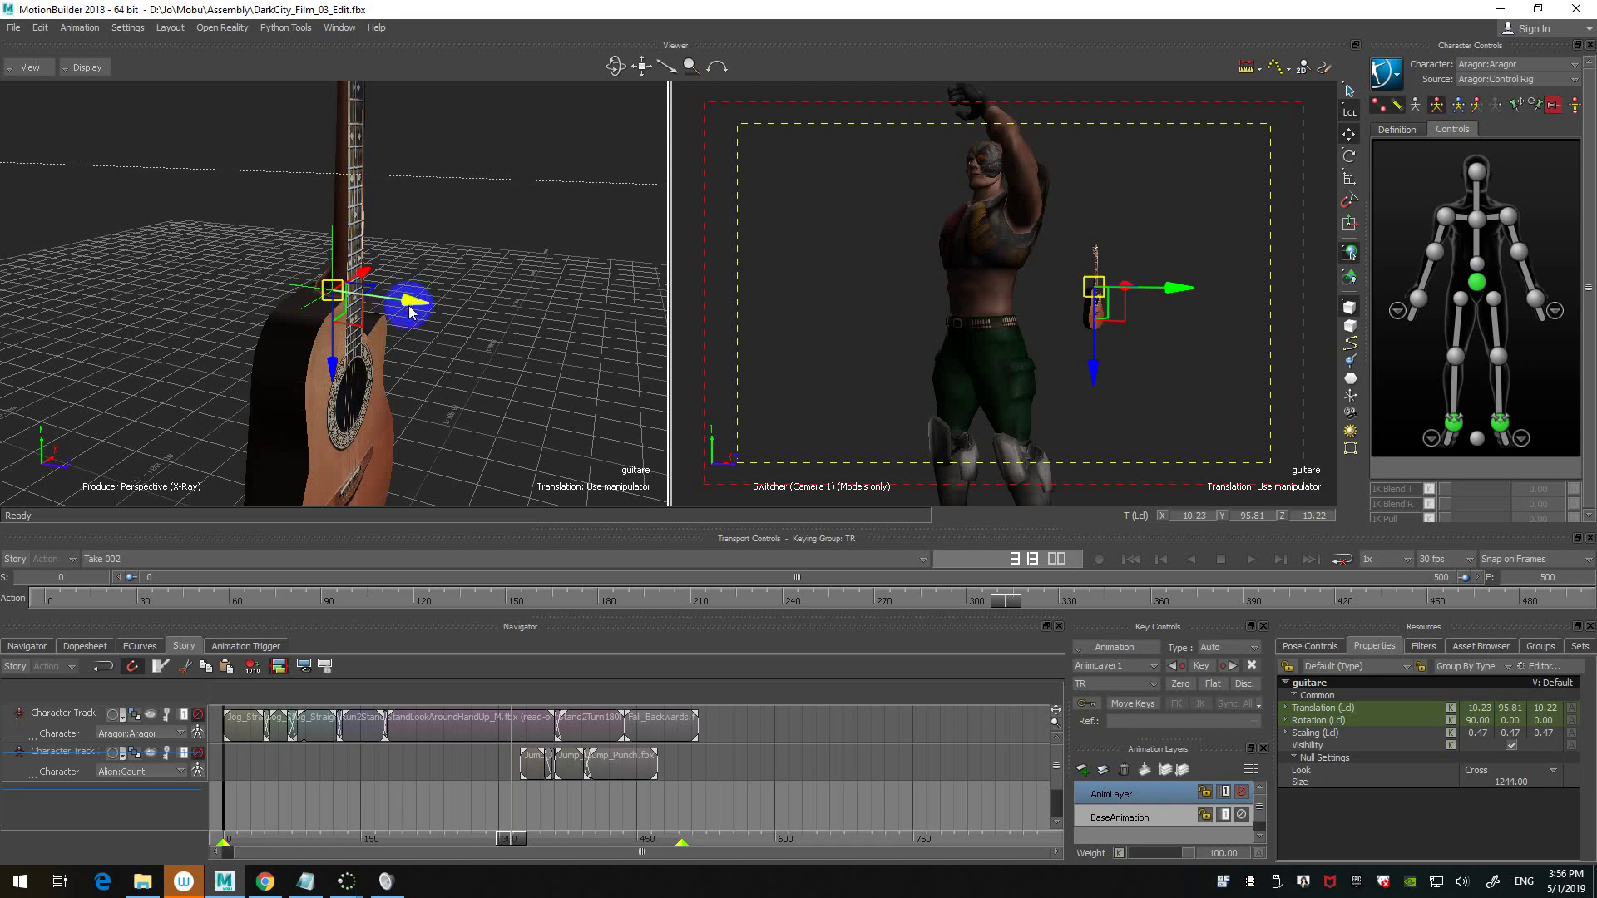
left_click_drag(408, 309, 427, 311)
scroll(429, 316, "down", 3)
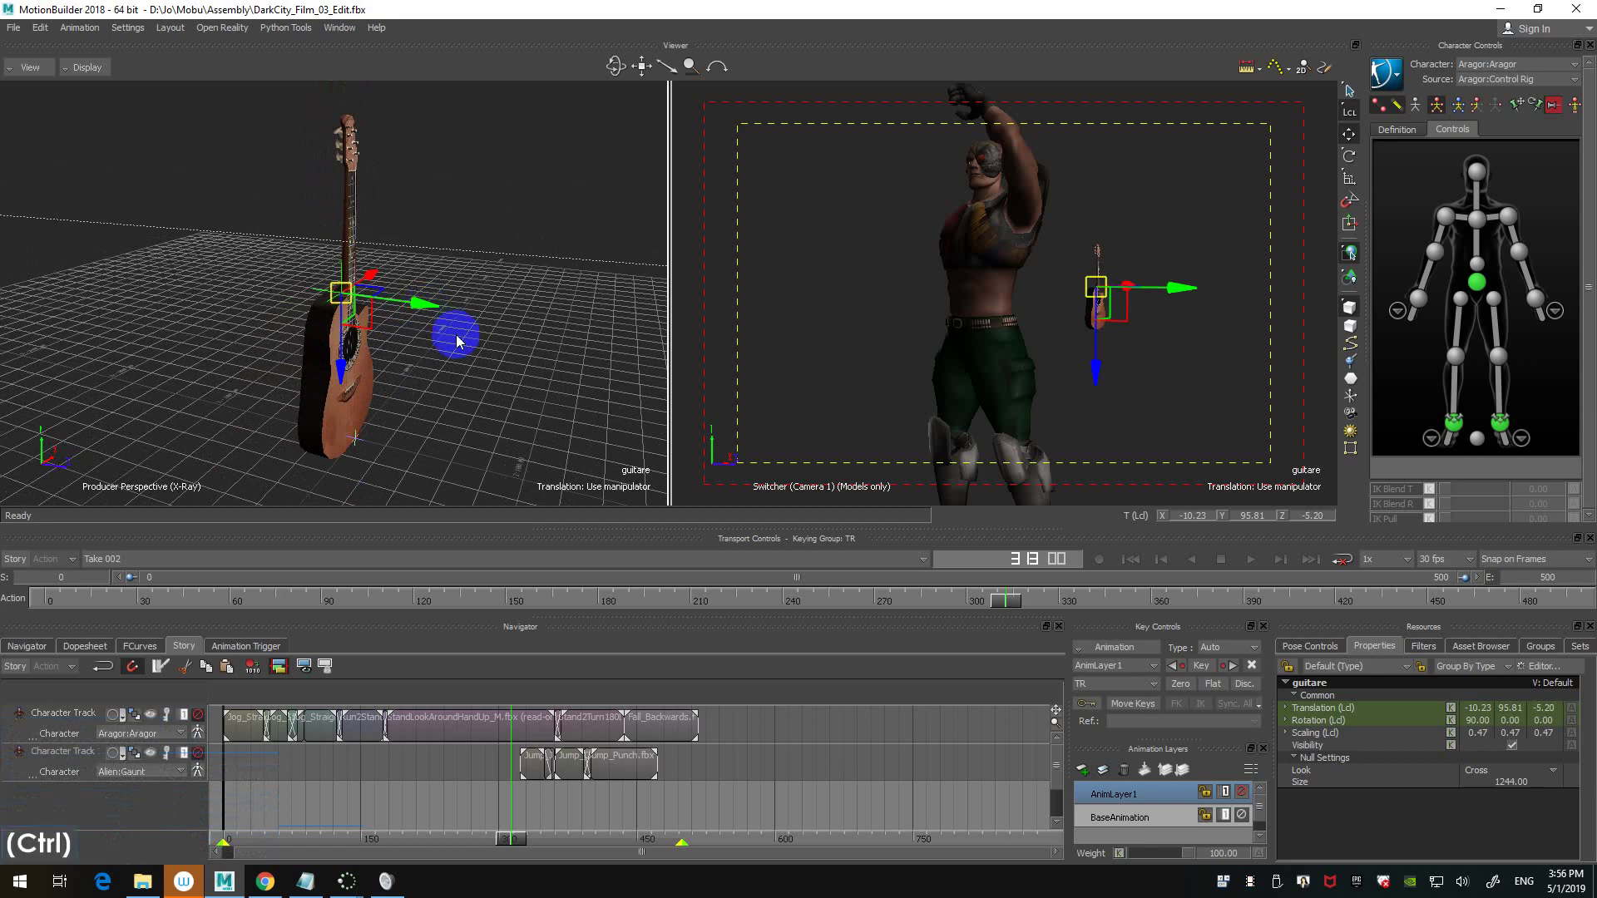
left_click_drag(457, 339, 549, 374, "ctrl")
double_click(549, 374)
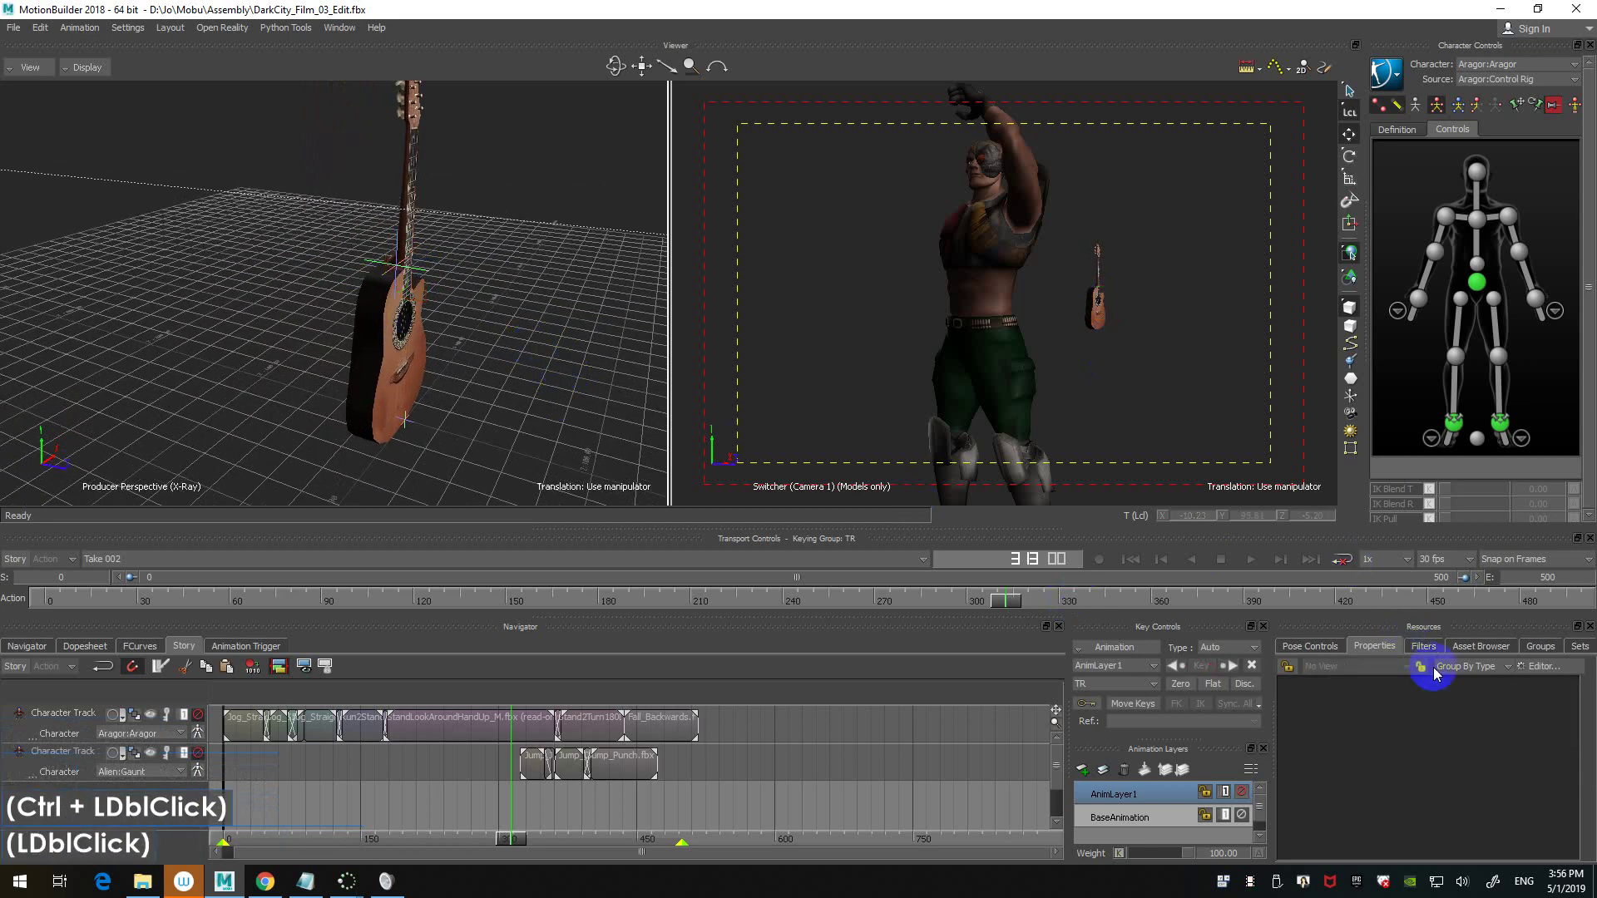
- Browse the asset templates to Elements and add a cube to the scene near the guitar
left_click(1474, 647)
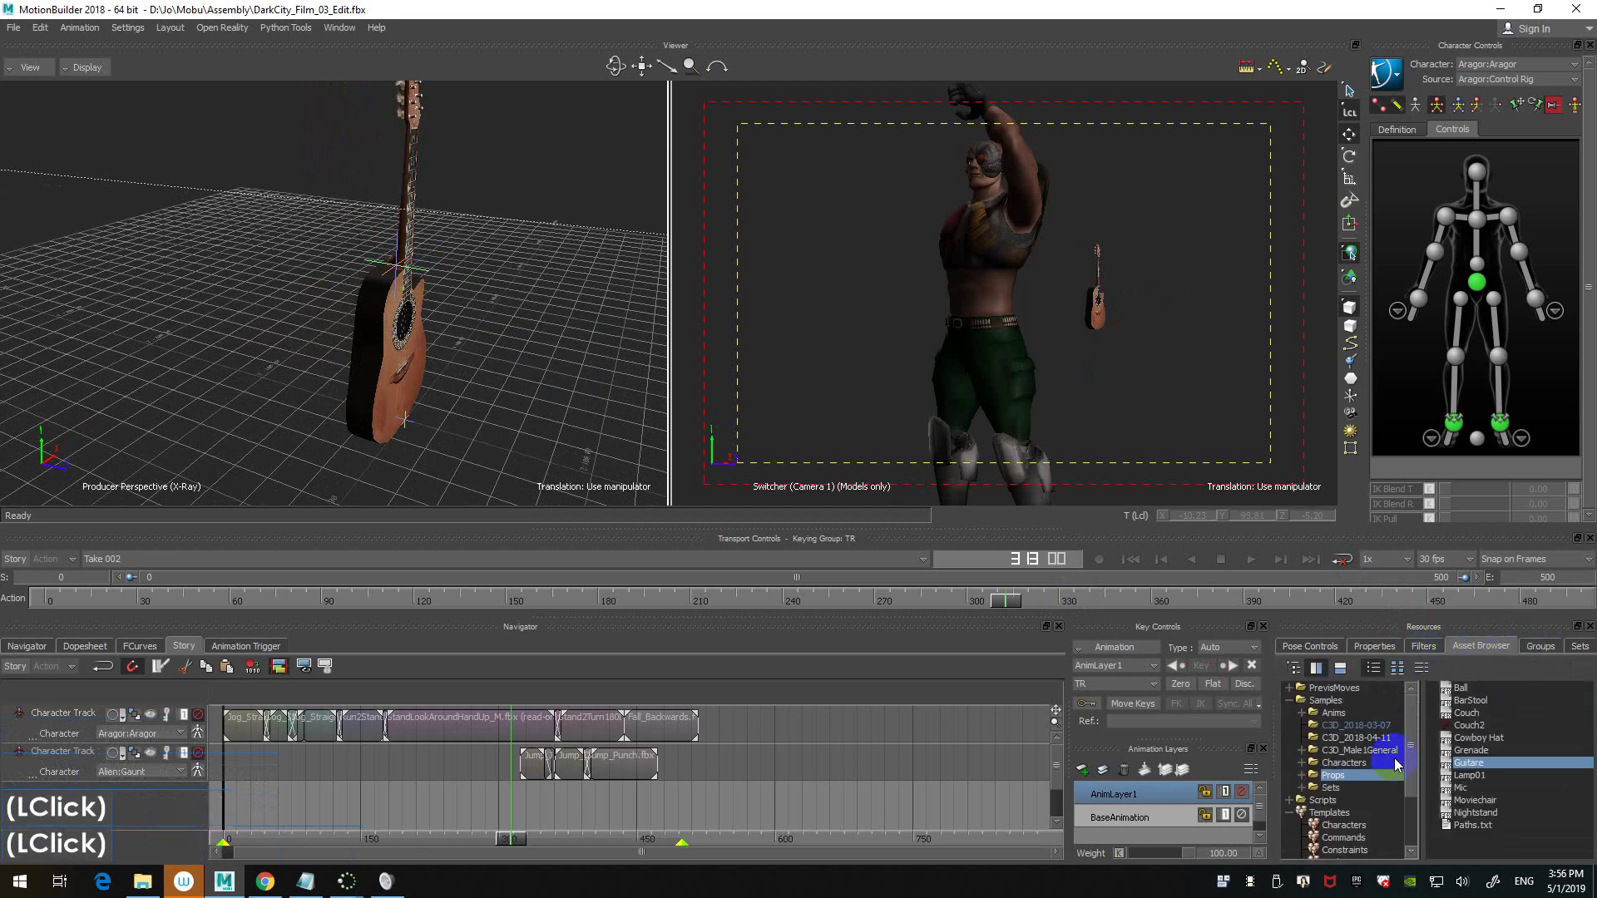
scroll(1353, 792, "down", 4)
left_click(1353, 800)
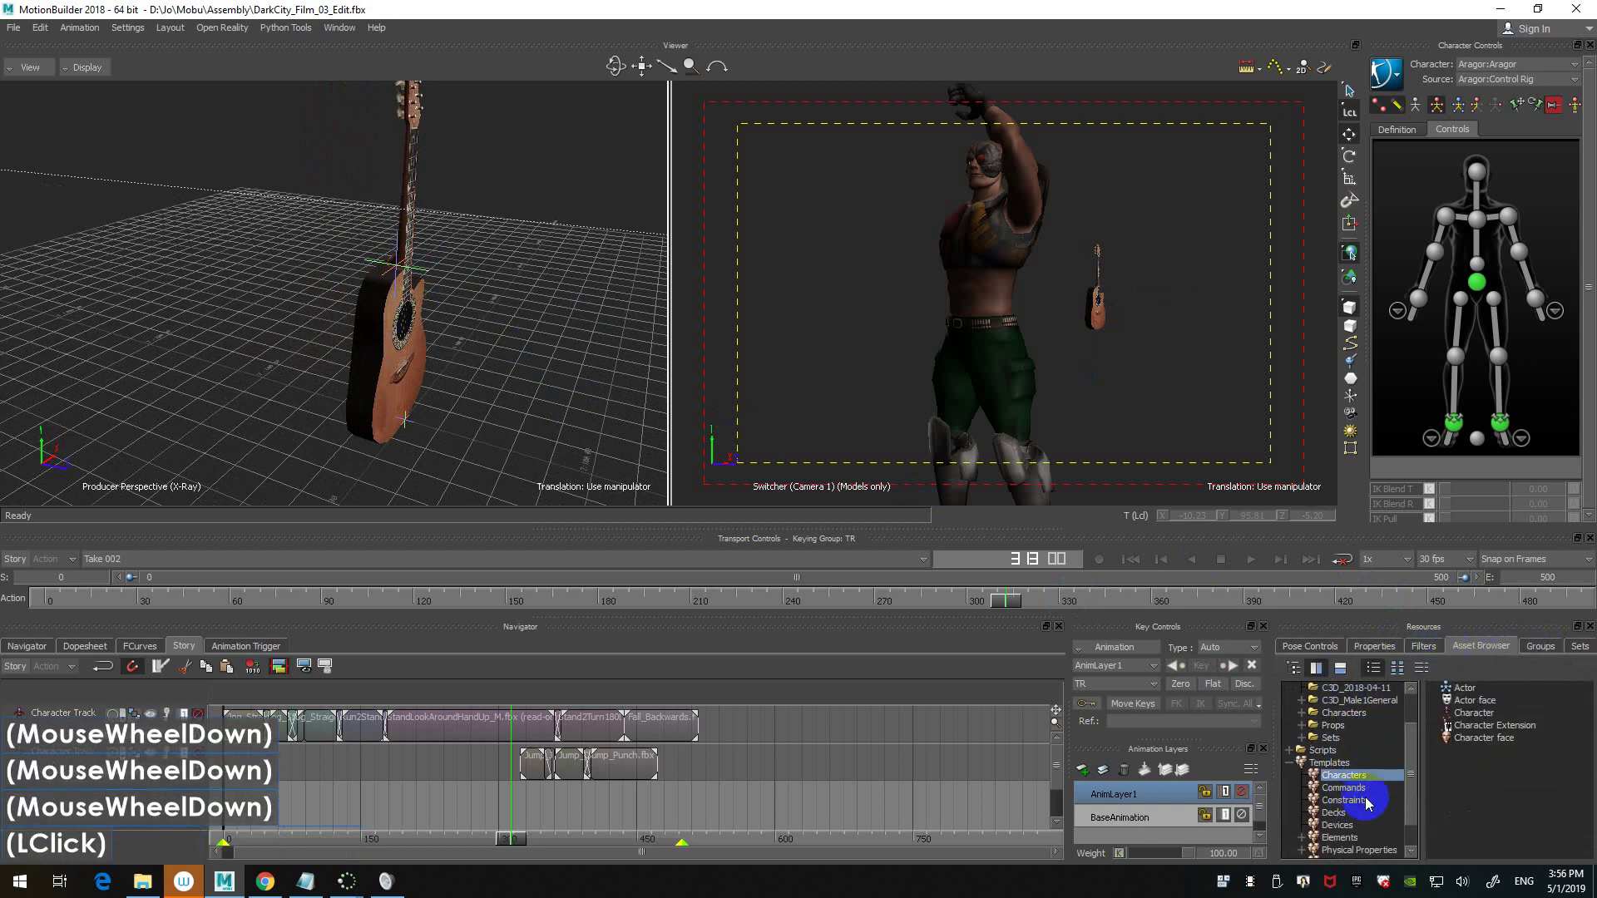
left_click(1353, 825)
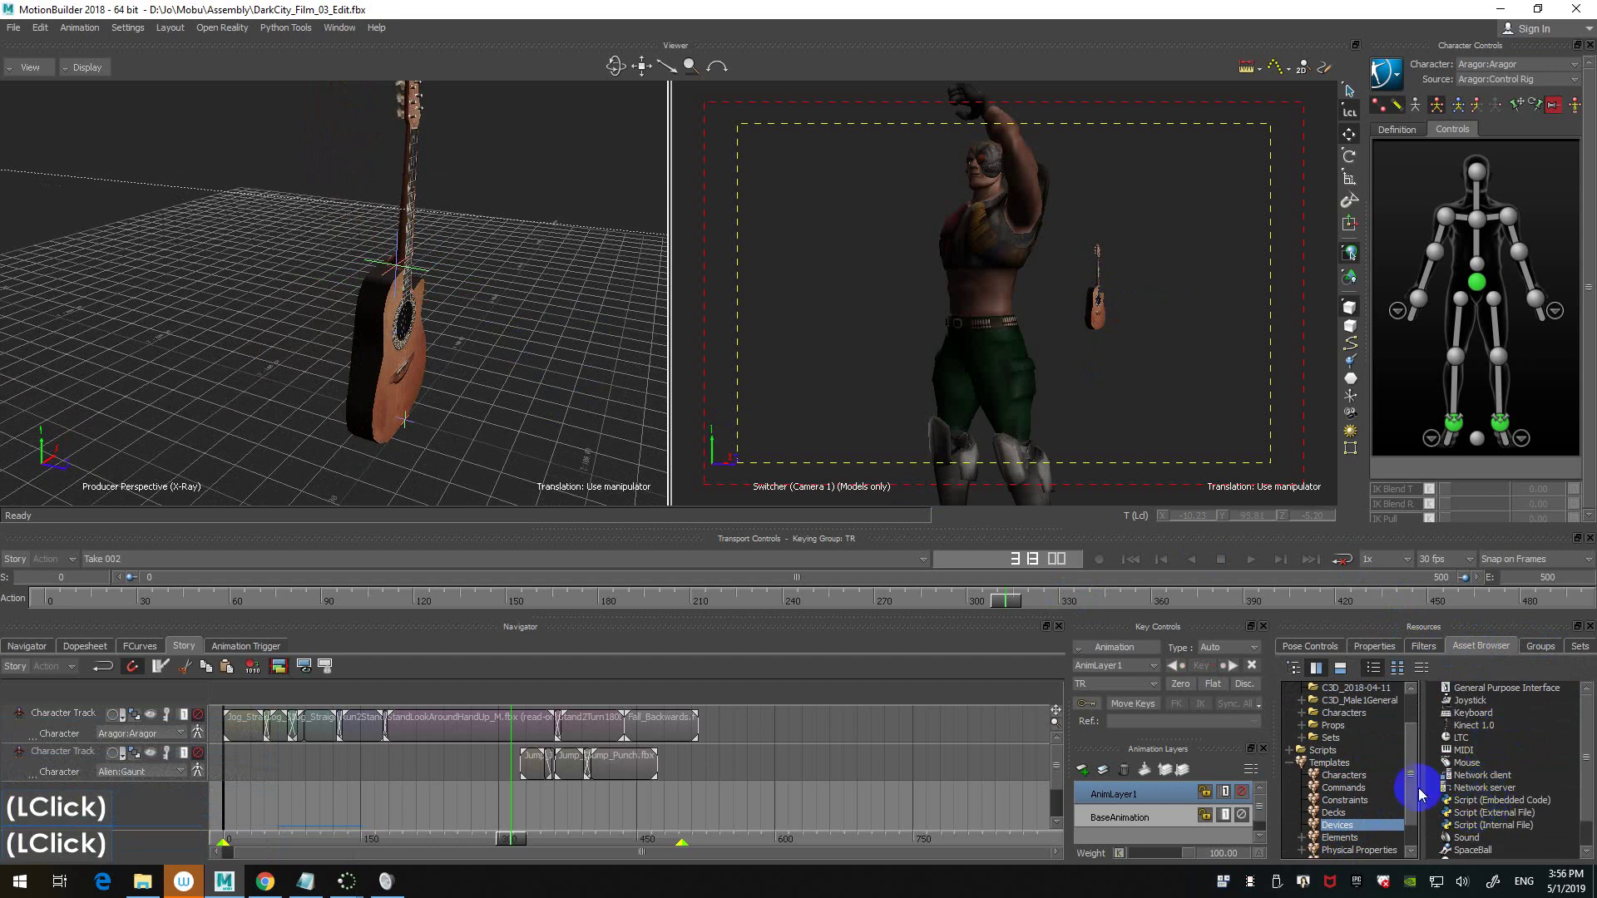
scroll(1365, 795, "down", 4)
left_click(1398, 803)
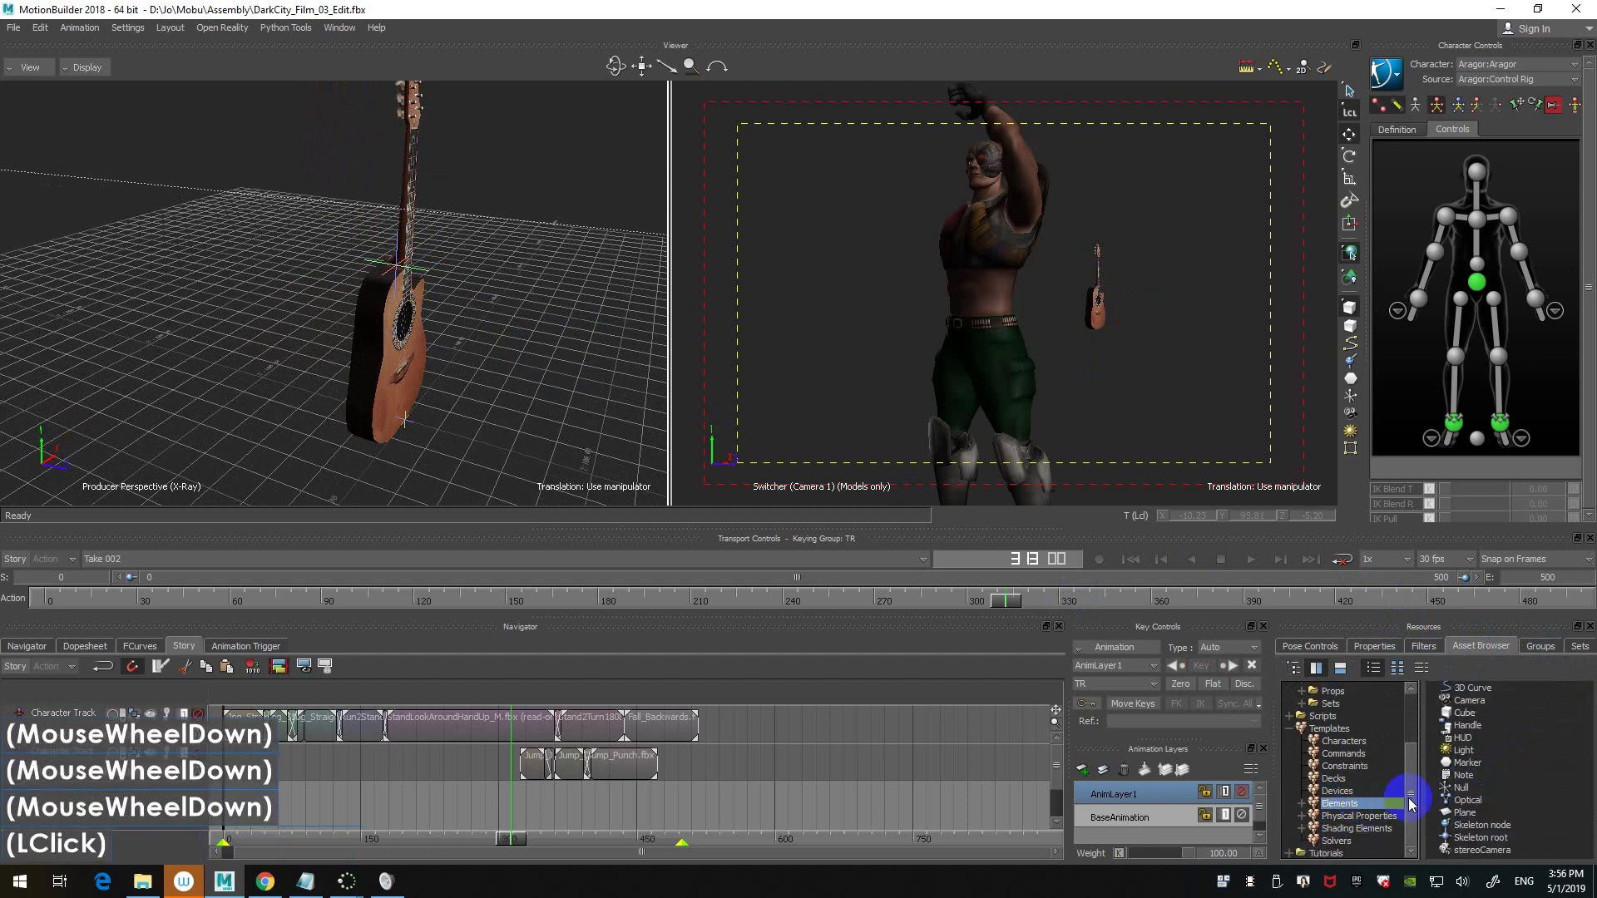
left_click(1494, 712)
left_click_drag(1498, 717, 422, 243)
- Stretch the new cube into a long bar by scaling it along X to about 52
key("s")
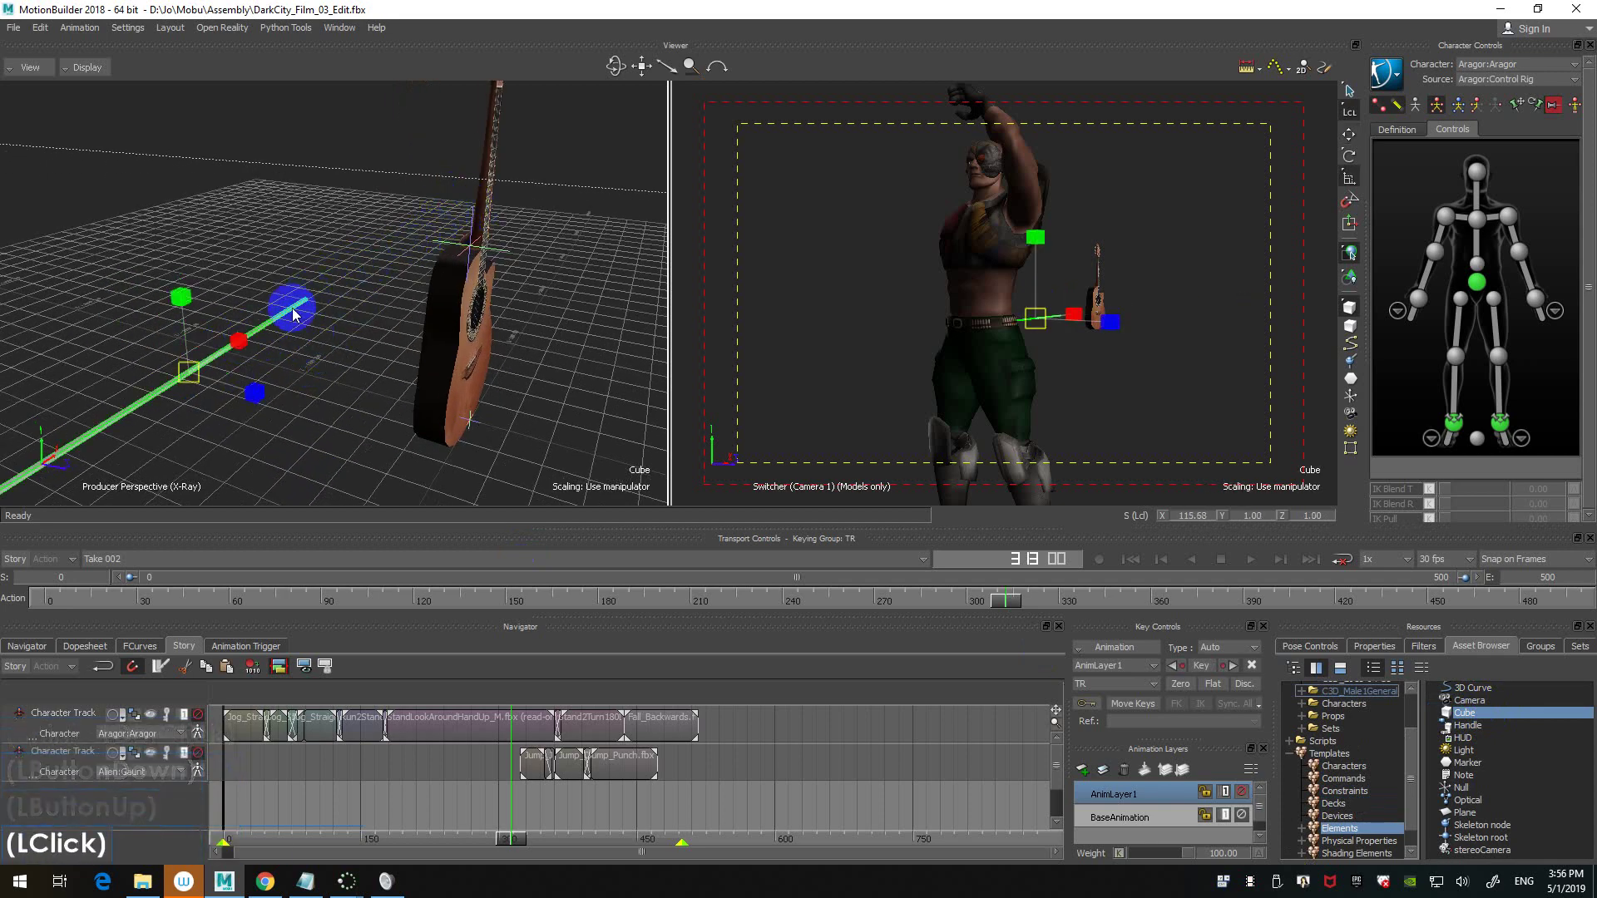
left_click_drag(238, 342, 328, 307)
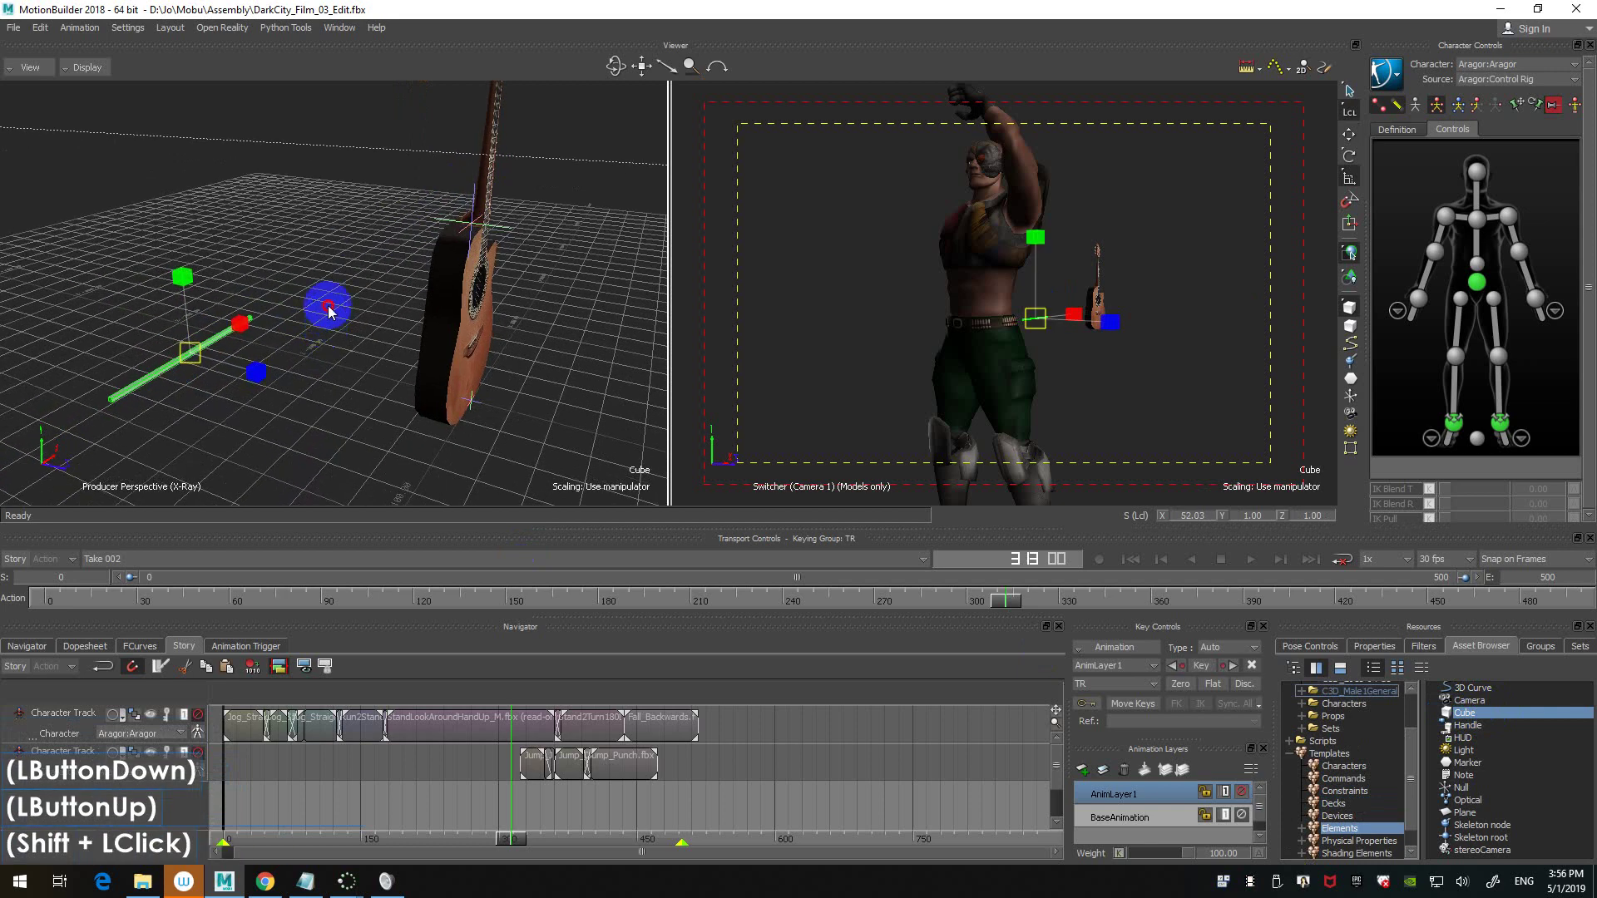
double_click(337, 339)
left_click(235, 333)
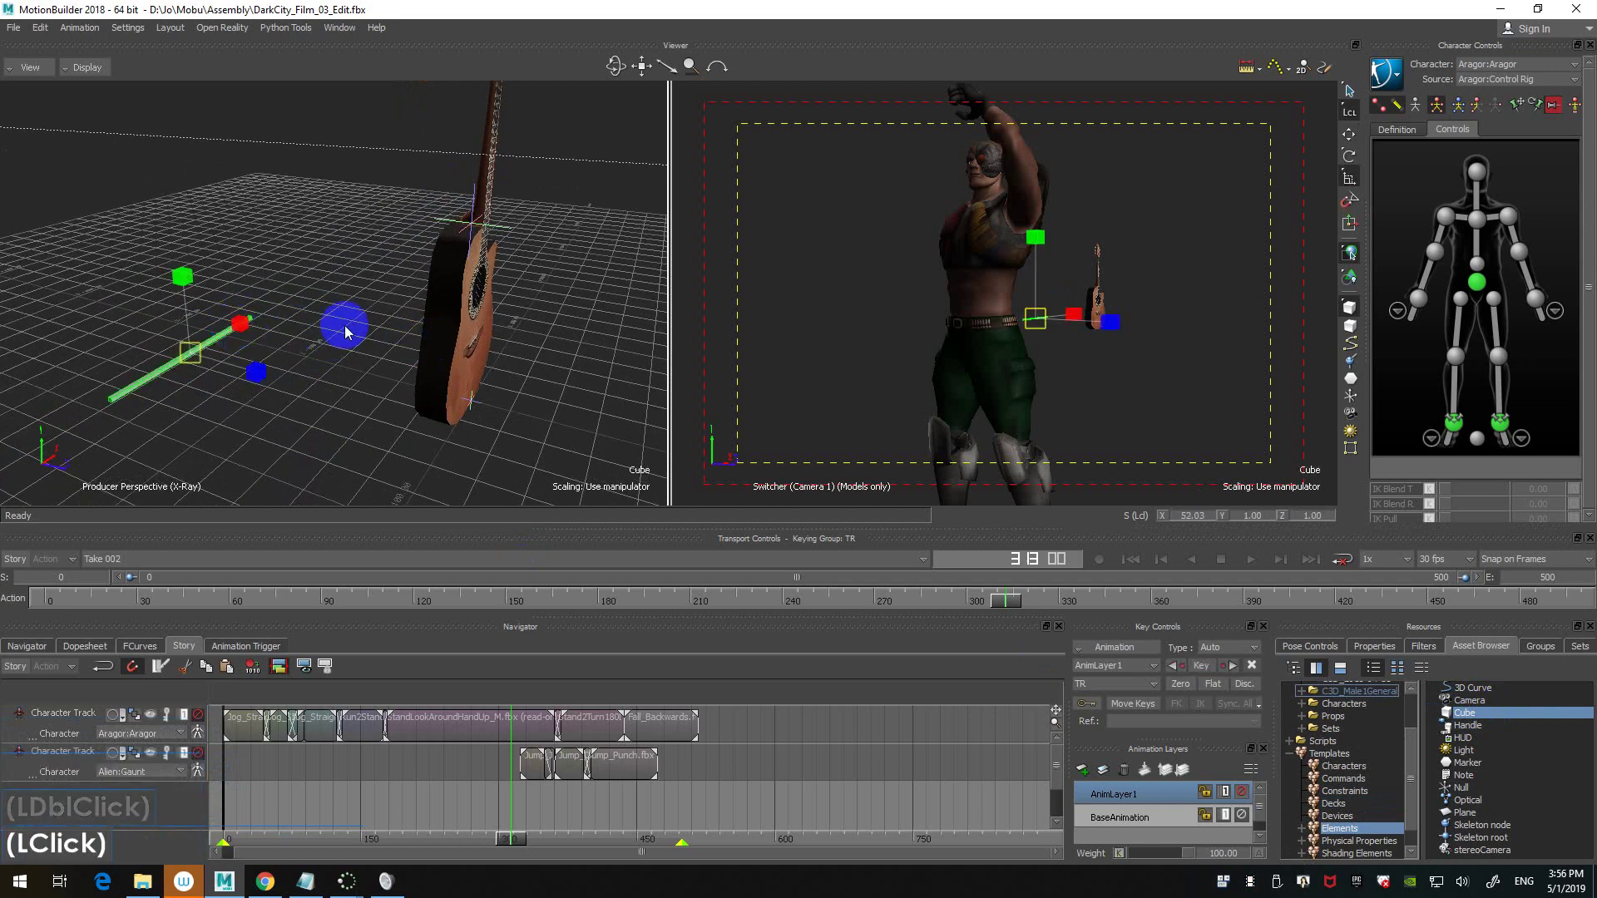
key("t")
left_click_drag(339, 315, 378, 297, "ctrl")
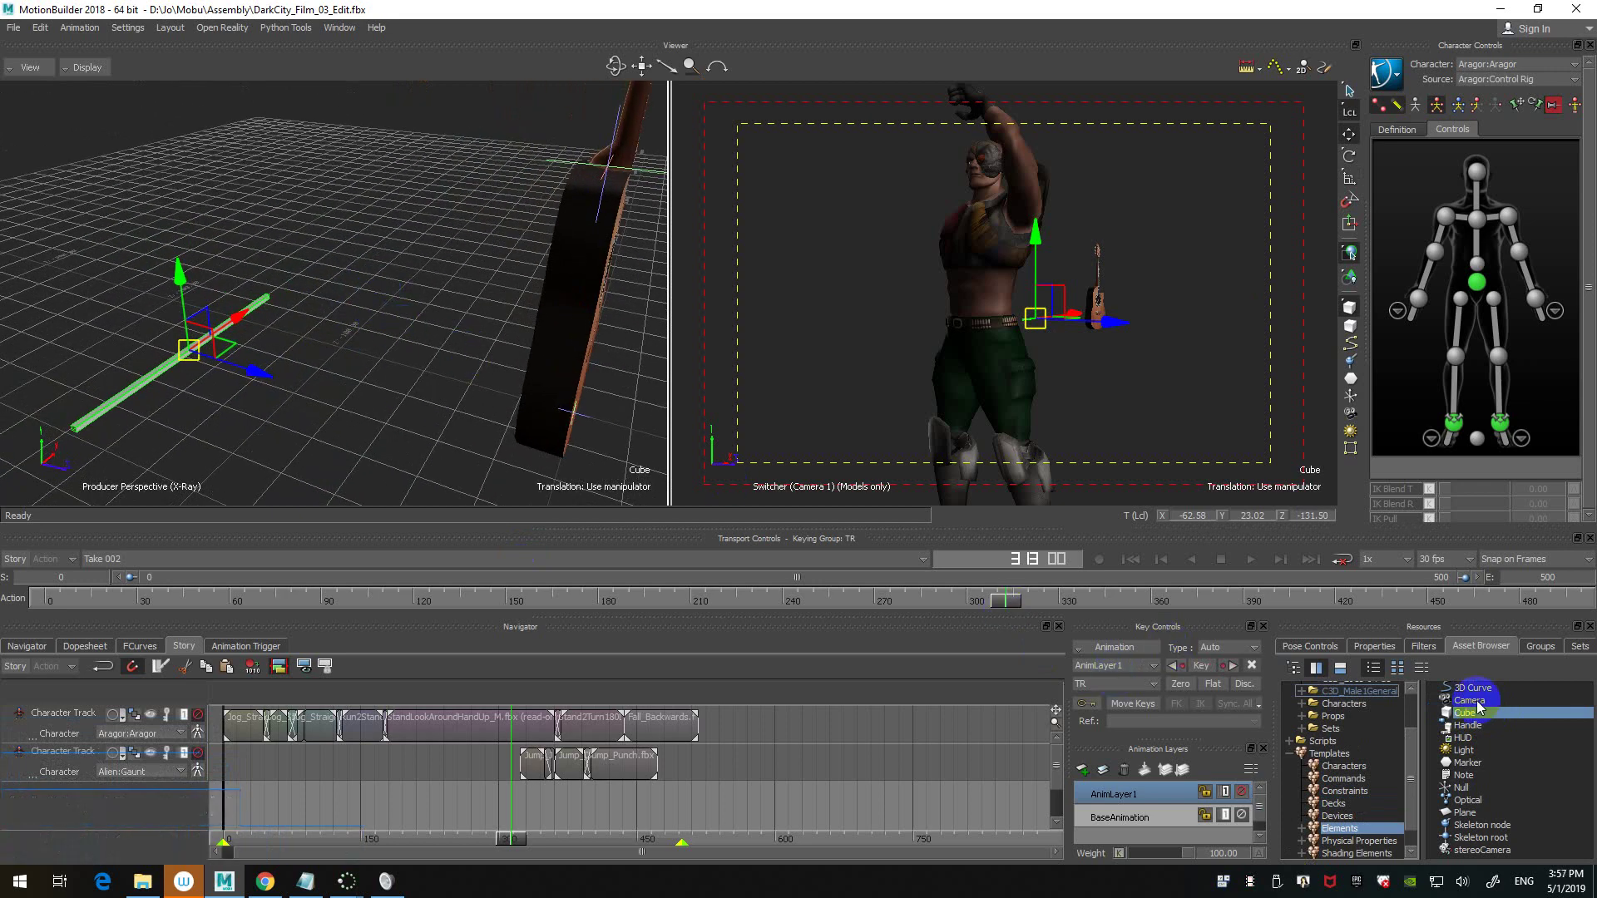
- Add a Null element near the bar and move it along Z onto the bar, at about -131.42
left_click(1457, 787)
left_click_drag(1462, 789, 333, 330)
left_click_drag(350, 385, 400, 239, "ctrl")
left_click_drag(408, 246, 585, 297, "ctrl+shift")
key("f")
scroll(394, 296, "down", 4)
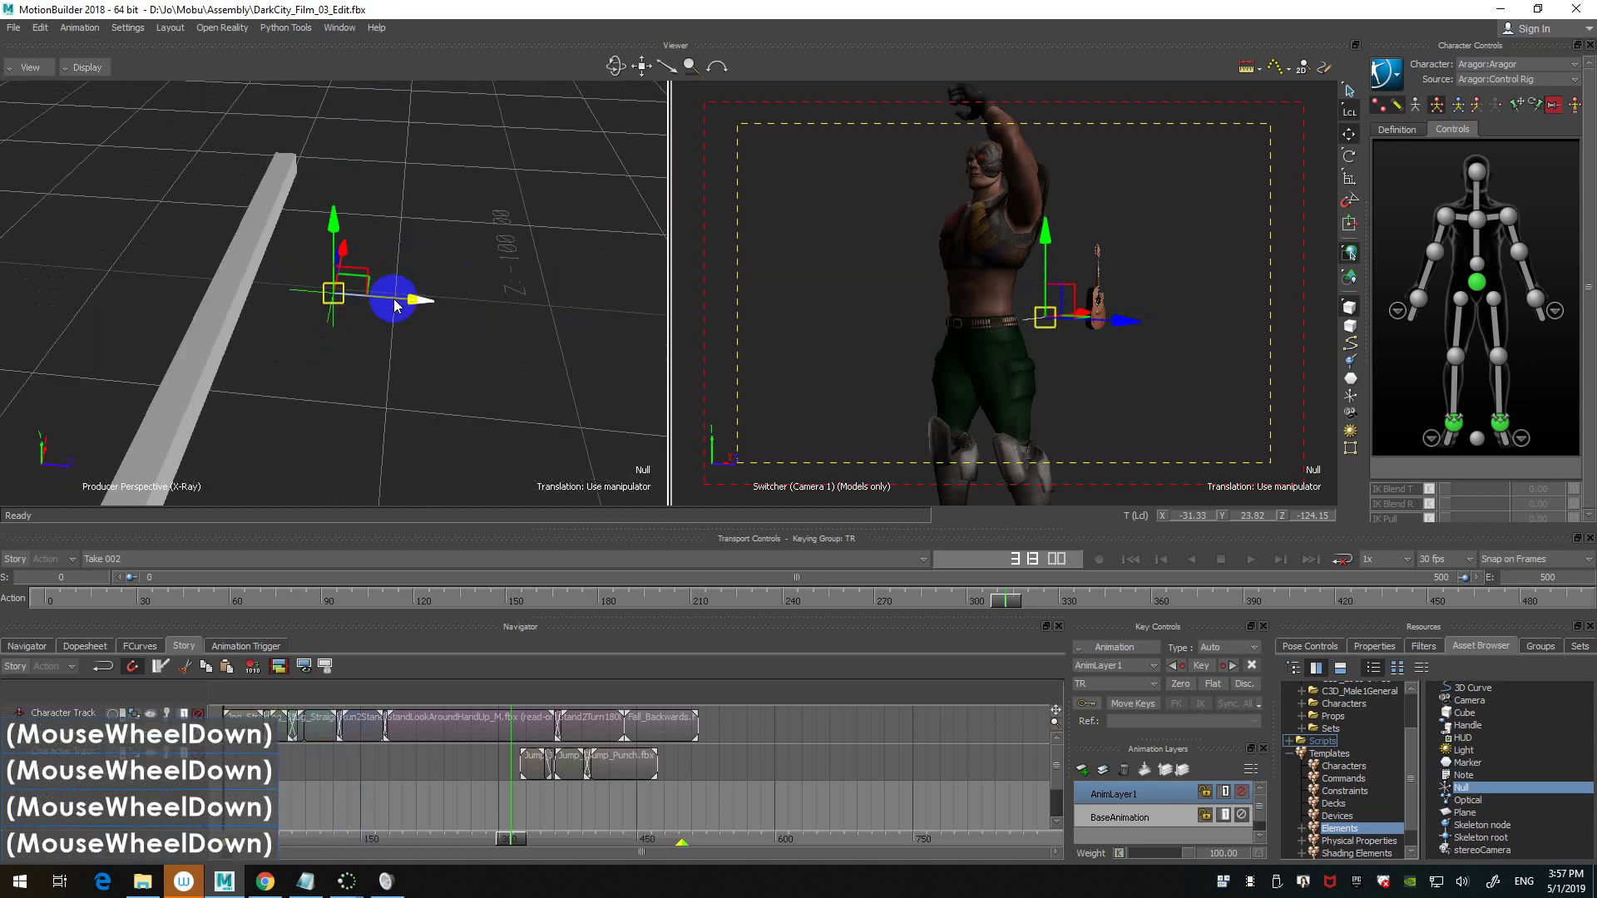
left_click_drag(408, 301, 253, 254)
- Select the bar-shaped cube and parent it to the null
left_click_drag(358, 359, 370, 315, "ctrl")
left_click_drag(370, 315, 402, 349, "shift")
left_click(458, 313)
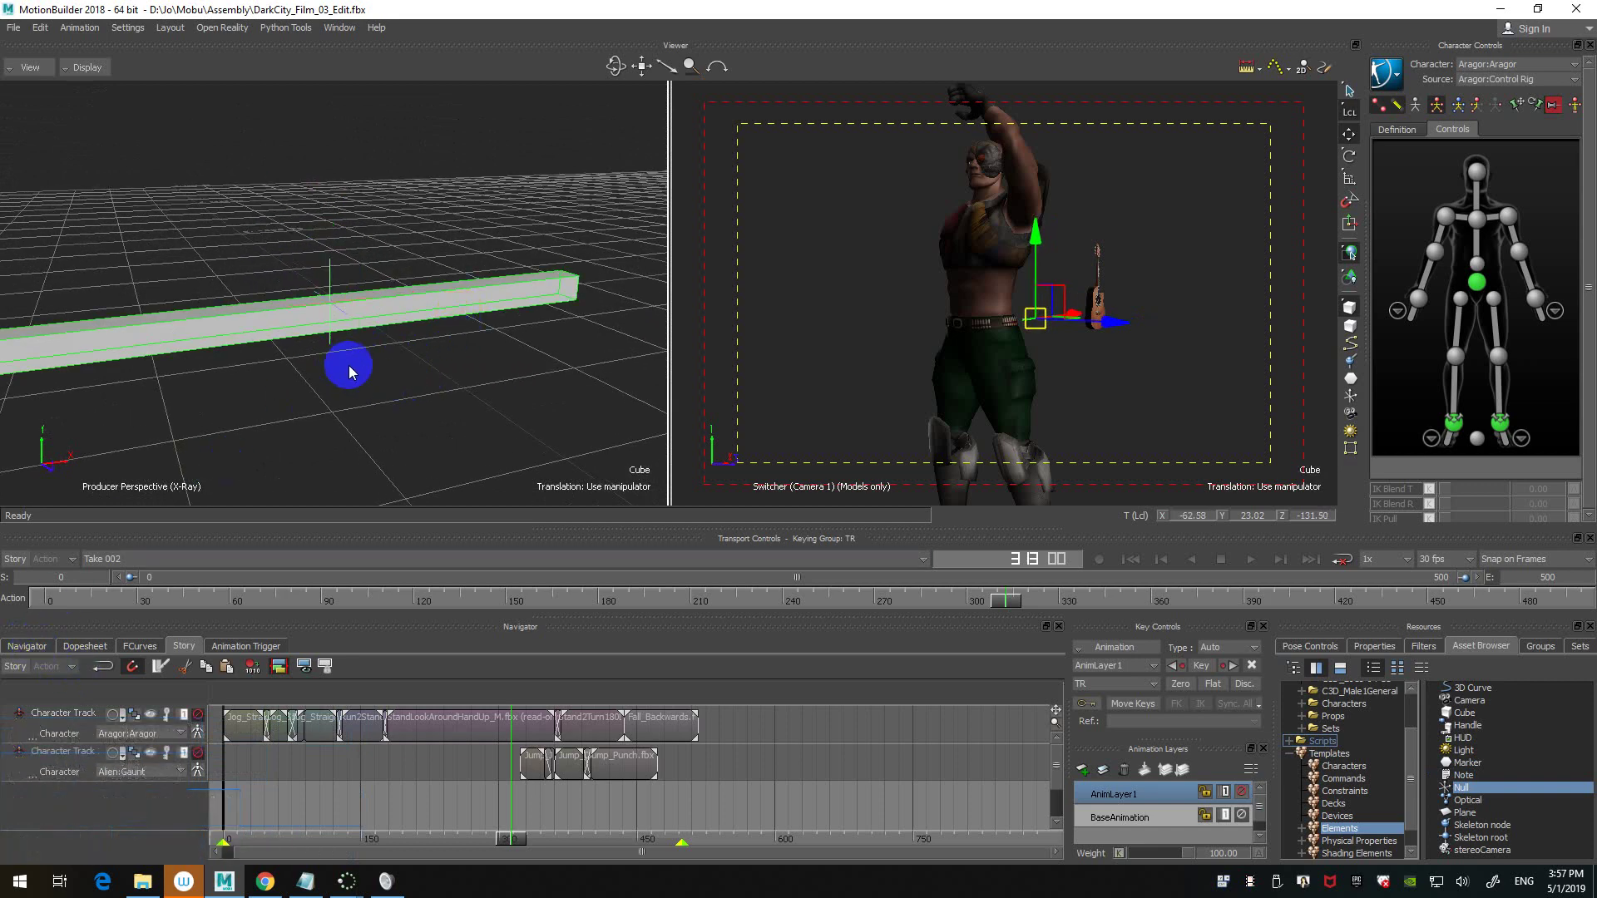
key("alt")
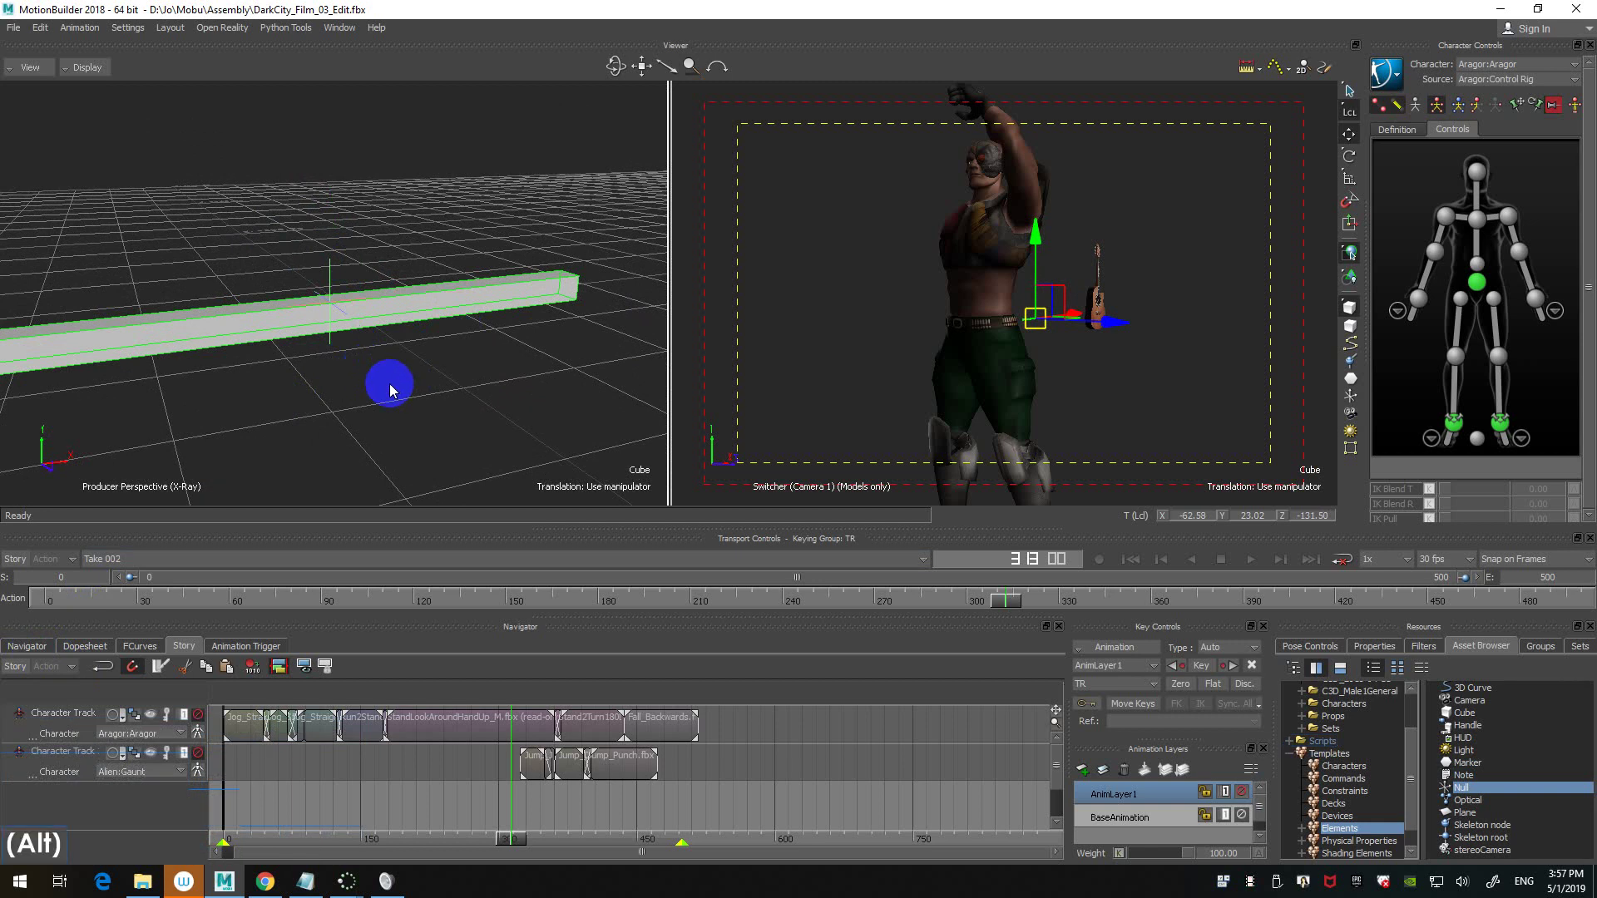
left_click(398, 392, "alt")
left_click_drag(398, 391, 332, 270, "alt")
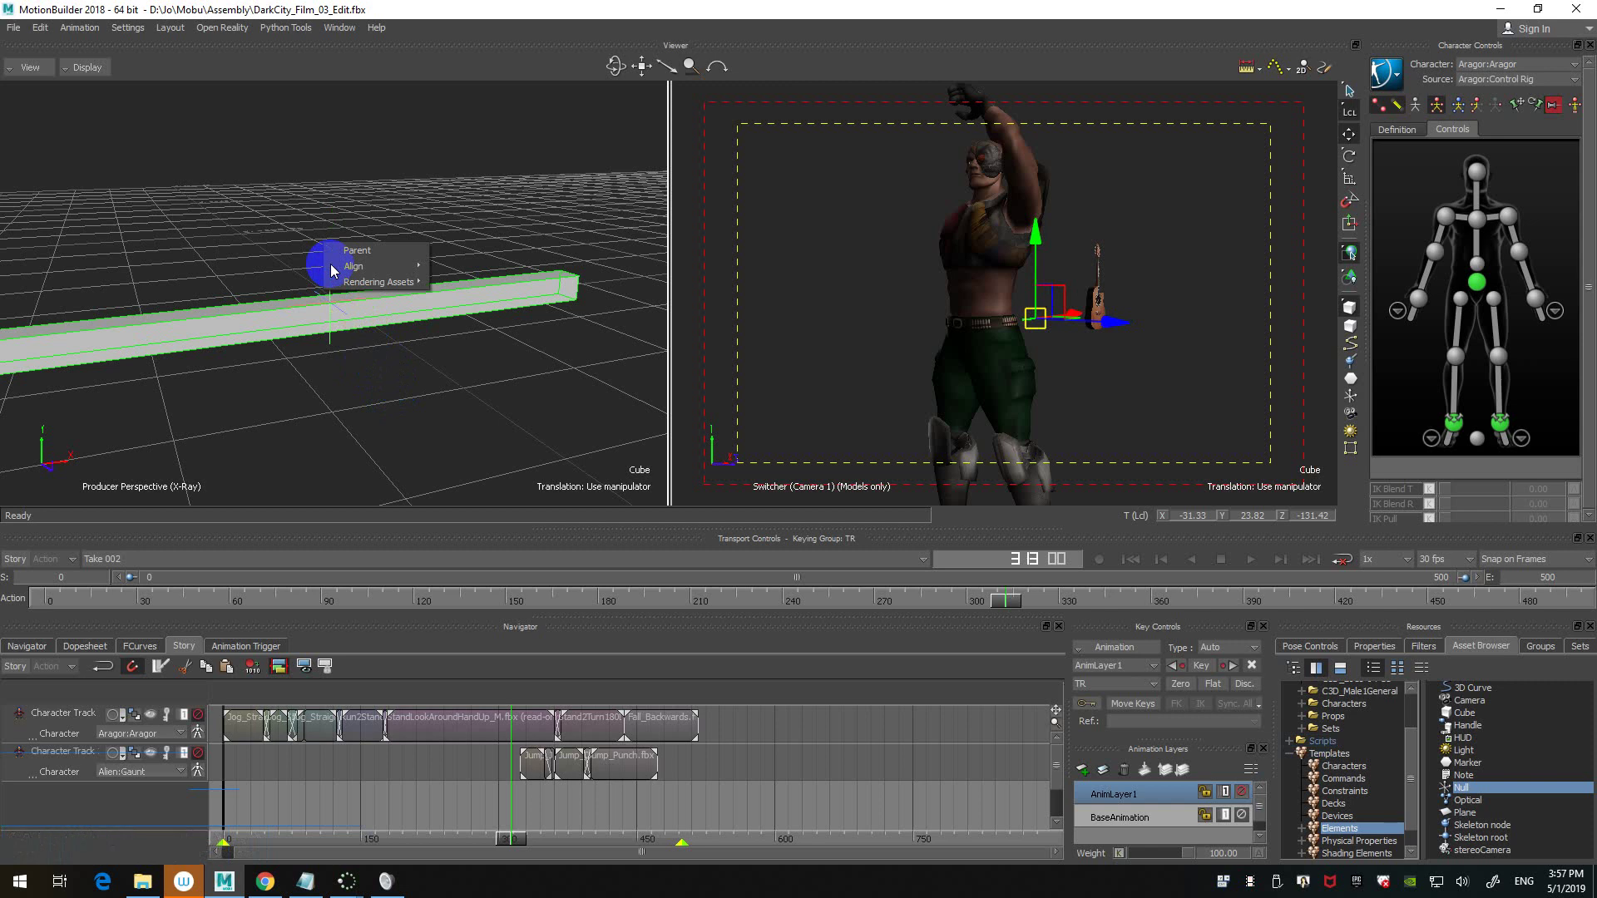
left_click(359, 252)
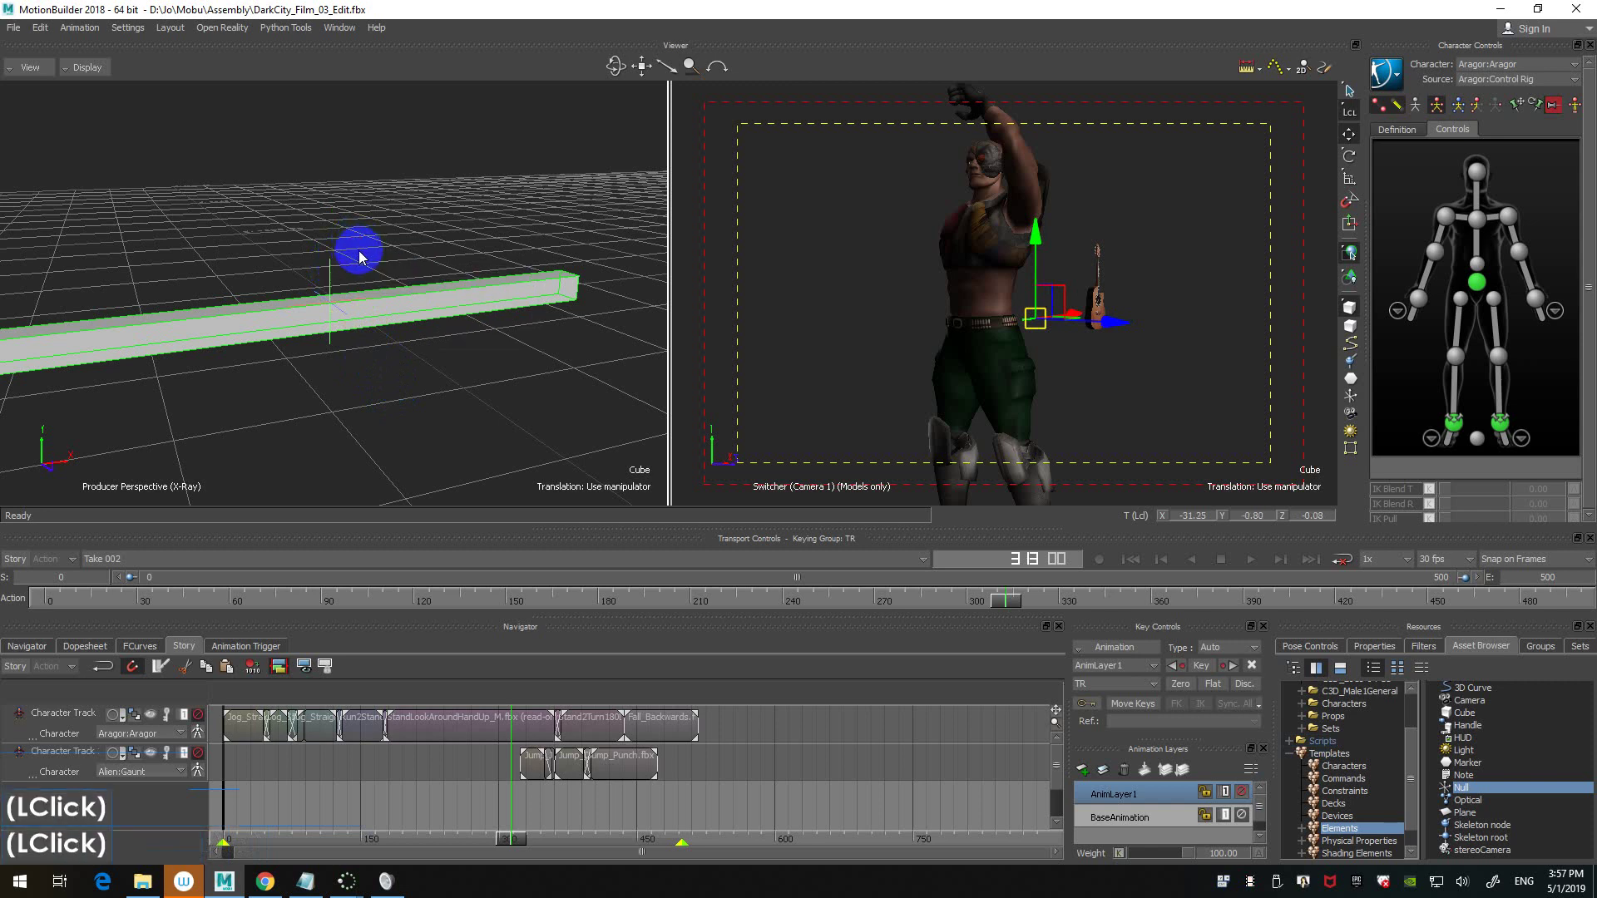
- Move the null with its parented bar to about X -34.41, Y 26.10, then clear the selection
left_click(302, 272)
left_click_drag(385, 292, 319, 253)
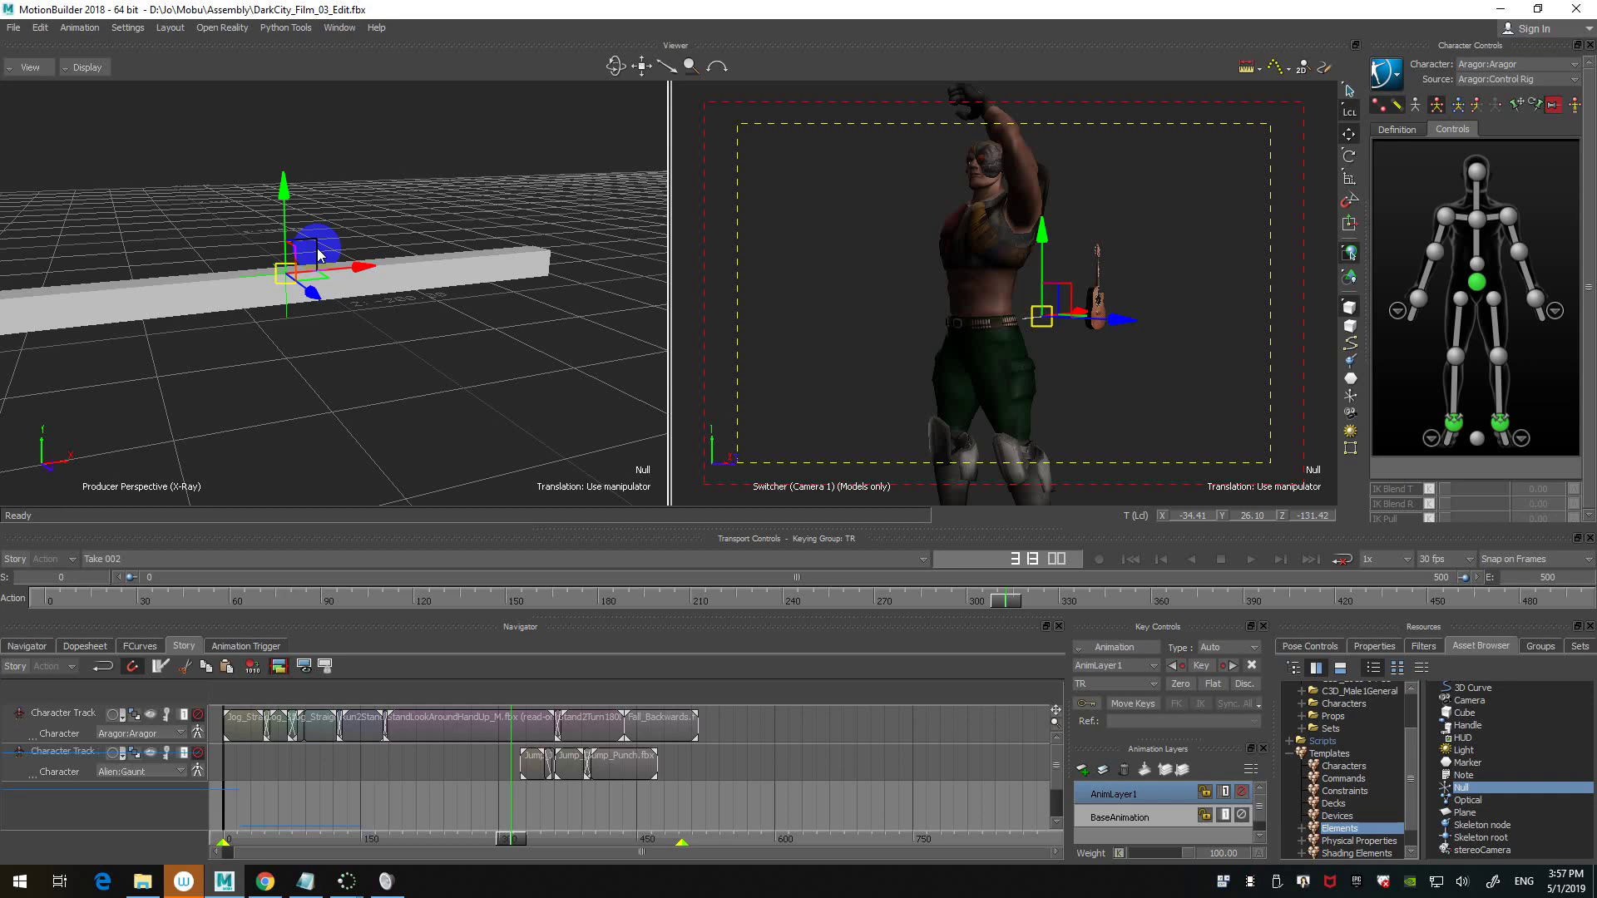
scroll(317, 248, "down", 5)
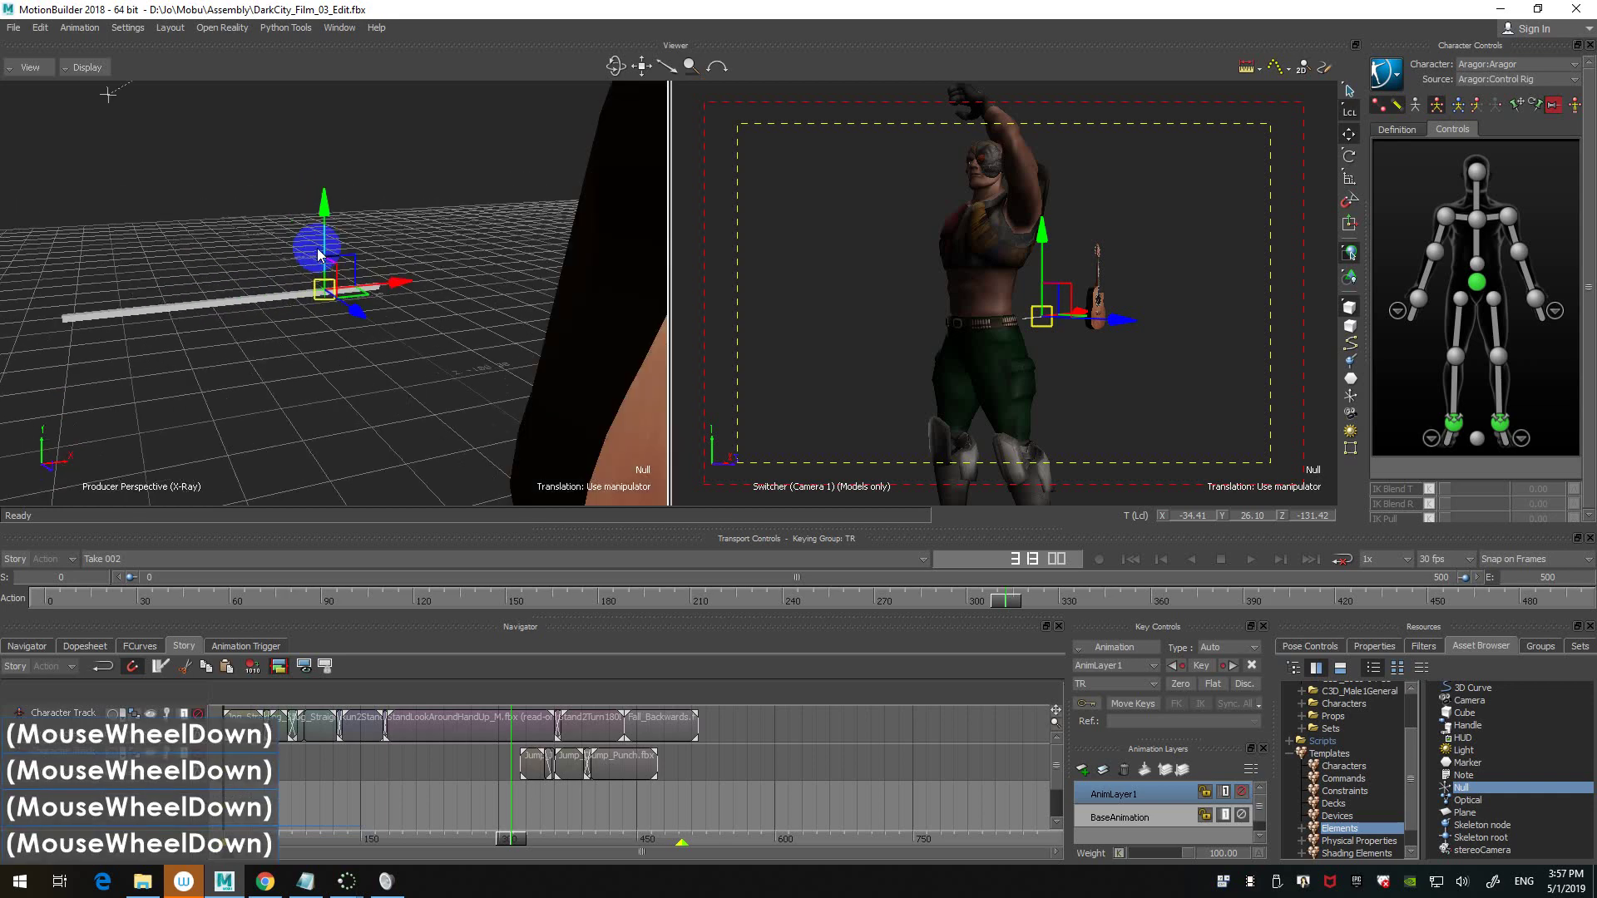
scroll(317, 248, "up", 3)
scroll(317, 248, "up", 2)
left_click_drag(383, 187, 375, 302, "alt")
scroll(378, 296, "down", 2, "ctrl")
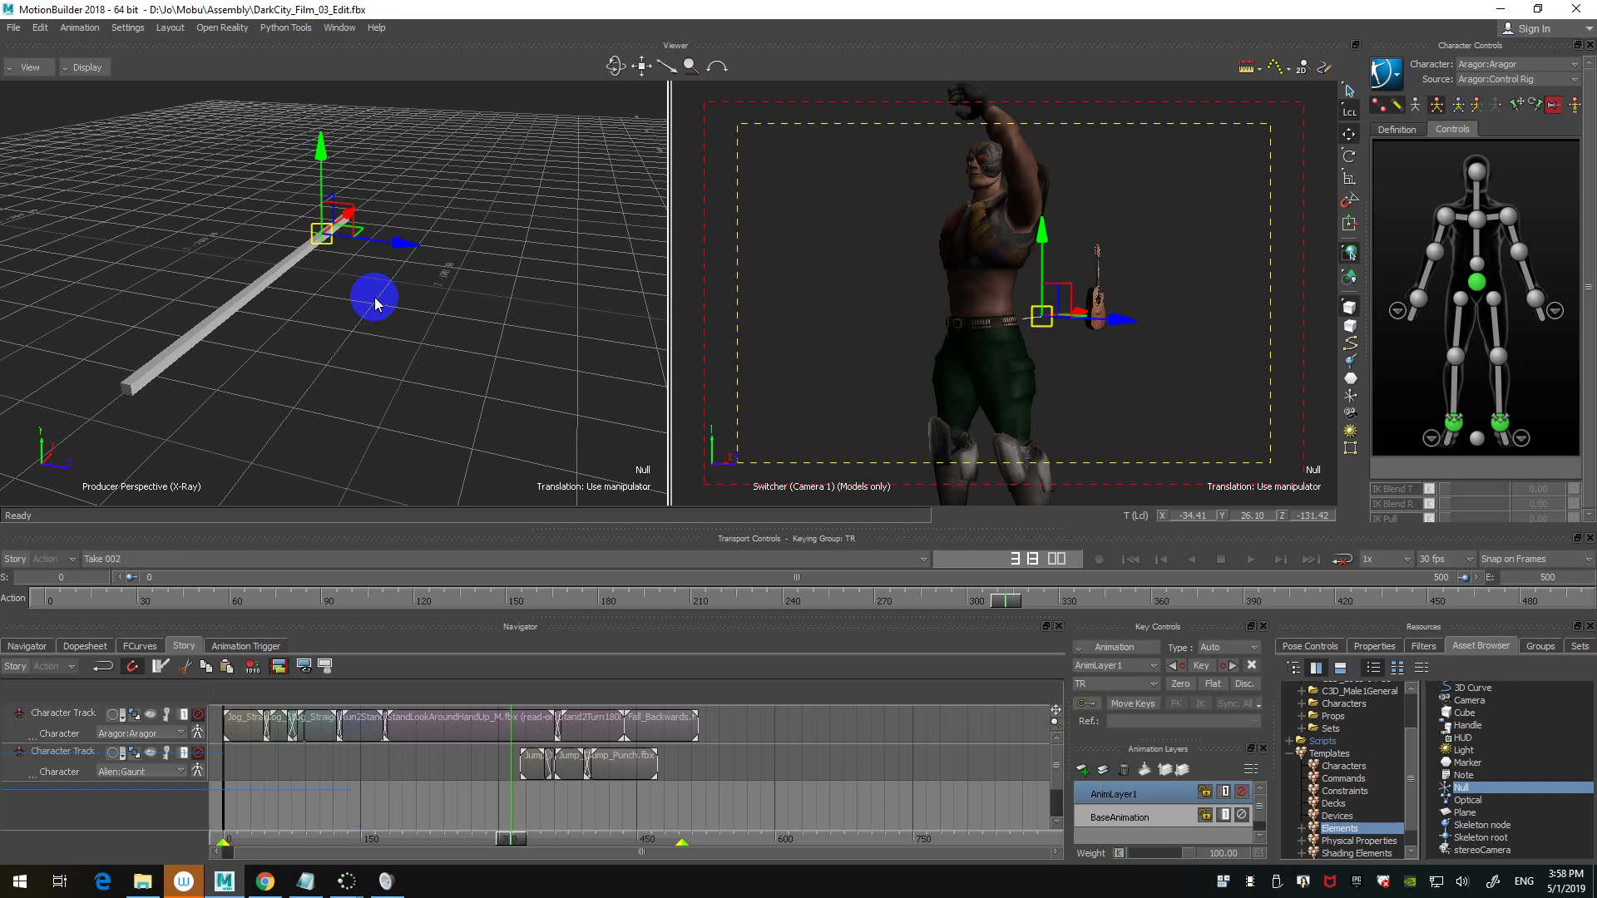
double_click(375, 304)
- Select the whole guitar by its guitare null and move it along Z to about -15.25
scroll(391, 308, "up", 3)
left_click_drag(395, 308, 295, 341, "alt")
scroll(371, 272, "up", 3)
scroll(372, 226, "down", 8)
mouse_move(294, 351)
left_mouse_down("ctrl")
mouse_move(261, 342)
mouse_move(321, 338)
left_mouse_up("ctrl")
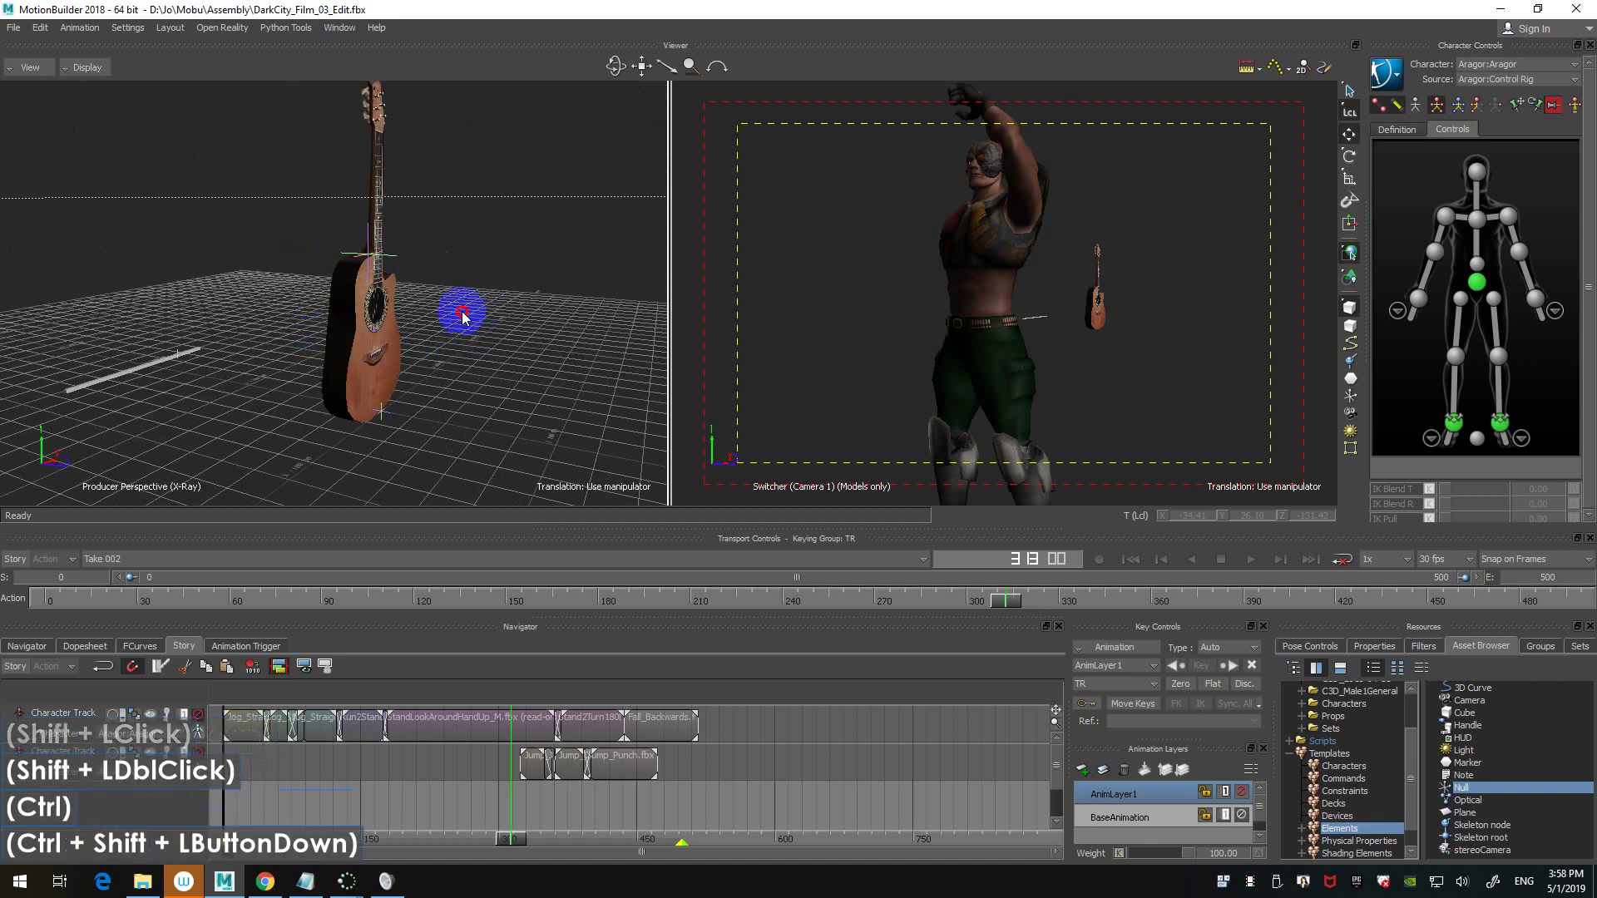
left_click_drag(457, 314, 410, 268, "ctrl")
left_click(331, 247)
left_click_drag(532, 345, 545, 378, "ctrl")
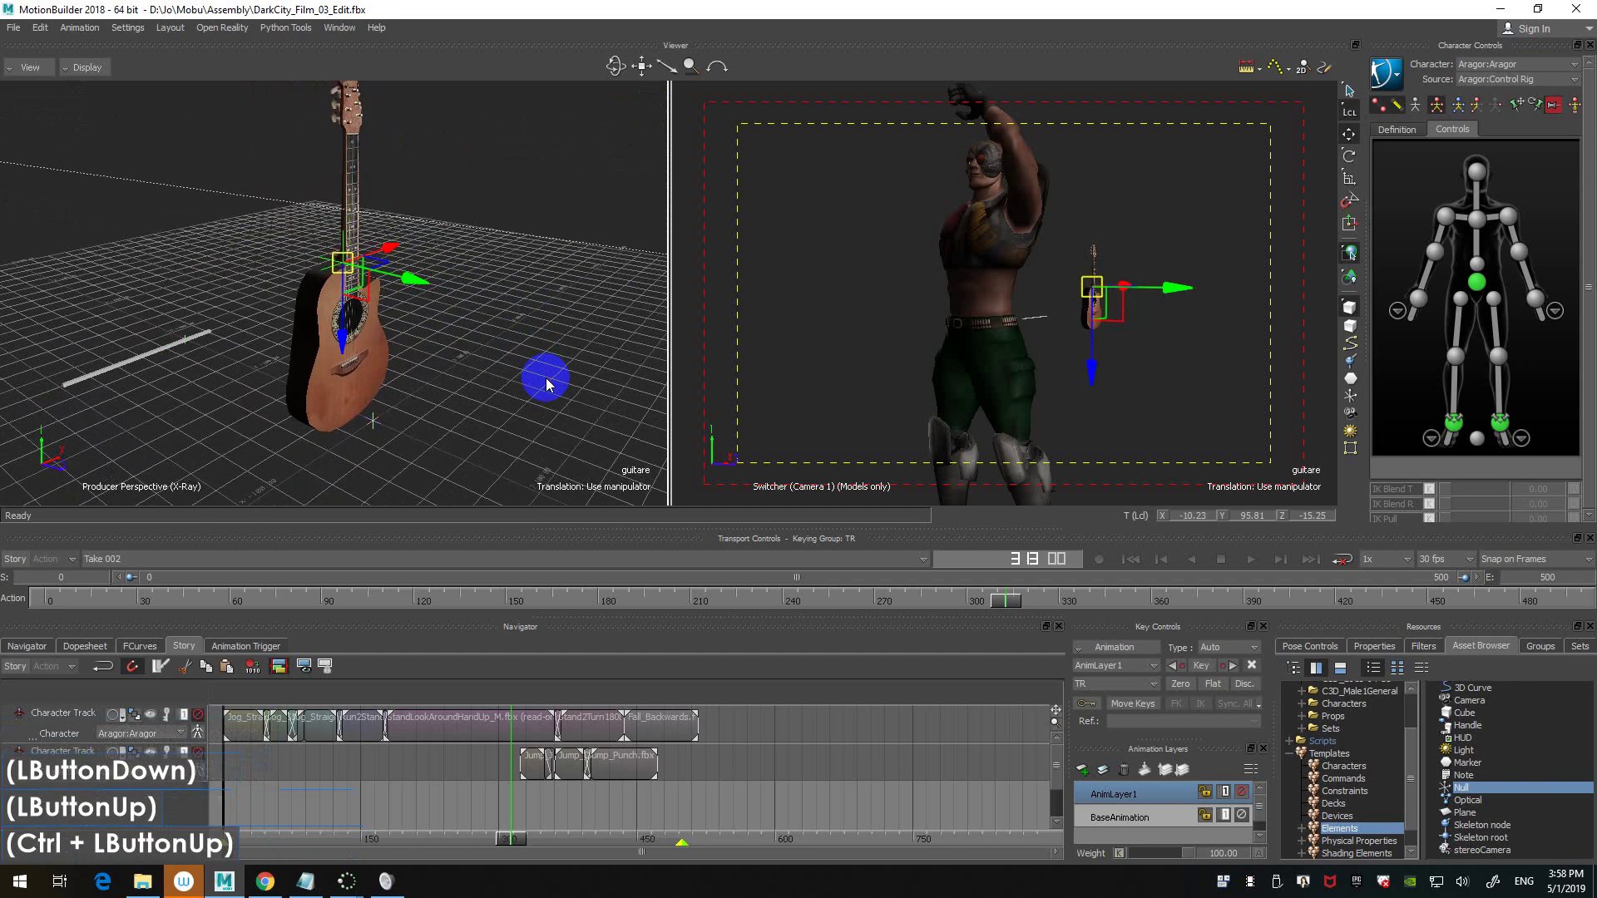
- Go to the first frame and move the guitar along Z to about -727.89, just behind Aragor
key("ctrl+Home")
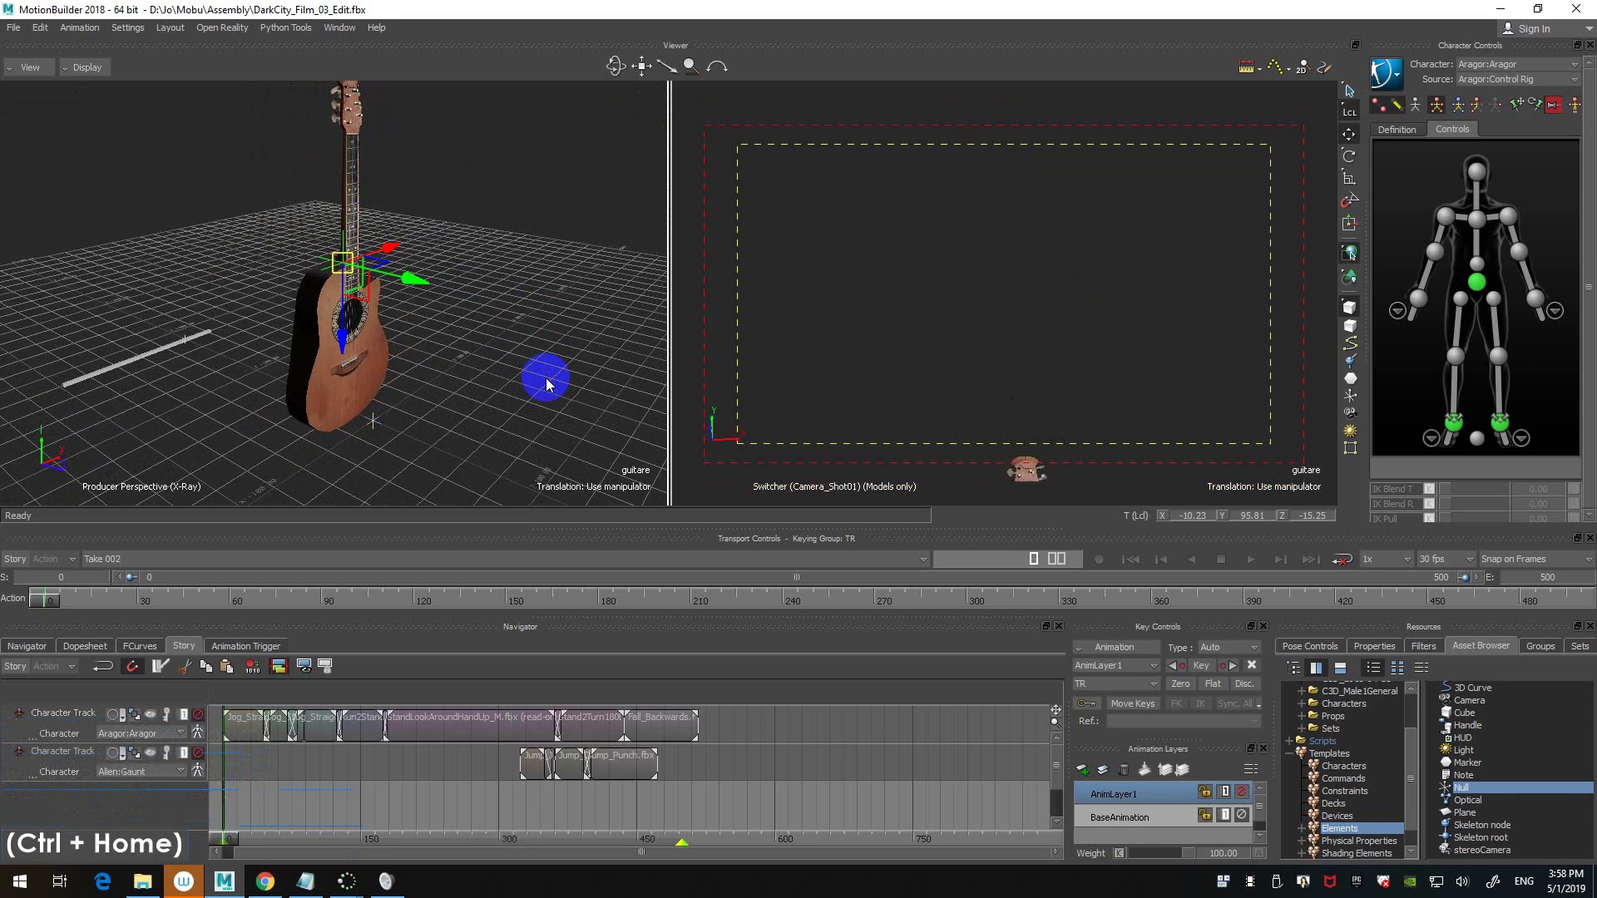
scroll(546, 377, "down", 4)
scroll(421, 350, "up", 2)
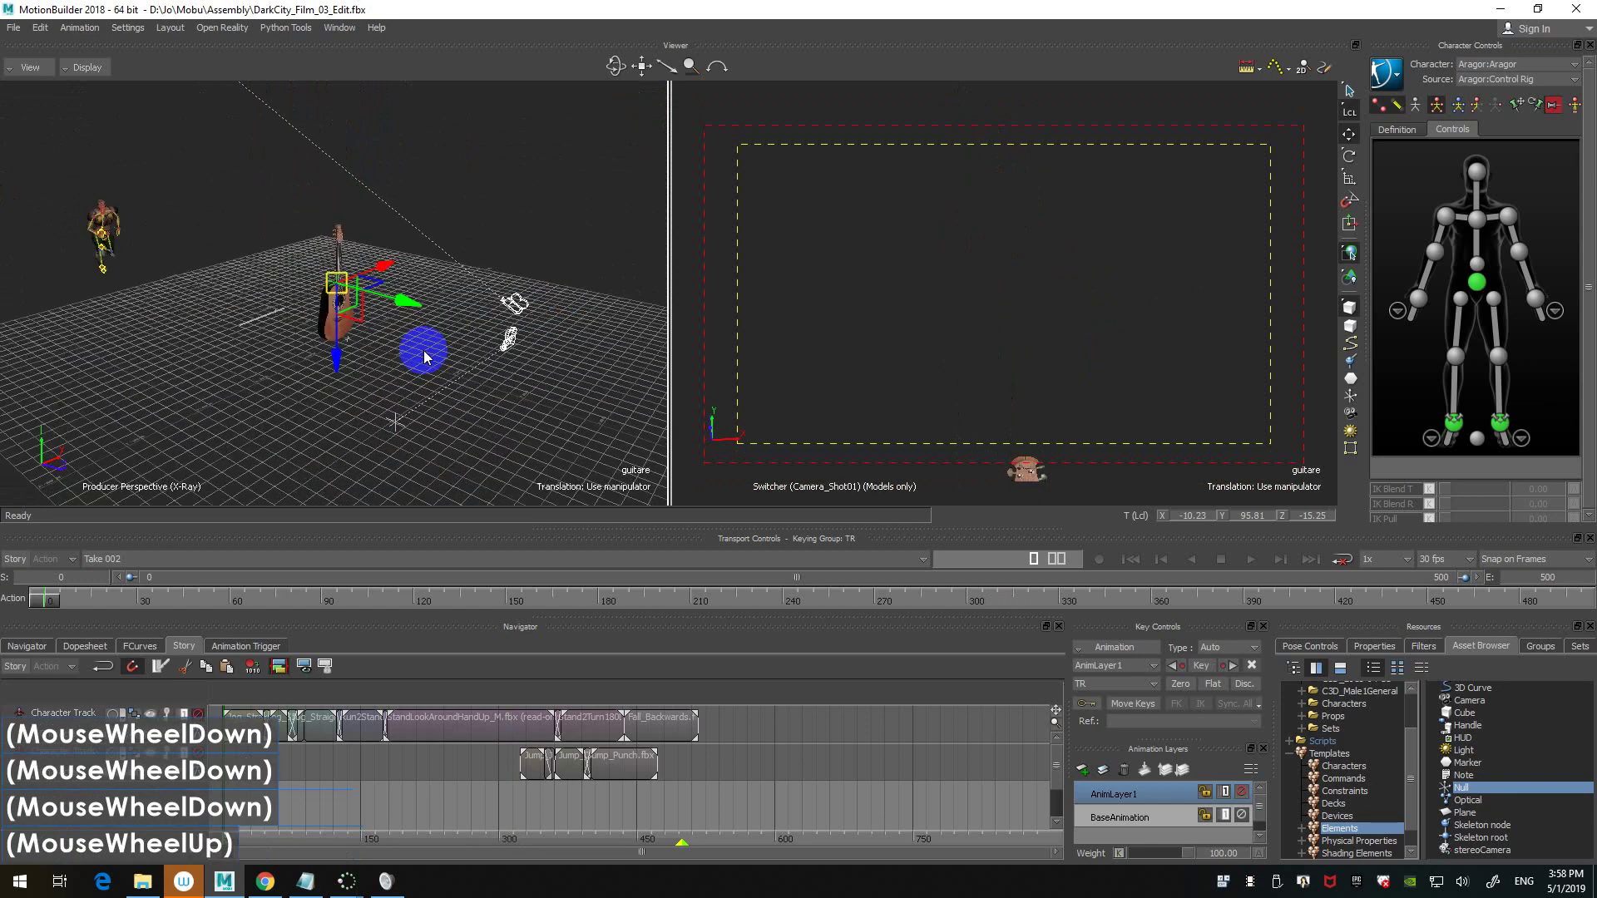
left_click_drag(421, 349, 466, 378, "ctrl+shift")
mouse_move(478, 285)
left_mouse_down("ctrl")
mouse_move(616, 311)
mouse_move(107, 300)
mouse_move(353, 348)
mouse_move(464, 342)
mouse_move(347, 347)
mouse_move(421, 371)
mouse_move(364, 278)
mouse_move(474, 297)
mouse_move(485, 250)
mouse_move(481, 281)
left_mouse_up("ctrl")
scroll(352, 347, "up", 5)
scroll(346, 327, "down", 2)
left_click(386, 328)
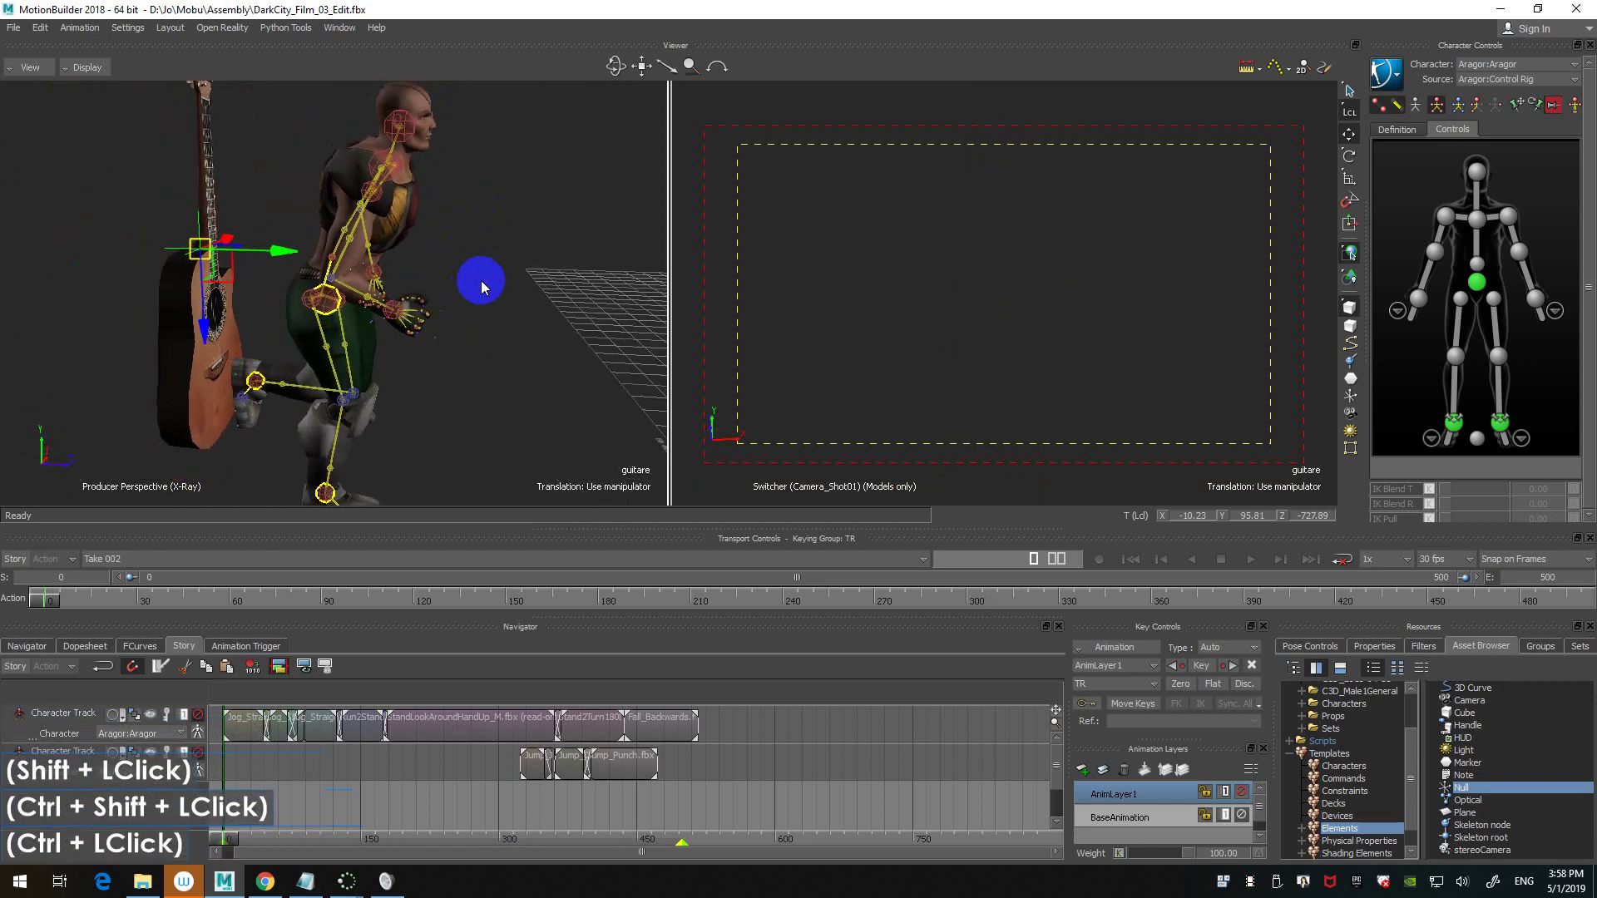
- Scale the guitar down uniformly to about 0.27 to suit Aragor's size
key("s")
left_click_drag(196, 250, 137, 301)
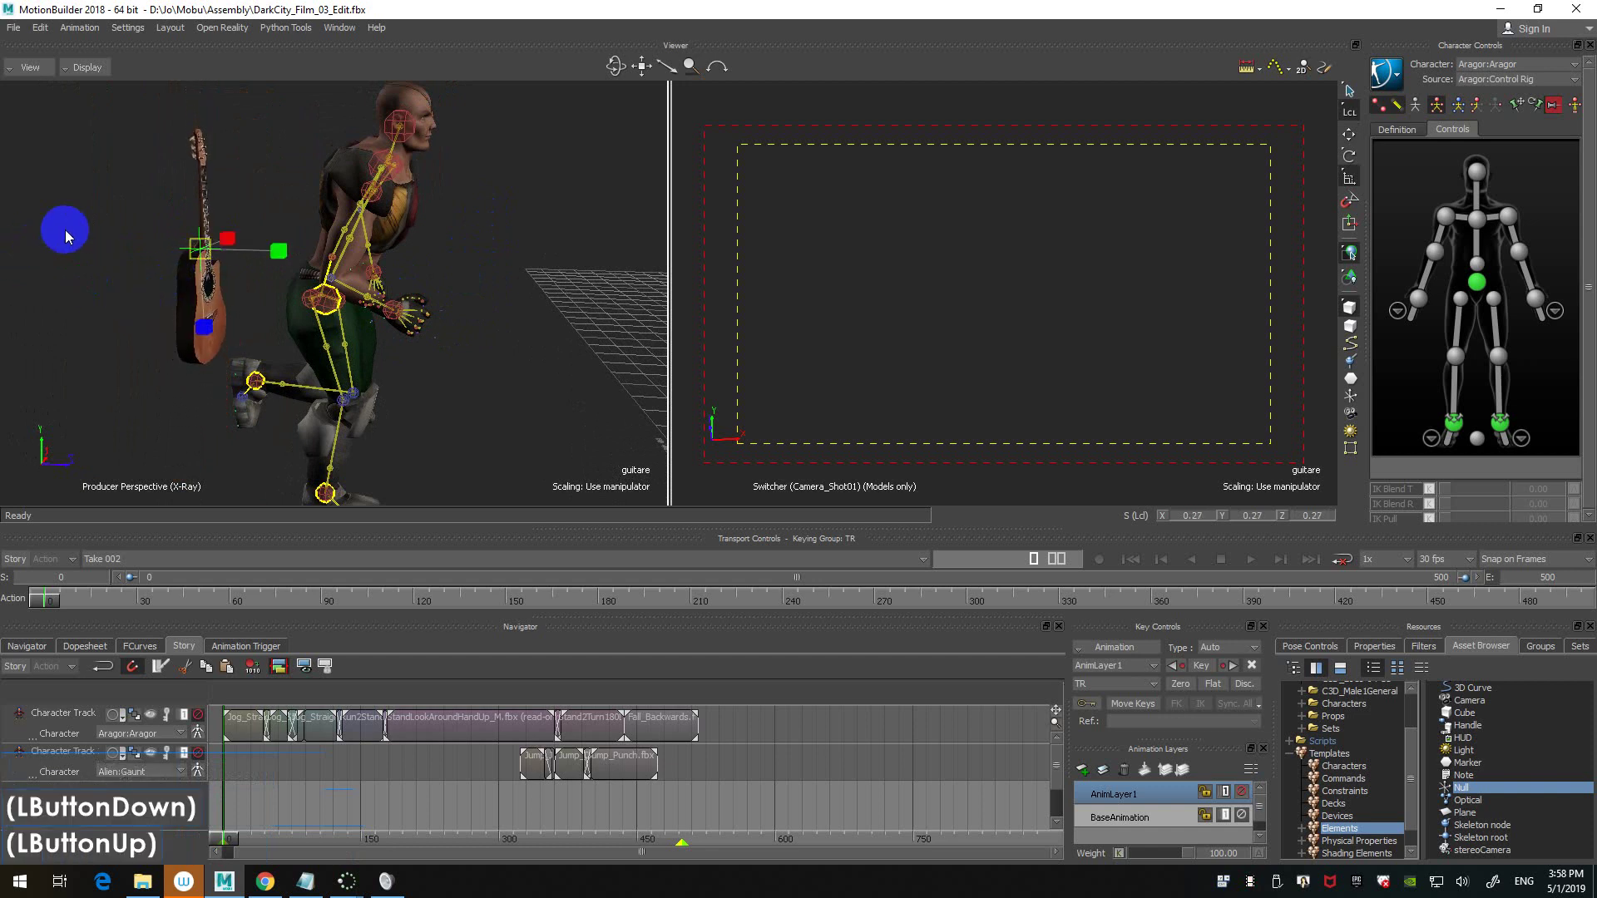
left_click(196, 292)
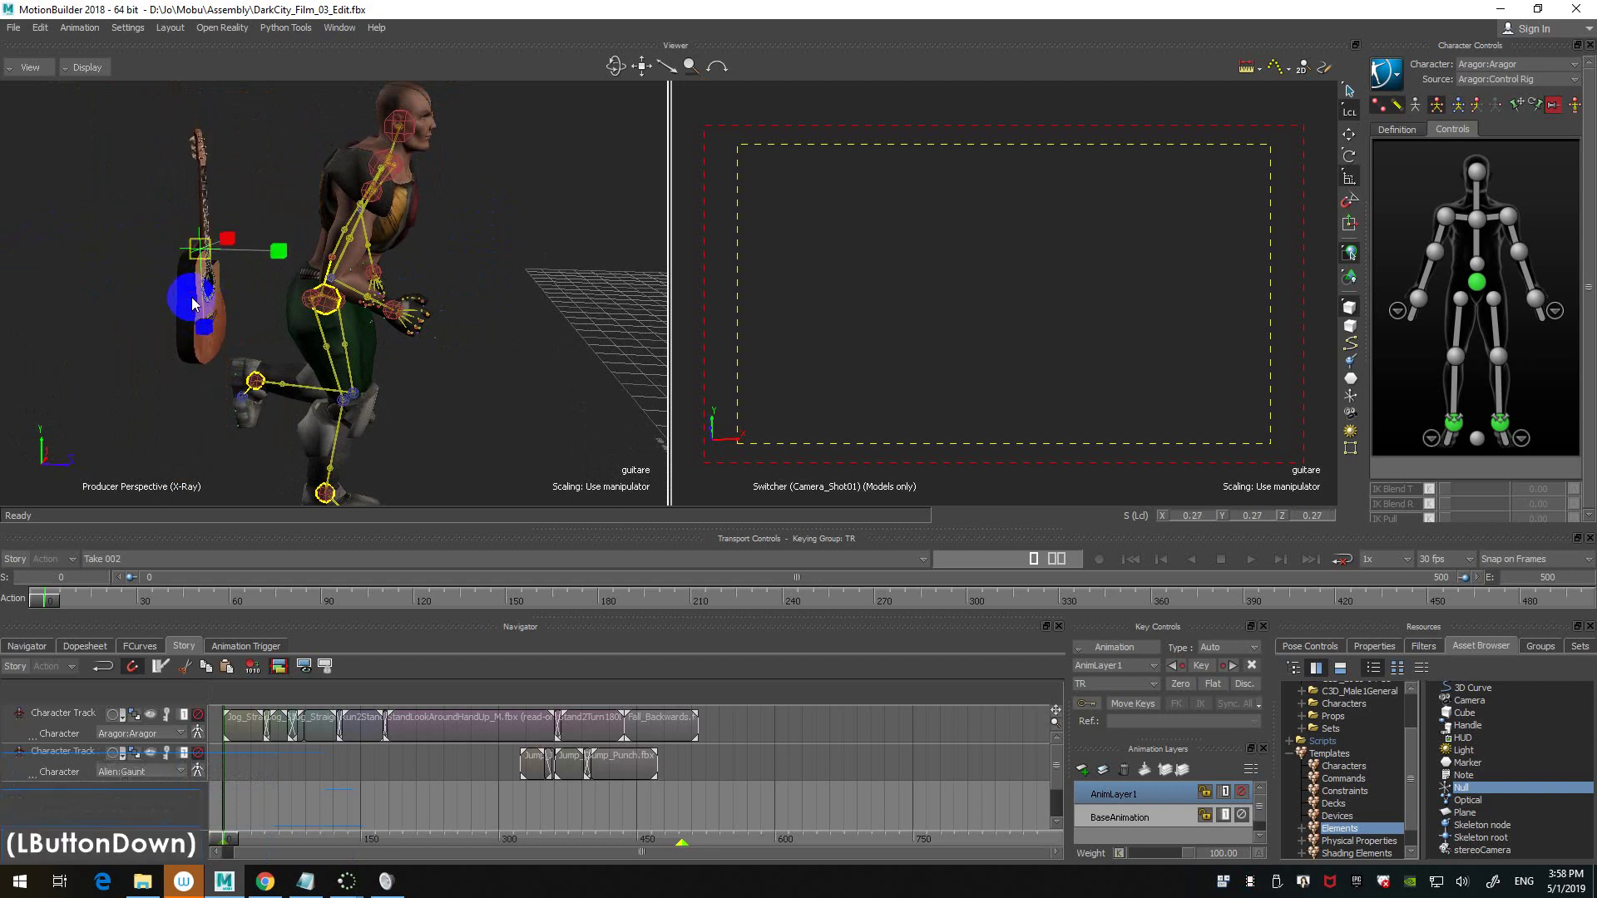
- Raise the guitar by its guitare null to about Y 125.11 and bring it closer behind Aragor, to about Z -676.17
left_click(128, 233)
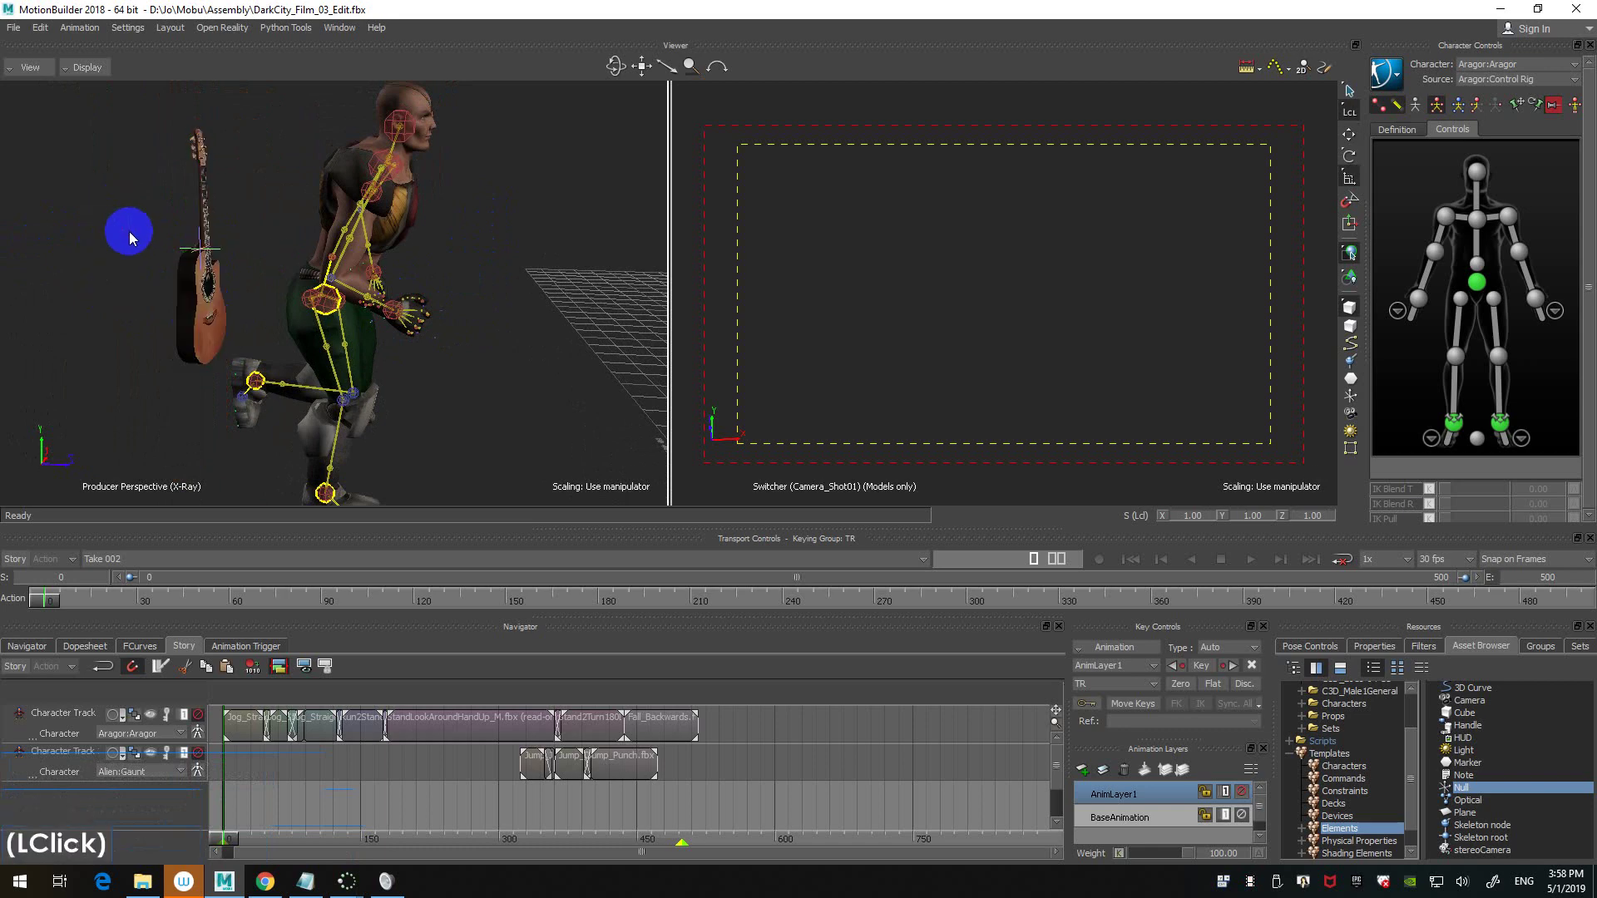
scroll(176, 242, "up", 2)
scroll(176, 242, "down", 2)
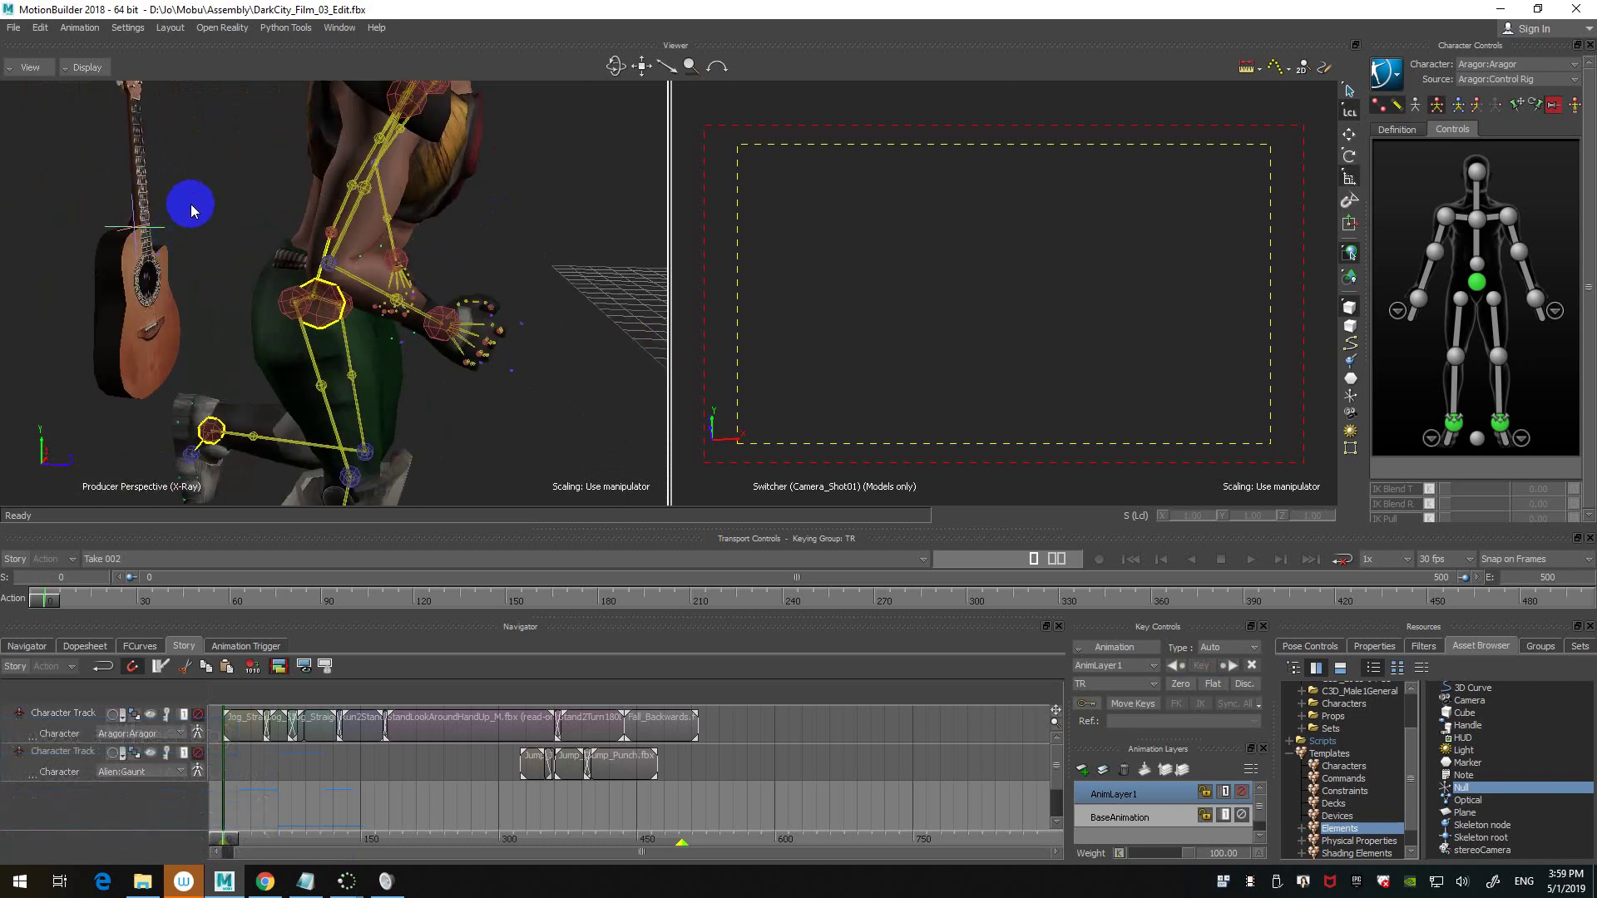
left_click(169, 225)
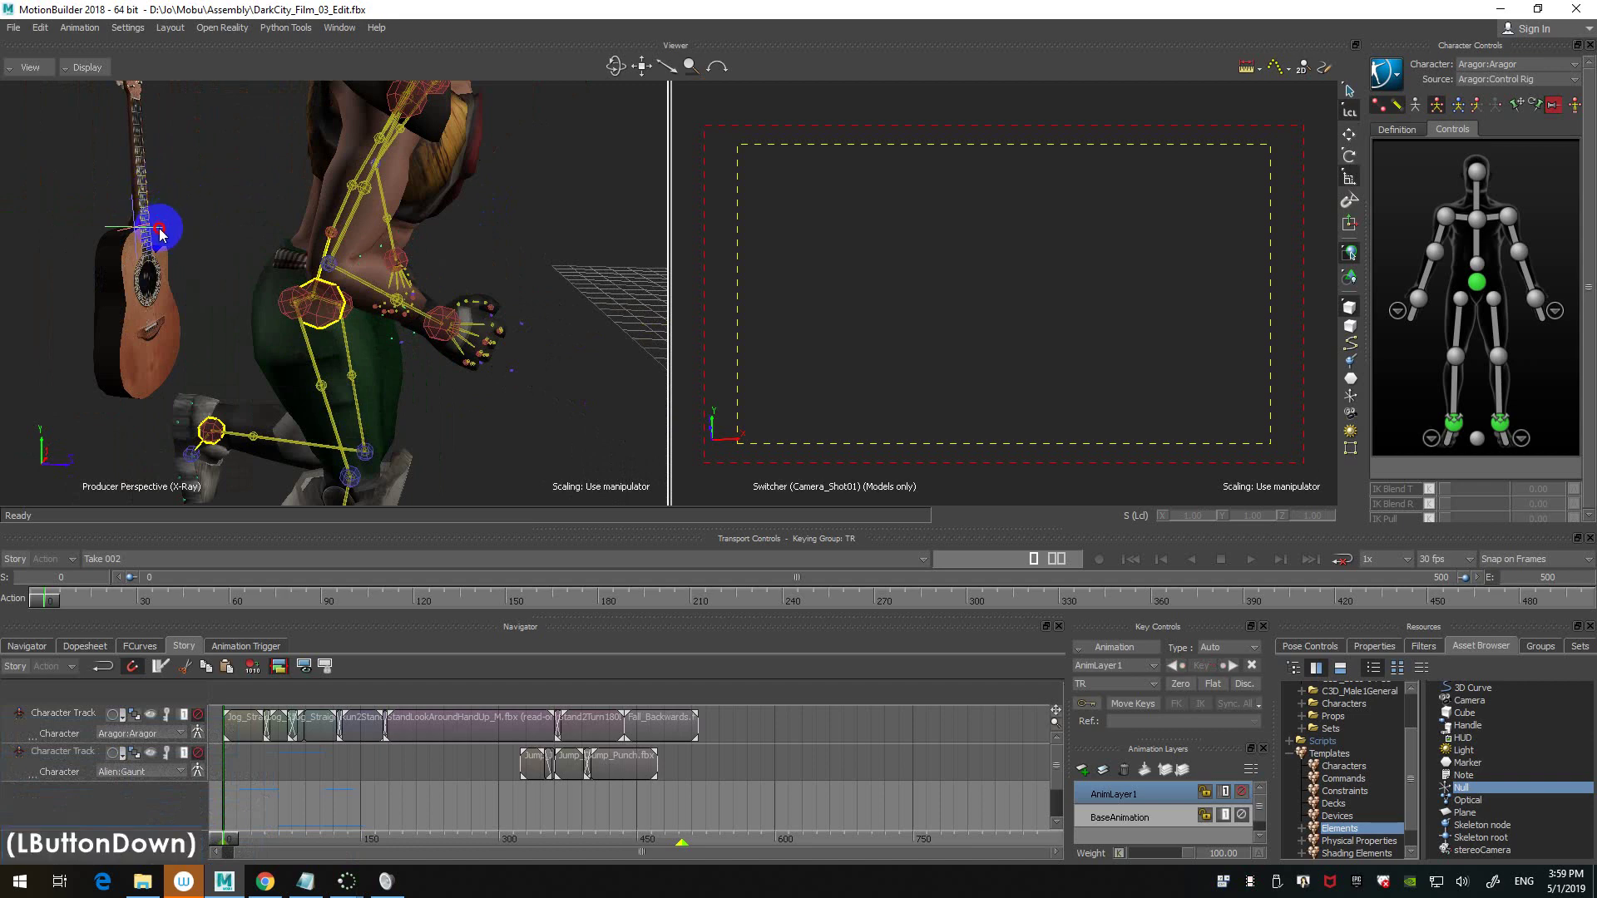
mouse_move(238, 185)
left_mouse_down("ctrl+shift")
mouse_move(260, 203)
mouse_move(402, 200)
mouse_move(321, 196)
mouse_move(268, 232)
mouse_move(239, 186)
mouse_move(230, 210)
left_mouse_up("ctrl+shift")
left_click_drag(286, 157, 266, 248, "shift")
key("t")
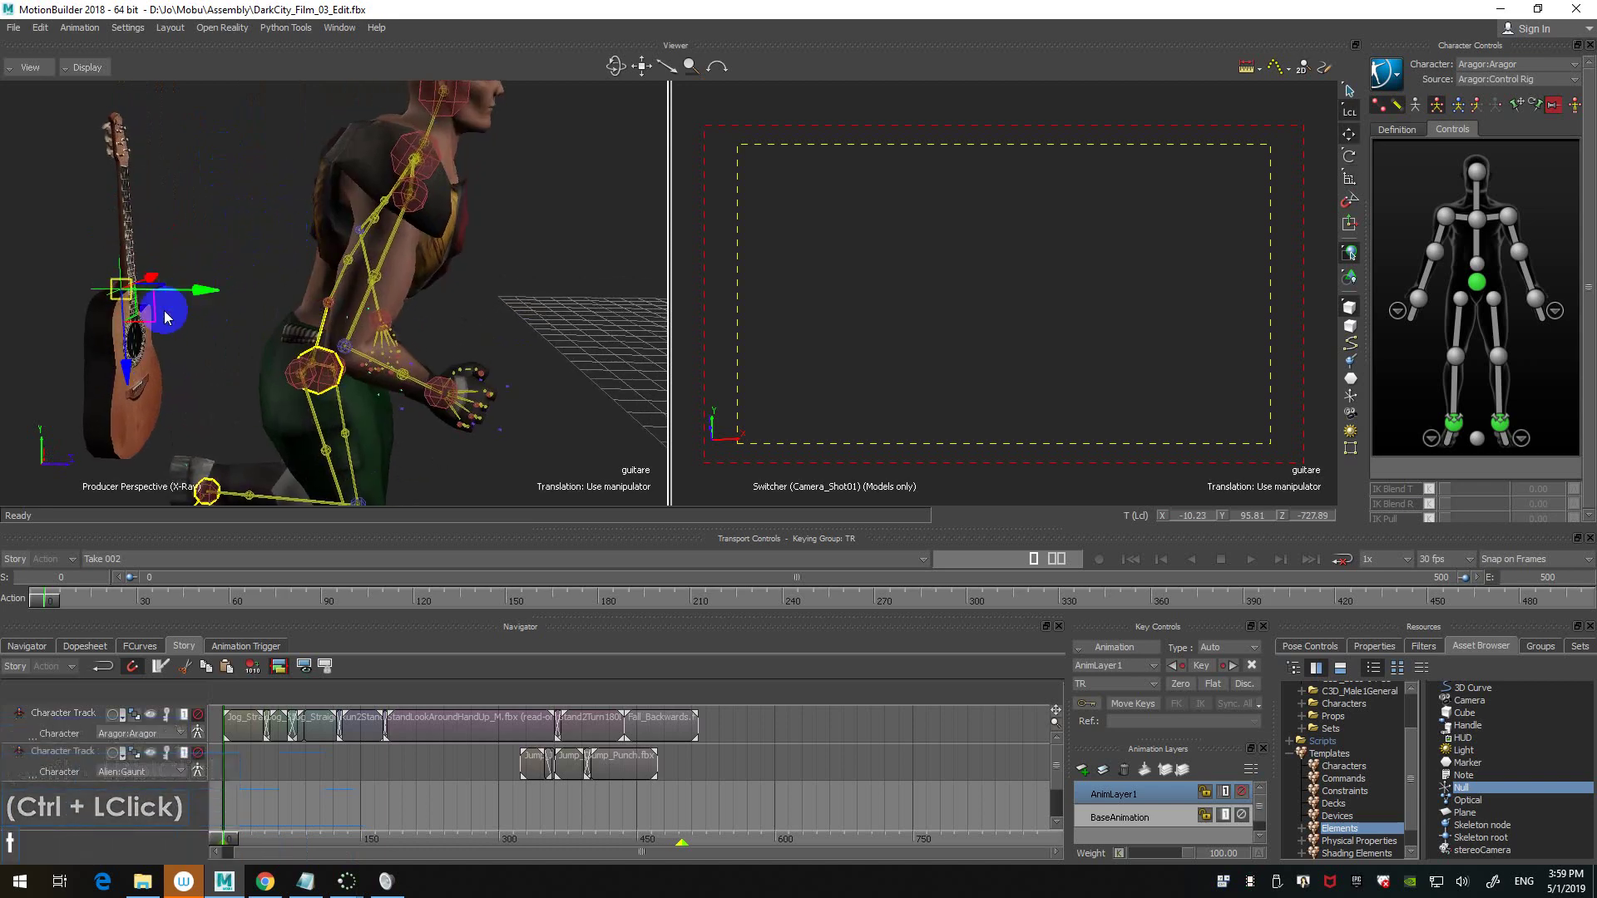
left_click_drag(221, 301, 366, 292)
left_click_drag(366, 291, 391, 312, "ctrl")
left_click_drag(391, 312, 389, 291, "ctrl+shift")
left_click_drag(389, 291, 475, 316, "ctrl")
left_click_drag(476, 317, 506, 271, "shift")
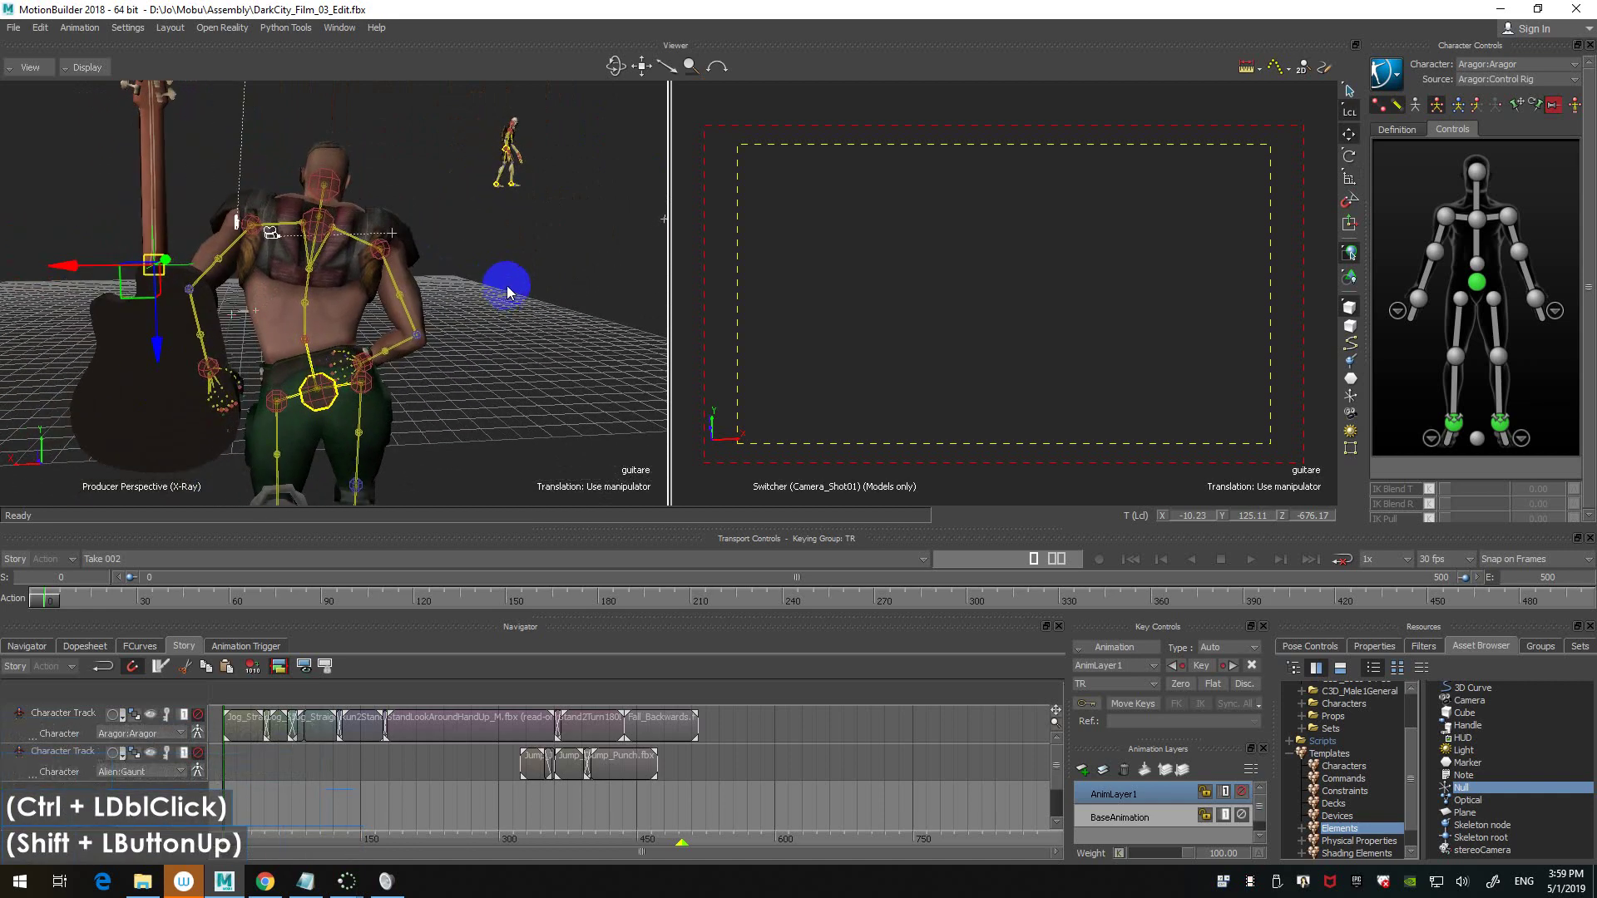
- Rotate the guitar around its vertical axis so its front faces away from Aragor's back
left_click(501, 291)
key("s")
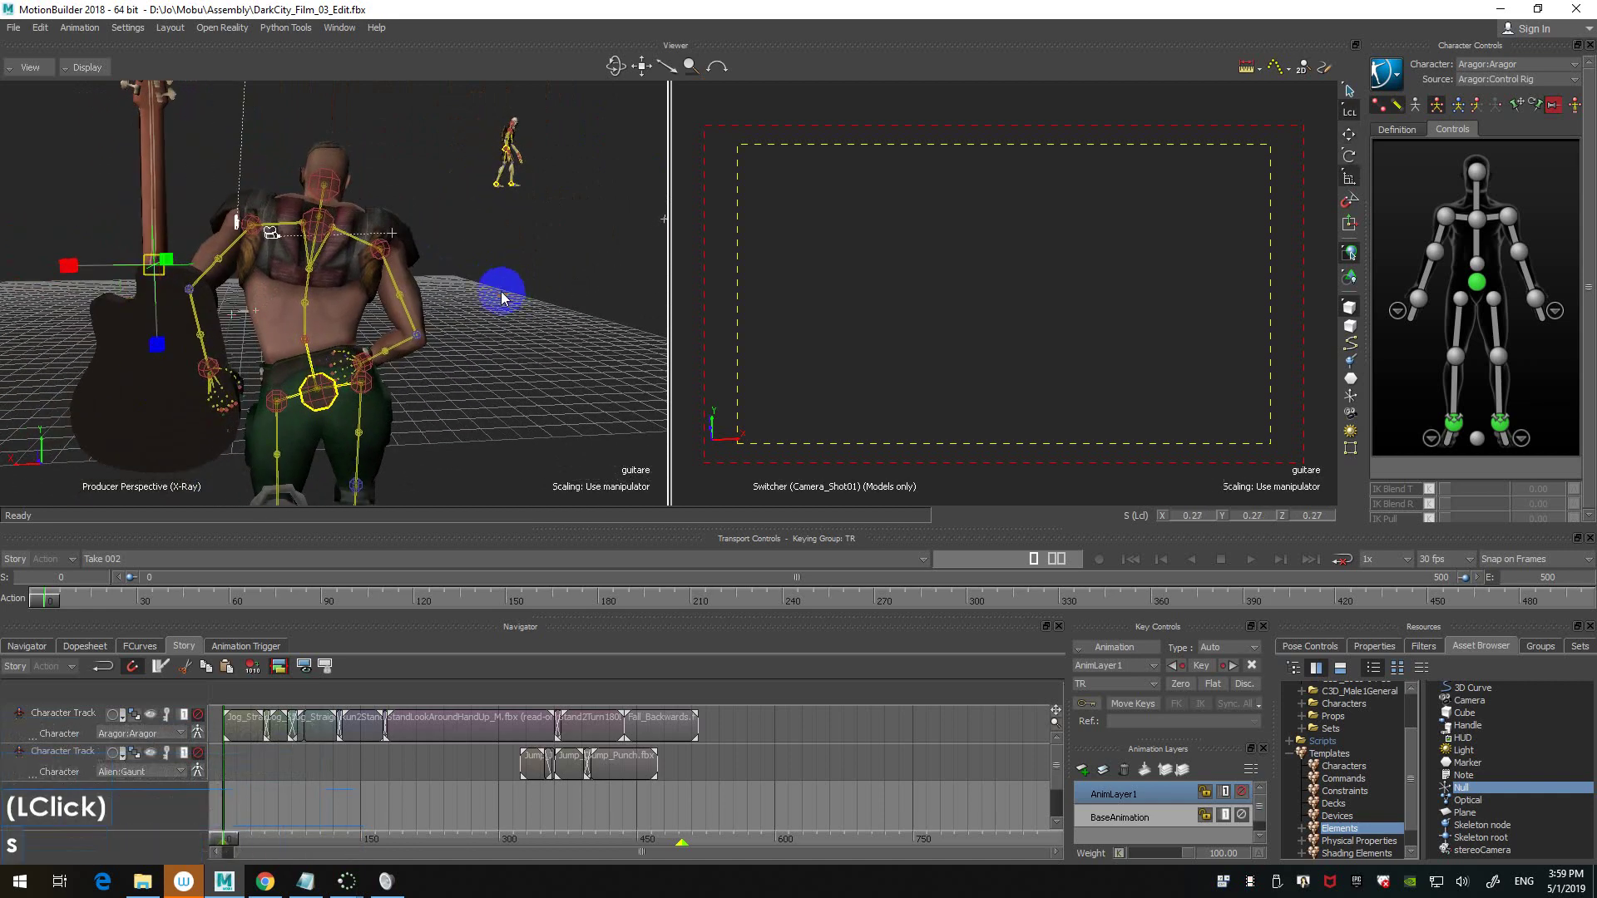
key("r")
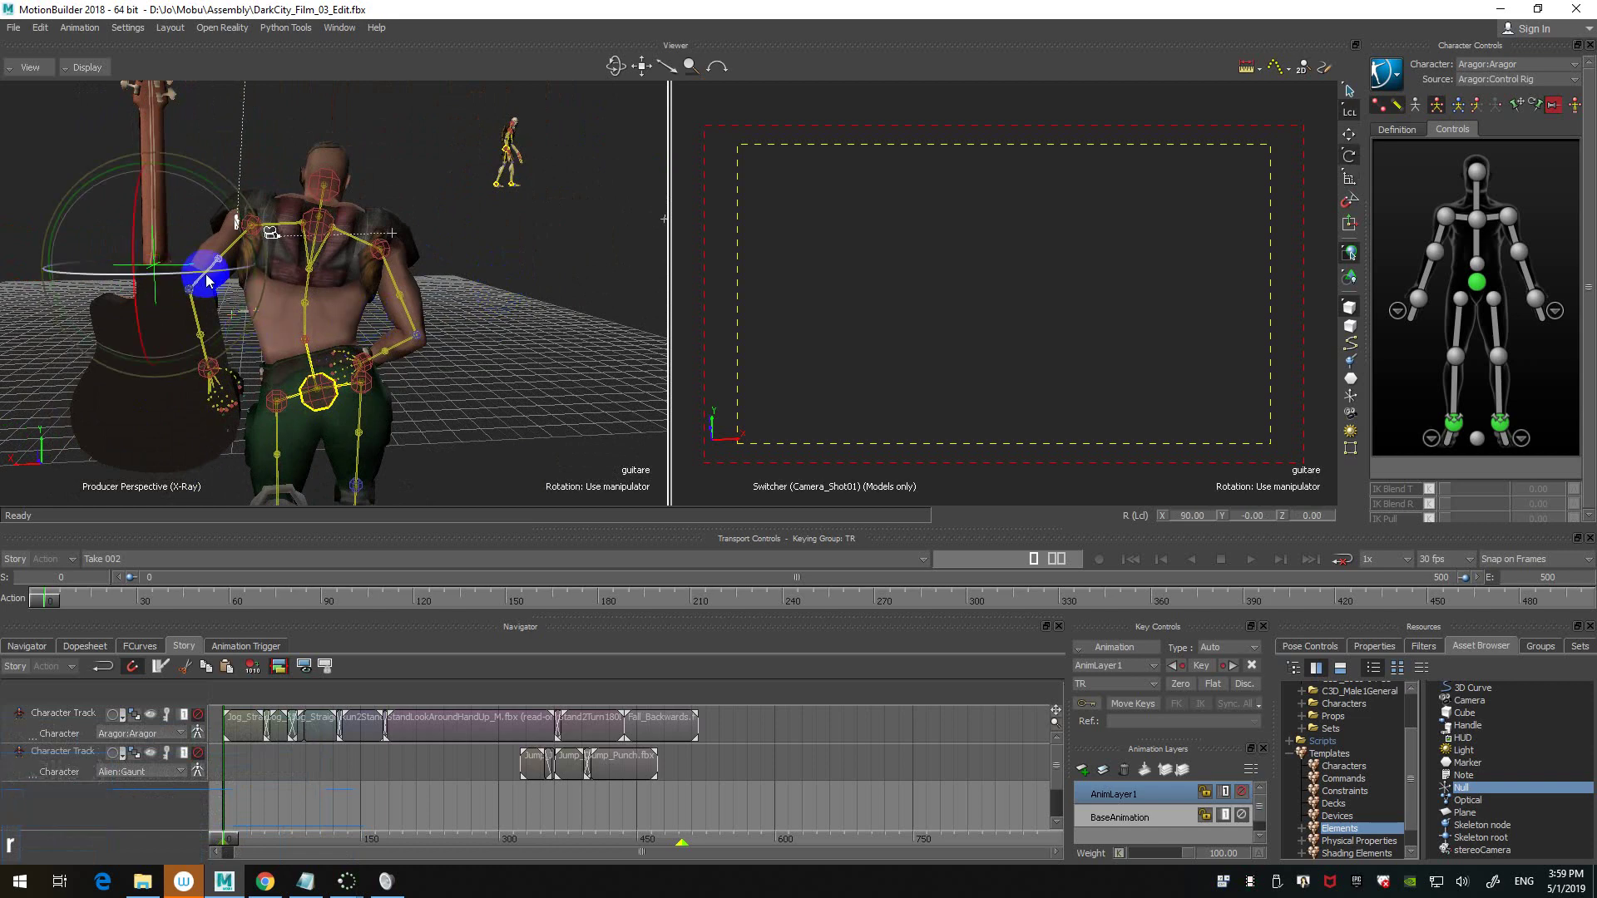
left_click_drag(208, 271, 428, 357)
- Lay the guitar diagonally across Aragor's back, at about X -54.32, Y 136.08, Z -656.99 with rotation about -105.1, 20.25, -143.1
key("t")
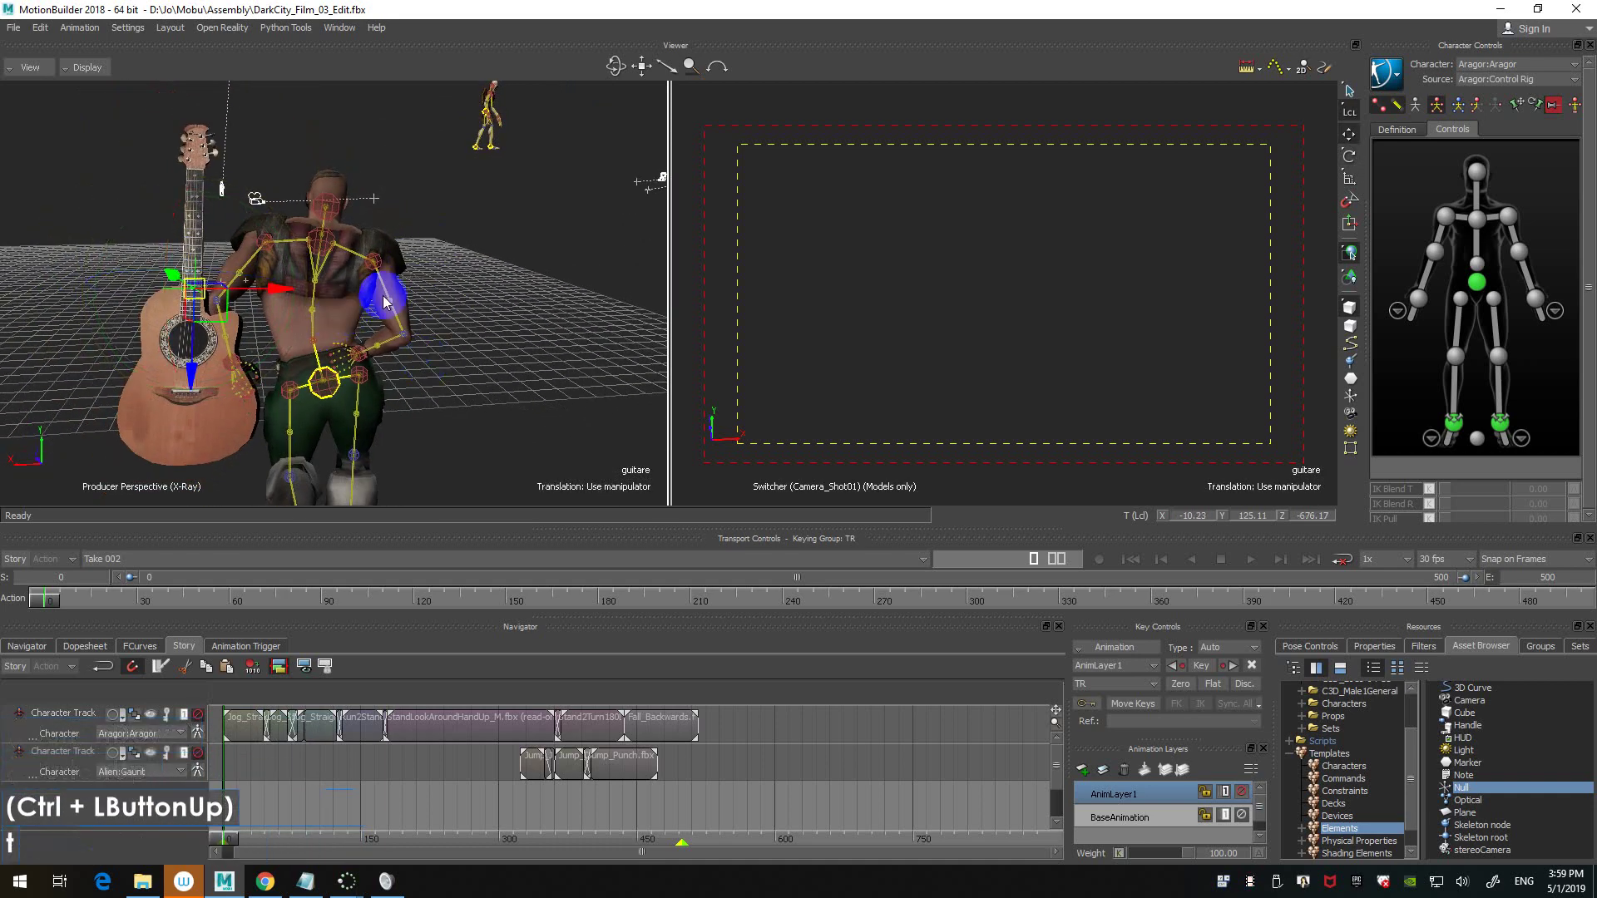
left_click_drag(223, 312, 435, 350)
key("r")
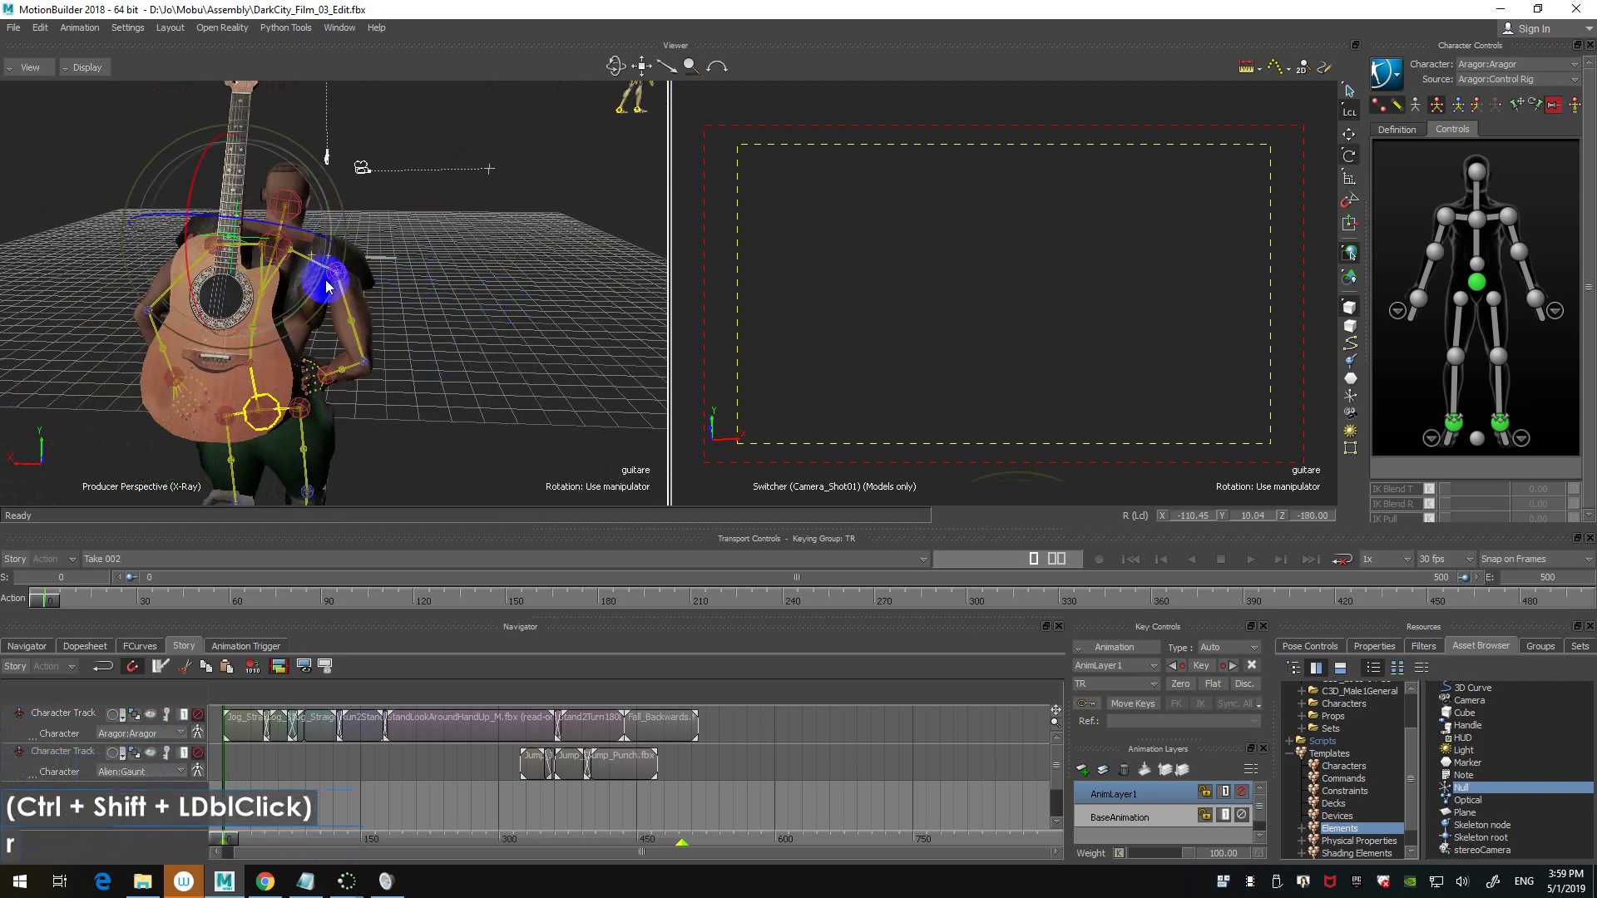
mouse_move(321, 278)
left_mouse_down()
mouse_move(316, 321)
mouse_move(329, 285)
left_mouse_up()
left_click_drag(307, 175, 323, 186)
left_click(464, 267, "ctrl")
key("t")
left_click_drag(160, 184, 216, 209)
left_click_drag(450, 289, 502, 252, "ctrl")
- Enlarge the guitare null's cross marker to a size of about 1578
left_click(1391, 648)
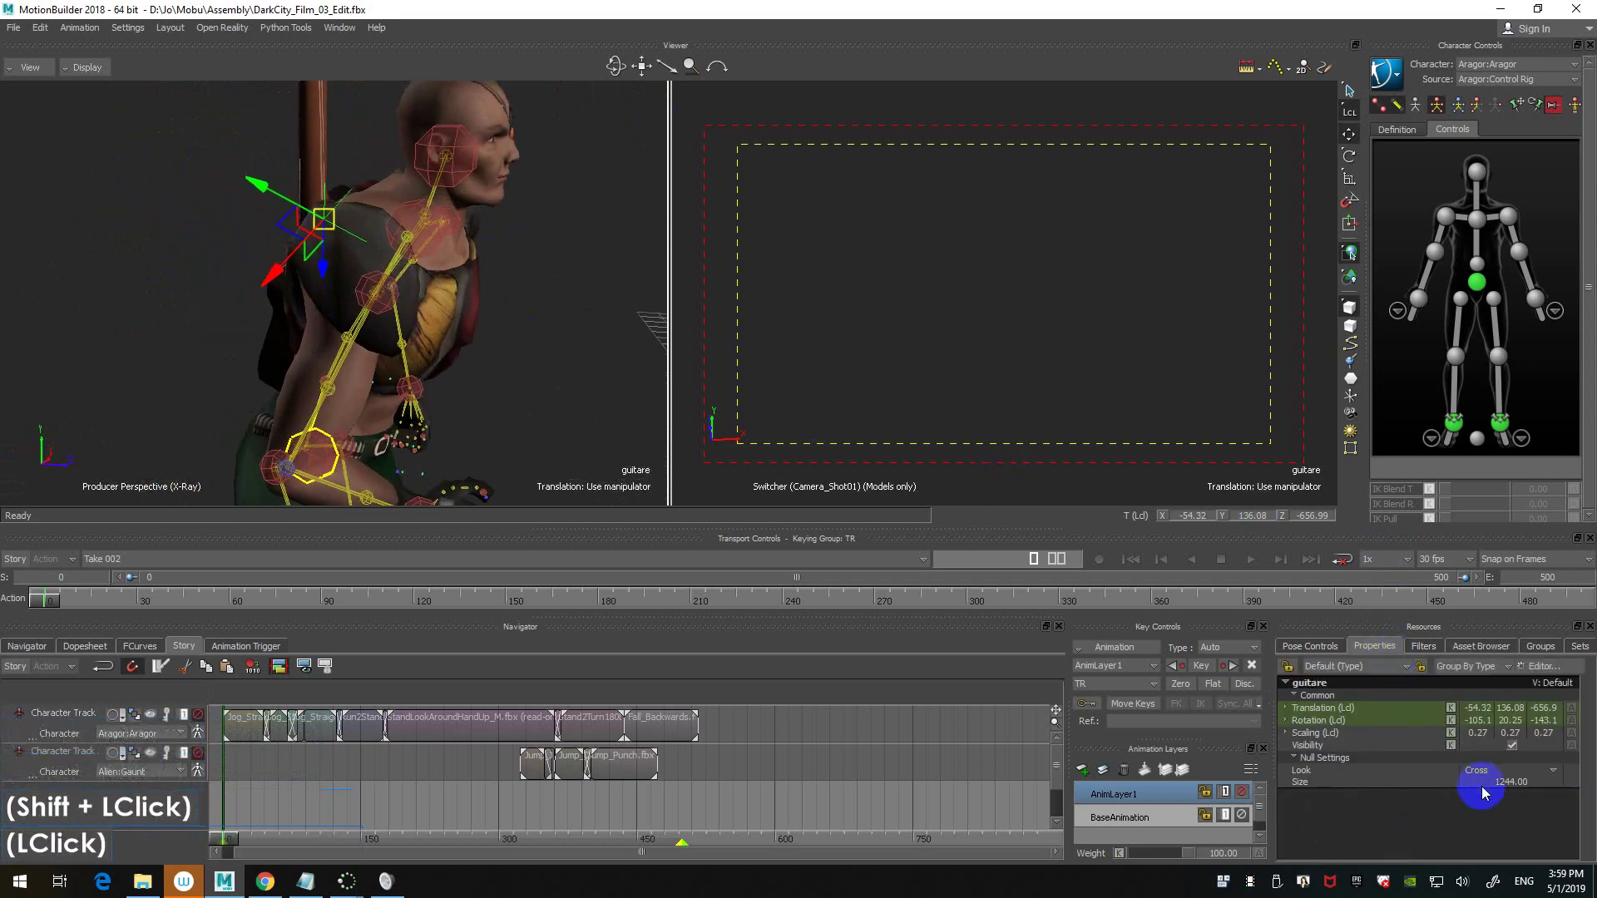
left_click_drag(1596, 779, 1596, 779)
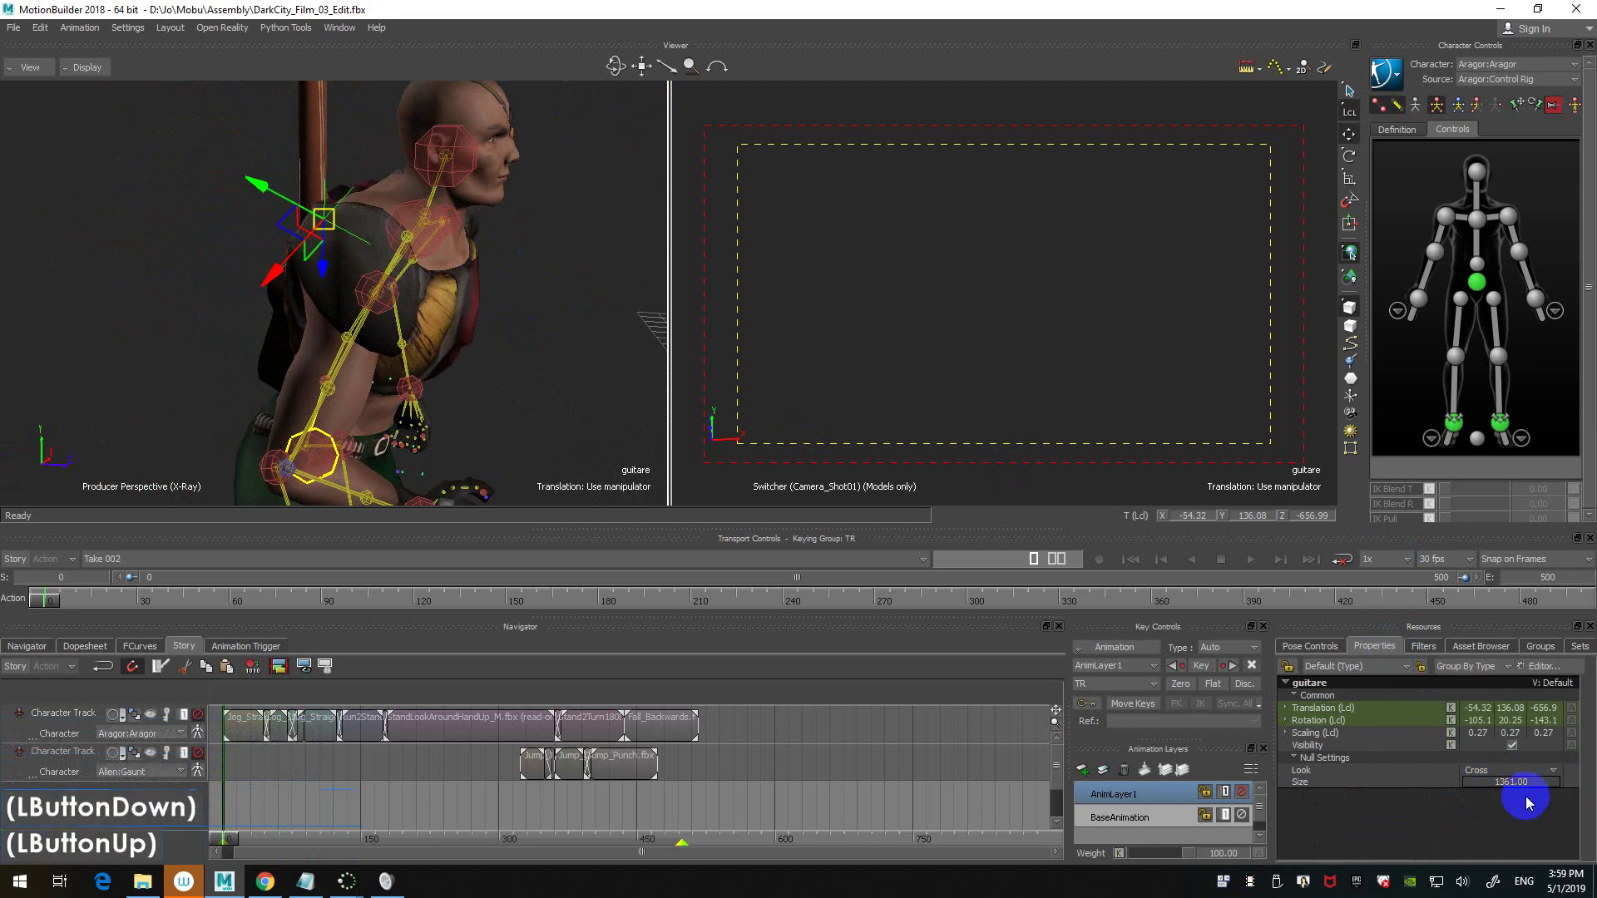
left_click_drag(1499, 782, 1569, 775)
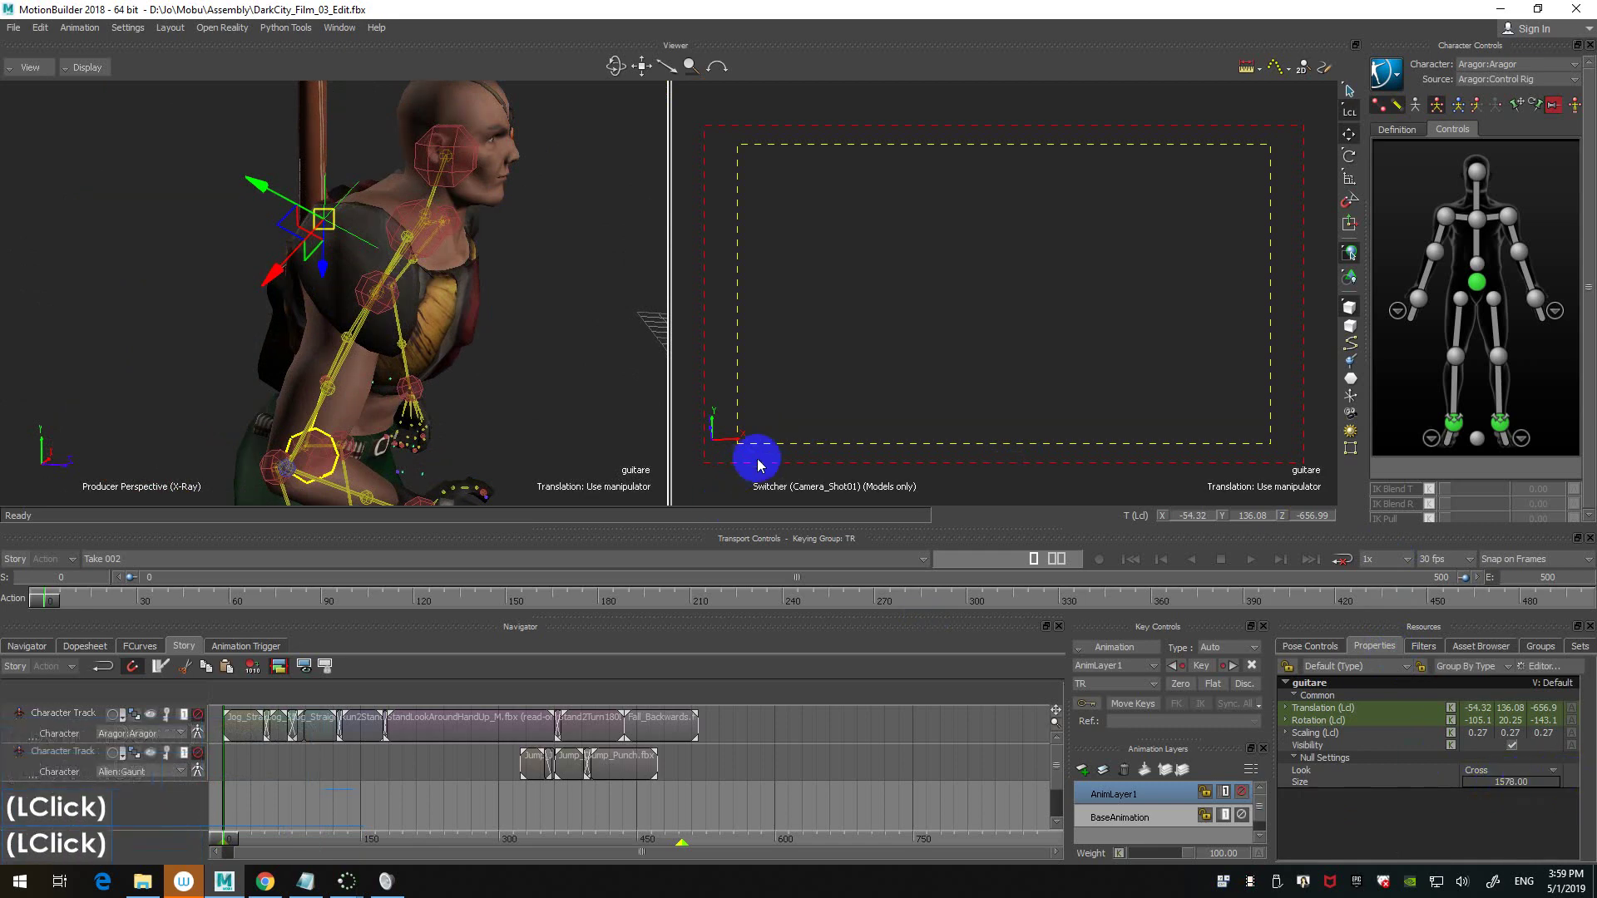
- Clear the selection and check the guitar's fit from behind in Models Only display, returning to X-Ray display
left_click_drag(495, 321, 506, 366, "ctrl")
left_click_drag(506, 366, 560, 343, "shift")
left_click(561, 369)
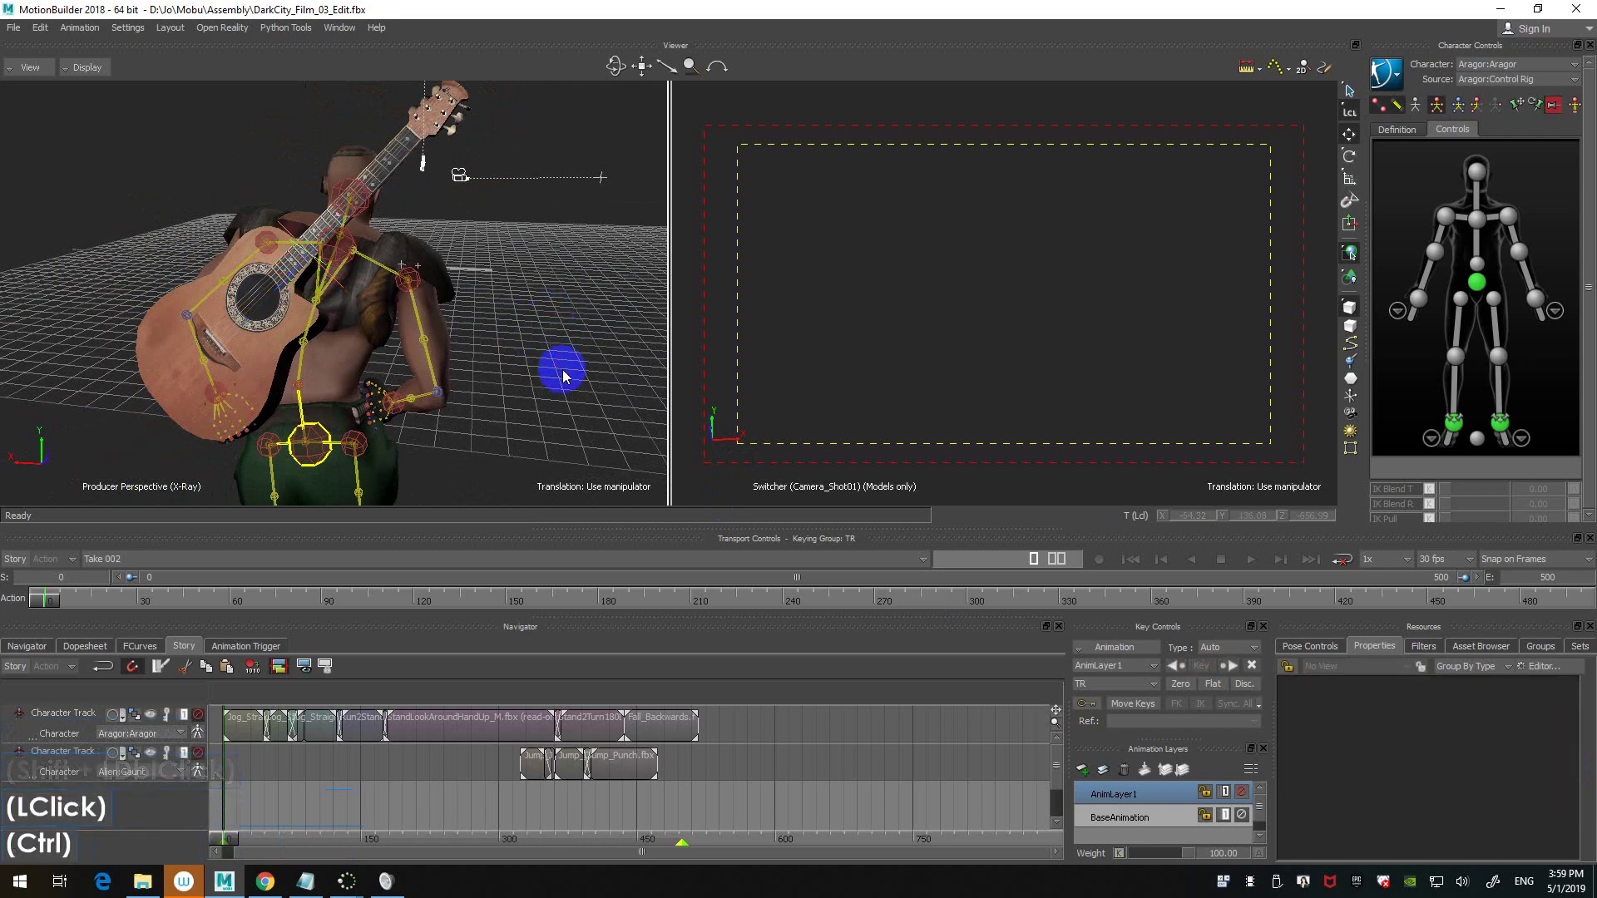
key("ctrl+a")
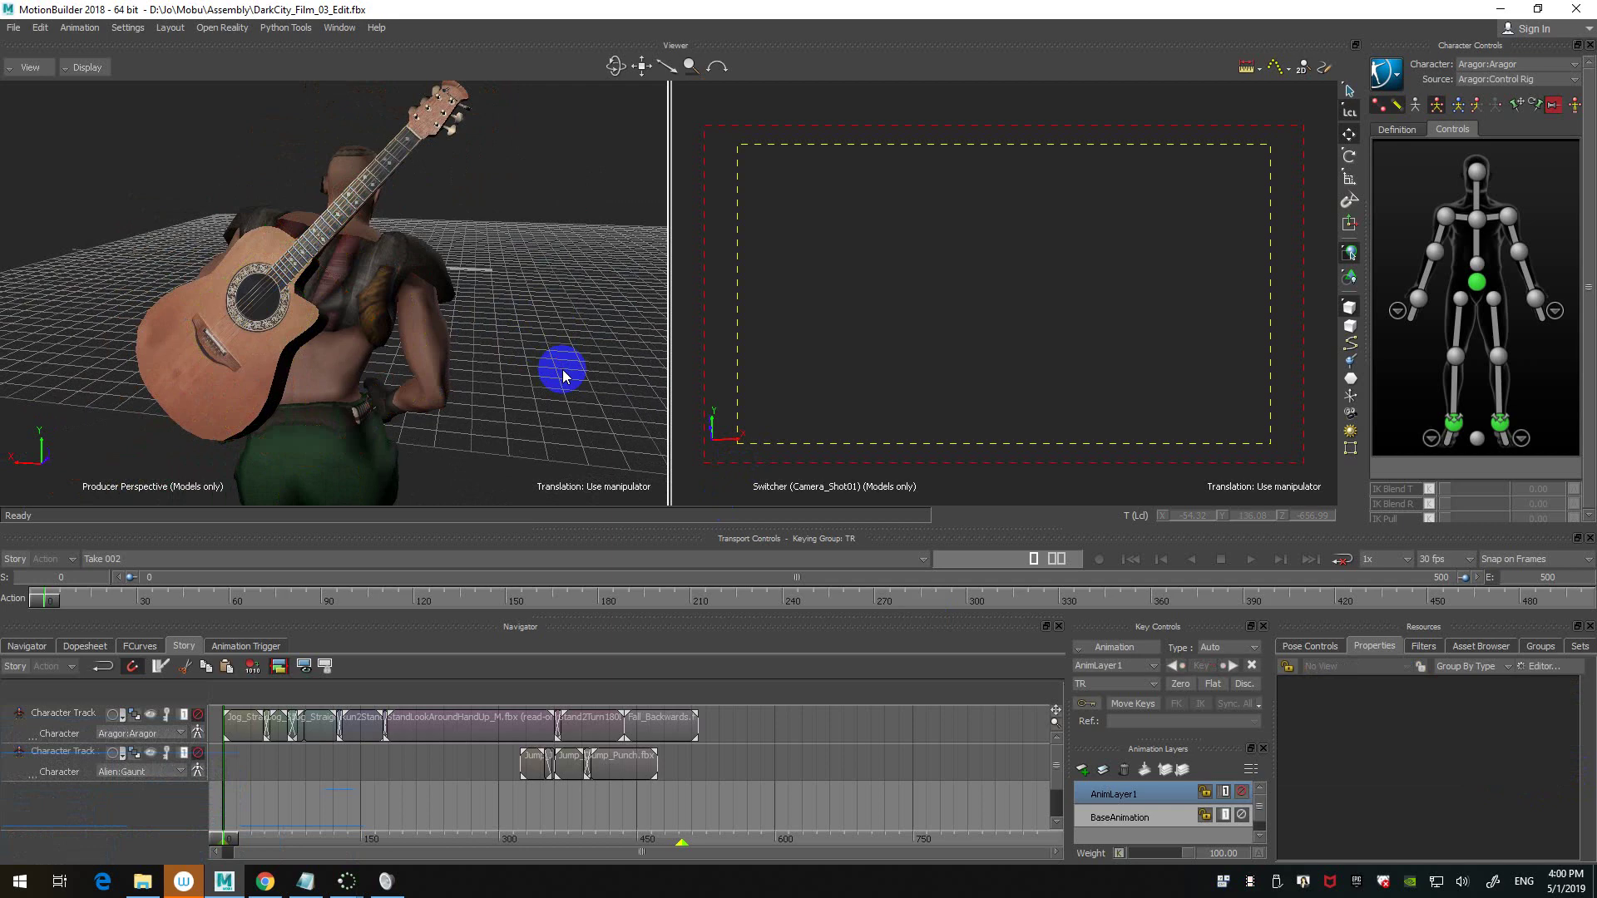
left_click_drag(552, 371, 552, 301, "ctrl")
key("ctrl+a")
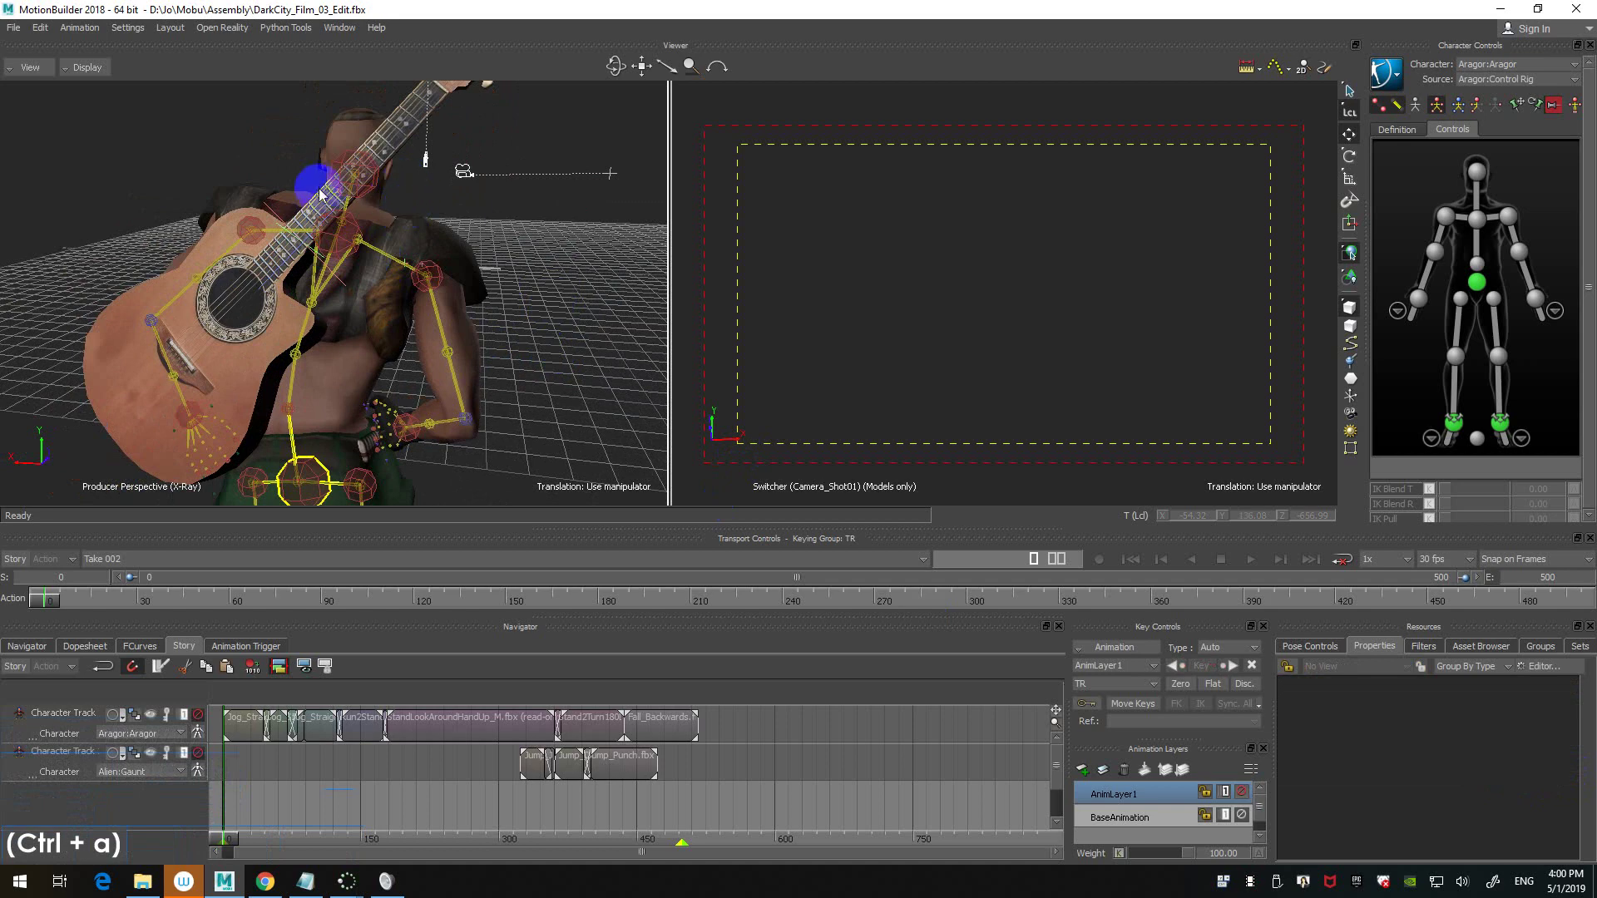
left_click_drag(321, 194, 285, 161, "ctrl+shift")
left_click(268, 193)
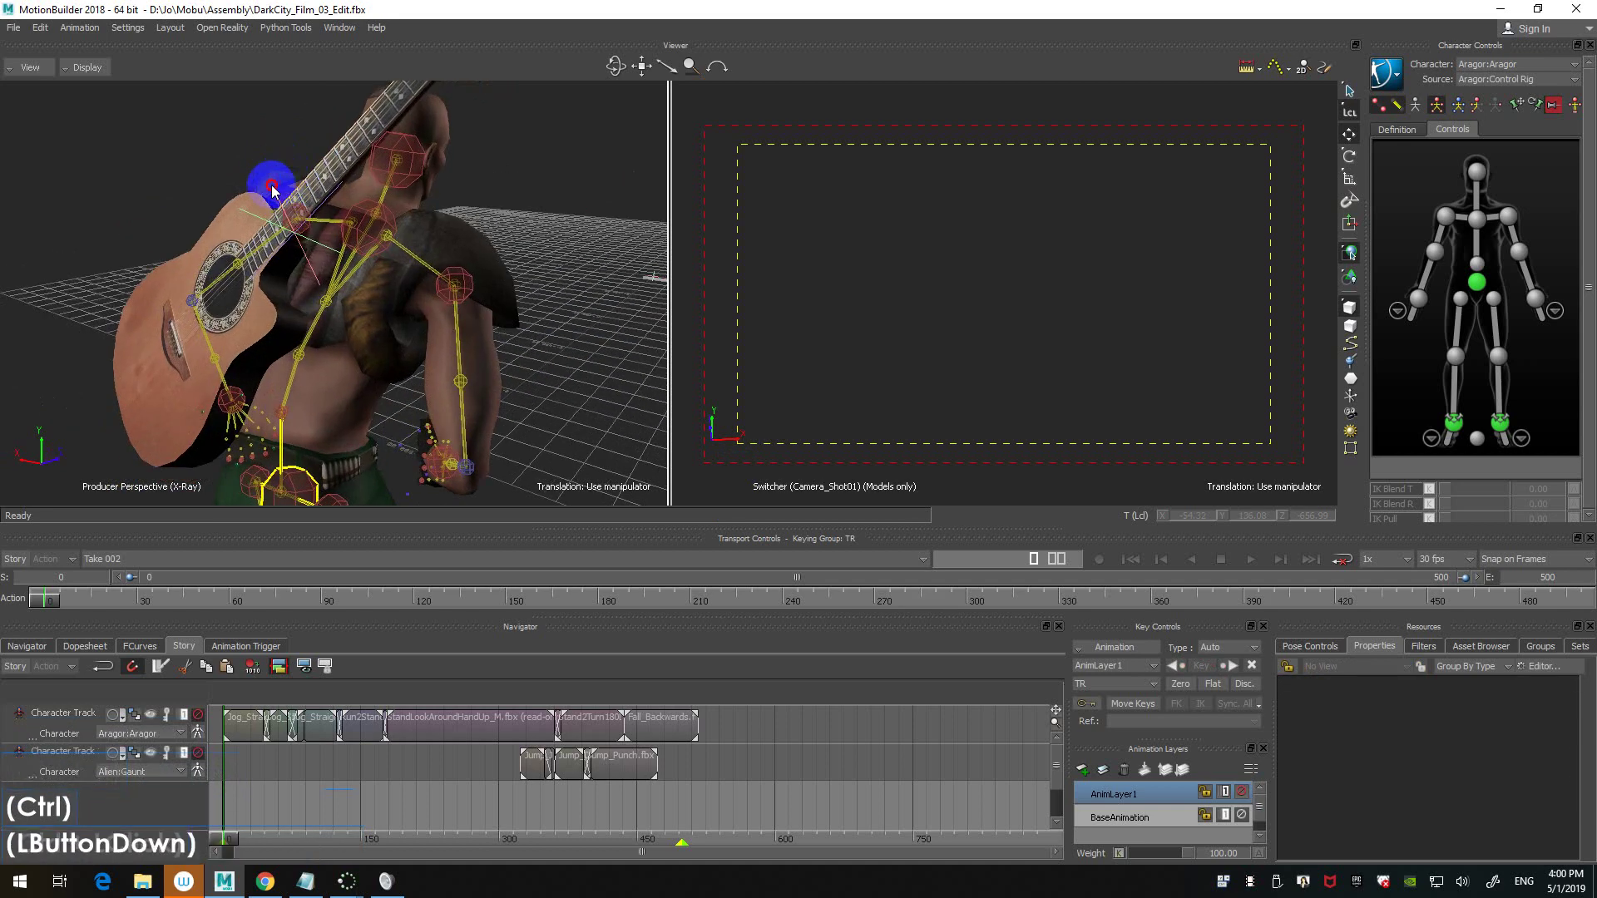
left_click(264, 188)
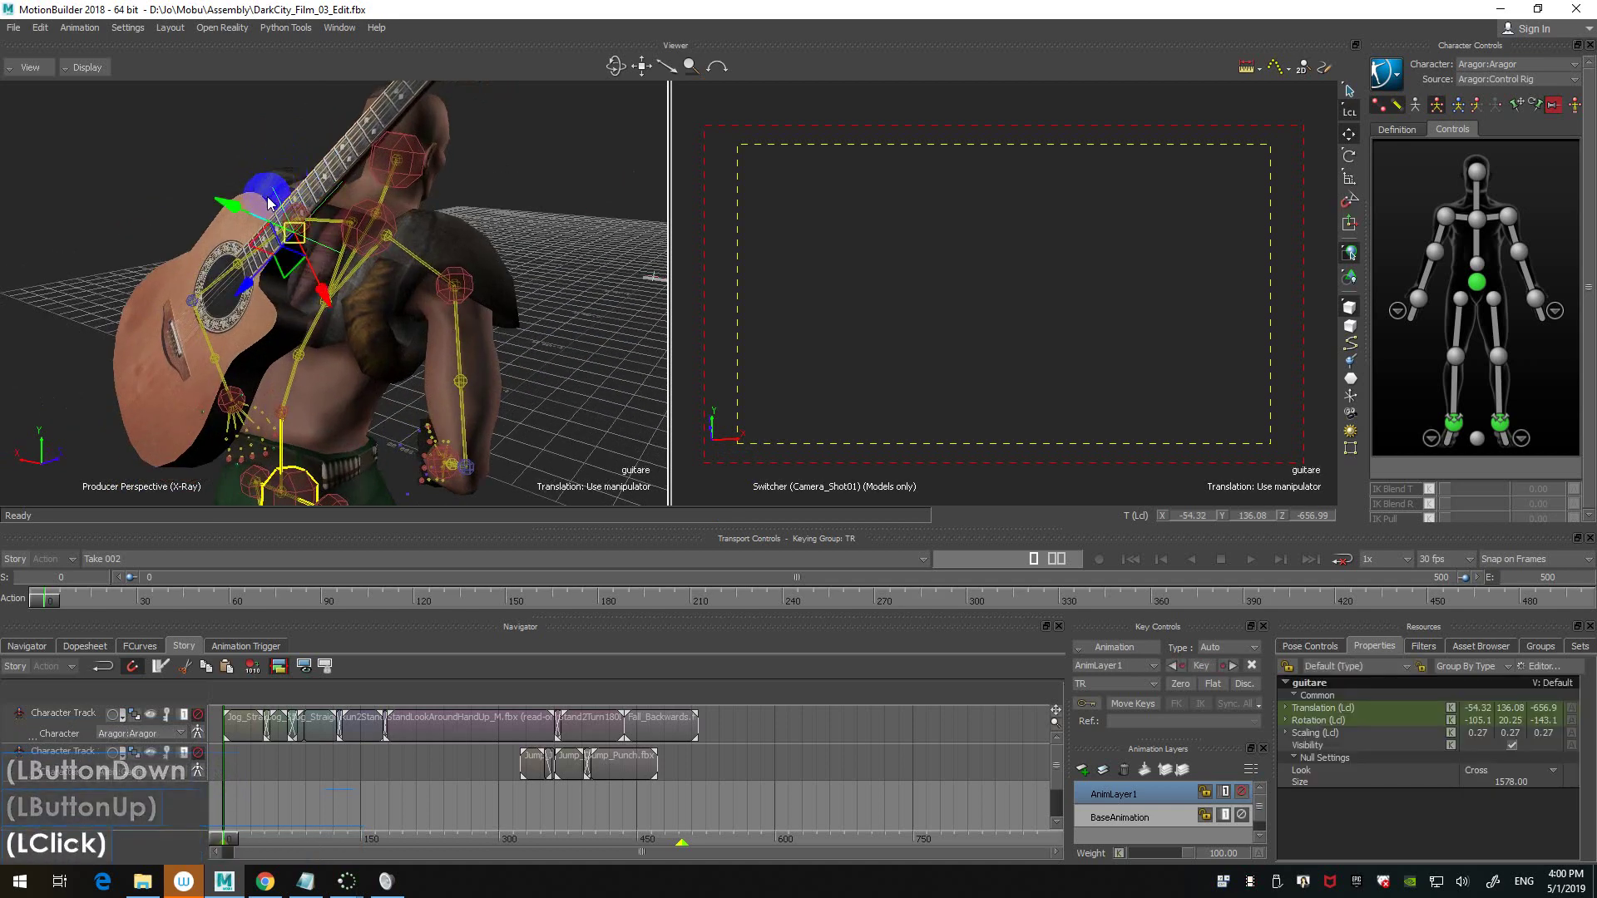
left_click_drag(265, 188, 202, 185, "shift")
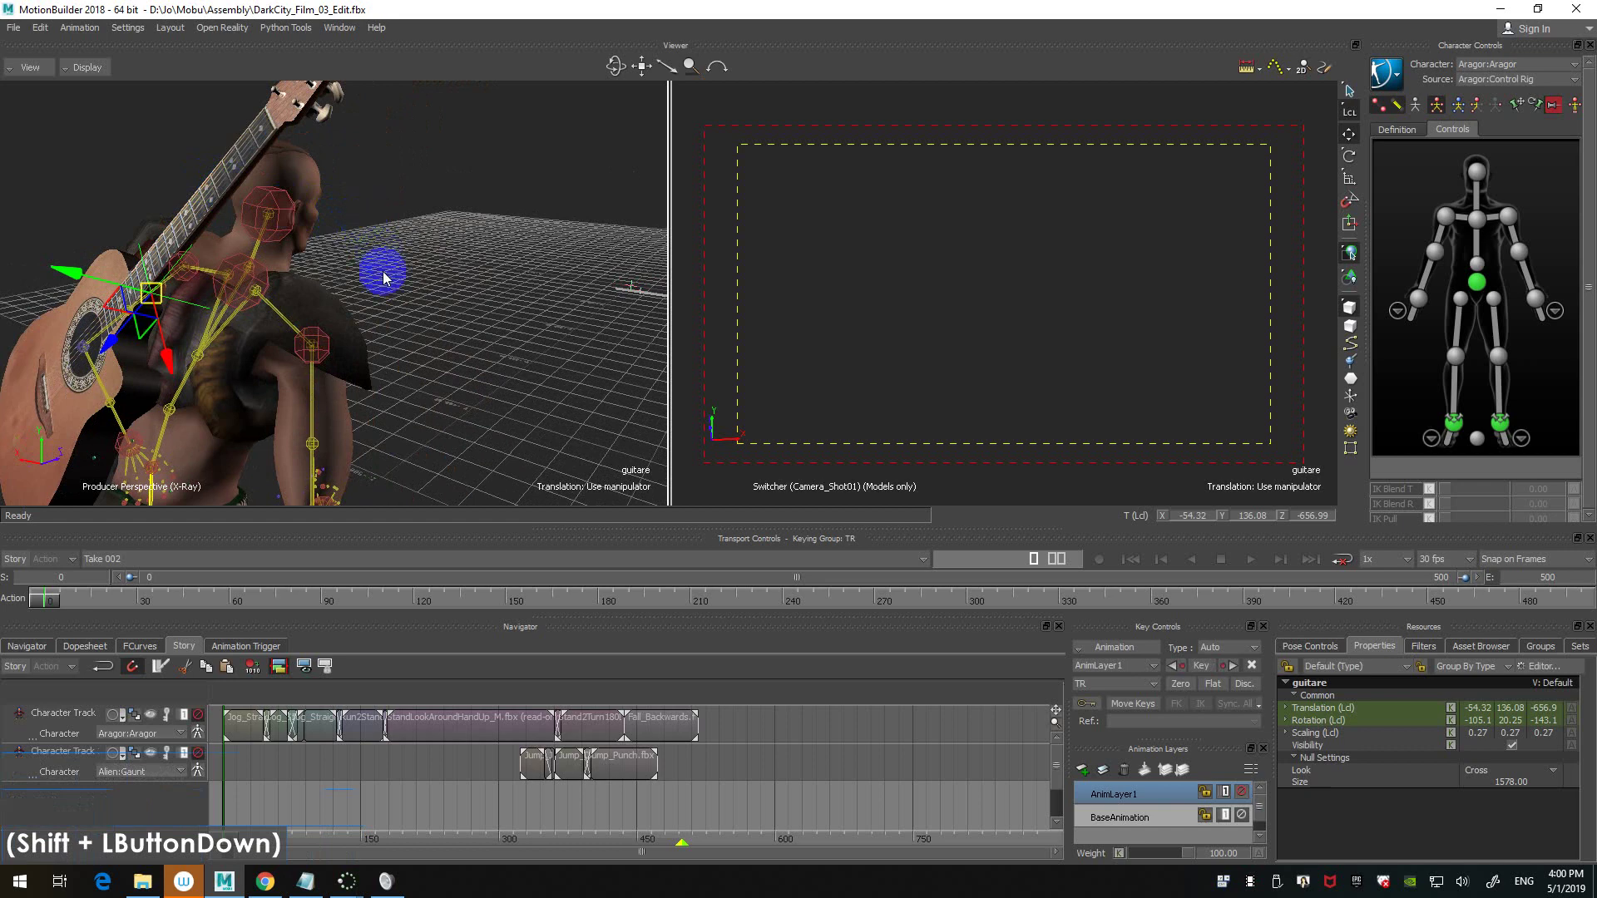
left_click_drag(378, 267, 423, 229, "shift")
left_click(425, 227)
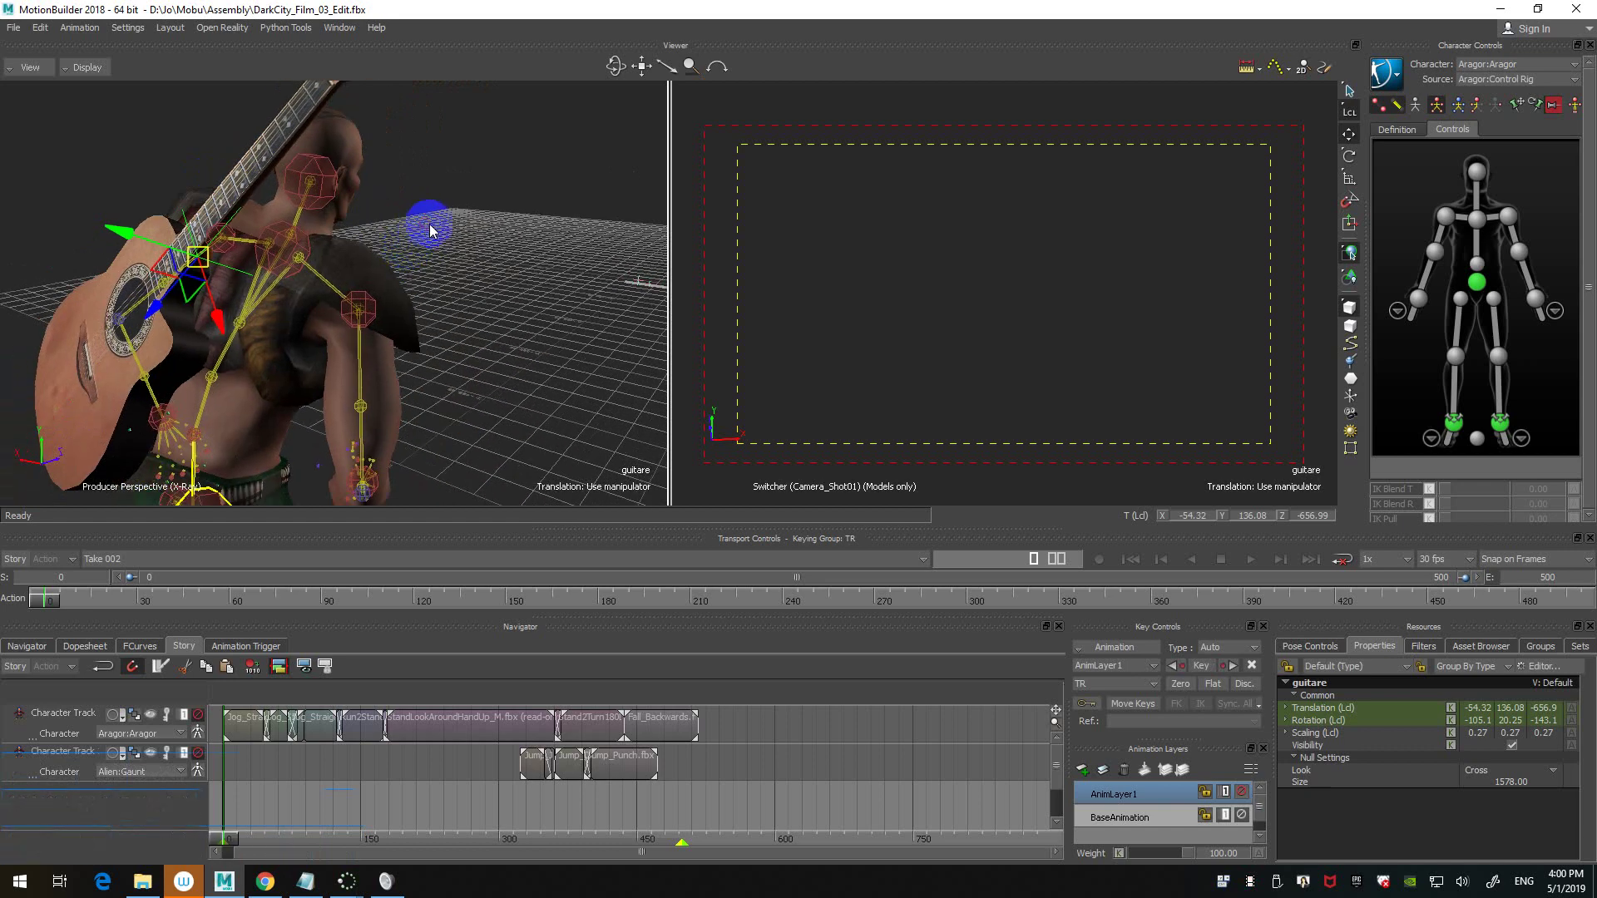
left_click(455, 209, "alt")
left_click(308, 241, "alt")
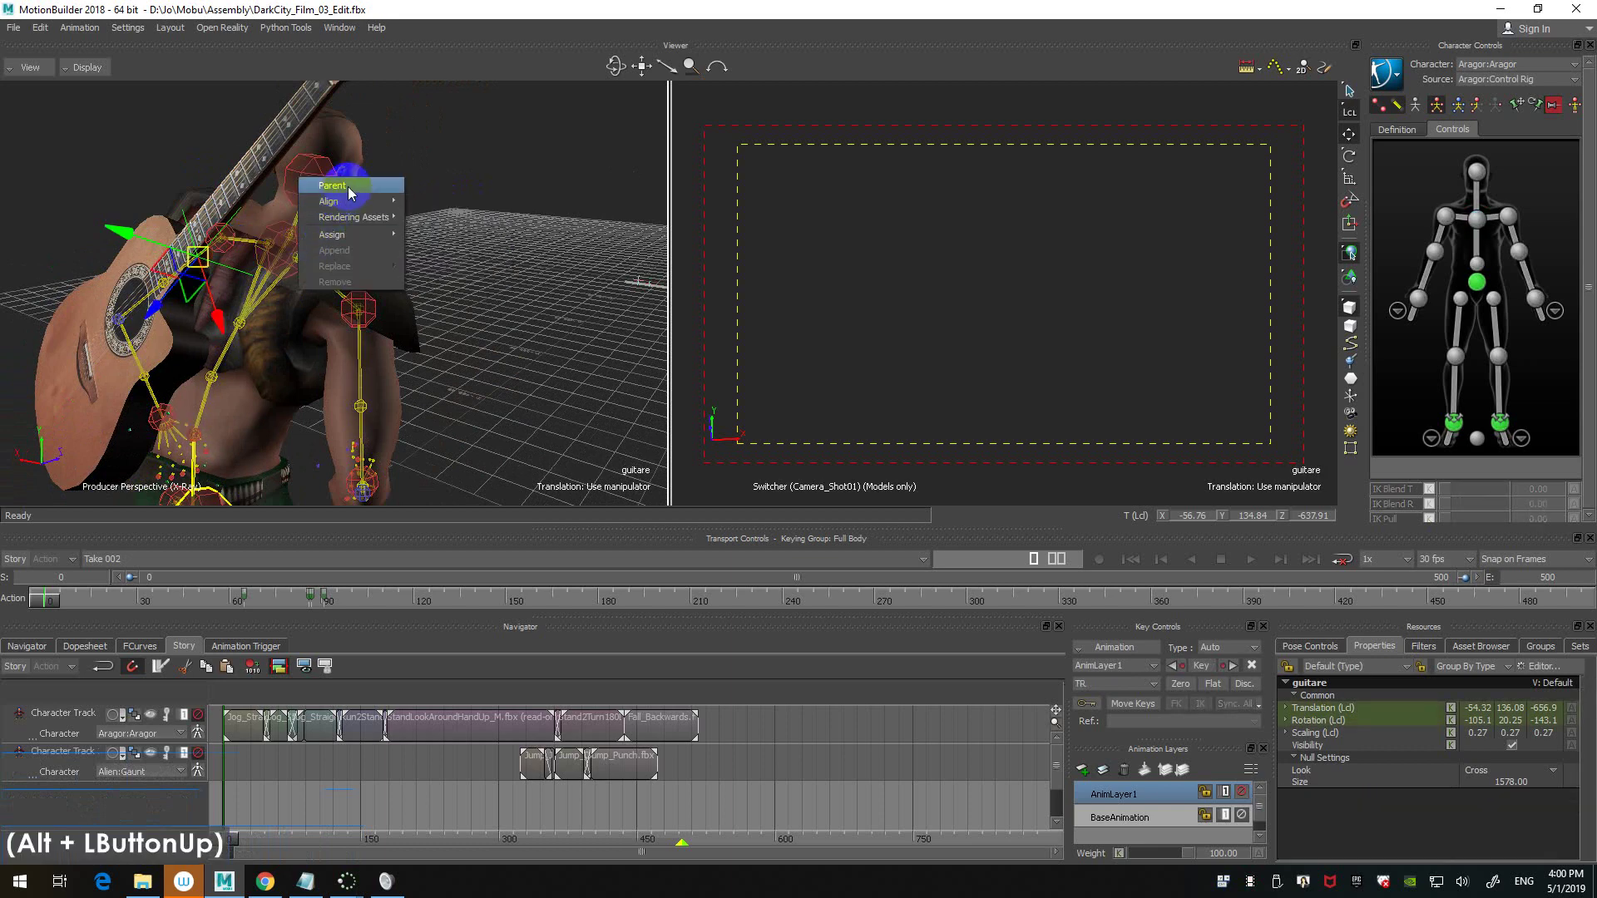
left_click(484, 140)
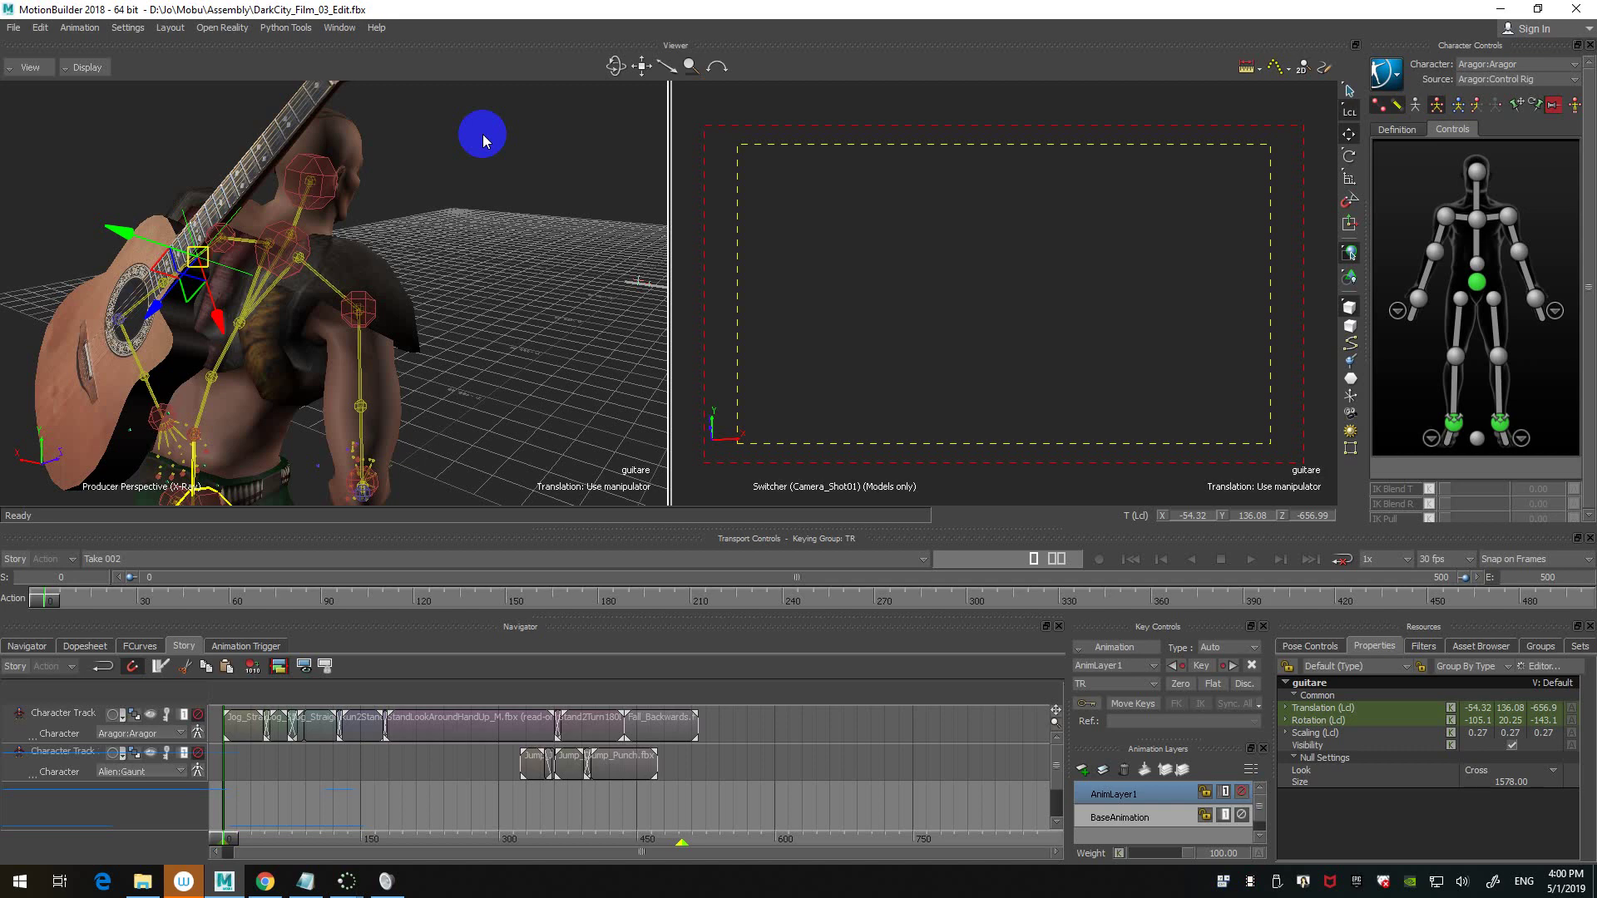
left_click(441, 181)
left_click(497, 209)
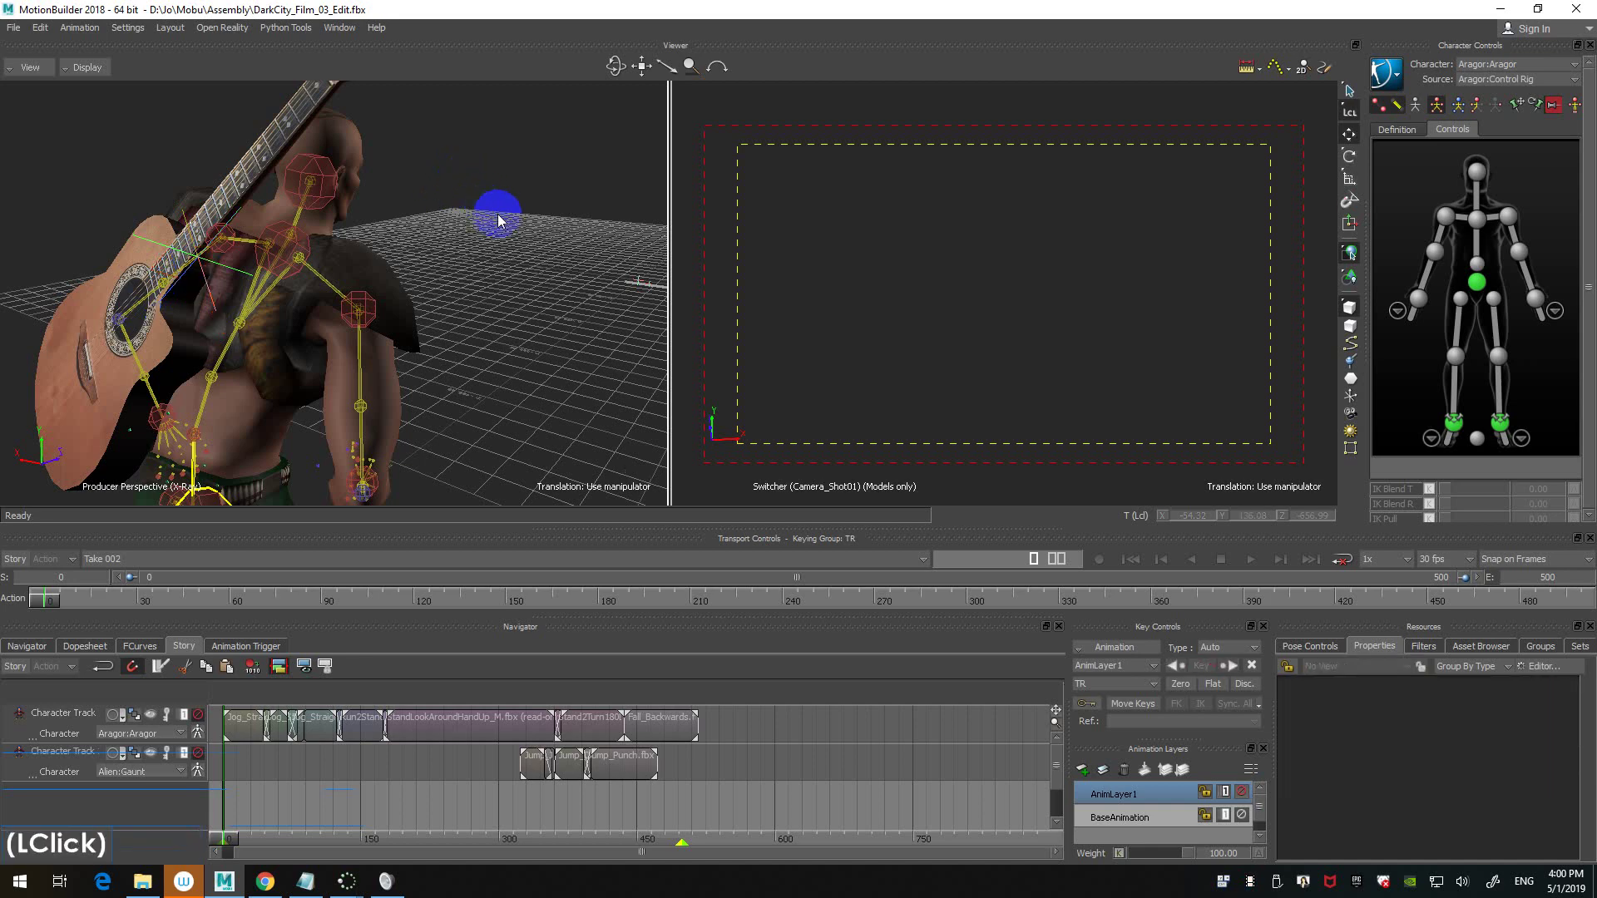
- Add a Multi Referential constraint from the Constraints templates to the scene
left_click(1487, 647)
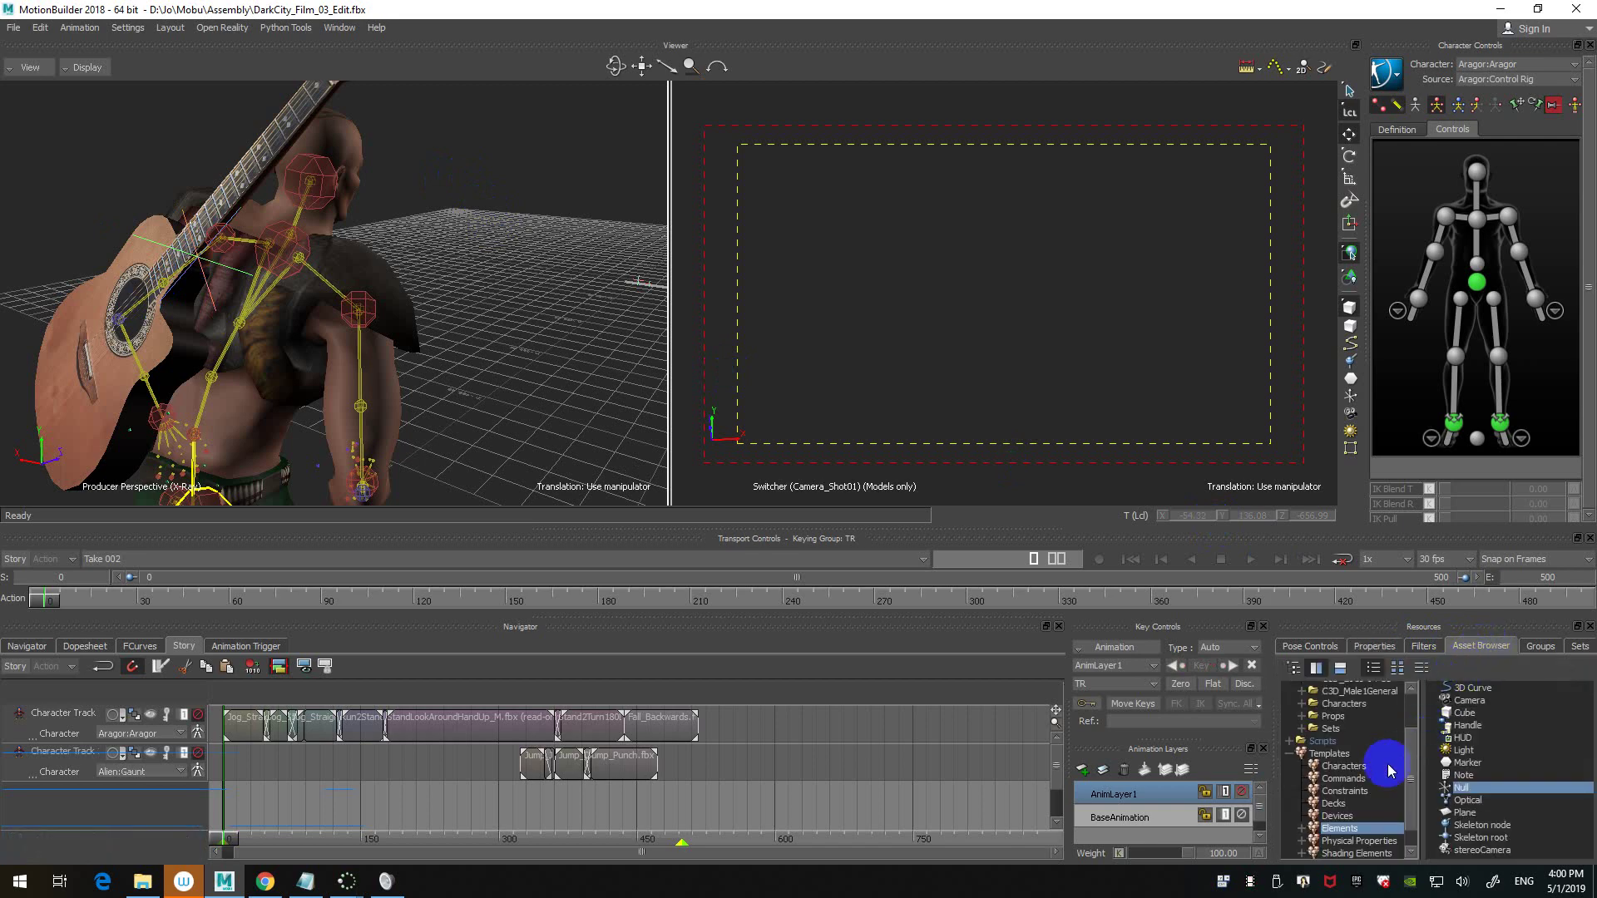
scroll(1388, 770, "down", 3)
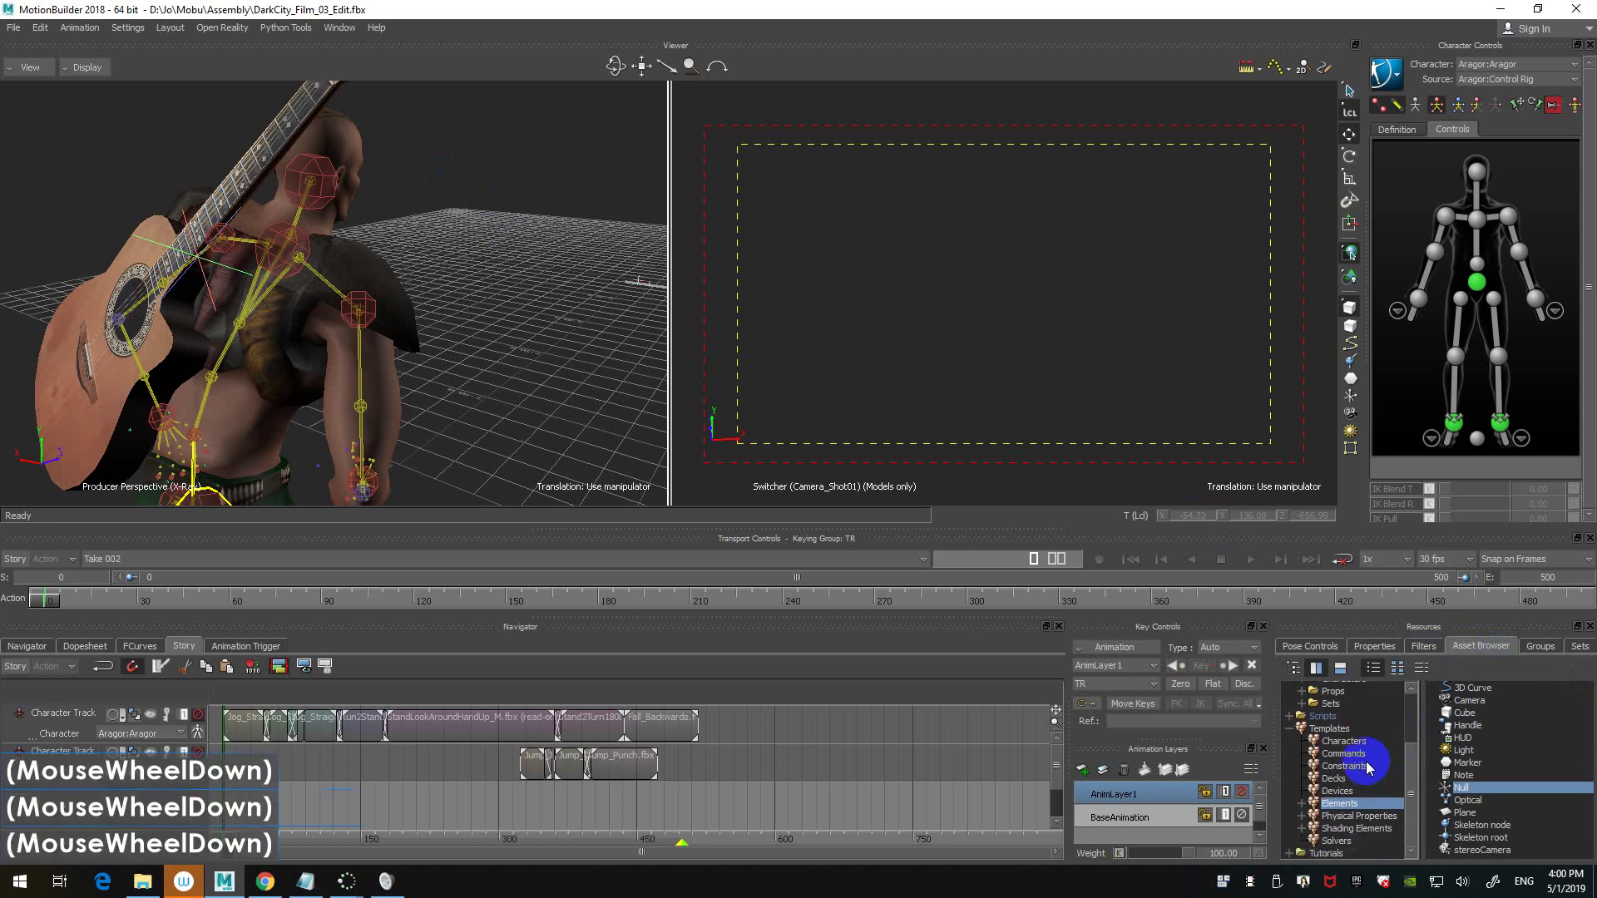
left_click(1367, 767)
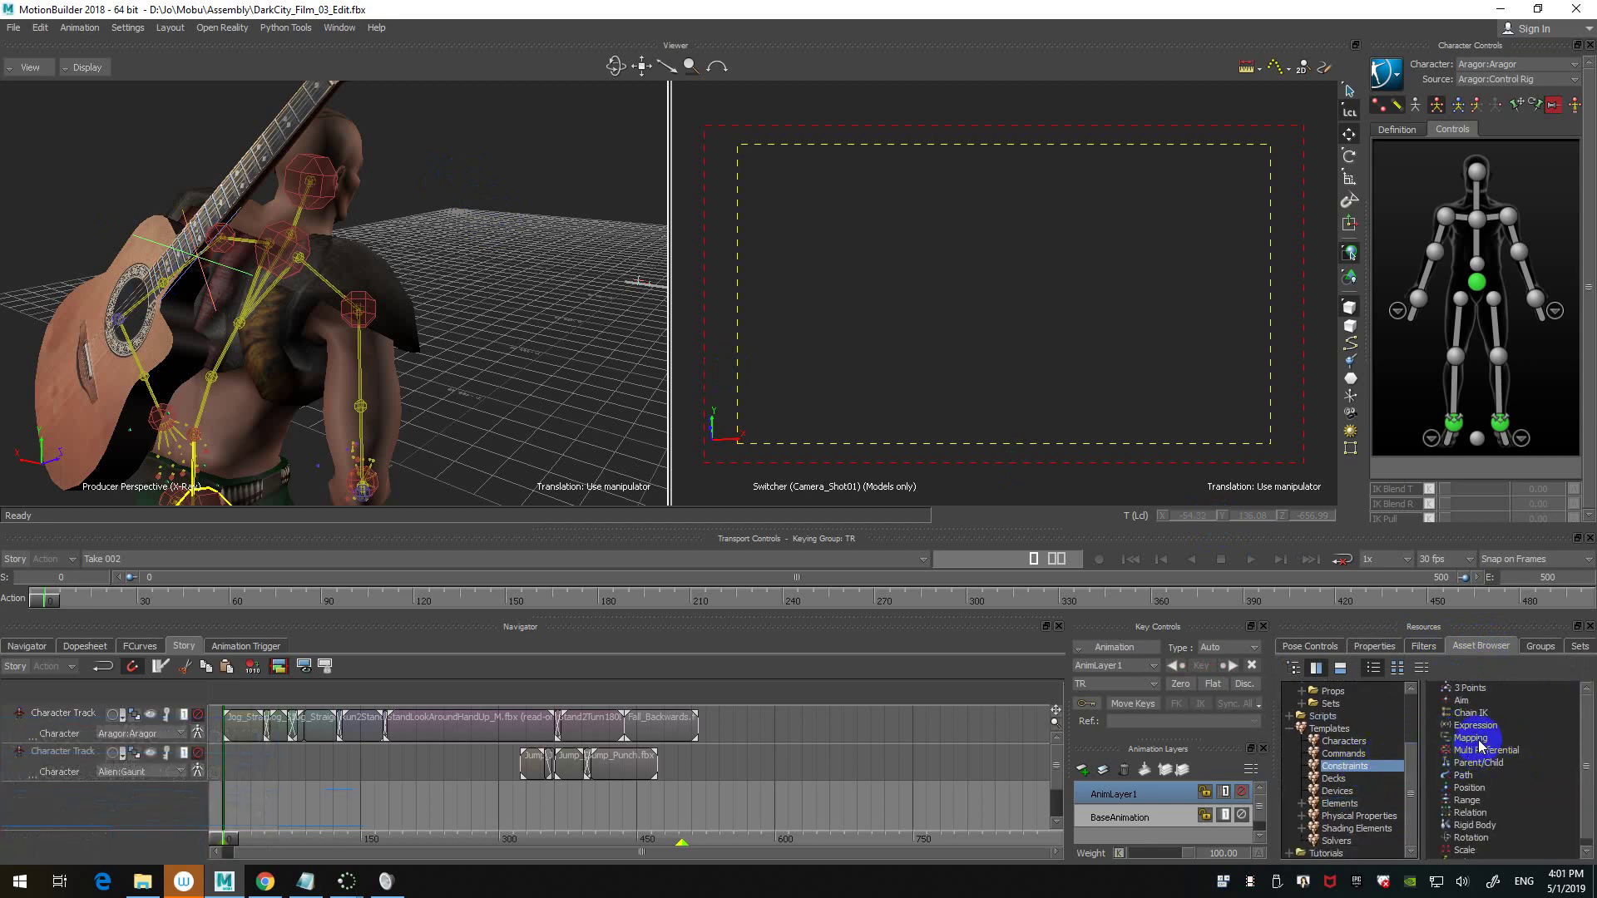
left_click(1510, 752)
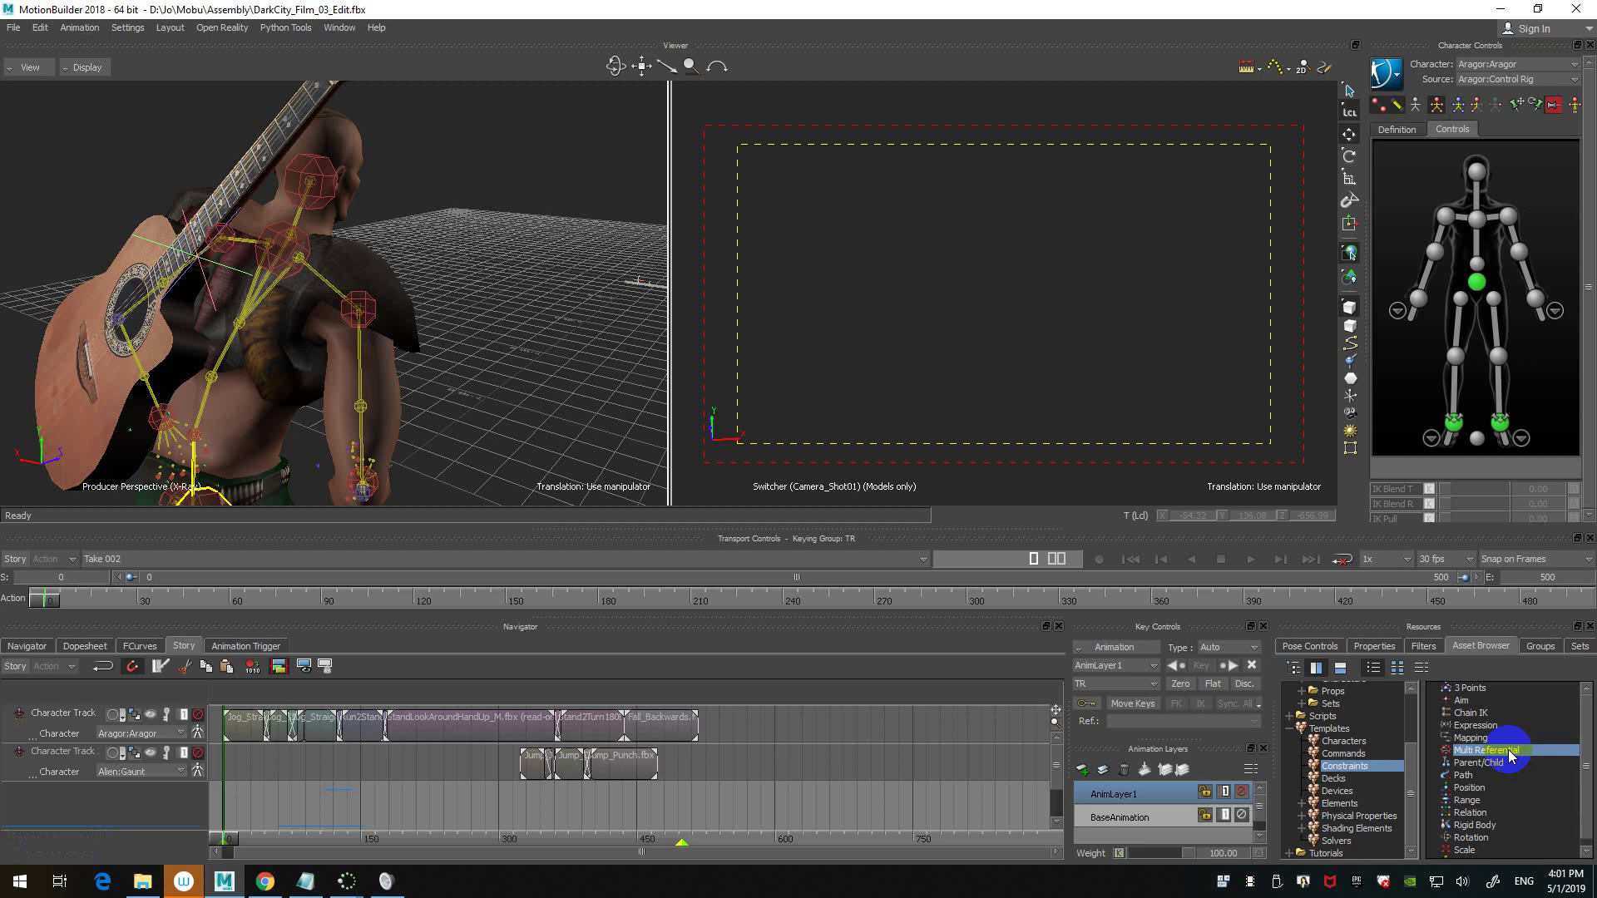
left_click_drag(1511, 754, 551, 179)
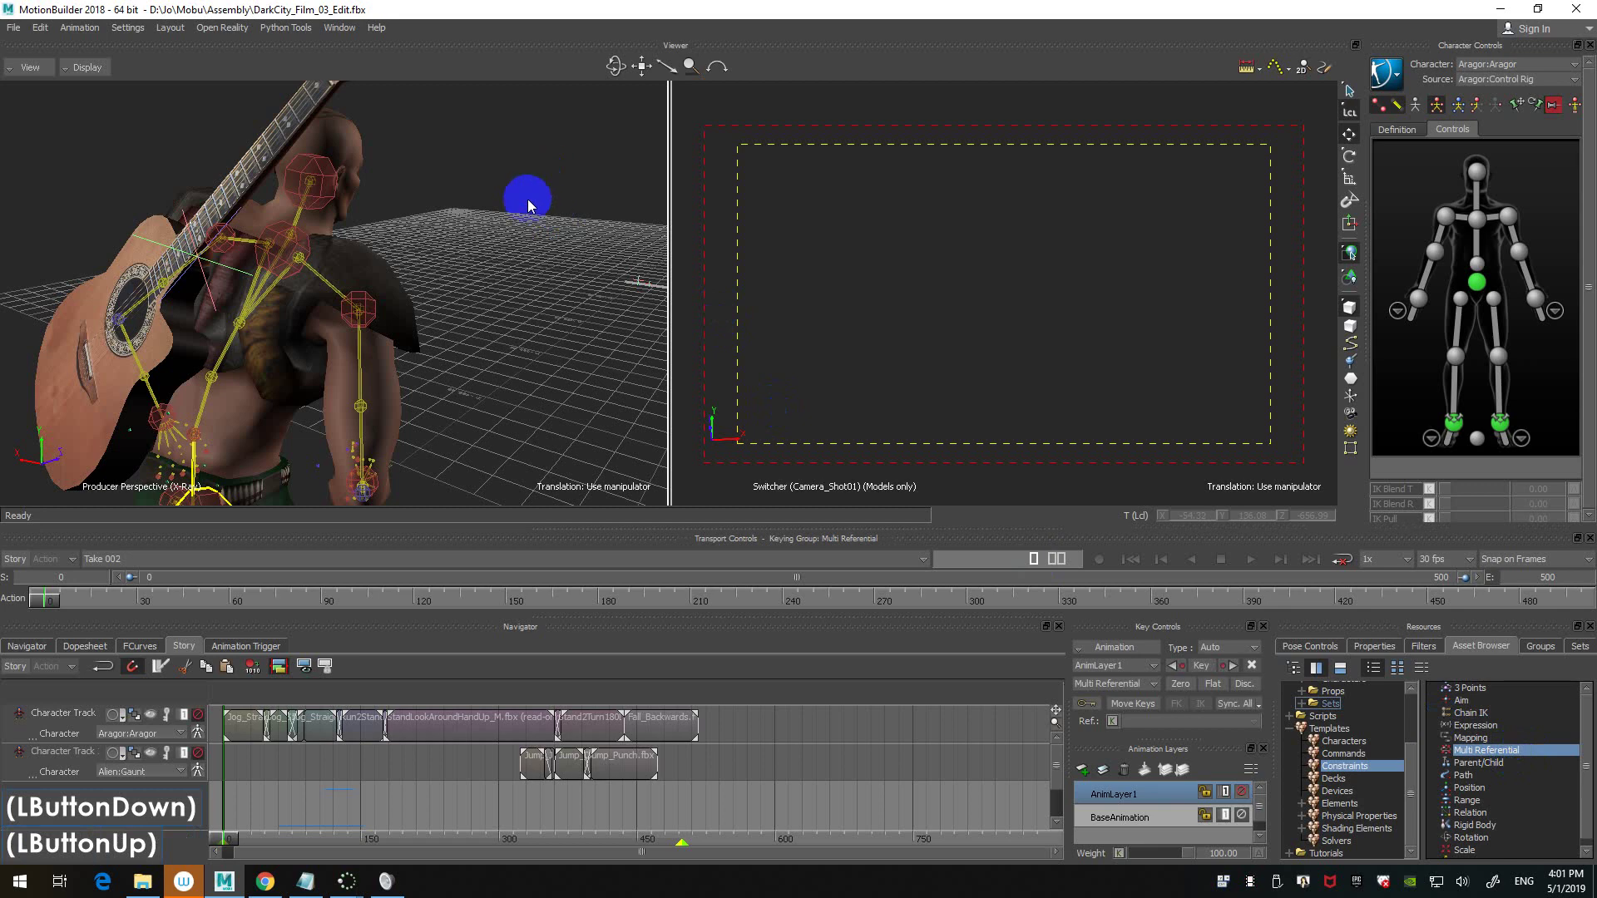
- Locate the Multi Referential constraint among the scene's constraints and widen the scene tree to show the full names
left_click(28, 646)
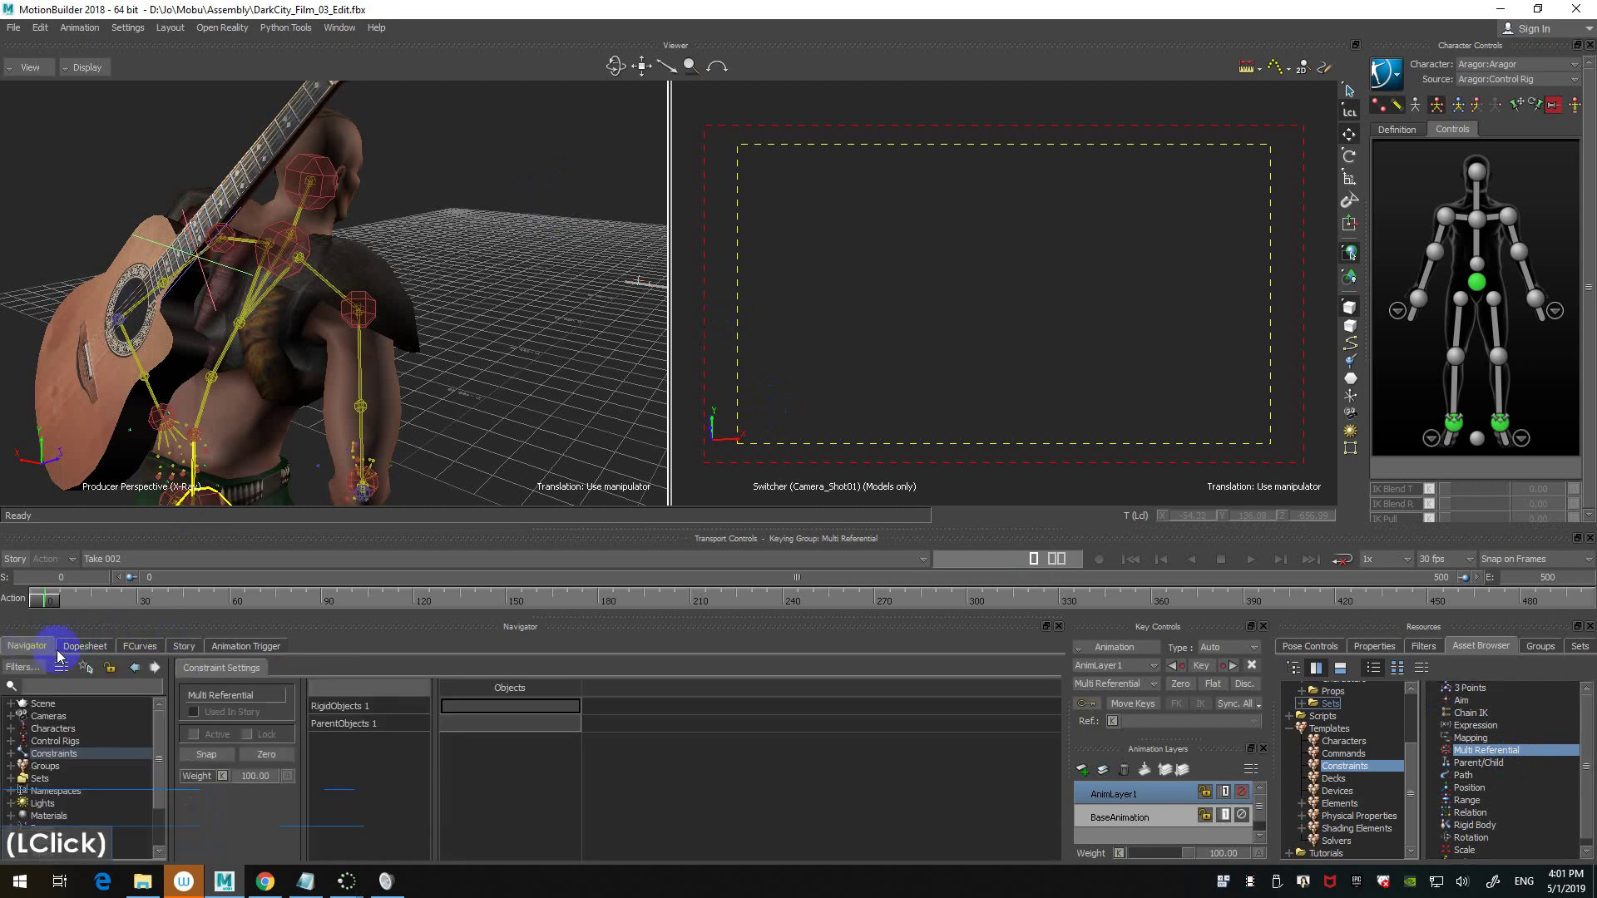
scroll(16, 732, "down", 2)
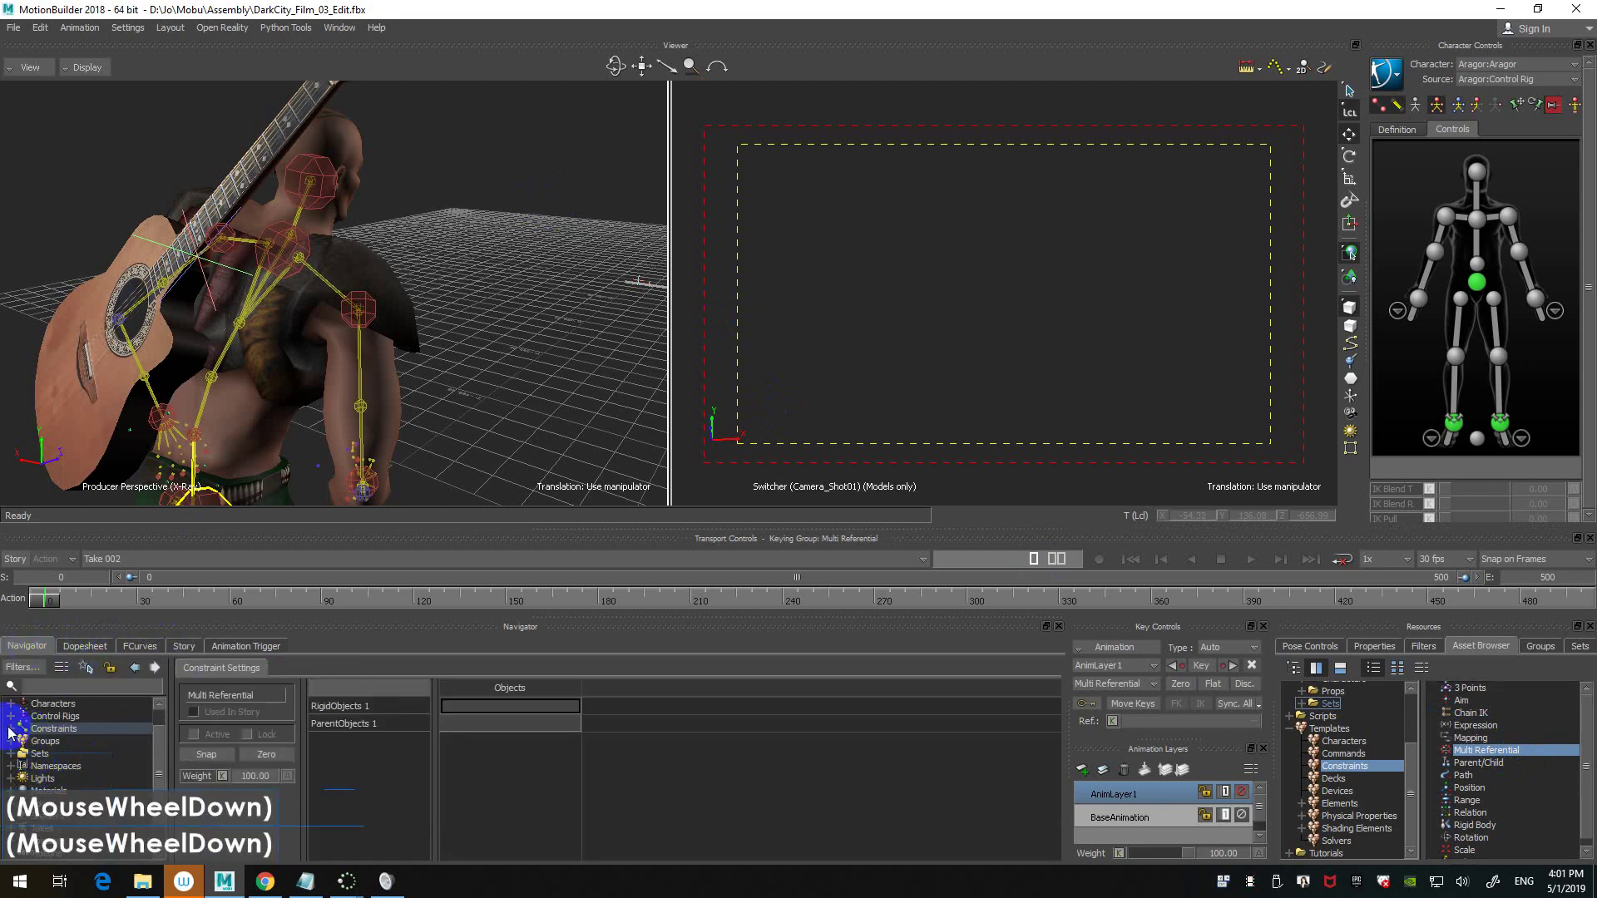
left_click(10, 728)
scroll(146, 753, "down", 4)
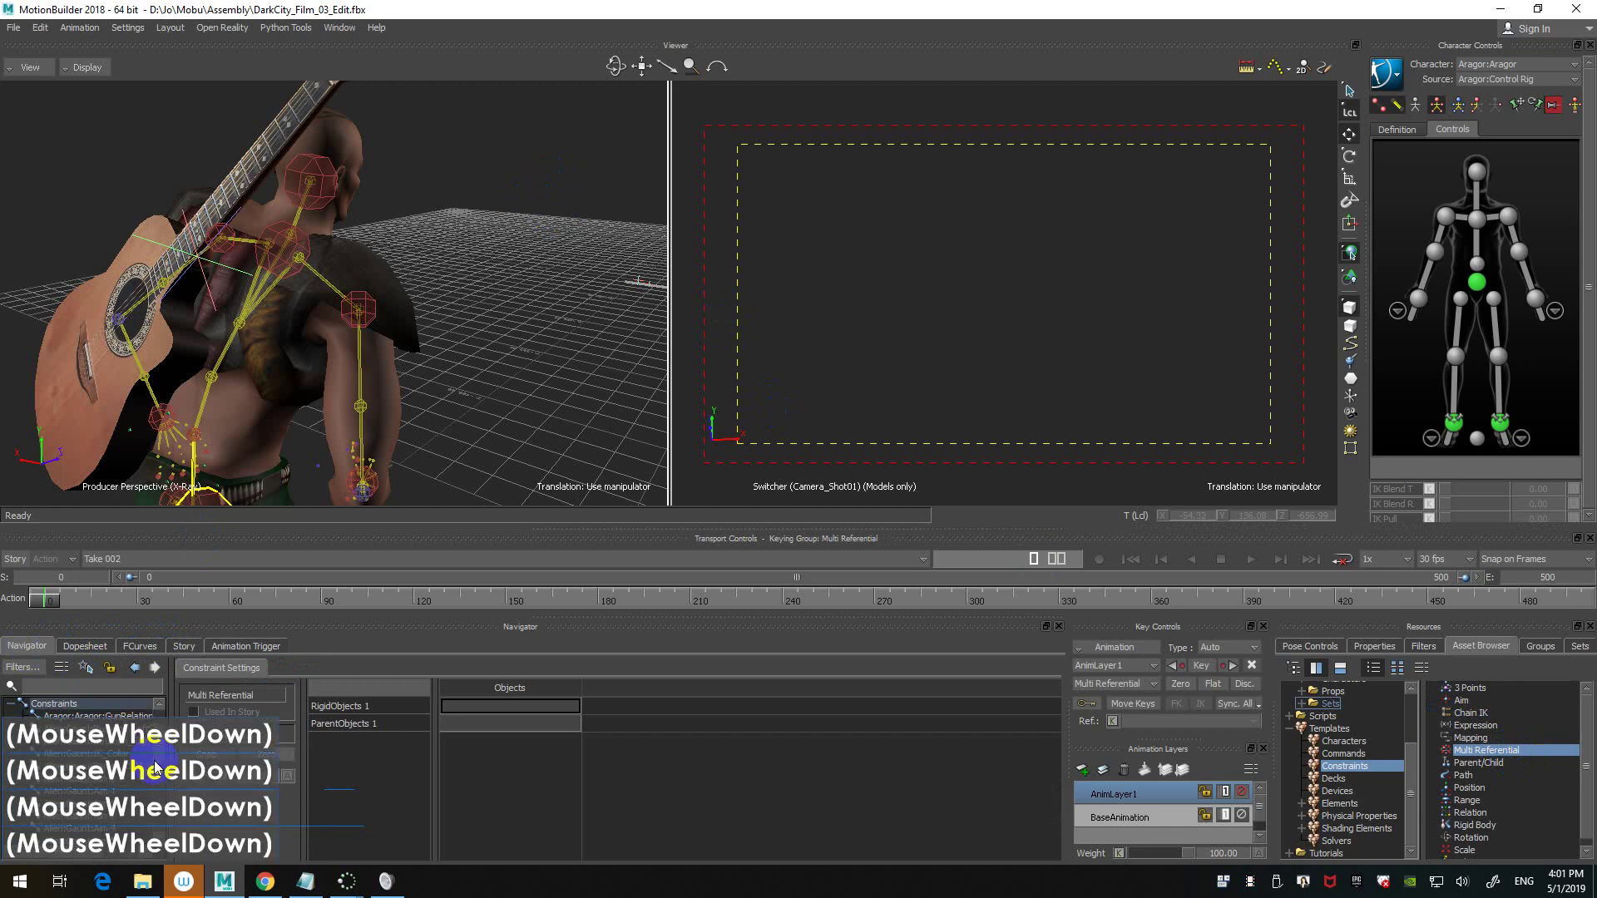
scroll(155, 767, "down", 1)
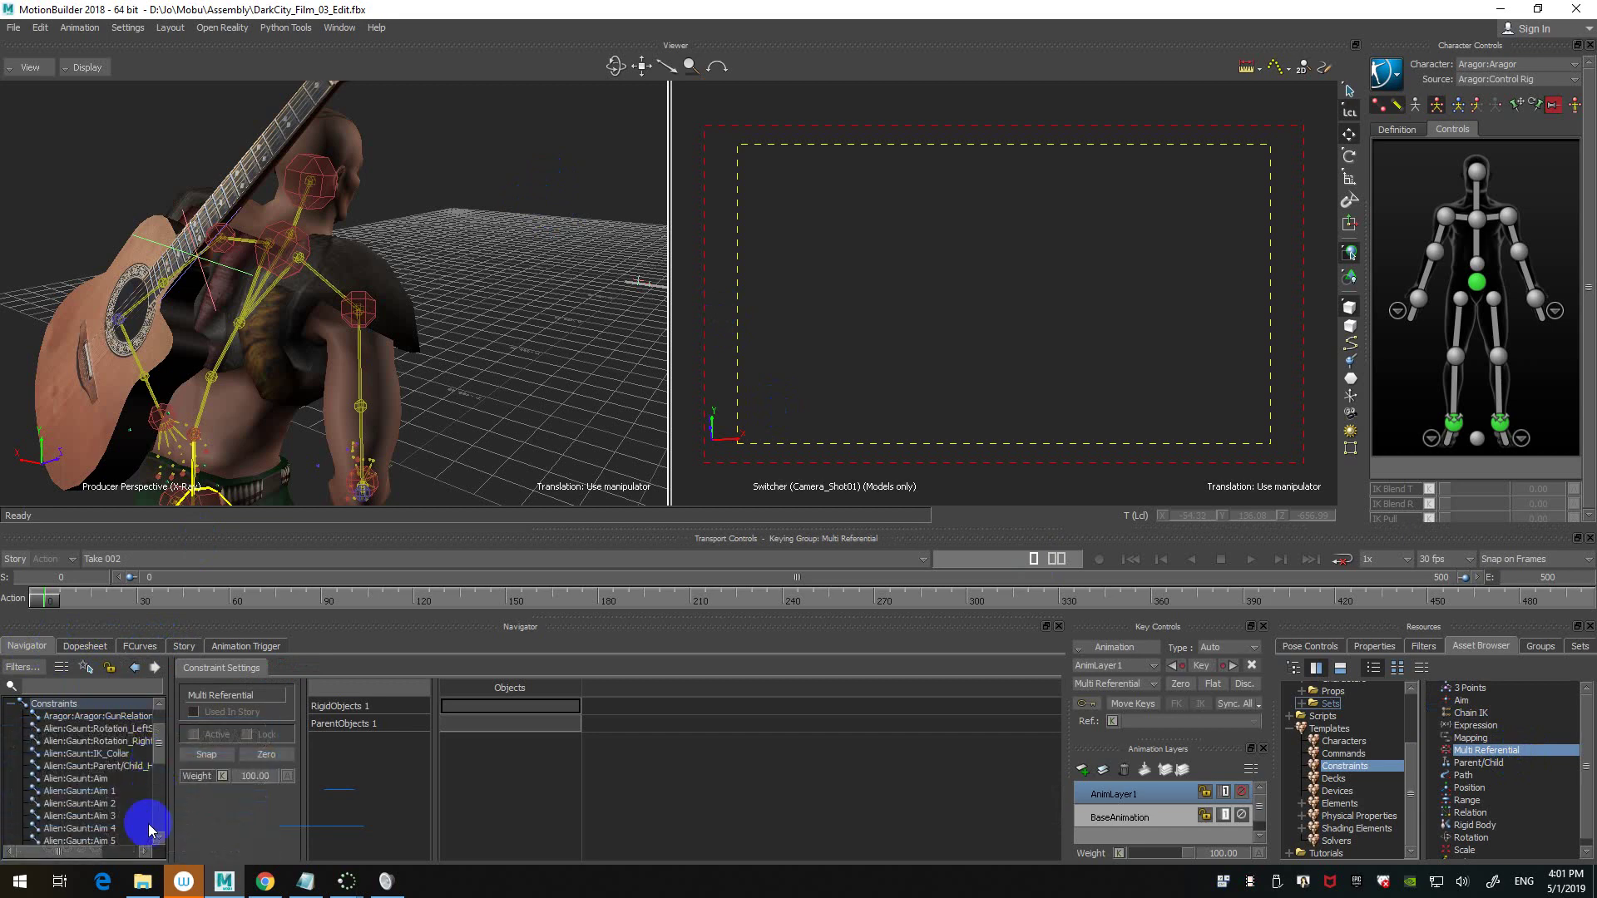
left_click(162, 755)
left_click_drag(161, 755, 163, 788)
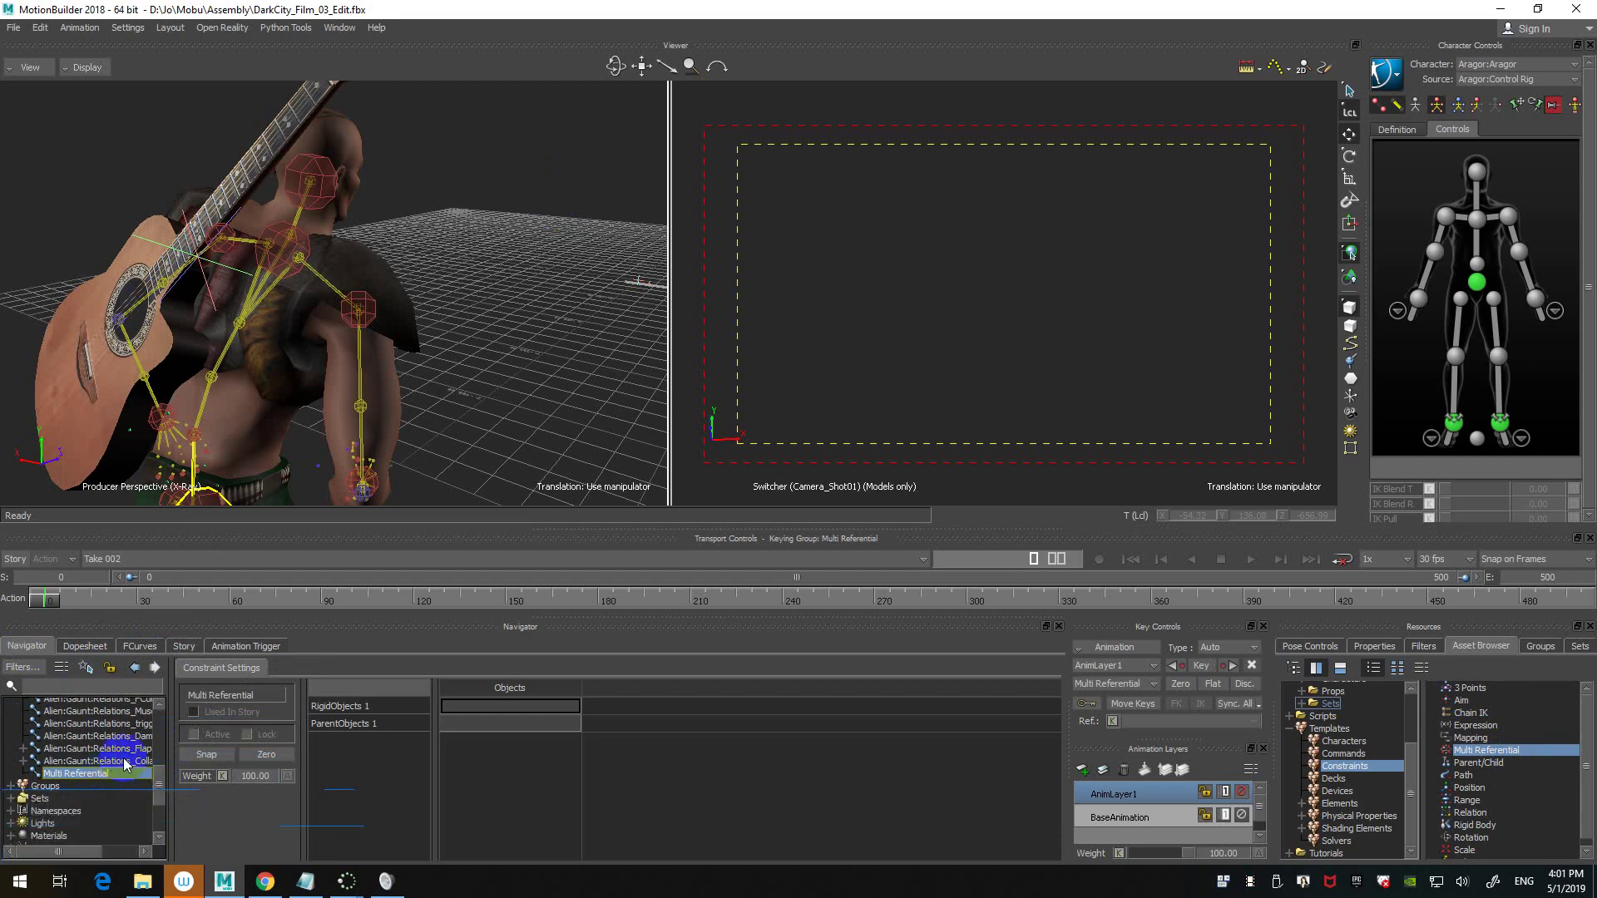
left_click_drag(171, 764, 205, 764)
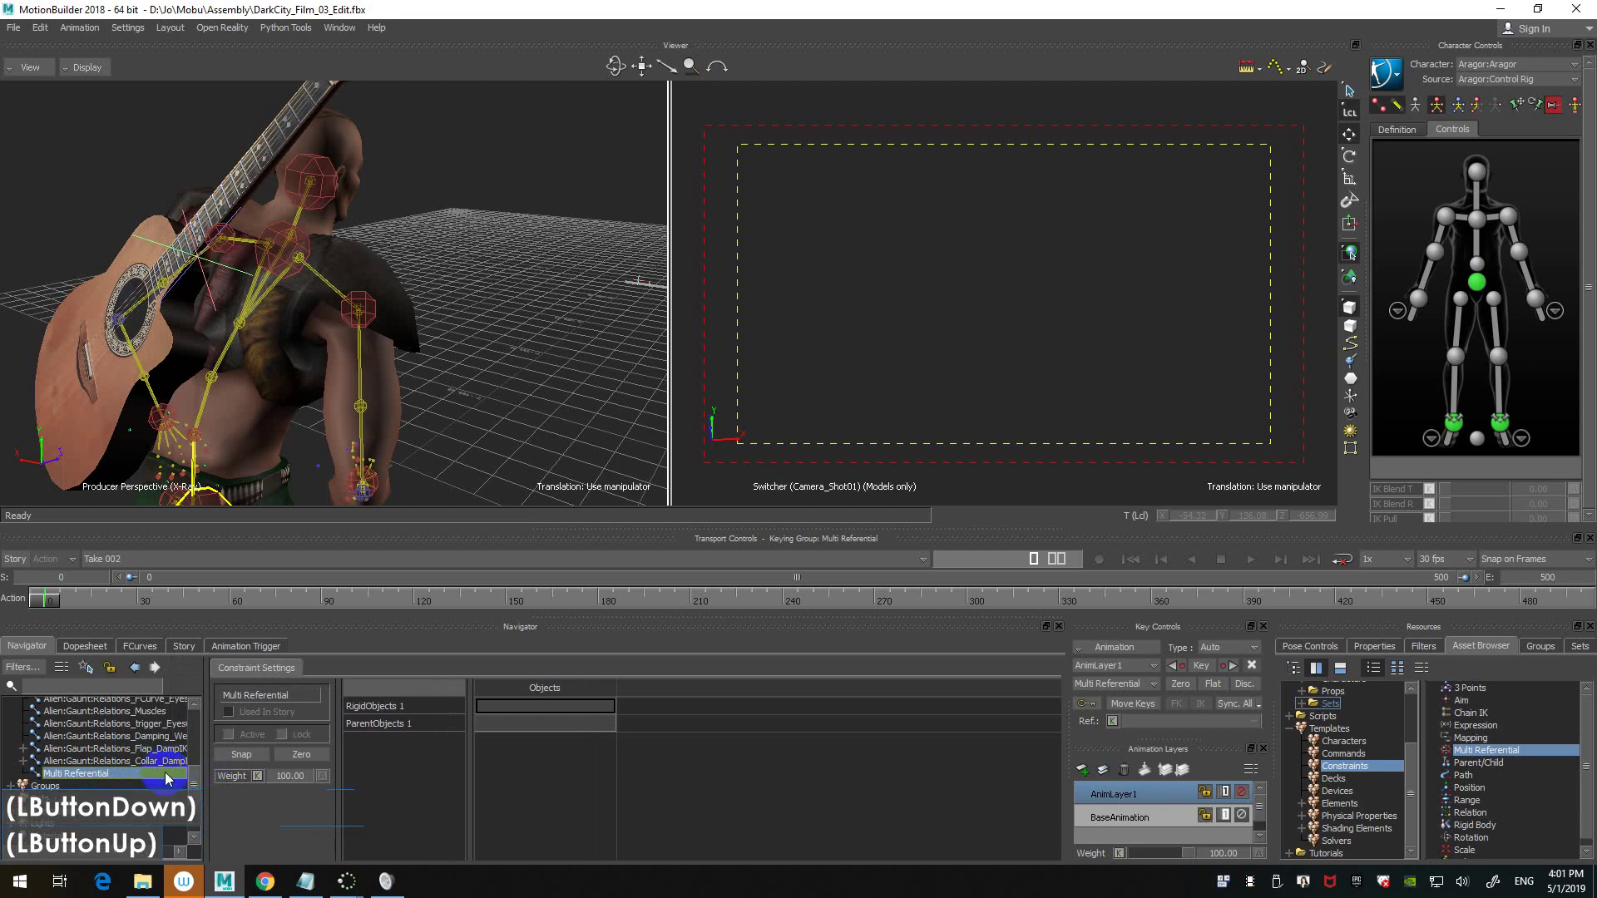
- Assign the guitare null as the Multi Referential constraint's first rigid object
double_click(401, 712)
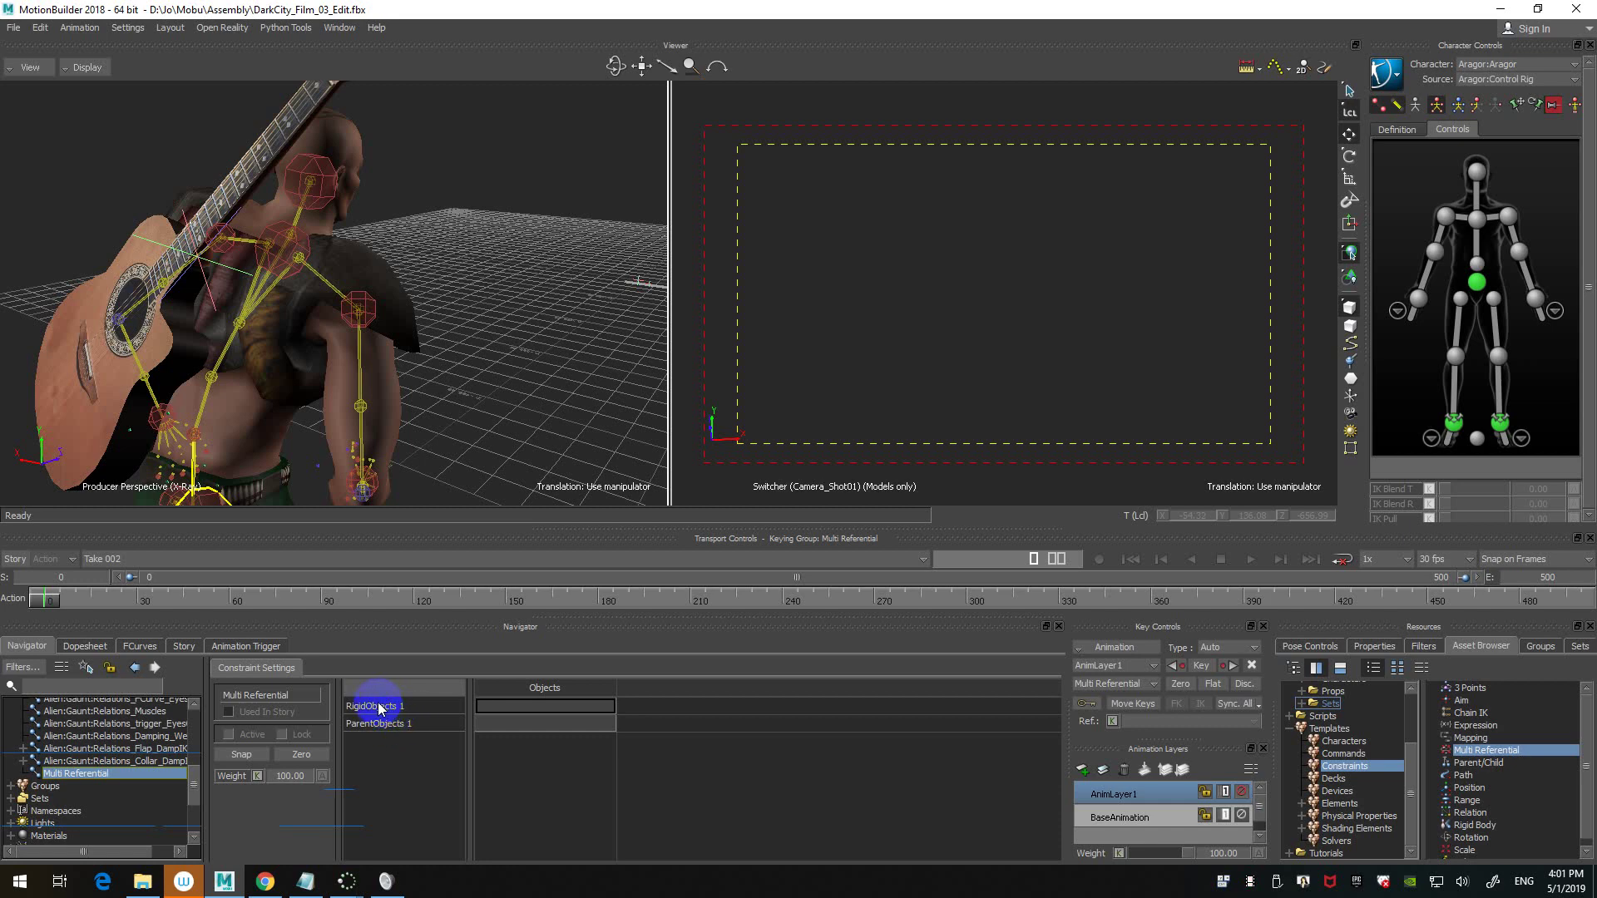
left_click(178, 218)
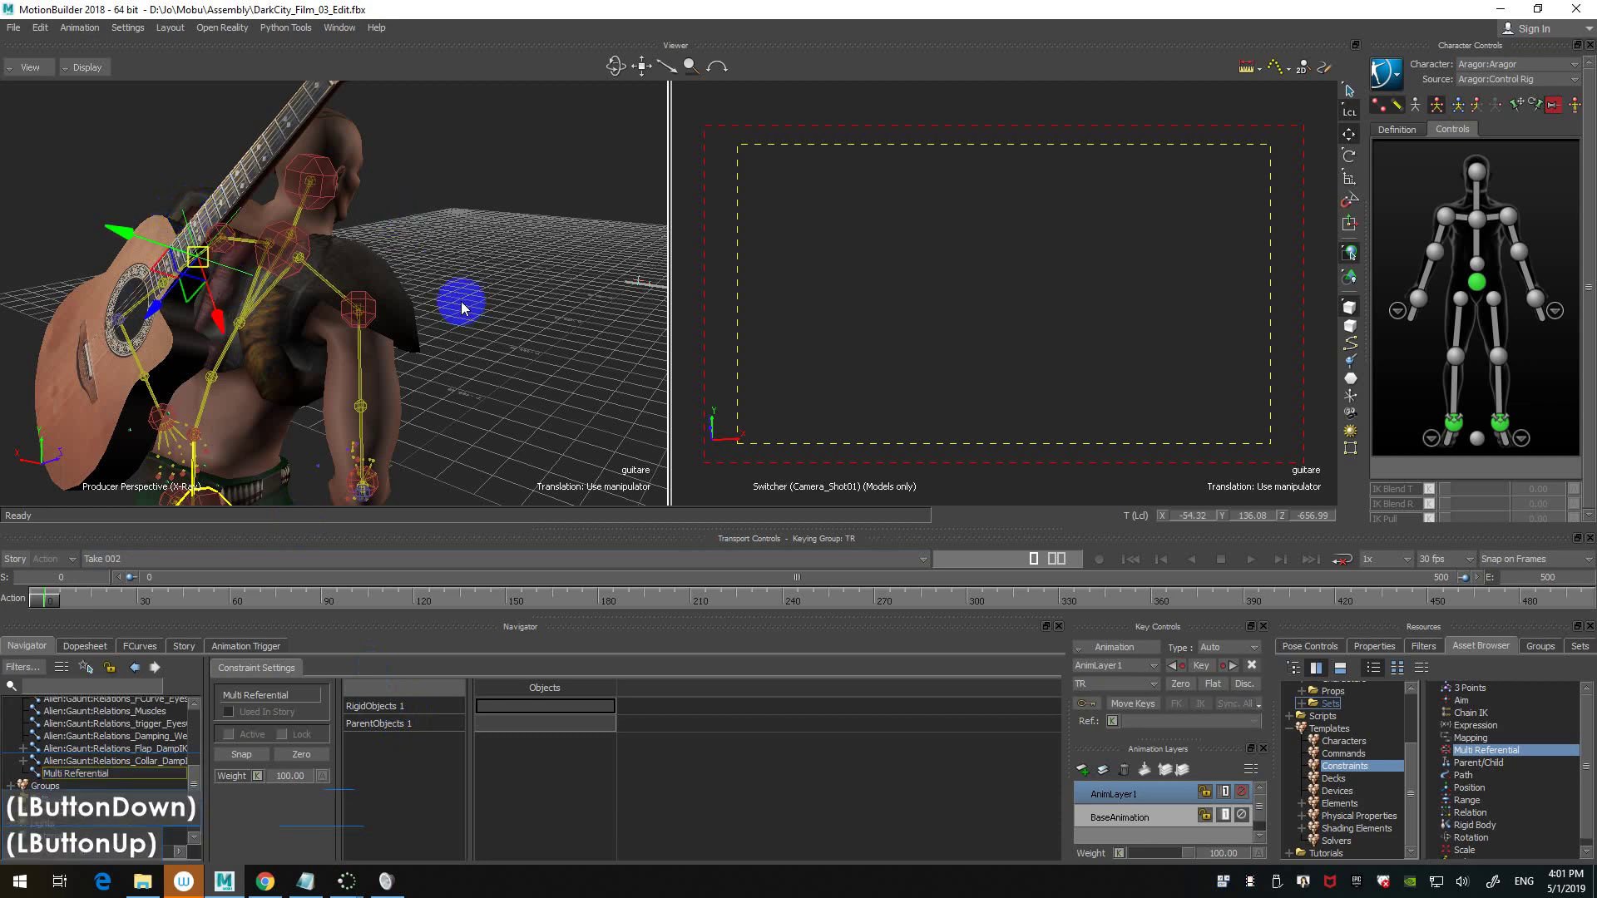
left_click_drag(485, 228, 458, 250, "ctrl+shift")
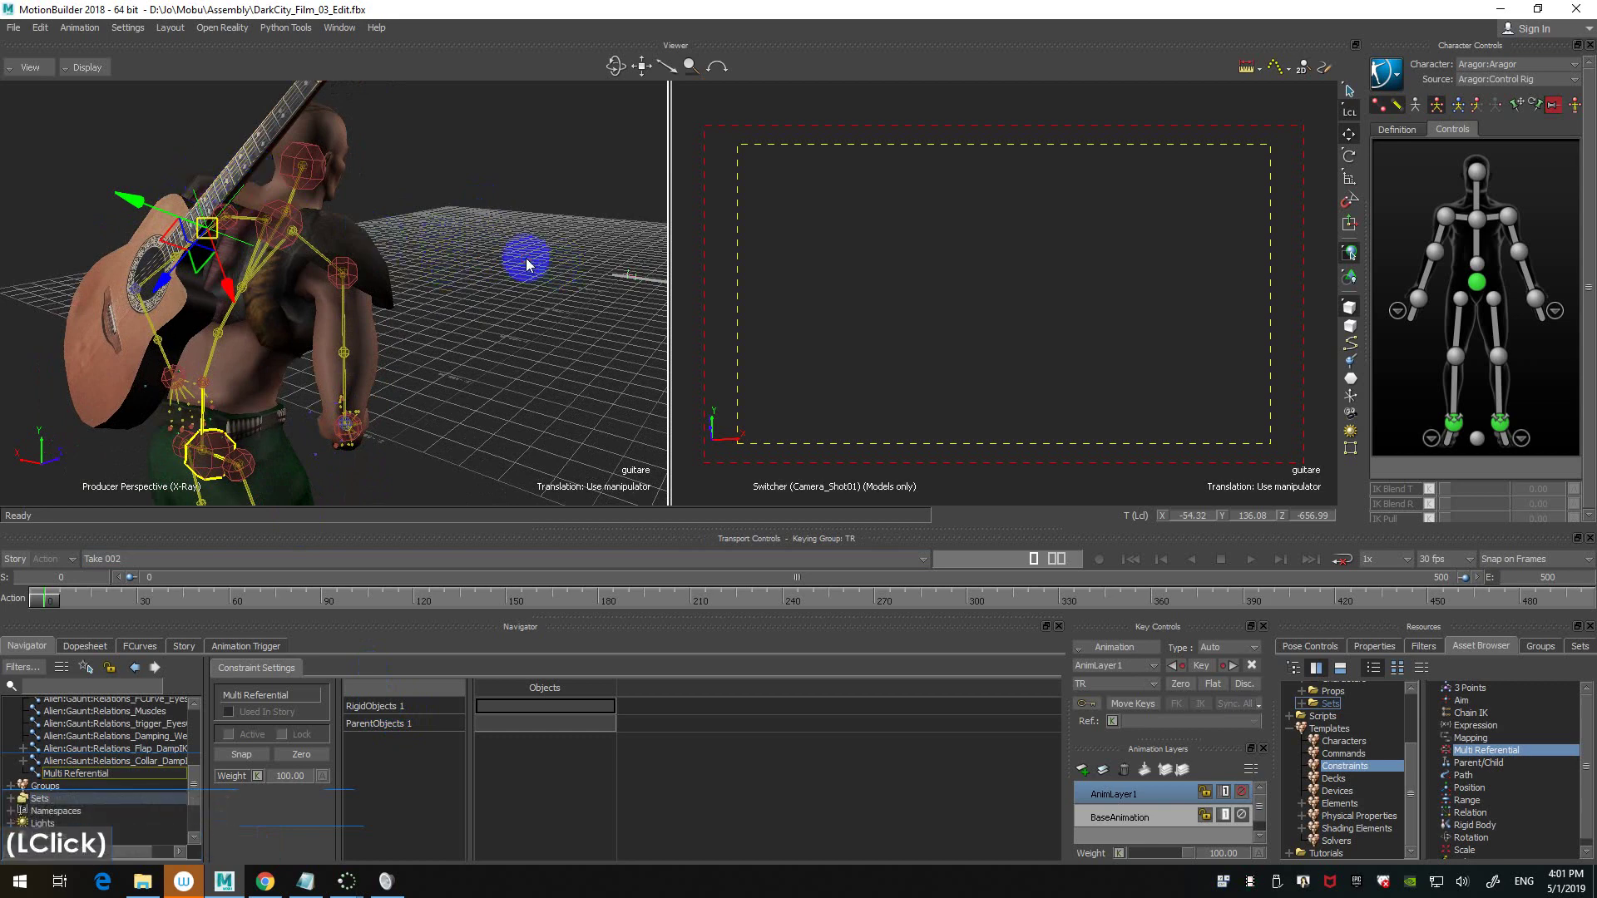
left_click_drag(527, 261, 543, 710, "alt")
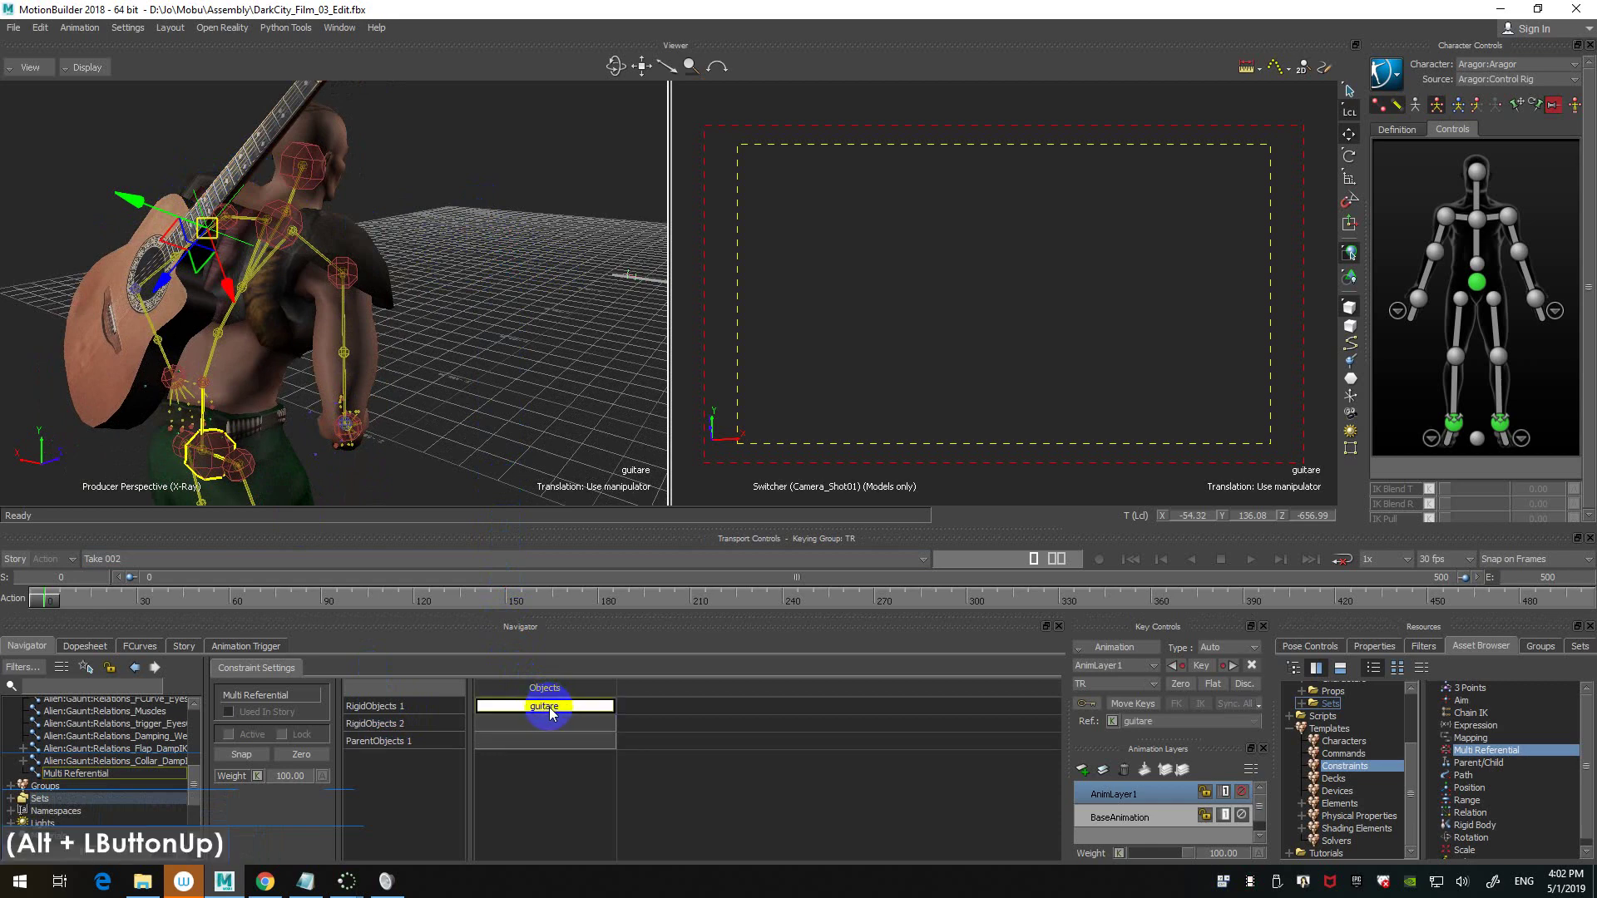
- Assign Aragor_Ctrl:ChestEndEffector as the Multi Referential constraint's first parent object
left_click(308, 223, "ctrl")
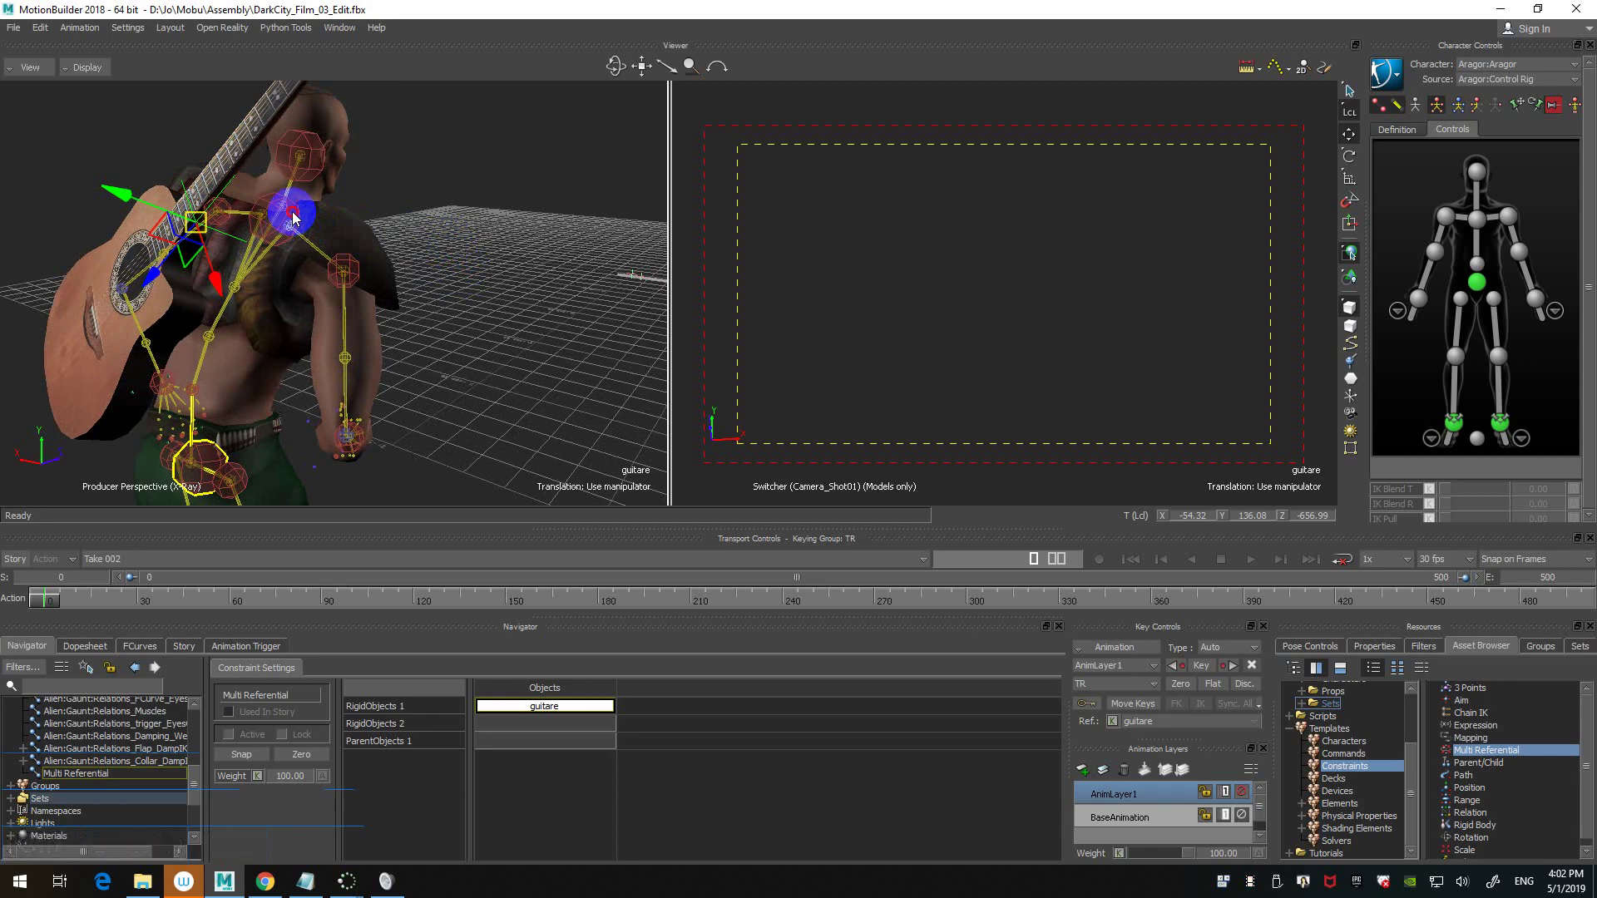
left_click(293, 218)
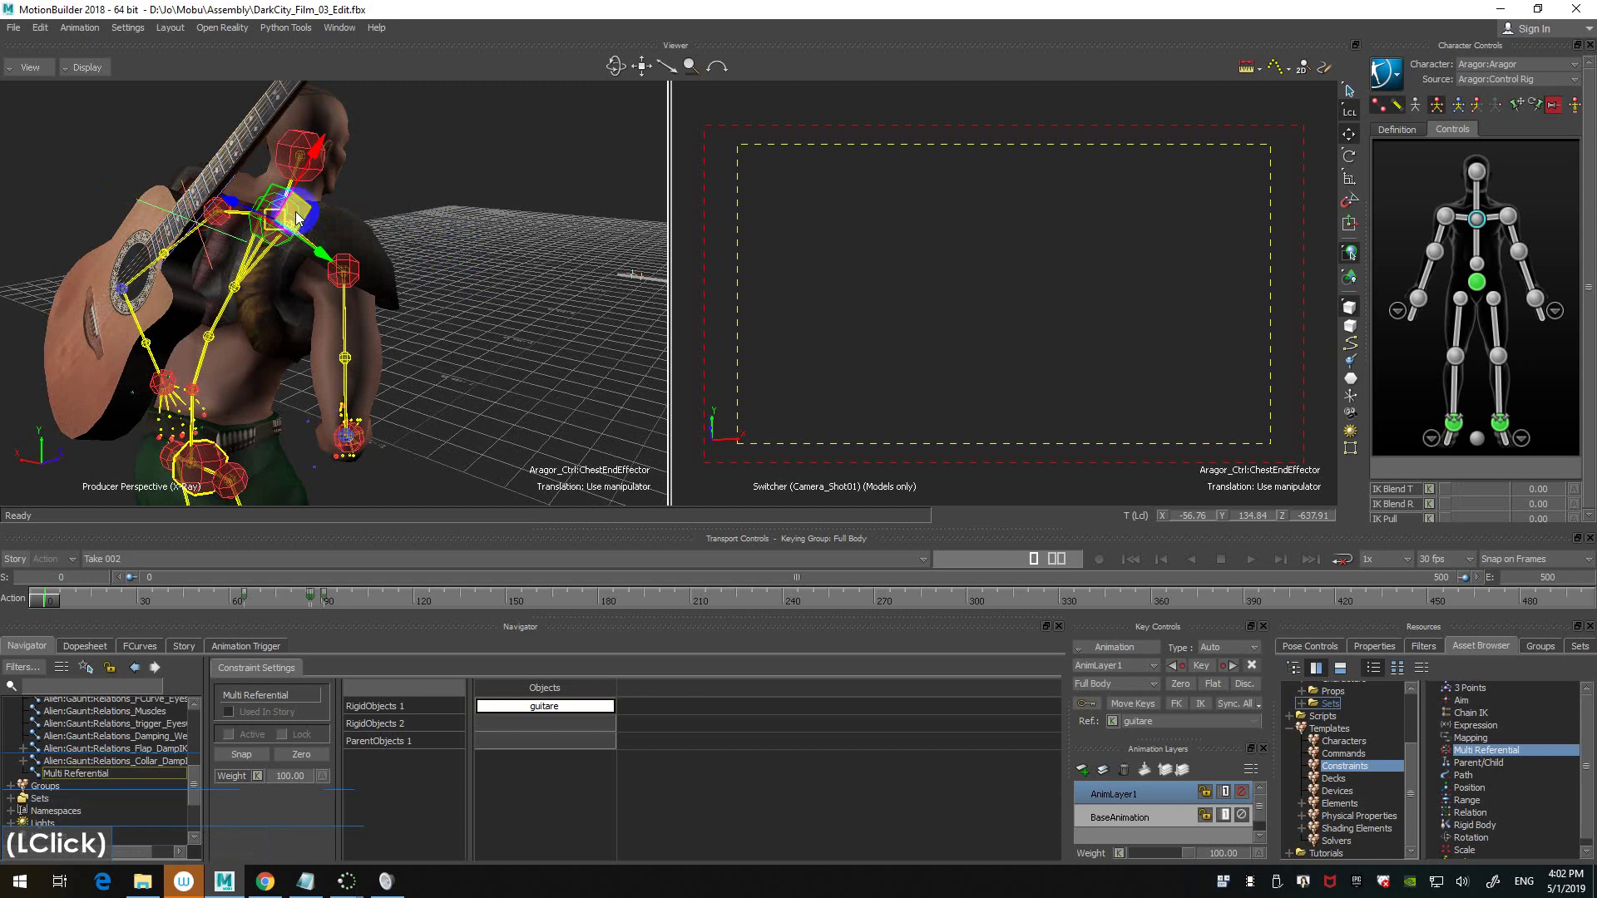
left_click(476, 230)
mouse_move(476, 230)
left_mouse_down("alt")
mouse_move(469, 389)
mouse_move(522, 743)
left_mouse_up("alt")
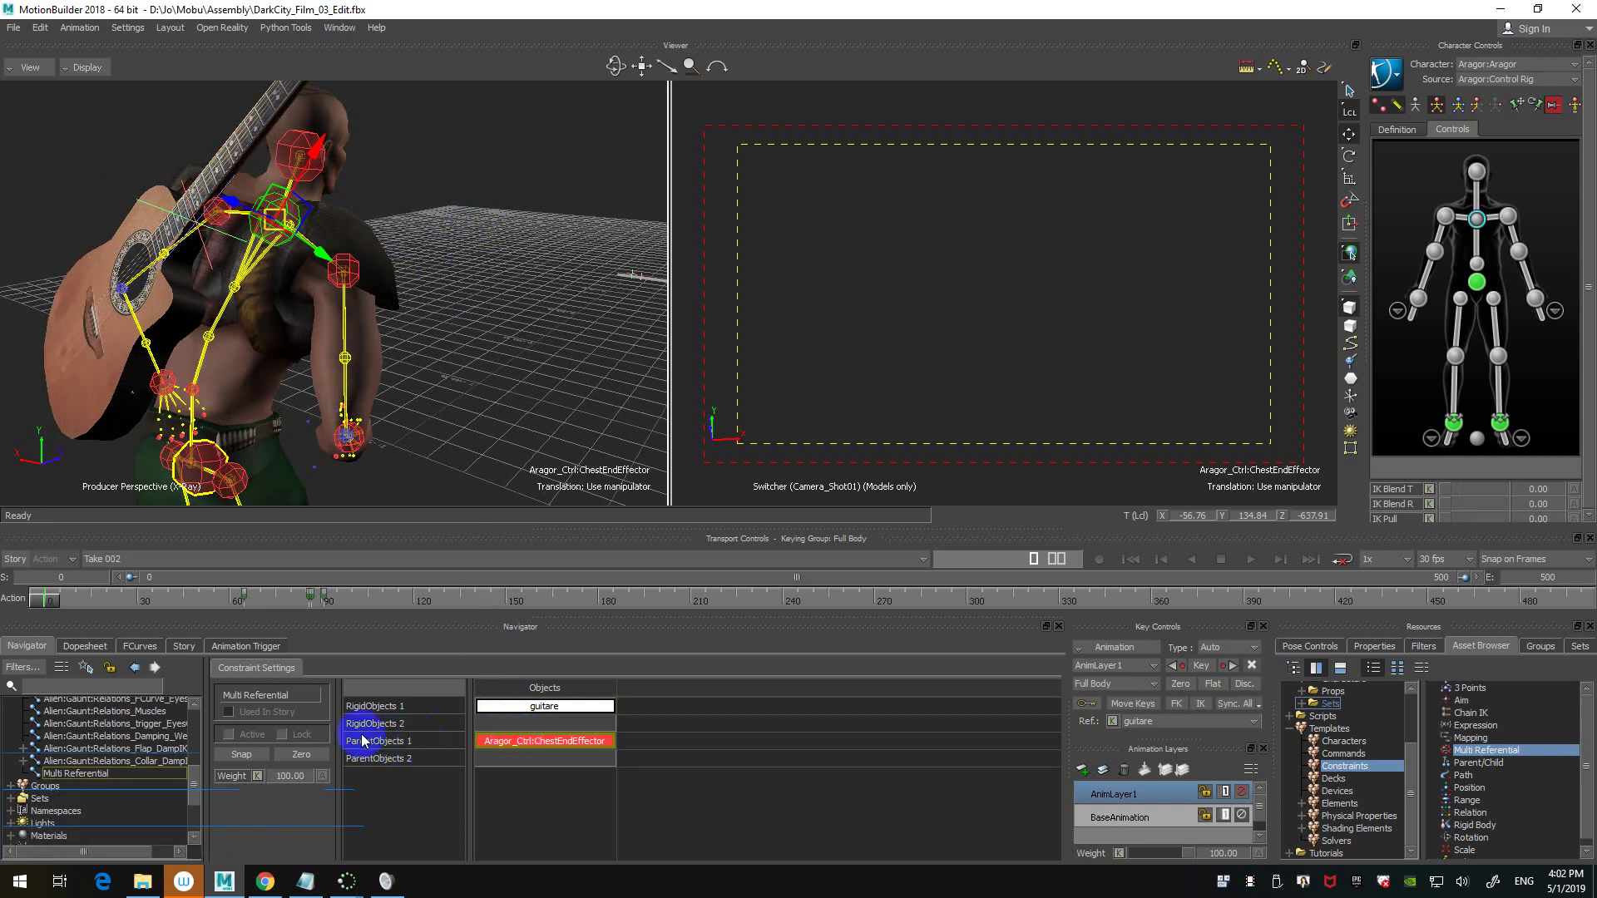
- Activate the Multi Referential constraint with Snap so it keeps the guitar's current placement, and leave it unlocked
mouse_move(47, 606)
left_mouse_down()
mouse_move(96, 596)
mouse_move(35, 599)
left_mouse_up()
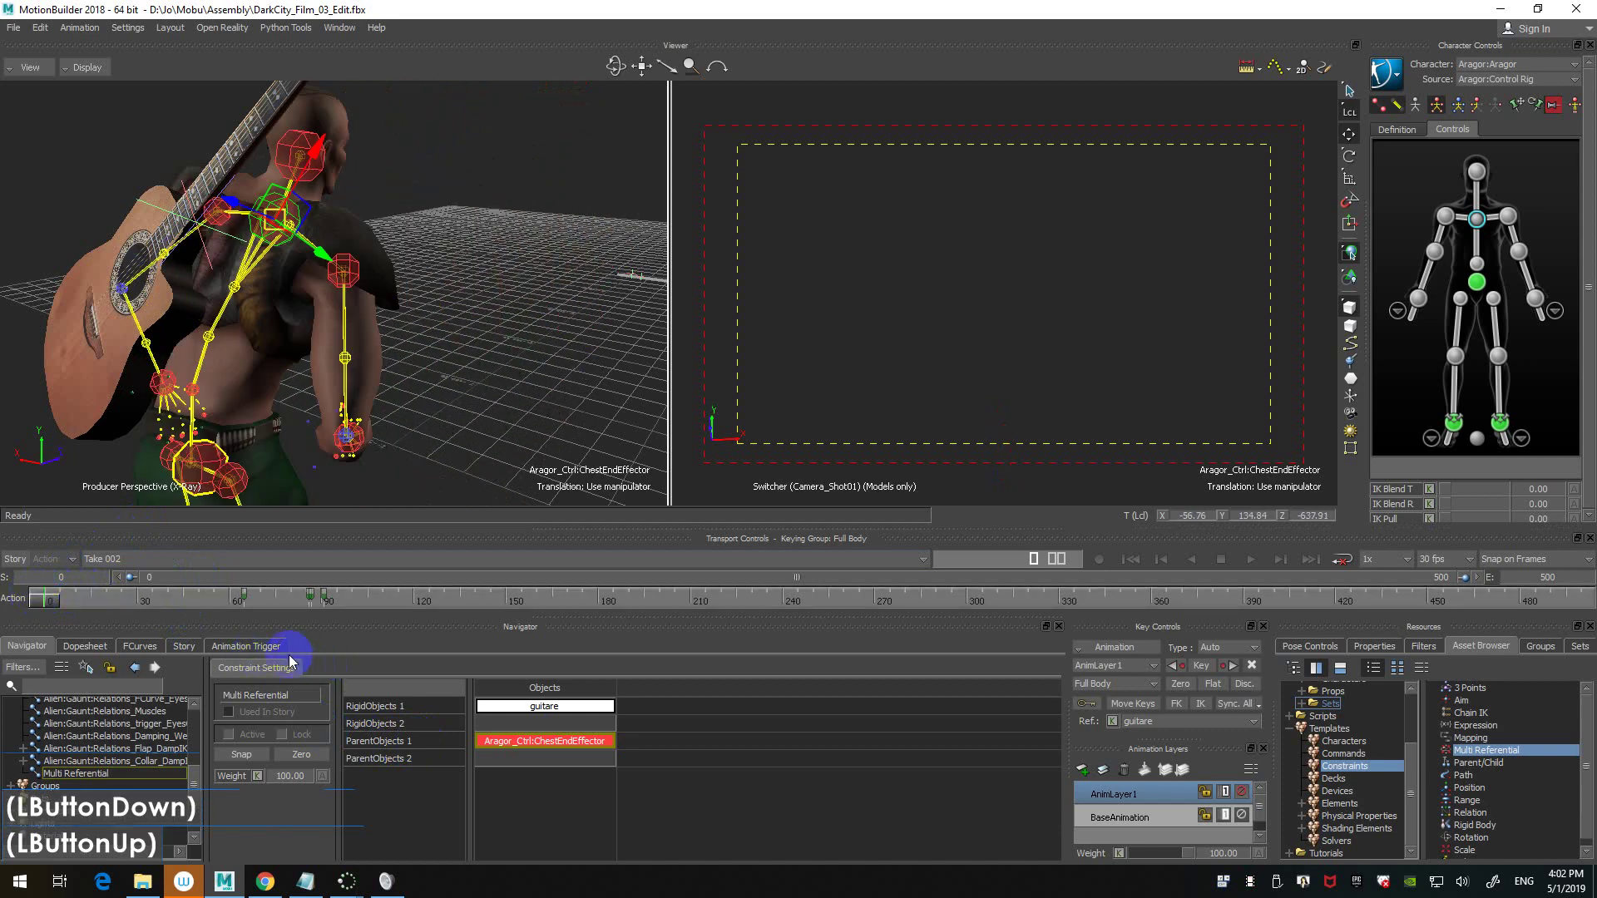
left_click(243, 755)
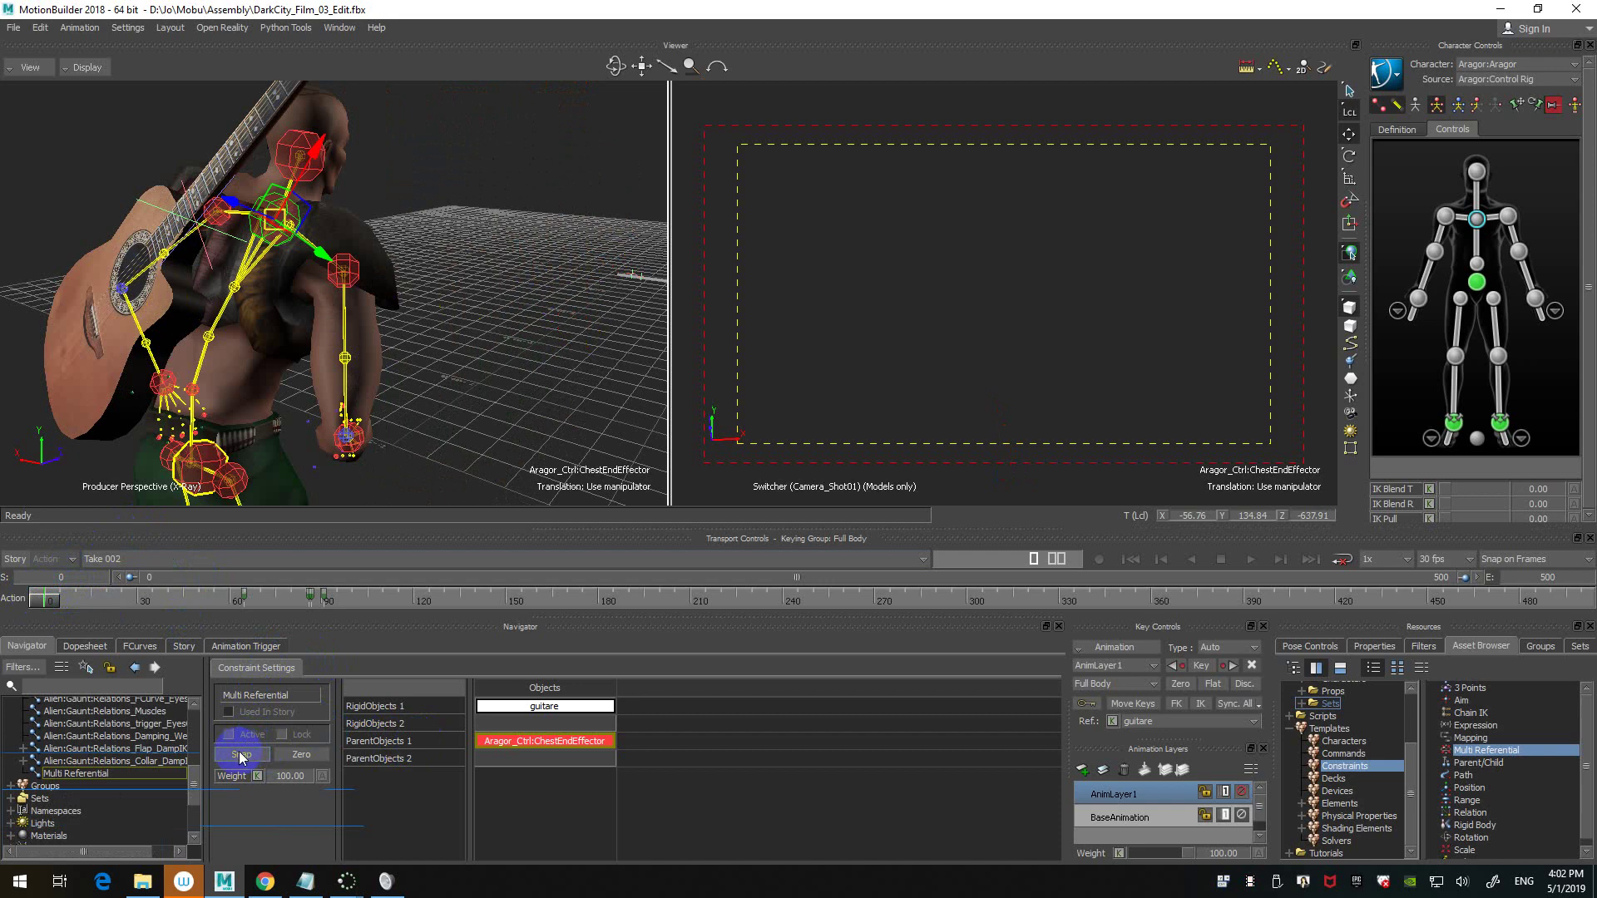
left_click(240, 755)
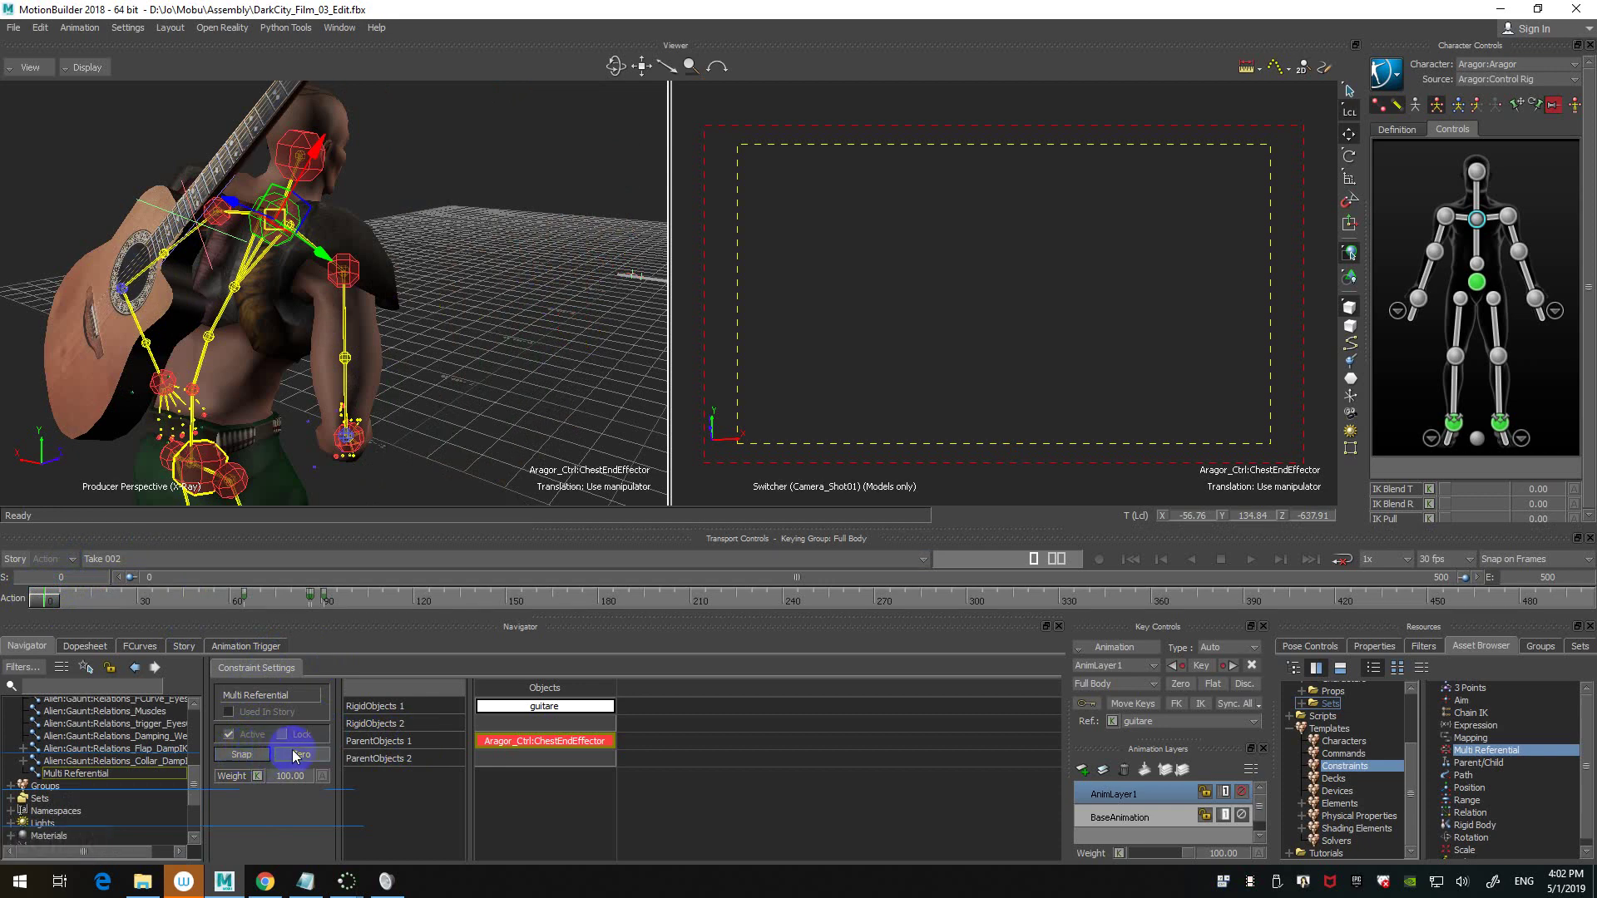
left_click_drag(477, 243, 427, 253, "ctrl+shift")
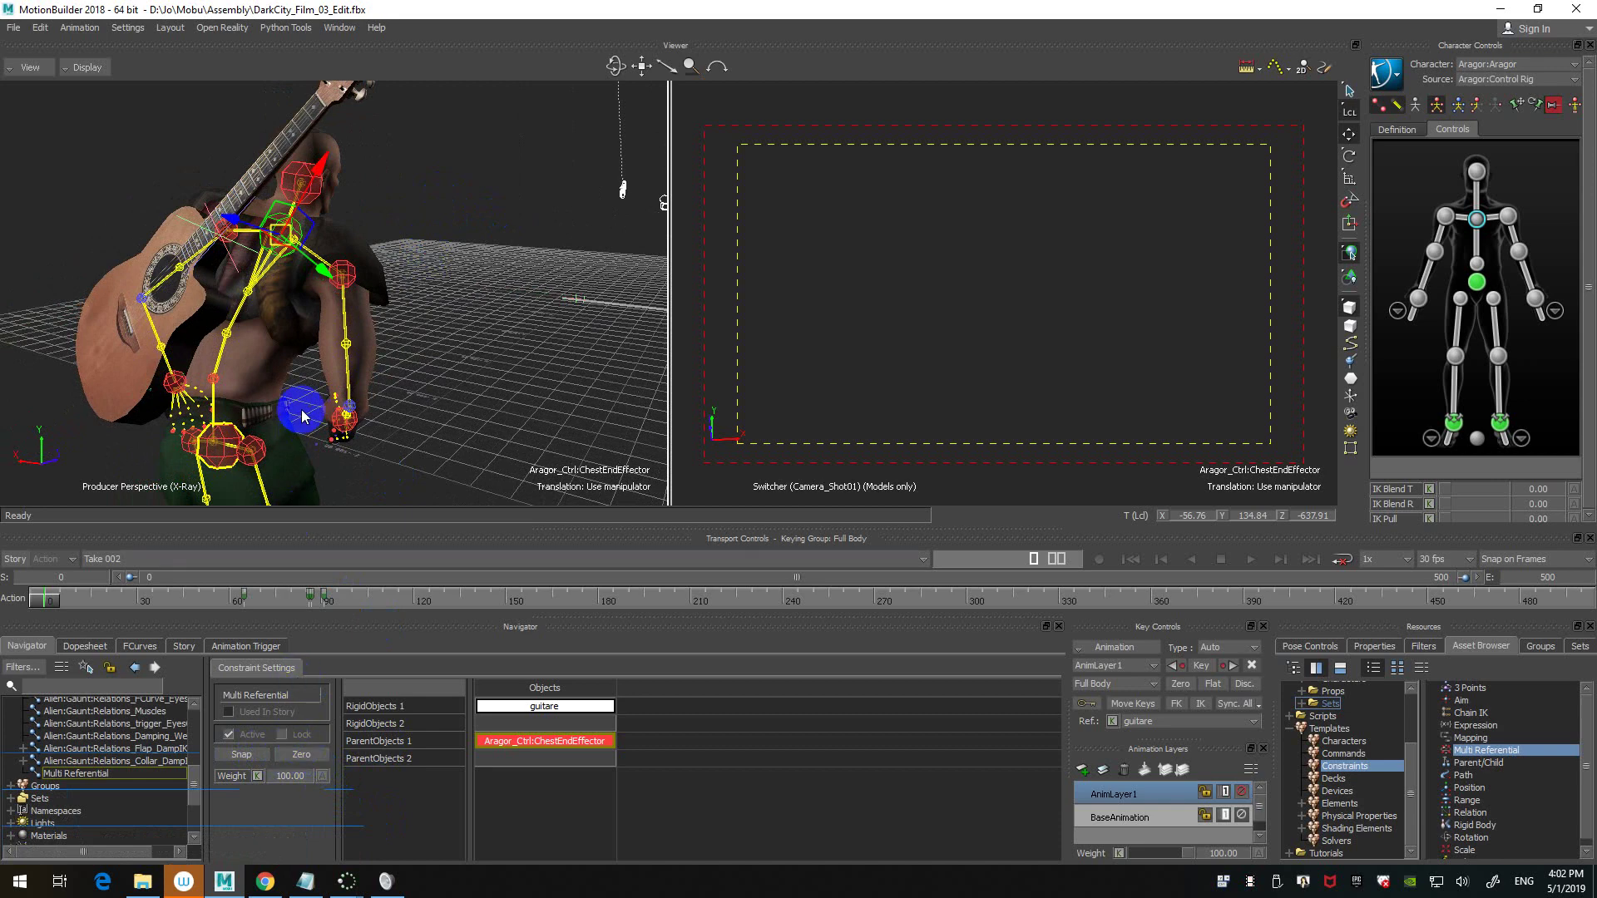
left_click(287, 757)
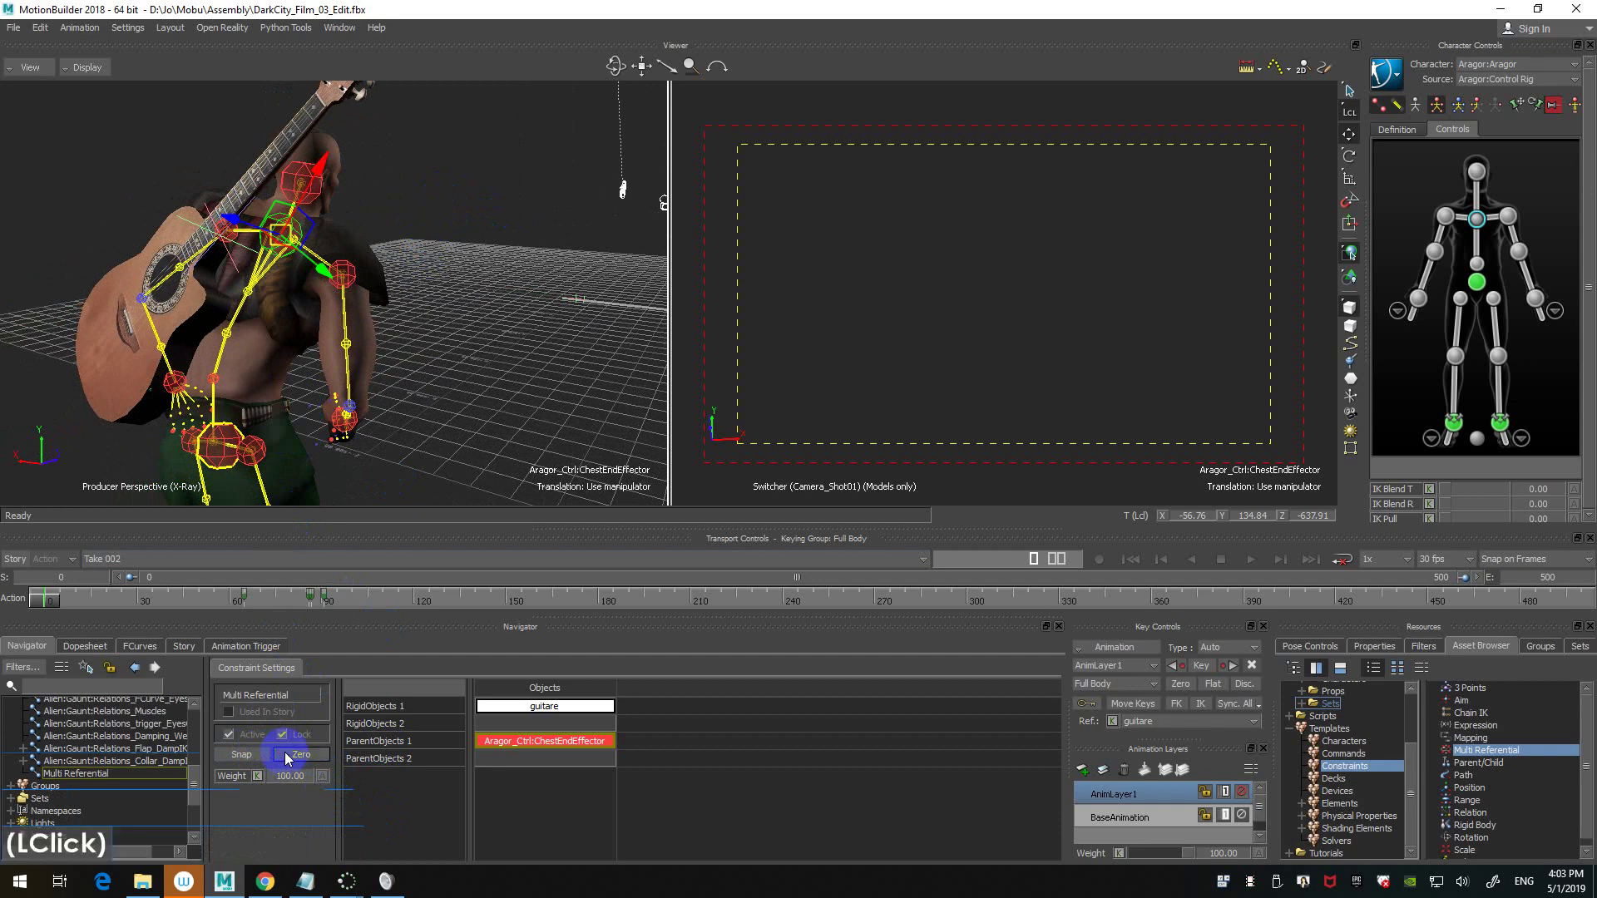
left_click(287, 757)
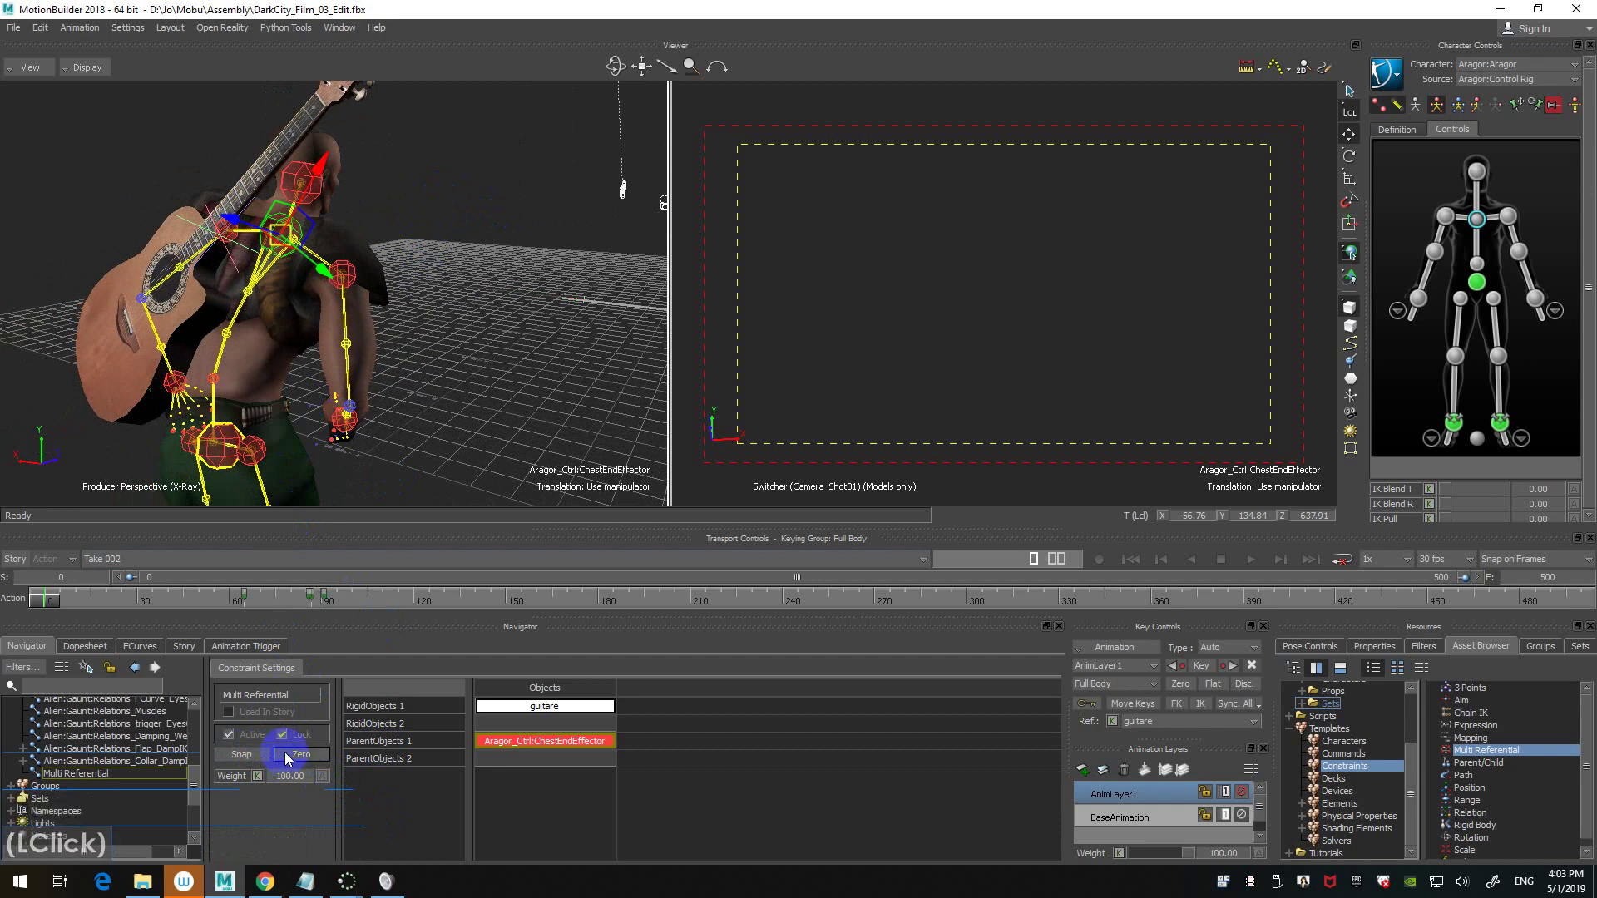
left_click(481, 283)
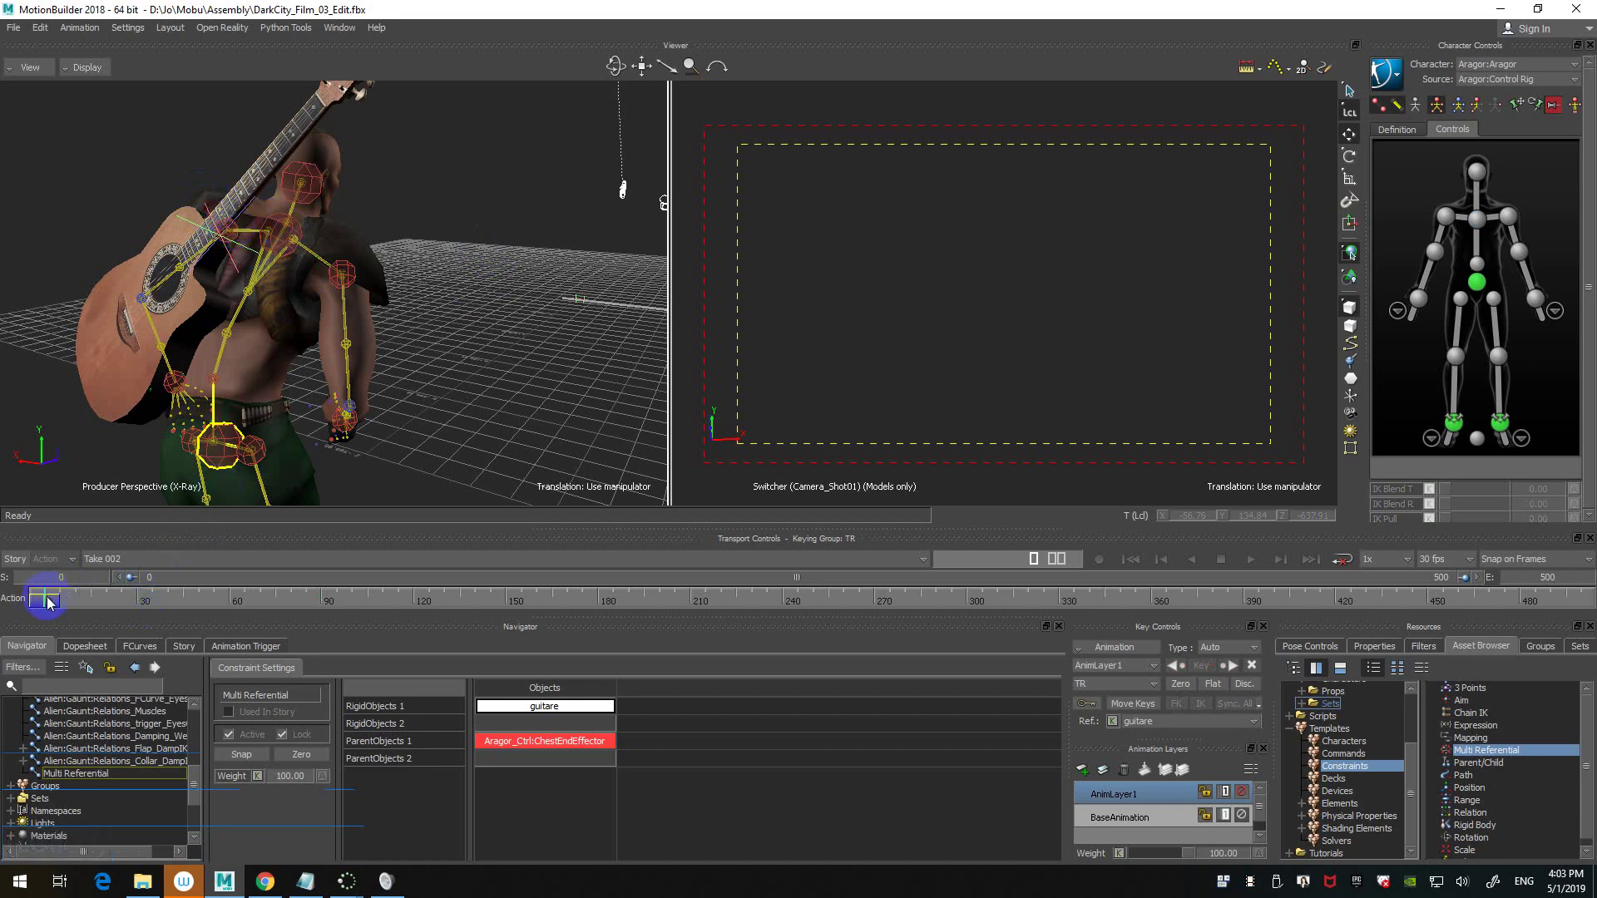
mouse_move(47, 599)
left_mouse_down()
mouse_move(64, 602)
mouse_move(42, 600)
left_mouse_up()
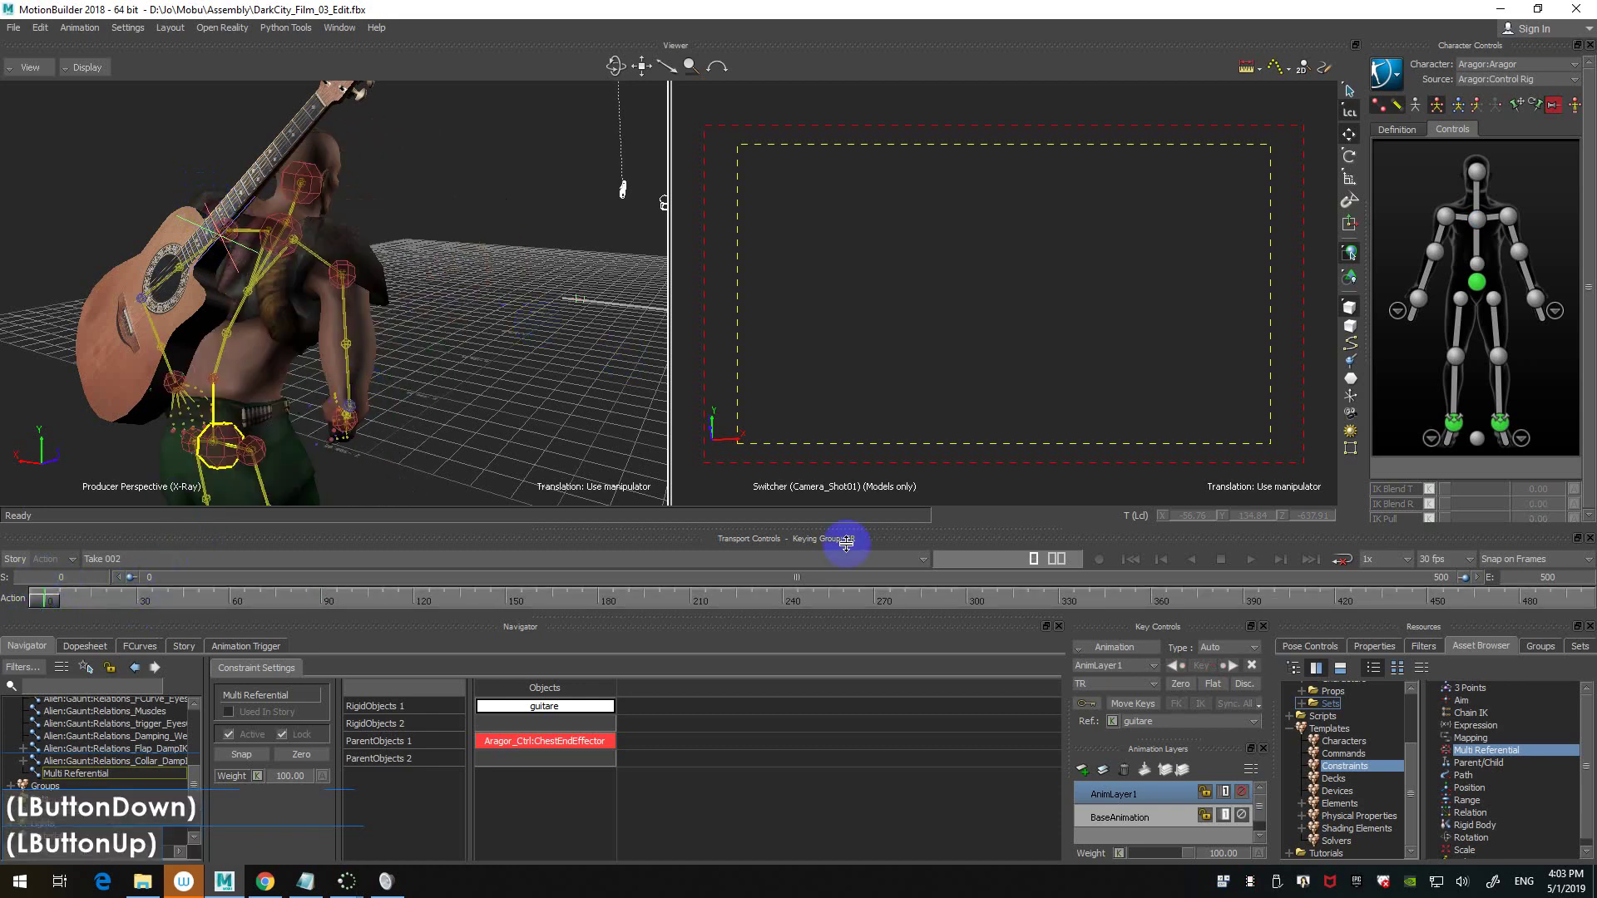
left_click(284, 735)
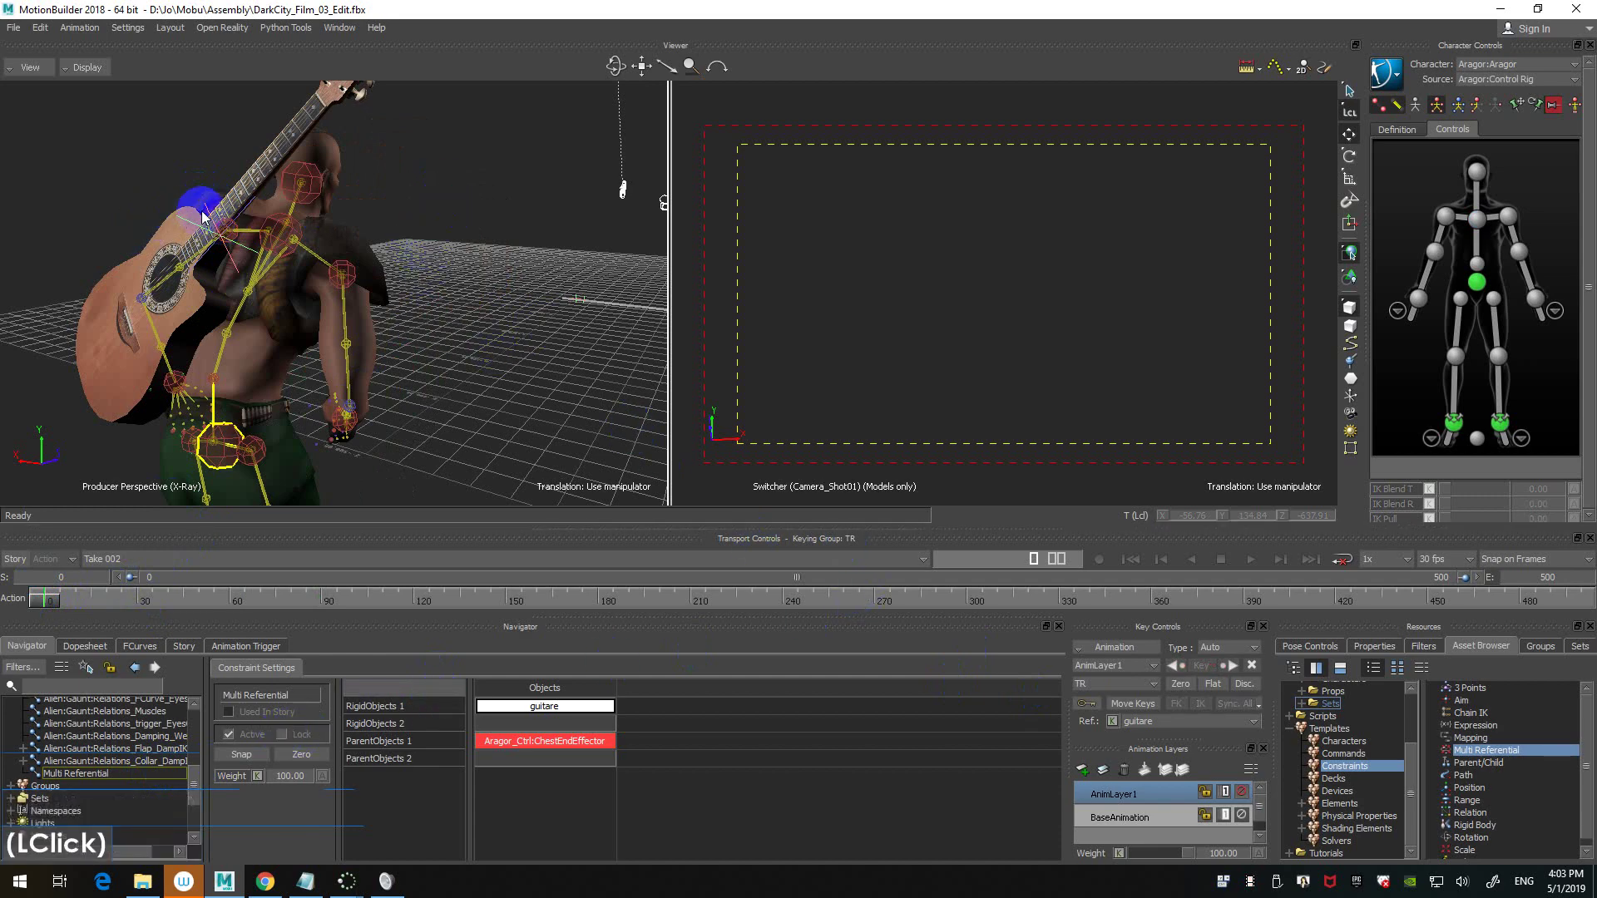
- Try moving the guitare null away from Aragor's back with guitare as the current referential, and undo the move
left_click(166, 223)
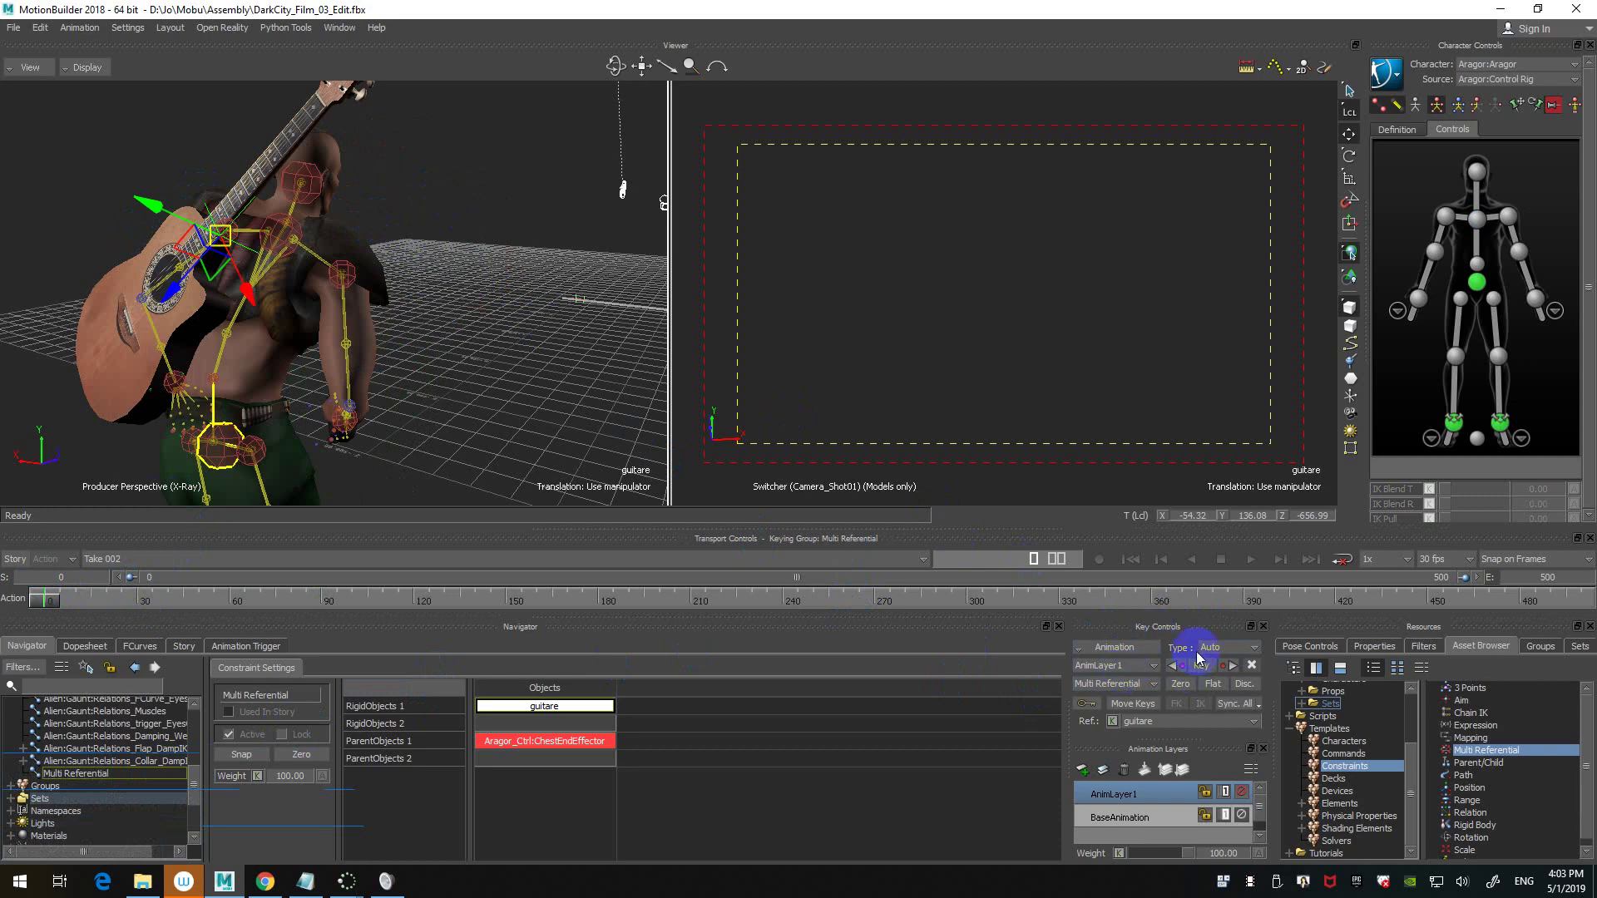
left_click(1175, 722)
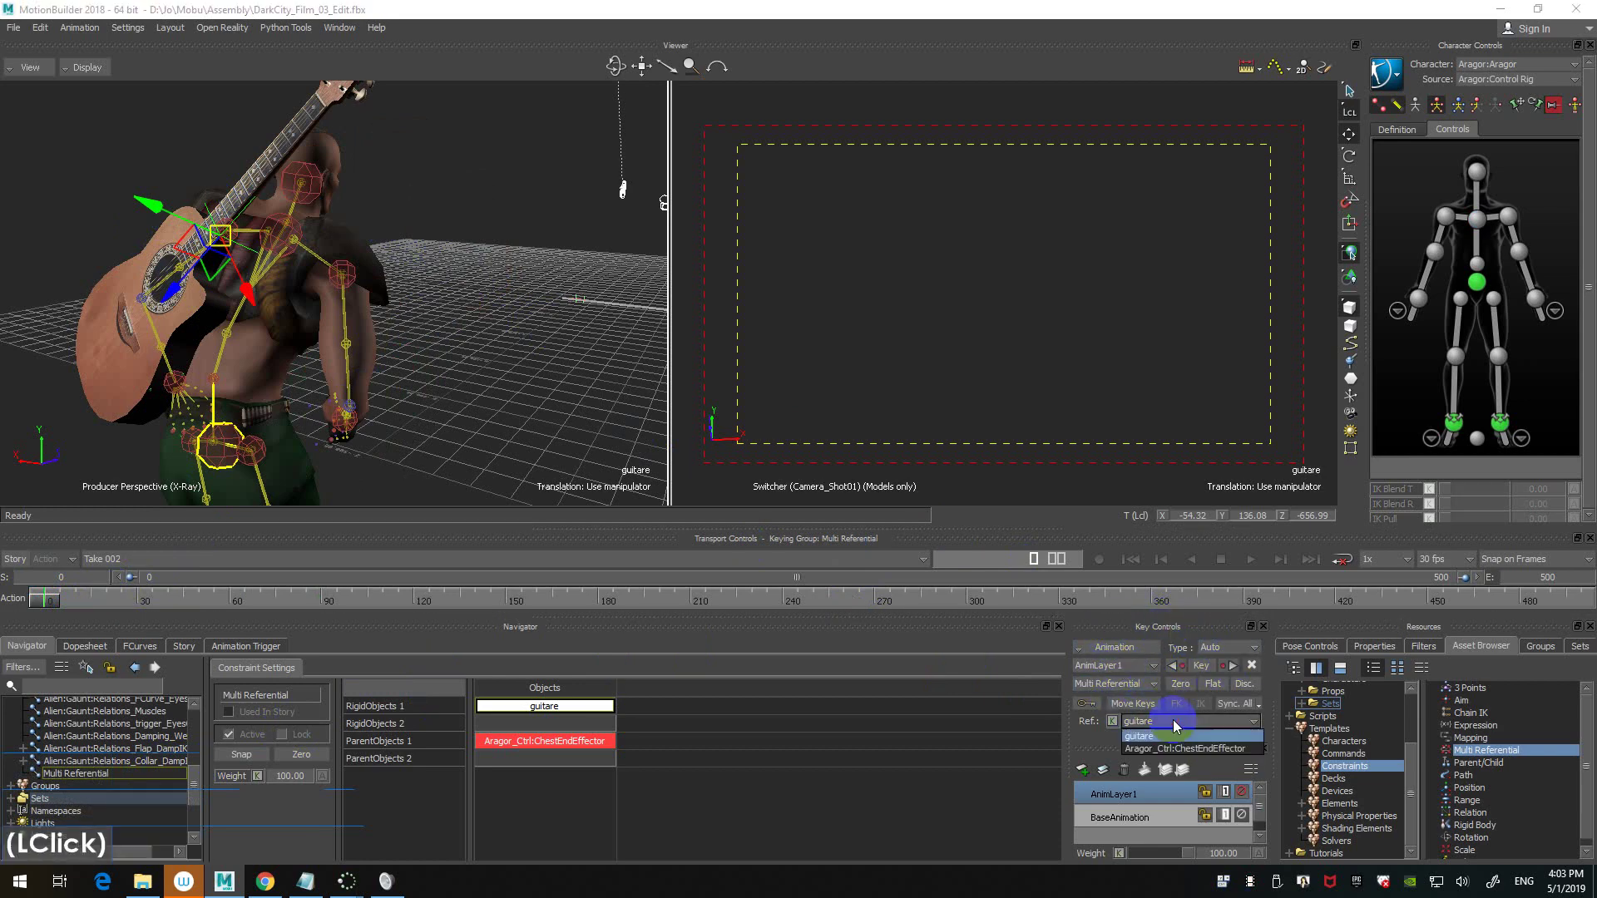
left_click(1174, 724)
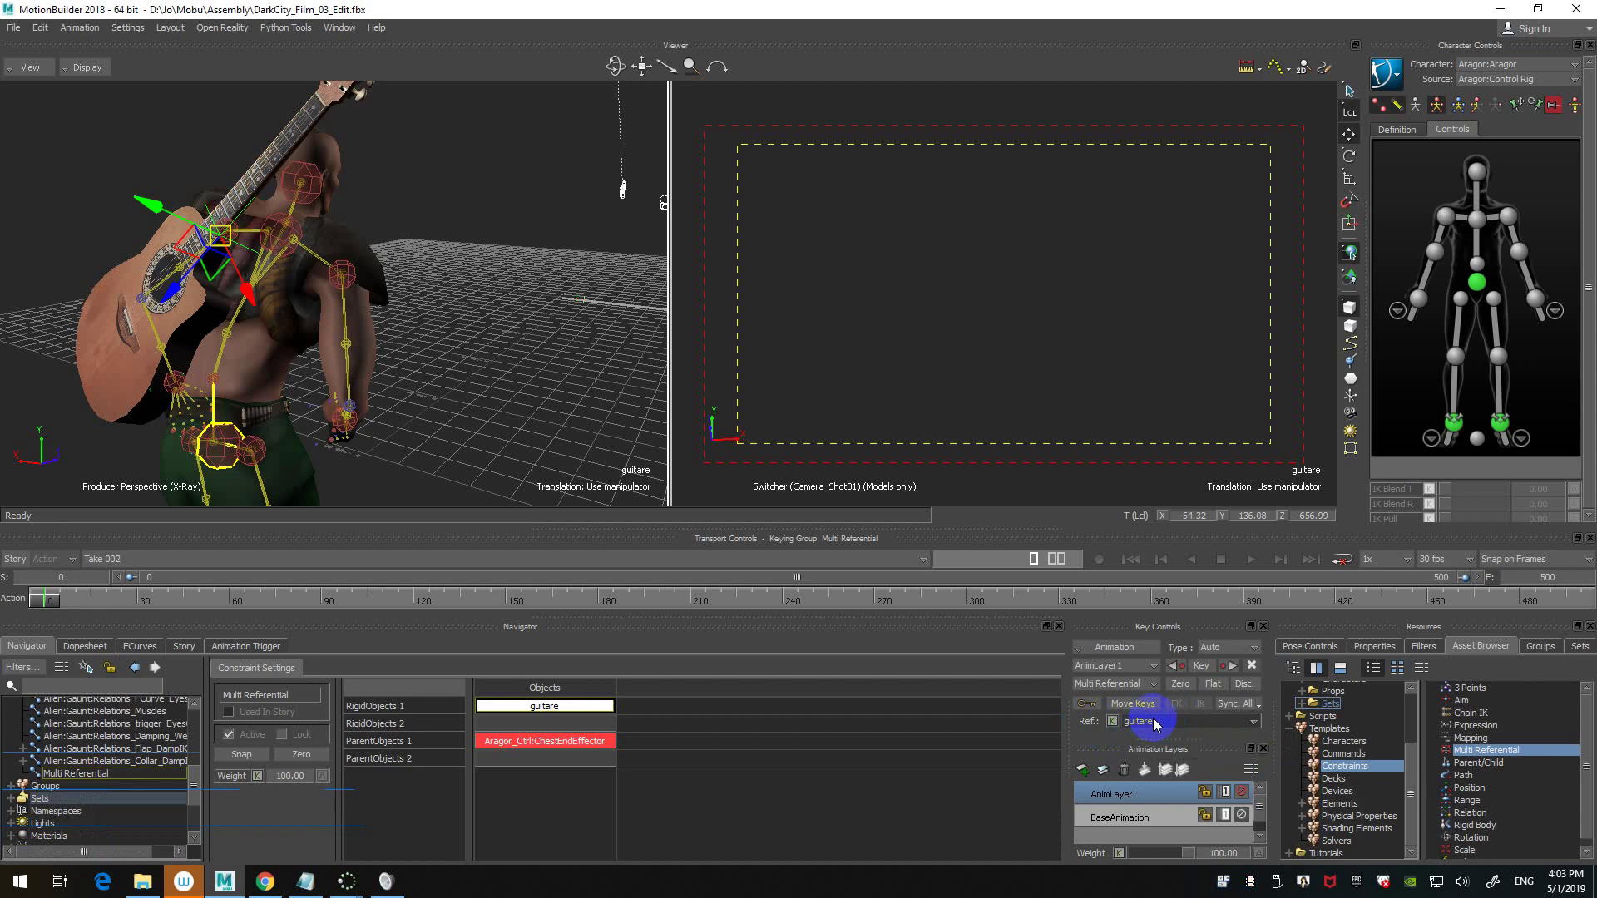
left_click_drag(219, 234, 187, 239)
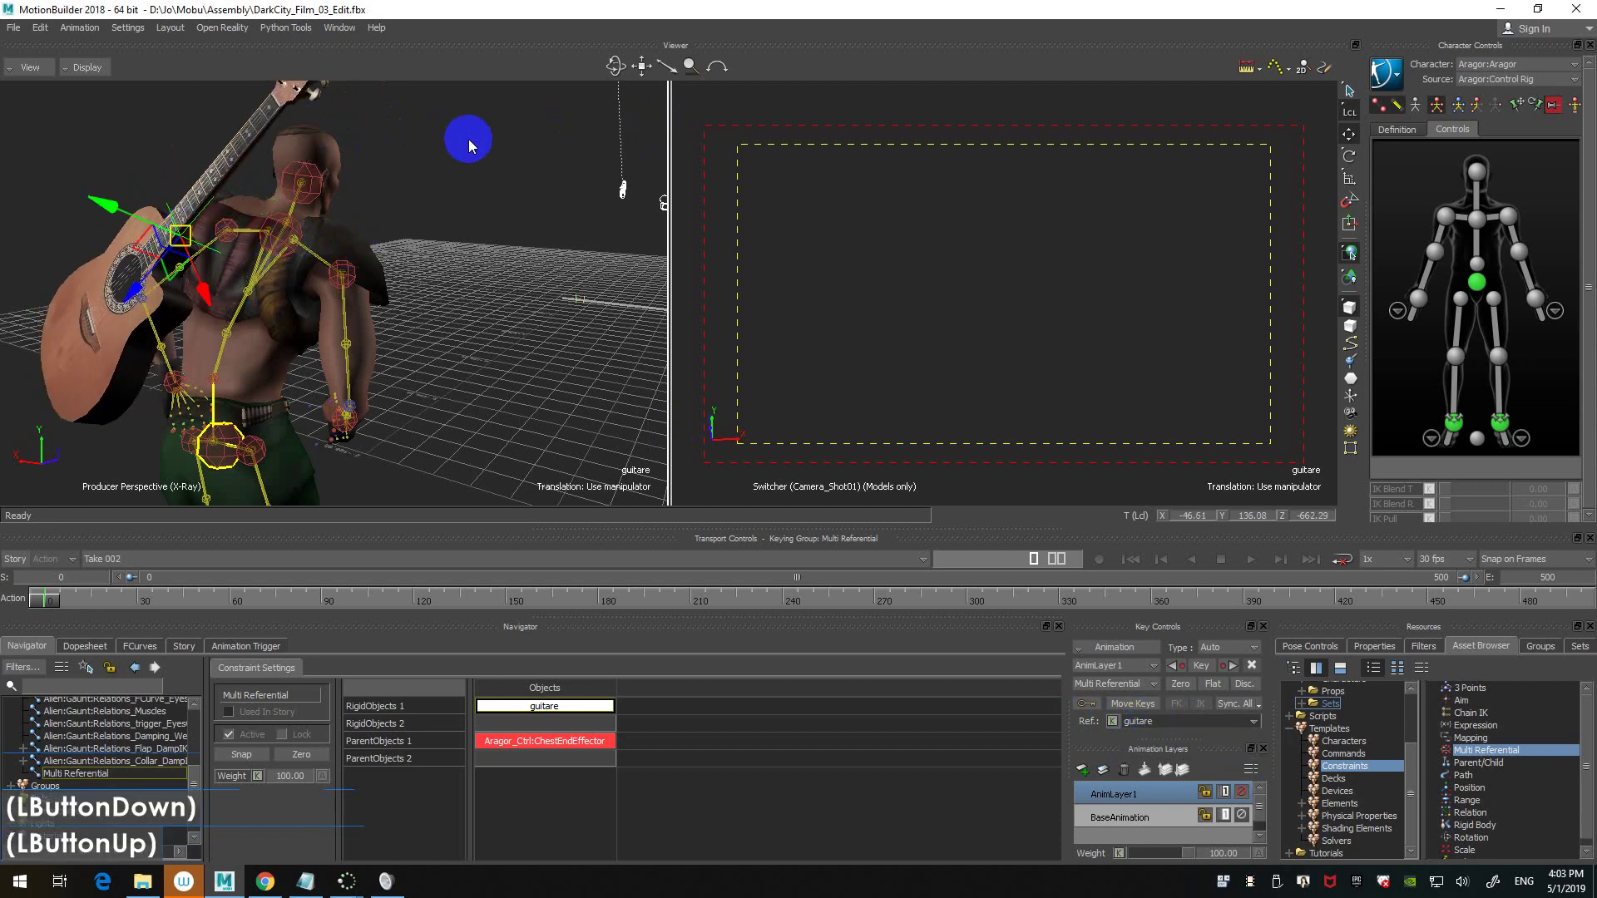
key("ctrl+z")
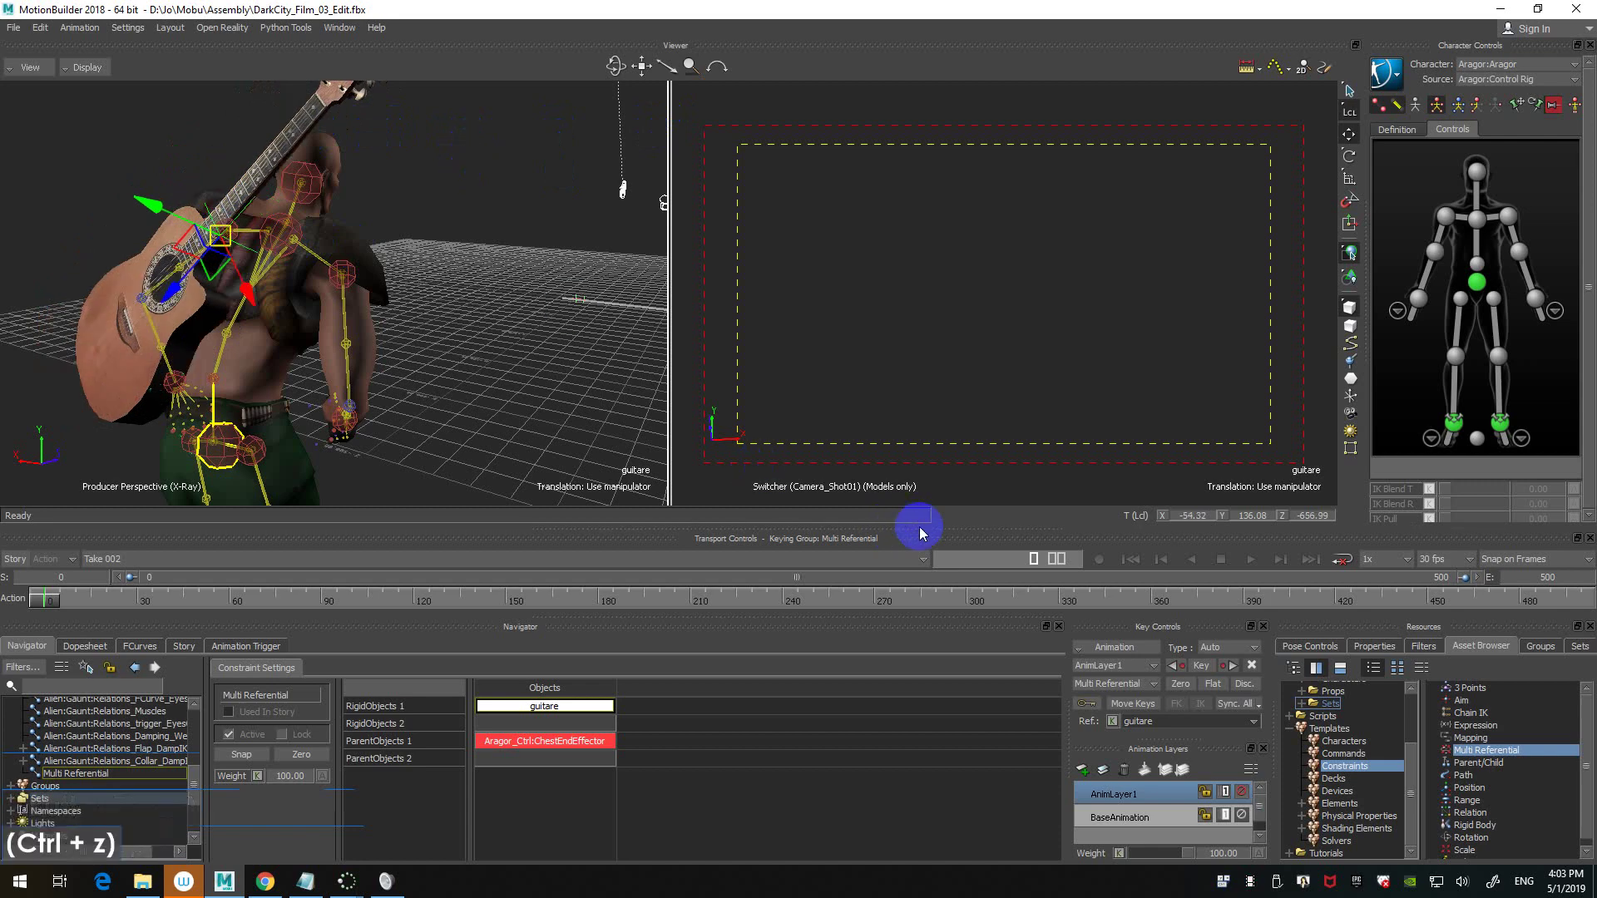
- Set the guitar's current referential to Aragor_Ctrl:ChestEndEffector and key it at the start of the take
left_click(1180, 722)
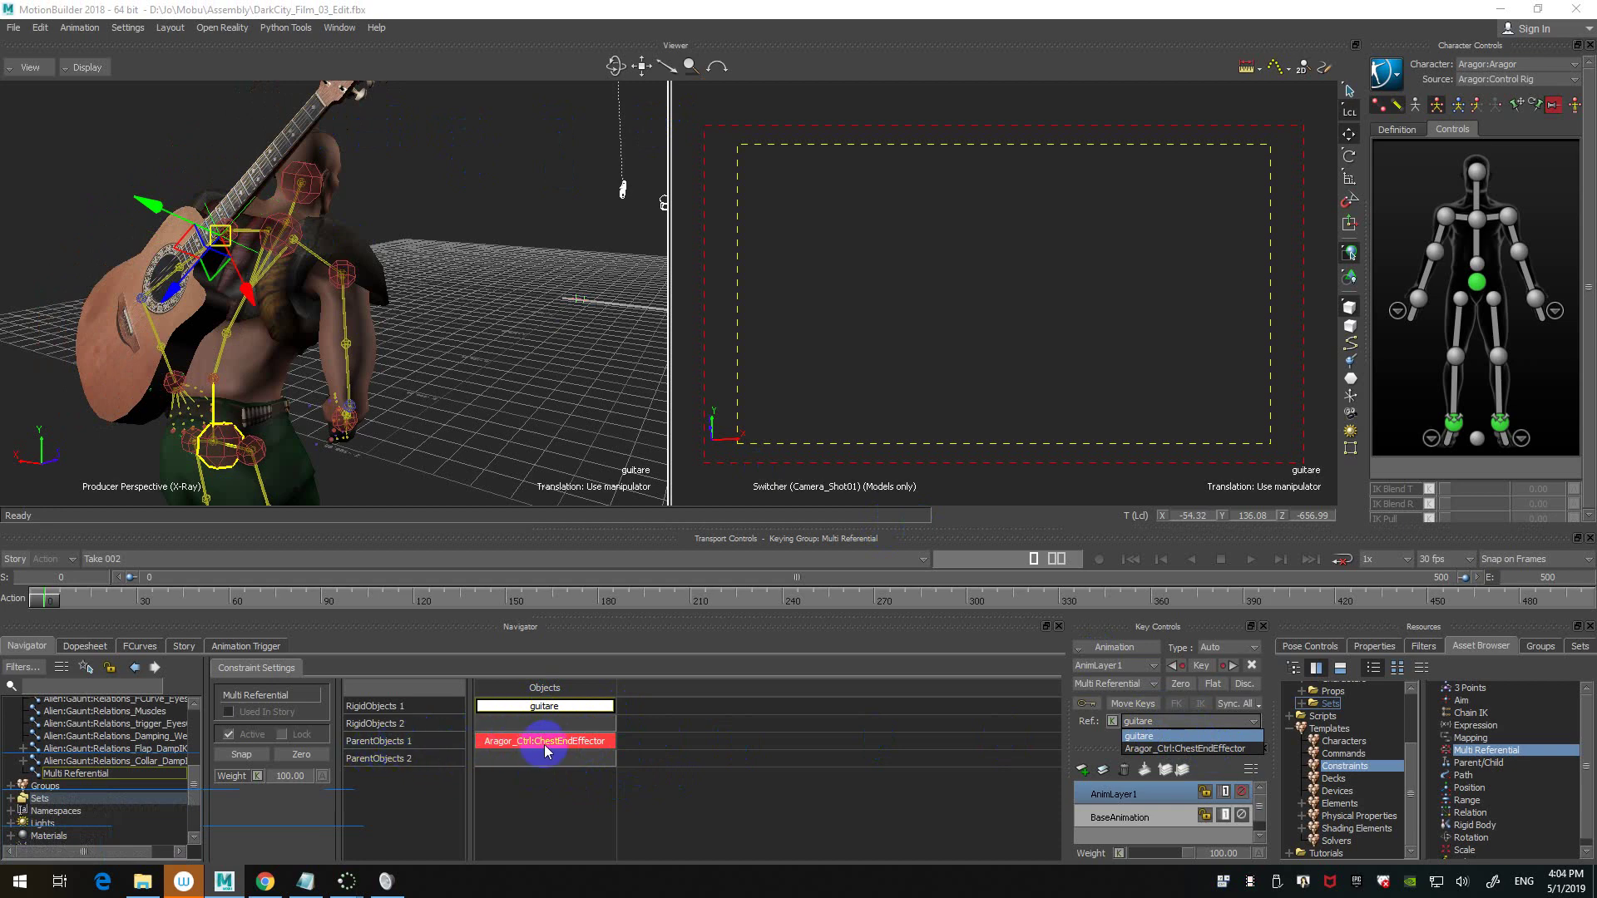
left_click(1207, 750)
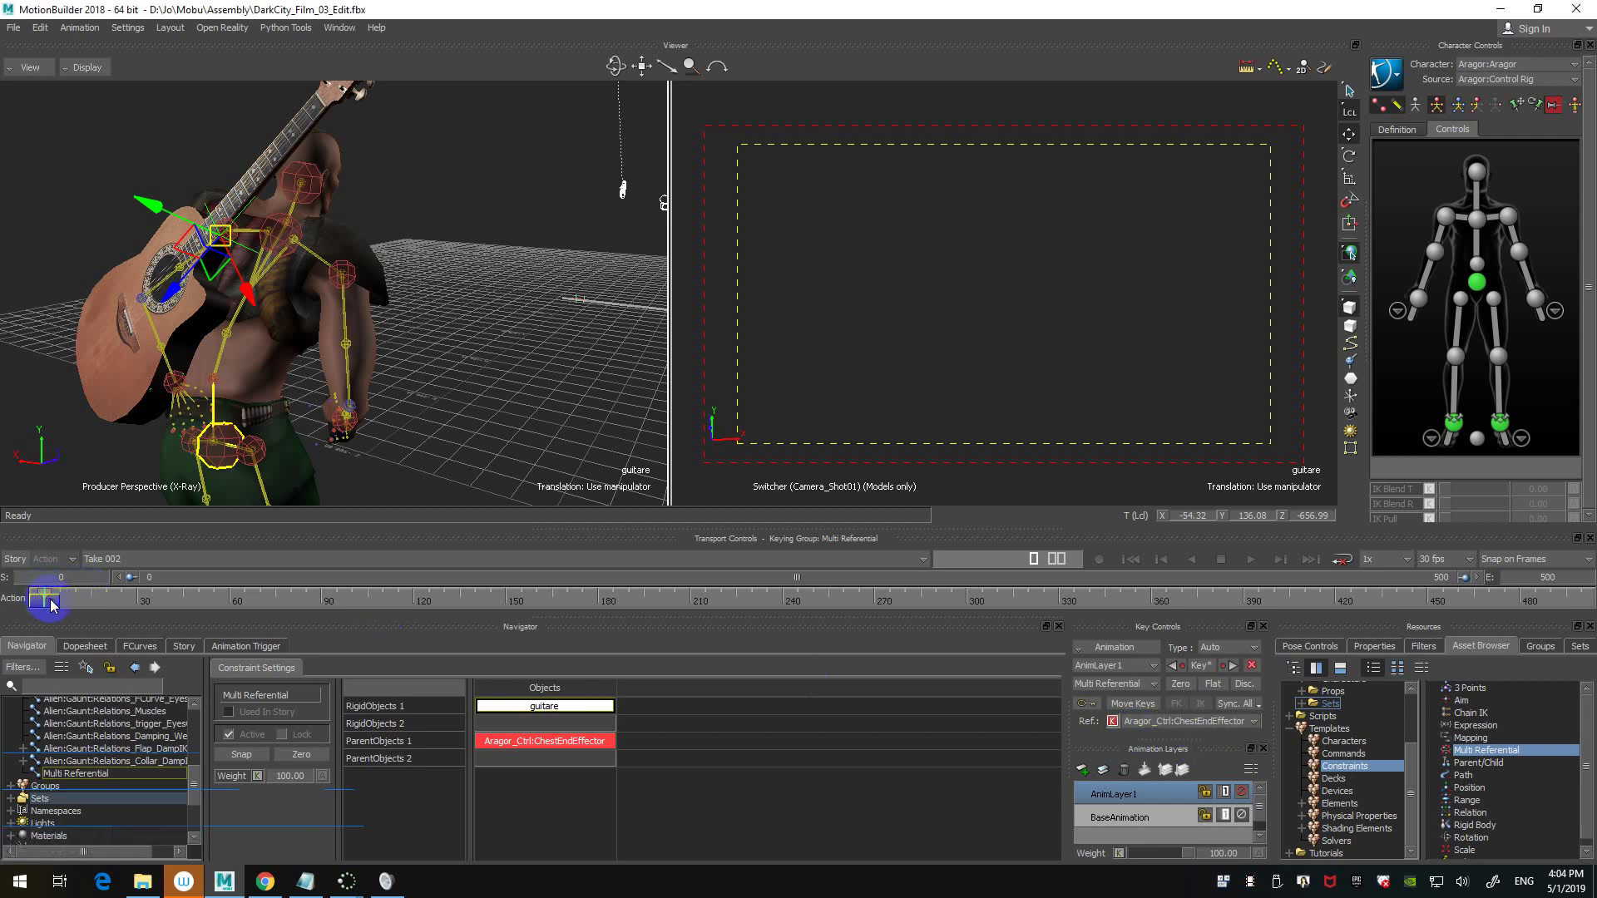
mouse_move(42, 597)
left_mouse_down()
mouse_move(63, 599)
mouse_move(49, 599)
left_mouse_up()
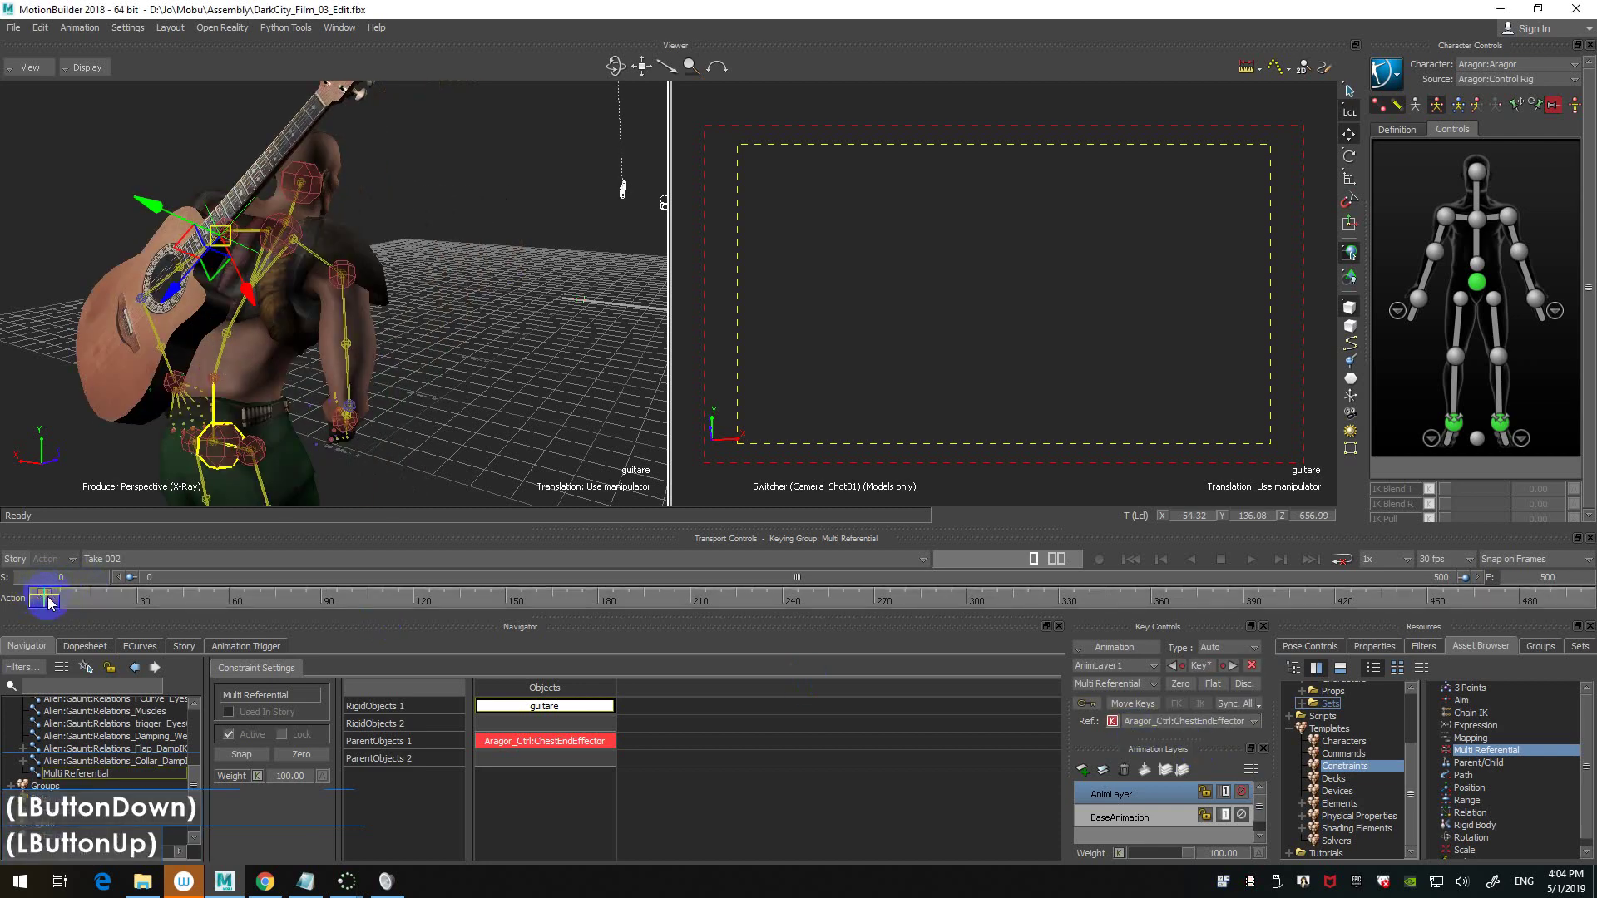
left_click(235, 224)
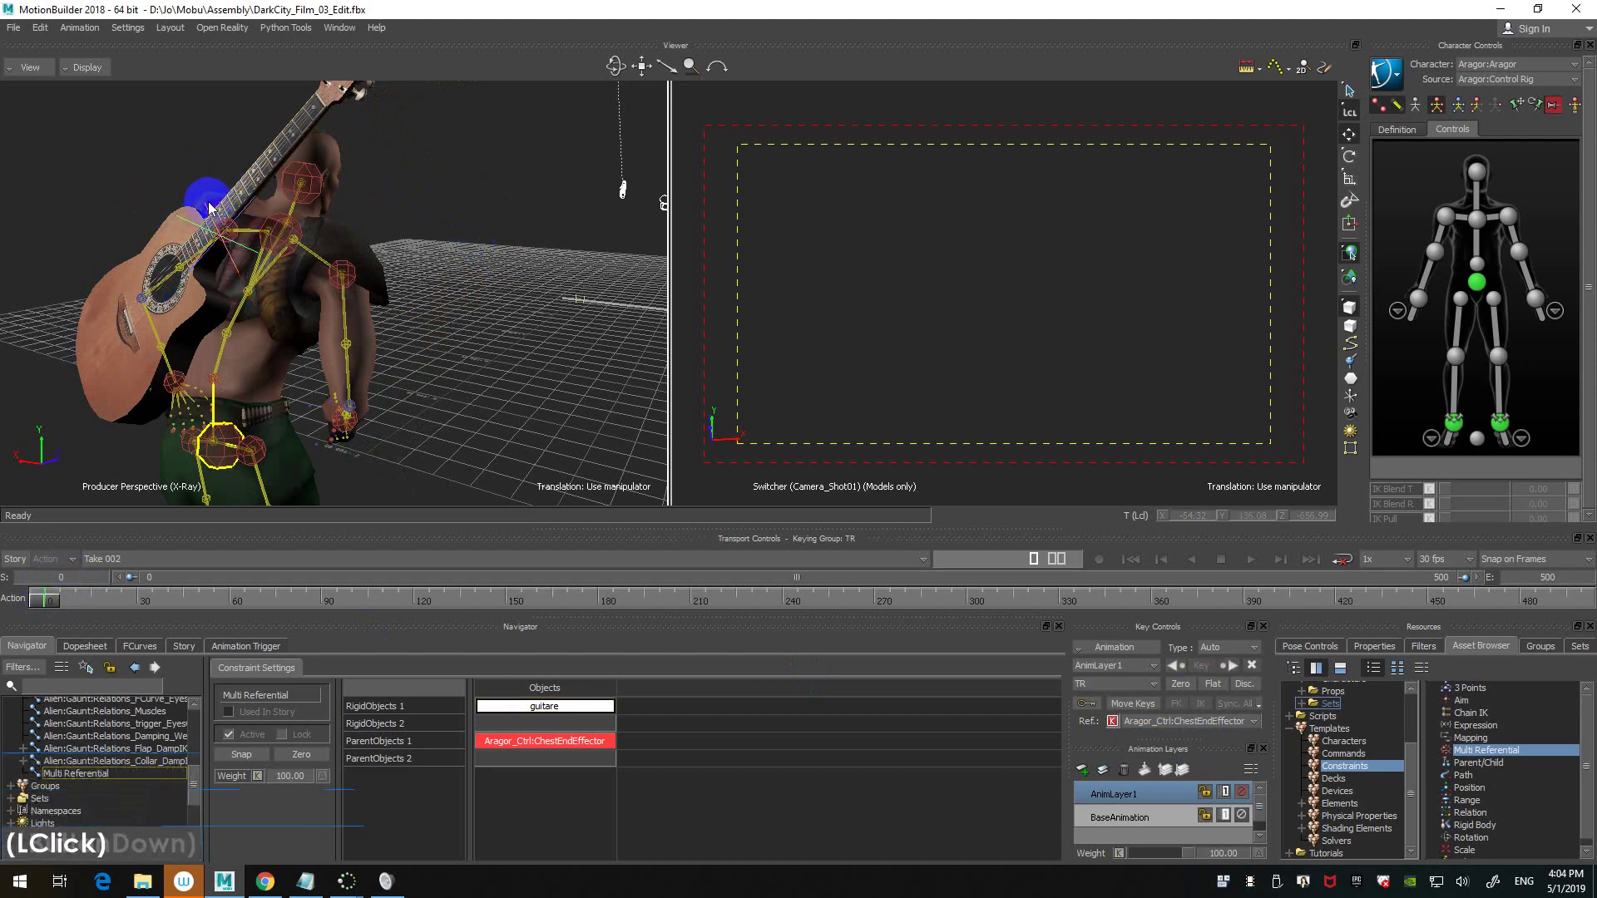
left_click(211, 208)
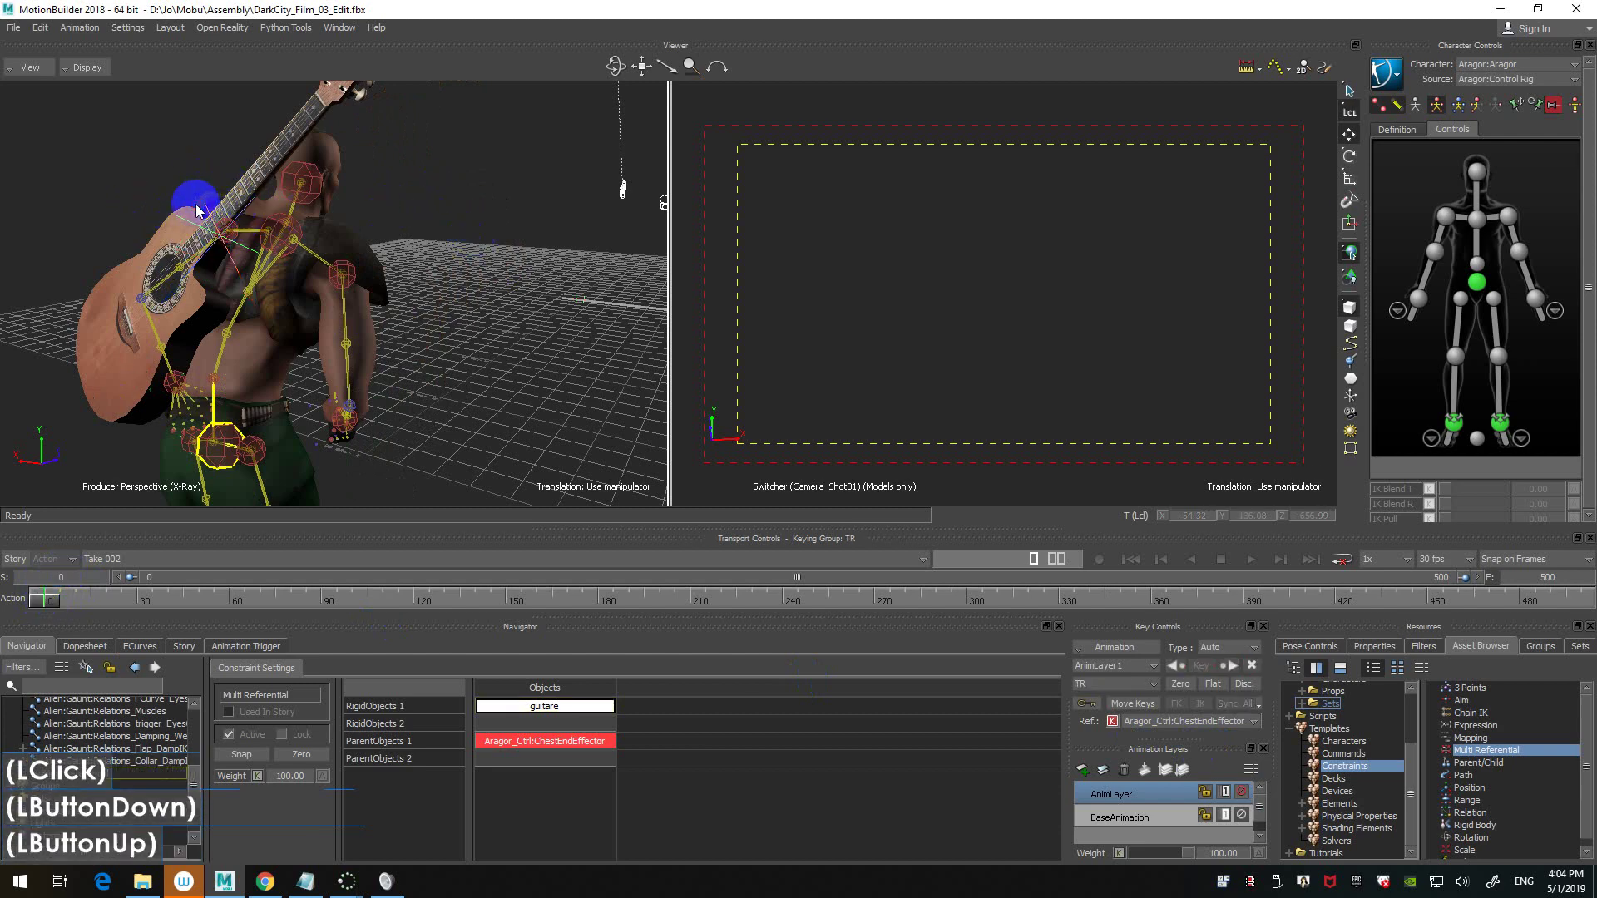
- Inspect the Key Info of the guitar's first key to see which constraint and model properties it covers
left_click_drag(58, 589, 47, 594)
left_click(45, 592)
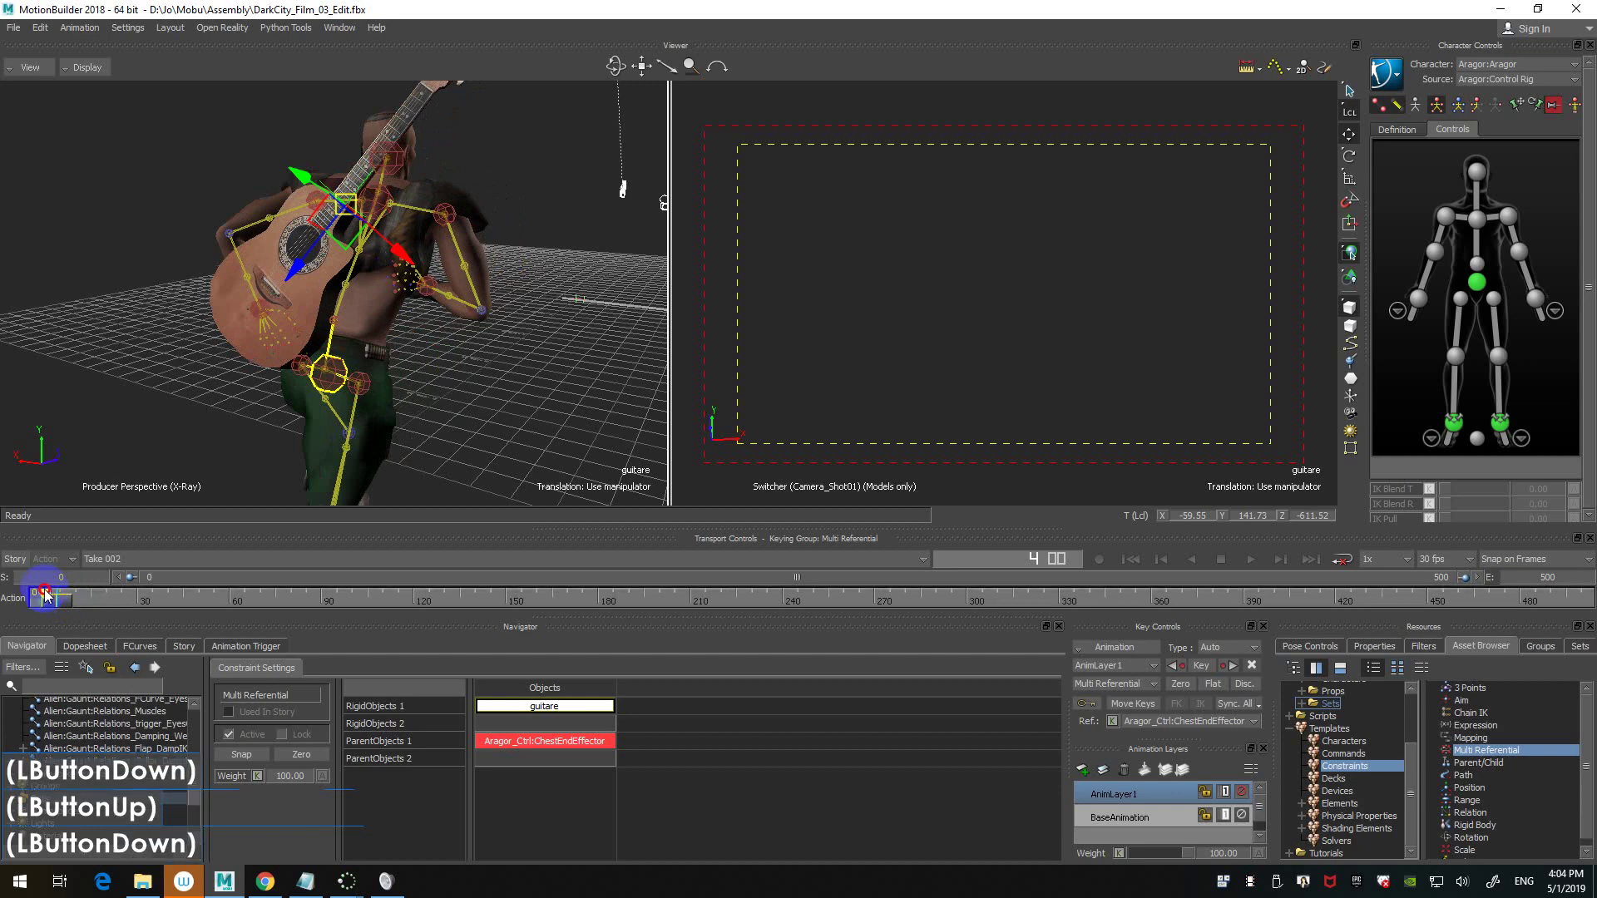
right_click(45, 593)
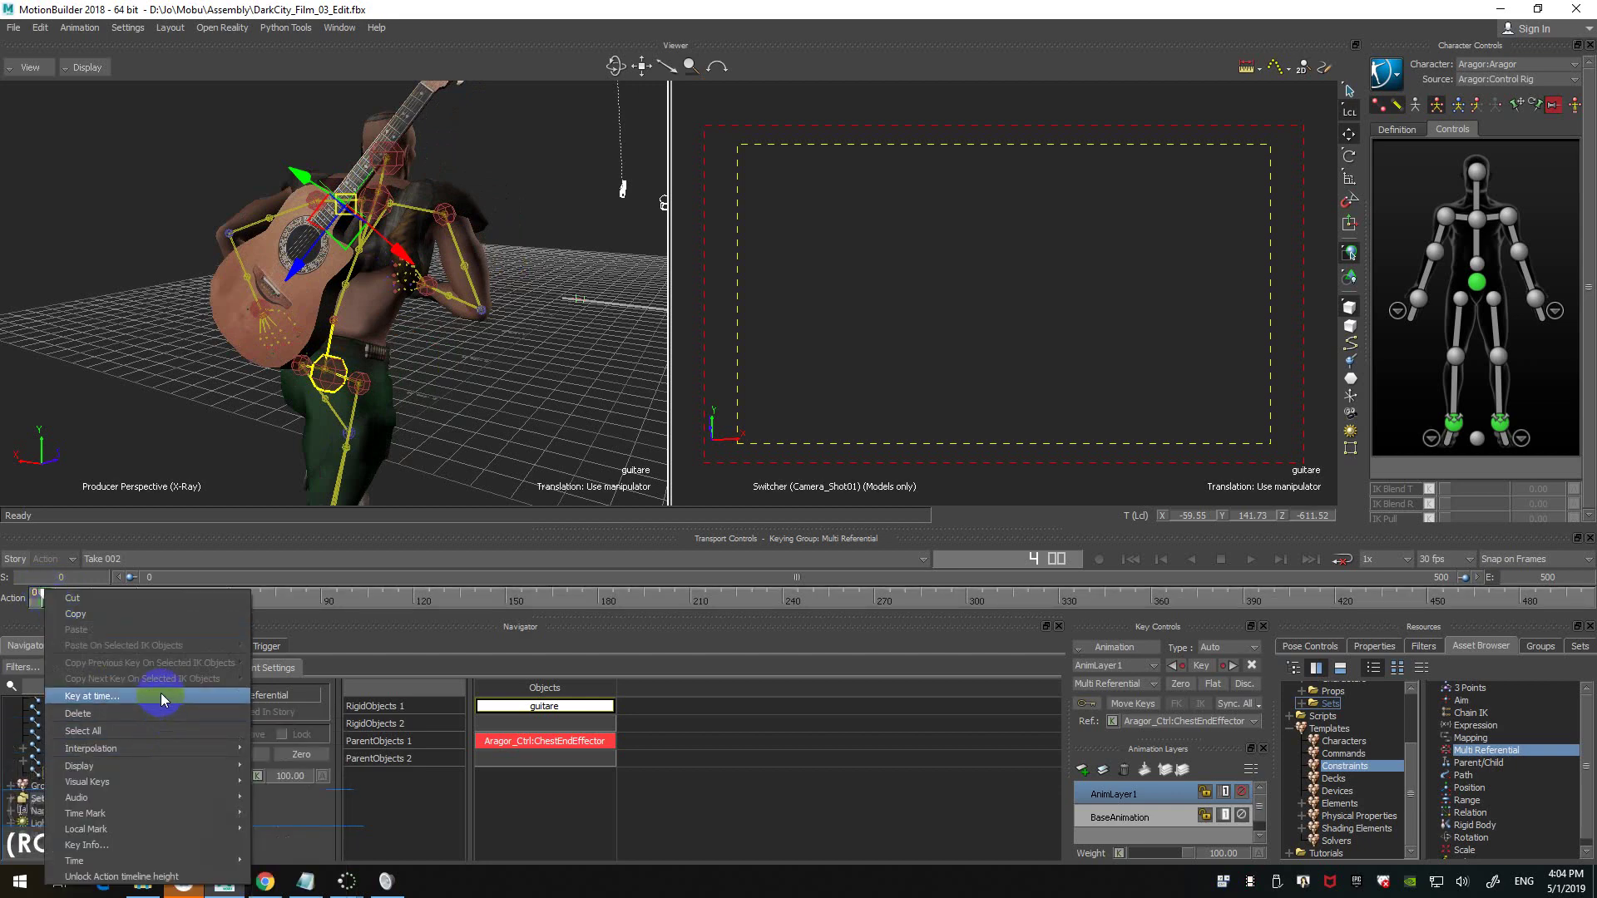
mouse_move(188, 782)
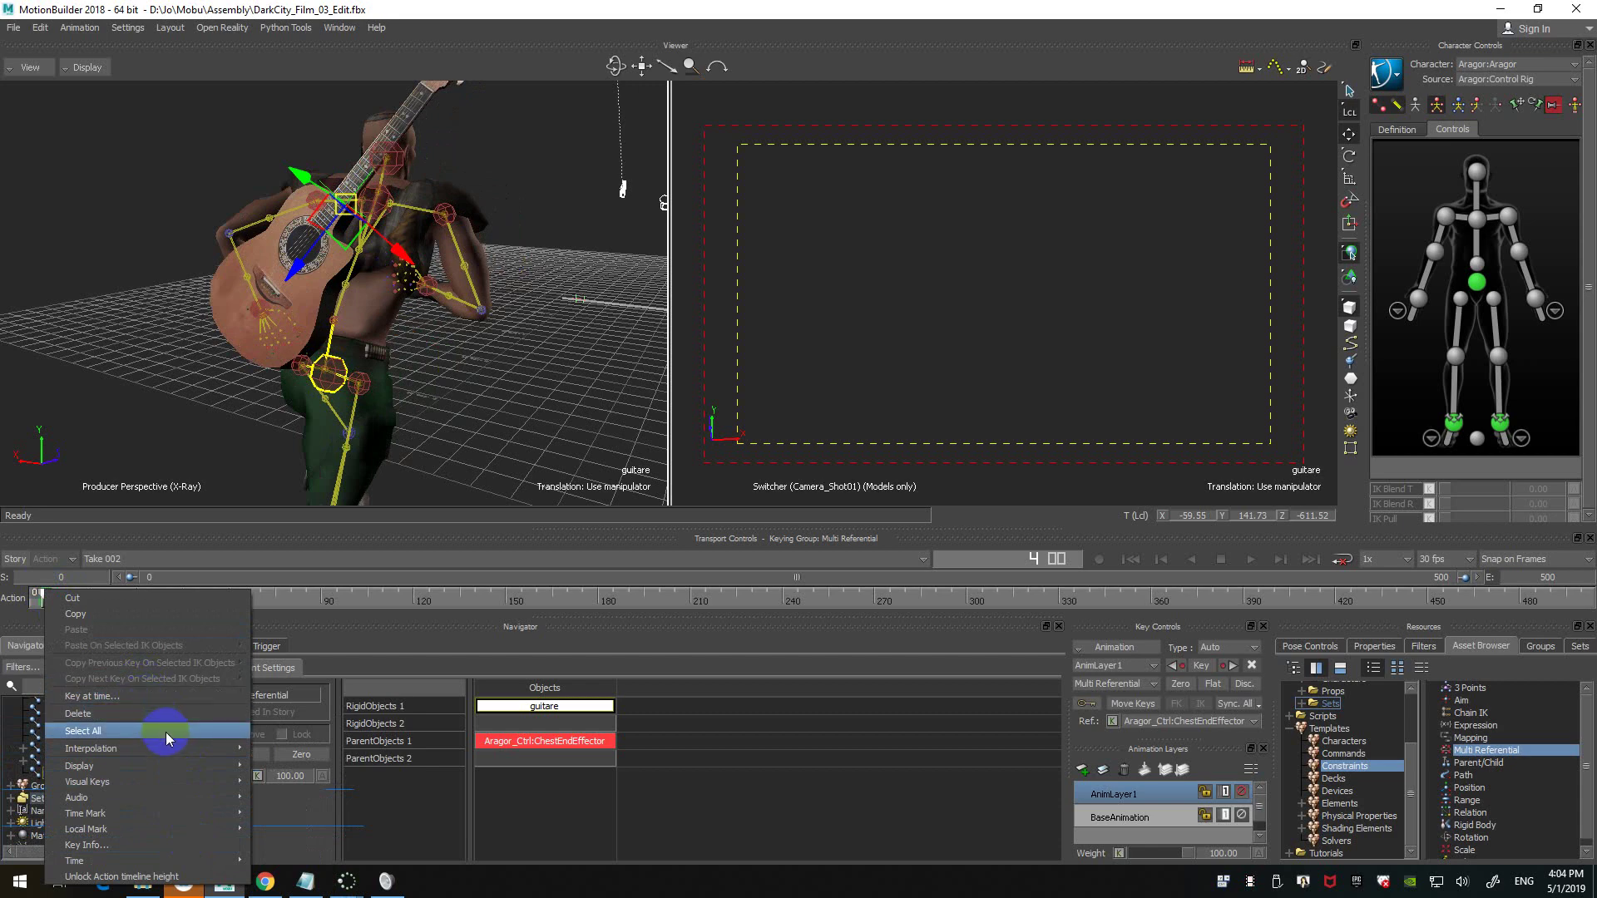
mouse_move(170, 748)
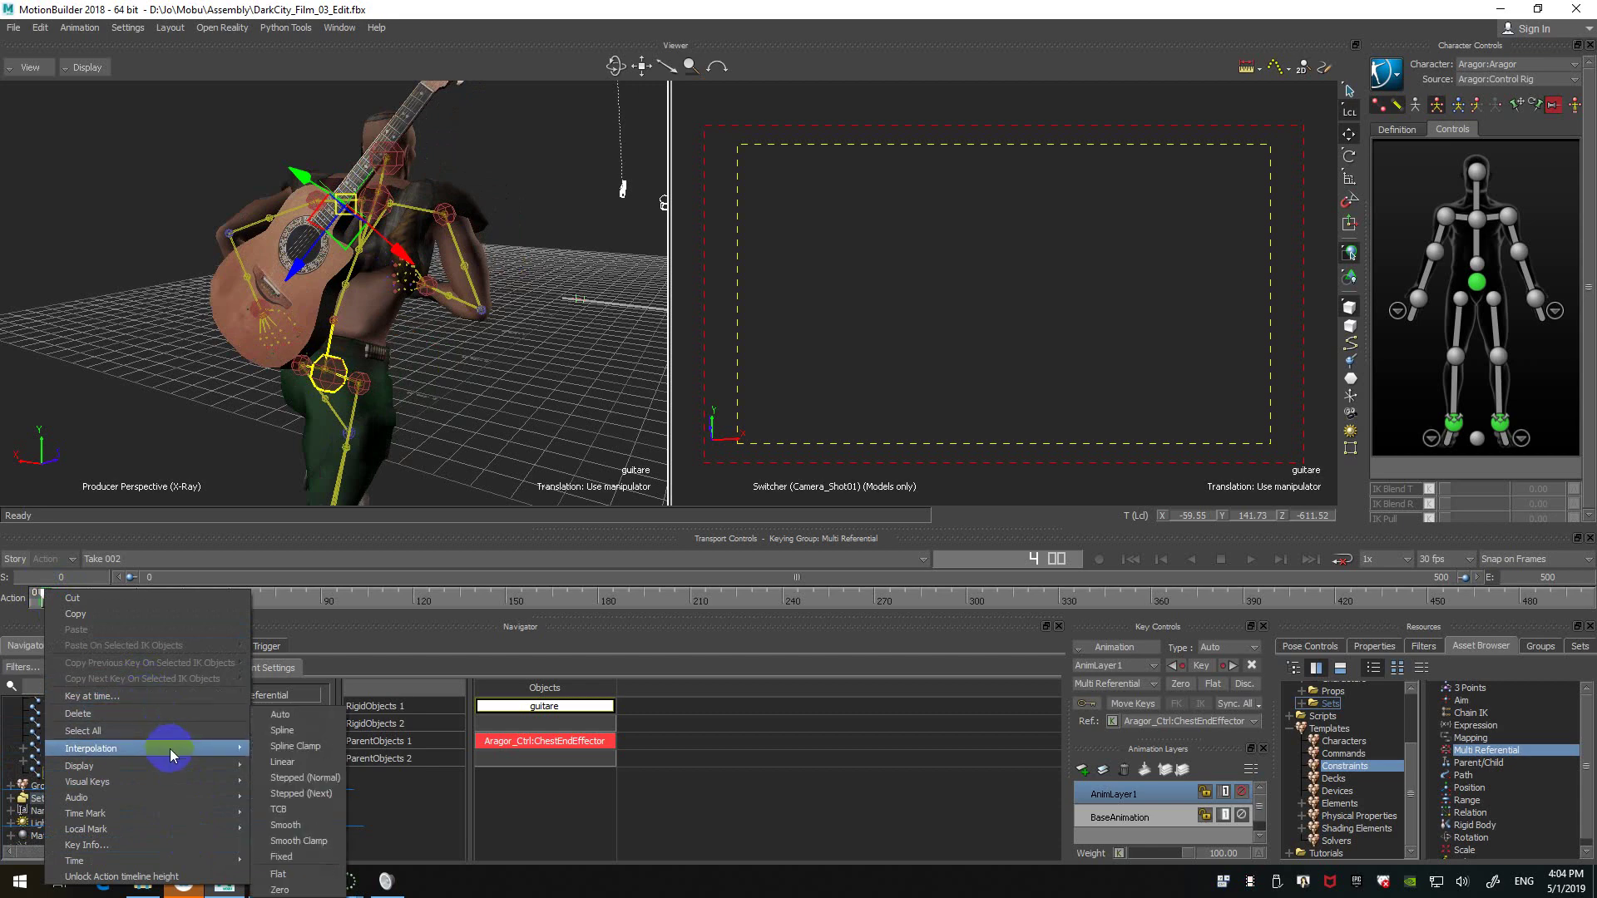
left_click(192, 842)
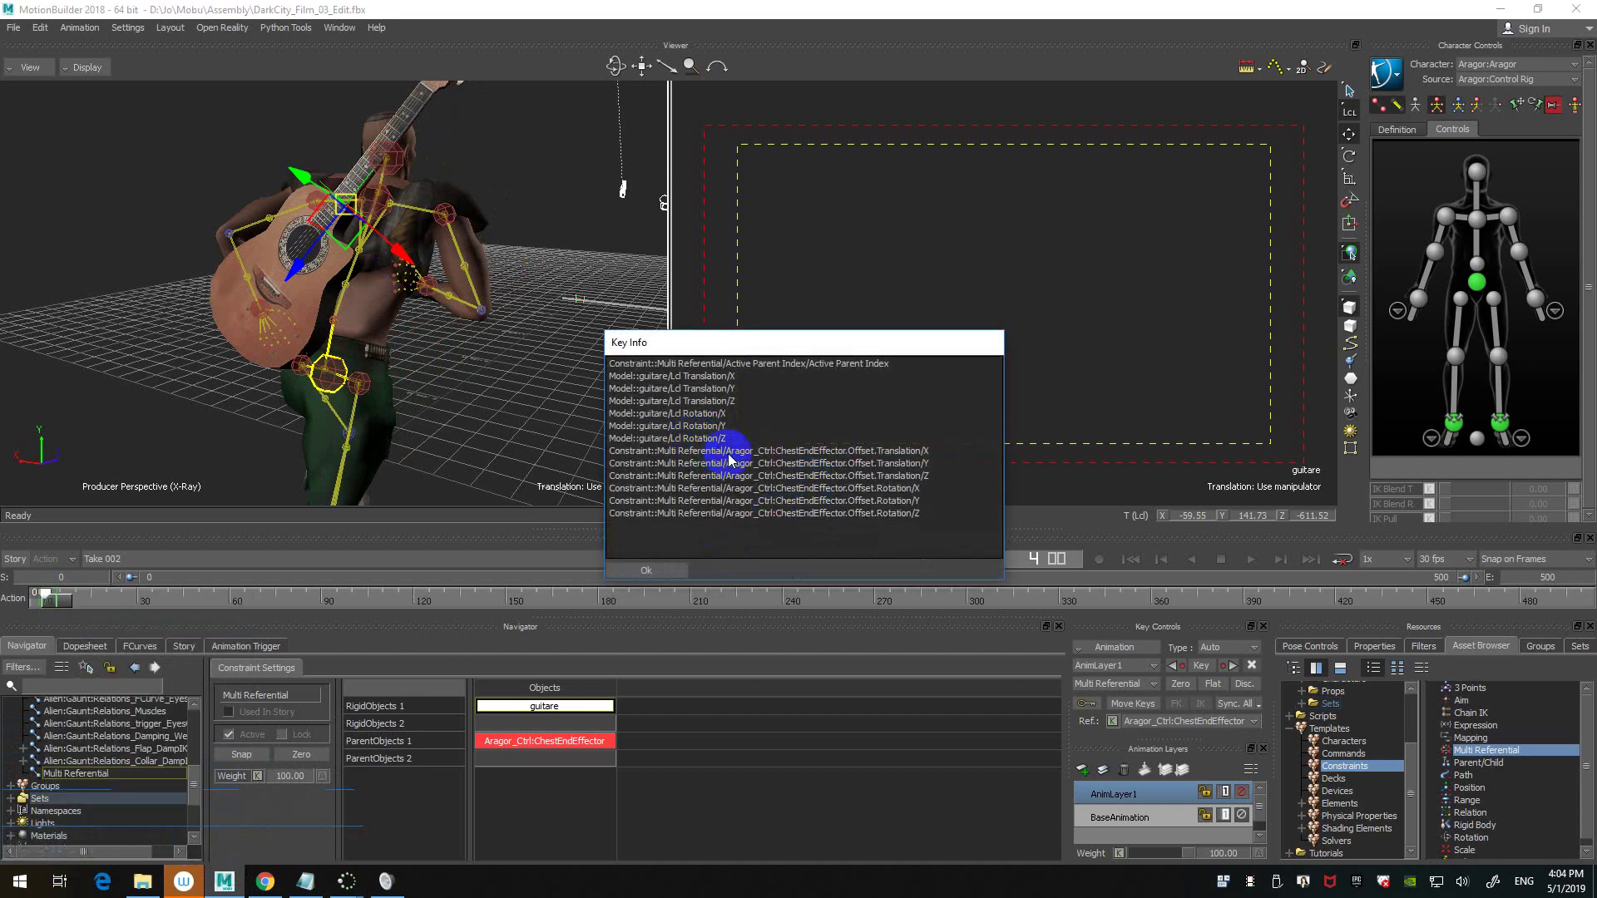
left_click(755, 454)
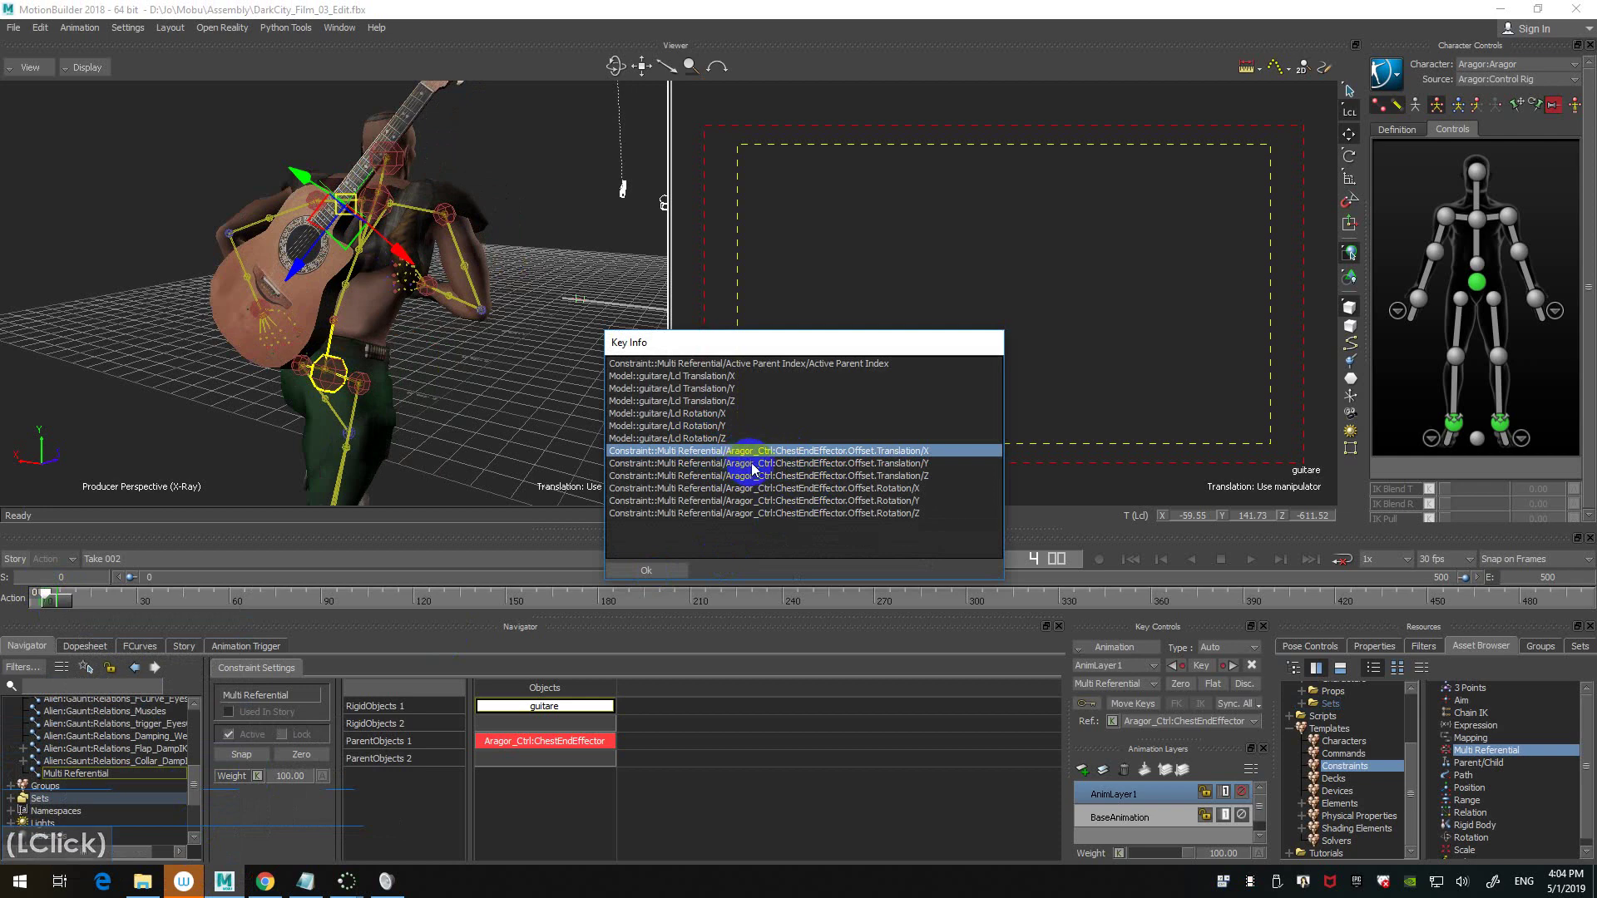
left_click(697, 572)
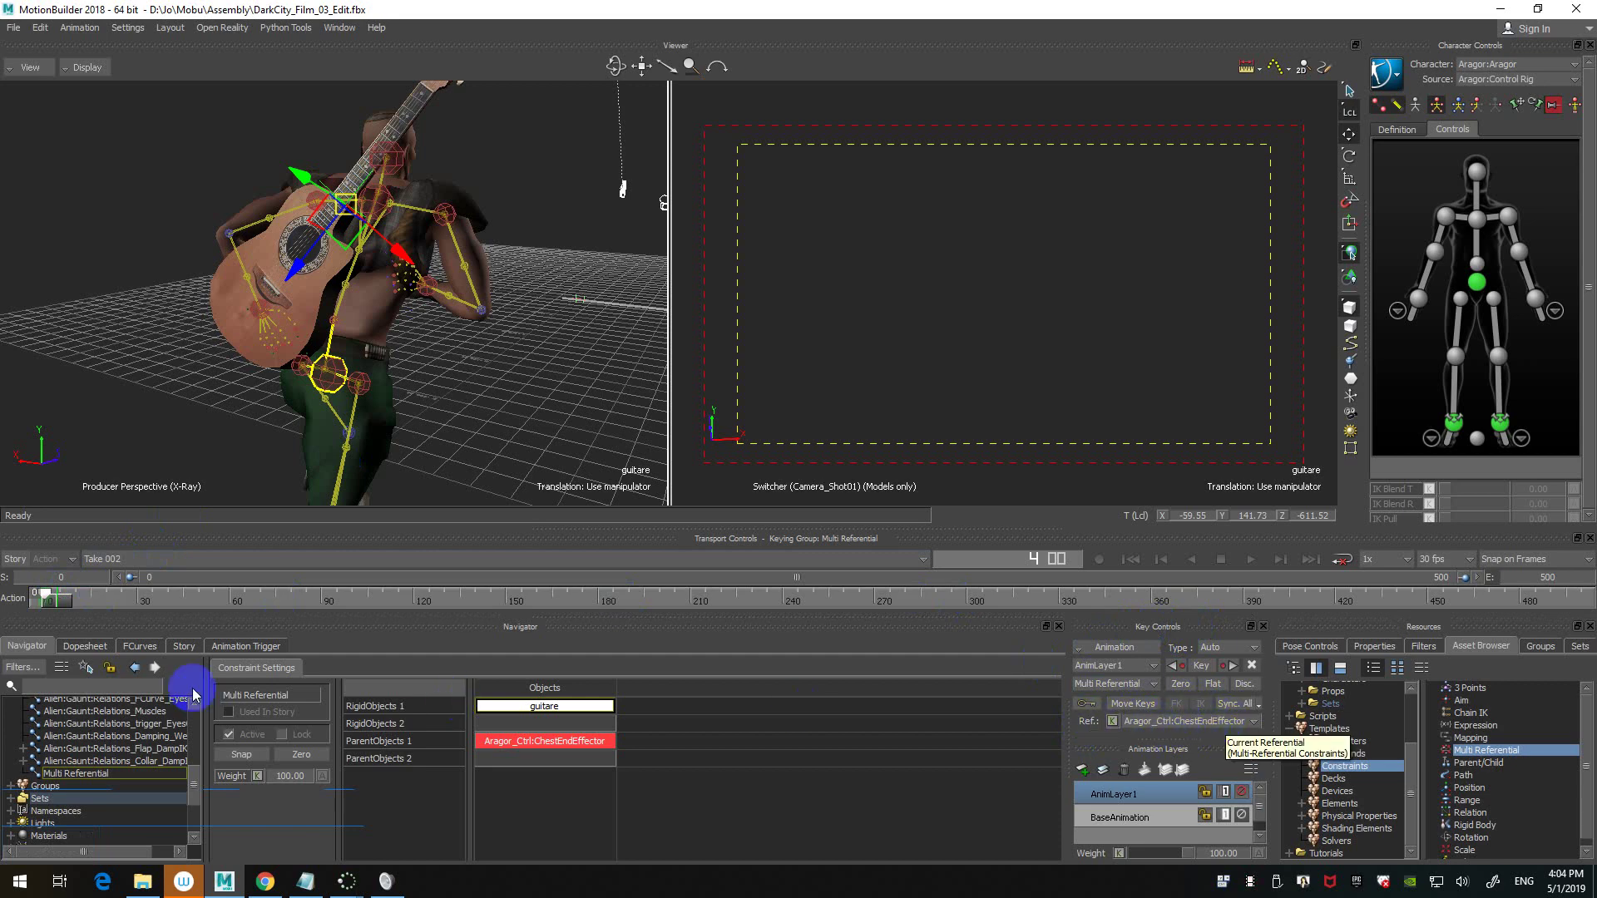
- Clear the selection and scrub the take to frame 392 to check how the guitar follows Aragor in the camera shots
left_click_drag(47, 597, 167, 600)
left_click(1054, 226)
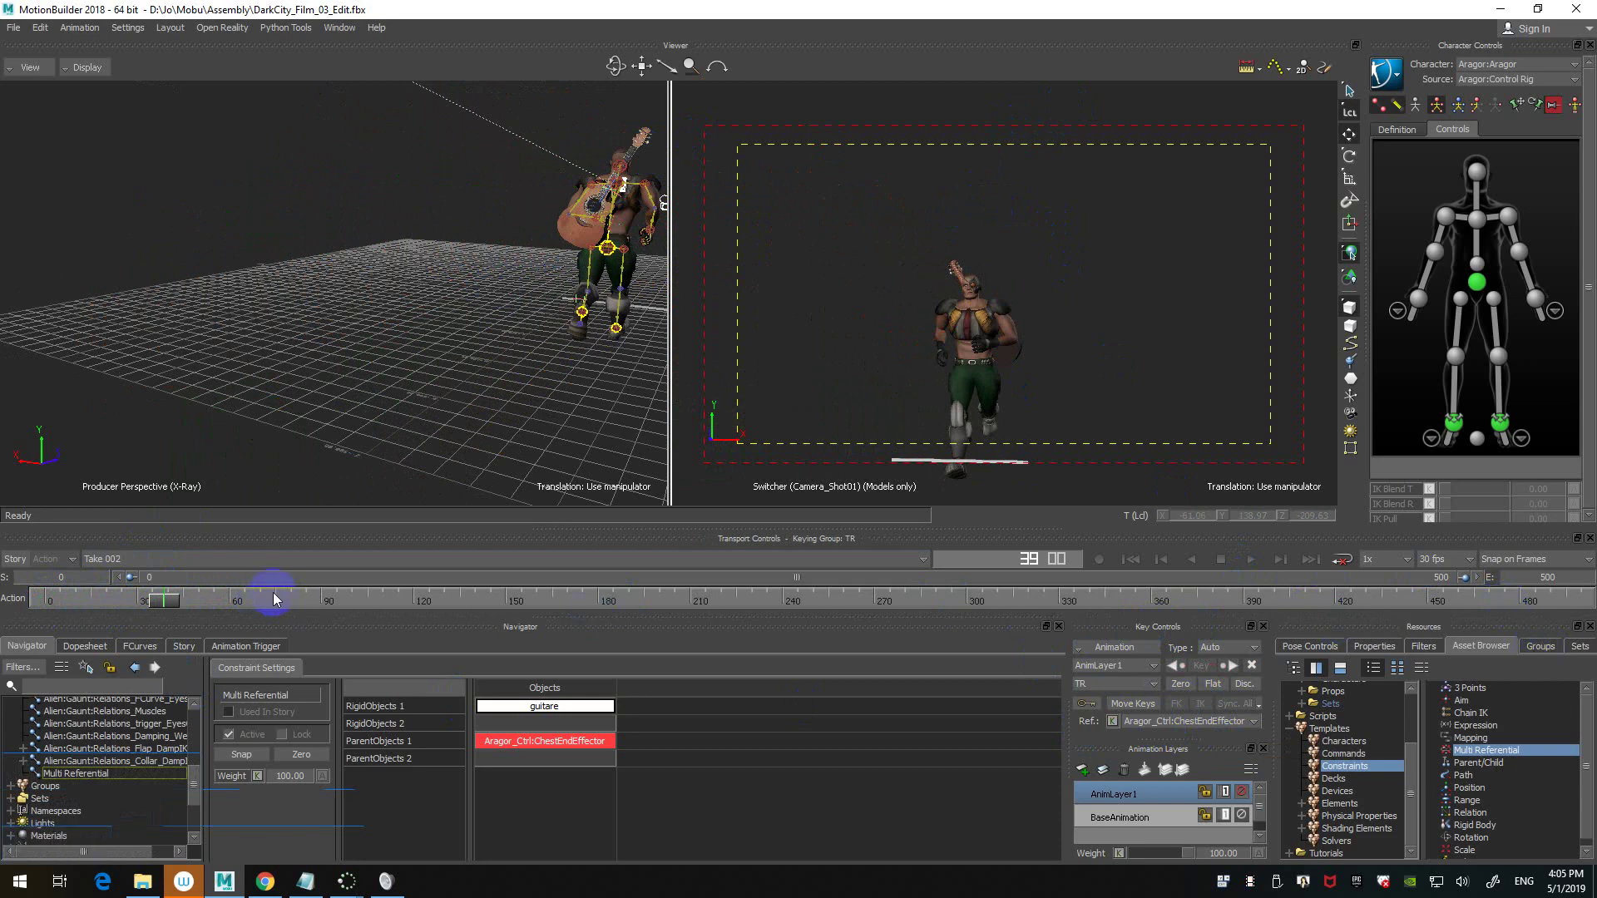
left_click_drag(173, 605, 1248, 589)
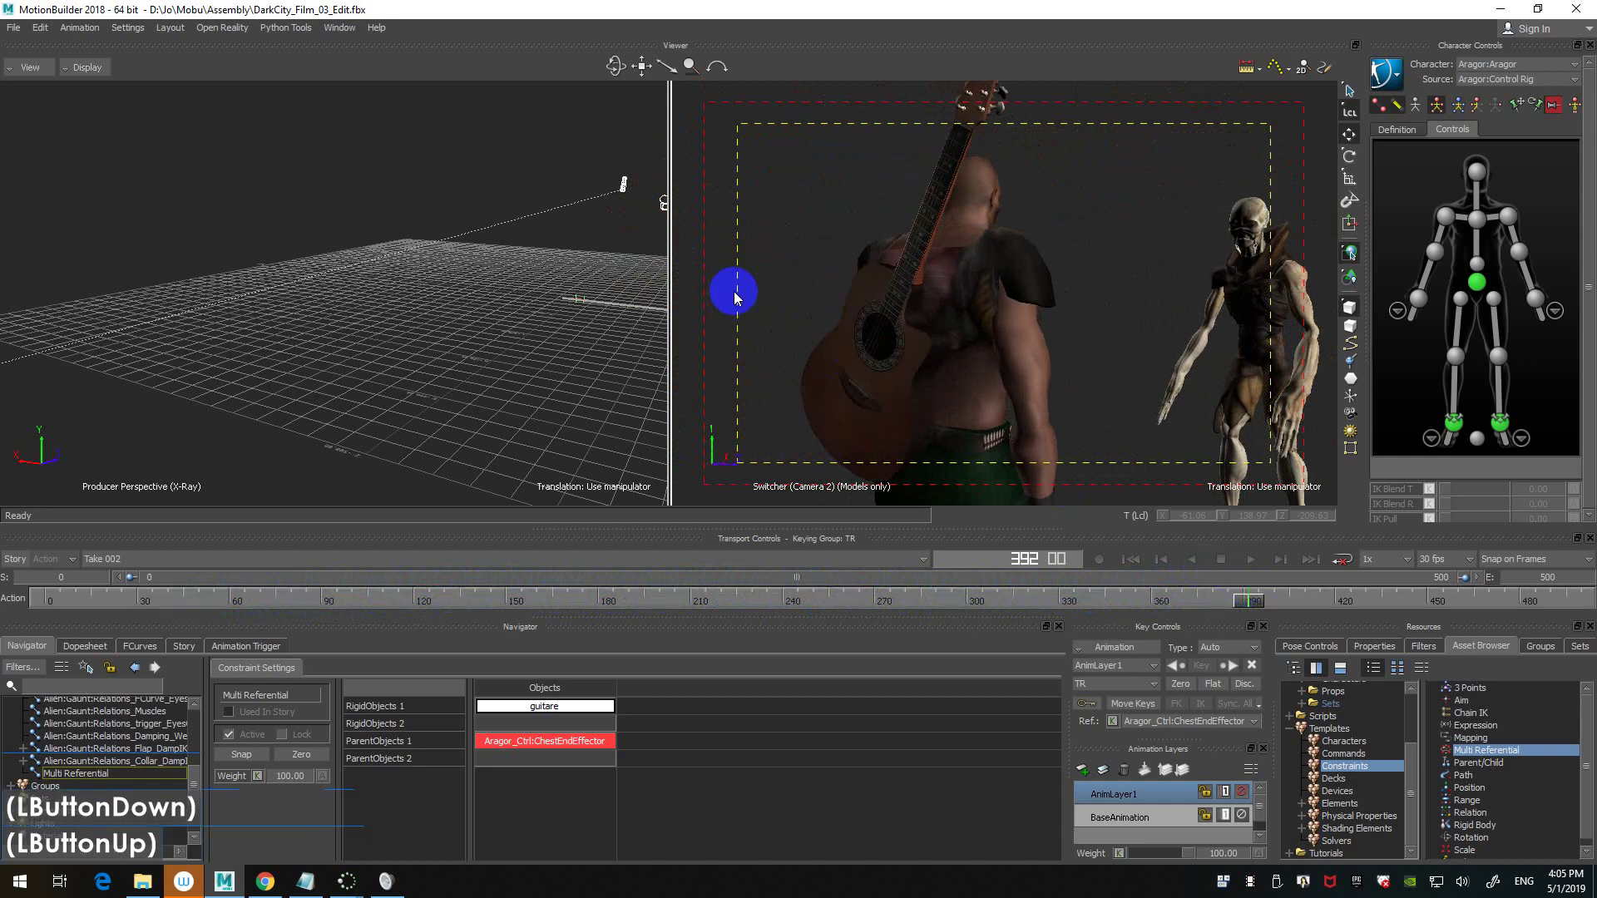
- Select Aragor's right shoulder effector and frame him from behind in the perspective view
left_click(1106, 222)
left_click(503, 283)
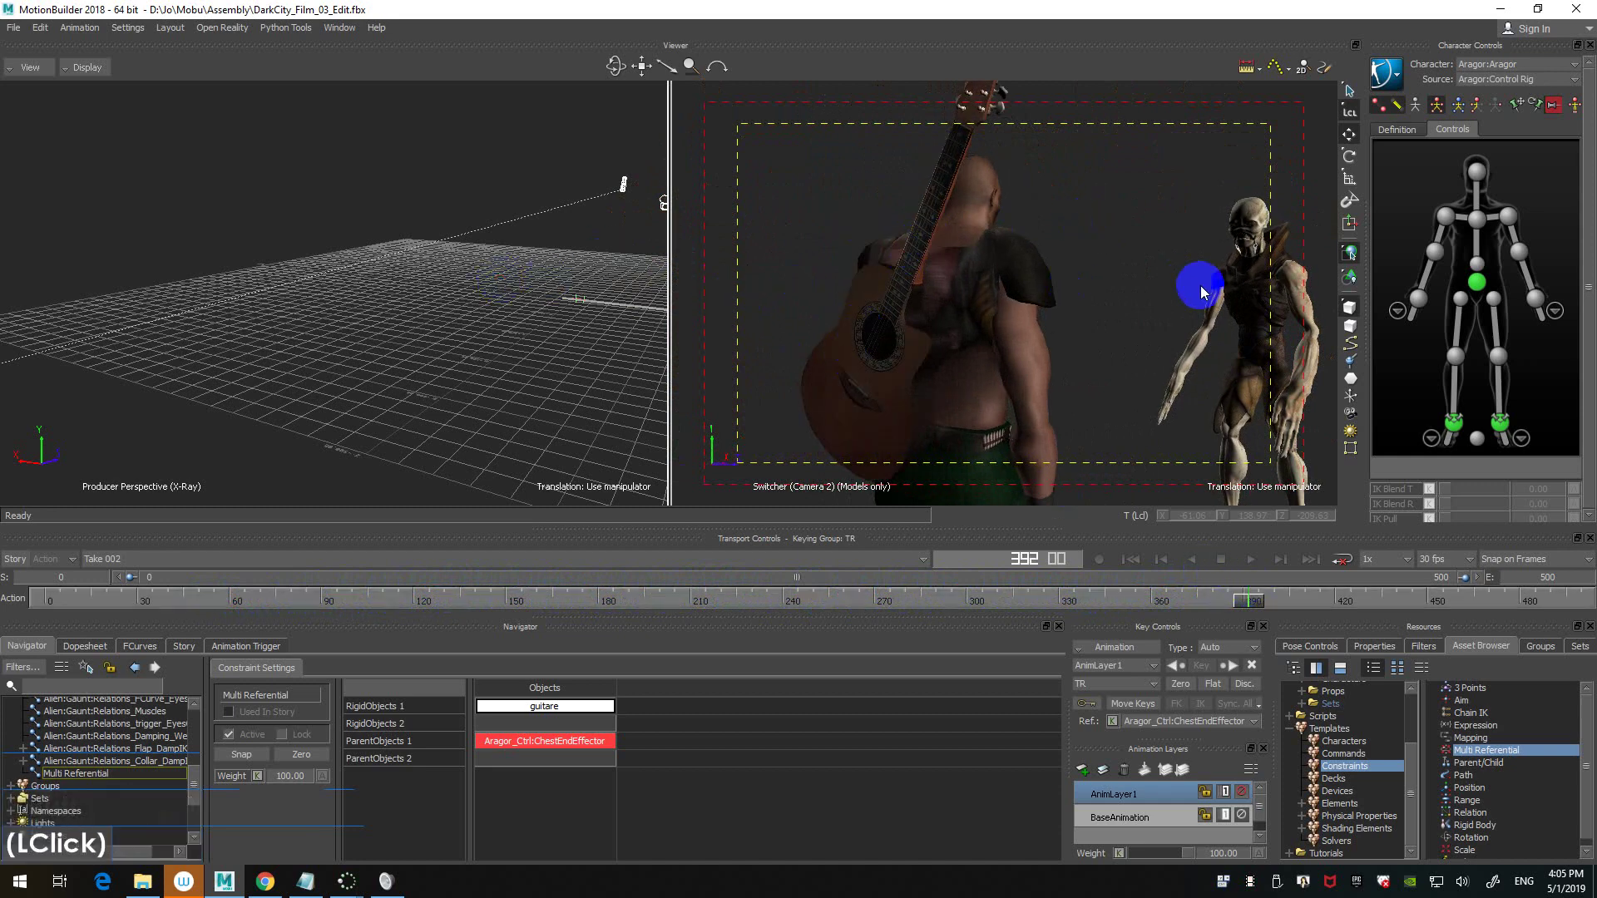
left_click(1445, 217)
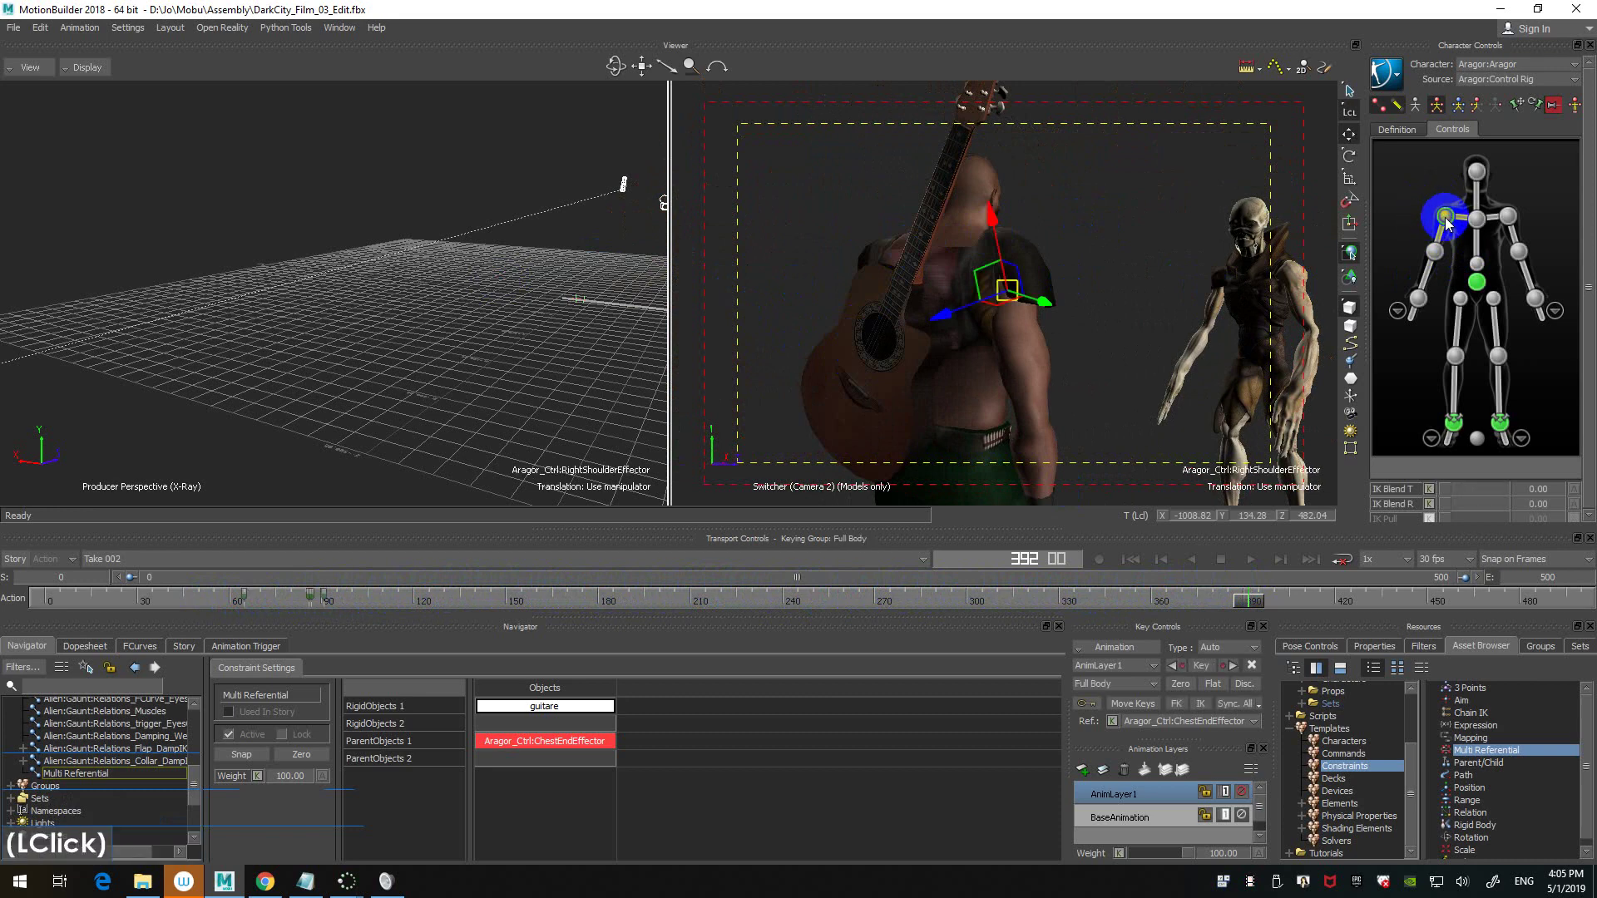
left_click(353, 178)
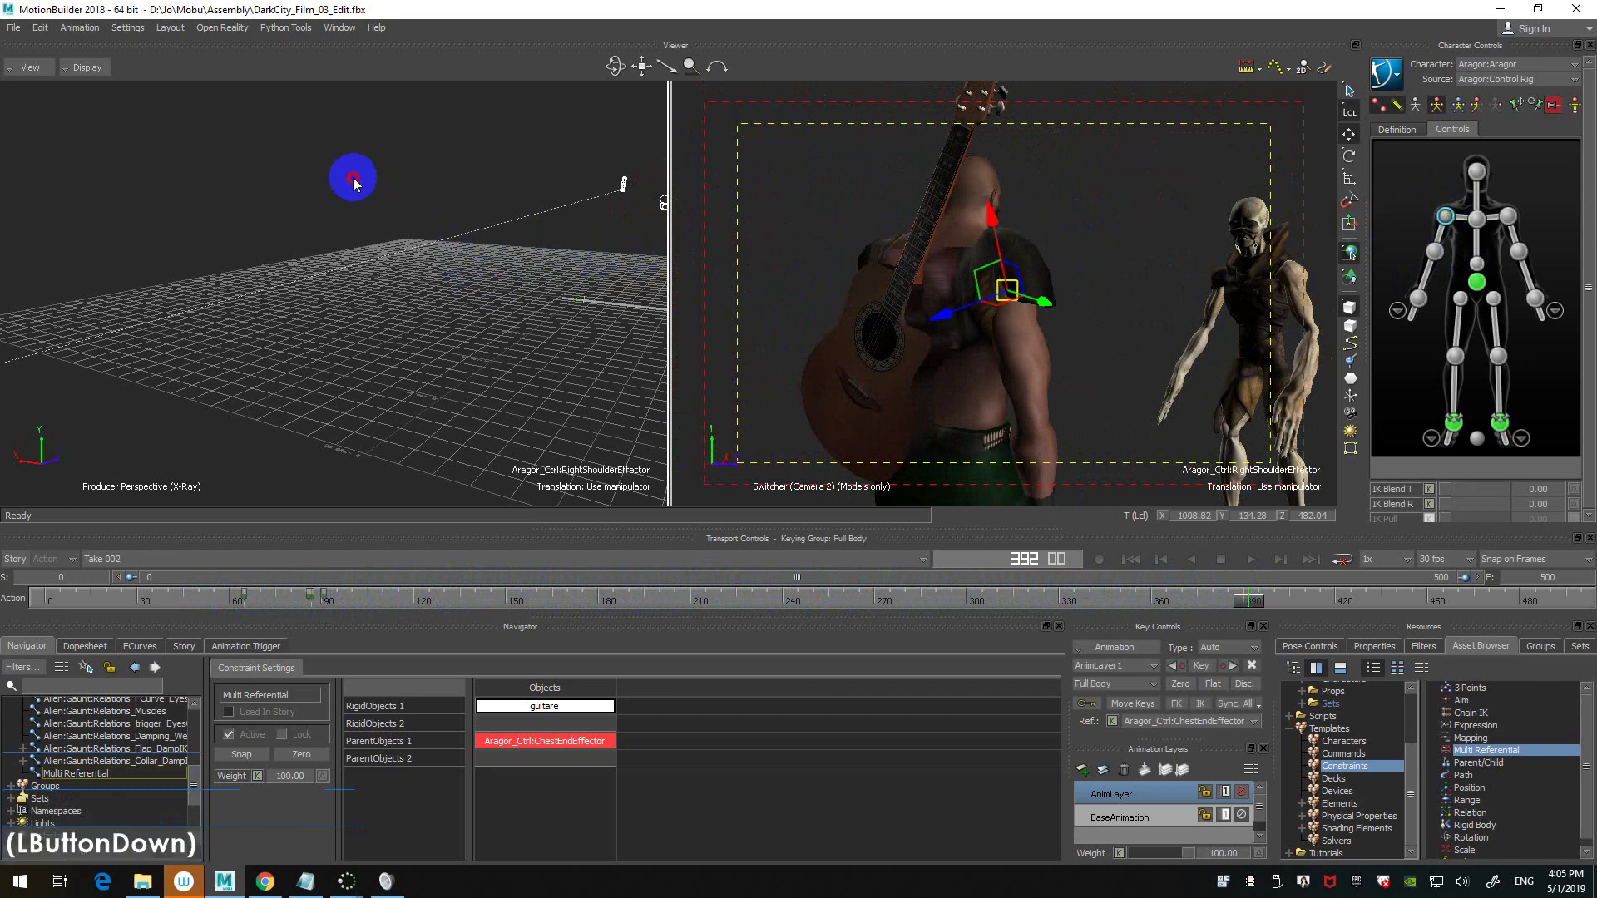
key("f")
scroll(436, 226, "down", 4)
scroll(436, 226, "down", 3)
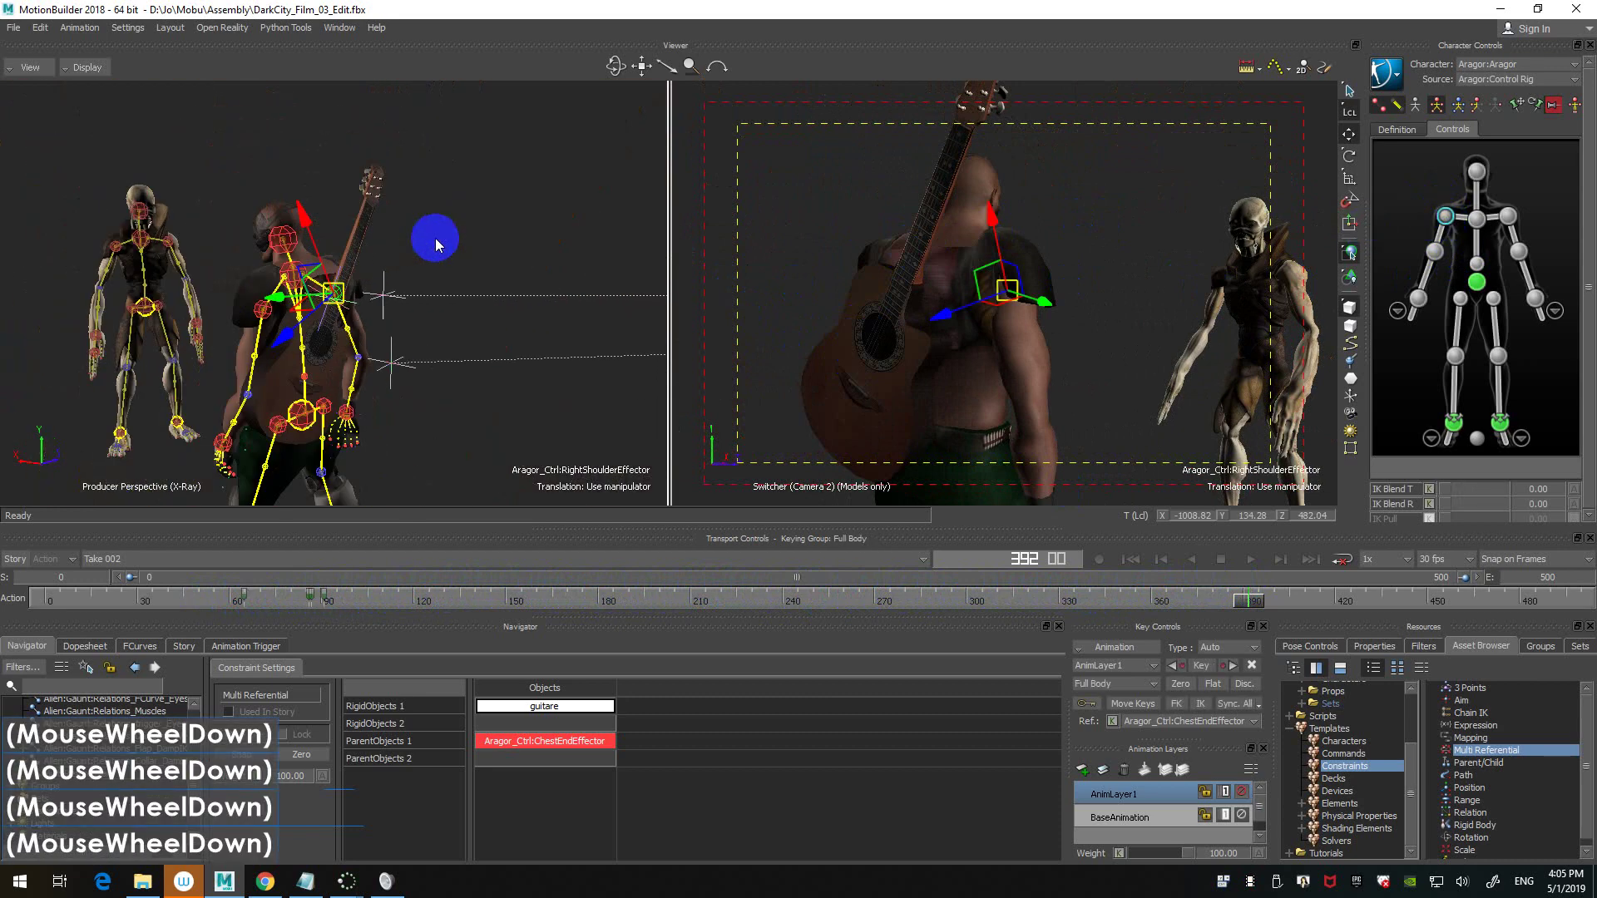
left_click_drag(435, 238, 507, 226, "ctrl+shift")
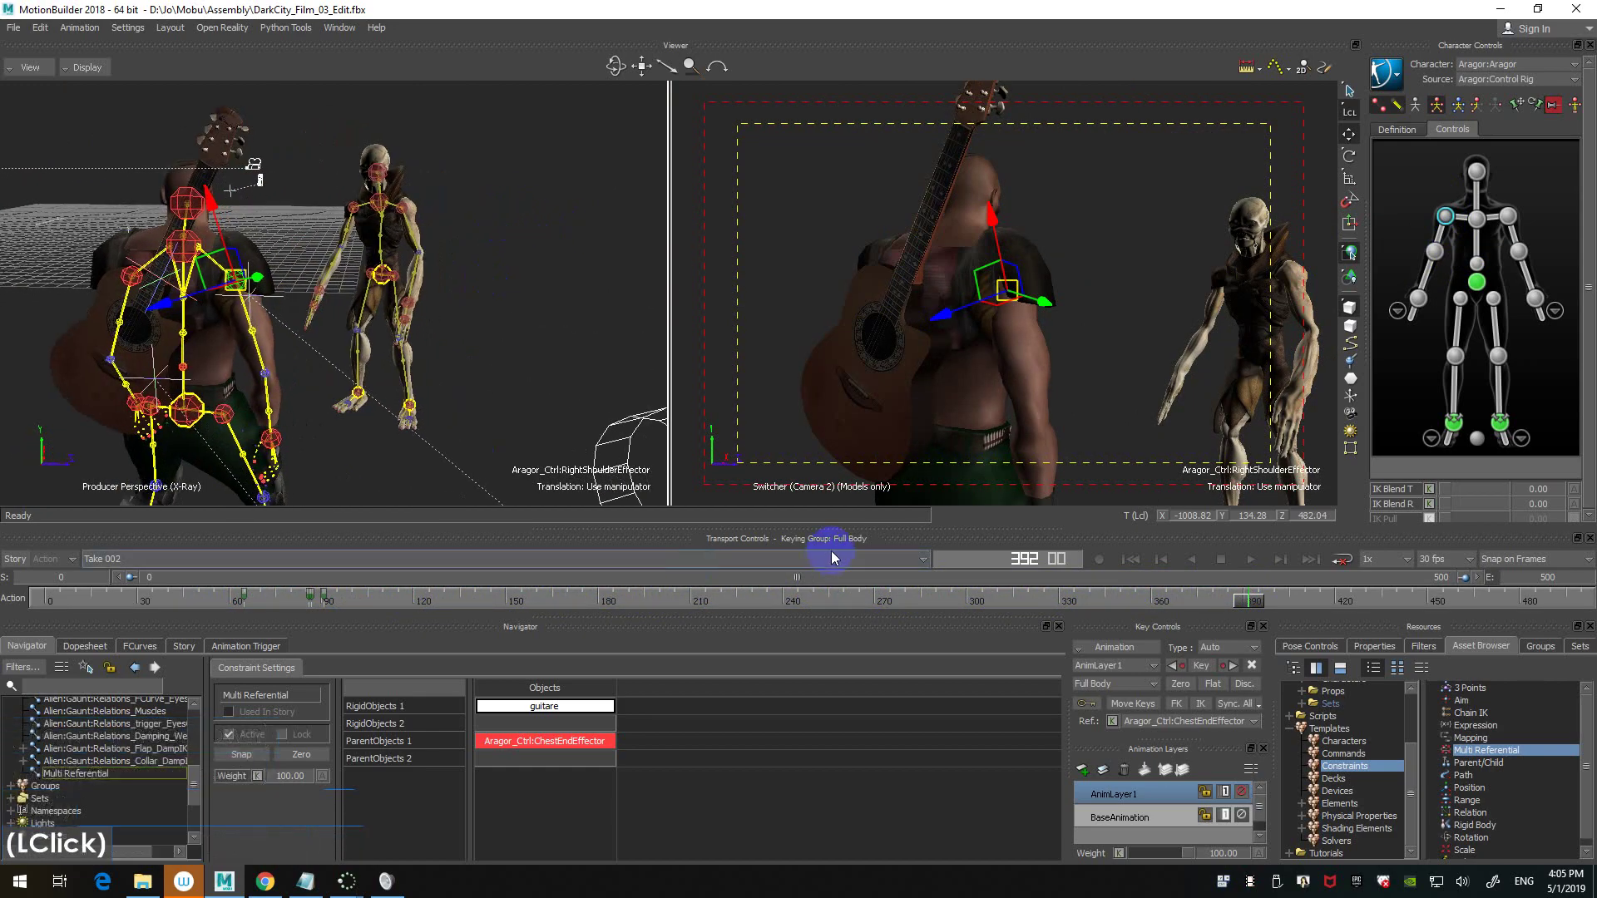
- Scrub back to frame 383 and show only the models in the perspective view
left_click(1248, 599)
mouse_move(1250, 605)
left_mouse_down()
mouse_move(1223, 605)
mouse_move(1428, 597)
mouse_move(1190, 593)
mouse_move(1221, 593)
left_mouse_up()
left_click_drag(313, 257, 453, 264, "ctrl+shift")
key("ctrl+a")
left_click_drag(389, 342, 521, 342, "ctrl")
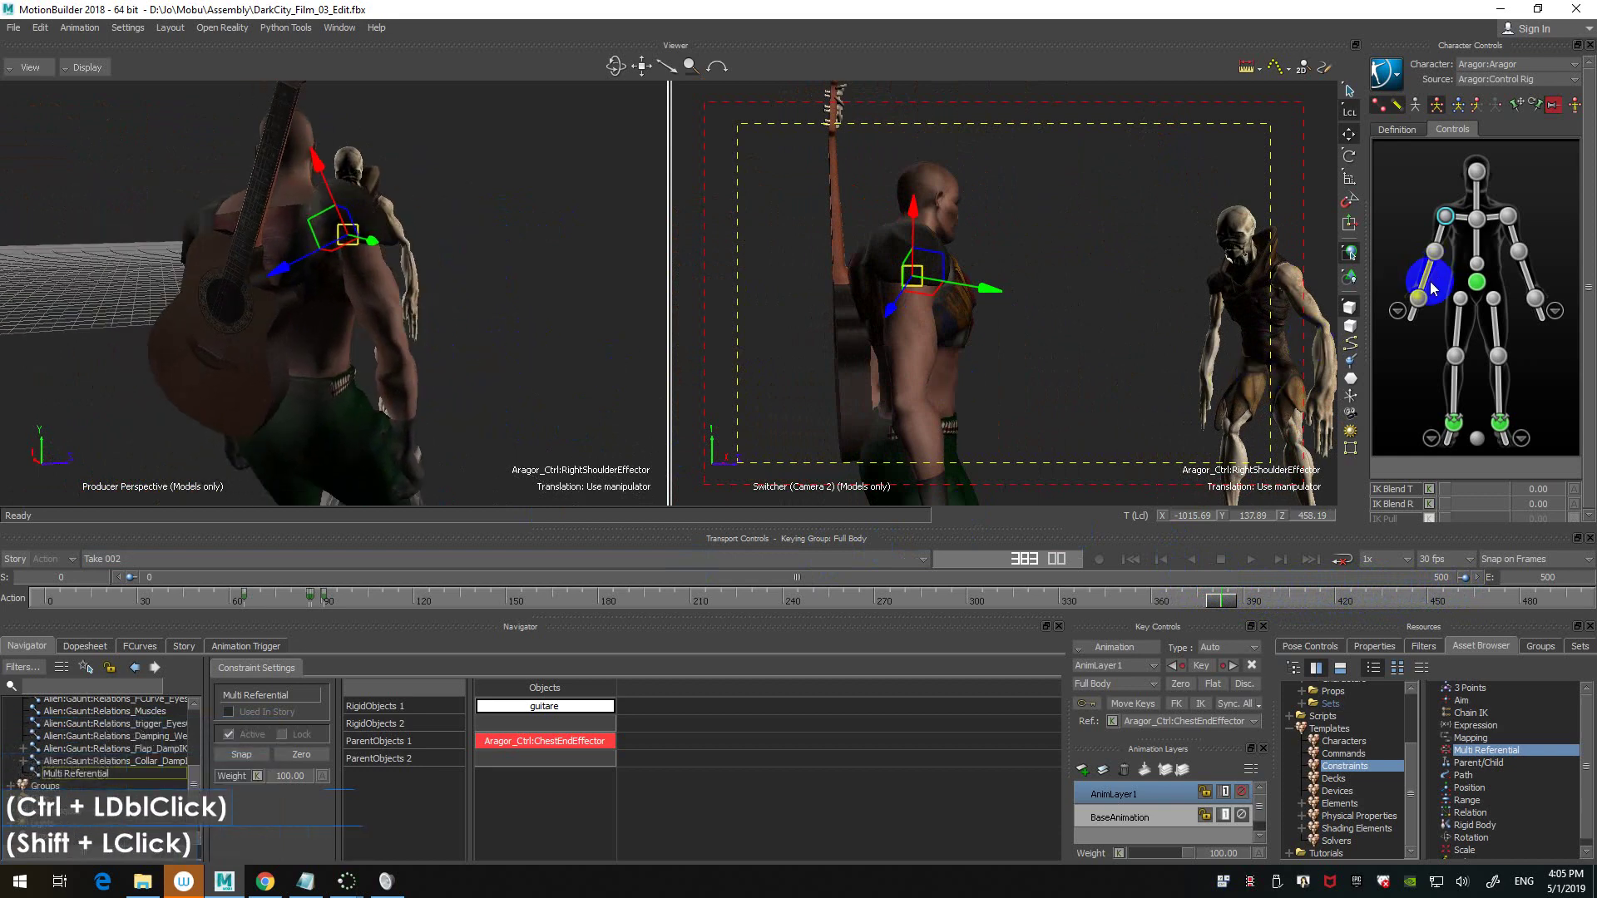
- Select Aragor's right wrist effector and switch the keying mode from full body to Body Parts
left_click(1419, 300)
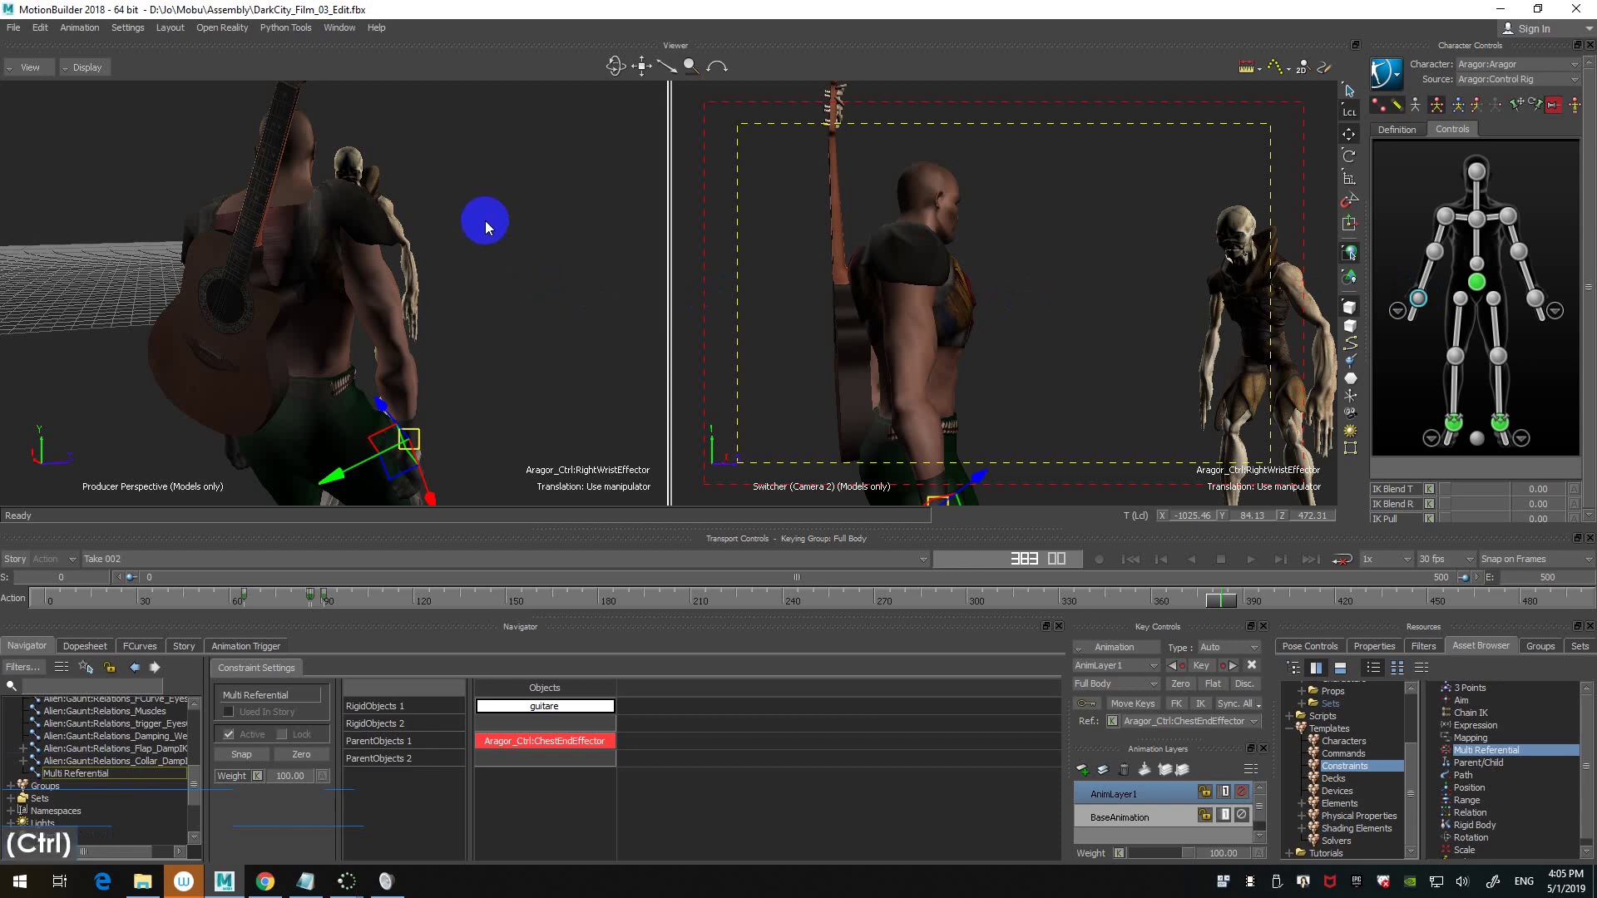
left_click_drag(485, 221, 514, 276, "ctrl+shift")
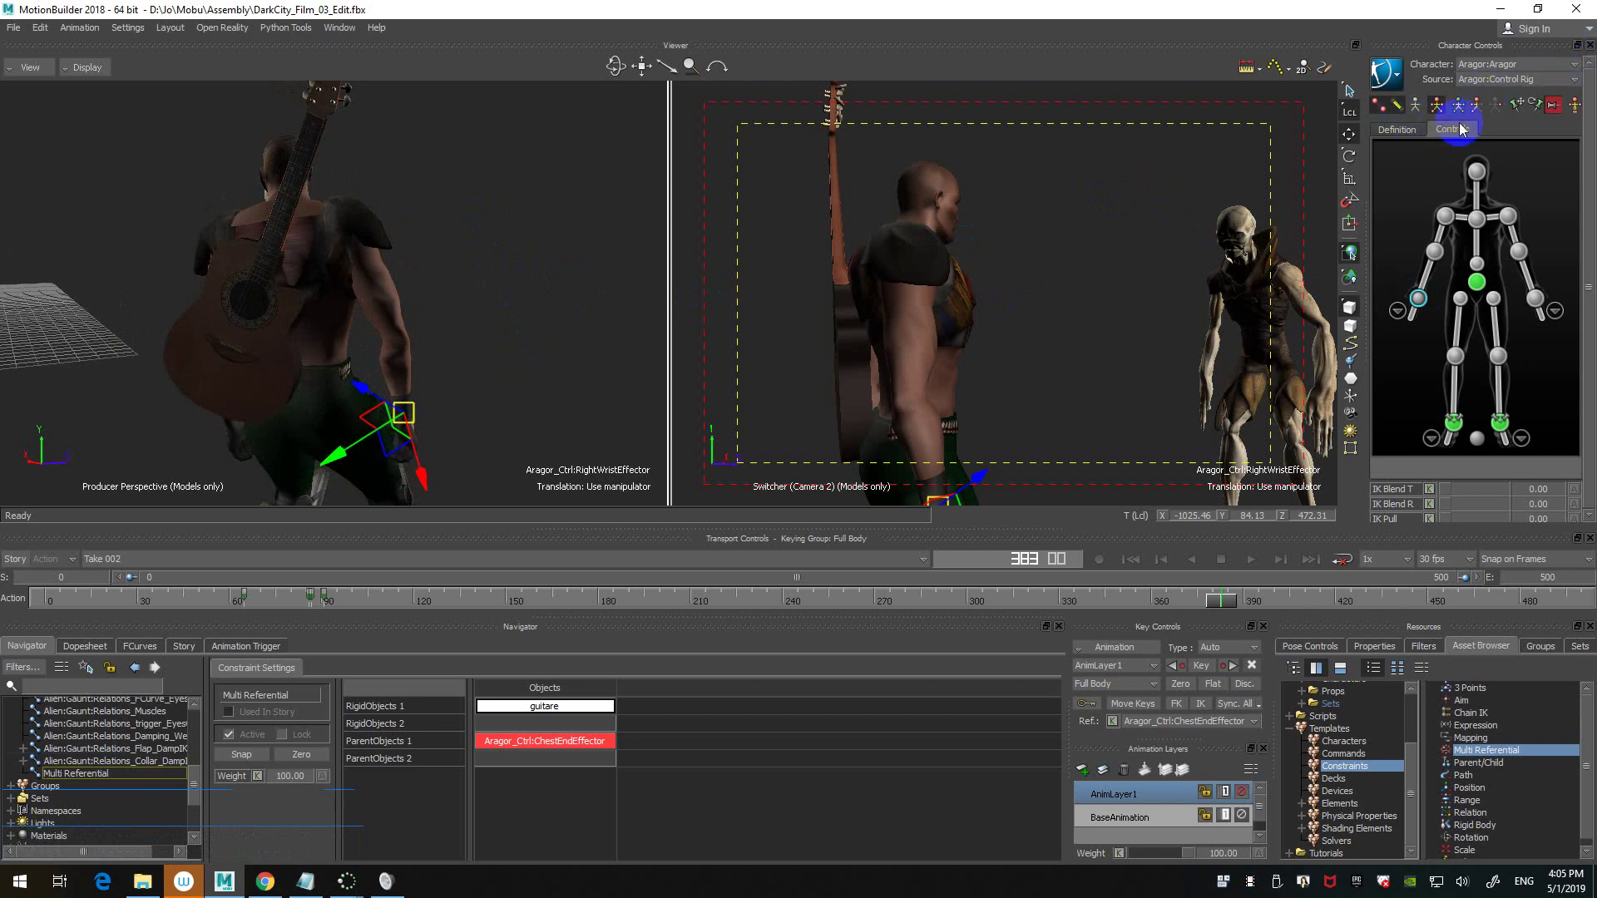
left_click(1478, 105)
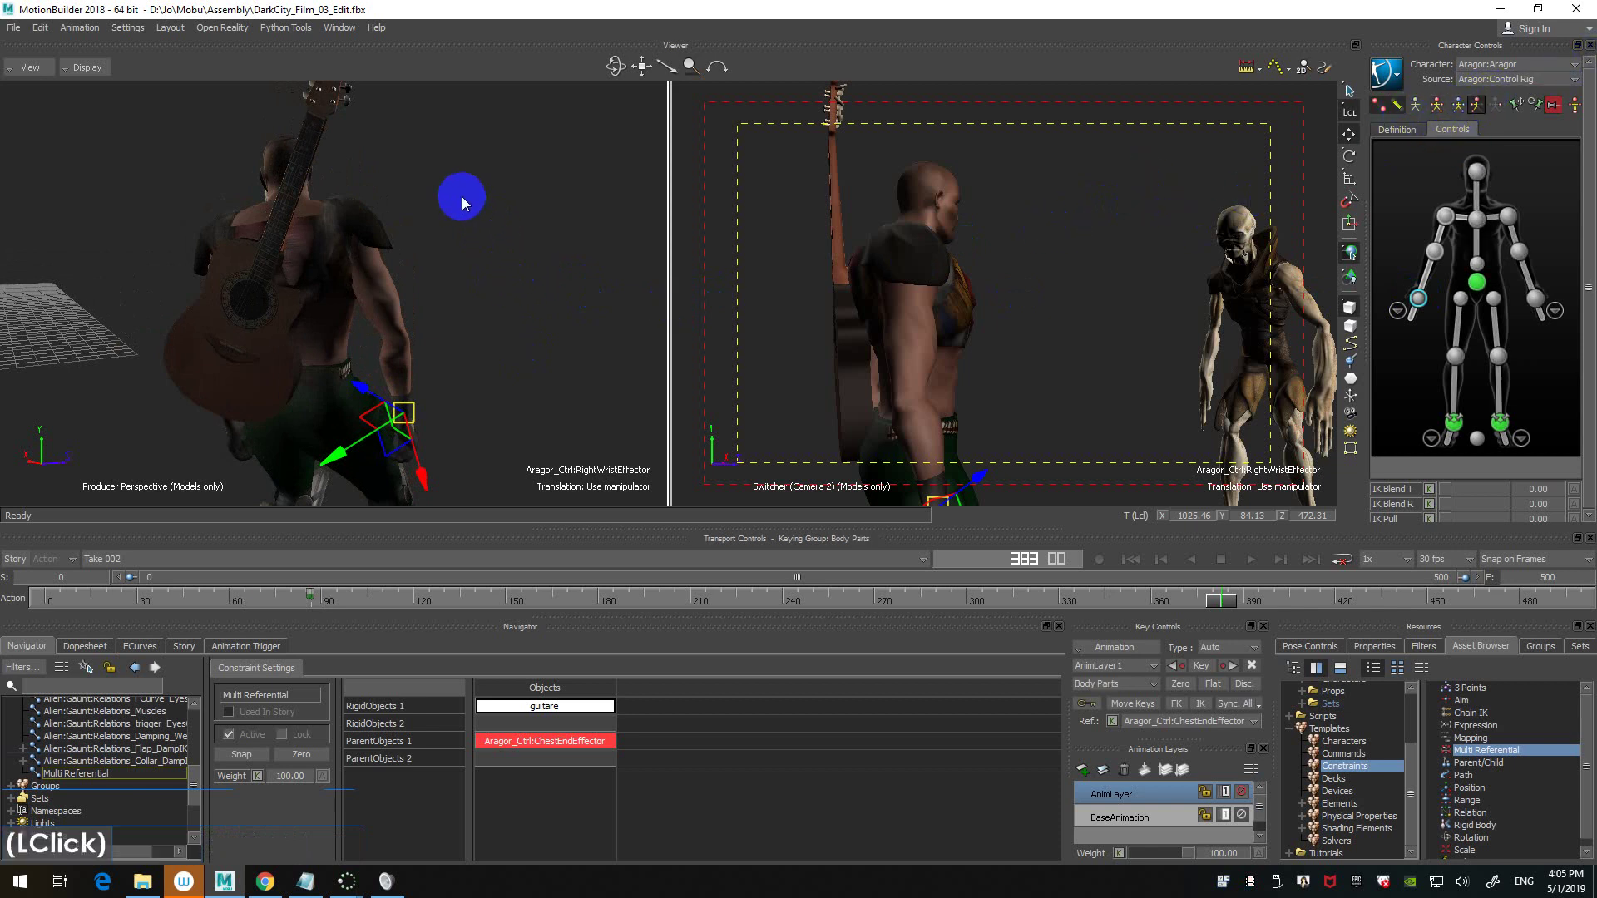
left_click(520, 257)
left_click_drag(521, 328, 519, 301, "ctrl")
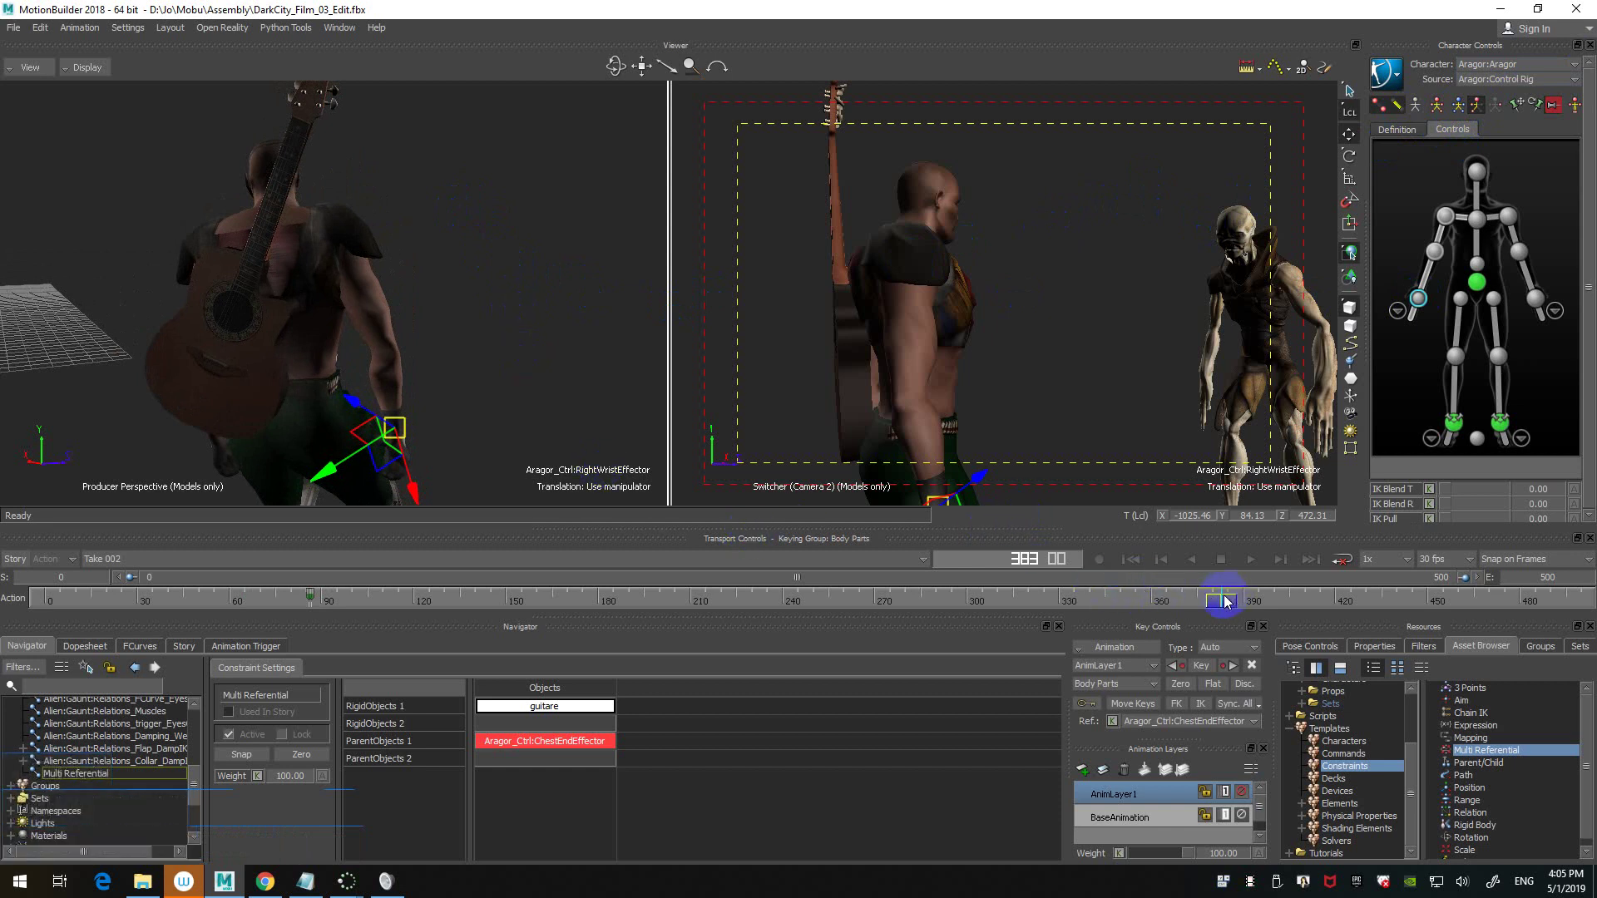
- Zoom the timeline to frames 374 to 500 and key the right arm at frame 376
left_click_drag(129, 580, 1121, 577)
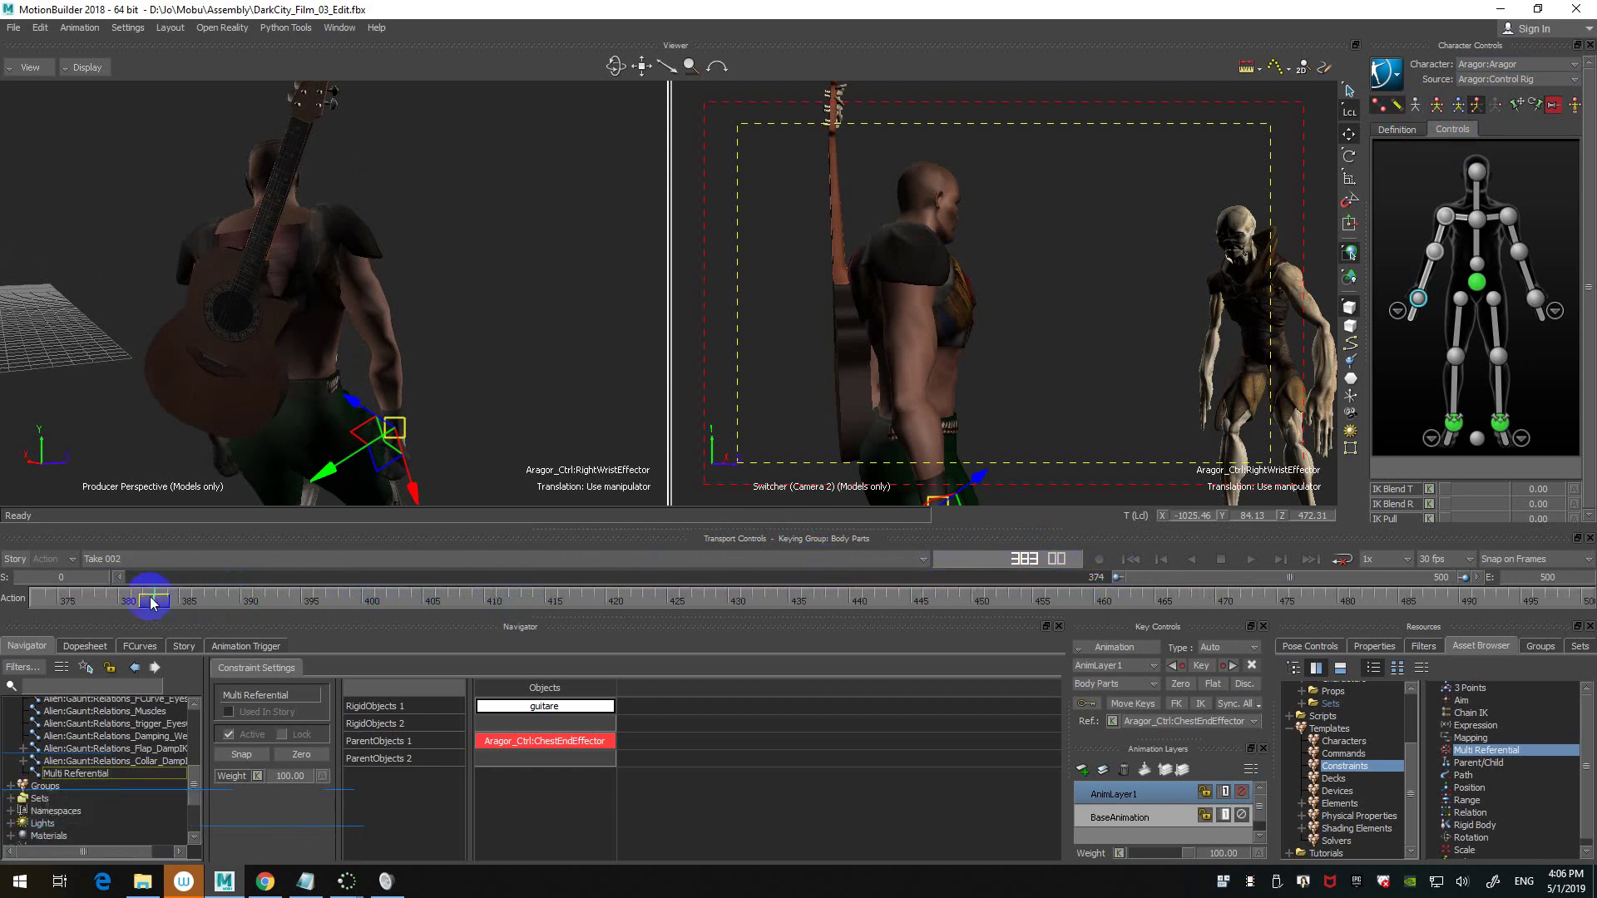
left_click_drag(152, 597, 76, 601)
key("k")
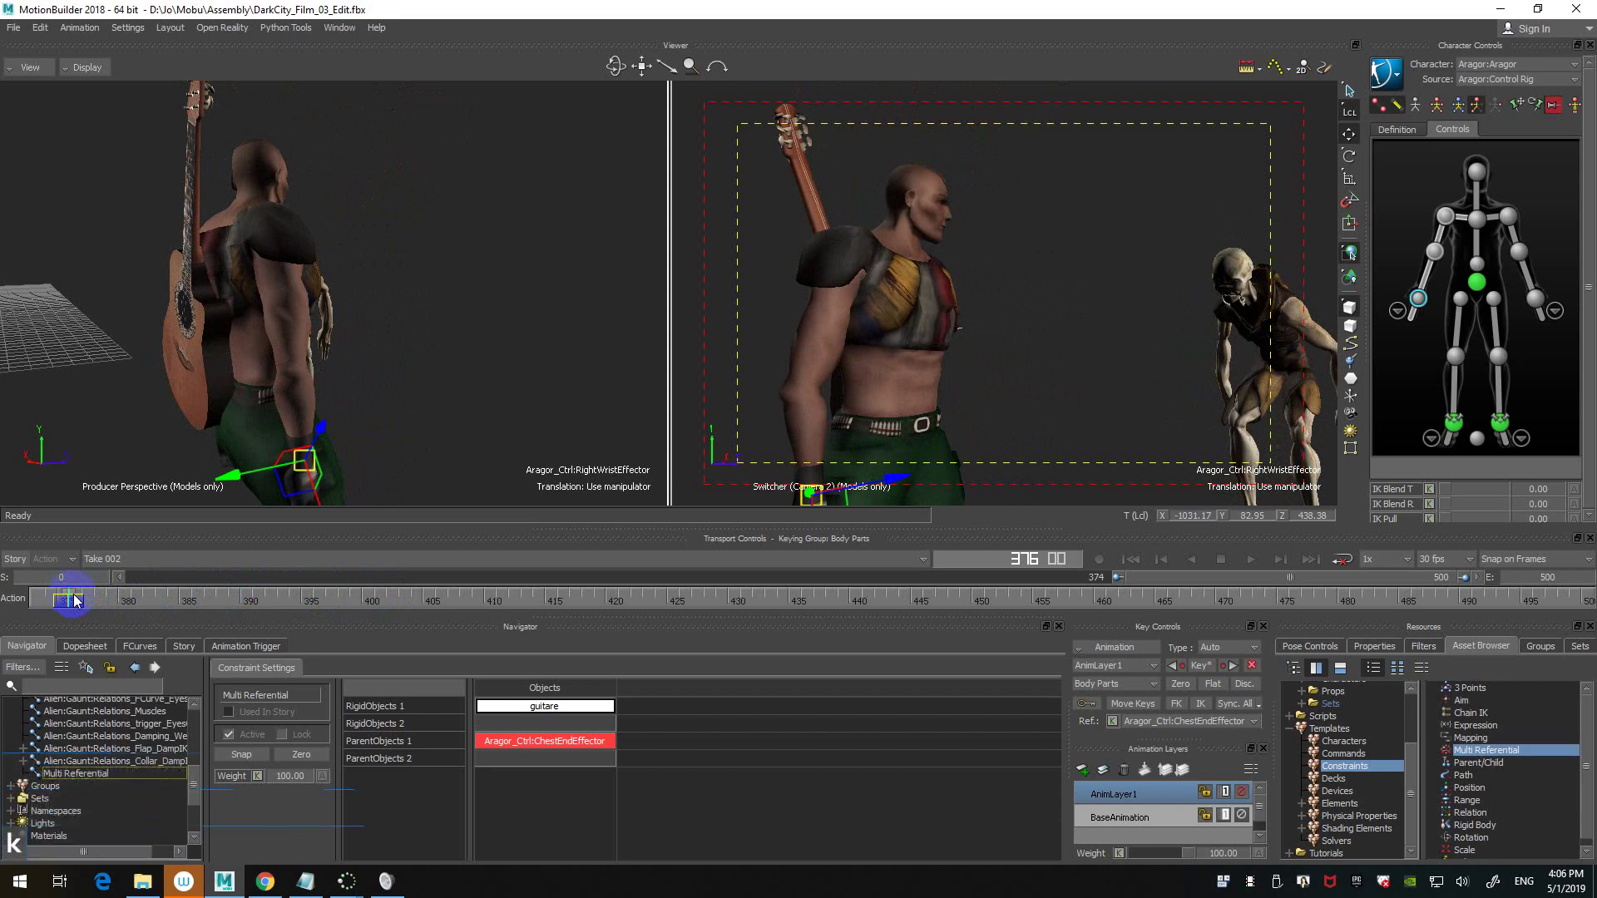
mouse_move(75, 600)
left_mouse_down()
mouse_move(160, 596)
mouse_move(71, 596)
mouse_move(88, 604)
left_mouse_up()
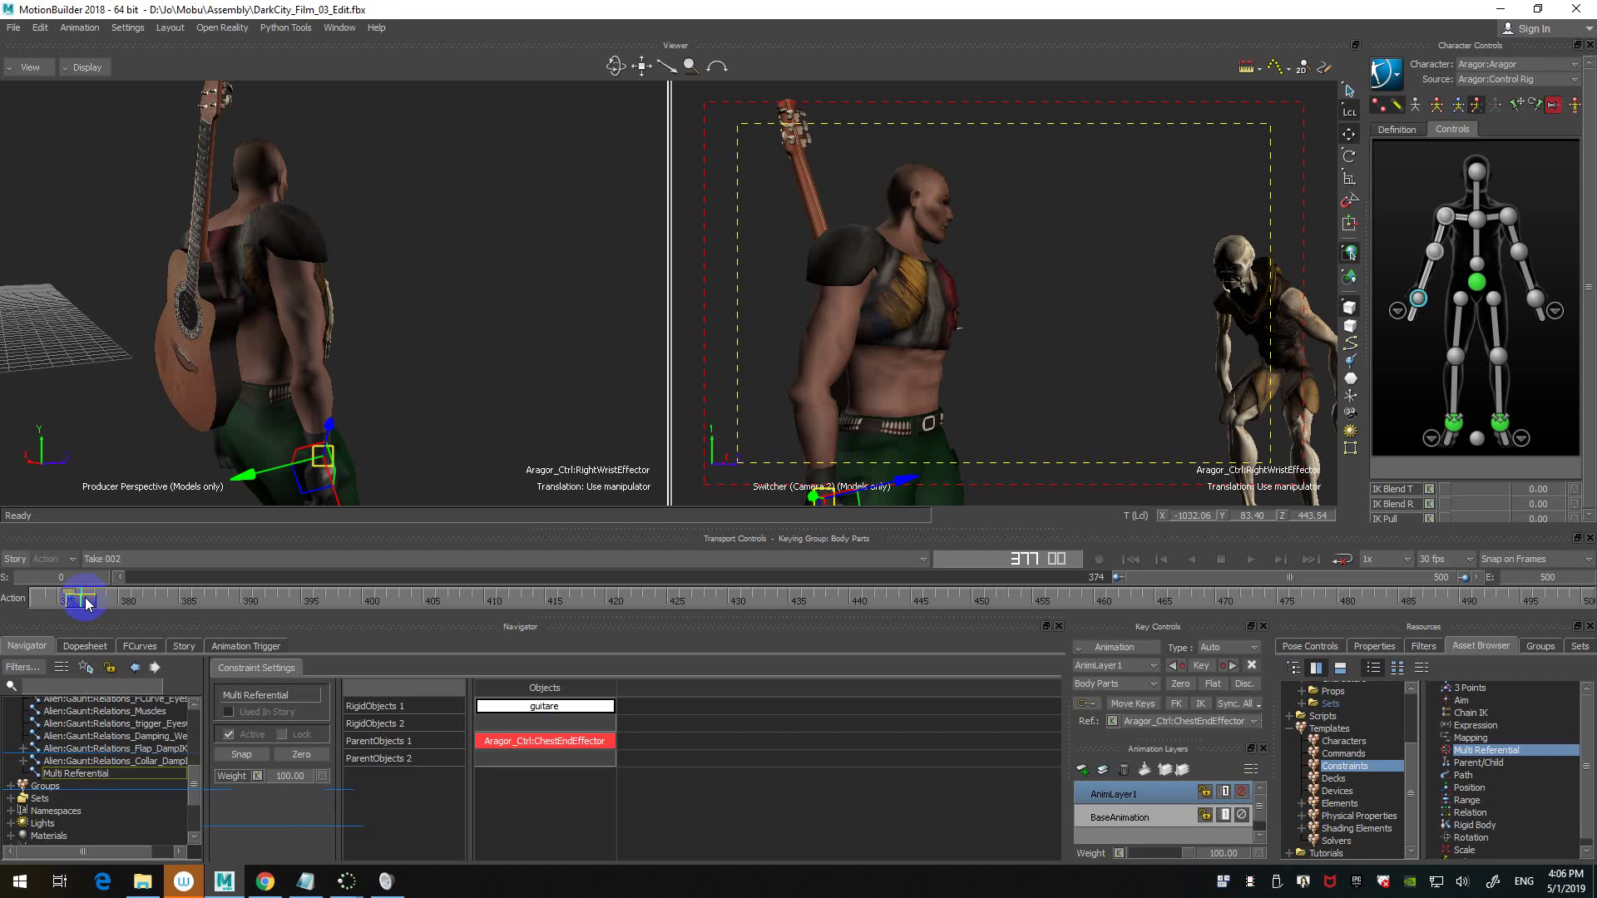
left_click_drag(87, 602, 73, 610)
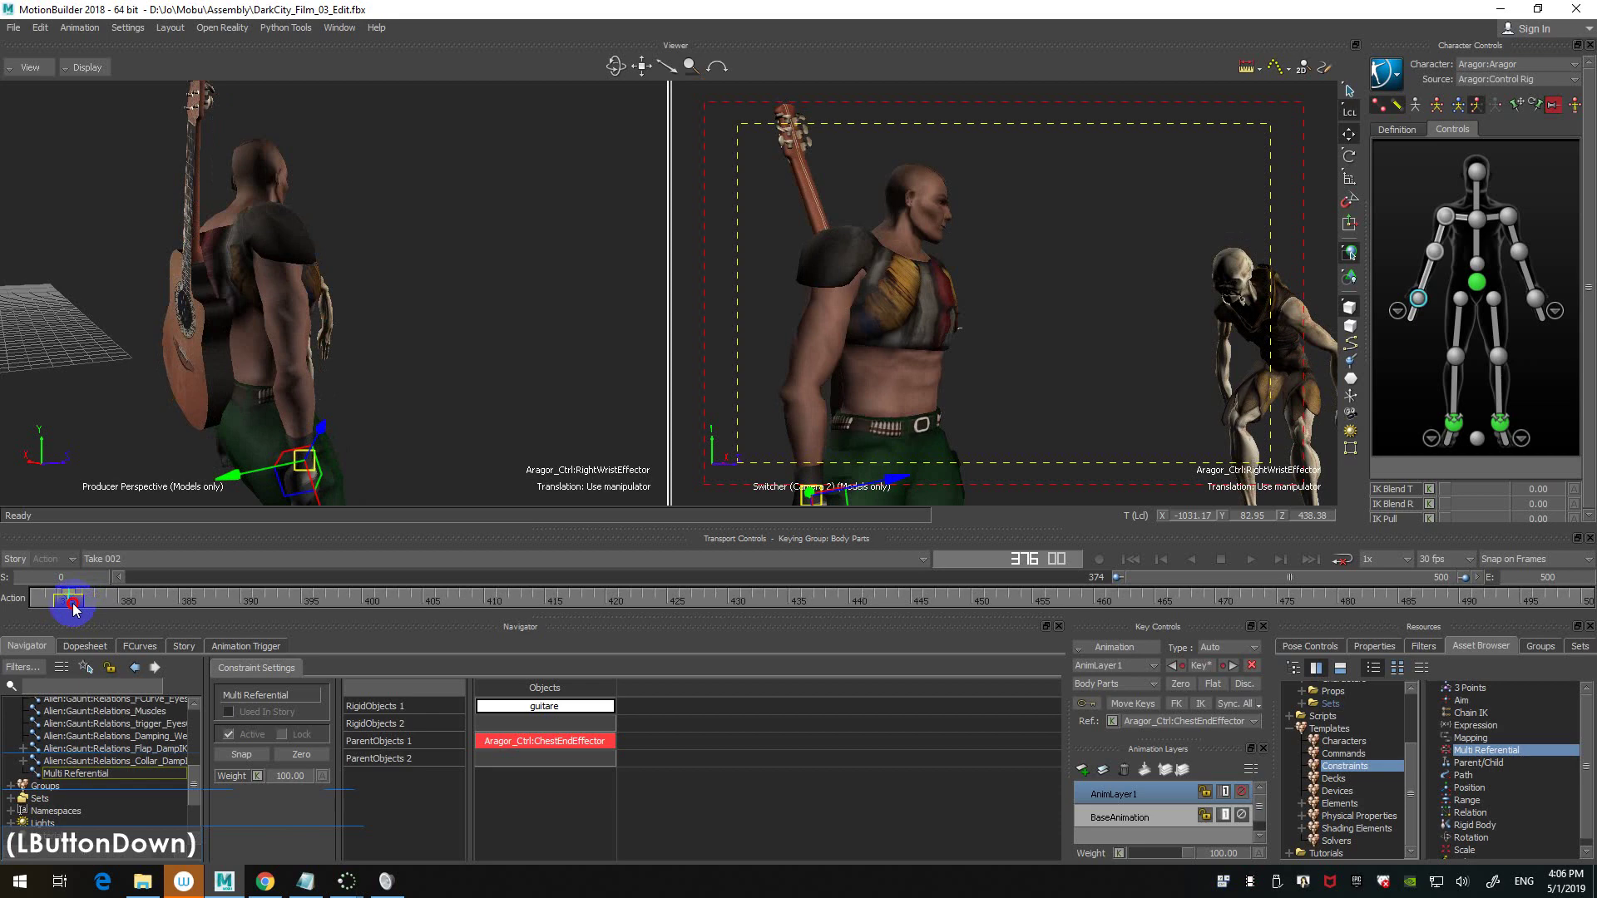
- At frame 390, raise Aragor's right wrist effector so the arm lifts above shoulder height
left_click_drag(73, 610, 237, 605)
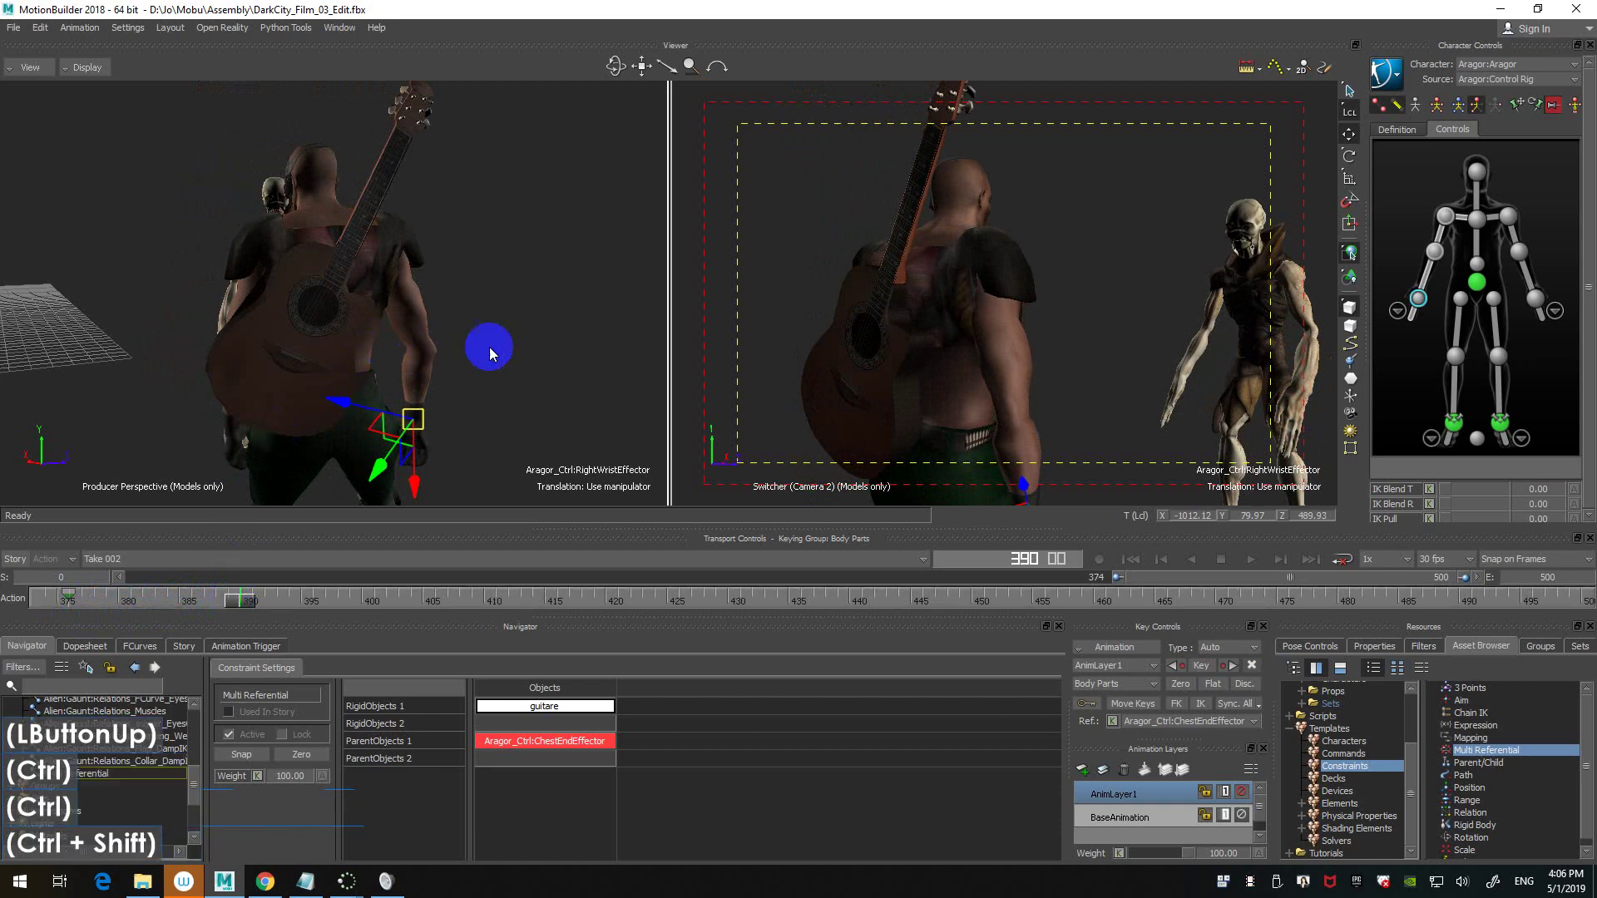
mouse_move(490, 352)
left_mouse_down("ctrl+shift")
mouse_move(507, 379)
mouse_move(500, 338)
left_mouse_up("ctrl+shift")
left_click_drag(358, 433, 456, 140)
left_click_drag(495, 237, 376, 298, "ctrl+shift")
double_click(153, 339, "ctrl+shift")
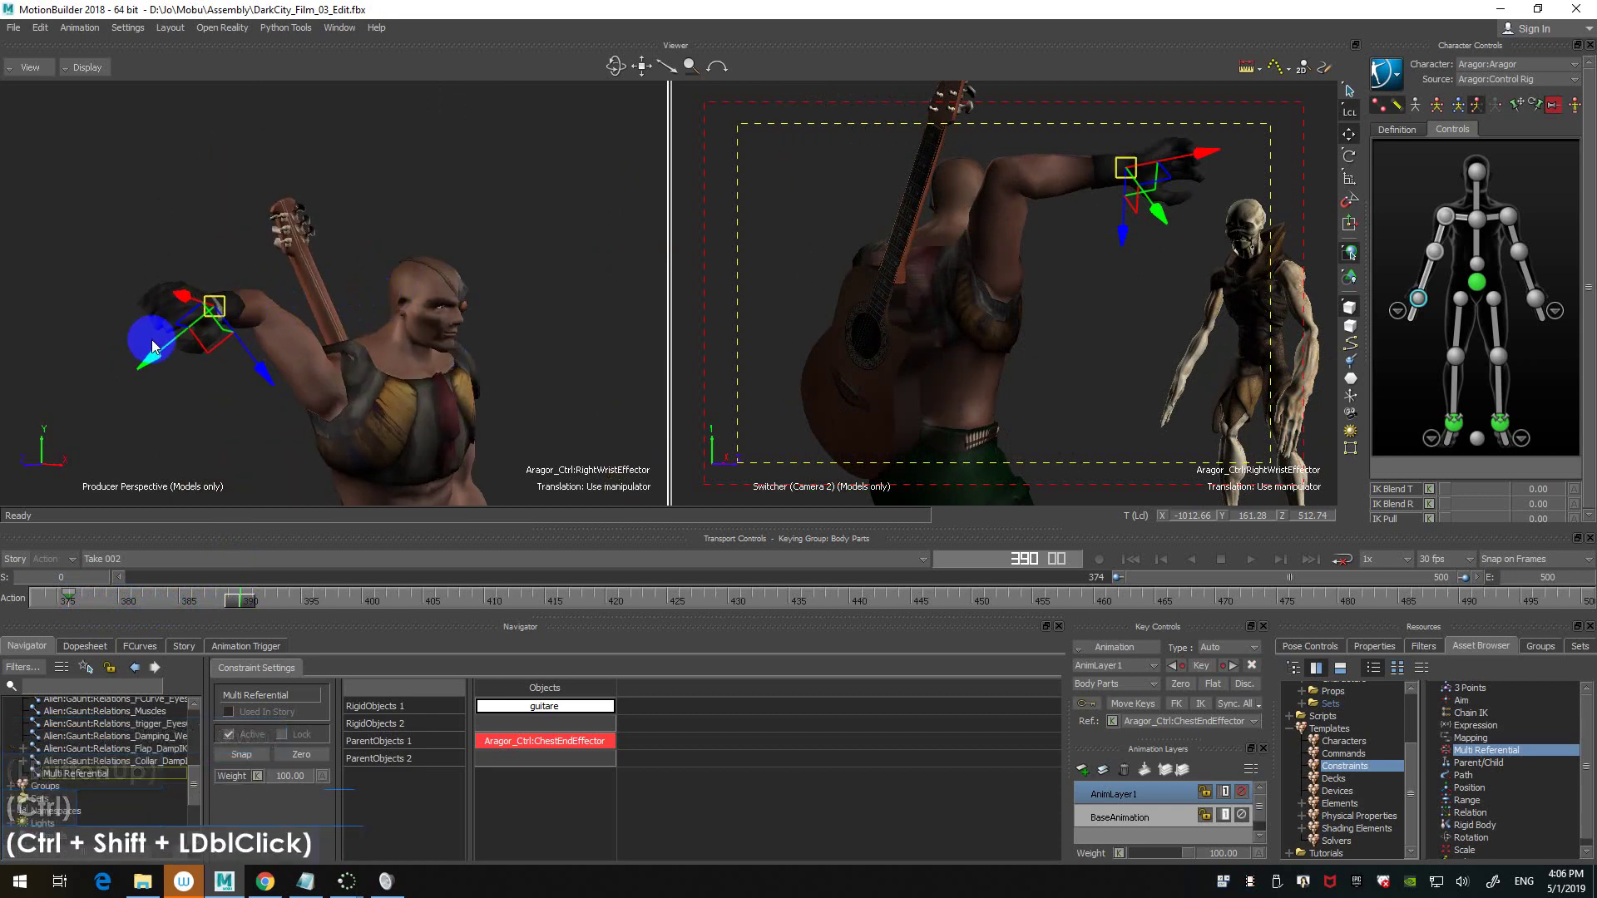
left_click_drag(213, 296, 197, 274)
left_click_drag(323, 331, 526, 305, "ctrl+shift")
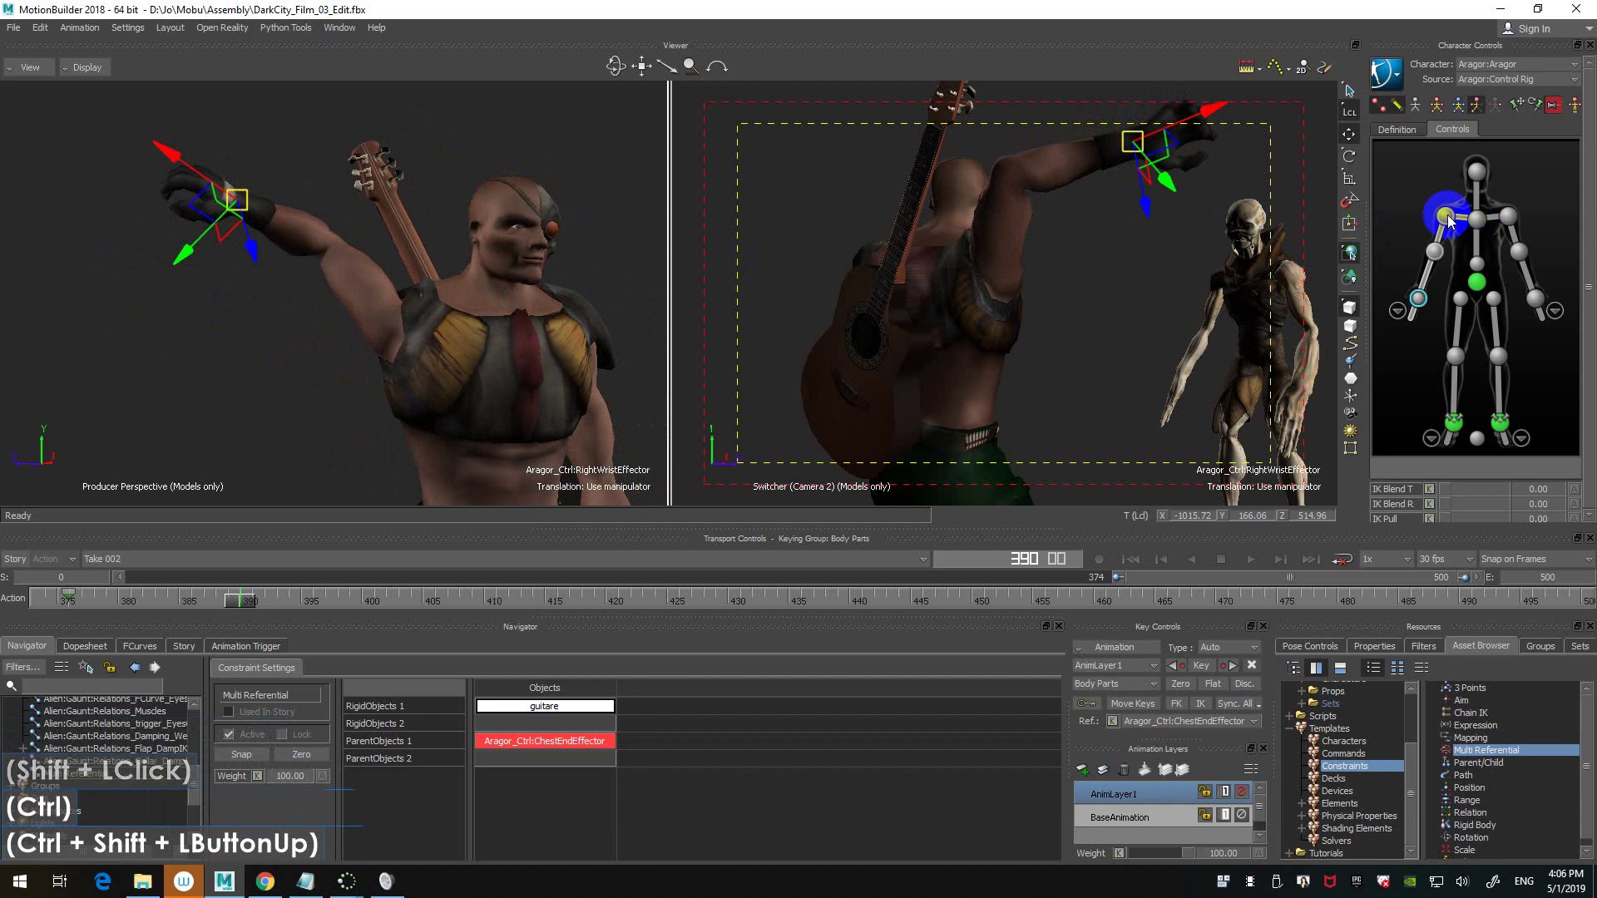
- Select Aragor's right shoulder effector and raise it slightly to follow the lifted arm
left_click(496, 235)
left_click(425, 346)
mouse_move(402, 339)
left_mouse_down()
mouse_move(391, 296)
mouse_move(396, 315)
left_mouse_up()
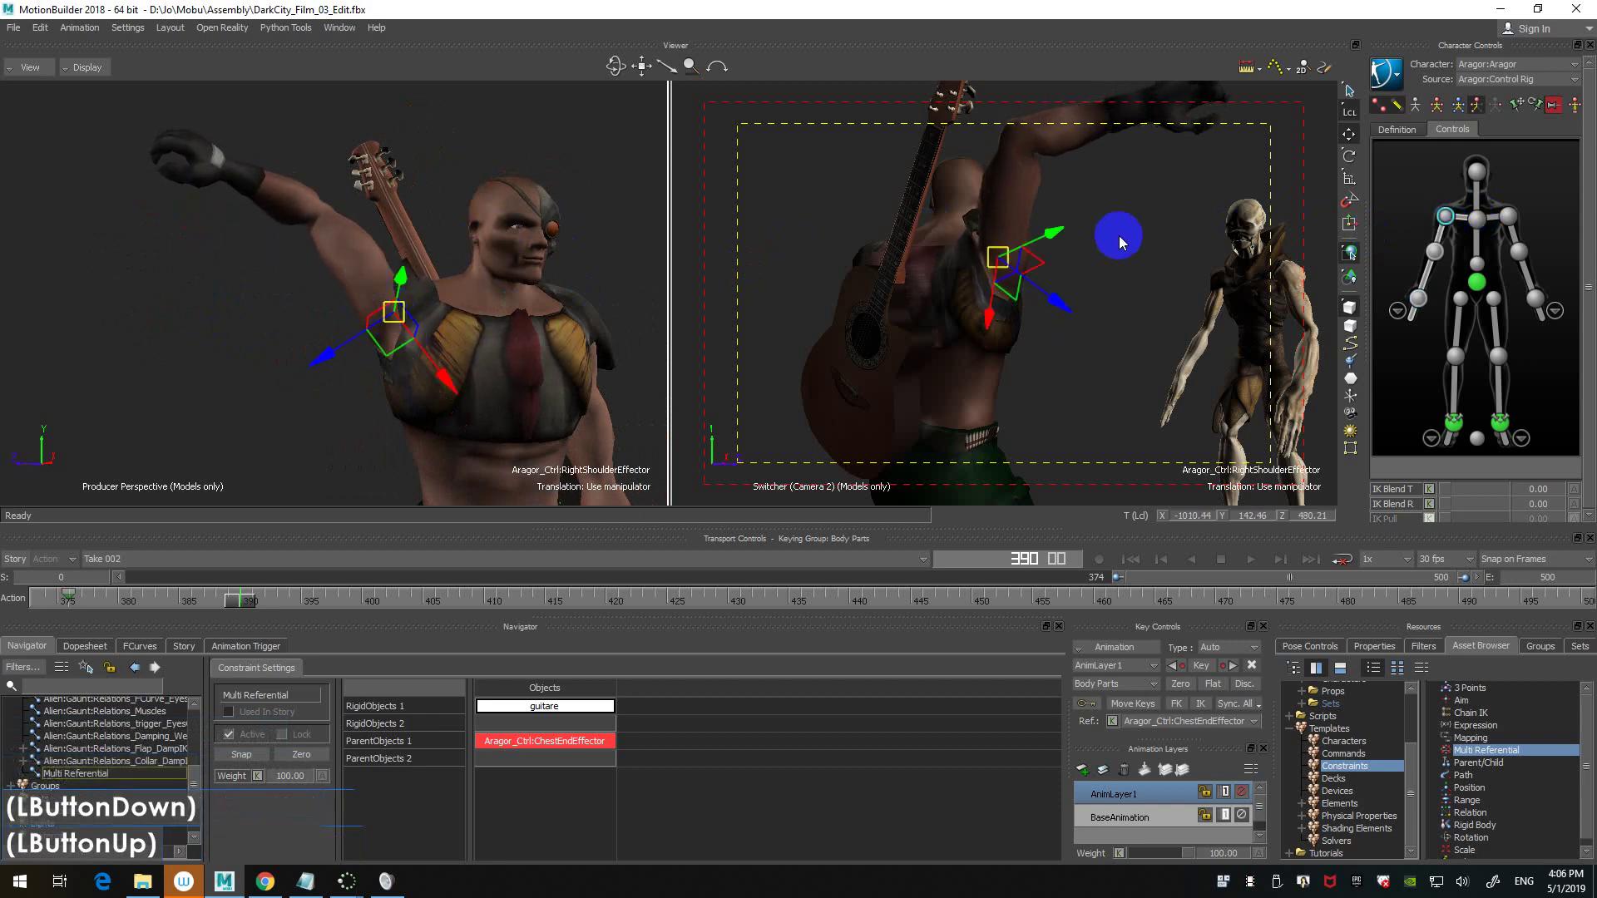
- Try rotating Aragor's right elbow effector, and undo the rotation
left_click(1437, 255)
mouse_move(381, 235)
left_mouse_down("ctrl+shift")
mouse_move(510, 213)
mouse_move(463, 258)
mouse_move(458, 198)
mouse_move(451, 223)
mouse_move(396, 211)
left_mouse_up("ctrl+shift")
key("r")
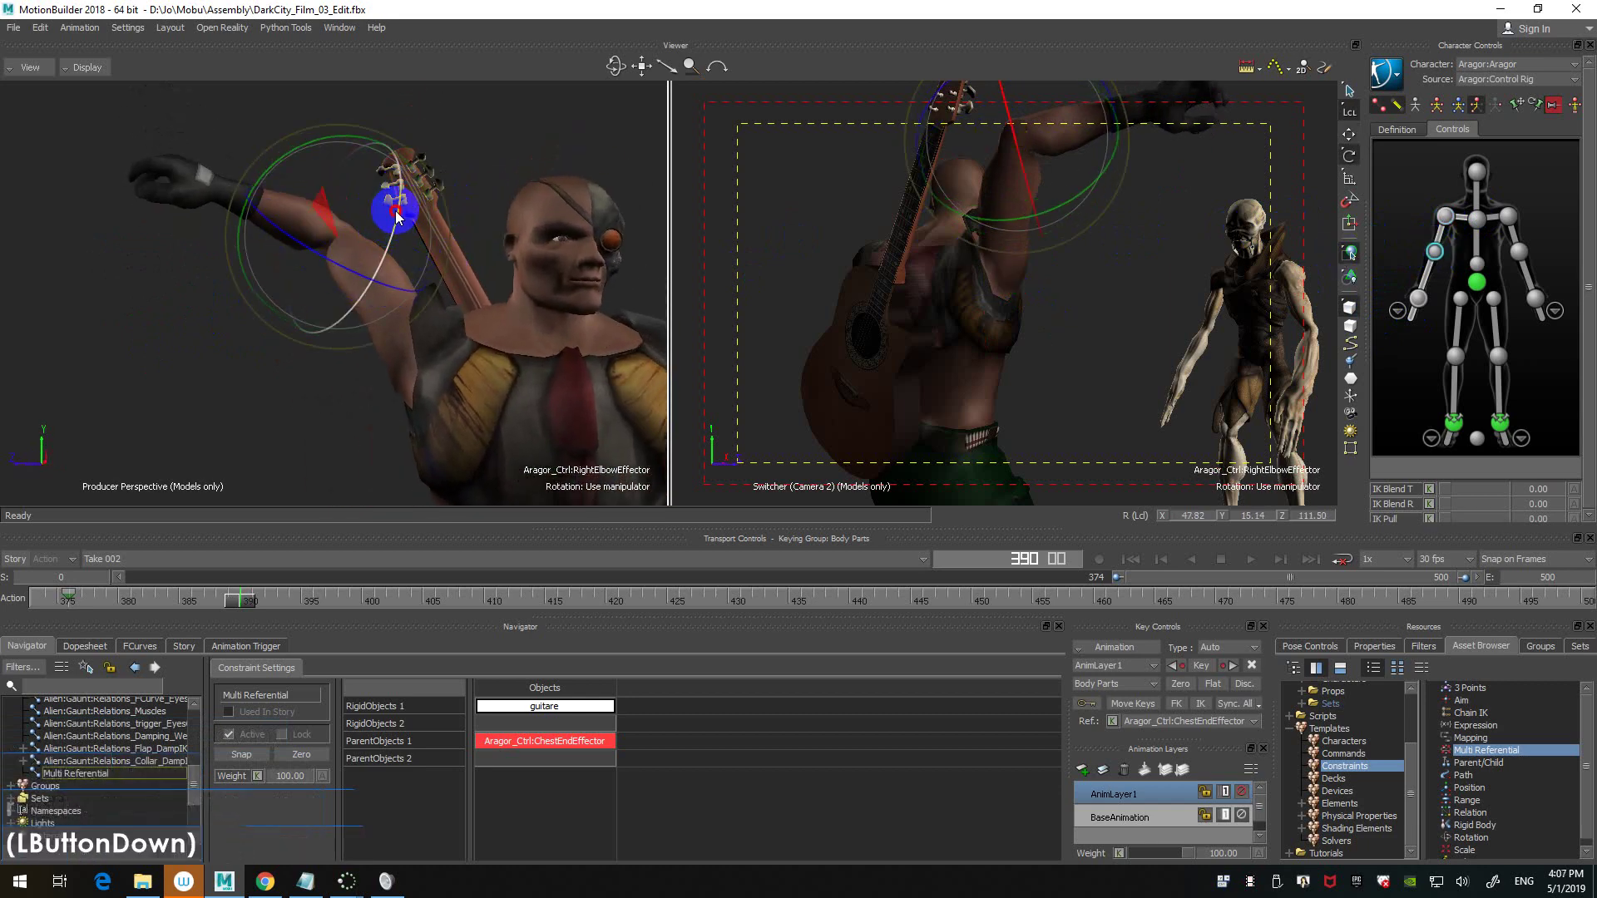
key("ctrl+z")
- Pin the right wrist effector's translation and turn off the release of all pins
left_click(1417, 307)
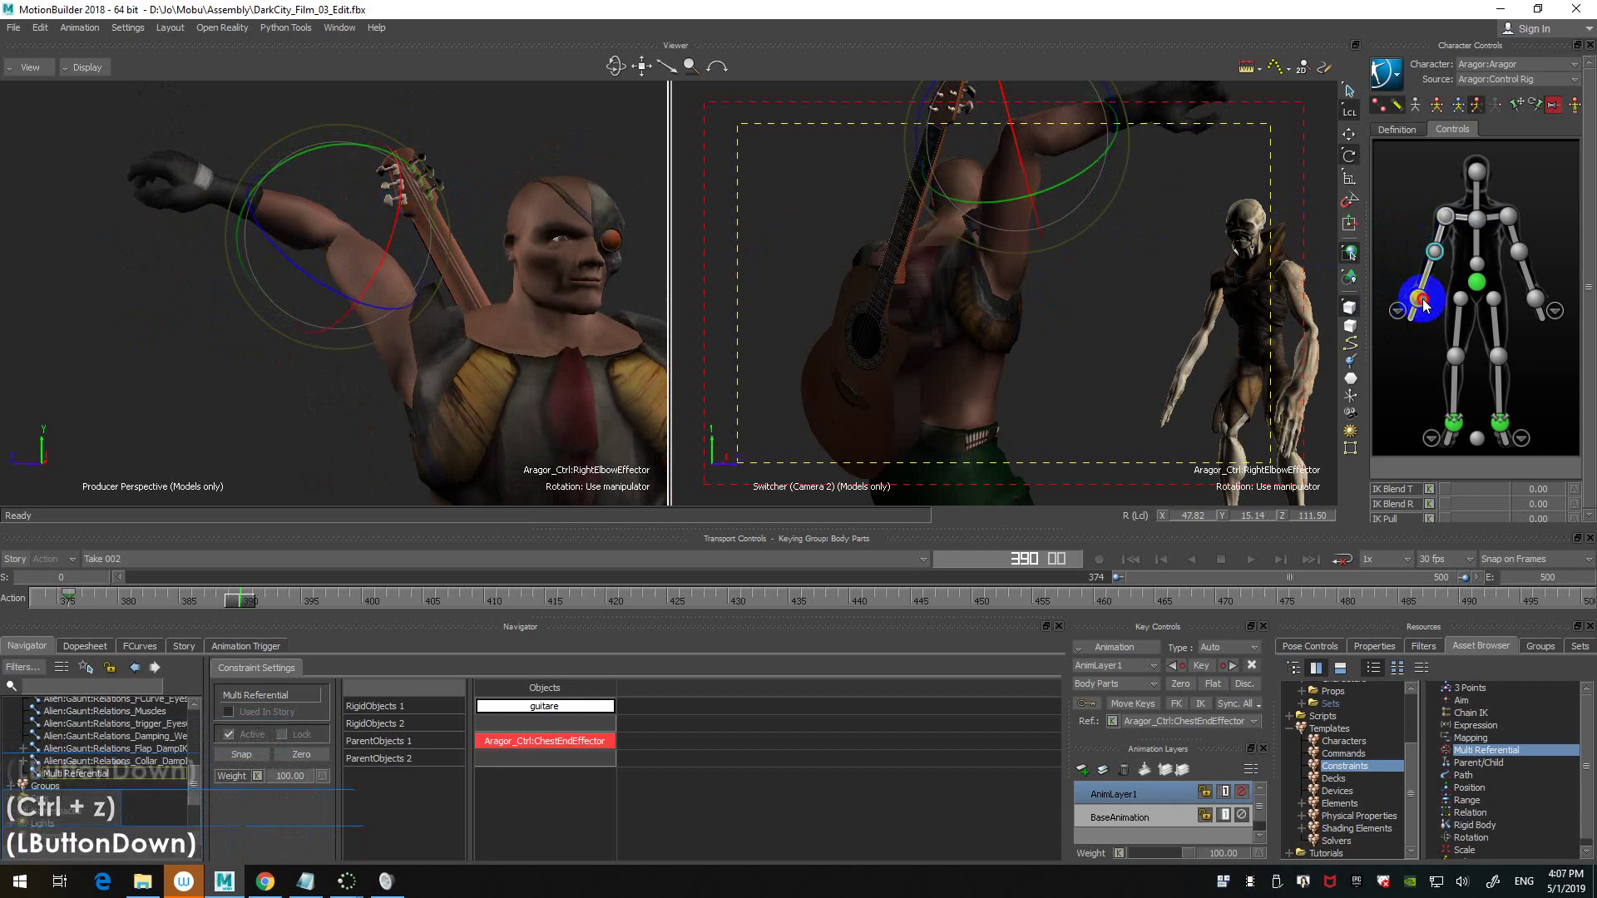
left_click_drag(375, 257, 464, 290, "ctrl+shift")
left_click(1524, 111)
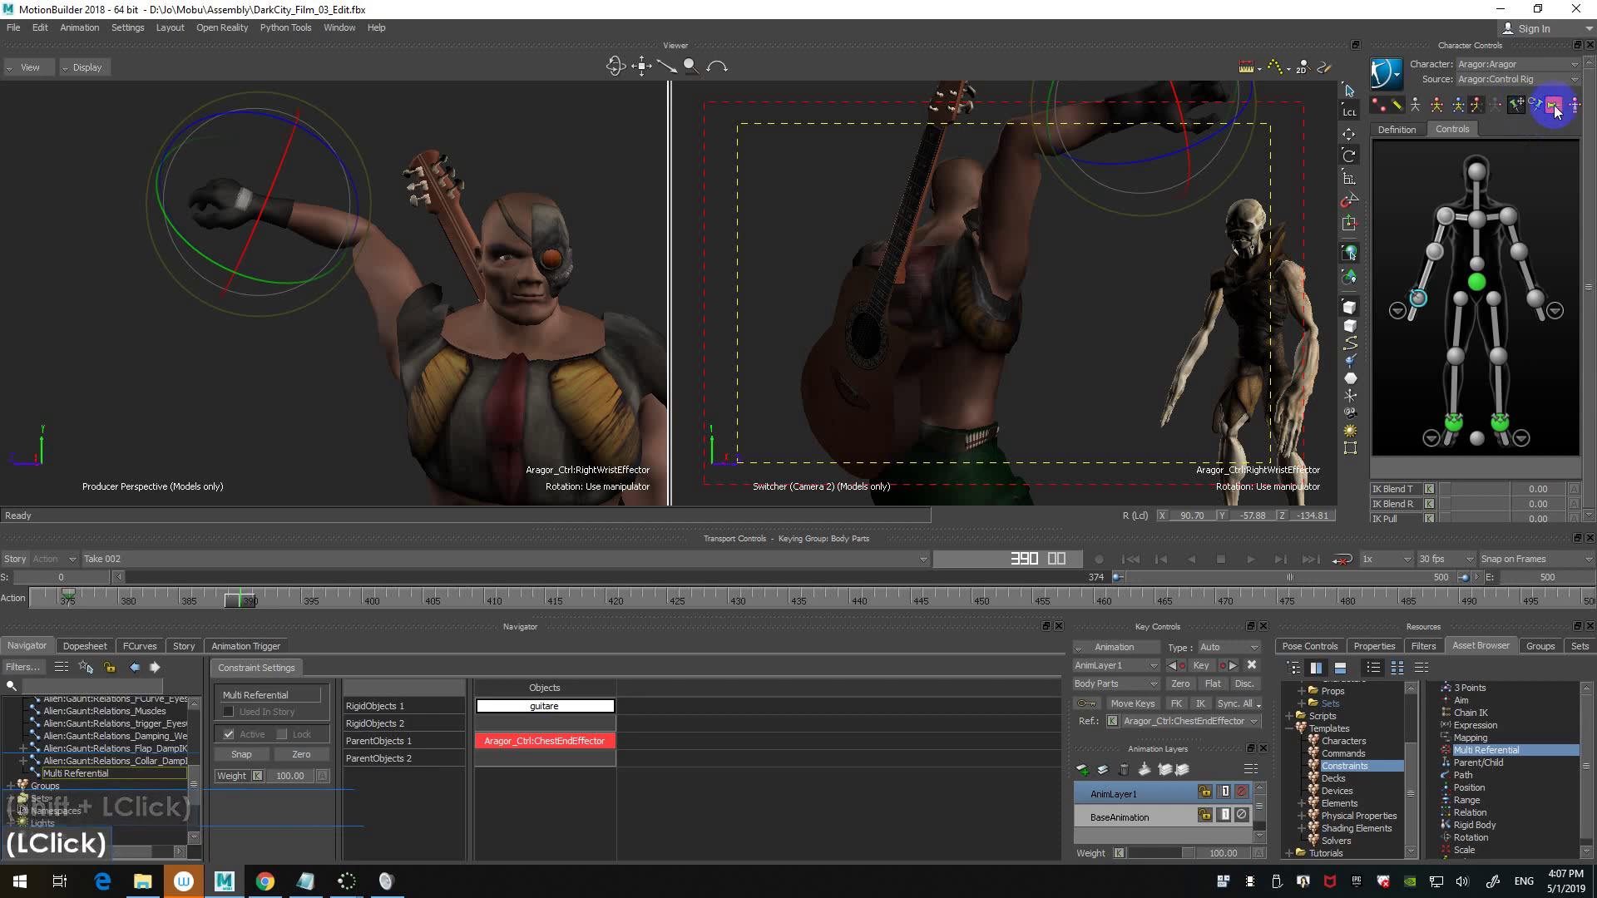
left_click(1550, 118)
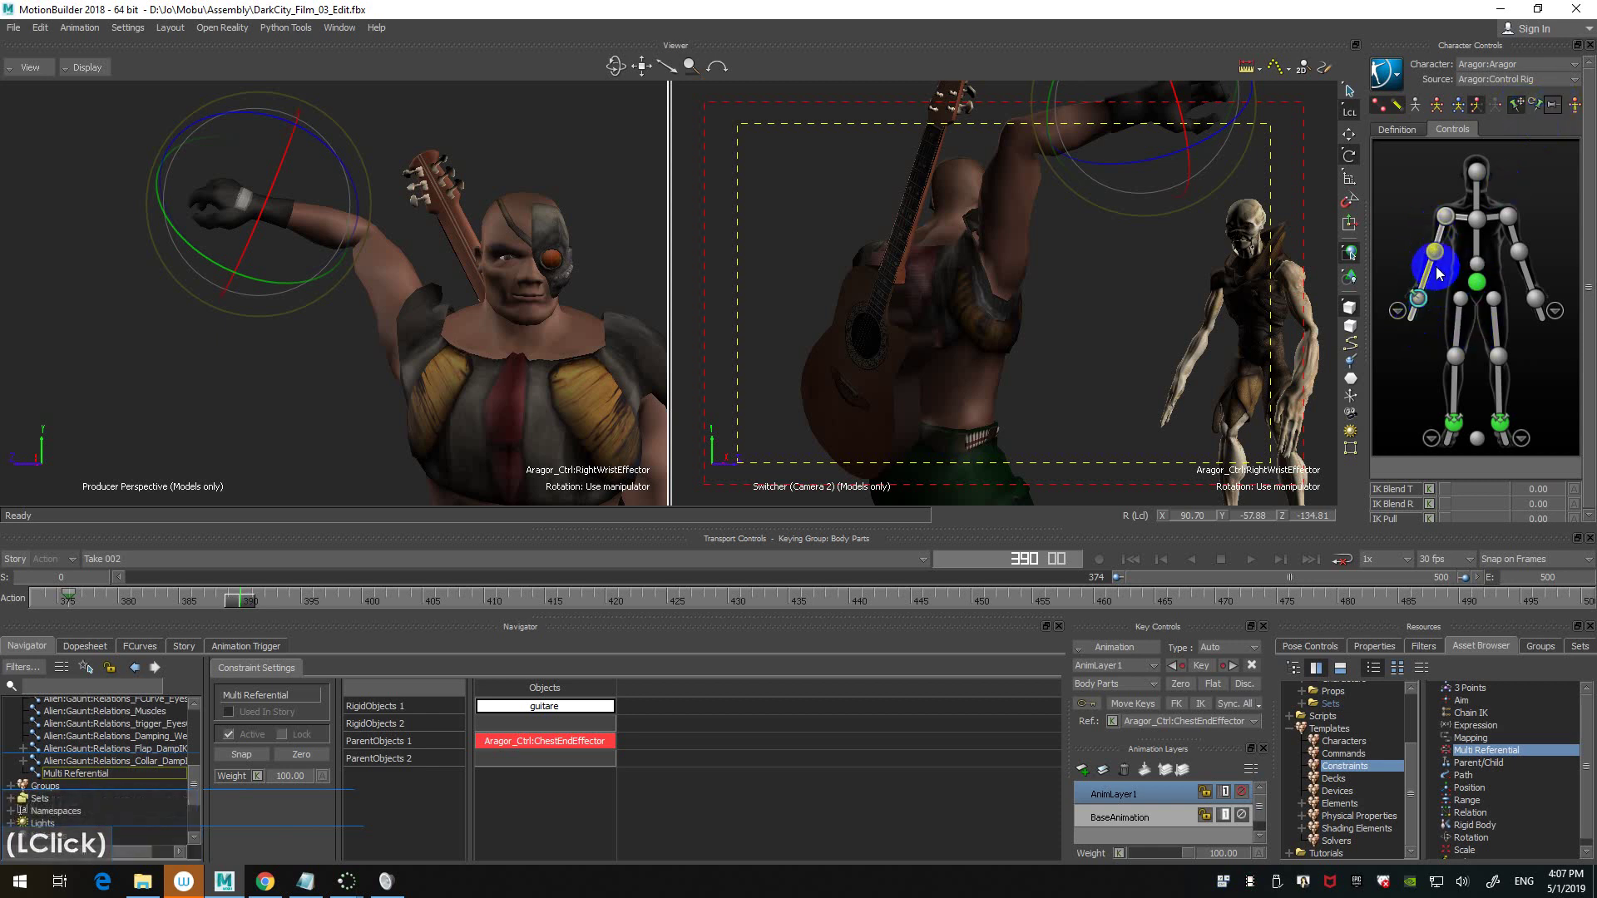
left_click(585, 280)
- Select the right elbow effector and move it to adjust the bend of the raised arm with the wrist pinned
left_click(1436, 254)
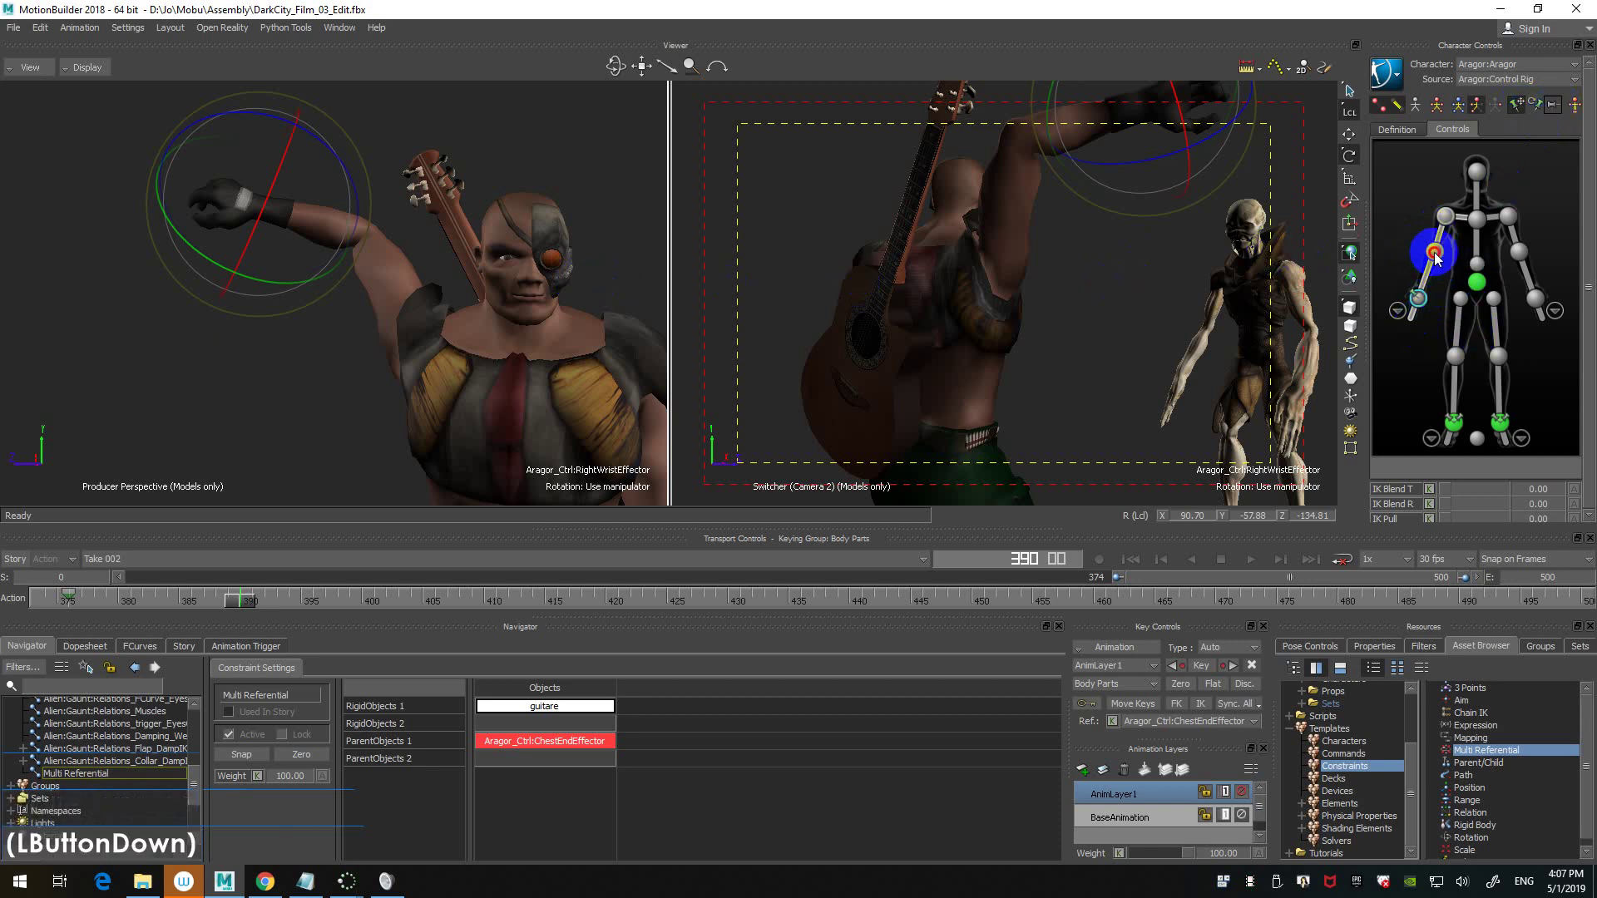
left_click_drag(519, 253, 589, 263, "ctrl+shift")
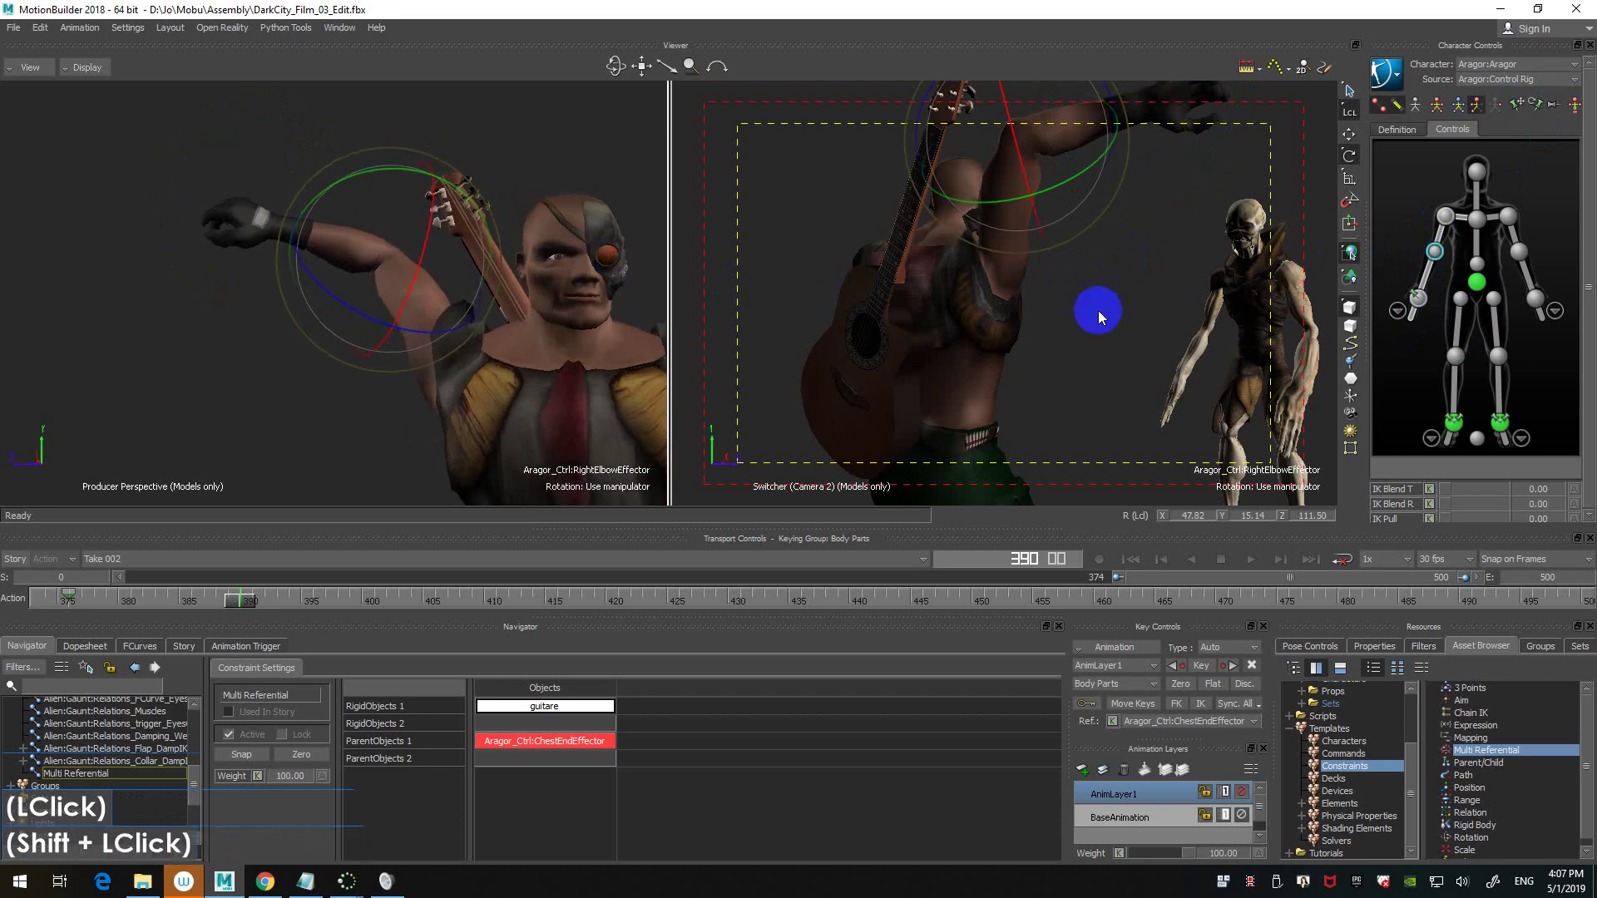
left_click(1418, 298)
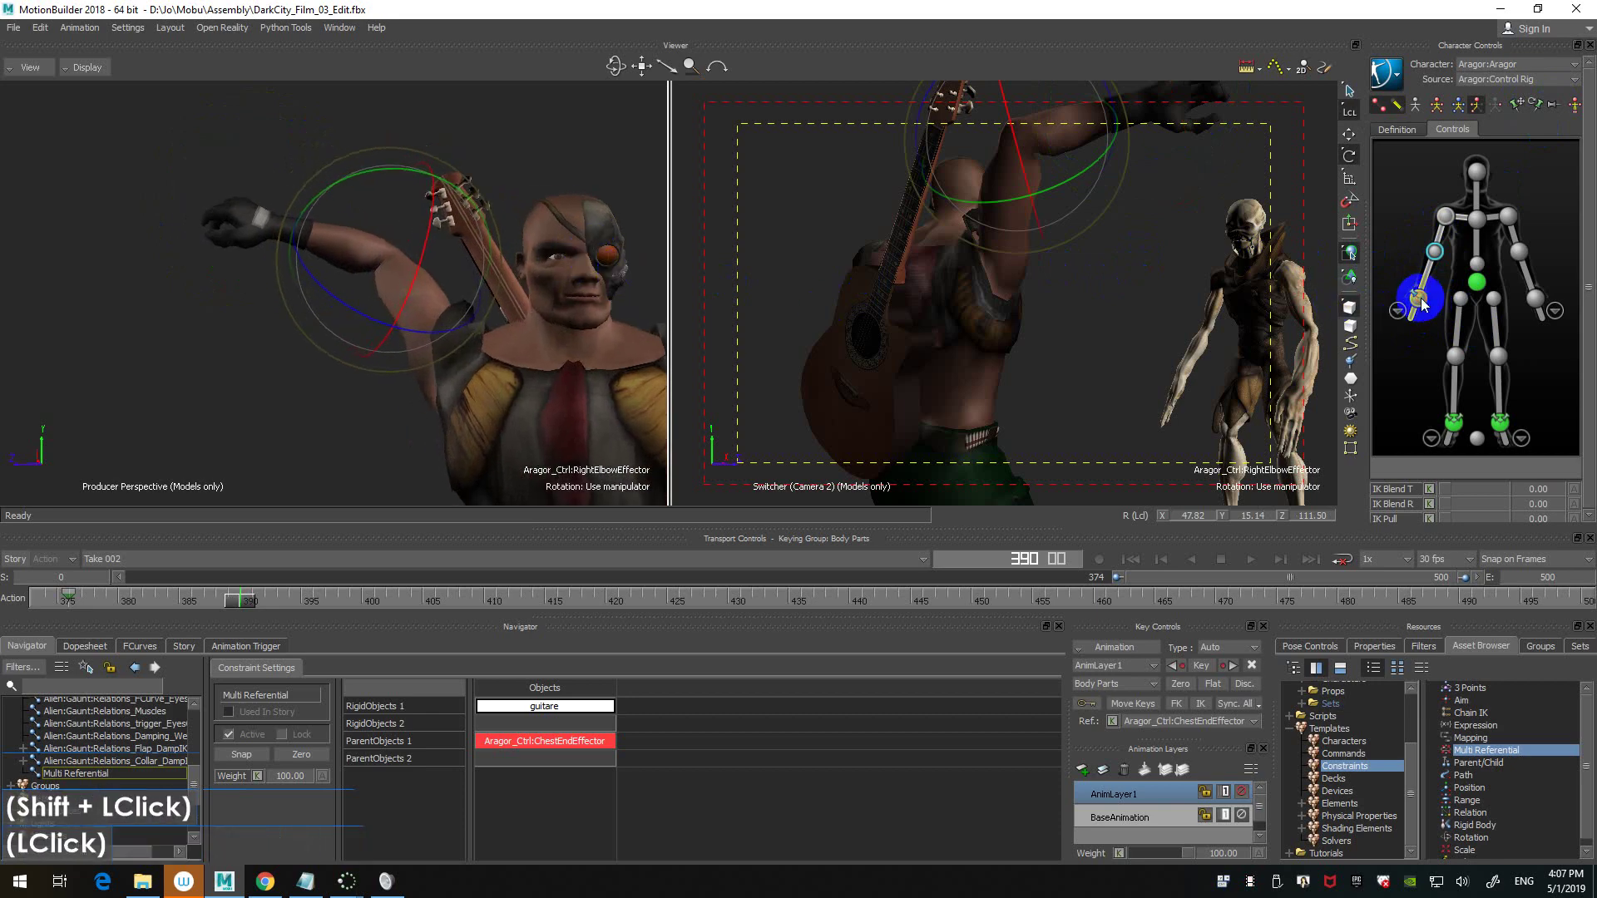
left_click(1452, 260)
key("t")
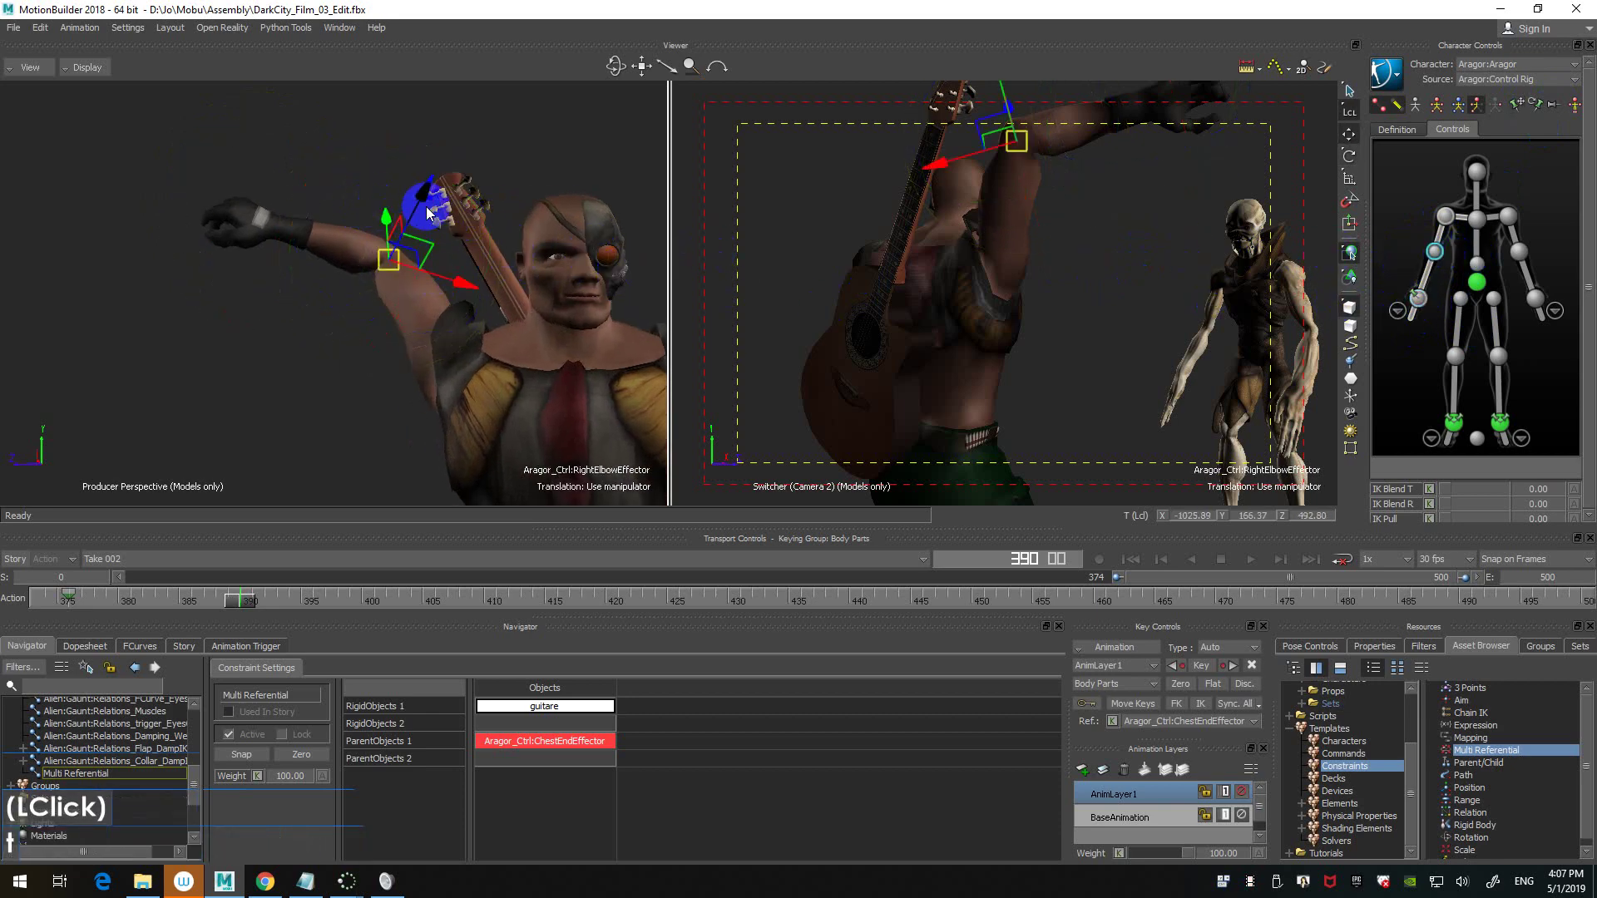
left_click_drag(428, 213, 451, 267)
left_click_drag(537, 326, 573, 264)
- Move the right wrist effector behind Aragor's head towards the guitar neck and rotate the hand
left_click(1416, 299)
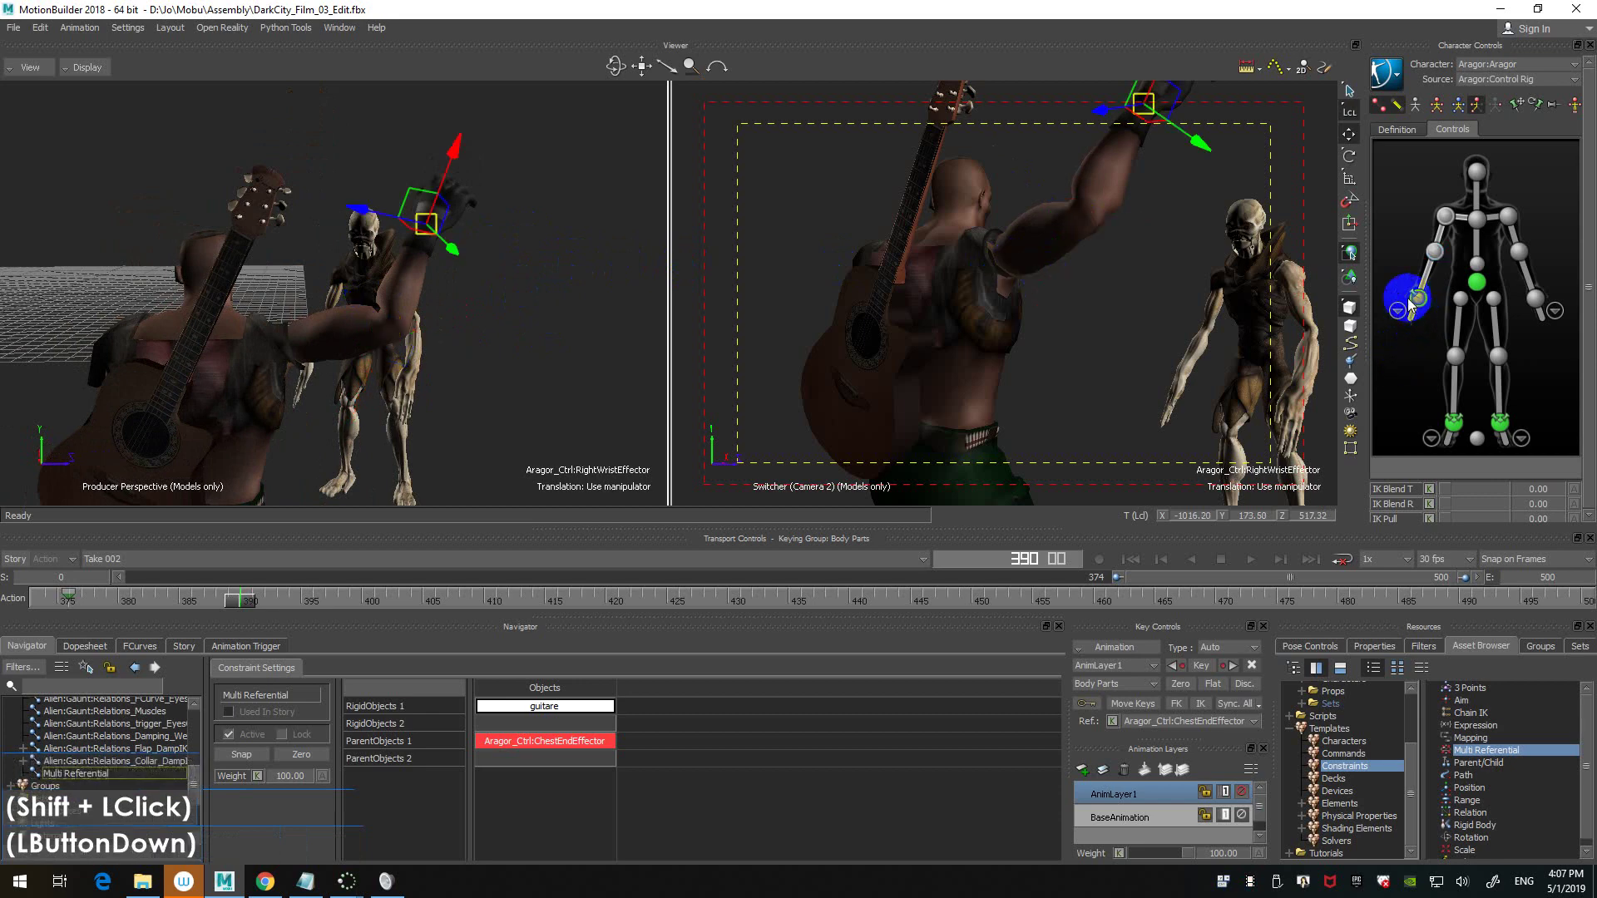
left_click_drag(296, 235, 261, 262)
left_click(377, 244, "ctrl")
left_click_drag(376, 245, 300, 233)
left_click_drag(353, 237, 484, 285, "ctrl+shift")
left_click(474, 282, "ctrl")
left_click_drag(341, 314, 356, 276)
left_click_drag(358, 276, 346, 309, "ctrl+shift")
left_click(348, 306, "ctrl")
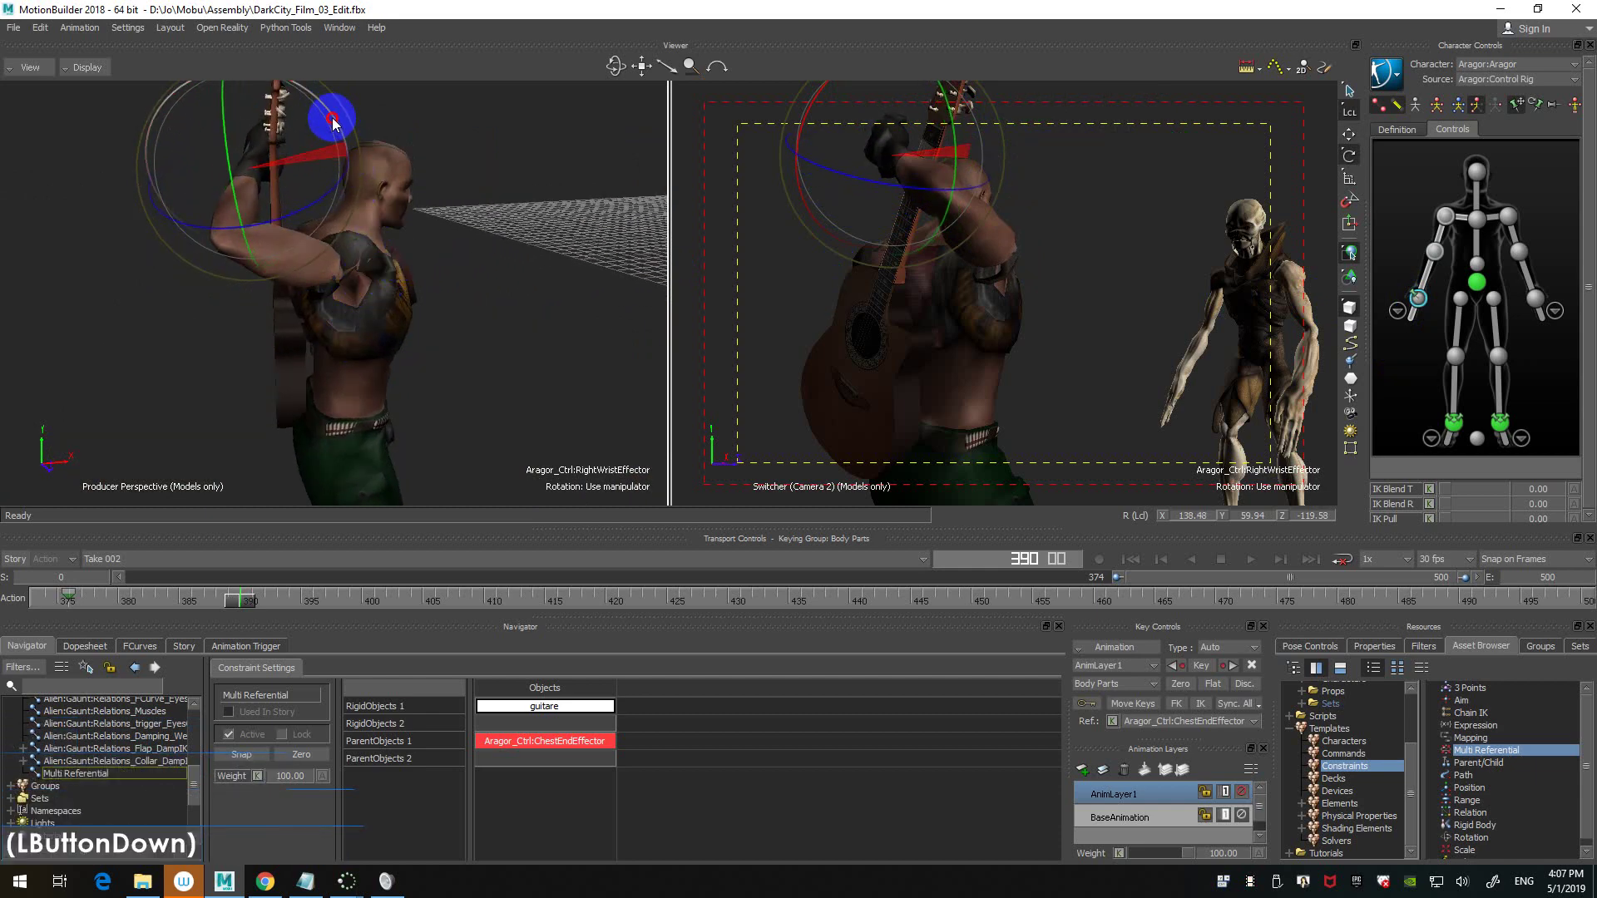
- Adjust the right wrist effector's position so the hand rests on the upper part of the guitar neck
left_click(332, 123)
left_click_drag(331, 123, 449, 295, "ctrl+shift")
left_click_drag(449, 296, 484, 317, "ctrl")
left_click(484, 317, "shift")
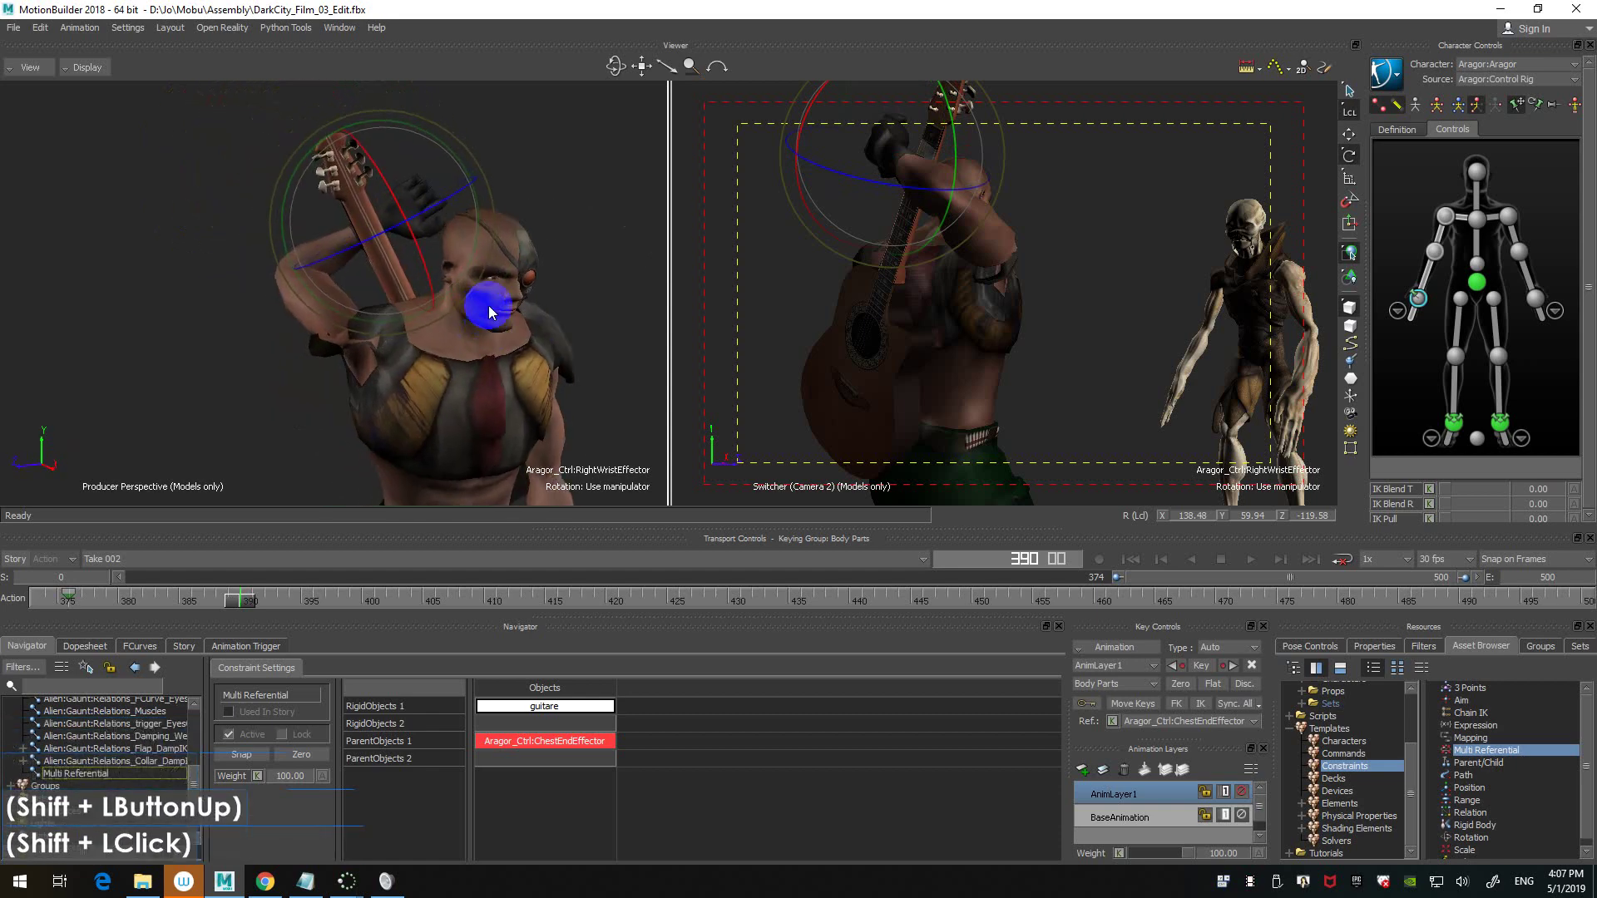
key("t")
left_click_drag(383, 232, 392, 303)
- Show the rig in X-ray in the perspective view and select the guitare null on Aragor's back
double_click(392, 302)
key("ctrl+a")
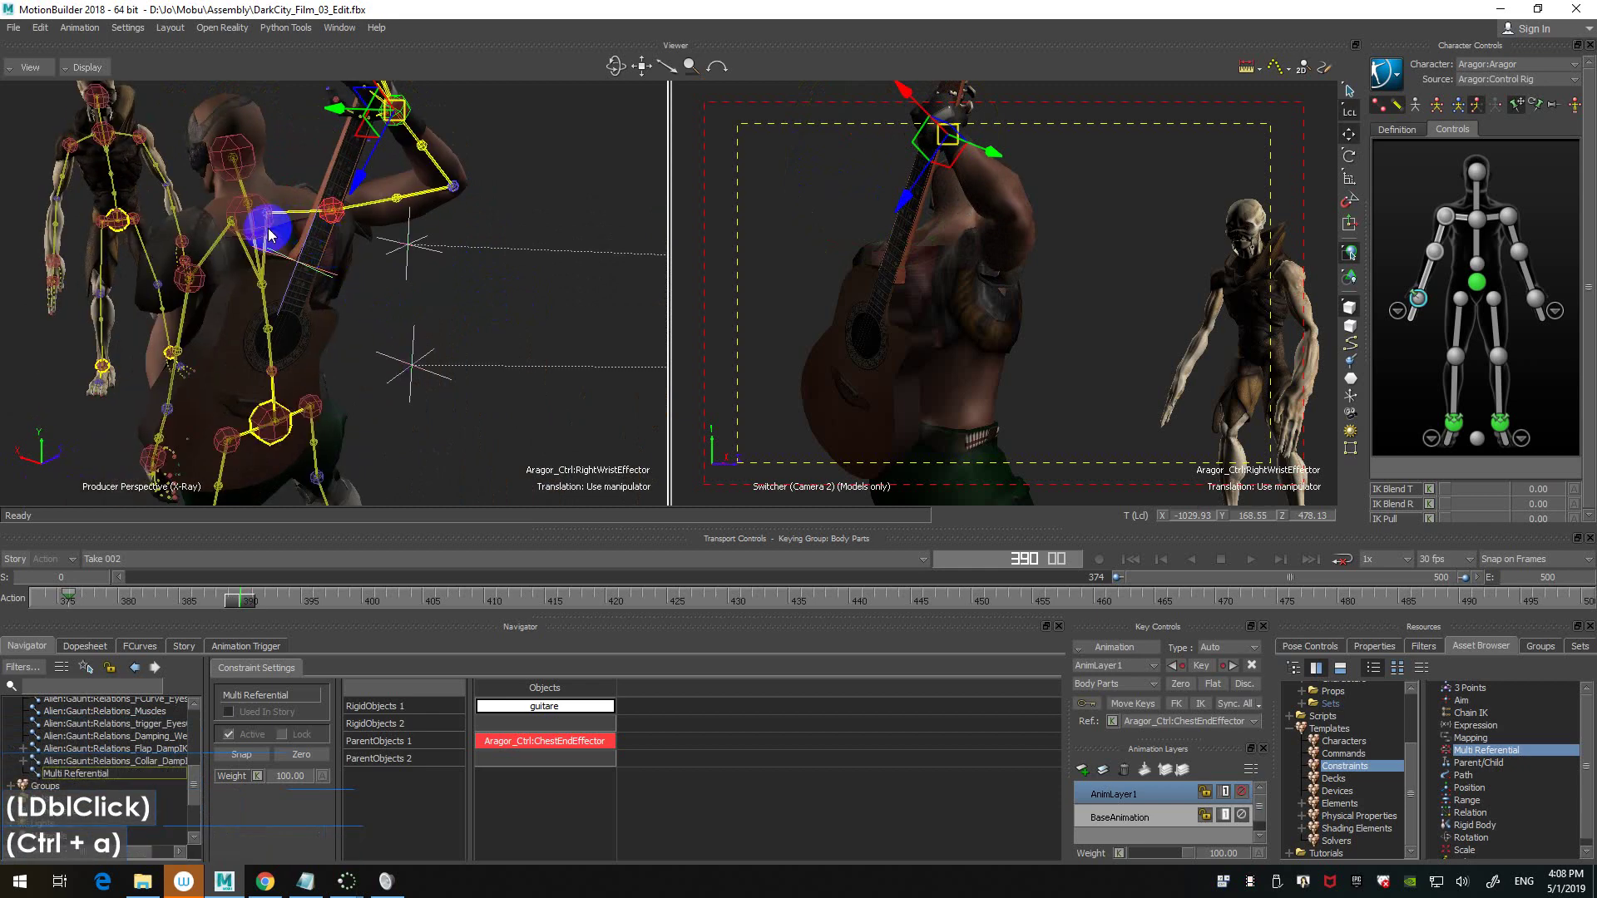
left_click(355, 279)
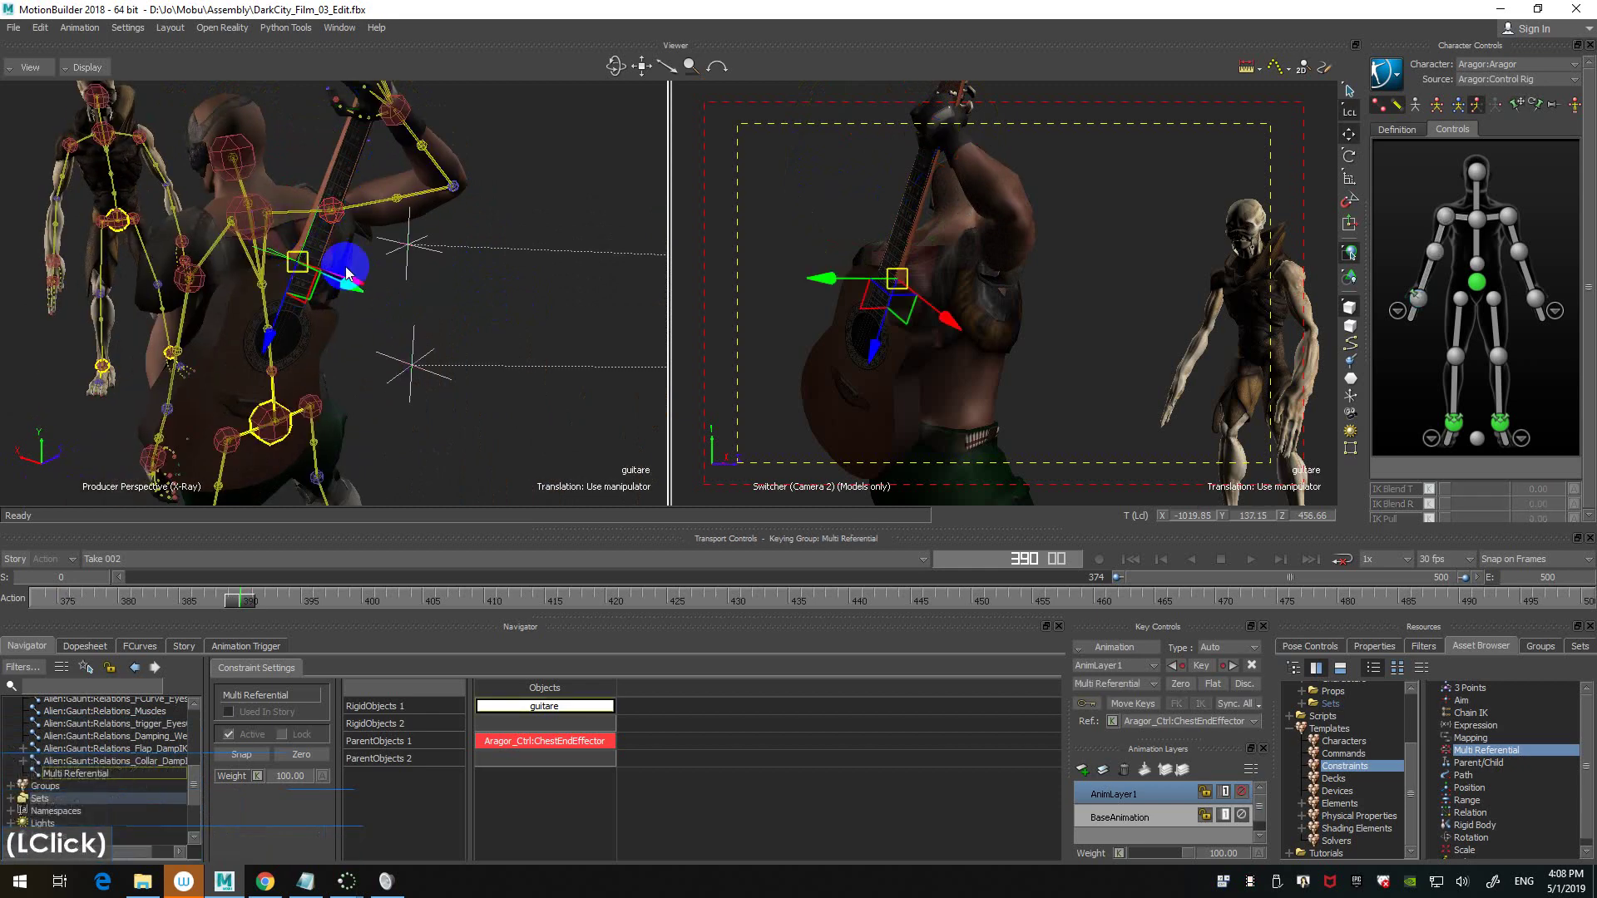
left_click_drag(425, 320, 452, 341, "shift")
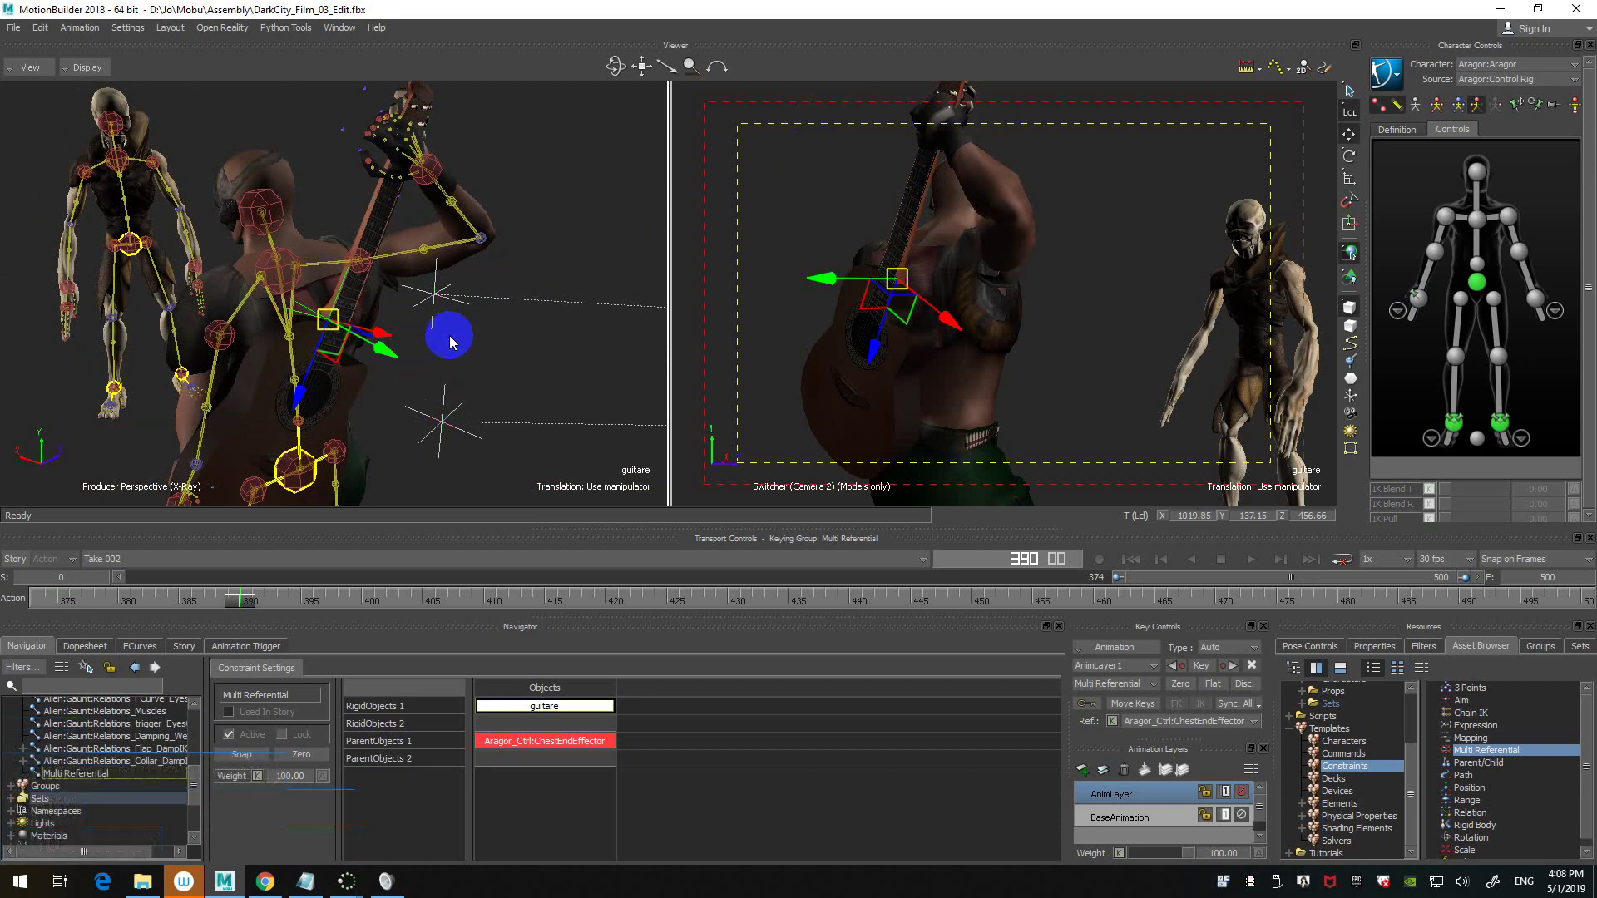
left_click_drag(449, 339, 506, 332, "ctrl")
left_click(287, 279, "ctrl")
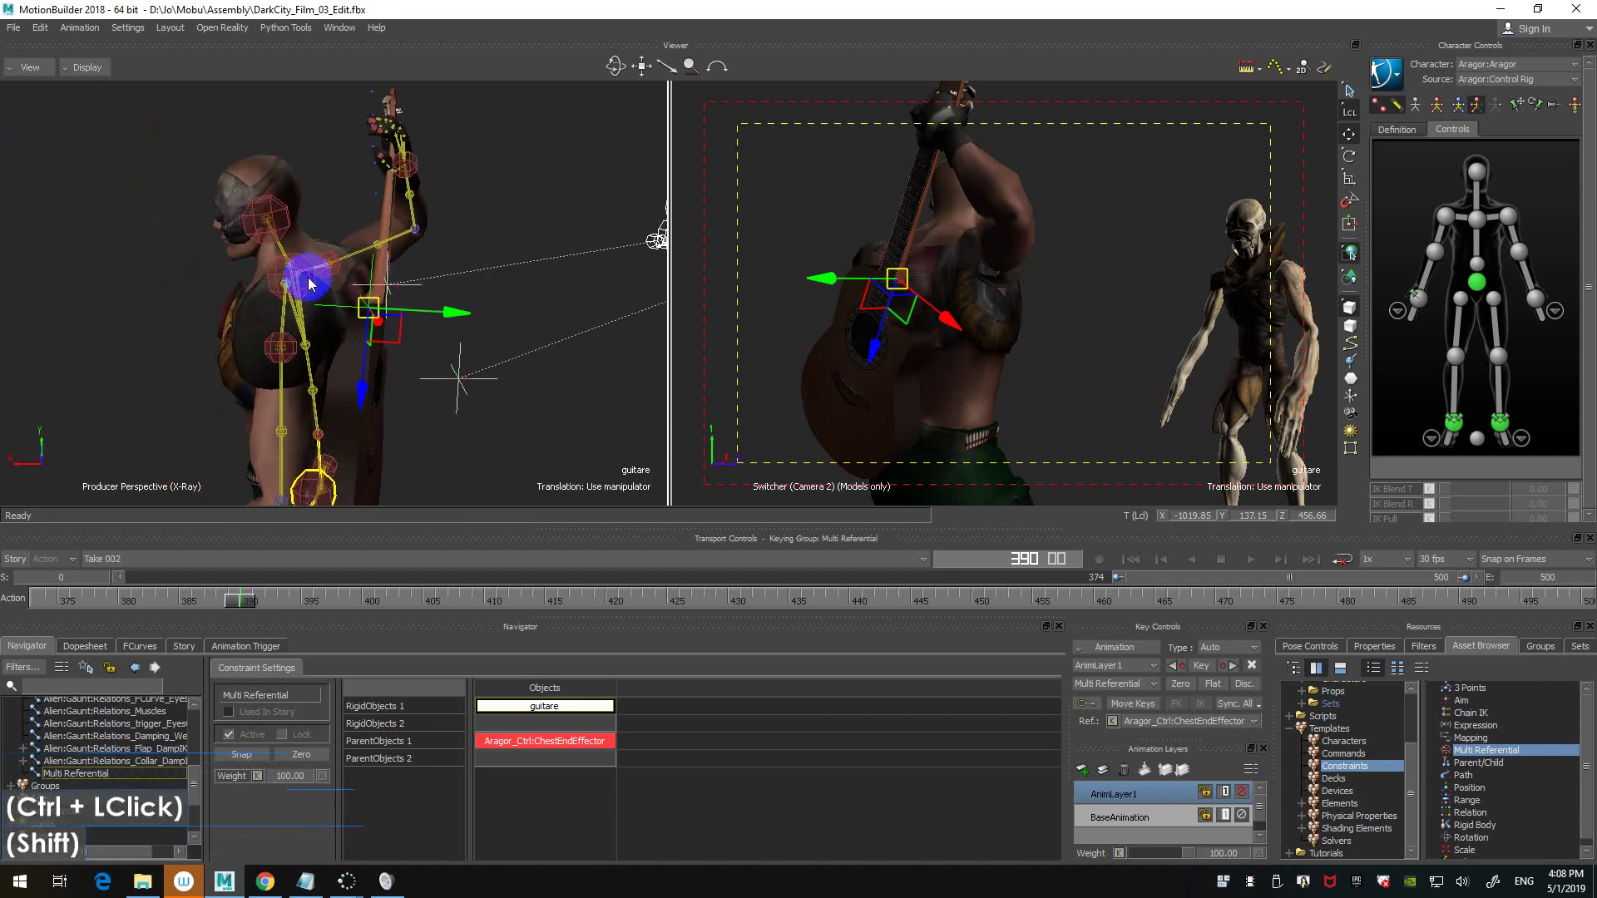
- Try rotating Aragor's chest effector to test whether the constrained guitar follows, and undo the rotation
left_click(310, 284)
key("r")
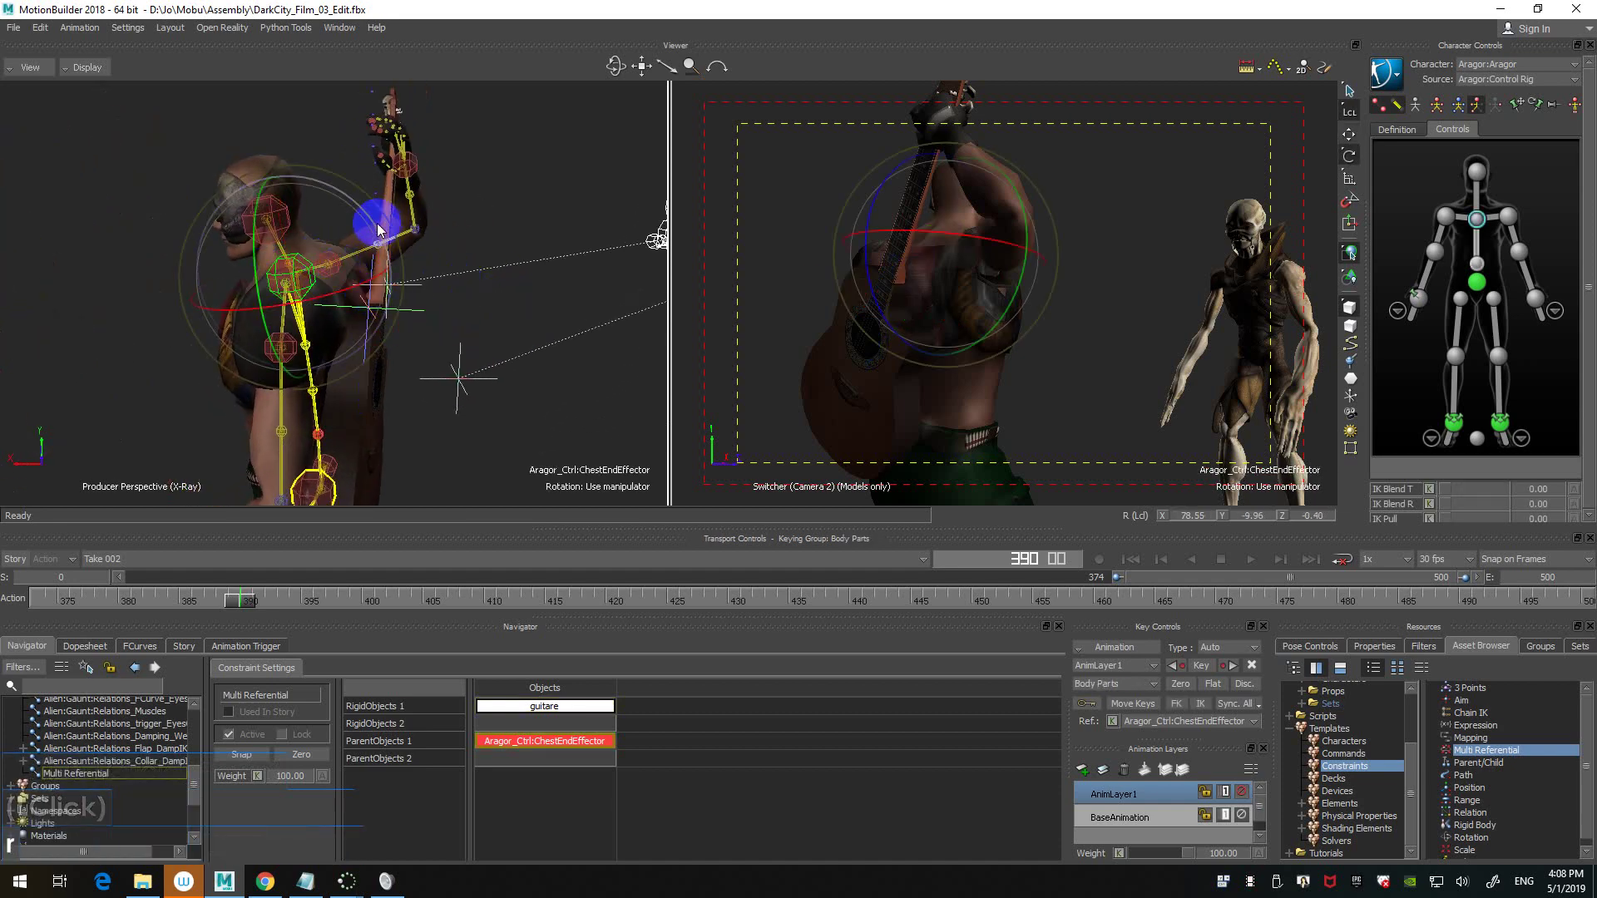
left_click_drag(376, 225, 374, 217)
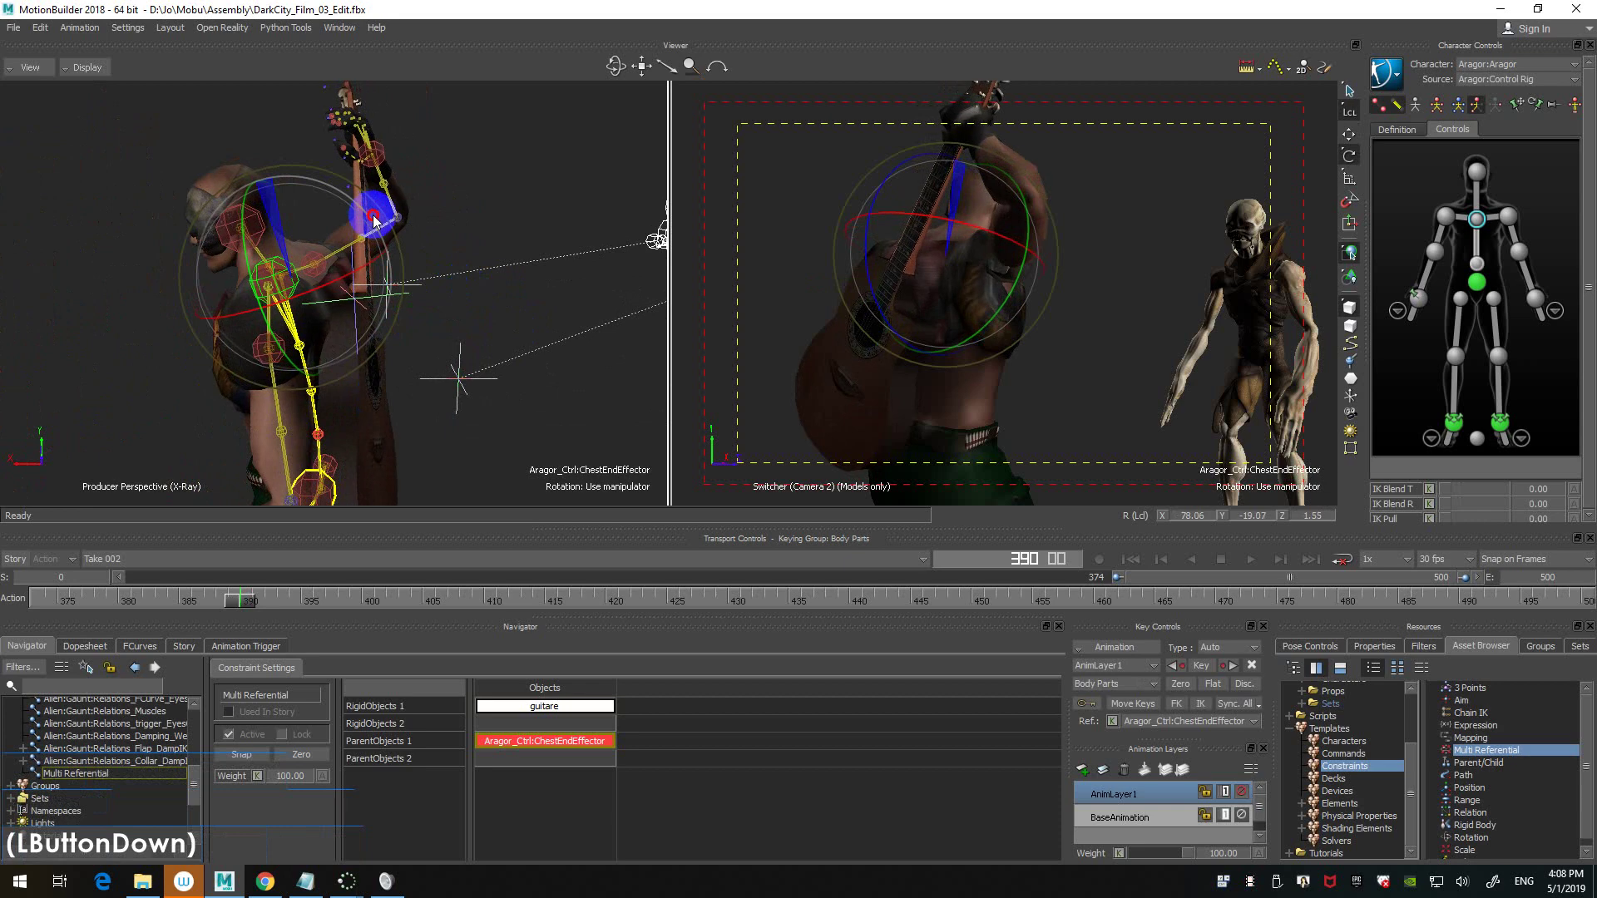
left_click_drag(374, 220, 424, 203)
key("ctrl+z")
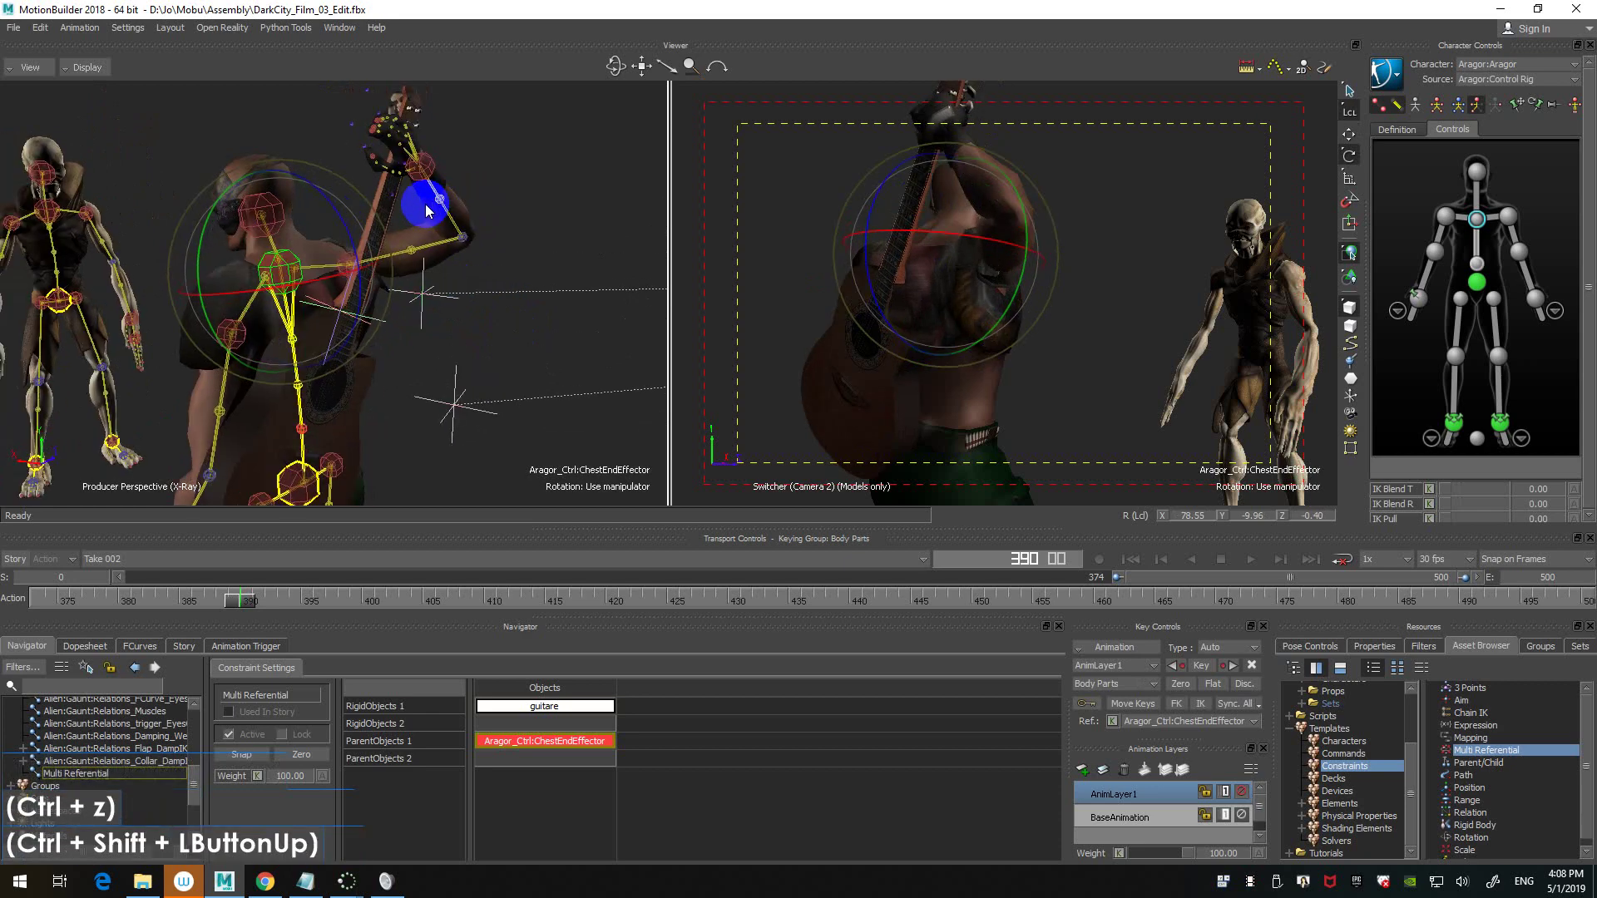
- Show only the models in the perspective view and nudge the right wrist effector so the hand sits on the guitar neck
left_click(535, 198)
left_click(425, 168)
key("ctrl+a")
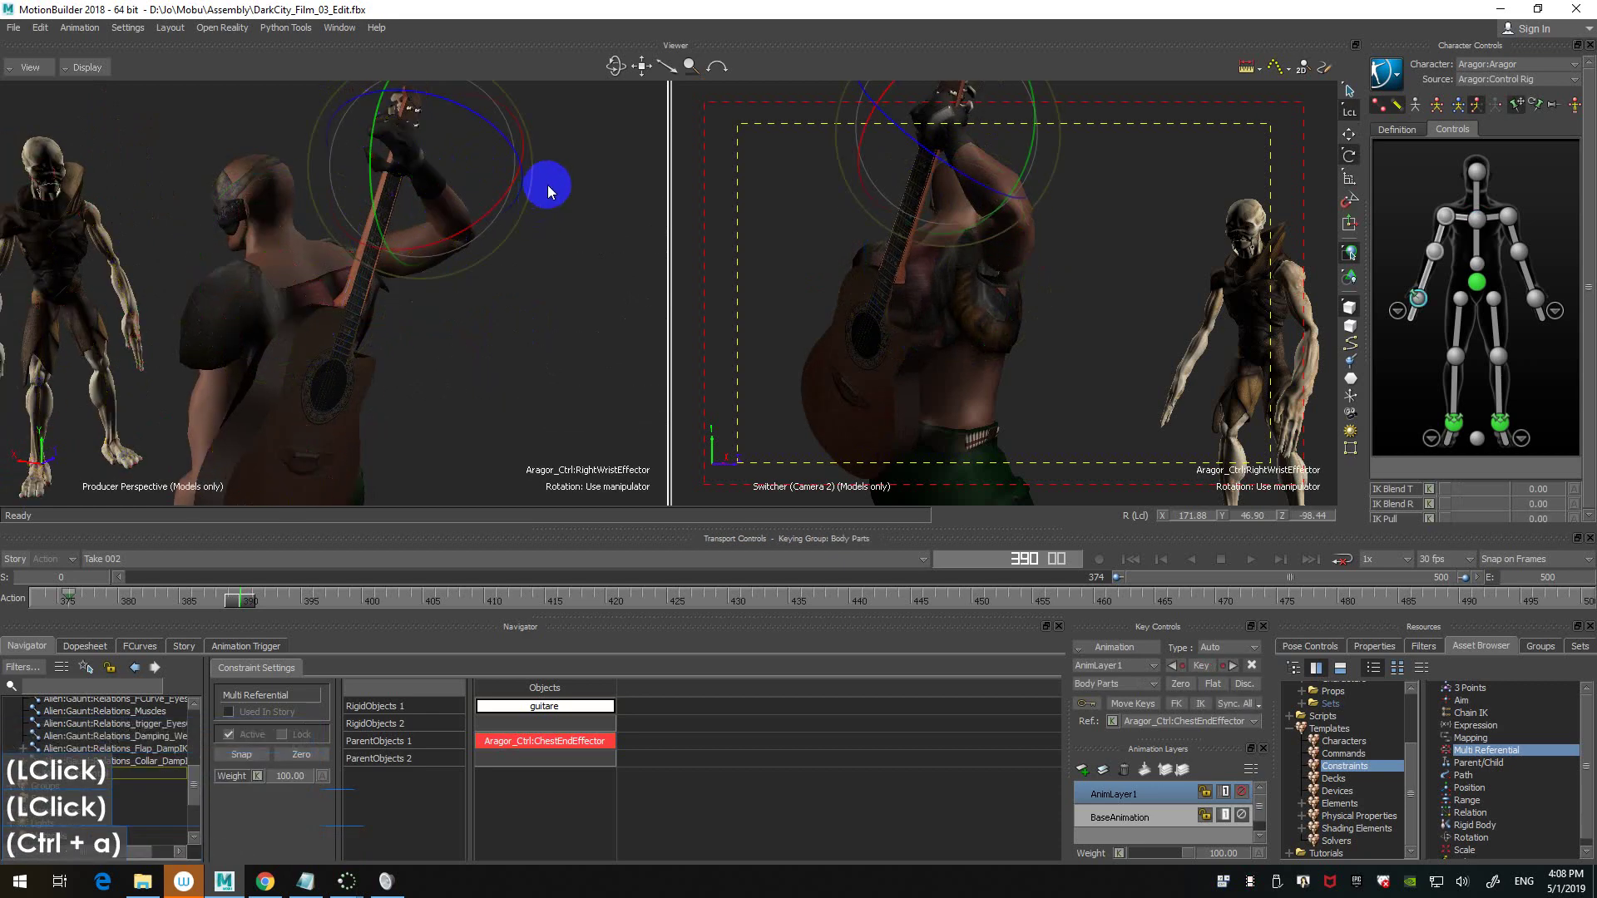
left_click_drag(546, 186, 437, 229, "ctrl+shift")
left_click_drag(437, 229, 541, 238, "ctrl")
left_click_drag(541, 238, 514, 260, "shift")
left_click_drag(515, 260, 560, 245, "ctrl")
left_click_drag(561, 245, 555, 247, "shift")
key("t")
mouse_move(352, 234)
left_mouse_down()
mouse_move(538, 247)
mouse_move(352, 249)
left_mouse_up()
double_click(342, 223, "ctrl+shift")
left_click_drag(352, 248, 533, 279, "ctrl+shift")
left_click_drag(574, 287, 626, 313, "shift")
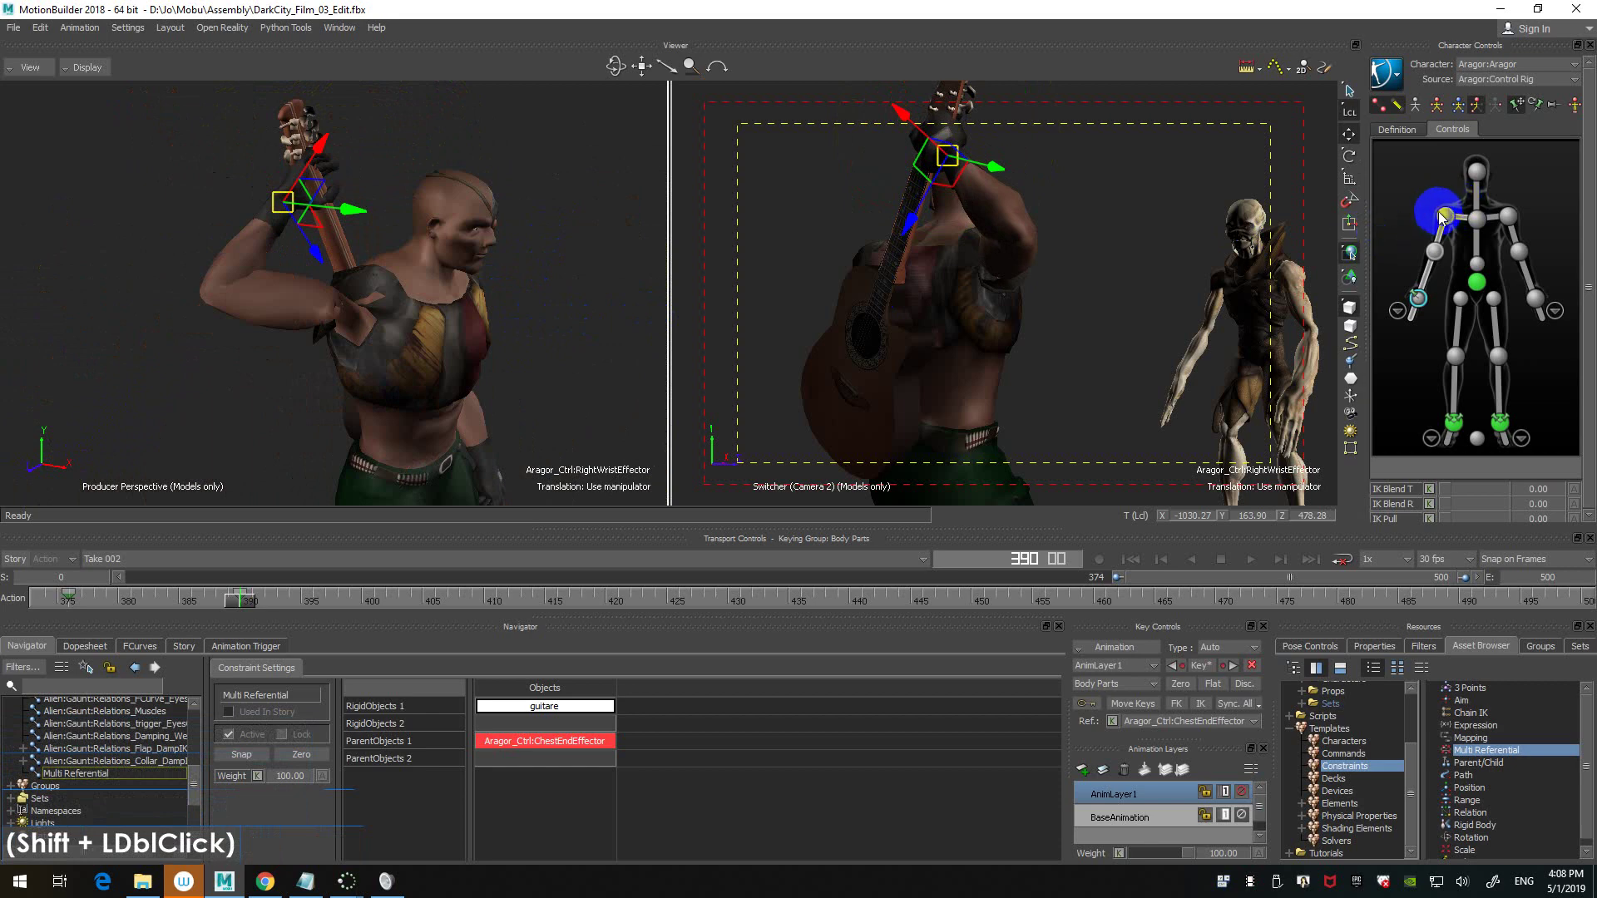
- Nudge the right shoulder effector to refine the raised arm's shoulder, undoing the last upward move
left_click(606, 207)
mouse_move(606, 207)
left_mouse_down("ctrl")
mouse_move(571, 168)
mouse_move(602, 278)
mouse_move(590, 224)
left_mouse_up("ctrl")
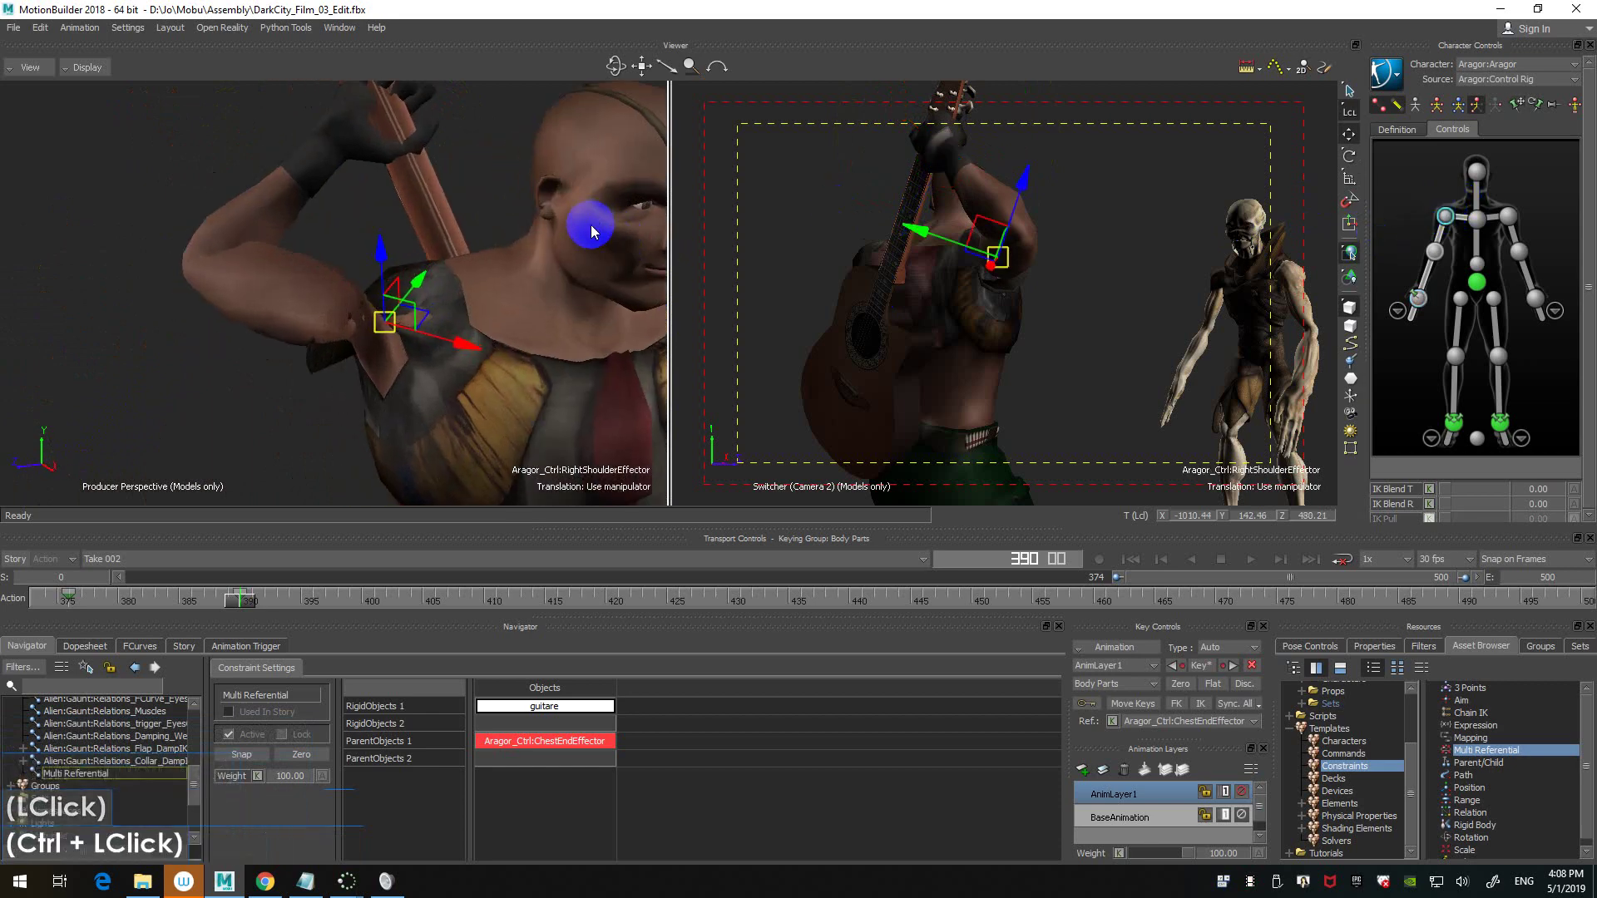
key("ctrl+a")
left_click_drag(474, 242, 524, 247, "ctrl+shift")
key("ctrl+a")
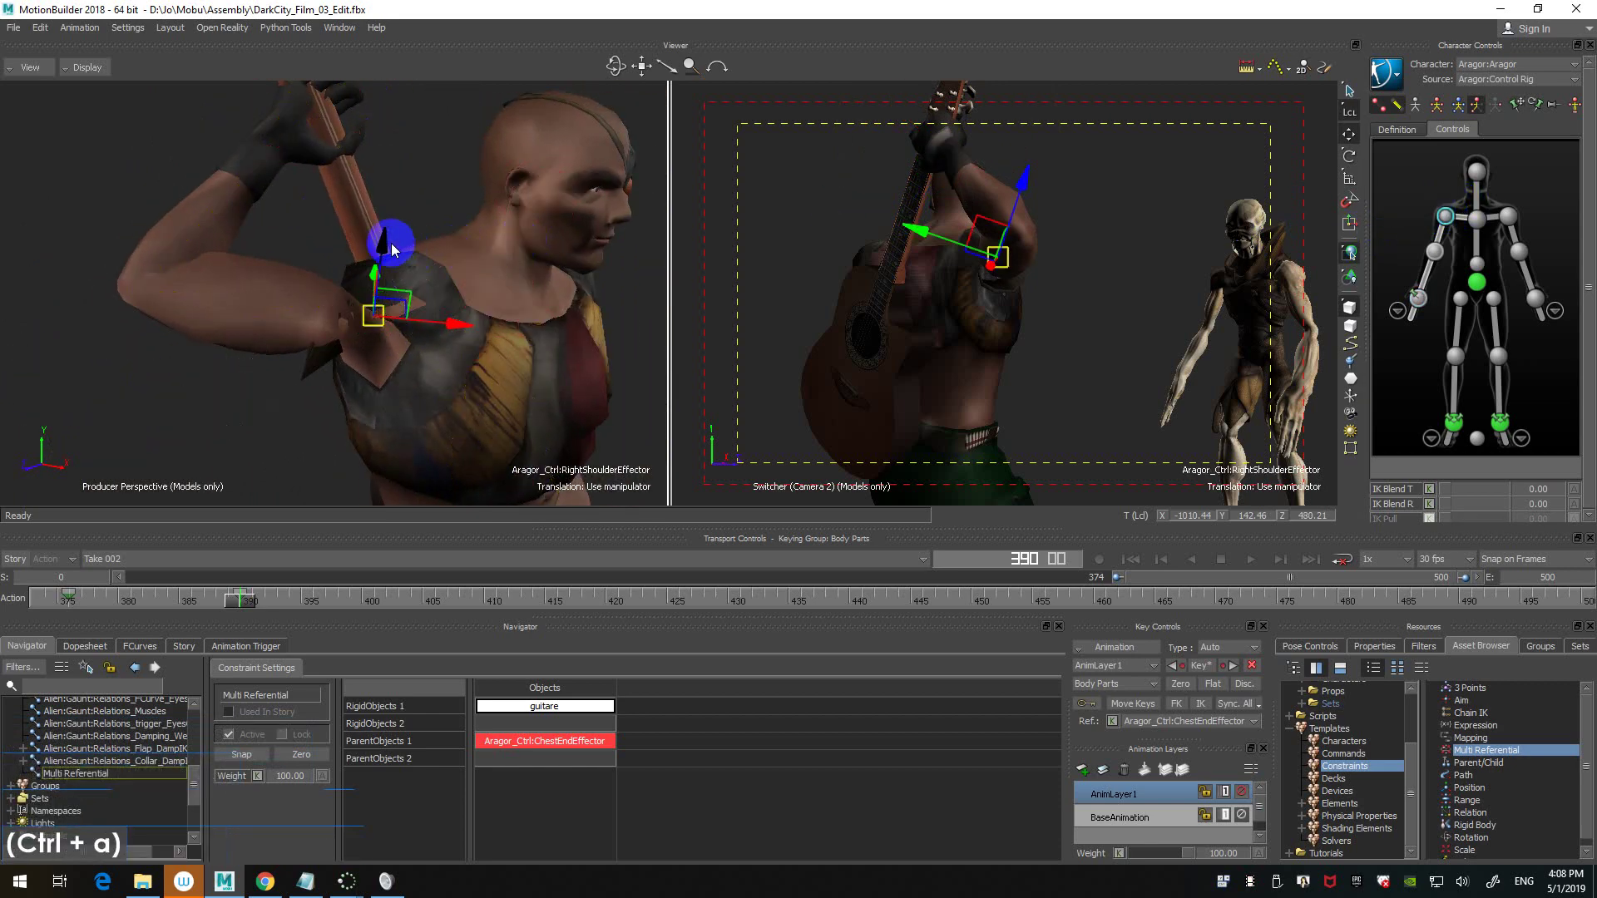
left_click_drag(393, 249, 393, 252)
left_click_drag(393, 251, 497, 255, "ctrl+shift")
mouse_move(392, 193)
left_mouse_down()
mouse_move(382, 153)
mouse_move(382, 222)
mouse_move(398, 170)
left_mouse_up()
key("ctrl+z")
left_click_drag(494, 206, 447, 284, "ctrl+shift")
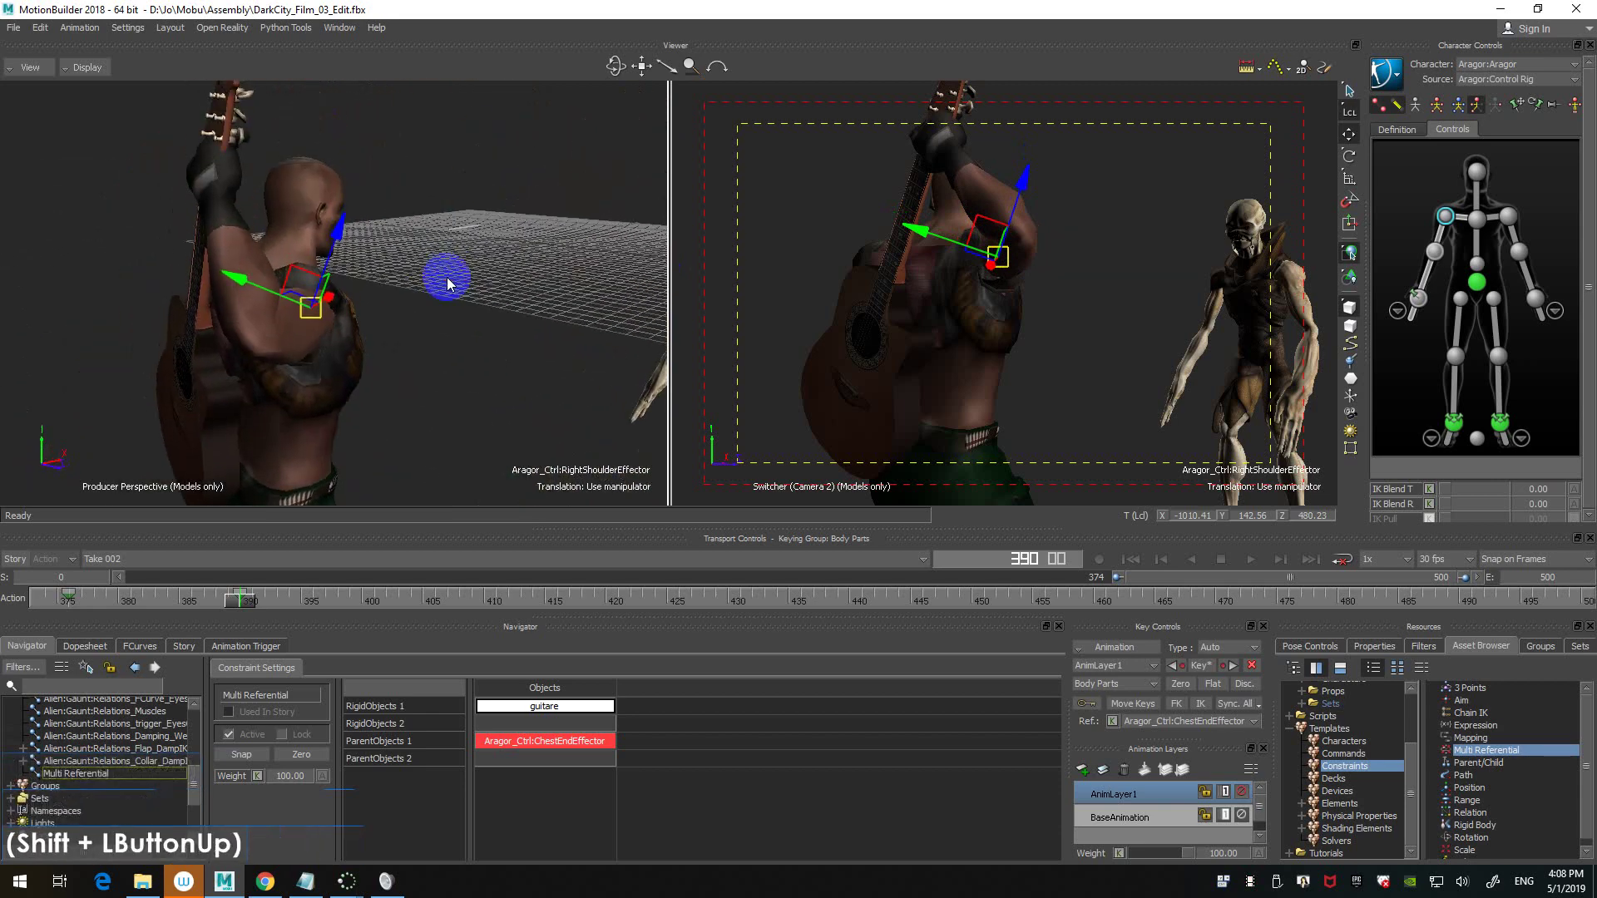
- Move the right elbow effector to refine the bend of the arm reaching back to the guitar neck
left_click(1435, 252)
left_click_drag(599, 250, 471, 270, "ctrl+shift")
left_click(1418, 298)
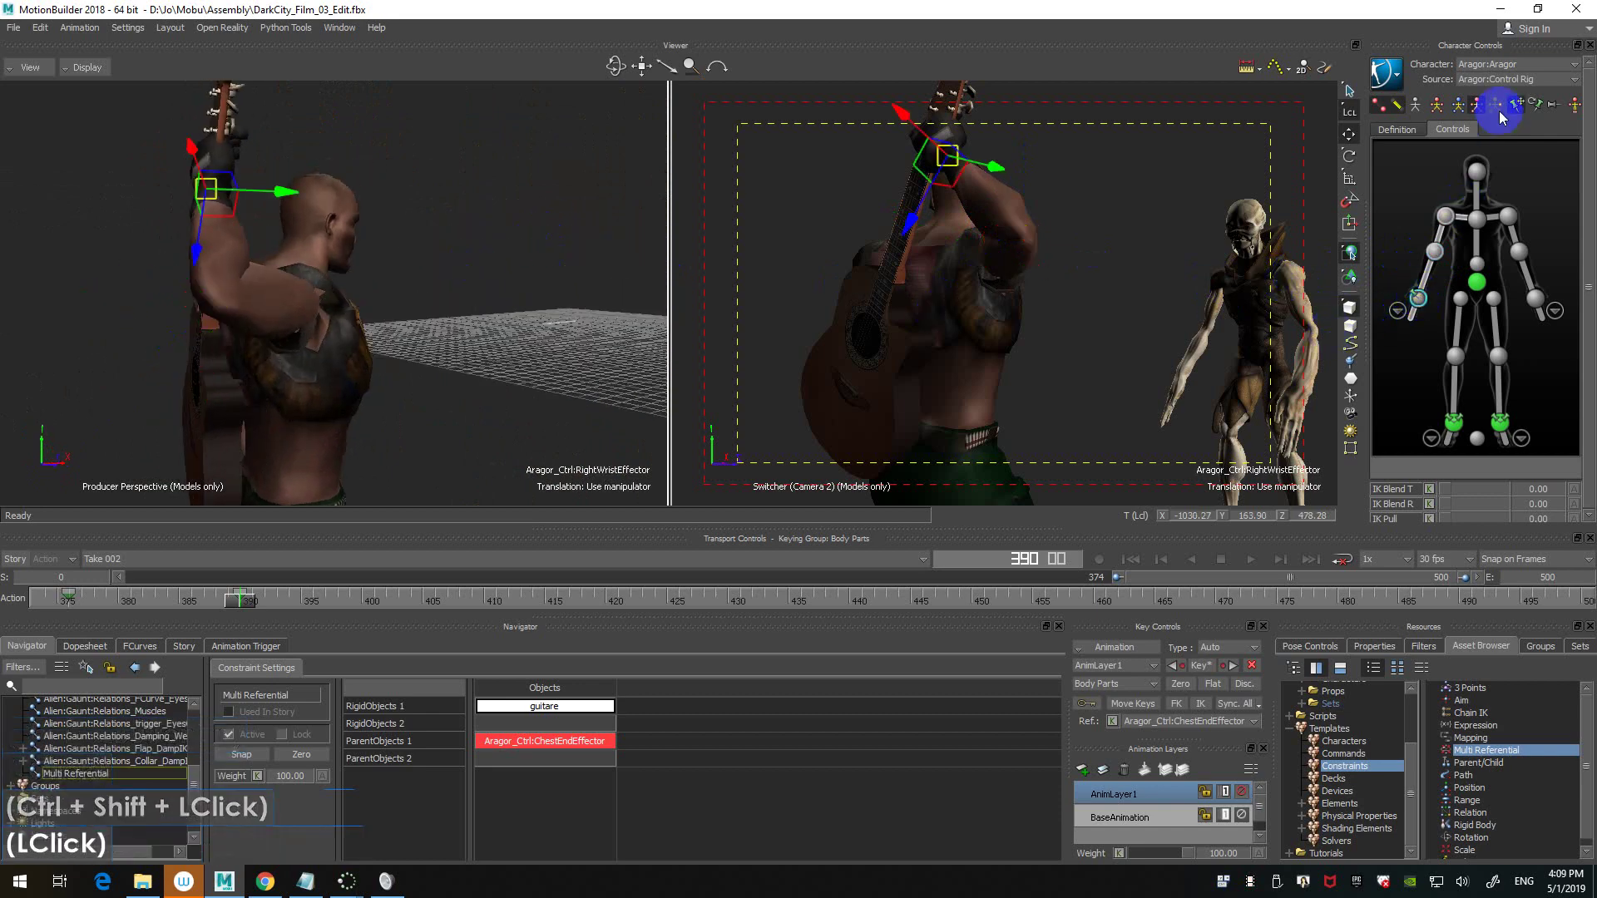
left_click(1432, 252)
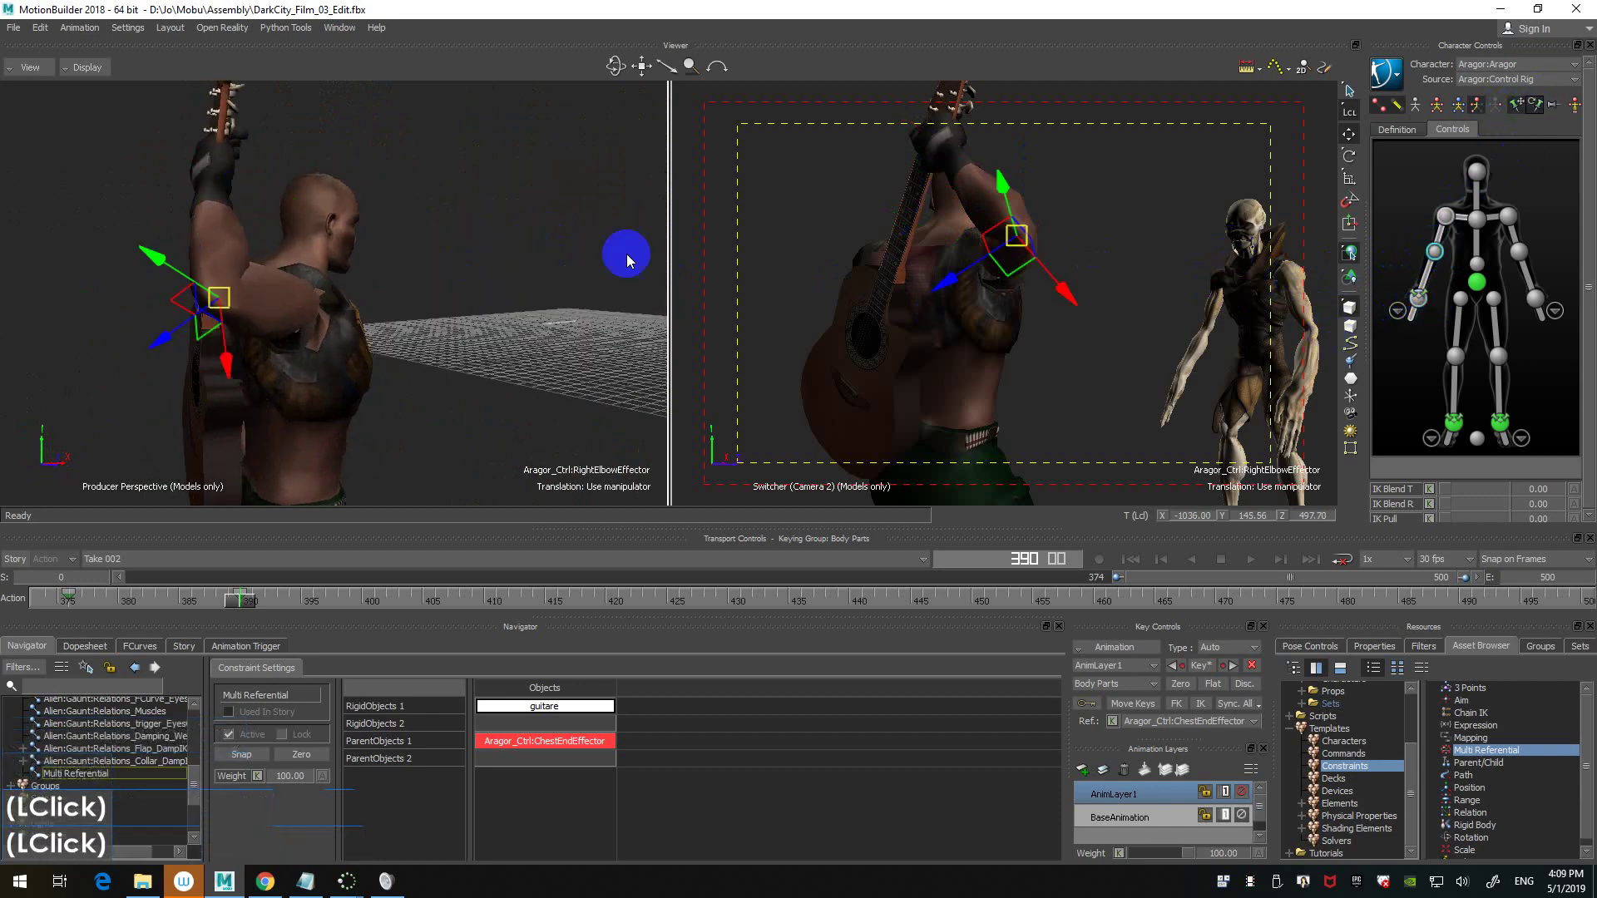
left_click_drag(443, 225, 312, 302, "ctrl+shift")
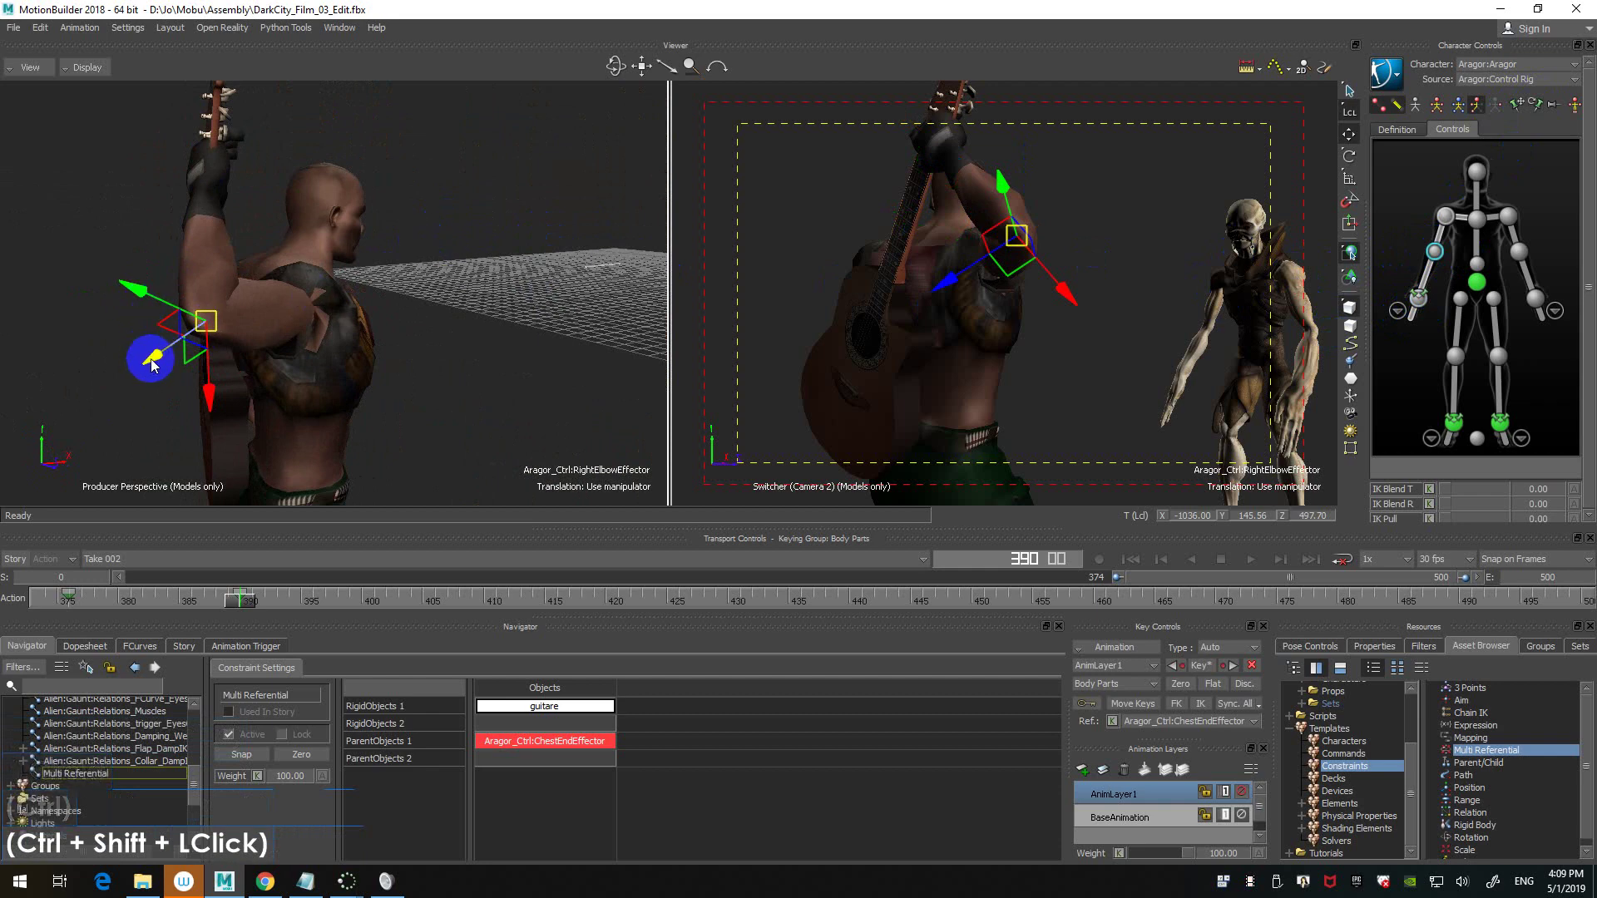
left_click_drag(152, 365, 178, 339)
left_click_drag(278, 332, 173, 297, "ctrl+shift")
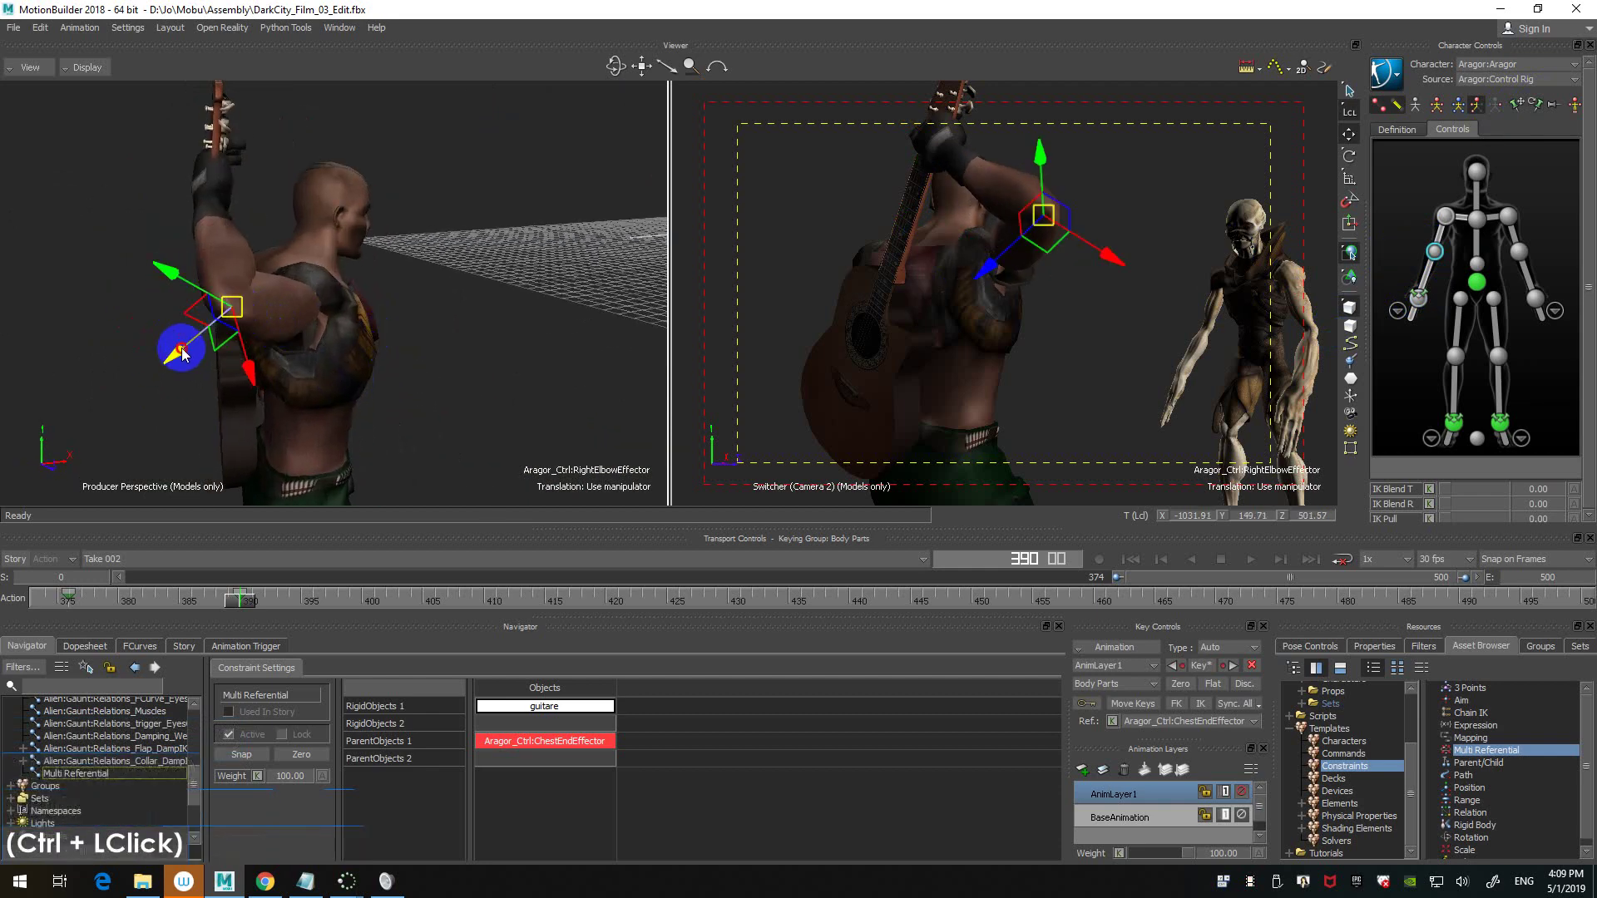
mouse_move(182, 354)
left_mouse_down()
mouse_move(202, 335)
mouse_move(186, 347)
left_mouse_up()
left_click_drag(344, 310, 554, 325, "ctrl+shift")
left_click_drag(549, 394, 565, 366, "ctrl")
mouse_move(557, 366)
left_mouse_down("ctrl+shift")
mouse_move(582, 362)
mouse_move(537, 374)
mouse_move(574, 350)
left_mouse_up("ctrl+shift")
left_click_drag(582, 333, 592, 320, "shift")
left_click(591, 319)
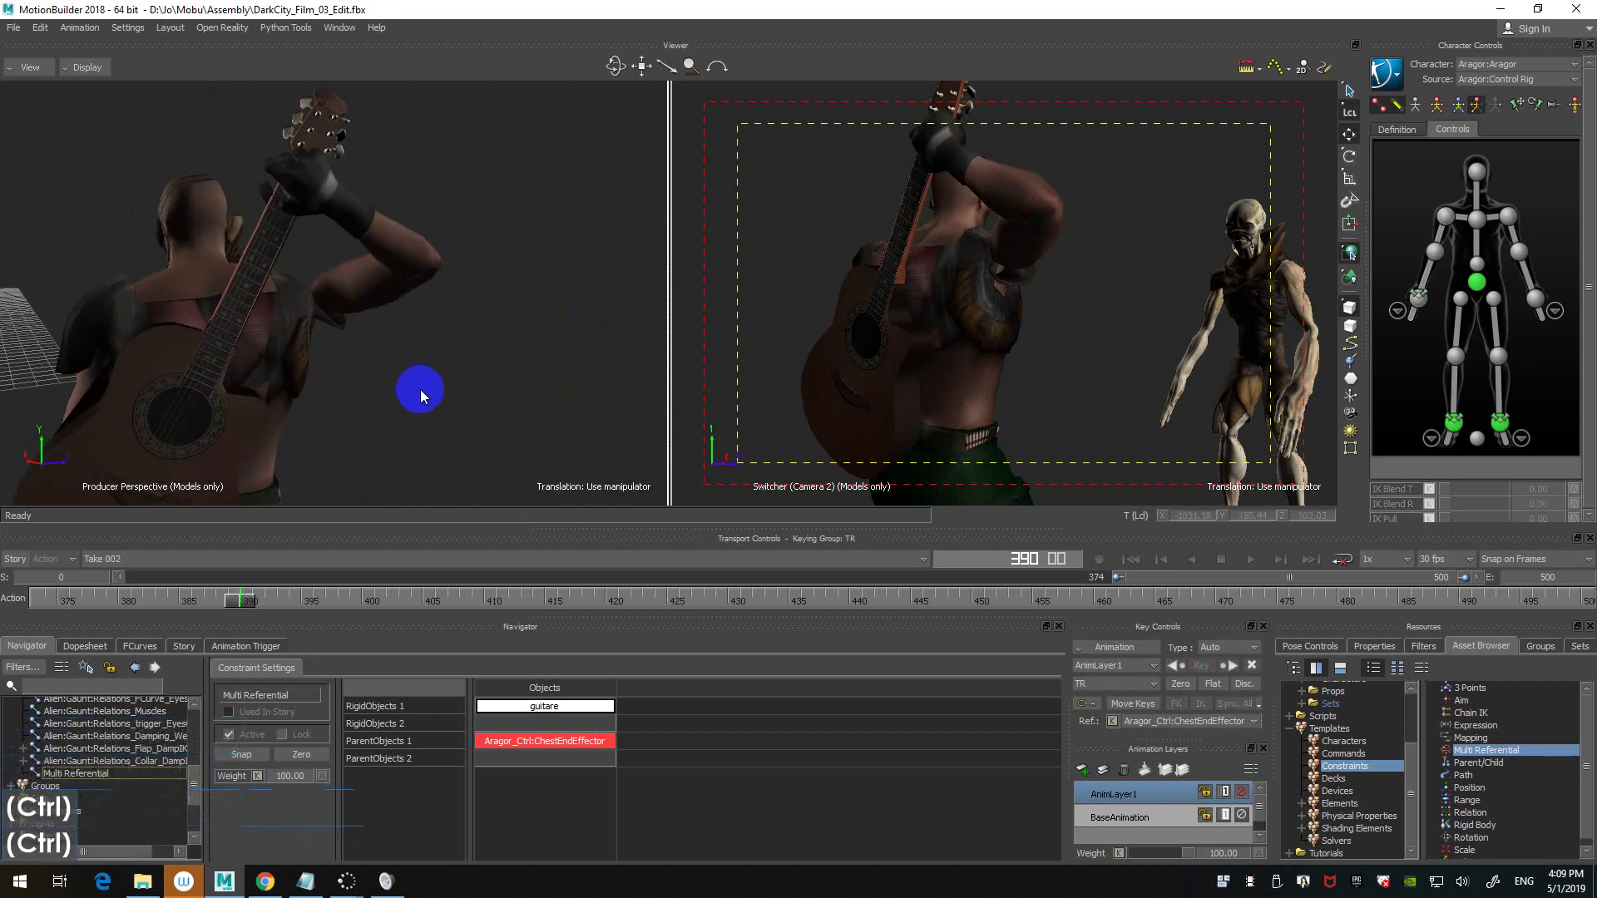
- At frame 384, move the right wrist effector in front of Aragor's body, reposition the elbow effector and key the in-between pose
left_click_drag(420, 389, 350, 474, "ctrl")
left_click(238, 602)
left_click_drag(239, 602, 166, 582)
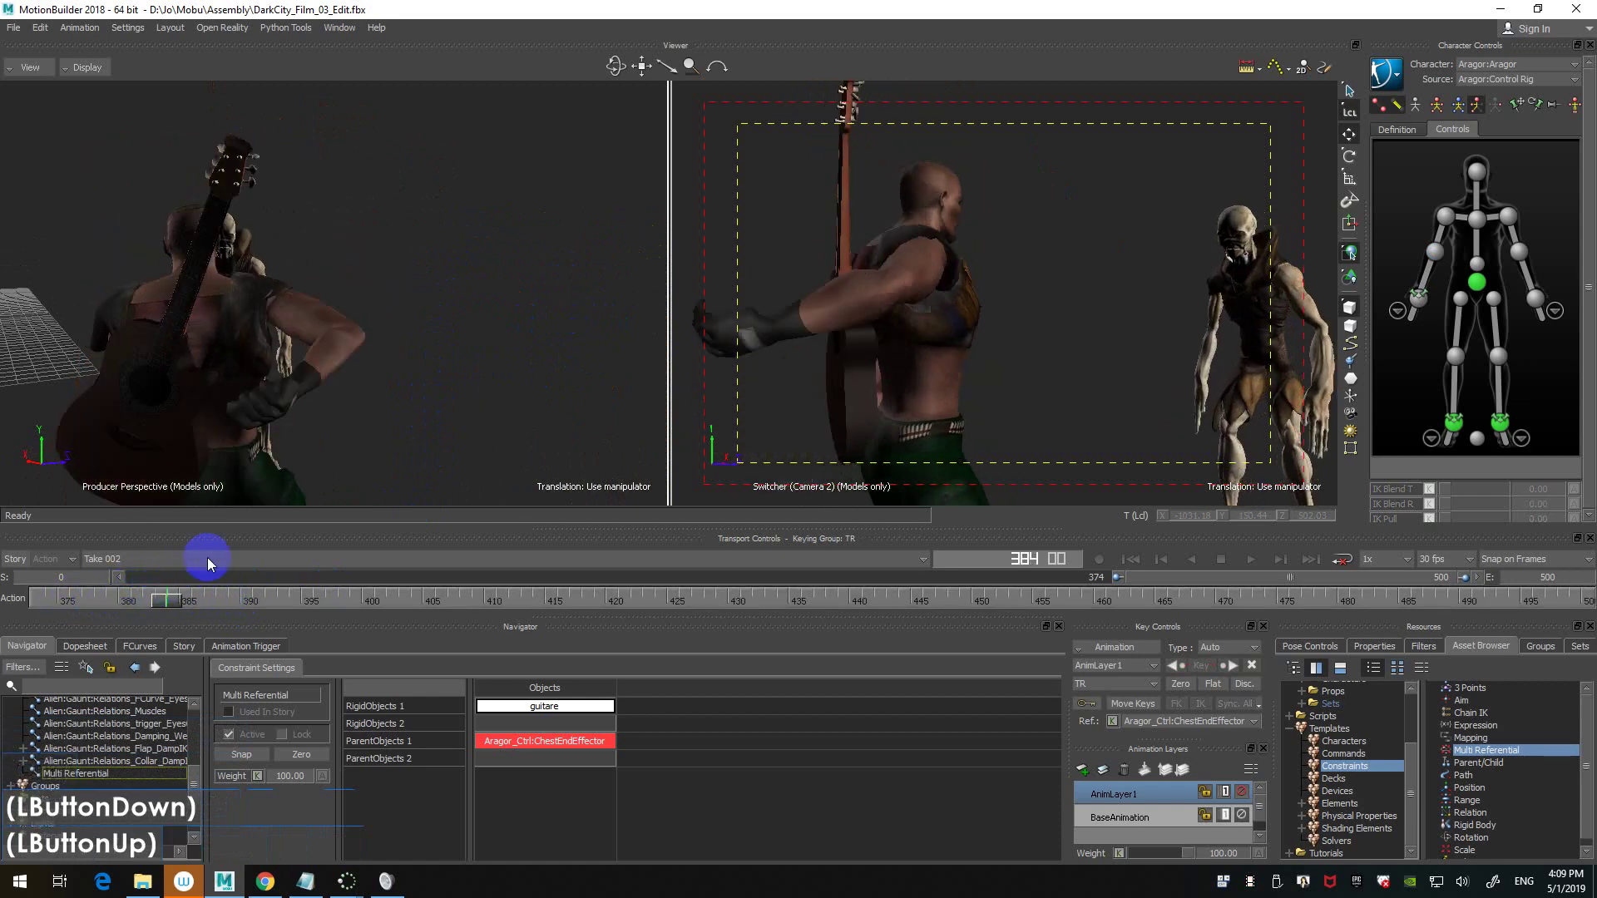
left_click_drag(466, 325, 516, 321, "ctrl+shift")
double_click(838, 338, "shift")
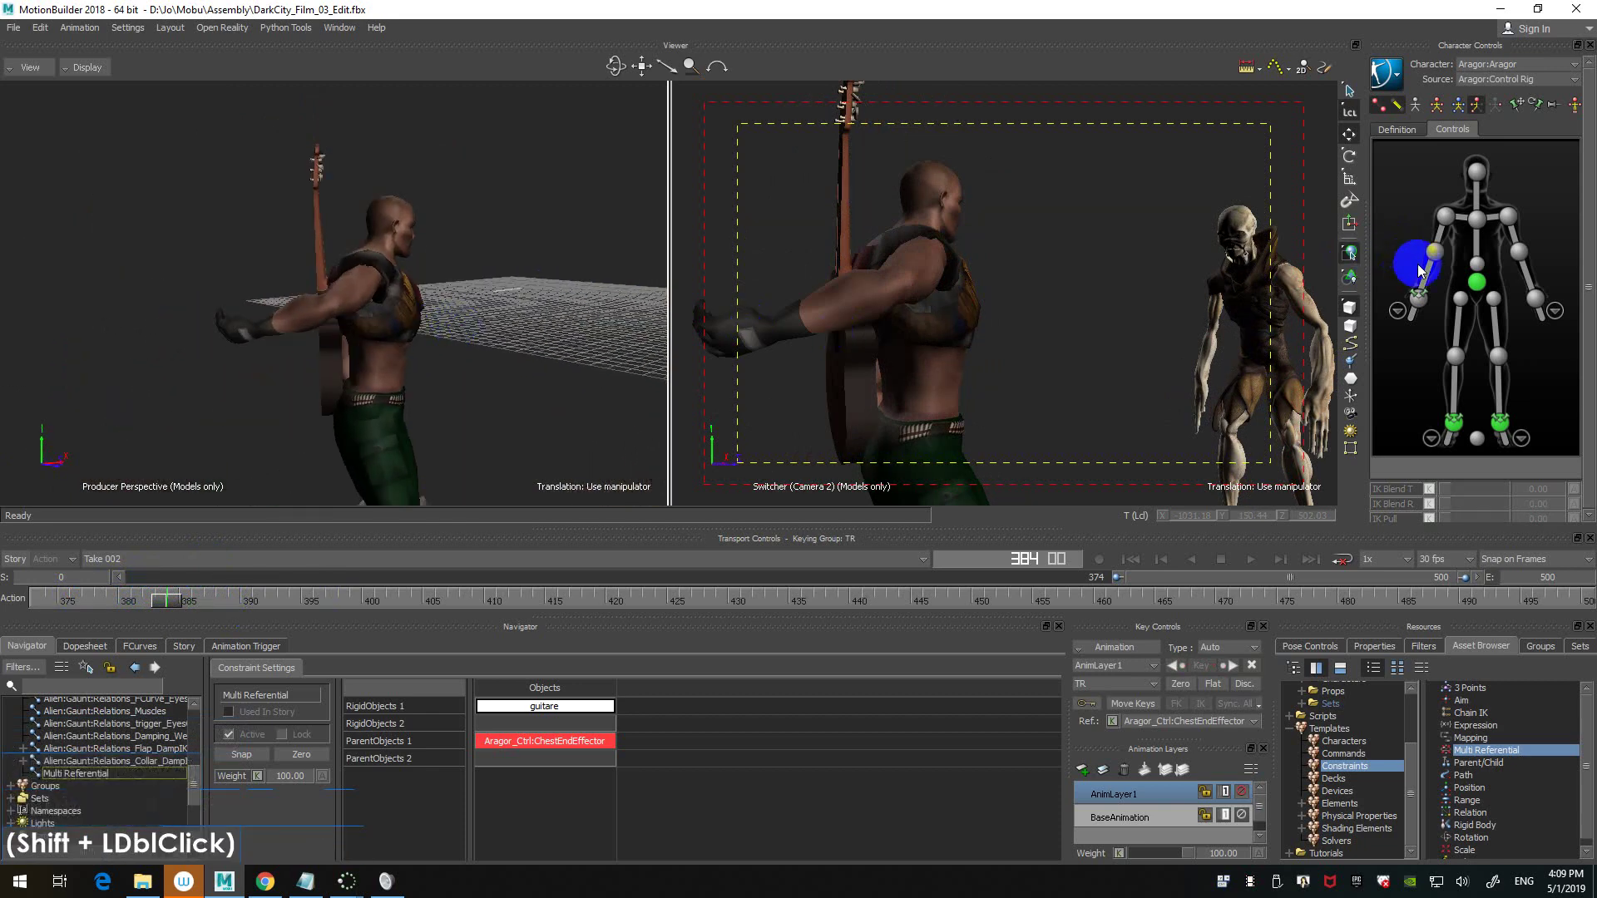
left_click(1419, 297)
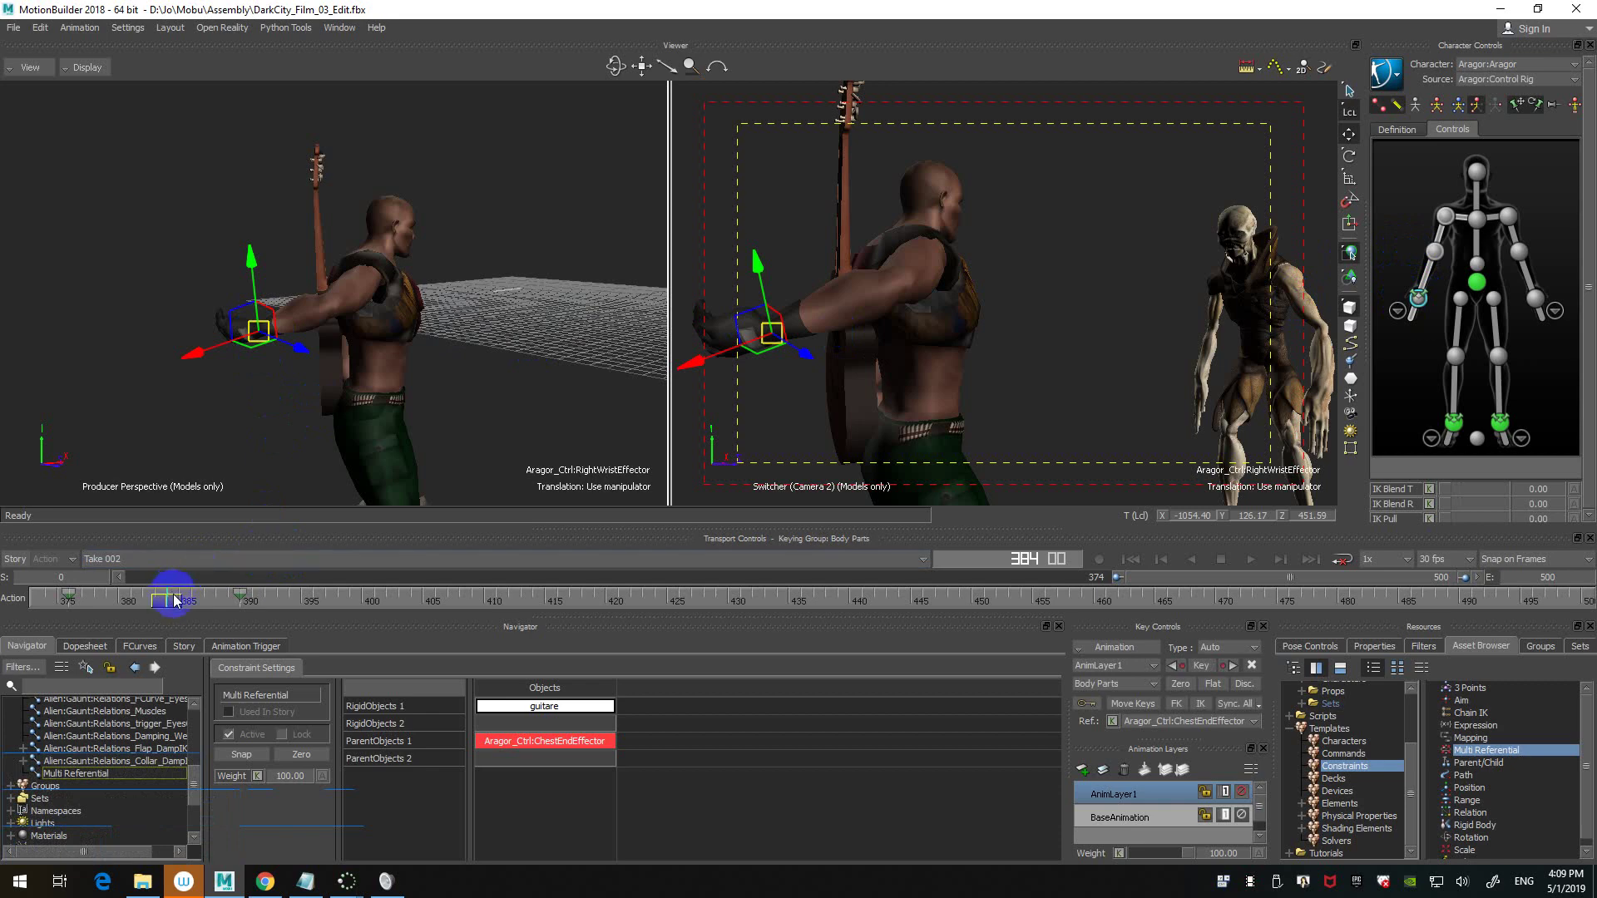
left_click_drag(474, 414, 436, 367, "shift")
key("ctrl+z")
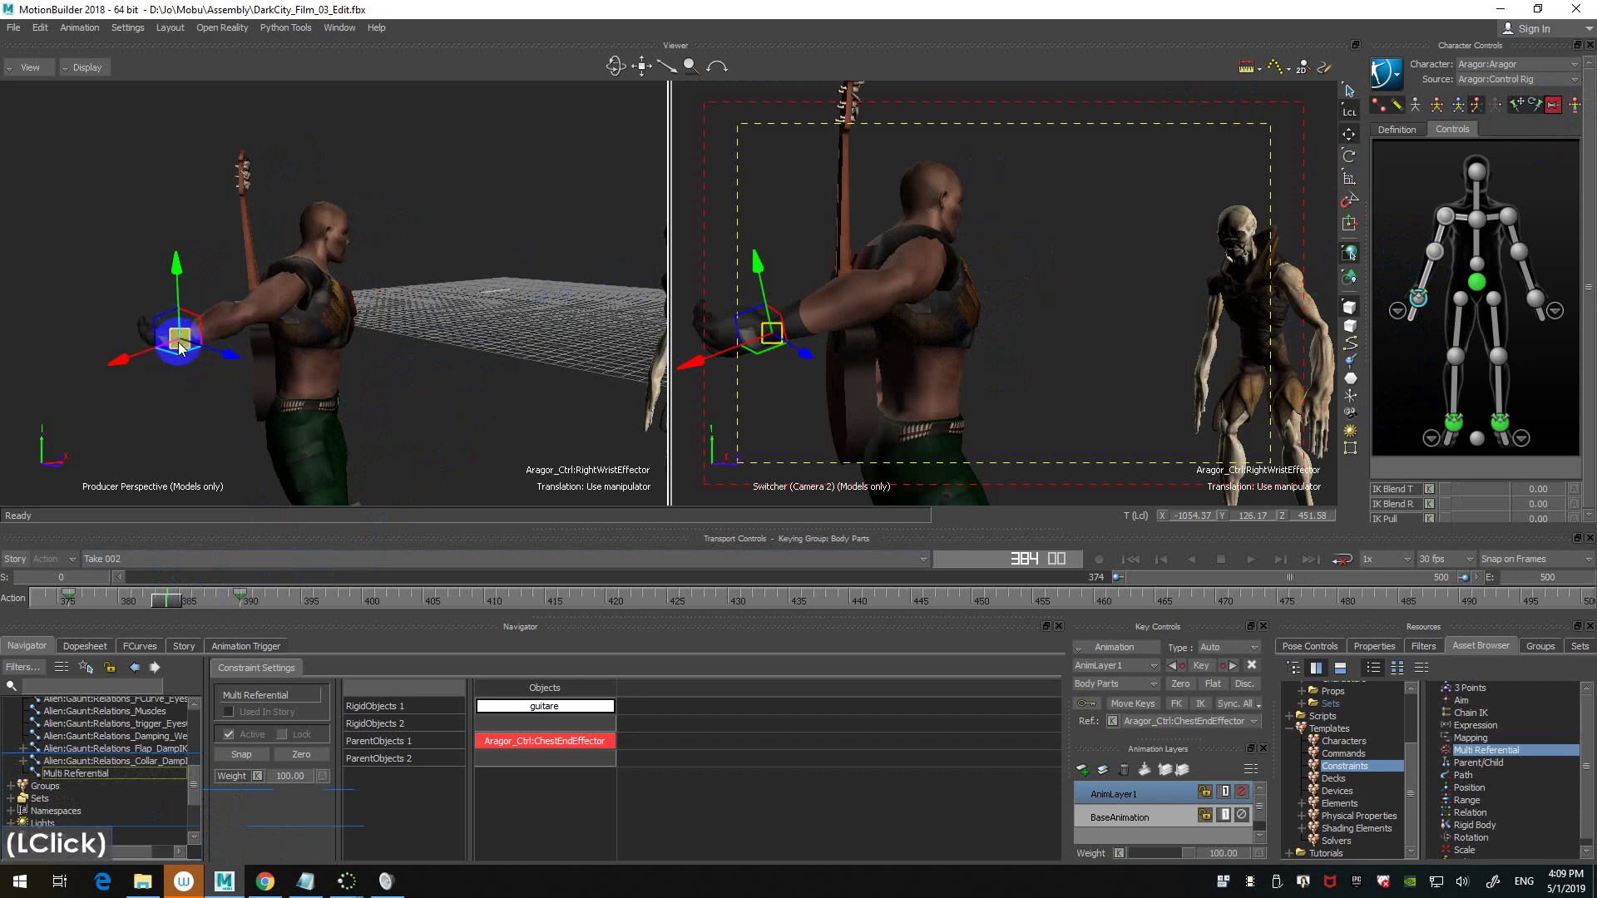
left_click_drag(181, 346, 361, 363)
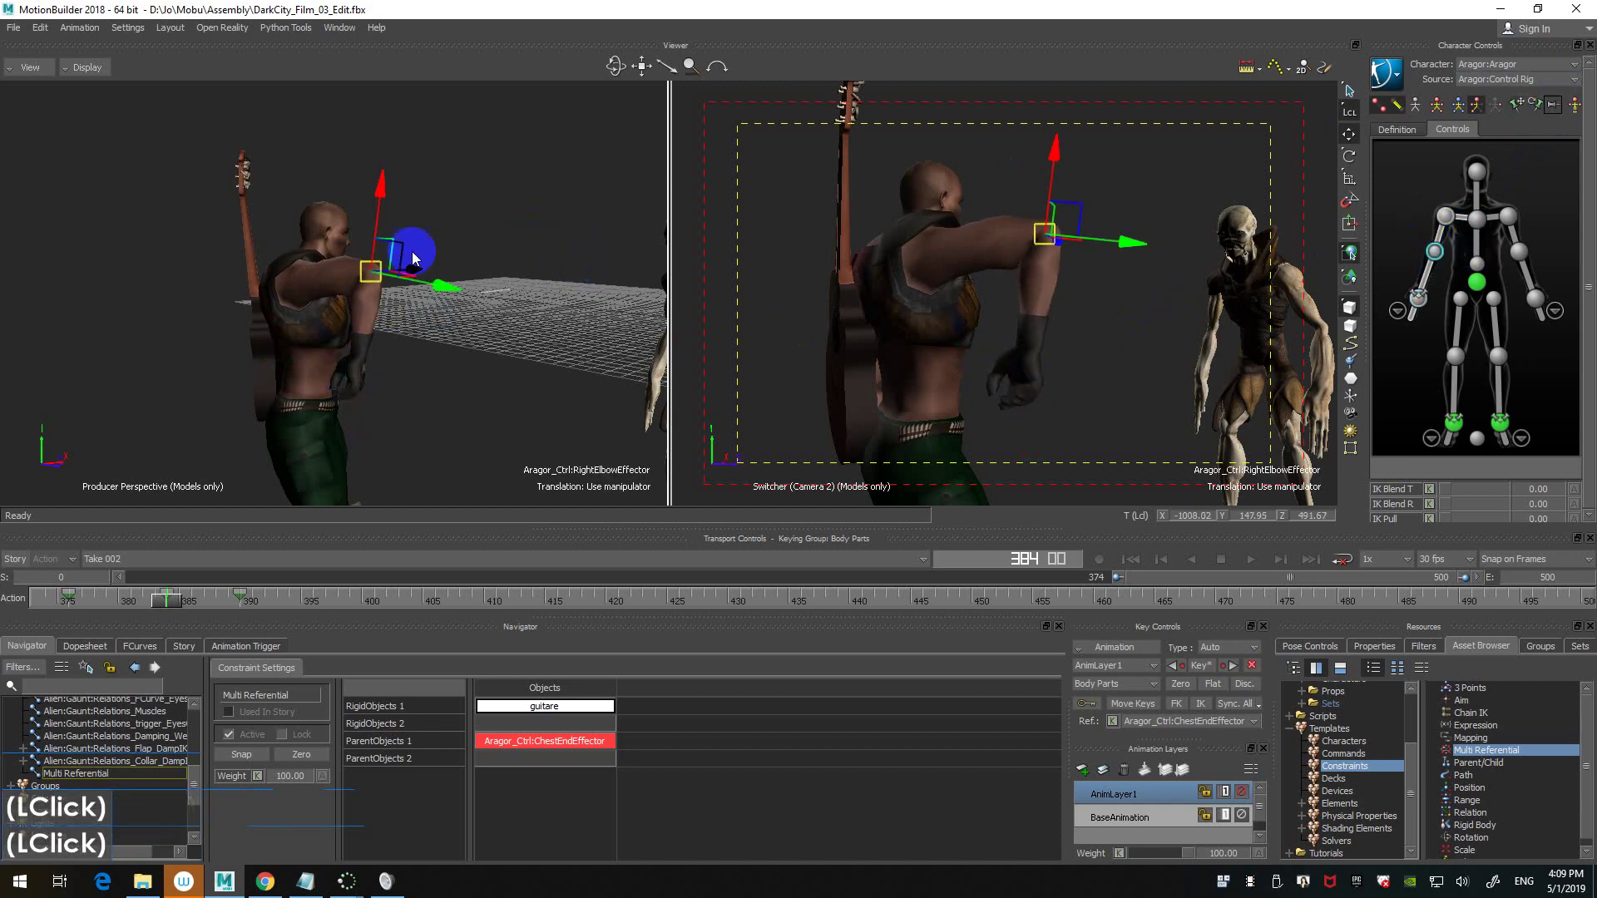
left_click_drag(388, 277, 333, 318)
key("k")
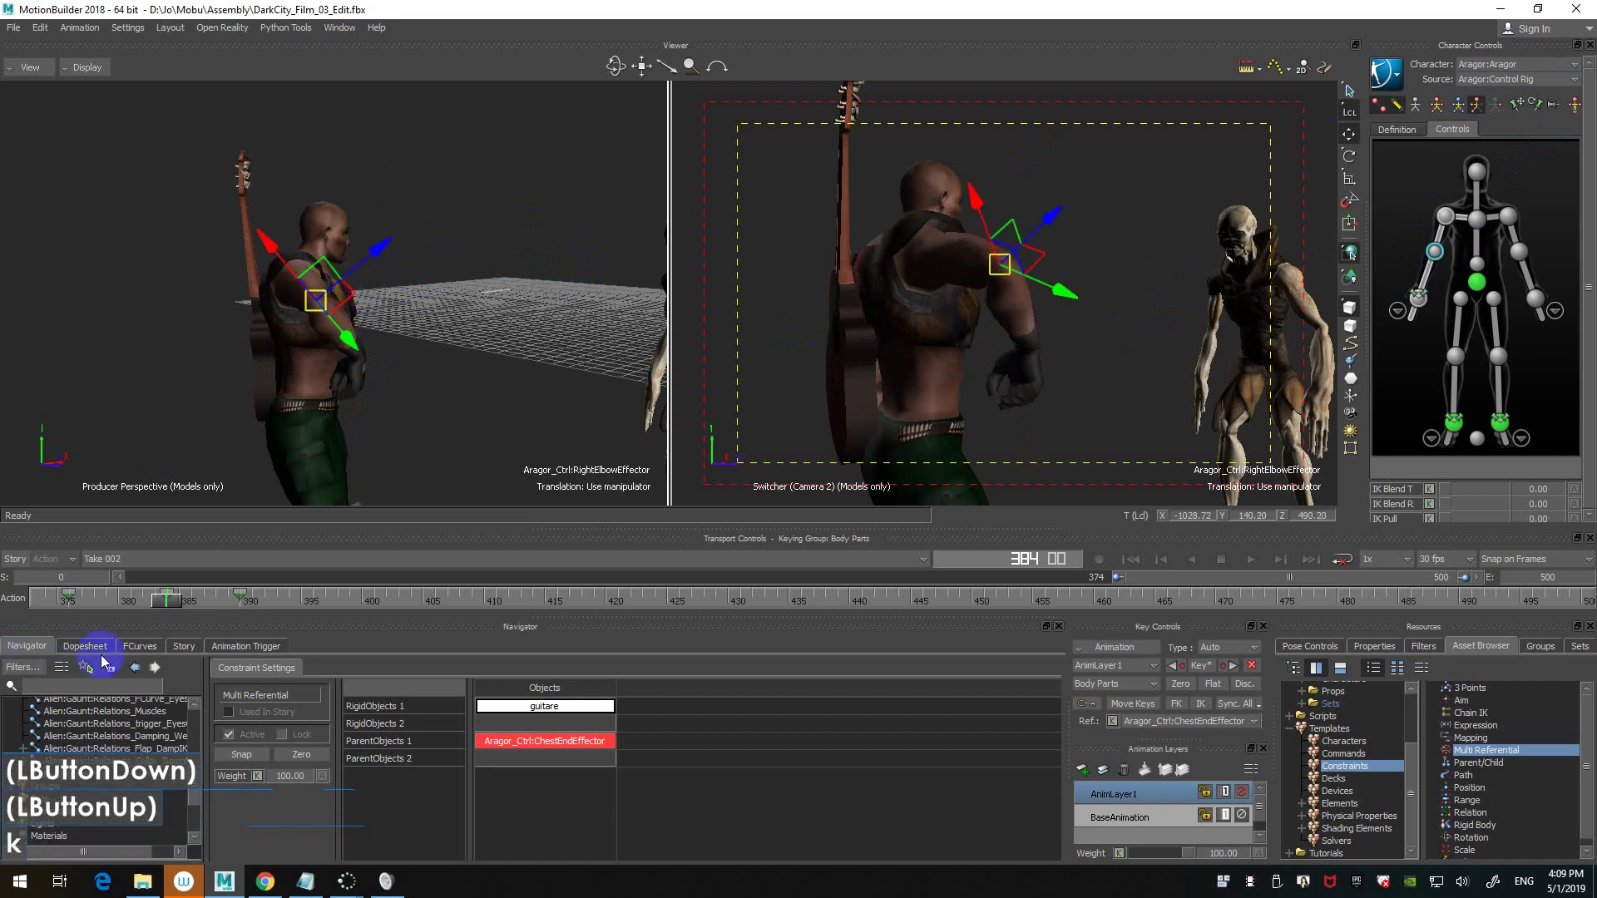
- Undo the last change and delete the in-between key at frame 384, returning to the guitar grab pose at frame 390
left_click_drag(166, 605, 237, 589)
key("ctrl+z")
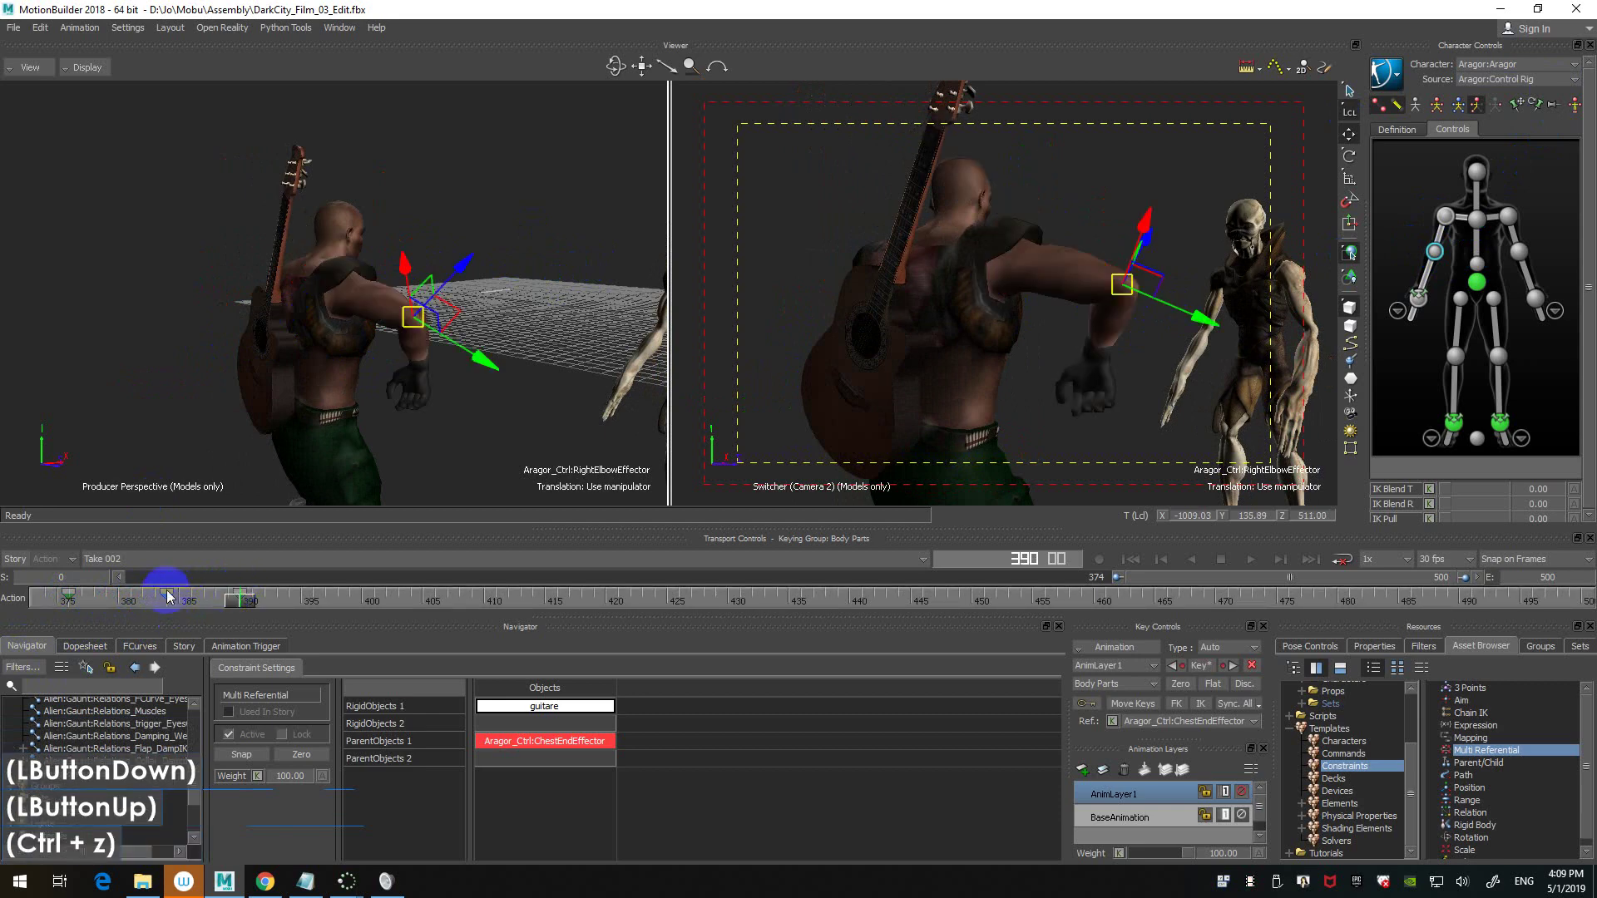
left_click(168, 593)
key("Delete")
mouse_move(250, 600)
left_mouse_down()
mouse_move(47, 595)
mouse_move(161, 602)
mouse_move(65, 614)
mouse_move(274, 607)
mouse_move(247, 601)
left_mouse_up()
left_click(455, 236, "shift")
left_click_drag(454, 233, 424, 250, "shift")
mouse_move(424, 249)
left_mouse_down("ctrl")
mouse_move(413, 208)
mouse_move(408, 255)
left_mouse_up("ctrl")
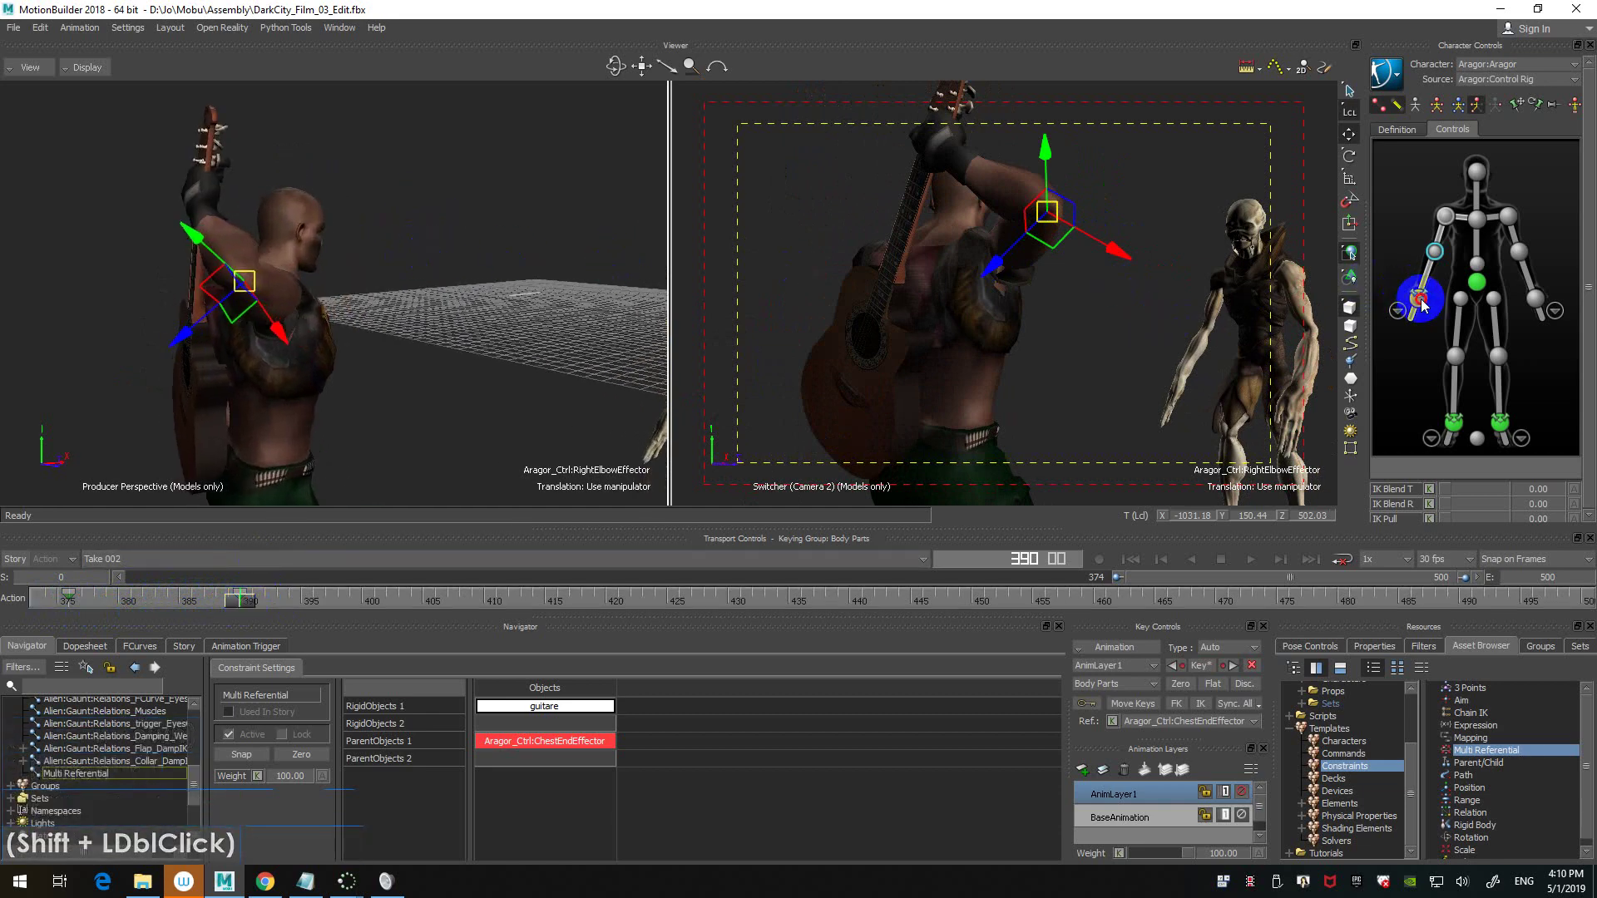
- Try moving and keying the right wrist effector in front of Aragor's head at frame 390, and undo the change
left_click(1422, 302)
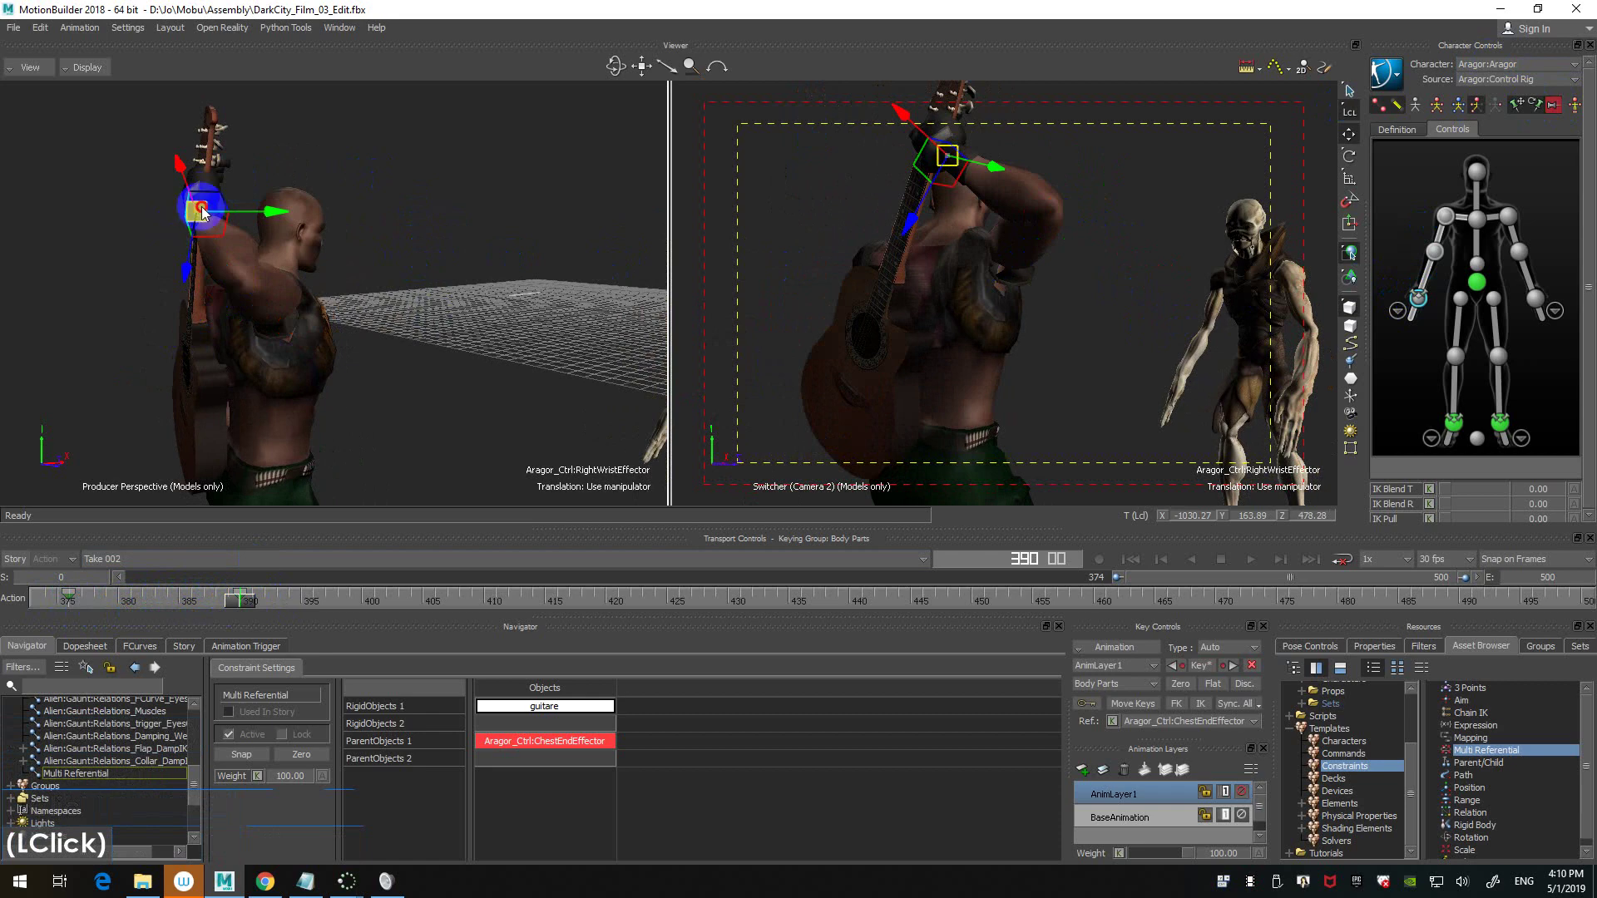
left_click_drag(202, 212, 356, 212)
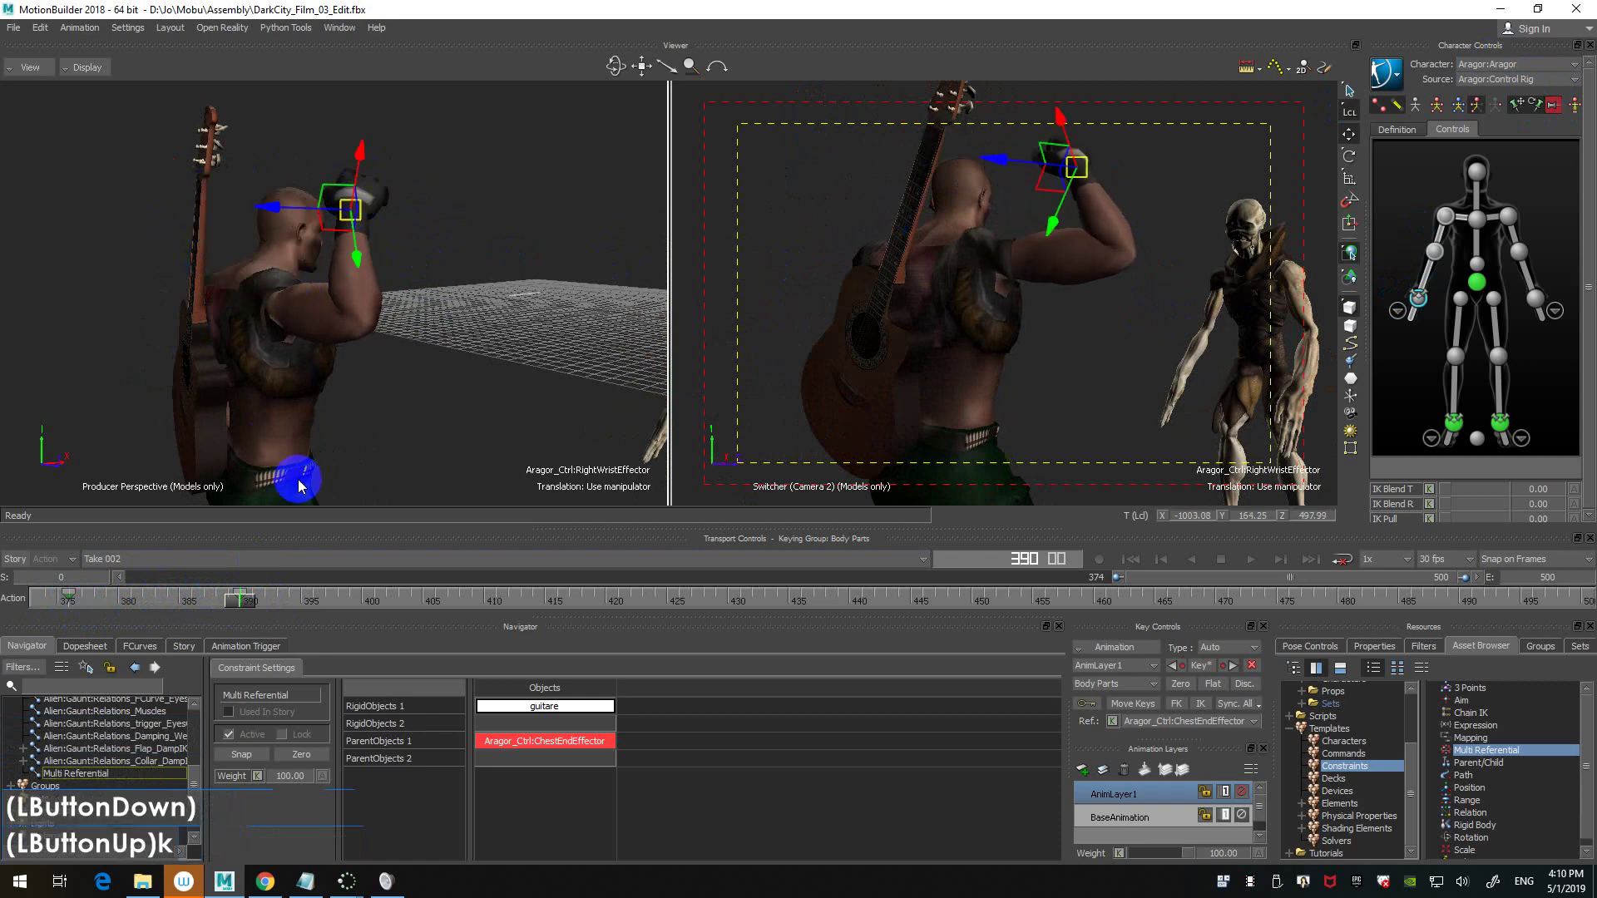
left_click_drag(239, 606, 166, 593)
left_click_drag(367, 267, 378, 346, "ctrl")
left_click_drag(167, 611, 239, 588)
key("ctrl+z")
mouse_move(374, 285)
left_mouse_down("ctrl+shift")
mouse_move(396, 339)
mouse_move(346, 331)
mouse_move(396, 291)
left_mouse_up("ctrl+shift")
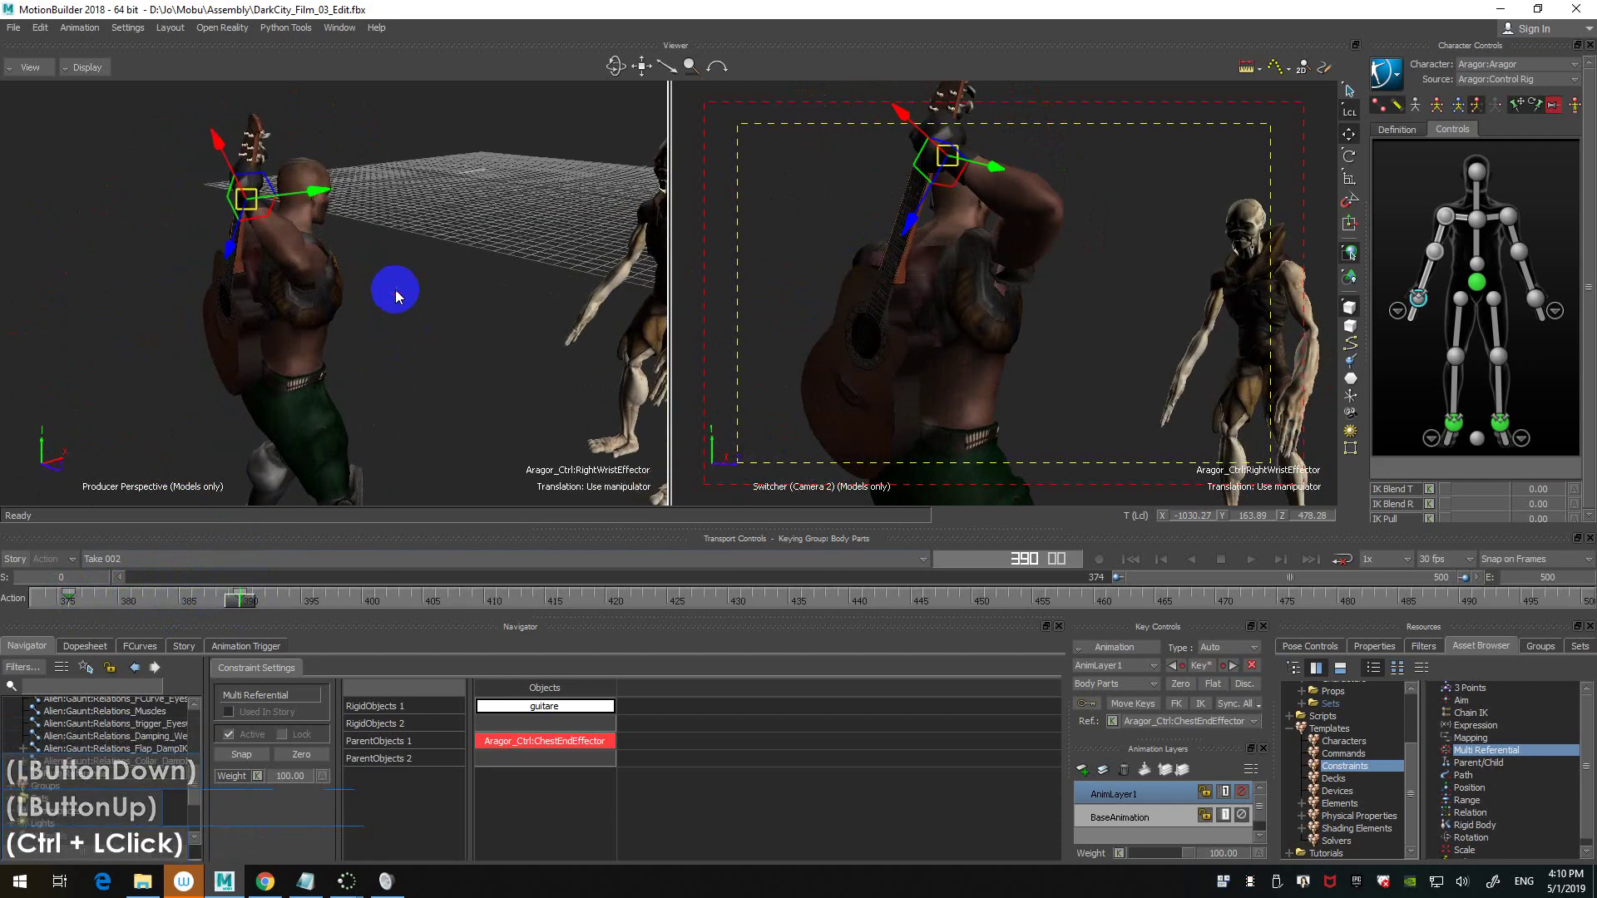
- Select frames 376 to 390 on the timeline, open the key options and clear the selection without choosing one
left_click(164, 589, "ctrl")
mouse_move(225, 606)
left_mouse_down()
mouse_move(103, 598)
mouse_move(213, 597)
left_mouse_up()
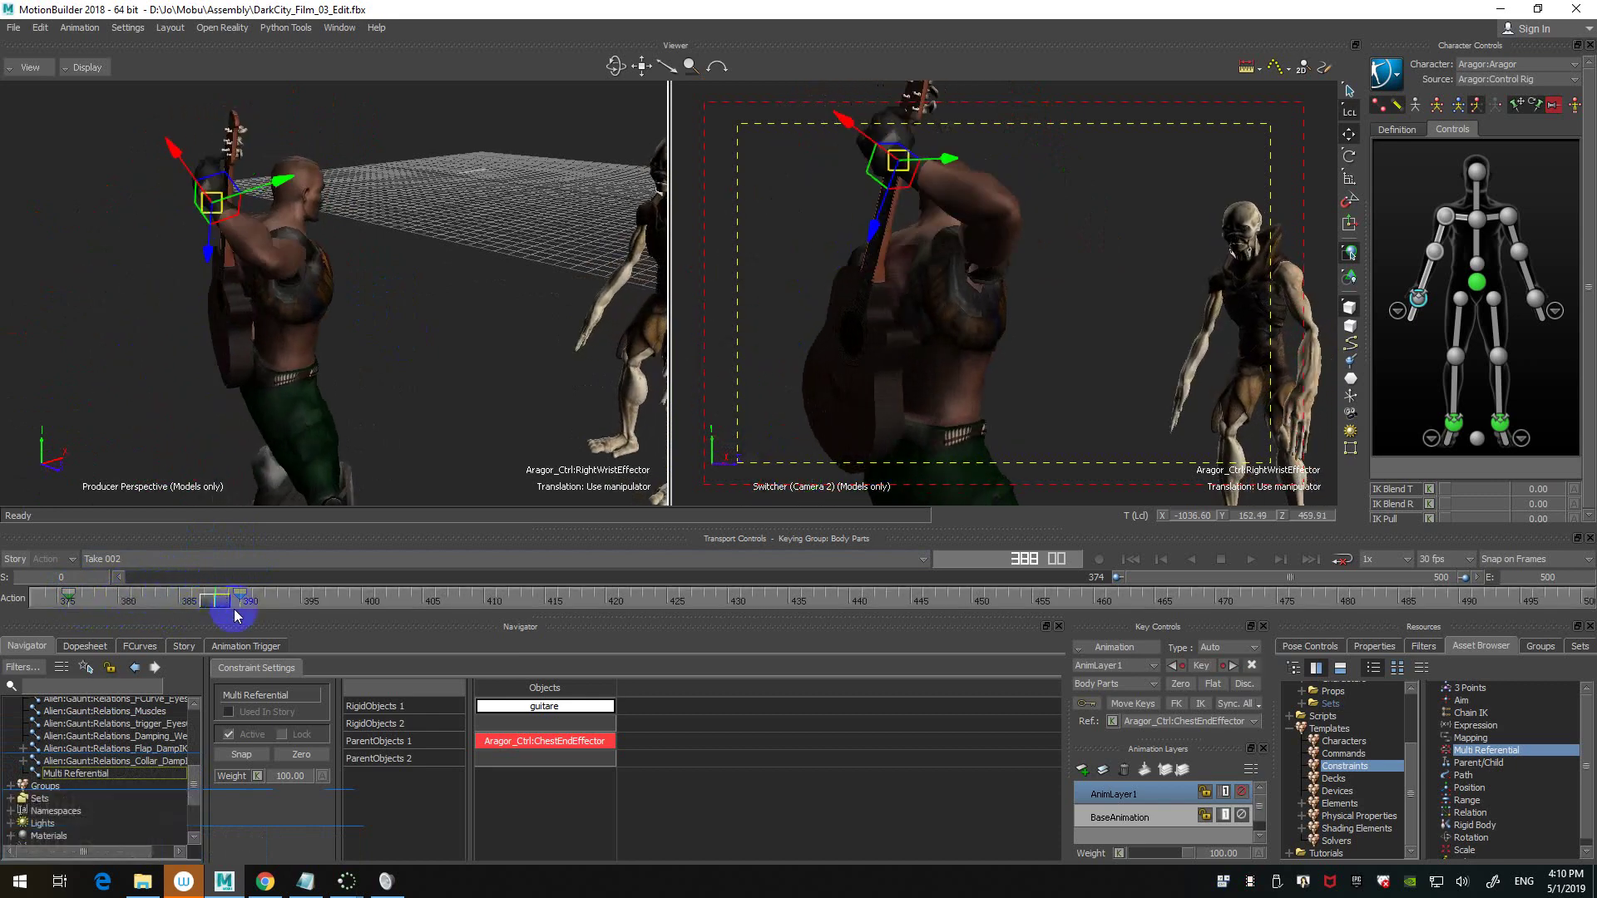
left_click_drag(218, 601, 29, 610)
right_click(139, 600)
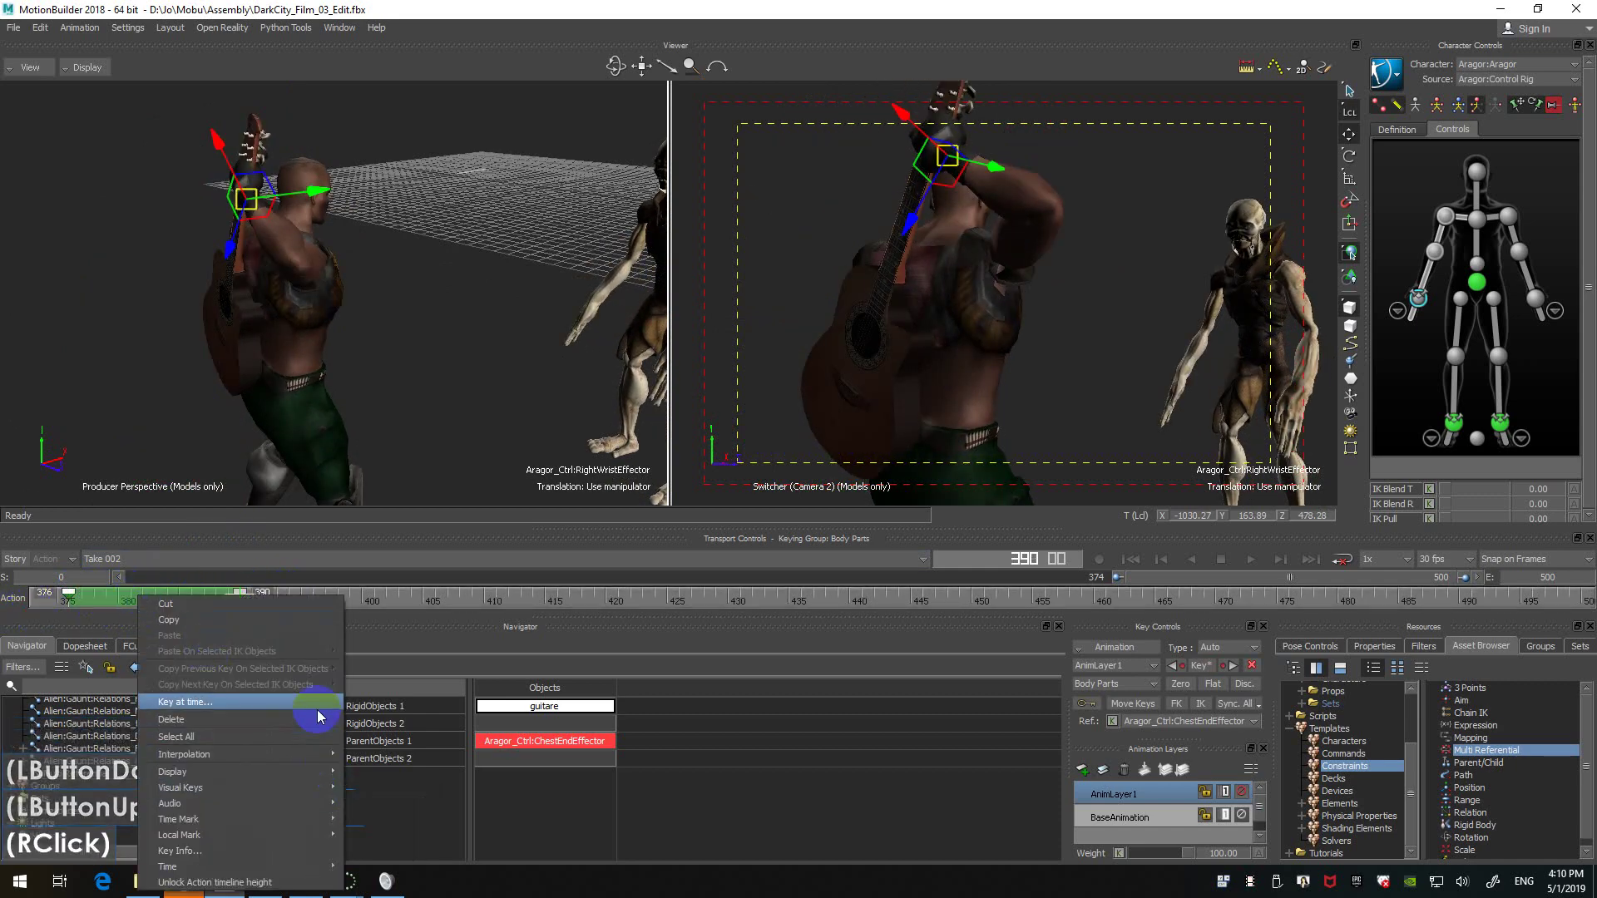
mouse_move(333, 760)
left_click(405, 766)
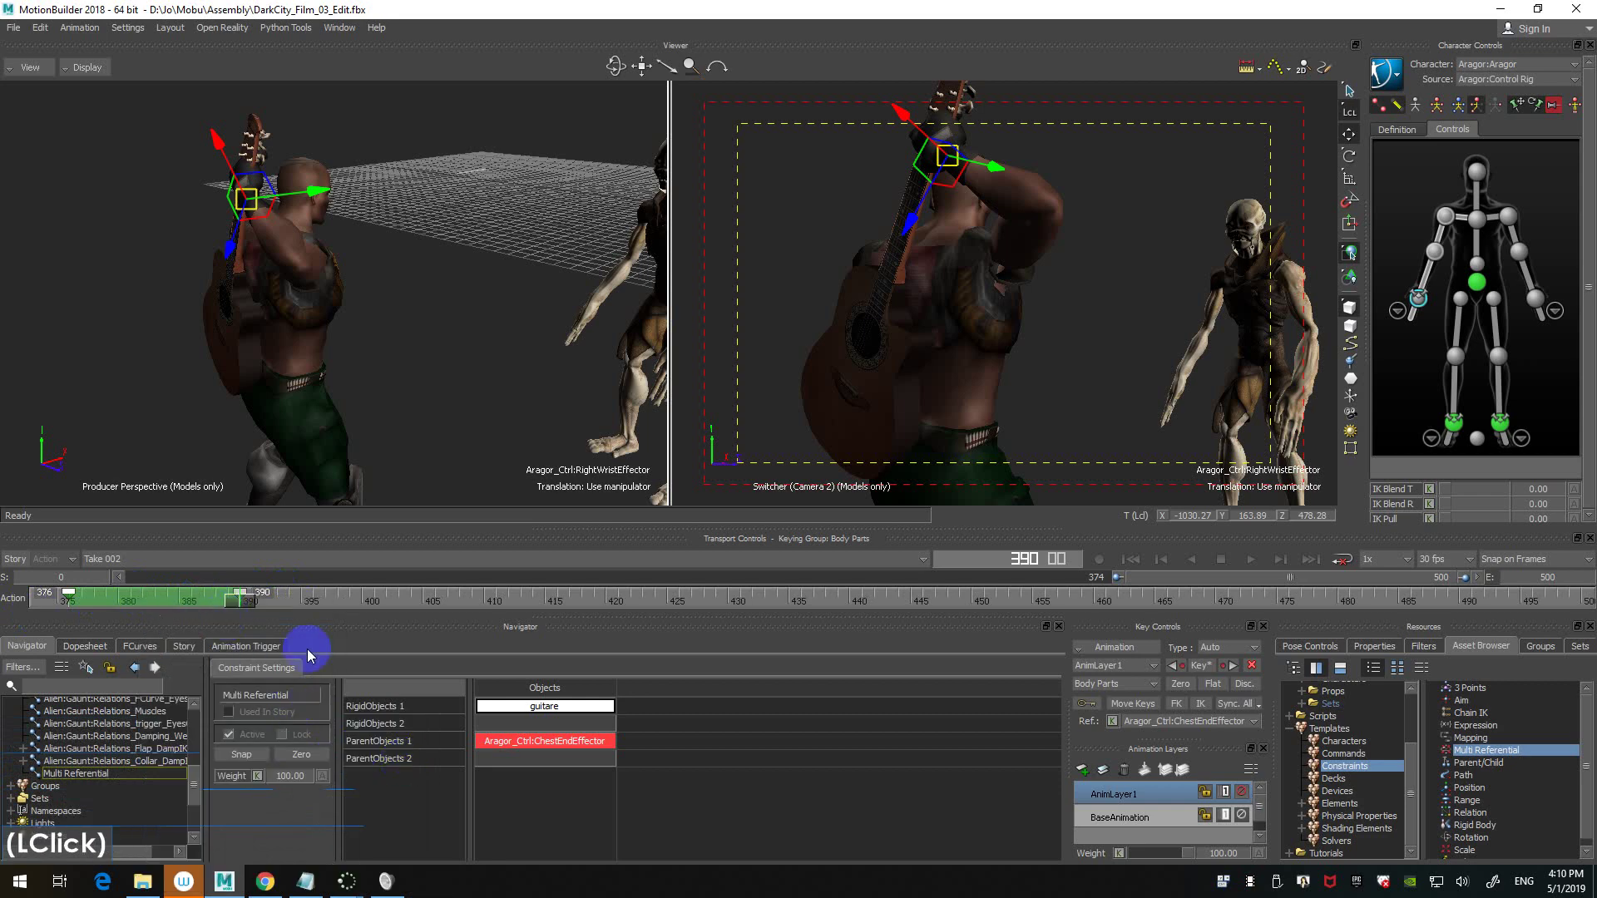
mouse_move(235, 596)
left_mouse_down()
mouse_move(57, 594)
mouse_move(245, 596)
left_mouse_up()
key("ctrl+z")
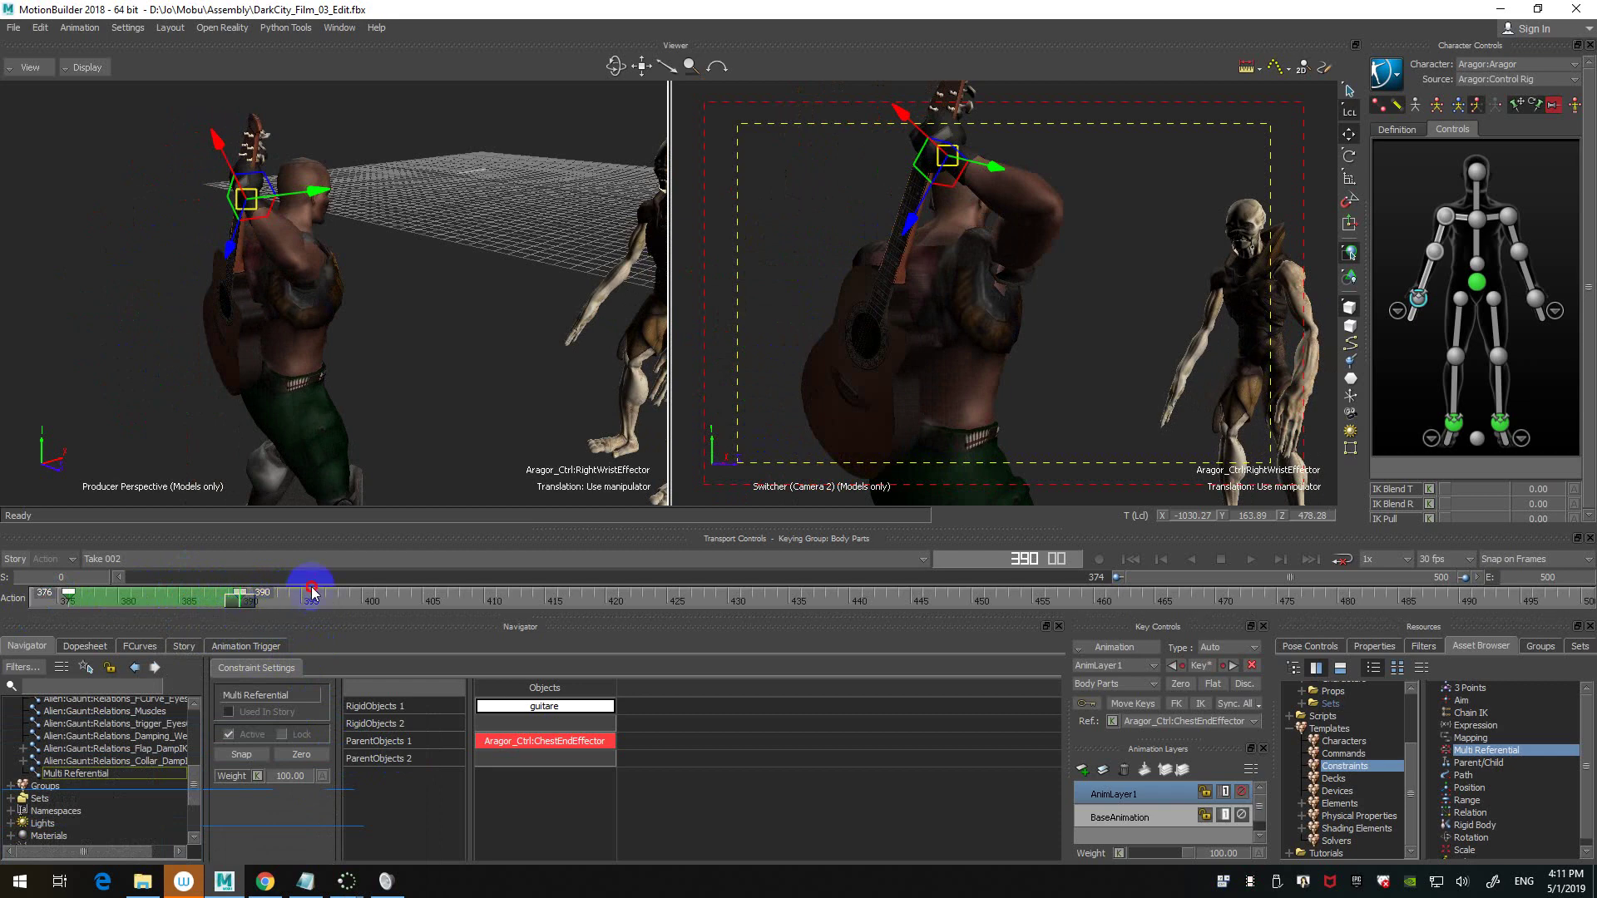
left_click(376, 592)
left_click(338, 599)
mouse_move(243, 601)
left_mouse_down()
mouse_move(160, 599)
mouse_move(277, 599)
mouse_move(243, 603)
left_mouse_up()
- Show the rig in X-ray from behind Aragor and identify the guitare null on his back
left_click_drag(456, 250, 519, 260, "ctrl+shift")
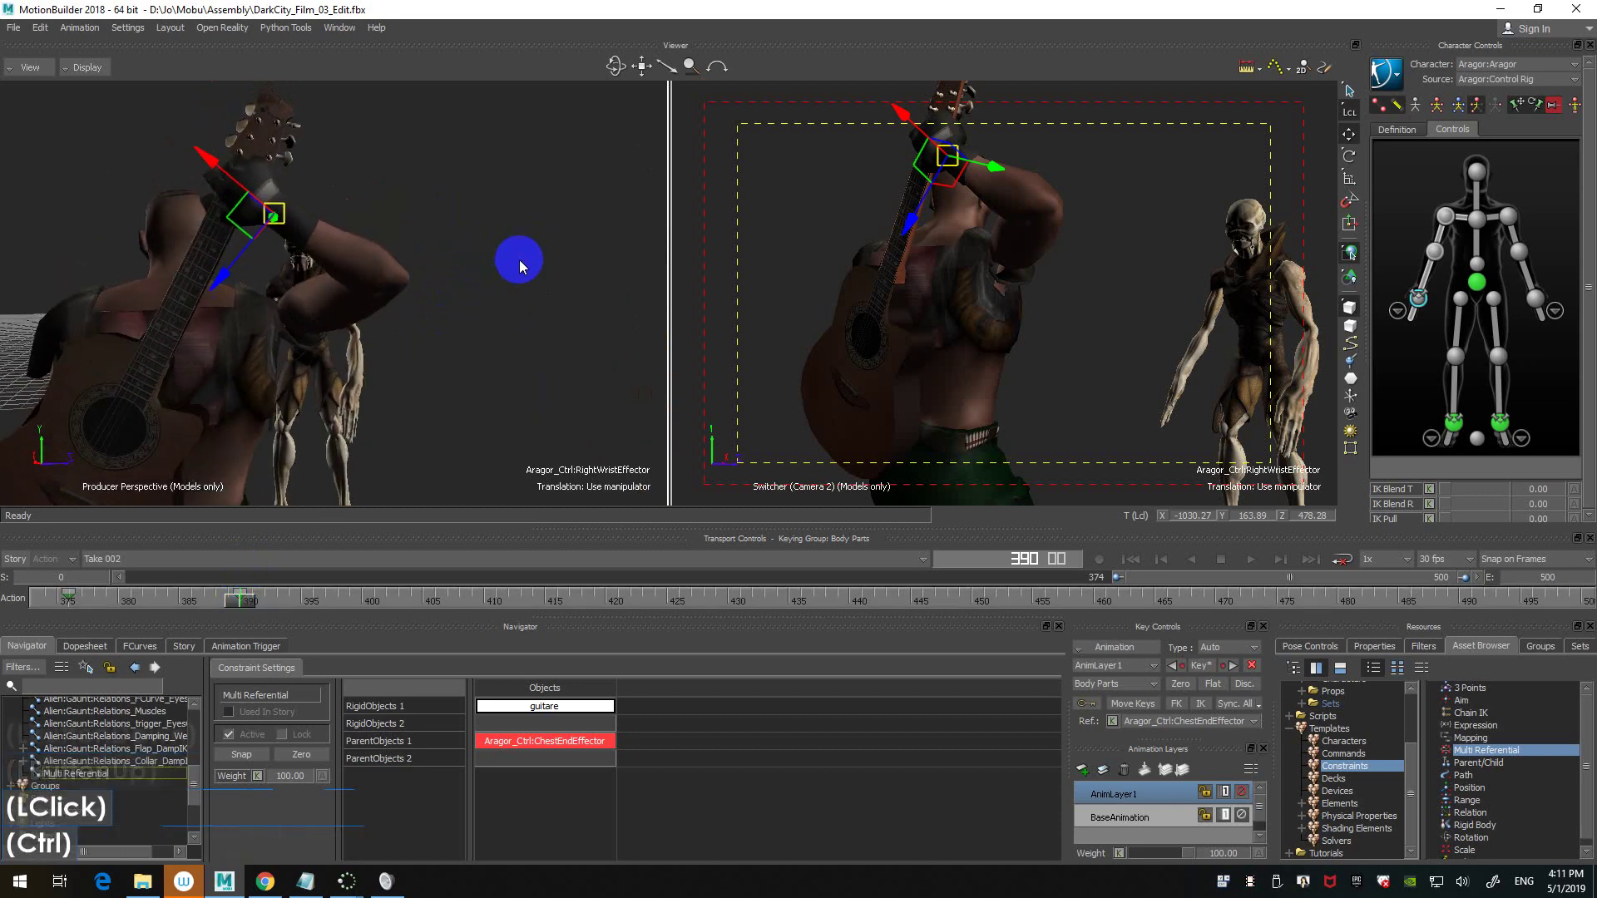
double_click(521, 309, "ctrl")
left_click(524, 290, "shift")
key("ctrl+a")
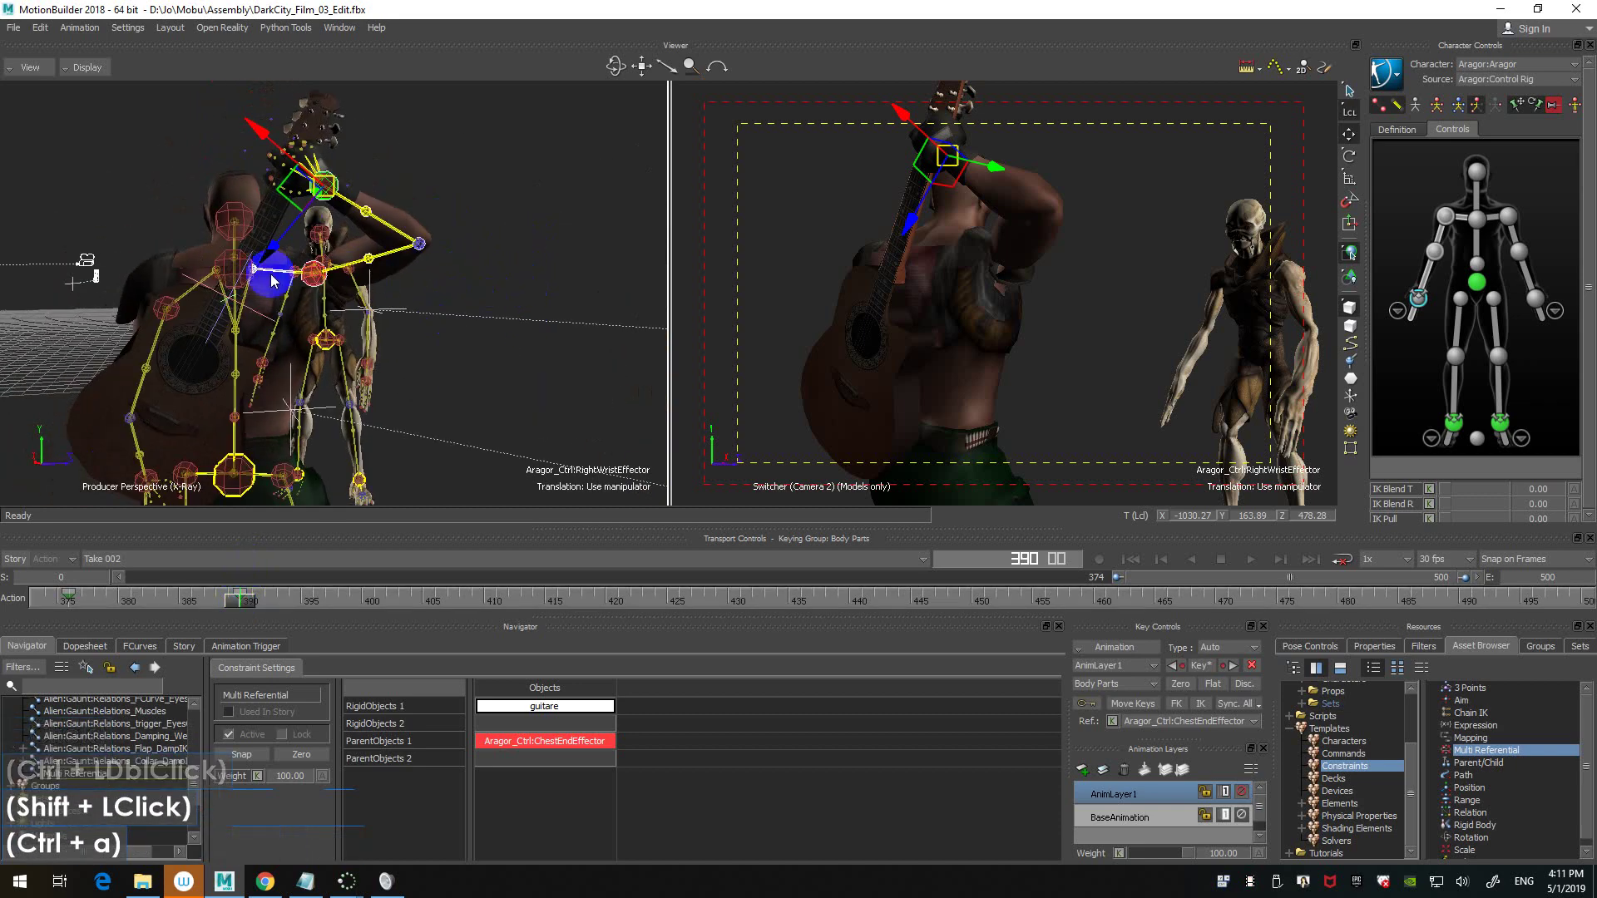
left_click(178, 278)
left_click(452, 203)
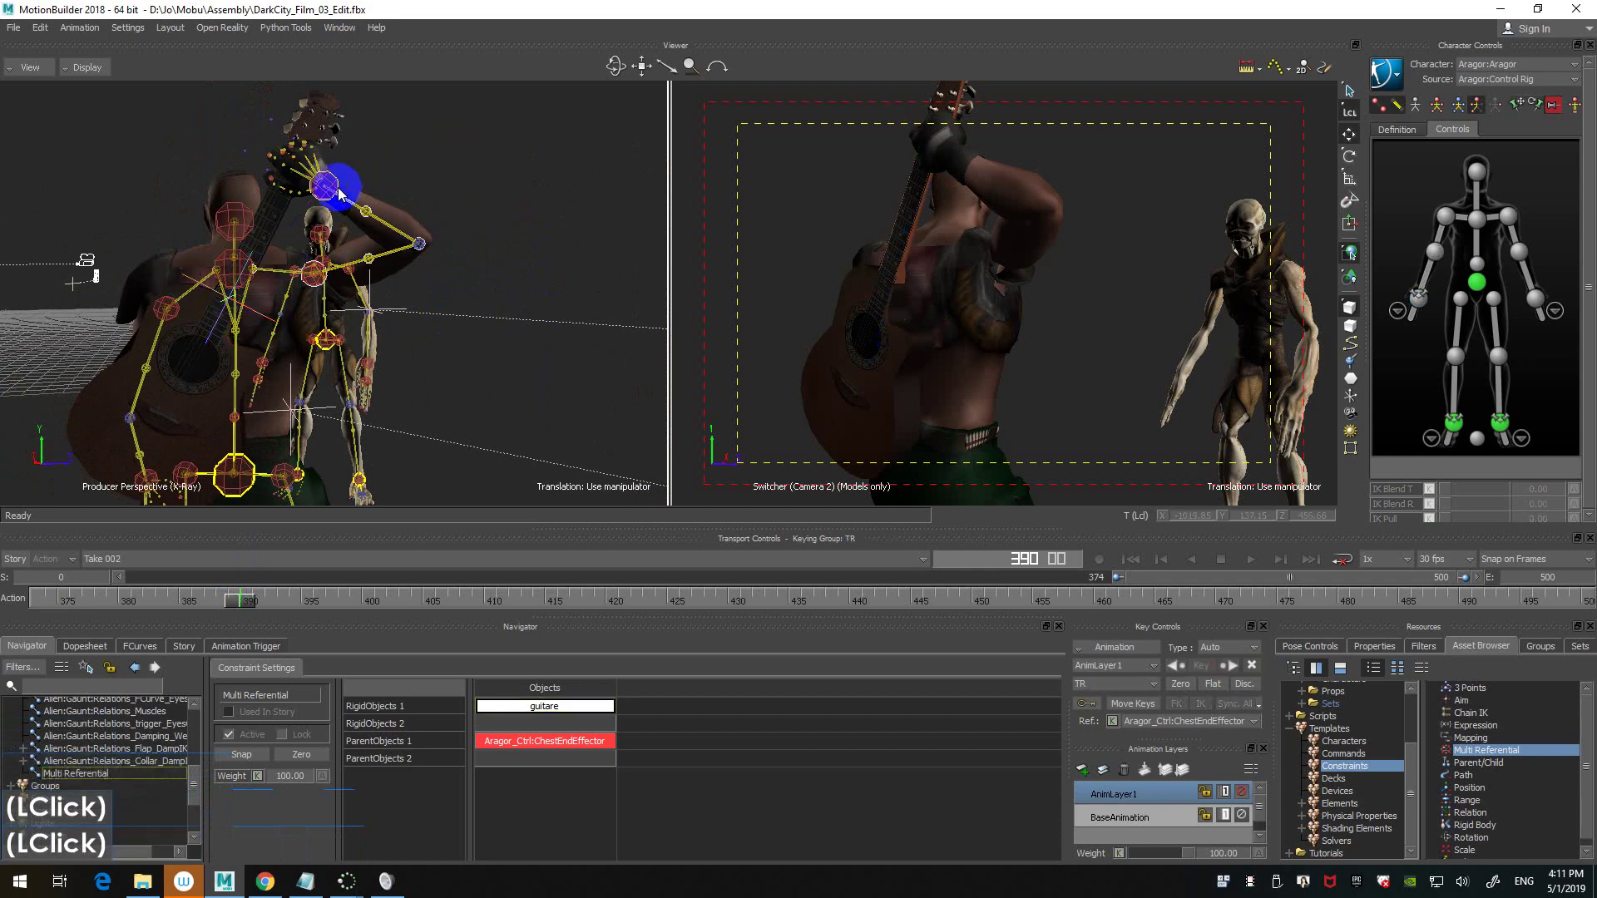
- Add Aragor's right wrist effector to the Multi Referential constraint as its second parent object
left_click(121, 775)
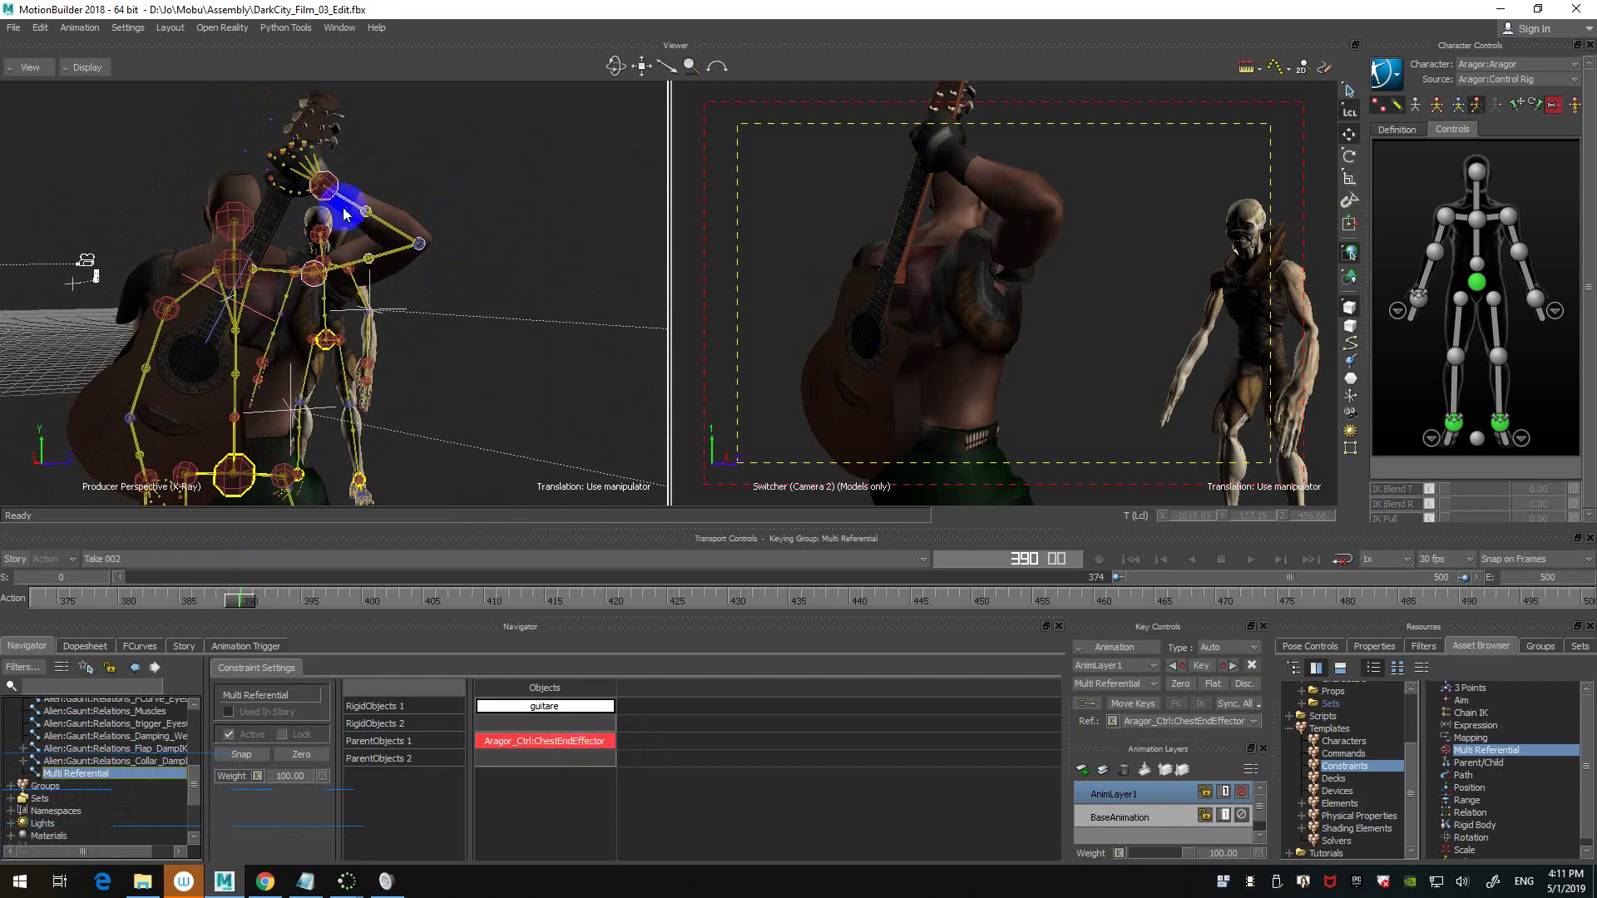
left_click(328, 184)
left_click(510, 191)
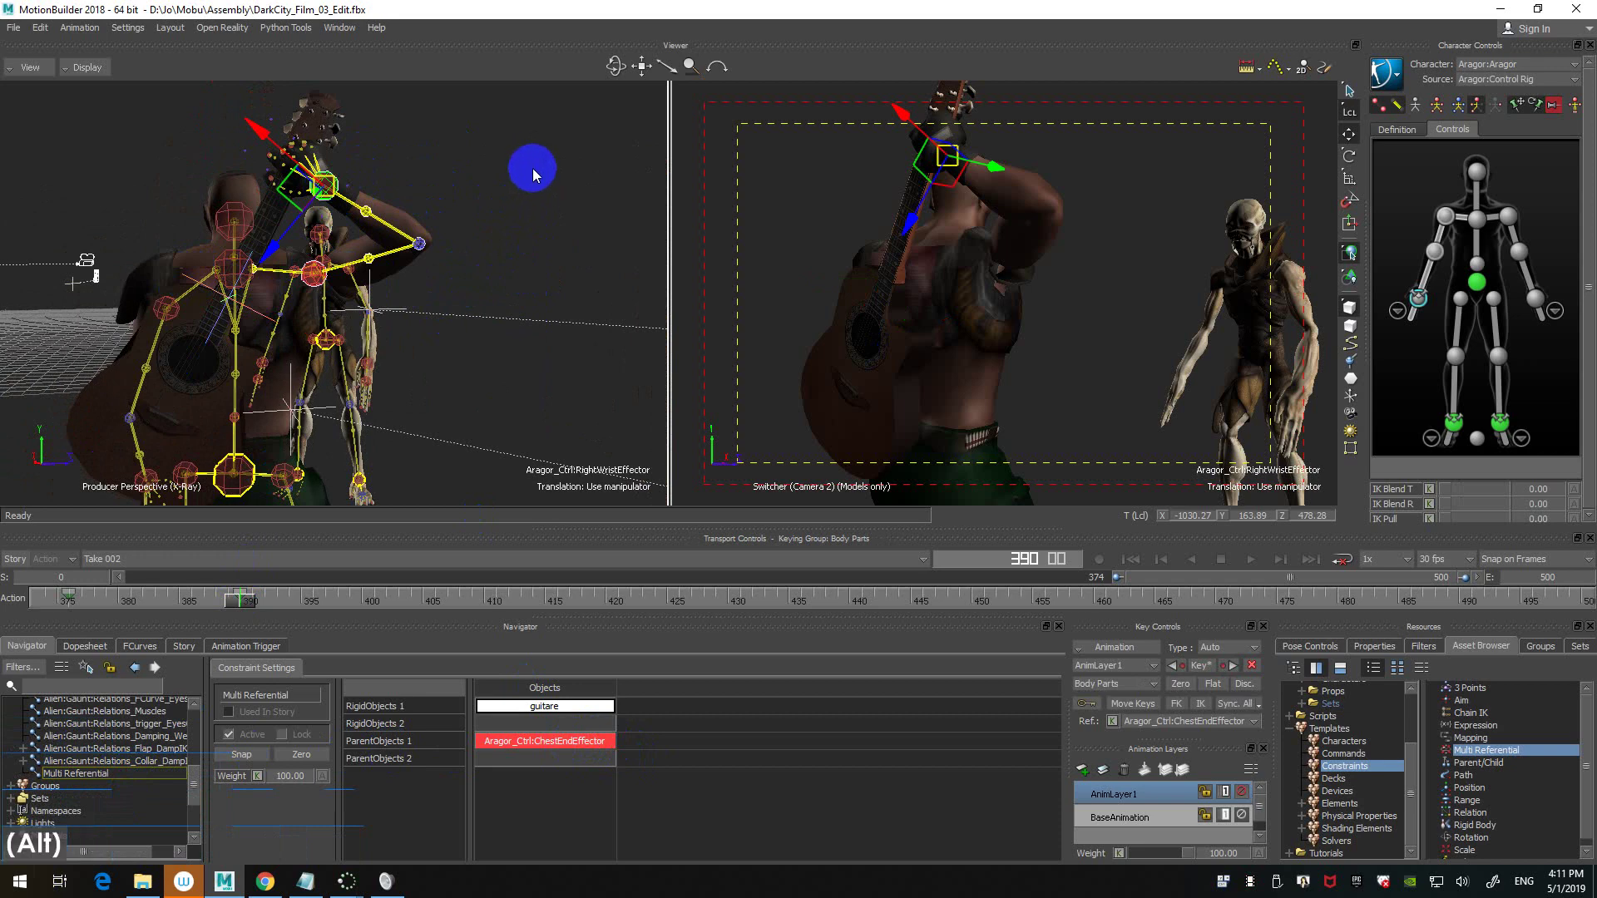
left_click_drag(533, 168, 563, 756, "alt")
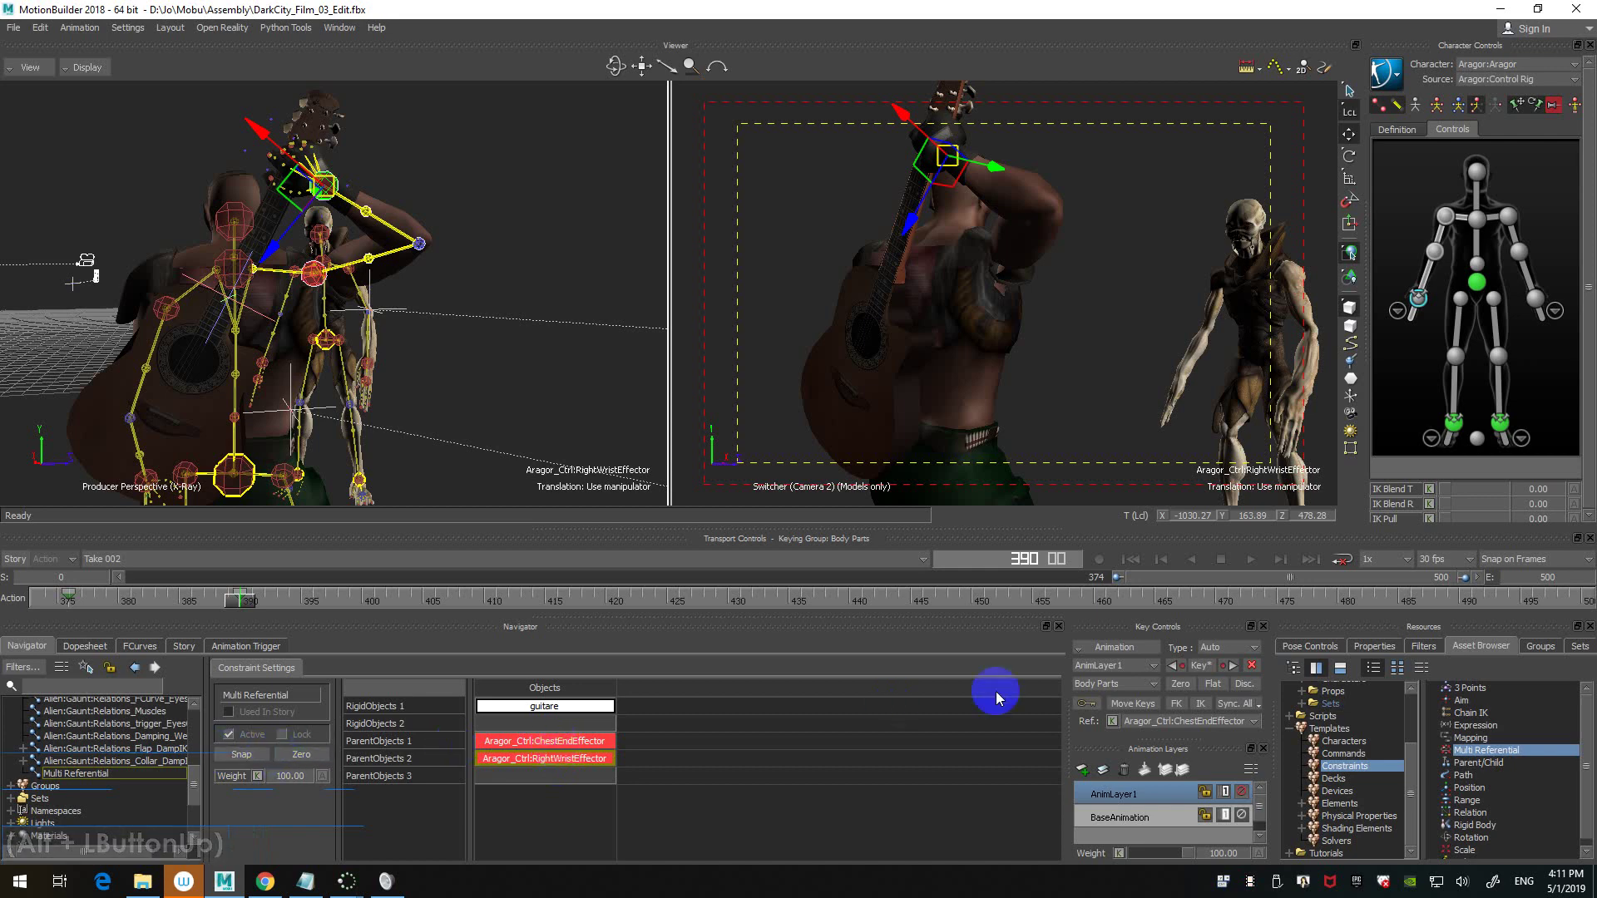
- Select the guitare null on Aragor's back and inspect its available references without choosing another one
left_click(347, 240)
left_click(178, 274)
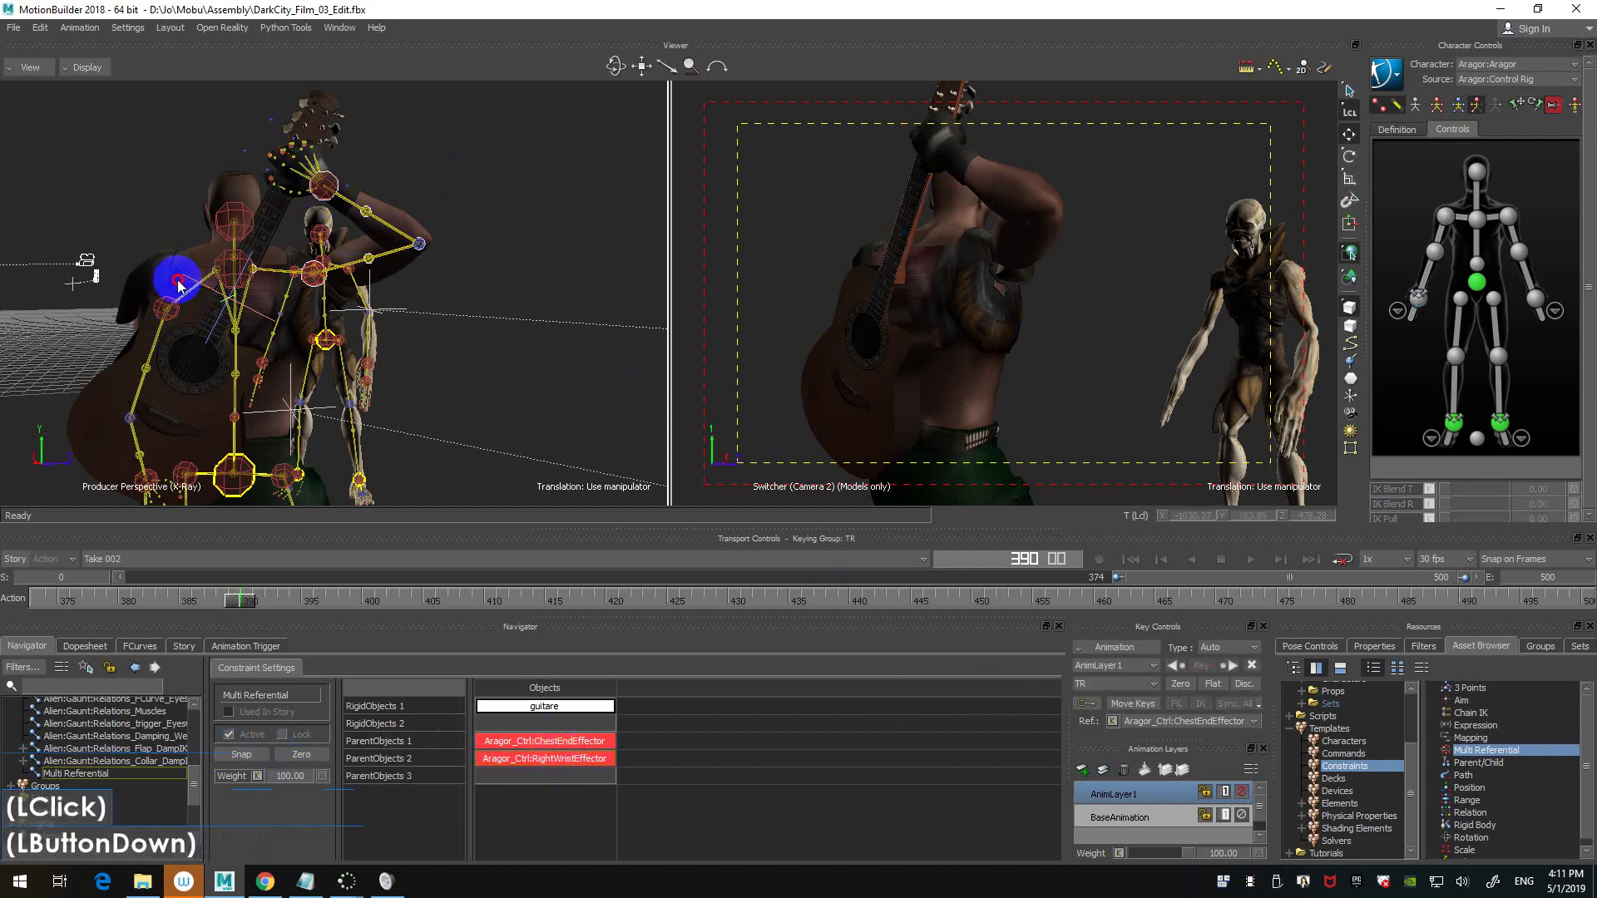
left_click(1240, 723)
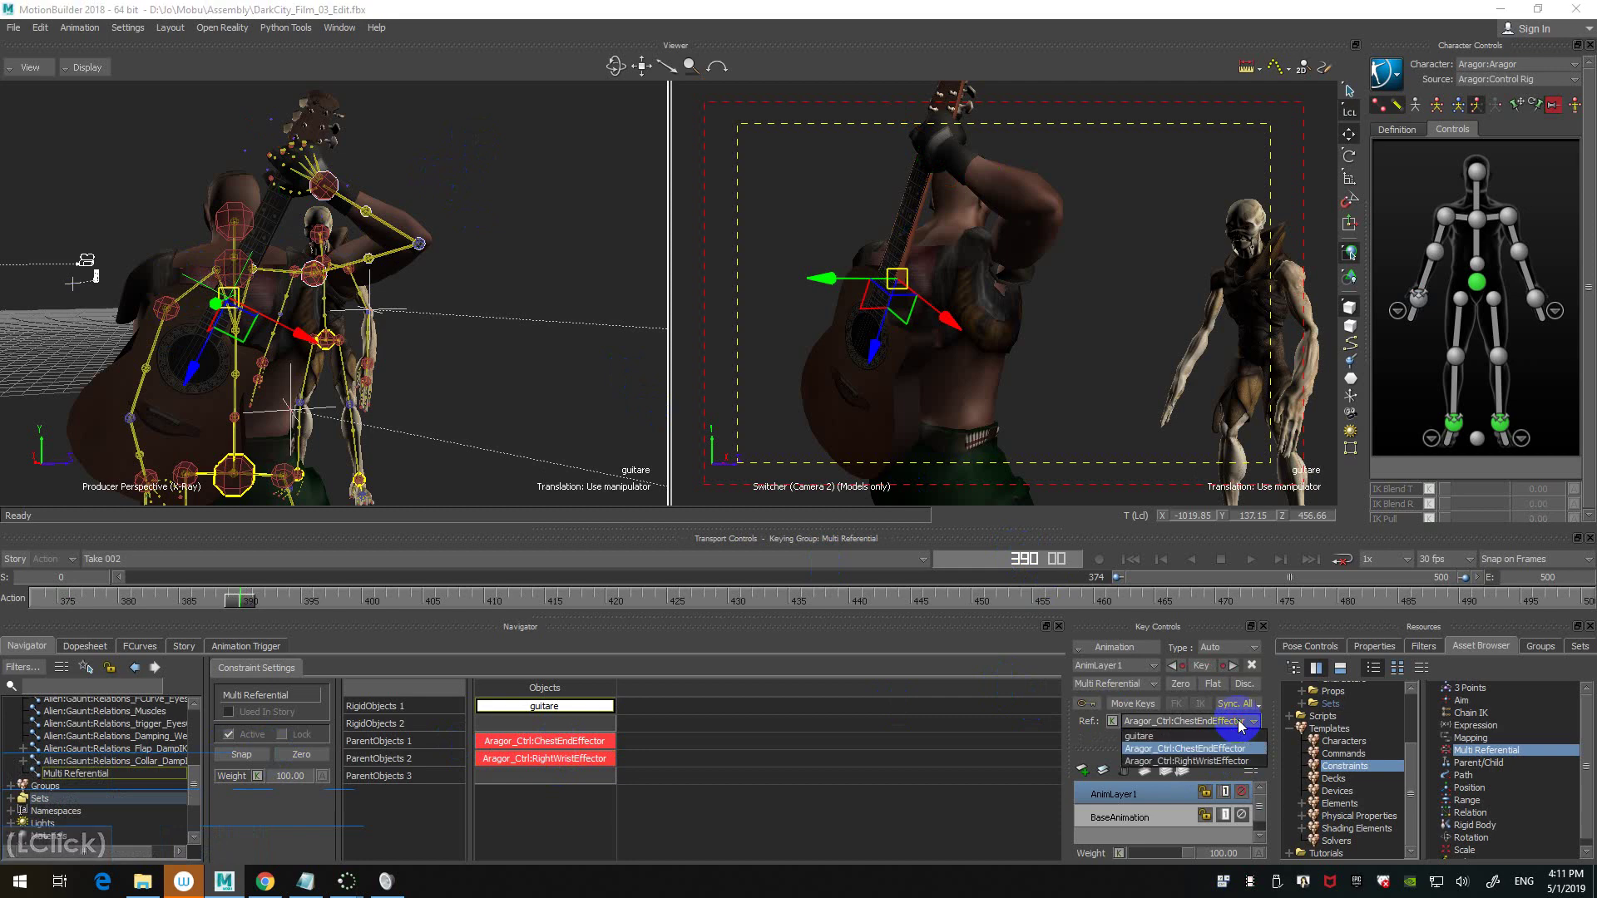
left_click(526, 290)
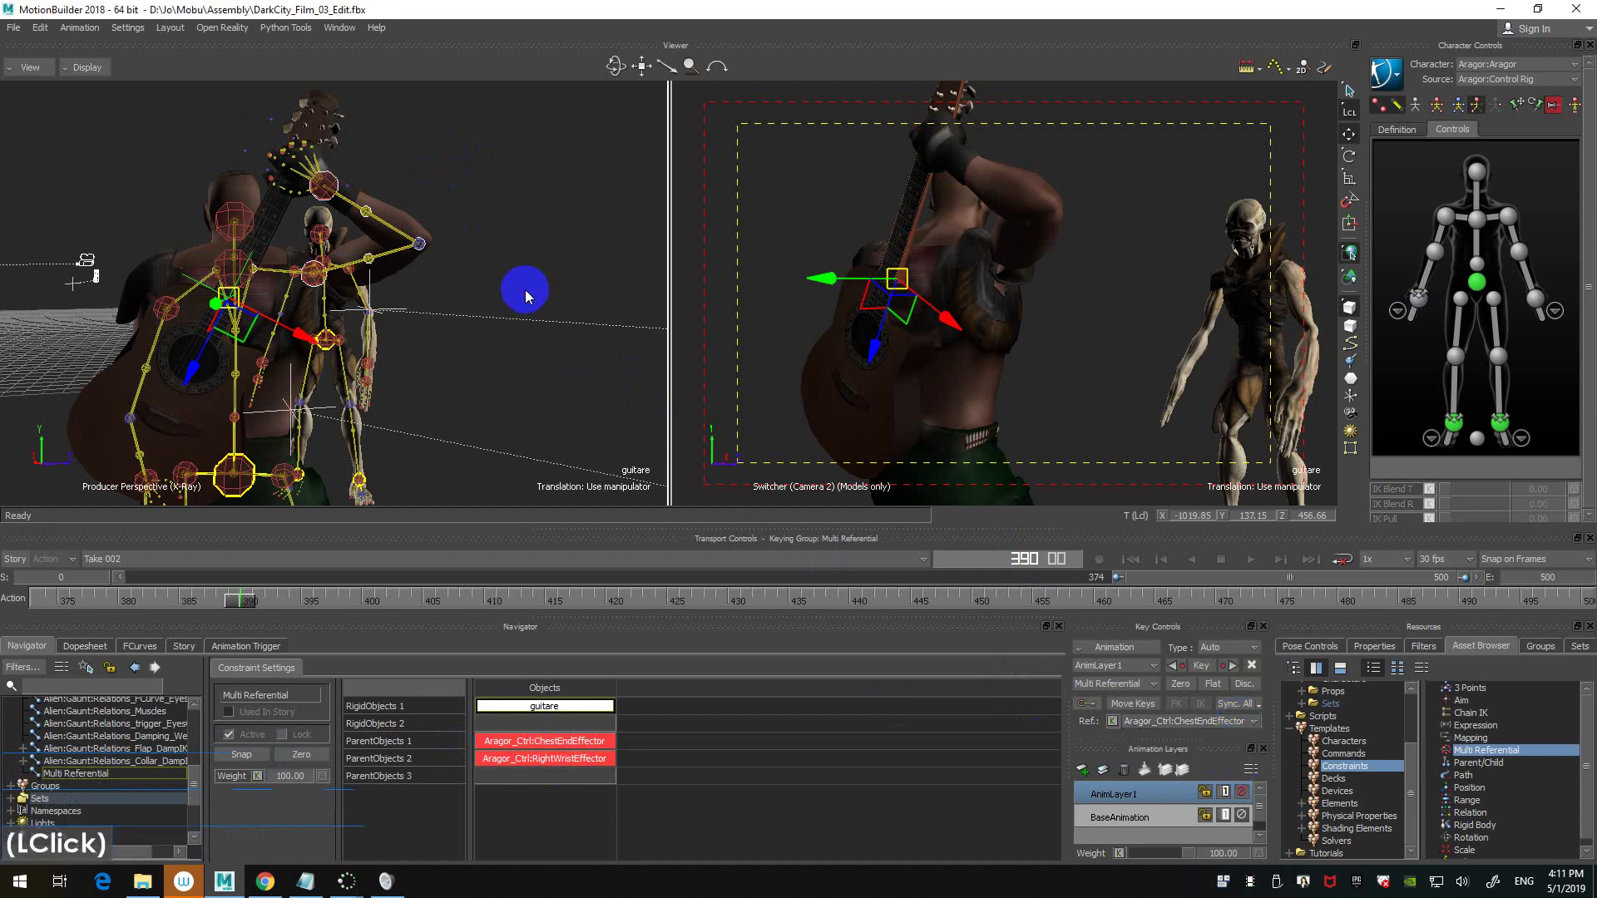
- Switch the Producer Perspective from X-ray to normal display, keeping the guitar and rig markers in view
left_click_drag(526, 290, 536, 251, "ctrl")
key("ctrl+a")
key("ctrl+a")
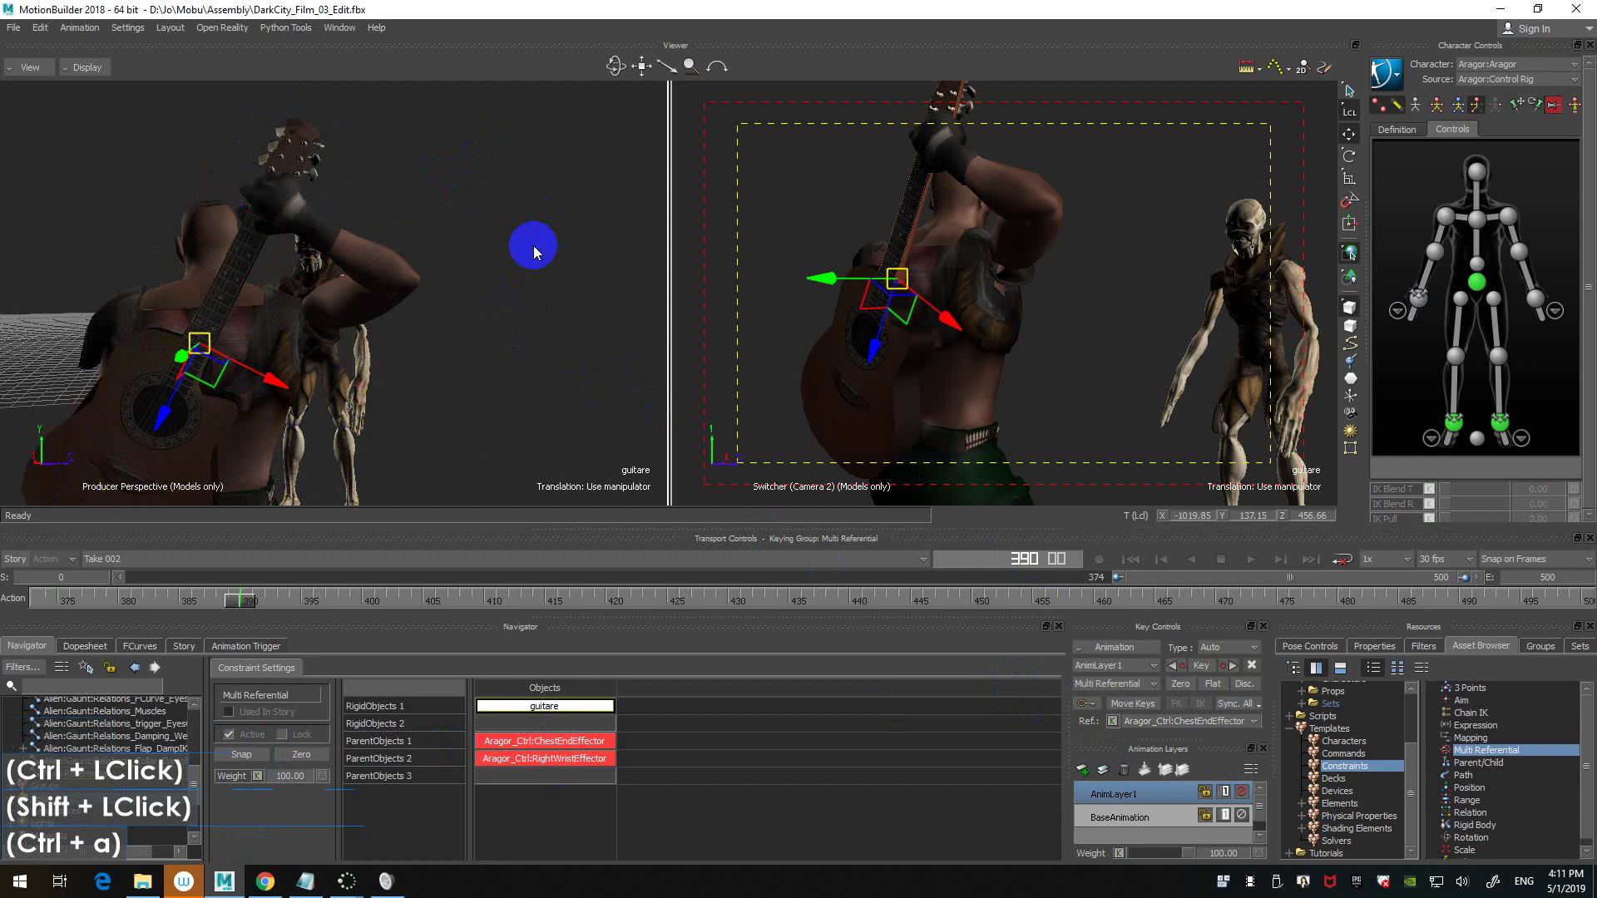
key("ctrl+a")
key("ctrl+a")
left_click_drag(533, 246, 519, 246, "ctrl")
left_click_drag(519, 245, 524, 244, "shift")
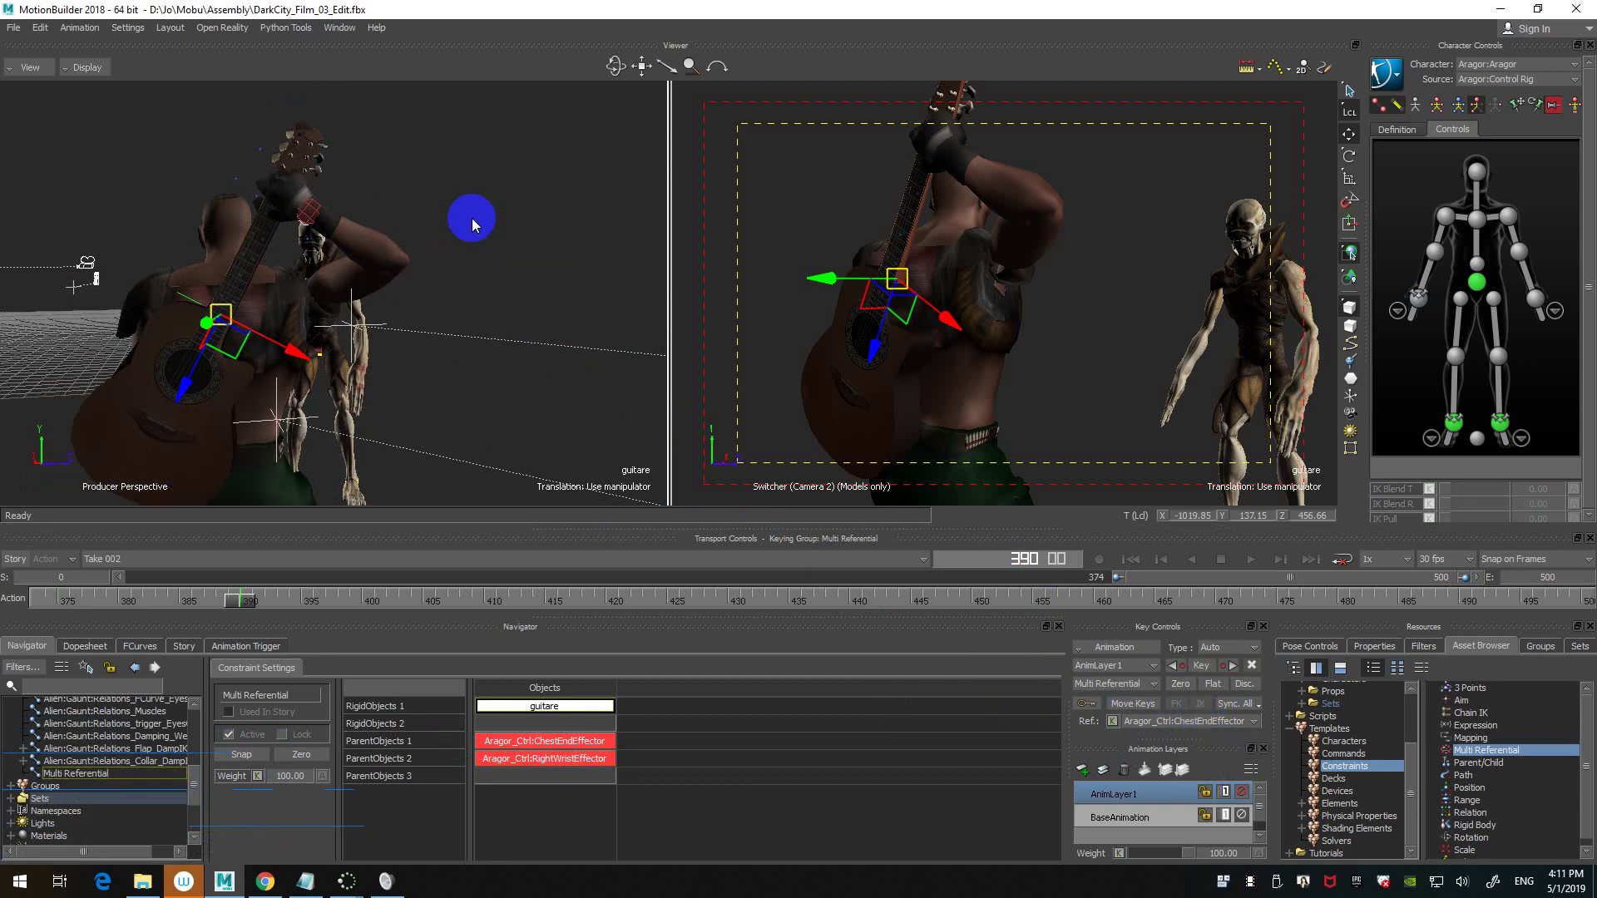
- Set the guitar's Multi Referential reference to Aragor_Ctrl:RightWristEffector at frame 390
left_click(1194, 721)
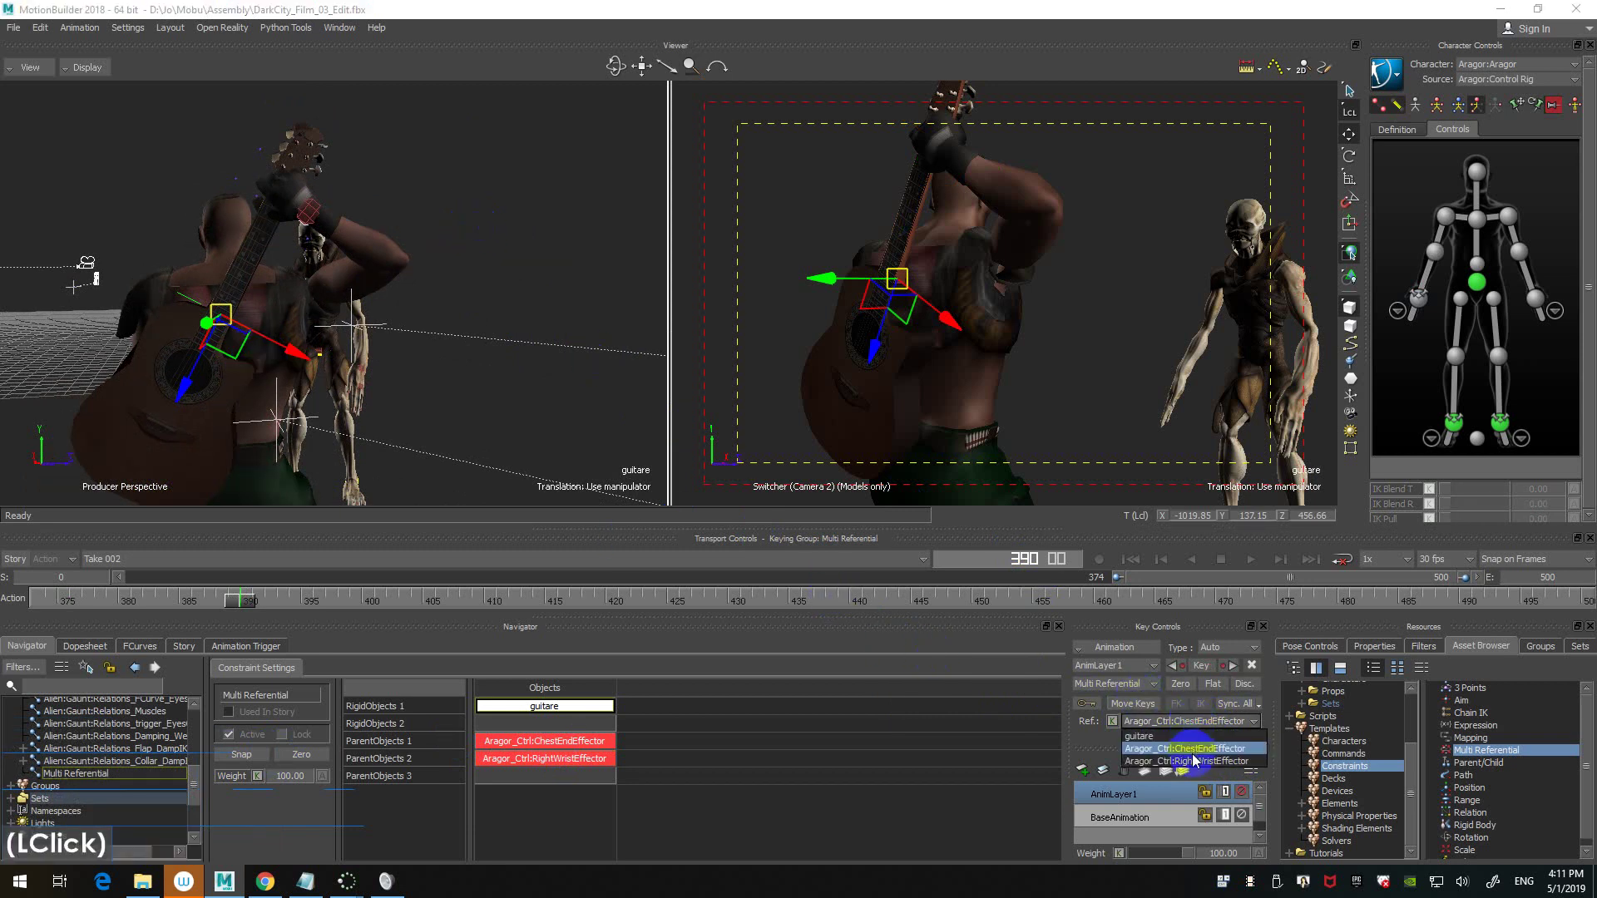
left_click(1205, 761)
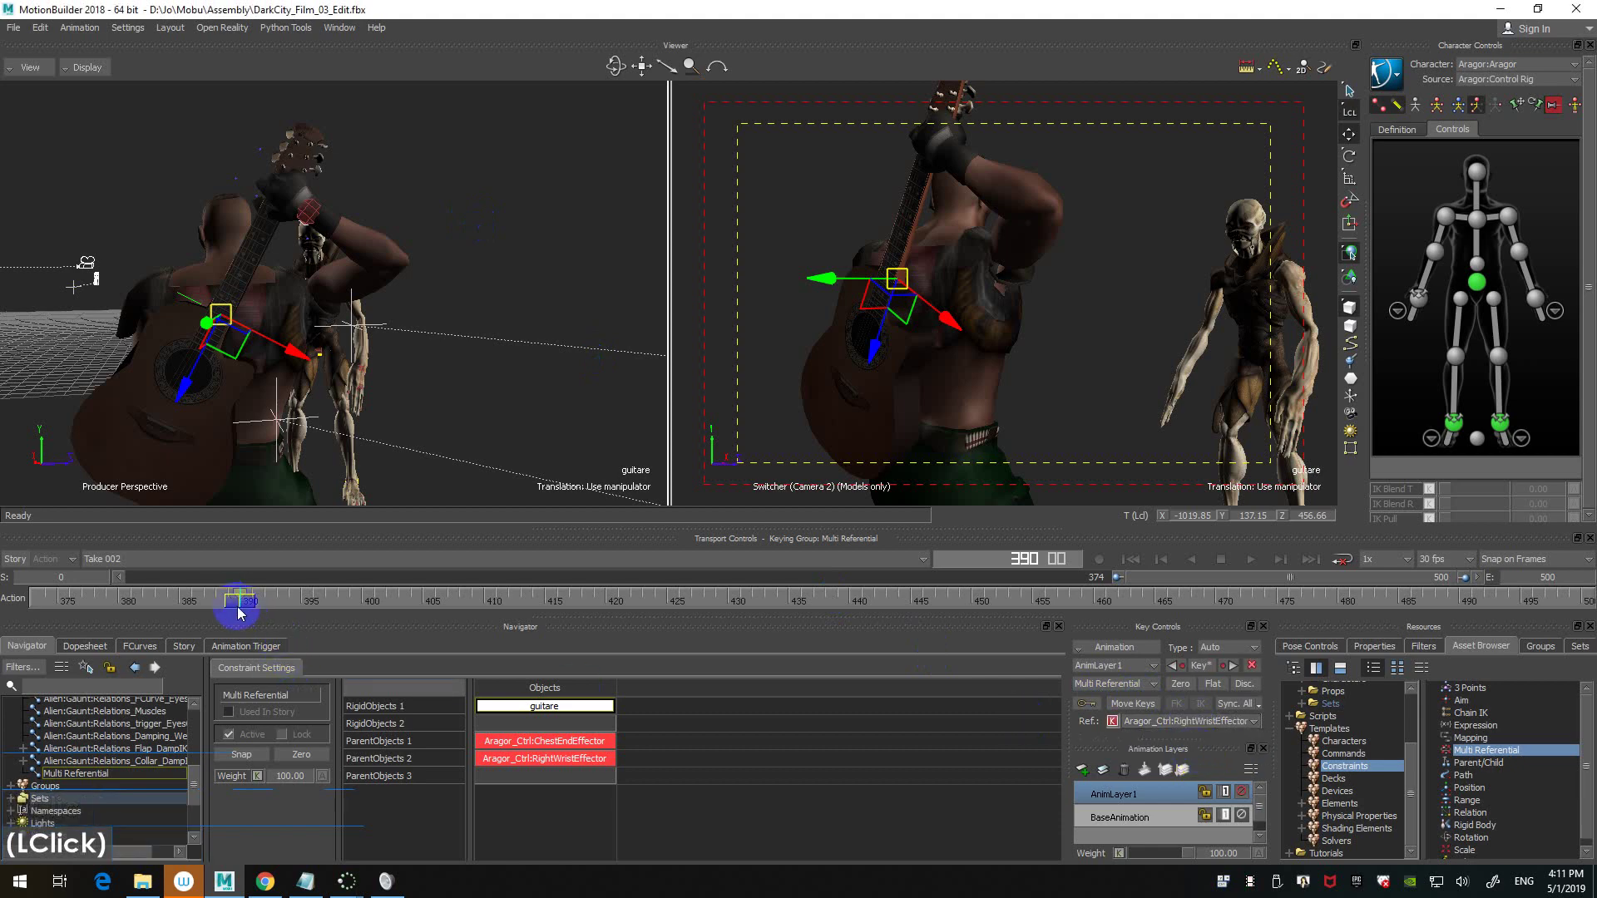
mouse_move(237, 601)
left_mouse_down()
mouse_move(114, 605)
mouse_move(240, 610)
left_mouse_up()
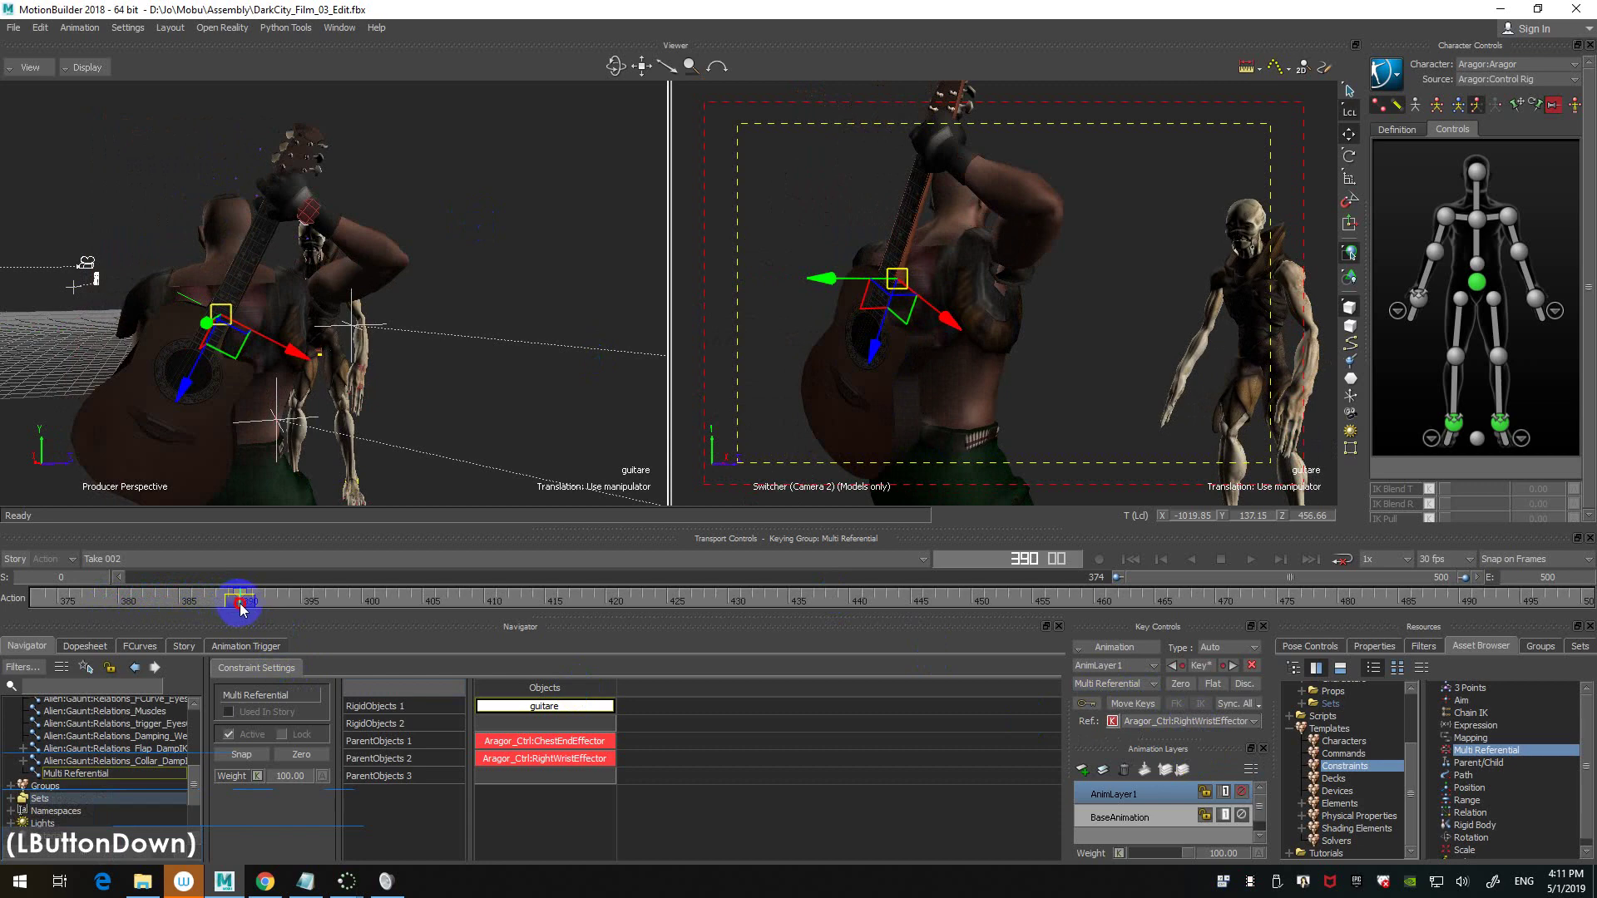
mouse_move(246, 610)
left_mouse_down()
mouse_move(570, 614)
mouse_move(239, 610)
mouse_move(582, 597)
mouse_move(242, 597)
left_mouse_up()
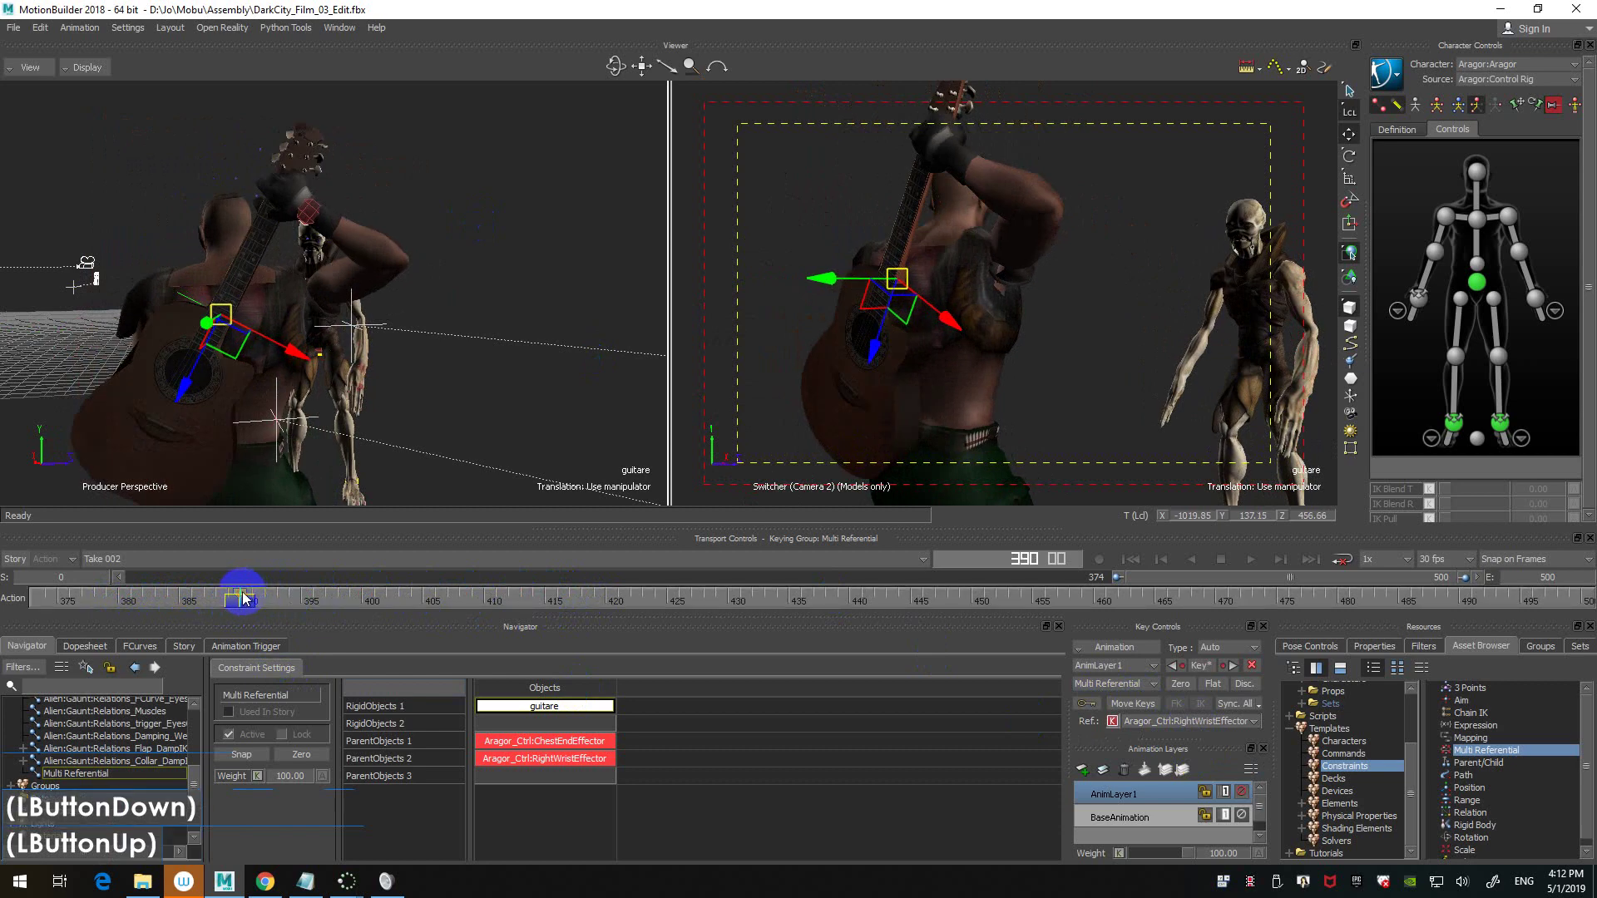
- Set a Zero key on Aragor's right wrist effector at frame 403 in AnimLayer1
left_click(310, 214)
left_click_drag(499, 167, 441, 237, "ctrl")
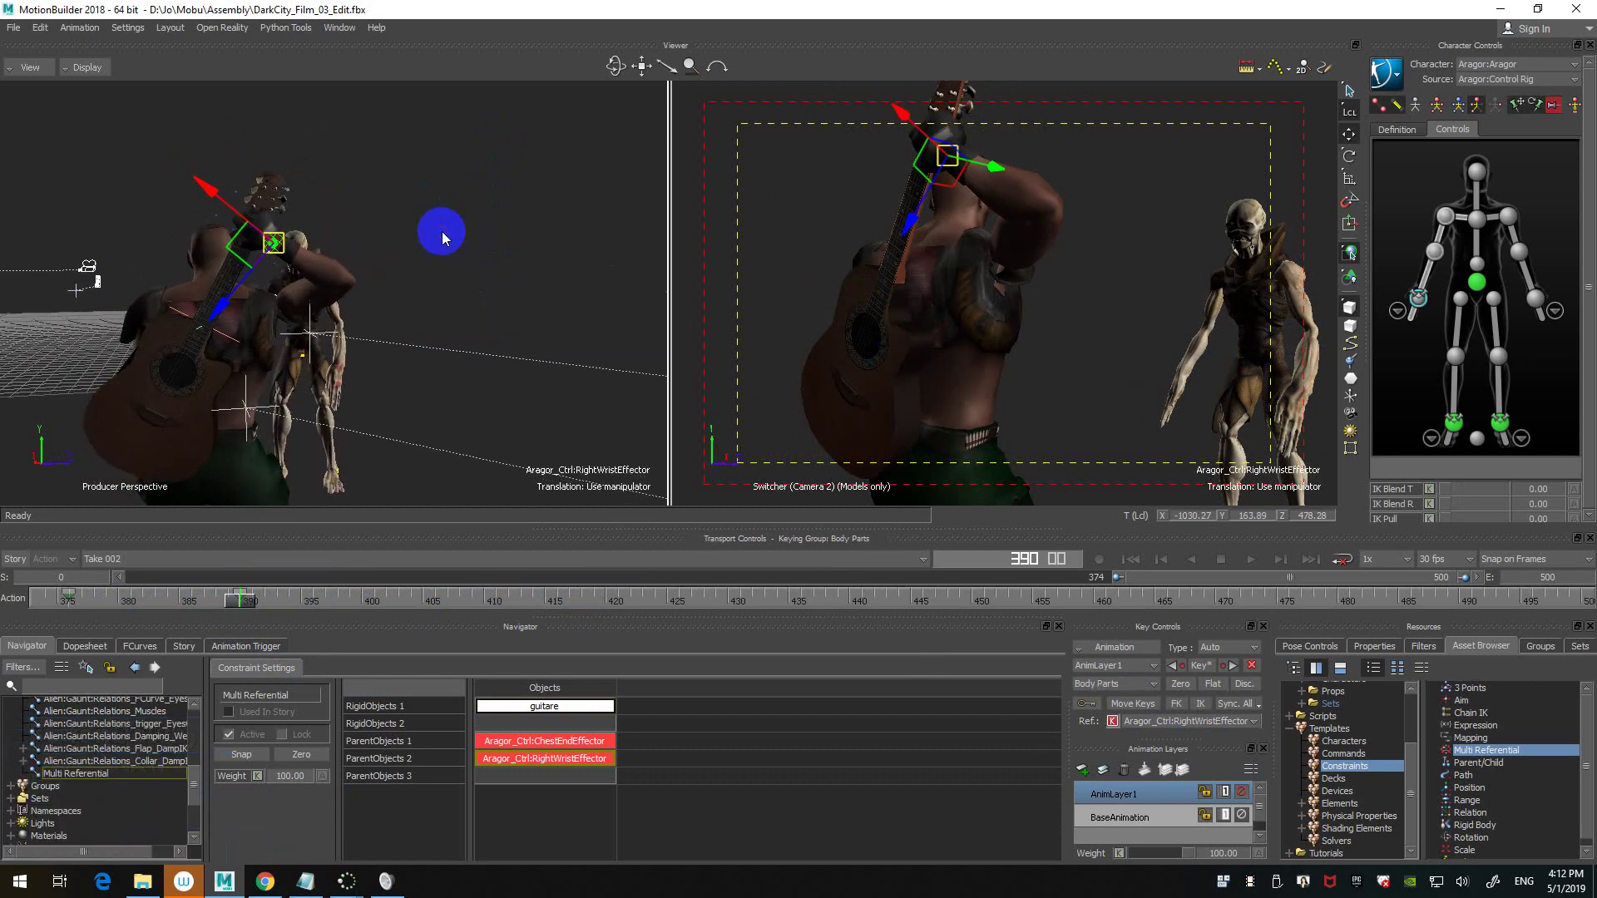
left_click_drag(242, 600, 403, 595)
left_click_drag(531, 299, 552, 333)
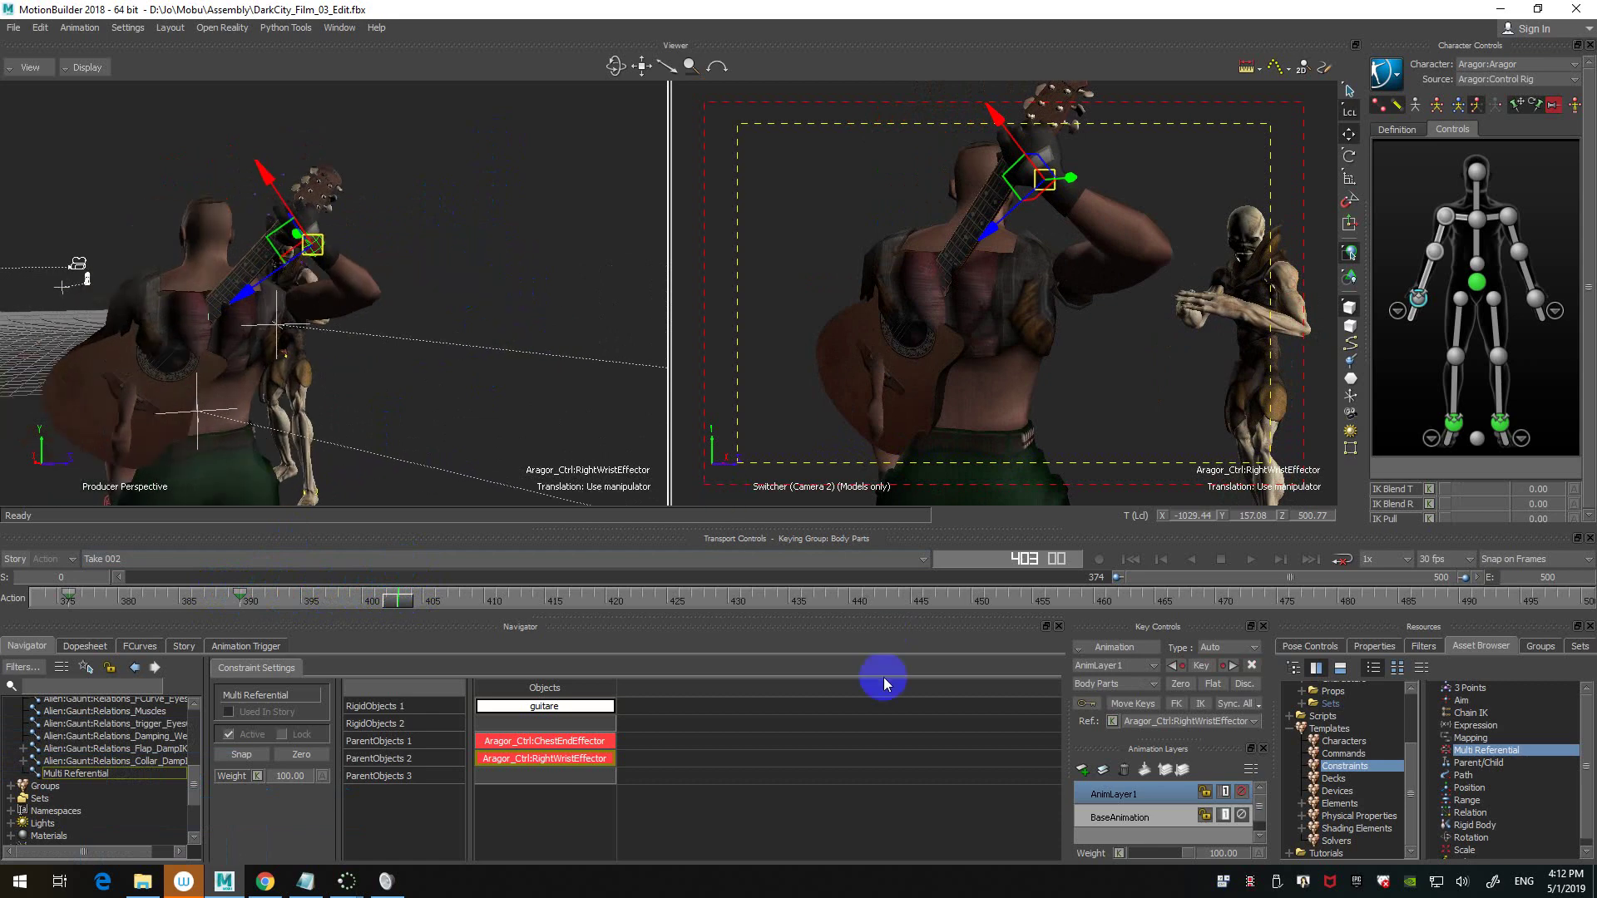
left_click(1186, 687)
left_click_drag(459, 285, 389, 308)
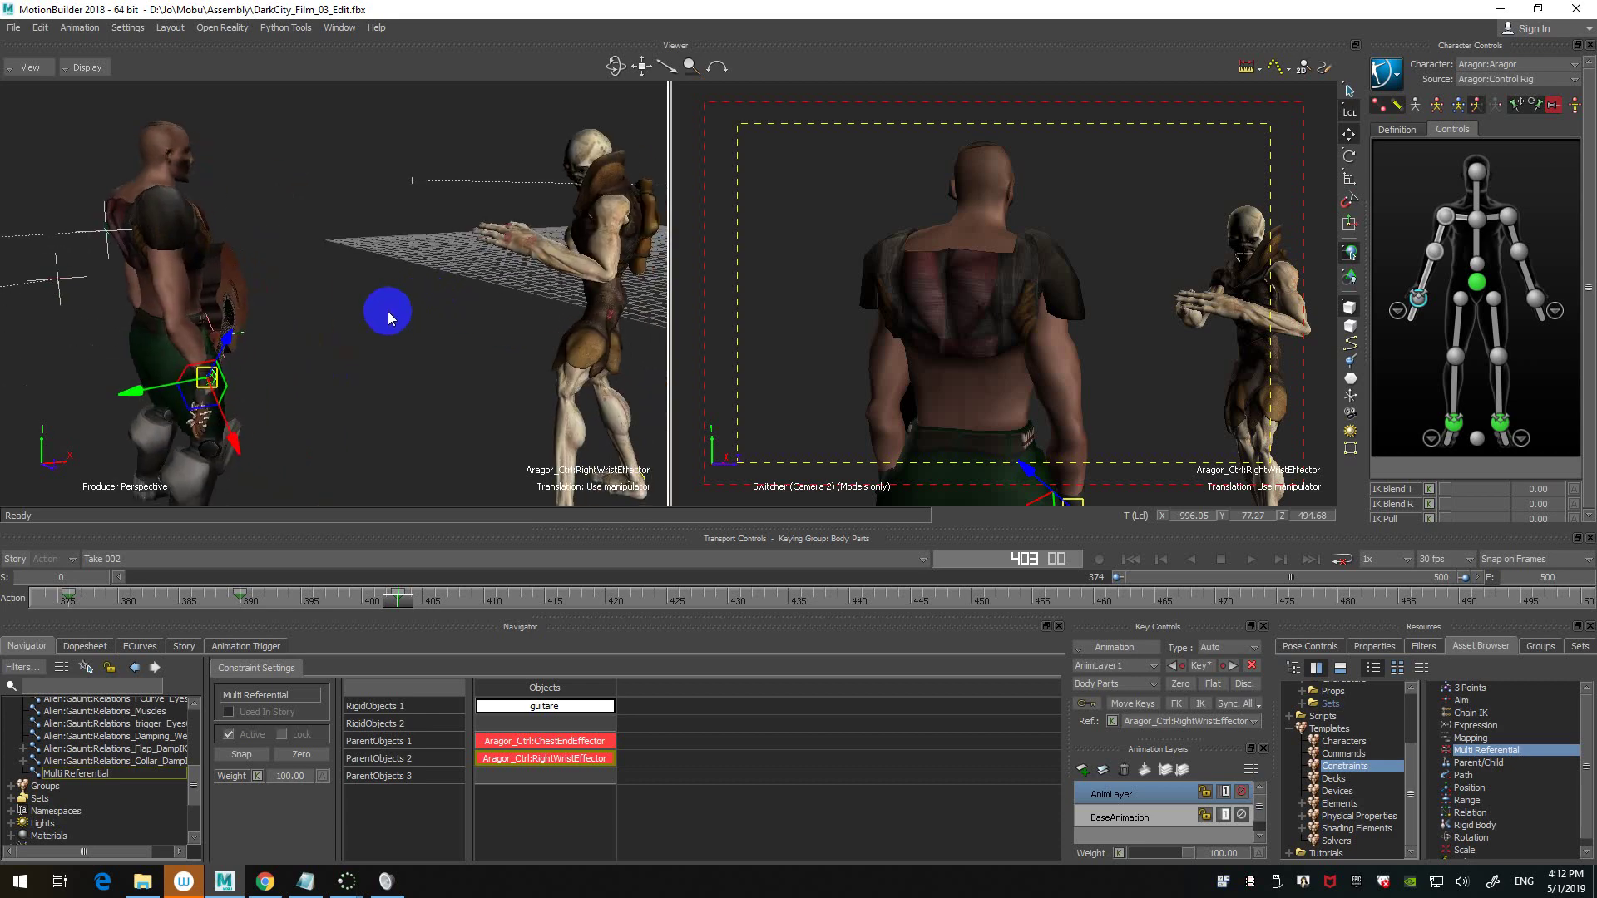
- Mute AnimLayer1 and check Aragor's pose at frame 403
left_click(1244, 791)
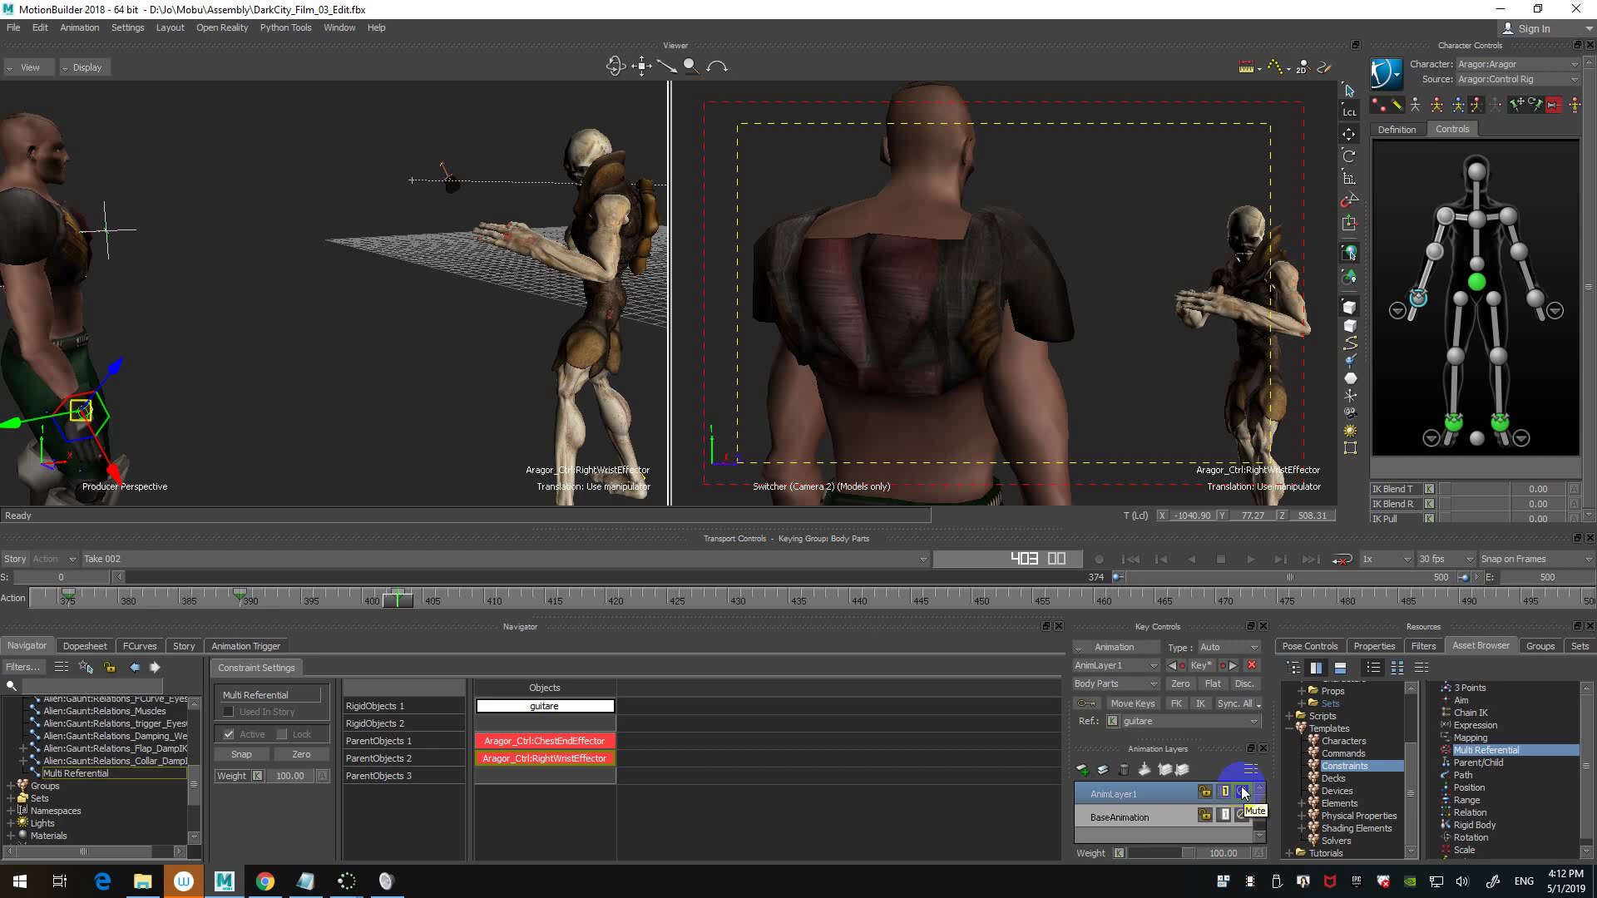
left_click(388, 607)
left_click(404, 605)
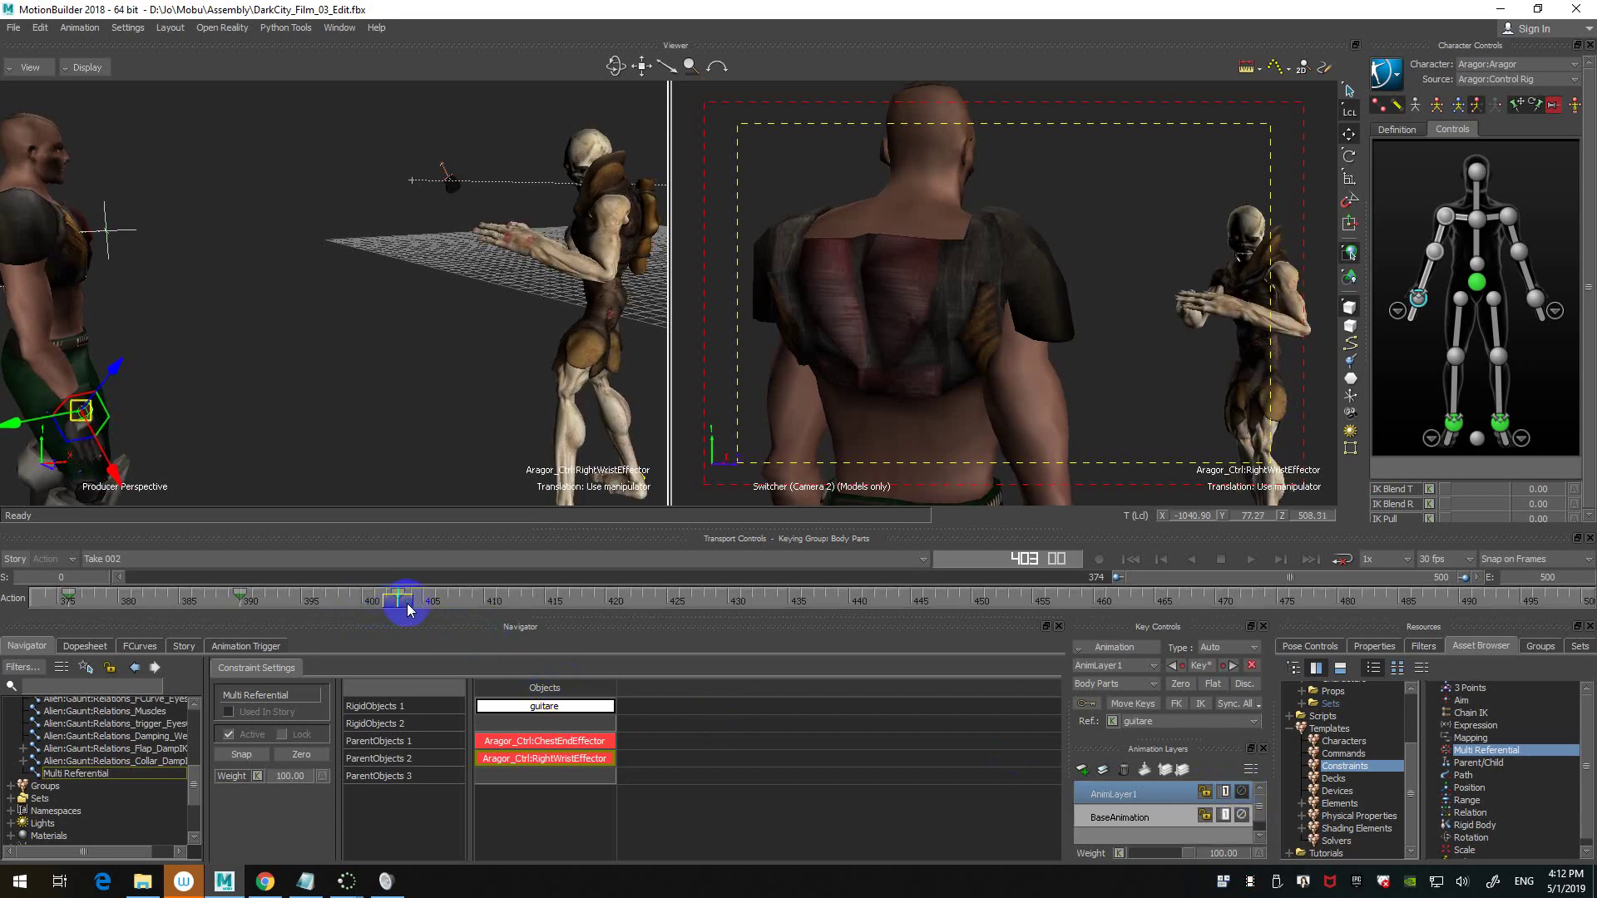
- Toggle AnimLayer1's mute state and set a zero key in Body Parts keying mode at frame 403
left_click(1242, 792)
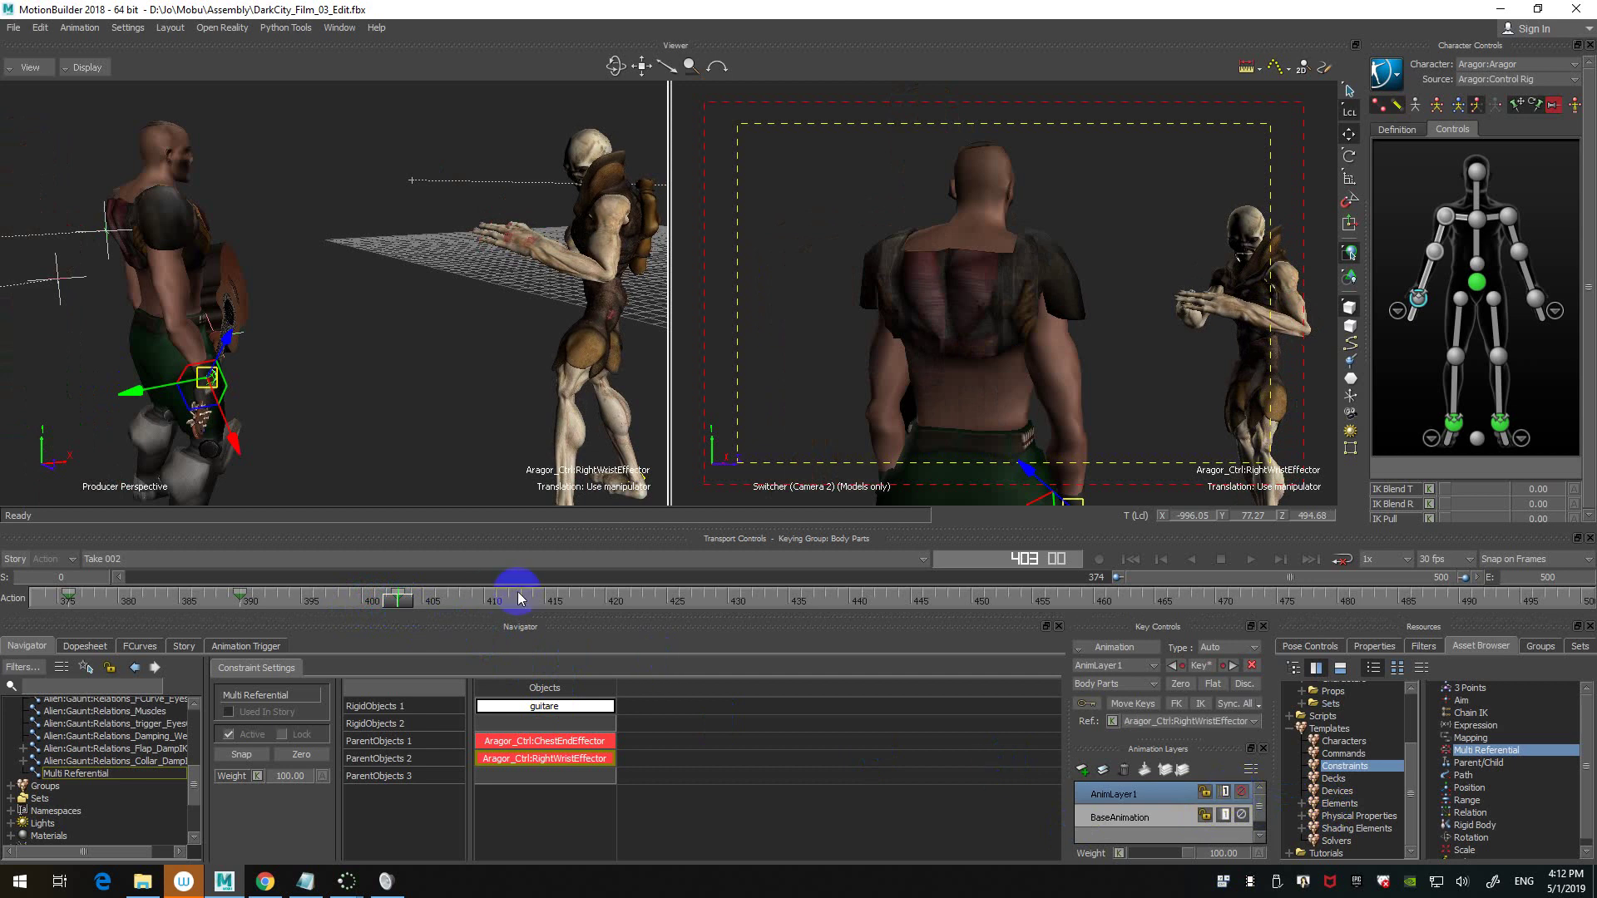
left_click(1182, 688)
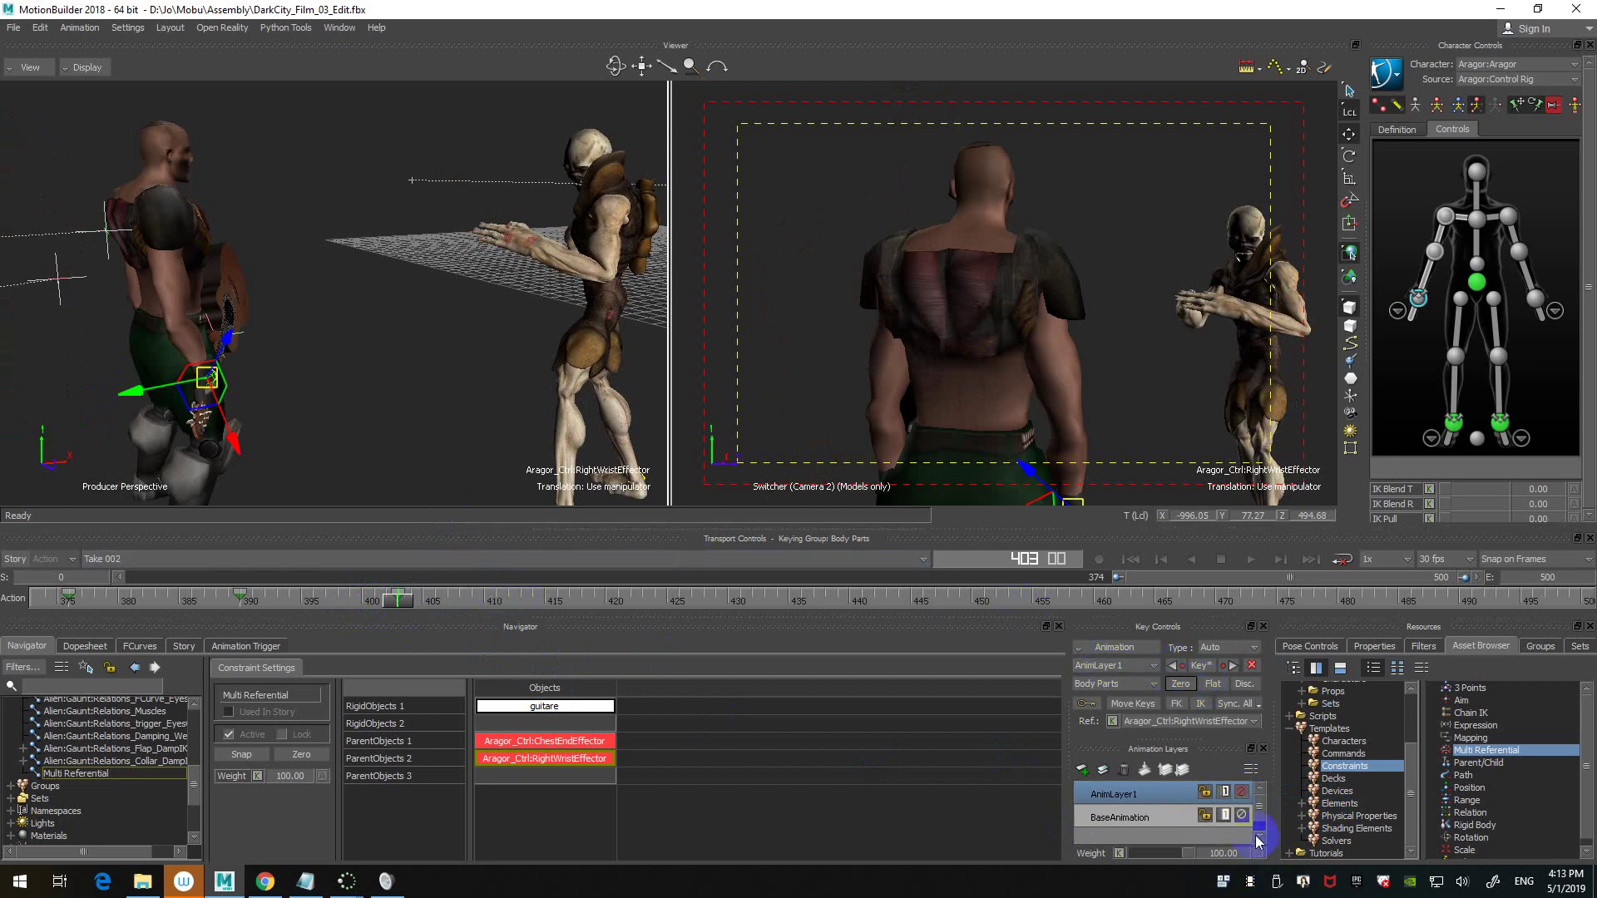
left_click(1242, 793)
mouse_move(394, 603)
left_mouse_down()
mouse_move(229, 599)
mouse_move(397, 594)
left_mouse_up()
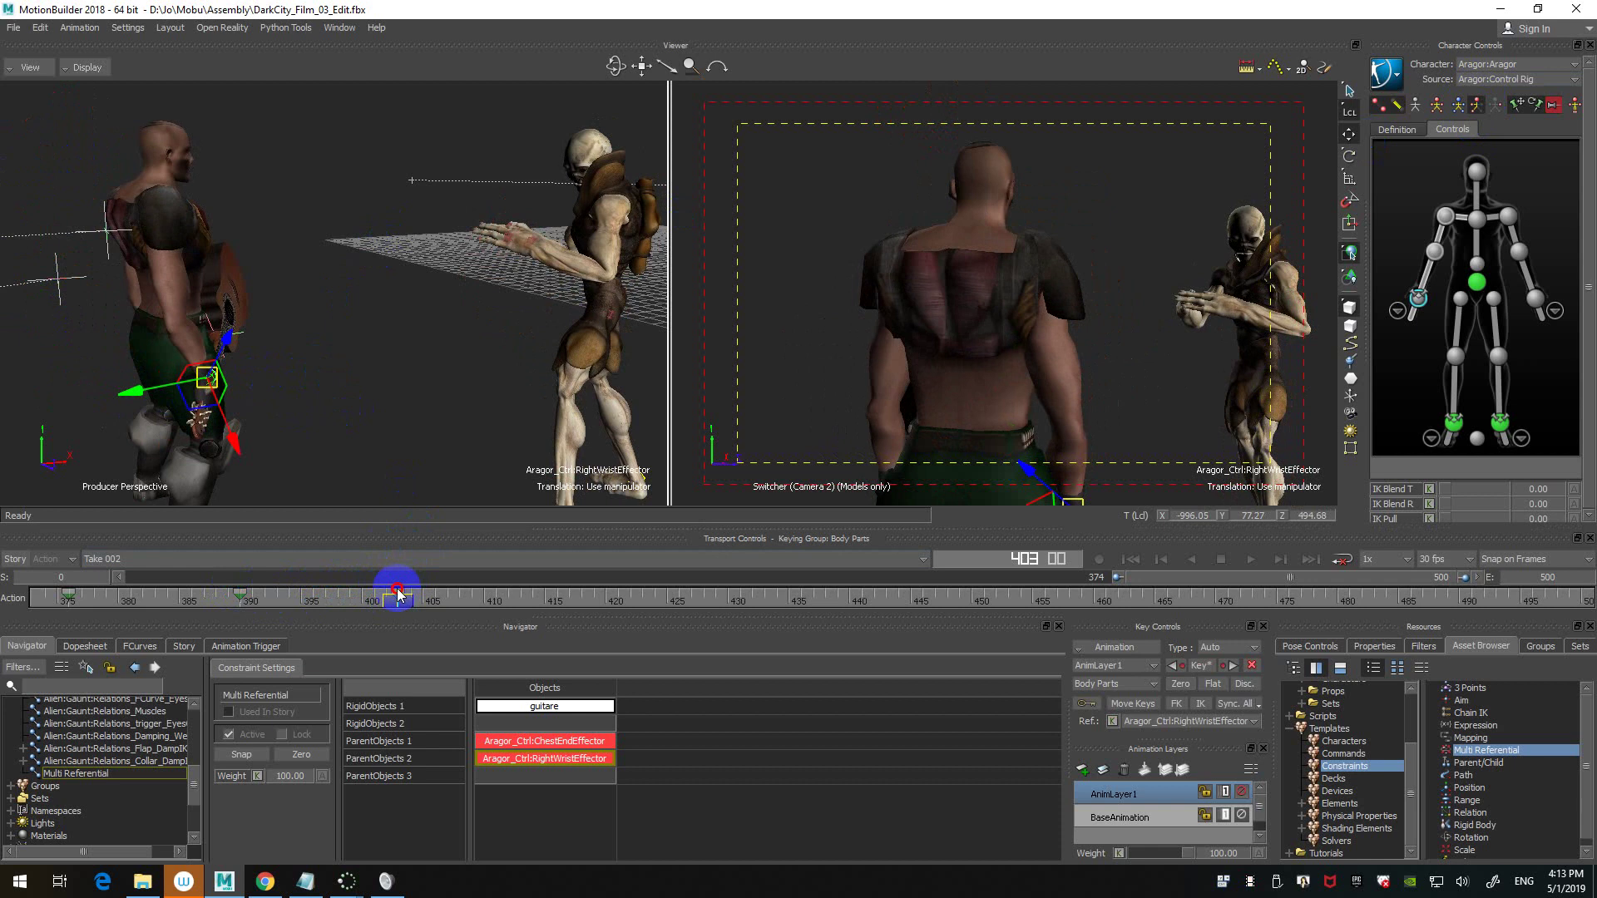
left_click_drag(398, 593, 399, 589)
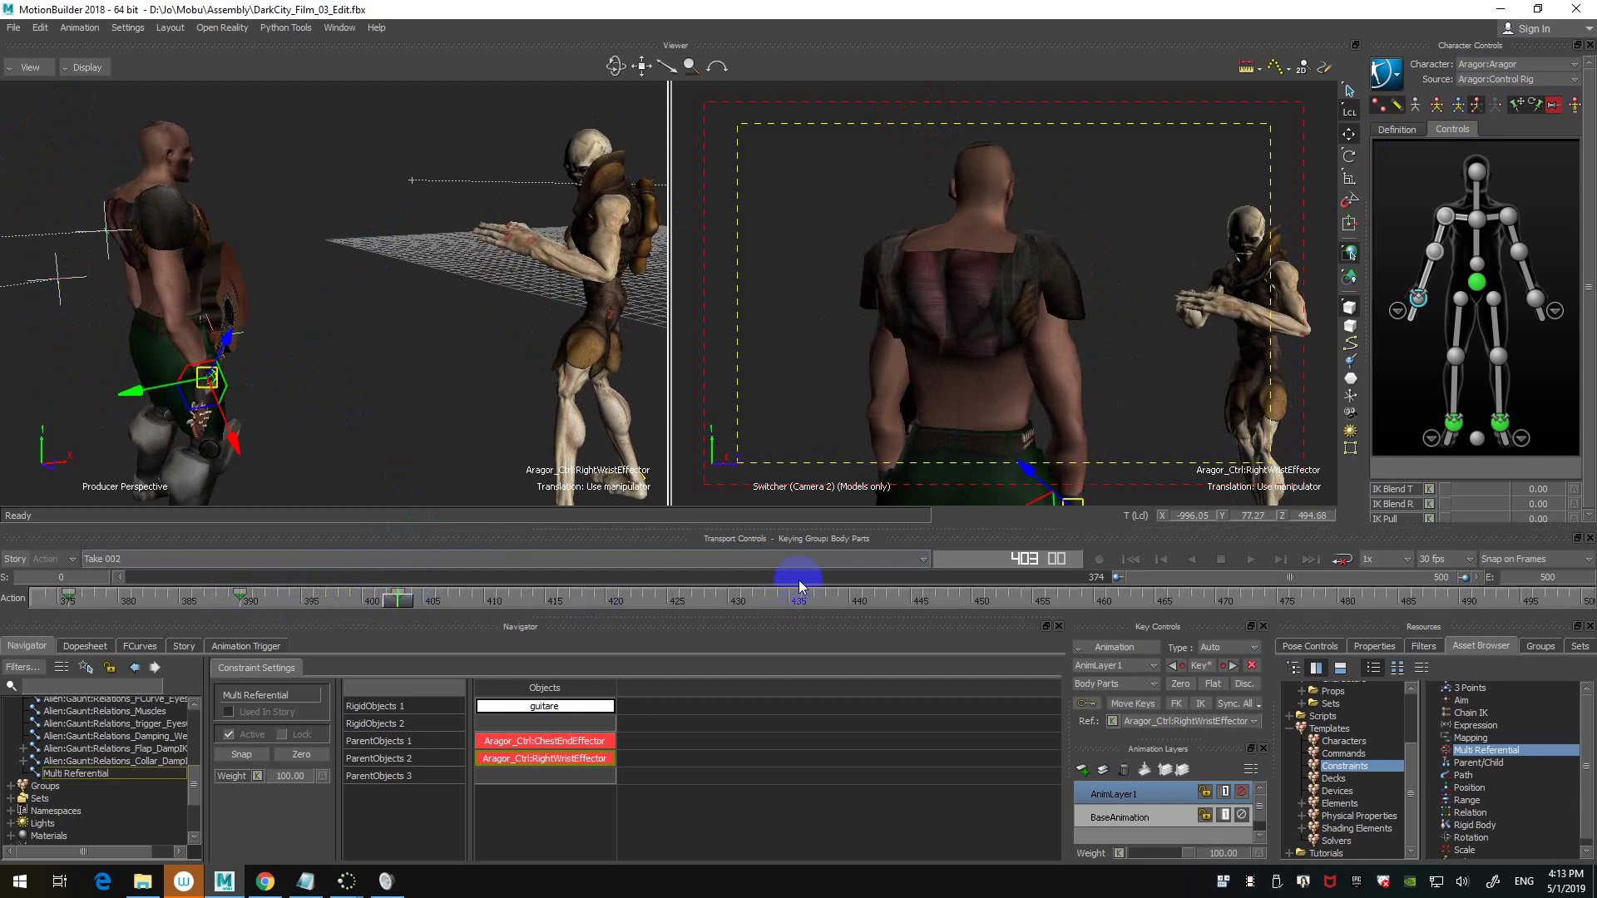
- Switch the character to Full Body keying, set a zero key at frame 403, and toggle AnimLayer1's mute to compare poses
left_click(1438, 104)
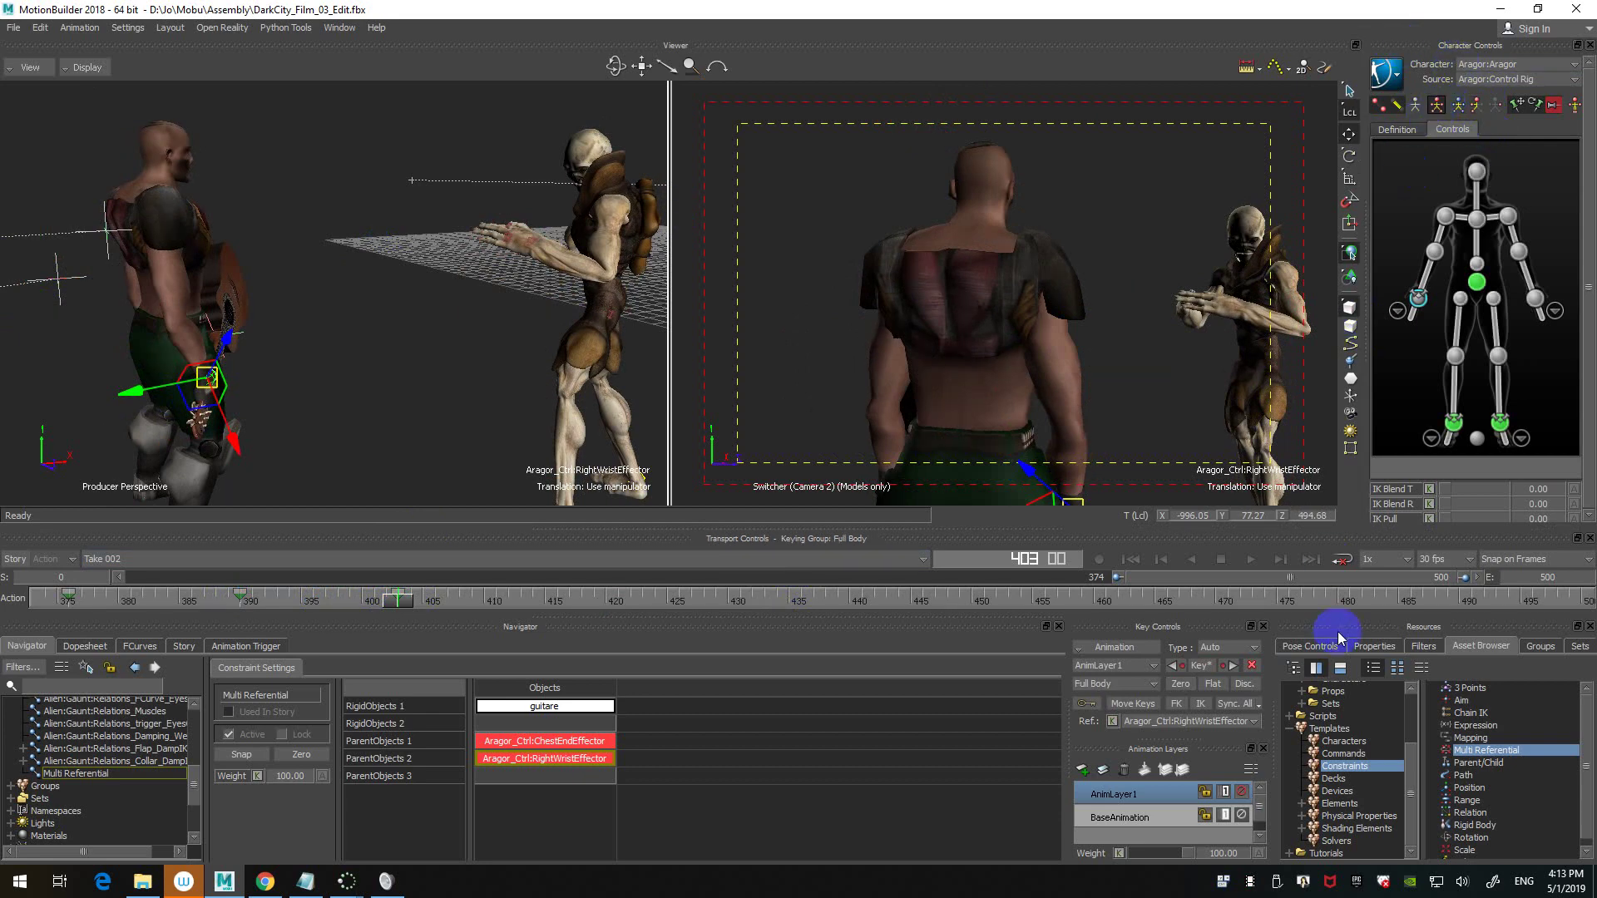
left_click(1182, 684)
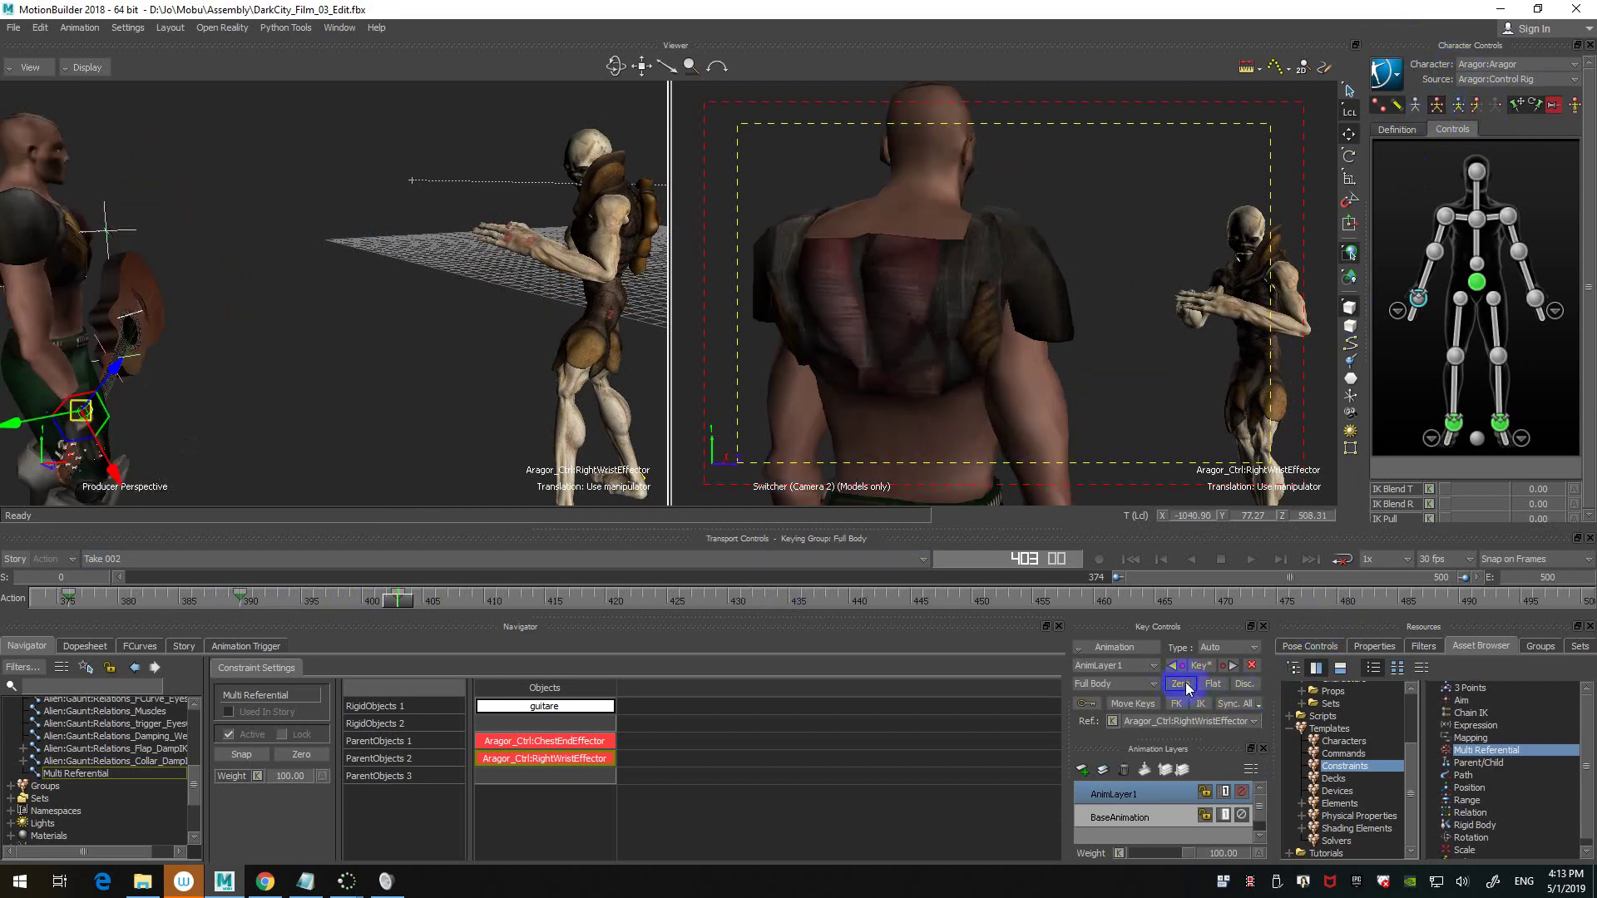
left_click(1242, 789)
left_click(1242, 789)
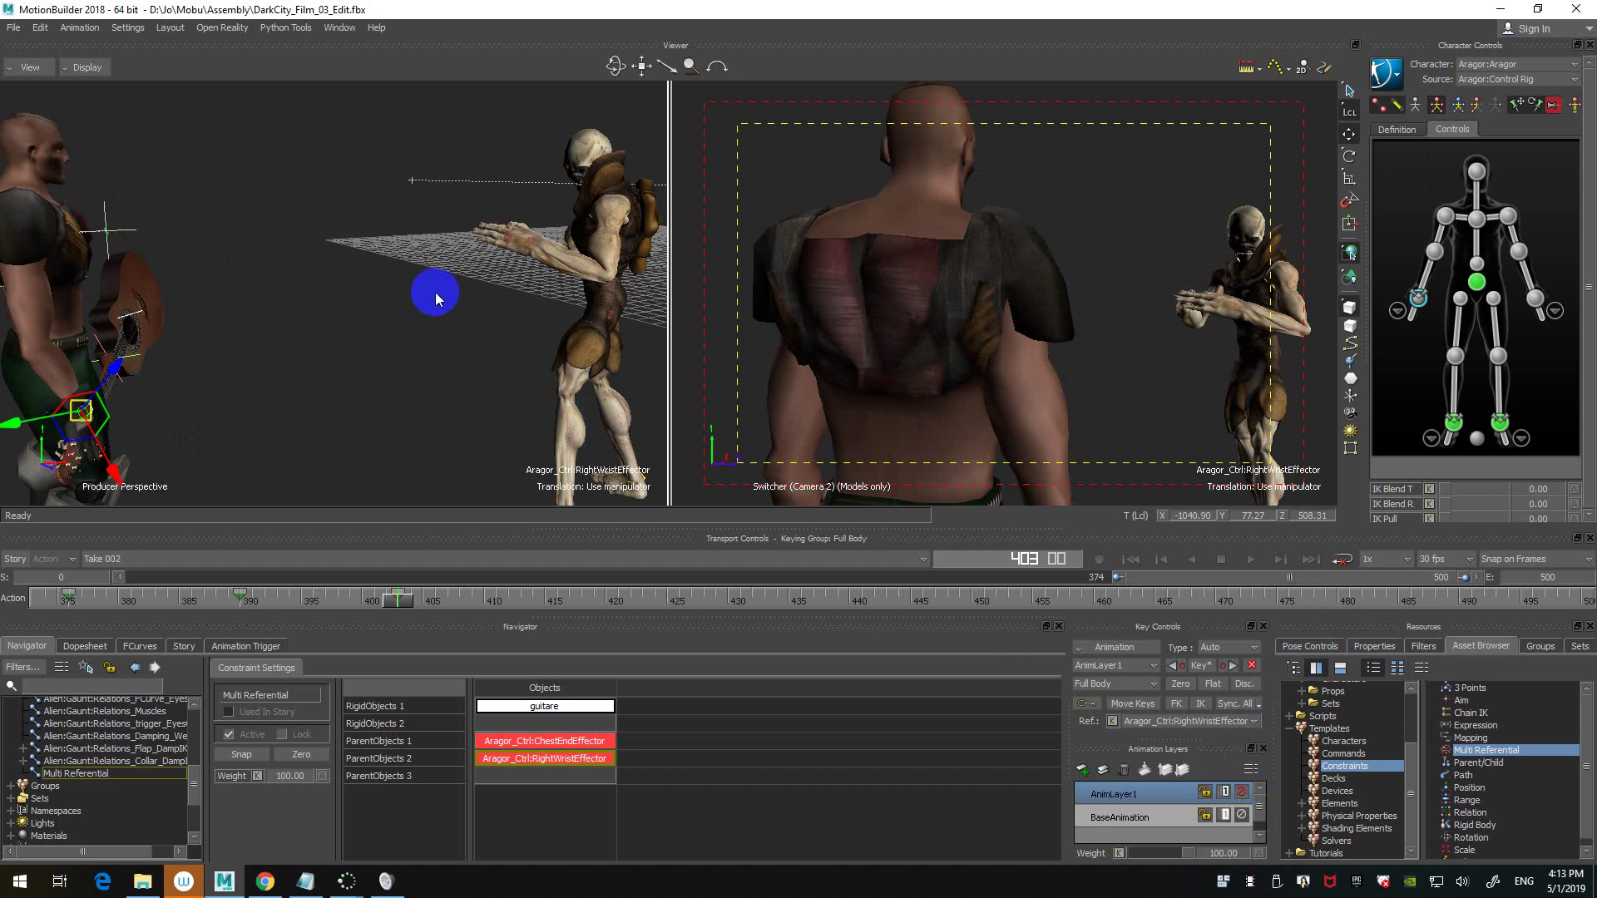
- Undo the last four changes on AnimLayer1
left_click(40, 28)
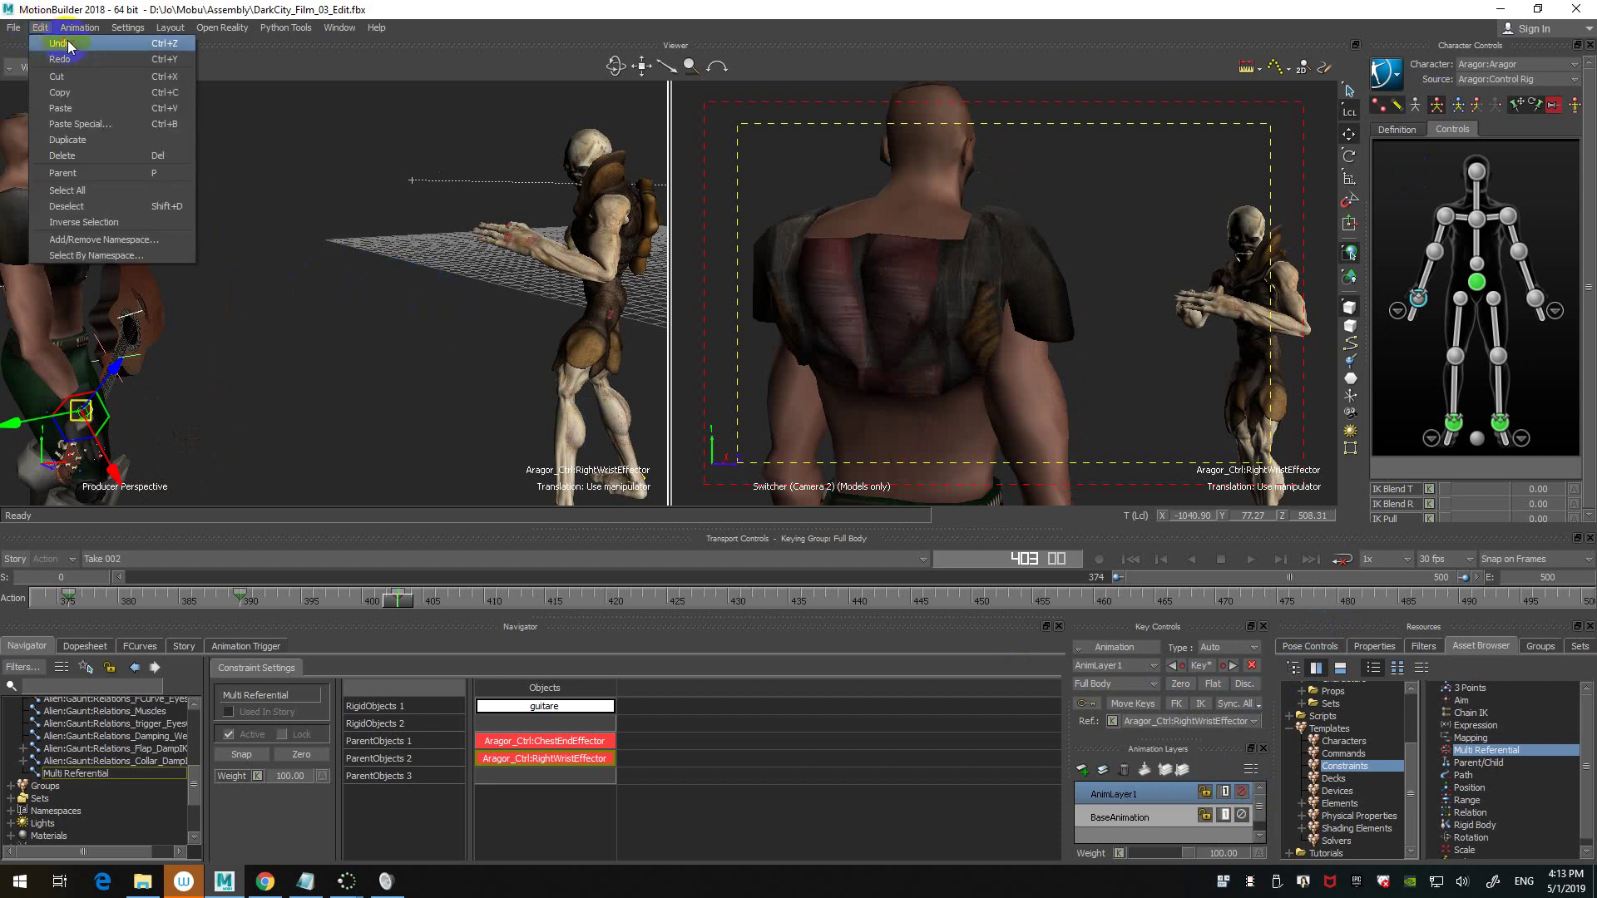
left_click(66, 44)
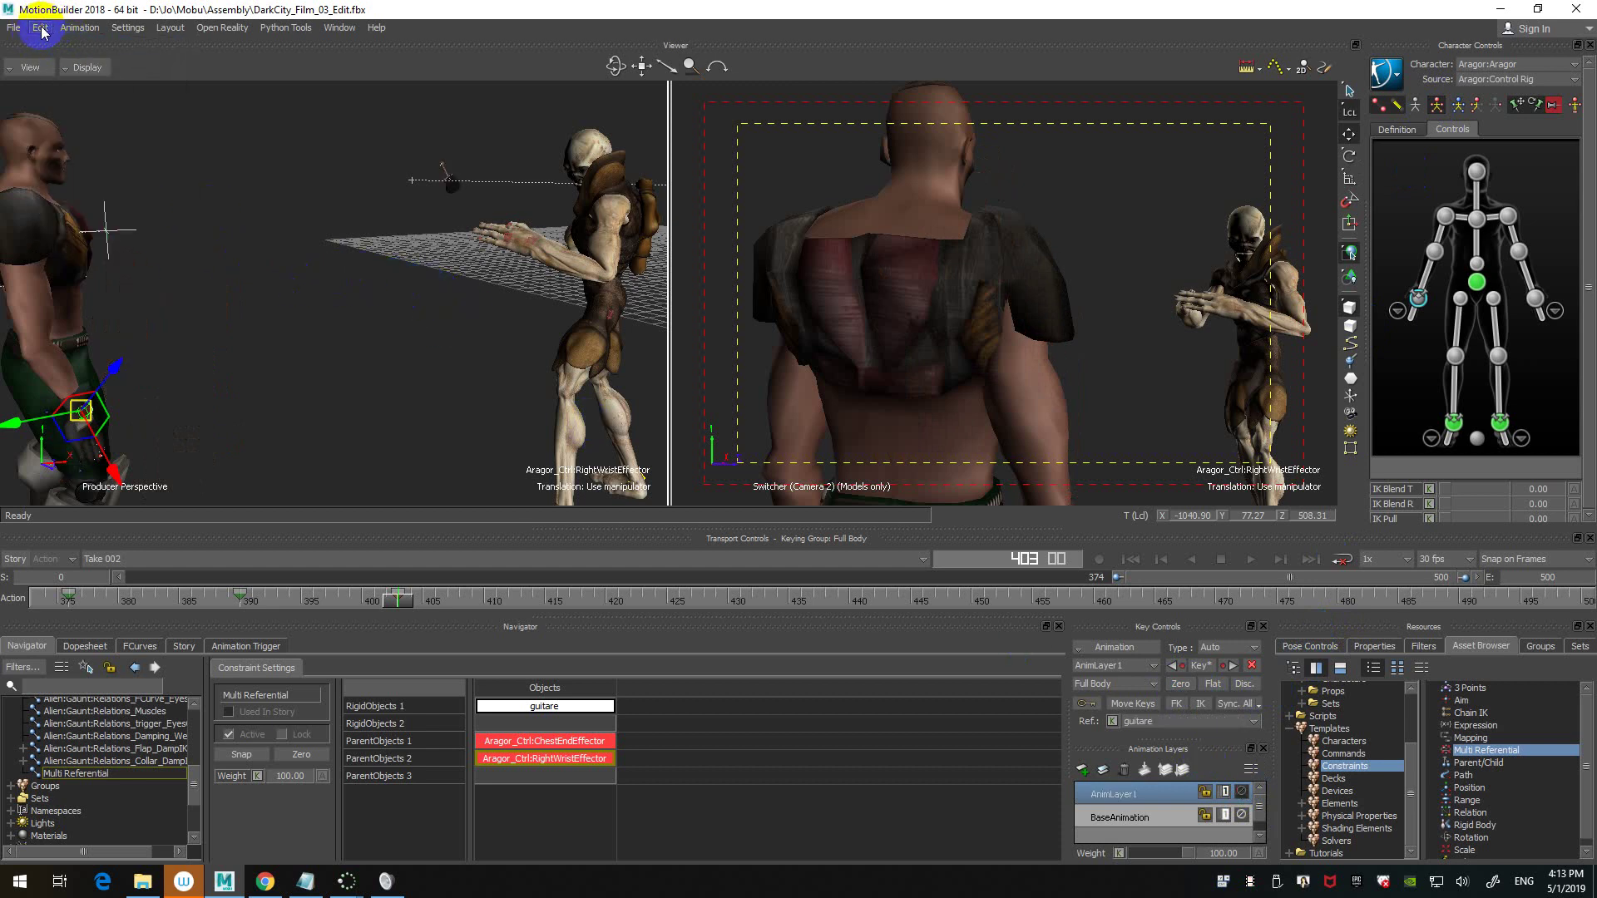
left_click(40, 27)
left_click(51, 43)
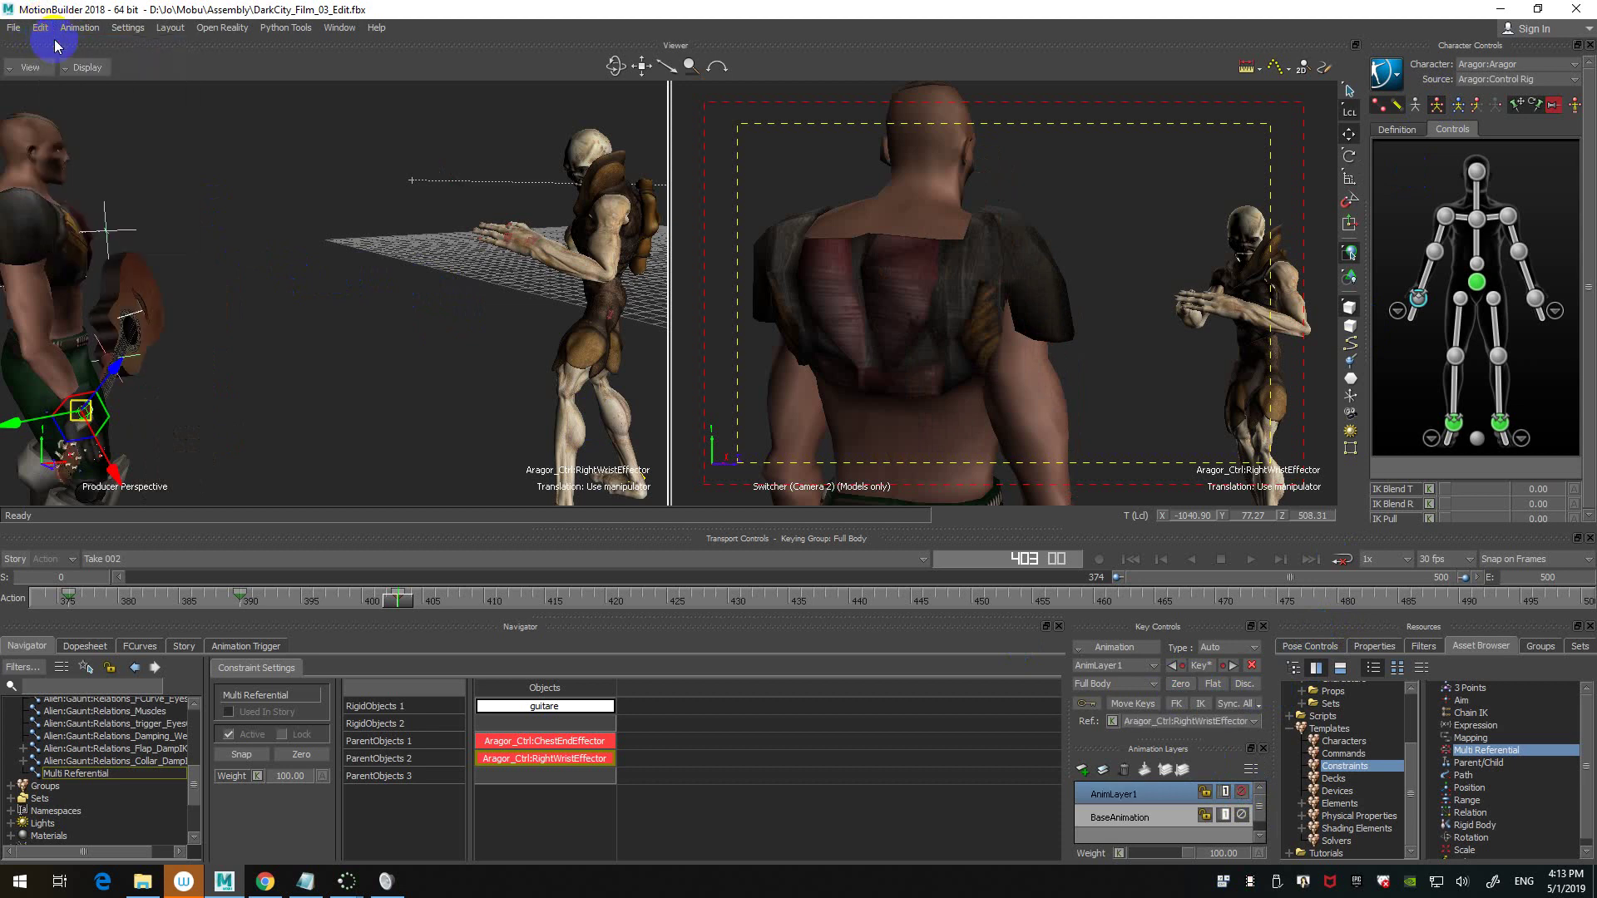
left_click(40, 27)
left_click(52, 44)
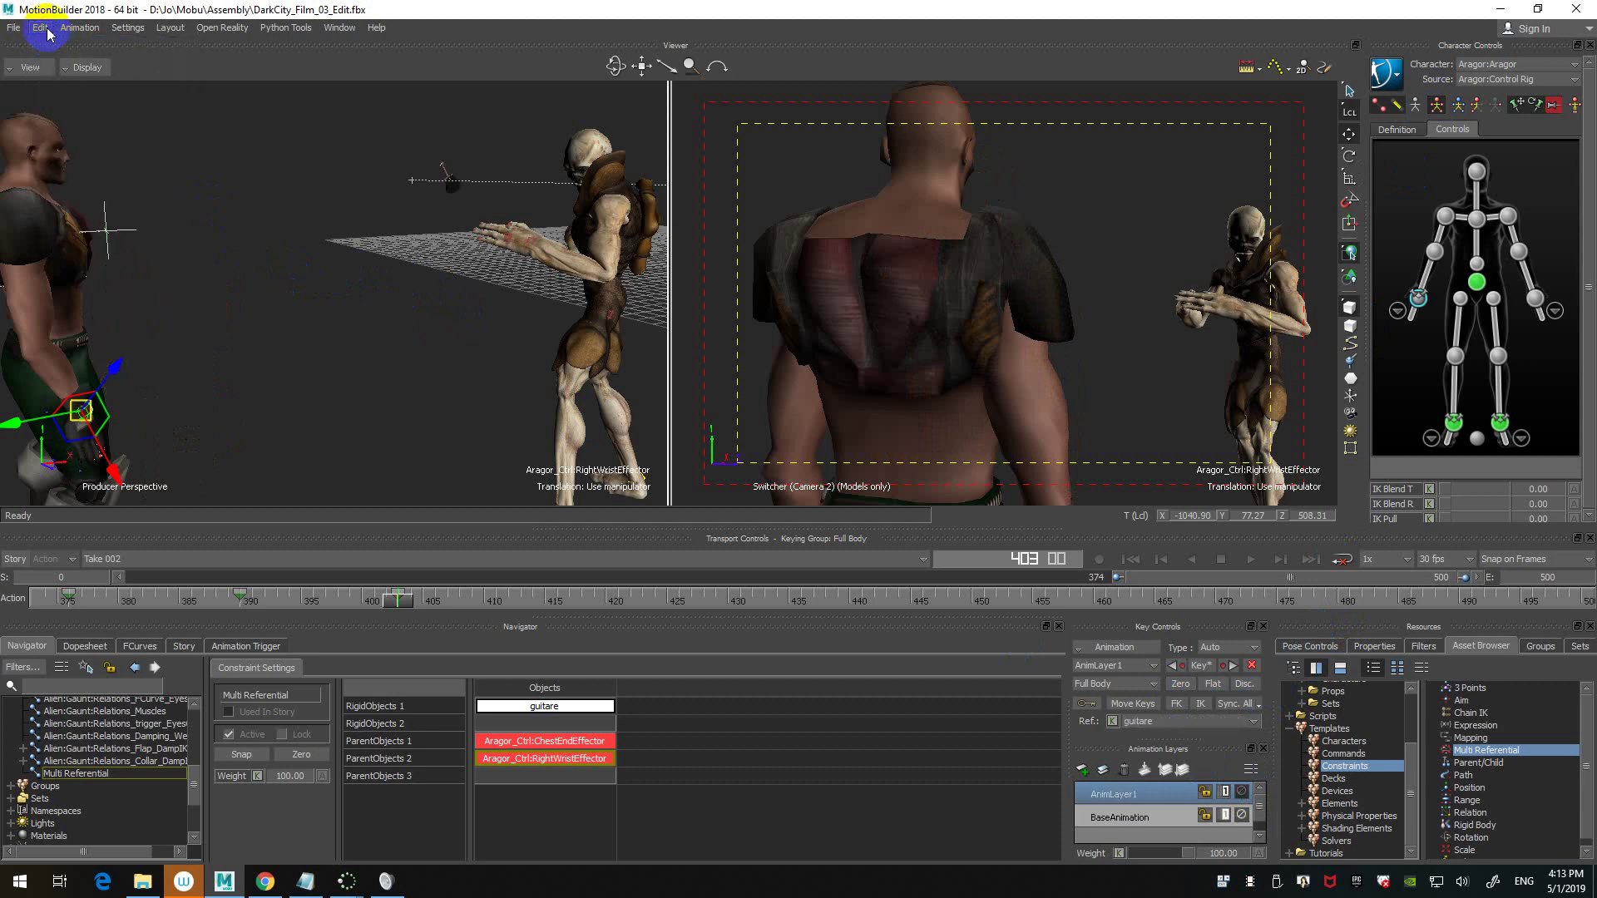
left_click(42, 29)
left_click(48, 43)
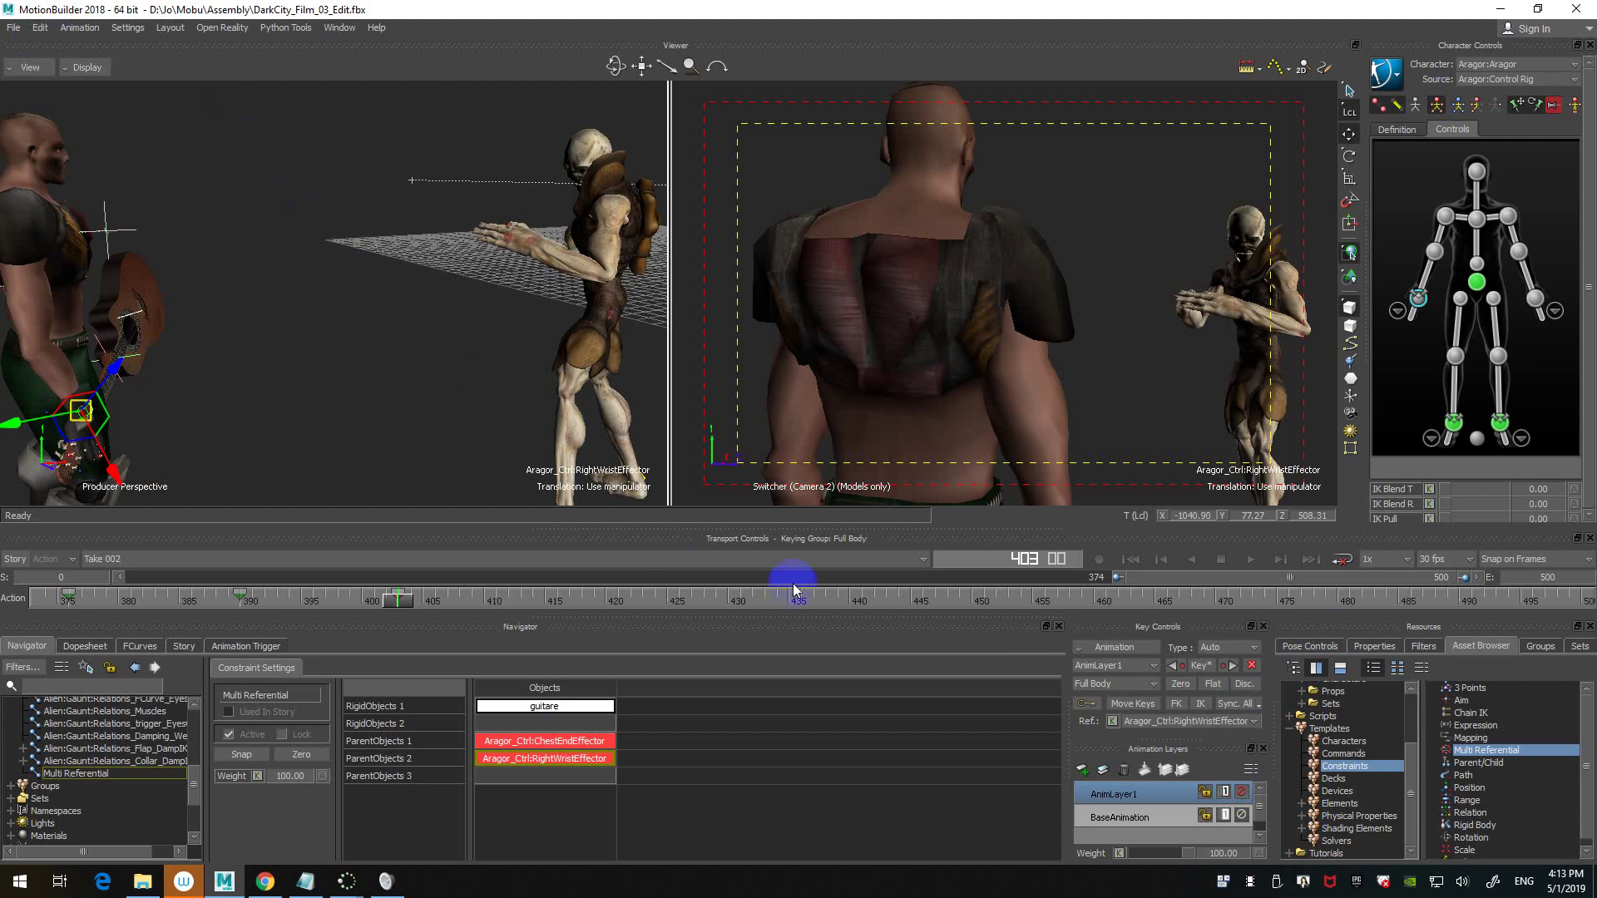
- Delete the character's key at frame 403 on AnimLayer1
mouse_move(403, 599)
left_mouse_down()
mouse_move(321, 599)
mouse_move(398, 601)
left_mouse_up()
left_click(399, 596)
key("Delete")
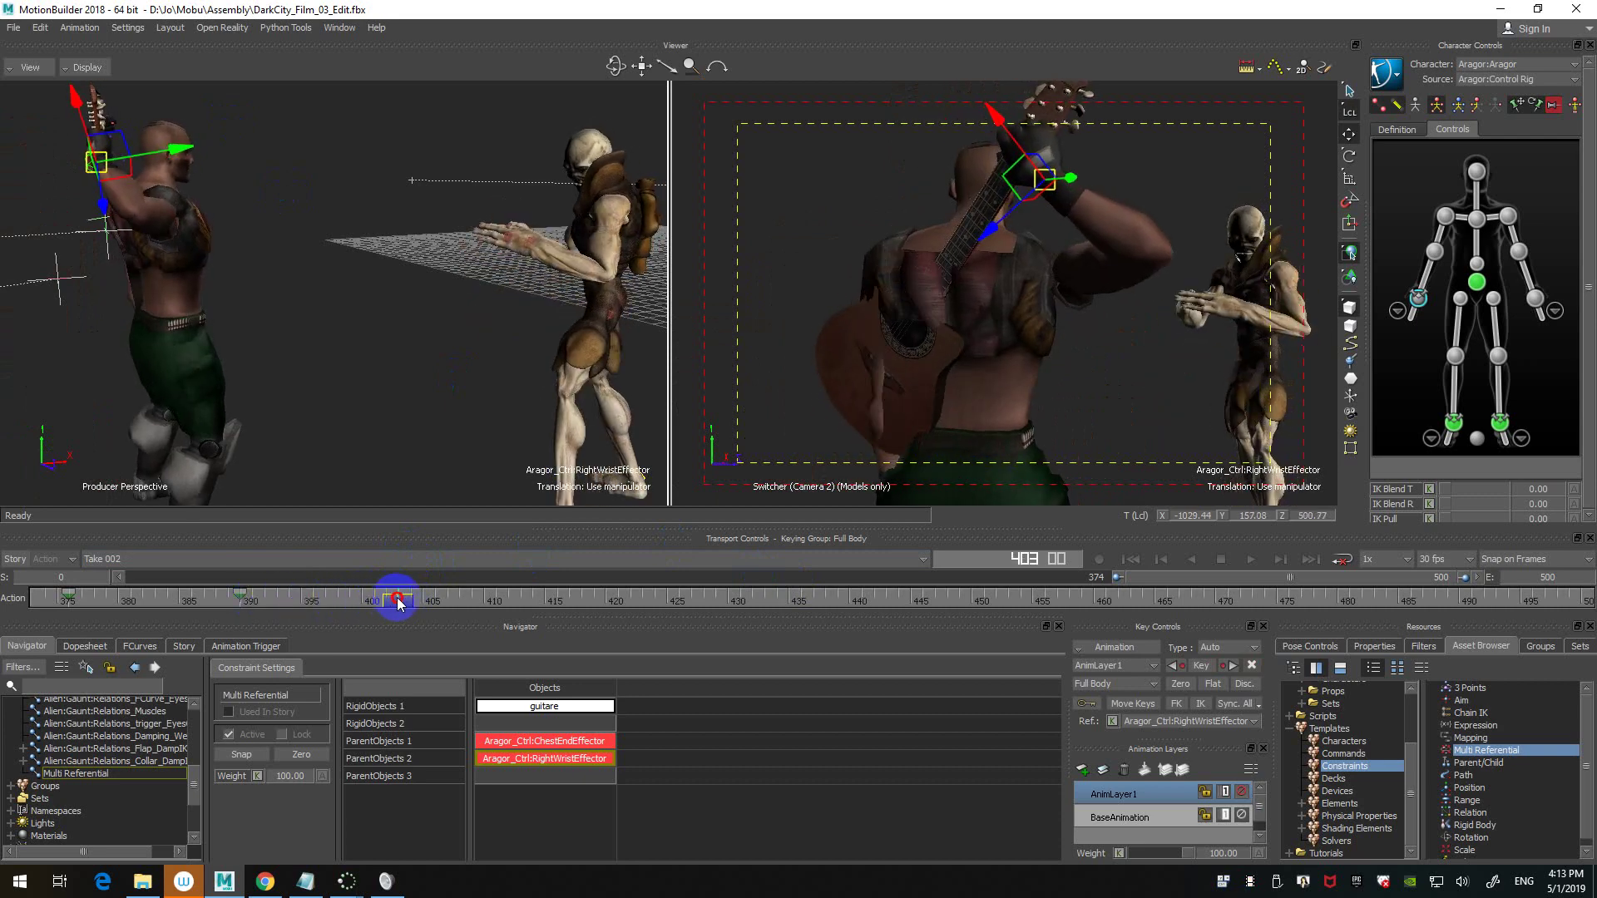
- Switch the character to Body Parts keying and set a zero key for the right wrist effector at frame 403
left_click(1476, 103)
left_click(1182, 684)
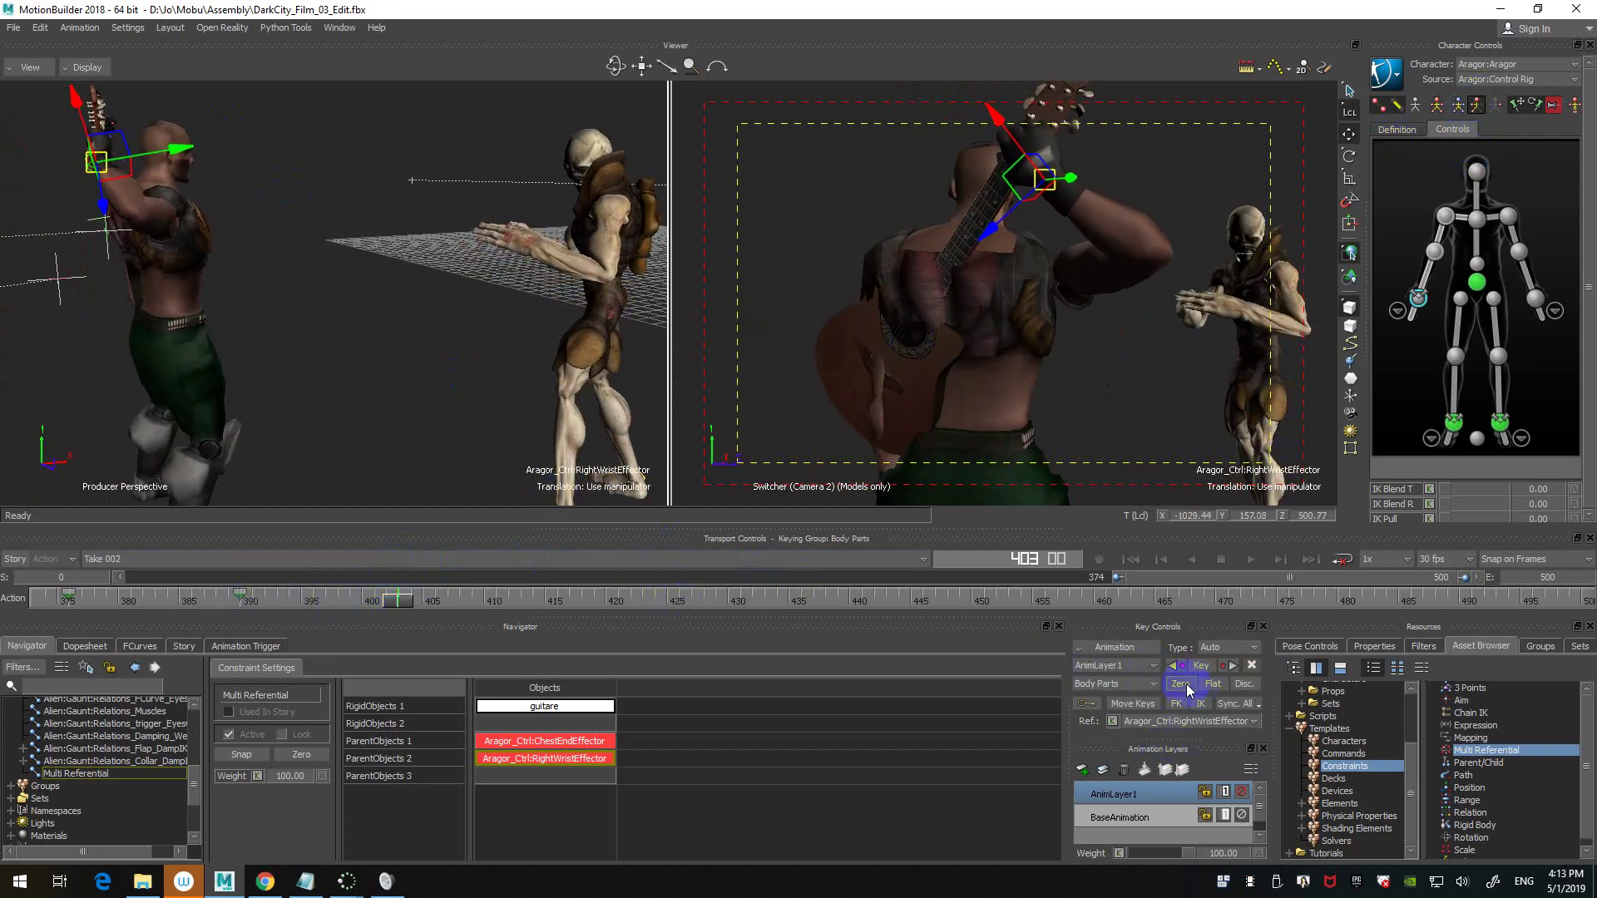
left_click(1182, 684)
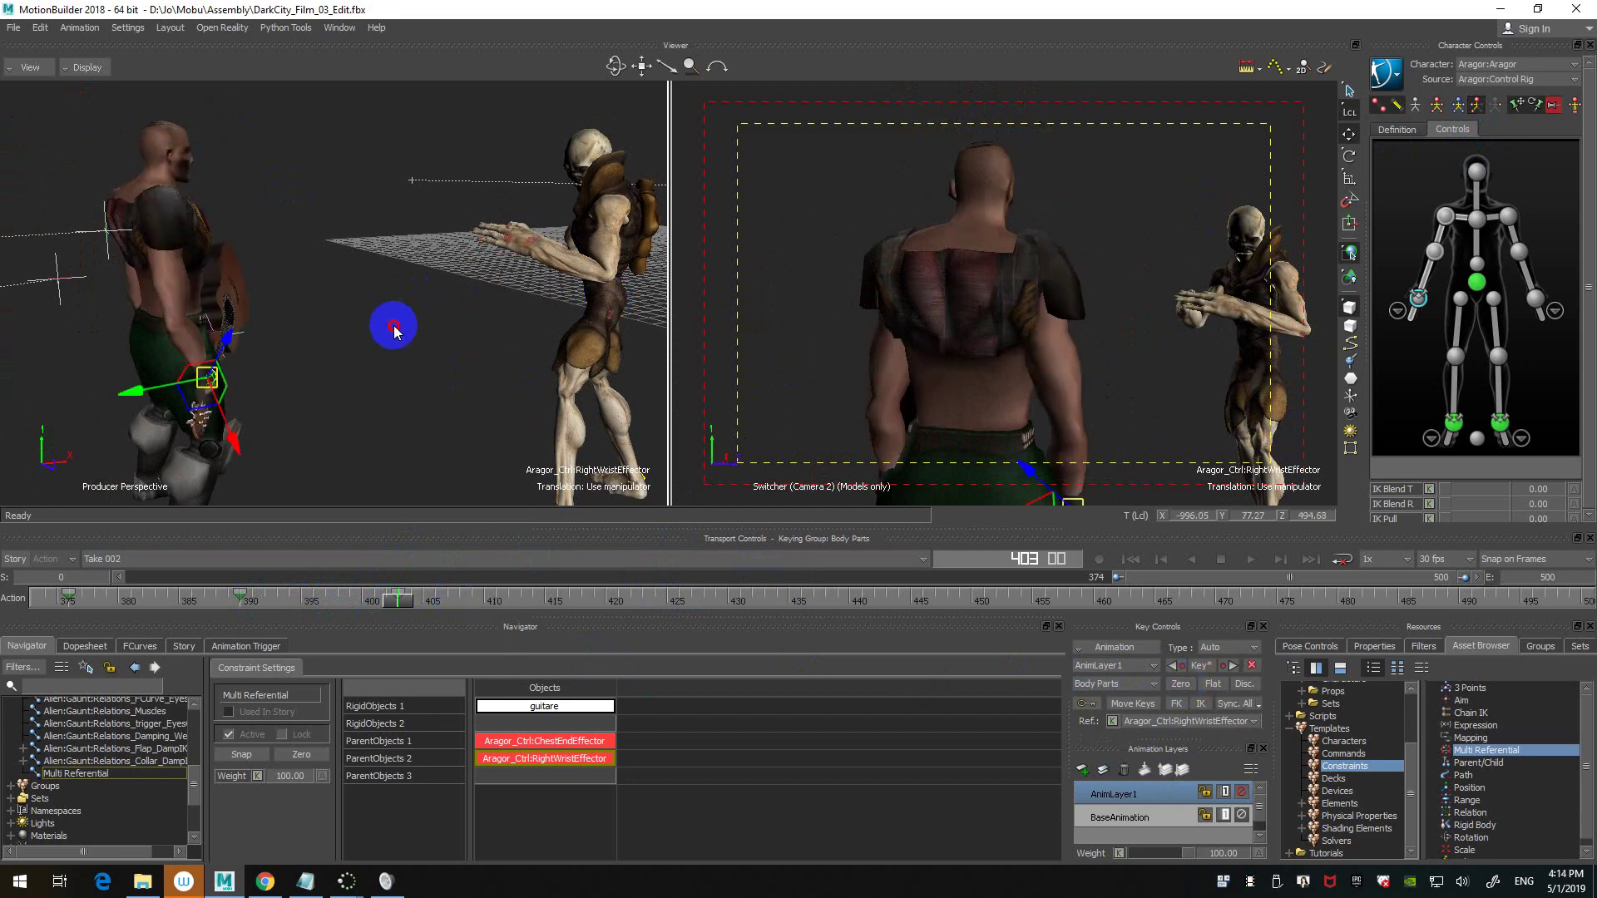
- Move the right wrist effector to about -995, 85, 507 and rotate it to about -76, -21, 86 so the guitar points forward
left_click_drag(396, 323, 274, 319, "ctrl+shift")
left_click_drag(243, 316, 481, 315)
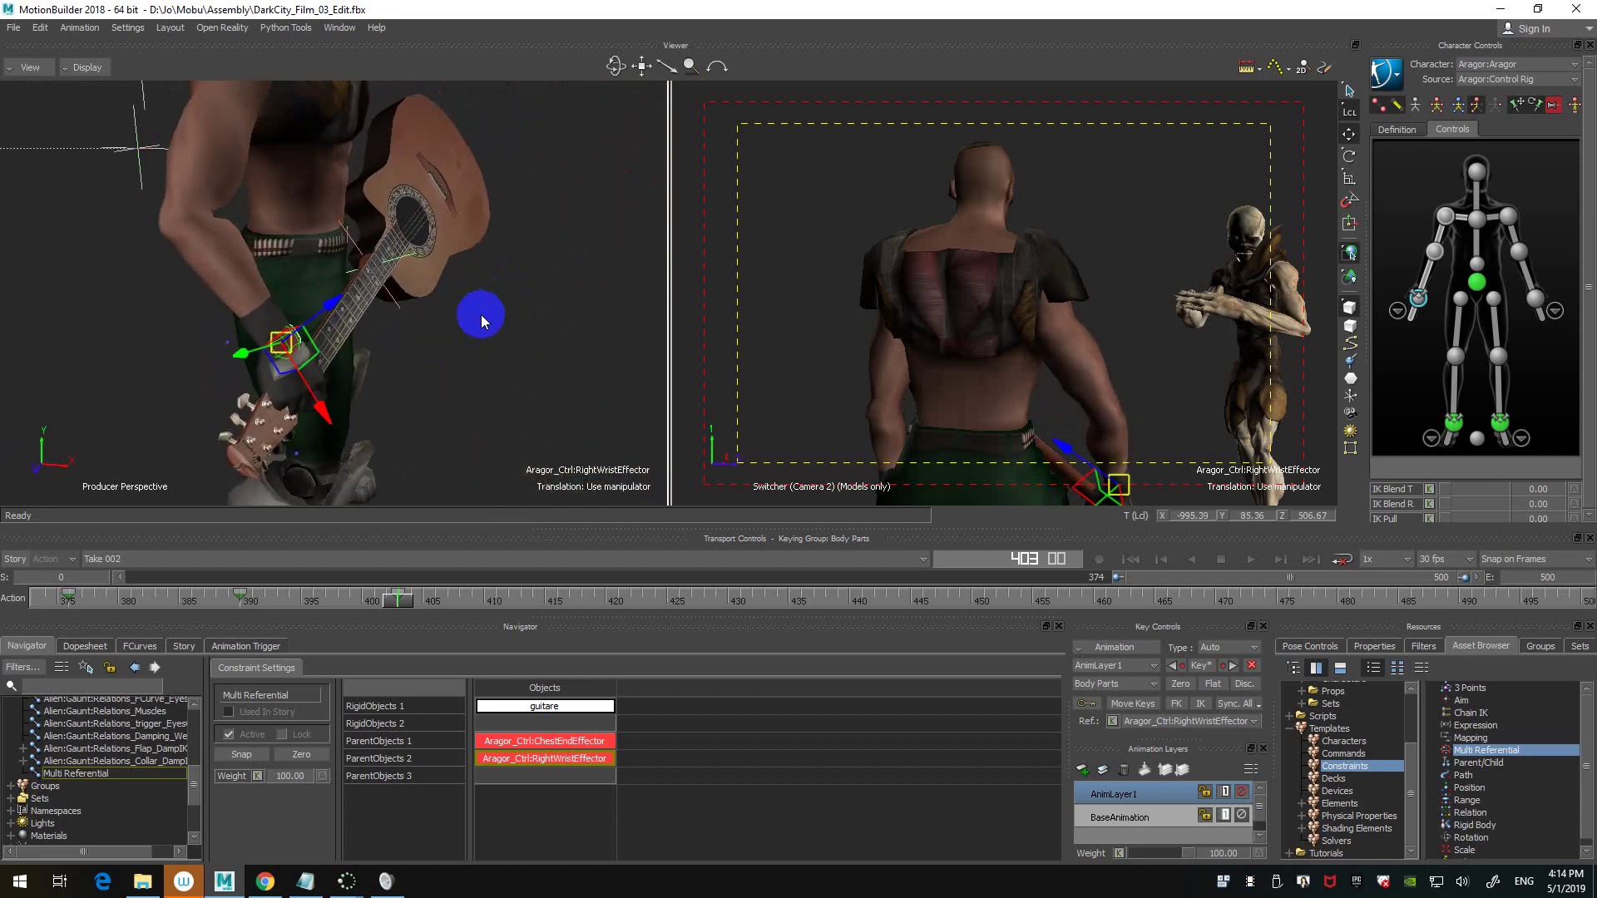
key("r")
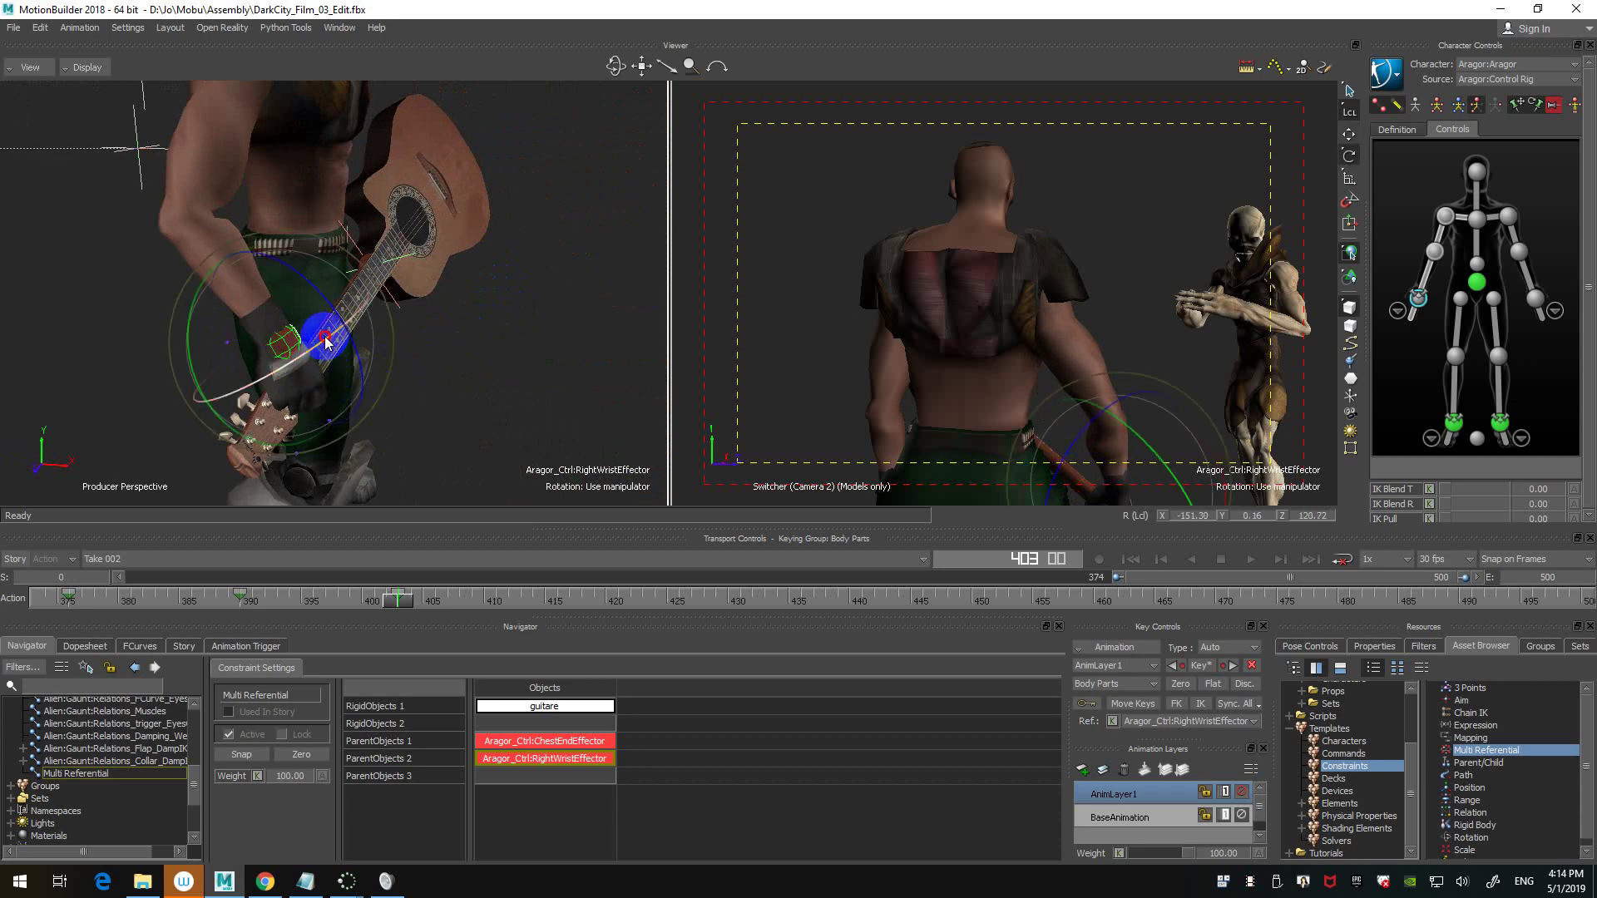
left_click_drag(331, 342, 522, 361, "ctrl+shift")
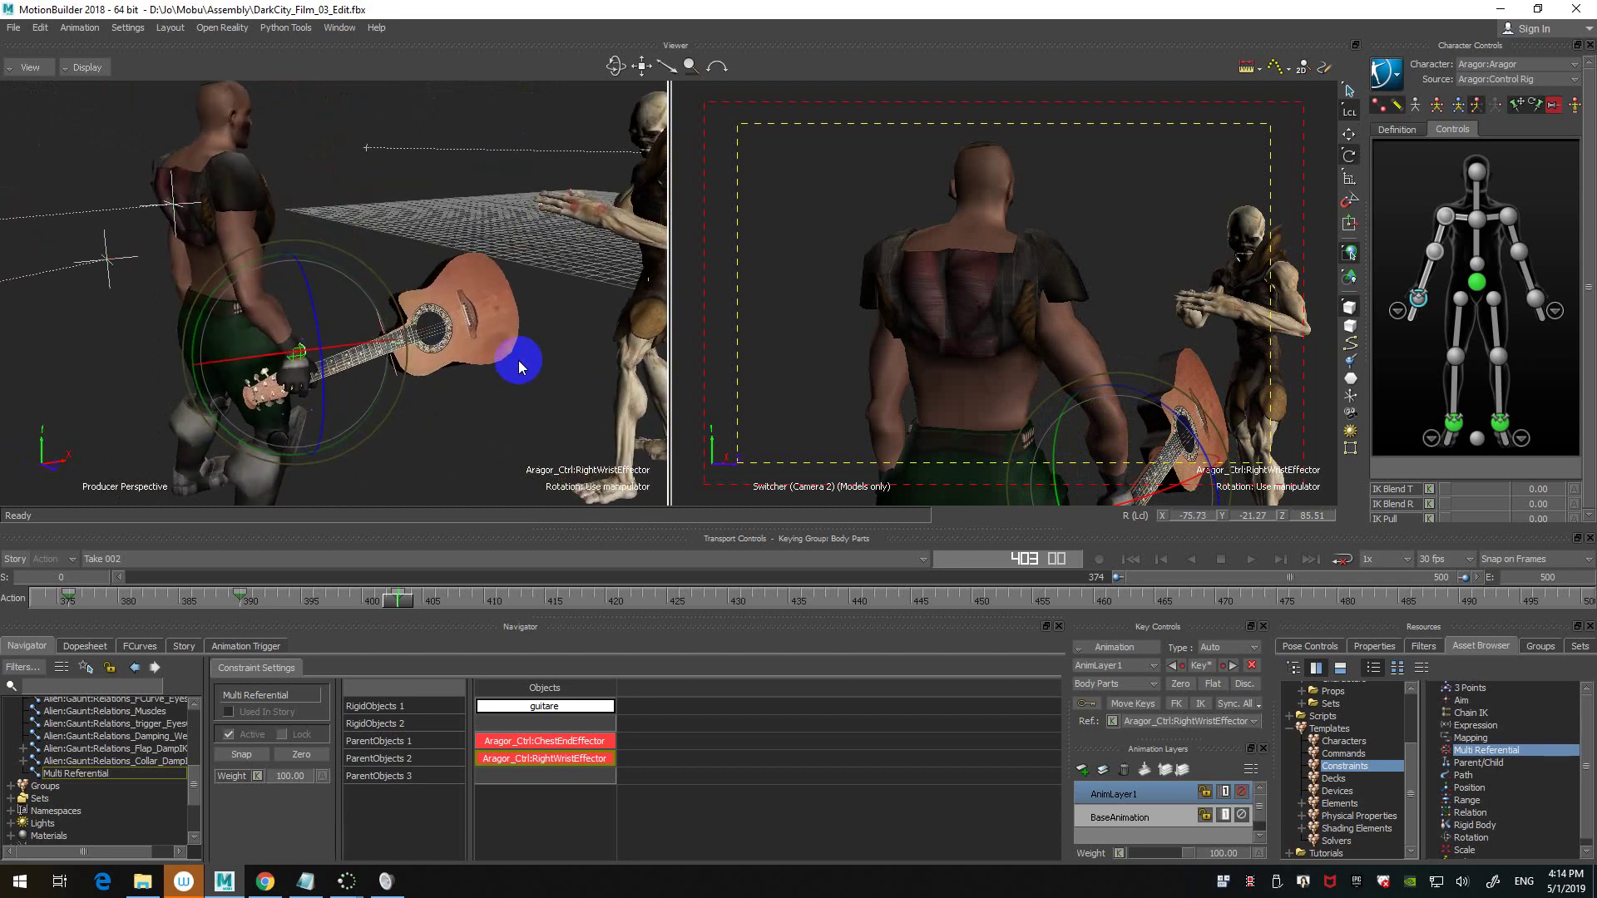
left_click(541, 401)
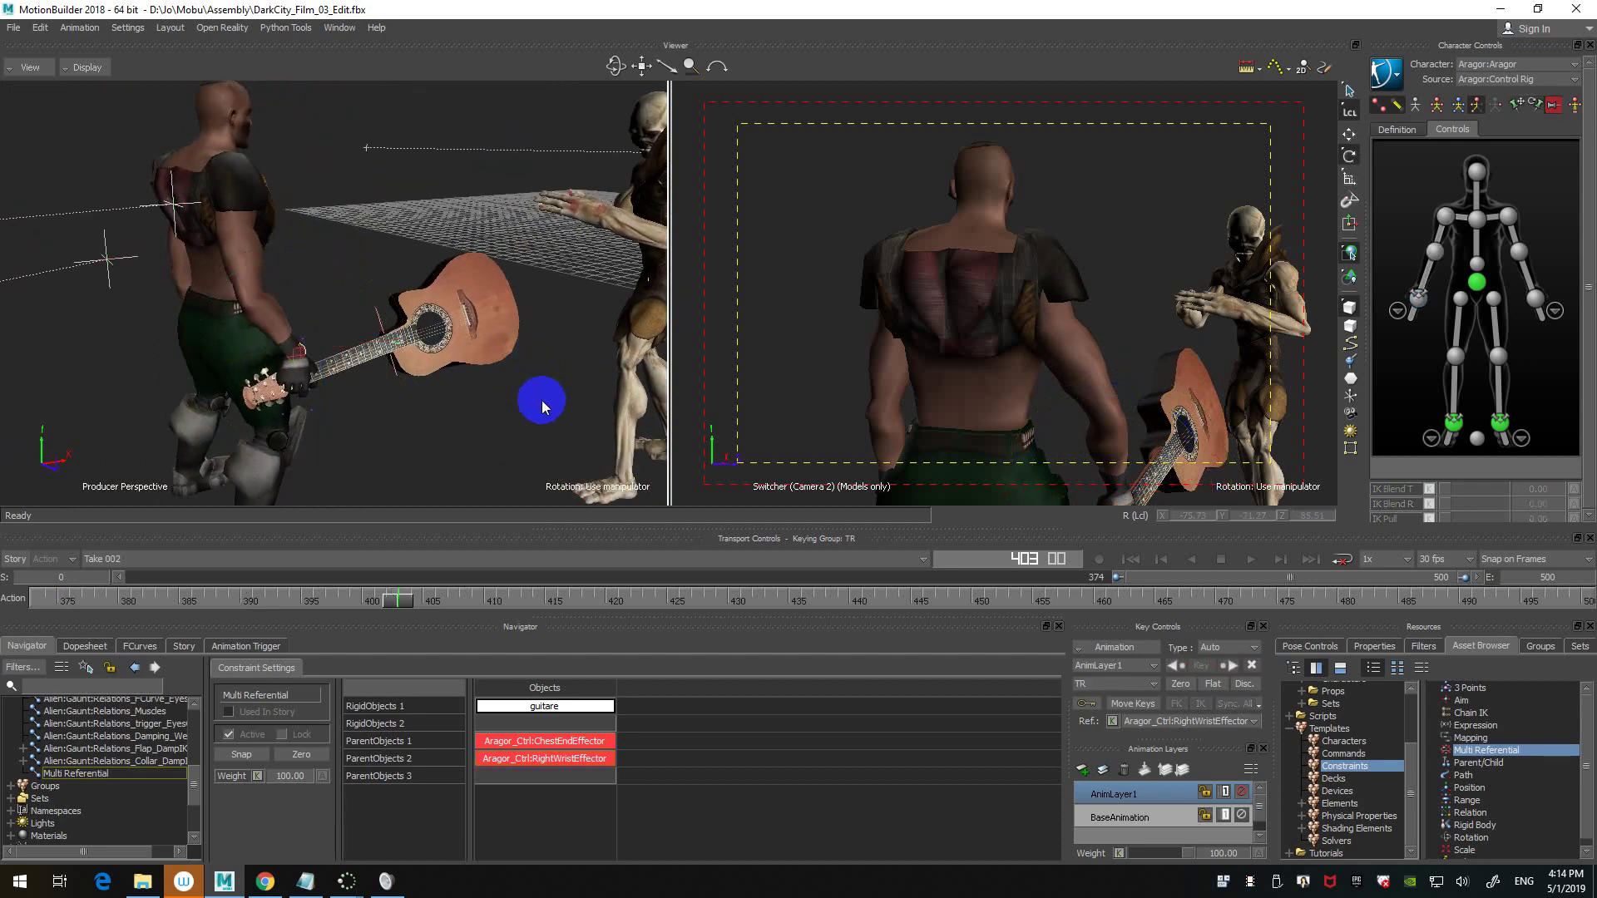
- Play the shot from frame 374, return to its start and review the guitar and right wrist entries of the Multi Referential constraint
key("Home")
key("space")
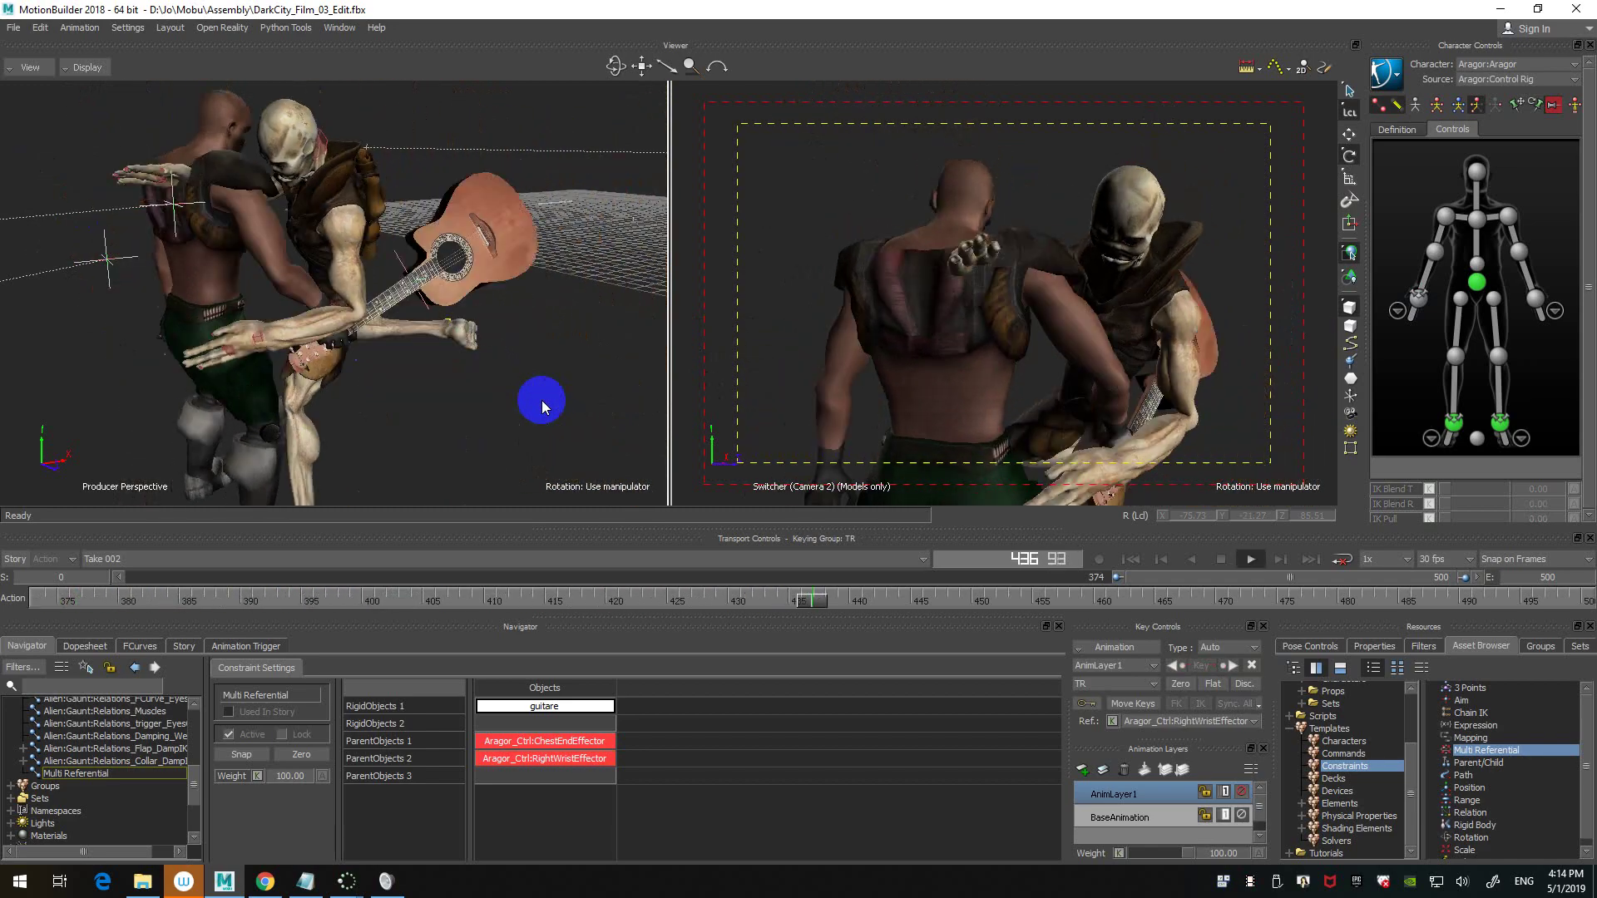
key("space")
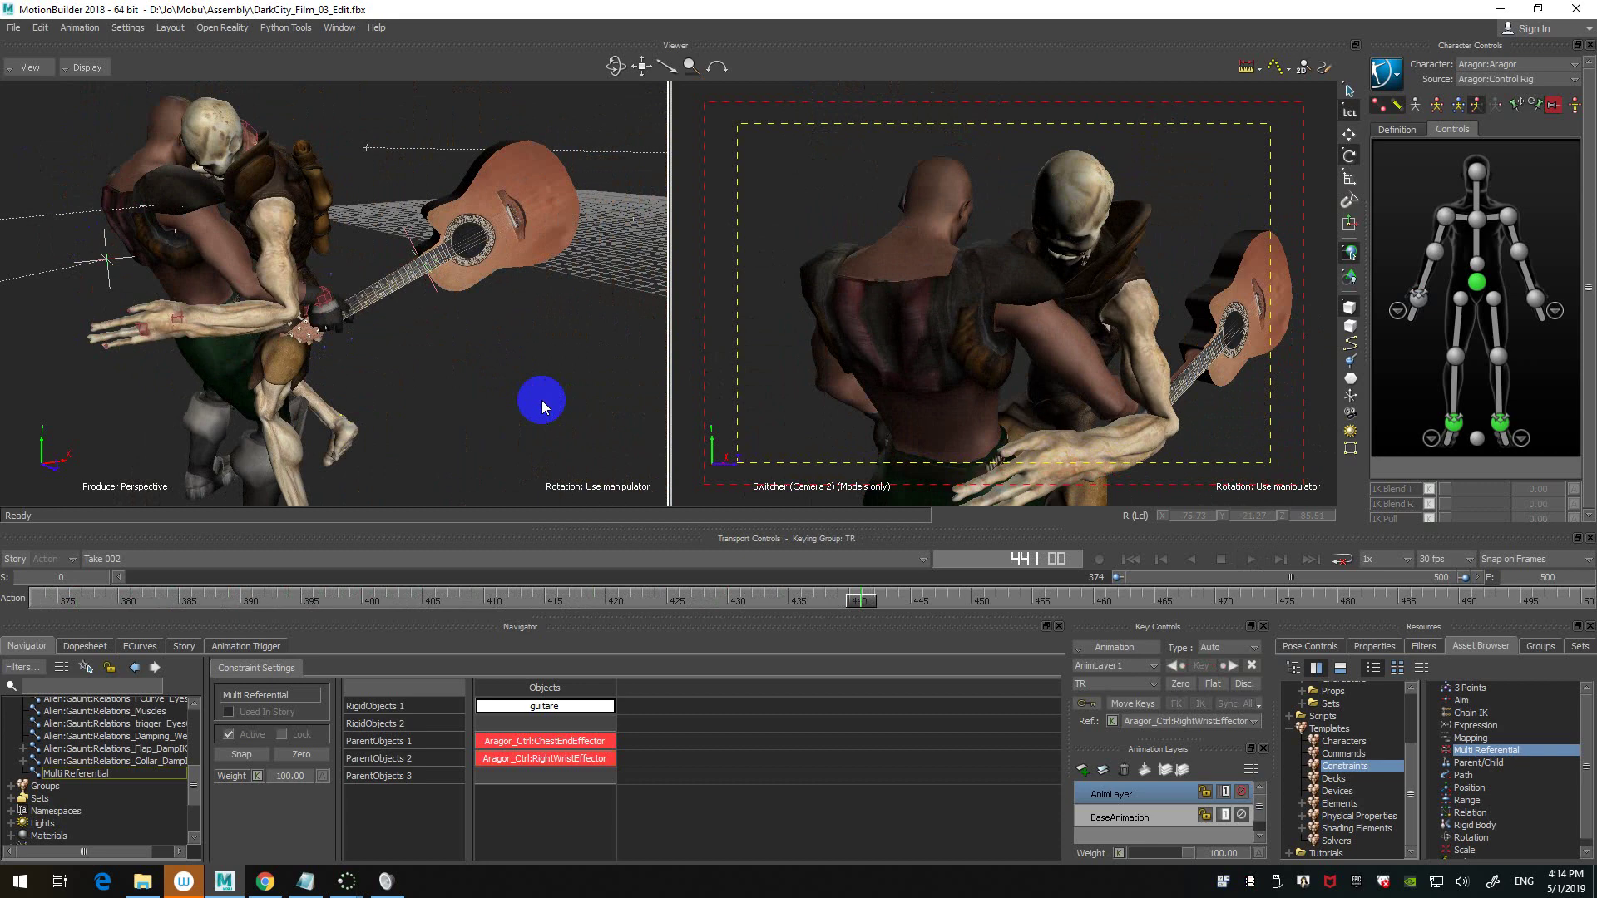
key("Home")
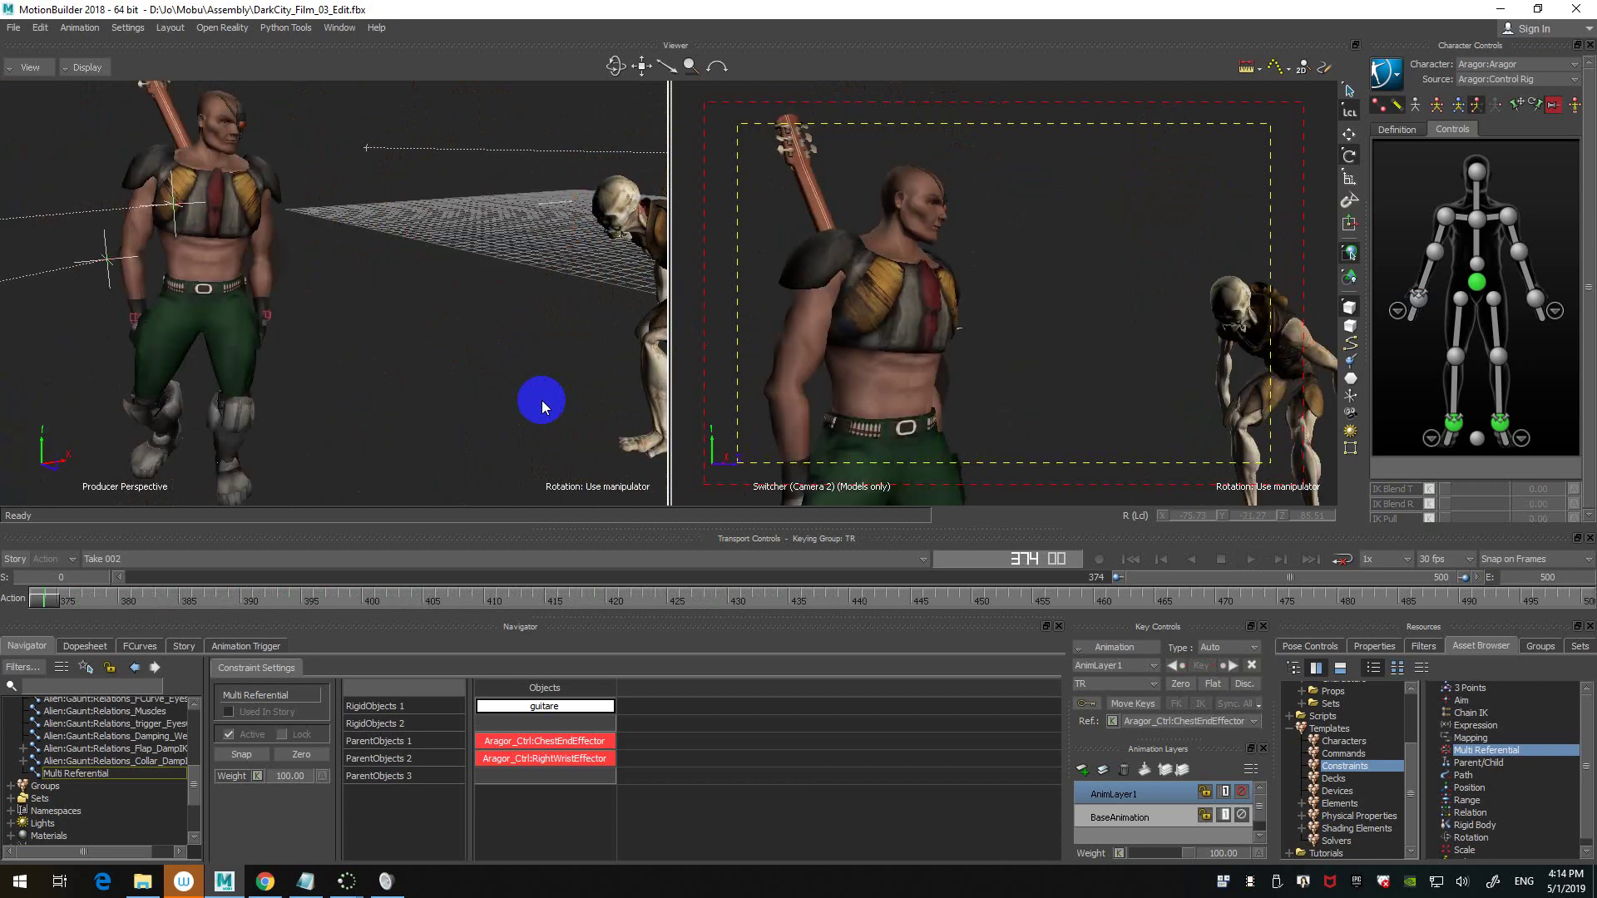
left_click(552, 707)
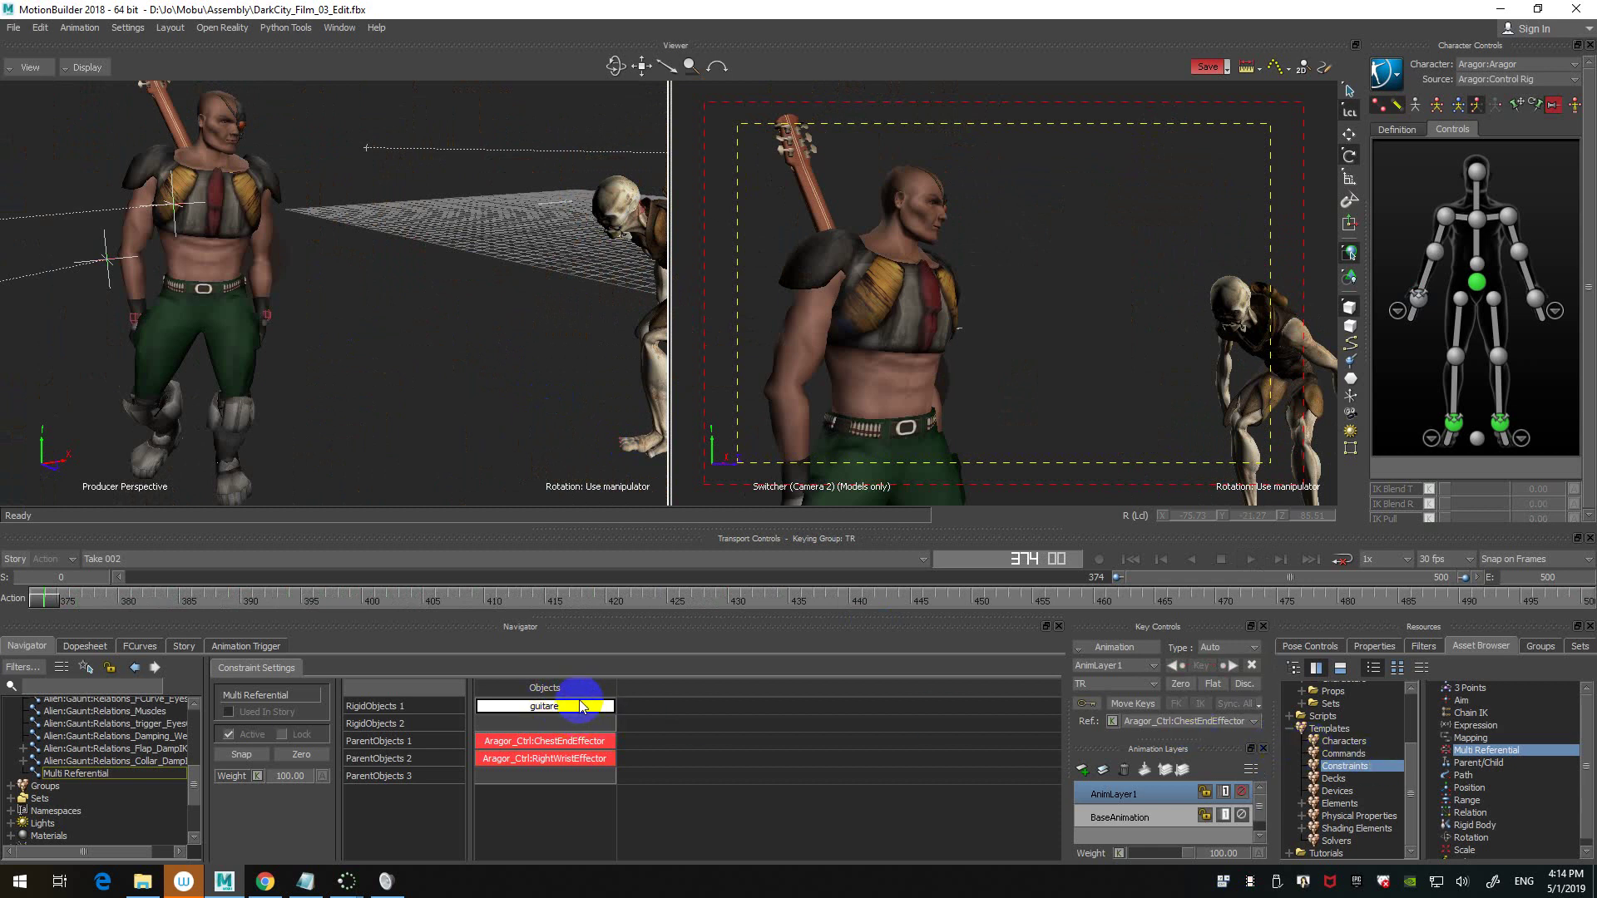
left_click(586, 759)
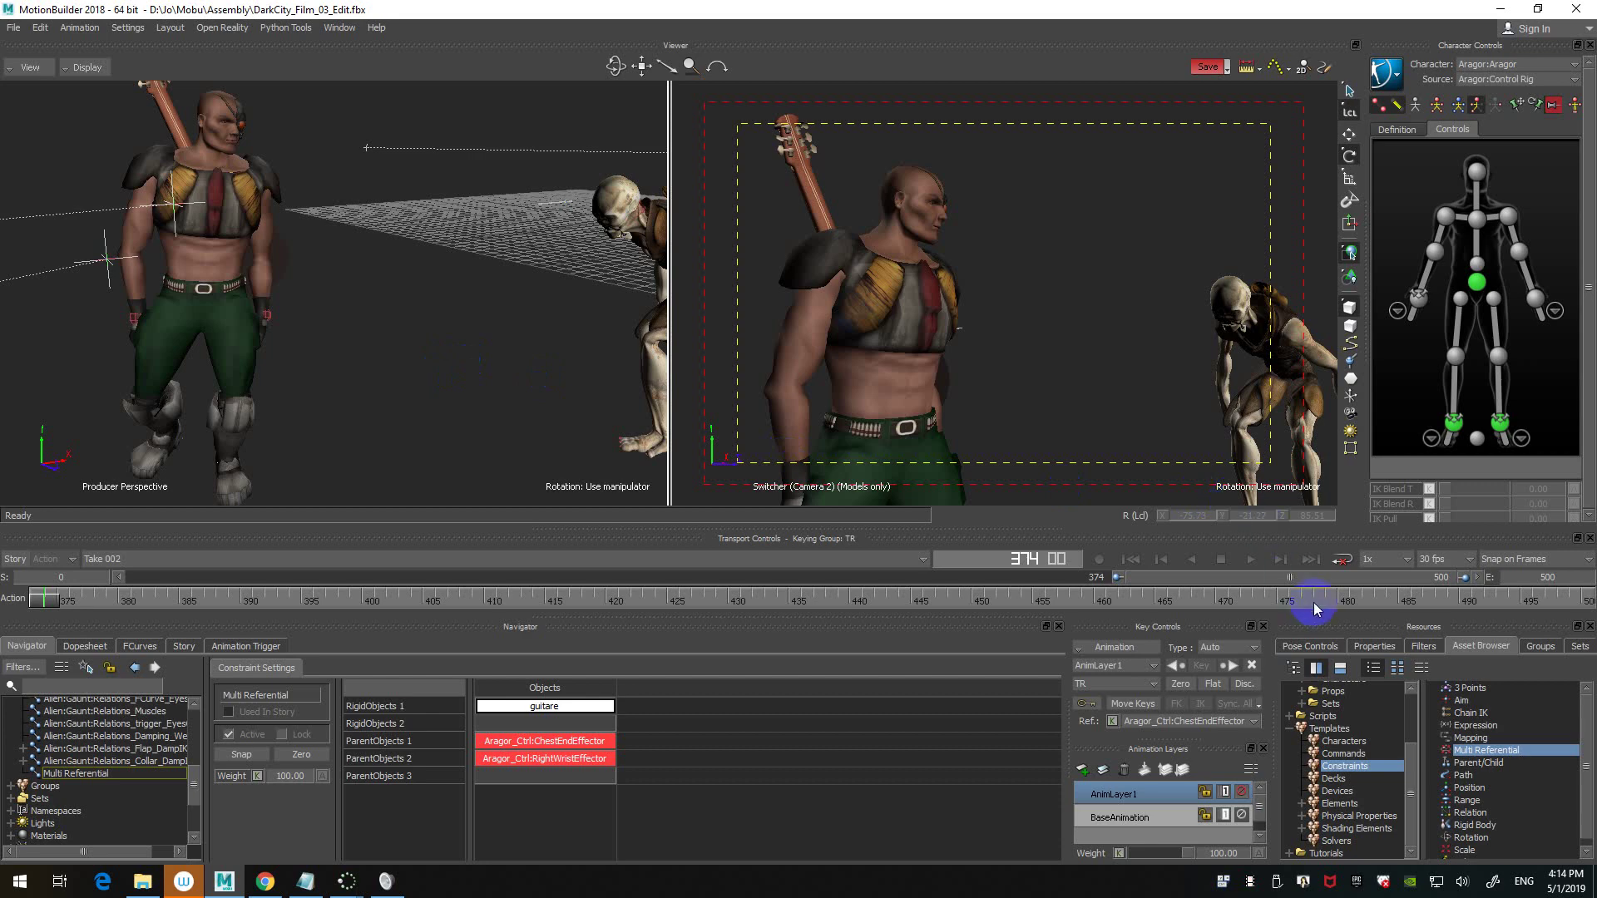
- Show the layout group and restore the timeline to the full 0 to 500 range, starting at frame 0
left_click(1541, 646)
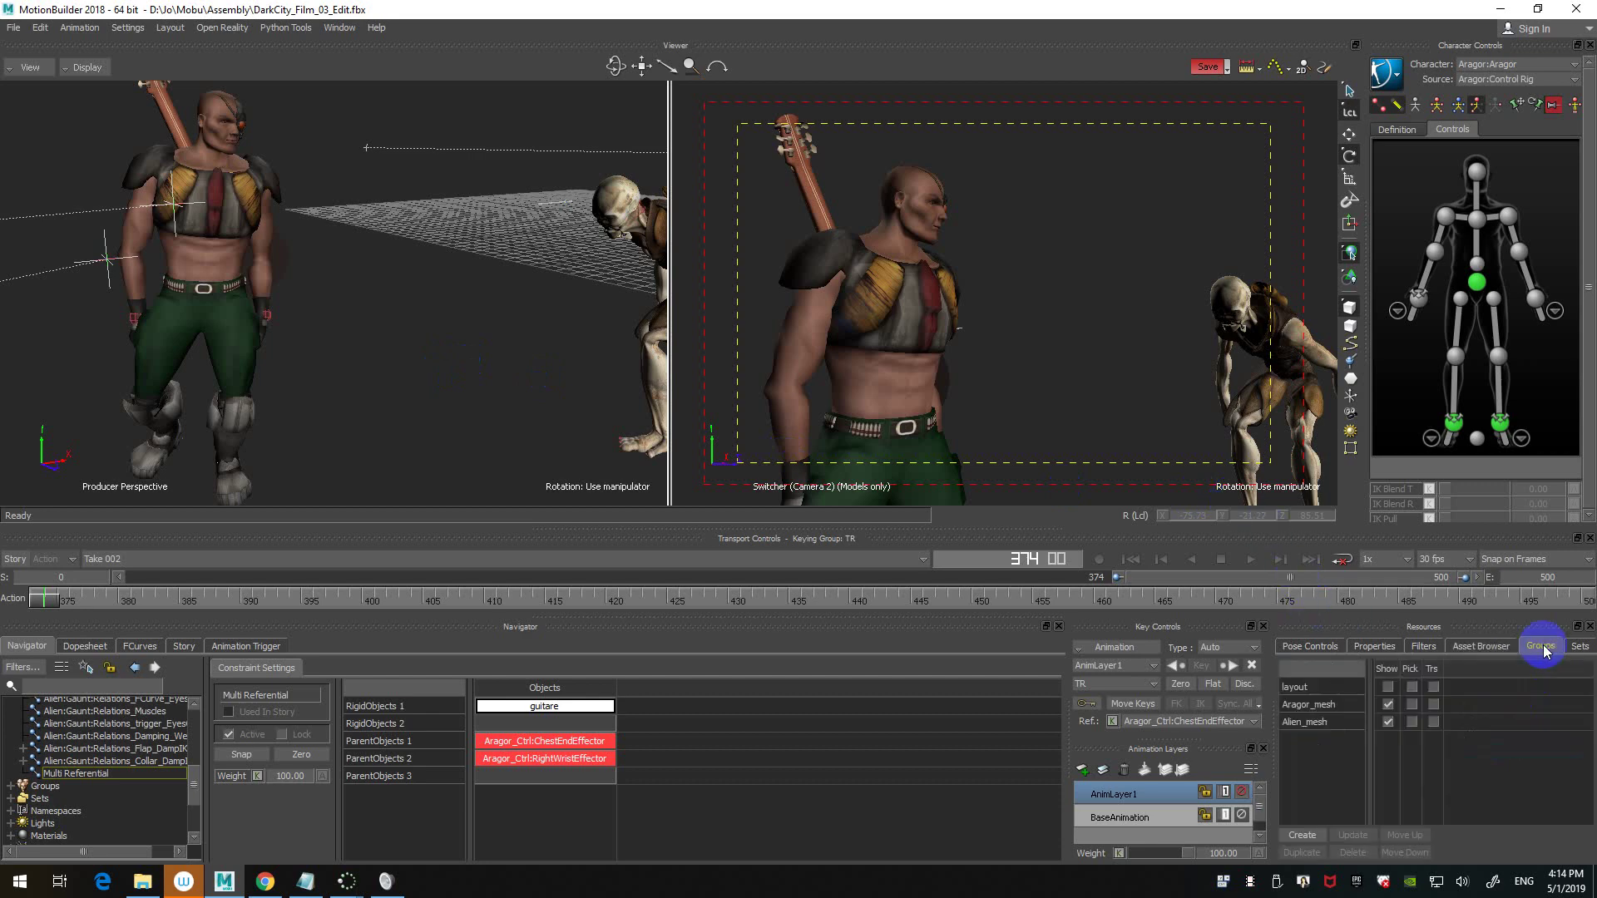
left_click(1387, 688)
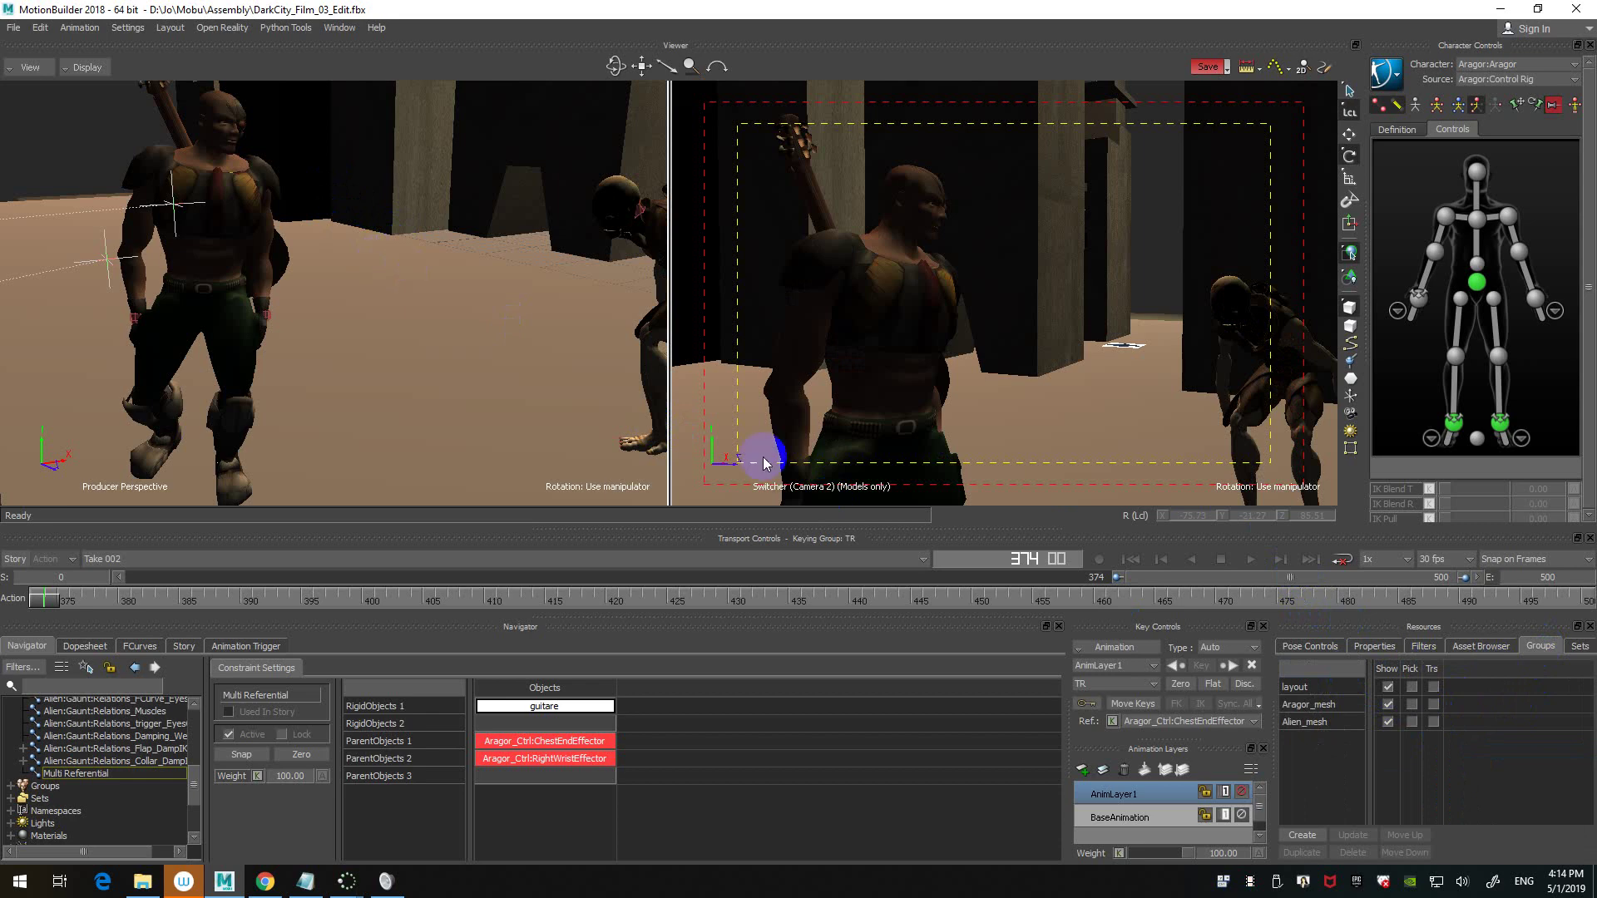
double_click(1158, 580)
left_click(1130, 559)
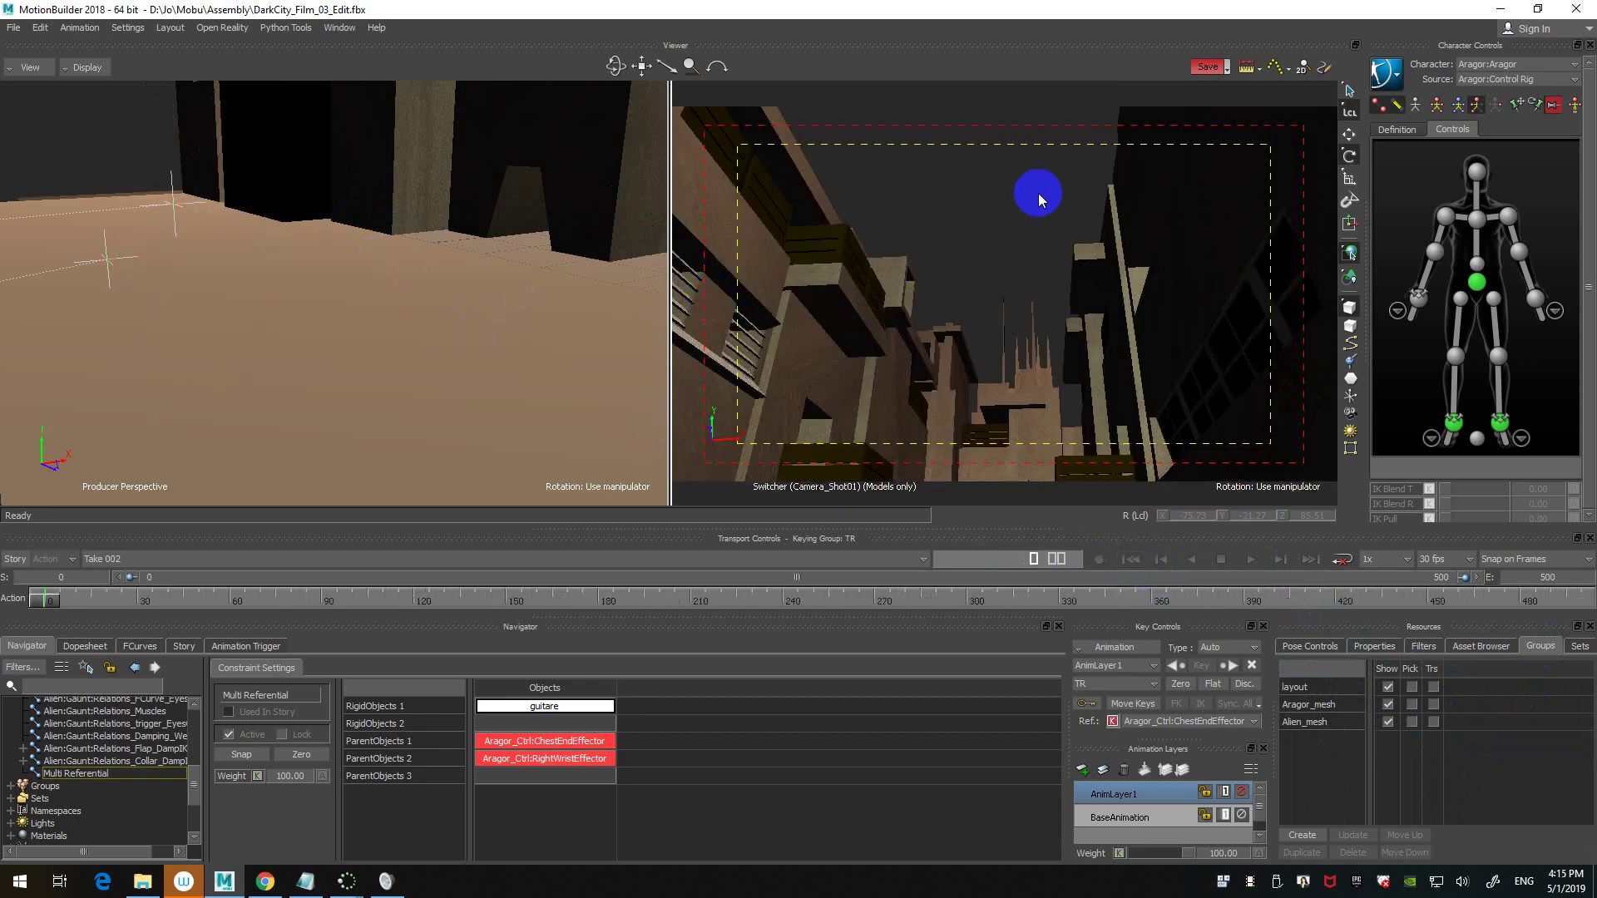
- Play the film from frame 0, stop at frame 41 and save the scene
key("space")
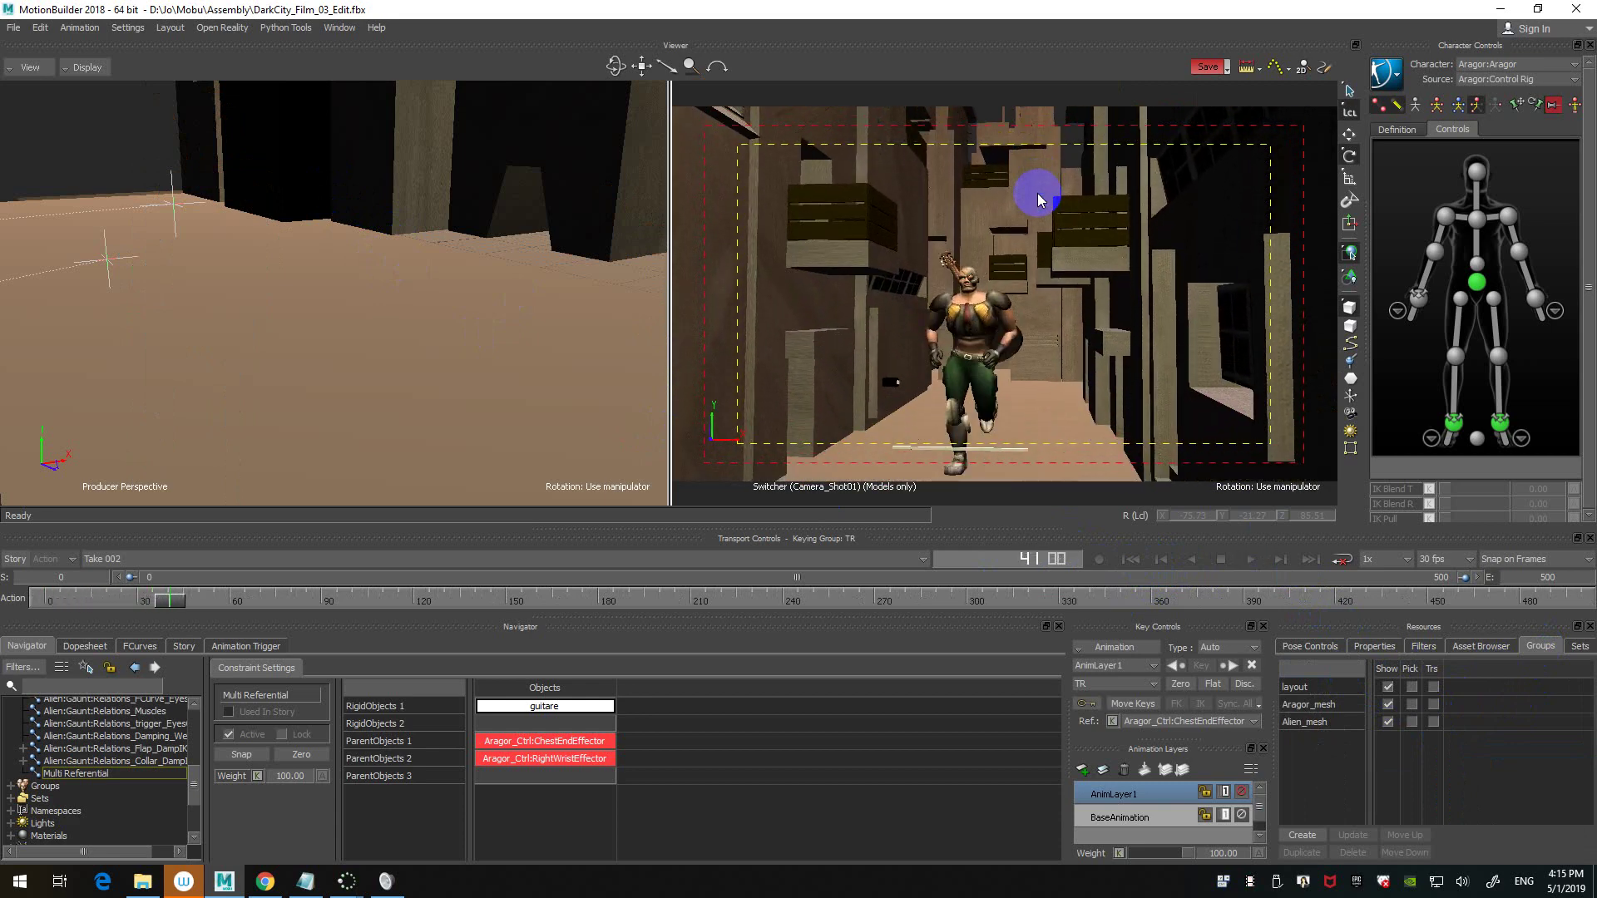
left_click(490, 231)
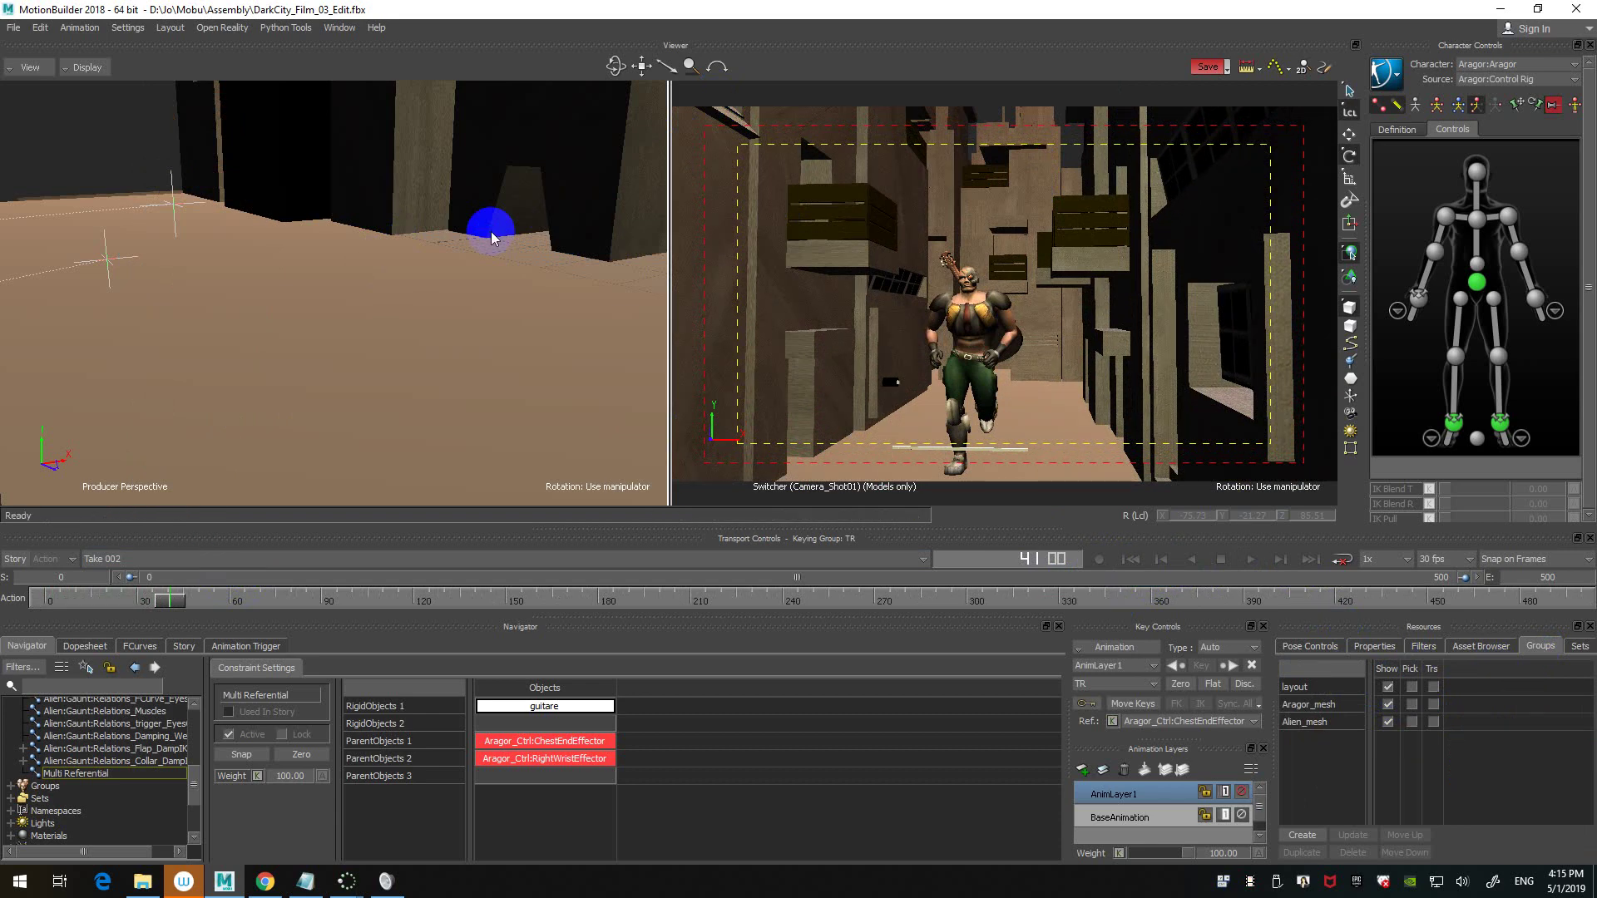
key("s")
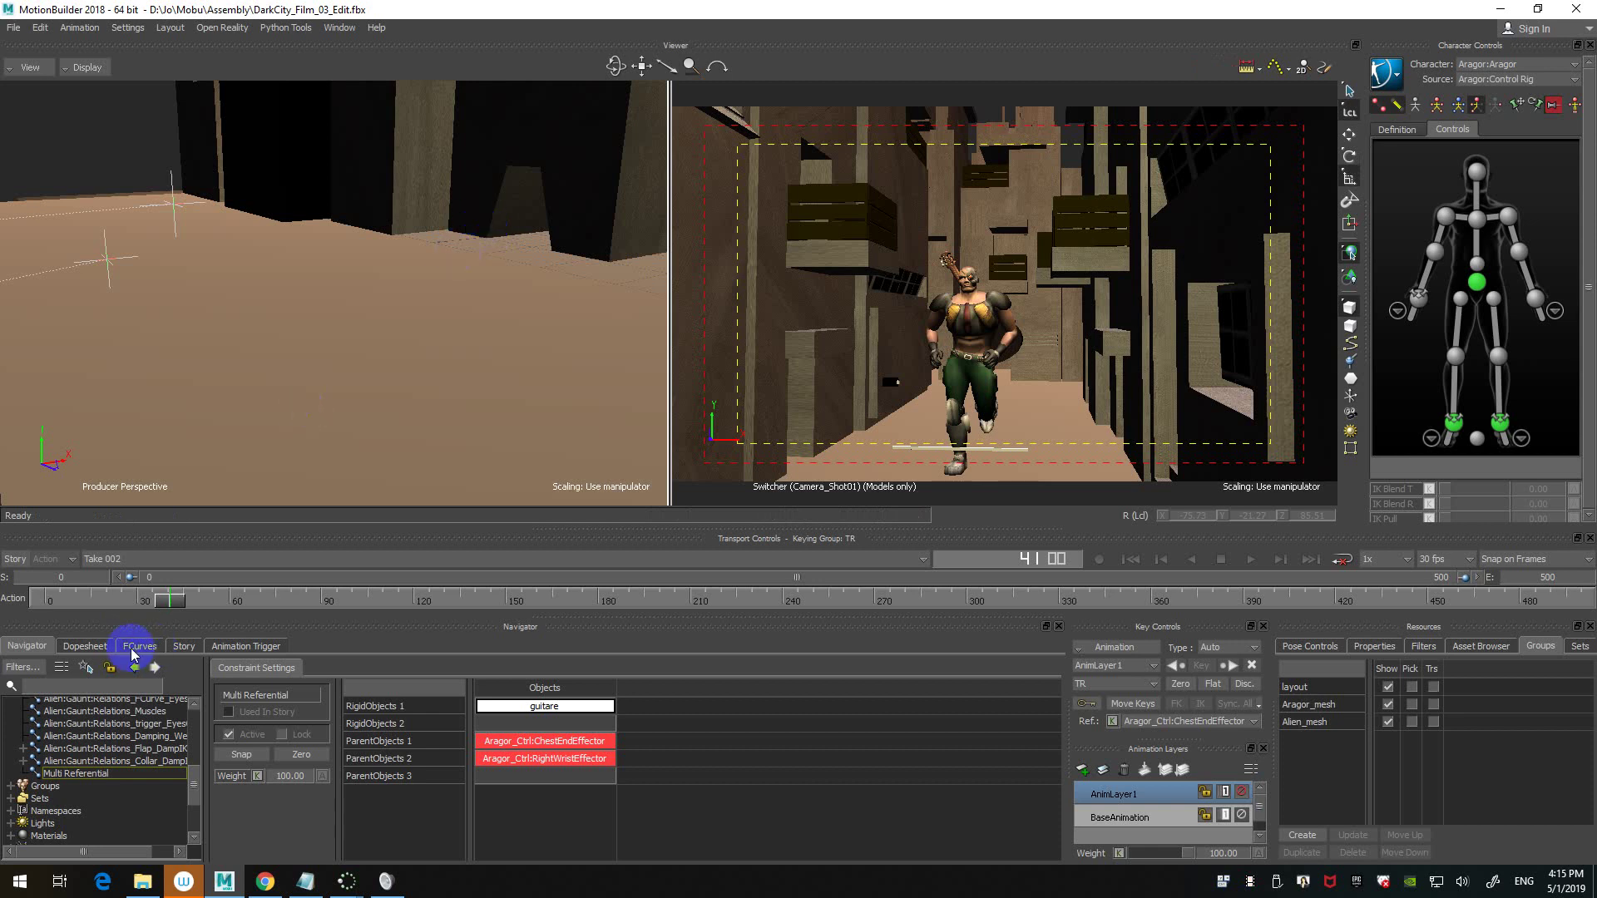
- Delete all the existing scene lights below Global Light, from CITY 38:Light OFF through Beast Shadow Light
left_click_drag(195, 784, 193, 810)
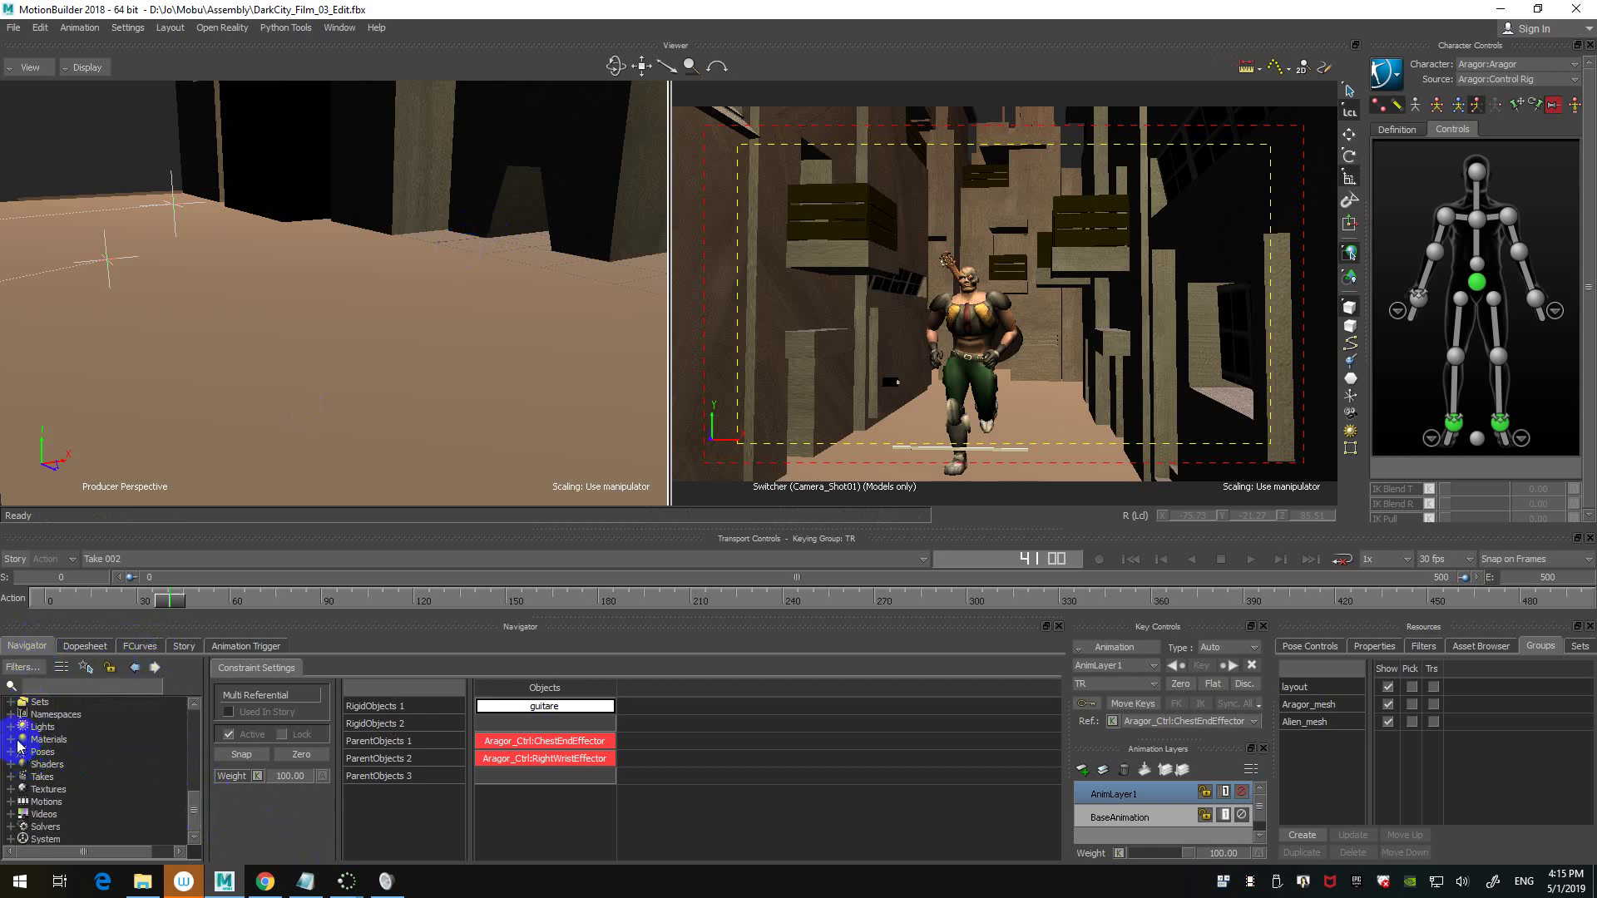
left_click(10, 727)
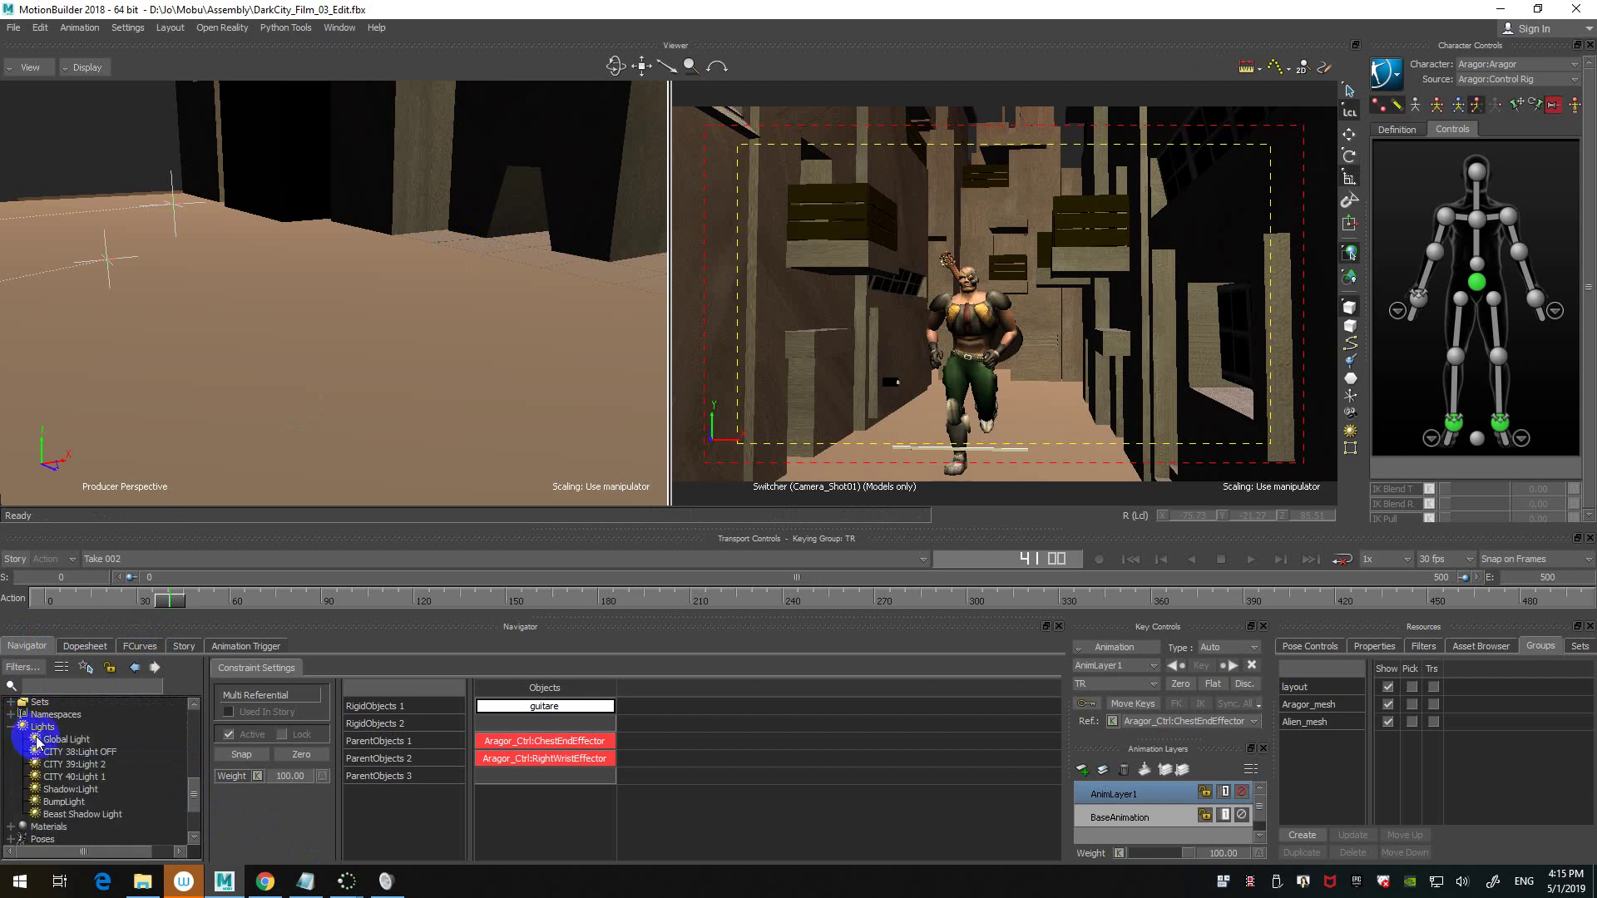
left_click(82, 740)
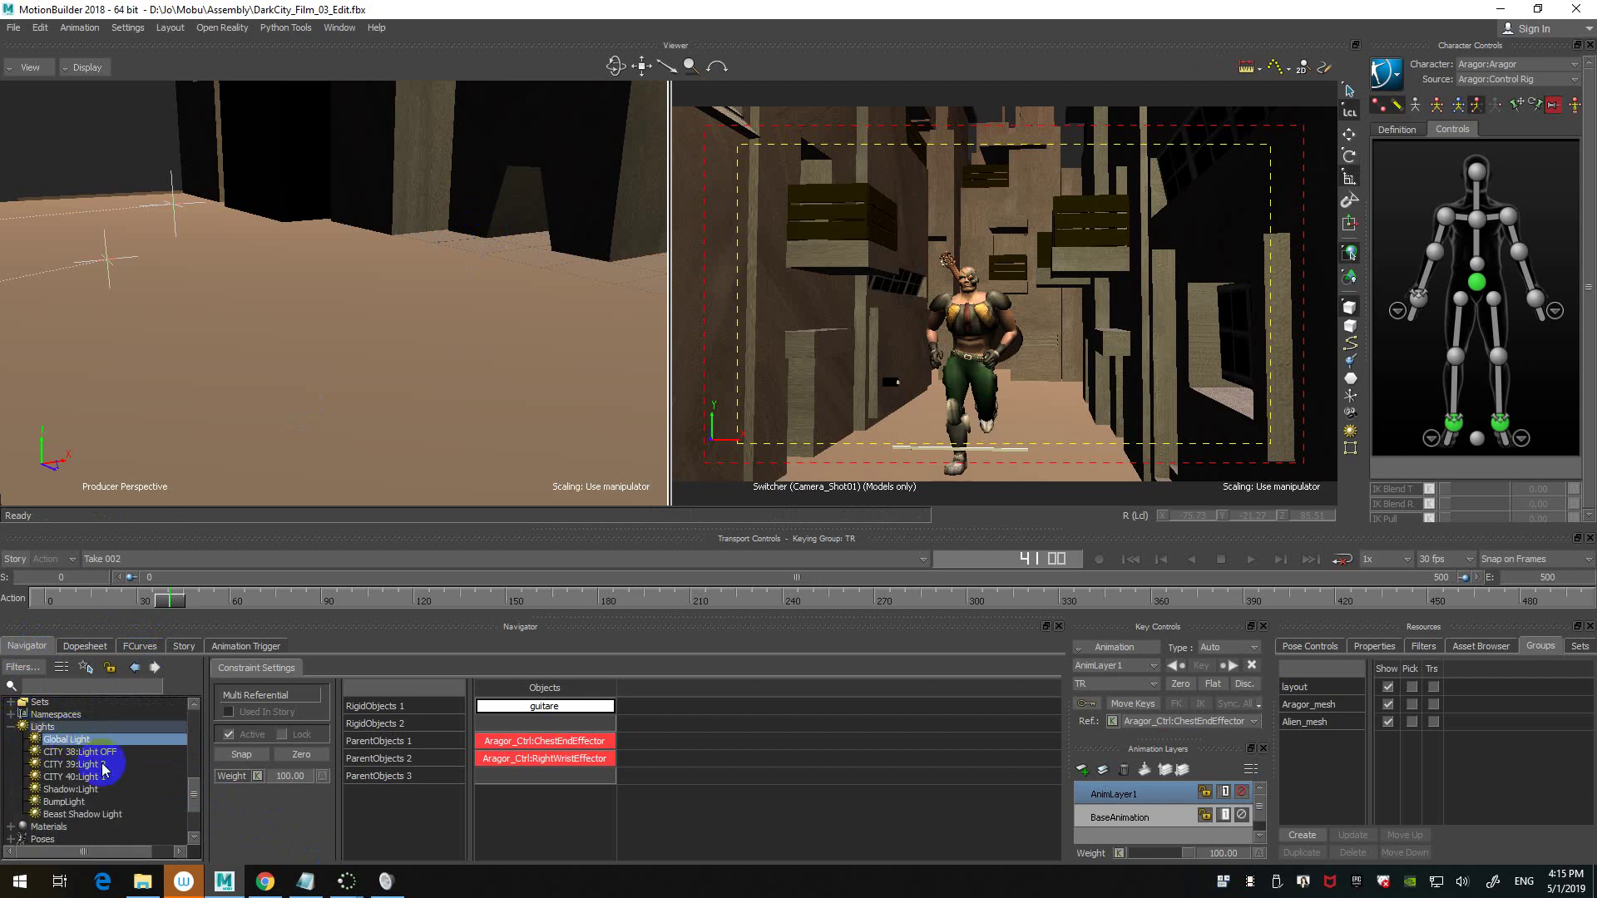
left_click(101, 817, "shift")
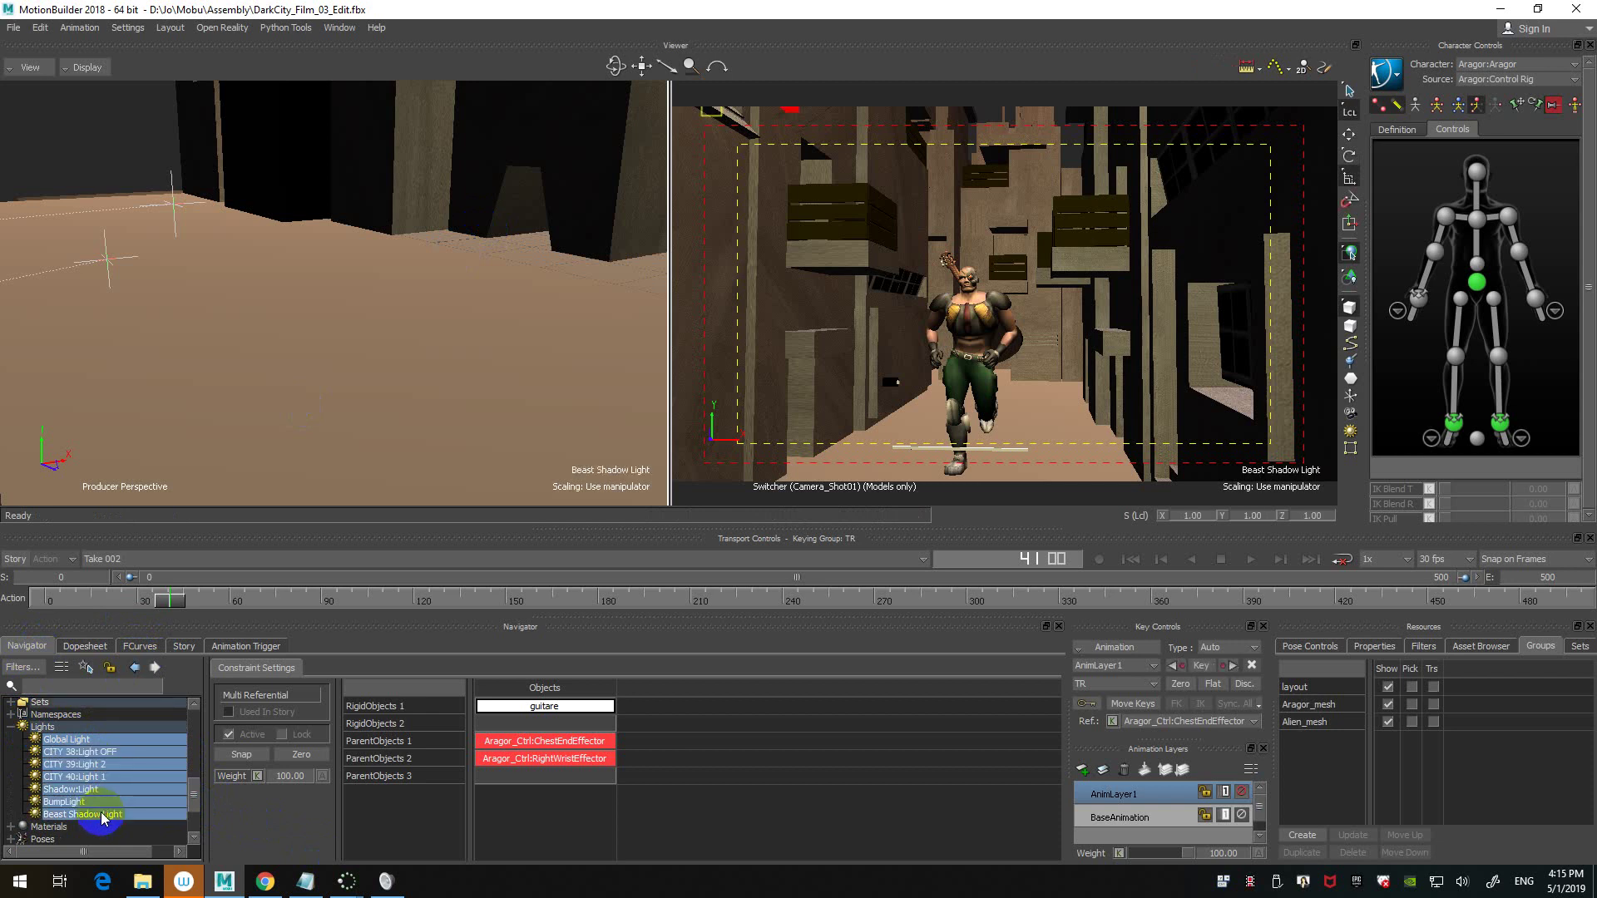
left_click(84, 752)
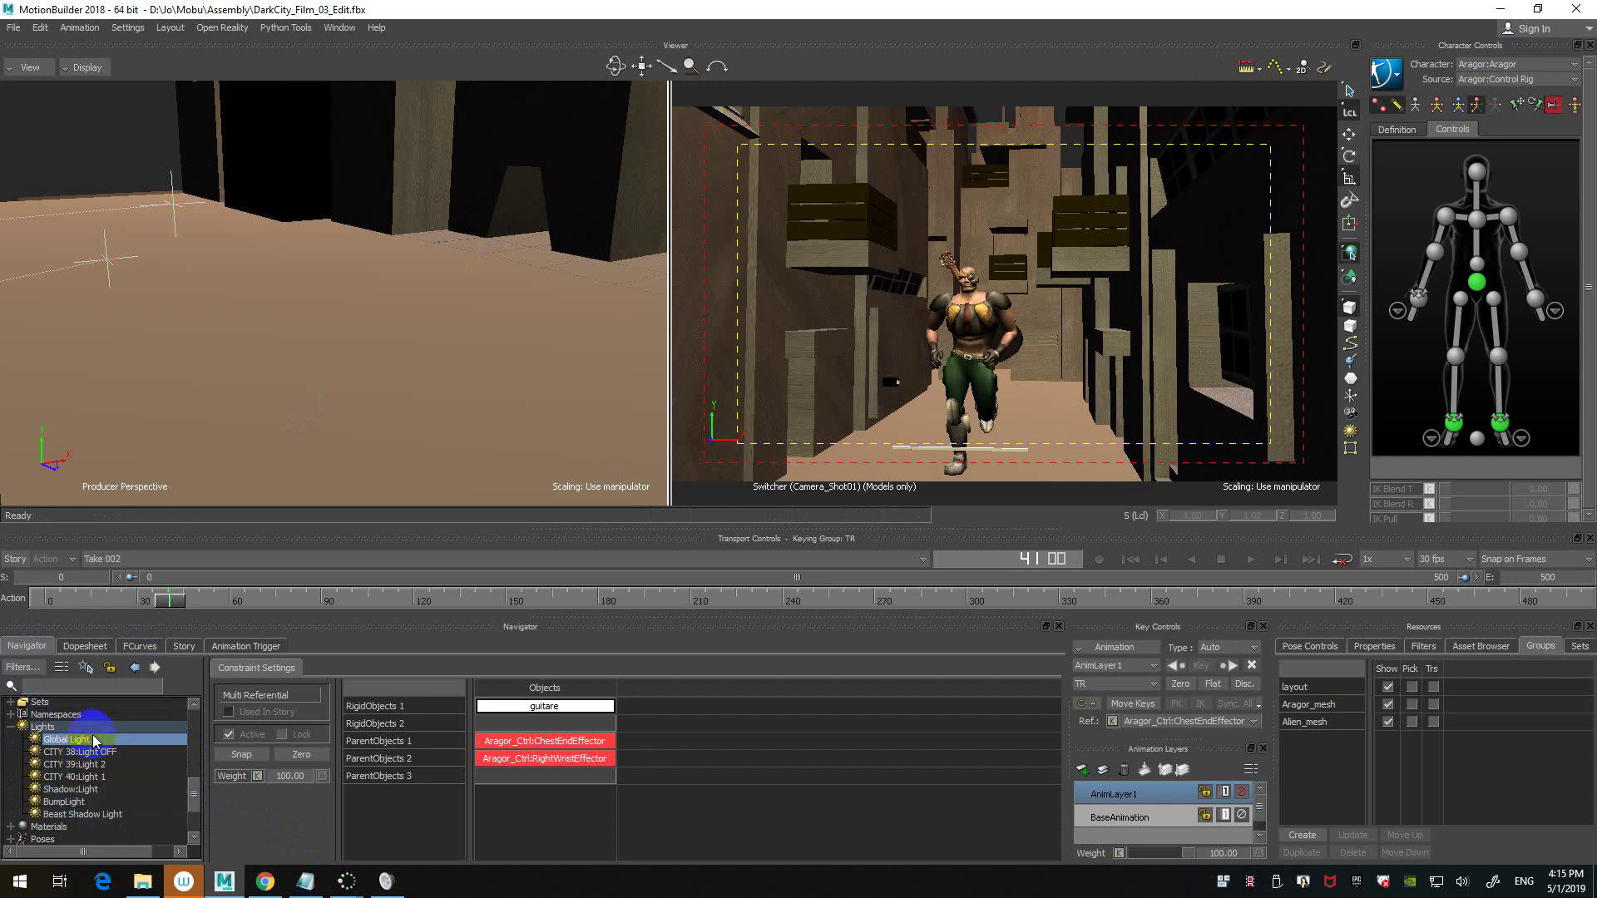
left_click(96, 817, "shift")
right_click(80, 778)
mouse_move(147, 636)
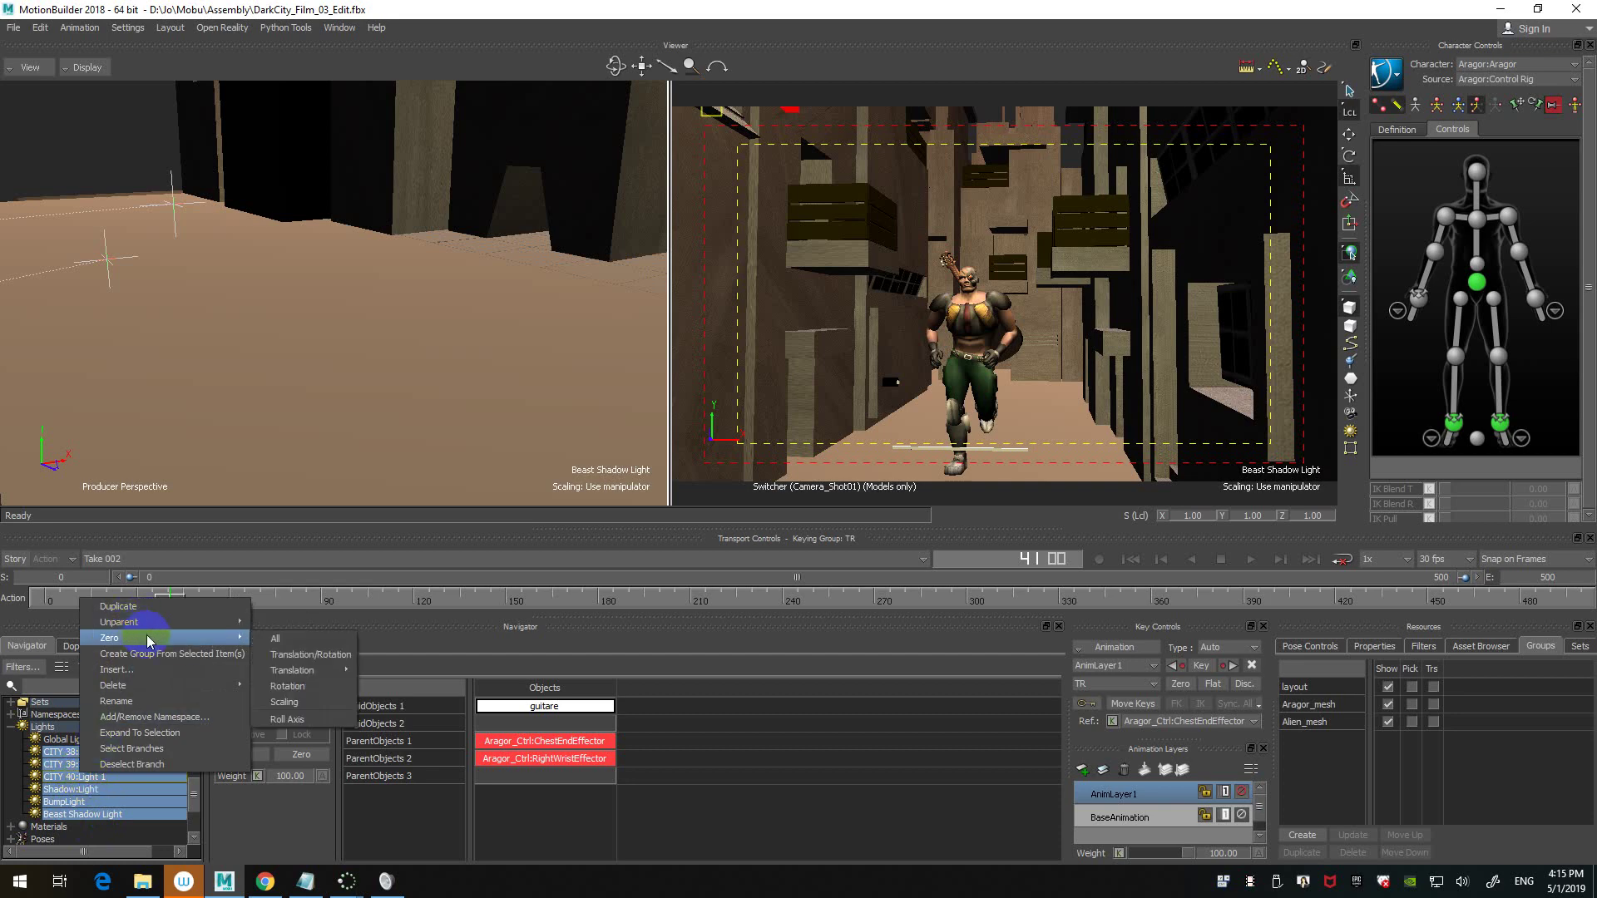
mouse_move(147, 683)
left_click(271, 687)
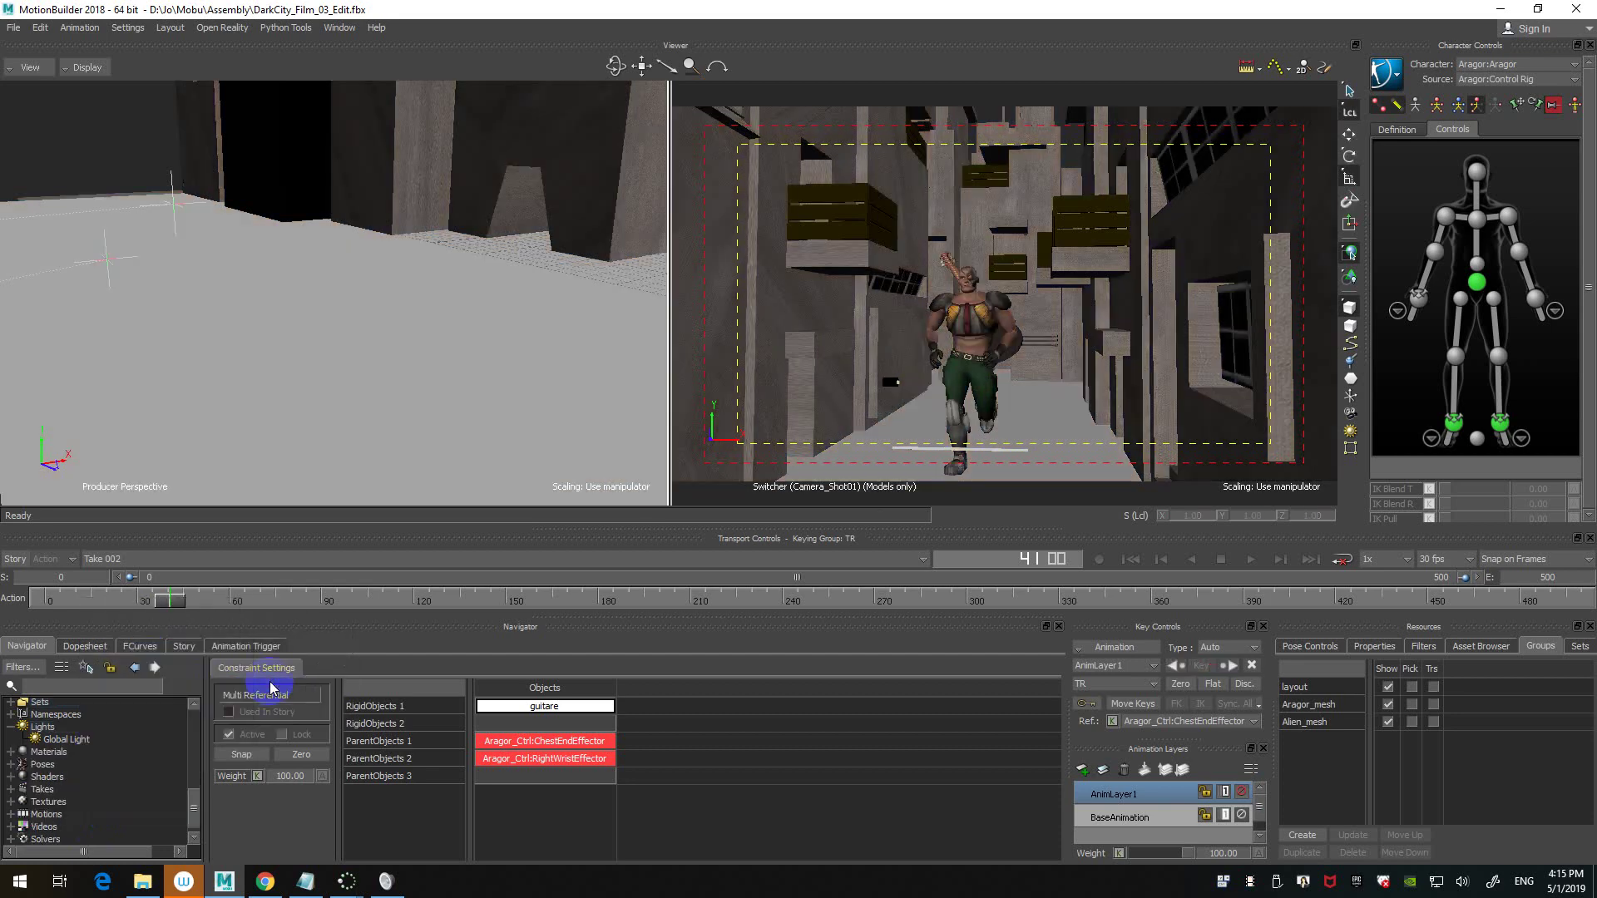
left_click(84, 742)
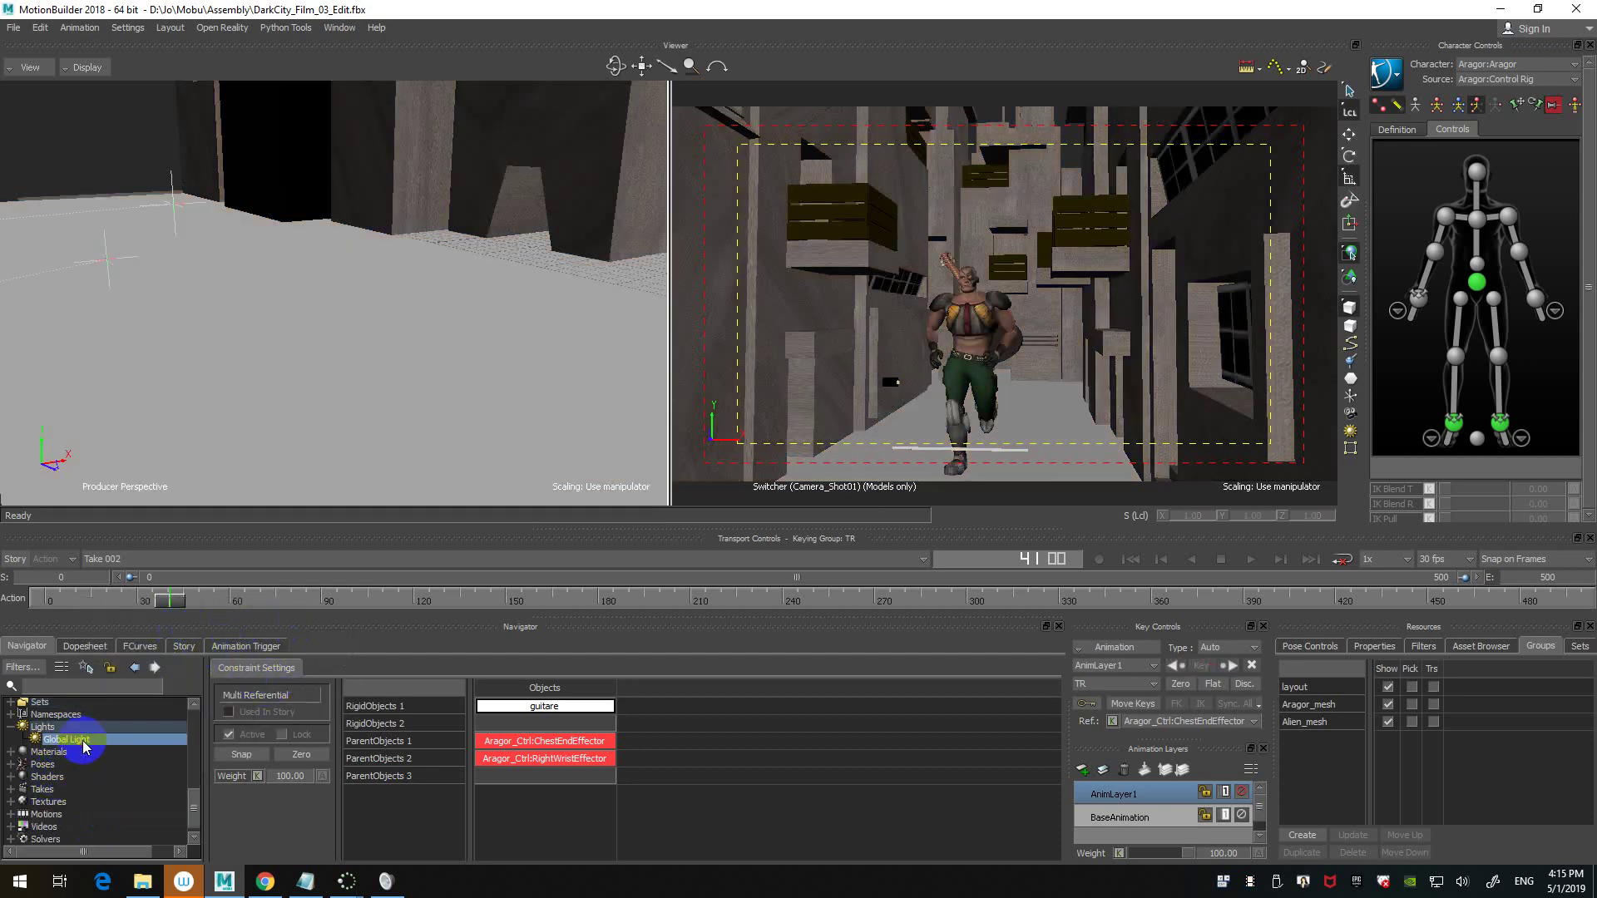
right_click(91, 745)
mouse_move(163, 800)
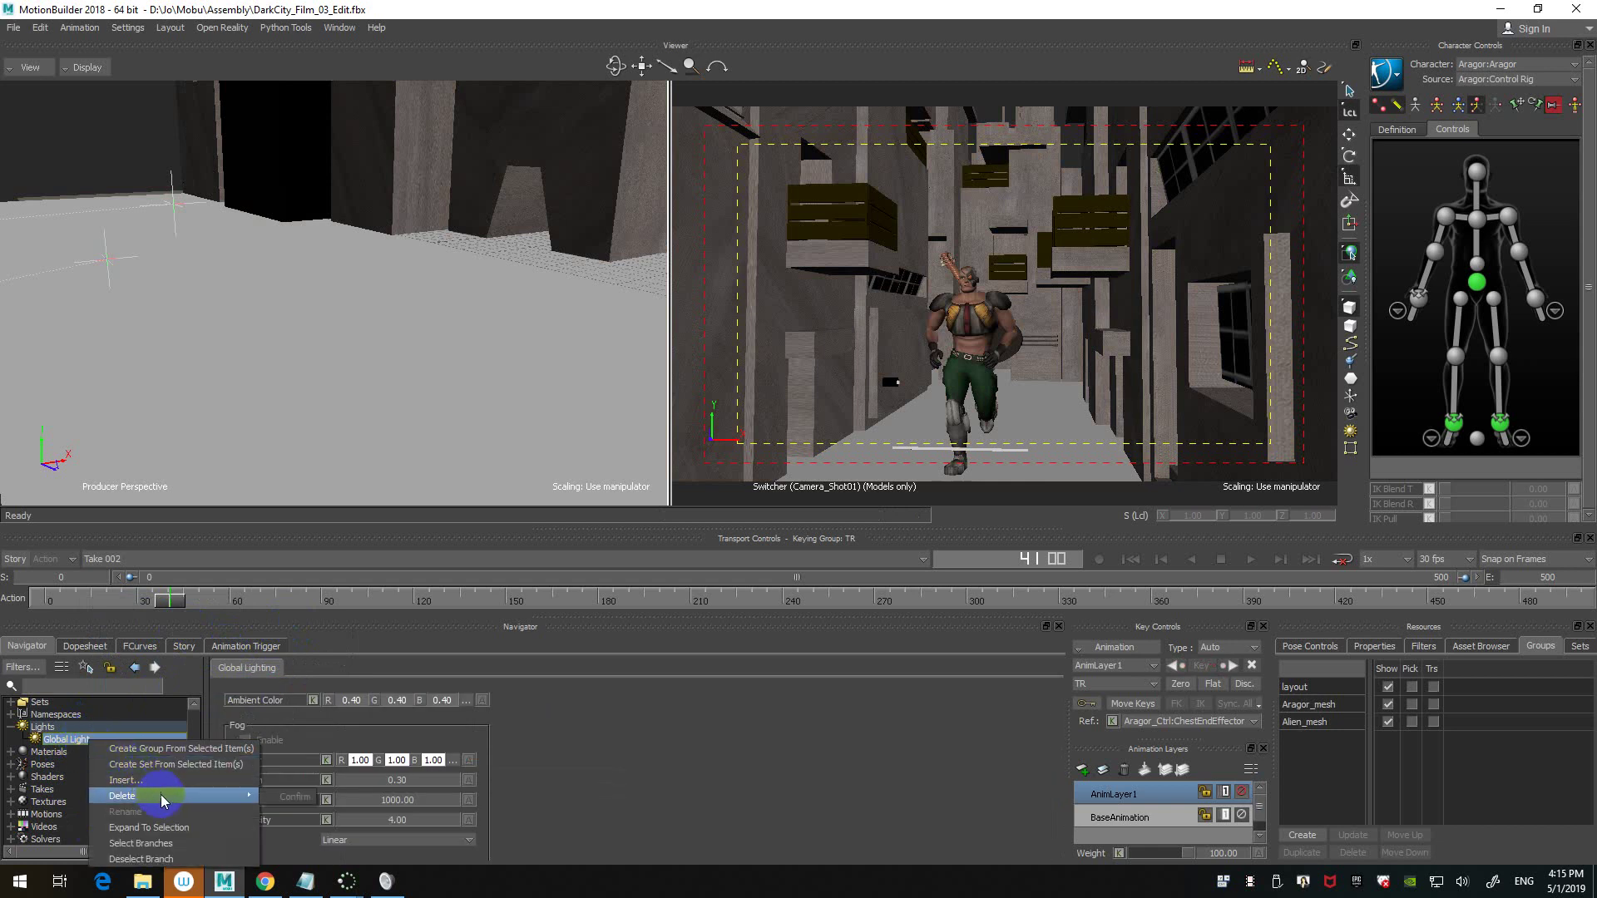
left_click(63, 746)
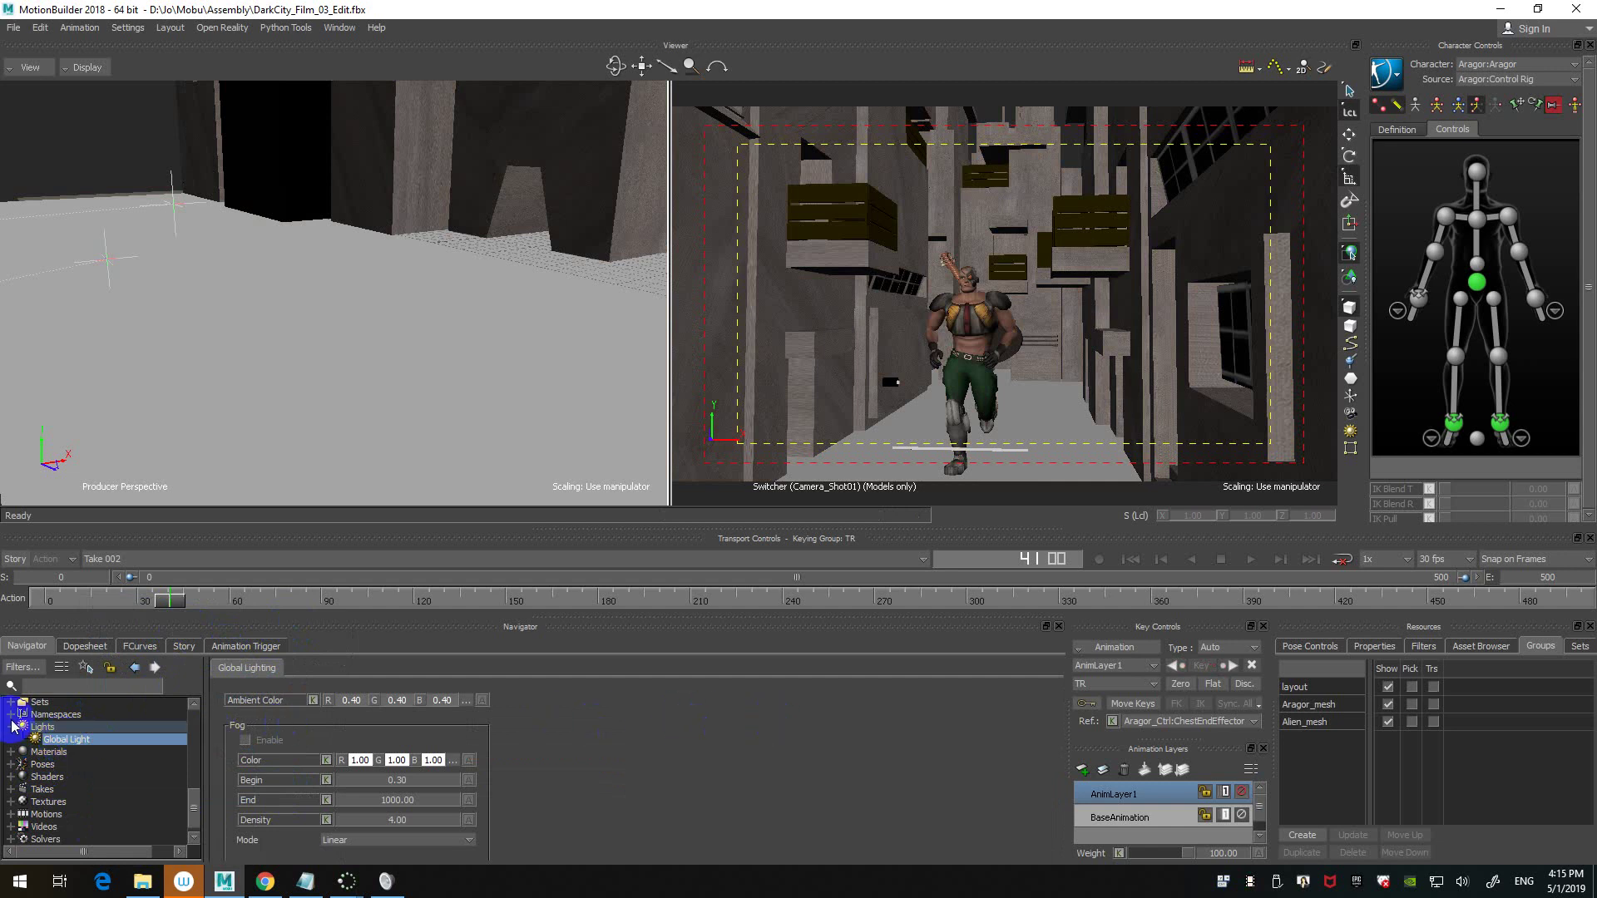
- Insert a new light into the scene's Lights folder
left_click(97, 727)
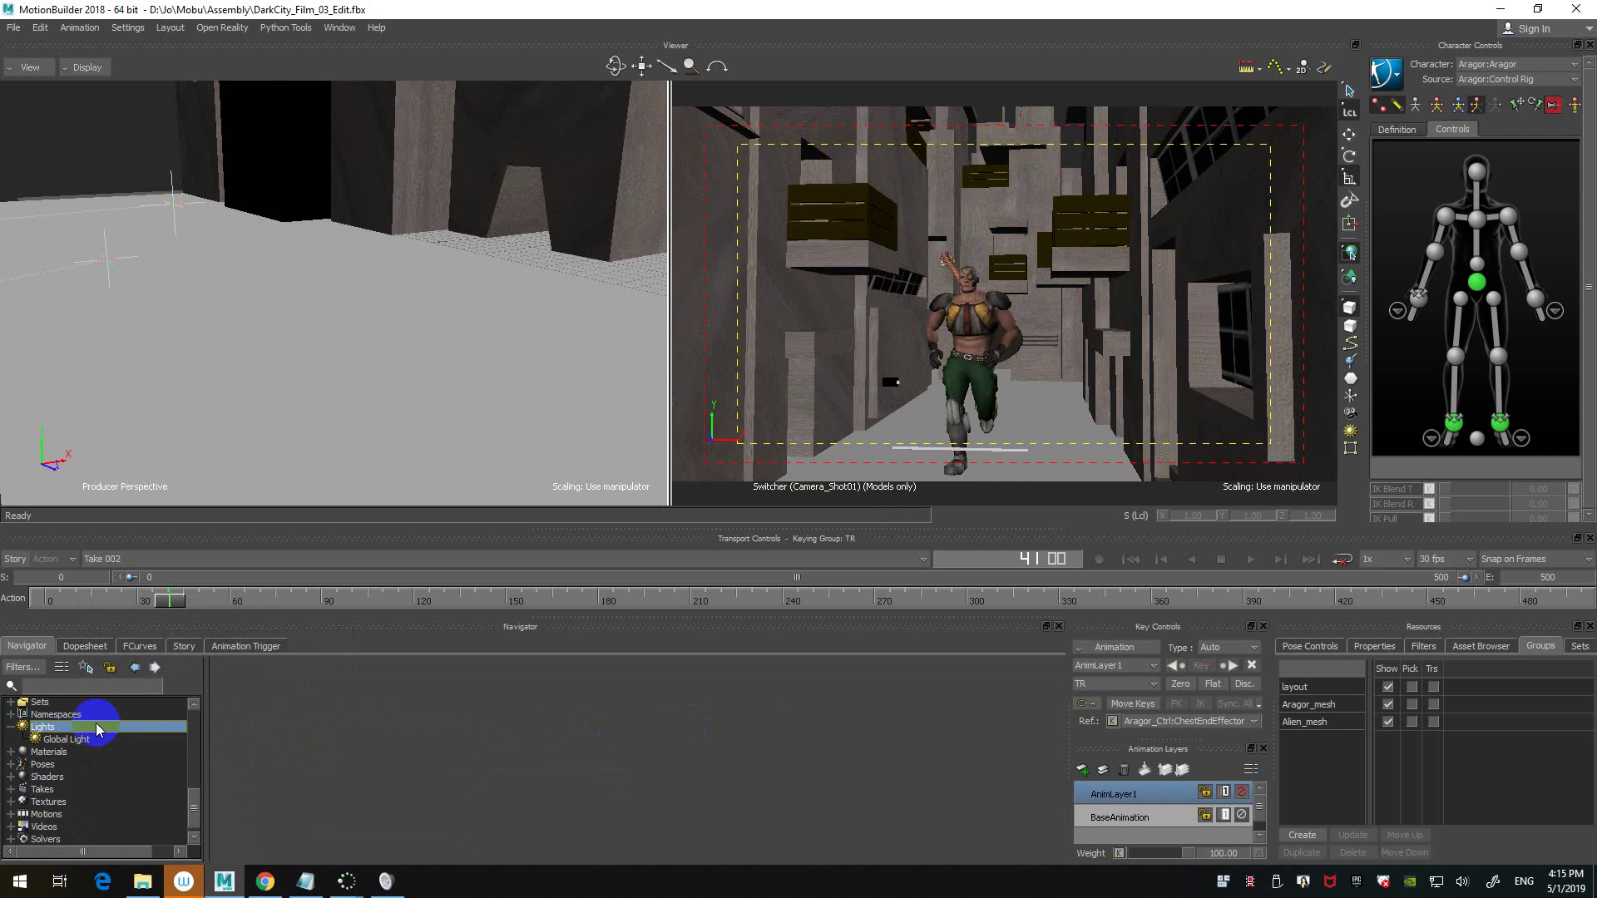
right_click(52, 731)
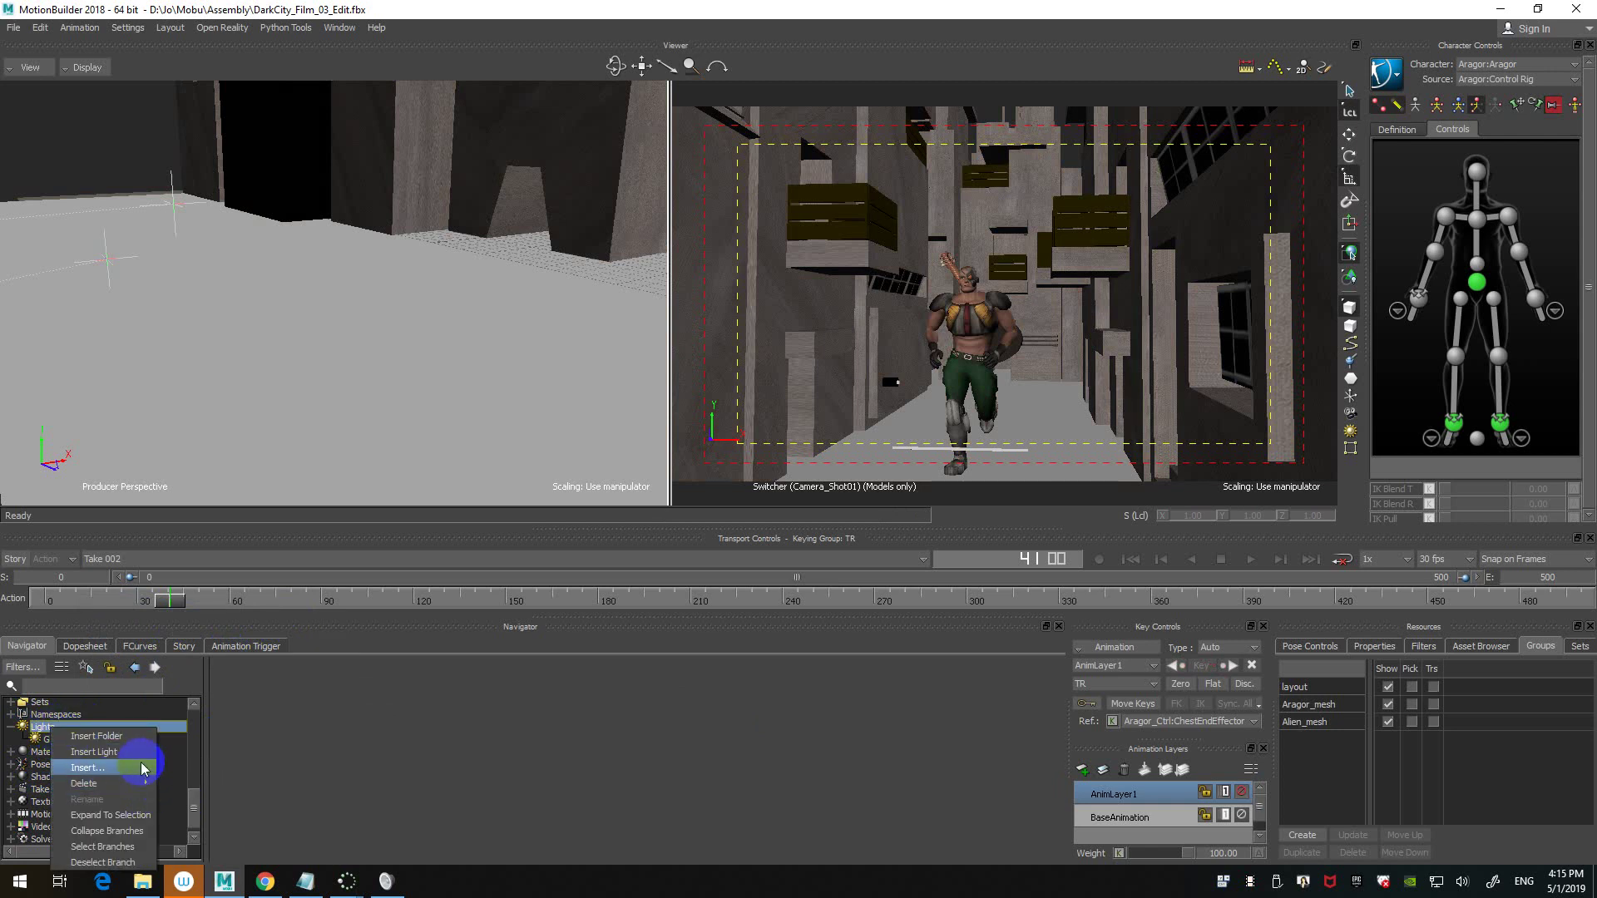
left_click(130, 752)
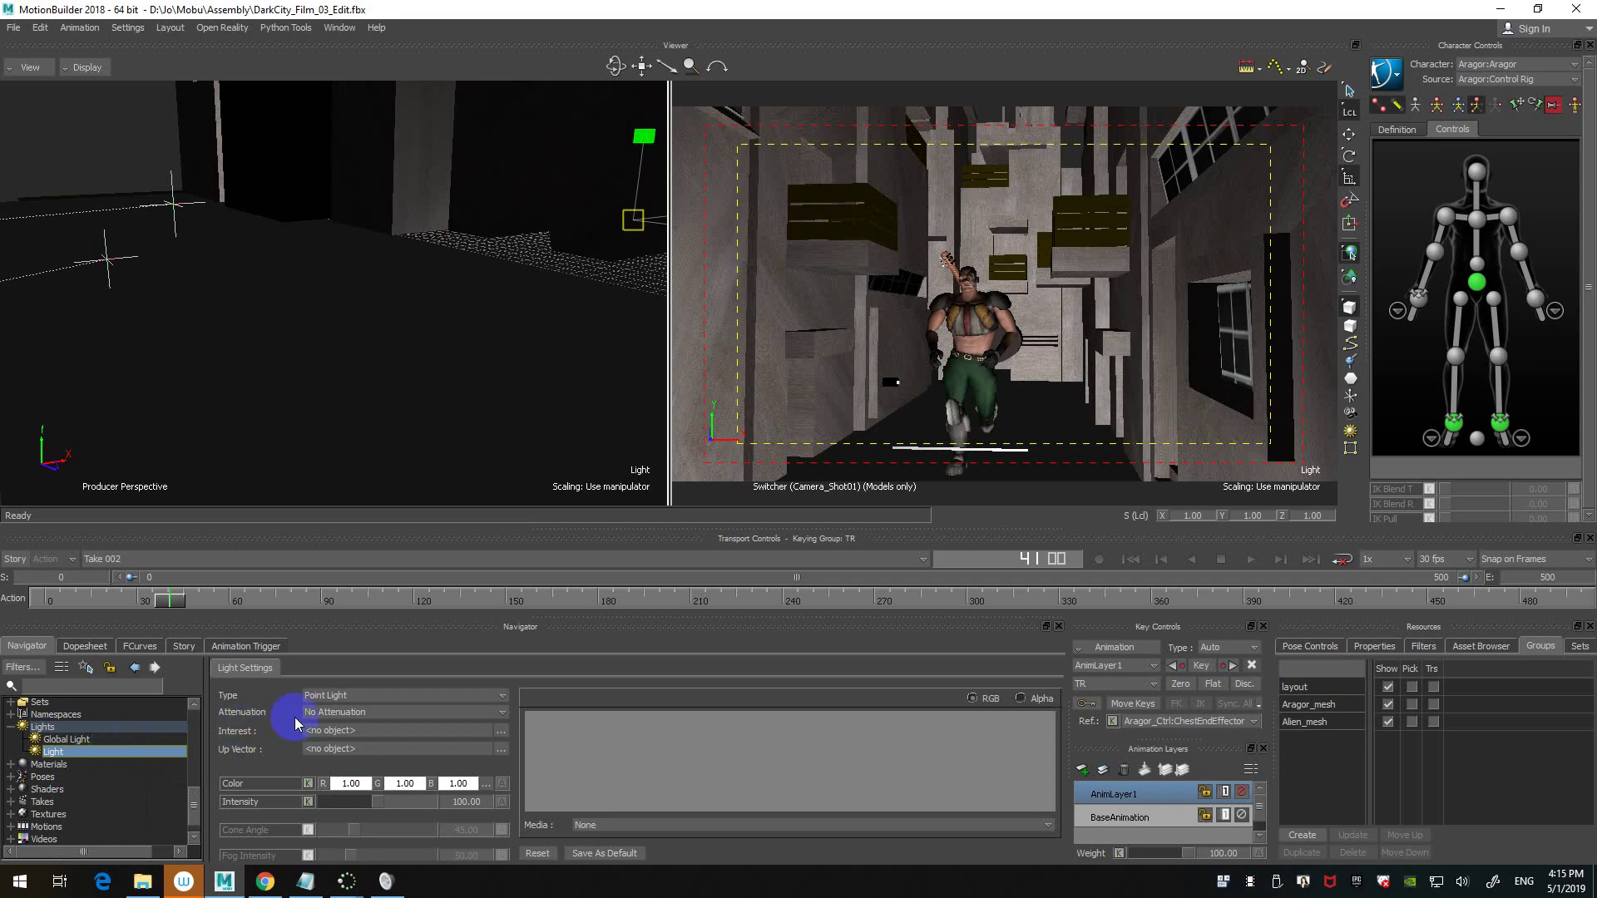
- Try the Infinite Light and Area Light types on the new light and return it to Point Light
left_click(391, 696)
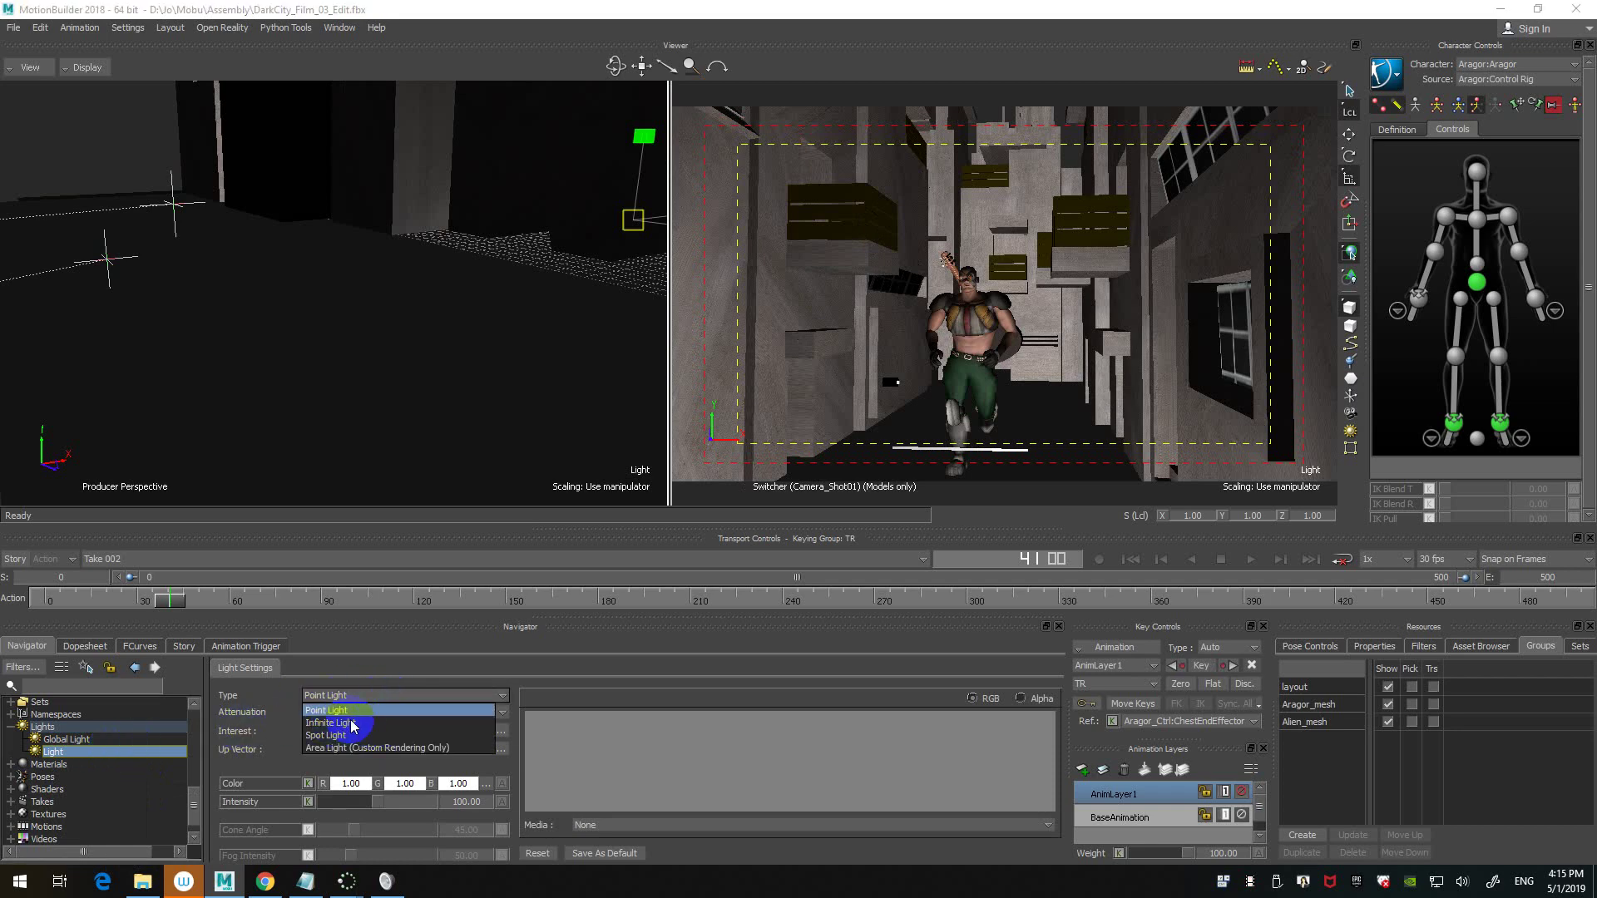
left_click(352, 724)
left_click(359, 697)
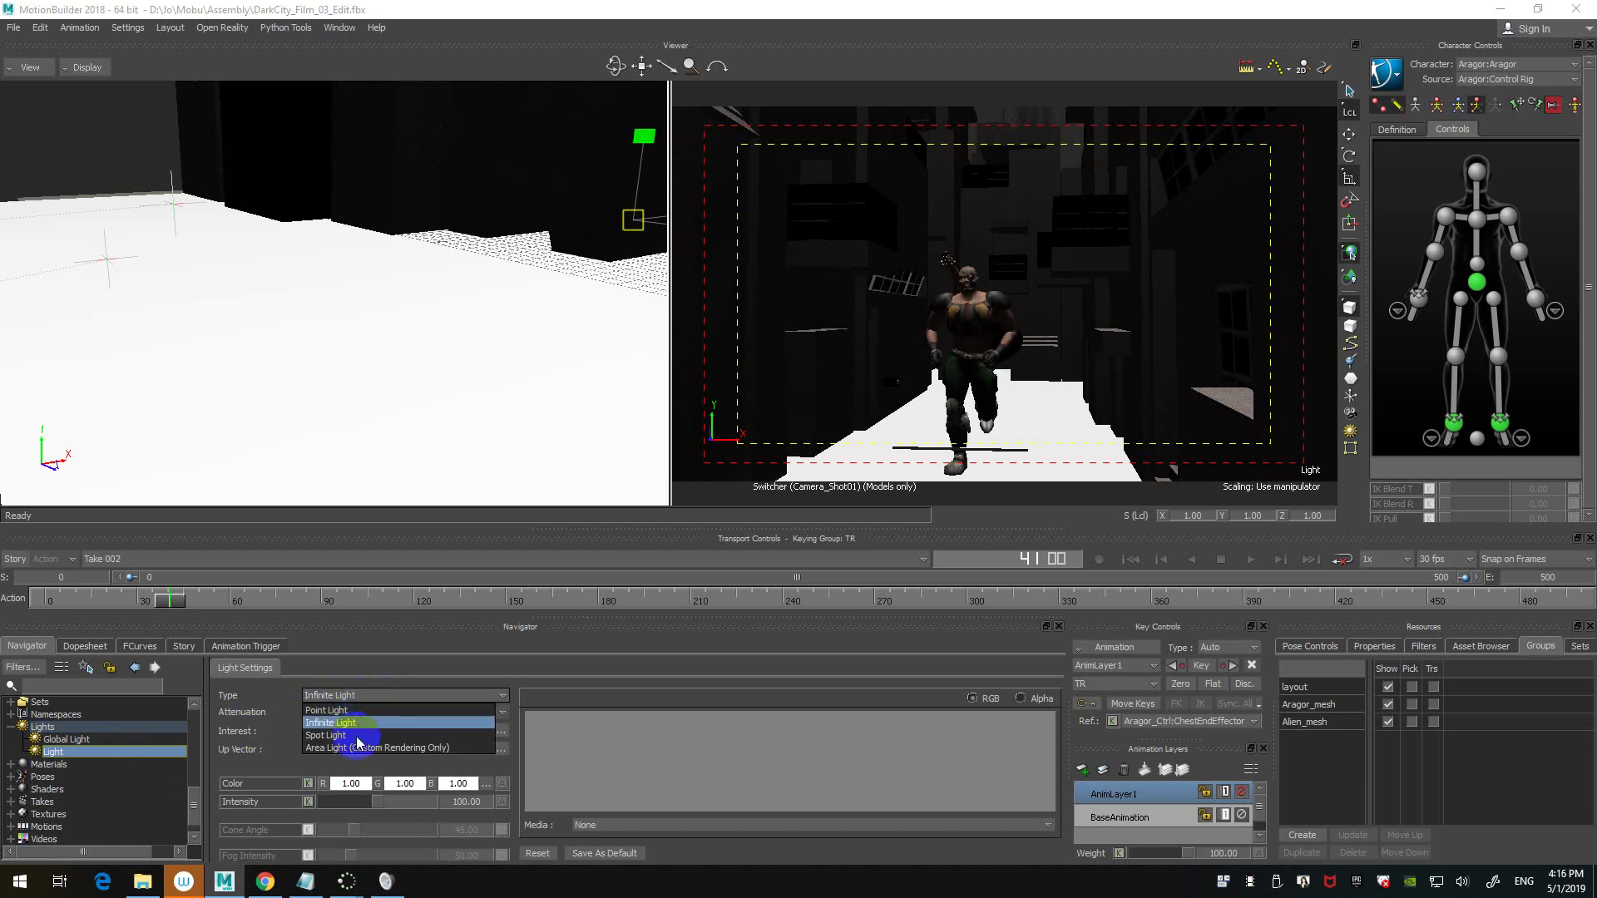
left_click(373, 748)
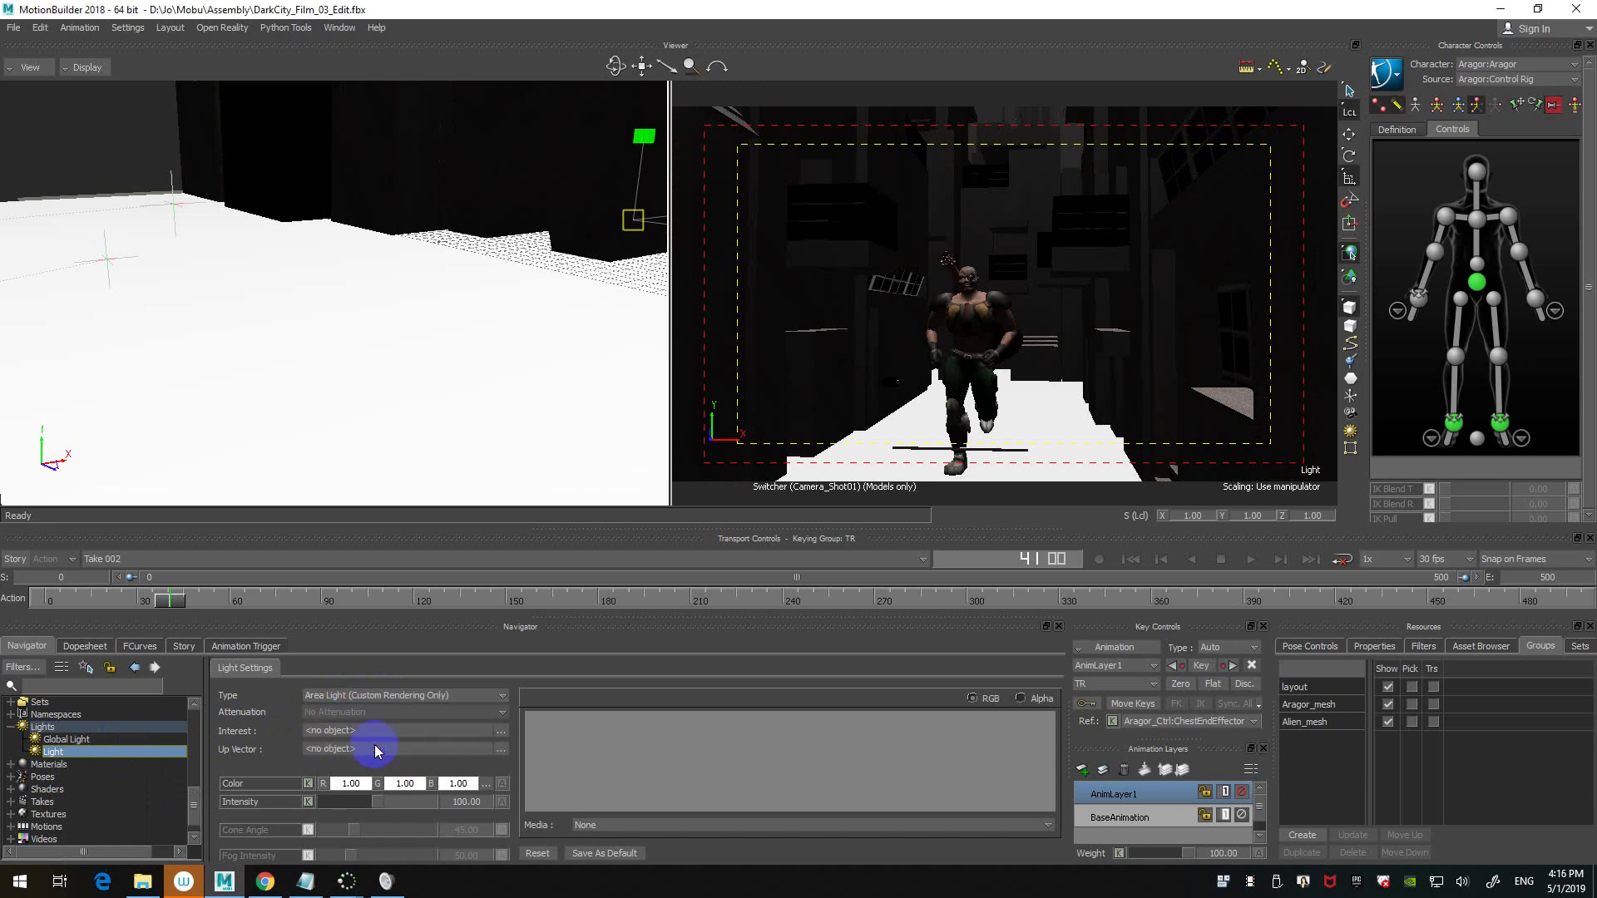
left_click(364, 697)
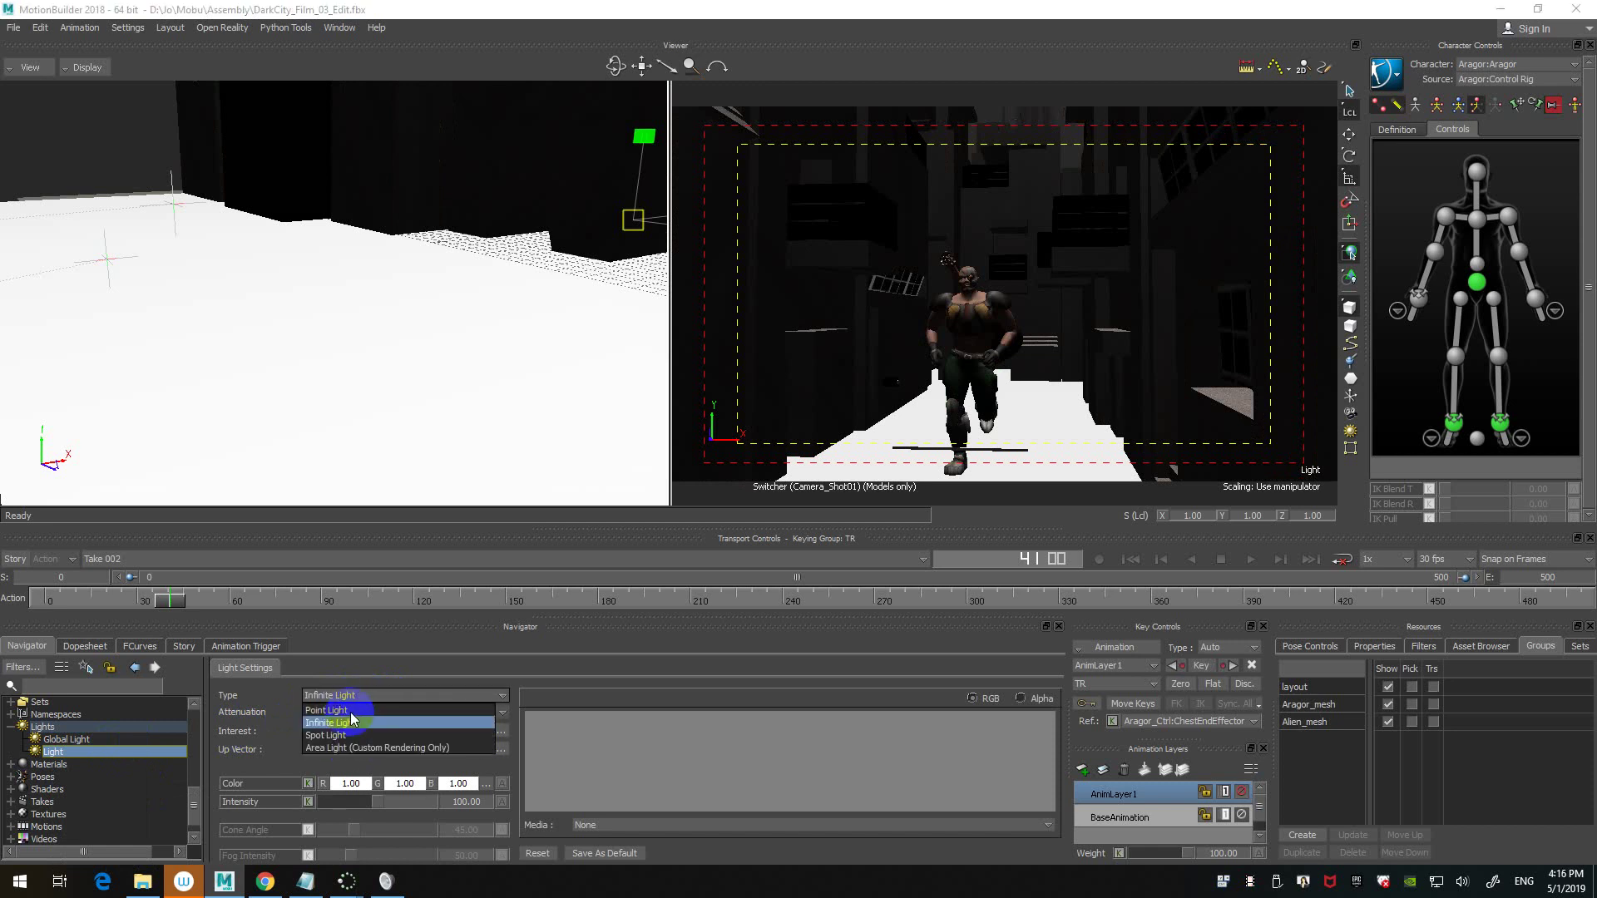
left_click(343, 710)
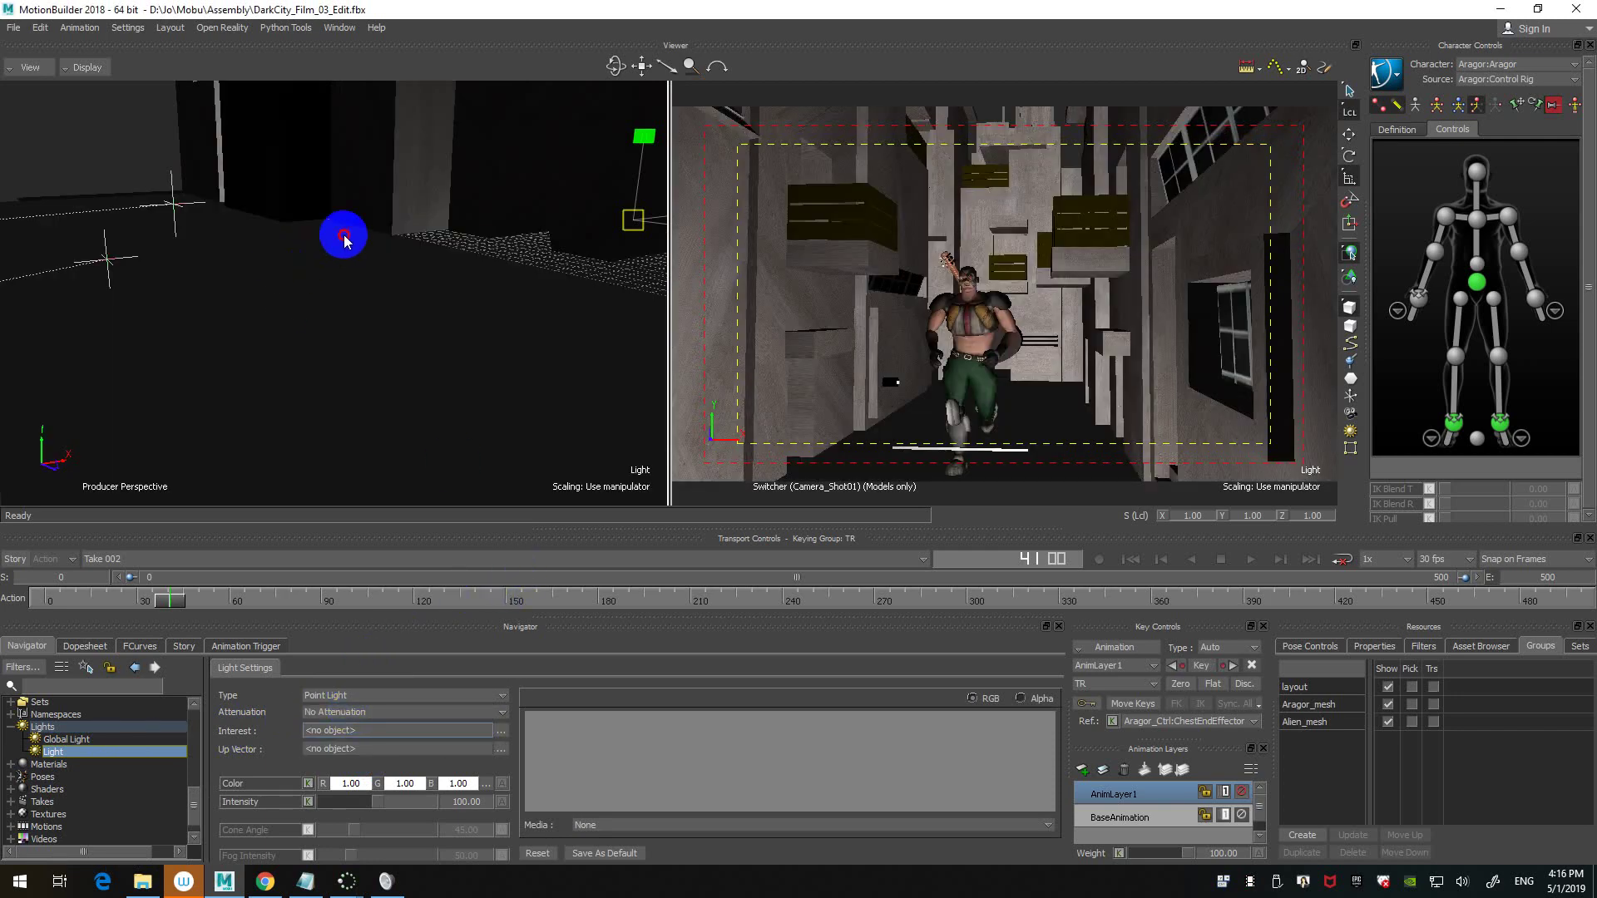
- Show the perspective view in X-Ray mode and move the point light above the alley to about 7.77, 435.74, 67.46
key("ctrl+a")
left_click_drag(356, 245, 454, 315, "ctrl")
key("ctrl+a")
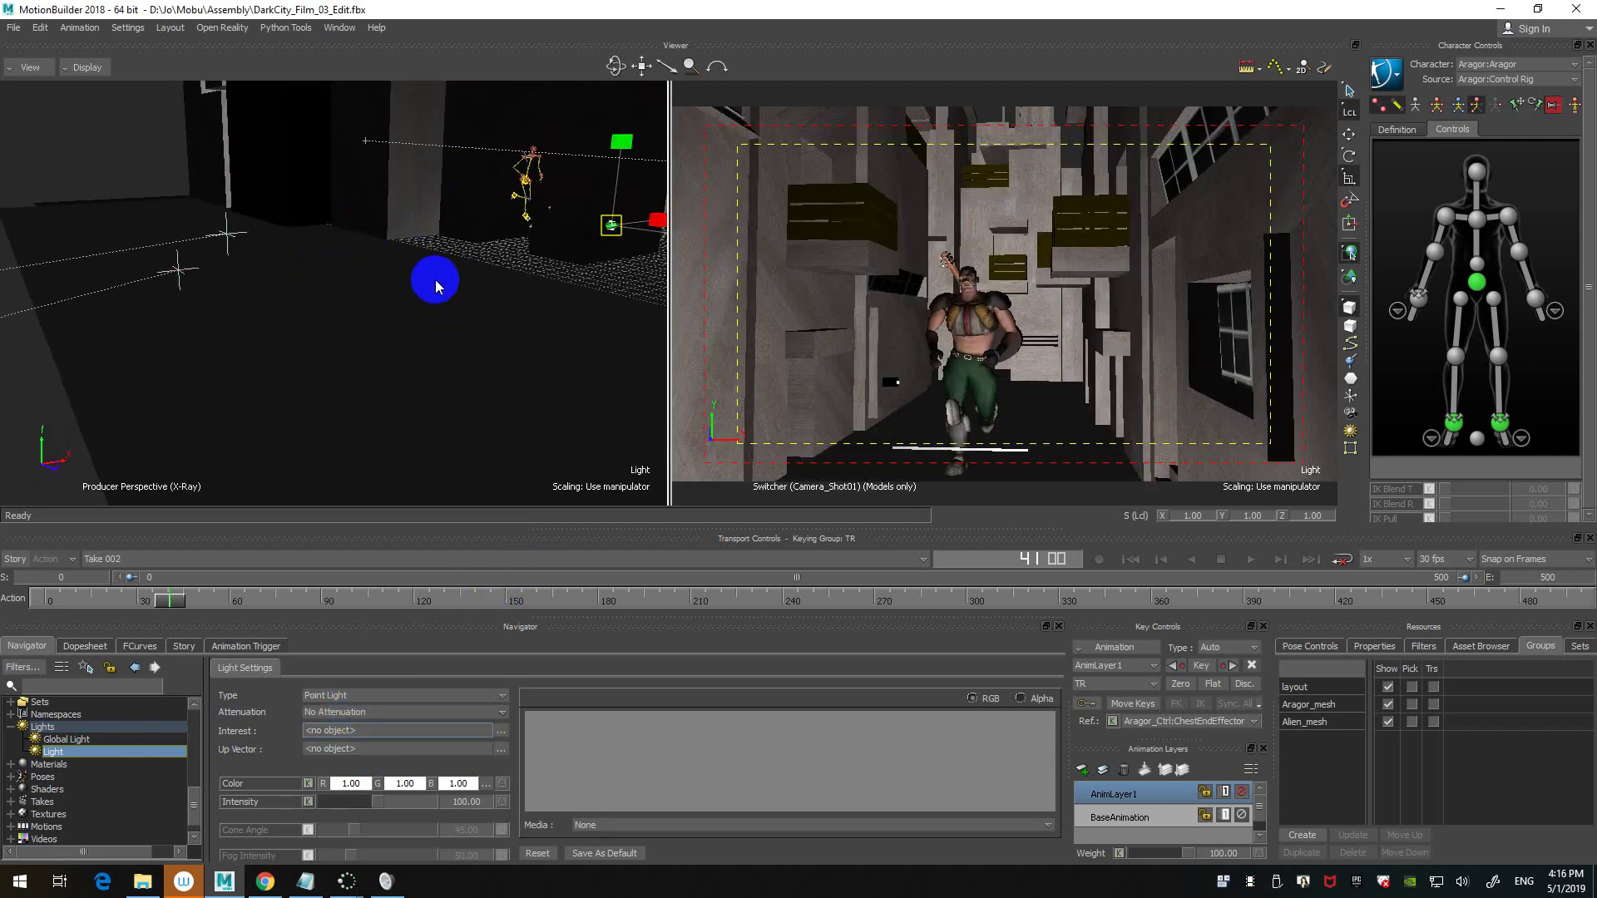
left_click_drag(420, 263, 133, 320, "ctrl+shift")
key("ctrl+a")
key("ctrl+a")
key("ctrl+a")
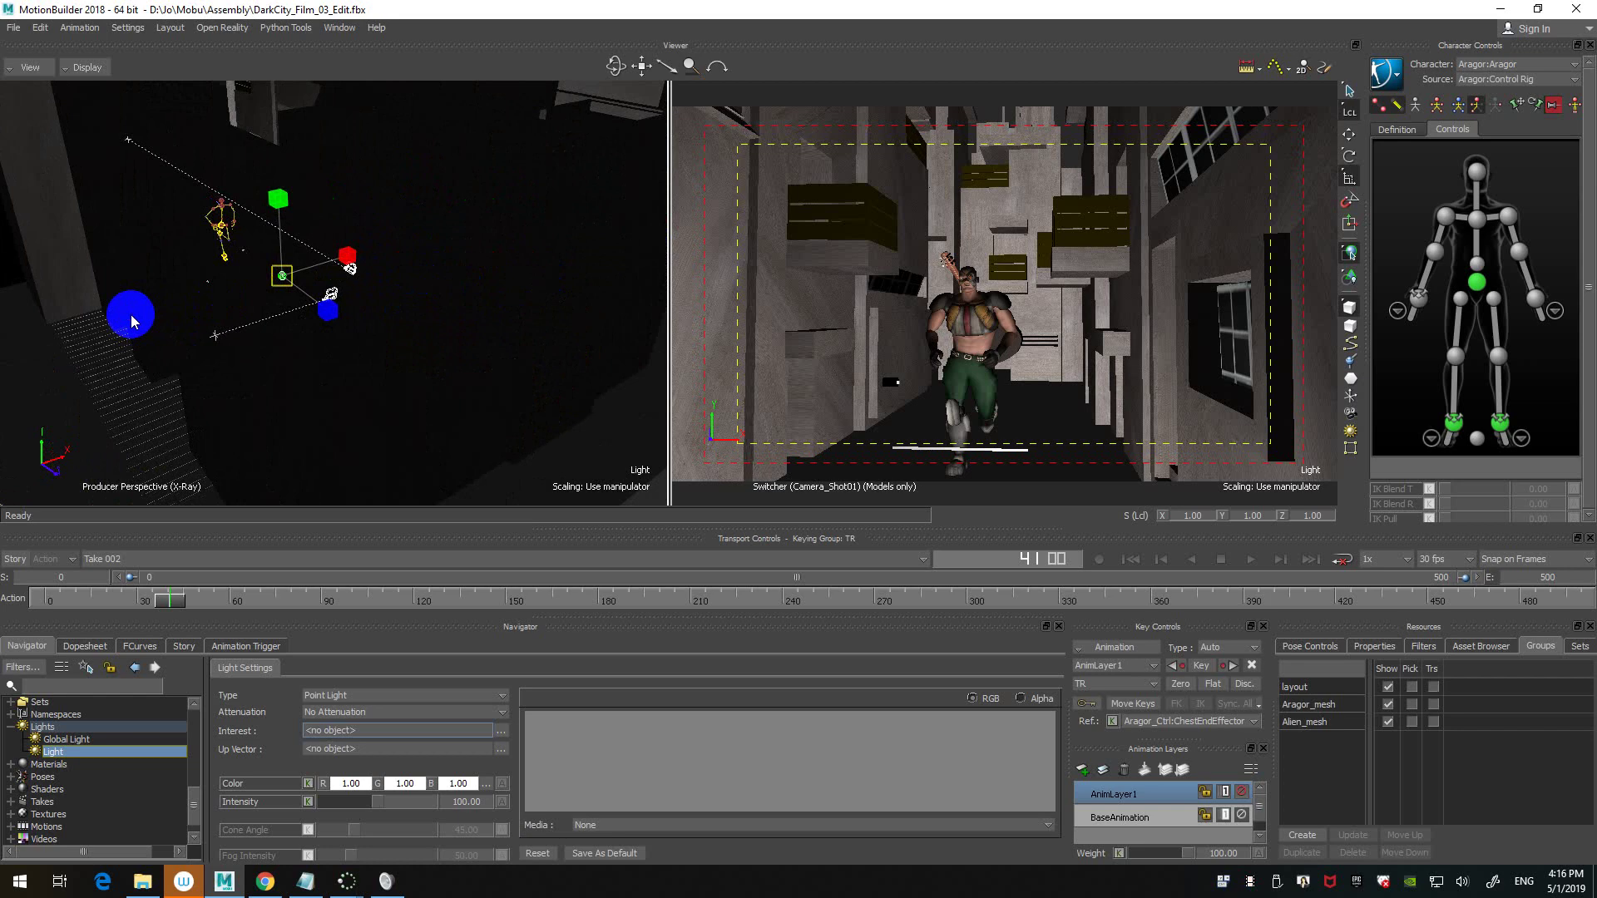
left_click_drag(133, 320, 429, 288, "ctrl+shift")
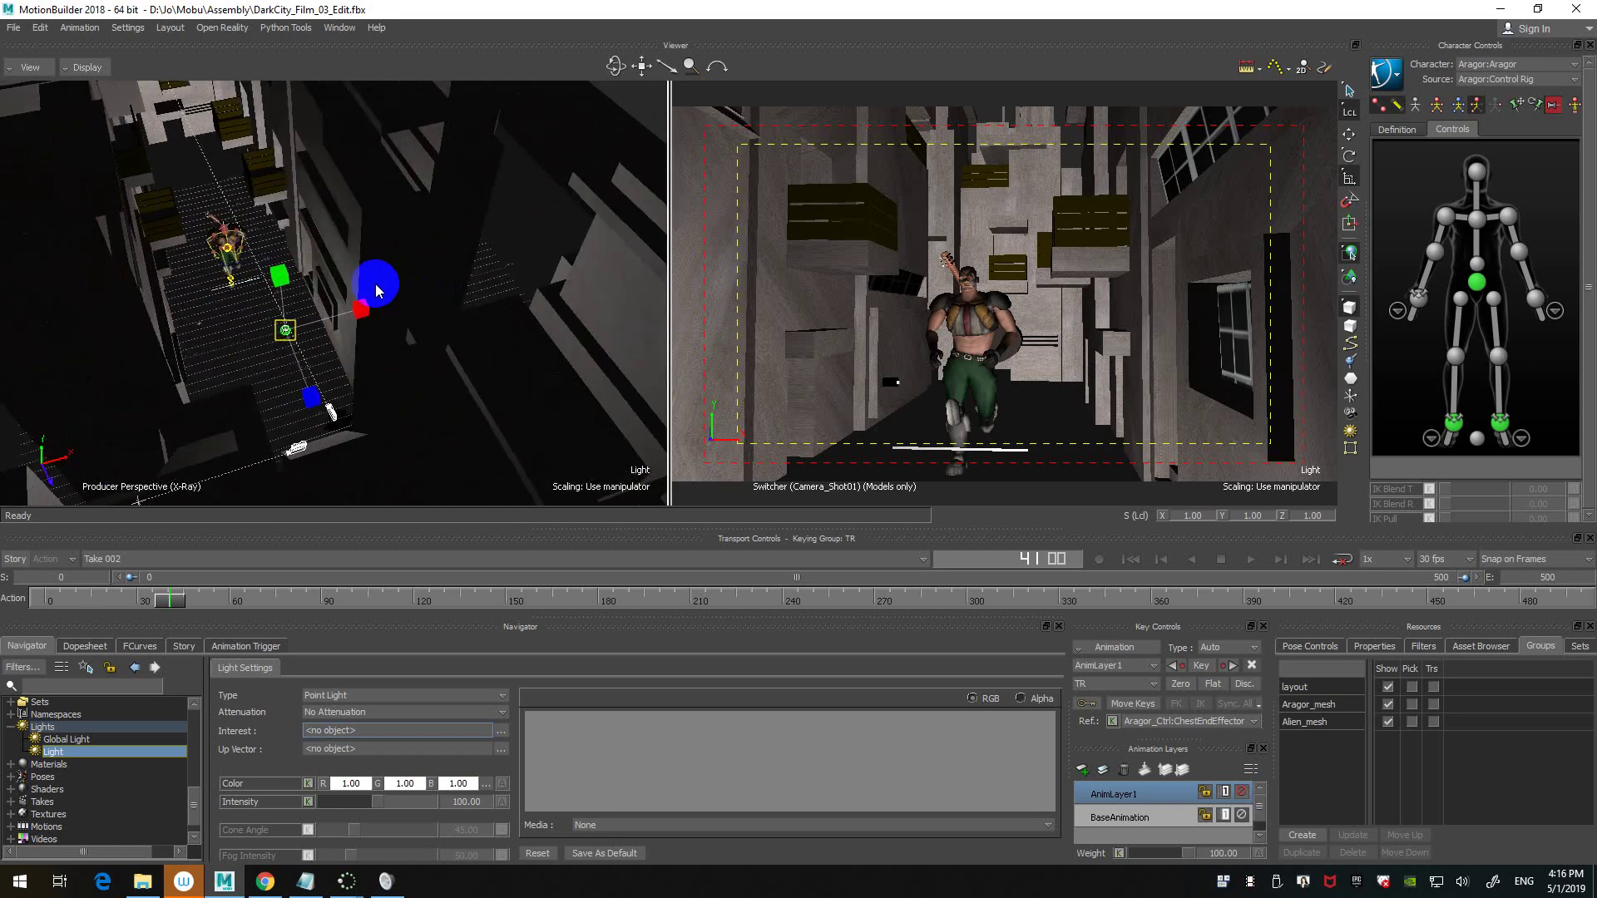
key("t")
left_click_drag(265, 323, 264, 233)
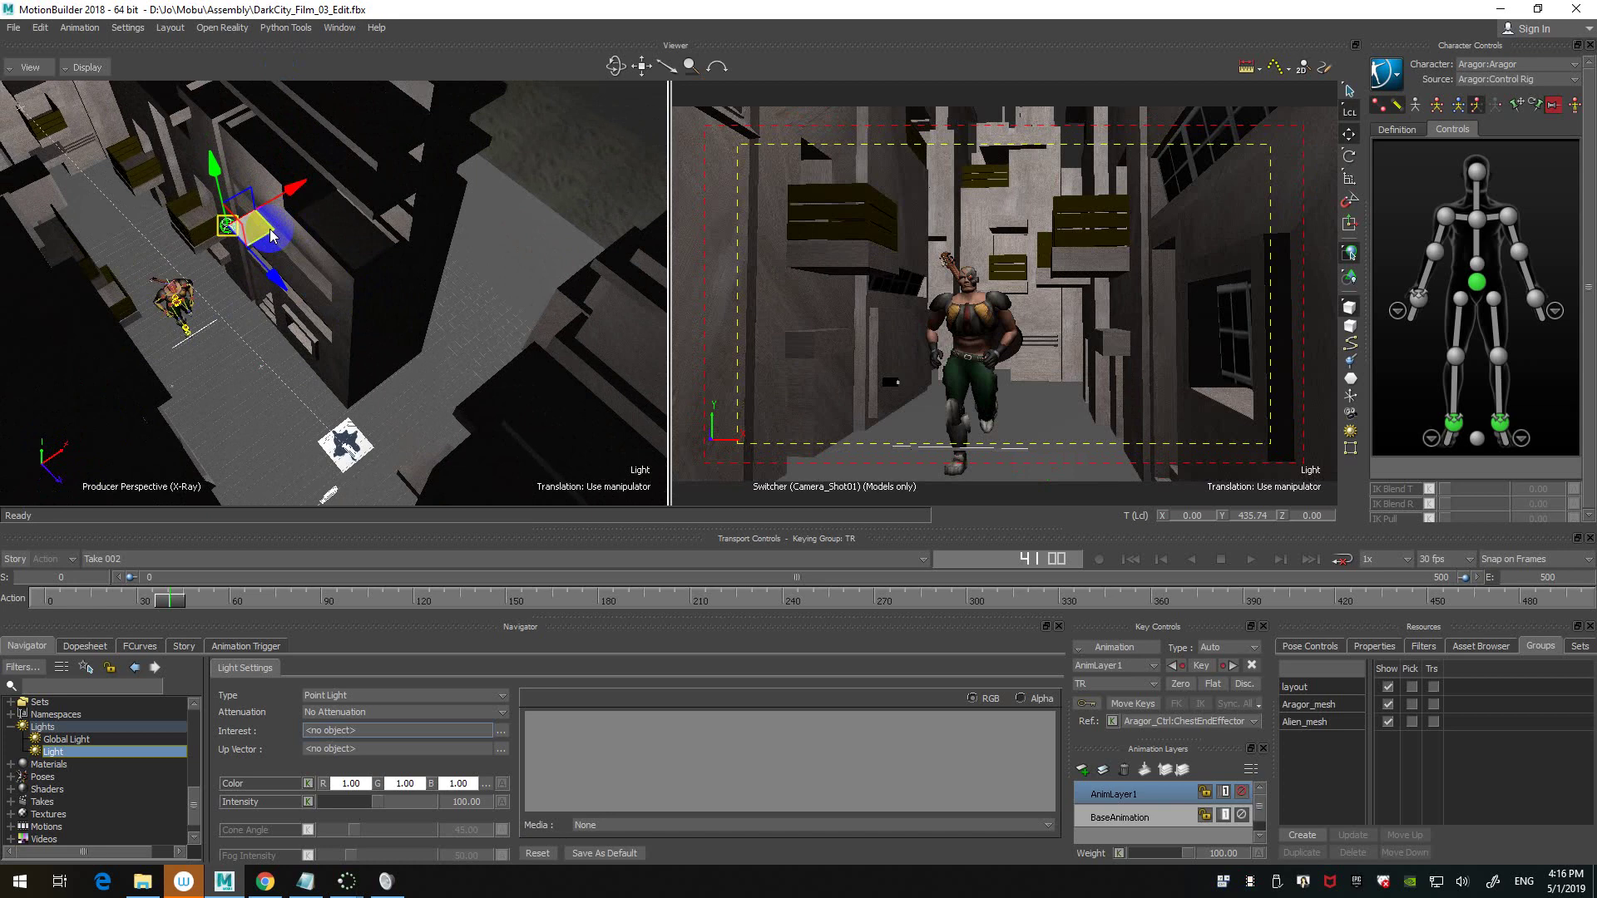
left_click_drag(273, 235, 454, 271)
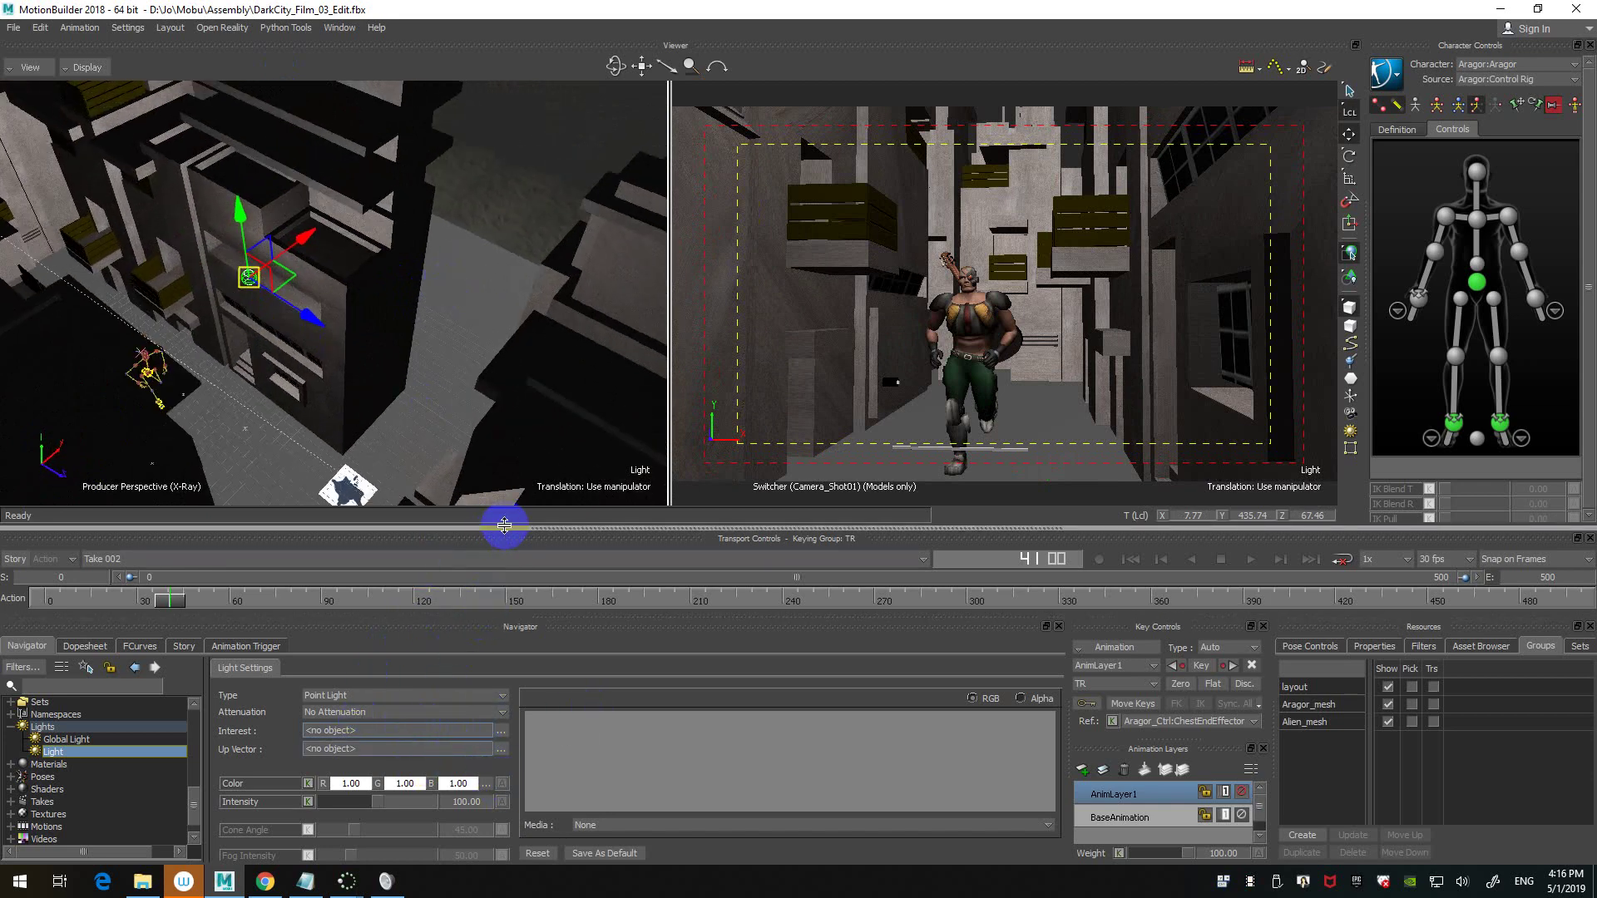
- Enlarge the light settings area, insert a second light and set its type to Spot Light
left_click_drag(504, 525, 506, 441)
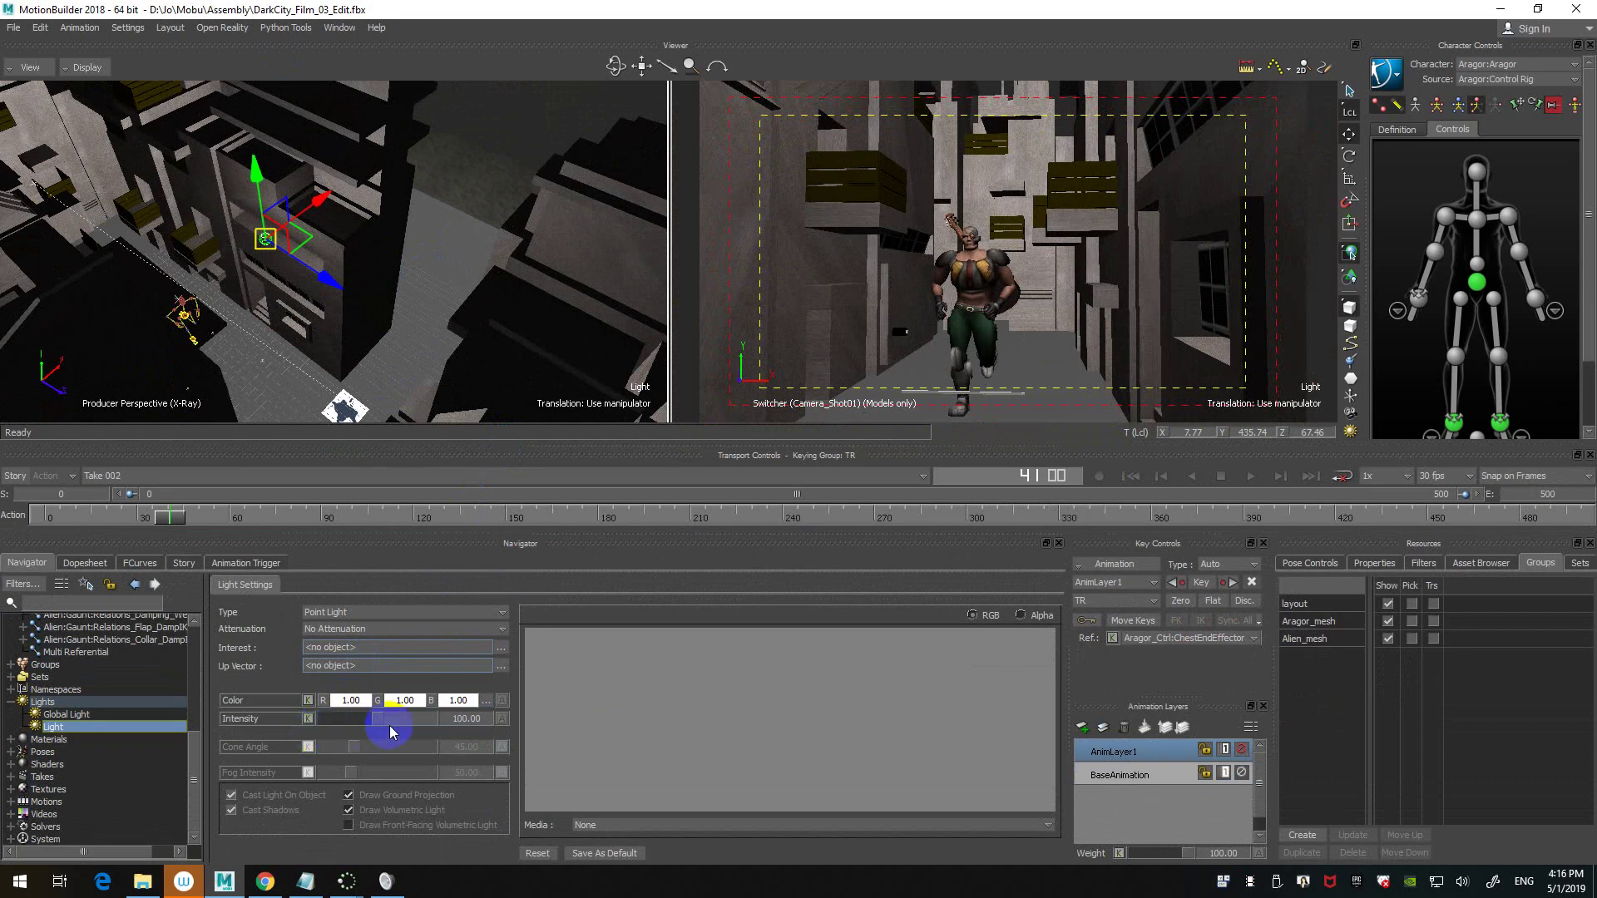
left_click_drag(382, 253, 420, 293, "ctrl")
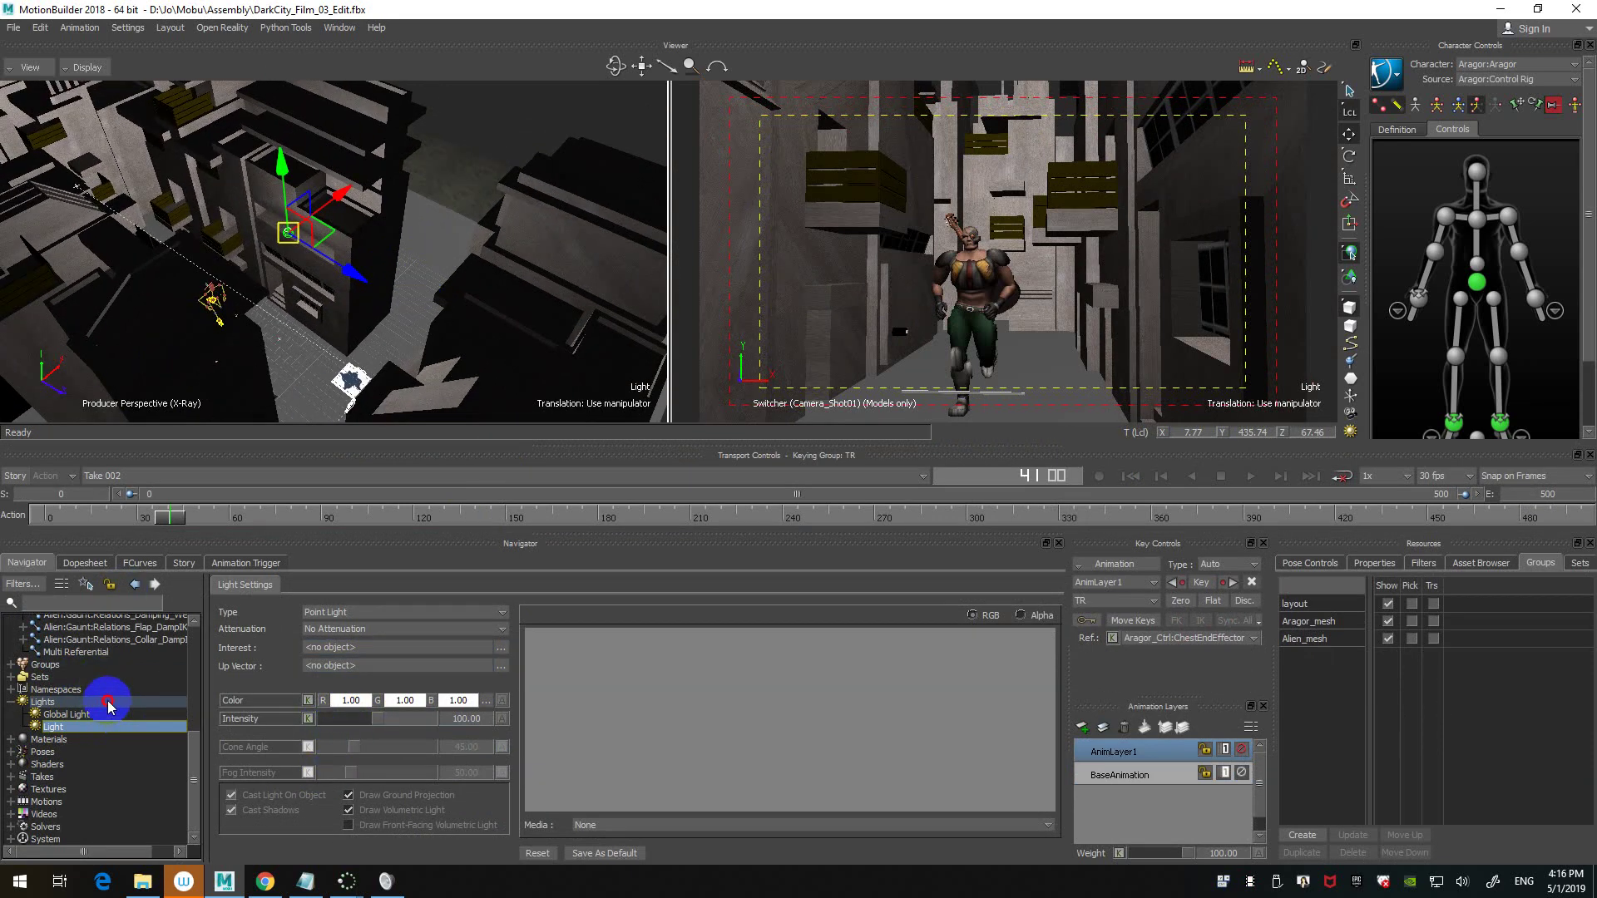
right_click(107, 701)
mouse_move(173, 756)
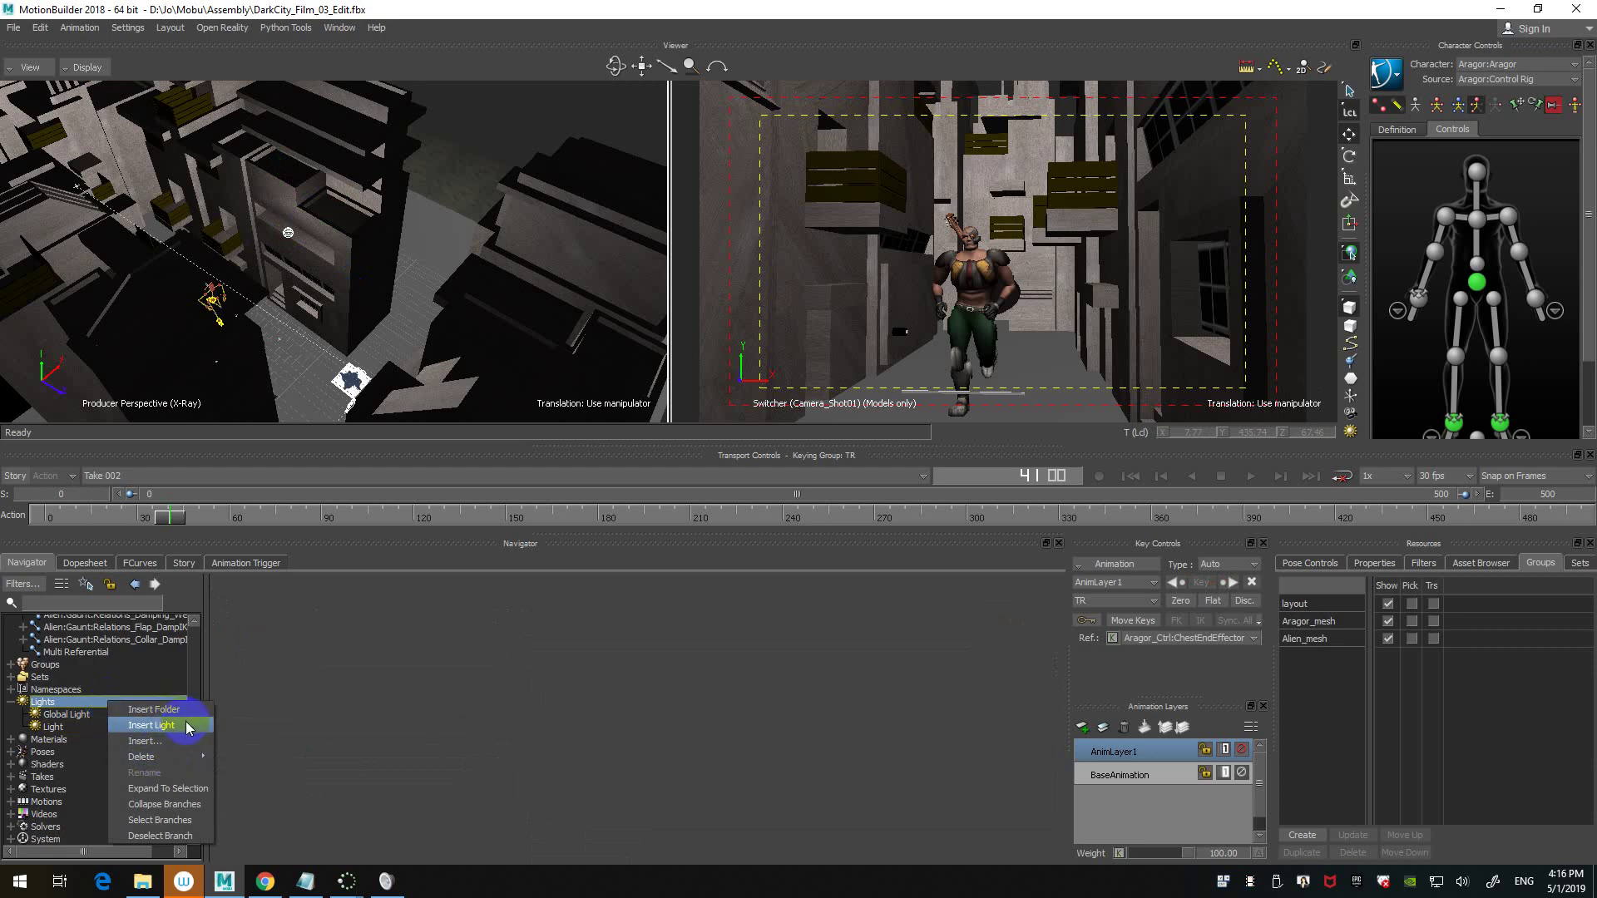
left_click(186, 726)
left_click(380, 613)
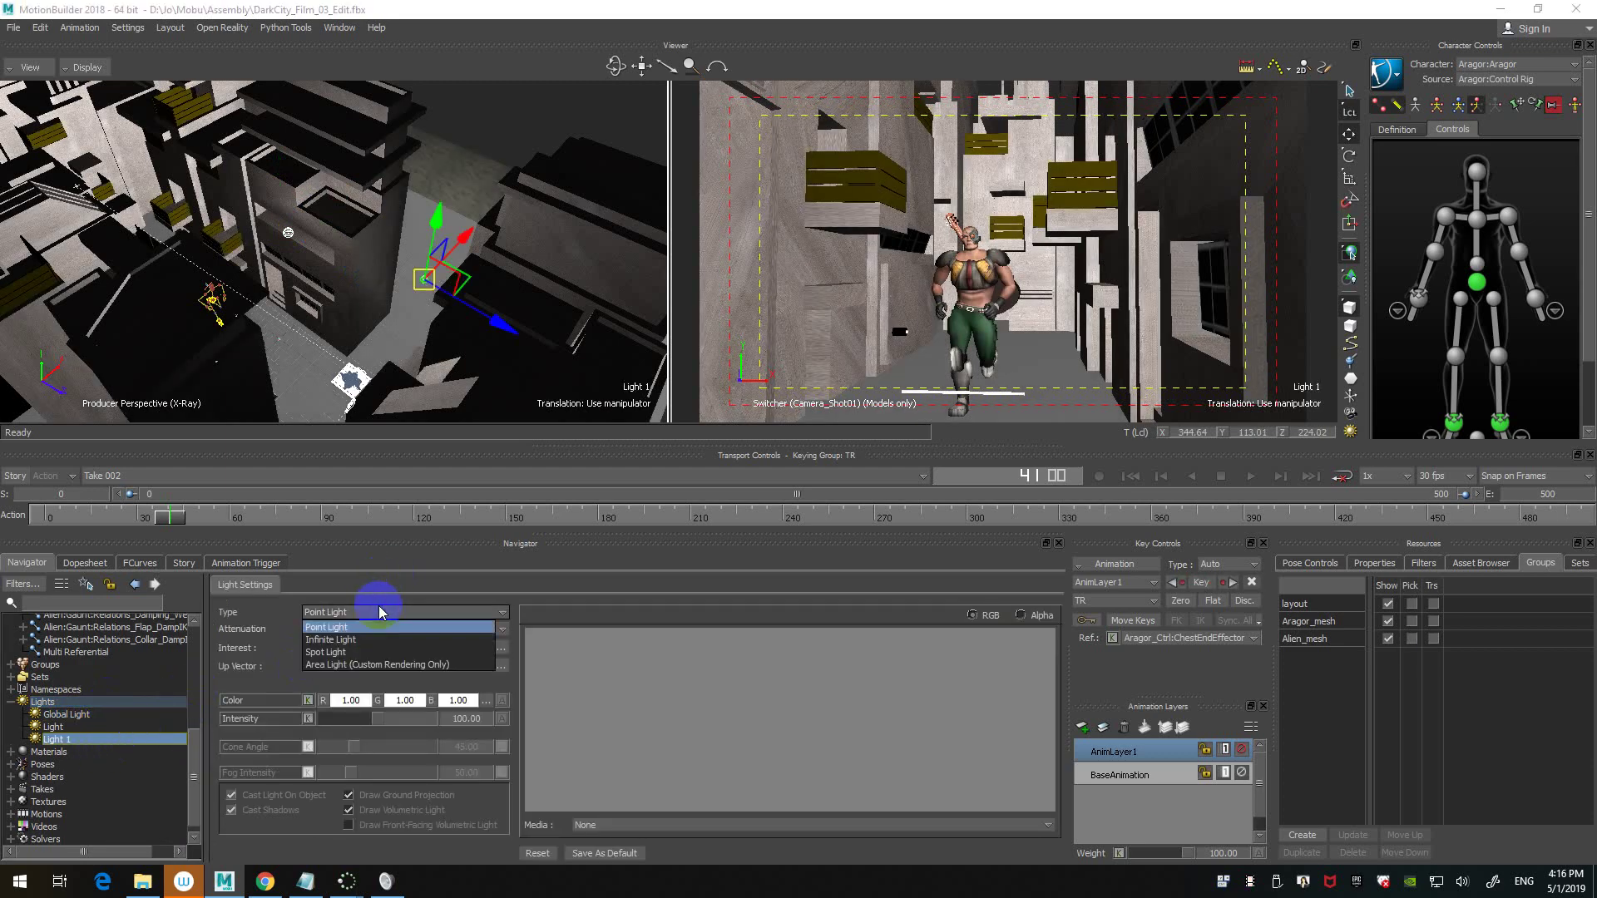
left_click(339, 653)
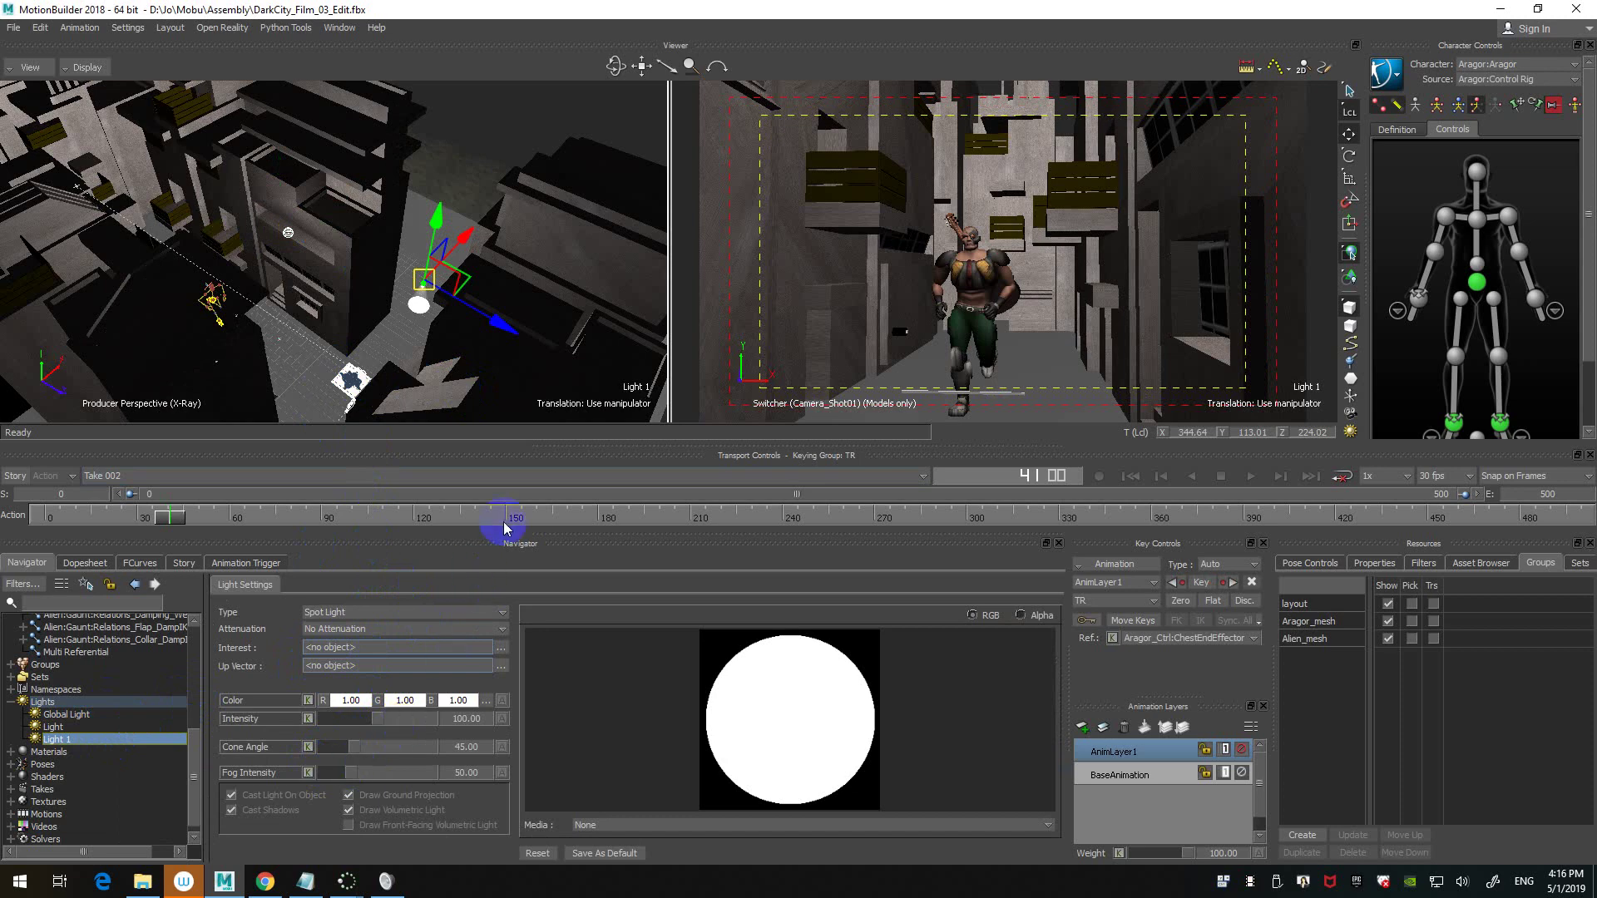
mouse_move(534, 534)
left_mouse_down()
mouse_move(535, 460)
mouse_move(534, 532)
mouse_move(527, 510)
left_mouse_up()
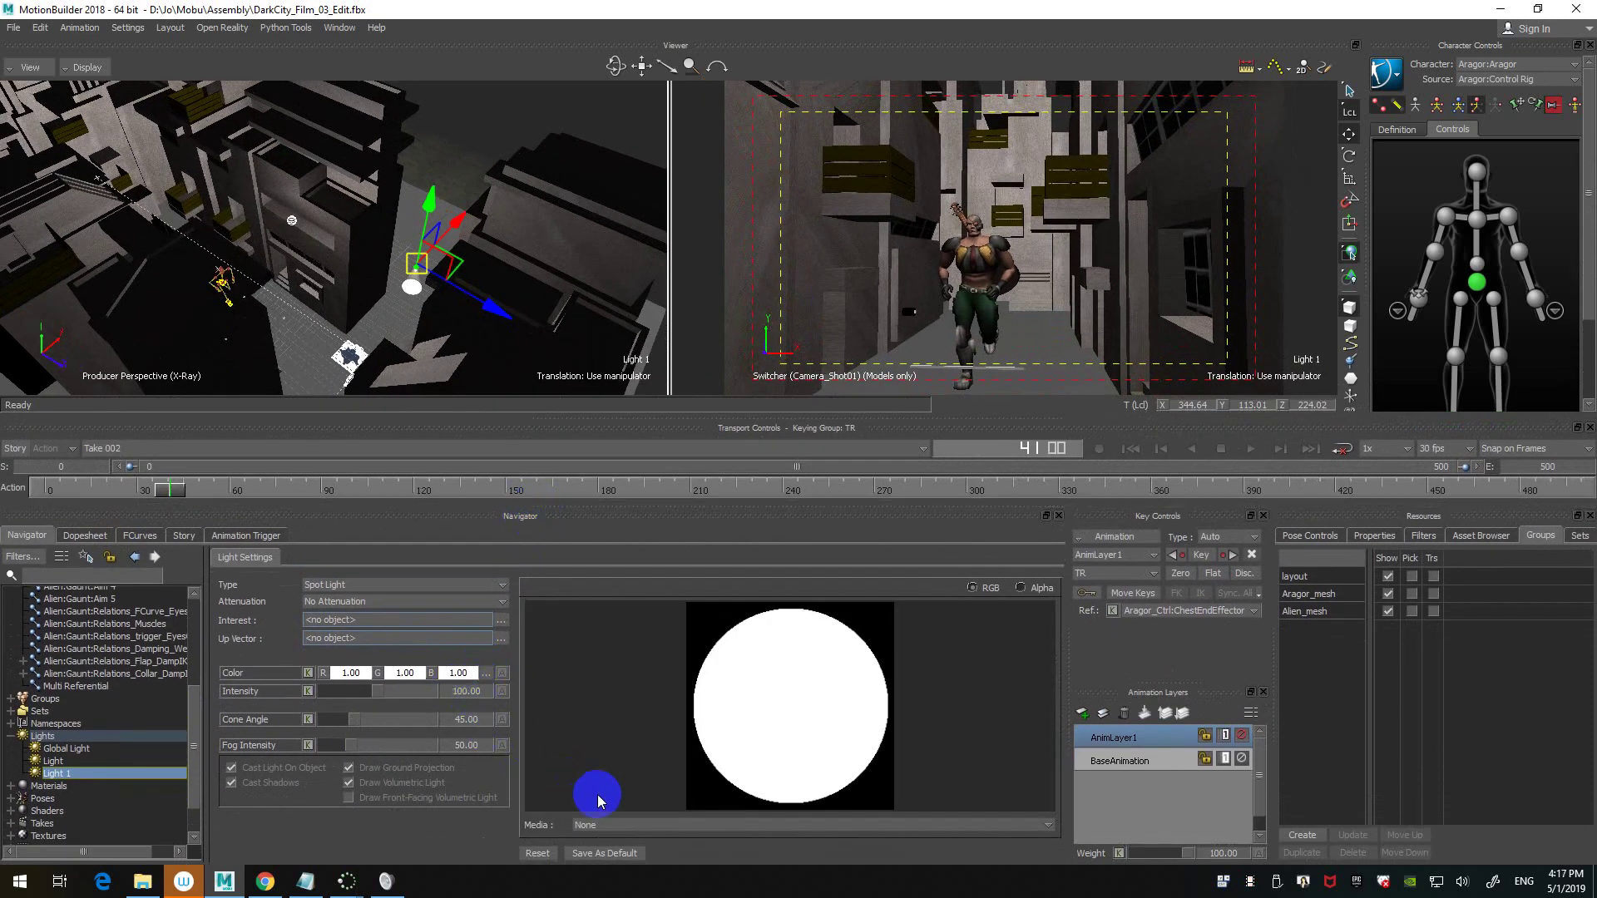
- Move the spot light over the alley to about X -9.66 and raise it to a height of about 404
left_click_drag(513, 220, 463, 340, "ctrl+shift")
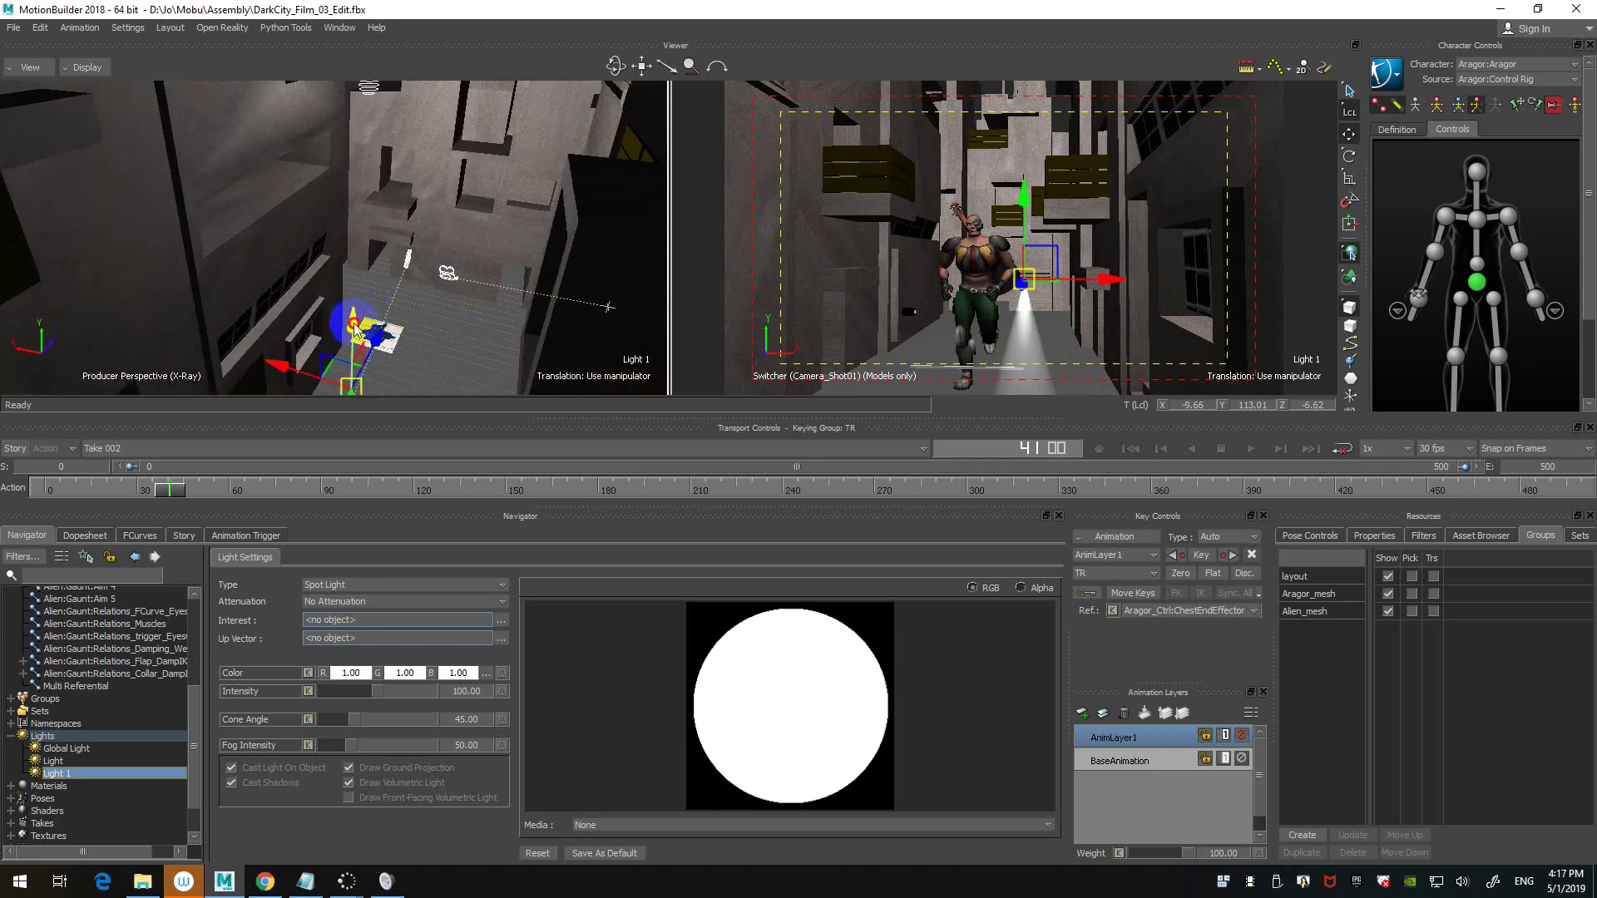
left_click_drag(355, 328, 373, 50)
left_click_drag(401, 170, 484, 189, "ctrl+shift")
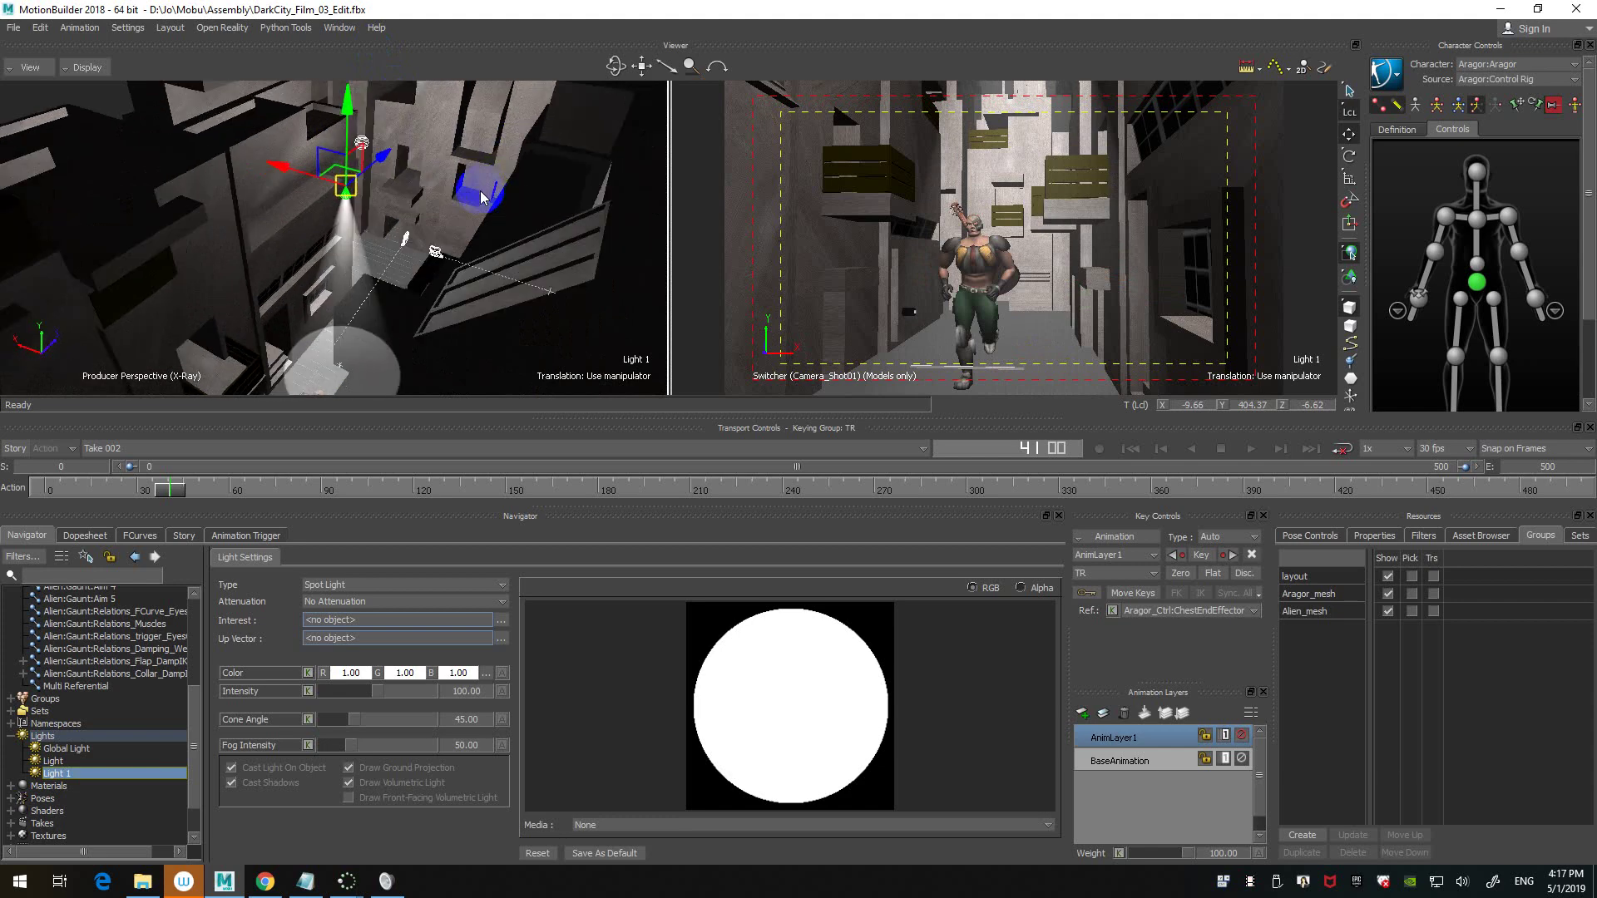
left_click_drag(380, 159, 416, 216)
- Rotate the spot light to about 37.55, 4.70, -6.08 so its beam tilts along the alley towards the running character
key("e")
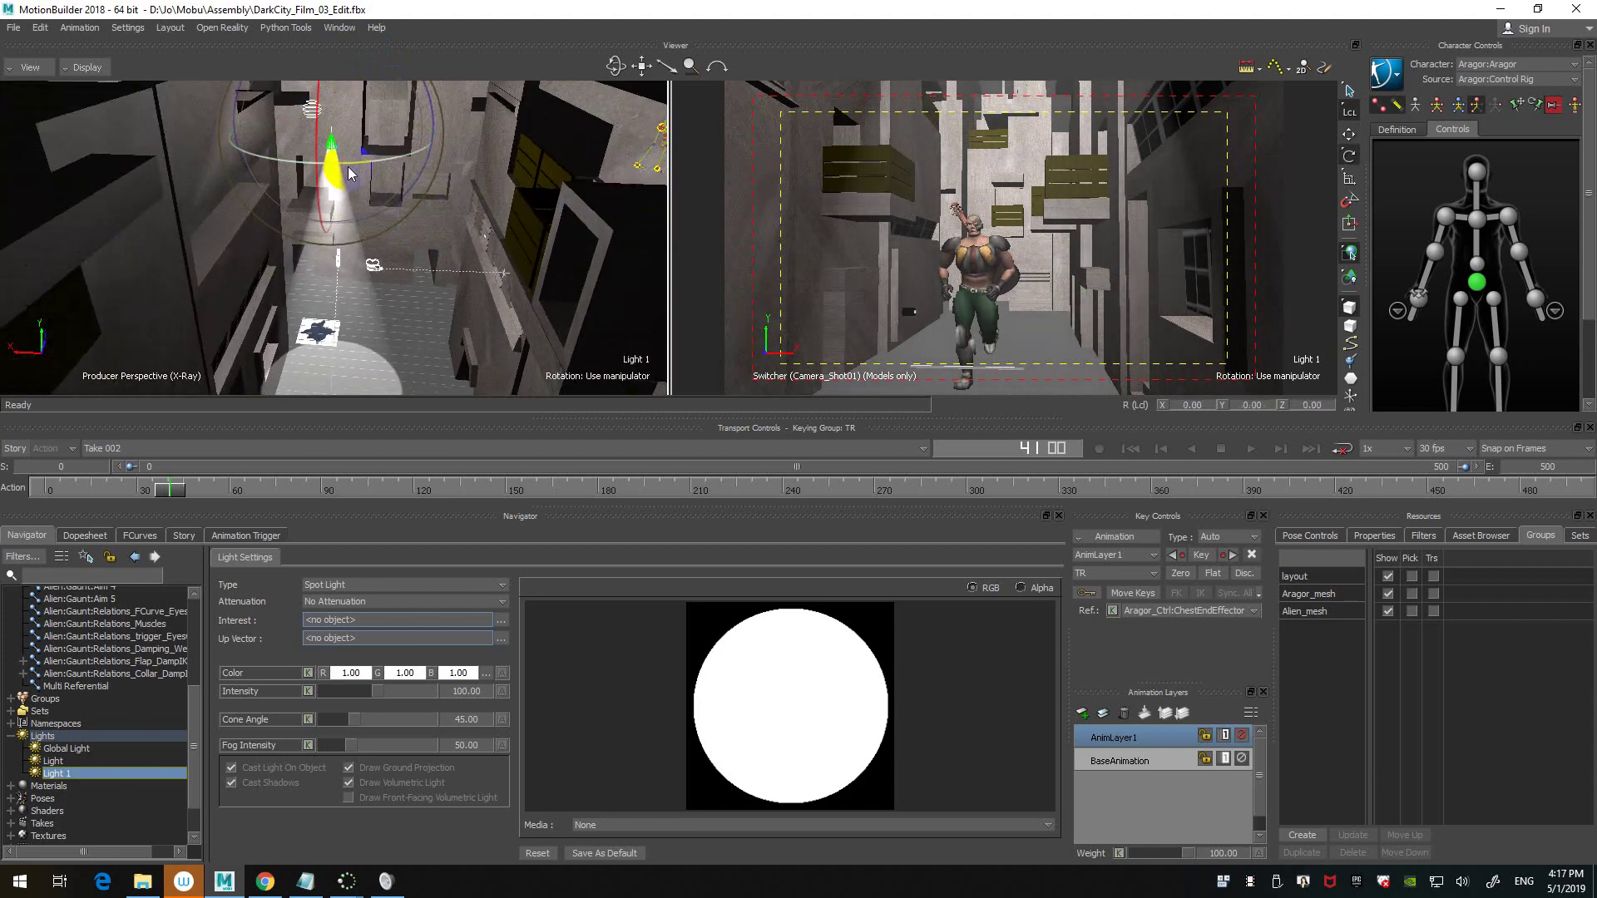
left_click_drag(513, 167, 481, 268, "ctrl+shift")
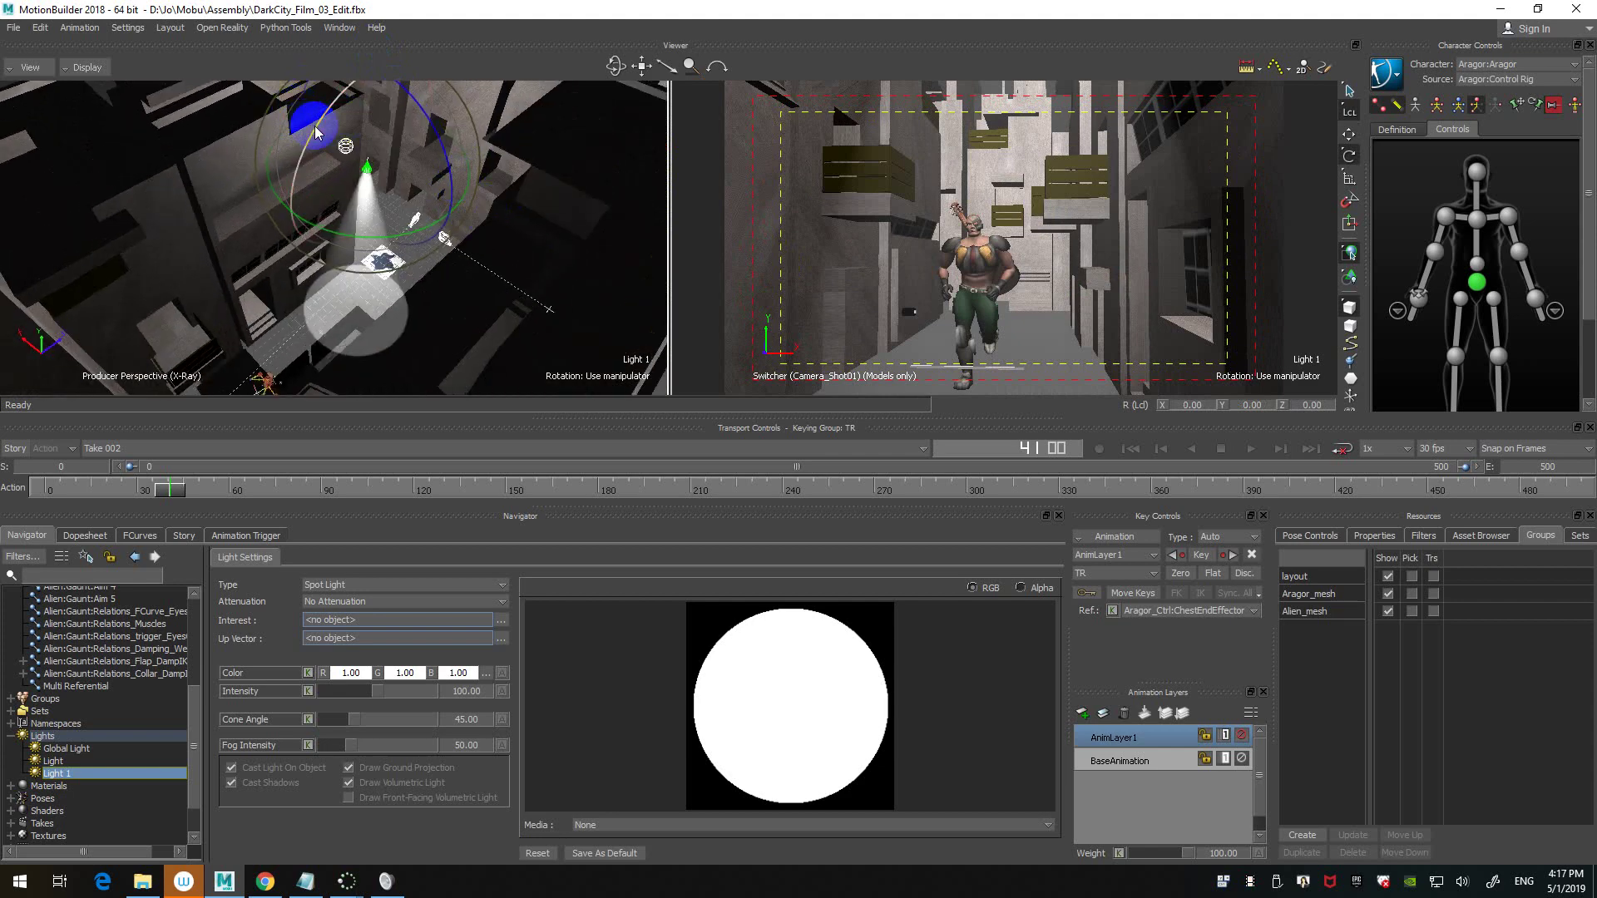
left_click_drag(311, 118, 338, 98)
left_click_drag(441, 212, 476, 163, "ctrl+shift")
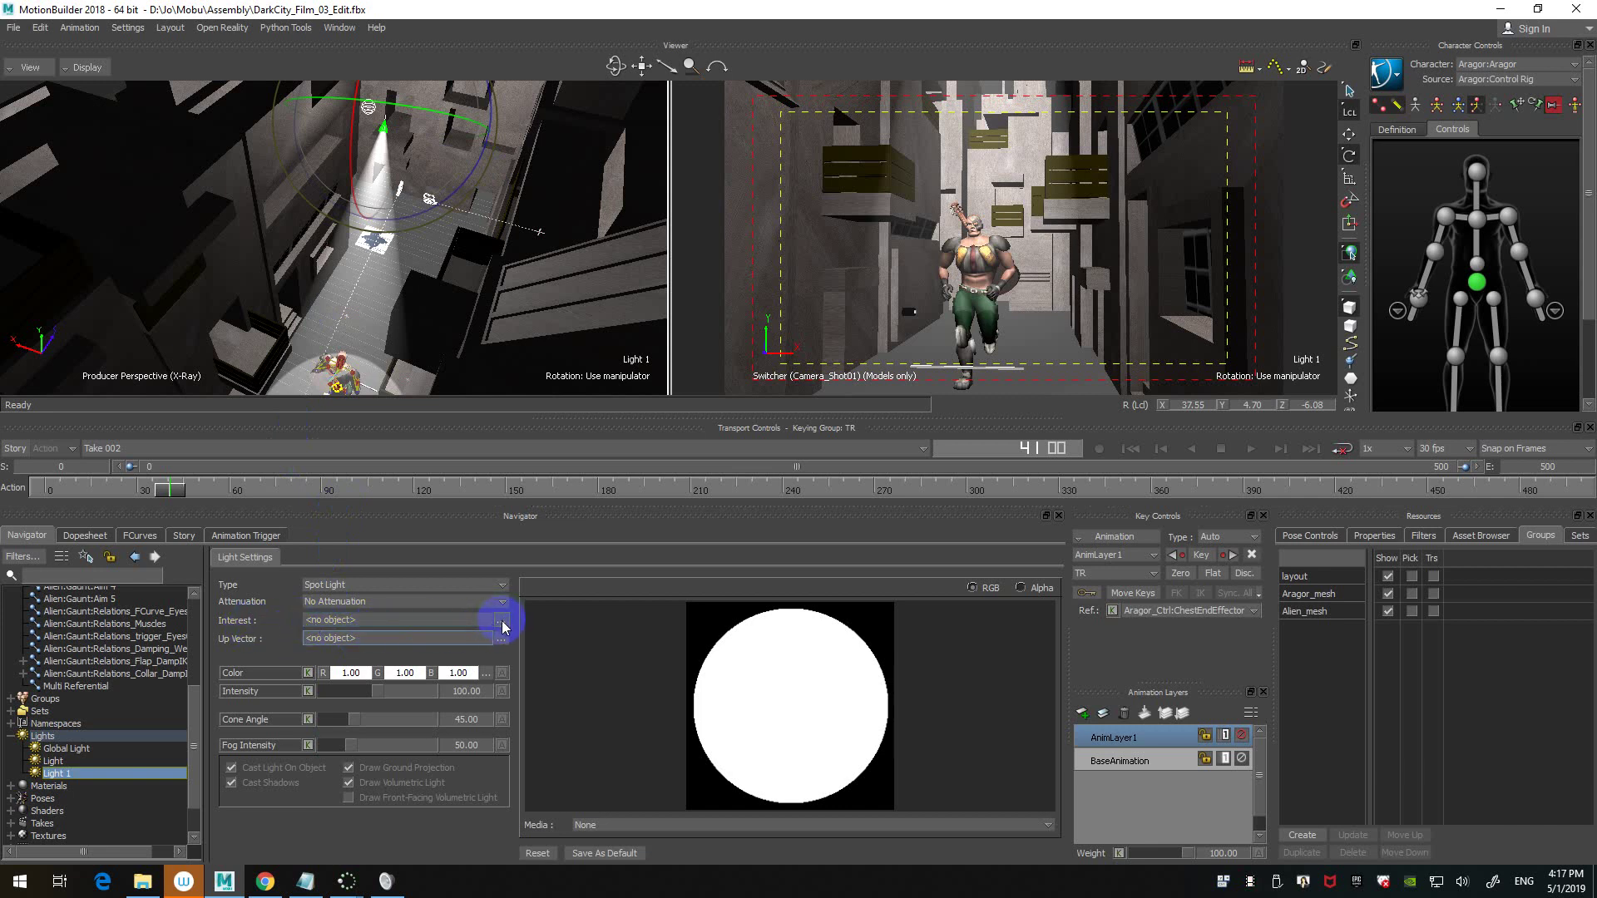
mouse_move(368, 313)
left_mouse_down("shift")
mouse_move(377, 235)
mouse_move(350, 306)
left_mouse_up("shift")
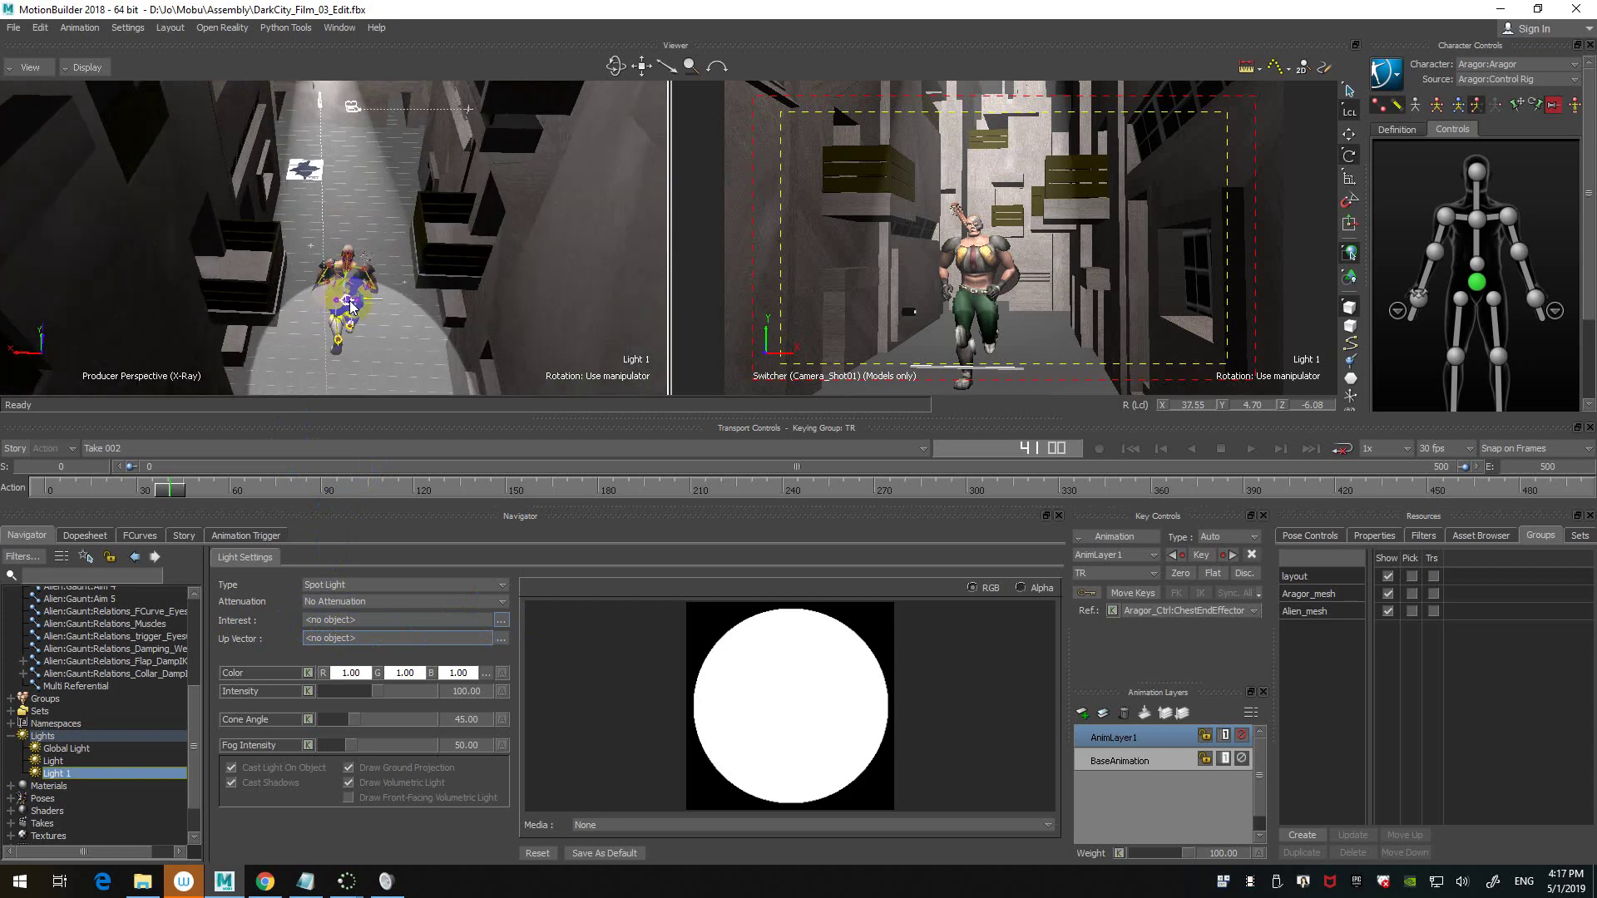
- Assign the character's hips effector (Aragor_Ctrl:HipsEffector) as the spot light's interest and scrub the take to frame 44 to check the aim
left_click(348, 302)
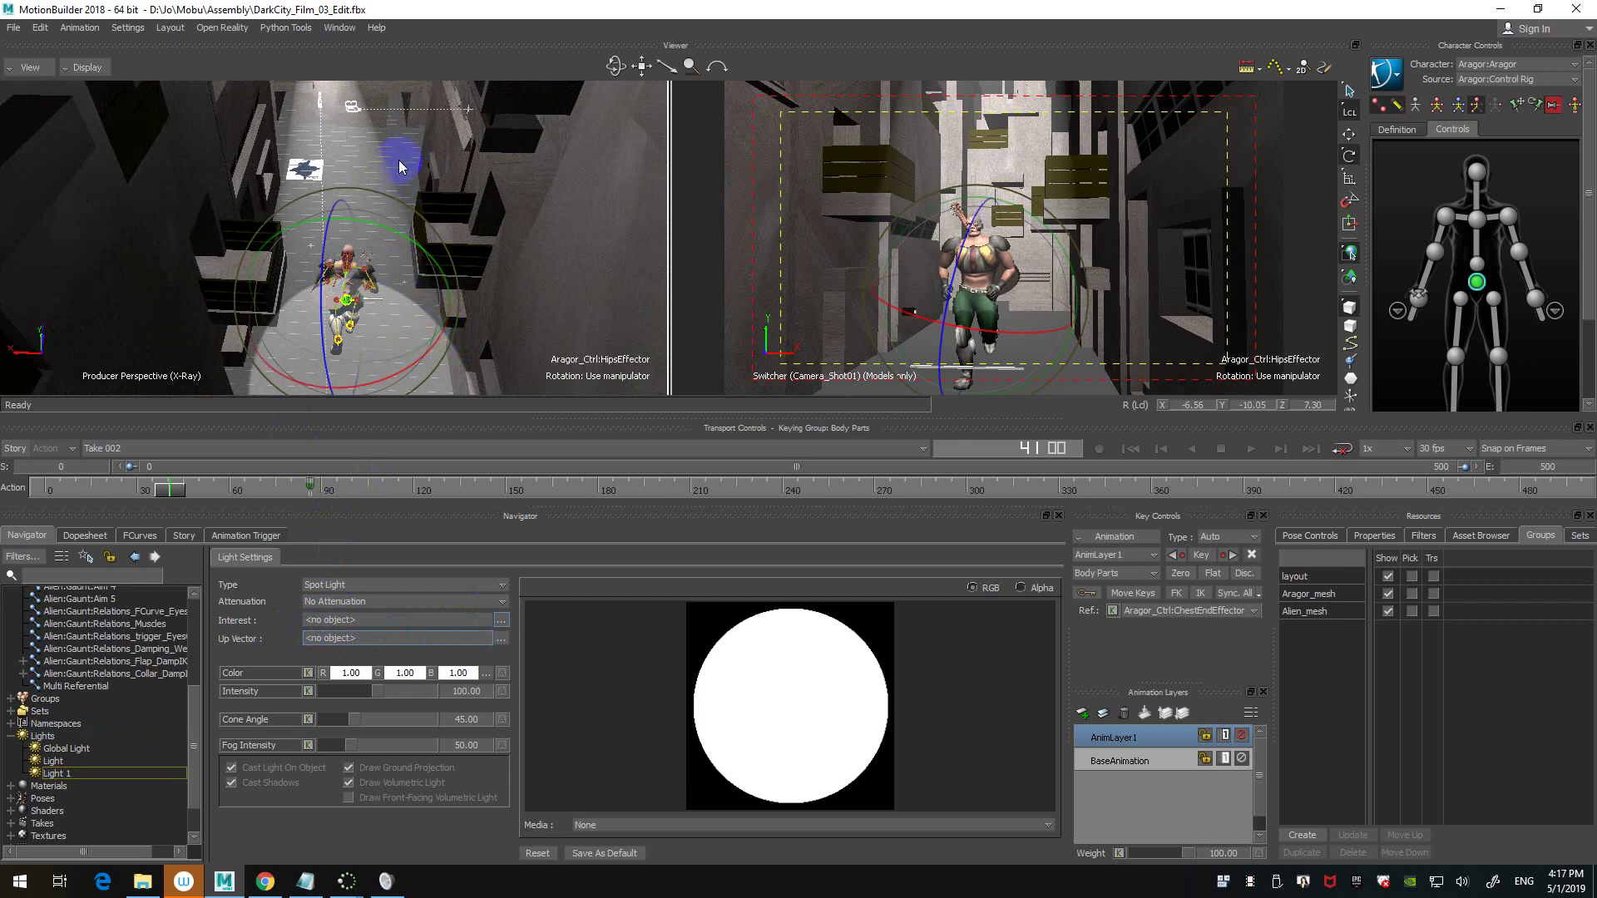
left_click(455, 621)
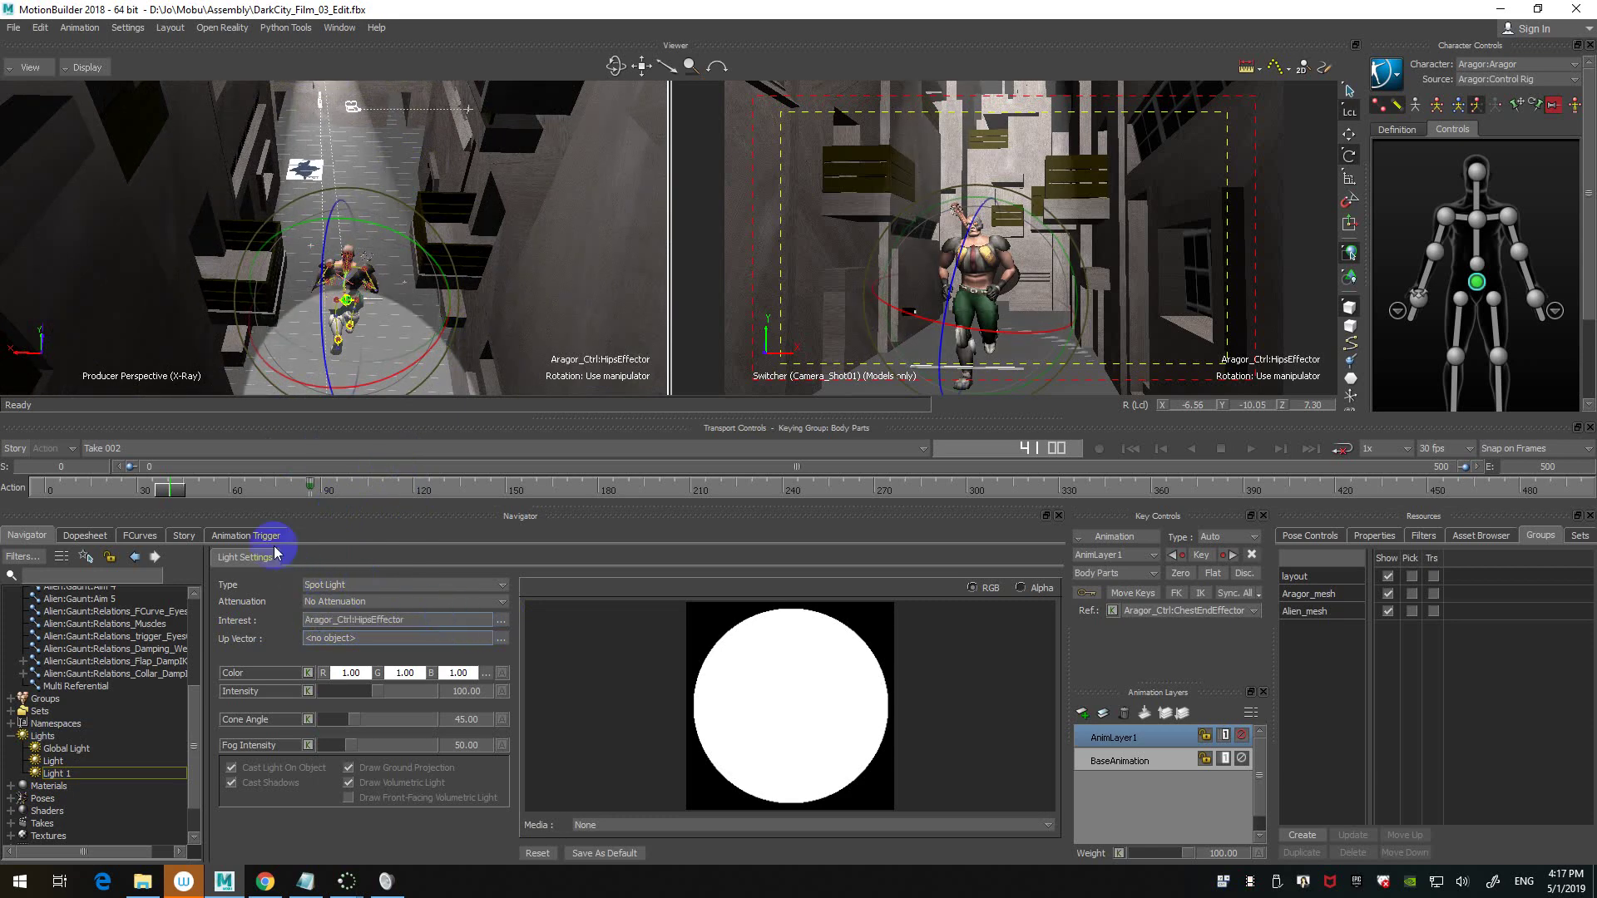
mouse_move(181, 491)
left_mouse_down()
mouse_move(150, 491)
mouse_move(235, 486)
mouse_move(149, 491)
mouse_move(174, 493)
left_mouse_up()
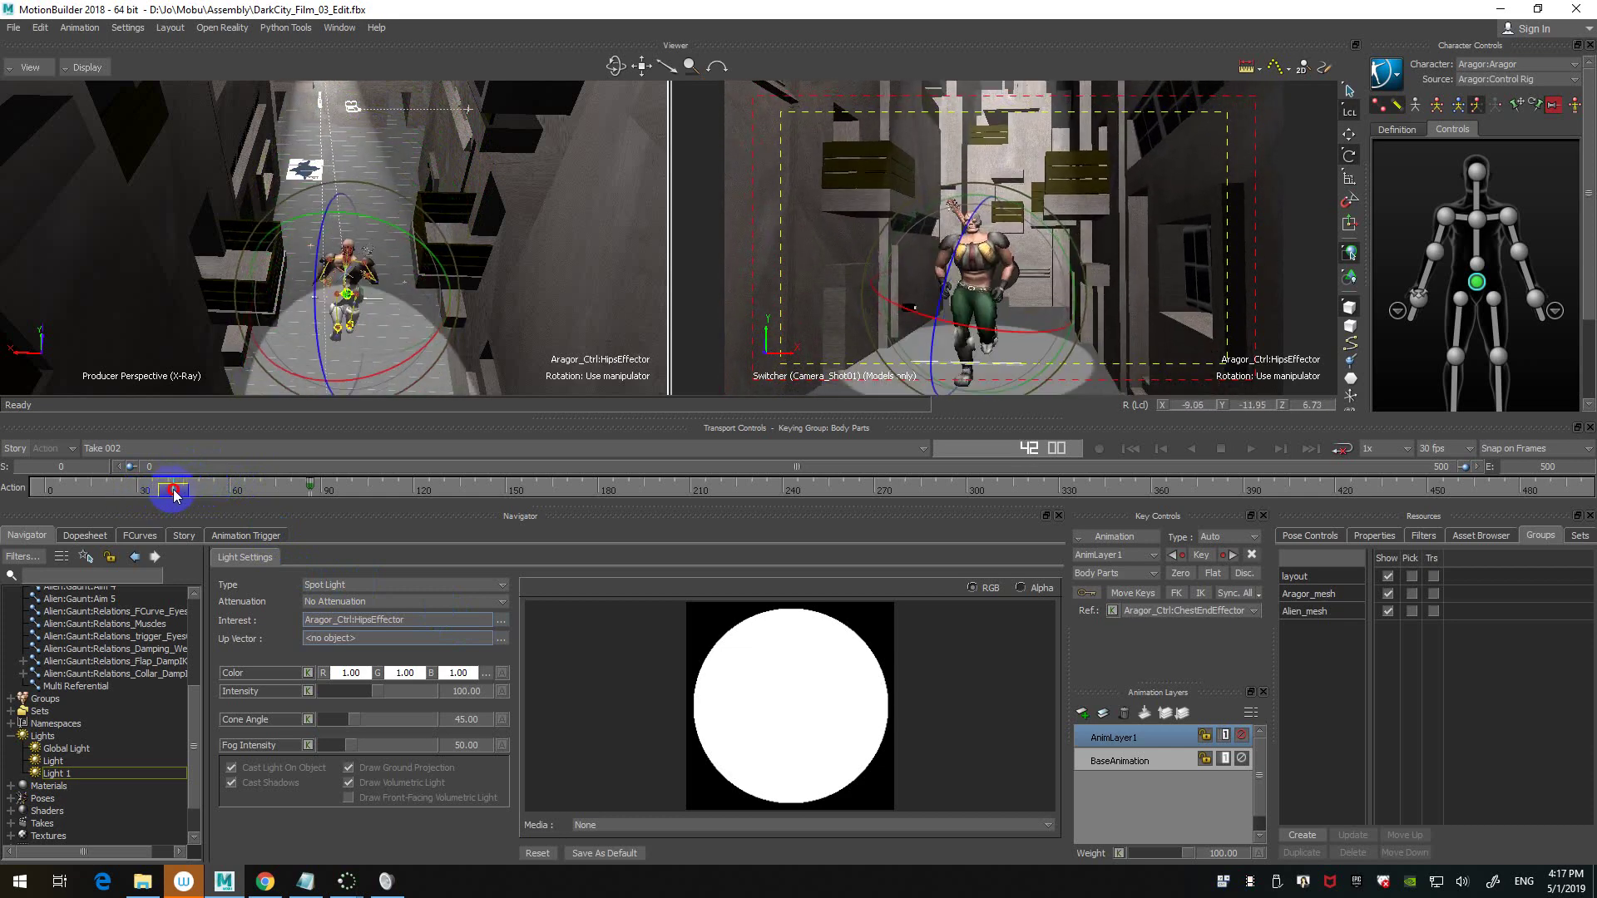
mouse_move(175, 494)
left_mouse_down()
mouse_move(203, 495)
mouse_move(179, 493)
left_mouse_up()
- Set the spot light's color to pure yellow (R 1.00, G 1.00, B 0.00) from the color palette
left_click(498, 674)
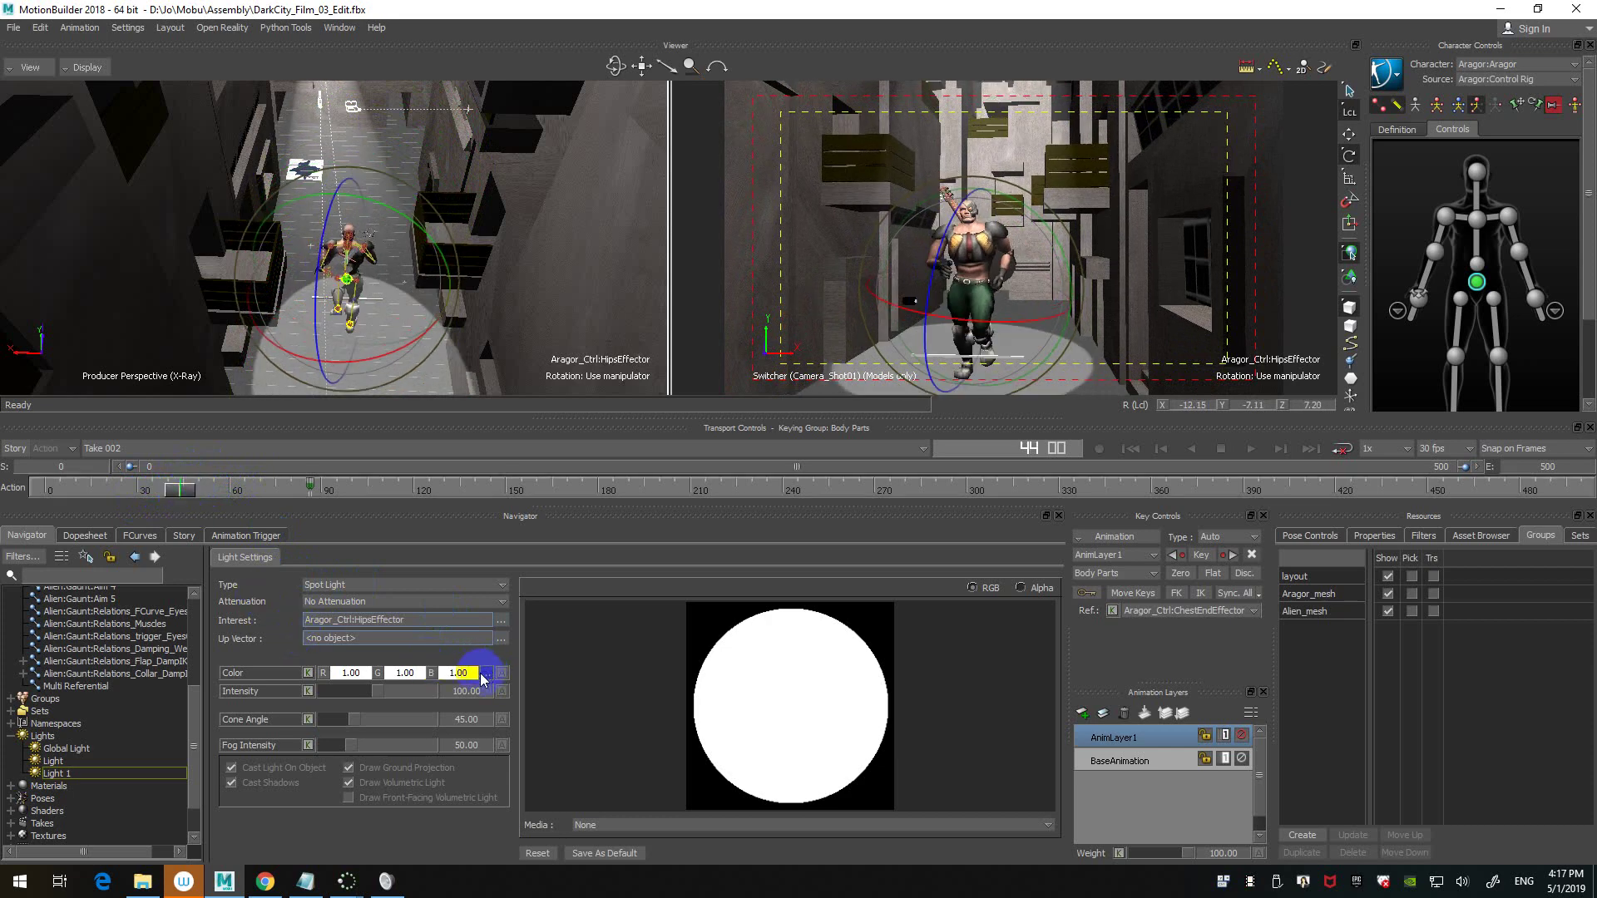
left_click(496, 673)
left_click(337, 764)
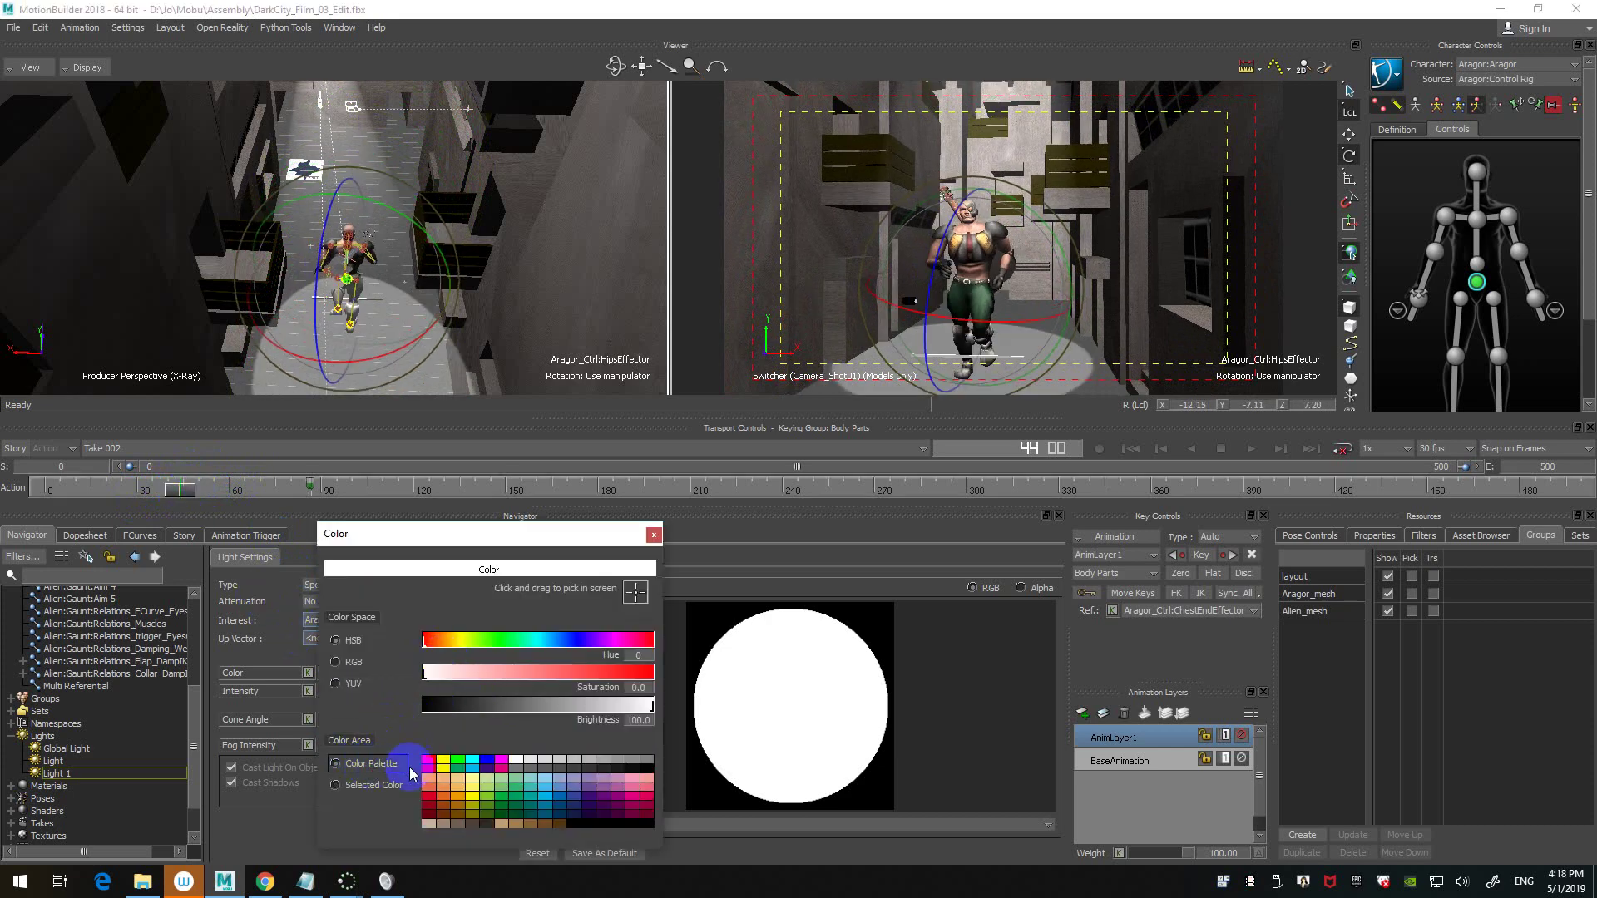
left_click(447, 765)
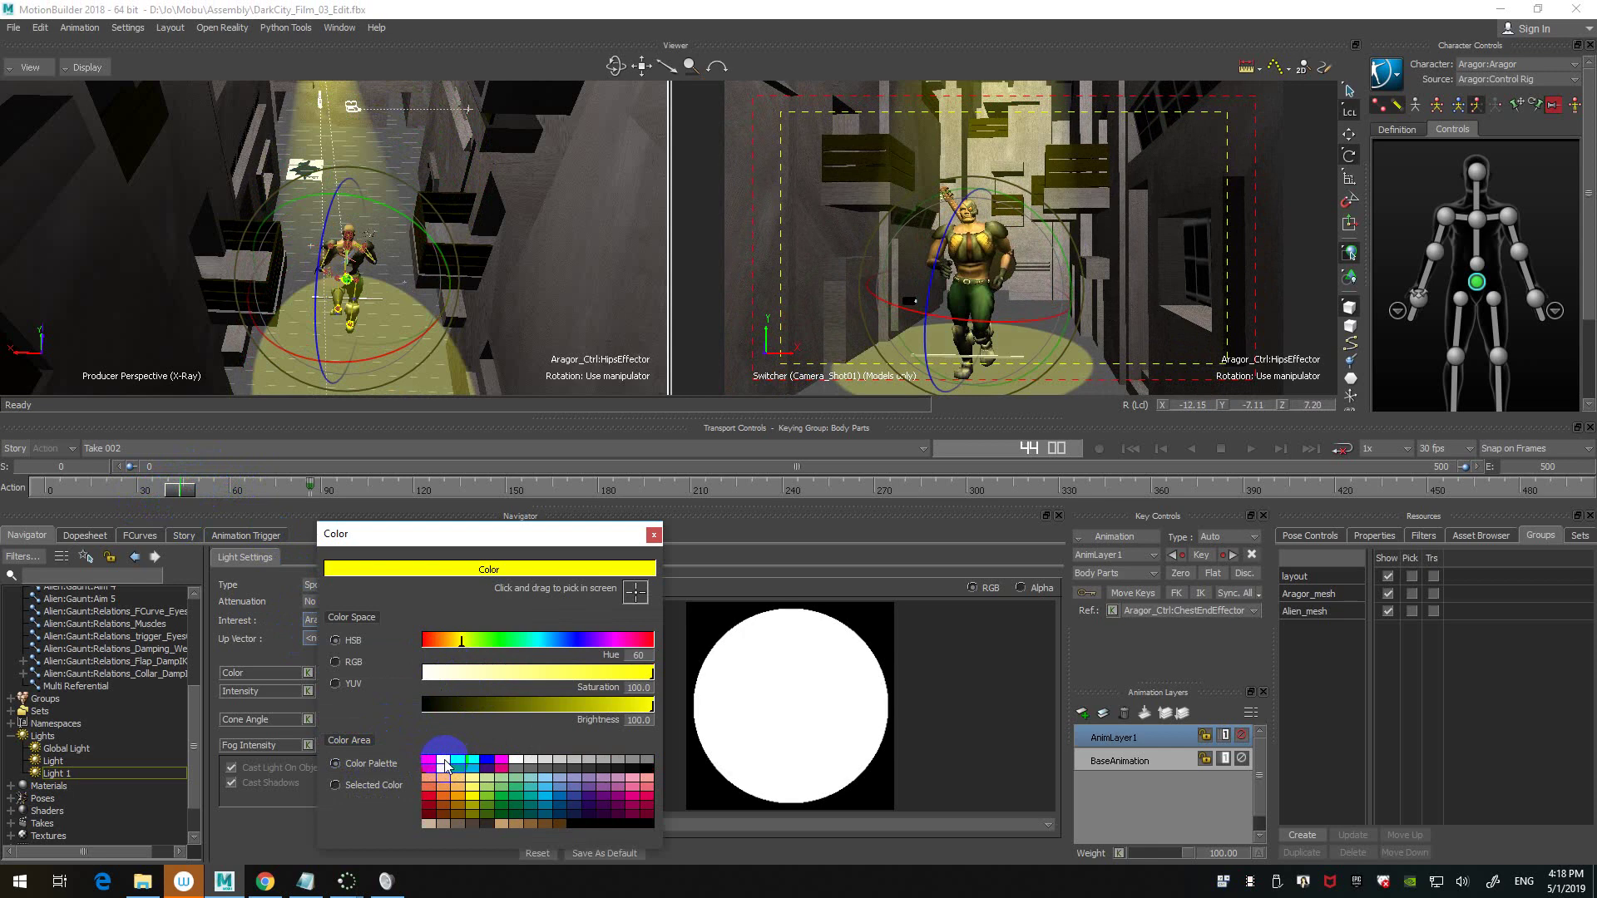
left_click(654, 534)
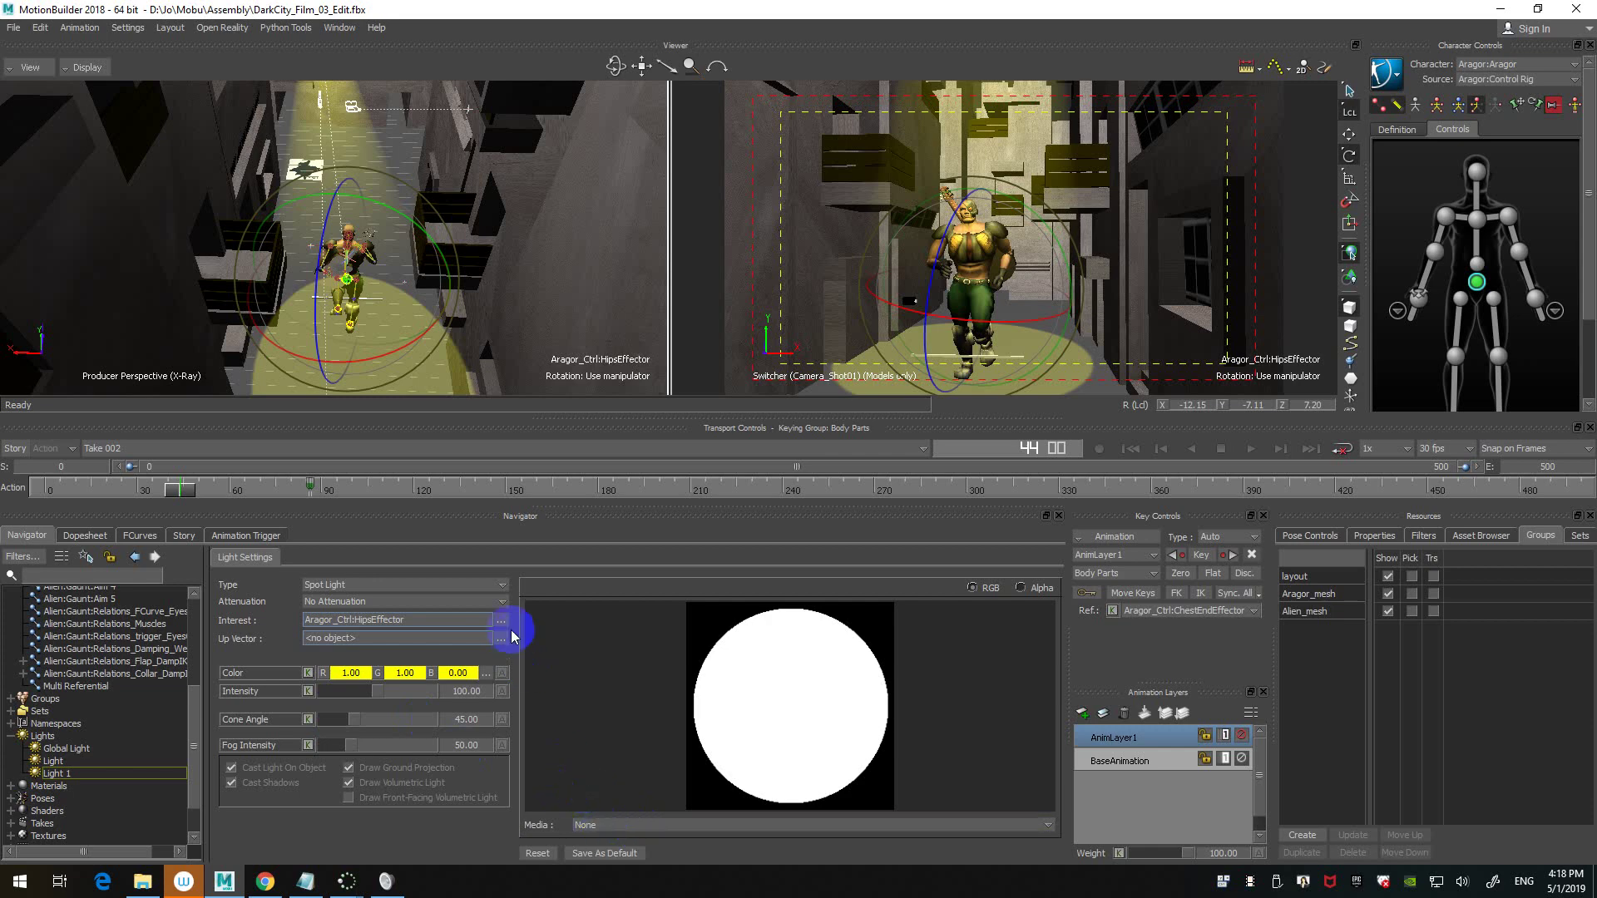
- Assign the P2_Aragor_Body.tif image as the media projected by the spot light
left_click_drag(553, 417, 552, 402)
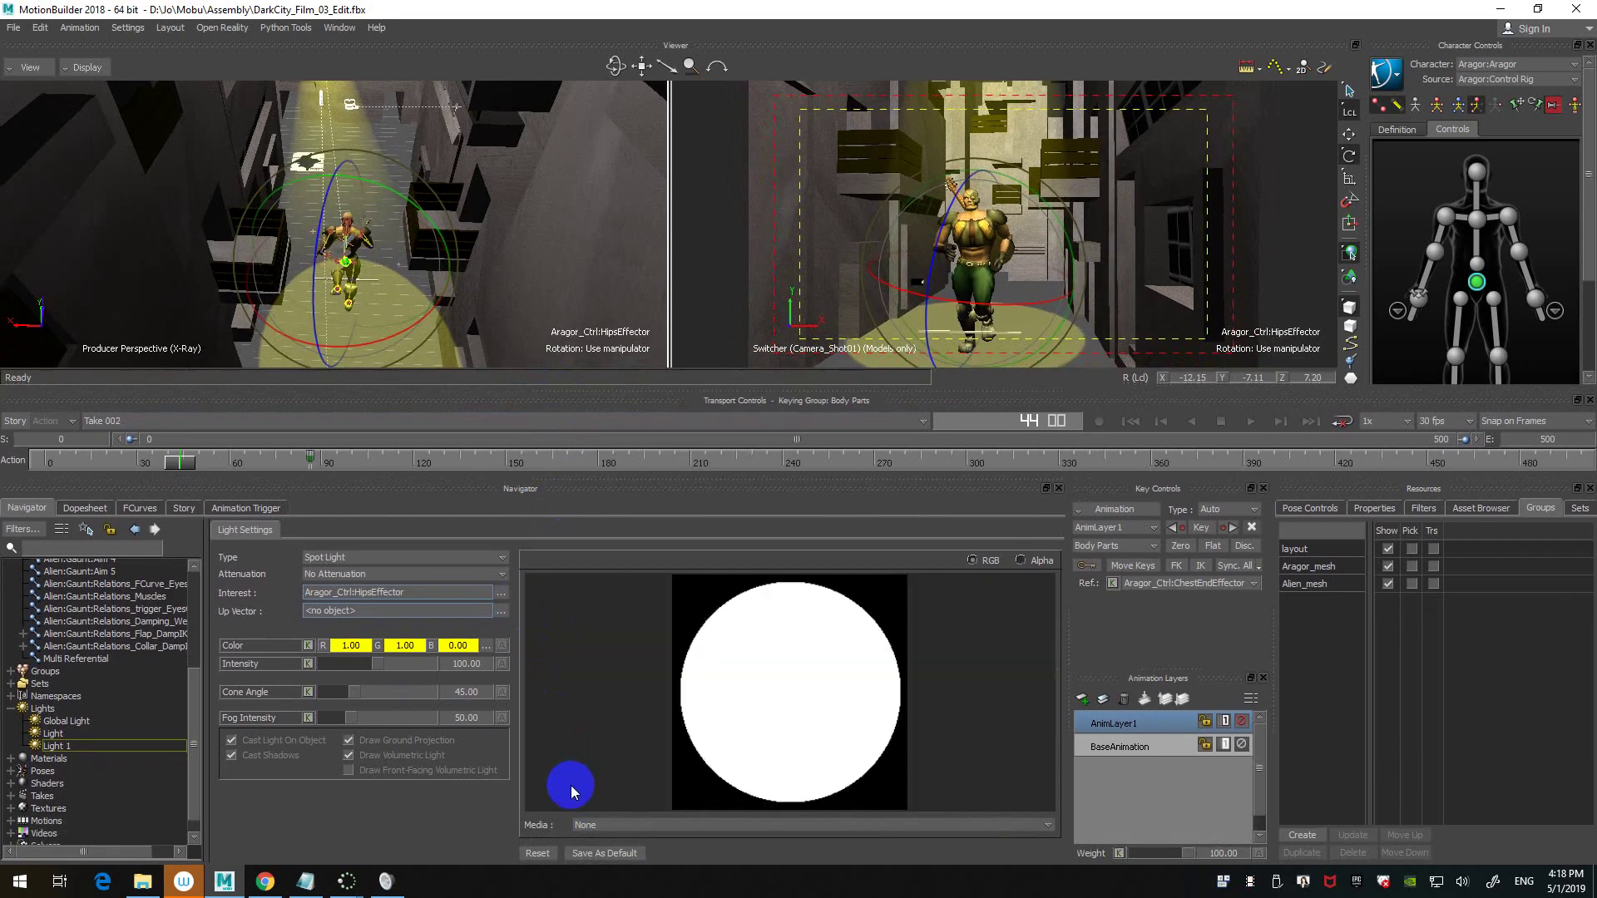
left_click(666, 824)
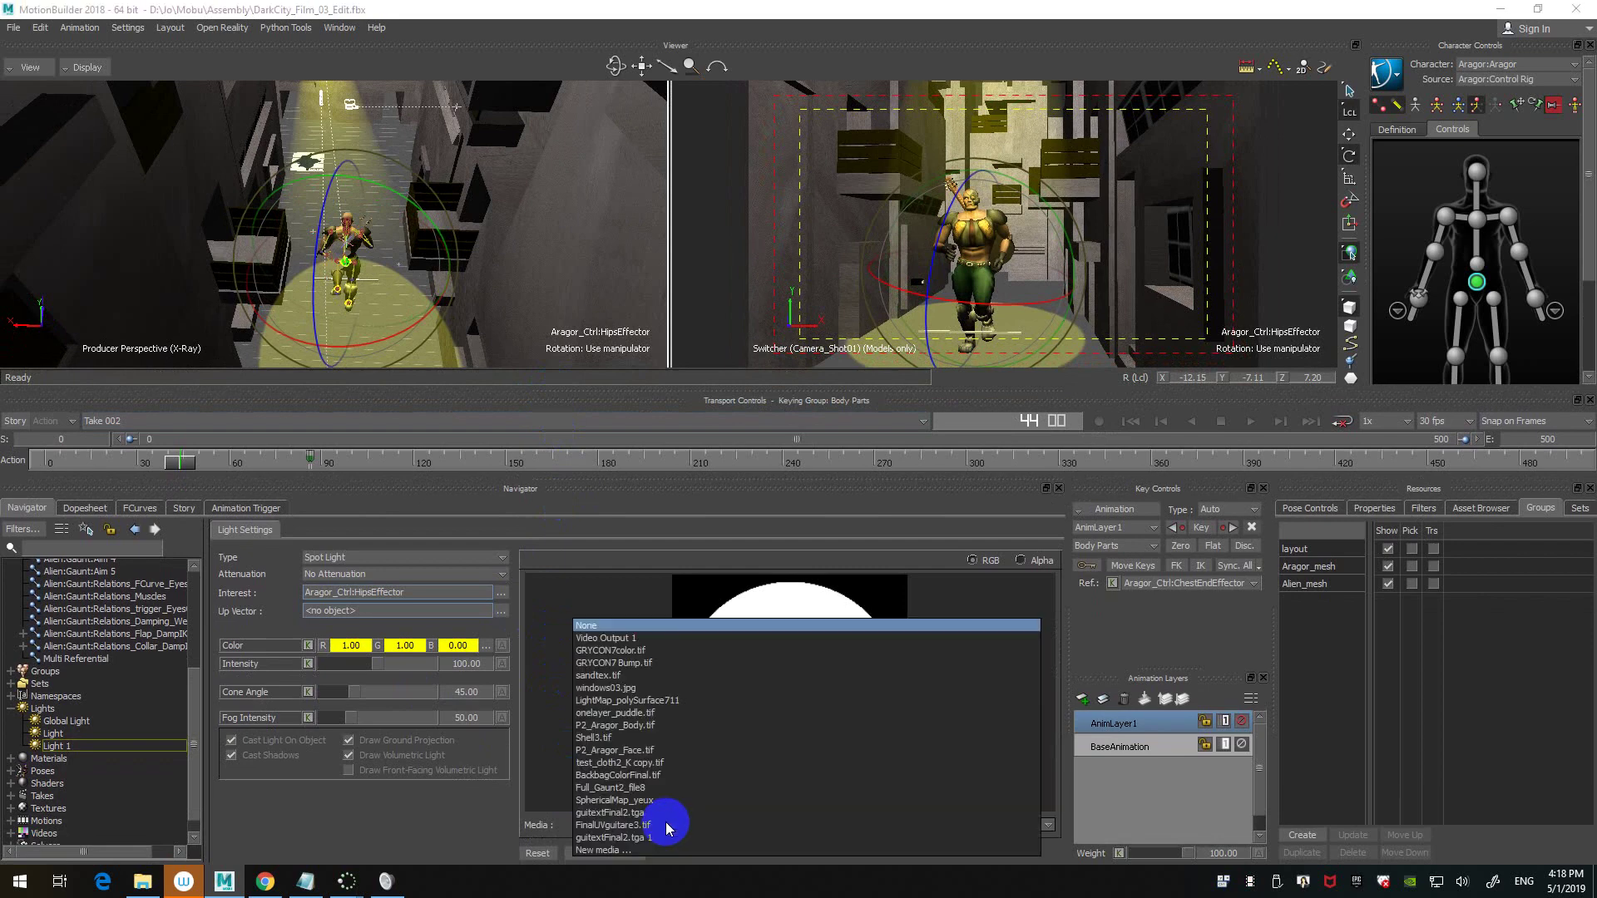
left_click(381, 831)
left_click(633, 825)
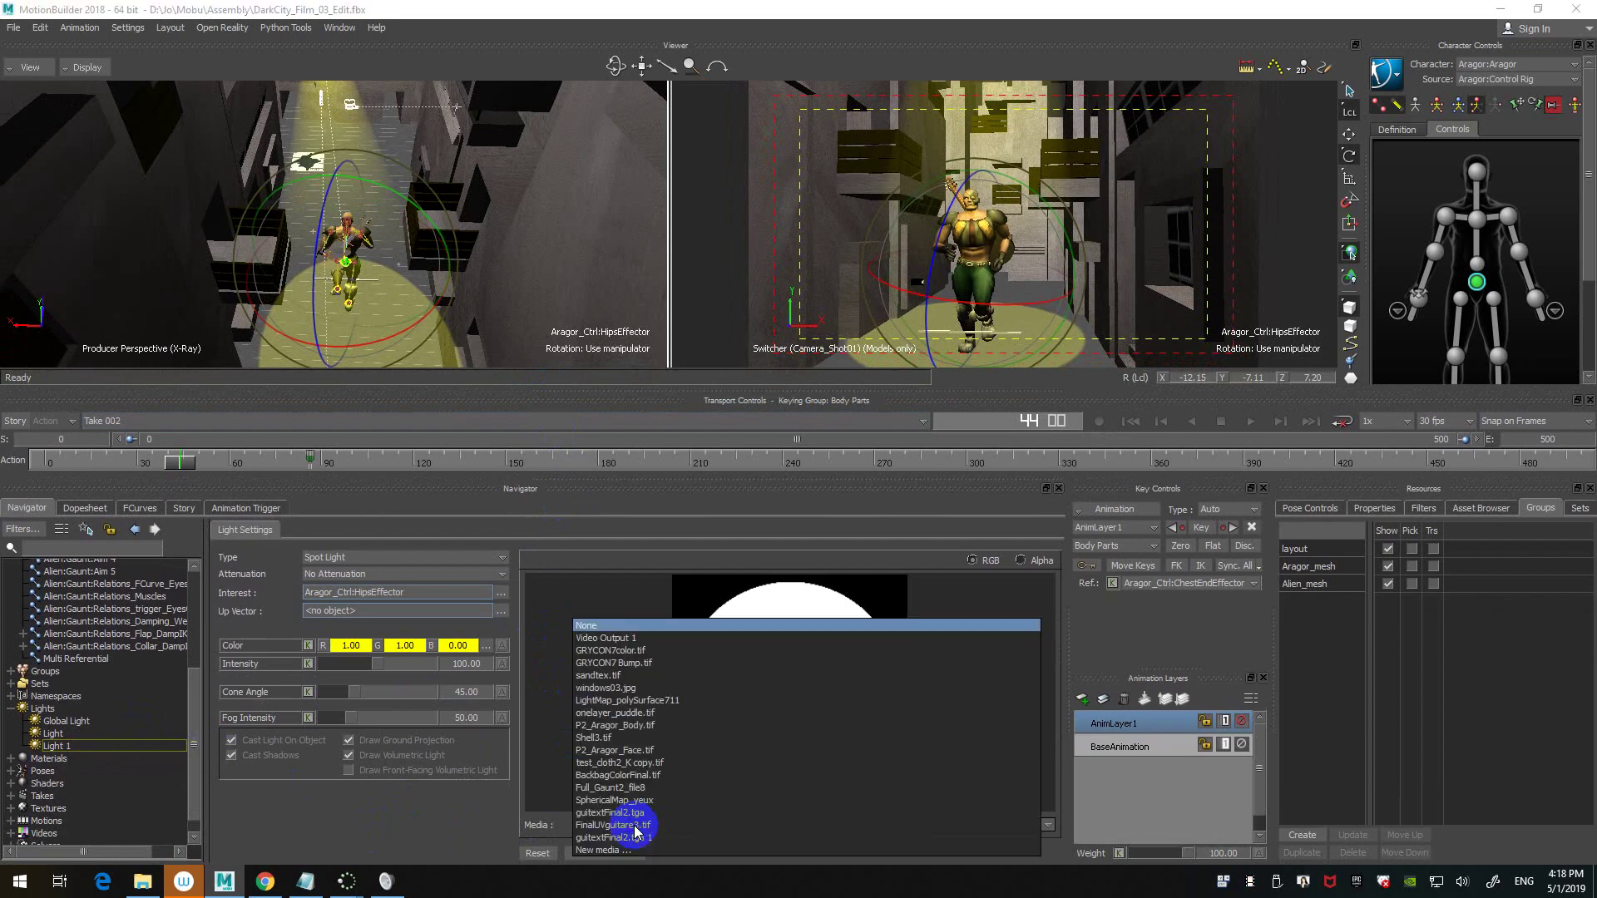
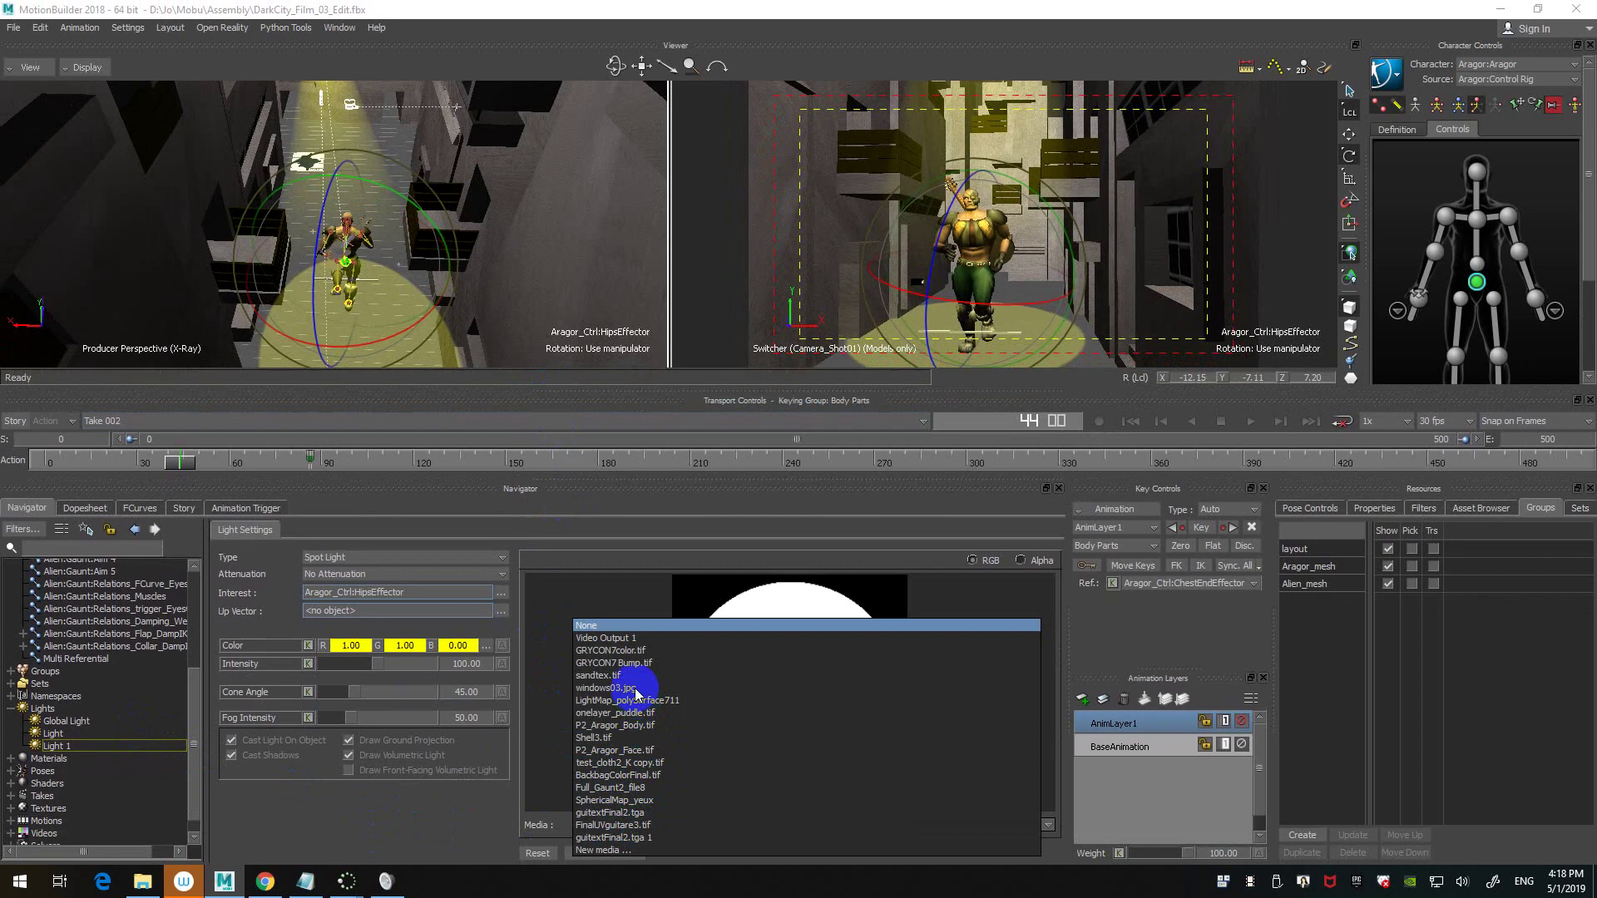
left_click(654, 727)
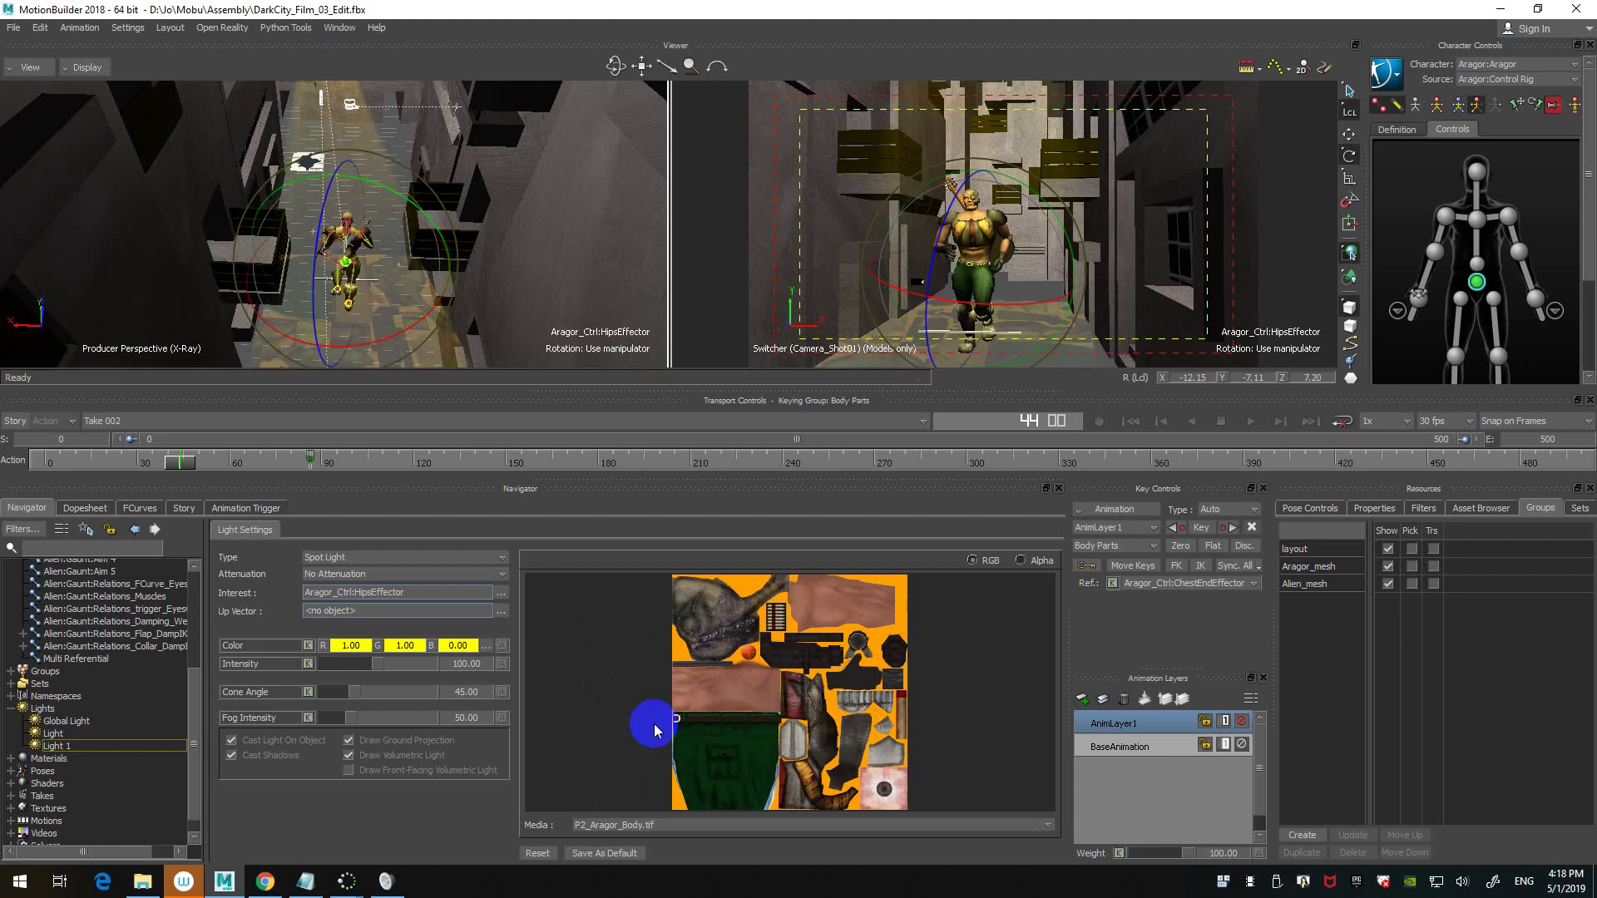
- Inspect the projected texture on the alley floor and turn off Draw Ground Projection for the spot light
left_click_drag(418, 350, 500, 231)
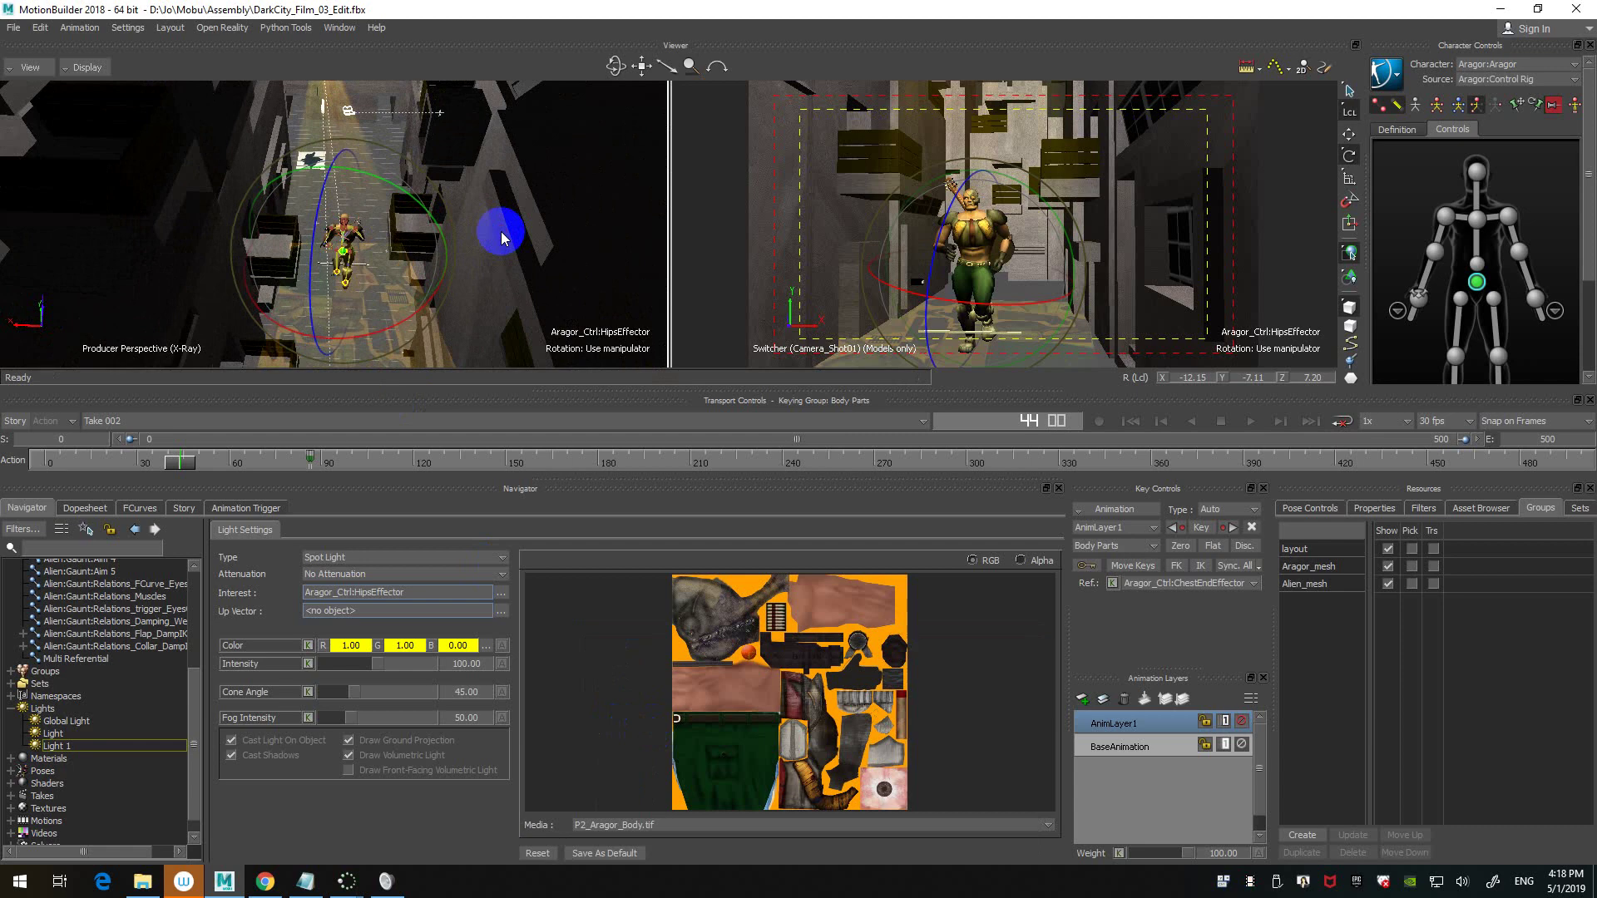
left_click_drag(502, 239, 450, 281)
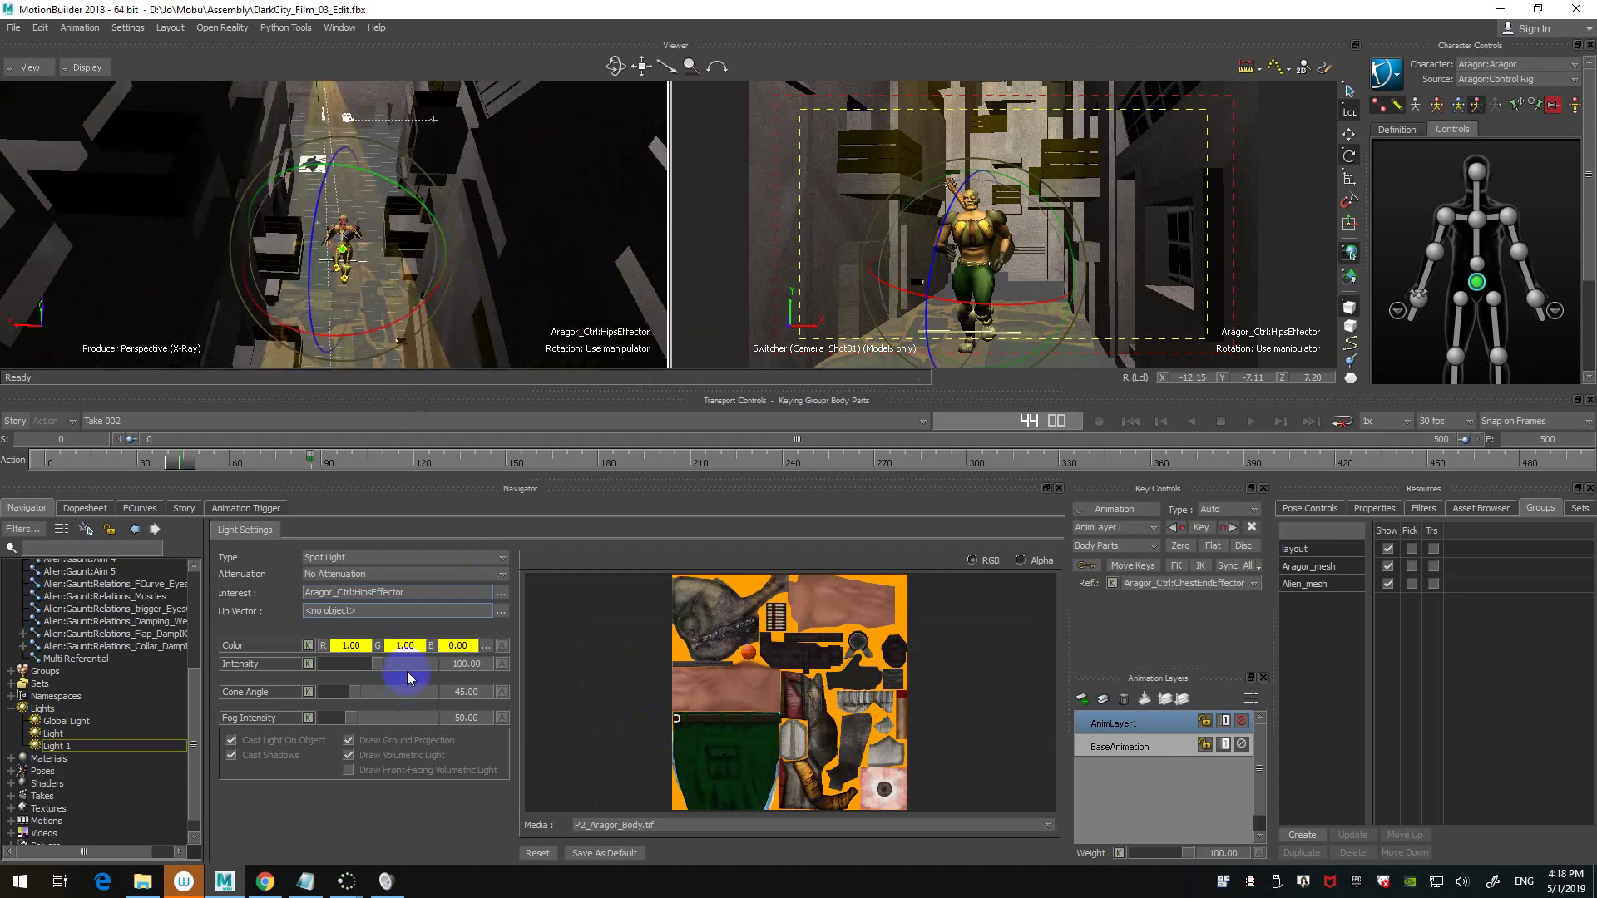
left_click(350, 741)
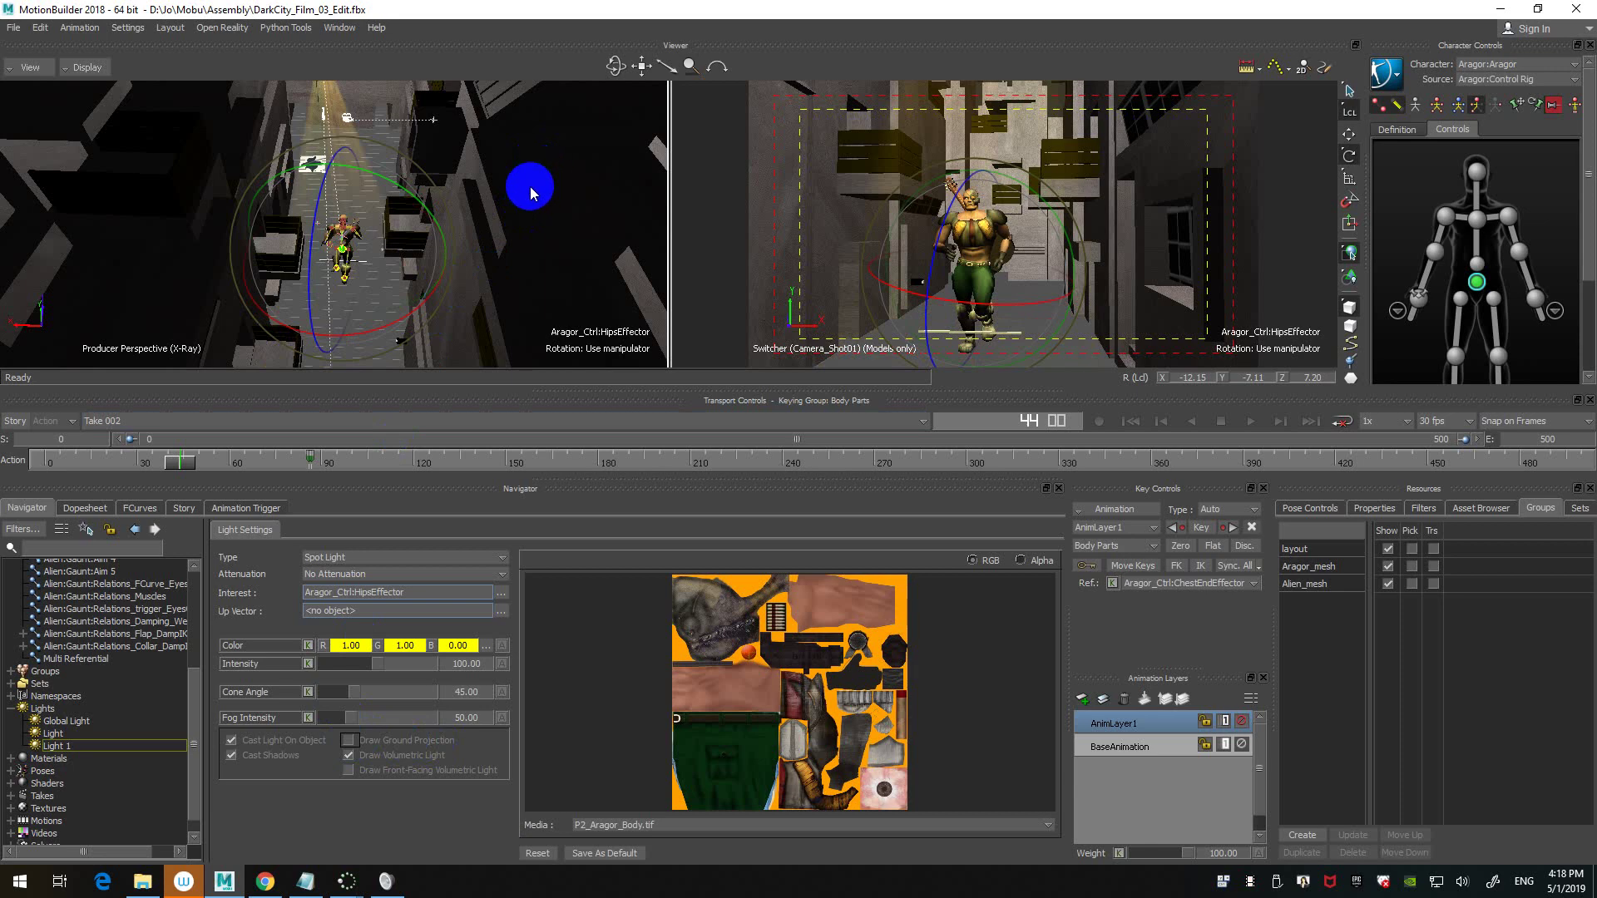
- Enlarge the viewer, show only models in the perspective view, and scrub between frames 10 and 41 to check the volumetric beam
left_click_drag(560, 386, 577, 563)
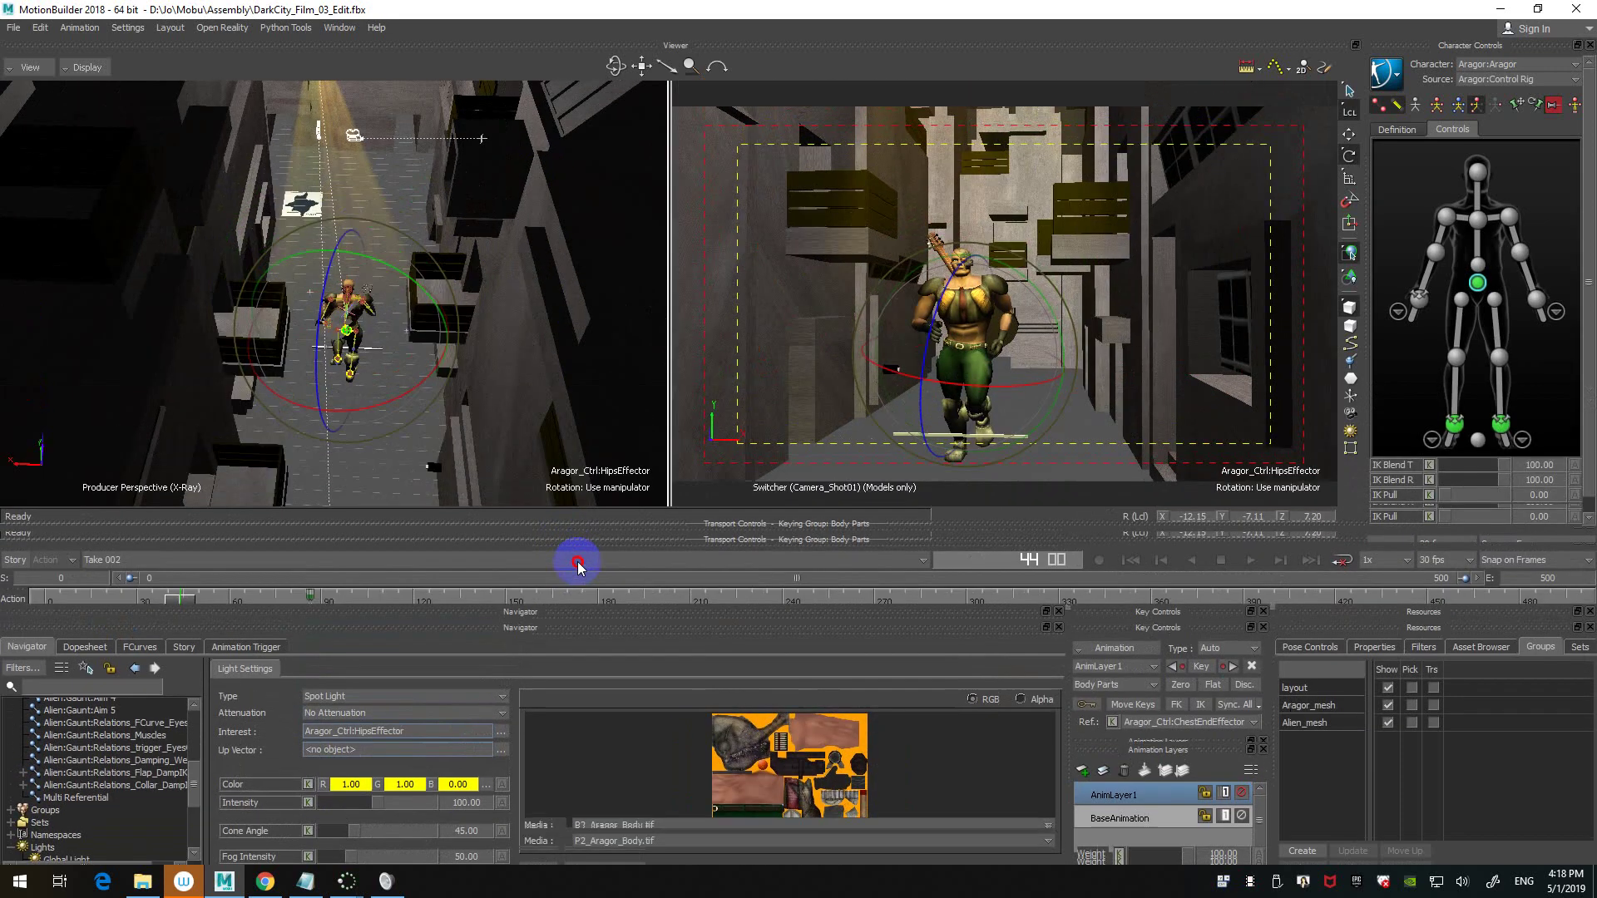
left_click_drag(524, 357, 516, 211, "ctrl+shift")
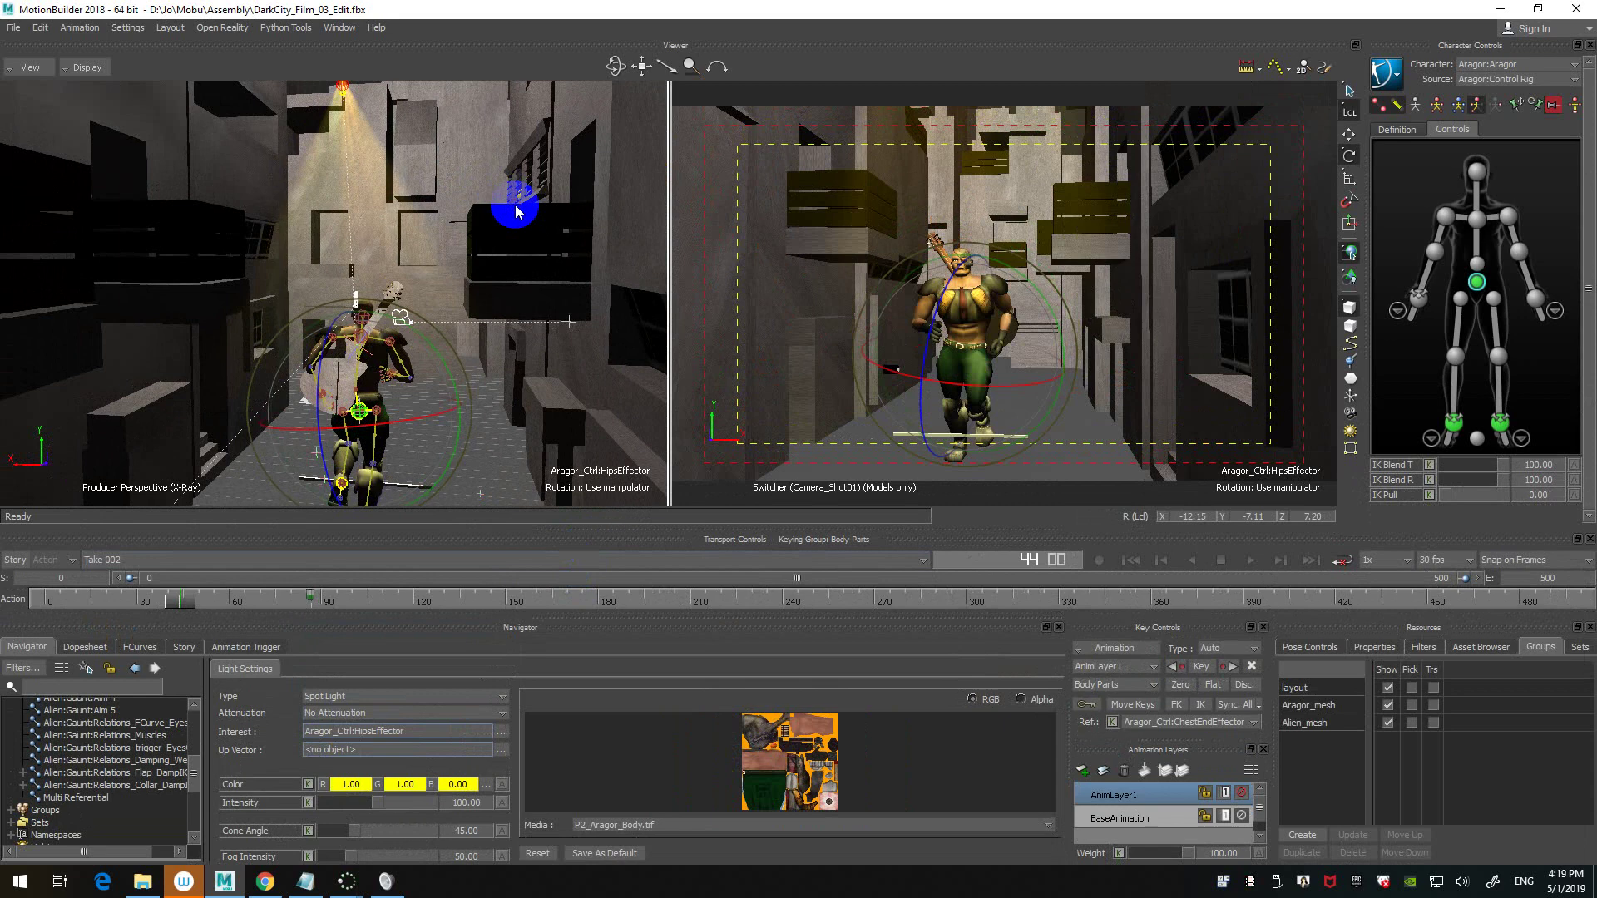
left_click_drag(515, 211, 500, 173, "ctrl+shift")
left_click(447, 162)
key("ctrl+a")
key("ctrl+a")
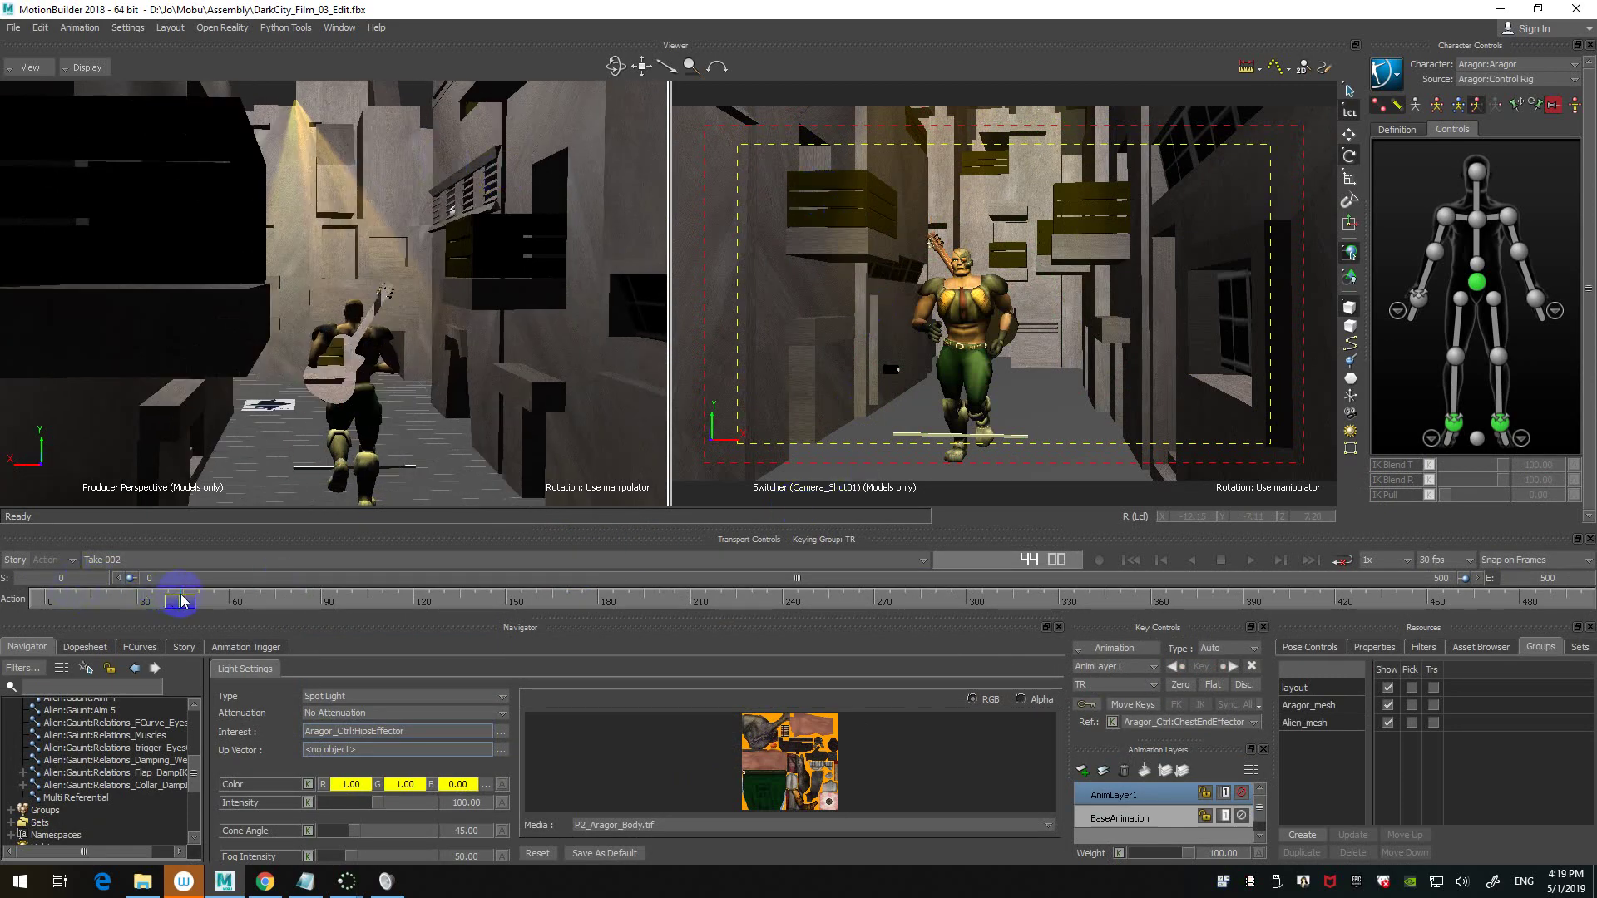
left_click_drag(181, 599, 75, 597)
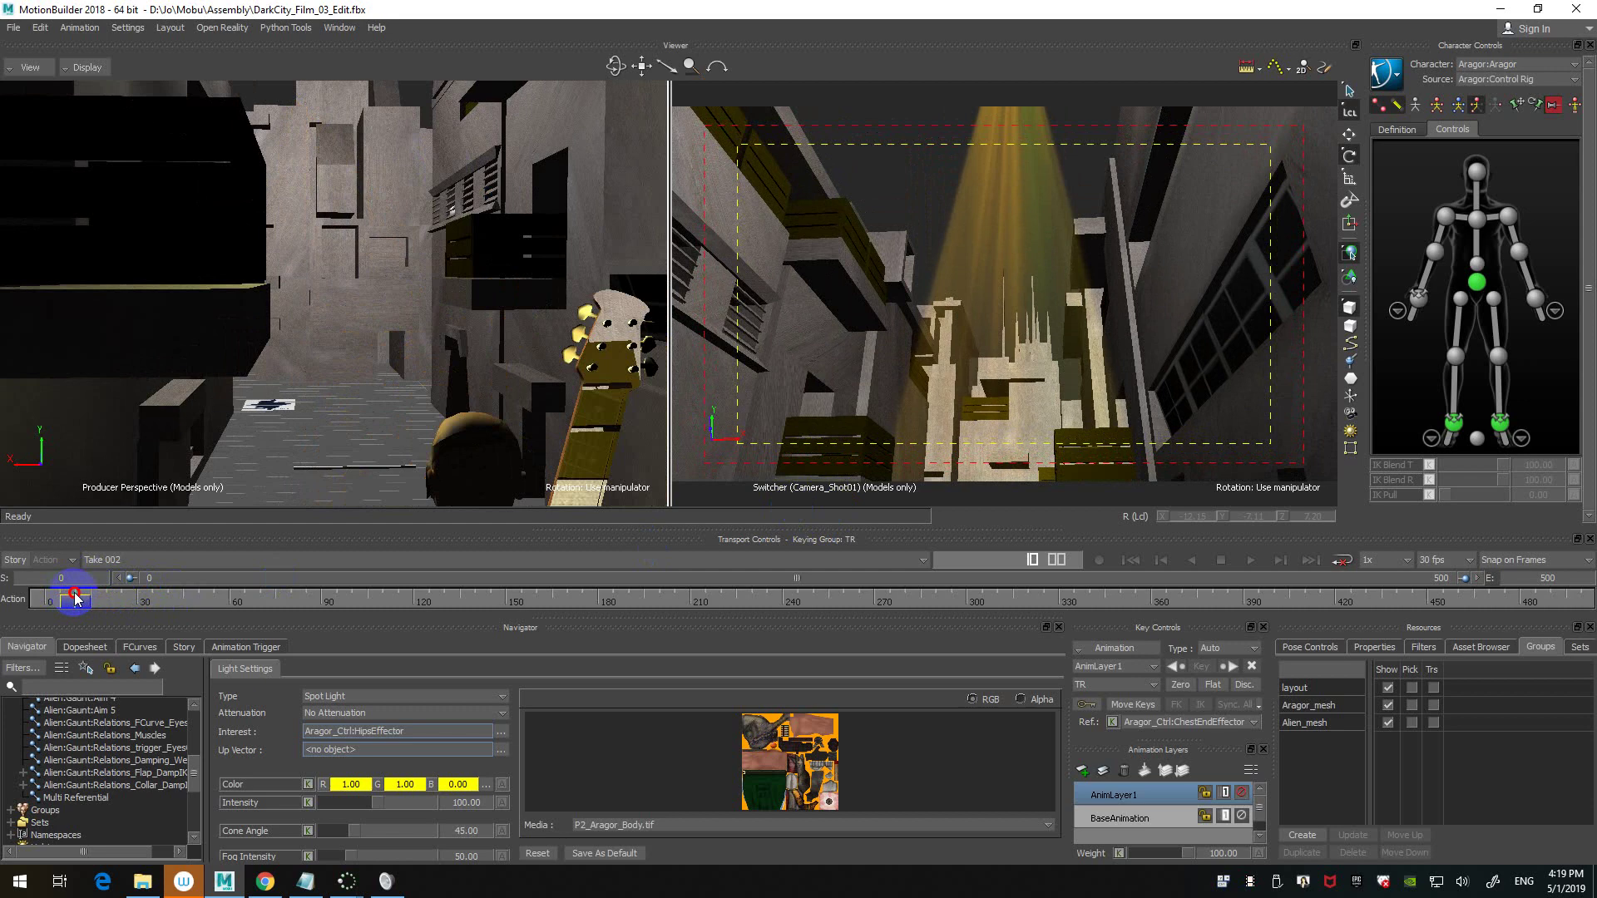
left_click_drag(74, 597, 171, 590)
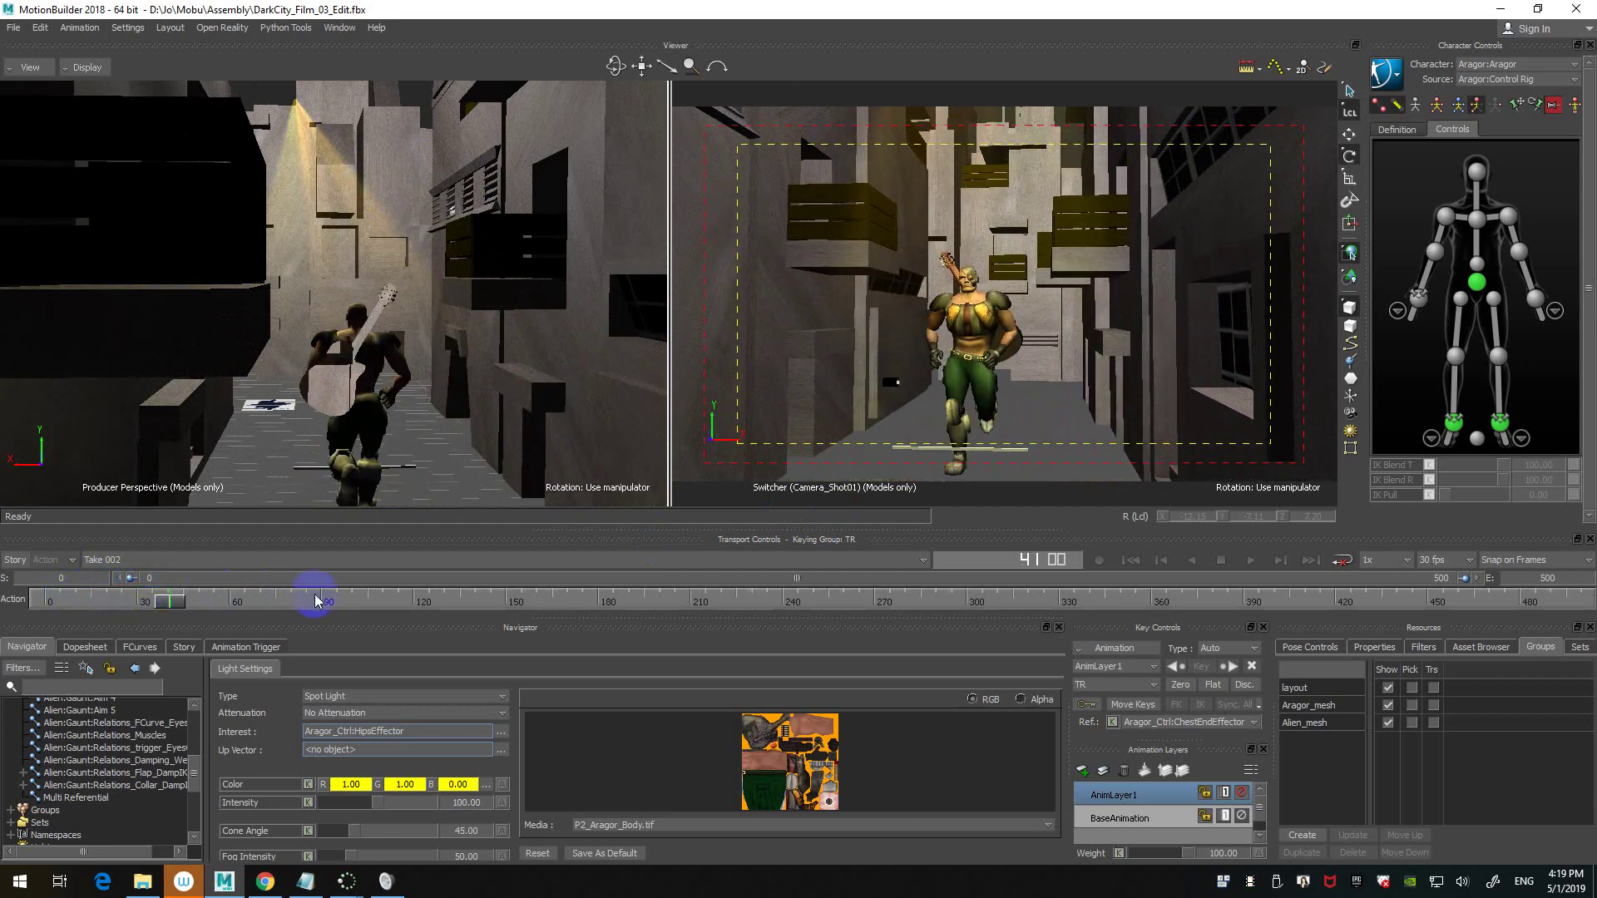
- Enlarge the light settings area, select Light 1 and review the images available as its media
left_click_drag(446, 529, 450, 358)
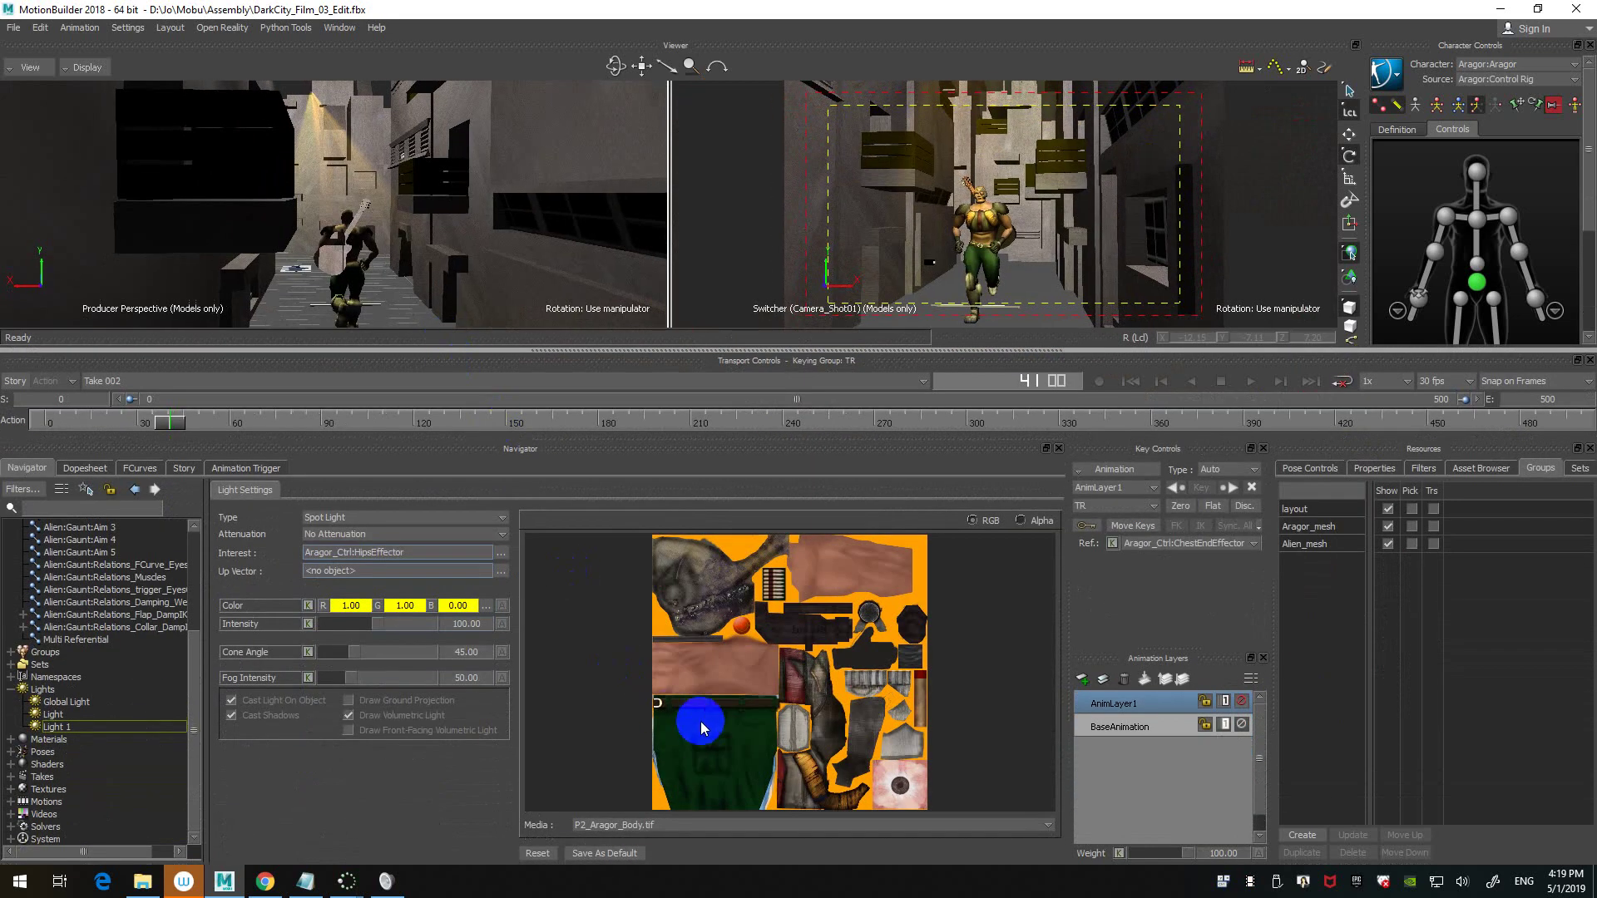
left_click(688, 826)
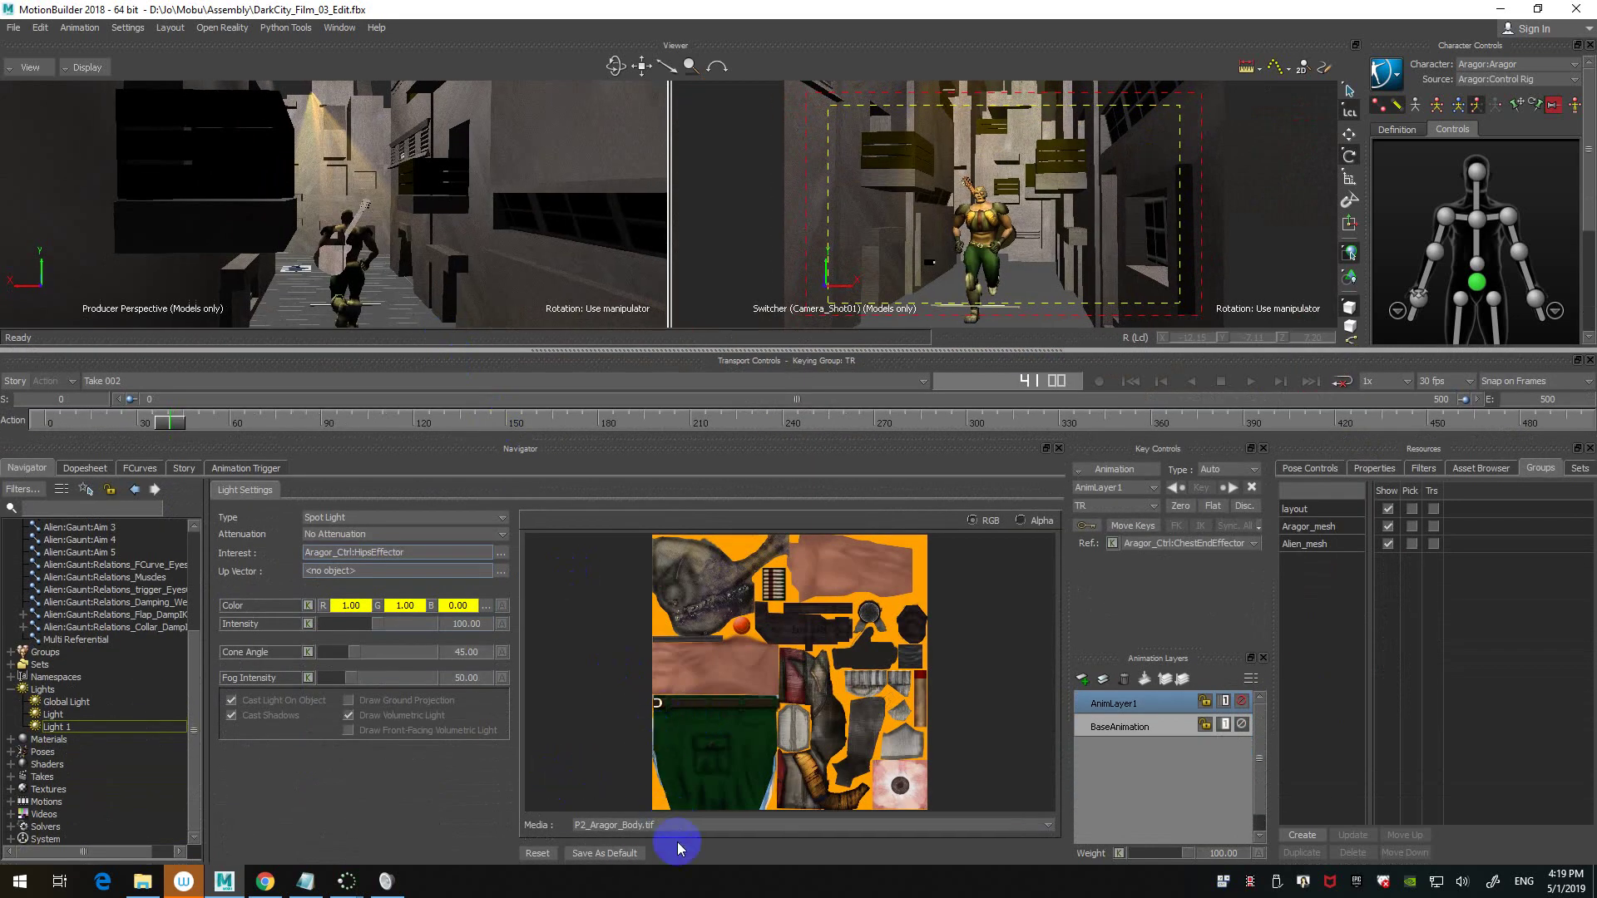
left_click(458, 832)
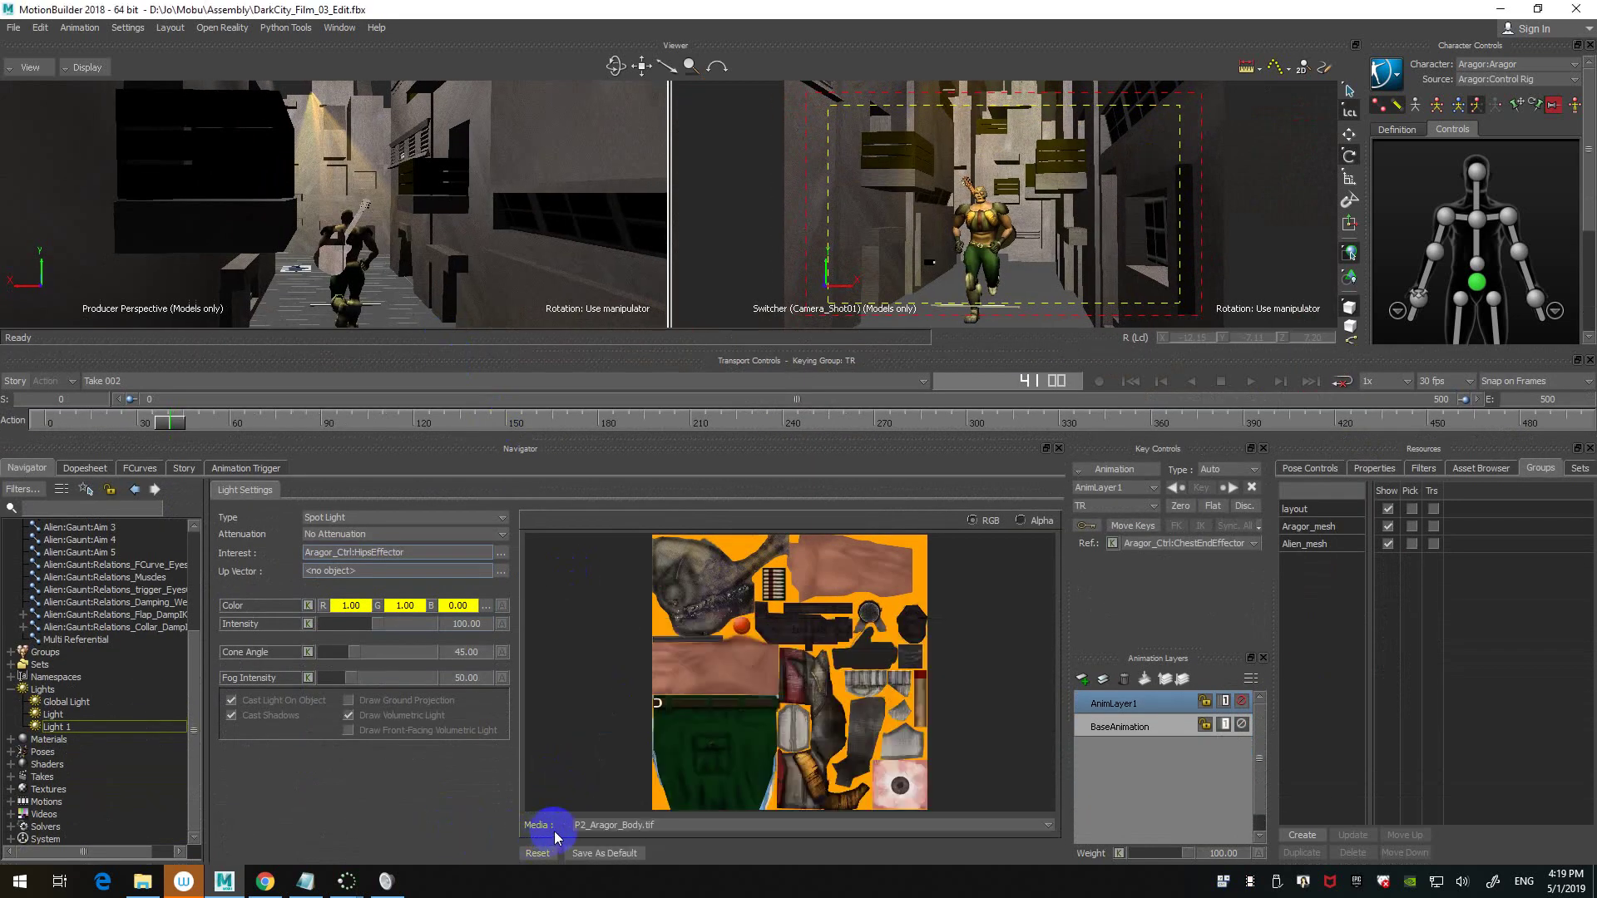
left_click(75, 728)
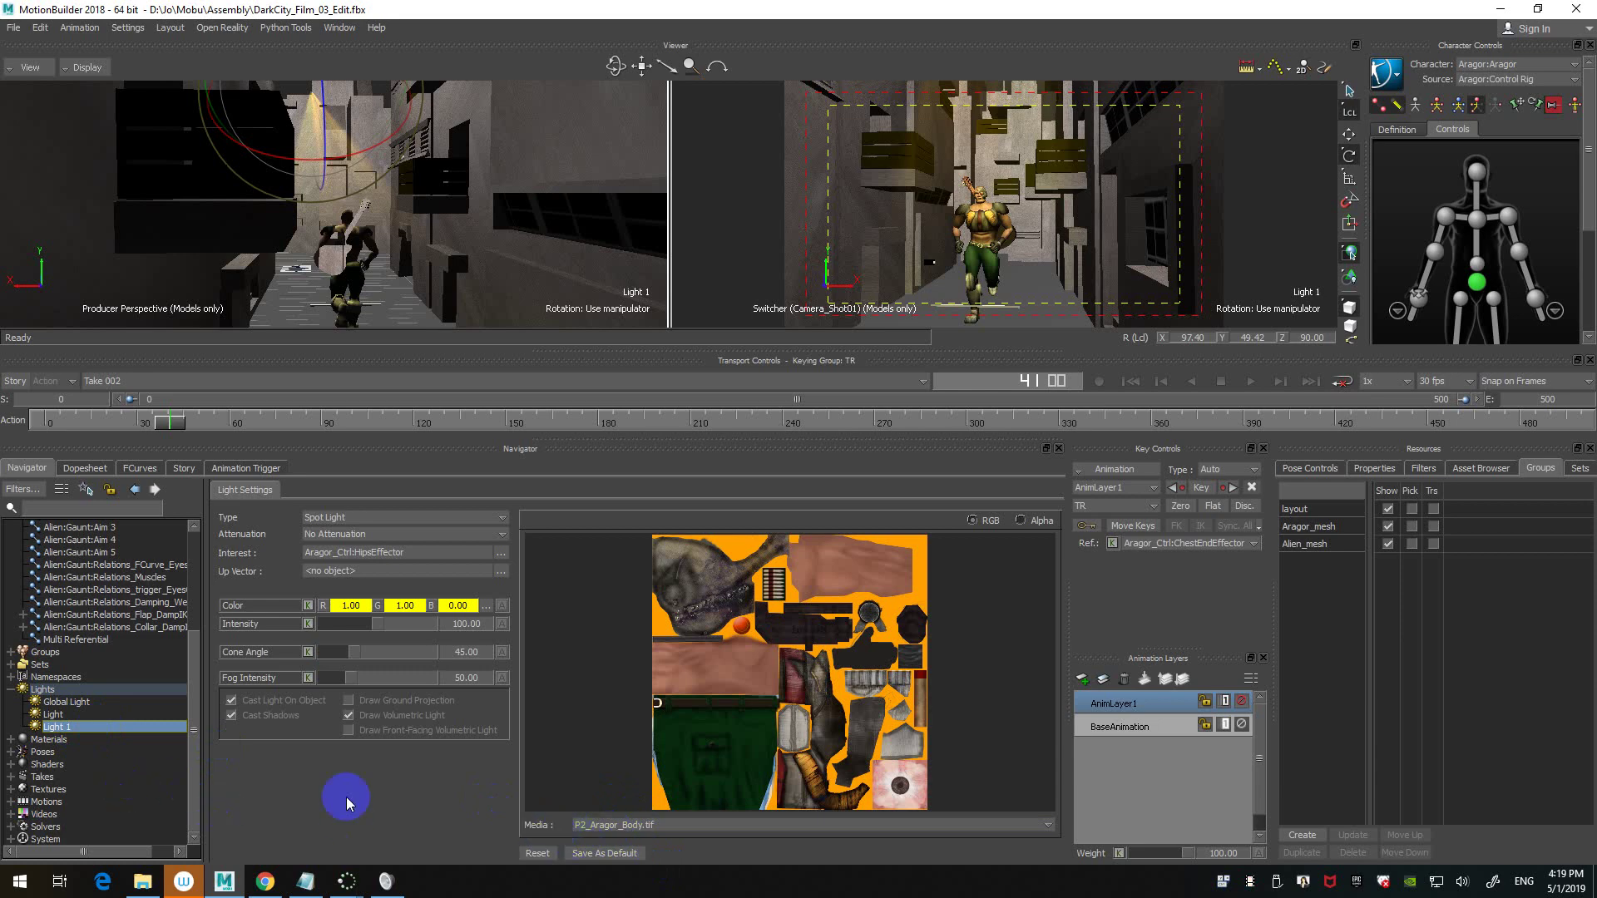
left_click(632, 825)
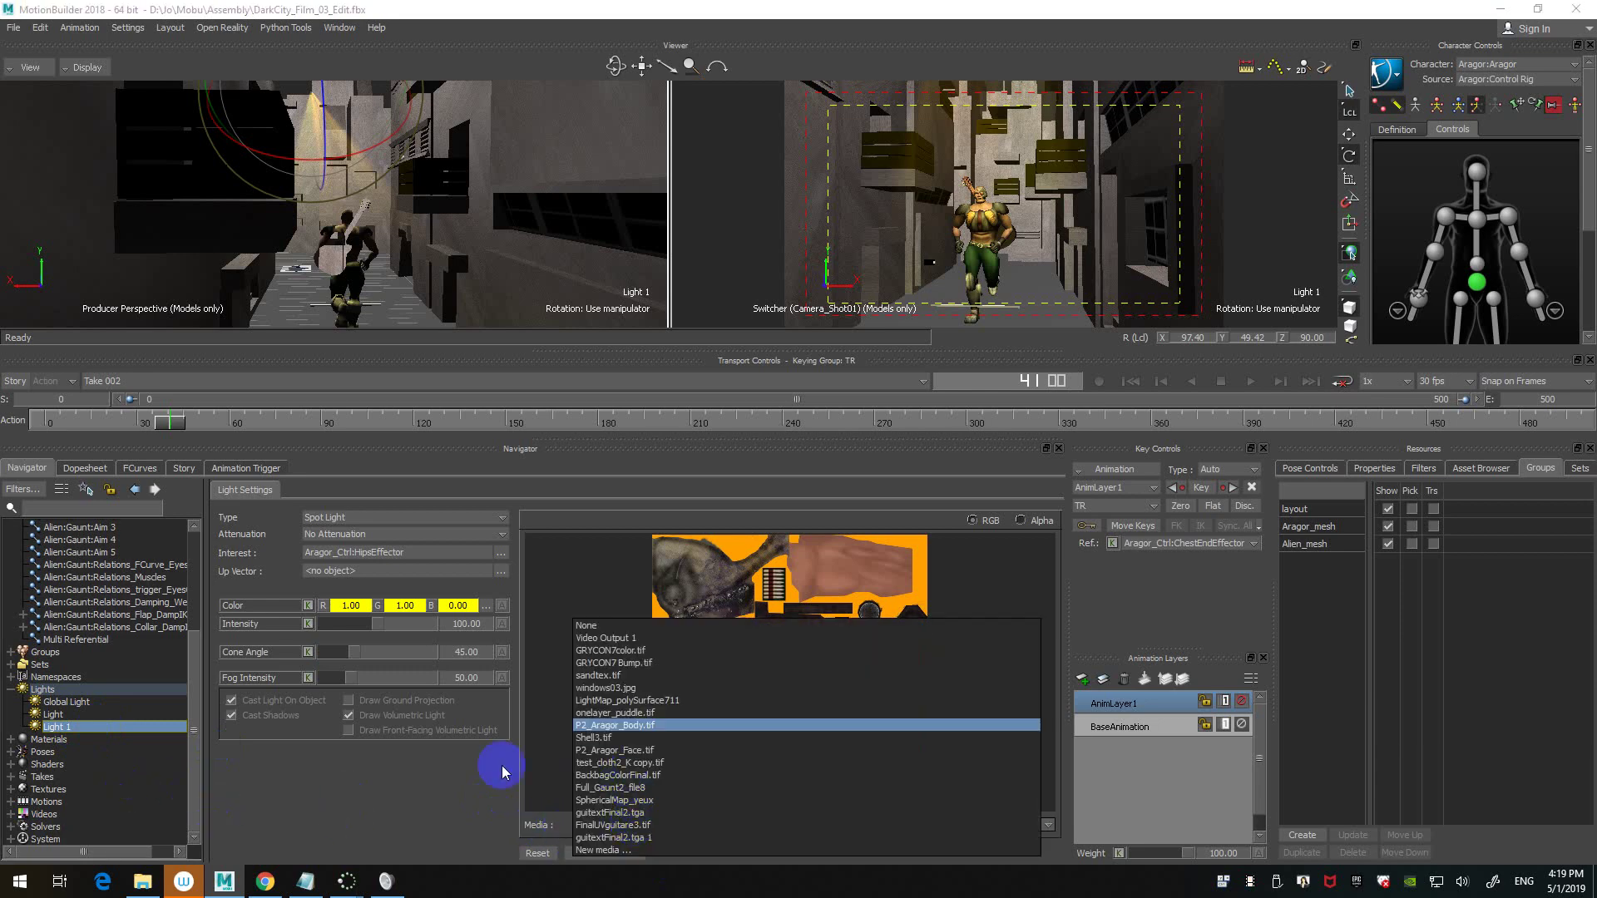
left_click(436, 804)
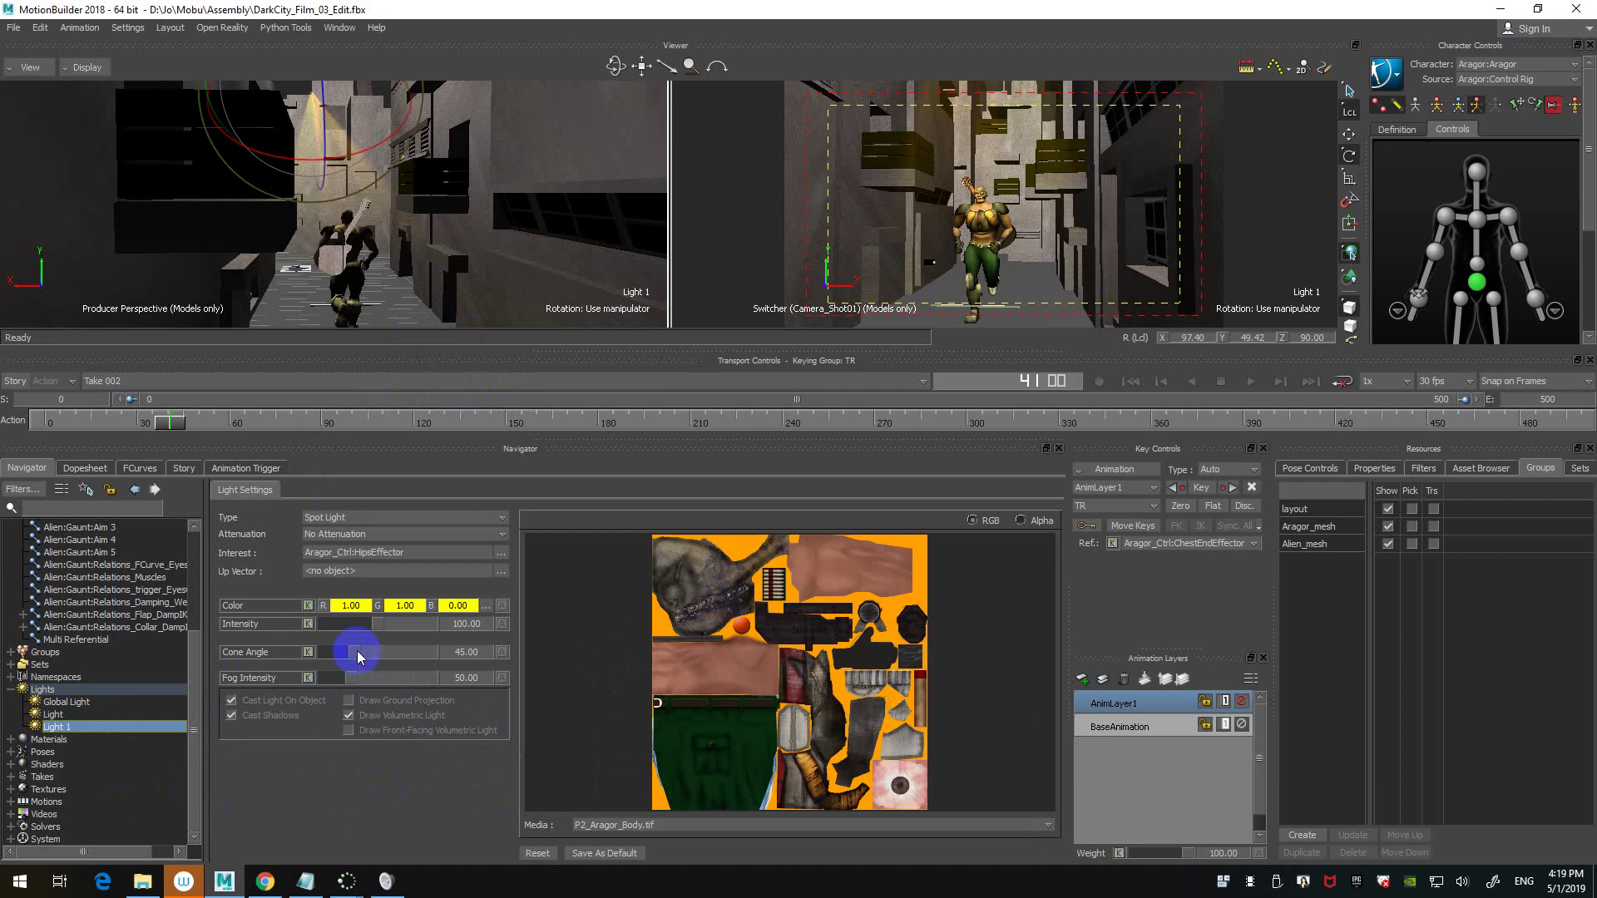
- Widen the spot light's cone angle to about 50.47, raise its fog intensity to about 73.85, and inspect the beam in an enlarged viewer
left_click_drag(354, 650, 358, 653)
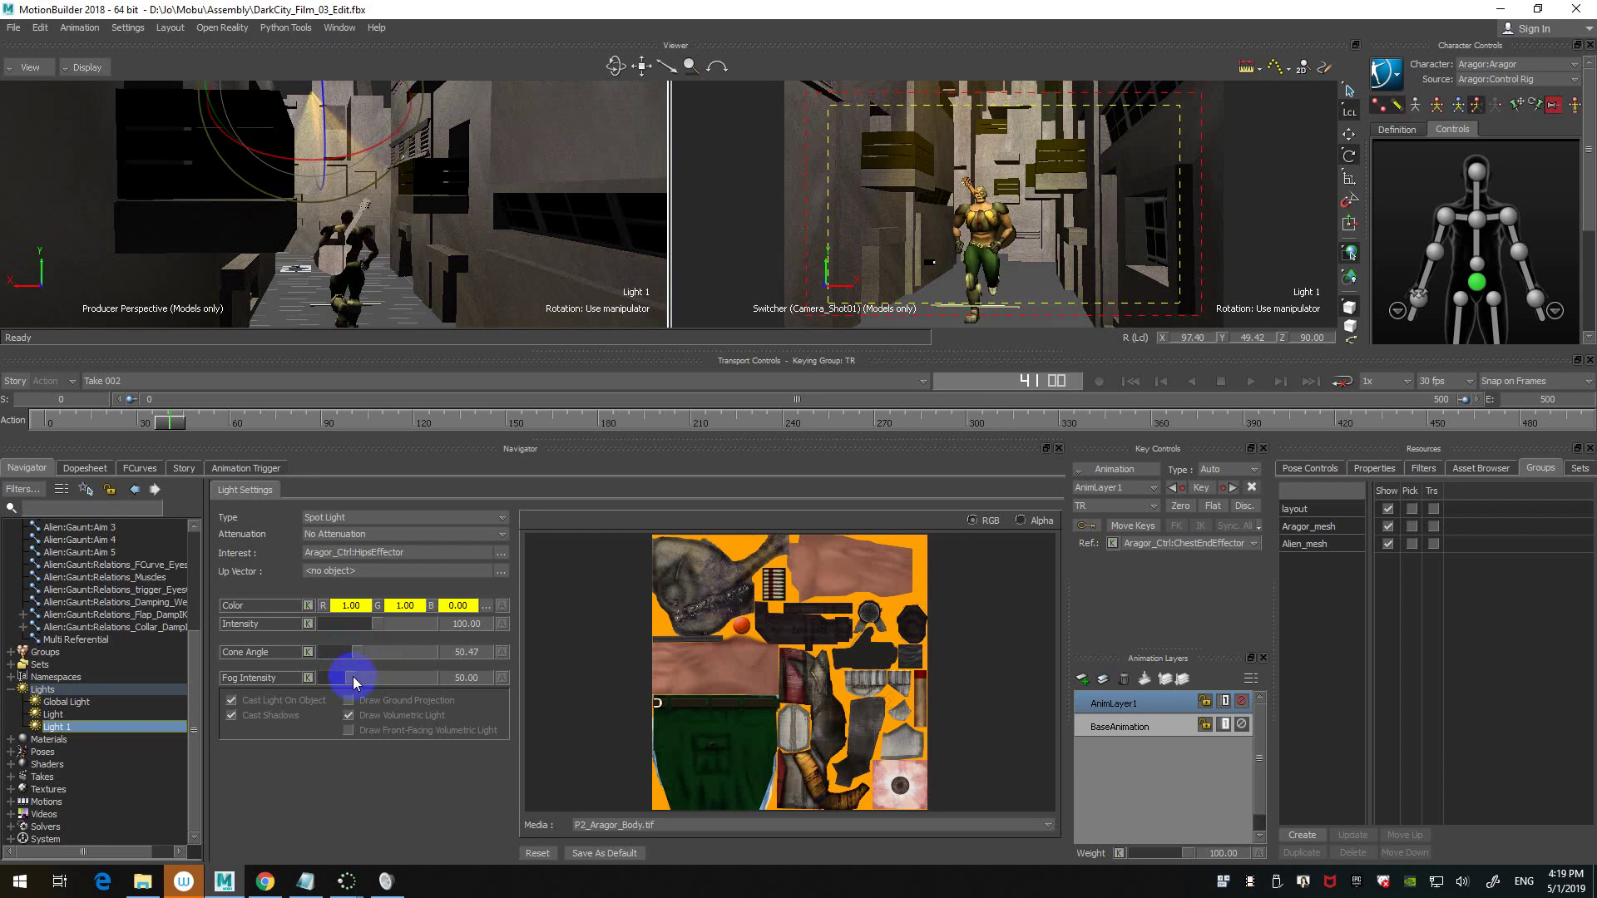
mouse_move(353, 676)
left_mouse_down()
mouse_move(381, 677)
mouse_move(348, 677)
mouse_move(364, 677)
left_mouse_up()
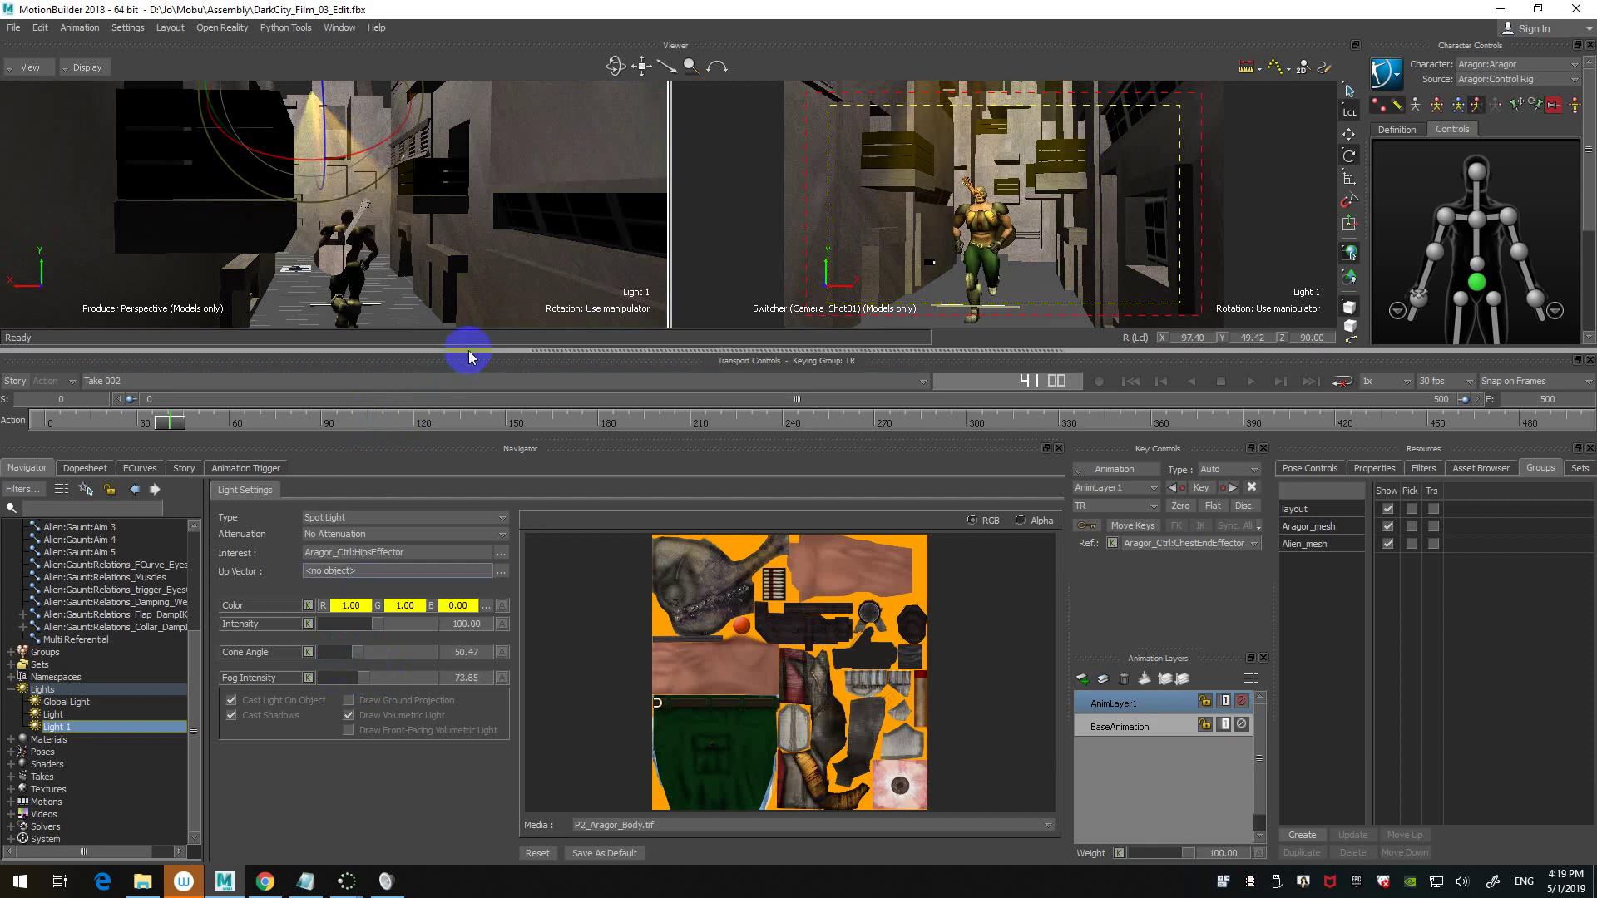
left_click_drag(467, 351, 478, 448)
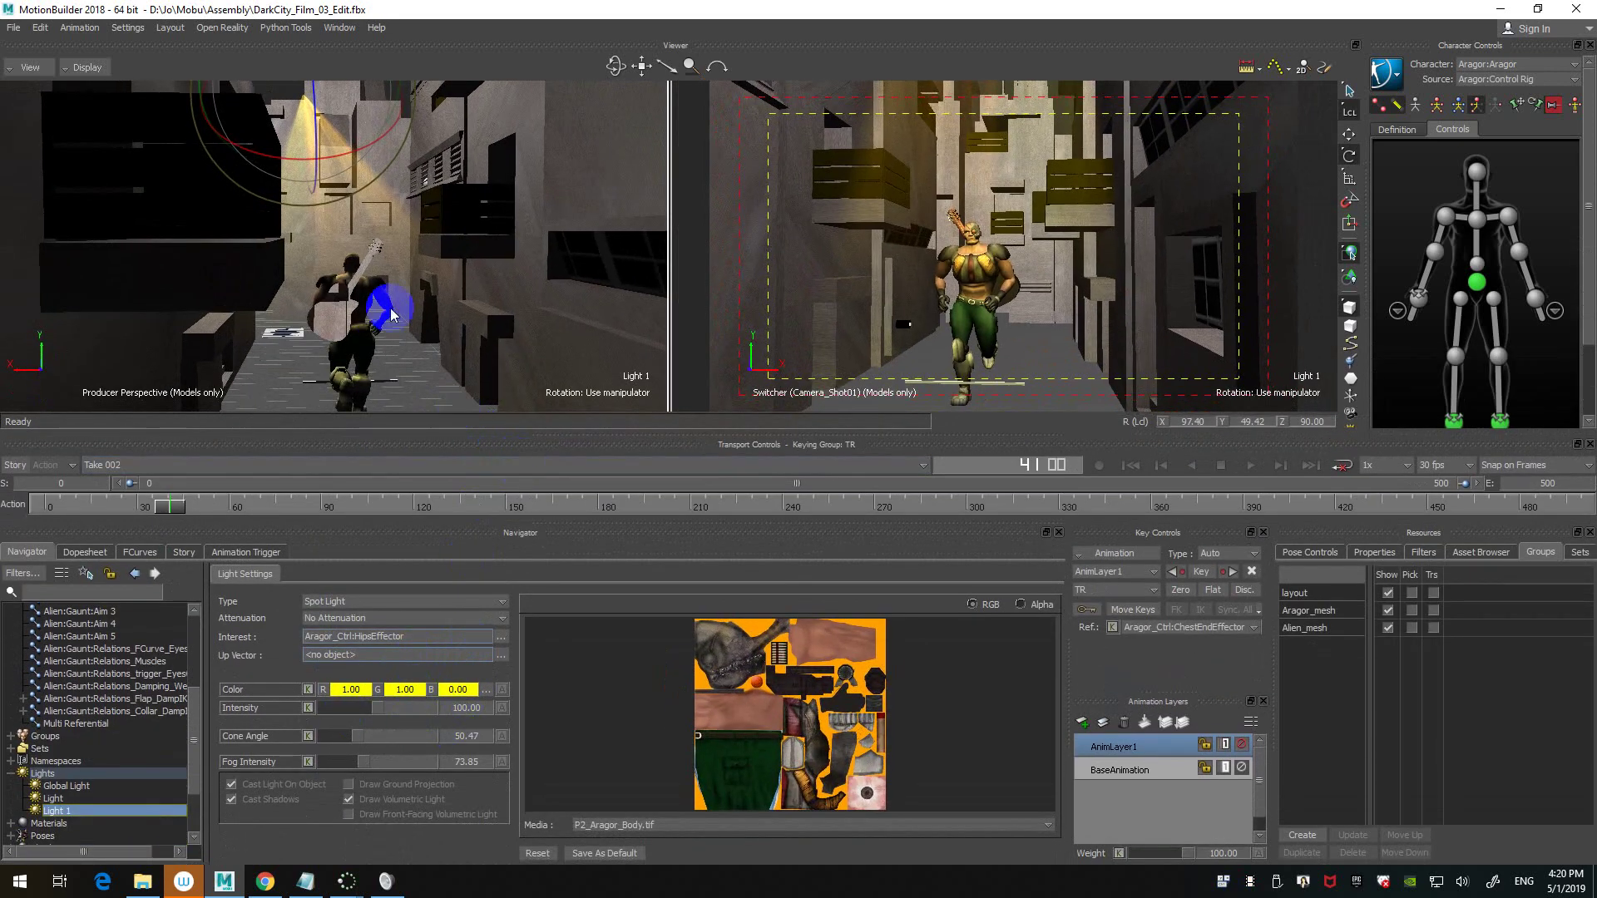
scroll(458, 295, "down", 1)
scroll(458, 291, "up", 2)
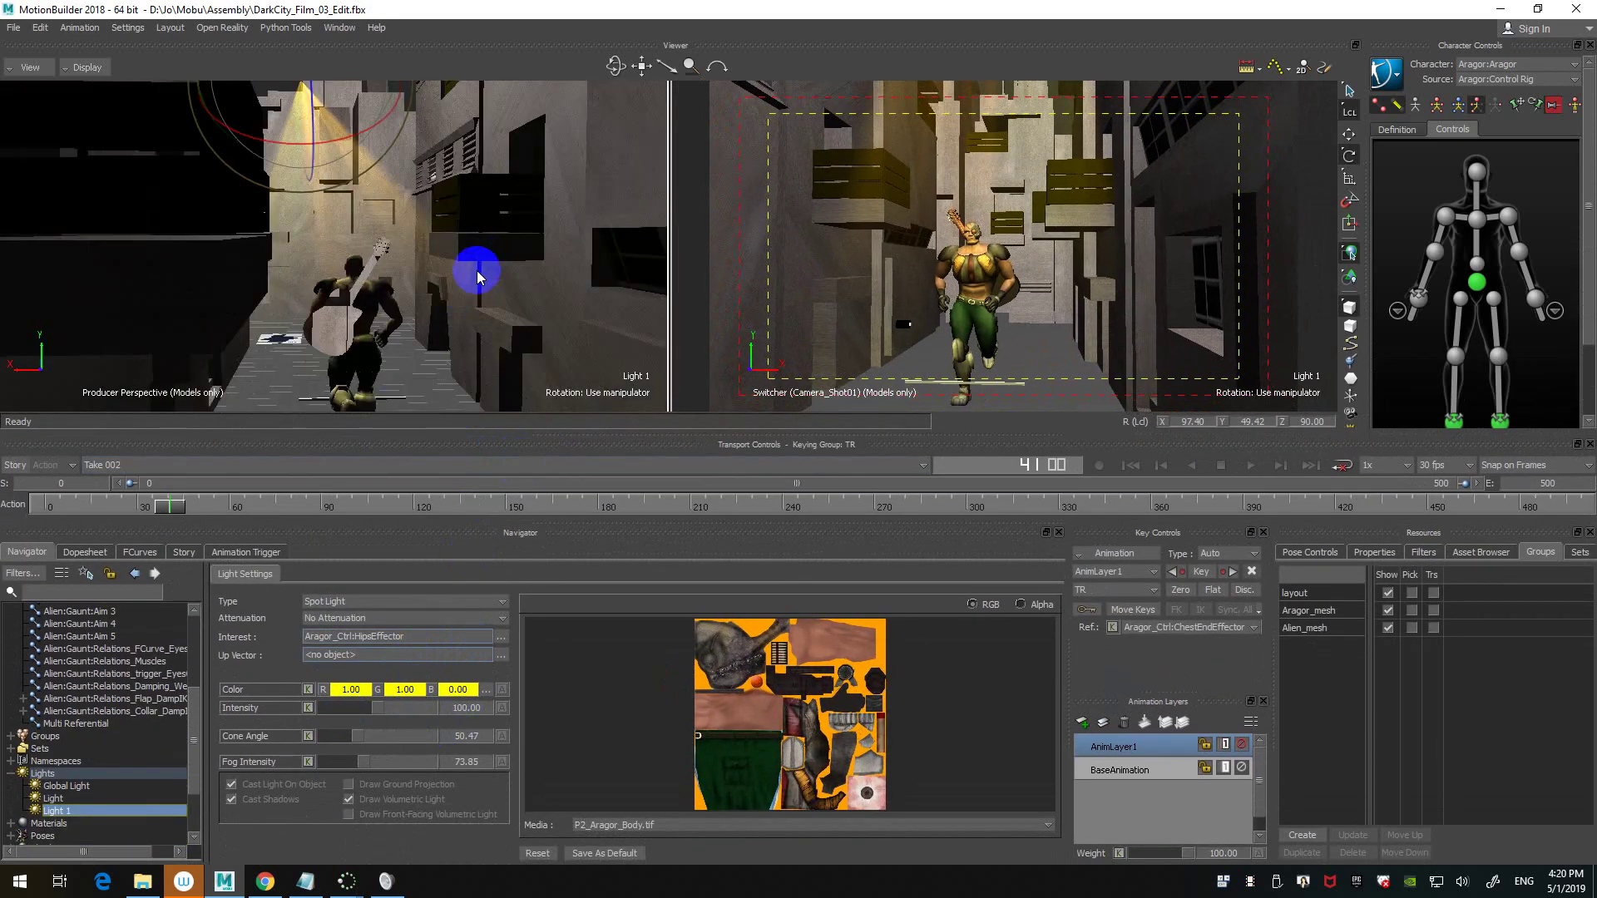
scroll(474, 262, "up", 3)
left_click_drag(481, 259, 381, 298)
left_click(382, 297)
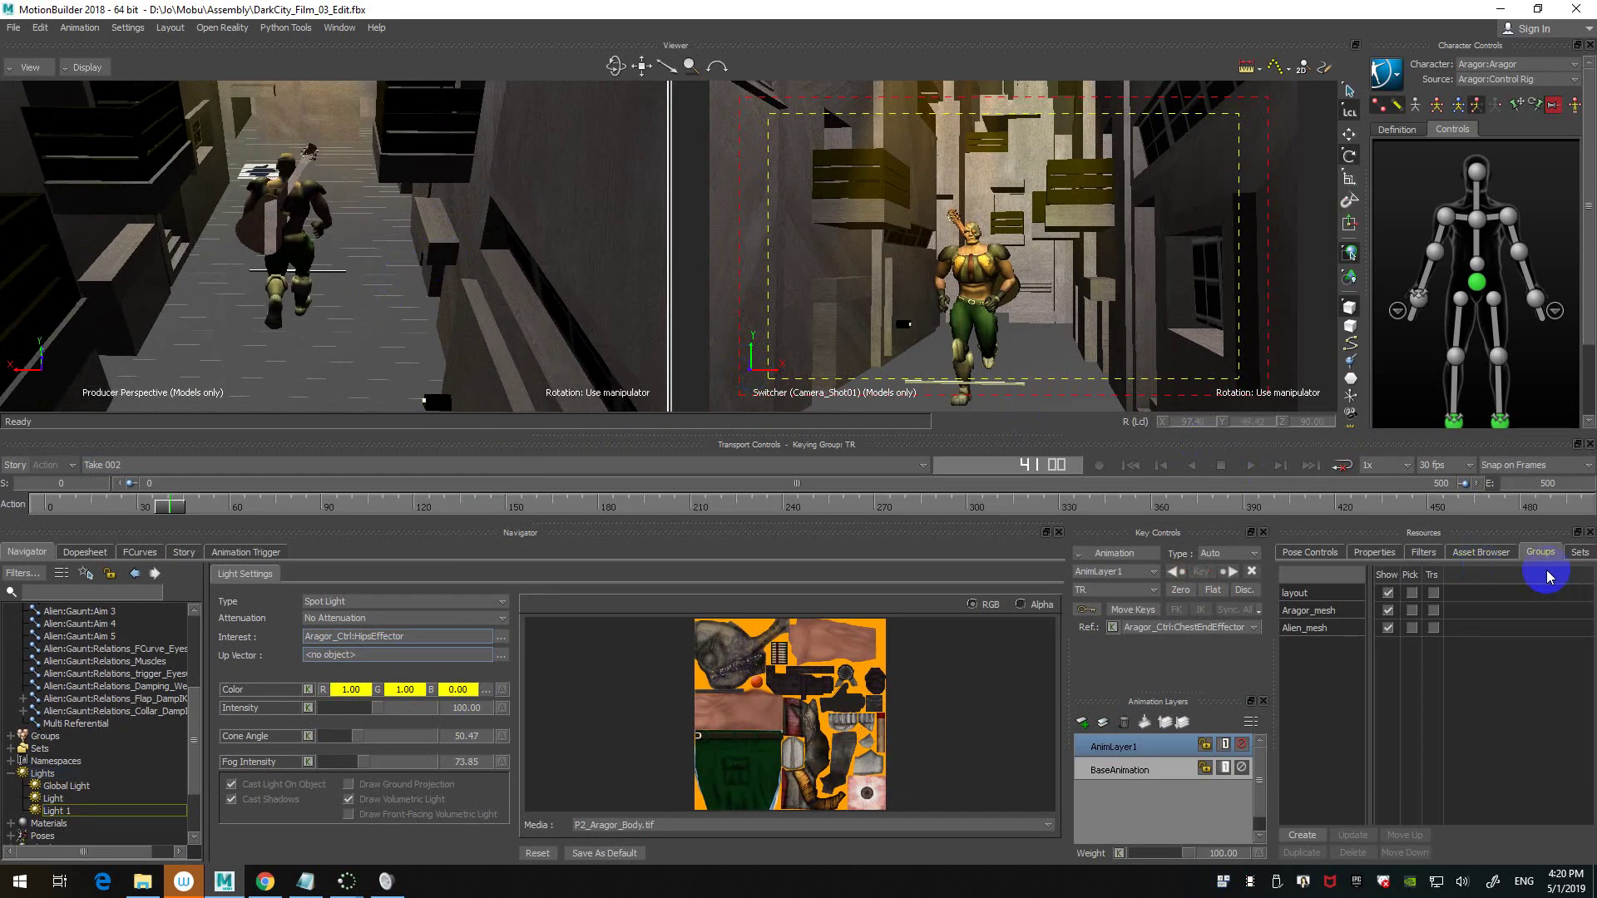
- Browse the Shaders templates under Shading Elements in the asset library and select the Live Shadow shader
left_click(1482, 552)
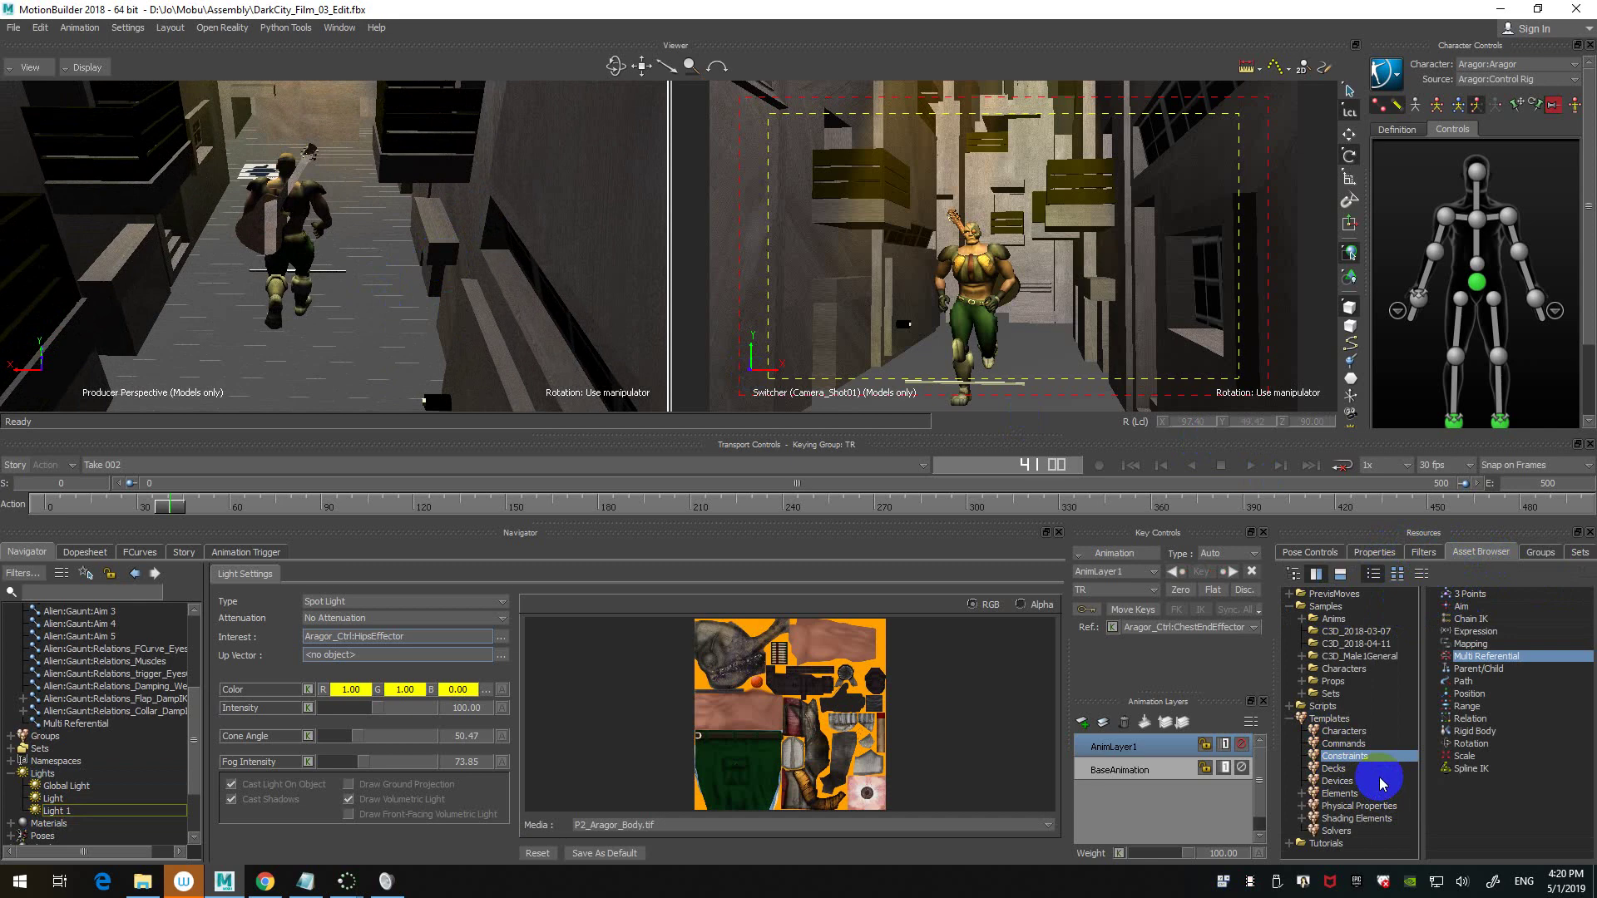
left_click(1365, 821)
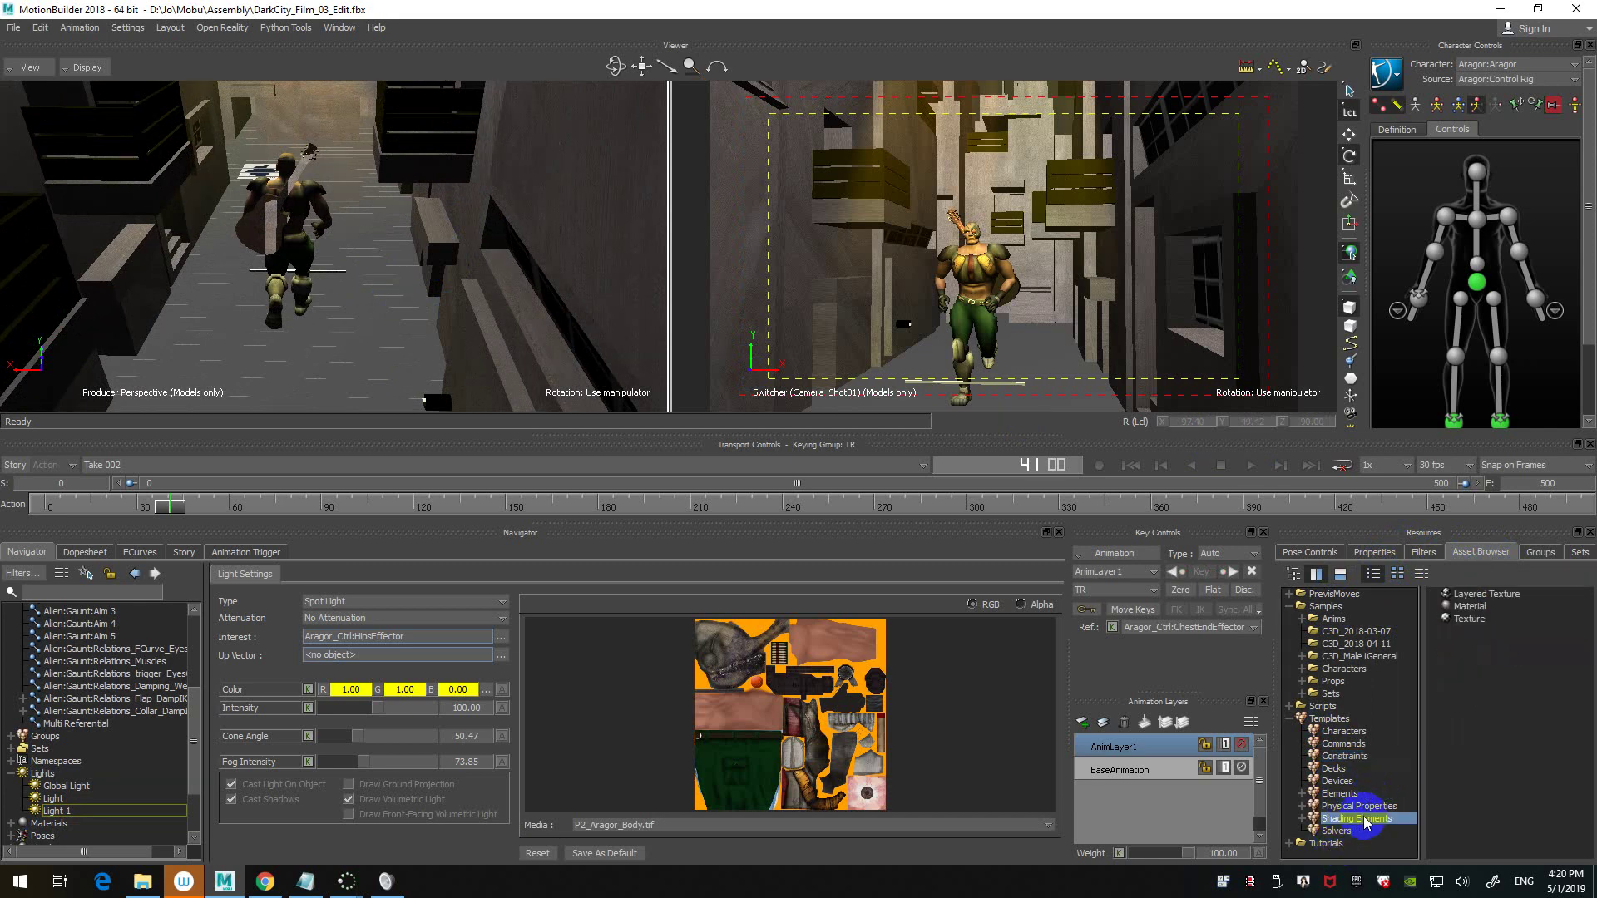
left_click(1302, 819)
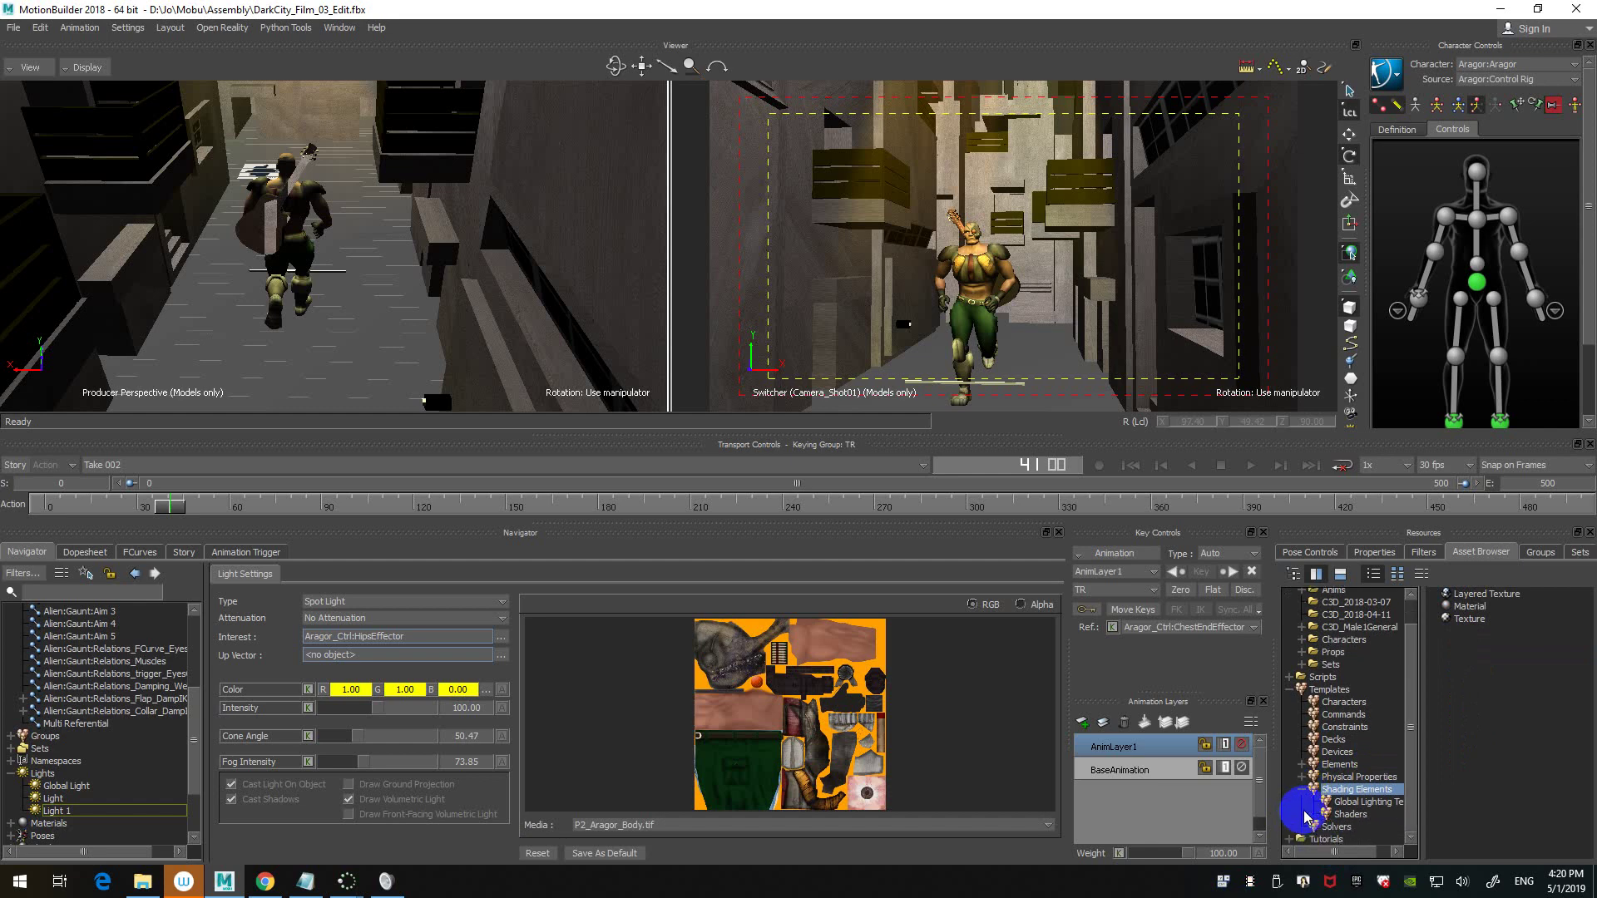
left_click(1361, 815)
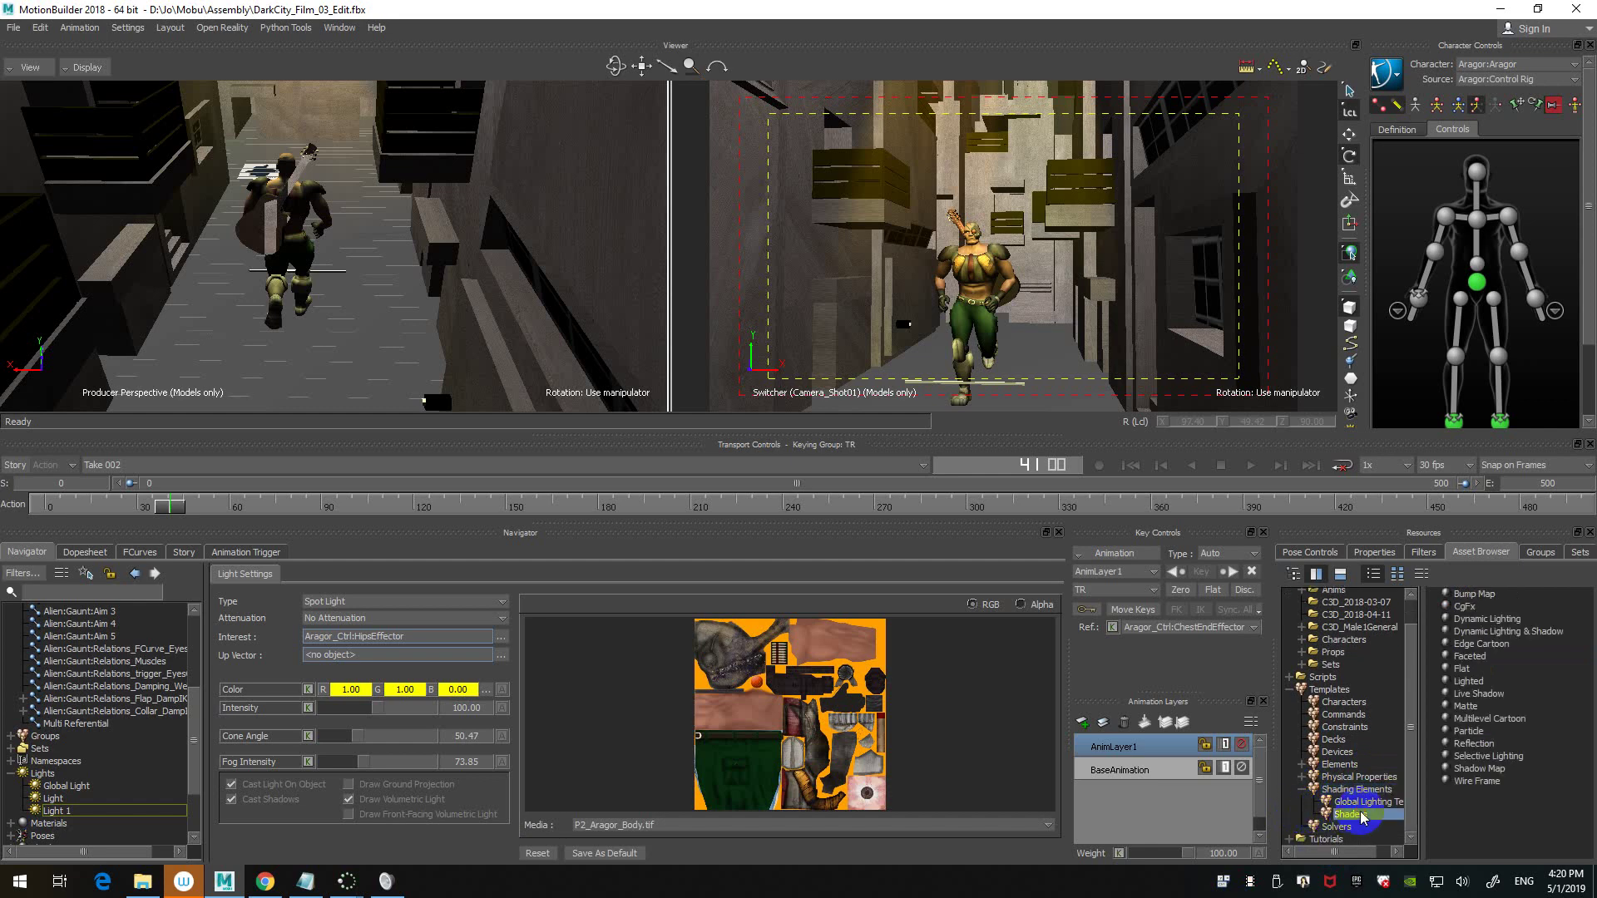
left_click(1497, 743)
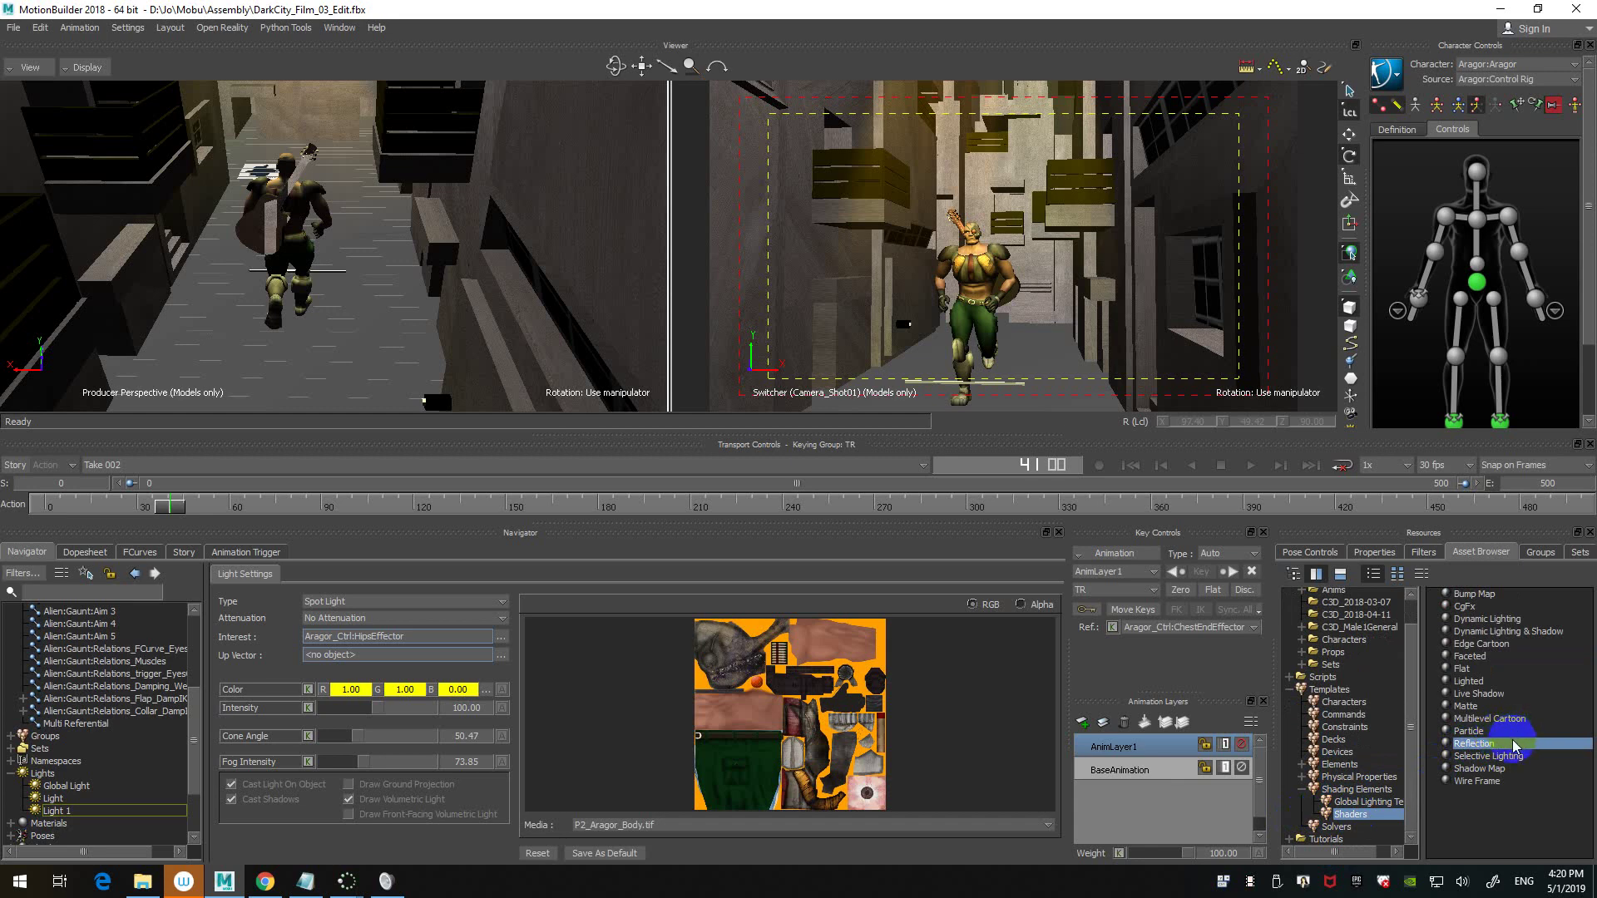
left_click_drag(1506, 744, 1507, 744)
left_click(1504, 694)
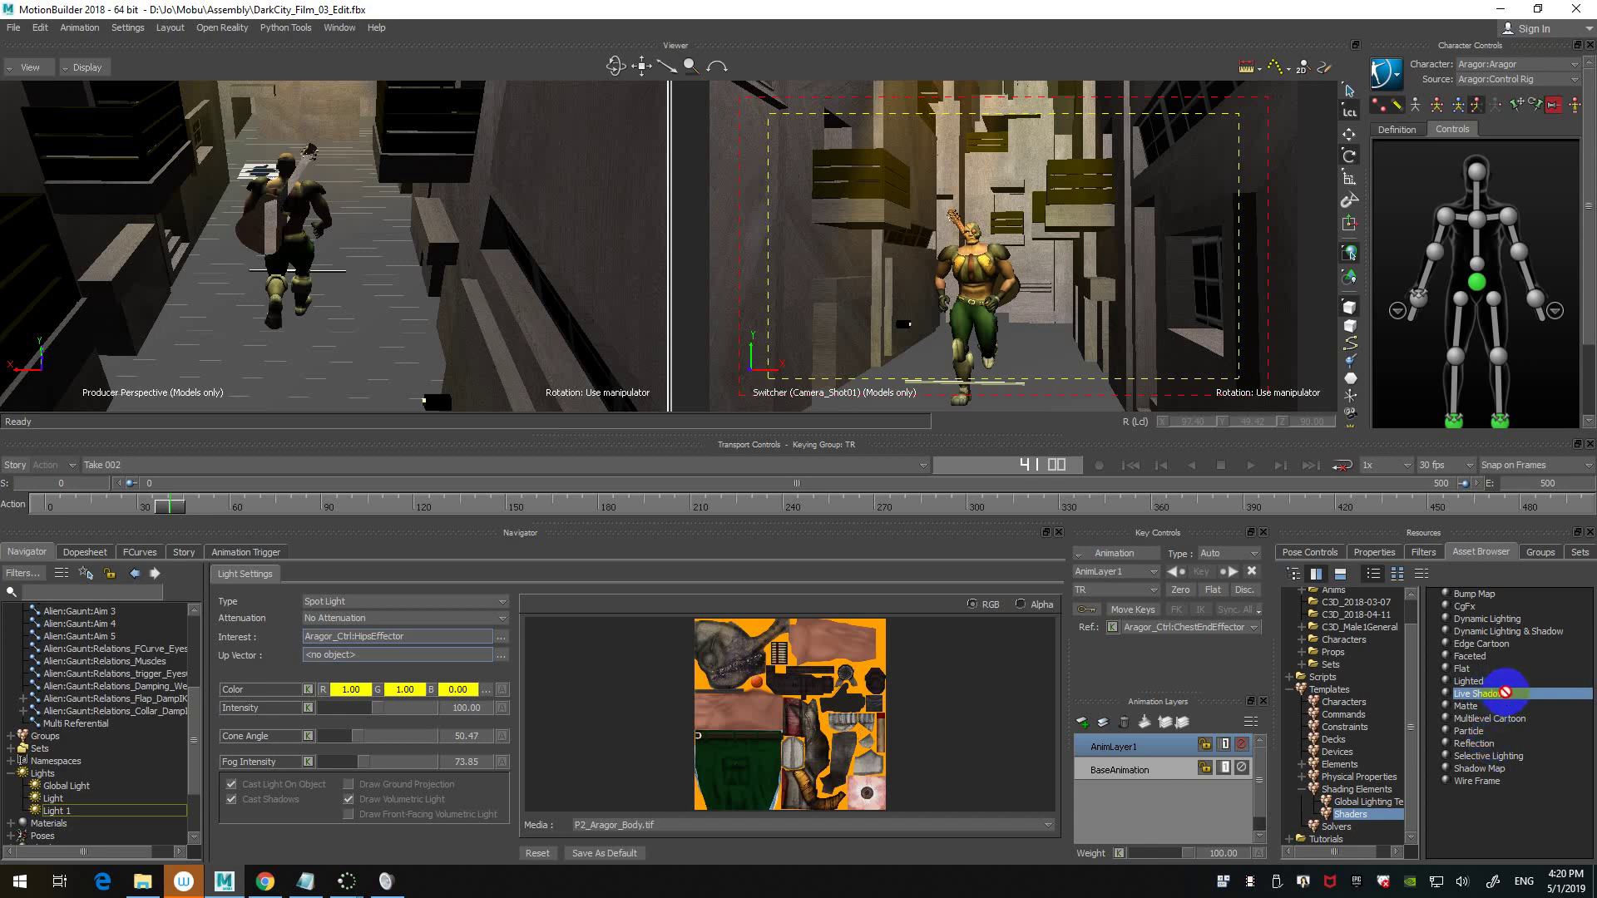
mouse_move(1505, 693)
left_mouse_down()
mouse_move(411, 342)
mouse_move(351, 341)
mouse_move(1419, 677)
mouse_move(1533, 688)
mouse_move(1529, 701)
left_mouse_up()
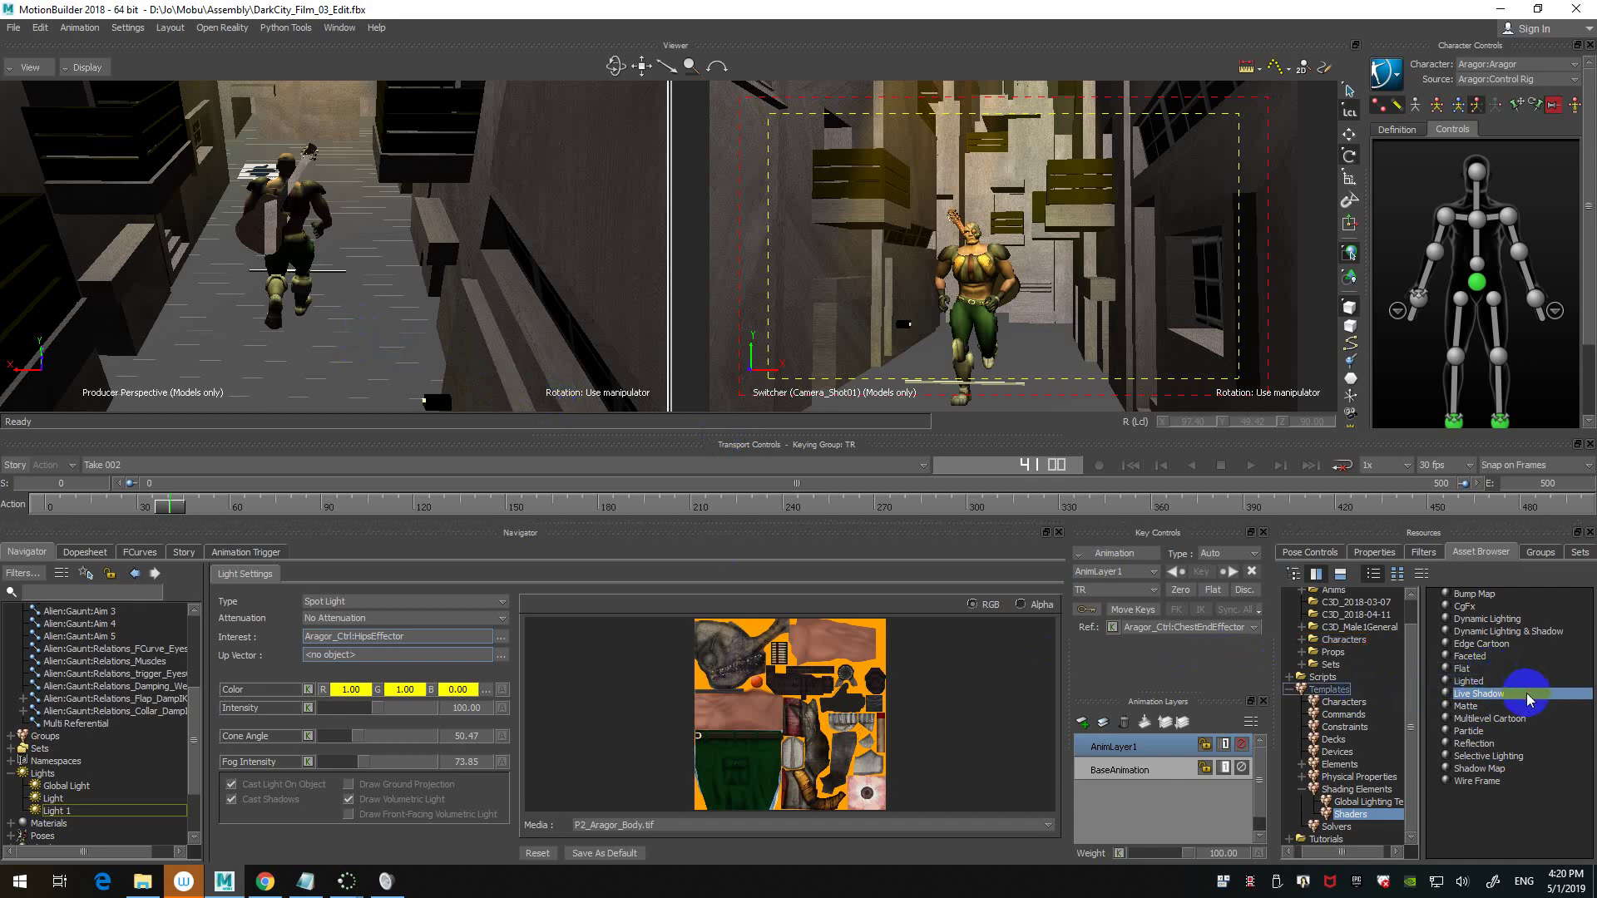
- Make the layout group pickable and clear the resulting selection in the scene
left_click(1540, 552)
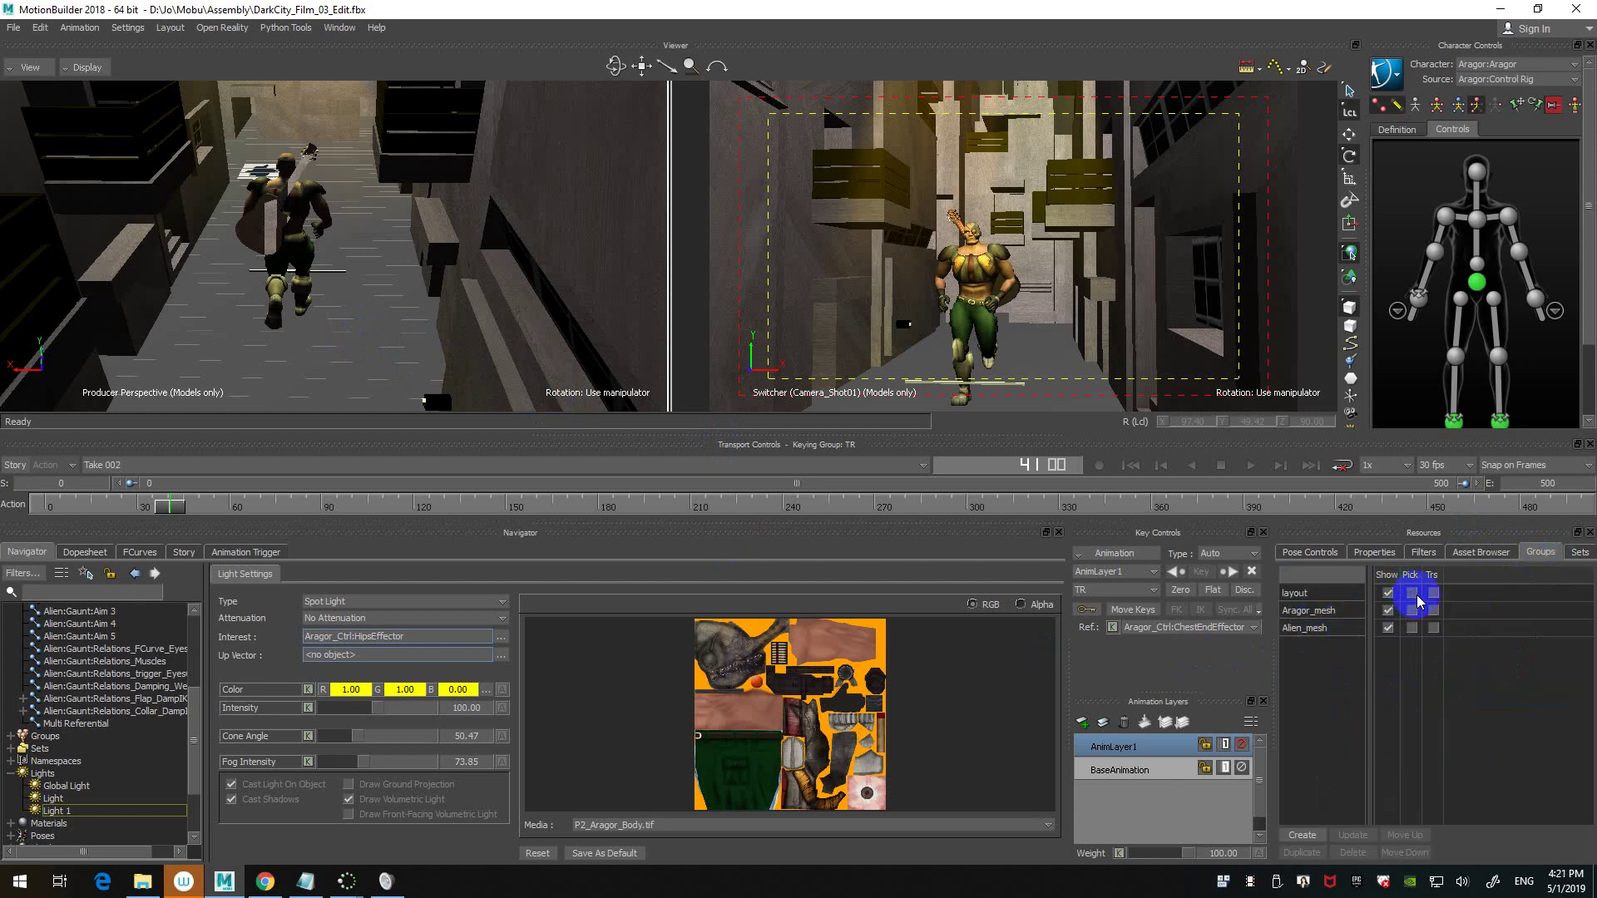
left_click(1416, 595)
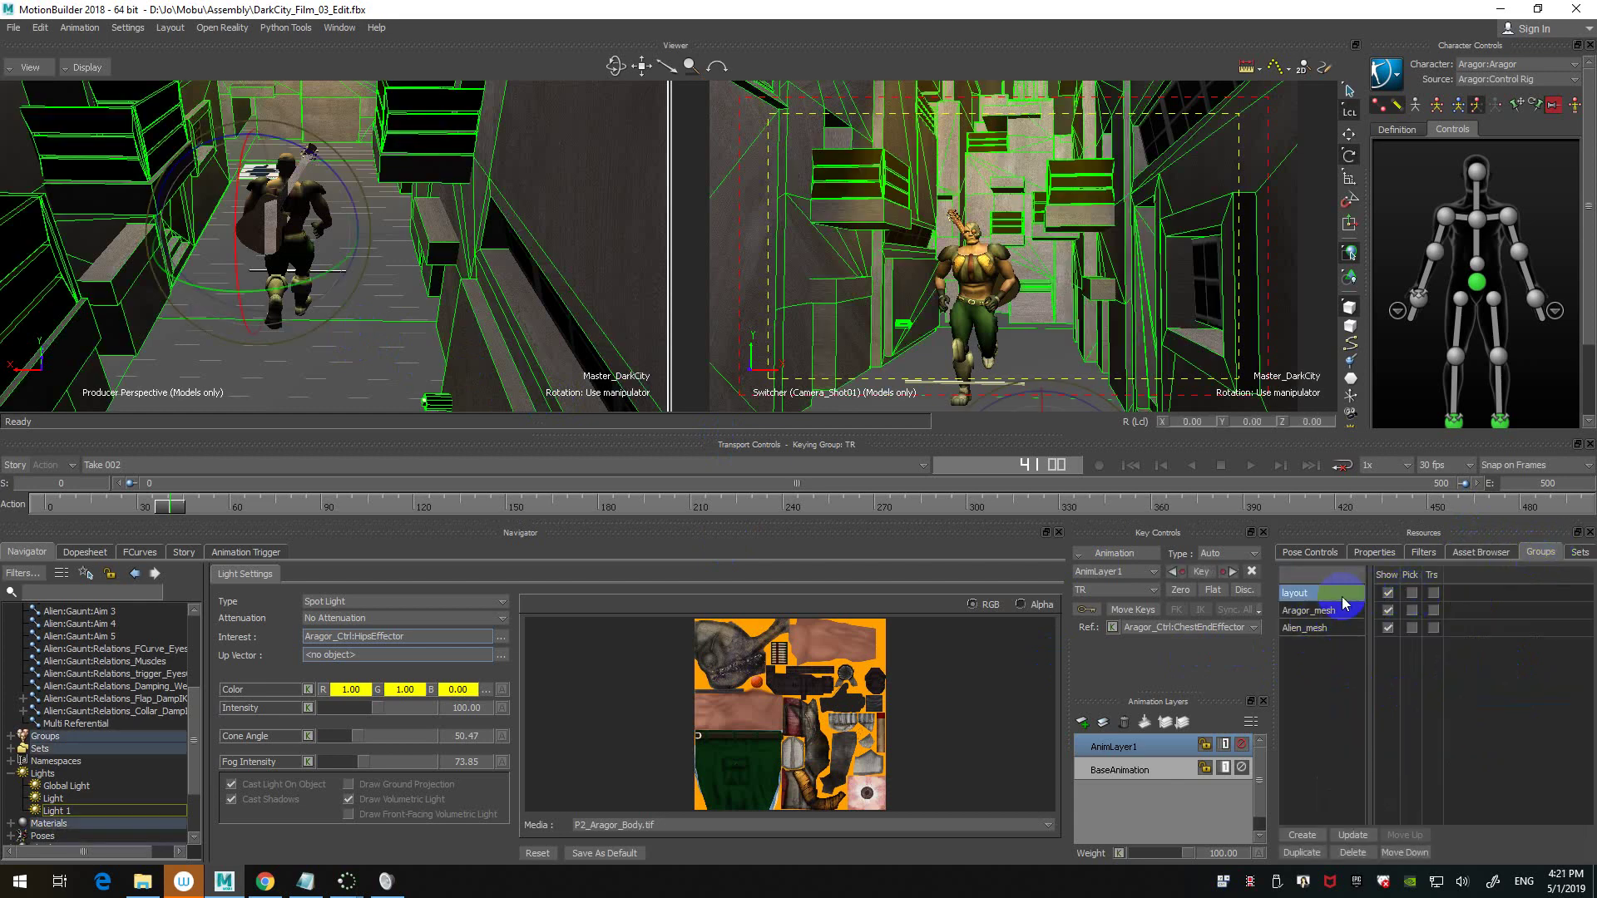
left_click(1411, 593)
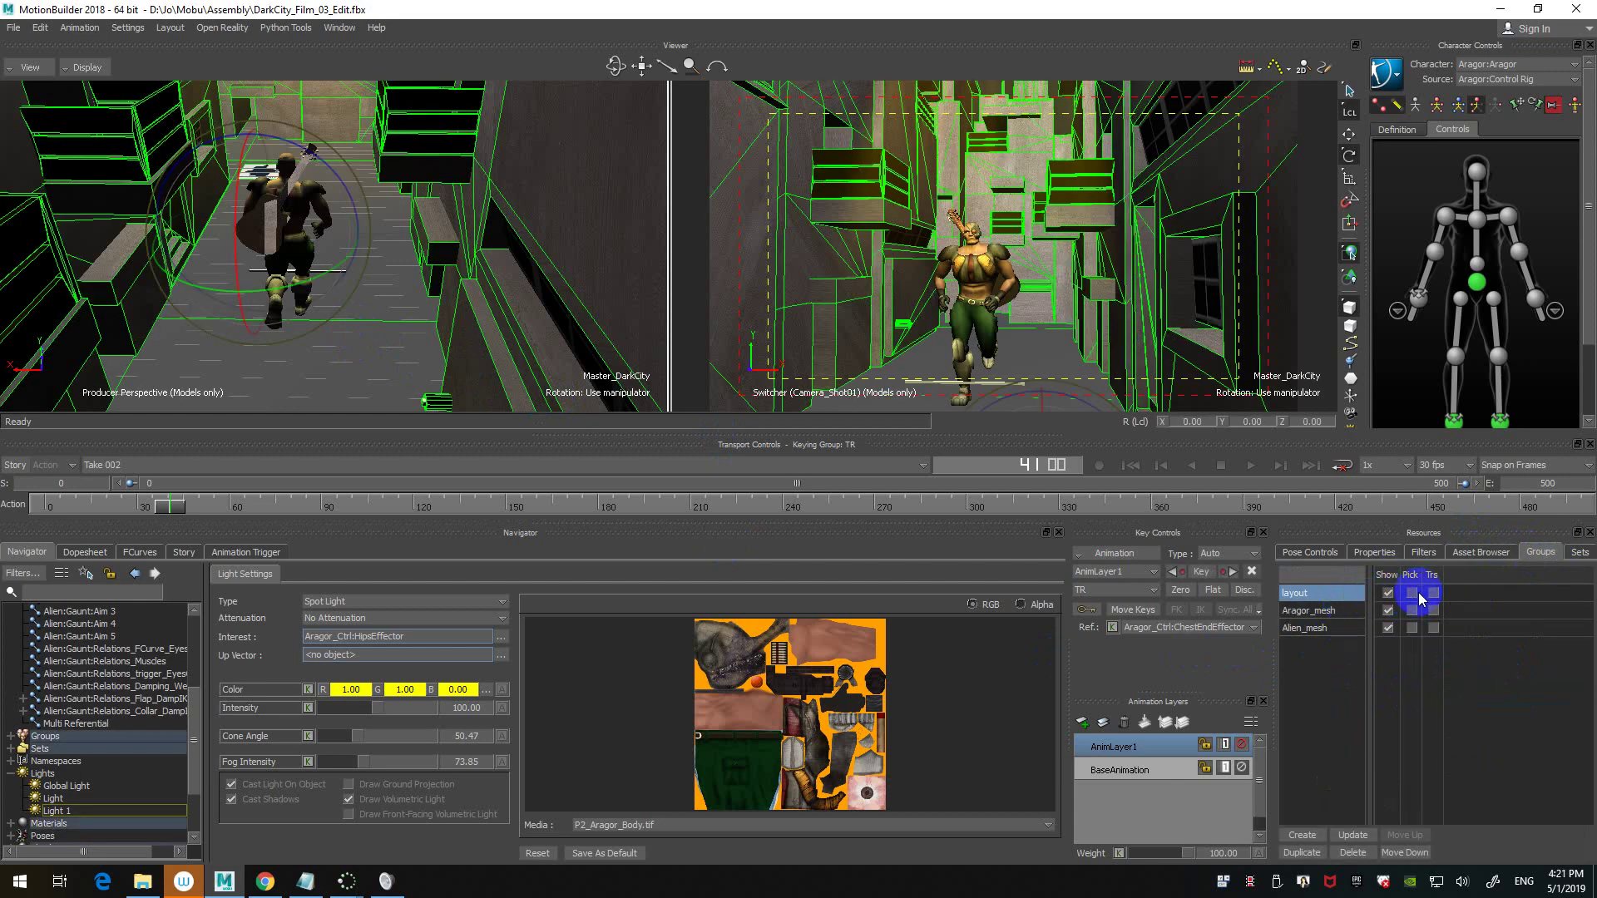
left_click(972, 281)
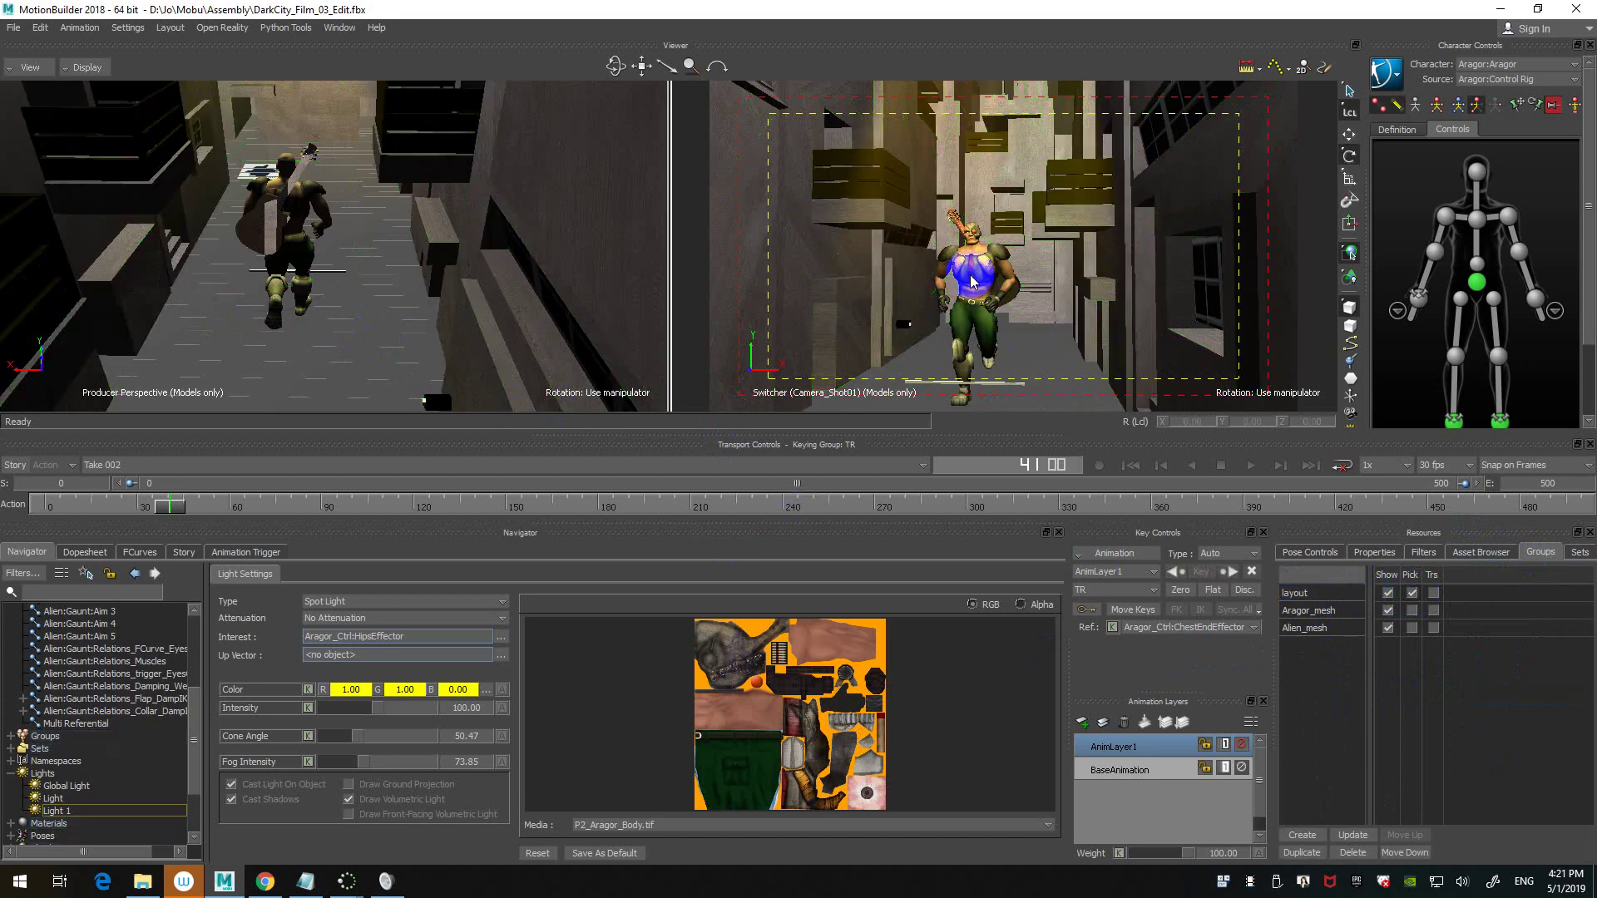
- Apply the Live Shadow shader to the shadow plane on the alley floor, replacing by type
left_click(1481, 552)
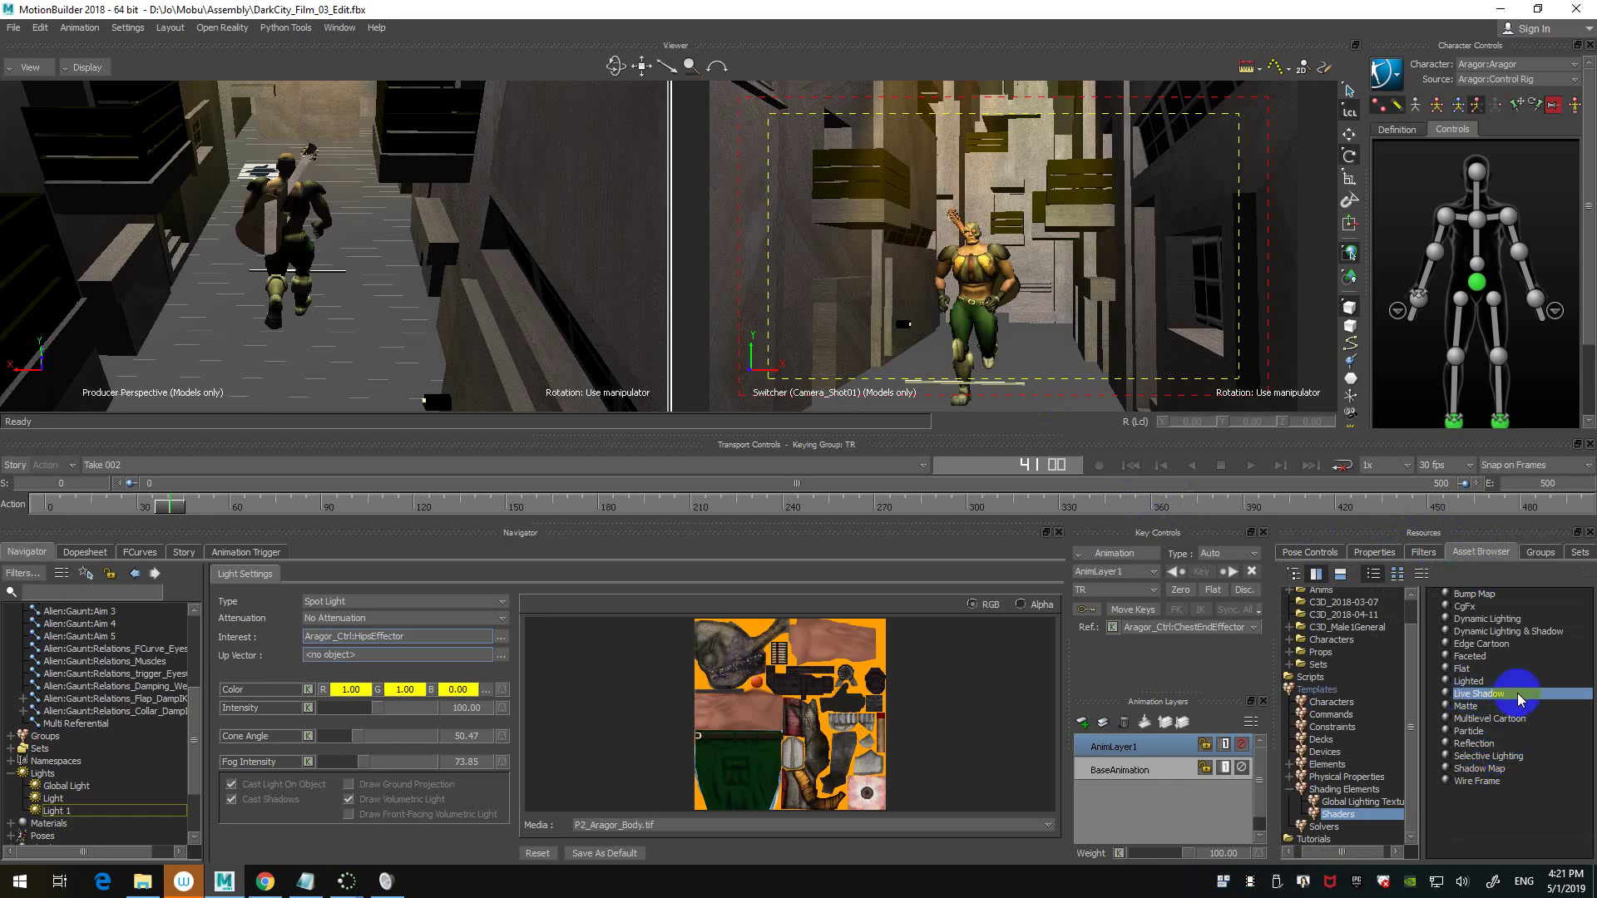
left_click_drag(1519, 699, 224, 343)
left_click(254, 348)
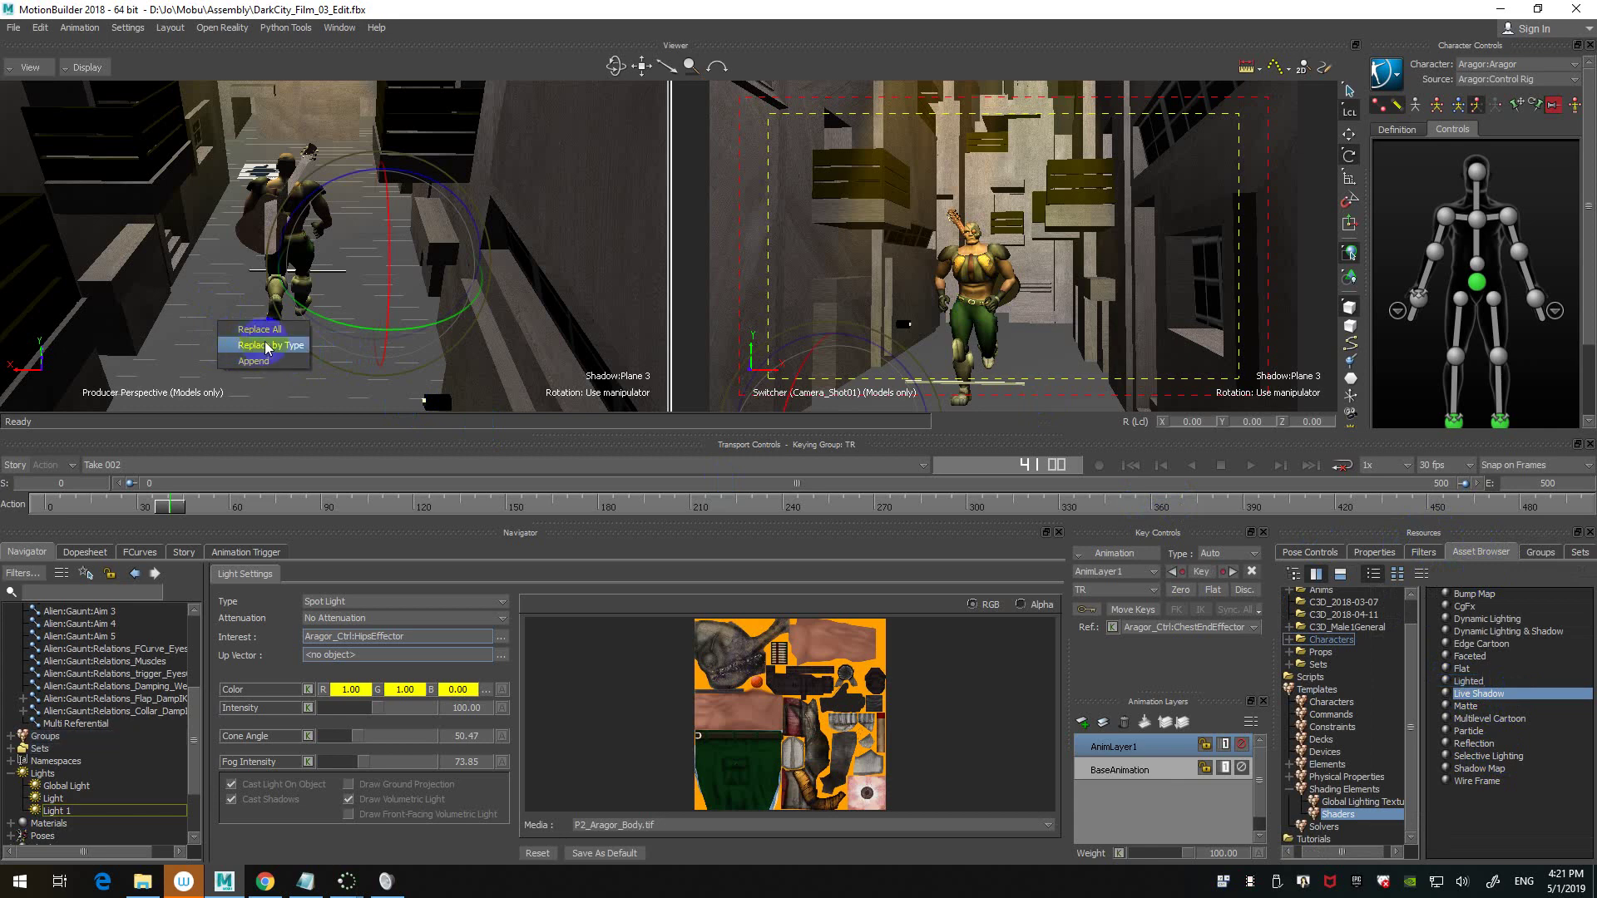
left_click(265, 348)
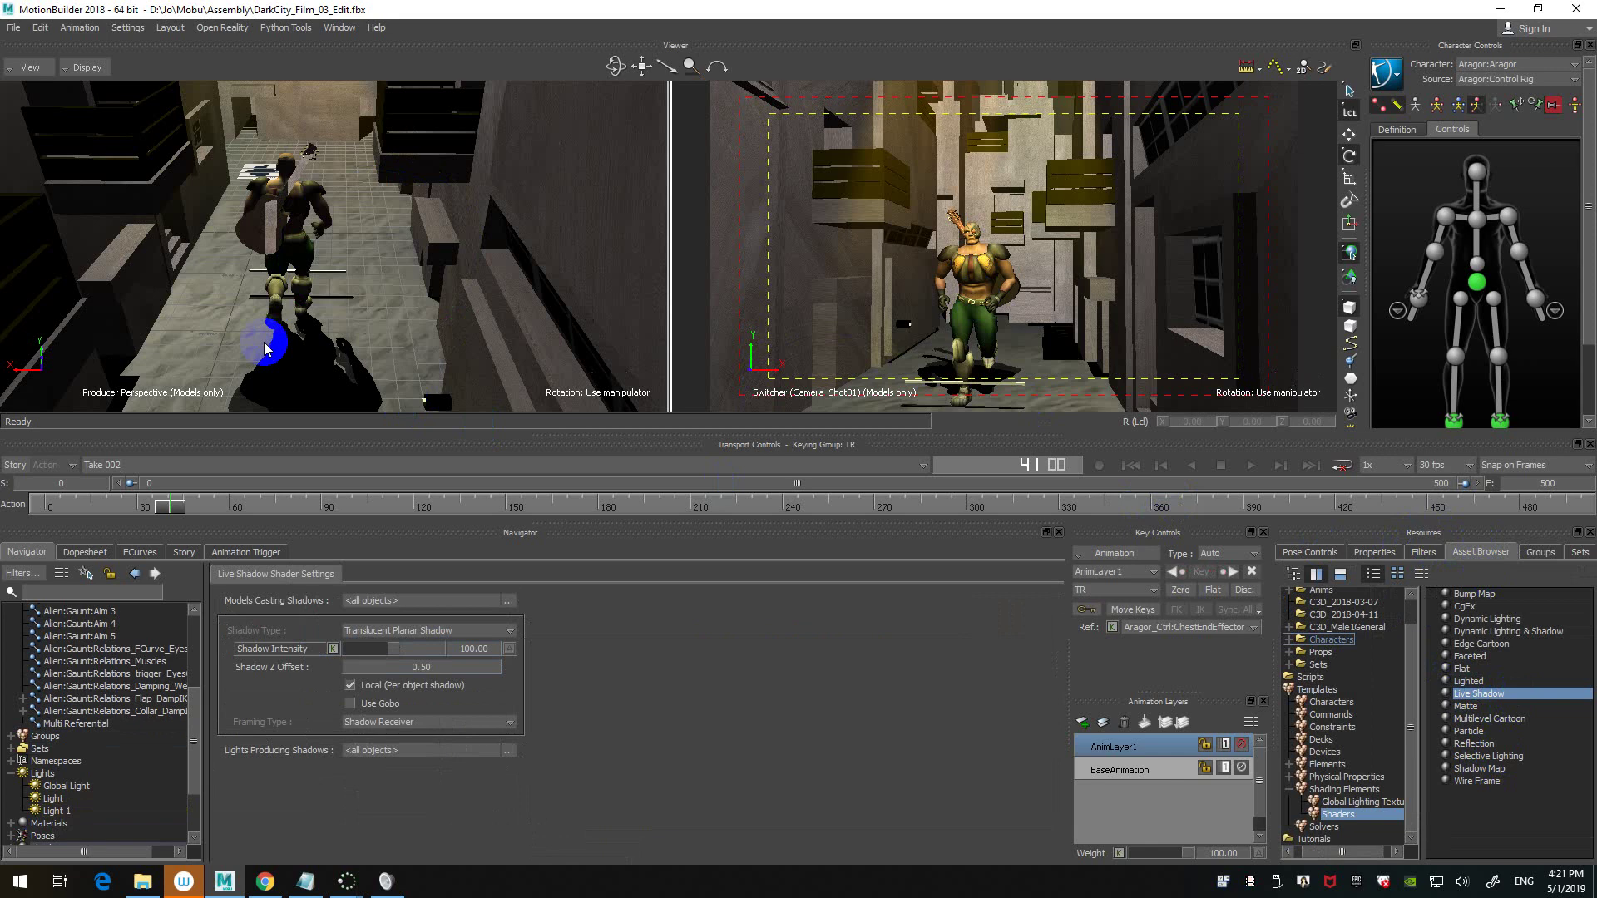
- Inspect the character's live shadow in the perspective view, scrubbing to frame 55 and back to frame 40
scroll(265, 350, "down", 5)
scroll(263, 352, "up", 6)
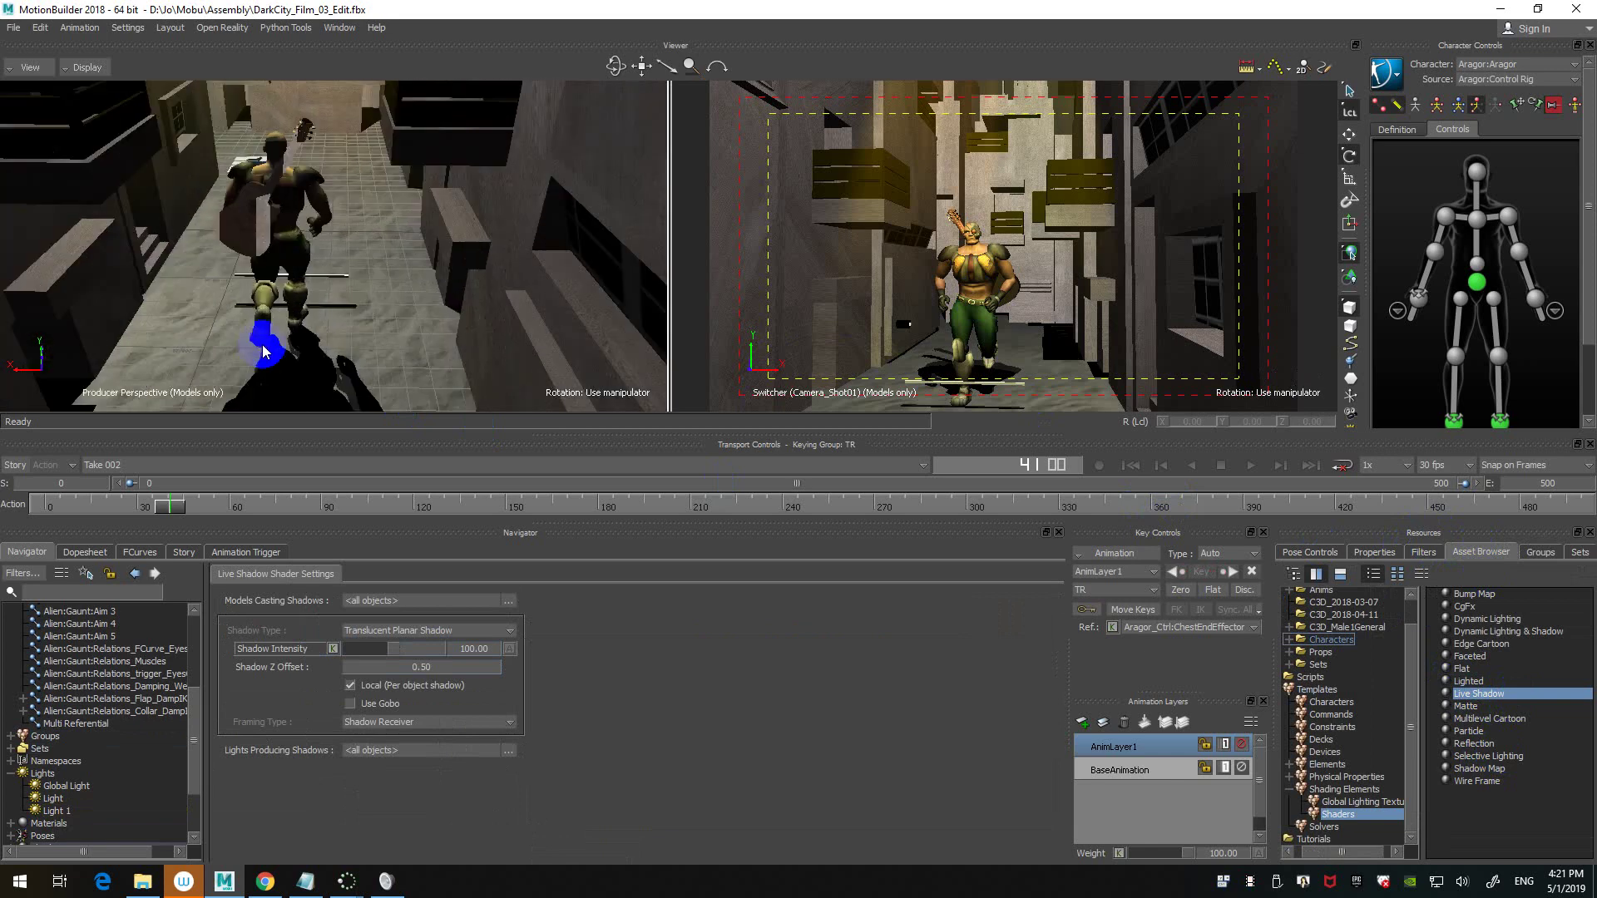
left_click_drag(172, 502, 215, 488)
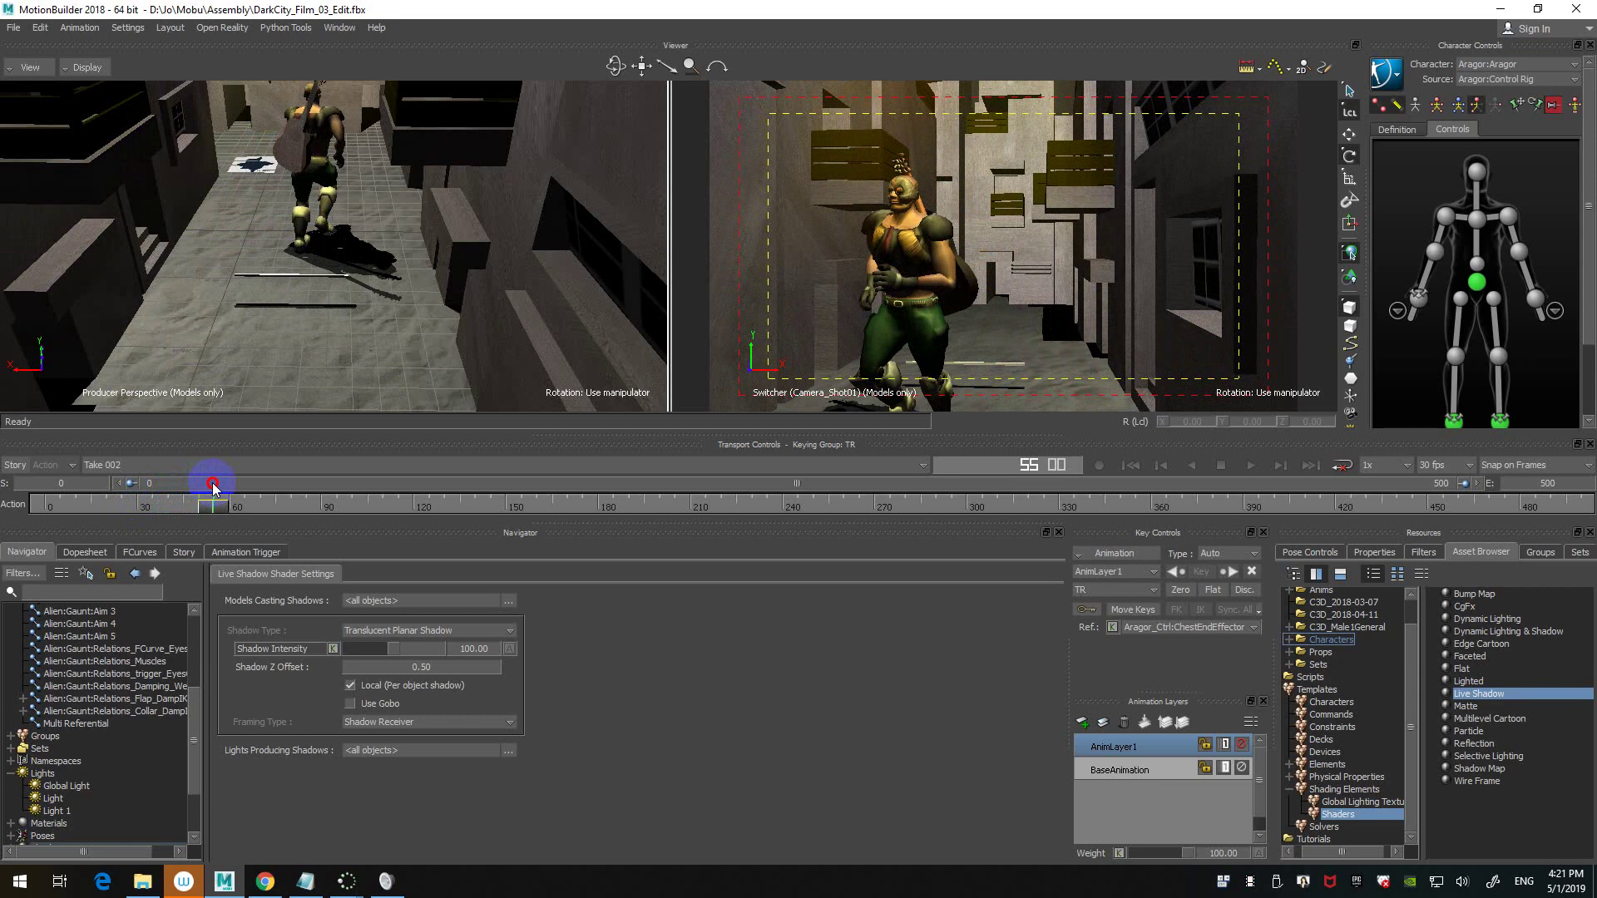
left_click_drag(213, 487, 168, 500)
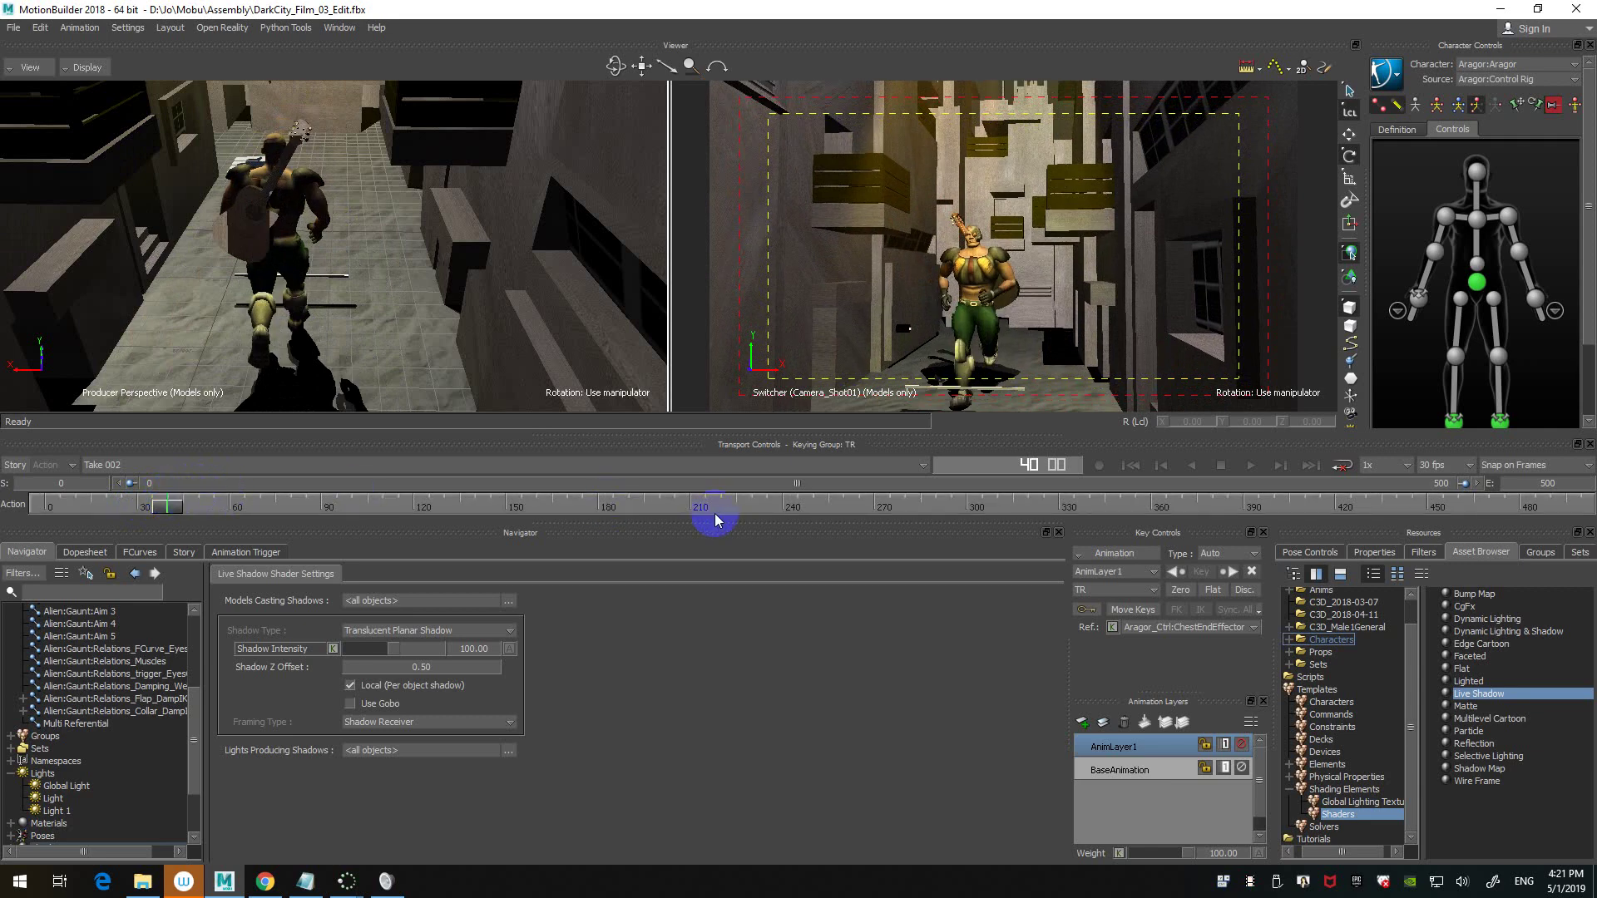
- Apply the Reflection shader to the alley floor, replacing by type
left_click(1489, 744)
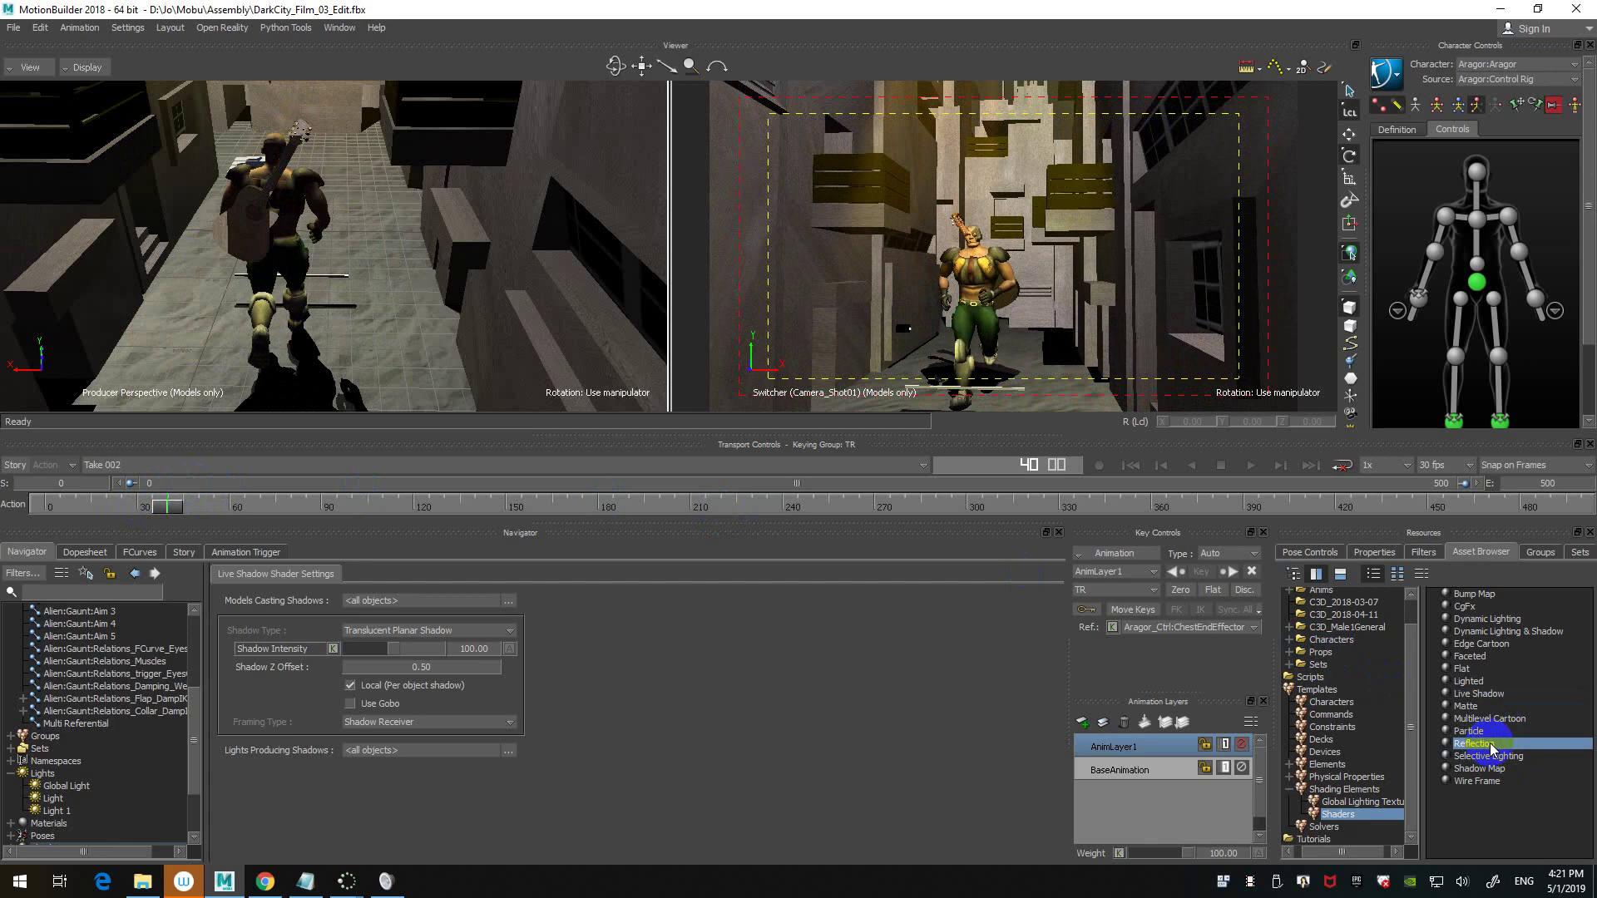
left_click_drag(1497, 751, 385, 339)
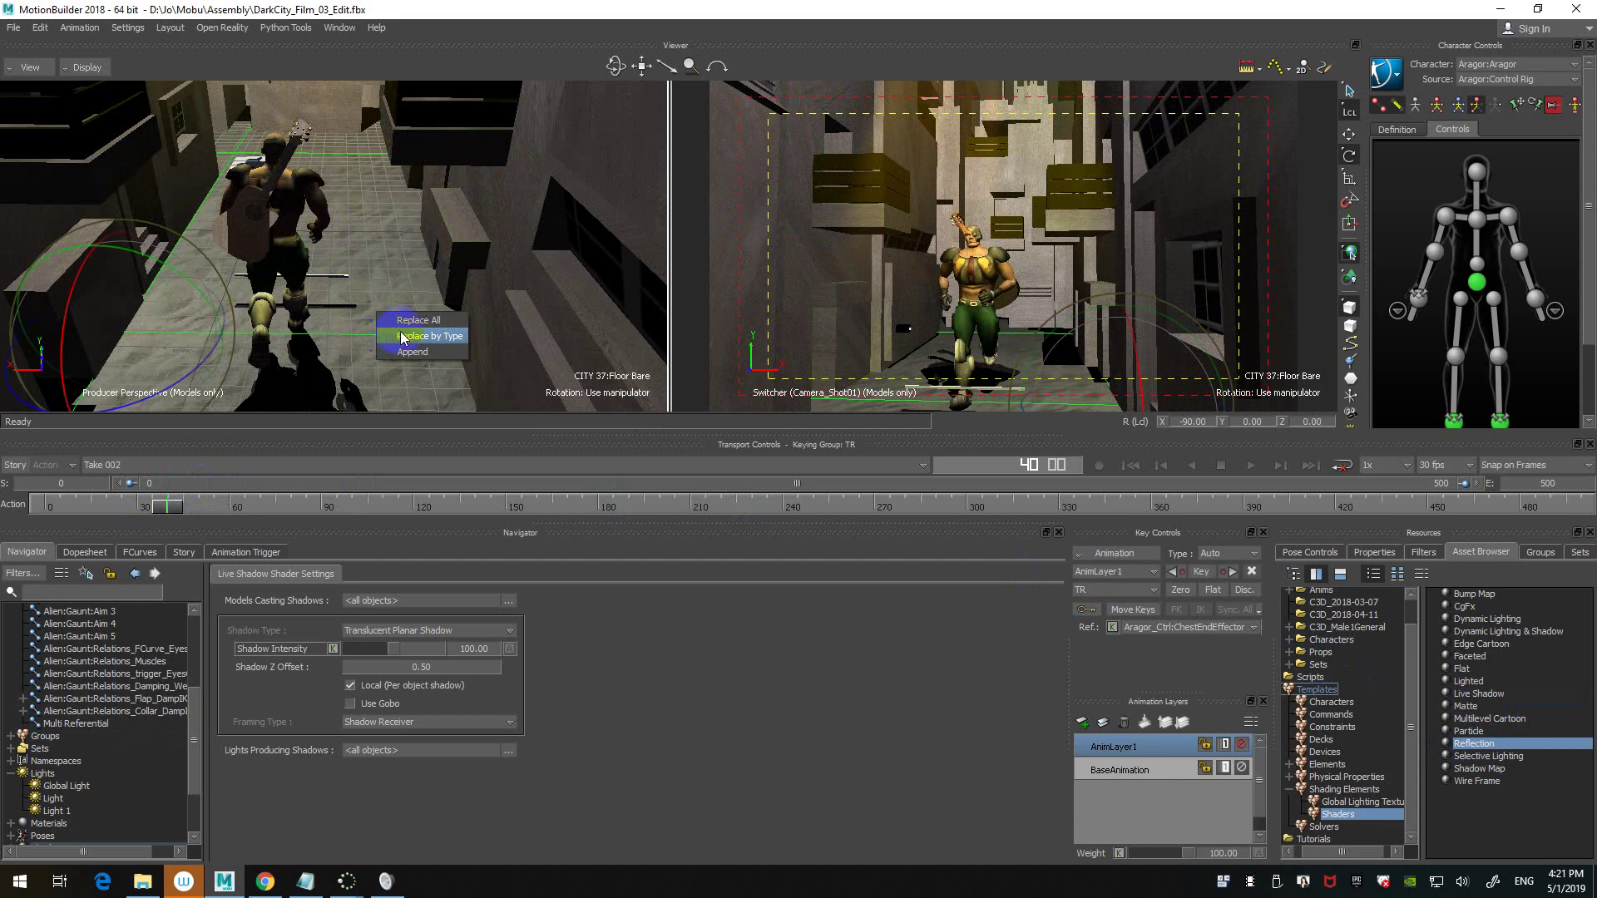
left_click(408, 336)
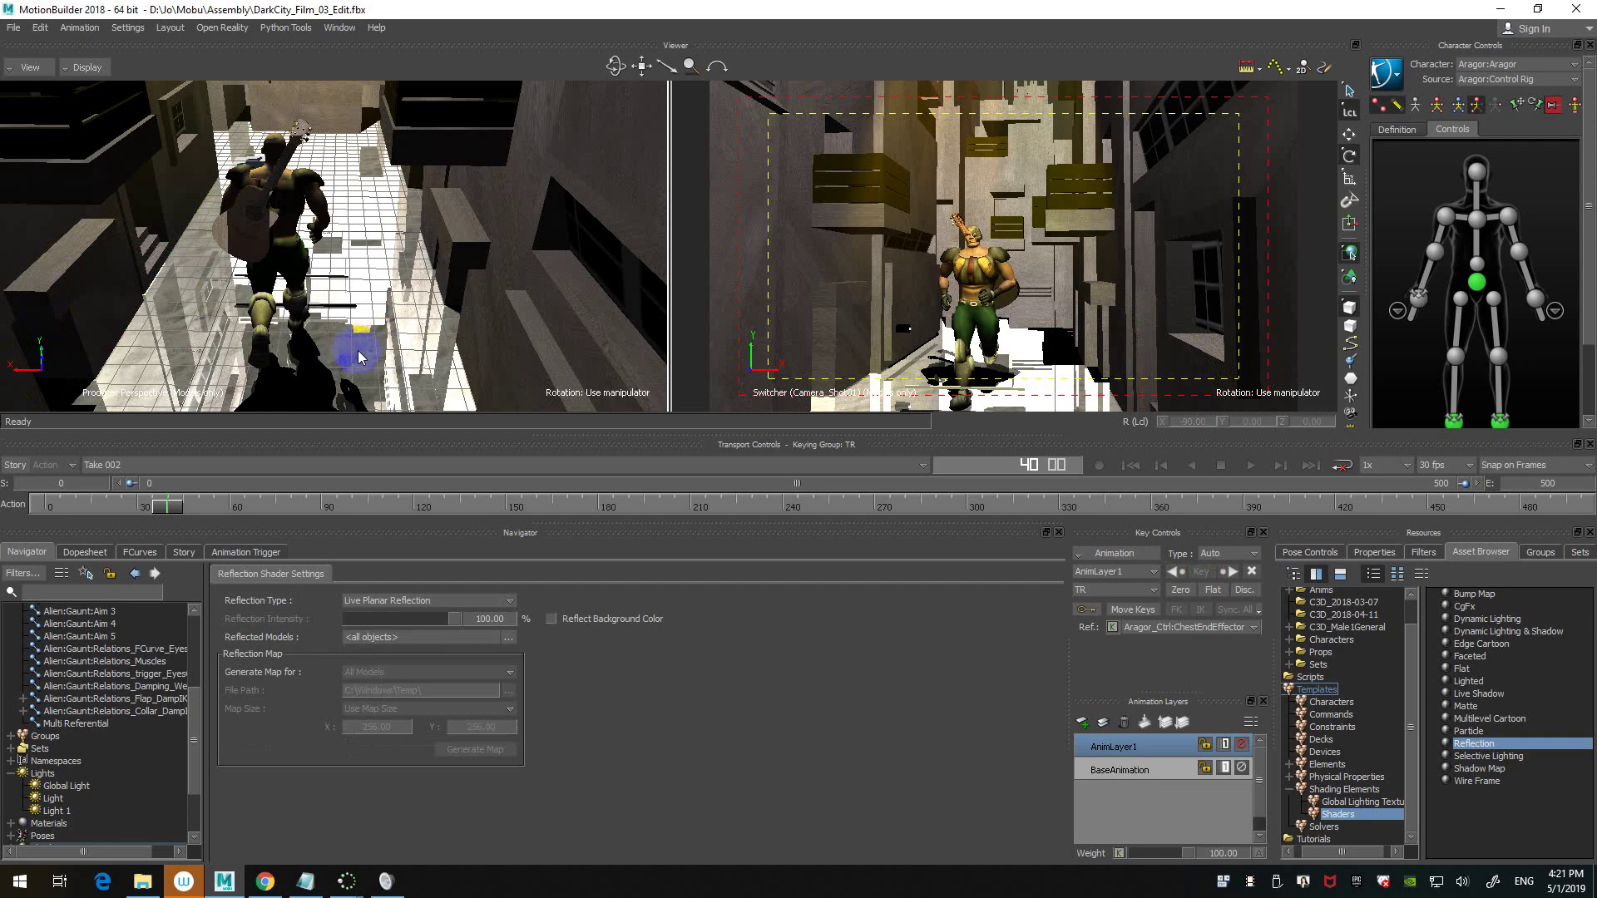
- Check the floor reflections along the shot by scrubbing to frame 146 and back to about frame 33
scroll(363, 358, "down", 2)
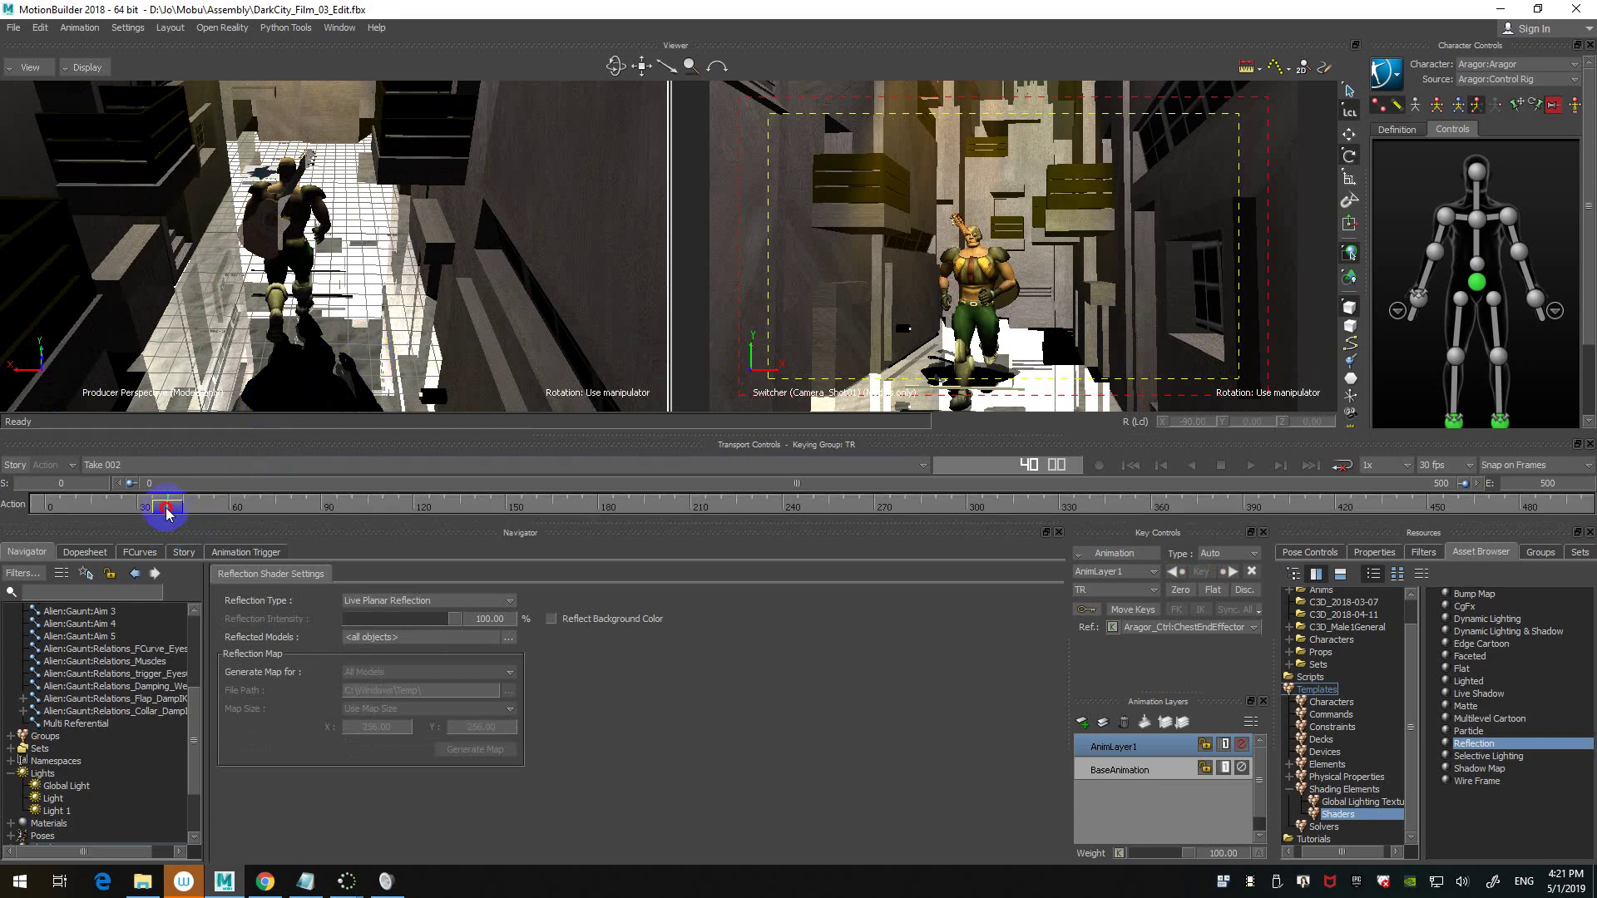
left_click_drag(160, 509, 493, 510)
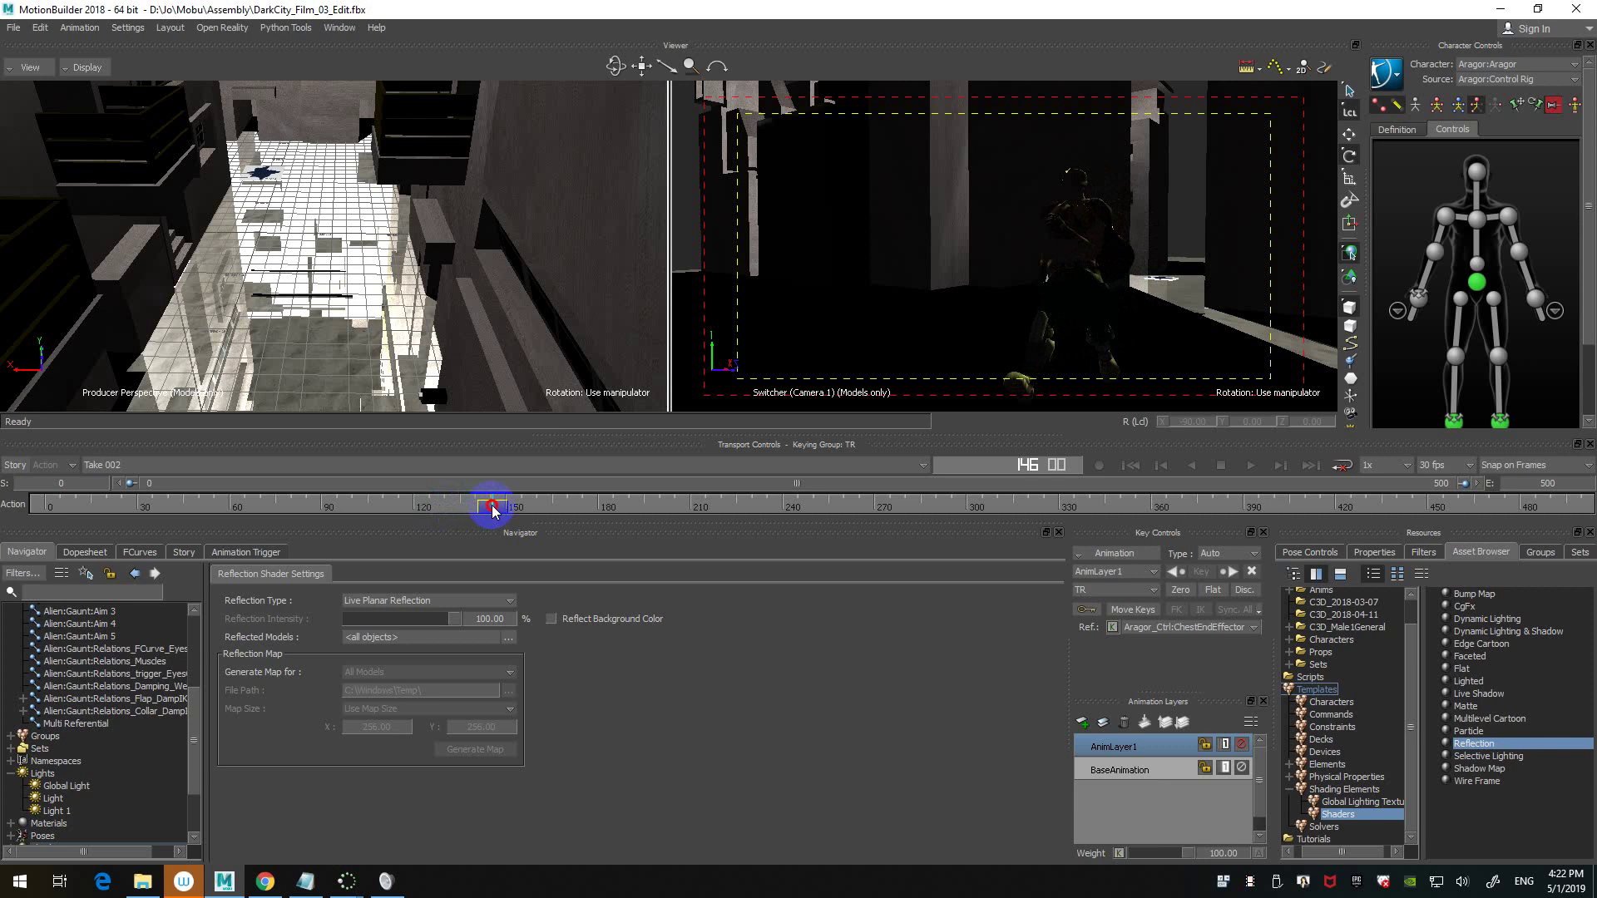
left_click_drag(493, 510, 143, 510)
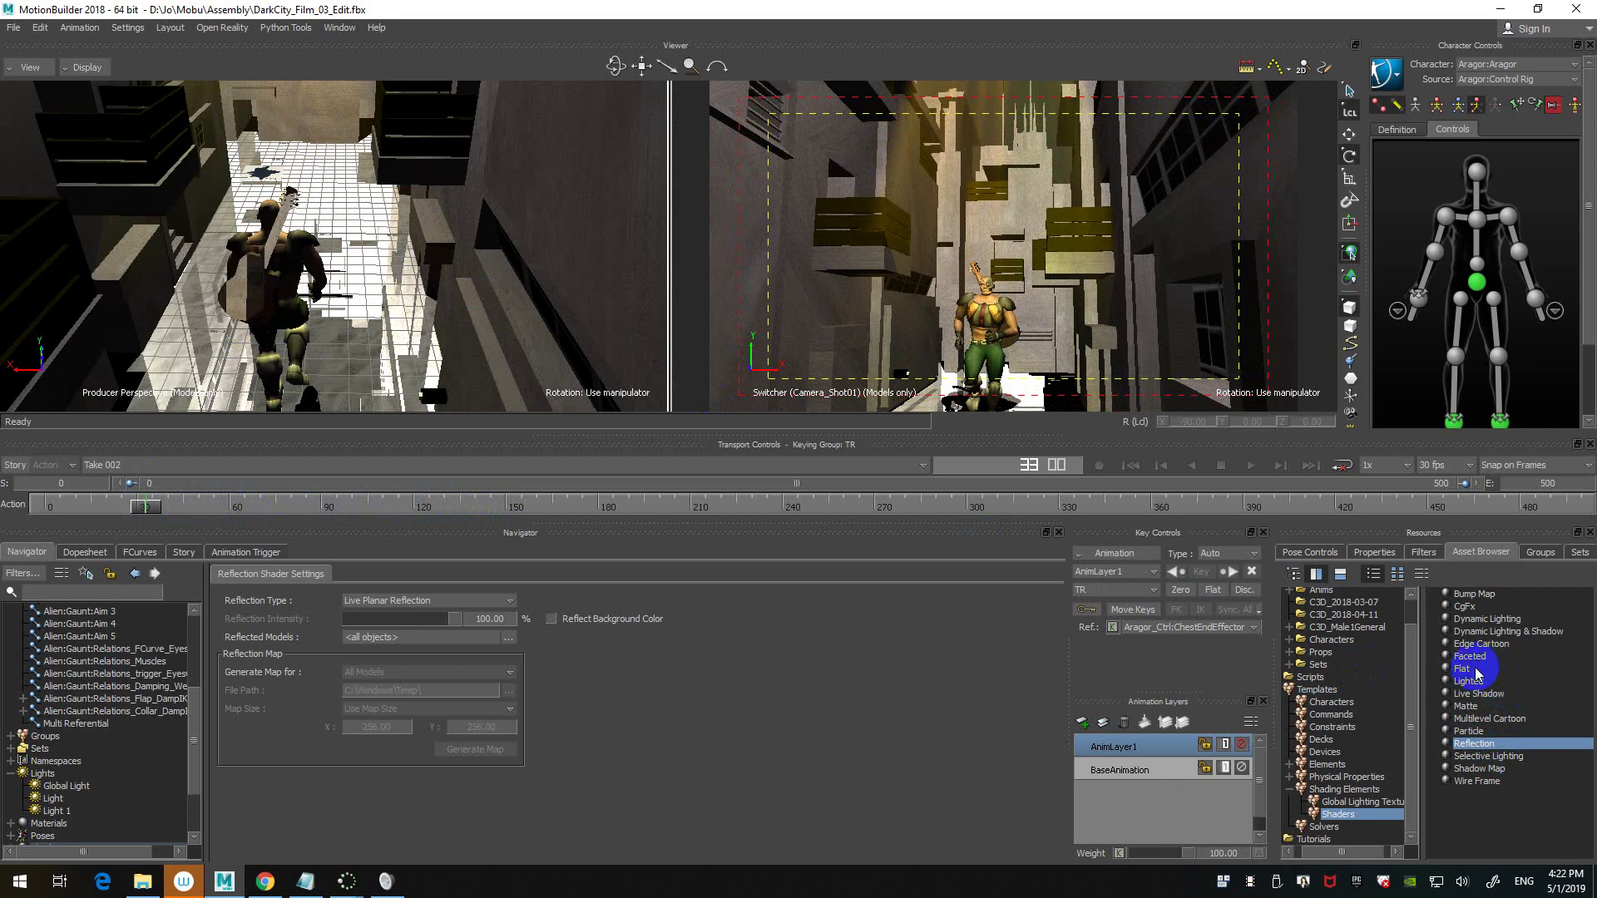
- Try to apply the Flat shader to the running character, and make the Aragor_mesh group pickable
left_click_drag(1476, 671, 305, 252)
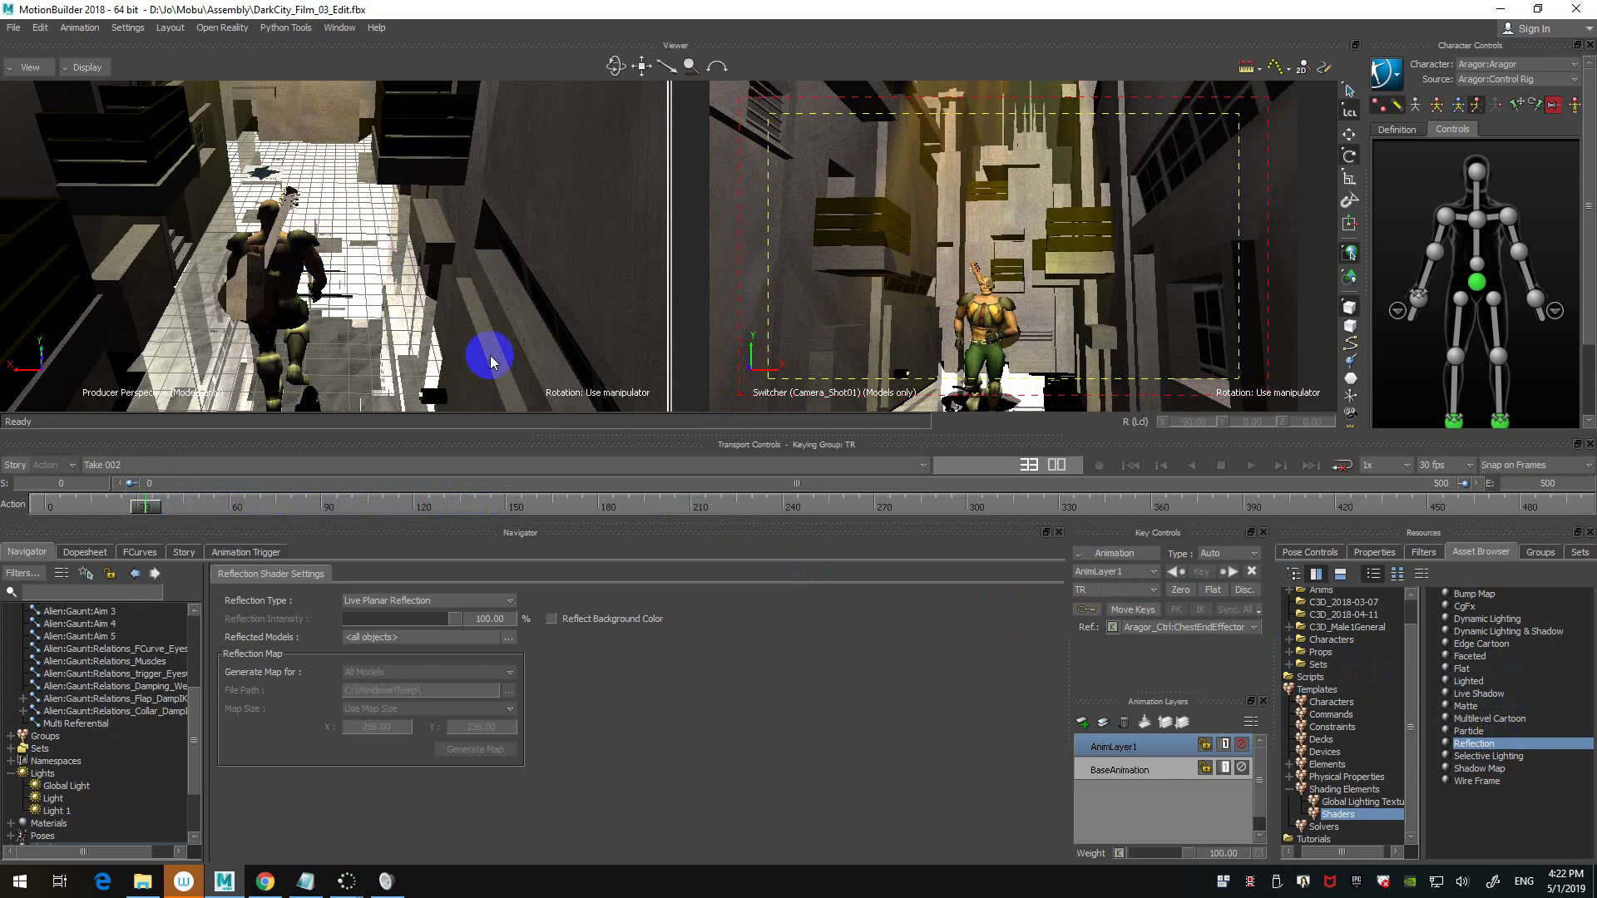
left_click(1486, 670)
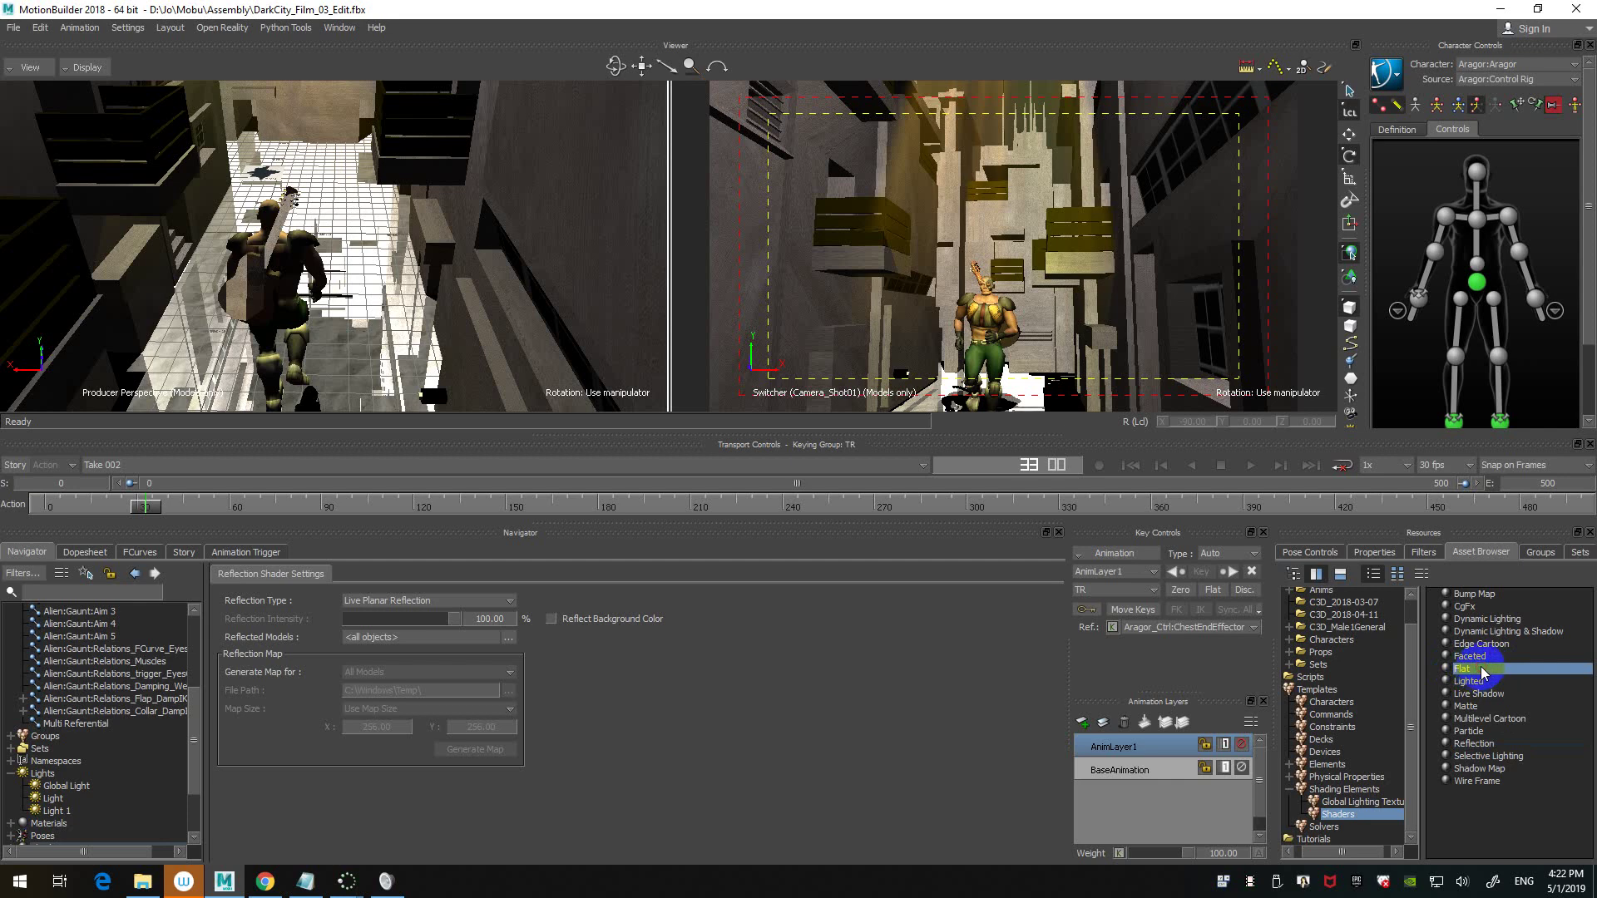
left_click_drag(1486, 670, 1474, 666)
left_click(1541, 551)
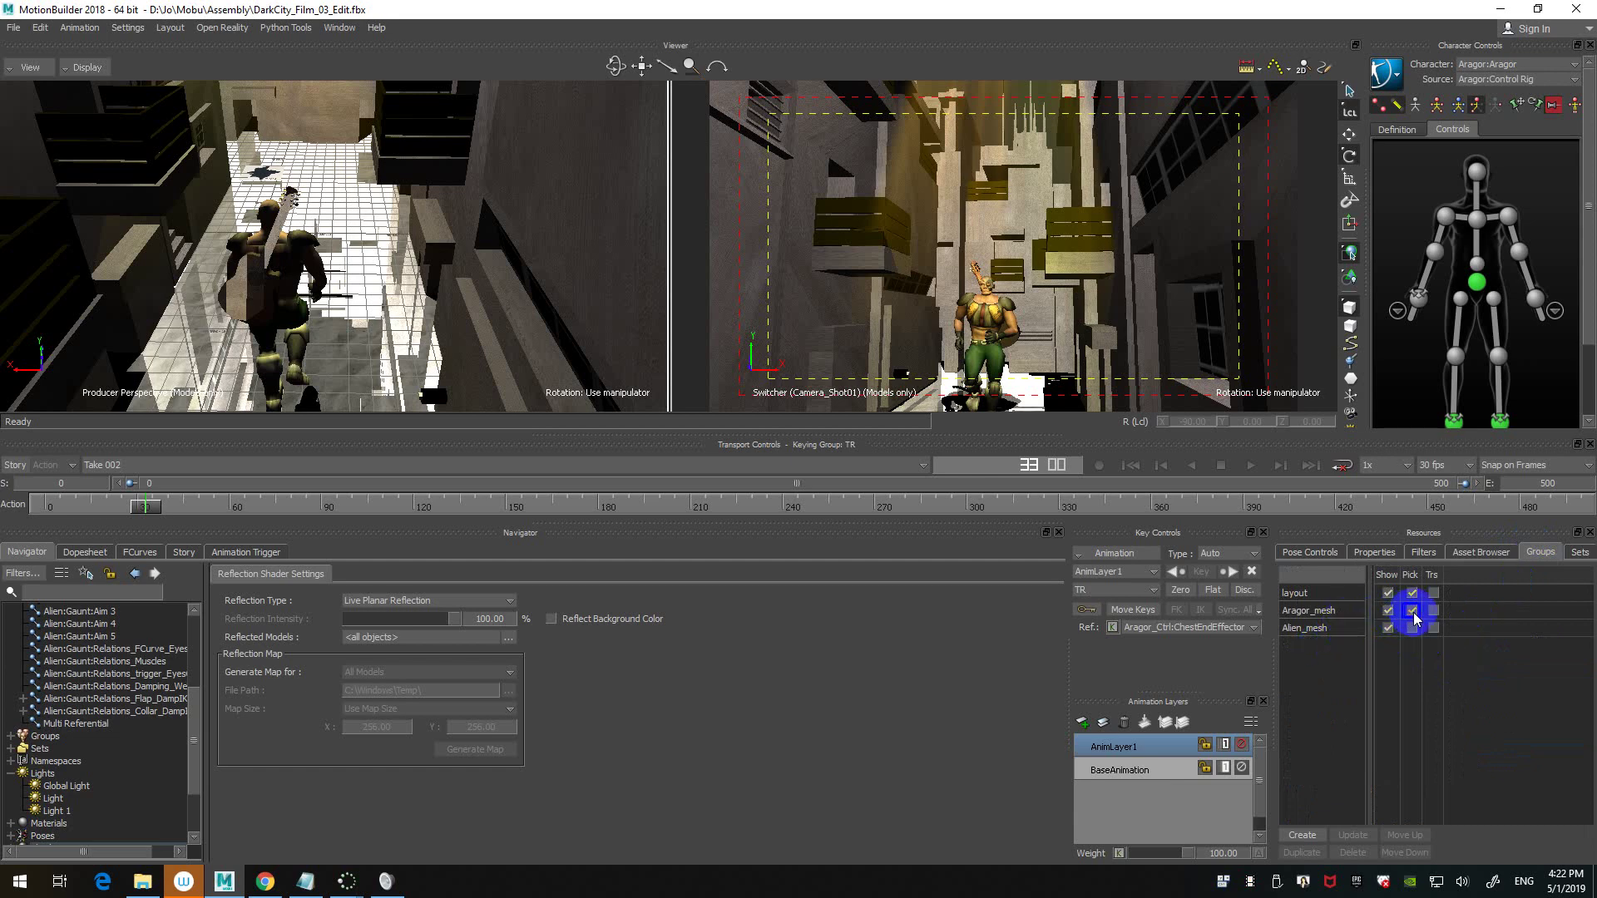
left_click(1473, 553)
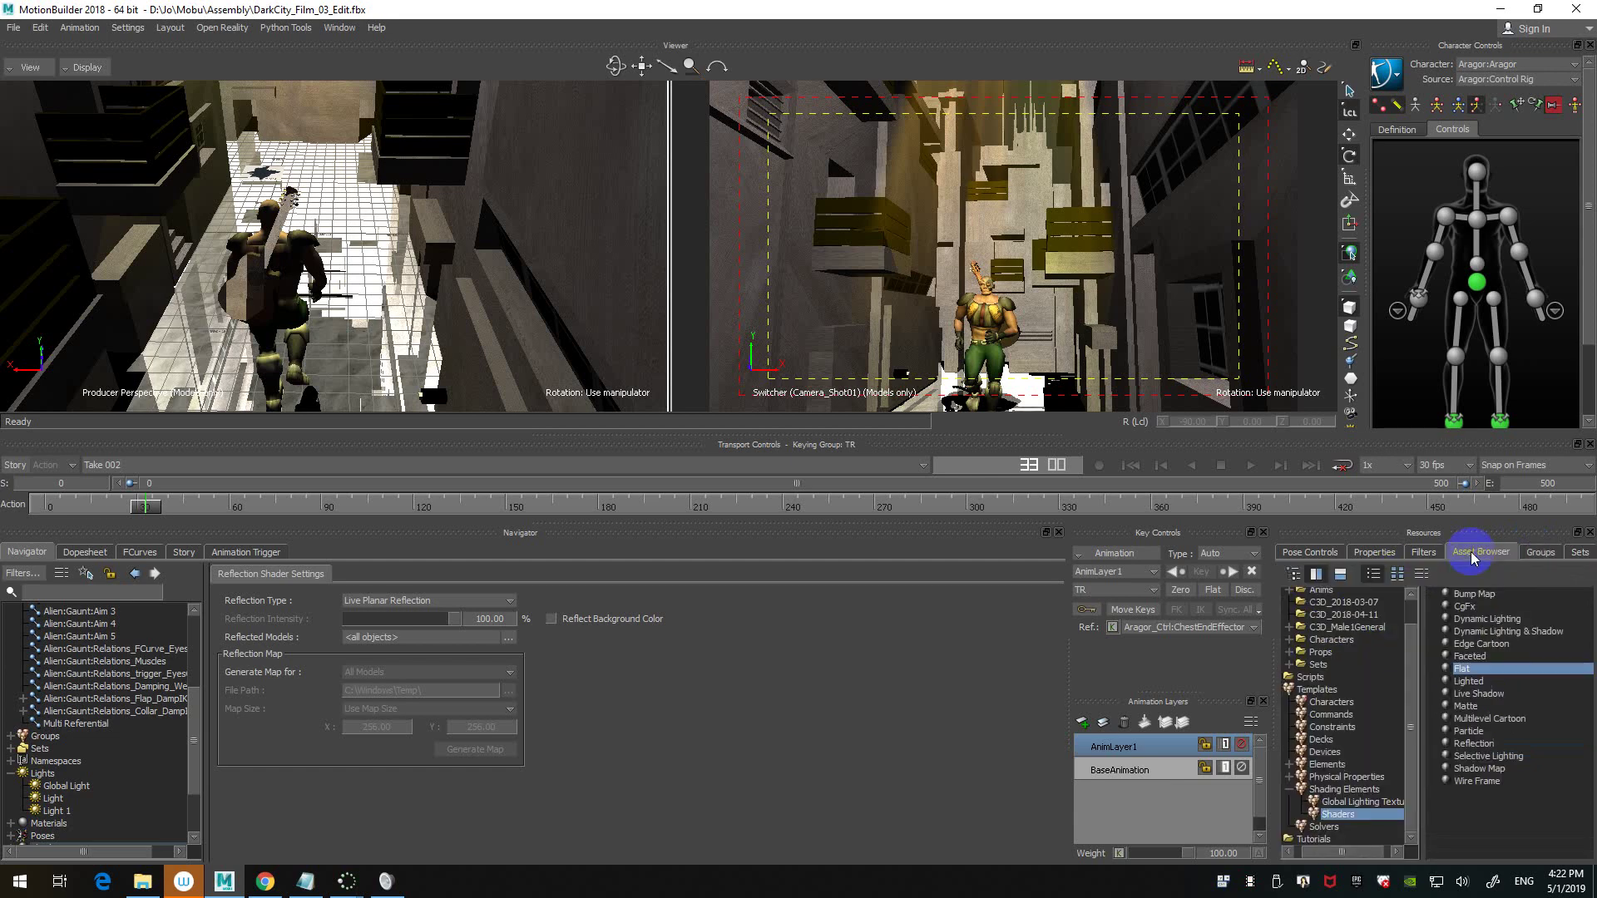
- Apply the Flat shader to the running character's body, replacing by type
left_click(1516, 671)
left_click_drag(1516, 671, 295, 259)
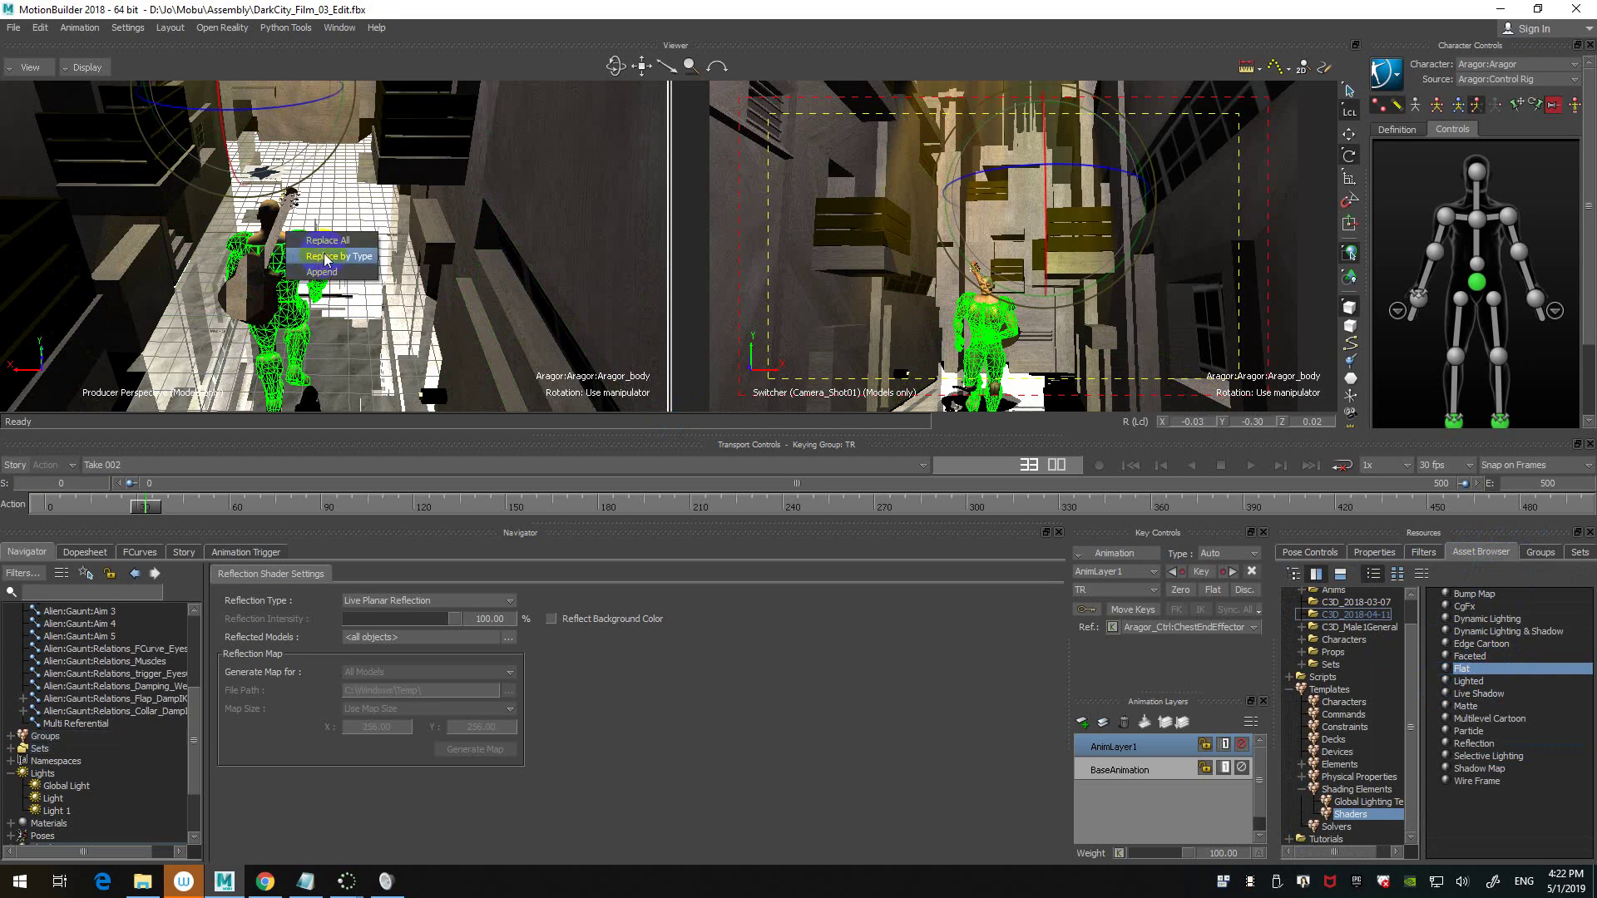
left_click(326, 260)
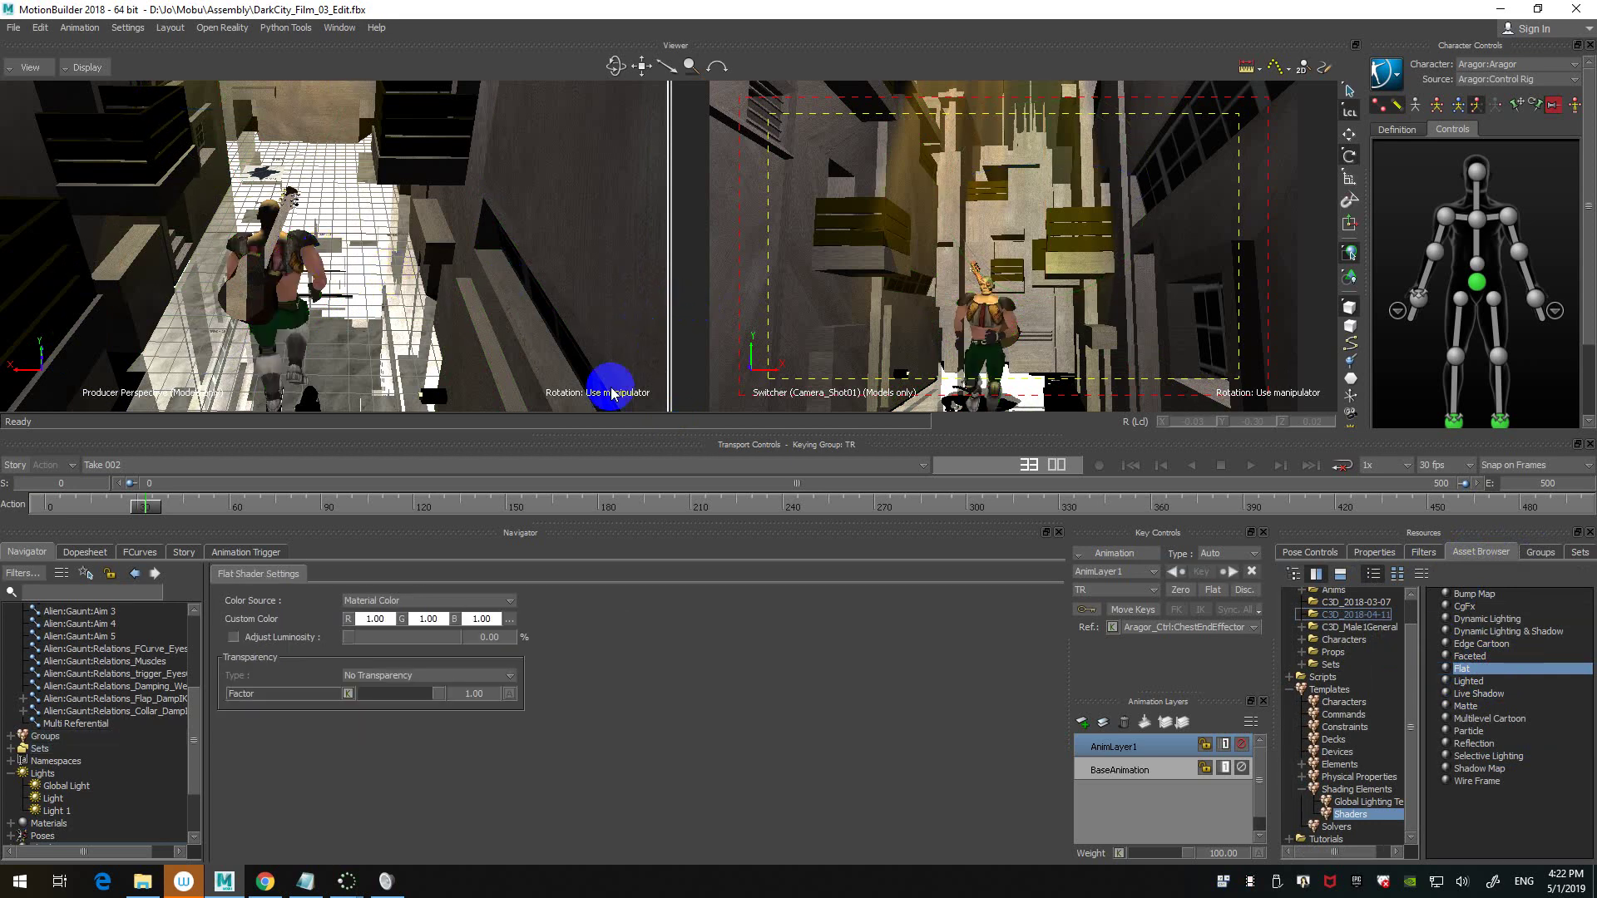
- Enlarge the viewer slightly, list the scene's shaders in the Navigator and select the Flat shader
left_click_drag(707, 437, 707, 460)
scroll(159, 694, "down", 3)
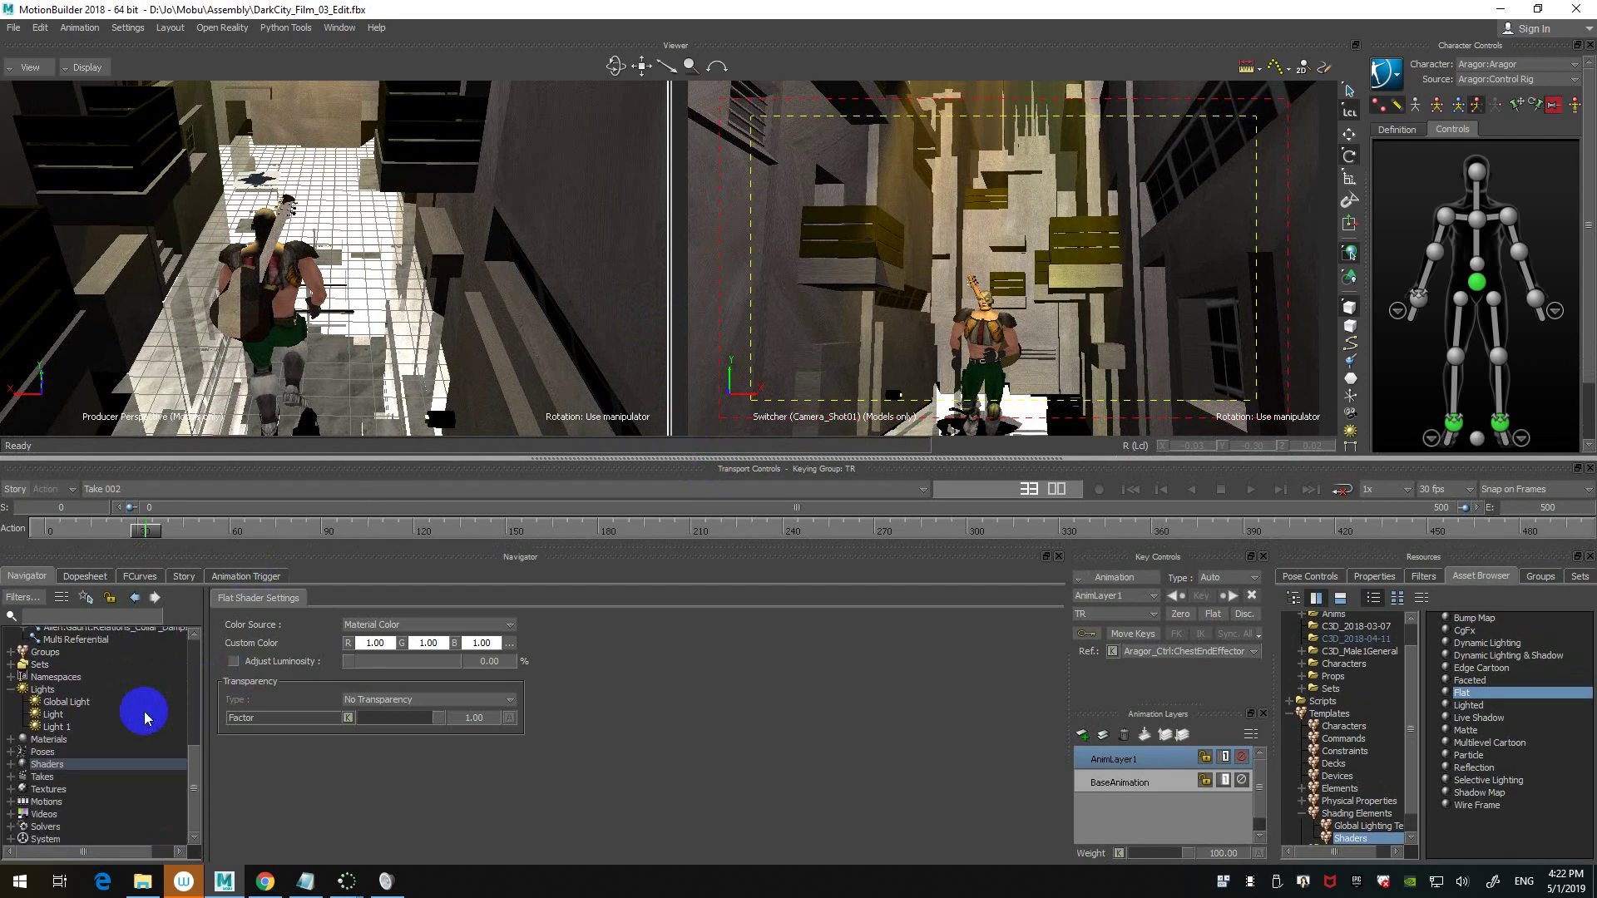
left_click(11, 765)
scroll(97, 766, "down", 5)
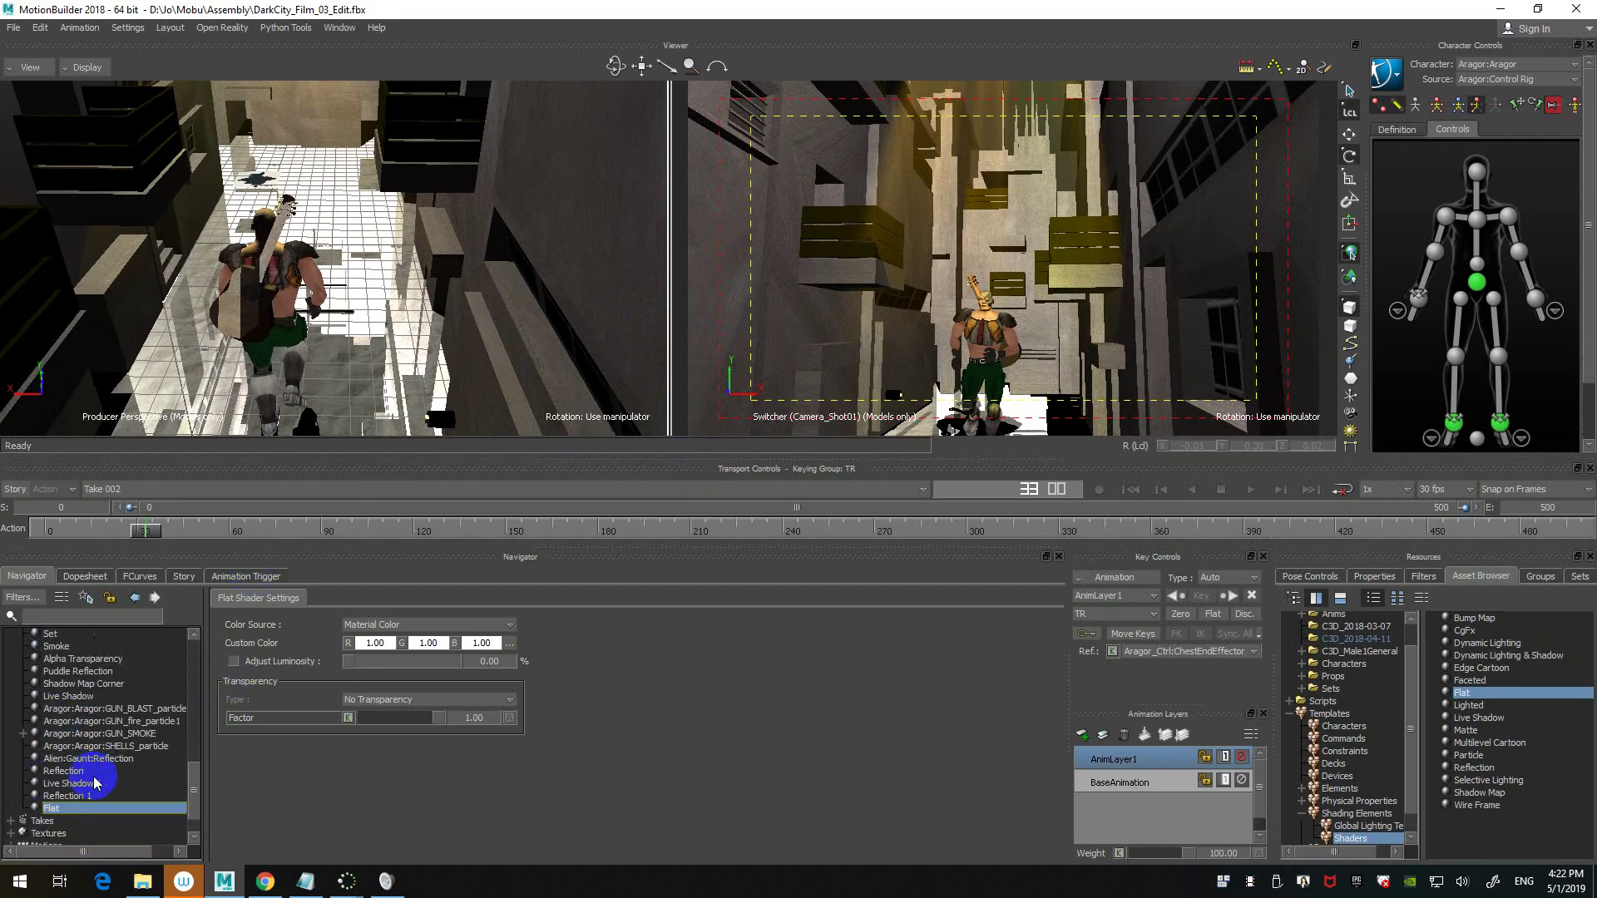
left_click(85, 766)
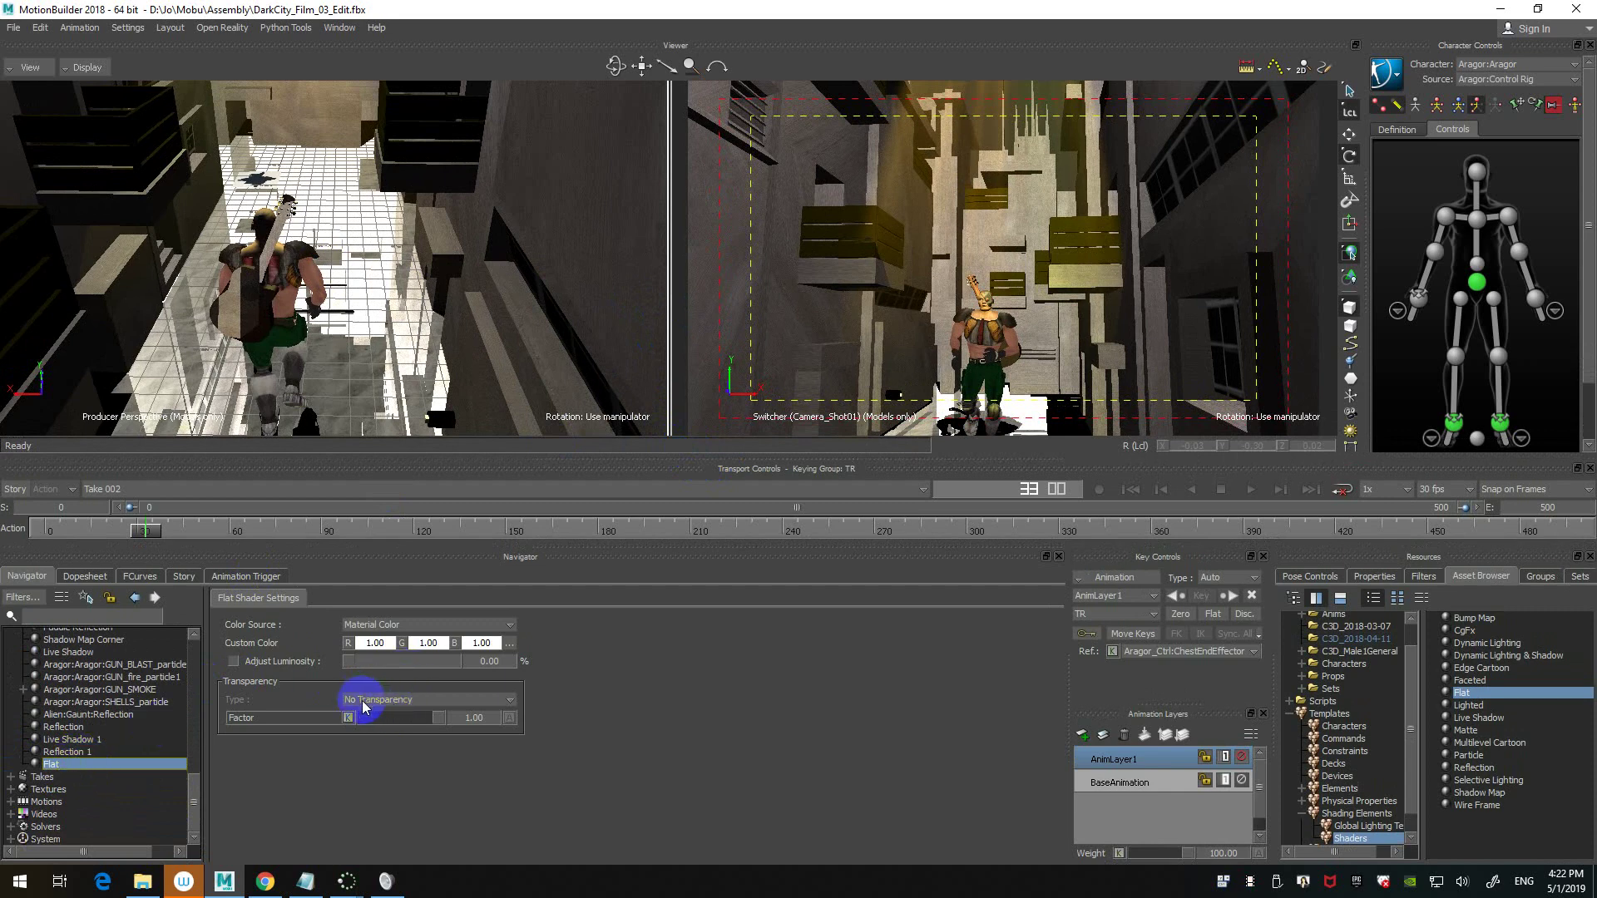
- Set the Flat shader's transparency type to Accurate Transparency and lower its factor to about 0.69
left_click(409, 702)
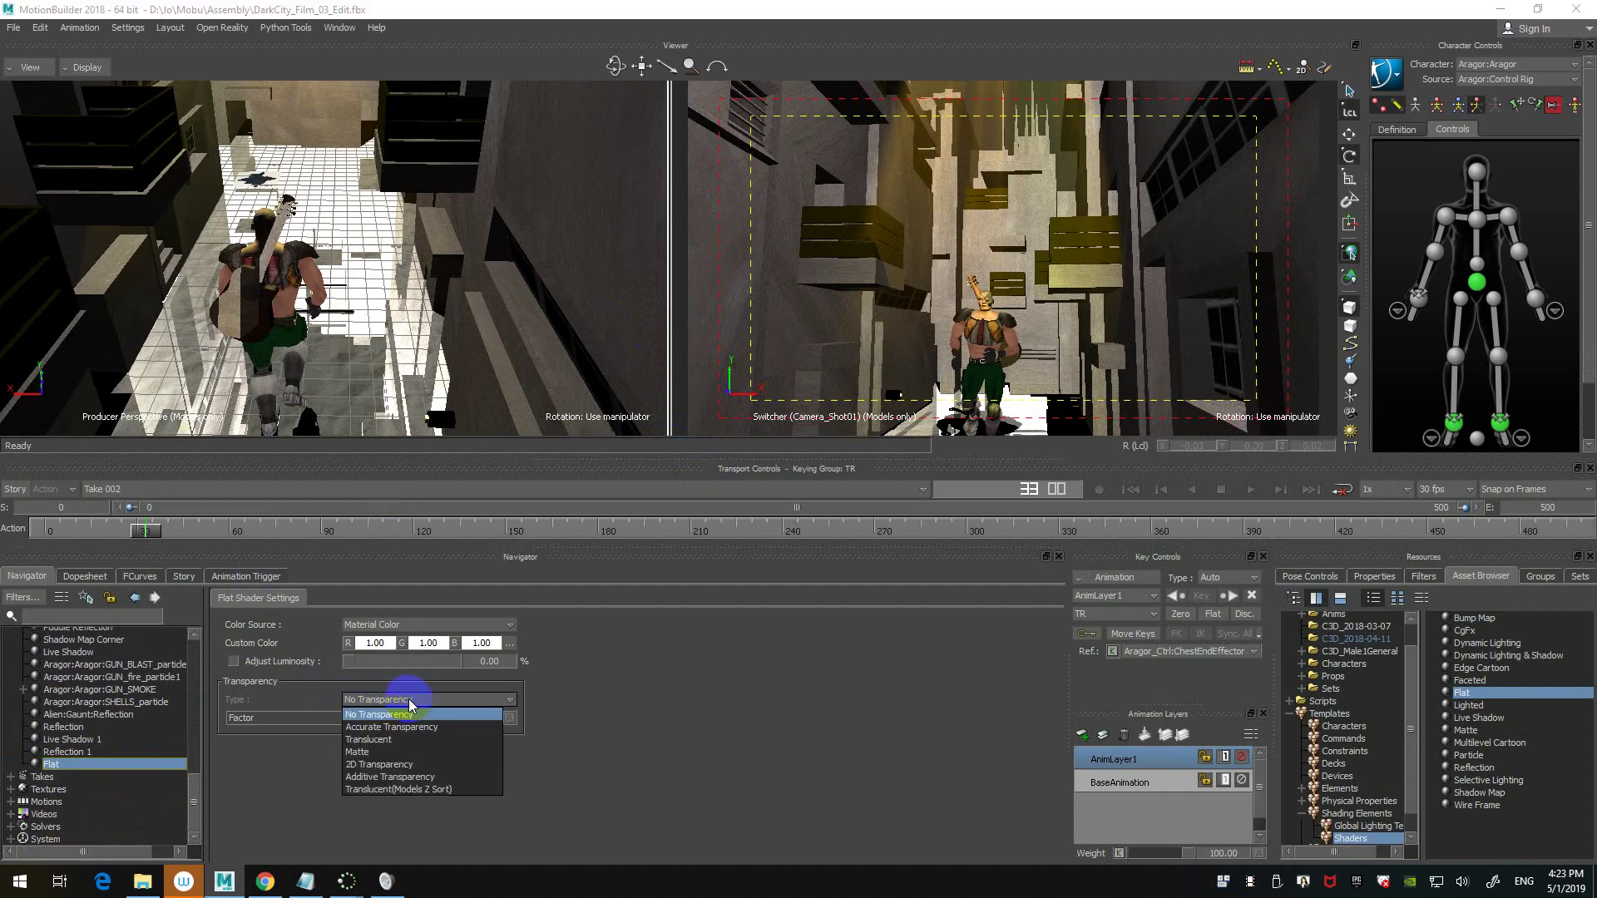
left_click(409, 729)
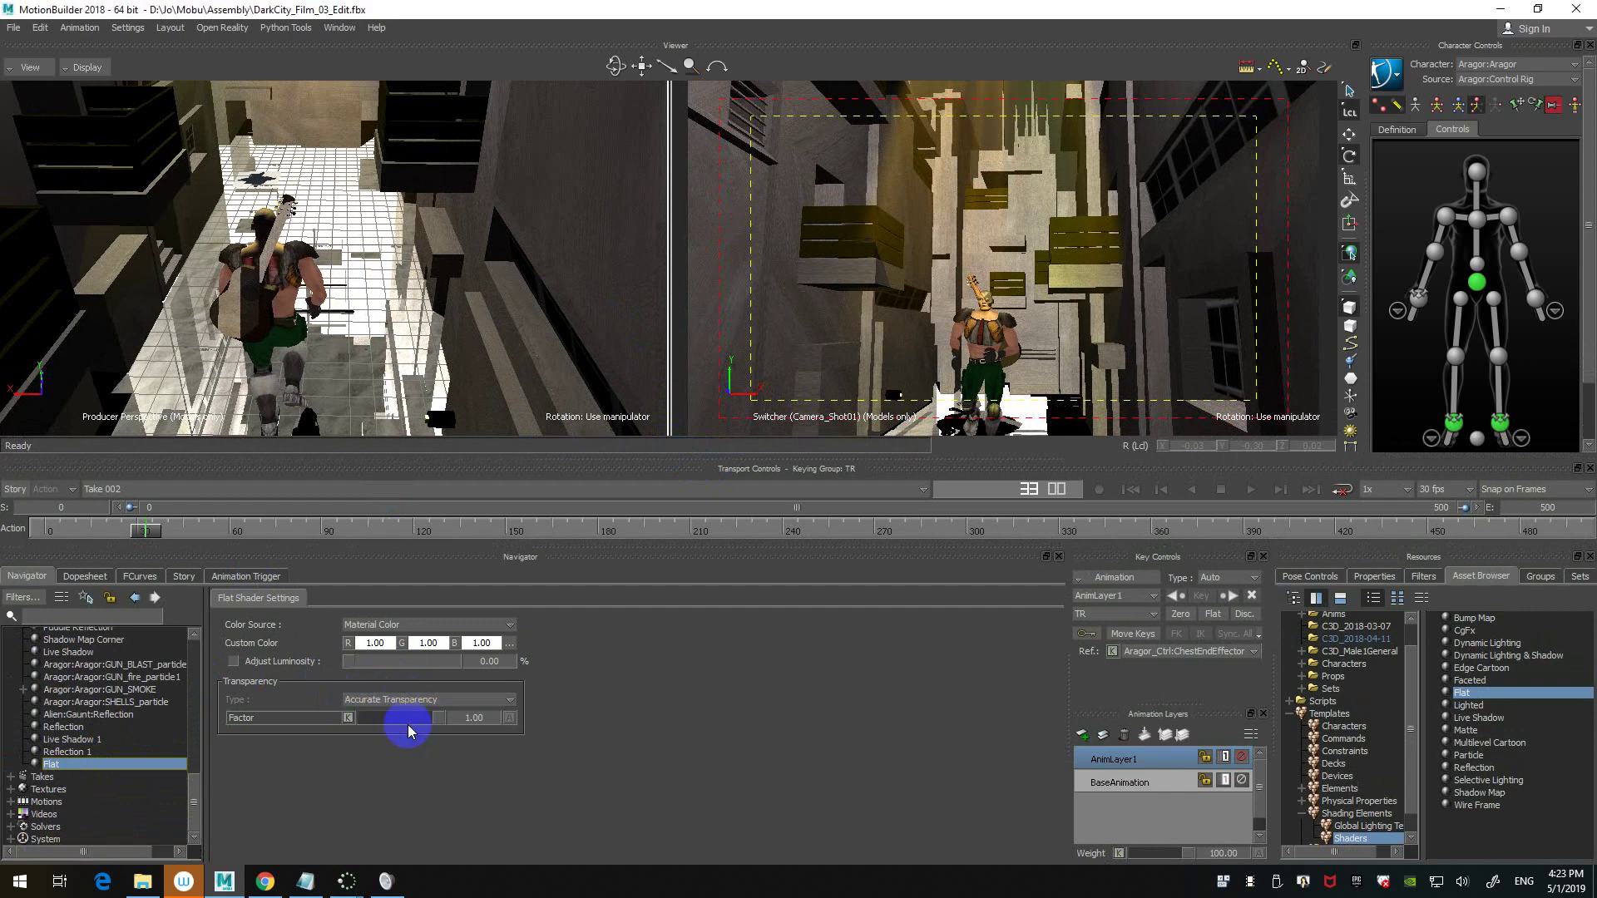
mouse_move(403, 726)
left_mouse_down()
mouse_move(439, 730)
mouse_move(417, 725)
left_mouse_up()
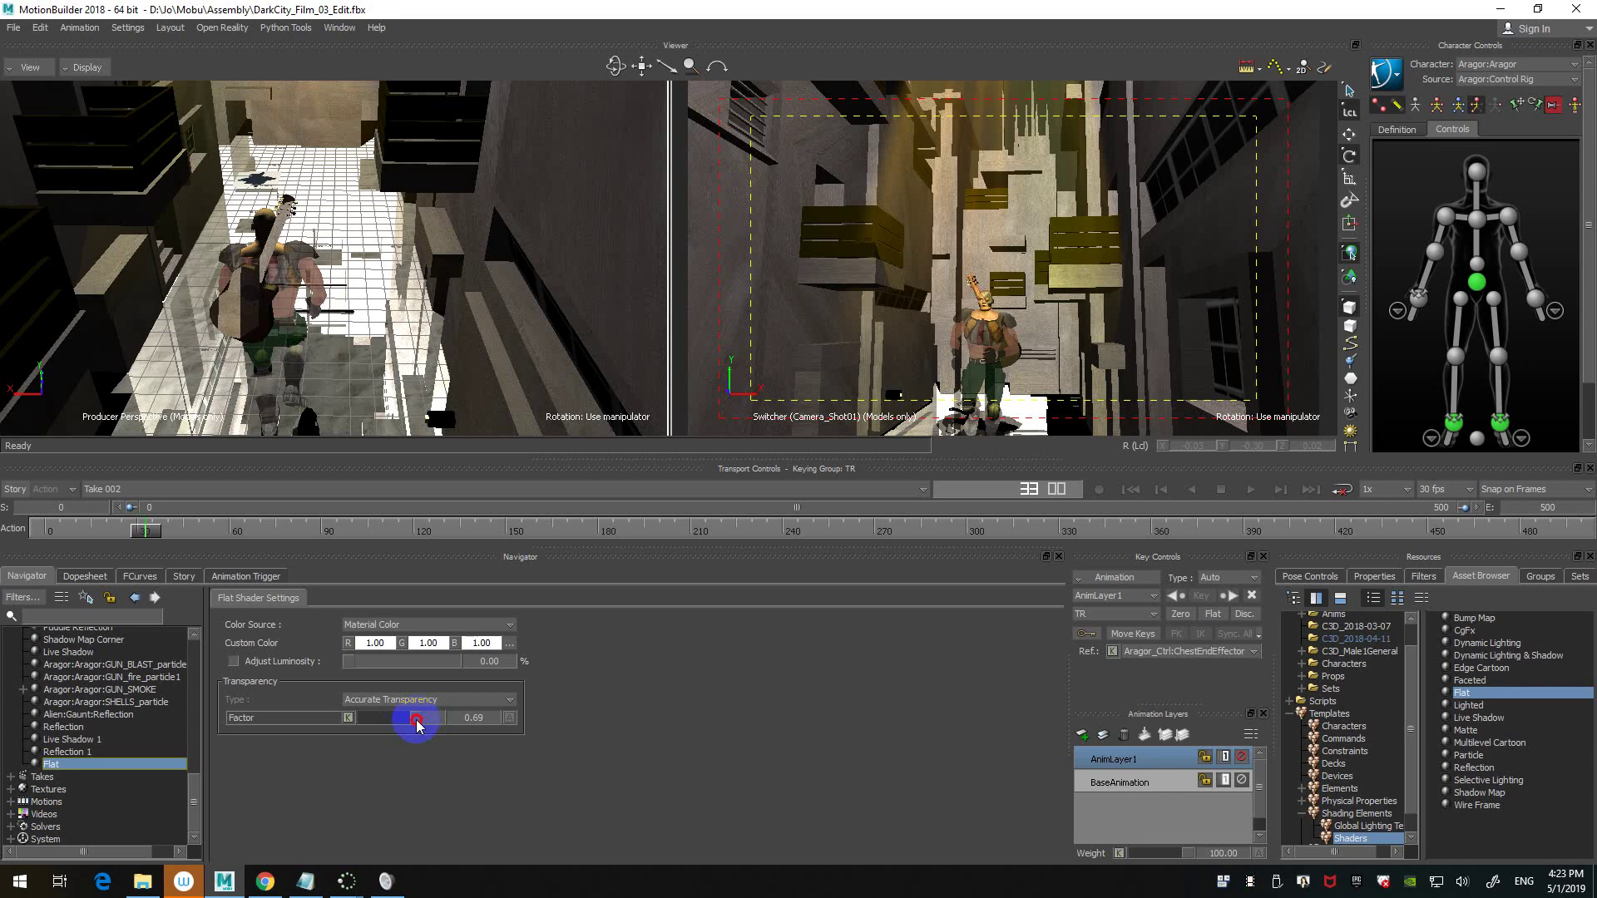
- Raise the Flat shader's transparency factor to 1.00
left_click_drag(416, 726, 410, 725)
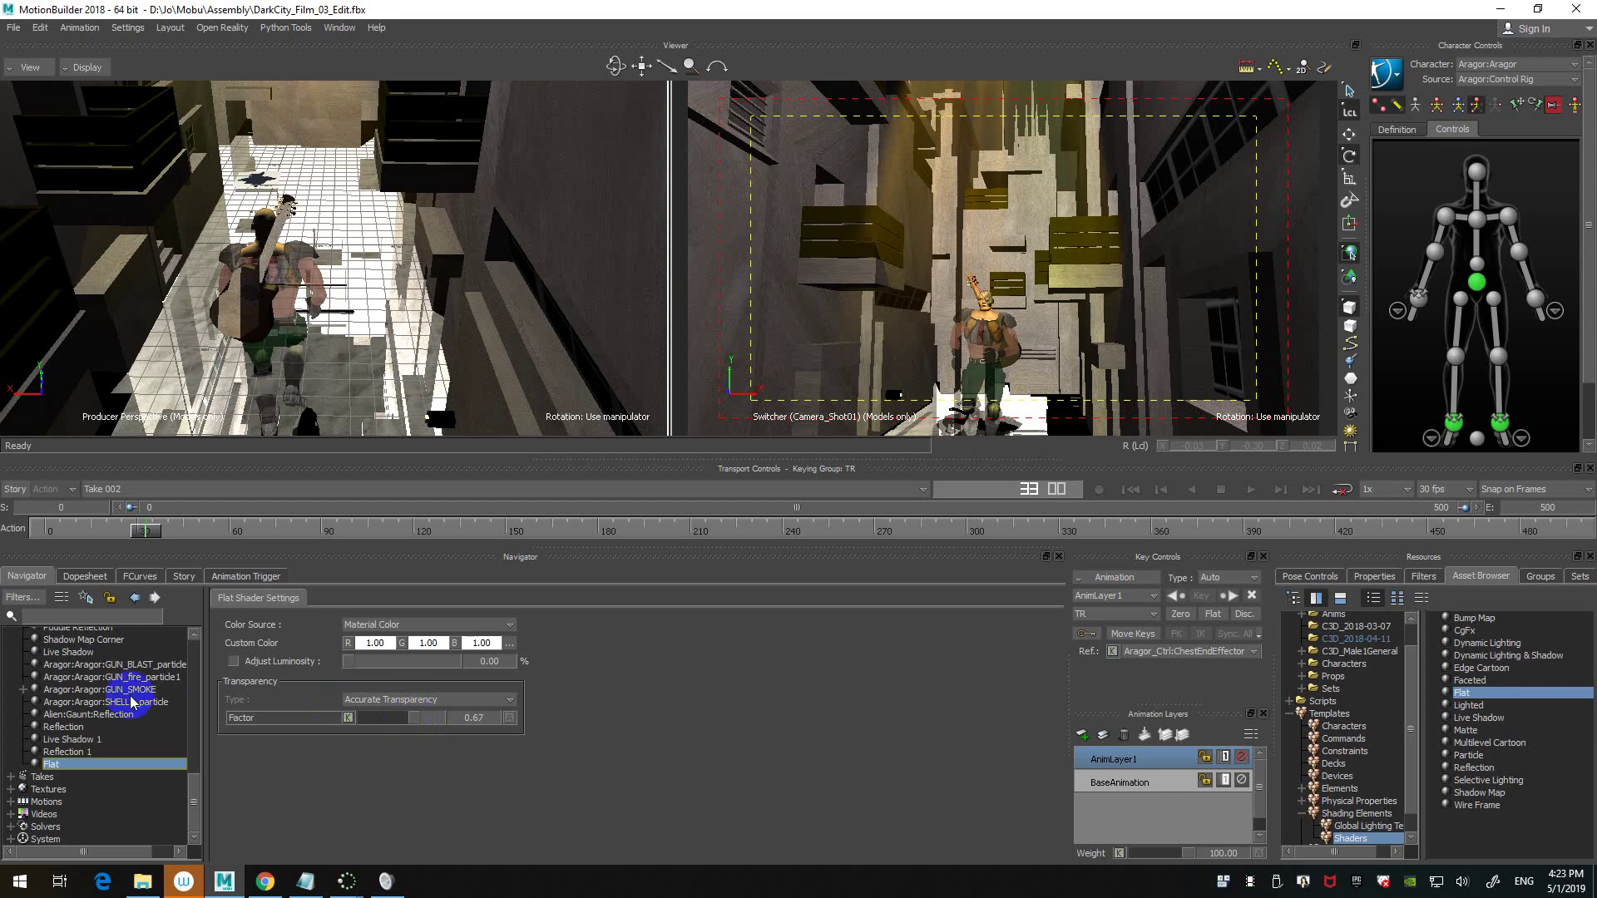
scroll(133, 703, "up", 3)
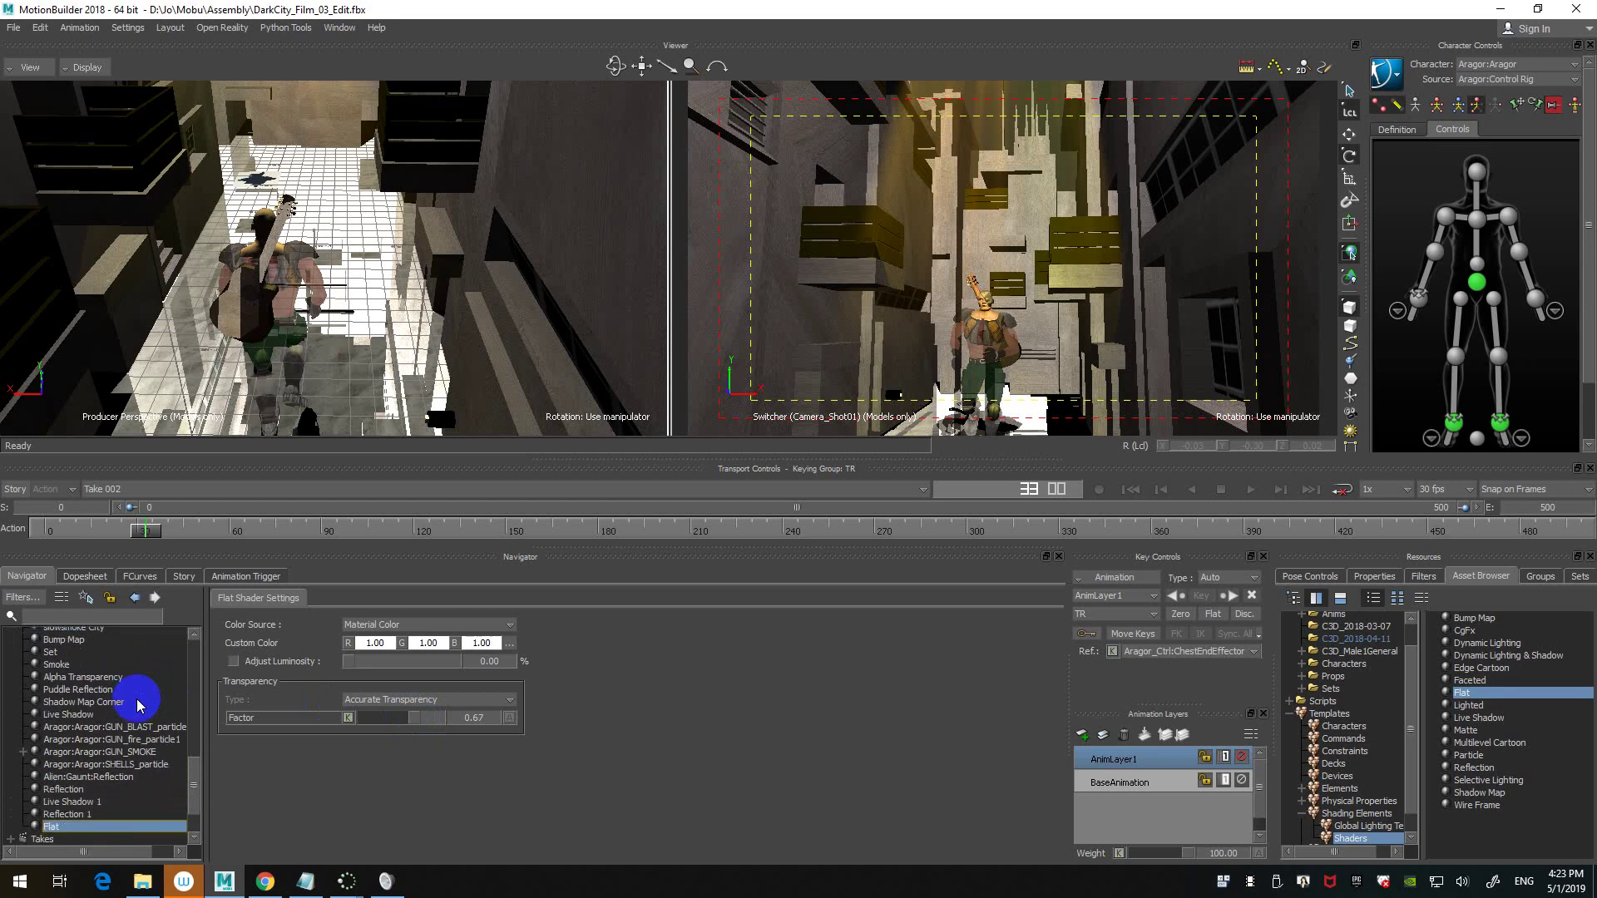
scroll(135, 703, "down", 1)
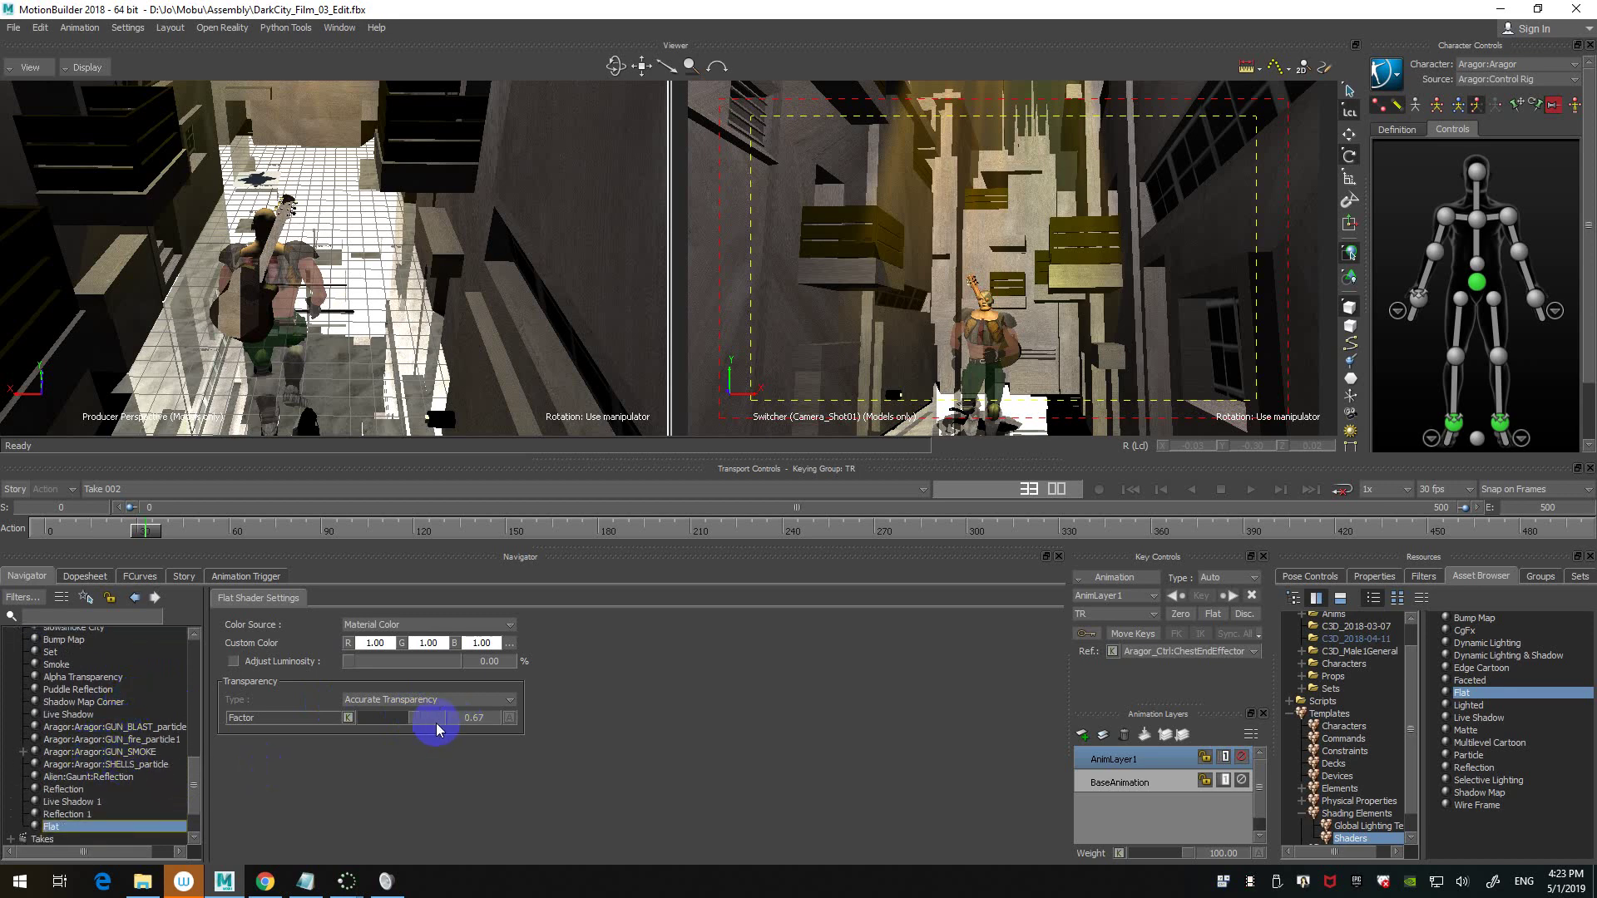
left_click_drag(431, 727, 452, 724)
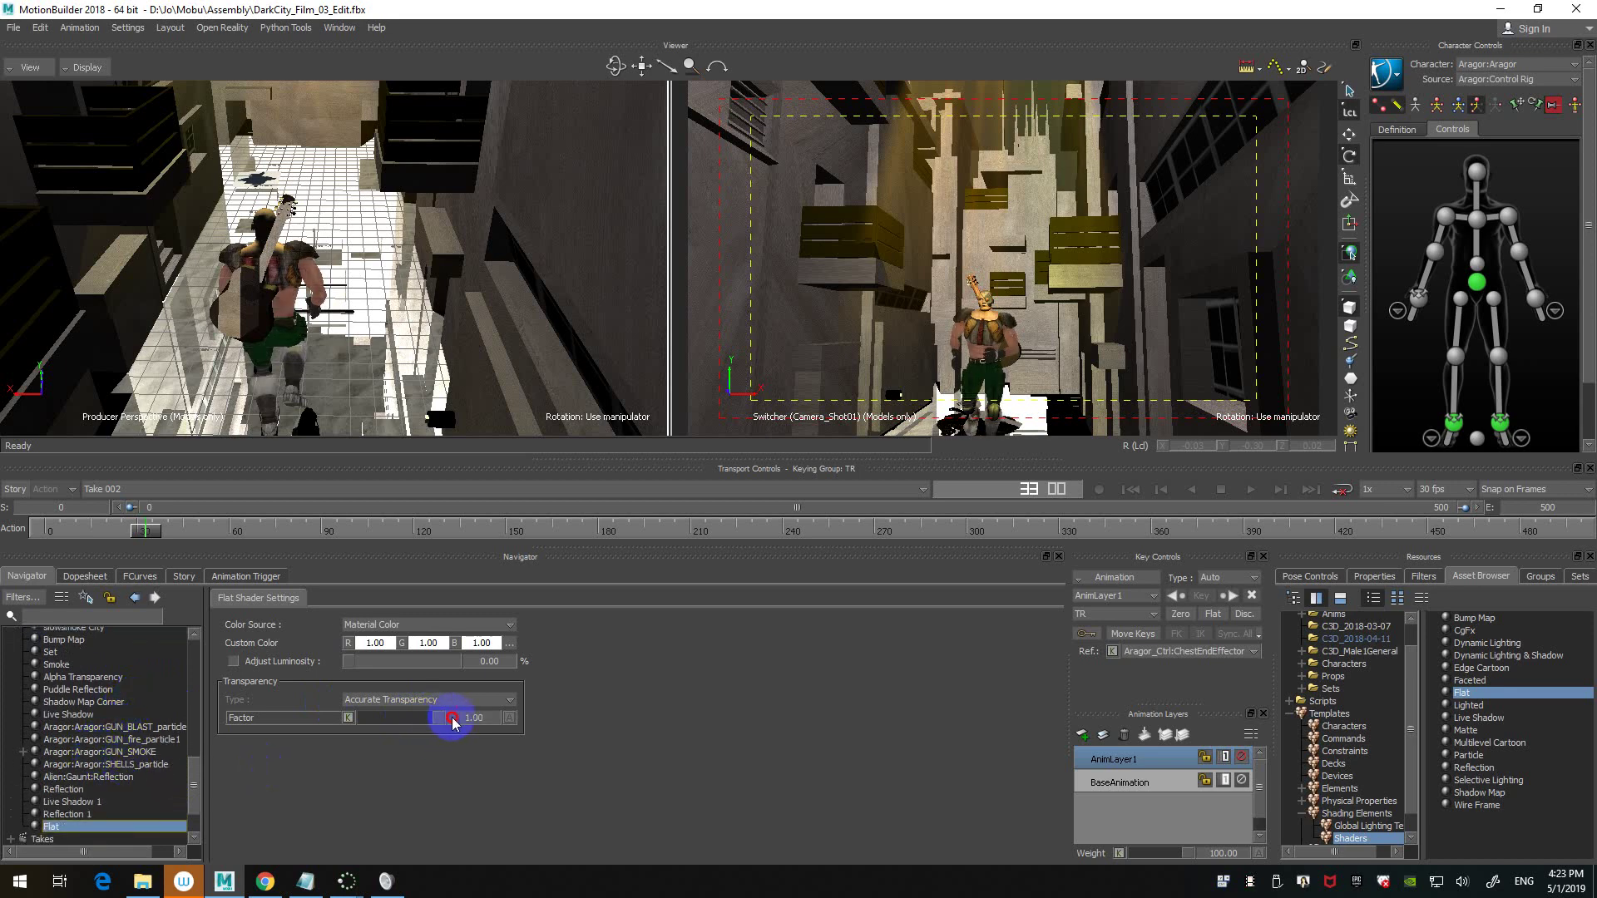
- Lower the Reflection 1 shader's intensity to about 59.38%, keeping Live Planar Reflection as its type
left_click(91, 814)
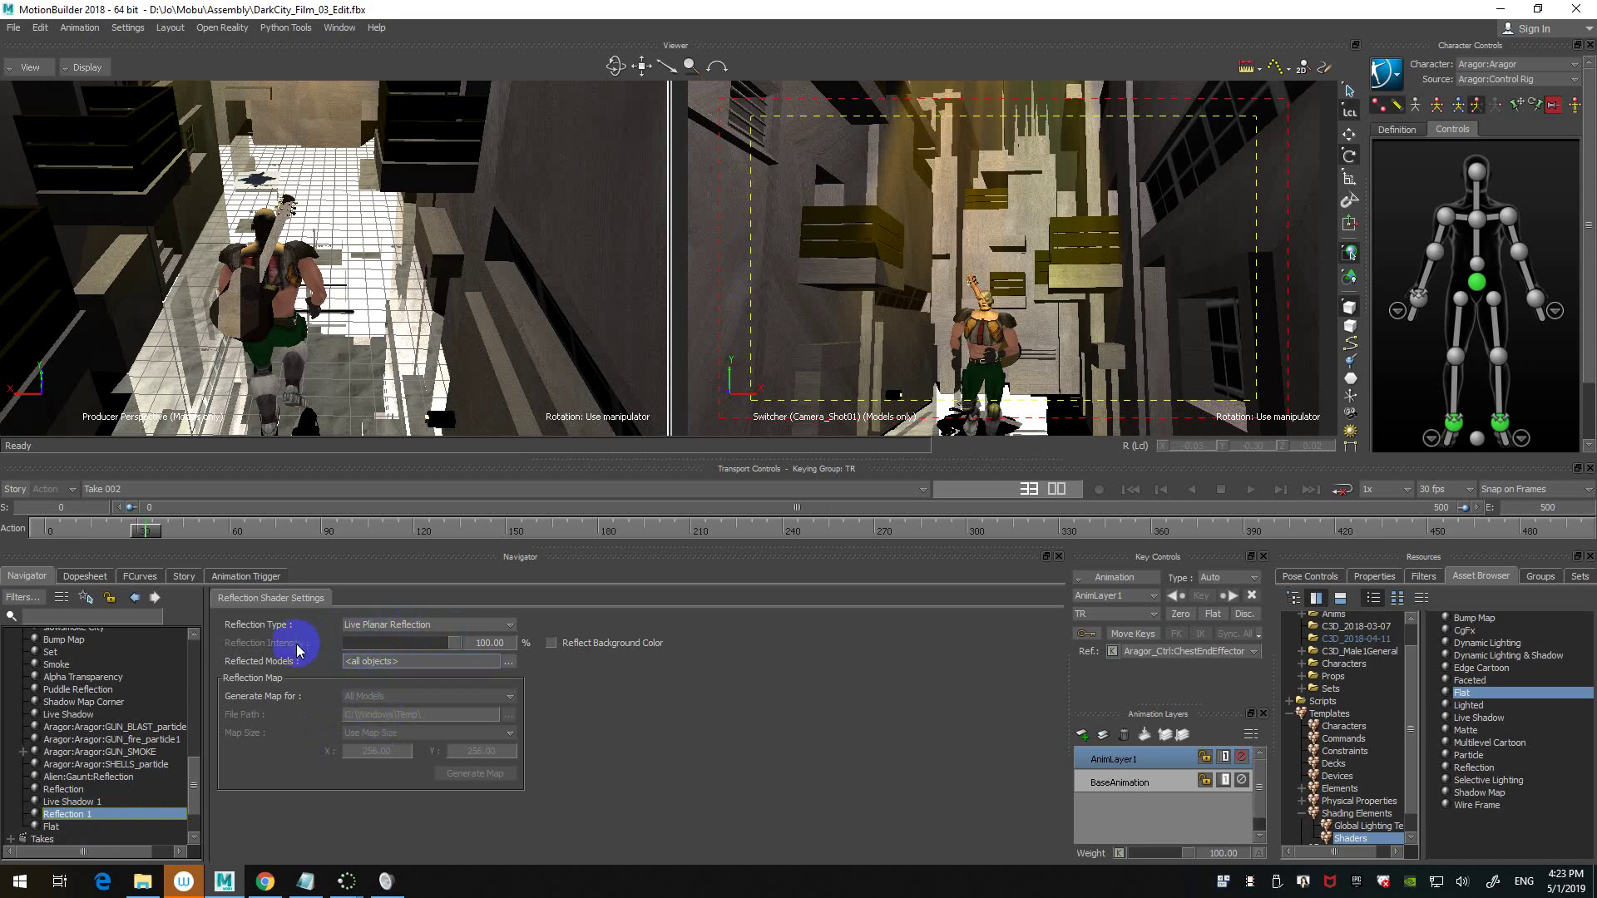
left_click_drag(453, 646, 413, 644)
left_click(421, 625)
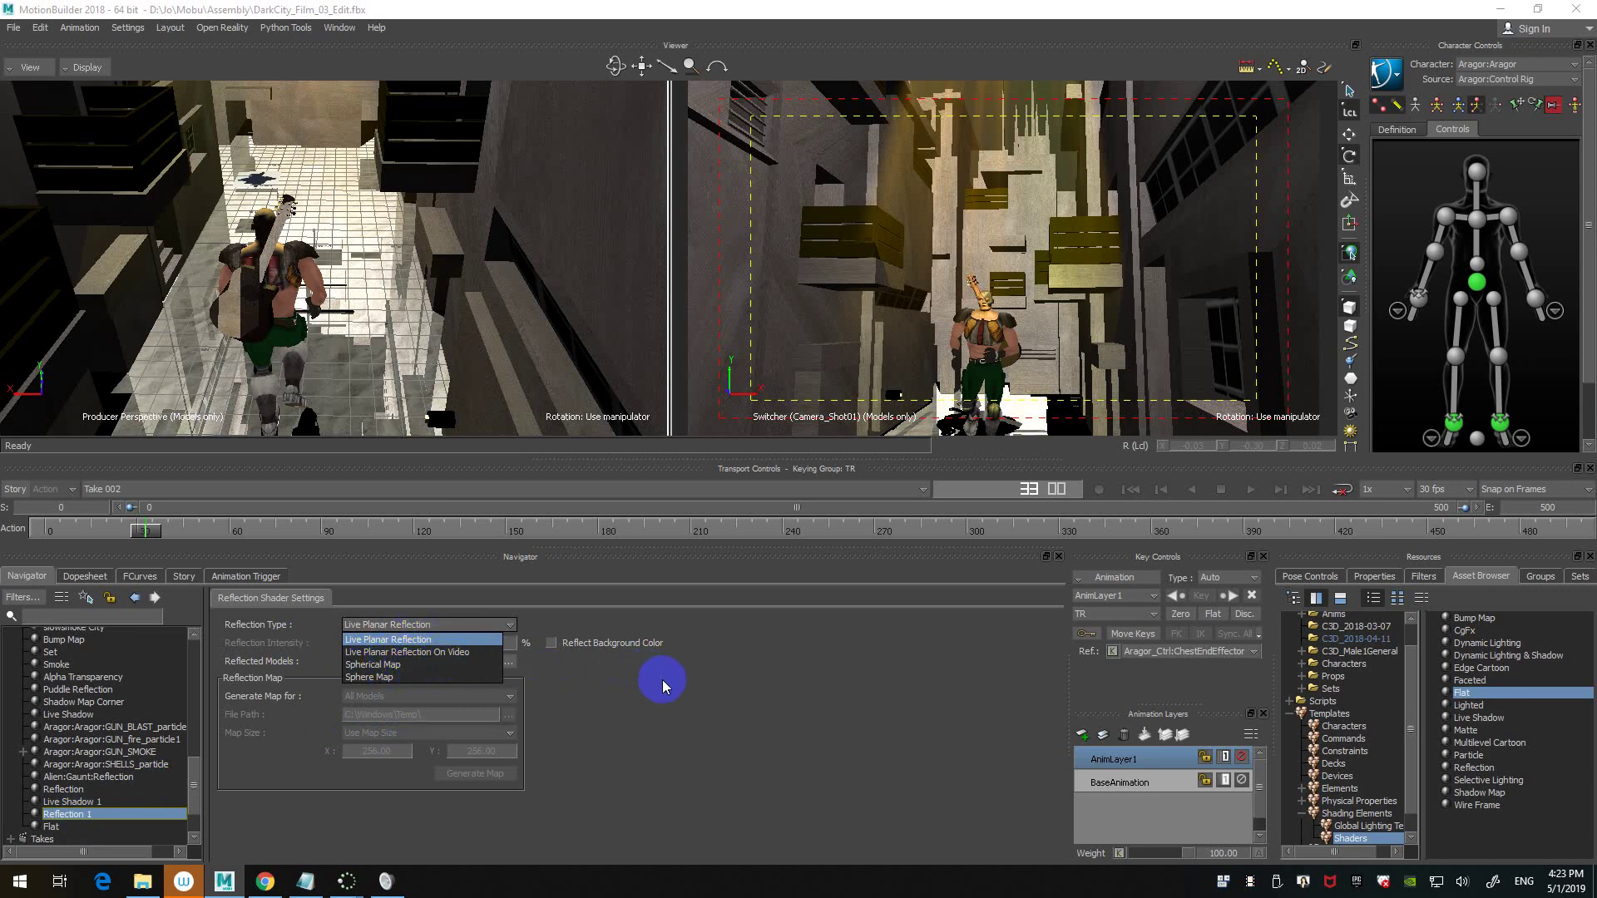
left_click(700, 681)
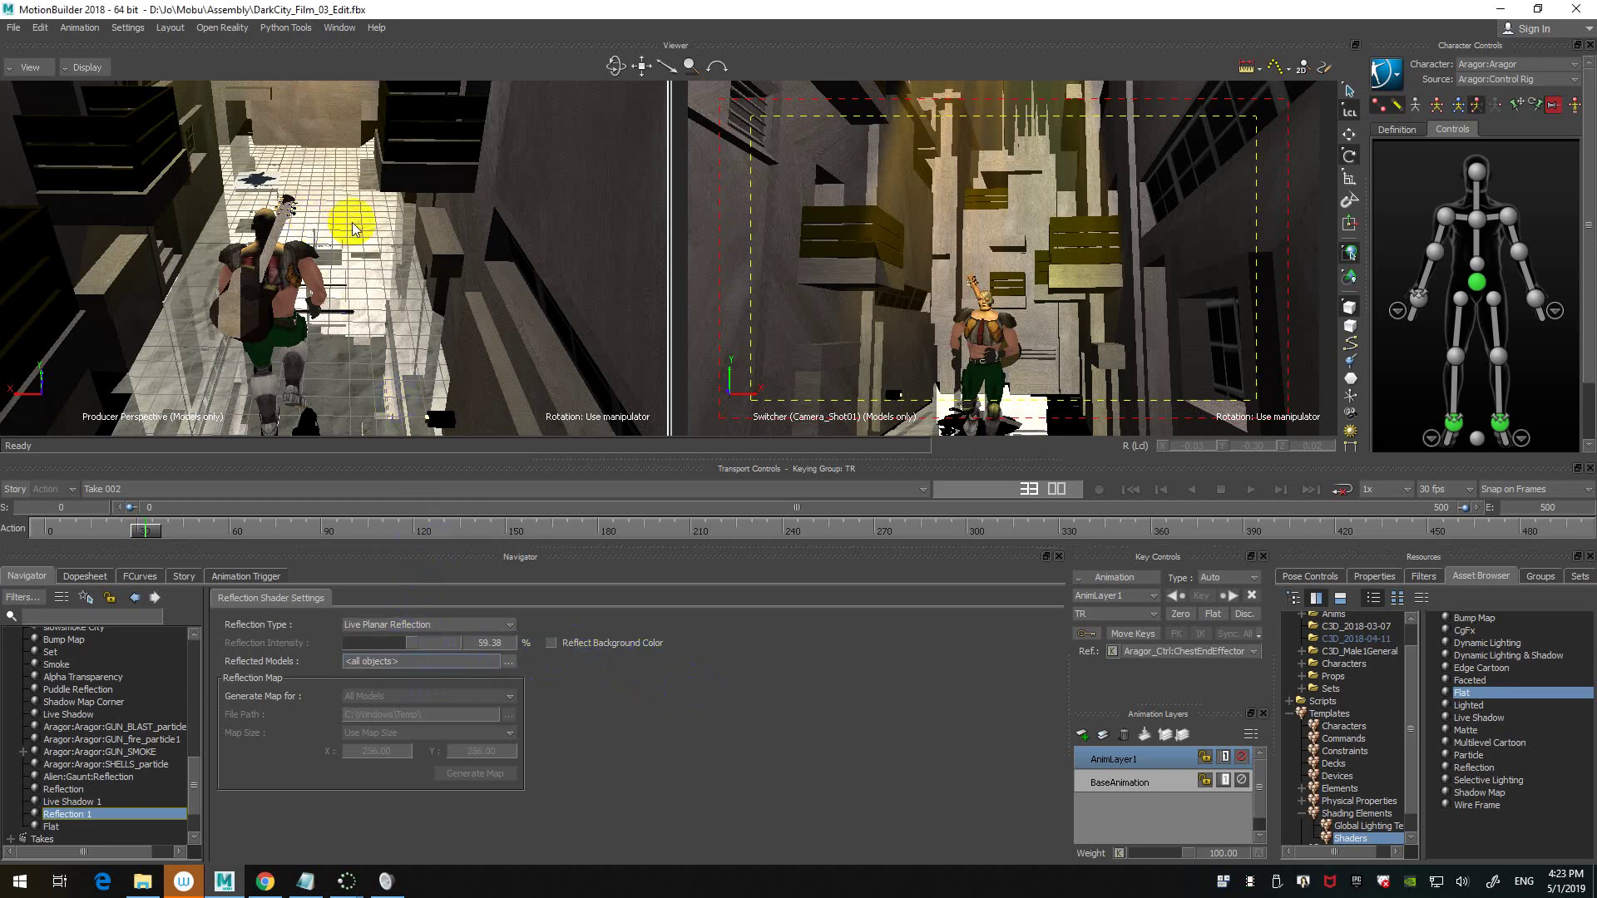
- Select the alley's Floor Bare model, inspect the reflection on it up close, and save the scene
left_click(323, 158)
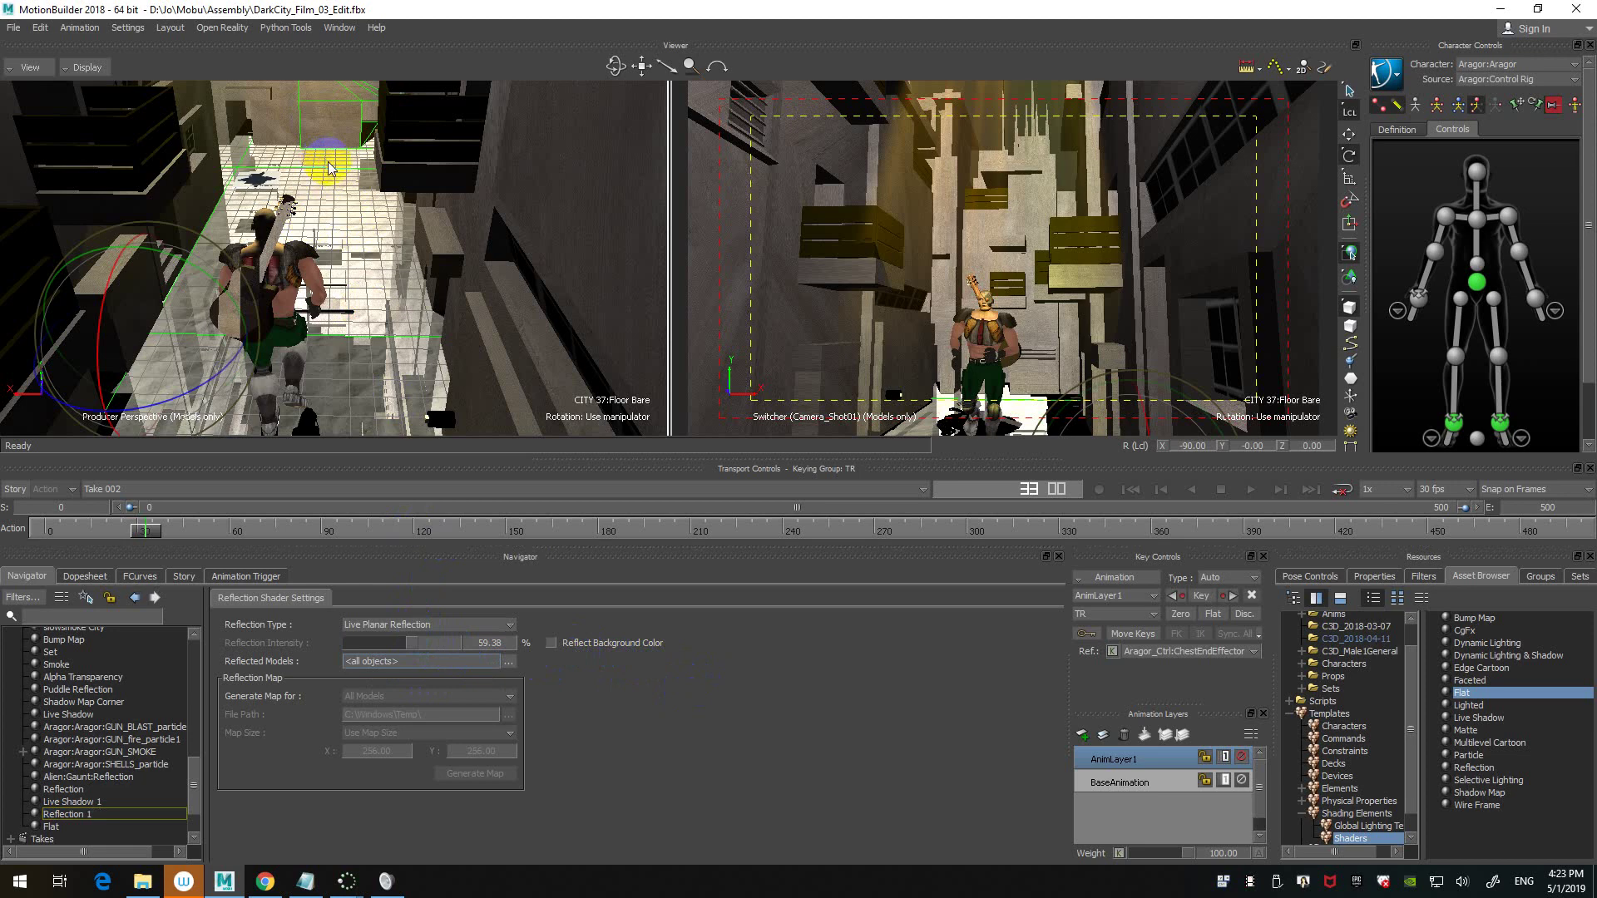
left_click_drag(324, 148, 325, 149, "ctrl+shift")
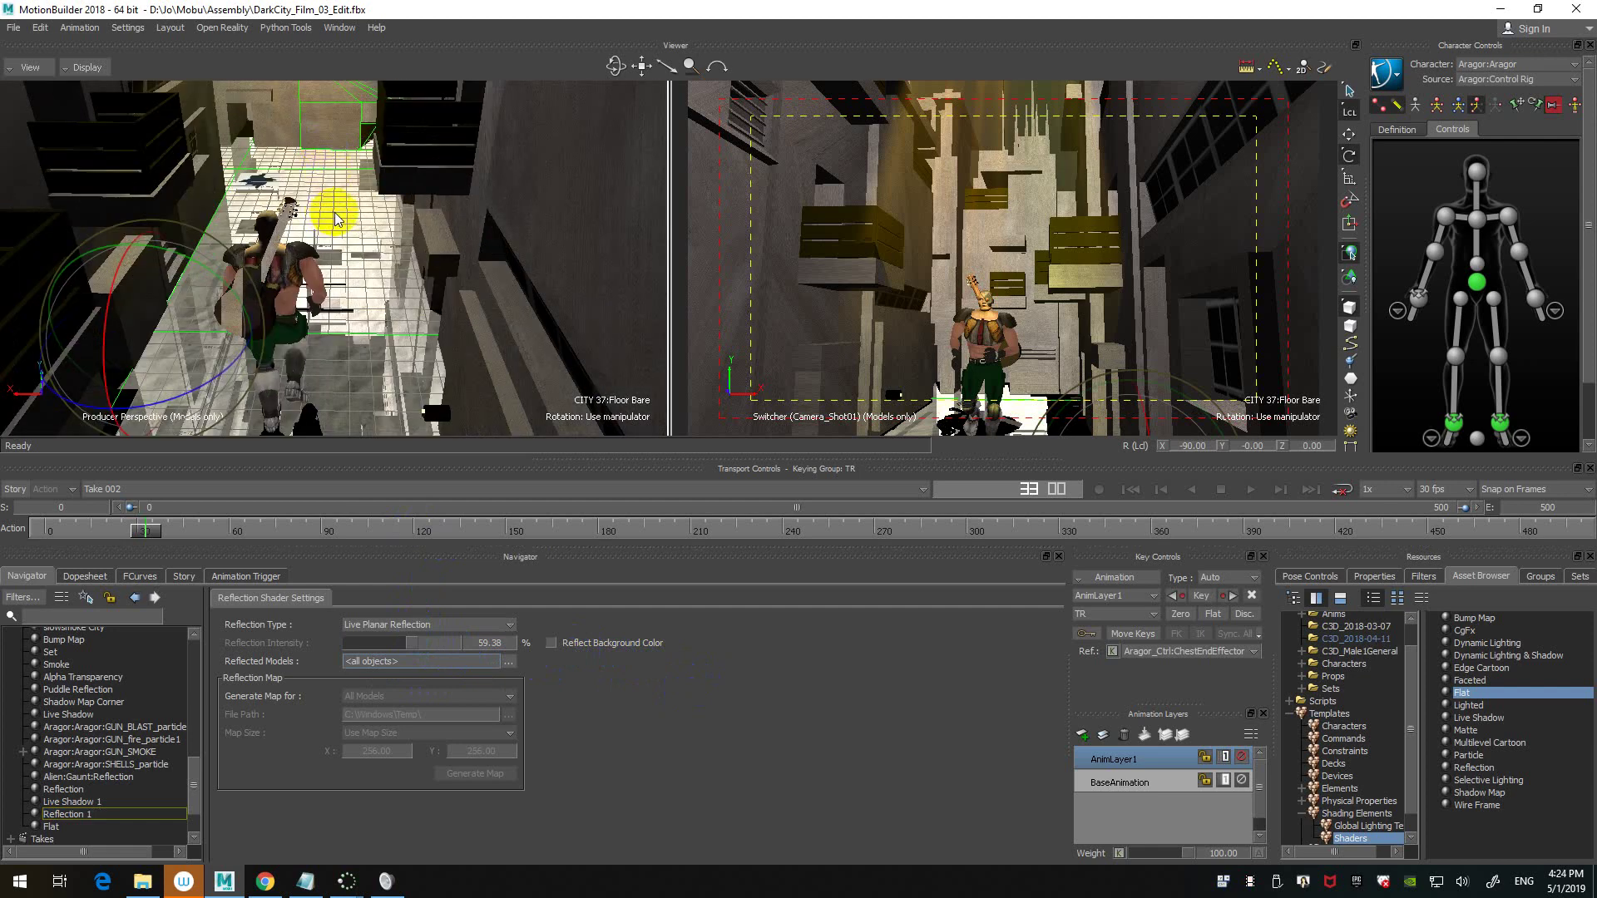
left_click_drag(339, 221, 339, 171, "shift")
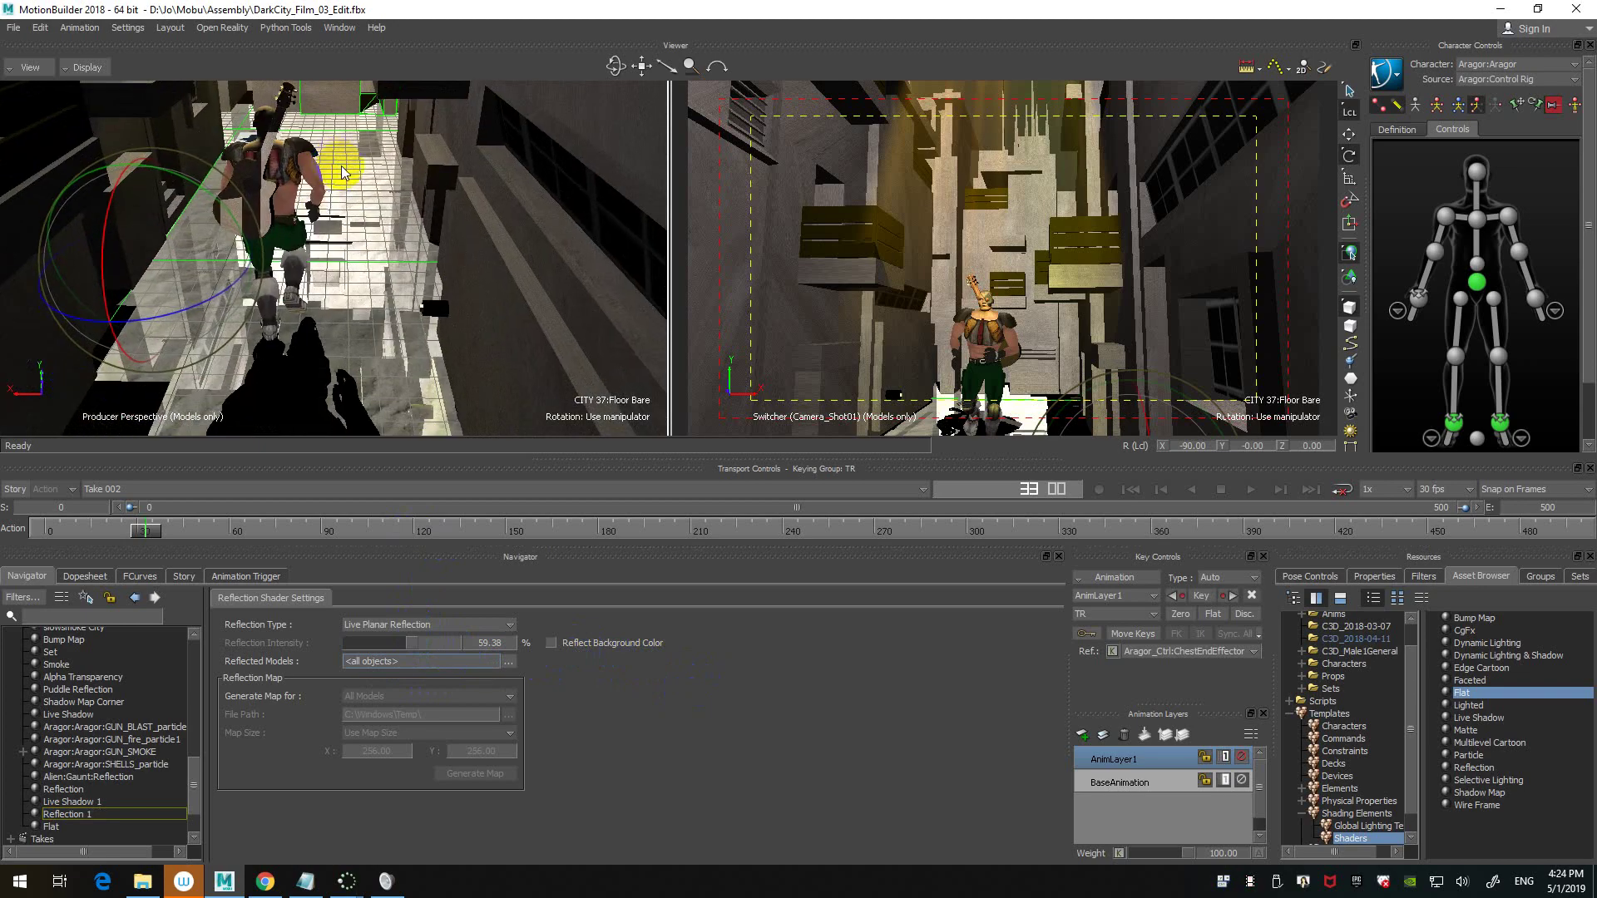
left_click_drag(342, 227, 458, 192, "ctrl+shift")
left_click_drag(541, 204, 477, 247, "ctrl+shift")
key("ctrl+s")
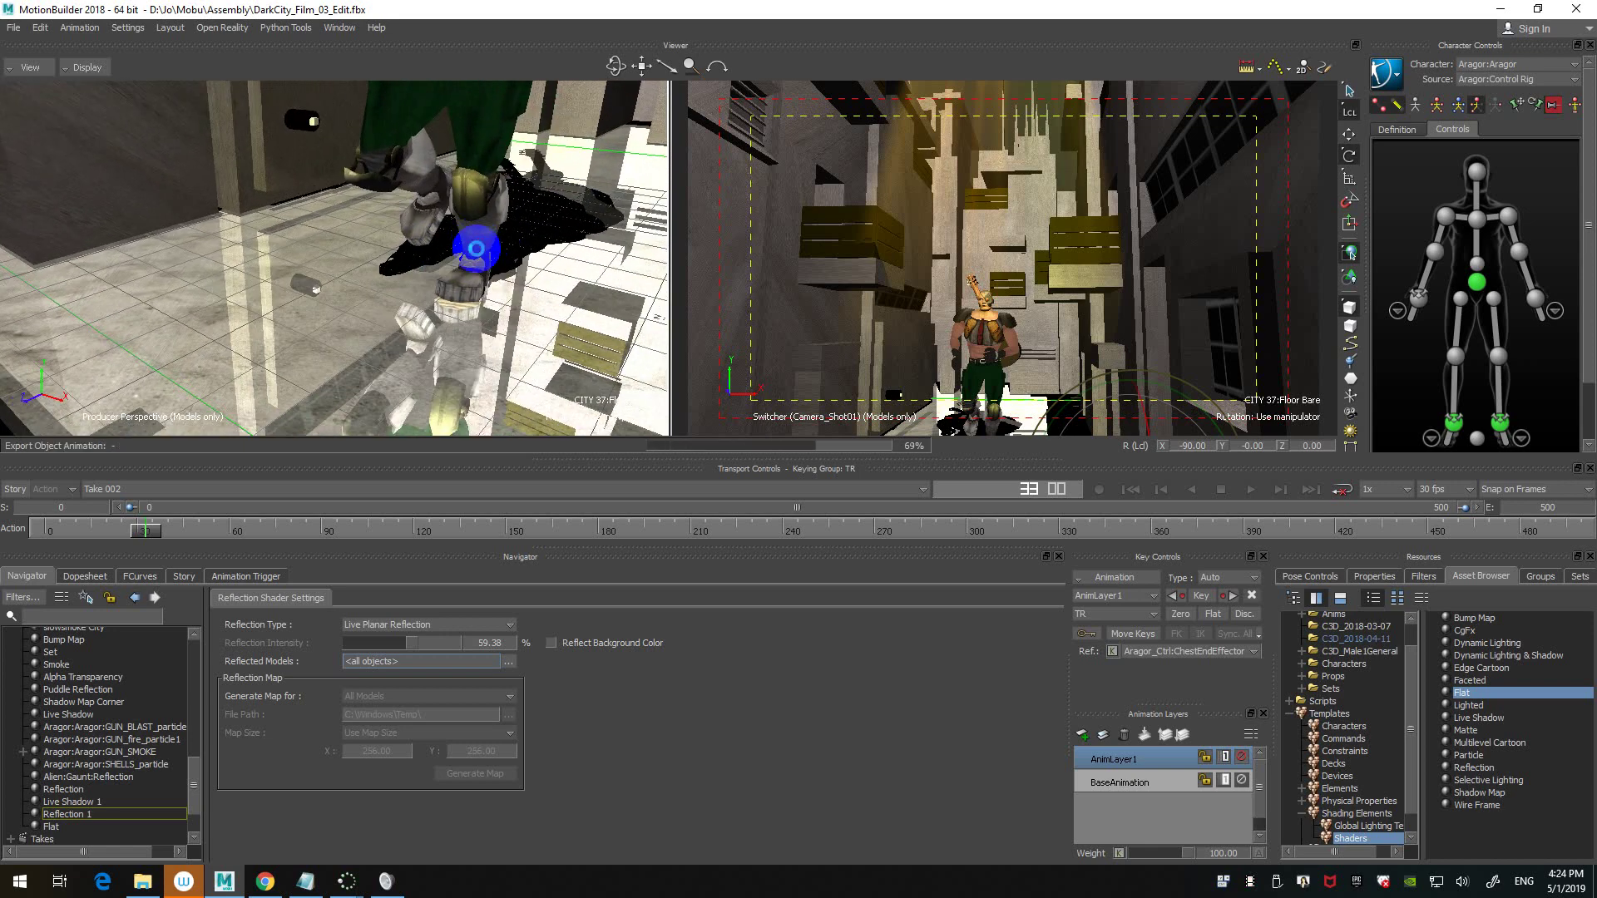
key("s")
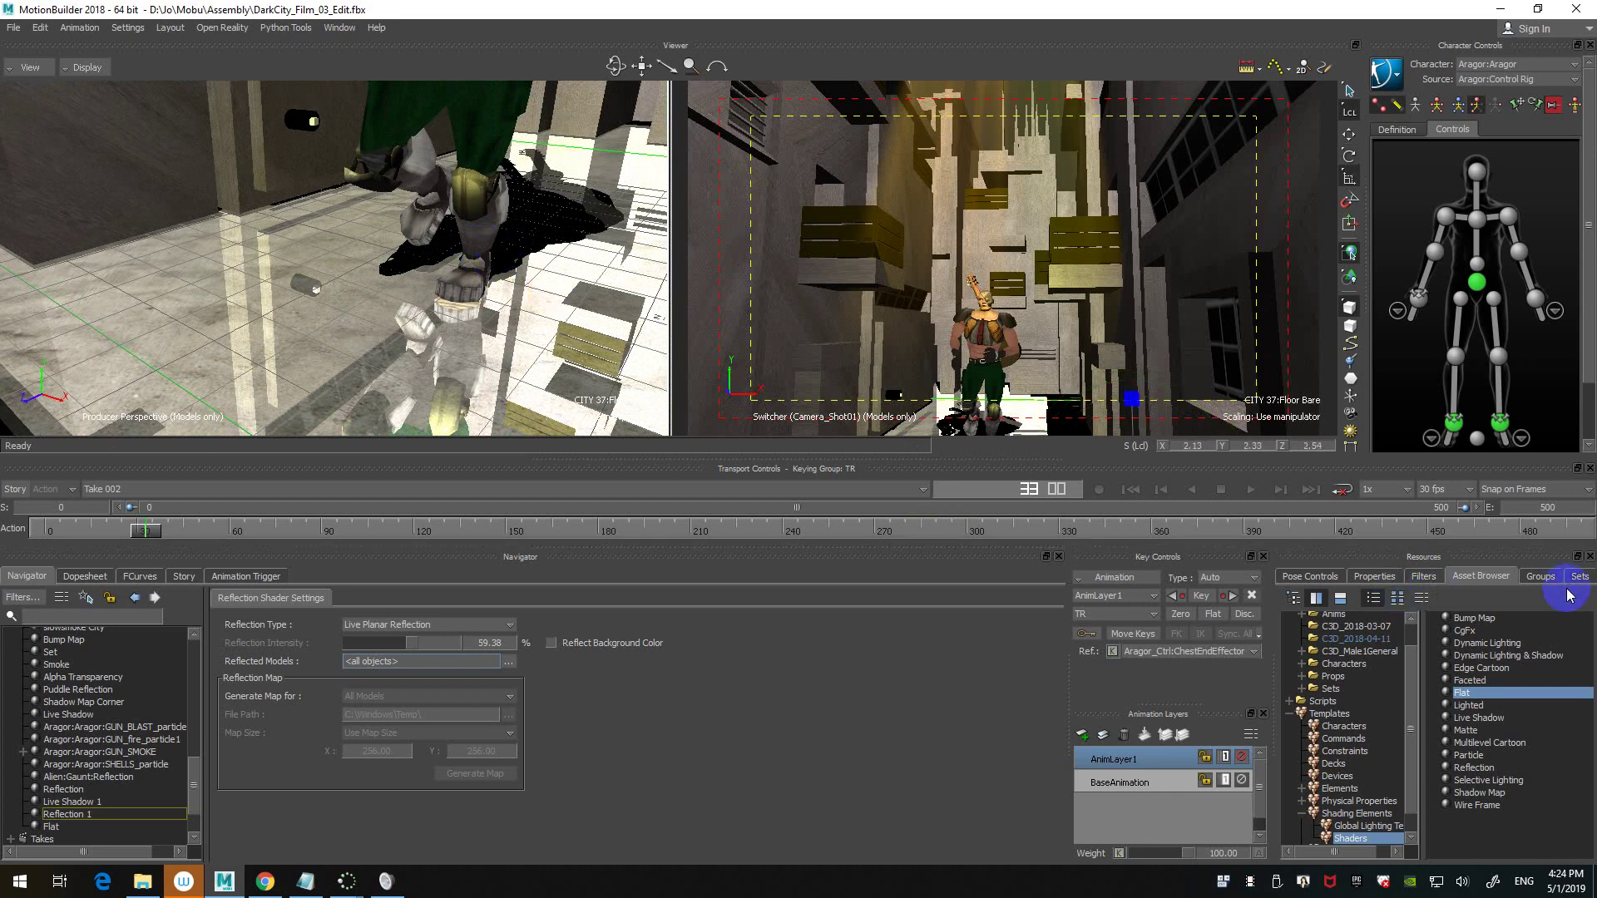
left_click(1375, 577)
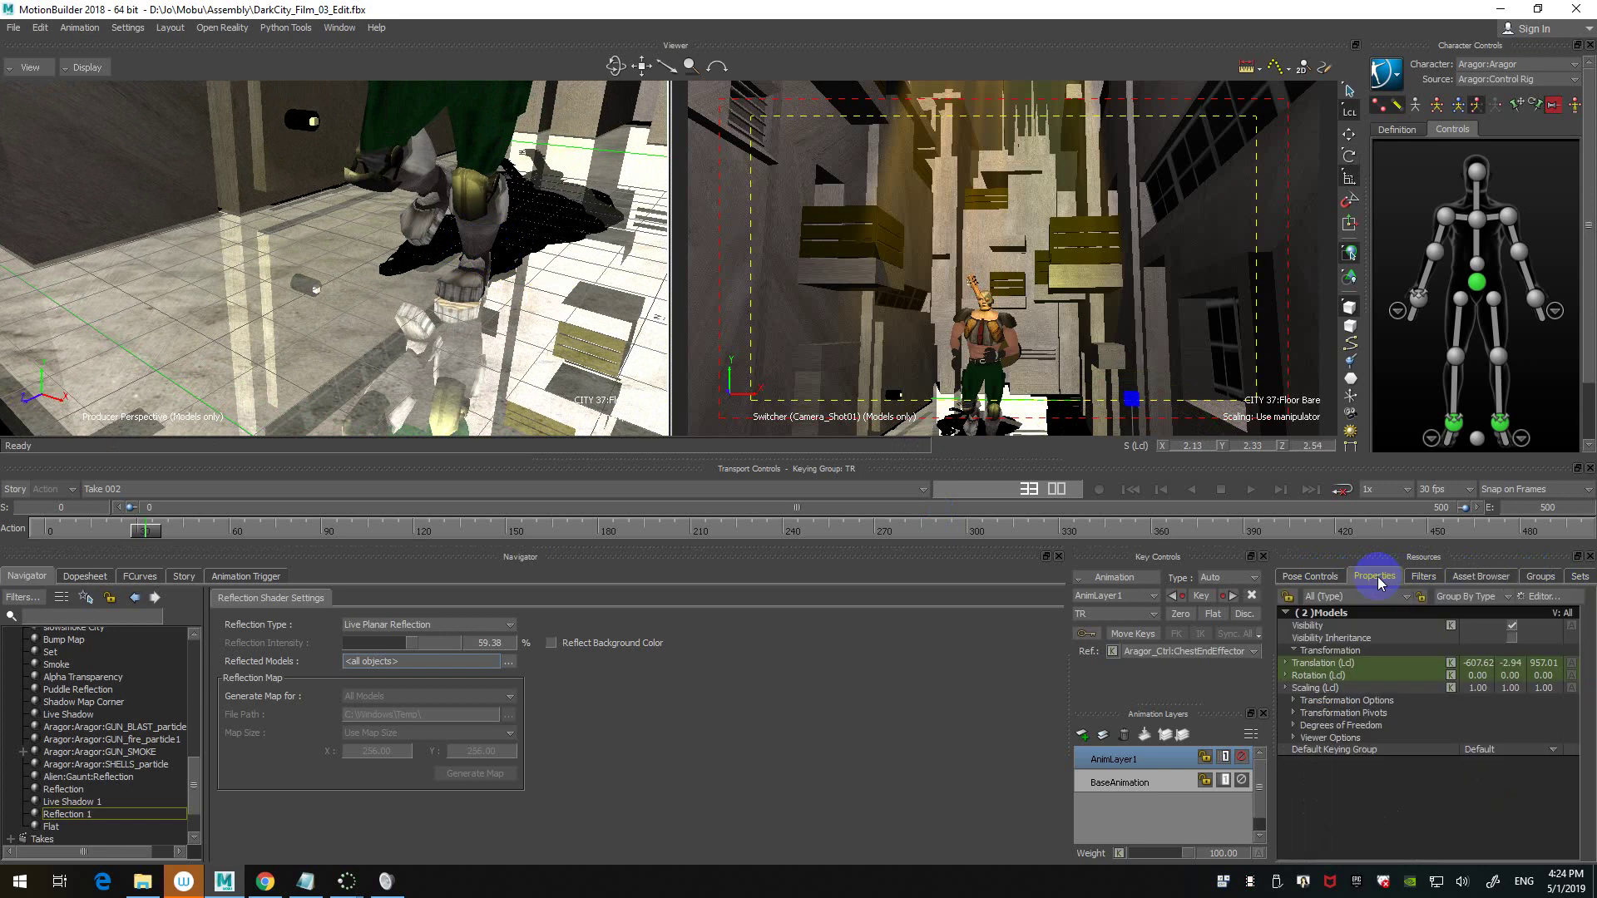
left_click(1485, 577)
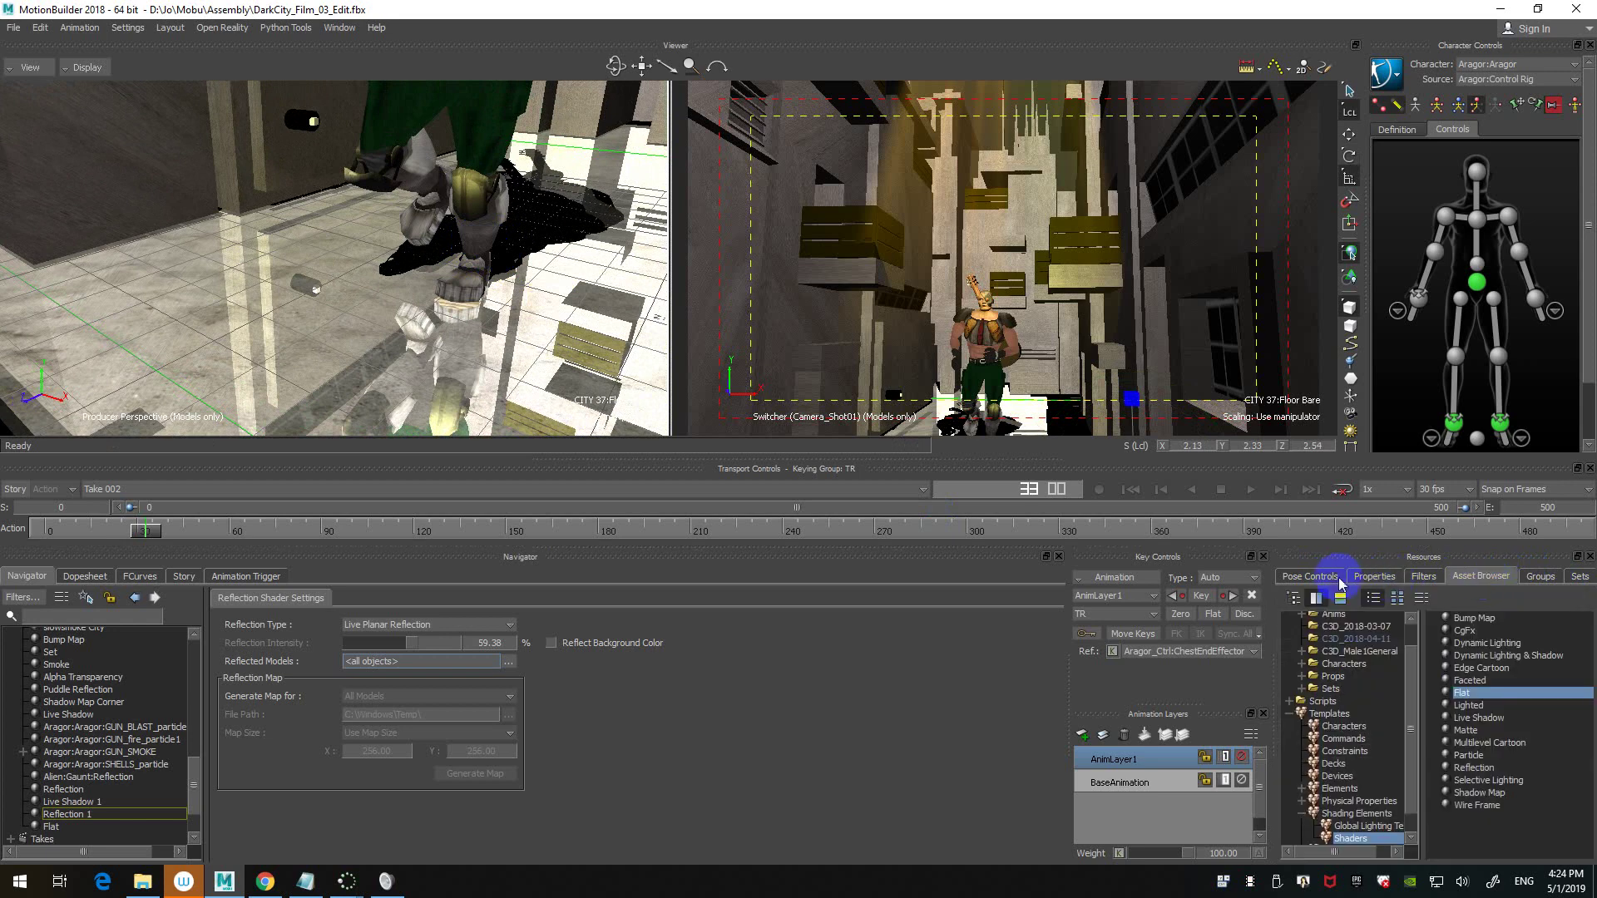
left_click(1300, 577)
left_click(1482, 576)
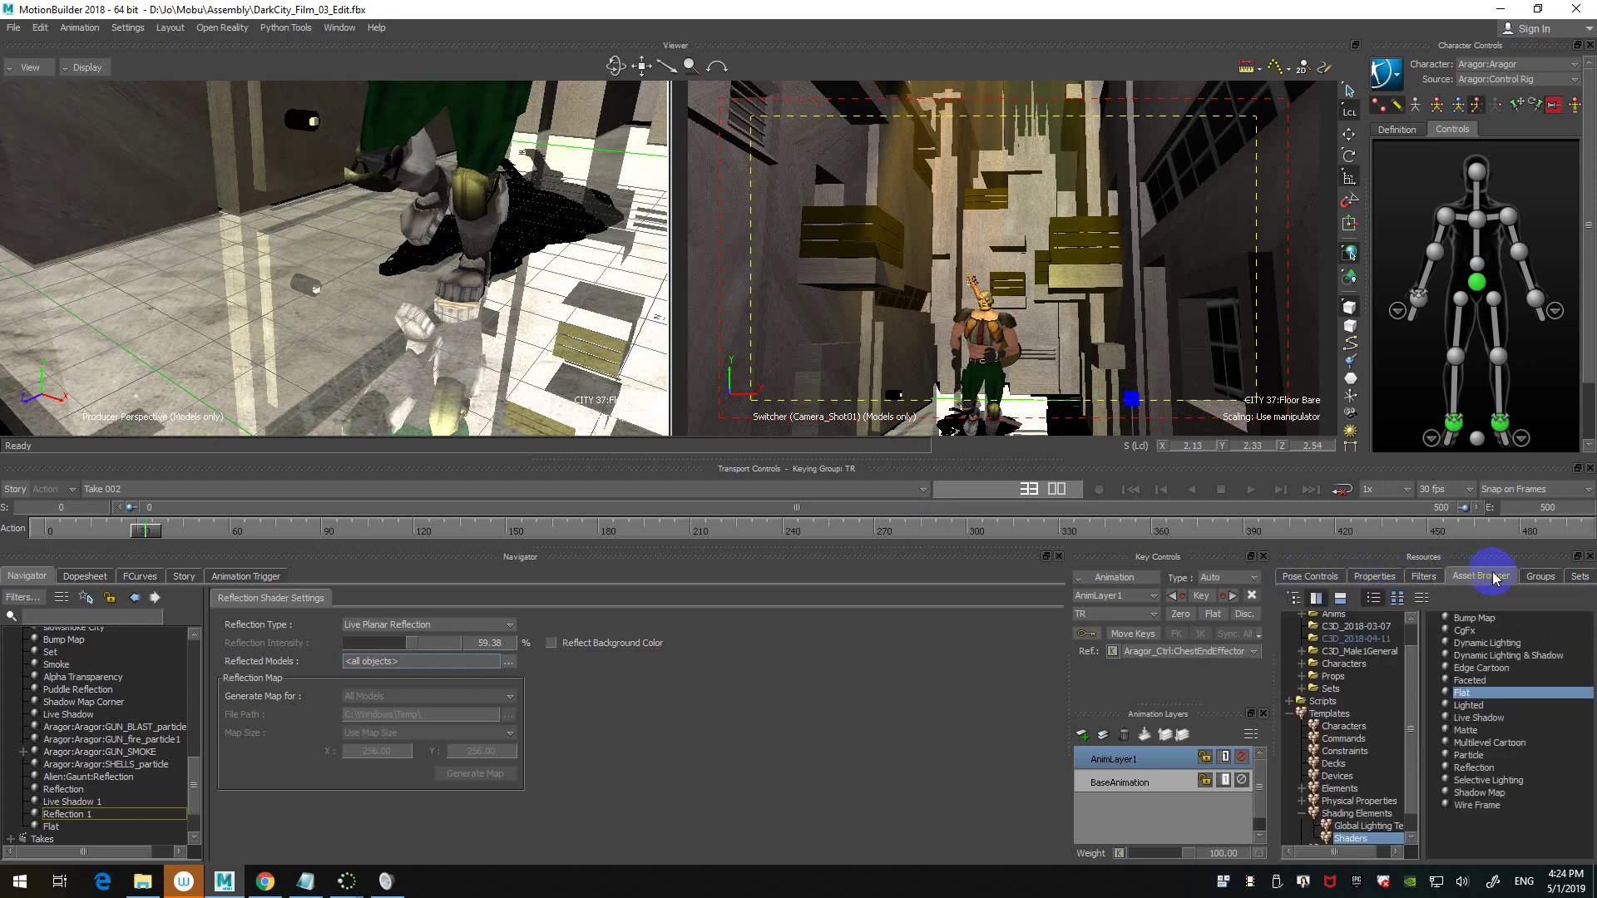
- Open the Jog_Straight clip from the PrevisMoves library with all its takes, using FBX Open
scroll(1348, 642, "up", 1)
left_click(1354, 620)
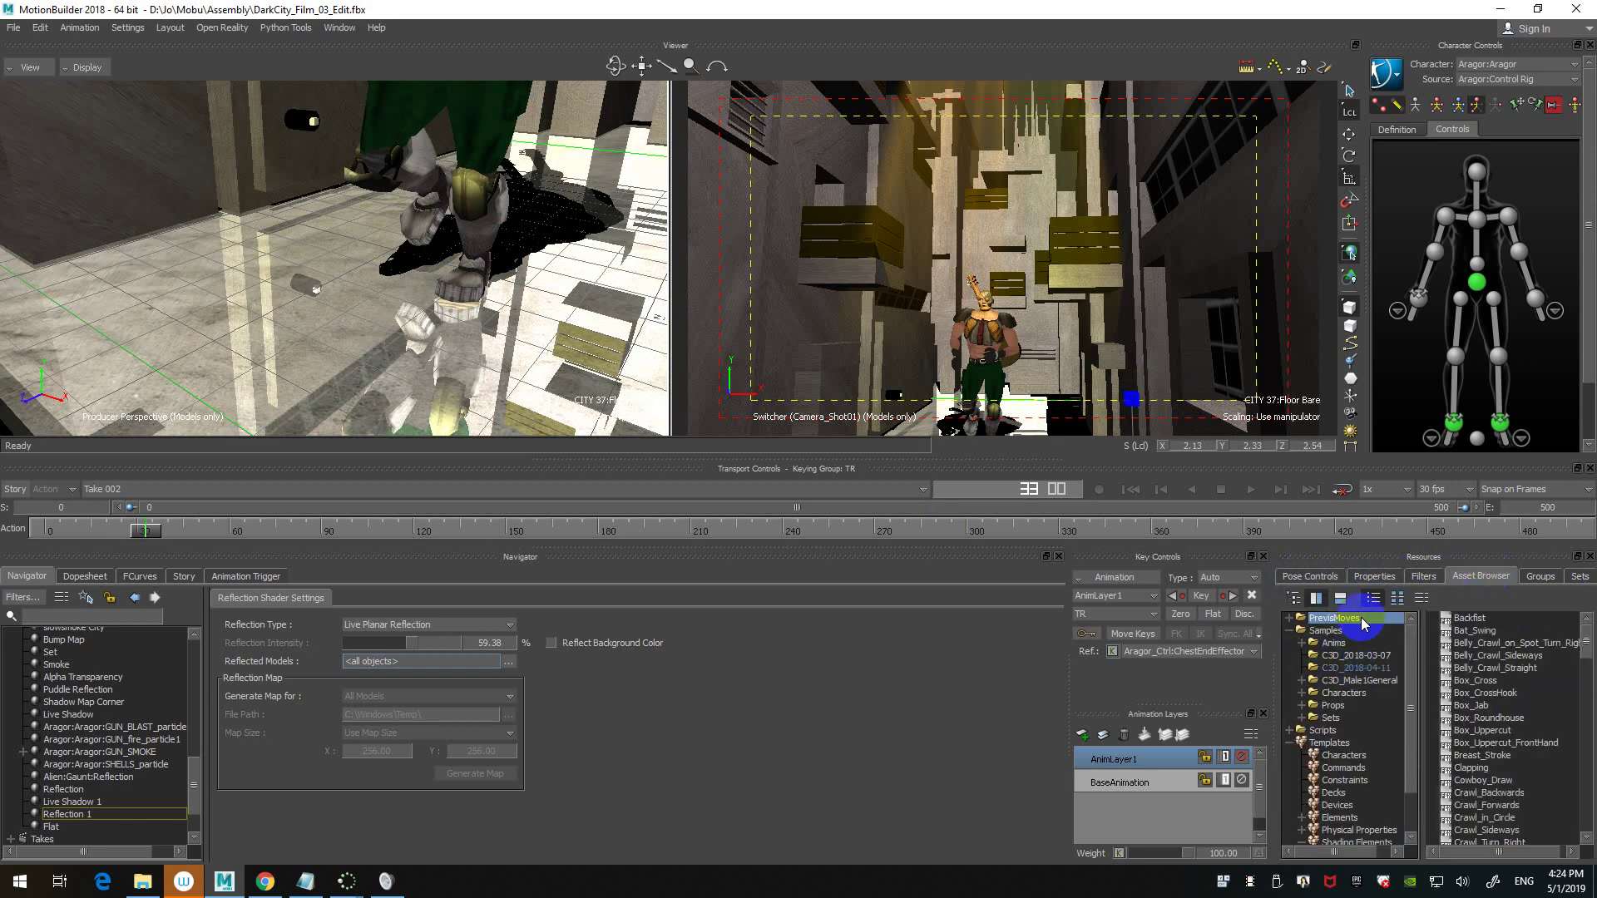
scroll(1507, 704, "down", 1)
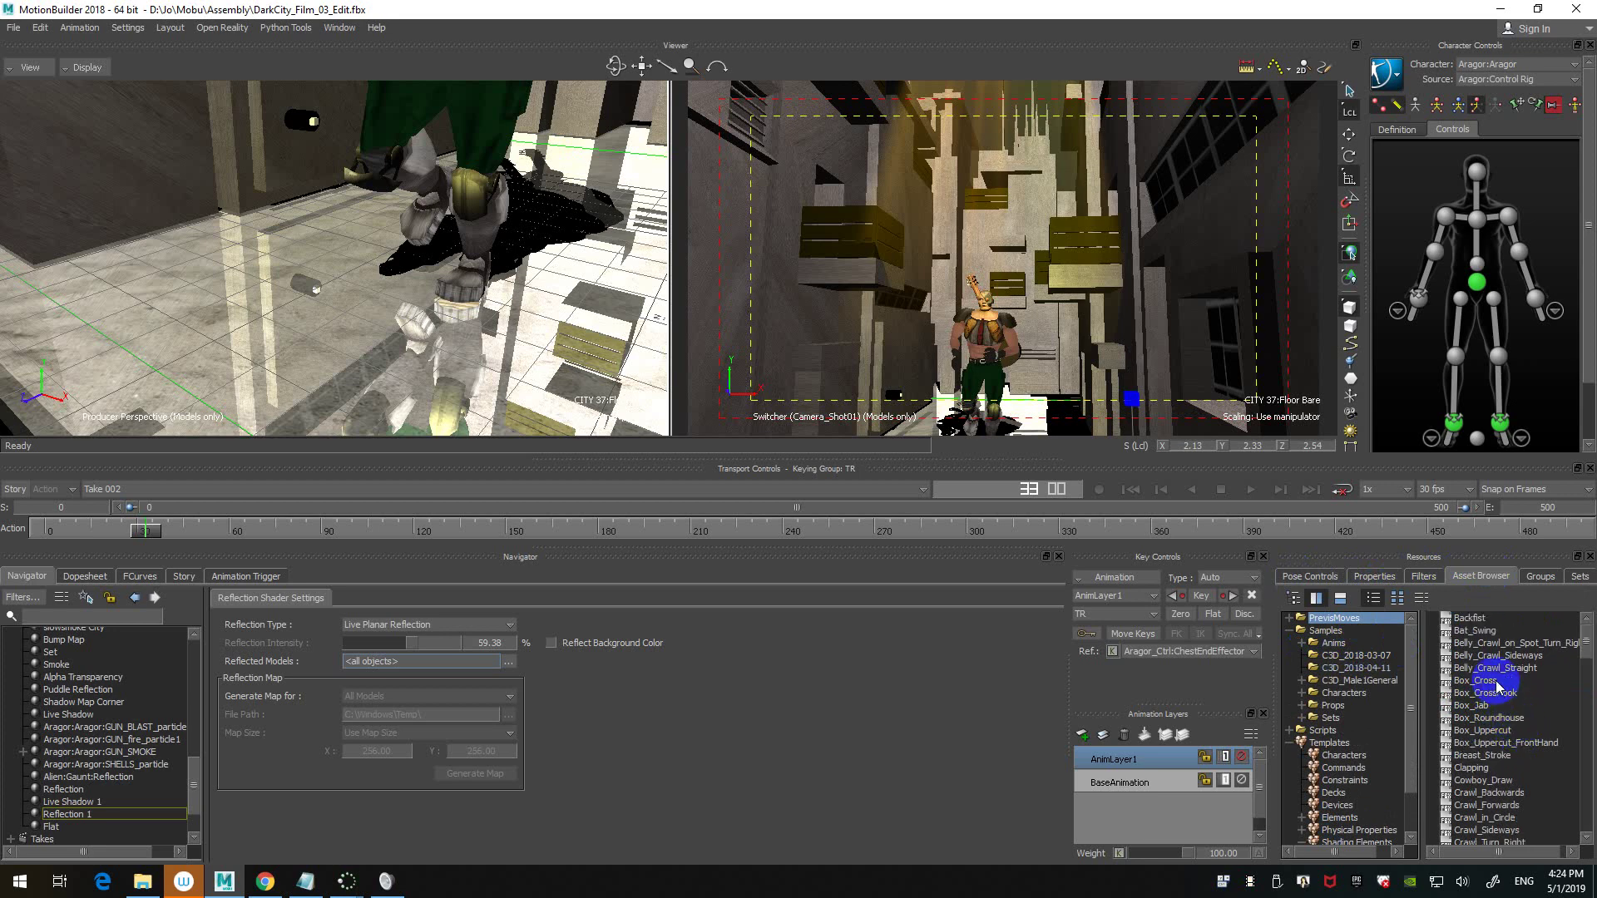
scroll(1500, 687, "down", 1)
scroll(1497, 687, "down", 6)
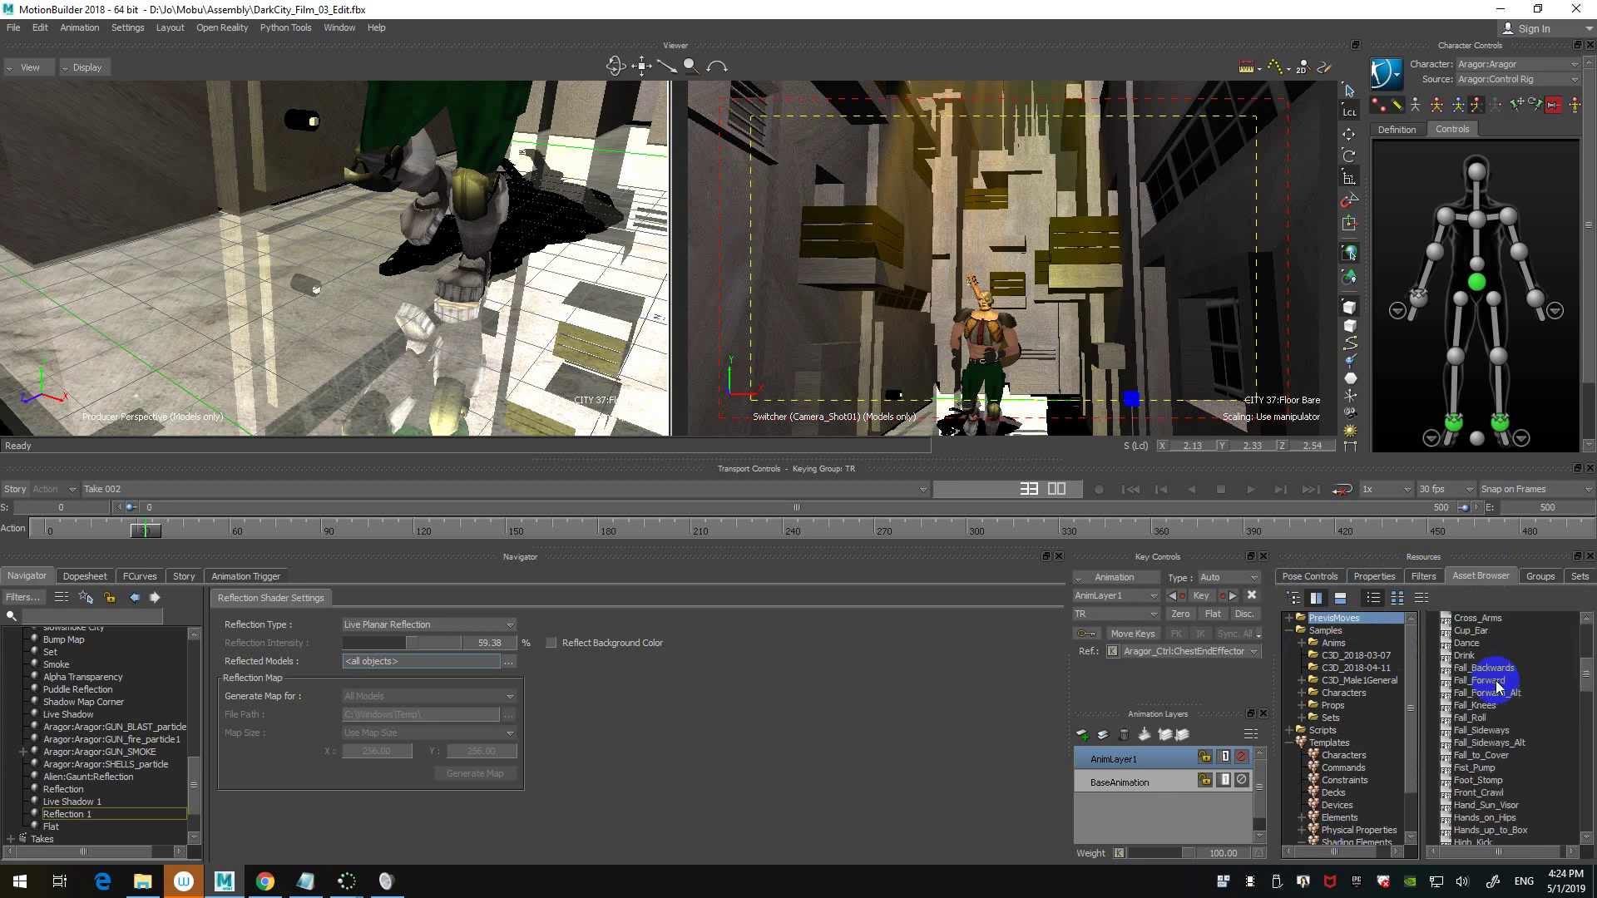
scroll(1497, 687, "down", 8)
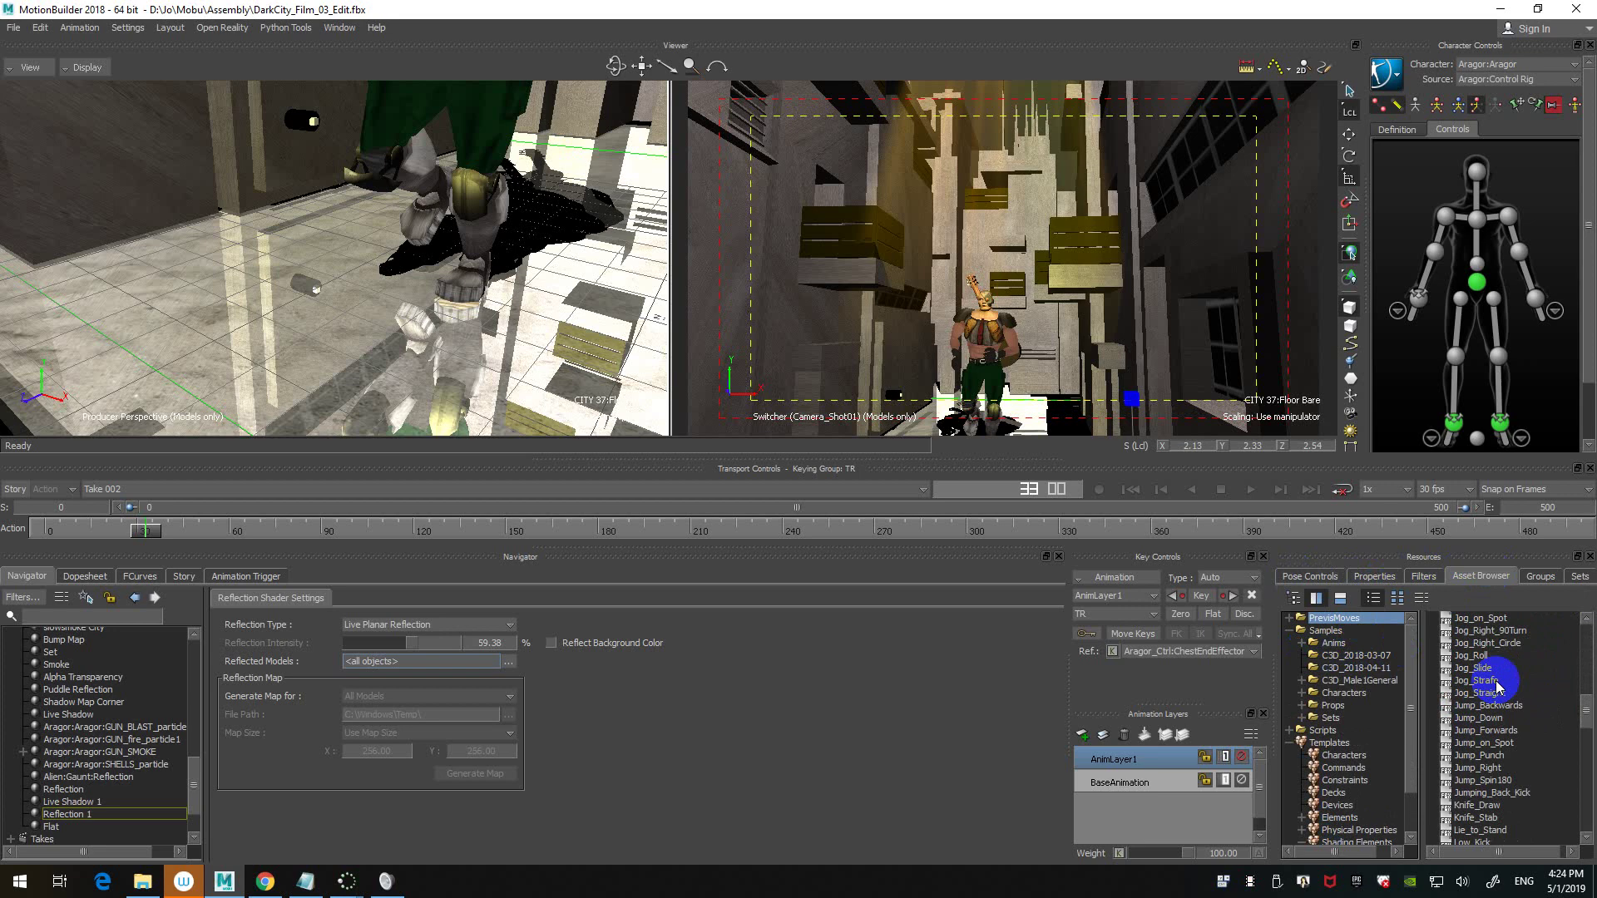
left_click(1497, 695)
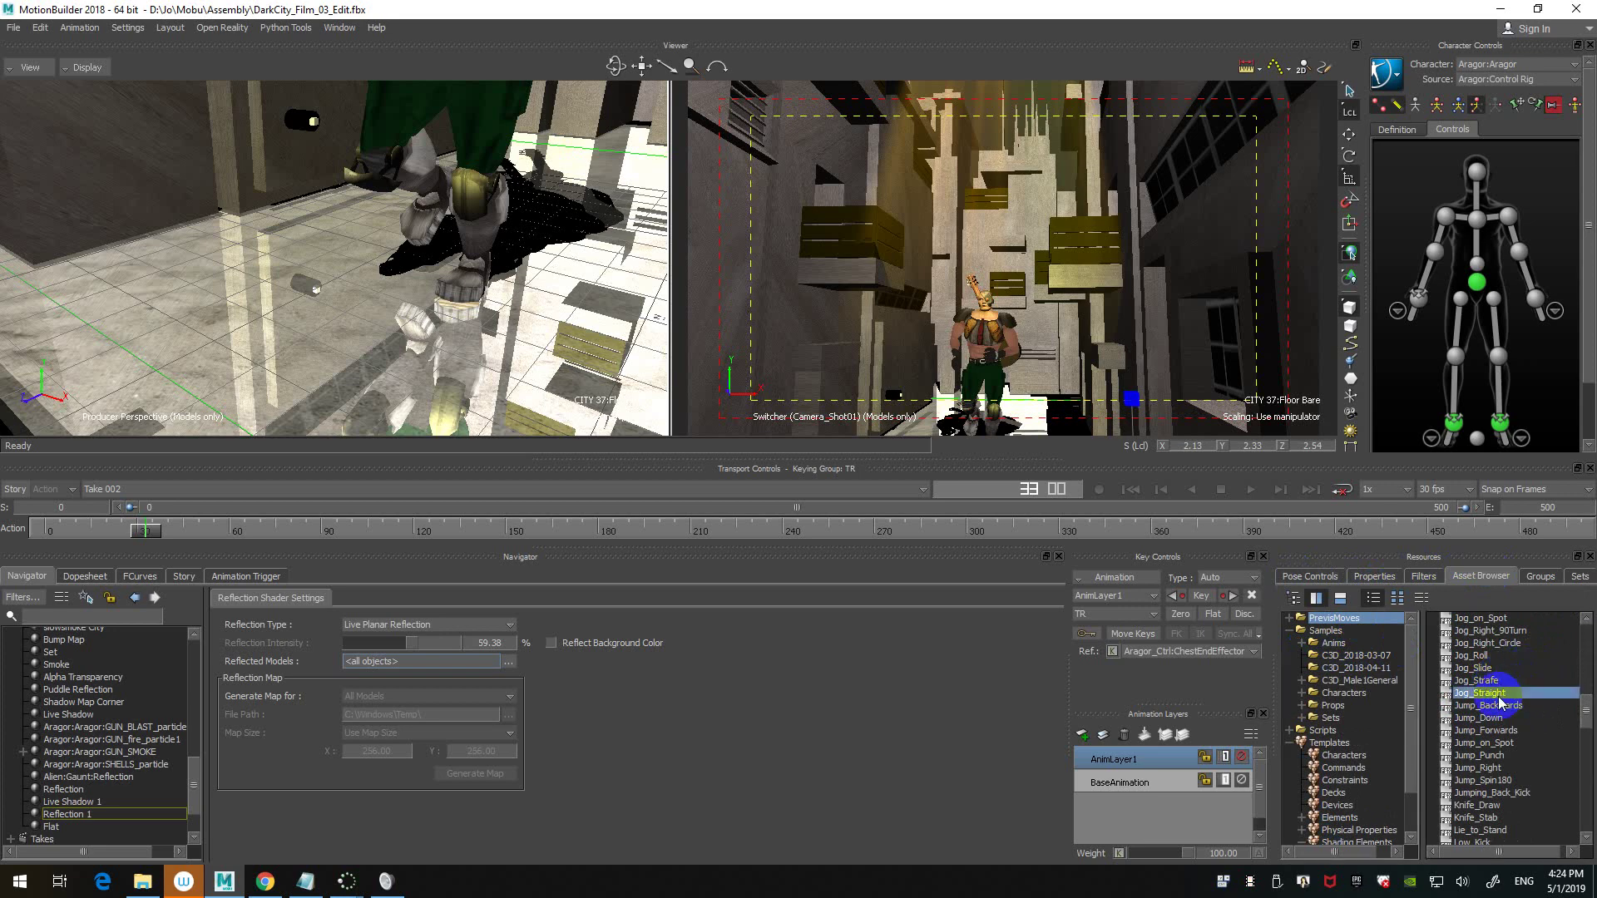
left_click(811, 269)
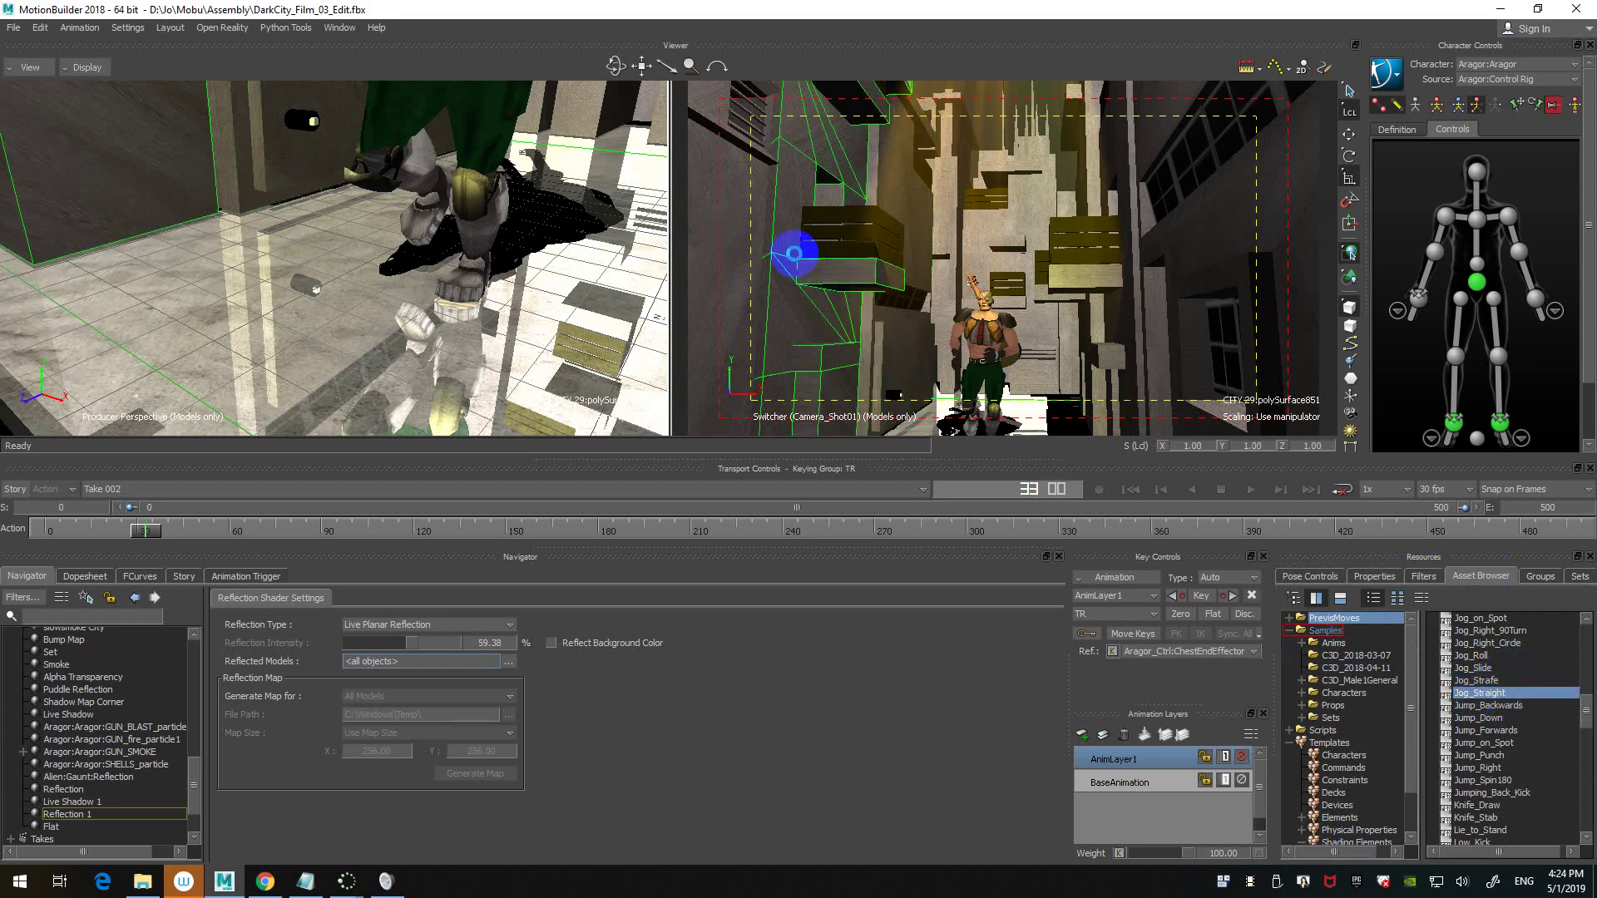
left_click_drag(794, 253, 792, 254)
mouse_move(840, 256)
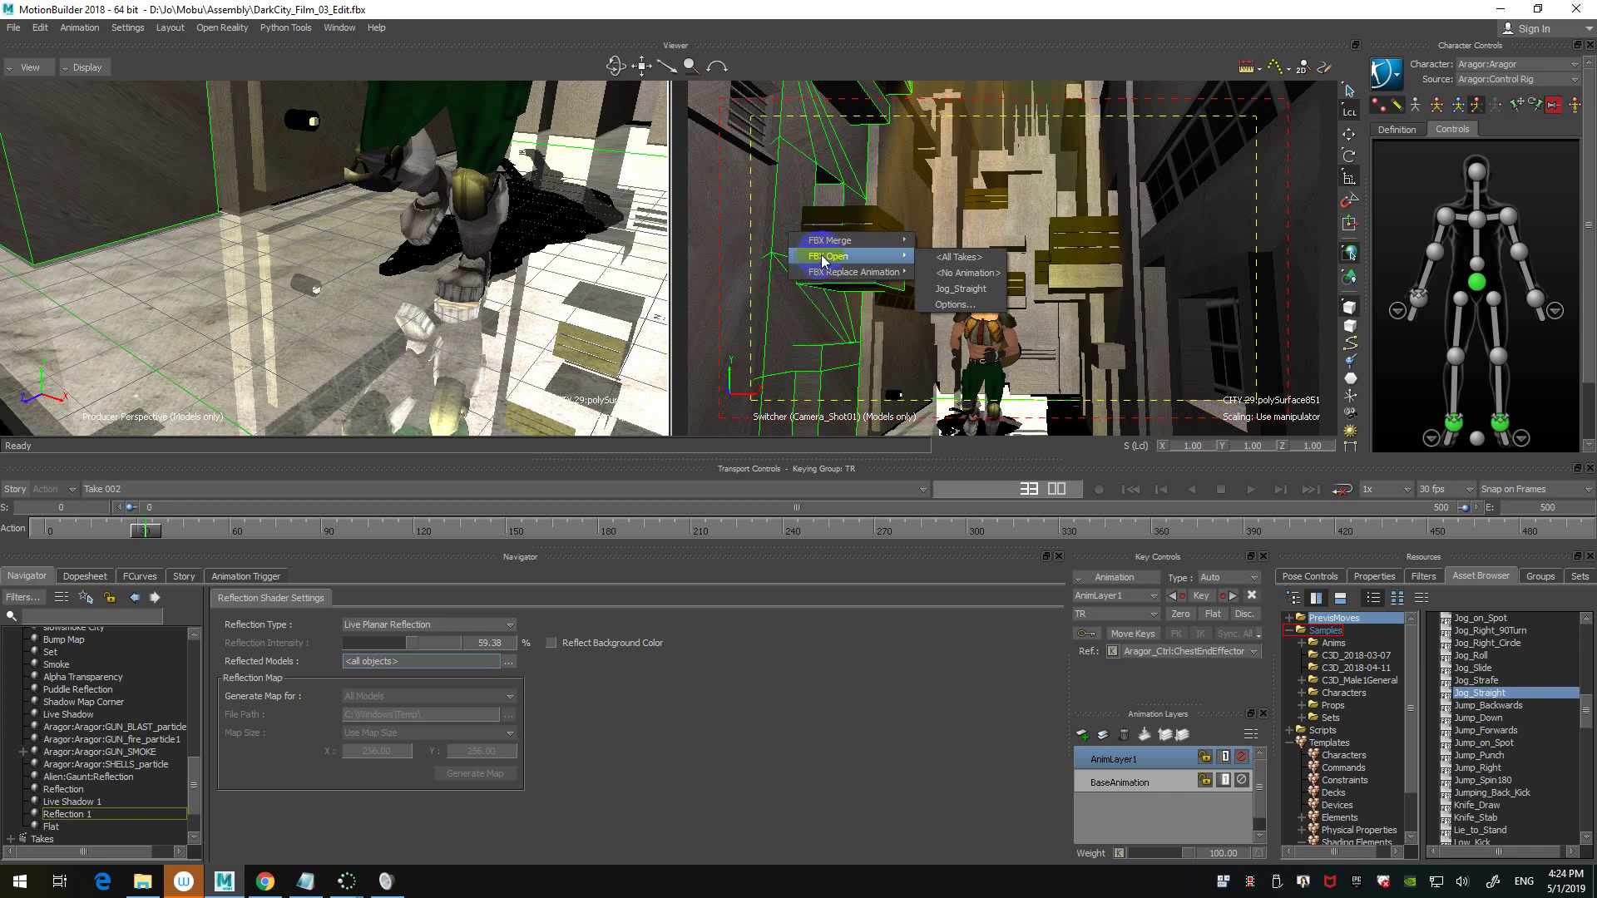
left_click(957, 257)
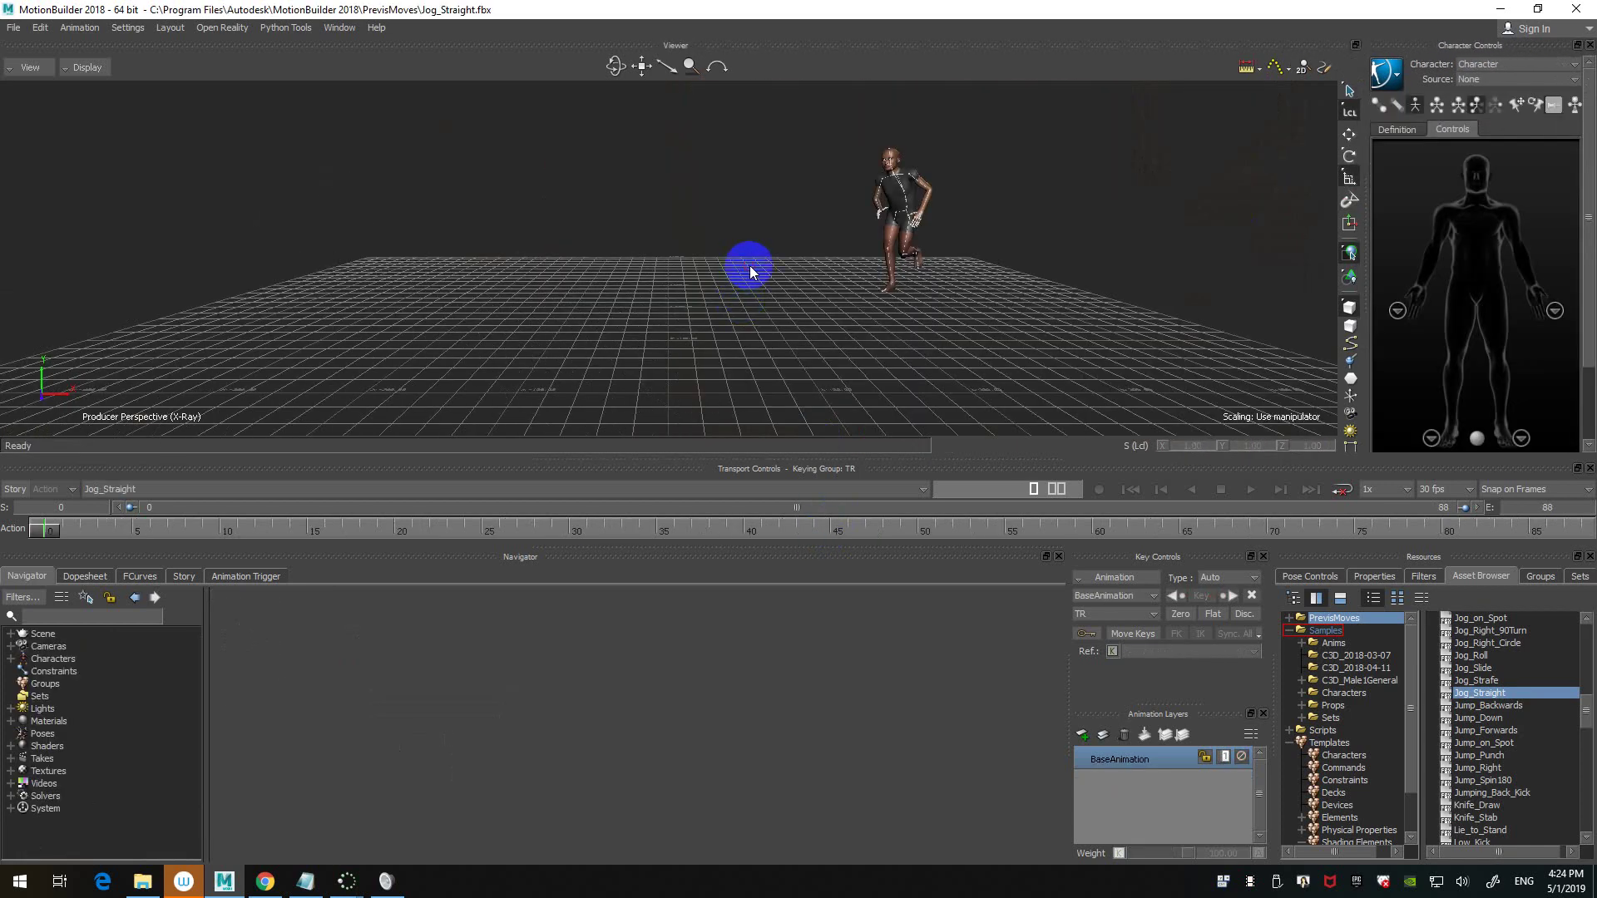
- Play back the jog animation with the viewer set to Models only display, and return to frame 0
key("space")
scroll(990, 328, "up", 2)
left_click_drag(995, 337, 945, 303, "ctrl+shift")
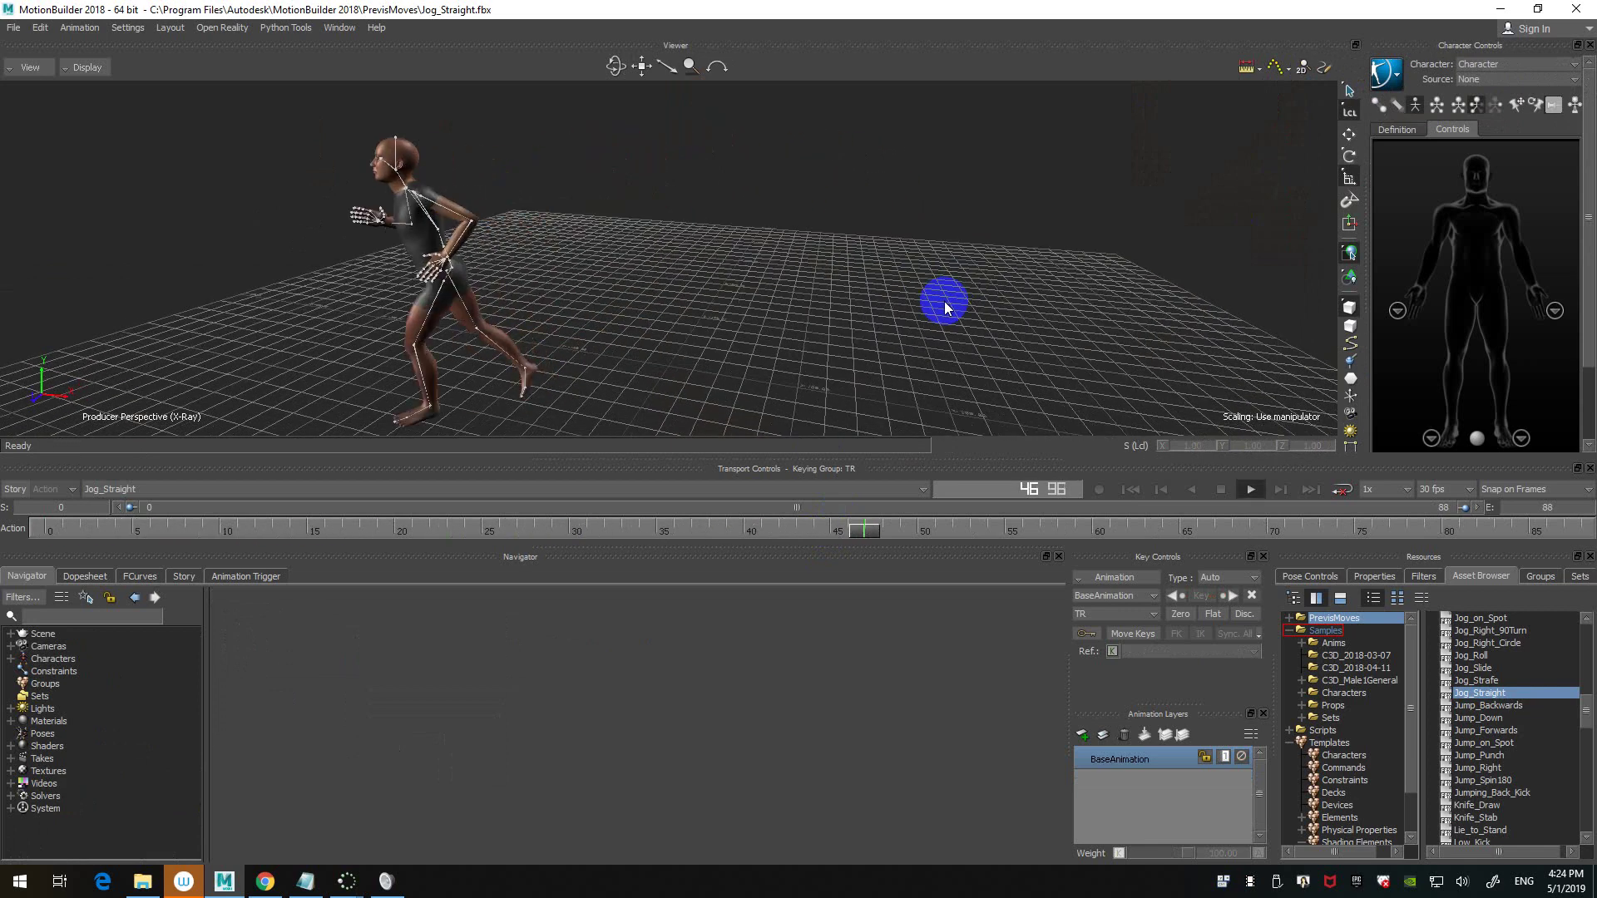
key("ctrl+a")
scroll(904, 333, "down", 1)
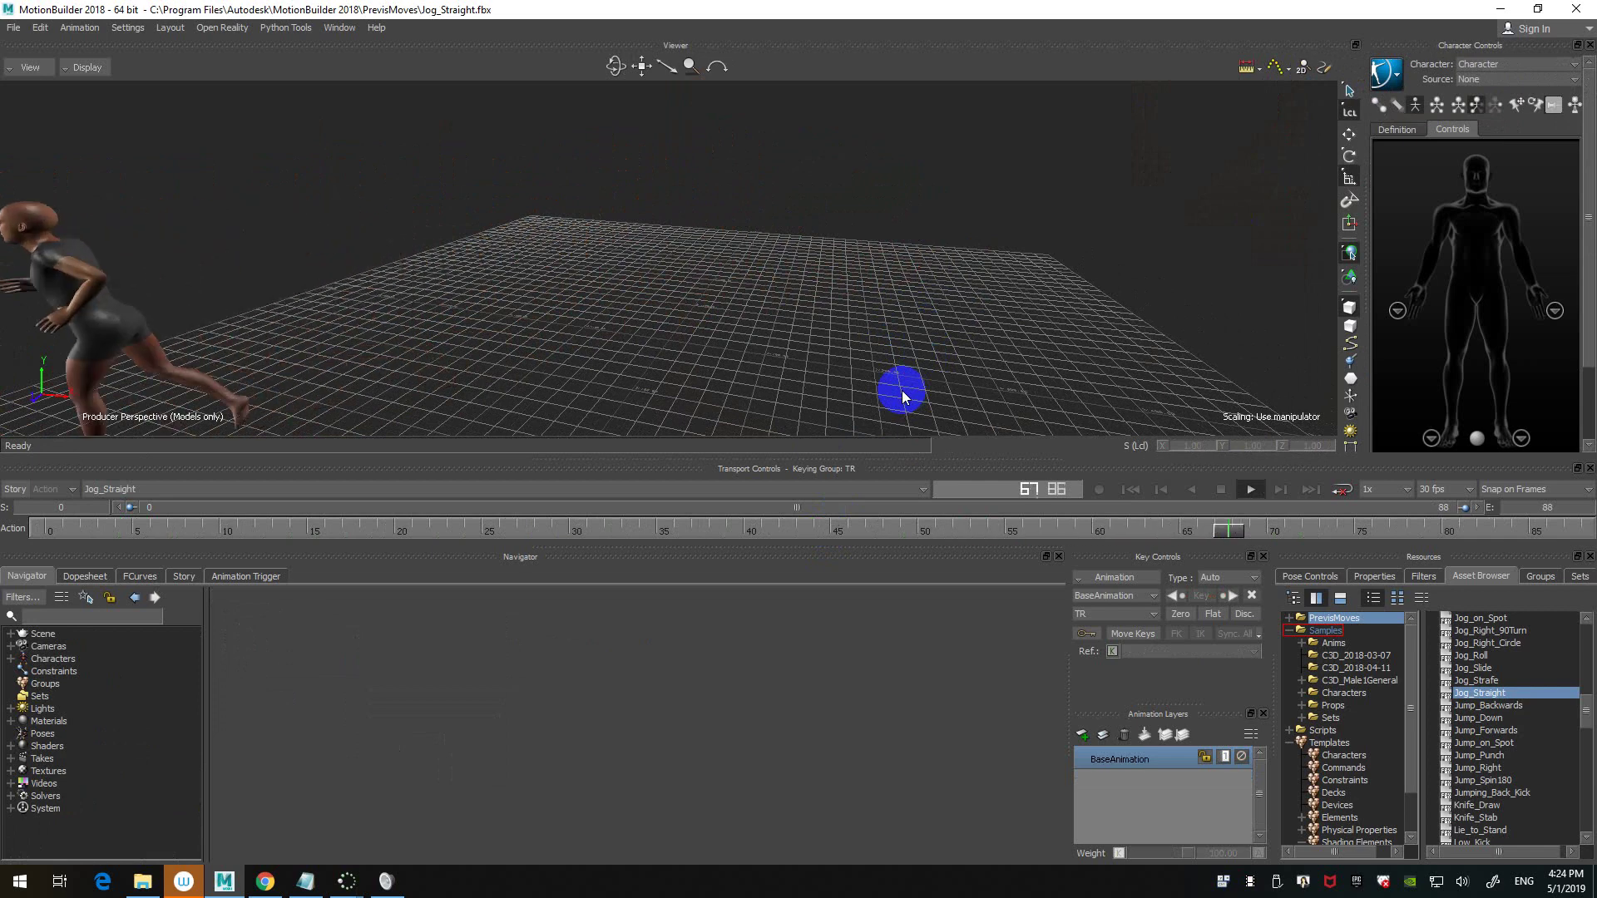
key("ctrl+space")
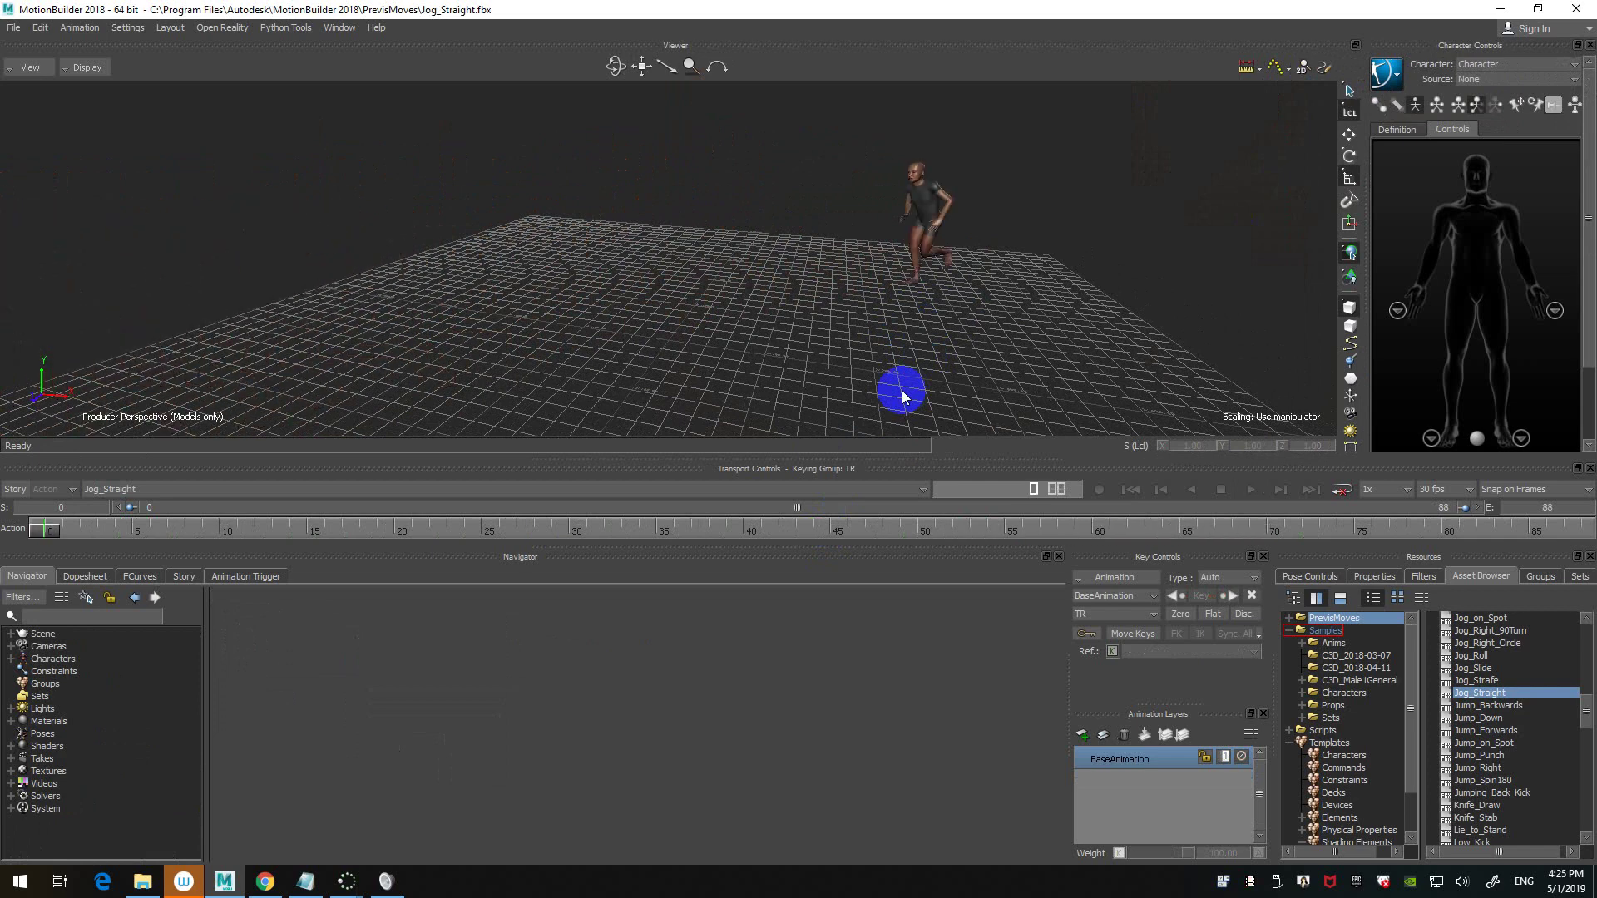
- Frame the jogging character more closely and move the animation to frame 6
scroll(991, 317, "up", 3)
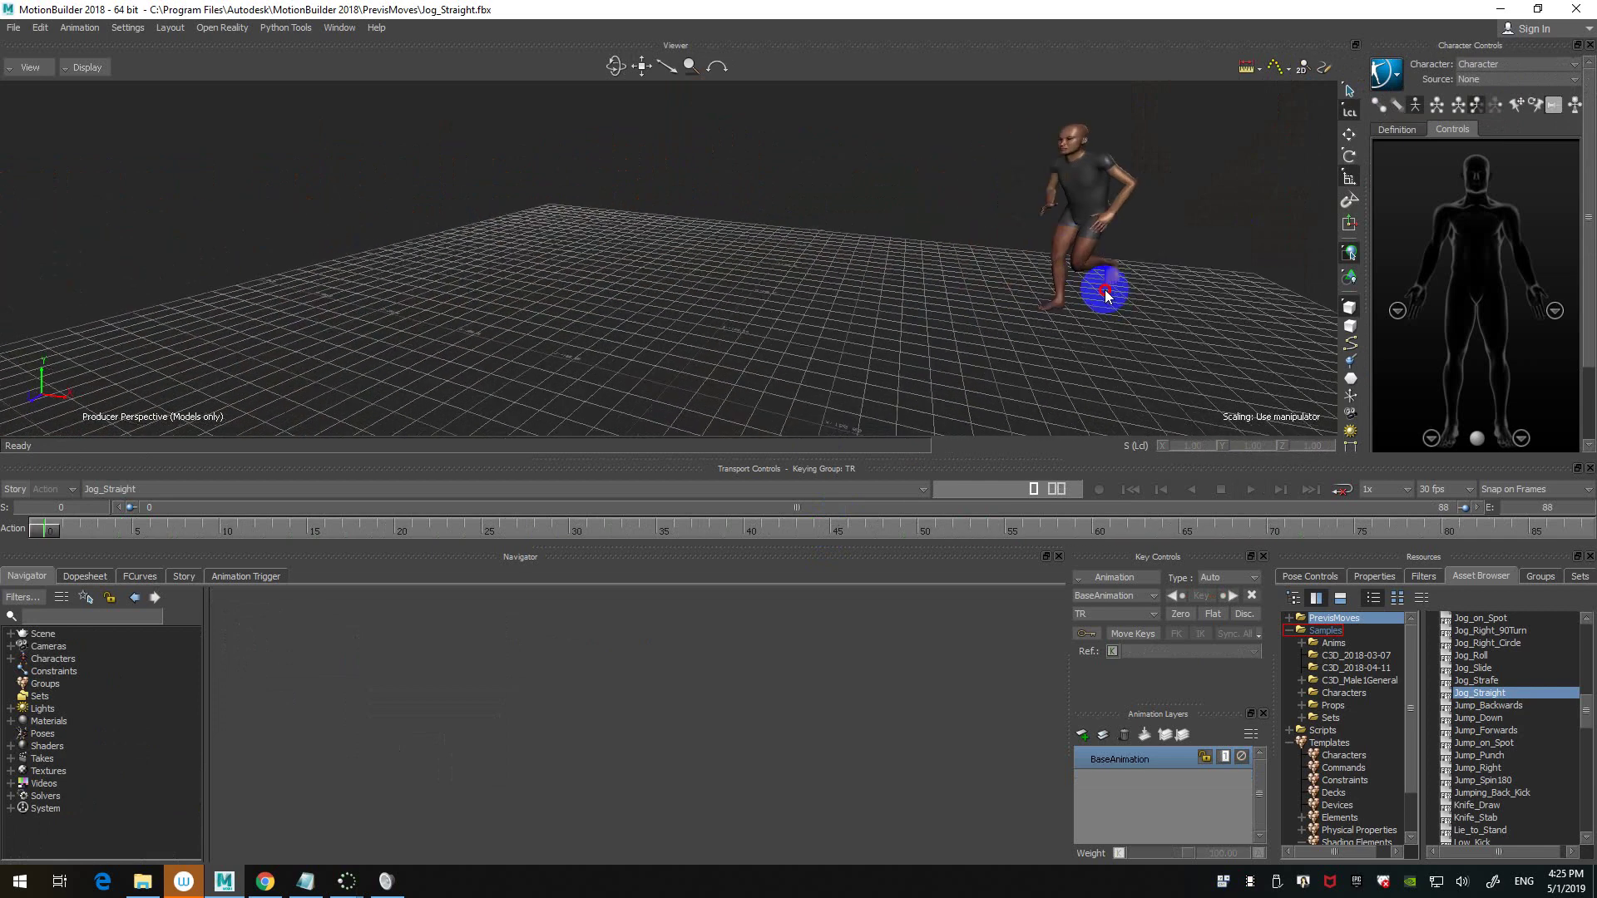
left_click_drag(1106, 295, 1121, 325, "ctrl+shift")
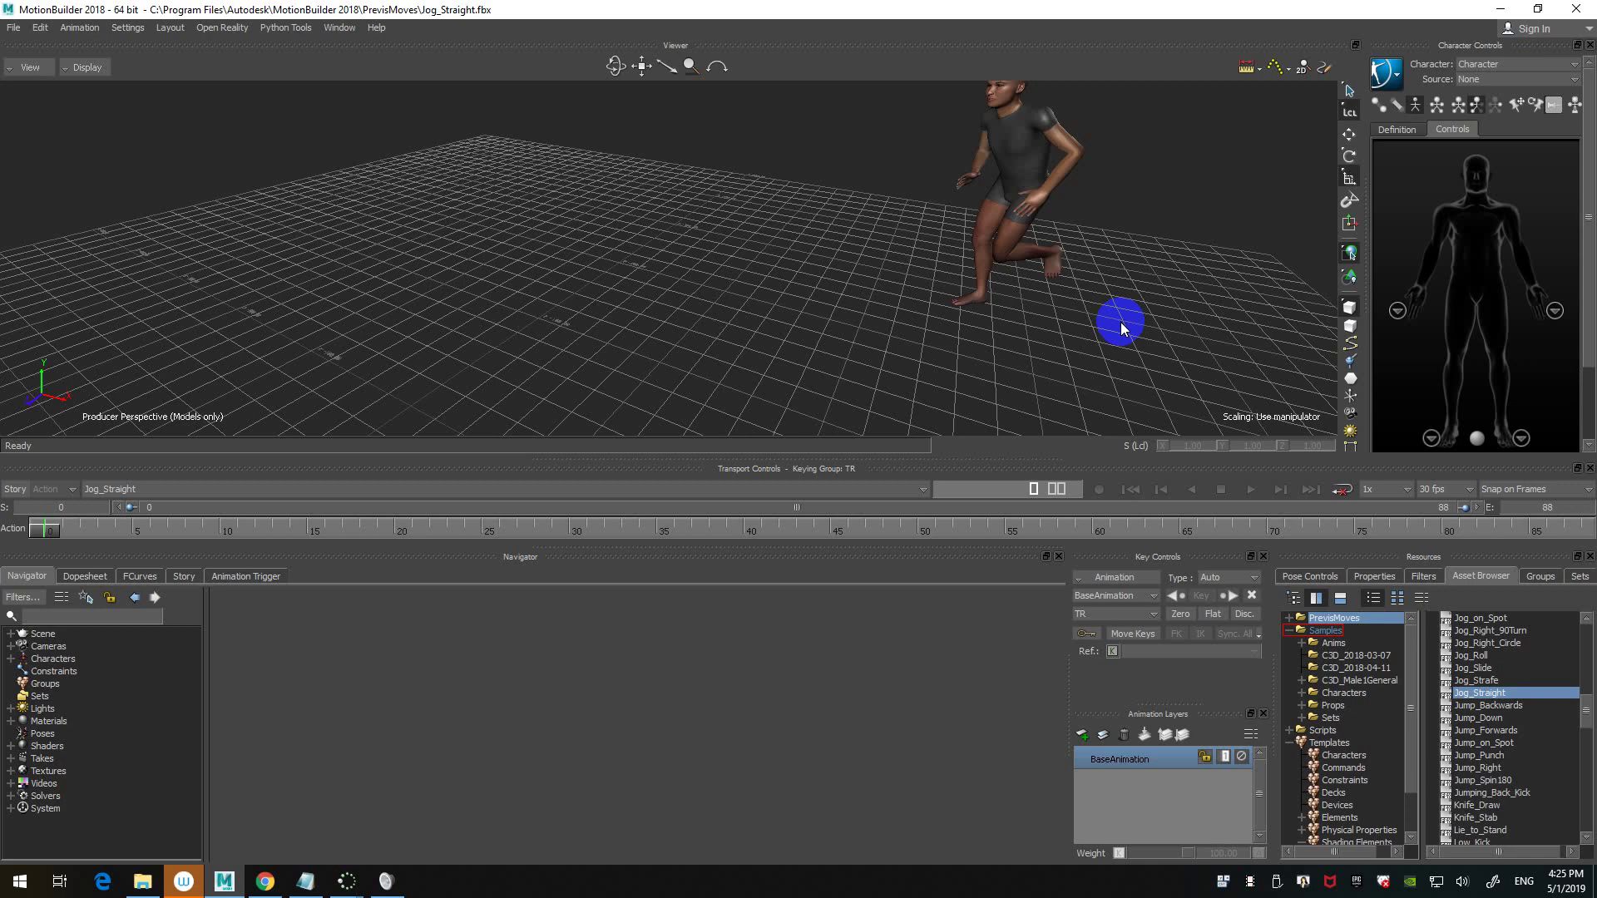
left_click_drag(1121, 322, 382, 435, "ctrl+shift")
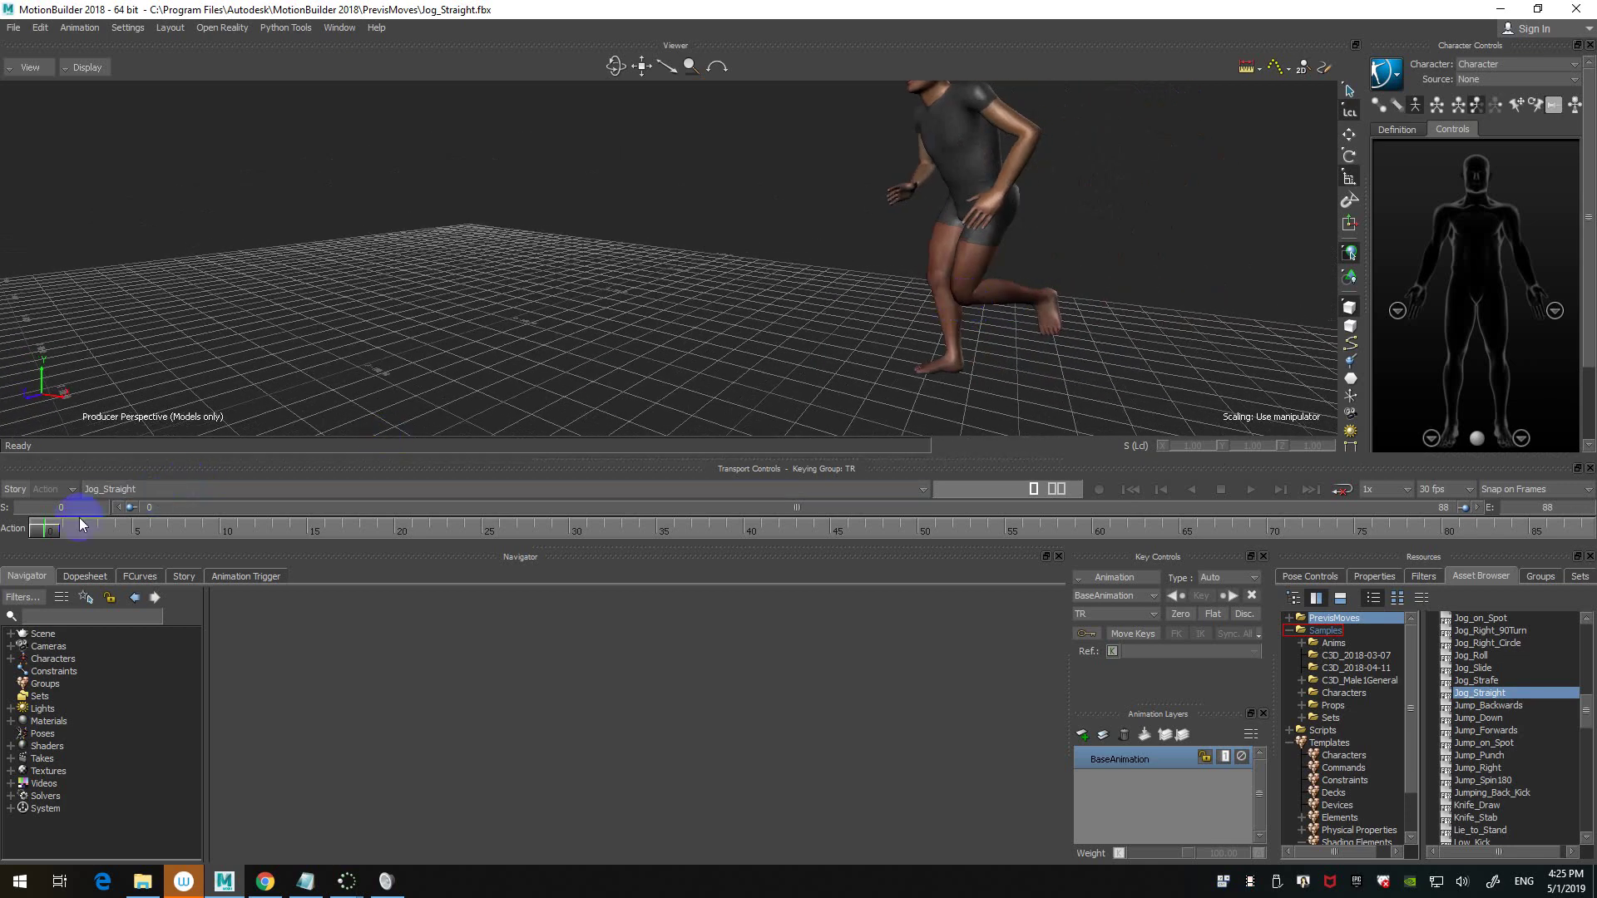
left_click_drag(82, 524, 148, 531)
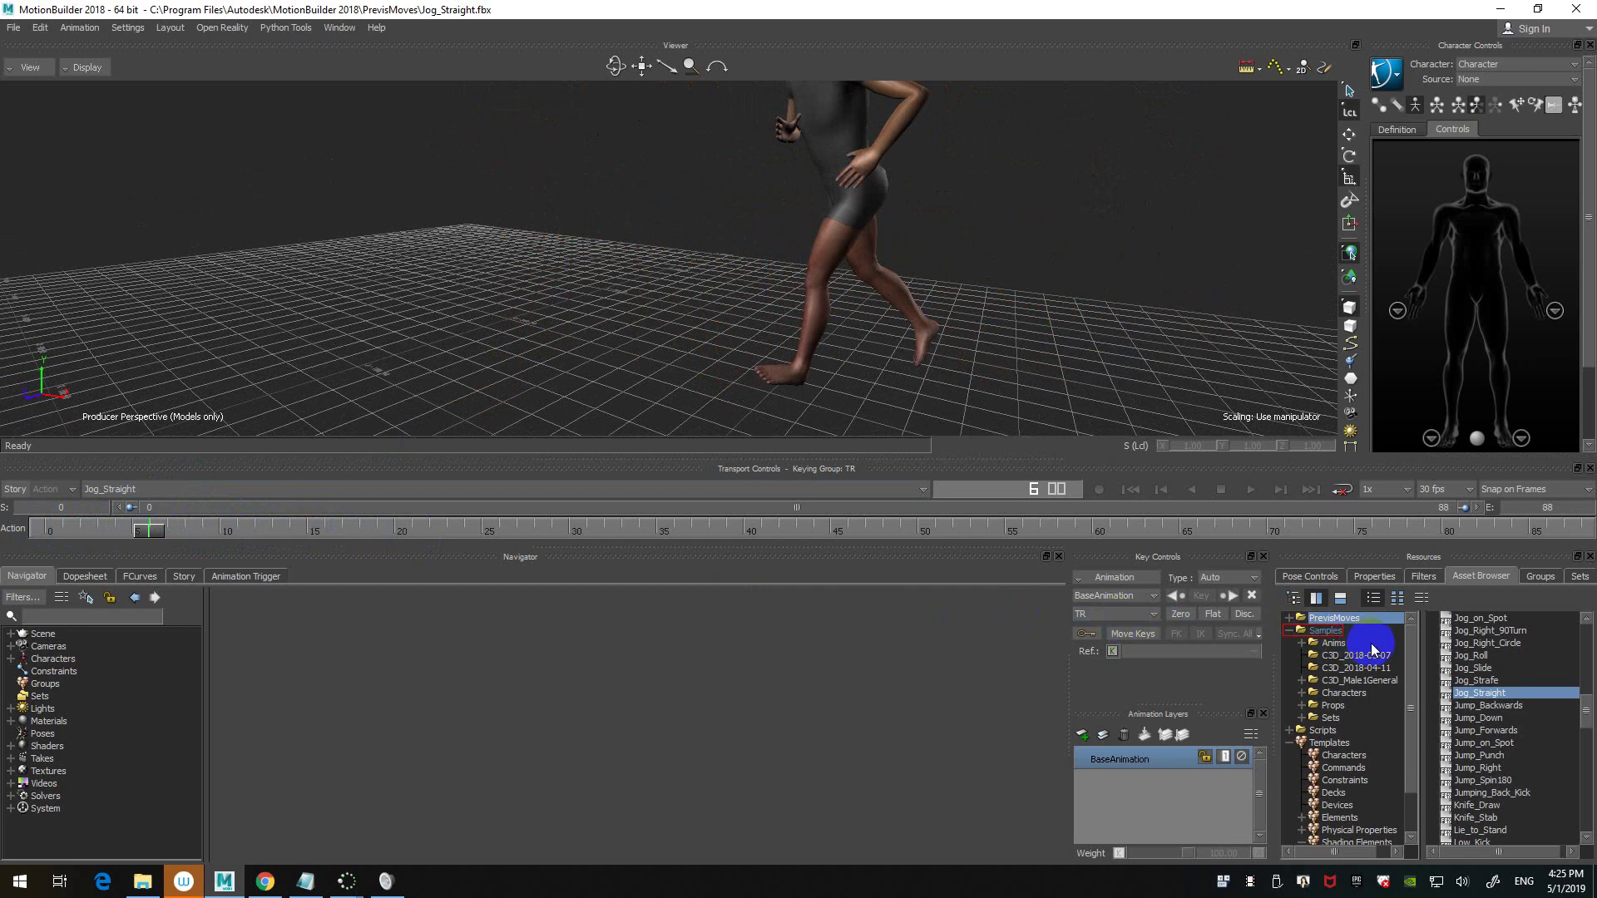
- Add a Plane from the Elements templates to the scene floor beside the jogger's feet
left_click(1334, 644)
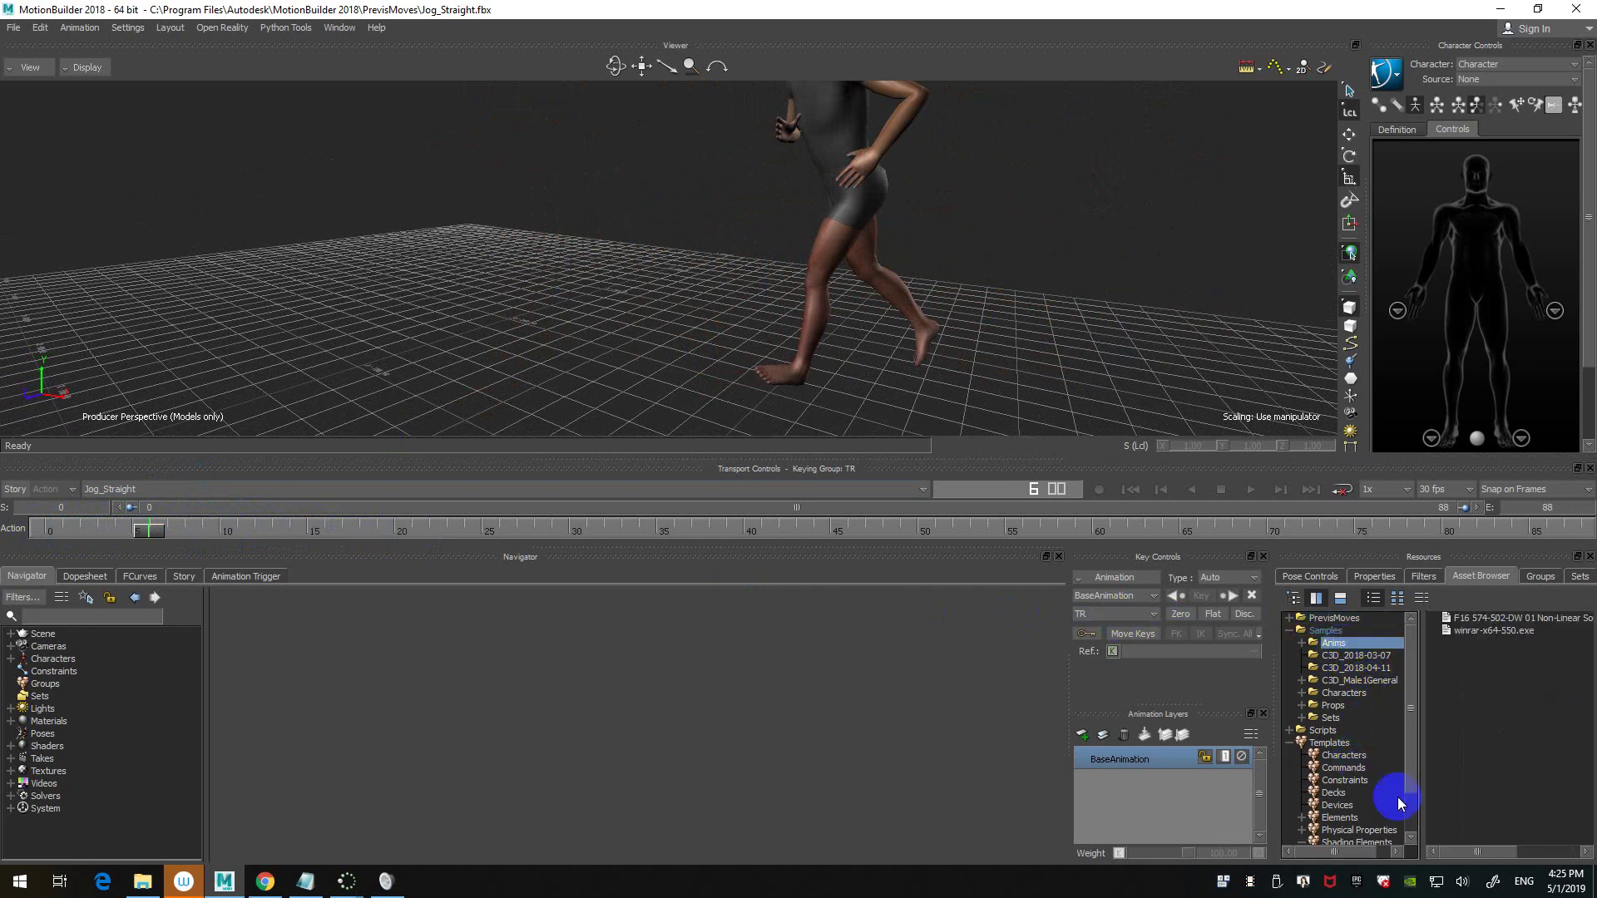
left_click(1349, 780)
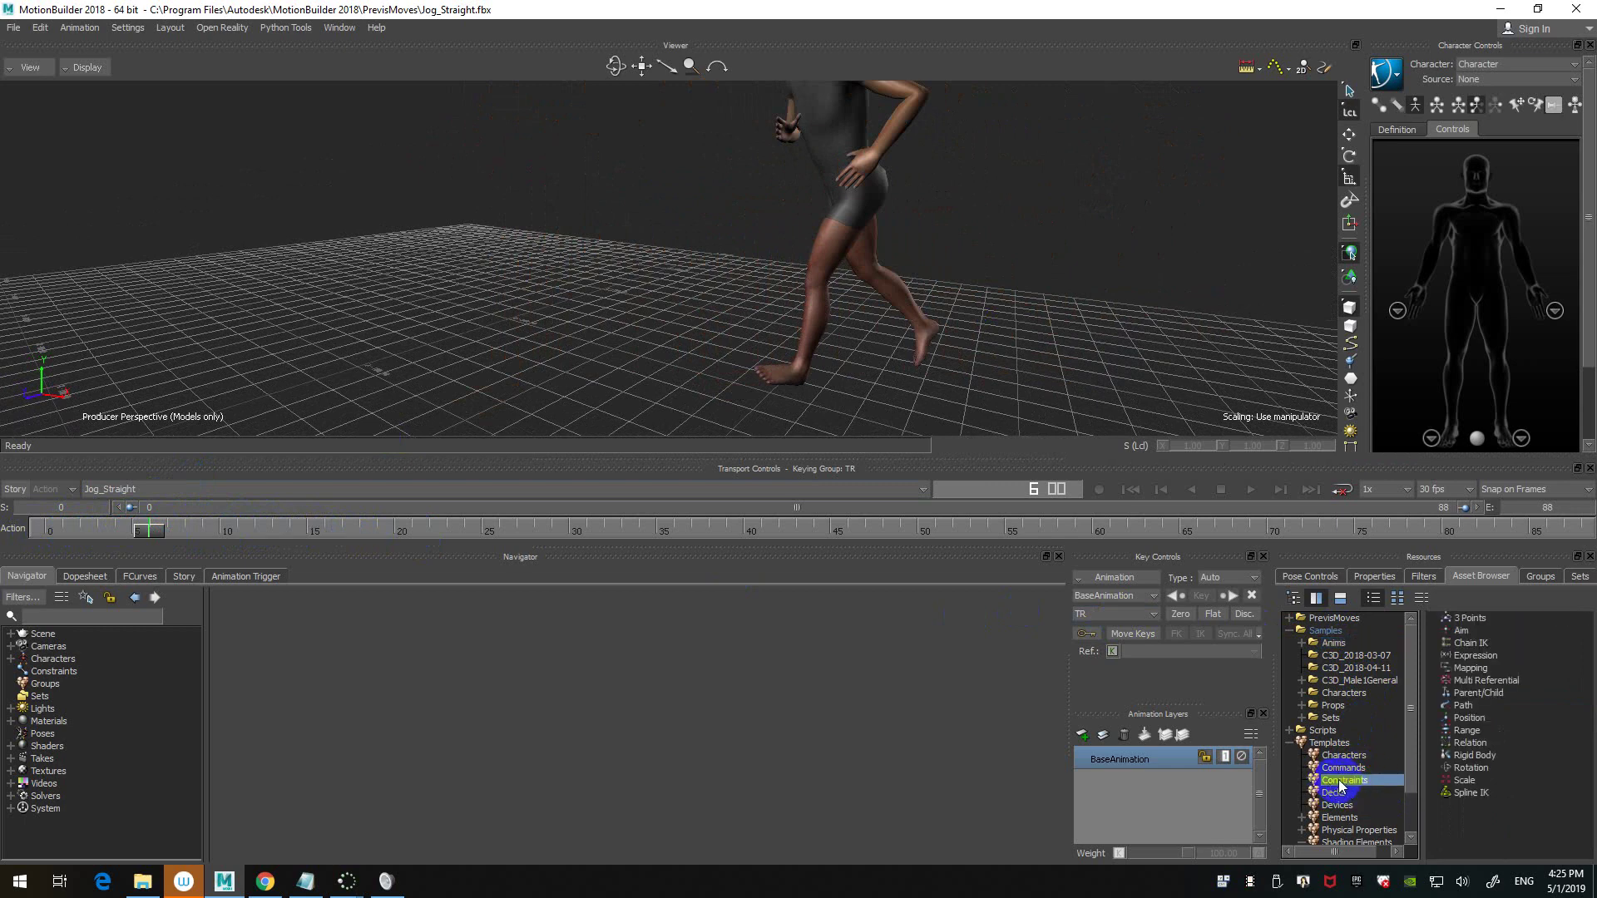
left_click(1348, 806)
left_click(1357, 820)
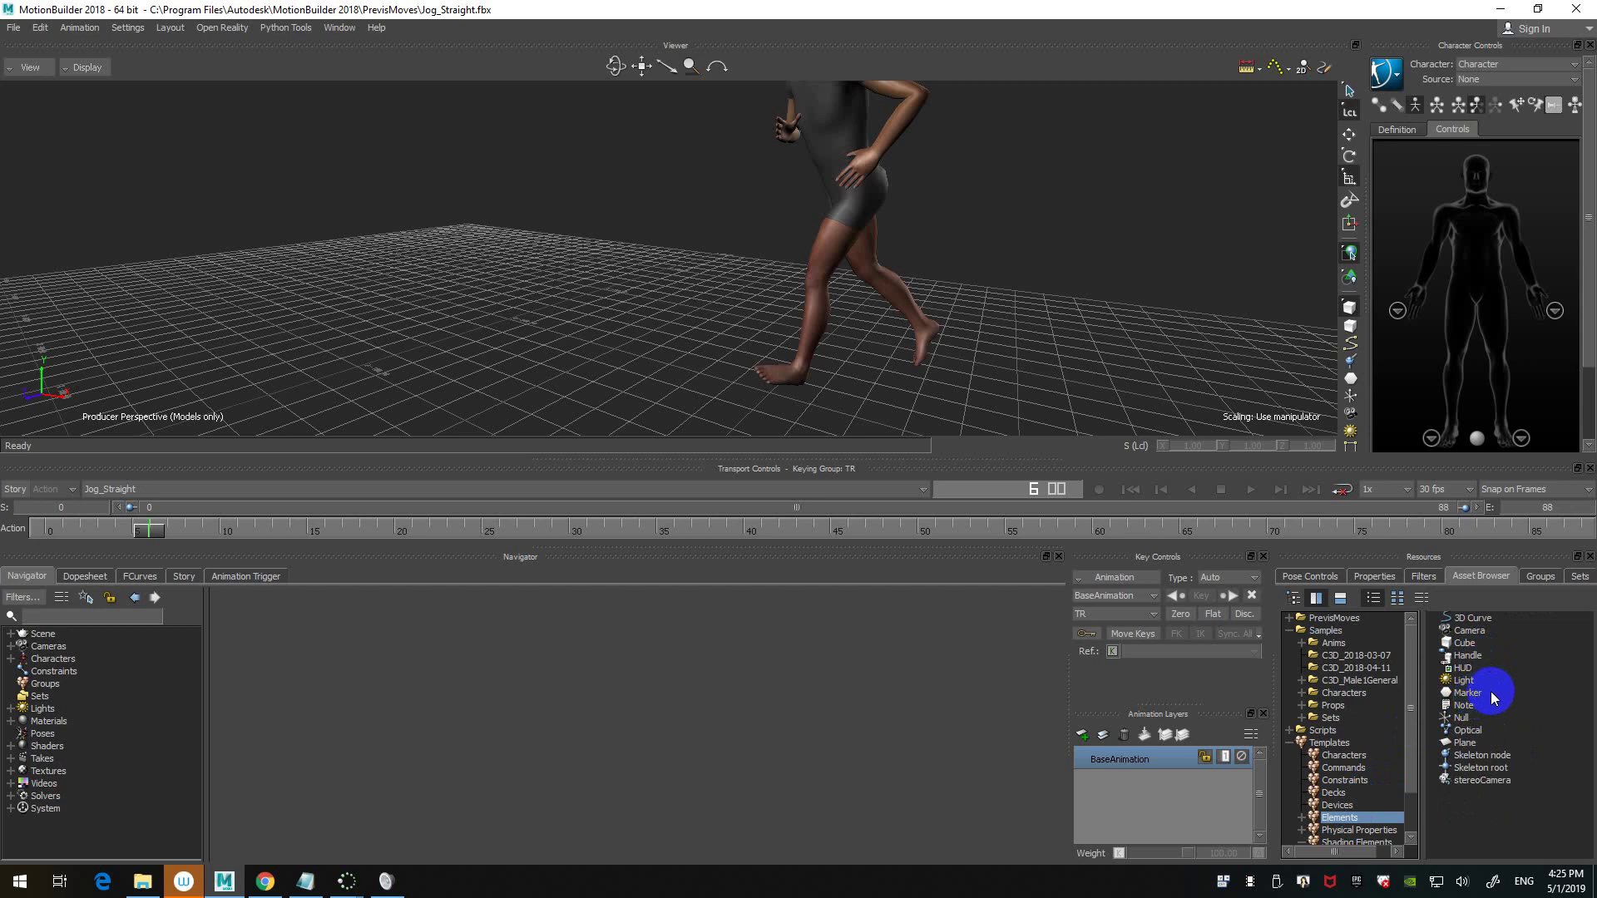
left_click_drag(1478, 747, 537, 385)
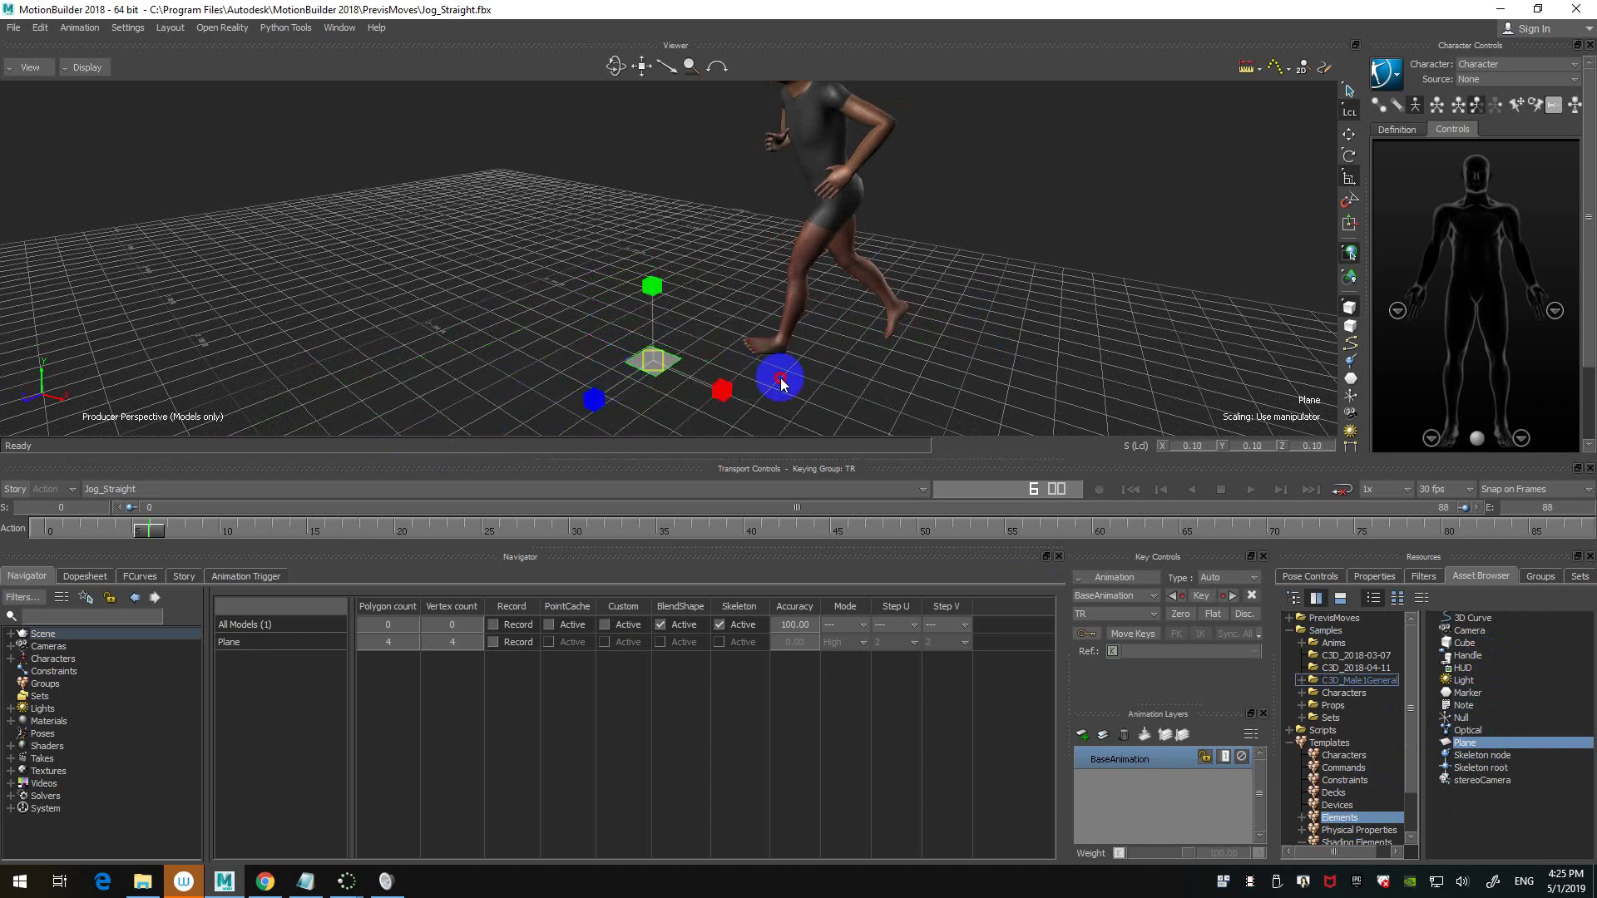
left_click_drag(777, 381, 824, 356, "ctrl+shift")
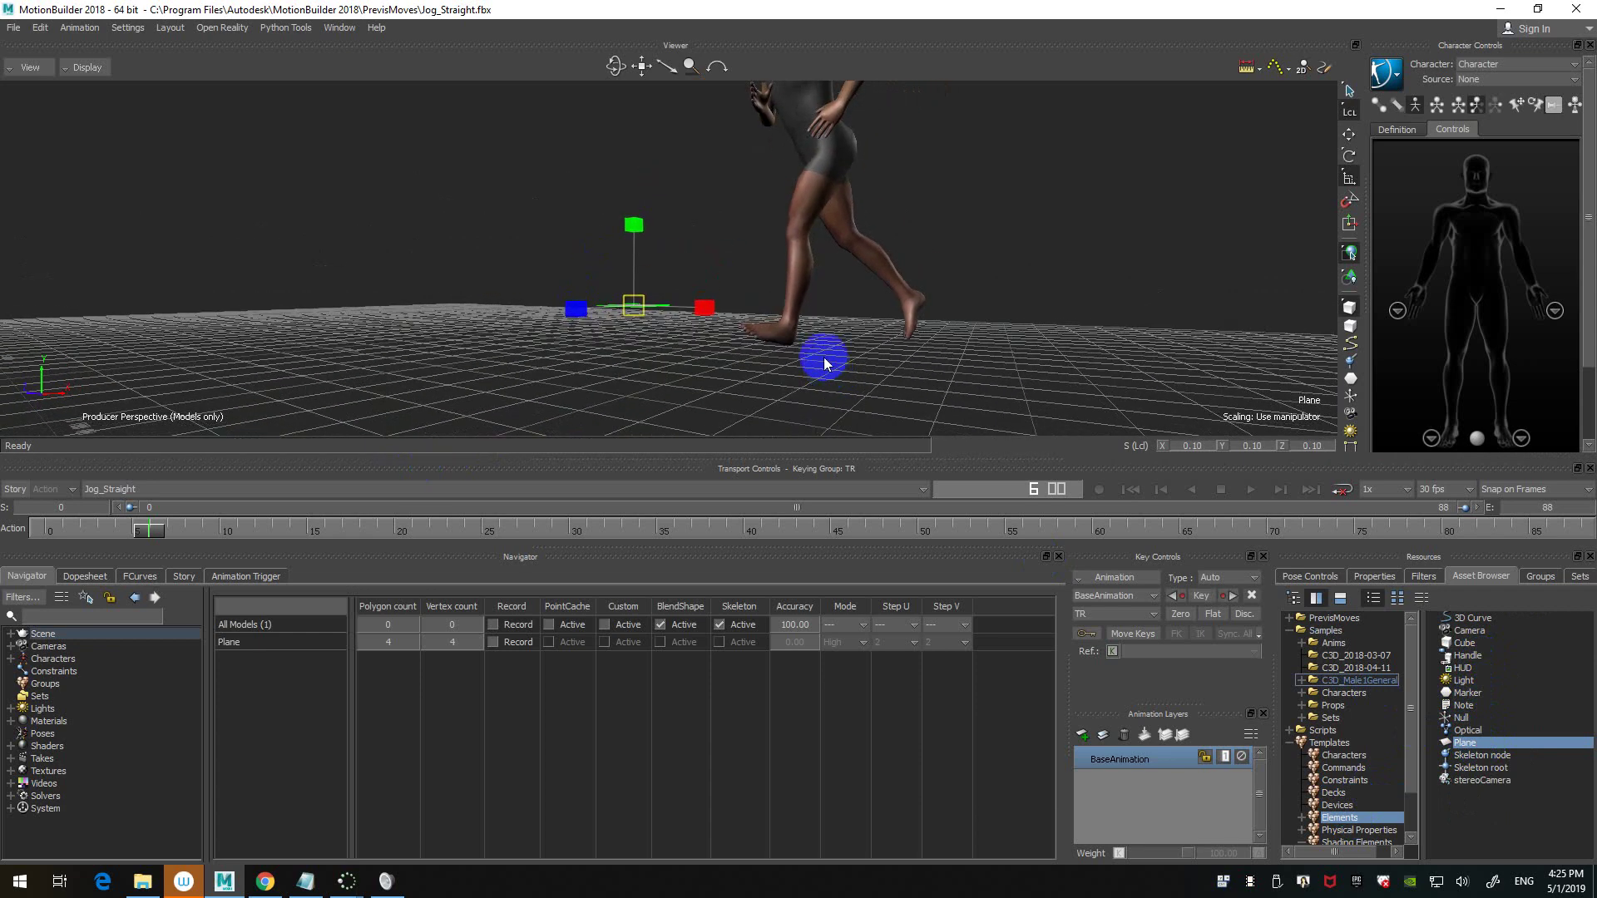
- Lower the plane to the floor by setting its Y translation to 0
key("t")
left_click_drag(887, 300, 883, 337, "ctrl+shift")
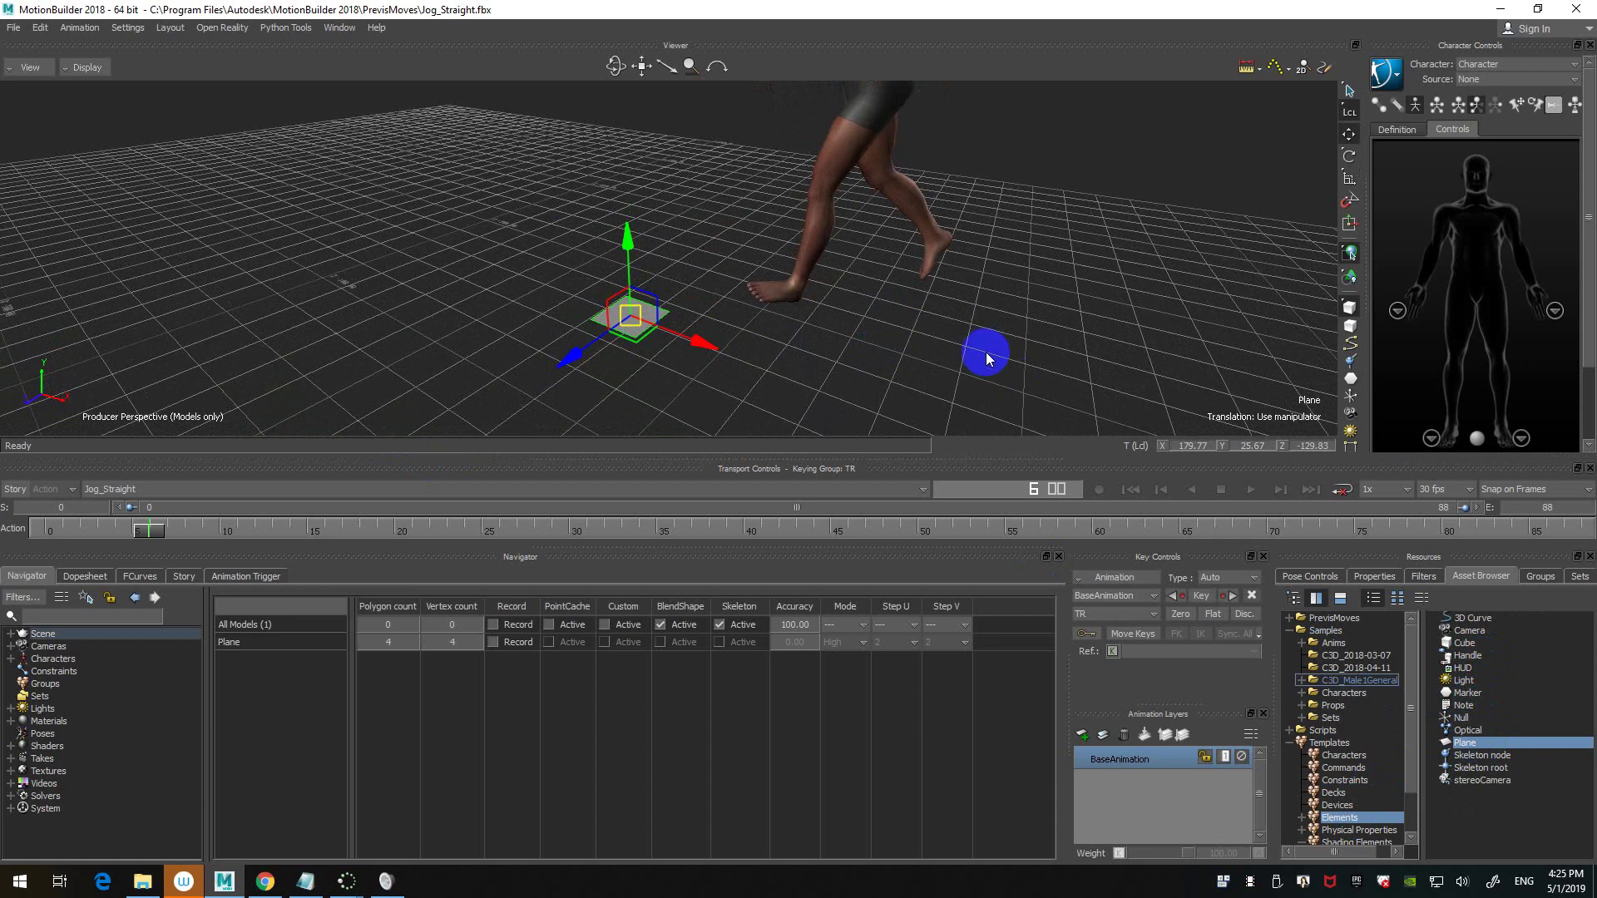
left_click_drag(957, 391, 846, 304, "ctrl+shift")
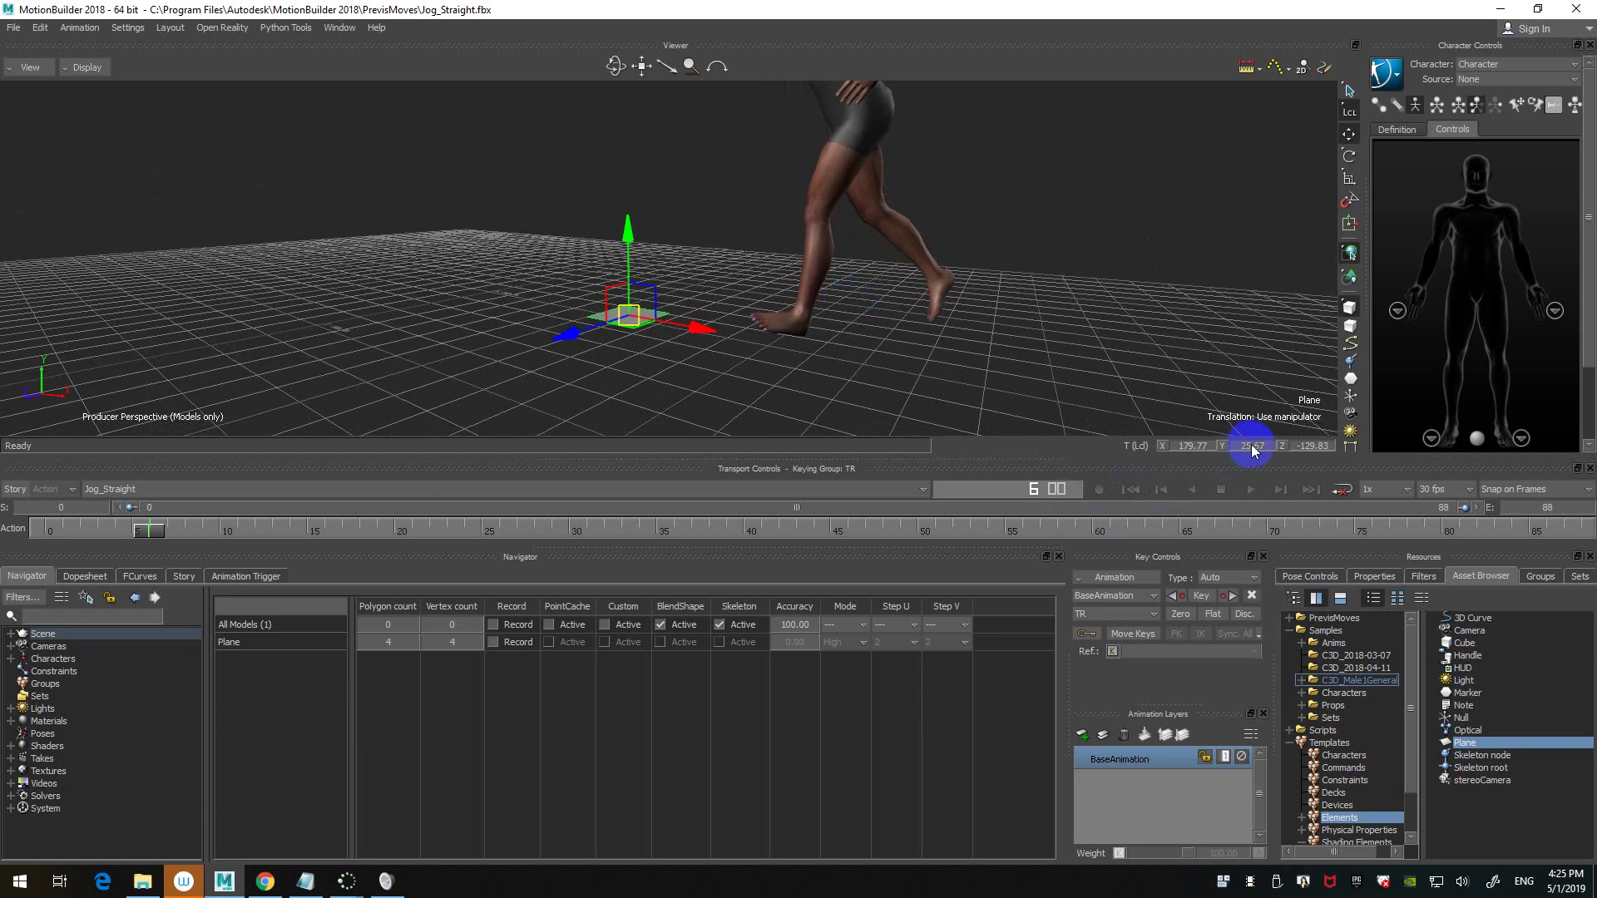
left_click_drag(1252, 445, 1251, 444)
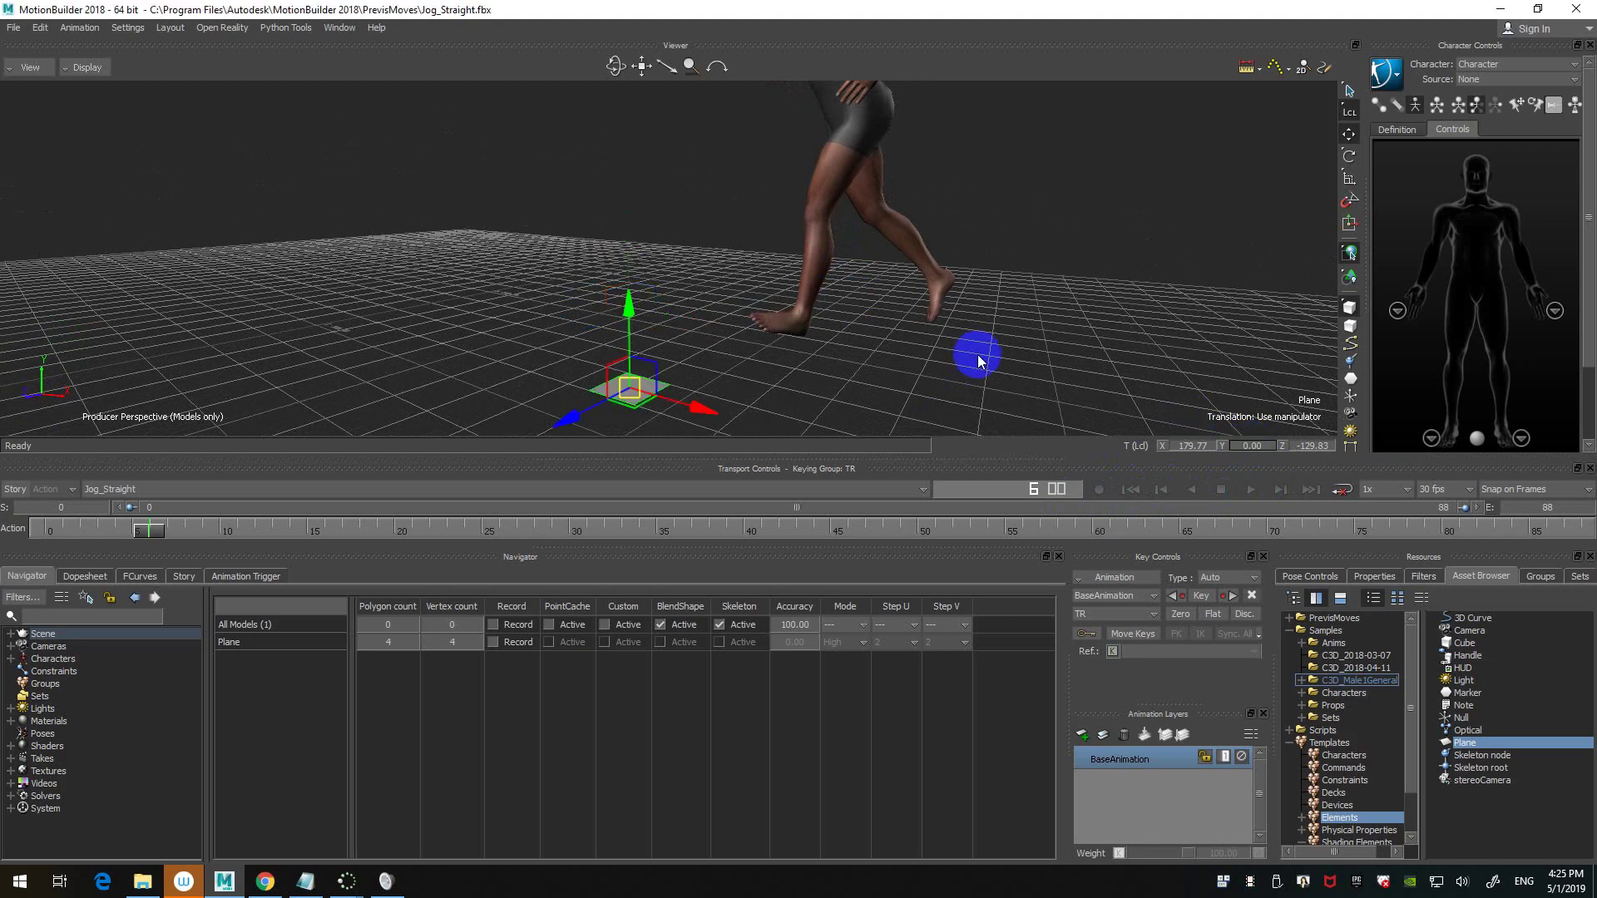
- Move the animation to frame 10 and place the plane beneath the jogger's planted foot
left_click_drag(975, 349, 890, 366, "ctrl+shift")
left_click(158, 543)
left_click_drag(158, 547, 219, 530)
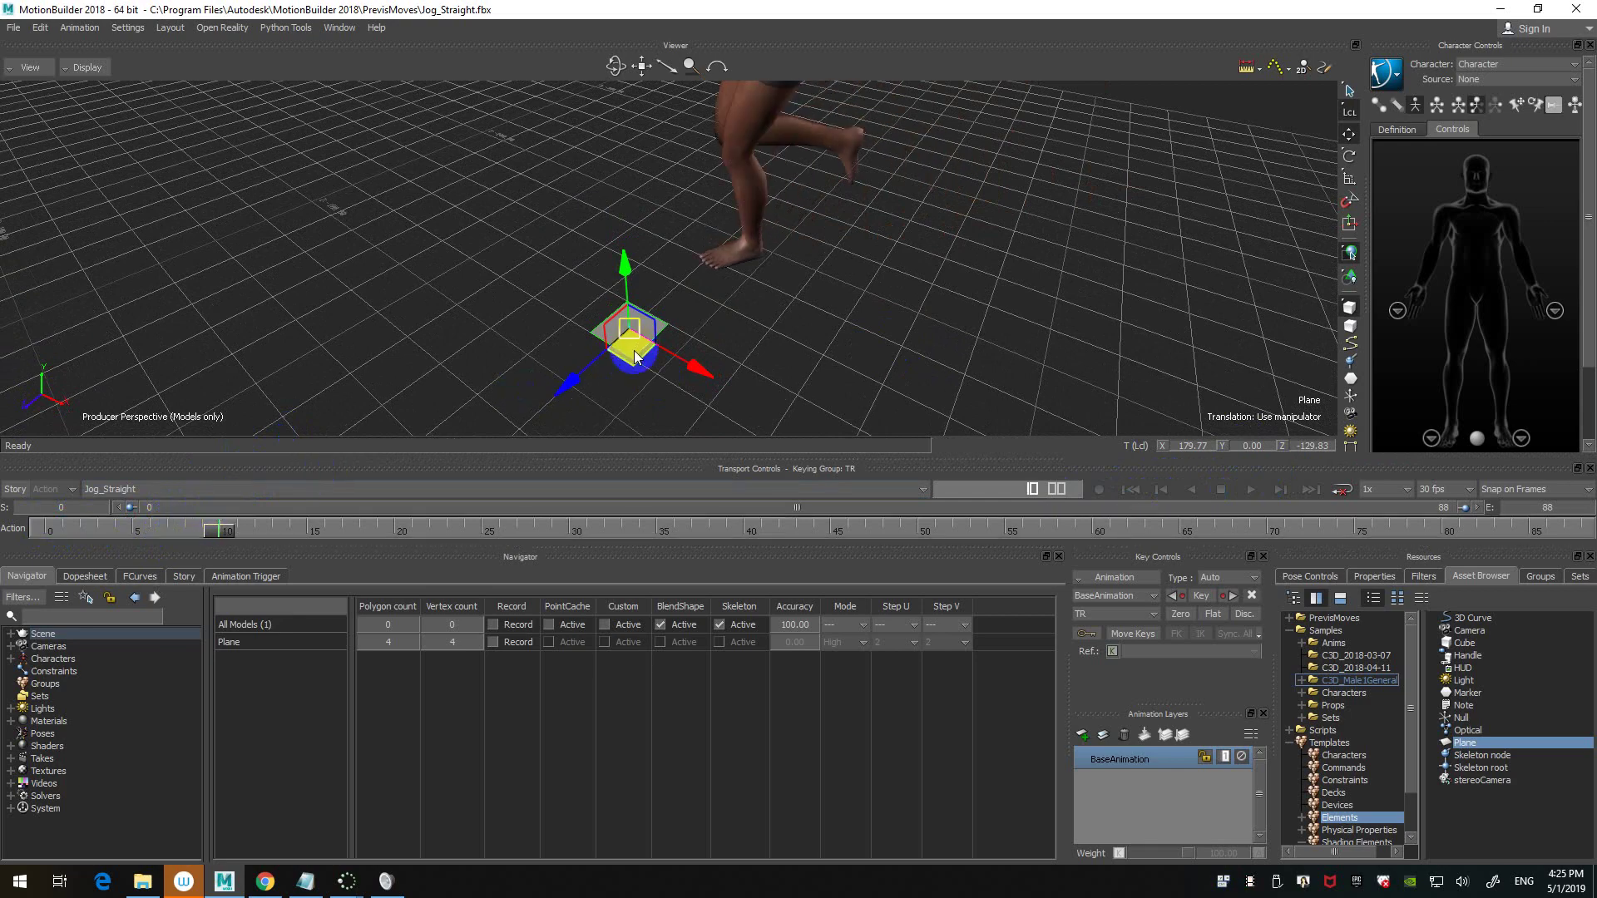
left_click_drag(630, 330, 515, 358)
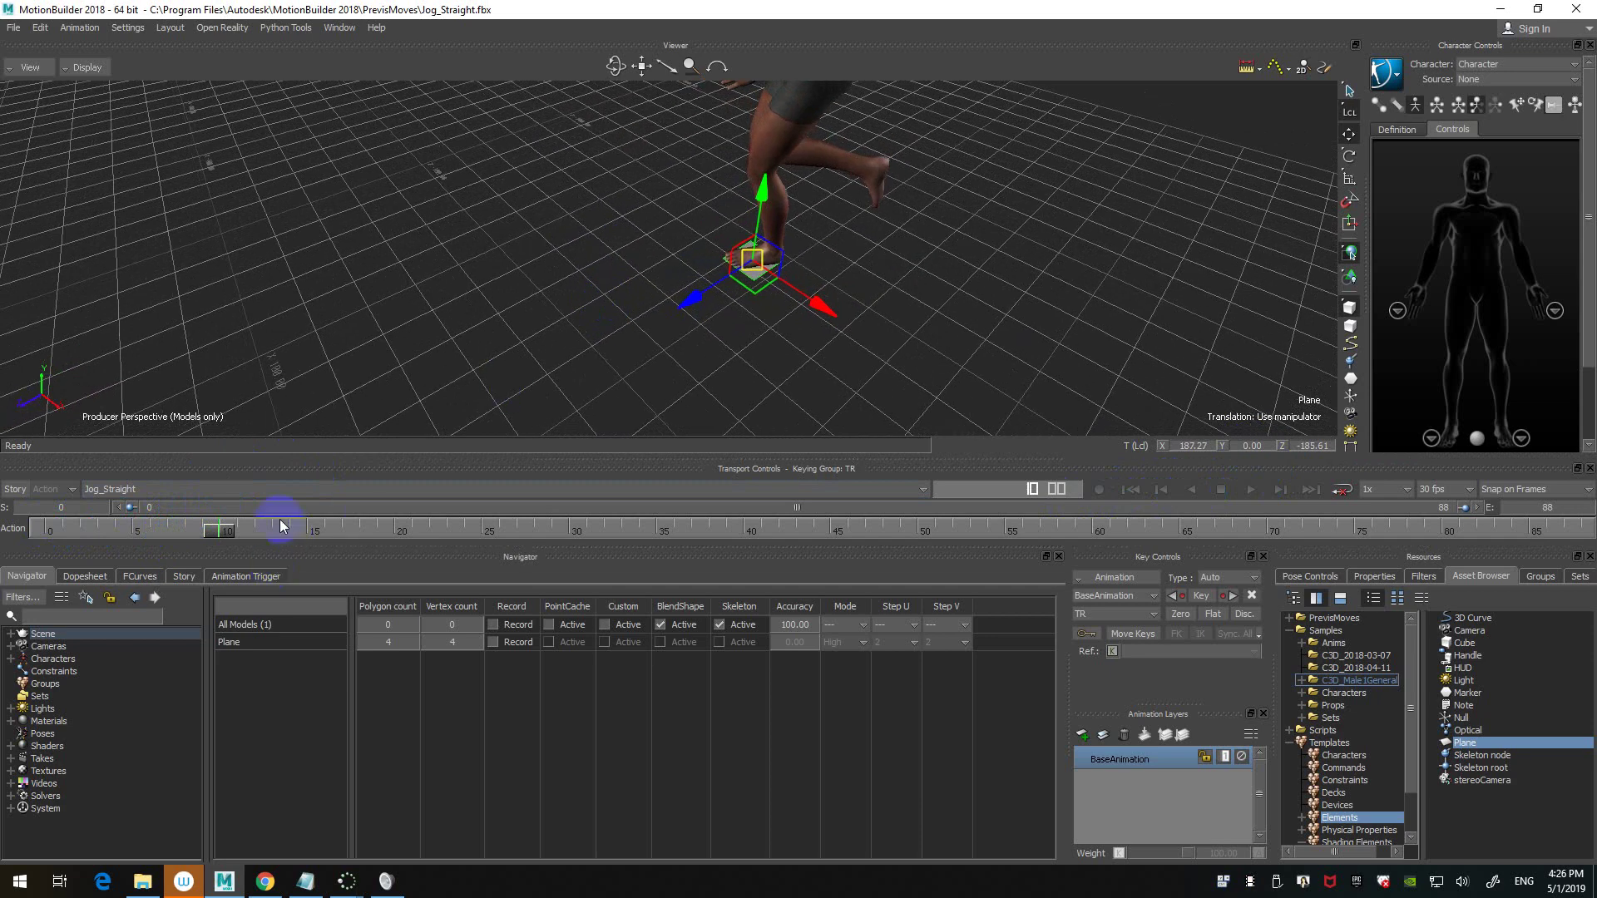
- At frame 20, duplicate the plane and place the copy beneath the jogger's planted foot
left_click_drag(223, 533, 402, 529)
left_click_drag(717, 293, 772, 273, "ctrl+shift")
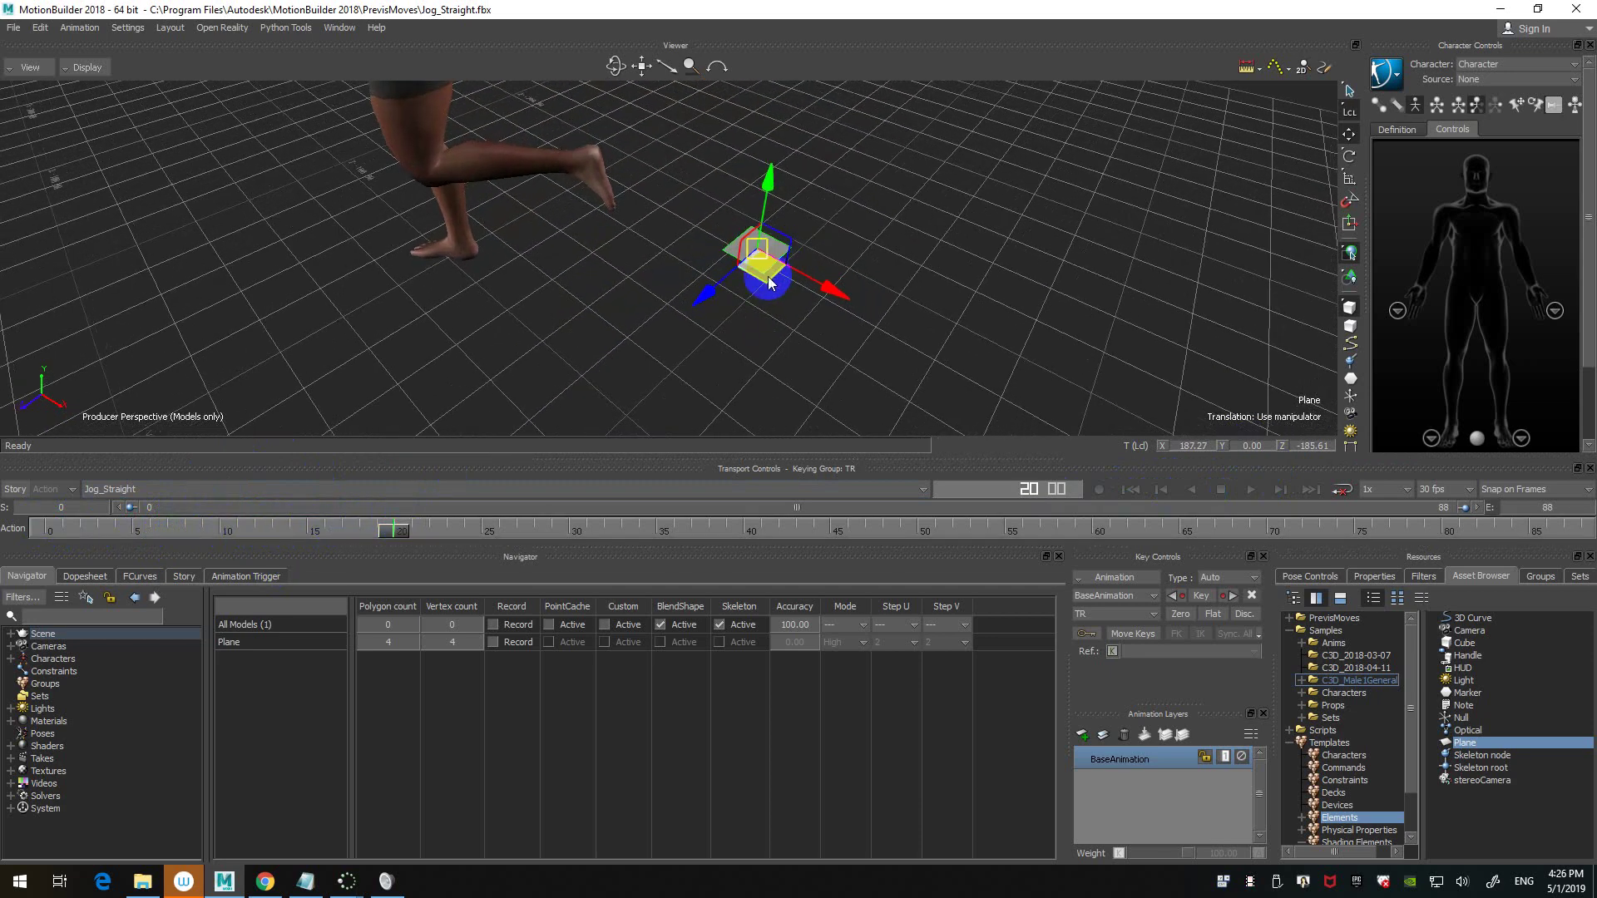
right_click(785, 249)
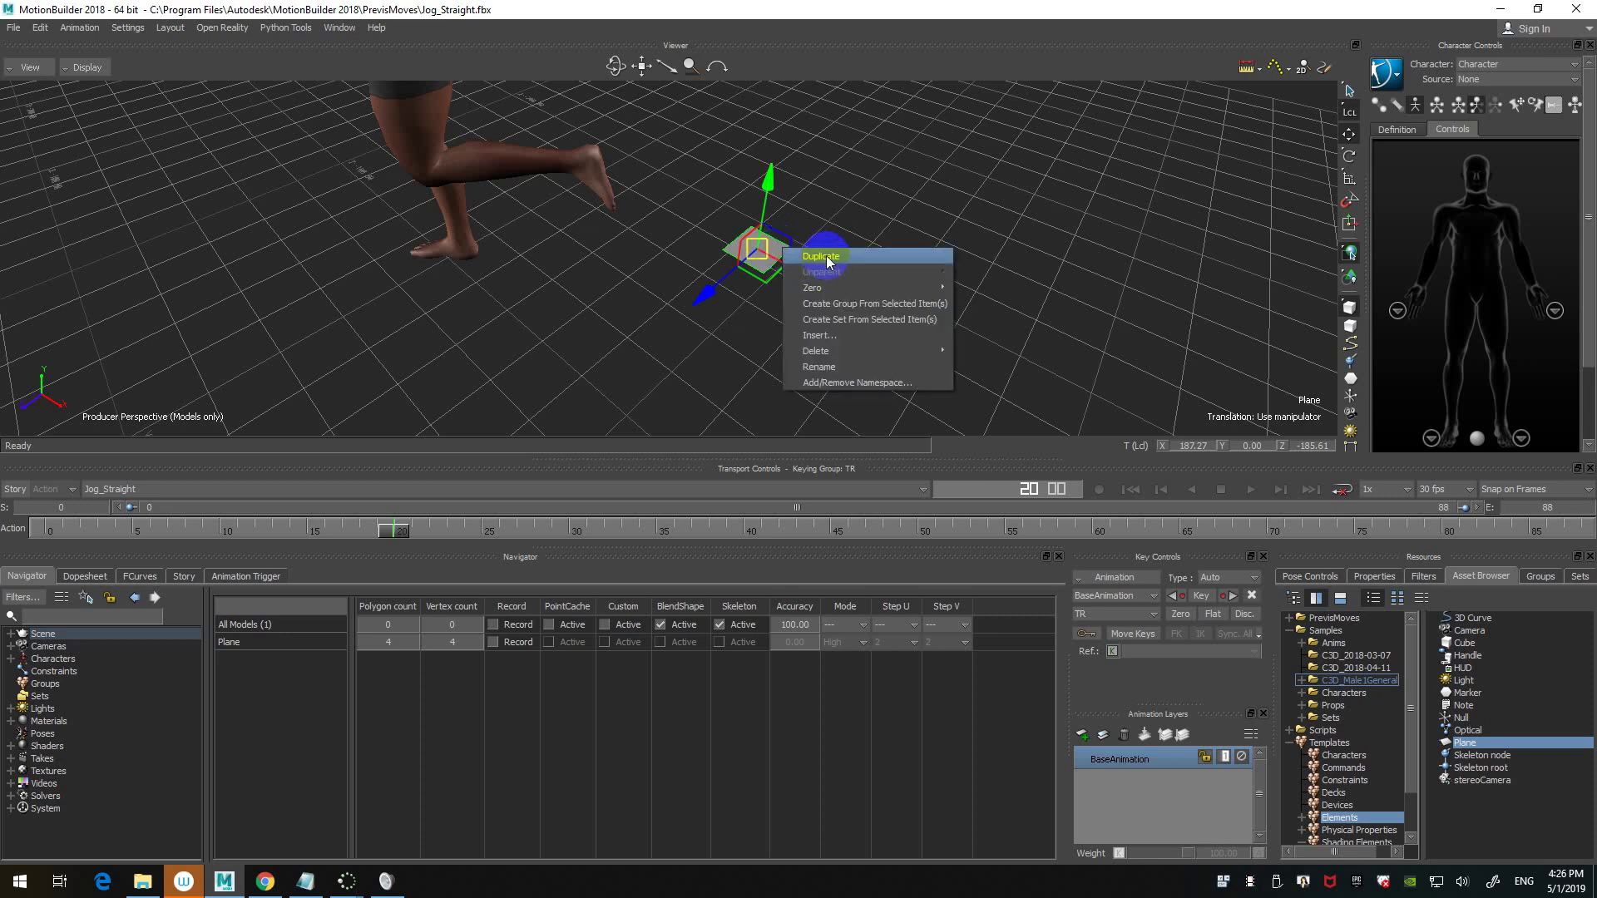
left_click(823, 256)
left_click_drag(757, 250, 441, 277)
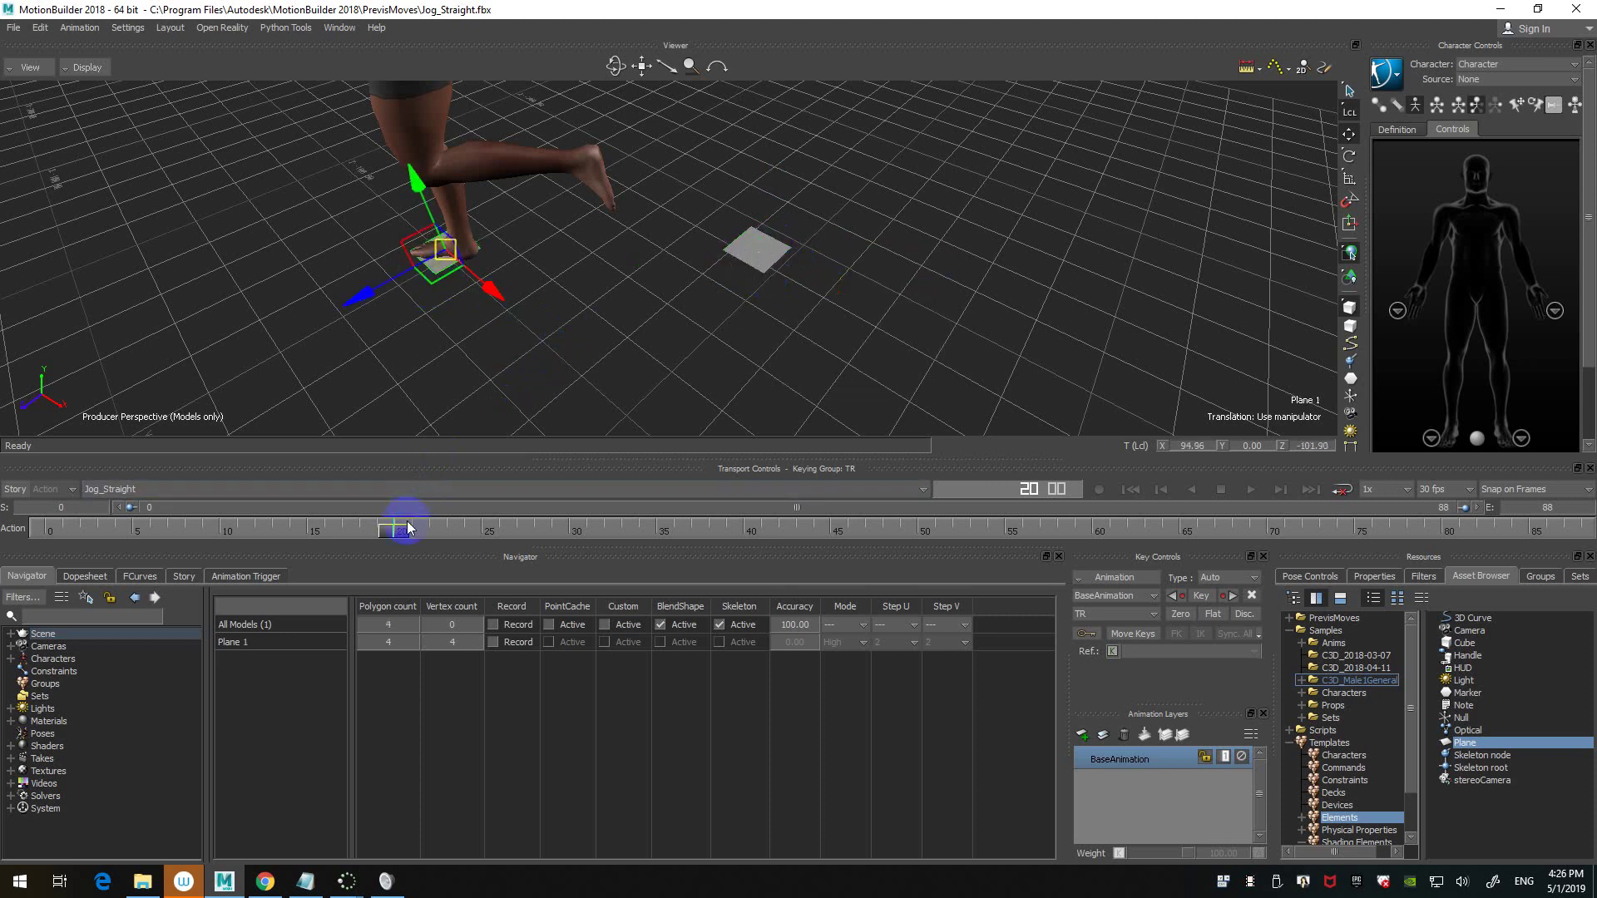
- Return to frame 0 and apply the Particle shader to the original plane using Replace by Type
left_click_drag(403, 527, 20, 512)
left_click_drag(718, 404, 868, 325, "ctrl+shift")
left_click(869, 325)
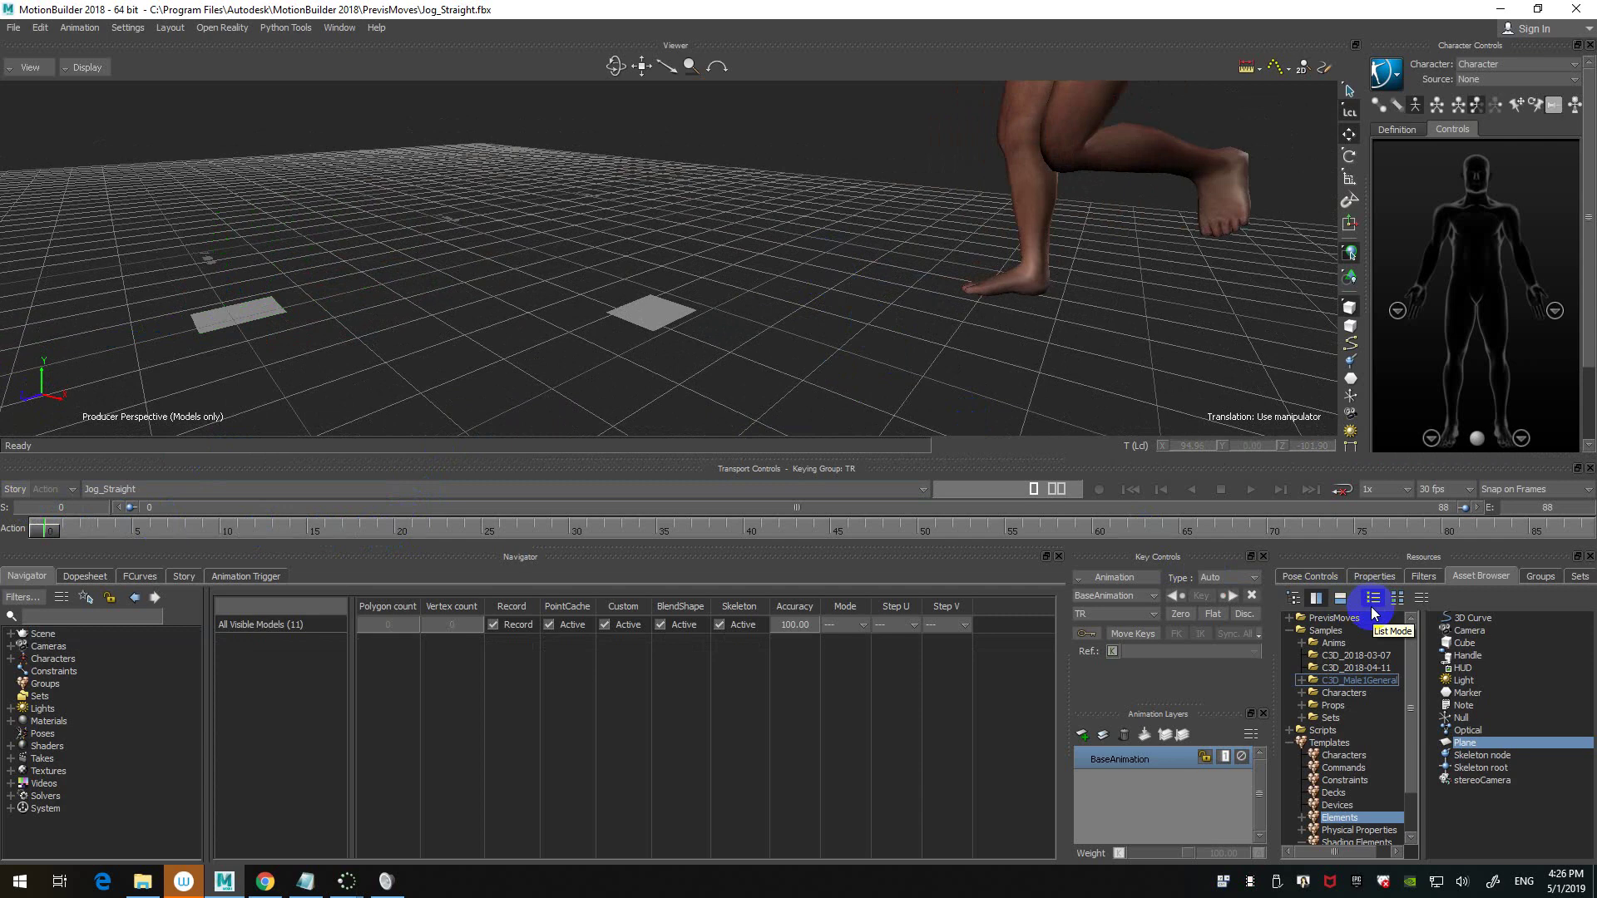
scroll(1348, 799, "down", 2)
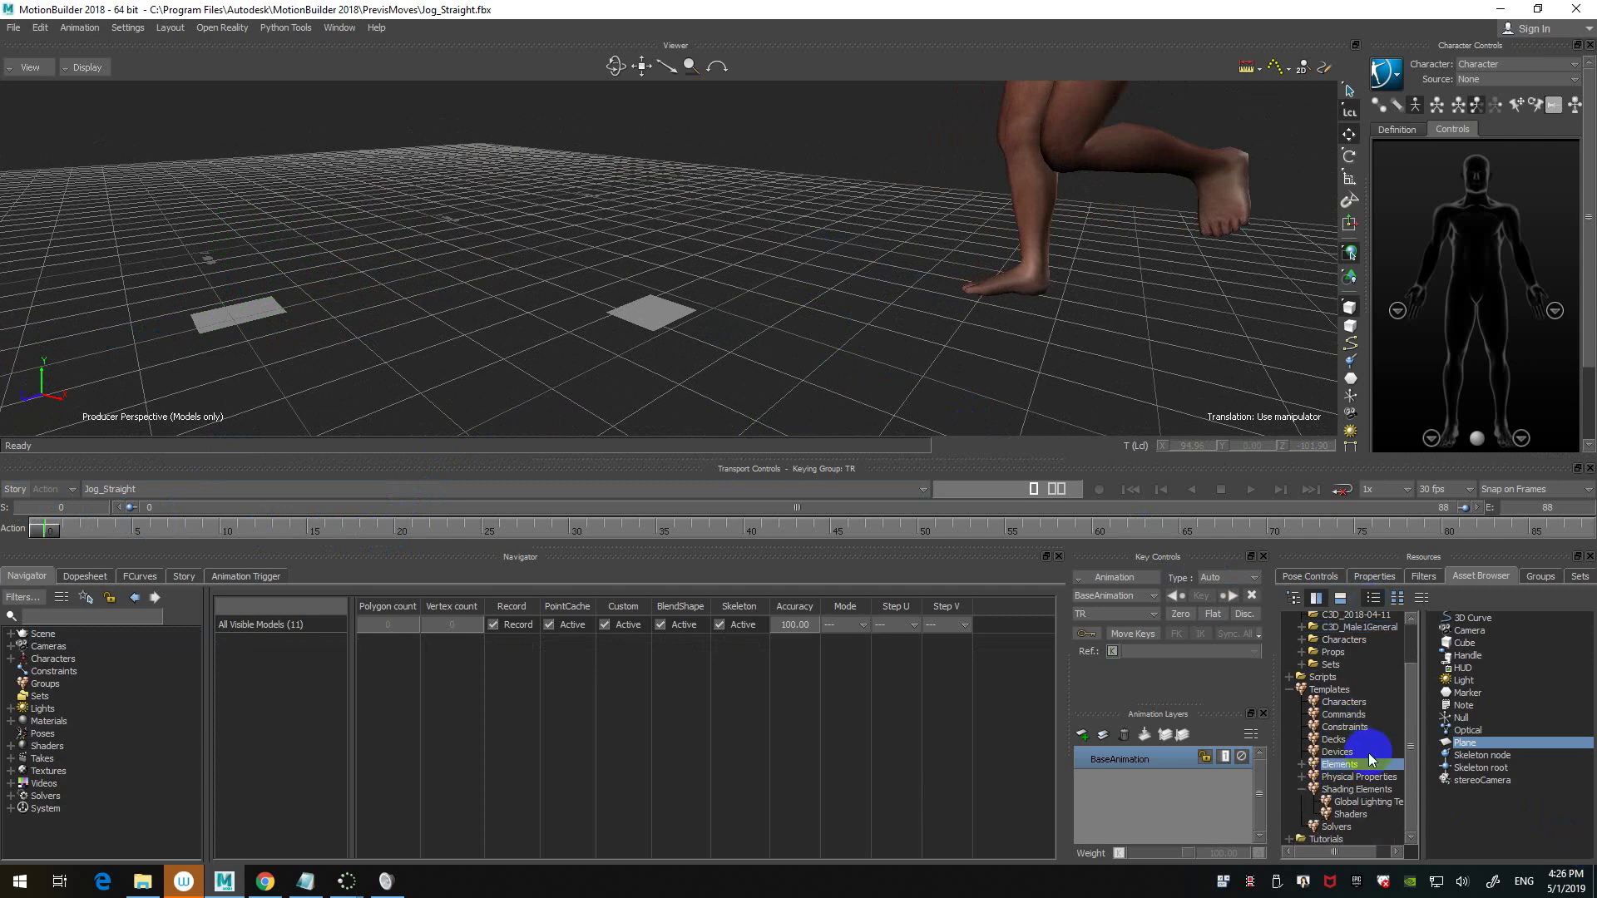
left_click(1346, 812)
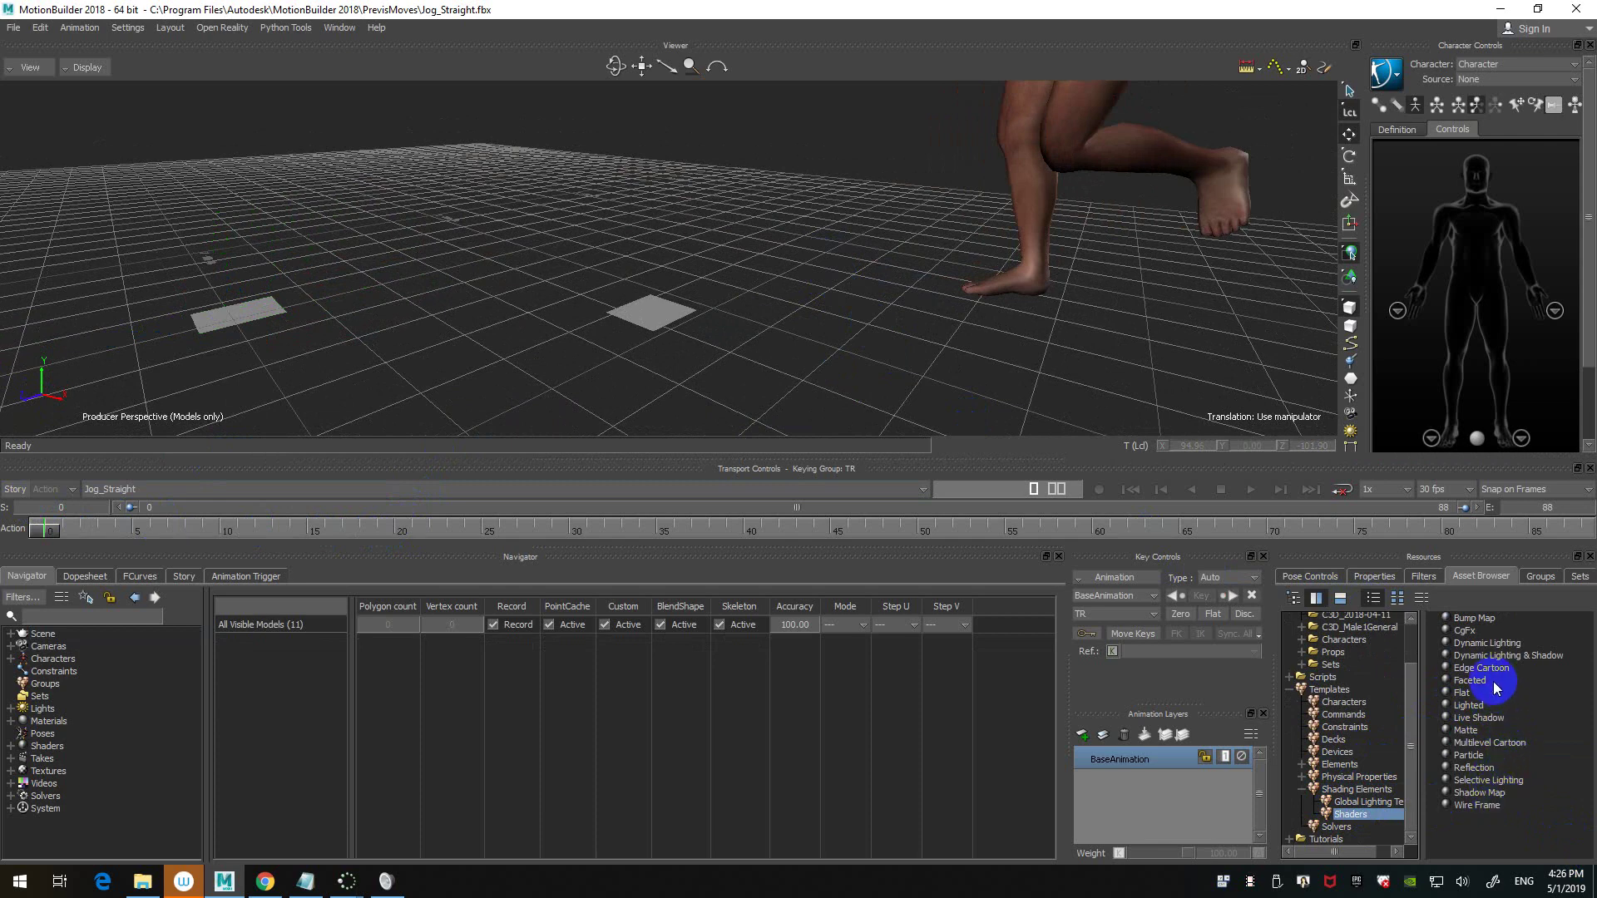
left_click(1469, 755)
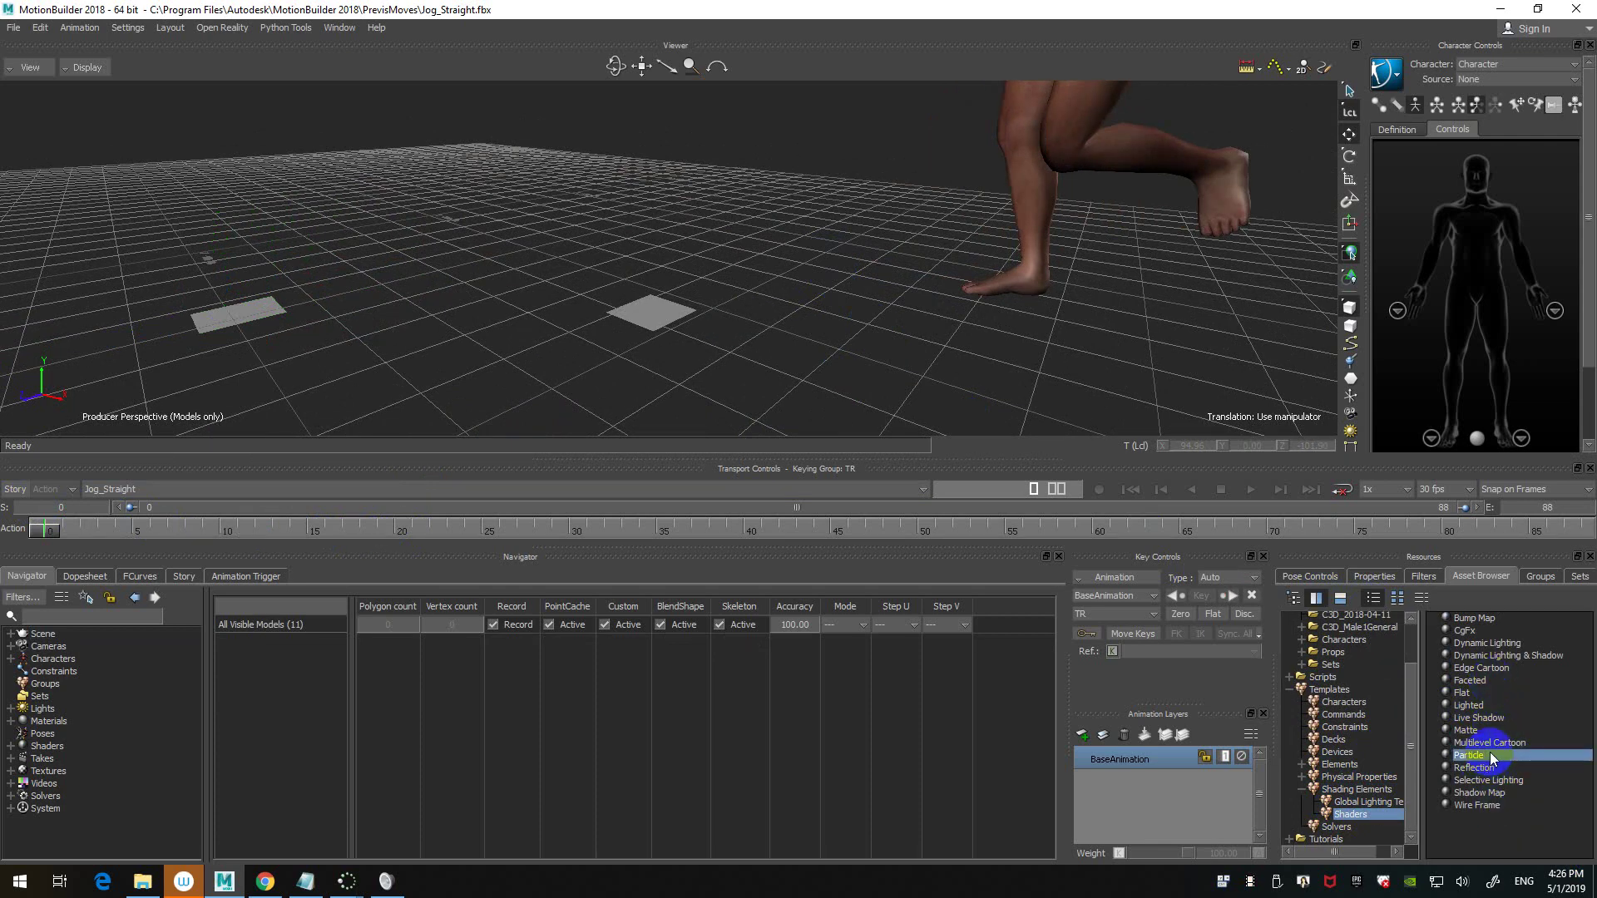
left_click_drag(1501, 759, 680, 319)
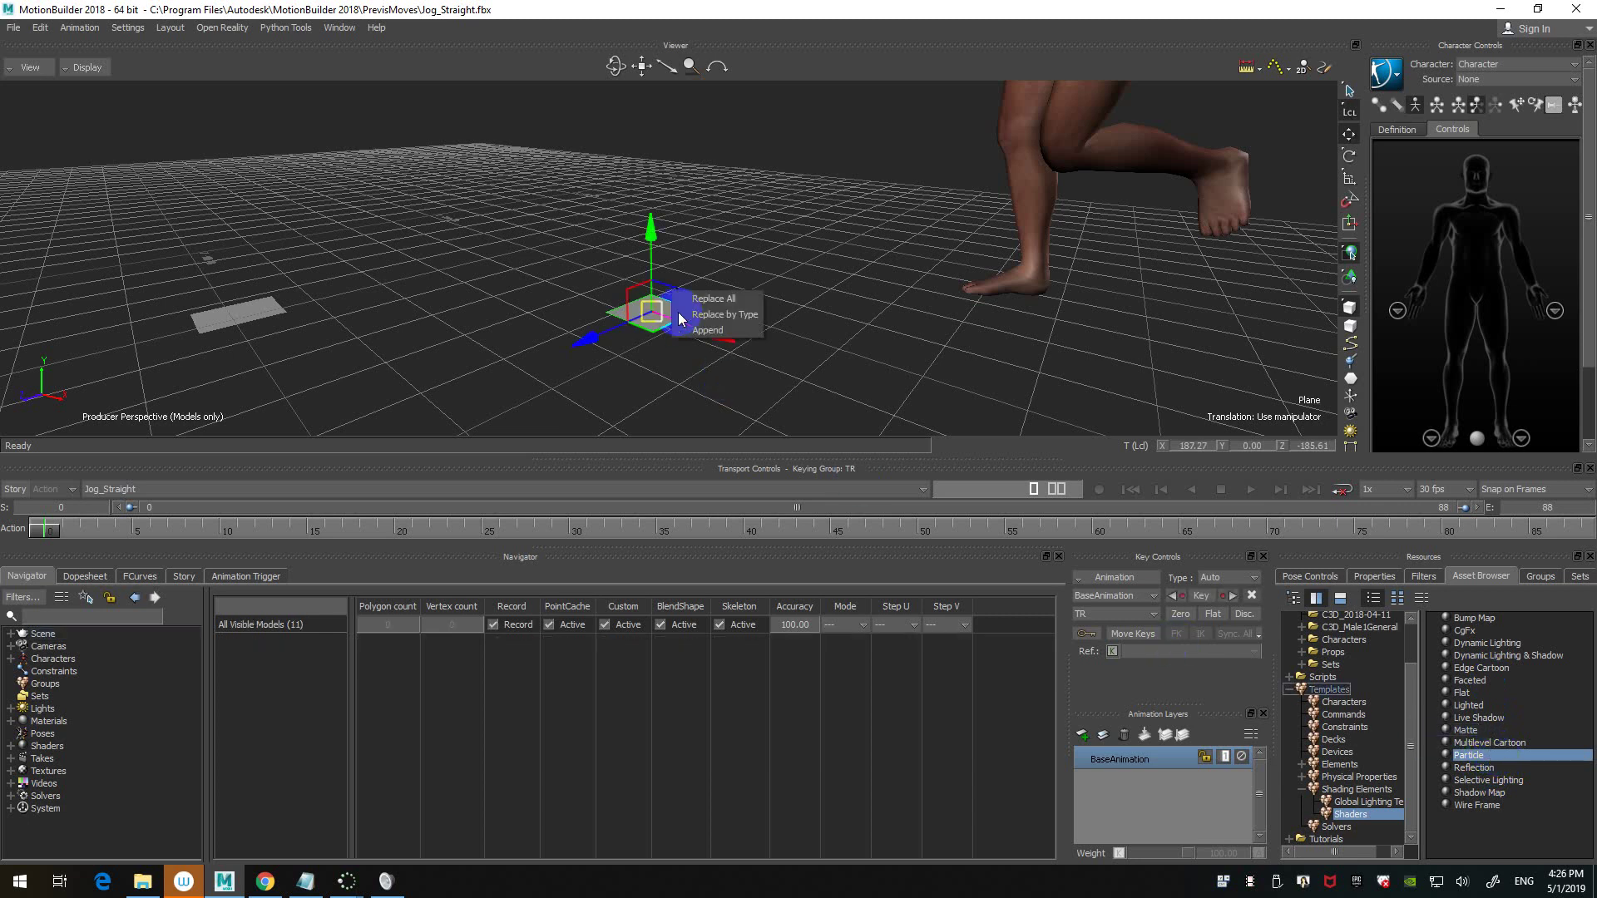
left_click(708, 315)
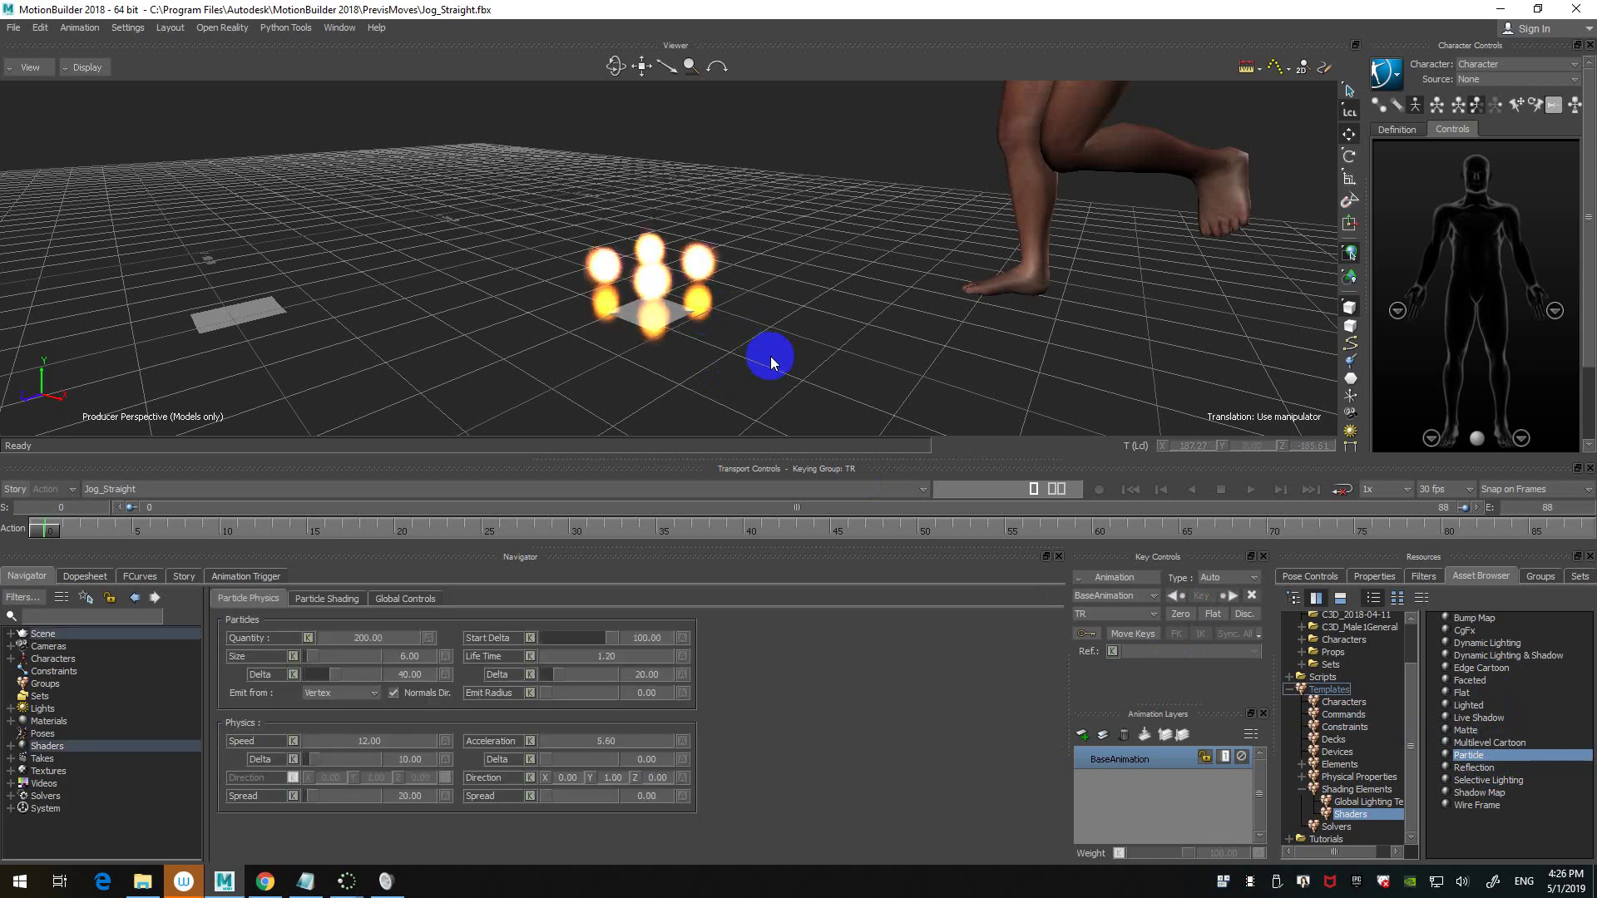
- Set the Particle shader to emit from Scaling Volume
left_click_drag(775, 361, 842, 323, "ctrl+shift")
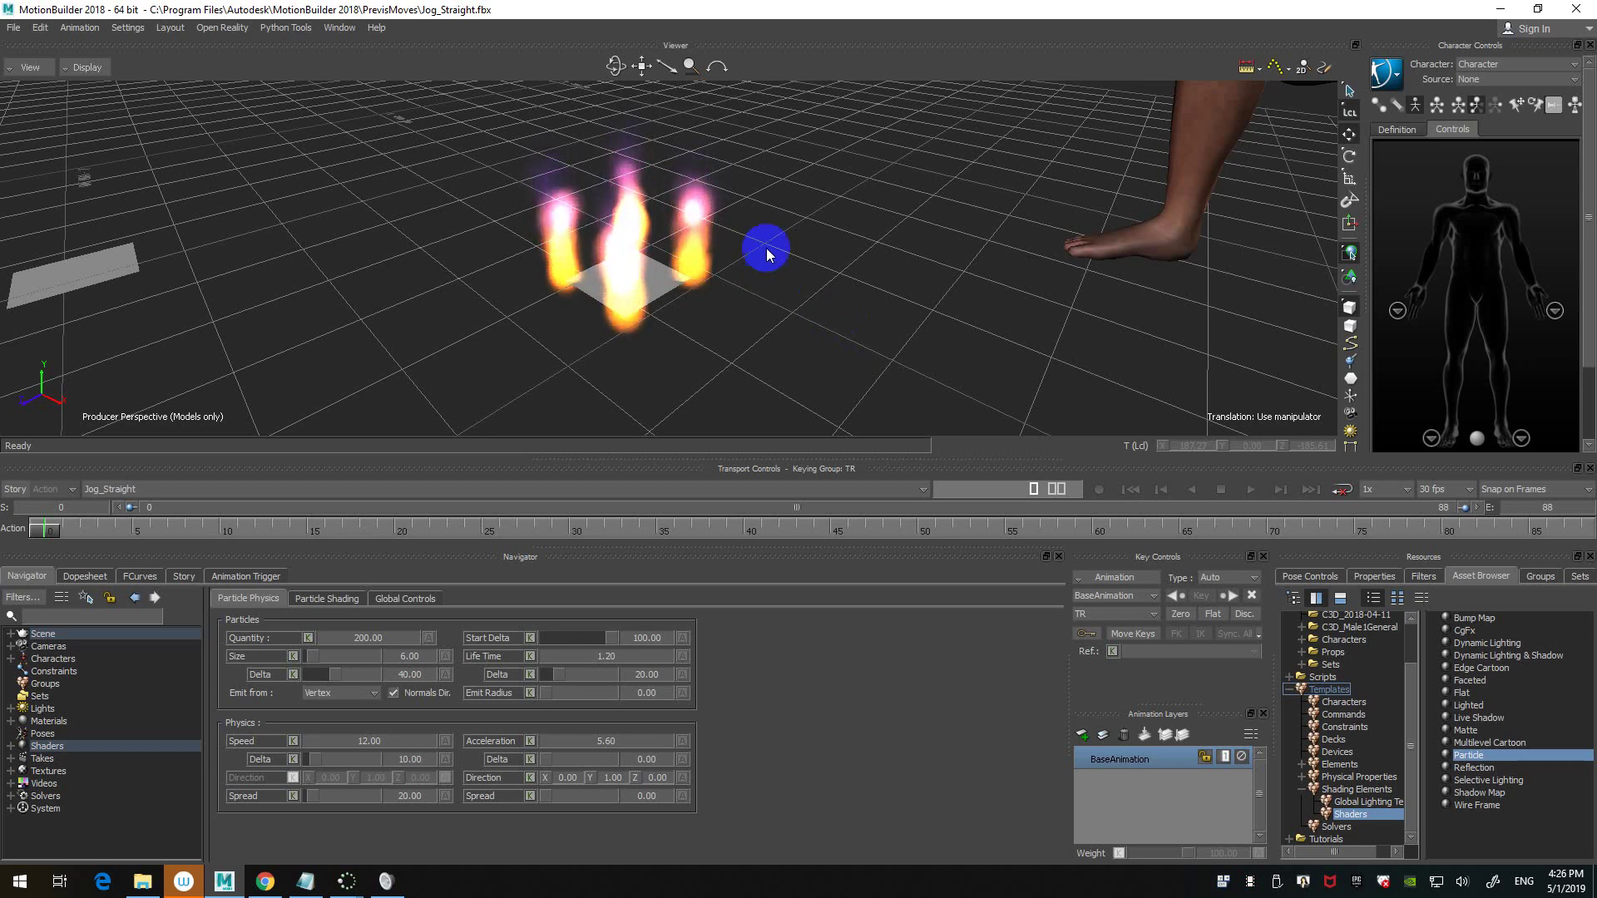
left_click_drag(765, 253, 857, 243, "ctrl")
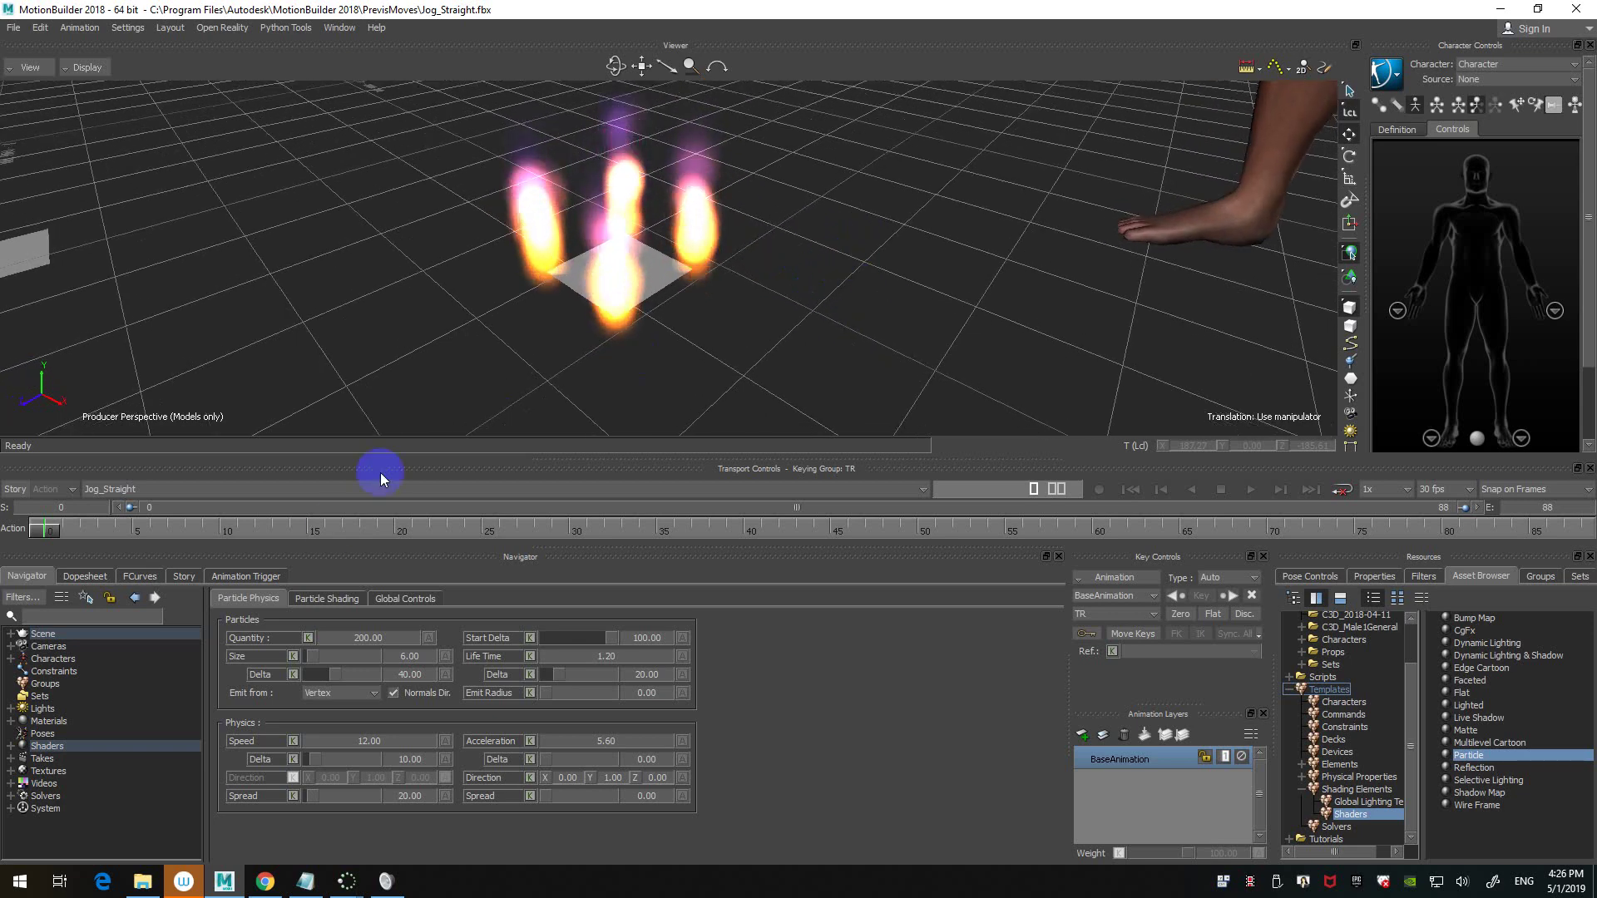
left_click(10, 747)
left_click(80, 771)
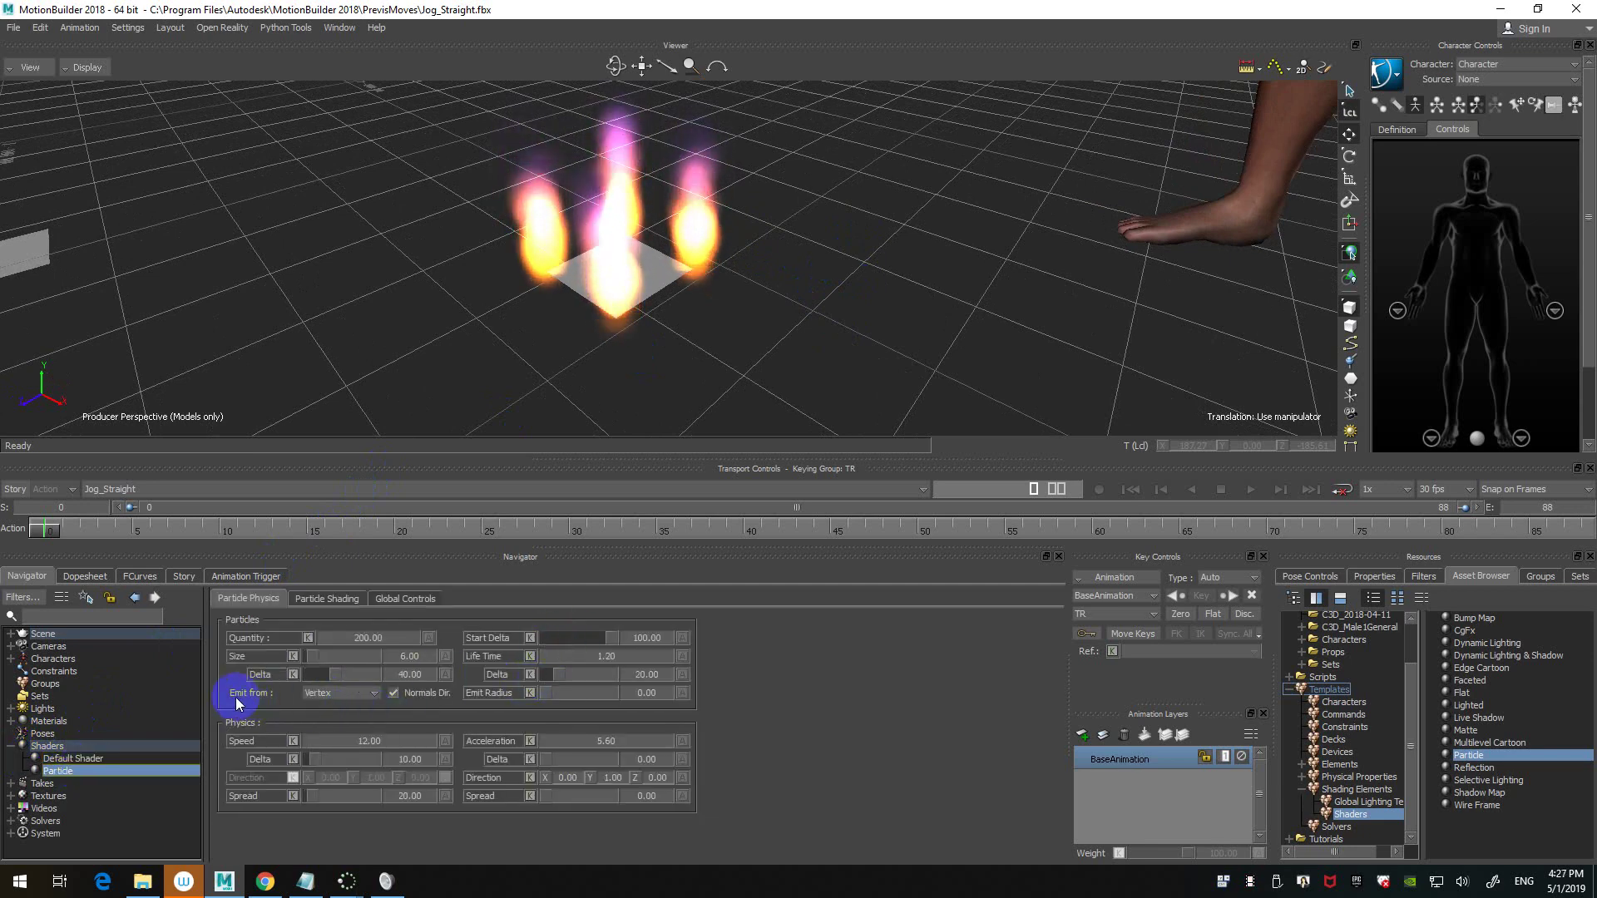
left_click(347, 696)
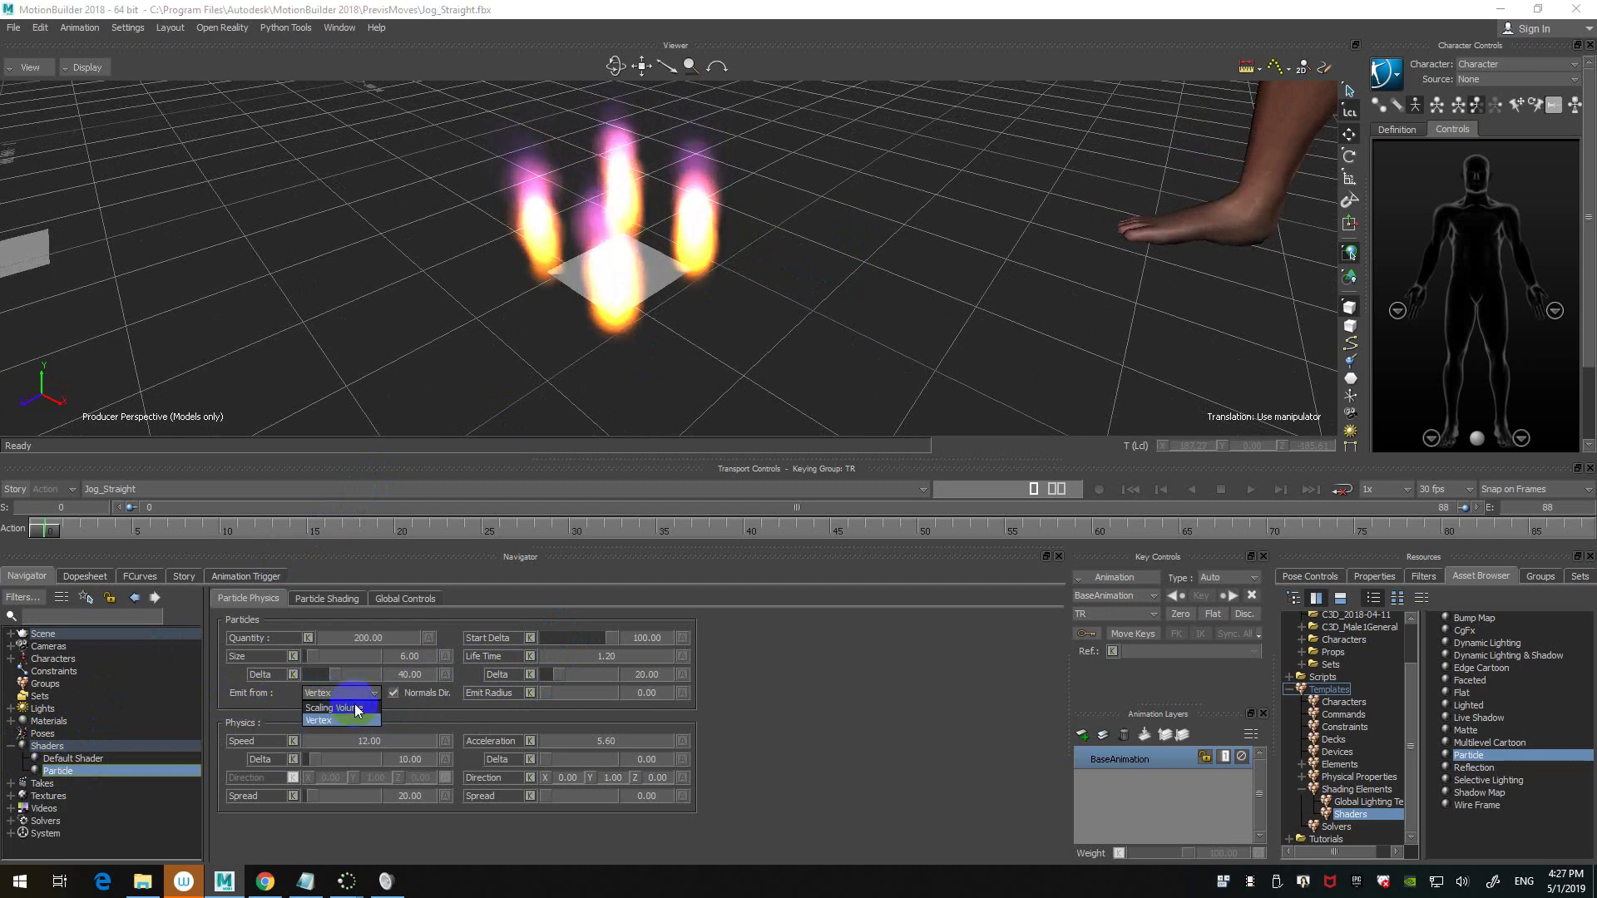
left_click(355, 706)
mouse_move(781, 294)
left_mouse_down("ctrl")
mouse_move(791, 264)
mouse_move(799, 327)
mouse_move(791, 228)
mouse_move(802, 321)
mouse_move(797, 279)
mouse_move(777, 296)
mouse_move(660, 284)
mouse_move(778, 303)
mouse_move(786, 264)
left_mouse_up("ctrl")
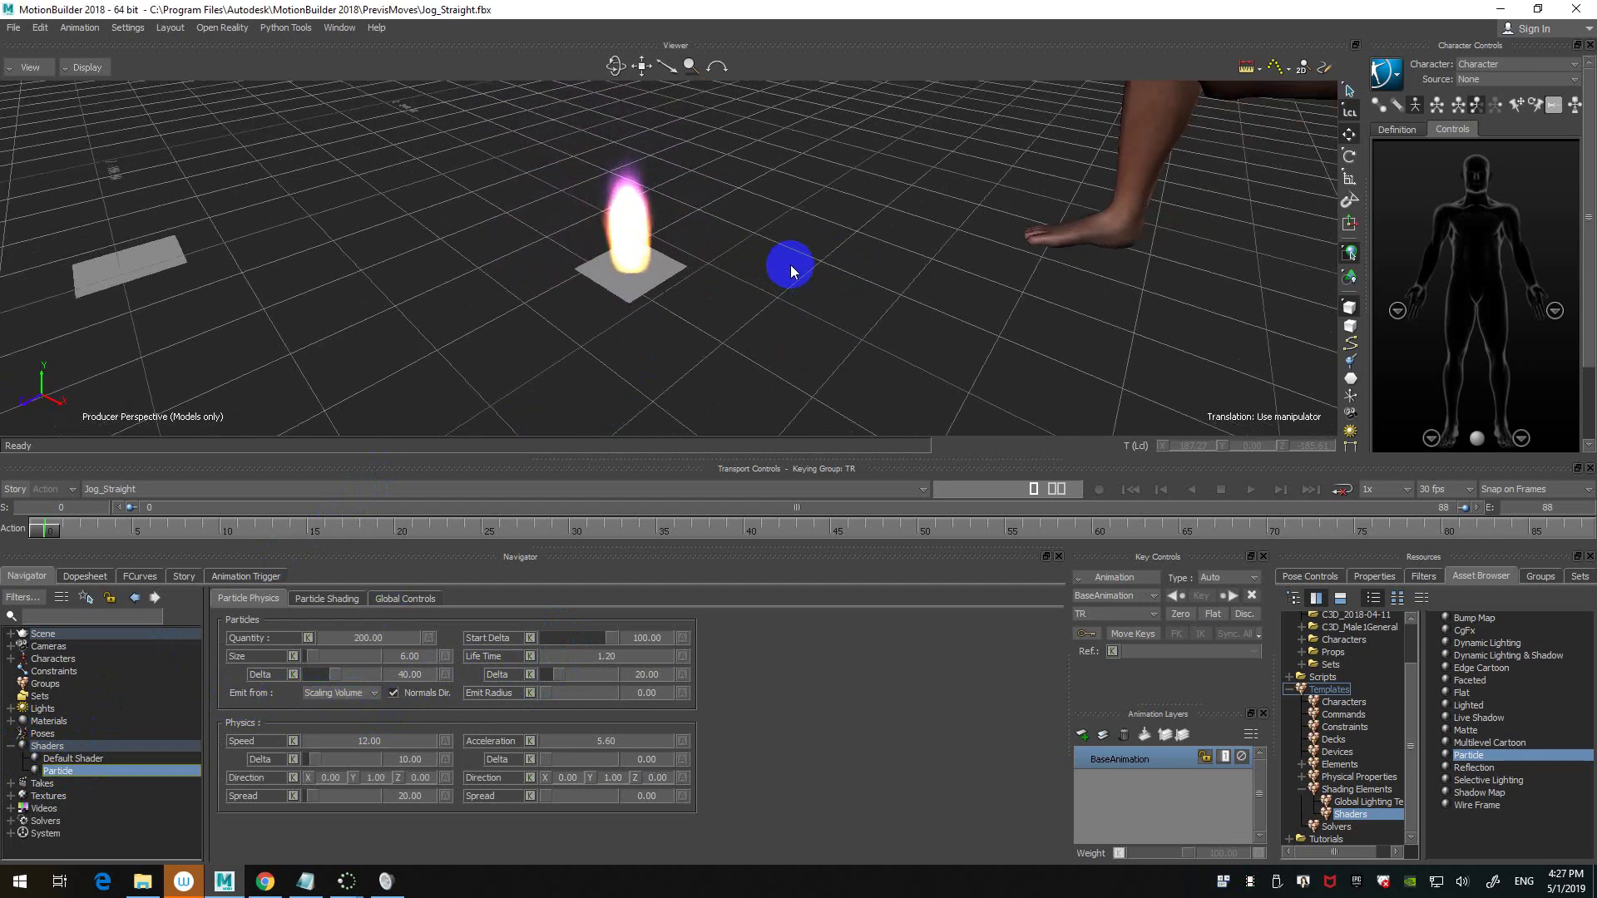
left_click(658, 278)
left_click(646, 299)
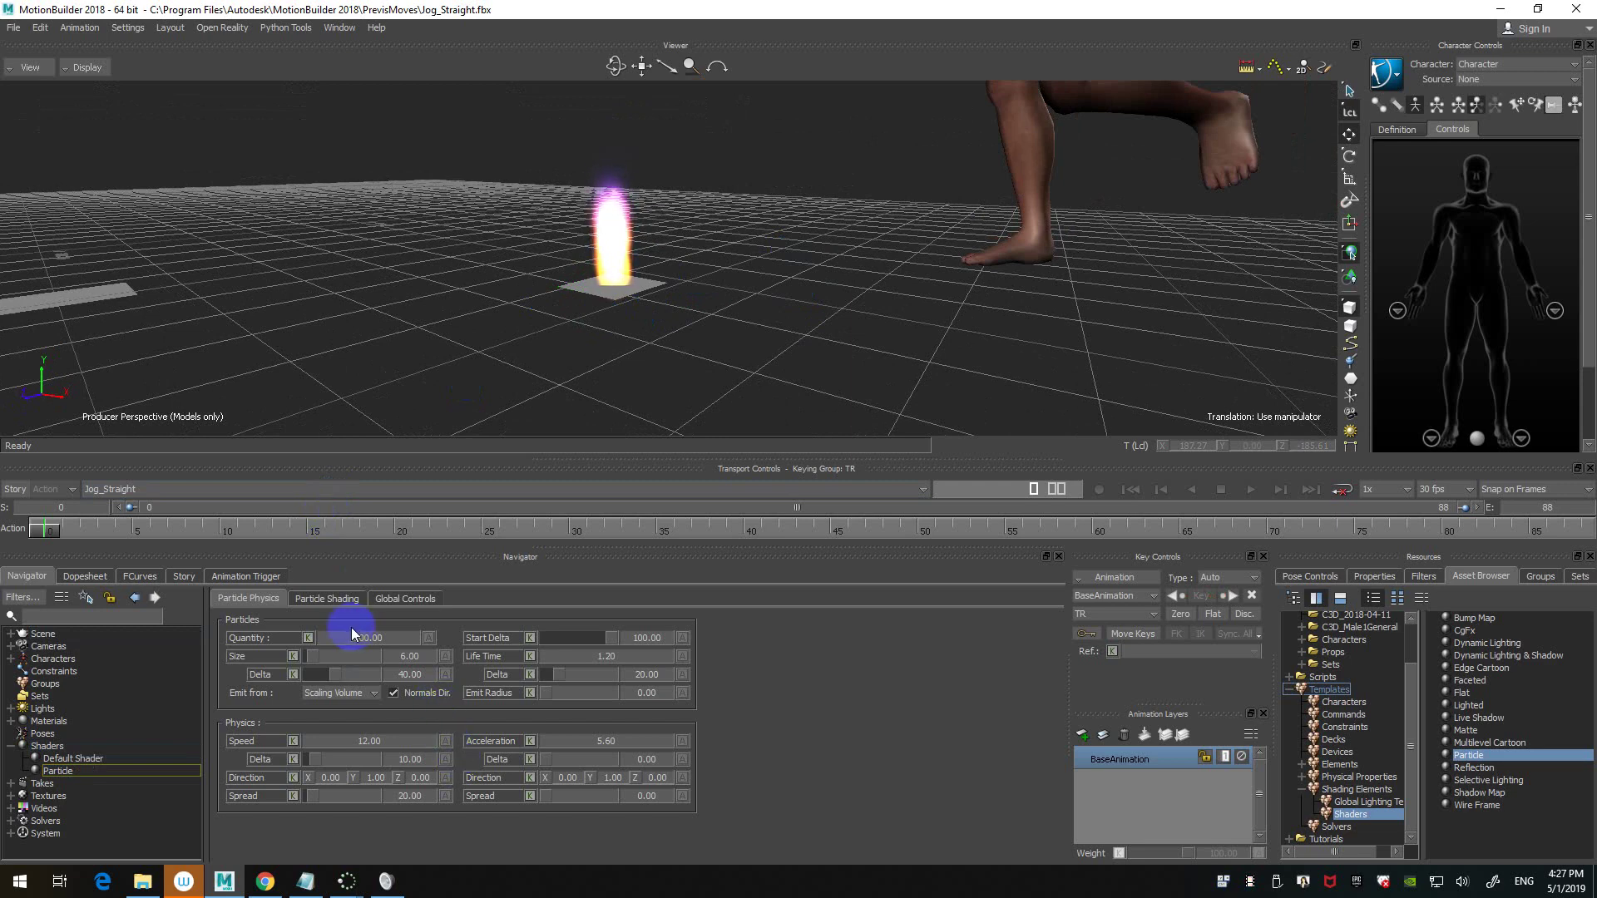
- Try the Rain, Snow and Cloud presets on the Particle shader
left_click(422, 597)
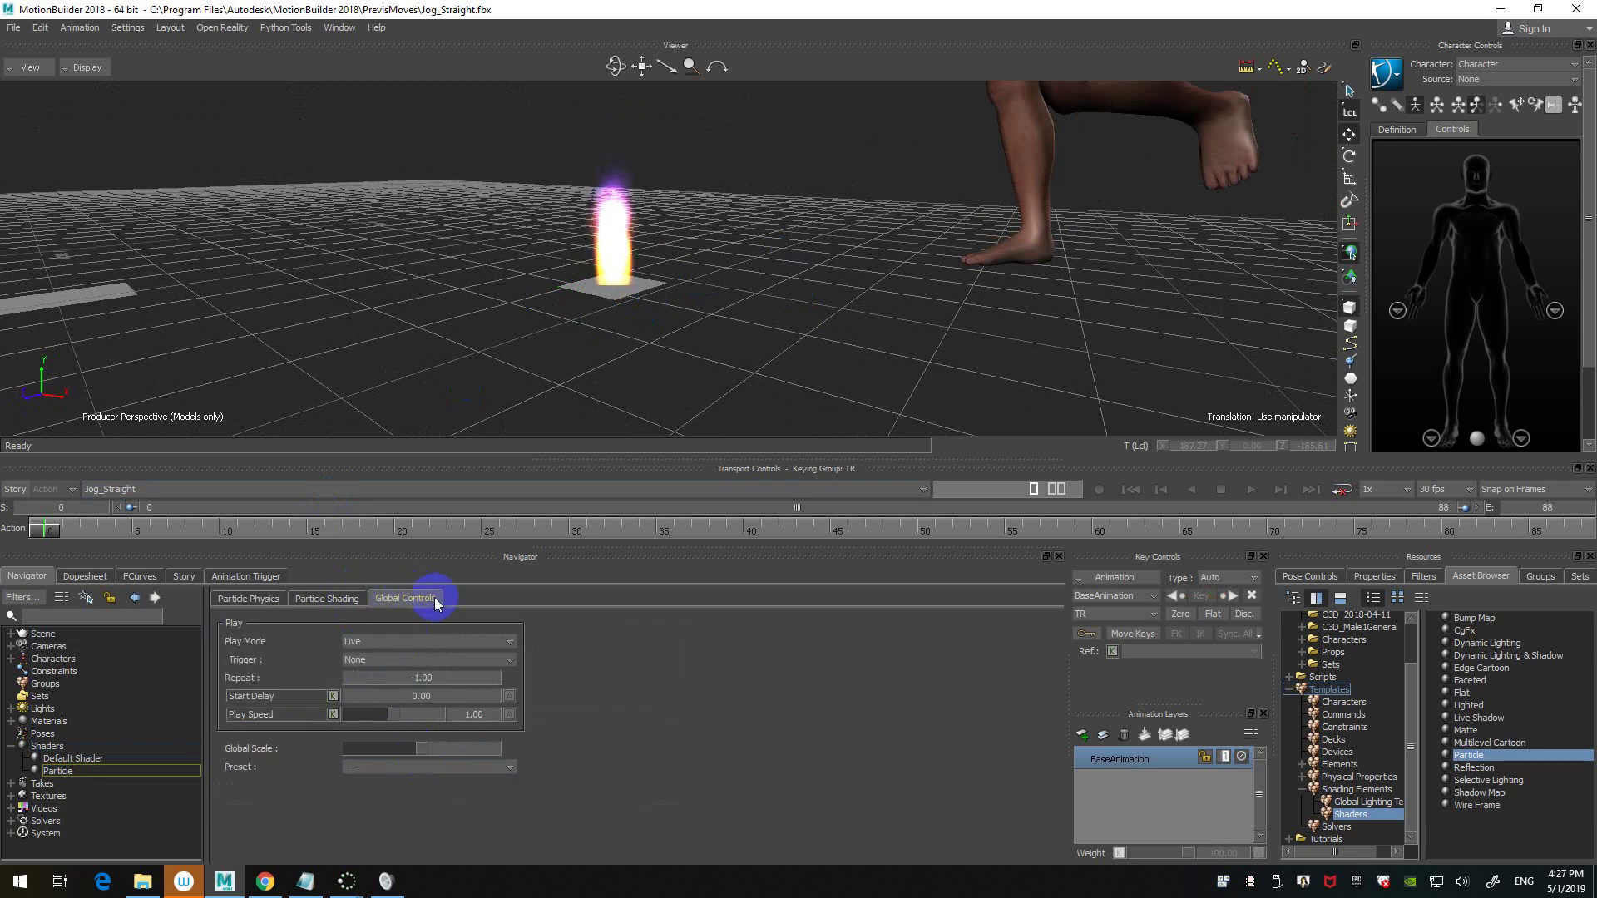
left_click(473, 766)
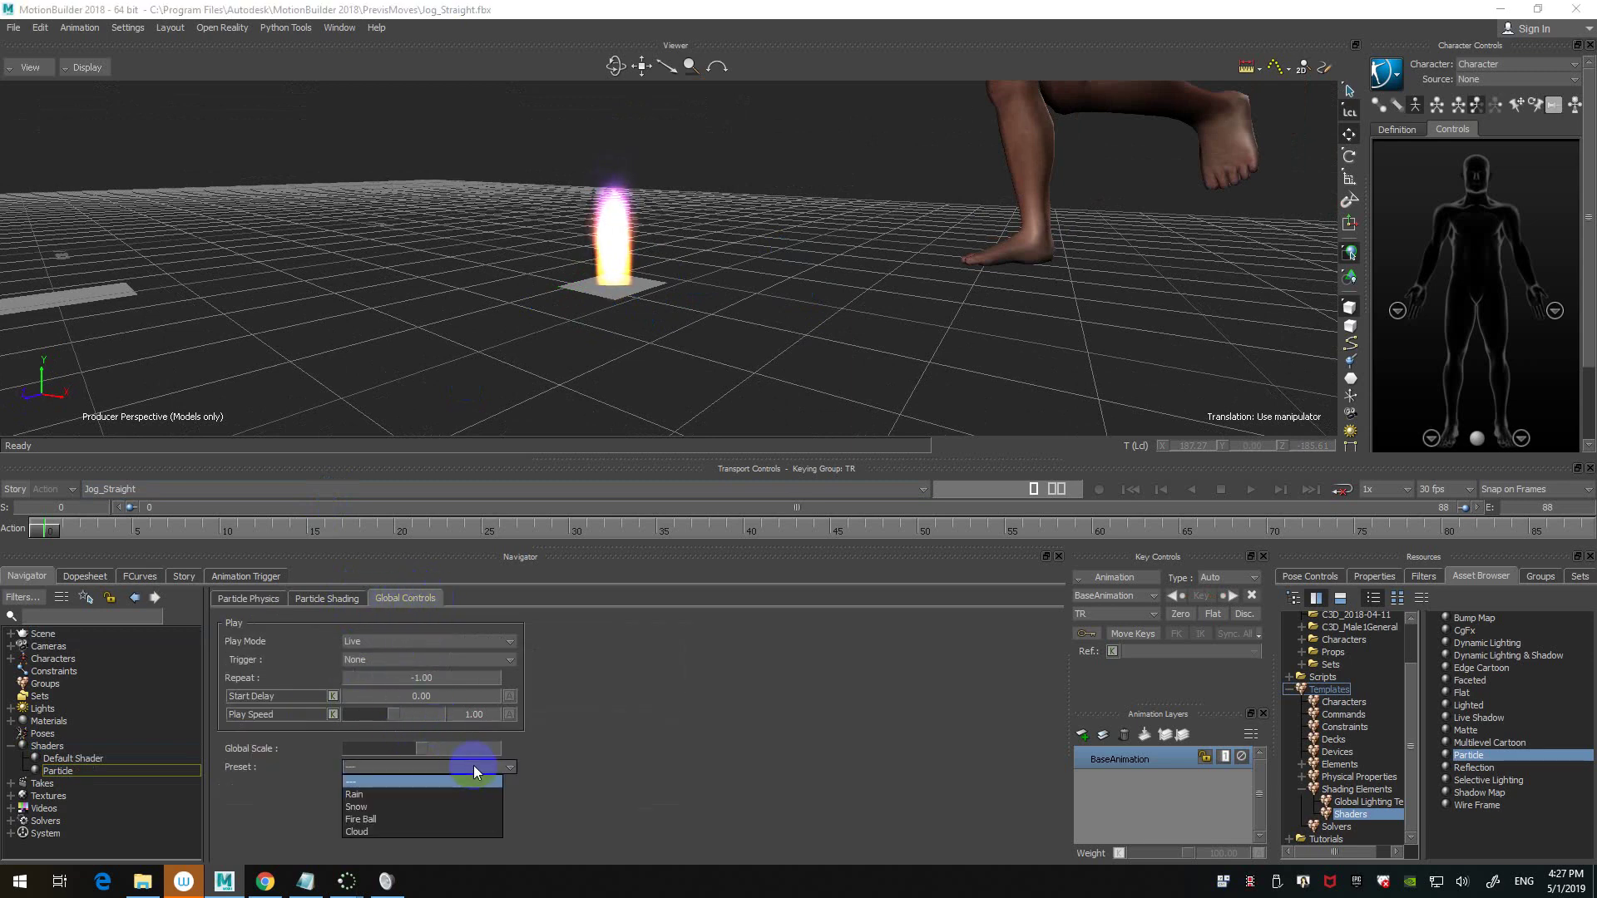
left_click(388, 794)
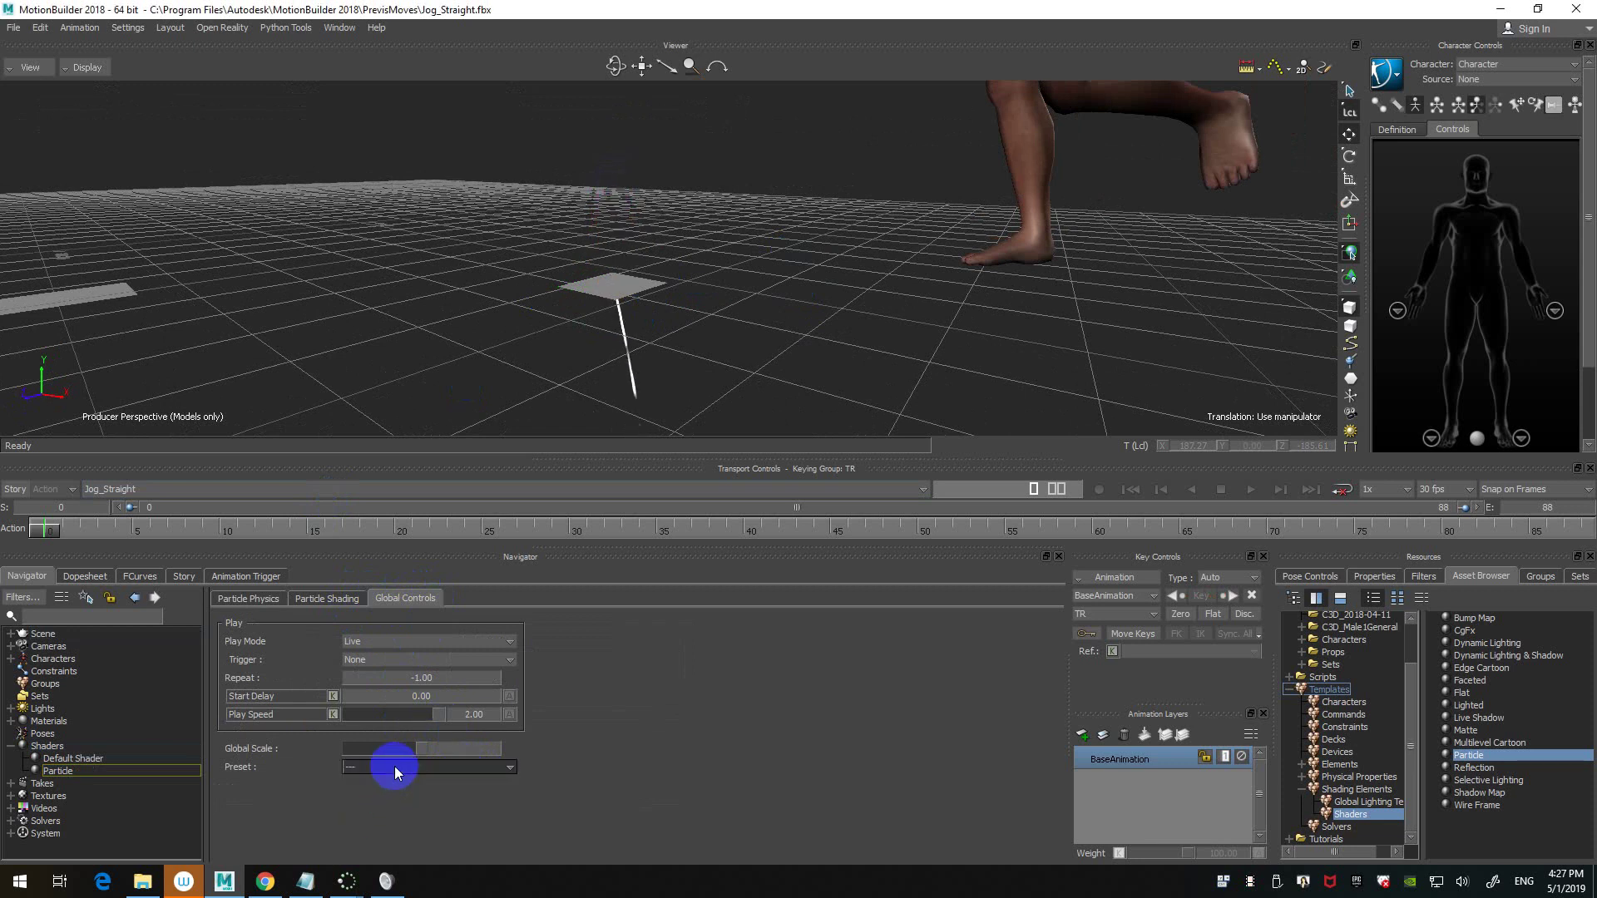
left_click(394, 766)
left_click(367, 806)
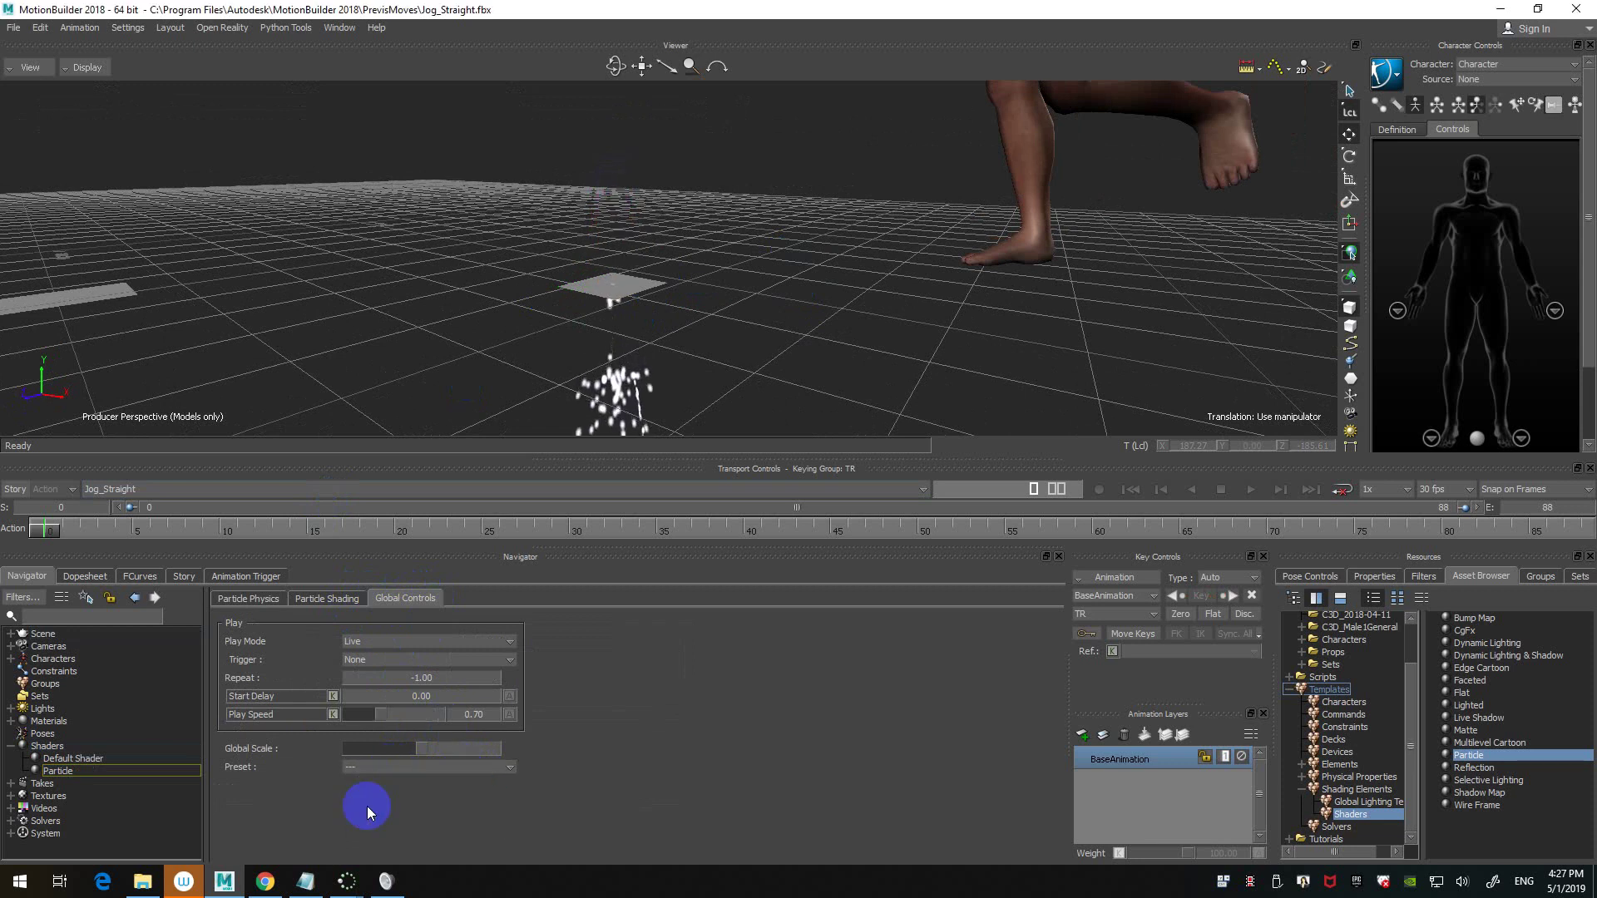
left_click(401, 766)
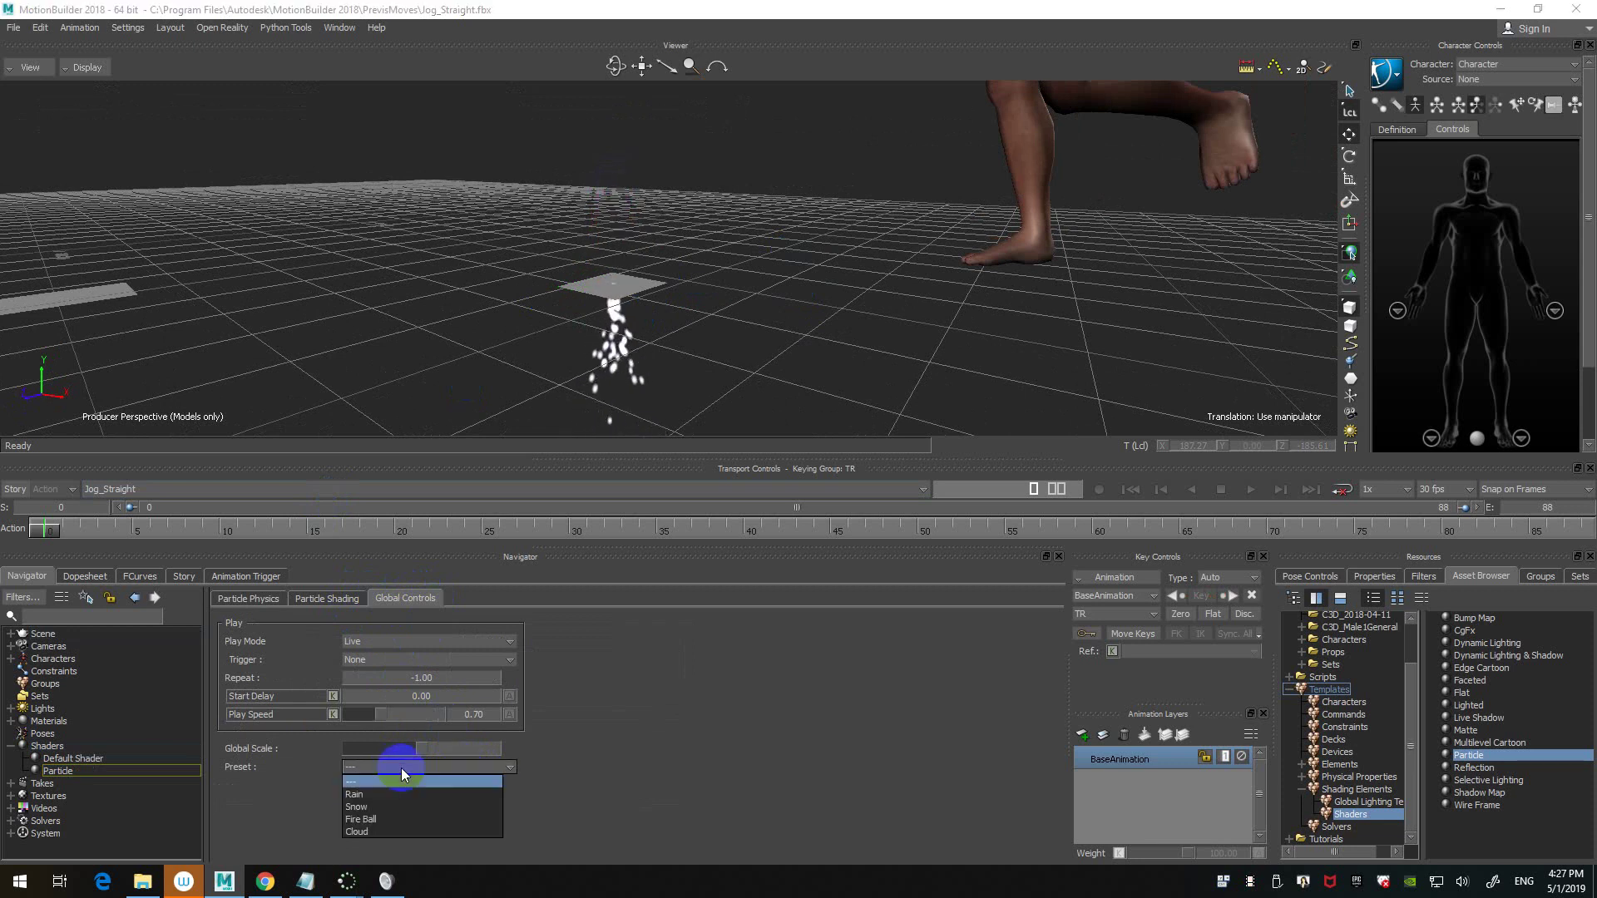
left_click(359, 832)
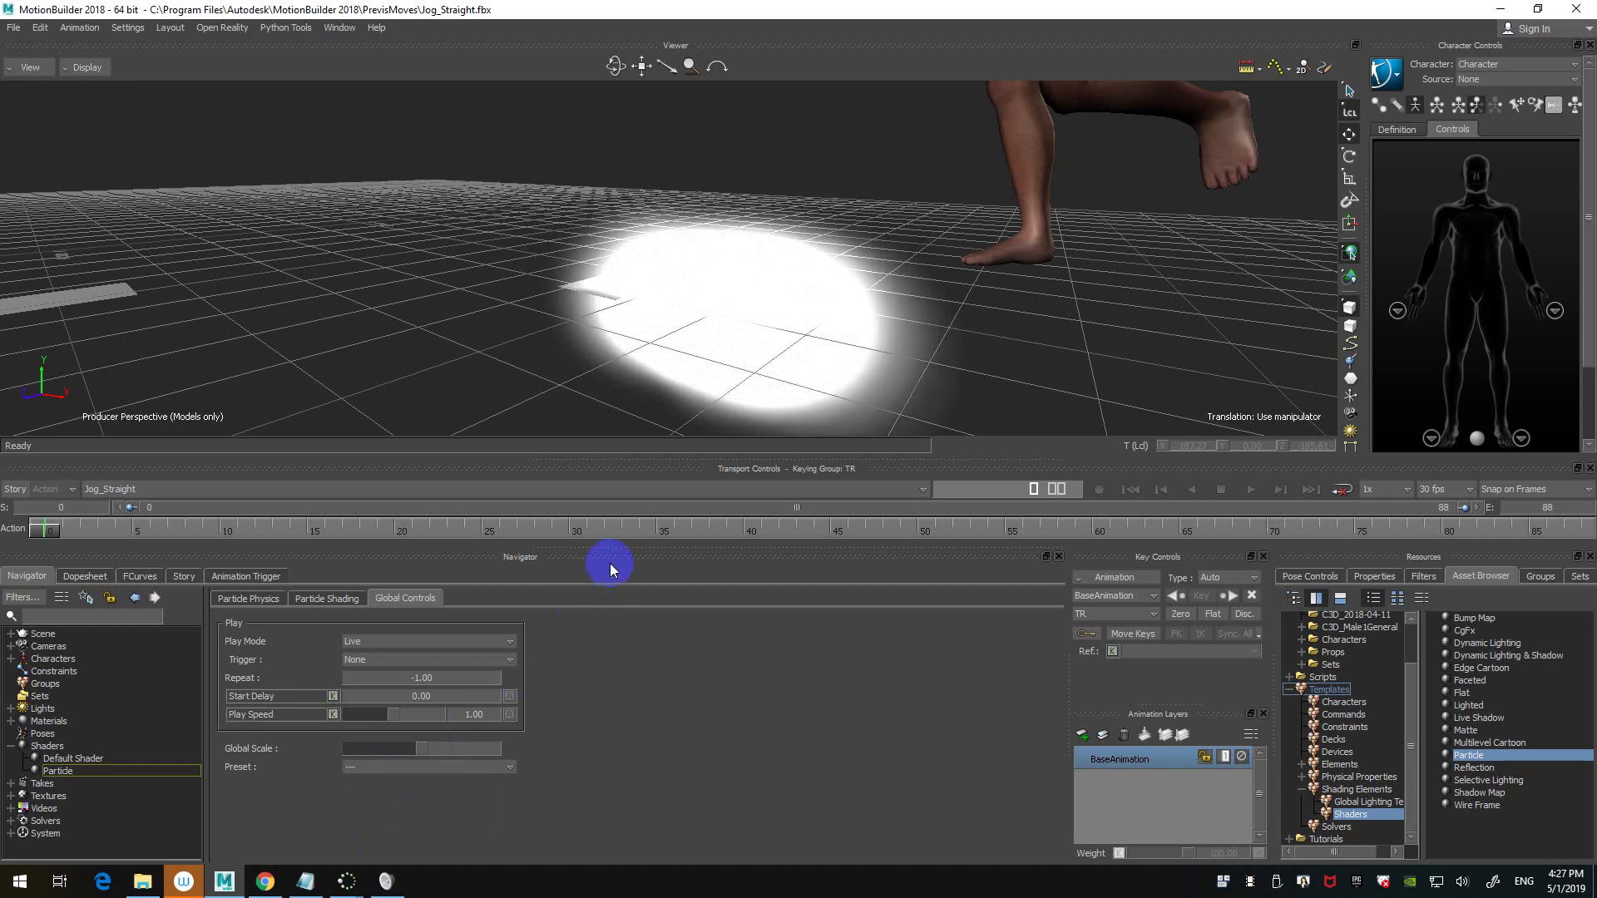
- Reduce the cloud's particle quantity to 18
left_click(330, 597)
left_click(261, 597)
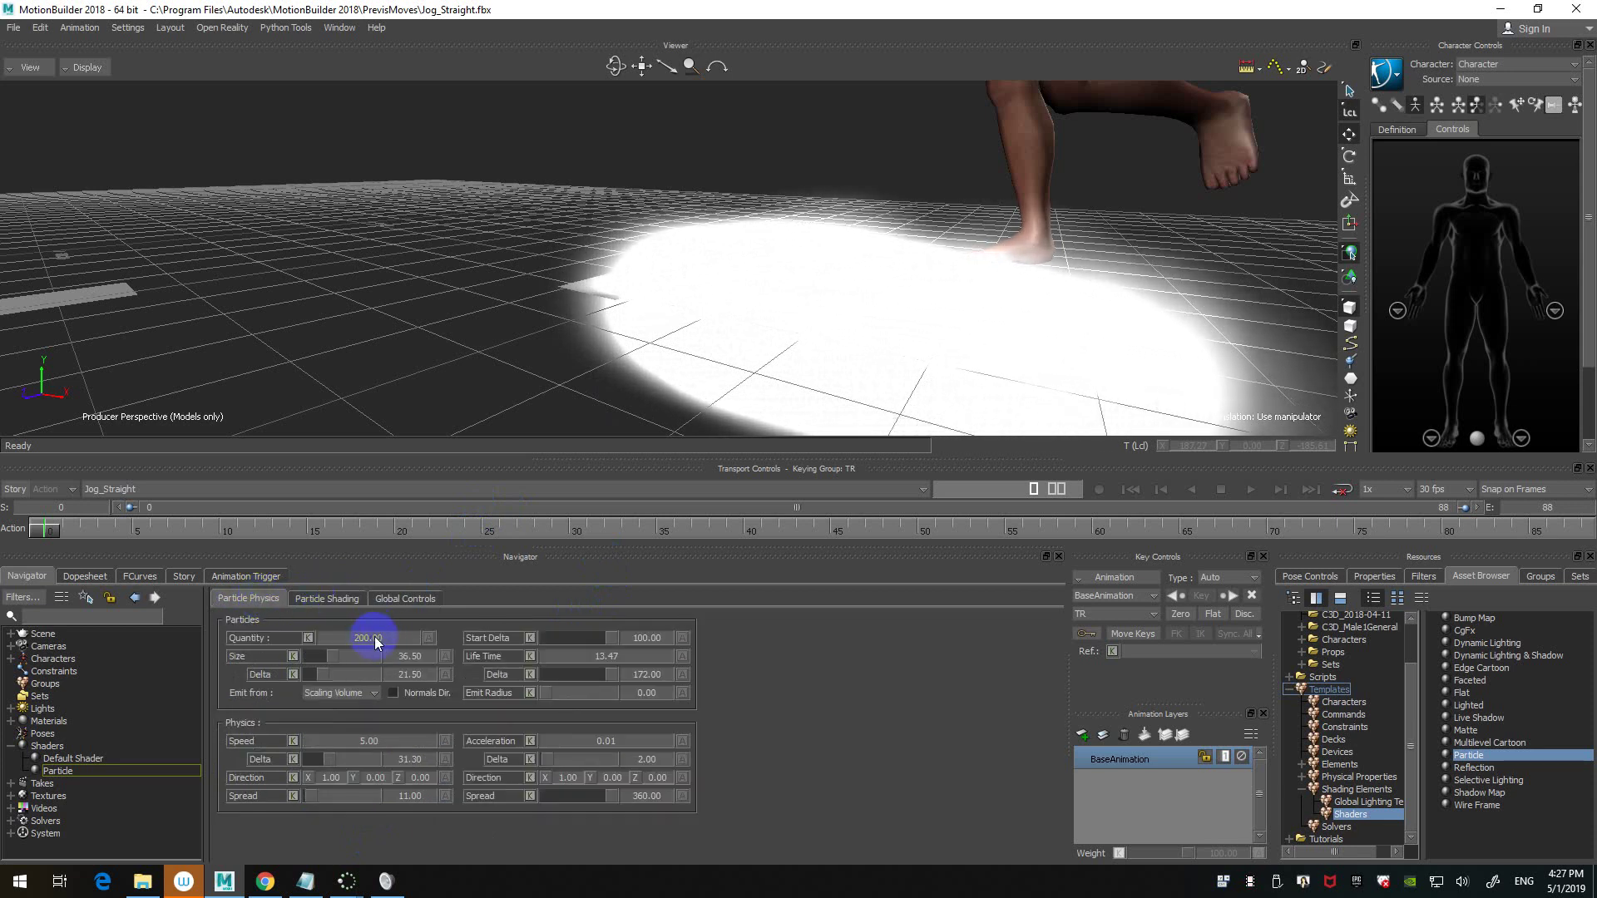
mouse_move(376, 636)
left_mouse_down()
mouse_move(331, 637)
mouse_move(370, 639)
left_mouse_up()
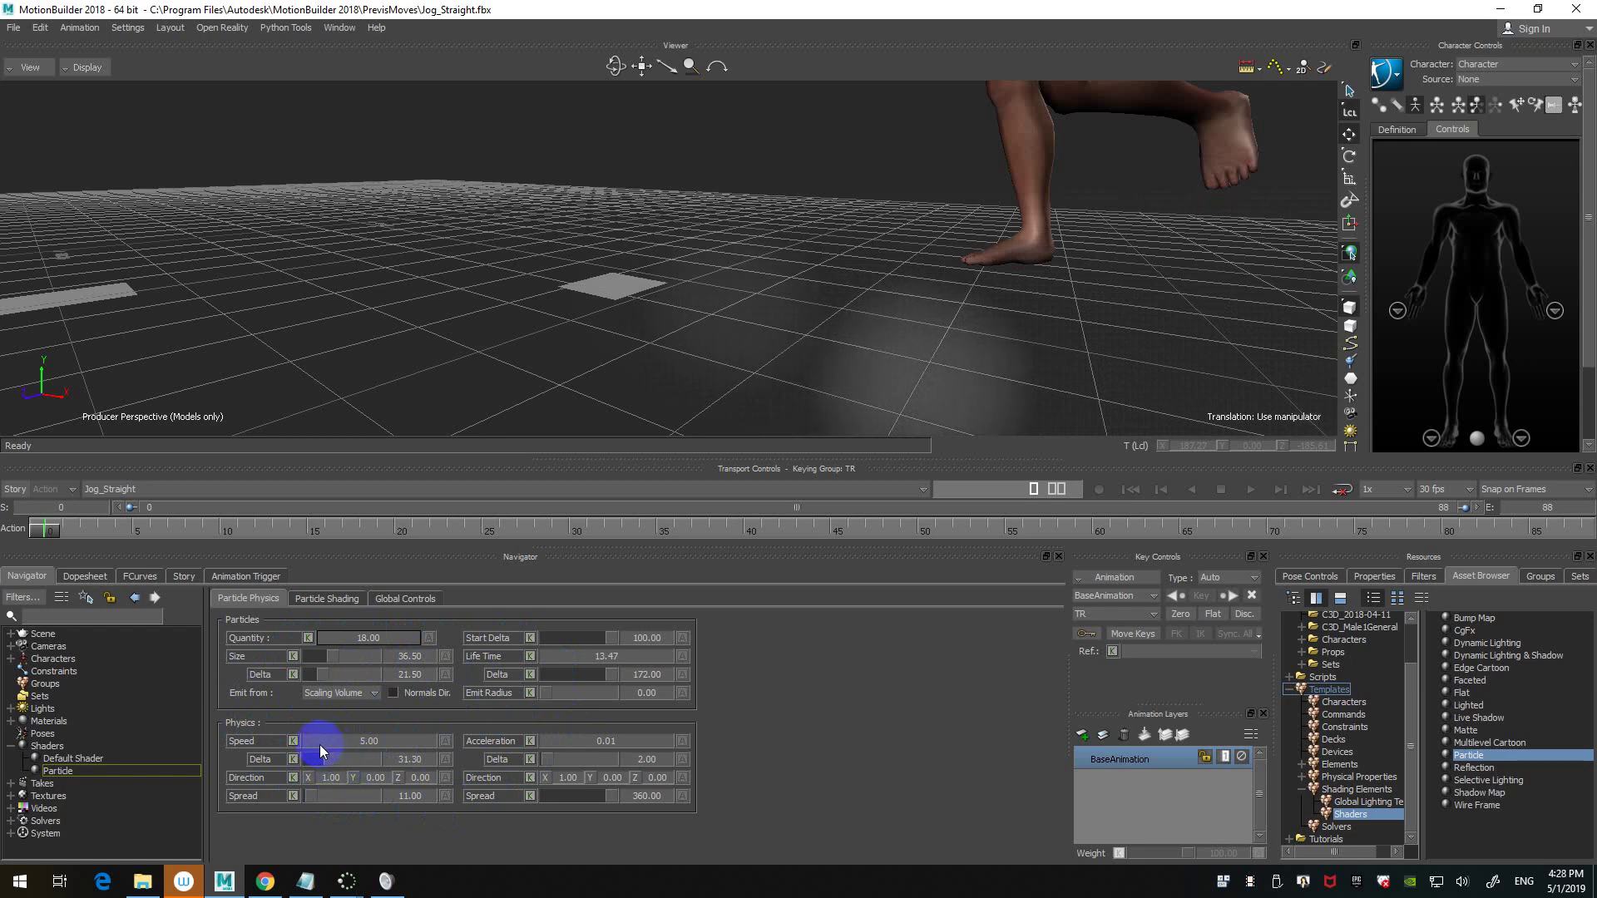
- Apply the Fire Ball preset to the Particle shader
left_click(344, 599)
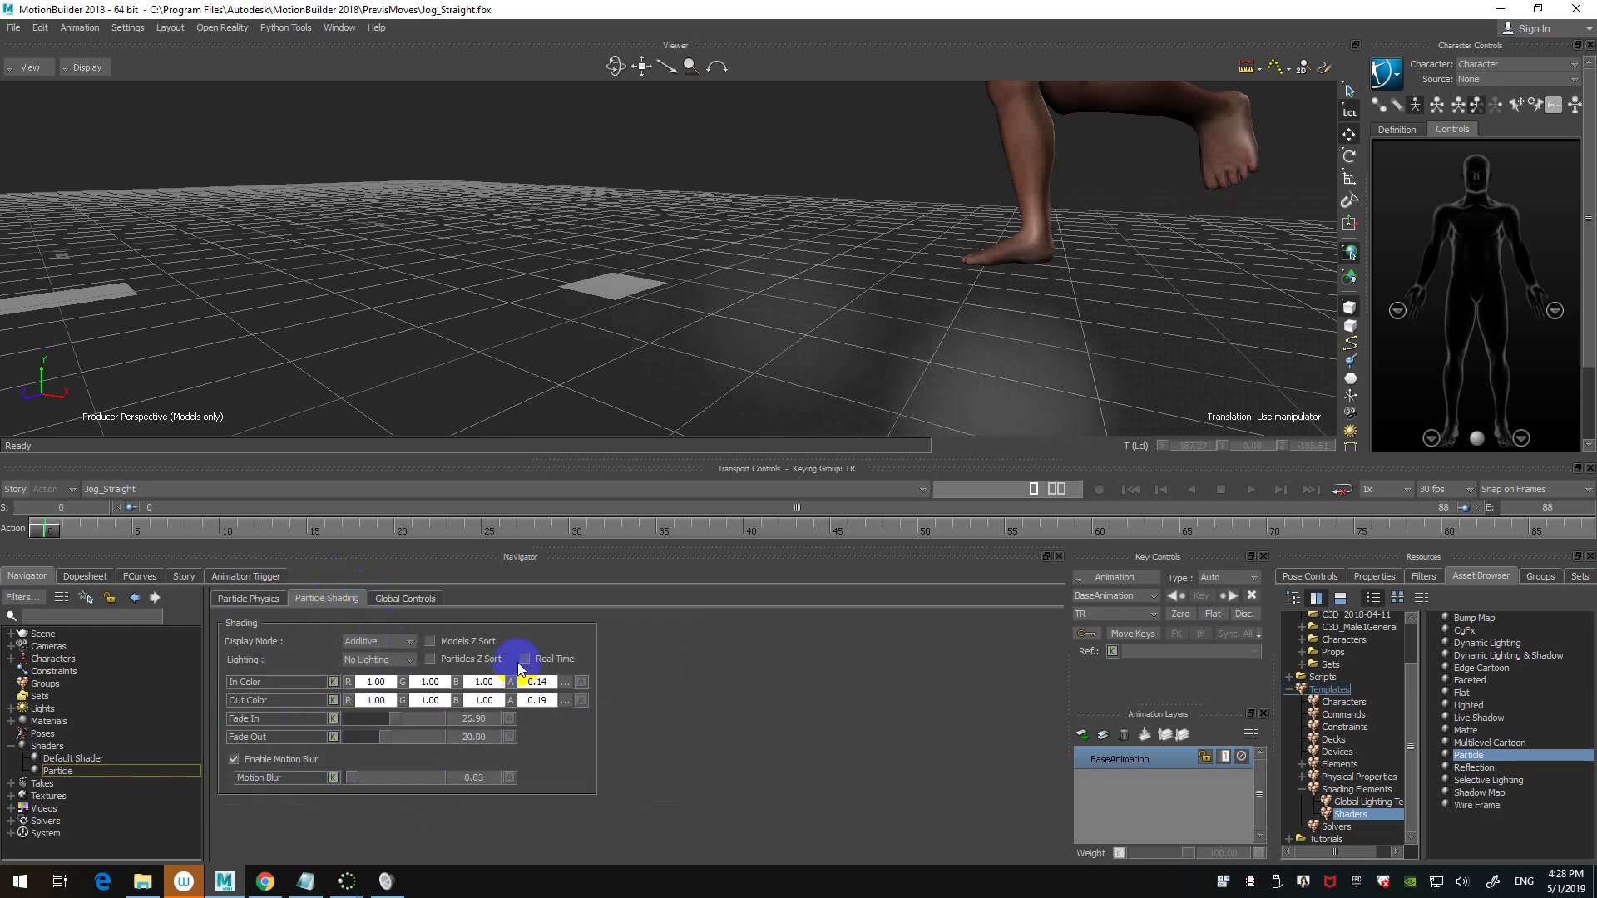
left_click(403, 599)
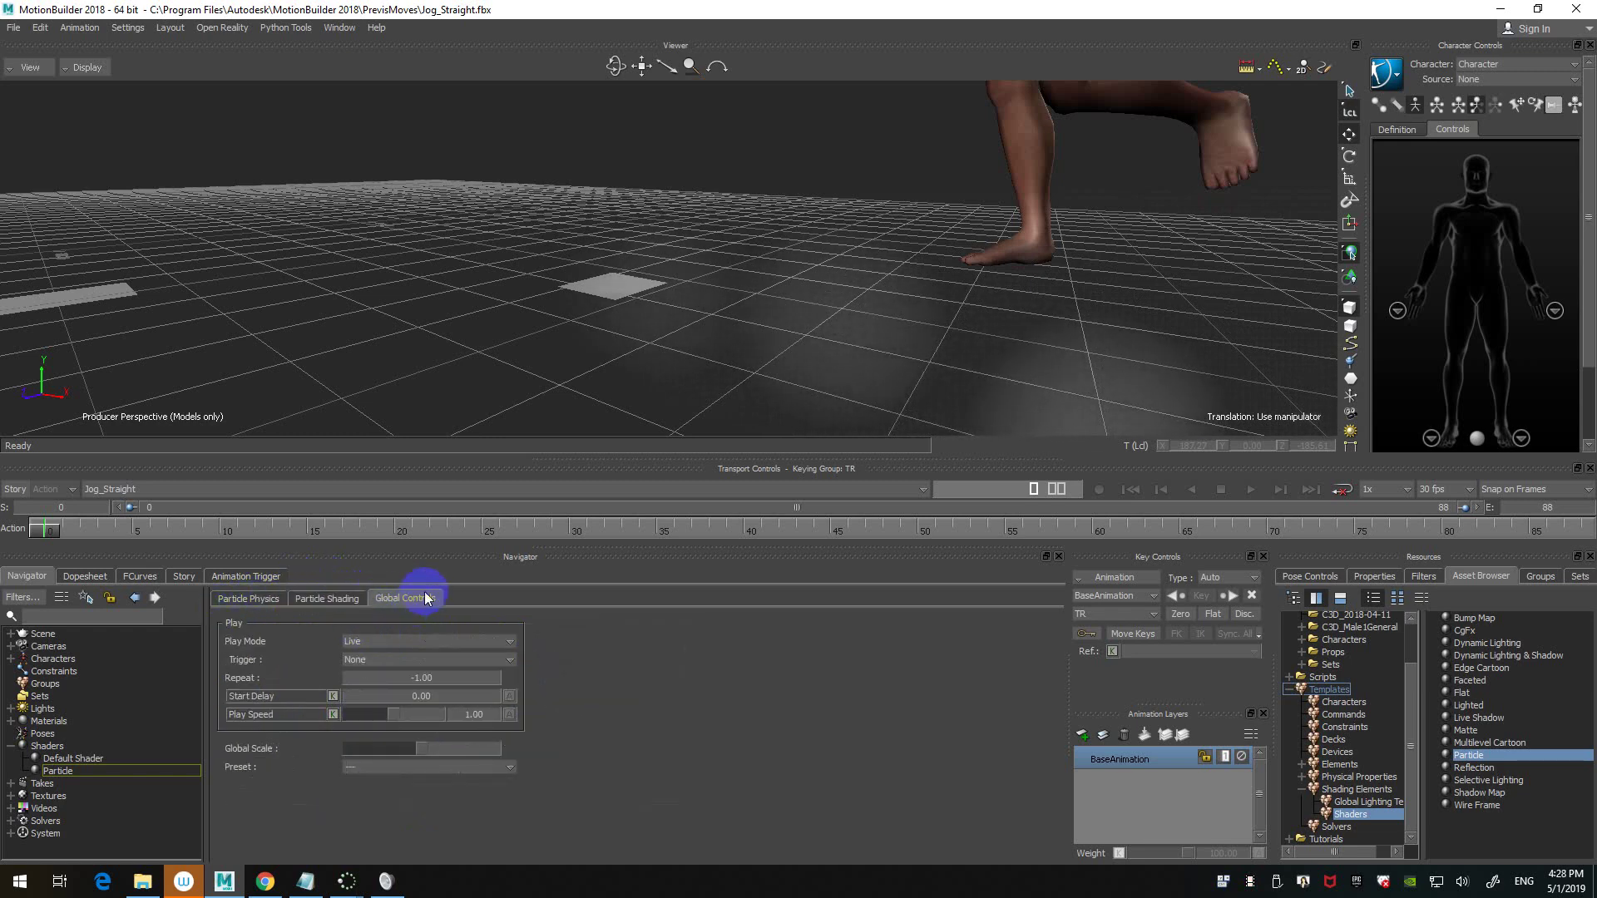
left_click(433, 767)
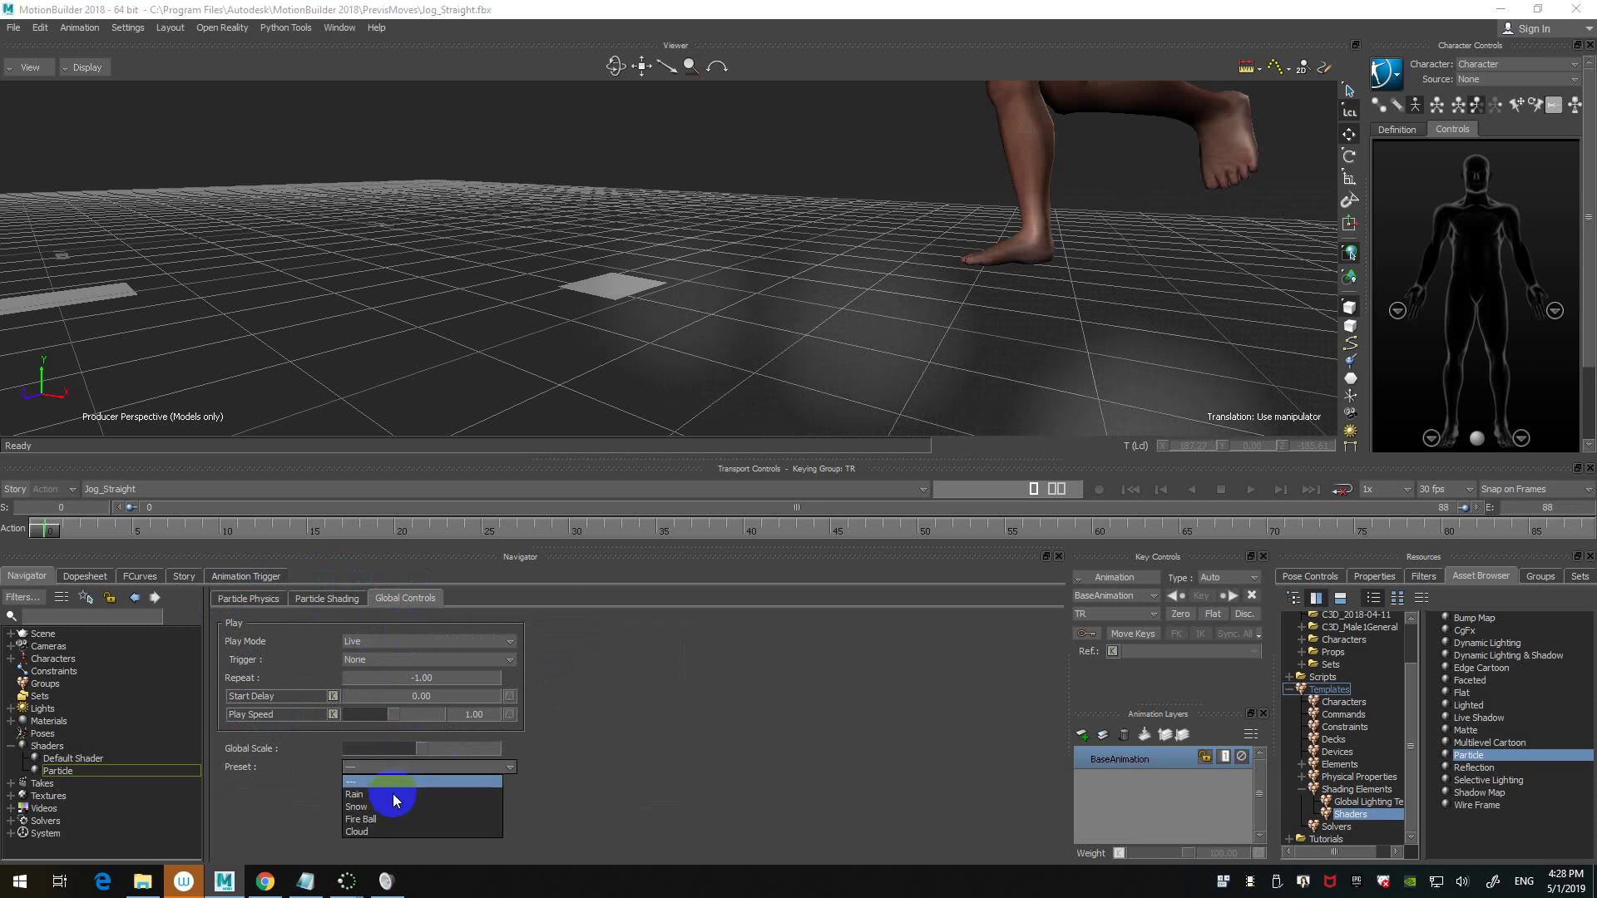
left_click(382, 817)
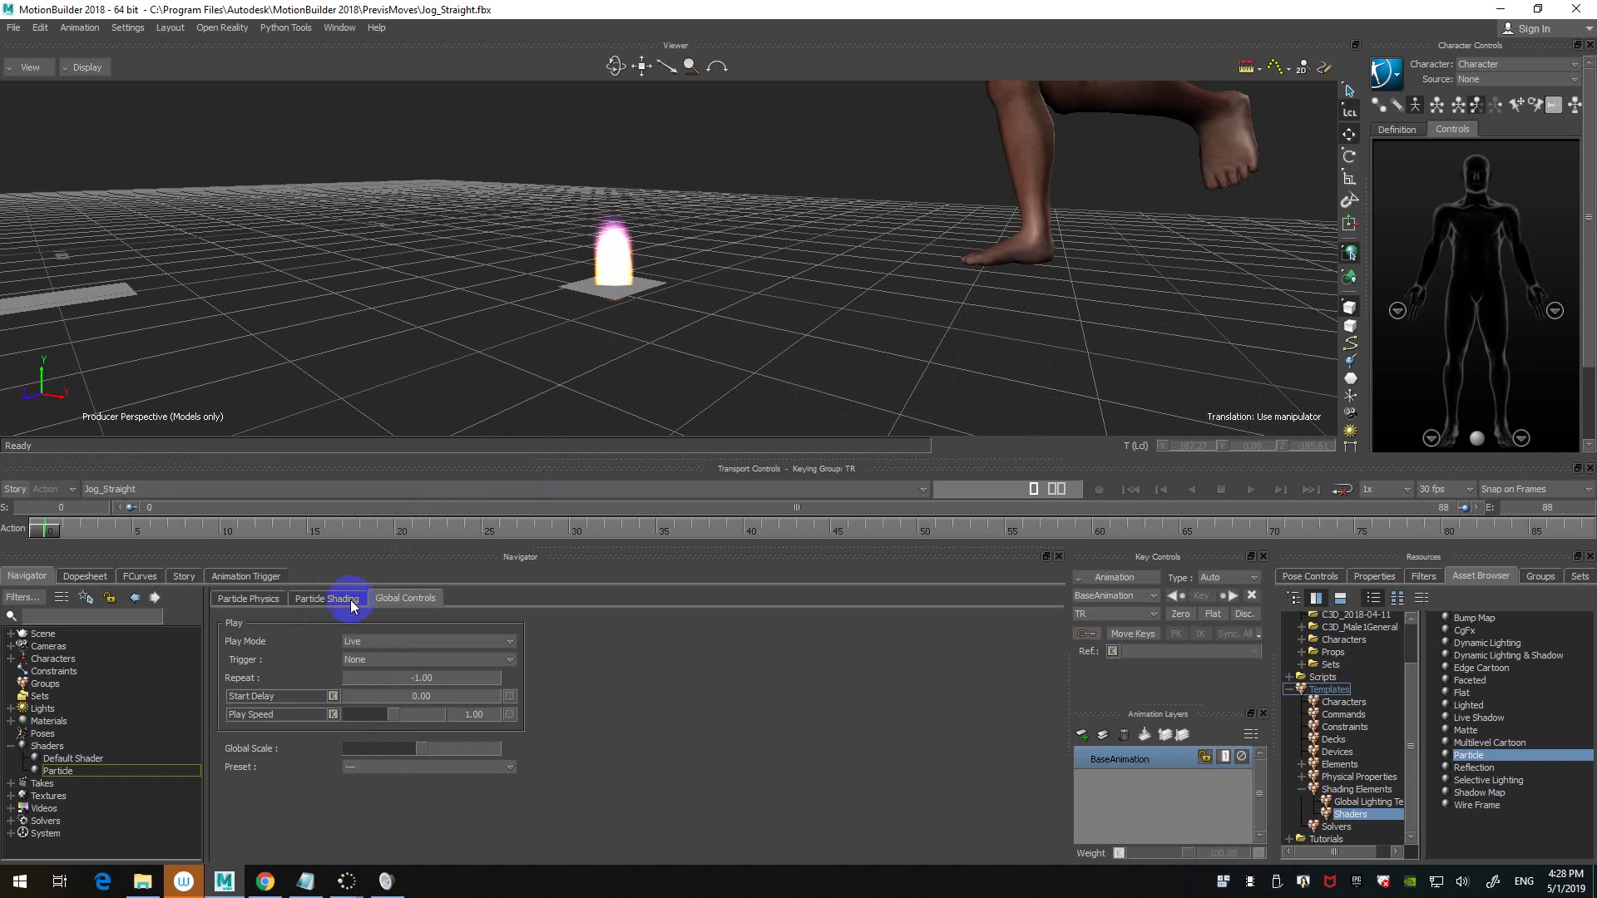
- Look at the MotionBuilder Help start page, close it and show the shader's Particle Physics settings
left_click(377, 29)
left_click(424, 43)
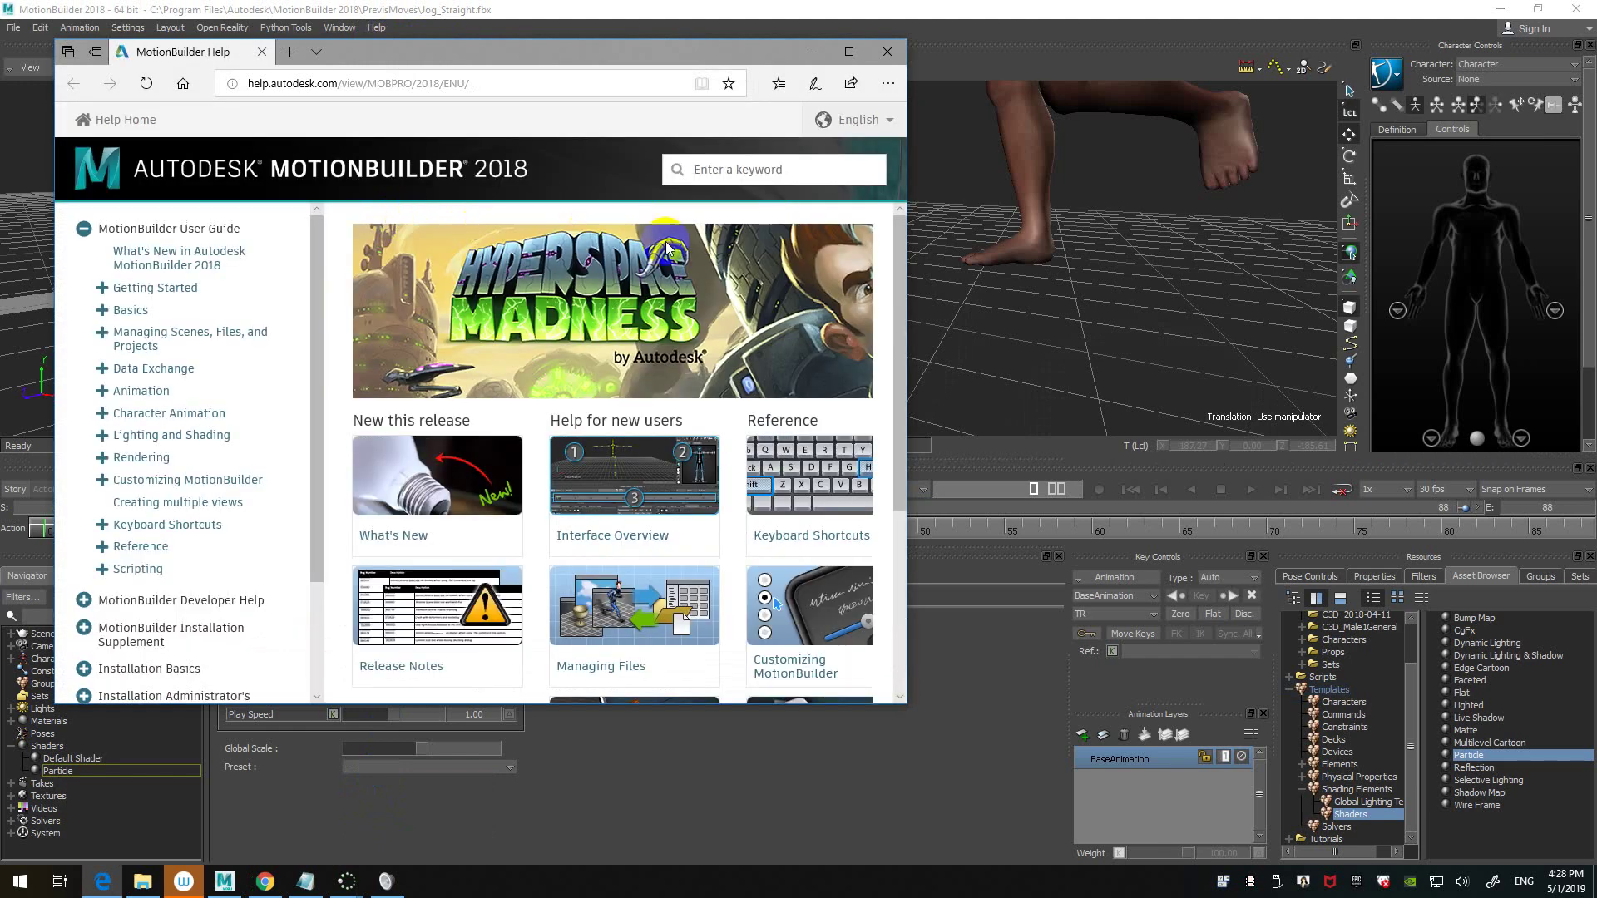
key("alt+F4")
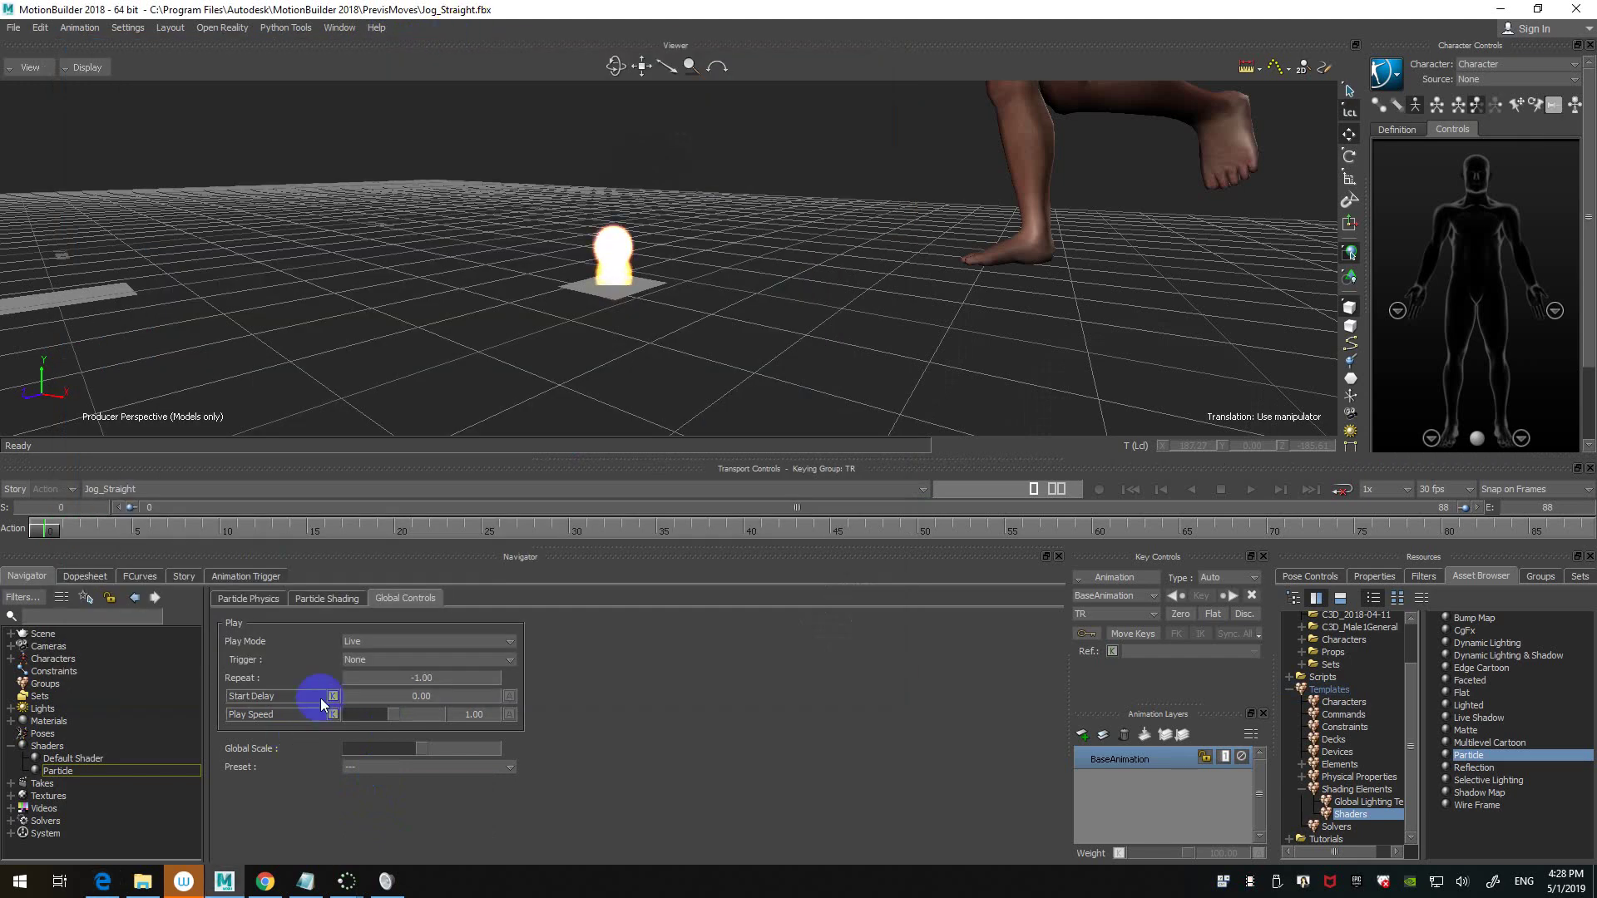
left_click(252, 598)
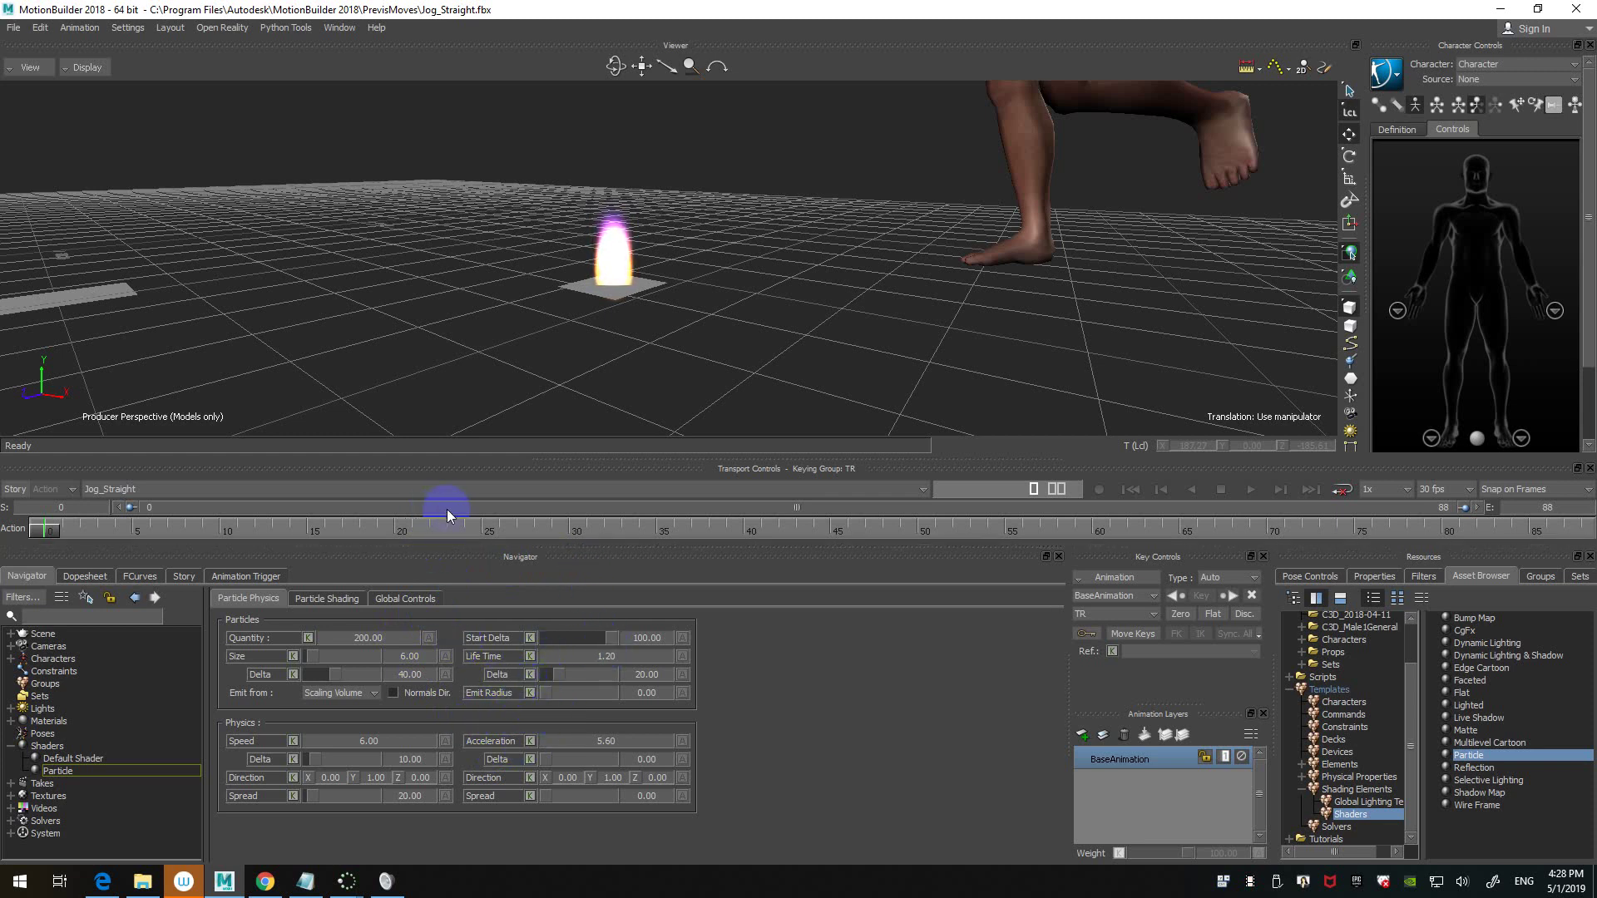
- Set the Particle shader's In Color to a bright cyan-blue palette colour with RGB 0.00, 0.70, 0.92
left_click(406, 600)
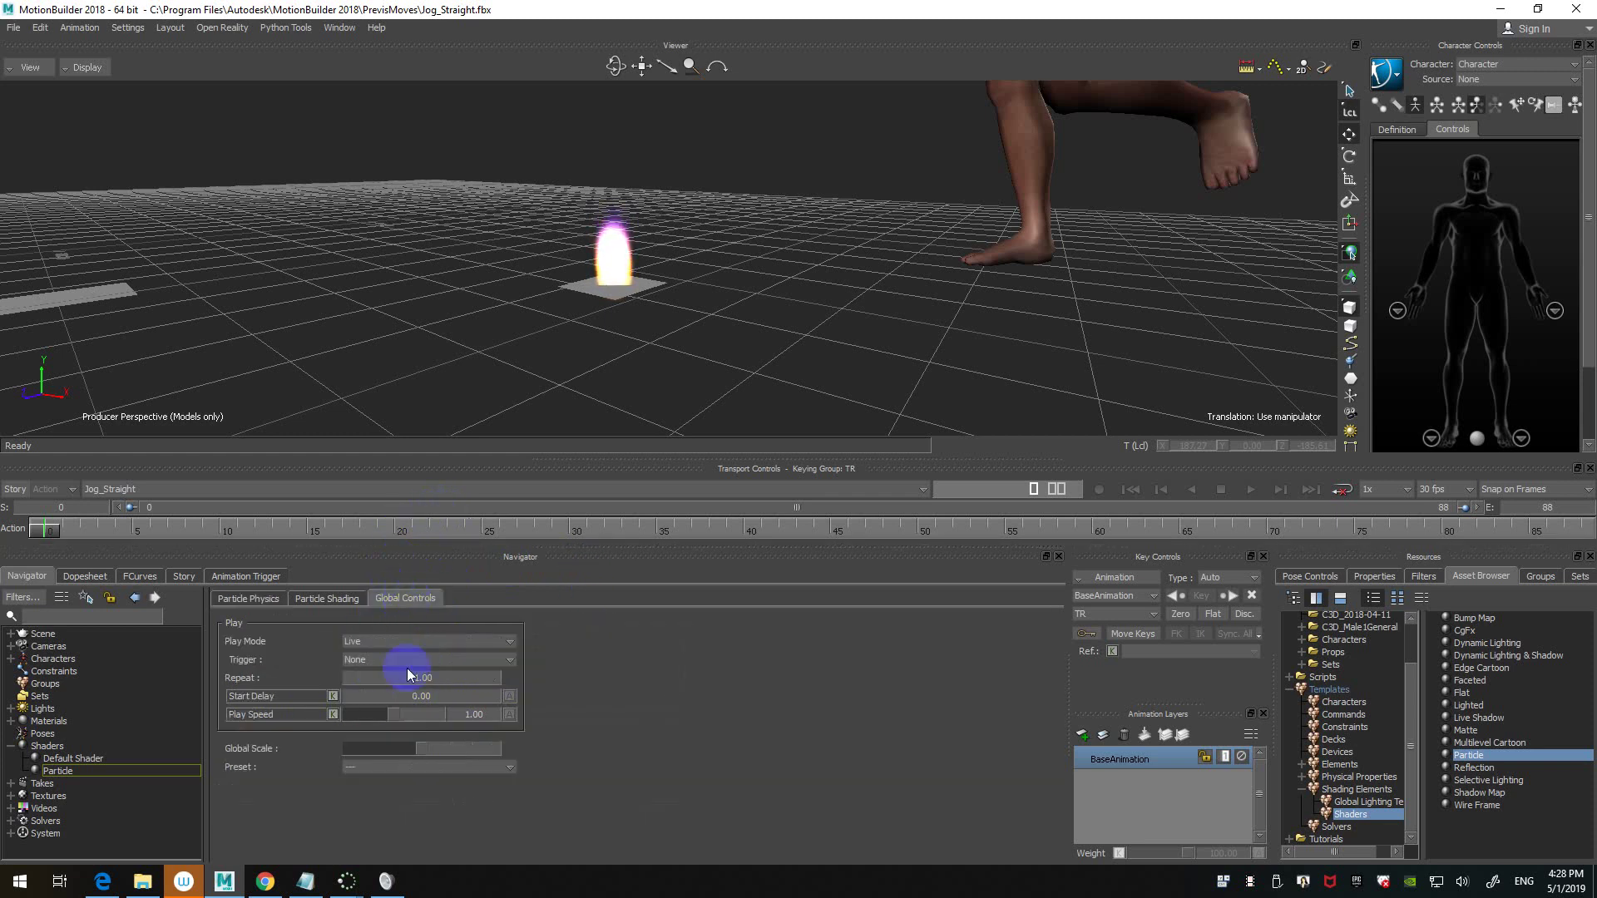
left_click(269, 600)
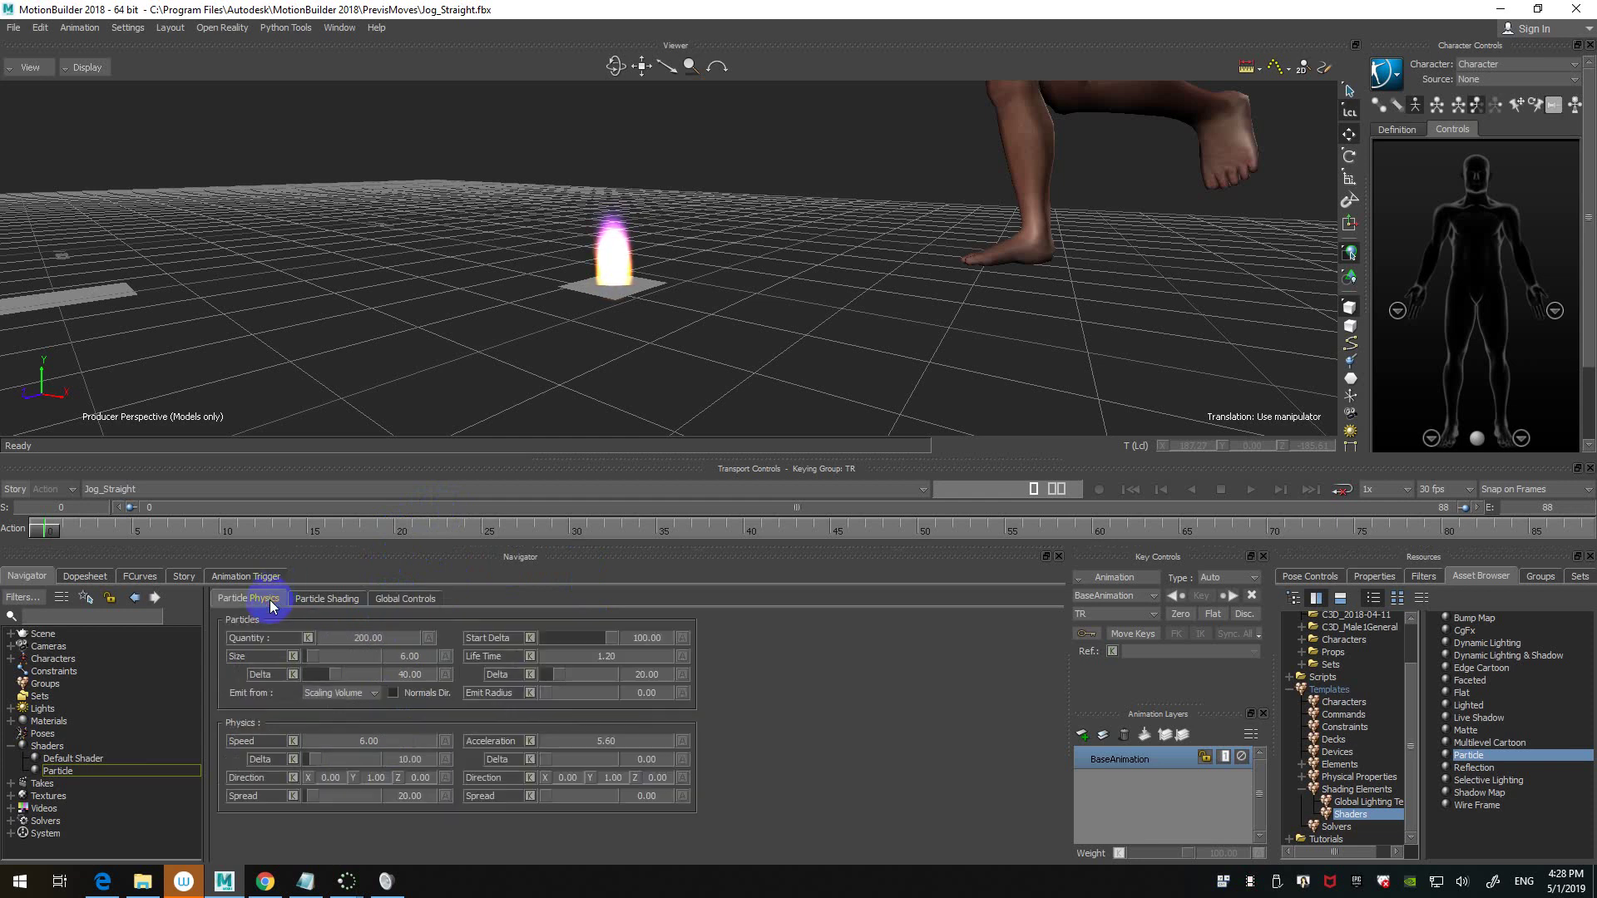
left_click(332, 597)
left_click(428, 701)
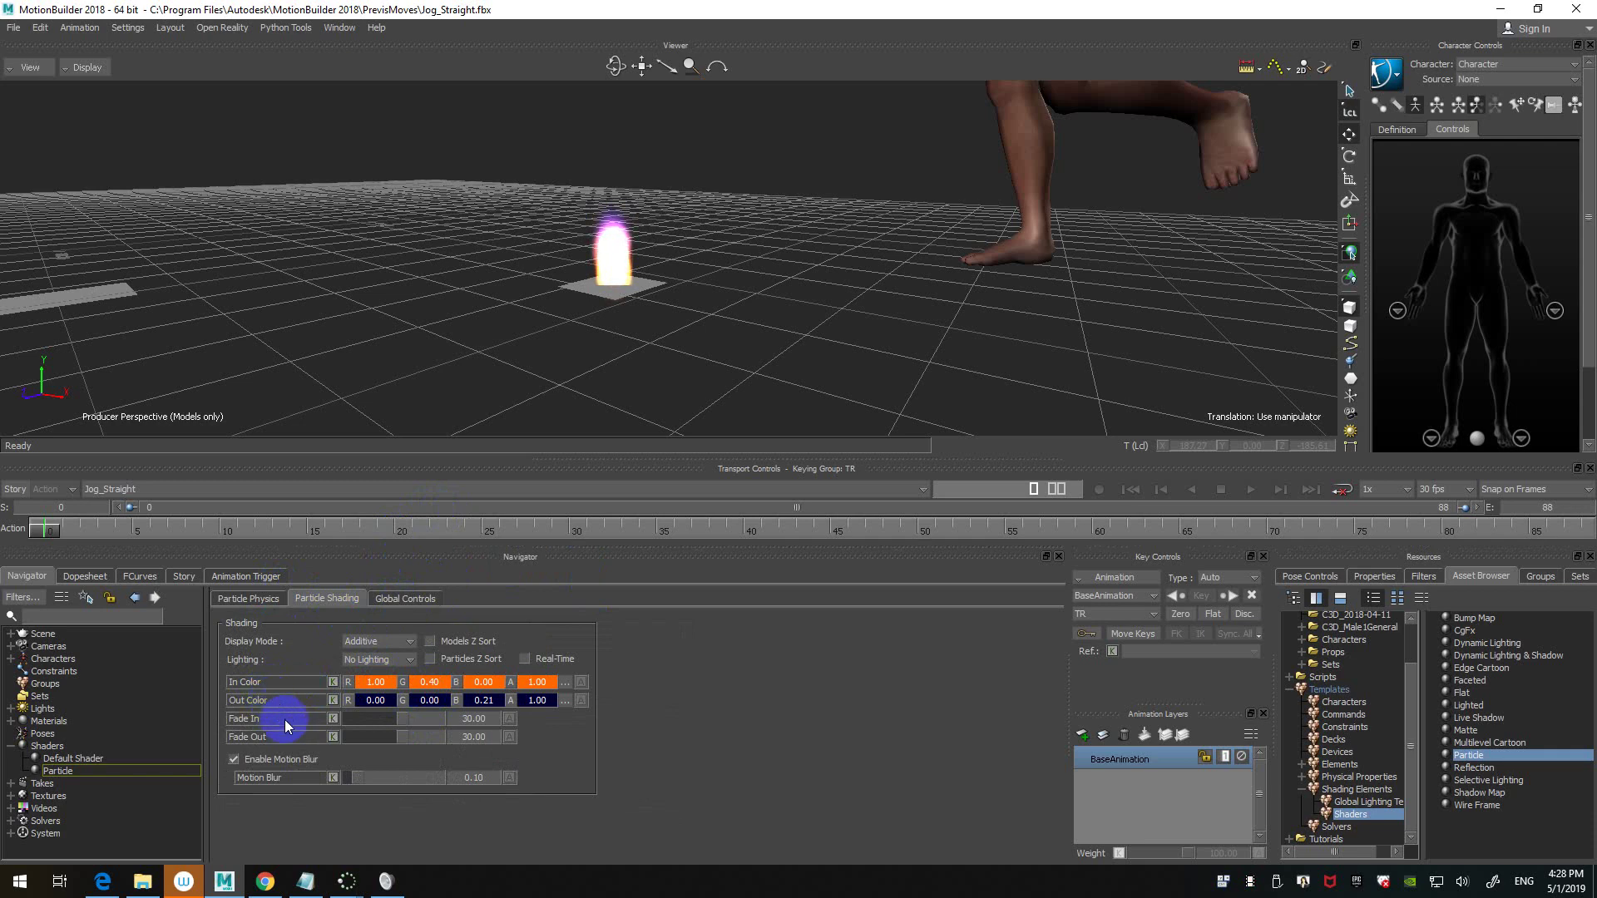
left_click(569, 684)
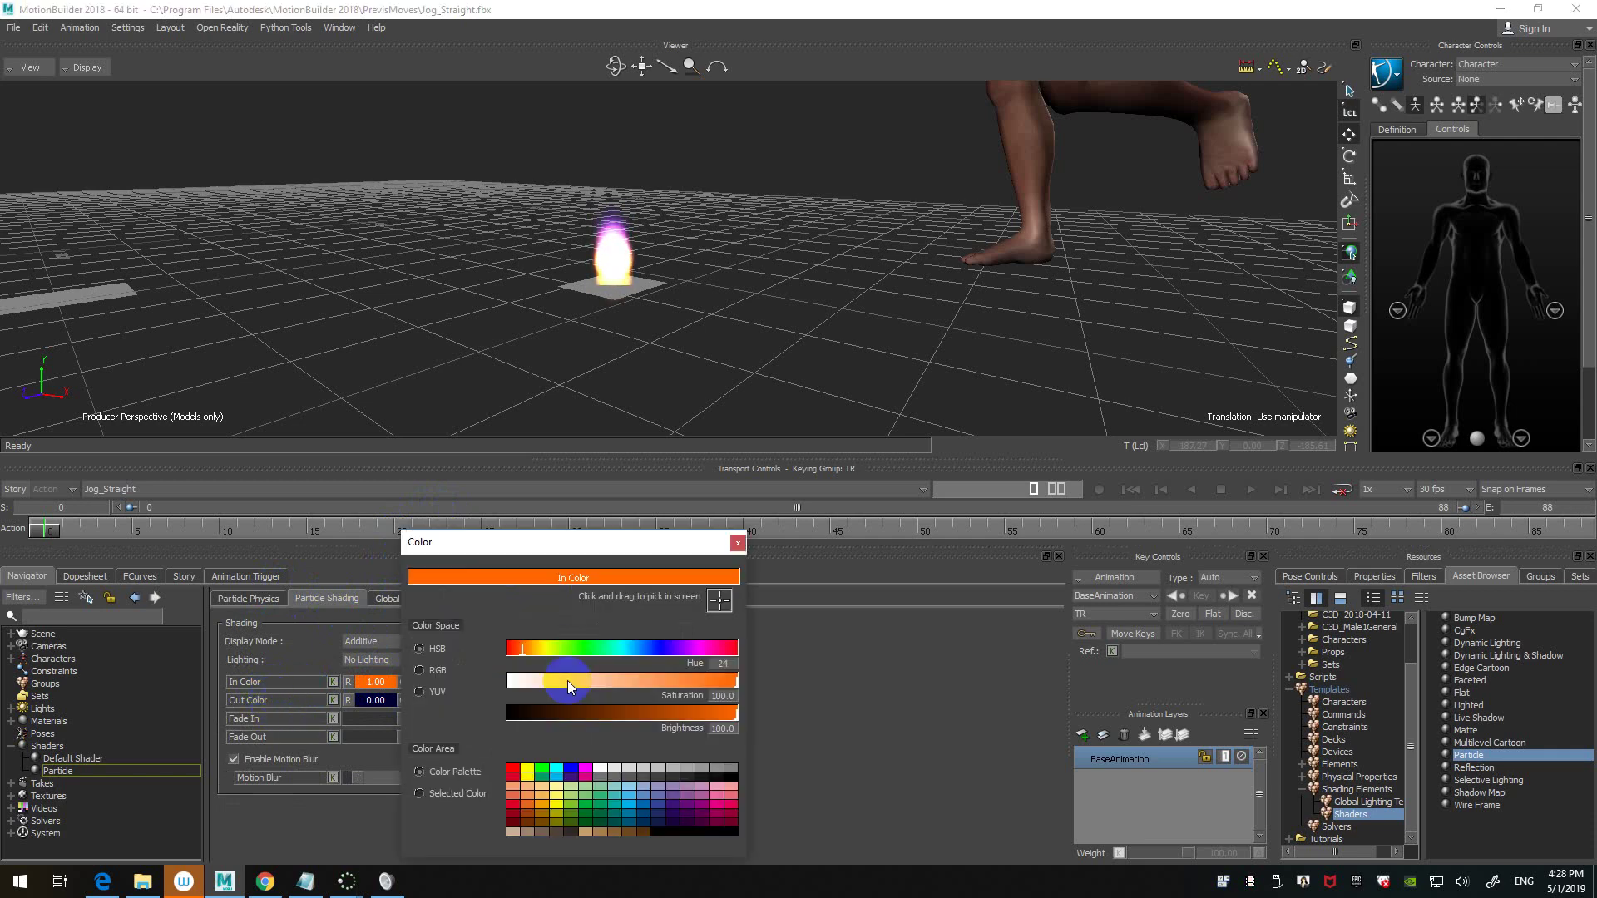
left_click(464, 799)
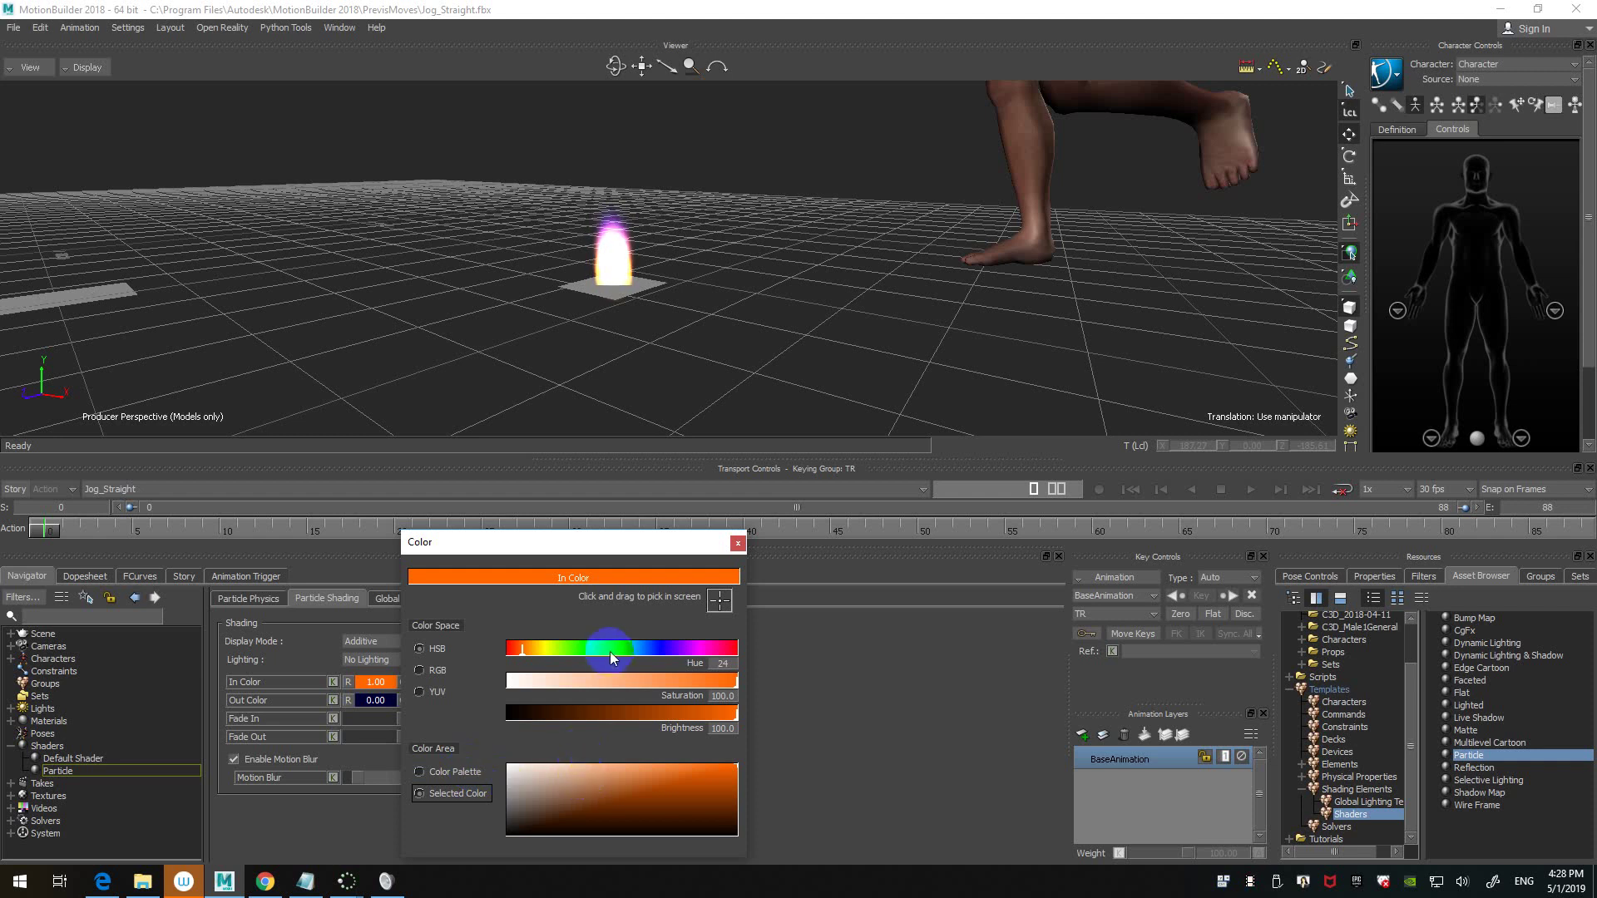
left_click(441, 772)
left_click(628, 802)
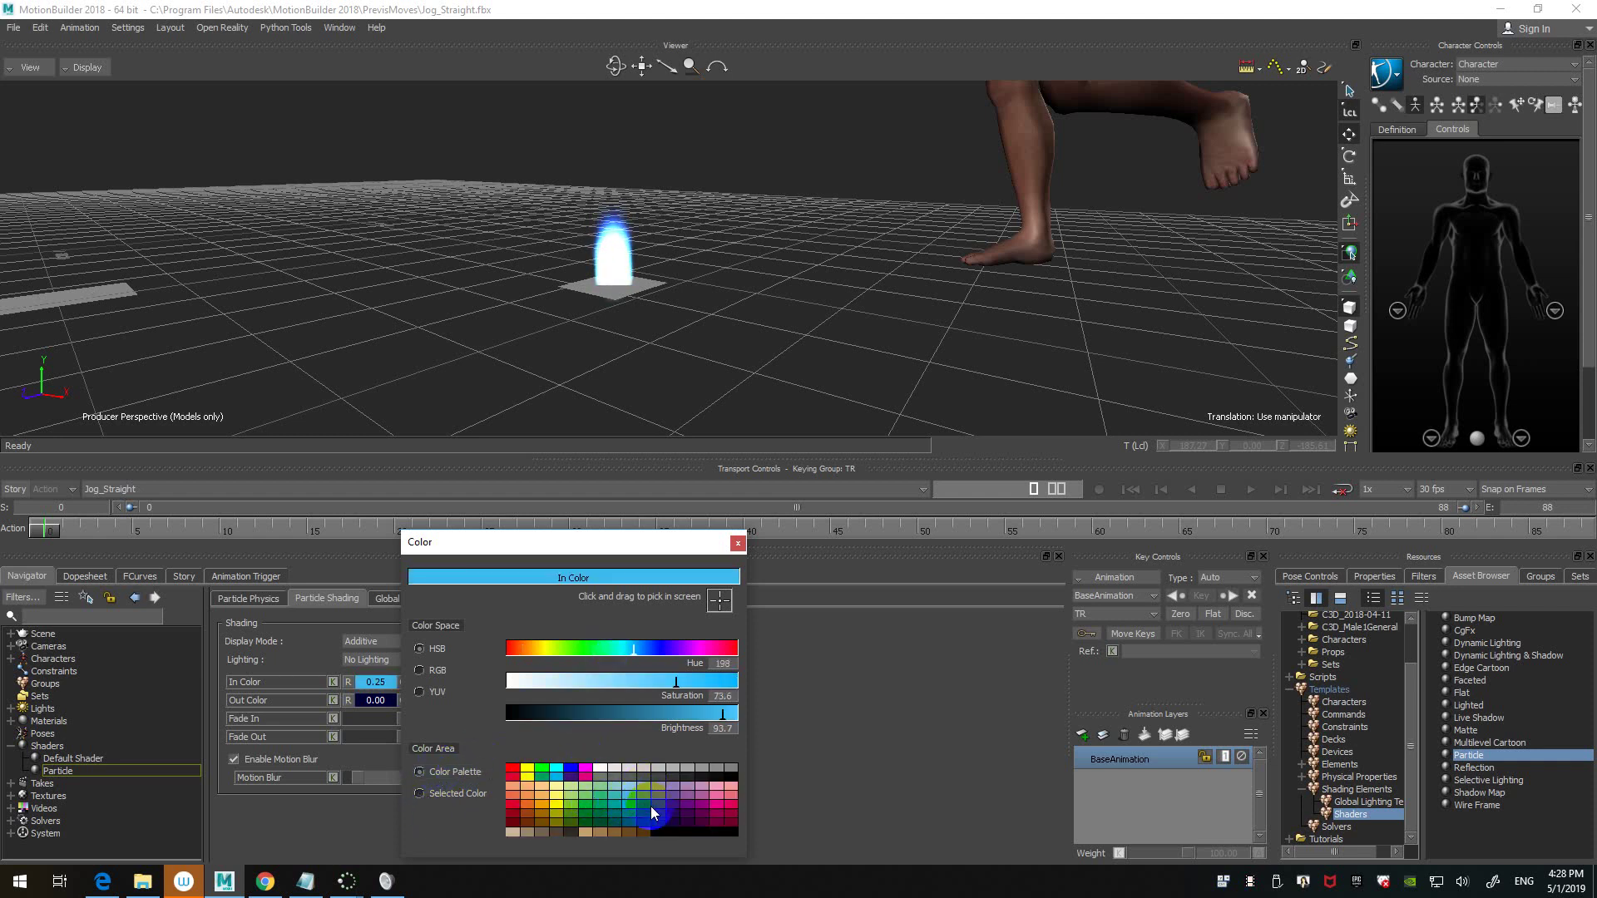
left_click(634, 806)
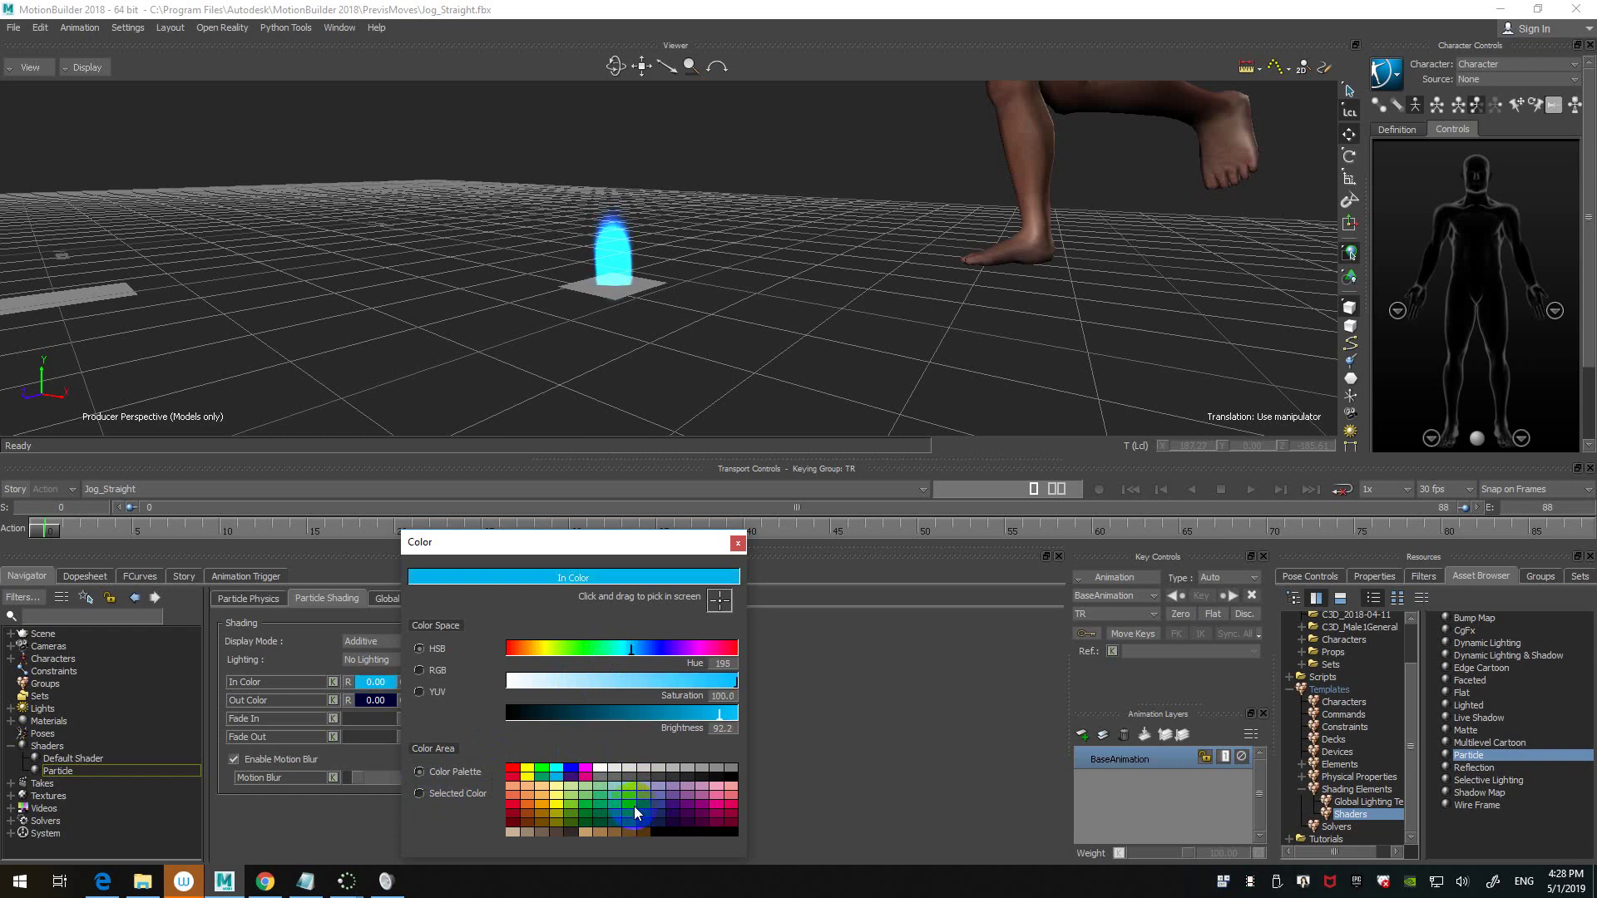
left_click(737, 544)
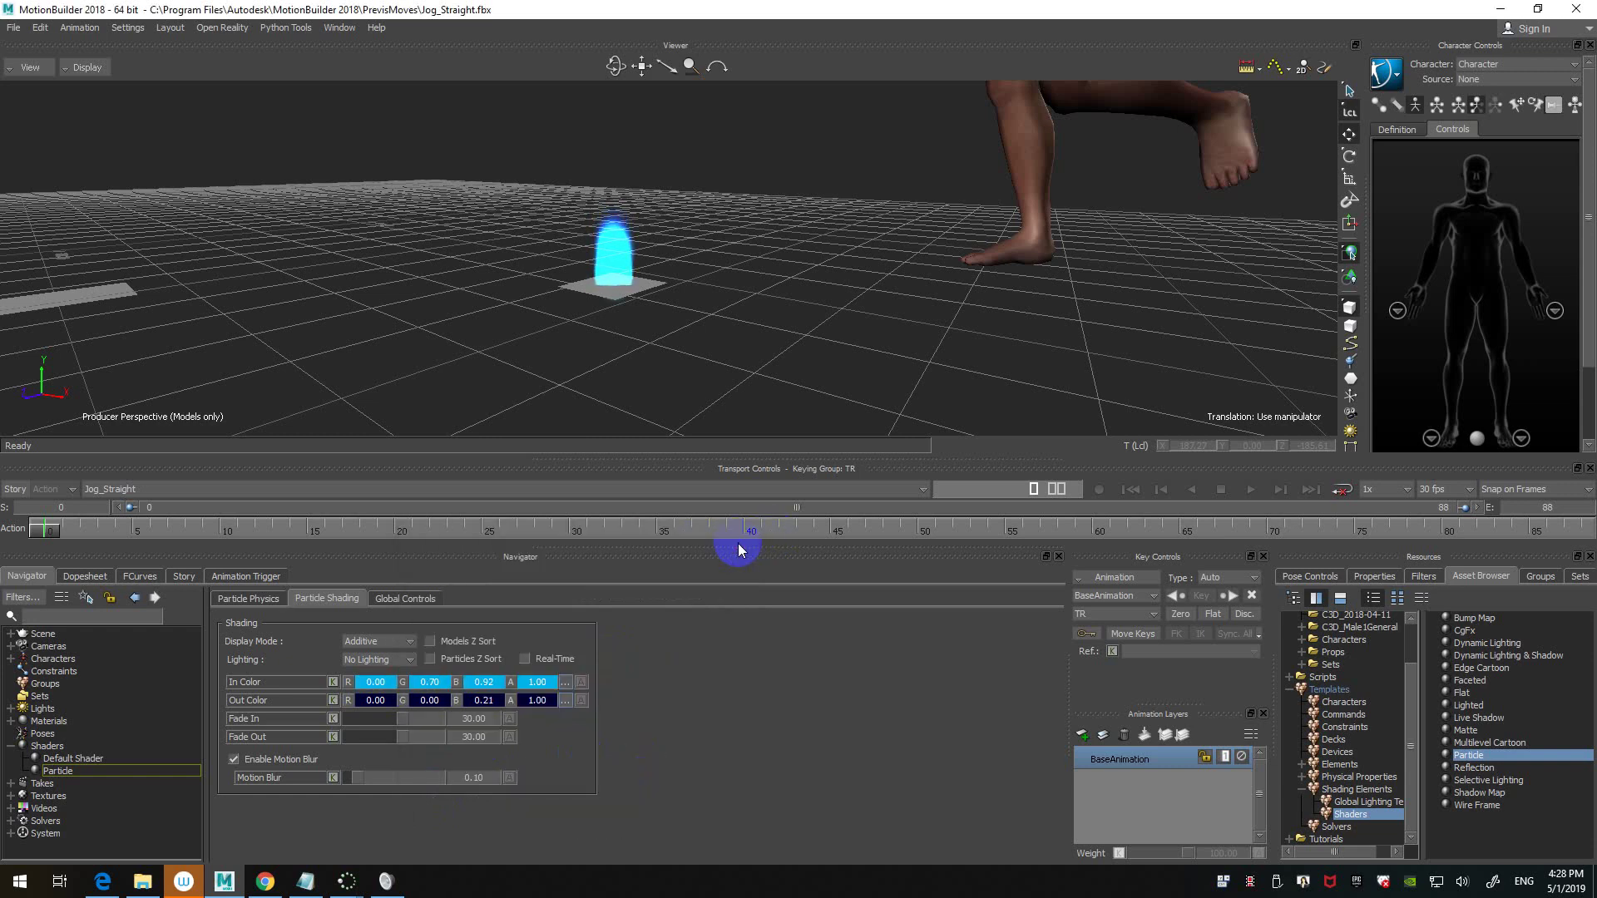
- Set the Particle shader's Quantity to 12, Size to 16.25 and Life Time to 1.00
left_click(276, 600)
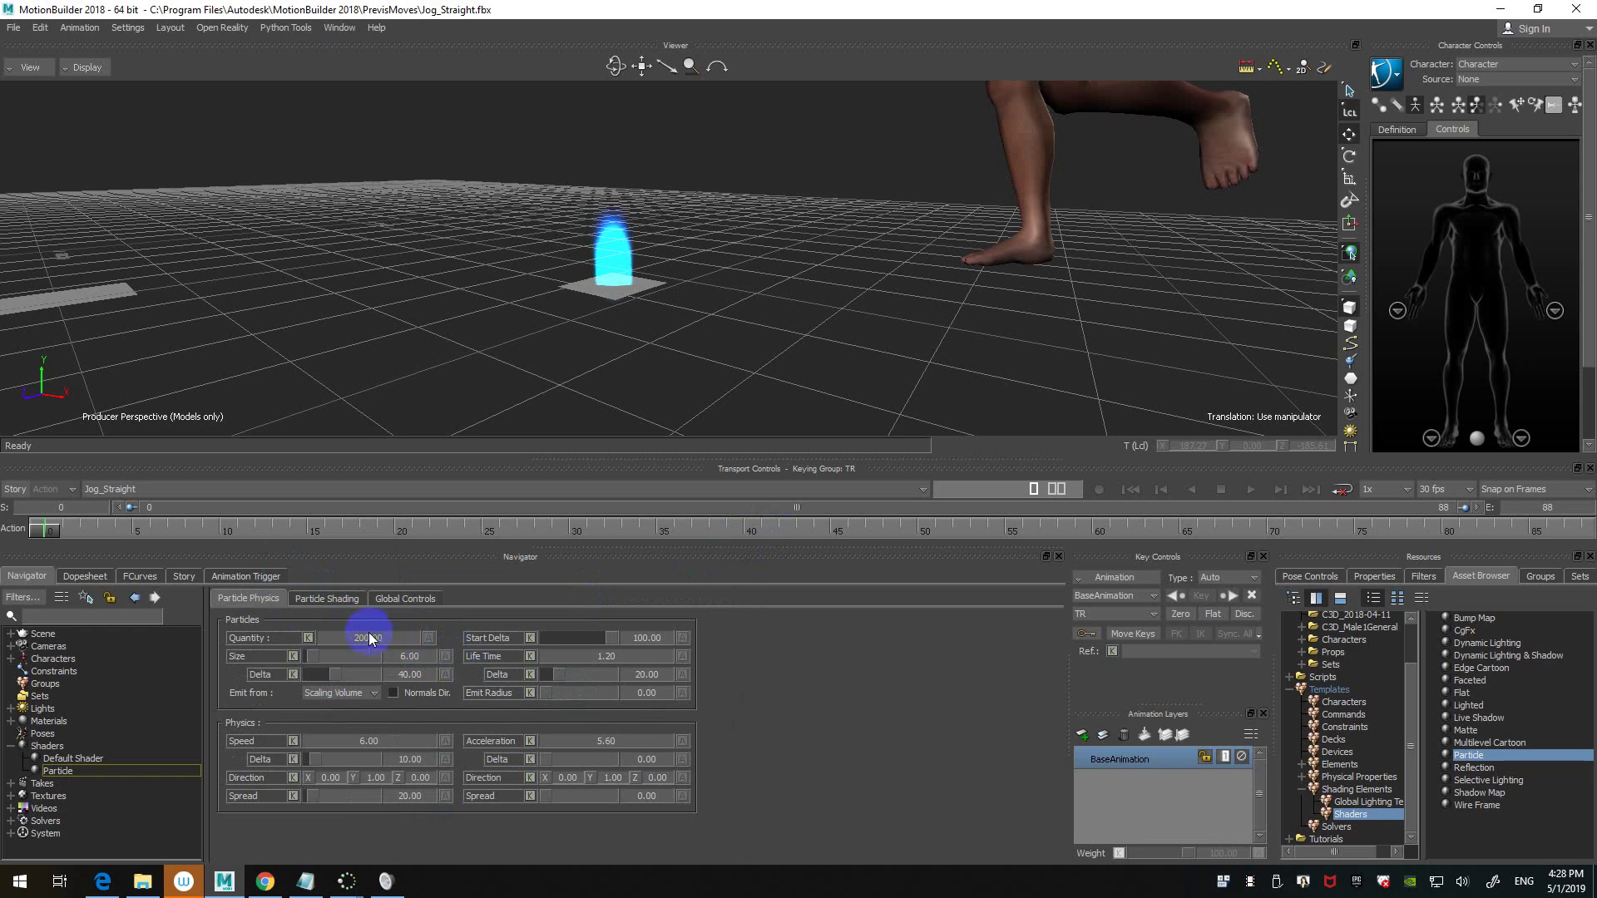
left_click_drag(372, 639, 345, 643)
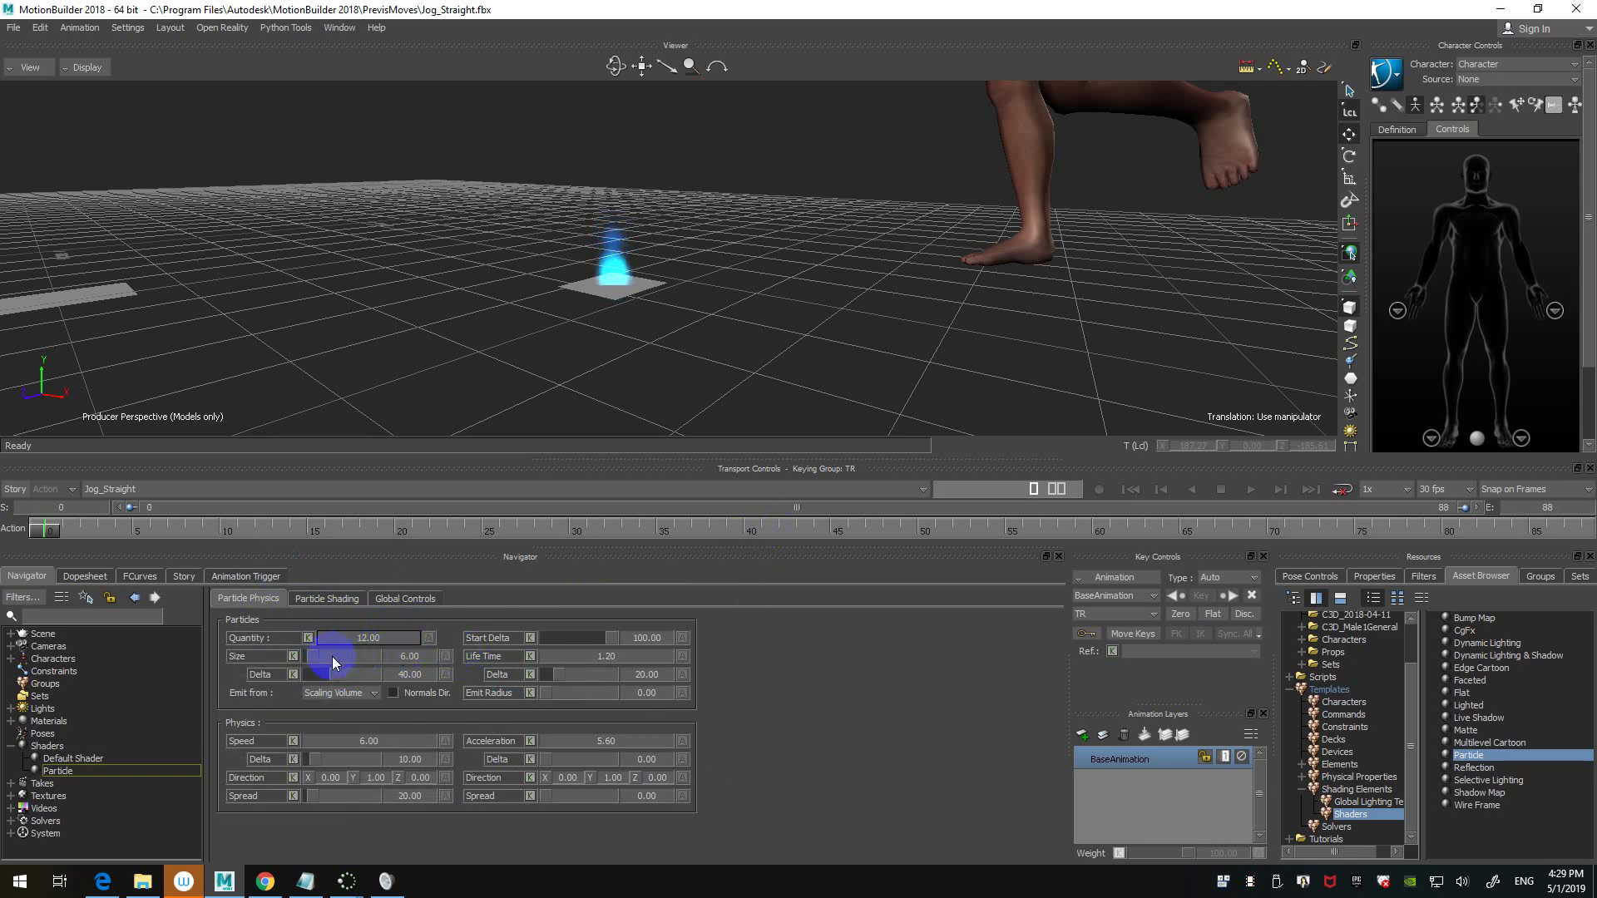
left_click_drag(315, 655, 318, 656)
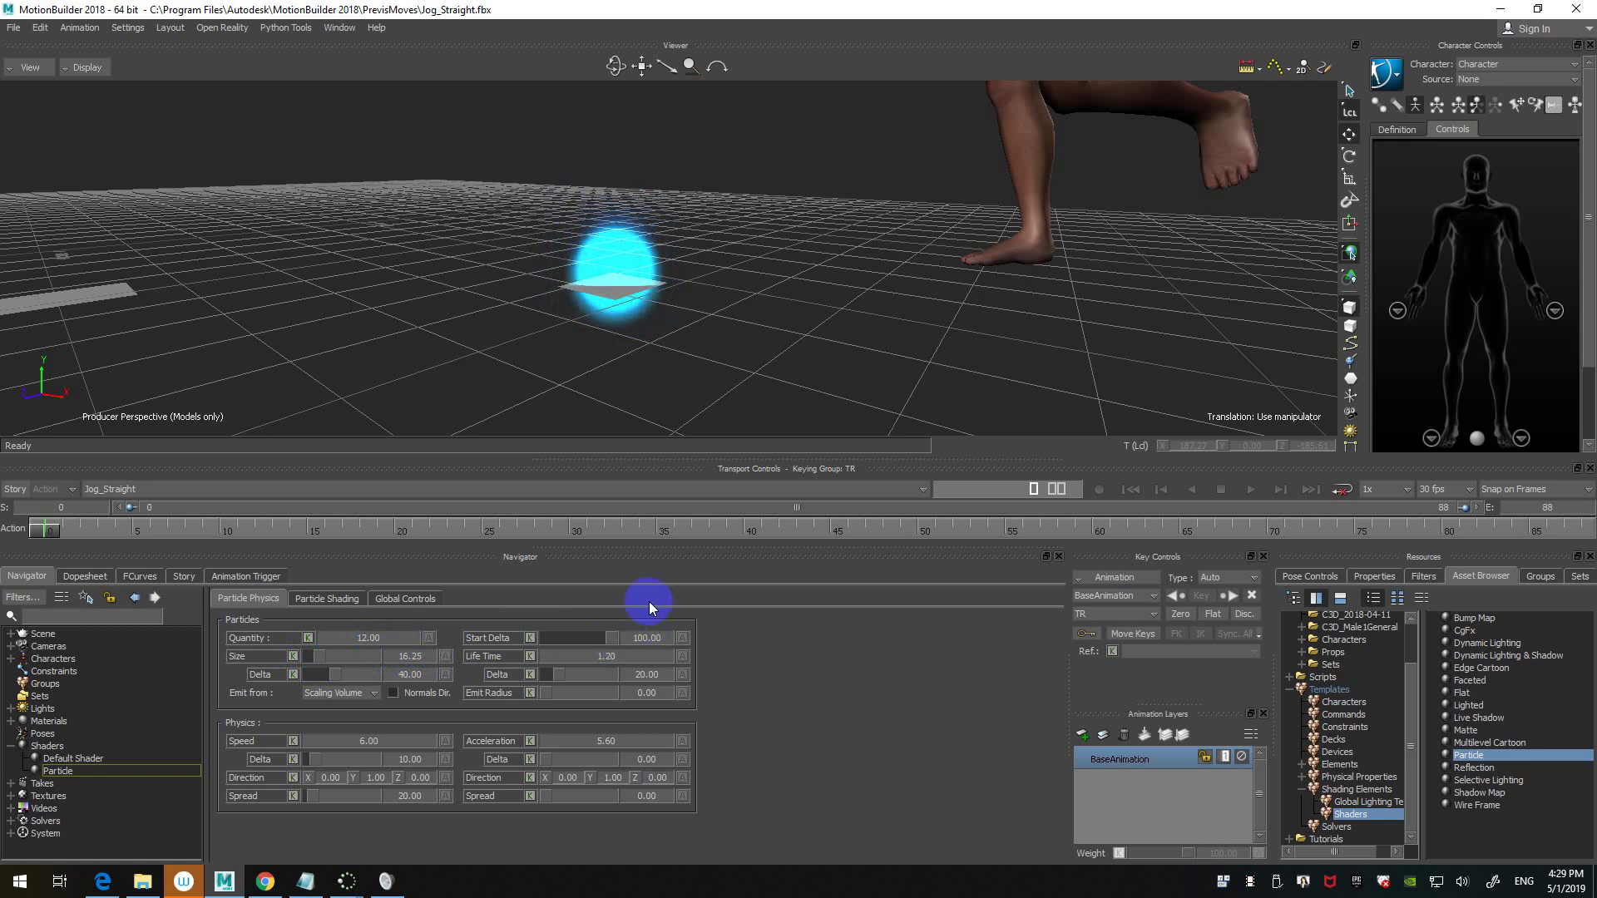
double_click(606, 657)
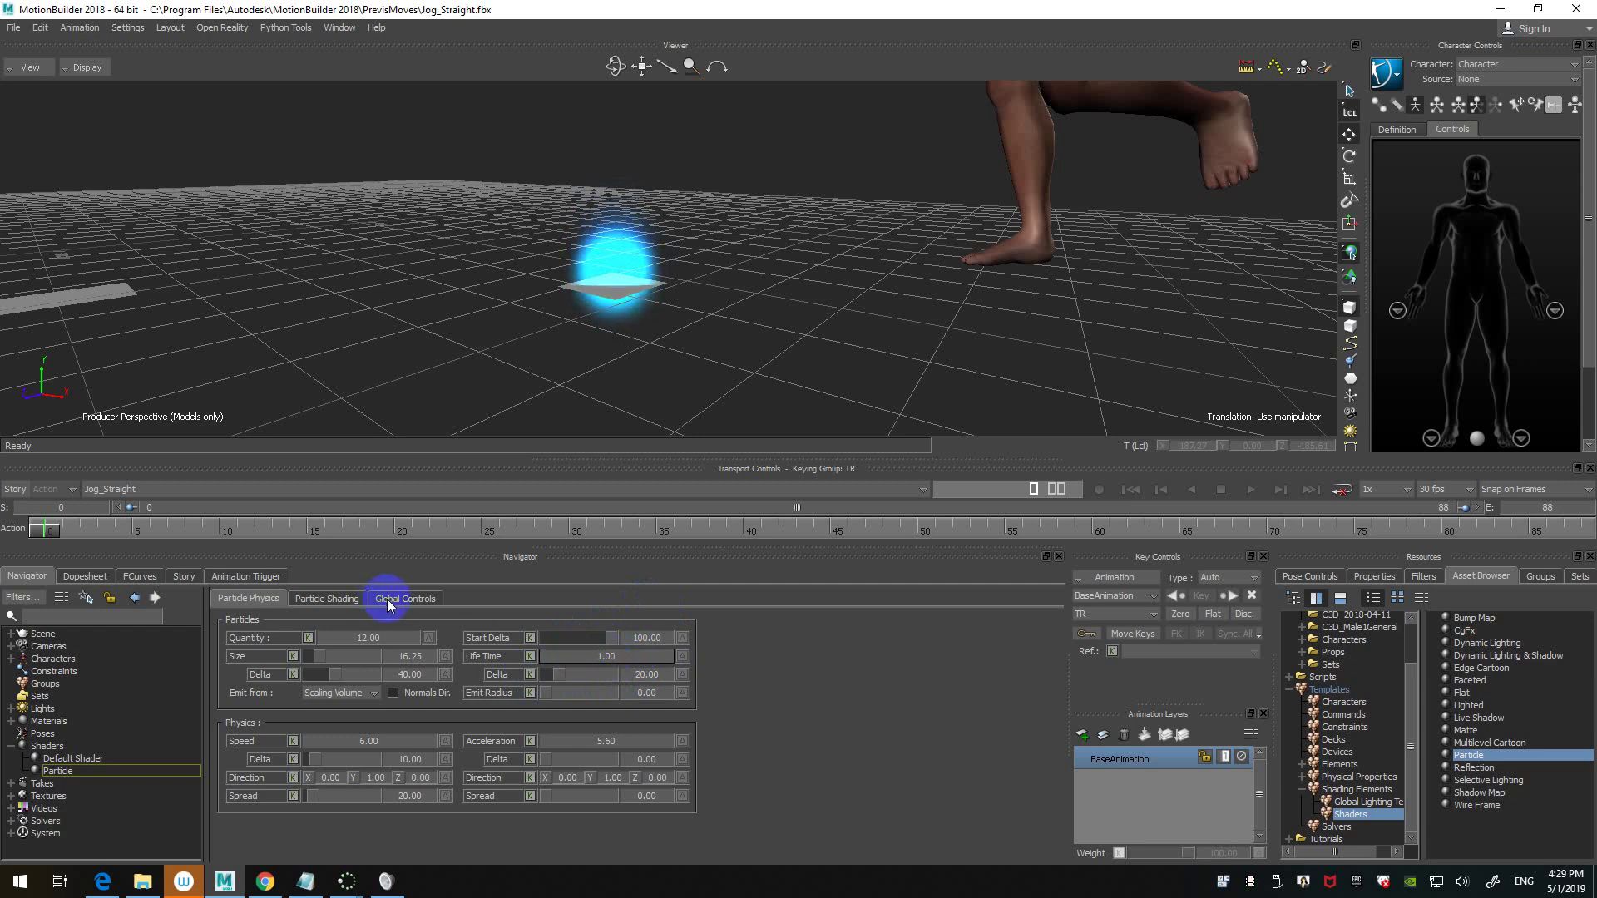
- Set the Particle shader's Out Color to a medium blue palette colour with RGB 0.20, 0.26, 0.58
left_click(350, 599)
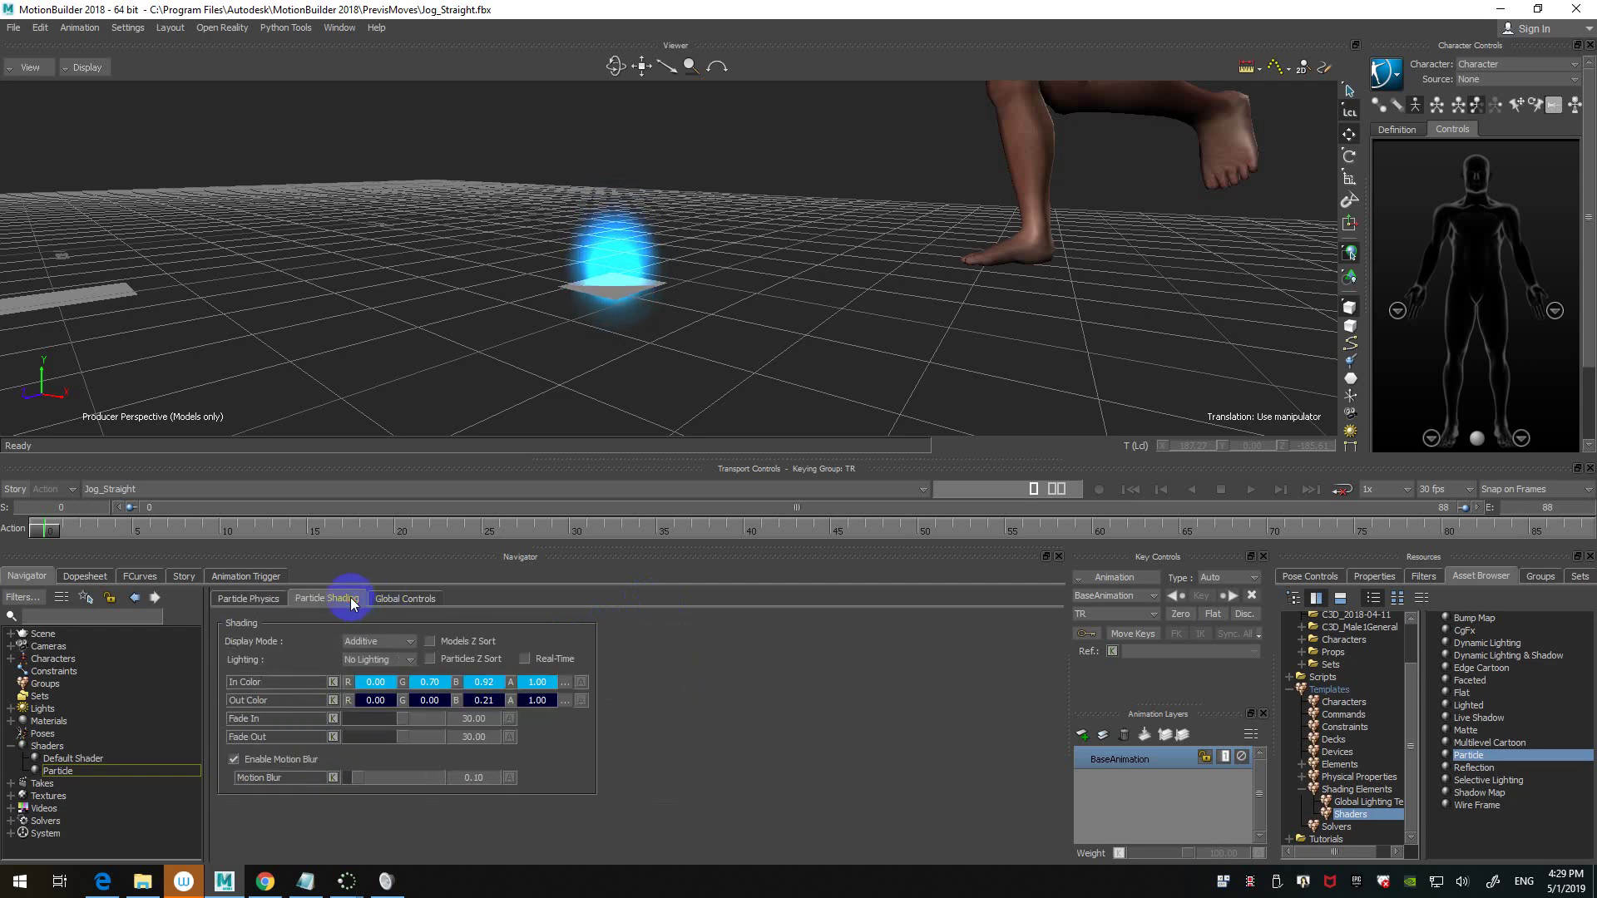
left_click(563, 701)
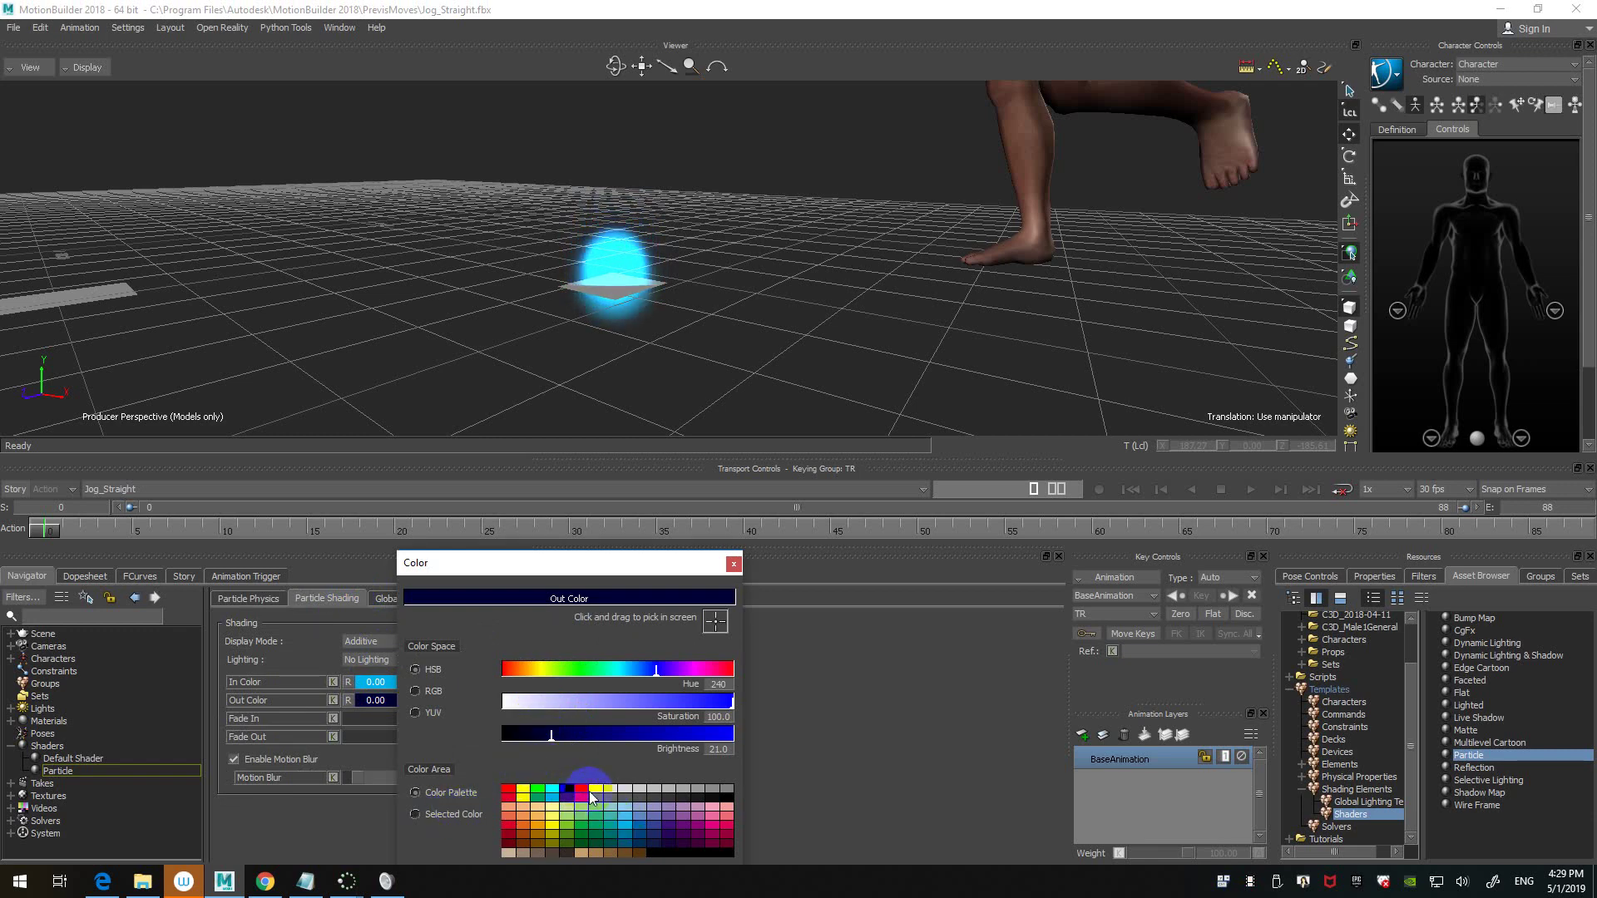
left_click(662, 831)
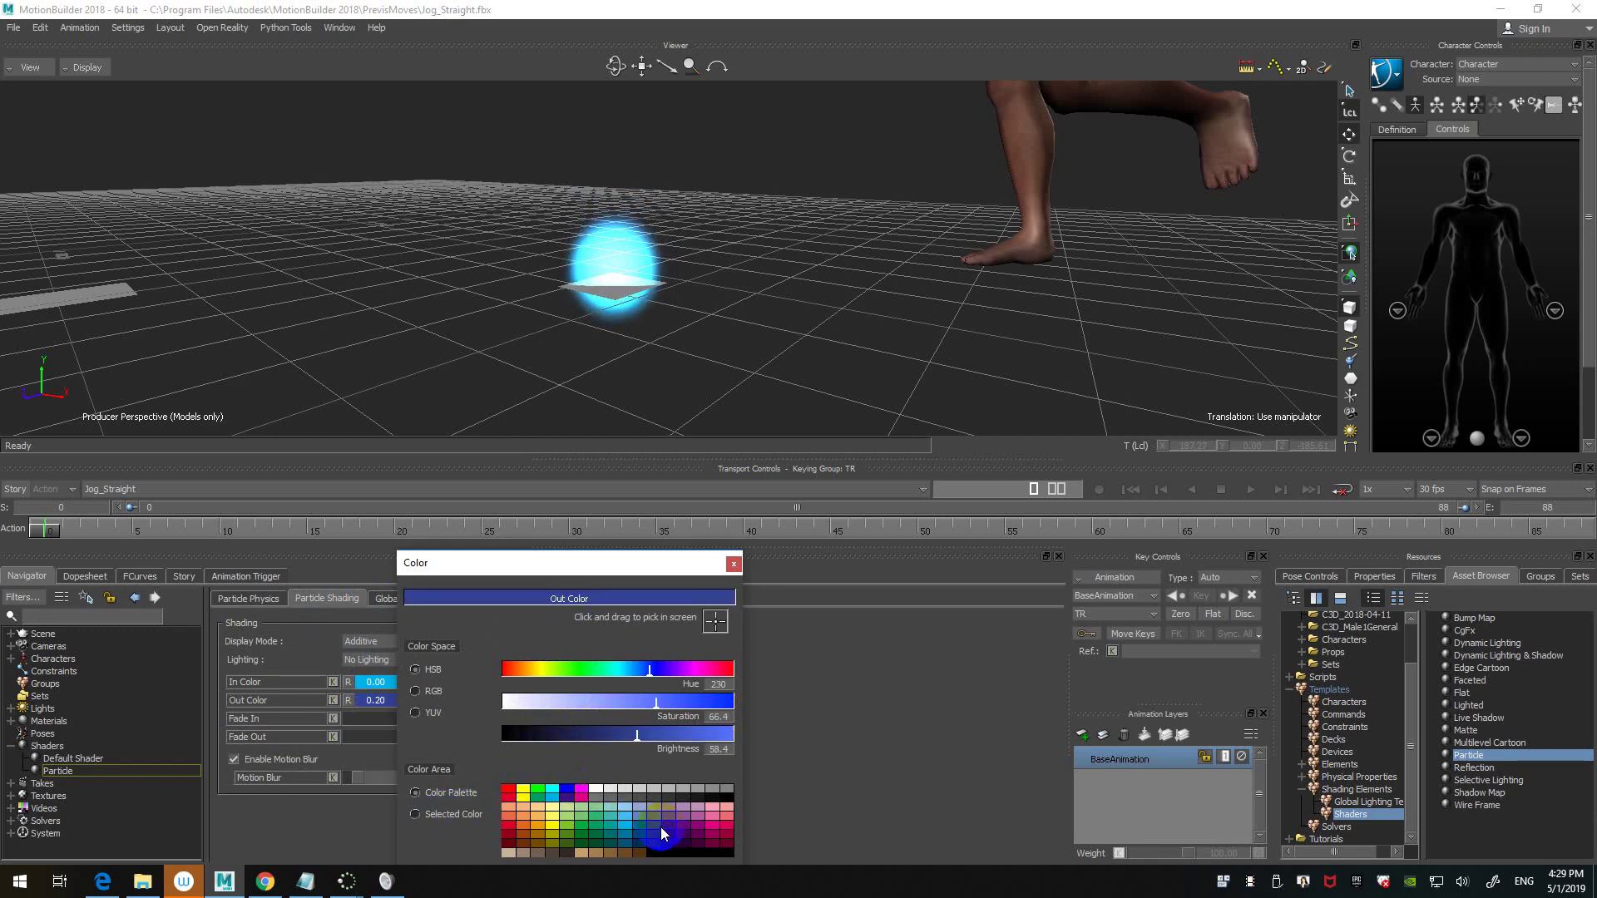
left_click(656, 840)
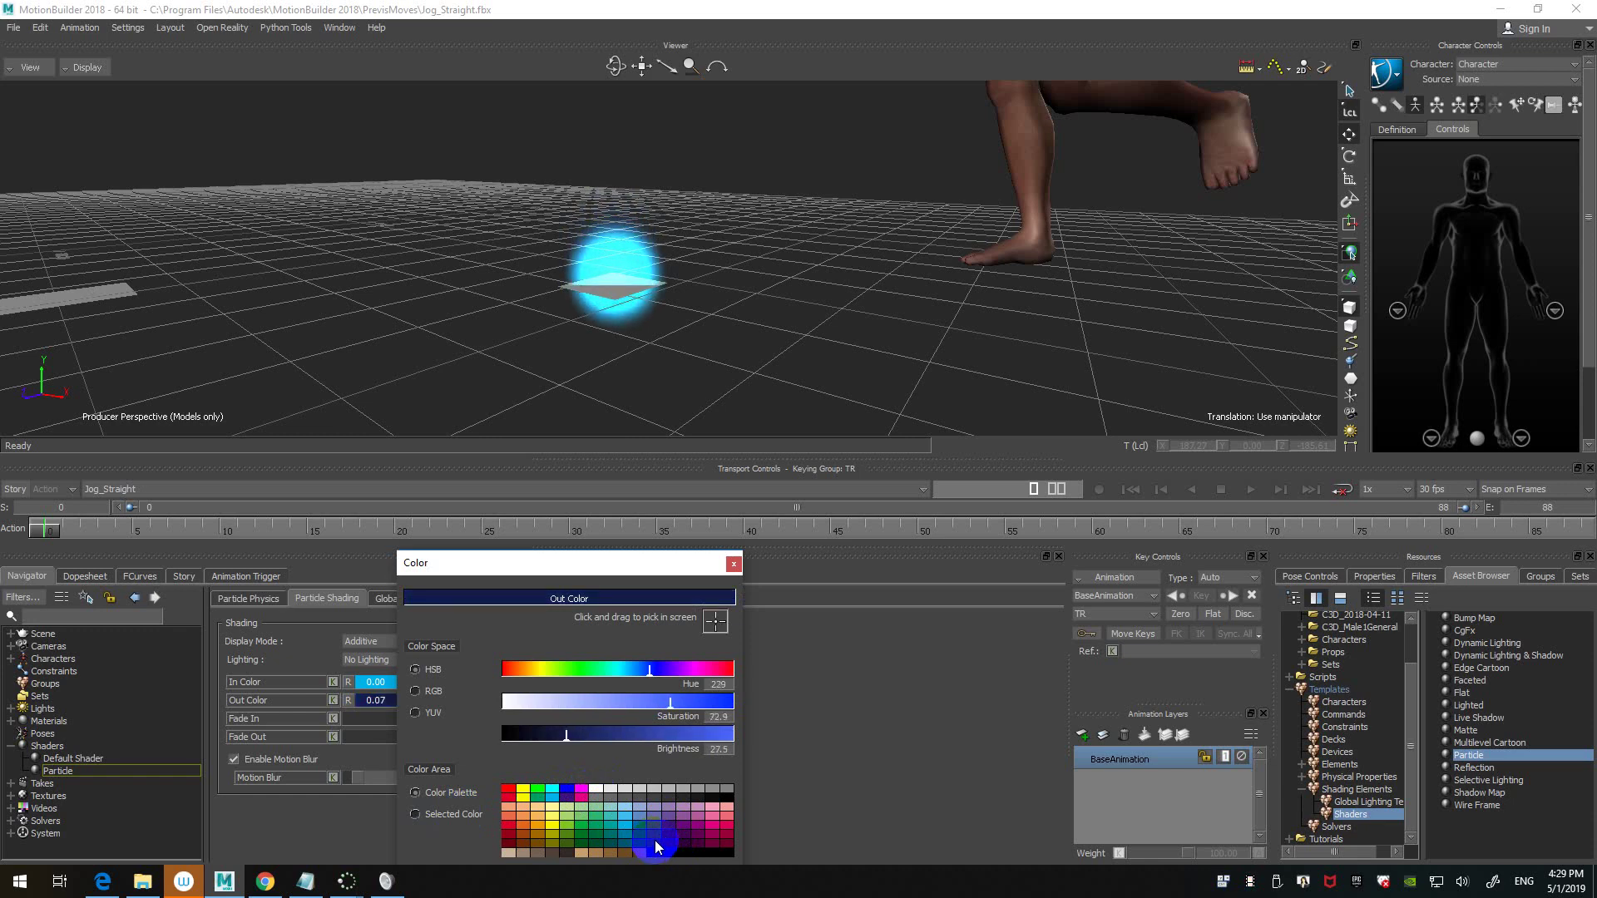
left_click(654, 831)
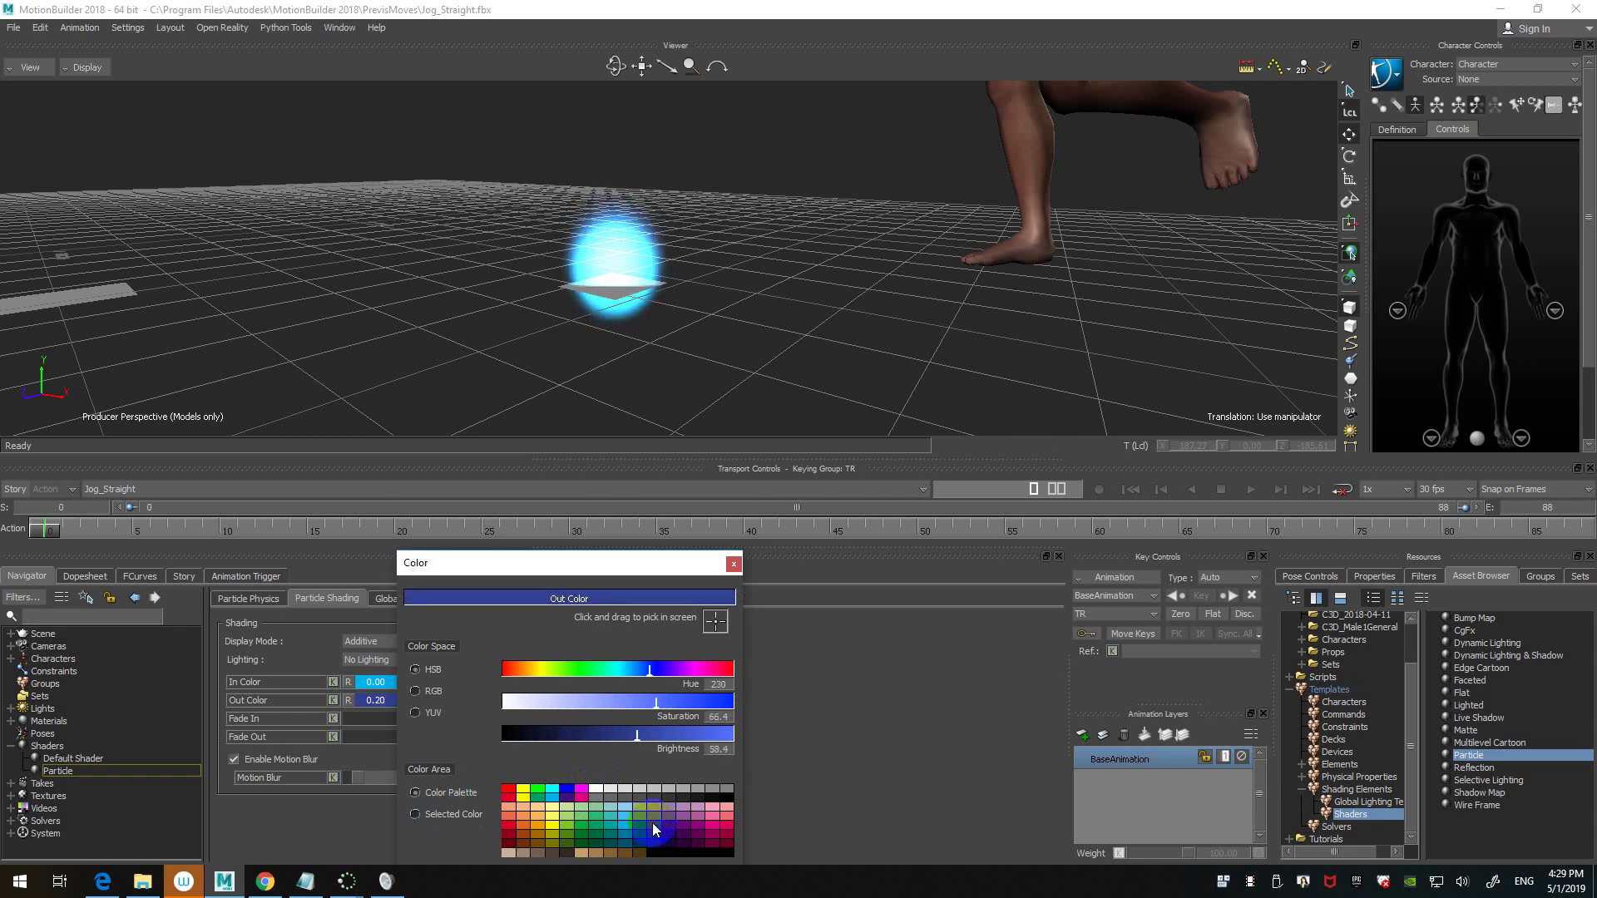
left_click(734, 564)
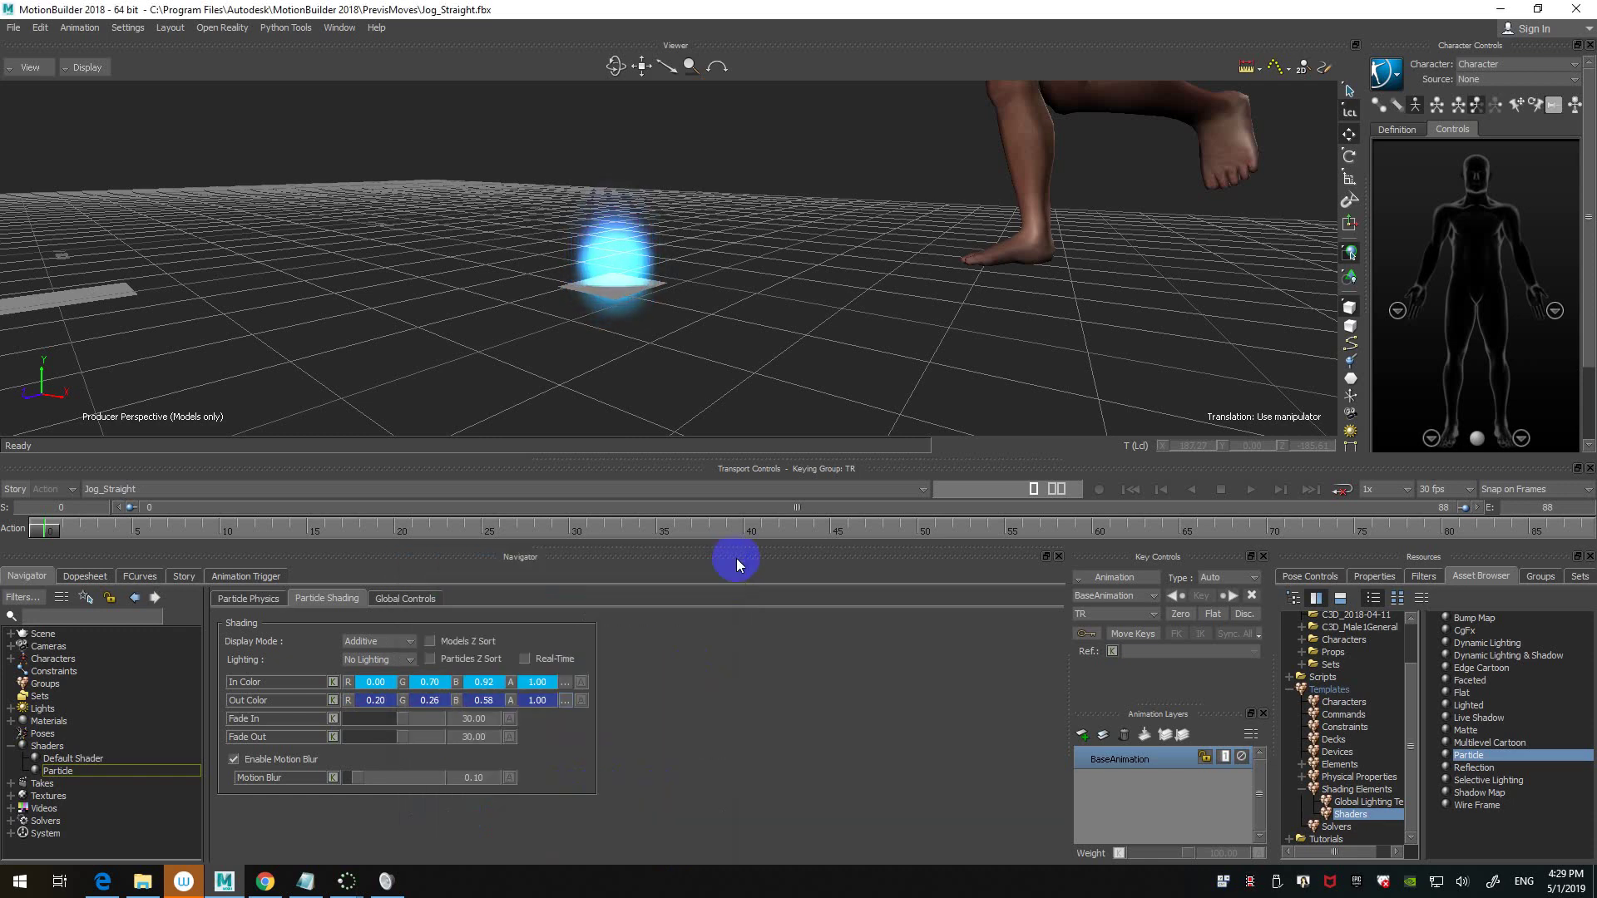
left_click(273, 597)
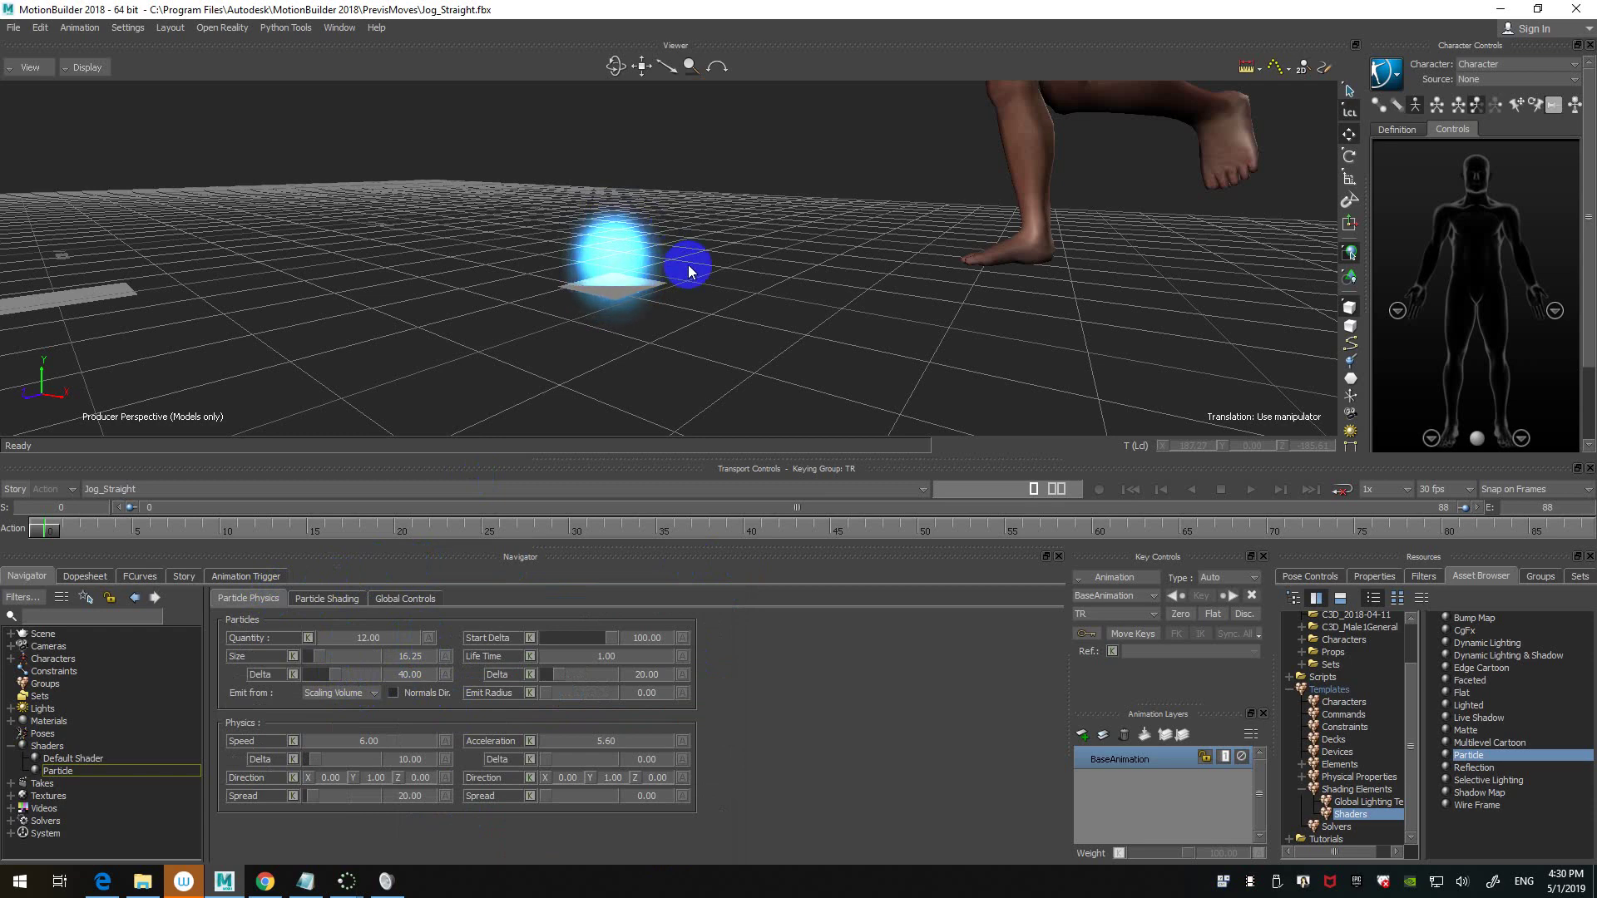
scroll(689, 266, "down", 1)
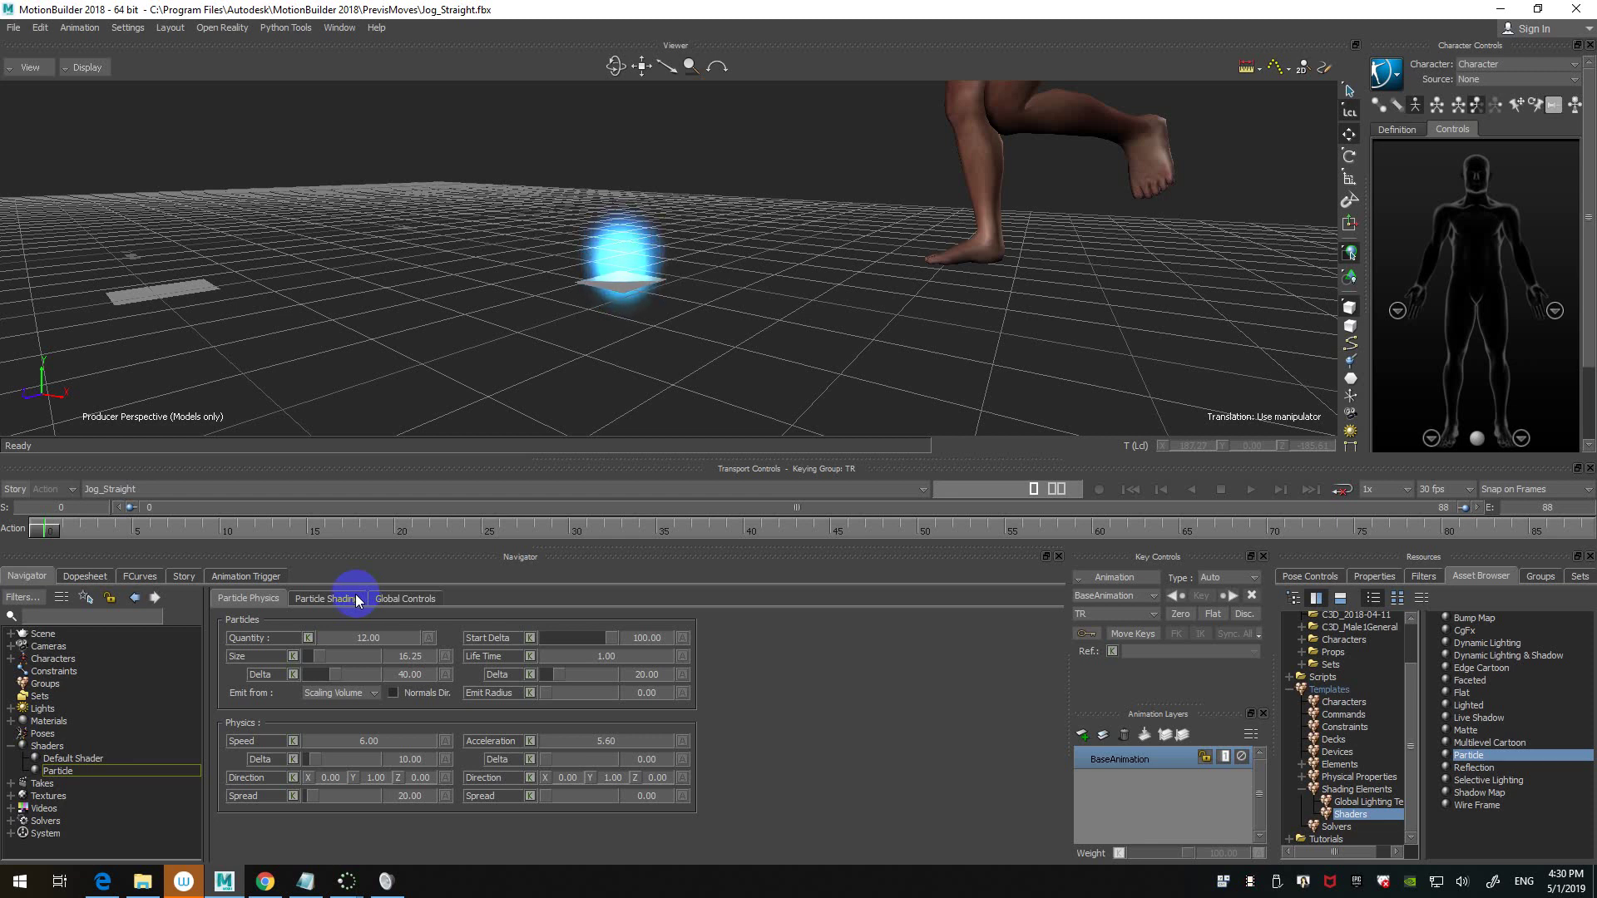
left_click(356, 596)
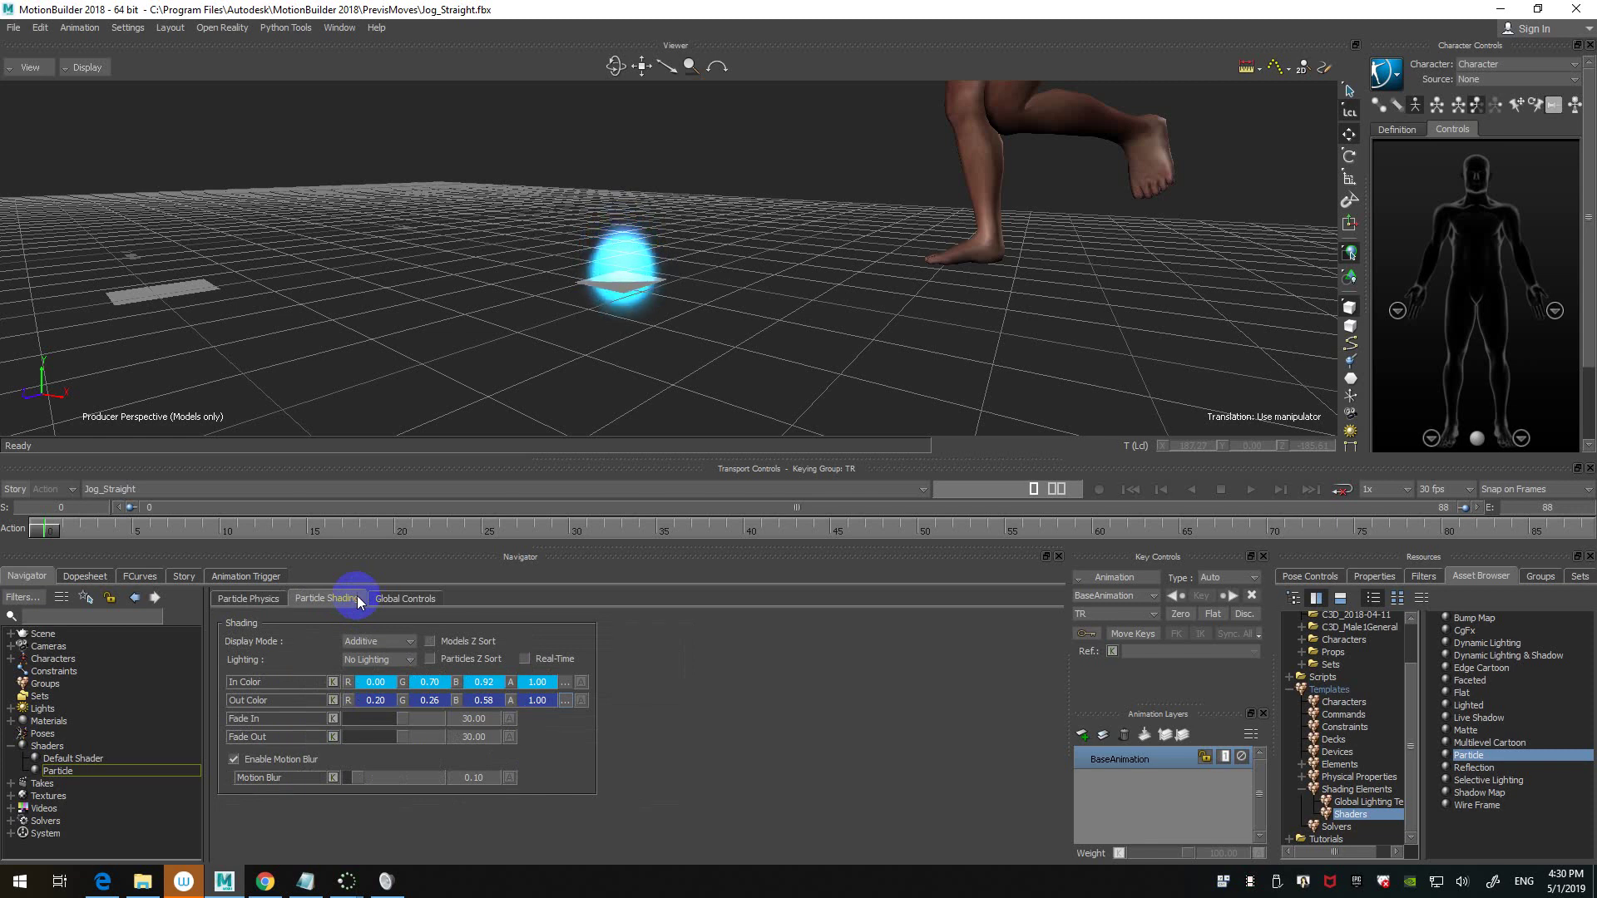
left_click(256, 598)
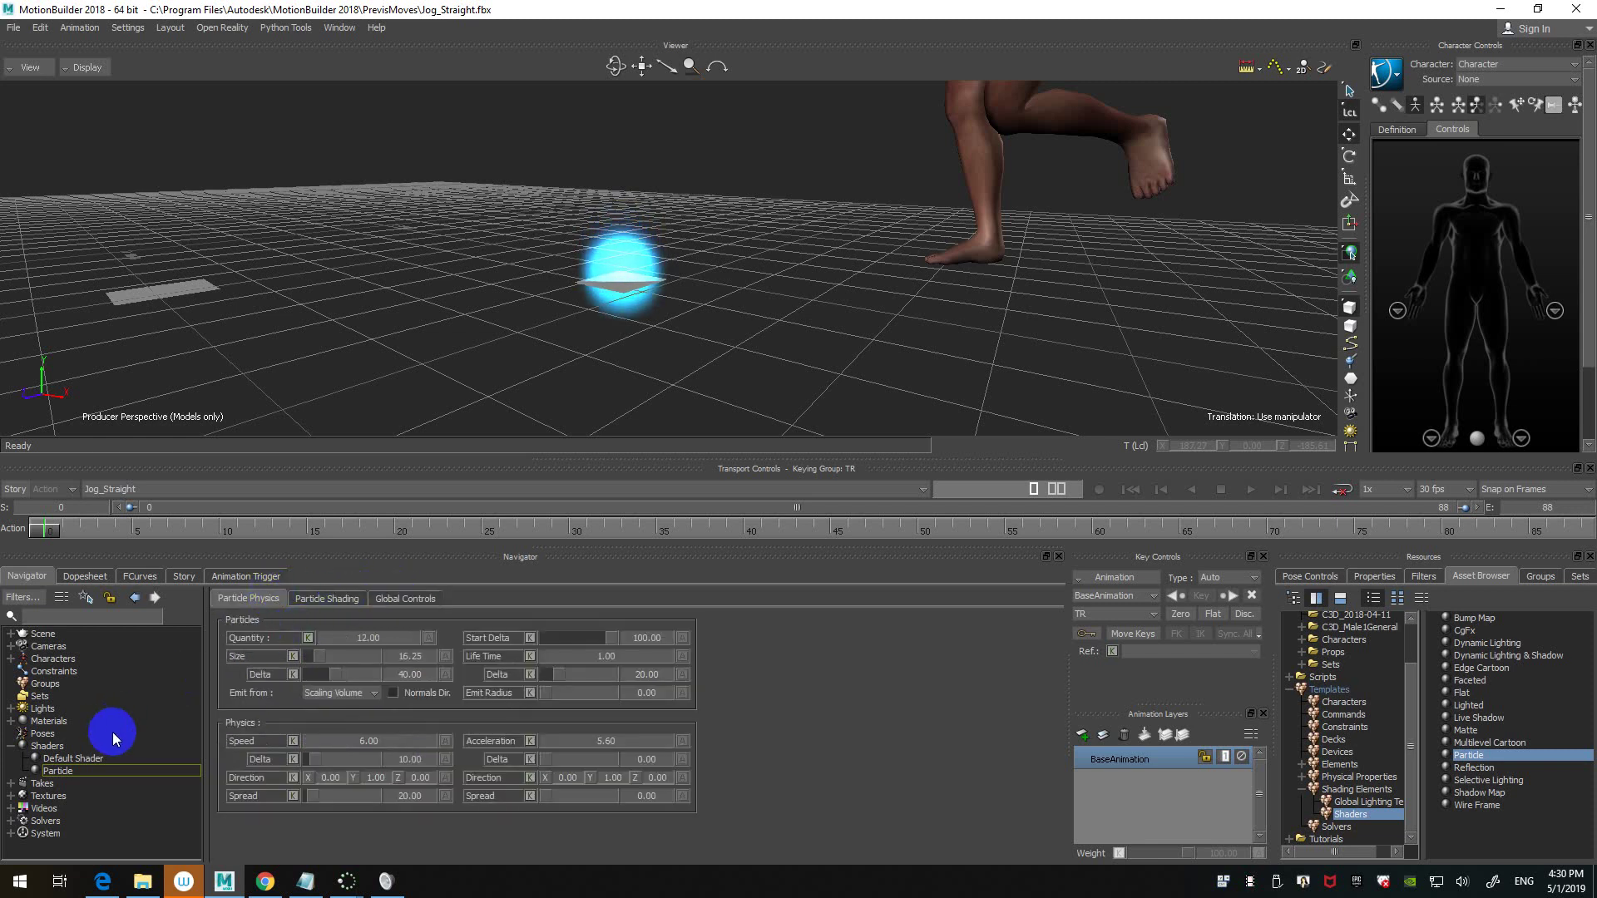
- Duplicate the Particle shader and assign the copy to Plane 1 using Replace by Type
left_click(97, 771)
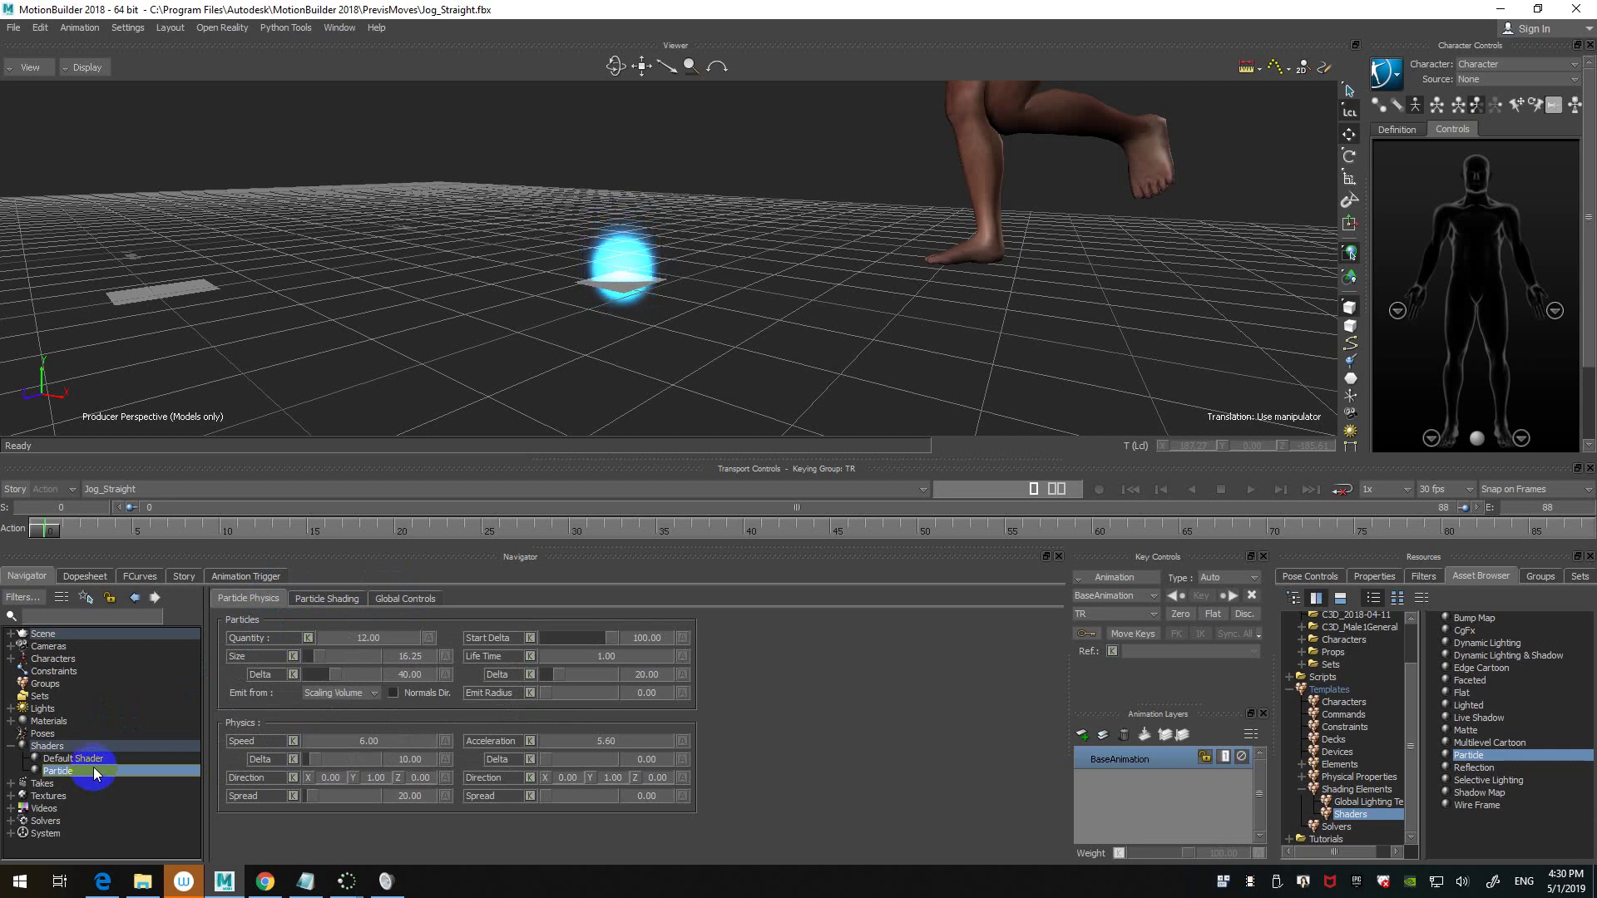
right_click(93, 767)
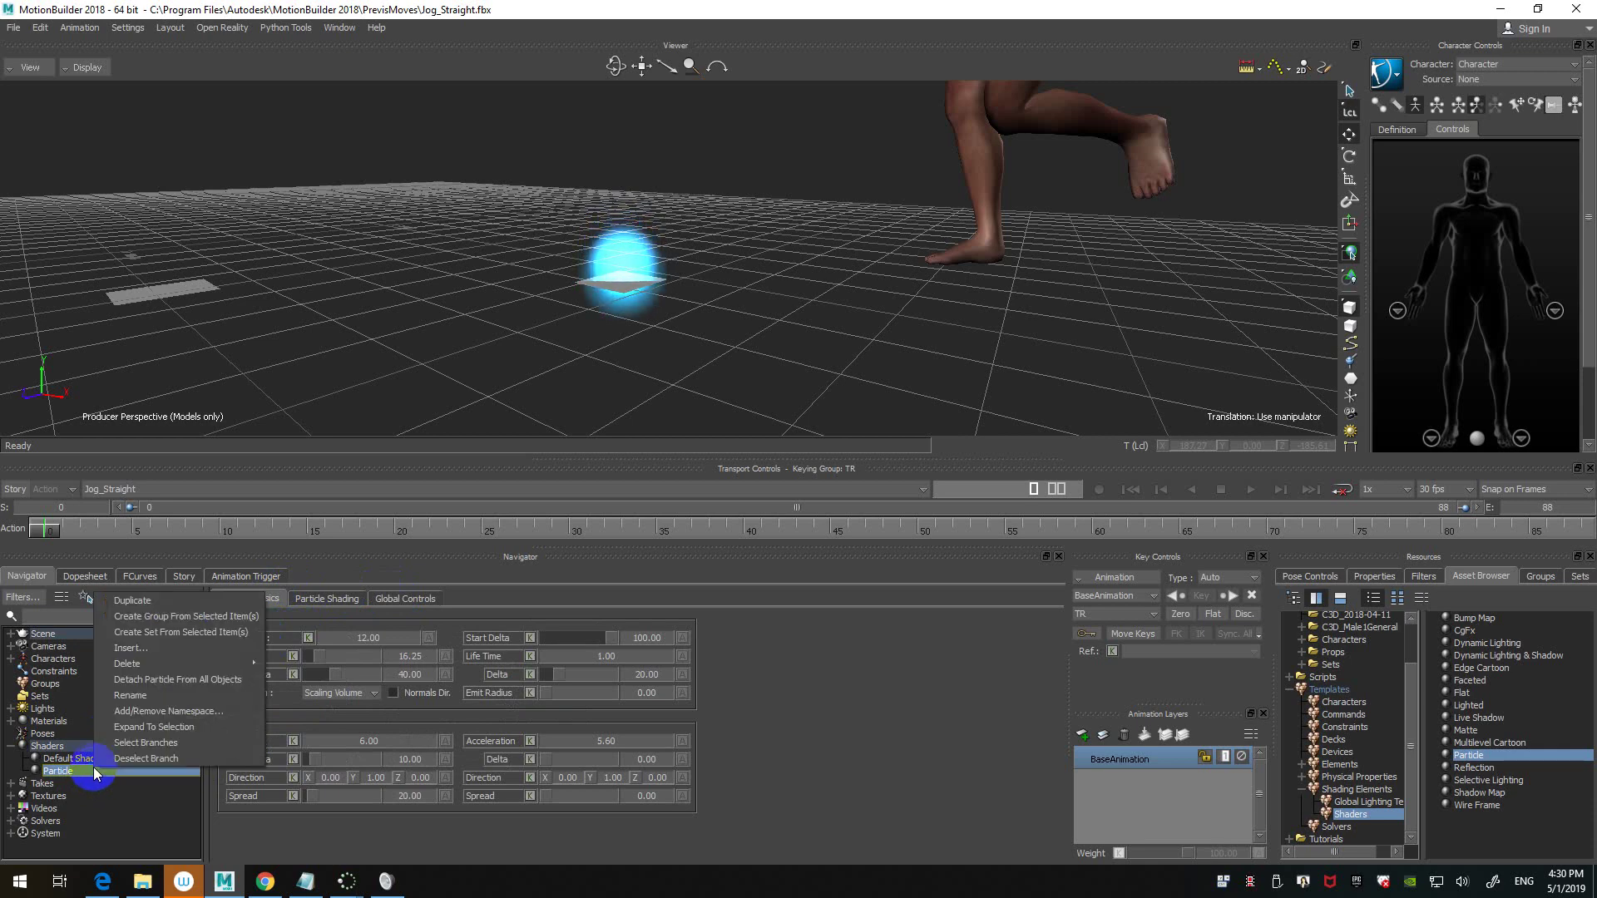
left_click(177, 601)
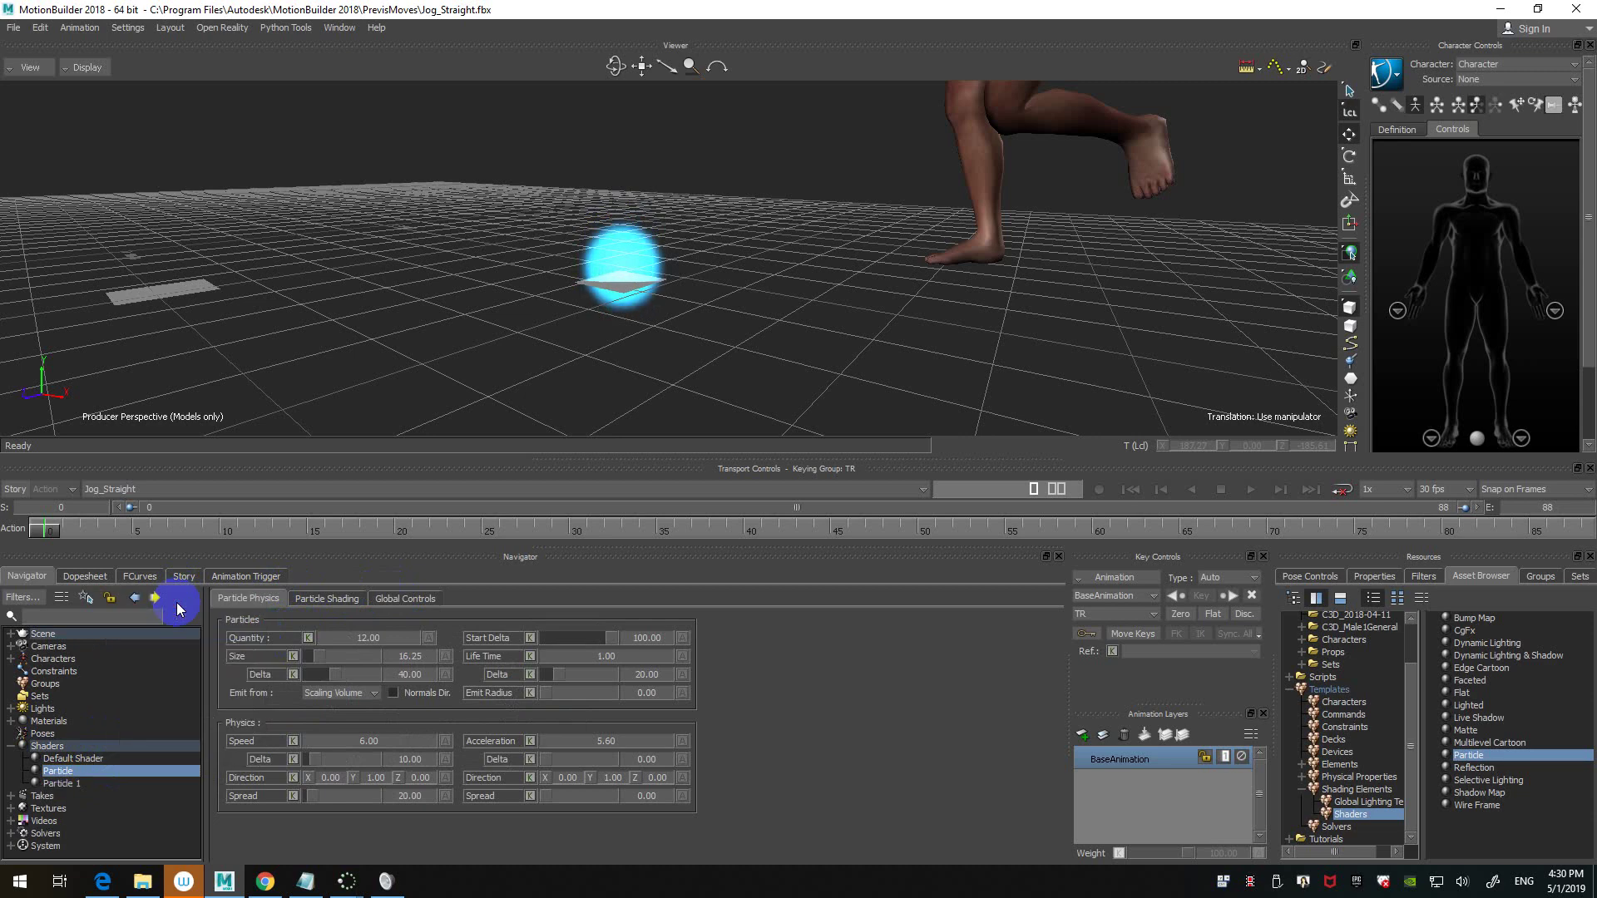
left_click(66, 784)
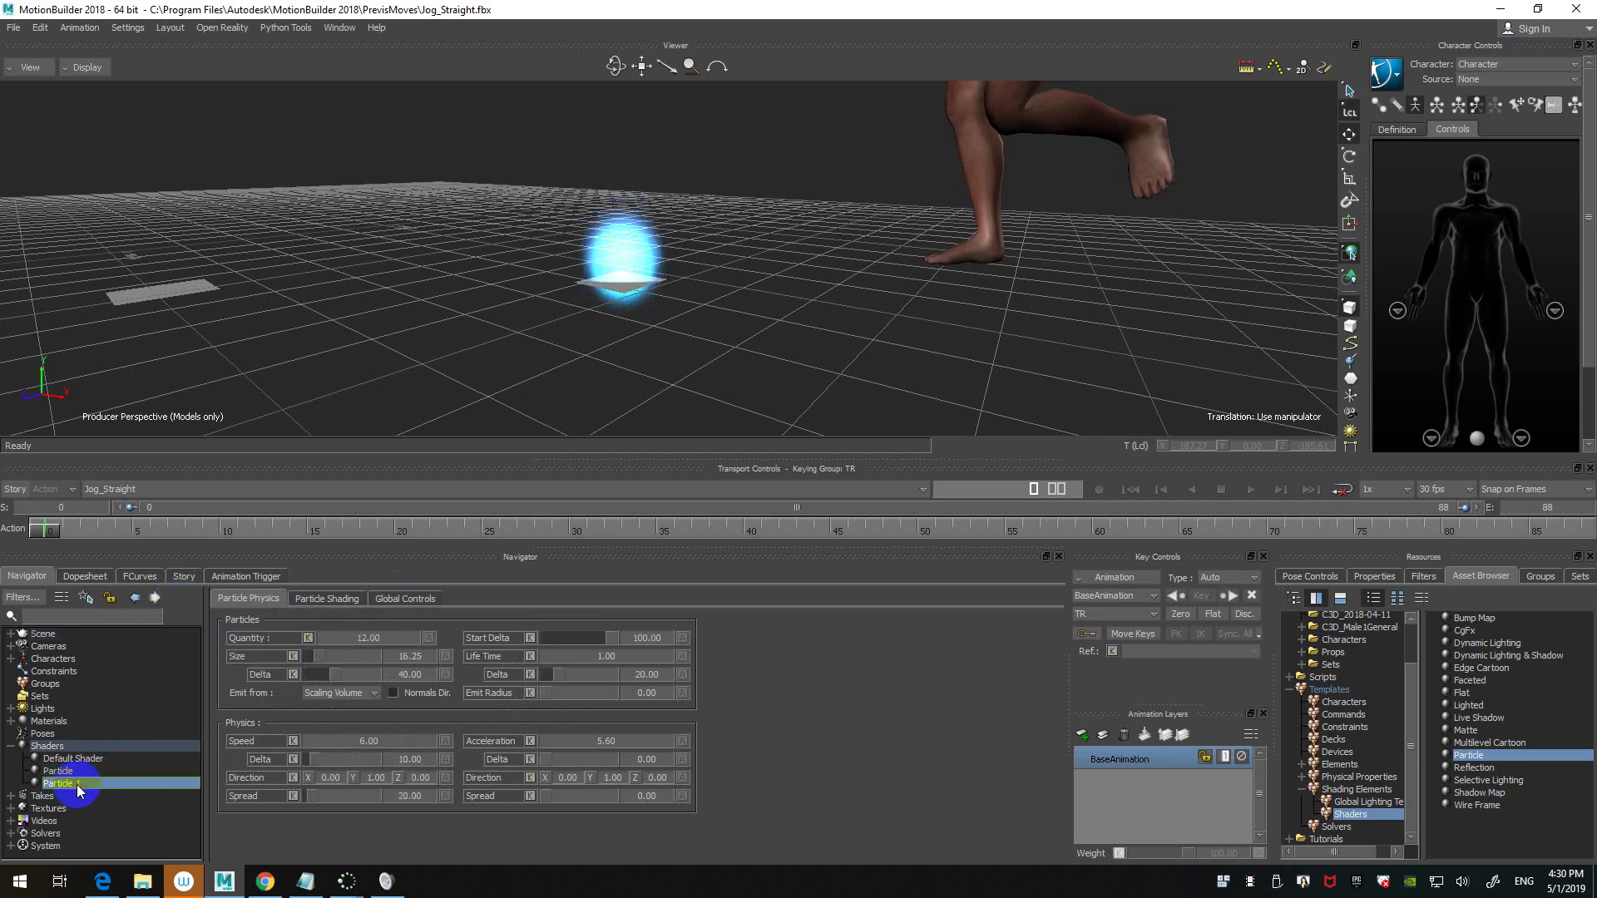
left_click_drag(77, 785, 184, 288)
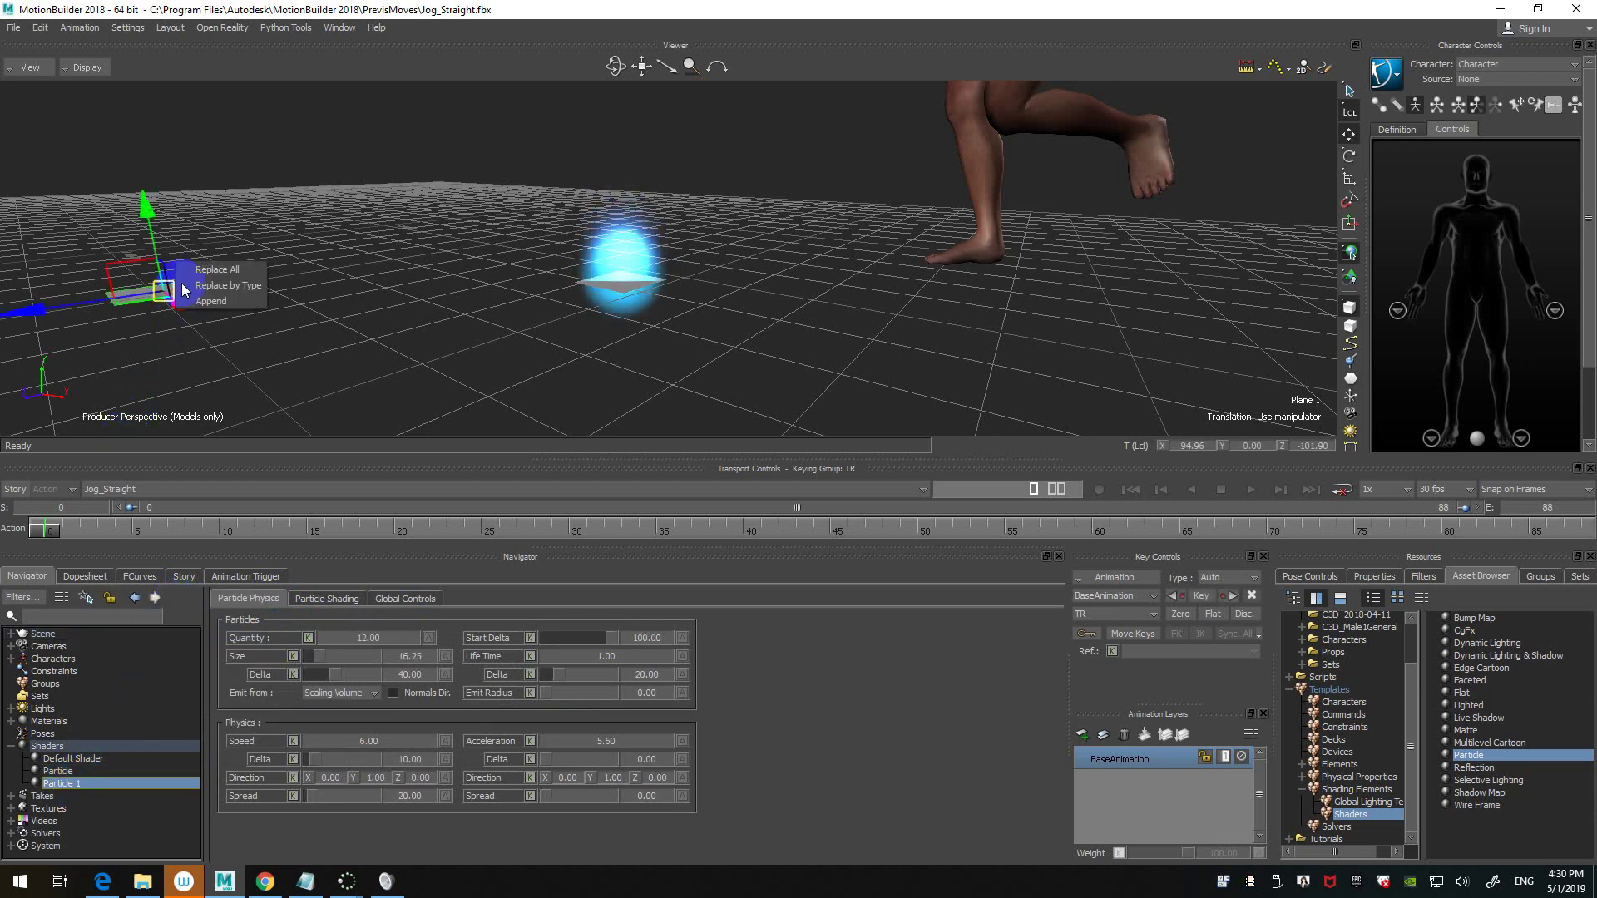
left_click(214, 286)
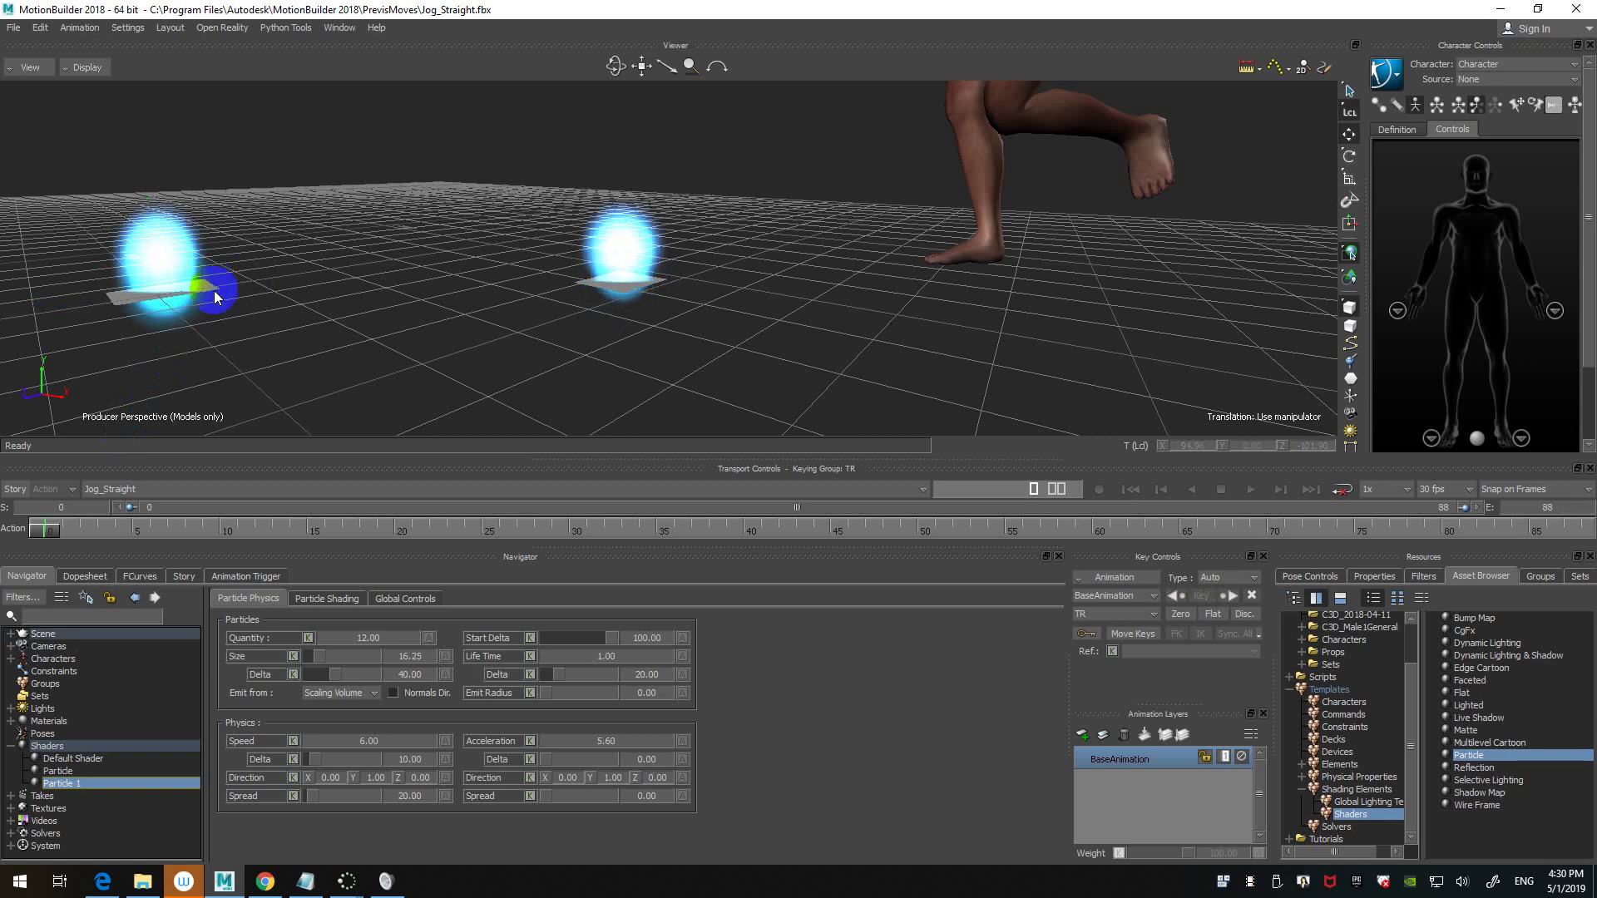
left_click(269, 351)
scroll(263, 330, "down", 2)
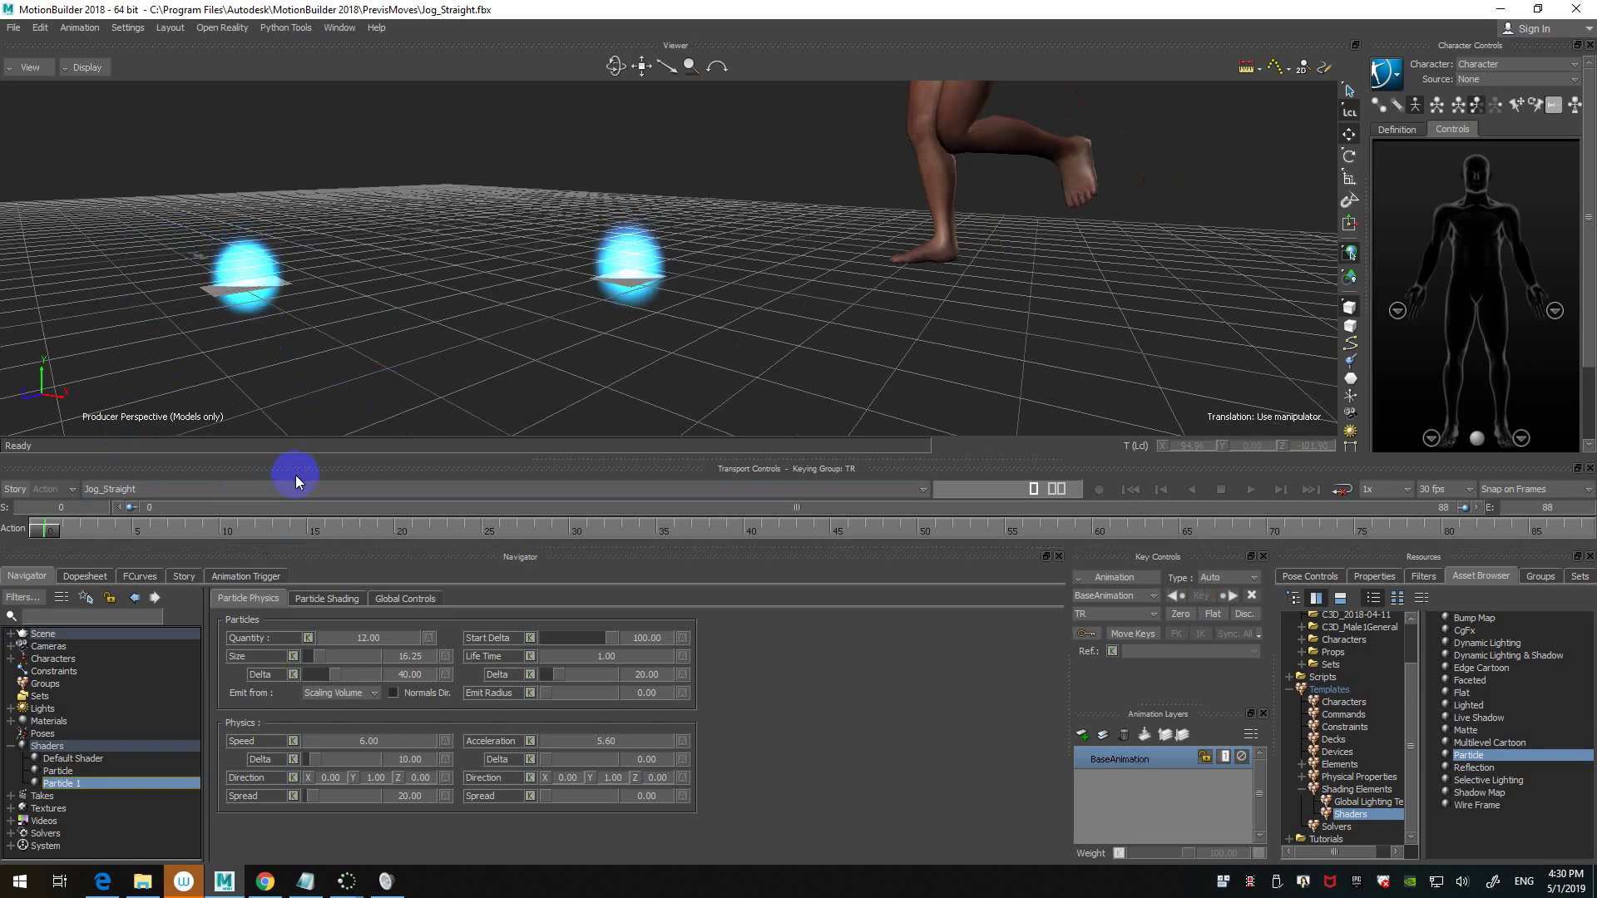
mouse_move(55, 529)
left_mouse_down()
mouse_move(240, 532)
mouse_move(33, 532)
left_mouse_up()
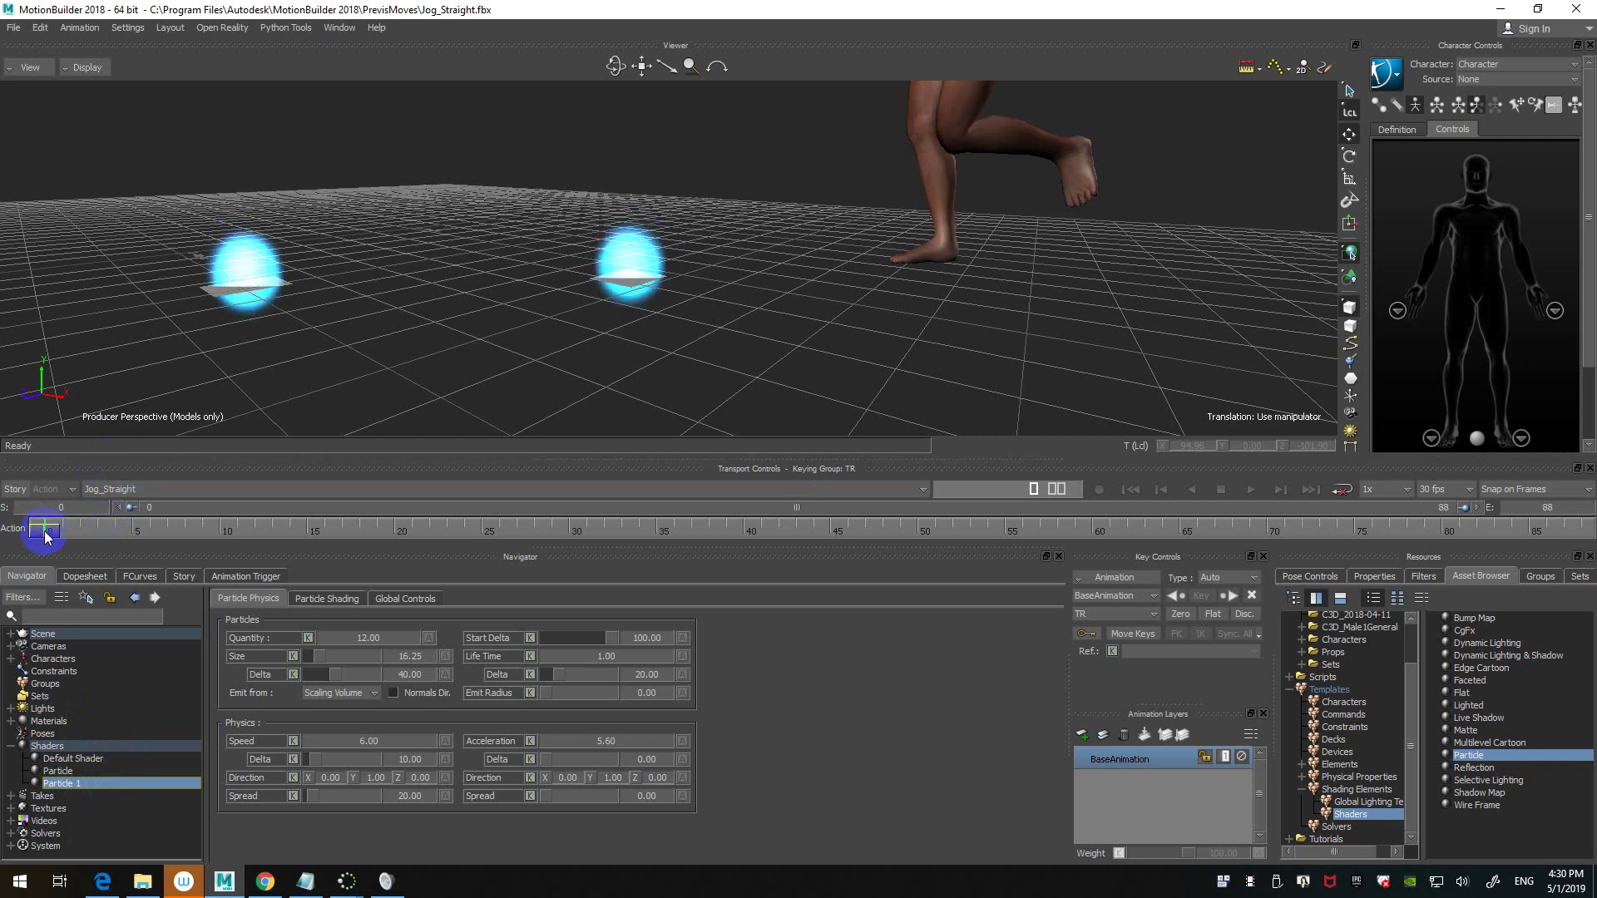
mouse_move(45, 531)
left_mouse_down()
mouse_move(62, 532)
mouse_move(45, 533)
left_mouse_up()
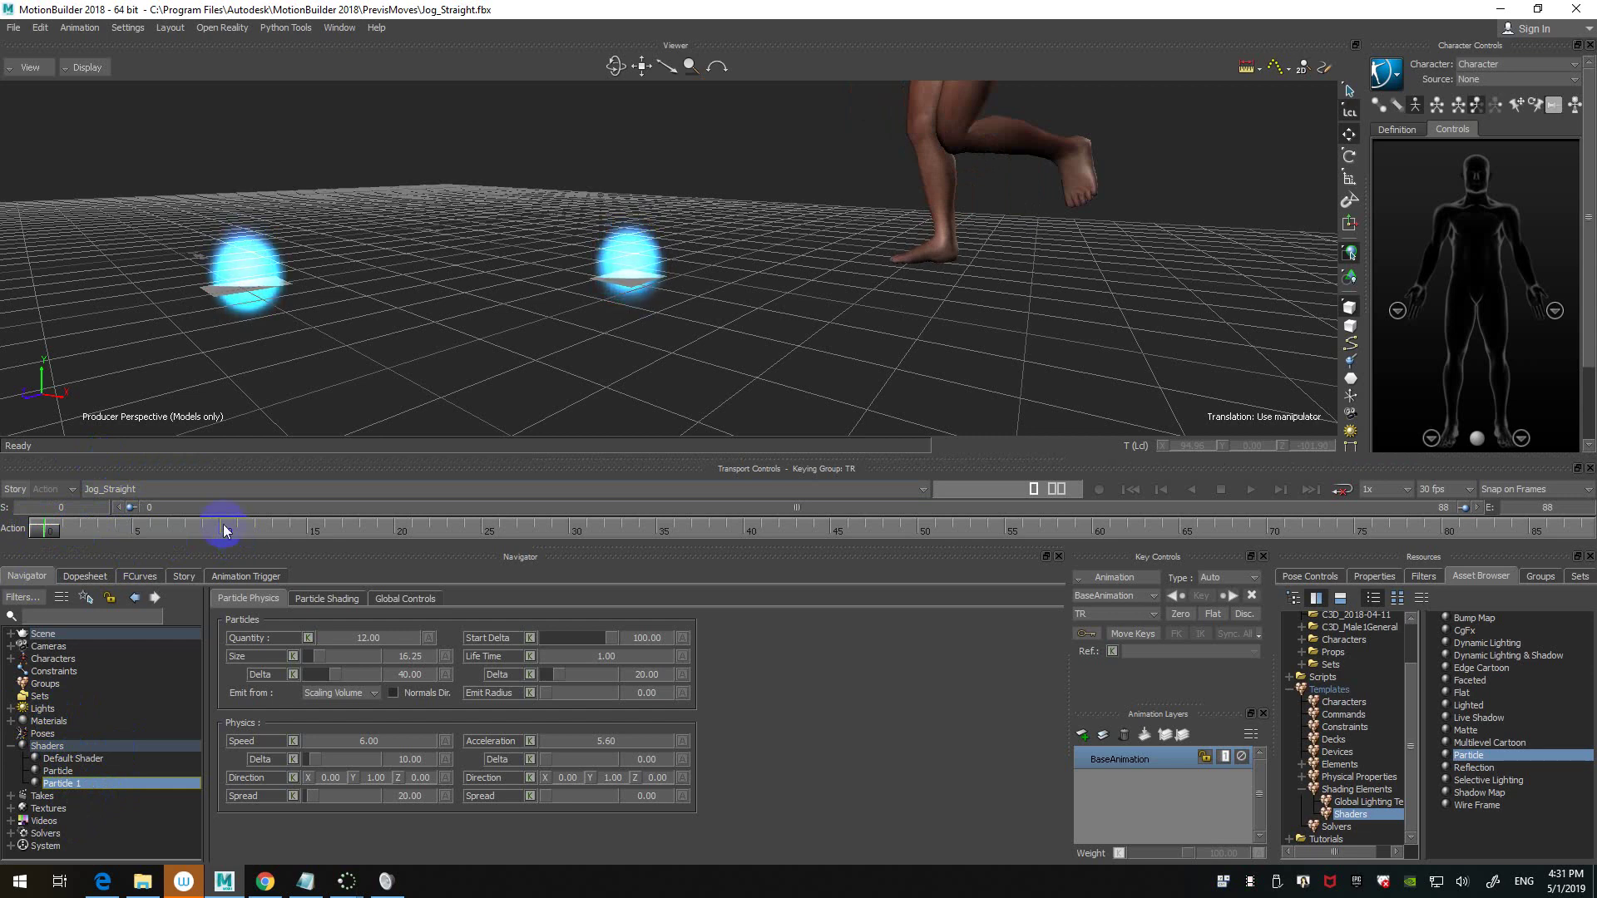
left_click(101, 769)
right_click(102, 769)
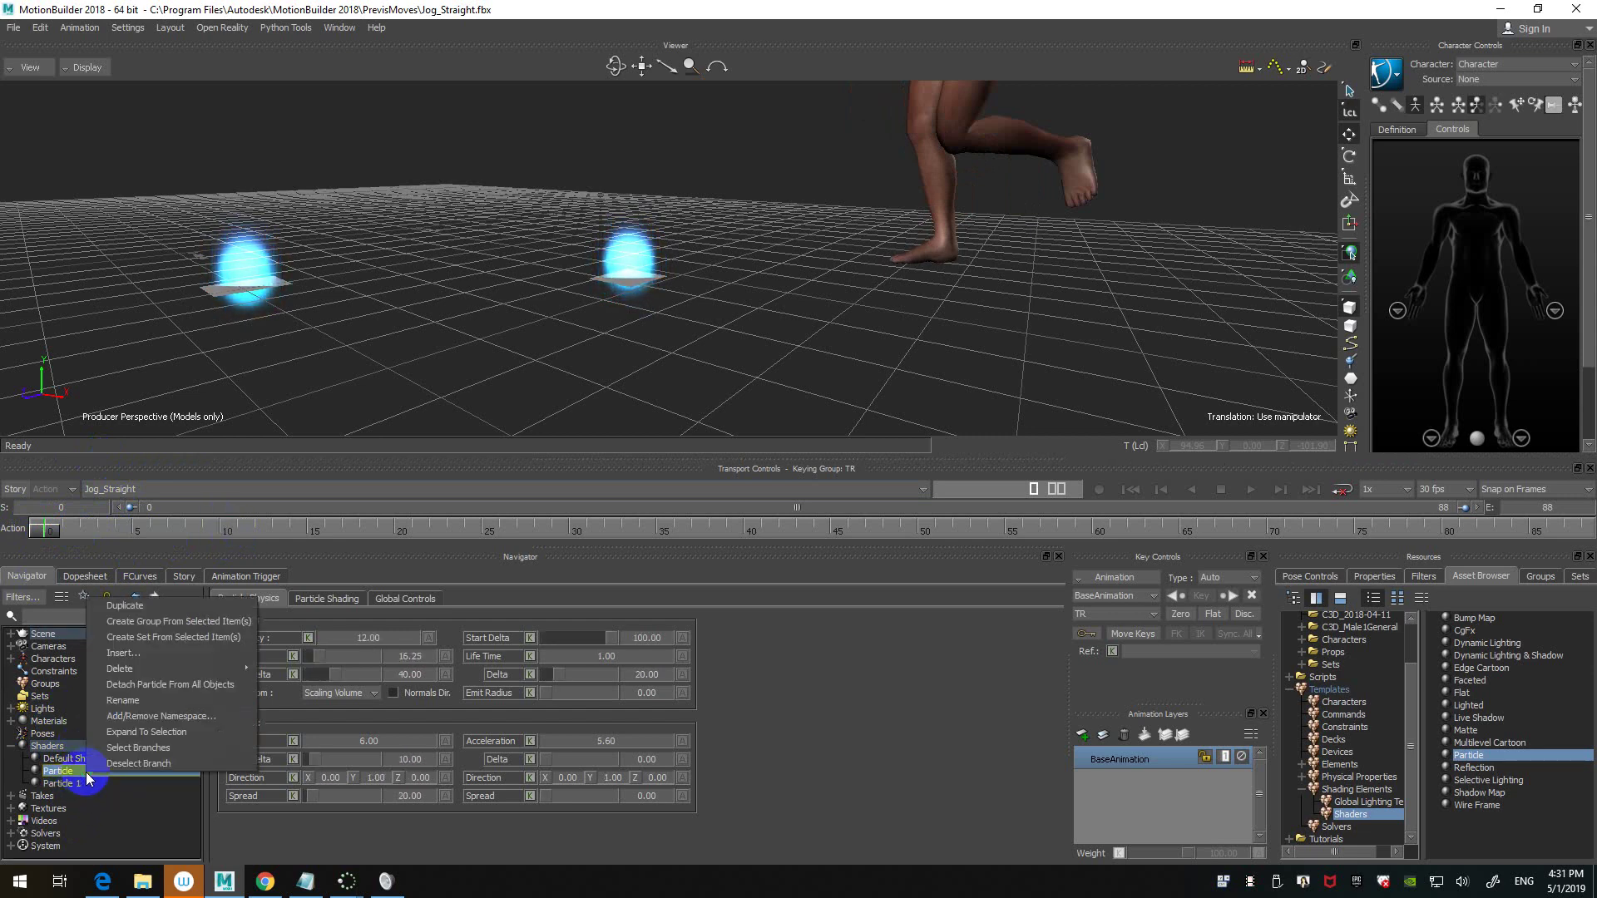
left_click(199, 699)
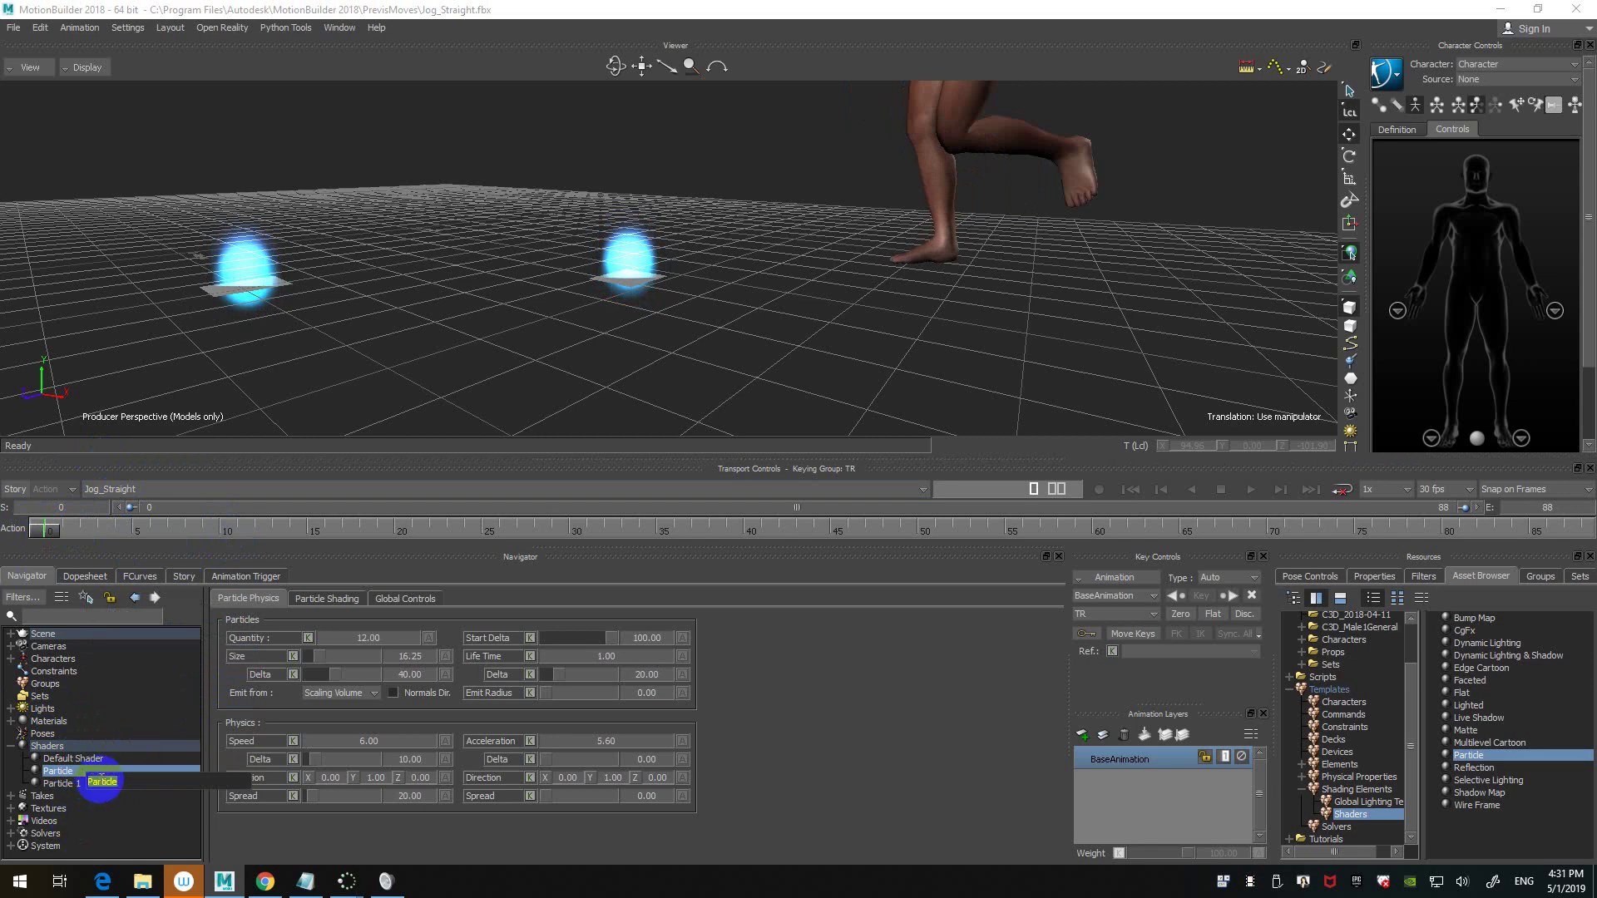
- Rename the duplicated Particle 1 shader to Particle 2
left_click(65, 783)
right_click(74, 782)
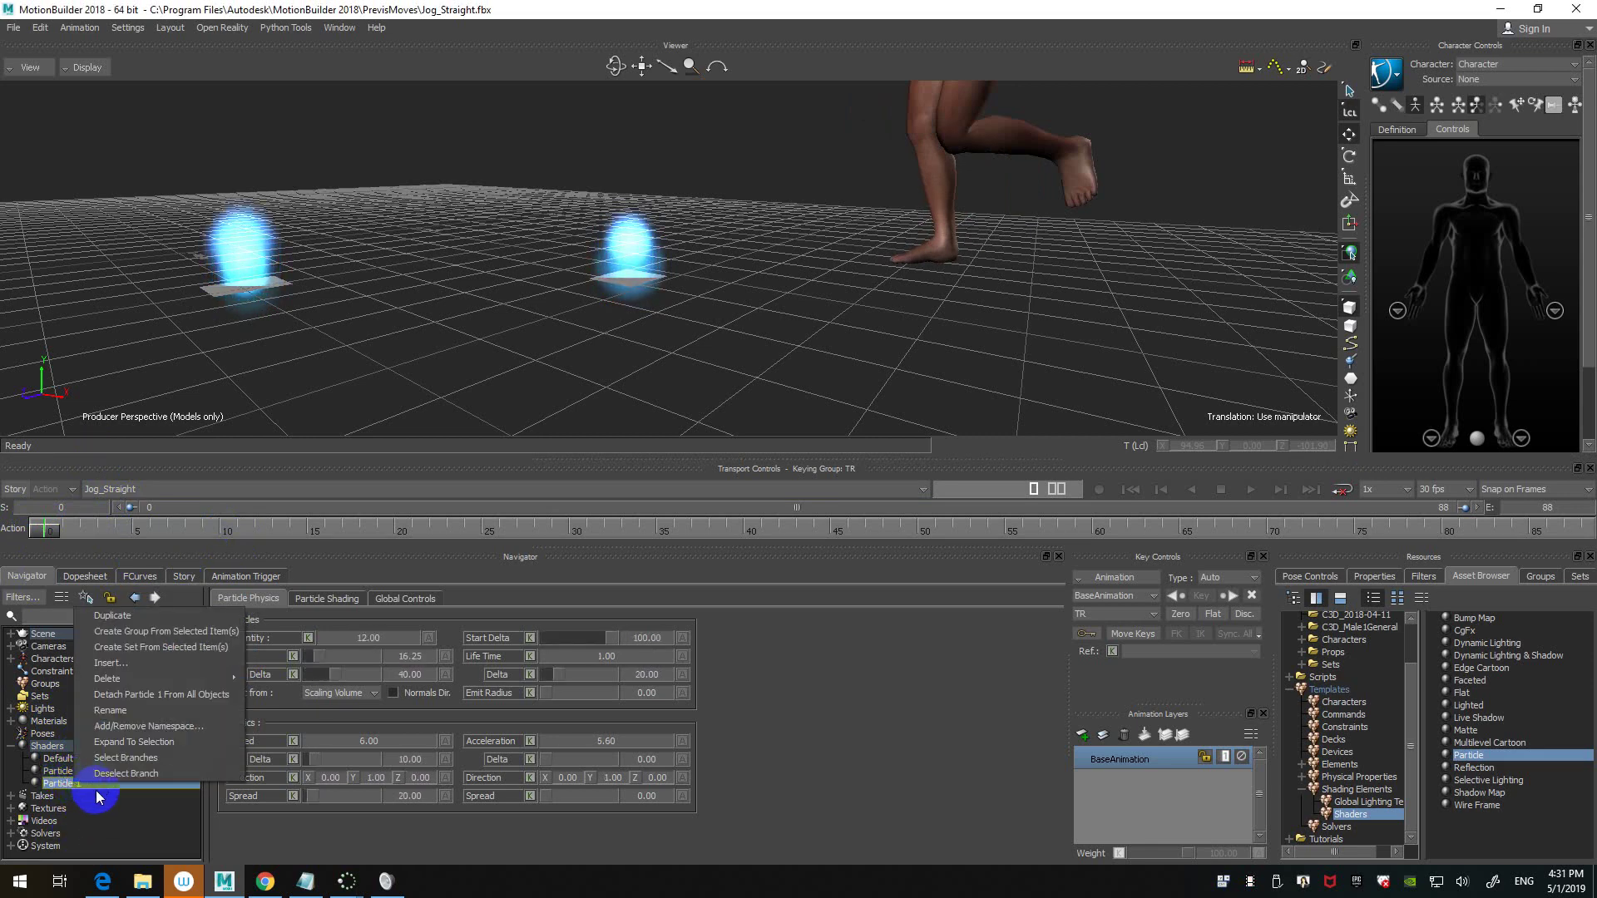
left_click(163, 716)
left_click(125, 793)
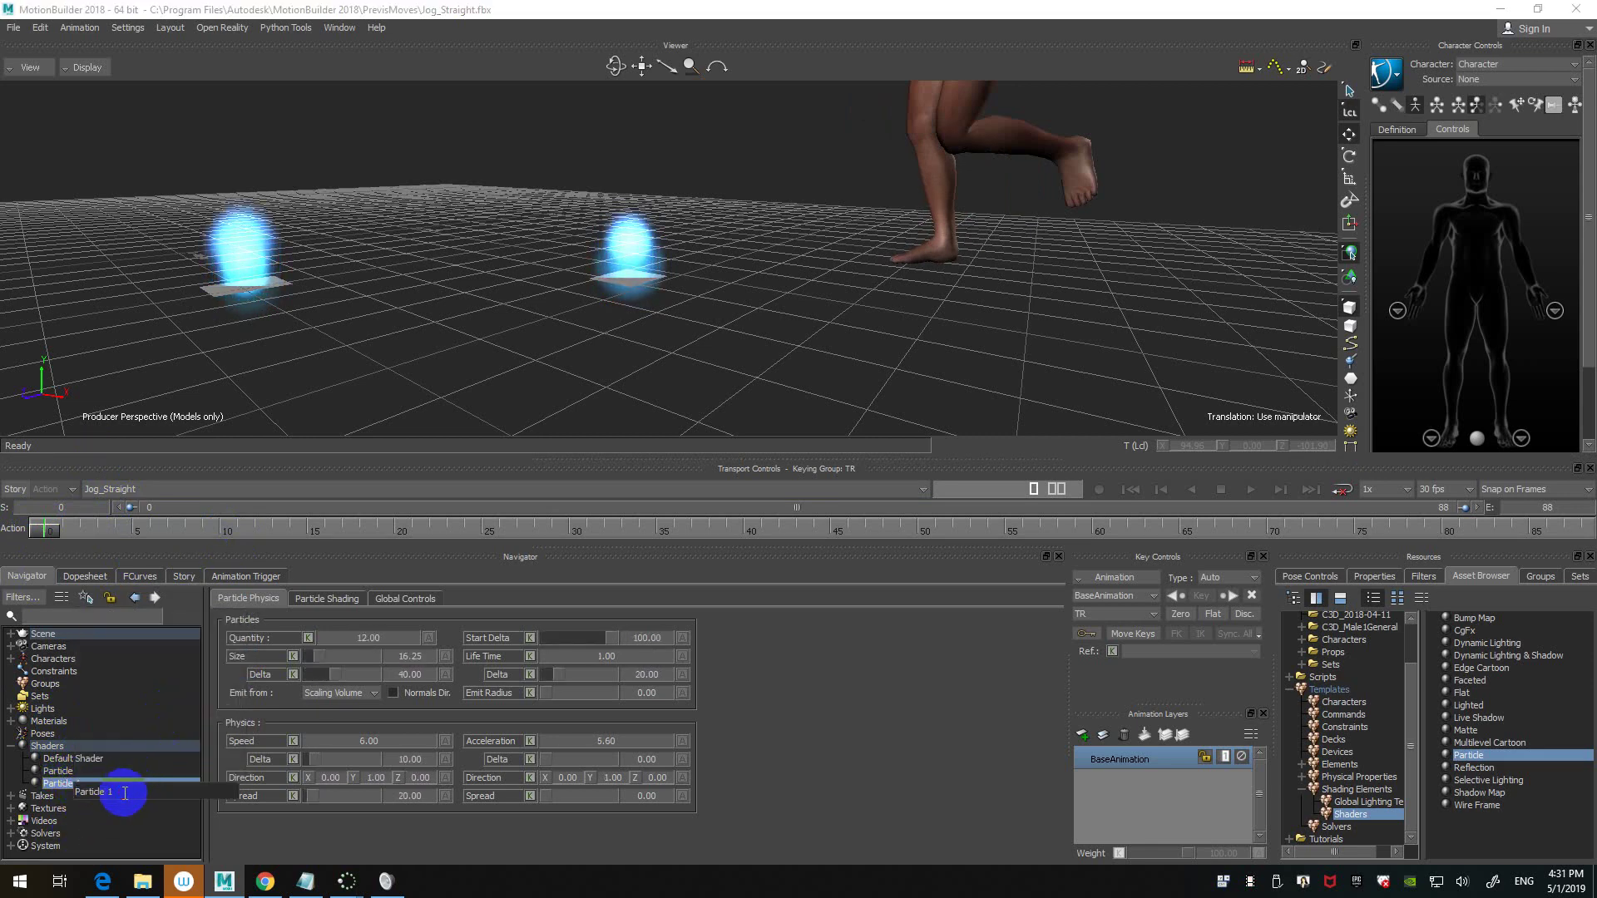
key("BackSpace")
right_click(123, 792)
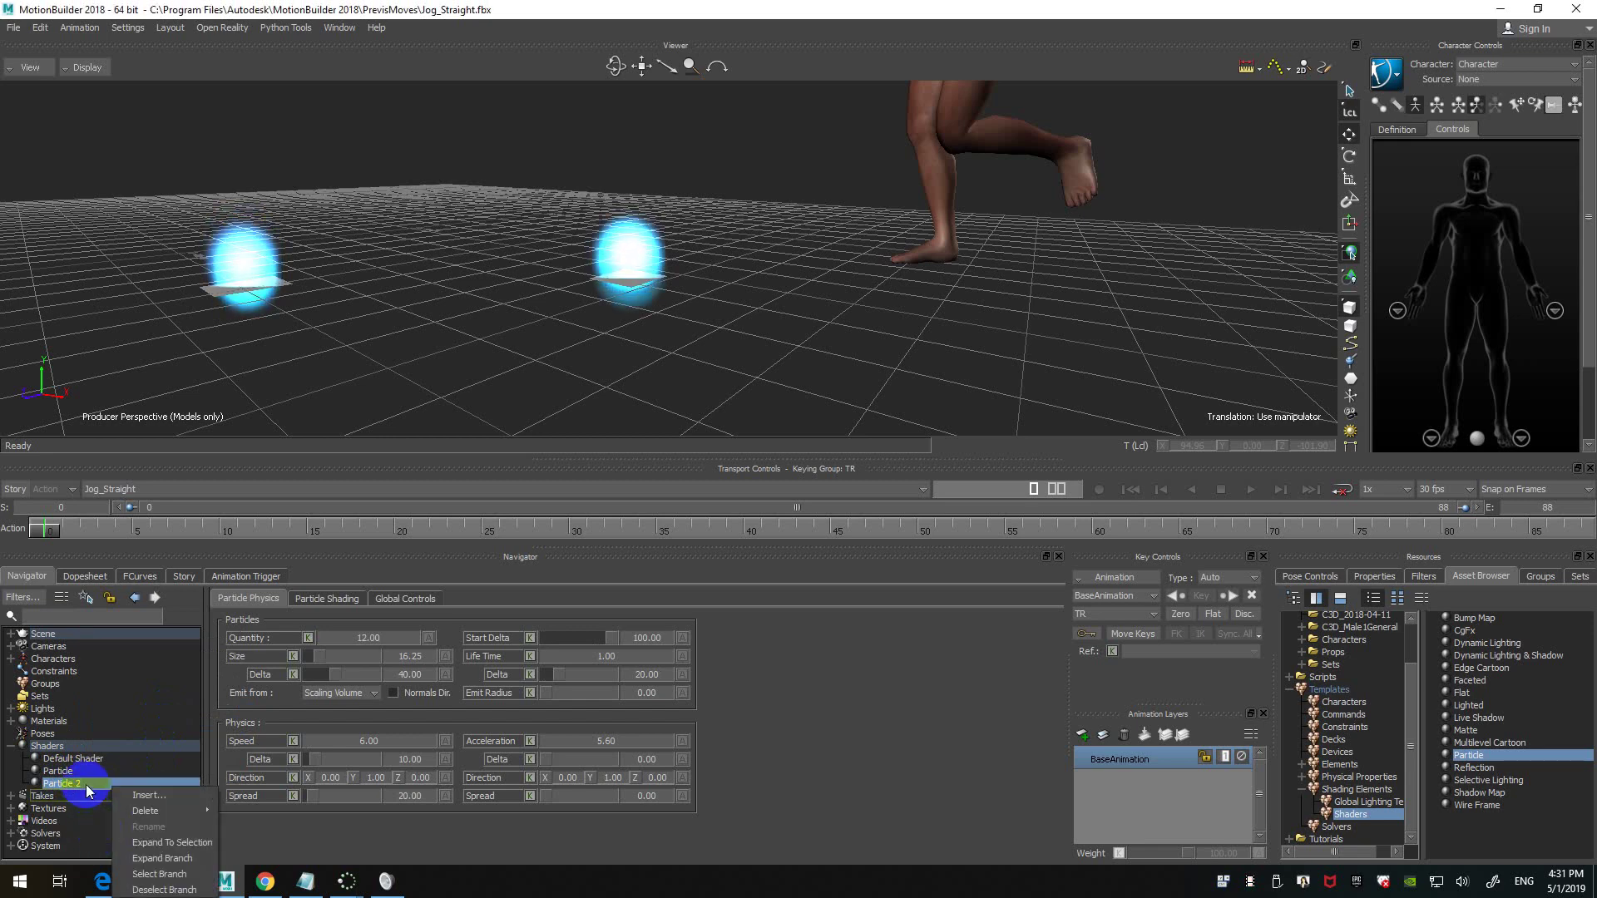
- Rename the original Particle shader to Particle 1
left_click(82, 770)
right_click(95, 772)
left_click(168, 699)
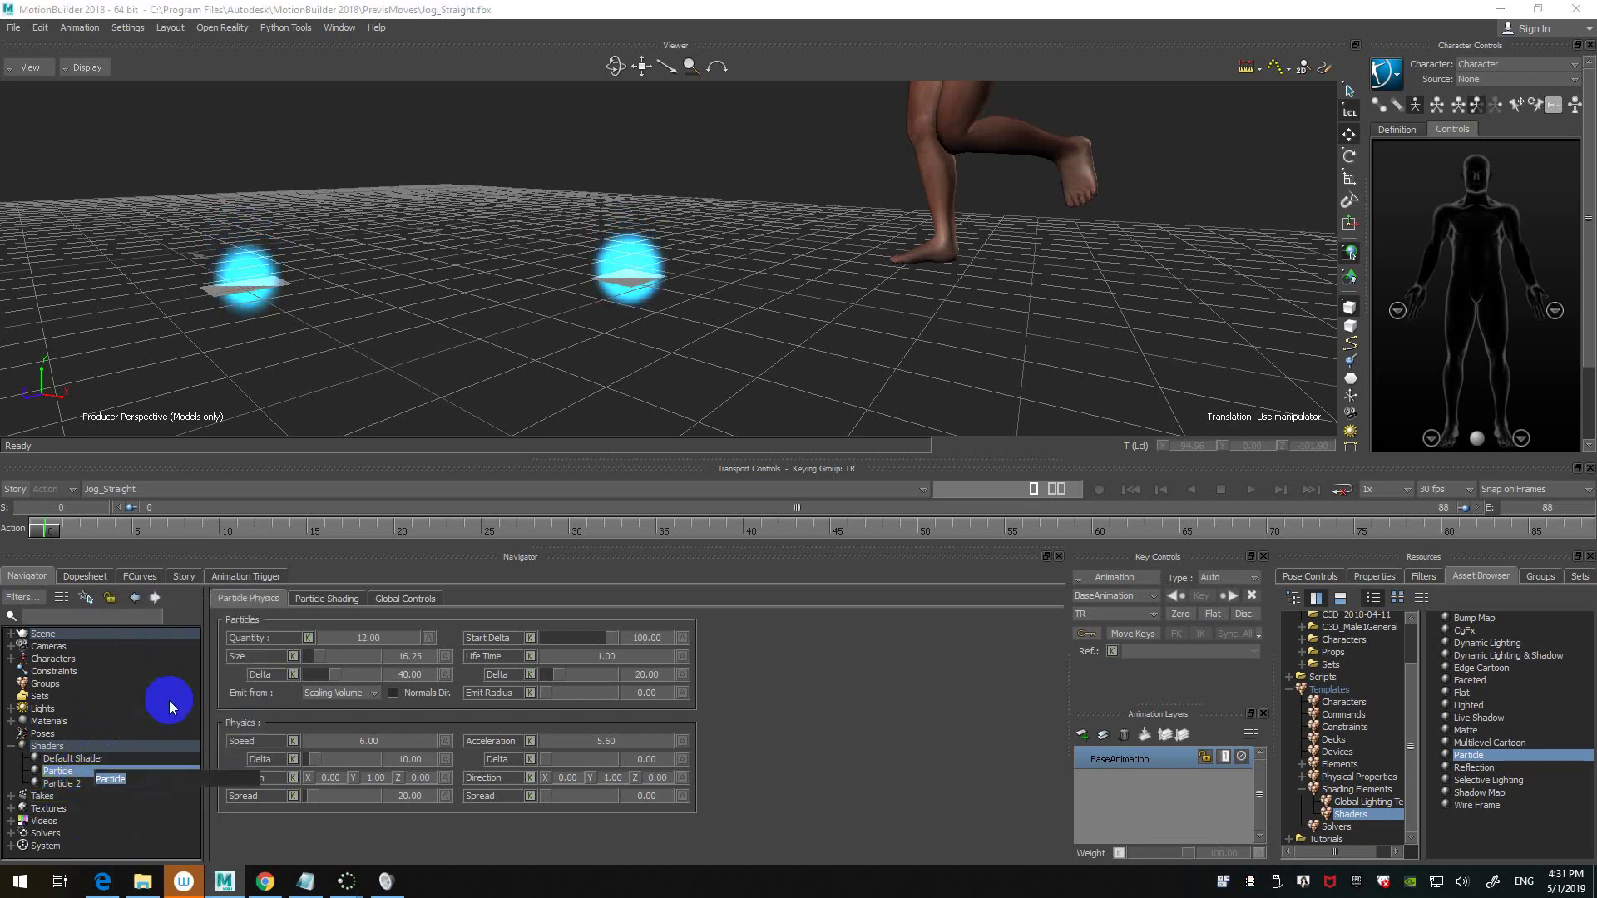
key("Right")
type("1")
key("Return")
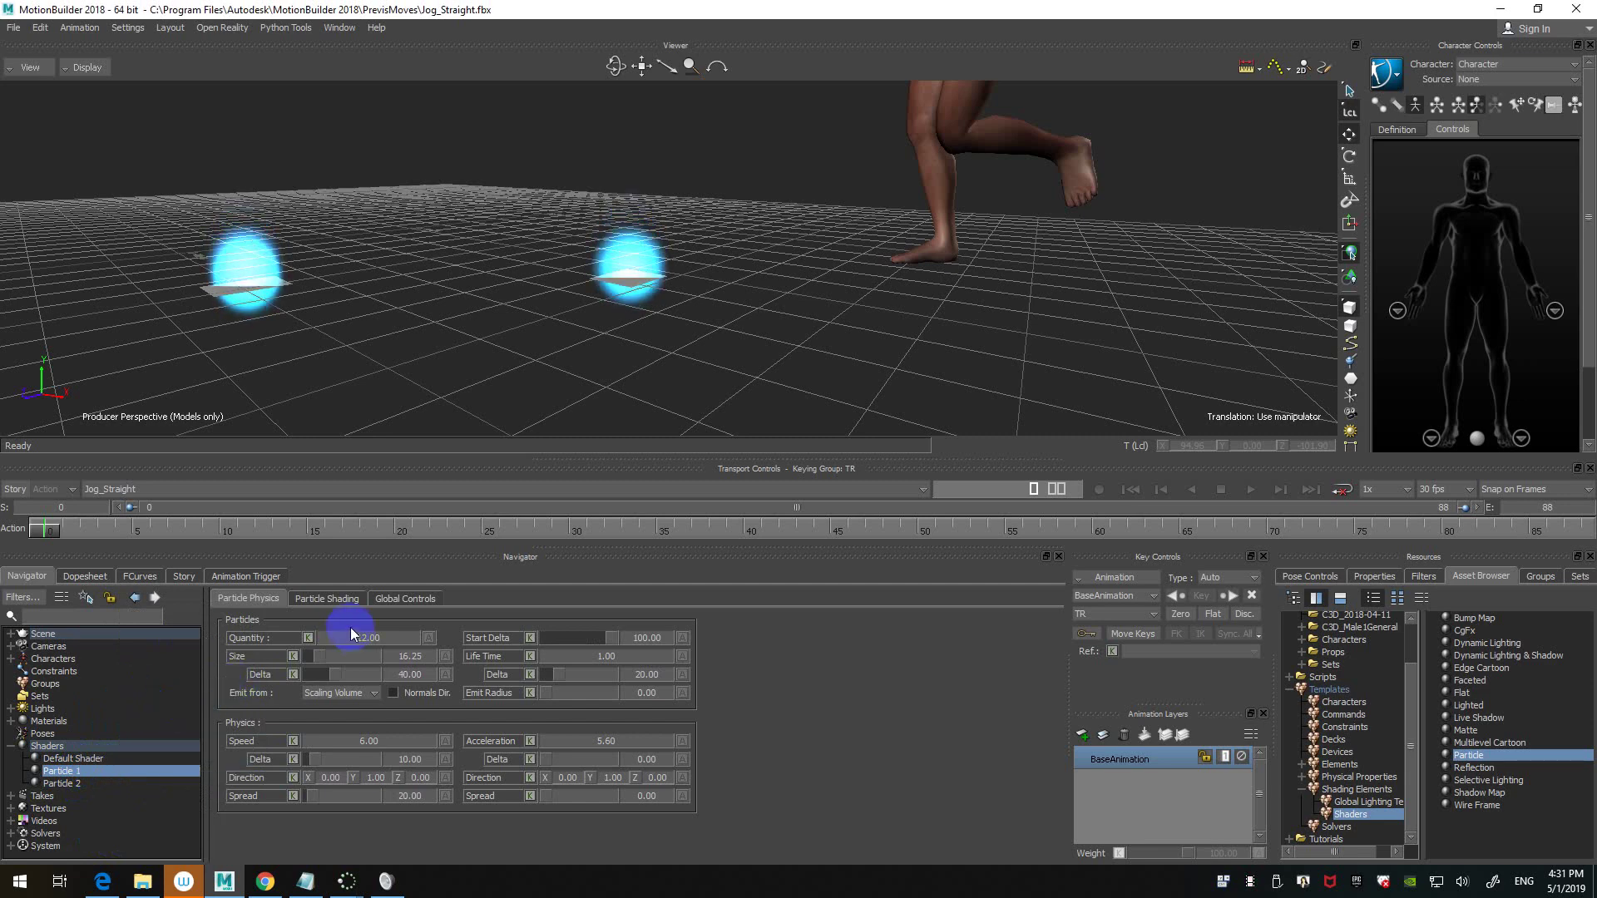
- Play the jog animation and examine Particle 1's global Play Mode, Repeat and Start Delay settings
left_click(418, 599)
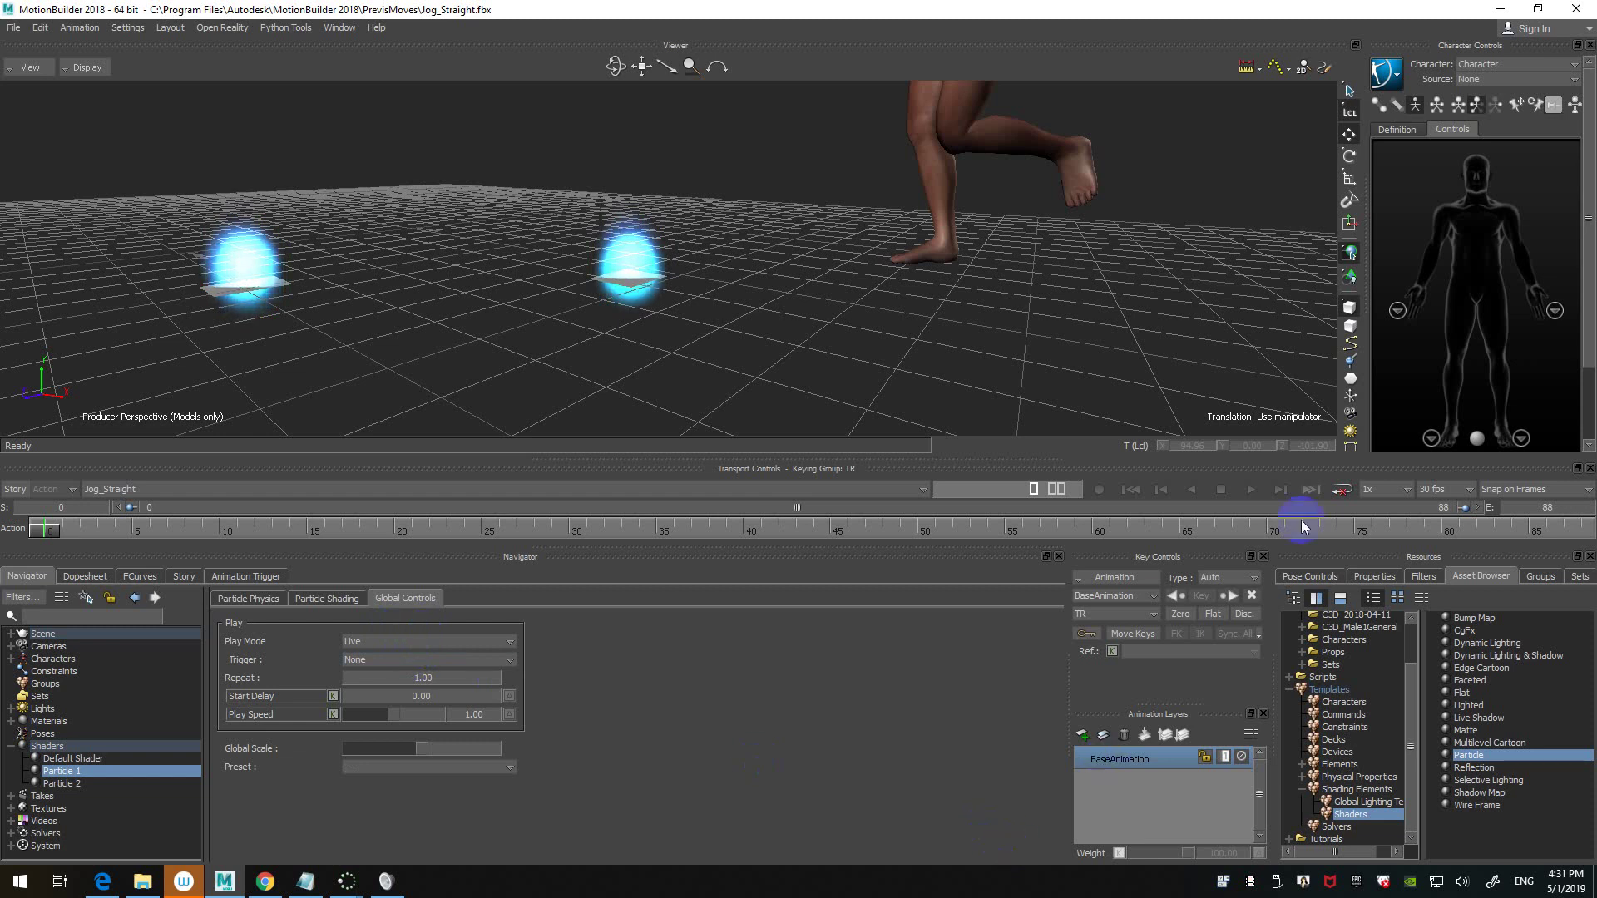
left_click(1253, 491)
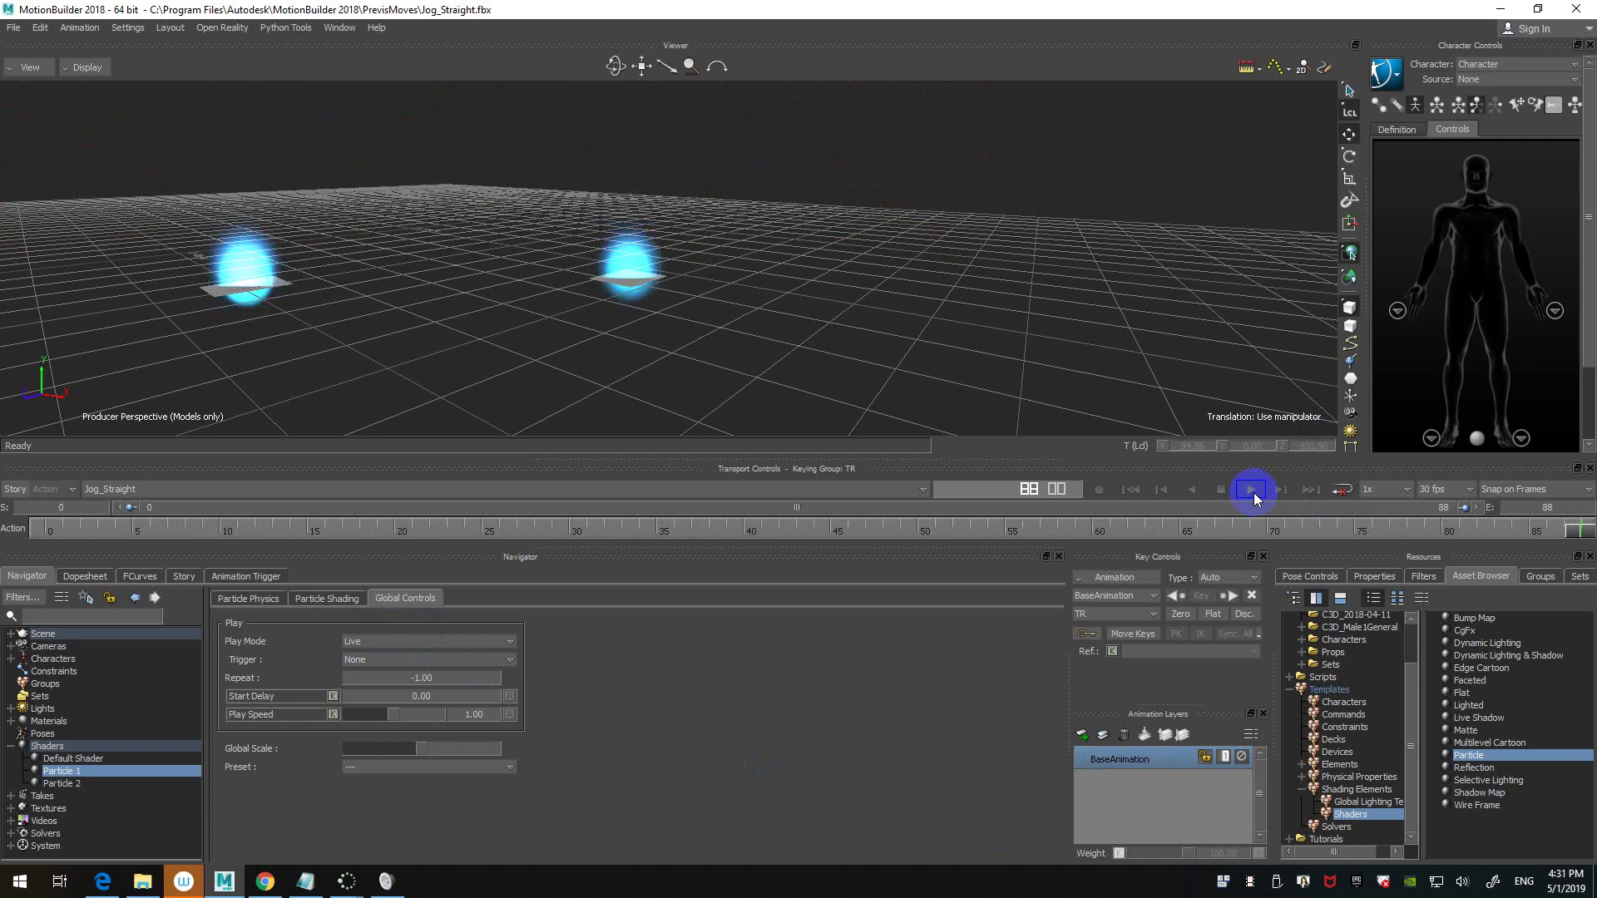
left_click(1254, 492)
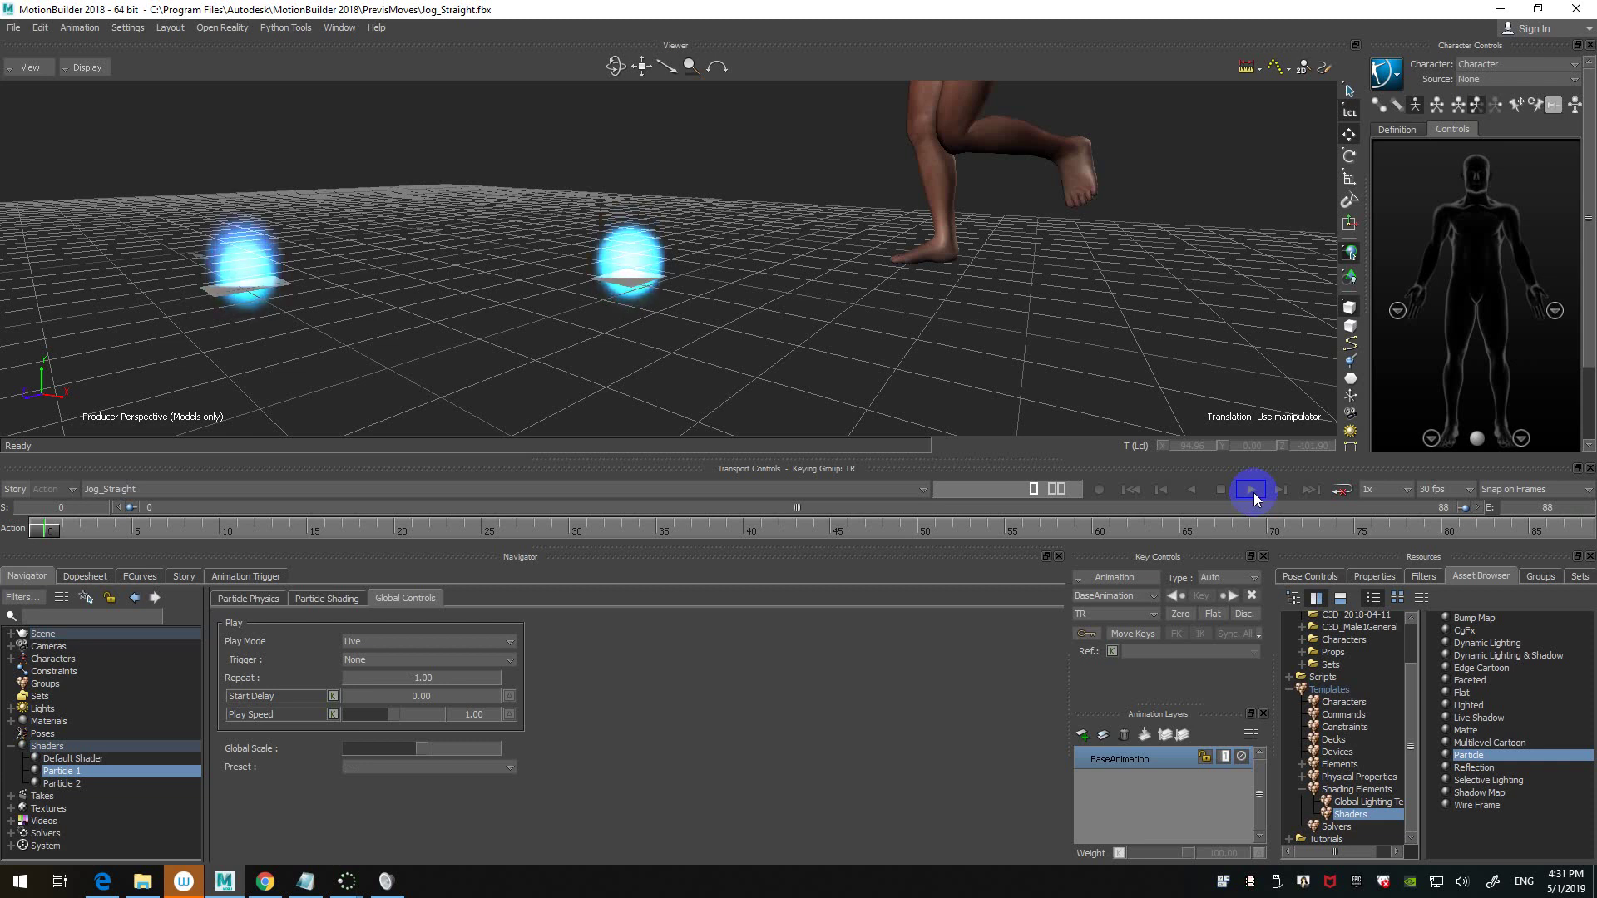
left_click(485, 642)
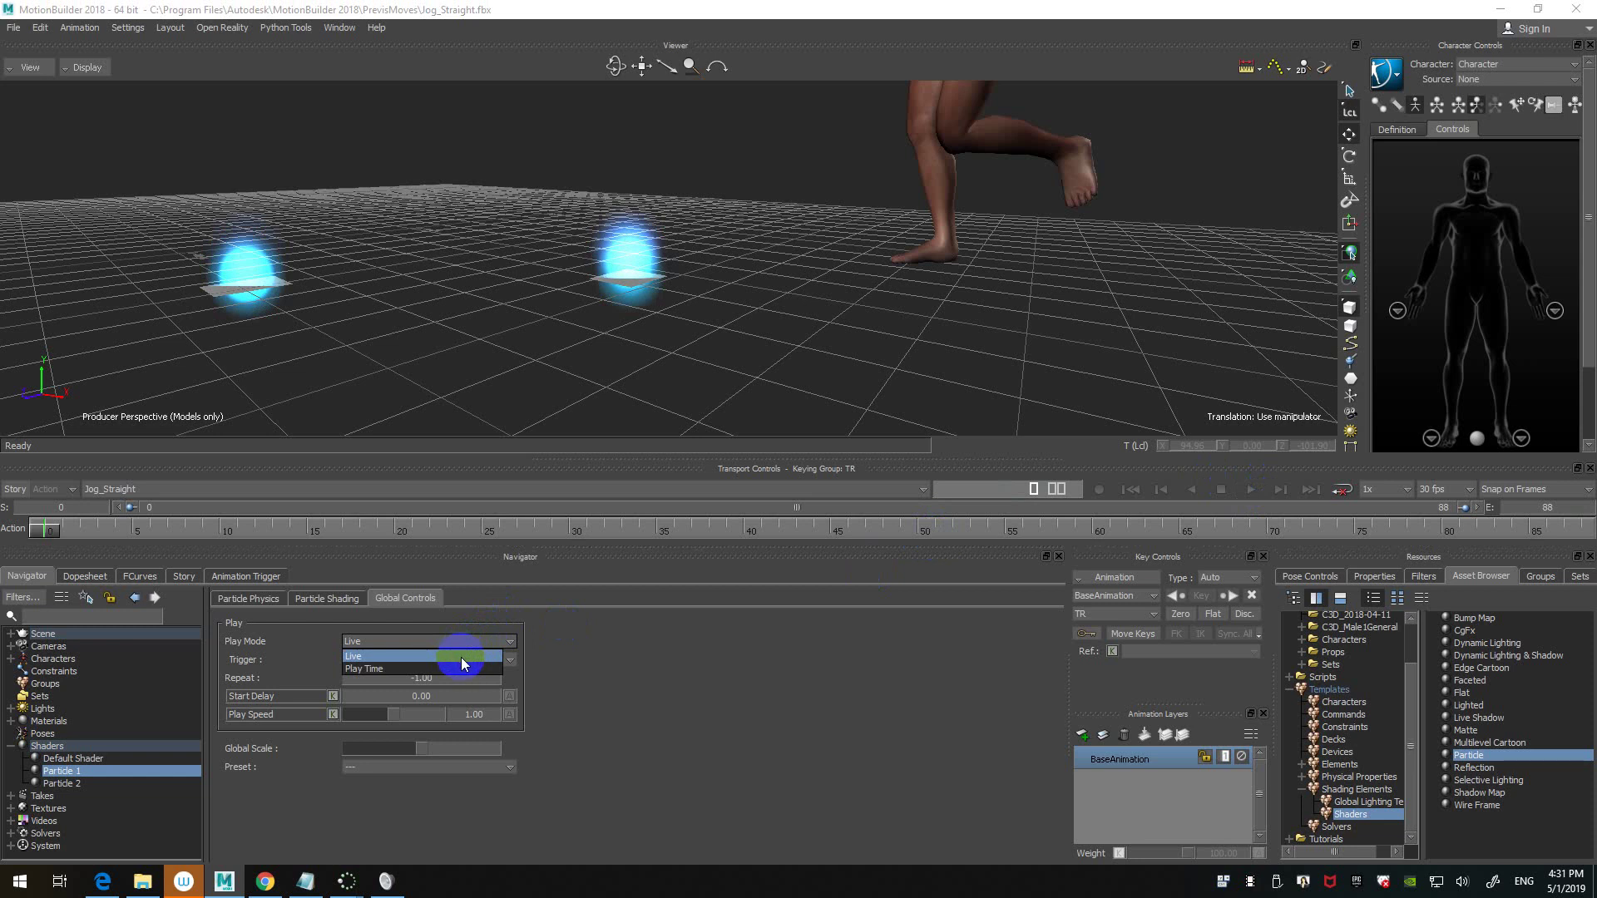
left_click(468, 662)
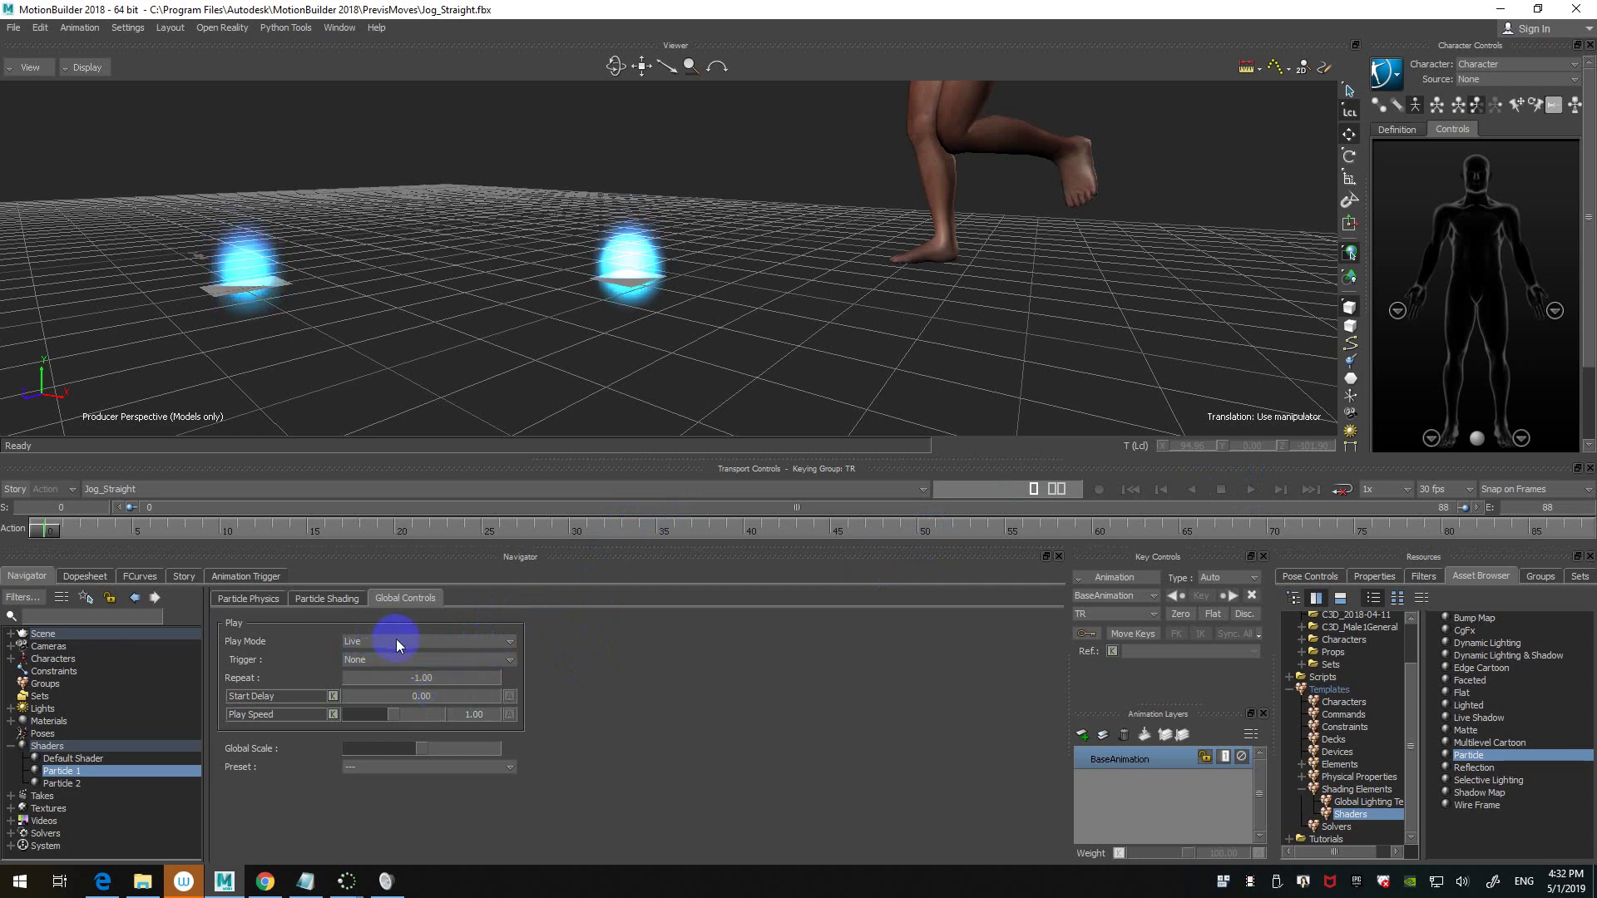
left_click(431, 677)
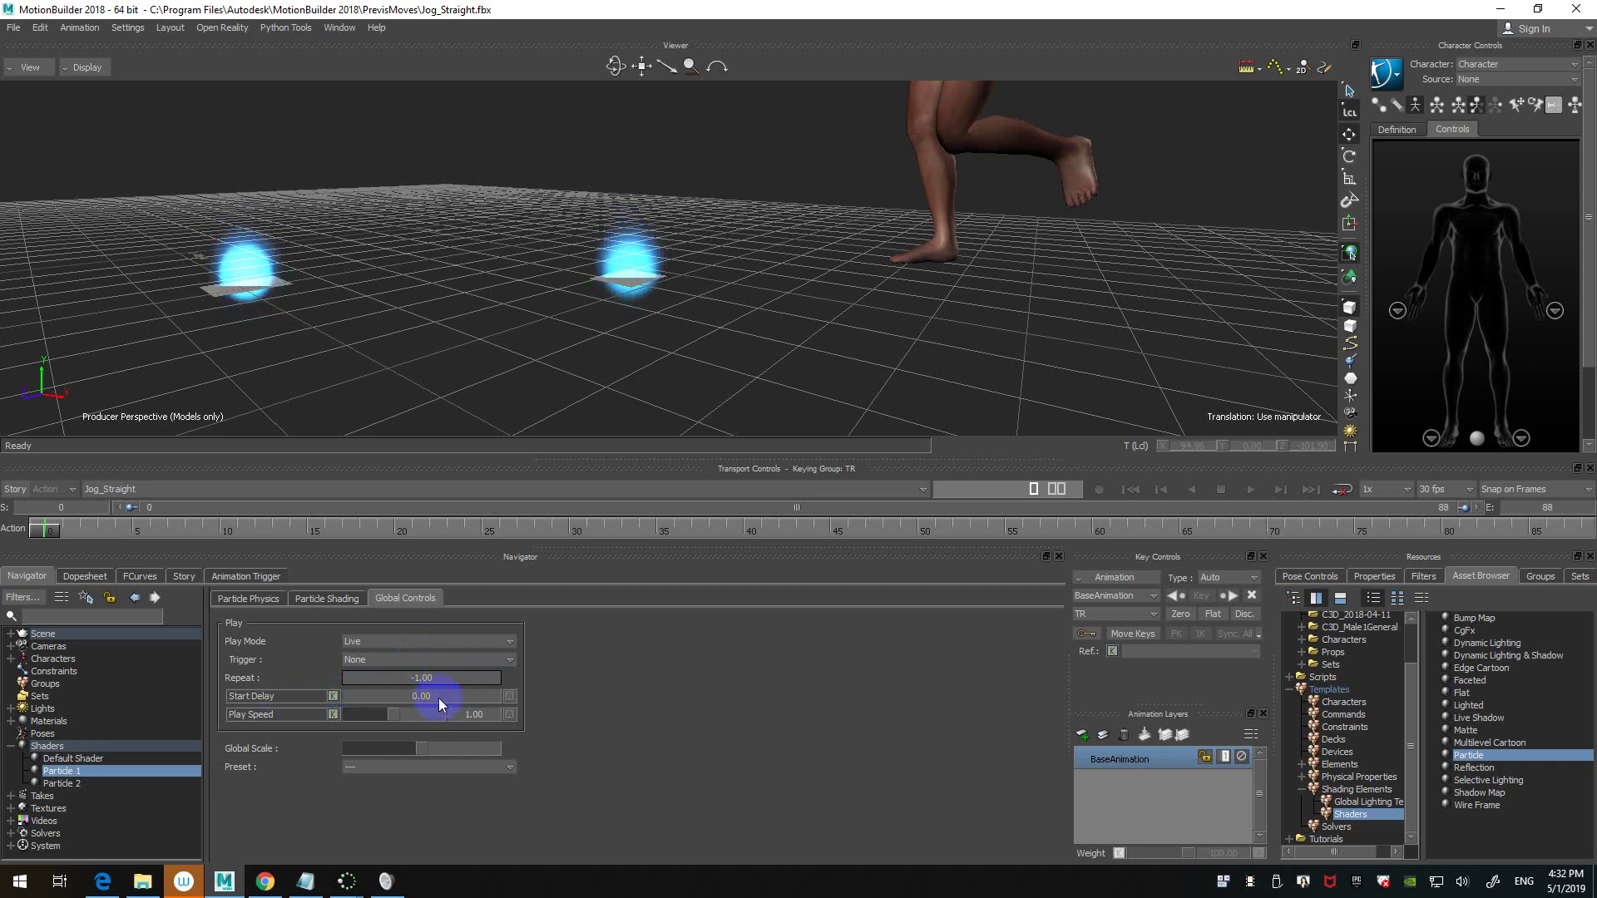
left_click(438, 696)
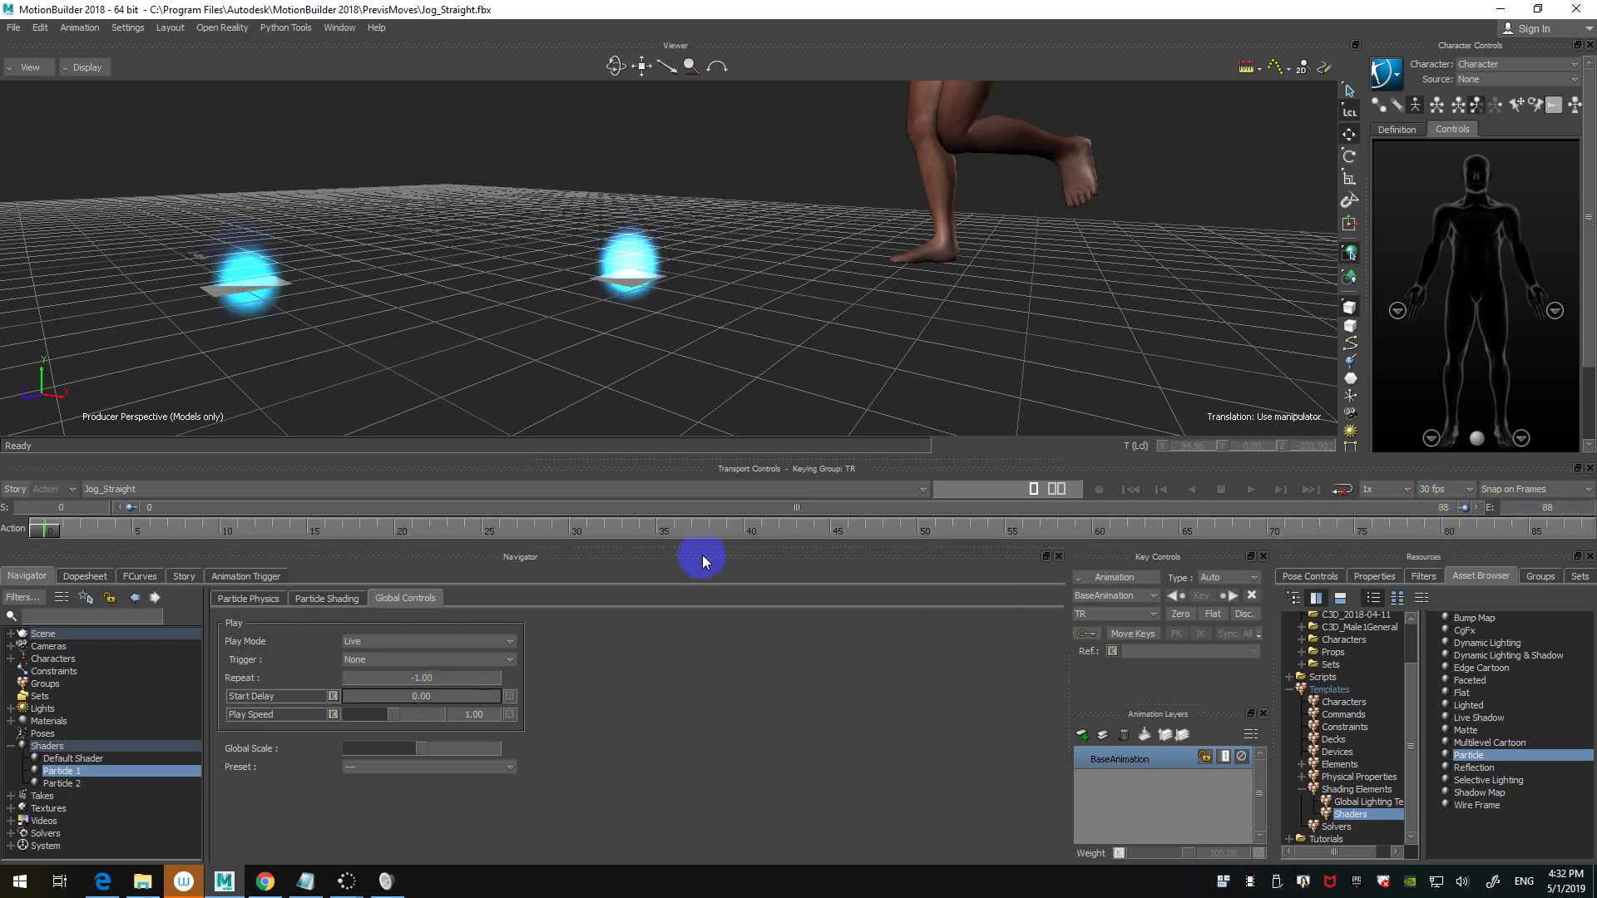
- Show the timeline as timecode and scrub to 00:00:00:09, where the foot lands on the first plane
right_click(958, 522)
mouse_move(1066, 761)
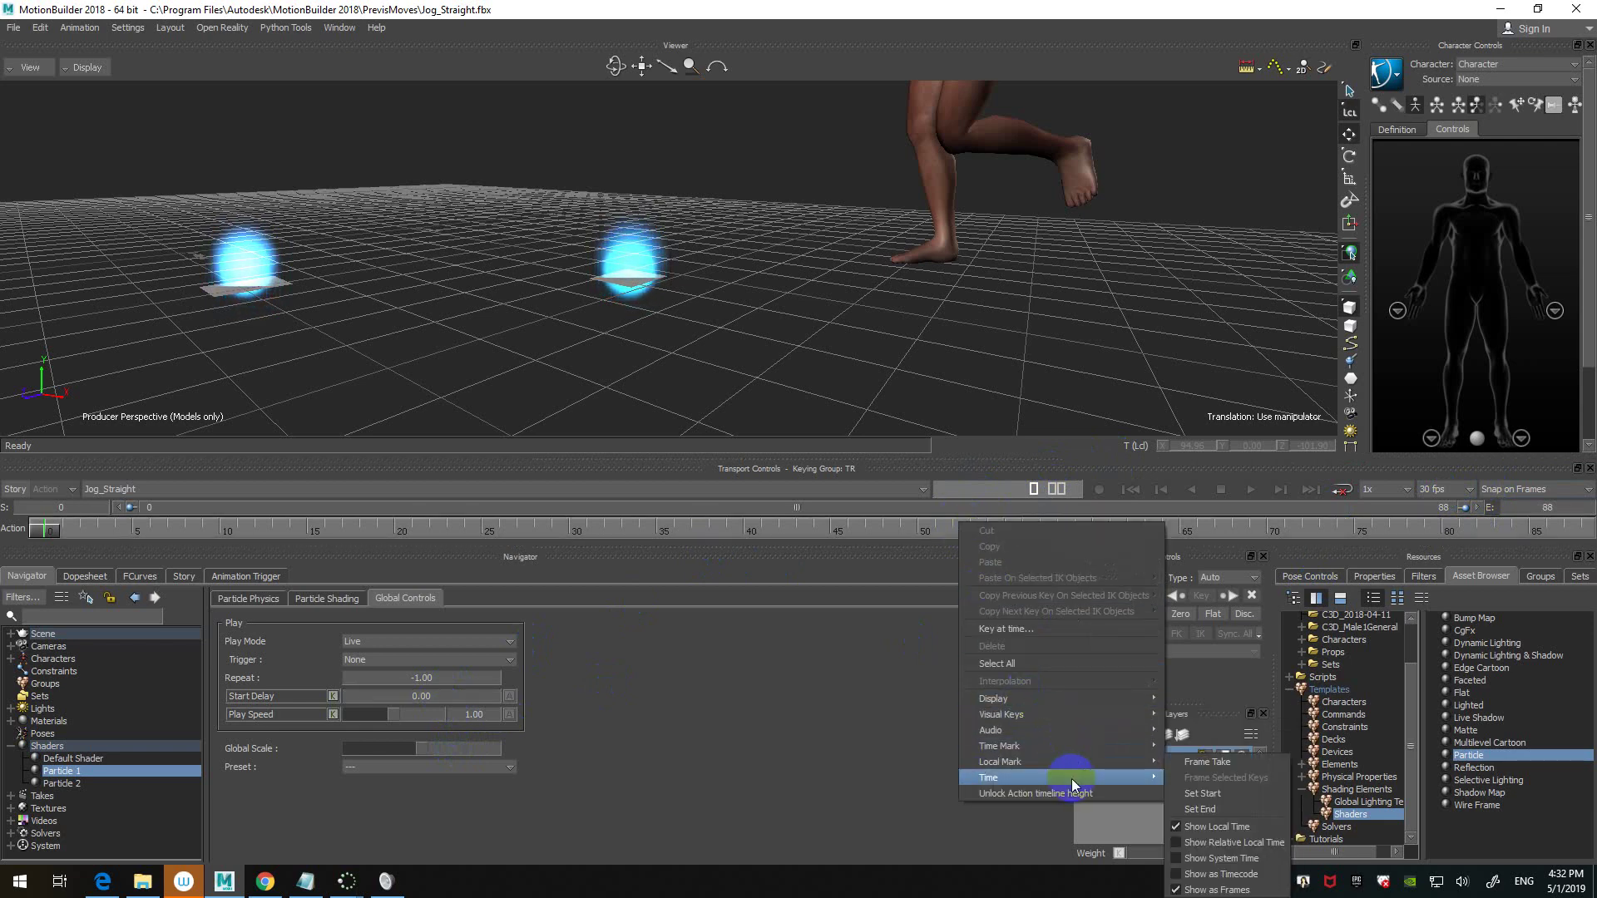
left_click(1254, 875)
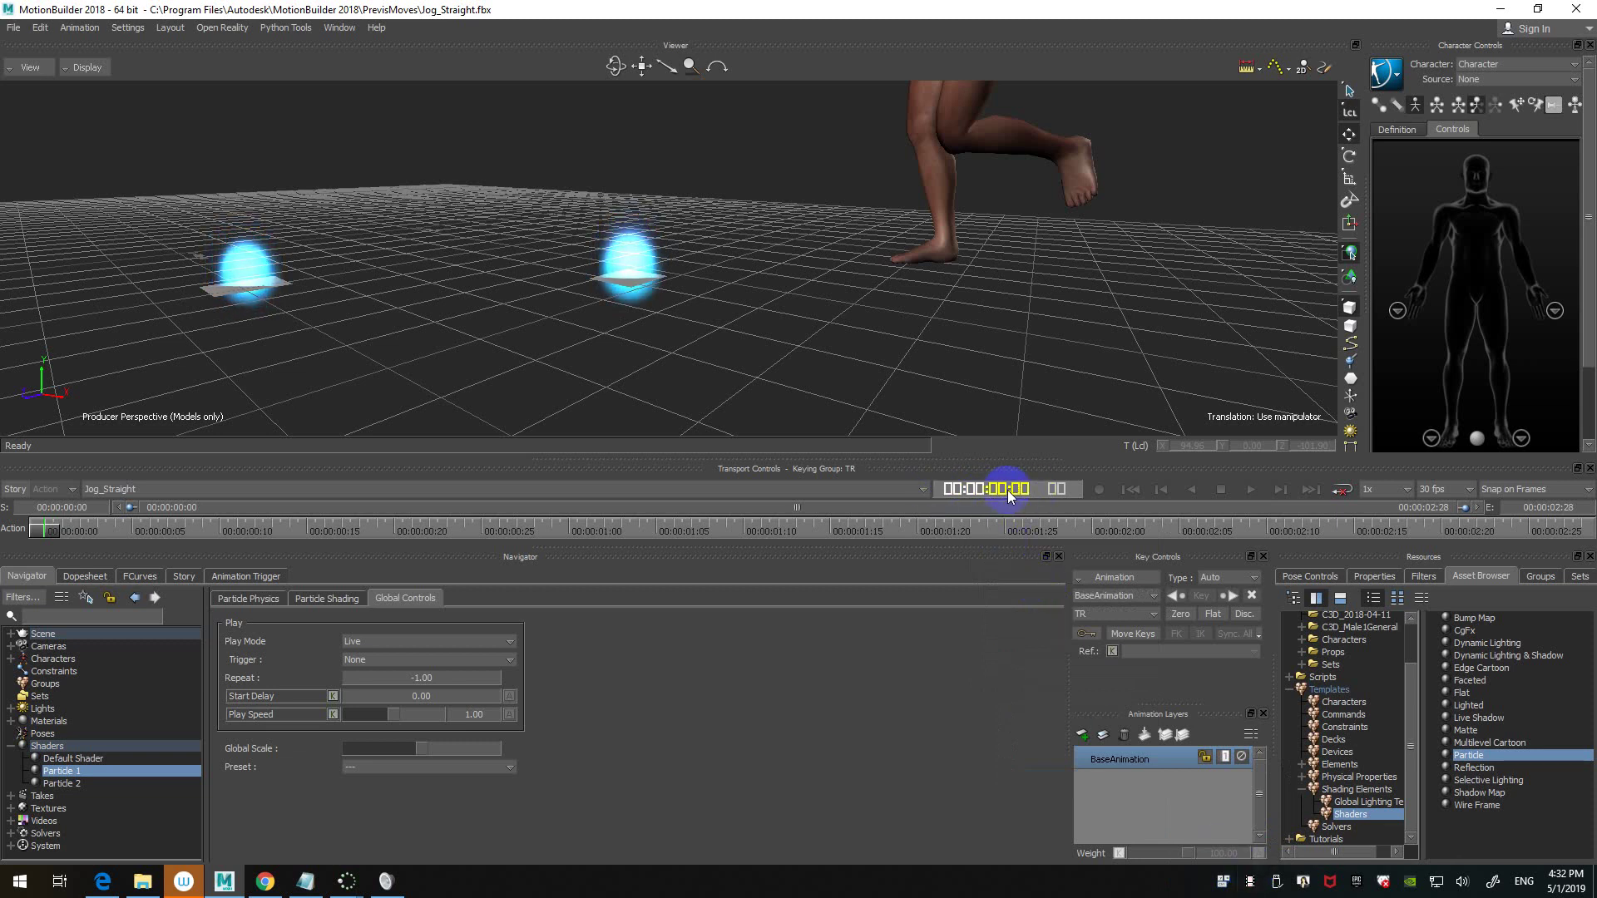
left_click_drag(46, 533, 207, 535)
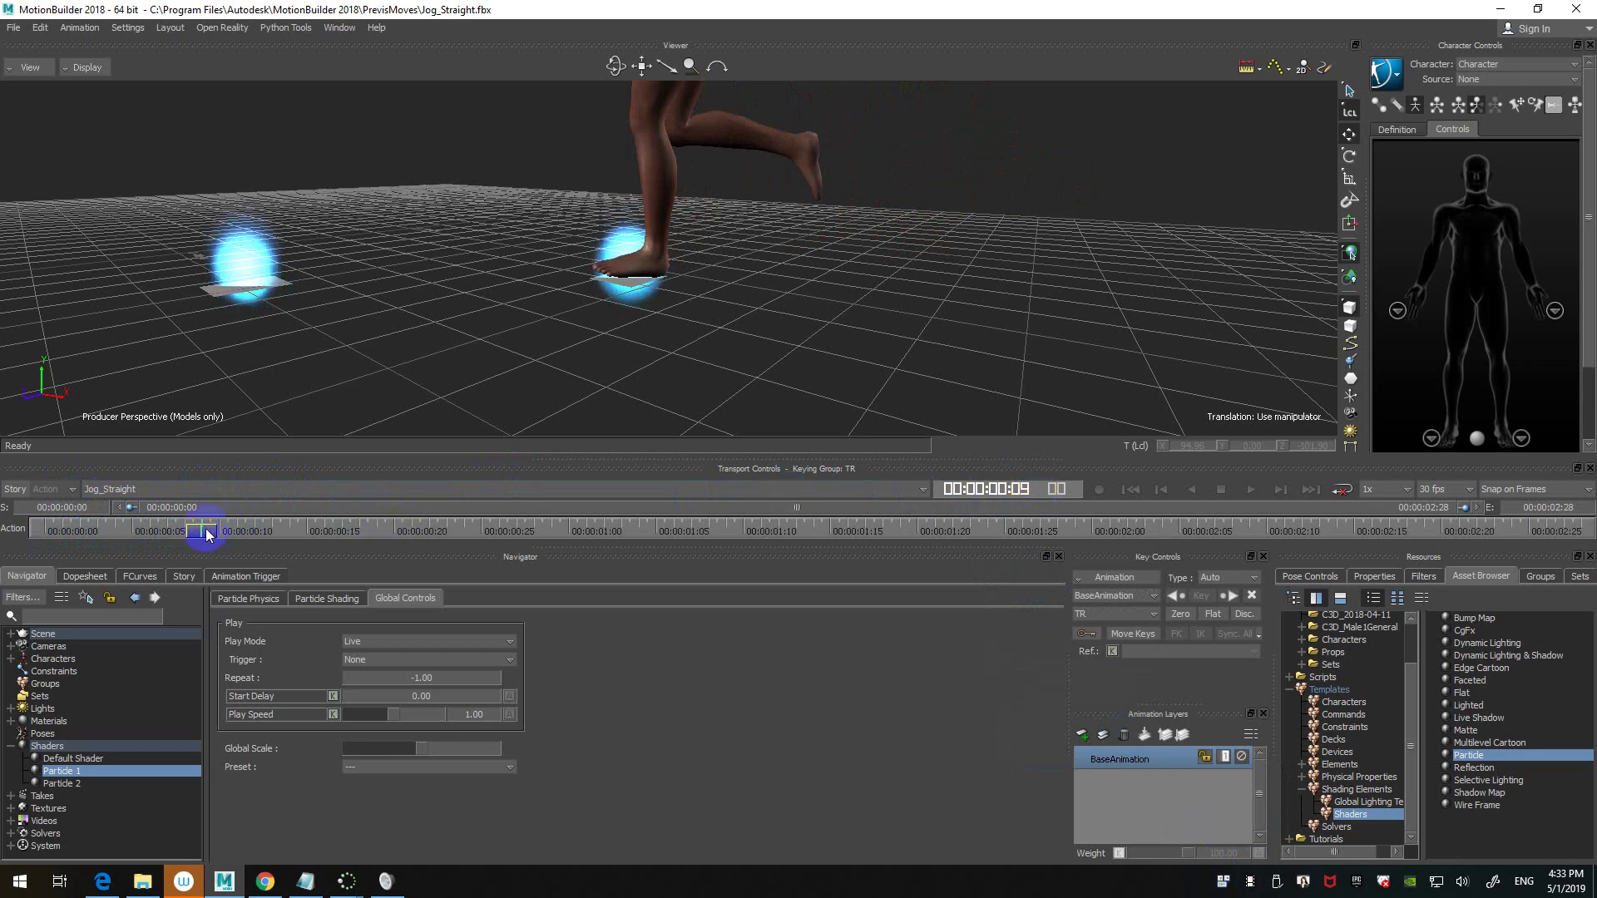
left_click_drag(206, 527, 208, 531)
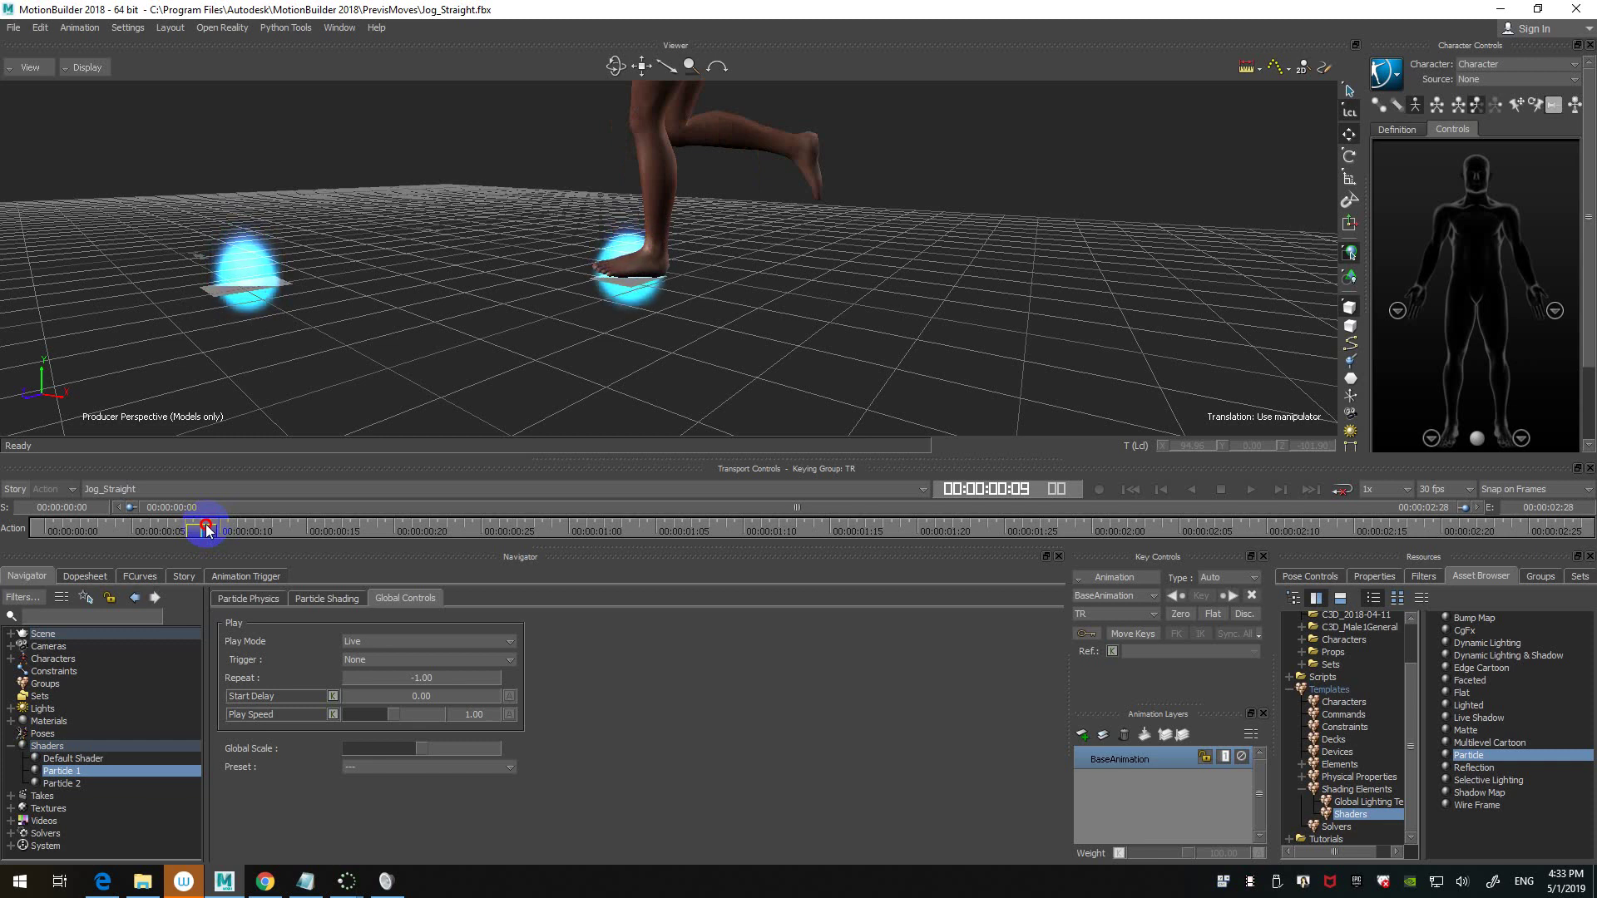
- Set Particle 1's Play Mode to Play Time and its Start Delay to 0.09
left_click(87, 772)
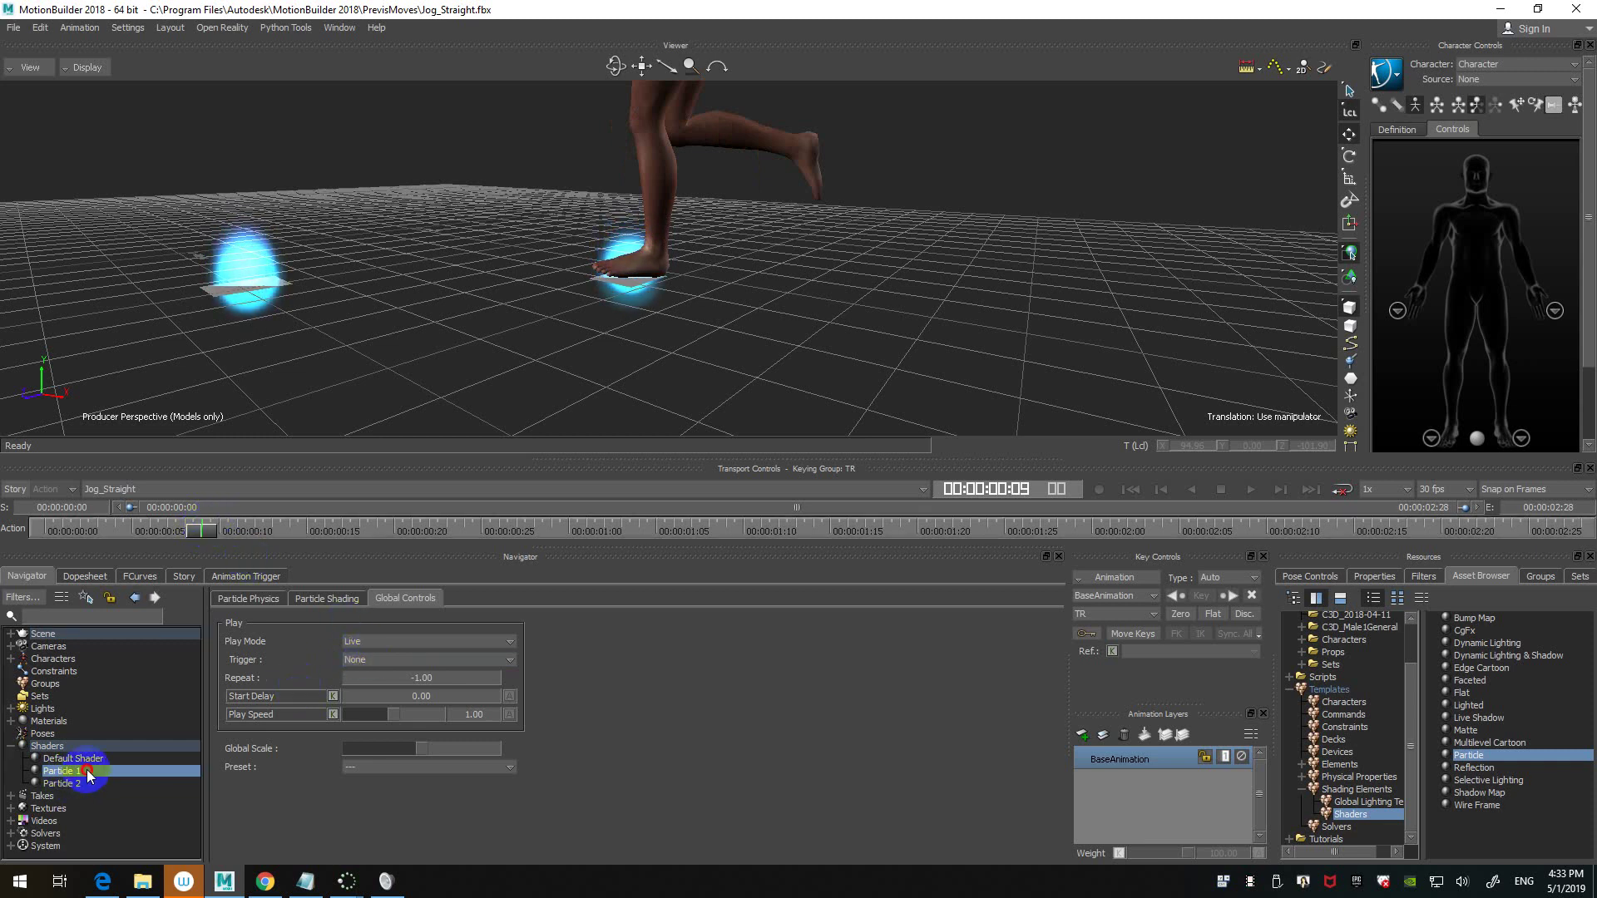
left_click(447, 637)
left_click(398, 667)
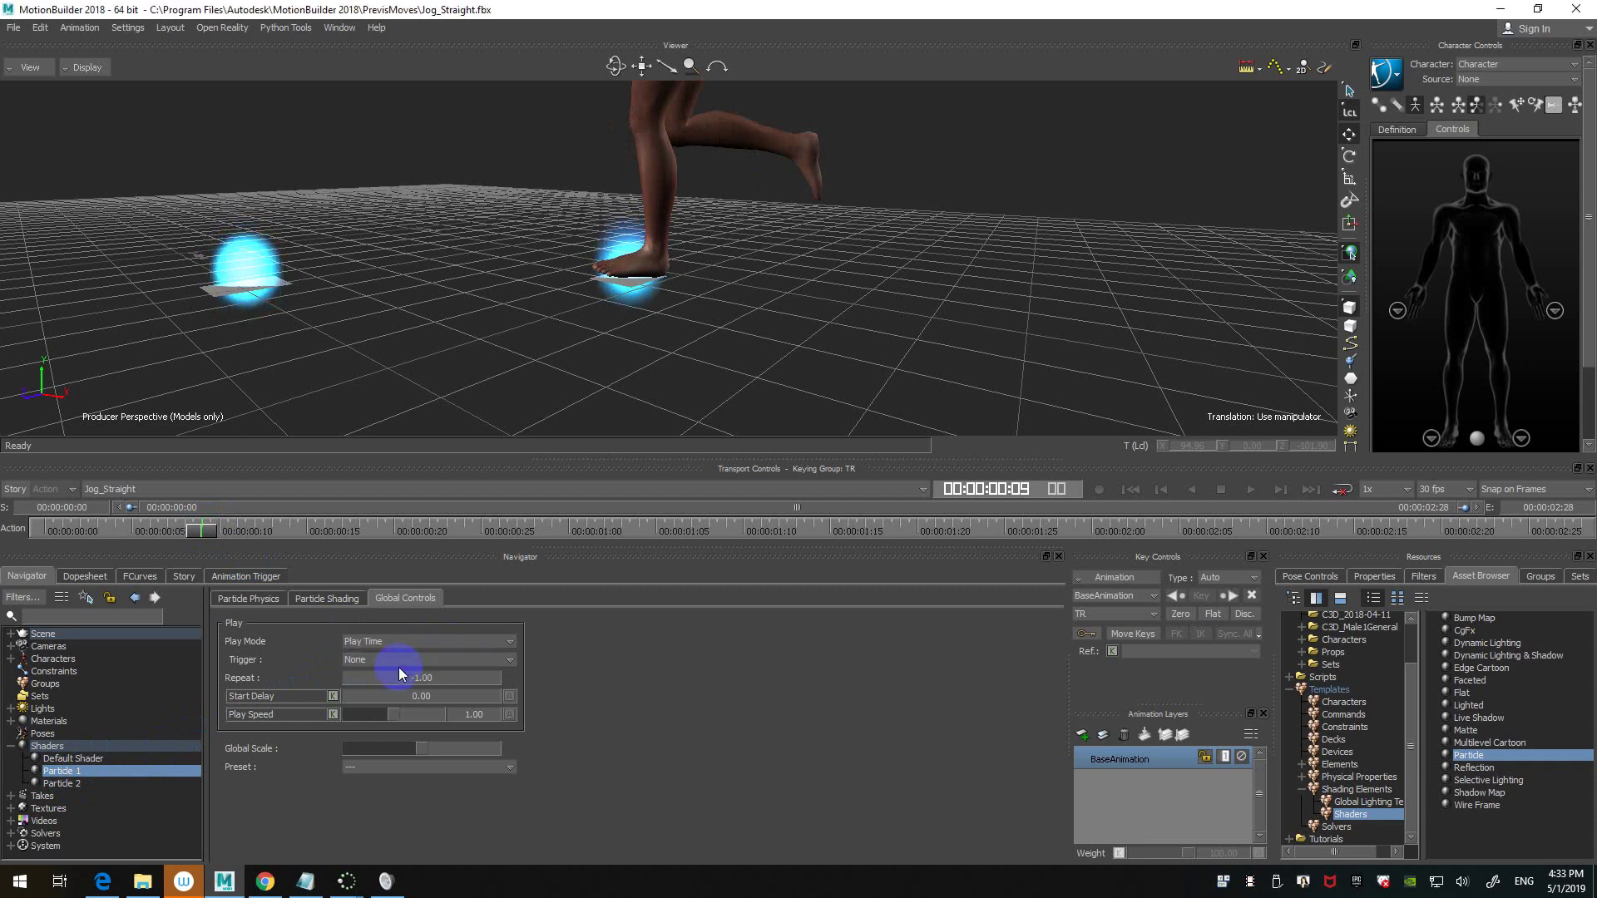
double_click(438, 696)
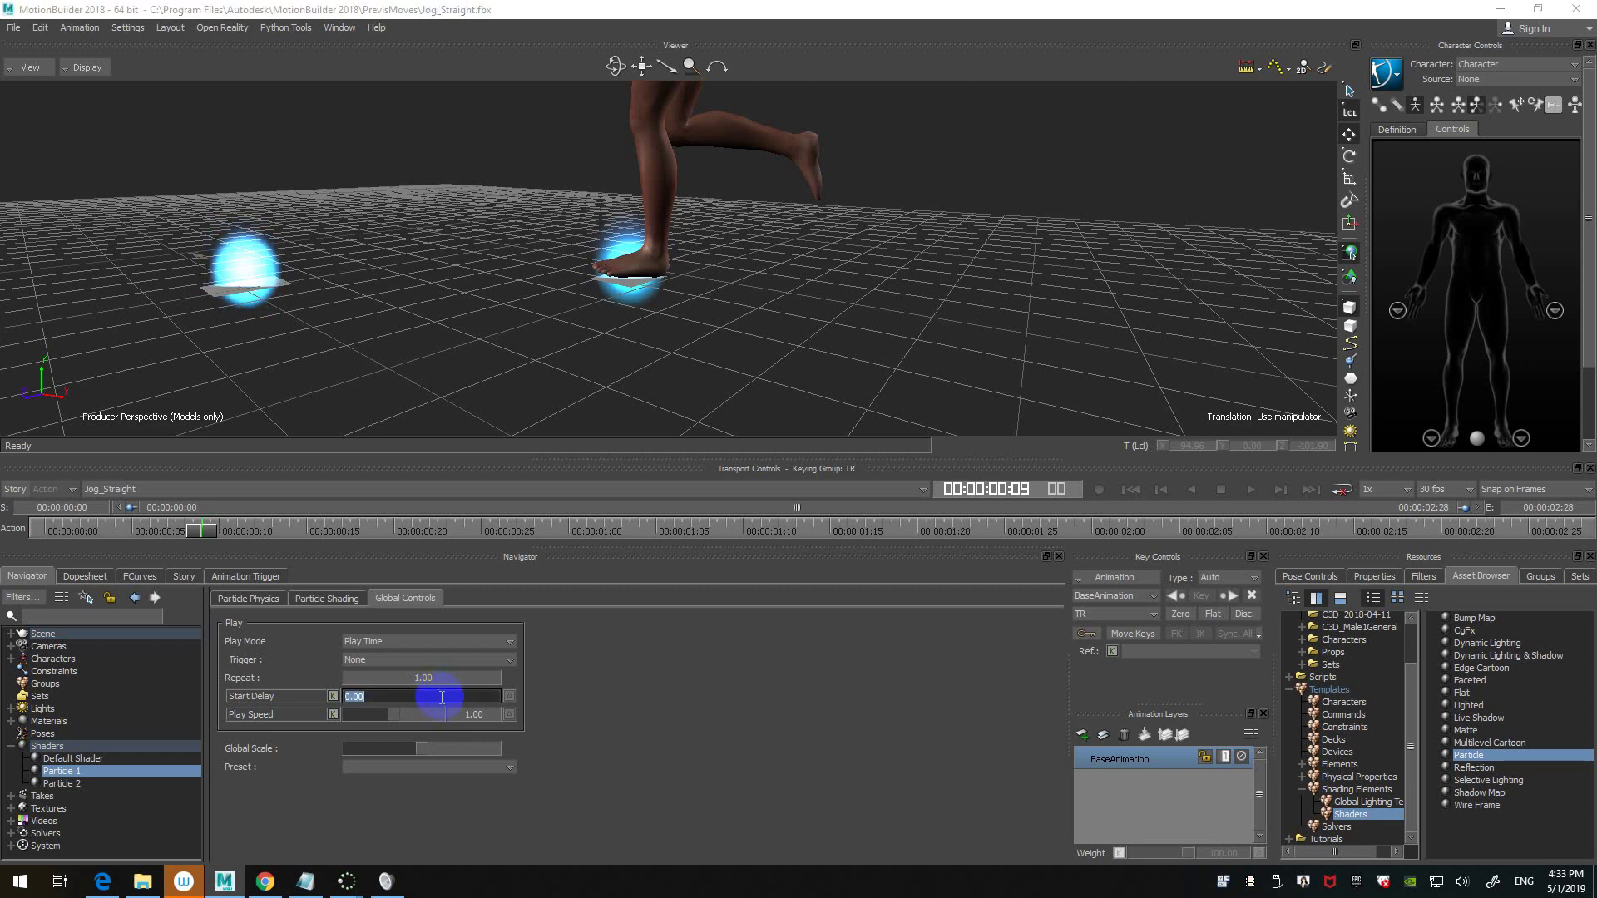
type("0.09")
key("Return")
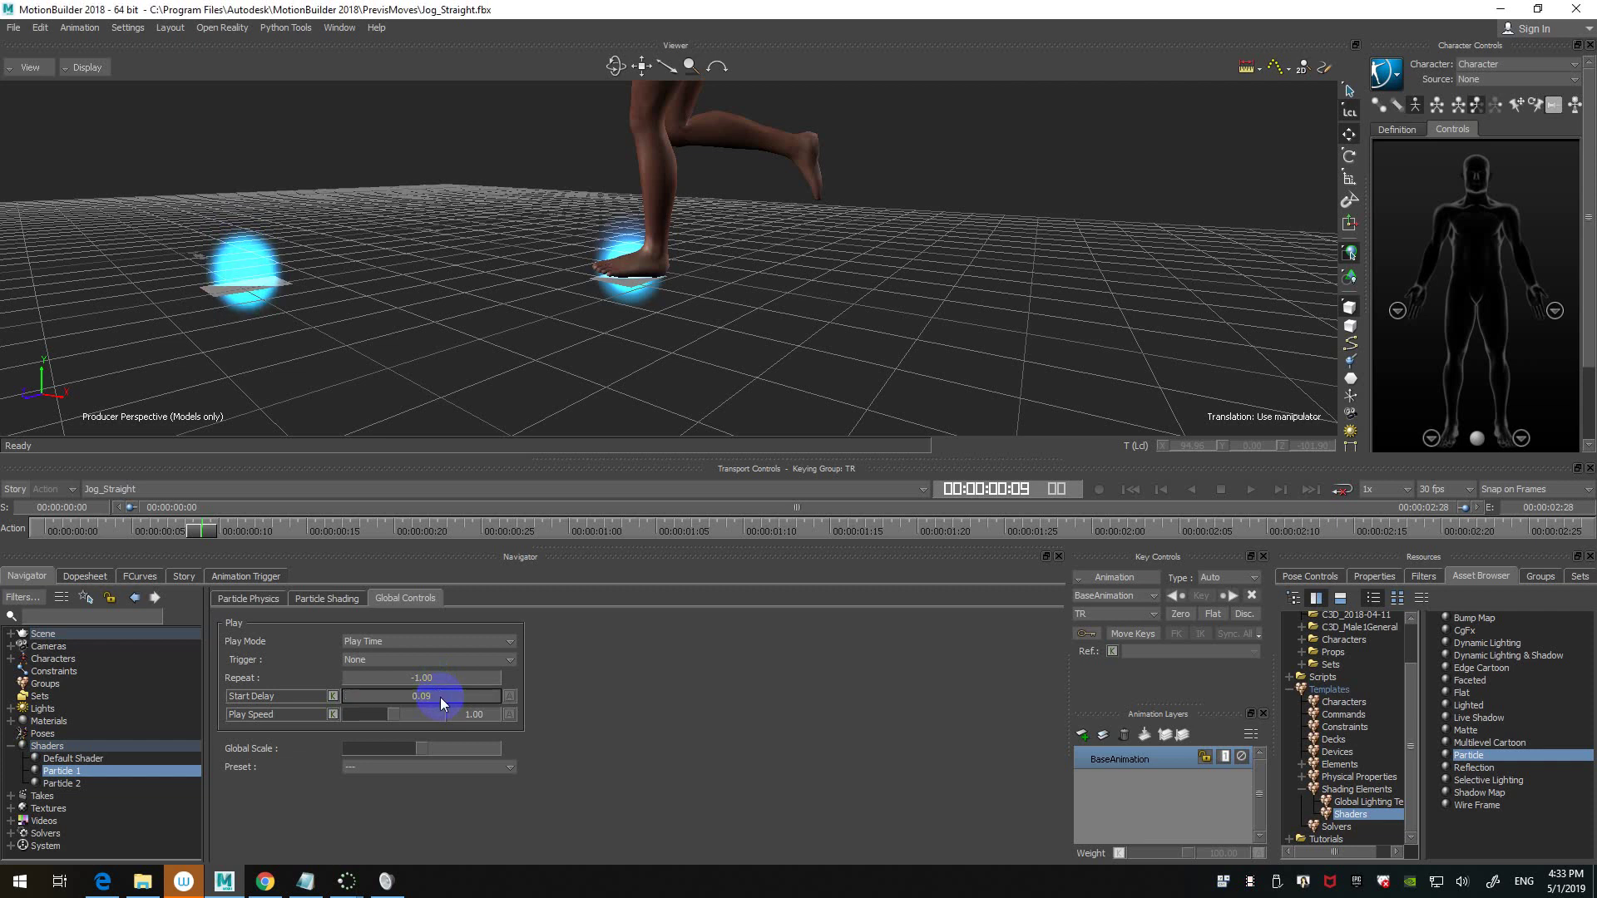
- Set Particle 1's Repeat to 1.00
left_click(446, 676)
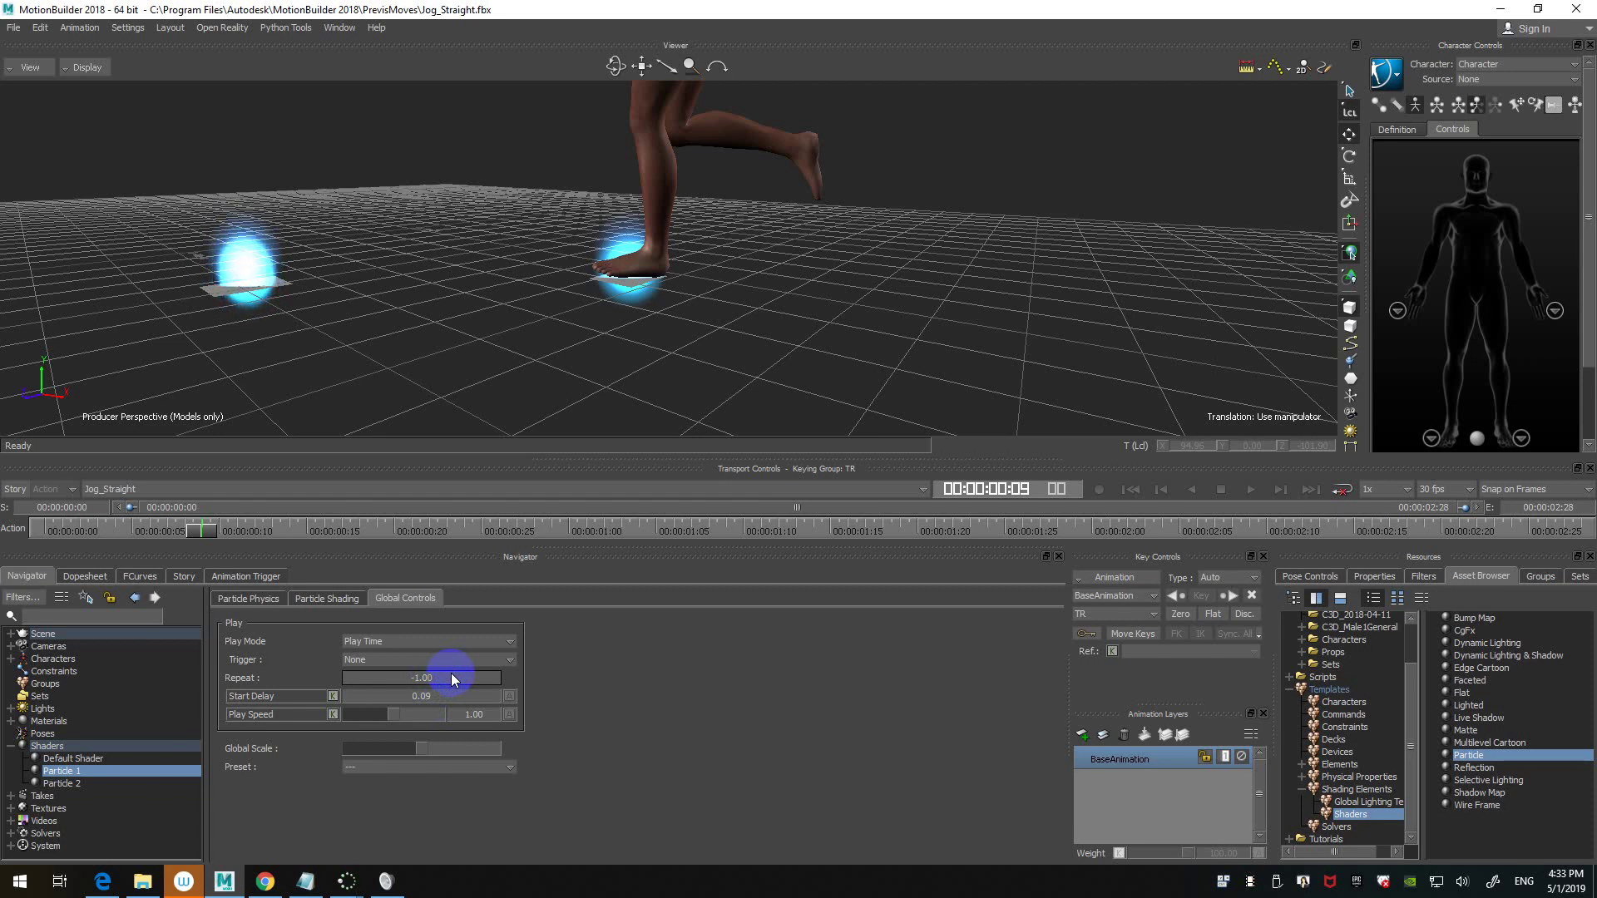
double_click(451, 674)
type("1")
key("Return")
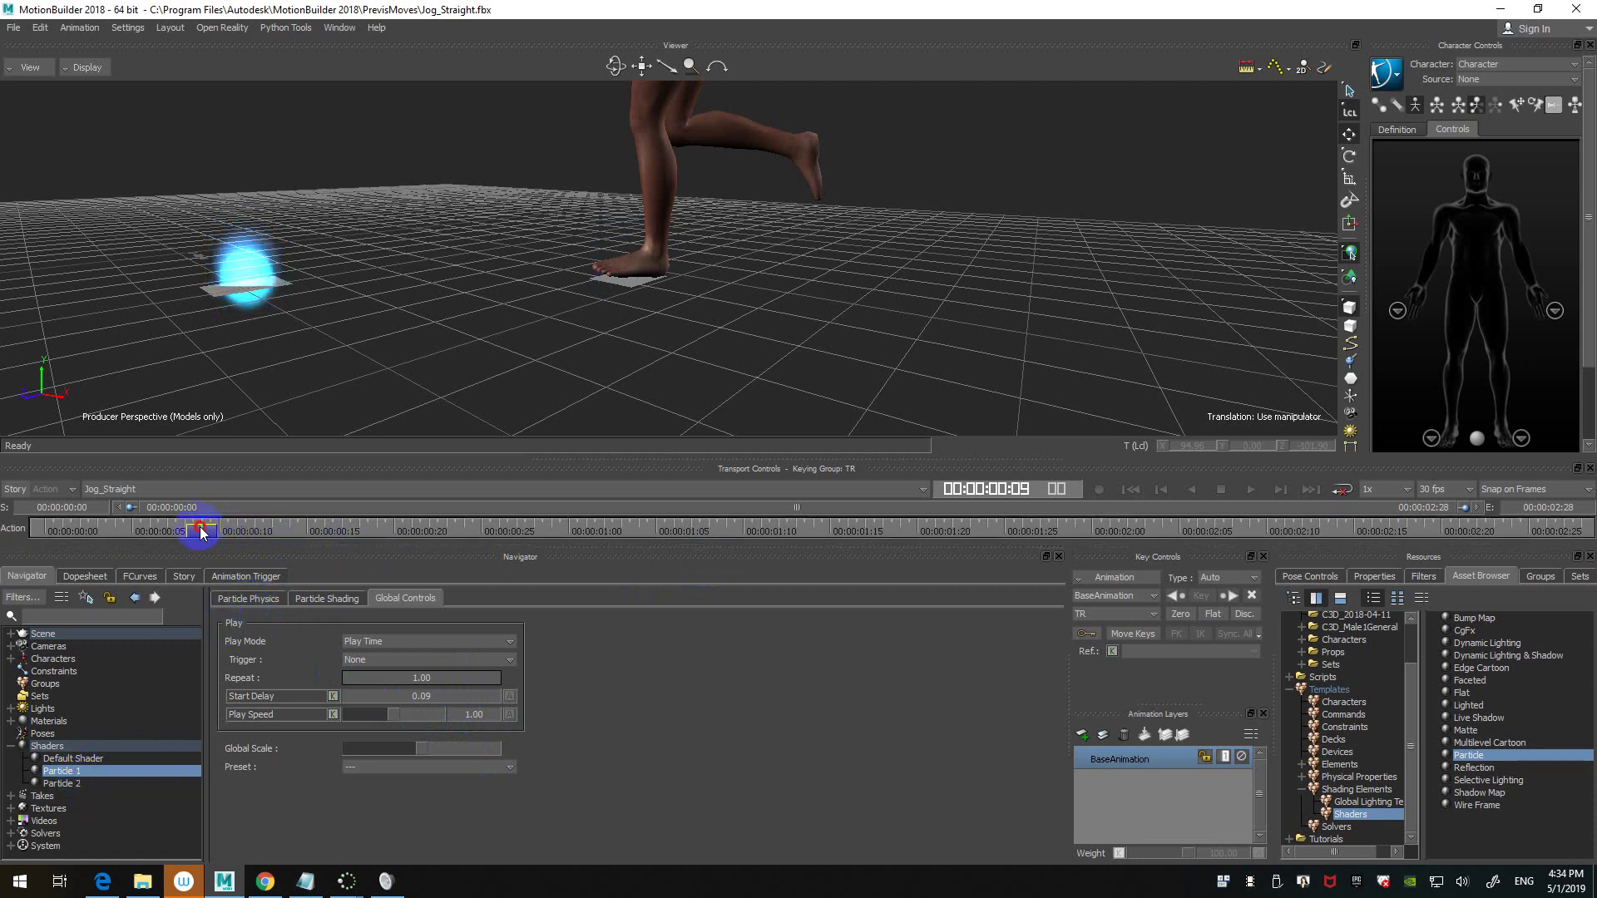
- Scrub to the footstep on the second plane and set Particle 2 to Play Time, Repeat 1.00 and Start Delay 0.19
left_click_drag(201, 527, 373, 540)
left_click_drag(390, 534, 381, 536)
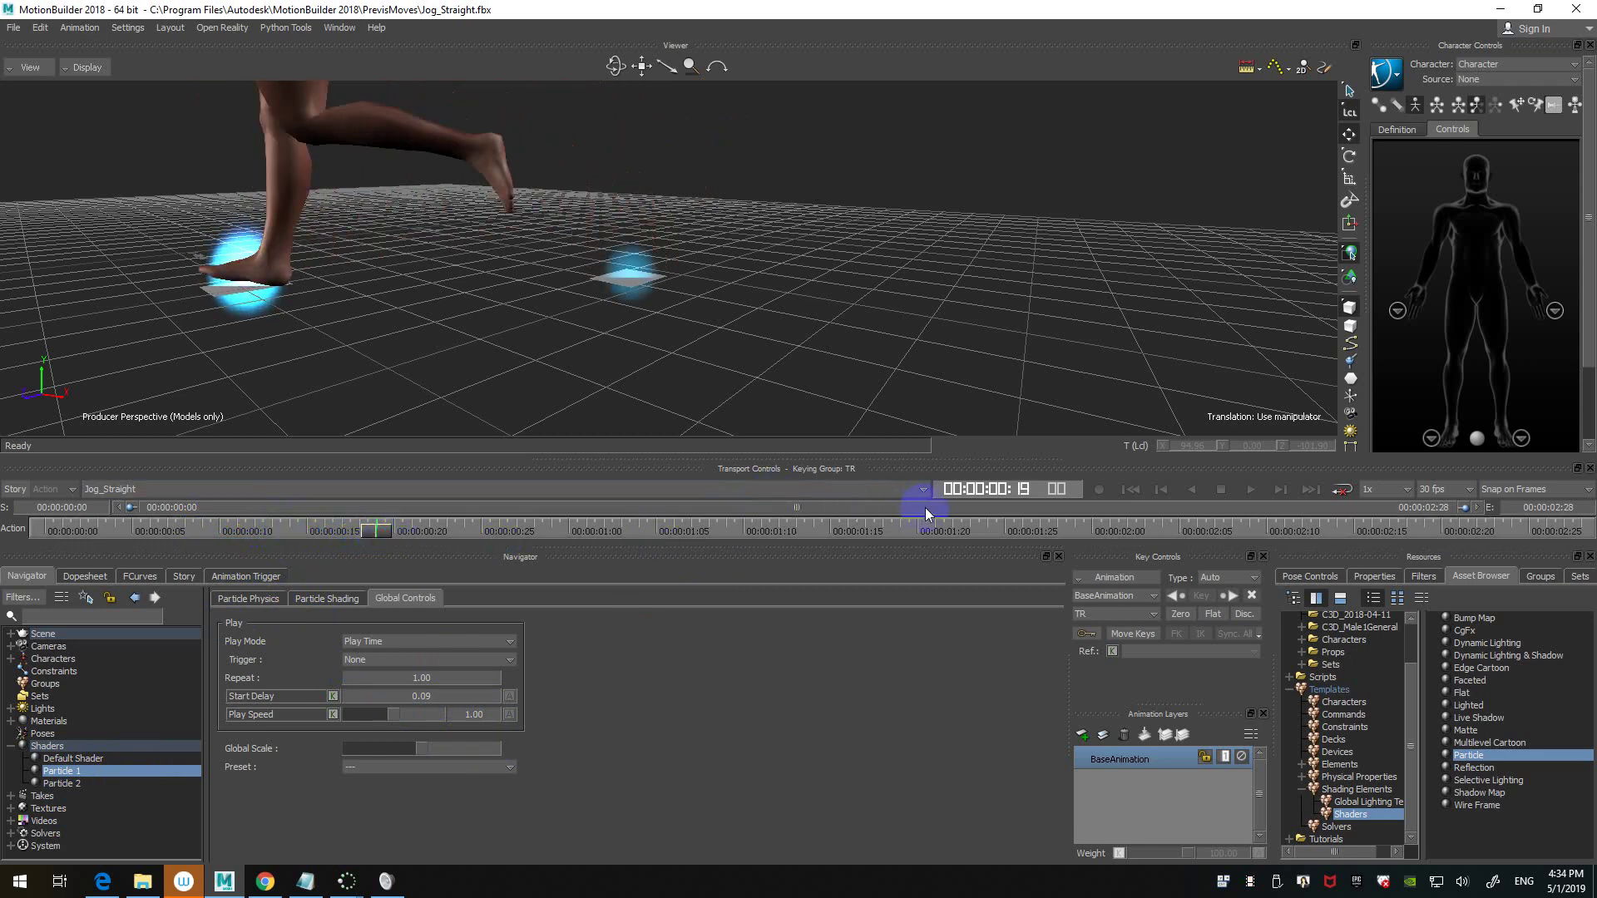
left_click(82, 781)
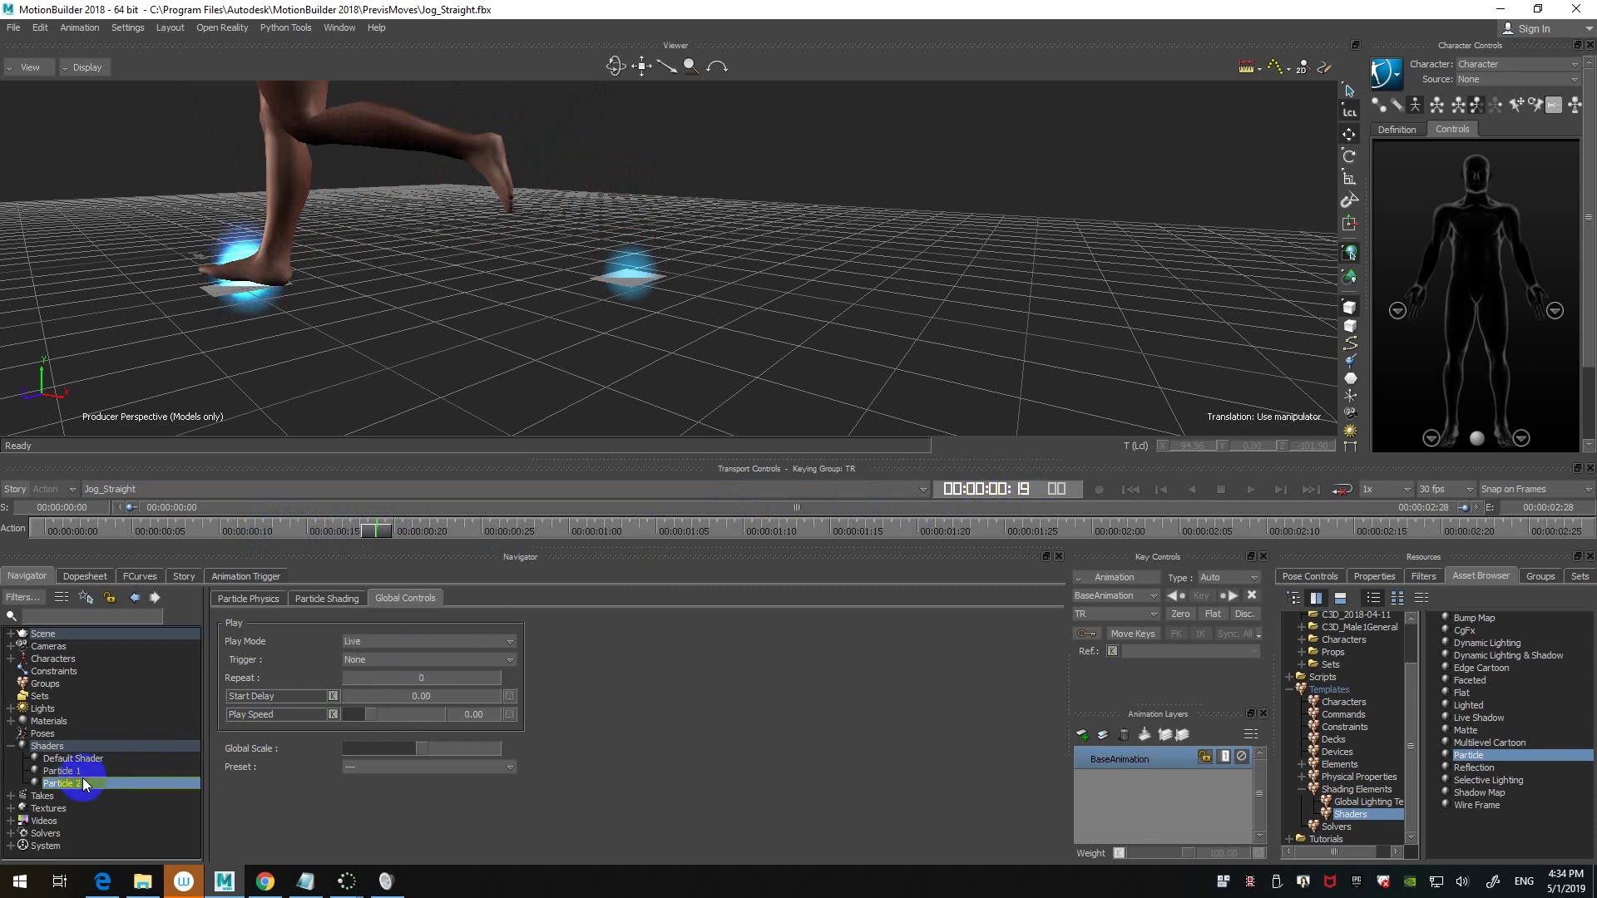
left_click(453, 642)
left_click(387, 670)
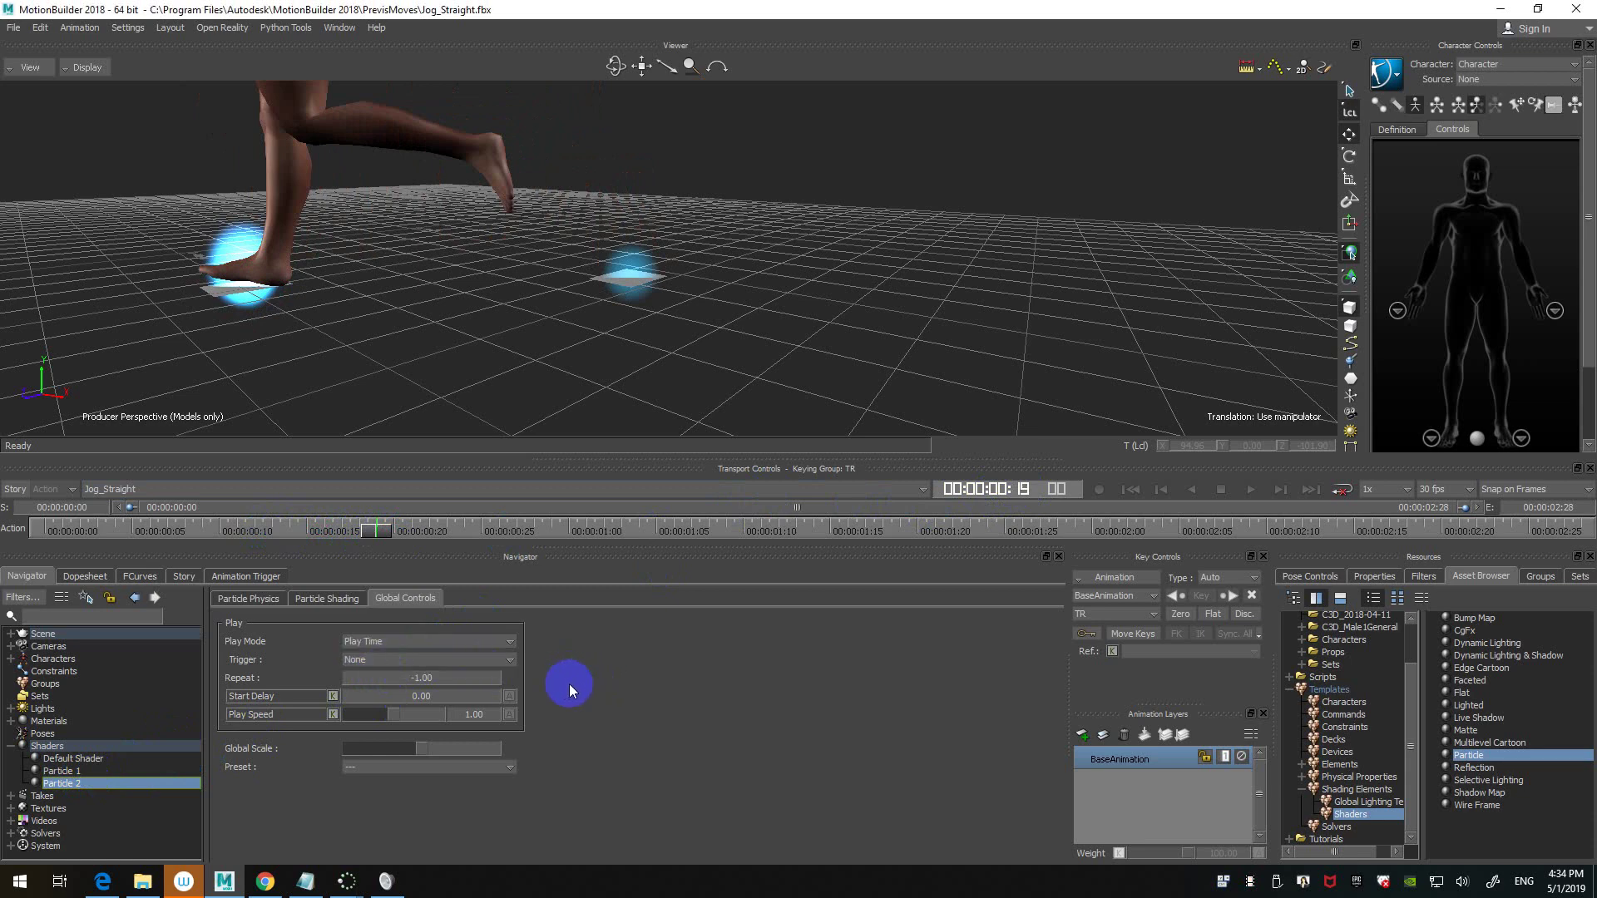
left_click(456, 681)
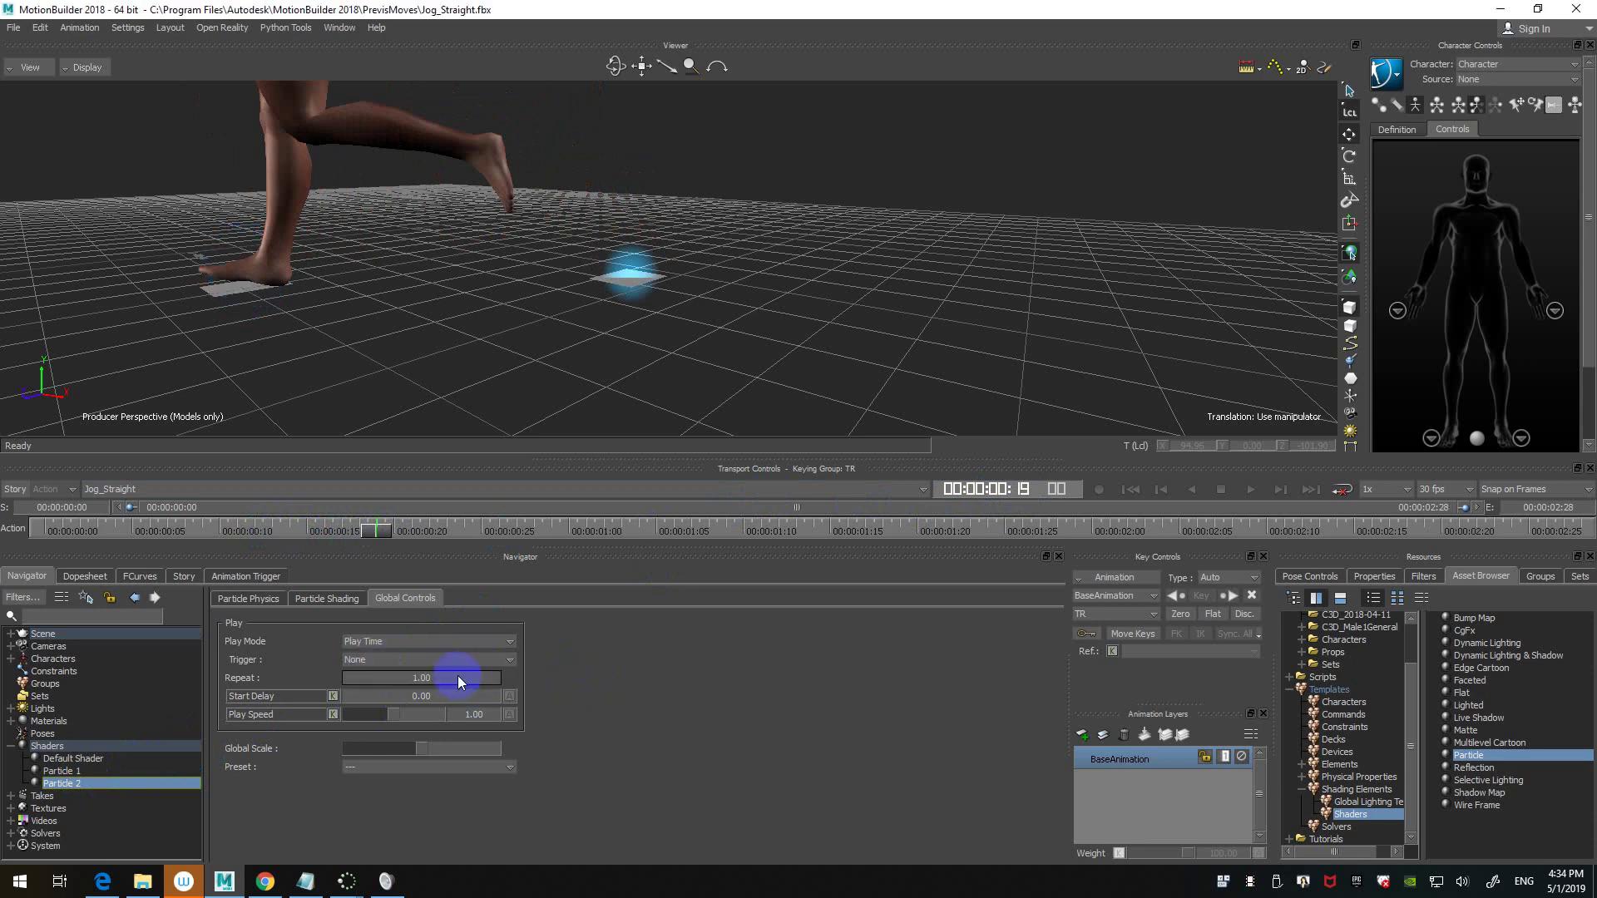
left_click(458, 694)
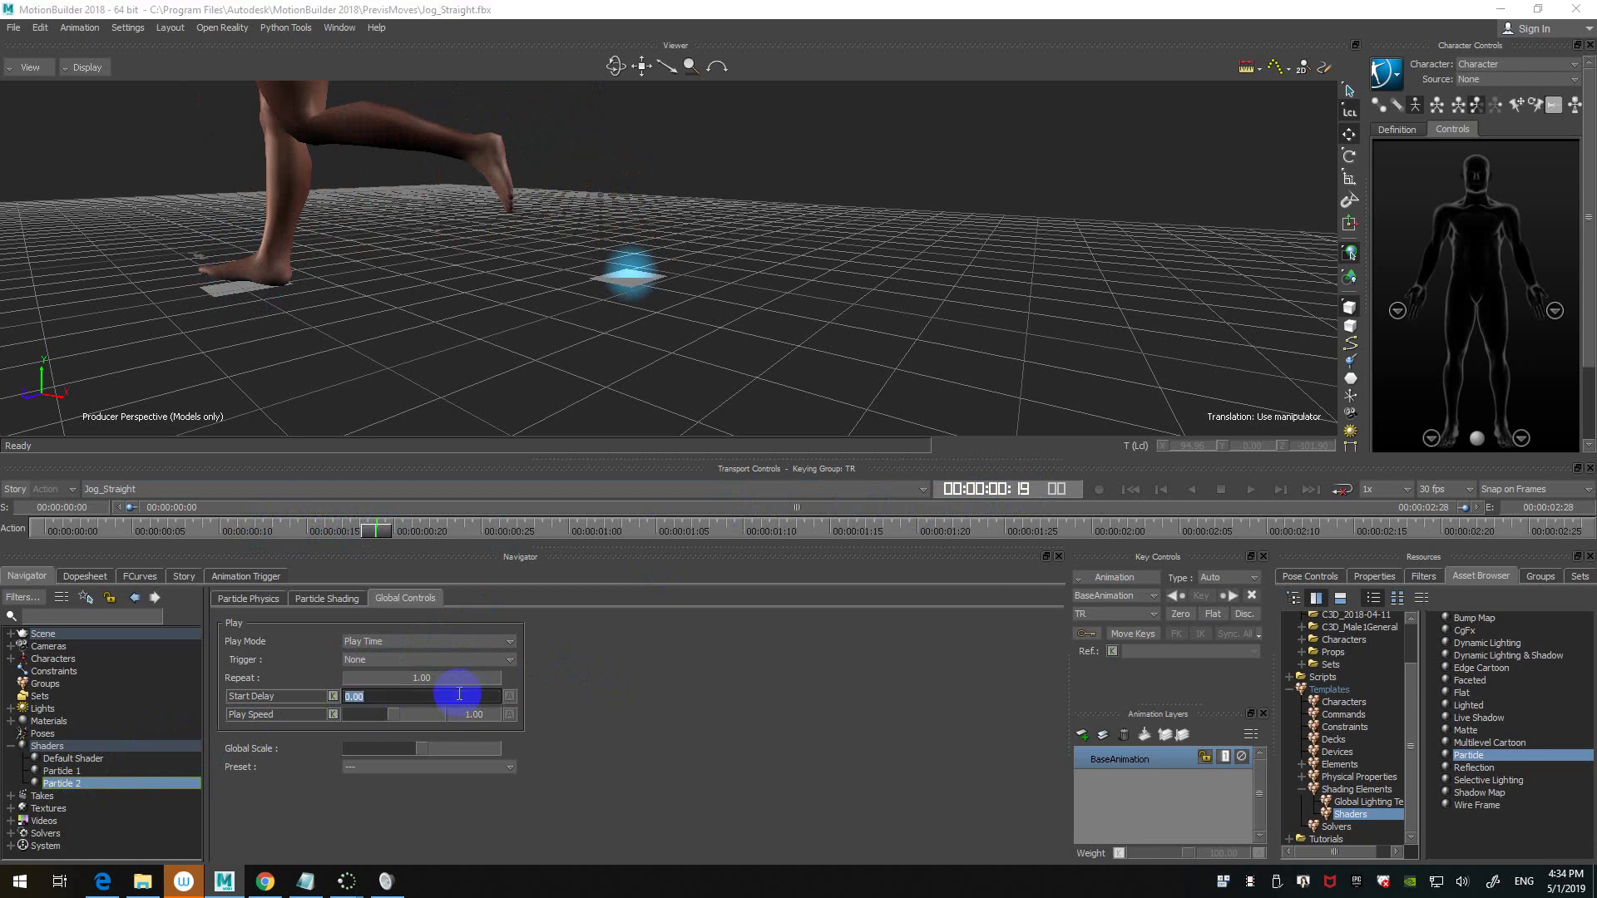
type("0.19")
key("Return")
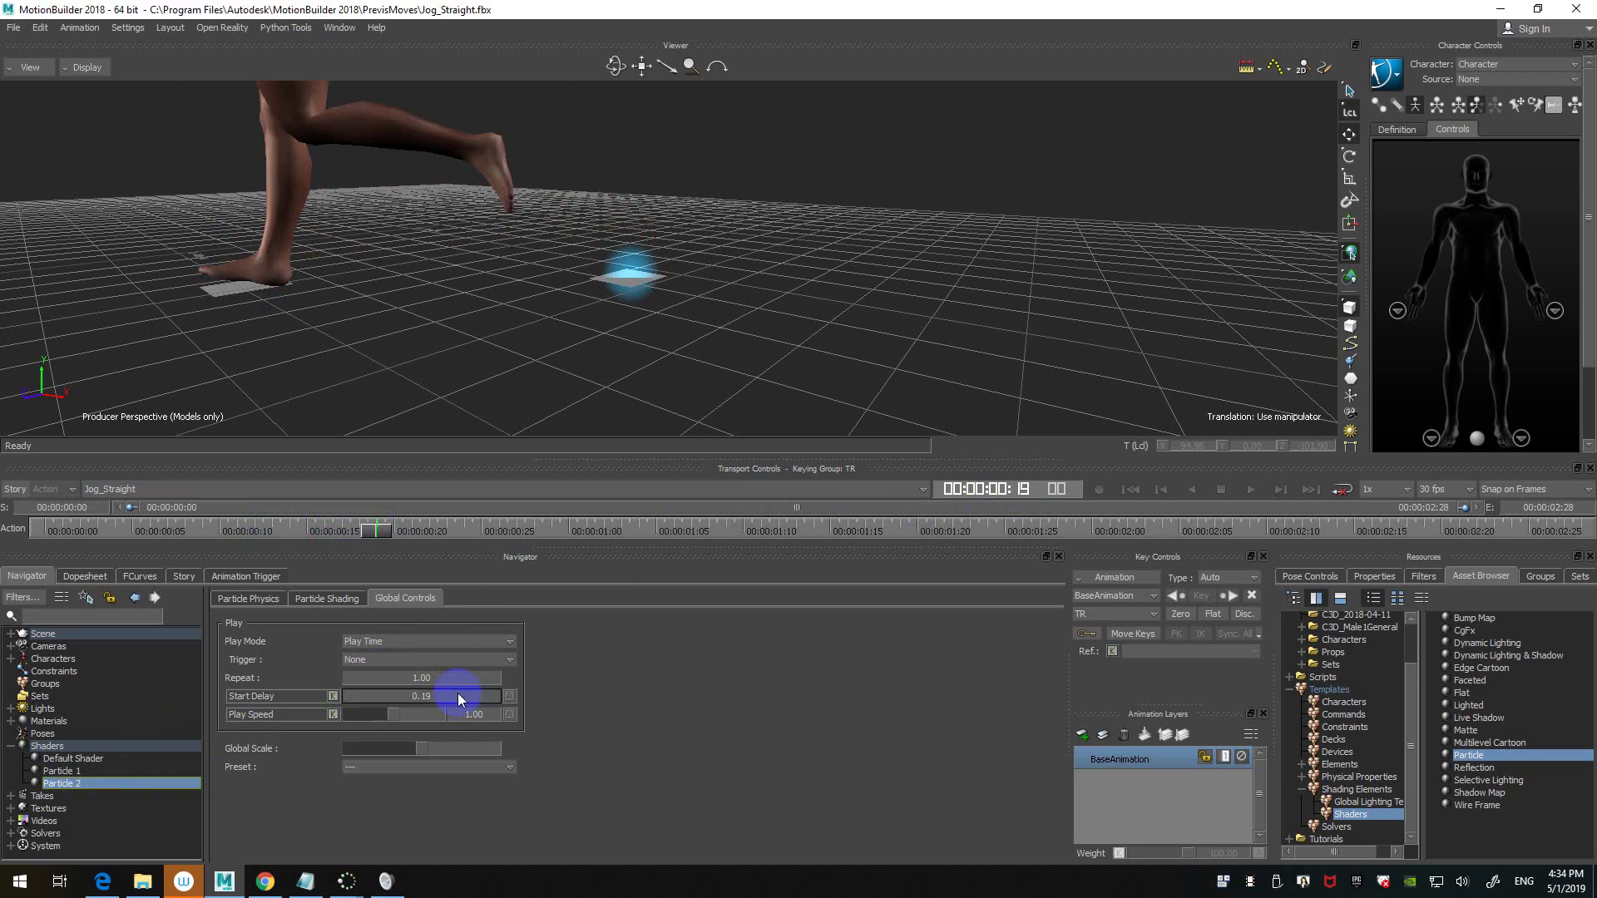
- Replay the animation from the start to check the particle timing at both footsteps, and review Particle 2's physics settings
left_click(1130, 489)
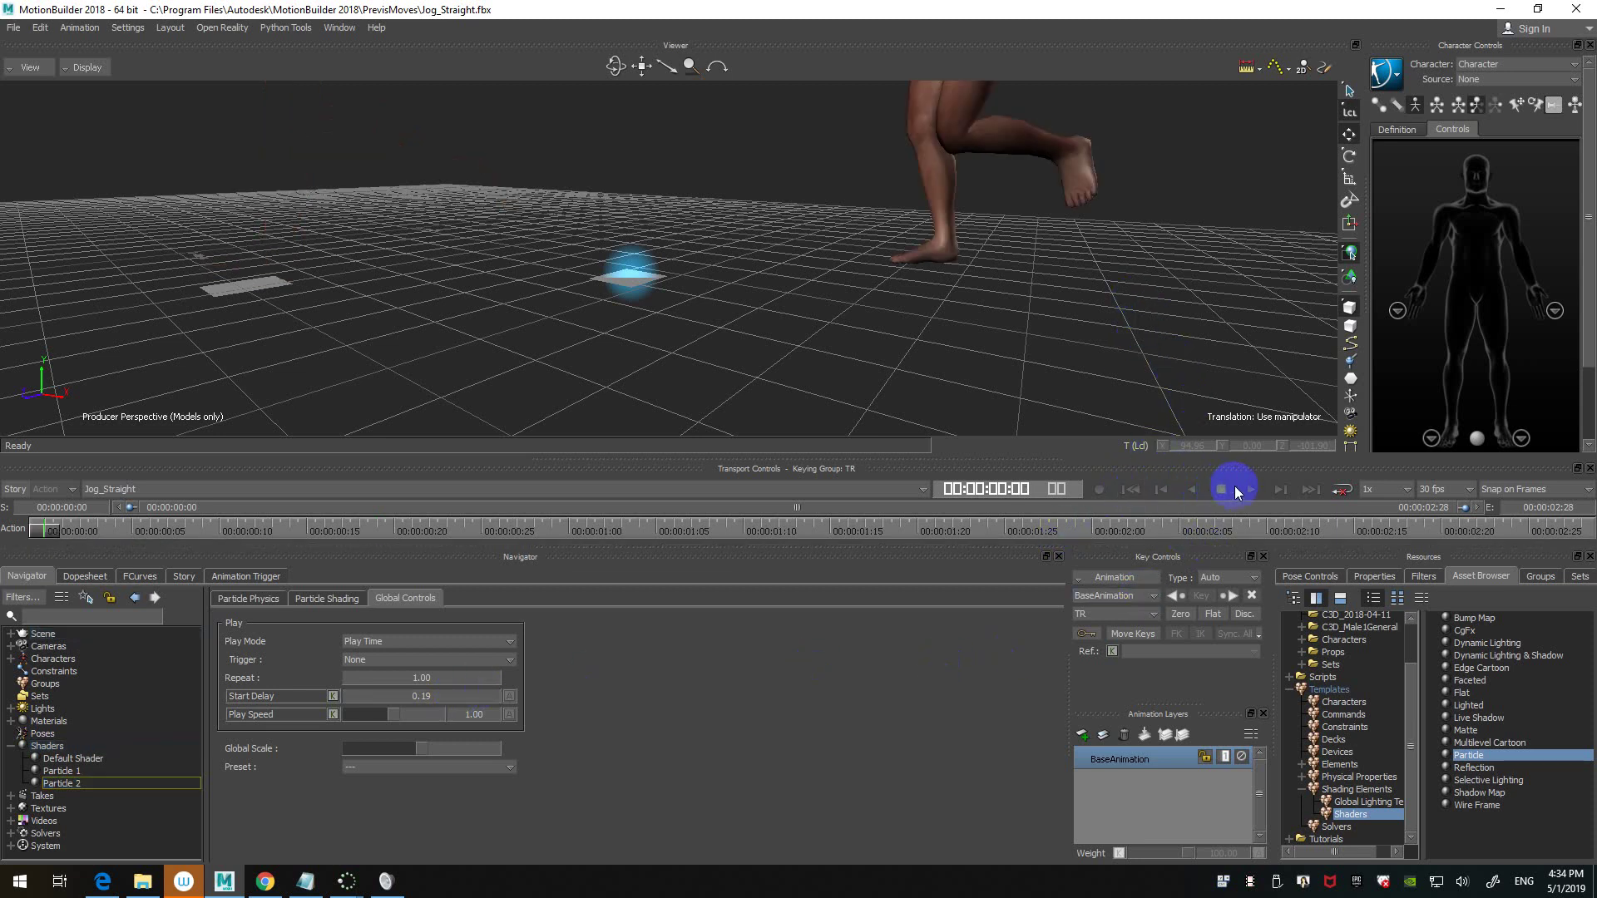
left_click(1251, 489)
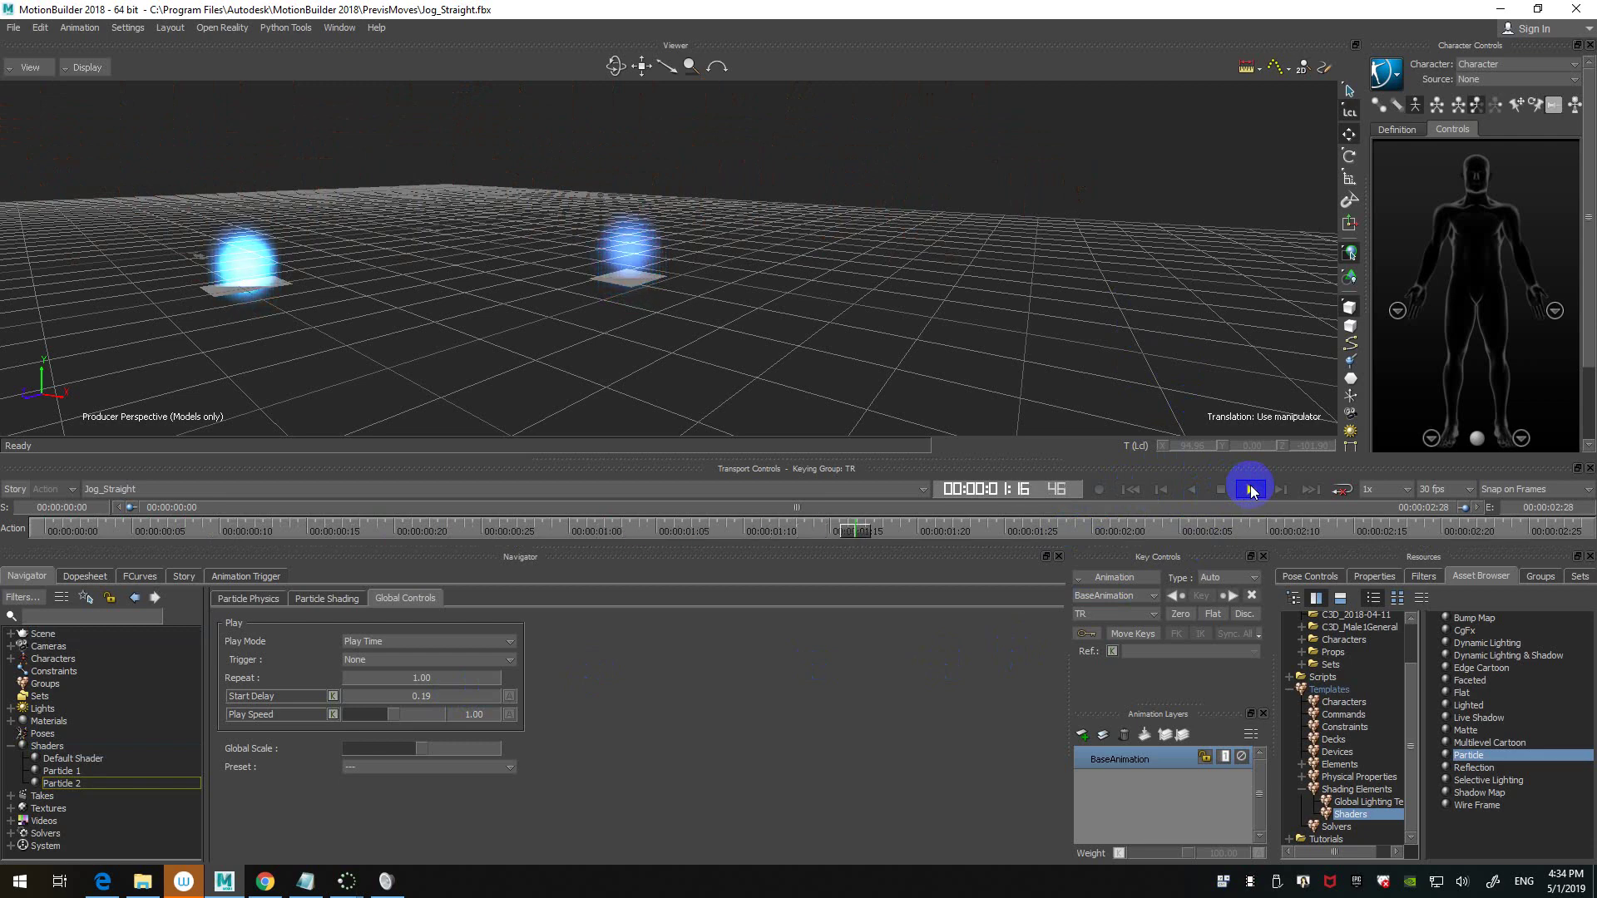
left_click(1250, 489)
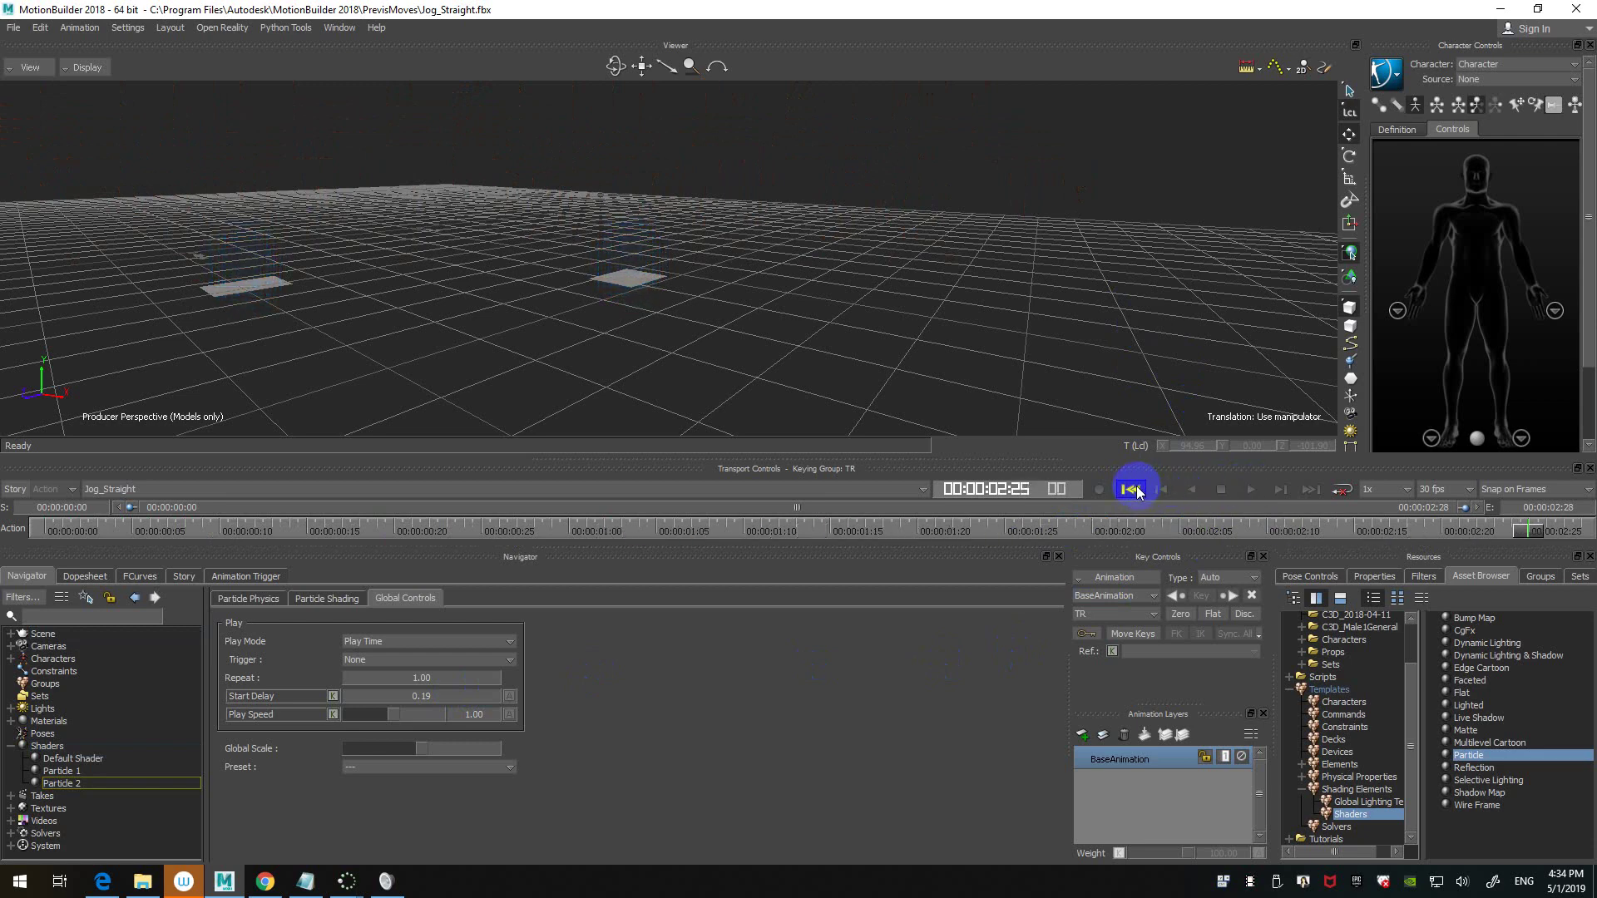
left_click(1131, 489)
left_click(1248, 489)
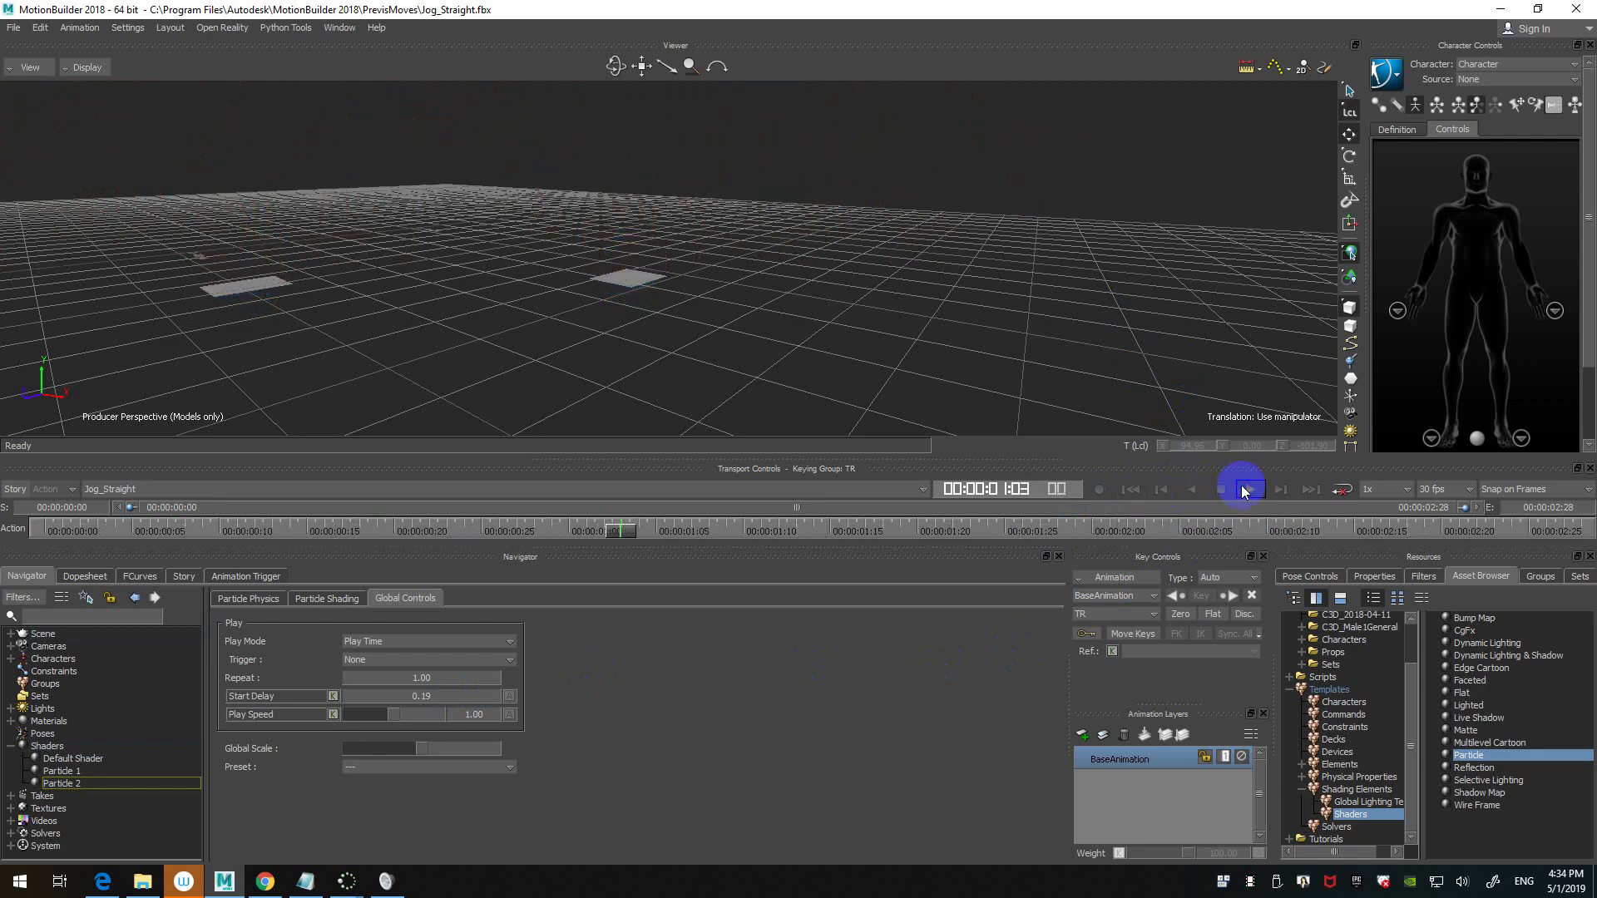
left_click(1133, 489)
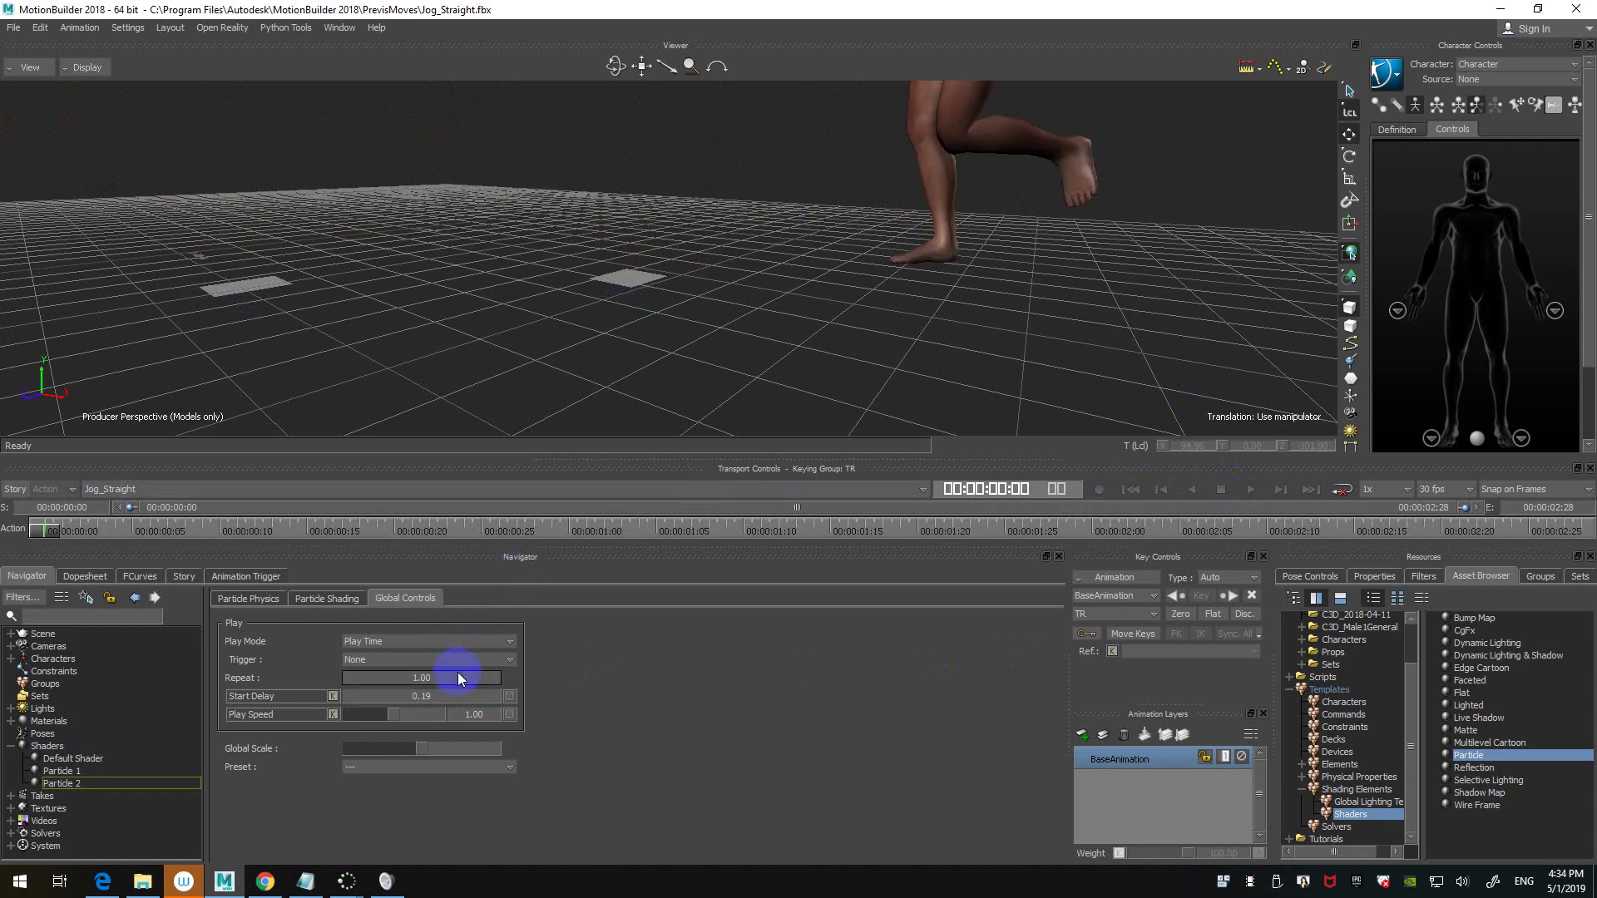
left_click(258, 599)
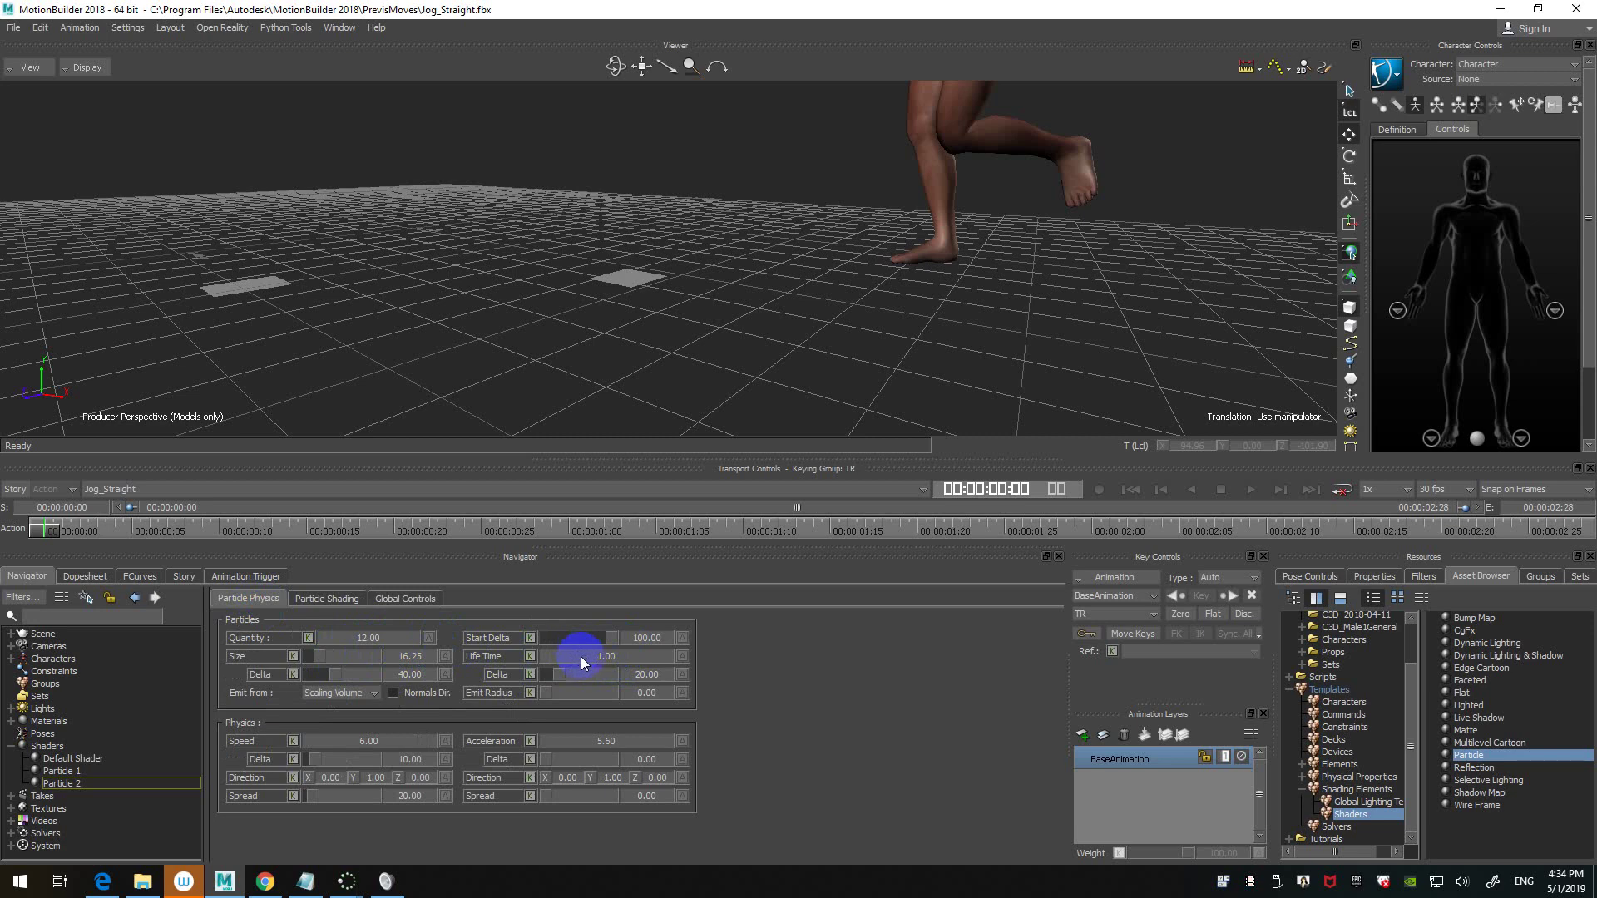
left_click(416, 598)
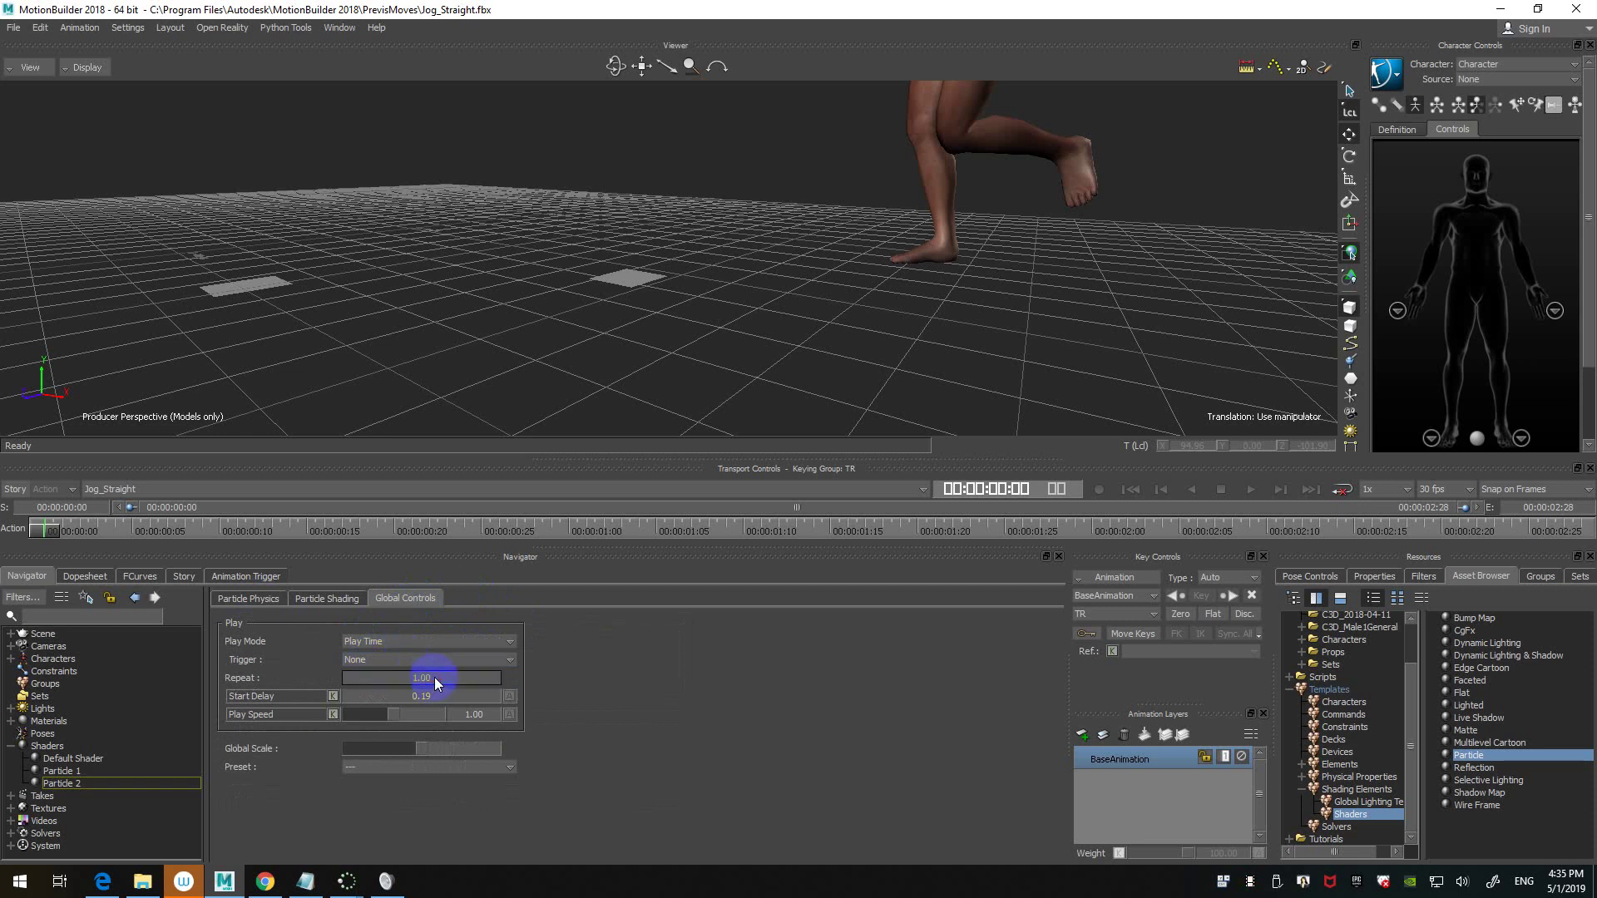
- Set the Play Mode of Particle 2 and Particle 1 to Live, and play the animation to check the effect
left_click(425, 642)
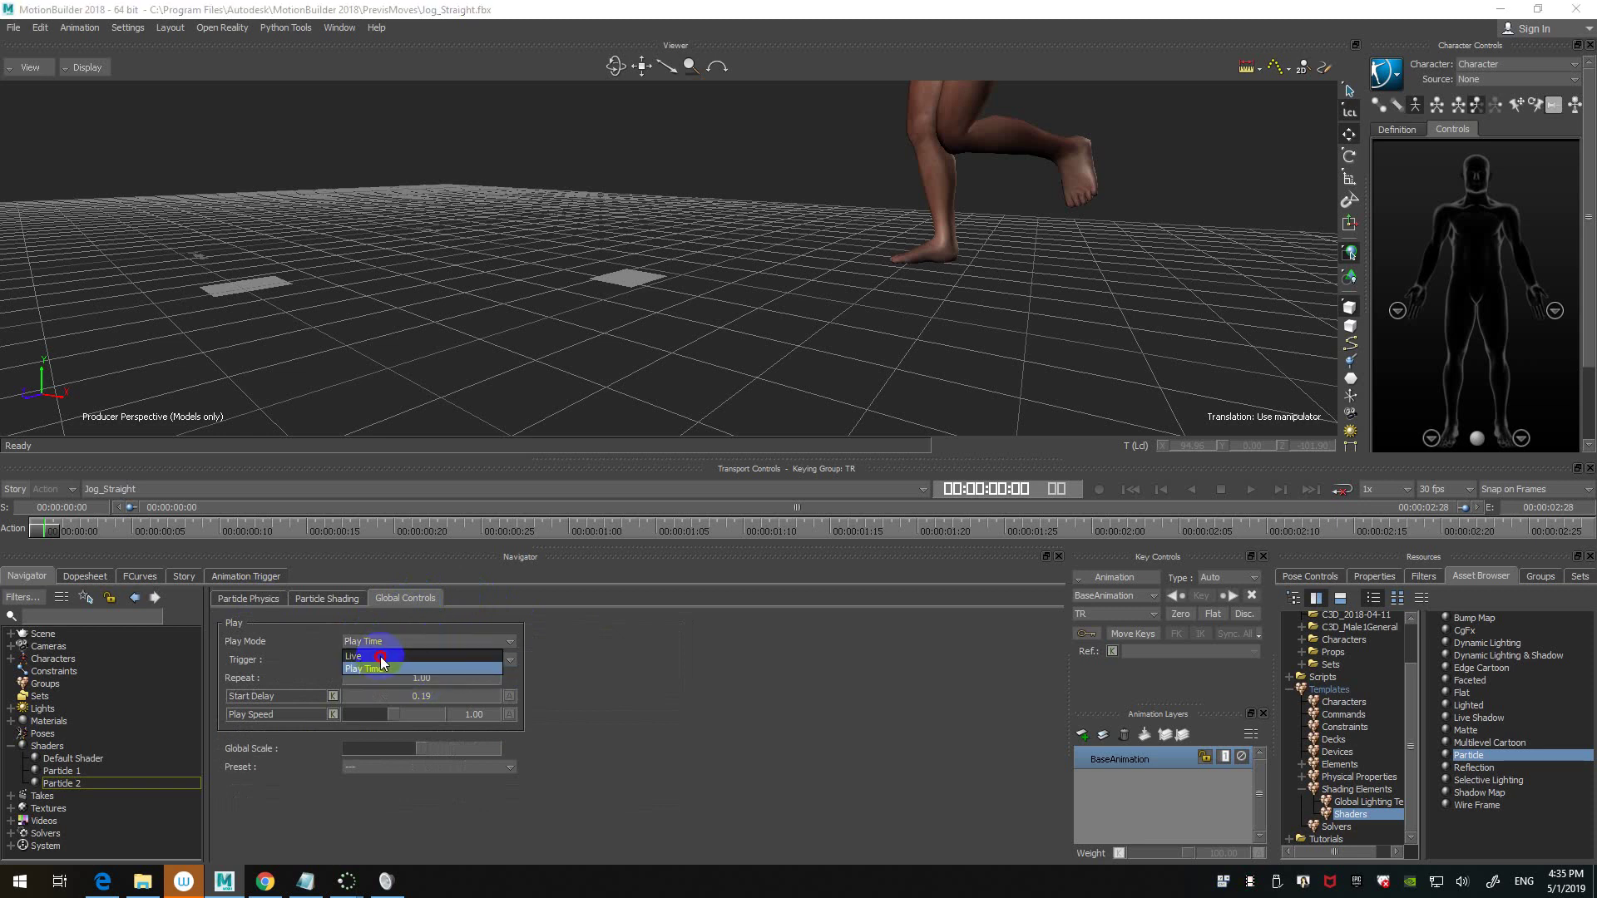
left_click(381, 657)
left_click(107, 771)
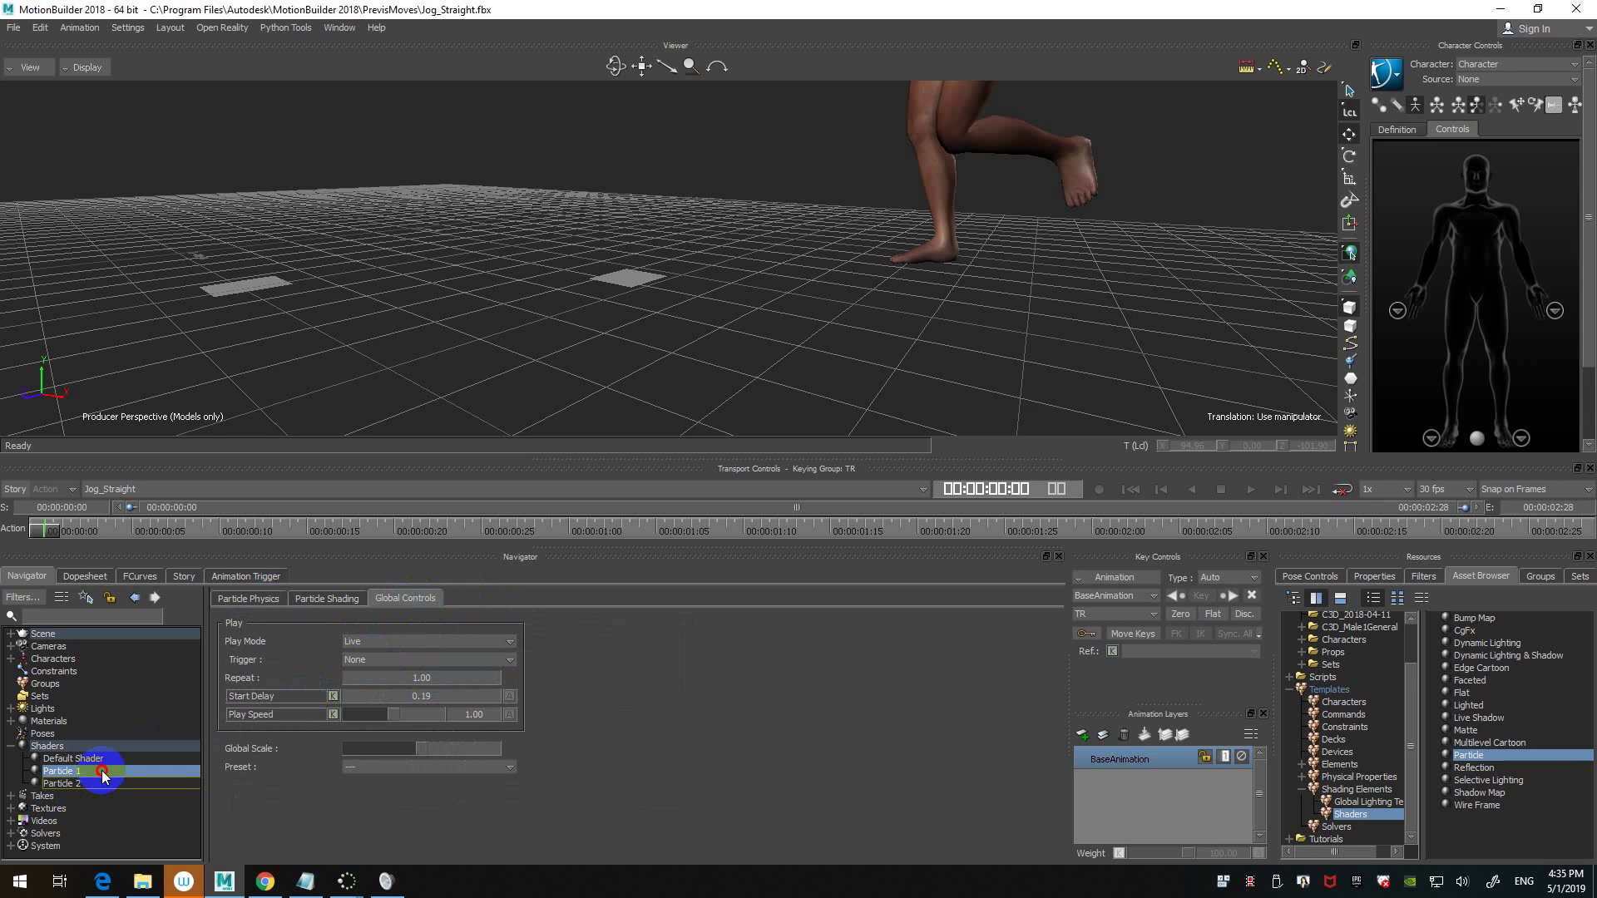
left_click(391, 644)
left_click(385, 656)
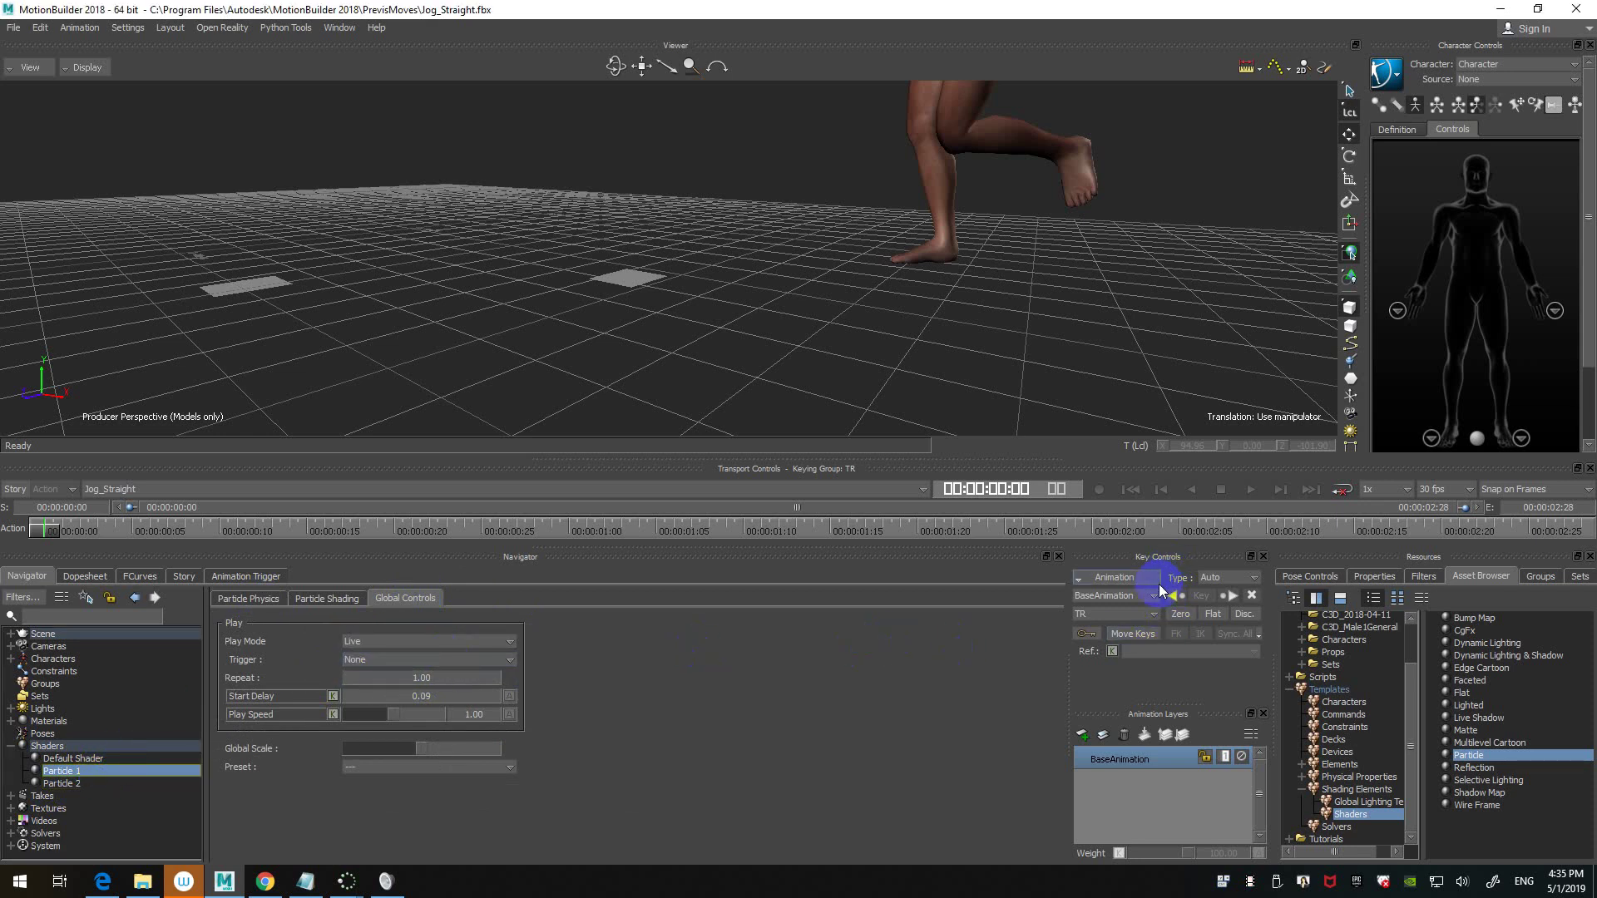
left_click(1253, 489)
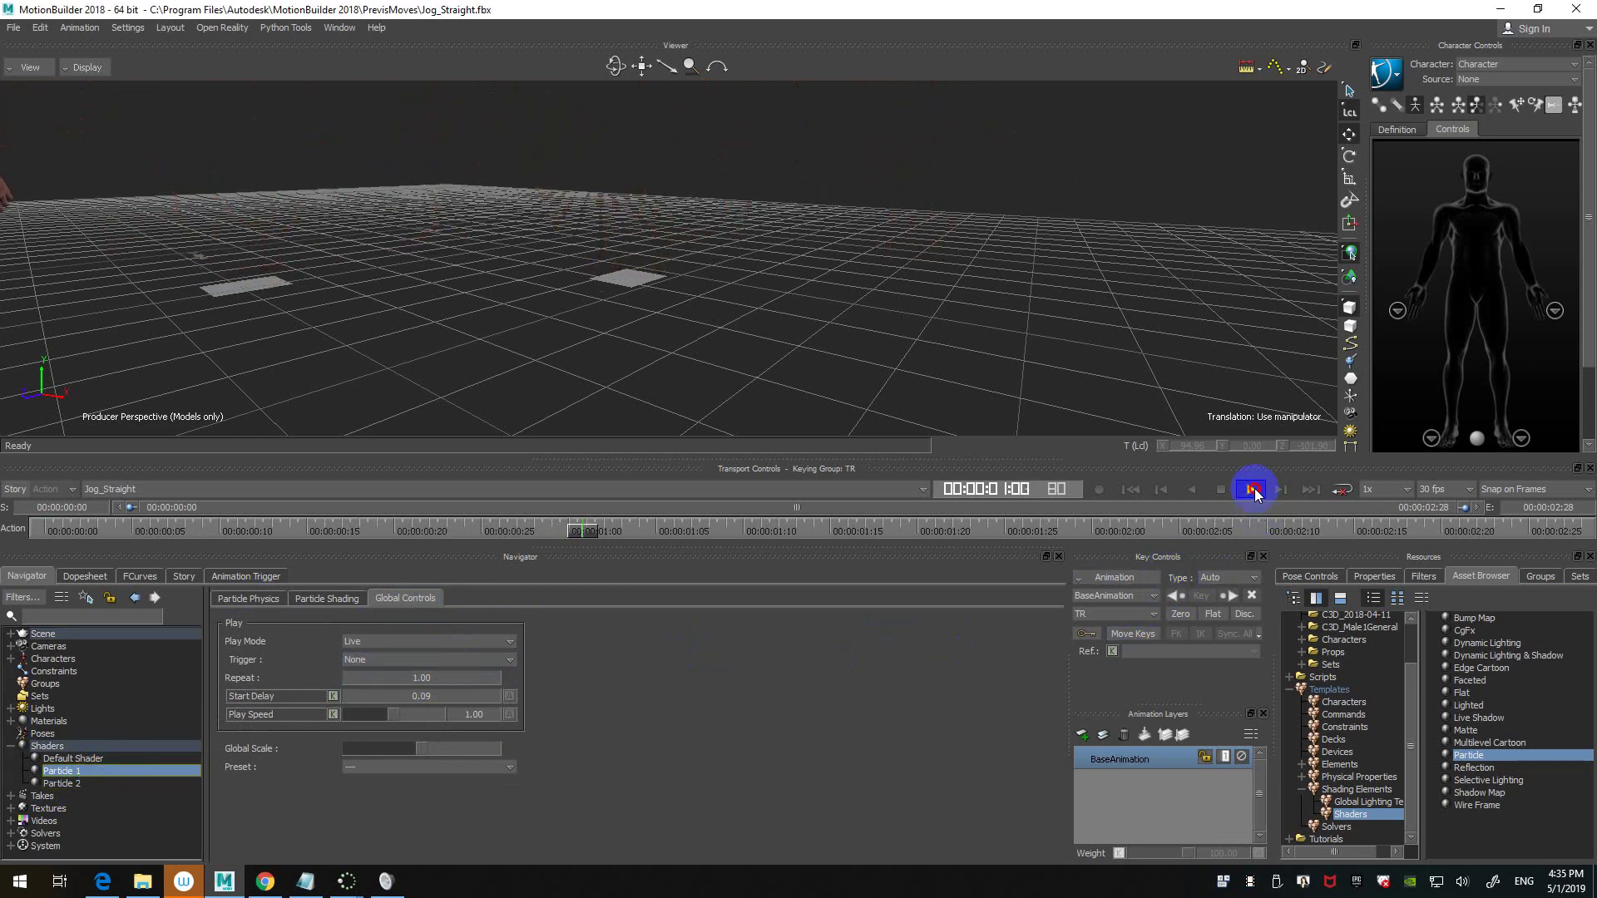
left_click(1131, 489)
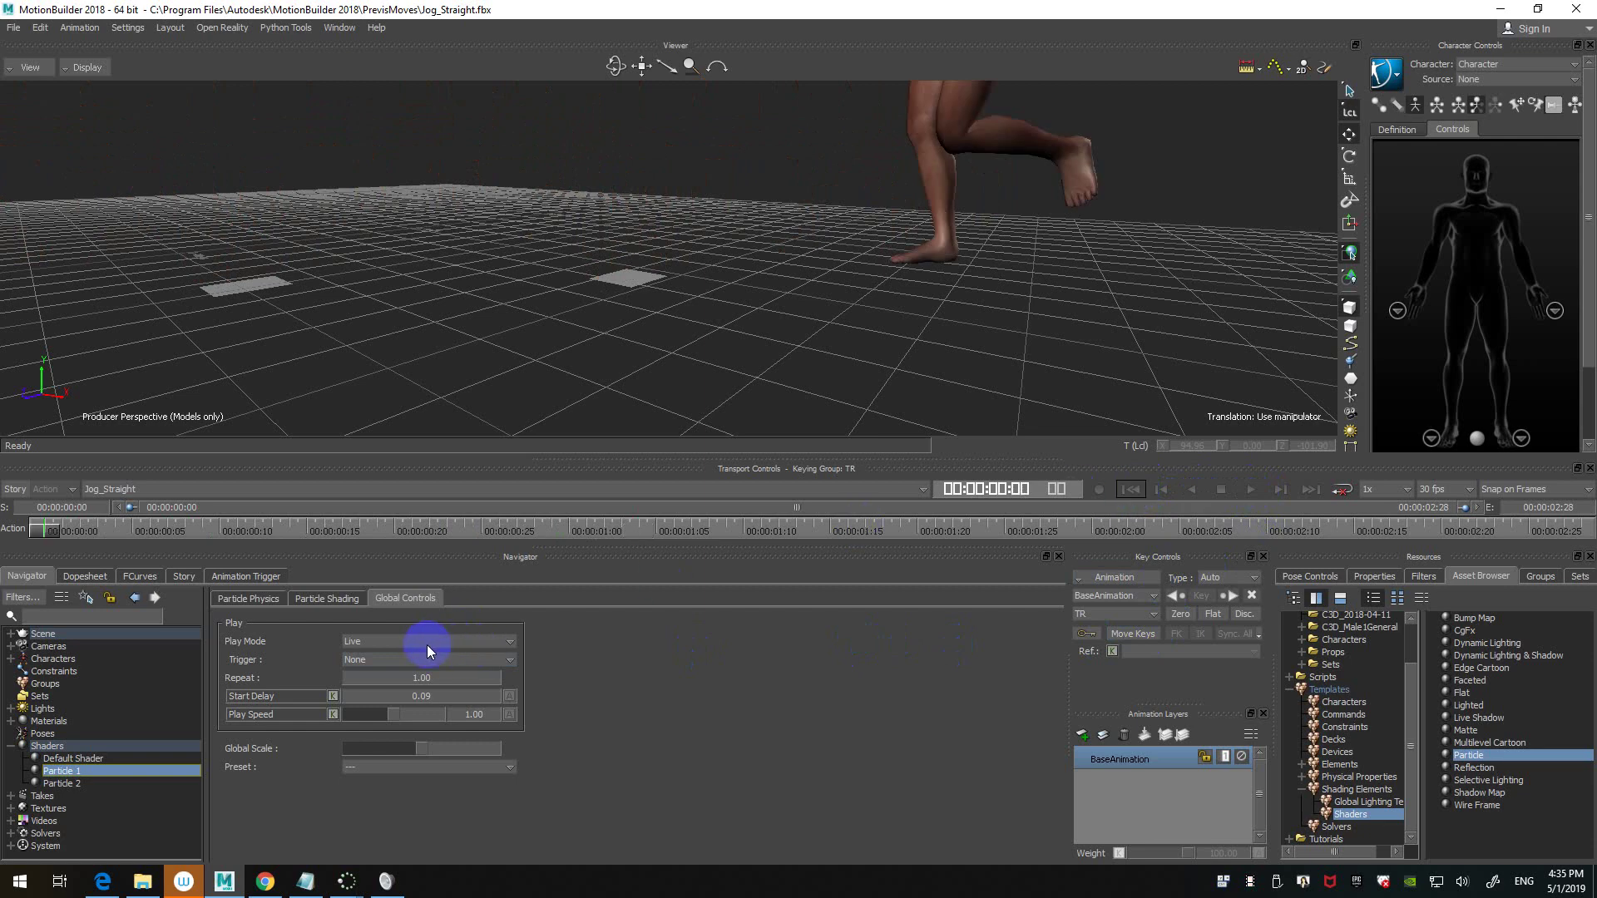
- Set Repeat to -1.00 on both Particle 1 and Particle 2
double_click(434, 676)
type("-1")
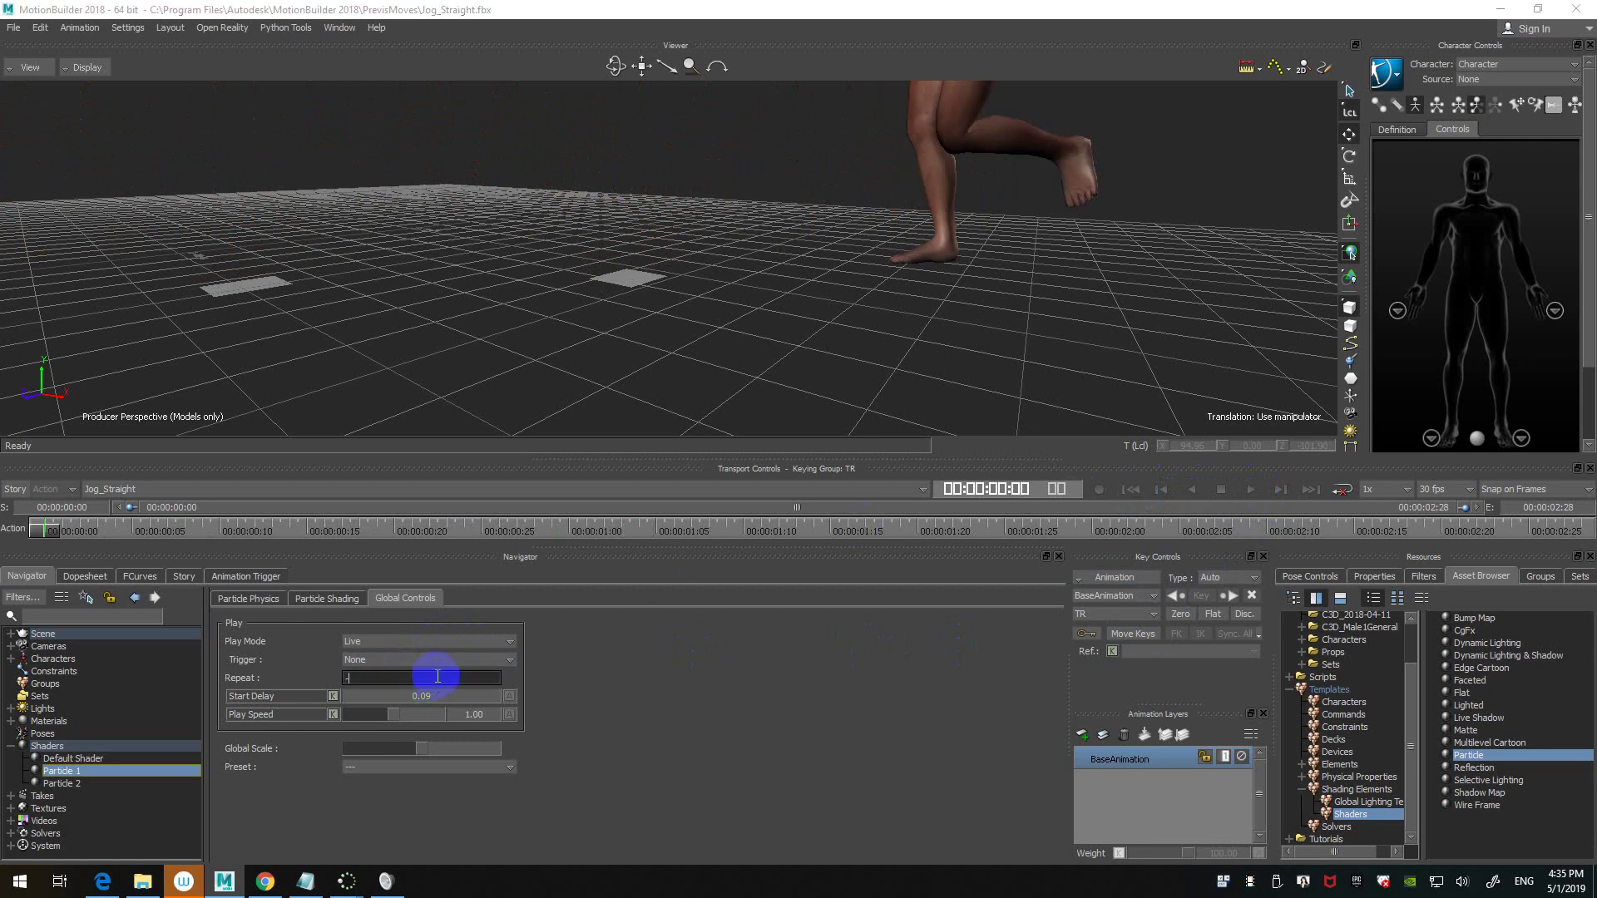
key("Return")
left_click(140, 783)
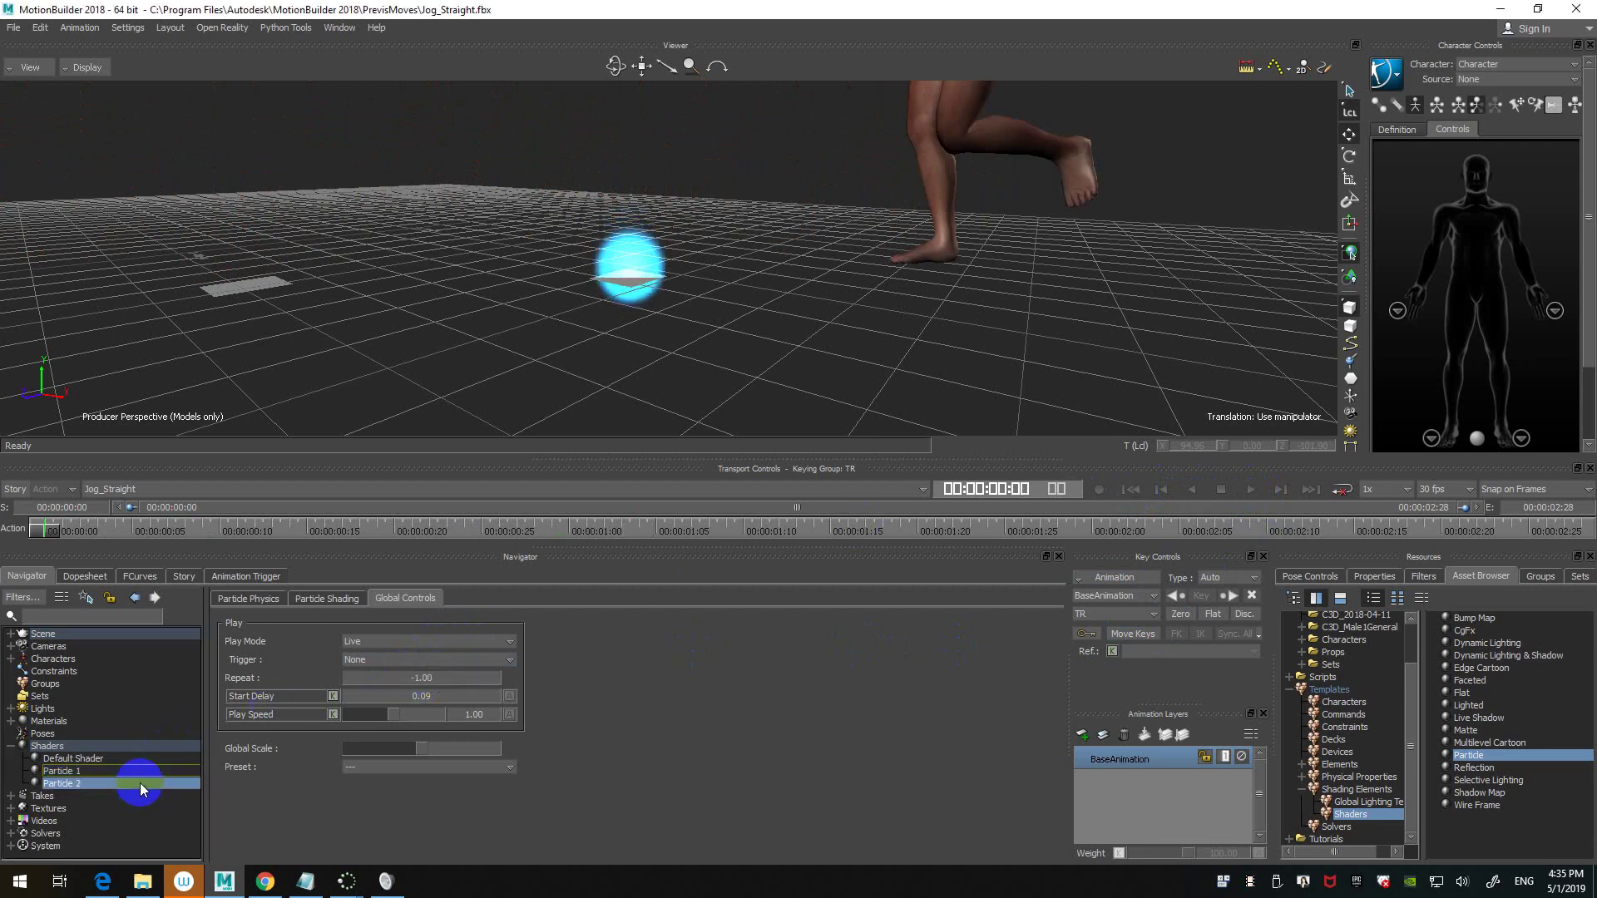
double_click(413, 679)
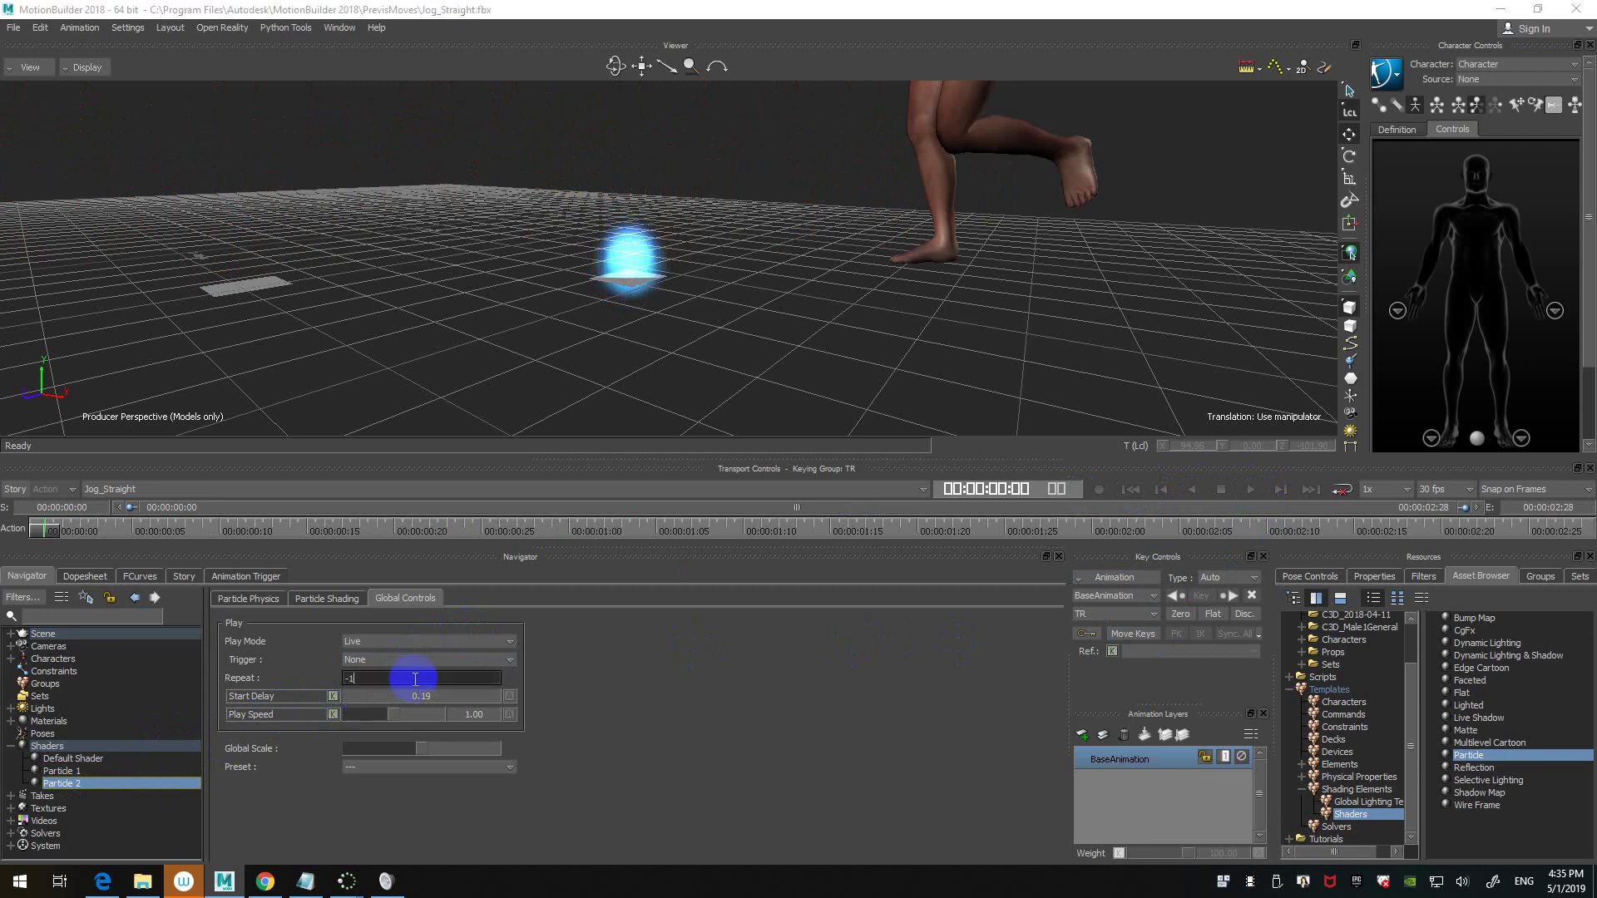
type("-1")
key("Return")
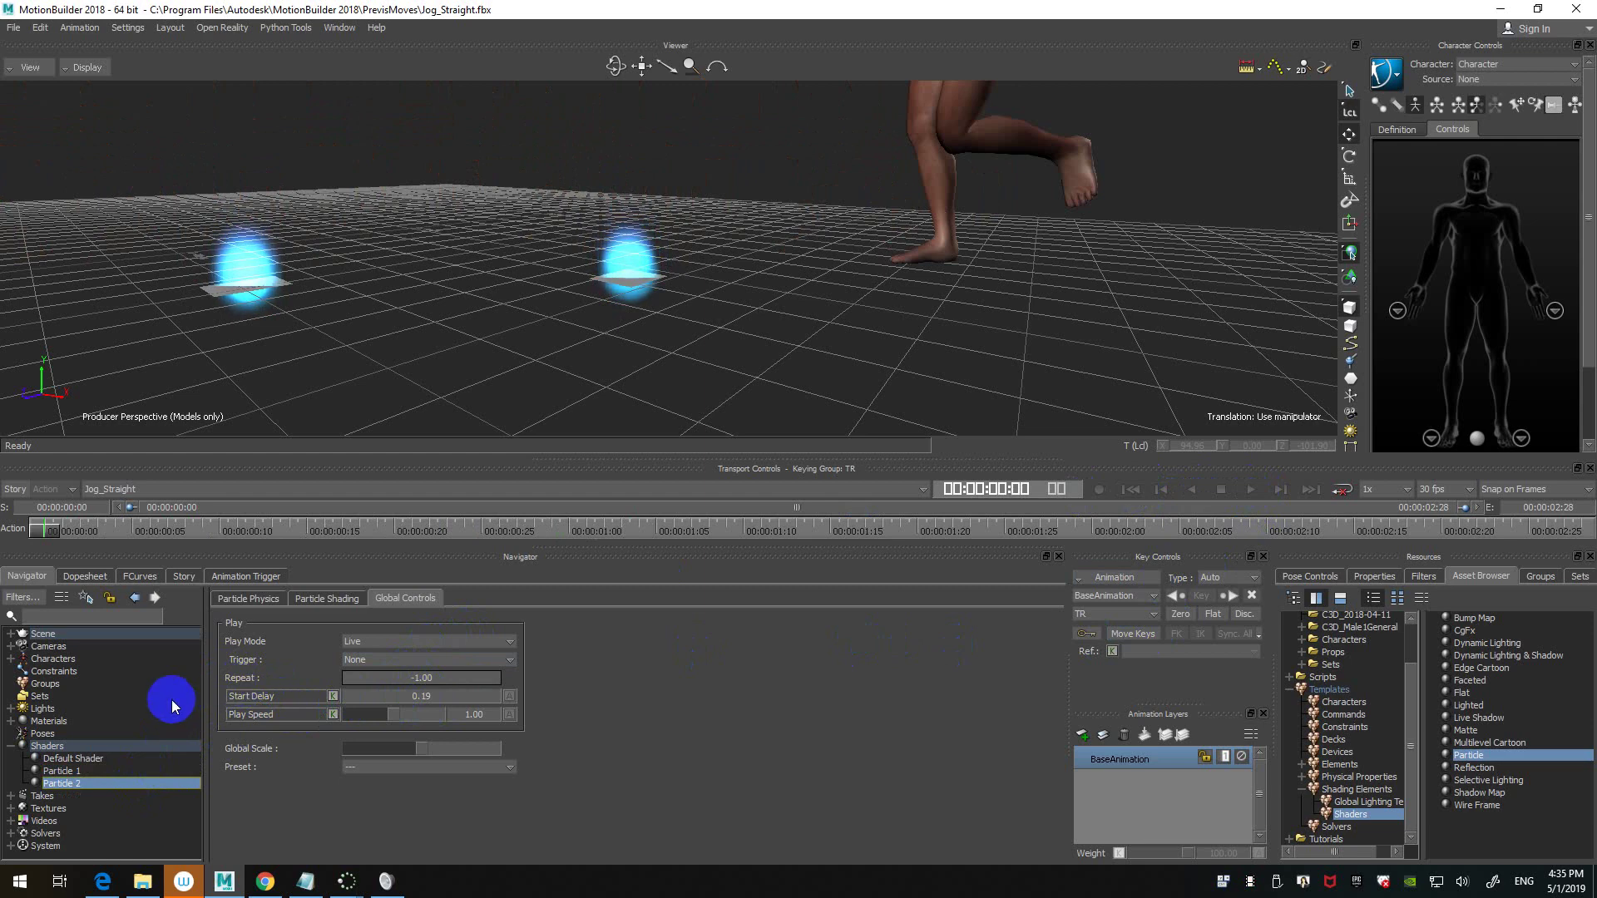
- Set Particle 2's Play Mode back to Play Time and its Repeat to 1.00
scroll(449, 423, "down", 3)
left_click(396, 639)
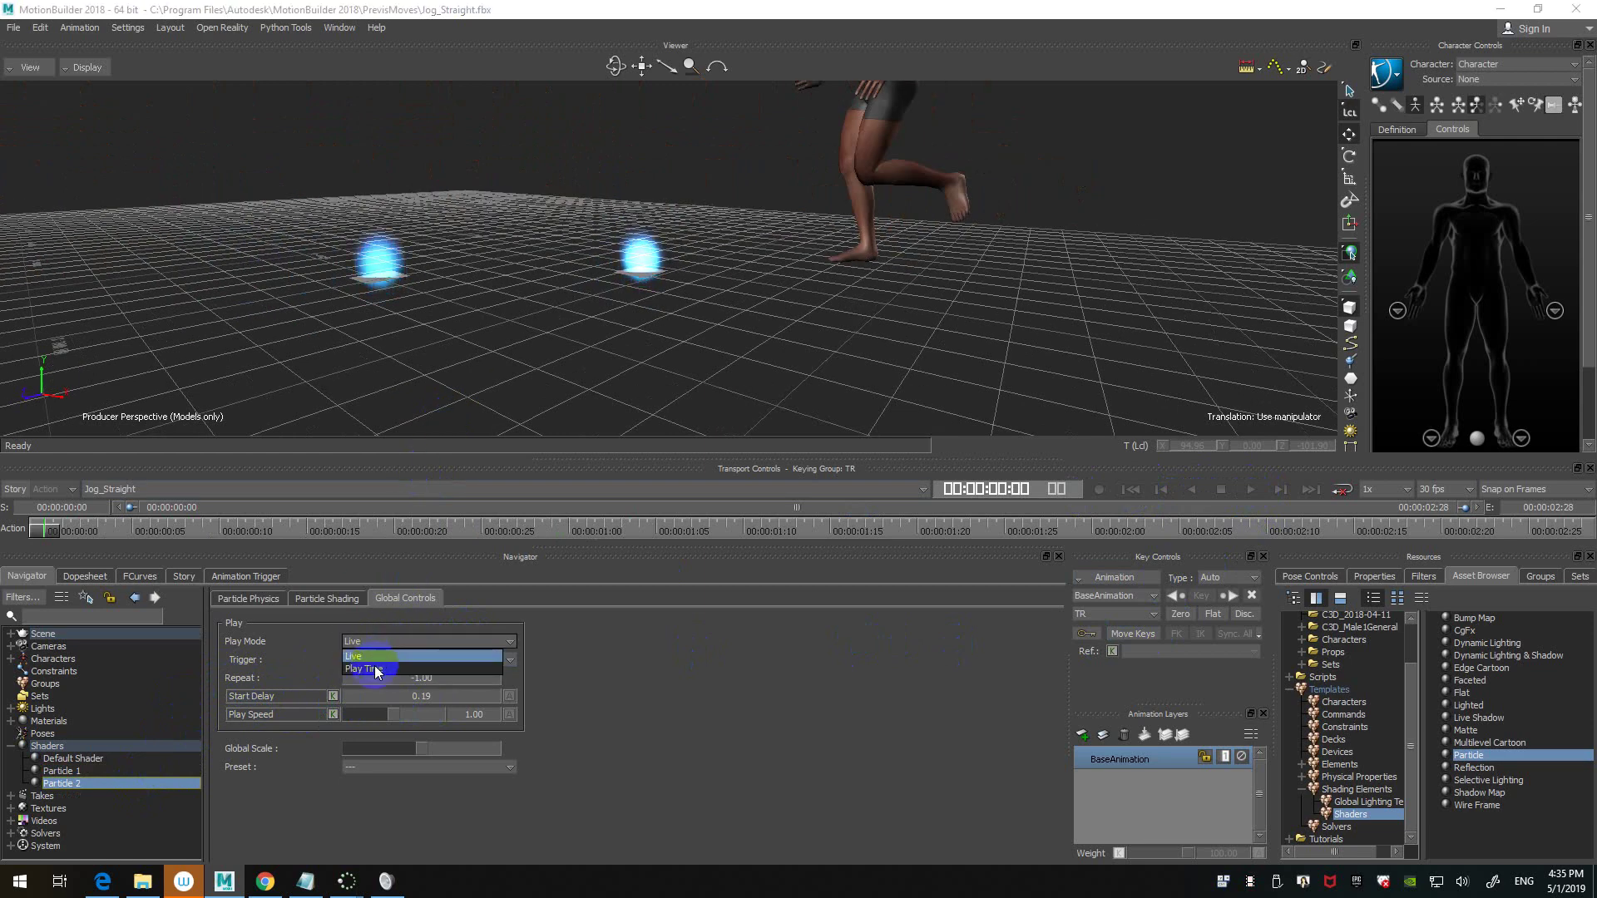
left_click(377, 666)
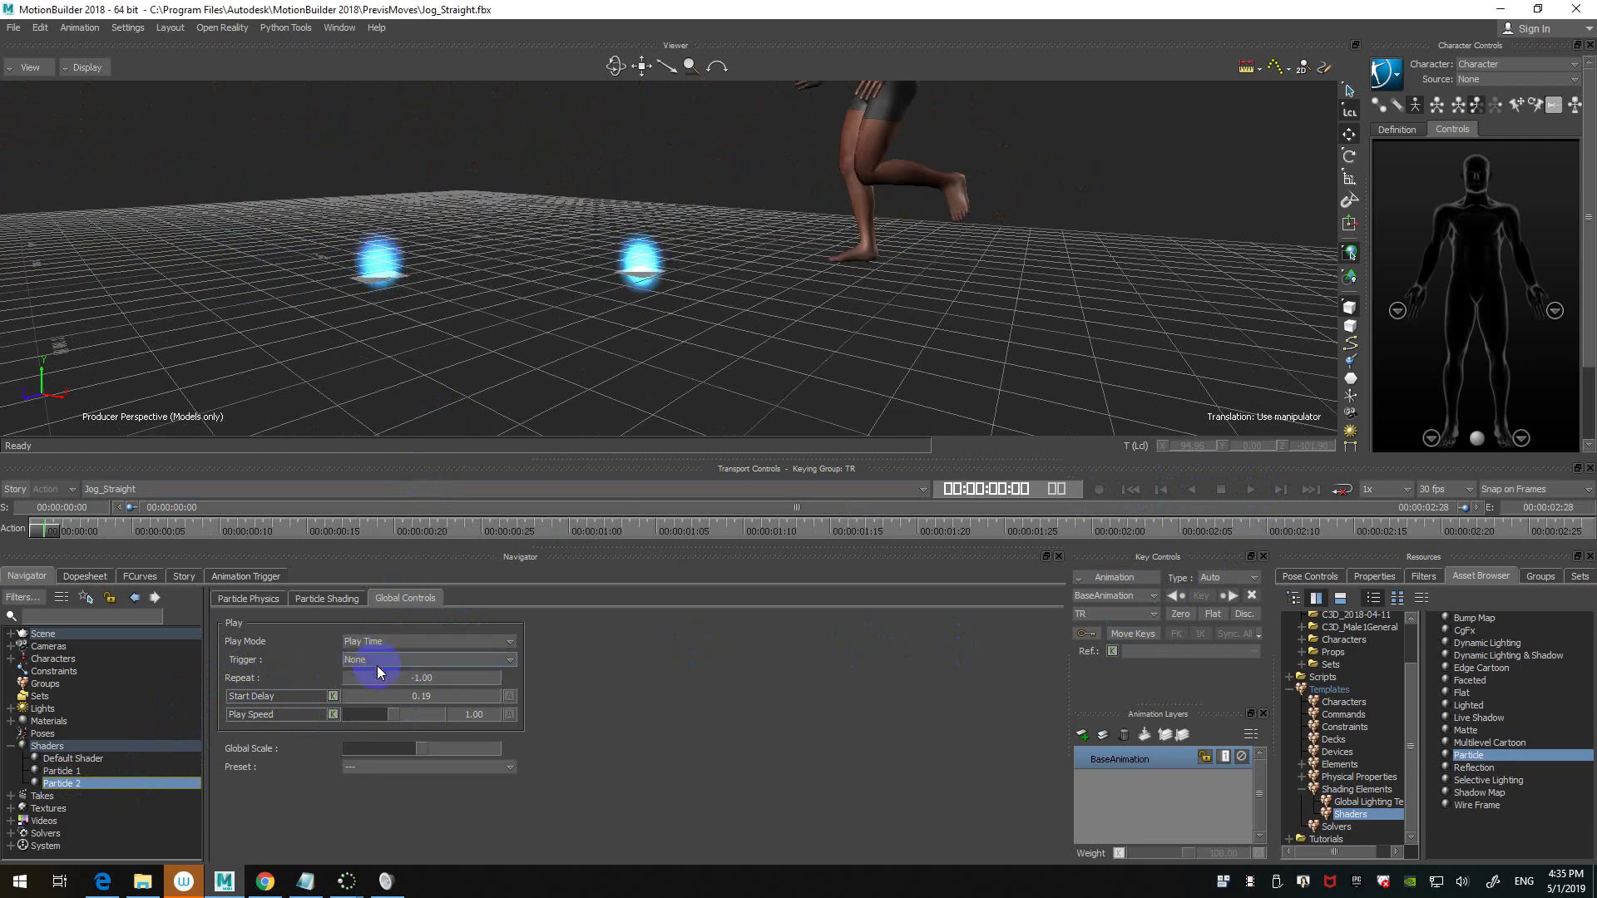
double_click(436, 675)
type("1")
key("Return")
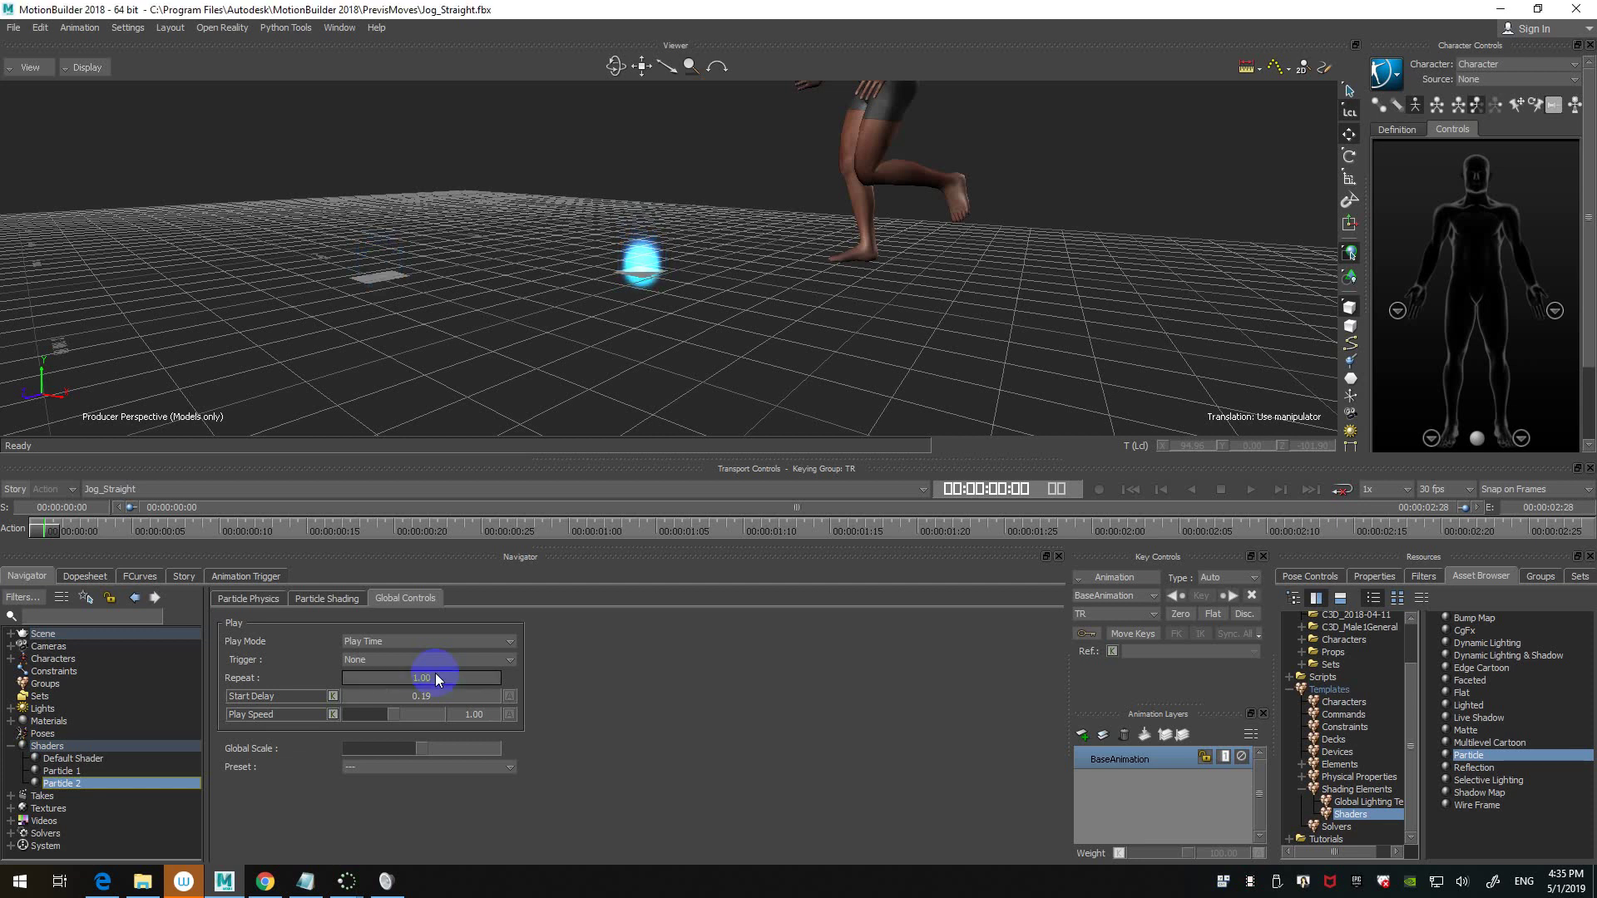
- Set Particle 1's Play Mode back to Play Time and its Repeat to 1.00
left_click(93, 770)
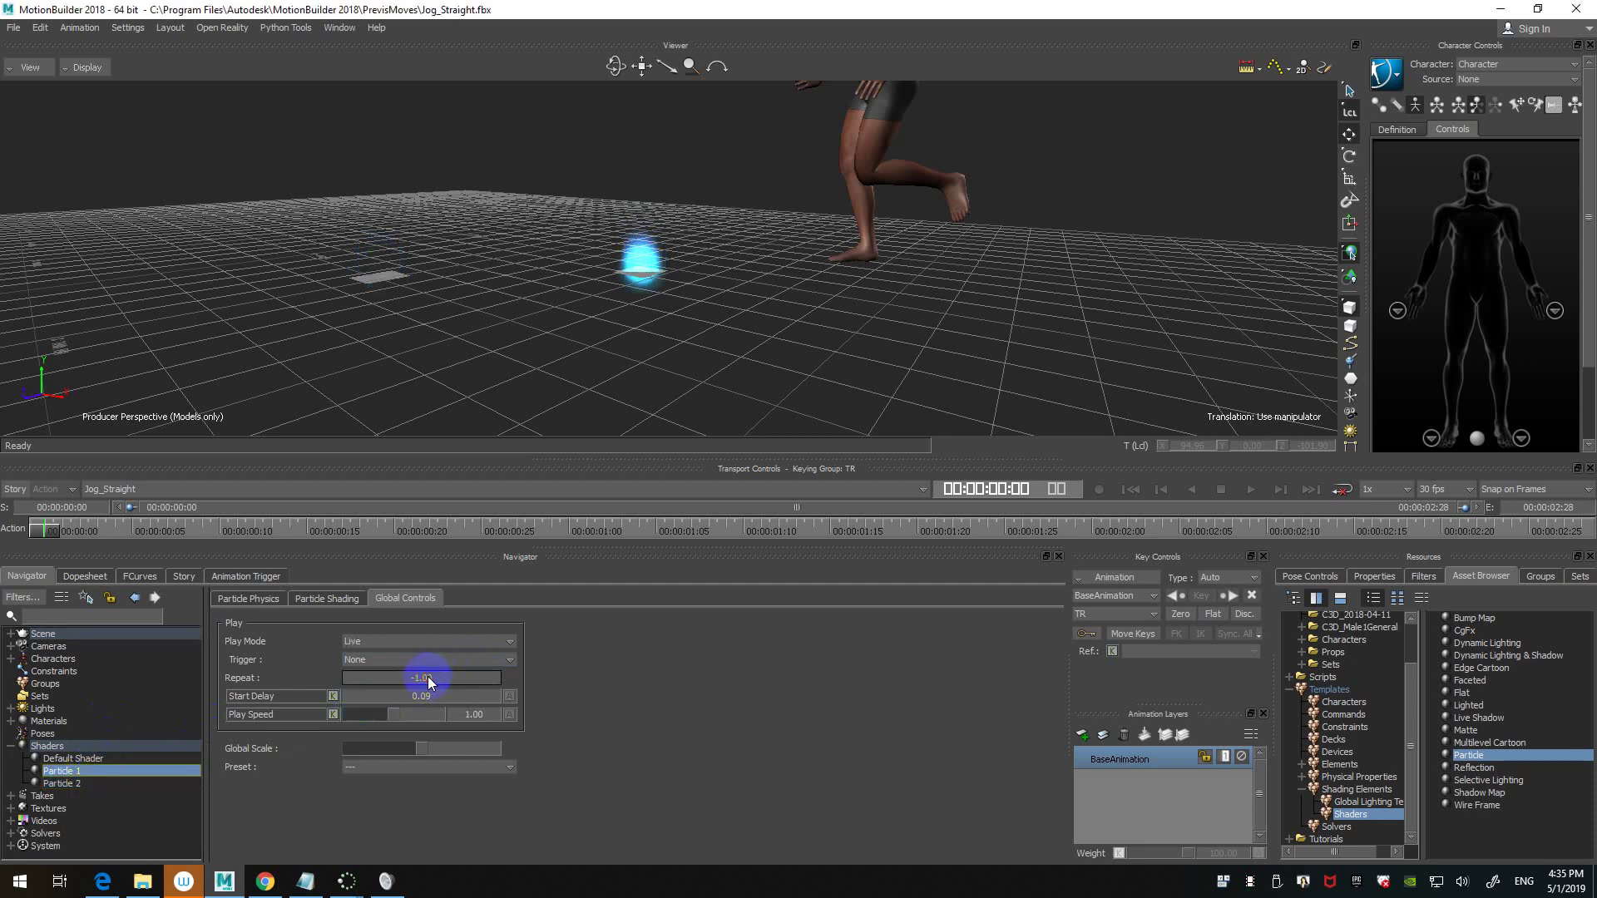
left_click(432, 638)
left_click(397, 664)
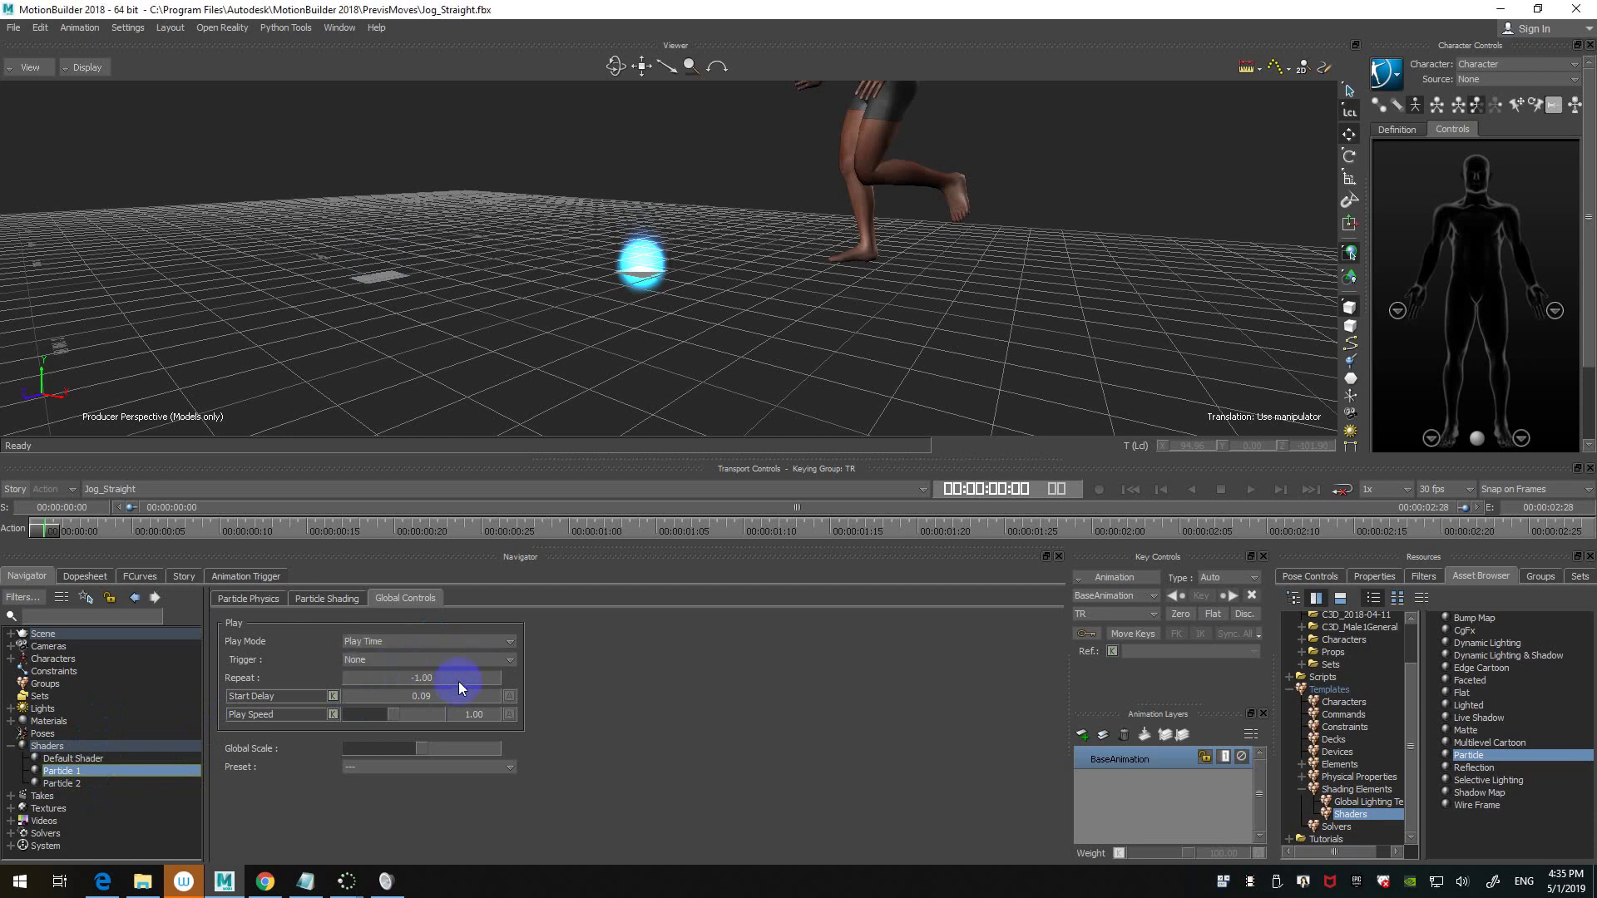
double_click(442, 678)
type("1")
key("Return")
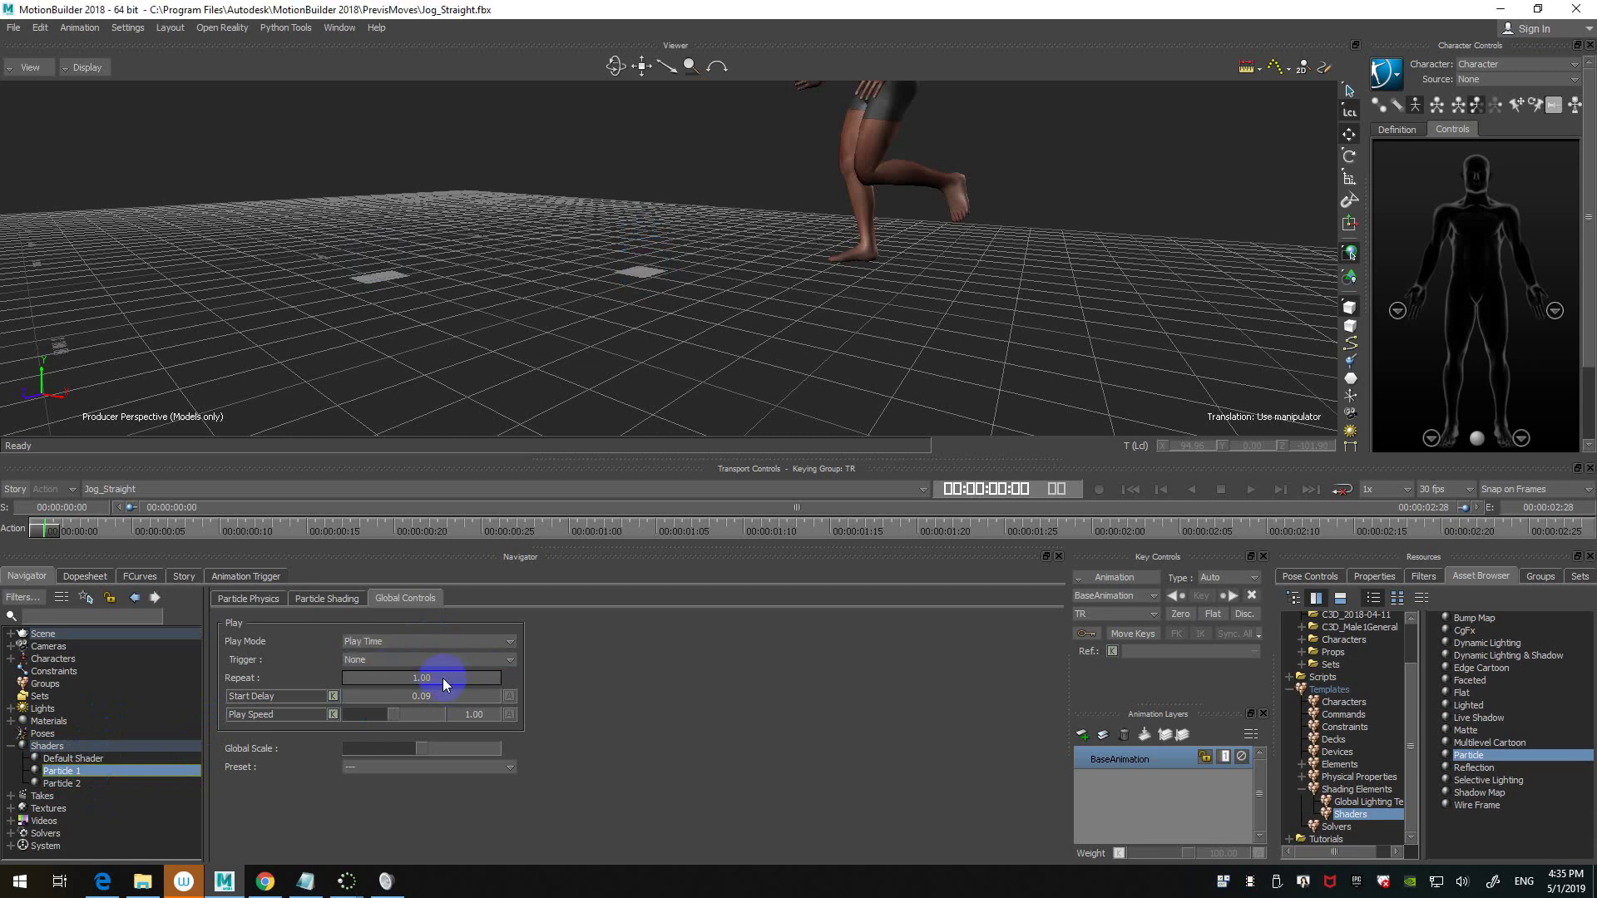
- Rewind to the first frame and render the animation as an AVI file named vfx.avi in the Mobu Render folder
left_click(1133, 490)
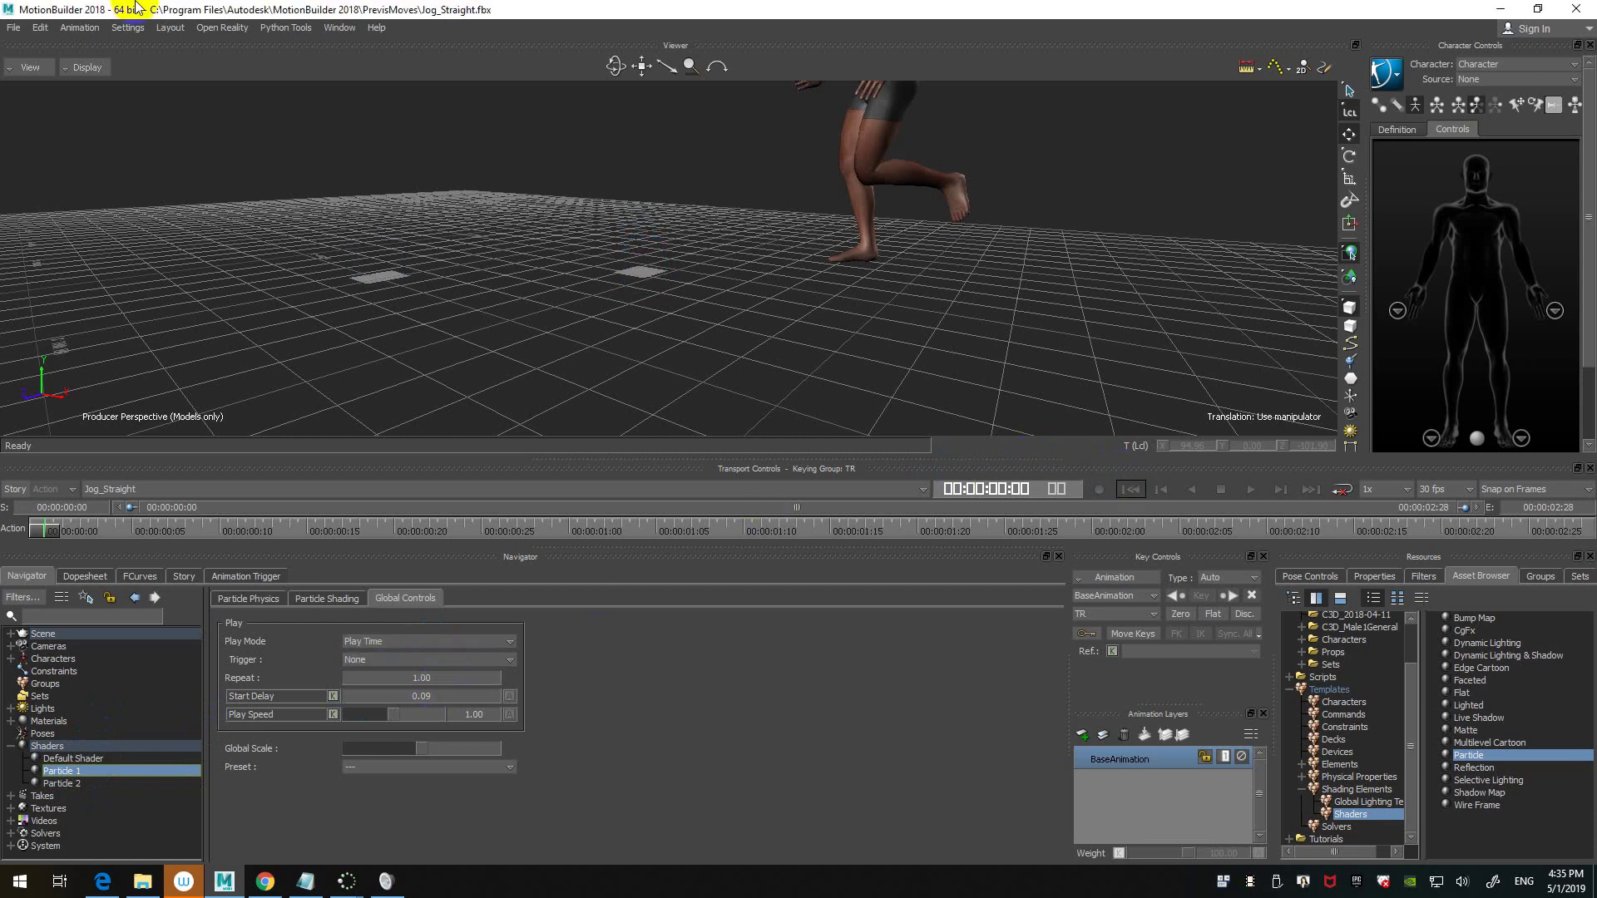
left_click(14, 28)
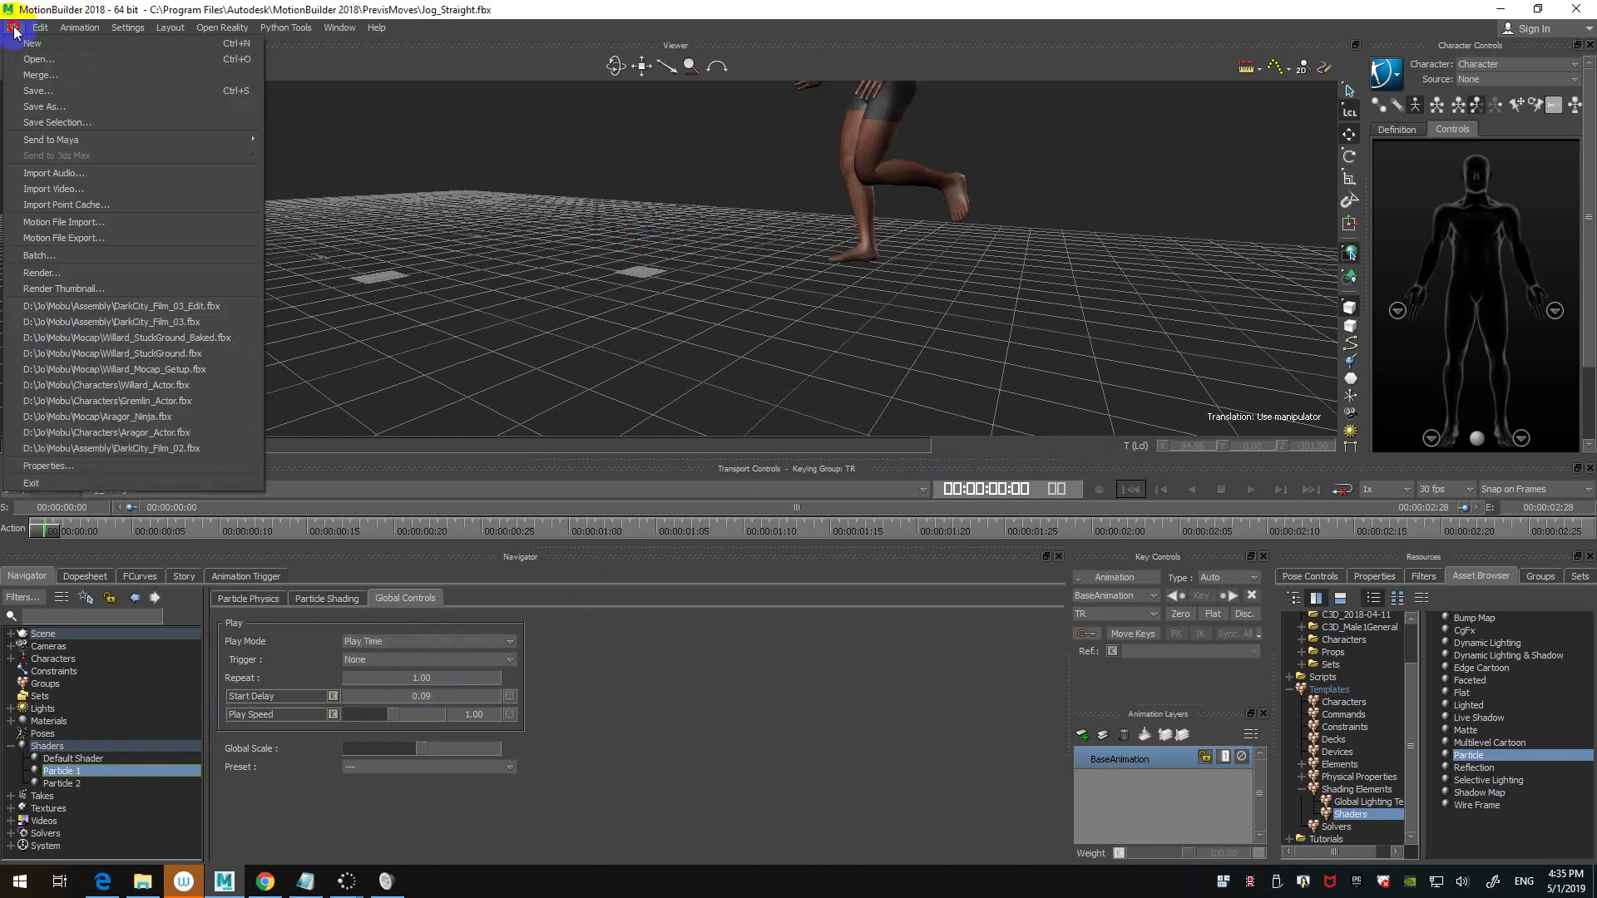
left_click(132, 272)
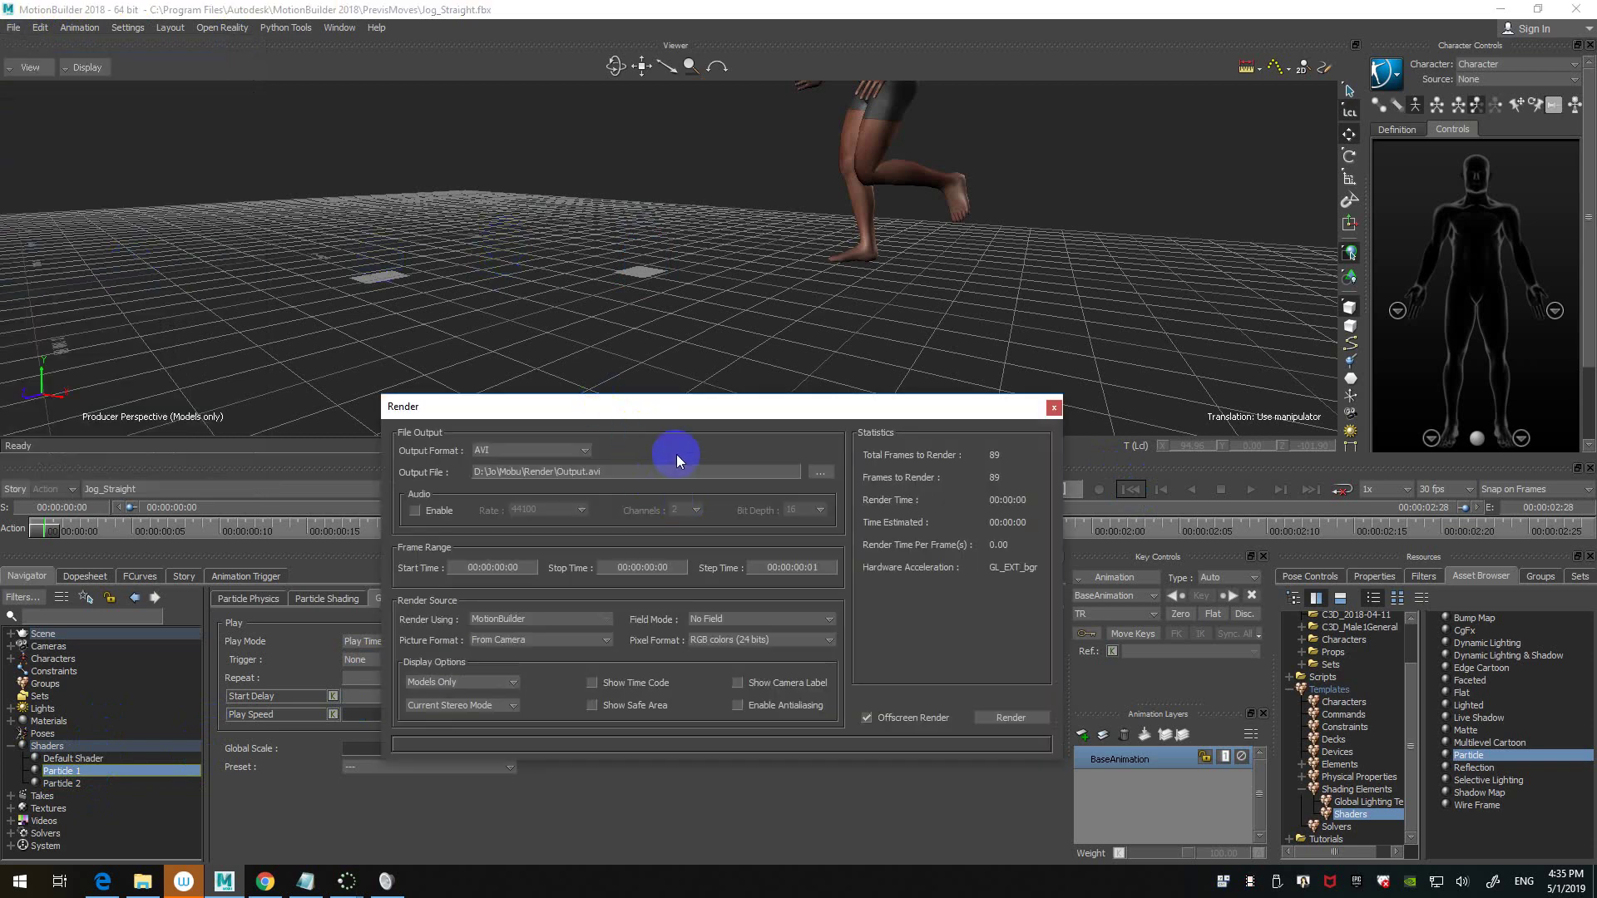
left_click(572, 472)
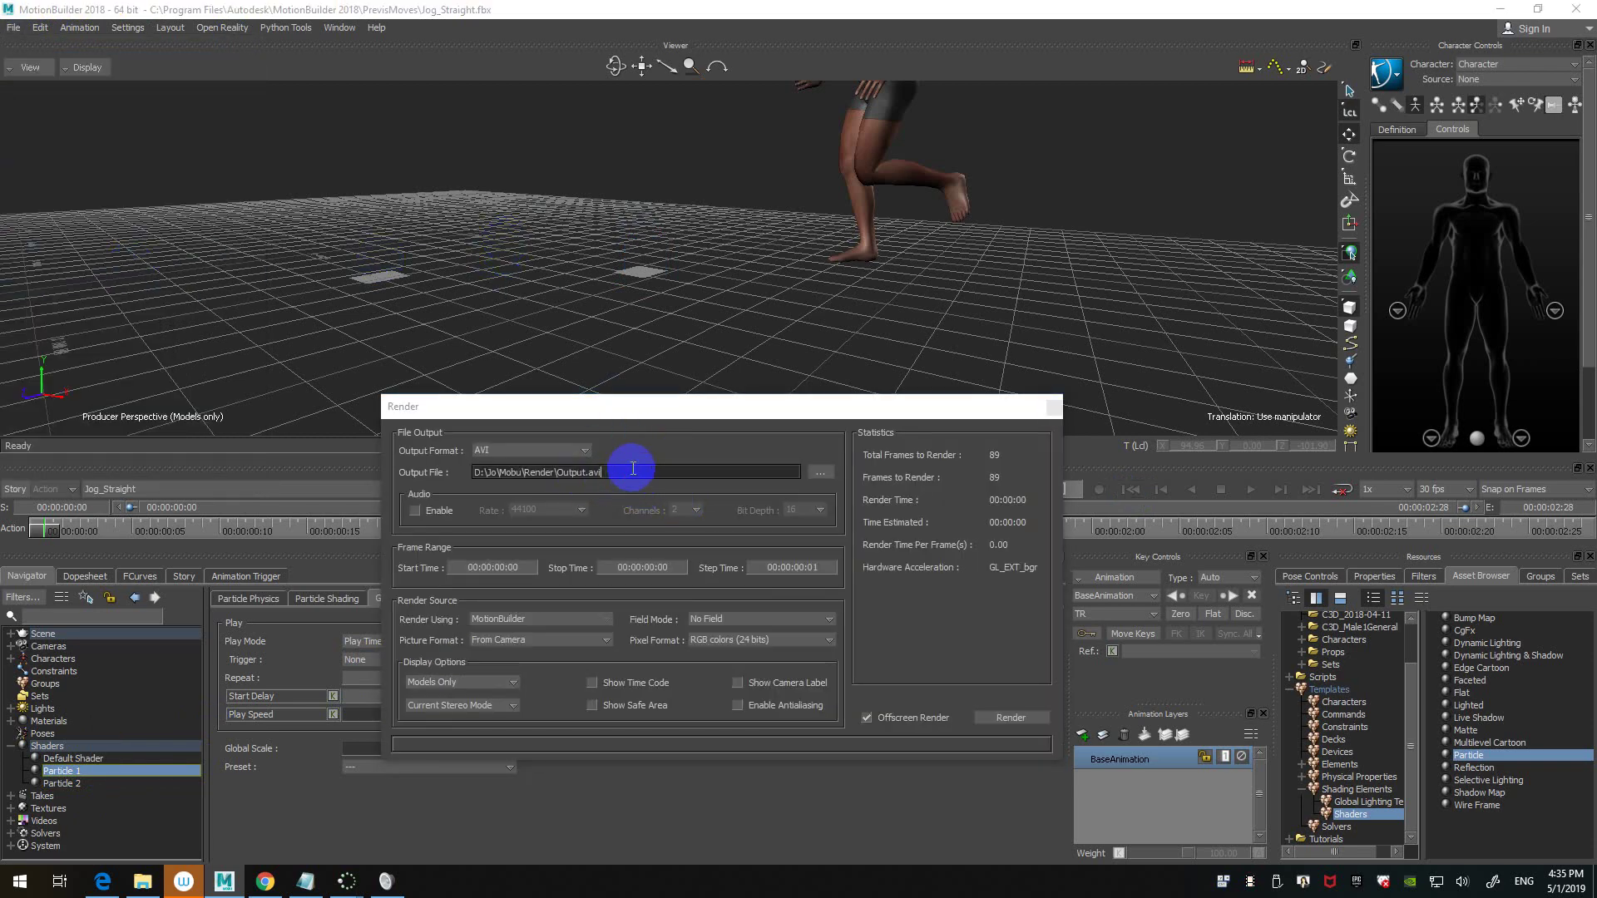
left_click_drag(558, 471, 667, 474)
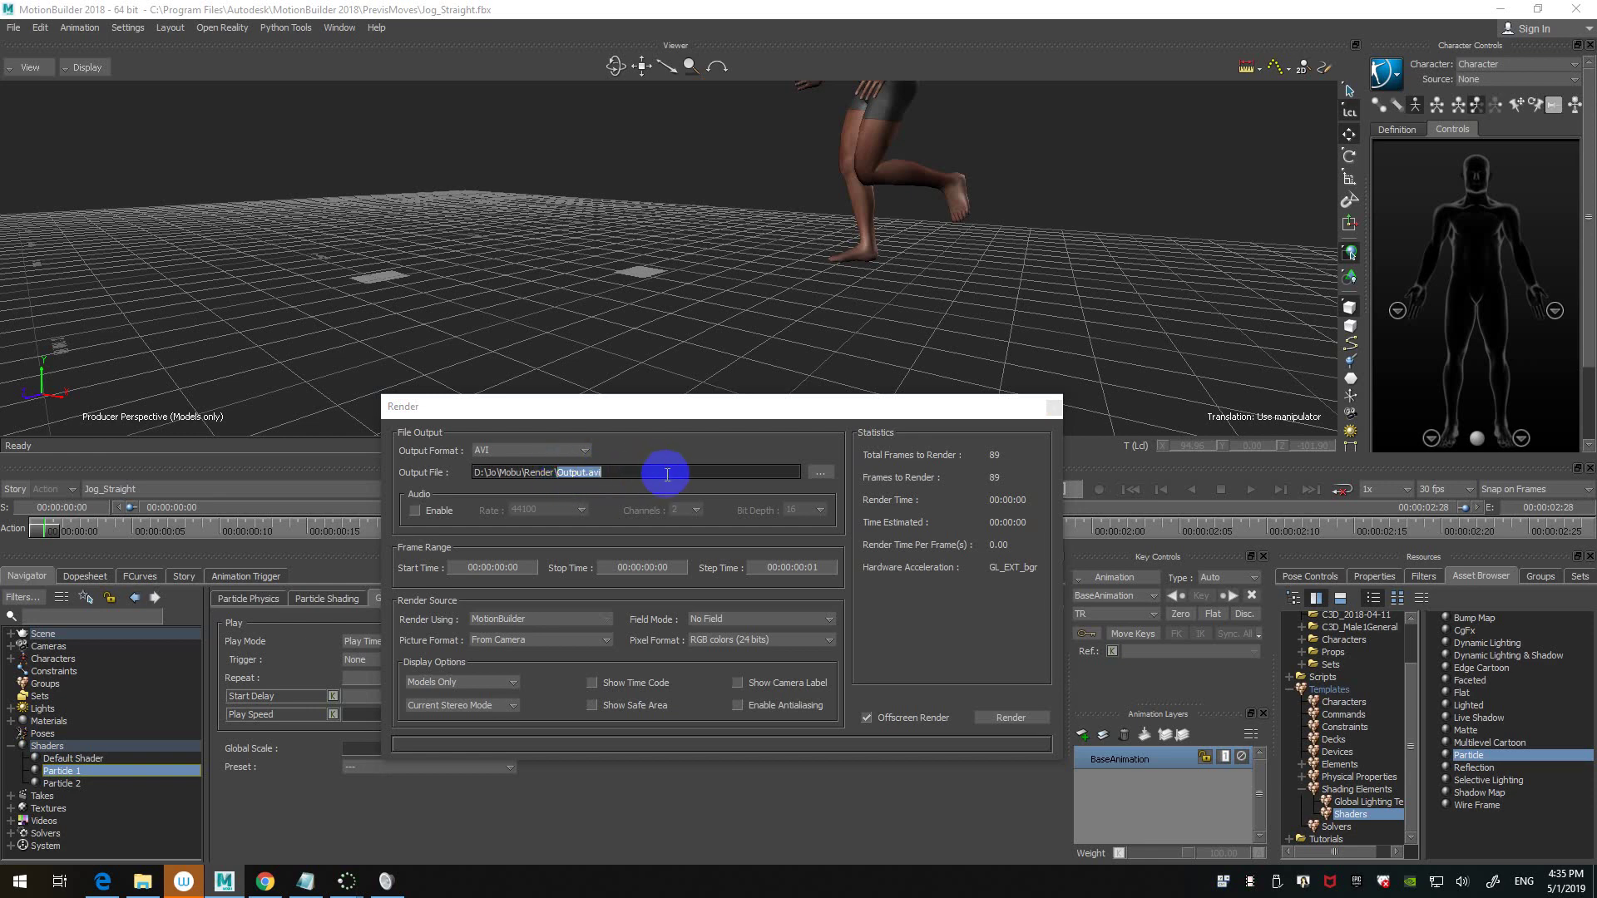
type("v")
key("Return")
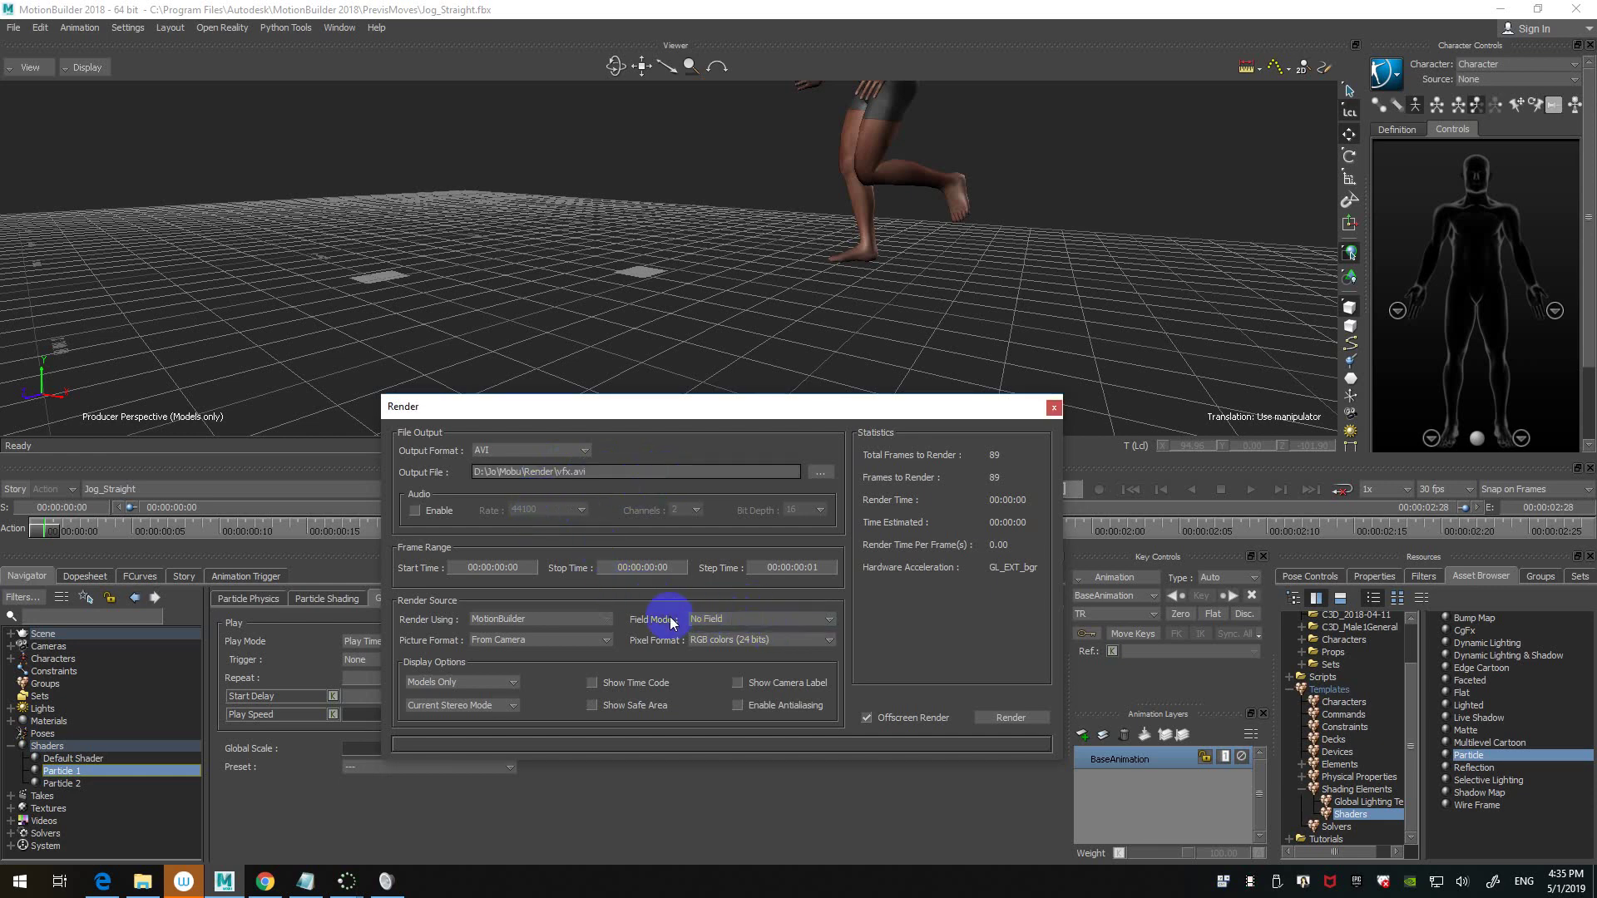
left_click(1011, 718)
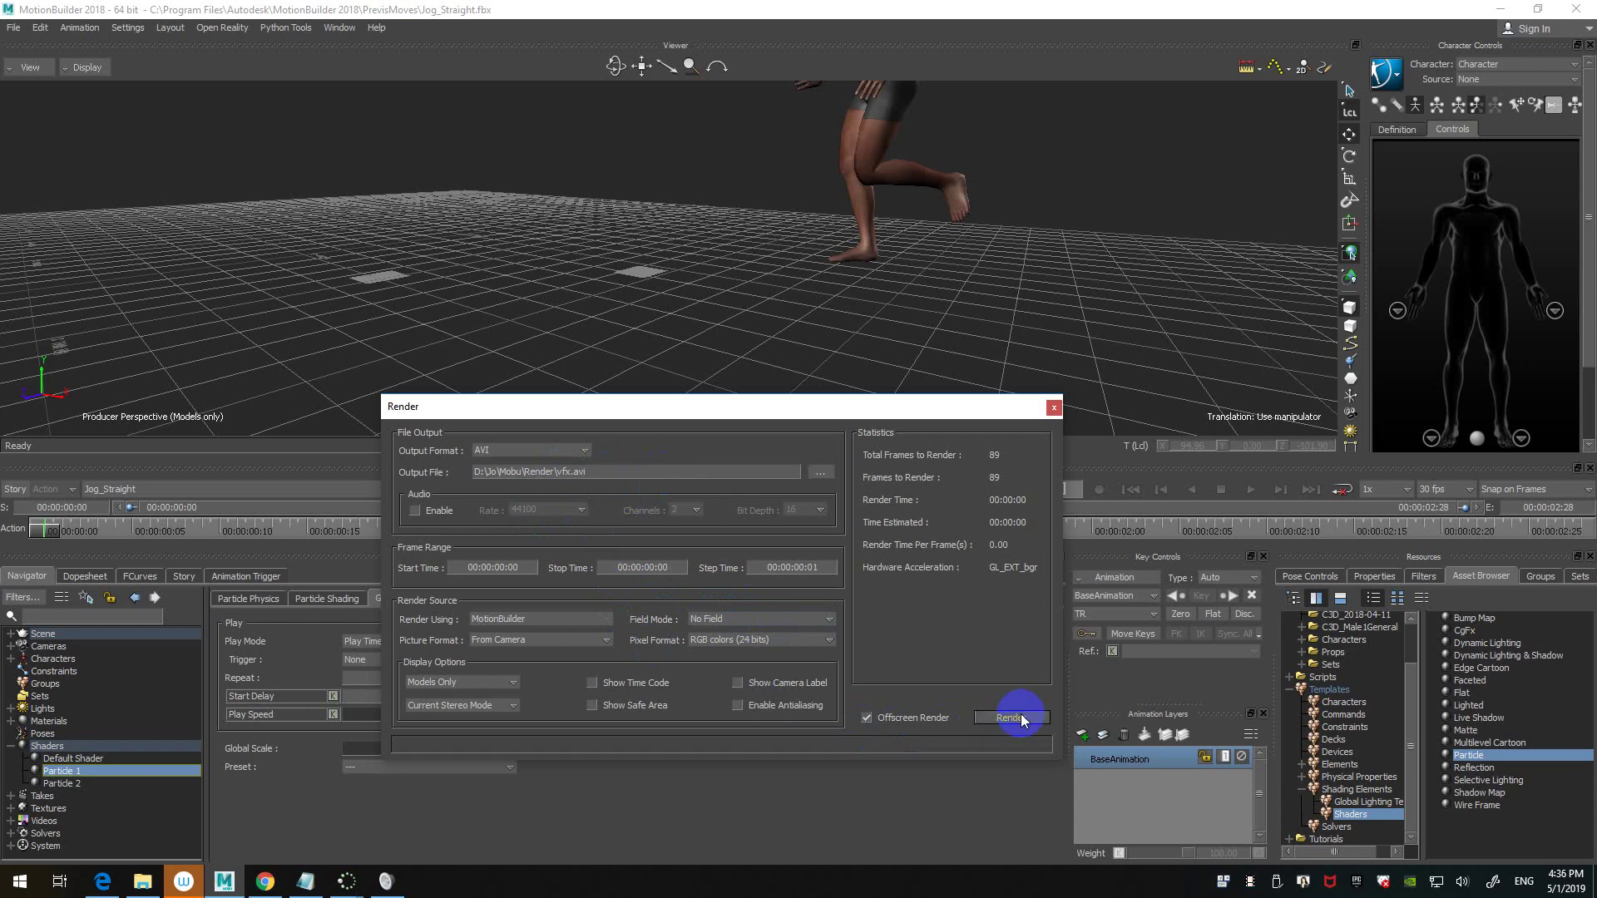
left_click(660, 553)
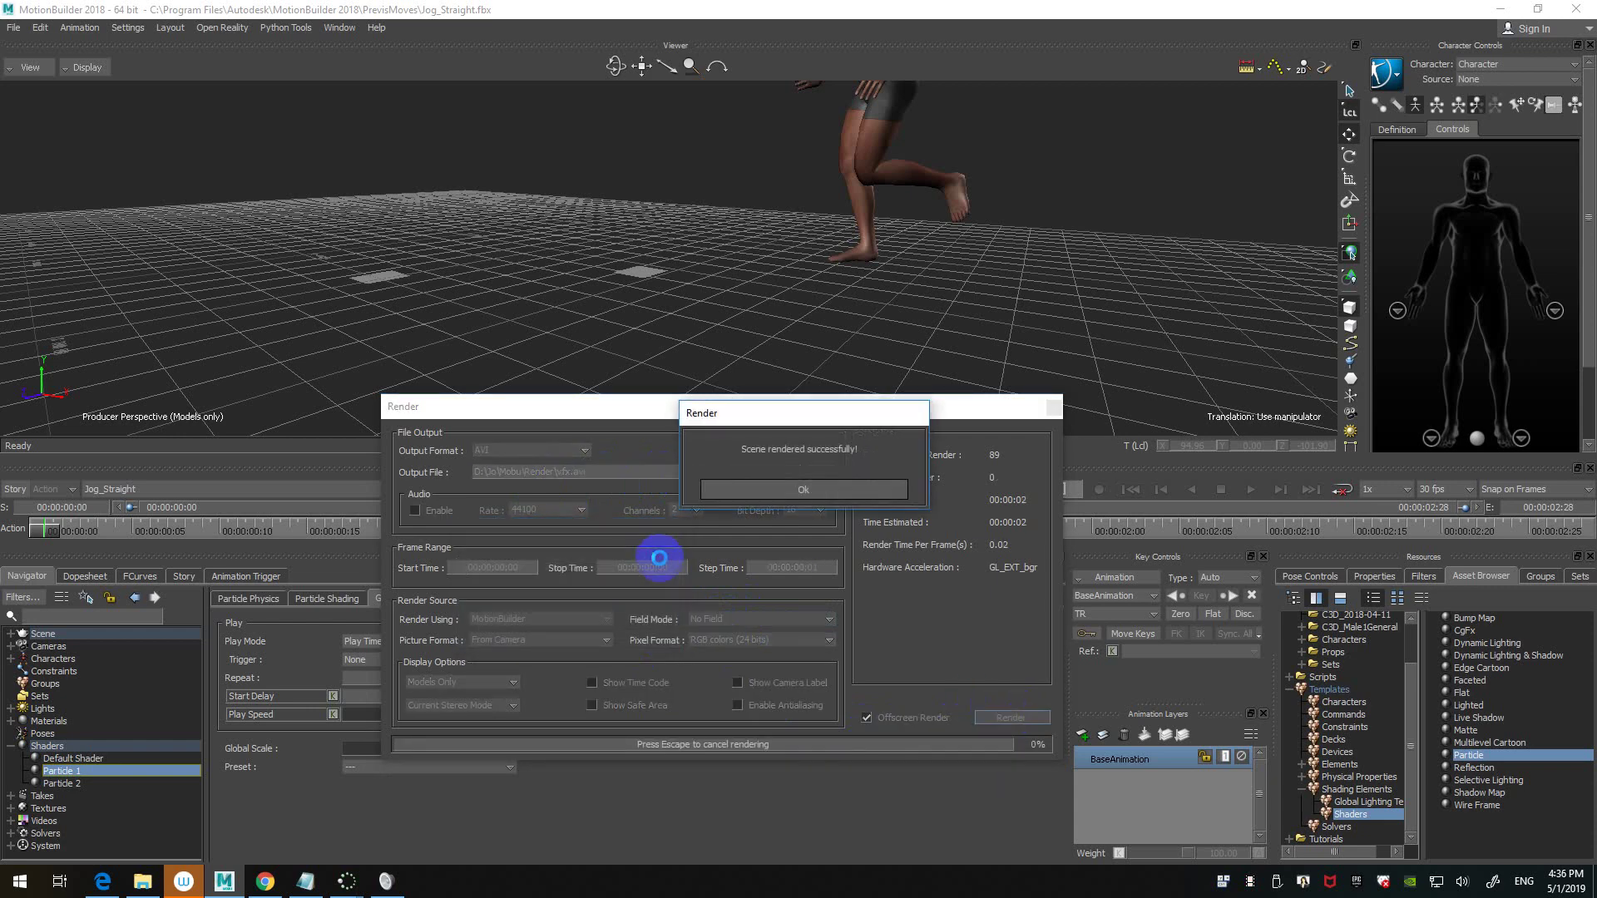
- Switch to File Explorer and open the rendered vfx.avi from the Mobu Render folder
left_click(142, 877)
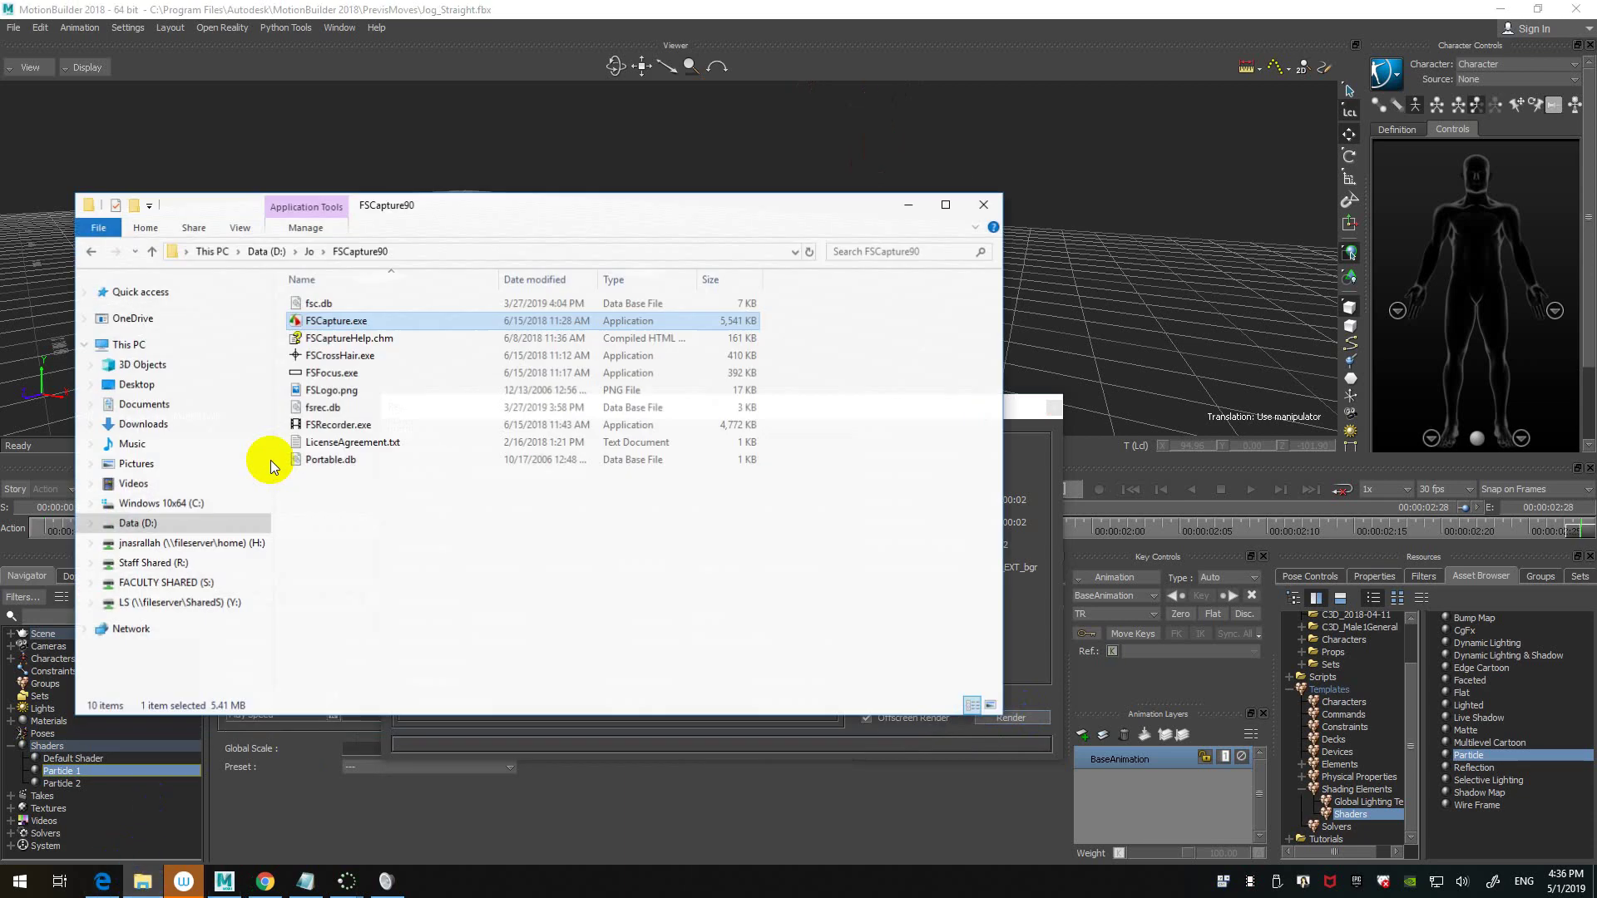
left_click(314, 249)
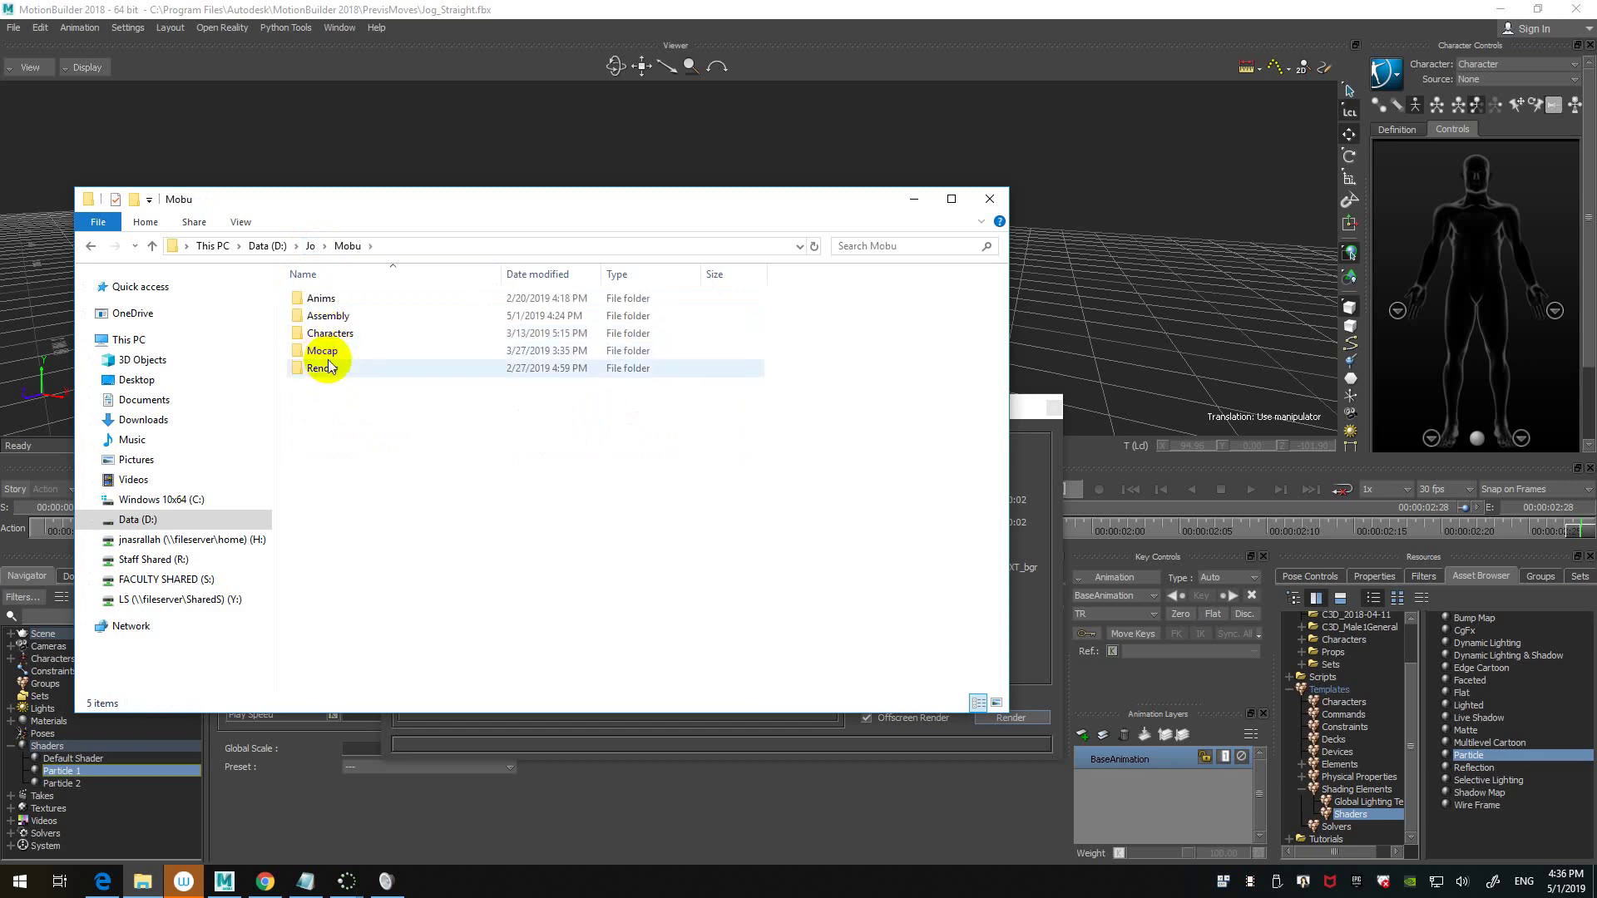
double_click(328, 366)
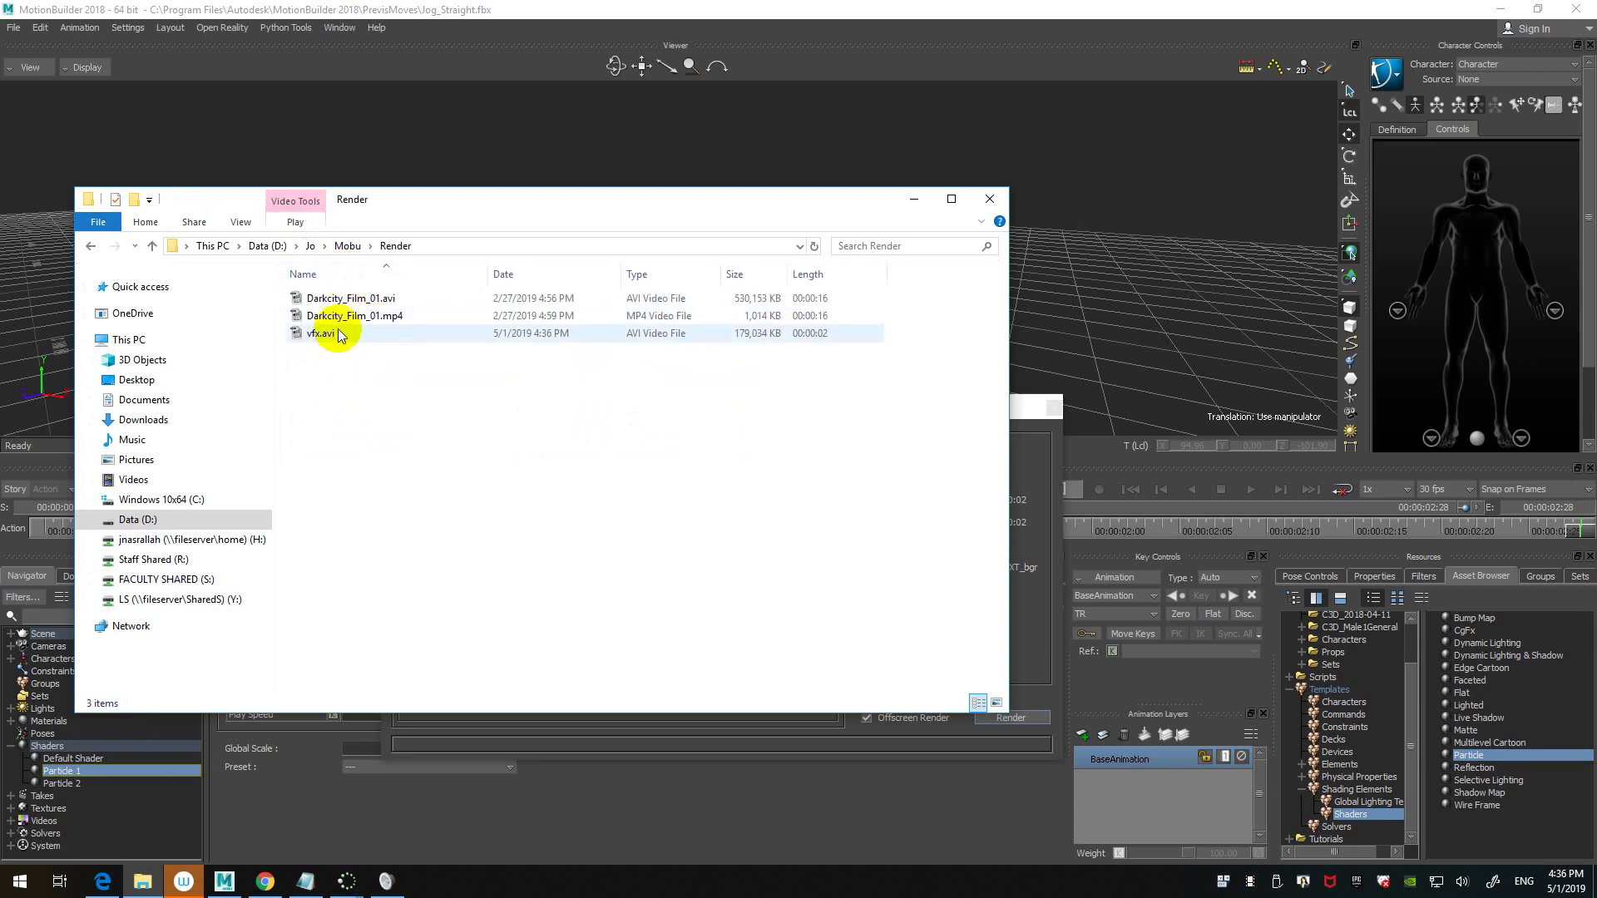
left_click(337, 334)
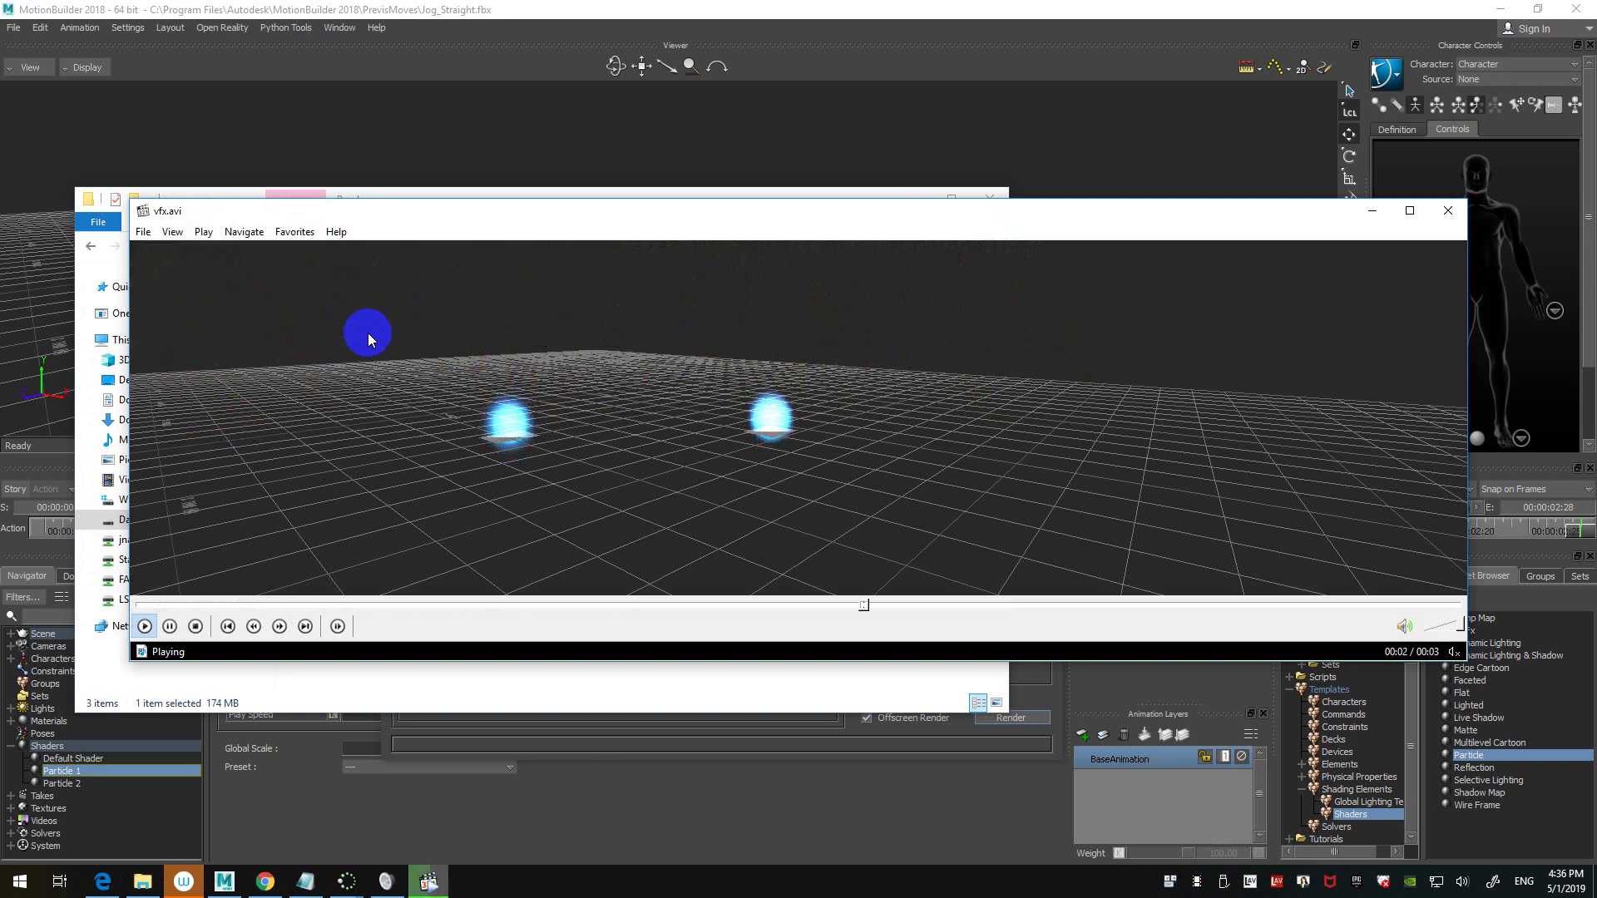
- Pause the rendered video, scrub back to the second footstep to check the particle timing, and return to MotionBuilder
left_click(146, 627)
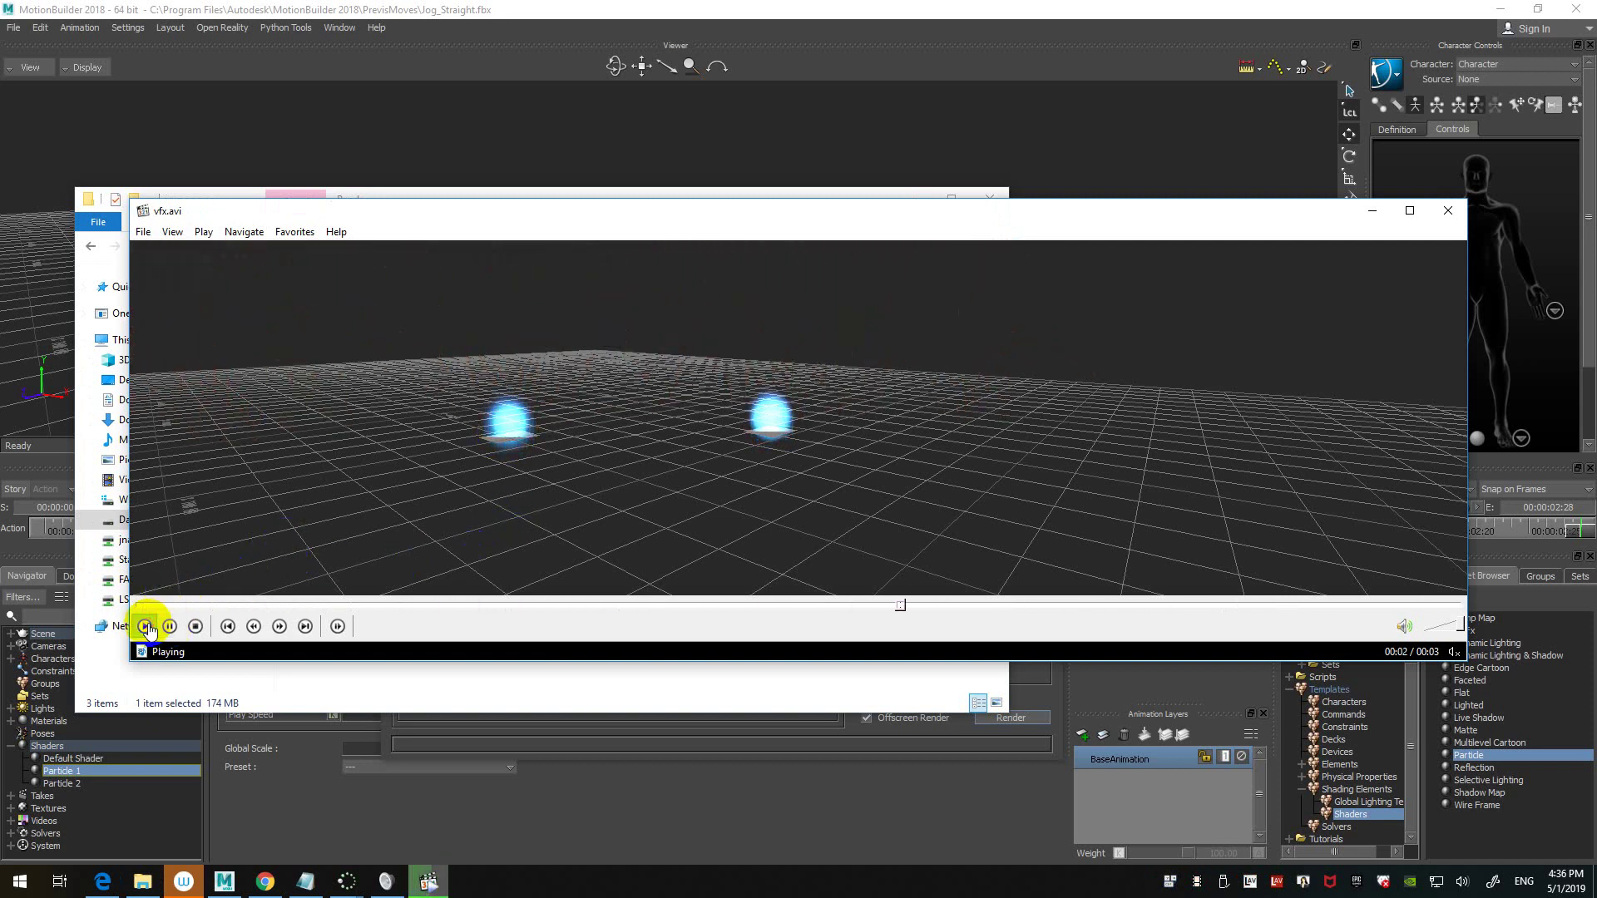
left_click(170, 626)
left_click_drag(880, 616, 484, 606)
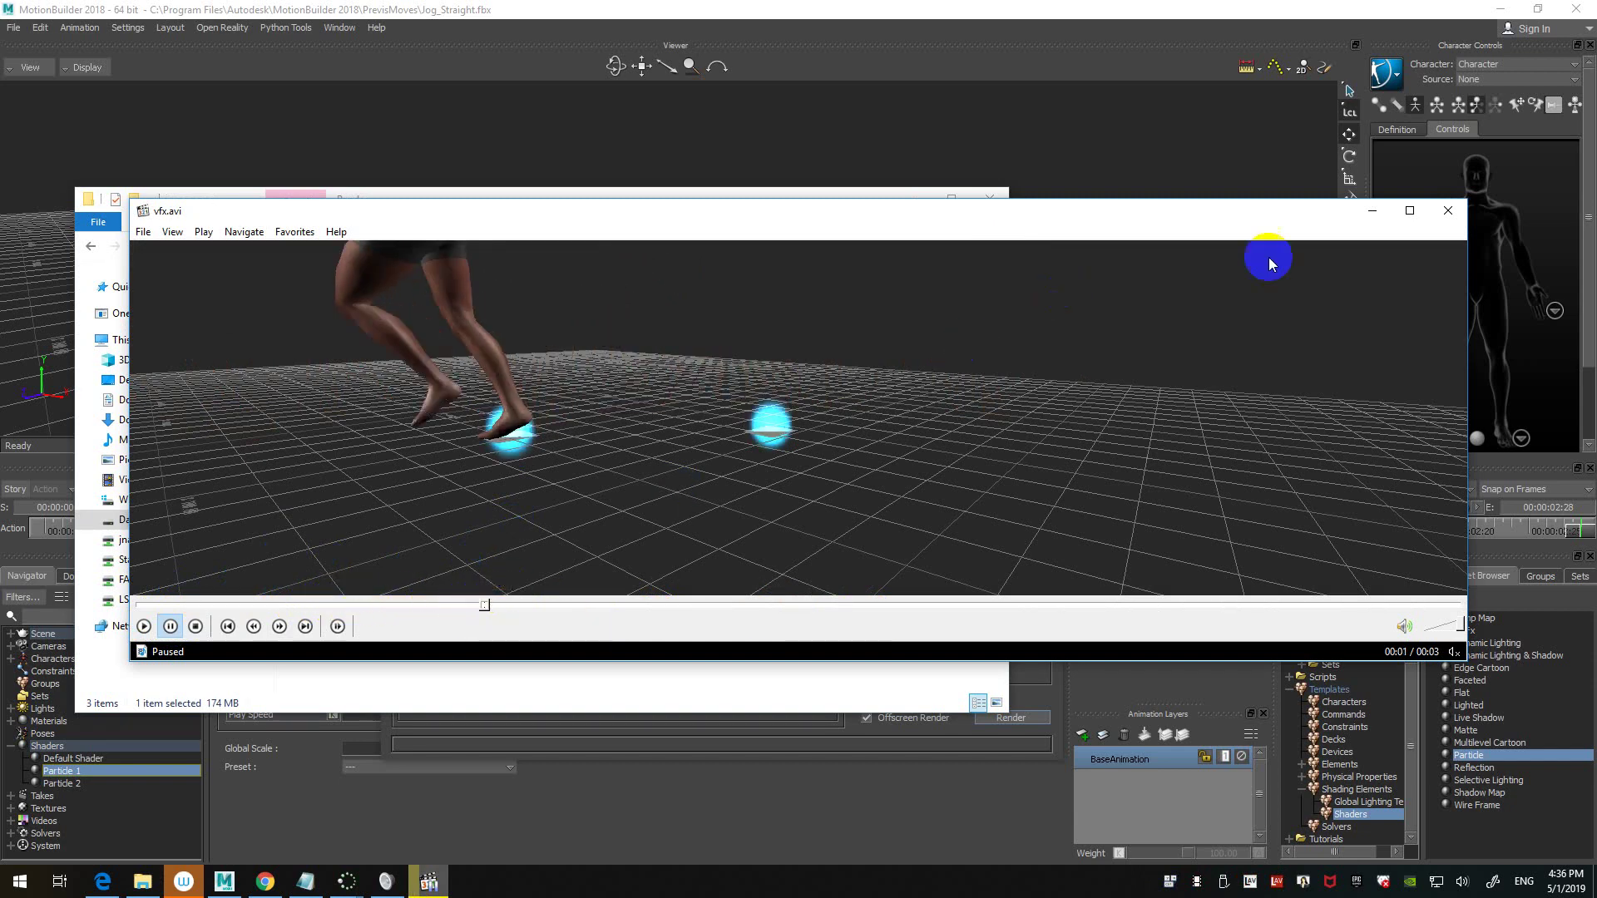
left_click(1449, 211)
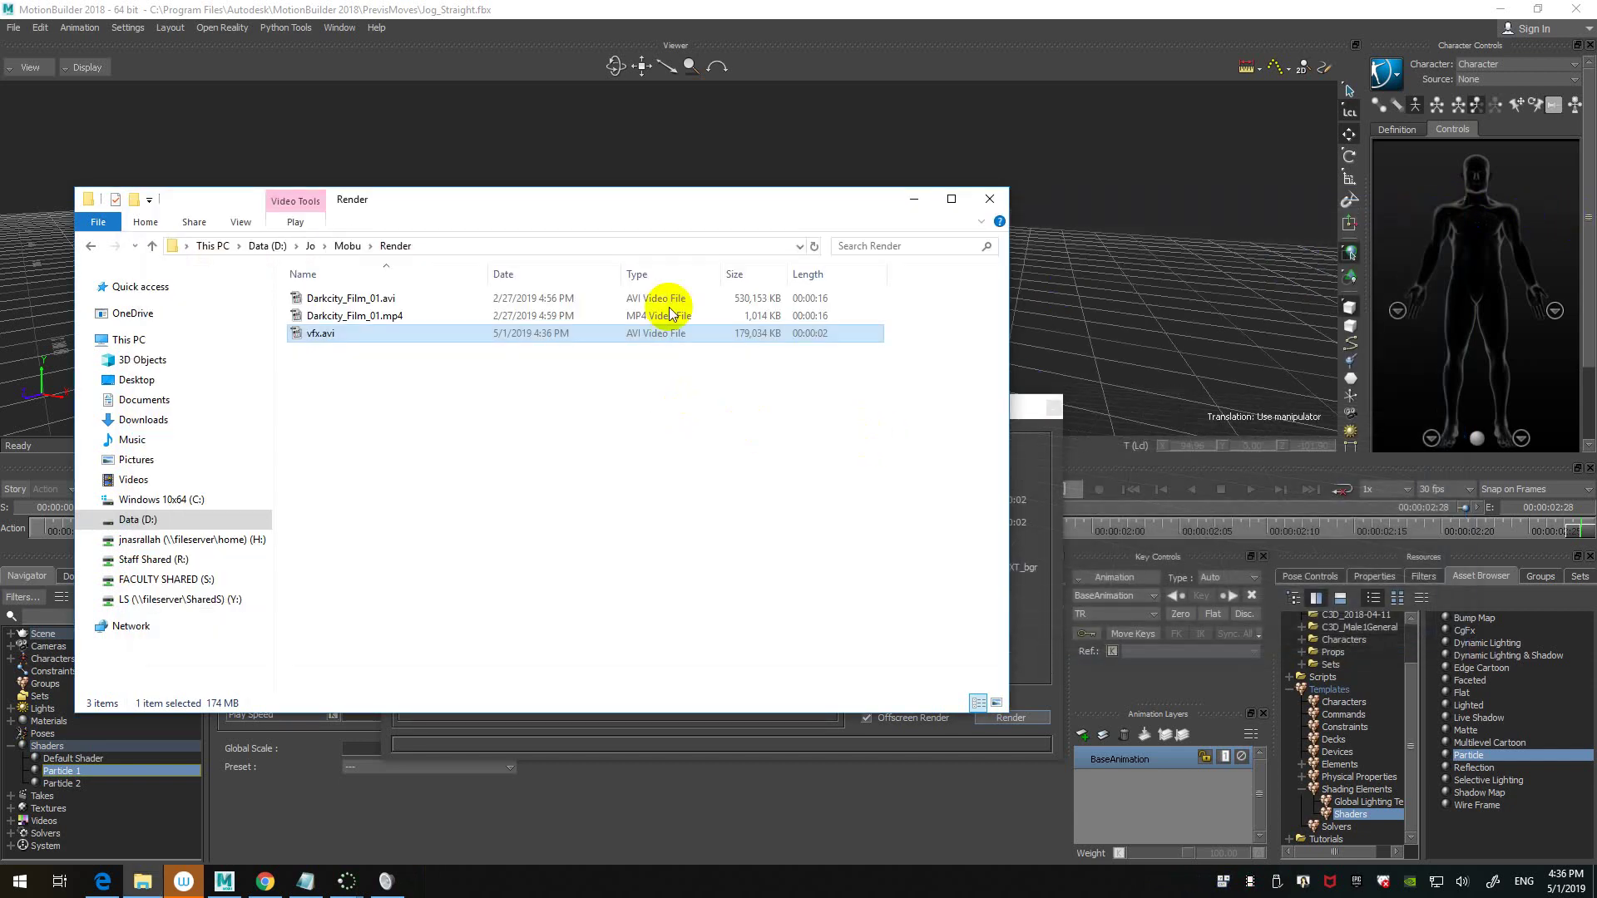
left_click(729, 112)
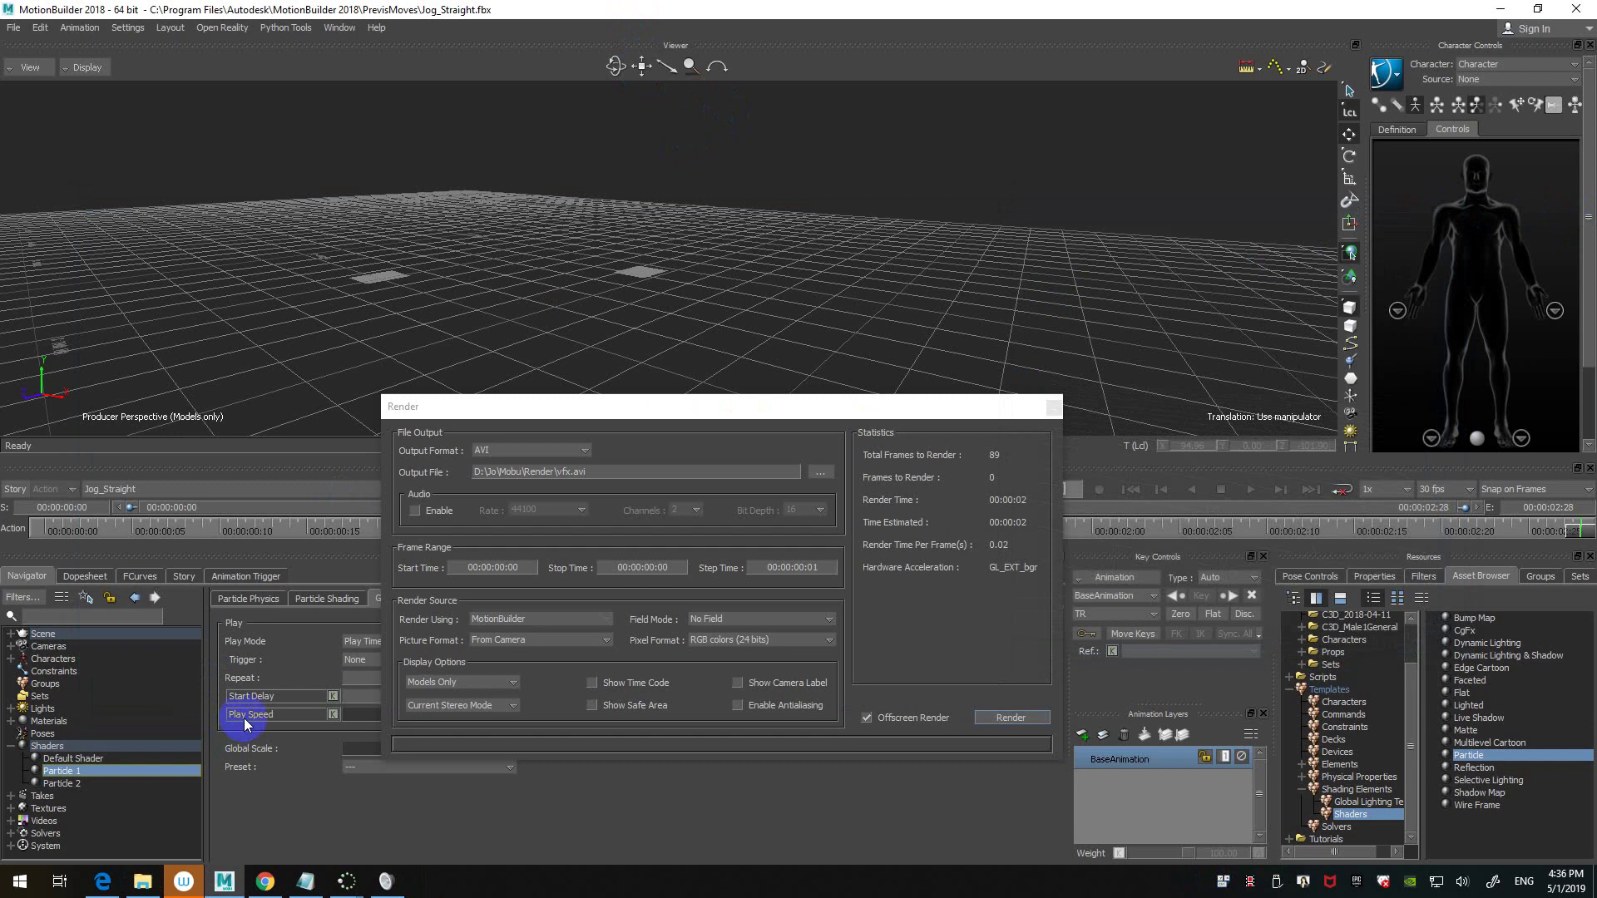
- Close the Render dialog and compare the Global Controls settings of Particle 1 and Particle 2
left_click(1054, 407)
left_click(83, 771)
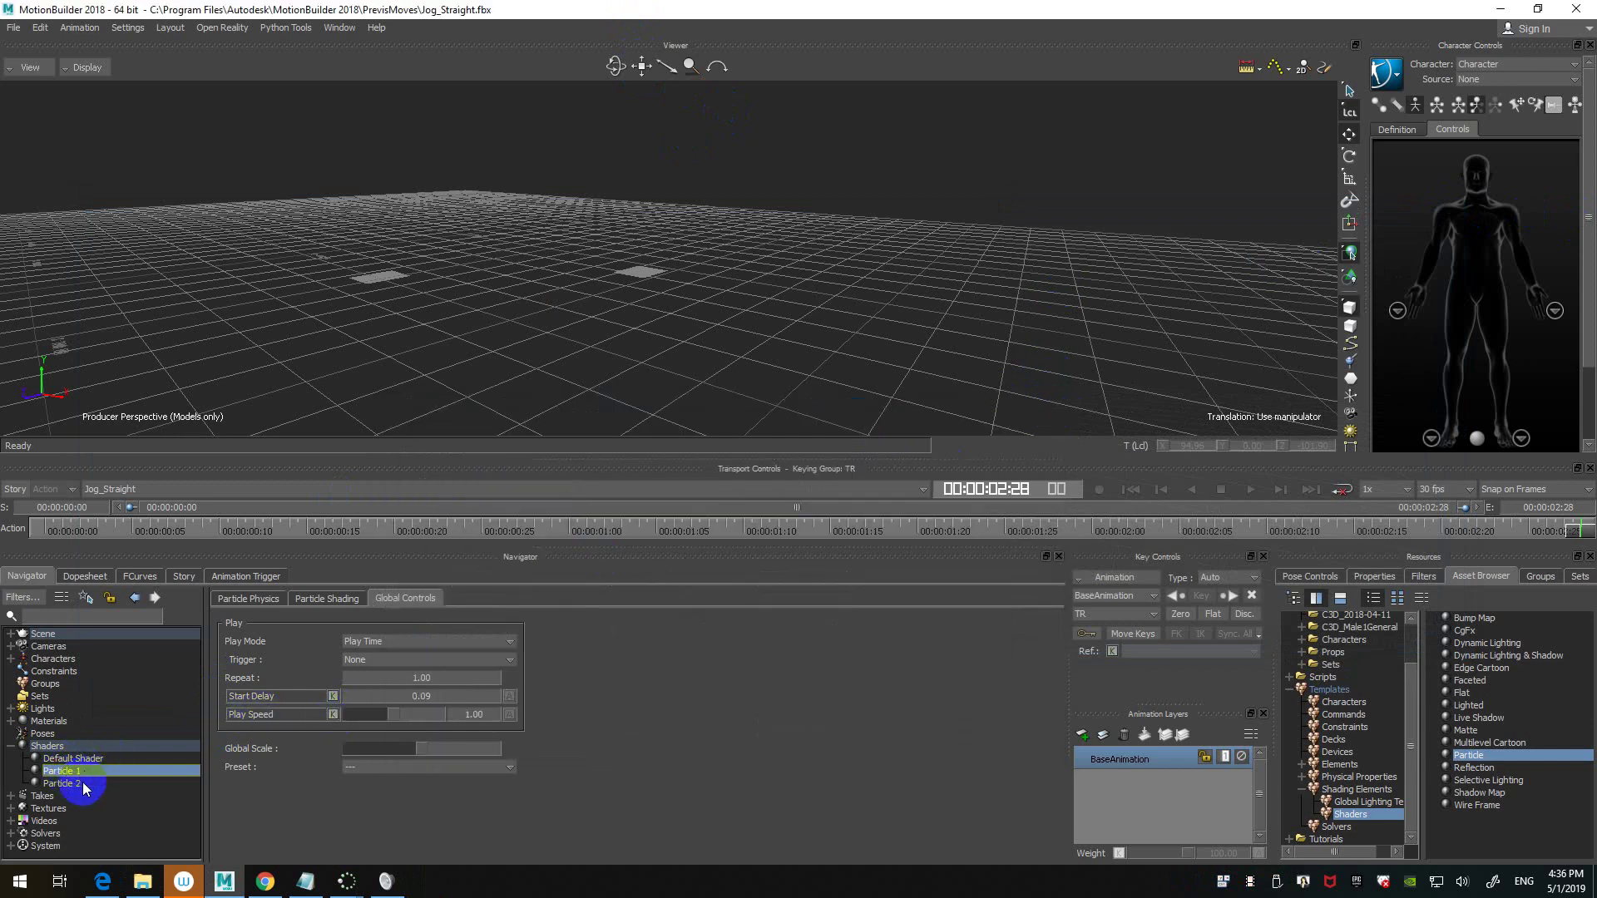
left_click(82, 782)
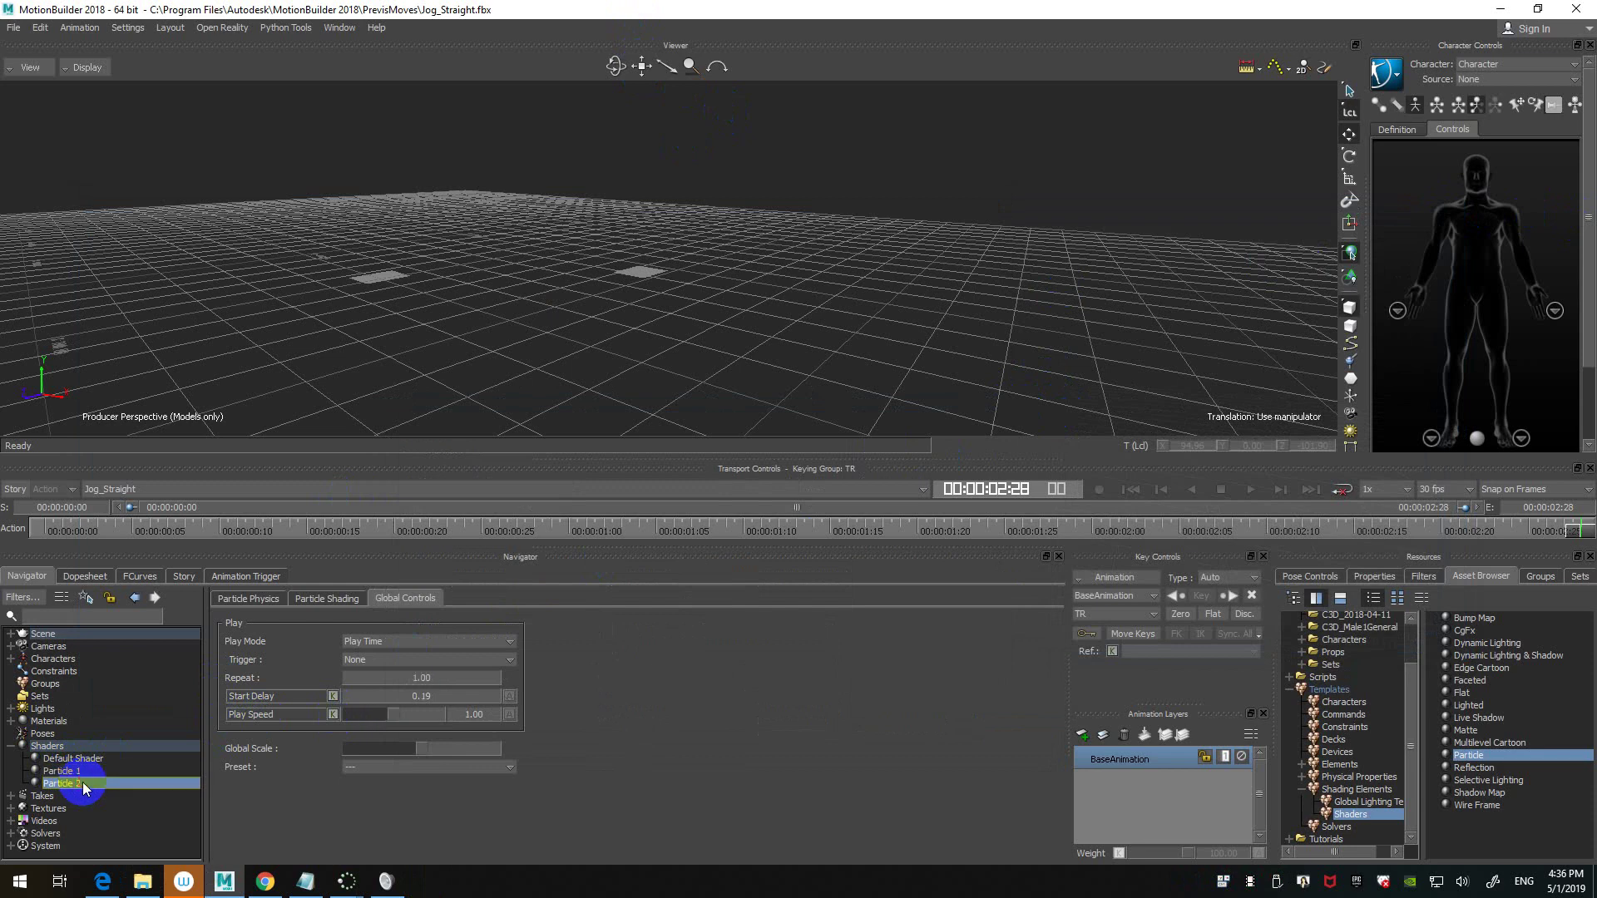
left_click(85, 773)
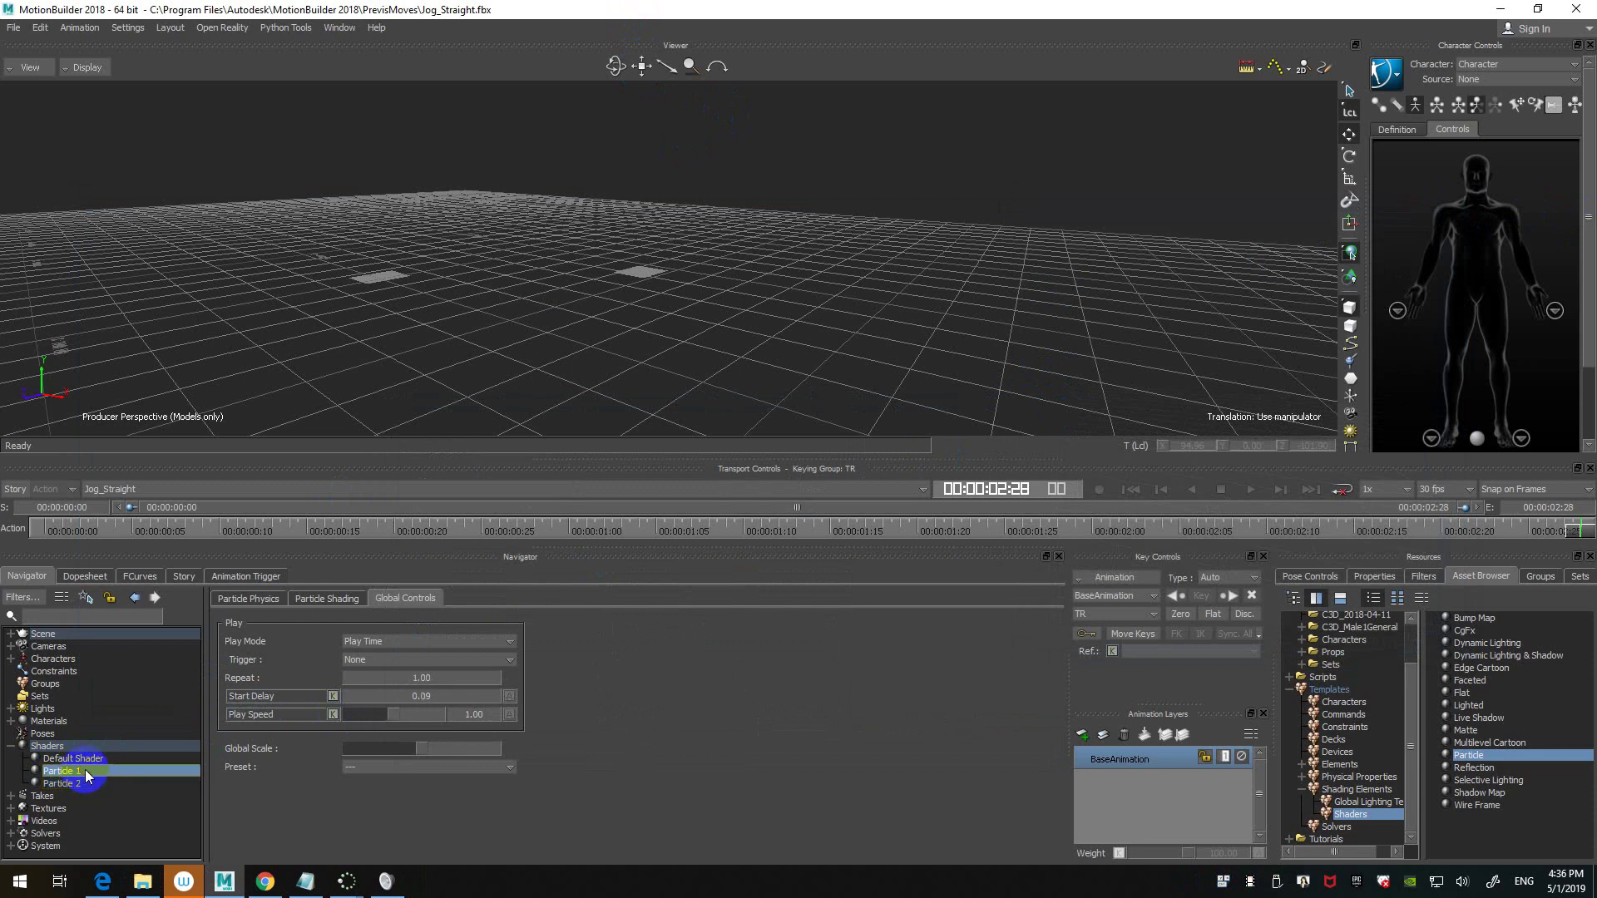
left_click(84, 783)
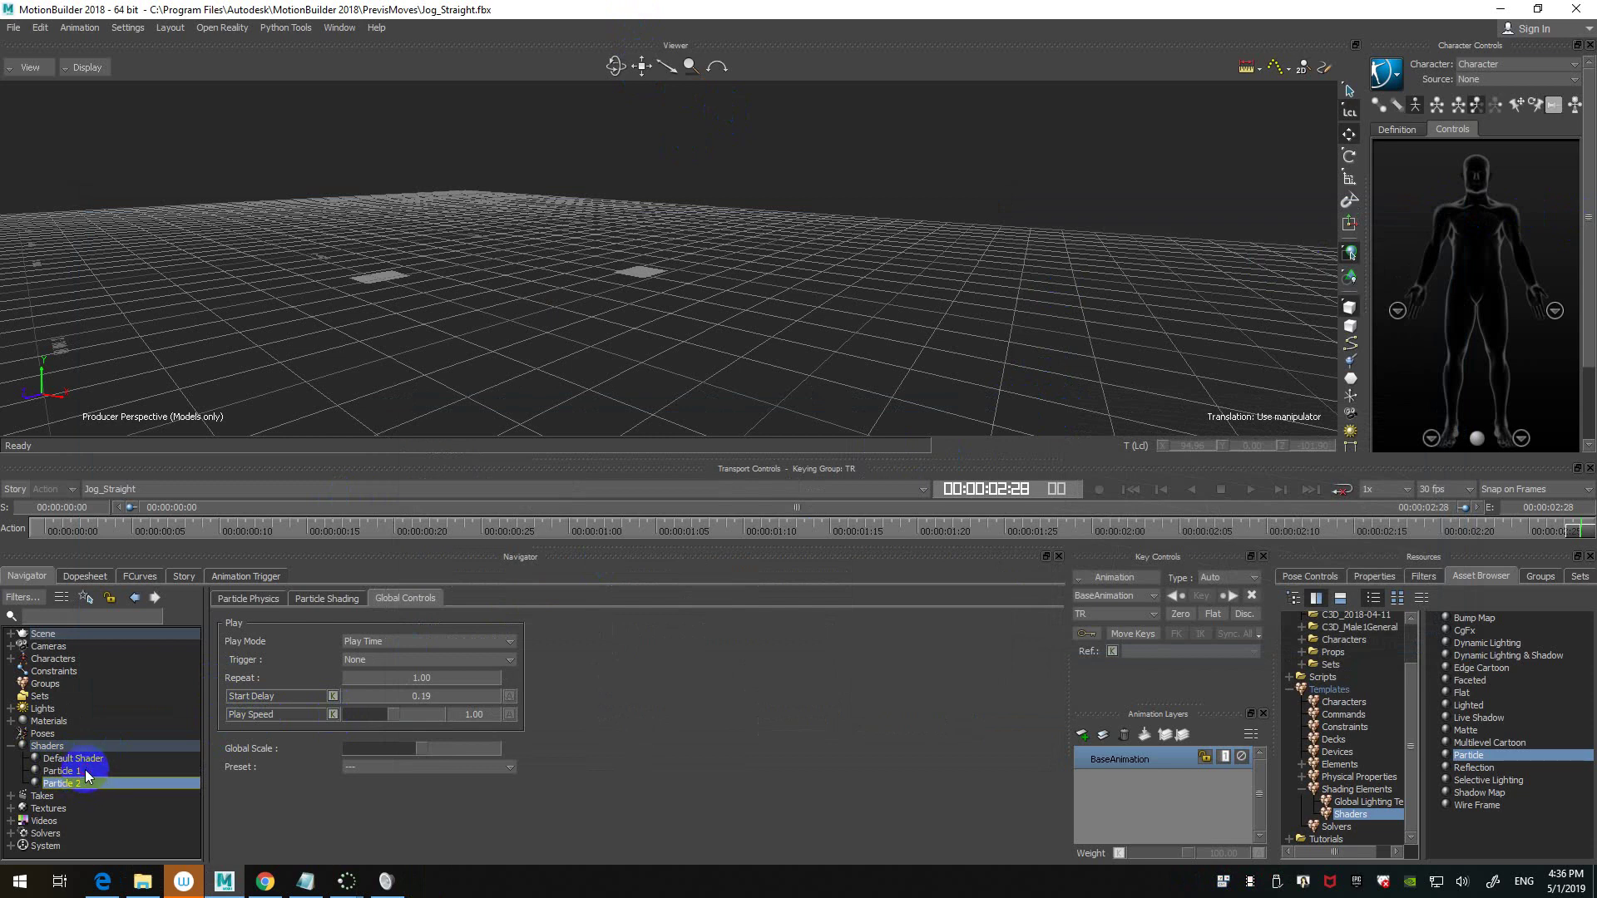
- Check the Start Delay of Particle 1 against Particle 2, play the animation from the first frame, and rewind it
left_click(87, 772)
left_click(83, 782)
left_click(103, 770)
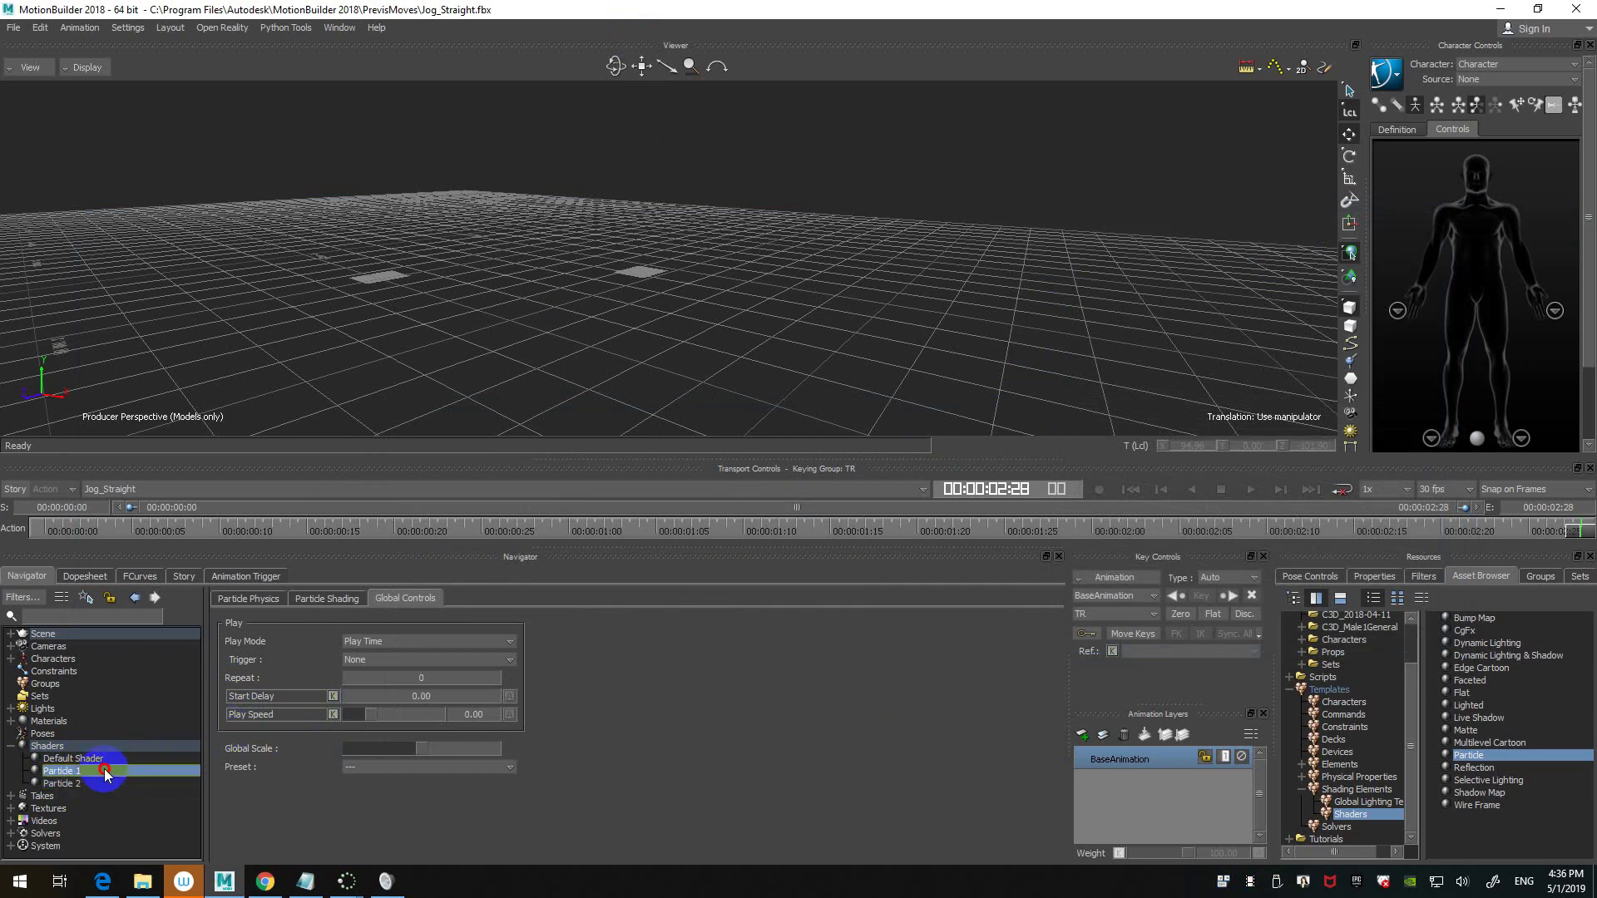
left_click(106, 783)
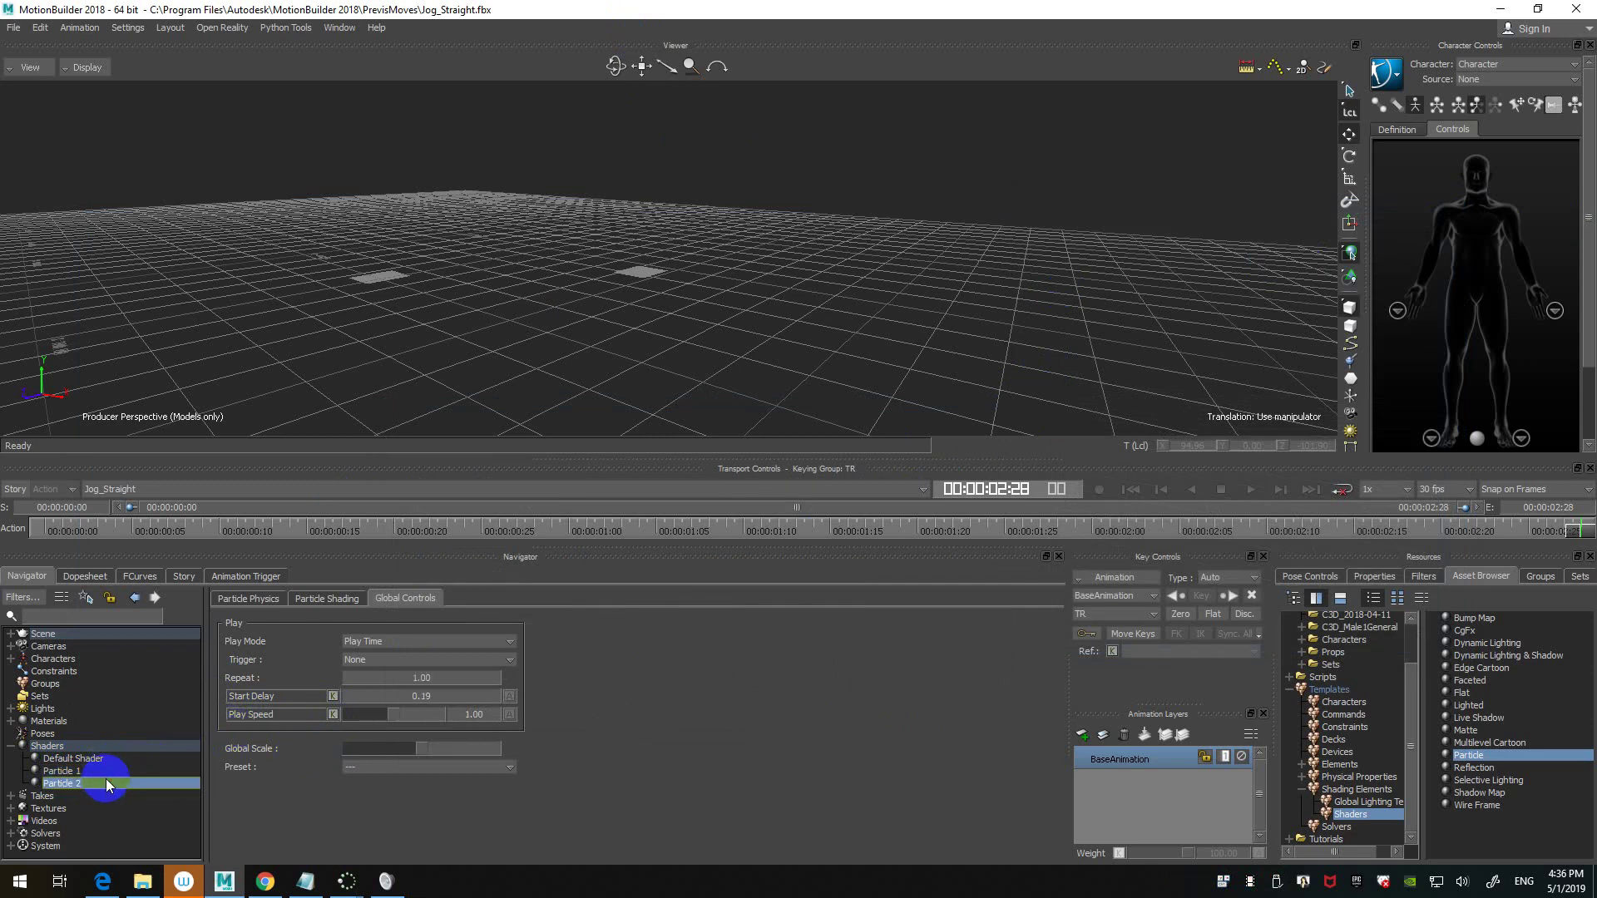
left_click(96, 770)
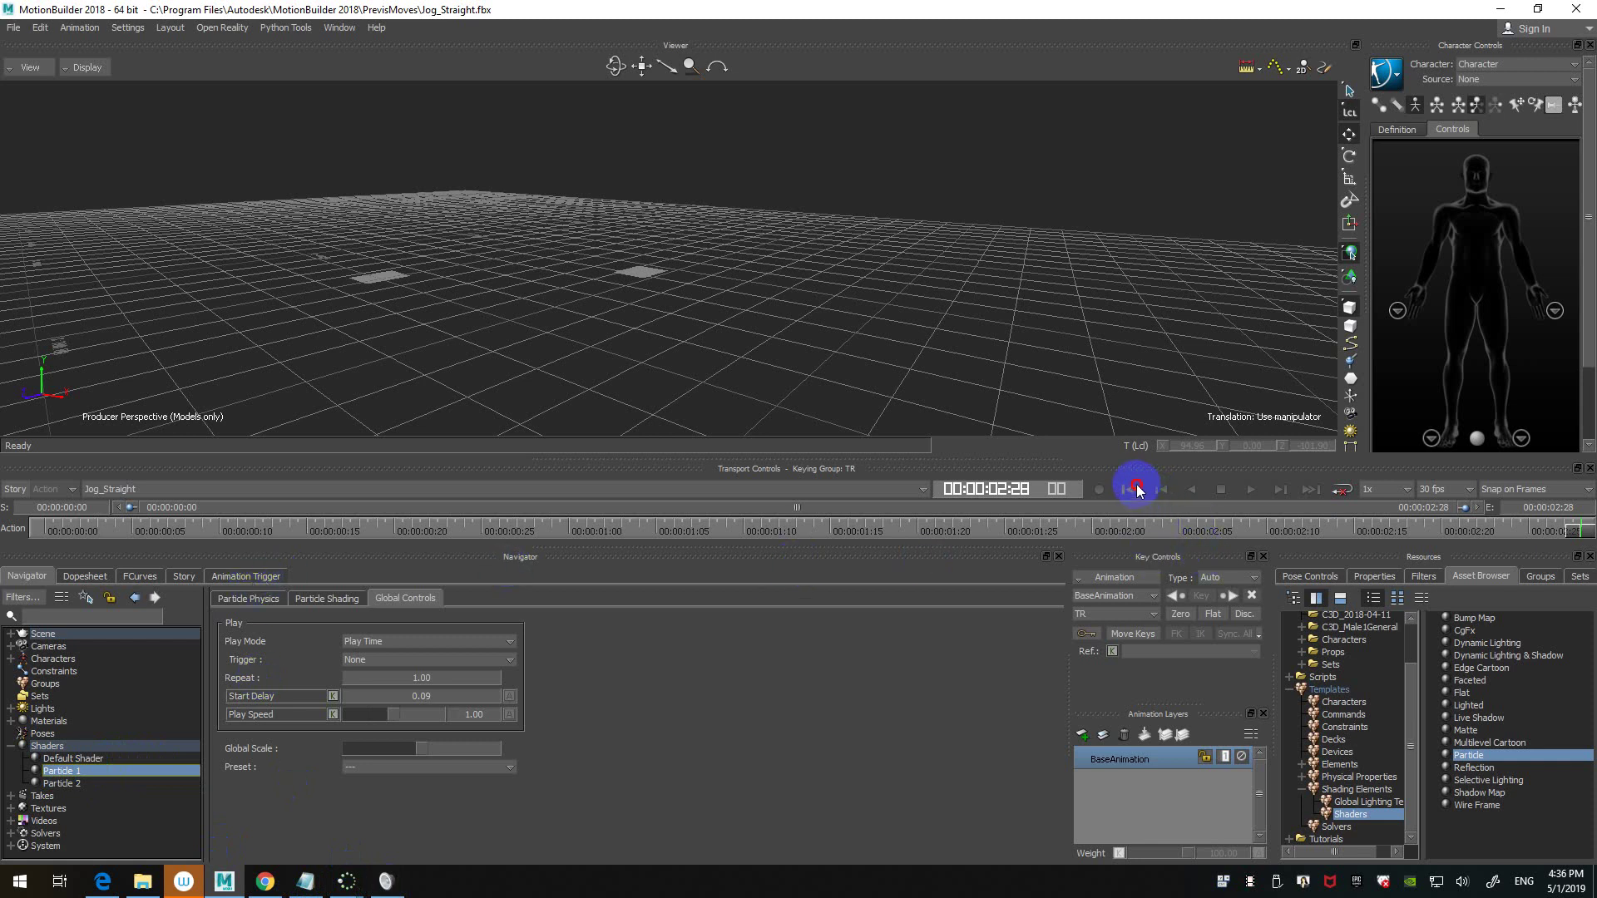
left_click(1133, 489)
left_click(1250, 489)
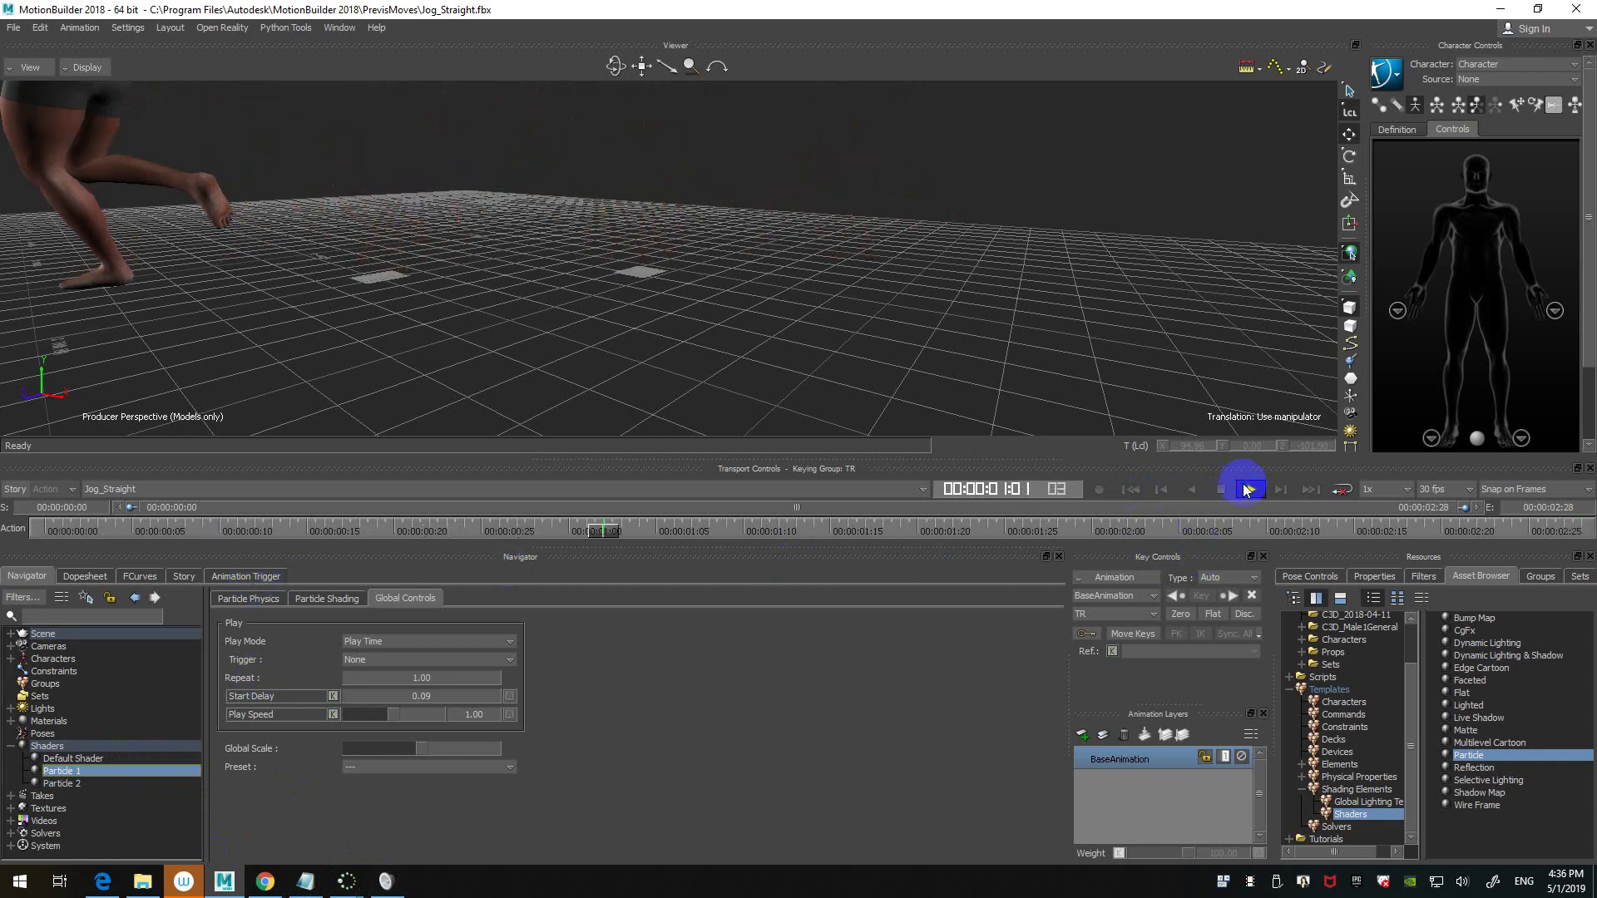
left_click(1133, 489)
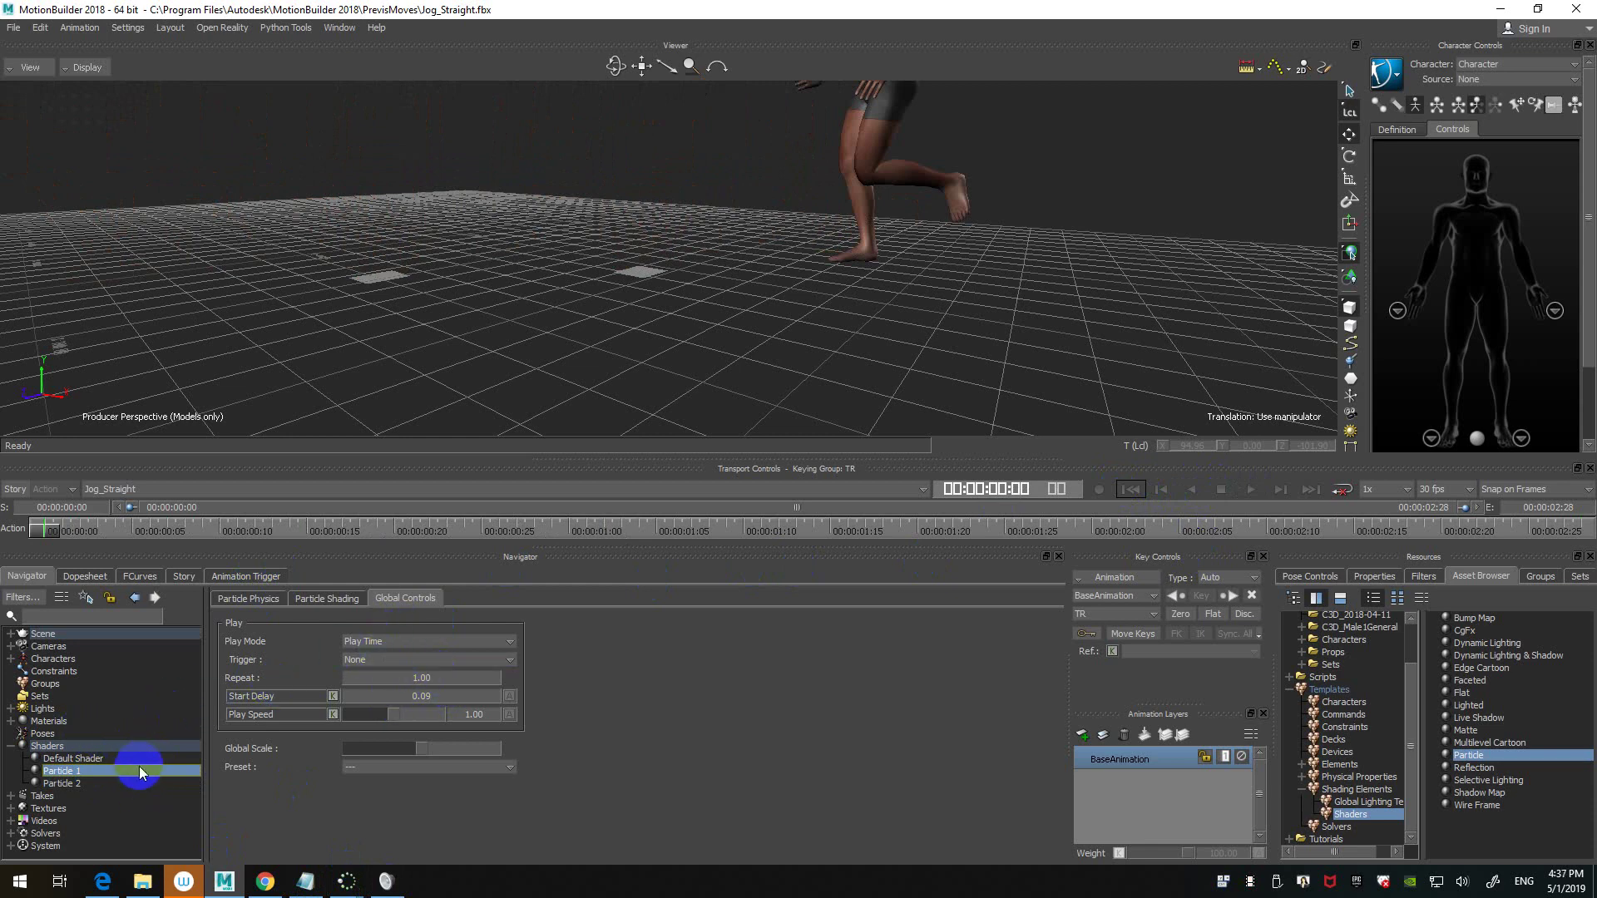
- Set Repeat to -1 on both the Particle 1 and Particle 2 shaders
double_click(430, 679)
type("-1")
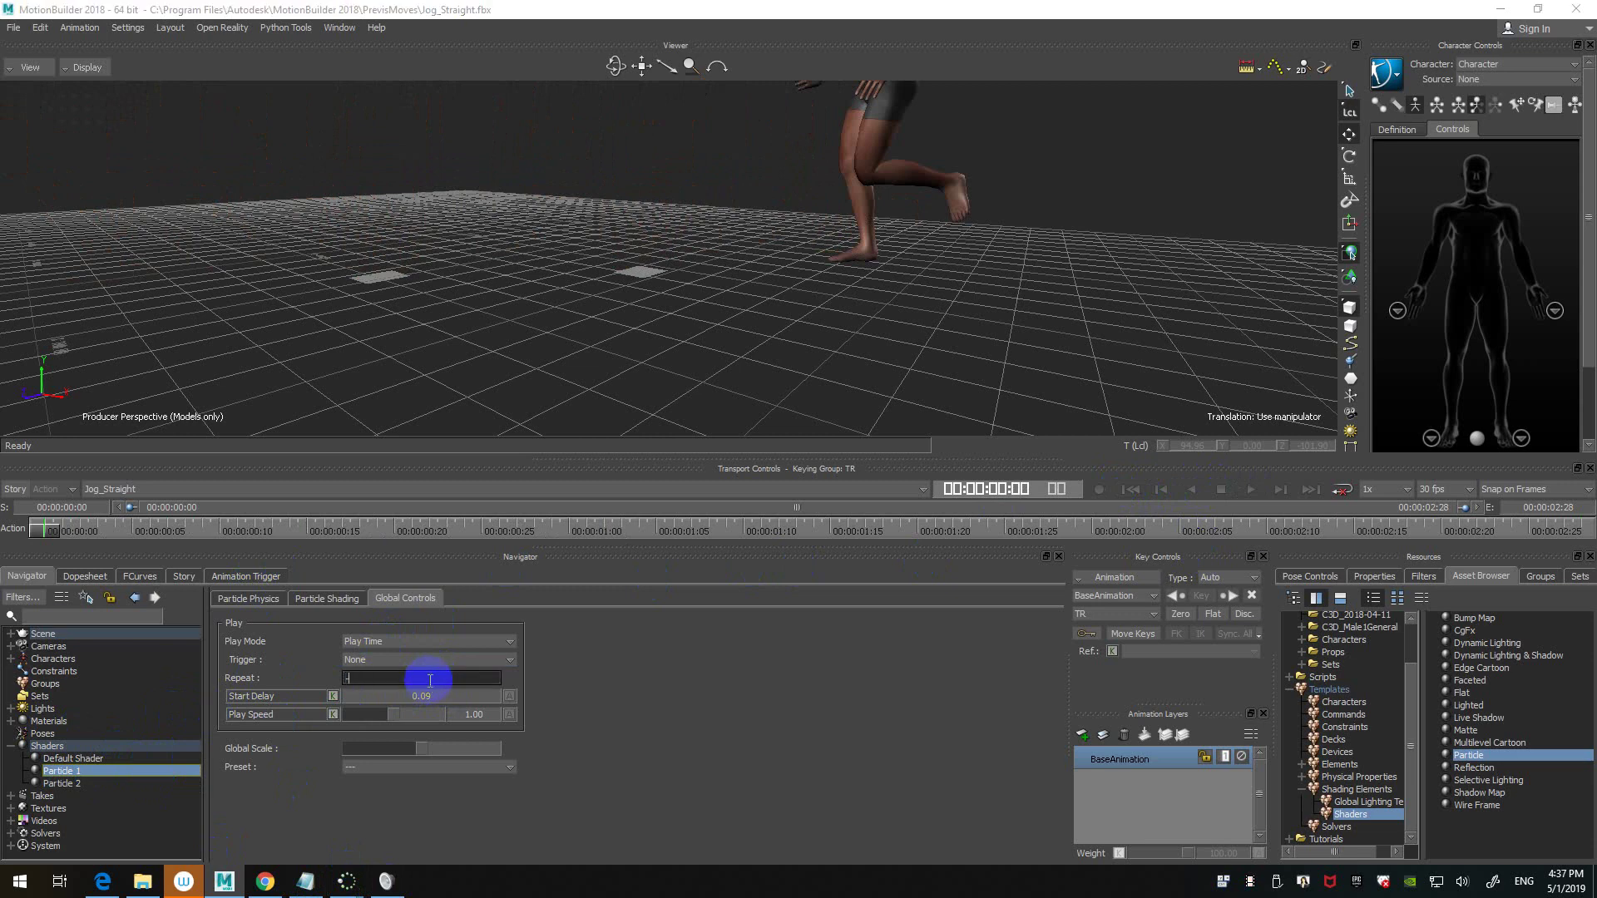
key("Return")
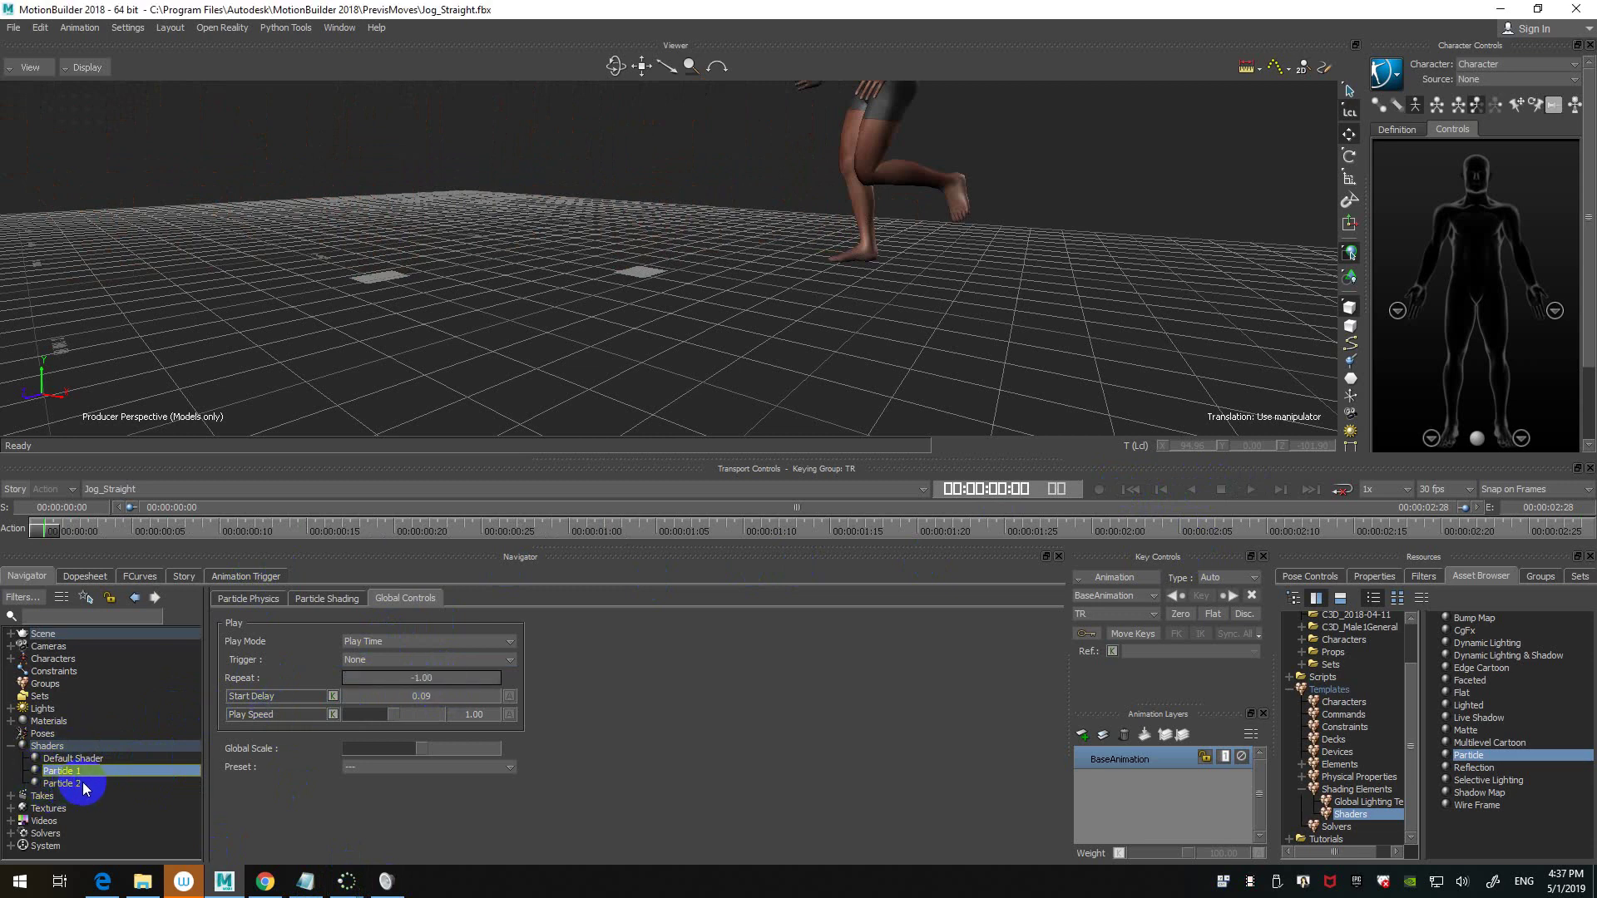
left_click(82, 782)
double_click(442, 678)
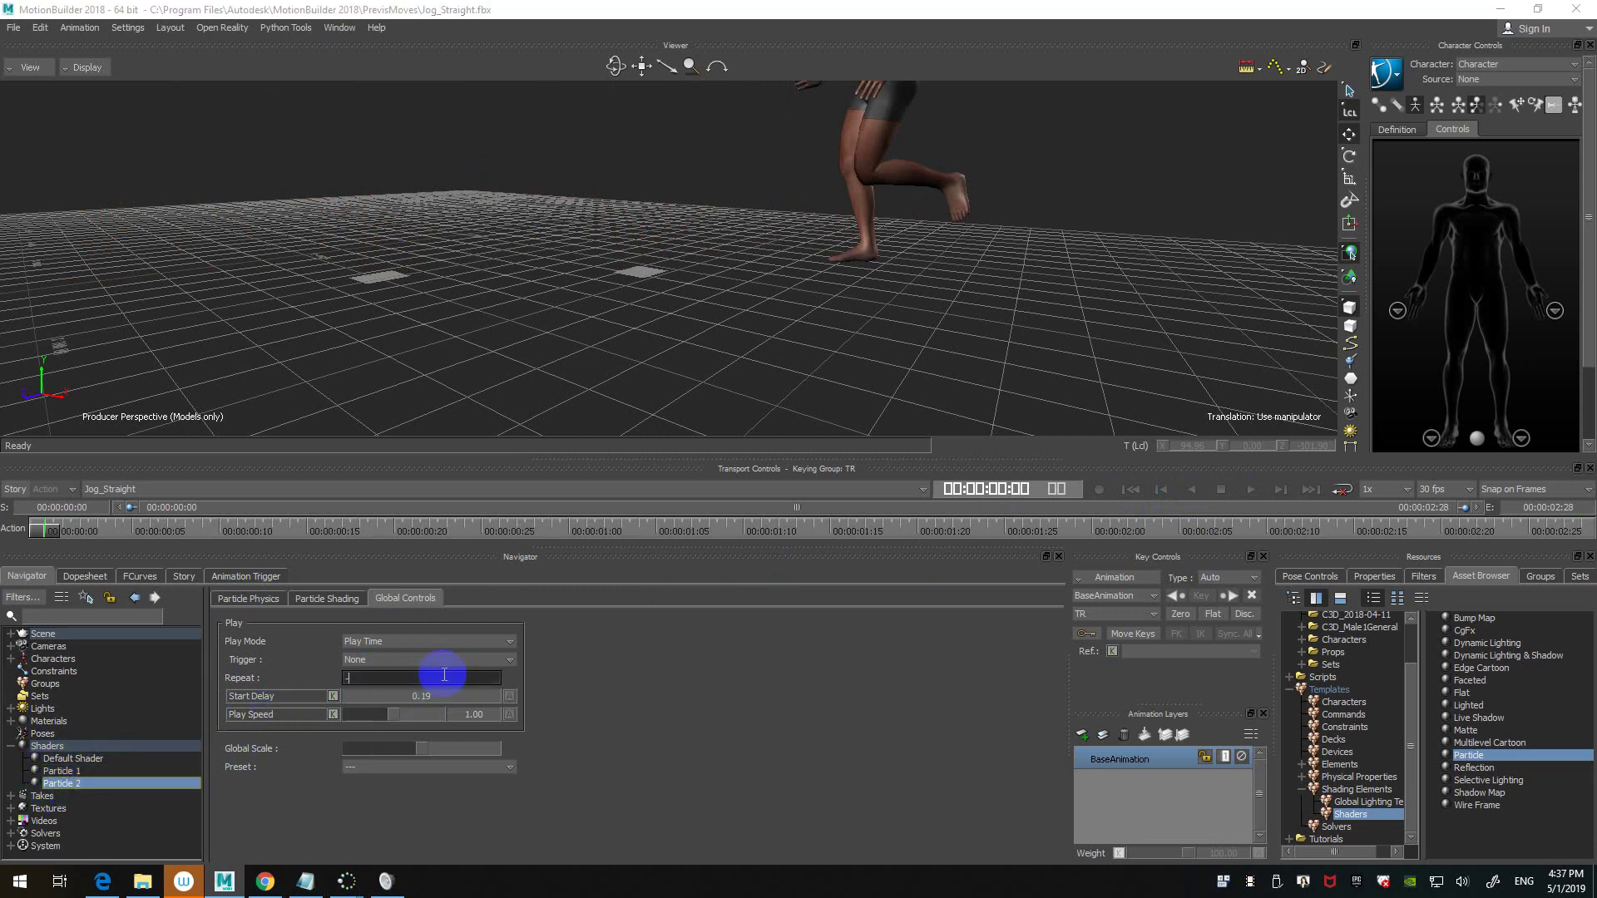
type("-1")
key("Return")
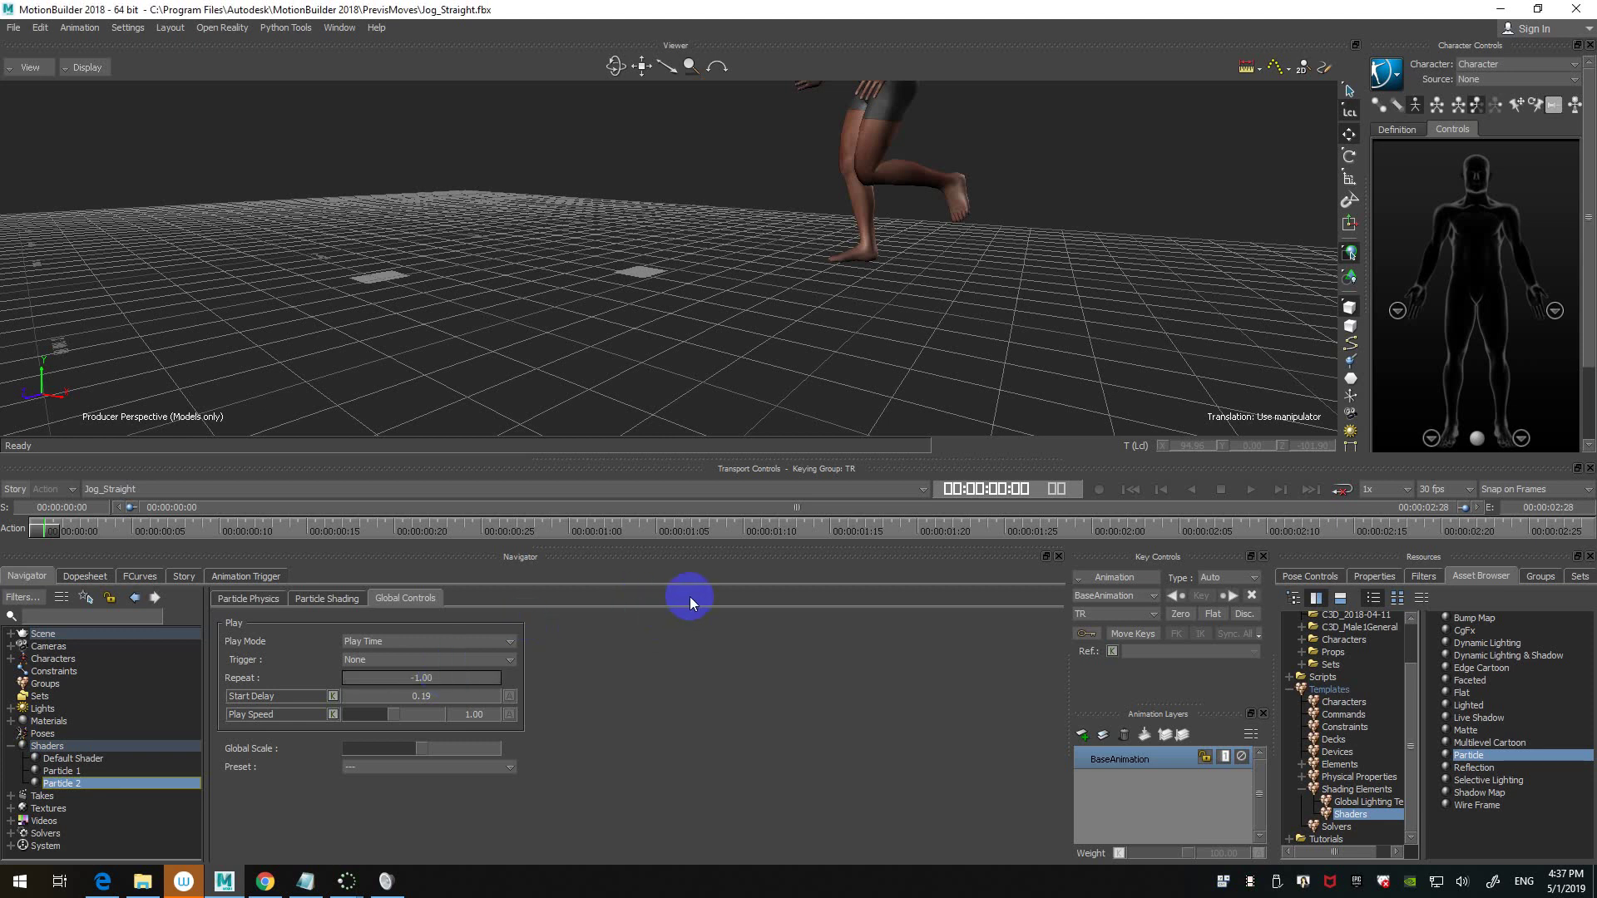
- Play the animation to preview the endlessly repeating particles, stop it, and rewind to the first frame
left_click(1249, 490)
left_click(1246, 487)
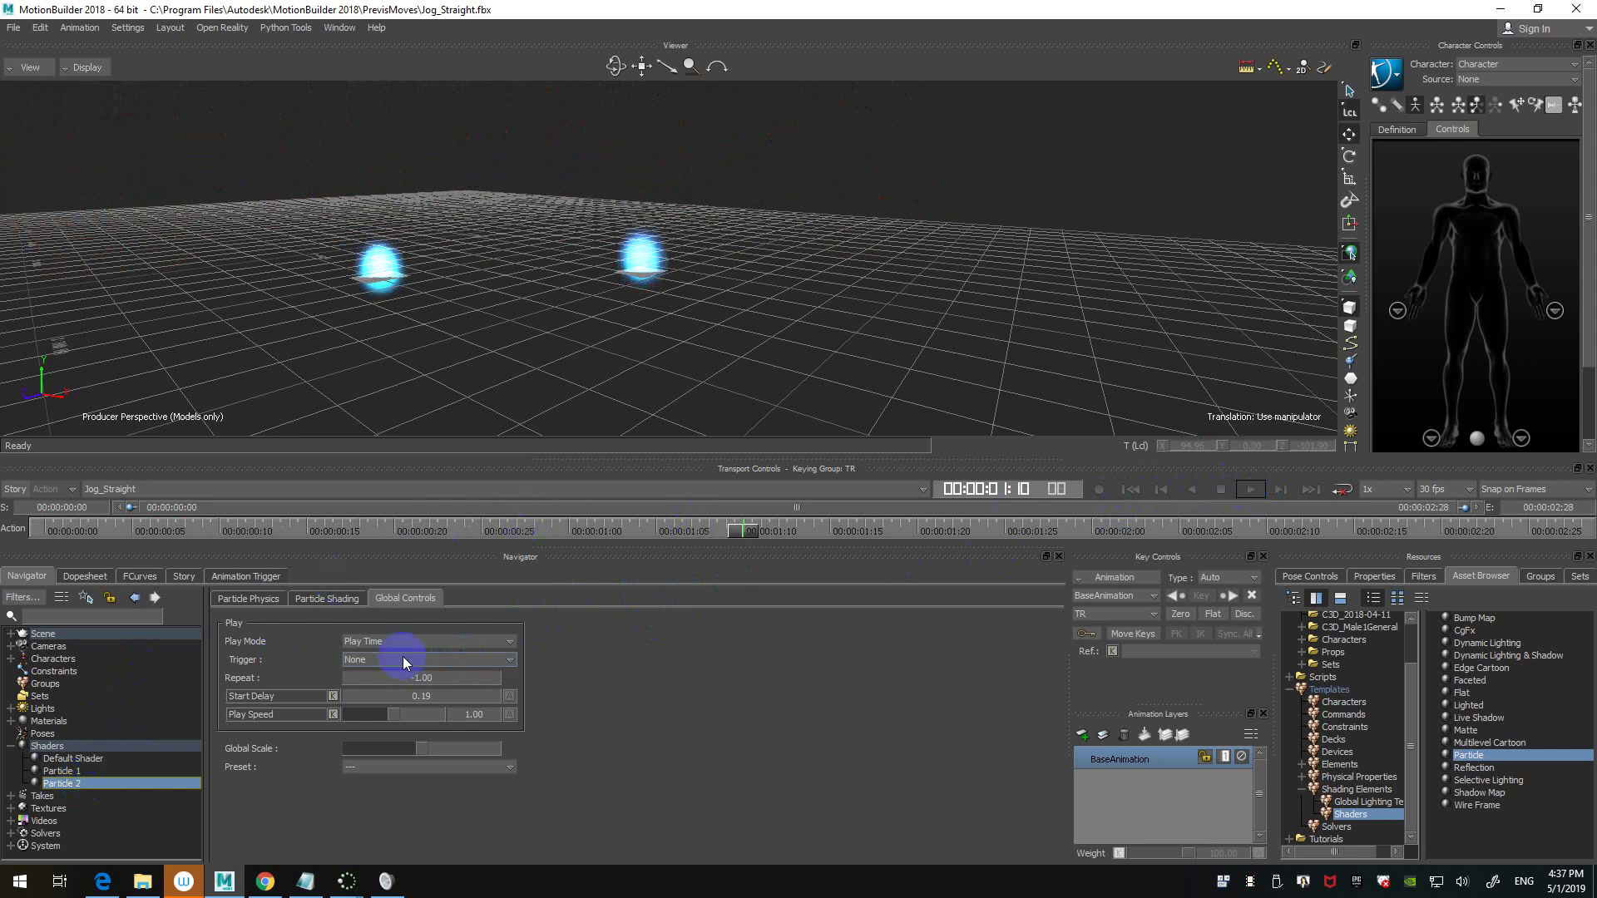
left_click(1131, 489)
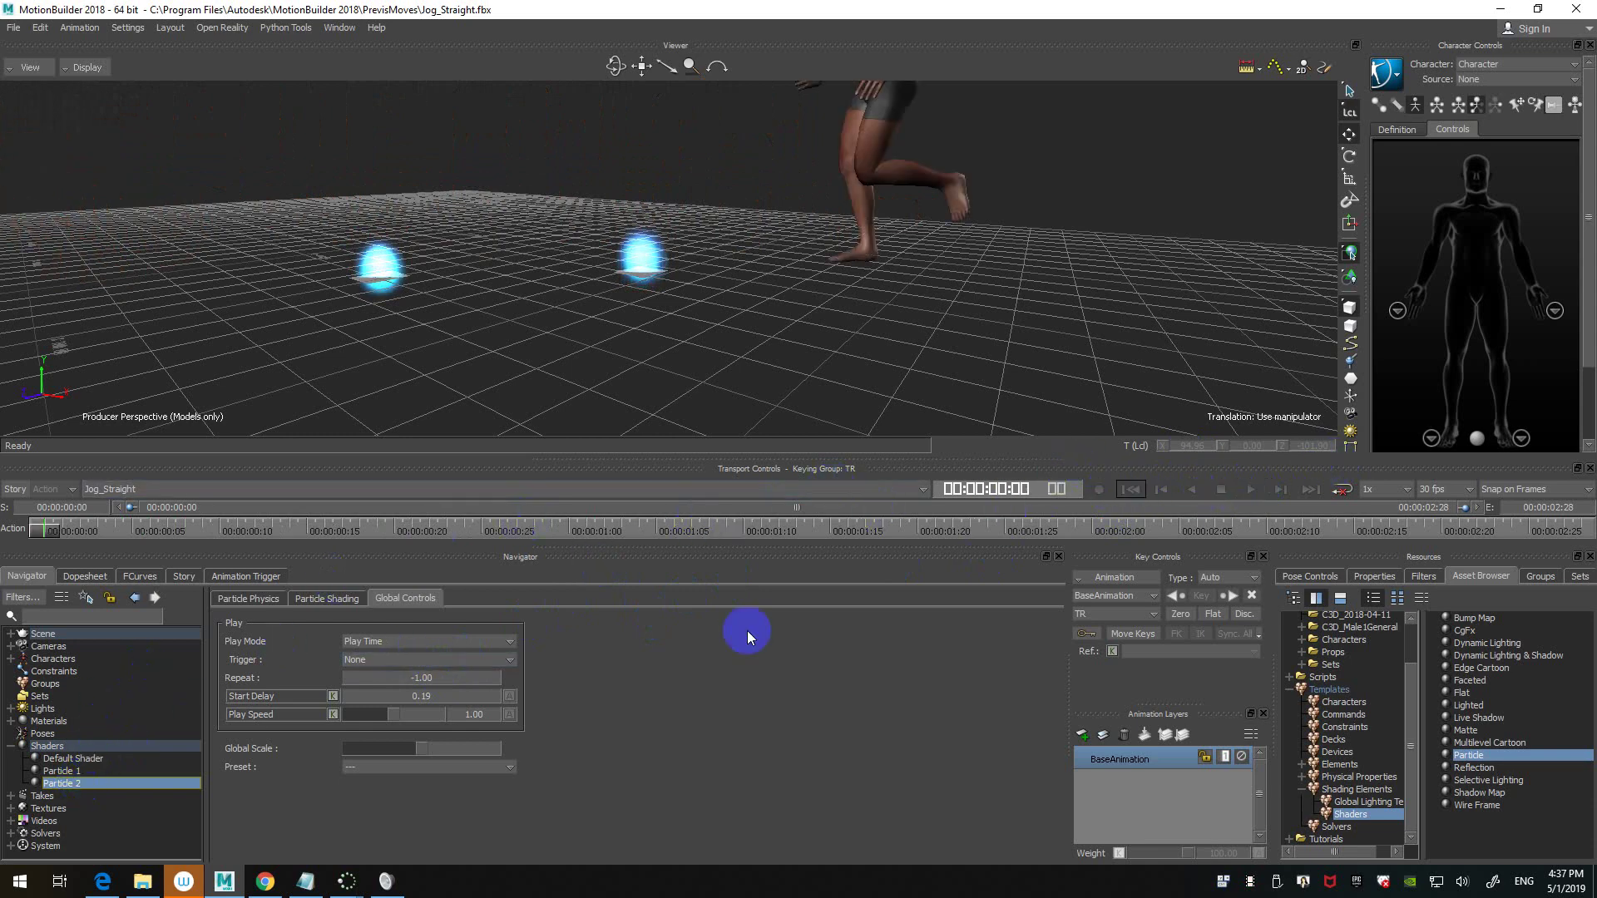
- Set Repeat back to 1 on both the Particle 1 and Particle 2 shaders
left_click(61, 771)
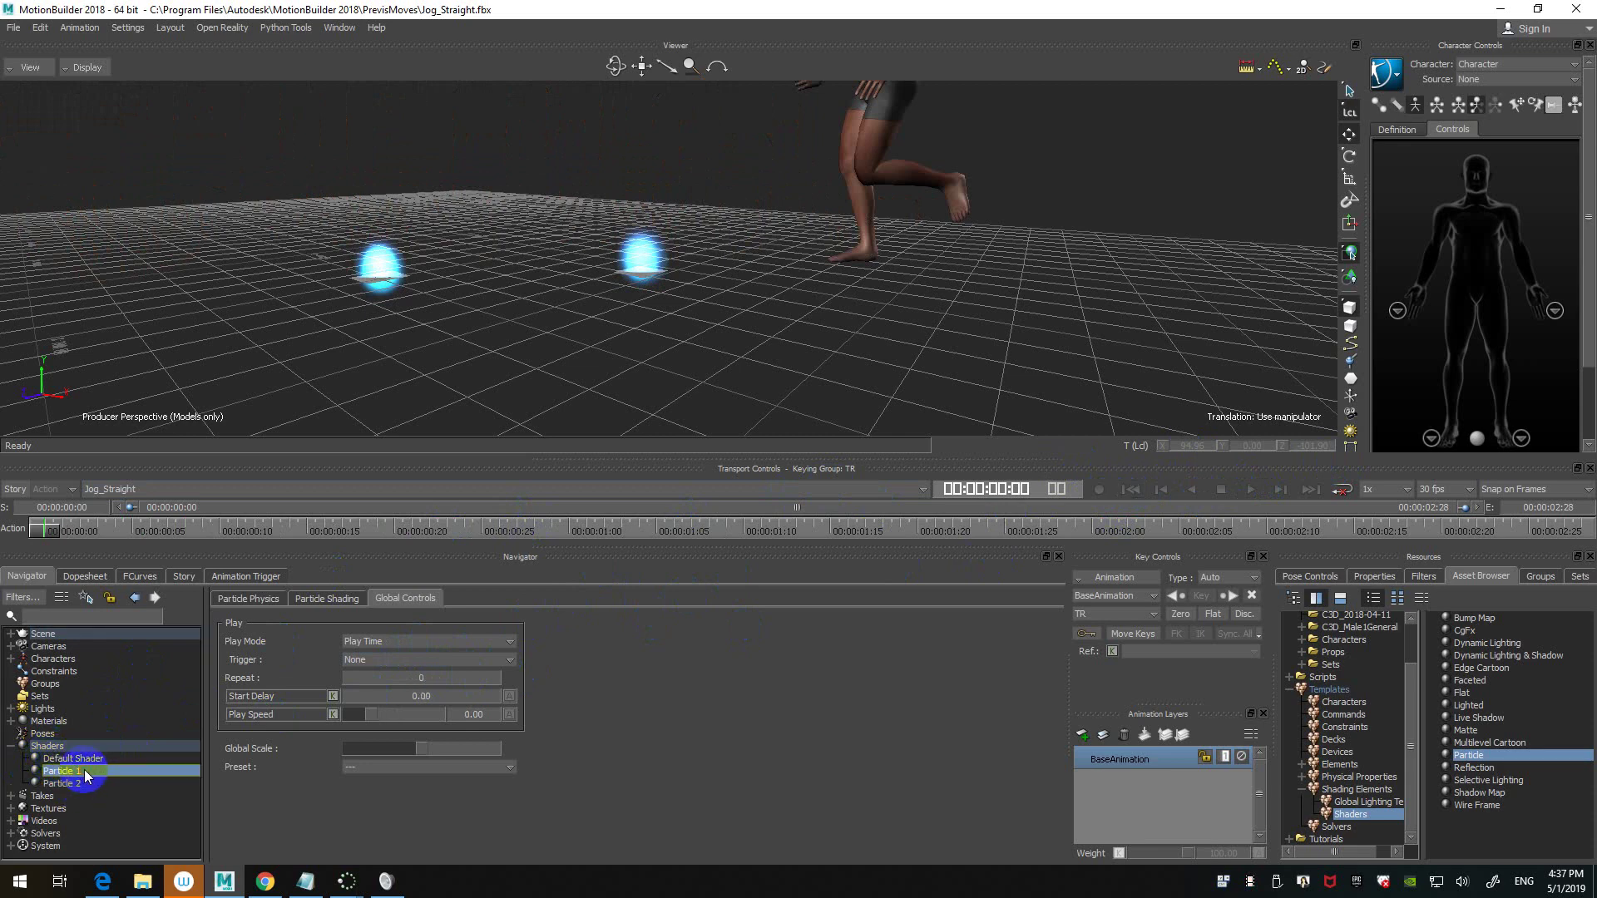
left_click(451, 678)
type("1")
key("Return")
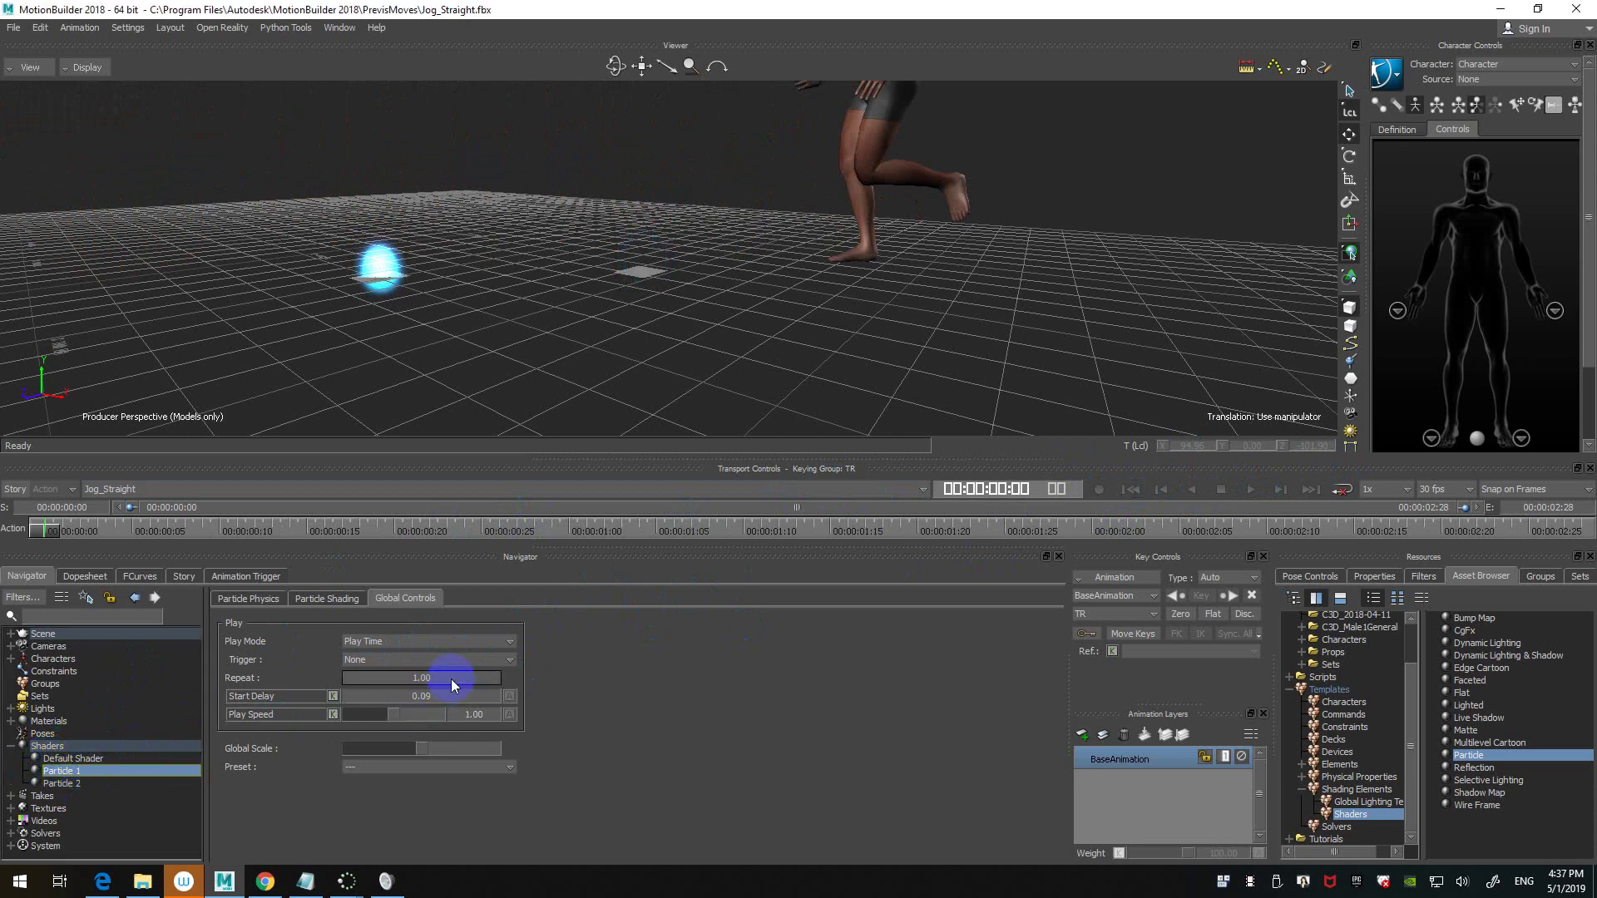
left_click(83, 784)
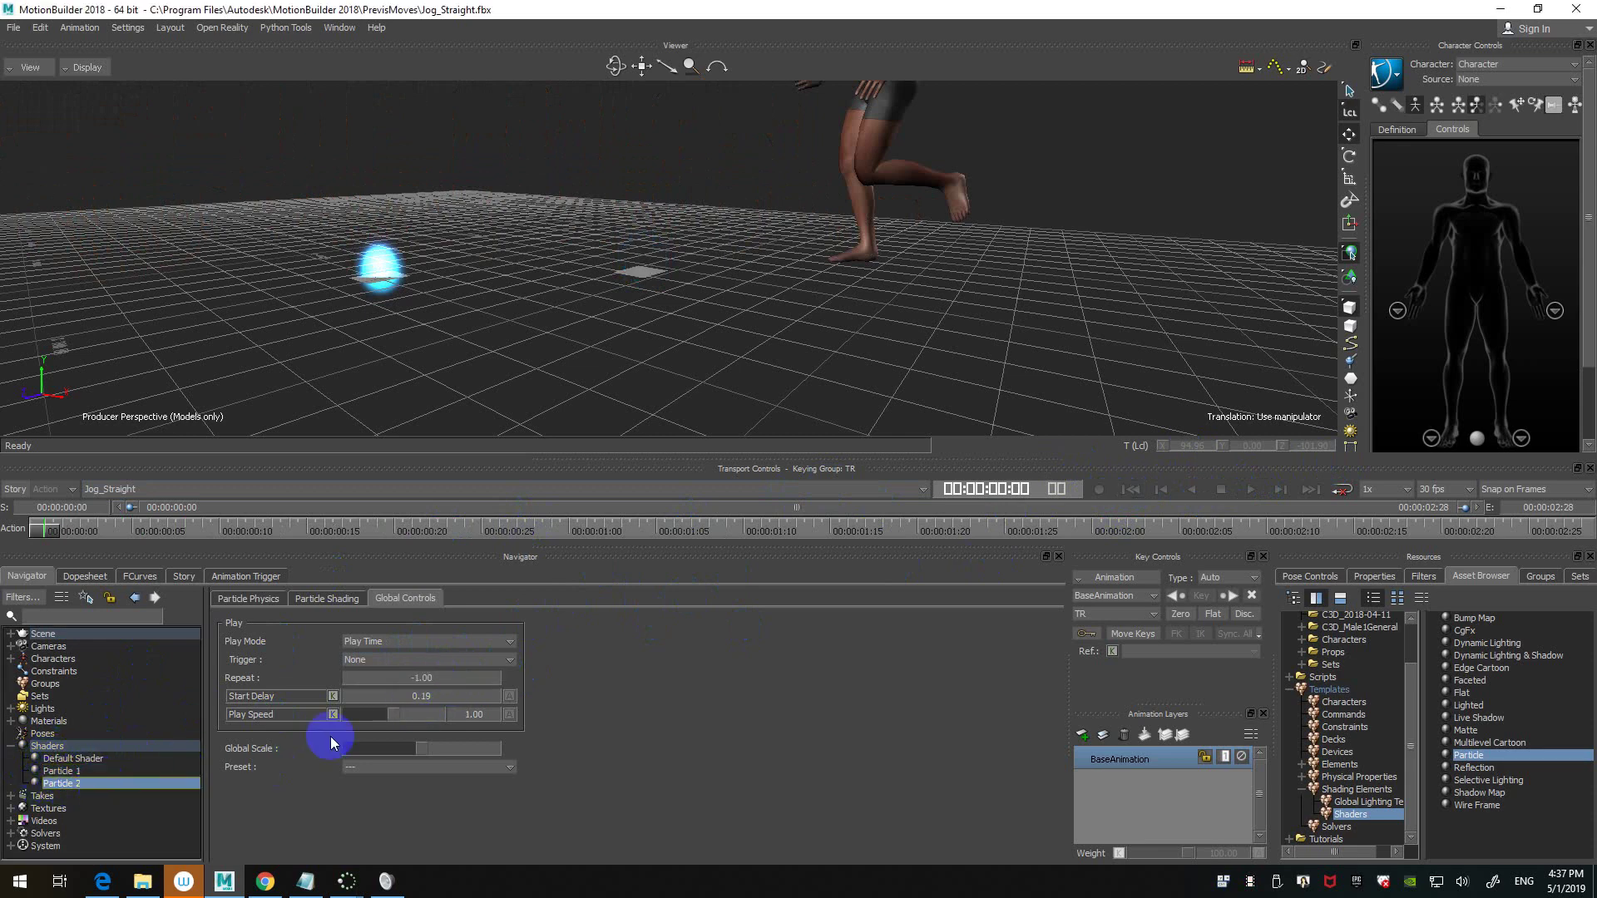
left_click(433, 676)
type("1")
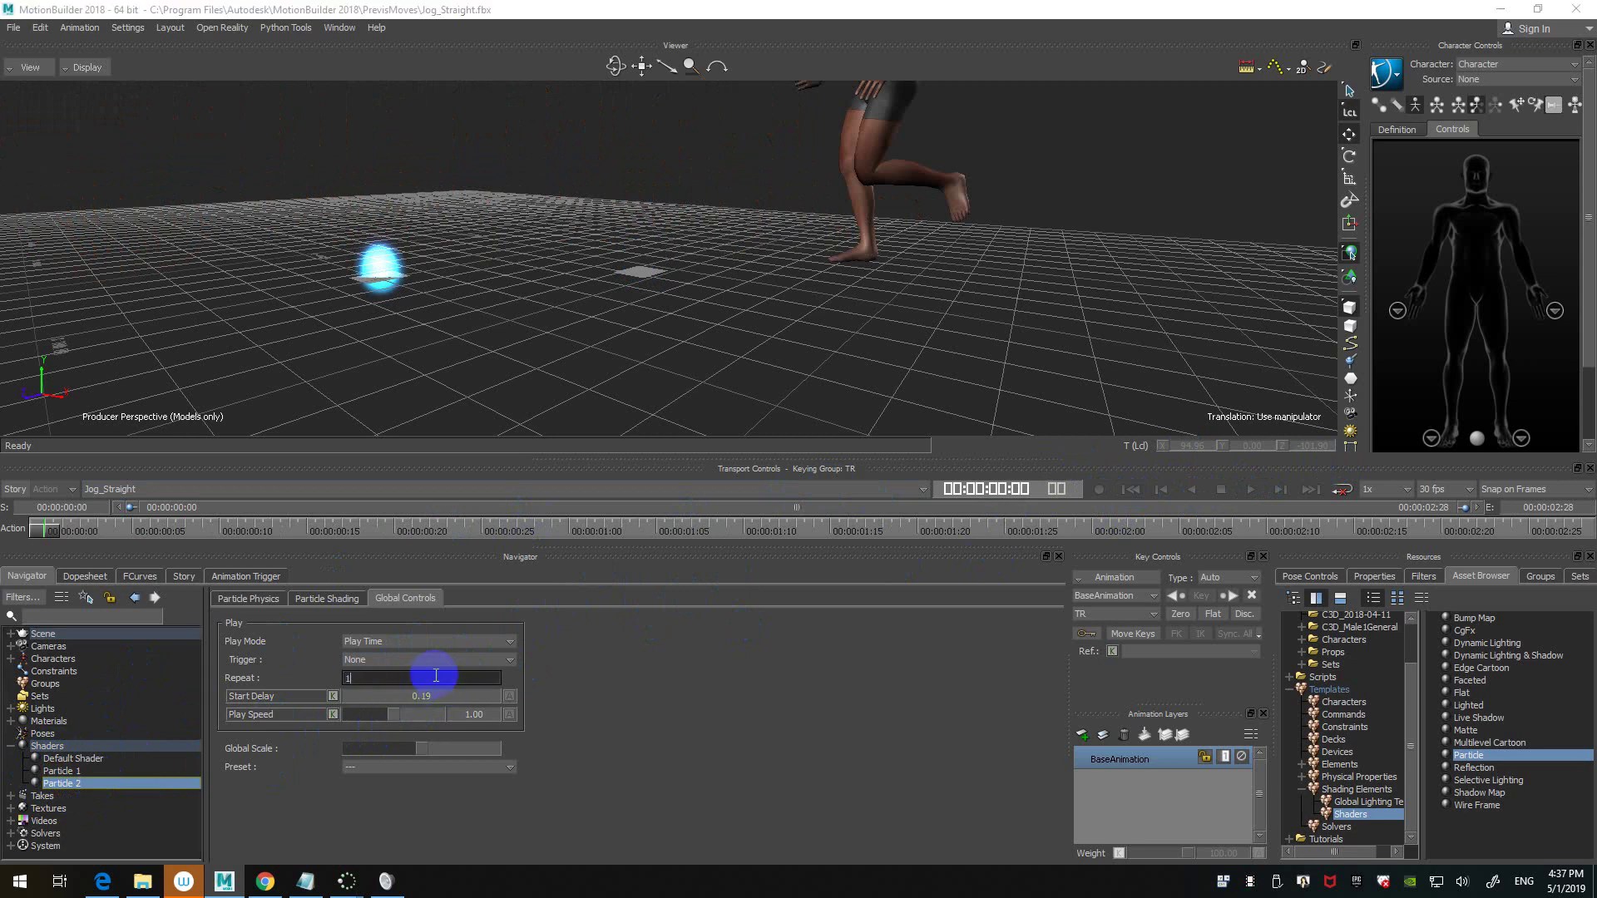
key("Return")
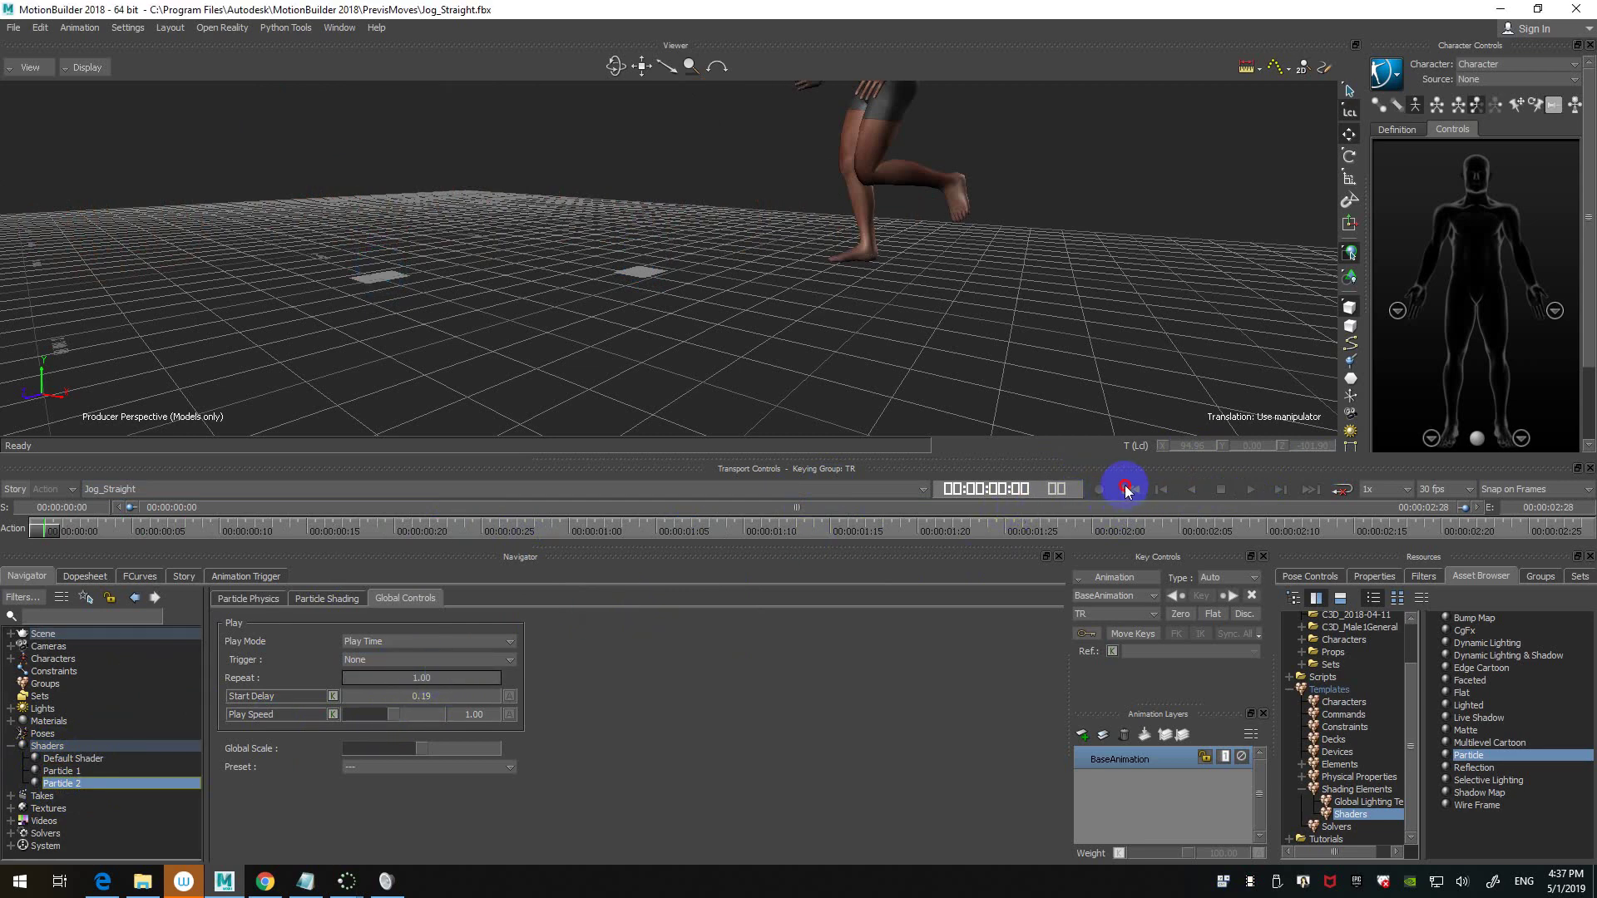
- Play the animation to check when each particle burst fires, stop it, and scrub back to the first frame
left_click(1253, 490)
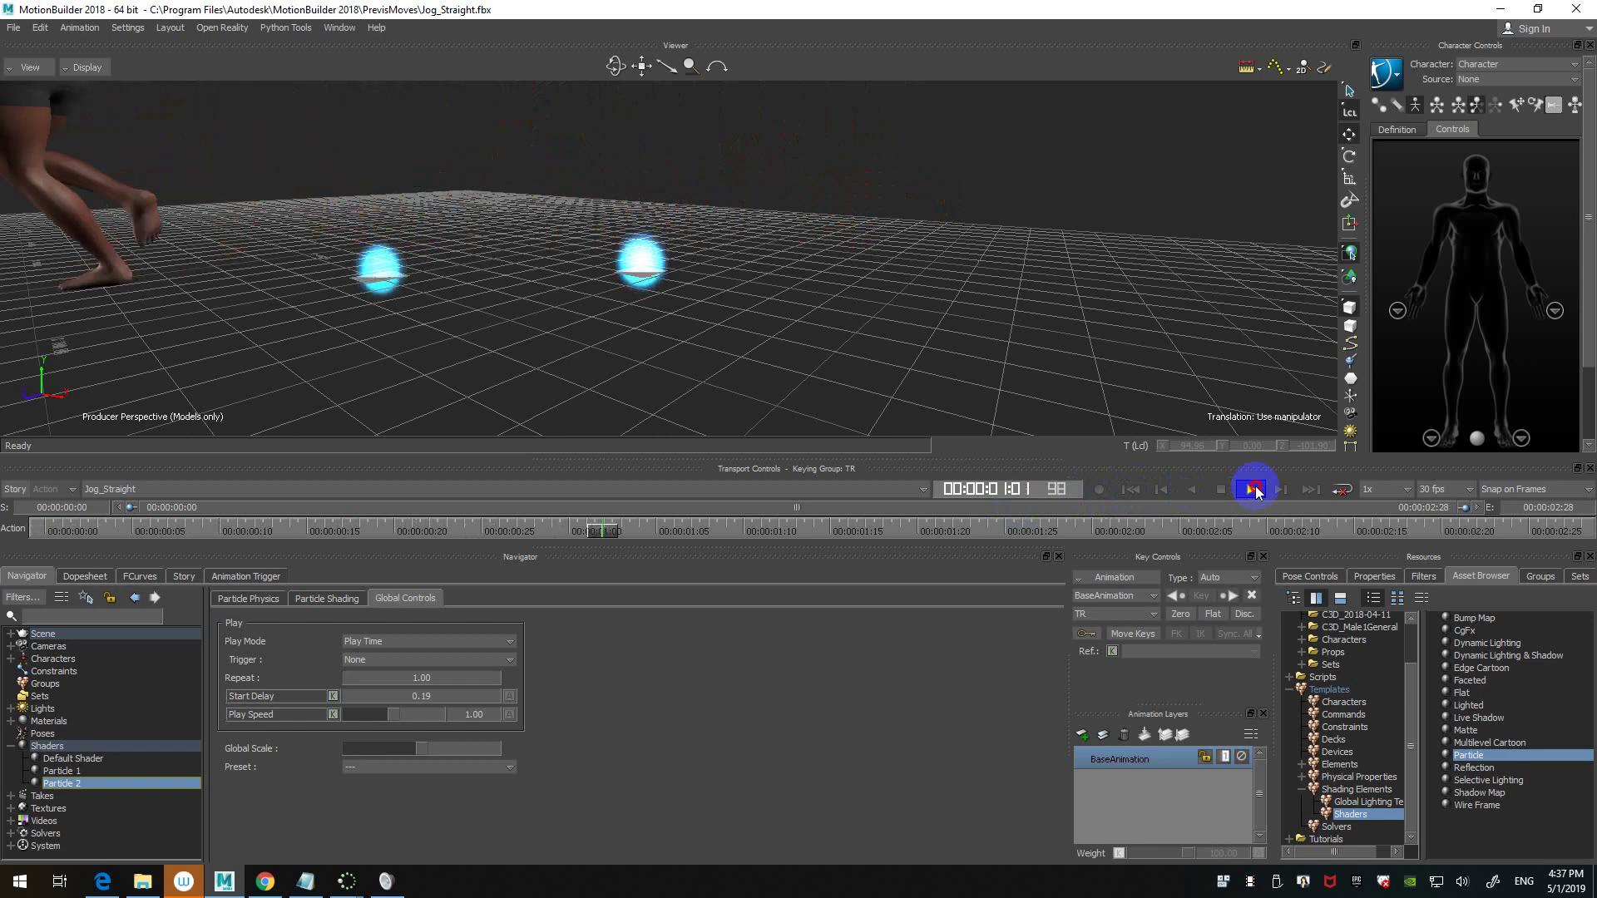
left_click(1252, 489)
left_click_drag(654, 533, 16, 533)
left_click_drag(374, 321, 430, 399)
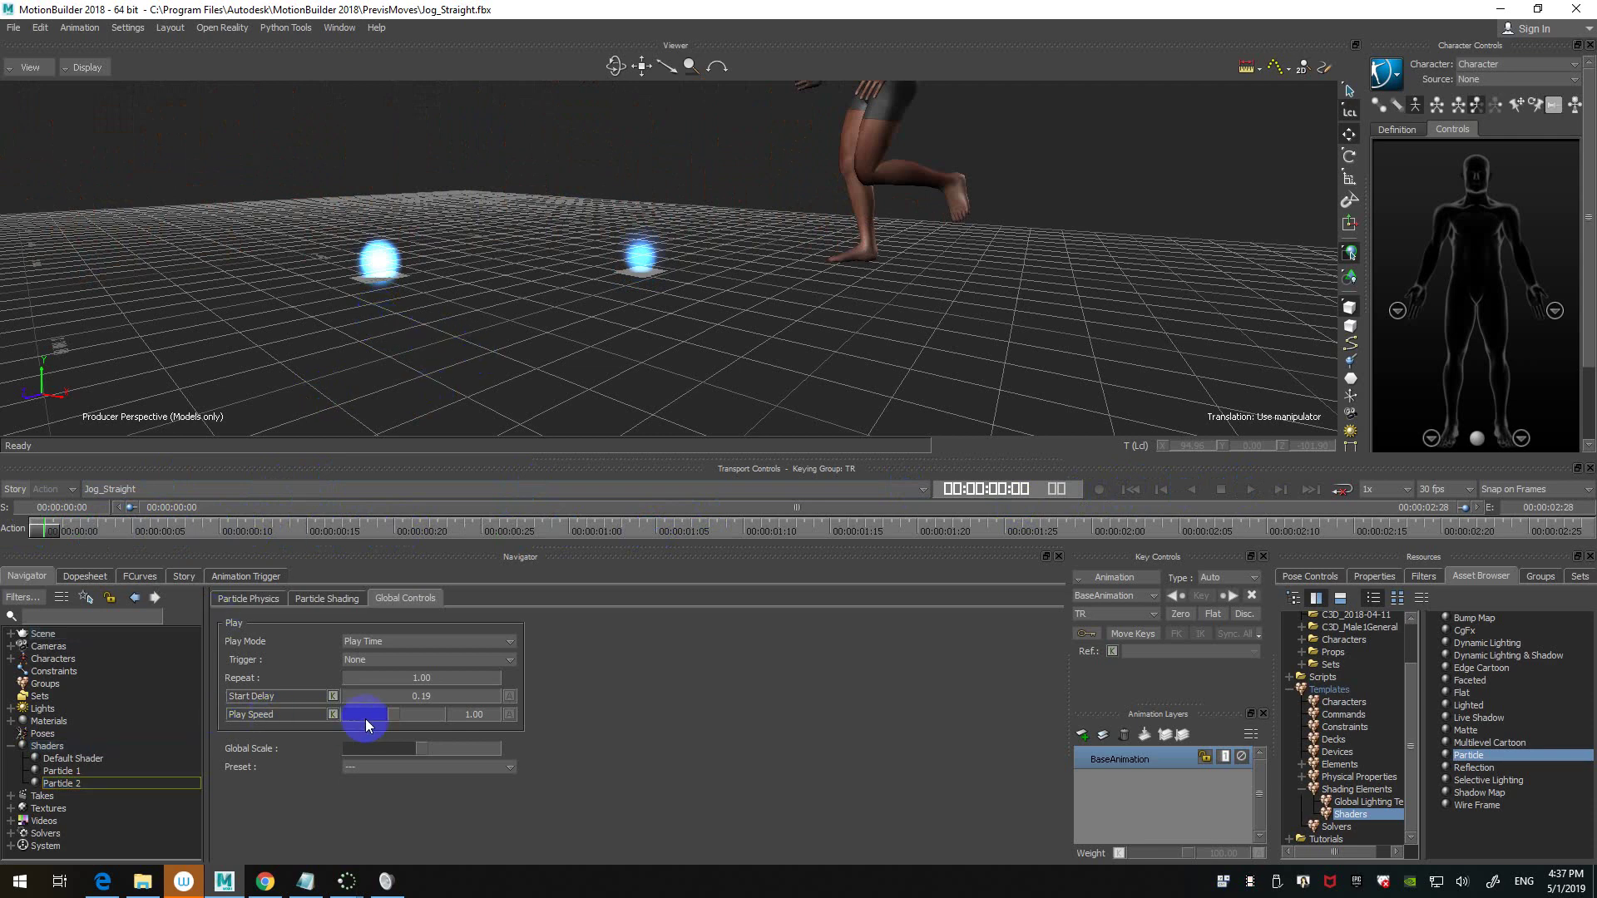
- Examine the Repeat and Start Delay values of Particle 2 and compare them with those of Particle 1
left_click(450, 678)
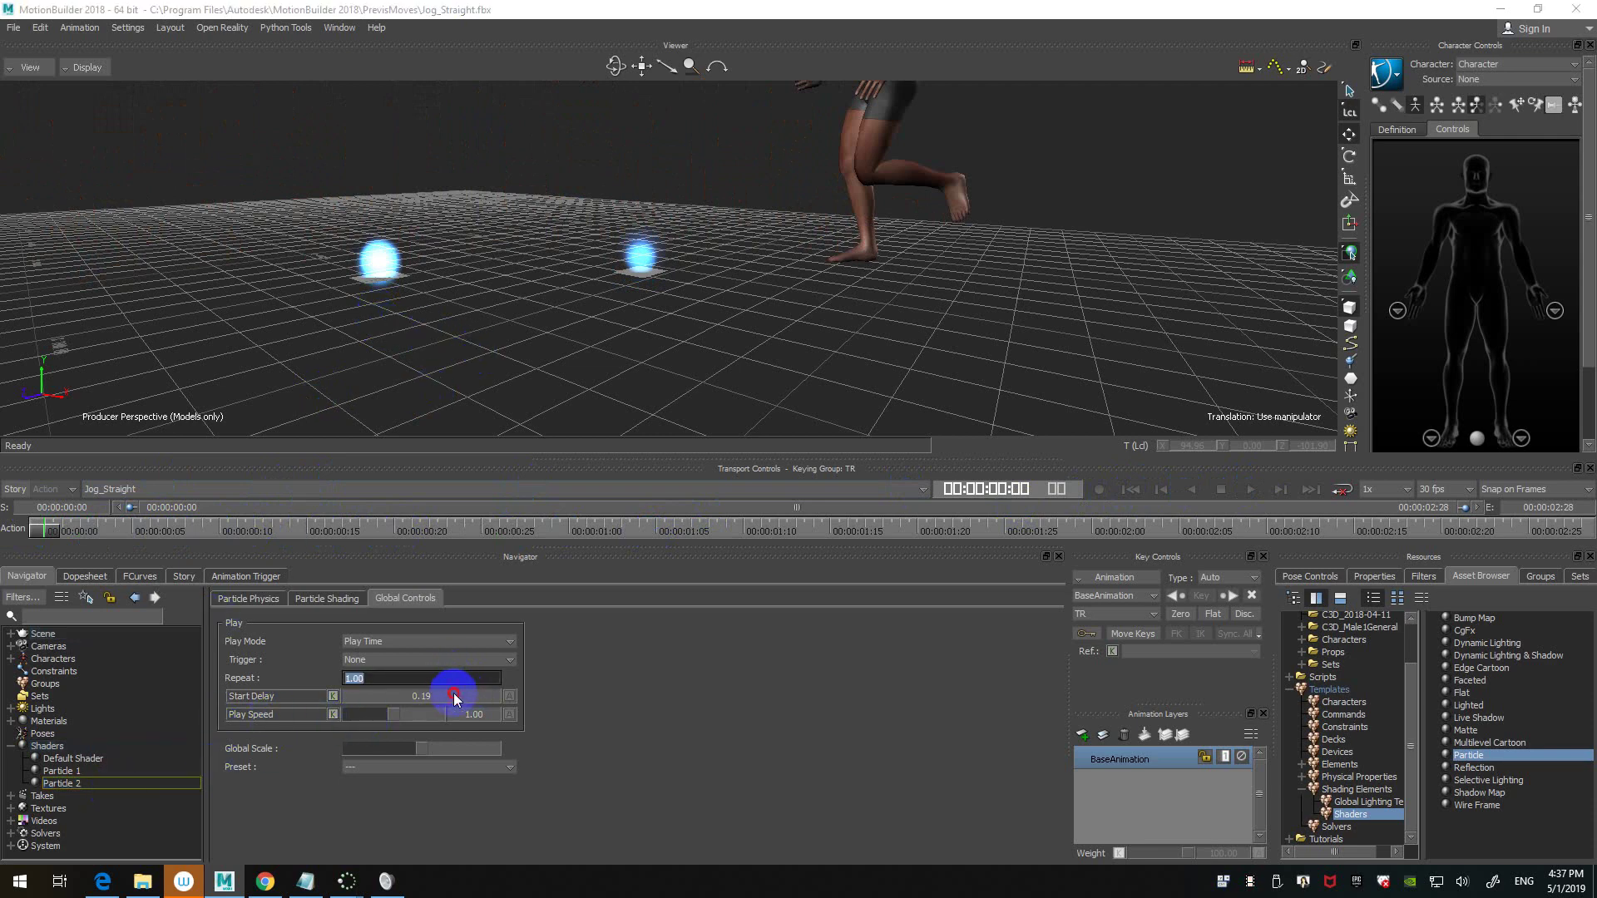
left_click(455, 697)
left_click(101, 772)
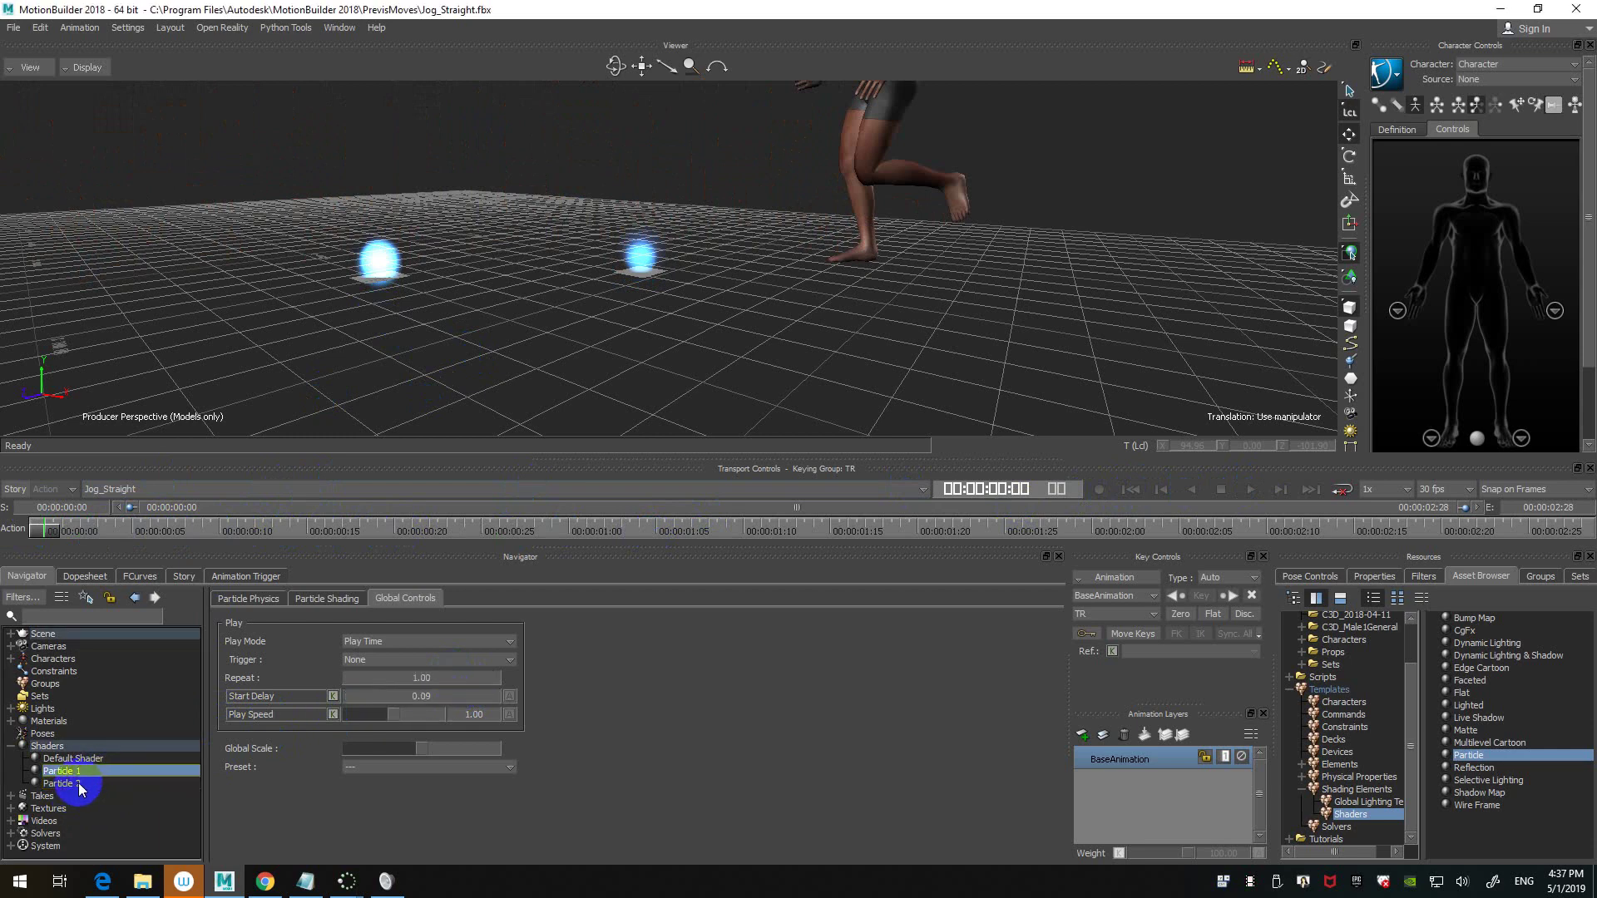
left_click(82, 783)
left_click(87, 770)
left_click(84, 785)
left_click(84, 772)
left_click(86, 783)
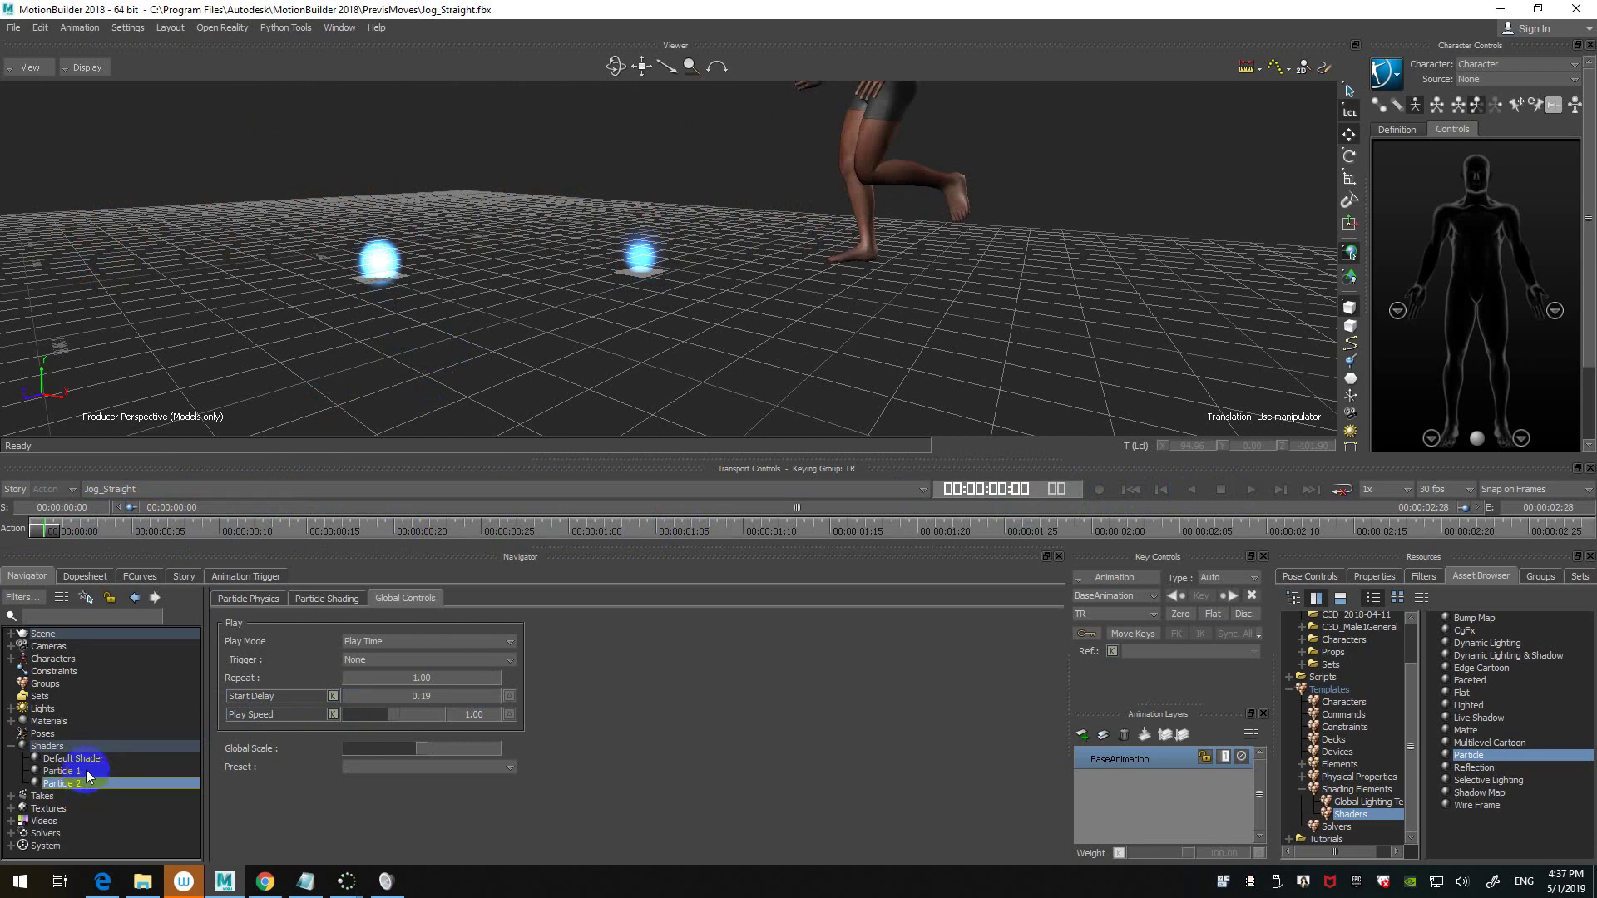
left_click(87, 772)
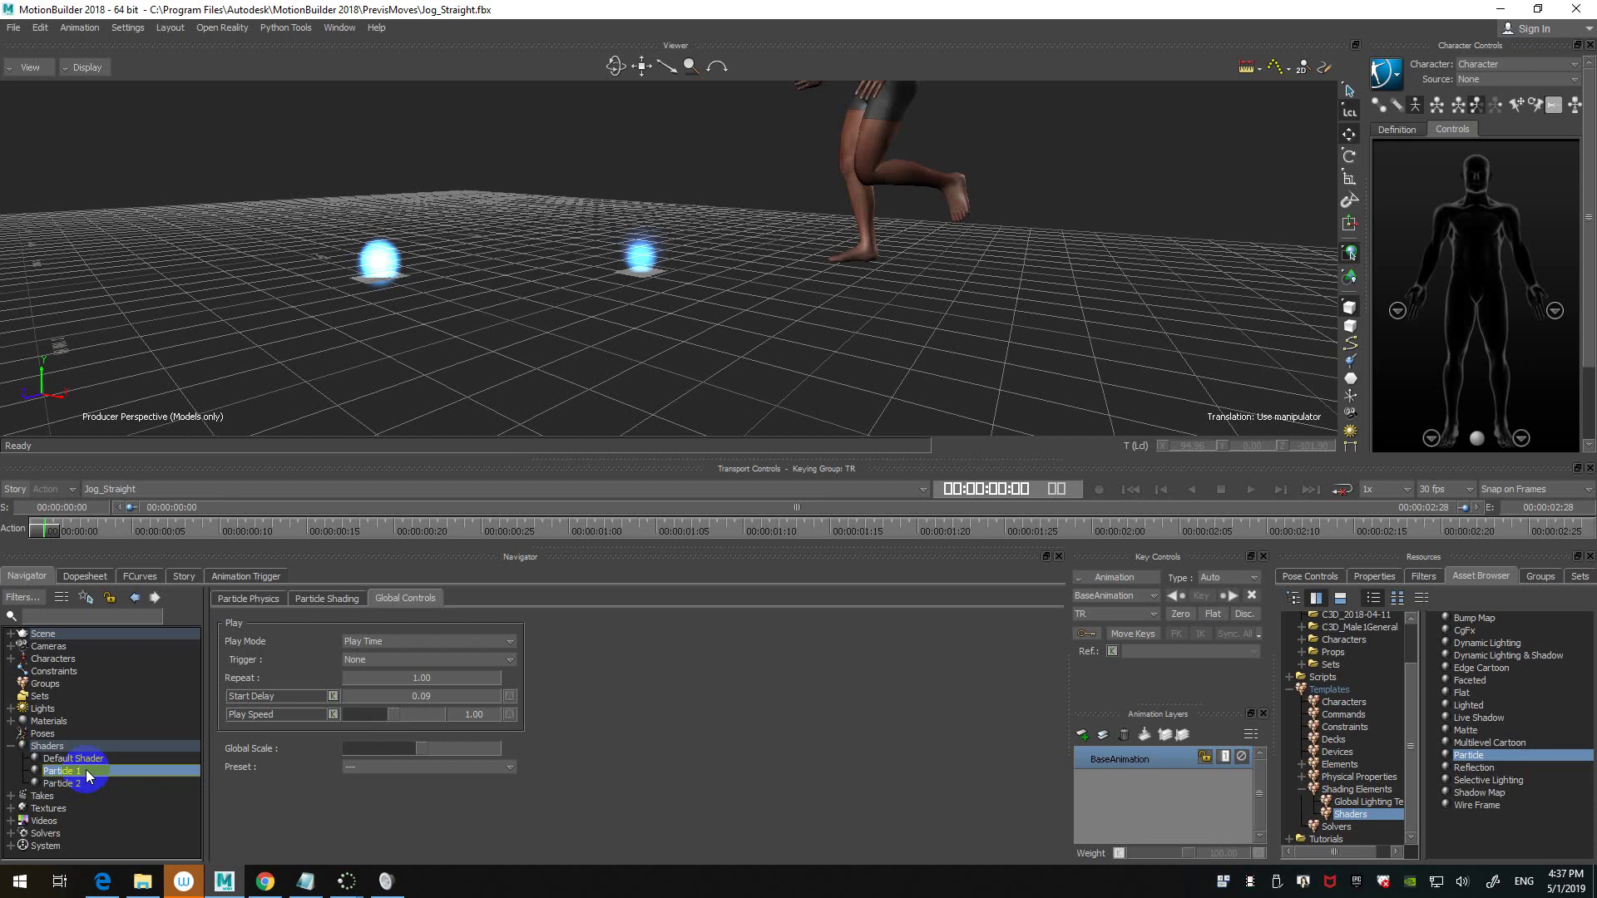
- Find Adobe Premiere Pro CC 2018 through the Windows search and launch it
key("super")
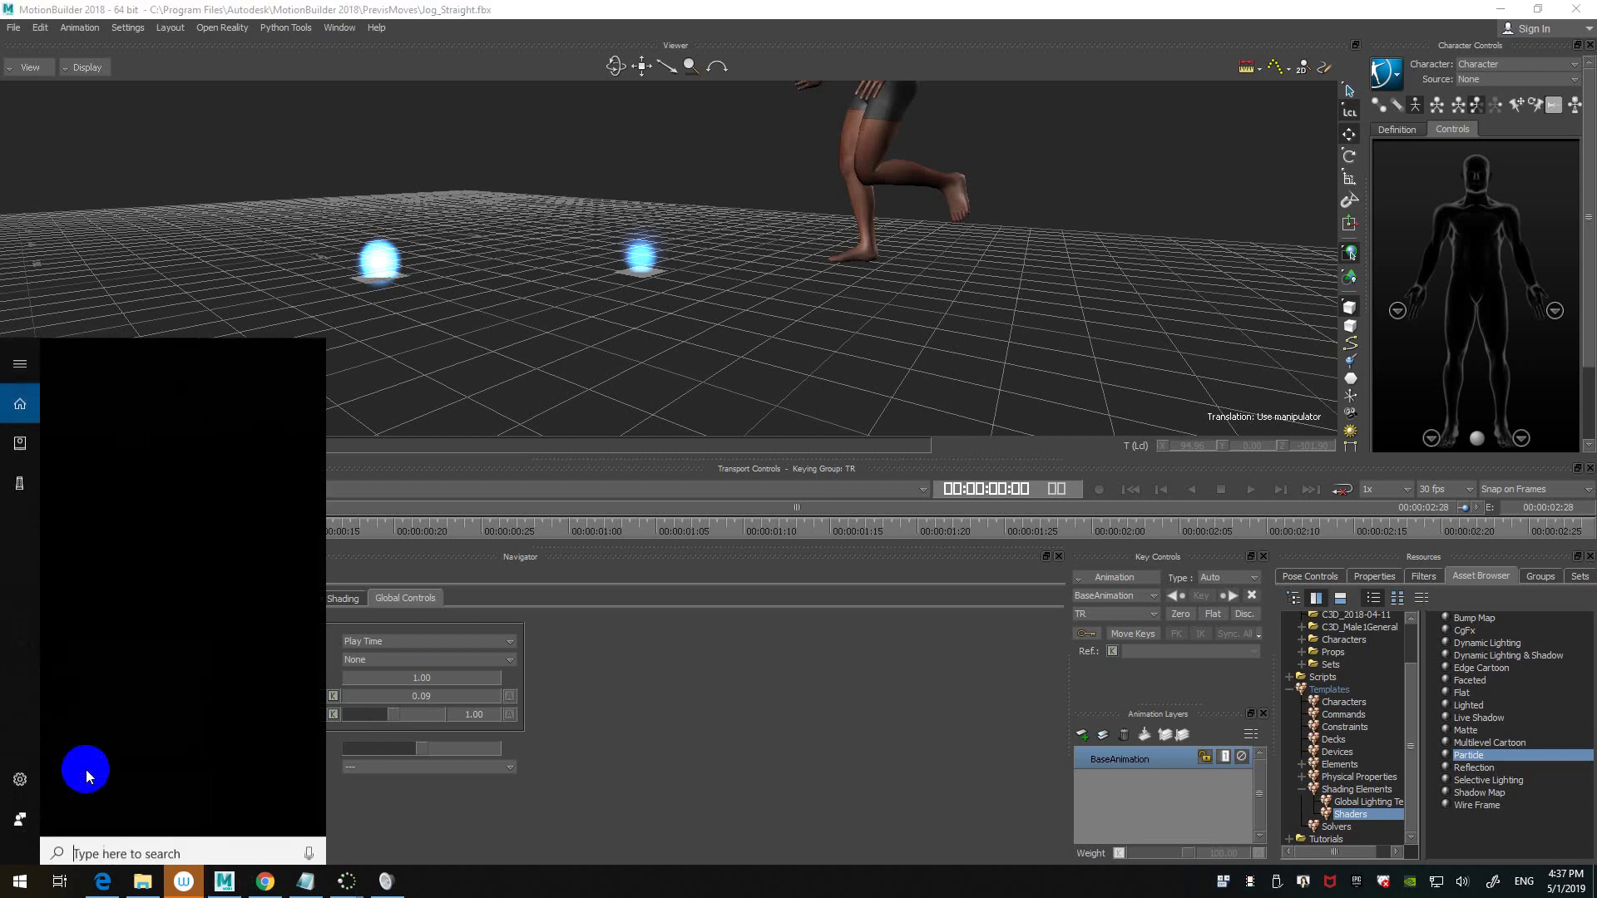
type("premier")
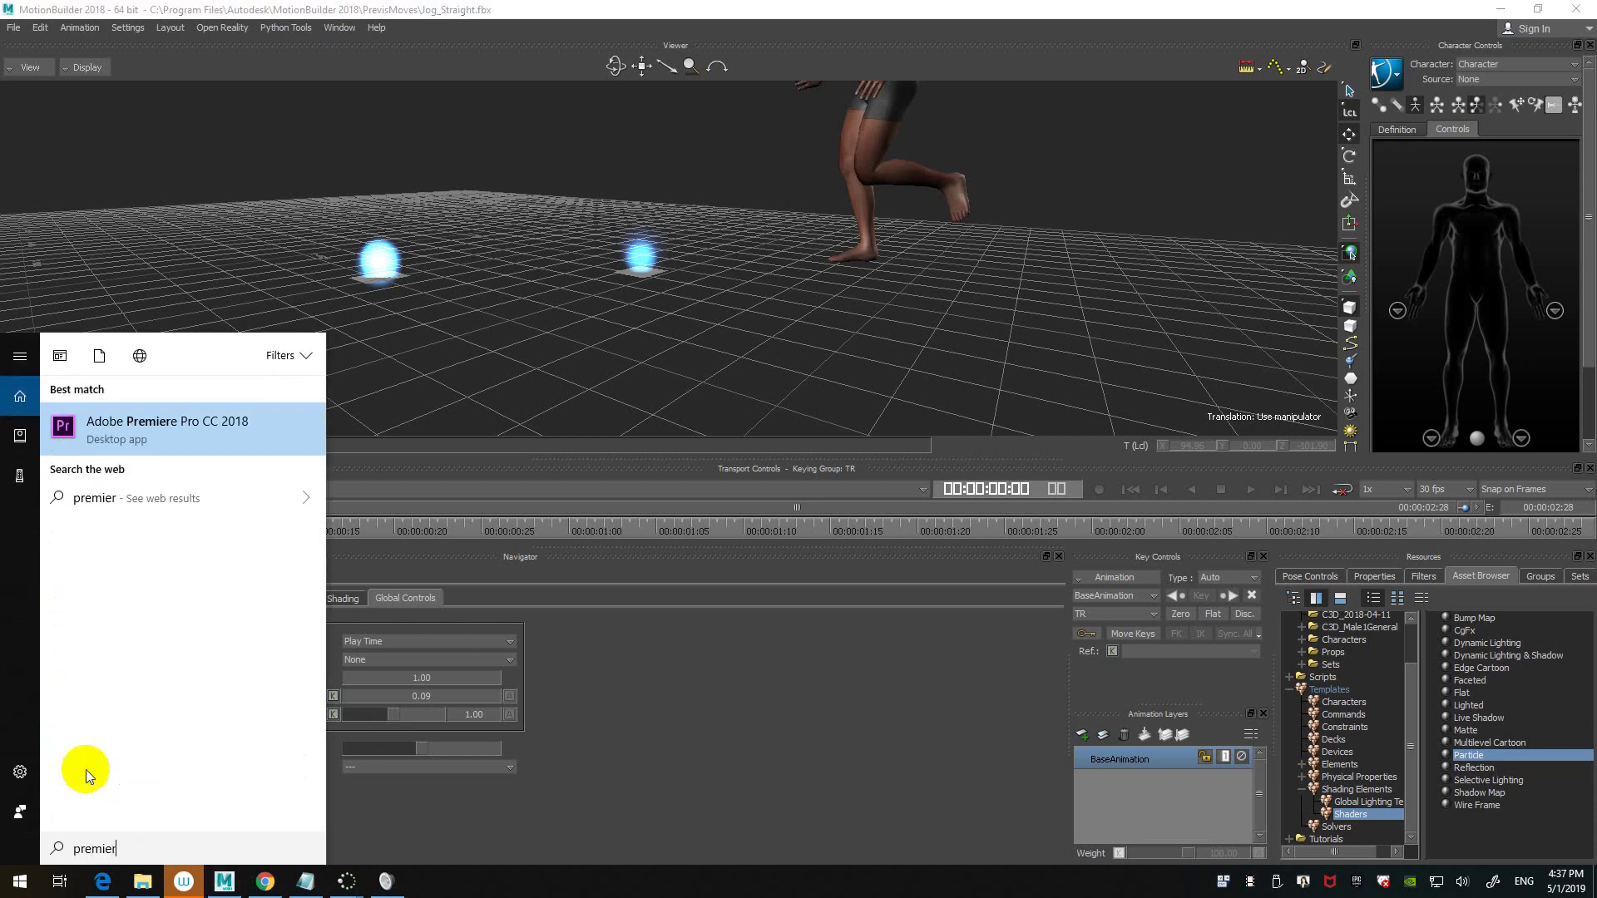
key("Escape")
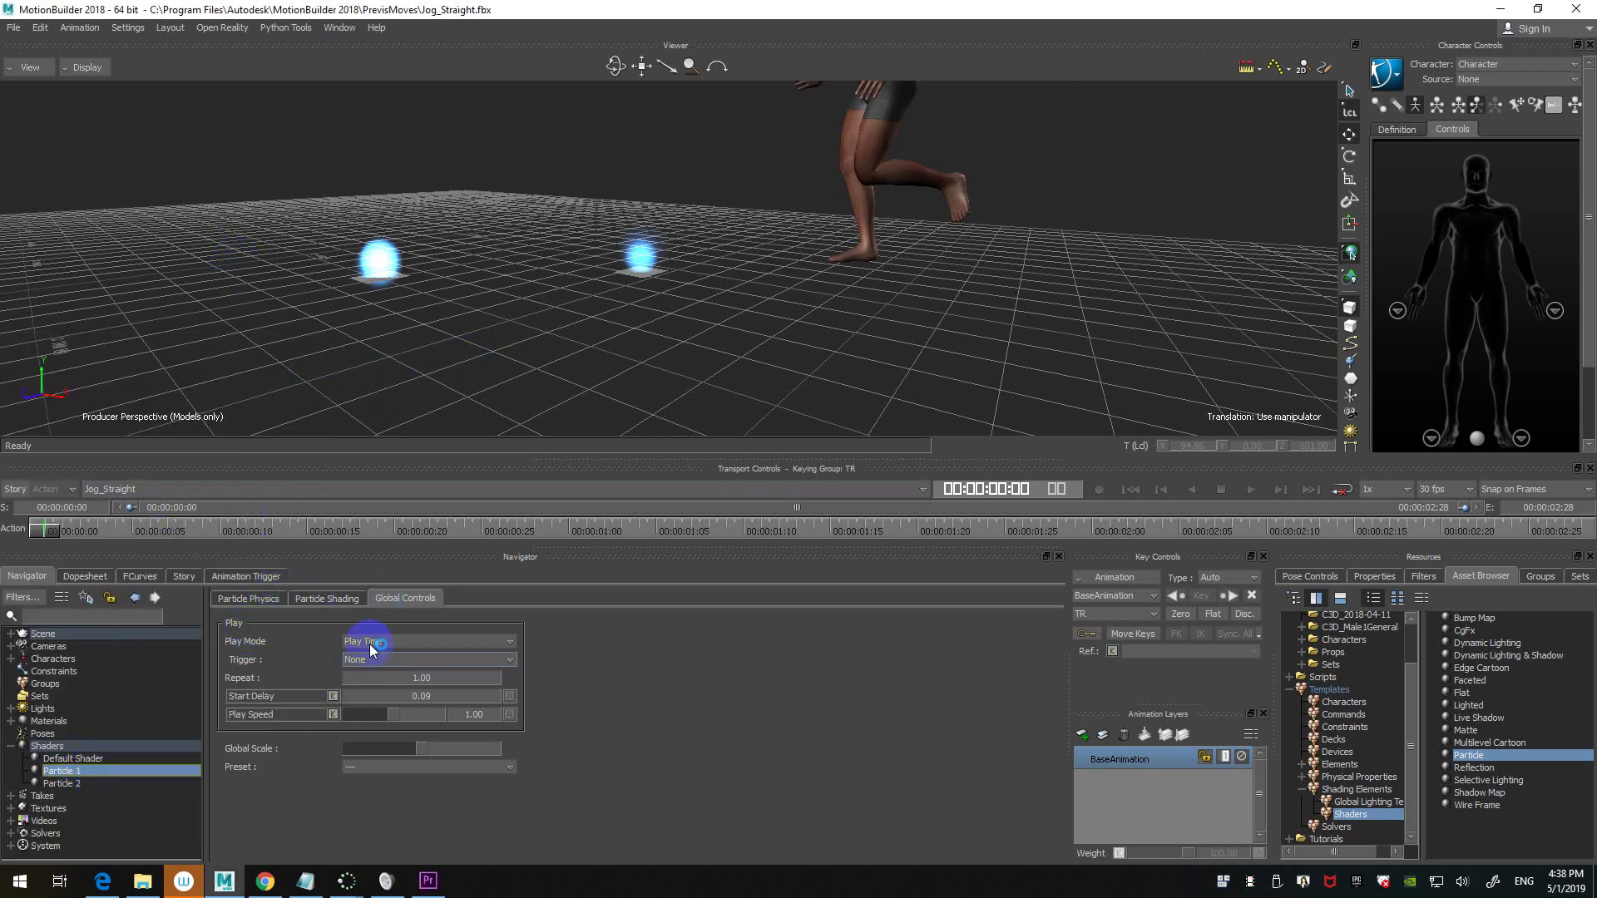
- Set Particle 2's Repeat to -1 and its Start Delay to 2
left_click(105, 783)
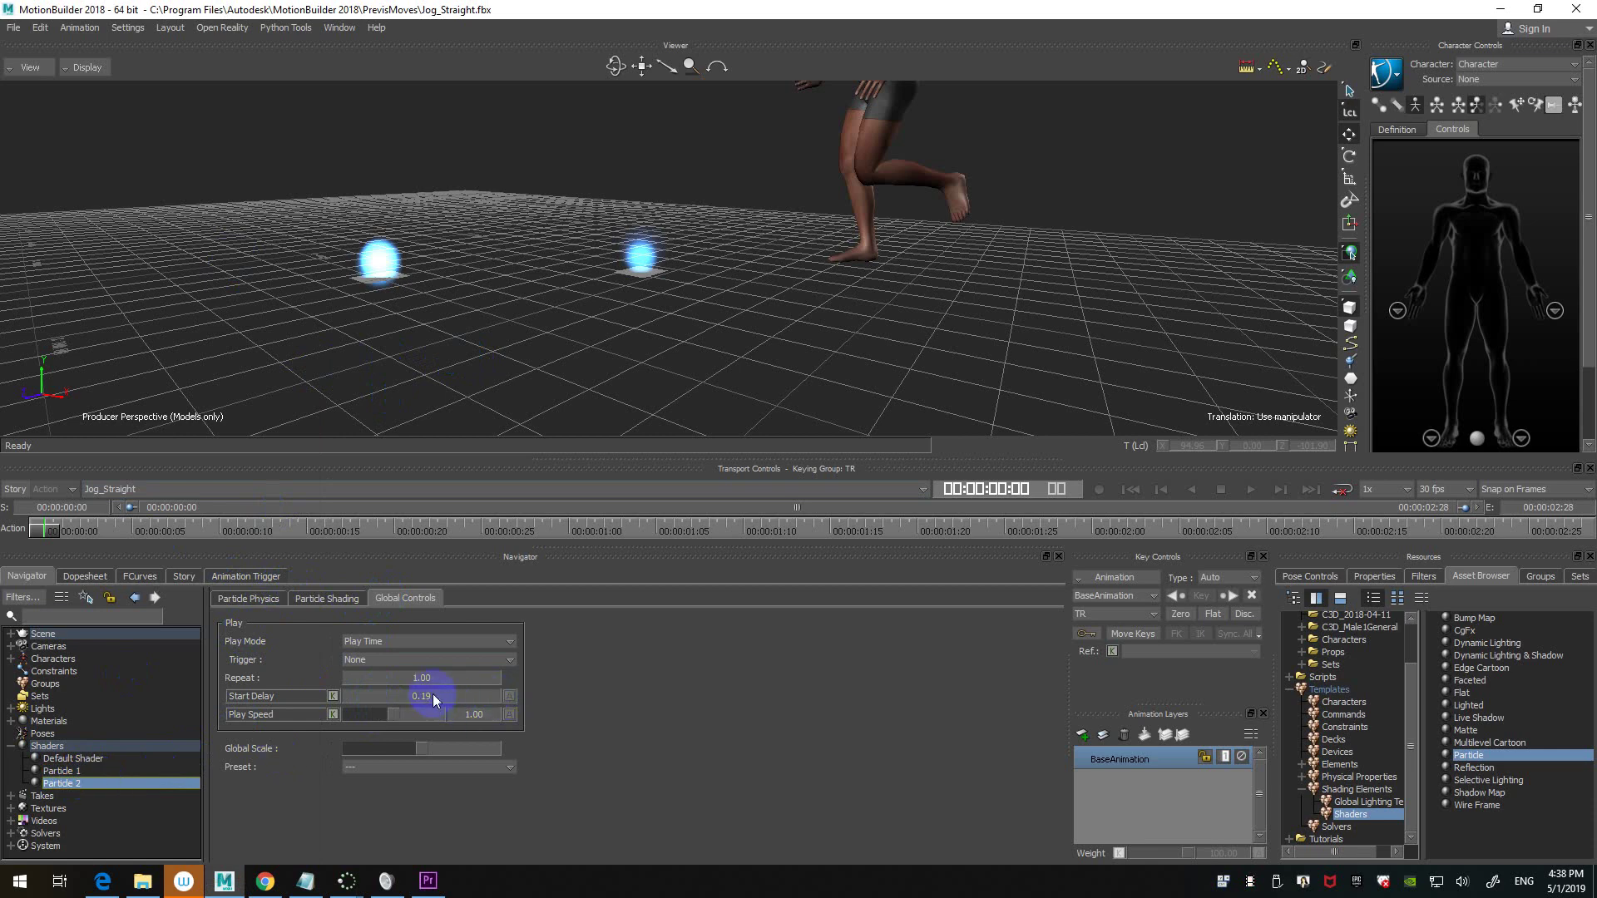
double_click(454, 678)
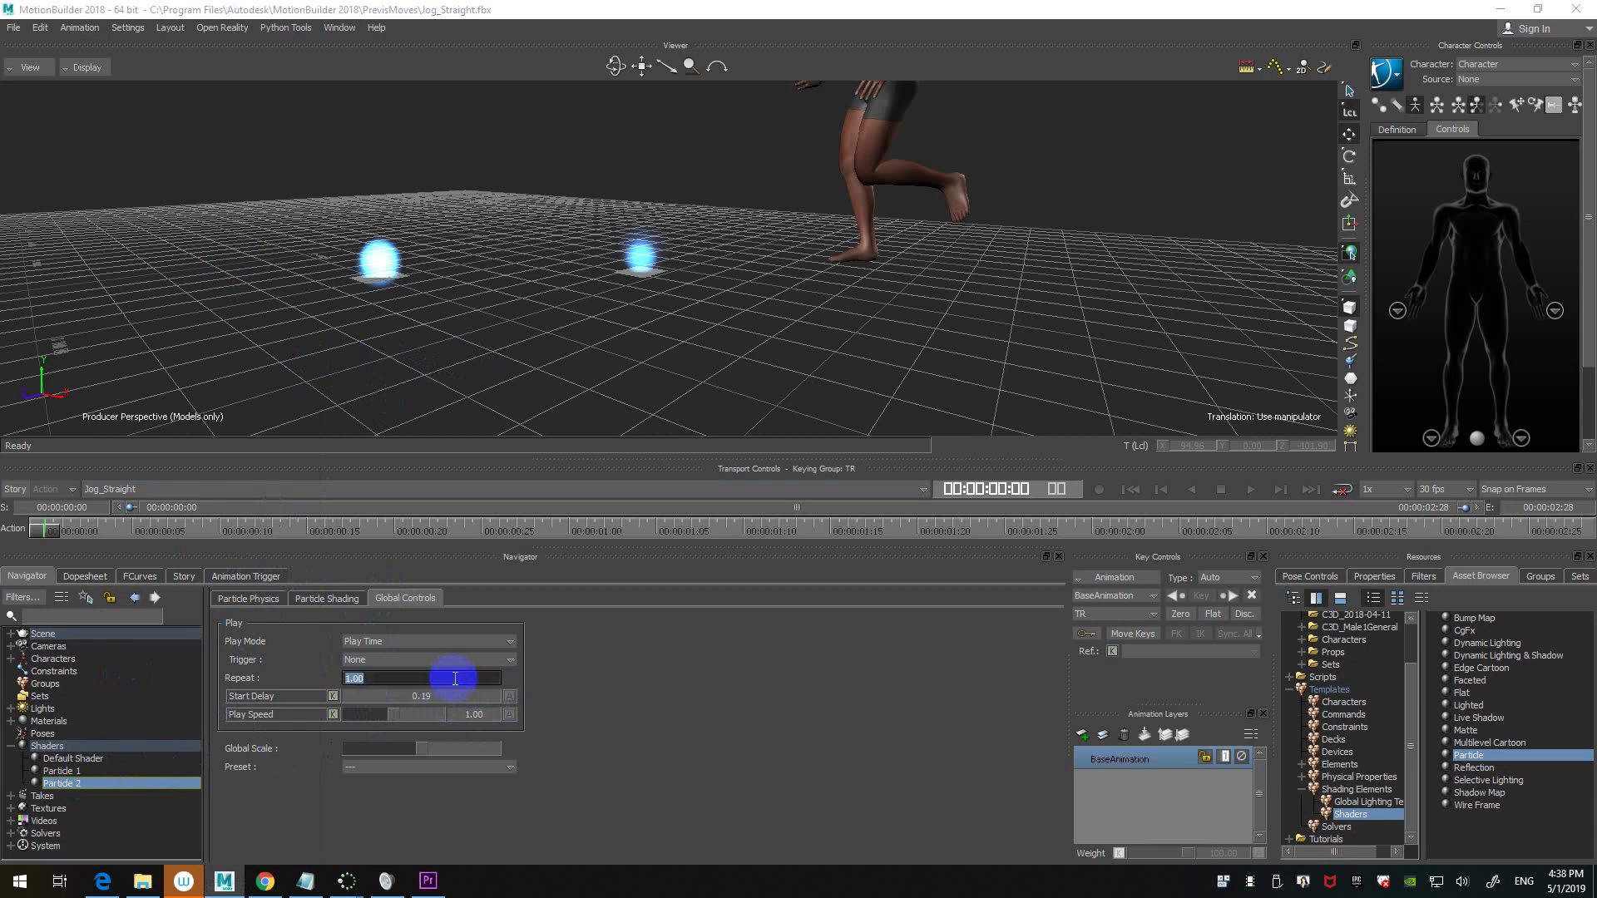
type("-1")
key("Return")
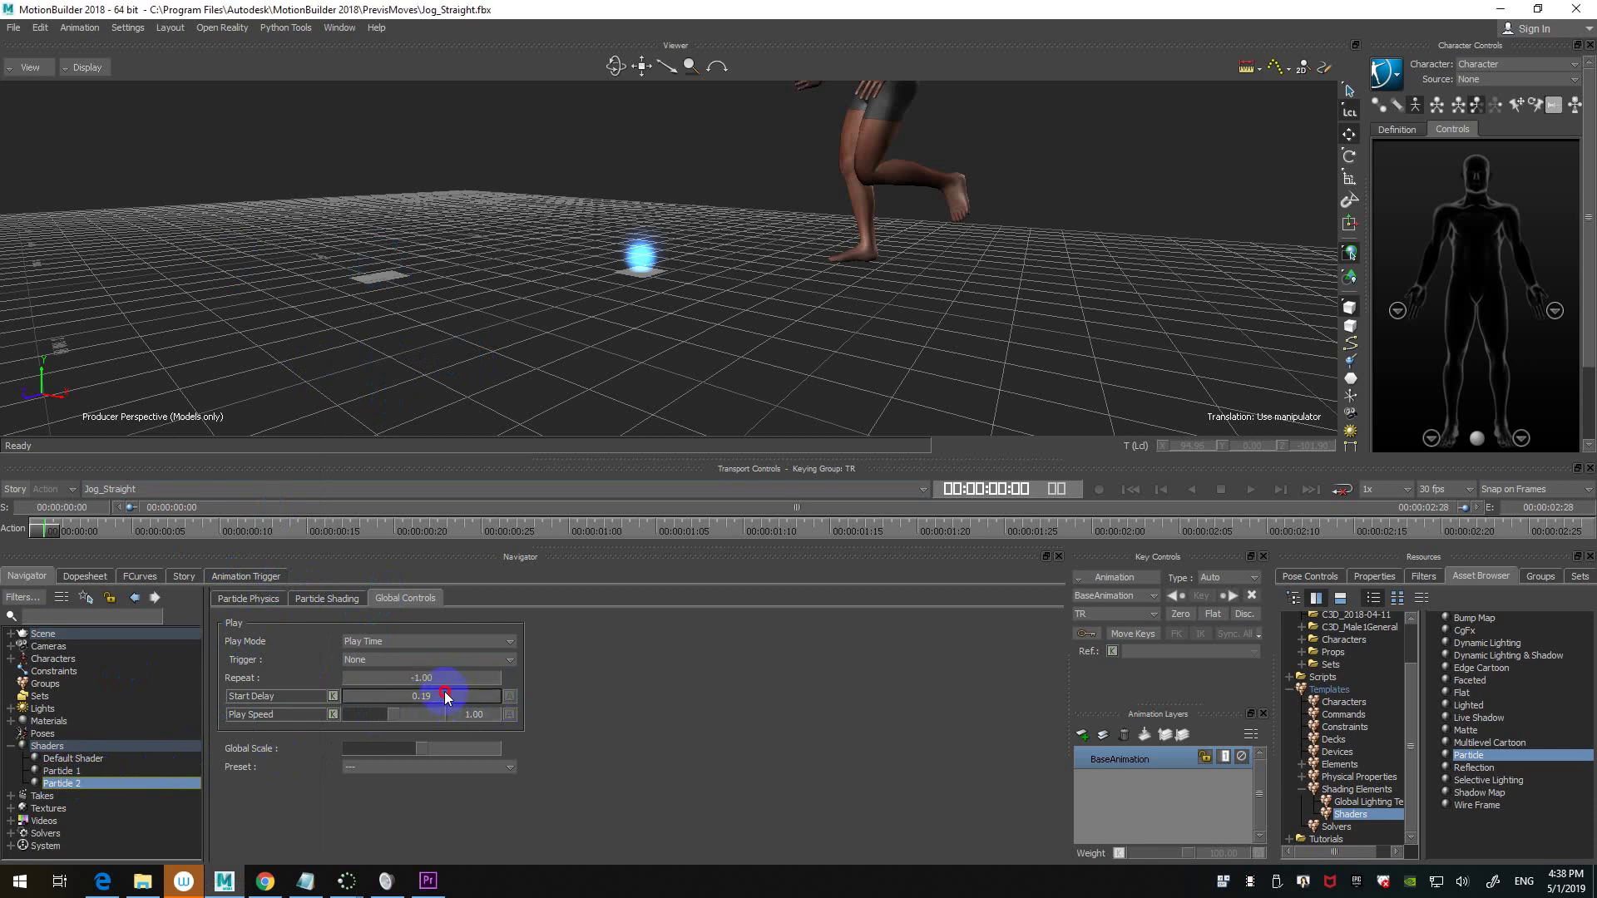
double_click(447, 696)
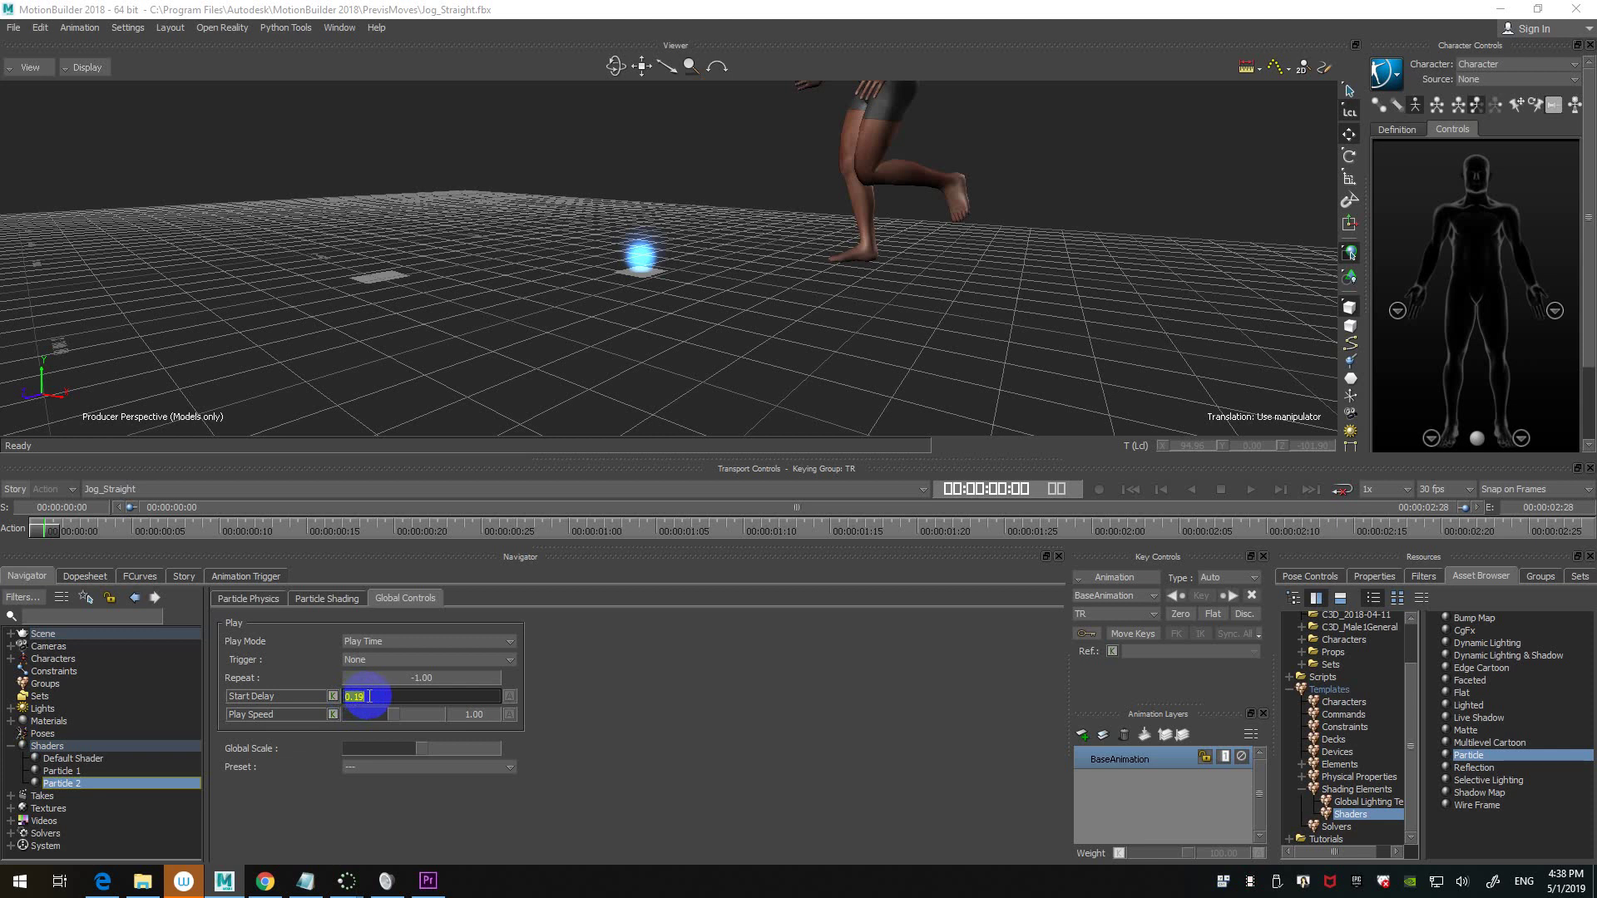
type("2")
key("Return")
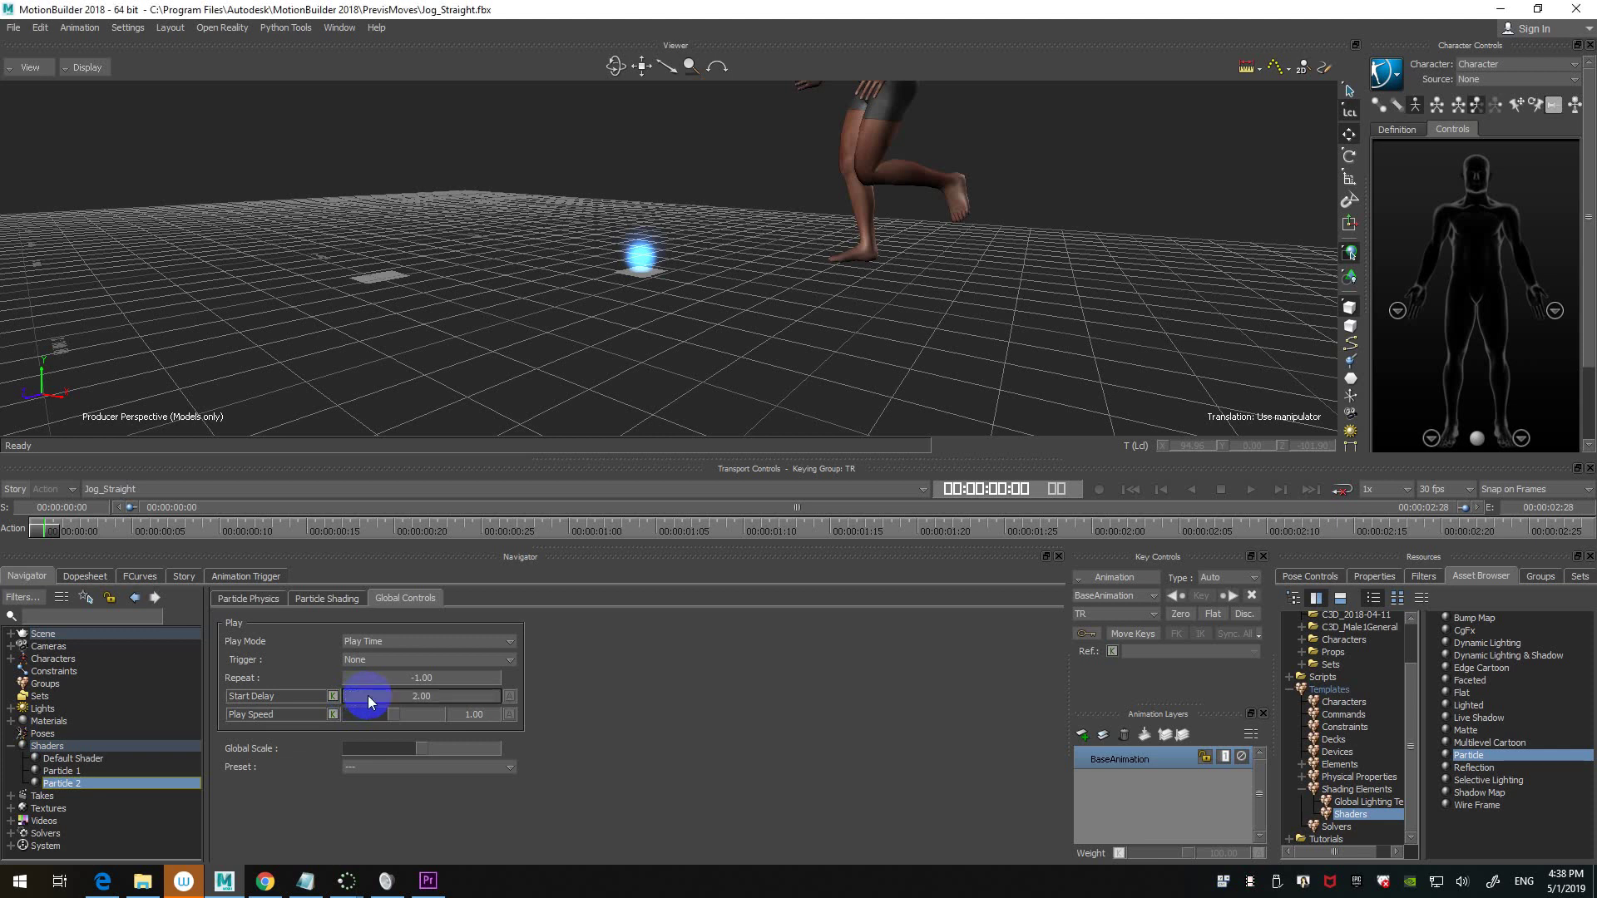
- Set Particle 2's Start Delay to 1.5 and its Repeat to 1
double_click(417, 696)
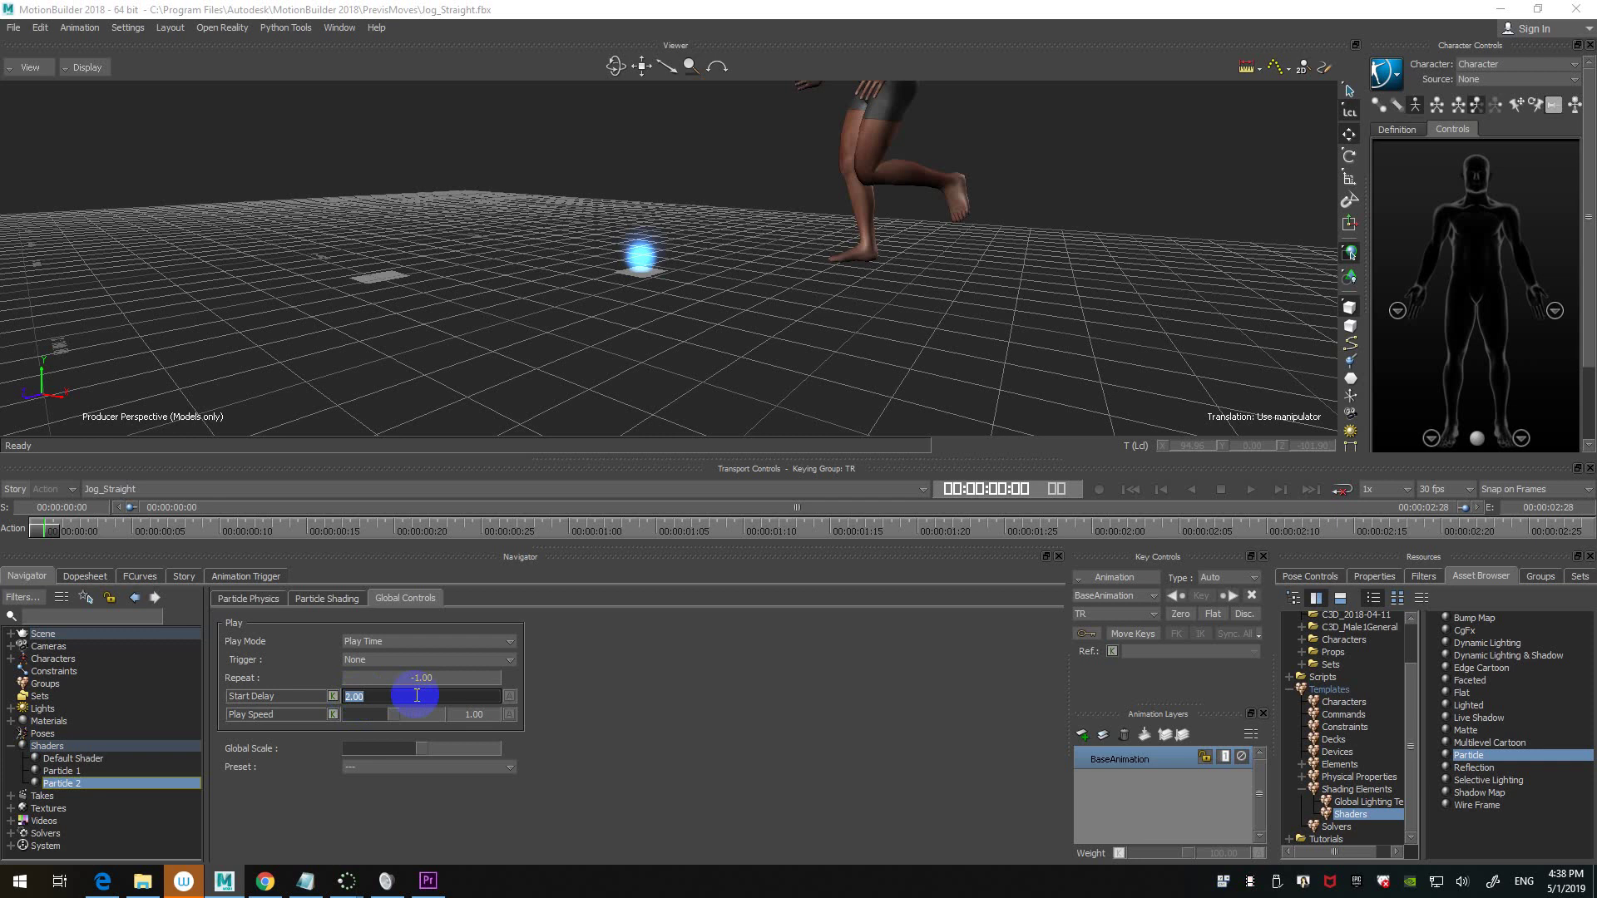
type("1.5")
key("Return")
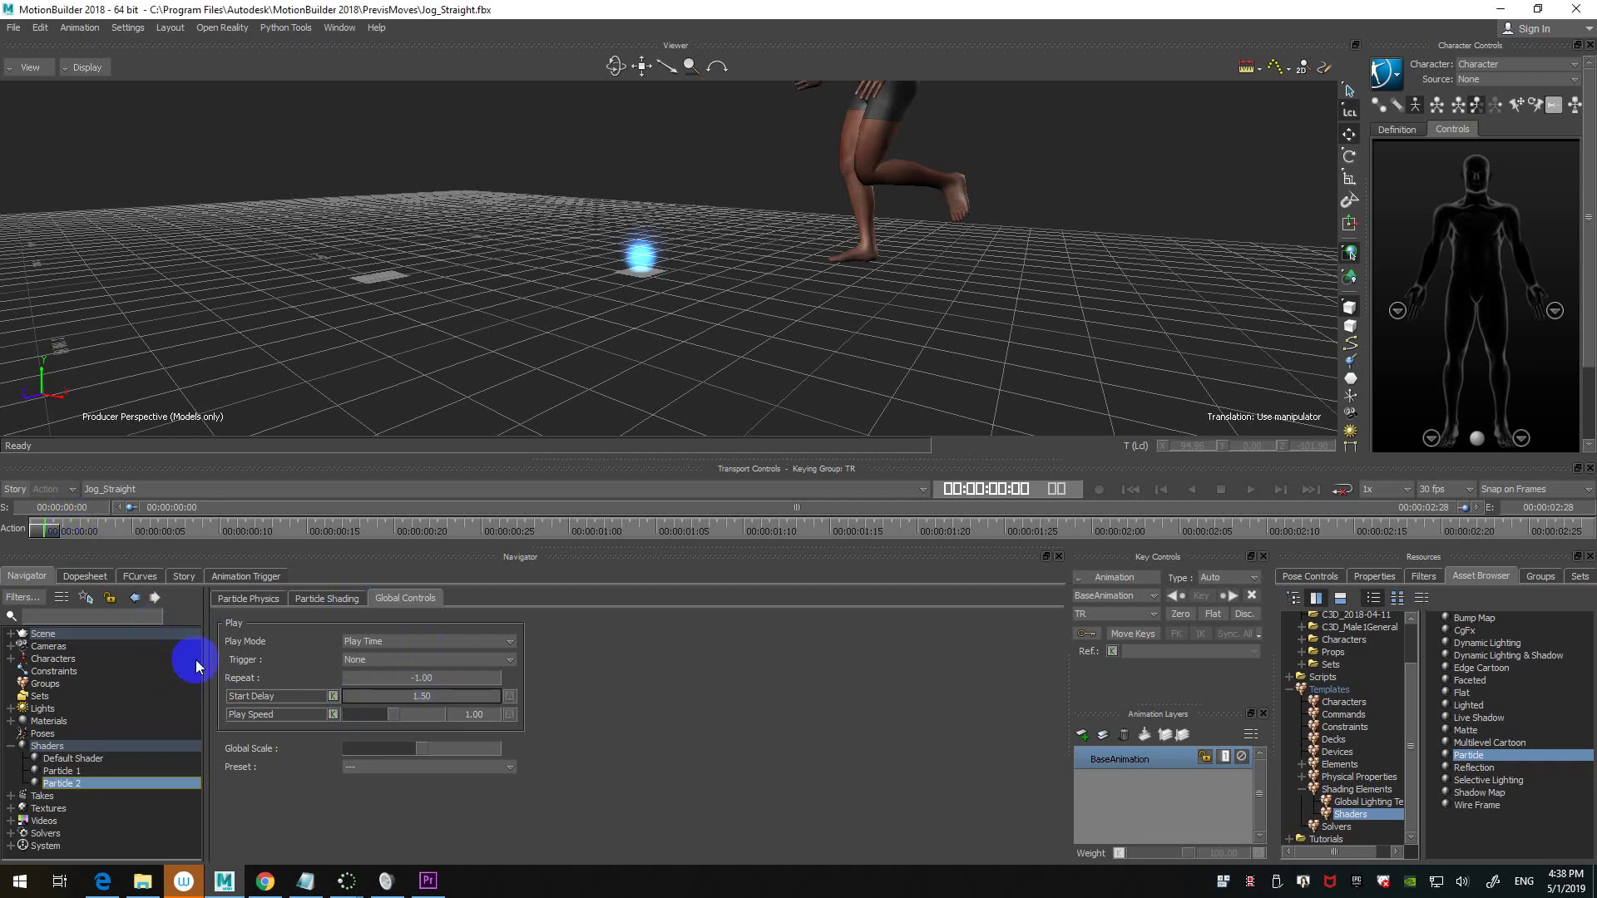
double_click(448, 675)
type("1")
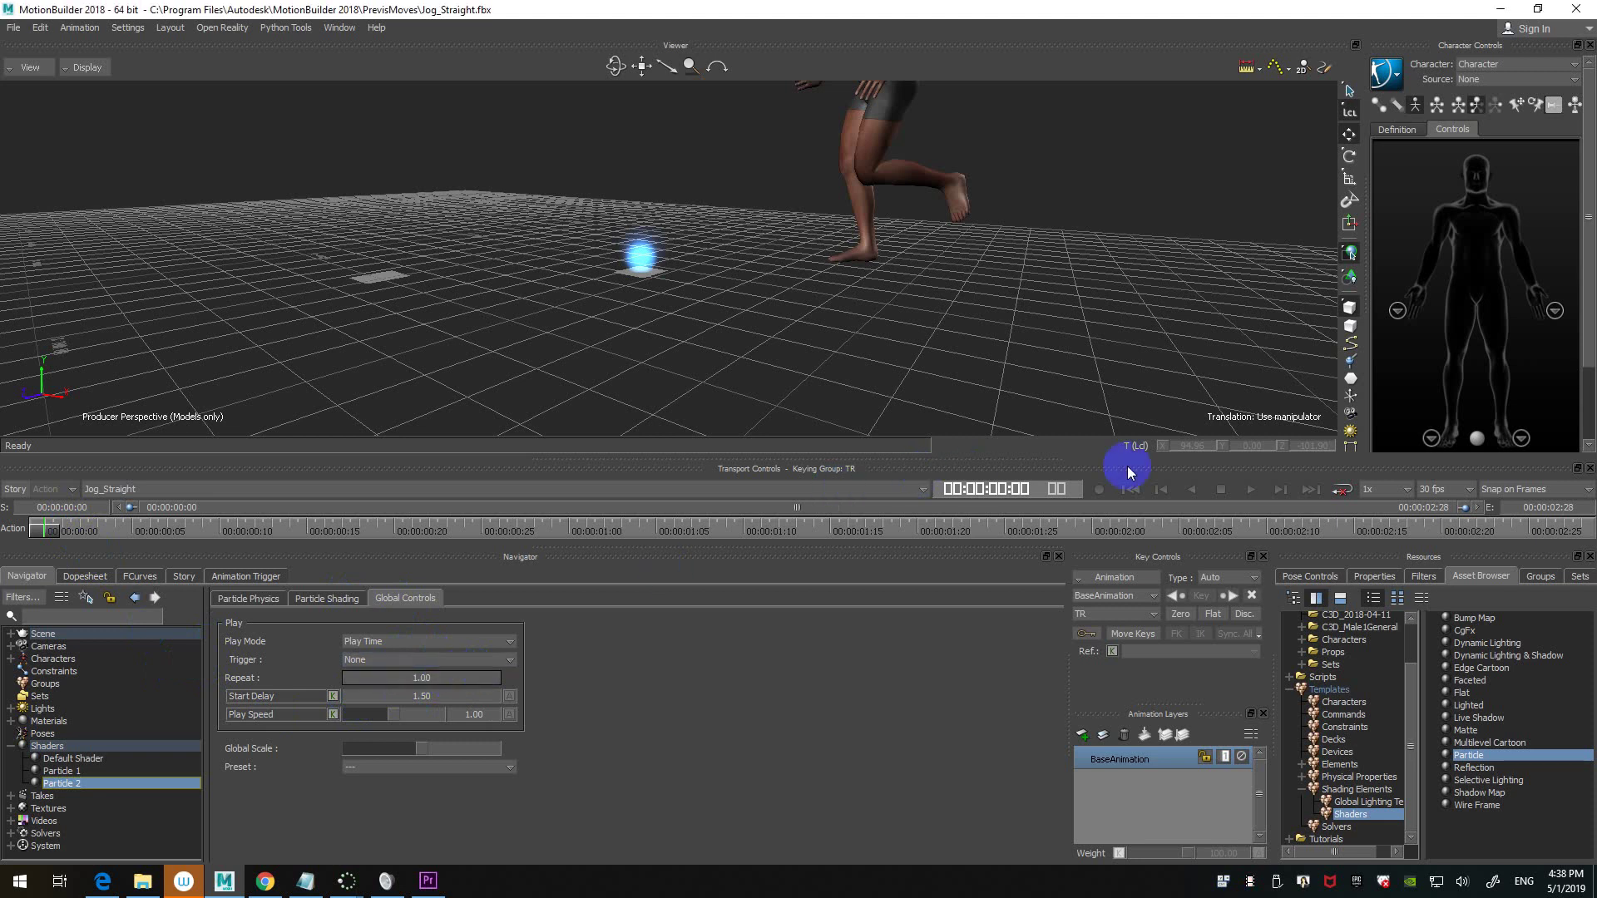
- Rewind and play the animation to check Particle 2's timing against the foot contact, and stop playback
left_click(1130, 489)
left_click(1256, 490)
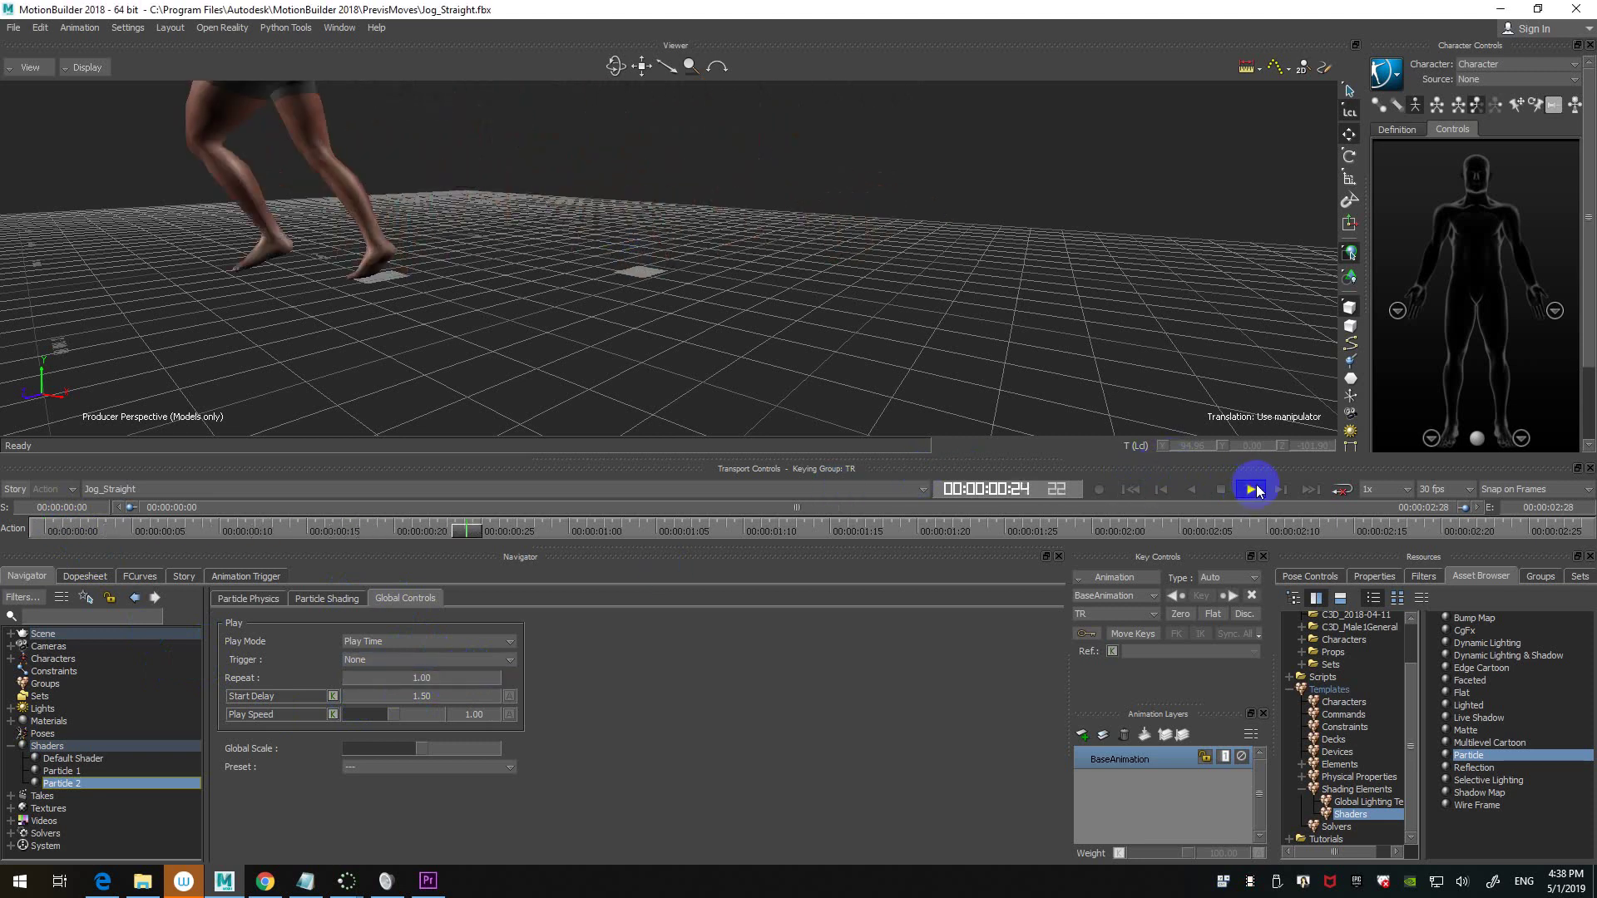
left_click(1253, 489)
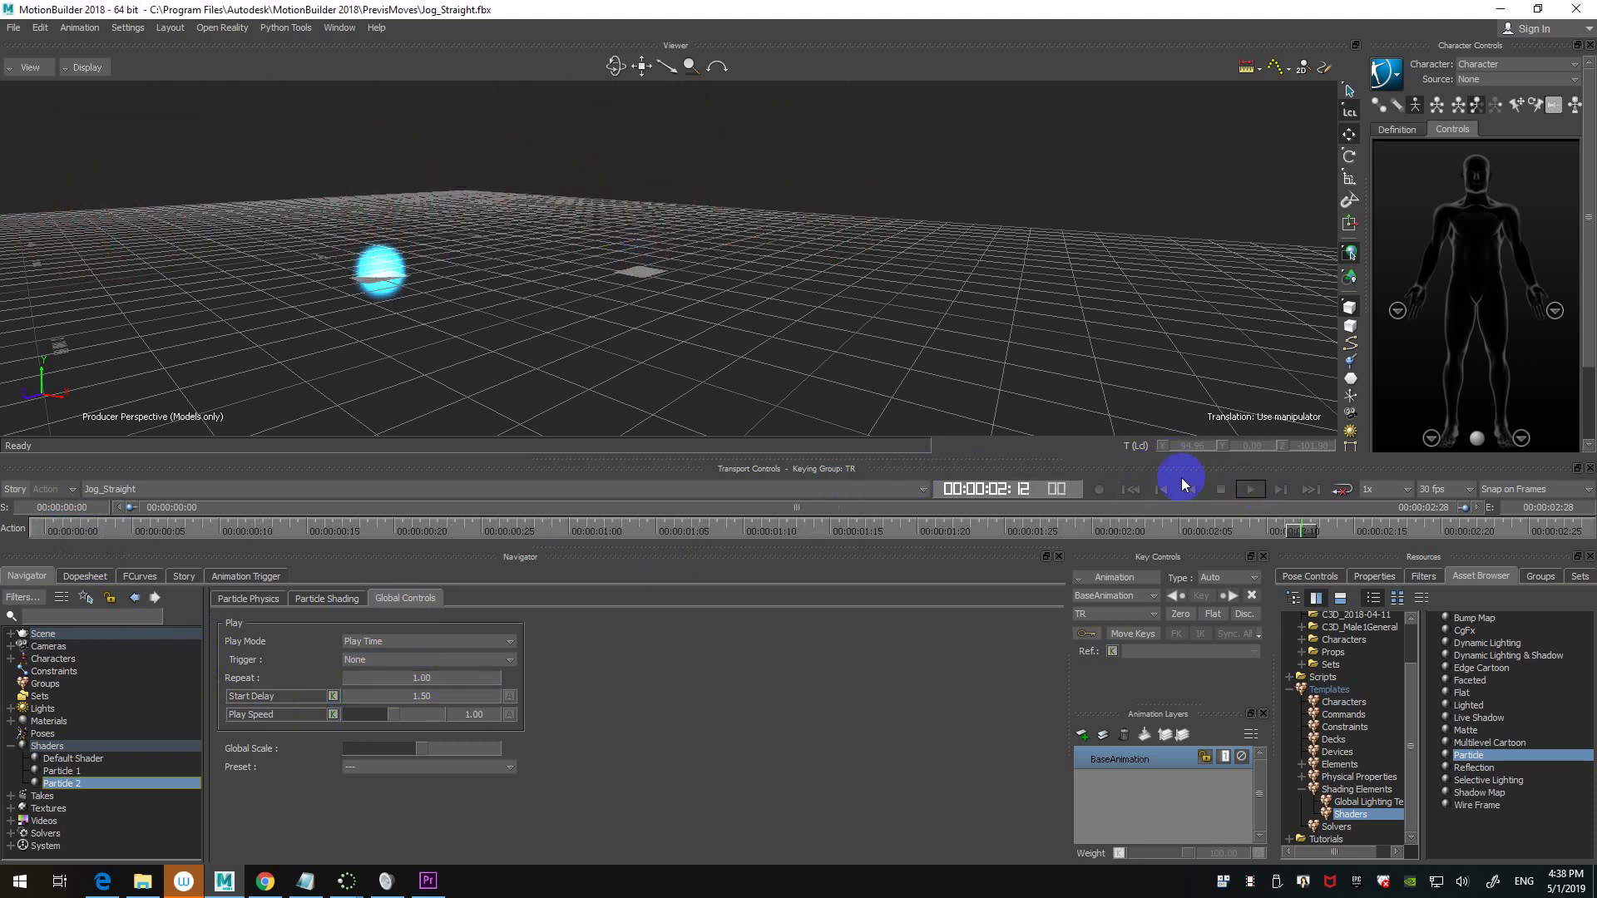
- Rewind the animation to the start and set Particle 2's Repeat to -1
left_click(1131, 489)
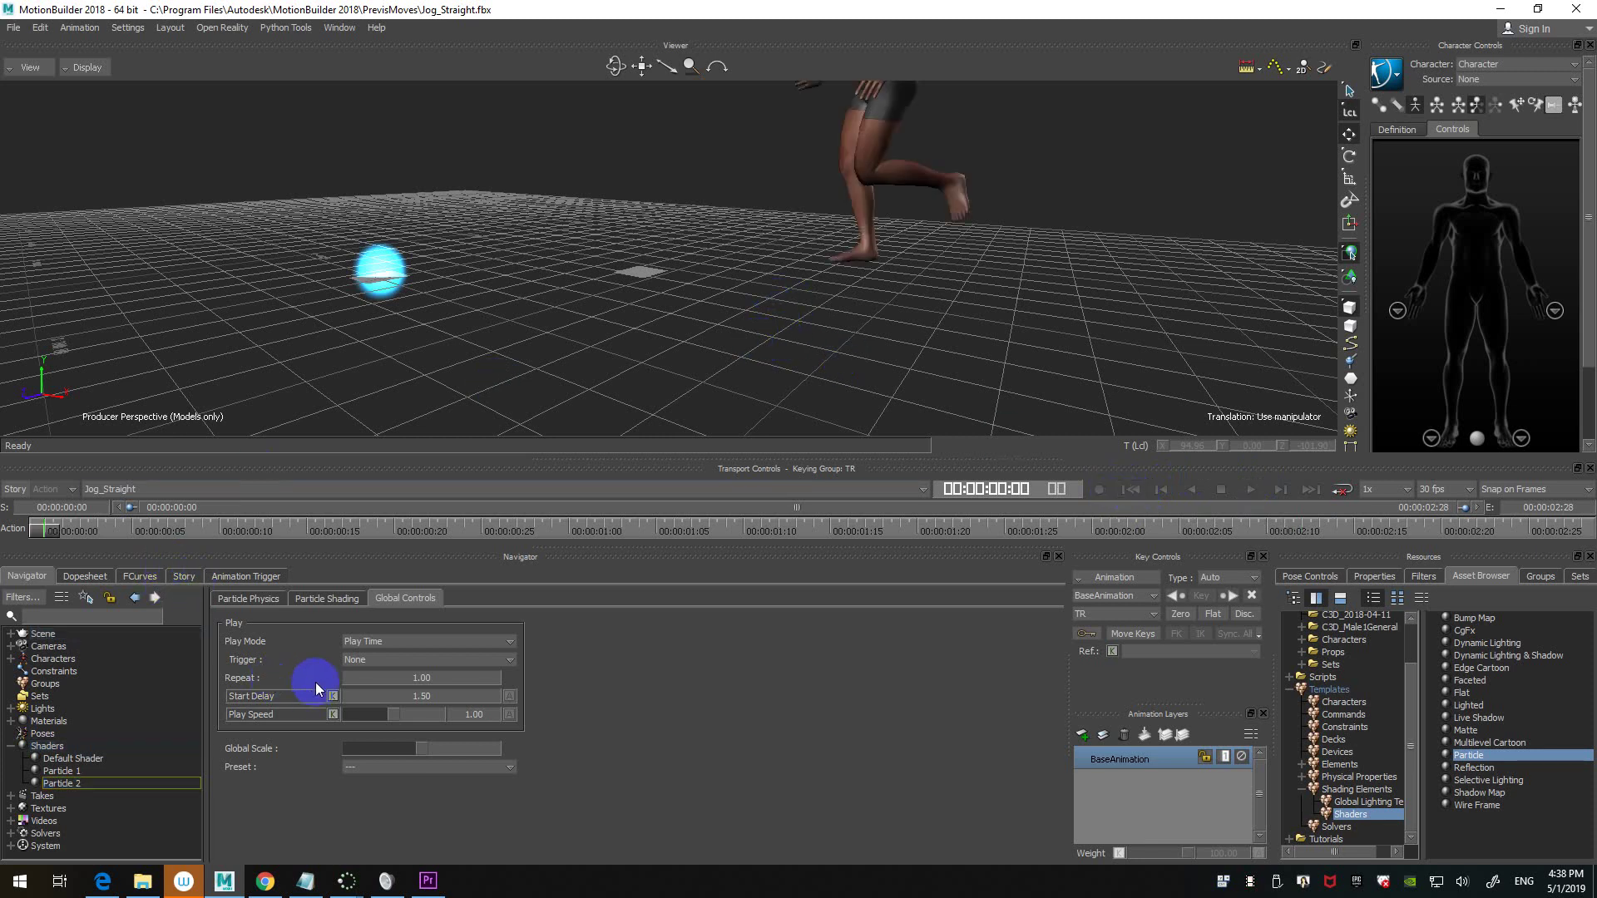
left_click_drag(438, 676, 427, 677)
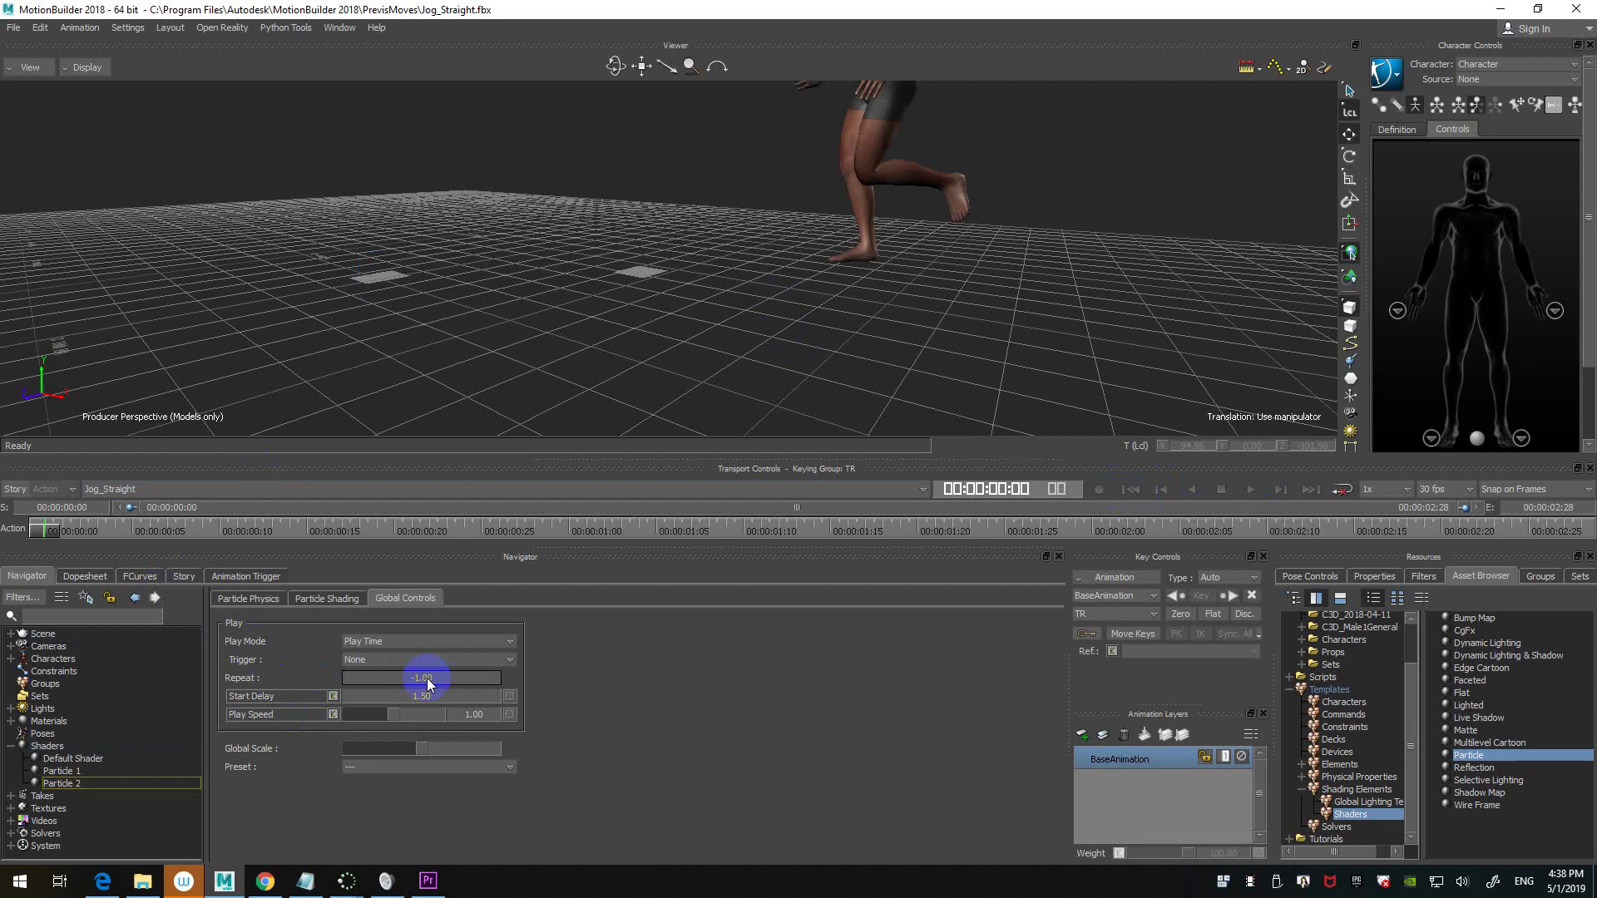
left_click(427, 678)
- Select the Particle 1 shader and enter 1 as its Repeat value
left_click(82, 771)
double_click(463, 677)
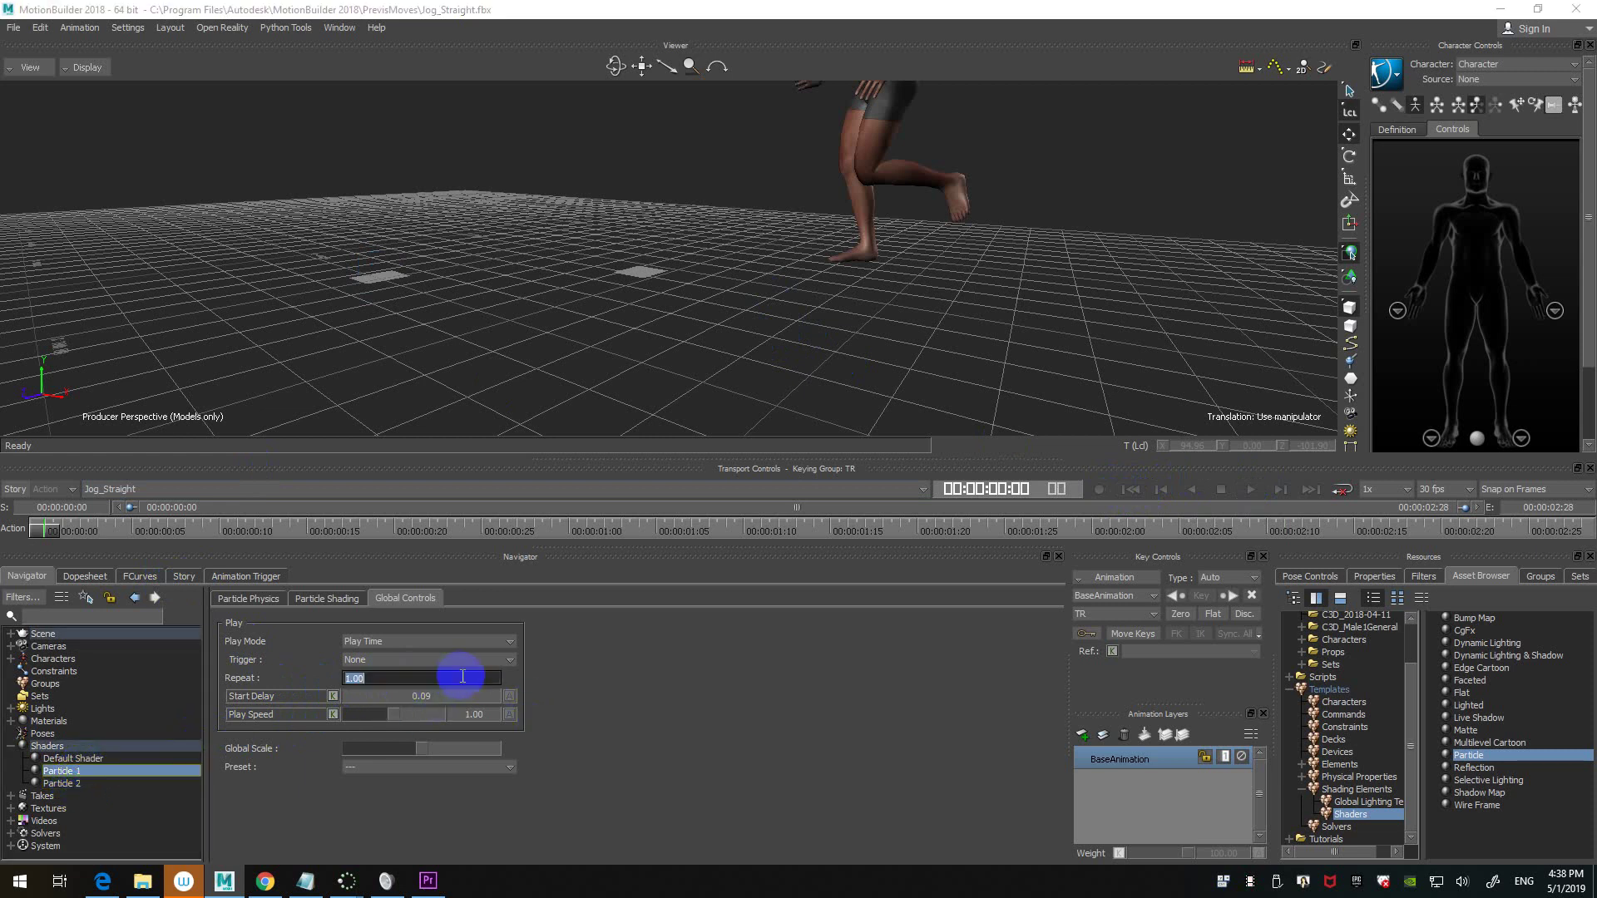
type("-1")
key("Return")
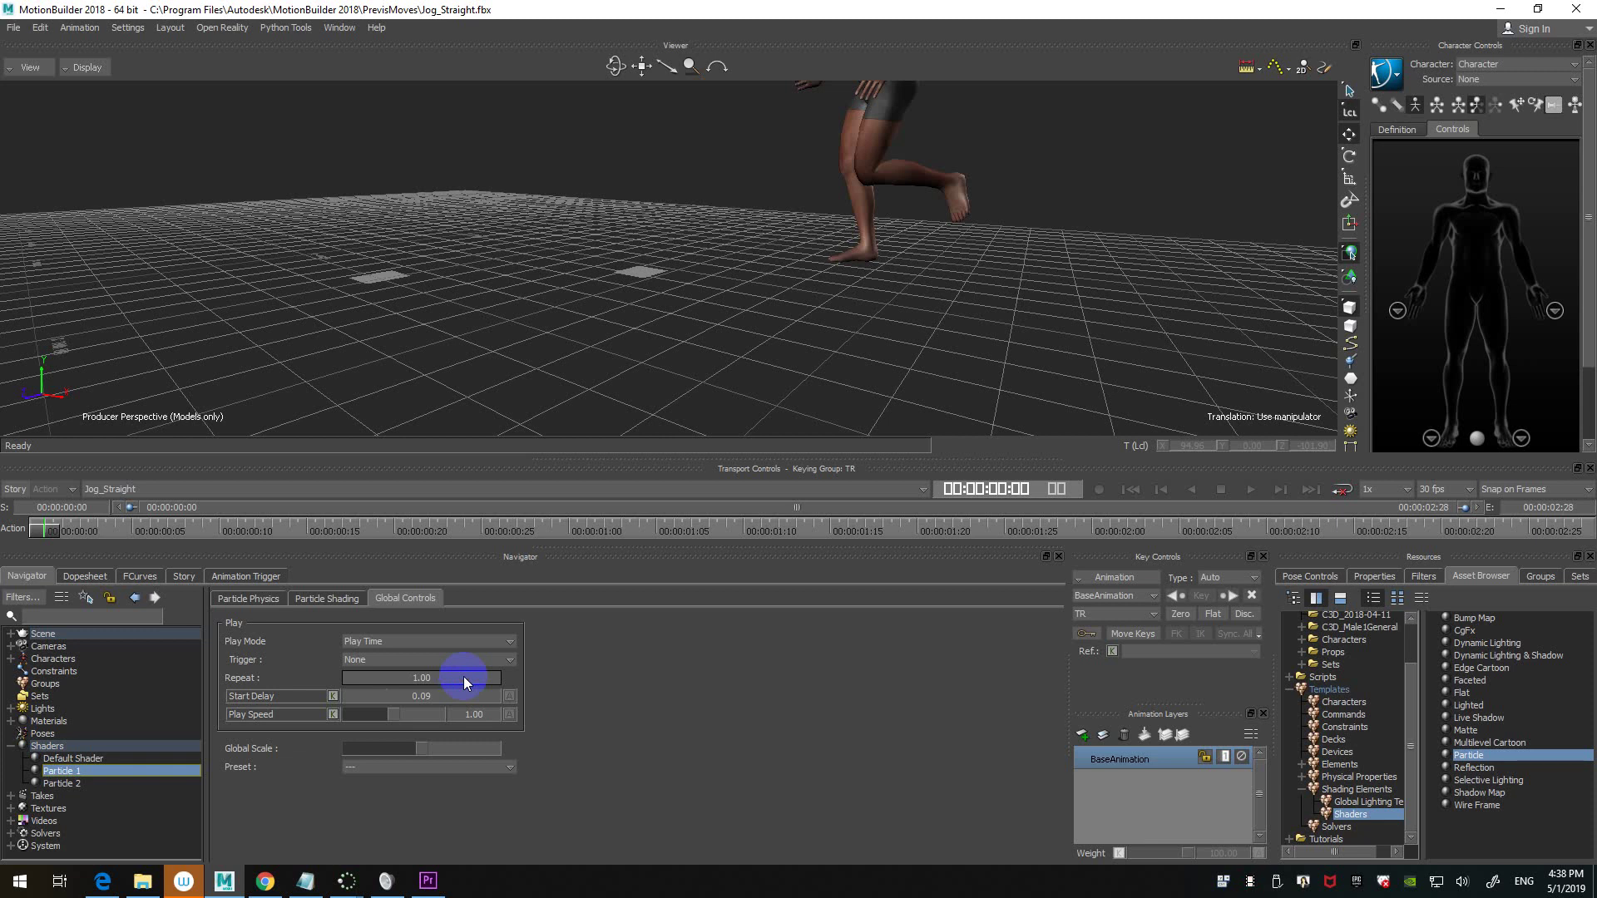
- Render the scene in AVI format to D:\Jo\Mobu\Render\vfx.avi, overwriting the existing file
left_click(13, 27)
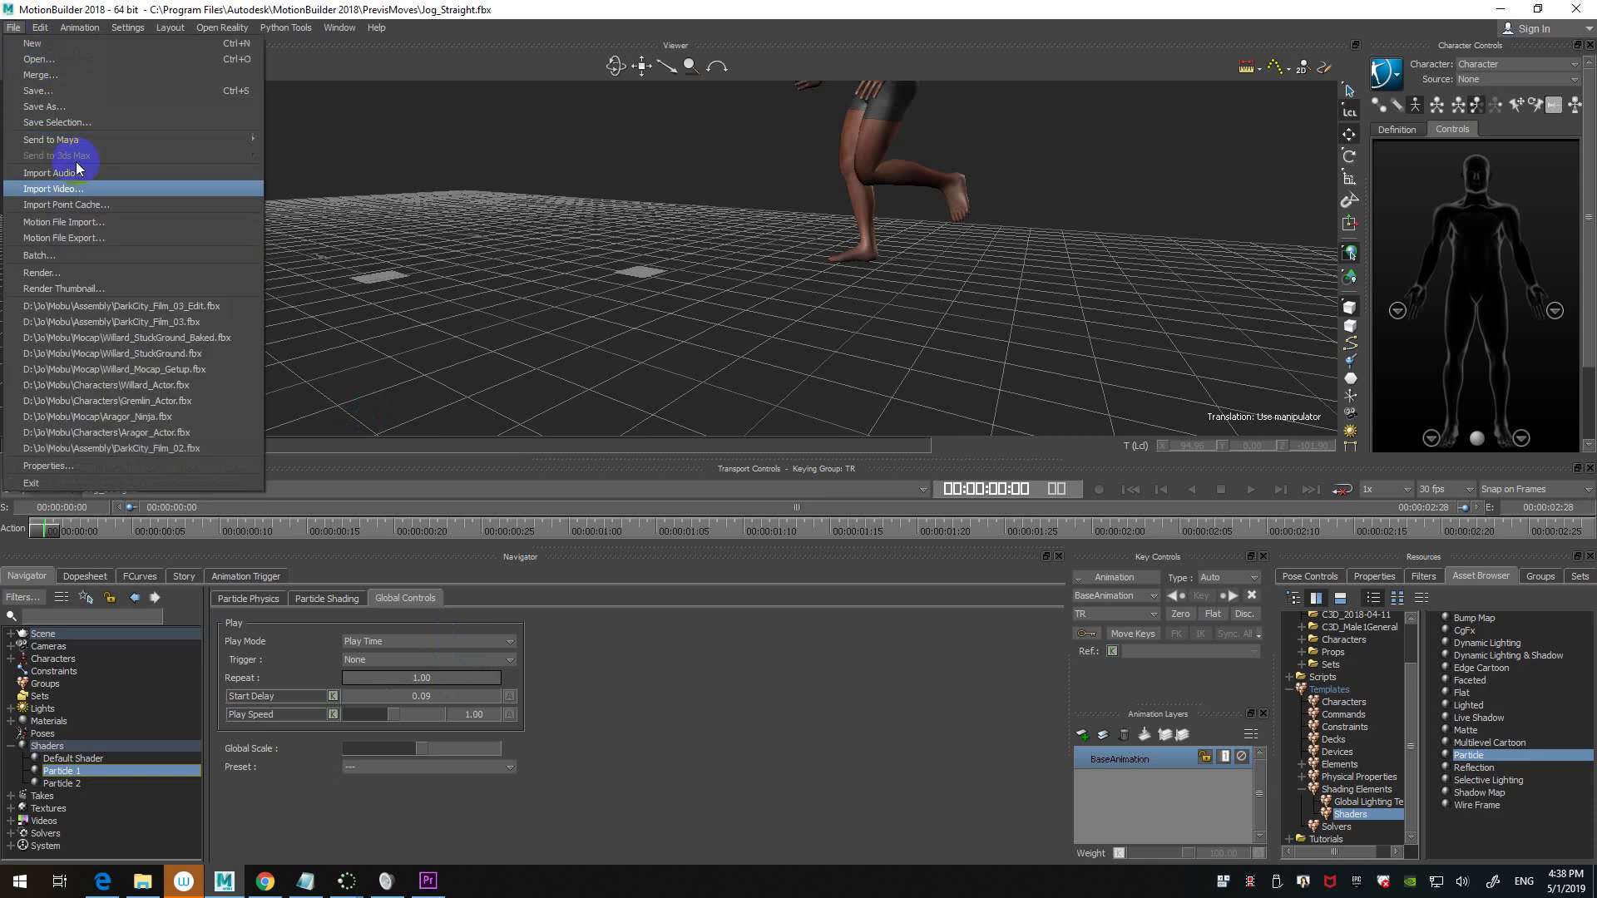
left_click(127, 271)
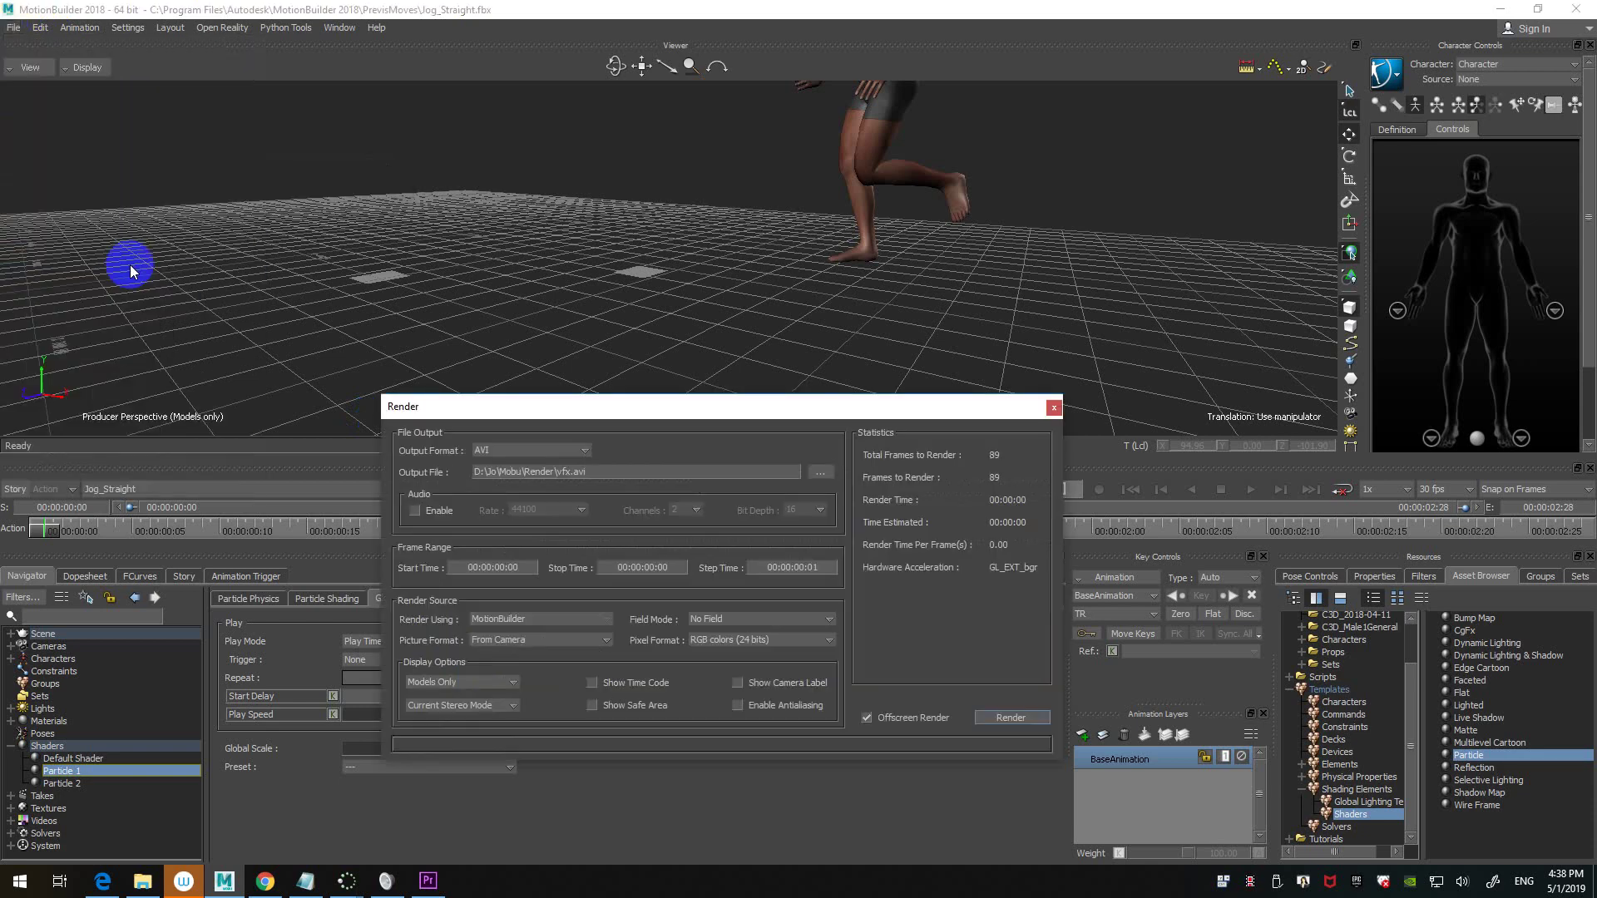
left_click(1028, 717)
left_click(766, 486)
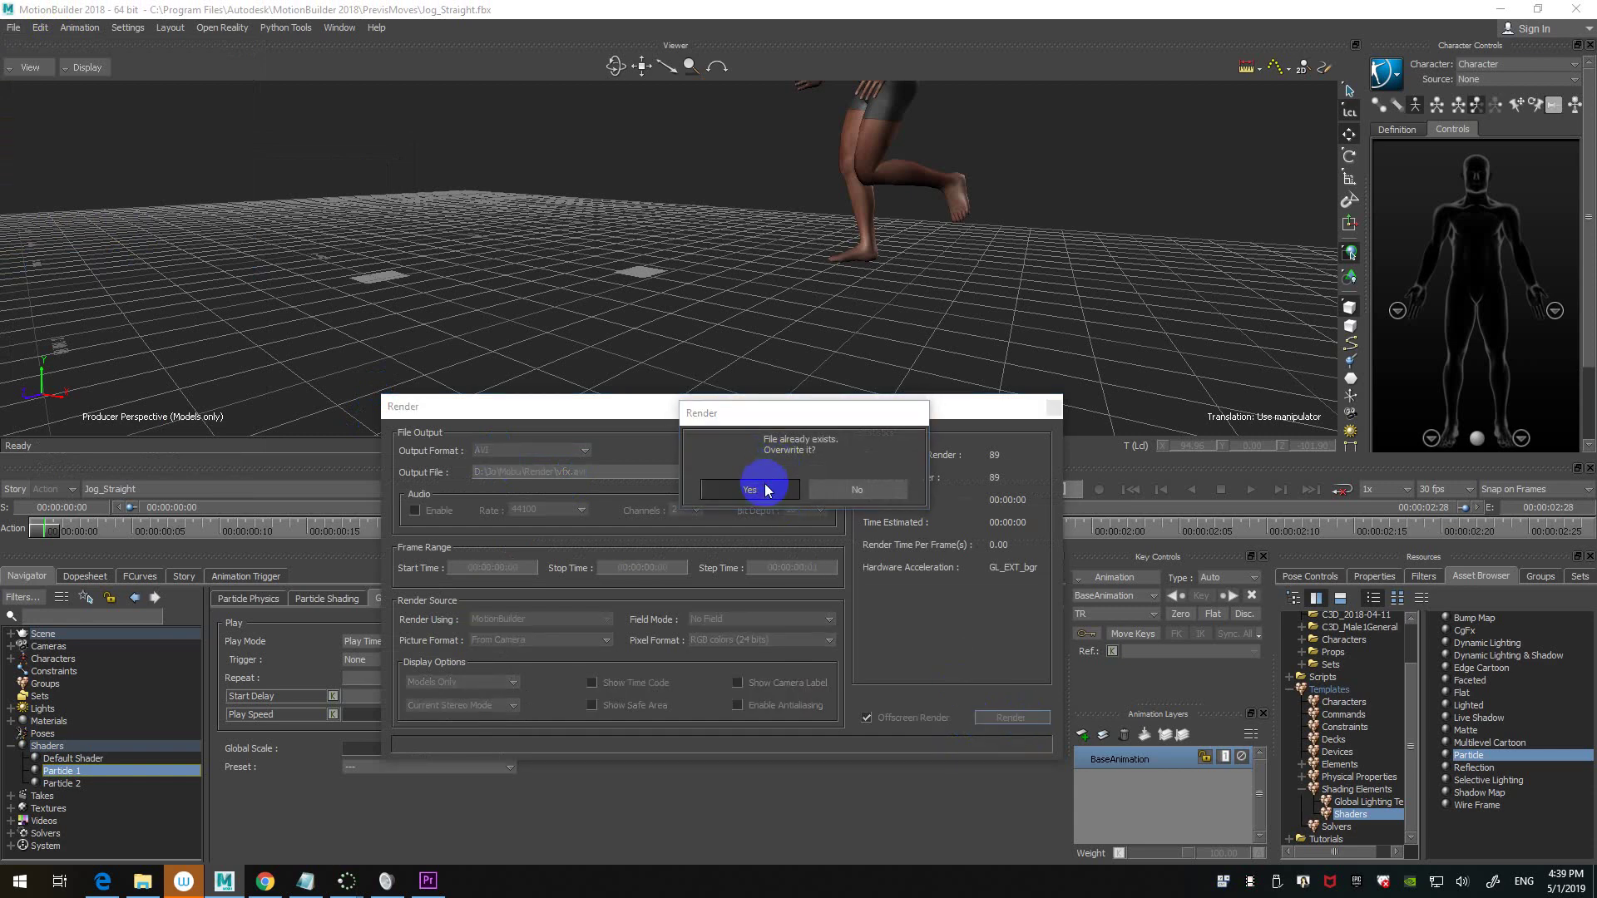
left_click(654, 556)
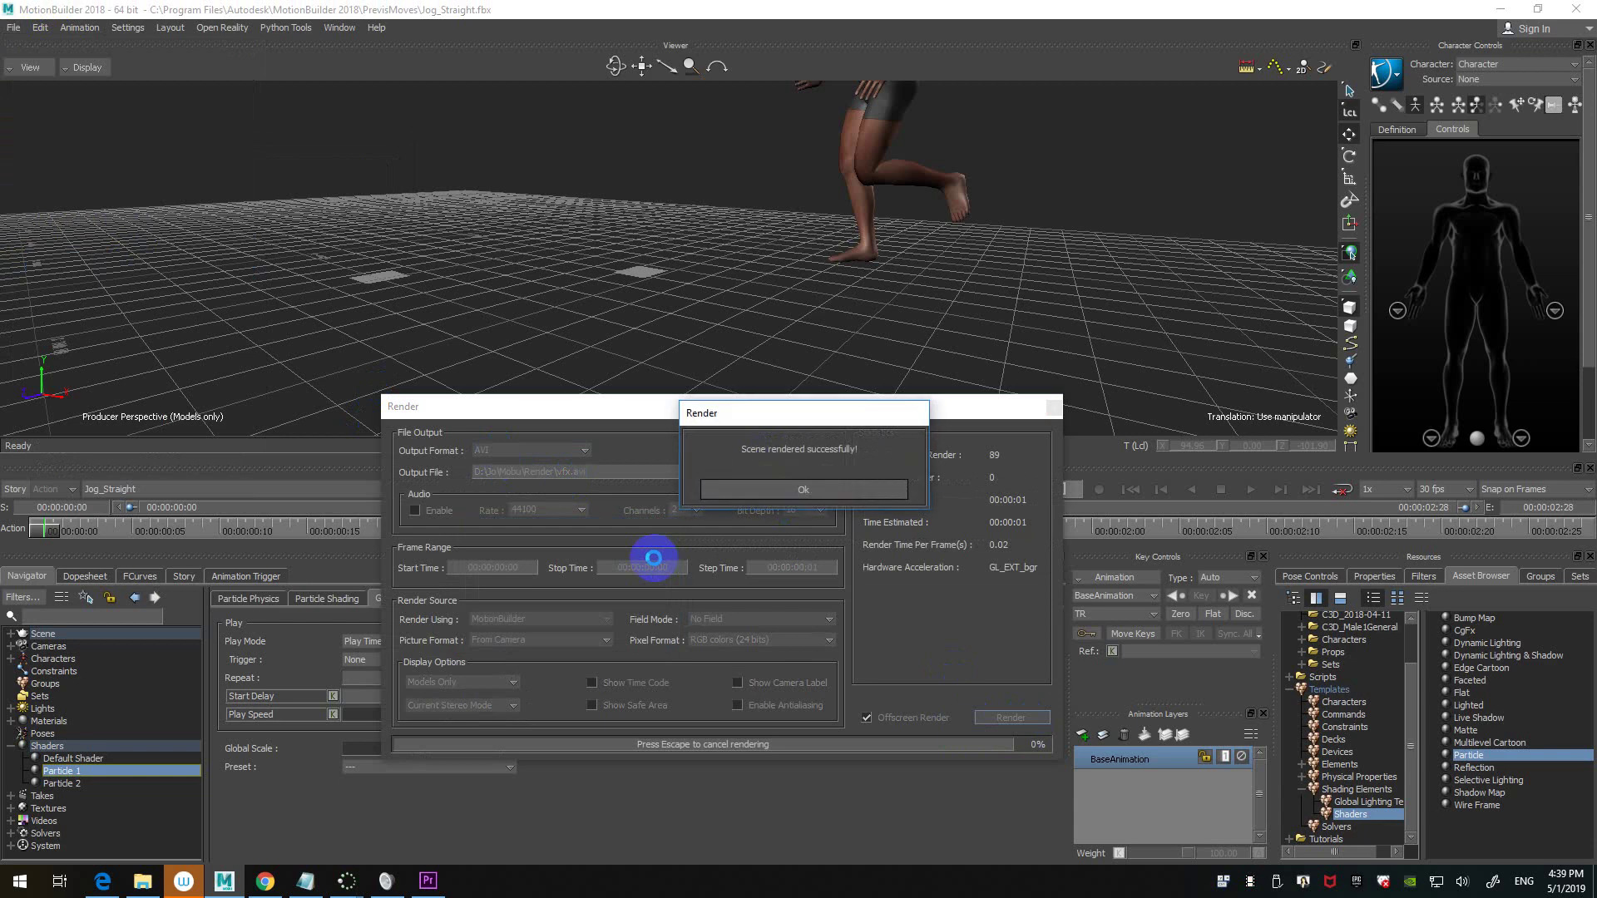
left_click(807, 491)
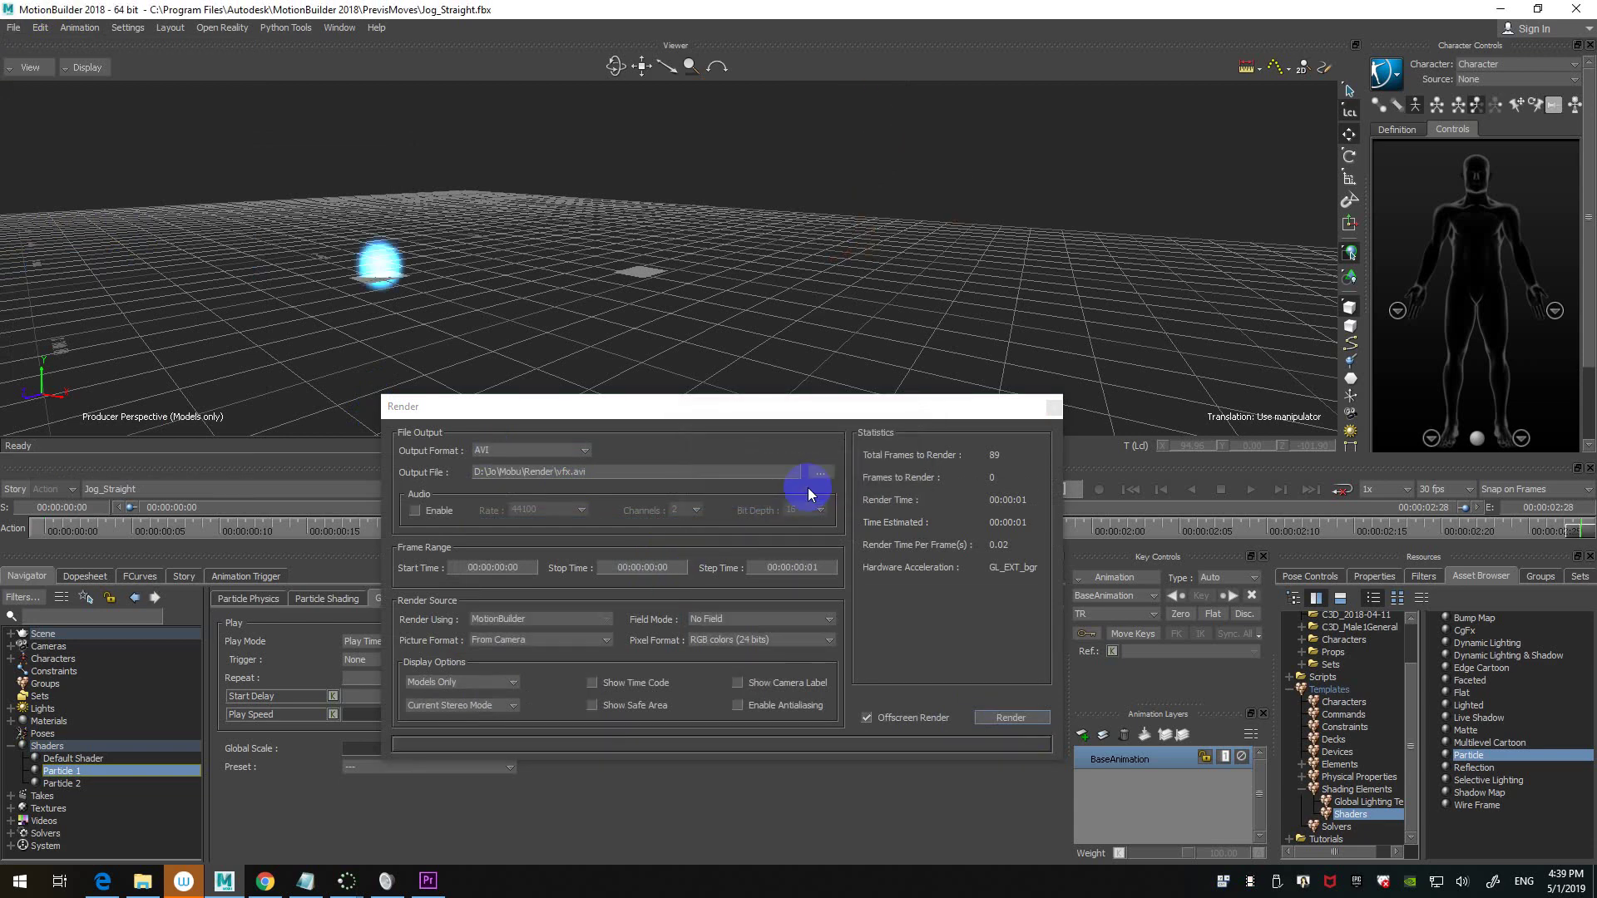
- Switch to File Explorer, play the rendered vfx.avi to review the particle timing, and close the player and the Render window
left_click(142, 881)
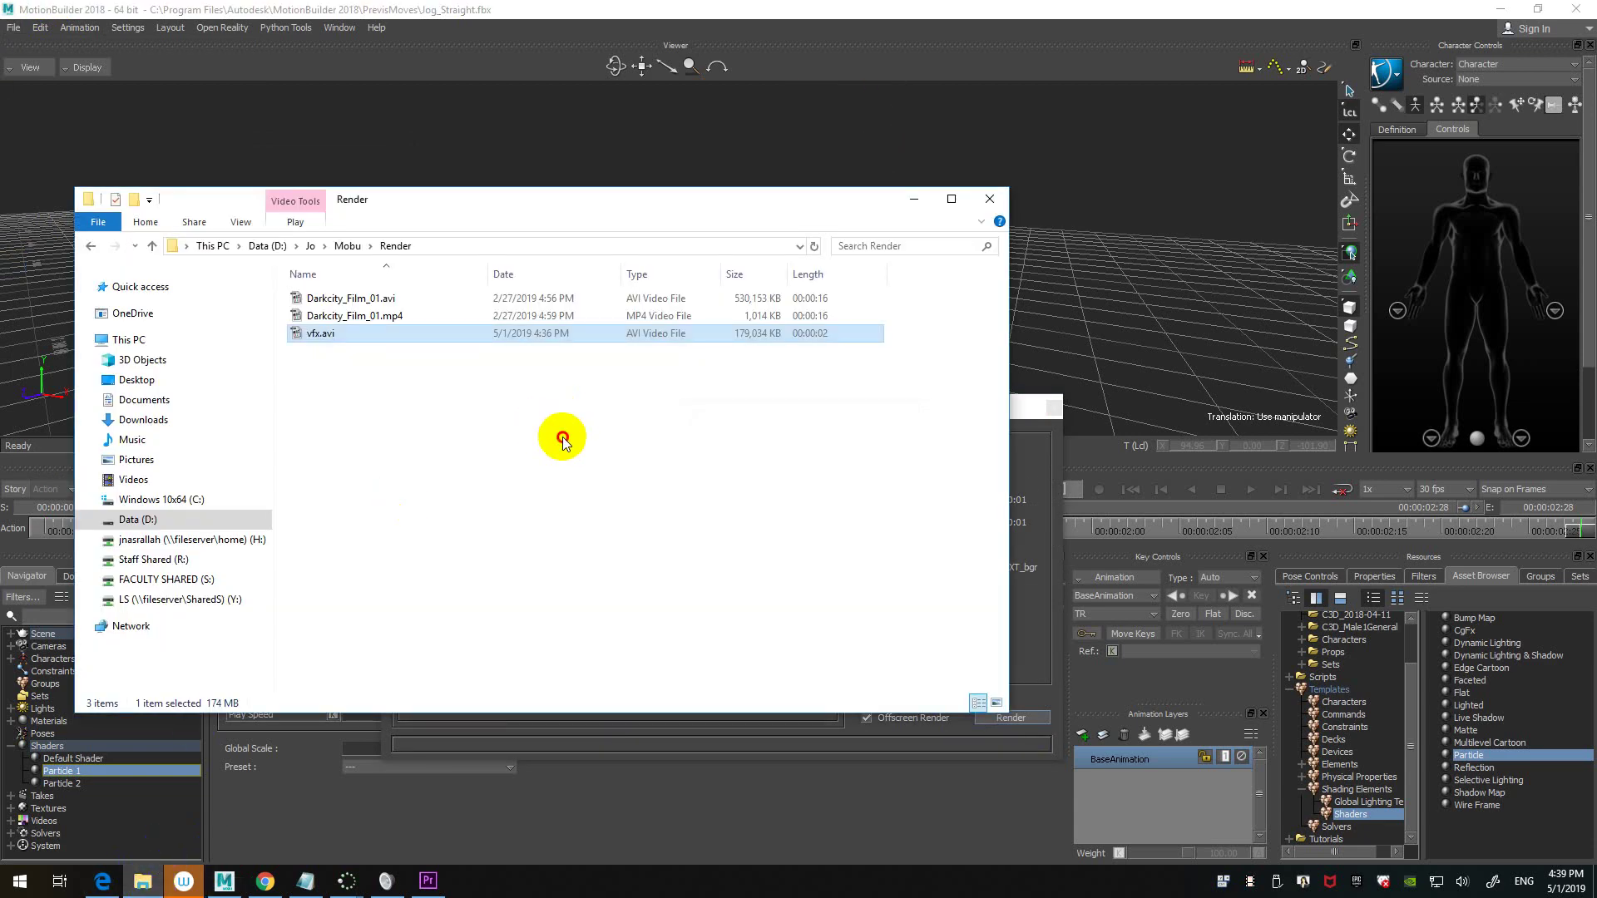
double_click(413, 335)
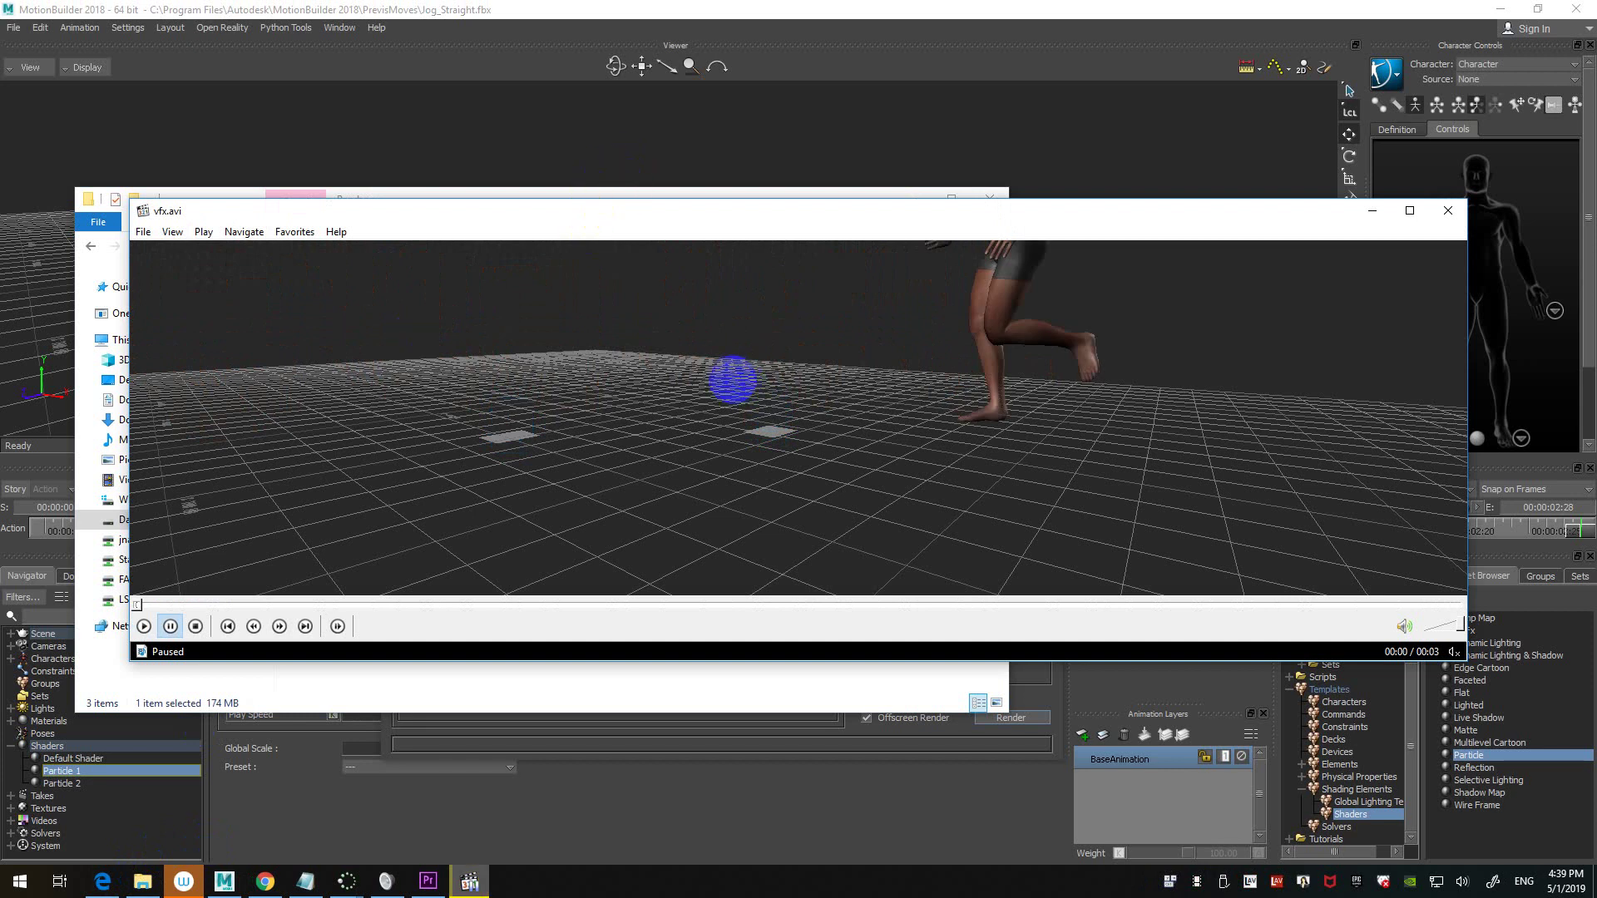
left_click(1448, 211)
left_click(940, 153)
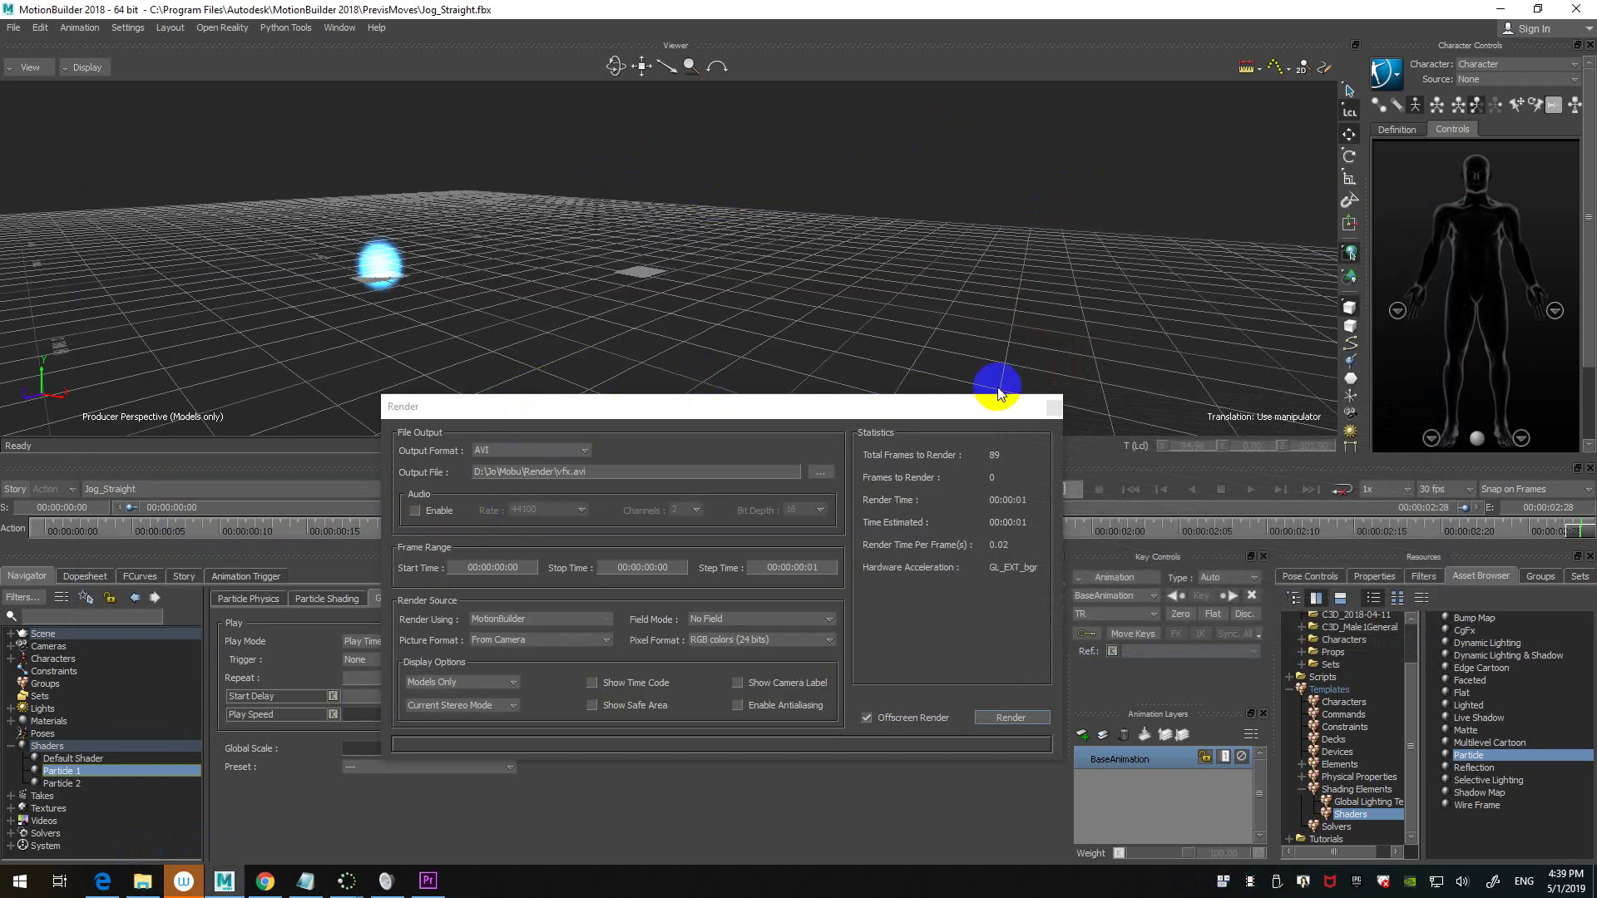
left_click(1054, 409)
- Show Particle 1's Particle Physics settings and clear the selection in the viewer
left_click(273, 598)
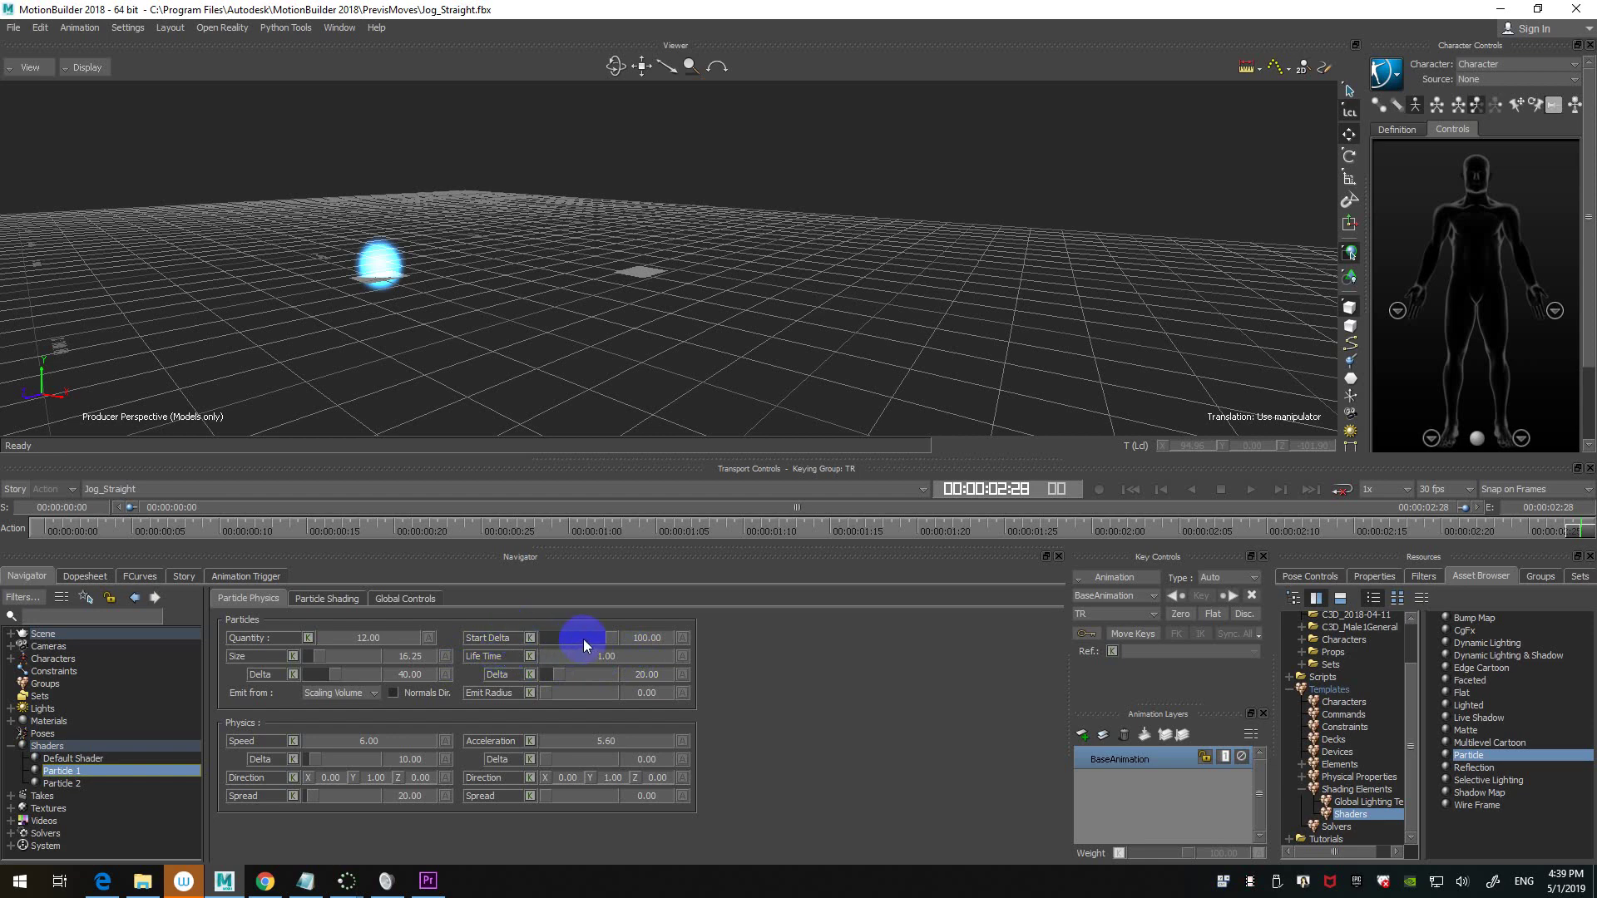
left_click(681, 380)
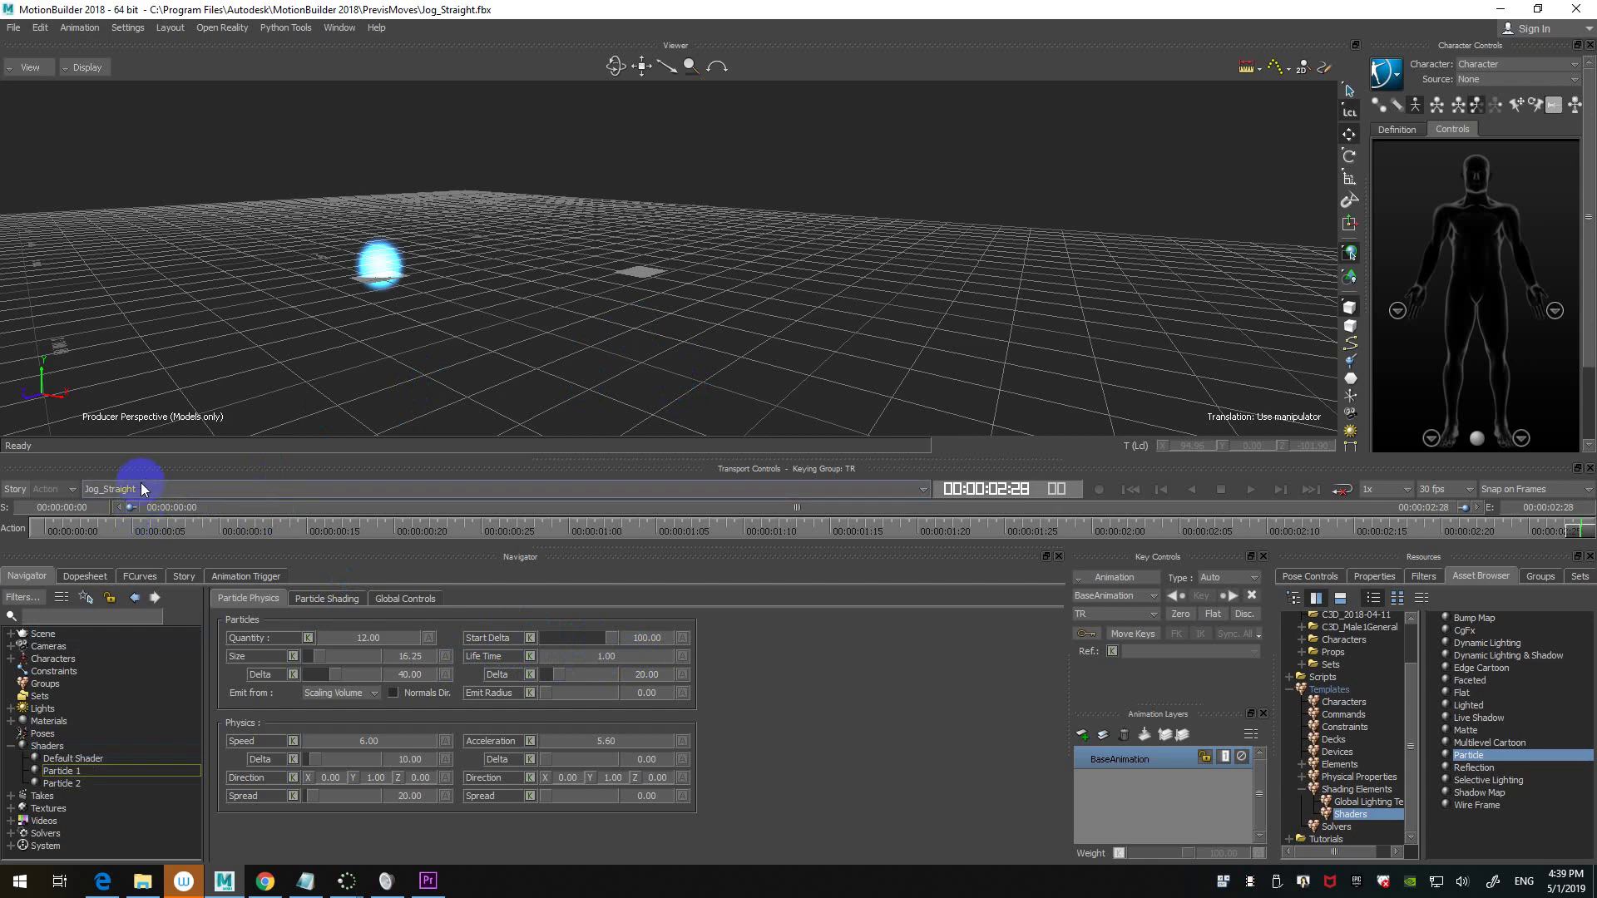
left_click(785, 255)
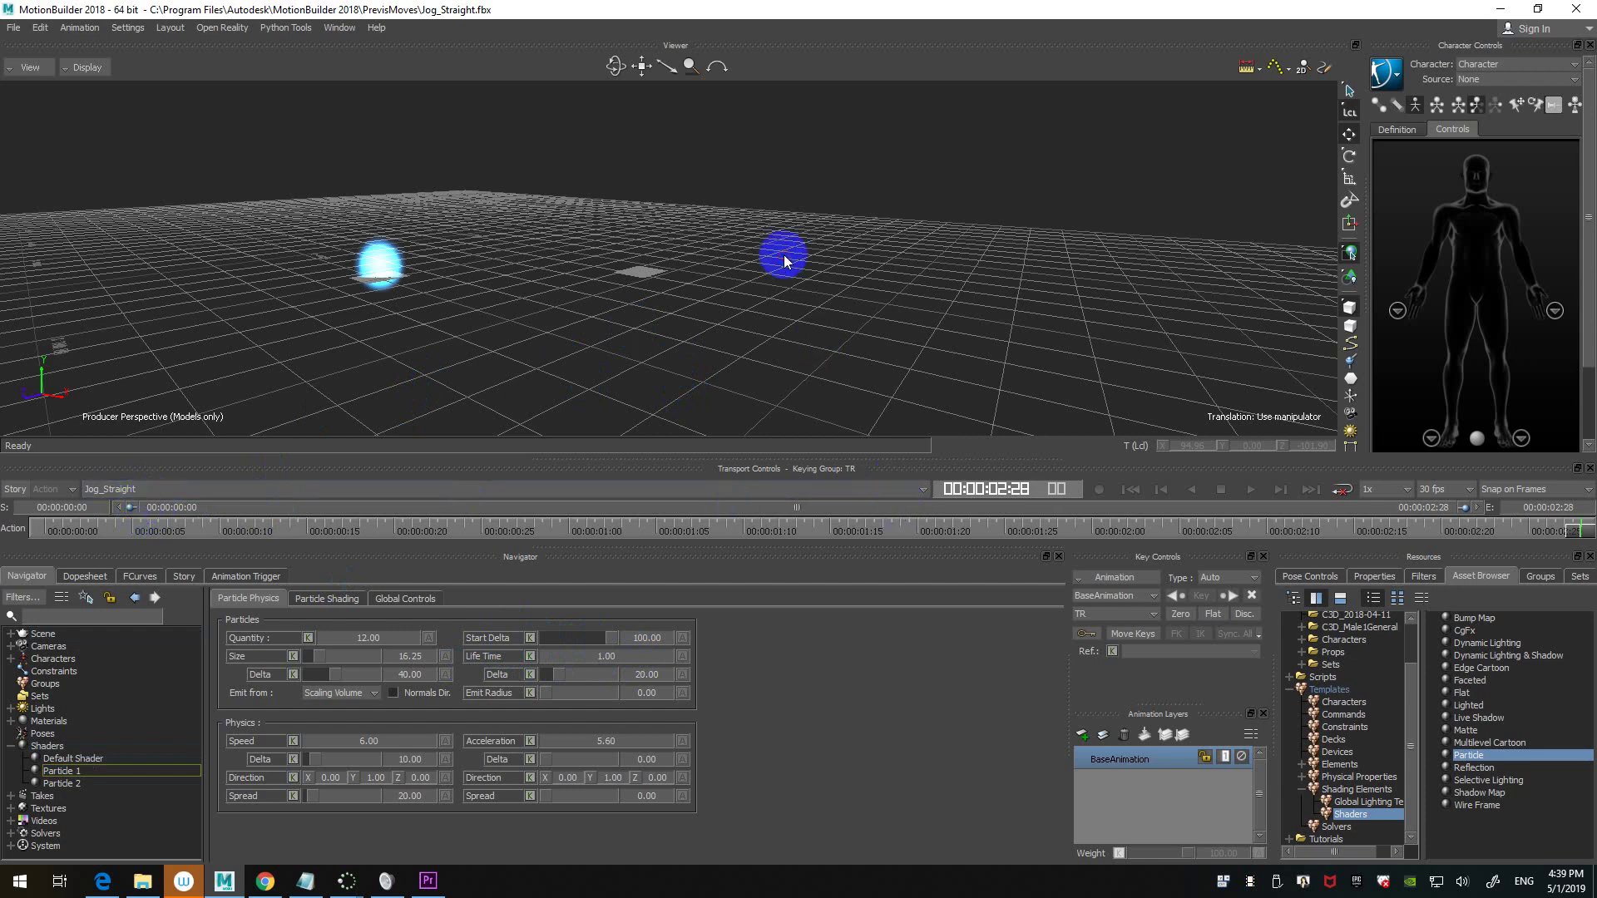